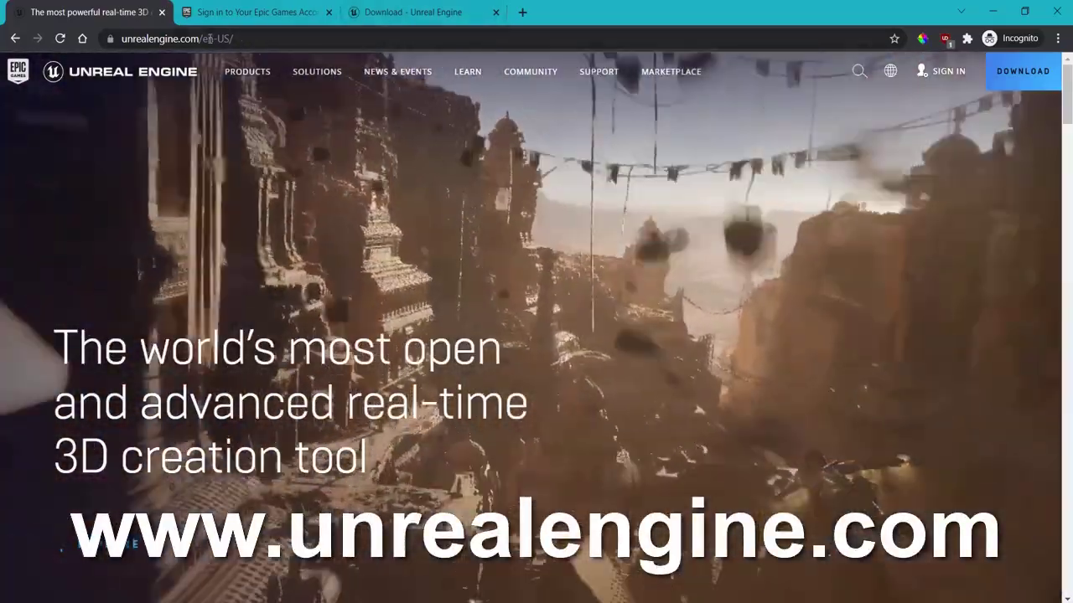
Step: Open the Epic Games account sign-up options, then return to the Unreal Engine homepage tab
{"action": "left_click", "coordinate": [197, 39]}
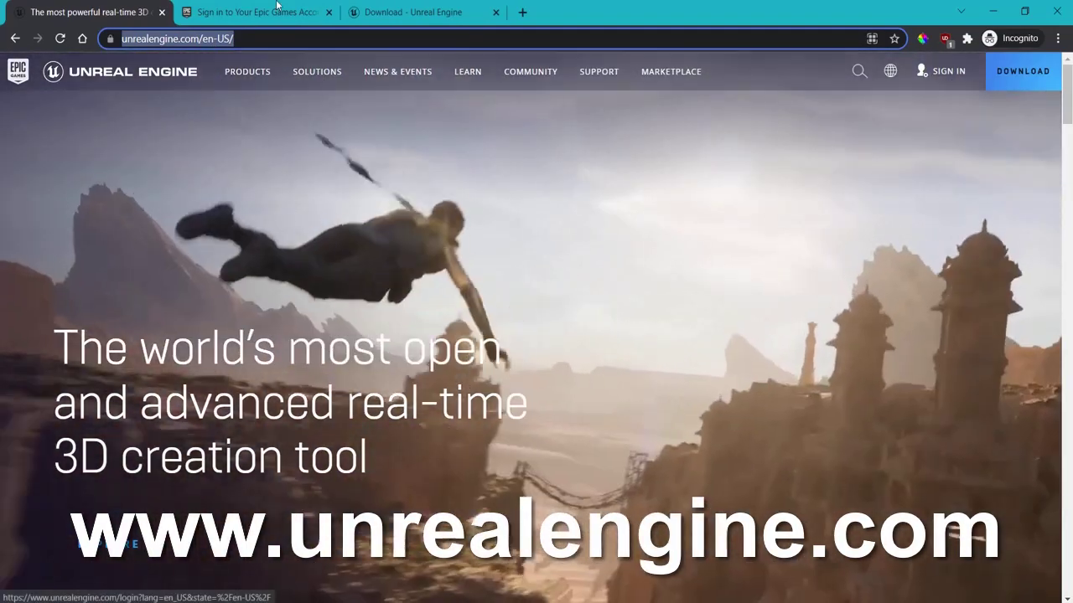
{"action": "left_click", "coordinate": [276, 5]}
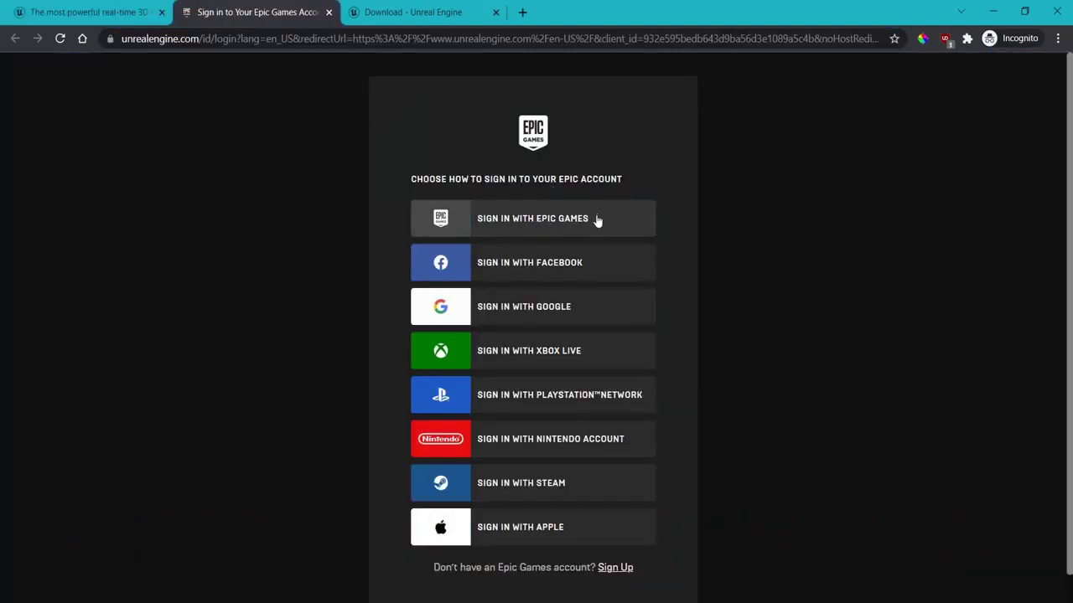
{"action": "left_click", "coordinate": [558, 216]}
{"action": "left_click", "coordinate": [612, 568]}
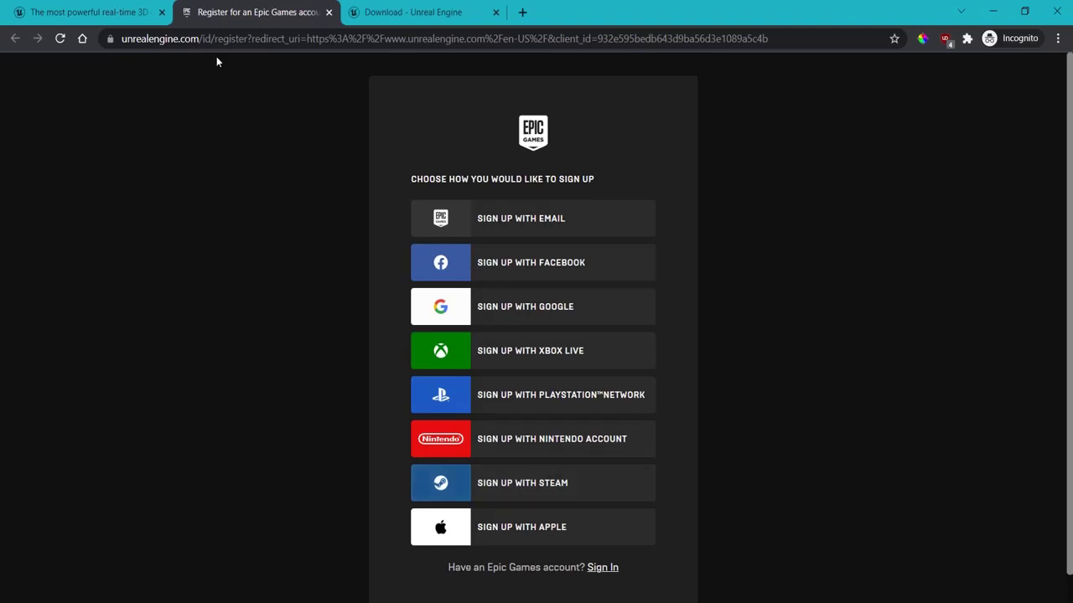
{"action": "left_click", "coordinate": [112, 13]}
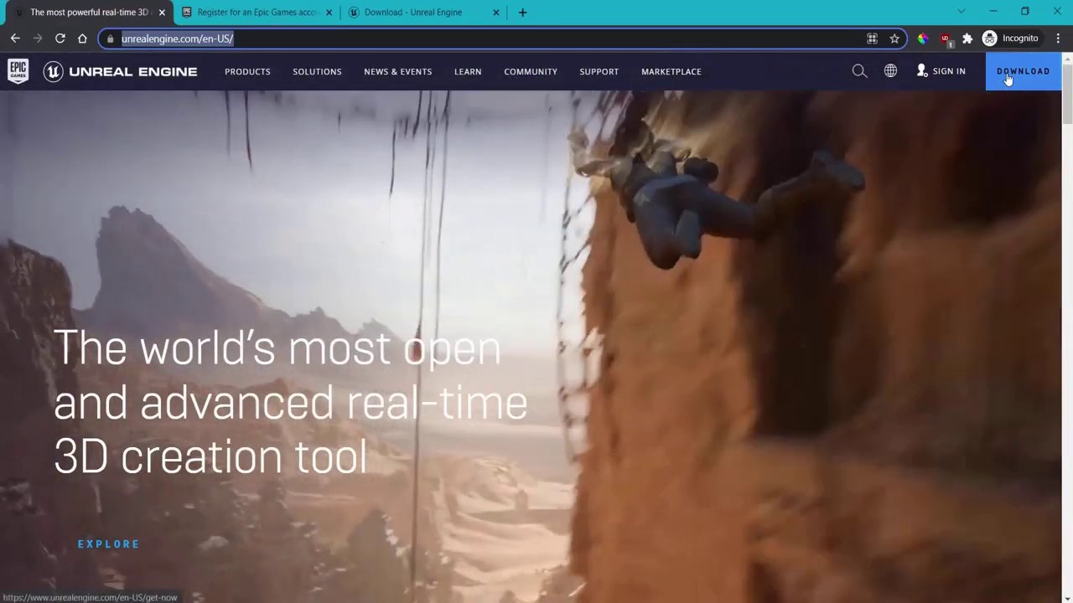
Step: Open the Unreal Engine download page and highlight the Publishing and Creators License headings
{"action": "left_click", "coordinate": [1007, 77]}
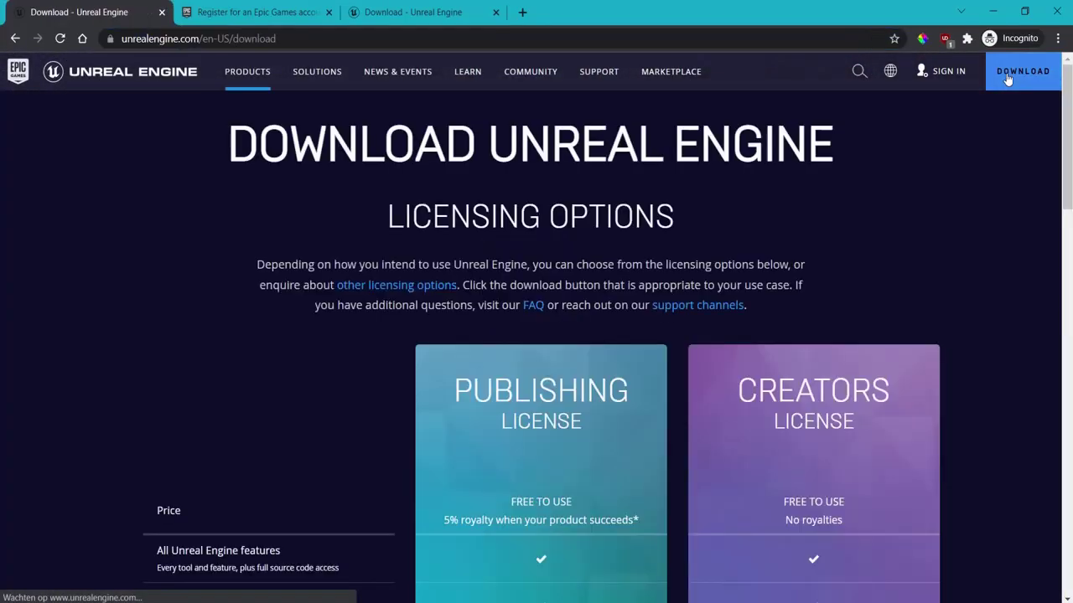
{"action": "mouse_move", "coordinate": [540, 406]}
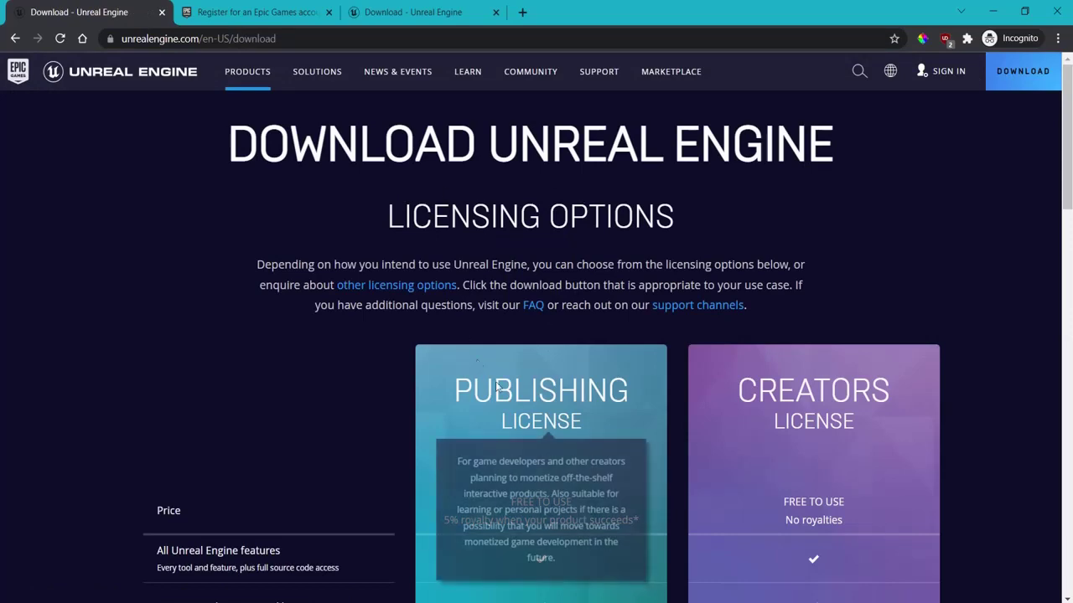
{"action": "scroll", "coordinate": [522, 215], "scroll_direction": "down", "scroll_amount": 3}
{"action": "left_click_drag", "start_coordinate": [464, 155], "coordinate": [602, 210]}
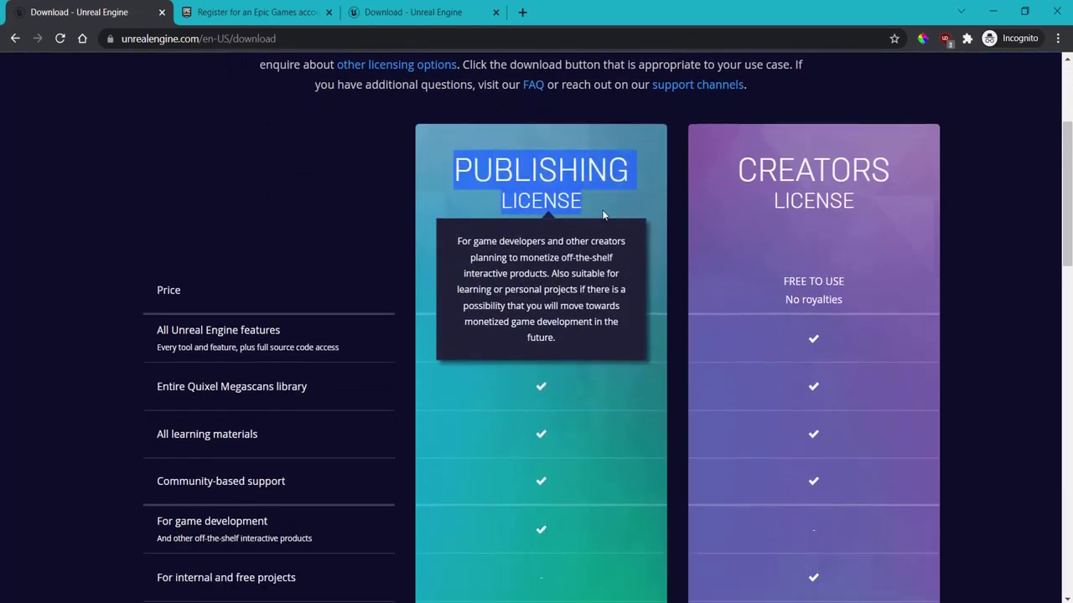
{"action": "left_click_drag", "start_coordinate": [729, 183], "coordinate": [921, 231]}
{"action": "left_click", "coordinate": [921, 231]}
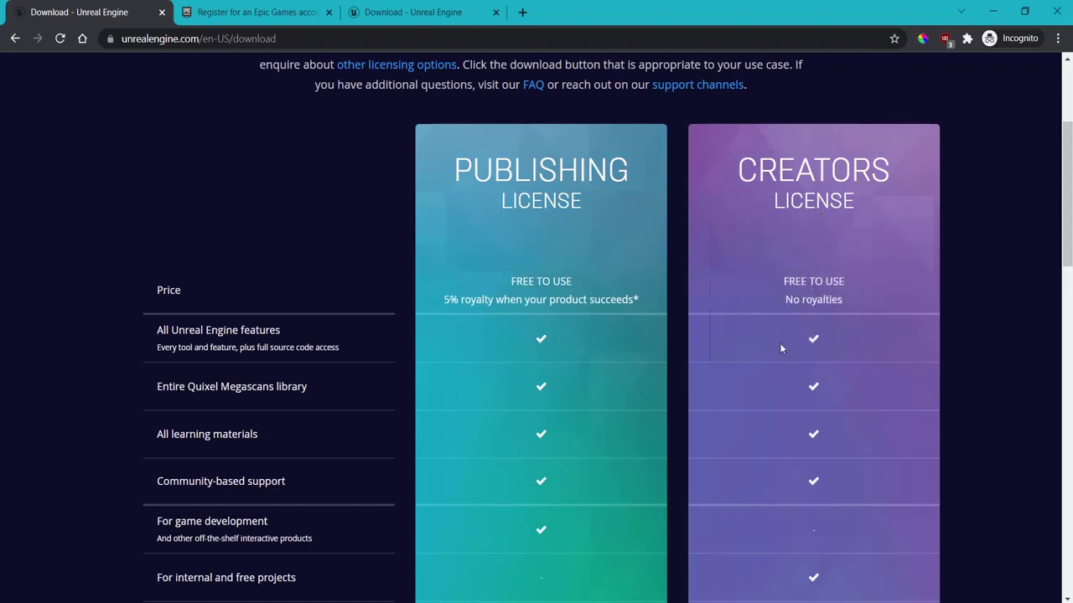
Step: Scroll the license comparison and highlight both license headings again
{"action": "scroll", "coordinate": [737, 310], "scroll_direction": "down", "scroll_amount": 6}
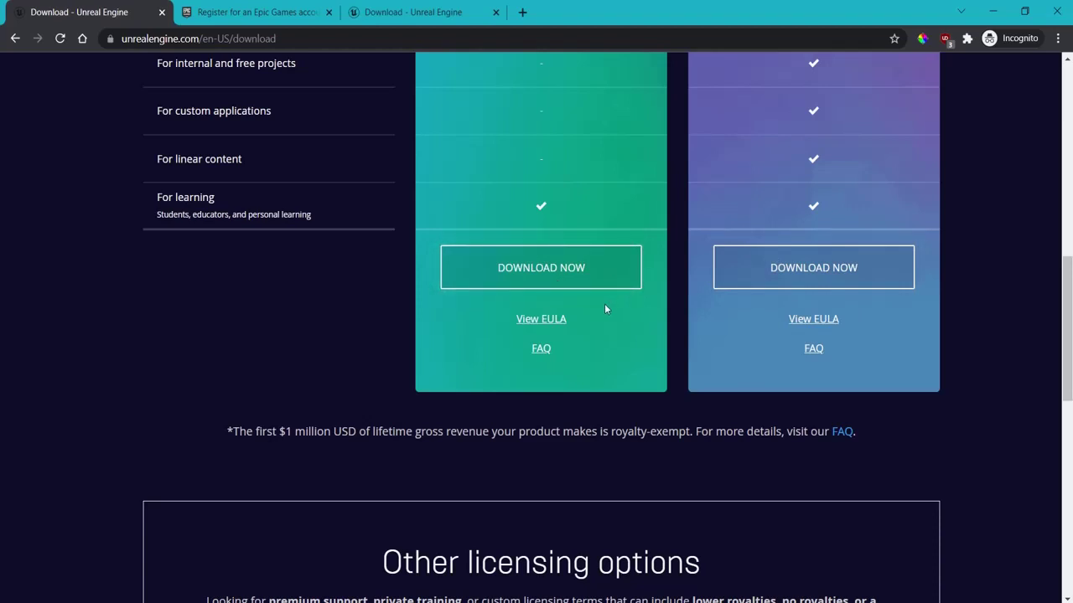
{"action": "scroll", "coordinate": [596, 403], "scroll_direction": "up", "scroll_amount": 8}
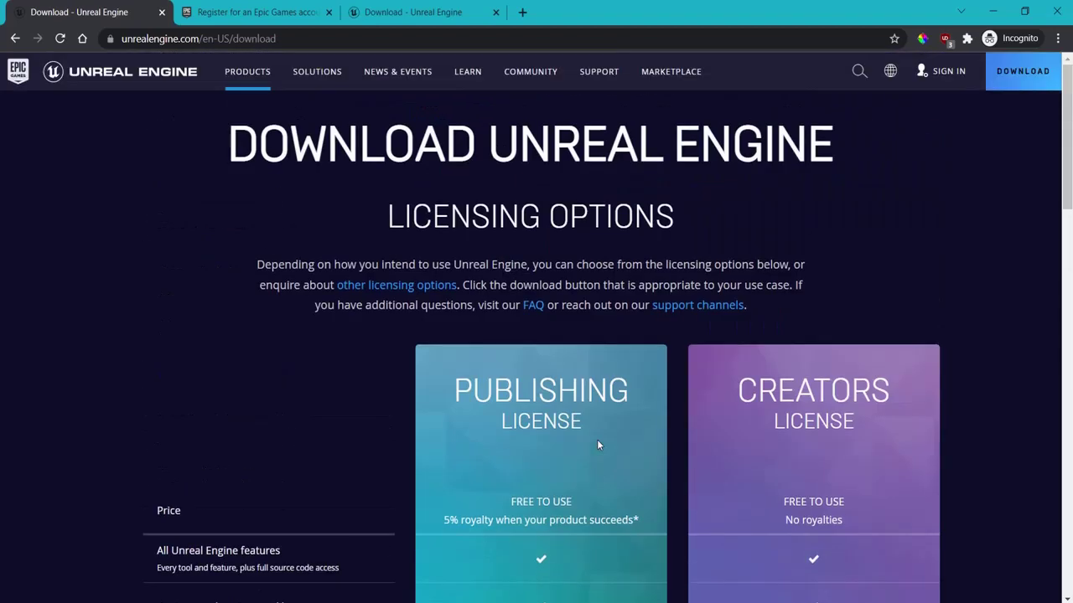
{"action": "scroll", "coordinate": [503, 269], "scroll_direction": "down", "scroll_amount": 3}
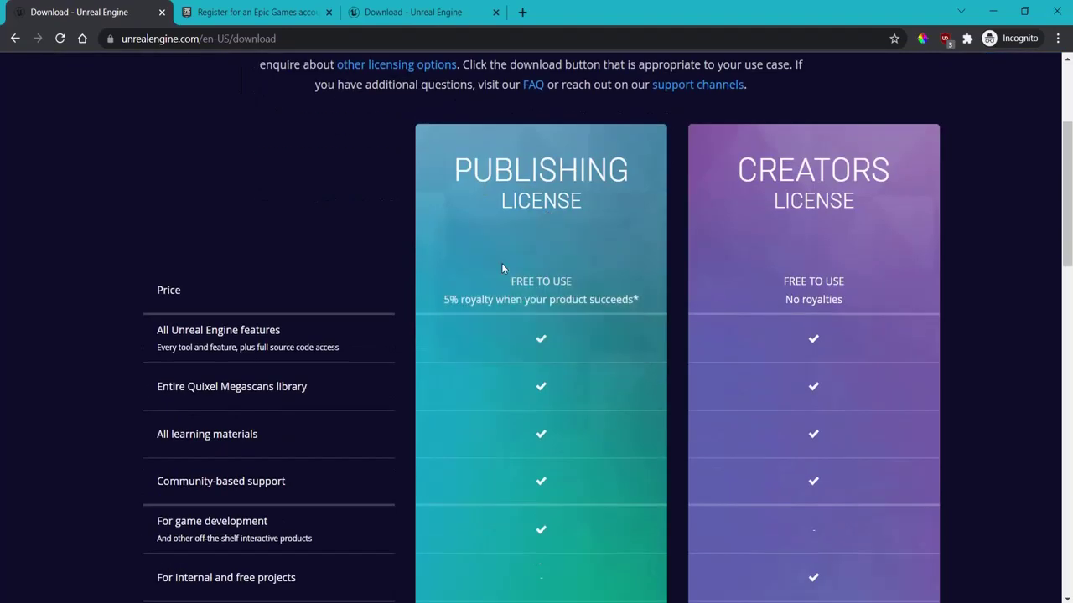
{"action": "left_click_drag", "start_coordinate": [452, 170], "coordinate": [604, 211]}
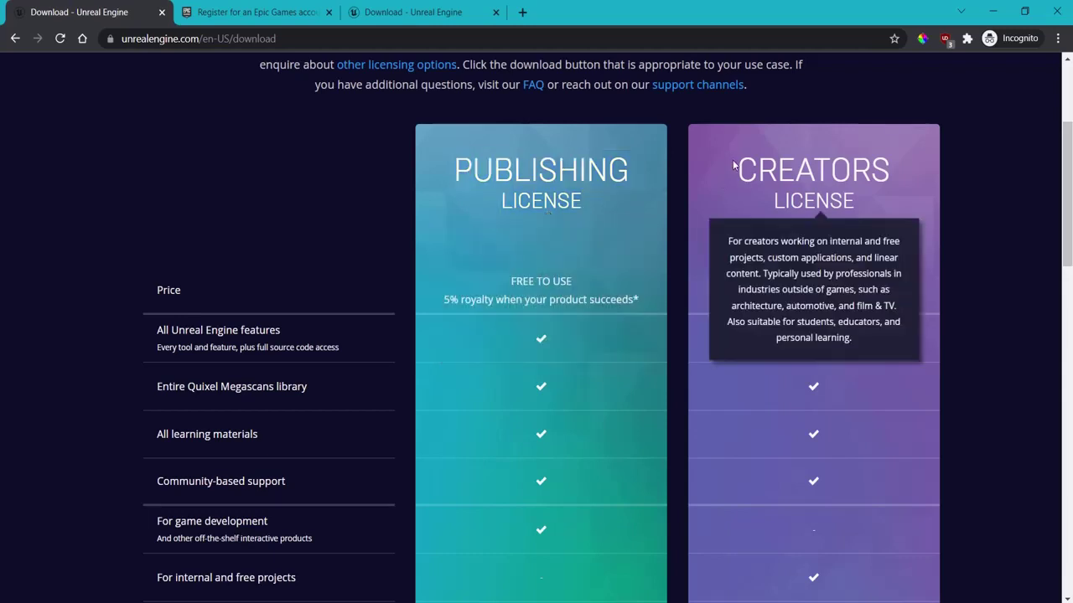
{"action": "left_click_drag", "start_coordinate": [729, 160], "coordinate": [913, 228]}
{"action": "left_click", "coordinate": [854, 174]}
{"action": "scroll", "coordinate": [829, 234], "scroll_direction": "down", "scroll_amount": 2}
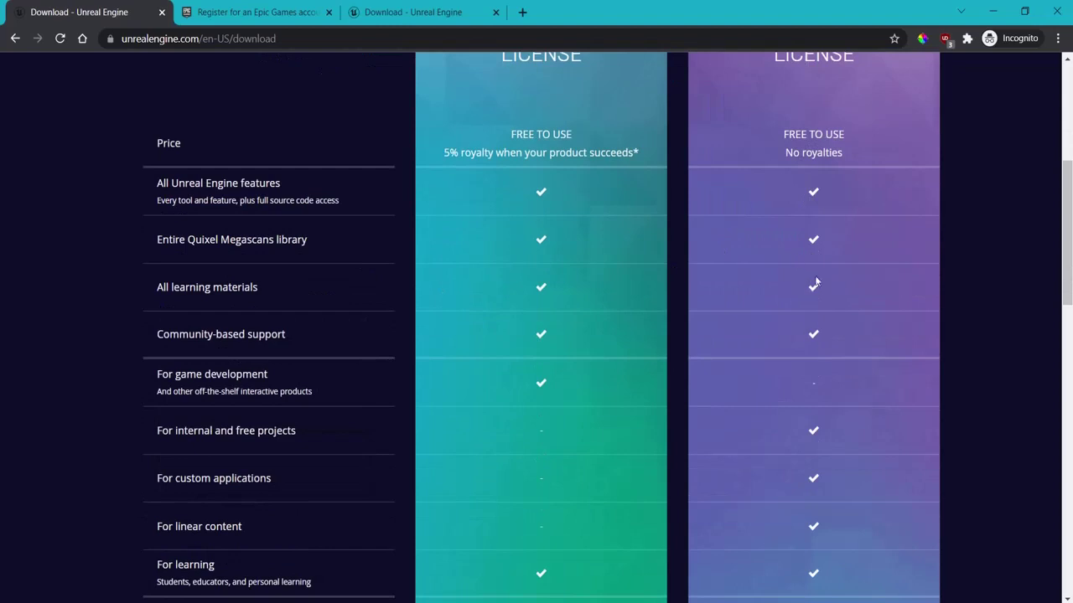
{"action": "scroll", "coordinate": [858, 339], "scroll_direction": "up", "scroll_amount": 2}
{"action": "left_click_drag", "start_coordinate": [438, 153], "coordinate": [597, 216]}
{"action": "left_click", "coordinate": [631, 223]}
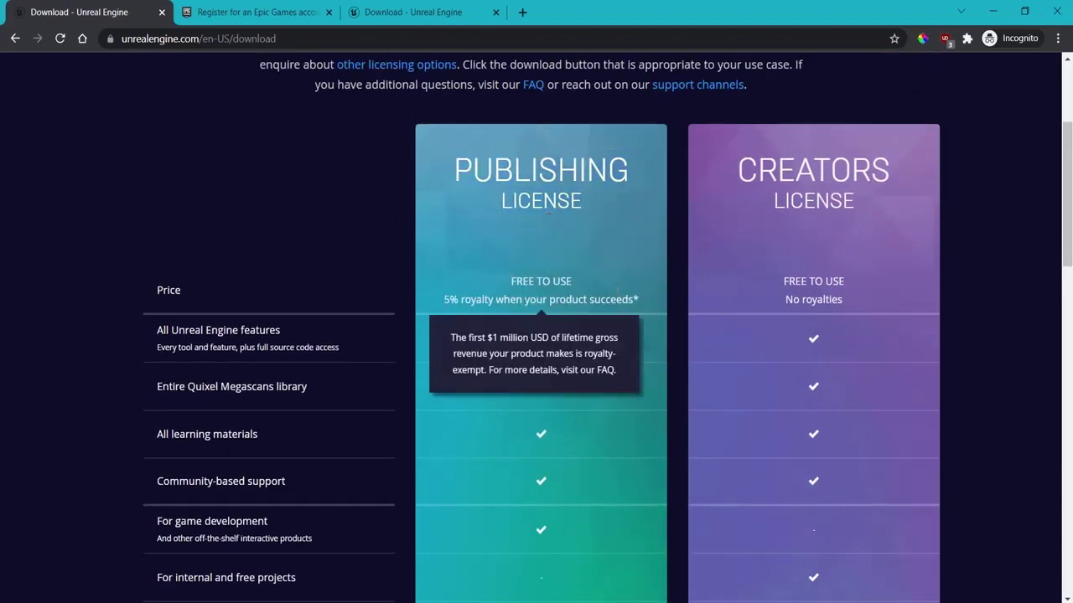
Step: Highlight the FREE TO USE price, the 5% royalty line and the royalty-exempt footnote
{"action": "left_click_drag", "start_coordinate": [512, 280], "coordinate": [585, 283]}
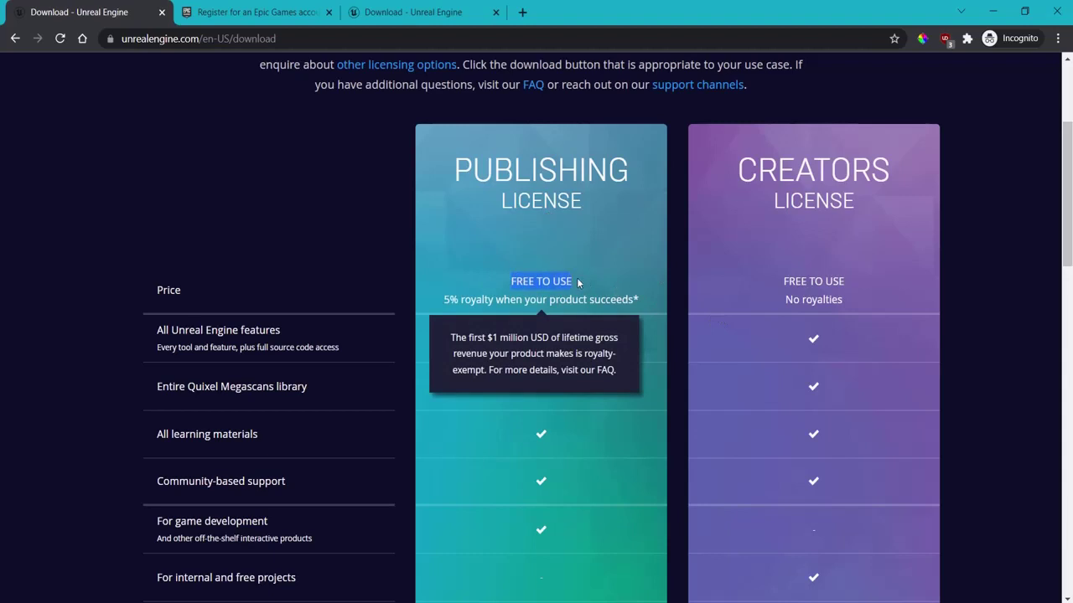
{"action": "left_click", "coordinate": [577, 279]}
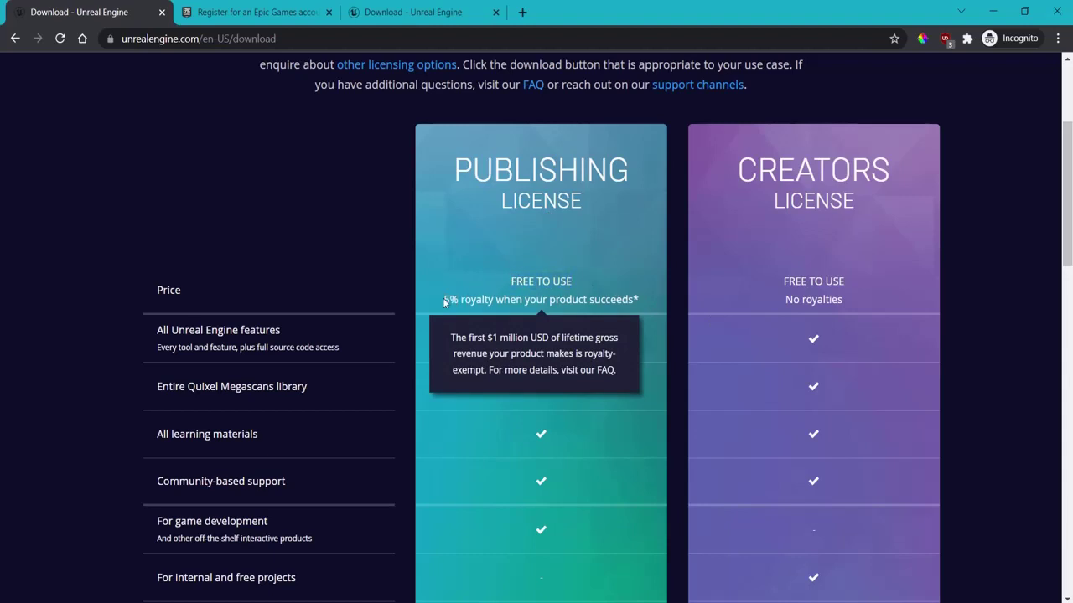
{"action": "left_click_drag", "start_coordinate": [444, 299], "coordinate": [639, 299]}
{"action": "scroll", "coordinate": [474, 283], "scroll_direction": "down", "scroll_amount": 1}
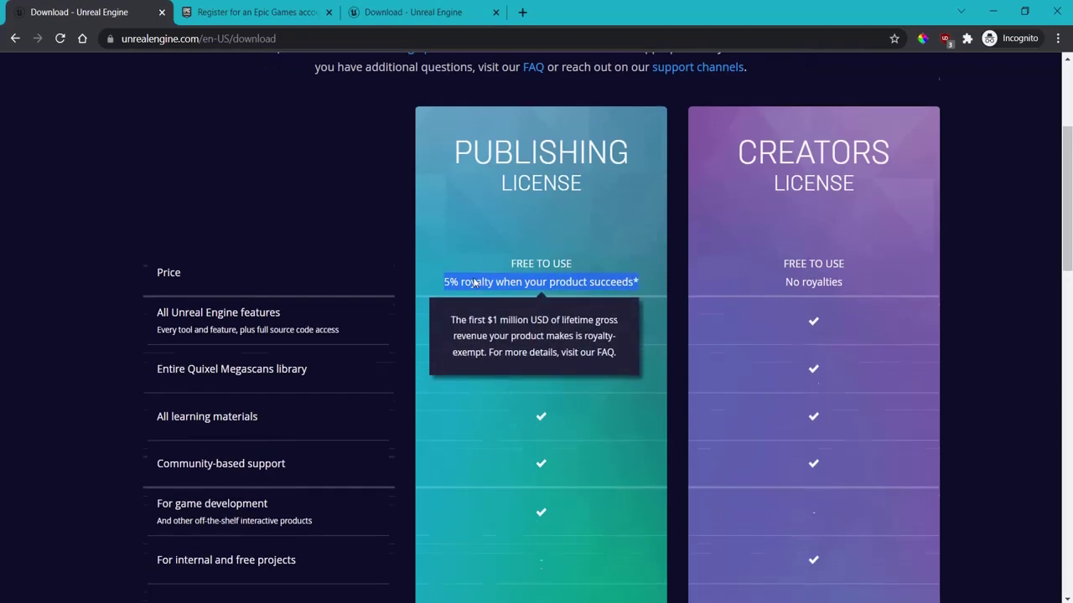
{"action": "scroll", "coordinate": [474, 284], "scroll_direction": "down", "scroll_amount": 5}
{"action": "scroll", "coordinate": [218, 259], "scroll_direction": "up", "scroll_amount": 1}
{"action": "left_click_drag", "start_coordinate": [223, 285], "coordinate": [696, 286]}
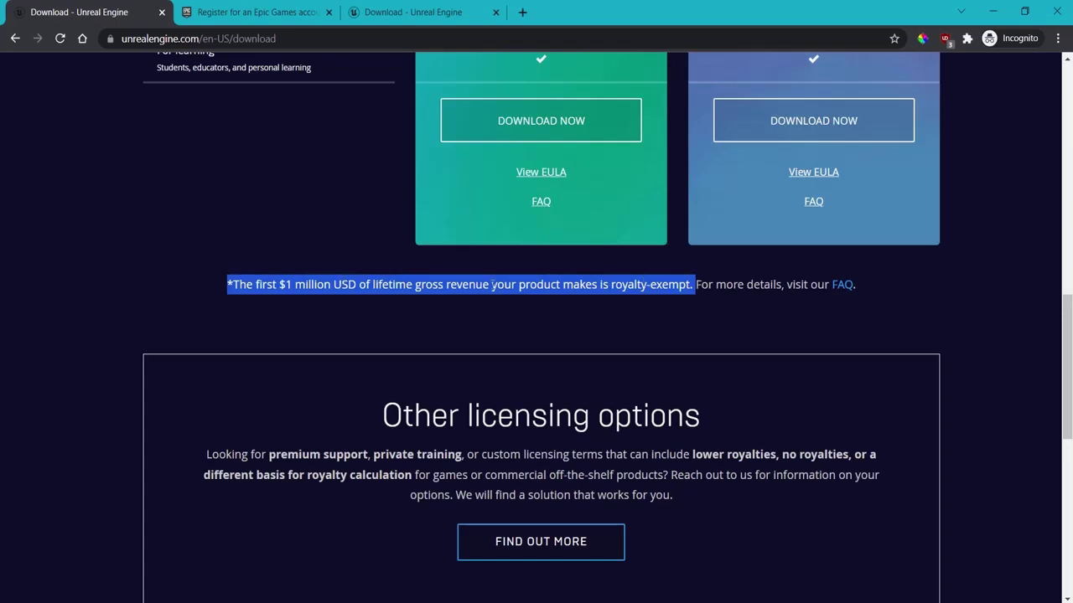
{"action": "left_click", "coordinate": [712, 285]}
Step: Highlight the FAQ sentence, the other licensing options and the $1 million lifetime revenue text
{"action": "left_click_drag", "start_coordinate": [696, 285], "coordinate": [865, 285]}
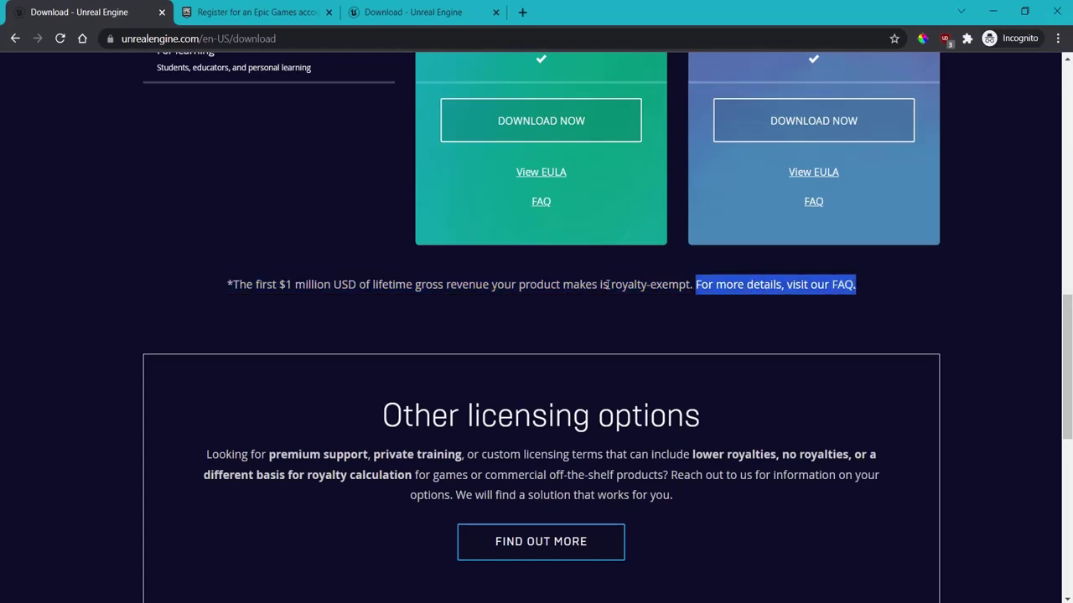
{"action": "scroll", "coordinate": [607, 284], "scroll_direction": "down", "scroll_amount": 2}
{"action": "left_click_drag", "start_coordinate": [371, 256], "coordinate": [810, 407]}
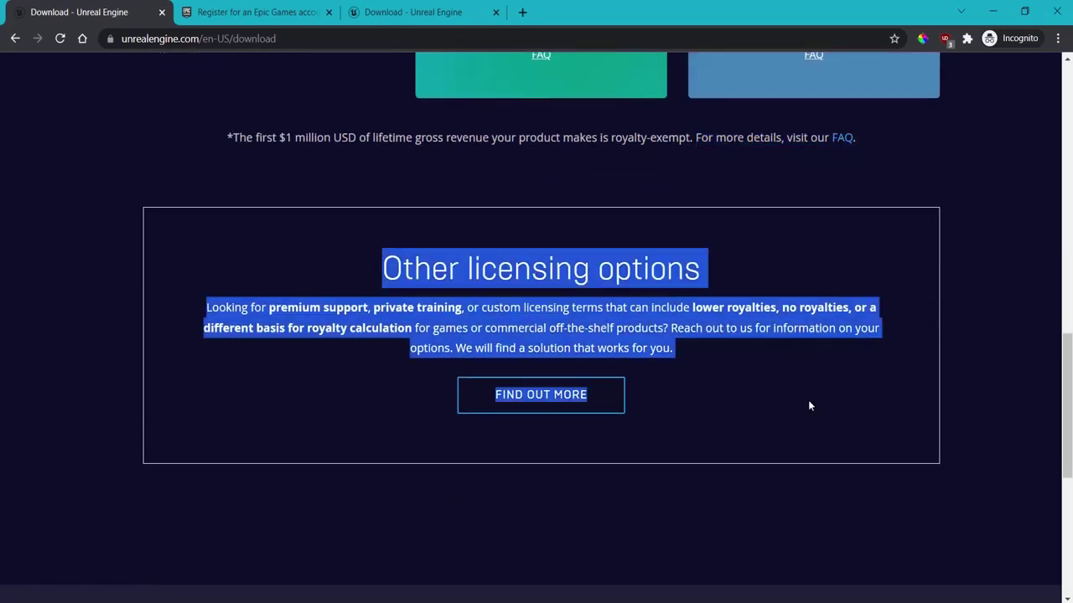
{"action": "left_click", "coordinate": [670, 297]}
{"action": "scroll", "coordinate": [318, 232], "scroll_direction": "up", "scroll_amount": 2}
{"action": "left_click_drag", "start_coordinate": [279, 285], "coordinate": [360, 285]}
{"action": "left_click", "coordinate": [317, 285]}
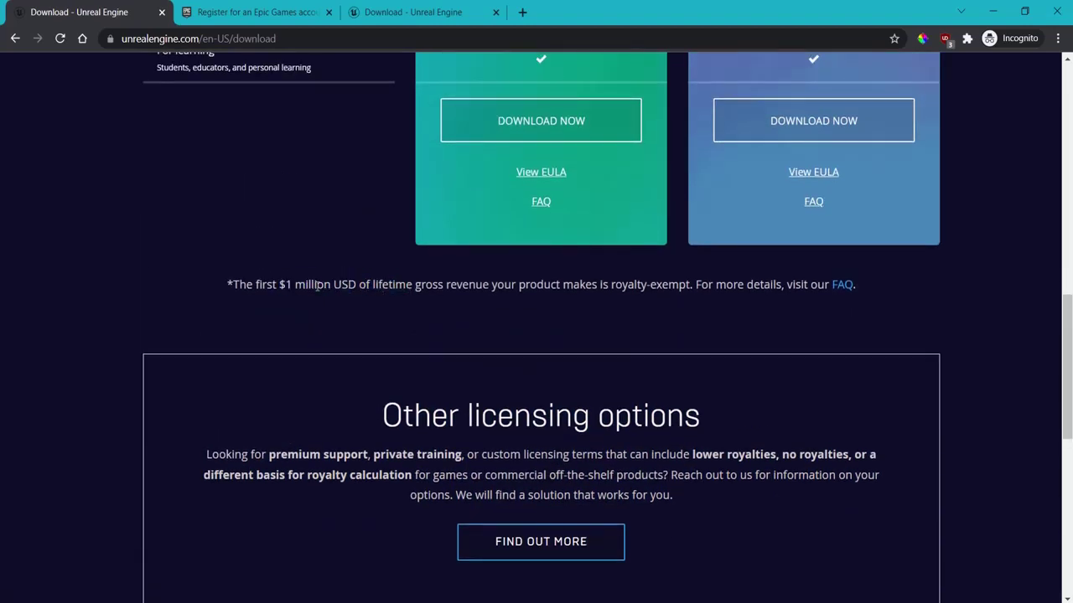
{"action": "left_click_drag", "start_coordinate": [221, 285], "coordinate": [414, 285]}
{"action": "left_click", "coordinate": [518, 288]}
Step: Highlight the 5% royalty text once more and scroll through the license comparison
{"action": "scroll", "coordinate": [359, 316], "scroll_direction": "up", "scroll_amount": 8}
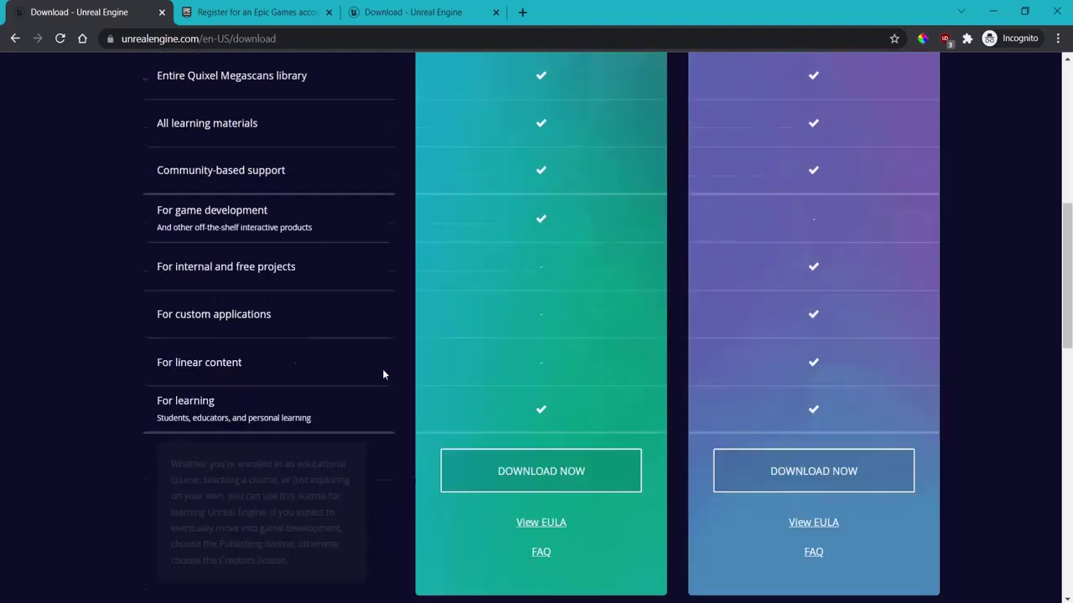
{"action": "scroll", "coordinate": [391, 372], "scroll_direction": "down", "scroll_amount": 7}
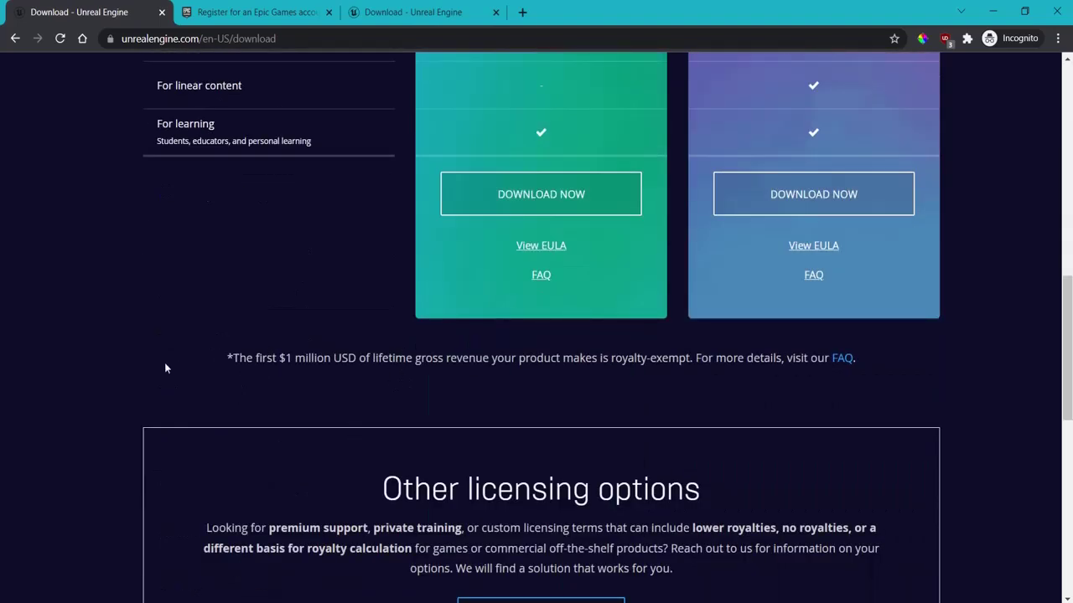
{"action": "scroll", "coordinate": [436, 374], "scroll_direction": "up", "scroll_amount": 8}
{"action": "left_click_drag", "start_coordinate": [442, 373], "coordinate": [553, 373]}
{"action": "left_click", "coordinate": [553, 374]}
{"action": "mouse_move", "coordinate": [607, 279]}
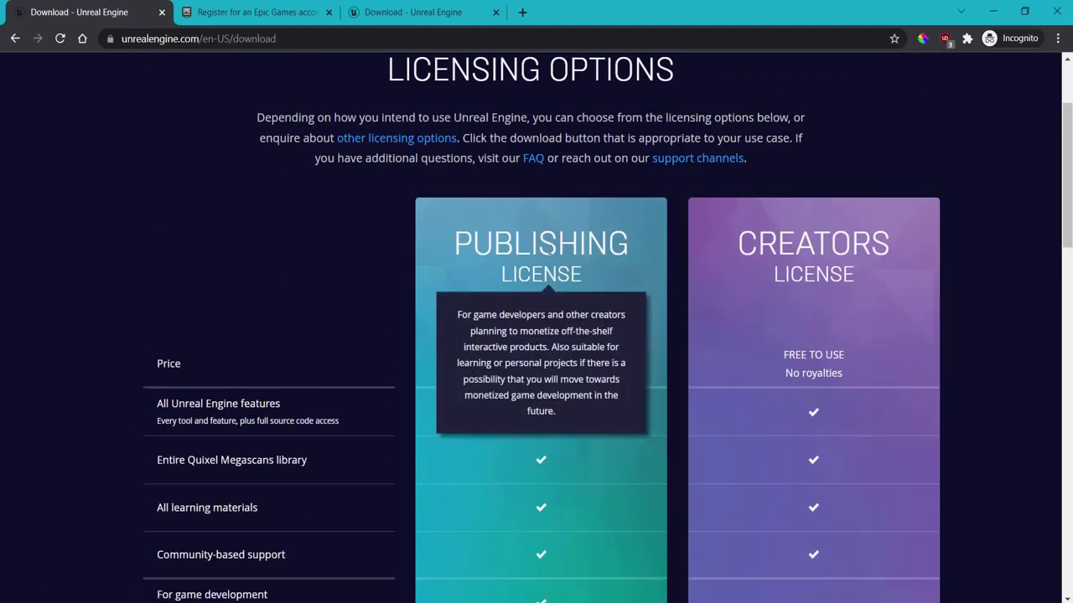
{"action": "scroll", "coordinate": [525, 303], "scroll_direction": "down", "scroll_amount": 8}
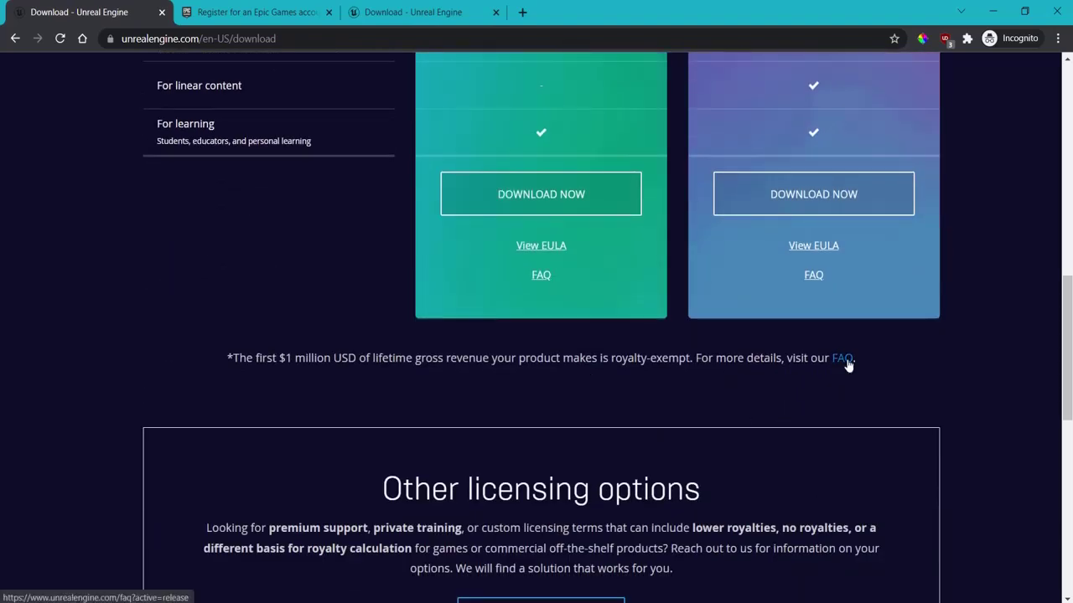
{"action": "scroll", "coordinate": [848, 362], "scroll_direction": "up", "scroll_amount": 2}
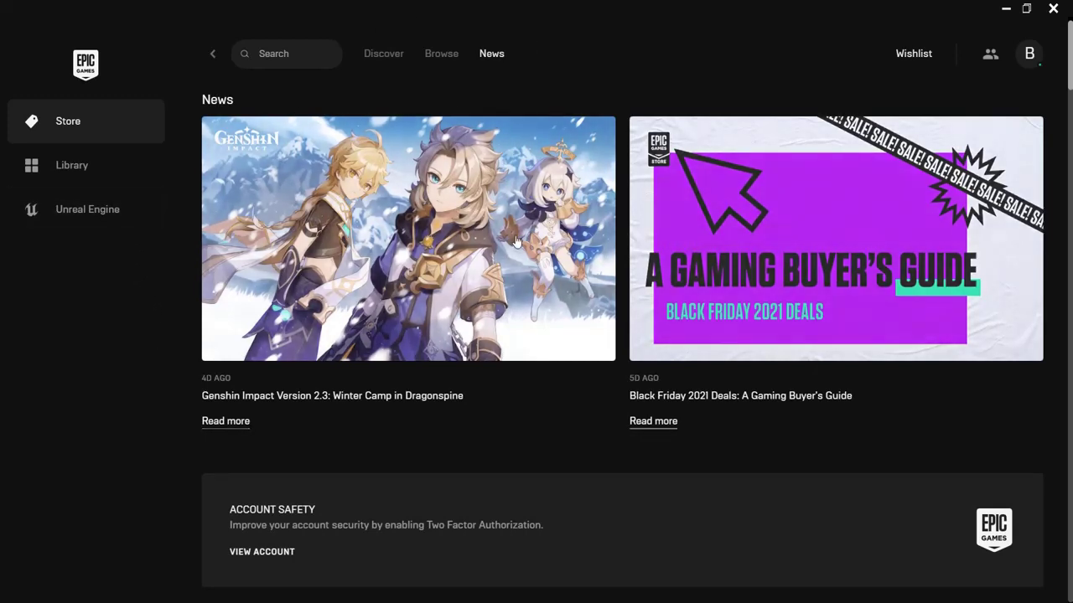
Step: Scroll through the Epic Games Launcher's Store news page
{"action": "scroll", "coordinate": [440, 270], "scroll_direction": "down", "scroll_amount": 1}
{"action": "scroll", "coordinate": [439, 270], "scroll_direction": "down", "scroll_amount": 1}
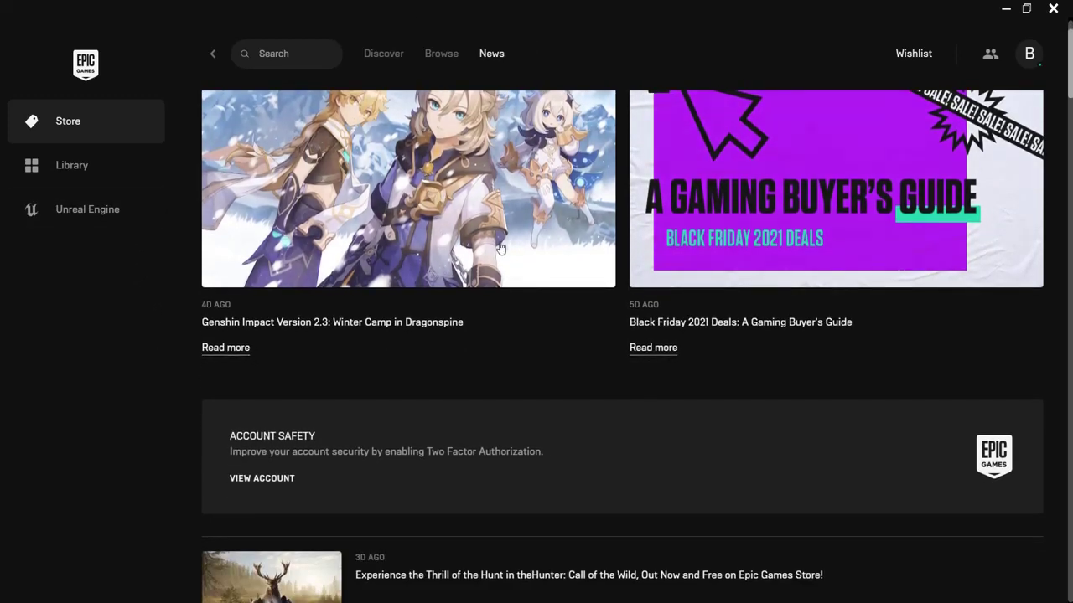
{"action": "scroll", "coordinate": [472, 261], "scroll_direction": "down", "scroll_amount": 2}
{"action": "scroll", "coordinate": [477, 419], "scroll_direction": "down", "scroll_amount": 1}
{"action": "scroll", "coordinate": [488, 385], "scroll_direction": "up", "scroll_amount": 4}
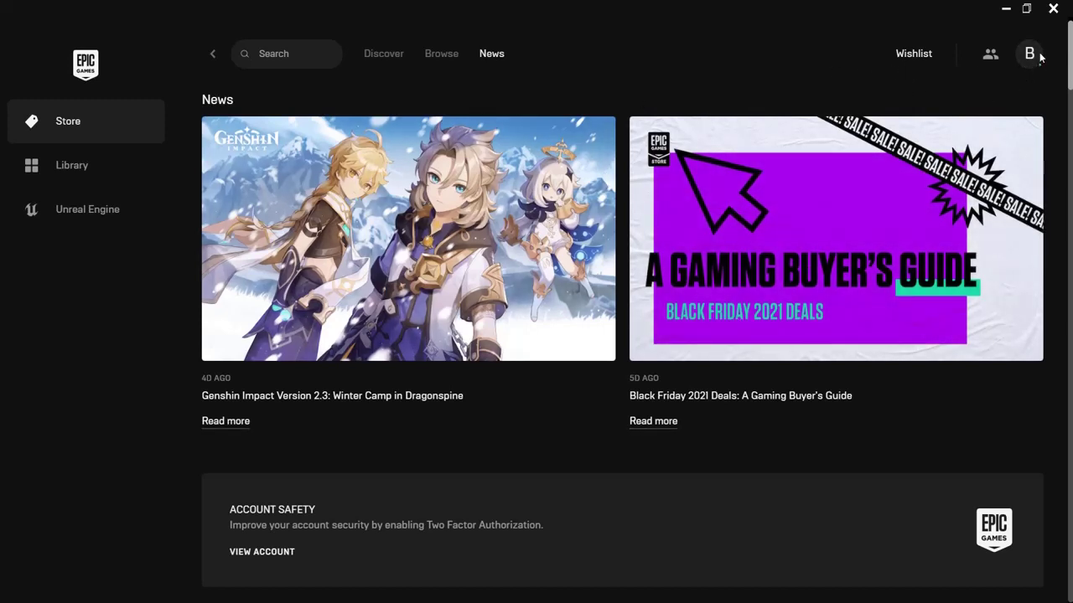
Step: Open the launcher's Unreal Engine section and scroll through the 4.27 news and Featured Content
{"action": "left_click", "coordinate": [69, 216]}
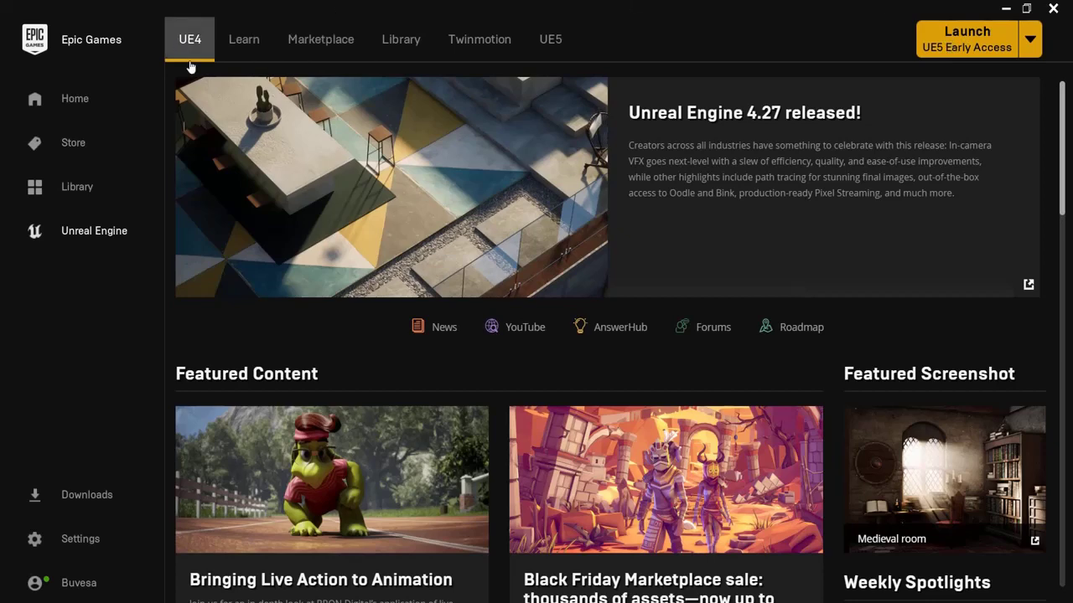
{"action": "scroll", "coordinate": [335, 355], "scroll_direction": "down", "scroll_amount": 3}
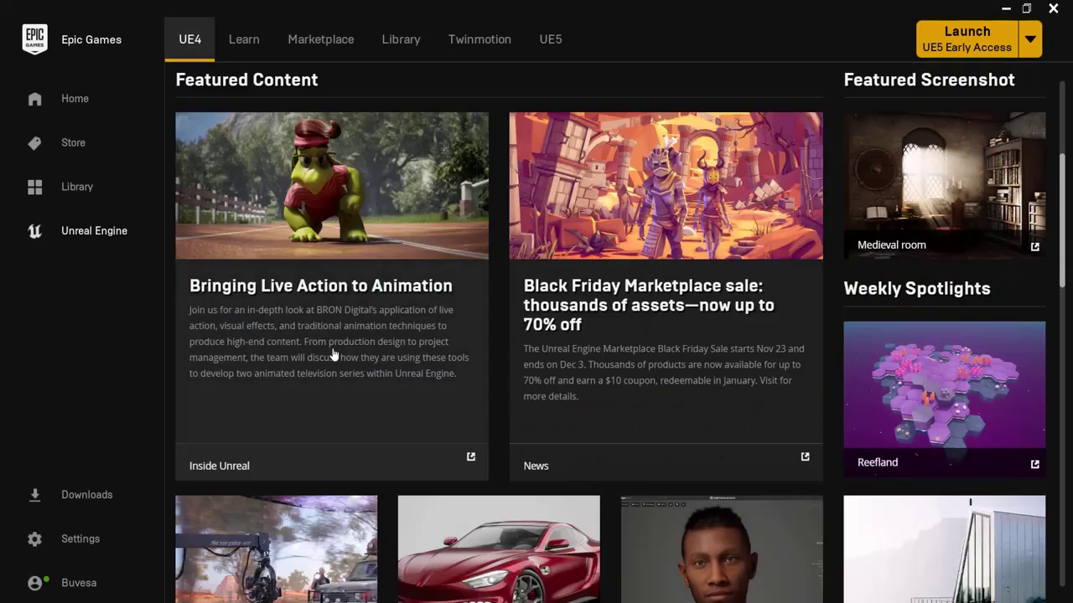
{"action": "scroll", "coordinate": [861, 202], "scroll_direction": "down", "scroll_amount": 3}
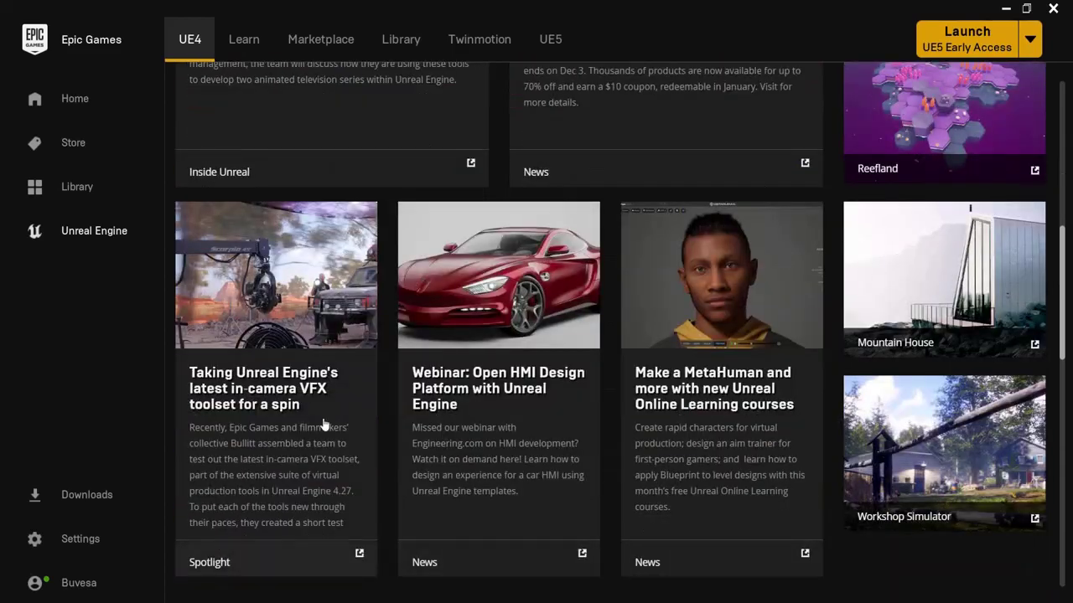
{"action": "scroll", "coordinate": [561, 364], "scroll_direction": "up", "scroll_amount": 6}
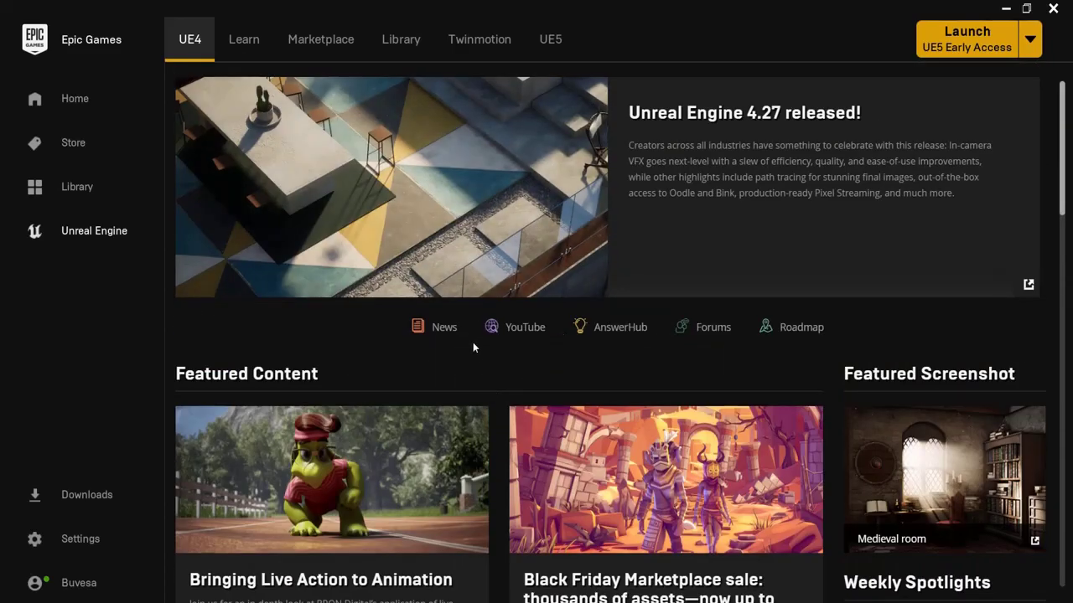
{"action": "scroll", "coordinate": [434, 380], "scroll_direction": "down", "scroll_amount": 2}
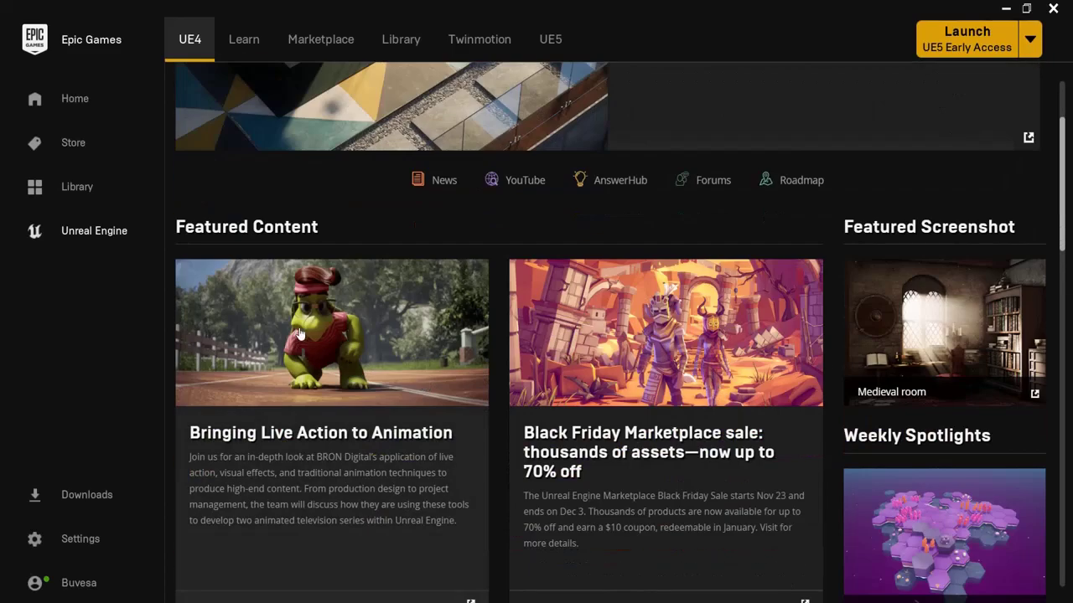
{"action": "scroll", "coordinate": [728, 439], "scroll_direction": "down", "scroll_amount": 4}
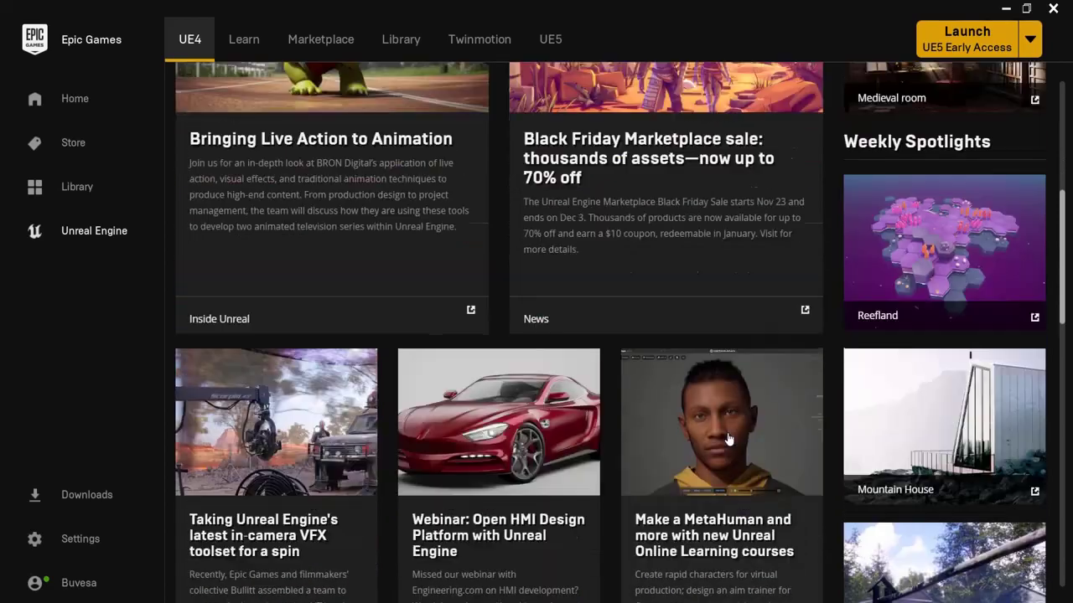
{"action": "scroll", "coordinate": [728, 439], "scroll_direction": "up", "scroll_amount": 6}
Step: Browse the Learn tab's documentation links and quick starts
{"action": "left_click", "coordinate": [246, 42]}
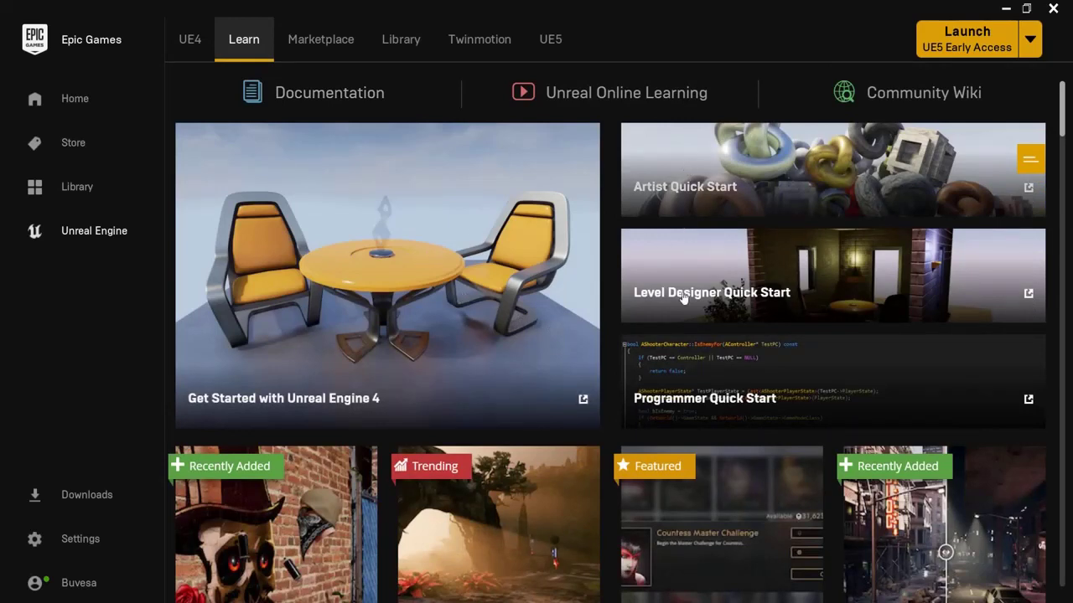
{"action": "scroll", "coordinate": [370, 420], "scroll_direction": "down", "scroll_amount": 3}
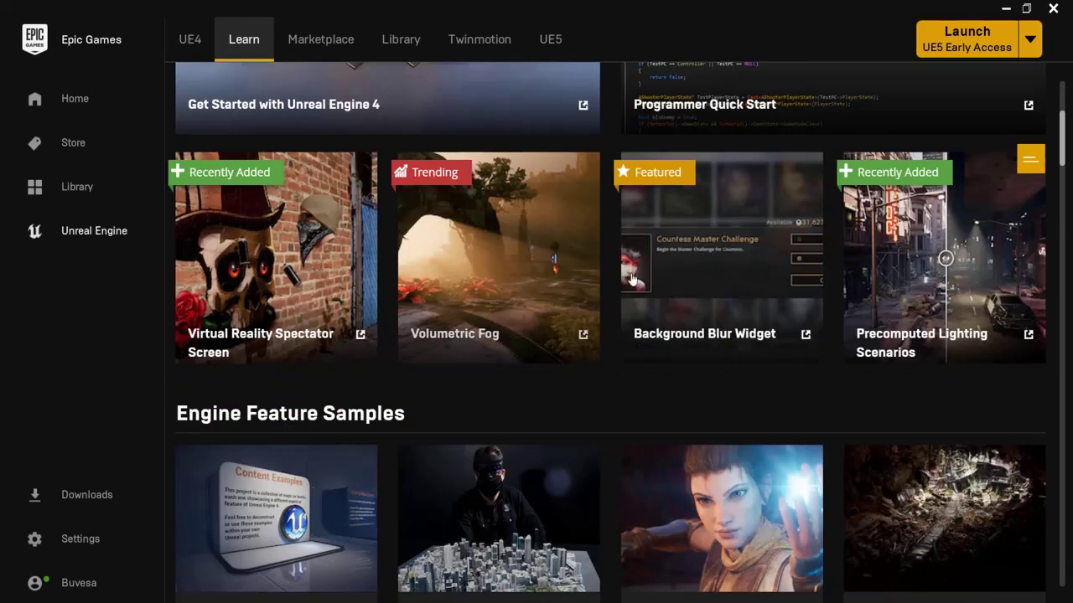
{"action": "scroll", "coordinate": [474, 315], "scroll_direction": "down", "scroll_amount": 2}
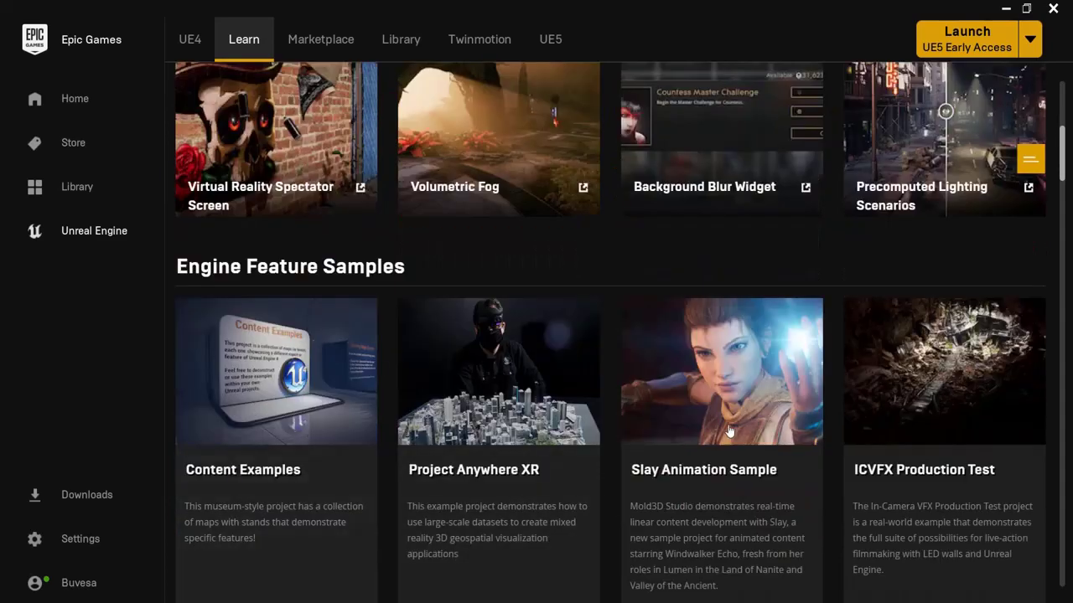
{"action": "scroll", "coordinate": [725, 431], "scroll_direction": "up", "scroll_amount": 5}
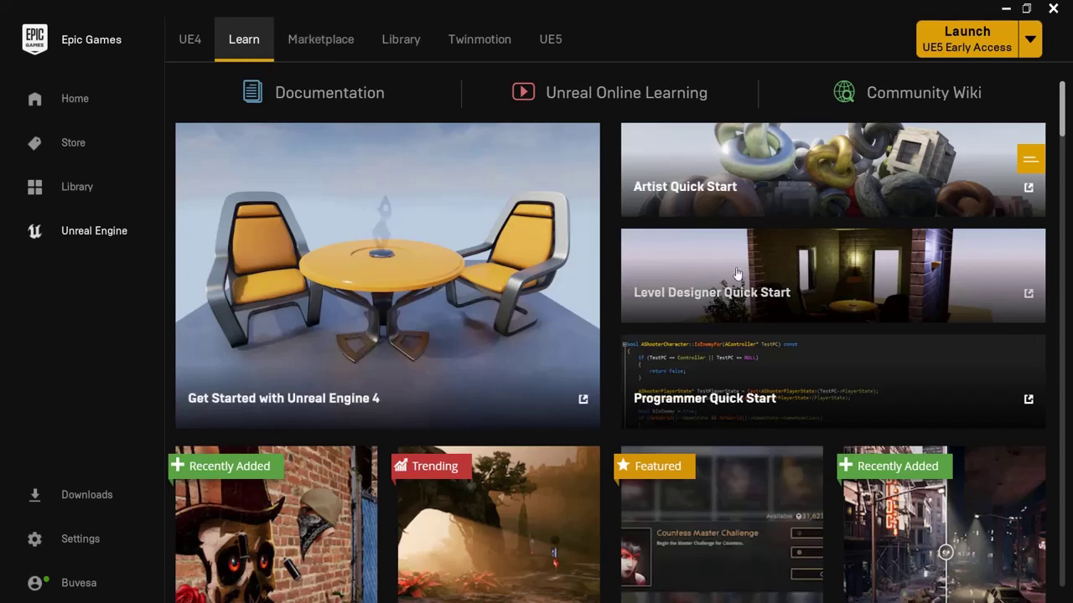
Step: Switch to the Marketplace and show its free products
{"action": "left_click", "coordinate": [320, 36]}
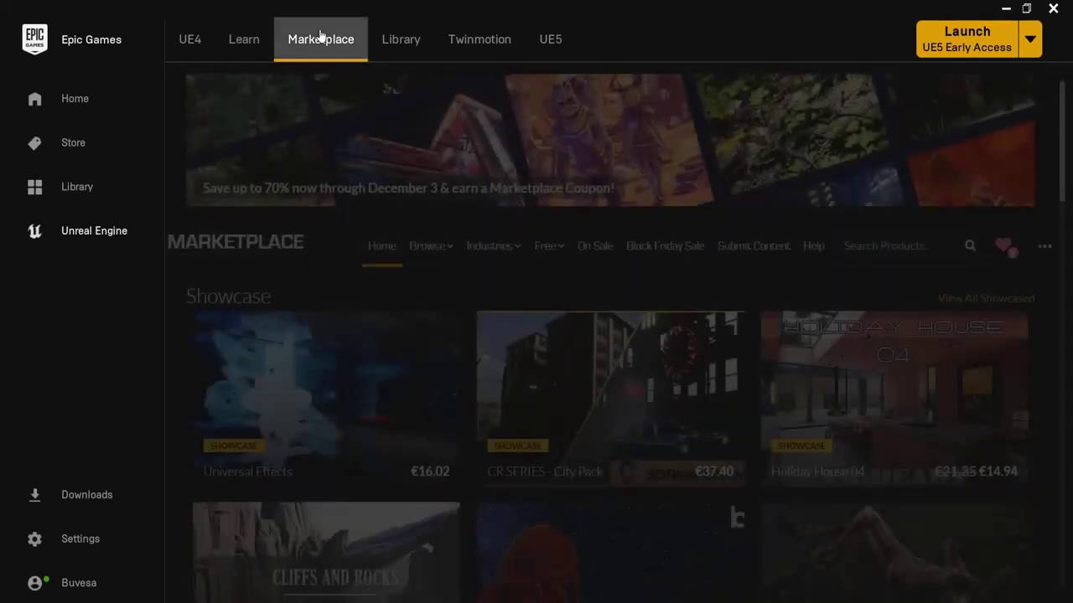
{"action": "mouse_move", "coordinate": [553, 246]}
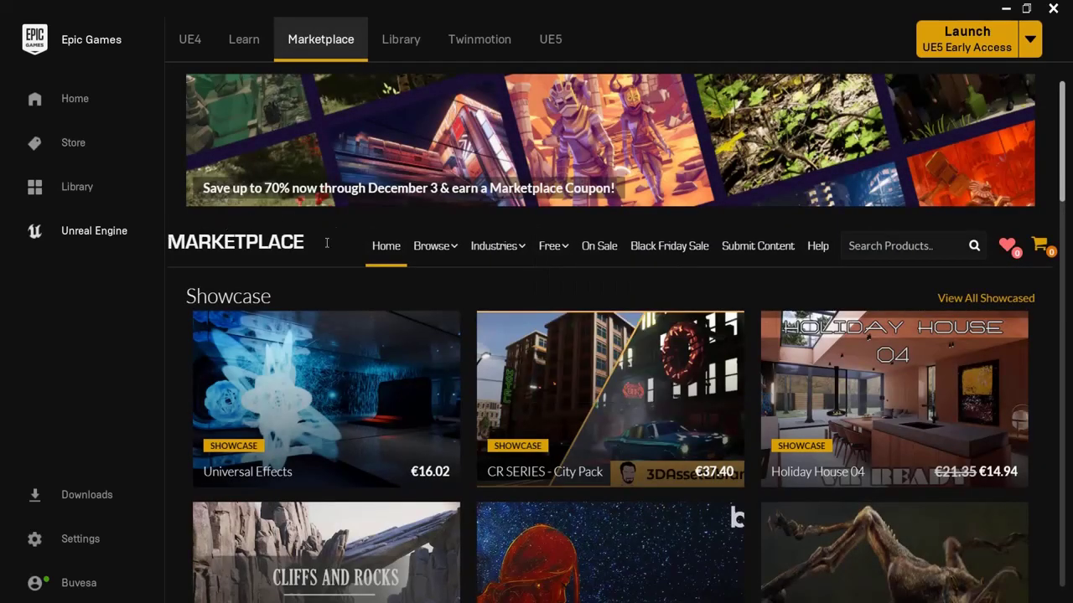
{"action": "scroll", "coordinate": [327, 247], "scroll_direction": "down", "scroll_amount": 3}
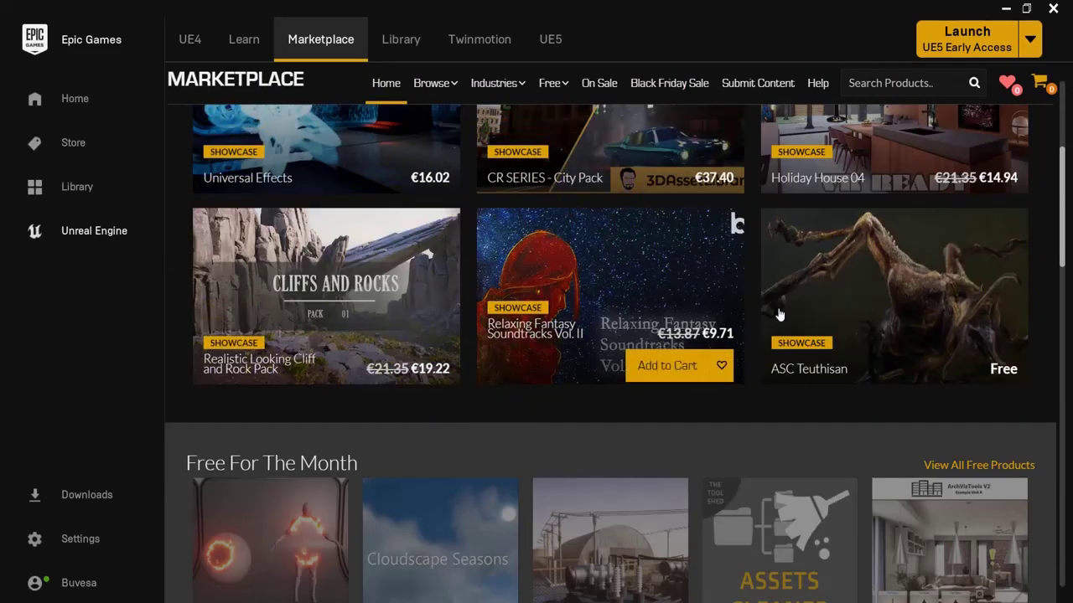
{"action": "scroll", "coordinate": [551, 273], "scroll_direction": "down", "scroll_amount": 3}
{"action": "scroll", "coordinate": [552, 363], "scroll_direction": "up", "scroll_amount": 6}
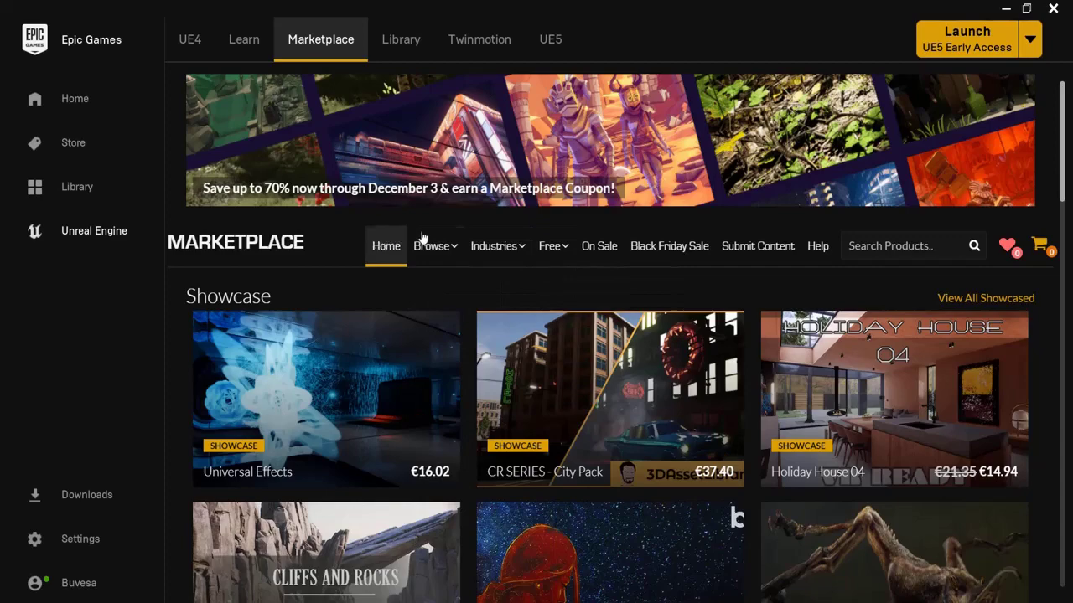
{"action": "left_click", "coordinate": [562, 256]}
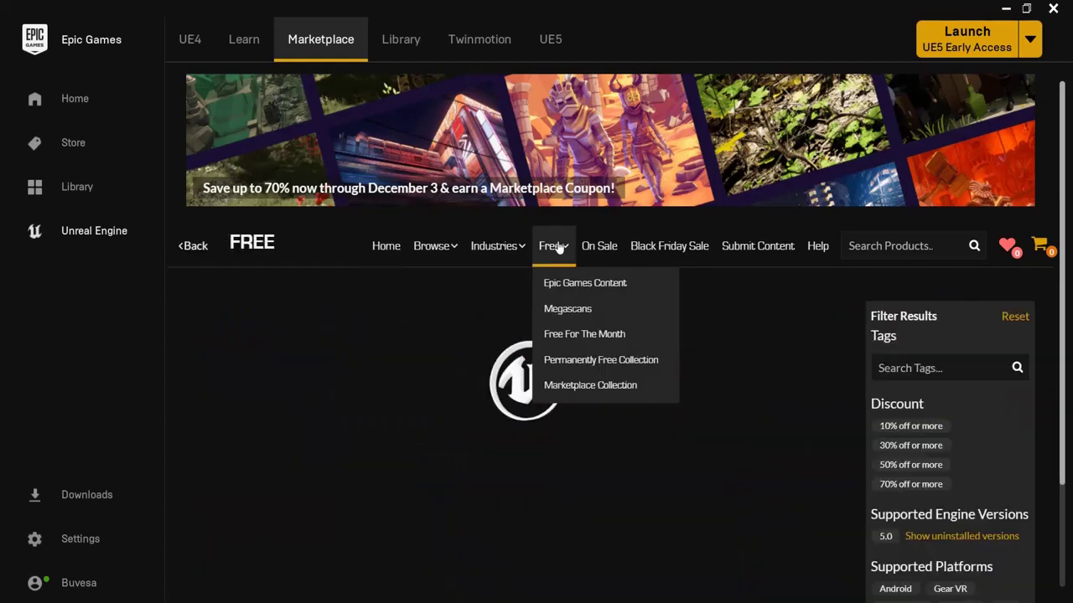
{"action": "scroll", "coordinate": [516, 287], "scroll_direction": "down", "scroll_amount": 2}
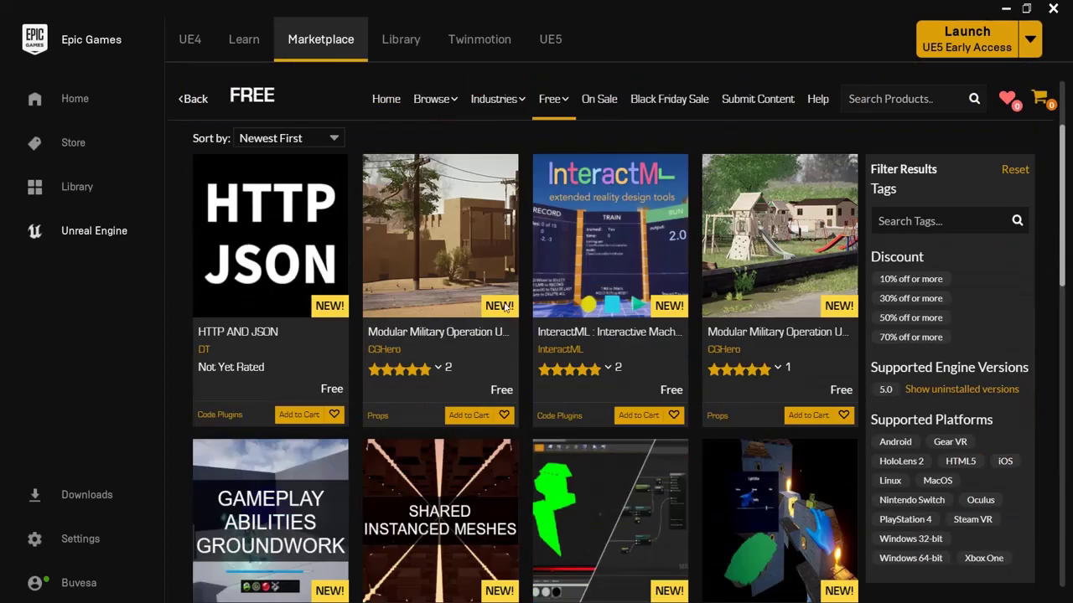
{"action": "mouse_move", "coordinate": [651, 365]}
{"action": "scroll", "coordinate": [650, 365], "scroll_direction": "down", "scroll_amount": 4}
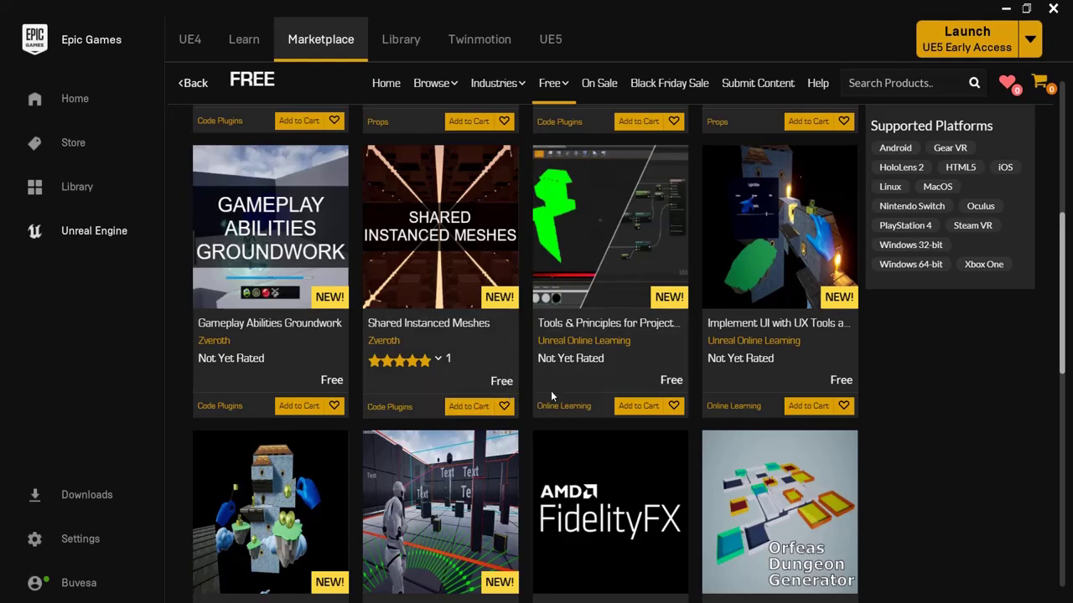
{"action": "scroll", "coordinate": [557, 444], "scroll_direction": "up", "scroll_amount": 6}
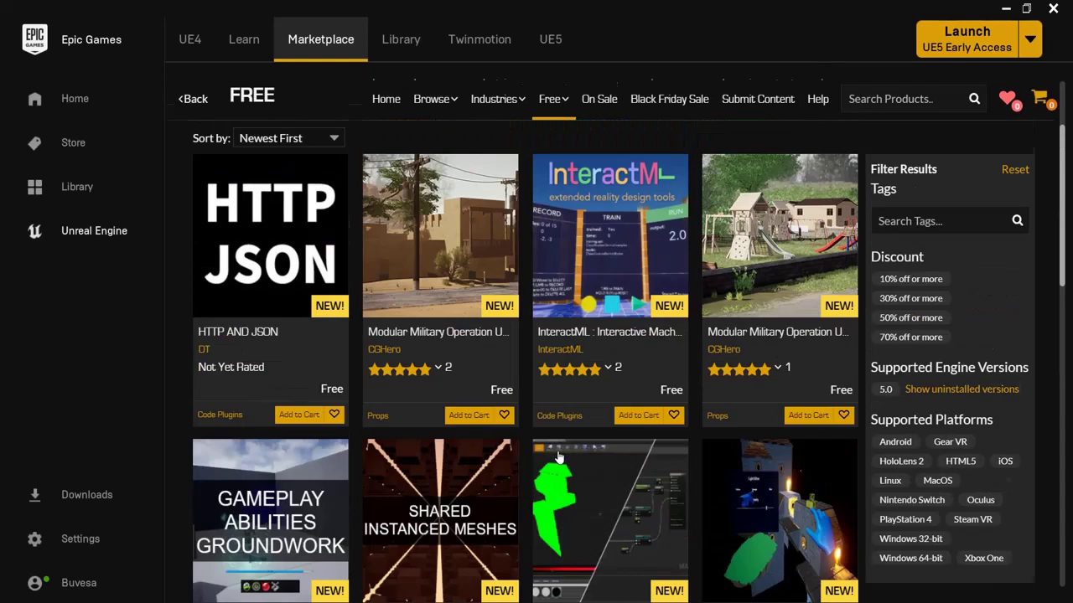
{"action": "mouse_move", "coordinate": [569, 267]}
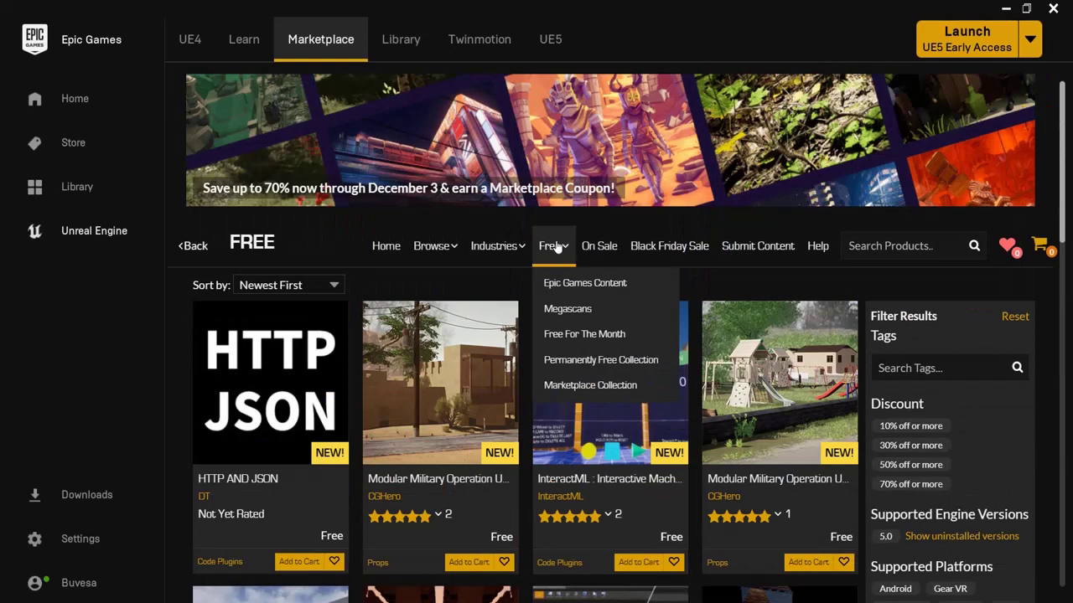
Step: List the Free For The Month products, all owned at €0.00, and scroll through them
{"action": "left_click", "coordinate": [557, 336]}
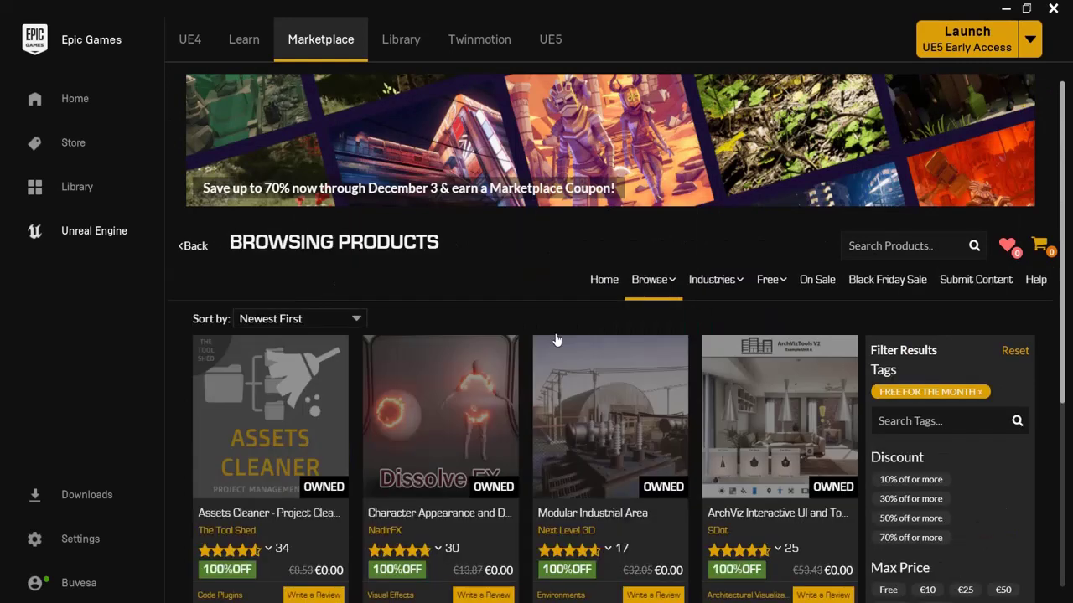
{"action": "scroll", "coordinate": [575, 349], "scroll_direction": "down", "scroll_amount": 3}
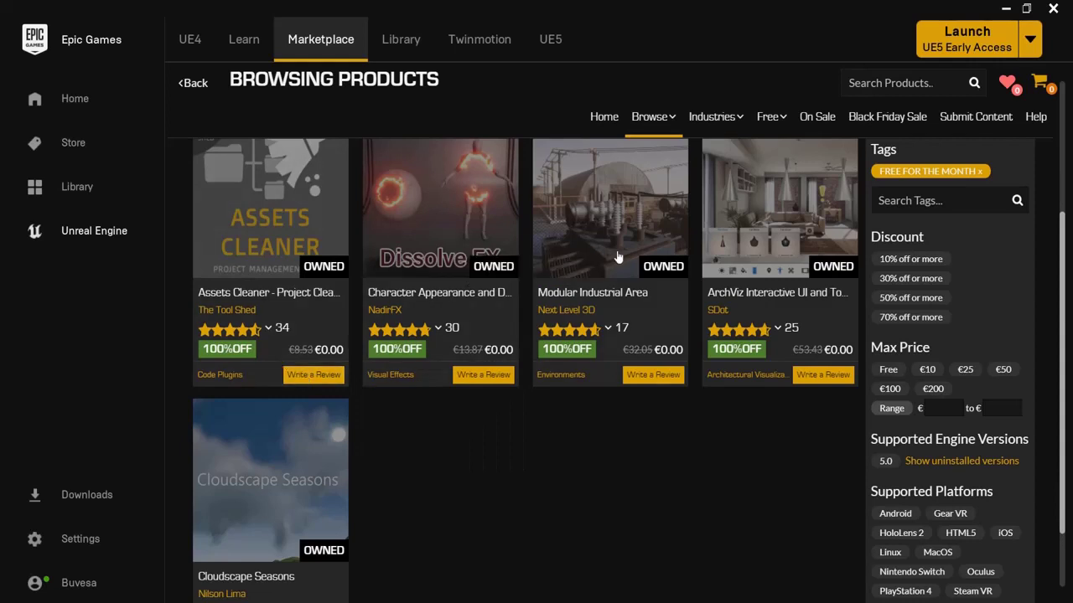
{"action": "scroll", "coordinate": [256, 495], "scroll_direction": "down", "scroll_amount": 1}
{"action": "mouse_move", "coordinate": [288, 534]}
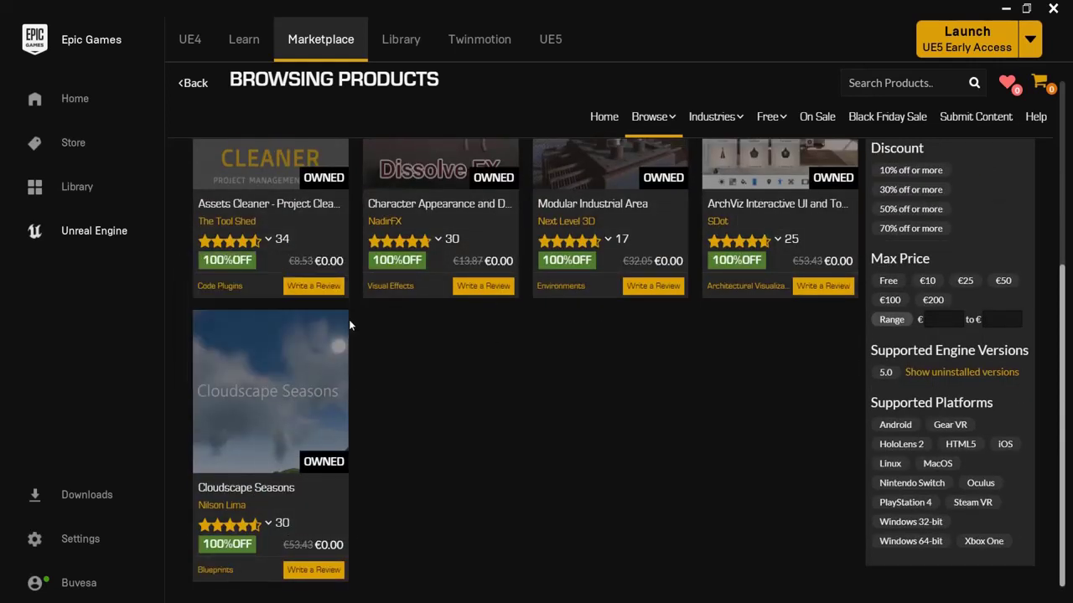
{"action": "scroll", "coordinate": [380, 444], "scroll_direction": "up", "scroll_amount": 4}
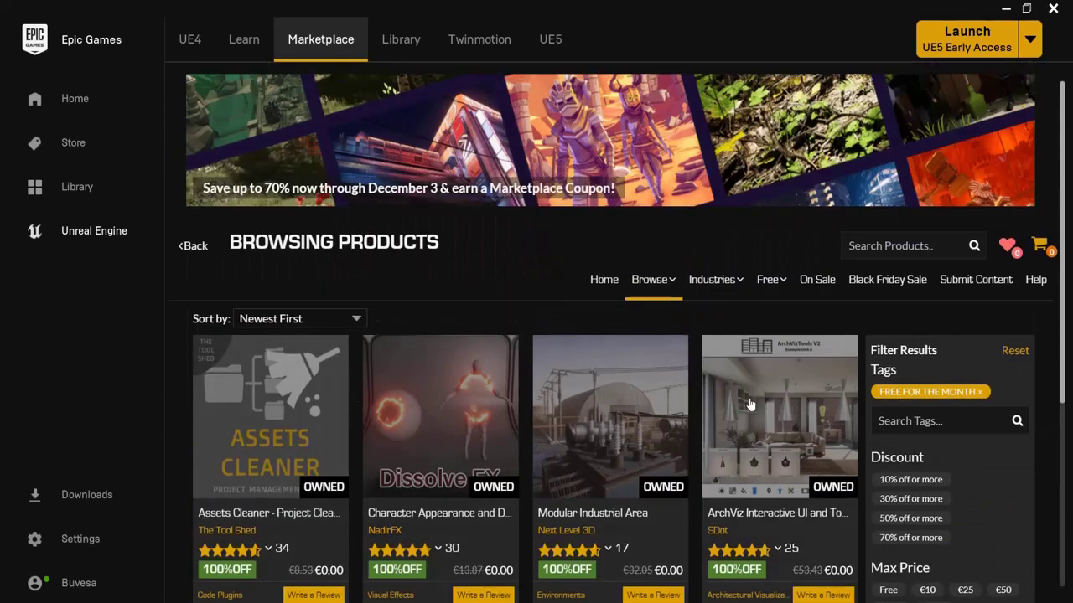
{"action": "scroll", "coordinate": [503, 444], "scroll_direction": "down", "scroll_amount": 4}
{"action": "scroll", "coordinate": [276, 474], "scroll_direction": "up", "scroll_amount": 4}
{"action": "mouse_move", "coordinate": [764, 286]}
Step: In the Library, add a 4.27.1 engine slot, then discard it, leaving only 5.0.0 Early Access 2
{"action": "left_click", "coordinate": [409, 51]}
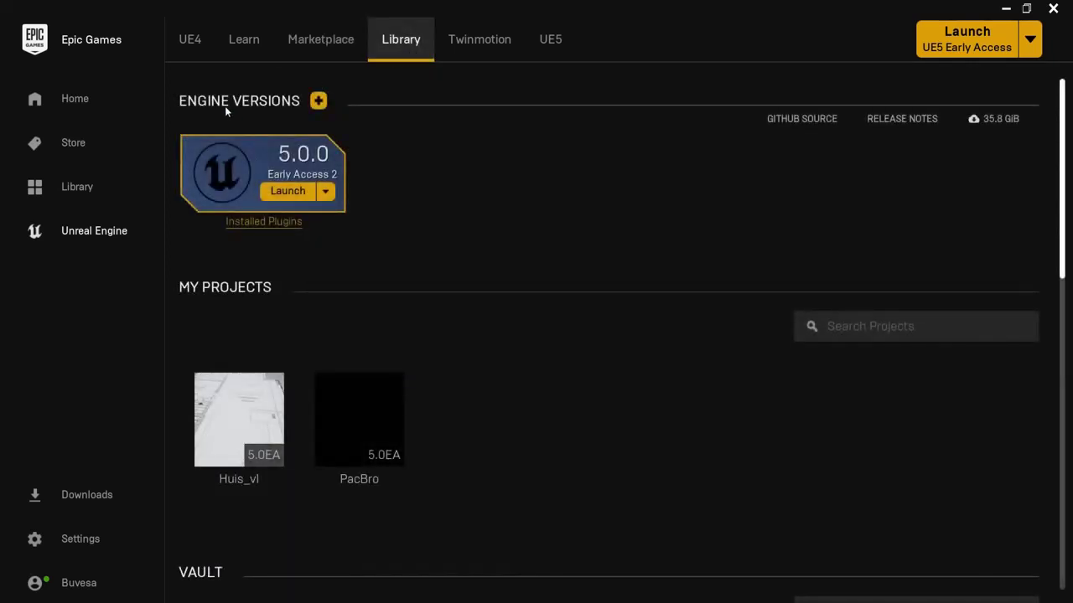
{"action": "left_click", "coordinate": [318, 101]}
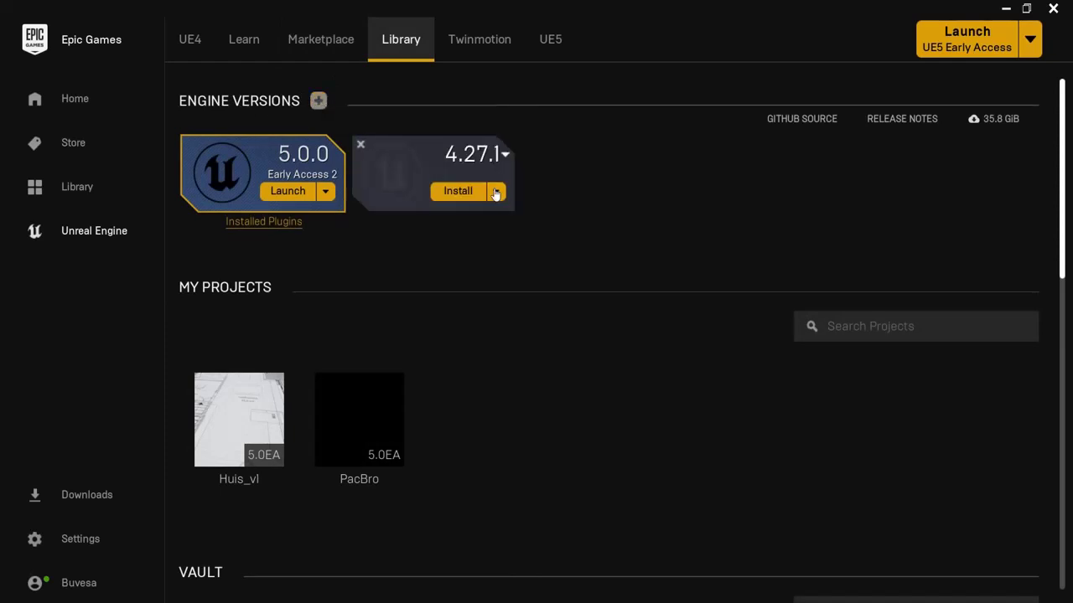
{"action": "left_click", "coordinate": [503, 158]}
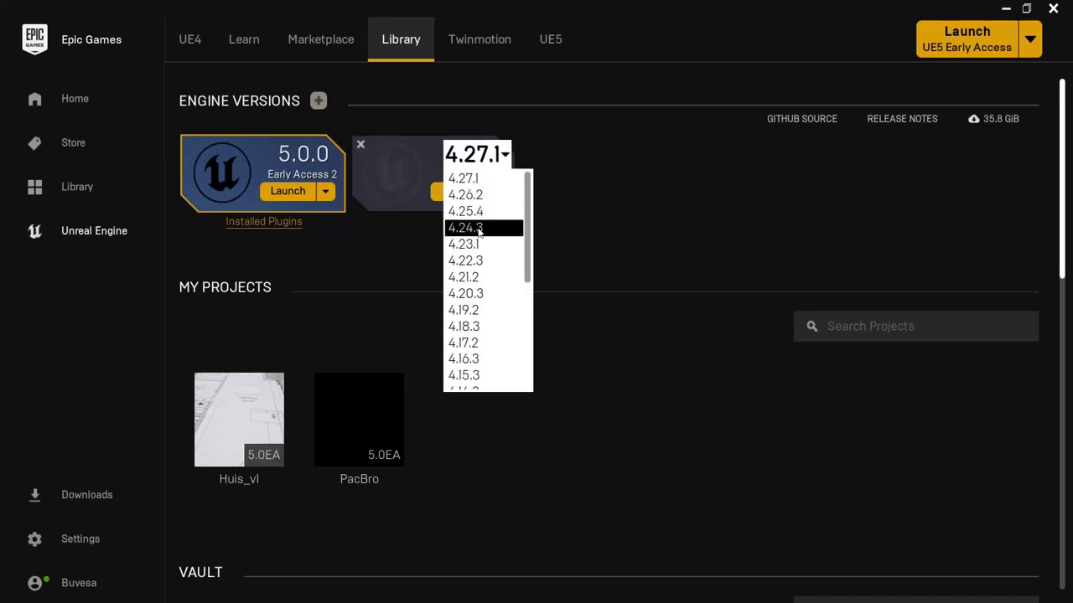
{"action": "left_click", "coordinate": [617, 182]}
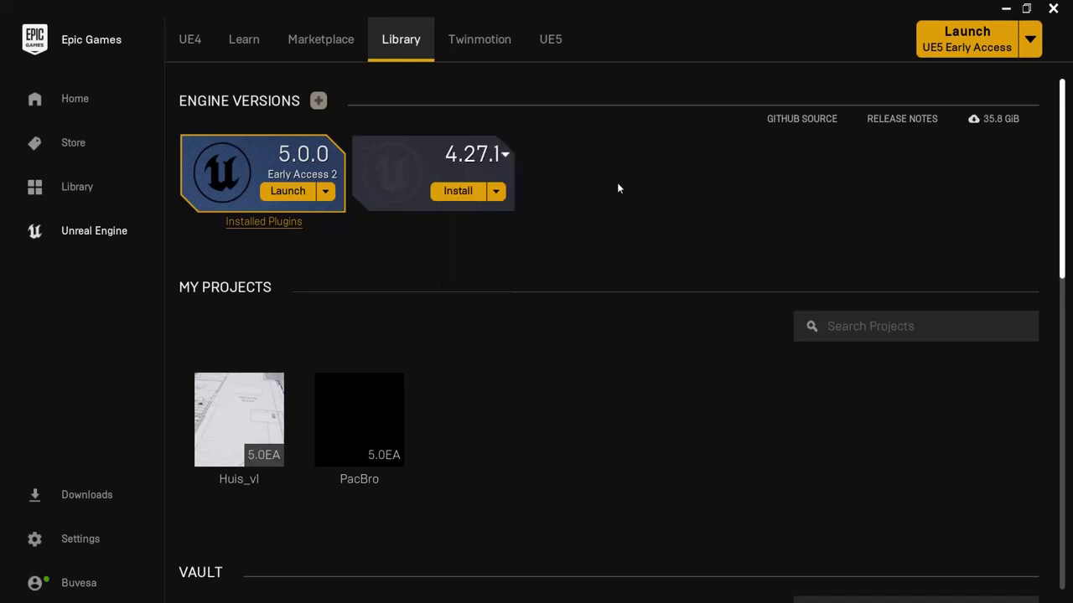
{"action": "left_click", "coordinate": [496, 192]}
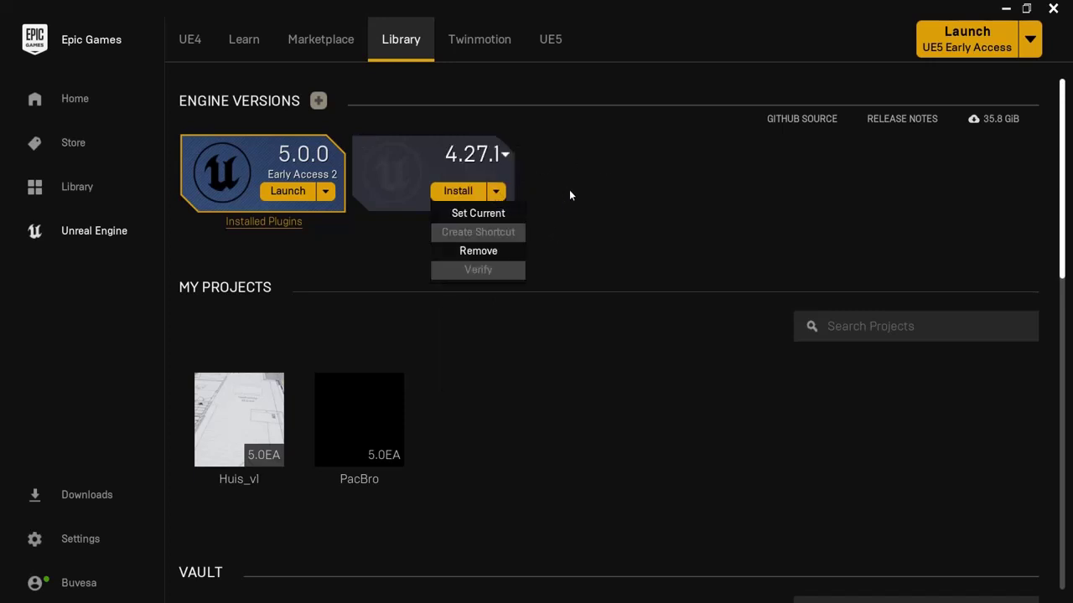
{"action": "left_click", "coordinate": [494, 214]}
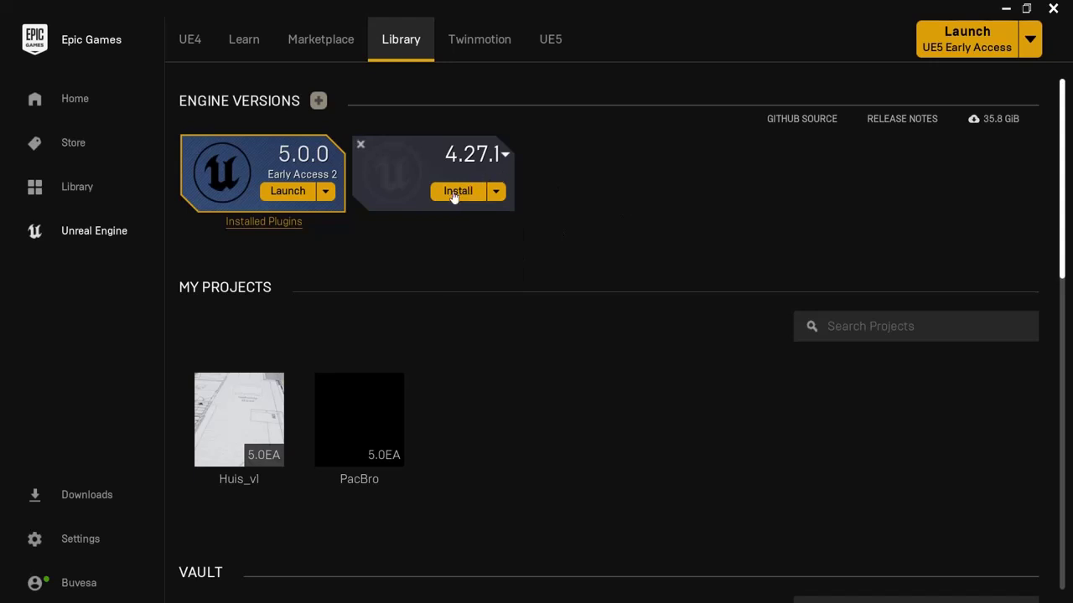
{"action": "left_click", "coordinate": [361, 148]}
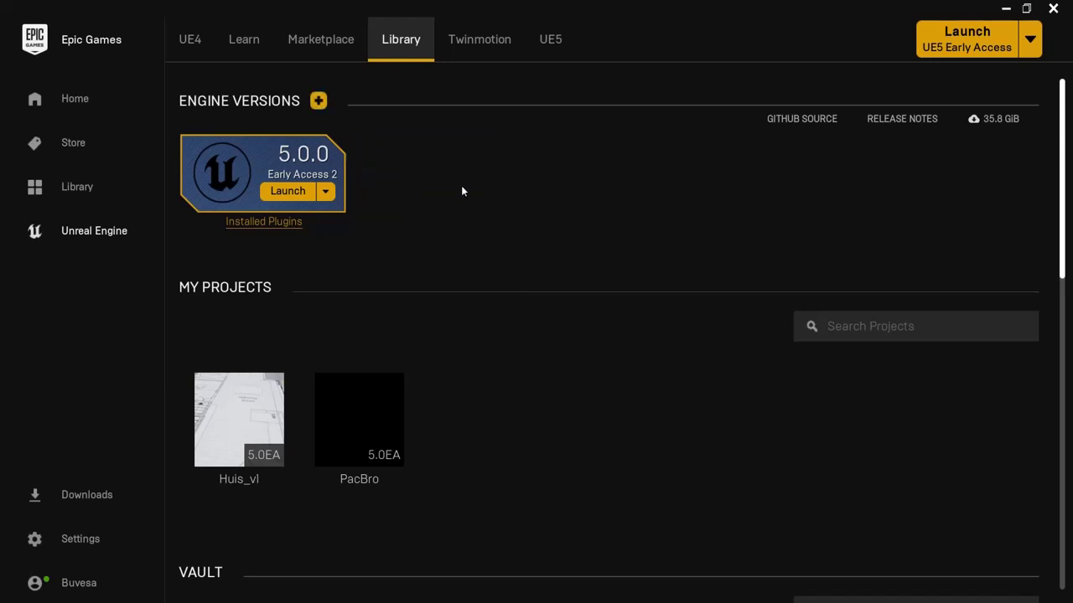
Step: Bring up the PacBro project's options, then scroll down to the Vault of owned assets
{"action": "scroll", "coordinate": [352, 241], "scroll_direction": "down", "scroll_amount": 1}
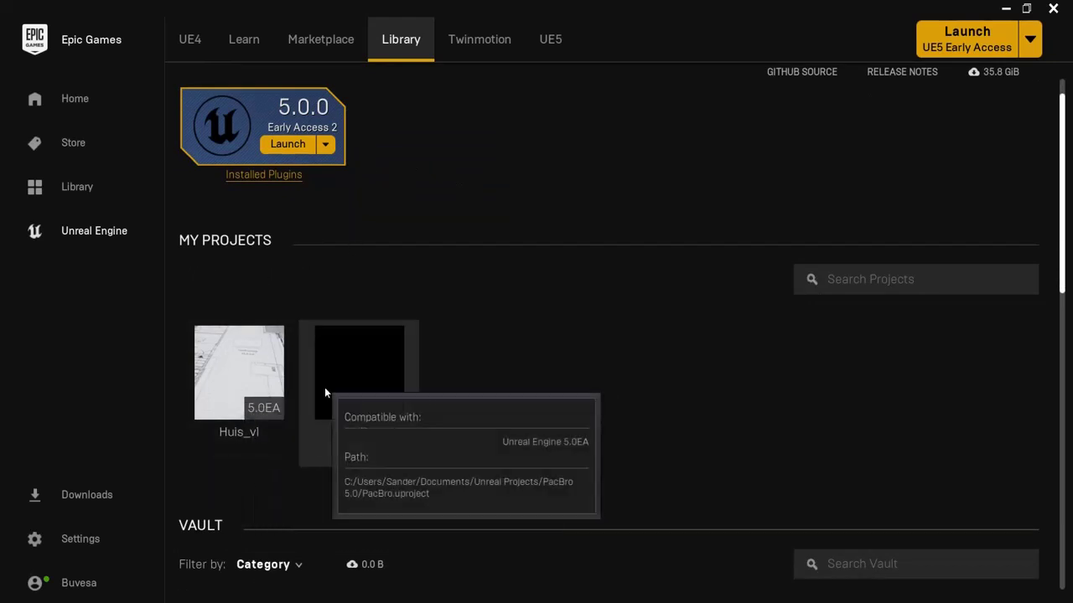
{"action": "left_click", "coordinate": [343, 372]}
{"action": "right_click", "coordinate": [362, 395]}
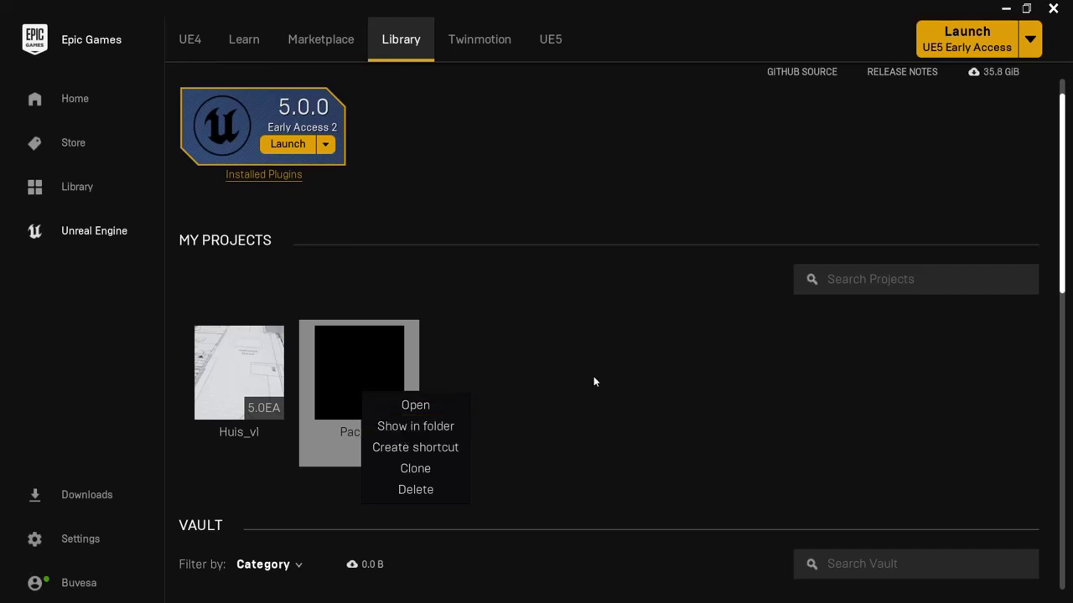
{"action": "scroll", "coordinate": [586, 369], "scroll_direction": "down", "scroll_amount": 5}
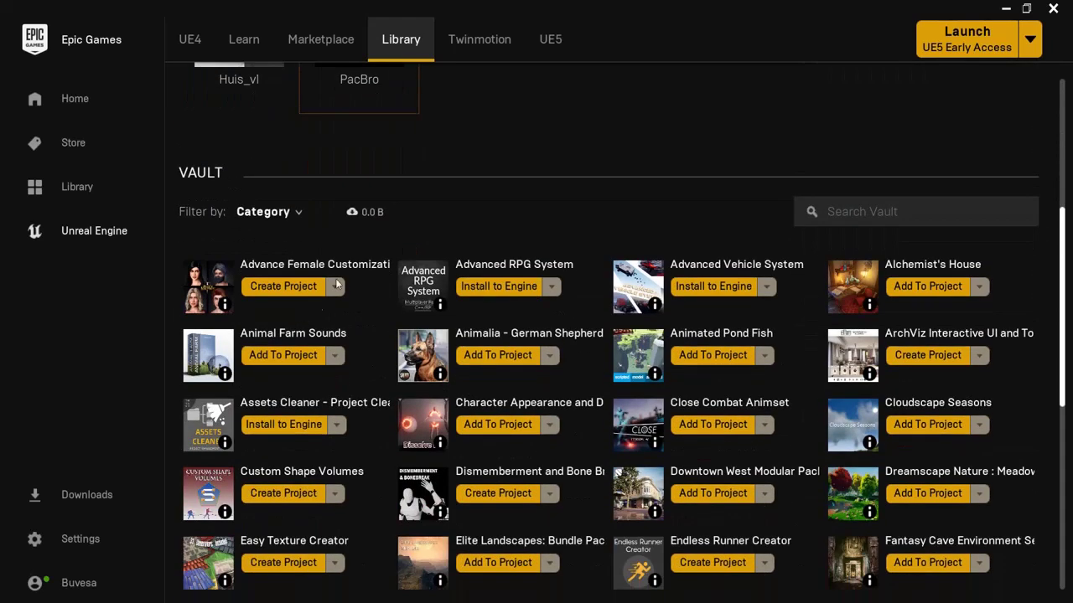
{"action": "scroll", "coordinate": [336, 285], "scroll_direction": "down", "scroll_amount": 1}
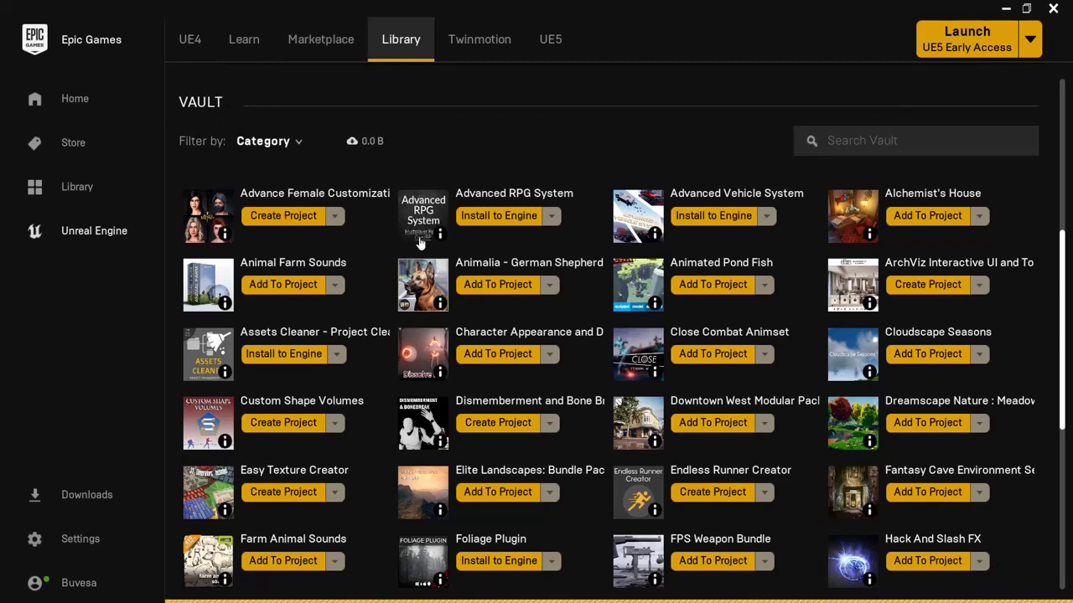
{"action": "left_click", "coordinate": [320, 40]}
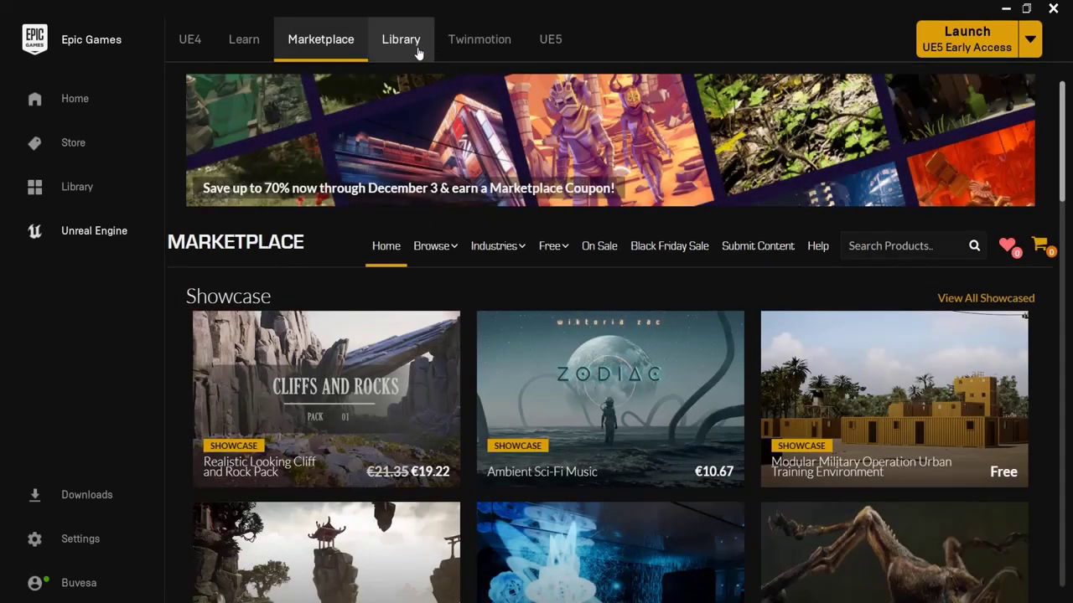
{"action": "left_click", "coordinate": [415, 49]}
{"action": "scroll", "coordinate": [462, 327], "scroll_direction": "down", "scroll_amount": 2}
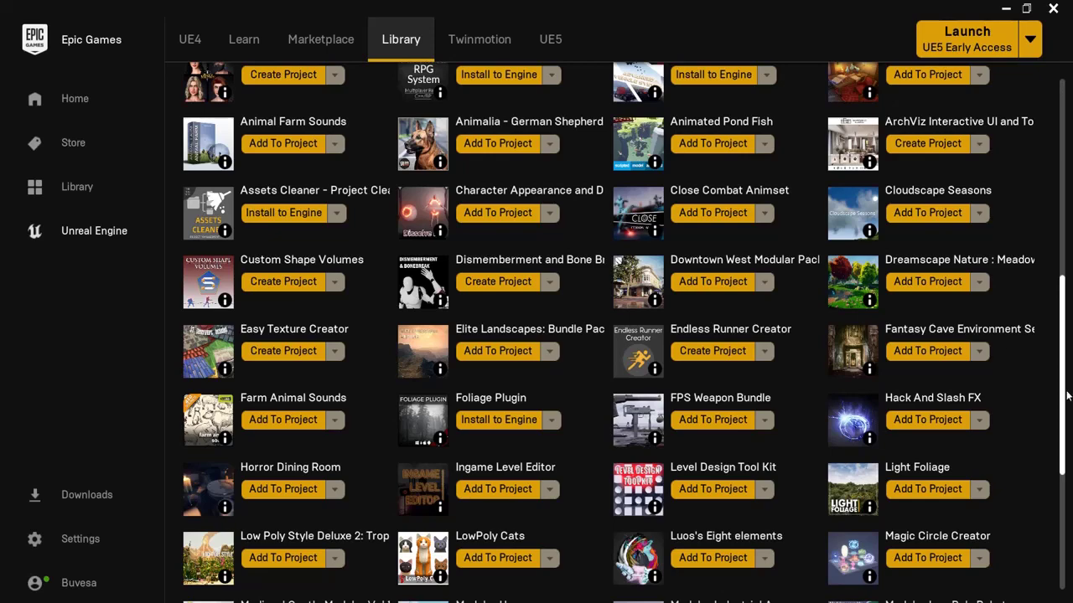
{"action": "left_click_drag", "start_coordinate": [1067, 396], "coordinate": [1039, 200]}
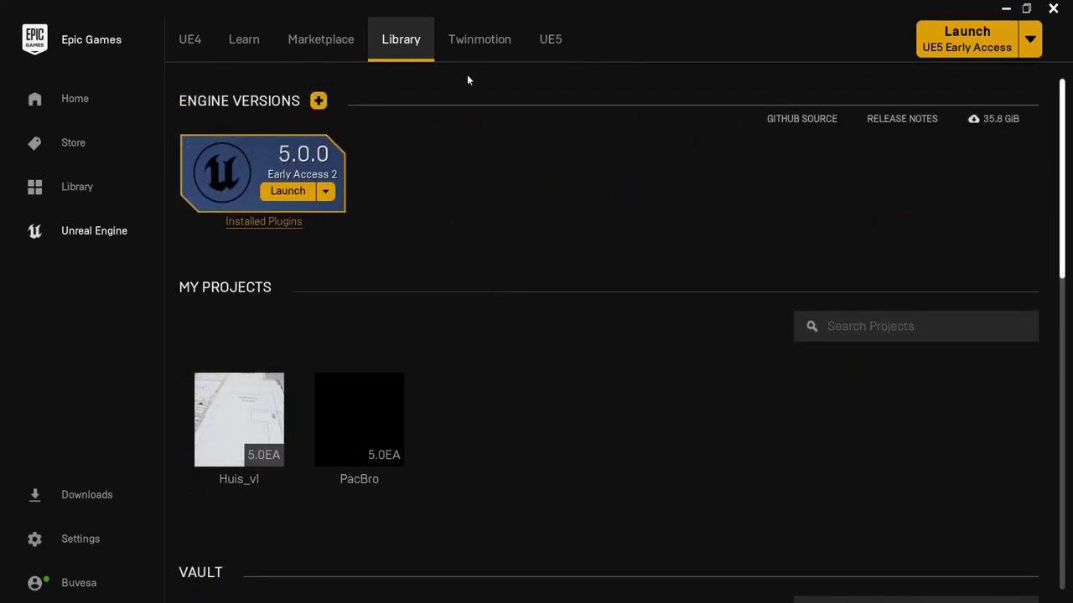
Step: Review the Twinmotion trial page
{"action": "left_click", "coordinate": [470, 43]}
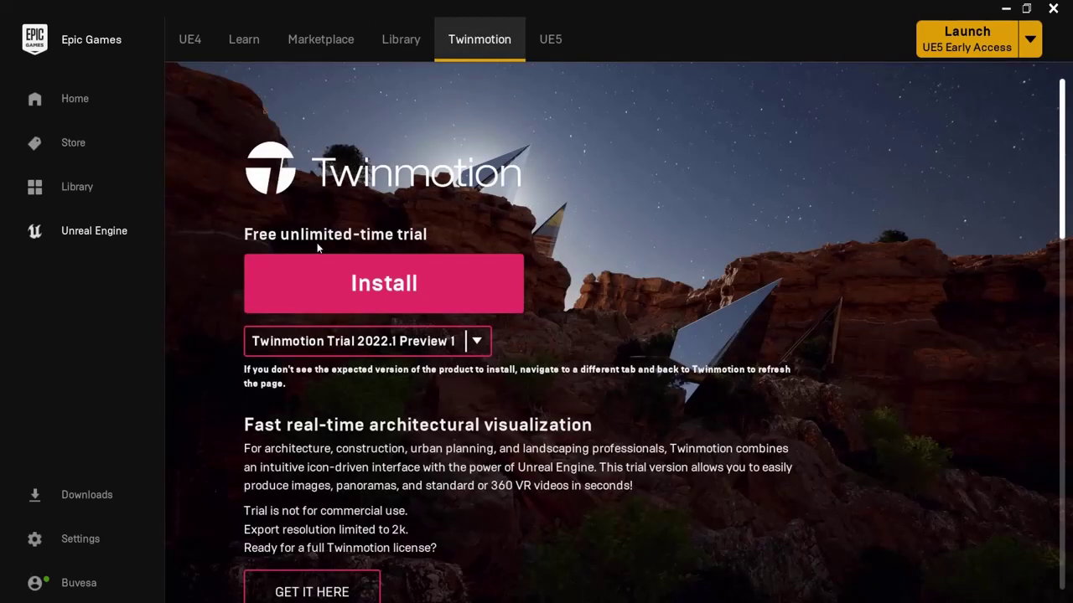
{"action": "scroll", "coordinate": [318, 248], "scroll_direction": "down", "scroll_amount": 7}
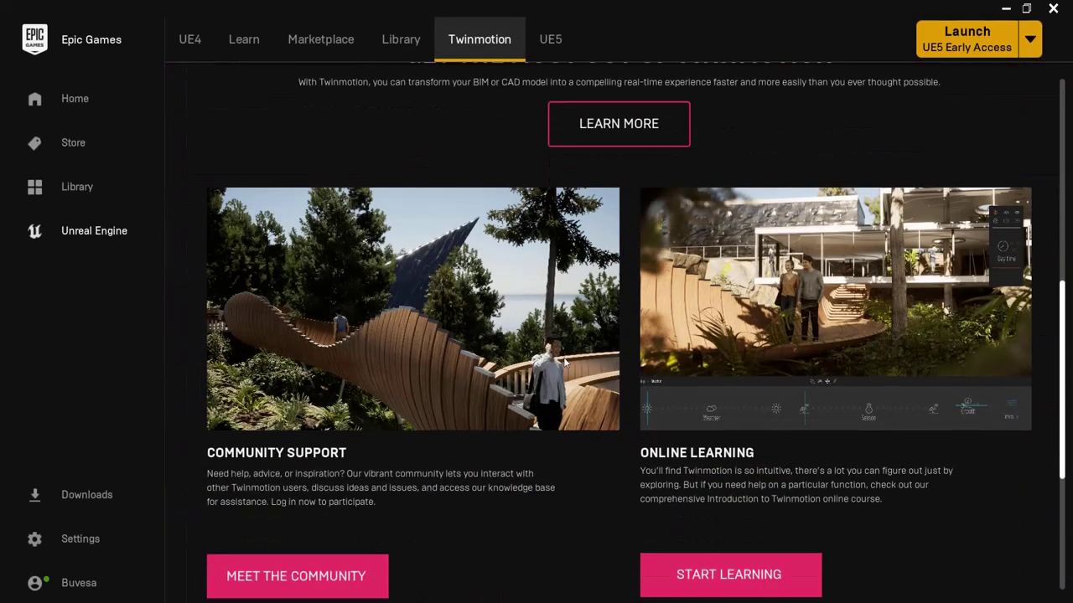
{"action": "scroll", "coordinate": [495, 289], "scroll_direction": "up", "scroll_amount": 7}
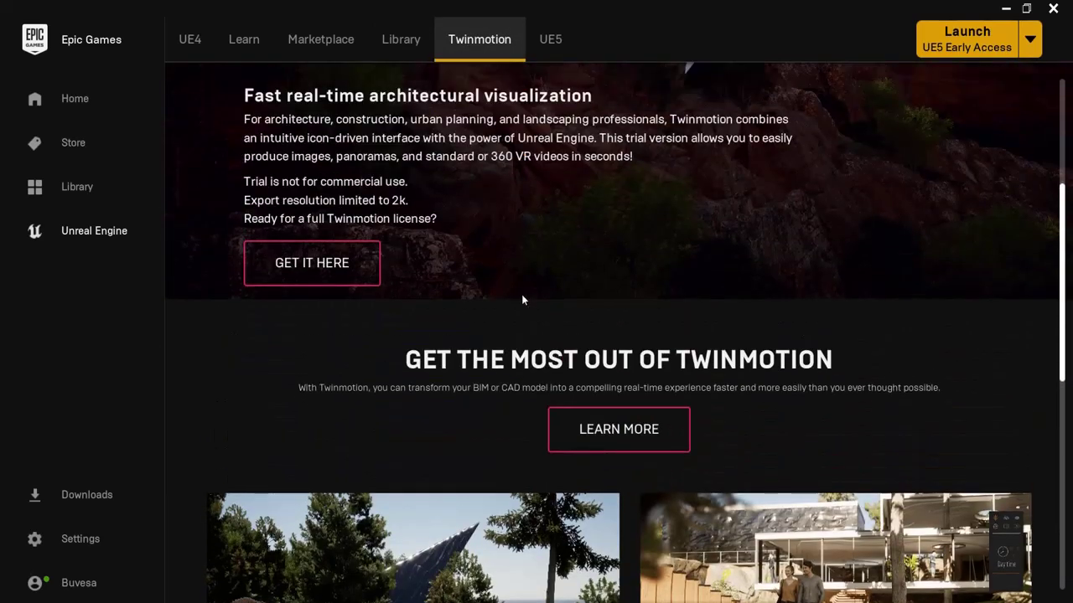
{"action": "scroll", "coordinate": [517, 290], "scroll_direction": "up", "scroll_amount": 1}
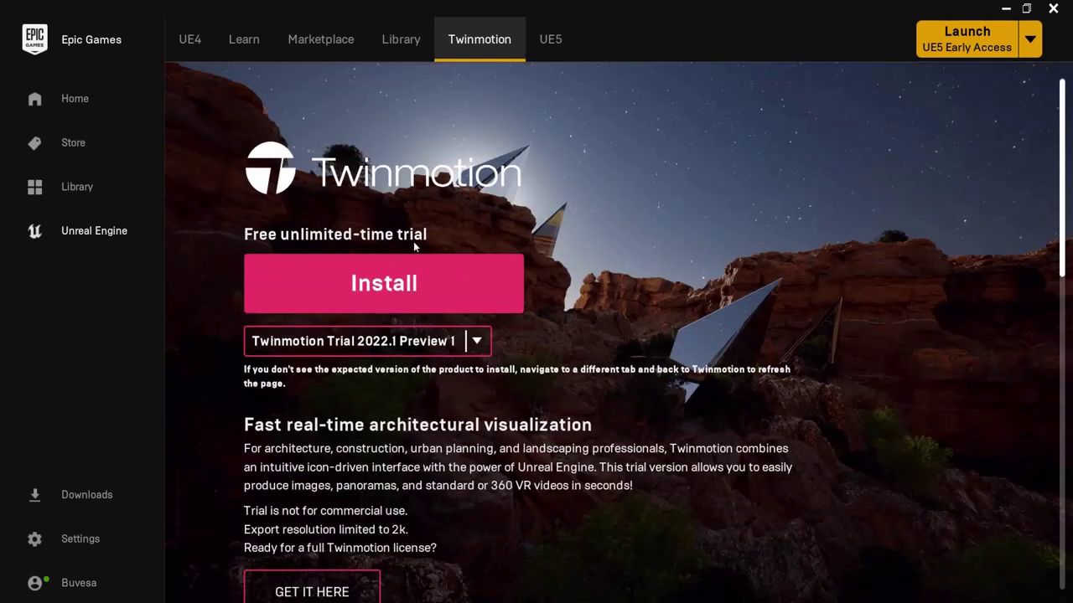
Step: View the UE5 Early Access page with its documentation, Valley of the Ancient sample and MetaHumans
{"action": "left_click", "coordinate": [544, 42]}
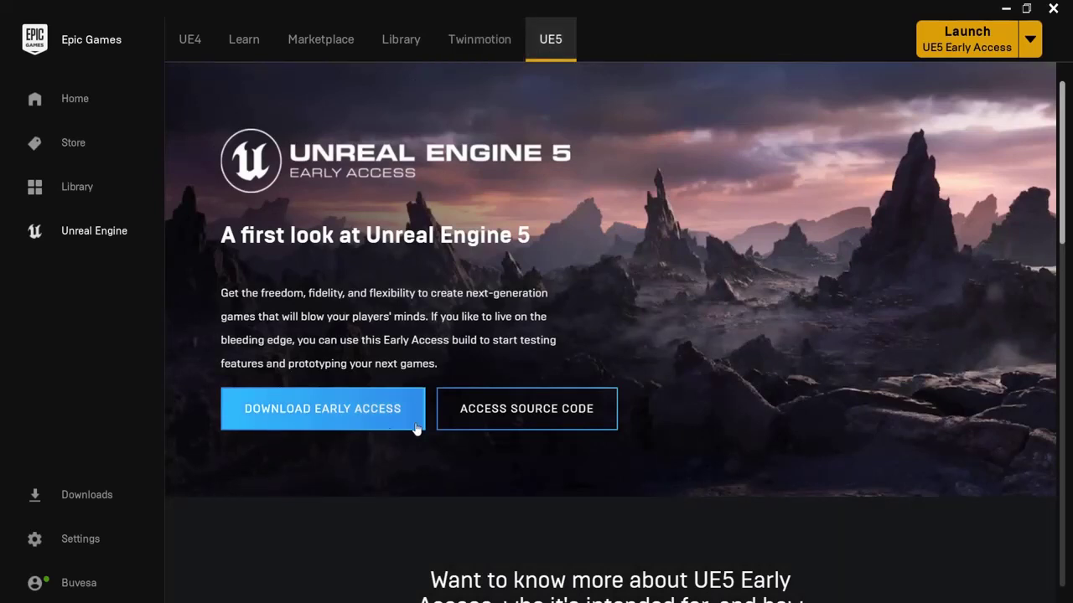
{"action": "scroll", "coordinate": [324, 418], "scroll_direction": "down", "scroll_amount": 9}
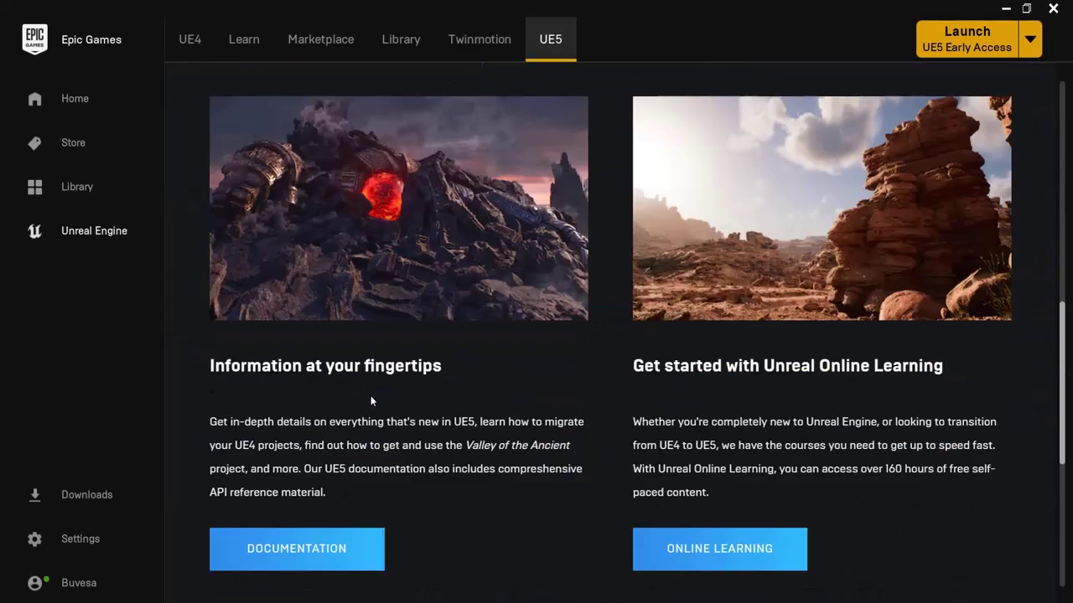
{"action": "scroll", "coordinate": [290, 489], "scroll_direction": "down", "scroll_amount": 1}
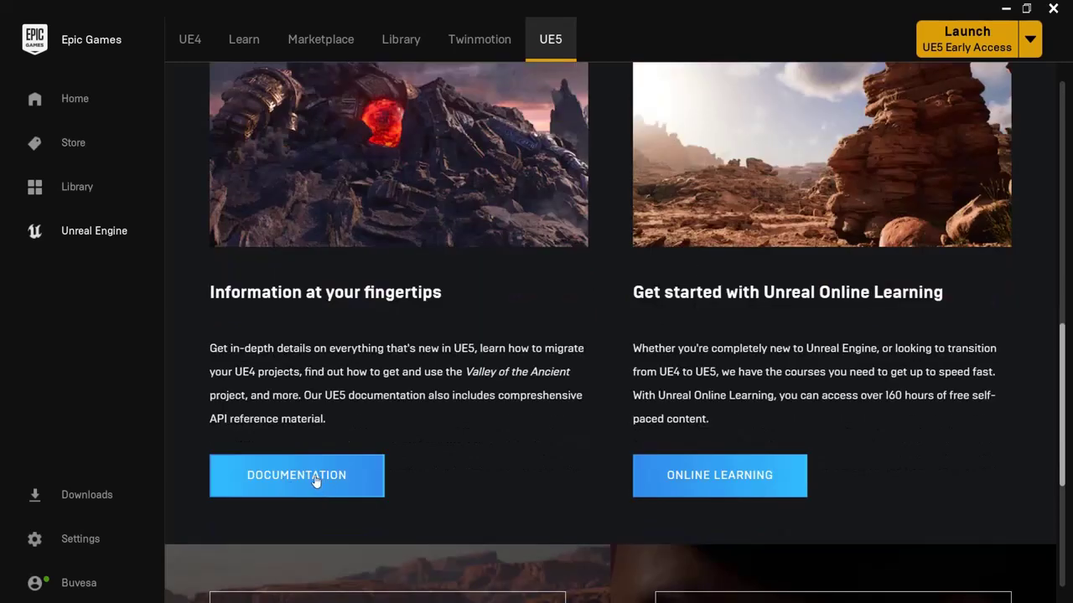
{"action": "scroll", "coordinate": [627, 286], "scroll_direction": "down", "scroll_amount": 4}
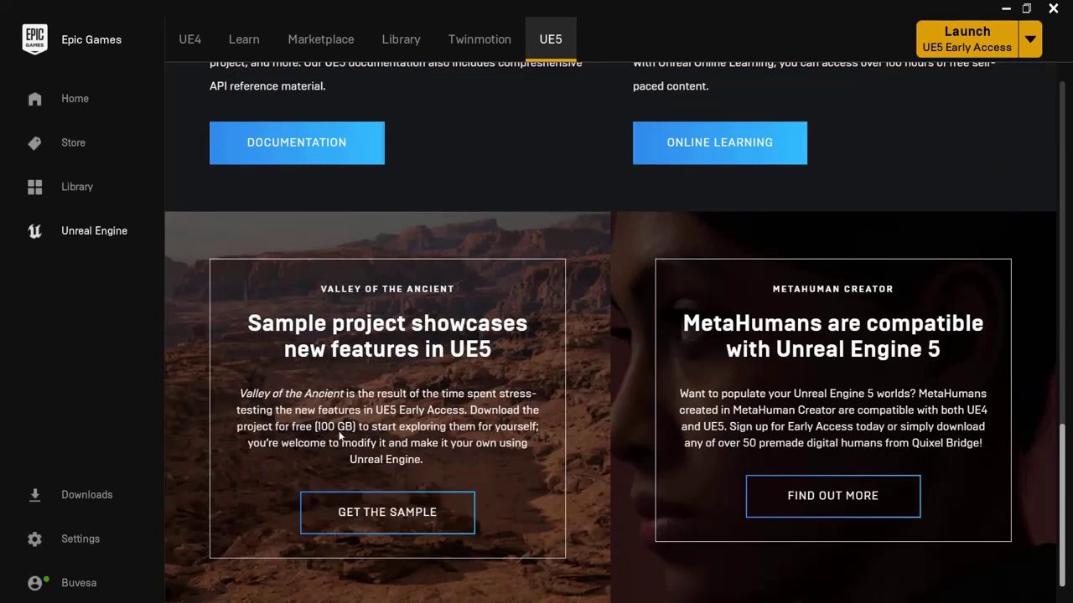
{"action": "scroll", "coordinate": [372, 412], "scroll_direction": "up", "scroll_amount": 12}
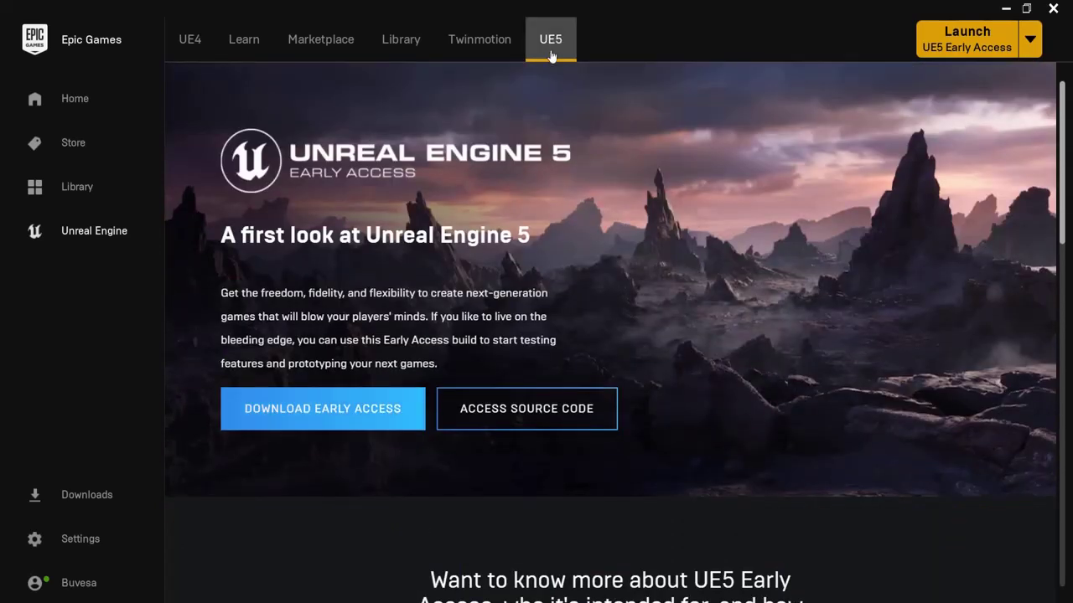
Step: Return to the Library showing engine 5.0.0 Early Access 2 and the Huis_vl and PacBro projects
{"action": "left_click", "coordinate": [404, 44]}
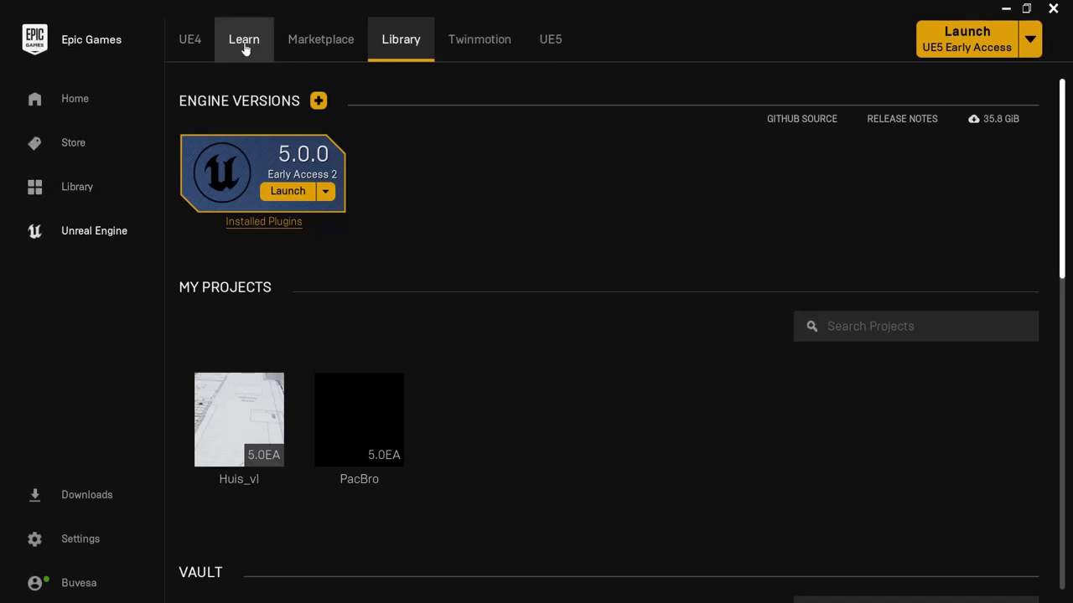
Step: Launch UE5 Early Access, pick Huis_v1 under Recent Projects, then show the Games templates
{"action": "left_click", "coordinate": [952, 49]}
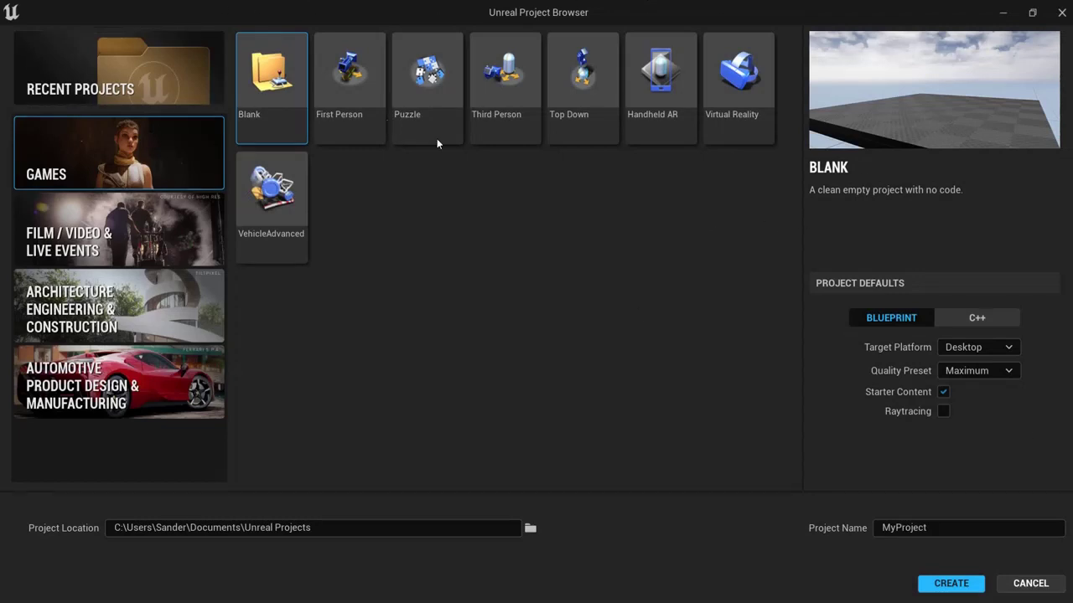
{"action": "left_click", "coordinate": [55, 84]}
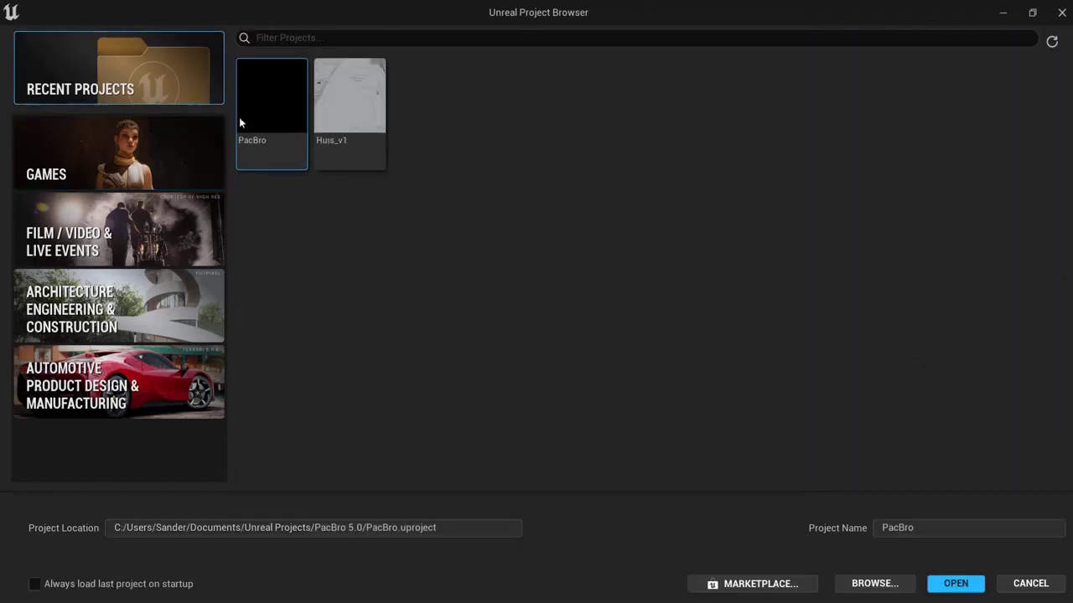
{"action": "left_click", "coordinate": [340, 104]}
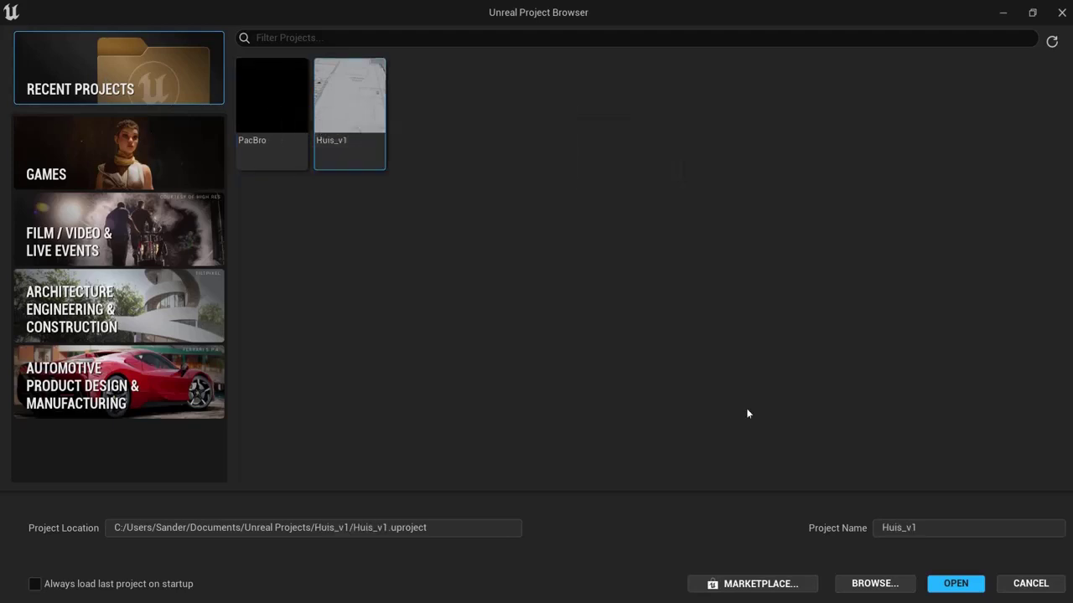
{"action": "left_click", "coordinate": [71, 158]}
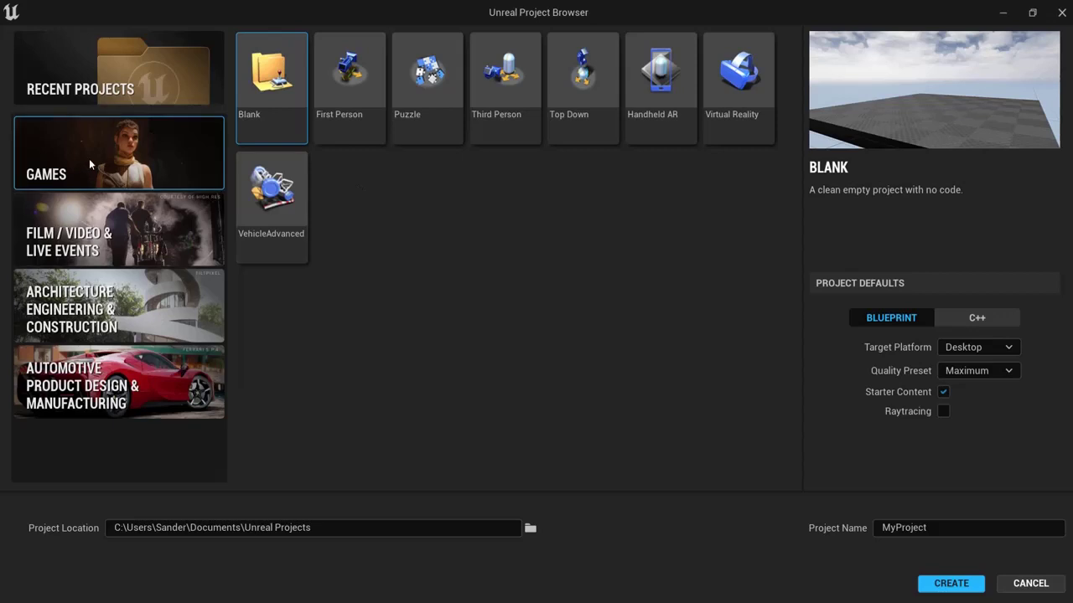
Step: Browse the Film/Video, Architecture and Automotive template categories, then return to Games
{"action": "left_click", "coordinate": [82, 235]}
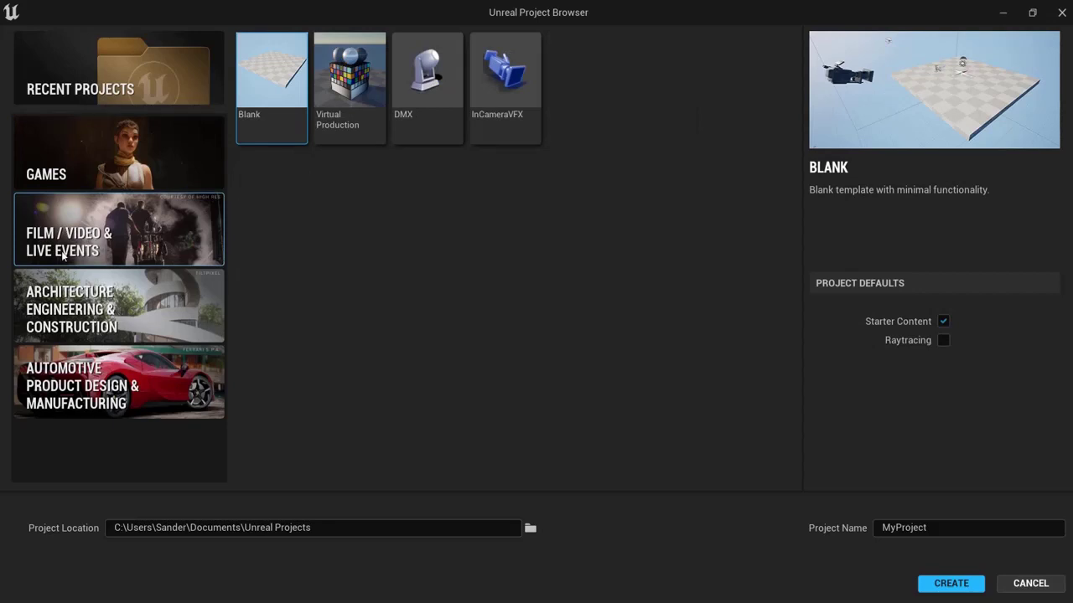
{"action": "left_click", "coordinate": [94, 297]}
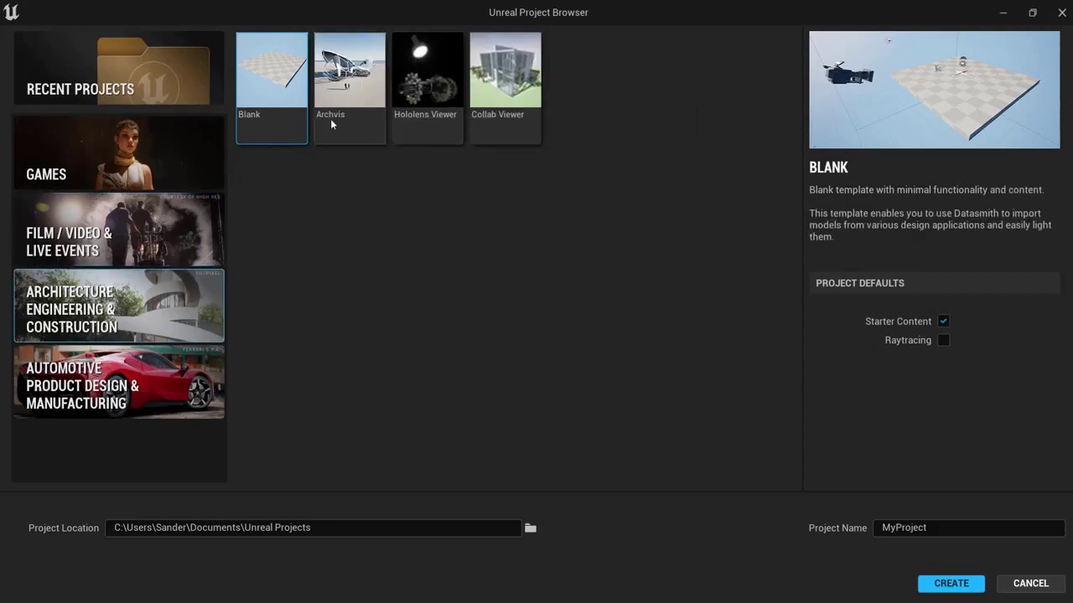
{"action": "left_click", "coordinate": [82, 368]}
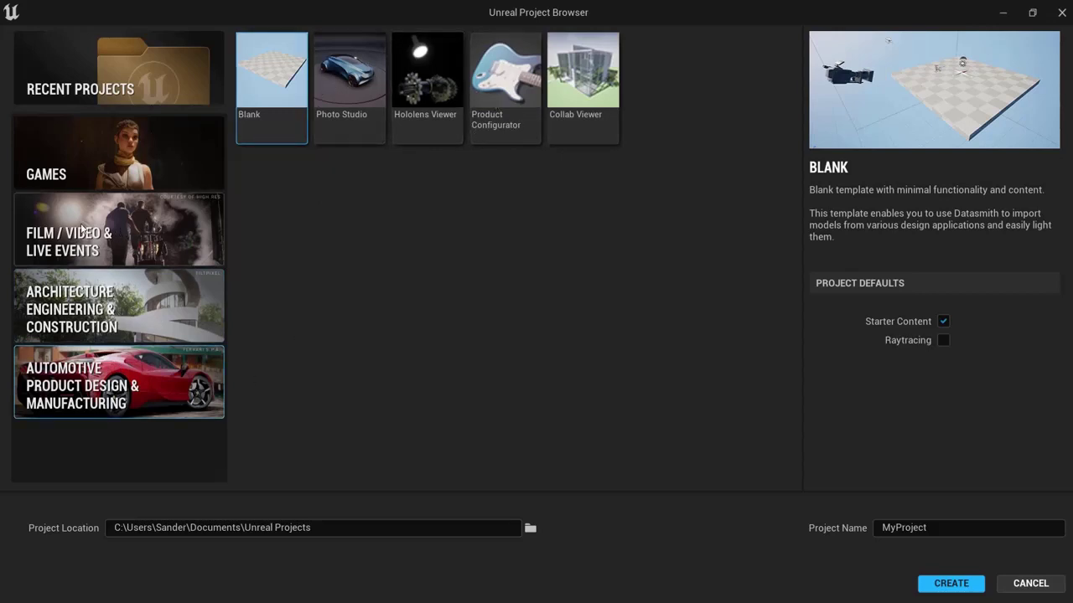
{"action": "left_click", "coordinate": [74, 157]}
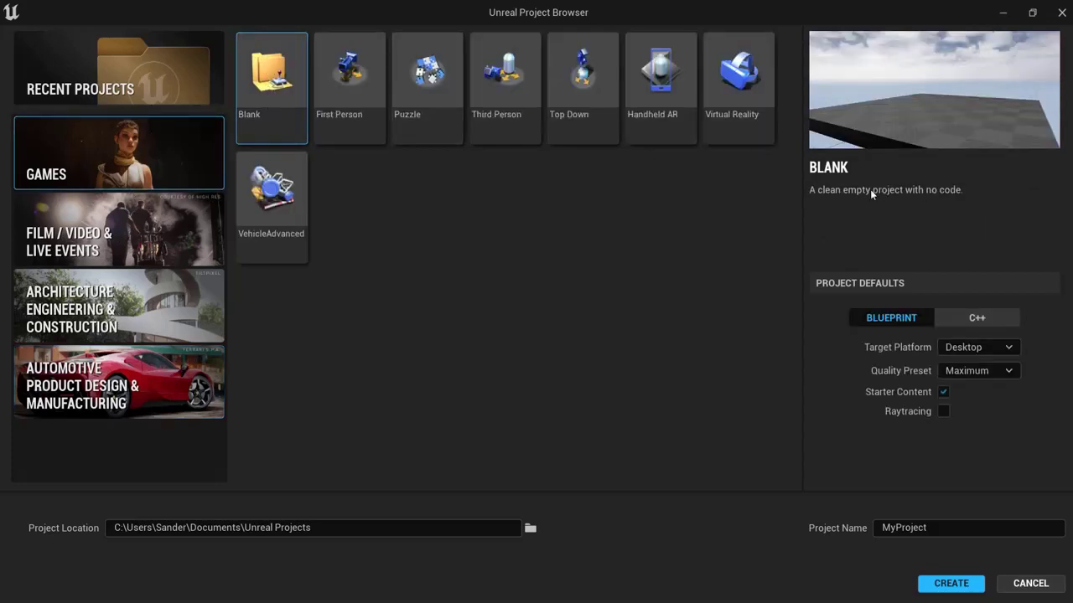
Step: Preview the First Person, Third Person, Top Down, Handheld AR, Virtual Reality and VehicleAdvanced templates
{"action": "left_click", "coordinate": [341, 82]}
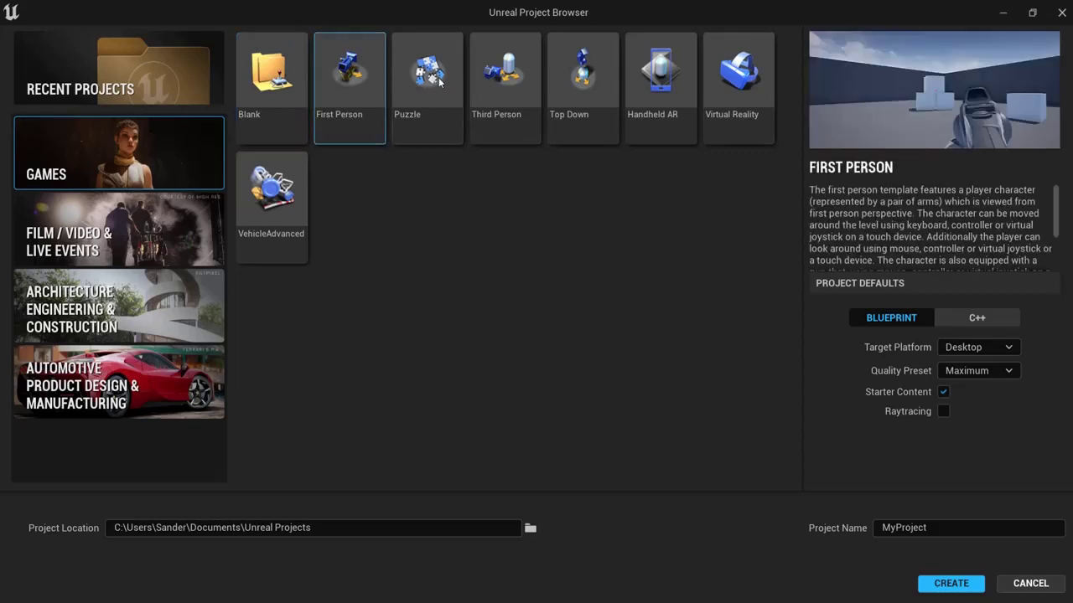
{"action": "left_click", "coordinate": [505, 82]}
{"action": "left_click", "coordinate": [548, 82]}
{"action": "left_click", "coordinate": [667, 76]}
{"action": "left_click", "coordinate": [737, 76]}
{"action": "left_click", "coordinate": [270, 198]}
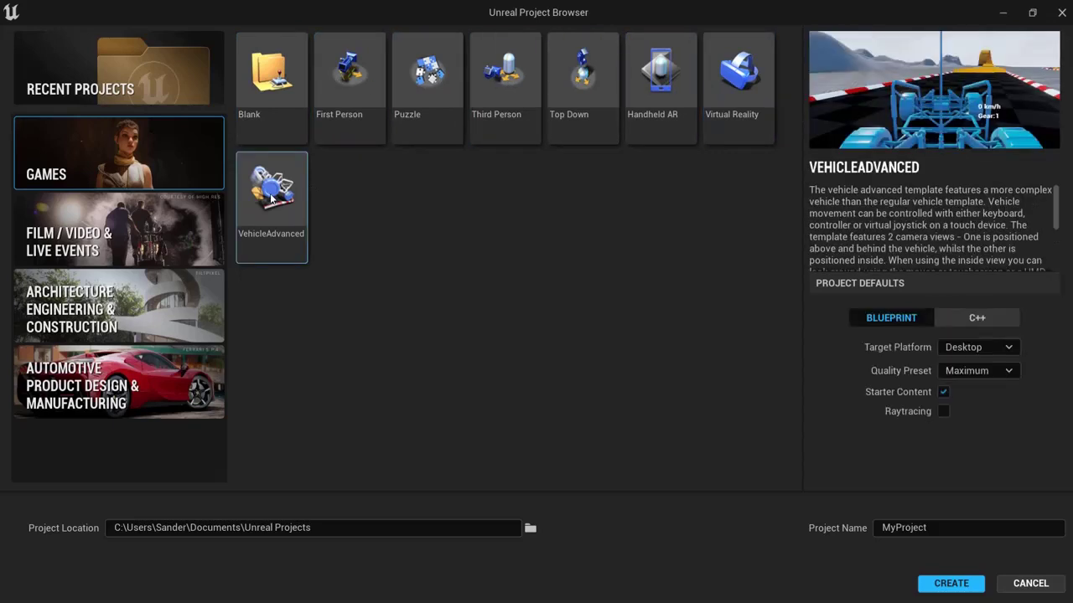
{"action": "left_click", "coordinate": [346, 97]}
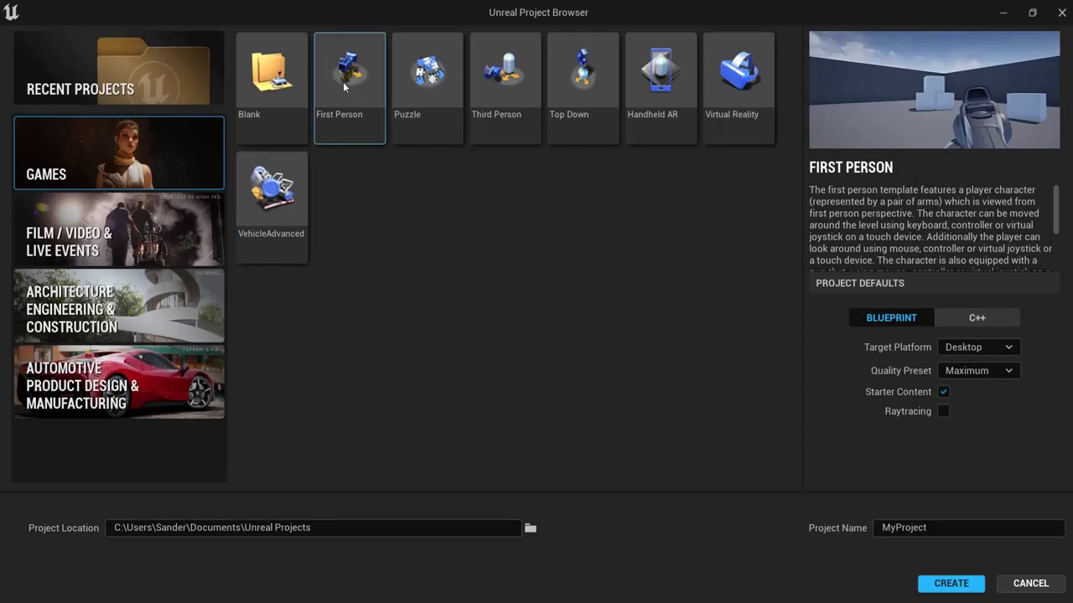
{"action": "scroll", "coordinate": [945, 241], "scroll_direction": "down", "scroll_amount": 5}
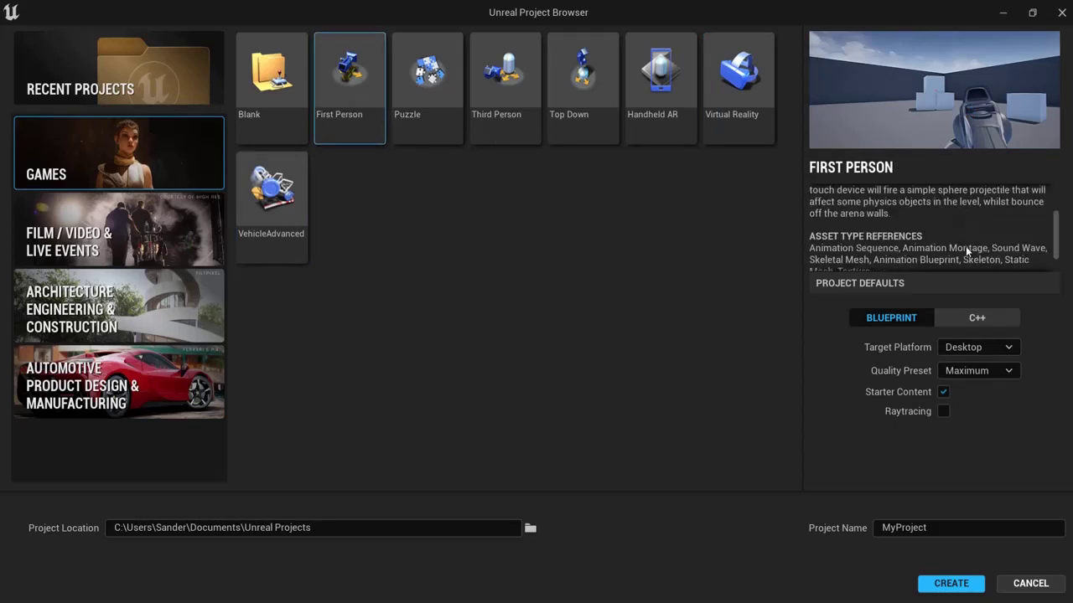
{"action": "scroll", "coordinate": [944, 241], "scroll_direction": "up", "scroll_amount": 5}
Step: Preview Puzzle, Top Down, Handheld AR, Virtual Reality, VehicleAdvanced and Blank, then choose Third Person
{"action": "left_click", "coordinate": [428, 80]}
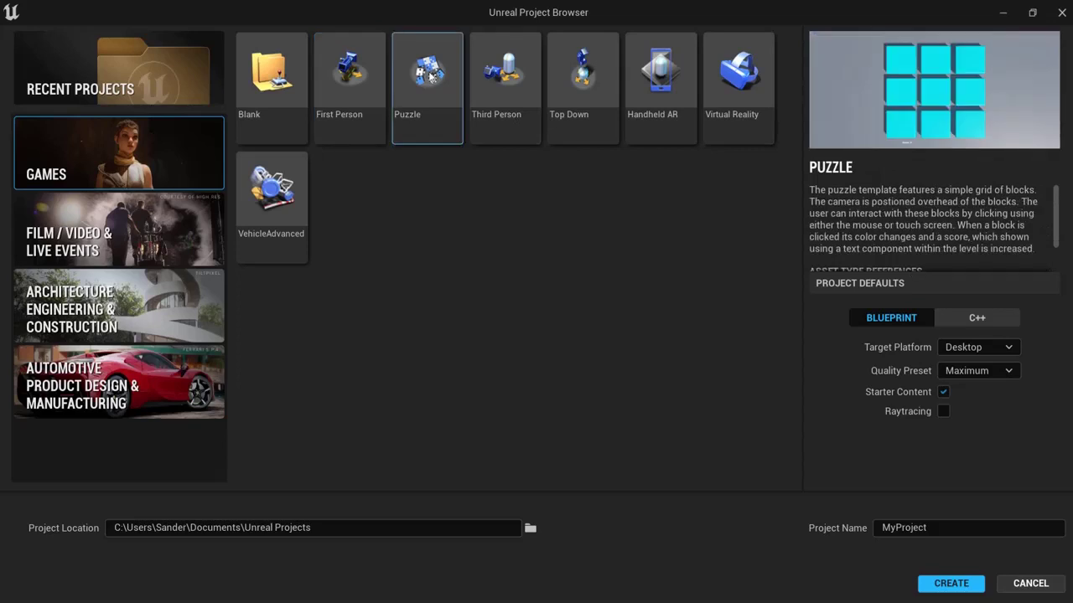
{"action": "left_click", "coordinate": [503, 92]}
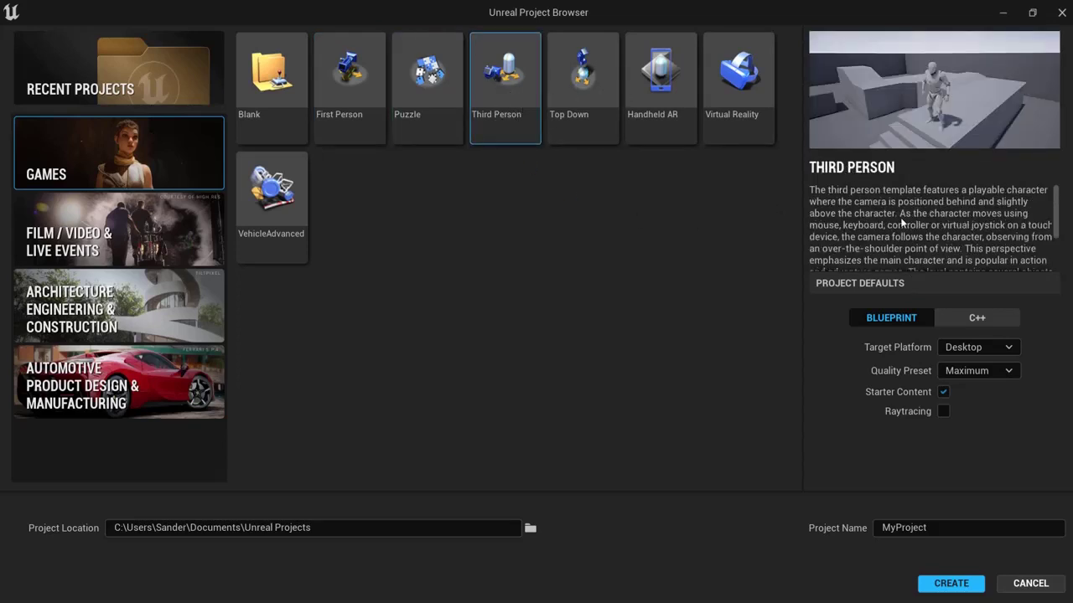
{"action": "scroll", "coordinate": [902, 223], "scroll_direction": "down", "scroll_amount": 5}
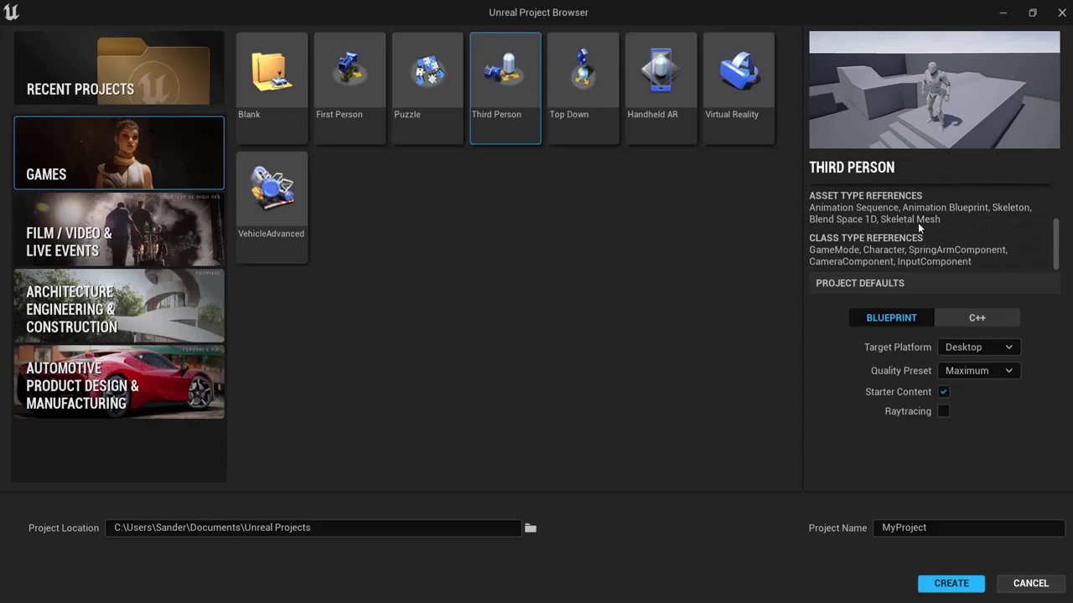
{"action": "scroll", "coordinate": [922, 226], "scroll_direction": "up", "scroll_amount": 5}
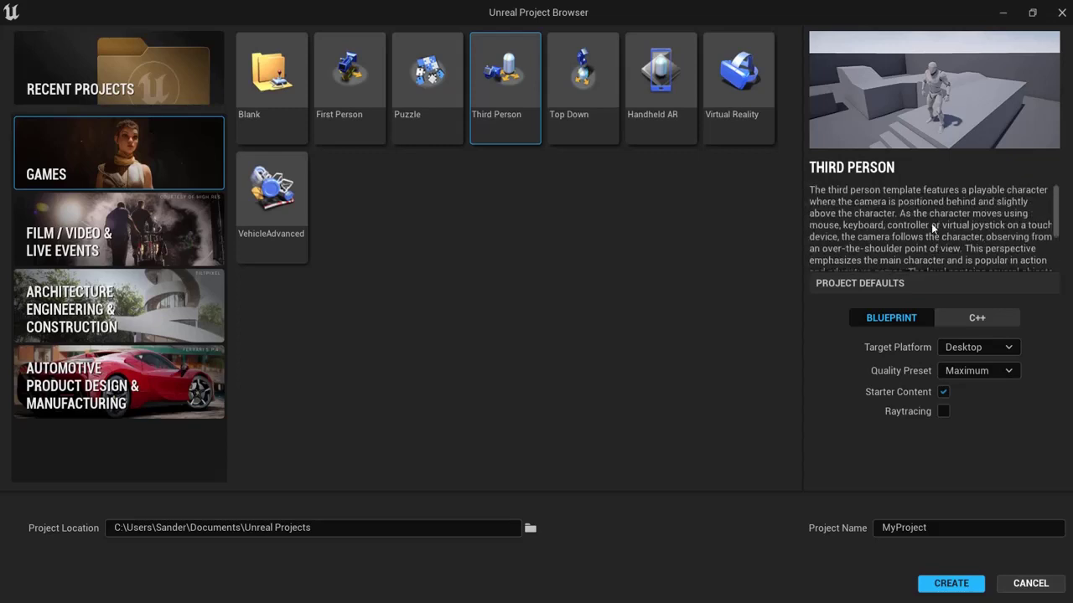
{"action": "left_click", "coordinate": [560, 74]}
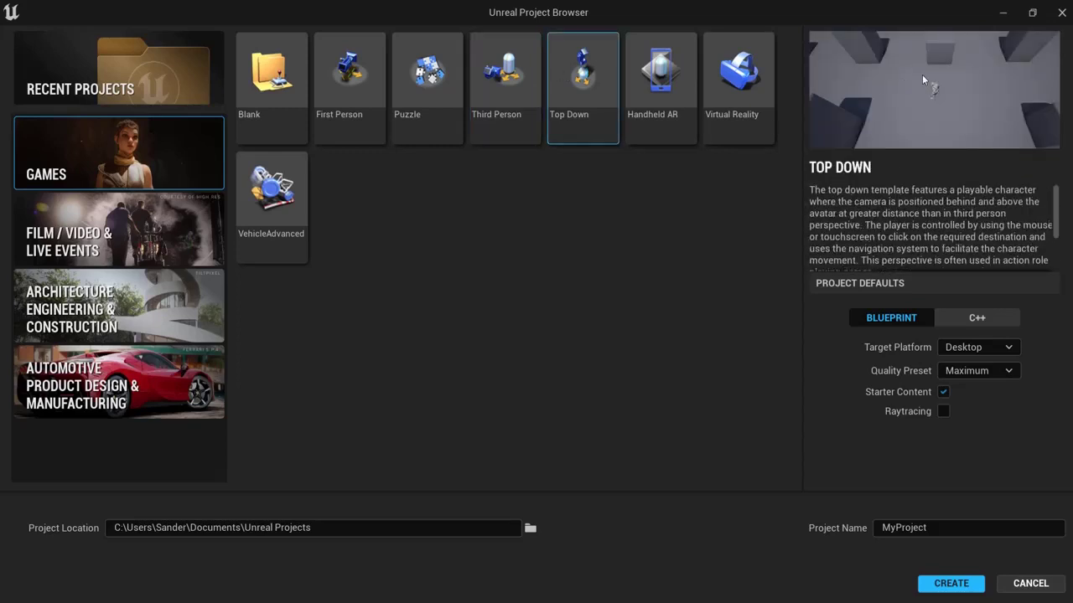
{"action": "left_click", "coordinate": [663, 86]}
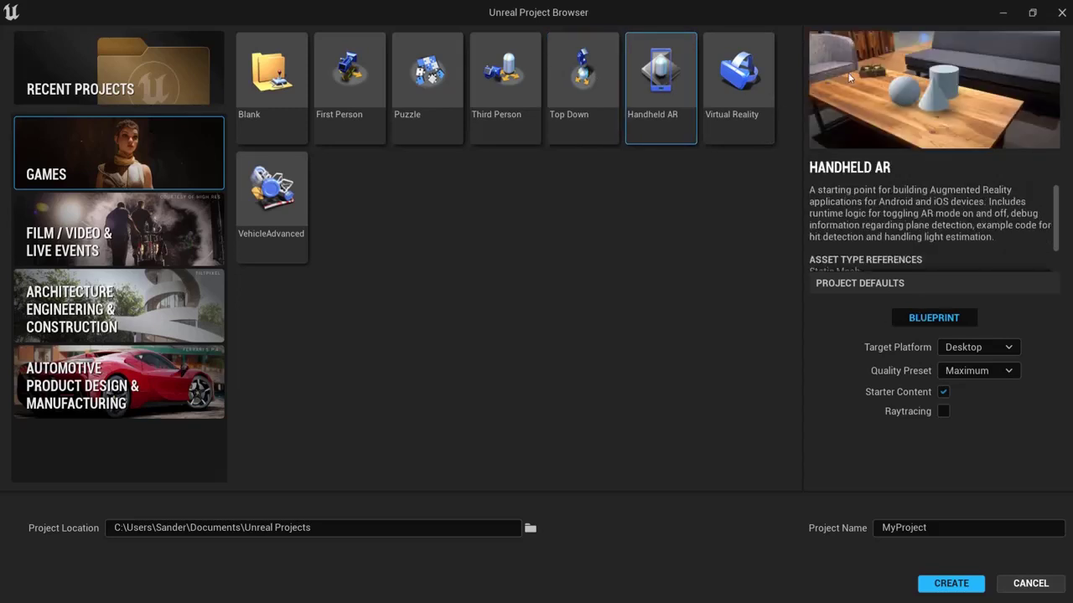
{"action": "left_click", "coordinate": [764, 100]}
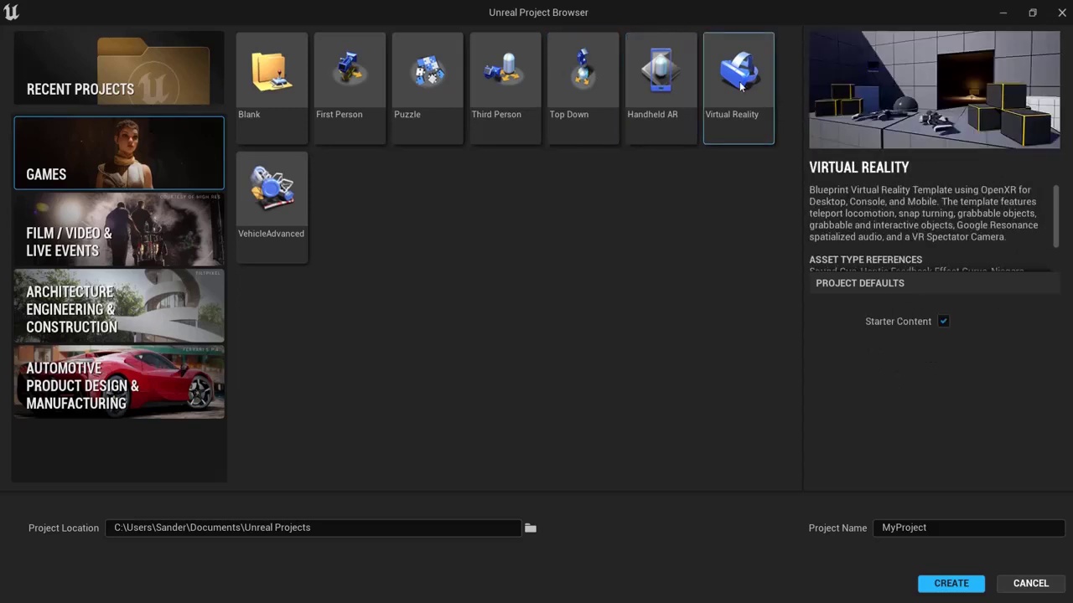
{"action": "left_click", "coordinate": [302, 201]}
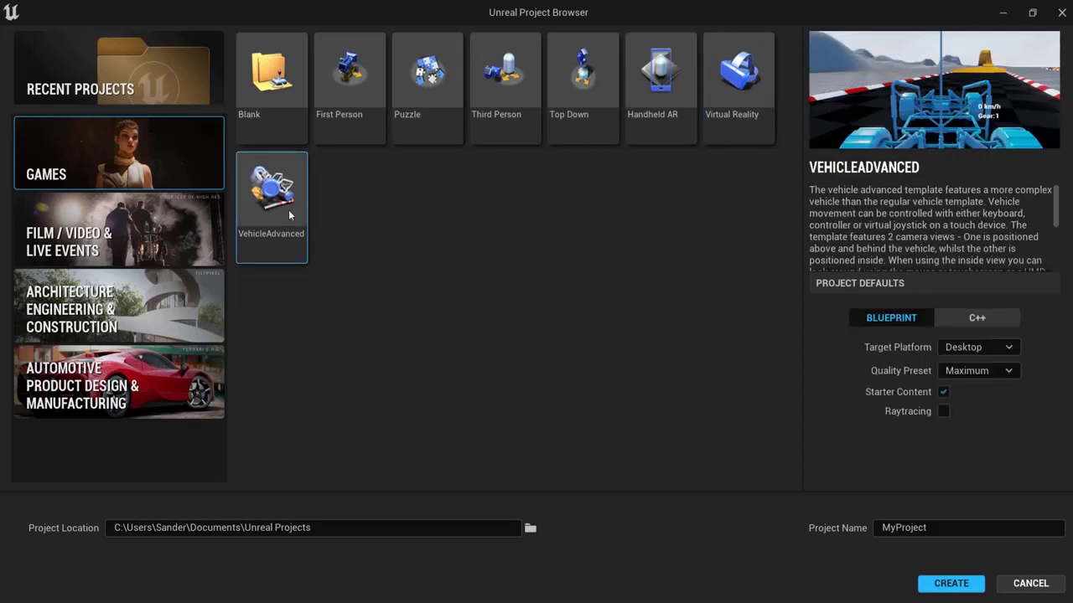
{"action": "left_click", "coordinate": [269, 73]}
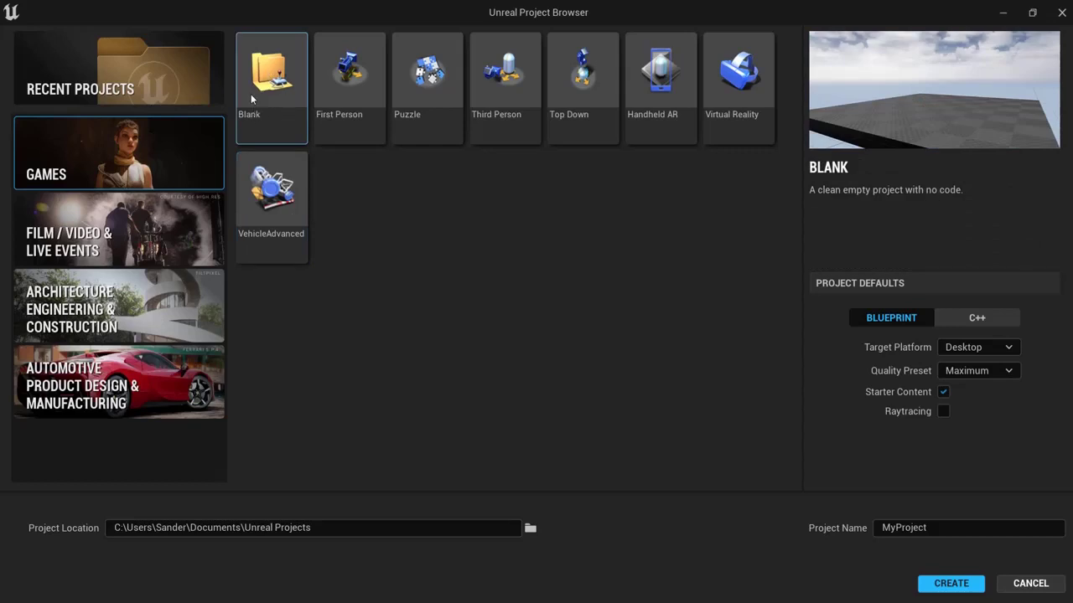
{"action": "left_click", "coordinate": [503, 79]}
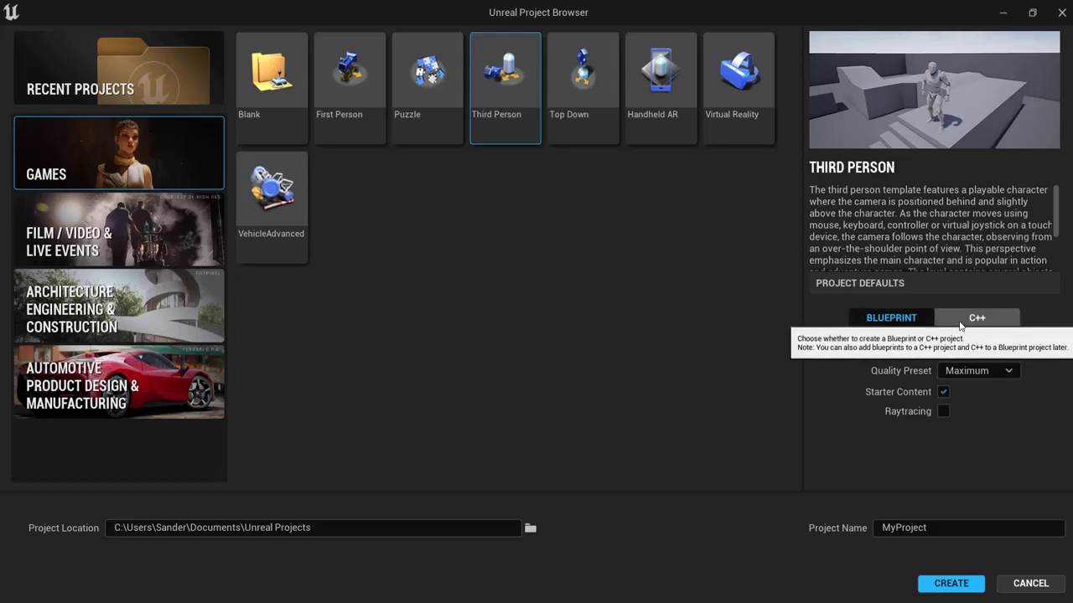
{"action": "left_click", "coordinate": [977, 322]}
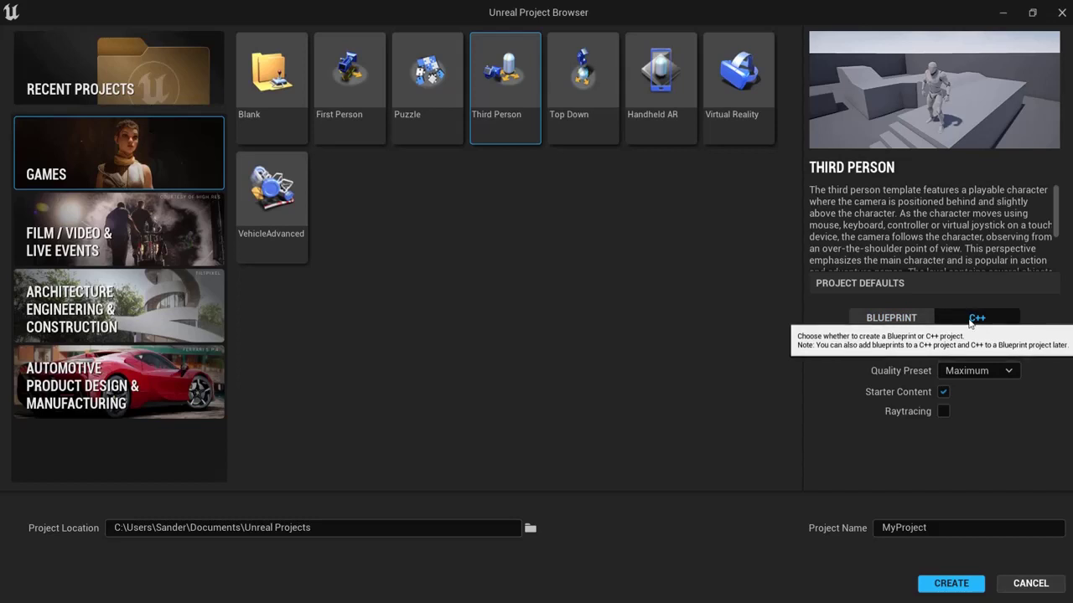
{"action": "left_click", "coordinate": [915, 323]}
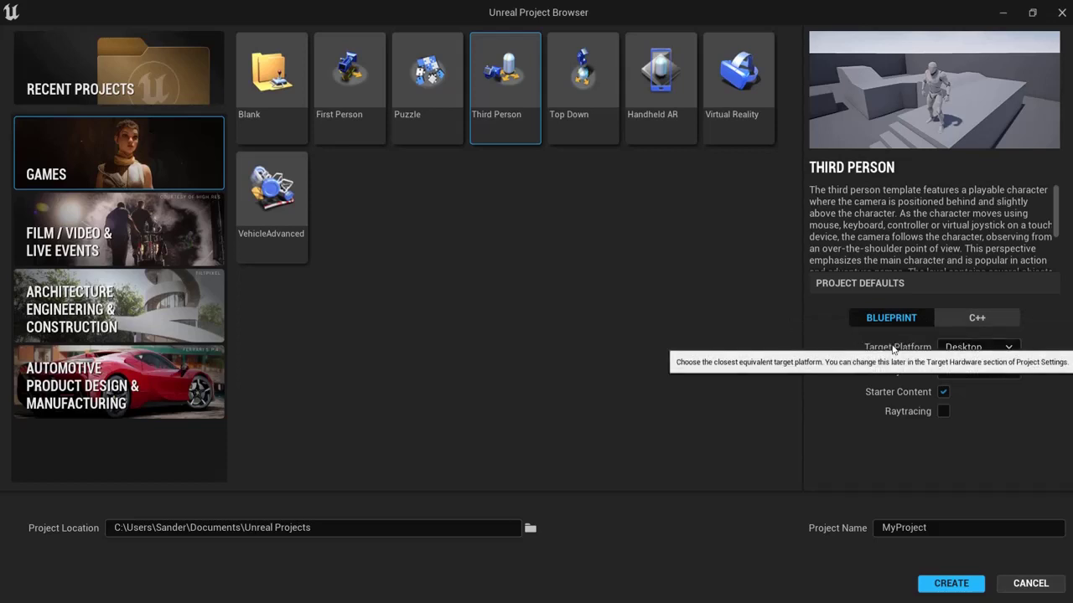
{"action": "left_click", "coordinate": [956, 348]}
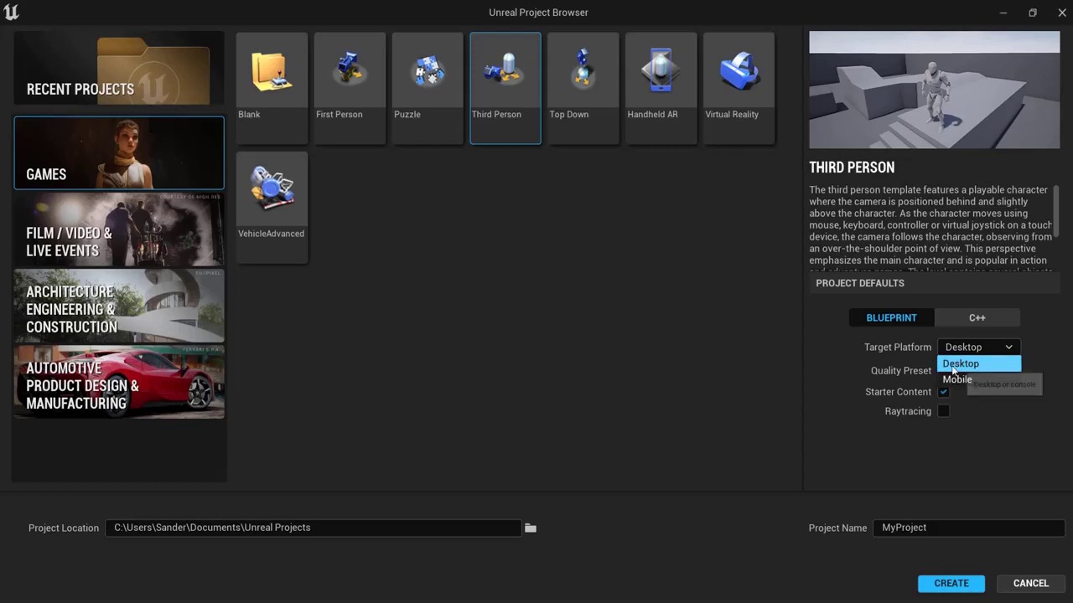
{"action": "left_click", "coordinate": [957, 364]}
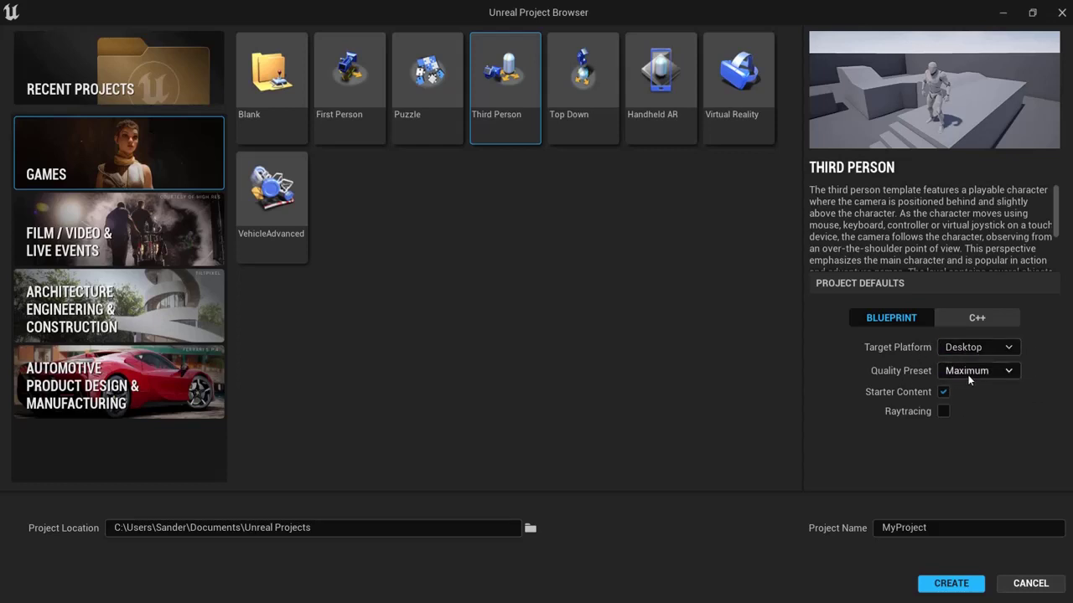
{"action": "left_click", "coordinate": [971, 375]}
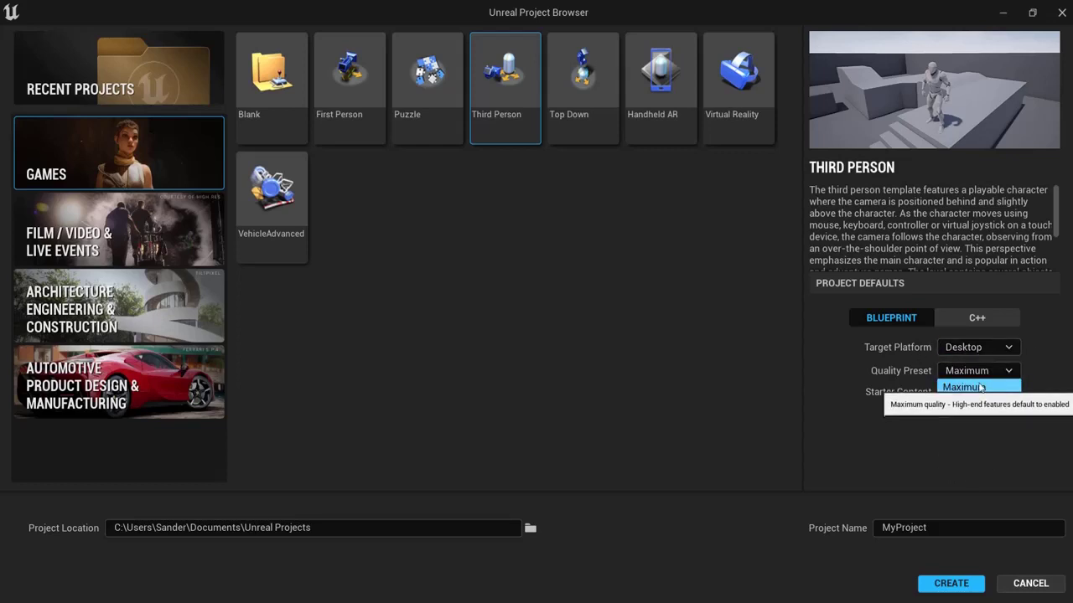
{"action": "left_click", "coordinate": [972, 387]}
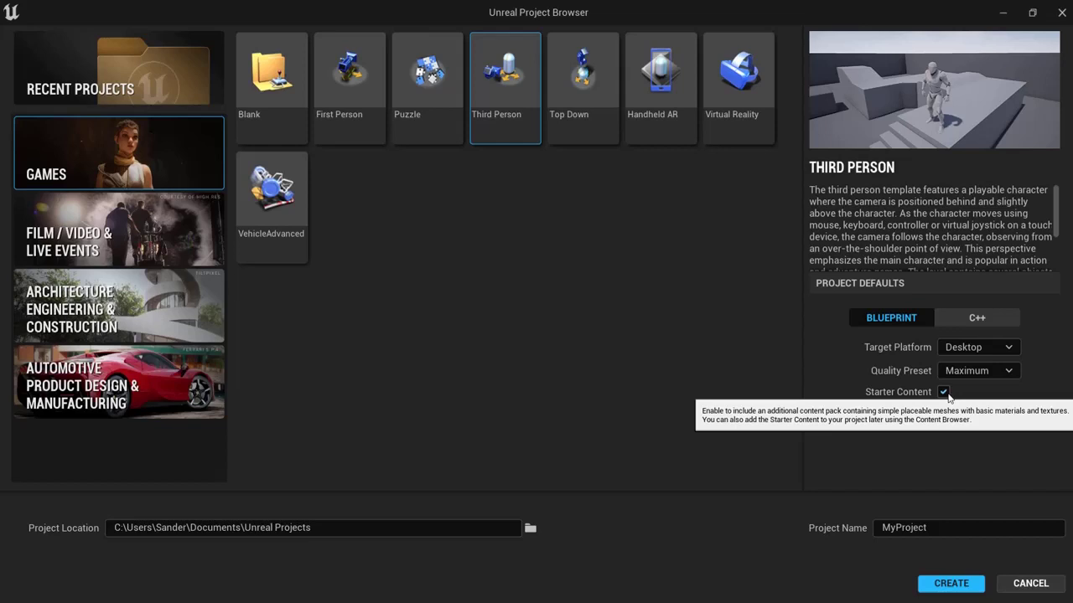
{"action": "left_click", "coordinate": [943, 392]}
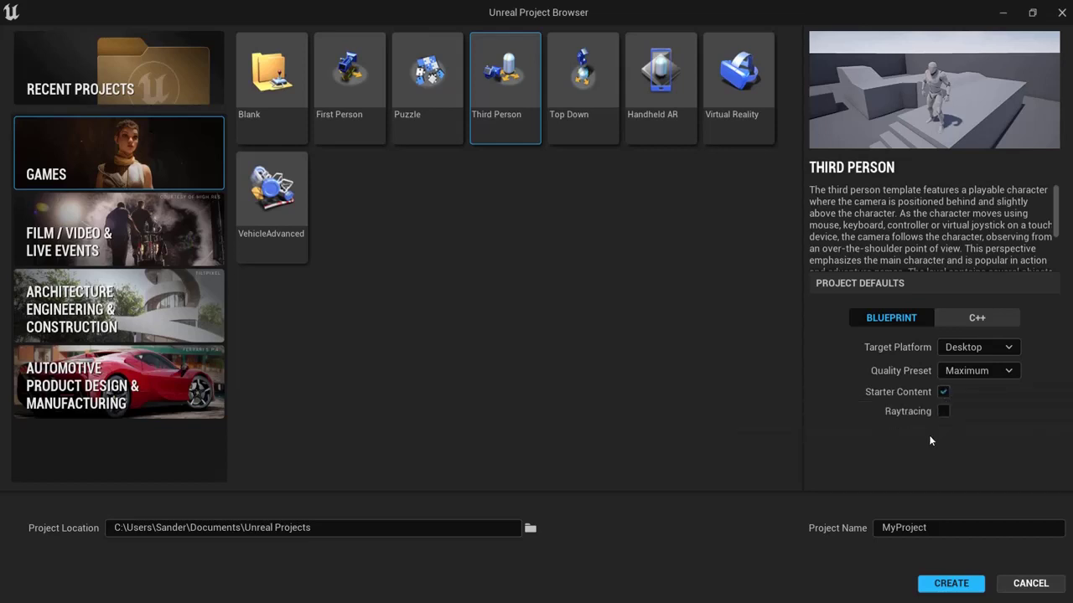
{"action": "left_click", "coordinate": [943, 393]}
Step: Name the new Third Person project UE5Tutorial and create it
{"action": "left_click", "coordinate": [952, 529]}
{"action": "type", "text": "UE5Tutorial"}
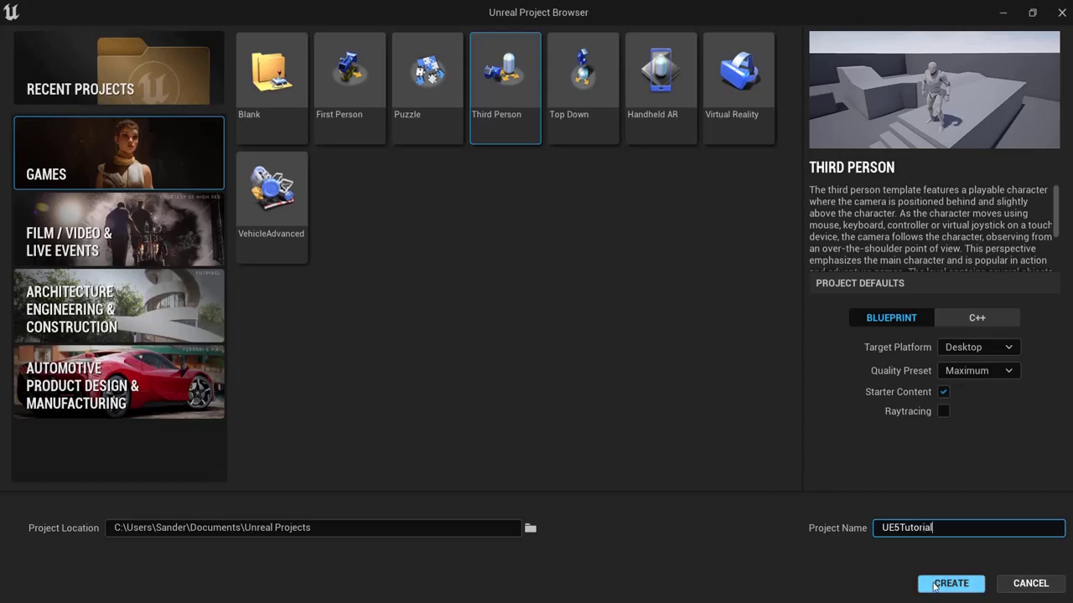
{"action": "left_click", "coordinate": [950, 583]}
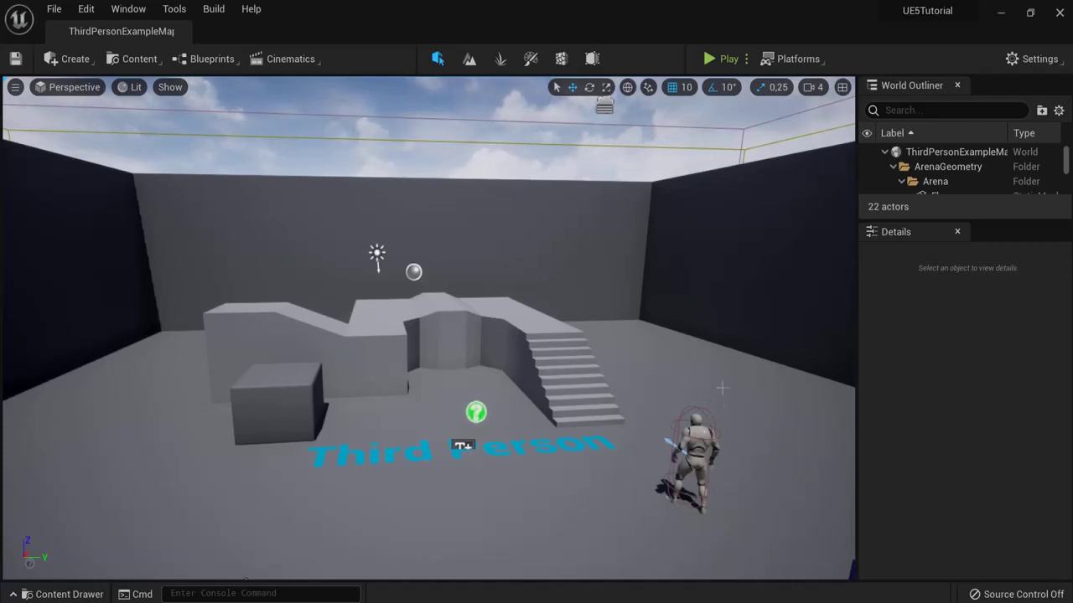
{"action": "mouse_move", "coordinate": [704, 335]}
{"action": "right_mouse_down"}
{"action": "mouse_move", "coordinate": [694, 332]}
{"action": "mouse_move", "coordinate": [714, 337]}
{"action": "right_mouse_up"}
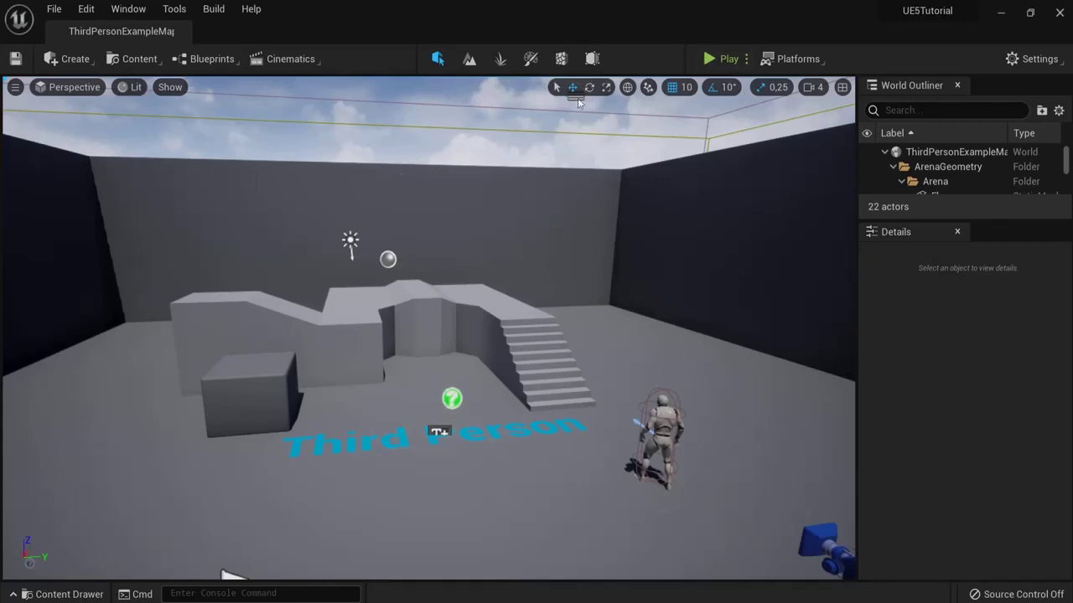
{"action": "left_click", "coordinate": [708, 59]}
{"action": "key", "text": "a"}
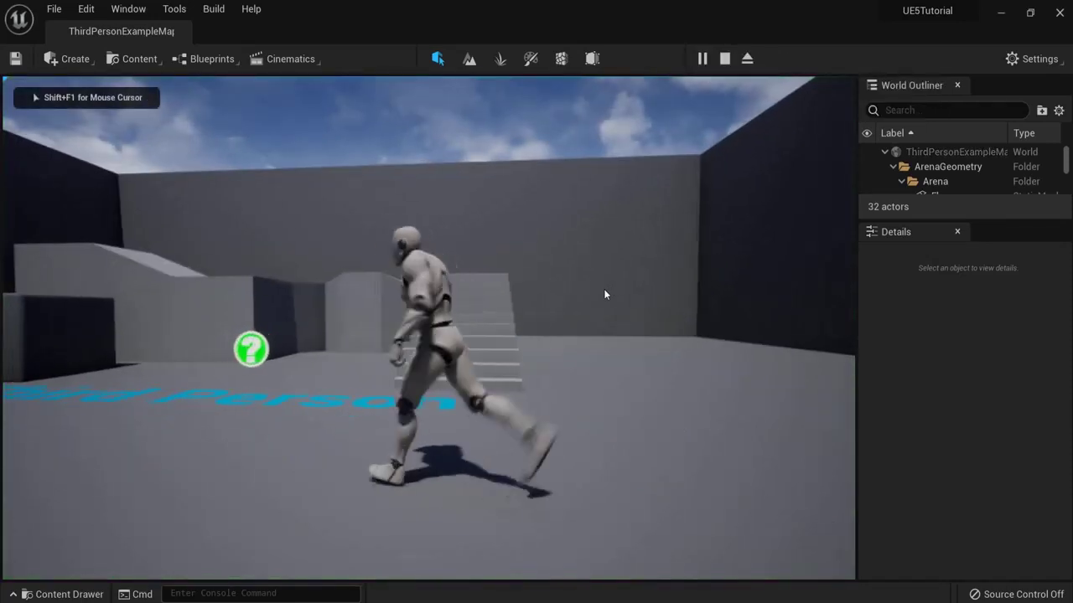
{"action": "key", "text": "w"}
{"action": "key", "text": "s"}
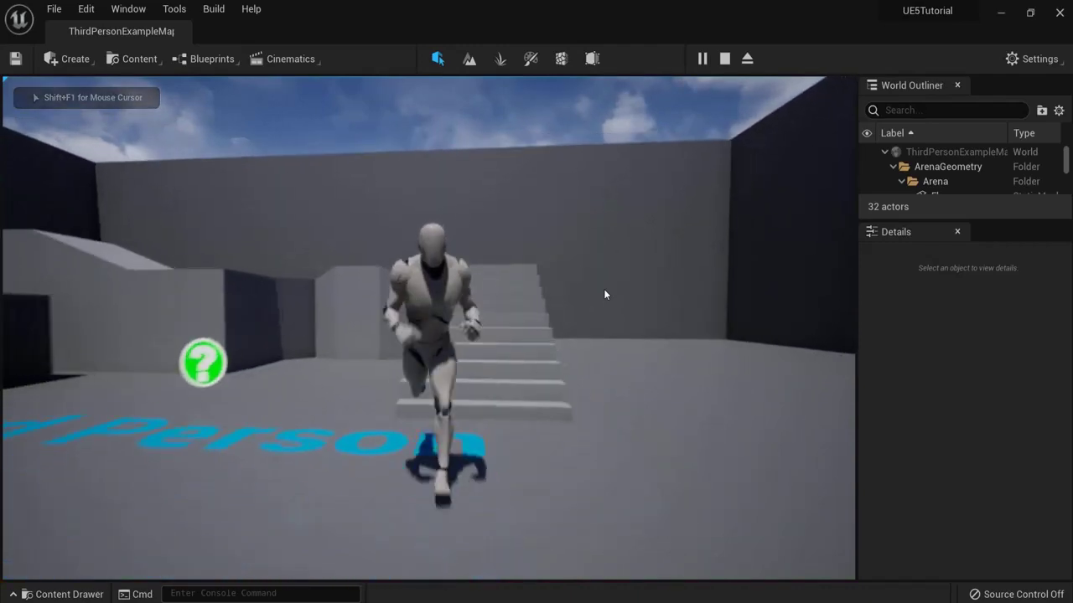
{"action": "key", "text": "a"}
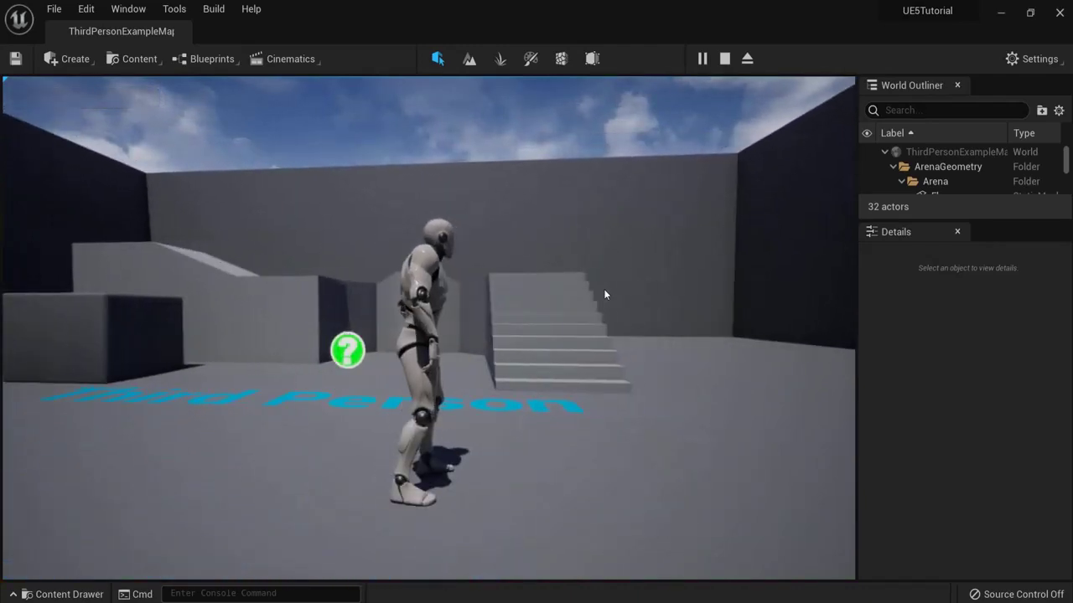
{"action": "key", "text": "d"}
{"action": "key", "text": "w"}
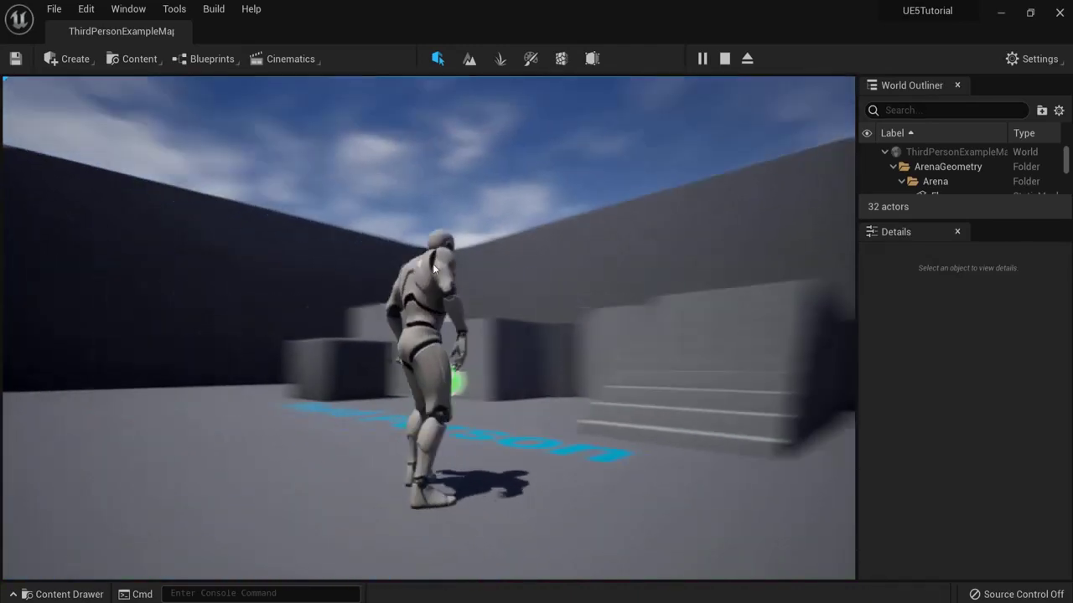
{"action": "key", "text": "w"}
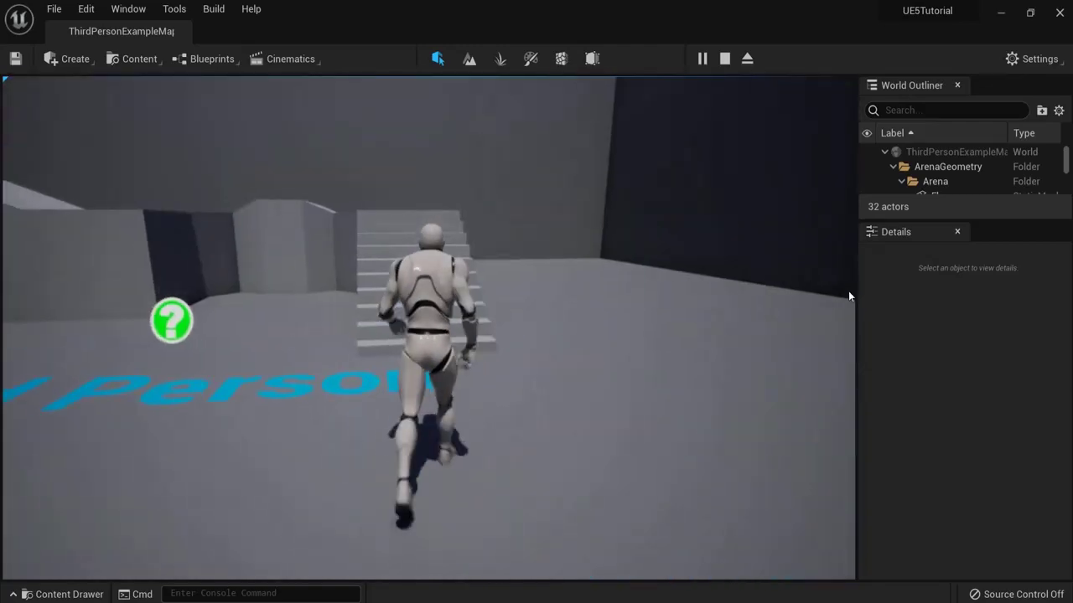
{"action": "key", "text": "w"}
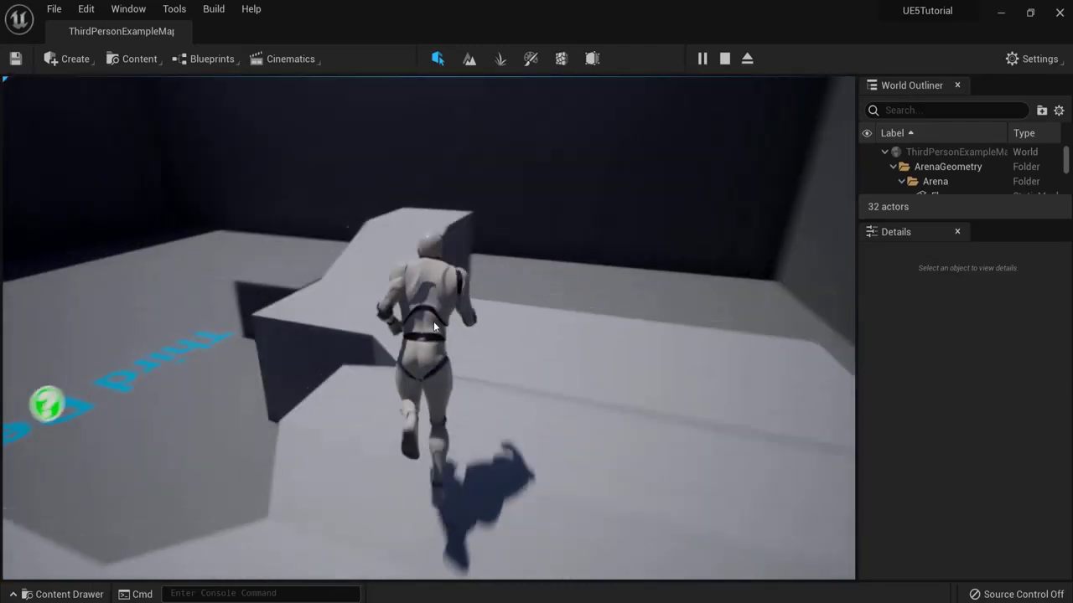
{"action": "key", "text": "w"}
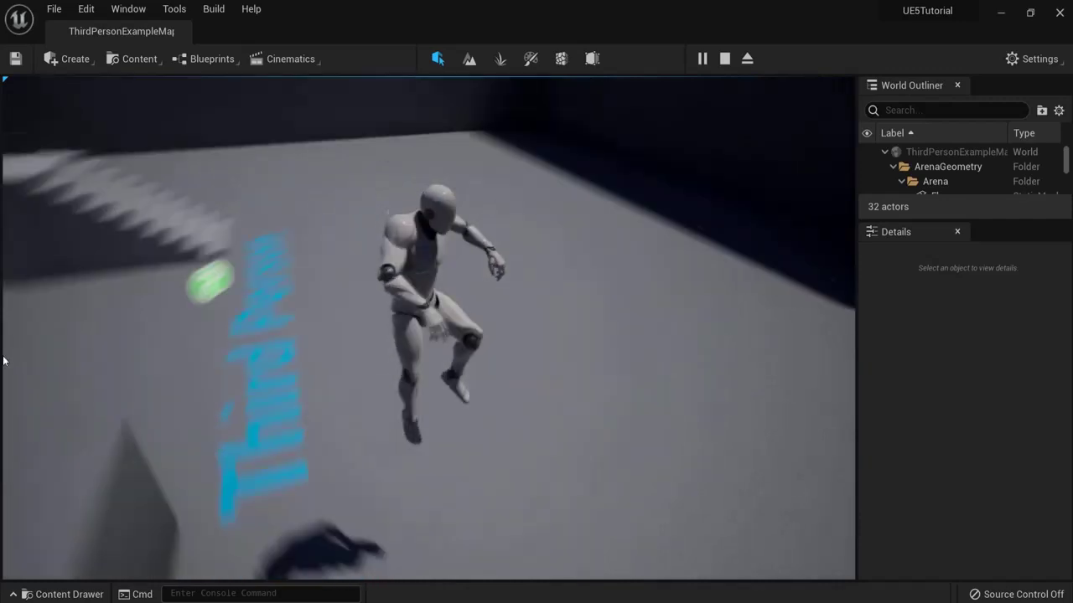
Step: Stop playing, pull the view back over the arena, and select the ThirdPersonCharacter
{"action": "key", "text": "Escape"}
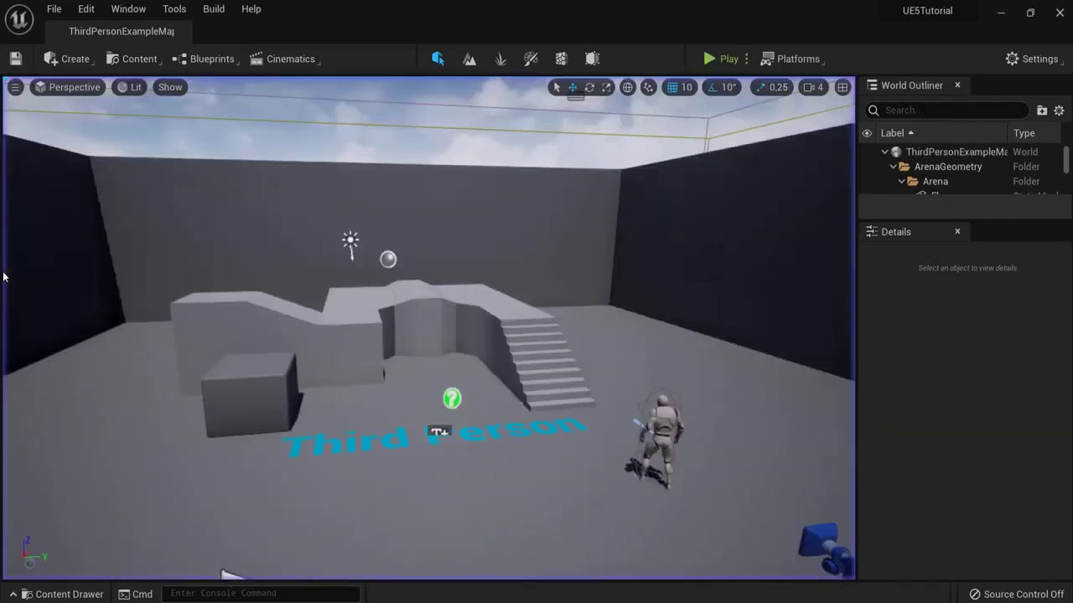
{"action": "right_click_drag", "start_coordinate": [3, 276], "coordinate": [369, 314]}
{"action": "left_click", "coordinate": [565, 344]}
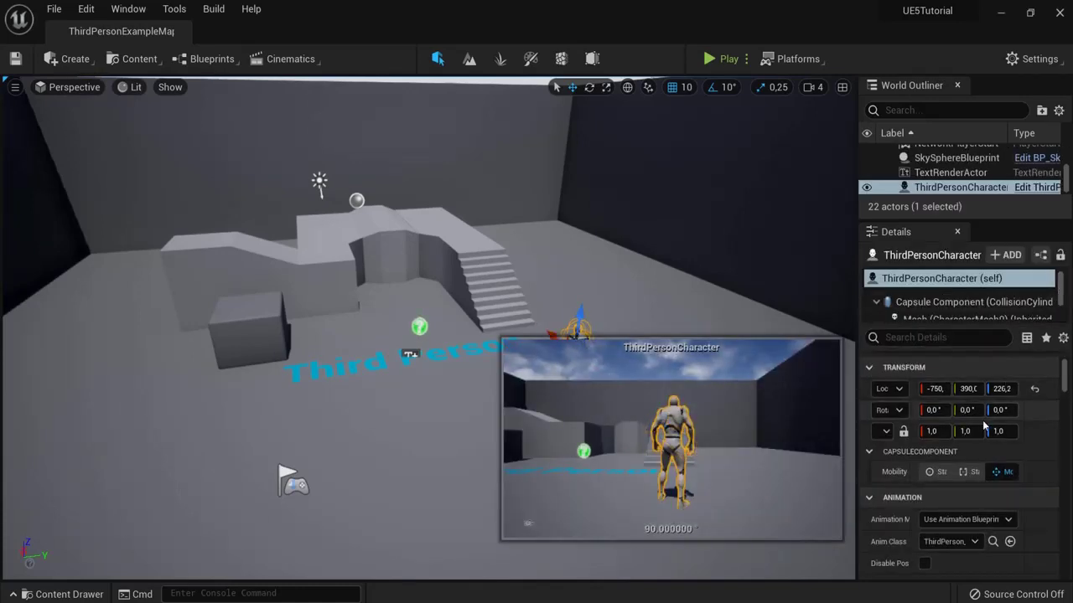
{"action": "left_click_drag", "start_coordinate": [1062, 379], "coordinate": [1056, 356]}
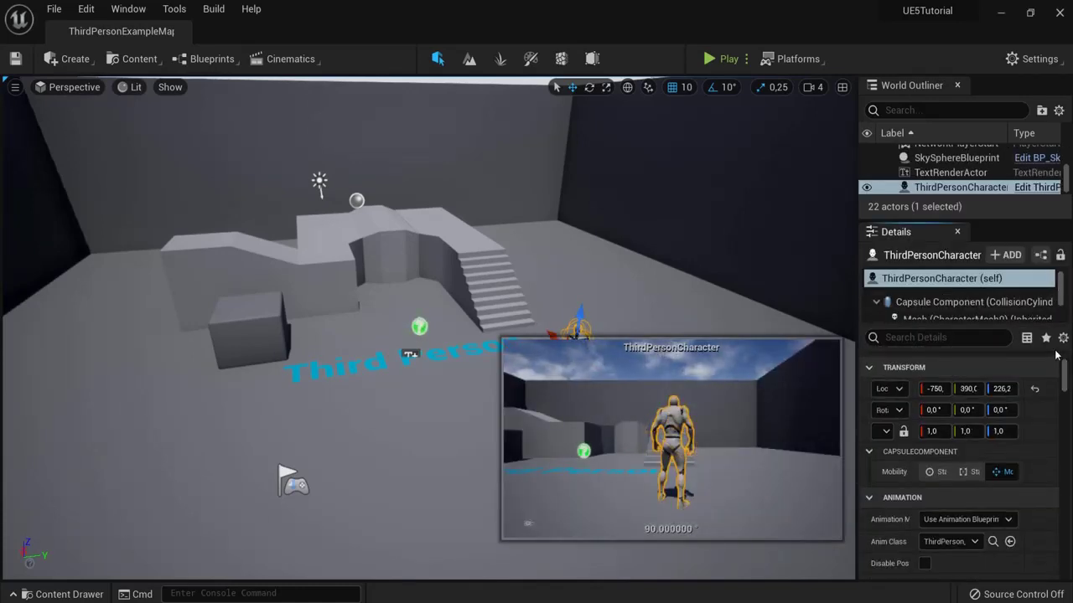
Step: Select the two stair arm pieces, the left ramp block, the cube and the LeftArm wall in turn
{"action": "left_click", "coordinate": [437, 259]}
{"action": "left_click", "coordinate": [334, 271]}
{"action": "left_click", "coordinate": [244, 269]}
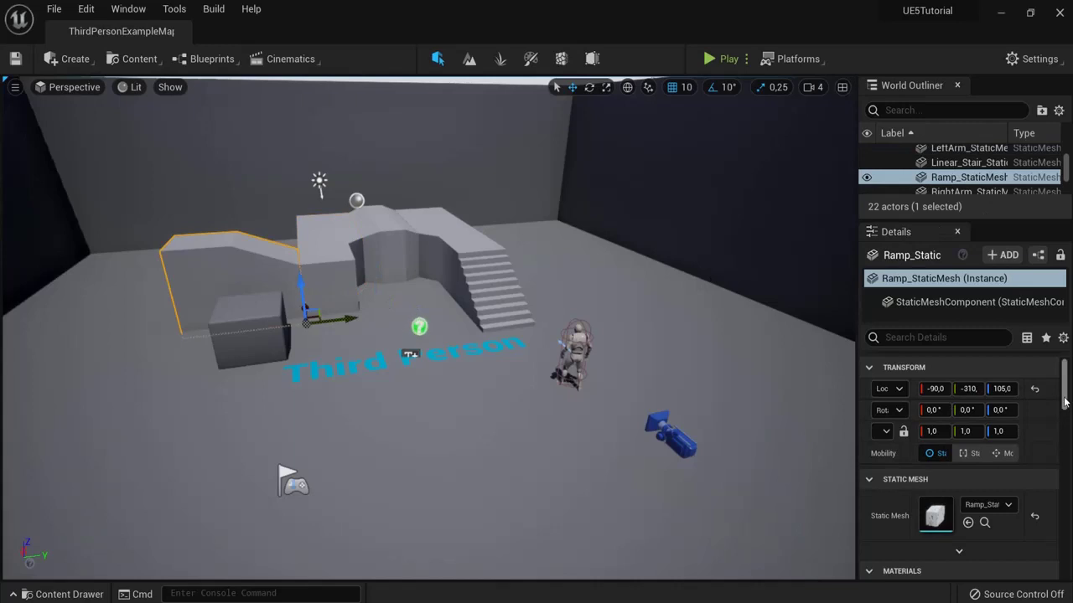
{"action": "left_click", "coordinate": [249, 332]}
{"action": "left_click", "coordinate": [304, 279]}
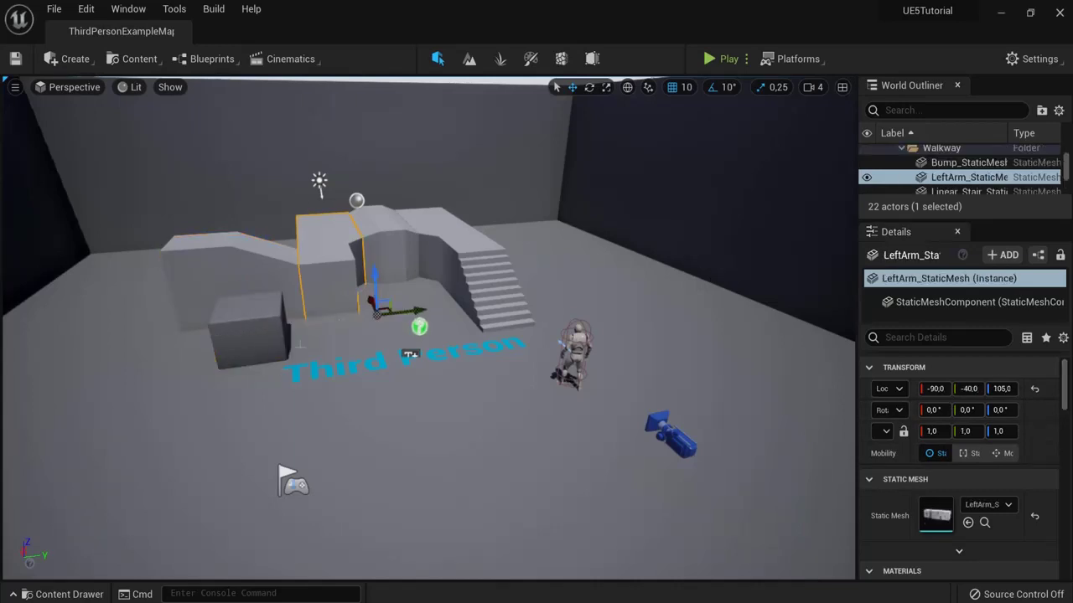
{"action": "right_click_drag", "start_coordinate": [706, 388], "coordinate": [659, 423]}
Step: Select the ThirdPersonCharacter and frame the viewport on it, restoring that selection with Ctrl+Z
{"action": "left_click", "coordinate": [591, 404]}
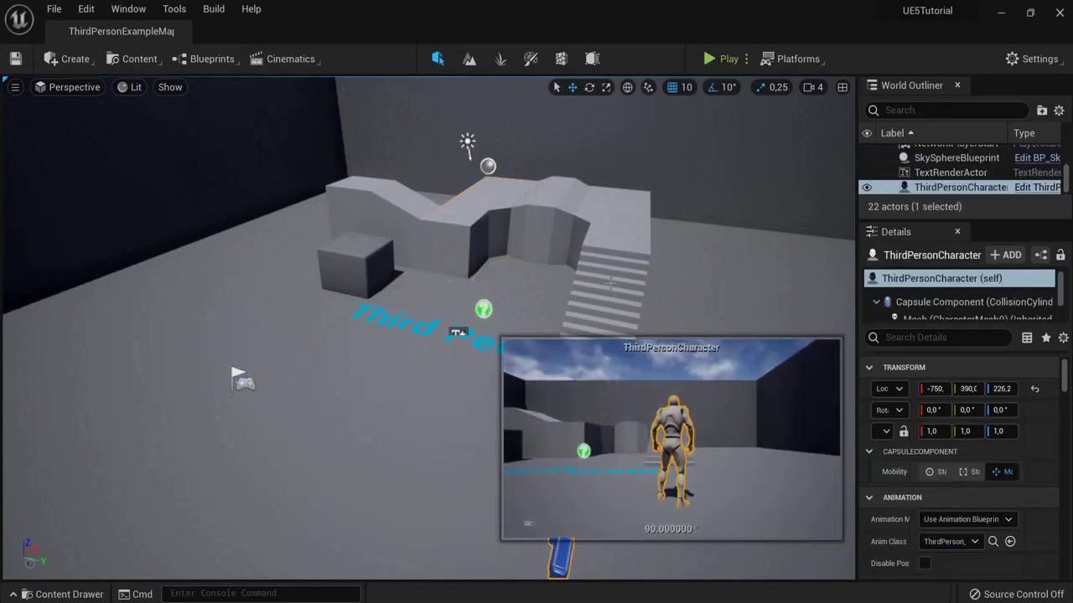
{"action": "key", "text": "f"}
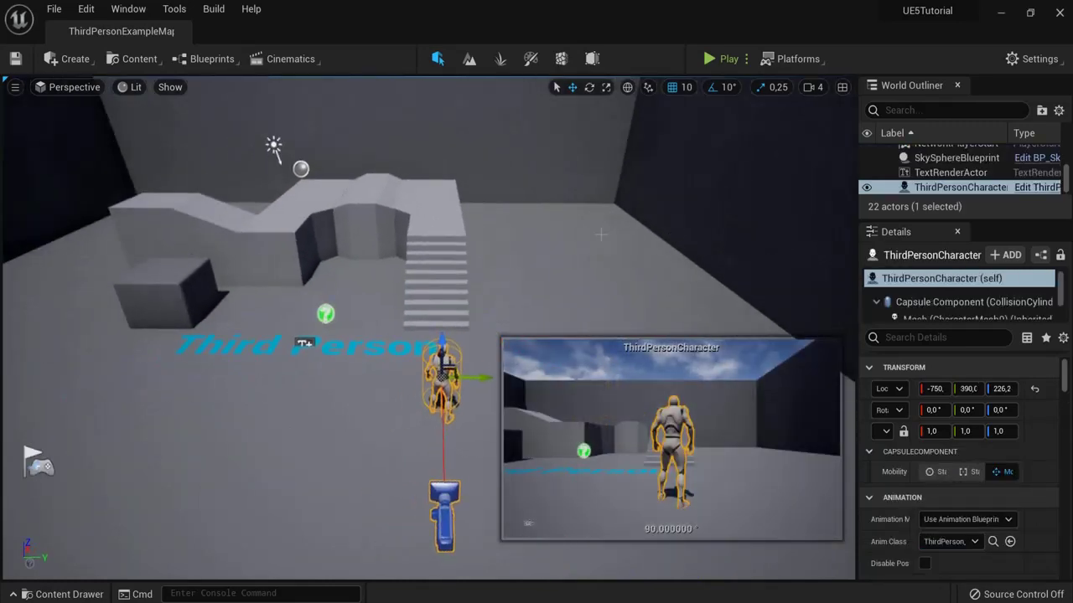
{"action": "left_click", "coordinate": [600, 234]}
{"action": "key", "text": "ctrl+z"}
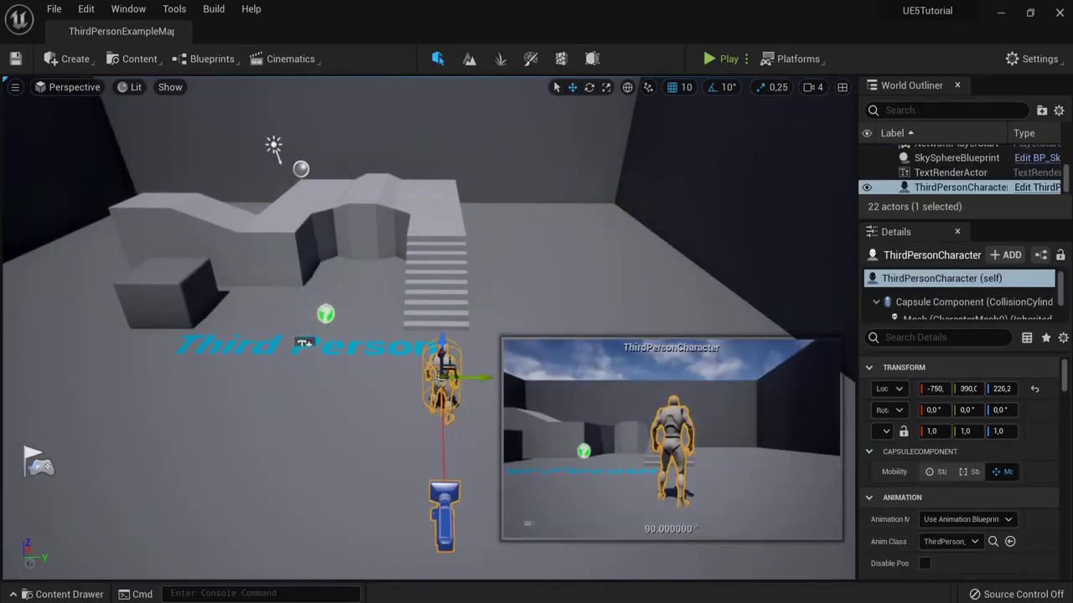
{"action": "left_click", "coordinate": [1026, 187]}
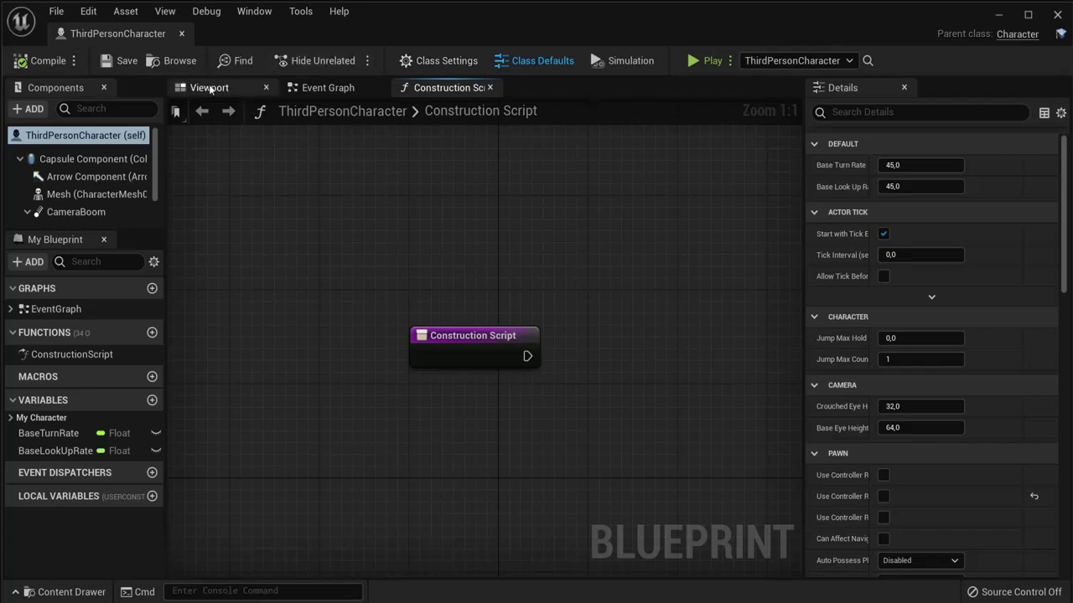
{"action": "left_click", "coordinate": [216, 88]}
{"action": "left_click", "coordinate": [277, 303]}
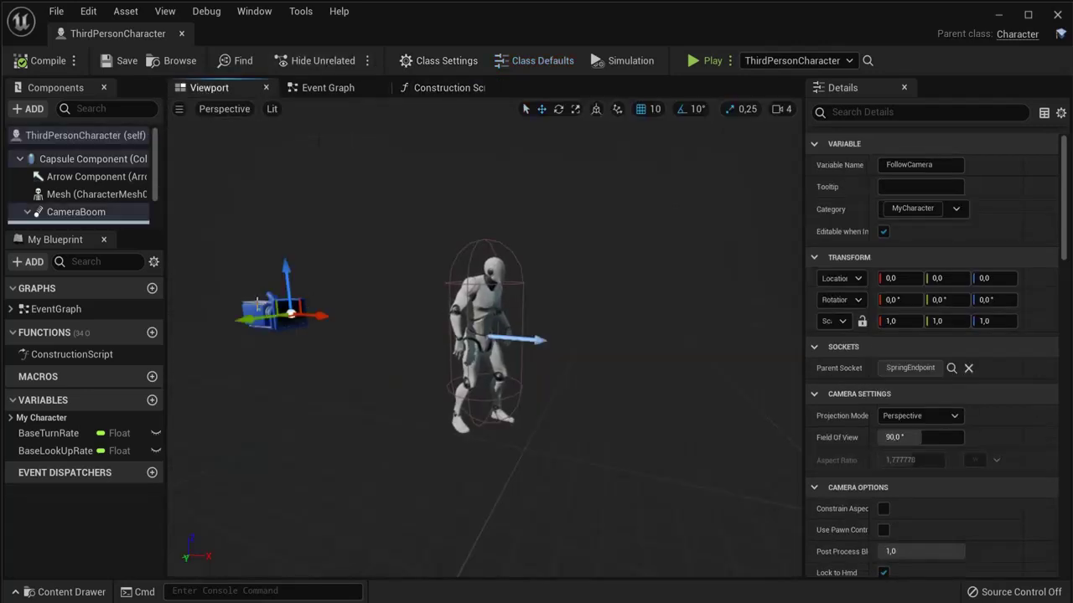
{"action": "left_click", "coordinate": [96, 193]}
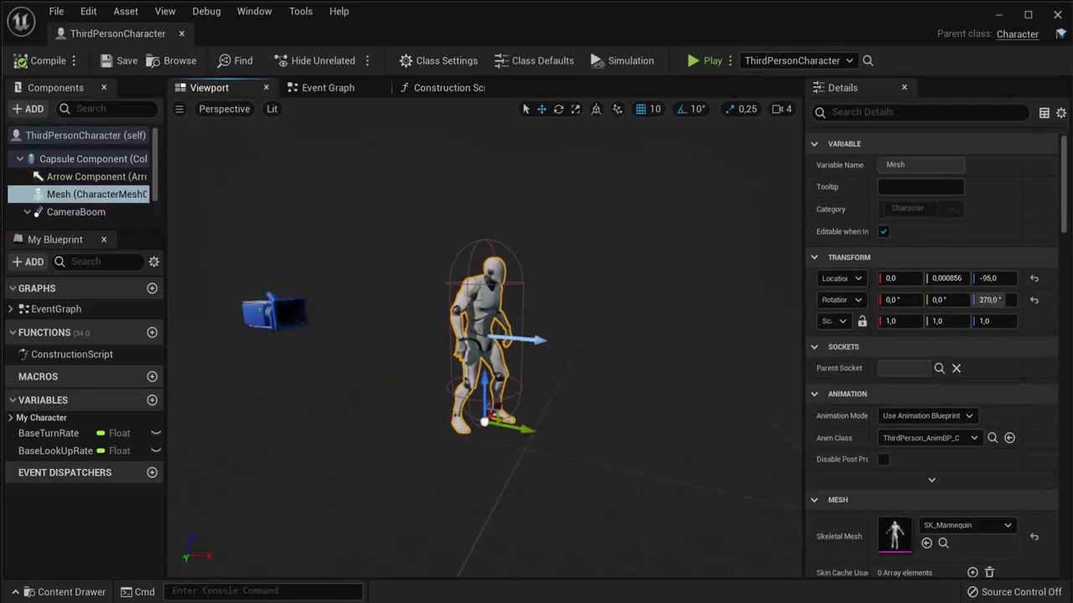
{"action": "scroll", "coordinate": [978, 268], "scroll_direction": "down", "scroll_amount": 5}
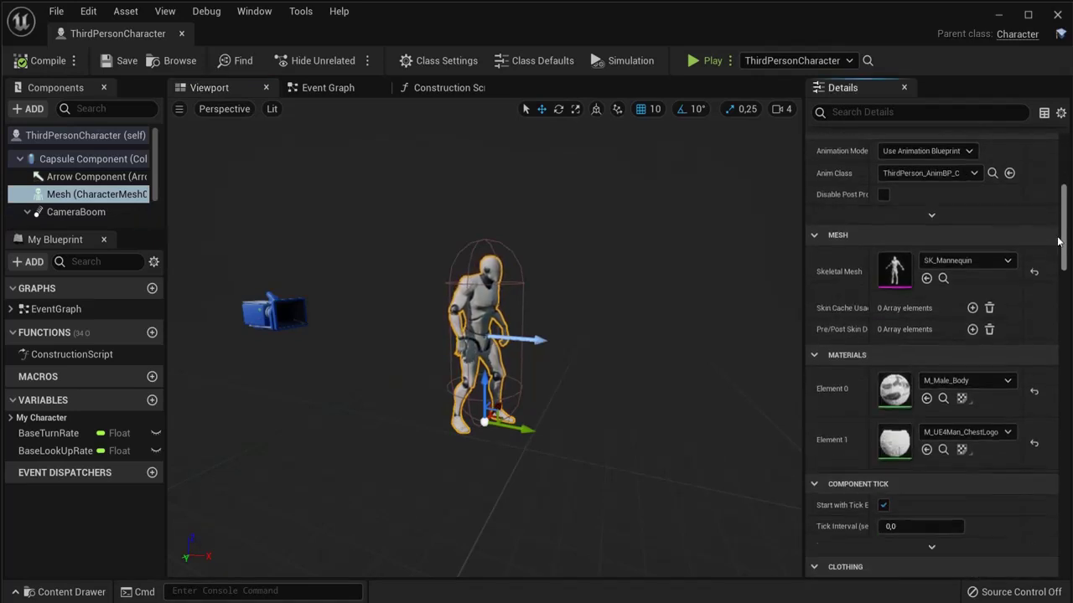
{"action": "left_click", "coordinate": [978, 262]}
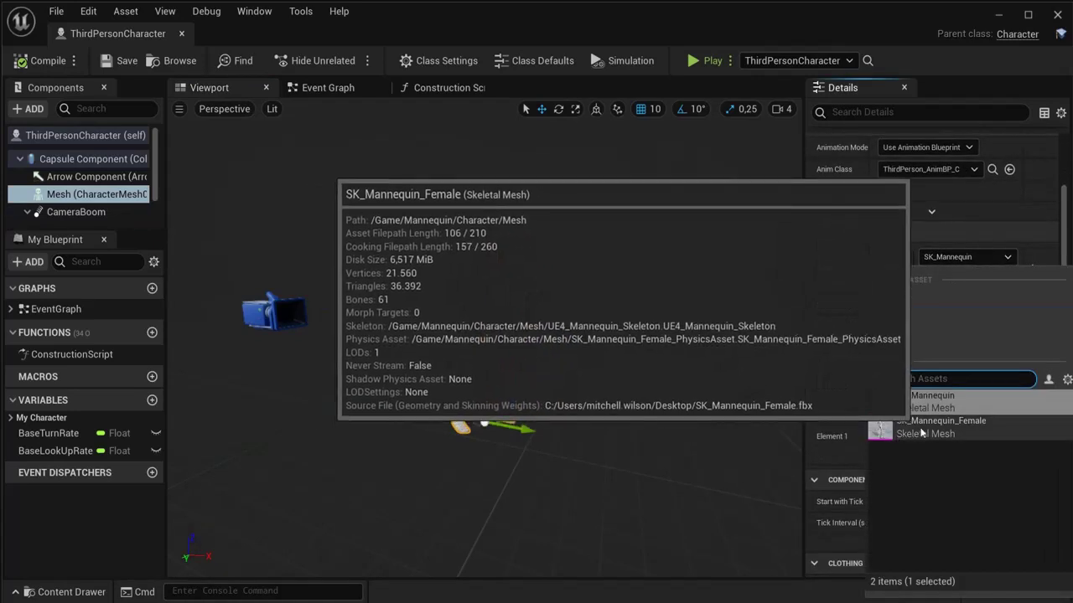
{"action": "left_click", "coordinate": [923, 426]}
{"action": "left_click", "coordinate": [963, 257]}
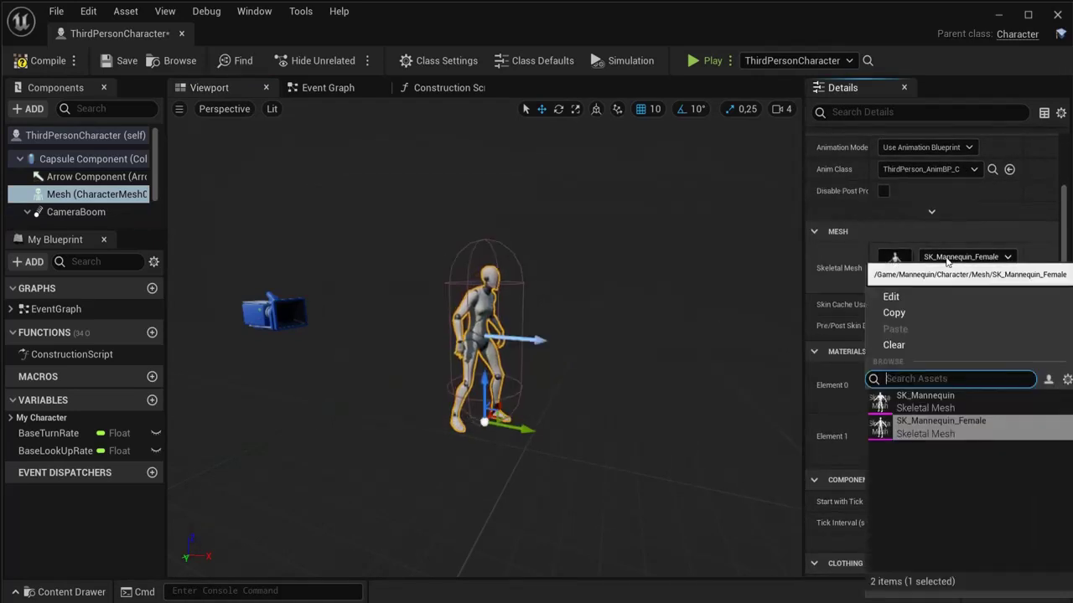
{"action": "left_click", "coordinate": [925, 400]}
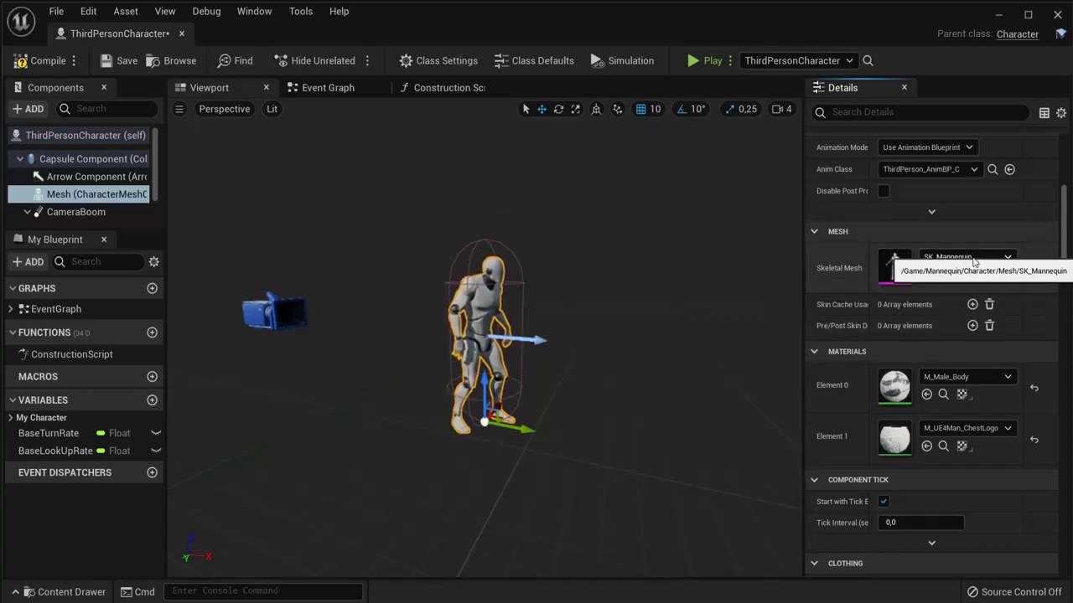
{"action": "left_click", "coordinate": [1000, 262]}
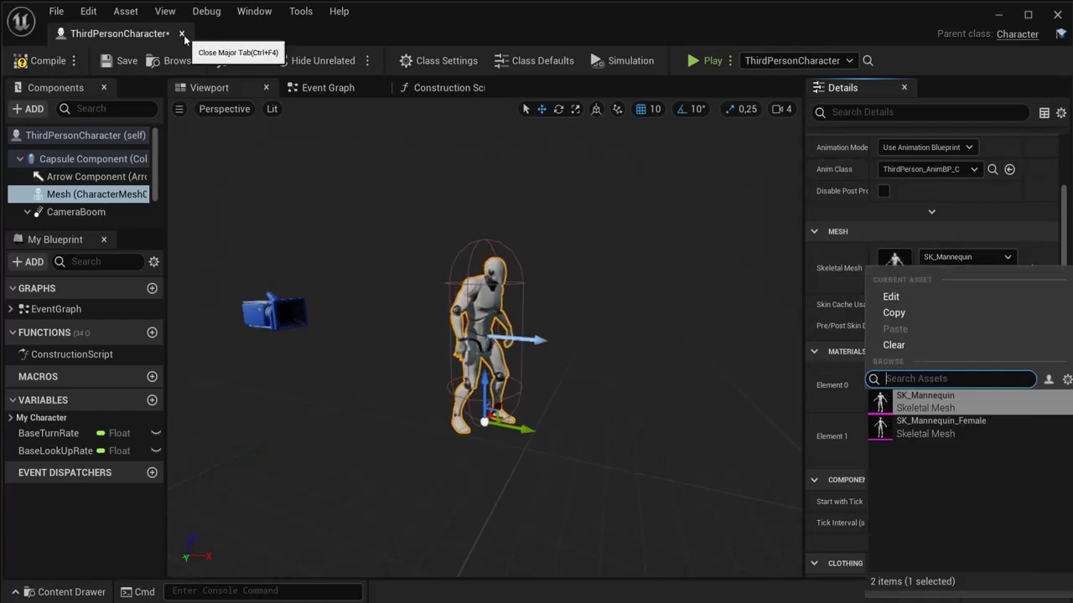
{"action": "left_click", "coordinate": [327, 87]}
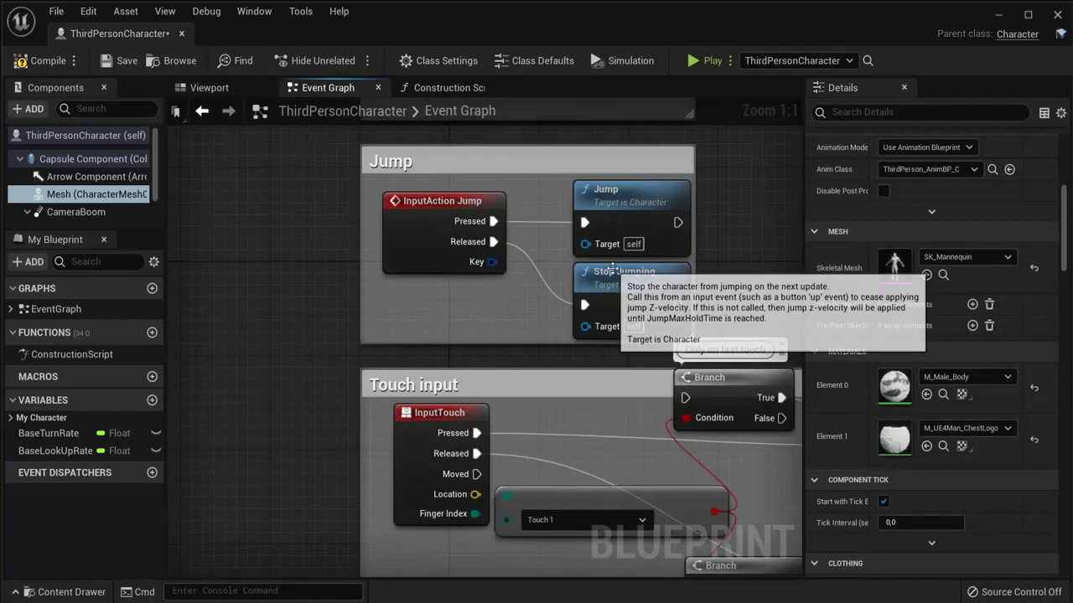
{"action": "scroll", "coordinate": [612, 268], "scroll_direction": "down", "scroll_amount": 2}
{"action": "scroll", "coordinate": [611, 269], "scroll_direction": "down", "scroll_amount": 2}
{"action": "right_click_drag", "start_coordinate": [662, 200], "coordinate": [477, 320]}
{"action": "scroll", "coordinate": [459, 329], "scroll_direction": "up", "scroll_amount": 5}
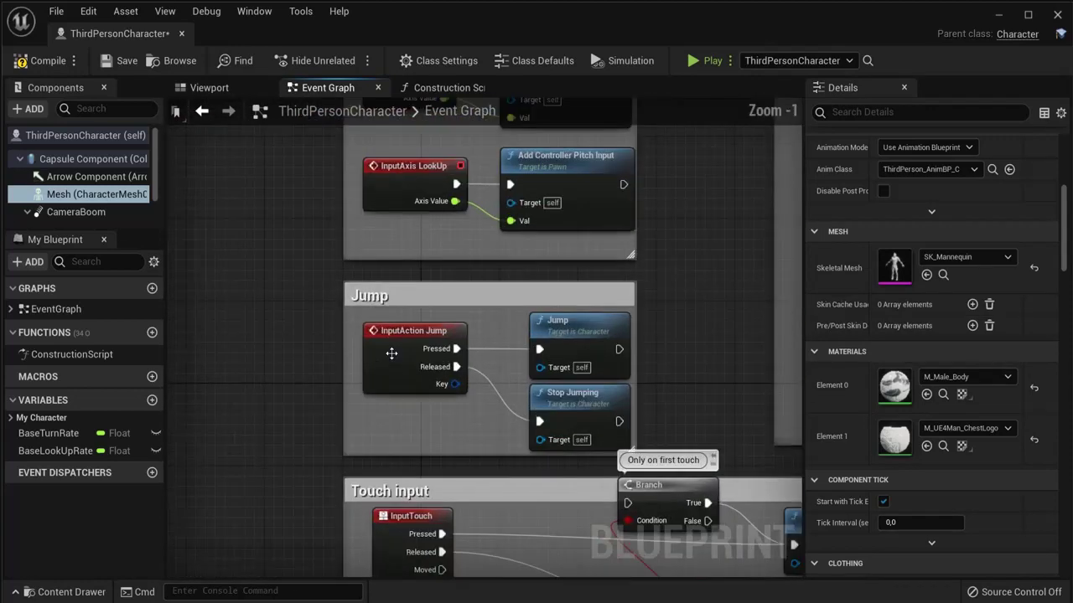
{"action": "left_click", "coordinate": [393, 335]}
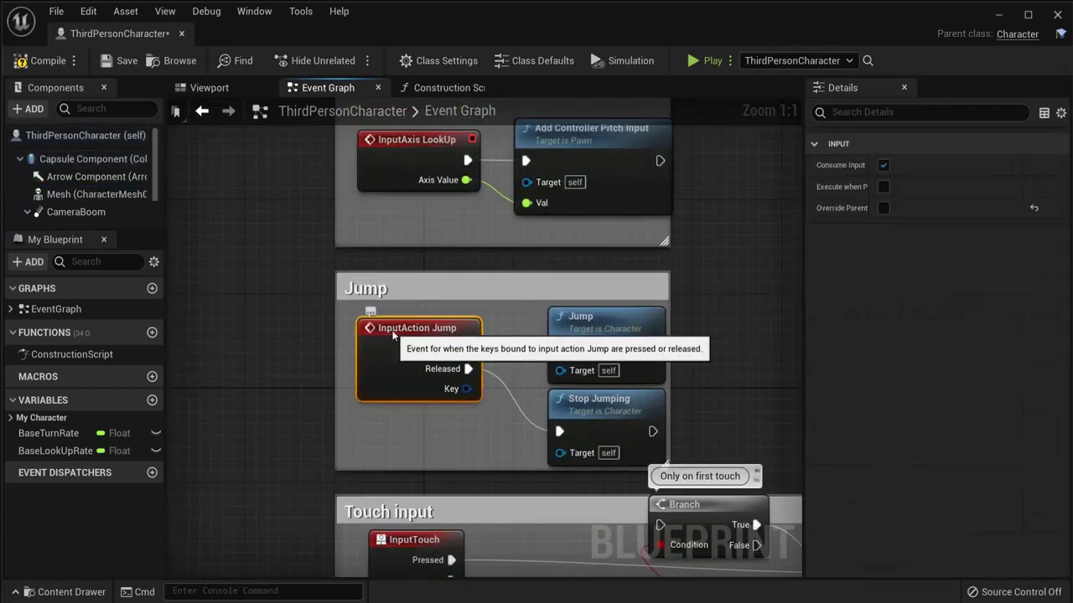
{"action": "left_click", "coordinate": [566, 322]}
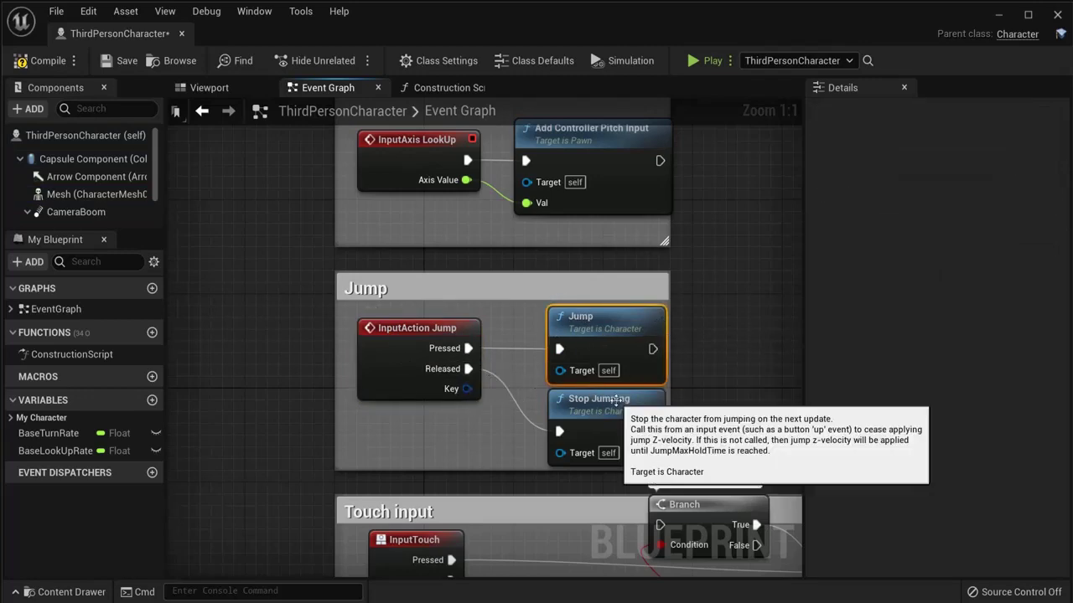
{"action": "scroll", "coordinate": [683, 348], "scroll_direction": "down", "scroll_amount": 4}
{"action": "right_click_drag", "start_coordinate": [701, 230], "coordinate": [459, 269]}
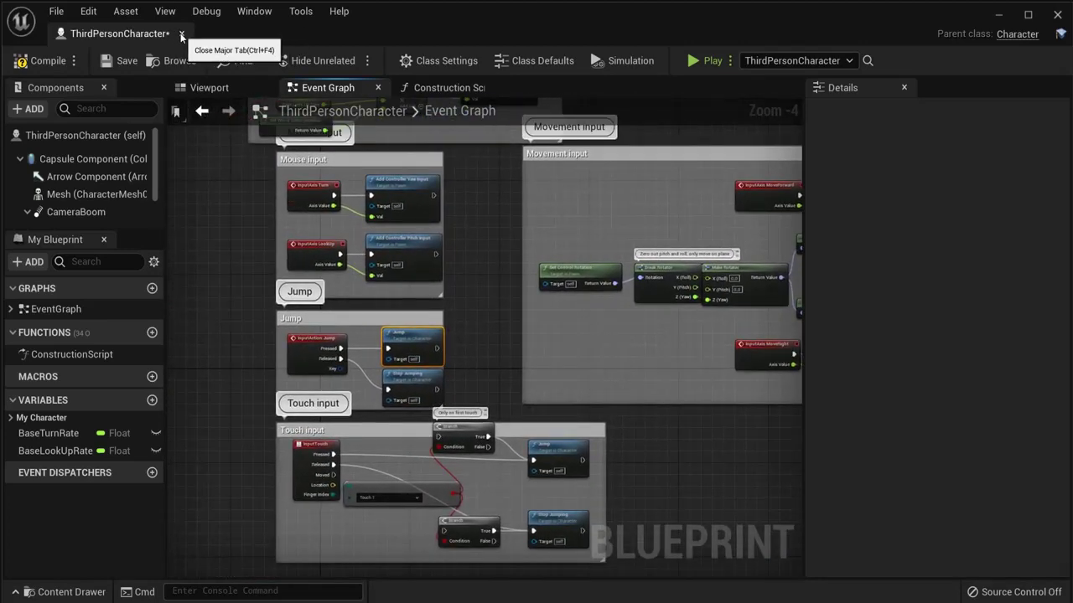
{"action": "left_click", "coordinate": [181, 34]}
Step: Select the linear stairs and browse the Content Drawer to Content > StarterContent > Blueprints
{"action": "left_click", "coordinate": [418, 275]}
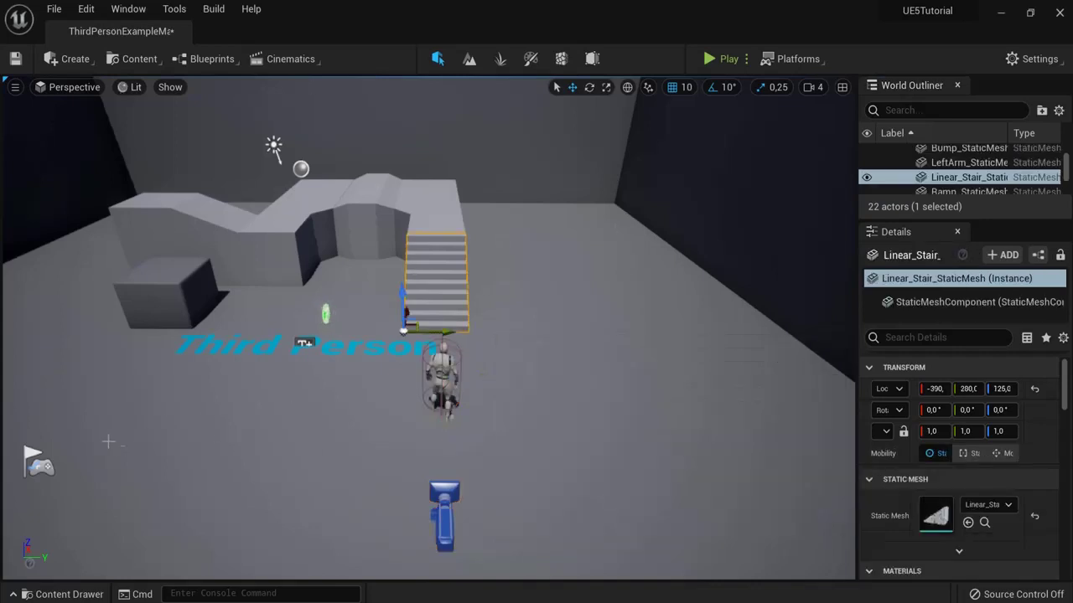
{"action": "right_click_drag", "start_coordinate": [269, 416], "coordinate": [243, 433]}
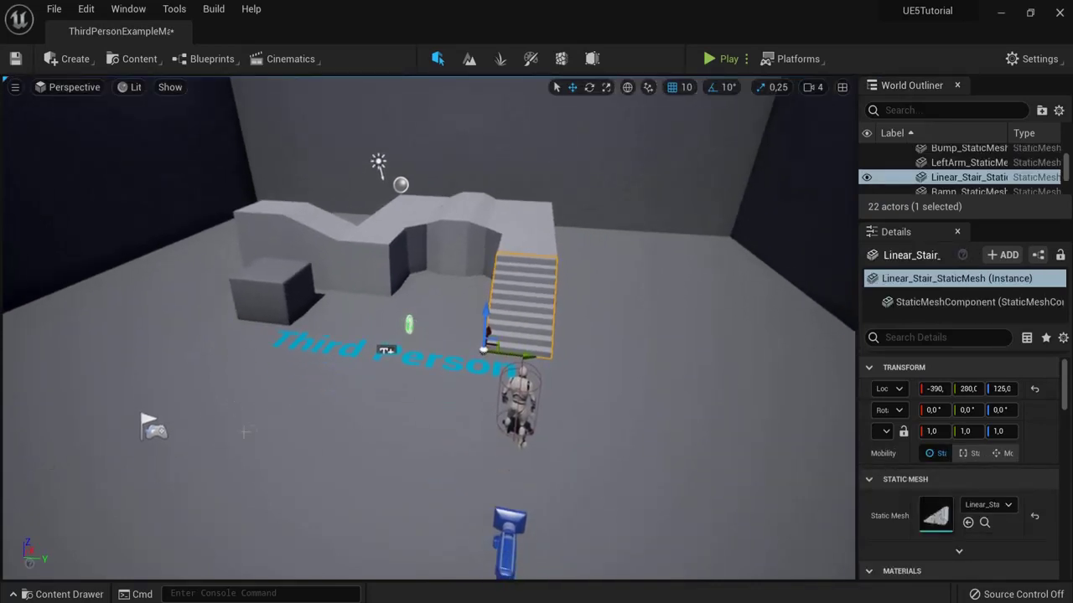
{"action": "left_click", "coordinate": [49, 595]}
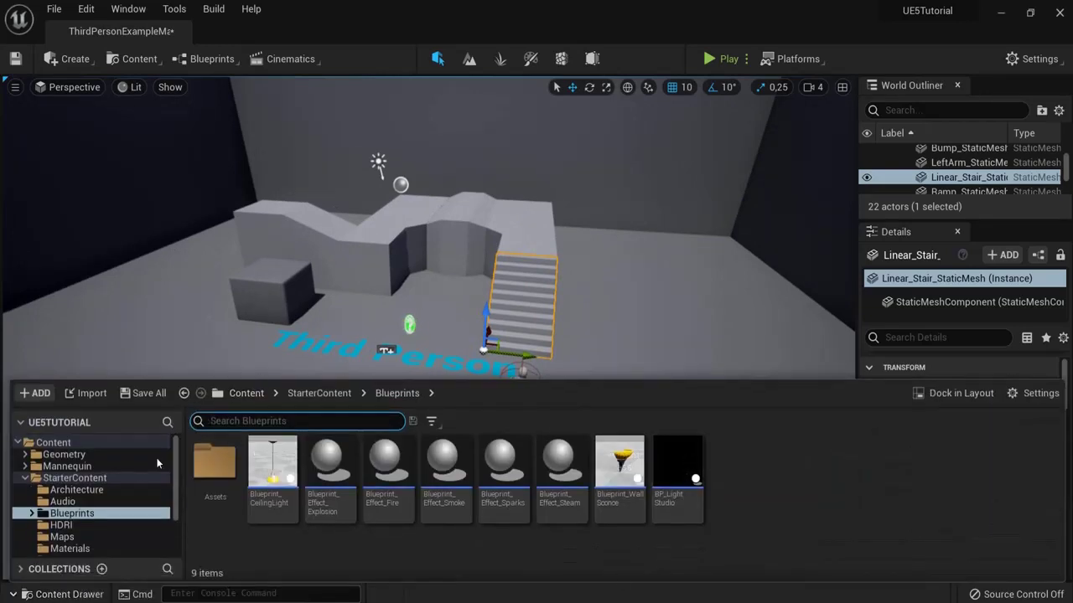
{"action": "left_click", "coordinate": [235, 394]}
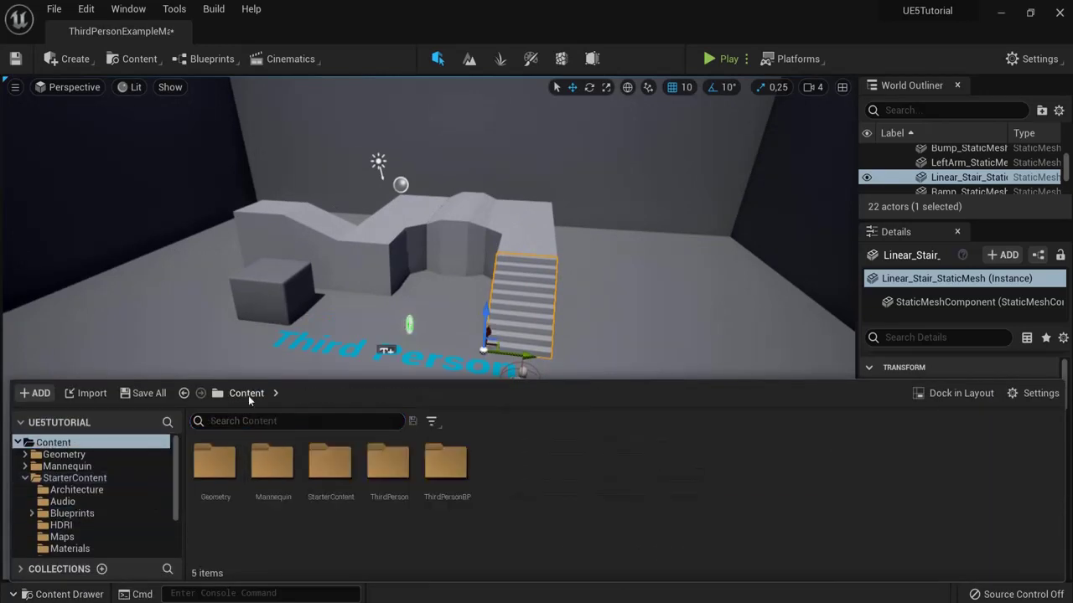
{"action": "double_click", "coordinate": [326, 470]}
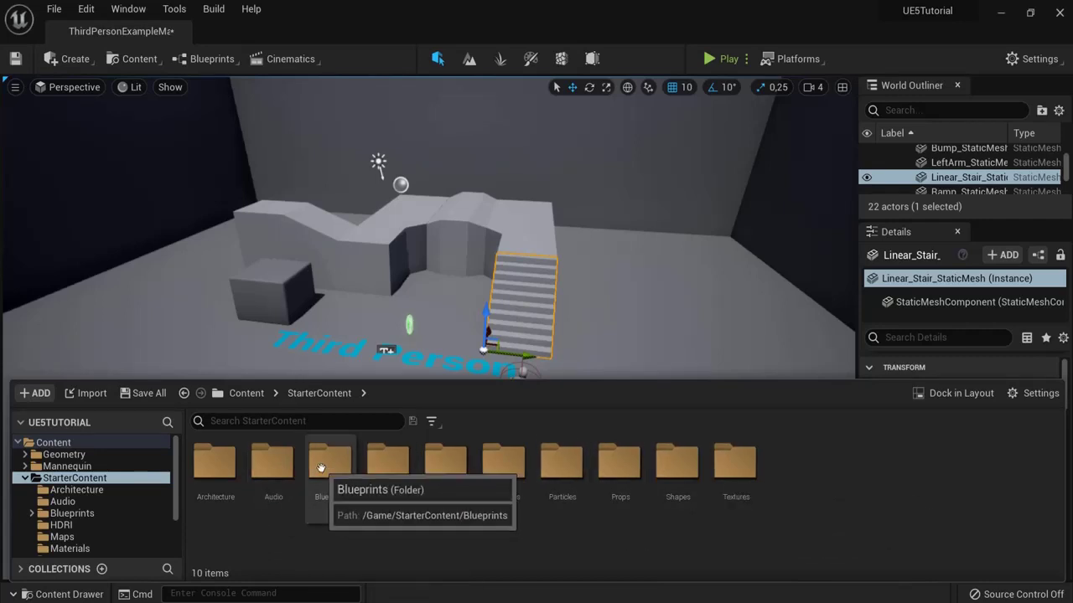
{"action": "double_click", "coordinate": [330, 462]}
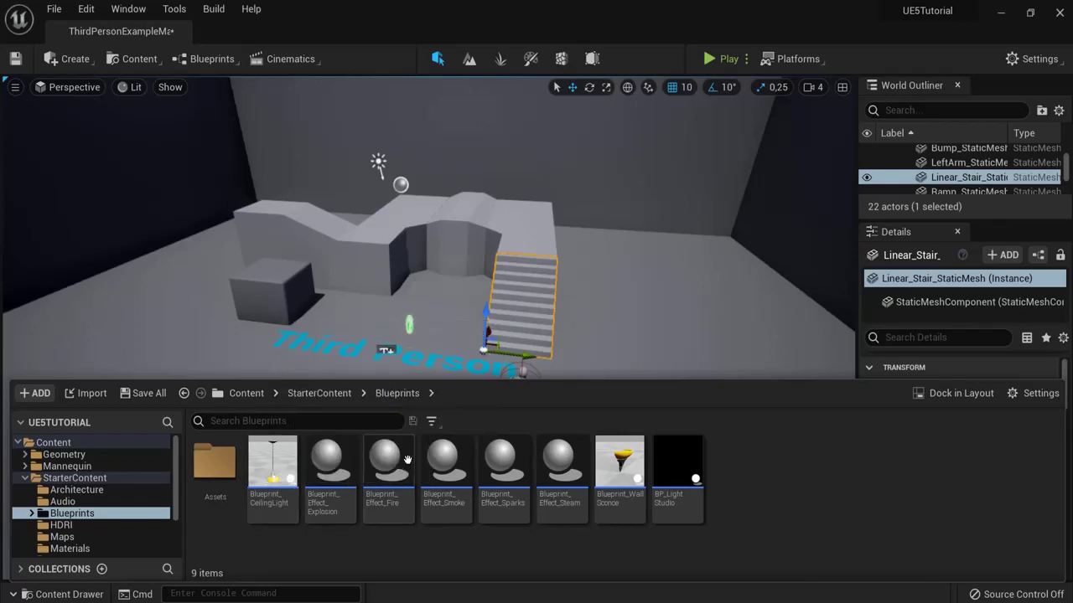
Step: Place a Blueprint_CeilingLight in the level beside the stairs
{"action": "mouse_move", "coordinate": [263, 474]}
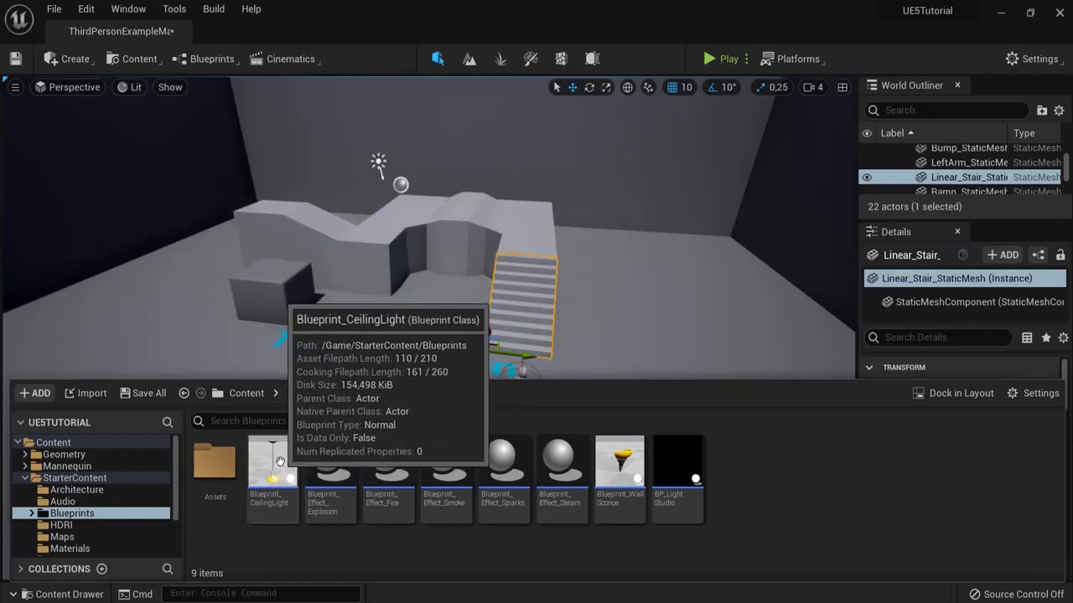
{"action": "left_click_drag", "start_coordinate": [282, 469], "coordinate": [463, 354]}
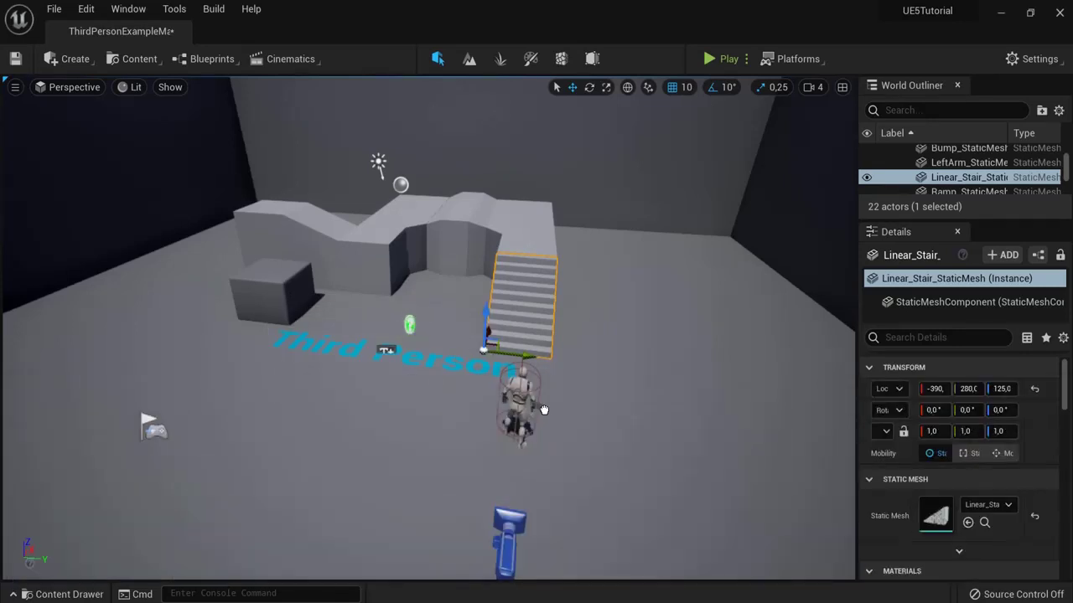
{"action": "left_click_drag", "start_coordinate": [558, 441], "coordinate": [582, 217]}
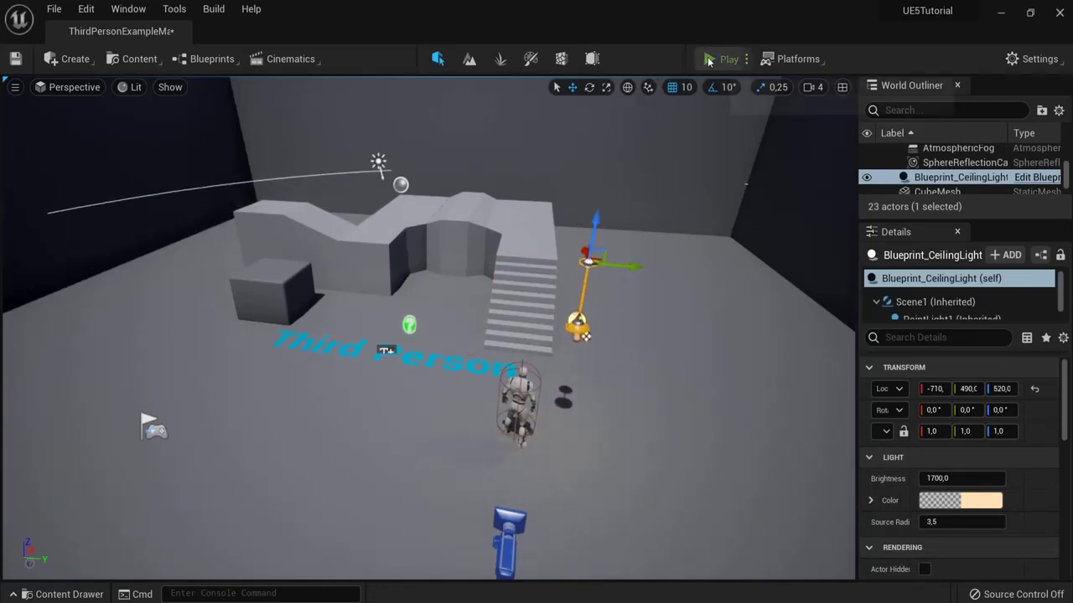
Step: Play-test briefly by running the character forward, then delete the placed Blueprint_CeilingLight
{"action": "left_click", "coordinate": [720, 59]}
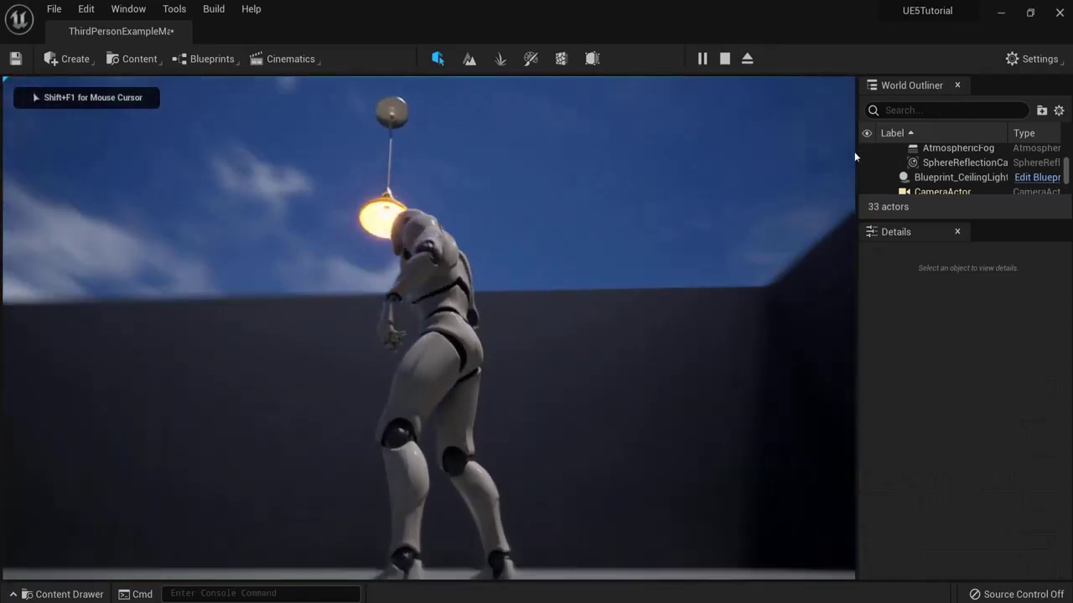
{"action": "key", "text": "w"}
{"action": "key", "text": "Escape"}
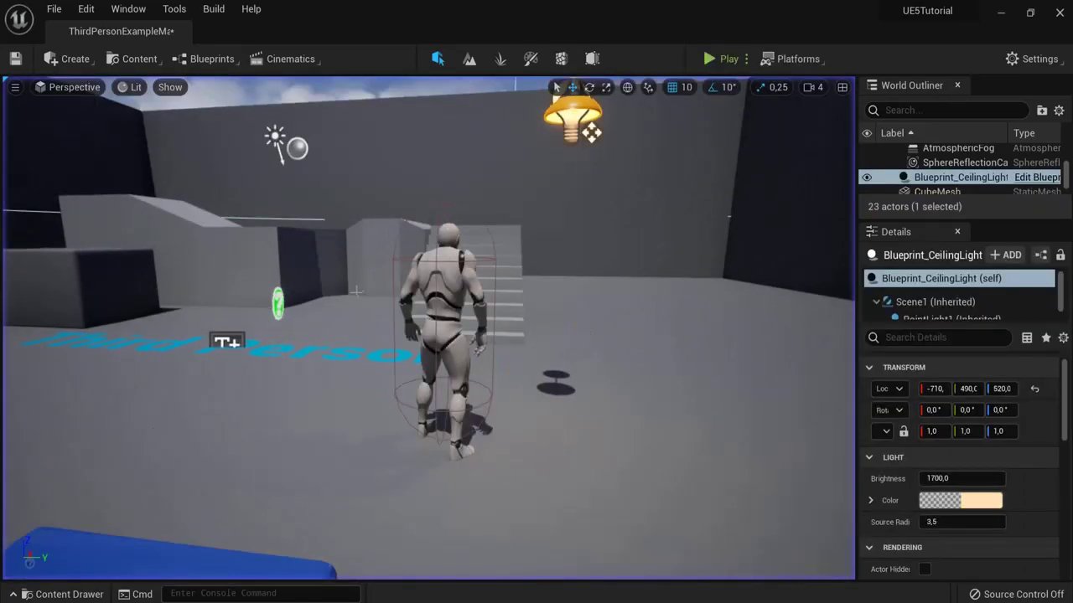
{"action": "right_click_drag", "start_coordinate": [427, 327], "coordinate": [410, 327]}
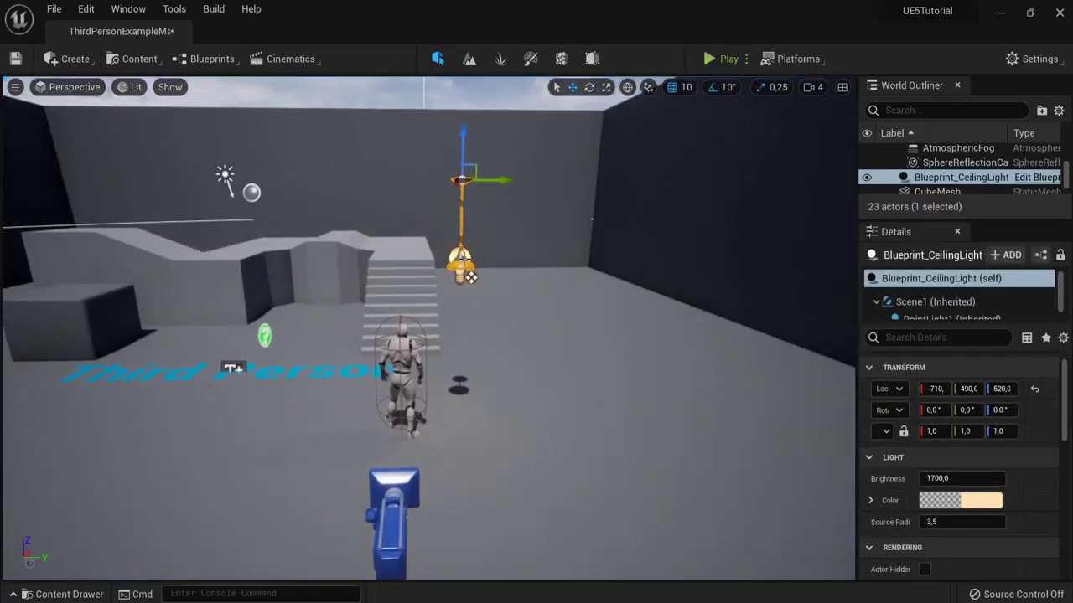
{"action": "key", "text": "Delete"}
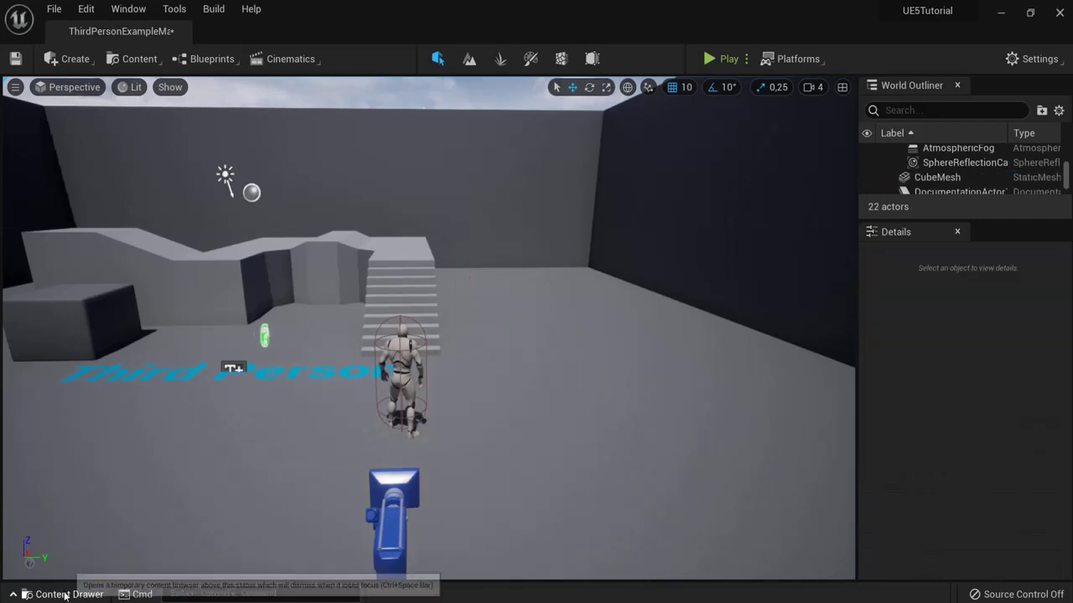
{"action": "left_click", "coordinate": [52, 593]}
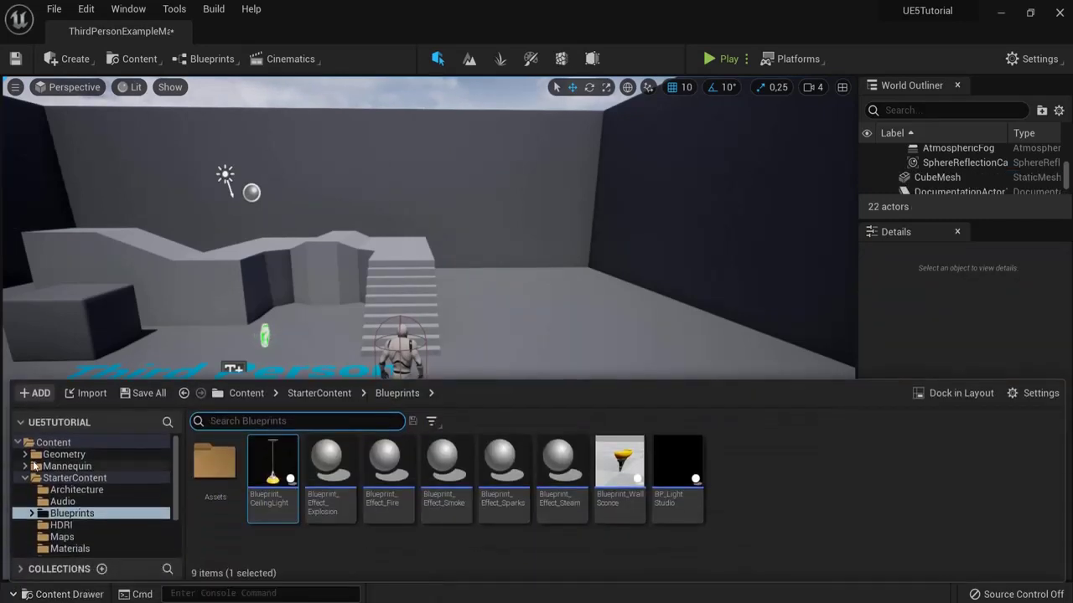
{"action": "left_click", "coordinate": [928, 393]}
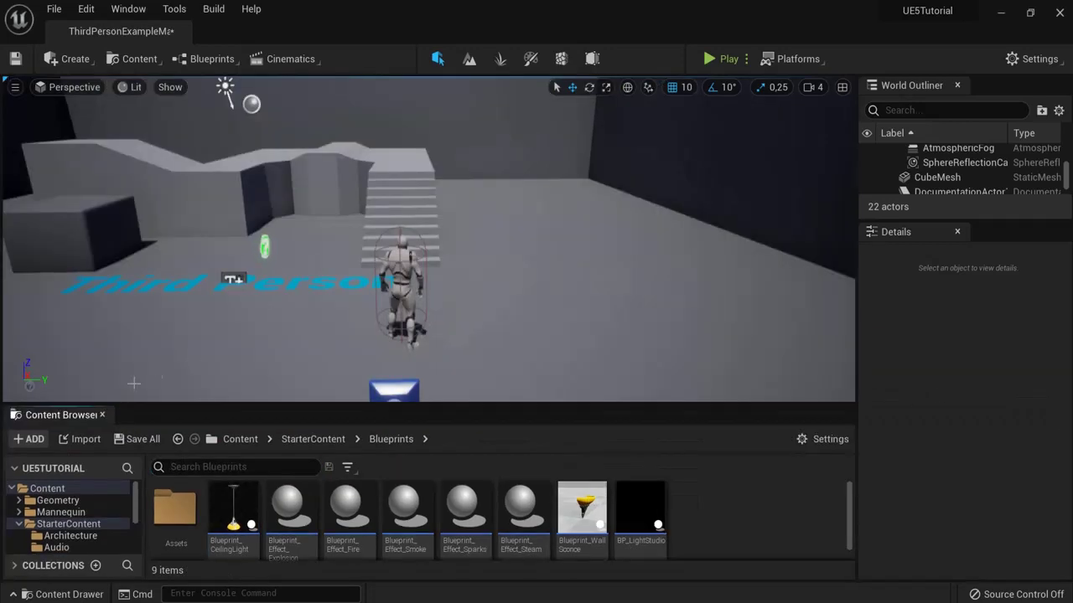
{"action": "left_click_drag", "start_coordinate": [59, 414], "coordinate": [479, 521]}
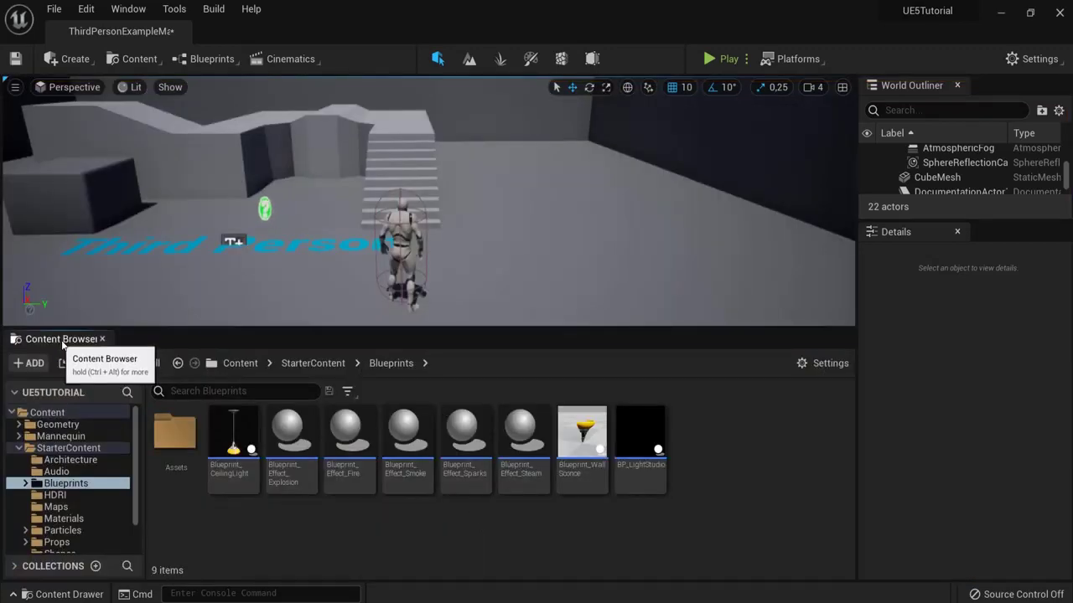
{"action": "left_click_drag", "start_coordinate": [62, 343], "coordinate": [978, 233]}
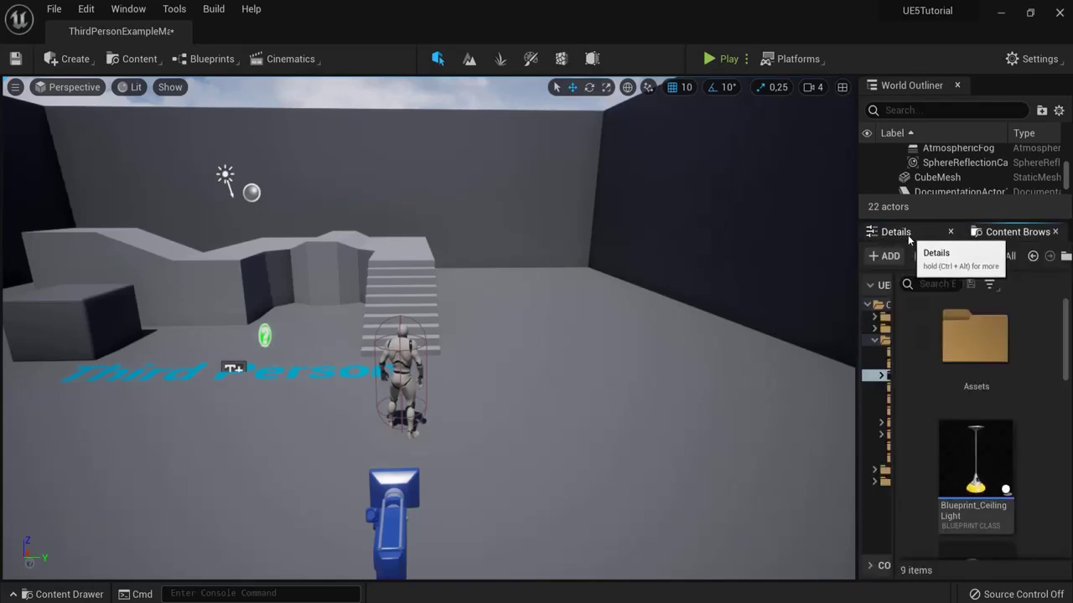
{"action": "left_click_drag", "start_coordinate": [988, 234], "coordinate": [984, 232]}
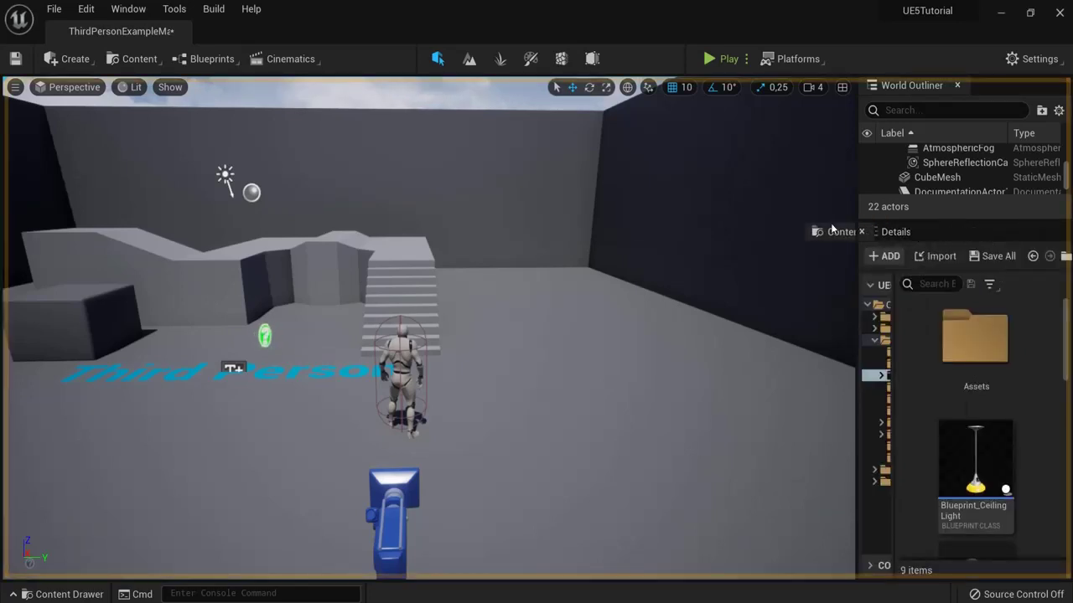
{"action": "left_click_drag", "start_coordinate": [832, 228], "coordinate": [256, 533]}
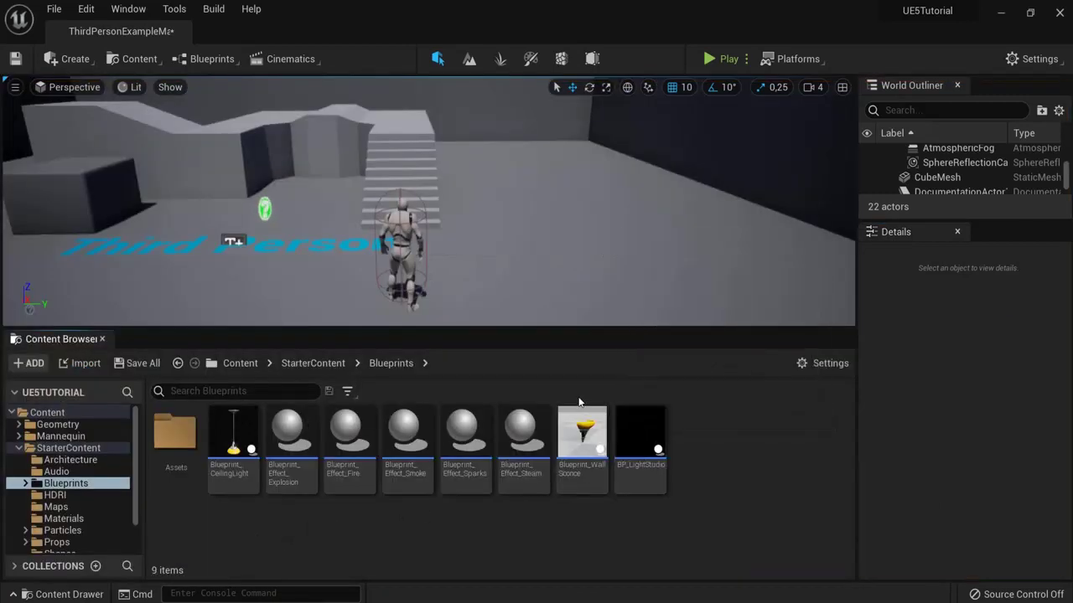
{"action": "left_click", "coordinate": [103, 339]}
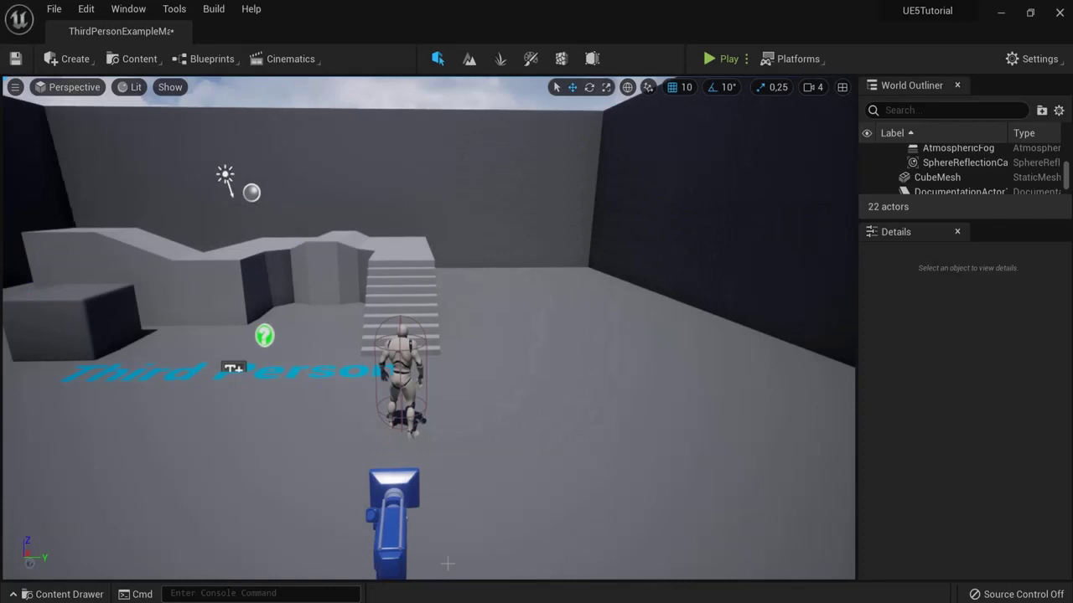
{"action": "left_click", "coordinate": [50, 592]}
{"action": "left_click", "coordinate": [59, 594]}
{"action": "left_click_drag", "start_coordinate": [584, 383], "coordinate": [553, 436]}
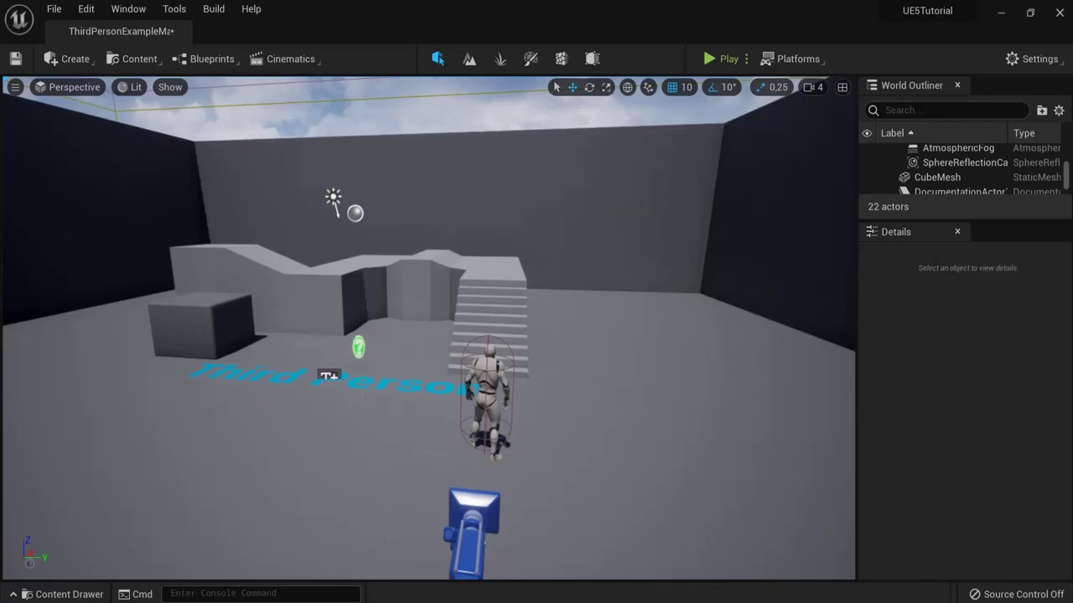
Step: Dock the Content Drawer below the viewport and return to the top-level Content folder
{"action": "left_click", "coordinate": [81, 594]}
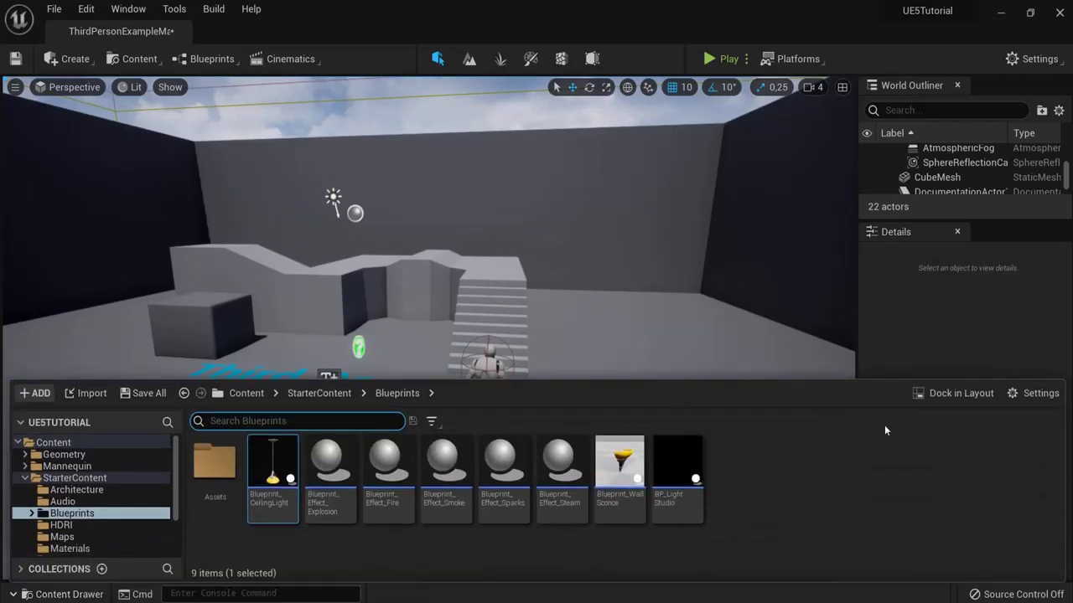
{"action": "left_click", "coordinate": [963, 391]}
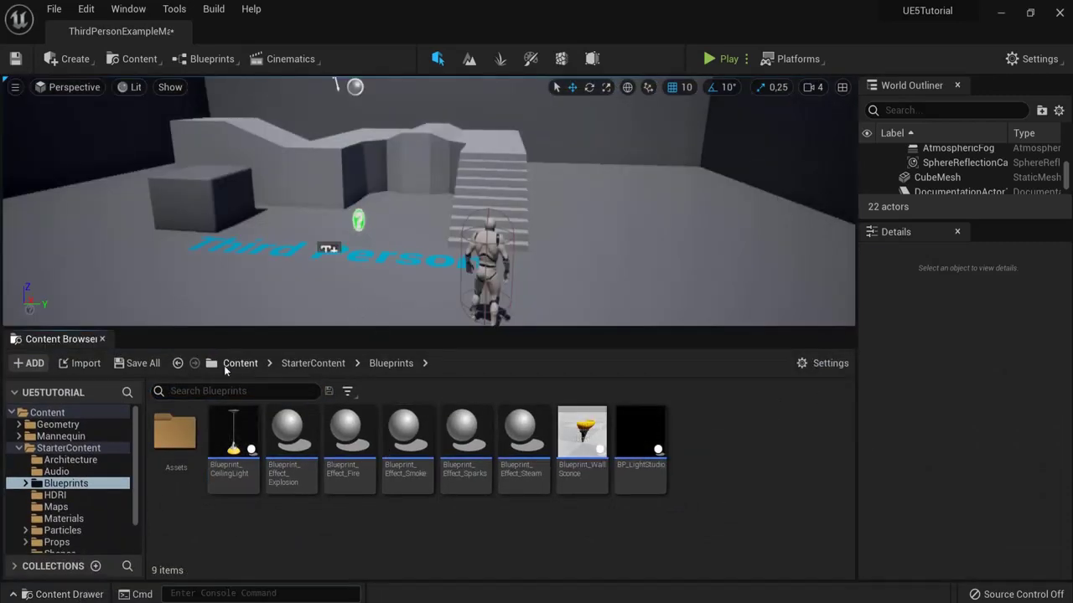
{"action": "left_click", "coordinate": [240, 363]}
{"action": "left_click", "coordinate": [201, 457]}
{"action": "left_click", "coordinate": [331, 460]}
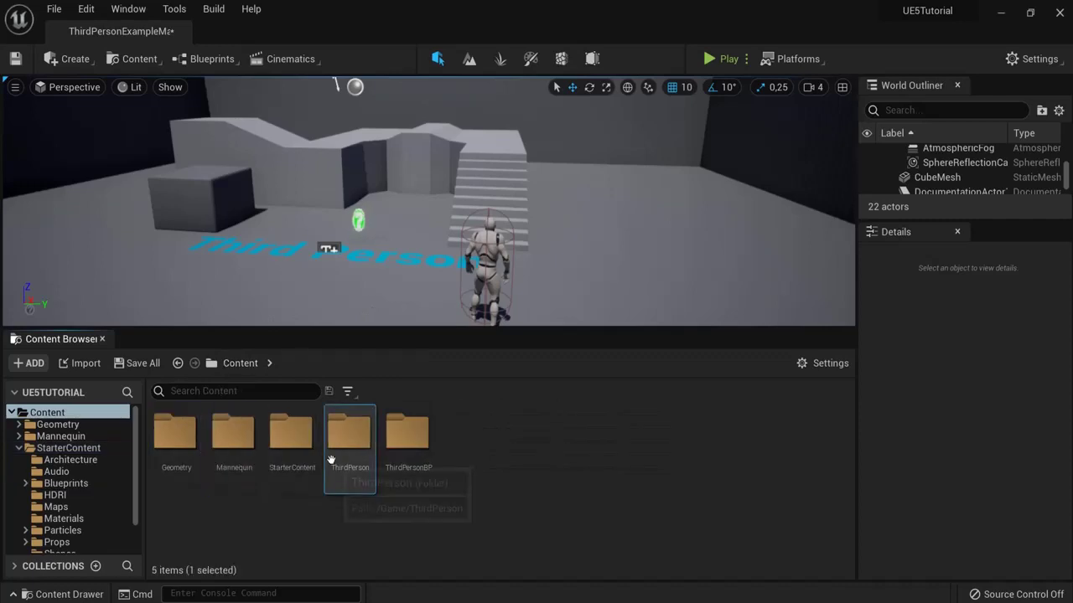
{"action": "left_click", "coordinate": [472, 467]}
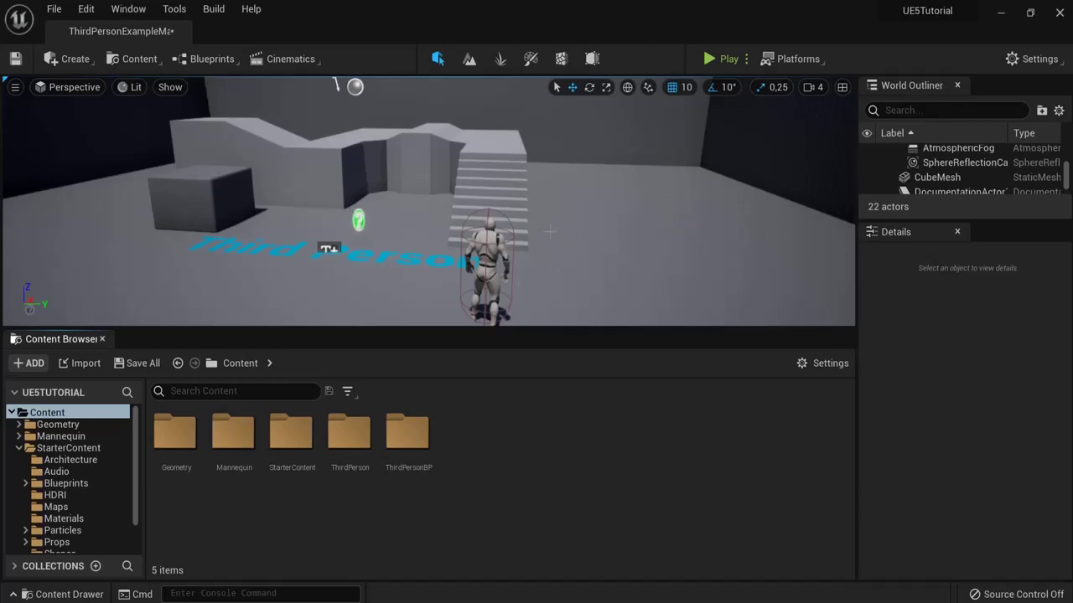
Step: Switch the asset view to List, then Columns, then back to Tiles, and open the type filters
{"action": "left_click", "coordinate": [811, 365]}
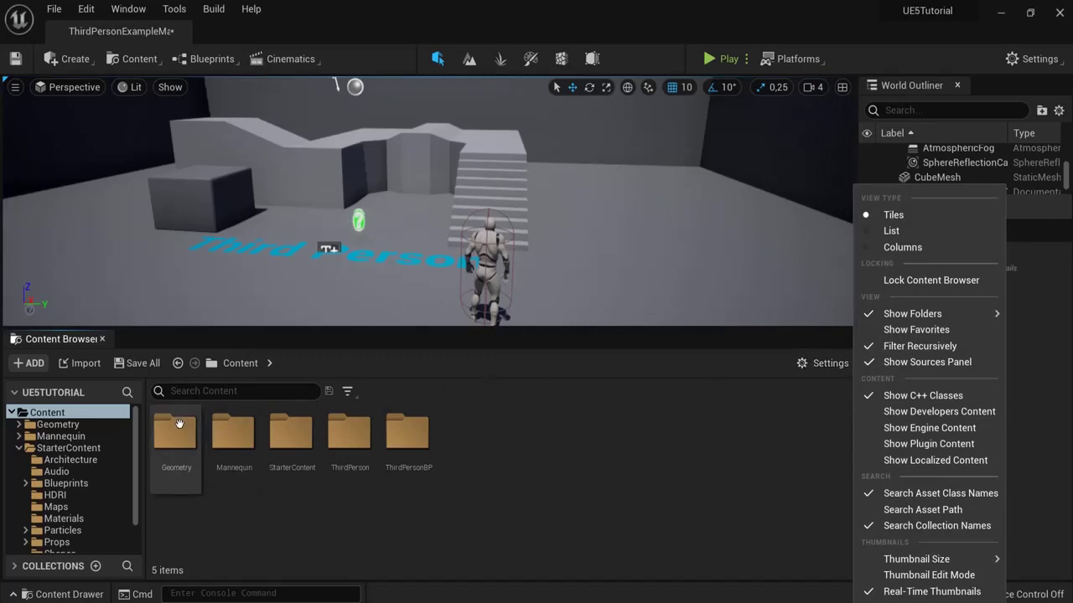
{"action": "left_click", "coordinate": [889, 232]}
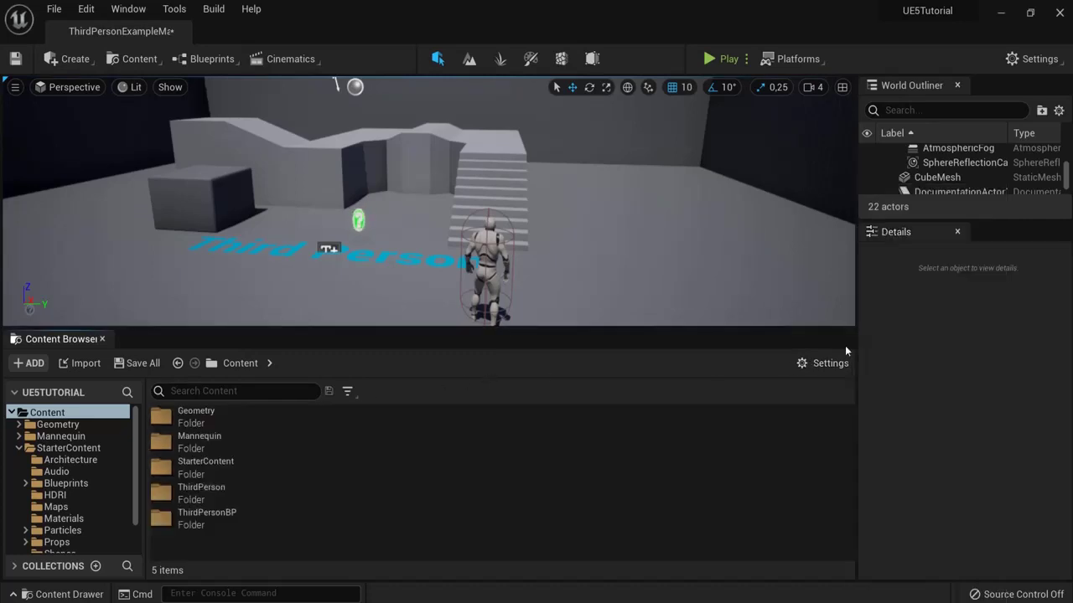
{"action": "left_click", "coordinate": [817, 363]}
{"action": "left_click", "coordinate": [901, 247]}
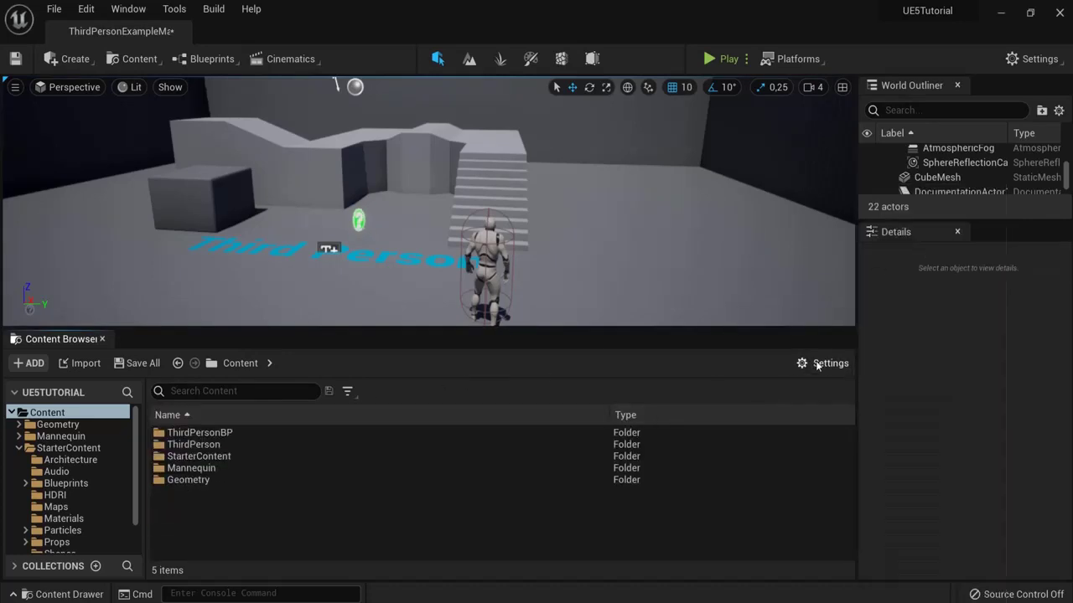
{"action": "left_click", "coordinate": [817, 364]}
{"action": "left_click", "coordinate": [893, 149]}
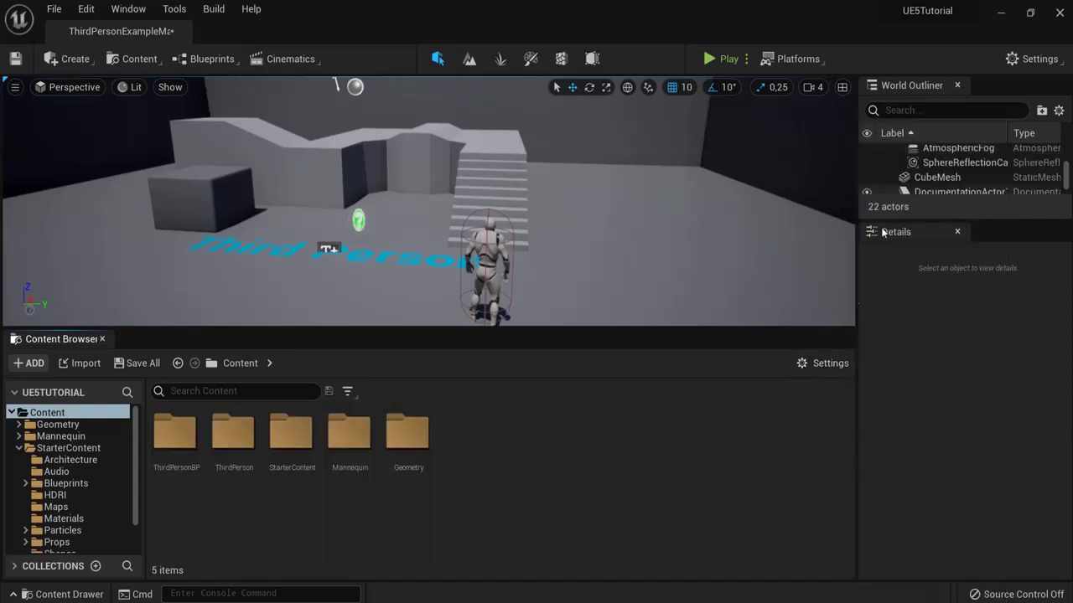
{"action": "left_click", "coordinate": [821, 364]}
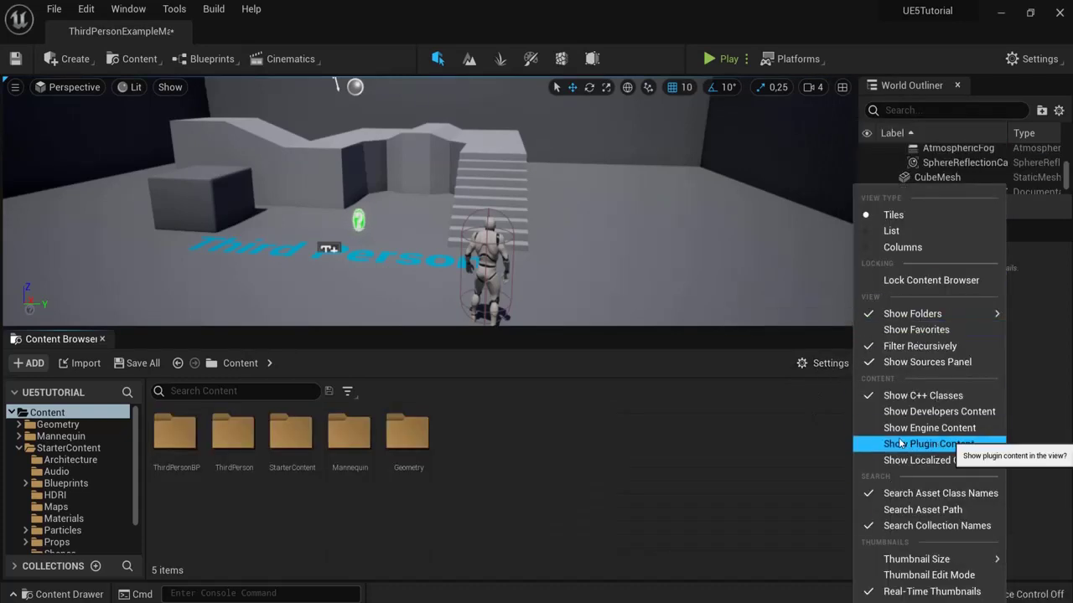
{"action": "left_click", "coordinate": [397, 405]}
{"action": "left_click", "coordinate": [348, 392]}
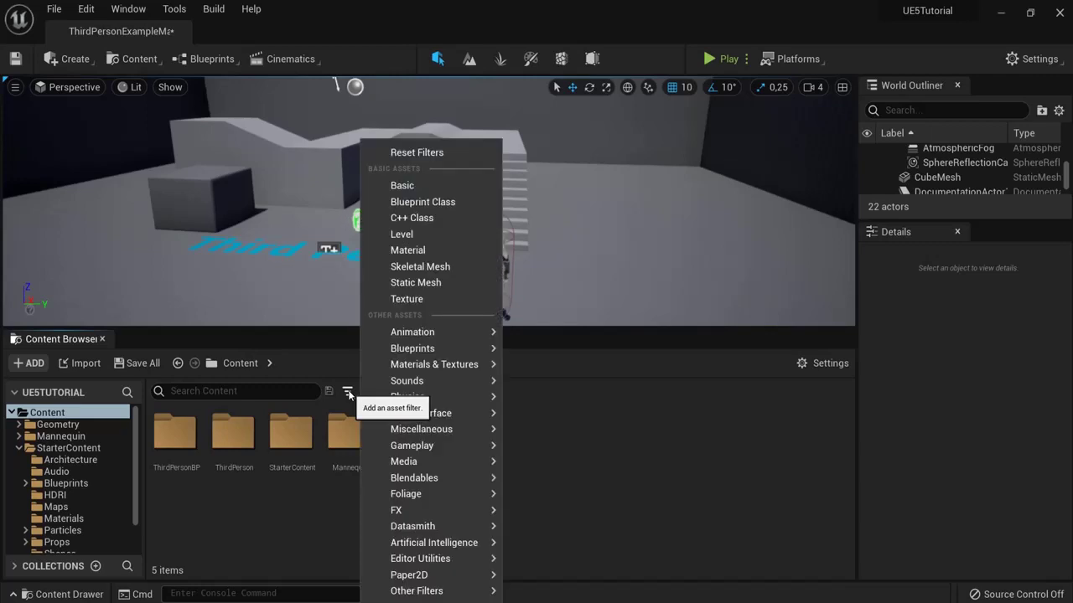
Step: Filter to Static Meshes, place a Shape_Cone in the level, delete it, and remove the filter
{"action": "left_click", "coordinate": [417, 282]}
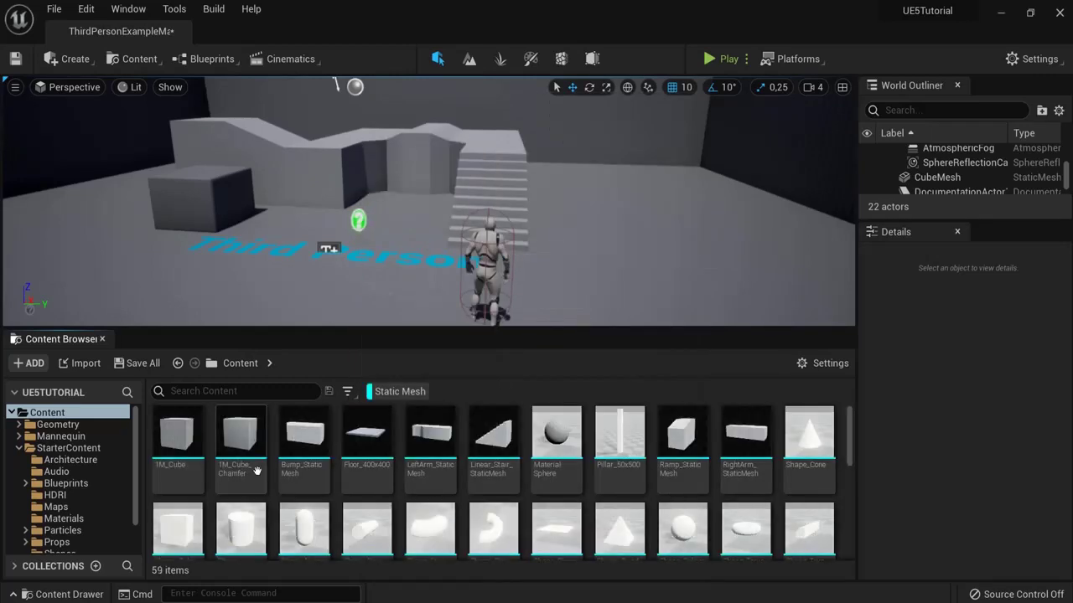
{"action": "left_click_drag", "start_coordinate": [809, 435], "coordinate": [618, 262]}
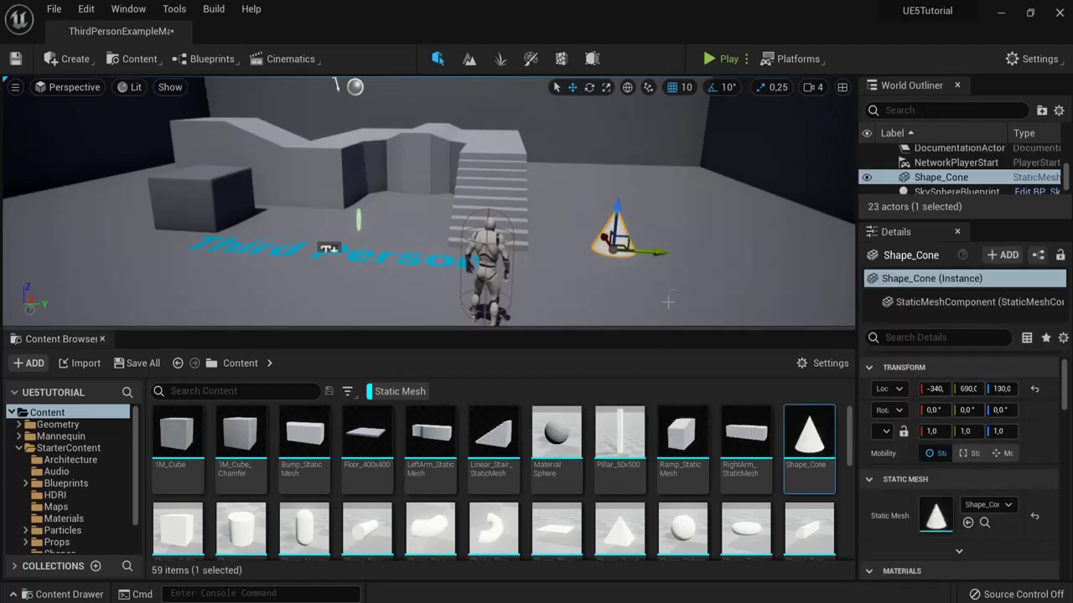
{"action": "key", "text": "Delete"}
{"action": "right_click", "coordinate": [381, 393]}
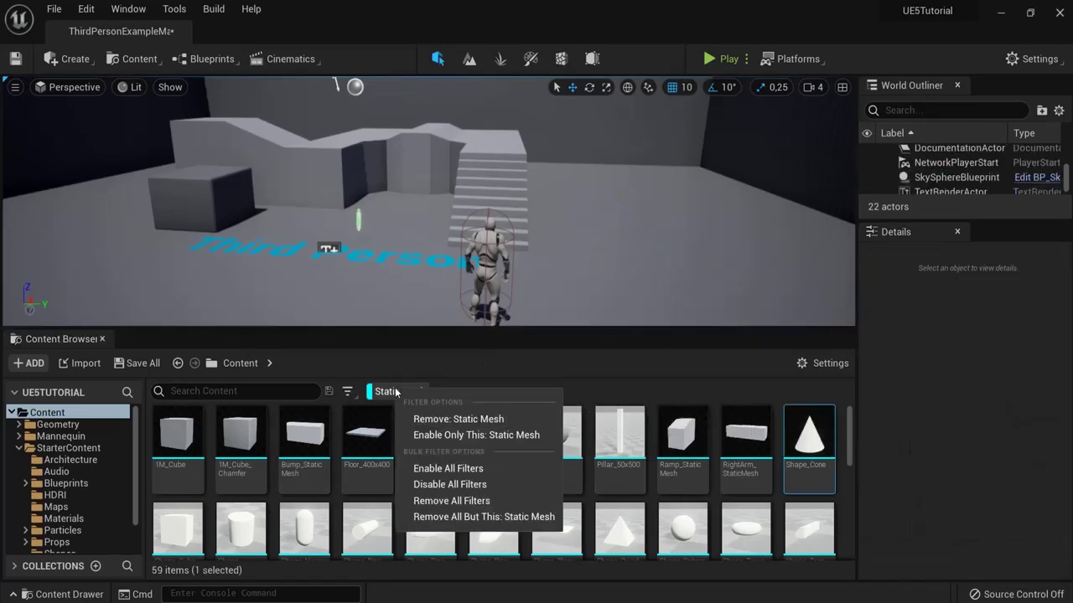
{"action": "left_click", "coordinate": [415, 417]}
Step: Filter to Materials, try a cobblestone material on the stairs, then undo it
{"action": "left_click", "coordinate": [345, 392]}
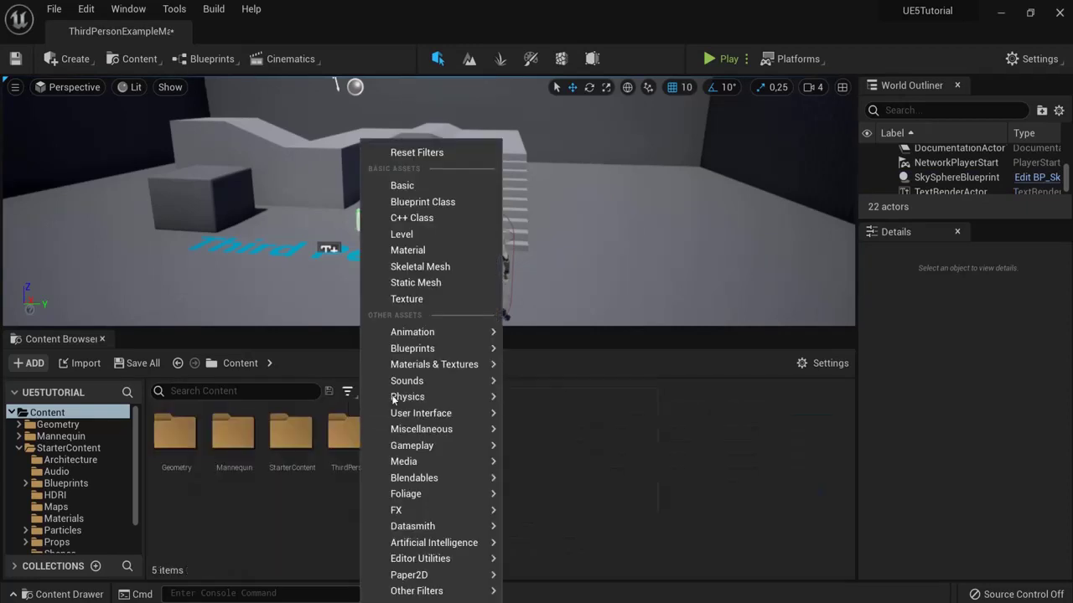
{"action": "left_click", "coordinate": [421, 250]}
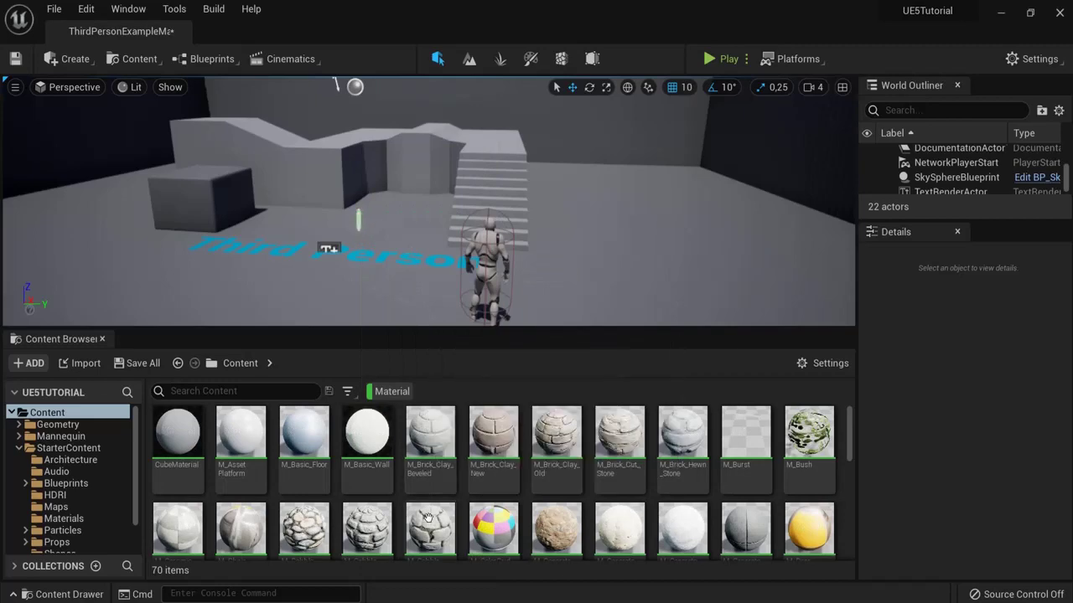
{"action": "scroll", "coordinate": [427, 517], "scroll_direction": "down", "scroll_amount": 1}
{"action": "left_click_drag", "start_coordinate": [427, 517], "coordinate": [490, 195]}
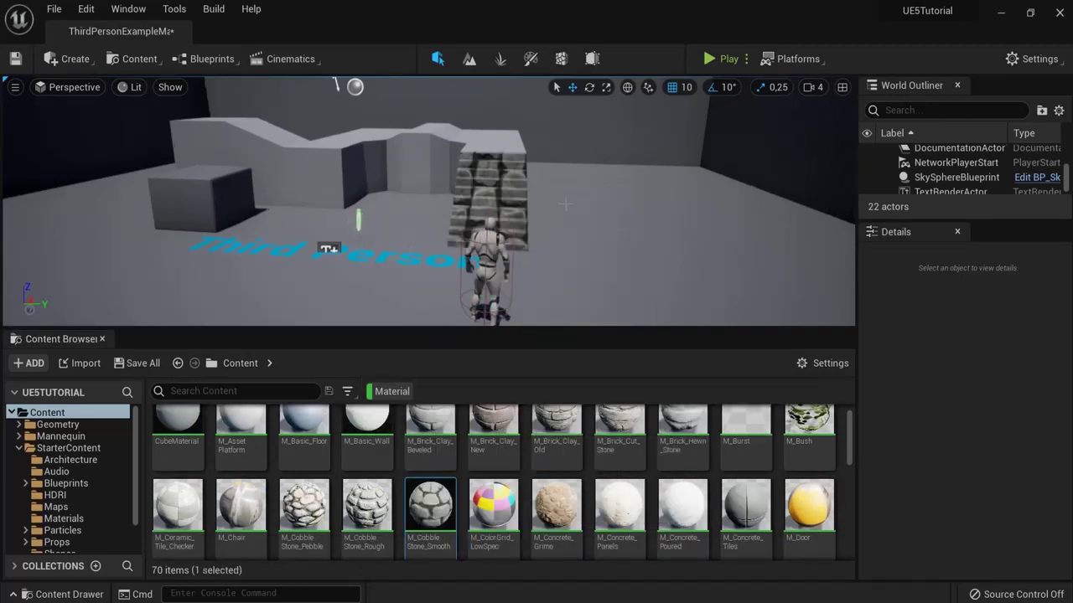
{"action": "mouse_move", "coordinate": [565, 203]}
{"action": "right_mouse_down"}
{"action": "mouse_move", "coordinate": [620, 222]}
{"action": "mouse_move", "coordinate": [556, 210]}
{"action": "right_mouse_up"}
{"action": "key", "text": "ctrl+z"}
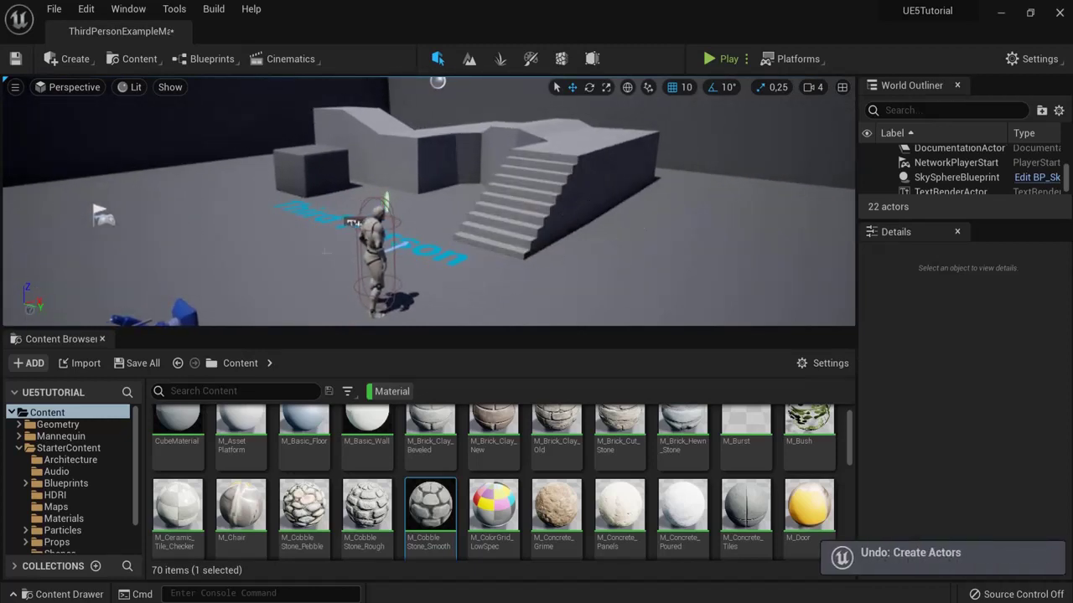
{"action": "scroll", "coordinate": [134, 474], "scroll_direction": "down", "scroll_amount": 2}
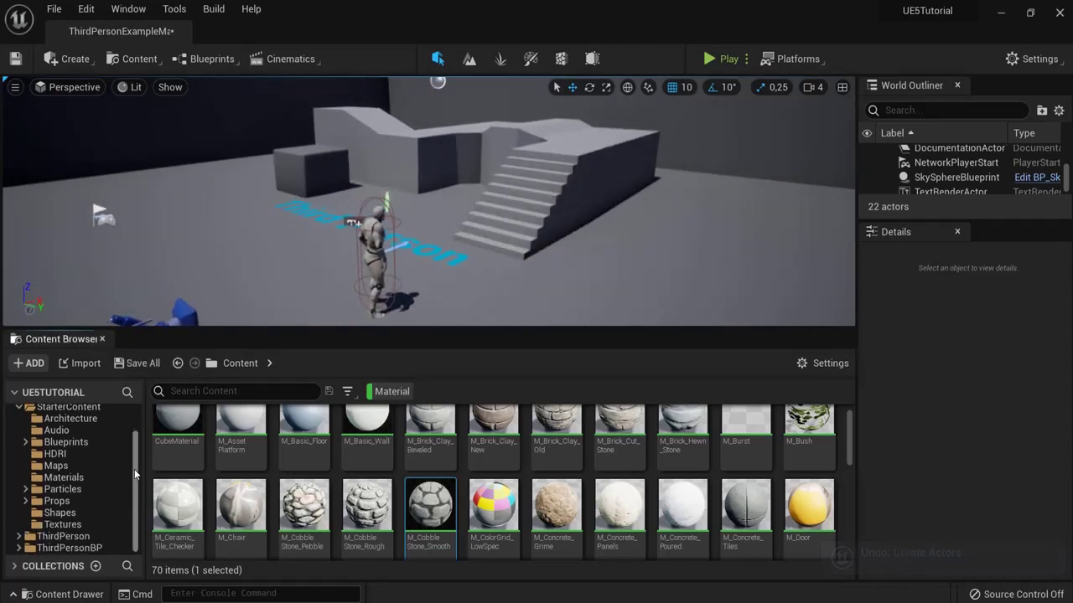
{"action": "left_click_drag", "start_coordinate": [135, 474], "coordinate": [135, 422]}
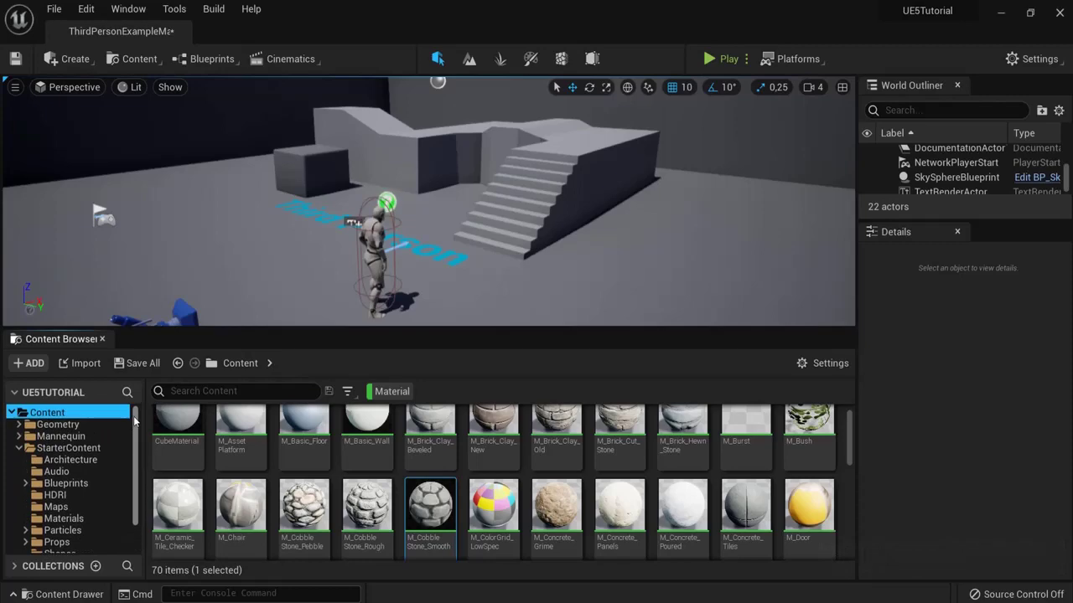
{"action": "left_click", "coordinate": [24, 366]}
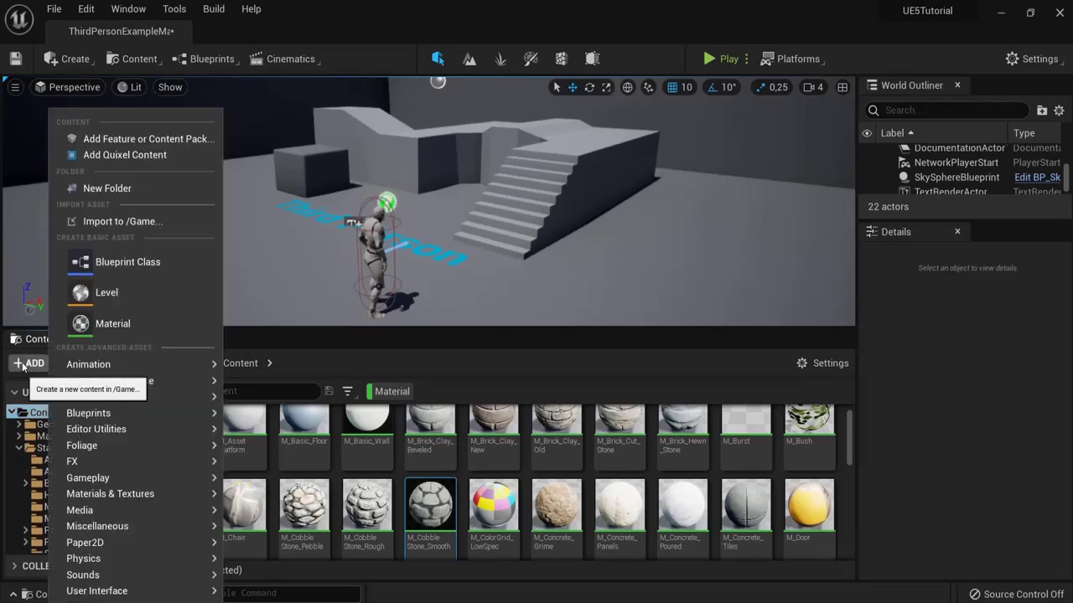
{"action": "left_click", "coordinate": [113, 262]}
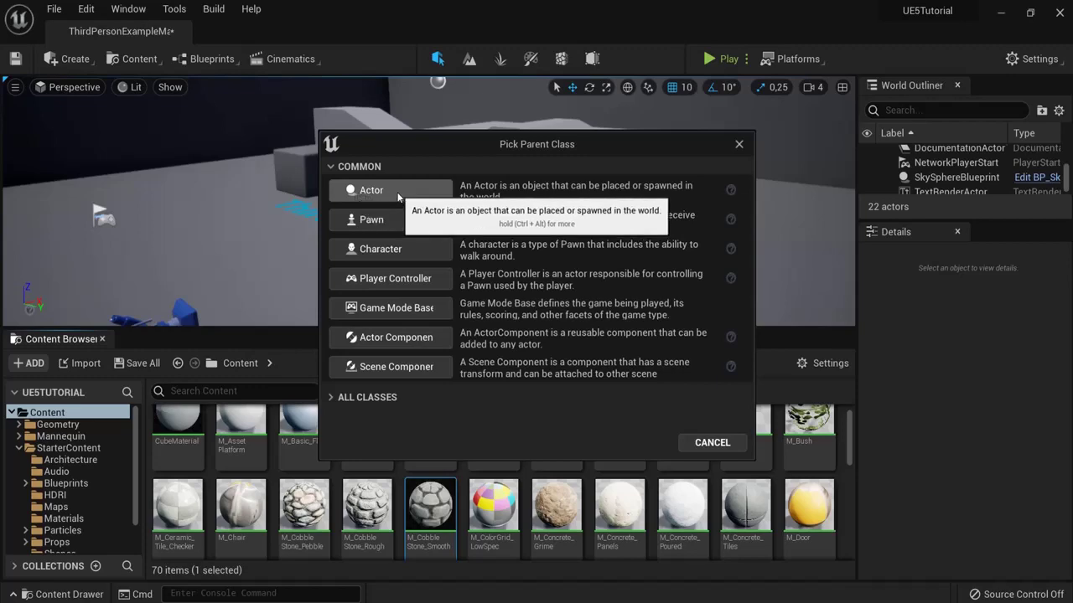
{"action": "left_click", "coordinate": [741, 144]}
{"action": "left_click", "coordinate": [28, 363]}
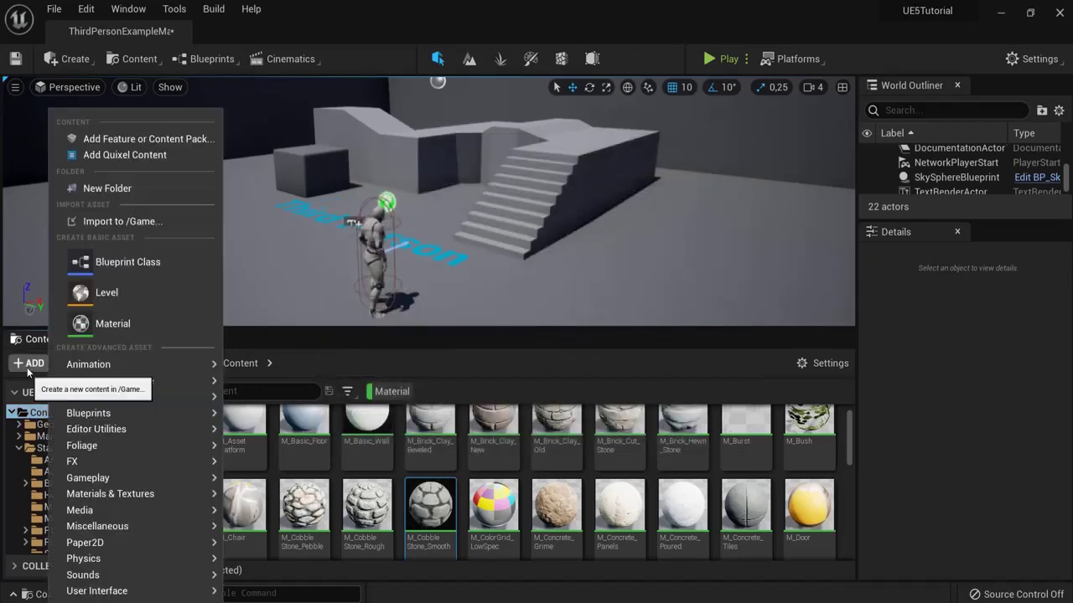
{"action": "left_click", "coordinate": [118, 138]}
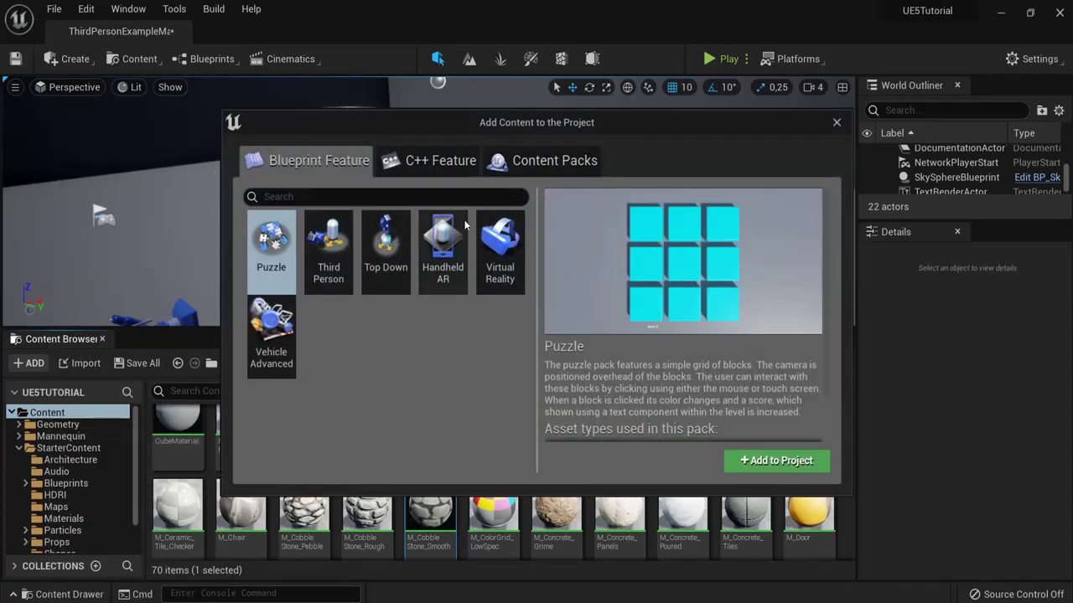
{"action": "left_click", "coordinate": [542, 167]}
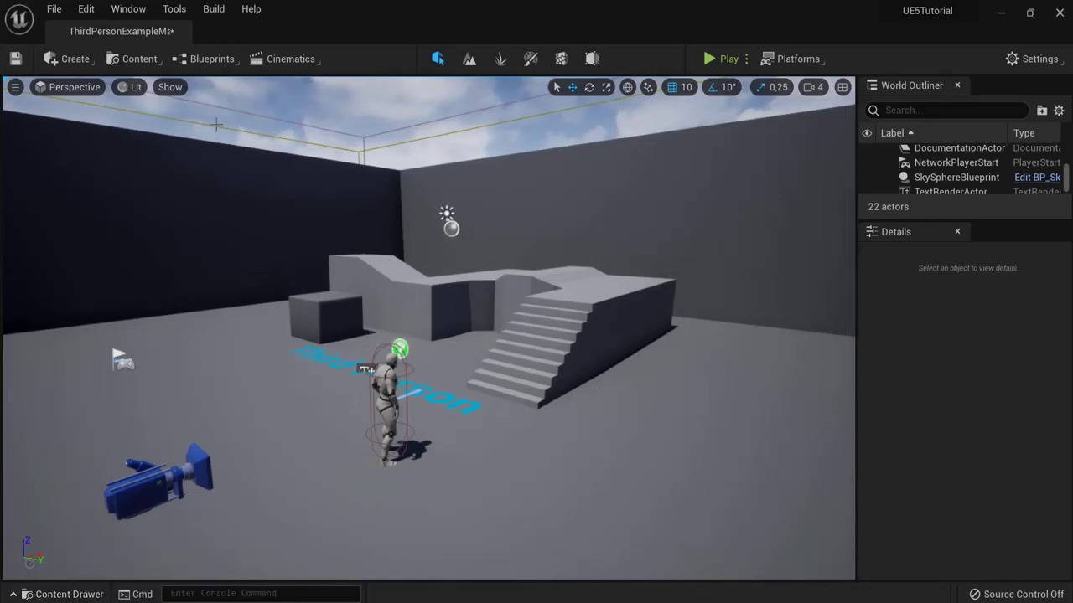
Step: Place a Point Light from the Create > Lights menu into the level near the stairs
{"action": "left_click", "coordinate": [67, 60]}
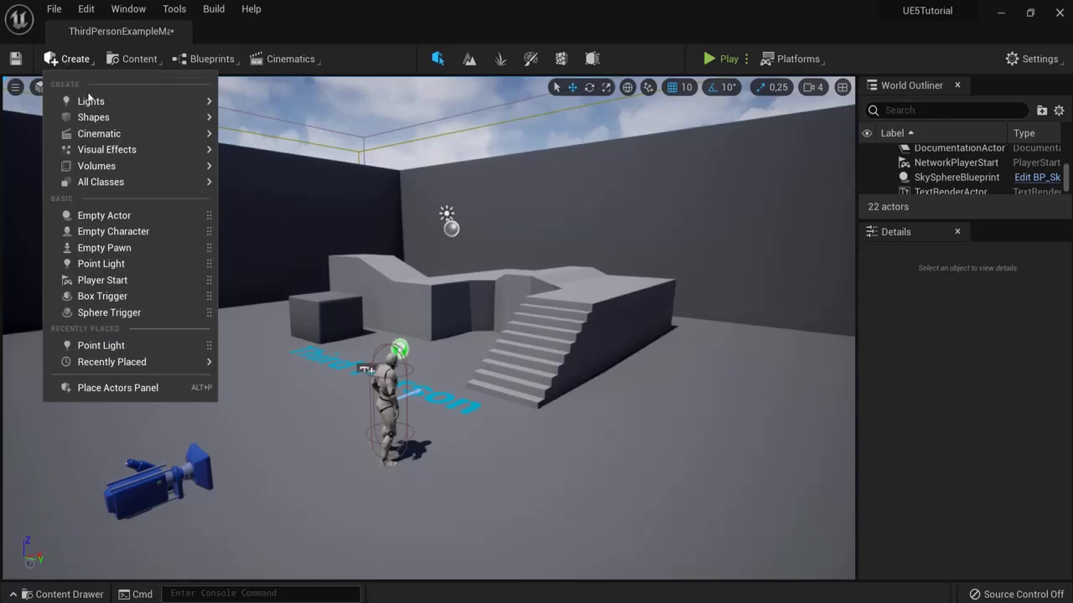
{"action": "mouse_move", "coordinate": [94, 101]}
{"action": "left_click_drag", "start_coordinate": [284, 122], "coordinate": [447, 394]}
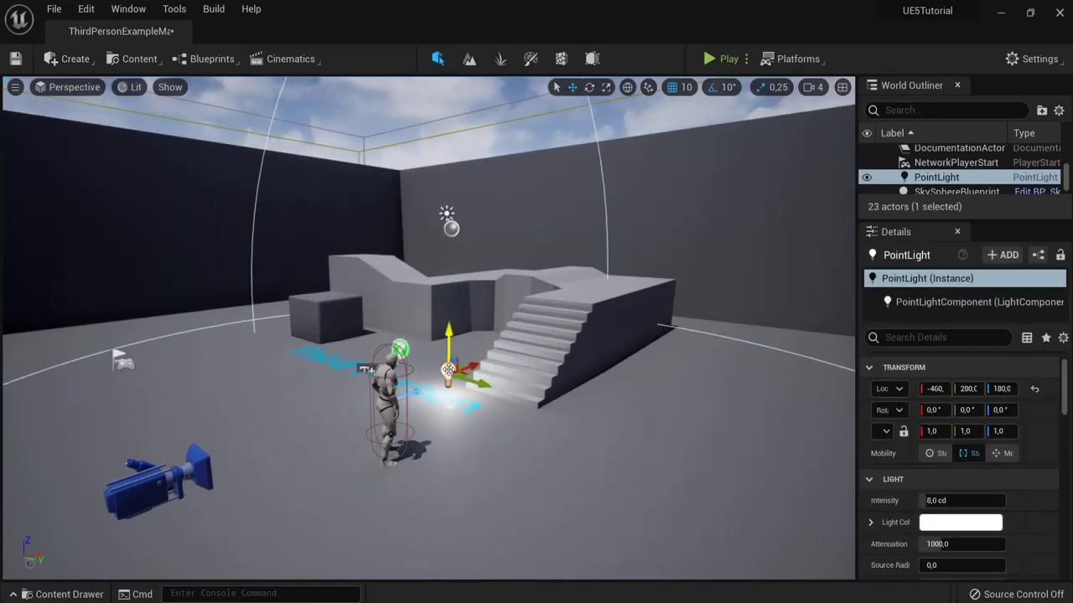
{"action": "scroll", "coordinate": [1064, 404], "scroll_direction": "down", "scroll_amount": 3}
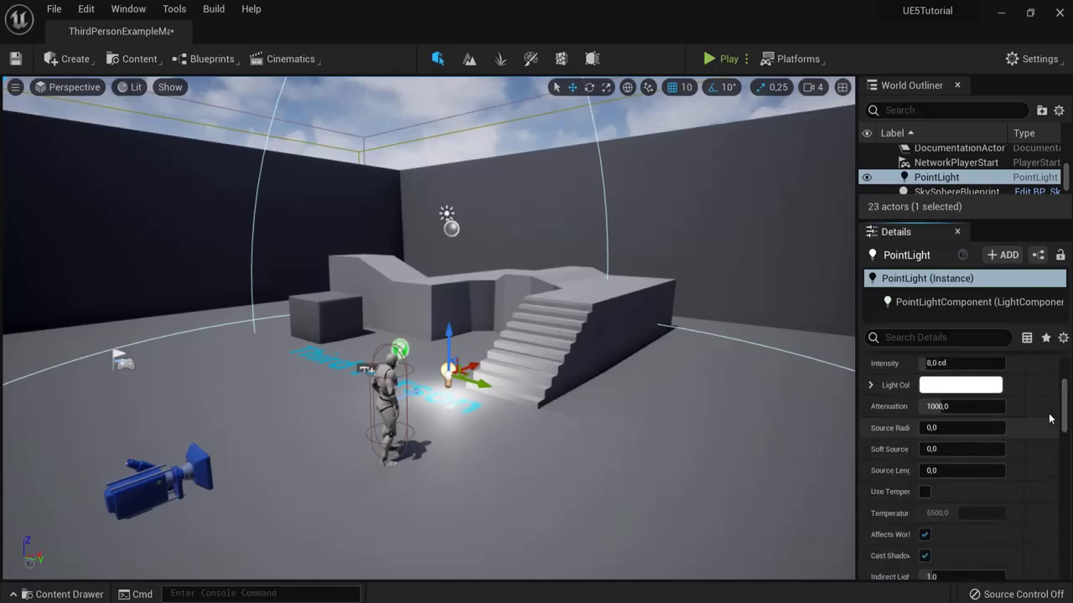
{"action": "left_click", "coordinate": [552, 355]}
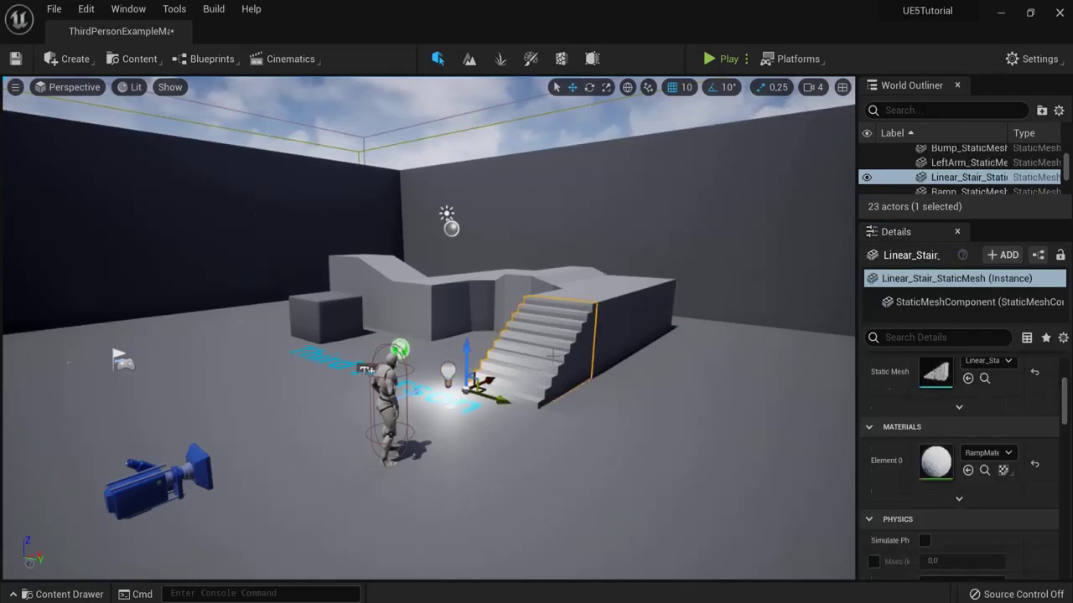
{"action": "left_click", "coordinate": [448, 370]}
Step: Set the point light's Light Color to yellow, delete it, and list the Create menu's actor types
{"action": "left_click", "coordinate": [972, 384]}
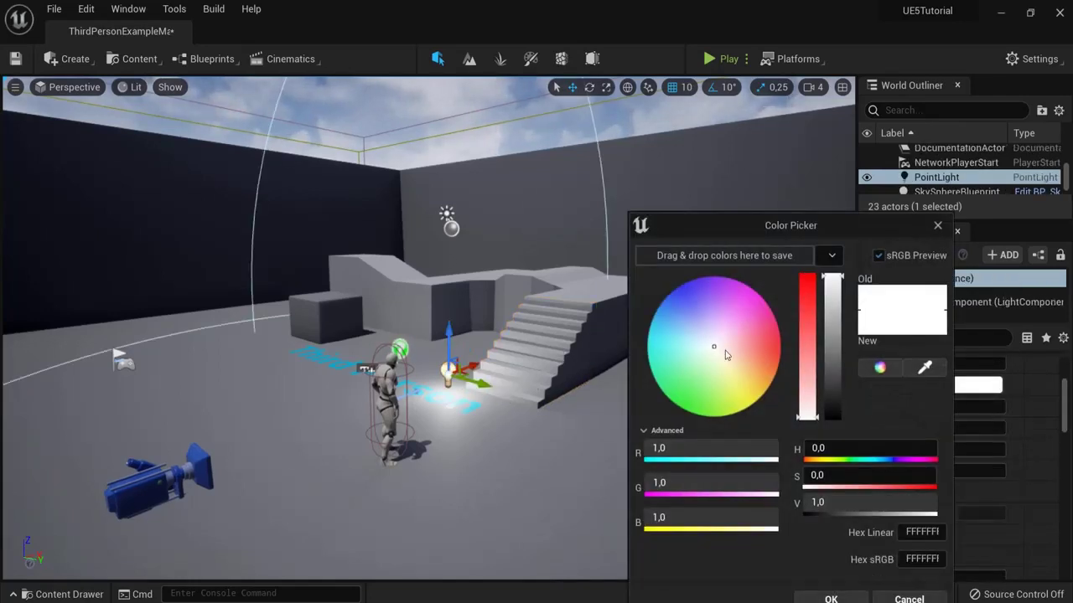
{"action": "left_click_drag", "start_coordinate": [762, 365], "coordinate": [752, 404]}
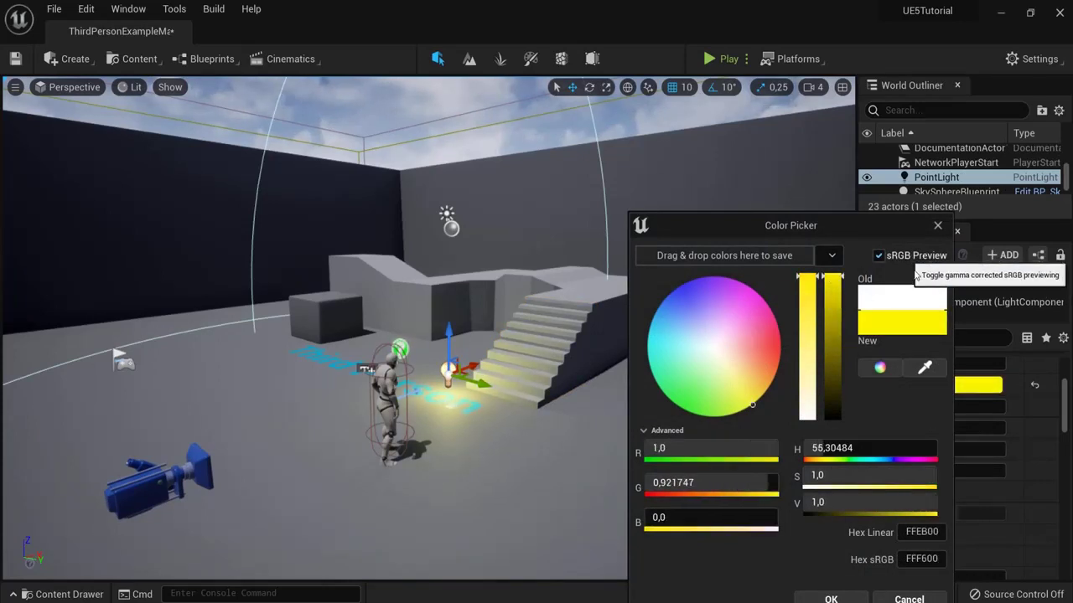
{"action": "left_click", "coordinate": [830, 599]}
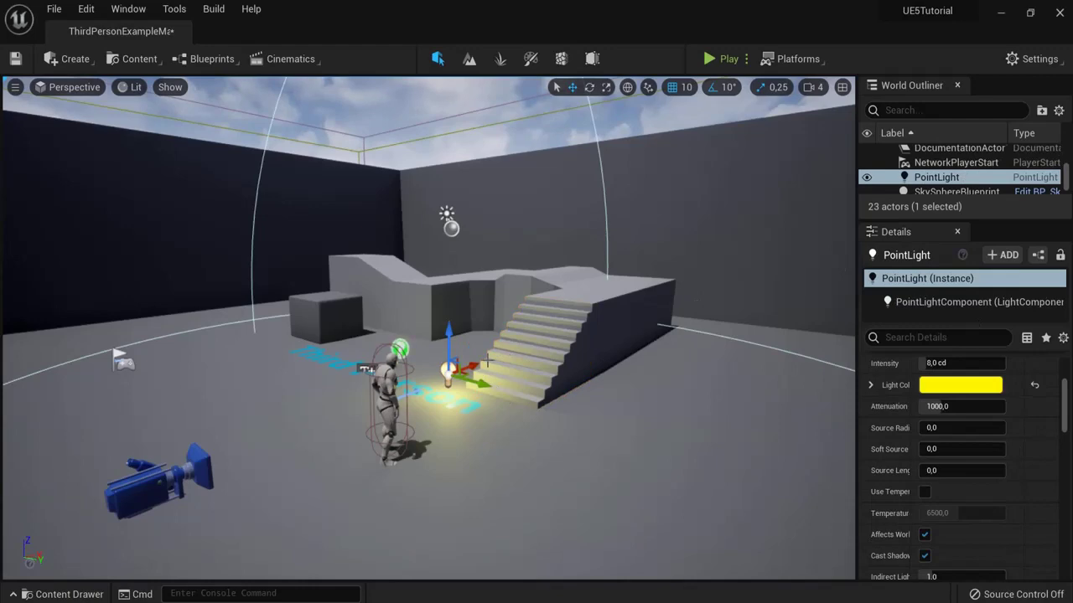
{"action": "key", "text": "Delete"}
{"action": "left_click", "coordinate": [74, 59]}
{"action": "mouse_move", "coordinate": [80, 117]}
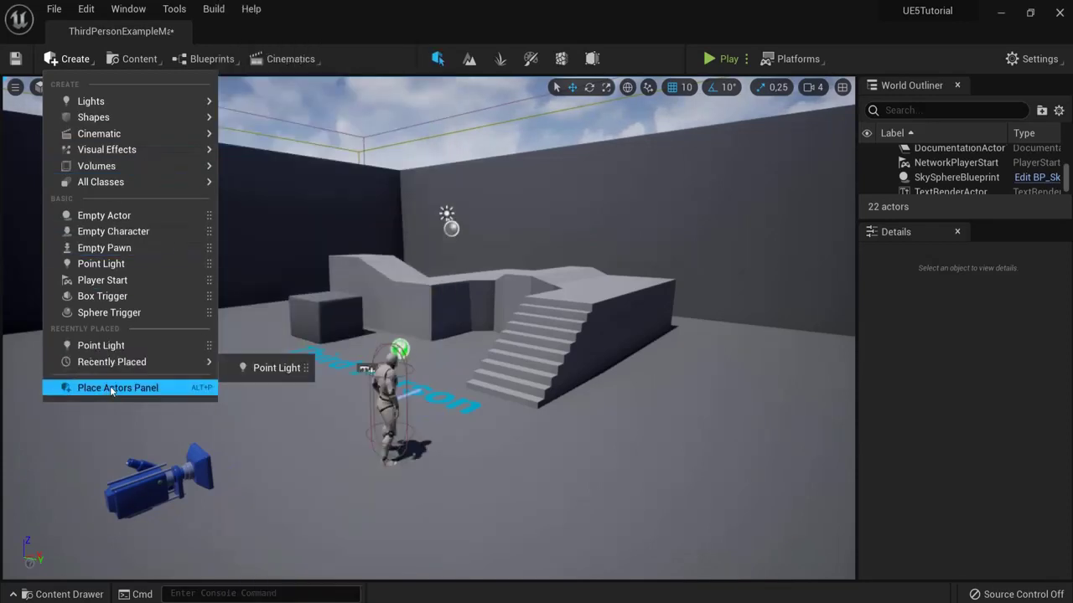
Step: Launch Quixel Bridge from the Content menu, scroll through its home page, then close it
{"action": "left_click", "coordinate": [143, 58]}
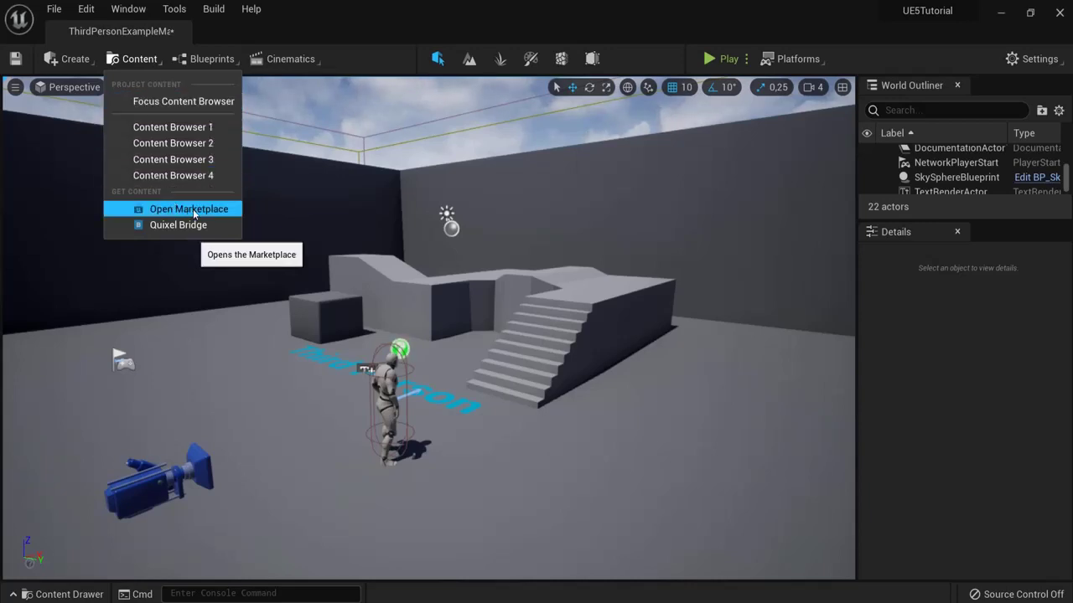
{"action": "left_click", "coordinate": [157, 224]}
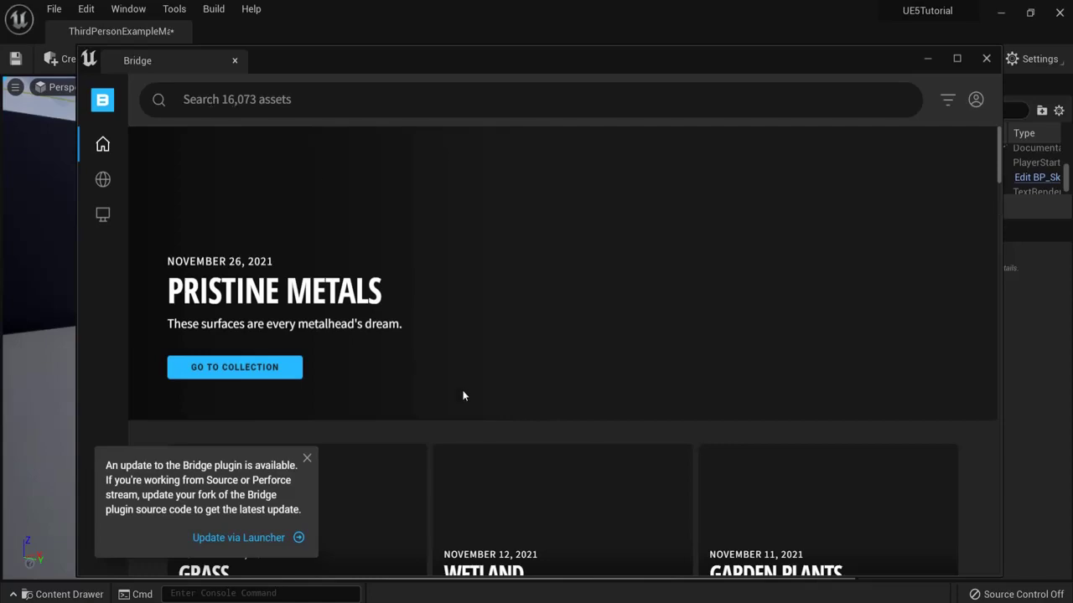
{"action": "scroll", "coordinate": [463, 396], "scroll_direction": "down", "scroll_amount": 3}
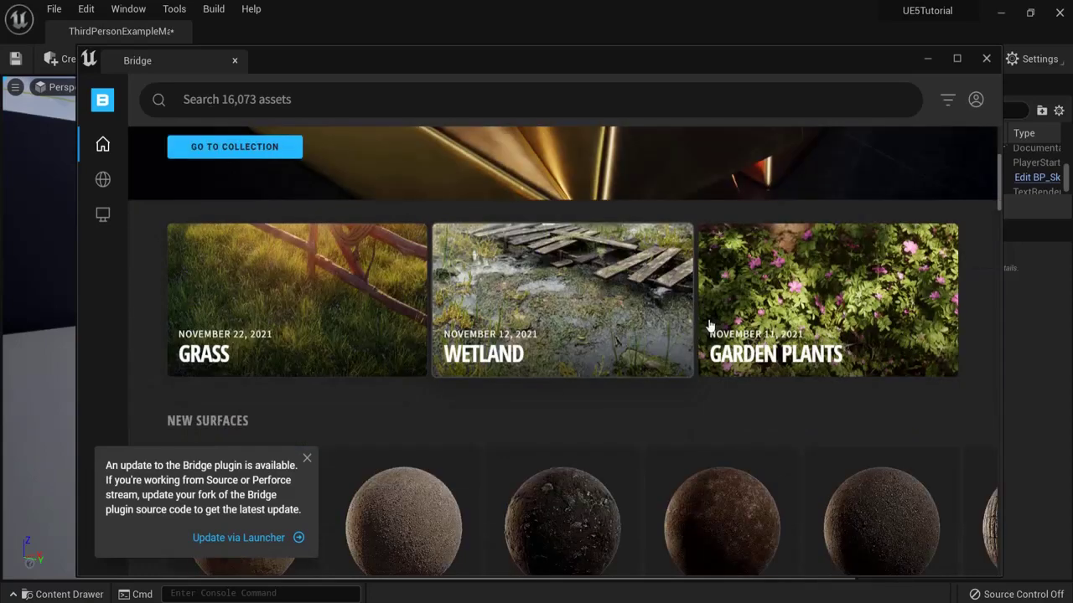
{"action": "scroll", "coordinate": [696, 344], "scroll_direction": "down", "scroll_amount": 4}
{"action": "scroll", "coordinate": [503, 285], "scroll_direction": "down", "scroll_amount": 2}
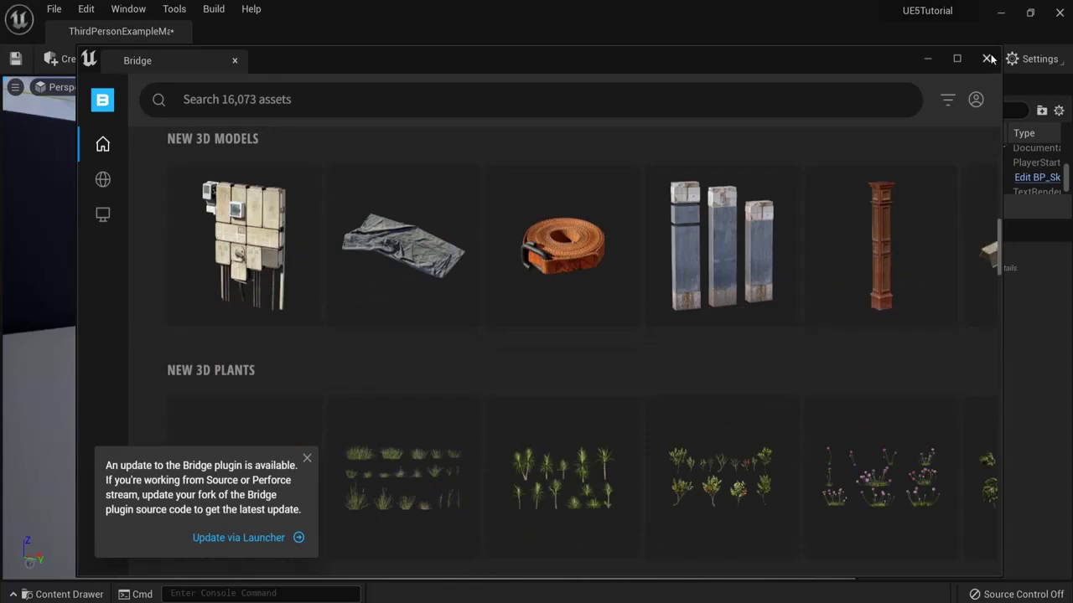
{"action": "left_click", "coordinate": [988, 58]}
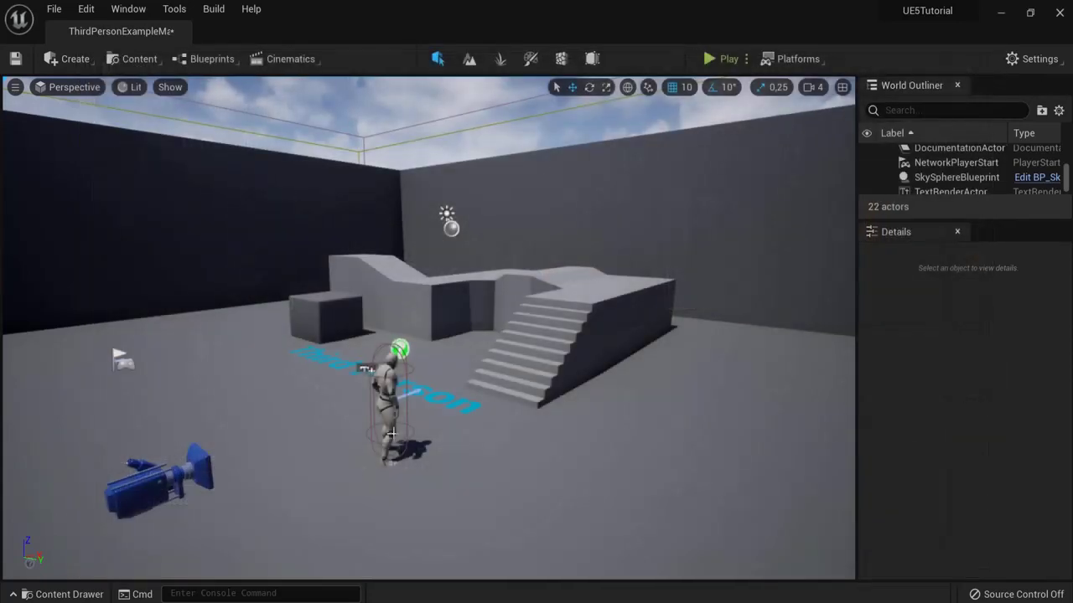
Step: Open the Level Blueprint from the Blueprints menu and close it again
{"action": "left_click", "coordinate": [143, 60]}
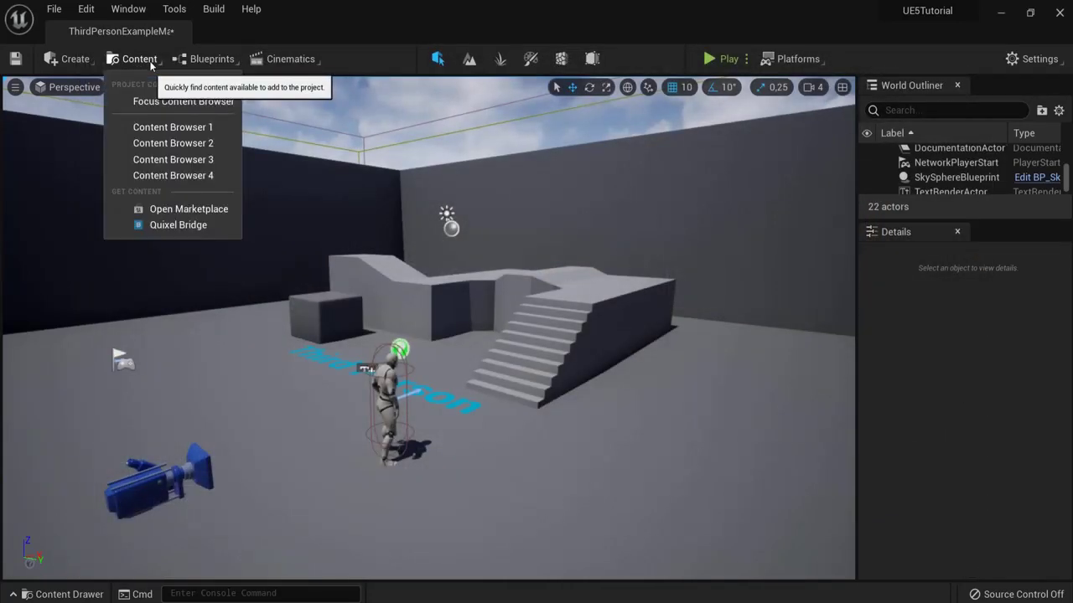
{"action": "left_click", "coordinate": [232, 60]}
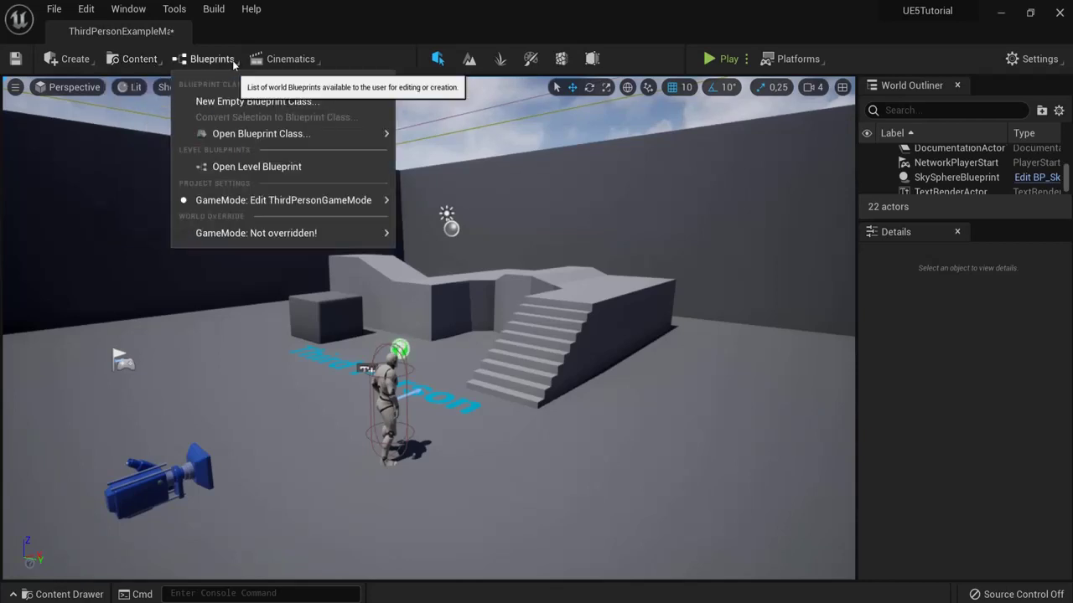
{"action": "left_click", "coordinate": [235, 166]}
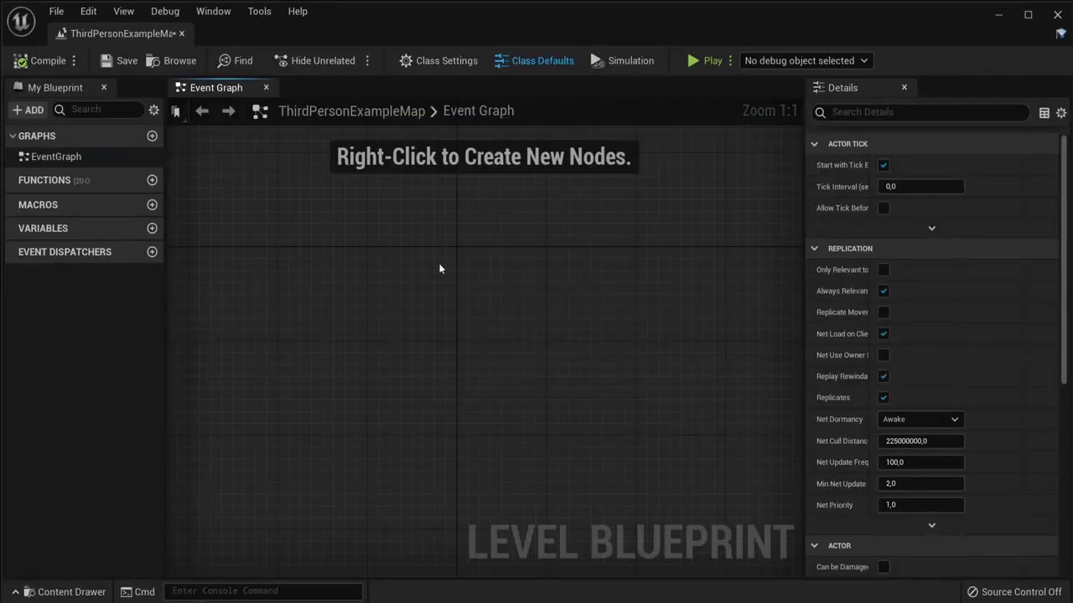
{"action": "left_click", "coordinate": [181, 33]}
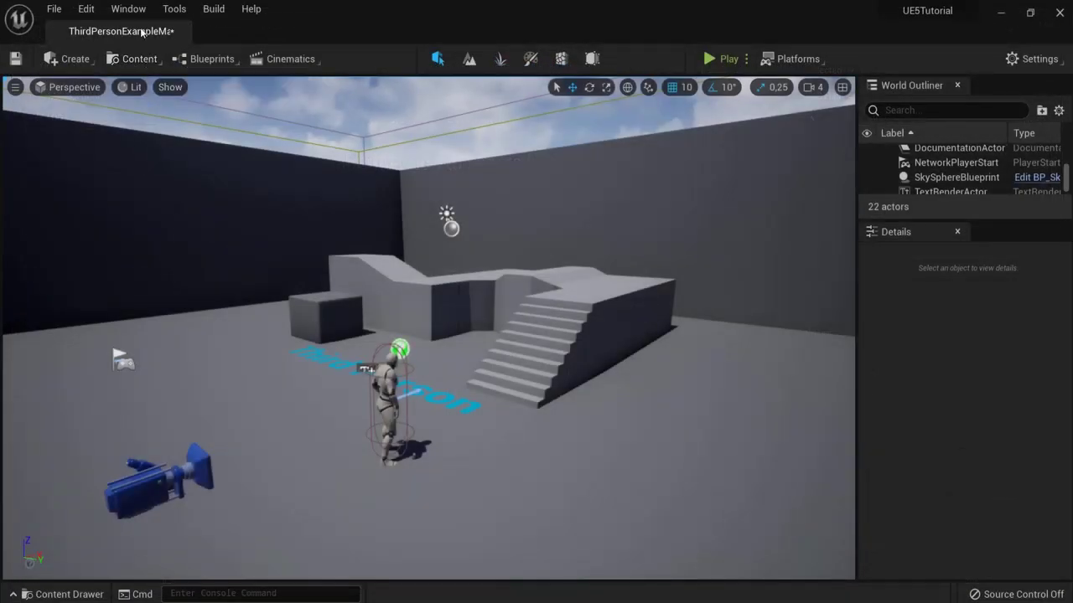
Step: Cancel a New Empty Blueprint Class, then browse StarterContent in the Content Drawer
{"action": "left_click", "coordinate": [141, 61]}
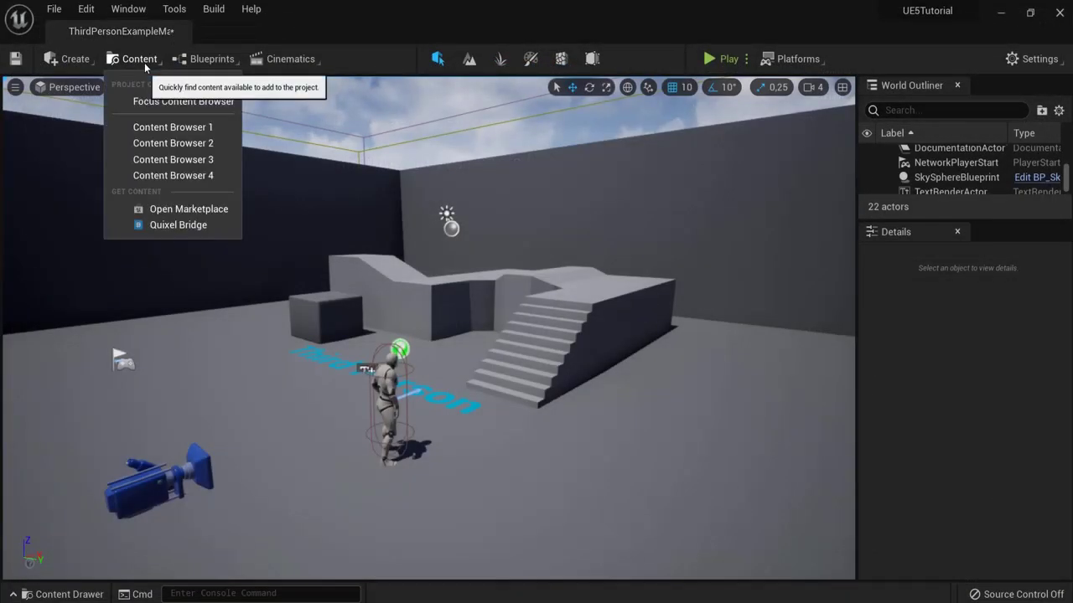
{"action": "left_click", "coordinate": [212, 60]}
{"action": "left_click", "coordinate": [224, 104]}
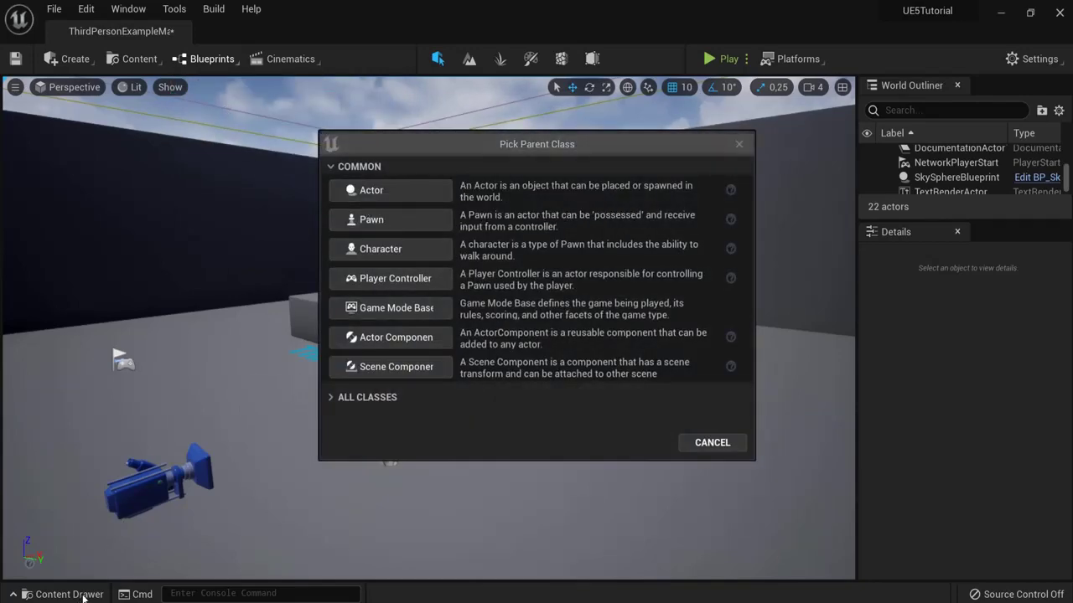
{"action": "left_click", "coordinate": [713, 443]}
{"action": "left_click", "coordinate": [67, 594]}
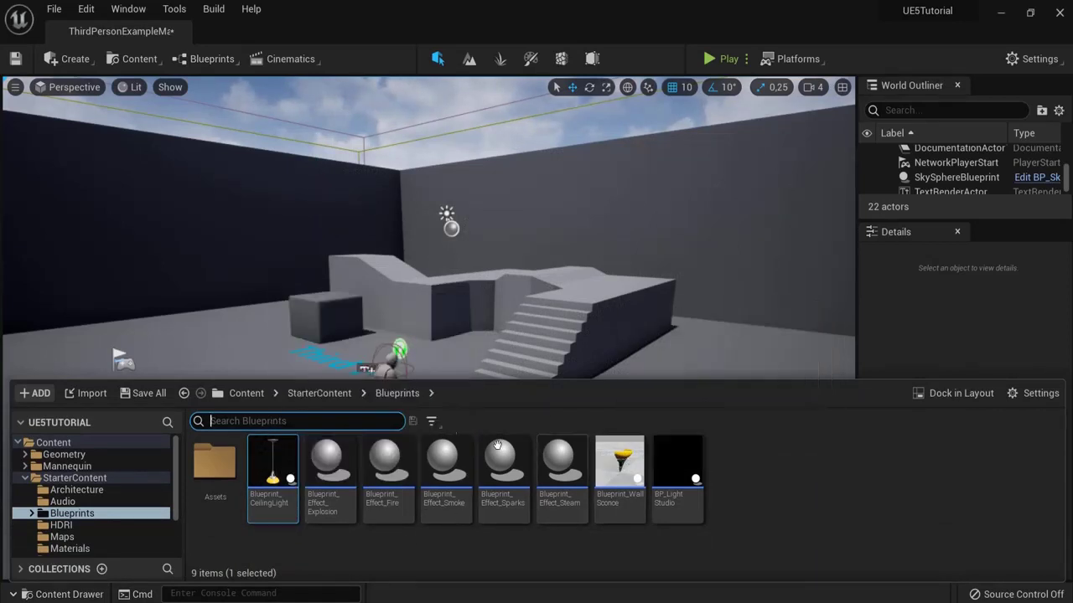
{"action": "left_click", "coordinate": [318, 393]}
{"action": "right_click_drag", "start_coordinate": [408, 350], "coordinate": [482, 287]}
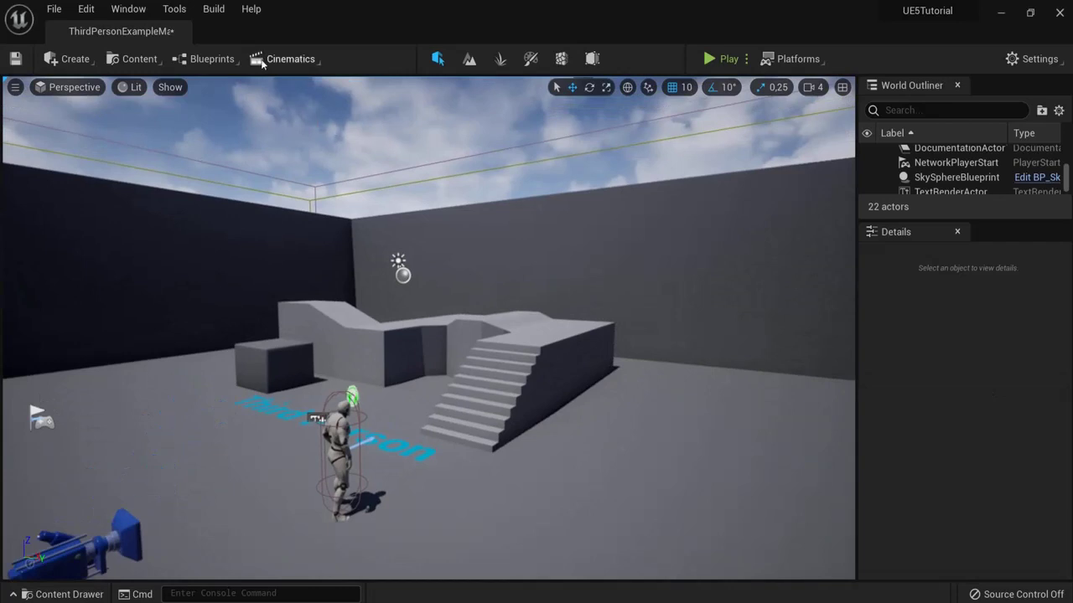
Step: Look through the Blueprints and Cinematics toolbar menus, then save the current level
{"action": "left_click", "coordinate": [192, 60]}
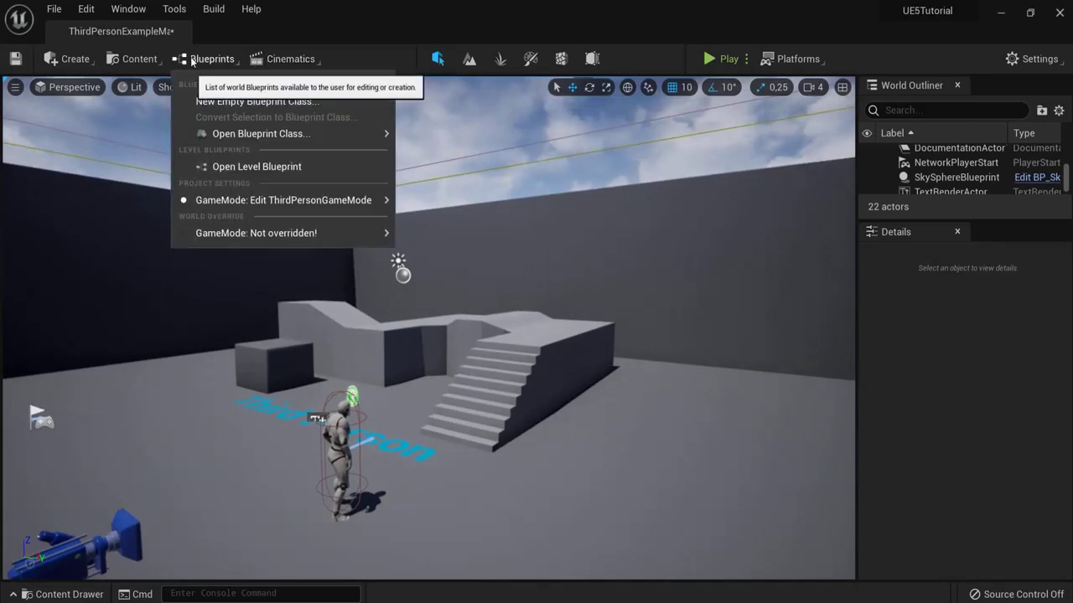
{"action": "left_click", "coordinate": [289, 61]}
{"action": "left_click", "coordinate": [291, 61]}
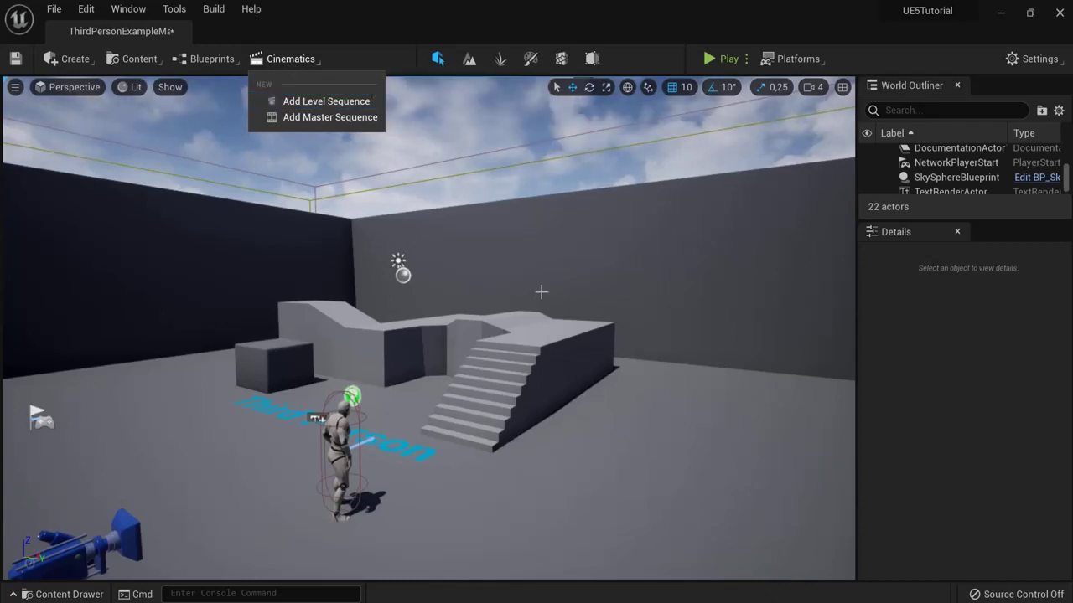
{"action": "left_click_drag", "start_coordinate": [591, 312], "coordinate": [634, 299]}
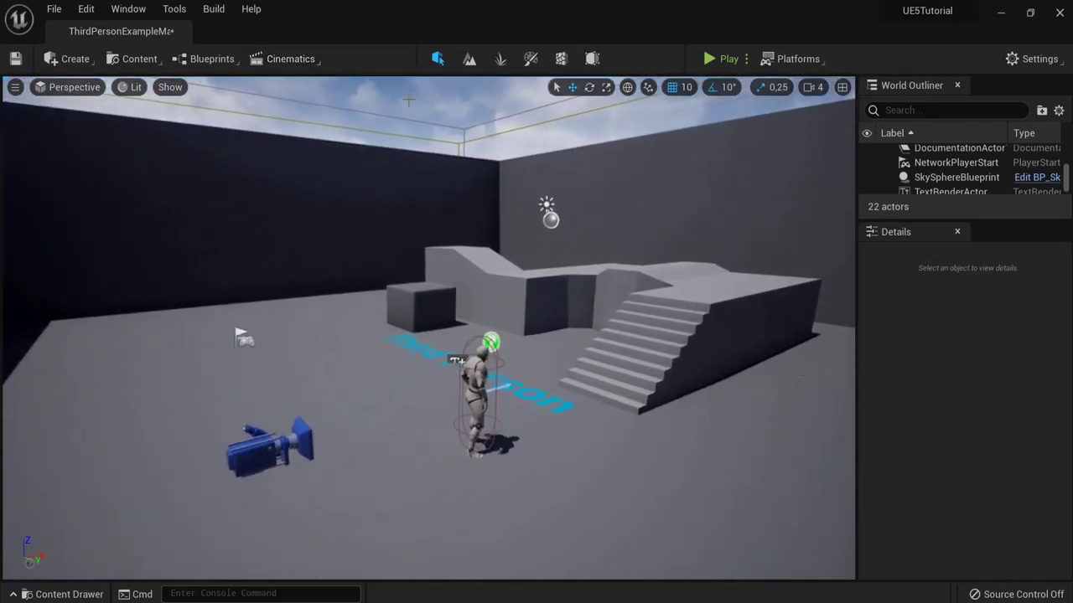
{"action": "left_click", "coordinate": [290, 59]}
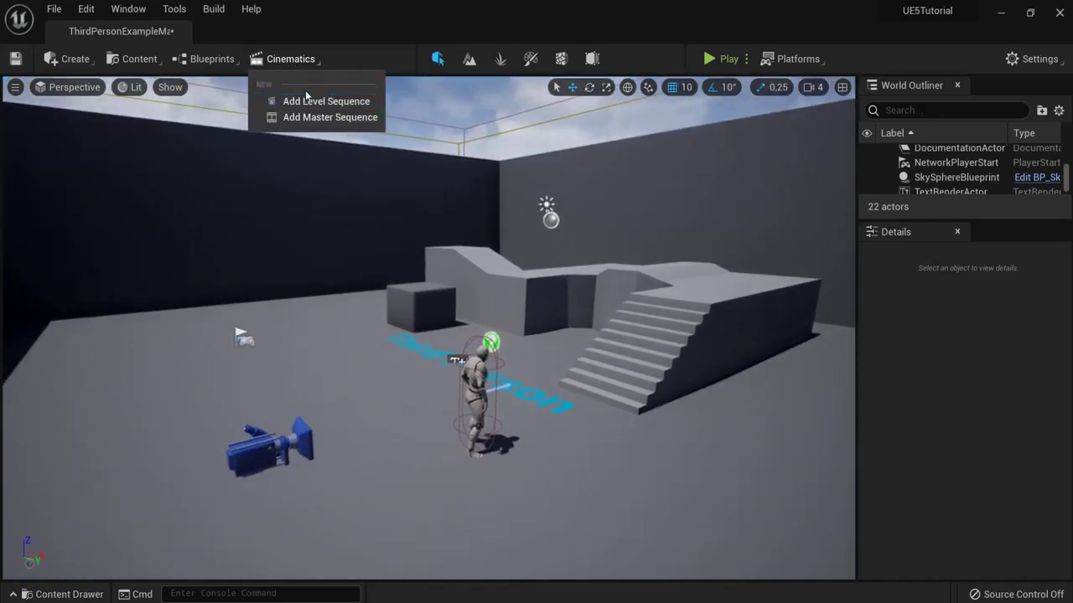
{"action": "left_click_drag", "start_coordinate": [252, 192], "coordinate": [302, 251]}
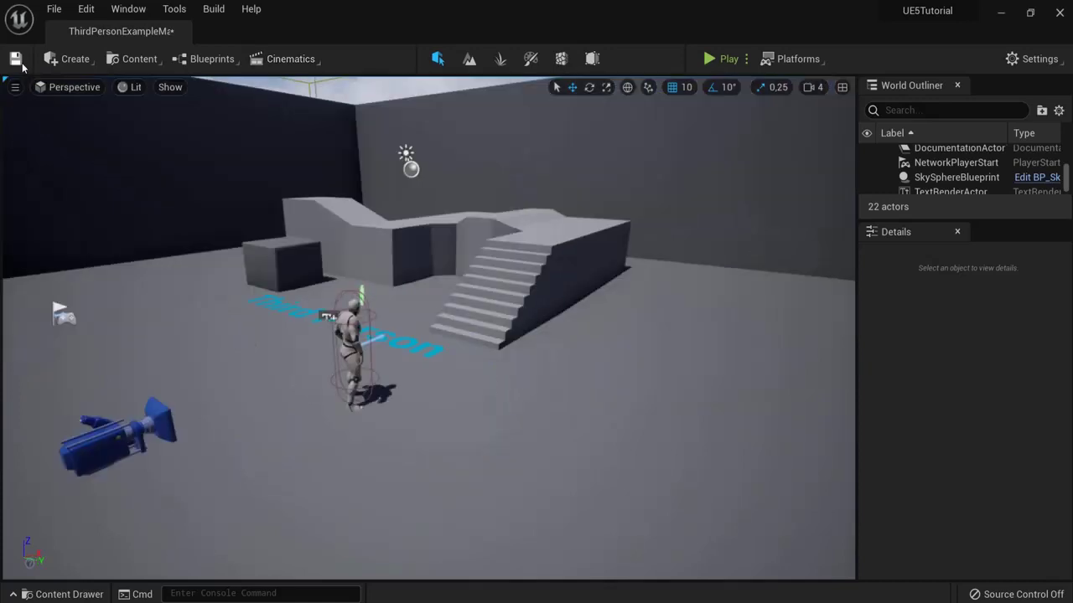
{"action": "left_click", "coordinate": [15, 62]}
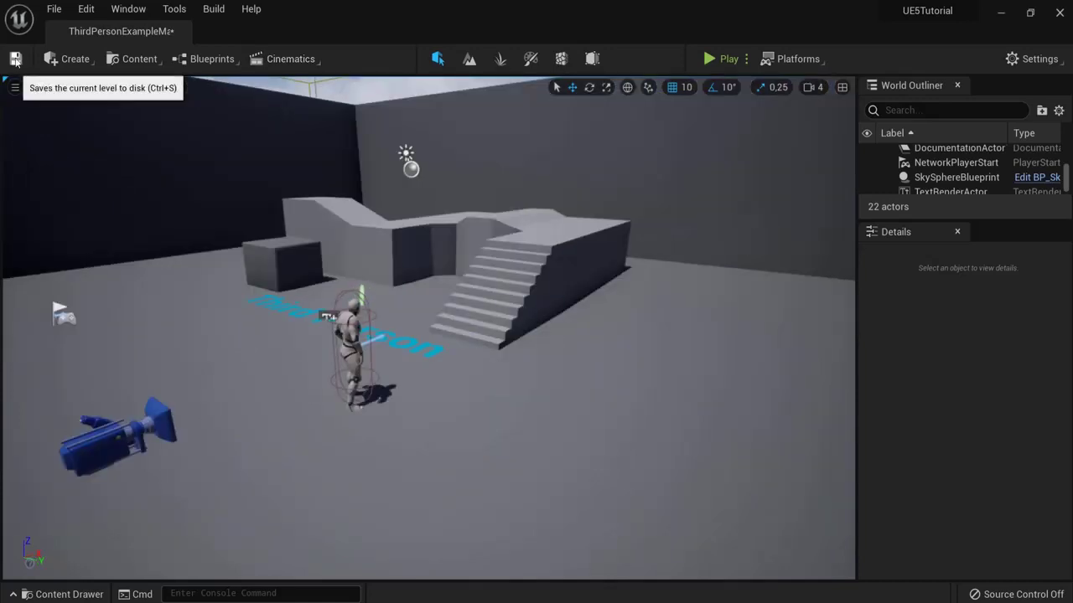
Step: Start a new level from the File menu but cancel the New Level dialog, then open Edit
{"action": "left_click", "coordinate": [53, 12]}
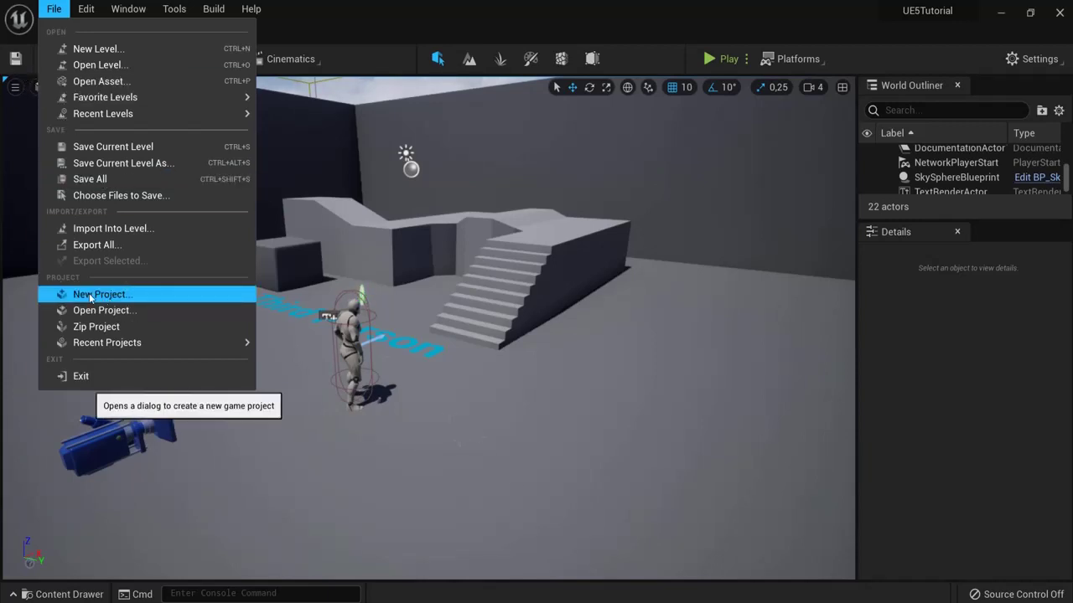
{"action": "left_click", "coordinate": [102, 52]}
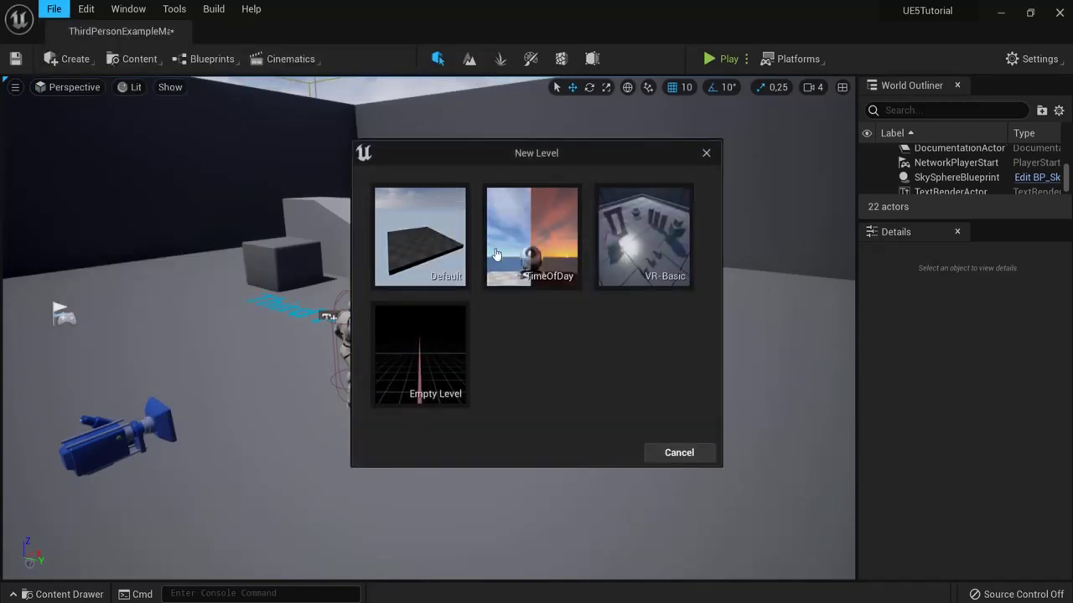
{"action": "left_click", "coordinate": [670, 457]}
{"action": "left_click", "coordinate": [83, 8]}
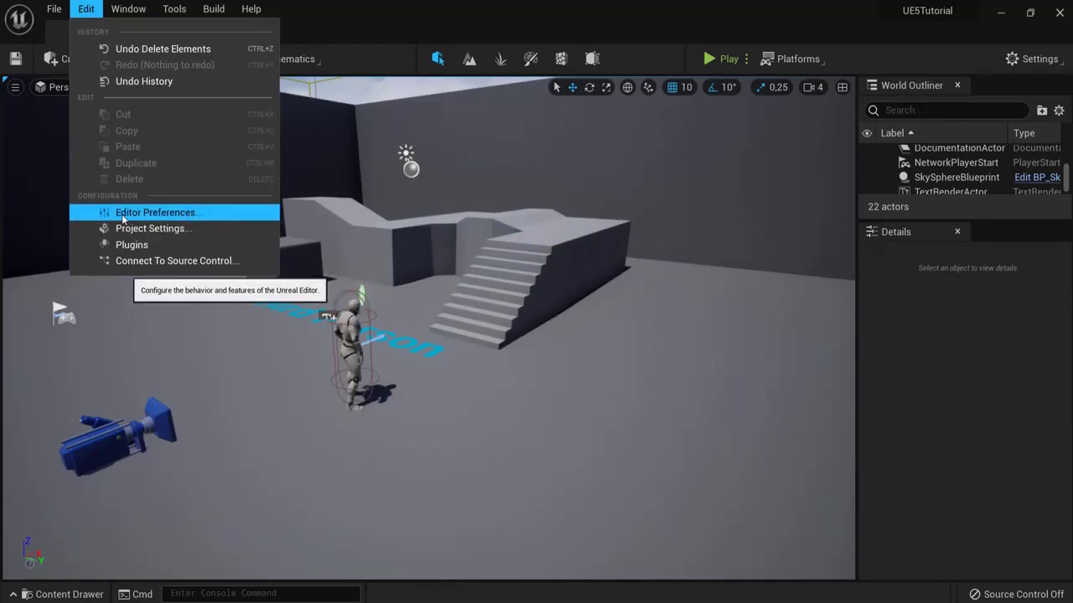
{"action": "left_click", "coordinate": [159, 213]}
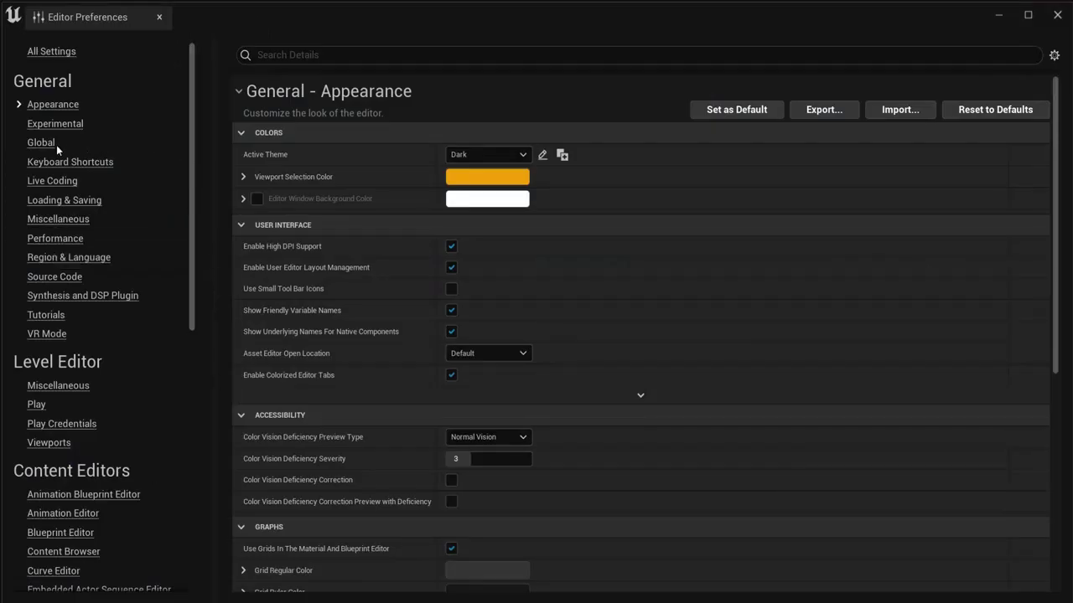
{"action": "left_click", "coordinate": [46, 163]}
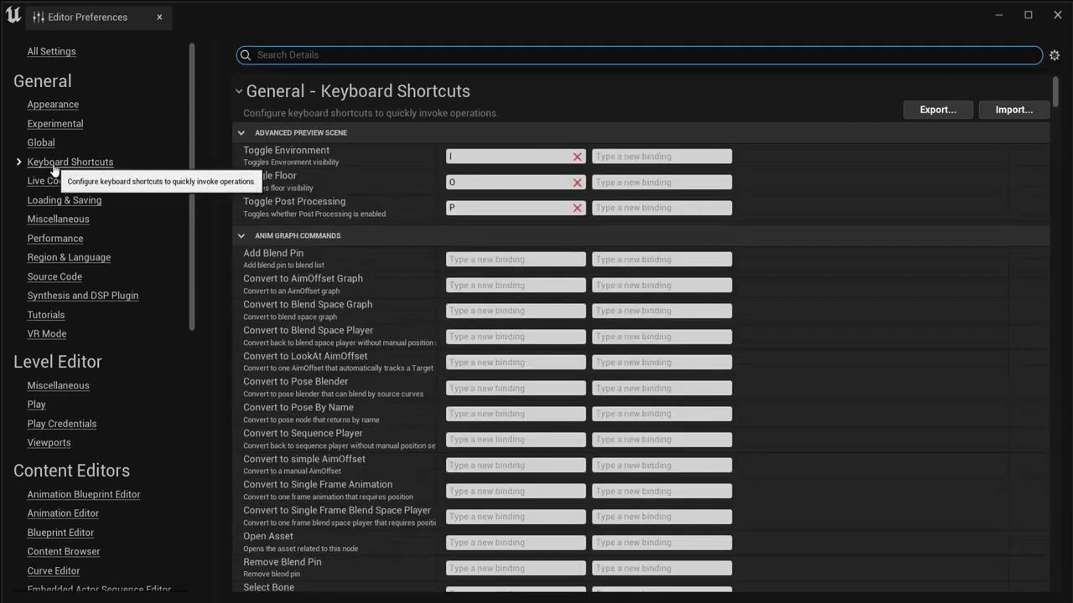
{"action": "left_click_drag", "start_coordinate": [1054, 93], "coordinate": [1053, 584]}
{"action": "scroll", "coordinate": [544, 447], "scroll_direction": "up", "scroll_amount": 3}
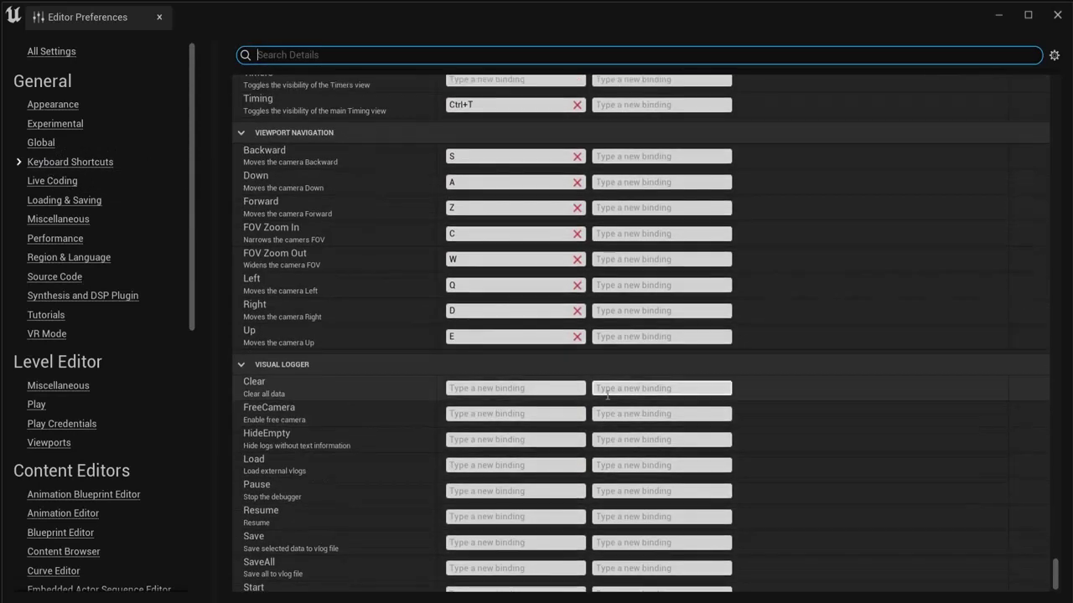
{"action": "scroll", "coordinate": [511, 230], "scroll_direction": "up", "scroll_amount": 2}
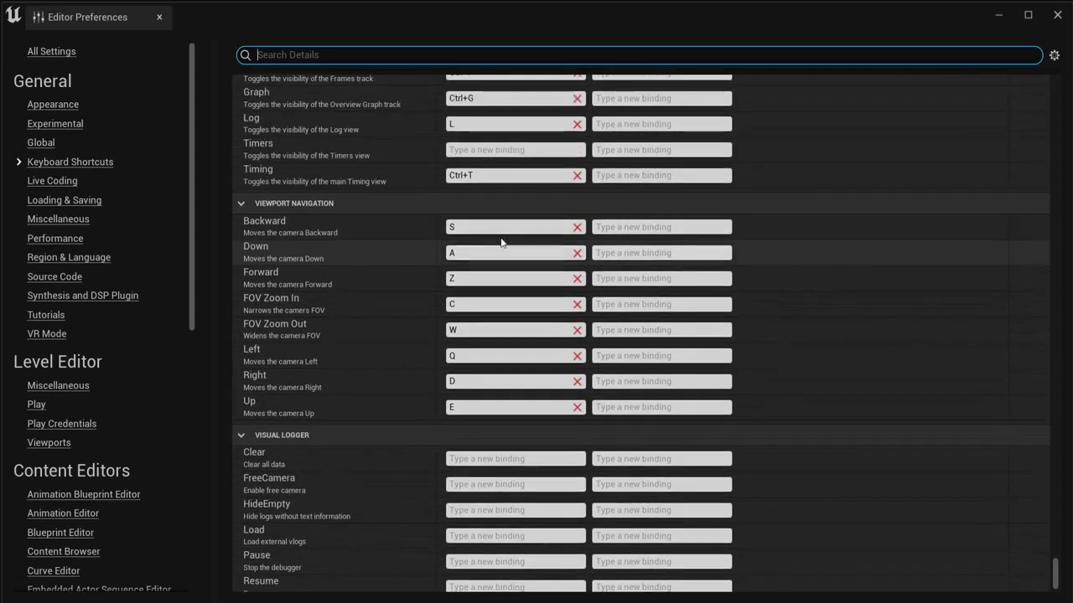
{"action": "scroll", "coordinate": [376, 210], "scroll_direction": "up", "scroll_amount": 1}
{"action": "scroll", "coordinate": [484, 239], "scroll_direction": "down", "scroll_amount": 3}
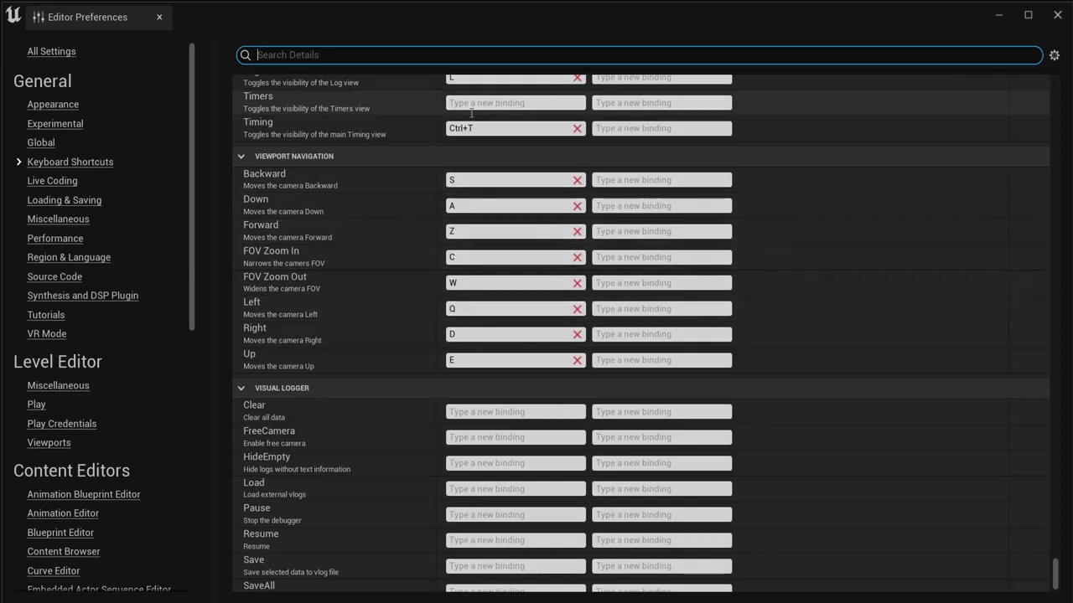
{"action": "left_click", "coordinate": [160, 17]}
{"action": "left_click", "coordinate": [85, 9]}
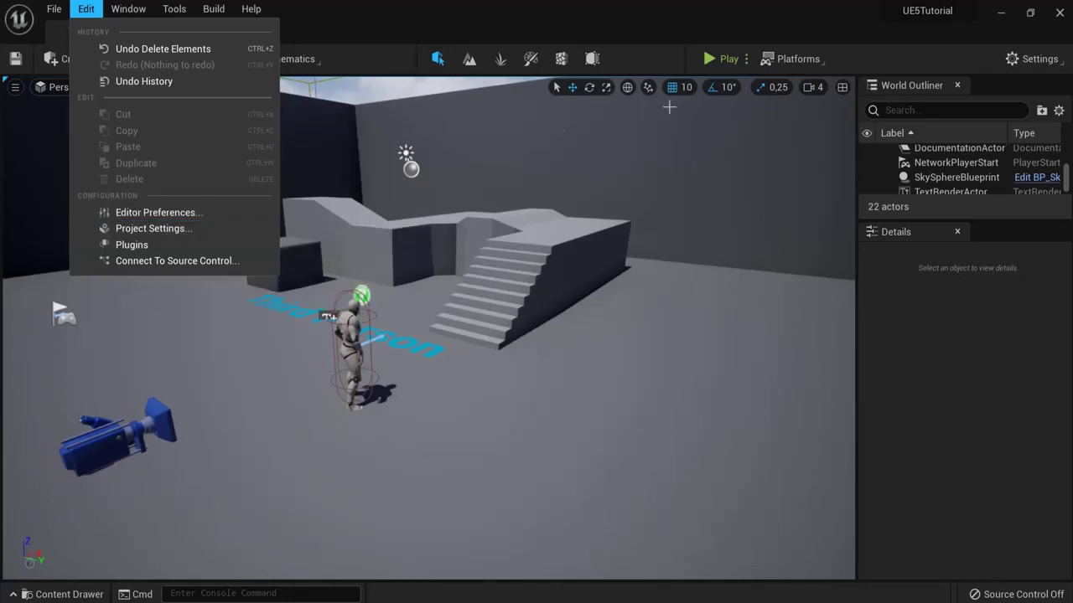
Step: Open Project Settings on Engine - Input and expand the Action and Axis Mappings
{"action": "left_click", "coordinate": [123, 228]}
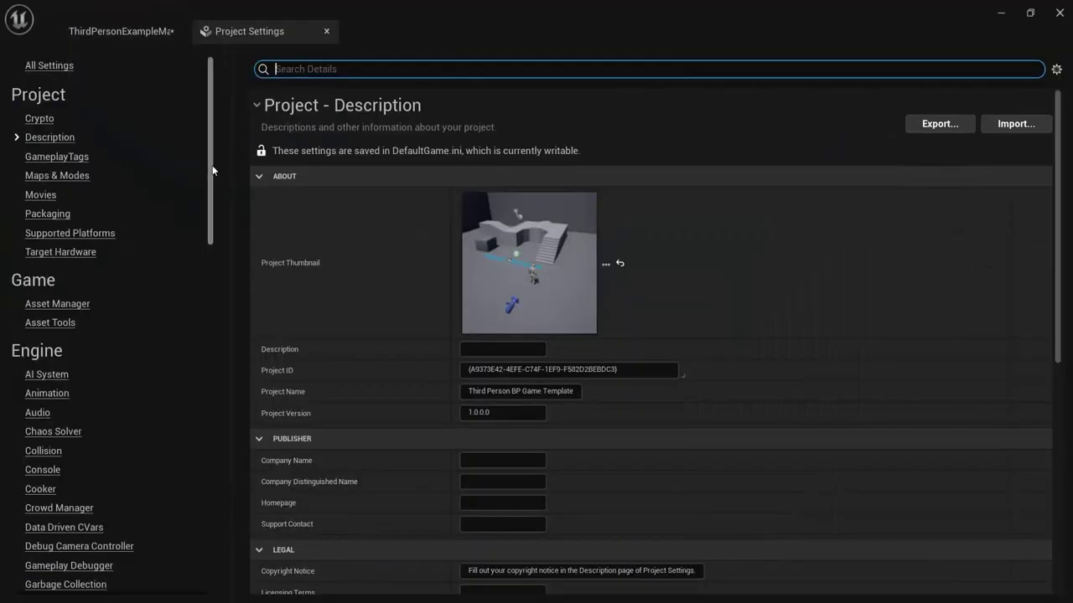
{"action": "scroll", "coordinate": [206, 171], "scroll_direction": "down", "scroll_amount": 6}
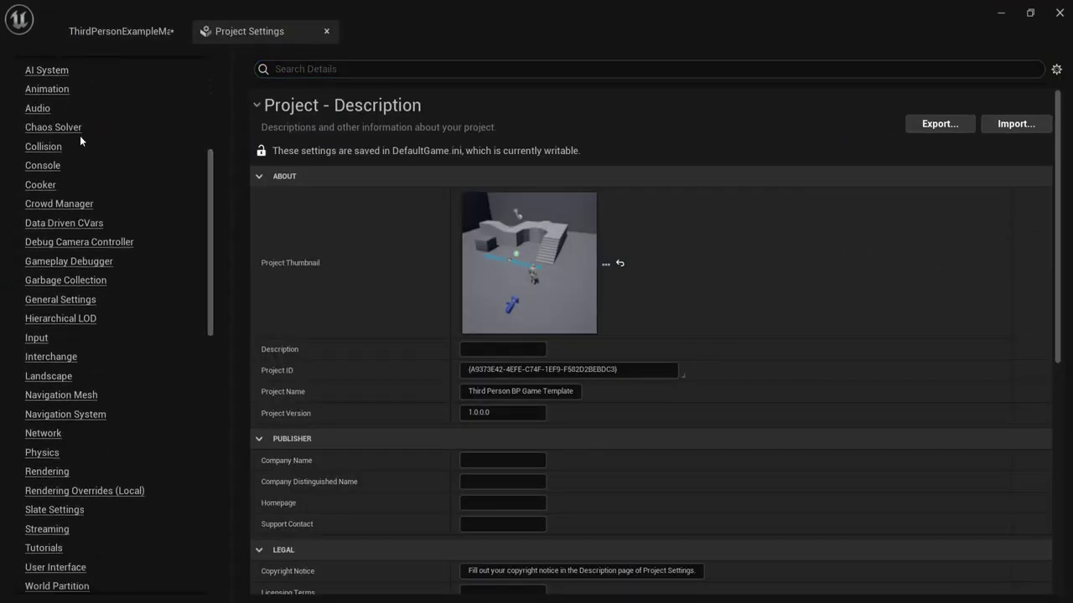
{"action": "scroll", "coordinate": [71, 150], "scroll_direction": "up", "scroll_amount": 2}
{"action": "scroll", "coordinate": [55, 295], "scroll_direction": "down", "scroll_amount": 1}
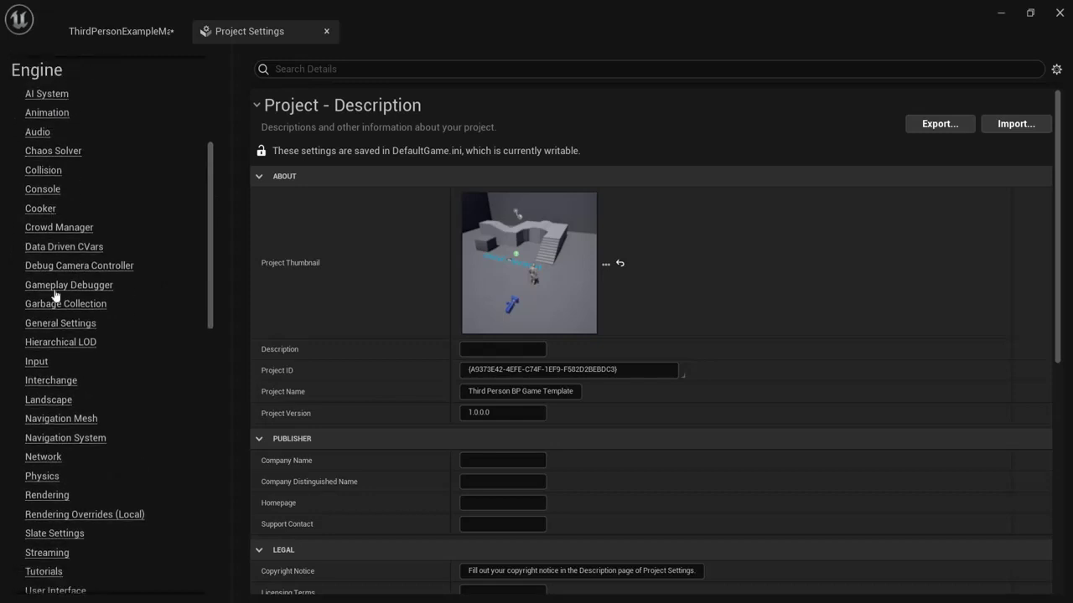
{"action": "left_click", "coordinate": [37, 366]}
{"action": "left_click", "coordinate": [273, 241]}
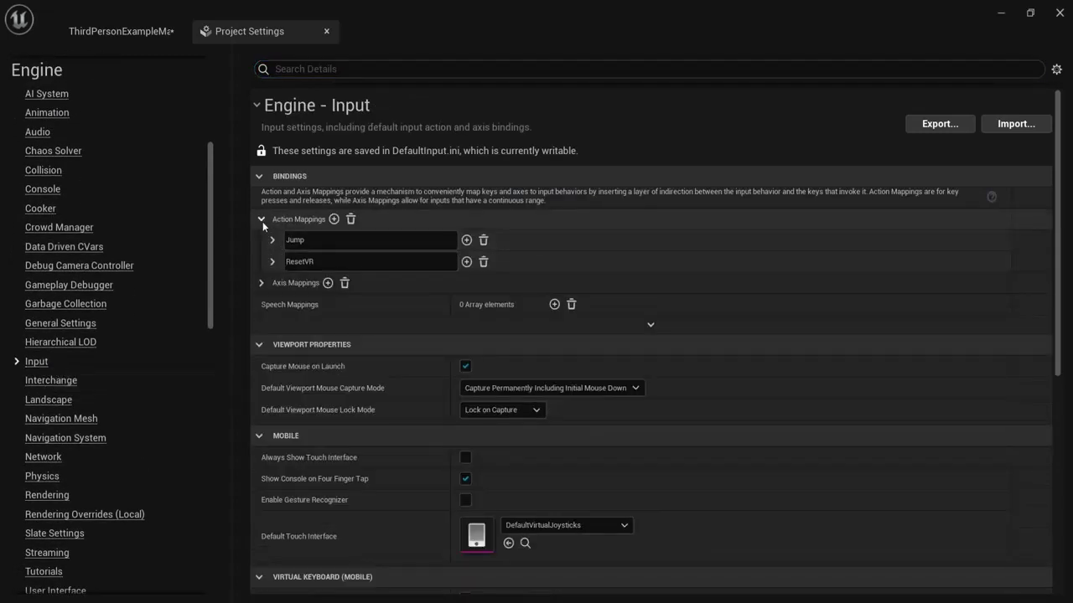
{"action": "left_click", "coordinate": [261, 219]}
{"action": "left_click", "coordinate": [263, 241]}
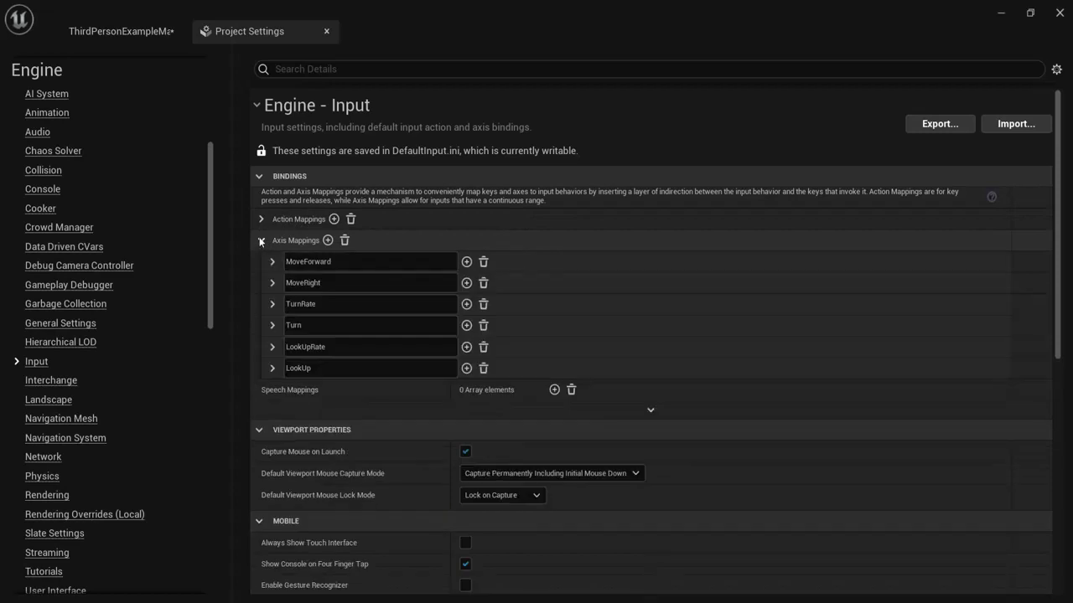
{"action": "left_click", "coordinate": [259, 219]}
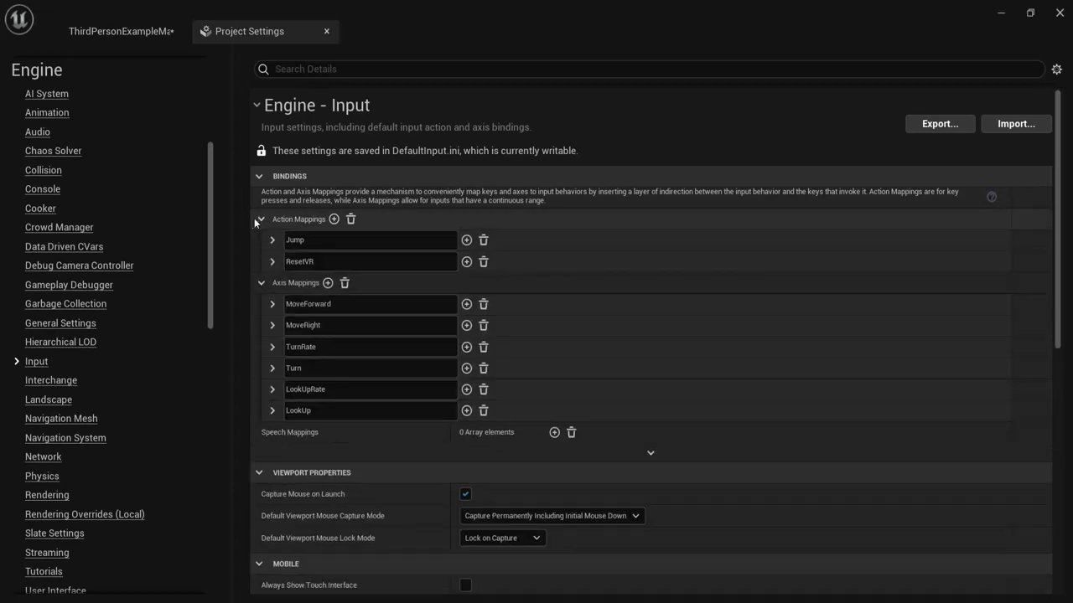
{"action": "left_click", "coordinate": [272, 240]}
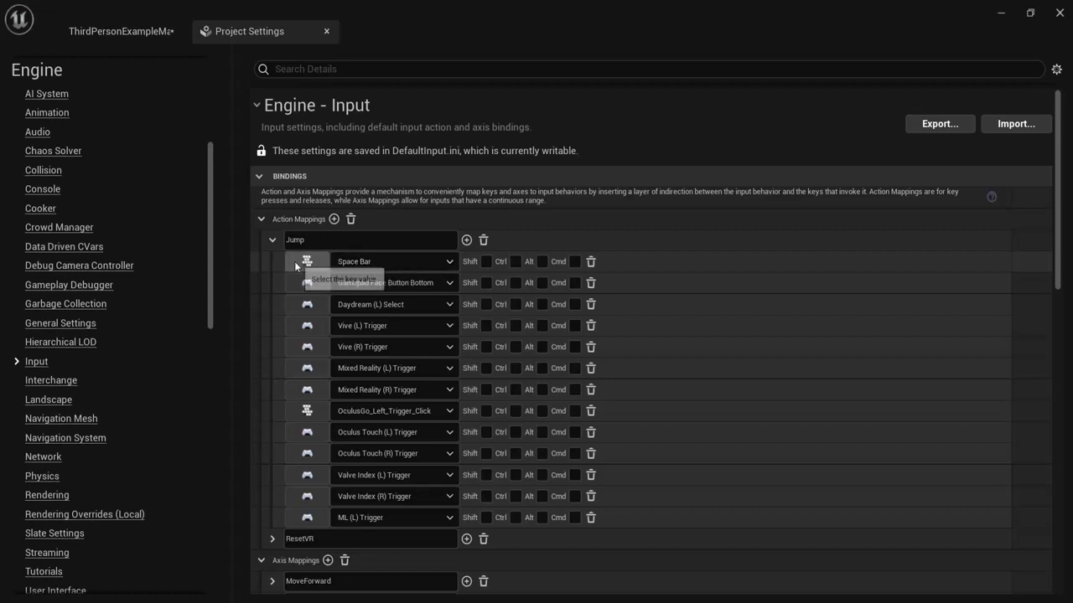
Step: Inspect the Jump action's Space Bar and XBox One key dropdowns, leaving both bindings unchanged
{"action": "left_click", "coordinate": [408, 261]}
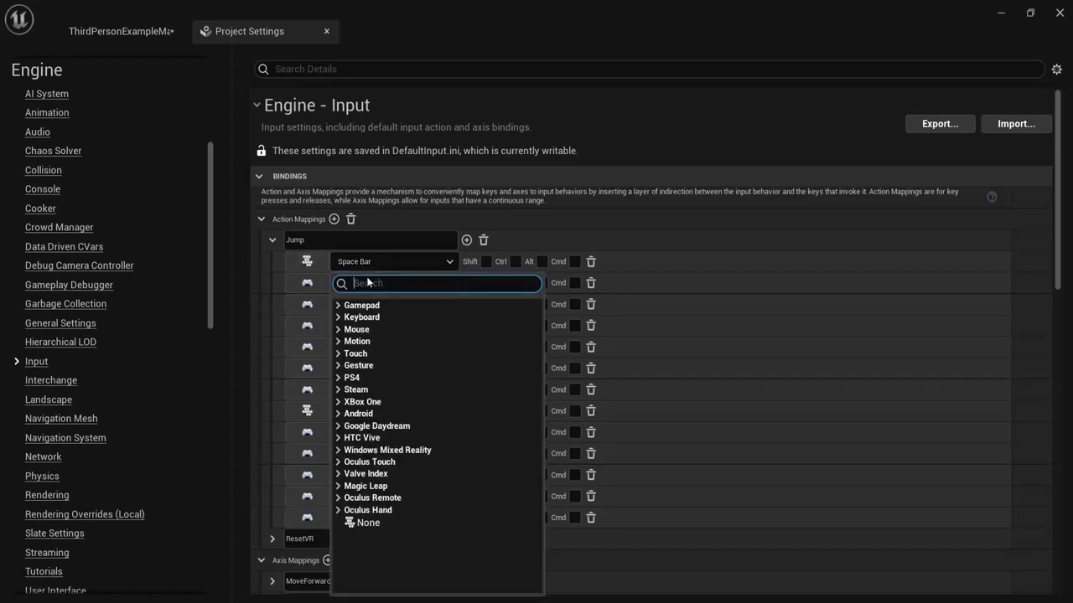
{"action": "left_click", "coordinate": [362, 317]}
{"action": "left_click_drag", "start_coordinate": [535, 362], "coordinate": [530, 408]}
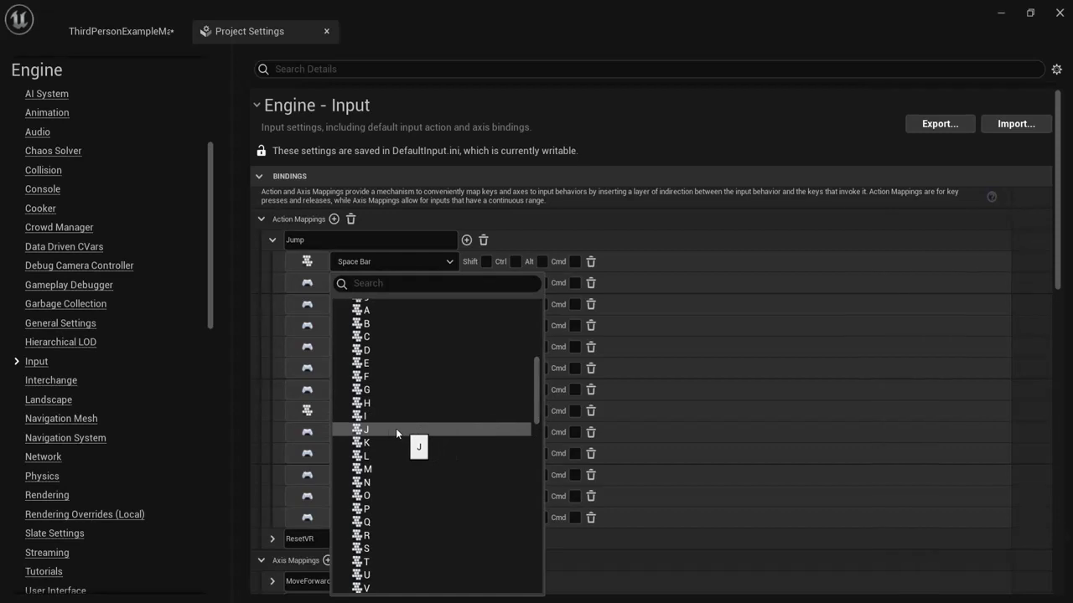
{"action": "left_click", "coordinate": [576, 188]}
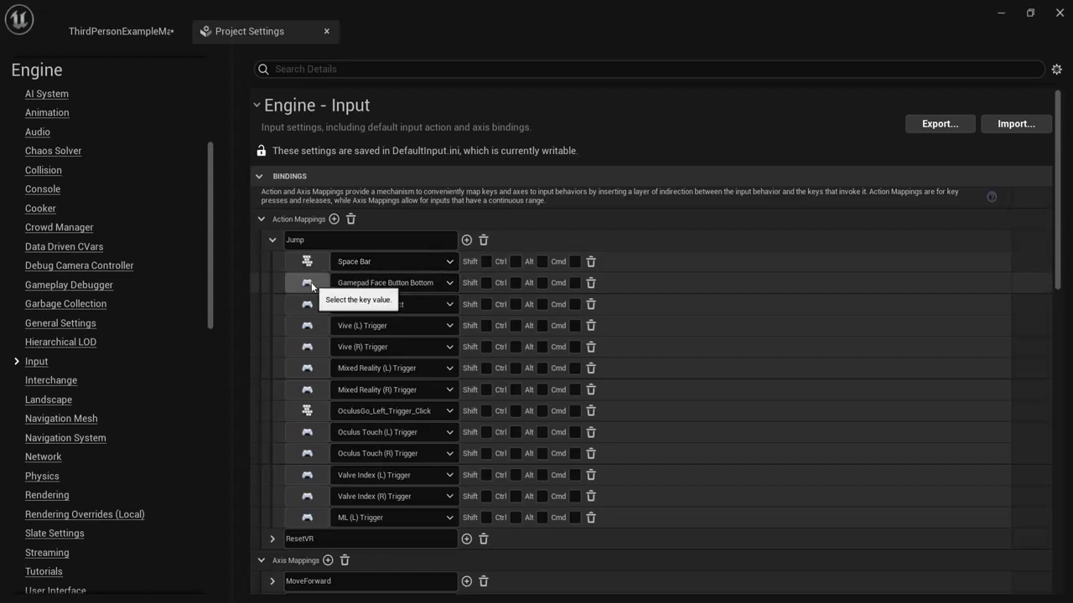
{"action": "left_click", "coordinate": [352, 283]}
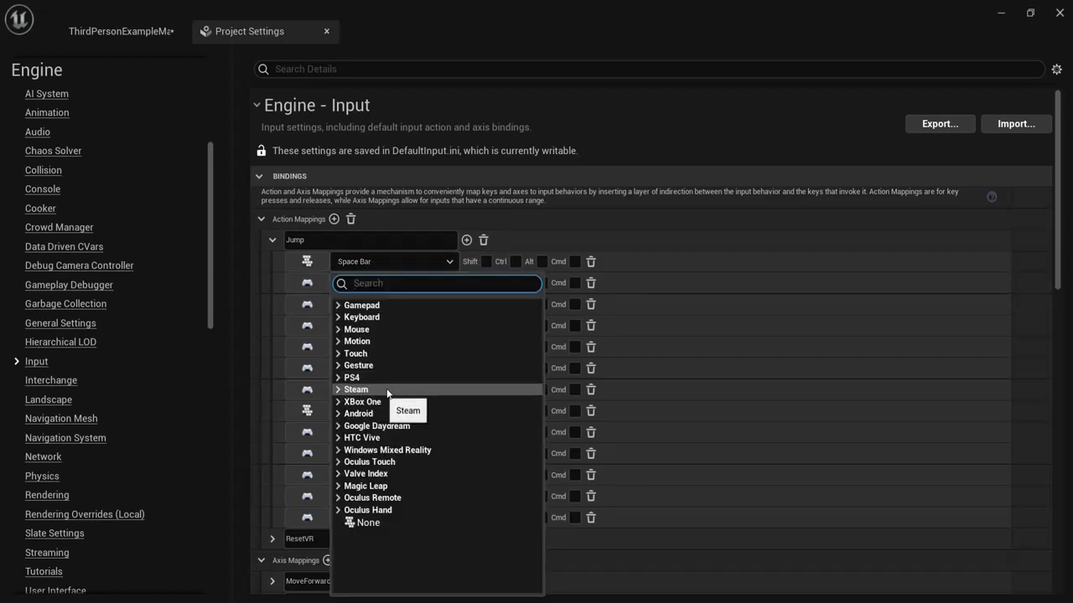
{"action": "left_click", "coordinate": [338, 401]}
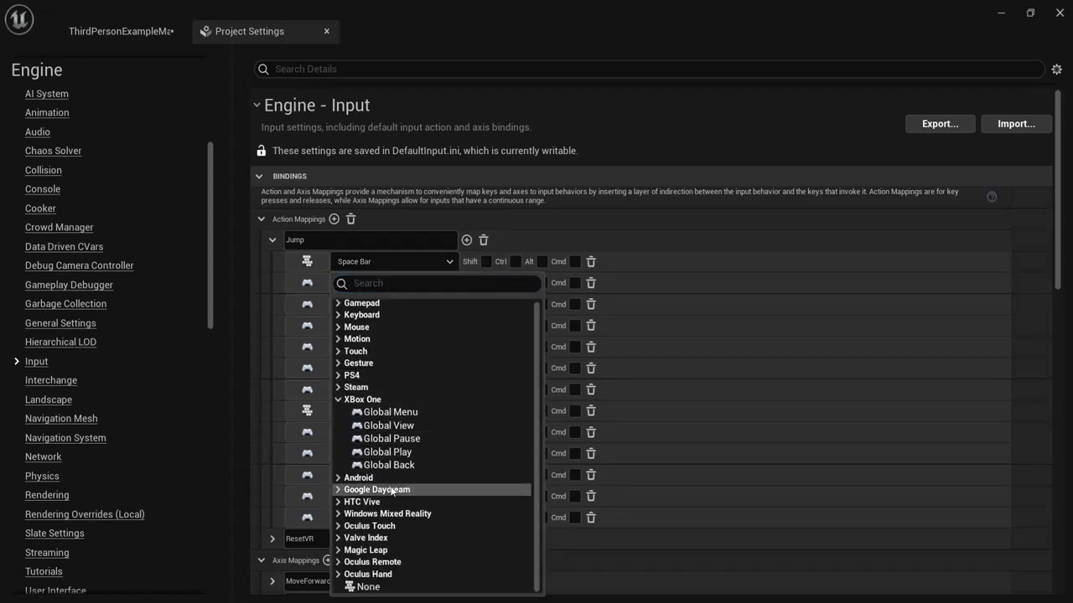
{"action": "left_click", "coordinate": [338, 399]}
{"action": "left_click", "coordinate": [274, 240]}
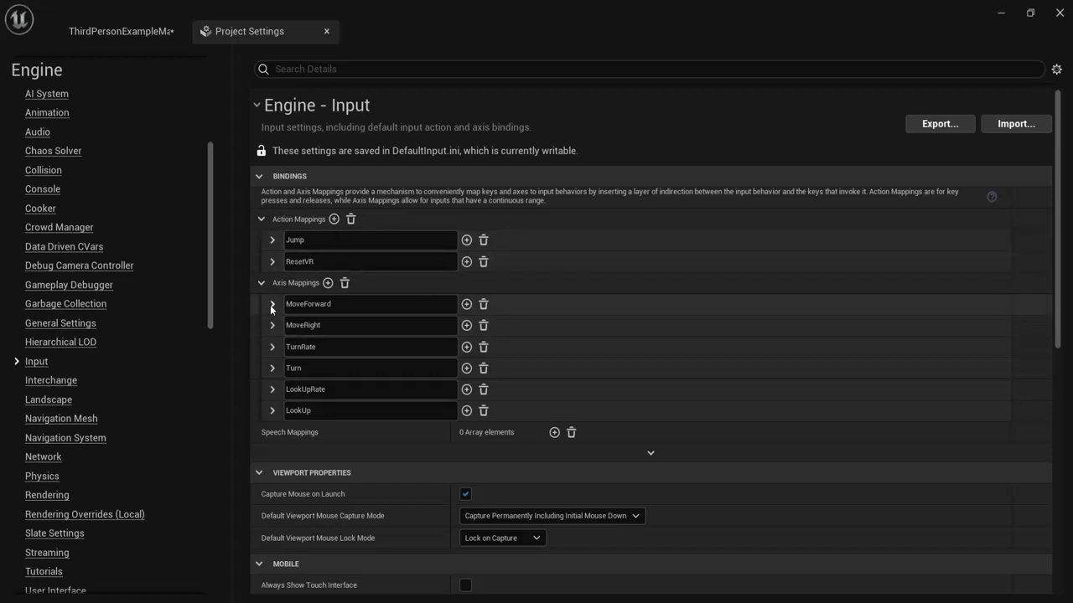
Step: Expand the Turn axis mapping in Input settings, then collapse it again
{"action": "left_click", "coordinate": [271, 368]}
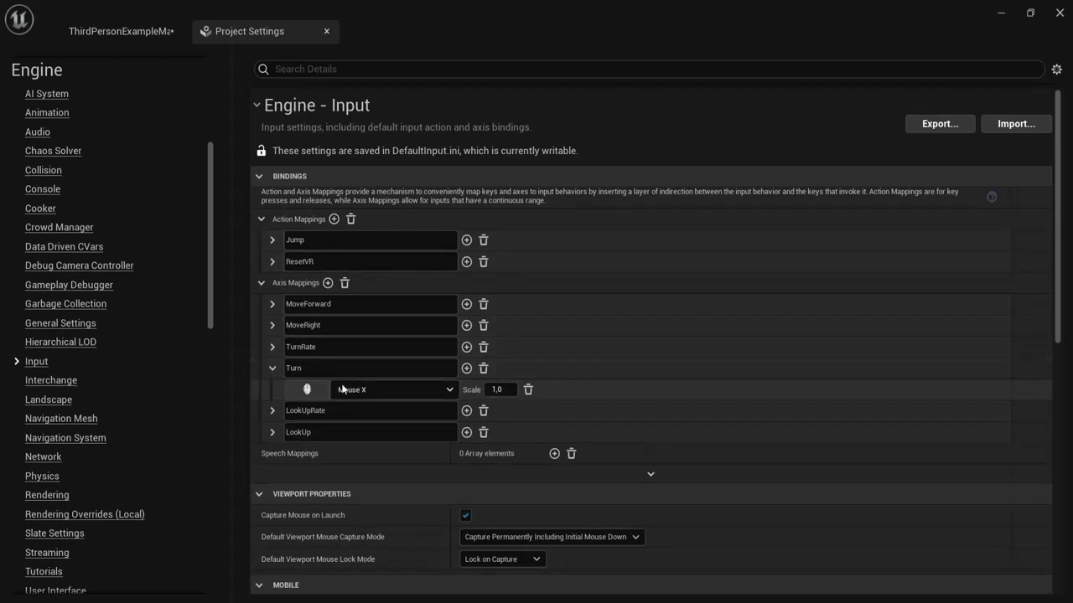
{"action": "left_click", "coordinate": [274, 369]}
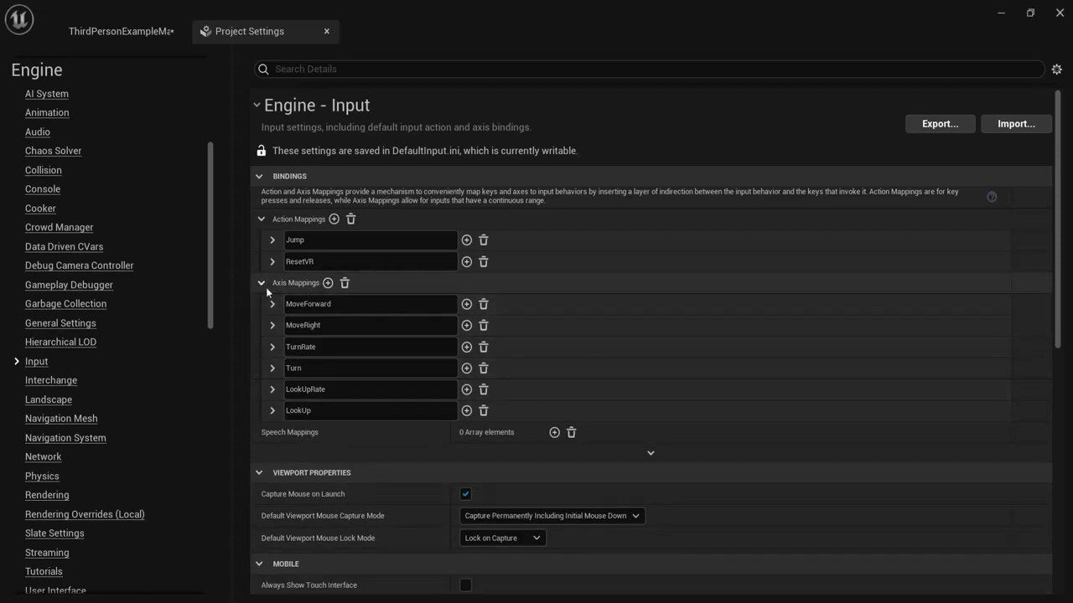
{"action": "left_click_drag", "start_coordinate": [212, 279], "coordinate": [192, 503]}
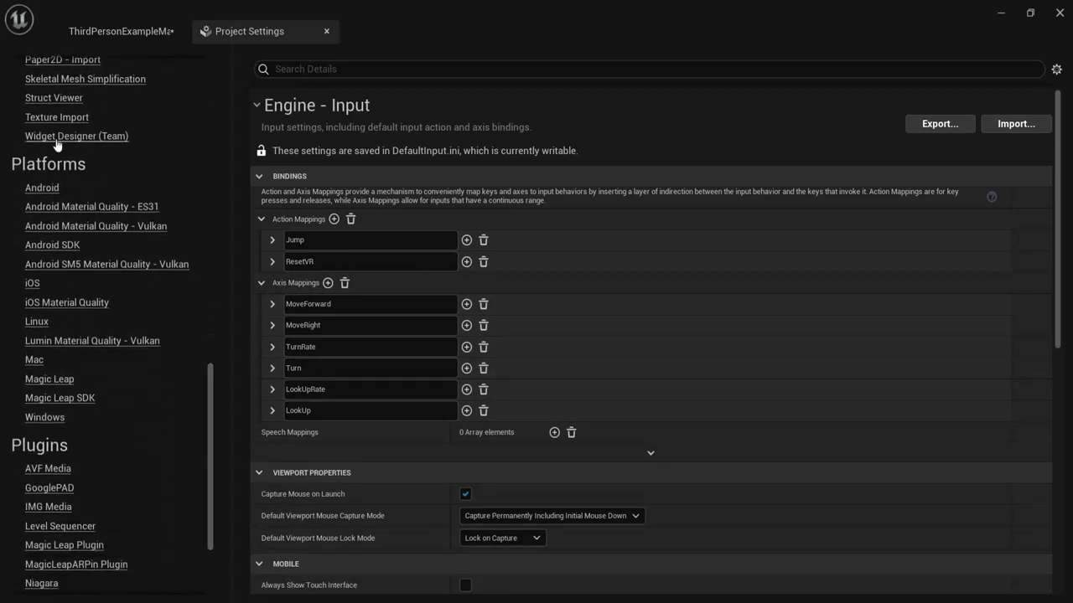
Step: View the Platforms > Windows settings page and scroll through it
{"action": "left_click", "coordinate": [42, 418]}
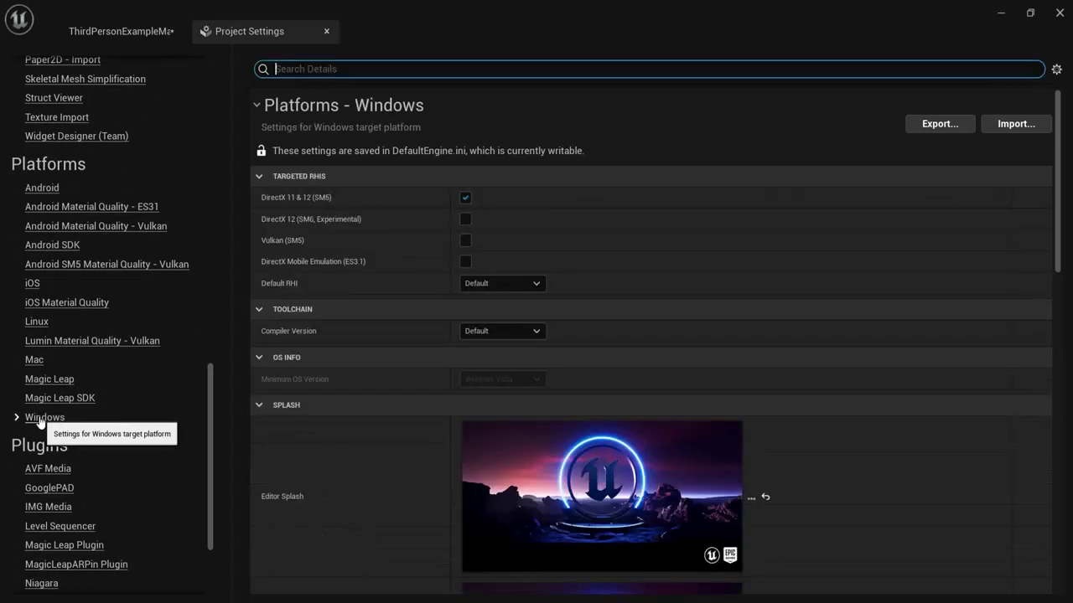
{"action": "left_click_drag", "start_coordinate": [1054, 171], "coordinate": [1049, 100]}
{"action": "left_click_drag", "start_coordinate": [217, 444], "coordinate": [209, 102]}
{"action": "scroll", "coordinate": [138, 218], "scroll_direction": "down", "scroll_amount": 2}
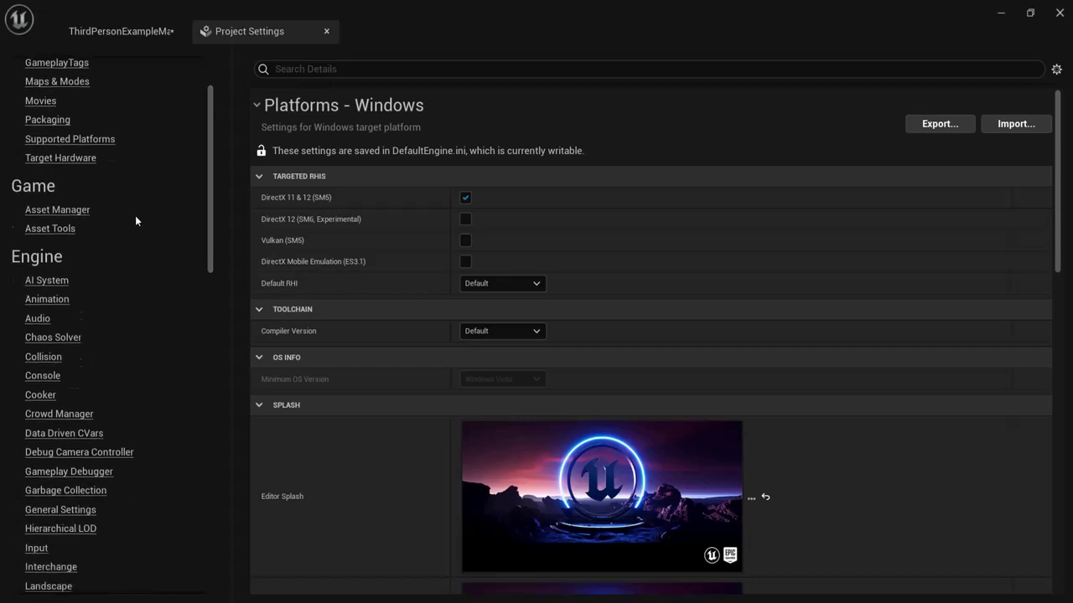
{"action": "scroll", "coordinate": [126, 227], "scroll_direction": "down", "scroll_amount": 3}
Step: Return to the Engine > Input page, then close Project Settings
{"action": "left_click", "coordinate": [37, 429]}
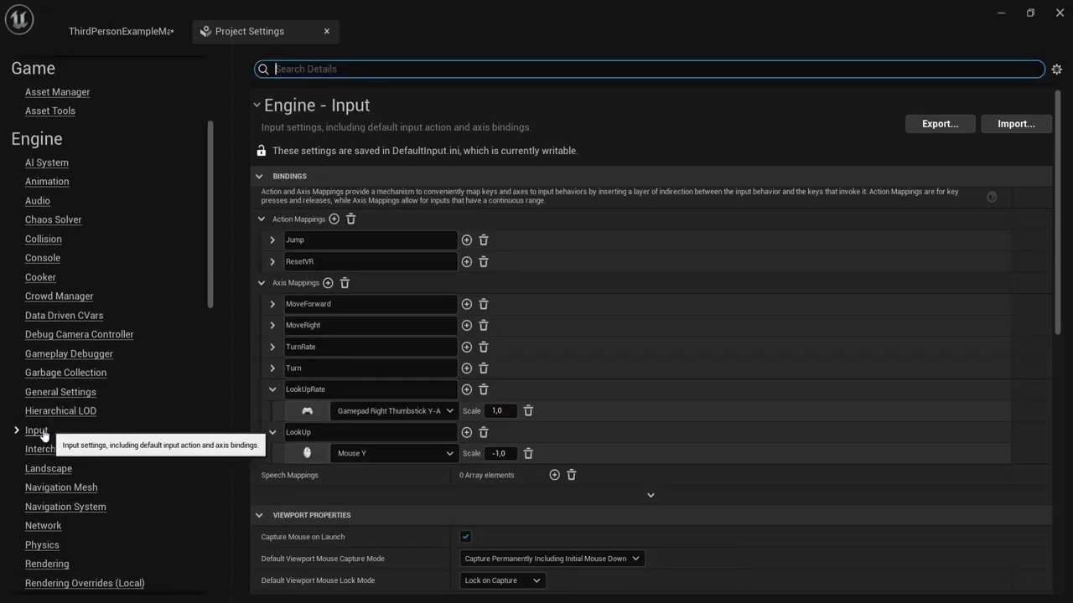
{"action": "left_click_drag", "start_coordinate": [207, 204], "coordinate": [313, 52]}
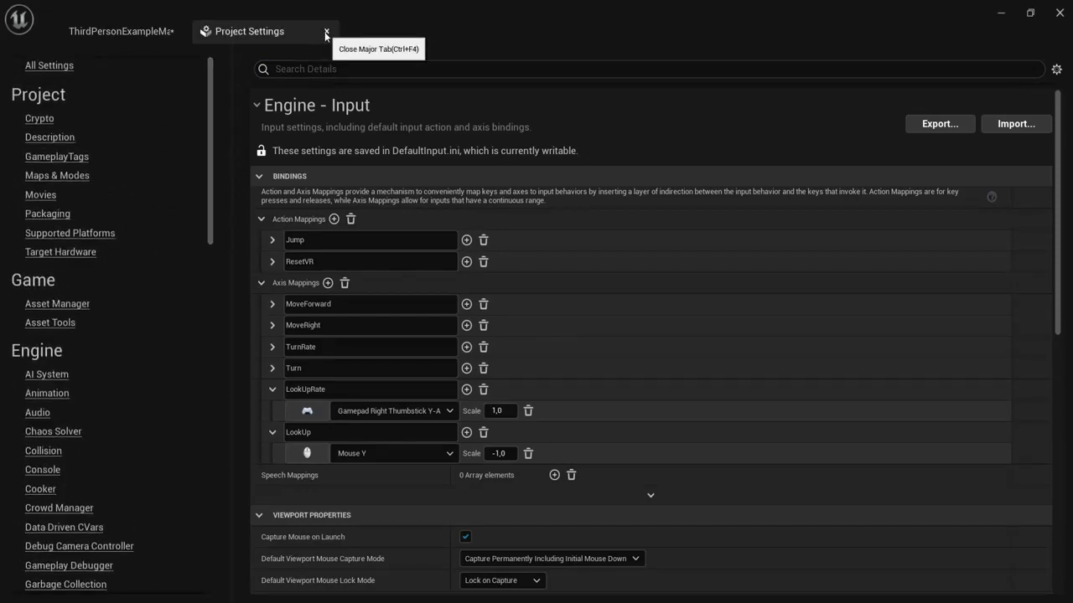
{"action": "left_click", "coordinate": [325, 32]}
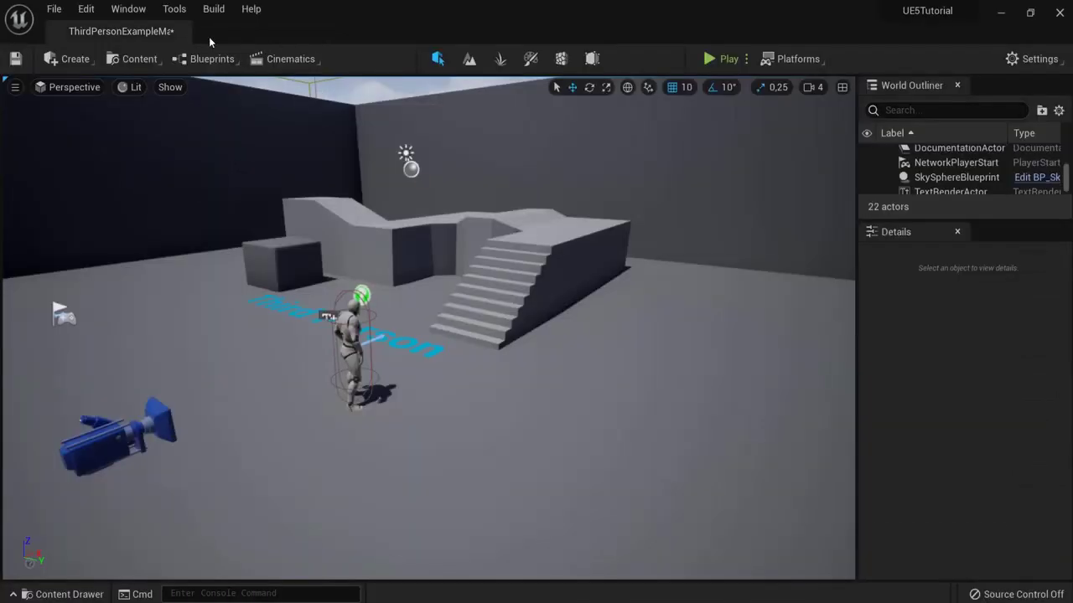
Step: Open the Plugins browser from Edit, search for 'water', then close it
{"action": "left_click", "coordinate": [86, 9]}
{"action": "left_click", "coordinate": [130, 245]}
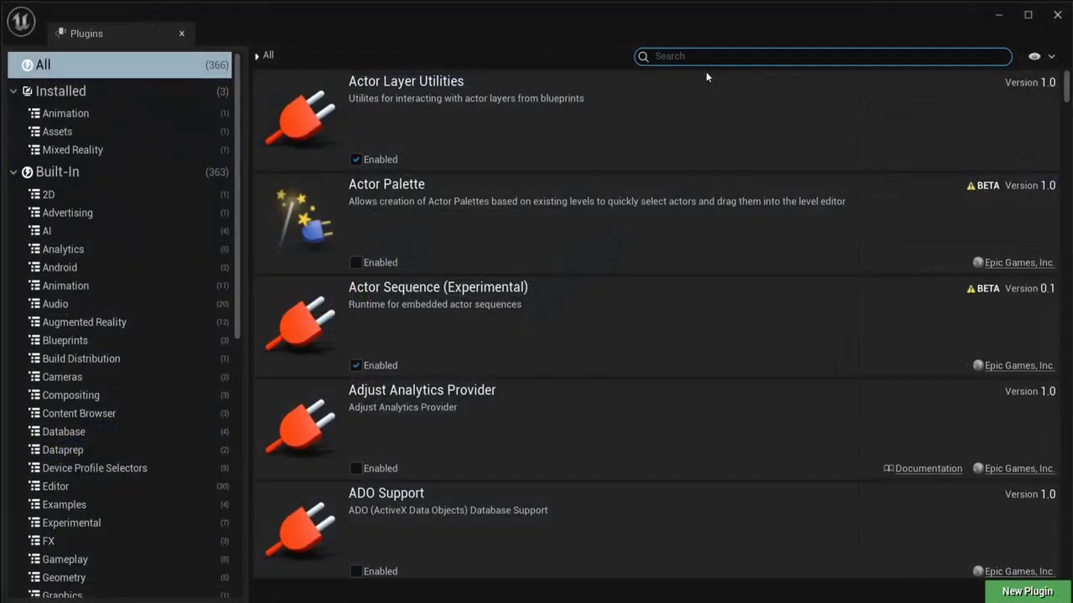
{"action": "left_click", "coordinate": [714, 57]}
{"action": "type", "text": "water"}
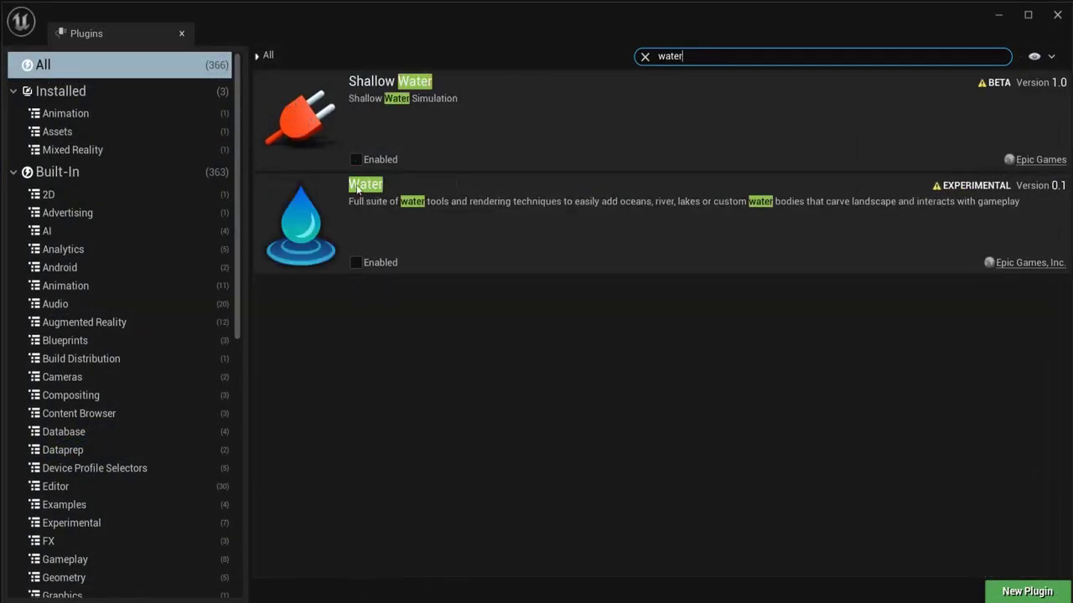
{"action": "left_click", "coordinate": [181, 33]}
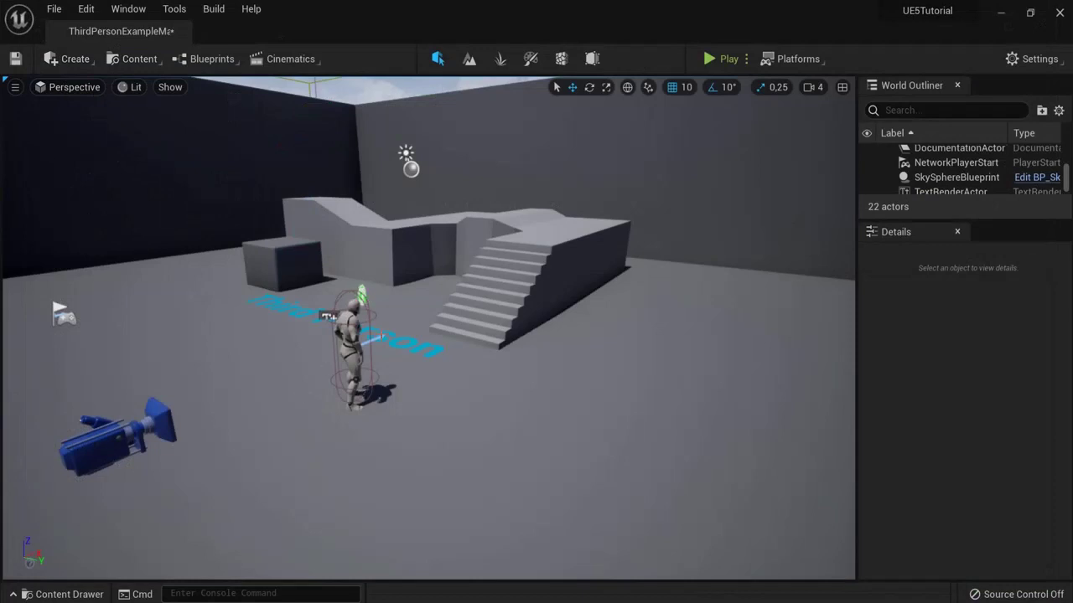
Step: Browse the Edit, Window and Tools menus, then dismiss them
{"action": "left_click", "coordinate": [128, 9]}
{"action": "mouse_move", "coordinate": [85, 8]}
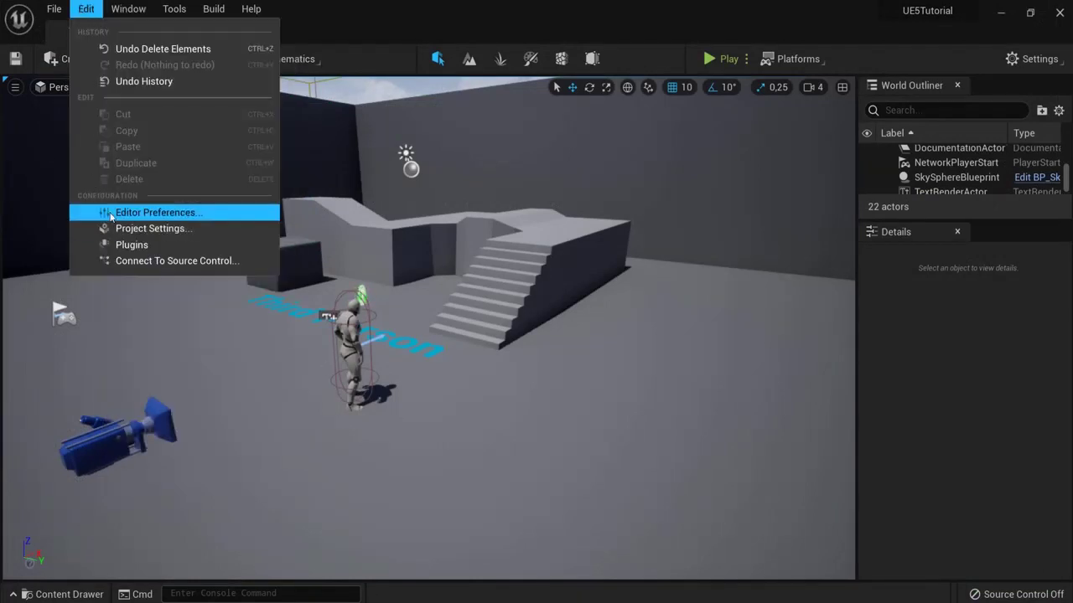
{"action": "mouse_move", "coordinate": [139, 8]}
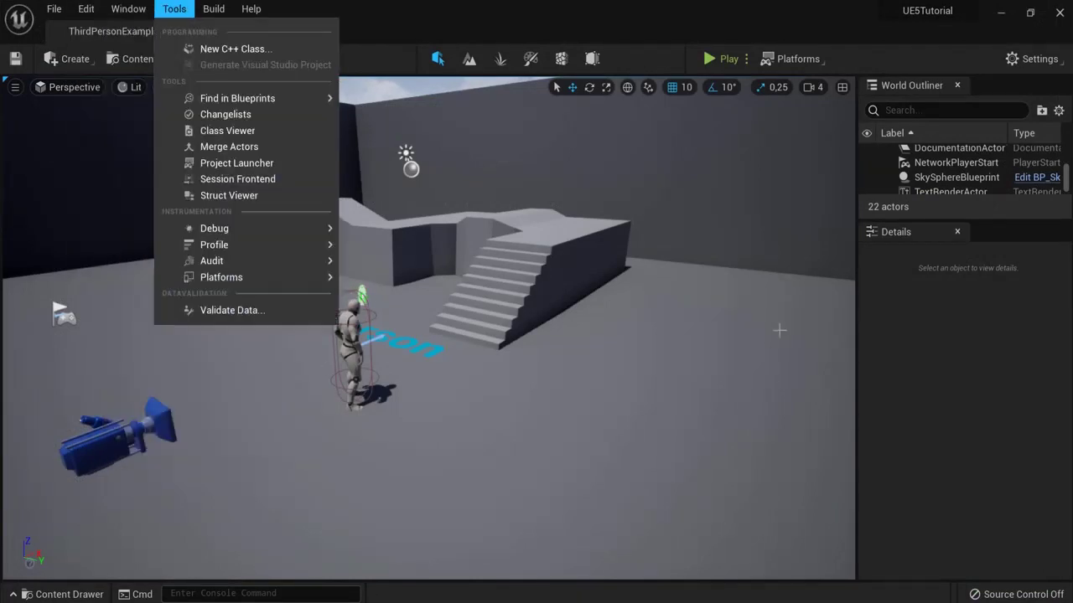
{"action": "left_click", "coordinate": [996, 319]}
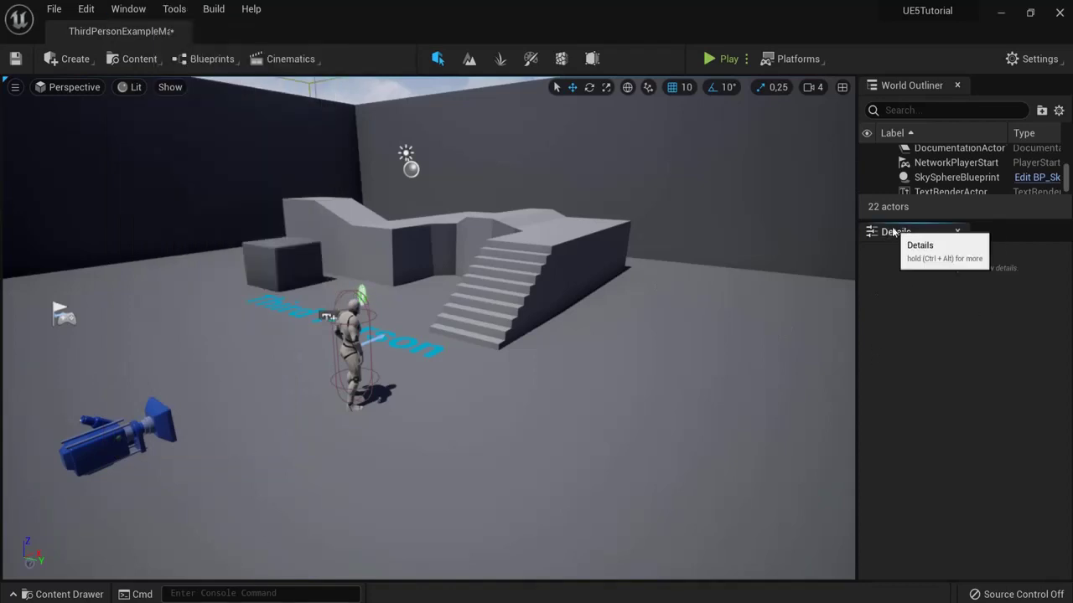
{"action": "left_click_drag", "start_coordinate": [909, 232], "coordinate": [363, 312]}
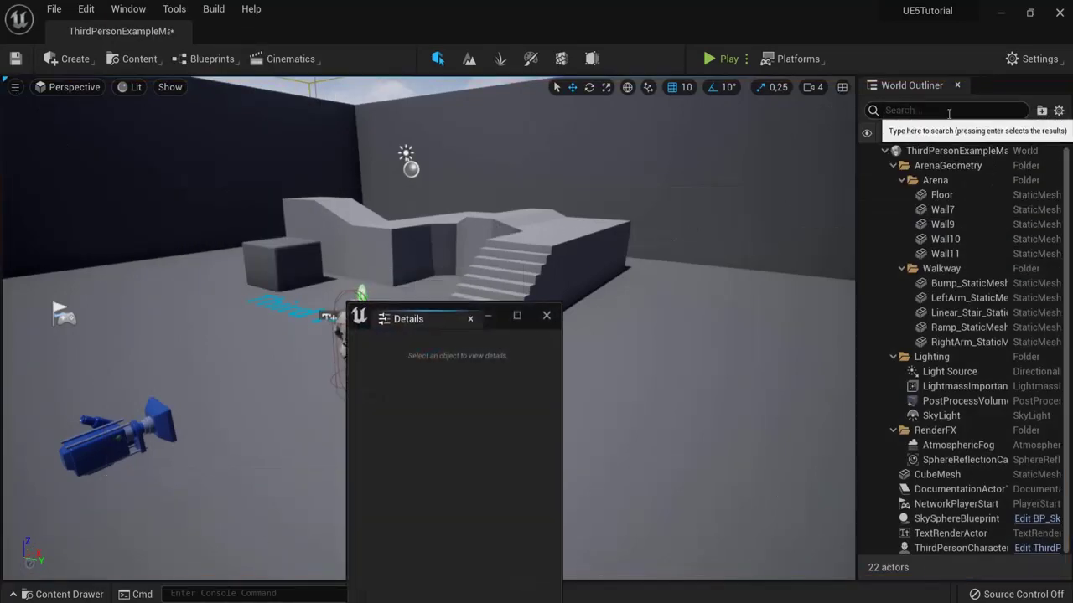
{"action": "left_click_drag", "start_coordinate": [912, 85], "coordinate": [431, 212]}
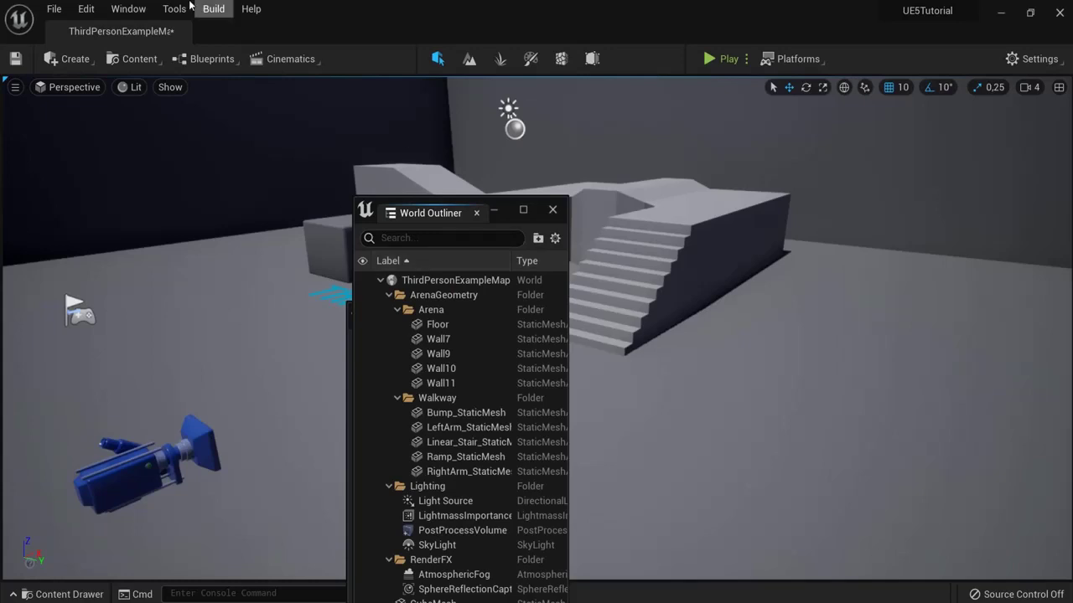
{"action": "left_click", "coordinate": [129, 9]}
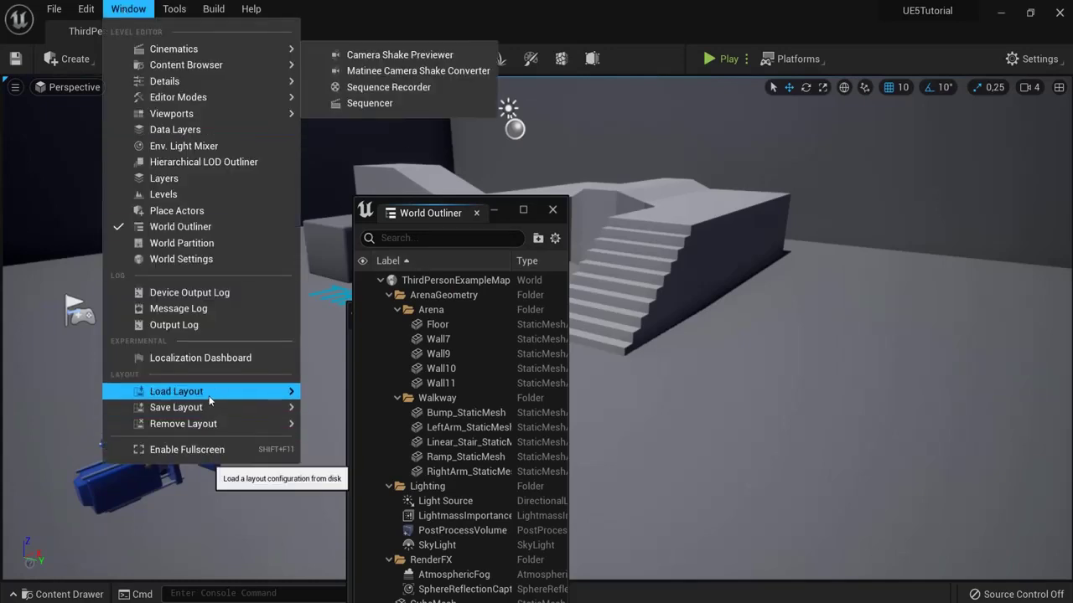
{"action": "mouse_move", "coordinate": [209, 395]}
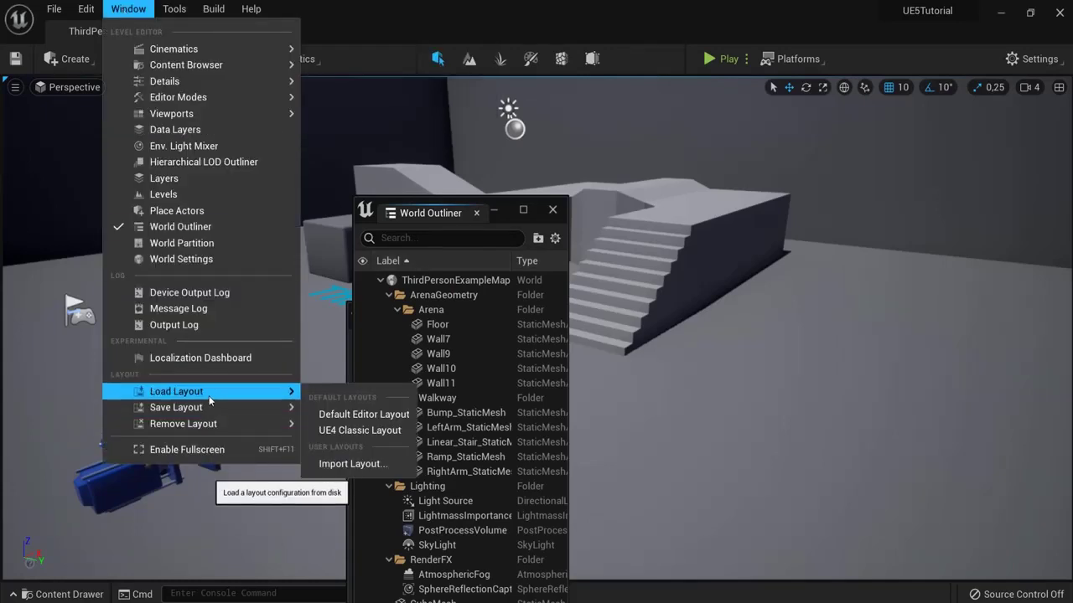
{"action": "left_click", "coordinate": [374, 414]}
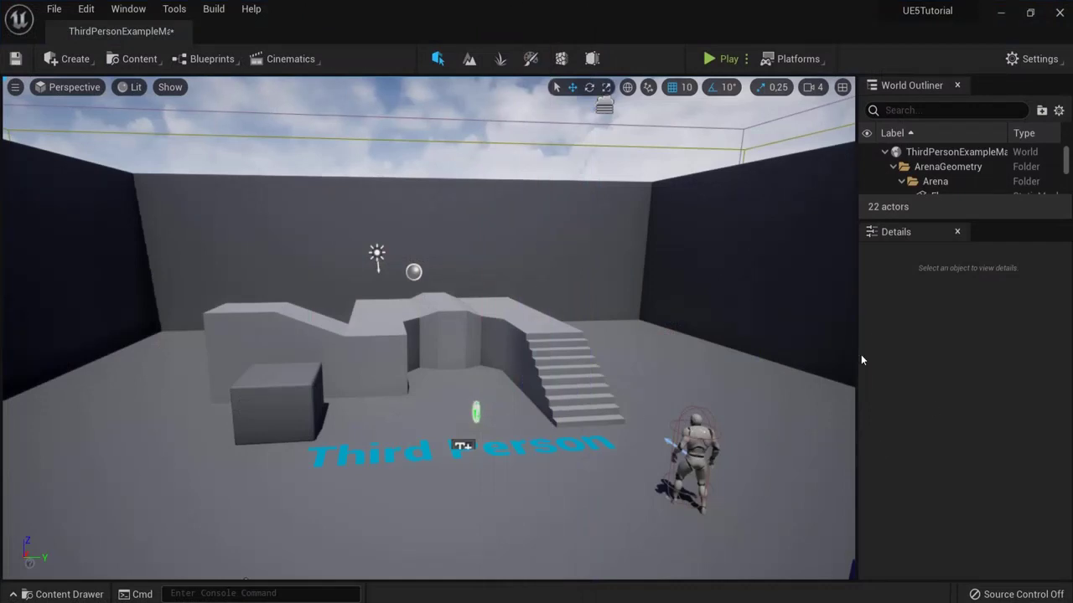
{"action": "left_click", "coordinate": [129, 9]}
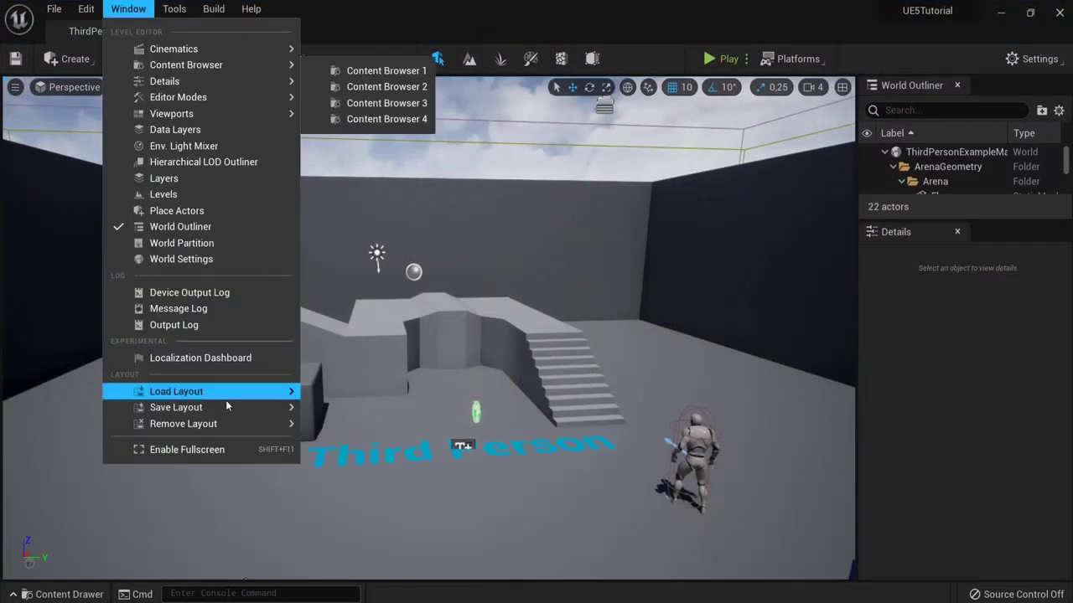
{"action": "mouse_move", "coordinate": [222, 394]}
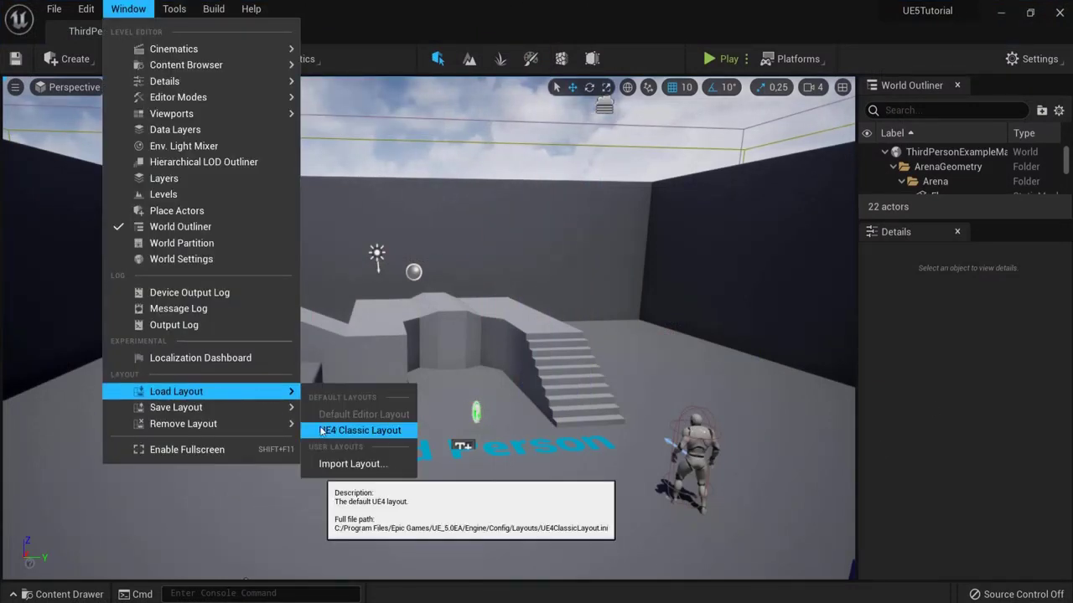
{"action": "left_click", "coordinate": [378, 432]}
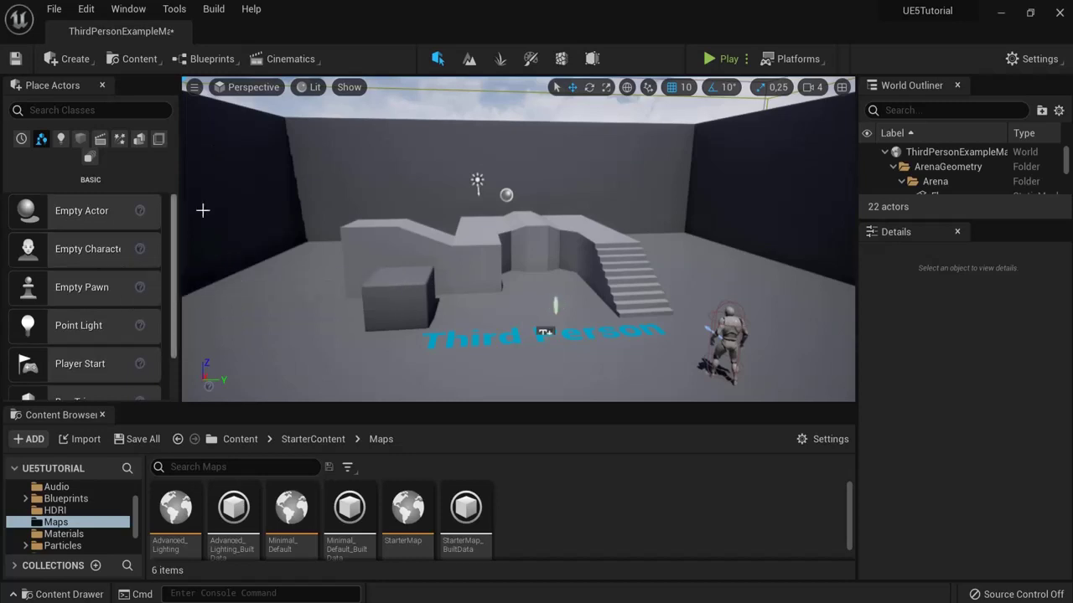
{"action": "left_click", "coordinate": [126, 8]}
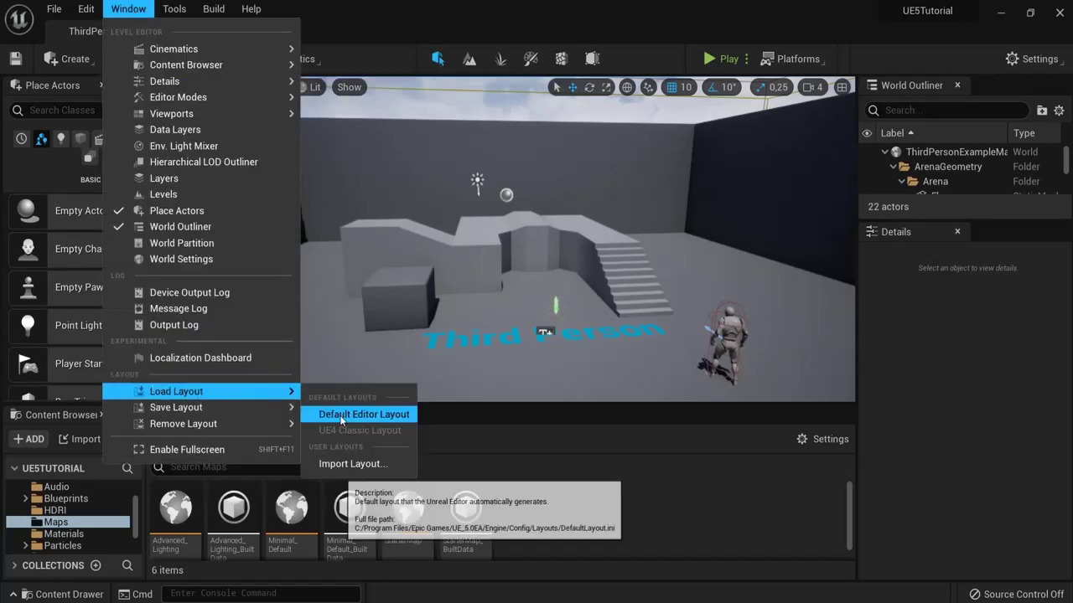
{"action": "left_click", "coordinate": [356, 412]}
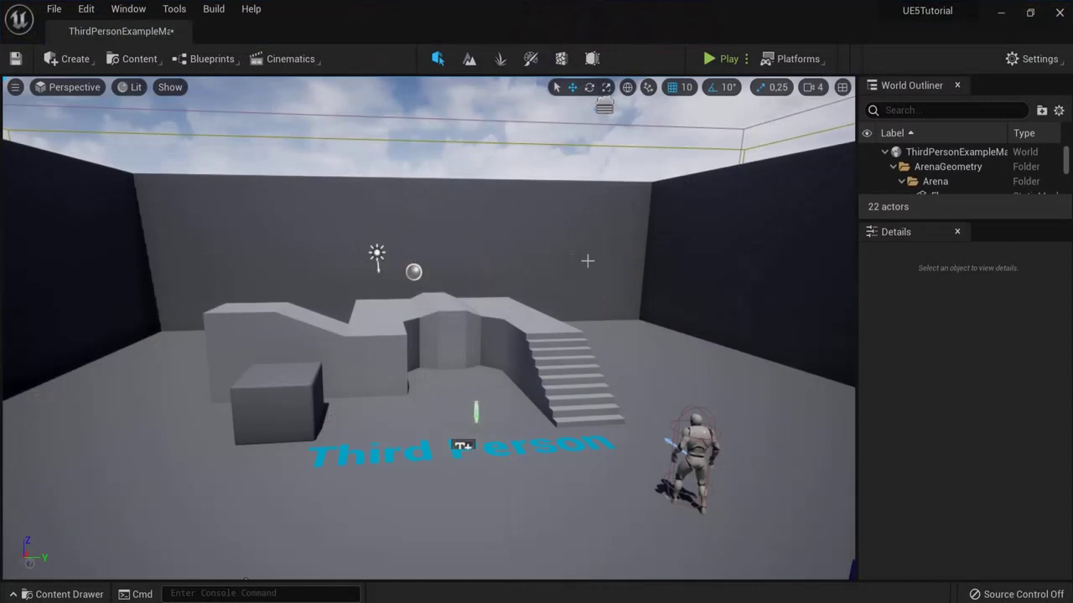
Step: Browse the Tools, Build and Help menus, then close them
{"action": "left_click", "coordinate": [174, 8]}
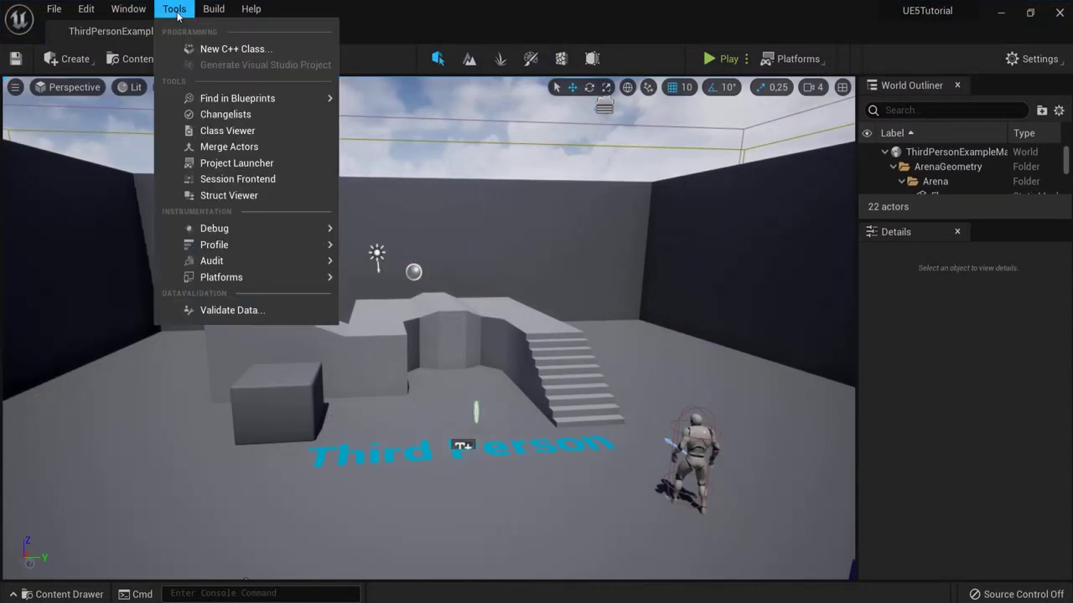
{"action": "left_click", "coordinate": [234, 17]}
{"action": "left_click", "coordinate": [174, 9]}
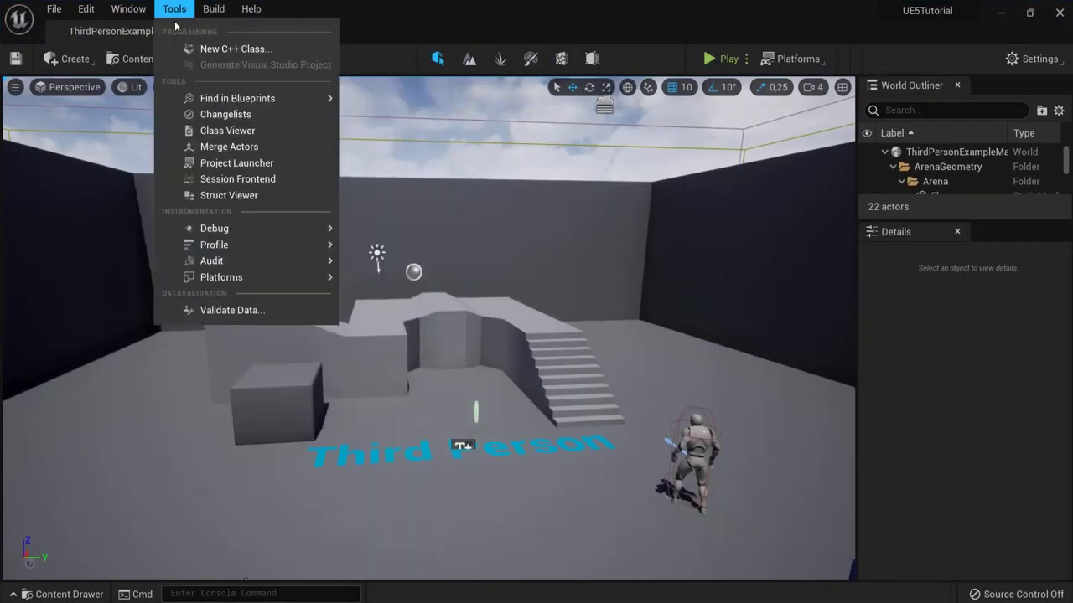
{"action": "left_click", "coordinate": [195, 10]}
{"action": "left_click", "coordinate": [174, 9]}
{"action": "left_click", "coordinate": [174, 8]}
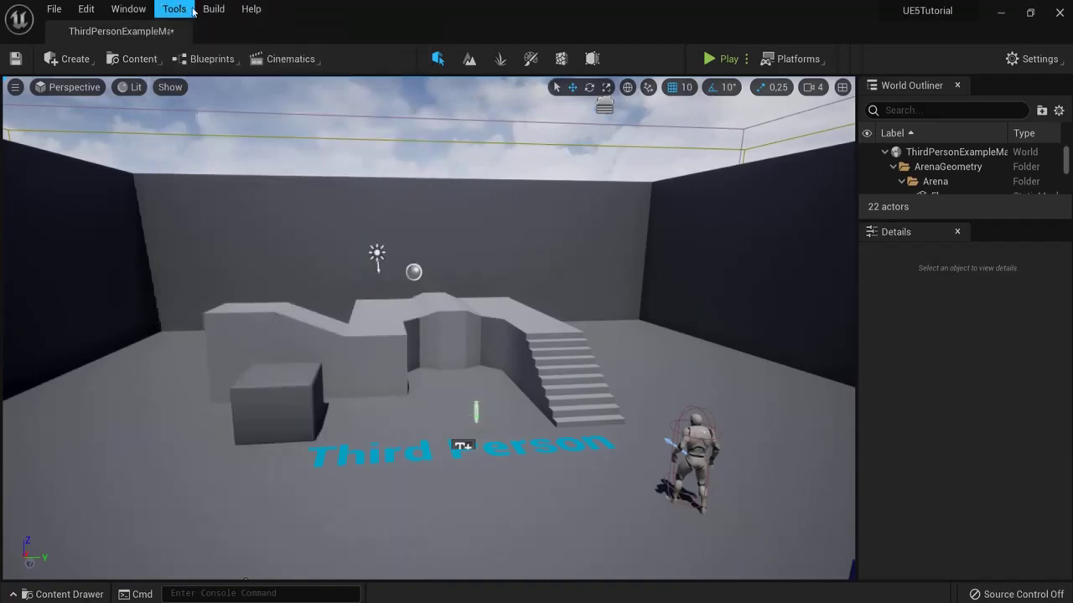
{"action": "left_click", "coordinate": [252, 8]}
{"action": "left_click", "coordinate": [470, 12]}
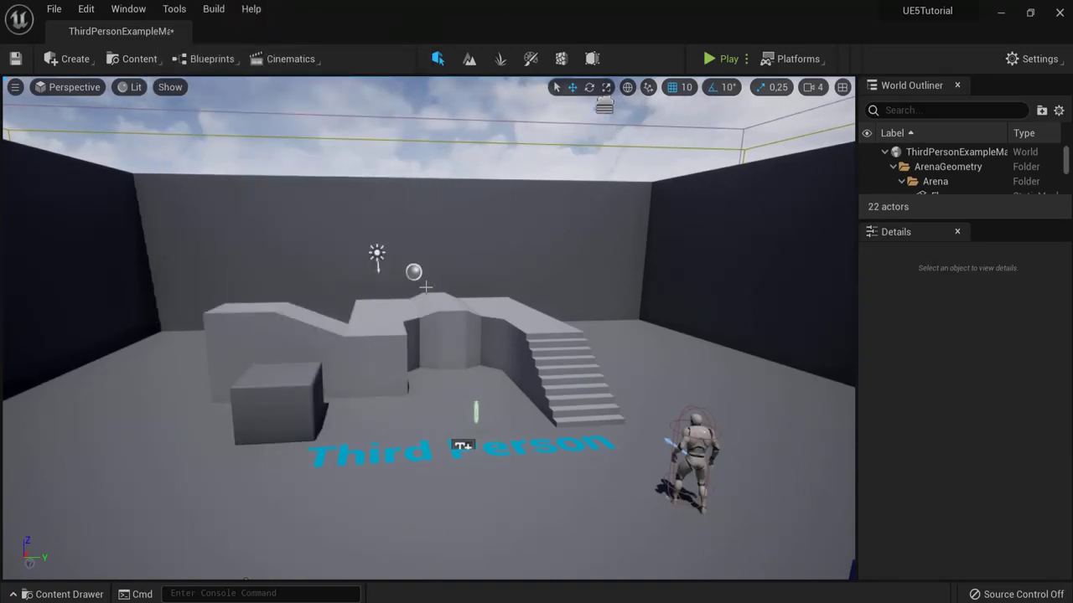
Step: Reframe the arena and show Engine Scalability Settings from the Settings menu
{"action": "left_click_drag", "start_coordinate": [603, 106], "coordinate": [537, 328]}
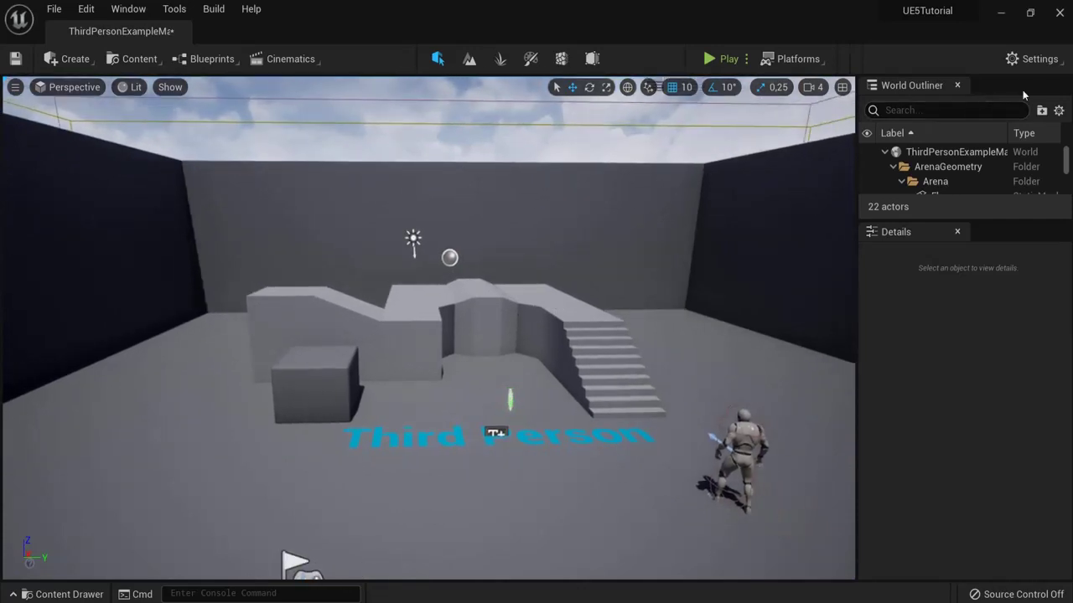
{"action": "left_click", "coordinate": [1025, 65]}
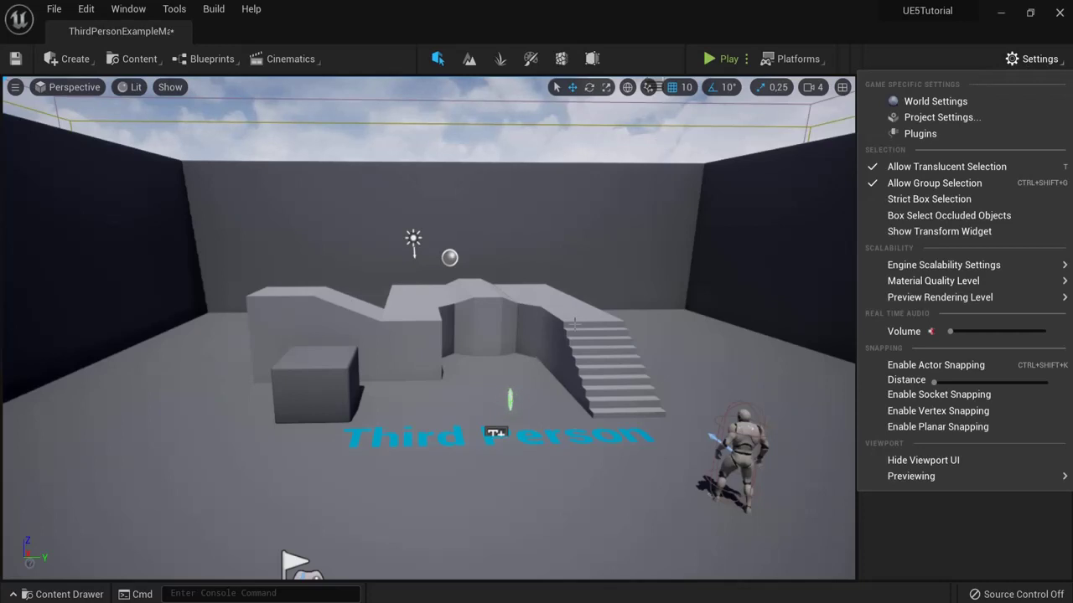
{"action": "mouse_move", "coordinate": [914, 269]}
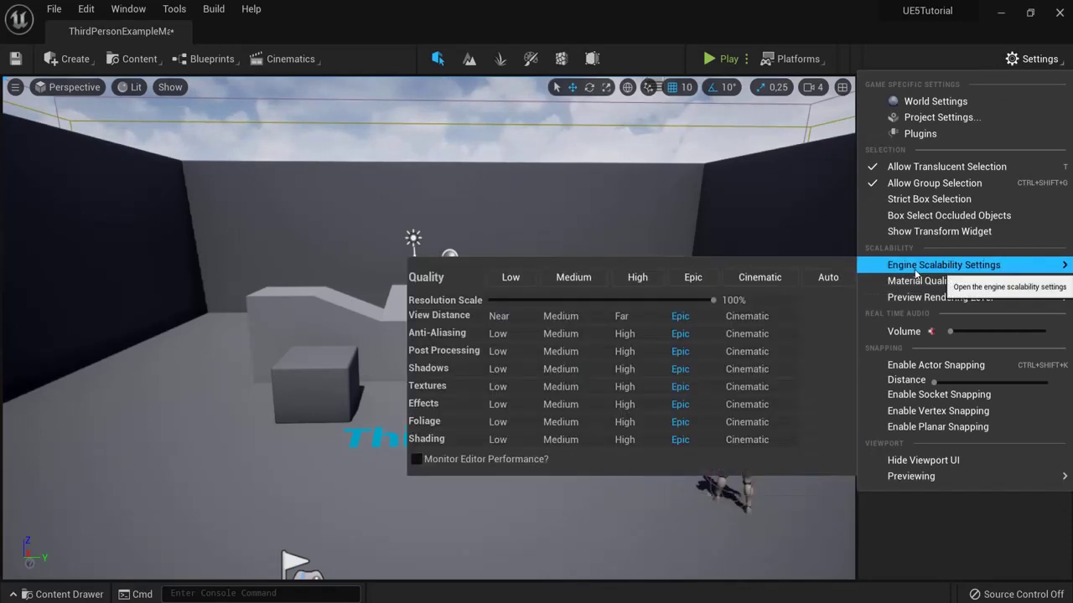
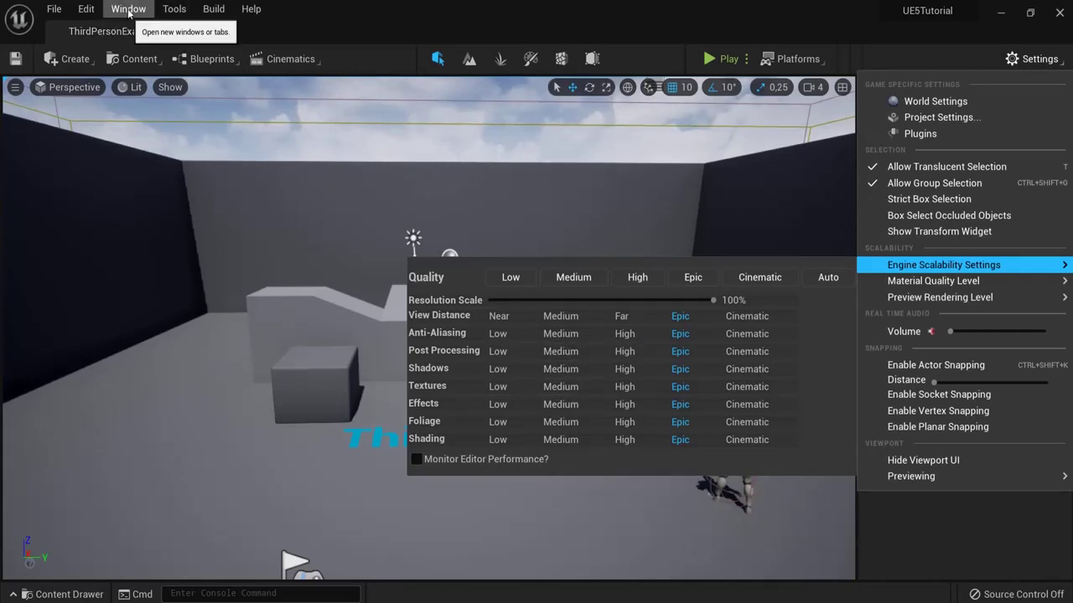
Step: Open Project Settings from the Edit menu
{"action": "left_click", "coordinate": [87, 10]}
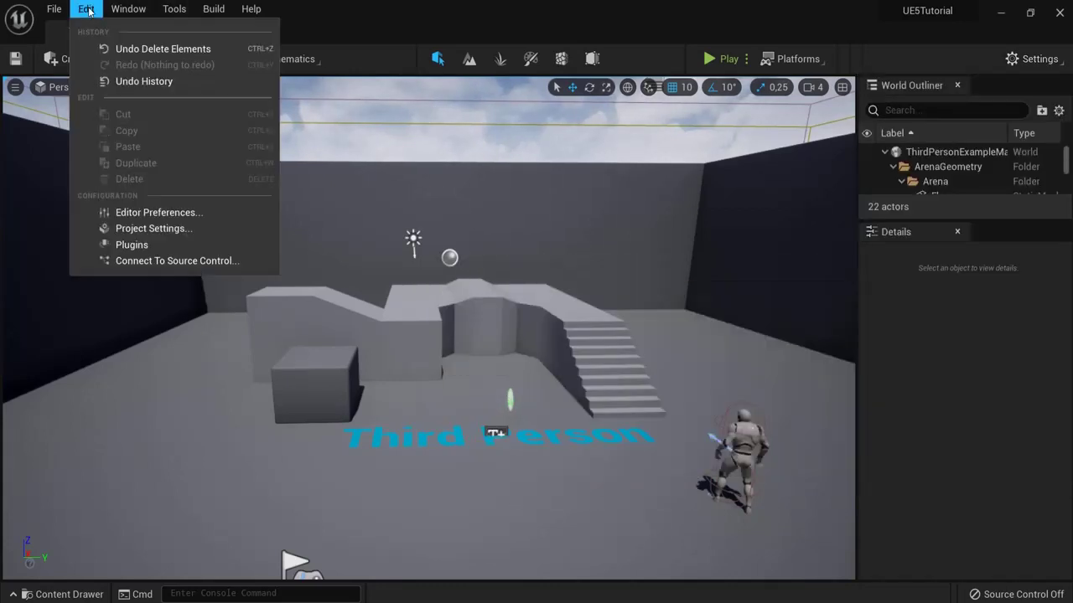
{"action": "left_click", "coordinate": [139, 228]}
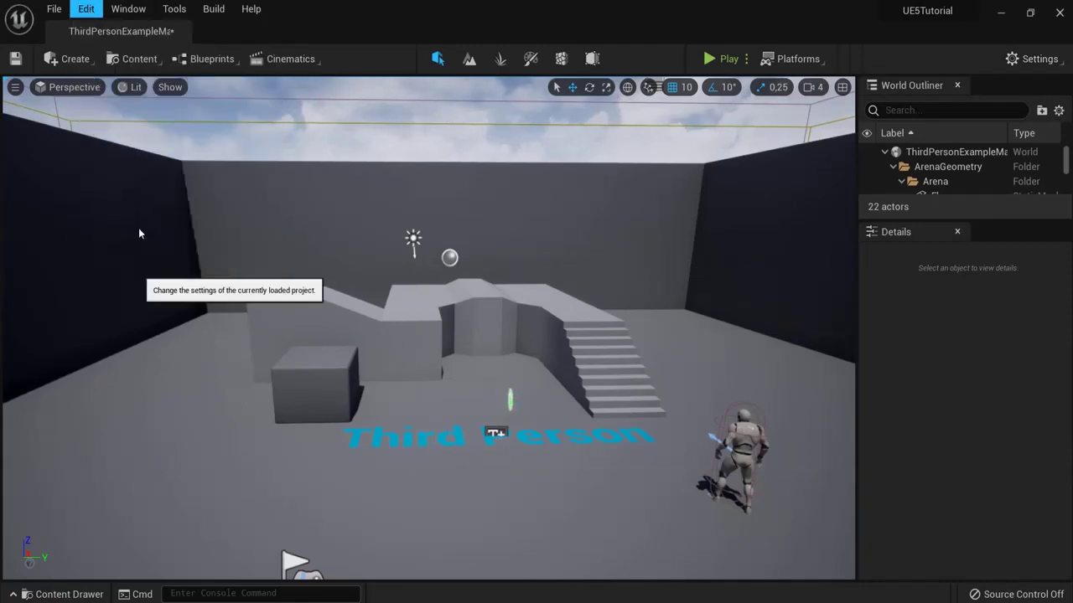
Step: Search project settings for 'lumen' and keep Lumen for global illumination and reflections
{"action": "type", "text": "lumen"}
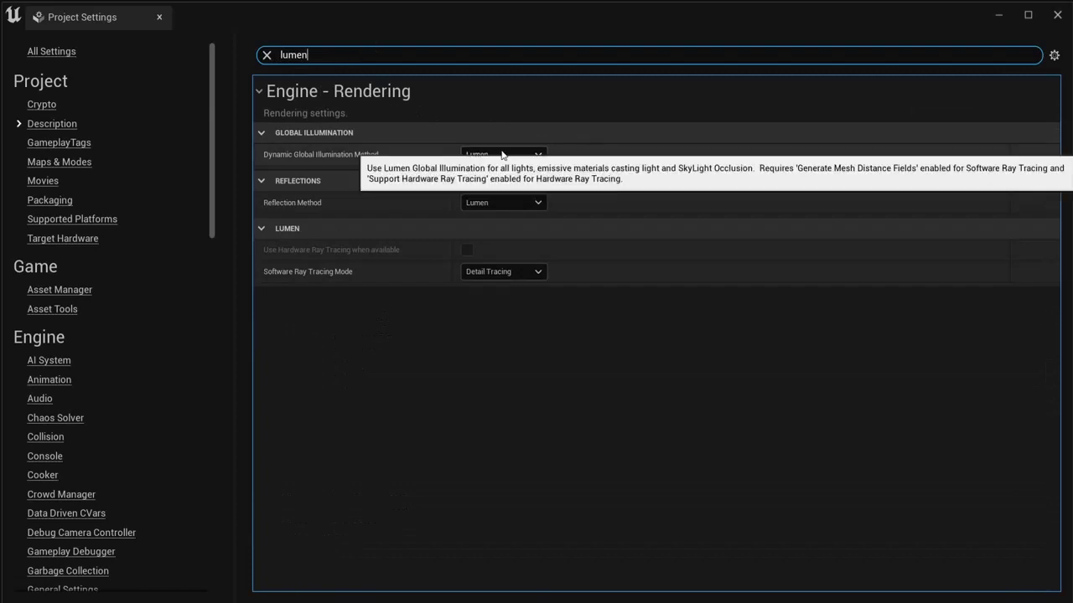
{"action": "left_click", "coordinate": [490, 157]}
{"action": "left_click", "coordinate": [502, 175]}
{"action": "left_click", "coordinate": [495, 201]}
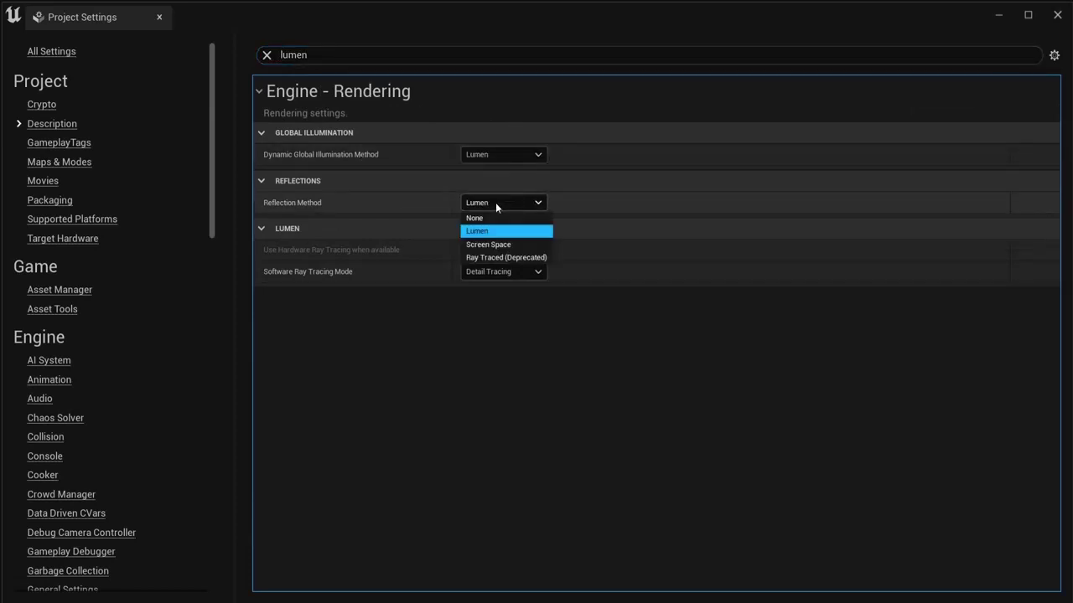
{"action": "left_click", "coordinate": [494, 230]}
Step: Check the software ray tracing mode stays Detail Tracing and close Project Settings
{"action": "left_click", "coordinate": [490, 272]}
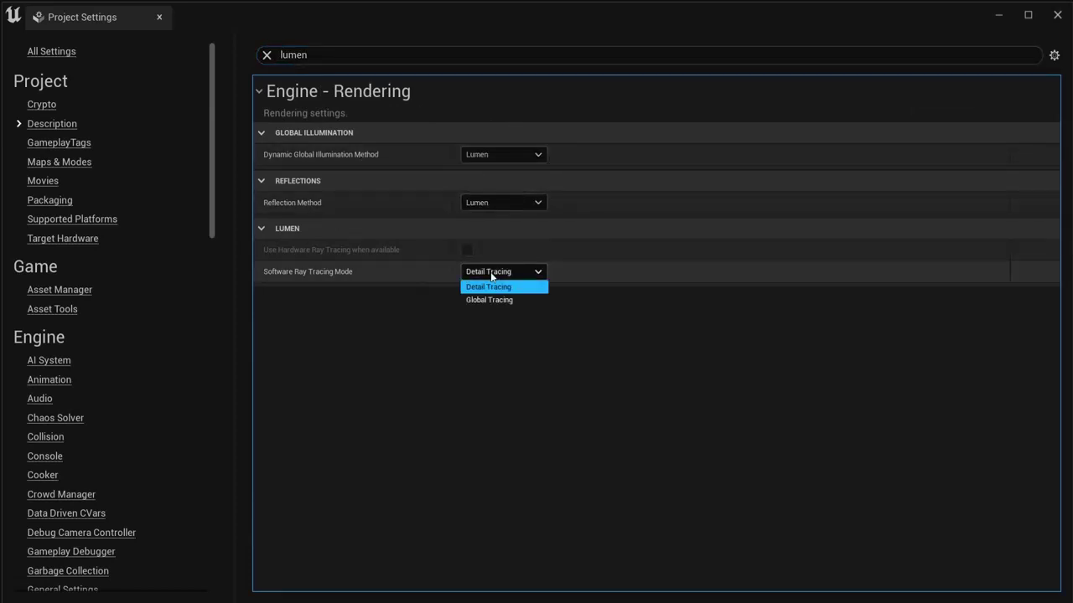
{"action": "left_click", "coordinate": [159, 17]}
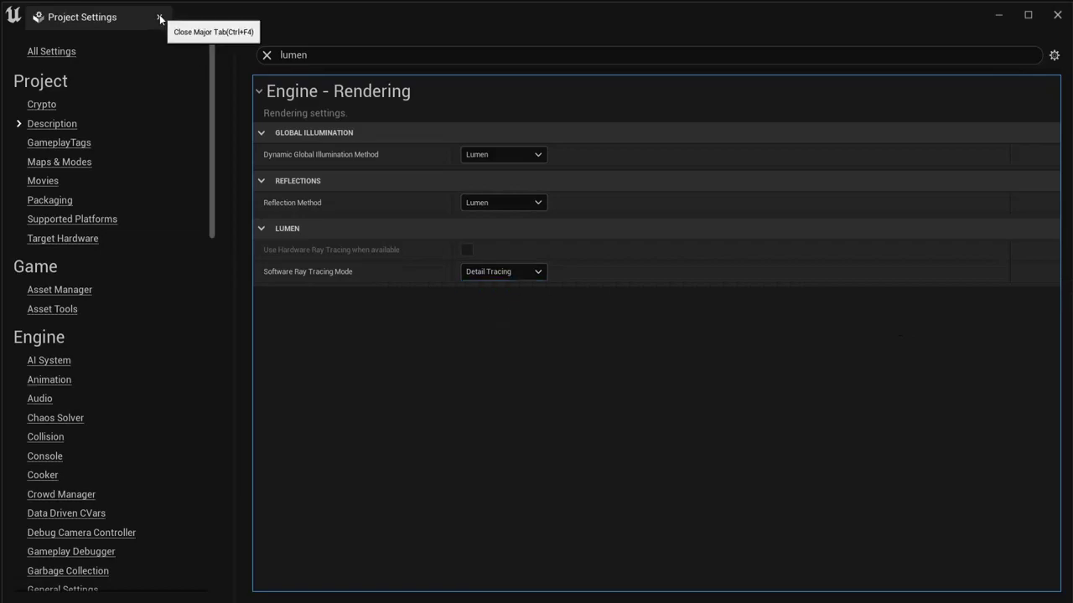
{"action": "left_click", "coordinate": [159, 17]}
{"action": "right_click_drag", "start_coordinate": [596, 254], "coordinate": [609, 258]}
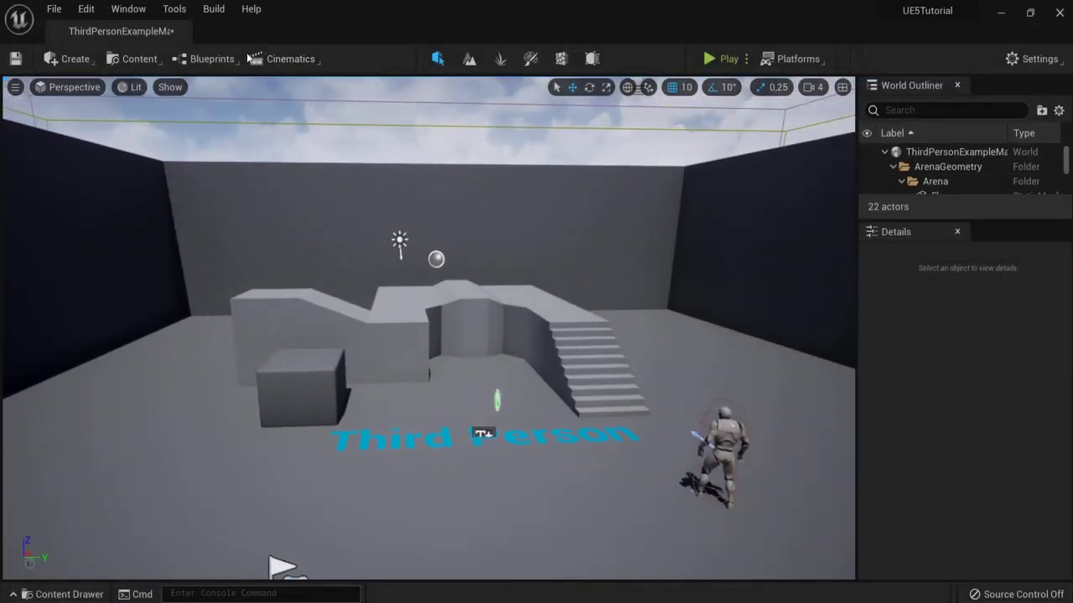
{"action": "left_click", "coordinate": [213, 10]}
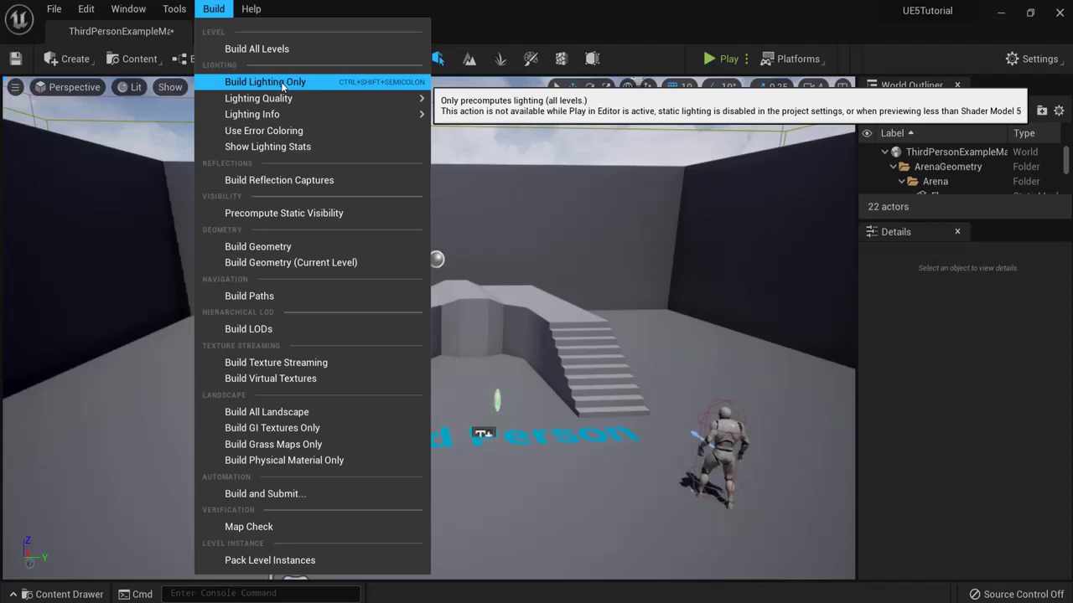
{"action": "left_click", "coordinate": [499, 15]}
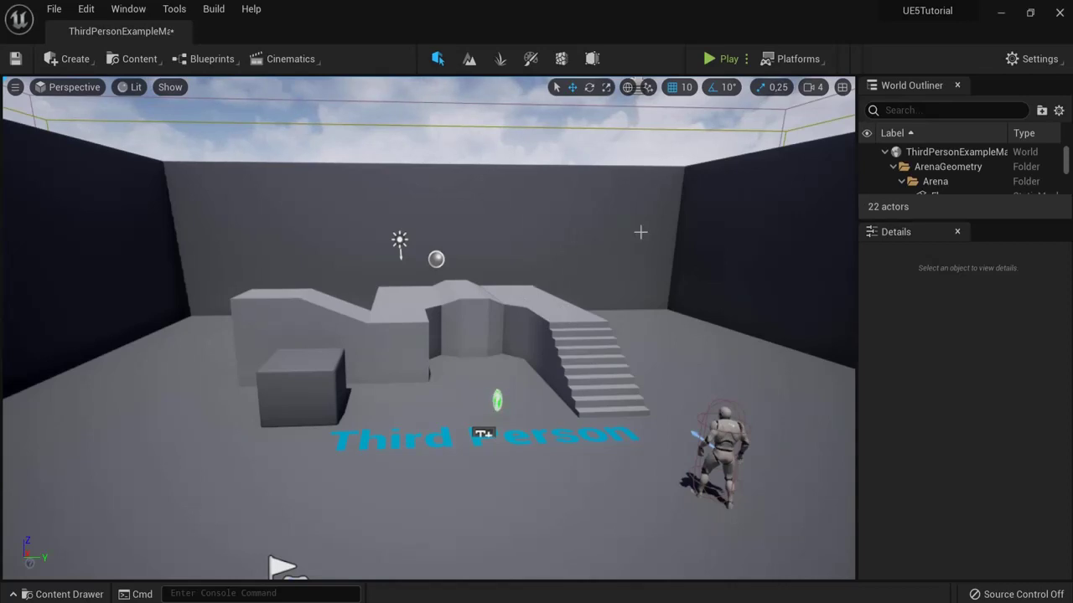
{"action": "left_click", "coordinate": [1032, 58]}
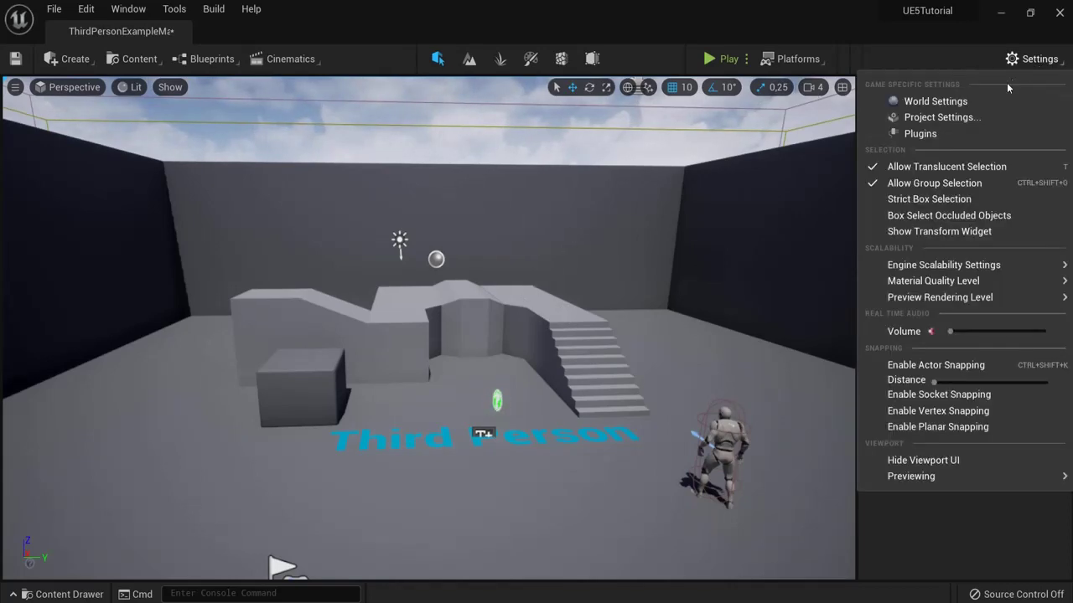
{"action": "mouse_move", "coordinate": [949, 303]}
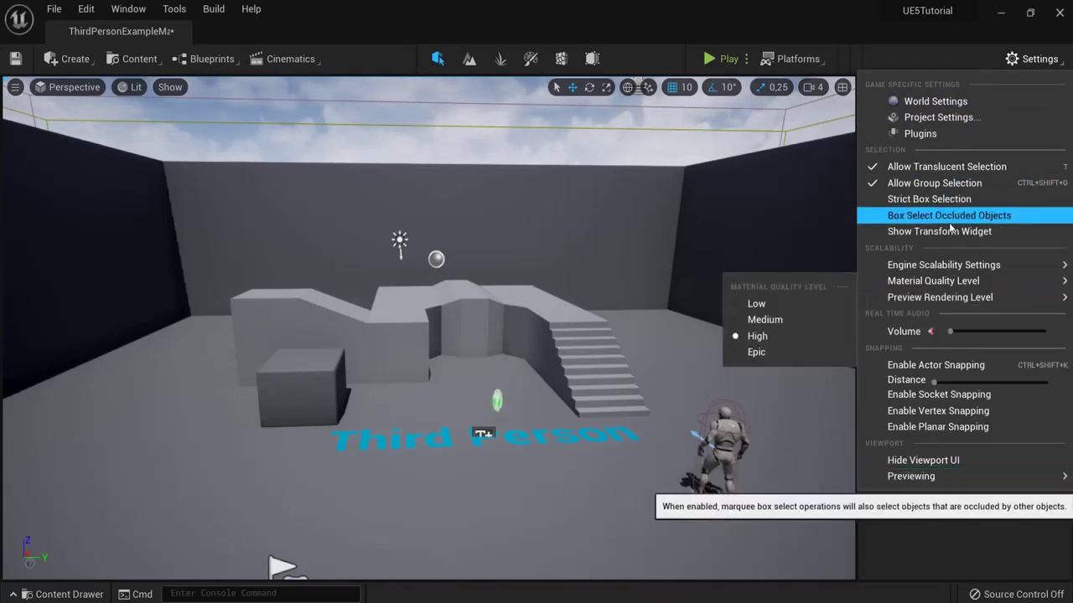
{"action": "left_click", "coordinate": [798, 59]}
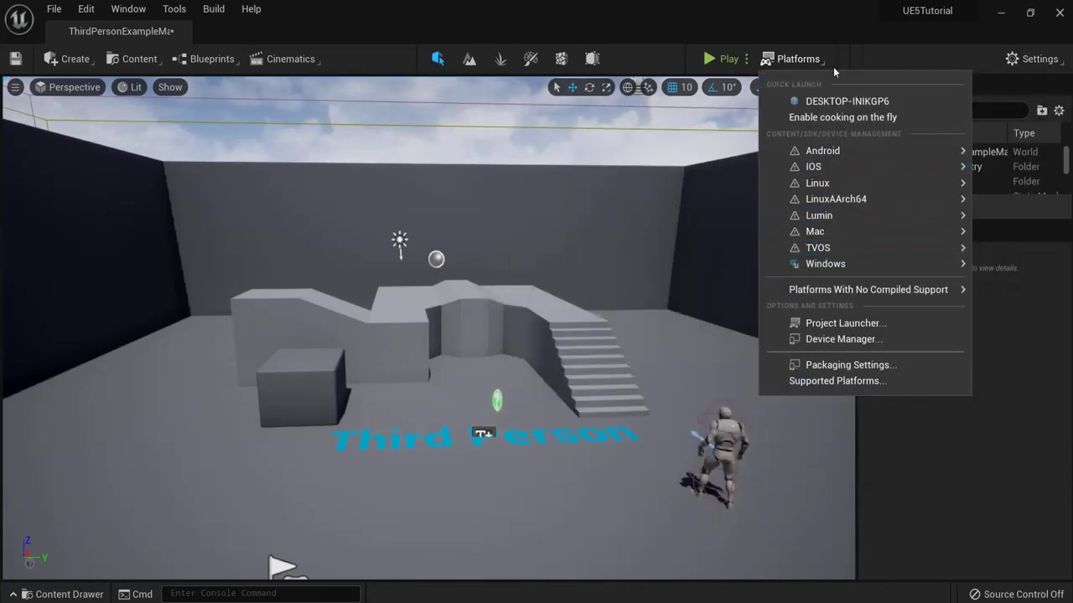
{"action": "left_click", "coordinate": [795, 59]}
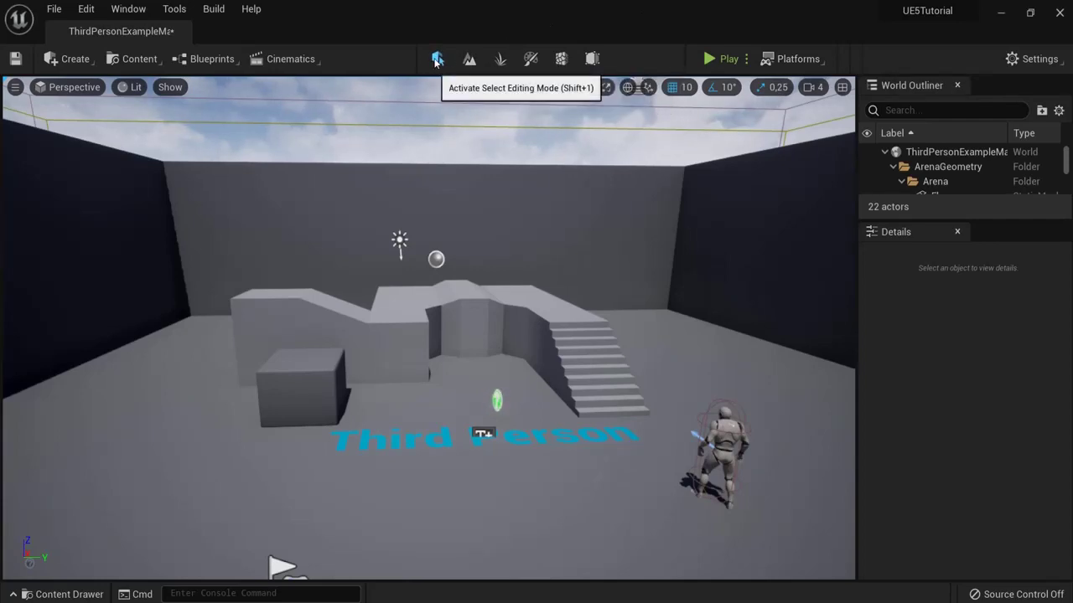
{"action": "left_click", "coordinate": [437, 59]}
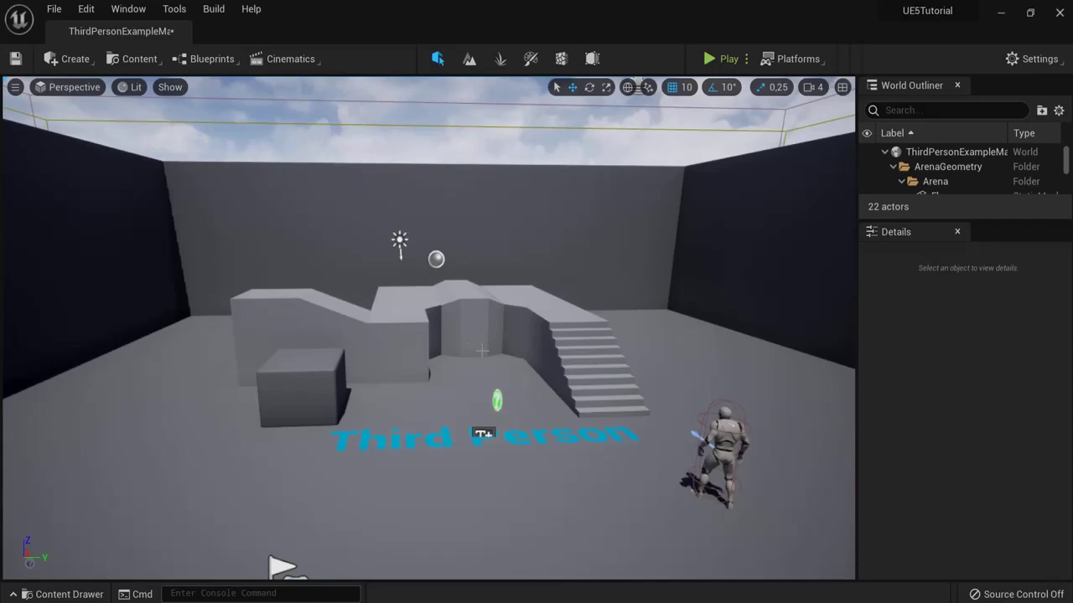
{"action": "left_click", "coordinate": [471, 58]}
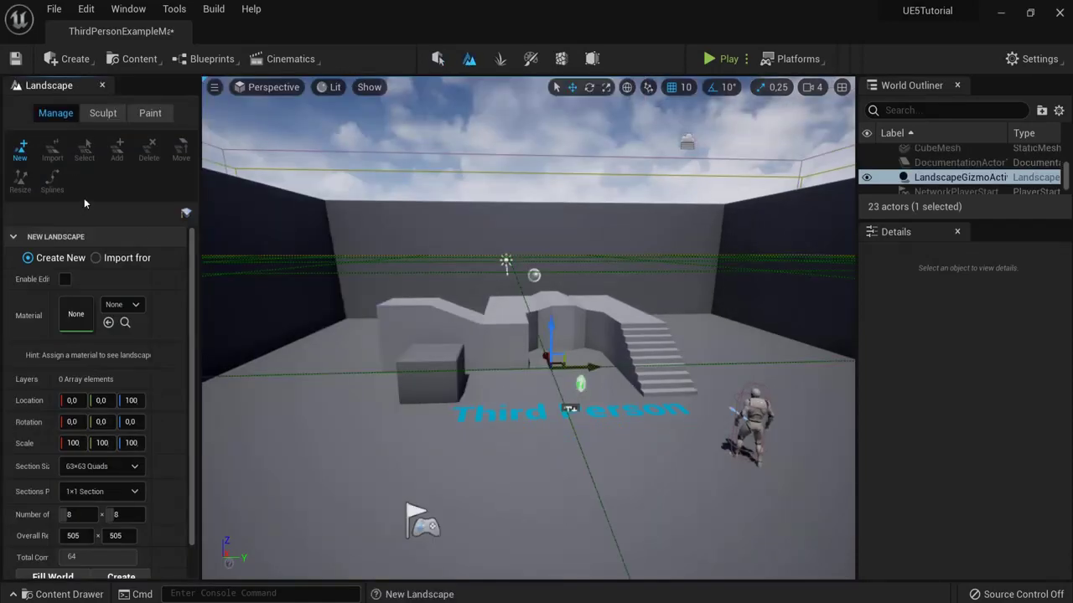
{"action": "scroll", "coordinate": [610, 262], "scroll_direction": "down", "scroll_amount": 3}
{"action": "scroll", "coordinate": [610, 262], "scroll_direction": "down", "scroll_amount": 6}
{"action": "right_click_drag", "start_coordinate": [610, 262], "coordinate": [617, 239]}
{"action": "key", "text": "f"}
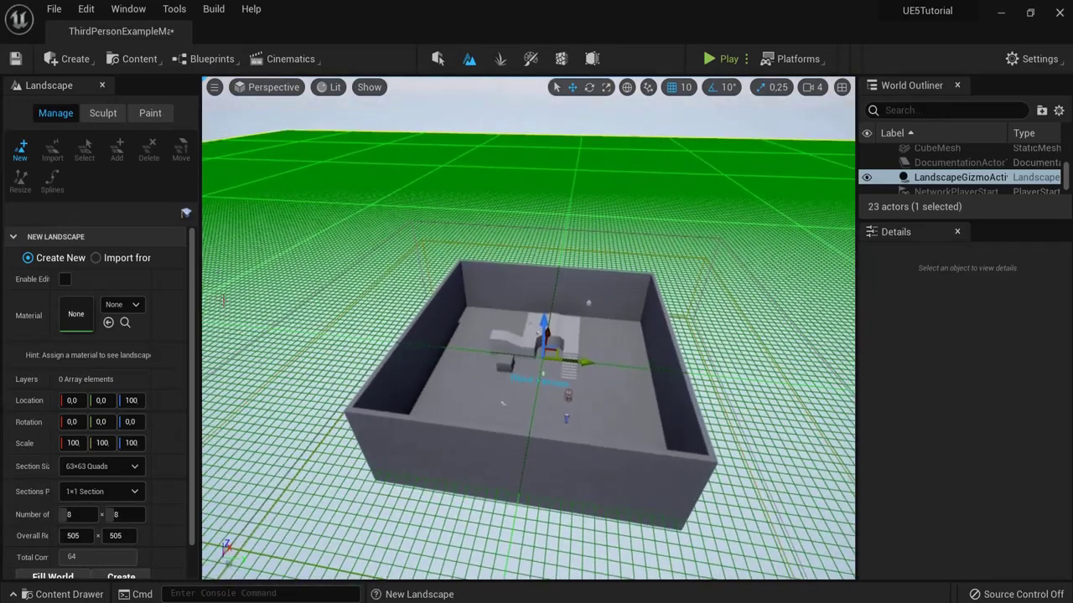
{"action": "scroll", "coordinate": [195, 472], "scroll_direction": "down", "scroll_amount": 1}
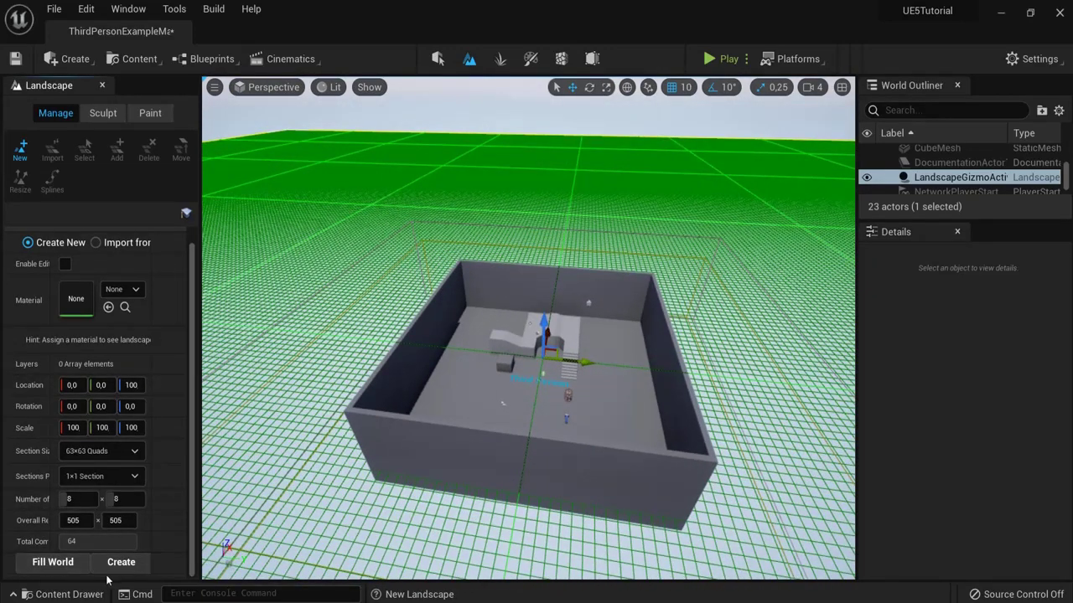
{"action": "left_click", "coordinate": [503, 61]}
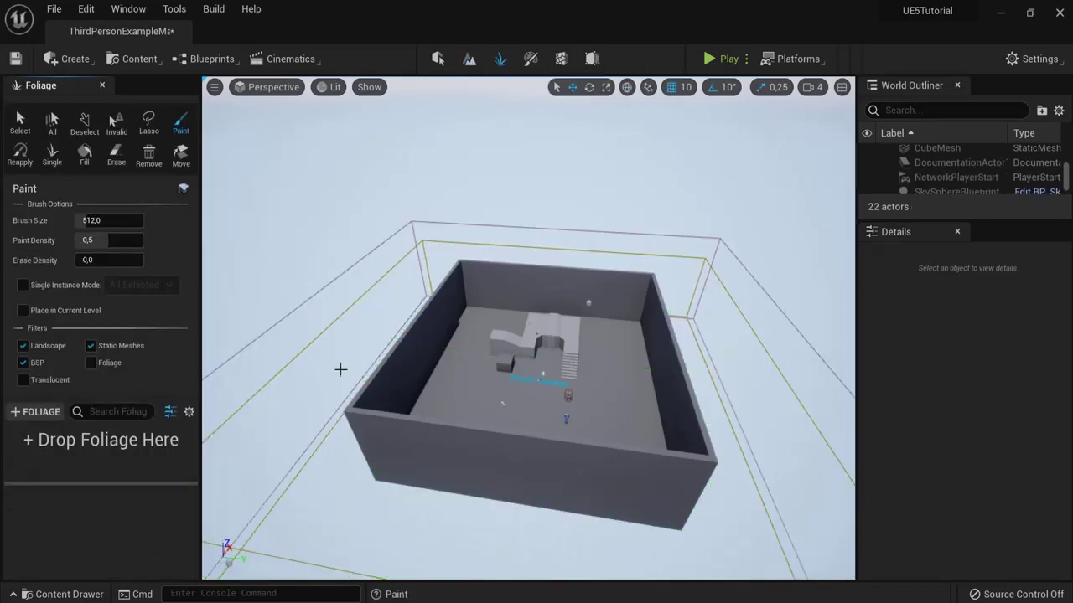
{"action": "right_click_drag", "start_coordinate": [626, 322], "coordinate": [688, 292]}
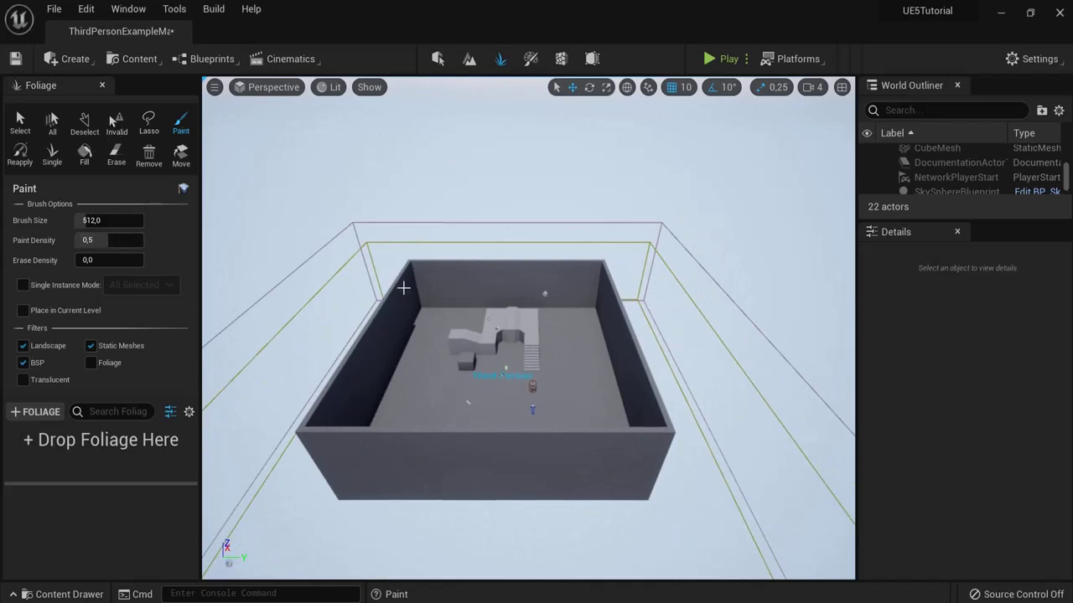
{"action": "scroll", "coordinate": [527, 352], "scroll_direction": "up", "scroll_amount": 10}
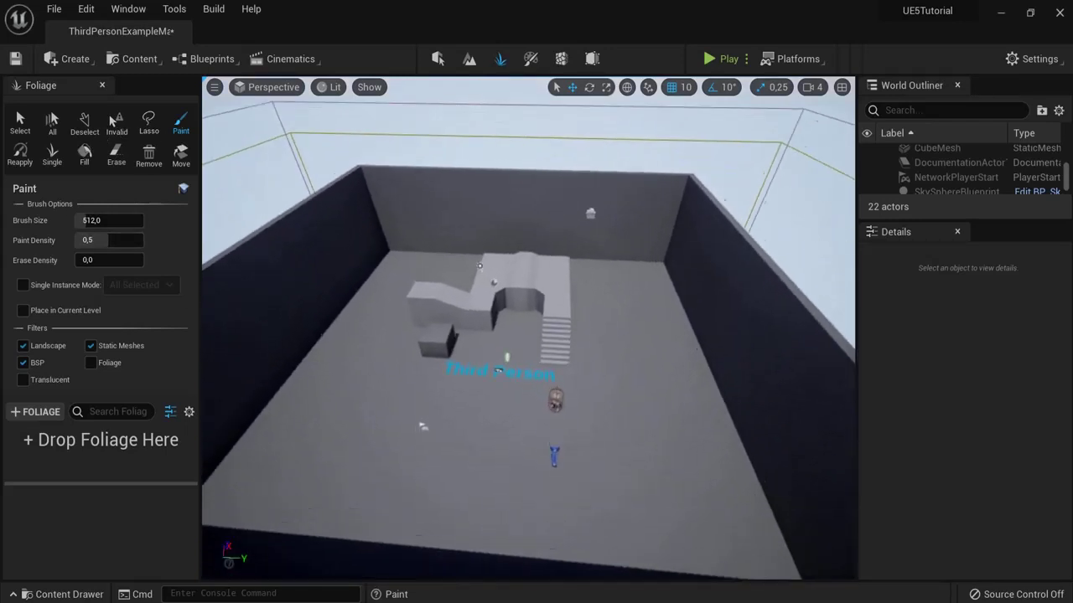
{"action": "scroll", "coordinate": [528, 327], "scroll_direction": "up", "scroll_amount": 3}
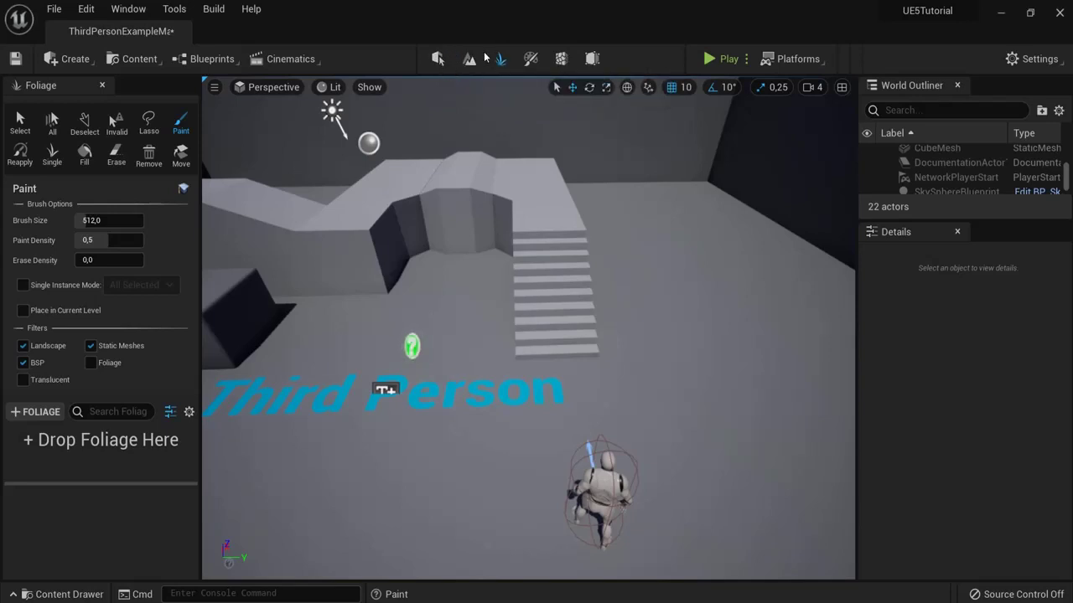
{"action": "left_click", "coordinate": [437, 58]}
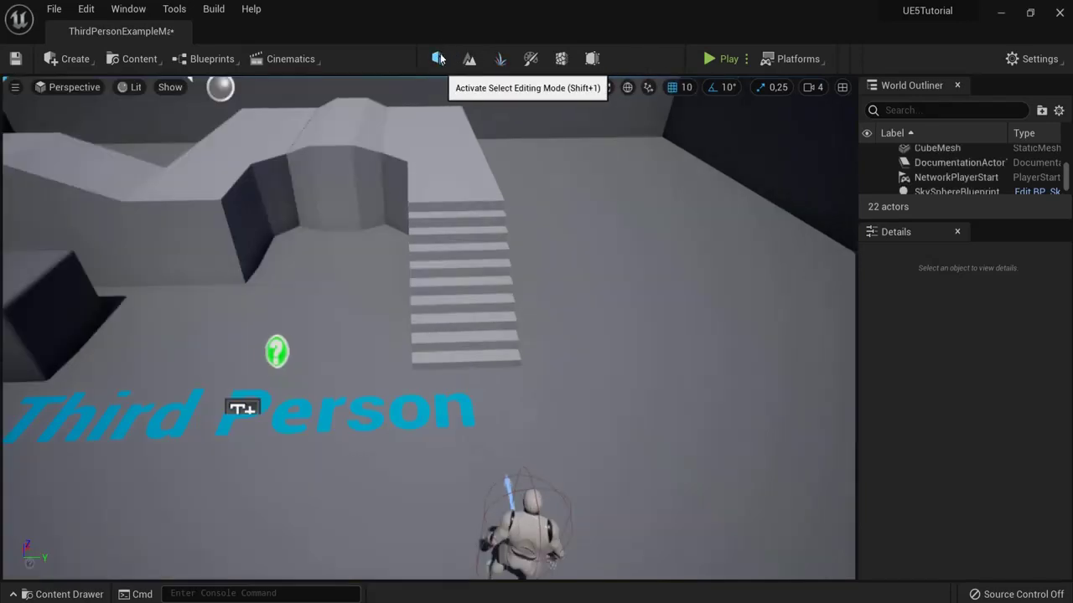
Step: Select Floor, Wall7, Wall9, Wall10 and Wall11 in the World Outliner and apply Edit > Delete
{"action": "scroll", "coordinate": [509, 173], "scroll_direction": "down", "scroll_amount": 5}
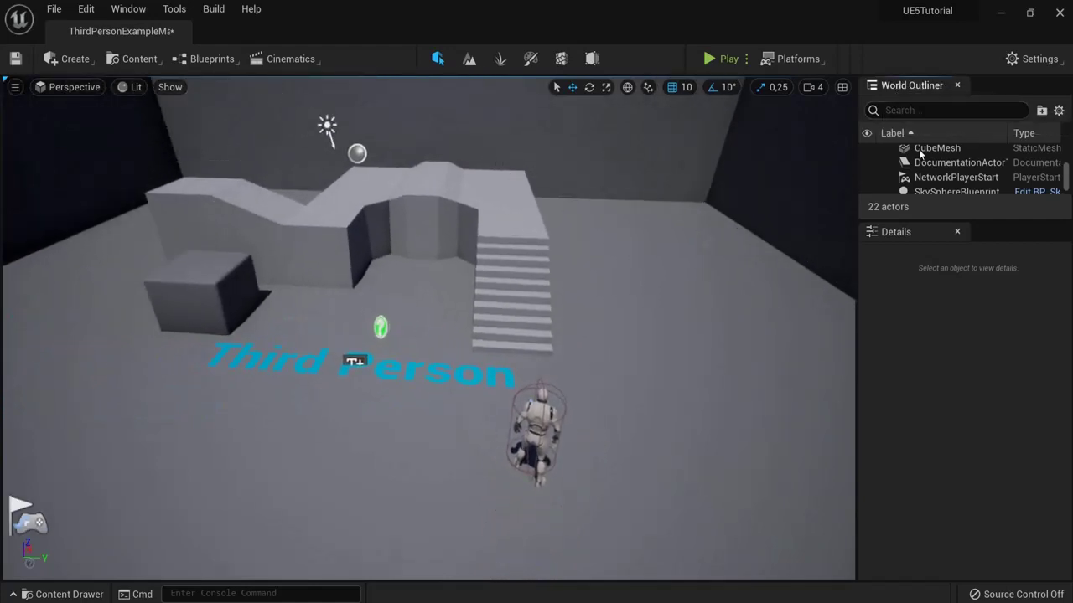
{"action": "left_click", "coordinate": [578, 407]}
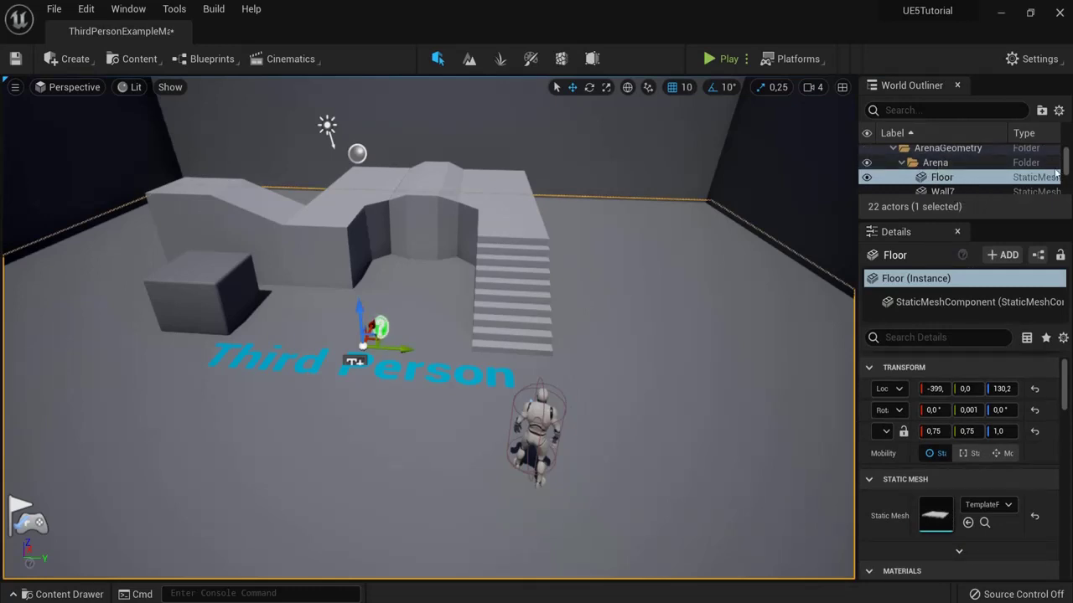
{"action": "left_click_drag", "start_coordinate": [1009, 222], "coordinate": [1010, 323]}
{"action": "left_click", "coordinate": [944, 237], "text": "shift"}
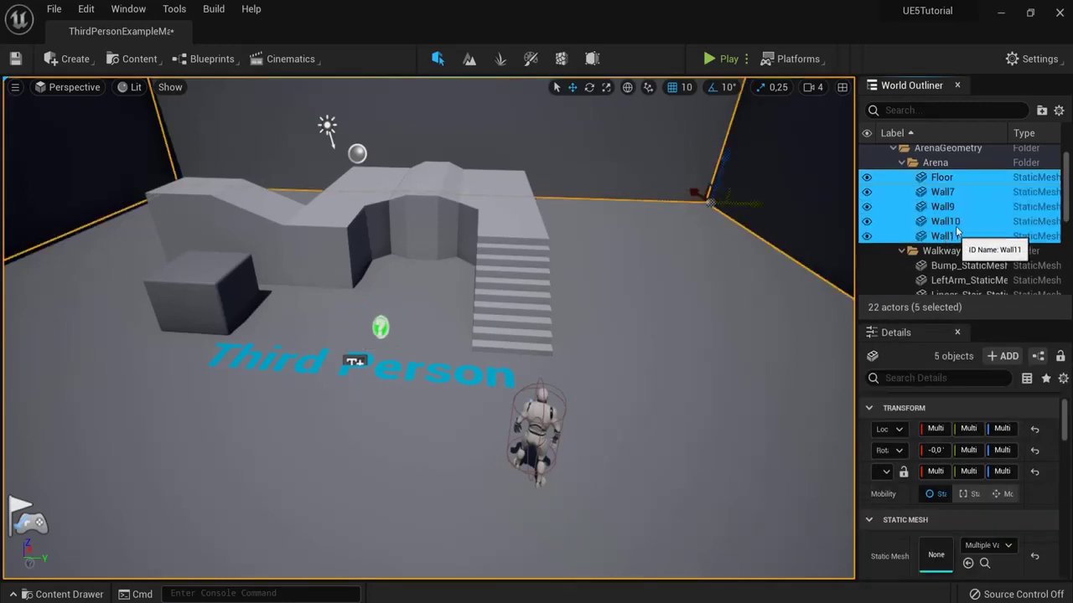
{"action": "right_click", "coordinate": [925, 196]}
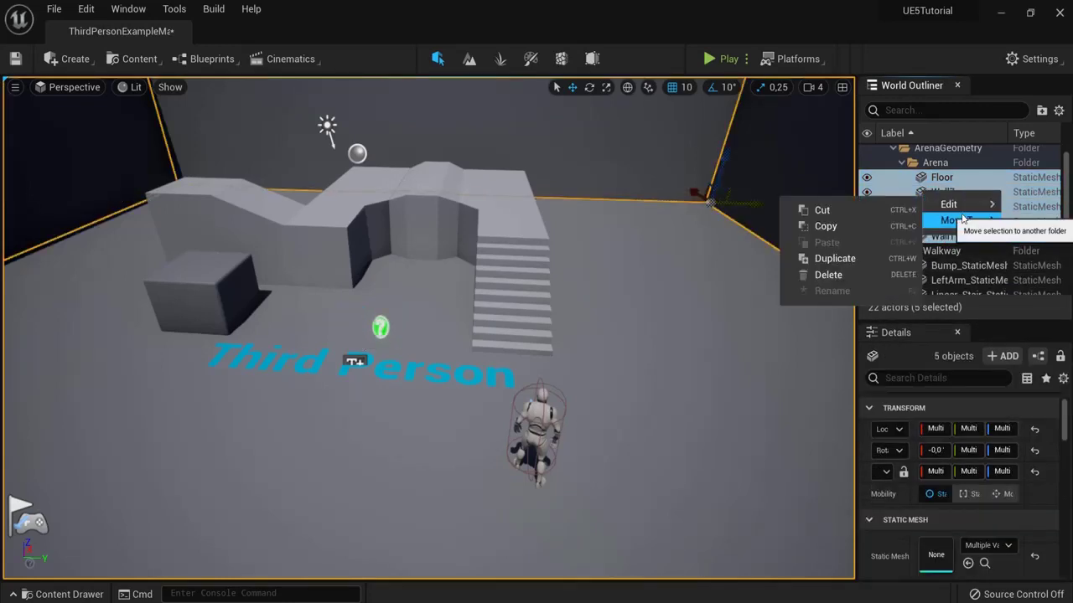
{"action": "mouse_move", "coordinate": [959, 220]}
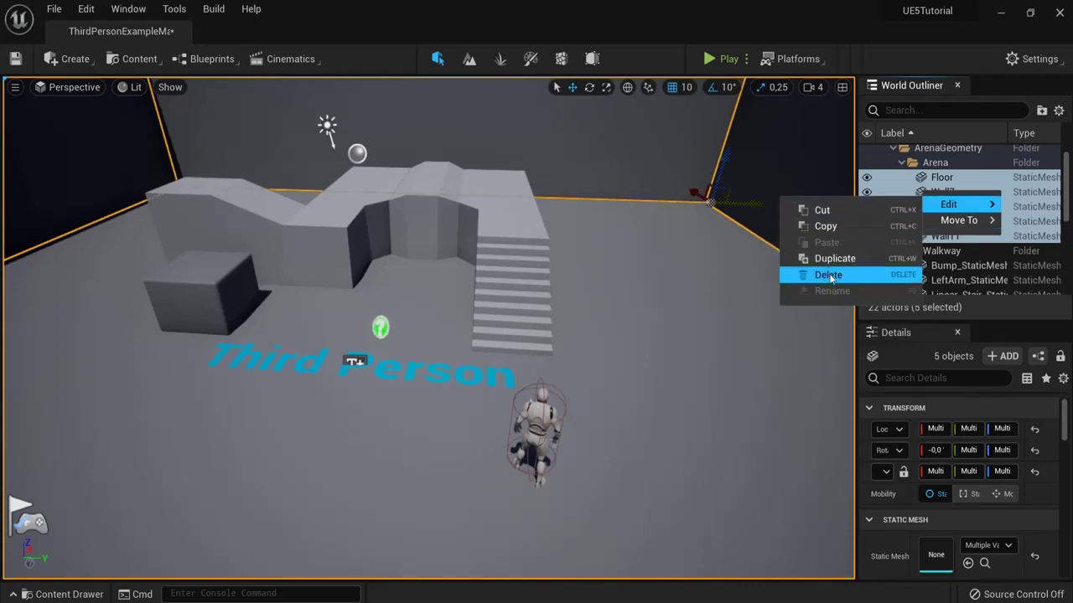
{"action": "left_click", "coordinate": [828, 275]}
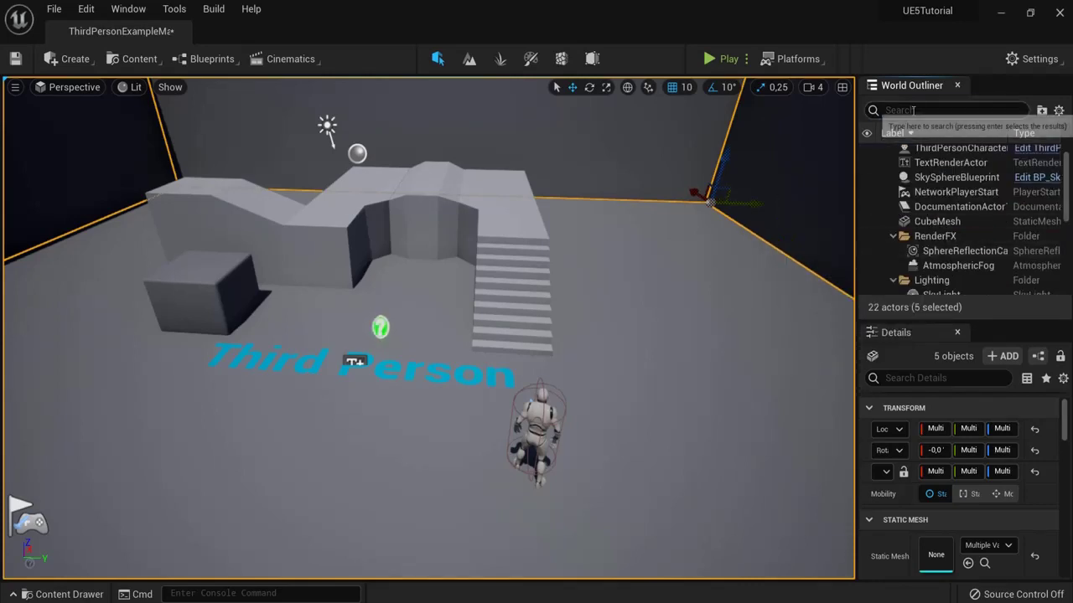
Step: Select the documentation actor, then the arena's back wall in the viewport
{"action": "left_click", "coordinate": [914, 110]}
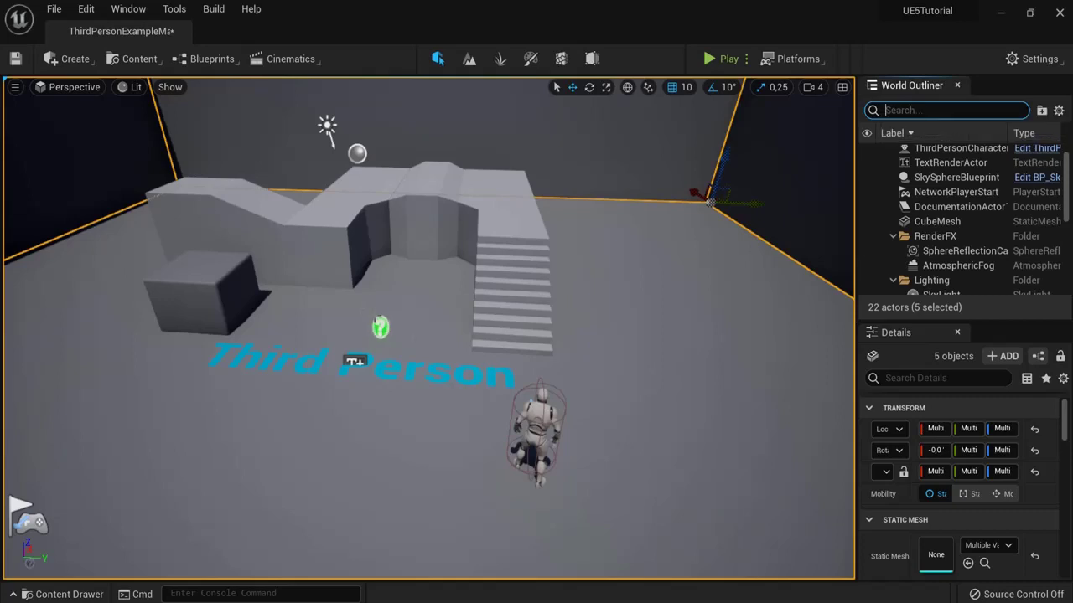
{"action": "left_click", "coordinate": [381, 327]}
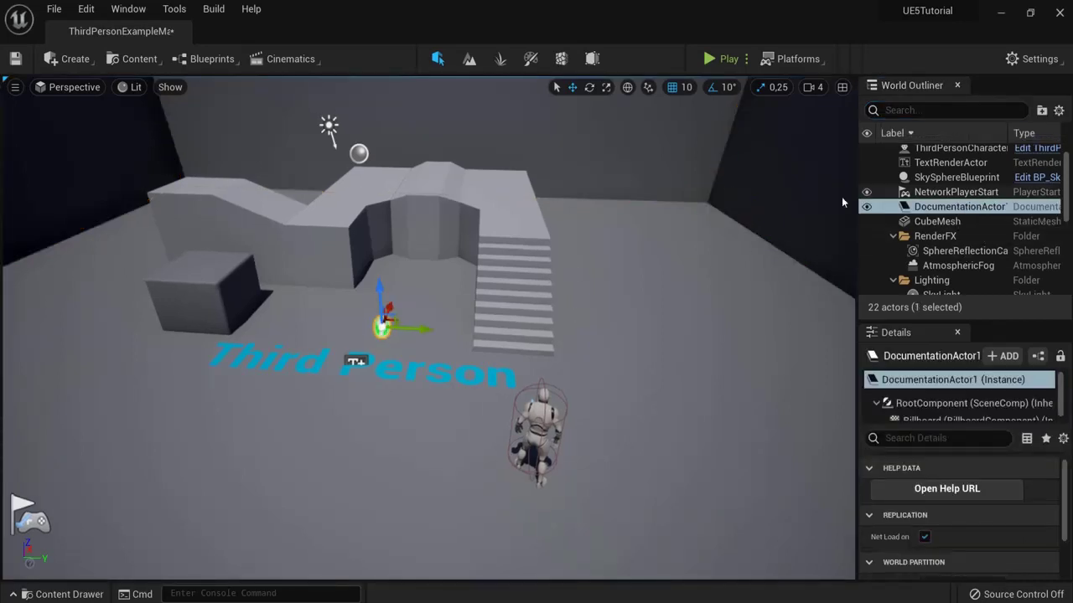
{"action": "left_click", "coordinate": [664, 173]}
{"action": "scroll", "coordinate": [956, 218], "scroll_direction": "up", "scroll_amount": 4}
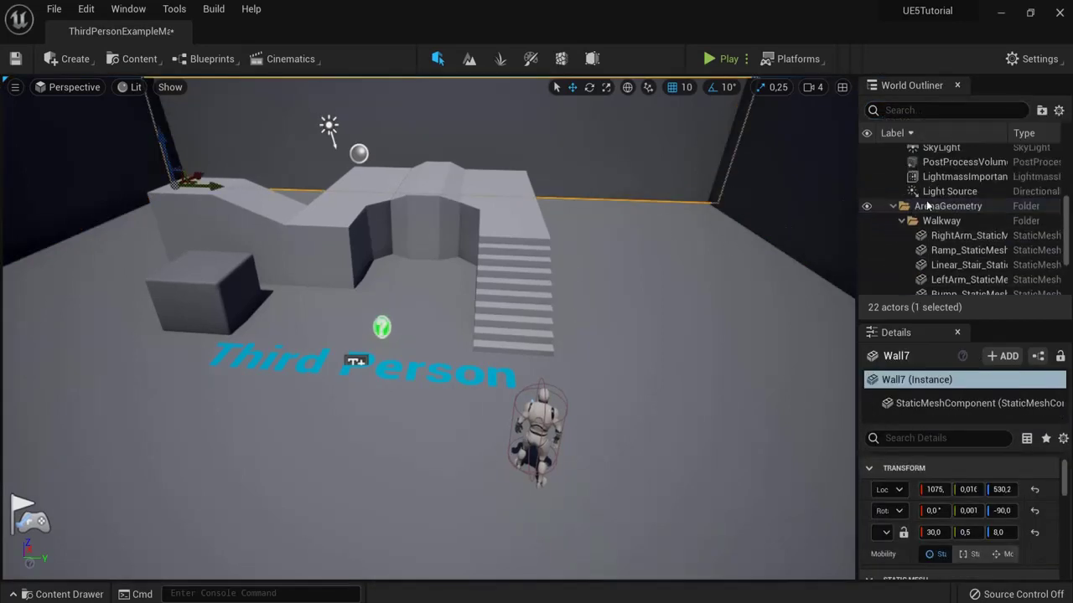
Step: Filter the outliner by 'doc', open DocumentationActor's help link, dismiss the prompt and frame it
{"action": "left_click", "coordinate": [939, 107]}
{"action": "type", "text": "doc"}
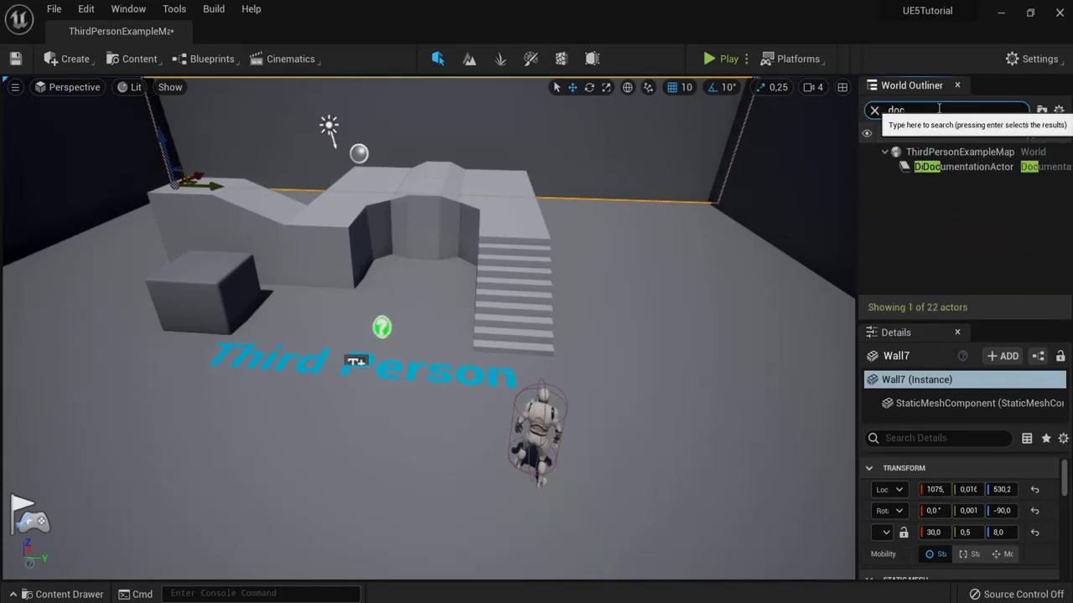
{"action": "left_click", "coordinate": [950, 167]}
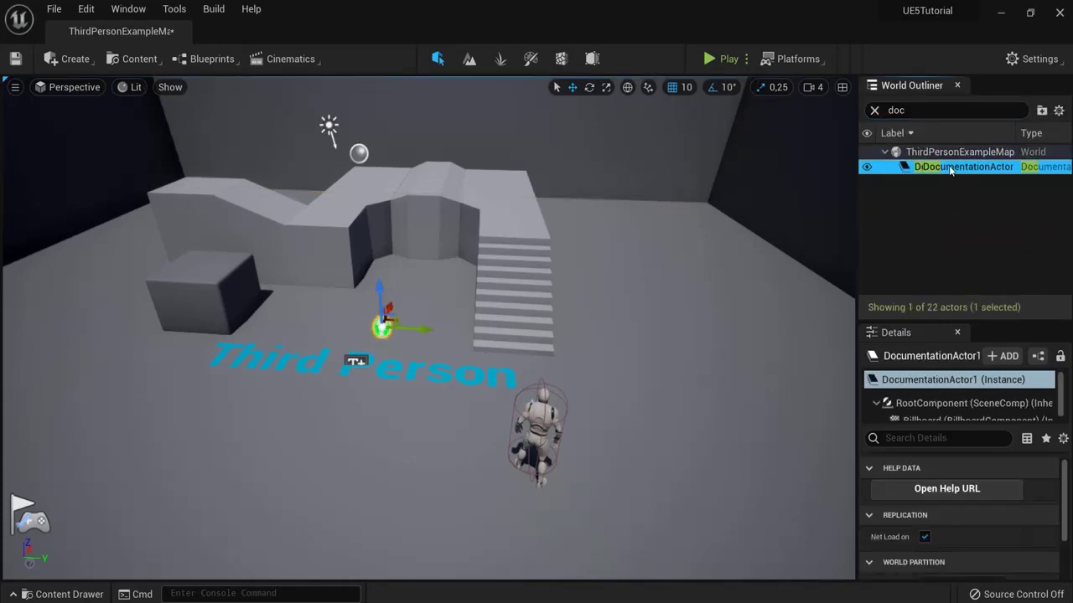
{"action": "double_click", "coordinate": [382, 328]}
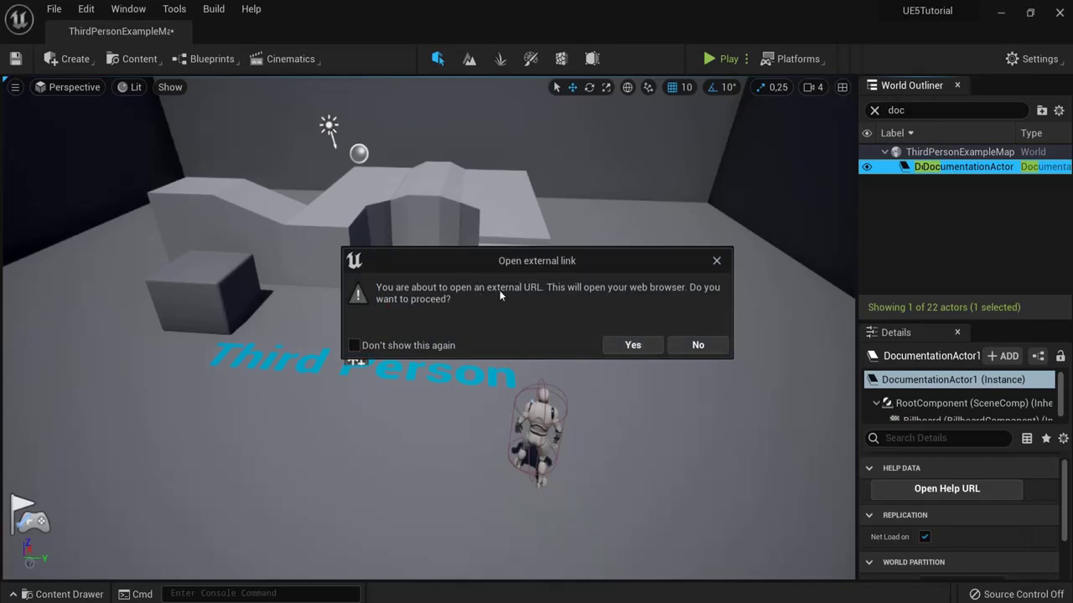
{"action": "left_click", "coordinate": [715, 261]}
{"action": "key", "text": "f"}
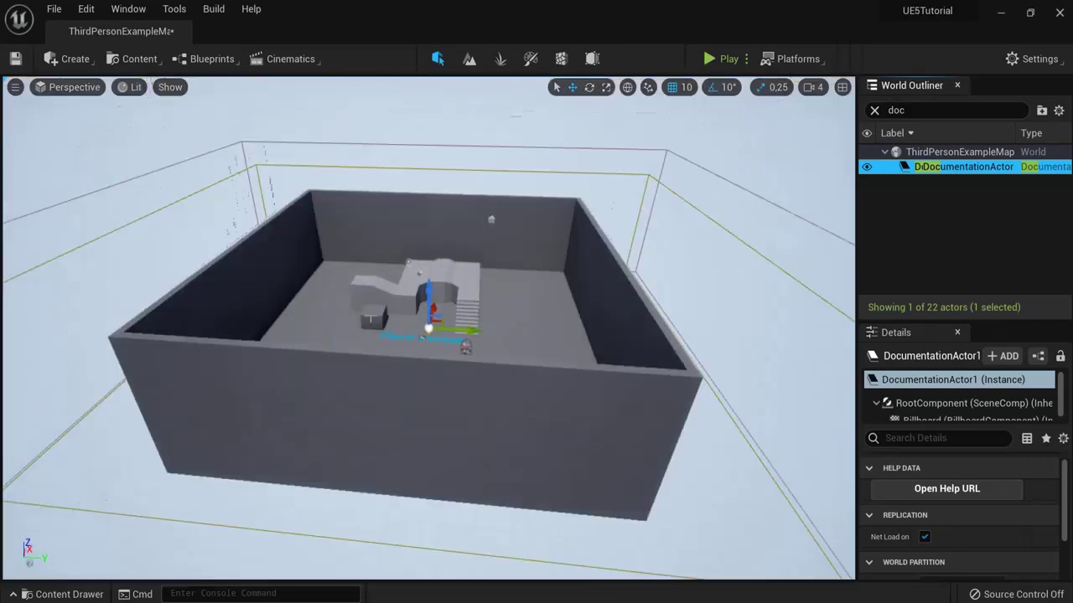
{"action": "left_click", "coordinate": [466, 285]}
Step: Clear the 'doc' filter, fly to TextRenderActor and orbit until 'Third Person' reads correctly
{"action": "right_click_drag", "start_coordinate": [466, 285], "coordinate": [465, 218]}
{"action": "left_click", "coordinate": [874, 109]}
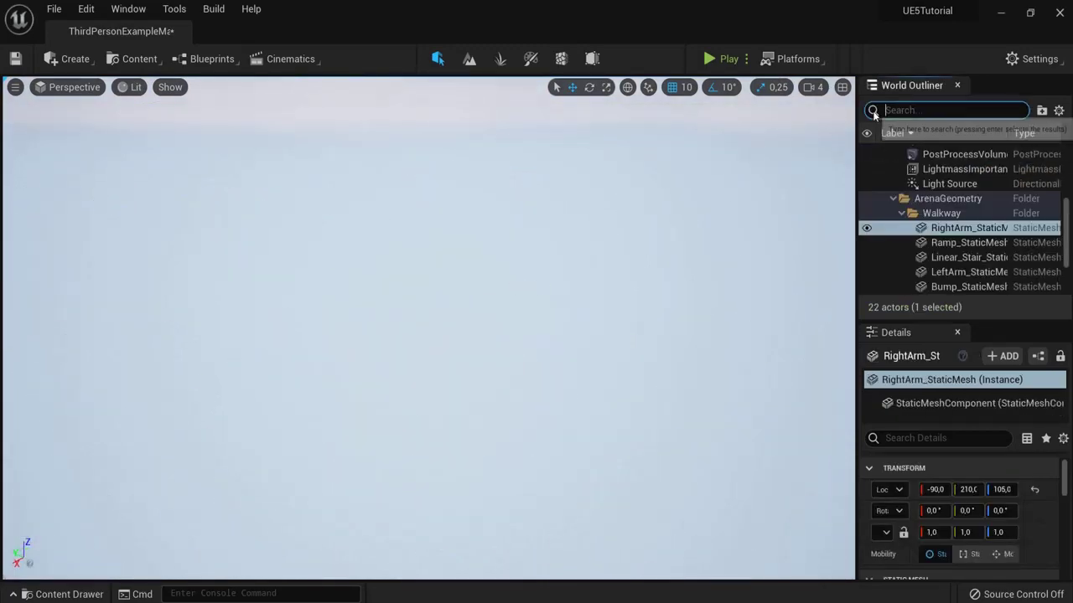
{"action": "scroll", "coordinate": [994, 246], "scroll_direction": "up", "scroll_amount": 5}
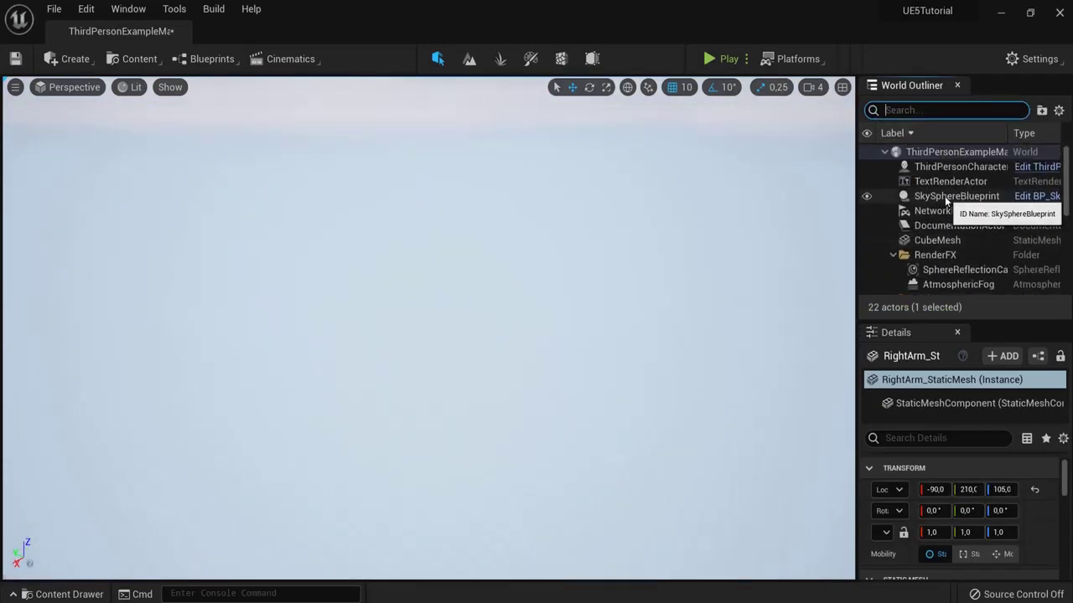
{"action": "left_click", "coordinate": [937, 181]}
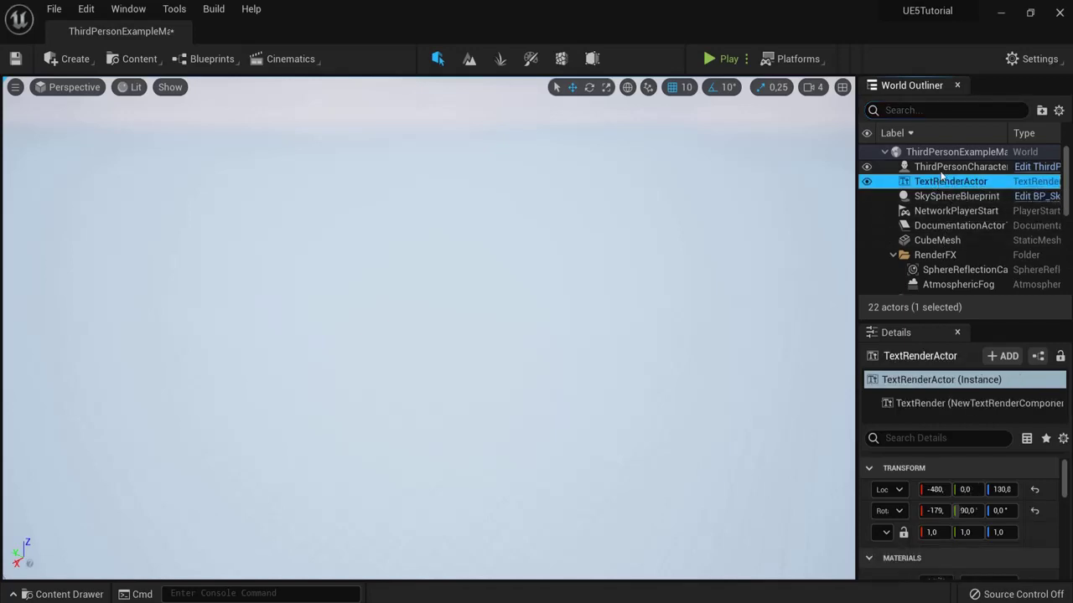
{"action": "double_click", "coordinate": [950, 182]}
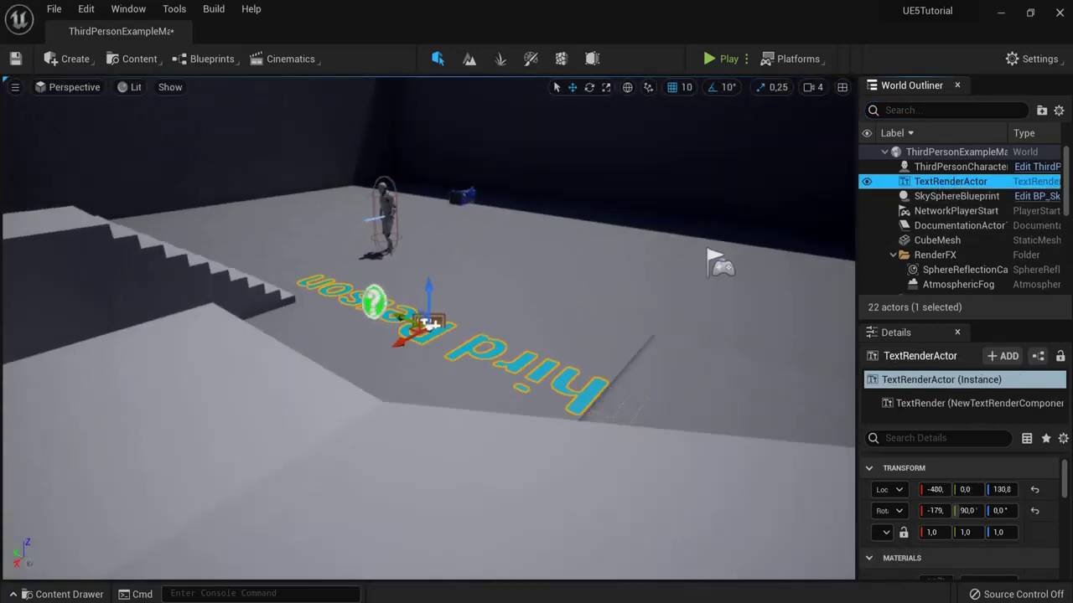
{"action": "left_click_drag", "start_coordinate": [69, 265], "coordinate": [605, 284], "text": "alt"}
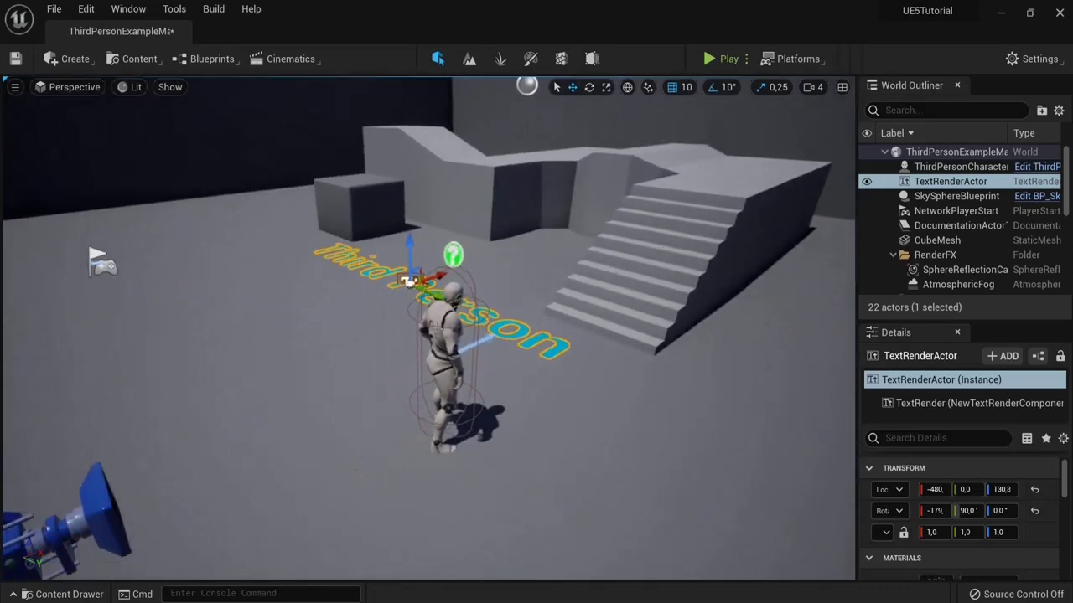
{"action": "left_click", "coordinate": [409, 281]}
{"action": "right_click_drag", "start_coordinate": [409, 280], "coordinate": [524, 297]}
Step: Frame the ThirdPersonCharacter and orbit to look down on it beside the stairs and text
{"action": "key", "text": "f"}
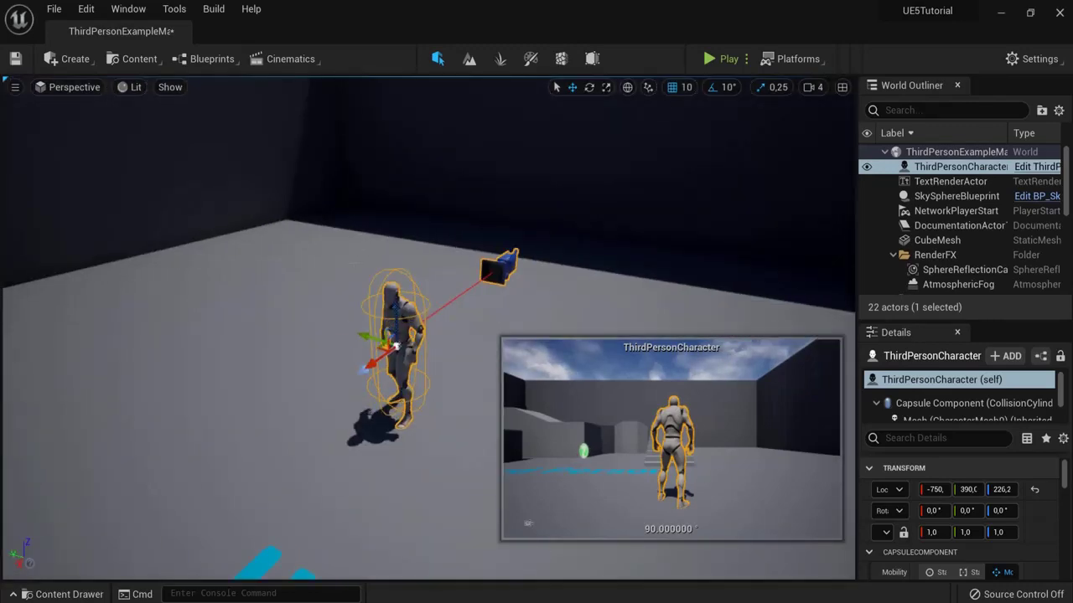
{"action": "right_click_drag", "start_coordinate": [396, 345], "coordinate": [220, 278]}
{"action": "key", "text": "f"}
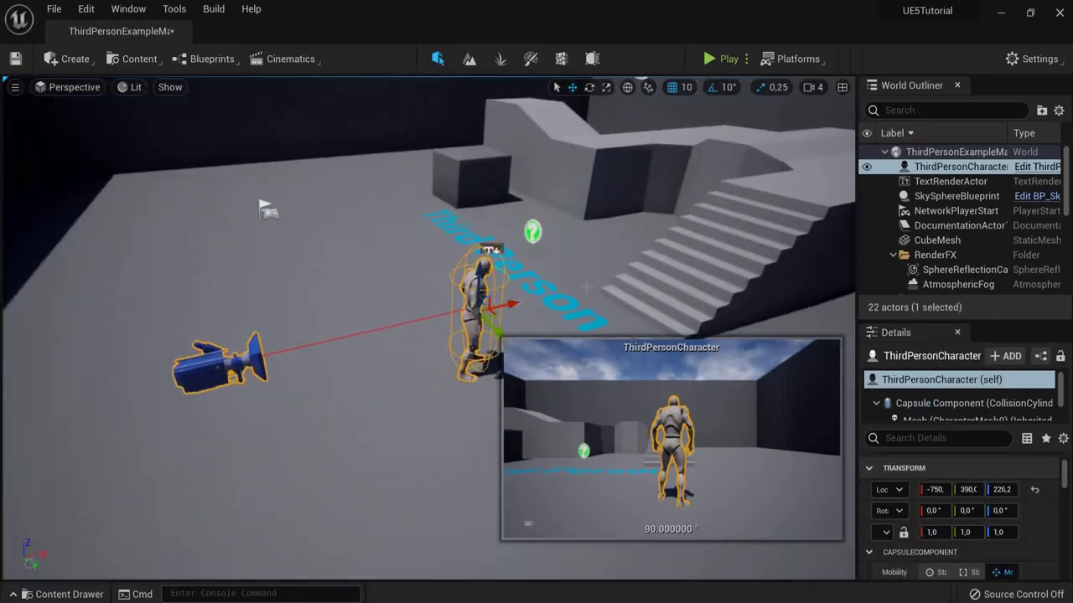
{"action": "left_click_drag", "start_coordinate": [586, 286], "coordinate": [598, 279], "text": "alt"}
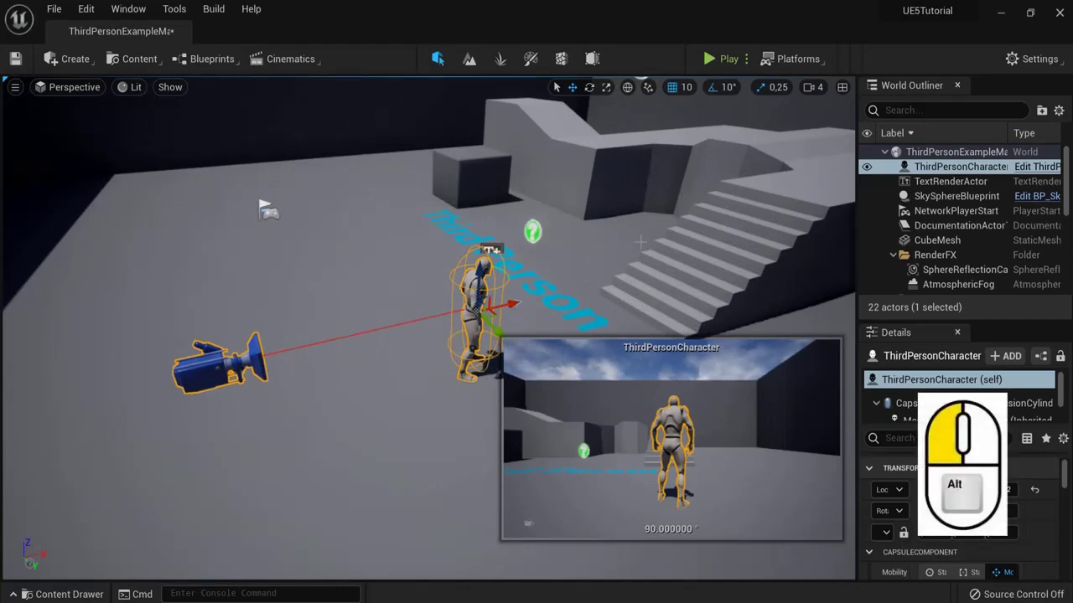
{"action": "left_click_drag", "start_coordinate": [739, 233], "coordinate": [852, 57], "text": "alt"}
{"action": "mouse_move", "coordinate": [721, 207]}
{"action": "left_mouse_down", "text": "alt"}
{"action": "mouse_move", "coordinate": [721, 276]}
{"action": "mouse_move", "coordinate": [726, 202]}
{"action": "left_mouse_up", "text": "alt"}
Step: Select the arena floor, try other viewport camera speeds, and frame the floor
{"action": "left_click", "coordinate": [811, 88]}
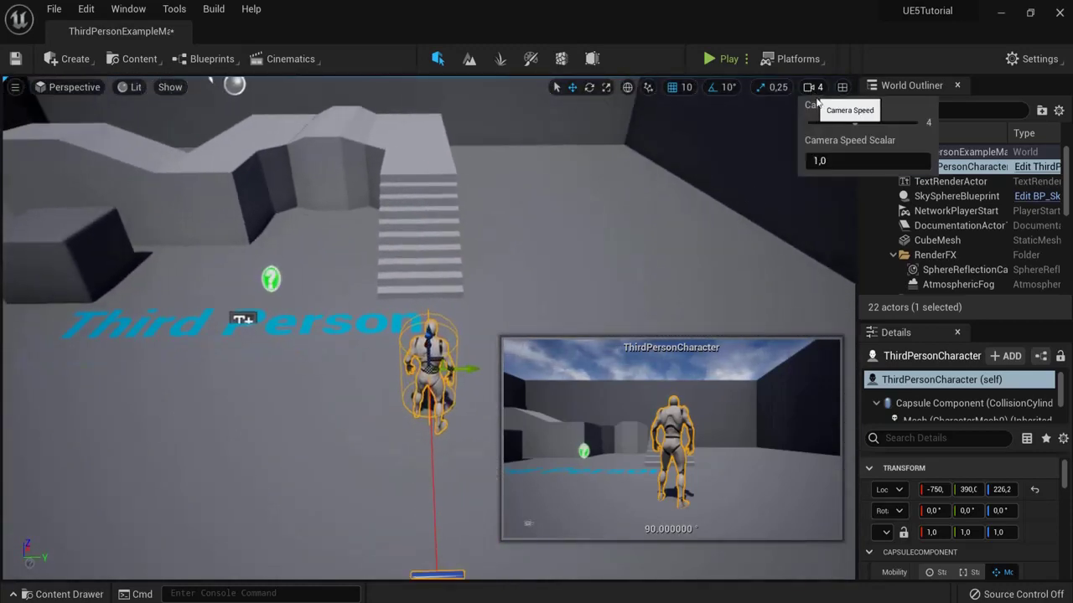
{"action": "left_click", "coordinate": [713, 219]}
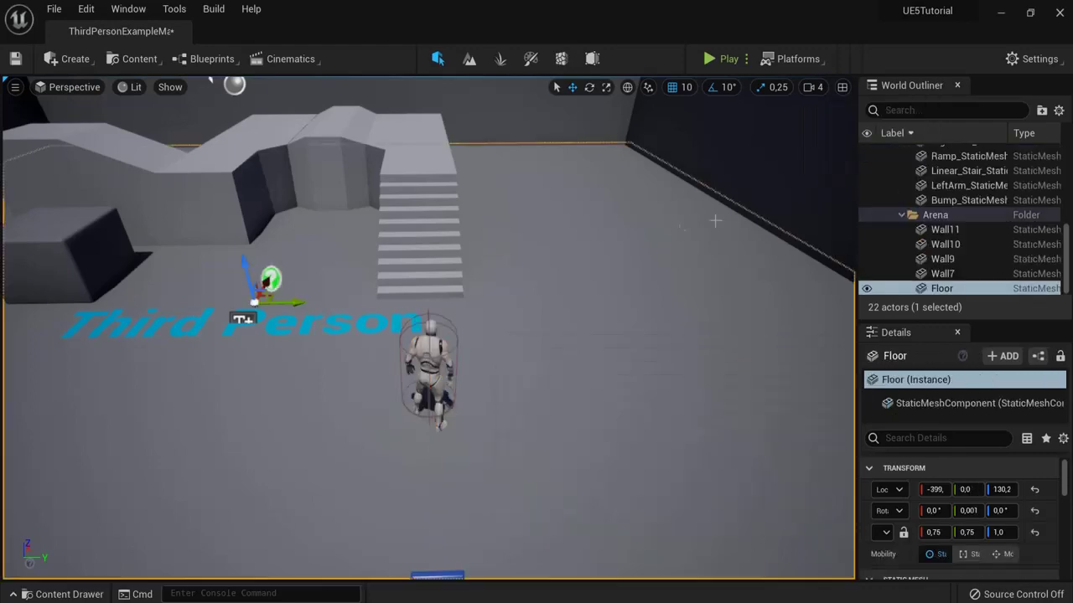
{"action": "left_click", "coordinate": [815, 87]}
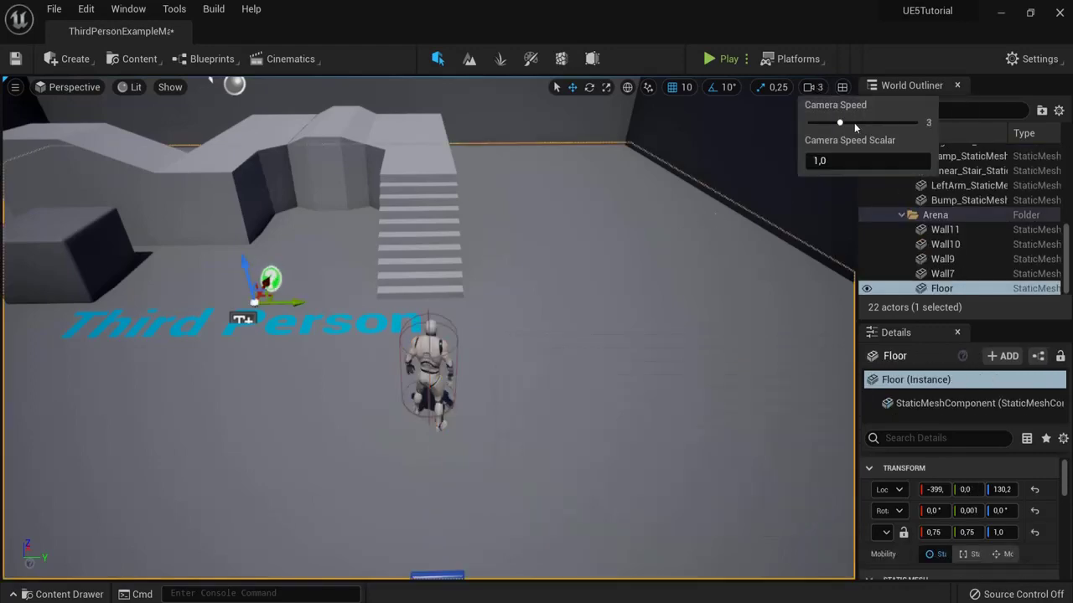
{"action": "scroll", "coordinate": [719, 183], "scroll_direction": "down", "scroll_amount": 10}
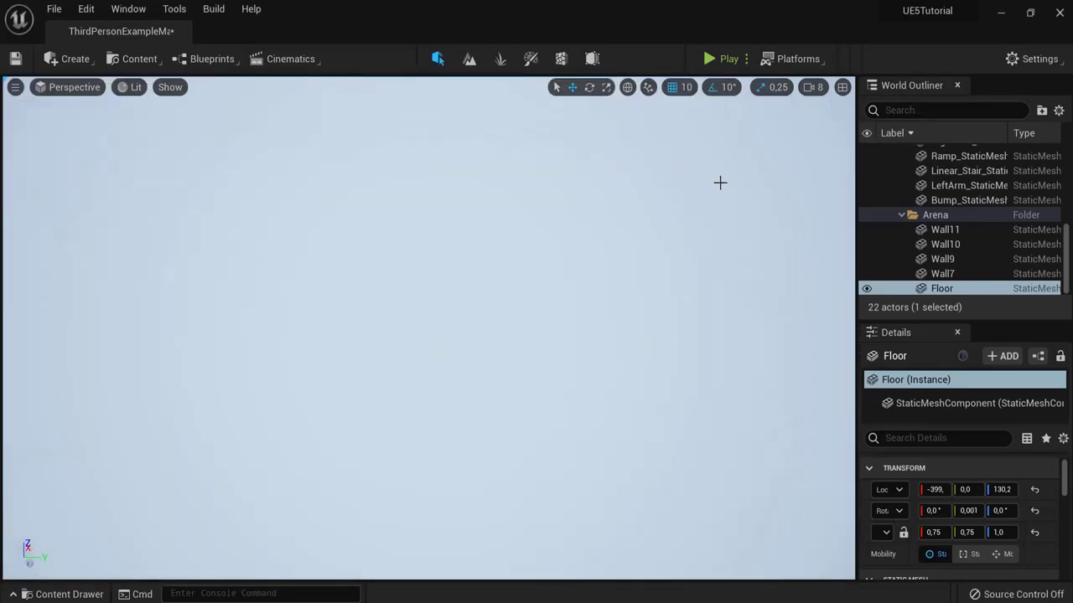
{"action": "key", "text": "f"}
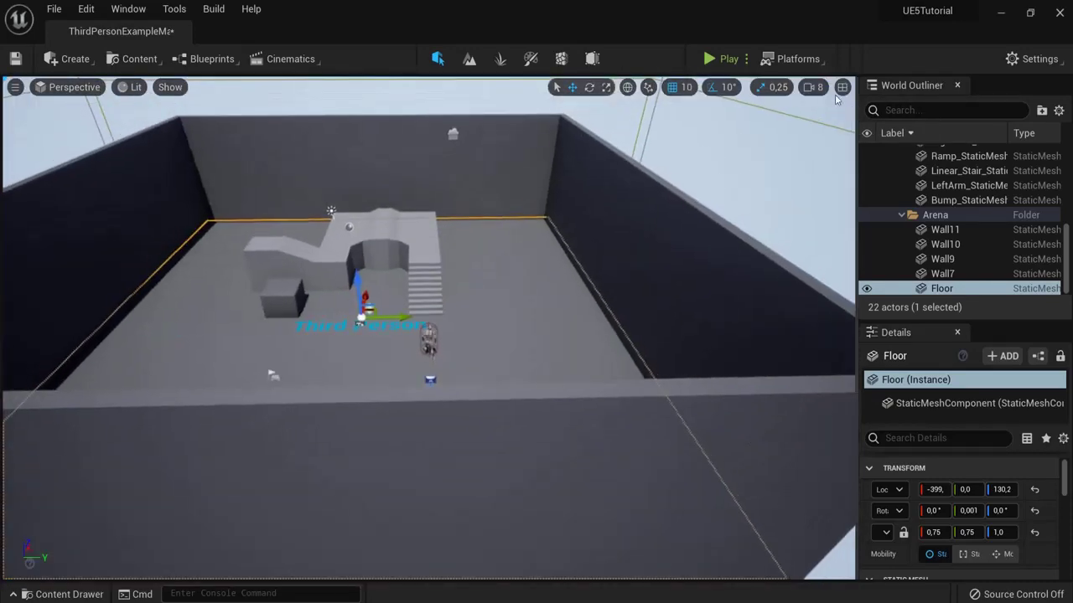
Step: Set the camera speed back to 4 and turn the view toward the stairs
{"action": "left_click", "coordinate": [813, 87]}
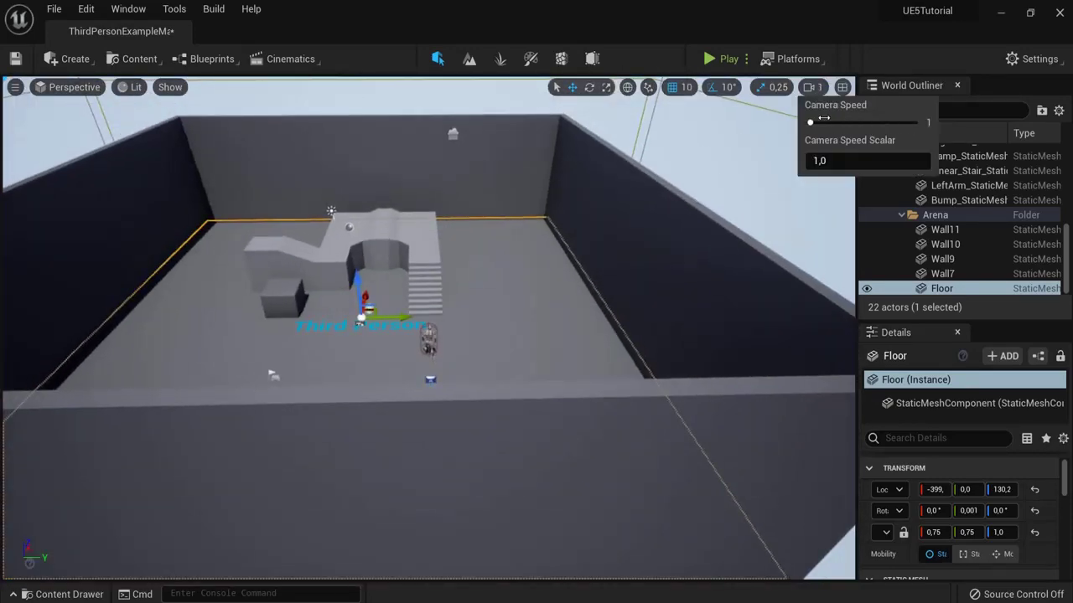
{"action": "scroll", "coordinate": [642, 201], "scroll_direction": "up", "scroll_amount": 3}
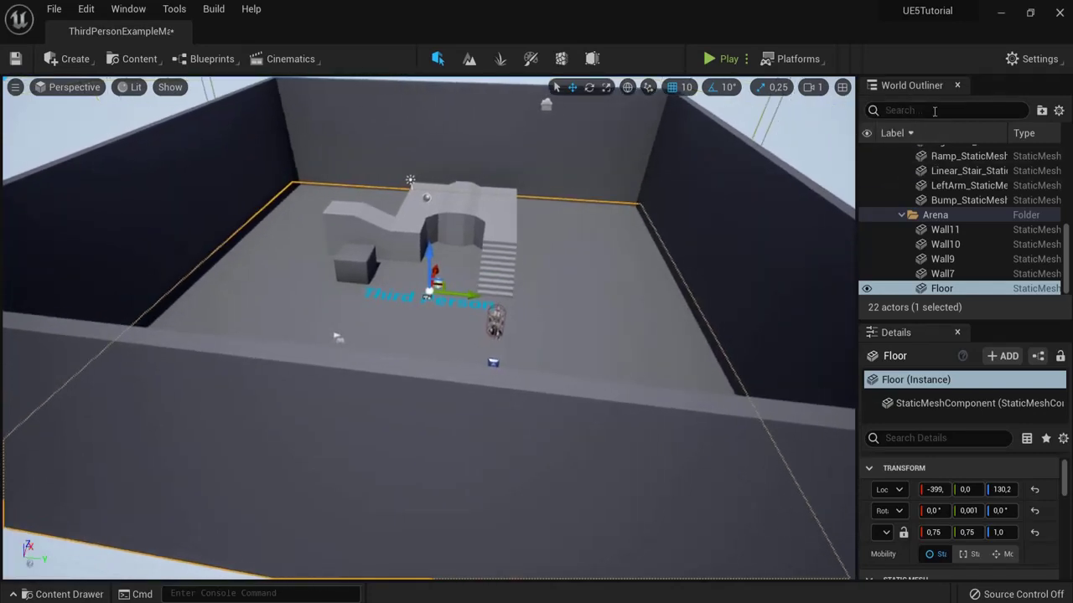
{"action": "left_click", "coordinate": [828, 88]}
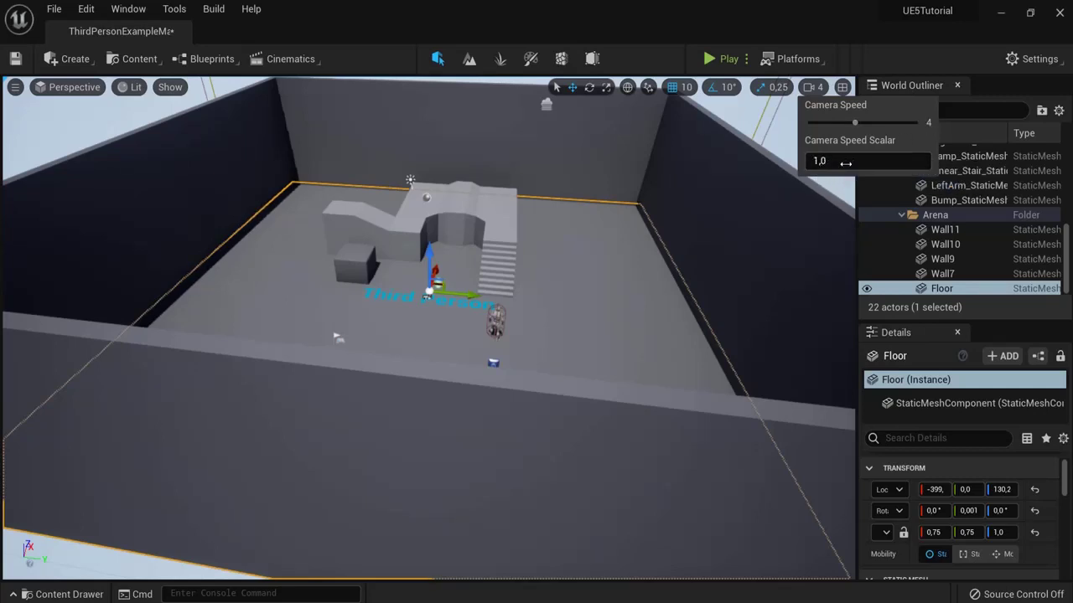
{"action": "scroll", "coordinate": [651, 208], "scroll_direction": "up", "scroll_amount": 5}
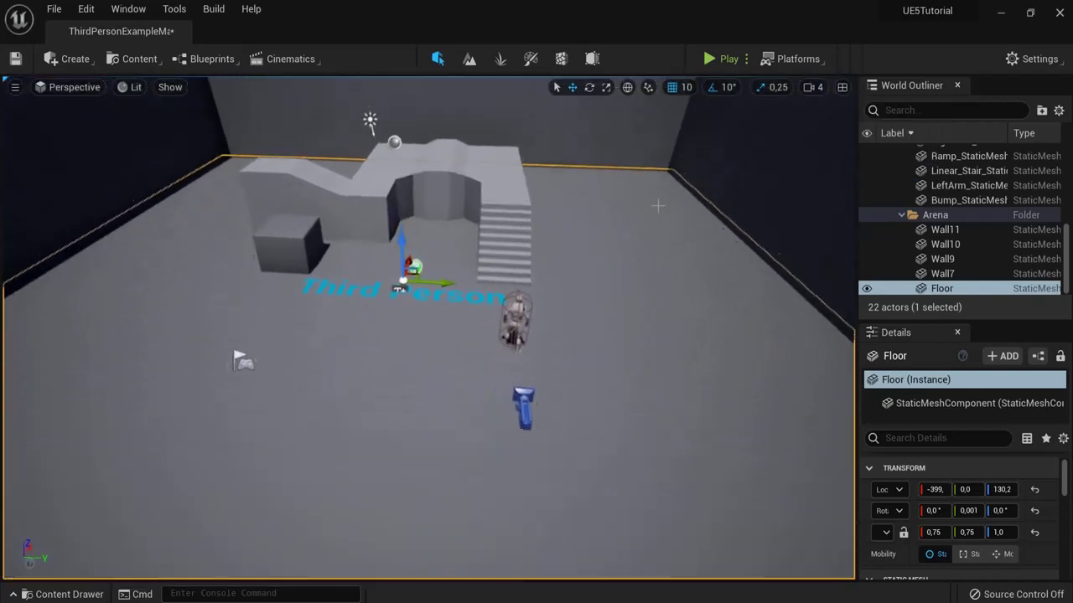
{"action": "right_click_drag", "start_coordinate": [625, 225], "coordinate": [205, 103]}
{"action": "left_click", "coordinate": [14, 89]}
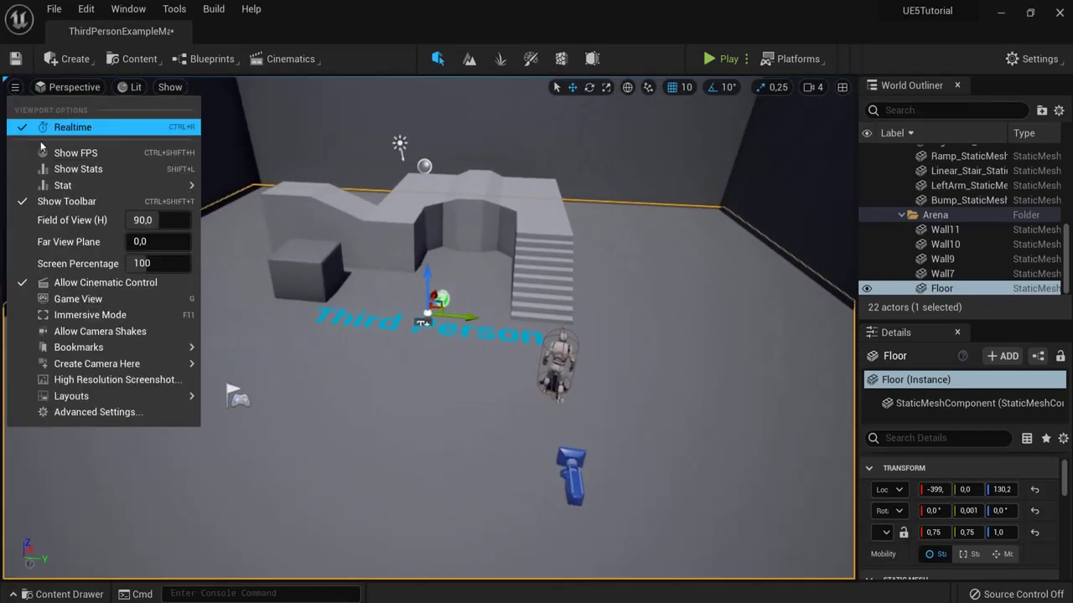
{"action": "left_click", "coordinate": [80, 151]}
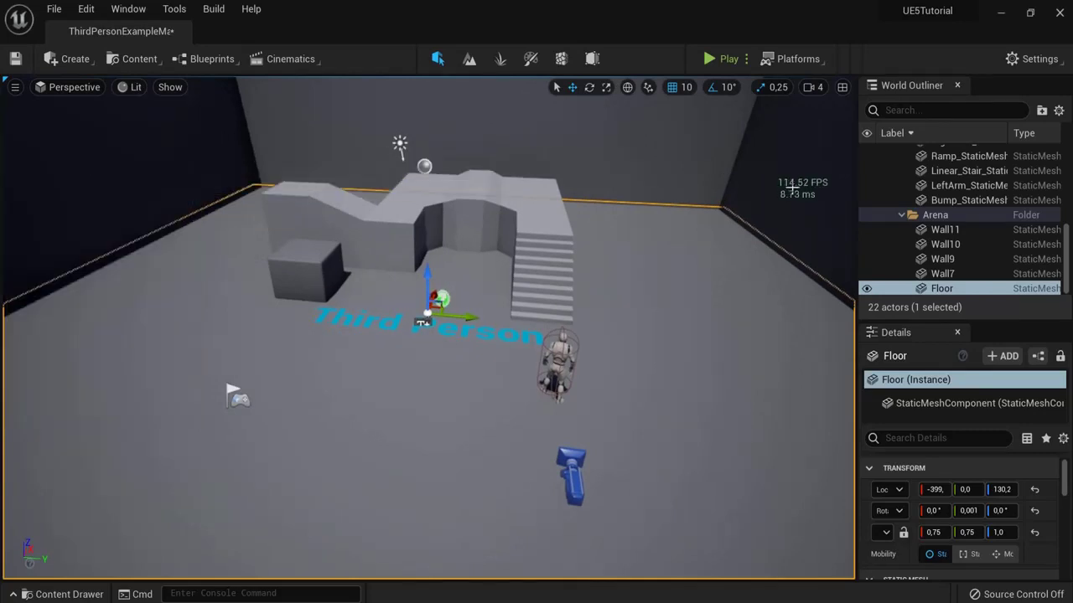
{"action": "left_click", "coordinate": [14, 87]}
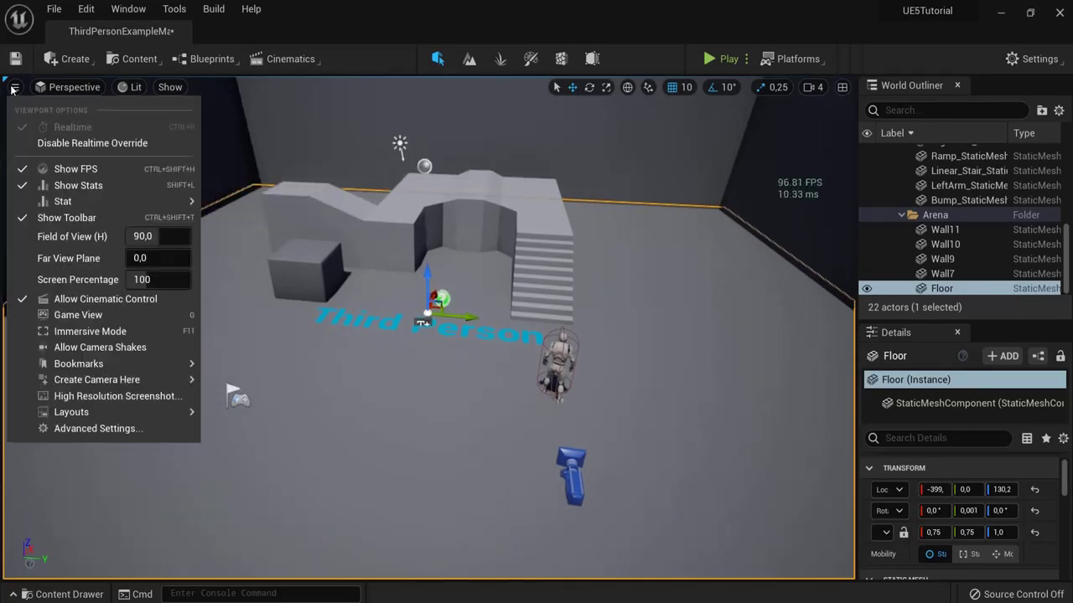
{"action": "left_click", "coordinate": [75, 169]}
{"action": "left_click", "coordinate": [15, 87]}
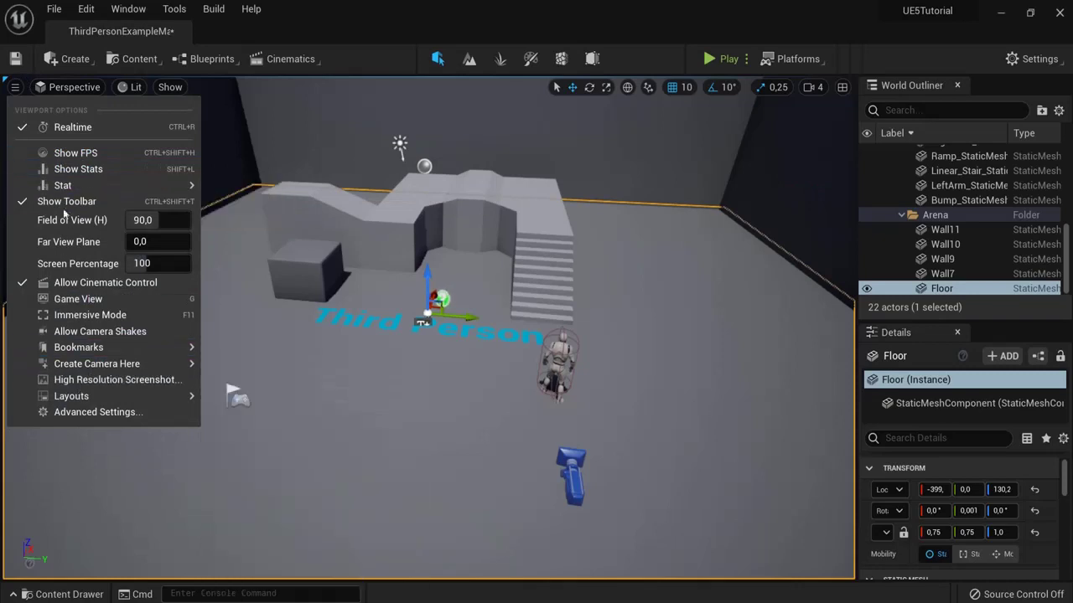
{"action": "left_click", "coordinate": [65, 87]}
{"action": "left_click", "coordinate": [65, 87]}
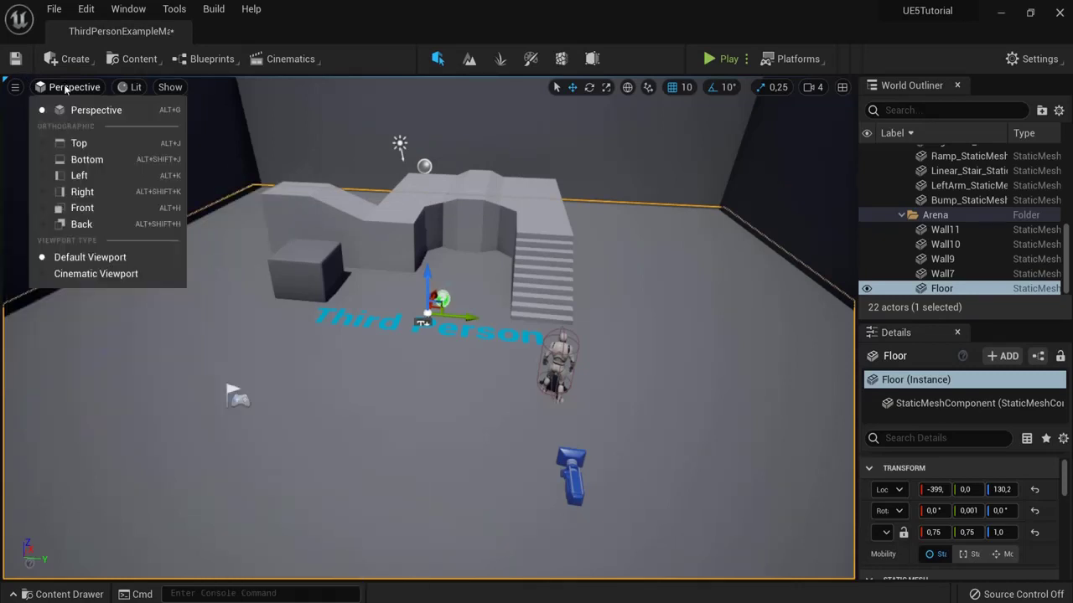
{"action": "left_click", "coordinate": [74, 143]}
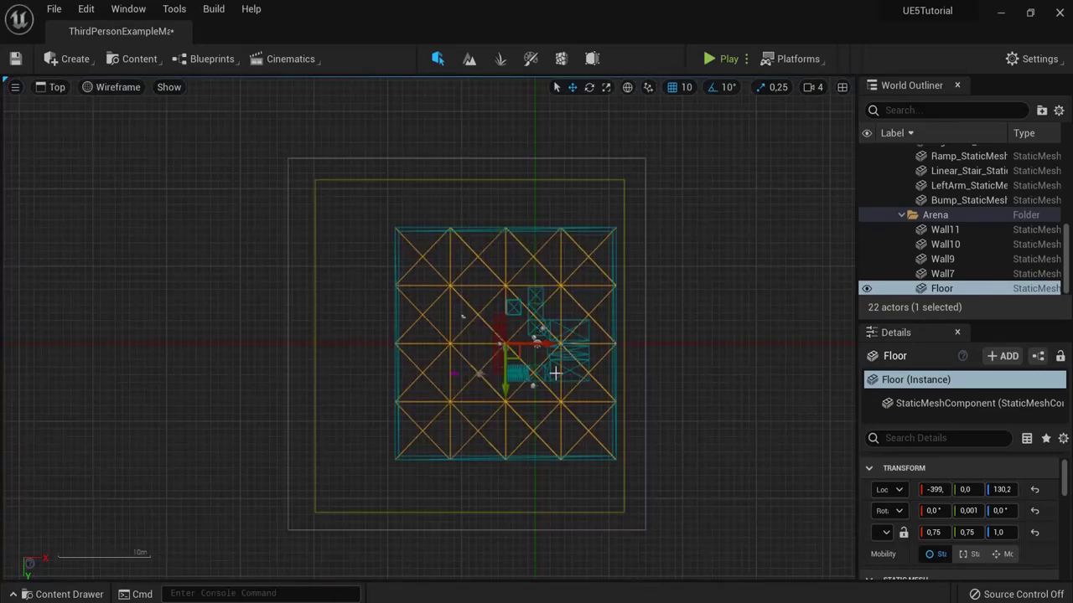
{"action": "left_click", "coordinate": [566, 327]}
{"action": "left_click", "coordinate": [514, 307]}
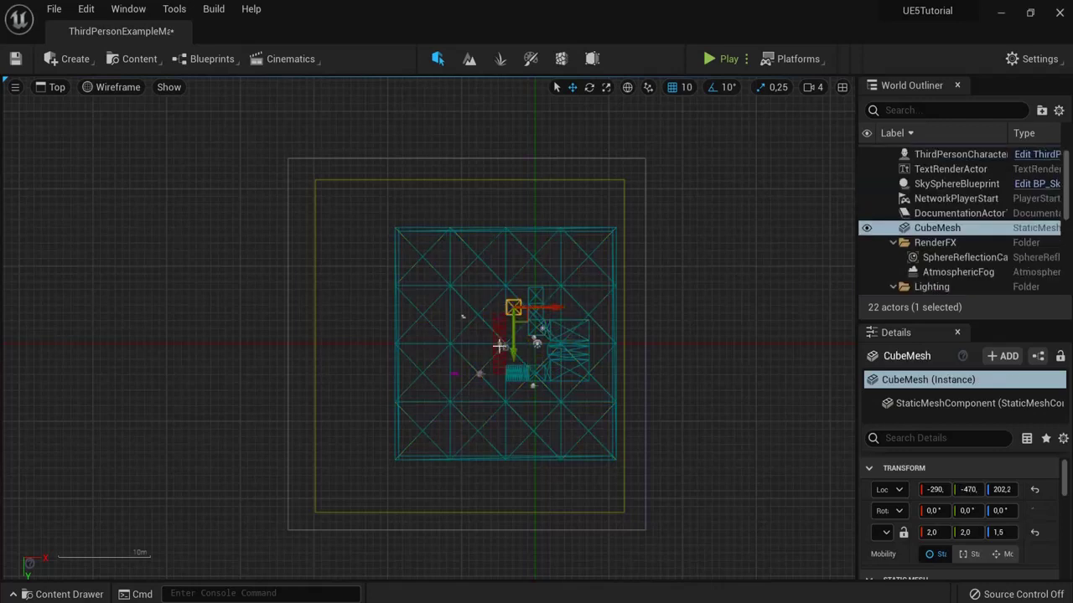
{"action": "left_click", "coordinate": [503, 343]}
{"action": "left_click", "coordinate": [57, 87]}
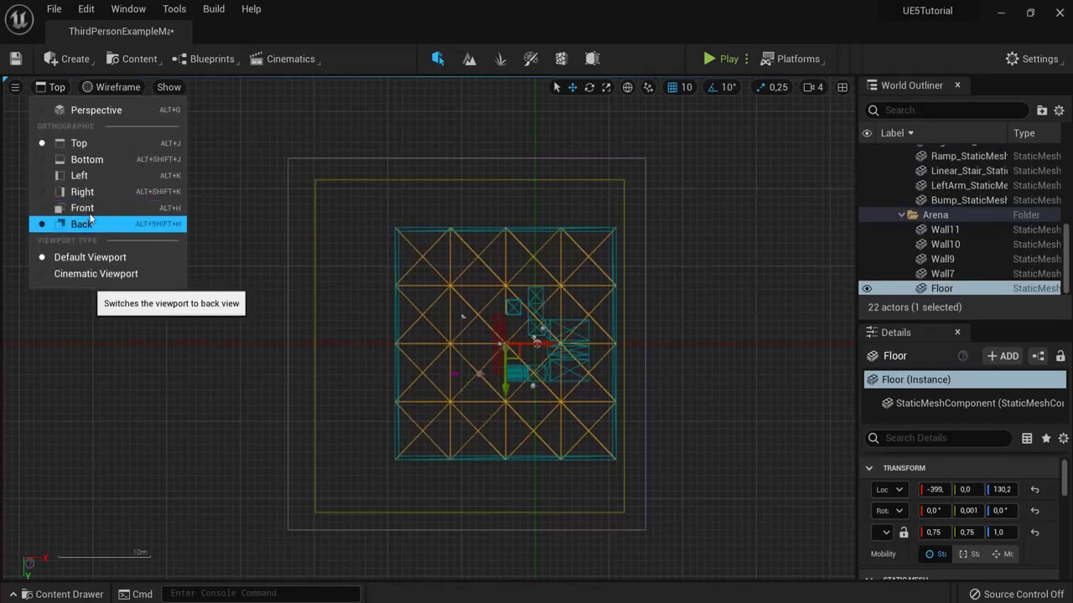
{"action": "left_click", "coordinate": [87, 176]}
{"action": "left_click", "coordinate": [55, 87]}
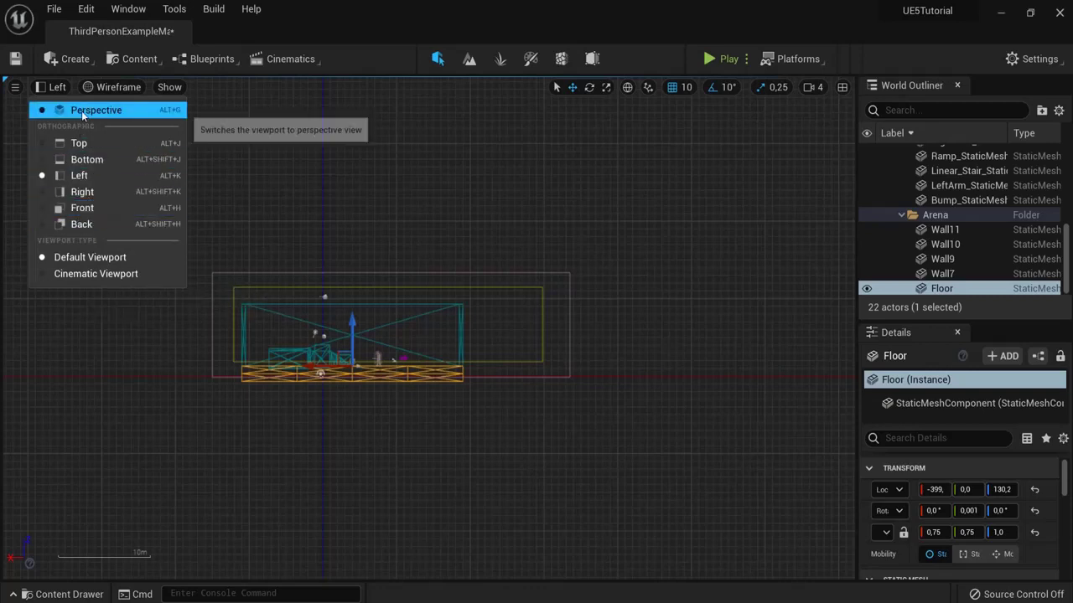
{"action": "left_click", "coordinate": [81, 111]}
{"action": "left_click", "coordinate": [137, 86]}
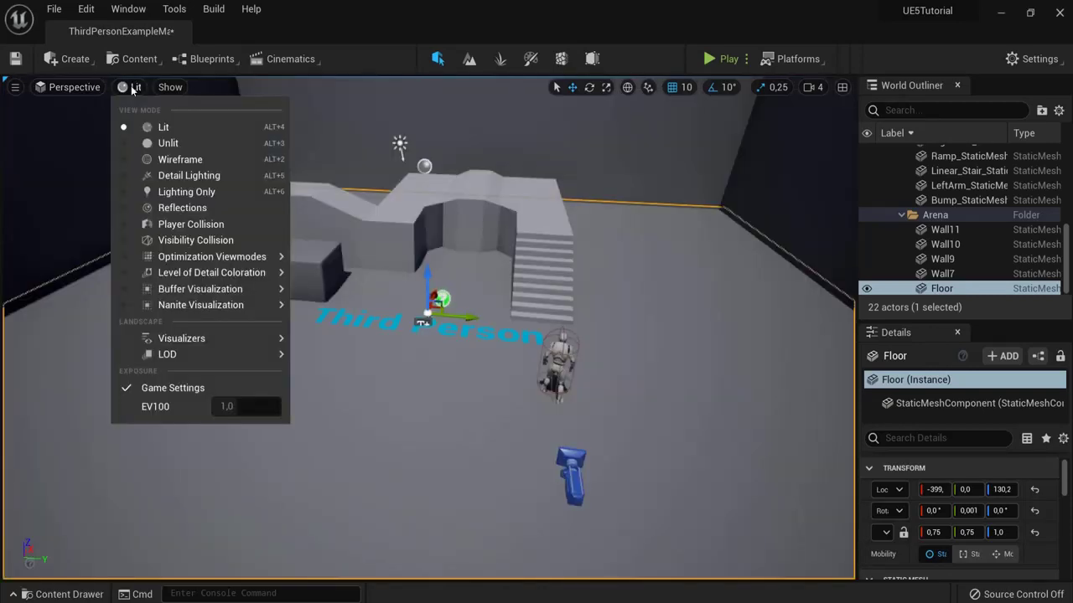
{"action": "left_click", "coordinate": [168, 143]}
{"action": "left_click", "coordinate": [136, 87]}
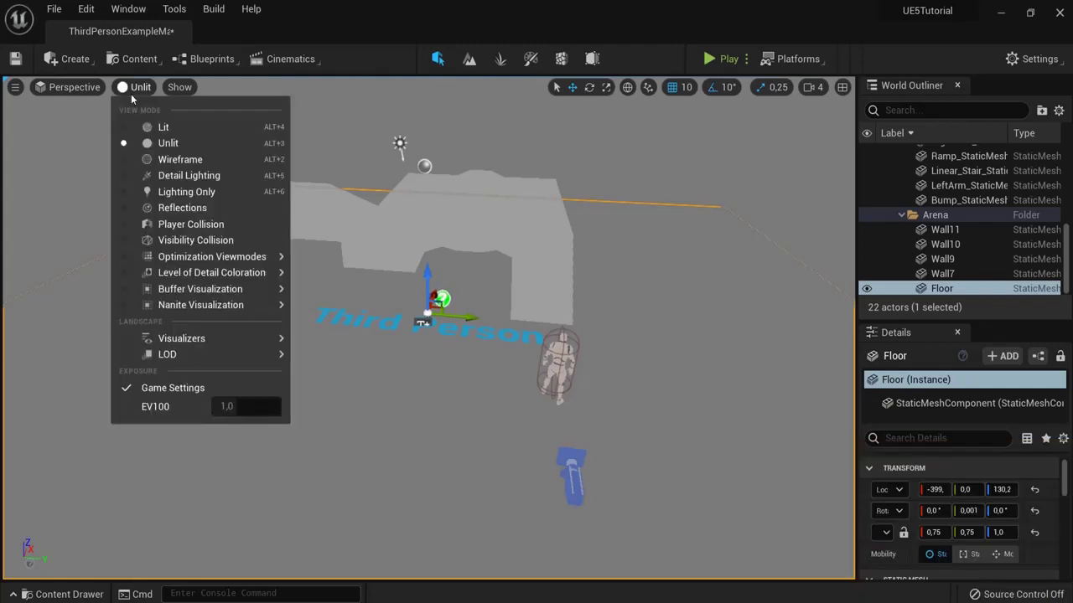
{"action": "left_click", "coordinate": [163, 126]}
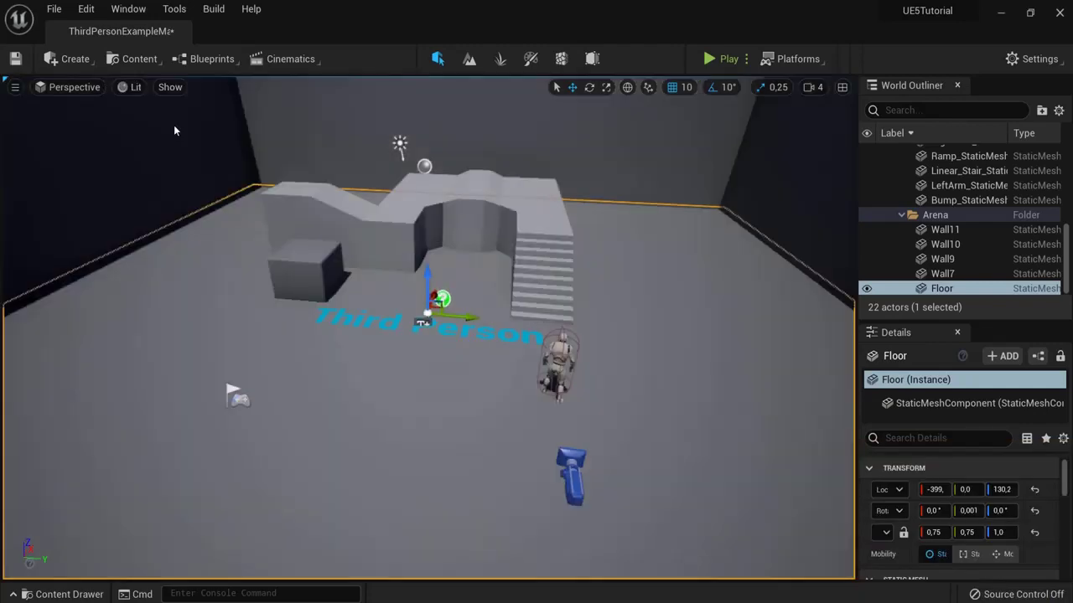
{"action": "left_click", "coordinate": [170, 86]}
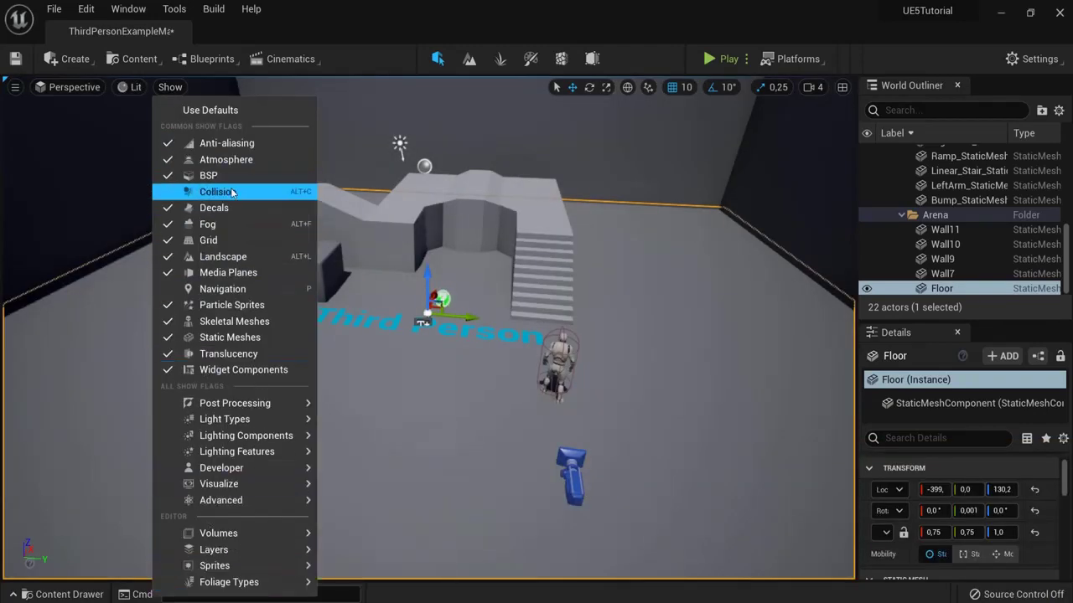
{"action": "left_click", "coordinate": [589, 308]}
{"action": "key", "text": "f"}
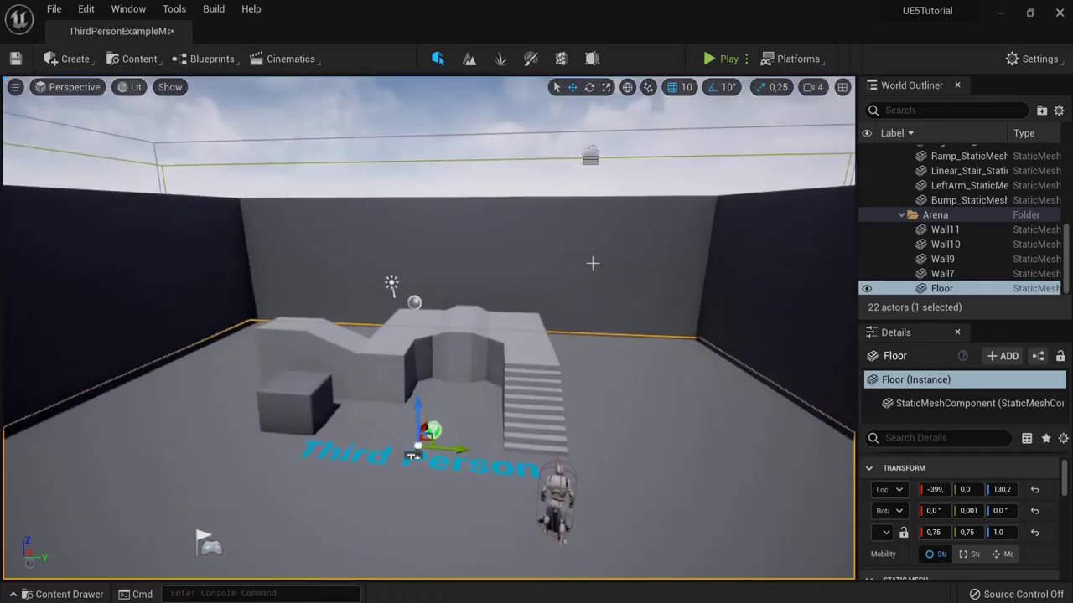
{"action": "scroll", "coordinate": [544, 229], "scroll_direction": "up", "scroll_amount": 3}
{"action": "key", "text": "g"}
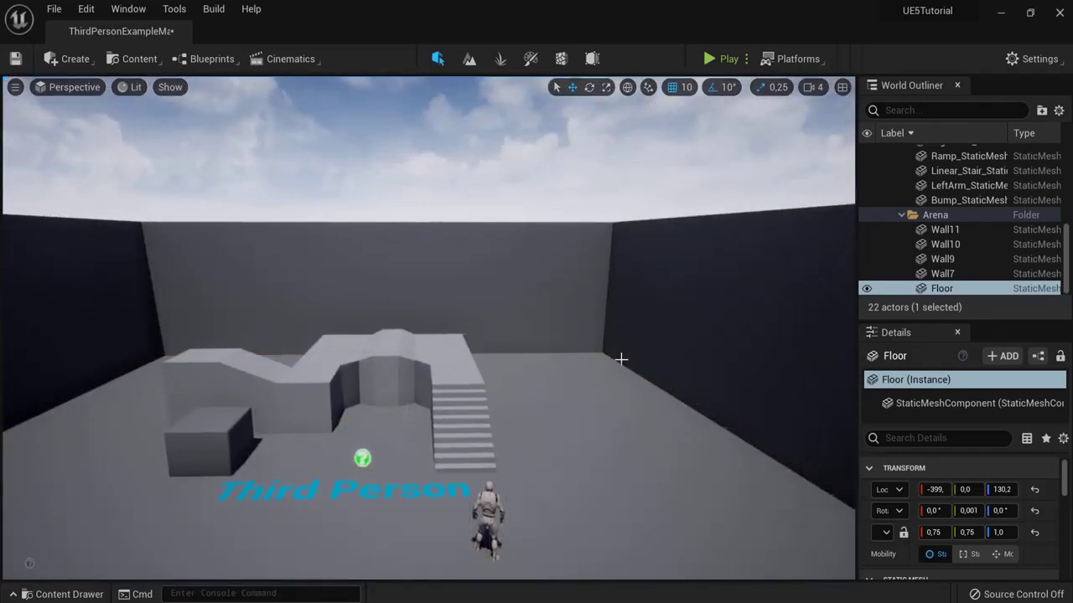
{"action": "scroll", "coordinate": [621, 359], "scroll_direction": "down", "scroll_amount": 3}
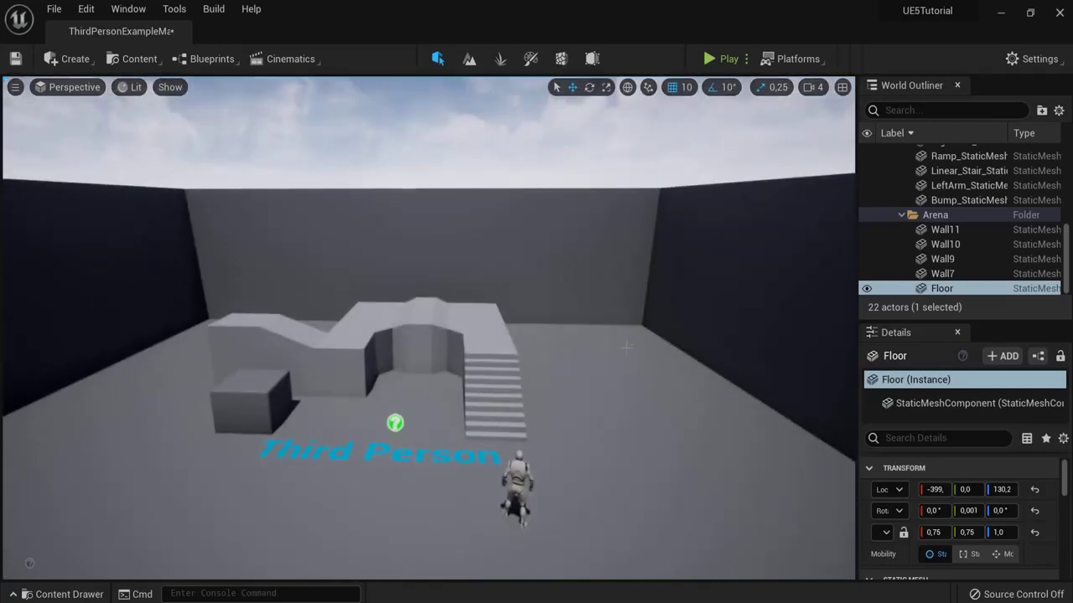
{"action": "key", "text": "g"}
{"action": "left_click", "coordinate": [497, 127]}
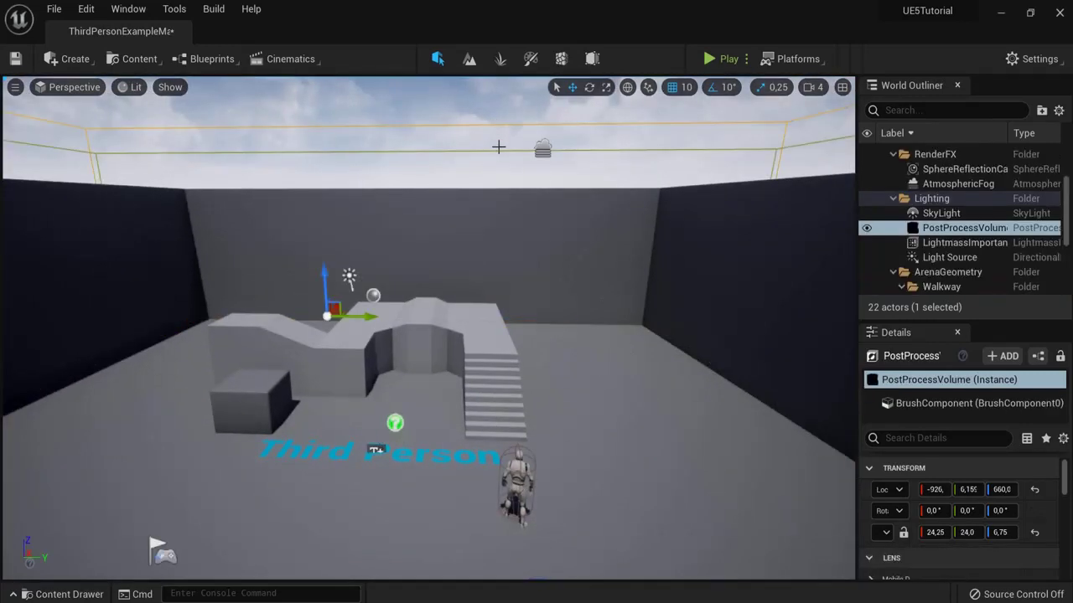
{"action": "left_click", "coordinate": [497, 151]}
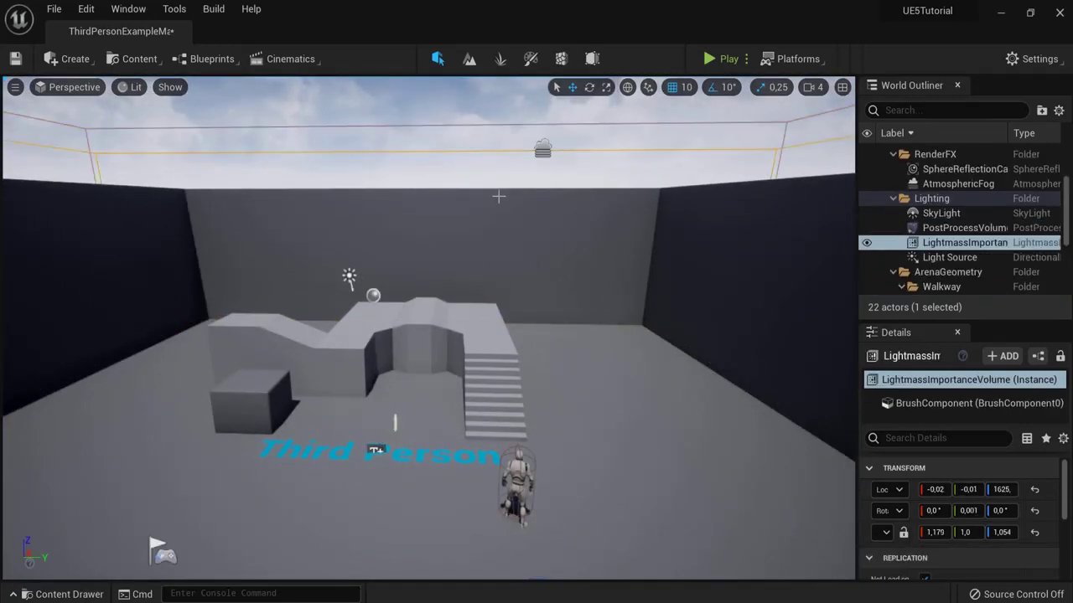
{"action": "left_click", "coordinate": [932, 212]}
{"action": "left_click", "coordinate": [942, 242]}
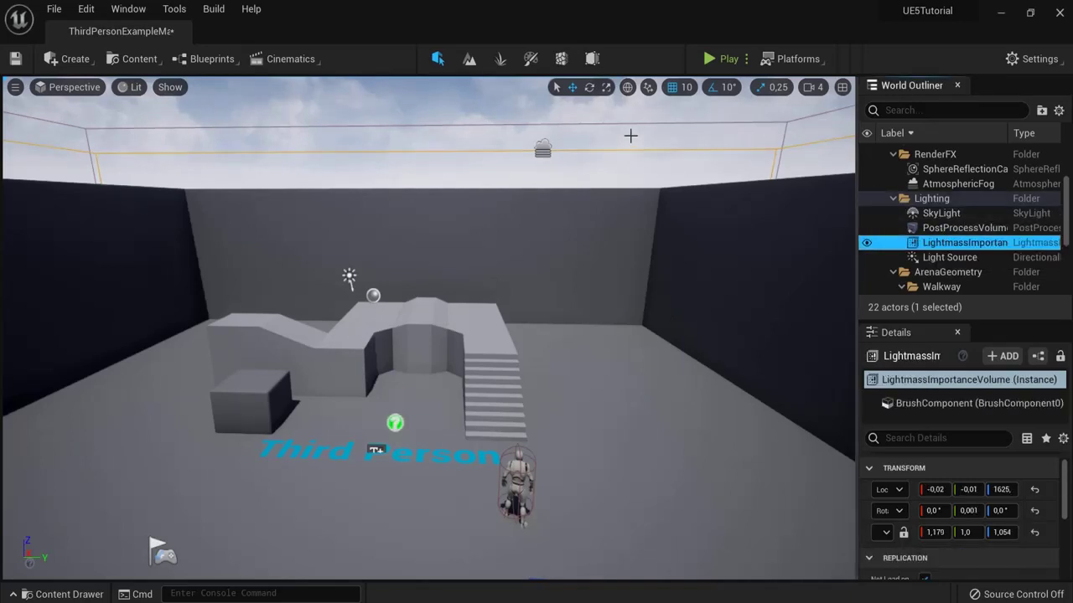
{"action": "scroll", "coordinate": [962, 543], "scroll_direction": "down", "scroll_amount": 5}
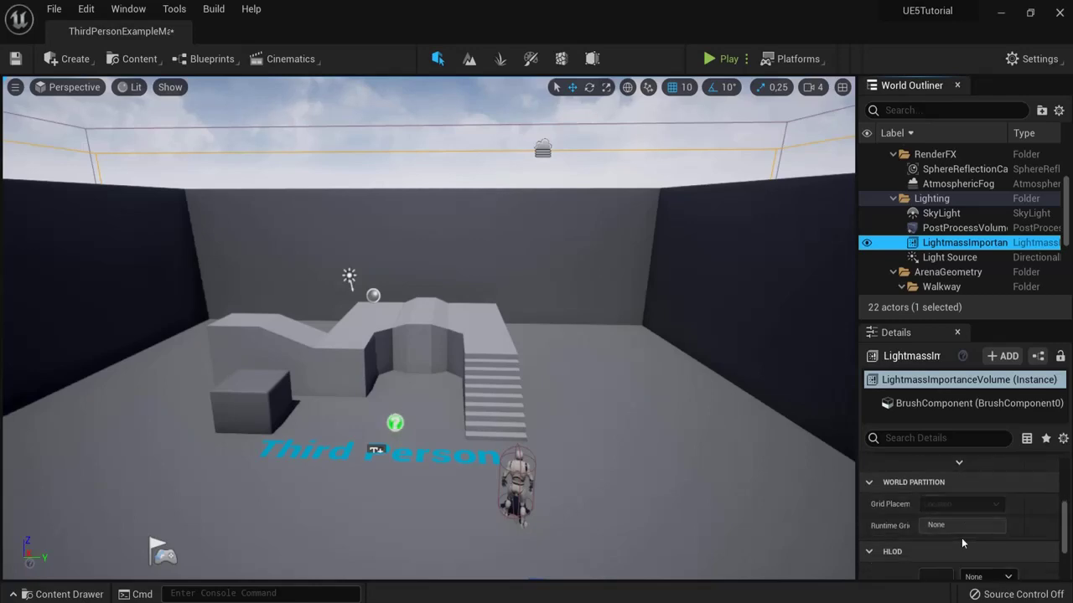
{"action": "right_click_drag", "start_coordinate": [632, 426], "coordinate": [734, 236]}
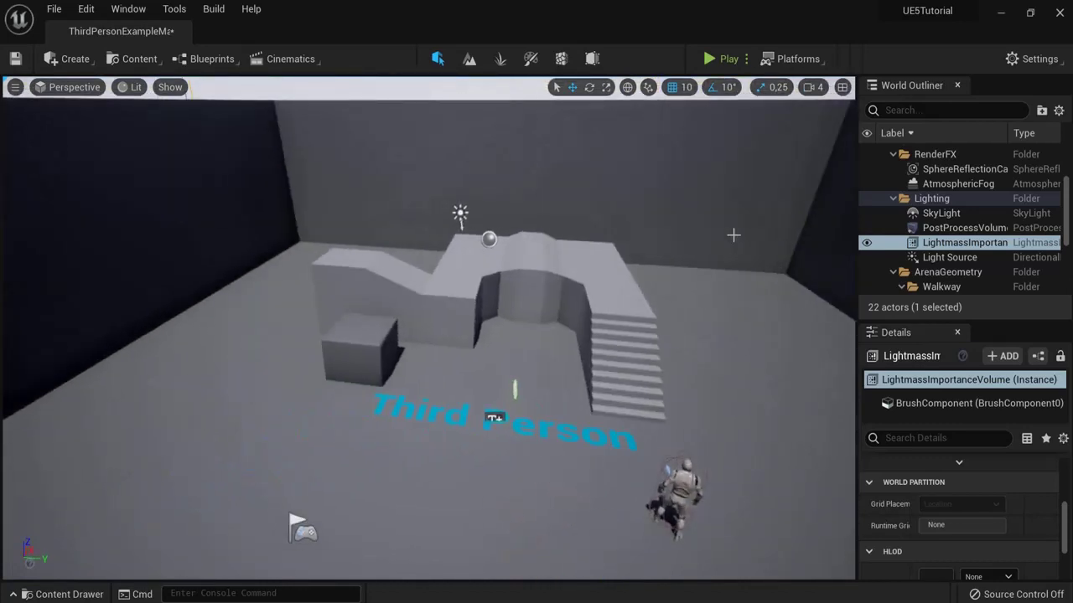
Step: With the Move tool, slide and lift the cube, then undo its moves
{"action": "left_click", "coordinate": [572, 88]}
{"action": "left_click", "coordinate": [370, 340]}
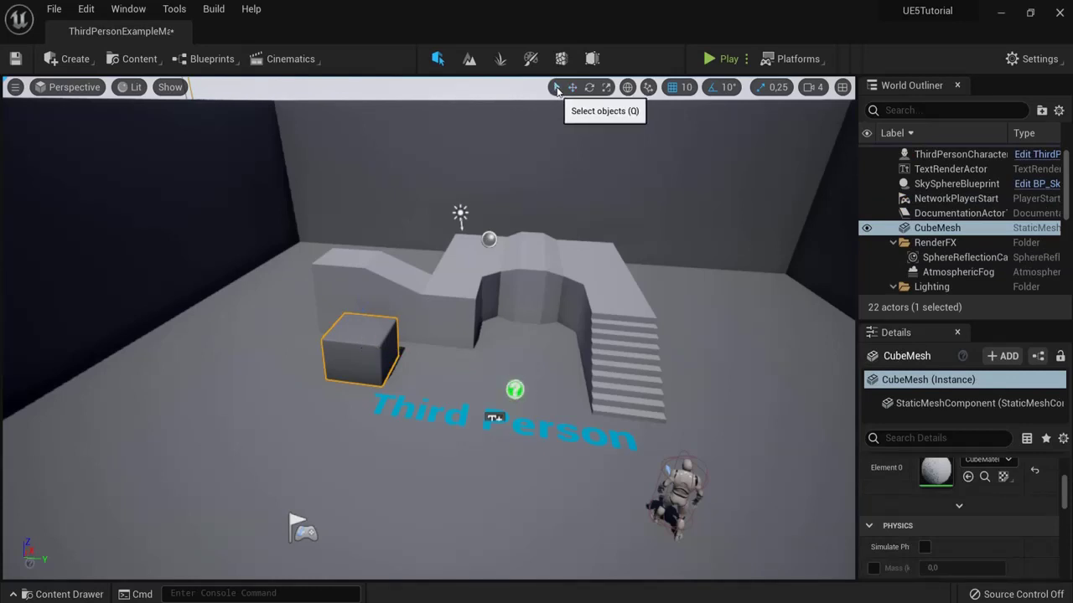
{"action": "left_click", "coordinate": [456, 284]}
{"action": "left_click", "coordinate": [604, 289]}
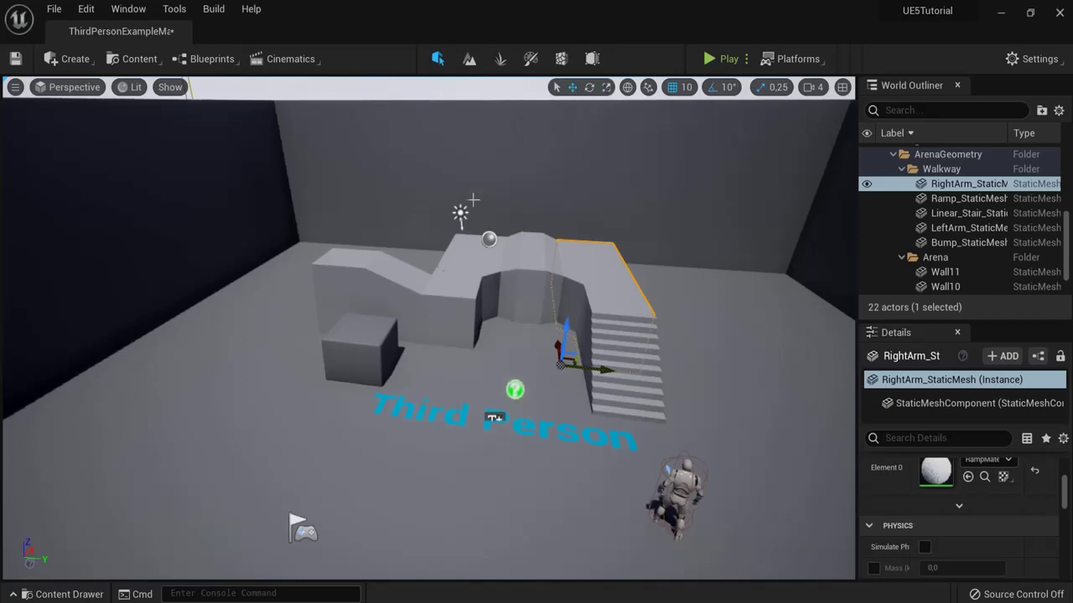
{"action": "left_click", "coordinate": [353, 352]}
{"action": "left_click_drag", "start_coordinate": [395, 350], "coordinate": [429, 359]}
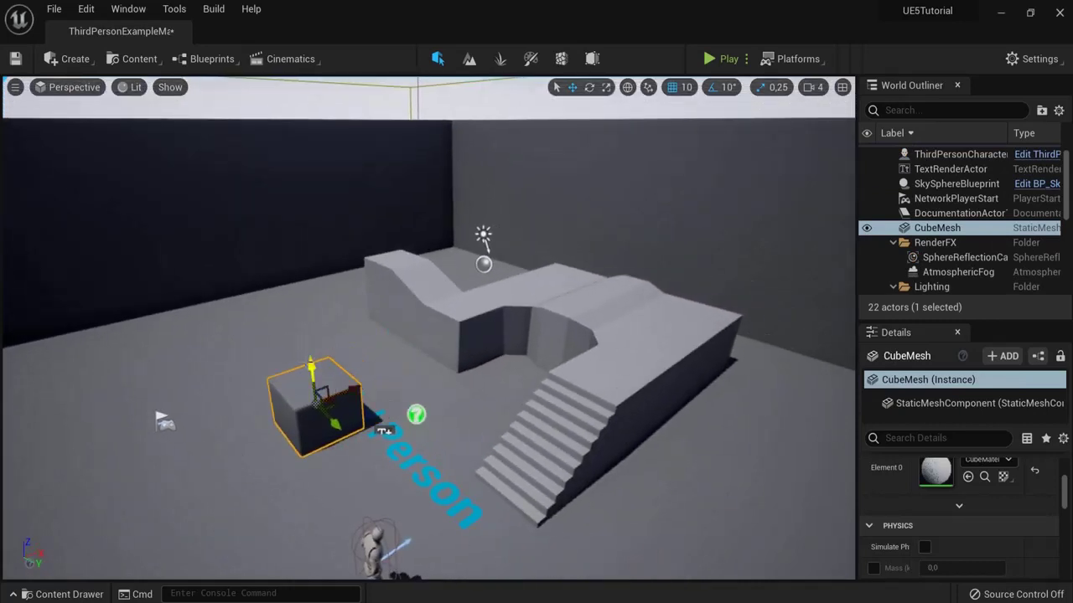
{"action": "left_click_drag", "start_coordinate": [311, 364], "coordinate": [315, 254]}
{"action": "key", "text": "ctrl+z"}
{"action": "key", "text": "ctrl+z"}
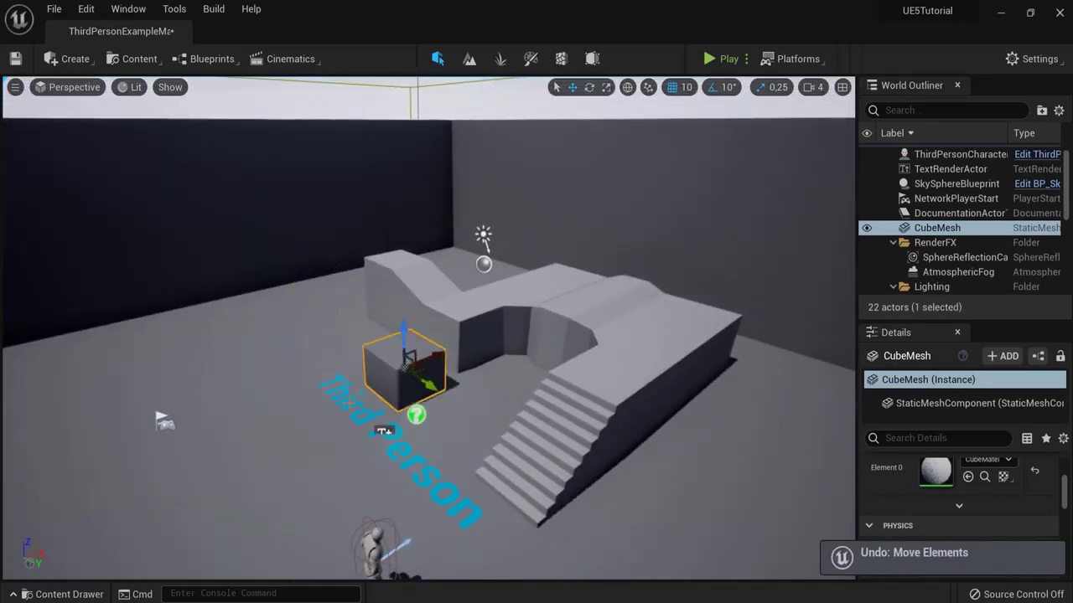
Step: Move the ThirdPersonCharacter onto the stairs, then undo the move
{"action": "right_click_drag", "start_coordinate": [502, 335], "coordinate": [514, 397]}
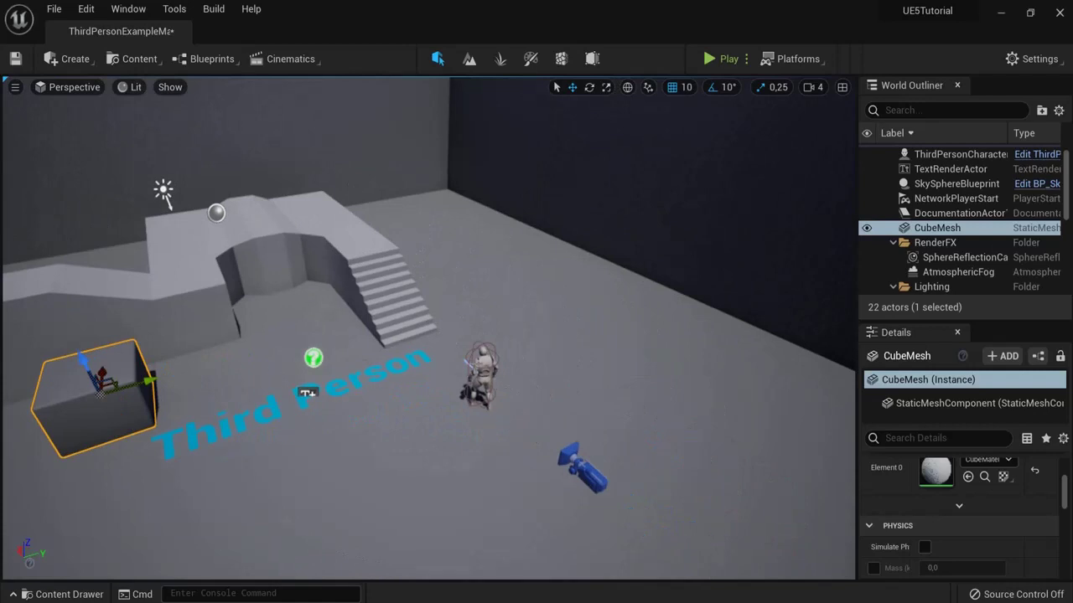
{"action": "left_click", "coordinate": [476, 362]}
{"action": "left_click_drag", "start_coordinate": [481, 361], "coordinate": [478, 316]}
{"action": "right_click_drag", "start_coordinate": [478, 317], "coordinate": [561, 325]}
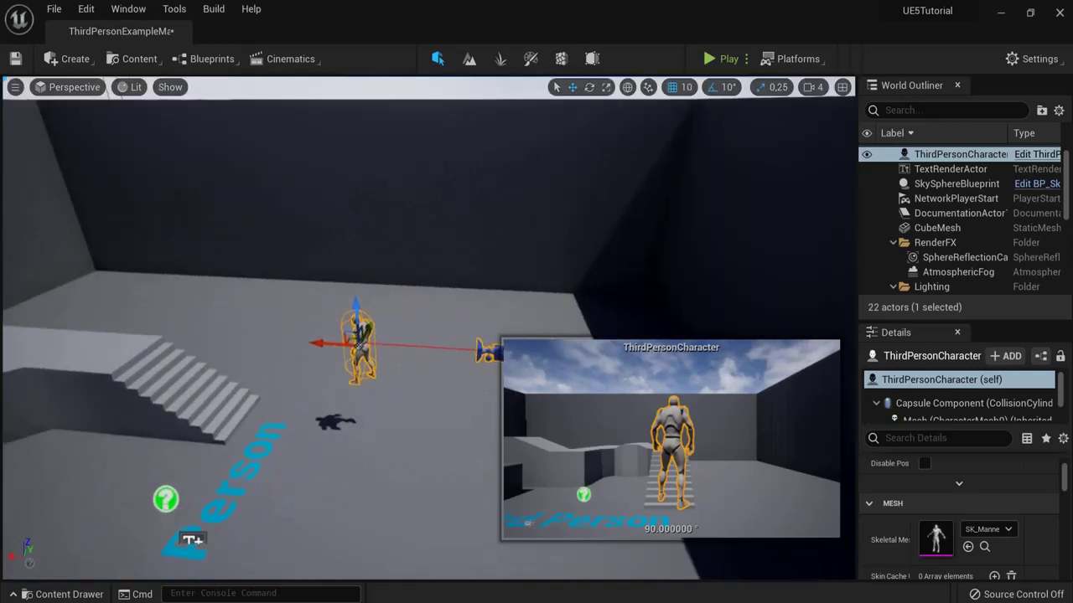
{"action": "key", "text": "ctrl+z"}
Step: Raise the LeftArm walkway piece, then undo it and the remaining walkway moves
{"action": "right_click_drag", "start_coordinate": [341, 391], "coordinate": [354, 393]}
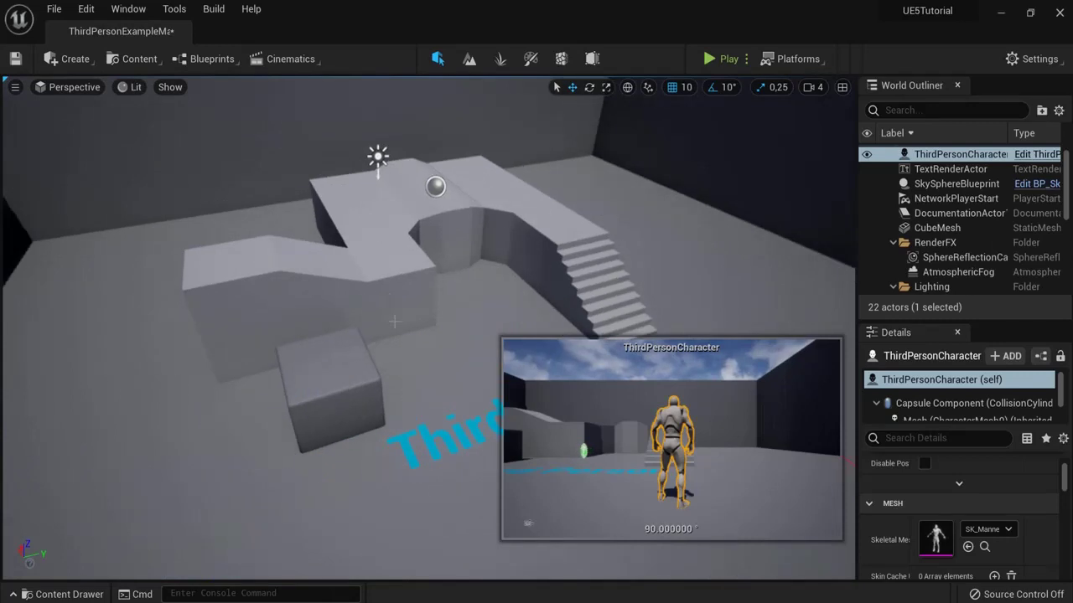
{"action": "left_click", "coordinate": [386, 286]}
{"action": "left_click_drag", "start_coordinate": [459, 287], "coordinate": [462, 176]}
{"action": "key", "text": "ctrl+z"}
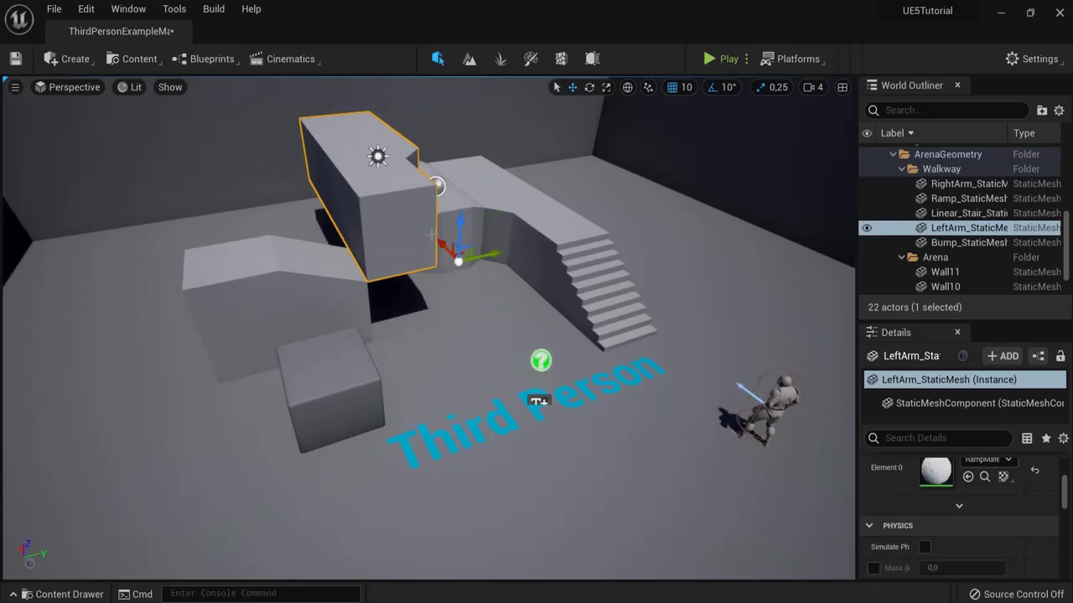
{"action": "right_click_drag", "start_coordinate": [430, 236], "coordinate": [550, 245]}
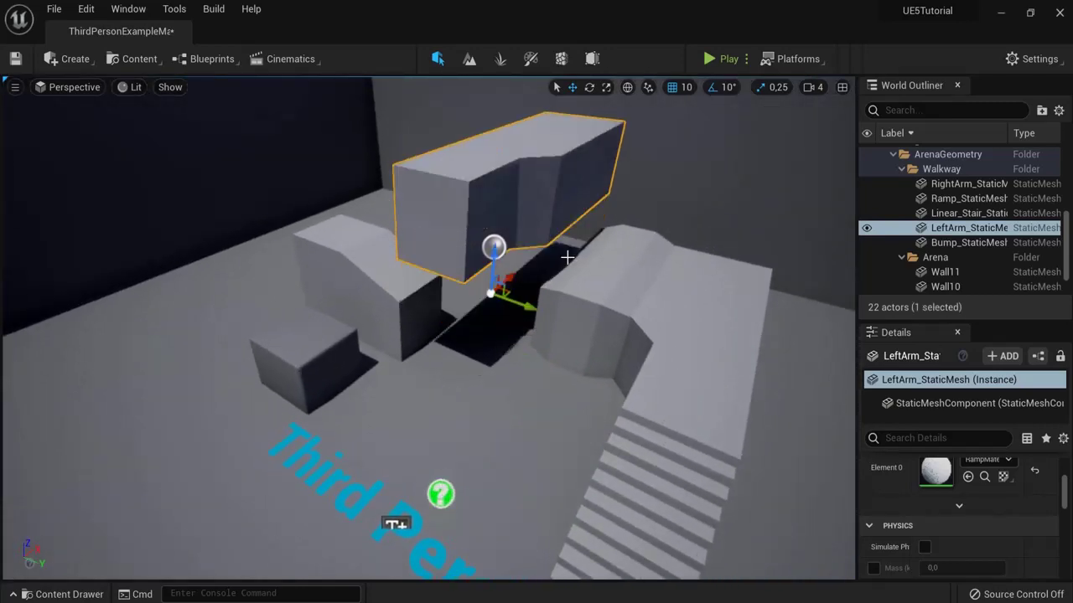
{"action": "key", "text": "ctrl+z"}
{"action": "key", "text": "ctrl+z"}
{"action": "key", "text": "ctrl+z"}
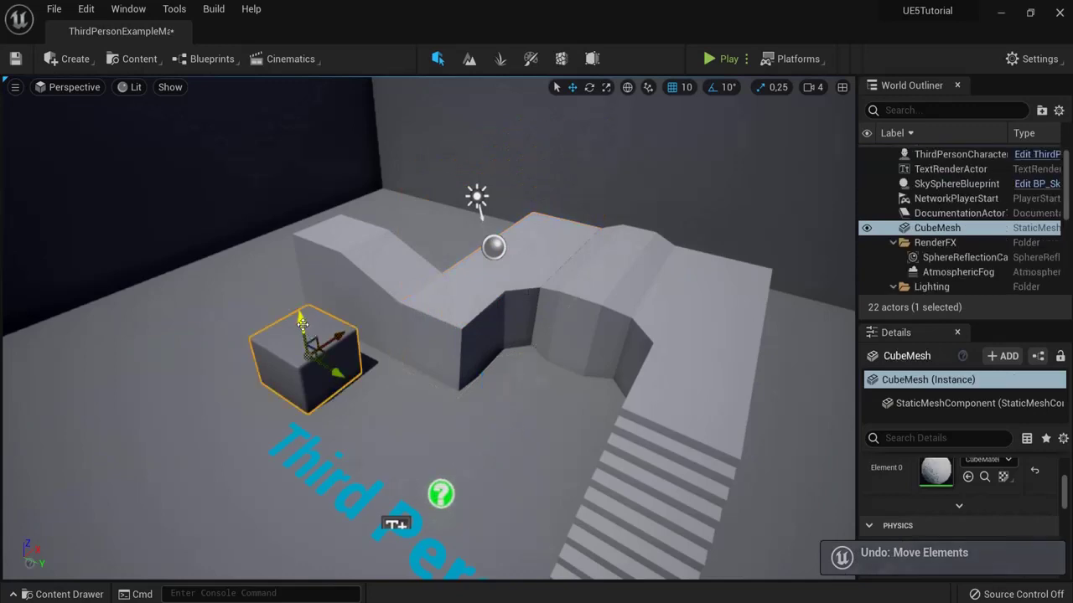
Step: Drop the lifted cube back onto the floor with End, then select the cube for rotating
{"action": "left_click_drag", "start_coordinate": [301, 323], "coordinate": [303, 218]}
{"action": "key", "text": "End"}
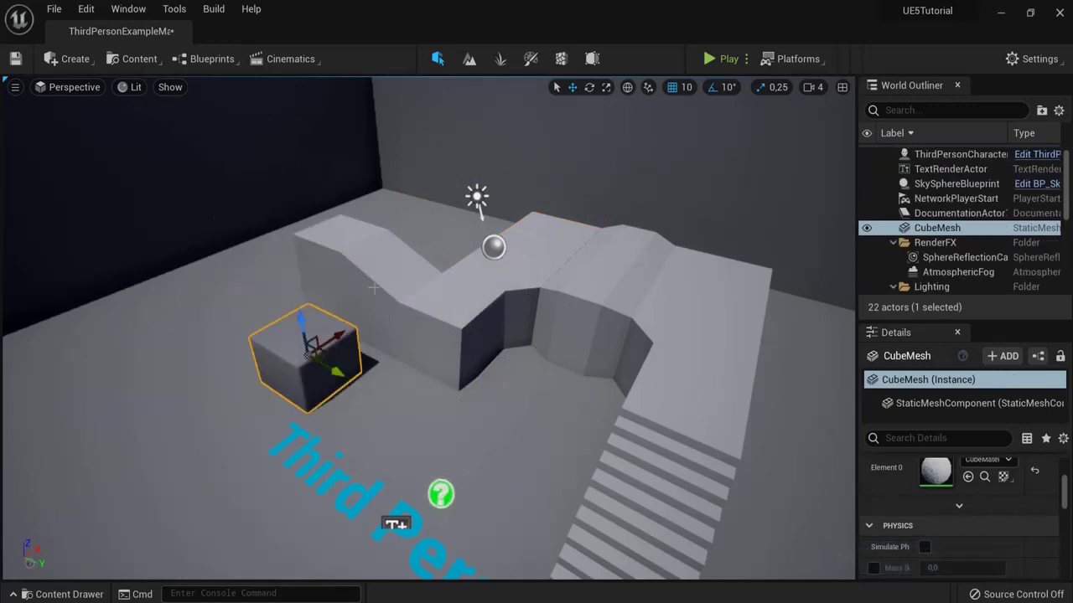
{"action": "right_click", "coordinate": [533, 289]}
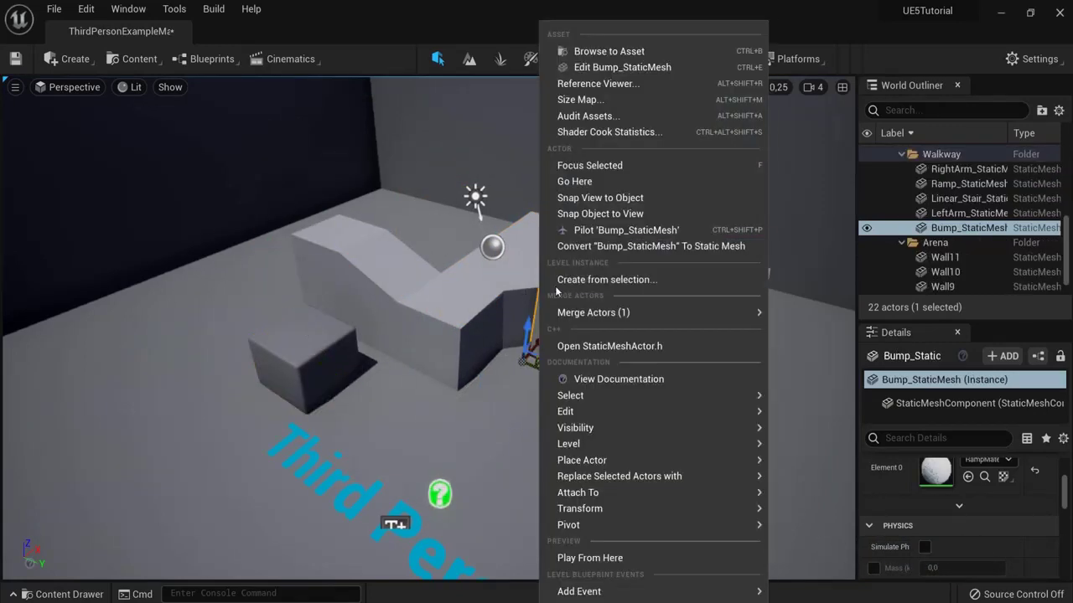
{"action": "left_click", "coordinate": [535, 290]}
{"action": "key", "text": "f"}
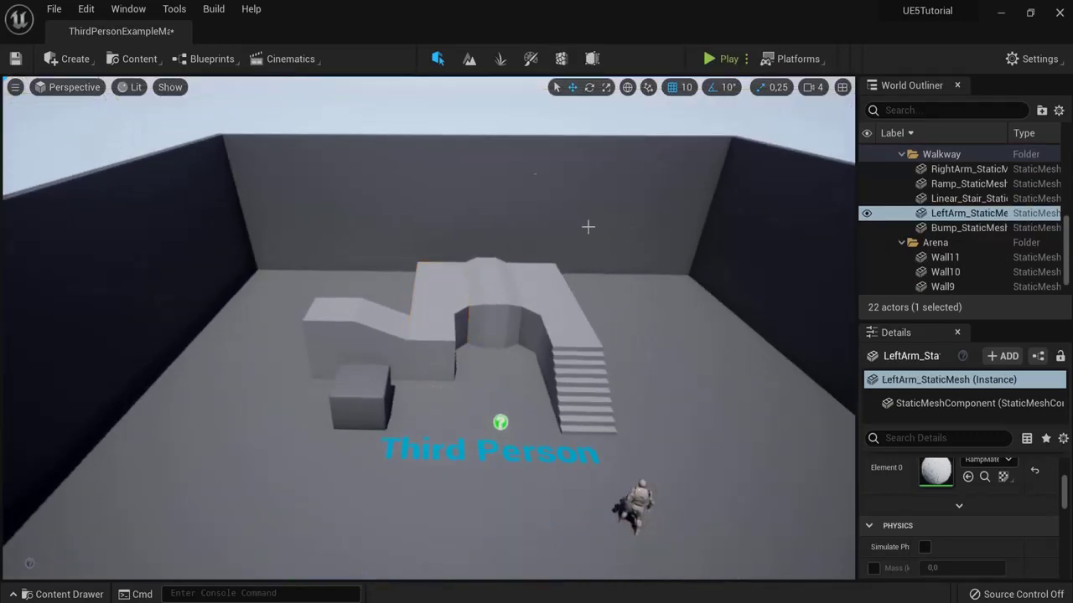
{"action": "scroll", "coordinate": [547, 339], "scroll_direction": "down", "scroll_amount": 2}
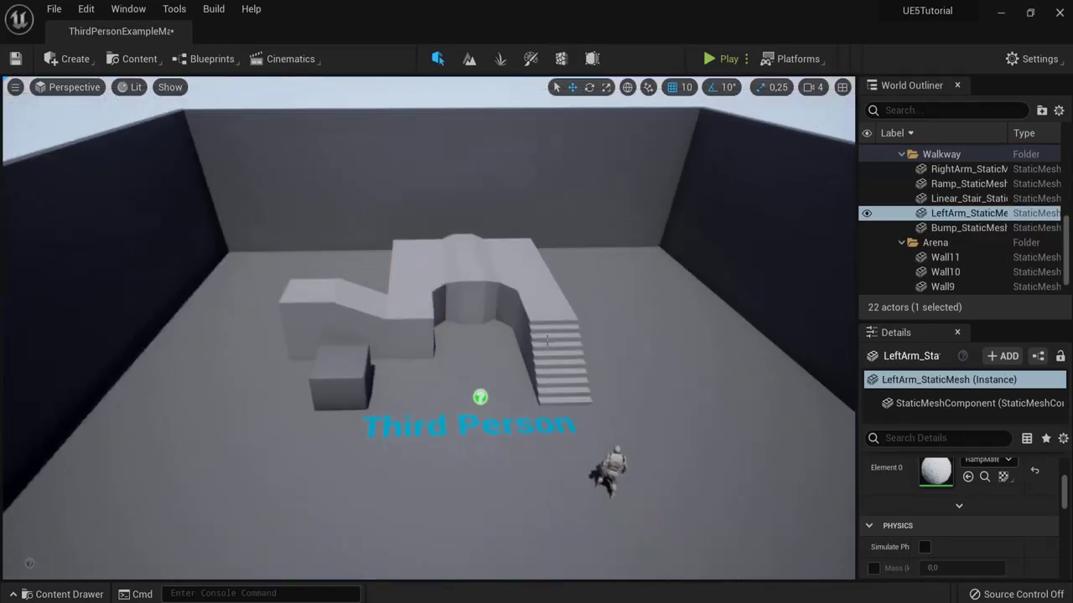
{"action": "left_click", "coordinate": [325, 398]}
{"action": "left_click", "coordinate": [590, 88]}
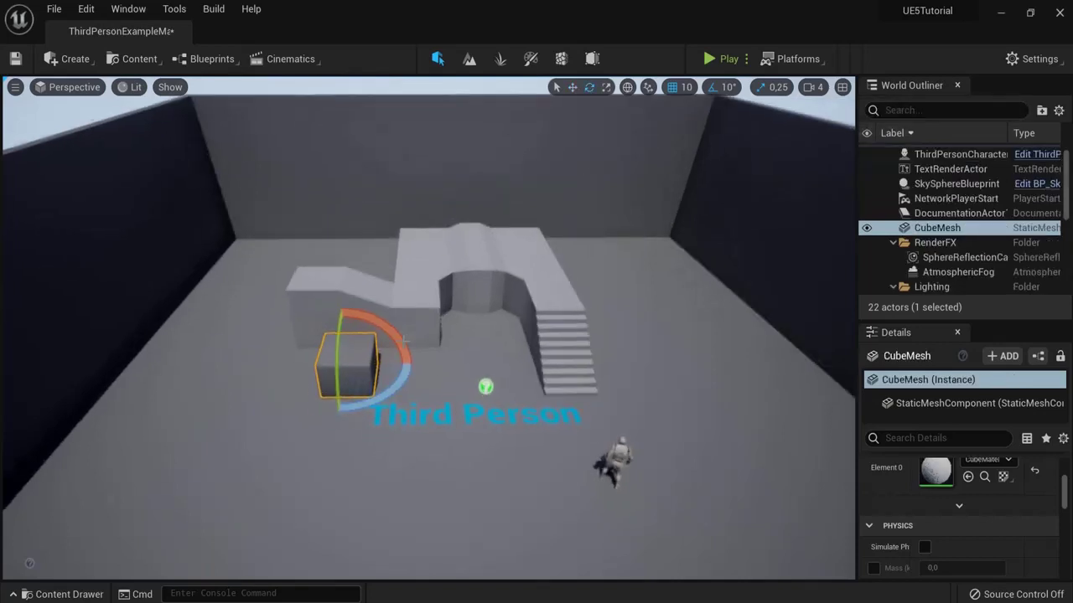
Step: Frame the cube and rotate it through about -40, -20 and 55 degrees
{"action": "key", "text": "f"}
{"action": "left_click_drag", "start_coordinate": [388, 327], "coordinate": [215, 316], "text": "alt"}
{"action": "left_click_drag", "start_coordinate": [433, 316], "coordinate": [367, 237]}
{"action": "left_click_drag", "start_coordinate": [385, 339], "coordinate": [430, 342]}
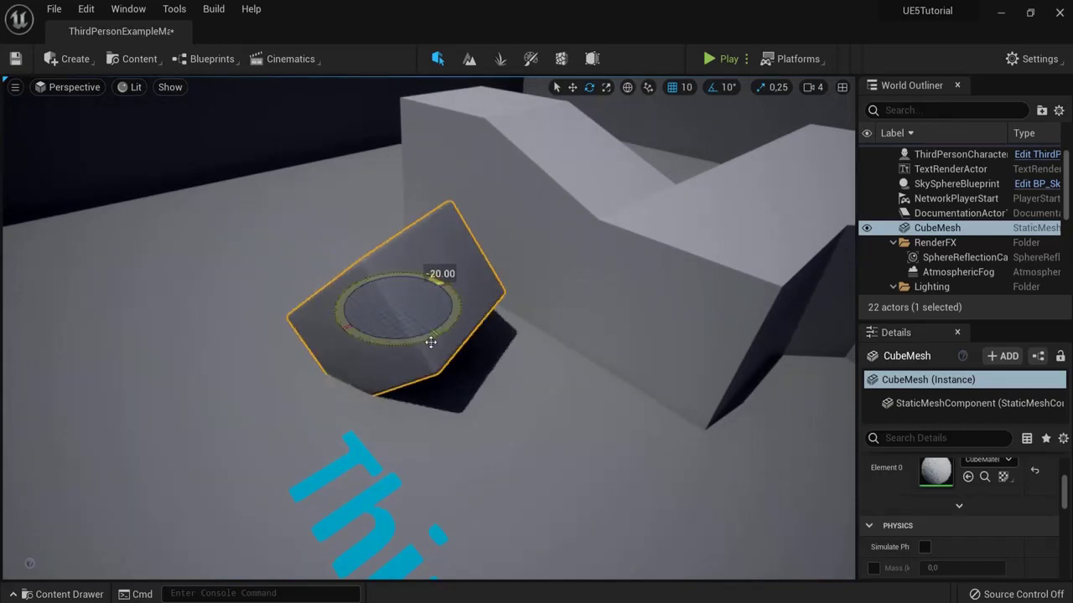
{"action": "left_click_drag", "start_coordinate": [354, 300], "coordinate": [438, 309]}
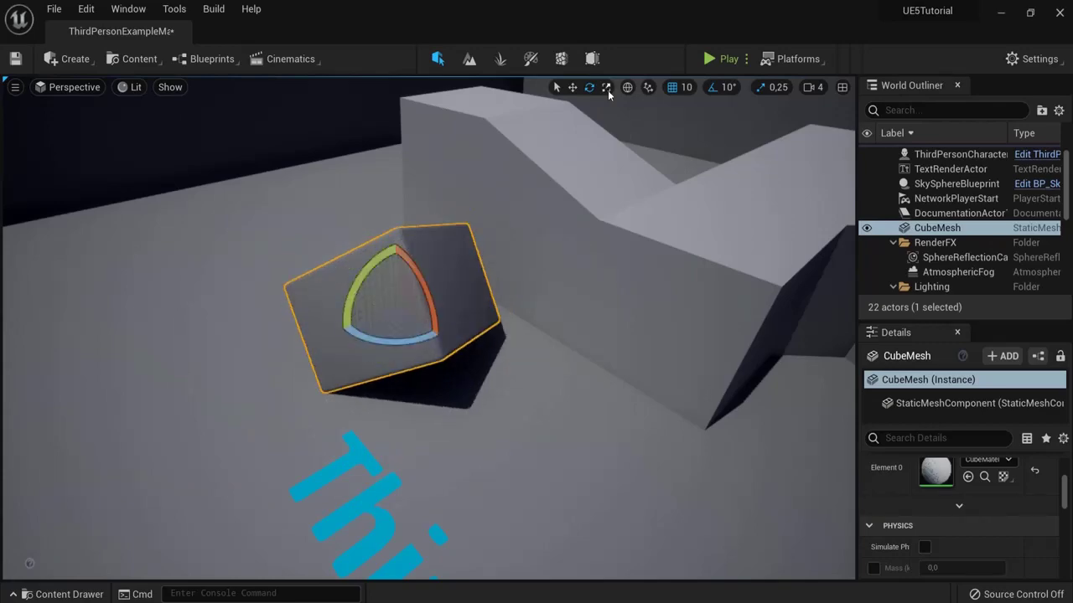
Step: Select the staircase, slide it right, and stretch it longer with the Move tool
{"action": "right_click_drag", "start_coordinate": [453, 260], "coordinate": [453, 260]}
{"action": "left_click", "coordinate": [453, 260]}
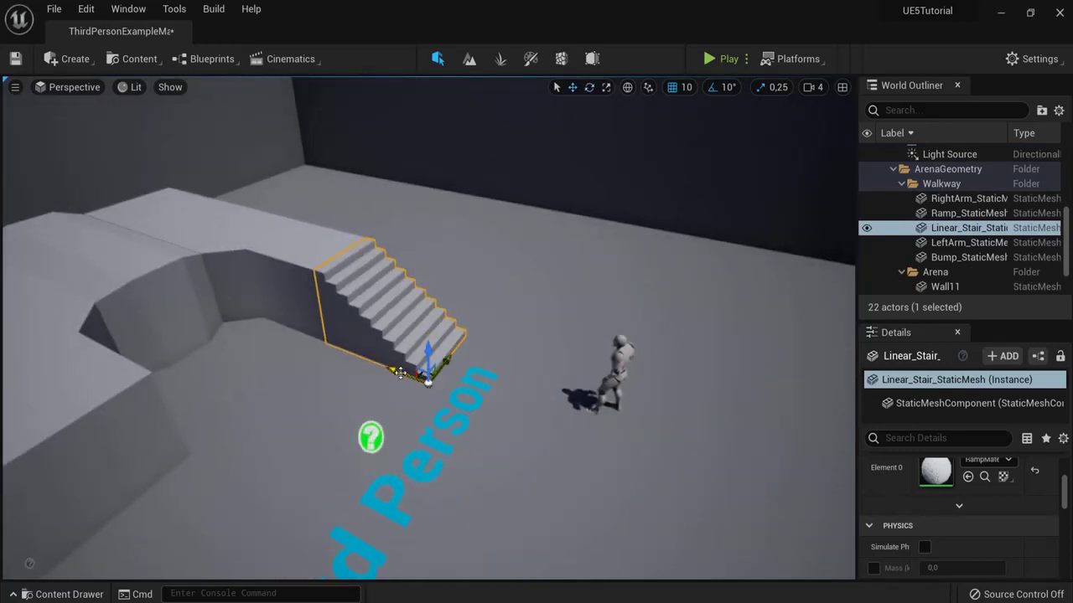
{"action": "left_click_drag", "start_coordinate": [392, 372], "coordinate": [470, 398]}
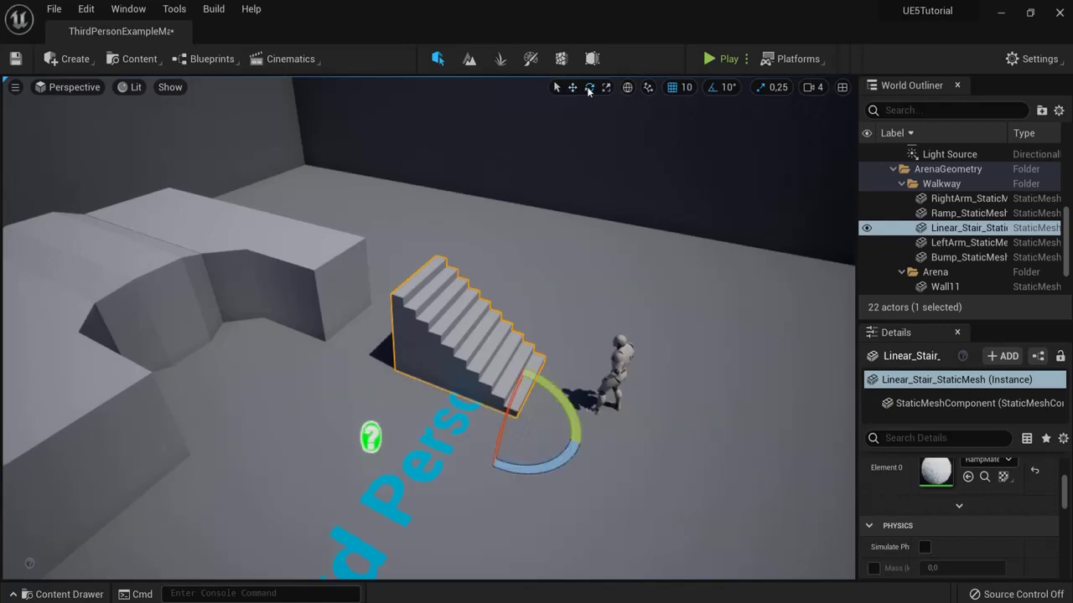
{"action": "left_click", "coordinate": [573, 88]}
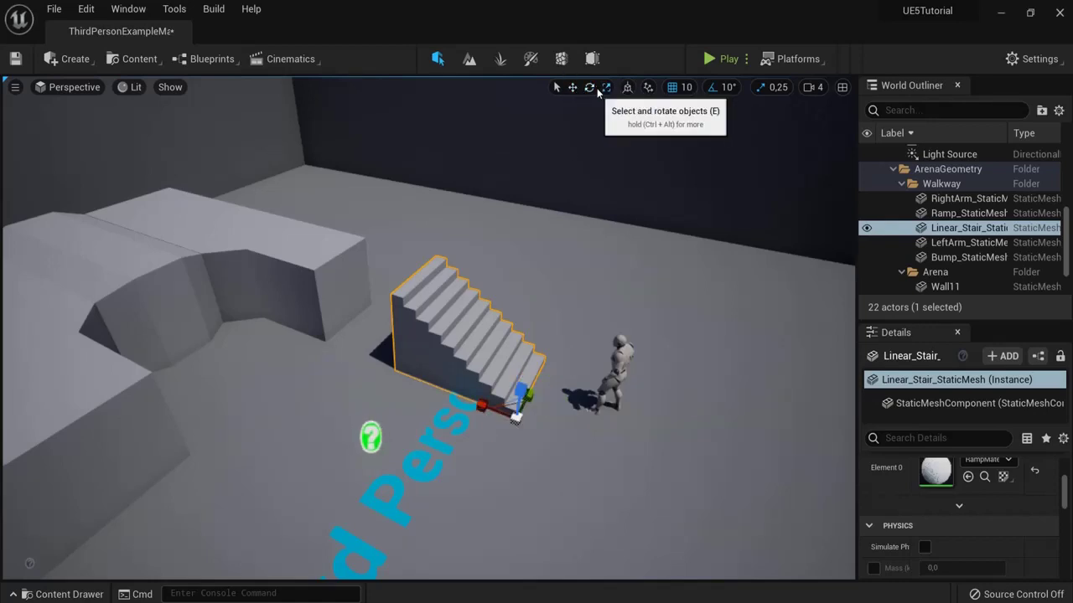
{"action": "right_click_drag", "start_coordinate": [453, 261], "coordinate": [452, 260]}
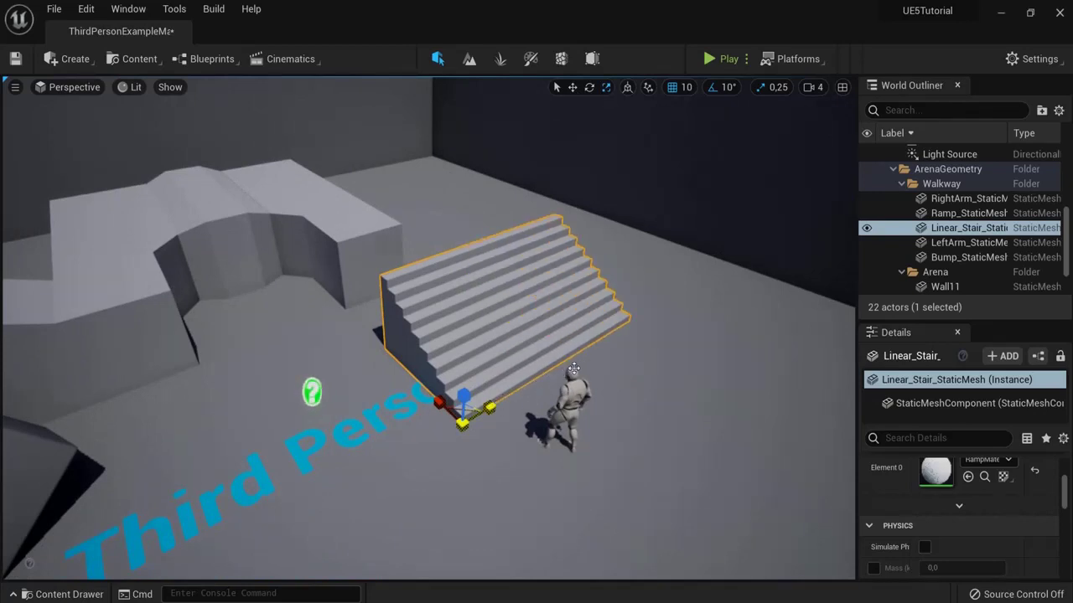
{"action": "left_click_drag", "start_coordinate": [435, 403], "coordinate": [449, 432]}
Step: Rotate the staircase 10 degrees and shift it along its Y and X axes
{"action": "left_click", "coordinate": [590, 88]}
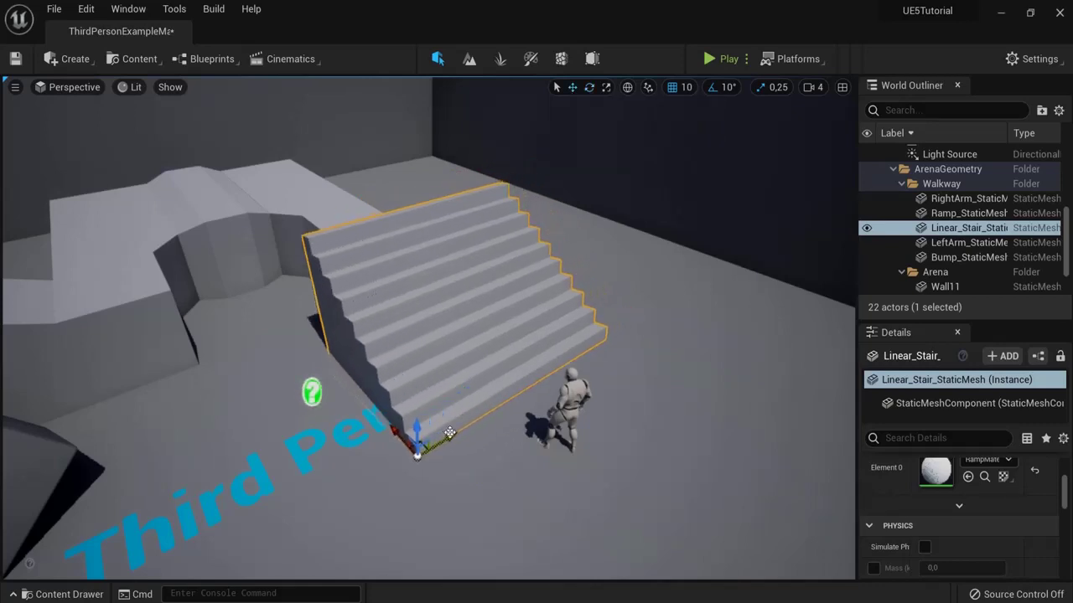
{"action": "left_click", "coordinate": [589, 87]}
{"action": "left_click", "coordinate": [573, 87]}
{"action": "right_click_drag", "start_coordinate": [503, 252], "coordinate": [491, 229]}
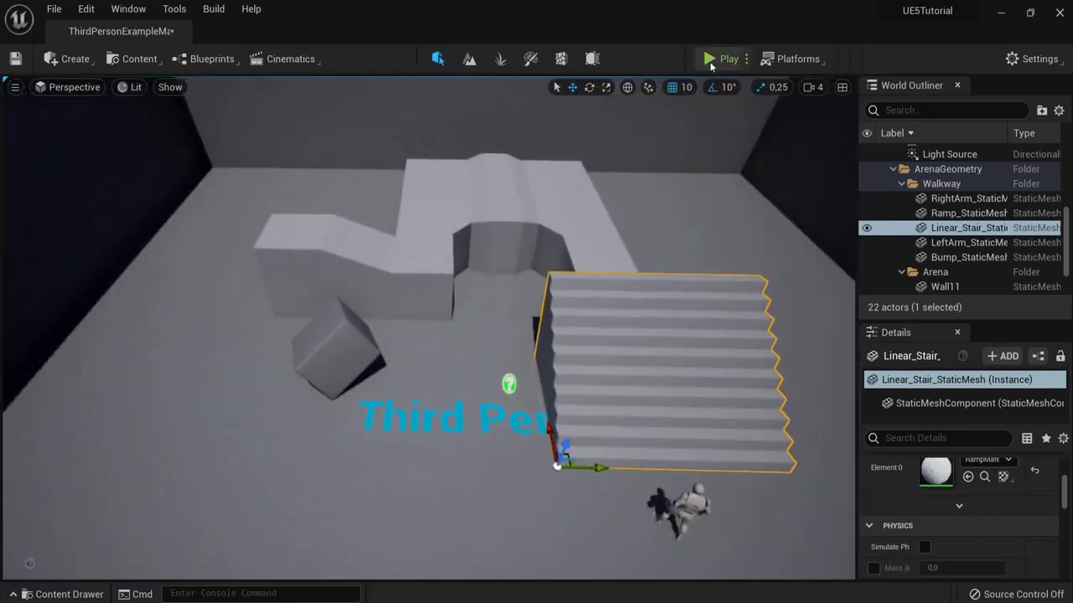
{"action": "right_click_drag", "start_coordinate": [704, 84], "coordinate": [679, 175]}
{"action": "left_click_drag", "start_coordinate": [531, 416], "coordinate": [503, 422]}
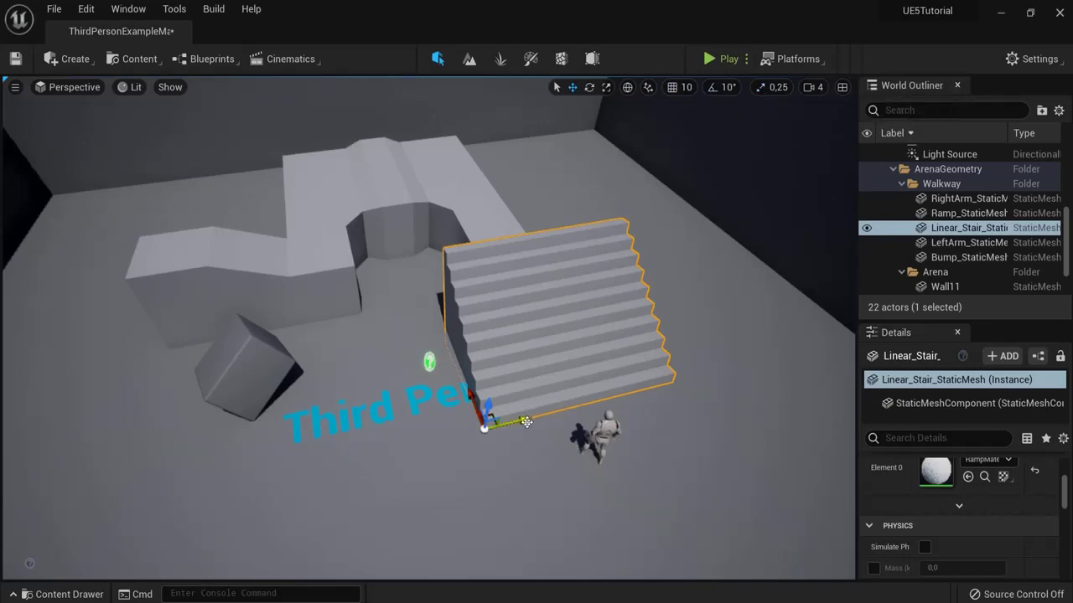
{"action": "mouse_move", "coordinate": [526, 422]}
{"action": "left_mouse_down"}
{"action": "mouse_move", "coordinate": [494, 427]}
{"action": "mouse_move", "coordinate": [538, 421]}
{"action": "mouse_move", "coordinate": [522, 422]}
{"action": "mouse_move", "coordinate": [455, 369]}
{"action": "mouse_move", "coordinate": [476, 410]}
{"action": "mouse_move", "coordinate": [523, 415]}
{"action": "left_mouse_up"}
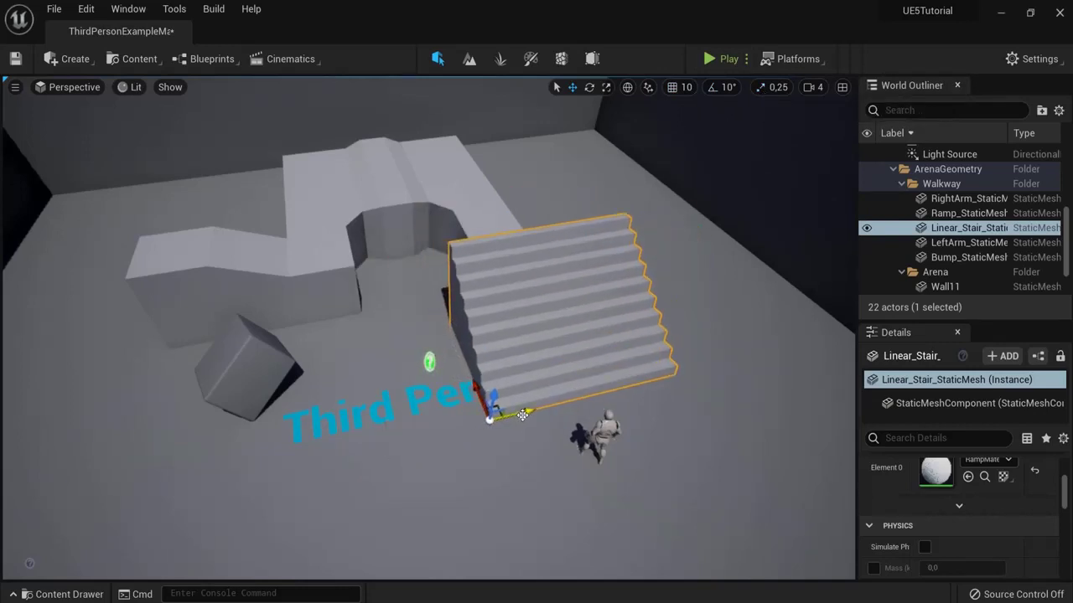
Step: Scale the staircase up around its pivot with the Scale tool
{"action": "left_click", "coordinate": [607, 88]}
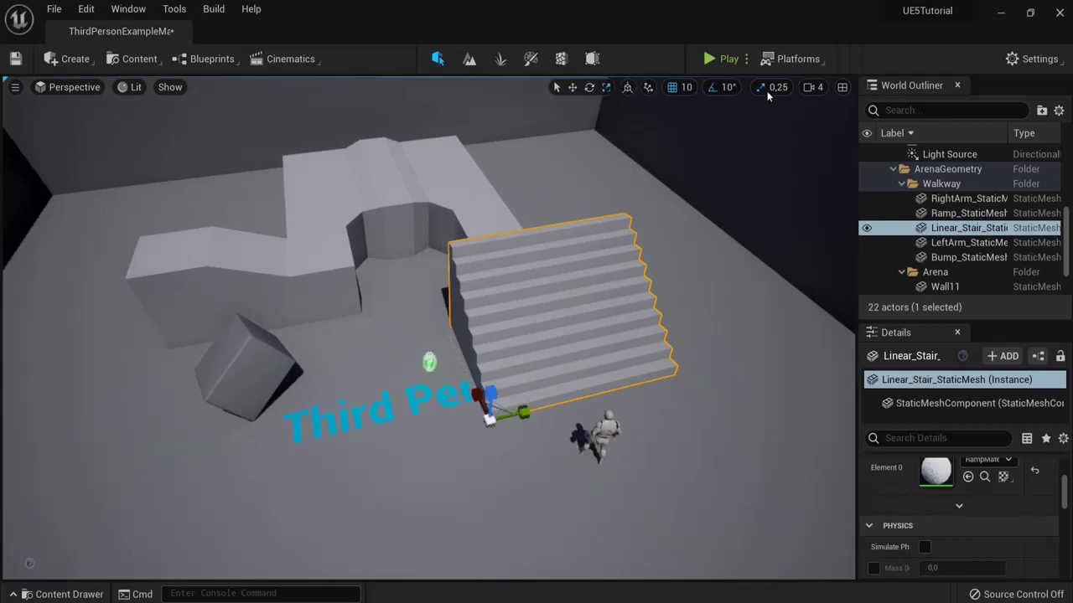
{"action": "scroll", "coordinate": [490, 417], "scroll_direction": "up", "scroll_amount": 5}
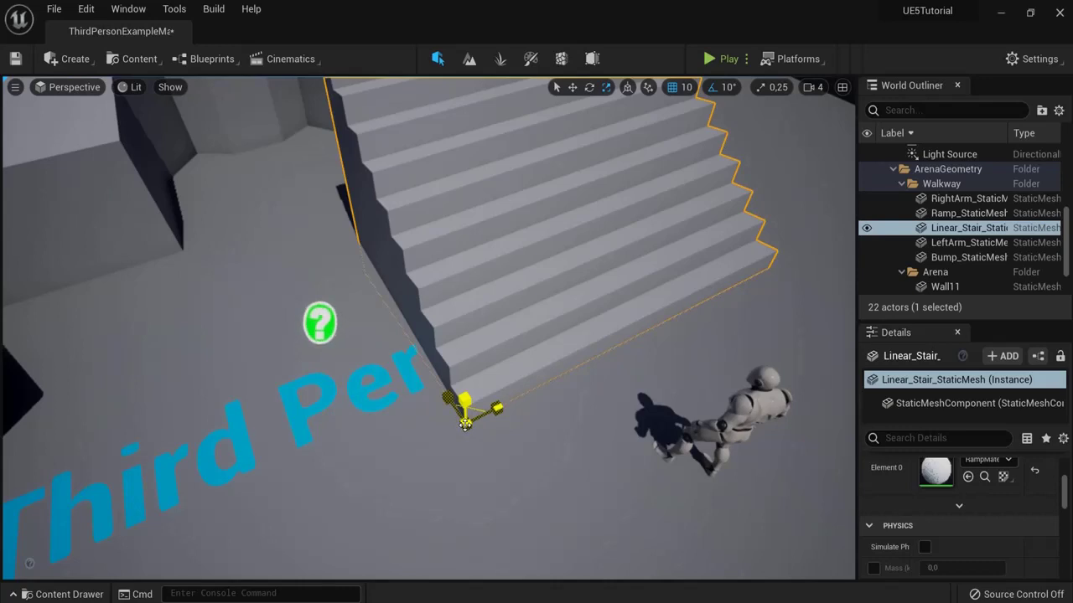
{"action": "left_click_drag", "start_coordinate": [465, 424], "coordinate": [481, 522]}
{"action": "scroll", "coordinate": [481, 522], "scroll_direction": "down", "scroll_amount": 5}
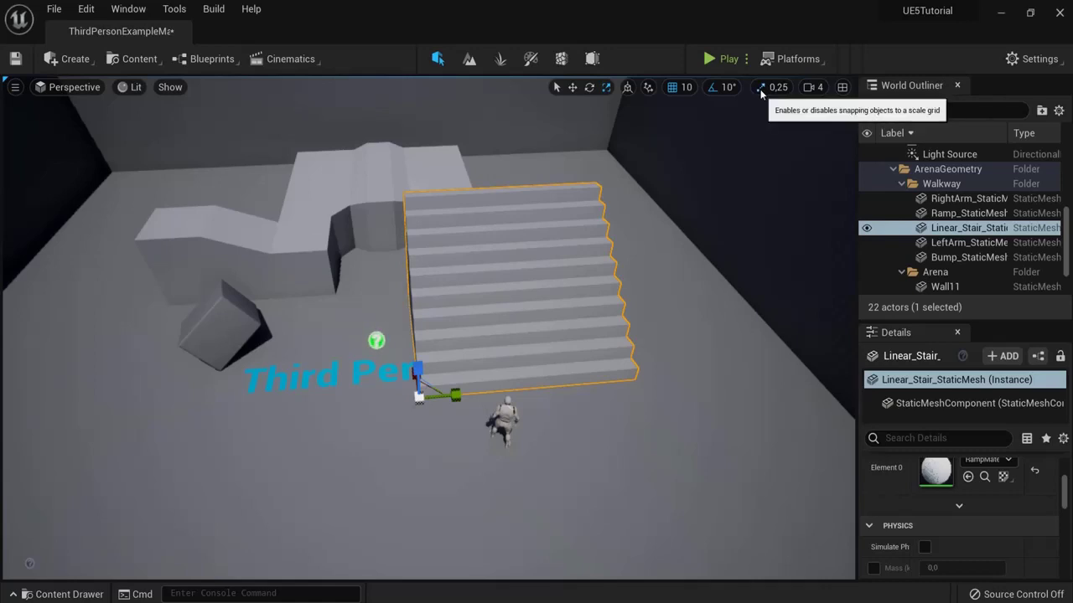
Step: Scale the stairs with scale snapping at 1, then reset scale snapping to 0,25
{"action": "left_click", "coordinate": [778, 88]}
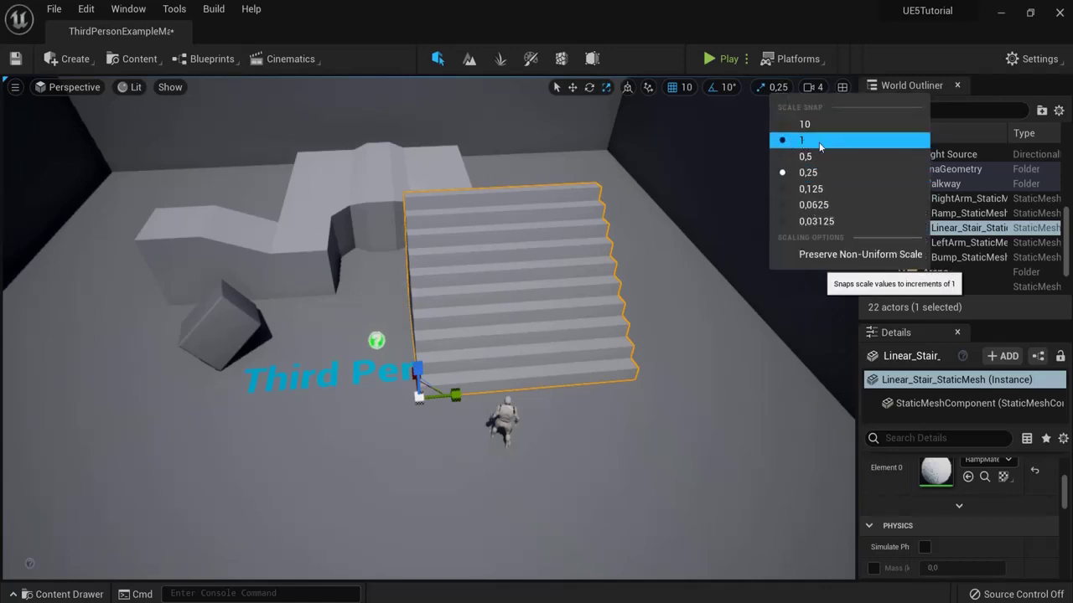
{"action": "left_click", "coordinate": [820, 142]}
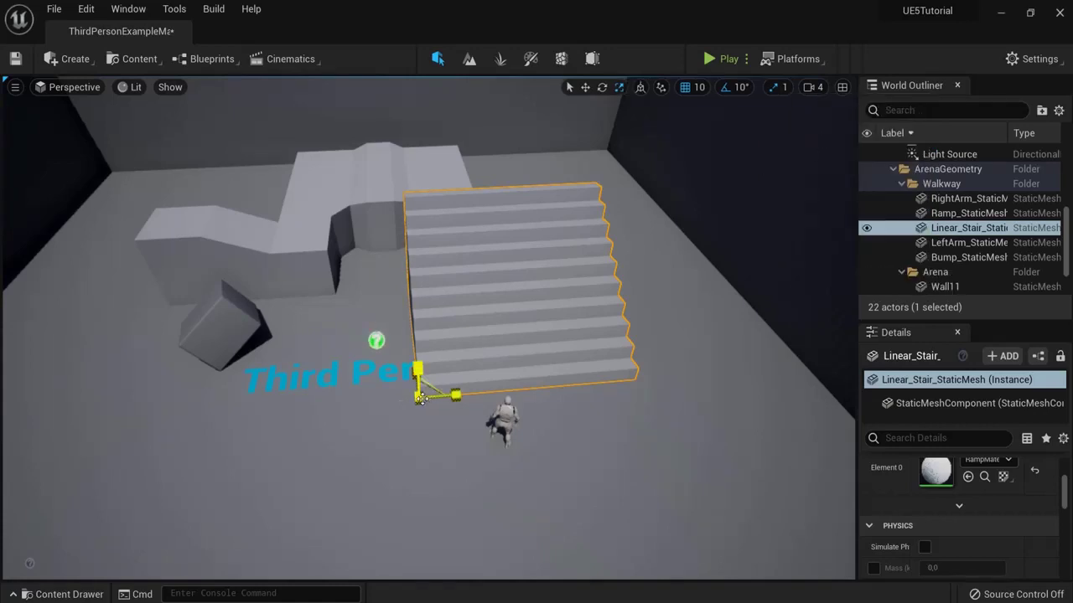
{"action": "mouse_move", "coordinate": [419, 356]}
{"action": "left_mouse_down"}
{"action": "mouse_move", "coordinate": [427, 280]}
{"action": "mouse_move", "coordinate": [431, 371]}
{"action": "left_mouse_up"}
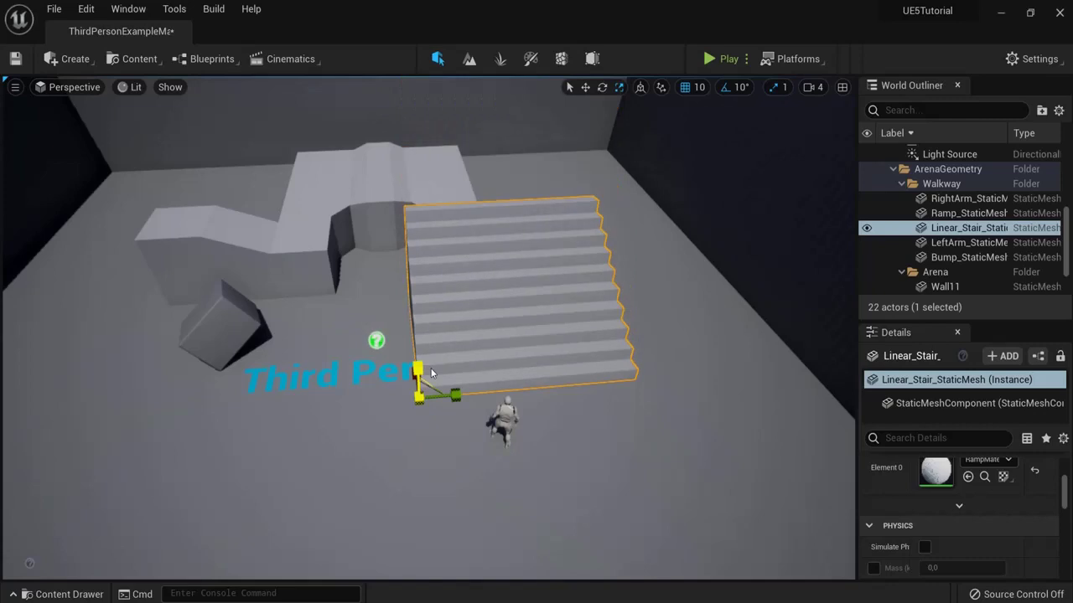
{"action": "left_click", "coordinate": [779, 87]}
{"action": "left_click", "coordinate": [821, 175]}
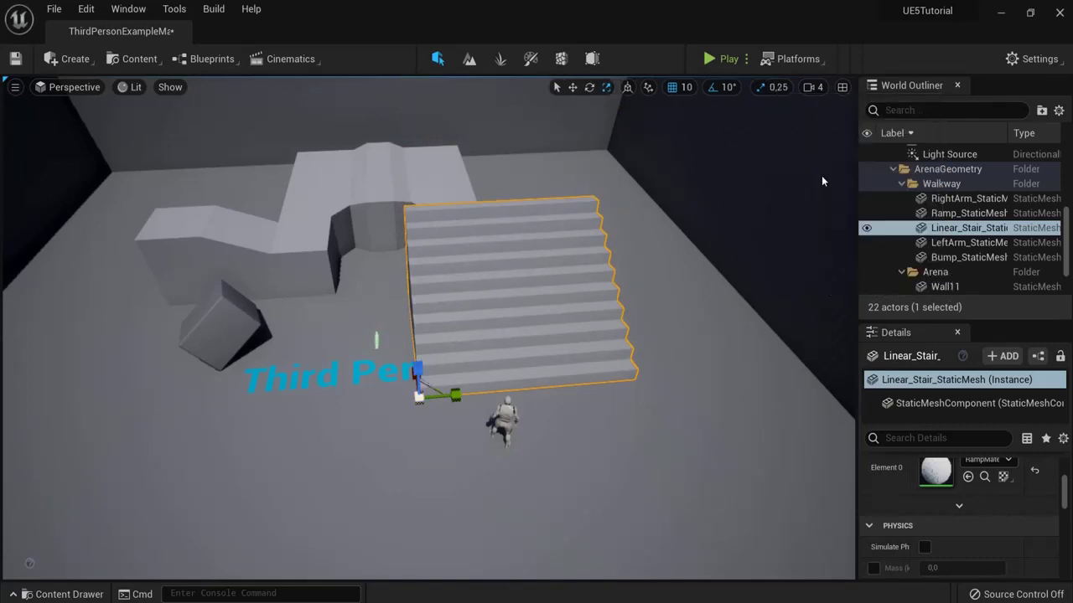
{"action": "left_click_drag", "start_coordinate": [654, 136], "coordinate": [419, 201], "text": "alt"}
Step: Delete the cube and the staircase from the level
{"action": "left_click", "coordinate": [299, 235]}
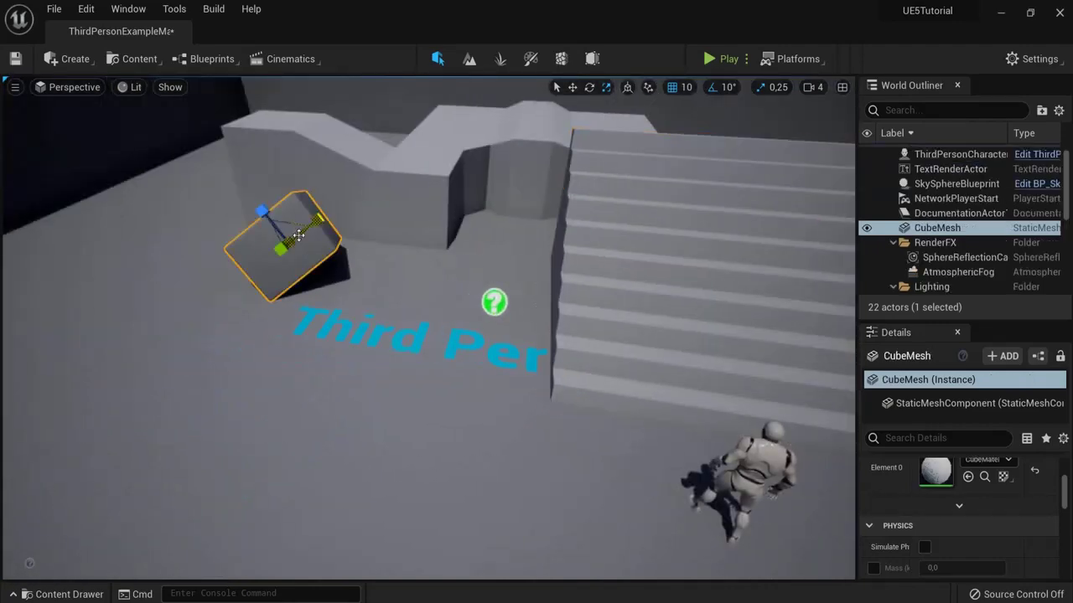
{"action": "key", "text": "Delete"}
{"action": "left_click", "coordinate": [620, 251]}
{"action": "key", "text": "Delete"}
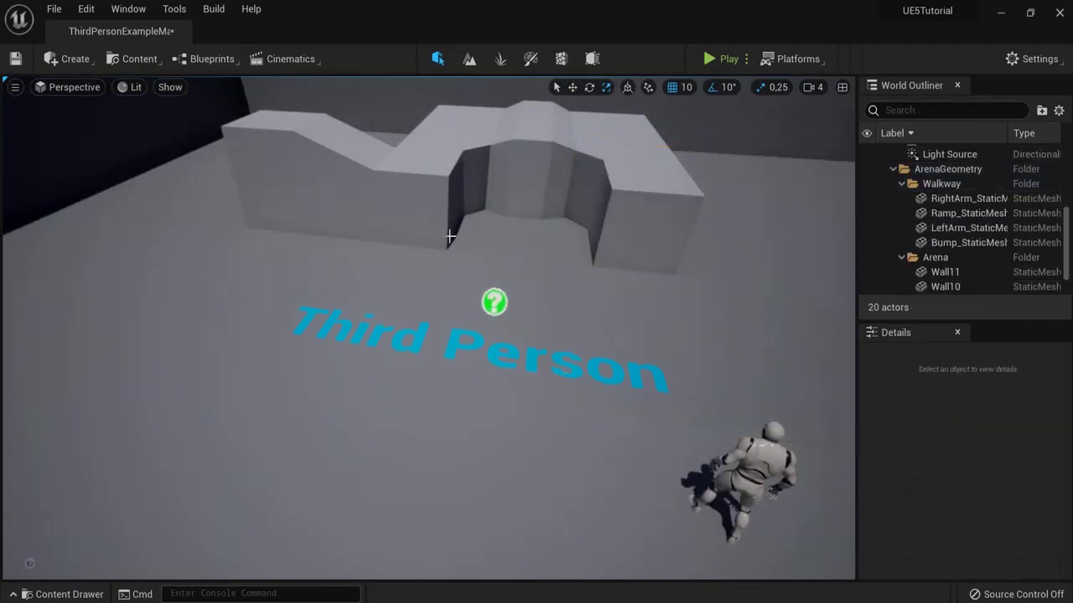
Step: Alt-drag the LeftArm wall into parallel copies beside the original
{"action": "left_click", "coordinate": [415, 227]}
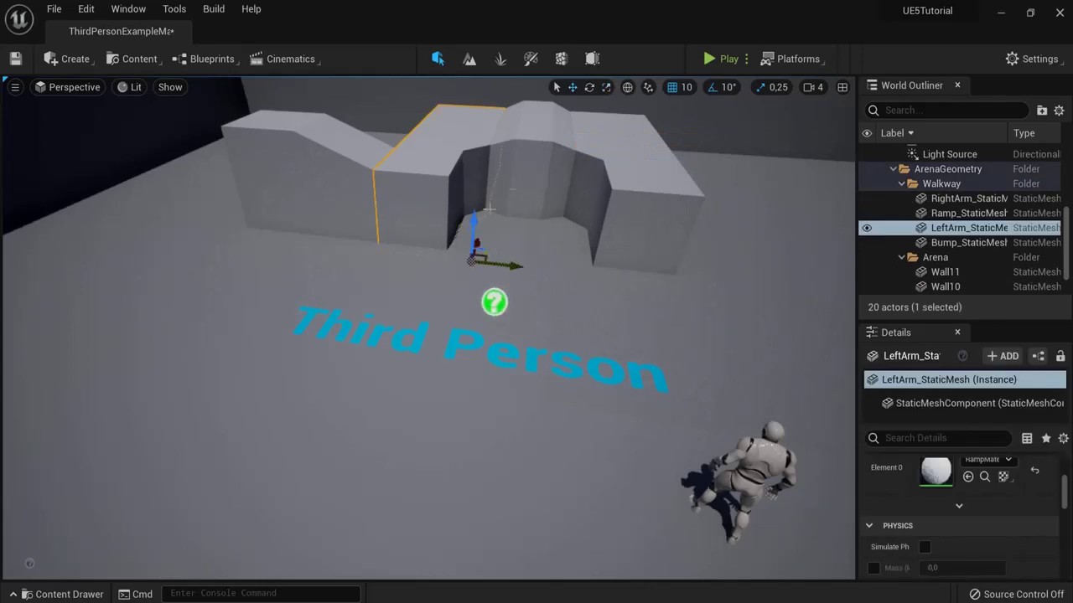
{"action": "left_click_drag", "start_coordinate": [229, 371], "coordinate": [165, 417], "text": "alt"}
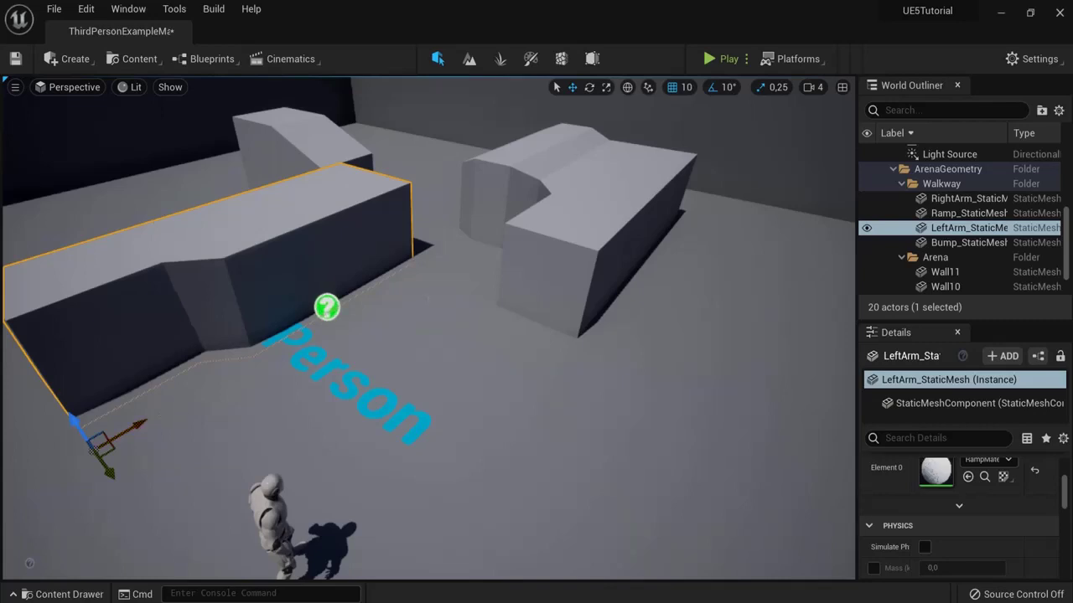
{"action": "mouse_move", "coordinate": [427, 281]}
{"action": "left_mouse_down", "text": "alt"}
{"action": "mouse_move", "coordinate": [444, 280]}
{"action": "mouse_move", "coordinate": [427, 281]}
{"action": "left_mouse_up", "text": "alt"}
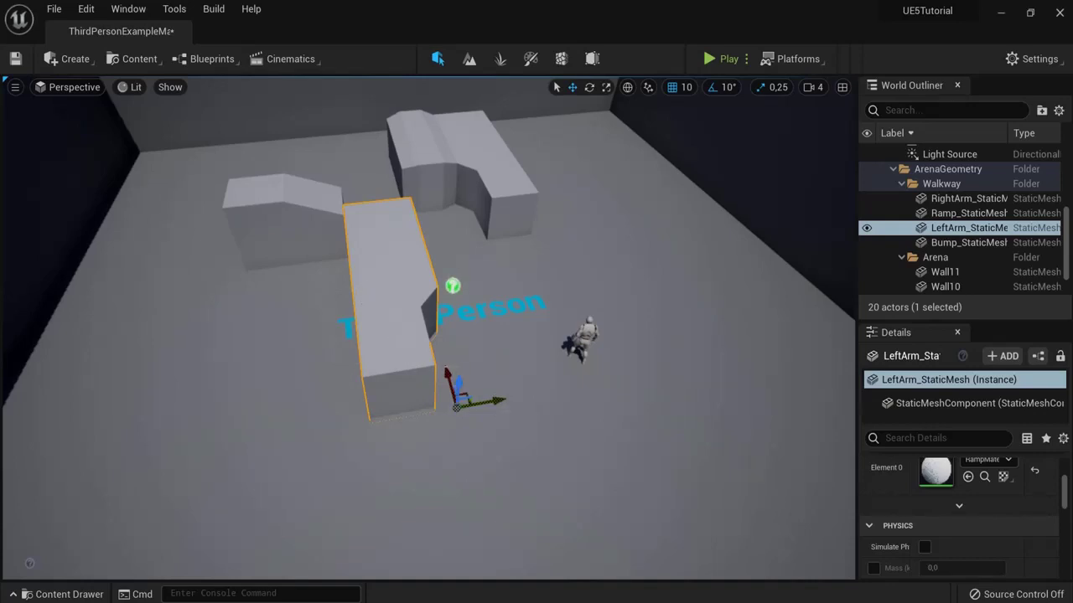
{"action": "left_click_drag", "start_coordinate": [447, 375], "coordinate": [450, 392]}
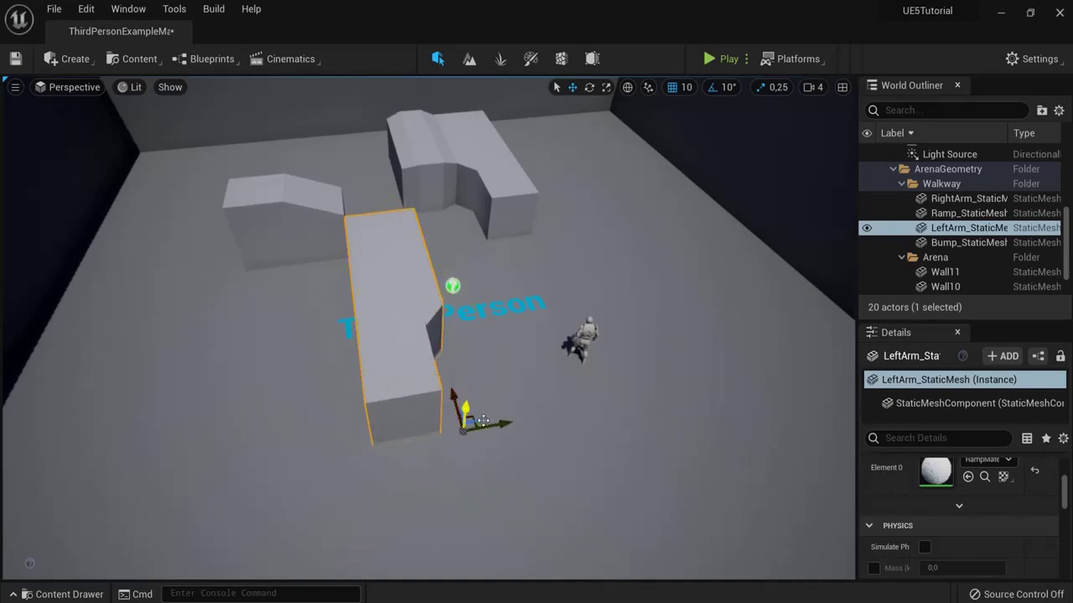
{"action": "left_click_drag", "start_coordinate": [503, 423], "coordinate": [210, 463], "text": "alt"}
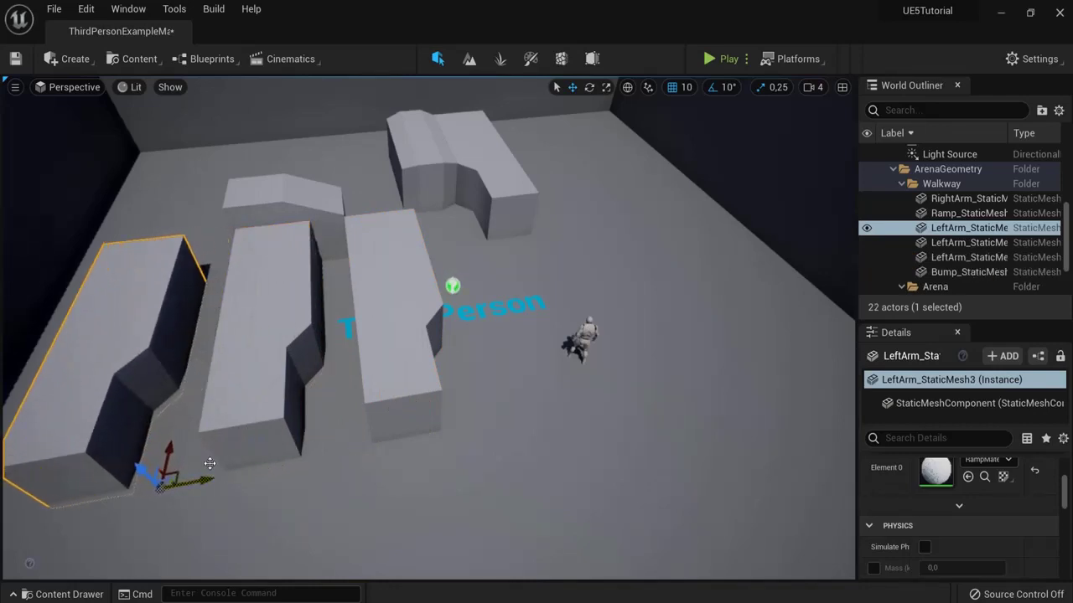
{"action": "left_click", "coordinate": [399, 402]}
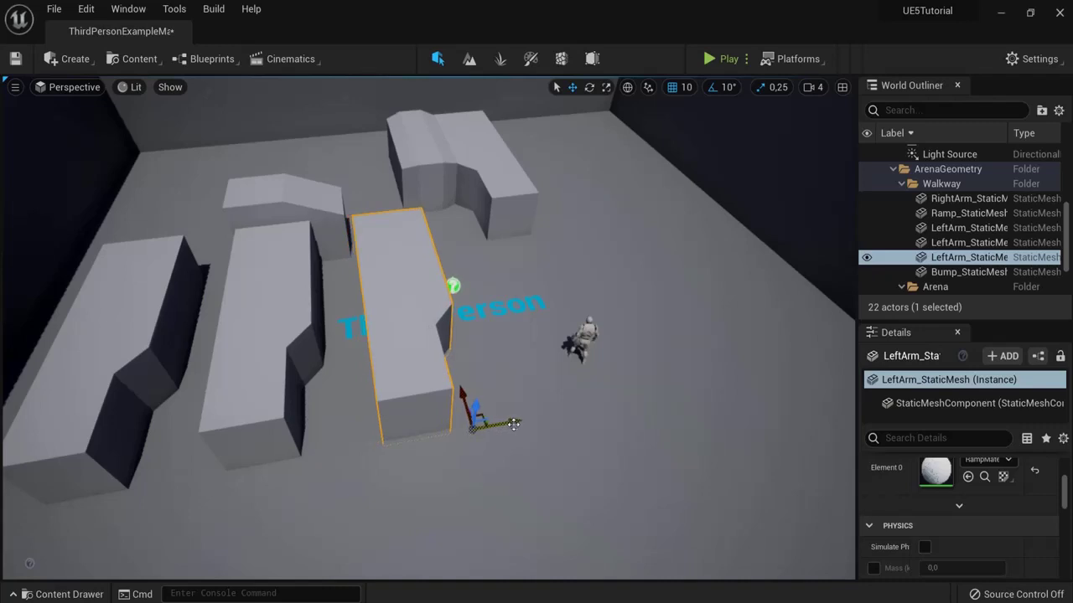
{"action": "left_click_drag", "start_coordinate": [514, 424], "coordinate": [435, 423], "text": "shift"}
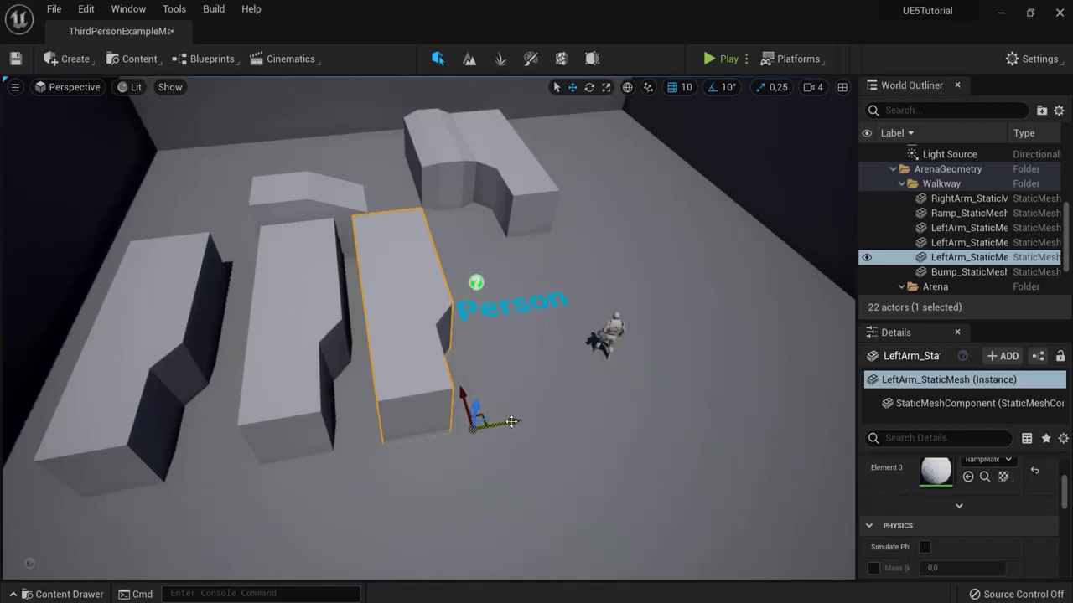
{"action": "left_click_drag", "start_coordinate": [511, 421], "coordinate": [672, 421], "text": "alt+shift"}
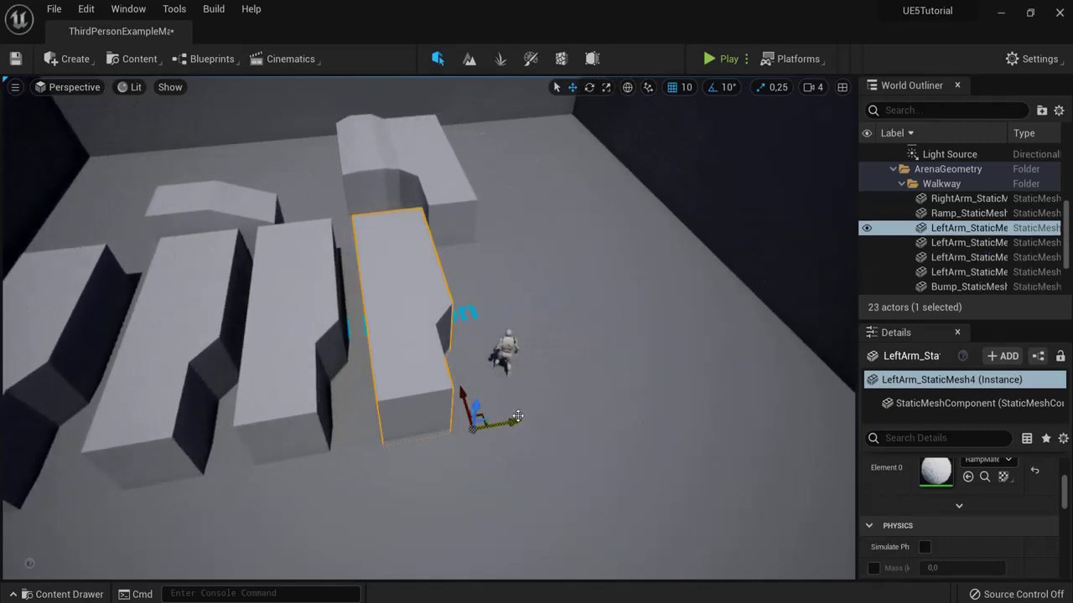
{"action": "left_click_drag", "start_coordinate": [518, 416], "coordinate": [651, 371], "text": "alt"}
Step: Frame the ramp block and look over the walkway walls, selecting Wall7
{"action": "left_click", "coordinate": [651, 371]}
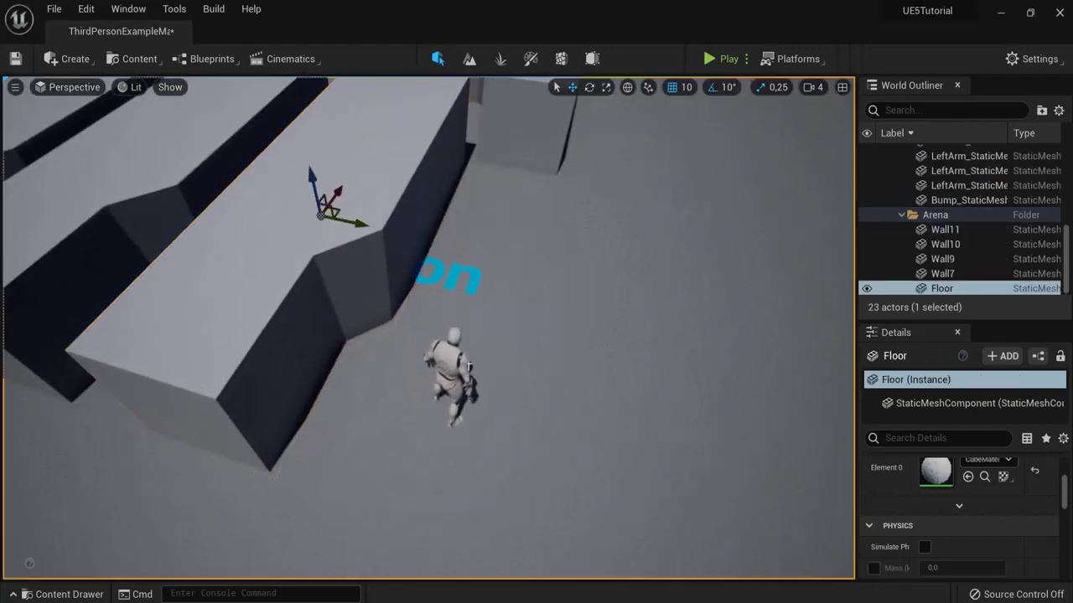
{"action": "left_click", "coordinate": [471, 374]}
{"action": "left_click_drag", "start_coordinate": [739, 199], "coordinate": [581, 235], "text": "alt"}
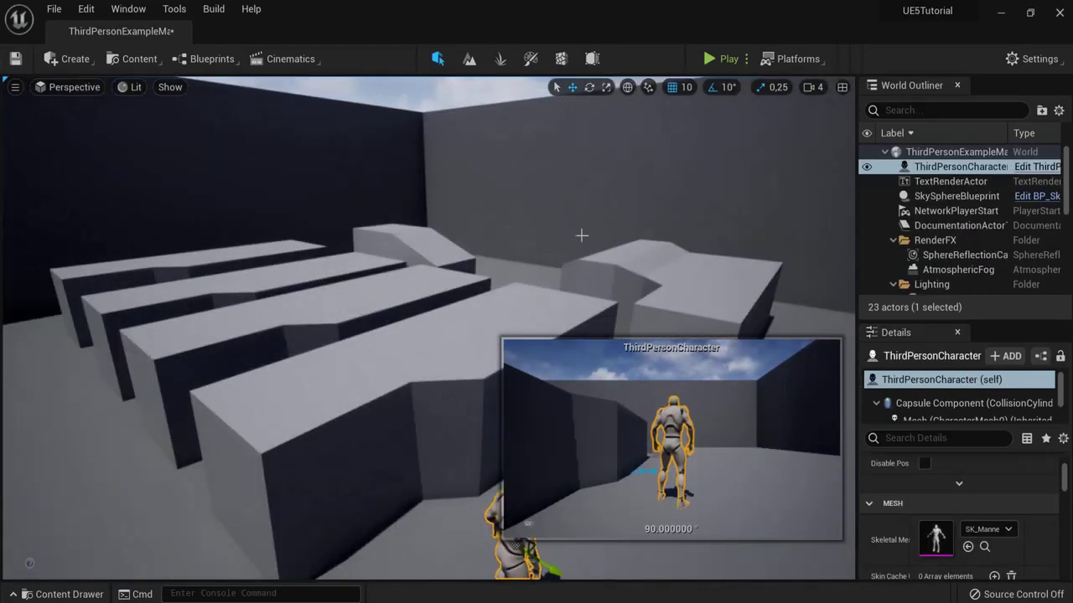
{"action": "left_click", "coordinate": [405, 231]}
{"action": "key", "text": "f"}
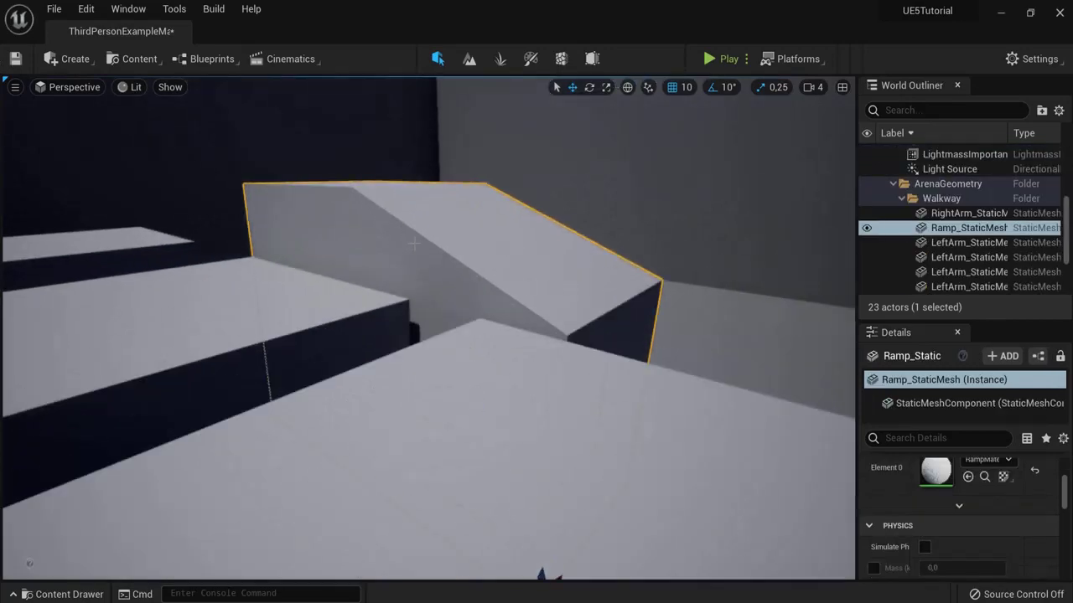
{"action": "scroll", "coordinate": [414, 243], "scroll_direction": "down", "scroll_amount": 10}
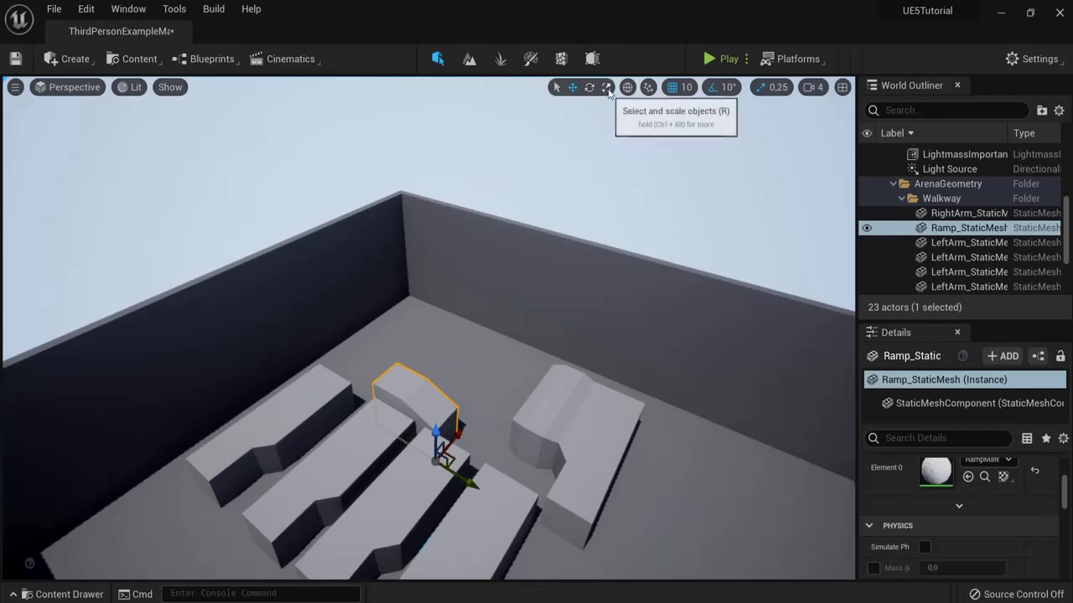
{"action": "right_click_drag", "start_coordinate": [416, 305], "coordinate": [416, 361]}
{"action": "left_click", "coordinate": [416, 305]}
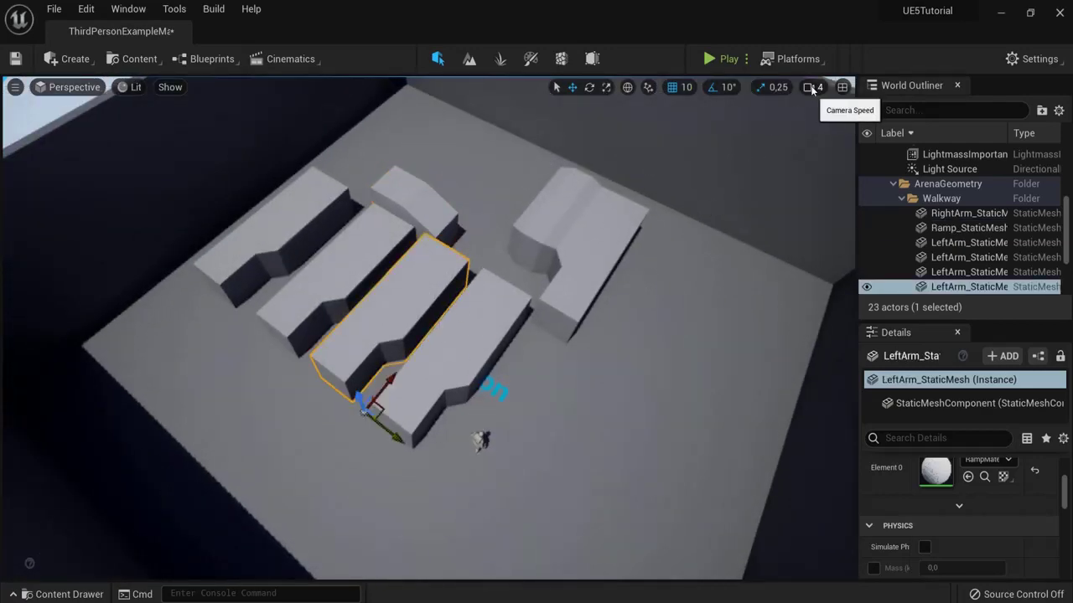
{"action": "left_click", "coordinate": [812, 87]}
{"action": "left_click", "coordinate": [756, 173]}
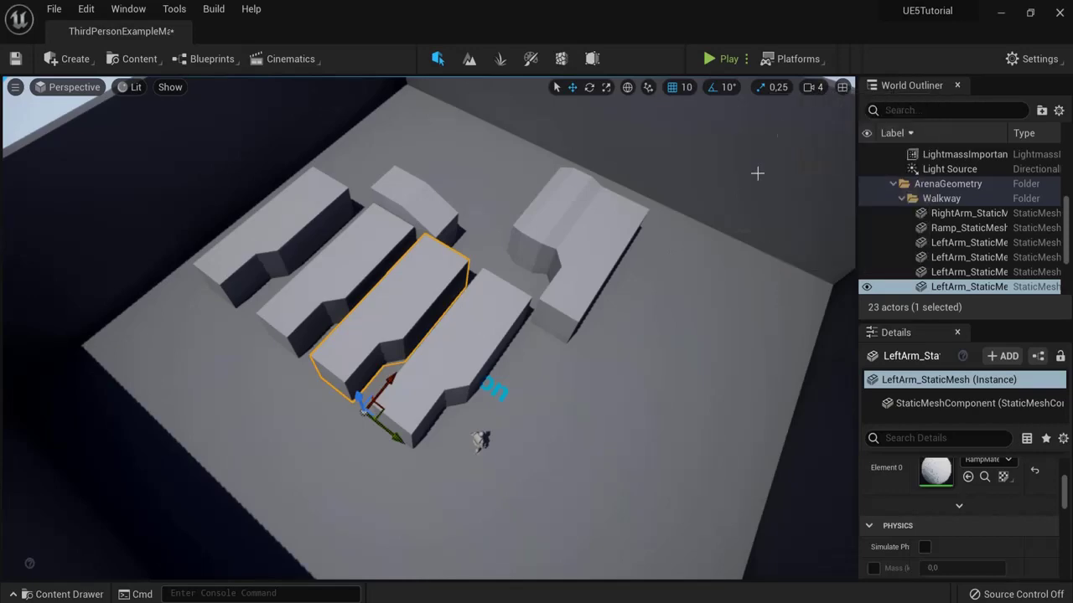
{"action": "left_click", "coordinate": [757, 173]}
Step: Play the level, running with W and jumping with Space onto the raised blocks
{"action": "left_click", "coordinate": [718, 59]}
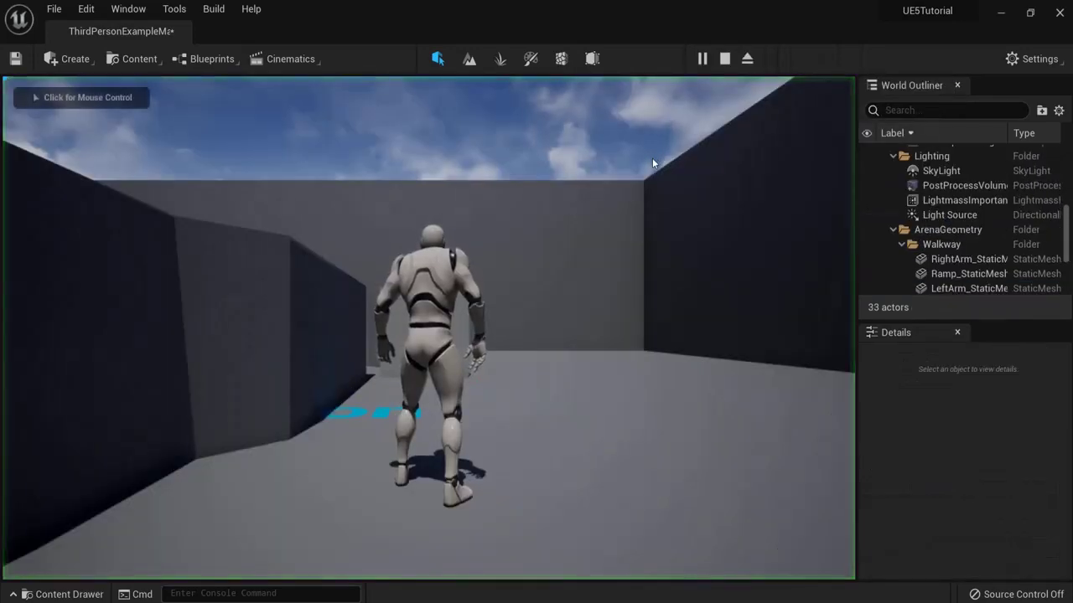
{"action": "left_click", "coordinate": [652, 158]}
{"action": "key", "text": "w"}
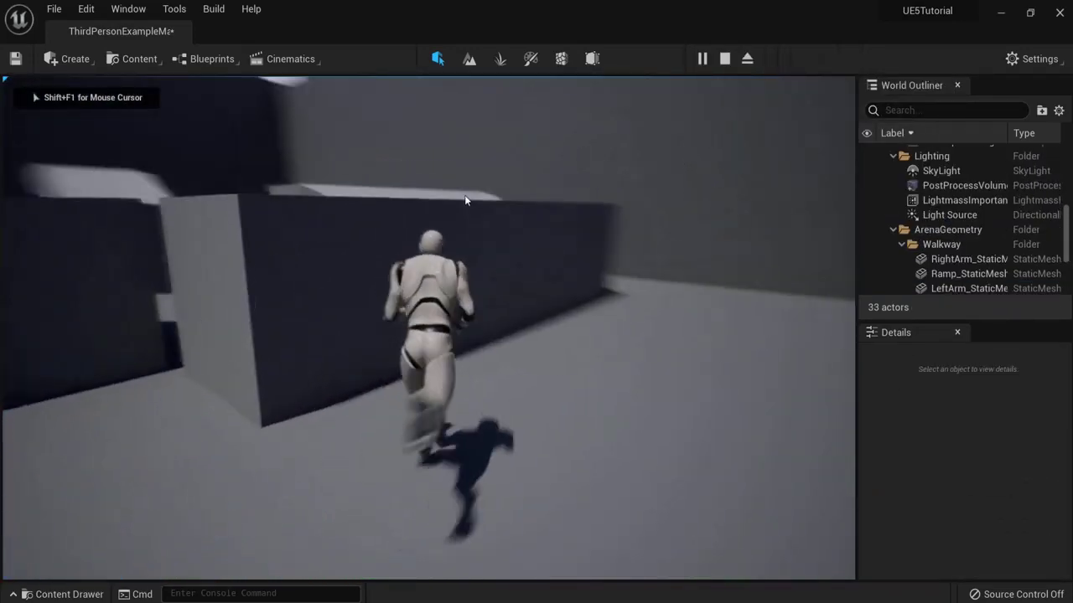
{"action": "key", "text": "w"}
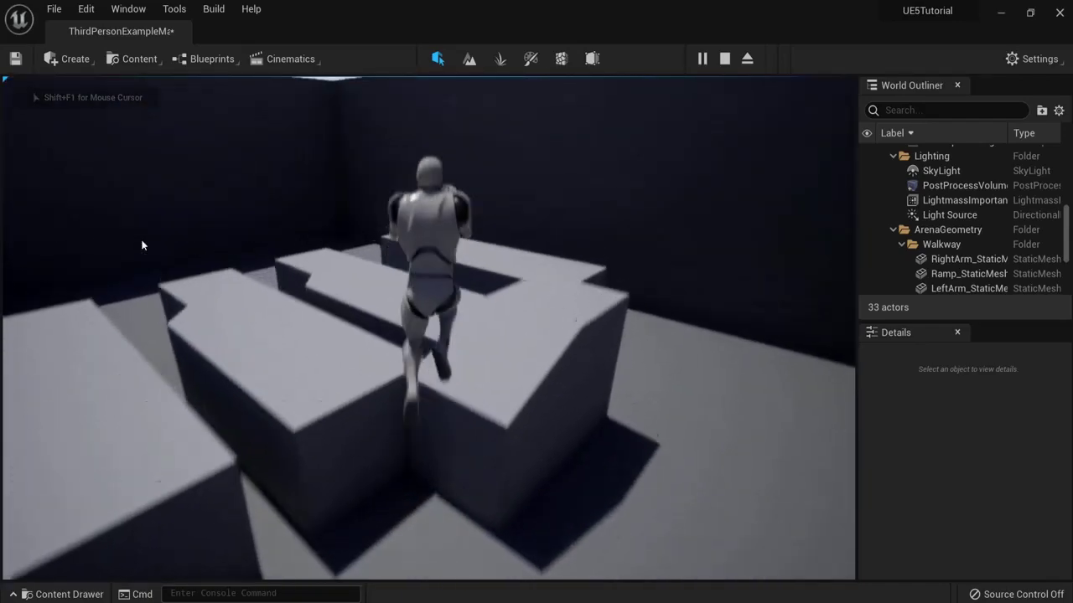
{"action": "key", "text": "w"}
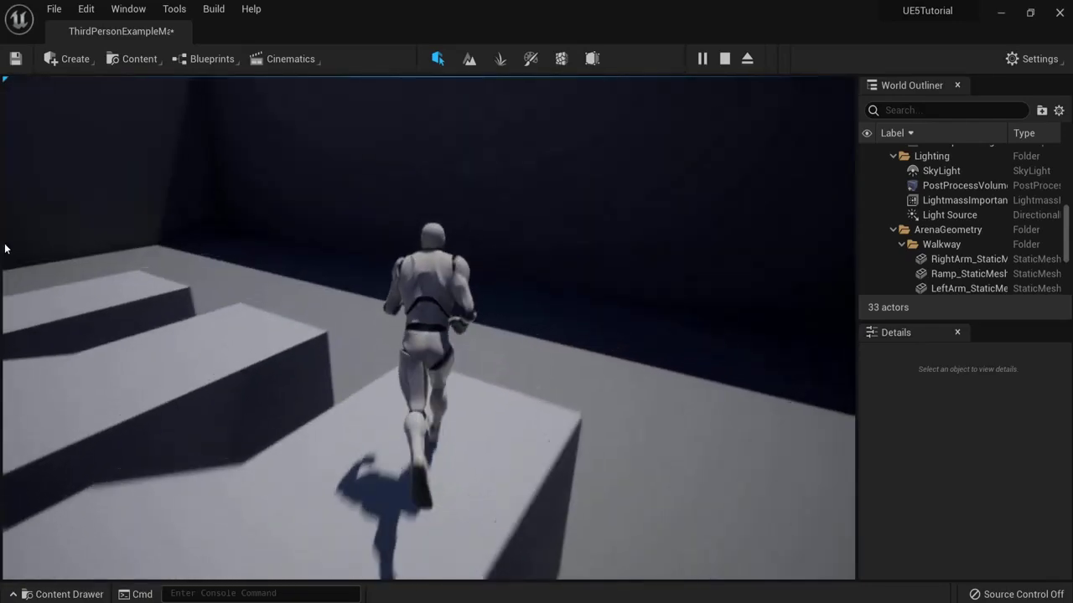
{"action": "key", "text": "w"}
{"action": "key", "text": "space"}
{"action": "key", "text": "w"}
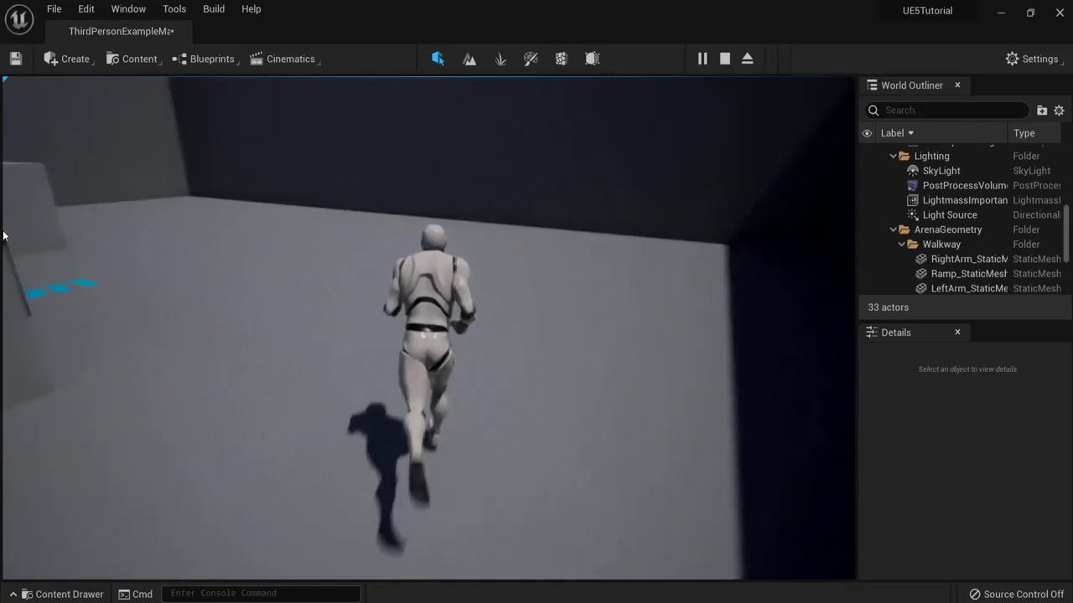
{"action": "key", "text": "space"}
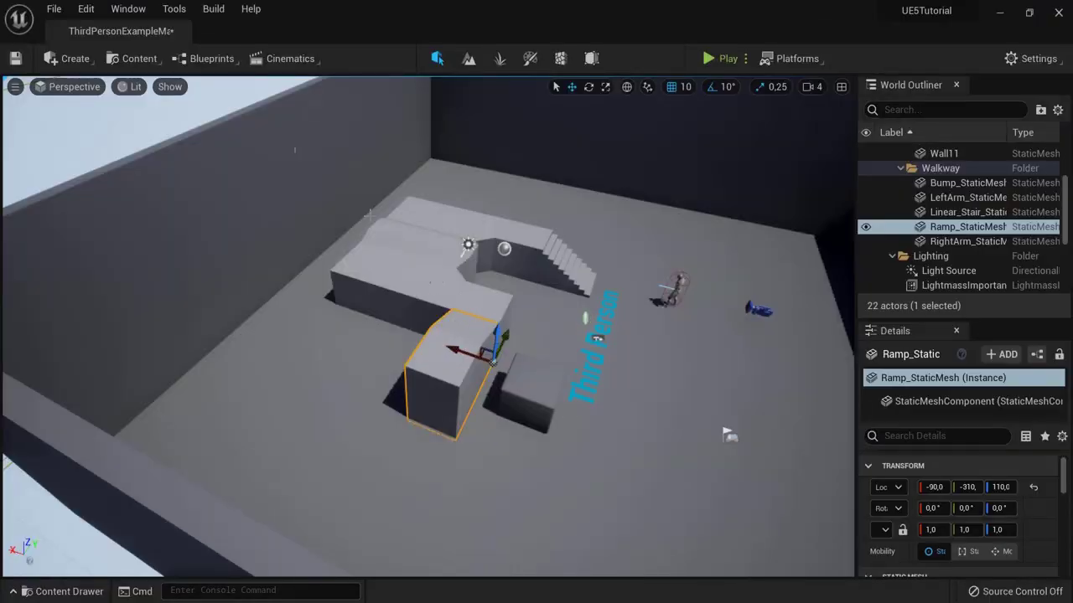
Step: Open Project Settings at the Rendering section
{"action": "left_click", "coordinate": [86, 9]}
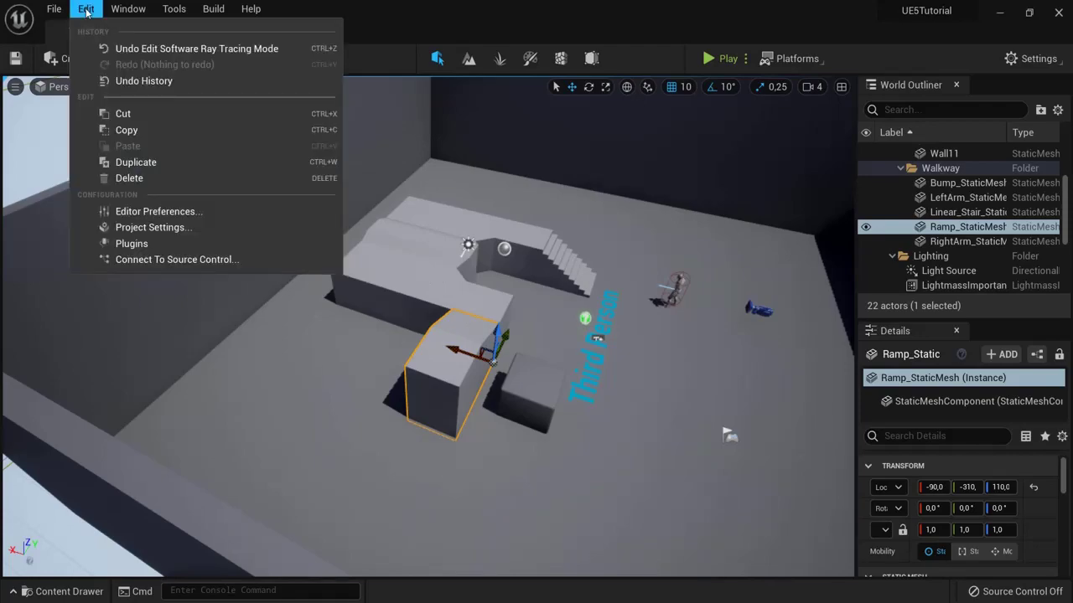
{"action": "left_click", "coordinate": [176, 227]}
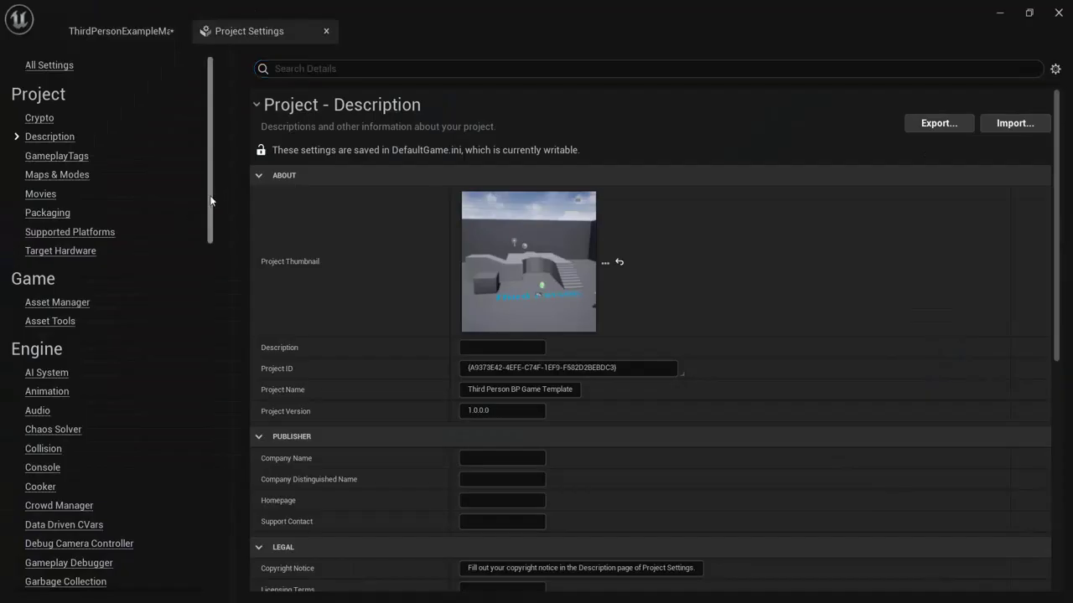
{"action": "scroll", "coordinate": [78, 217], "scroll_direction": "down", "scroll_amount": 3}
{"action": "scroll", "coordinate": [40, 215], "scroll_direction": "down", "scroll_amount": 5}
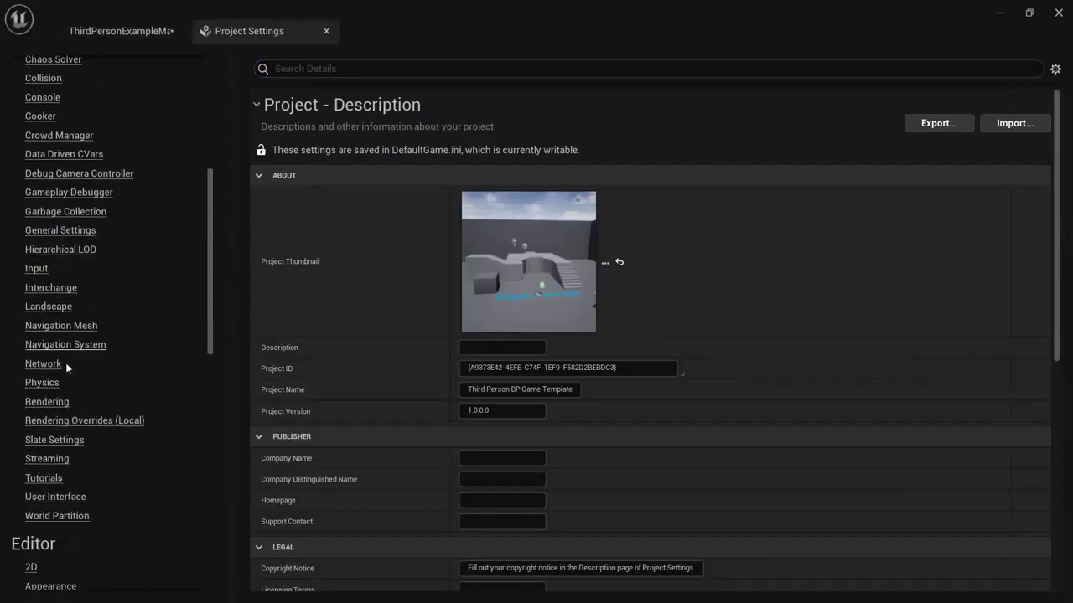
{"action": "left_click", "coordinate": [47, 401]}
{"action": "scroll", "coordinate": [388, 231], "scroll_direction": "down", "scroll_amount": 5}
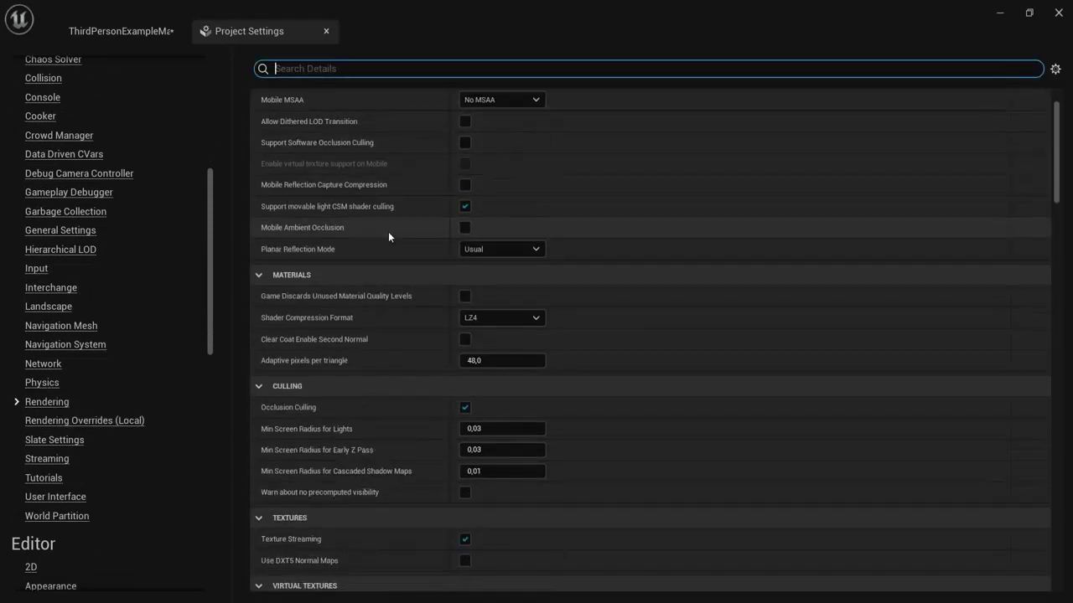
{"action": "scroll", "coordinate": [384, 251], "scroll_direction": "down", "scroll_amount": 8}
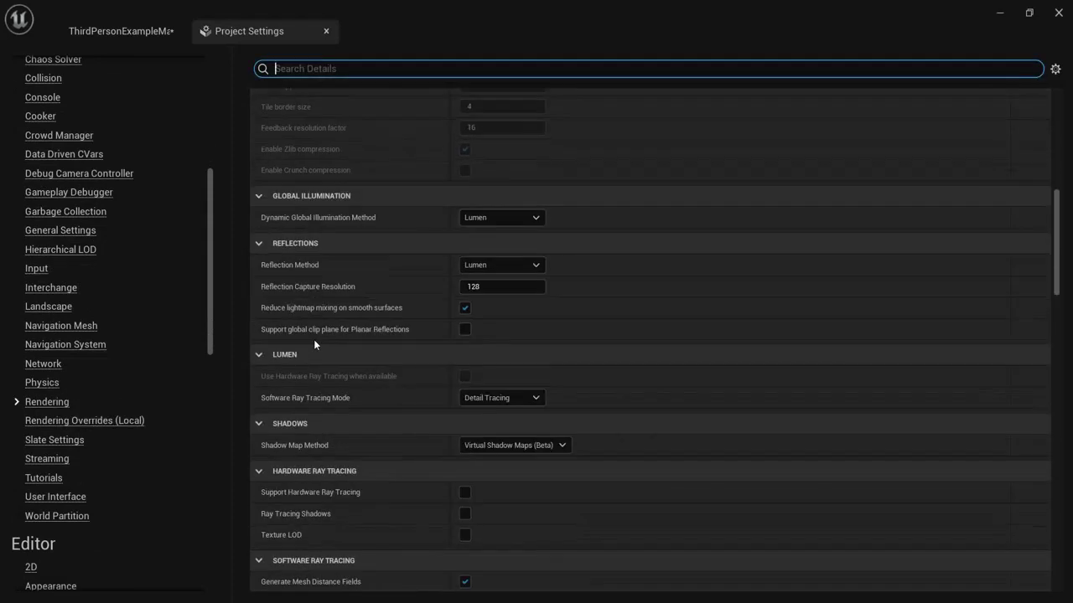
Step: Set Dynamic GI and Reflection Method to None and Software Ray Tracing to Global Tracing
{"action": "left_click", "coordinate": [477, 219]}
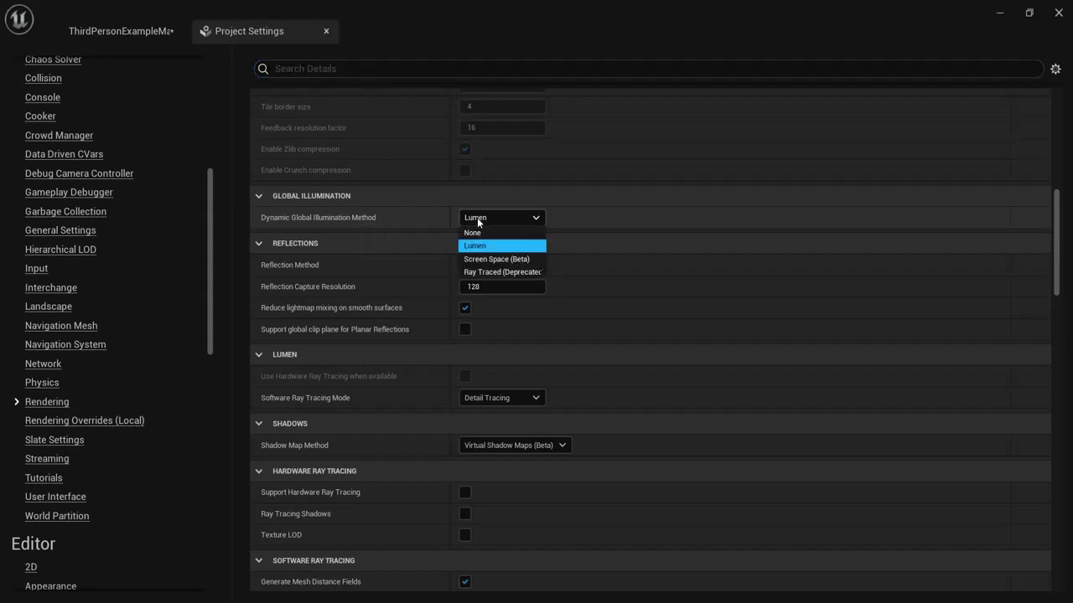
{"action": "left_click", "coordinate": [475, 233]}
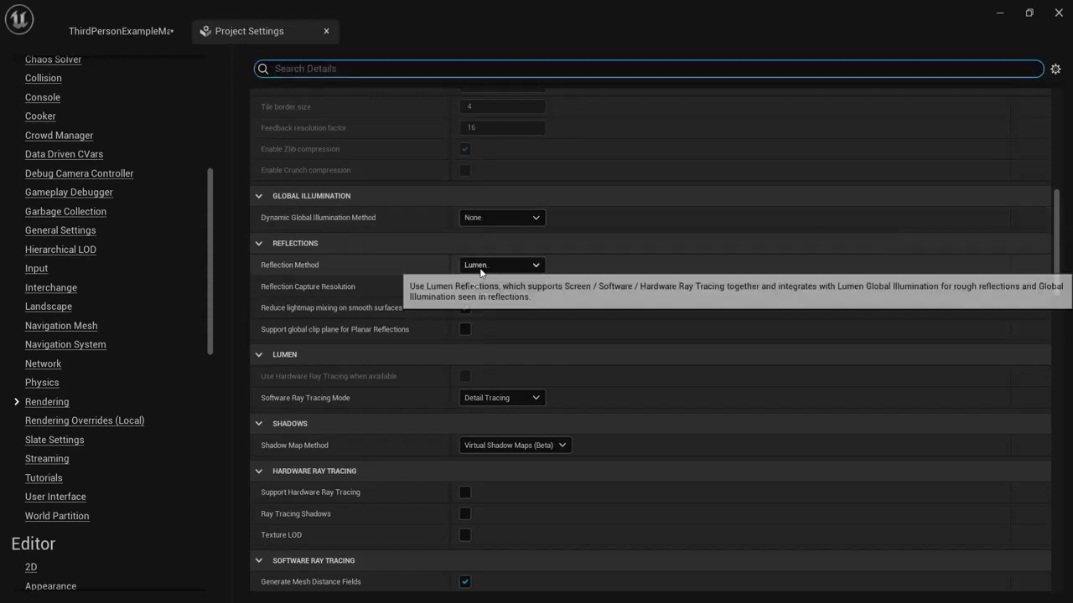
{"action": "left_click", "coordinate": [486, 266]}
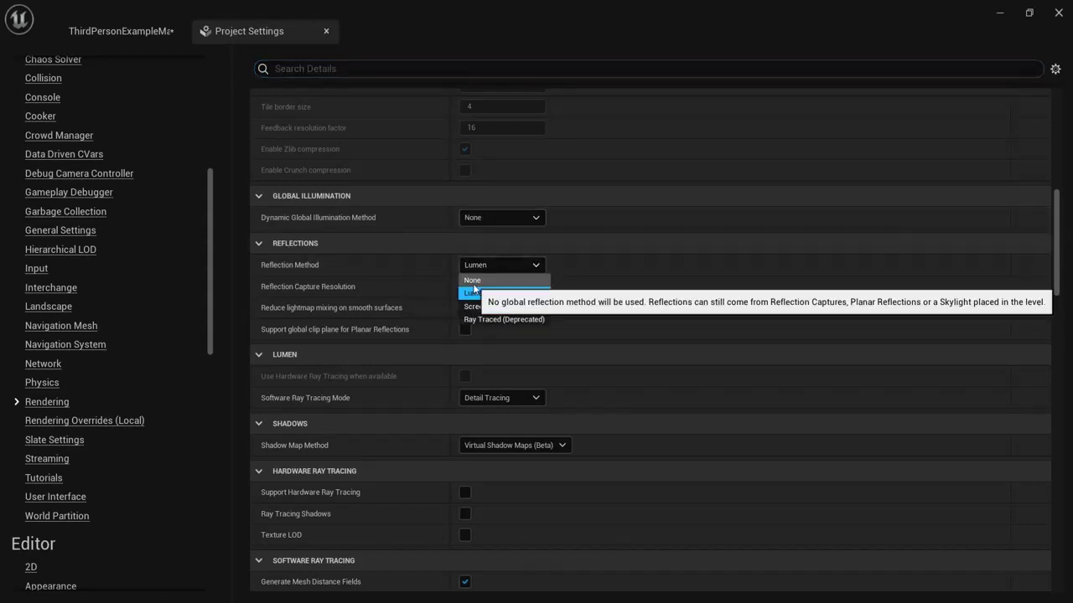
{"action": "left_click", "coordinate": [473, 280]}
{"action": "left_click", "coordinate": [482, 399]}
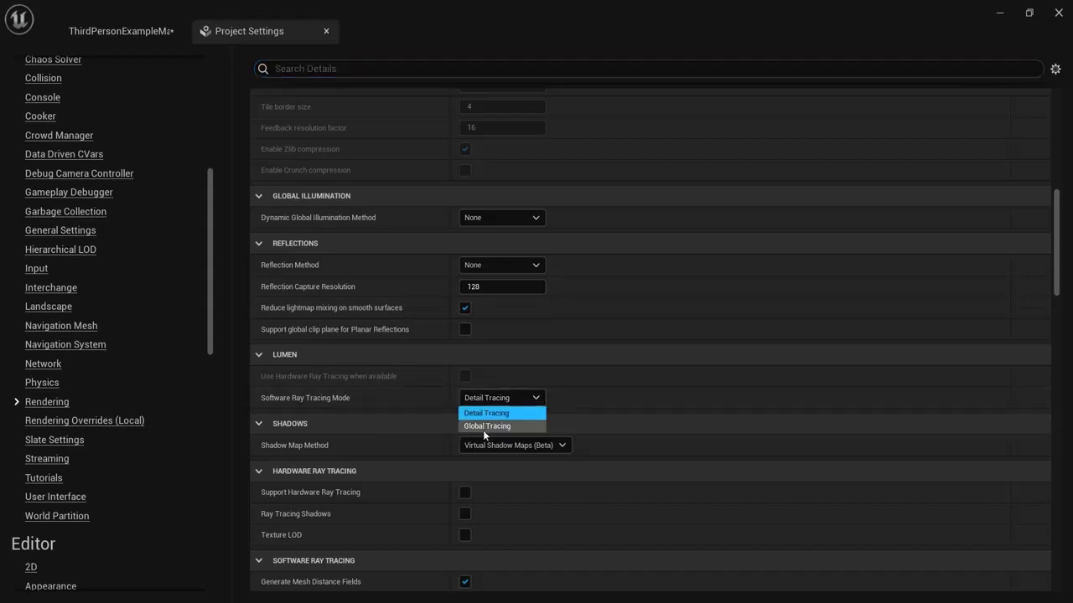
{"action": "left_click", "coordinate": [483, 427]}
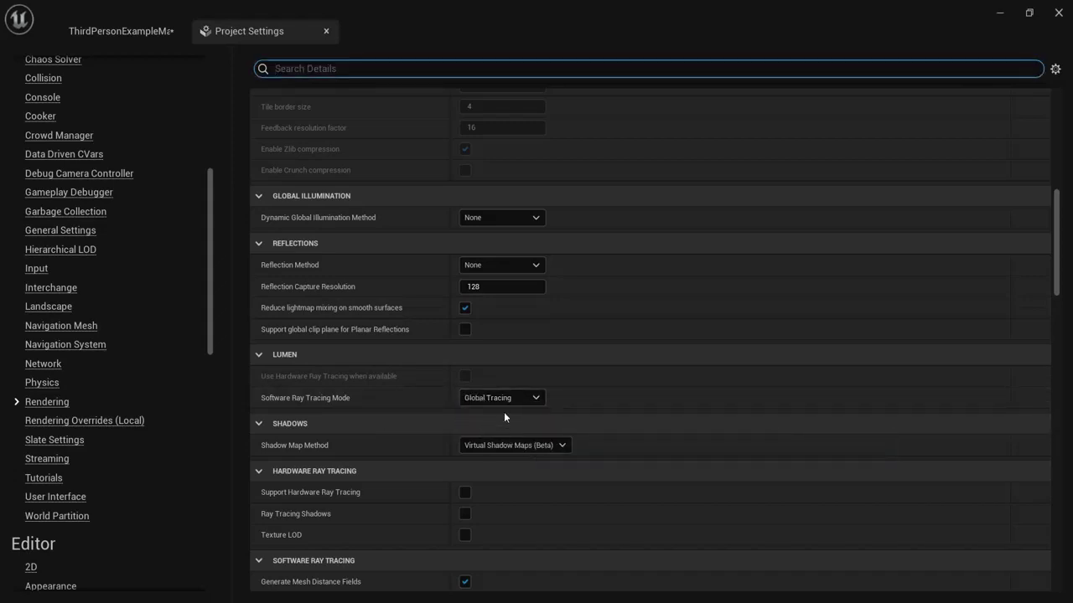
{"action": "left_click", "coordinate": [122, 35]}
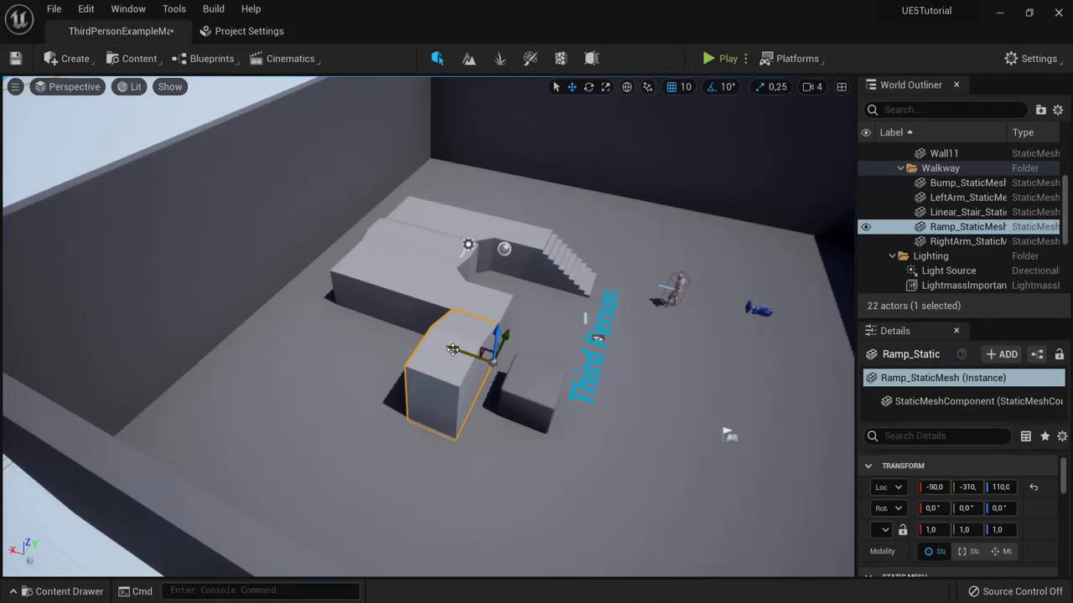
Step: Shift the ramp and cube blocks, then run Build Lighting Only
{"action": "left_click_drag", "start_coordinate": [454, 350], "coordinate": [358, 317]}
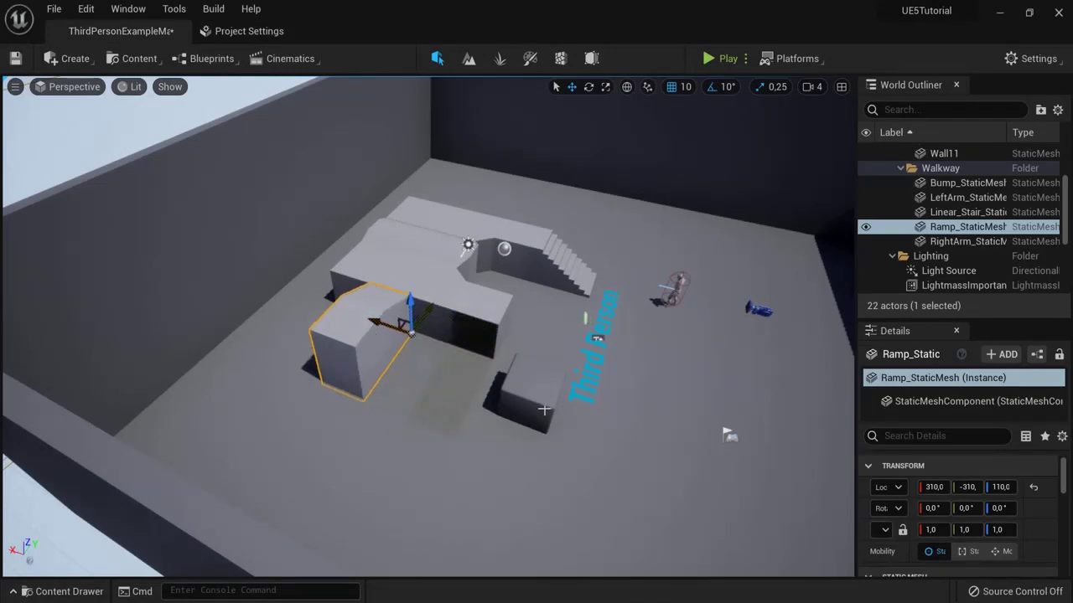
{"action": "left_click", "coordinate": [528, 409]}
{"action": "left_click_drag", "start_coordinate": [544, 369], "coordinate": [566, 308]}
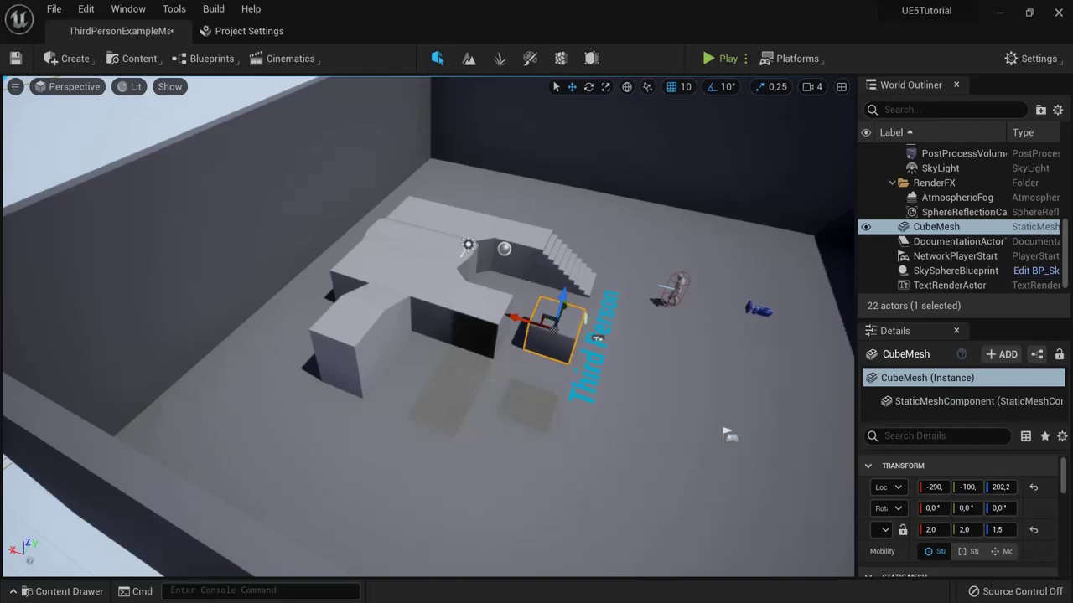
{"action": "left_click", "coordinate": [213, 8]}
{"action": "left_click", "coordinate": [302, 84]}
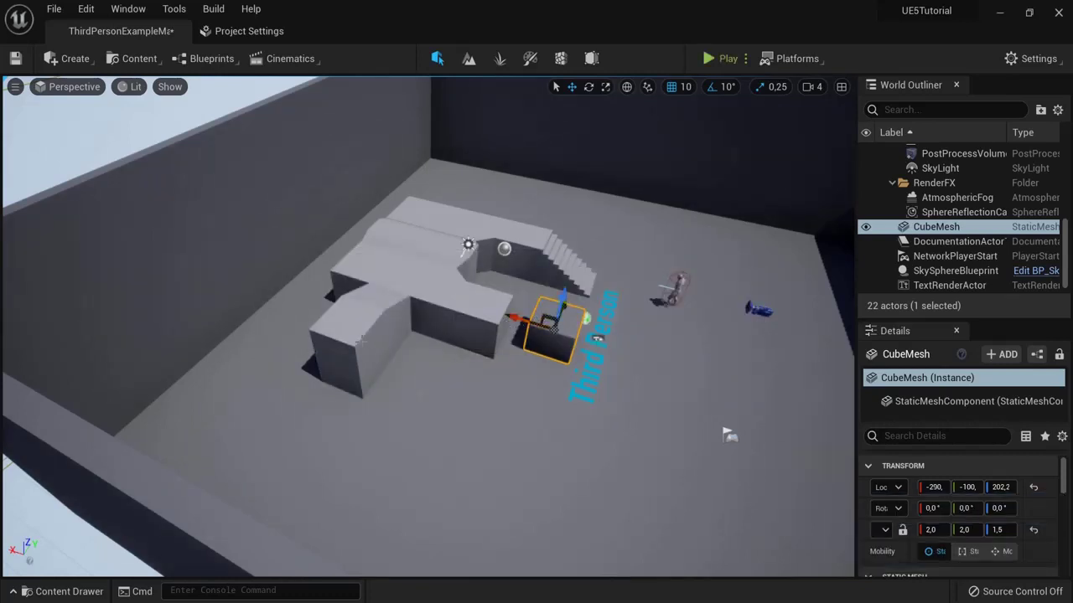
Step: Slide the ramp and cube blocks closer to the stairs
{"action": "left_click", "coordinate": [398, 340]}
{"action": "left_click_drag", "start_coordinate": [372, 323], "coordinate": [456, 355]}
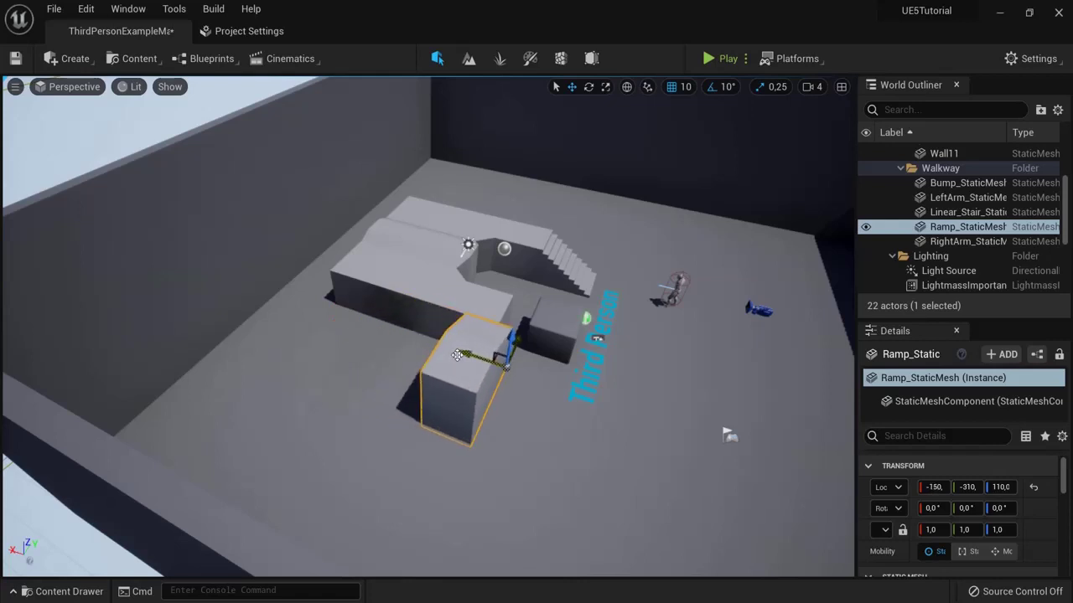
{"action": "left_click", "coordinate": [545, 323]}
{"action": "left_click_drag", "start_coordinate": [566, 311], "coordinate": [579, 290]}
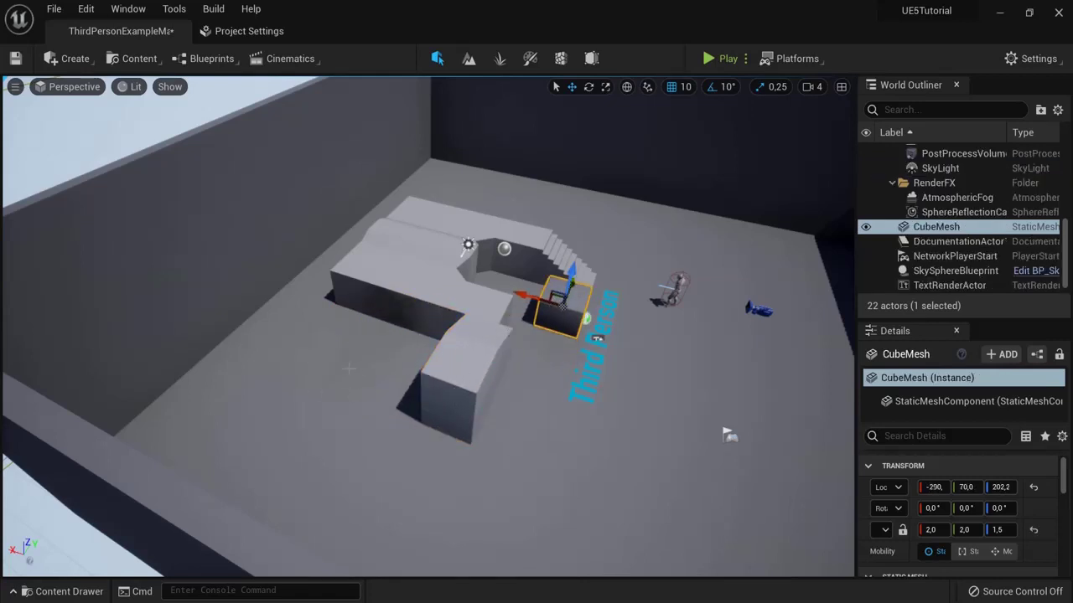
Step: Restore Dynamic GI to Lumen and Software Ray Tracing to Detail Tracing, then close Project Settings
{"action": "left_click", "coordinate": [239, 33]}
{"action": "left_click", "coordinate": [478, 219]}
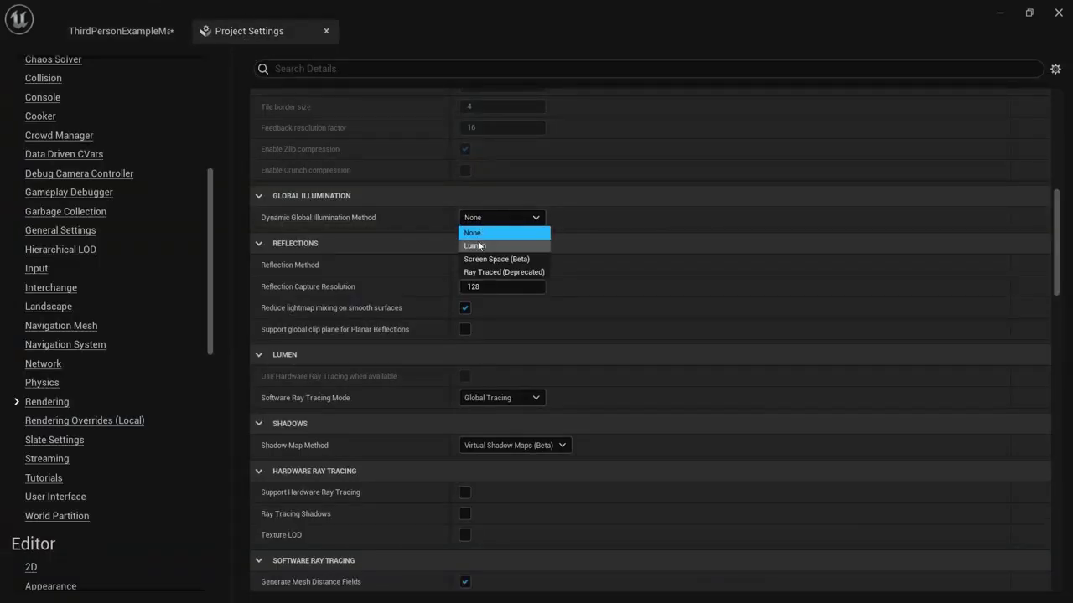
{"action": "left_click", "coordinate": [475, 245]}
{"action": "left_click", "coordinate": [692, 349]}
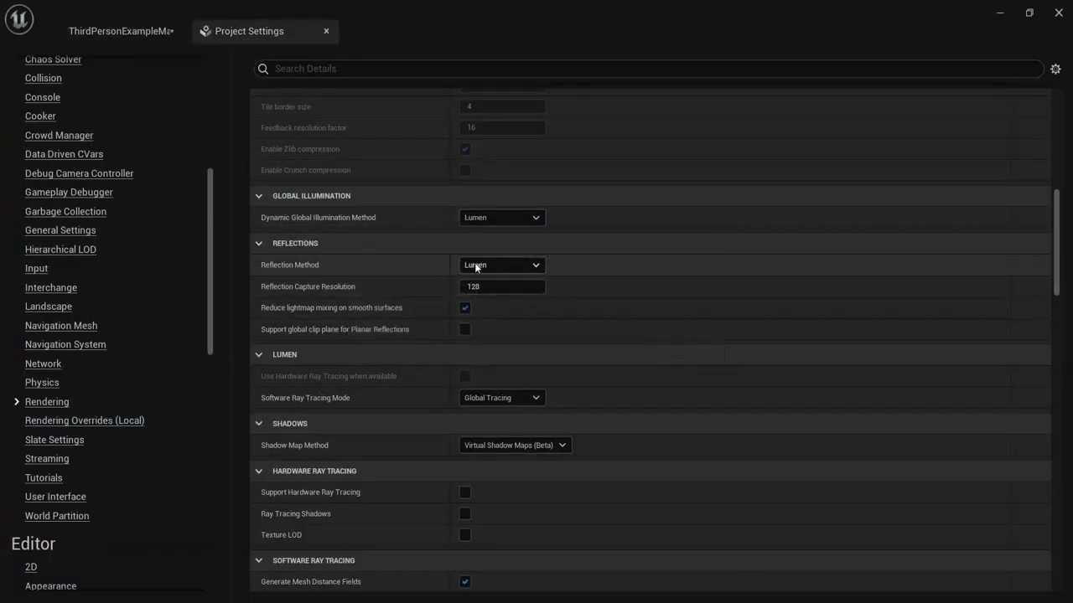
{"action": "left_click", "coordinate": [501, 398]}
{"action": "left_click", "coordinate": [490, 414]}
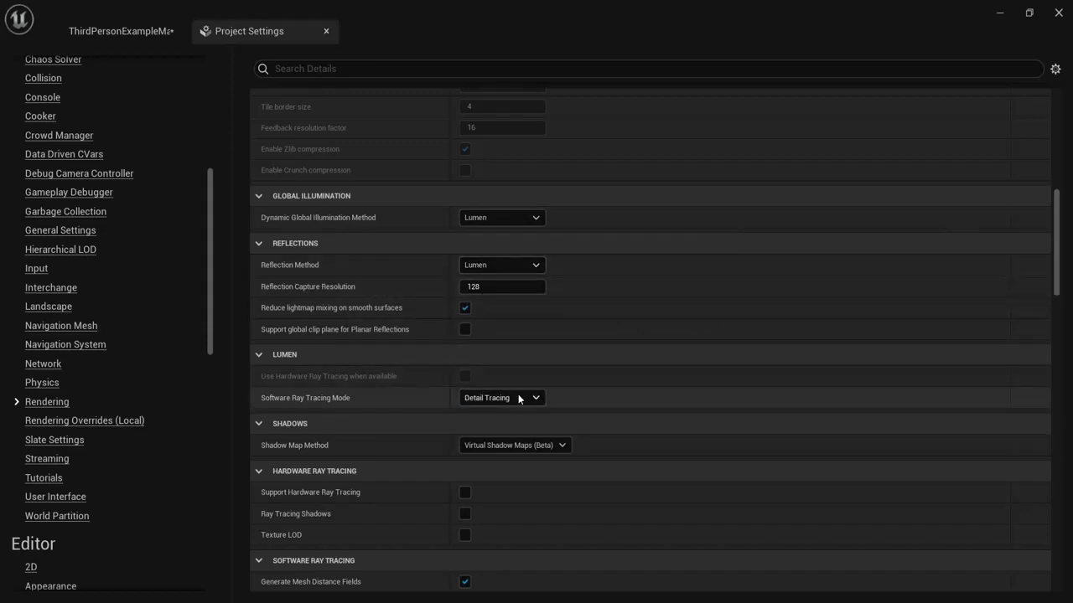
{"action": "left_click", "coordinate": [326, 31]}
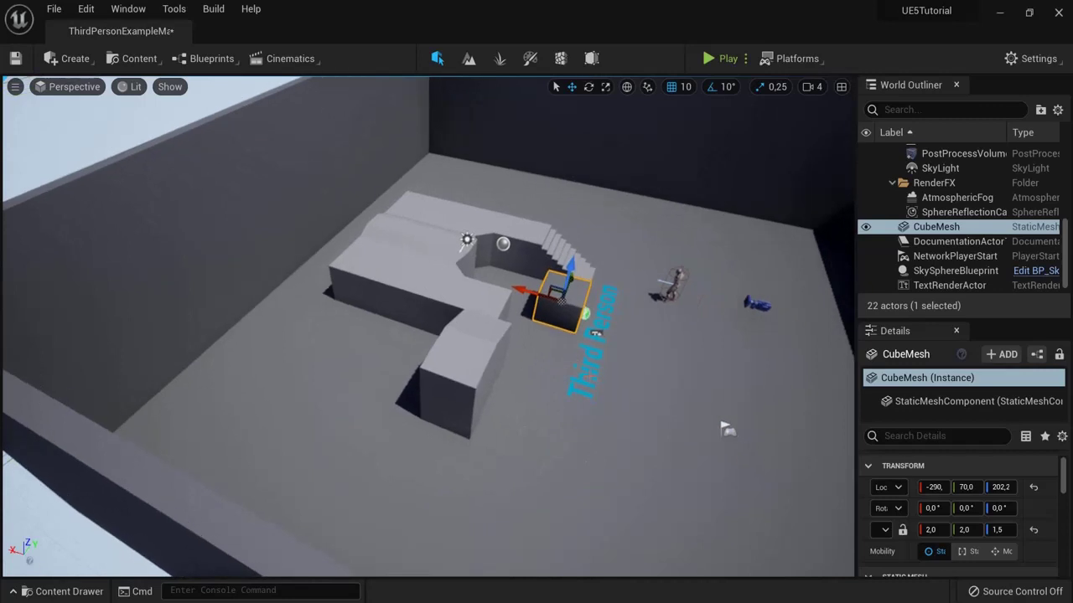
Step: Spread the ramp, cube and LeftArm blocks apart across the floor
{"action": "left_click", "coordinate": [467, 387]}
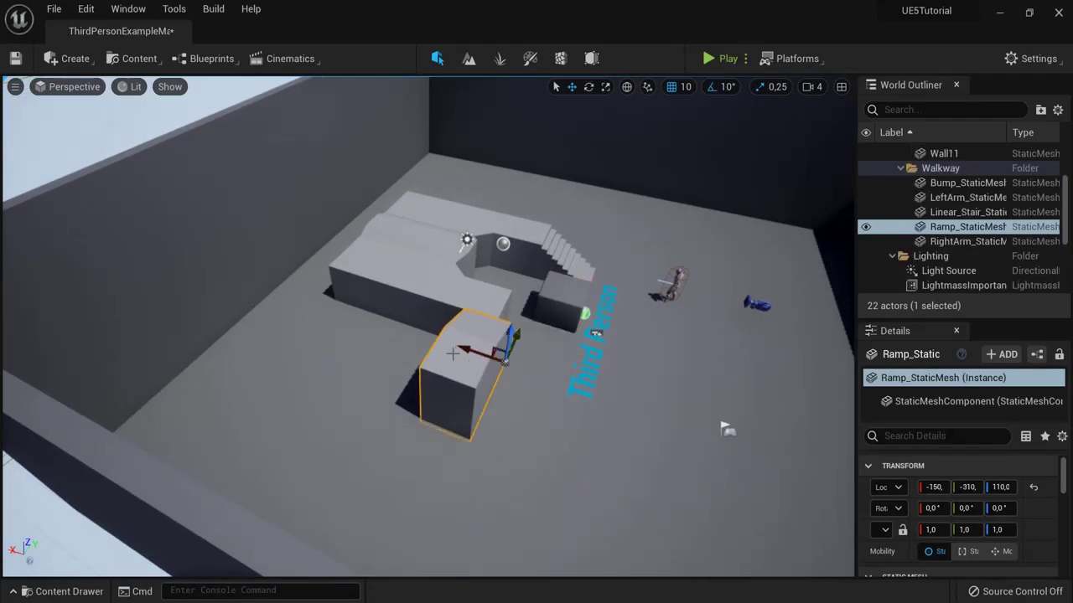
{"action": "left_click_drag", "start_coordinate": [453, 353], "coordinate": [373, 329]}
{"action": "left_click", "coordinate": [560, 308]}
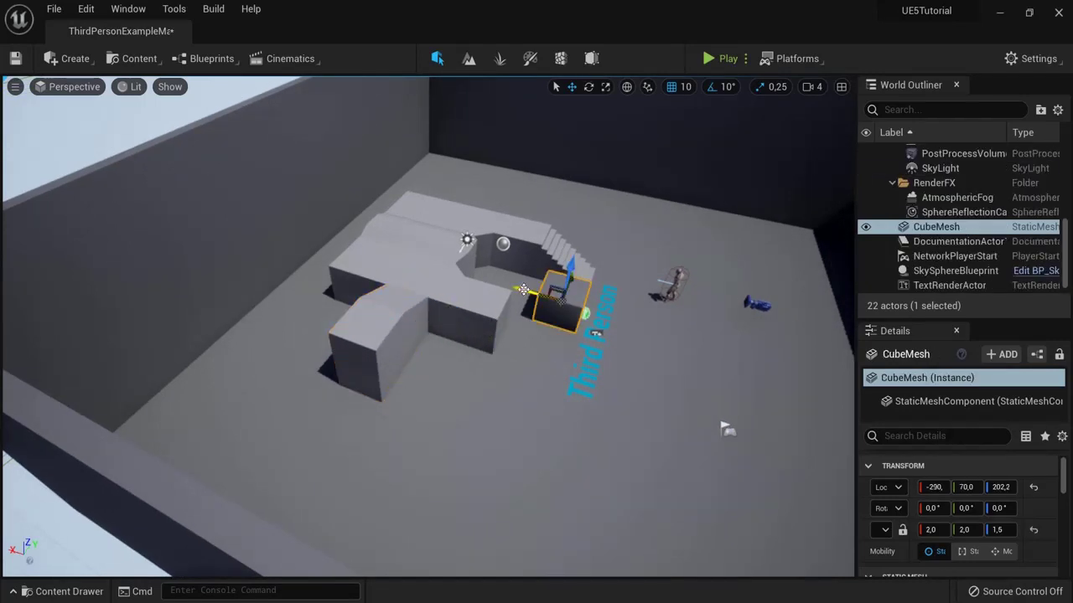
{"action": "left_click_drag", "start_coordinate": [523, 290], "coordinate": [689, 339]}
{"action": "right_click_drag", "start_coordinate": [586, 378], "coordinate": [503, 344]}
{"action": "left_click", "coordinate": [477, 323]}
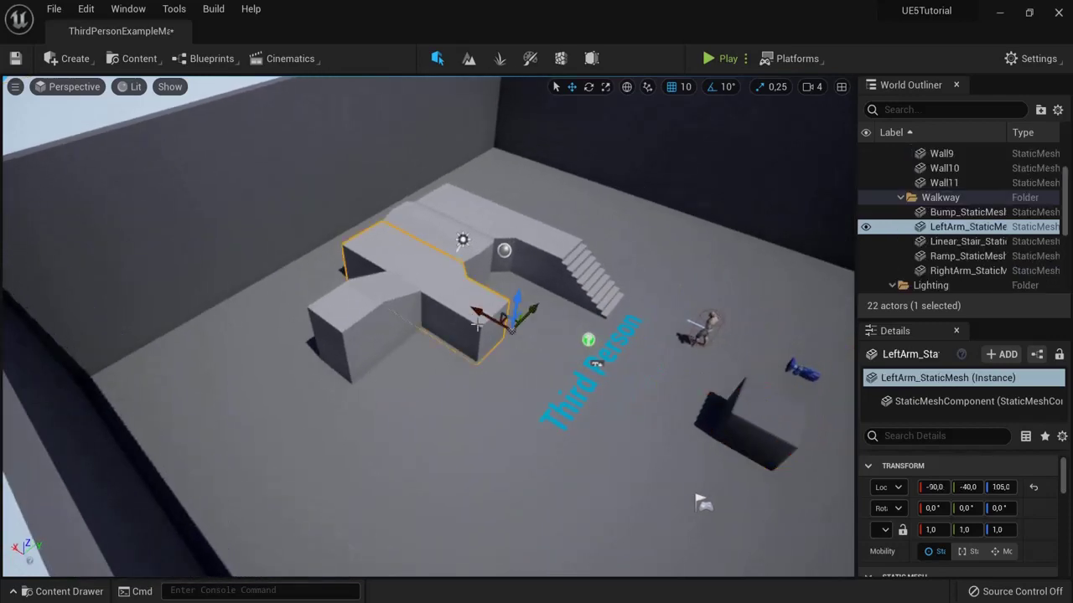
{"action": "left_click_drag", "start_coordinate": [483, 312], "coordinate": [666, 398]}
{"action": "right_click_drag", "start_coordinate": [693, 388], "coordinate": [344, 405]}
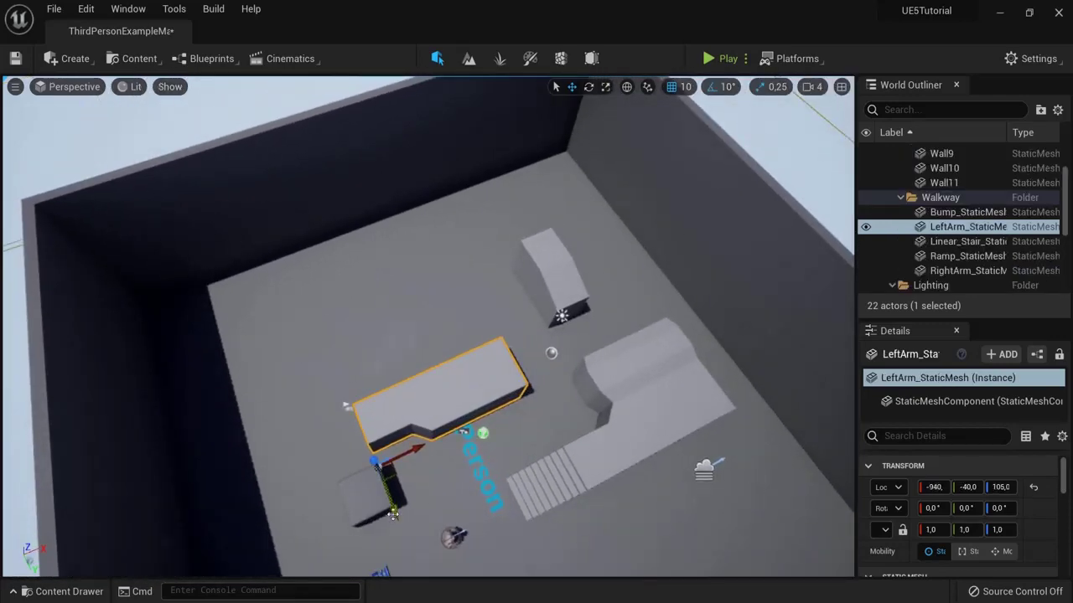
{"action": "left_click_drag", "start_coordinate": [393, 512], "coordinate": [378, 308]}
Step: Lift Wall9 up and push it outward
{"action": "right_click_drag", "start_coordinate": [381, 323], "coordinate": [461, 337]}
{"action": "left_click", "coordinate": [616, 377]}
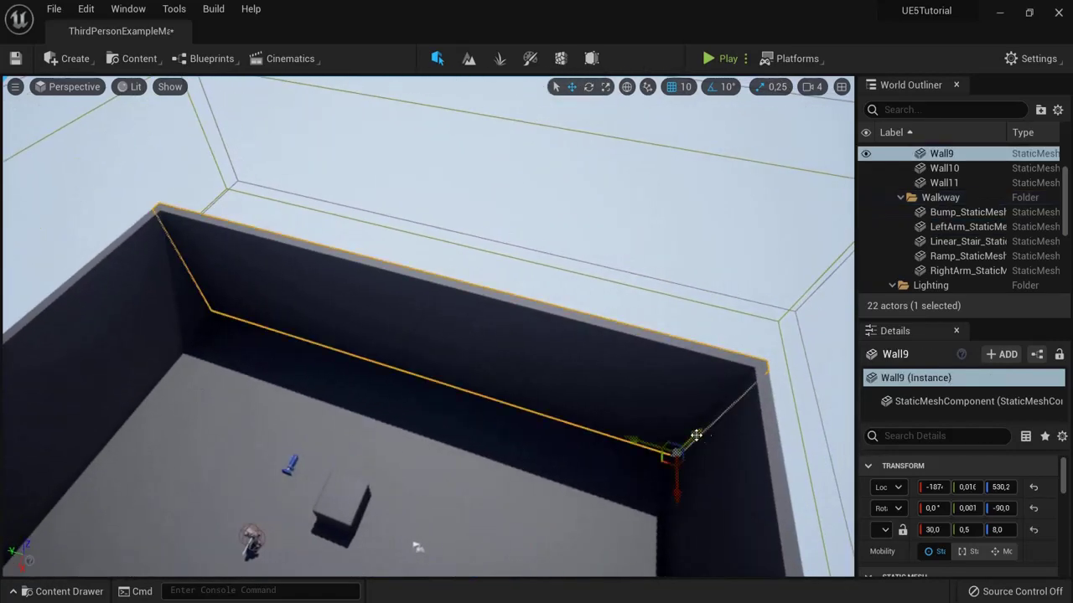
{"action": "left_click_drag", "start_coordinate": [695, 435], "coordinate": [424, 433]}
{"action": "right_click_drag", "start_coordinate": [424, 433], "coordinate": [158, 419]}
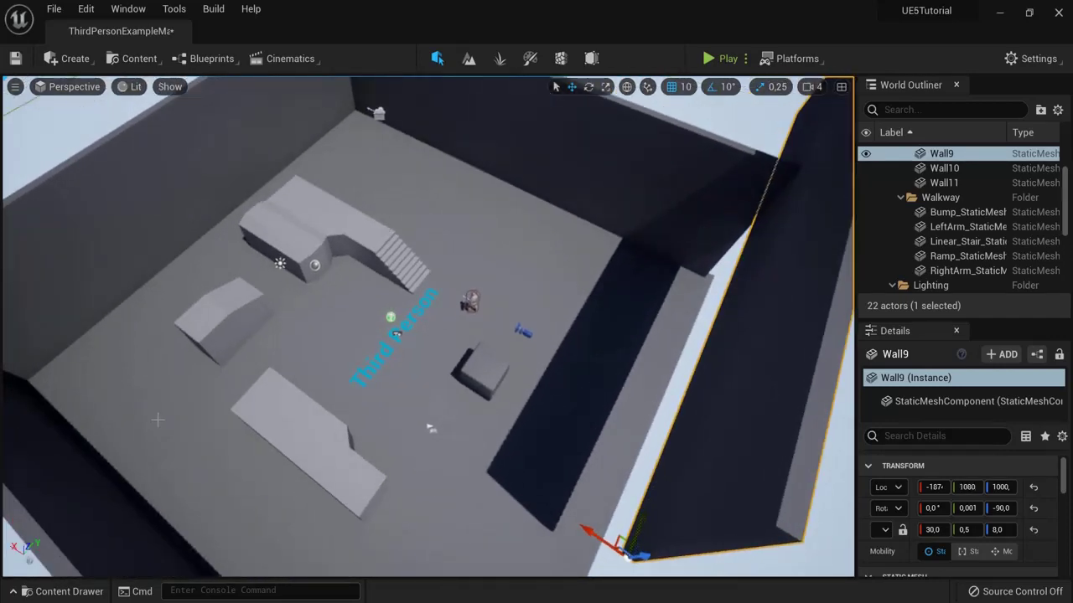
{"action": "right_click_drag", "start_coordinate": [157, 419], "coordinate": [503, 392]}
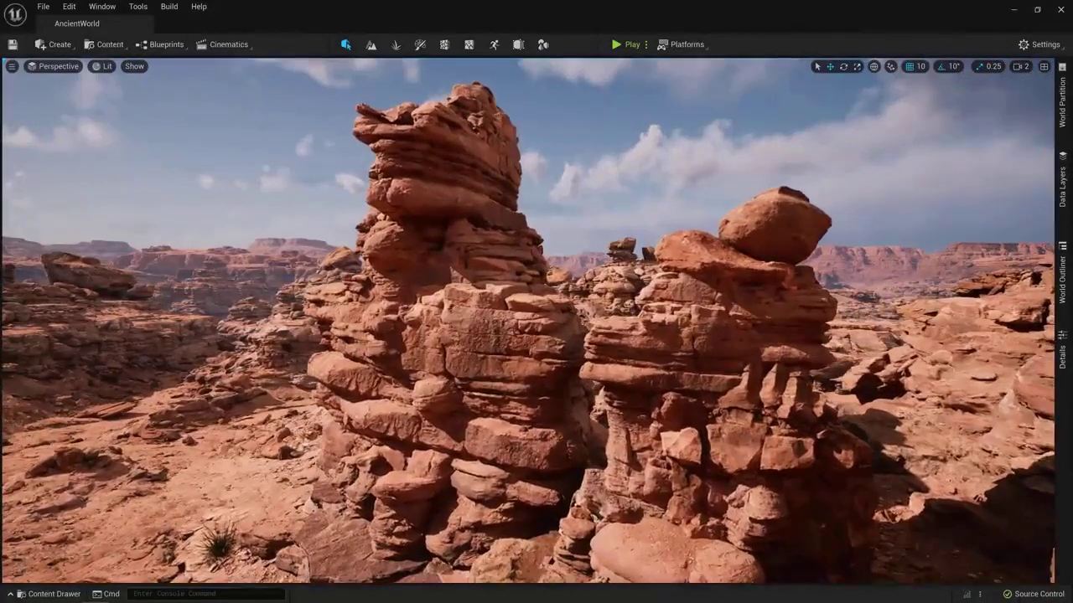
Step: Inspect the cliffs in Nanite Visualization > Triangles view mode, then return to Lit
{"action": "left_click", "coordinate": [104, 65]}
{"action": "mouse_move", "coordinate": [159, 231]}
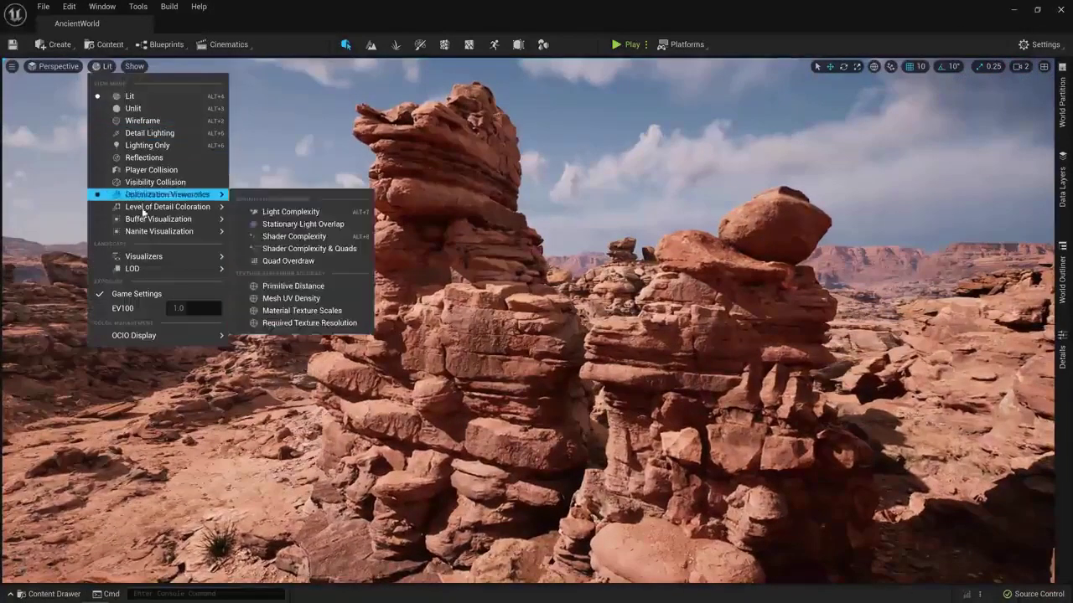
{"action": "left_click", "coordinate": [265, 281]}
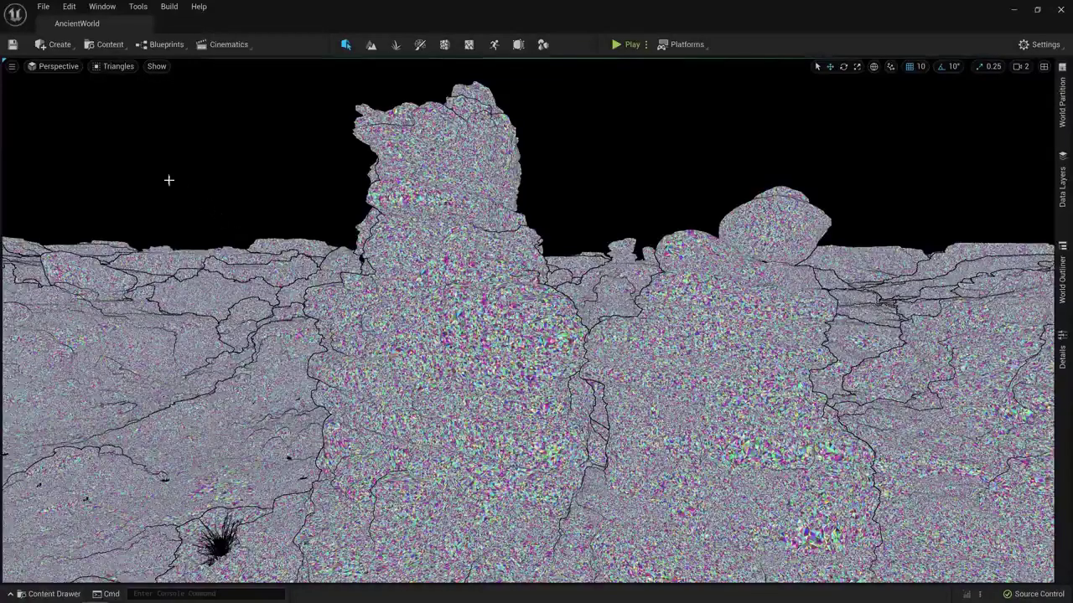
{"action": "left_click", "coordinate": [123, 67]}
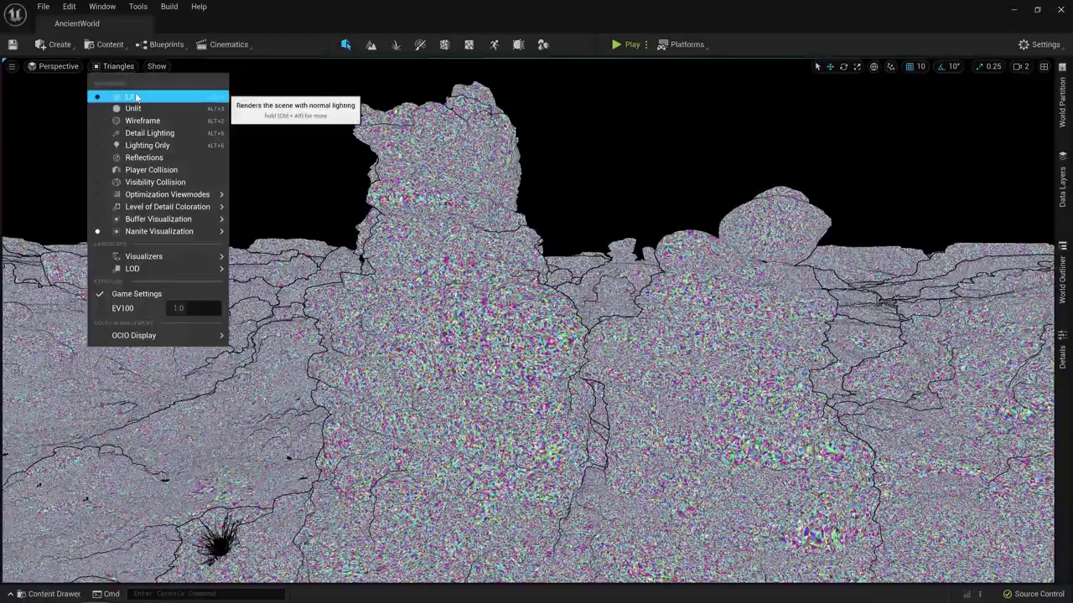
{"action": "left_click", "coordinate": [133, 95]}
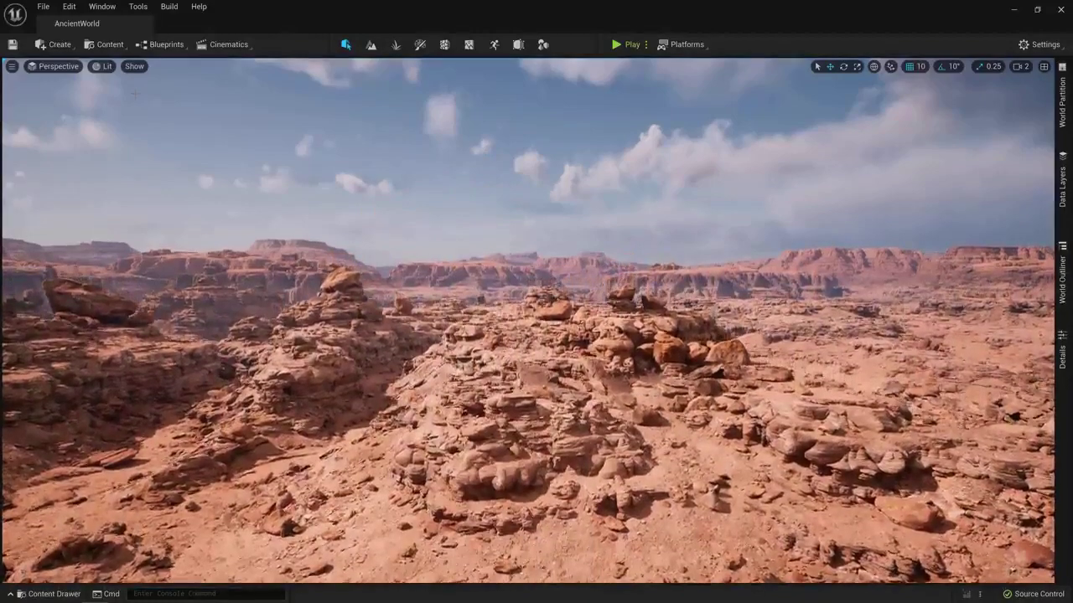
{"action": "left_click", "coordinate": [105, 67]}
{"action": "mouse_move", "coordinate": [152, 233]}
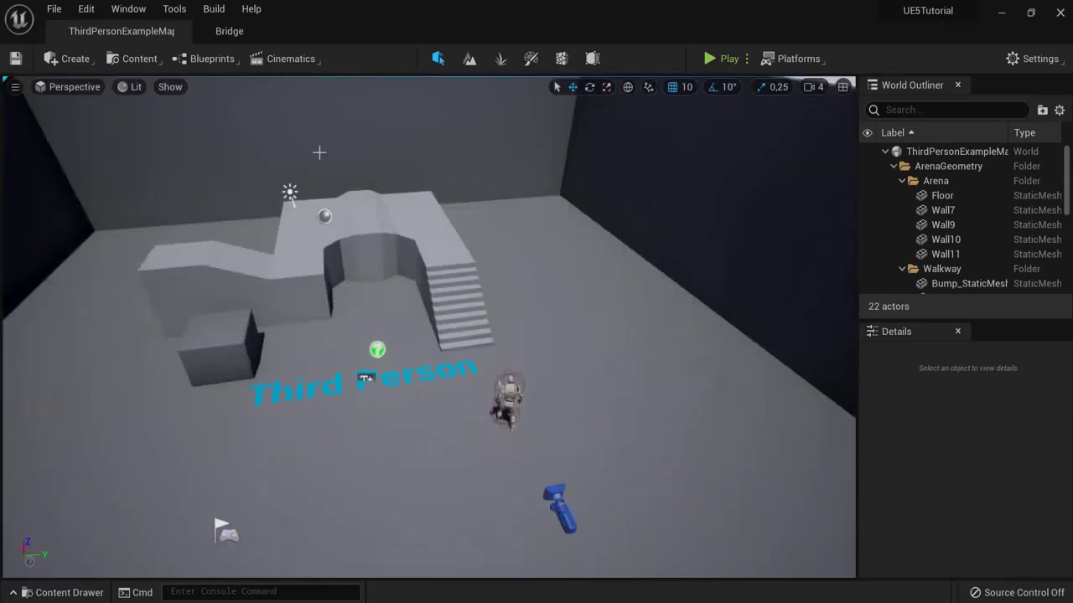
Step: Open Quixel Bridge and search the library for 'cliff'
{"action": "left_click", "coordinate": [133, 59]}
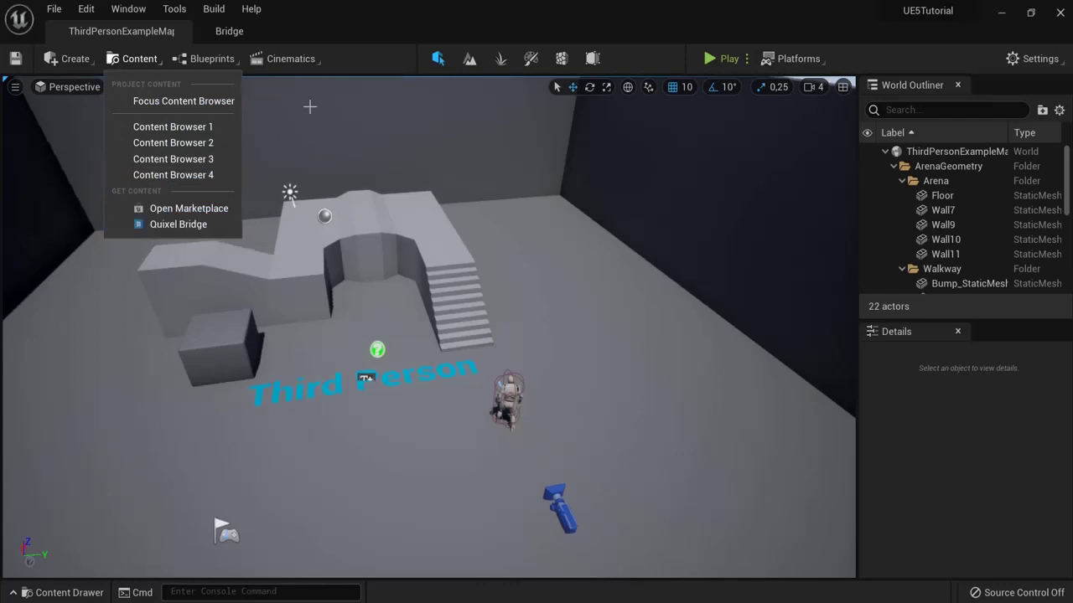
{"action": "left_click", "coordinate": [234, 31]}
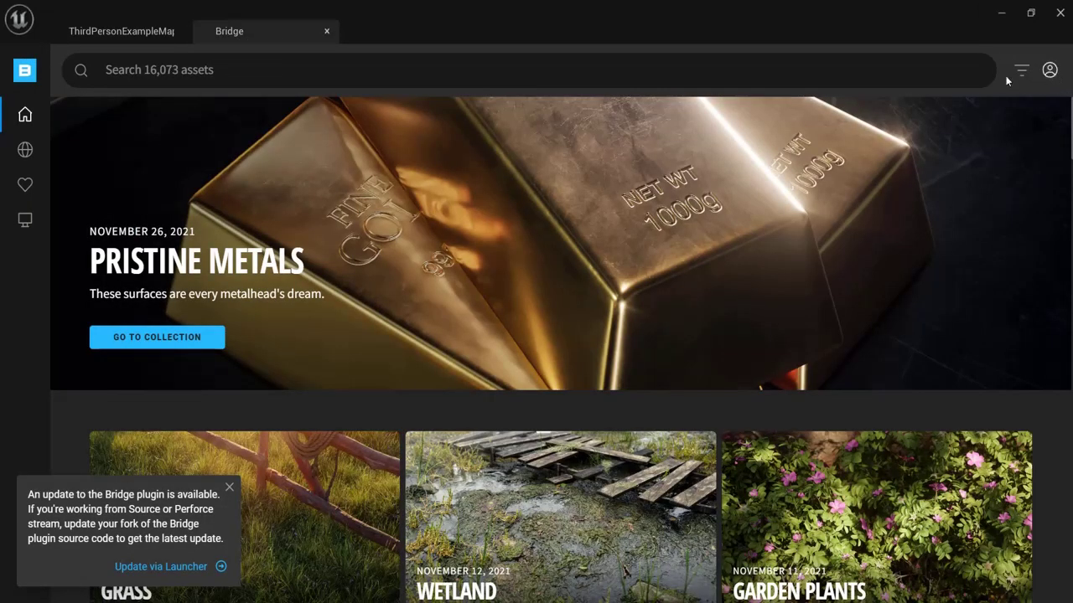
{"action": "scroll", "coordinate": [321, 227], "scroll_direction": "down", "scroll_amount": 8}
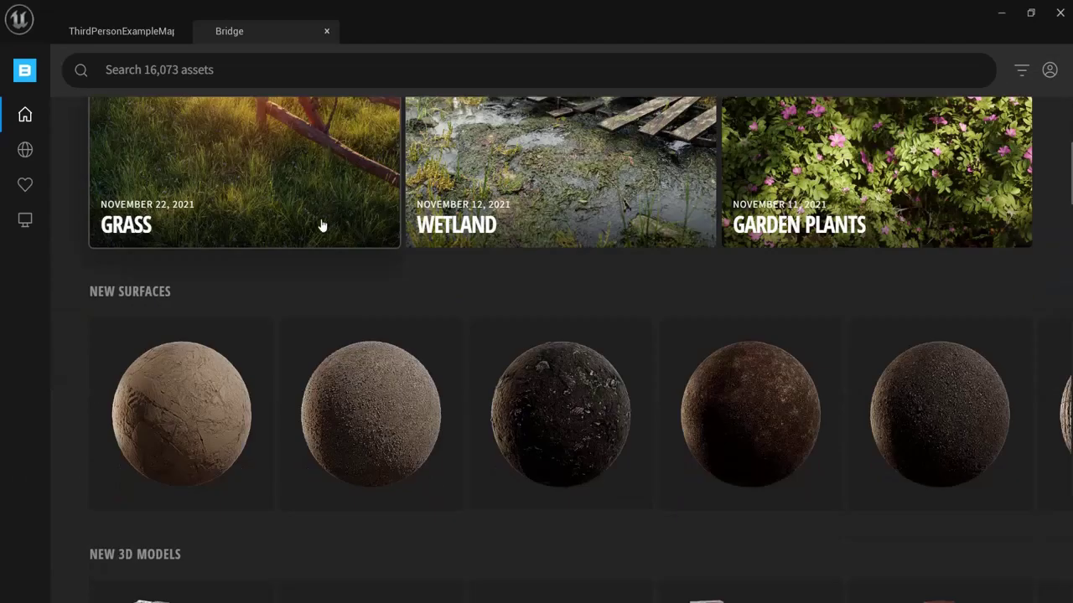
{"action": "scroll", "coordinate": [352, 253], "scroll_direction": "up", "scroll_amount": 6}
{"action": "scroll", "coordinate": [585, 454], "scroll_direction": "up", "scroll_amount": 5}
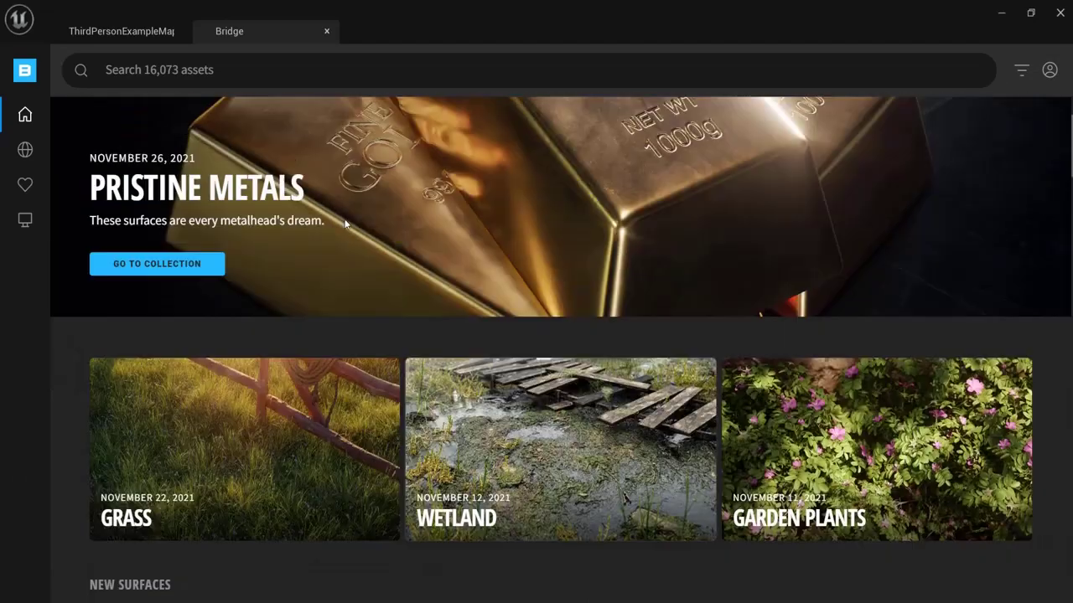
{"action": "left_click", "coordinate": [263, 70]}
{"action": "type", "text": "c"}
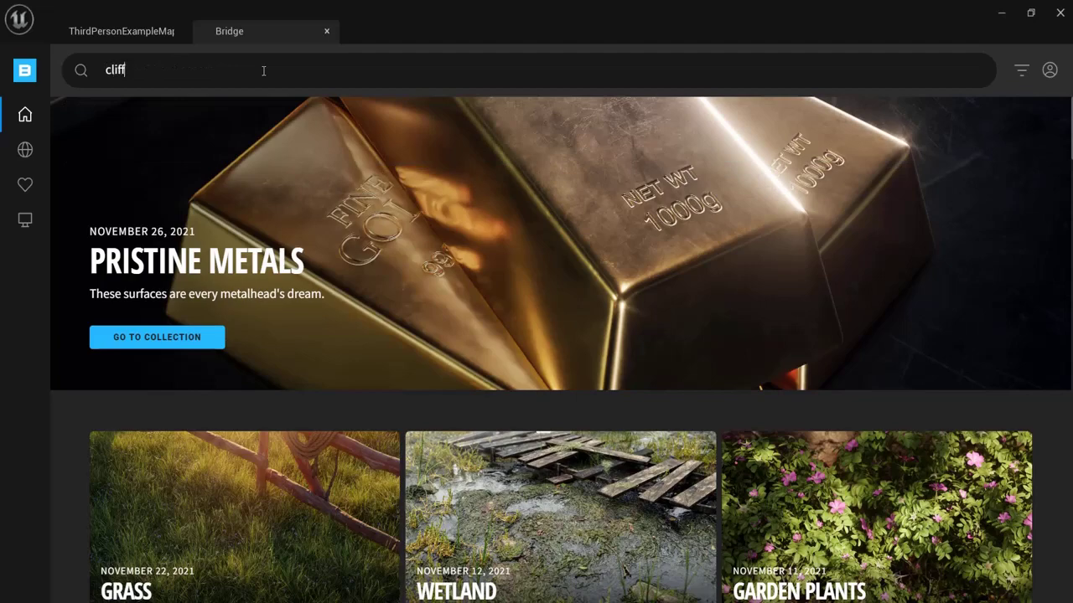
{"action": "type", "text": "liff"}
{"action": "key", "text": "Return"}
Step: Download Massive Canyon Sandstone Cliff at Nanite quality and close Bridge
{"action": "scroll", "coordinate": [403, 228], "scroll_direction": "down", "scroll_amount": 5}
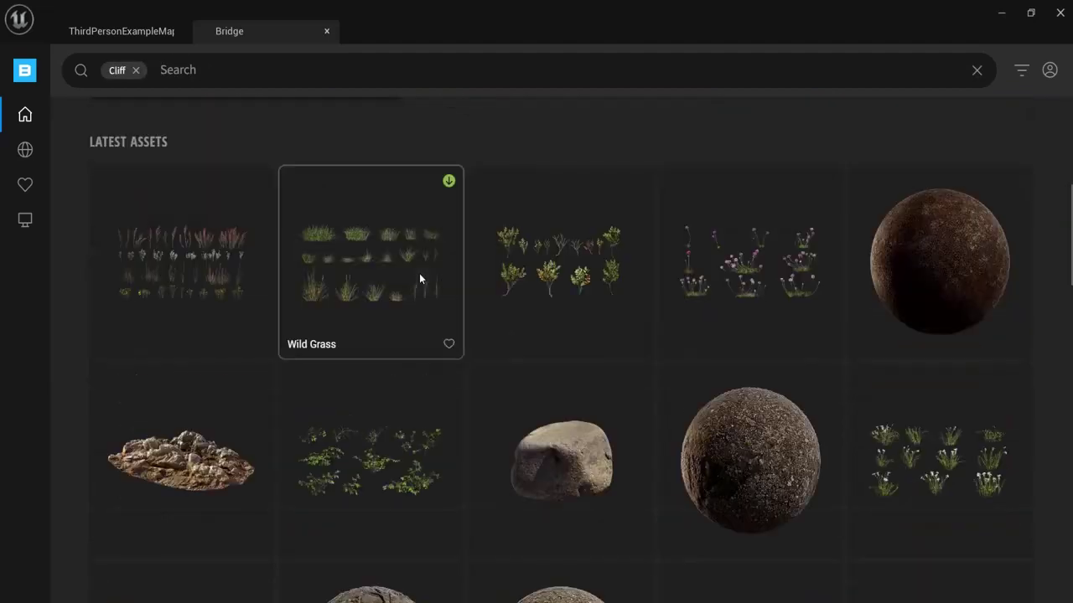
{"action": "scroll", "coordinate": [419, 273], "scroll_direction": "down", "scroll_amount": 8}
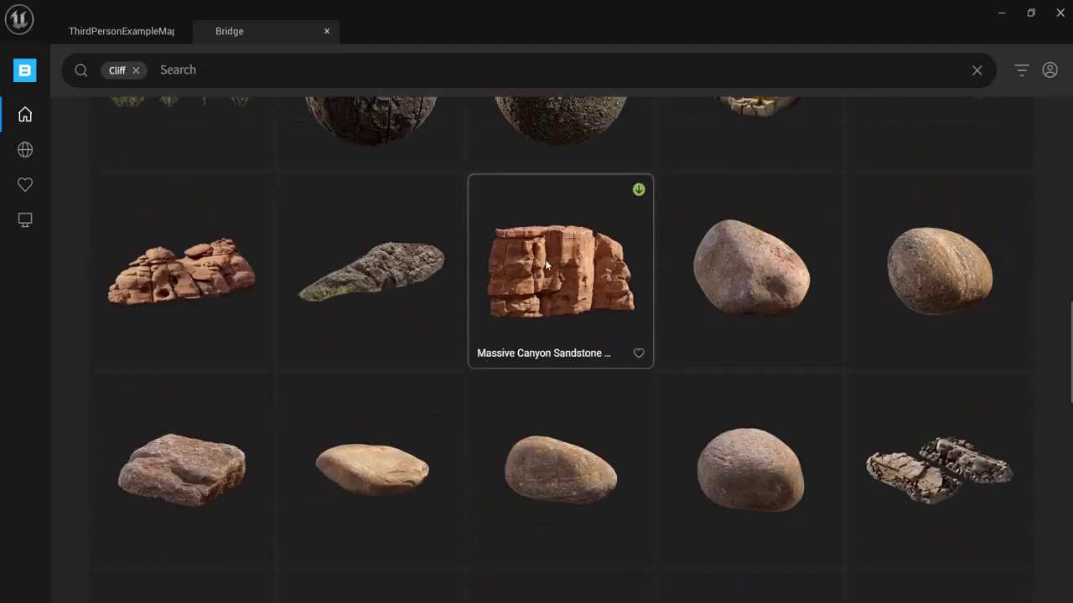
{"action": "left_click", "coordinate": [546, 264]}
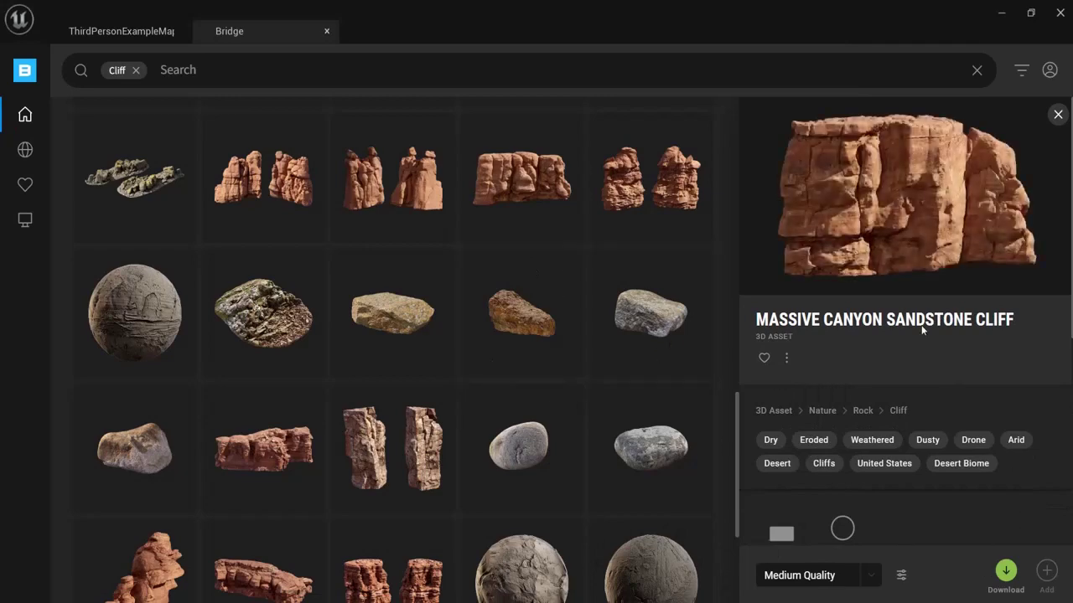
{"action": "scroll", "coordinate": [911, 362], "scroll_direction": "down", "scroll_amount": 2}
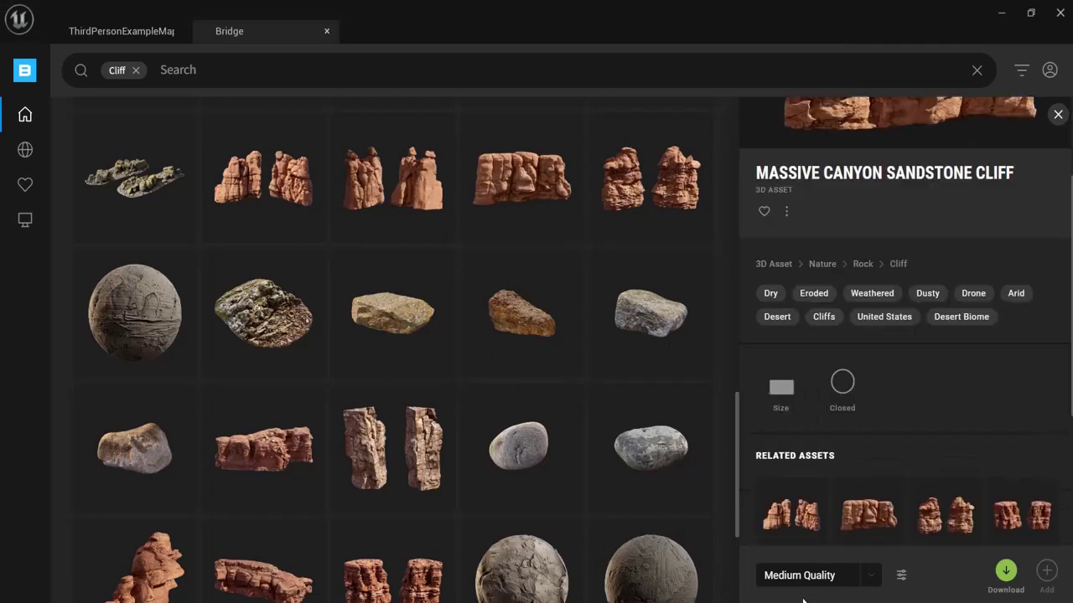
{"action": "left_click", "coordinate": [871, 576]}
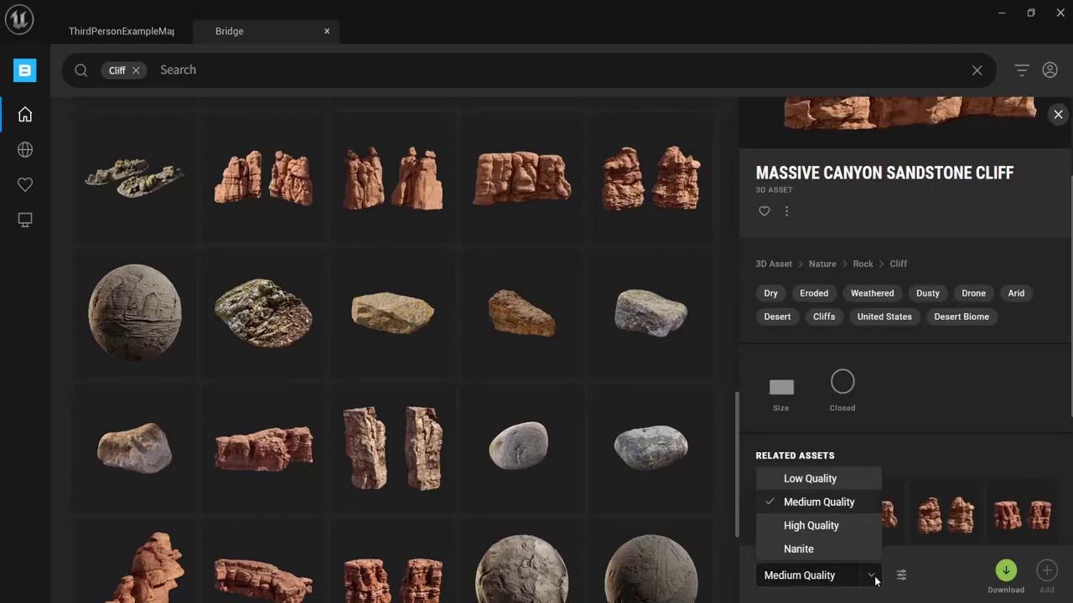
{"action": "left_click", "coordinate": [795, 549]}
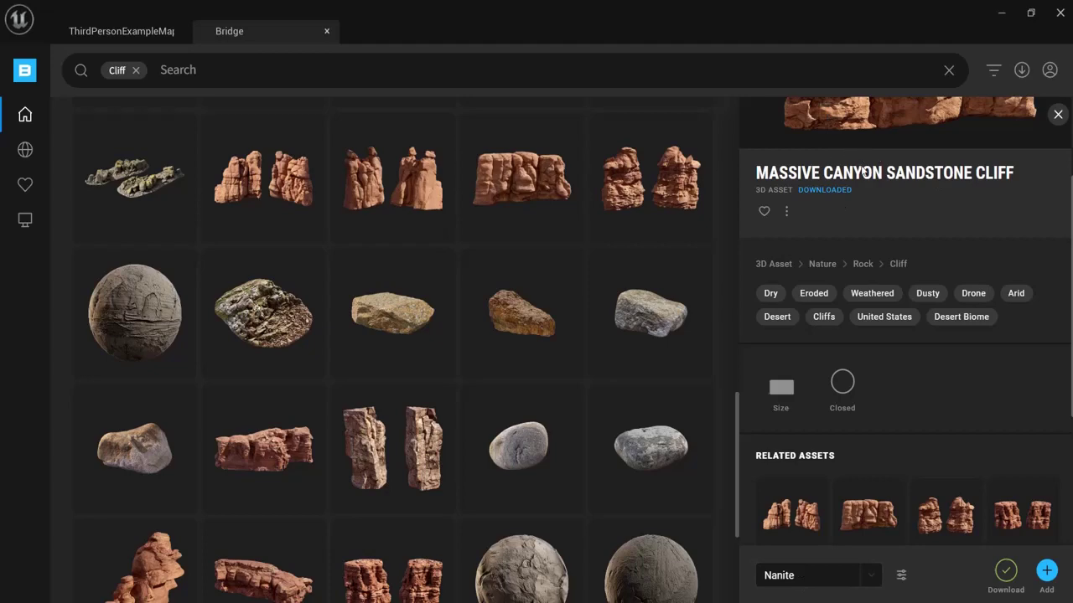
{"action": "scroll", "coordinate": [904, 168], "scroll_direction": "up", "scroll_amount": 1}
{"action": "scroll", "coordinate": [882, 417], "scroll_direction": "down", "scroll_amount": 1}
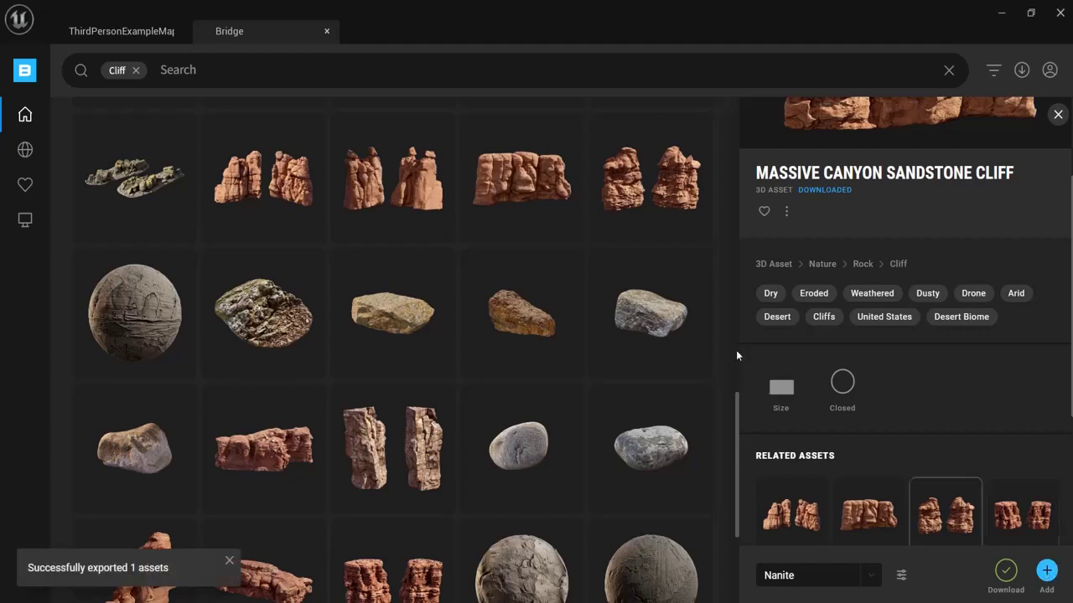
{"action": "left_click", "coordinate": [326, 34]}
Step: Dock the Content Drawer and browse to Megascans > 3D_Assets > Massive_Canyon_Sandstone_Cliff
{"action": "left_click", "coordinate": [54, 595]}
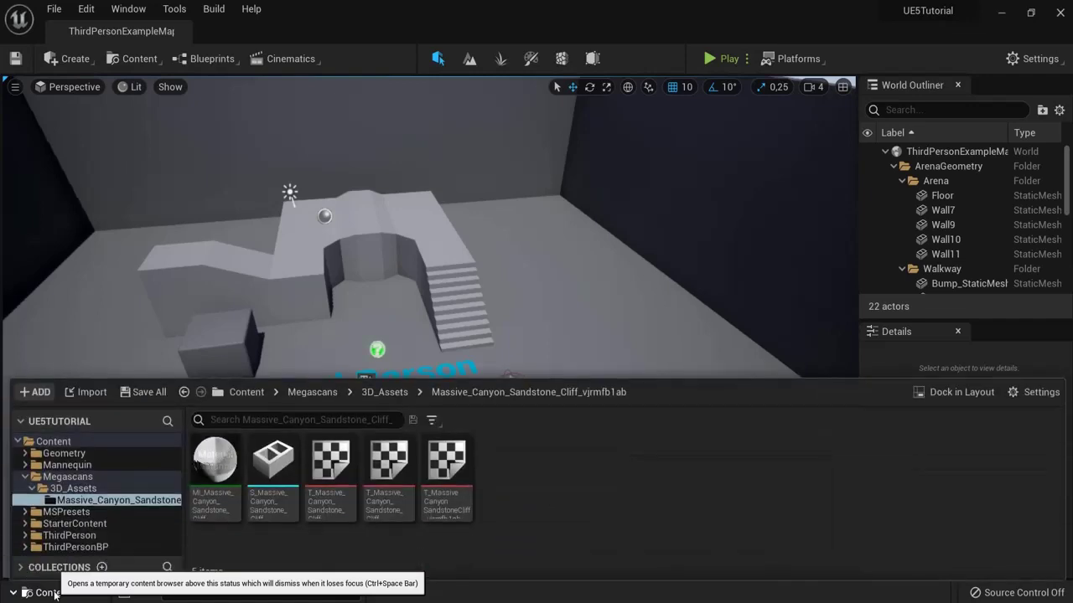
{"action": "left_click", "coordinate": [945, 391]}
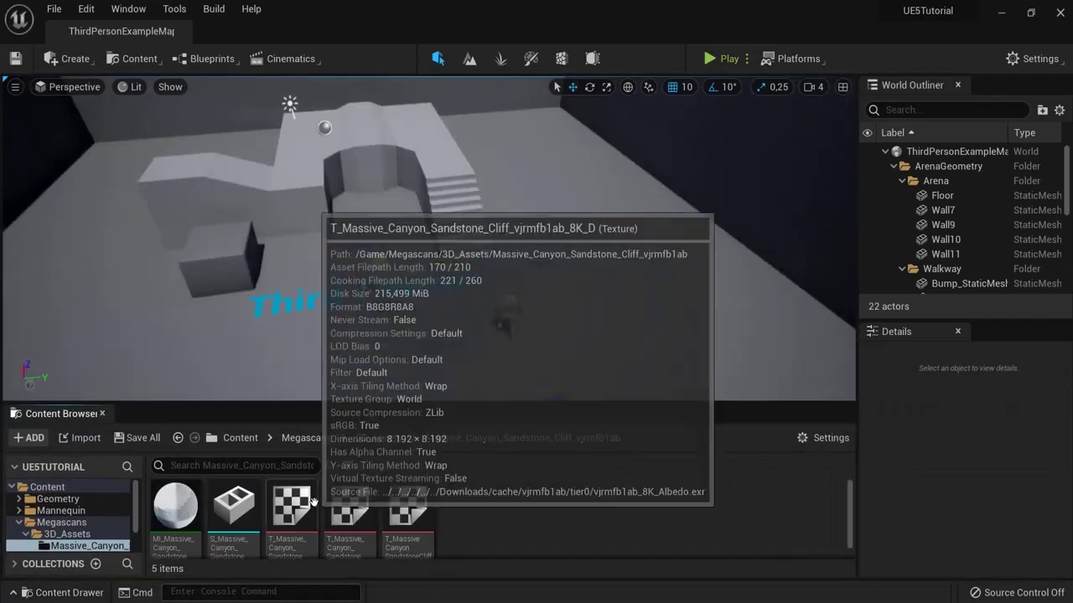
{"action": "left_click", "coordinate": [237, 439]}
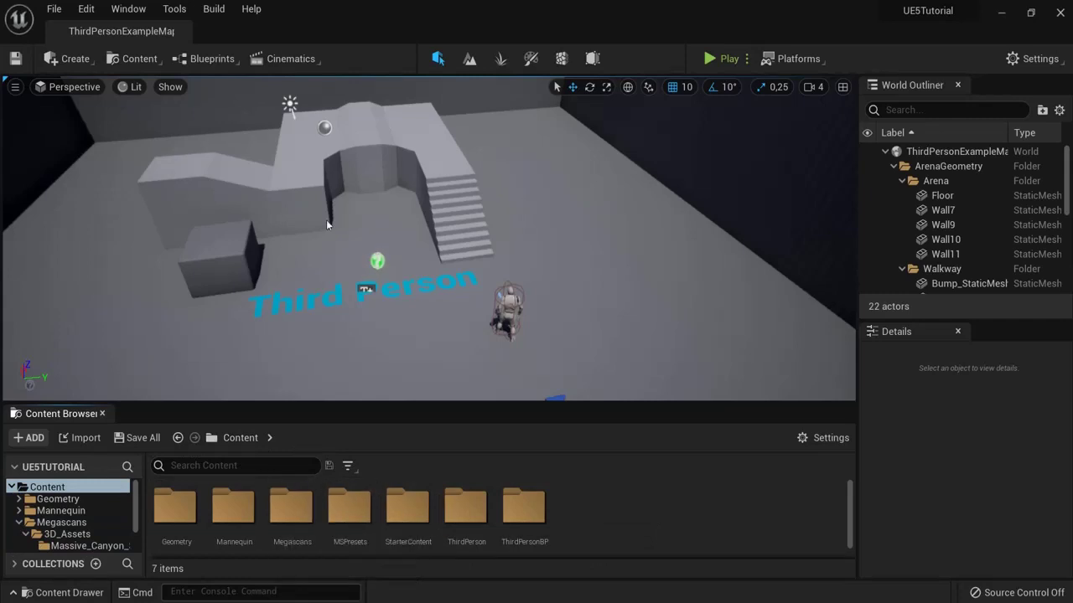
{"action": "left_click", "coordinate": [132, 60]}
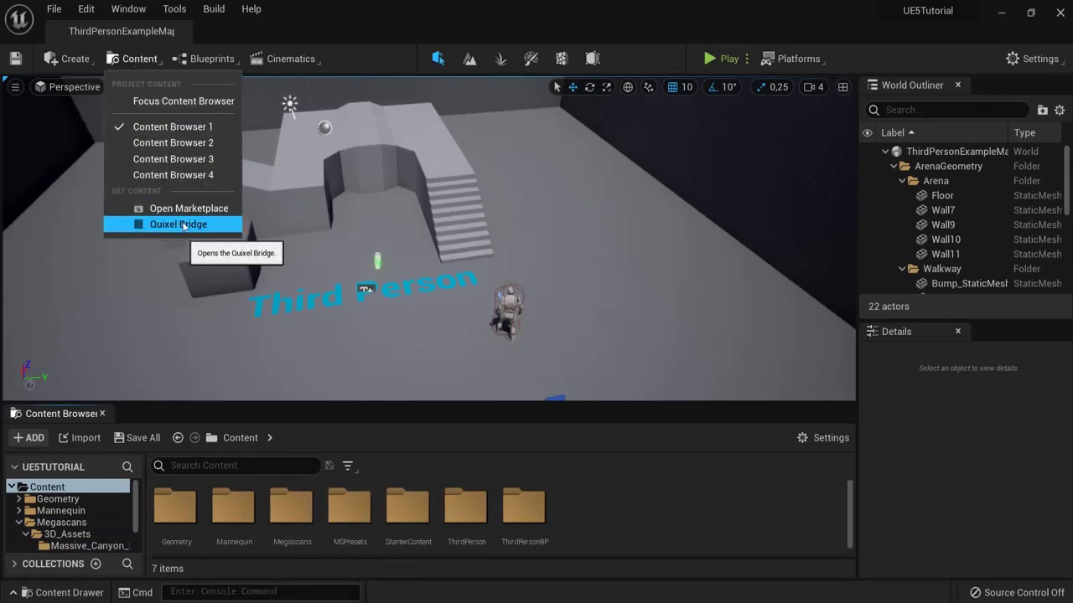
{"action": "left_click", "coordinate": [603, 528]}
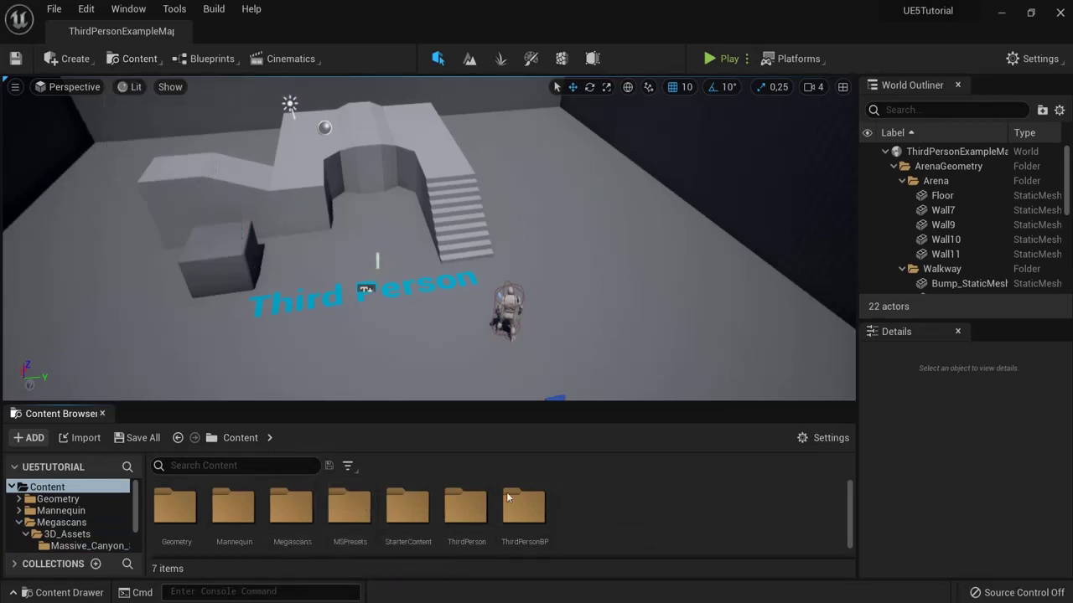
{"action": "double_click", "coordinate": [304, 521]}
{"action": "double_click", "coordinate": [176, 507]}
{"action": "double_click", "coordinate": [193, 513]}
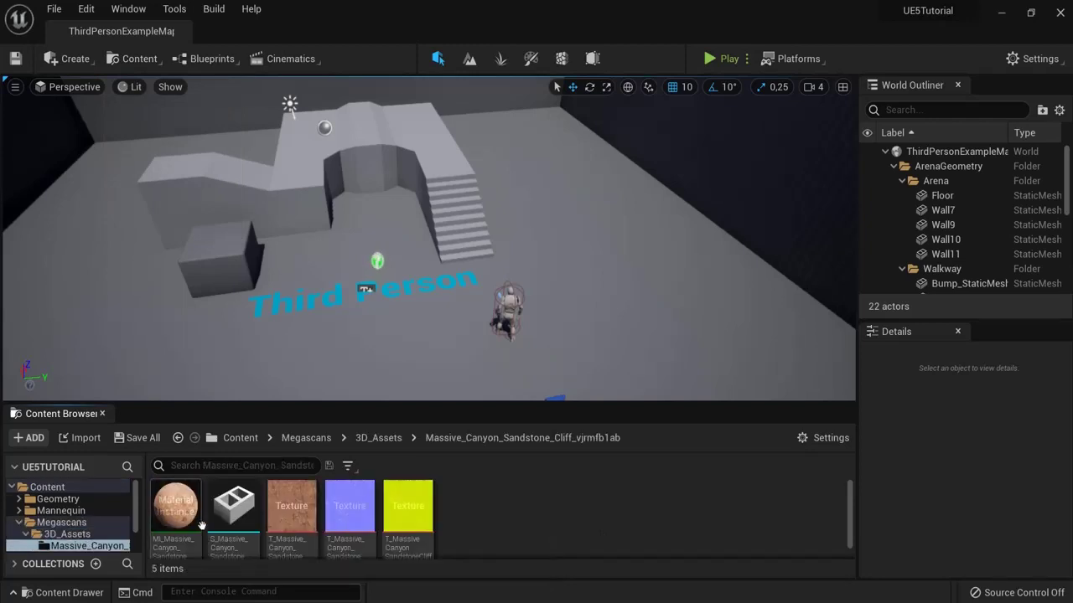
{"action": "mouse_move", "coordinate": [233, 514]}
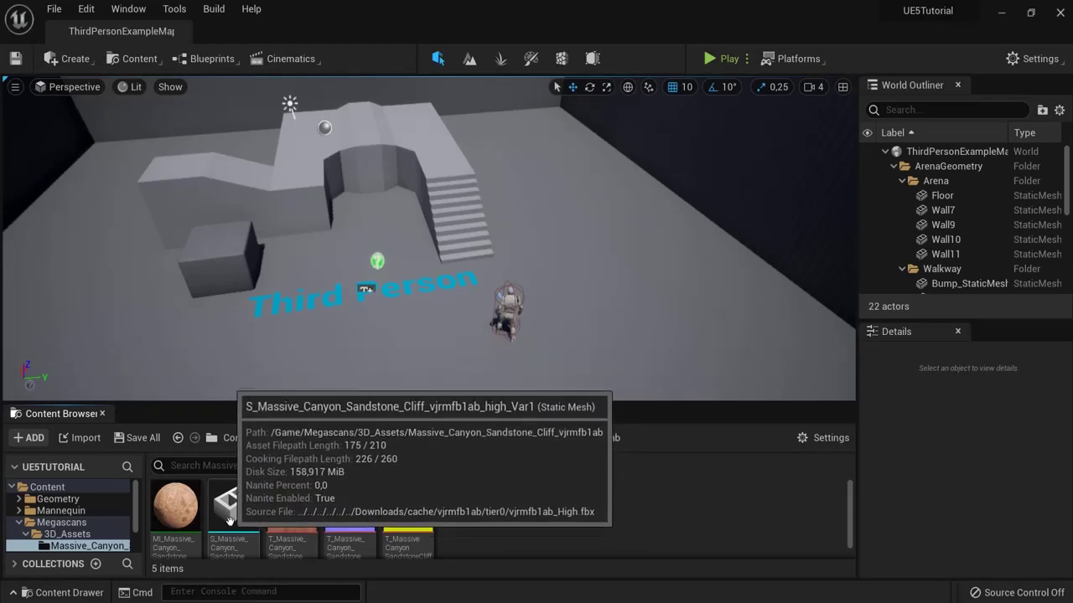
Step: Drag the cliff mesh into the arena and focus the view on it
{"action": "left_click_drag", "start_coordinate": [229, 523], "coordinate": [500, 295]}
{"action": "left_click_drag", "start_coordinate": [536, 216], "coordinate": [543, 206]}
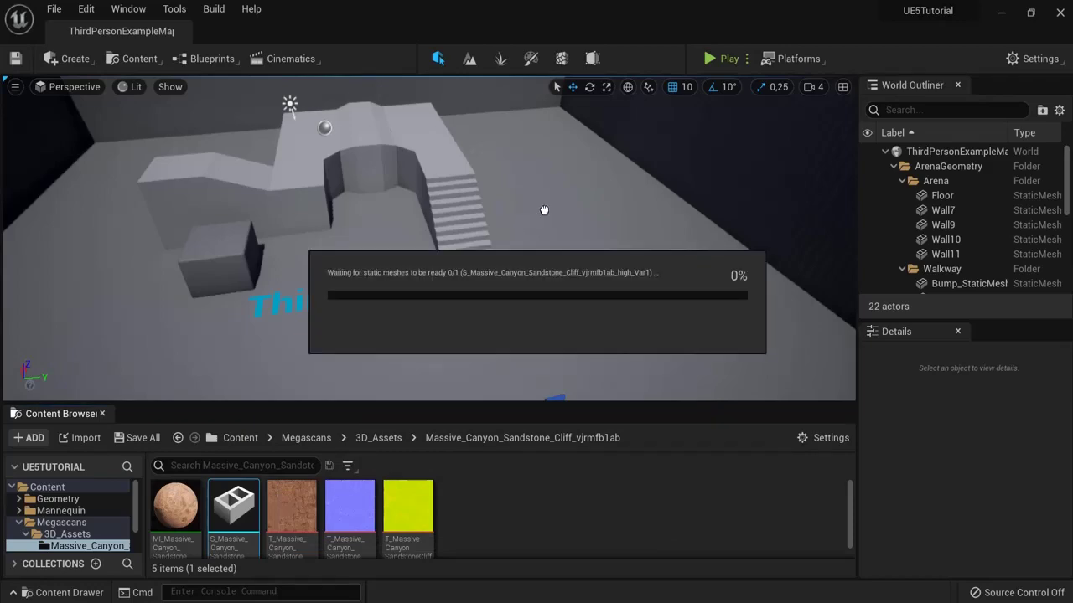
{"action": "left_click_drag", "start_coordinate": [544, 209], "coordinate": [495, 222]}
{"action": "key", "text": "f"}
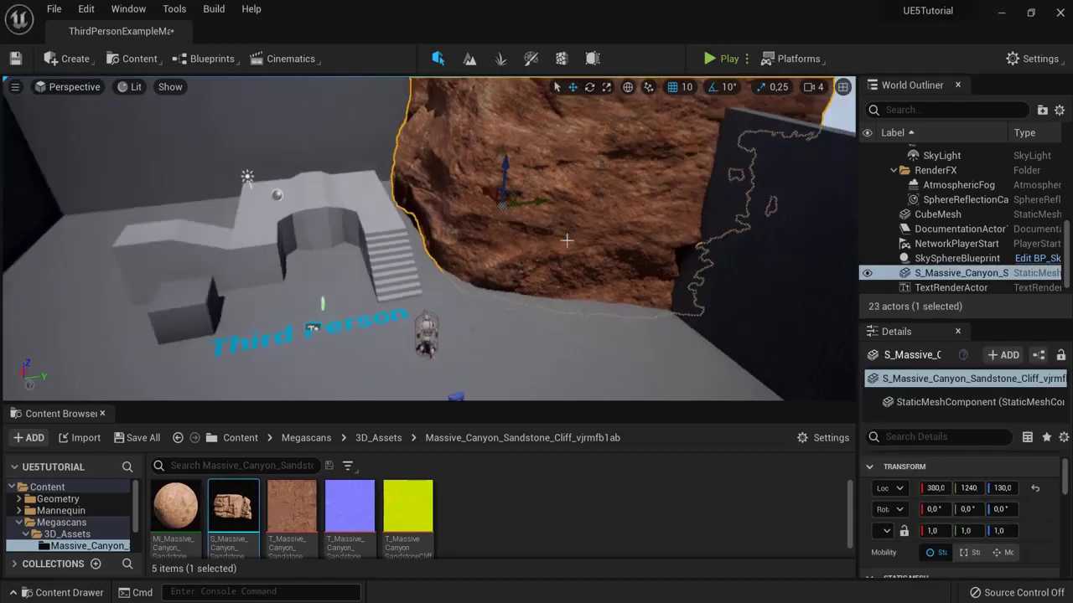
Step: Delete three arena walls, including Wall11
{"action": "left_click", "coordinate": [582, 267]}
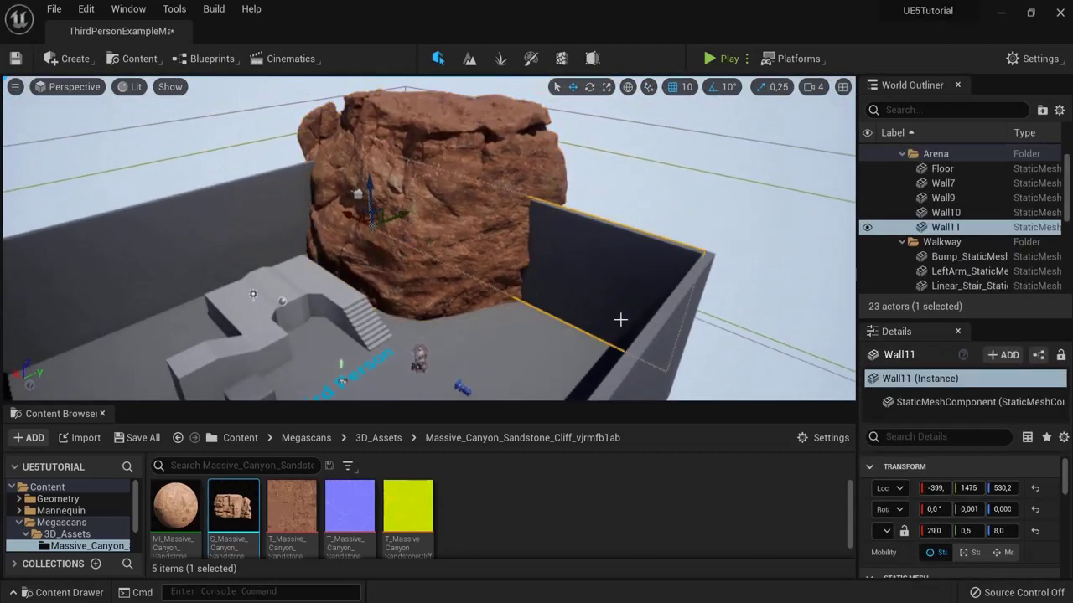
{"action": "key", "text": "Delete"}
{"action": "left_click", "coordinate": [659, 342]}
{"action": "key", "text": "Delete"}
{"action": "left_click", "coordinate": [295, 226]}
{"action": "key", "text": "Delete"}
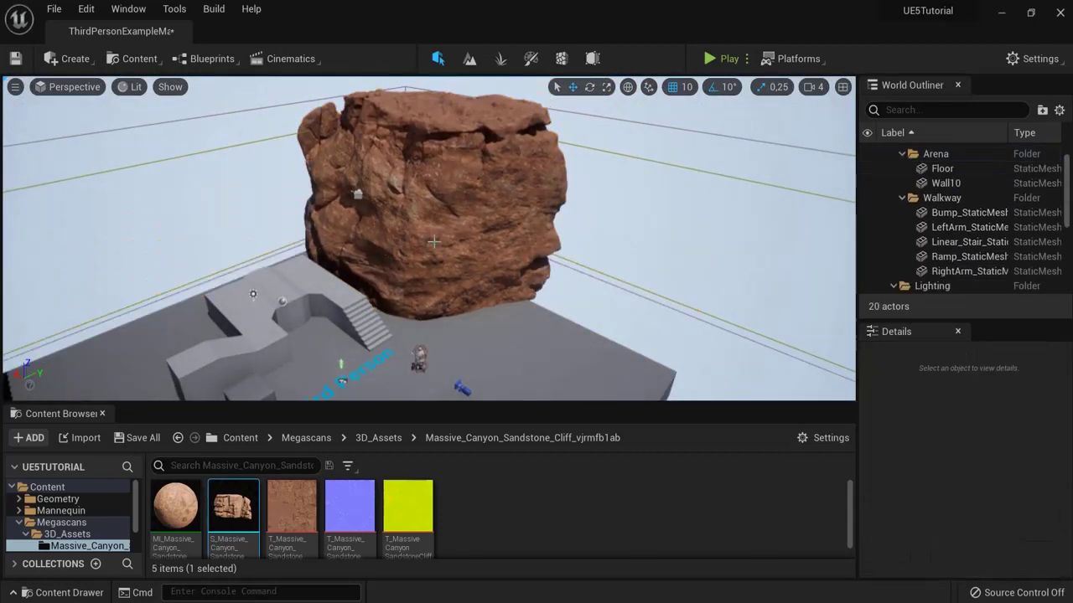
Step: Scale the cliff rock uniformly to 1.25 and rotate it -10 degrees around Z
{"action": "left_click", "coordinate": [433, 243]}
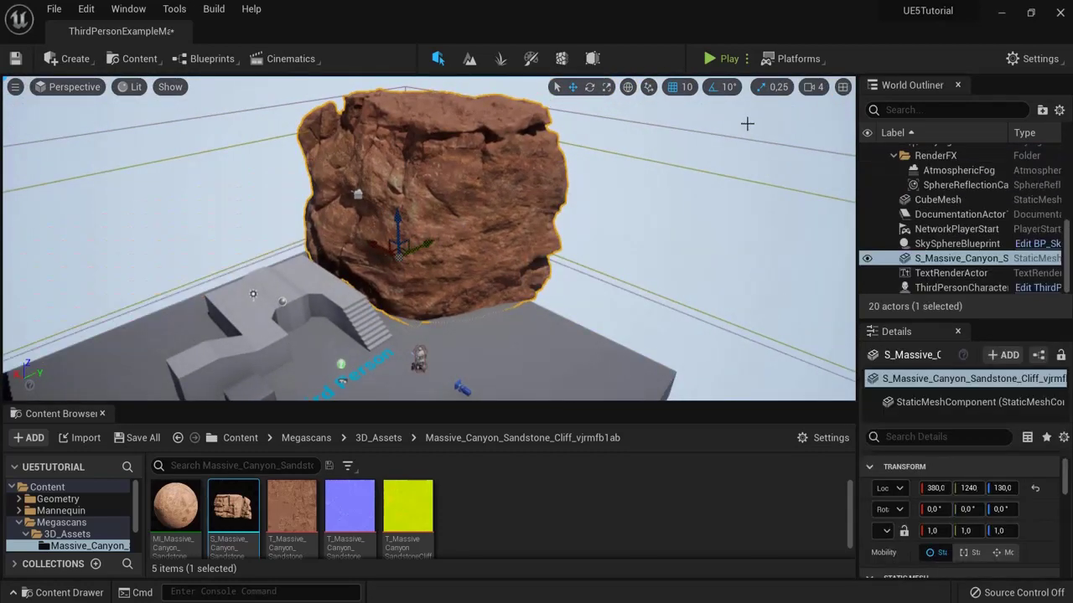
{"action": "left_click", "coordinate": [607, 87]}
{"action": "left_click_drag", "start_coordinate": [402, 257], "coordinate": [402, 205]}
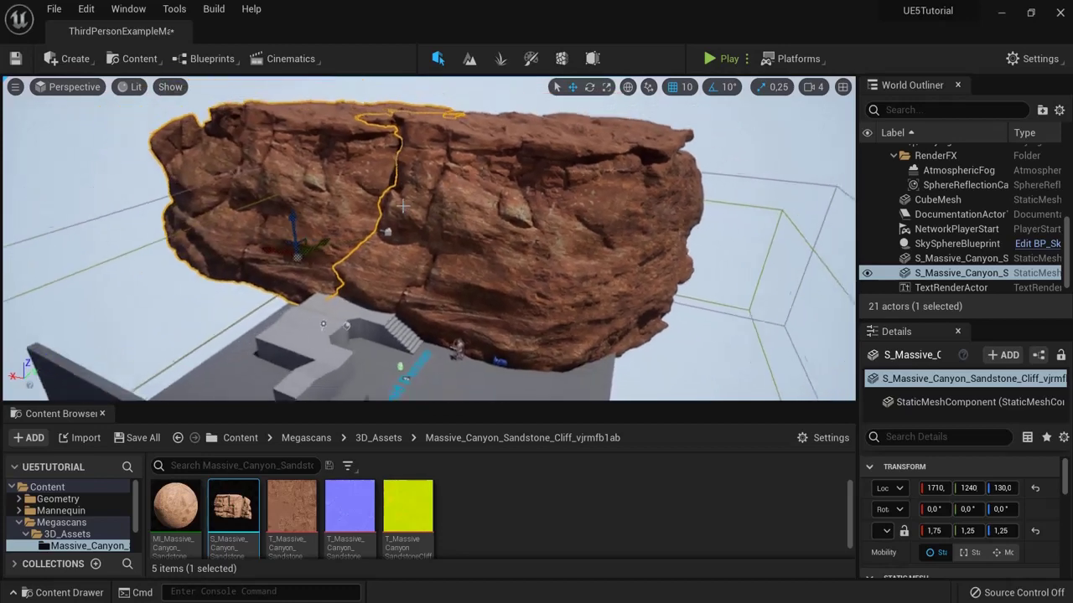
{"action": "scroll", "coordinate": [402, 205], "scroll_direction": "down", "scroll_amount": 2}
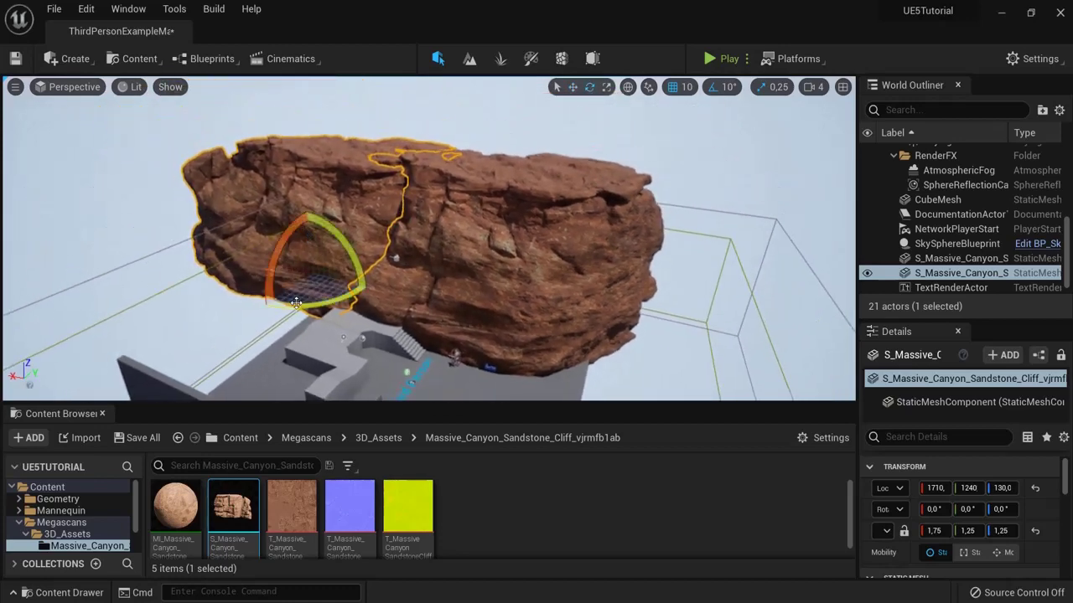
{"action": "left_click_drag", "start_coordinate": [296, 304], "coordinate": [332, 305]}
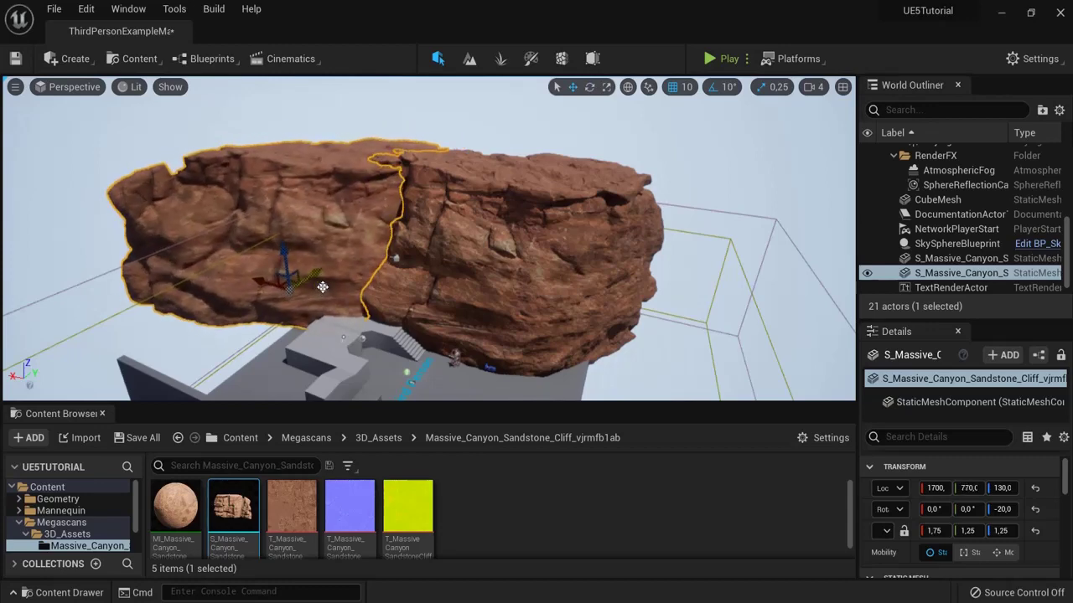
Step: Deselect the rock and start Play-In-Editor to test the cliffs
{"action": "left_click", "coordinate": [720, 286]}
{"action": "right_click_drag", "start_coordinate": [721, 286], "coordinate": [811, 149]}
{"action": "left_click", "coordinate": [708, 58]}
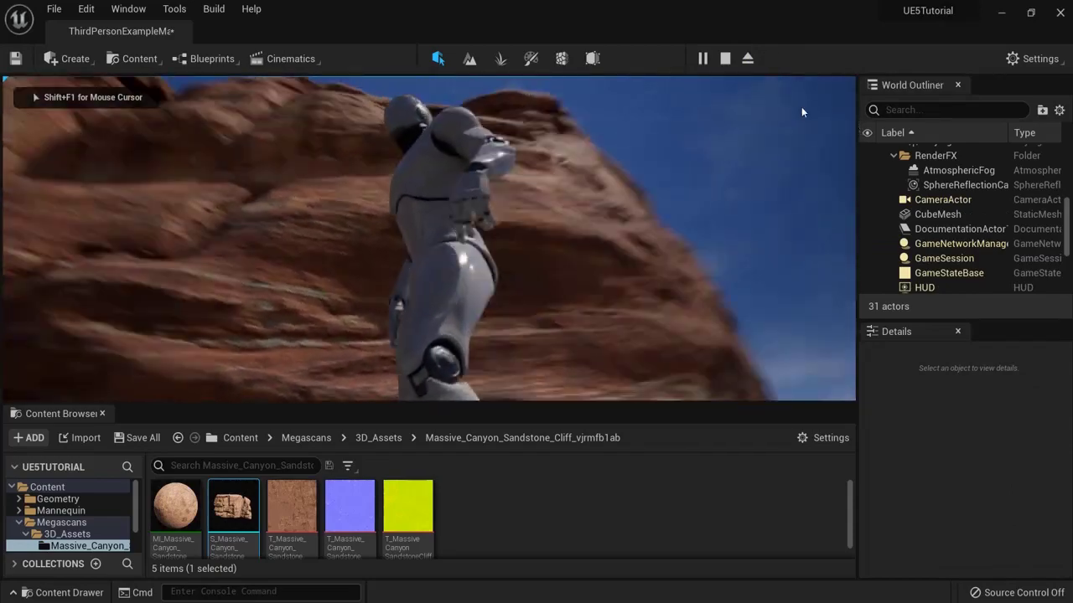
Step: Run and jump the character onto the rock ledge, then stop the play session
{"action": "key", "text": "w"}
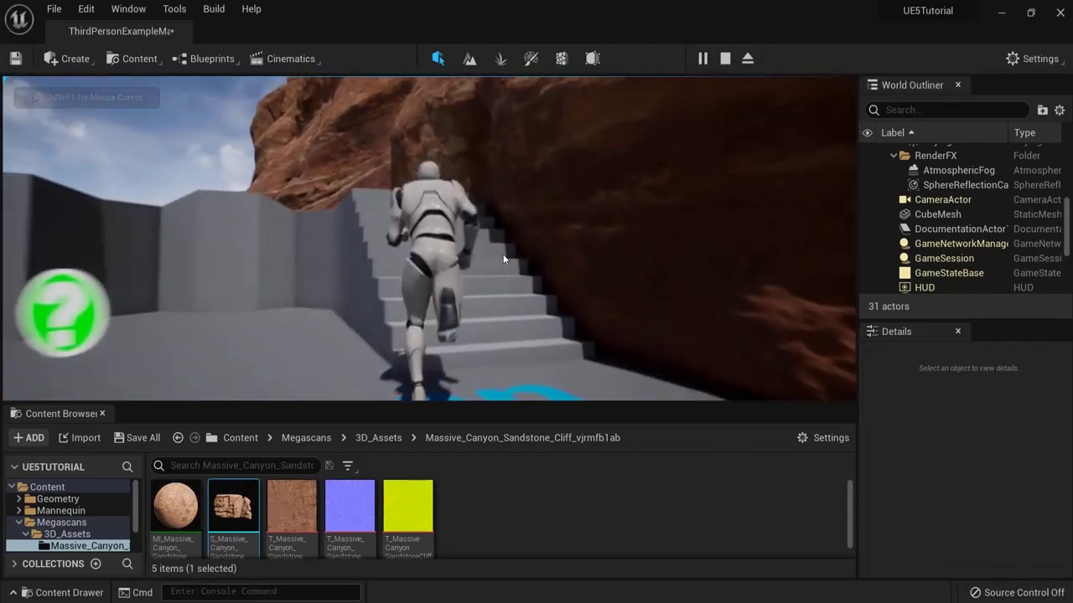
{"action": "key", "text": "space"}
{"action": "key", "text": "space"}
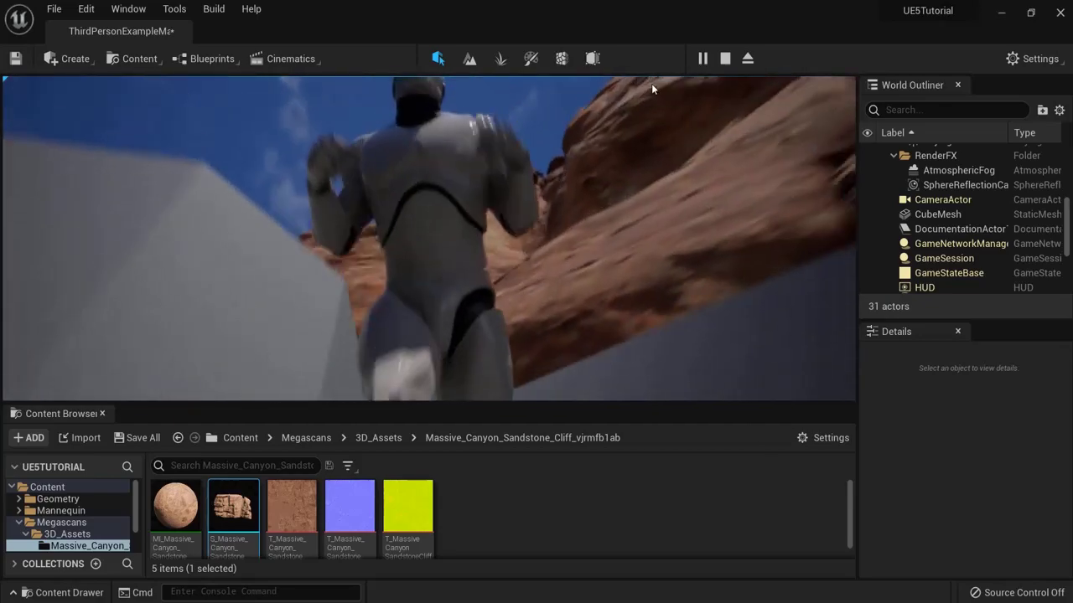
{"action": "key", "text": "Escape"}
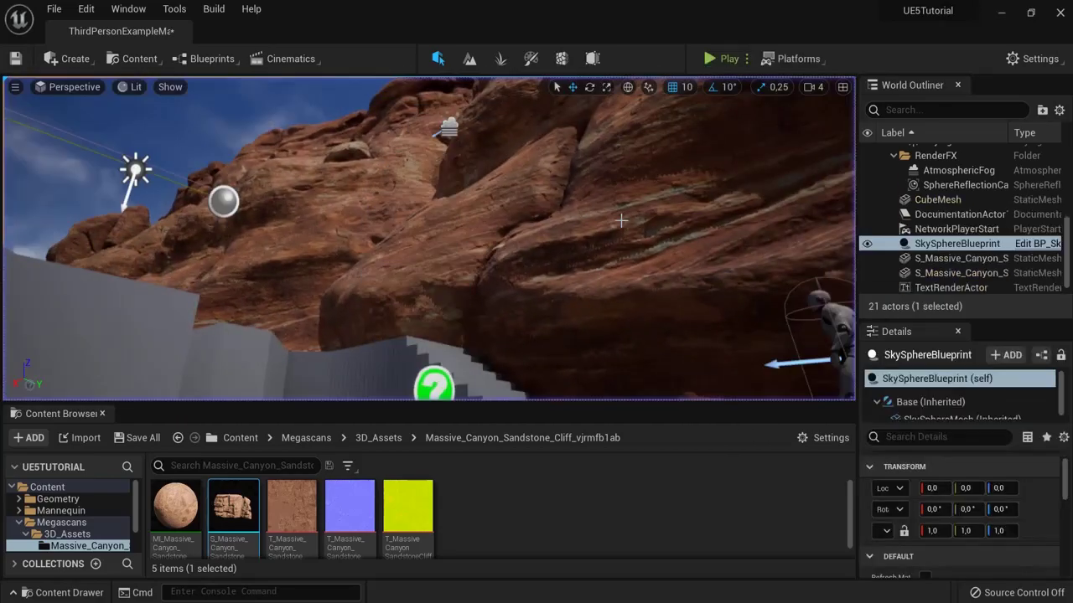
{"action": "right_click_drag", "start_coordinate": [629, 166], "coordinate": [690, 159]}
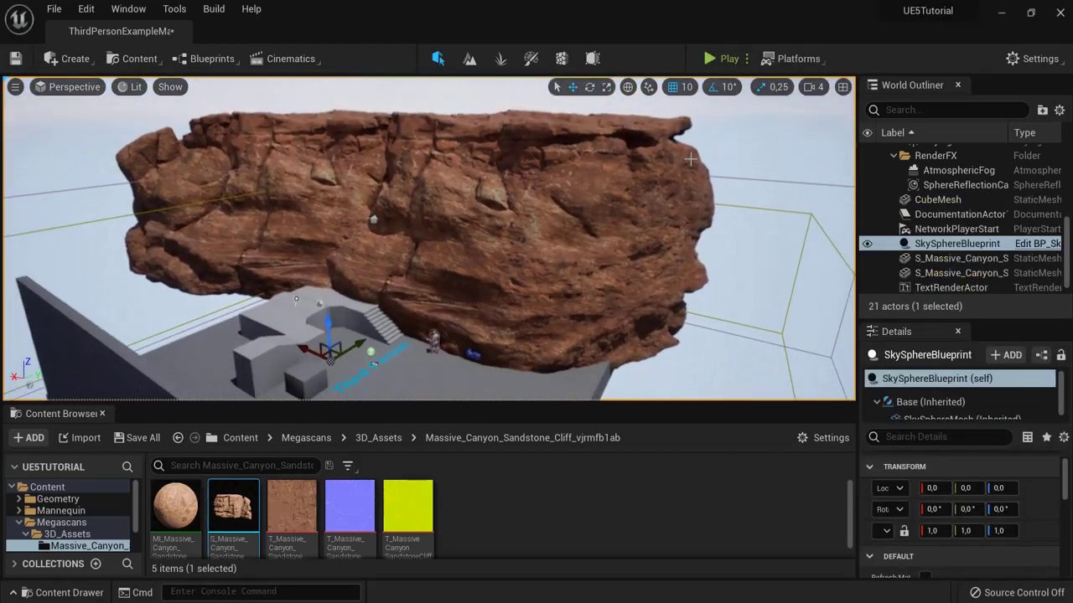
{"action": "left_click", "coordinate": [132, 87]}
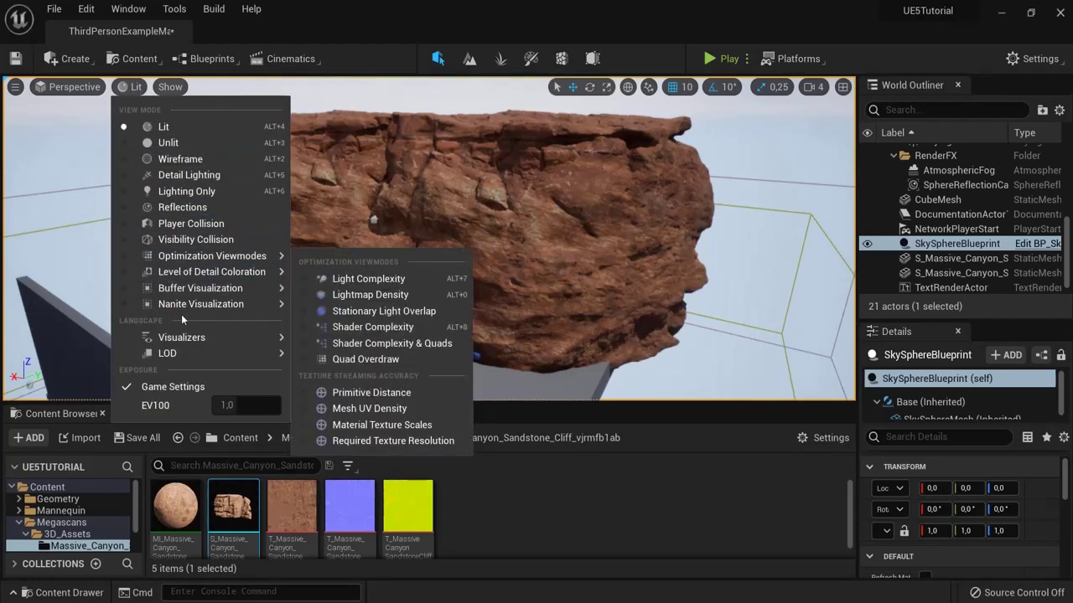
Step: Switch the viewport to Nanite Visualization > Triangles and zoom around to inspect the cliff mesh
{"action": "mouse_move", "coordinate": [197, 304]}
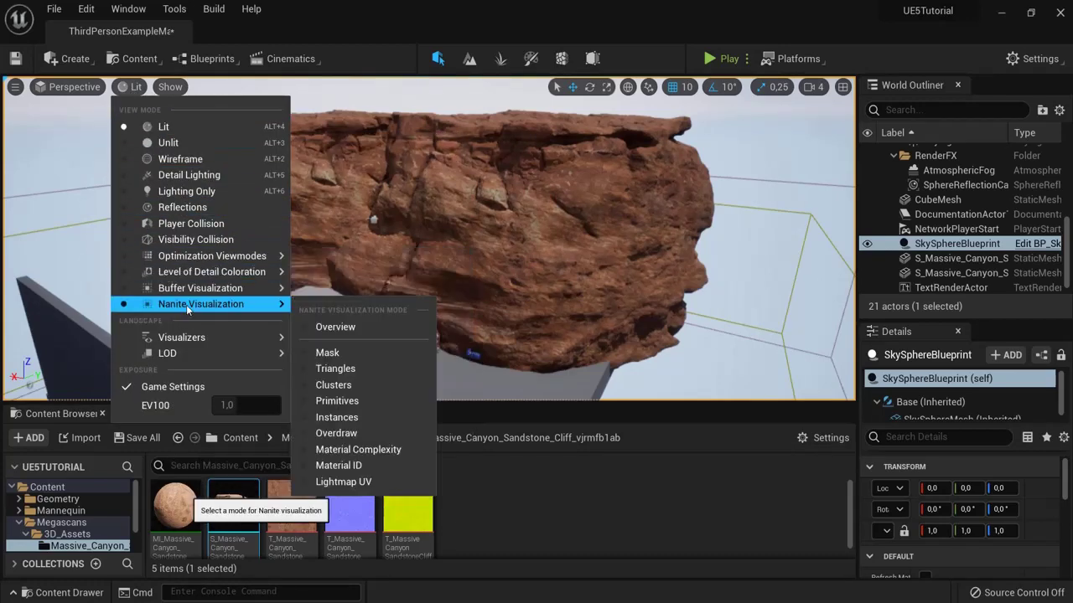
{"action": "left_click", "coordinate": [338, 369]}
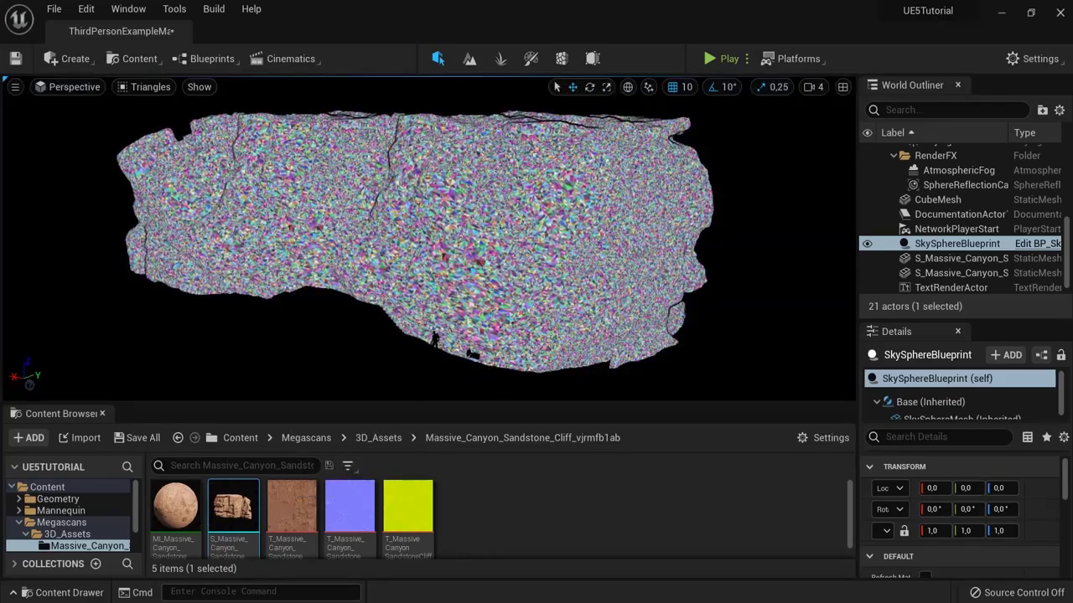
{"action": "right_click_drag", "start_coordinate": [419, 235], "coordinate": [452, 243]}
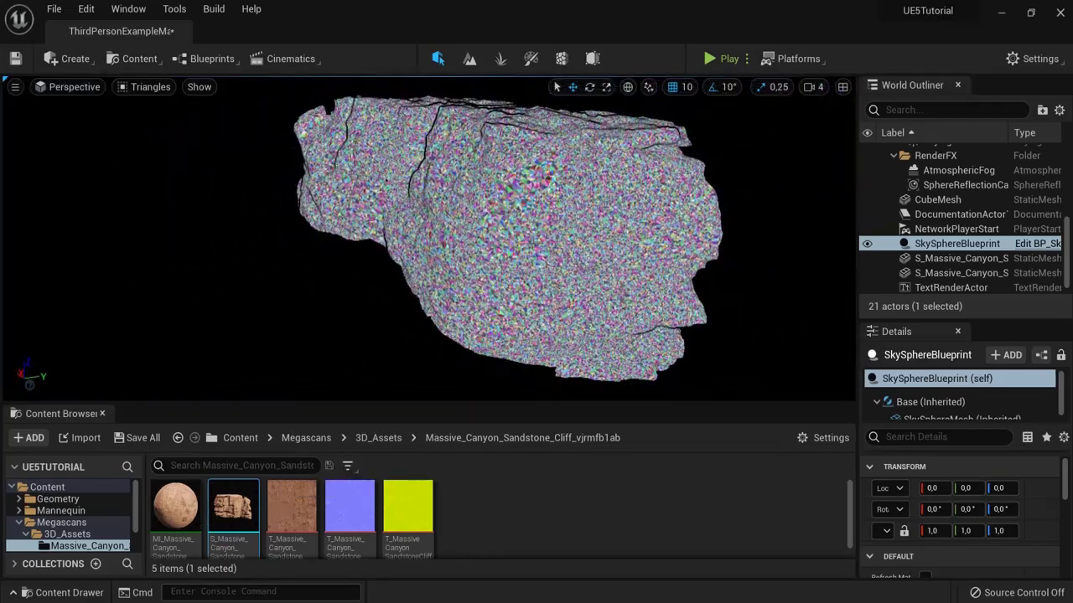
{"action": "scroll", "coordinate": [503, 235], "scroll_direction": "down", "scroll_amount": 5}
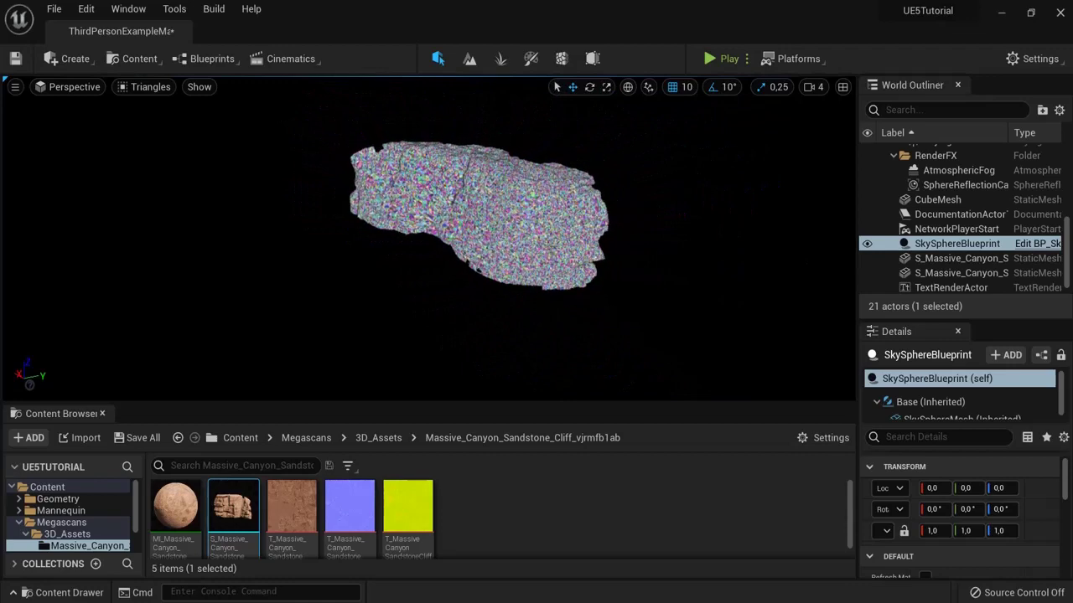
{"action": "scroll", "coordinate": [659, 219], "scroll_direction": "down", "scroll_amount": 1}
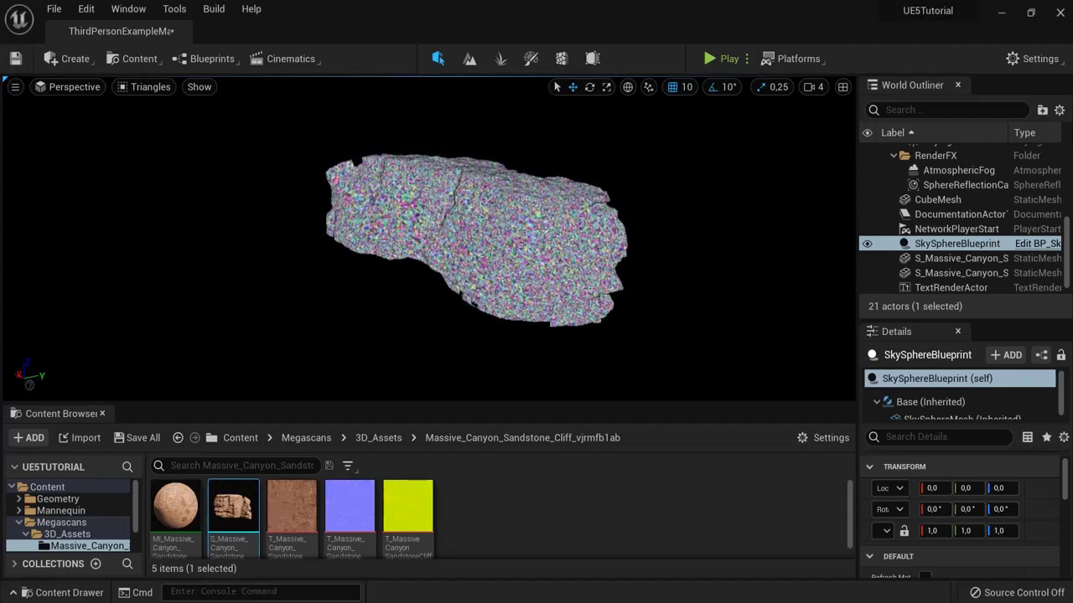
{"action": "scroll", "coordinate": [616, 225], "scroll_direction": "up", "scroll_amount": 10}
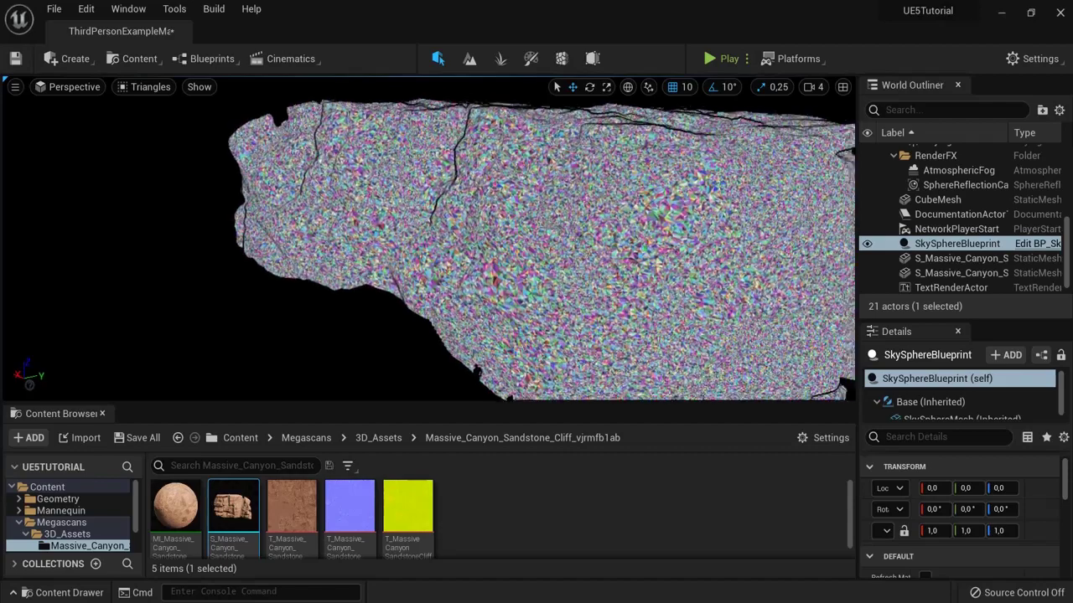
{"action": "scroll", "coordinate": [616, 224], "scroll_direction": "up", "scroll_amount": 8}
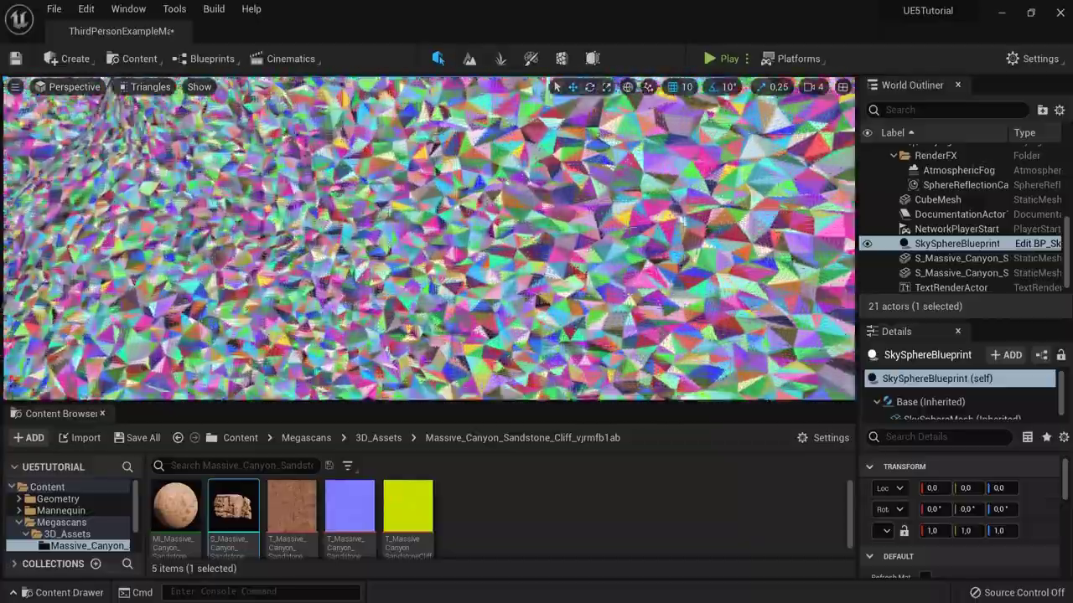
{"action": "scroll", "coordinate": [429, 238], "scroll_direction": "down", "scroll_amount": 15}
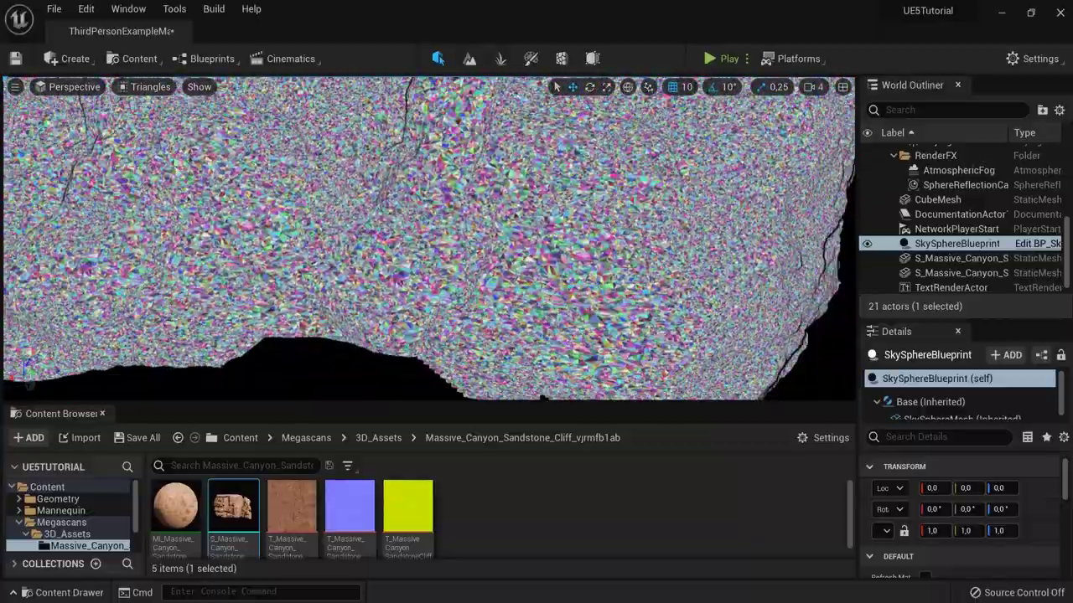
{"action": "scroll", "coordinate": [441, 209], "scroll_direction": "down", "scroll_amount": 5}
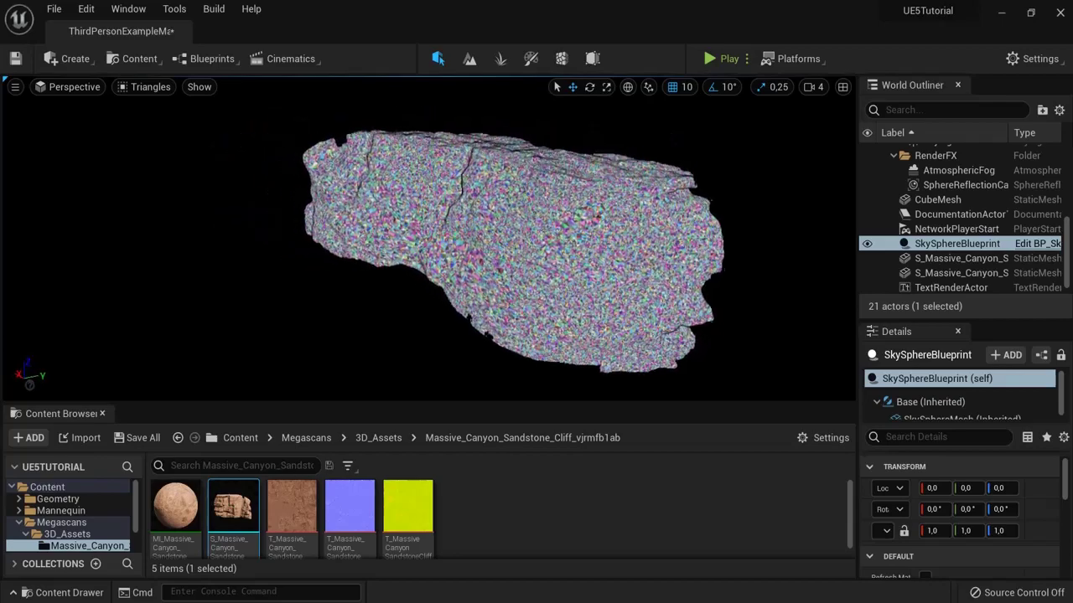
{"action": "left_click", "coordinate": [130, 88]}
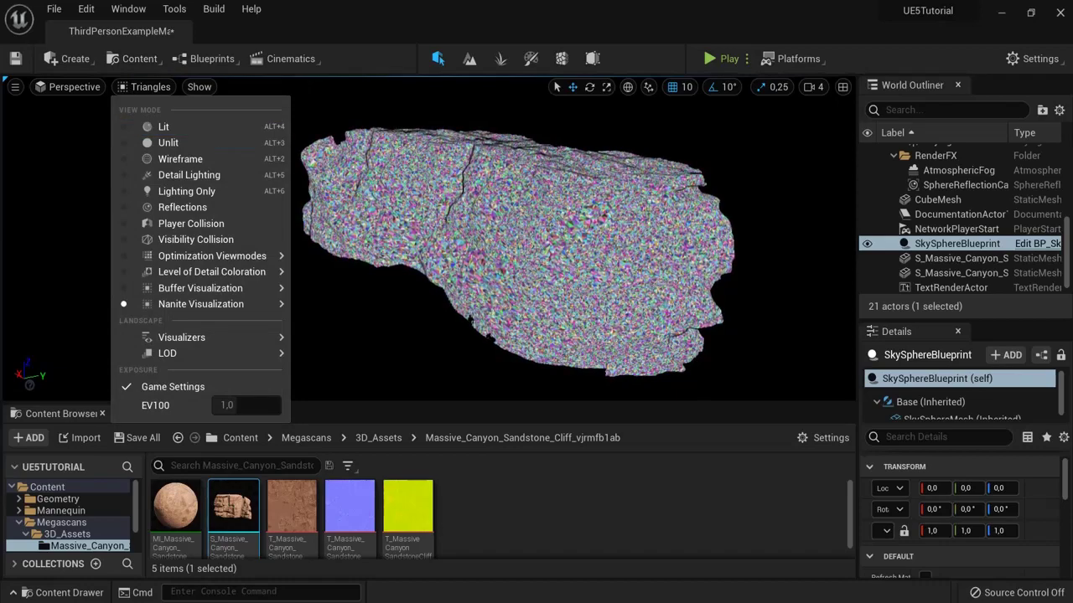
Step: Restore Lit shading, look across the rock toward the stairs, and browse to the root Content folder
{"action": "left_click", "coordinate": [164, 128]}
{"action": "scroll", "coordinate": [478, 232], "scroll_direction": "up", "scroll_amount": 5}
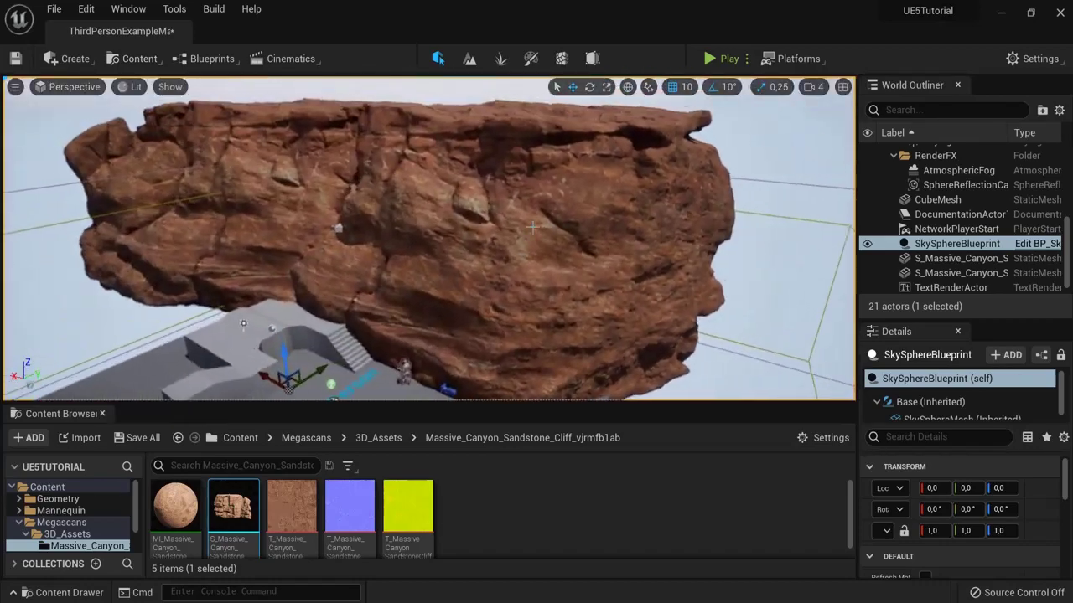
{"action": "right_click_drag", "start_coordinate": [532, 226], "coordinate": [232, 232]}
{"action": "left_click", "coordinate": [134, 58]}
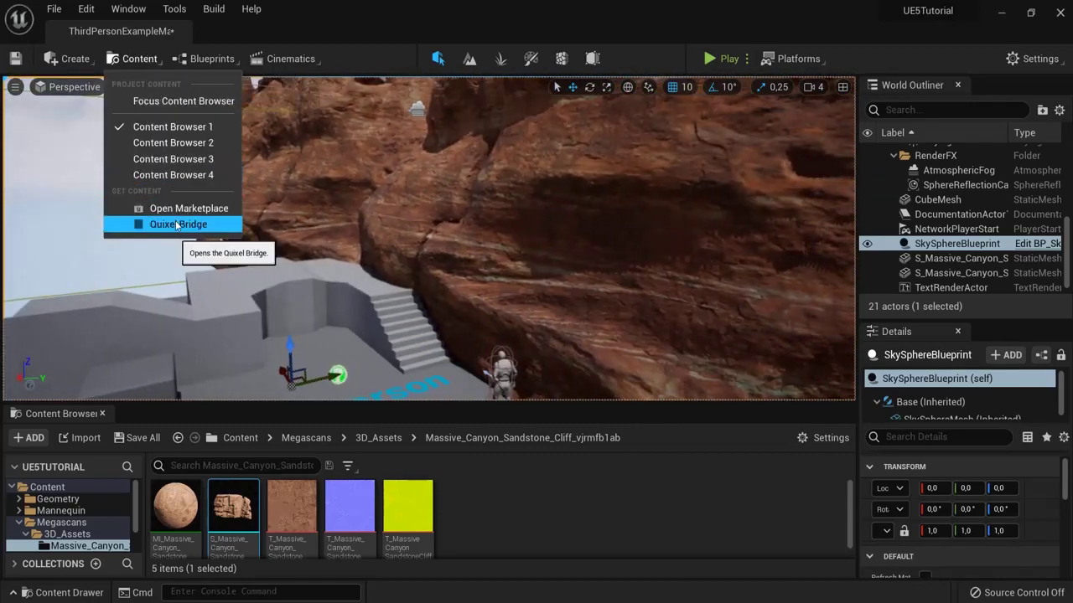
{"action": "right_click_drag", "start_coordinate": [503, 252], "coordinate": [423, 205]}
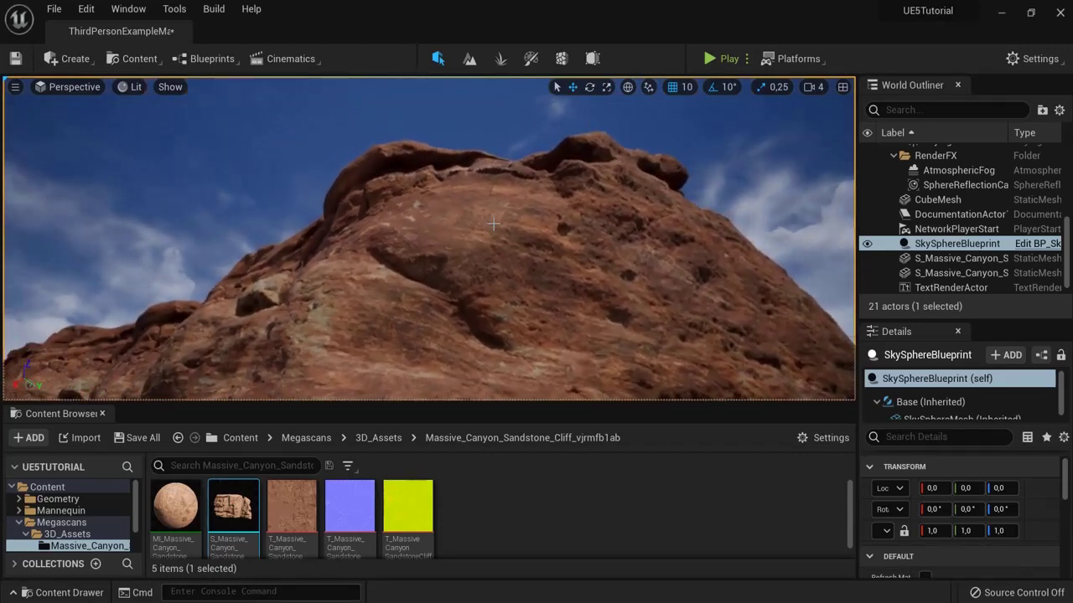
{"action": "right_click_drag", "start_coordinate": [565, 212], "coordinate": [484, 328]}
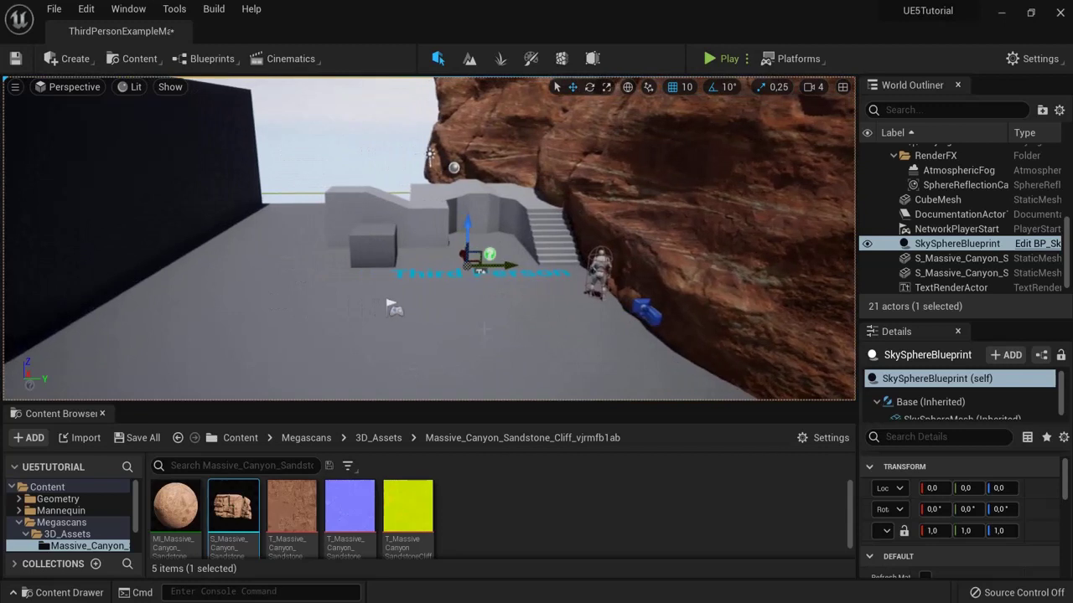
{"action": "left_click", "coordinate": [239, 439]}
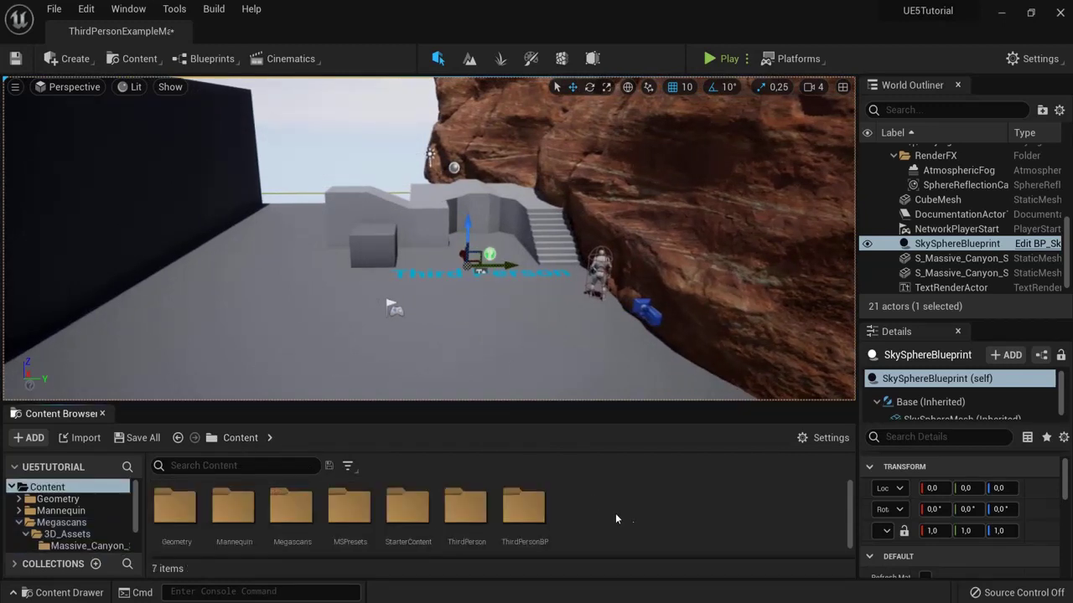
Step: Create a new folder named Car inside Content
{"action": "right_click", "coordinate": [585, 504]}
{"action": "left_click", "coordinate": [646, 76]}
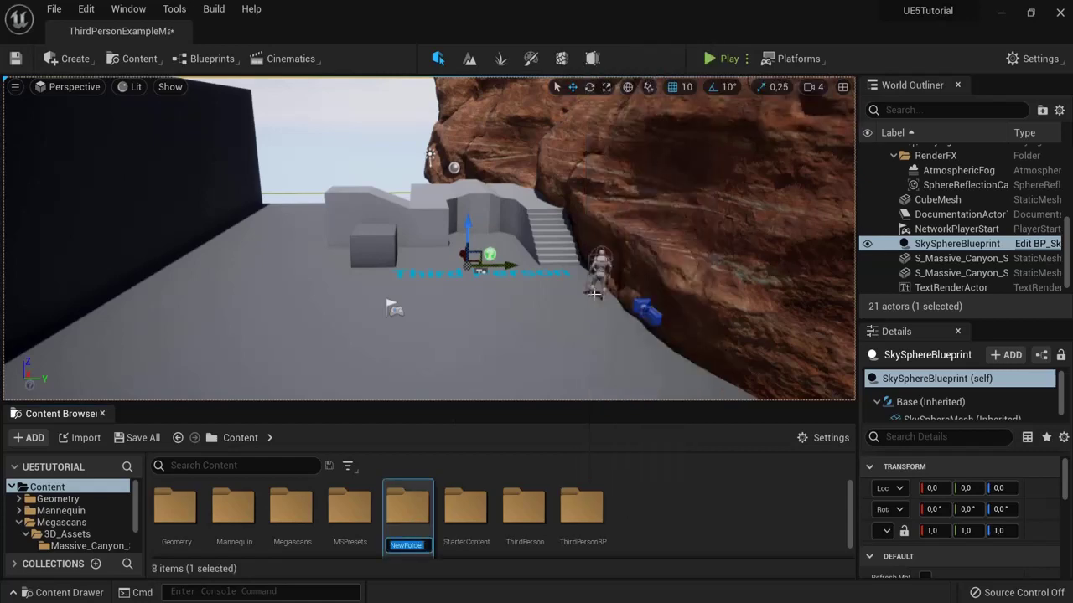
{"action": "type", "text": "Car"}
{"action": "key", "text": "Return"}
{"action": "key", "text": "Return"}
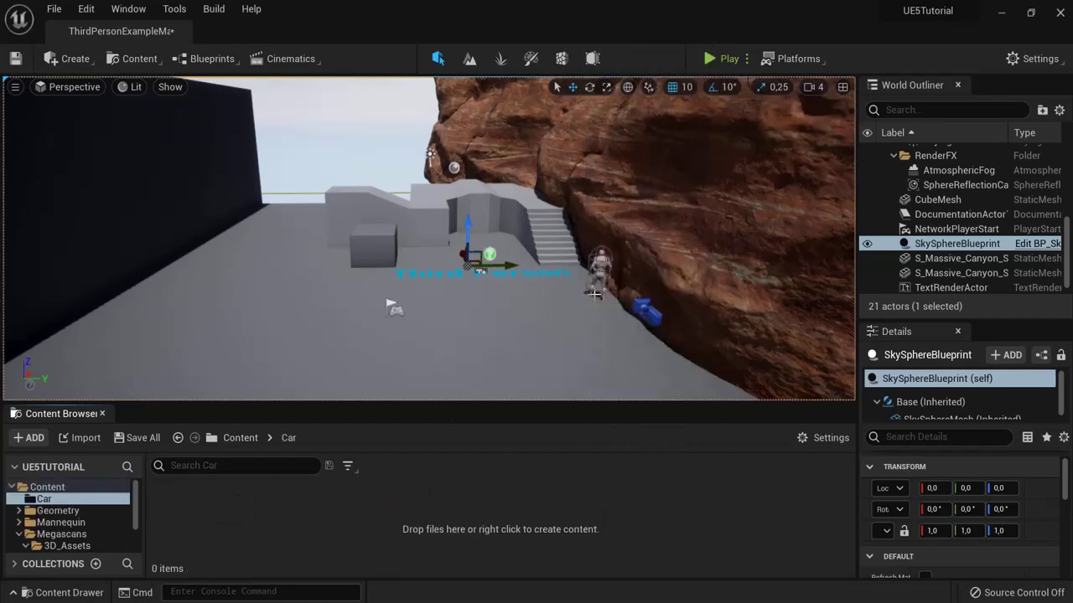
Step: Import HOTROD_33.fbx into the Car folder with default options and dismiss the message log
{"action": "left_click", "coordinate": [84, 437]}
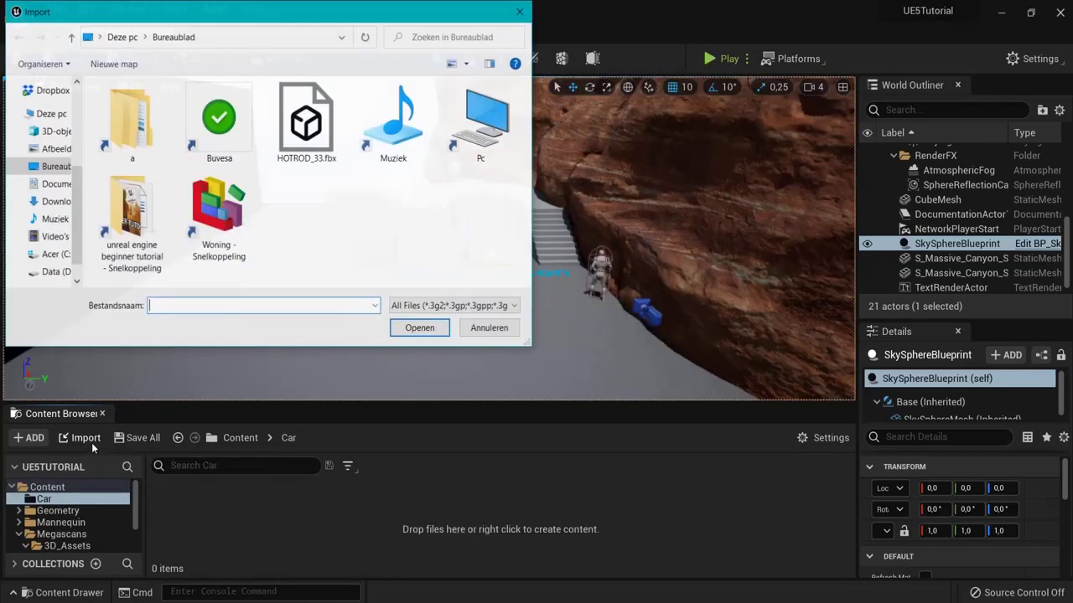
{"action": "left_click", "coordinate": [291, 137]}
{"action": "left_click", "coordinate": [420, 328]}
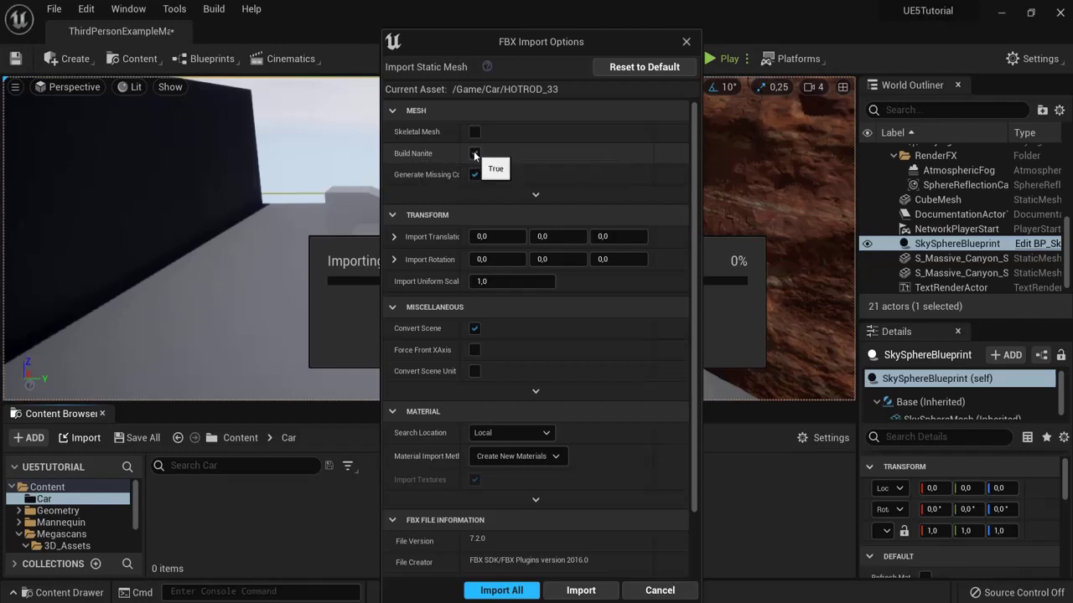
{"action": "left_click", "coordinate": [581, 590]}
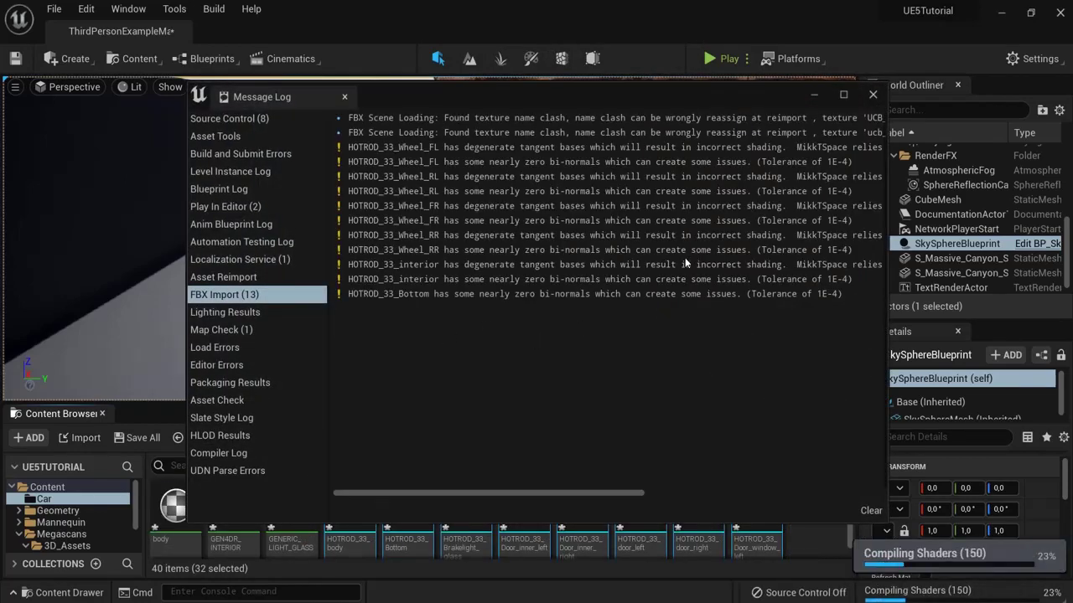
{"action": "left_click", "coordinate": [872, 94]}
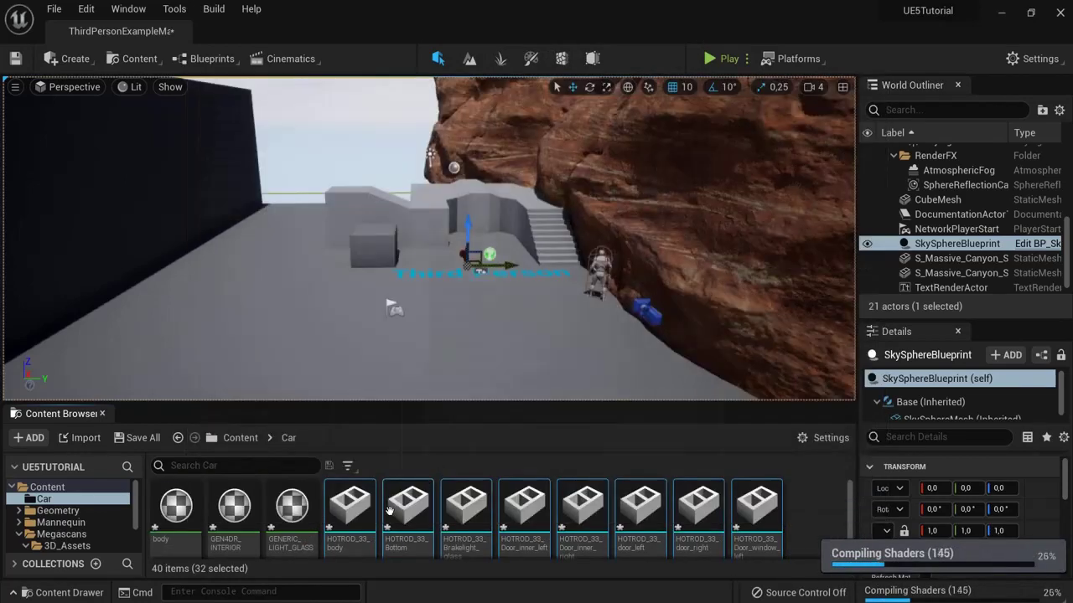
Step: Place the hot rod on the level floor and scale it up to 3.25
{"action": "mouse_move", "coordinate": [351, 528]}
{"action": "left_click_drag", "start_coordinate": [351, 511], "coordinate": [342, 306]}
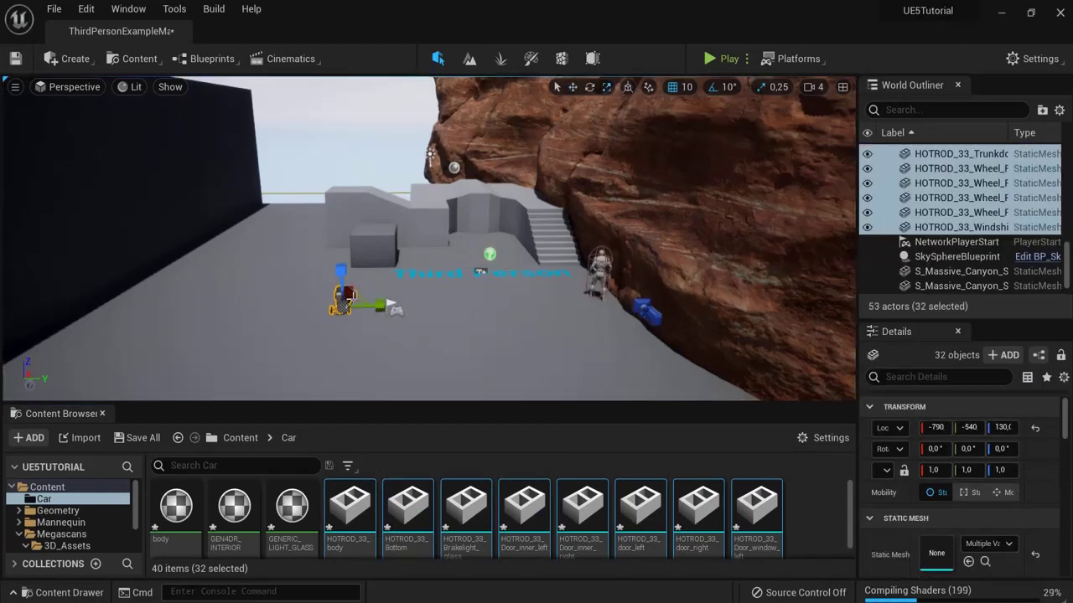
{"action": "left_click_drag", "start_coordinate": [342, 308], "coordinate": [641, 116]}
Step: Play-test the level running toward the car, then stop and frame the view on the car
{"action": "left_click", "coordinate": [720, 59]}
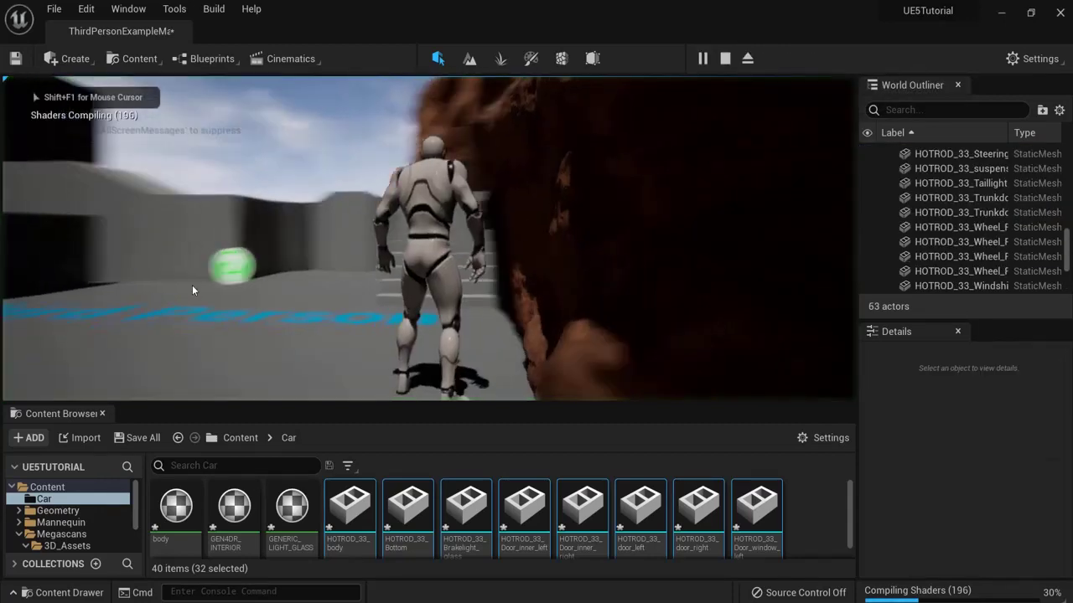
{"action": "key", "text": "a"}
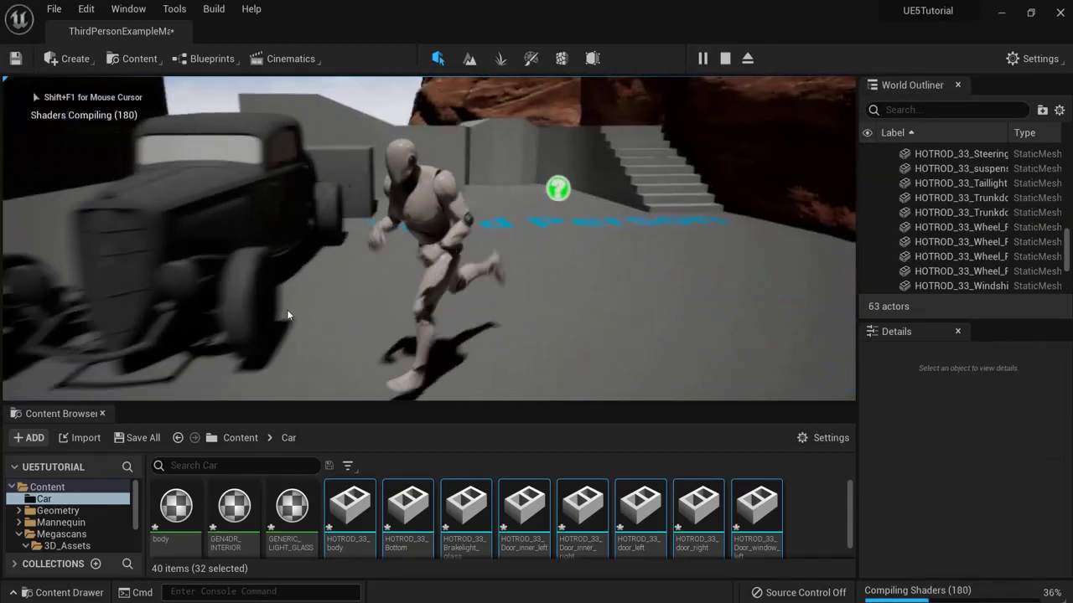
{"action": "key", "text": "Escape"}
{"action": "scroll", "coordinate": [383, 227], "scroll_direction": "down", "scroll_amount": 5}
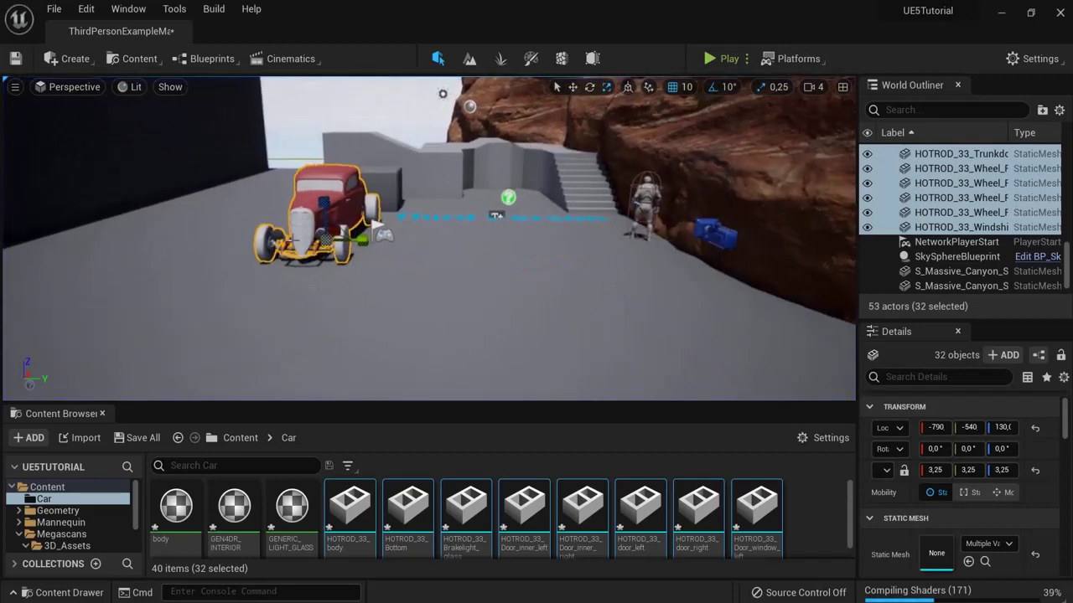
{"action": "key", "text": "f"}
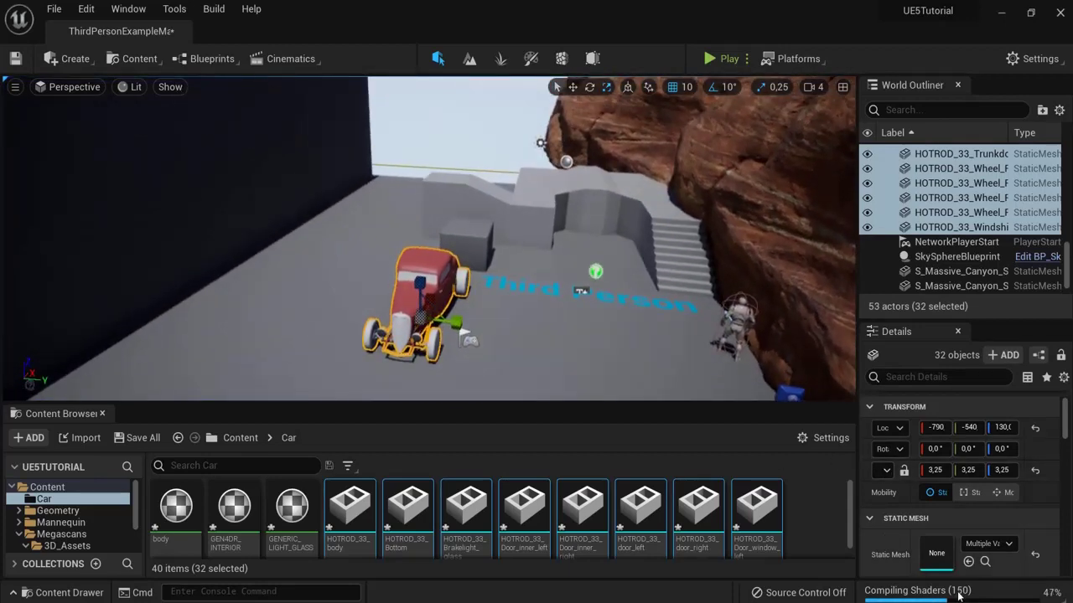
{"action": "mouse_move", "coordinate": [743, 316]}
{"action": "right_mouse_down"}
{"action": "mouse_move", "coordinate": [749, 304]}
{"action": "mouse_move", "coordinate": [756, 311]}
{"action": "right_mouse_up"}
Step: Check the car and cliff in Nanite triangle view, then return the viewport to Lit
{"action": "left_click", "coordinate": [134, 87]}
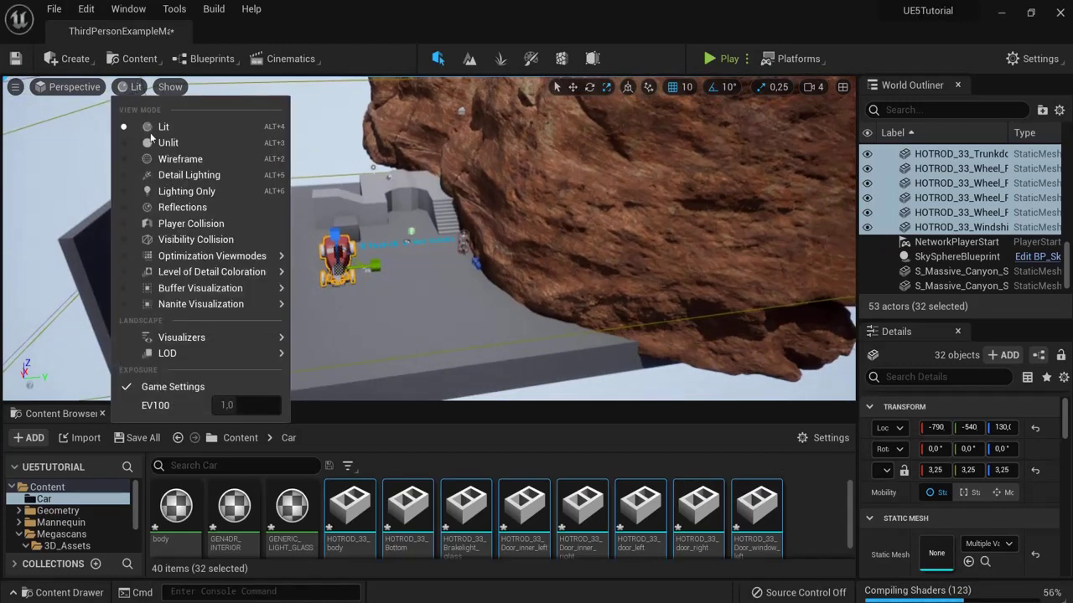
{"action": "mouse_move", "coordinate": [212, 304]}
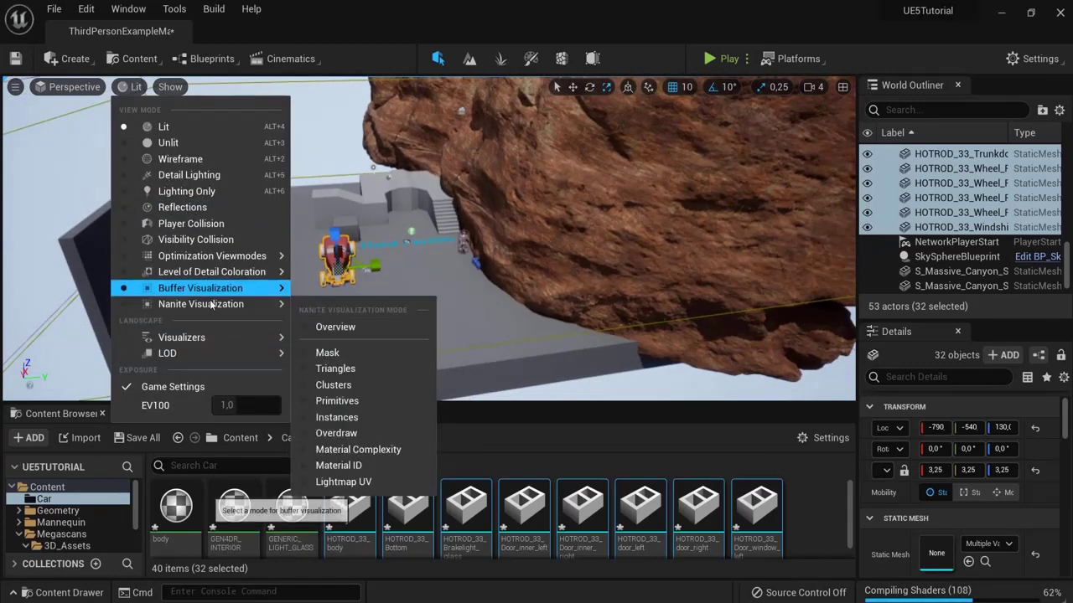
{"action": "mouse_move", "coordinate": [394, 314]}
{"action": "right_mouse_down"}
{"action": "mouse_move", "coordinate": [321, 310]}
{"action": "mouse_move", "coordinate": [220, 331]}
{"action": "mouse_move", "coordinate": [385, 308]}
{"action": "right_mouse_up"}
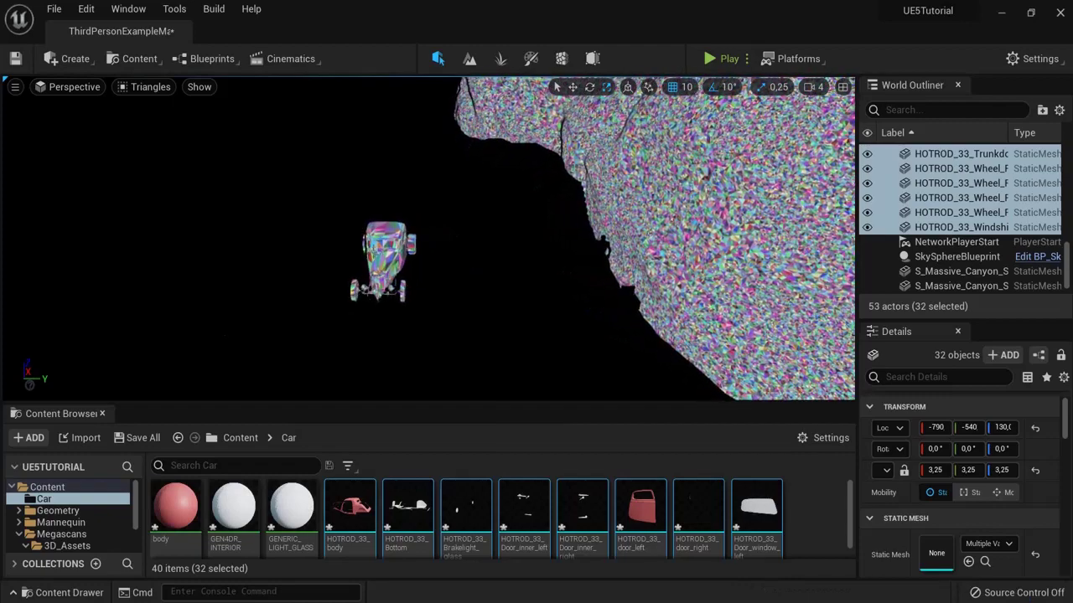
{"action": "left_click", "coordinate": [150, 90]}
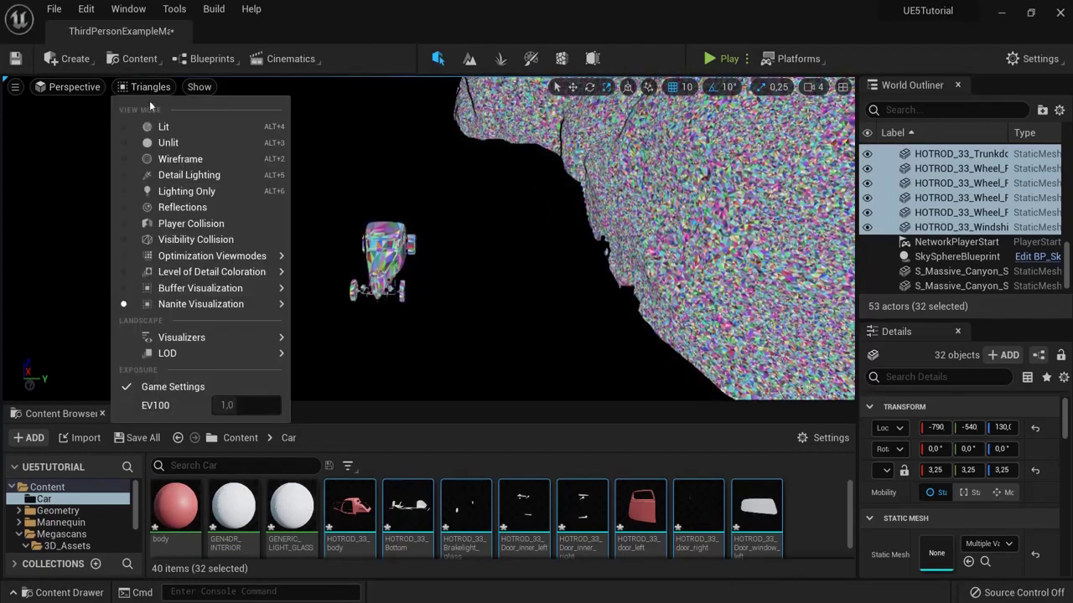
{"action": "left_click", "coordinate": [151, 125]}
Step: Force-delete the Car folder and its in-use hot rod assets
{"action": "scroll", "coordinate": [429, 239], "scroll_direction": "down", "scroll_amount": 3}
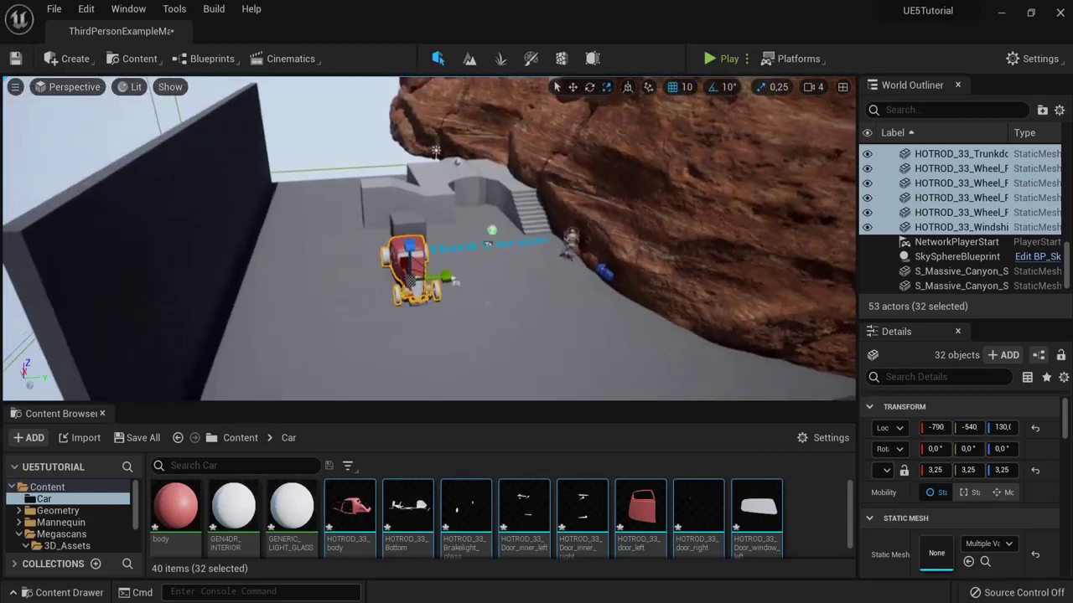
{"action": "left_click", "coordinate": [241, 437]}
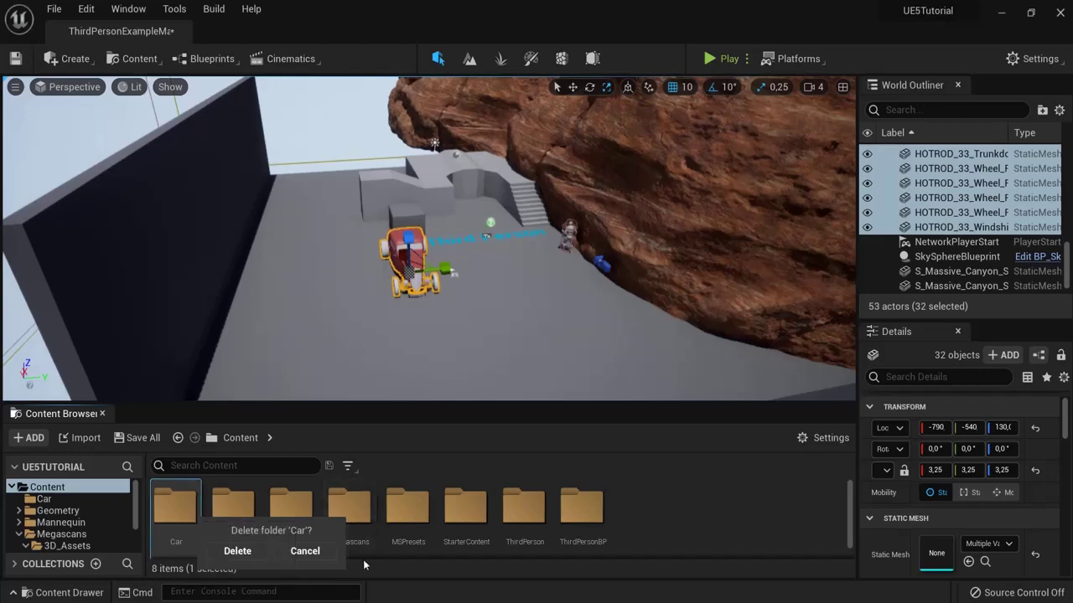
{"action": "left_click", "coordinate": [256, 553]}
{"action": "left_click", "coordinate": [437, 543]}
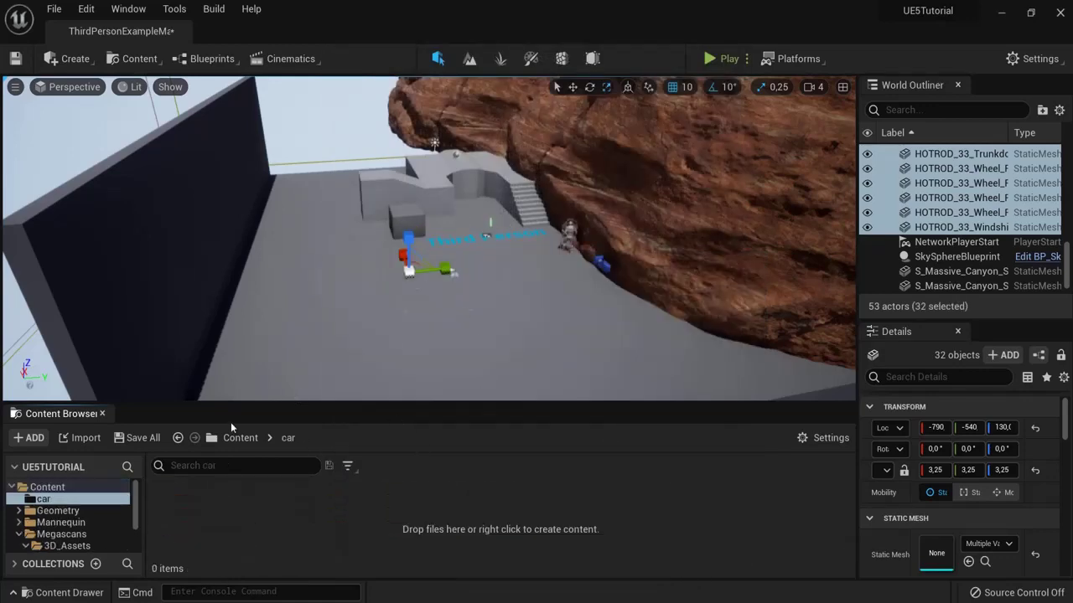
Step: Re-import HOTROD_33.fbx with Build Nanite unchecked and place all its parts in the level
{"action": "left_click", "coordinate": [64, 438]}
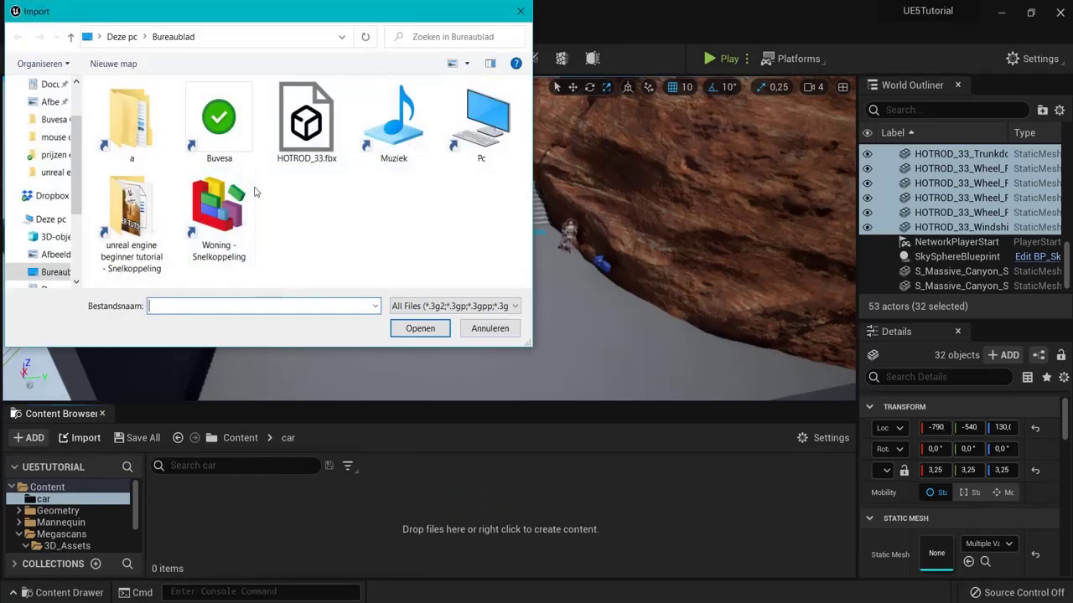
{"action": "double_click", "coordinate": [307, 124]}
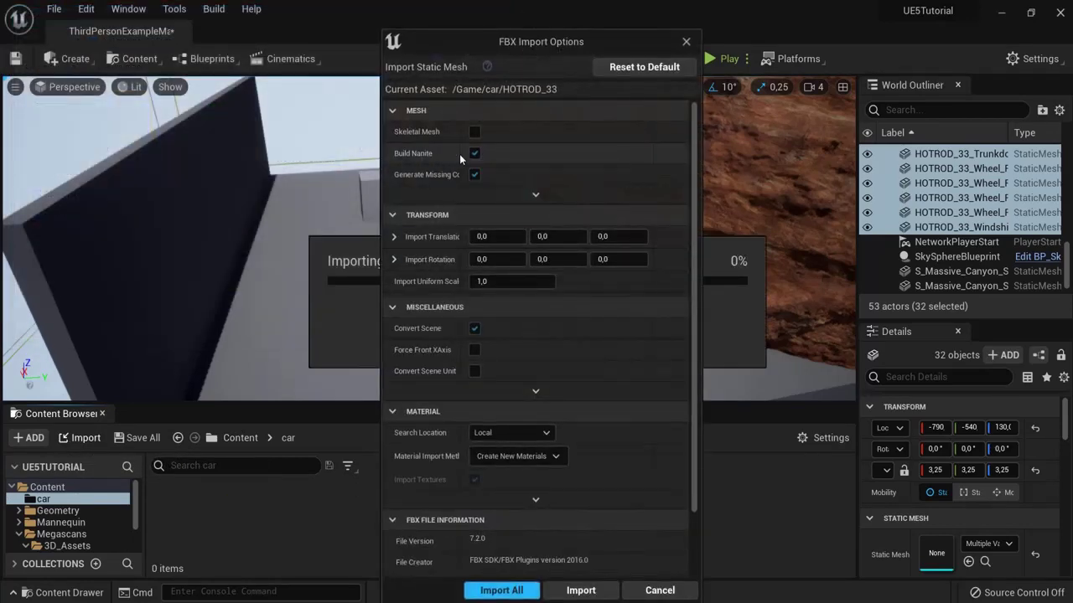
{"action": "left_click", "coordinate": [474, 154]}
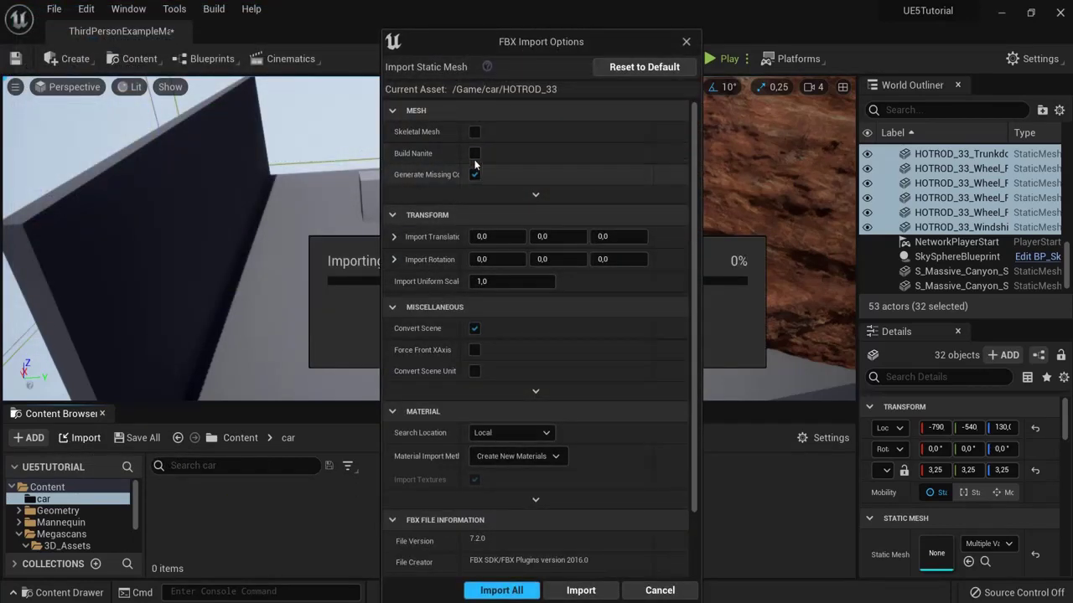
{"action": "left_click", "coordinate": [579, 591]}
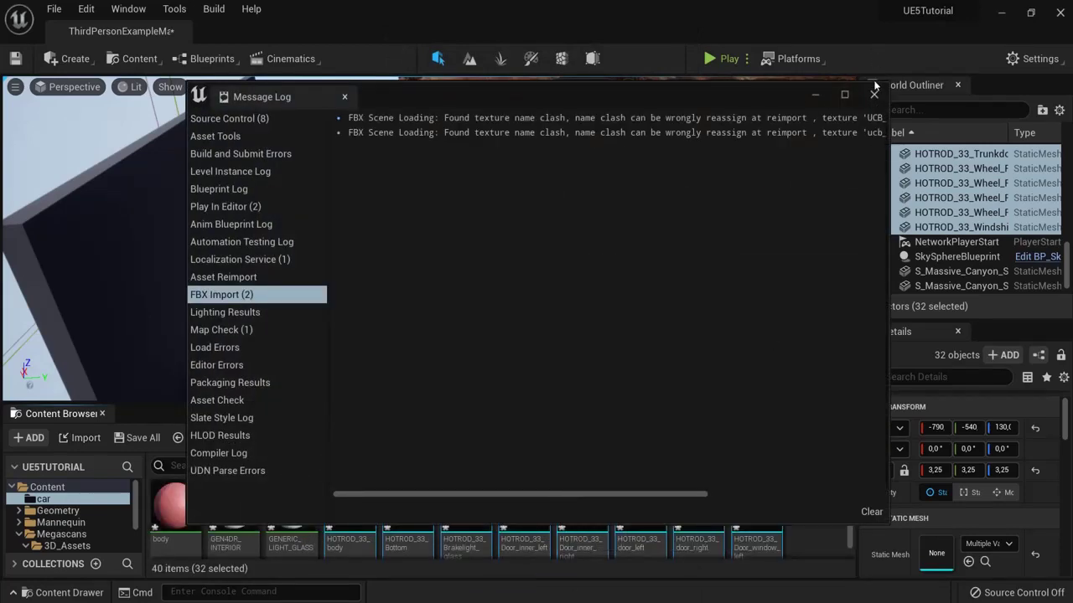
{"action": "left_click", "coordinate": [874, 93]}
{"action": "left_click_drag", "start_coordinate": [408, 507], "coordinate": [414, 319]}
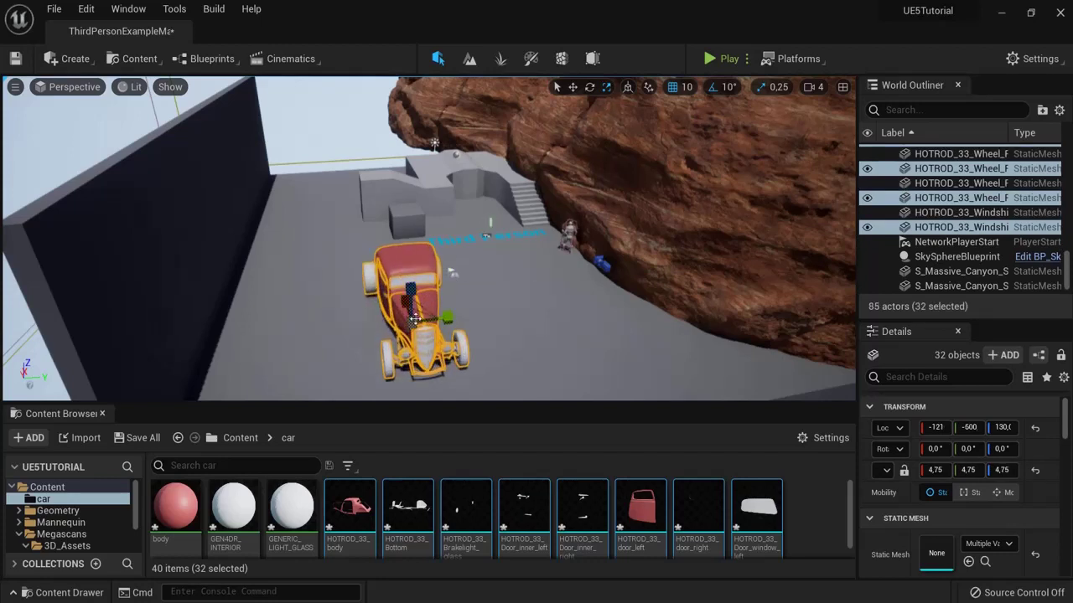
Step: View the scene in Nanite Triangles visualization, then switch back to Lit
{"action": "left_click", "coordinate": [123, 88]}
{"action": "mouse_move", "coordinate": [202, 304]}
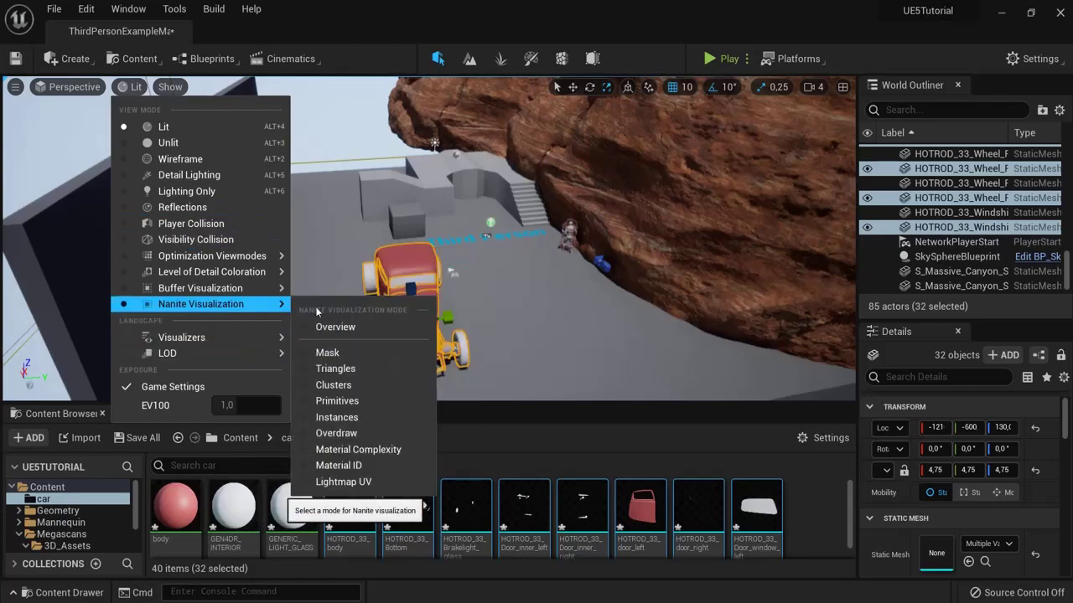
{"action": "left_click", "coordinate": [331, 368]}
{"action": "right_click_drag", "start_coordinate": [569, 287], "coordinate": [474, 265]}
{"action": "left_click", "coordinate": [150, 88]}
{"action": "left_click", "coordinate": [178, 125]}
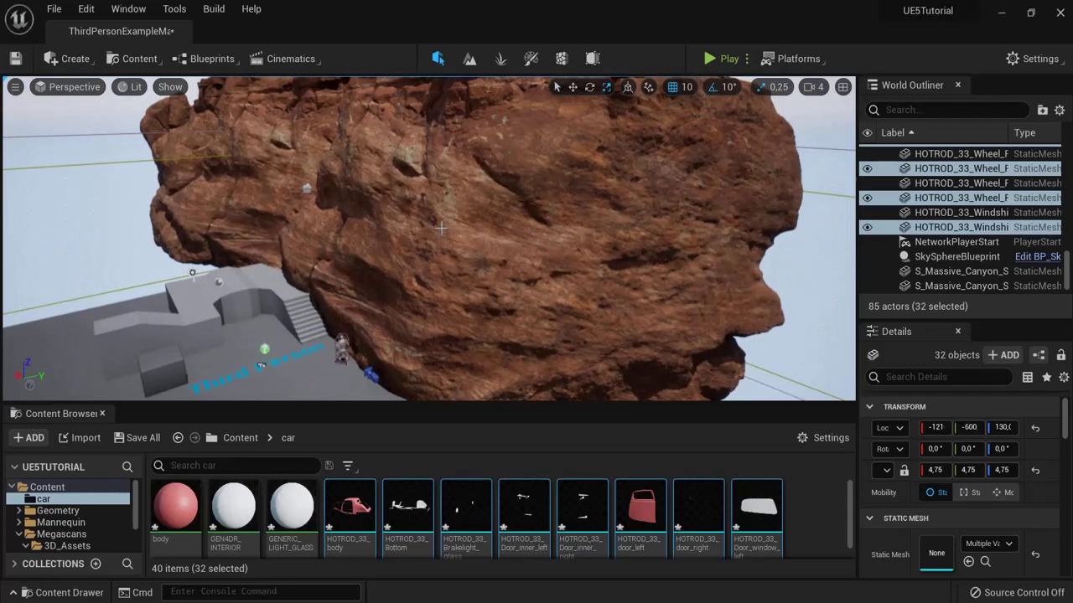
Step: Fly the view from the rock around the hot rod up to a level overview
{"action": "right_click_drag", "start_coordinate": [440, 227], "coordinate": [440, 227]}
{"action": "right_click_drag", "start_coordinate": [347, 228], "coordinate": [424, 219]}
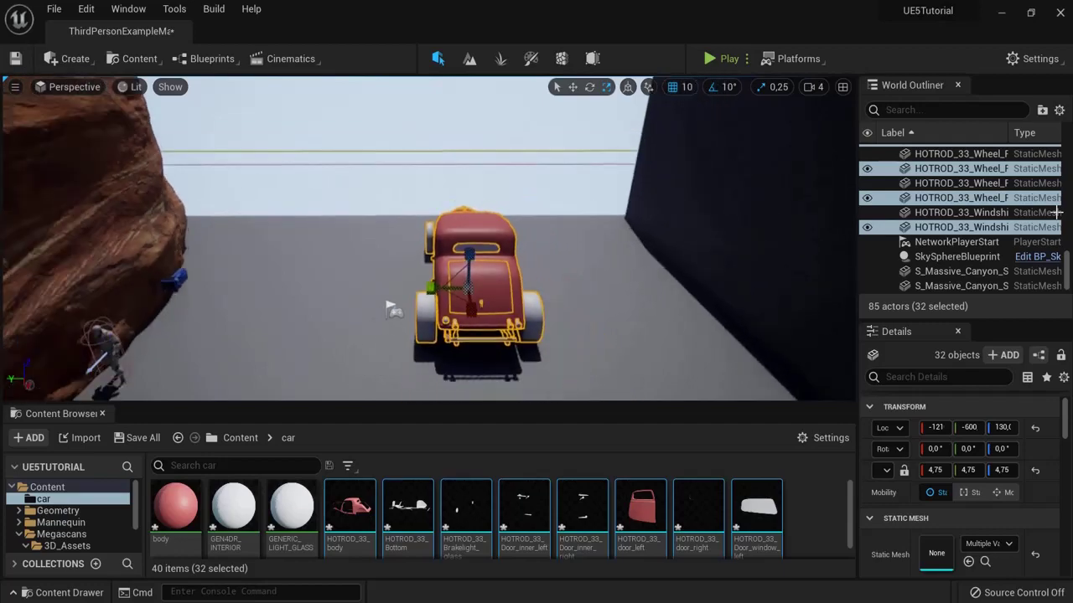
{"action": "right_click_drag", "start_coordinate": [663, 213], "coordinate": [663, 213]}
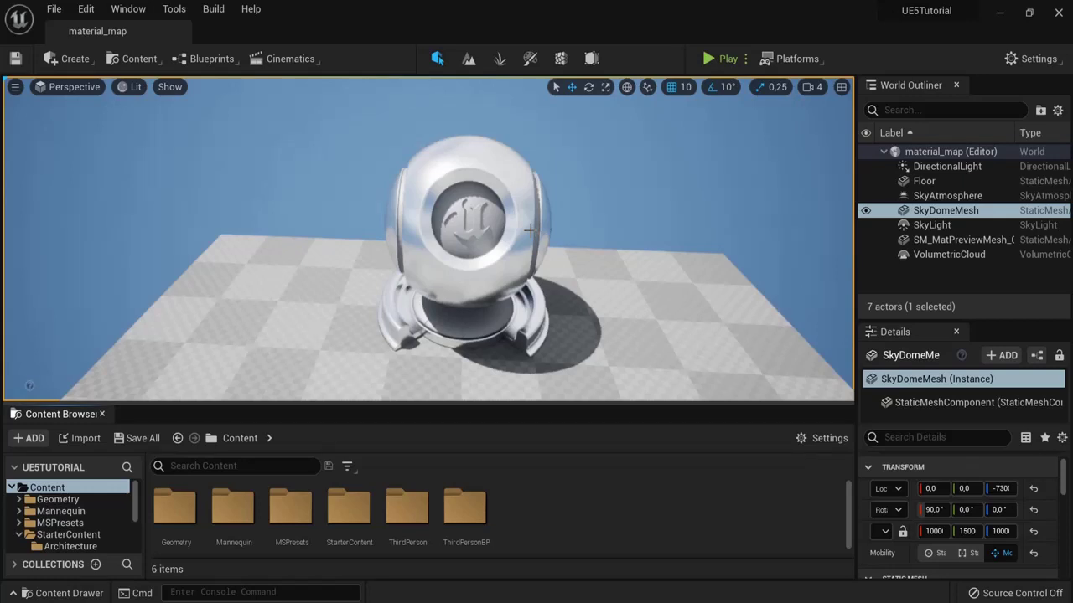
Step: Start a new level from the File menu, cancel it, and look around the preview sphere
{"action": "right_click_drag", "start_coordinate": [613, 236], "coordinate": [621, 229]}
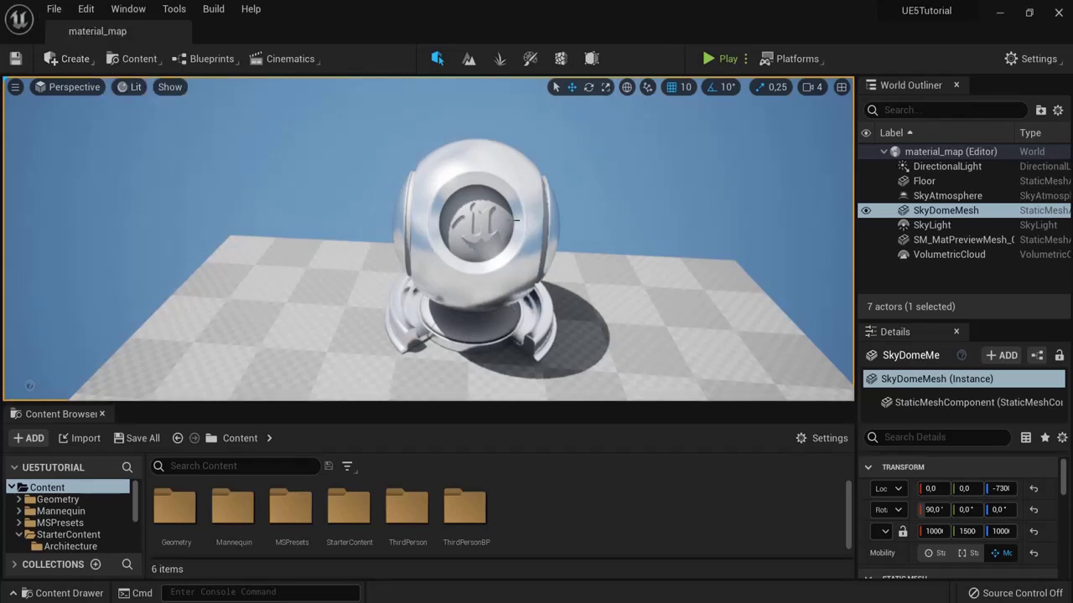
{"action": "left_click", "coordinate": [54, 8]}
{"action": "left_click", "coordinate": [81, 44]}
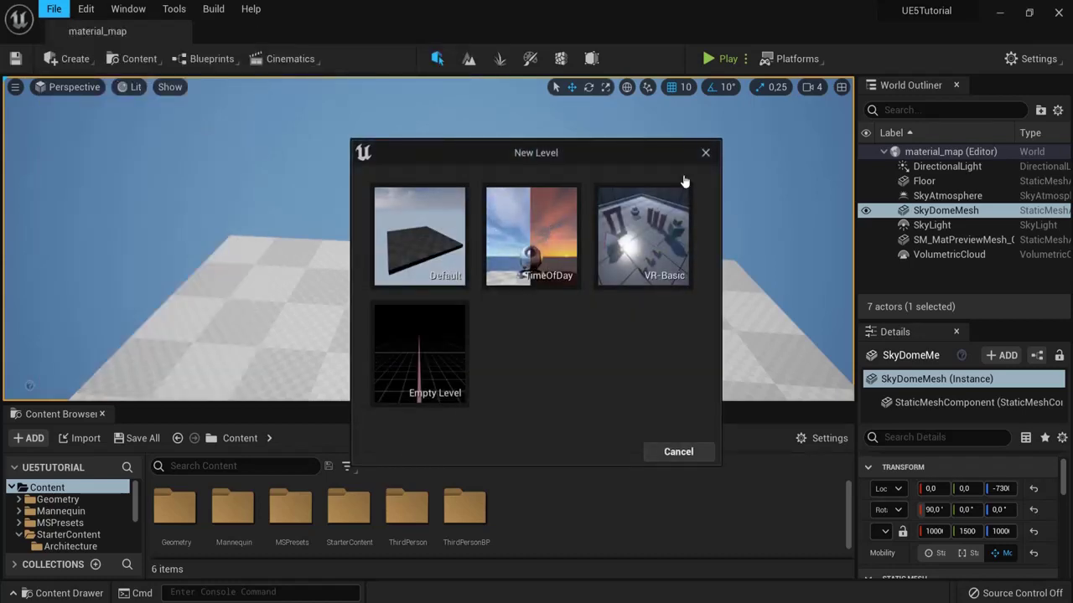
{"action": "left_click", "coordinate": [705, 153]}
{"action": "right_click_drag", "start_coordinate": [618, 323], "coordinate": [637, 331]}
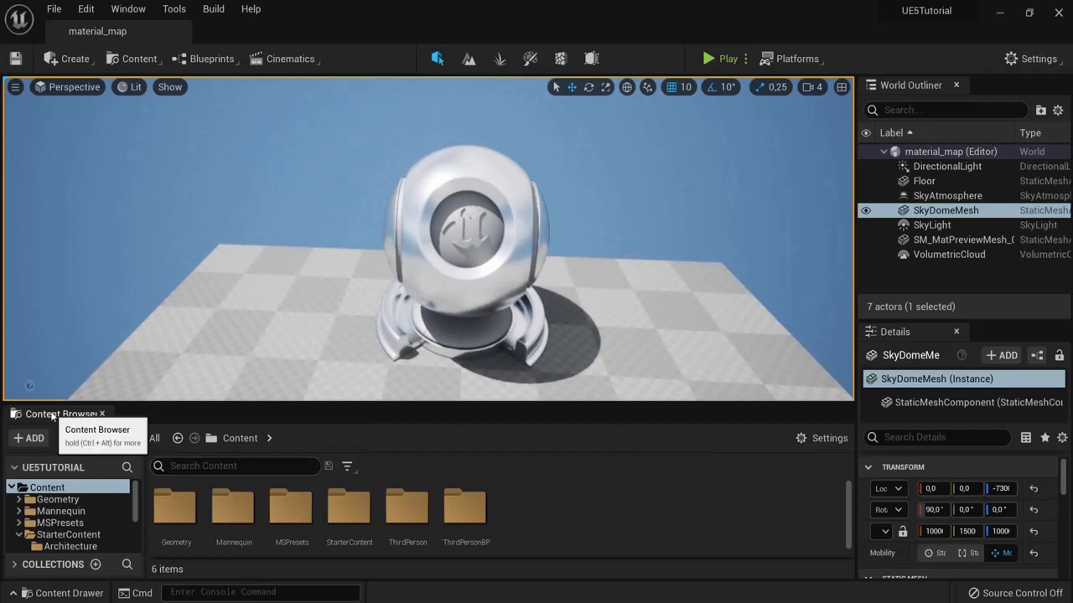
Step: Create a folder named Materials in Content and open it
{"action": "right_click", "coordinate": [540, 514]}
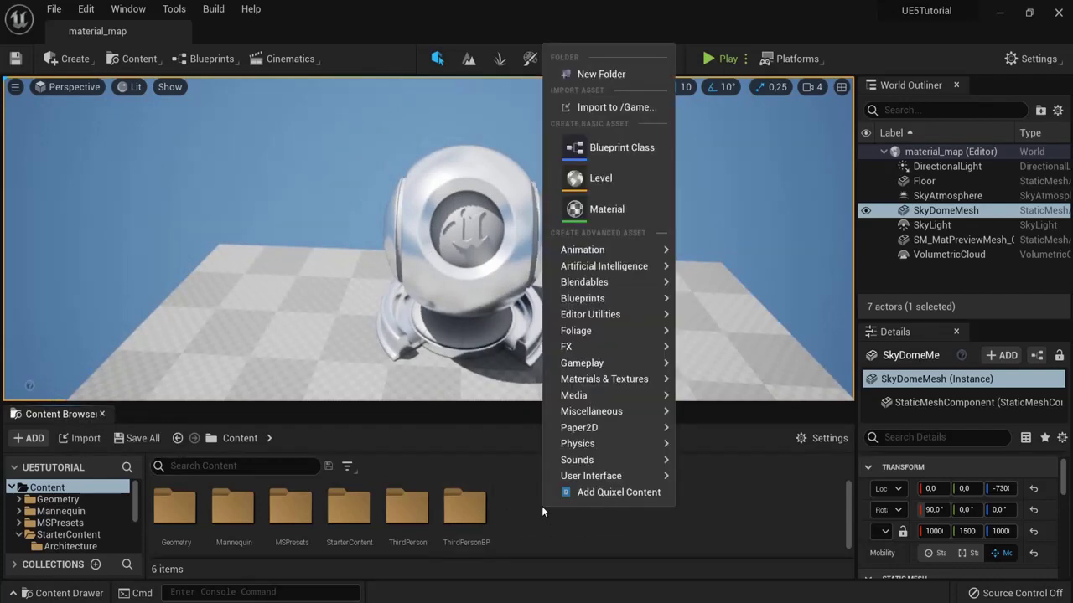
{"action": "left_click", "coordinate": [597, 73]}
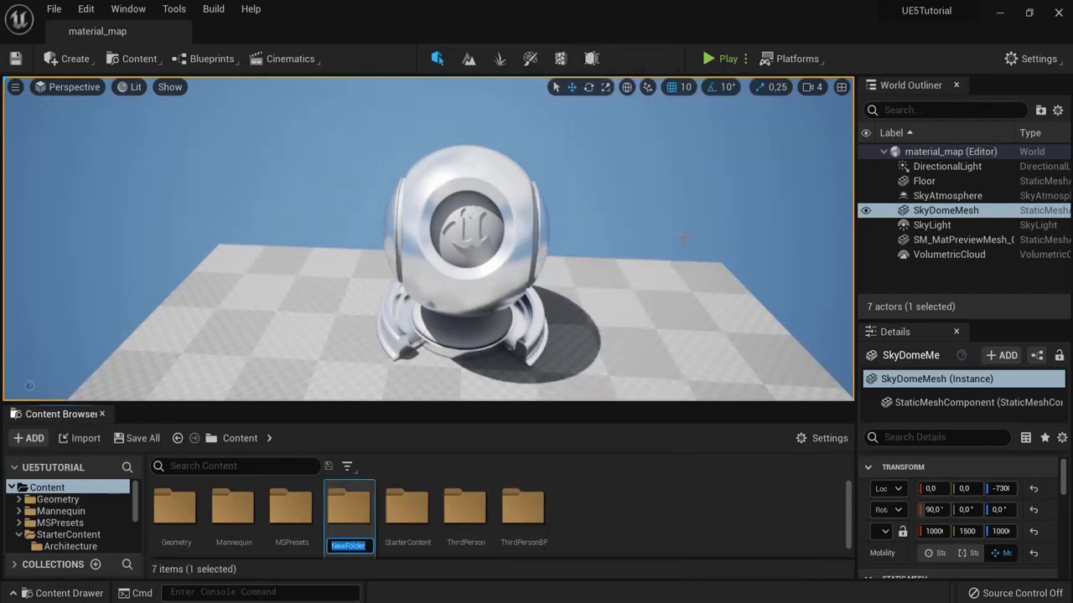
{"action": "type", "text": "Materials"}
{"action": "key", "text": "Return"}
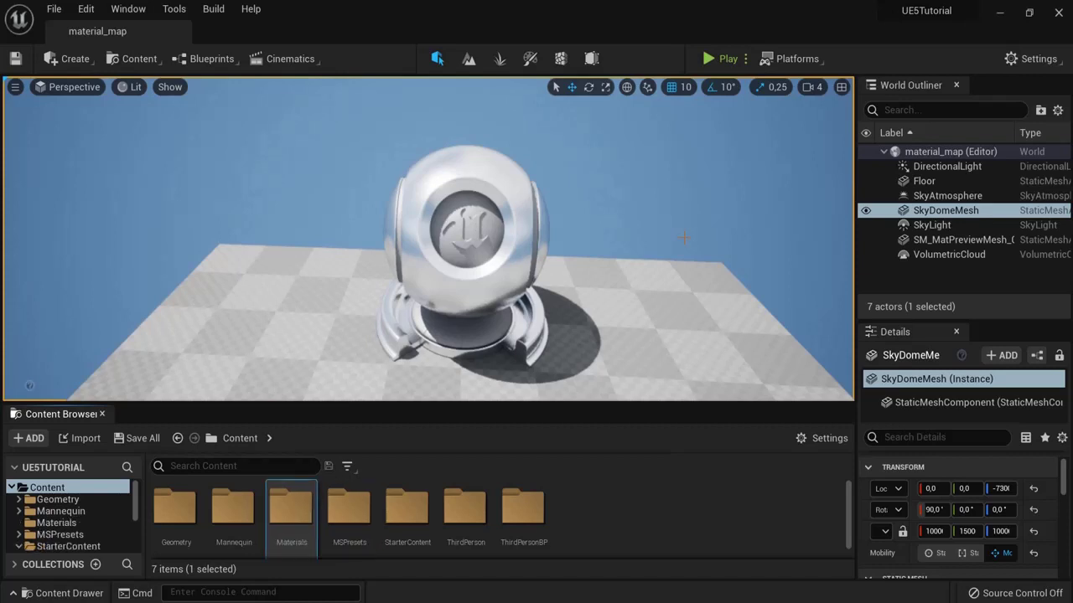
{"action": "key", "text": "Return"}
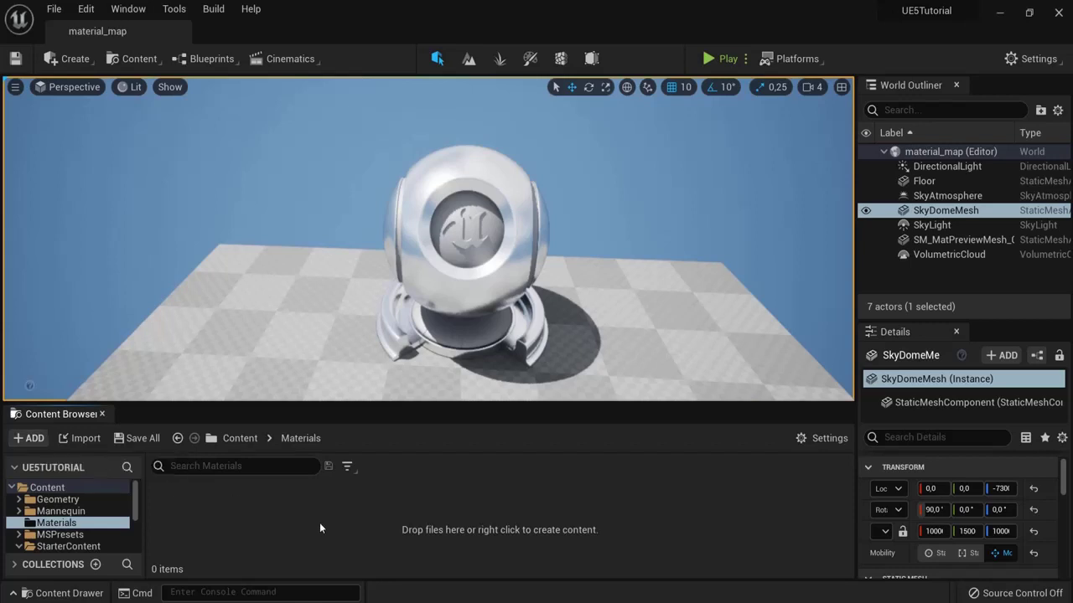
Step: Create a new material named Basic_m and open it in the Material Editor
{"action": "right_click", "coordinate": [291, 517]}
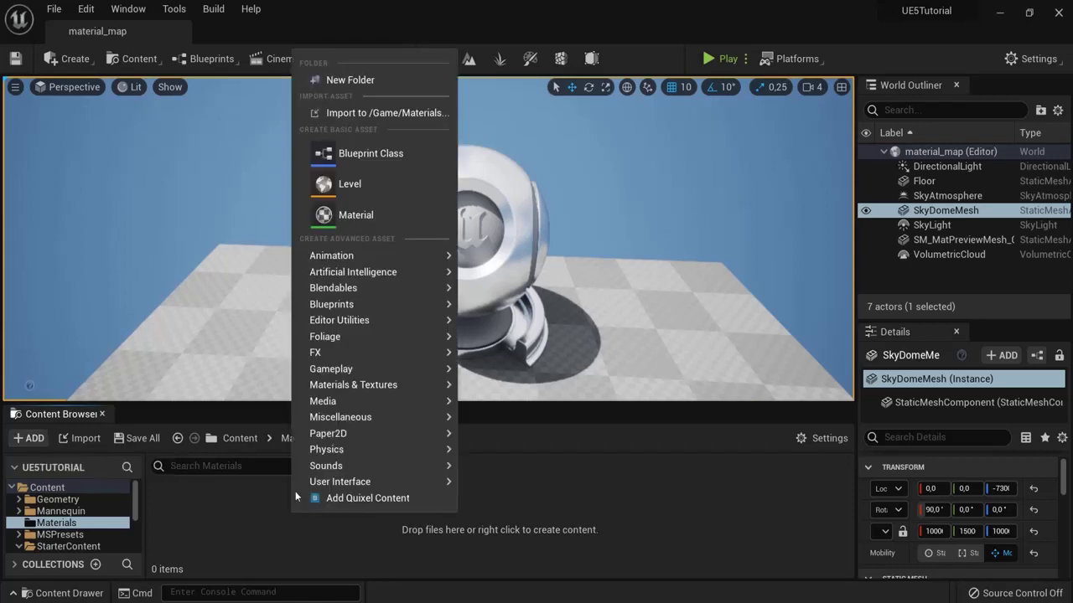
{"action": "left_click", "coordinate": [347, 216]}
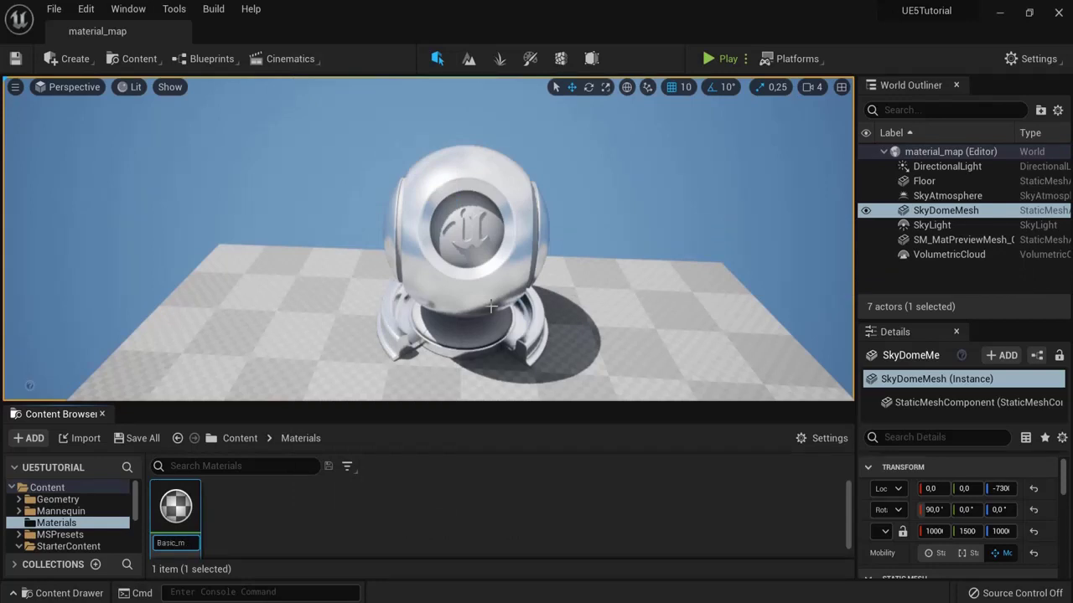
{"action": "key", "text": "Return"}
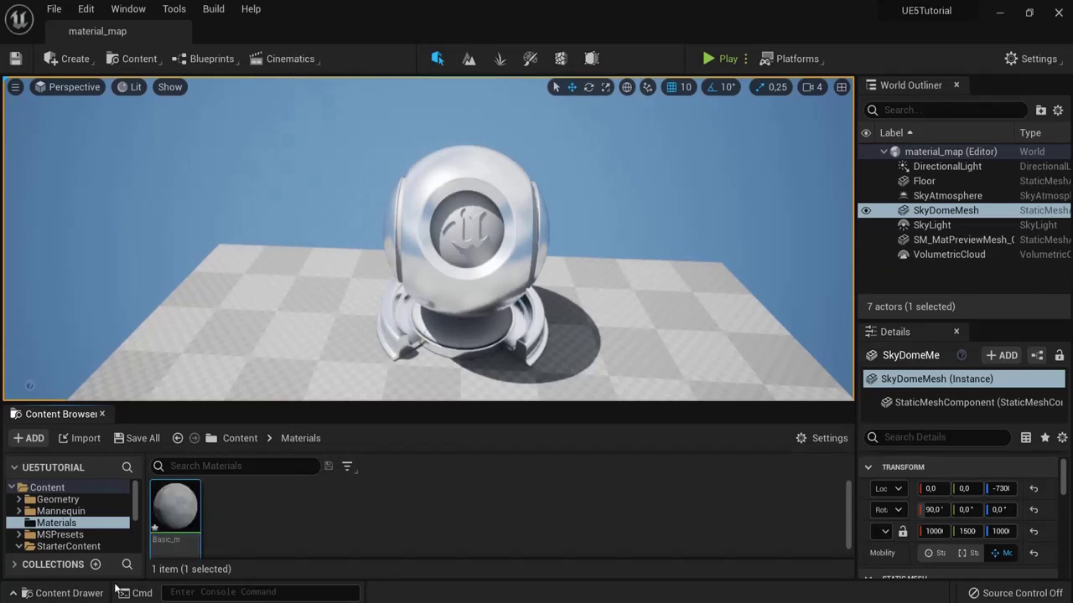
{"action": "double_click", "coordinate": [175, 507]}
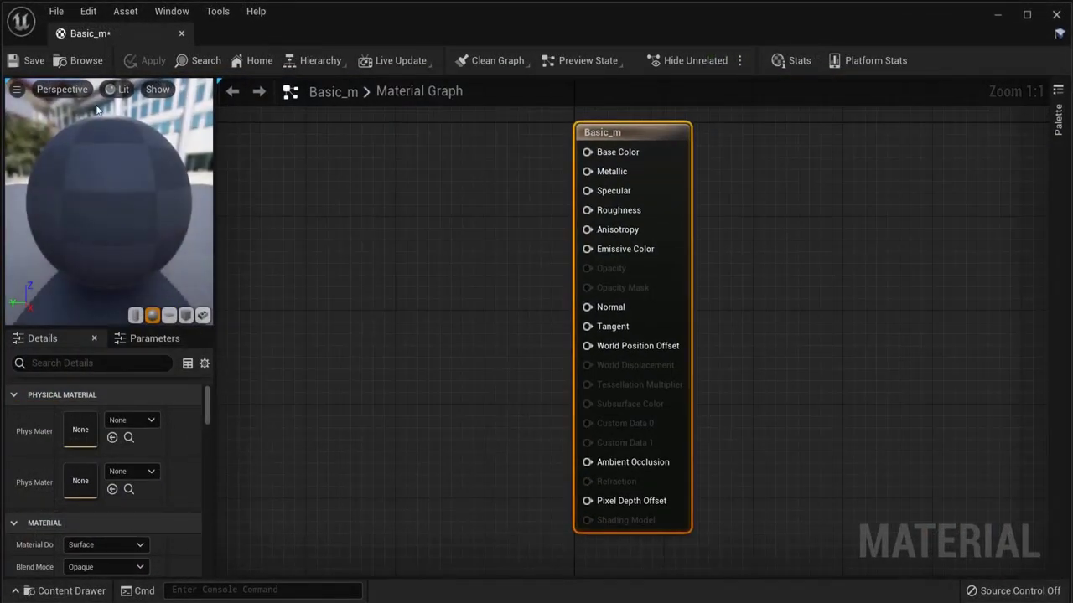
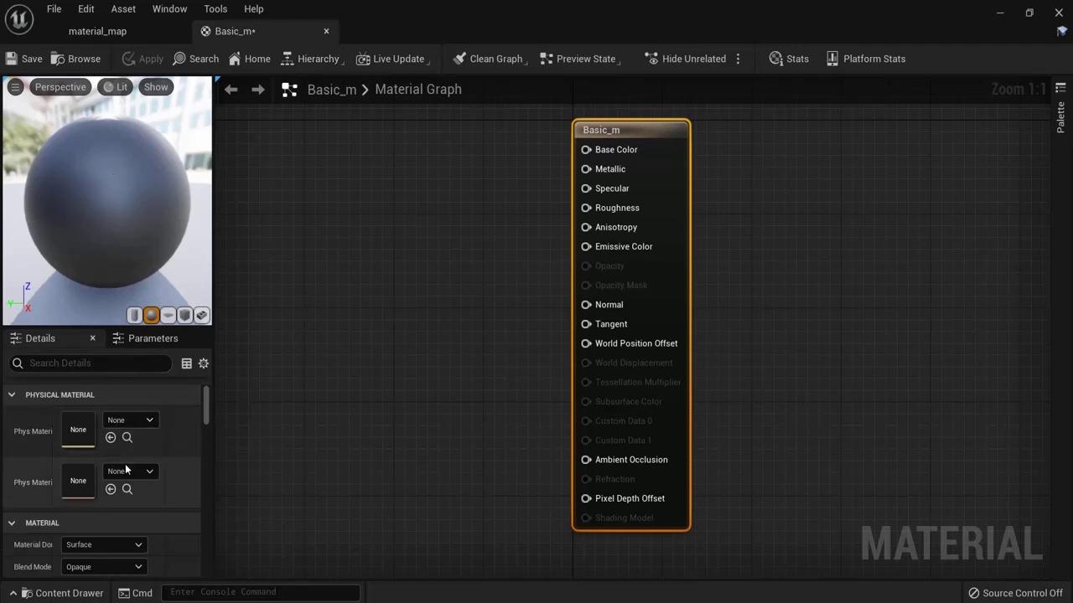
Step: Open the material expressions palette over the empty Basic_m graph, then close it
{"action": "left_click_drag", "start_coordinate": [214, 406], "coordinate": [210, 410]}
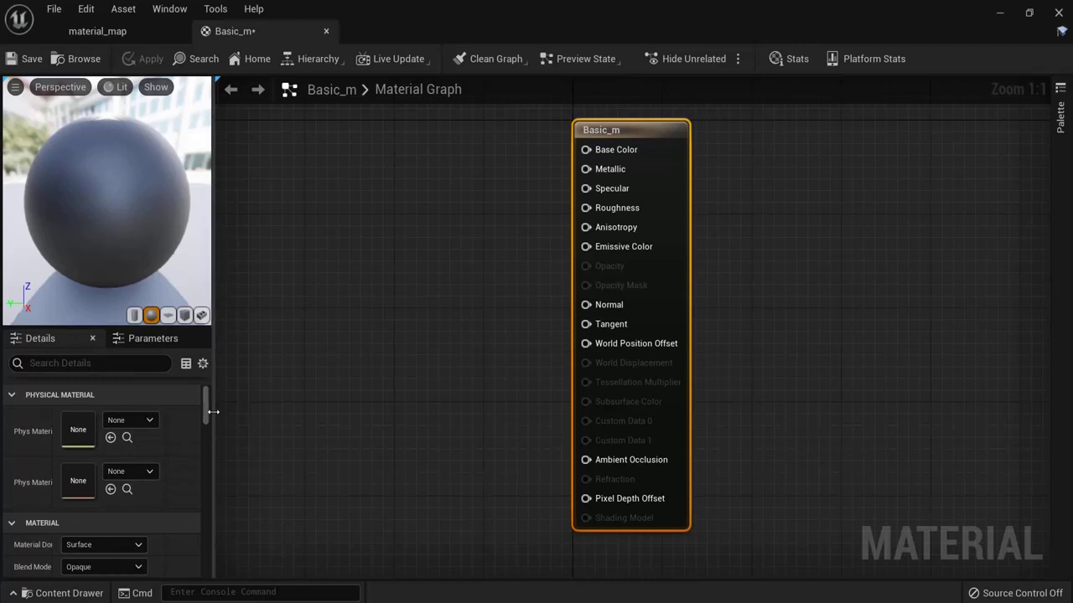
{"action": "scroll", "coordinate": [193, 535], "scroll_direction": "down", "scroll_amount": 3}
{"action": "scroll", "coordinate": [199, 470], "scroll_direction": "up", "scroll_amount": 3}
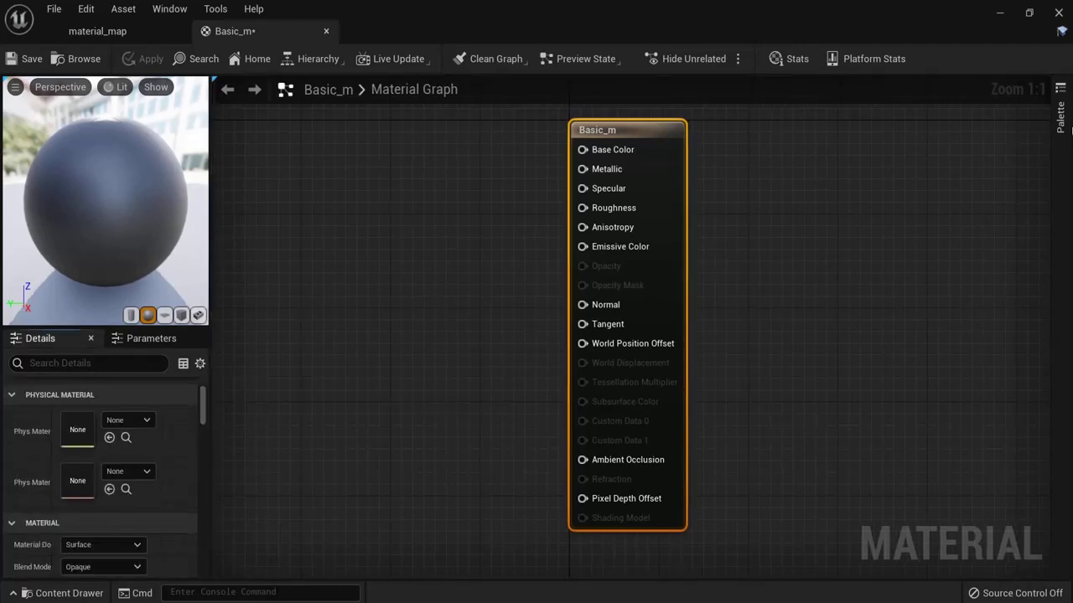
{"action": "left_click", "coordinate": [1060, 124]}
{"action": "left_click_drag", "start_coordinate": [1048, 139], "coordinate": [1027, 335]}
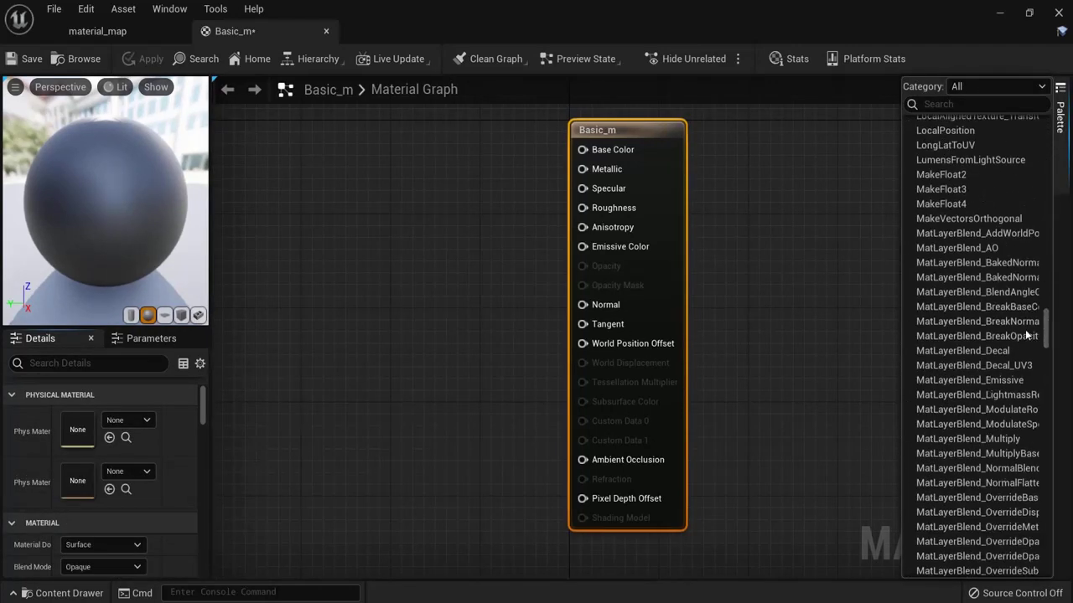
{"action": "left_click", "coordinate": [447, 327]}
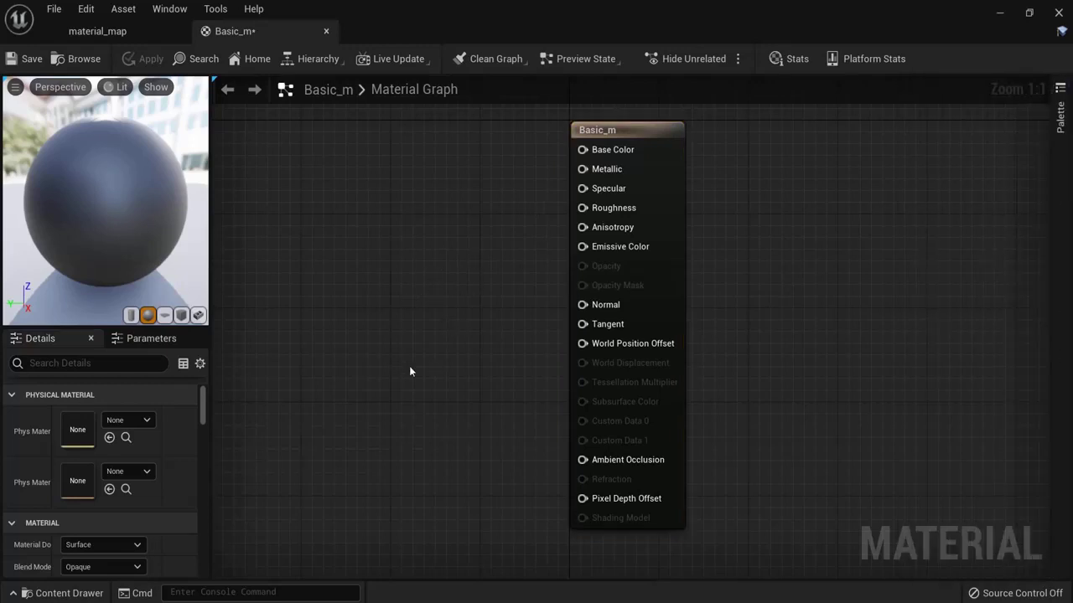
Step: Recentre the graph on the result node and toggle the expressions palette again
{"action": "right_click_drag", "start_coordinate": [419, 376], "coordinate": [455, 377]}
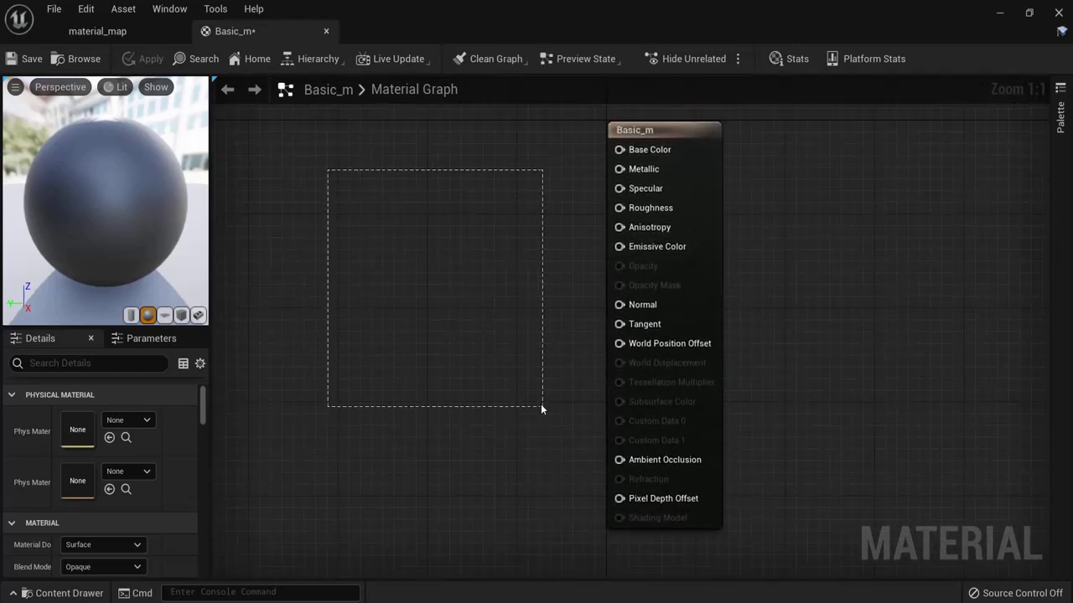
{"action": "left_click_drag", "start_coordinate": [557, 422], "coordinate": [557, 423]}
{"action": "scroll", "coordinate": [484, 353], "scroll_direction": "down", "scroll_amount": 8}
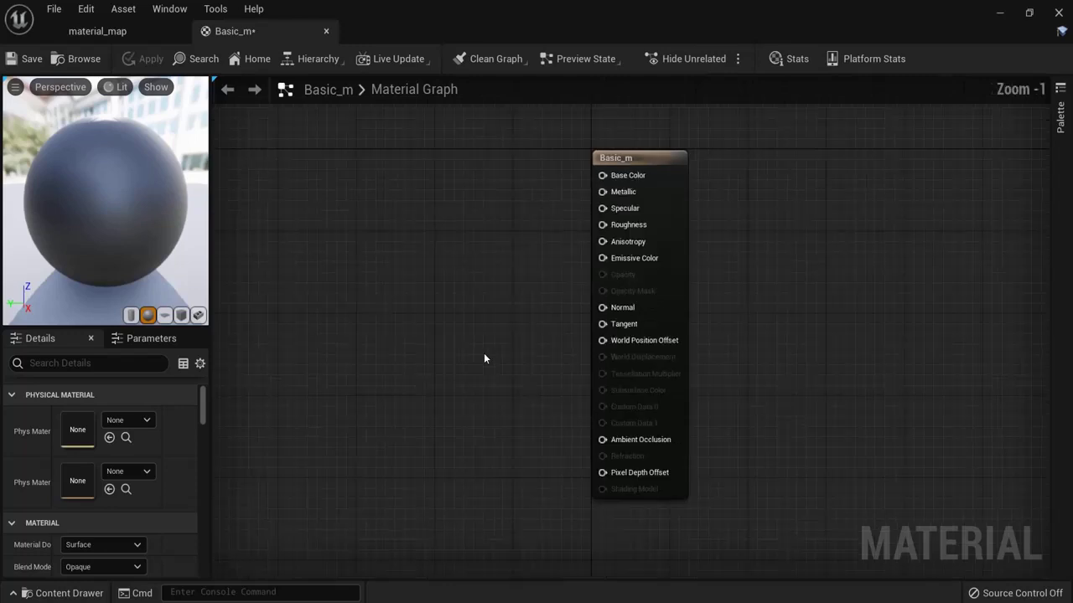
{"action": "scroll", "coordinate": [493, 369], "scroll_direction": "up", "scroll_amount": 7}
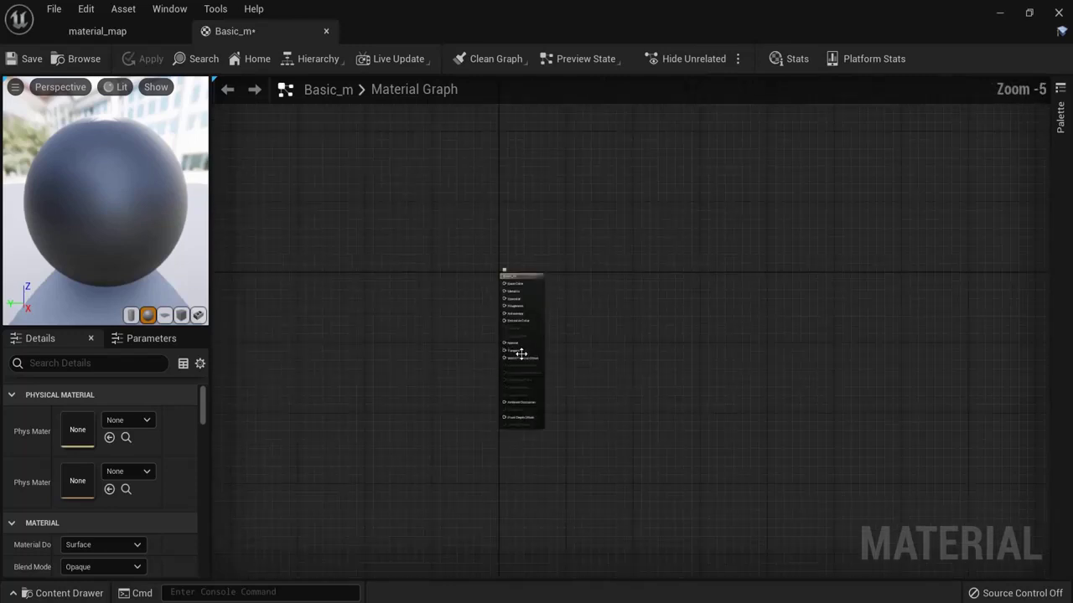
{"action": "right_click_drag", "start_coordinate": [388, 253], "coordinate": [511, 269]}
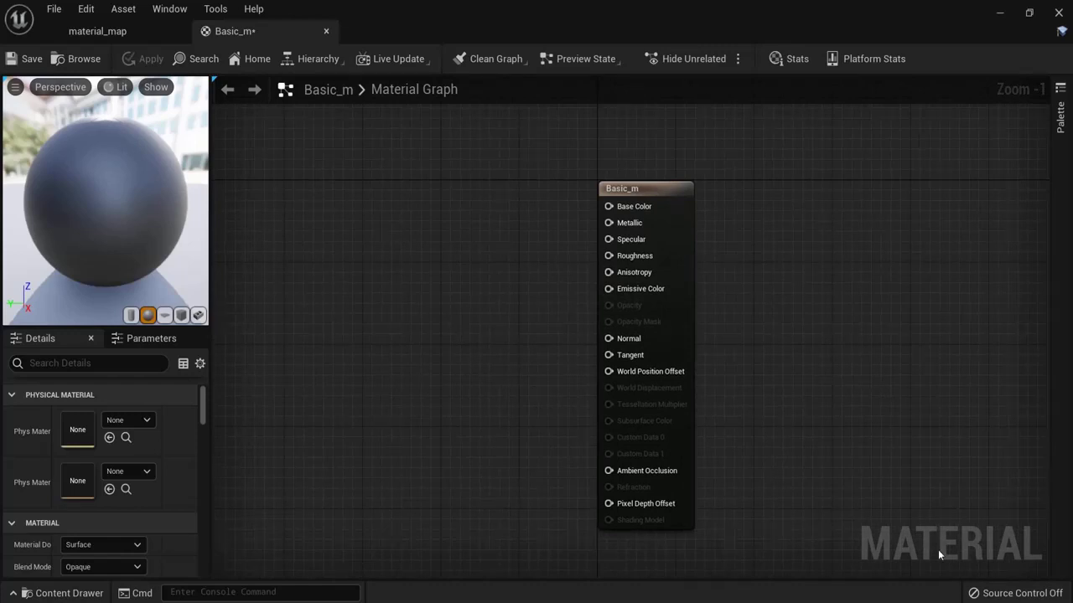
{"action": "left_click", "coordinate": [1062, 119]}
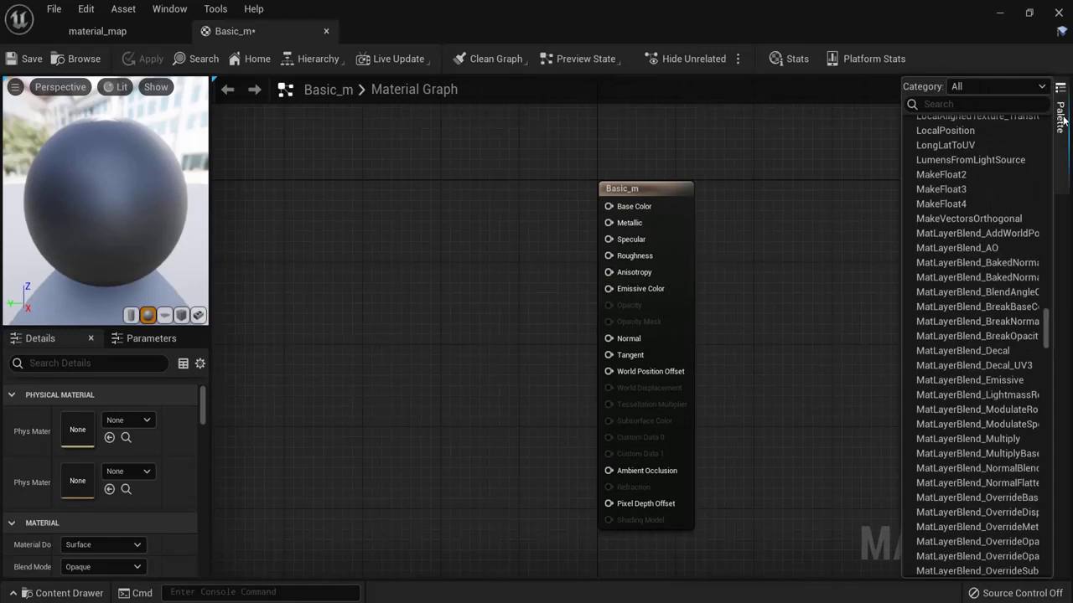
{"action": "left_click", "coordinate": [411, 223]}
{"action": "right_click", "coordinate": [314, 228]}
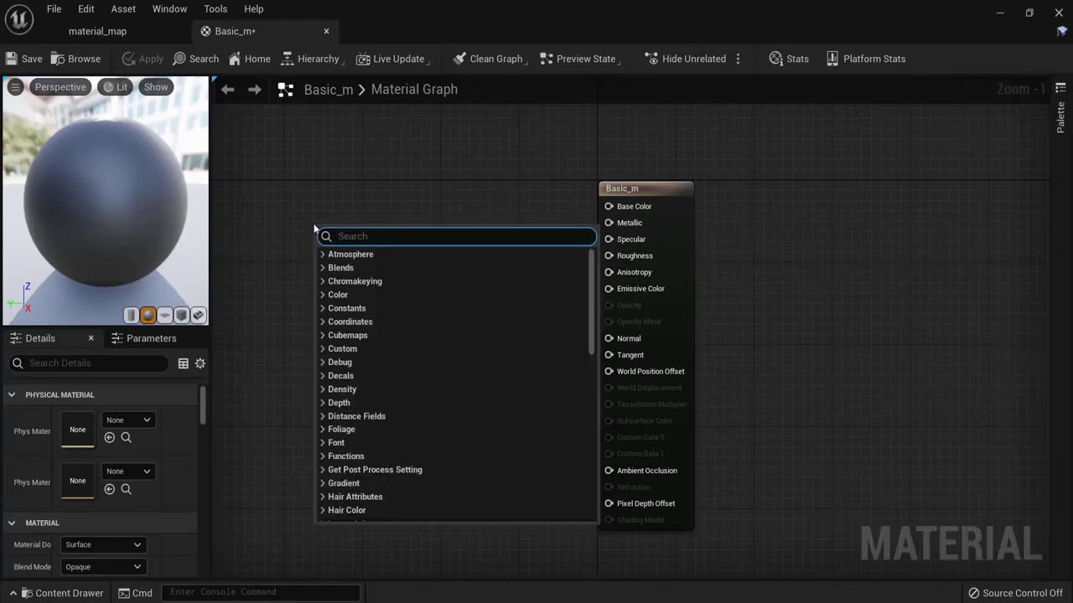
{"action": "scroll", "coordinate": [367, 465], "scroll_direction": "down", "scroll_amount": 2}
{"action": "scroll", "coordinate": [367, 465], "scroll_direction": "down", "scroll_amount": 8}
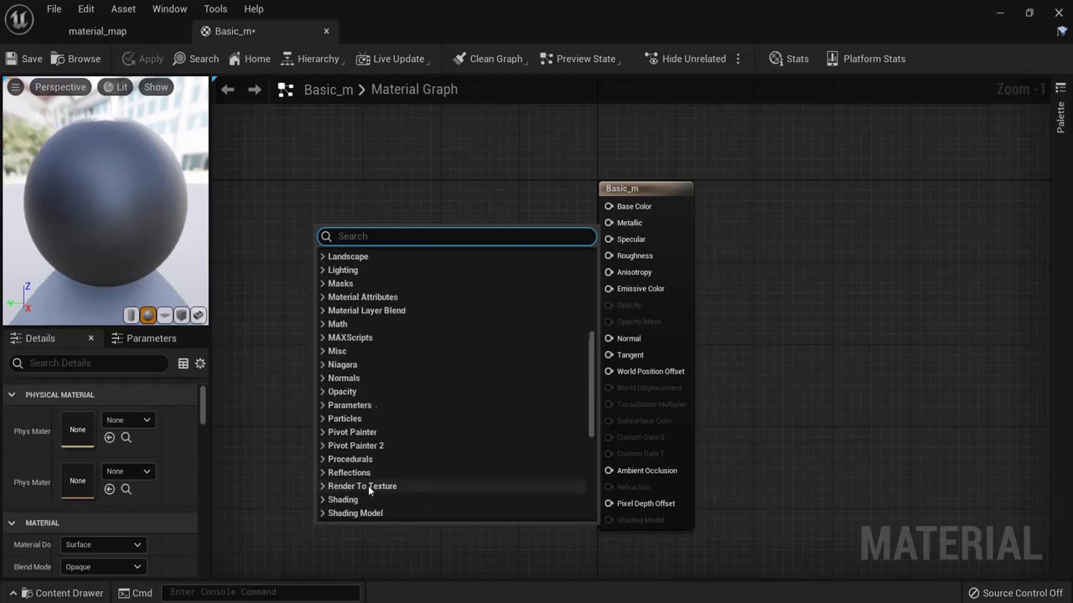
{"action": "scroll", "coordinate": [369, 488], "scroll_direction": "up", "scroll_amount": 3}
{"action": "left_click", "coordinate": [501, 144]}
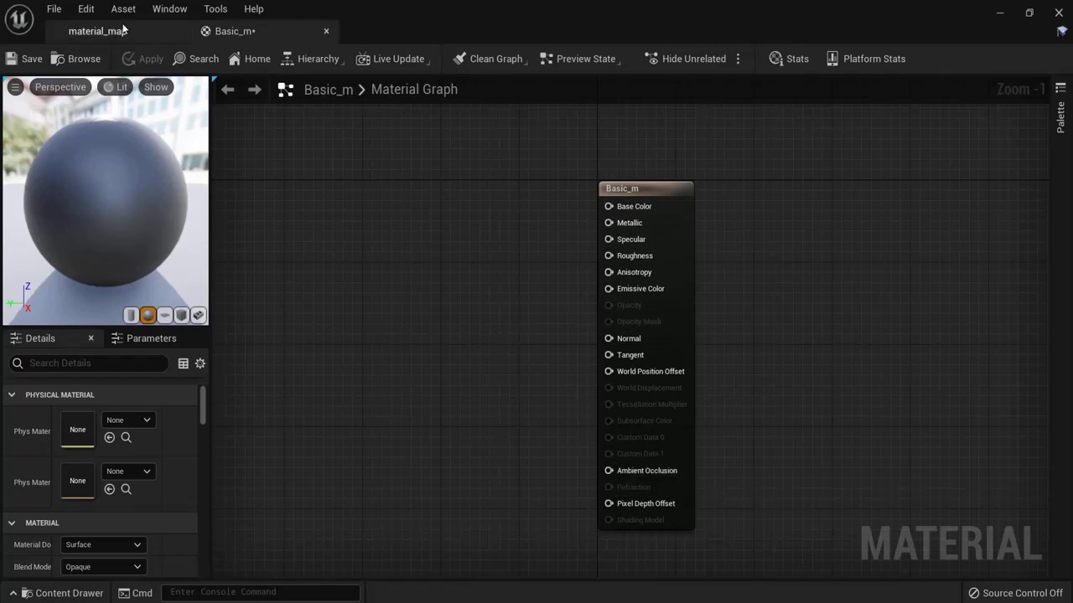
{"action": "left_click", "coordinate": [97, 31]}
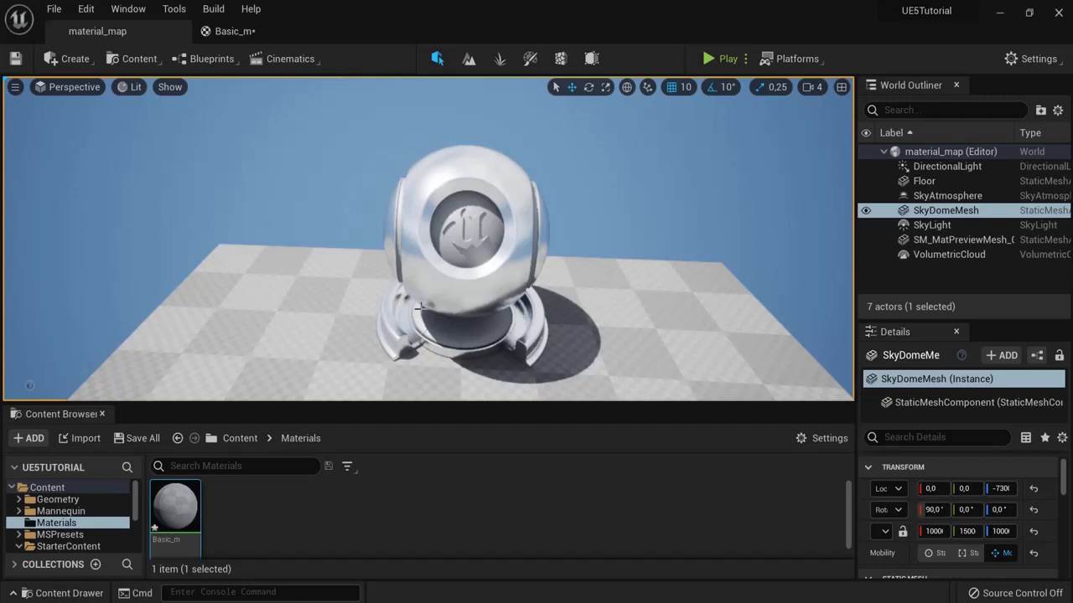
{"action": "right_click_drag", "start_coordinate": [417, 309], "coordinate": [424, 306]}
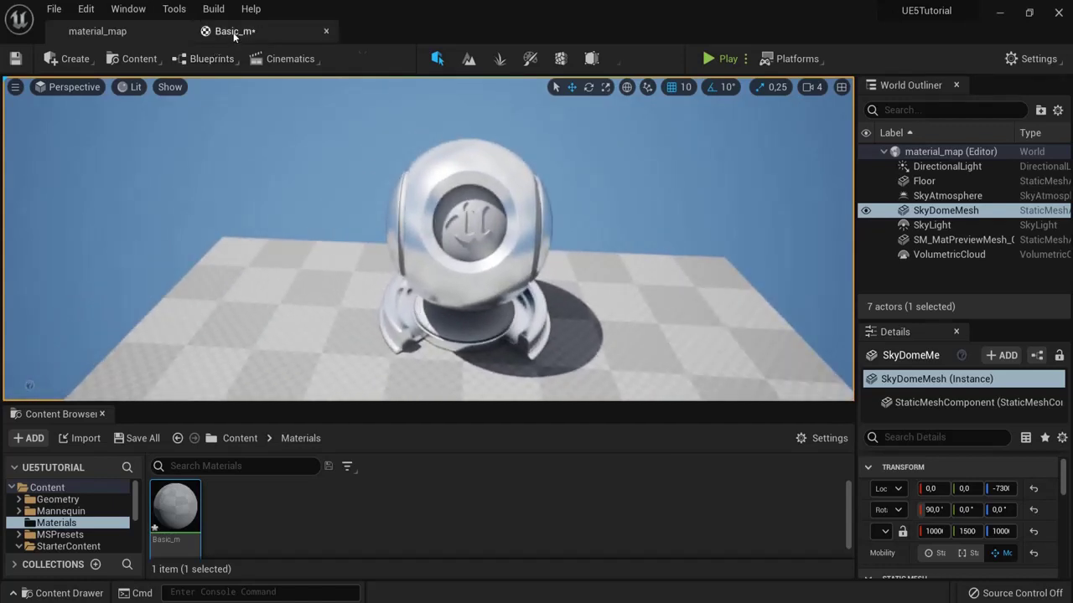
{"action": "left_click", "coordinate": [234, 31]}
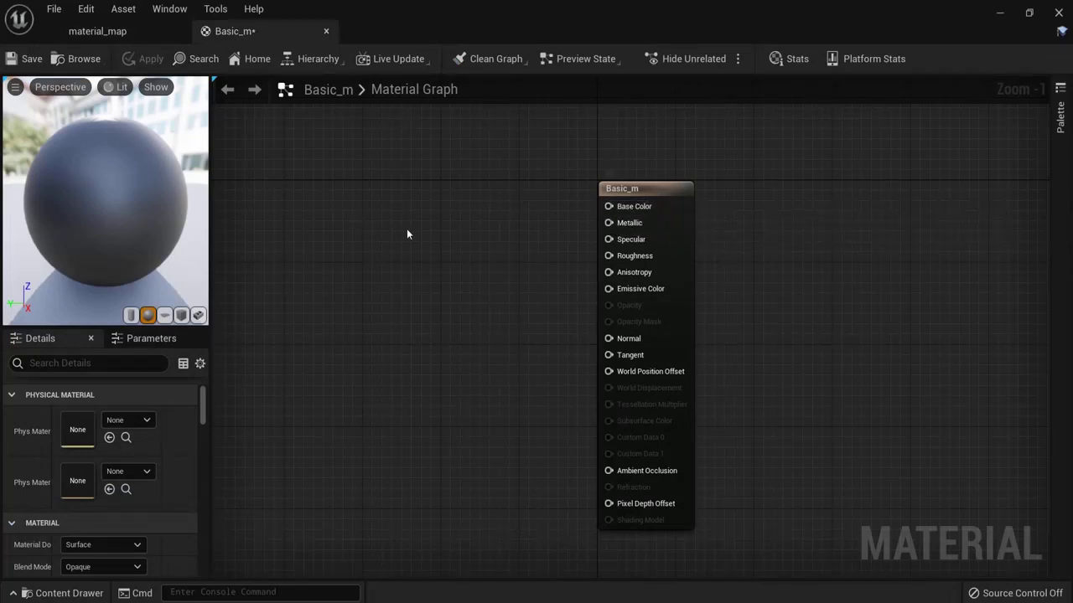
Step: Add a Constant3Vector node to the Basic_m graph via a 'con' search
{"action": "right_click", "coordinate": [359, 240]}
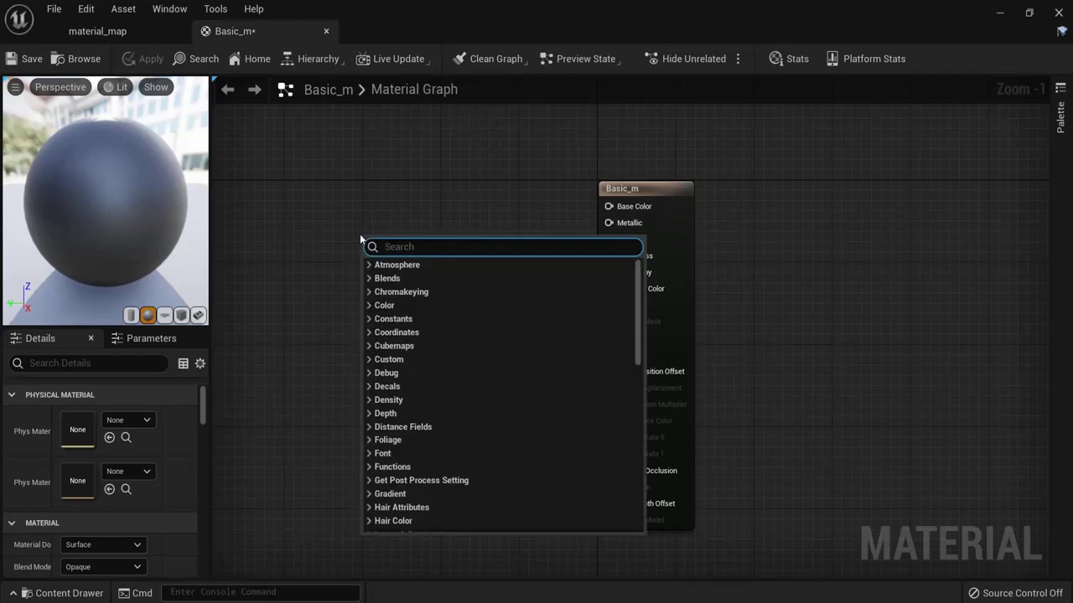
{"action": "type", "text": "consta"}
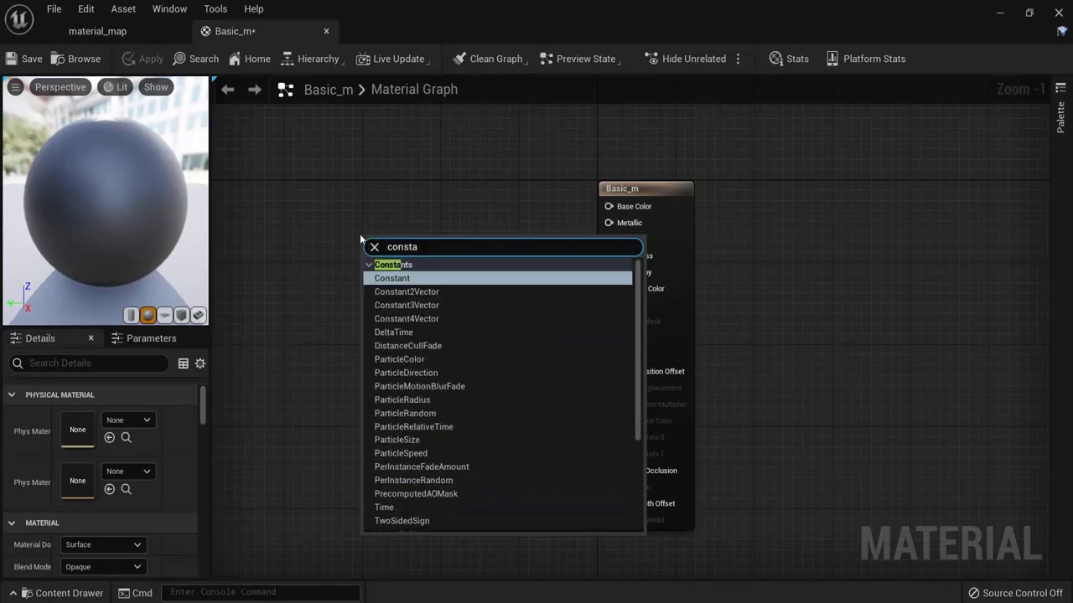
{"action": "left_click", "coordinate": [404, 307]}
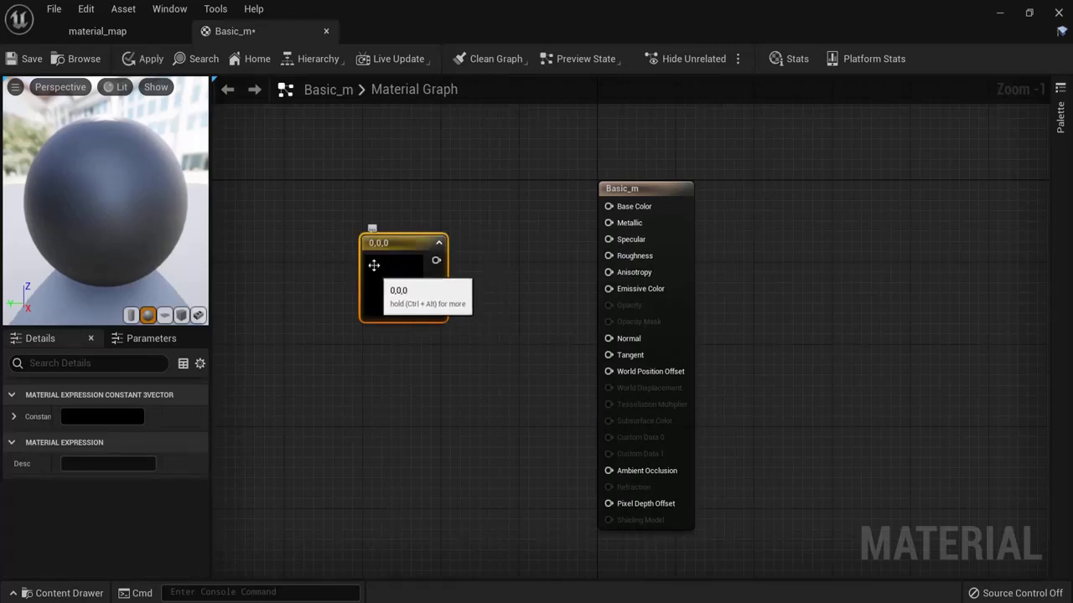
Step: Colour the Constant3Vector orange-red (1, 0.113, 0.0675) and move it up
{"action": "double_click", "coordinate": [391, 268]}
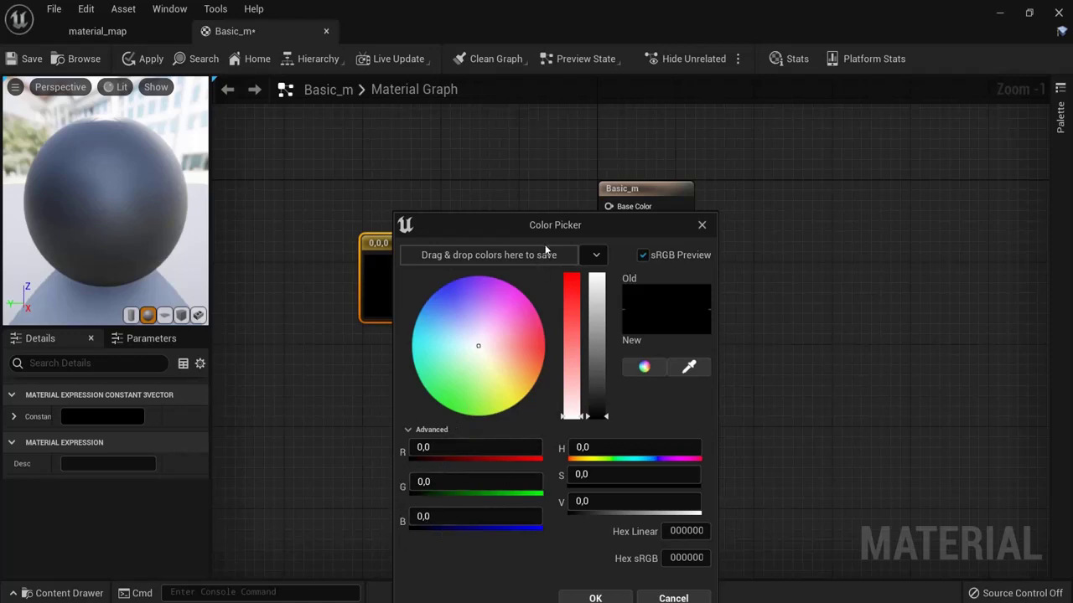
{"action": "left_click_drag", "start_coordinate": [543, 230], "coordinate": [568, 145]}
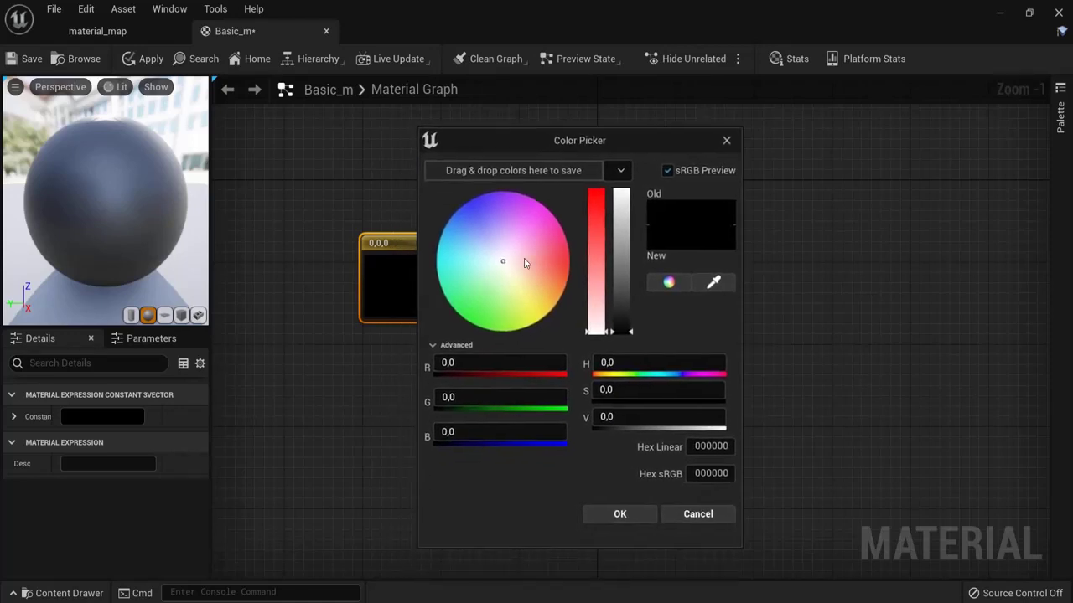
{"action": "left_click_drag", "start_coordinate": [507, 268], "coordinate": [567, 268]}
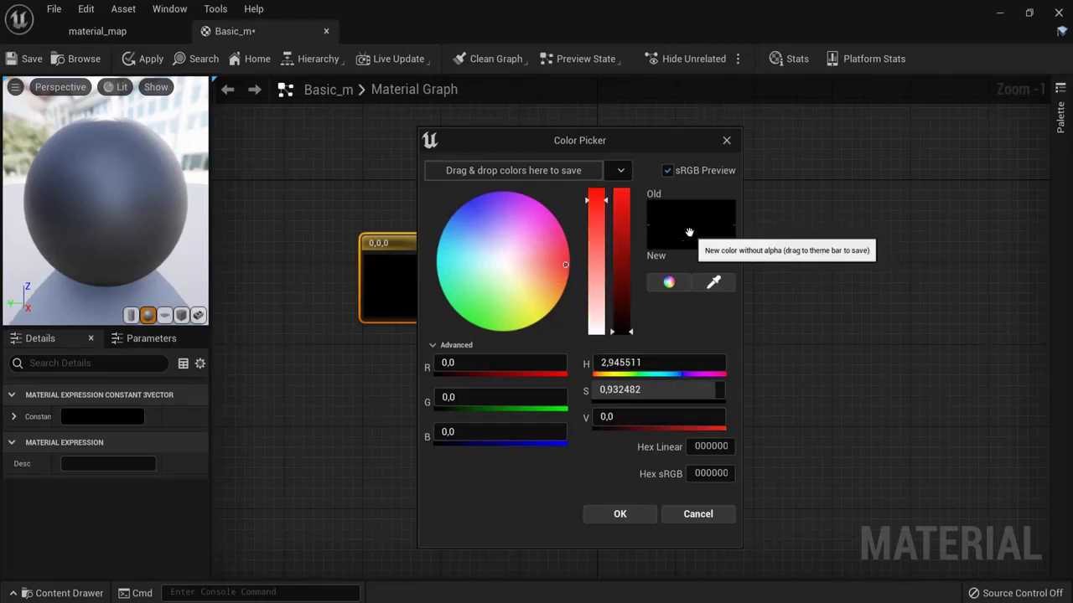
{"action": "mouse_move", "coordinate": [630, 332]}
{"action": "left_mouse_down"}
{"action": "mouse_move", "coordinate": [631, 174]}
{"action": "mouse_move", "coordinate": [614, 329]}
{"action": "mouse_move", "coordinate": [615, 186]}
{"action": "left_mouse_up"}
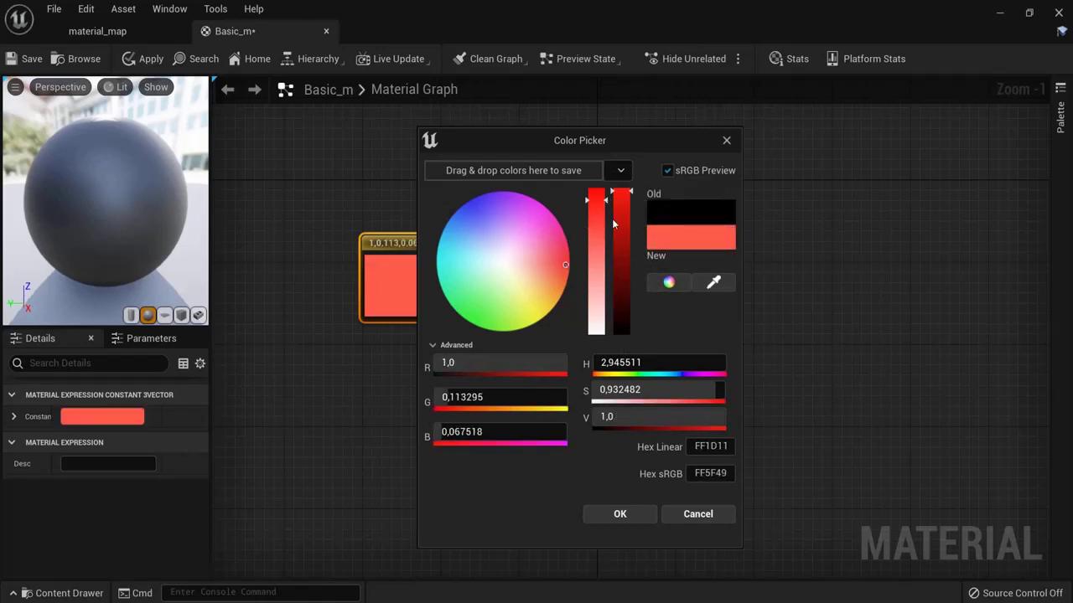
{"action": "left_click", "coordinate": [617, 513]}
{"action": "left_click_drag", "start_coordinate": [410, 245], "coordinate": [411, 191]}
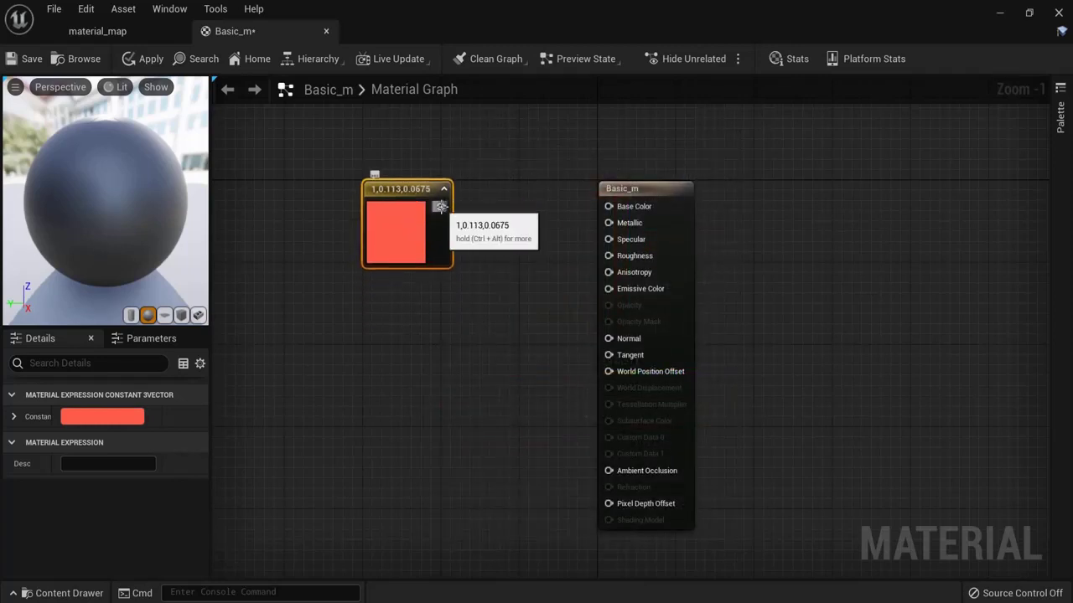
Step: Wire the orange-red constant into Base Color, then apply and save Basic_m
{"action": "left_click_drag", "start_coordinate": [441, 206], "coordinate": [608, 212]}
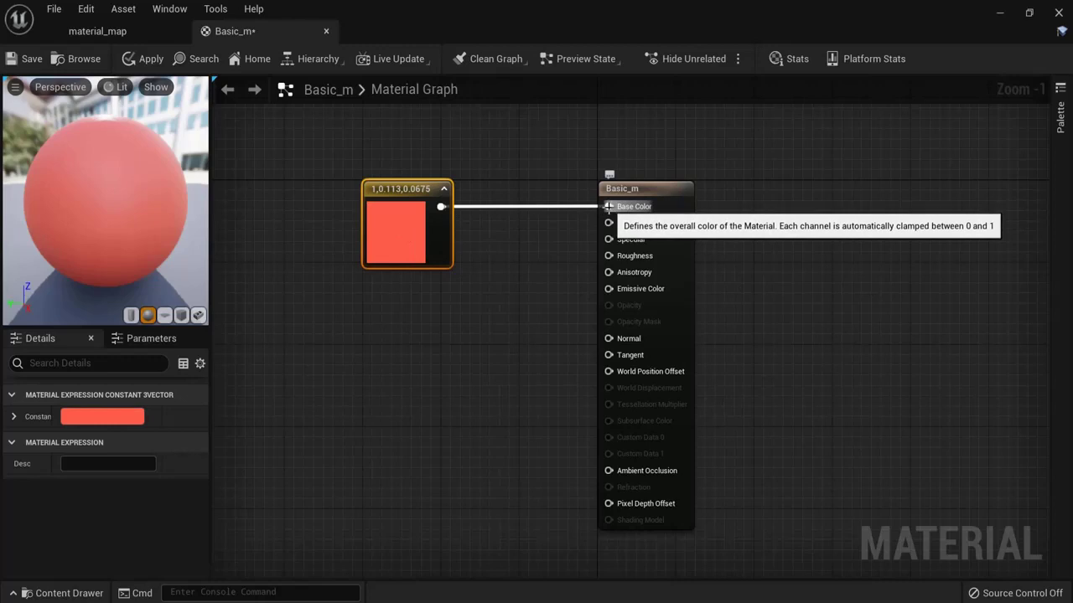
{"action": "mouse_move", "coordinate": [608, 207]}
{"action": "left_mouse_down", "text": "ctrl"}
{"action": "mouse_move", "coordinate": [586, 220]}
{"action": "mouse_move", "coordinate": [578, 311]}
{"action": "mouse_move", "coordinate": [606, 299]}
{"action": "mouse_move", "coordinate": [609, 289]}
{"action": "mouse_move", "coordinate": [586, 300]}
{"action": "mouse_move", "coordinate": [608, 206]}
{"action": "left_mouse_up", "text": "ctrl"}
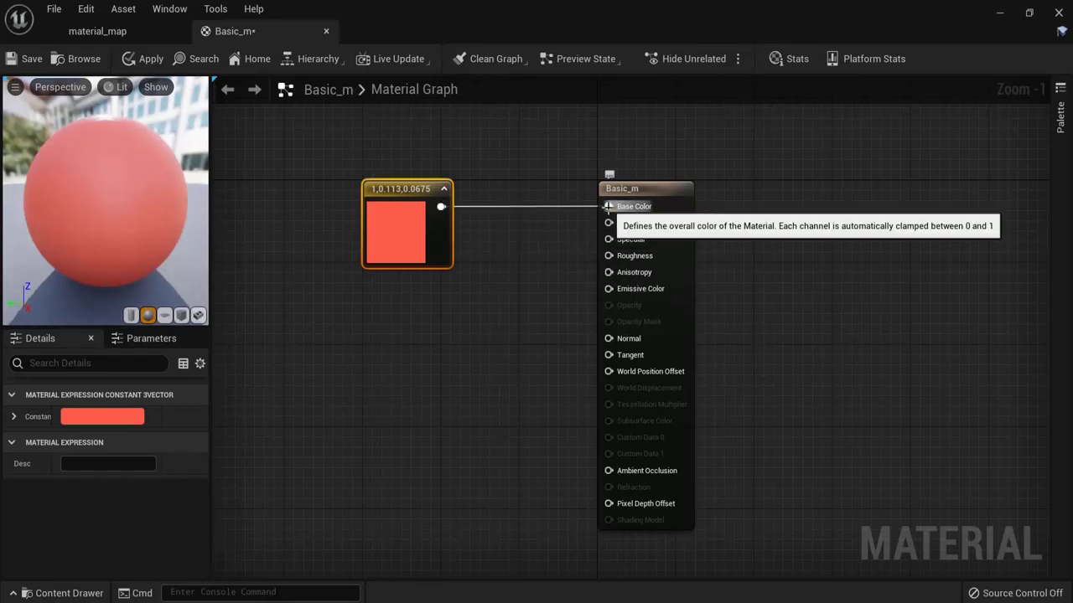
{"action": "left_click", "coordinate": [607, 206], "text": "alt"}
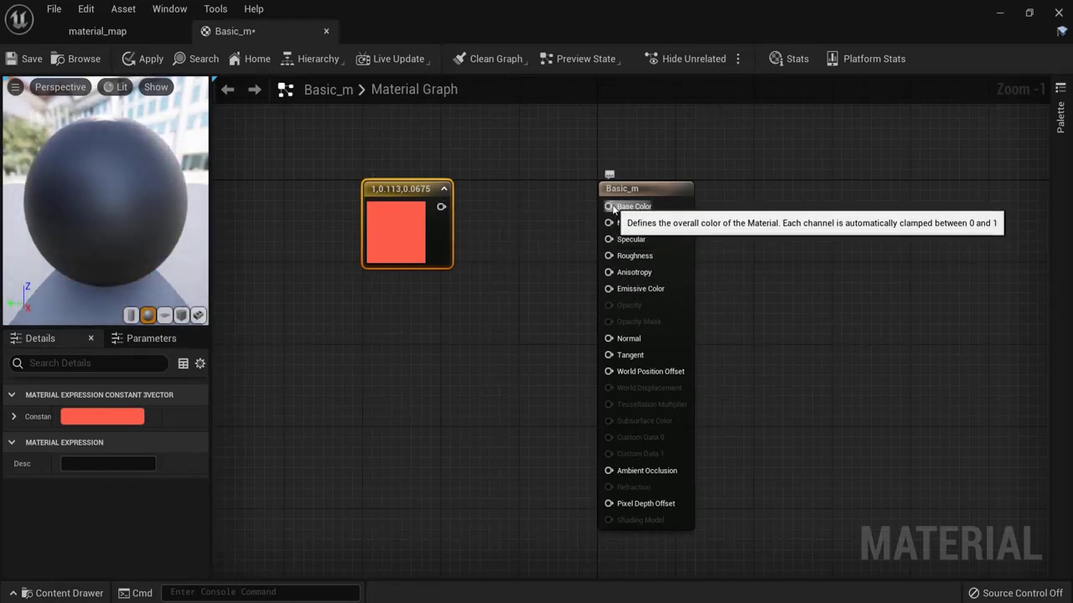
{"action": "left_click_drag", "start_coordinate": [441, 207], "coordinate": [610, 212]}
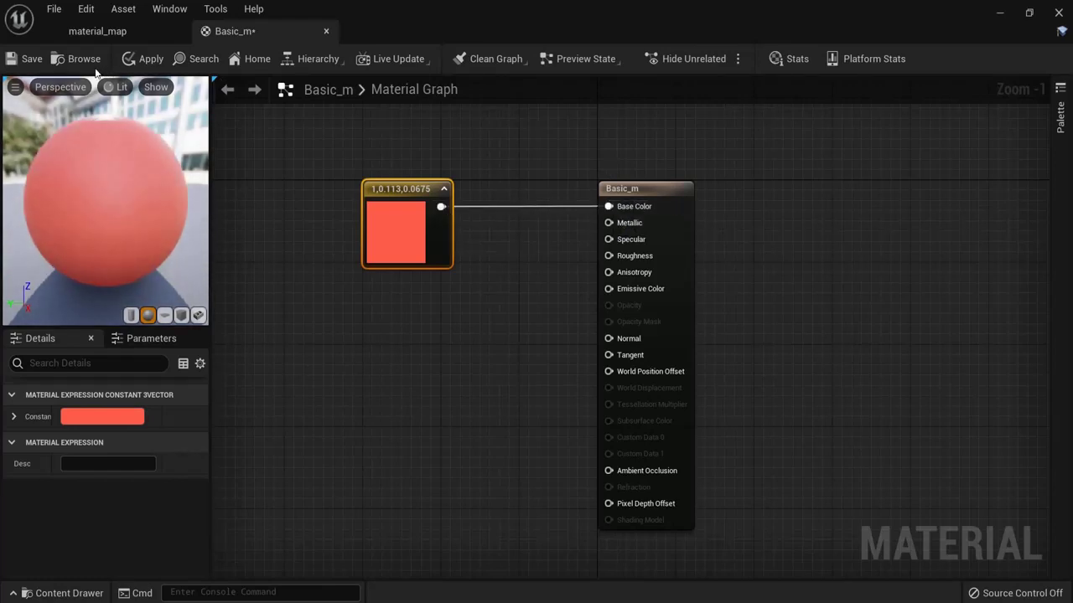
{"action": "left_click", "coordinate": [137, 62]}
{"action": "left_click", "coordinate": [13, 60]}
Step: Drop Basic_m onto the preview mesh in the material_map level, then undo it
{"action": "left_click", "coordinate": [111, 34]}
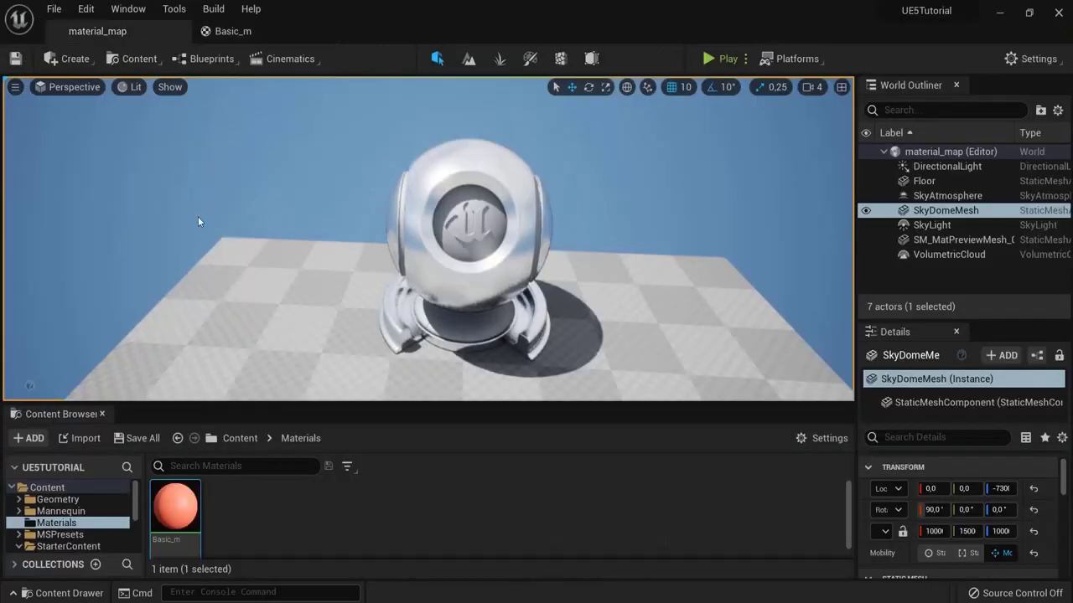
{"action": "left_click_drag", "start_coordinate": [174, 506], "coordinate": [436, 281]}
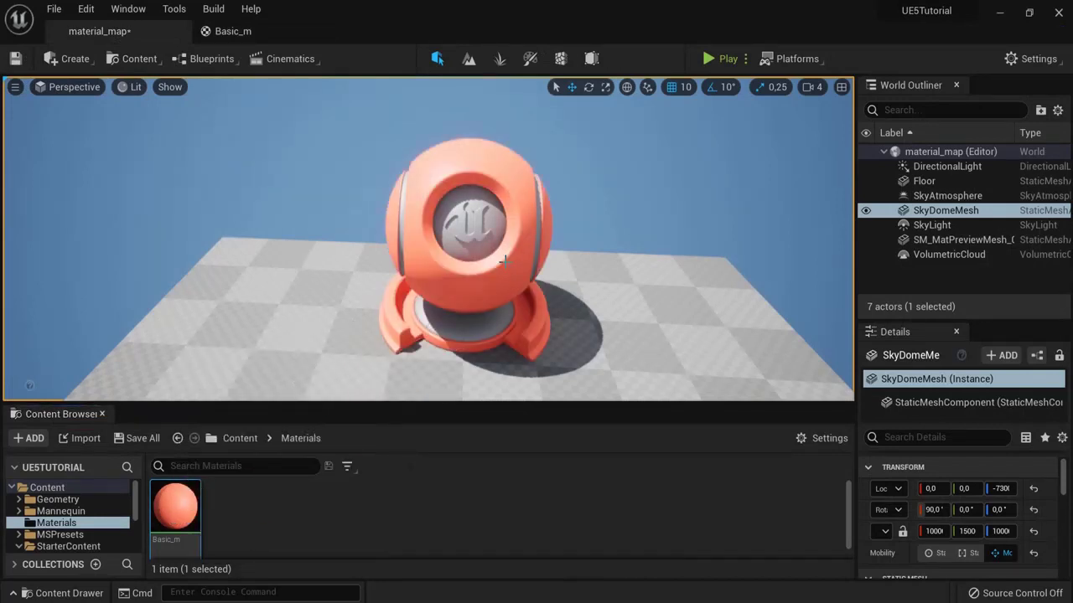
{"action": "left_click", "coordinate": [480, 236]}
{"action": "key", "text": "f"}
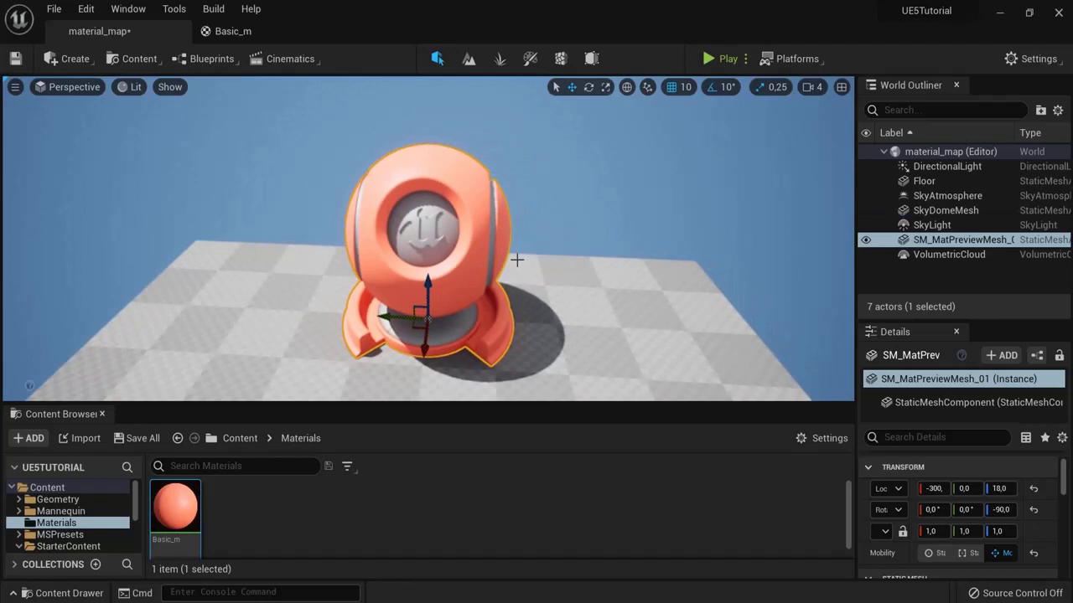
{"action": "mouse_move", "coordinate": [718, 196]}
{"action": "left_mouse_down", "text": "alt"}
{"action": "mouse_move", "coordinate": [176, 149]}
{"action": "mouse_move", "coordinate": [1, 157]}
{"action": "mouse_move", "coordinate": [128, 176]}
{"action": "mouse_move", "coordinate": [717, 196]}
{"action": "left_mouse_up", "text": "alt"}
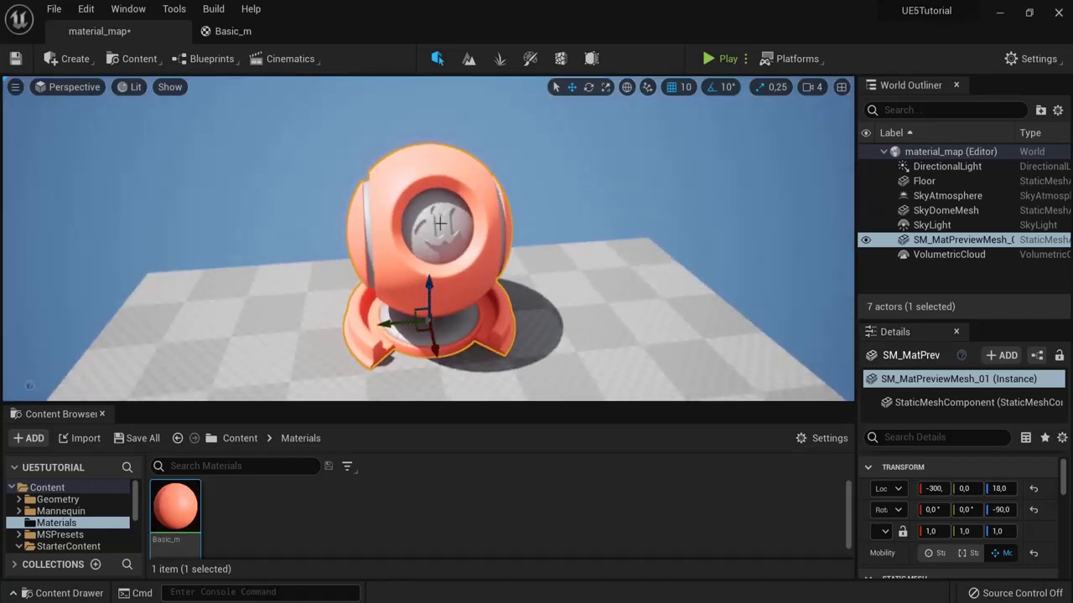
{"action": "left_click_drag", "start_coordinate": [175, 507], "coordinate": [428, 229]}
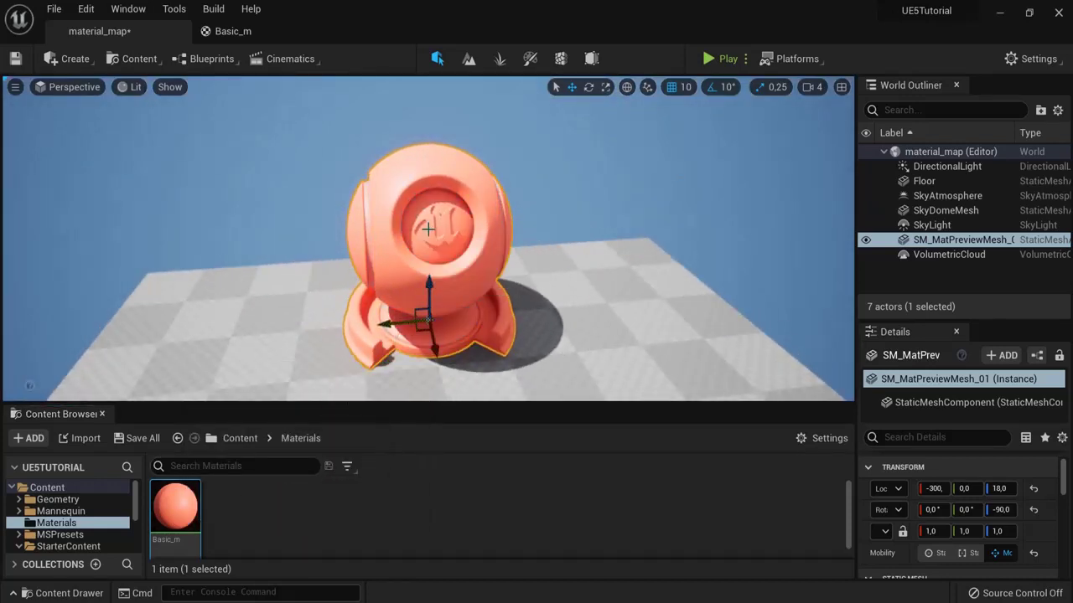
{"action": "key", "text": "ctrl+z"}
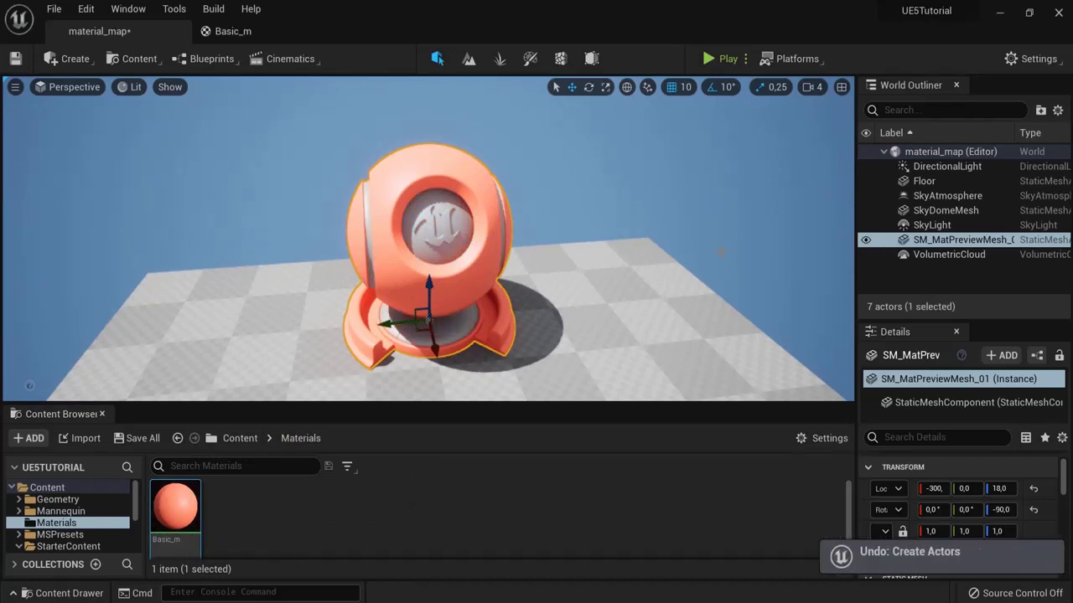
Step: Reset Element 0 and assign Basic_m to the mesh's first material slot in Details
{"action": "scroll", "coordinate": [964, 503], "scroll_direction": "down", "scroll_amount": 2}
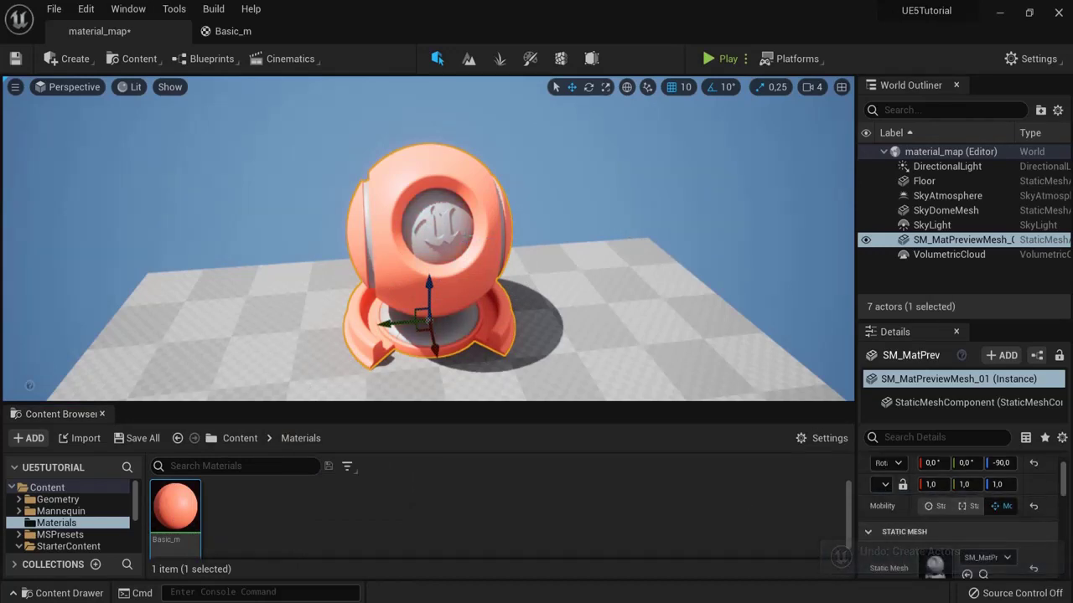
{"action": "scroll", "coordinate": [948, 526], "scroll_direction": "down", "scroll_amount": 3}
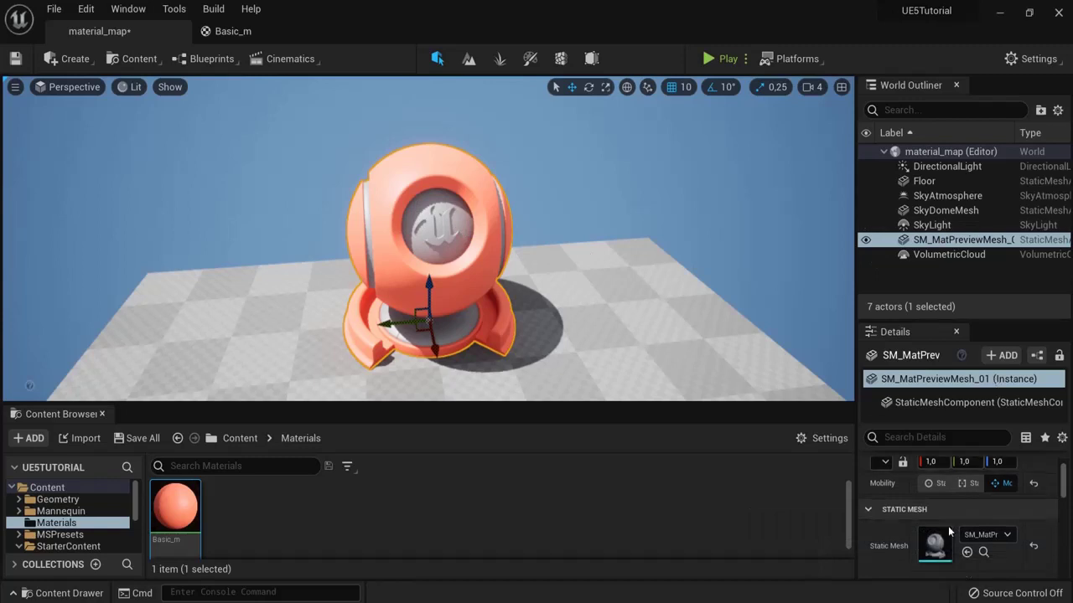
{"action": "scroll", "coordinate": [939, 499], "scroll_direction": "down", "scroll_amount": 3}
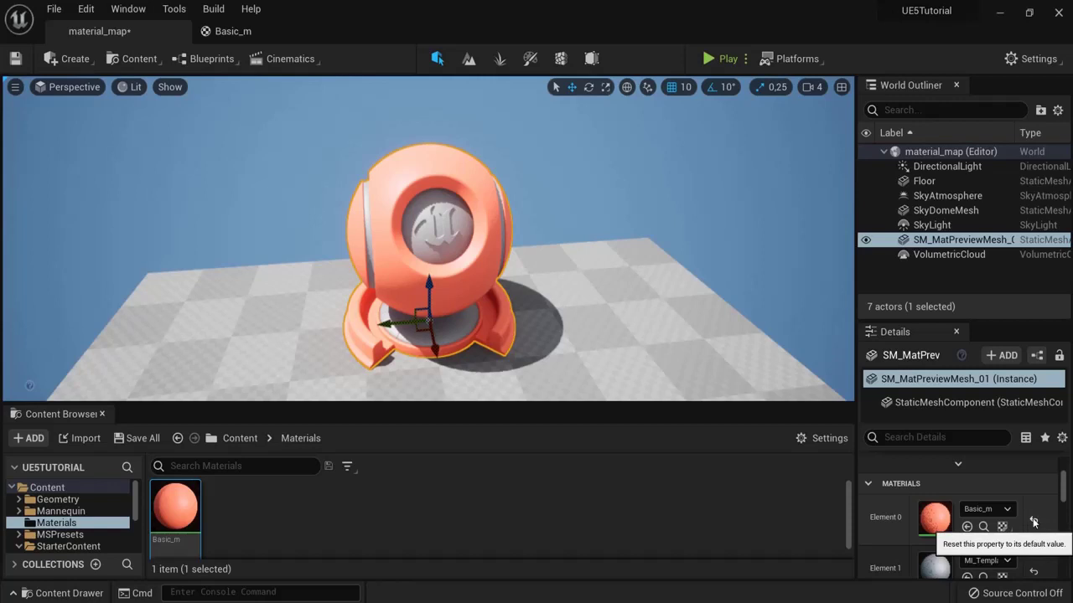
{"action": "left_click", "coordinate": [1033, 522]}
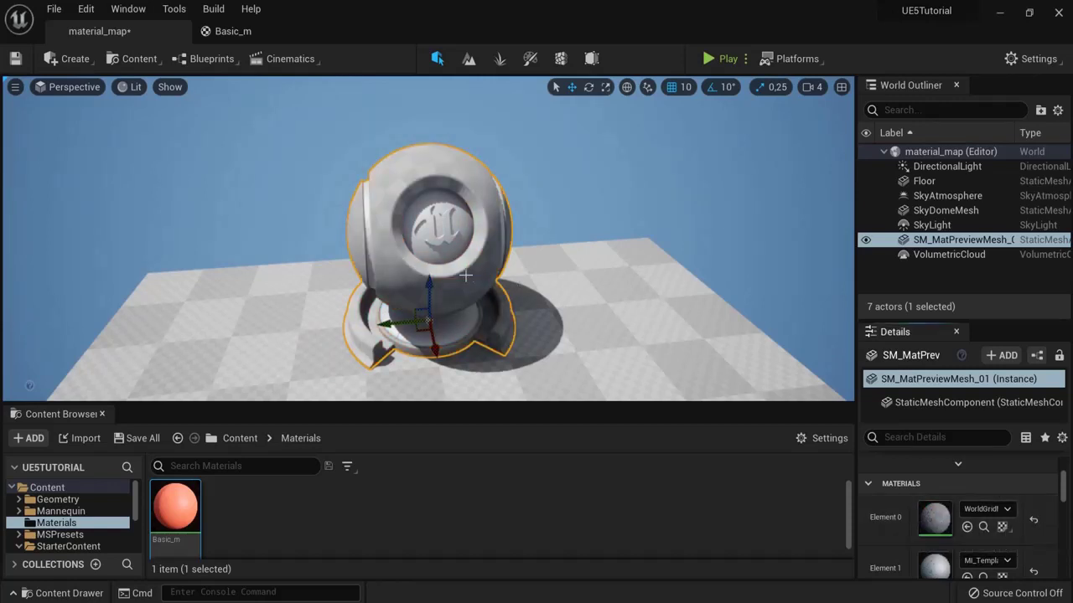
{"action": "left_click_drag", "start_coordinate": [401, 309], "coordinate": [496, 300], "text": "alt"}
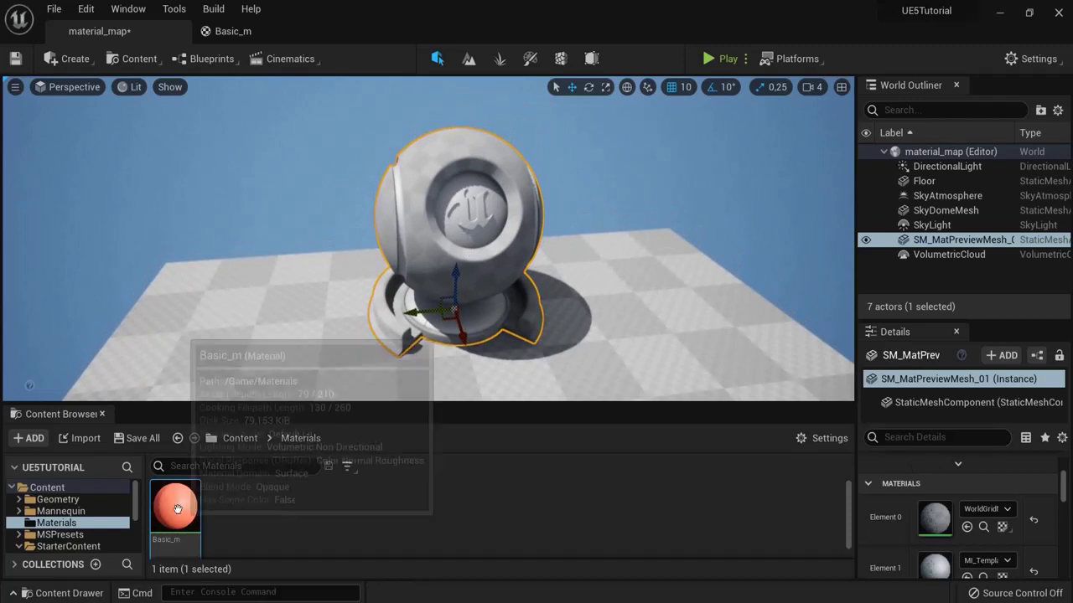
{"action": "left_click_drag", "start_coordinate": [175, 507], "coordinate": [936, 517]}
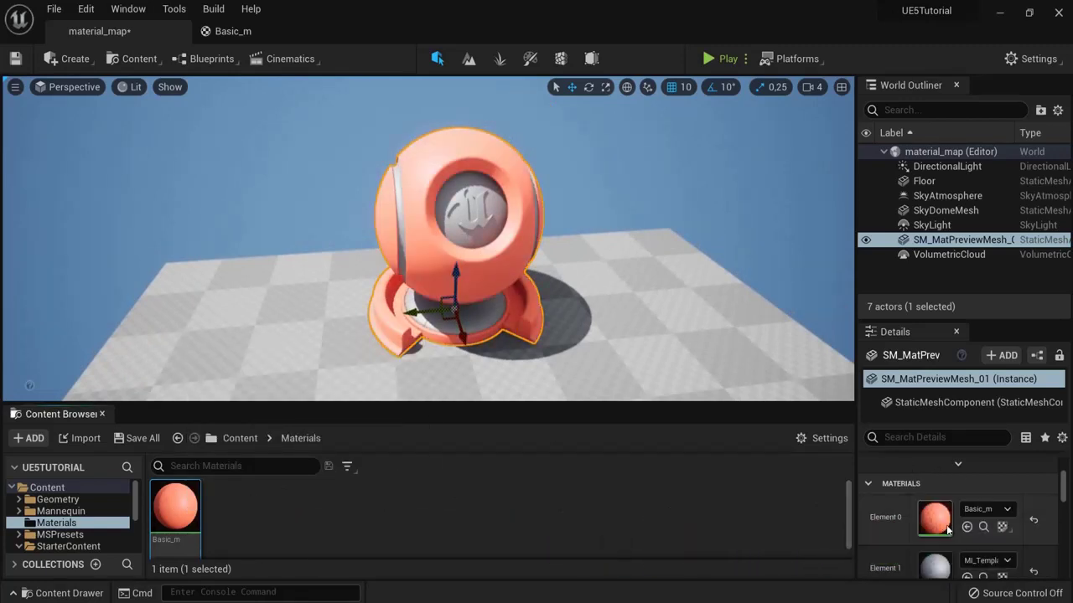
{"action": "scroll", "coordinate": [980, 548], "scroll_direction": "down", "scroll_amount": 3}
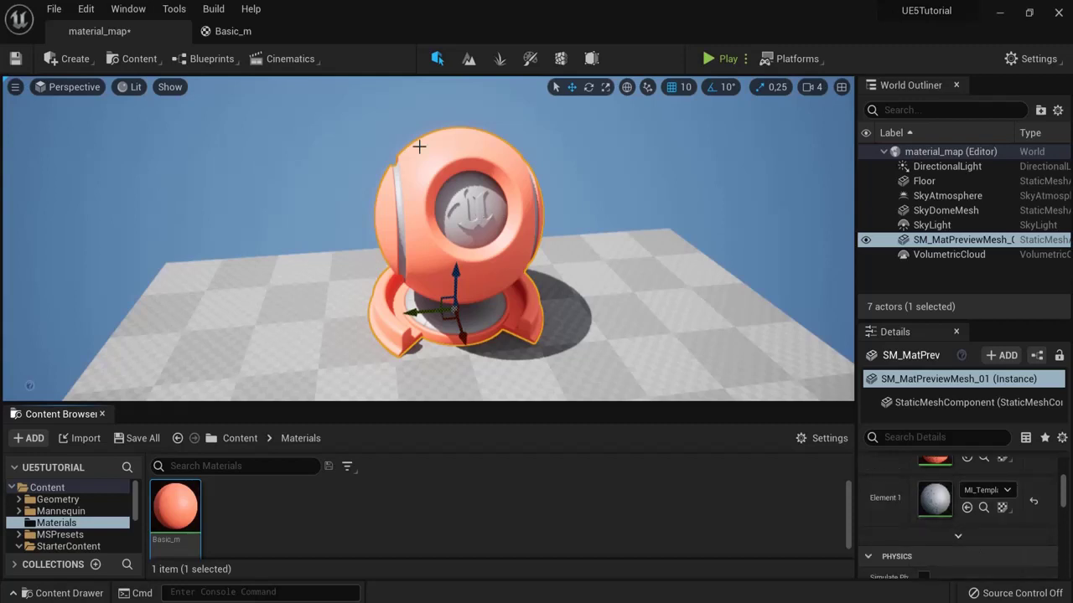
{"action": "left_click", "coordinate": [263, 34]}
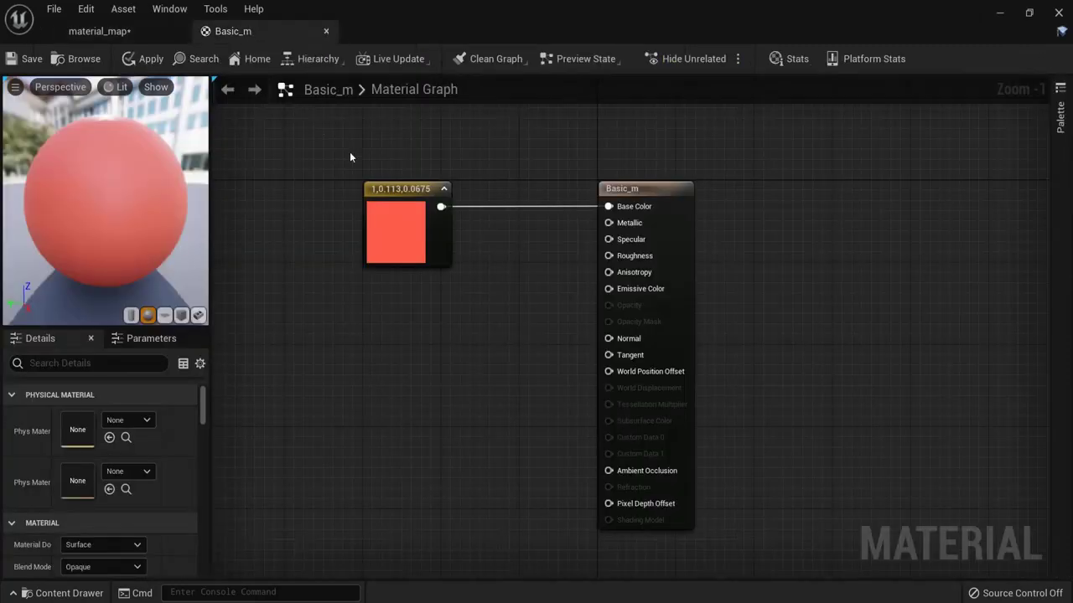
Step: Recolour Basic_m's base colour constant blue (0.0463, 0.0113, 1) and return to the level
{"action": "double_click", "coordinate": [399, 224]}
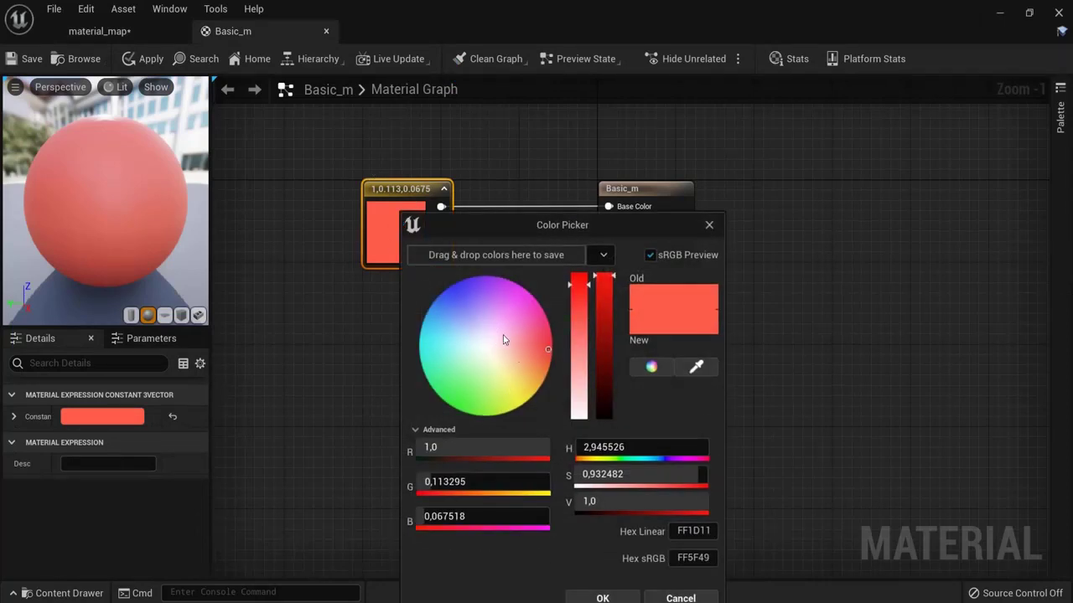
{"action": "left_click_drag", "start_coordinate": [503, 339], "coordinate": [454, 284]}
{"action": "left_click", "coordinate": [619, 599]}
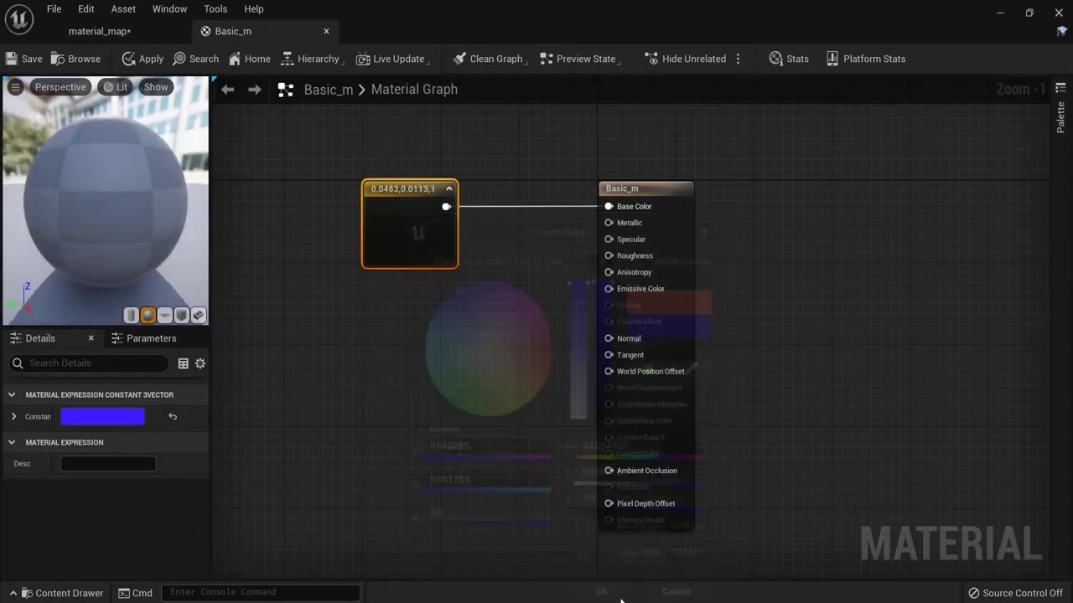
{"action": "left_click", "coordinate": [150, 60]}
{"action": "left_click", "coordinate": [119, 33]}
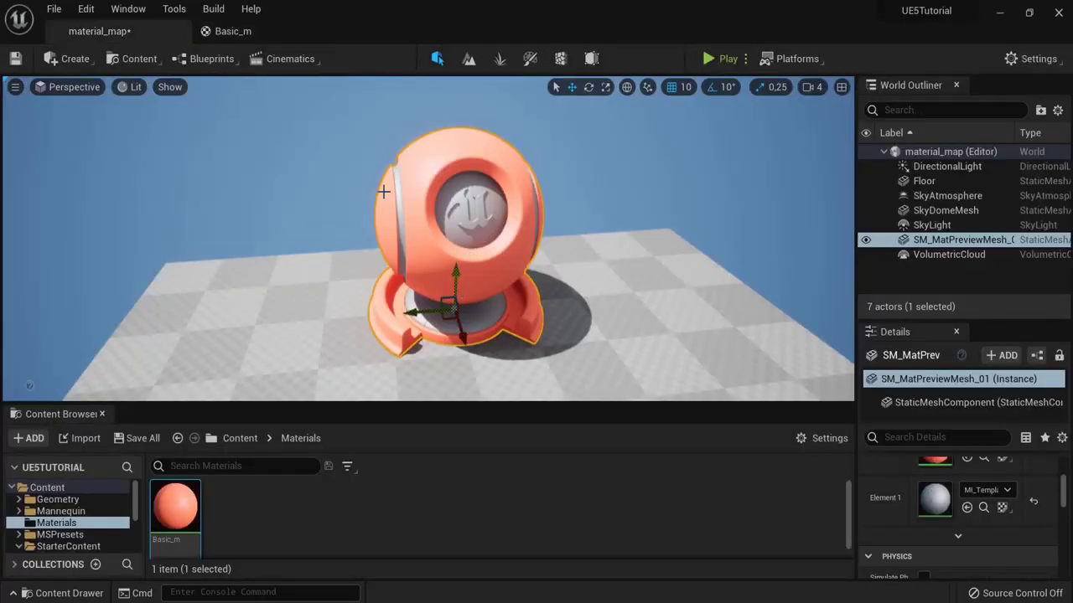
Step: Apply the blue colour to Basic_m and check the mesh in the level
{"action": "left_click", "coordinate": [239, 32]}
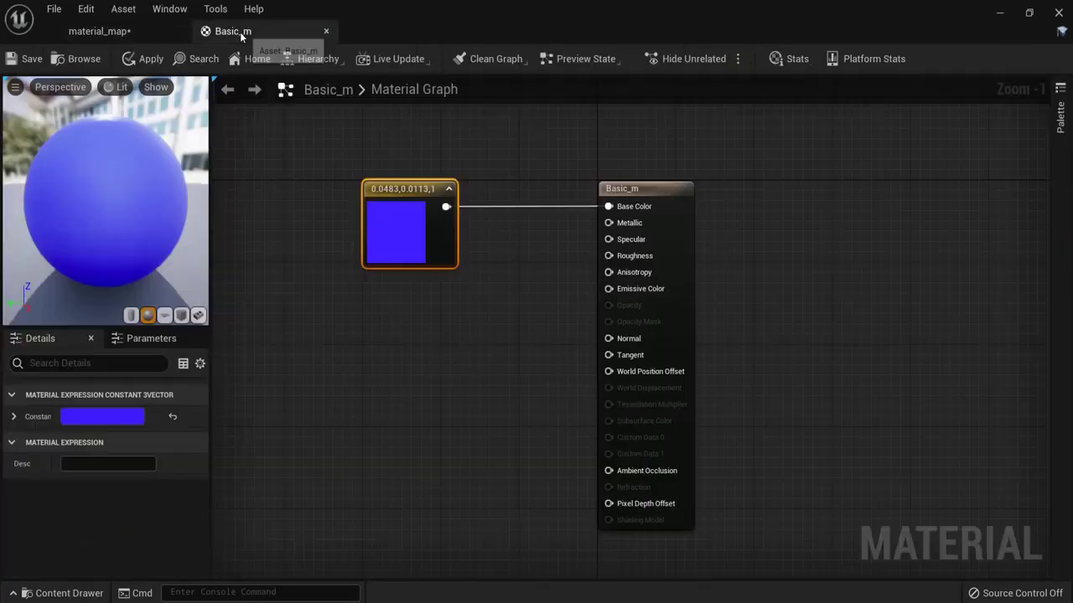
{"action": "left_click", "coordinate": [148, 65]}
{"action": "left_click", "coordinate": [126, 33]}
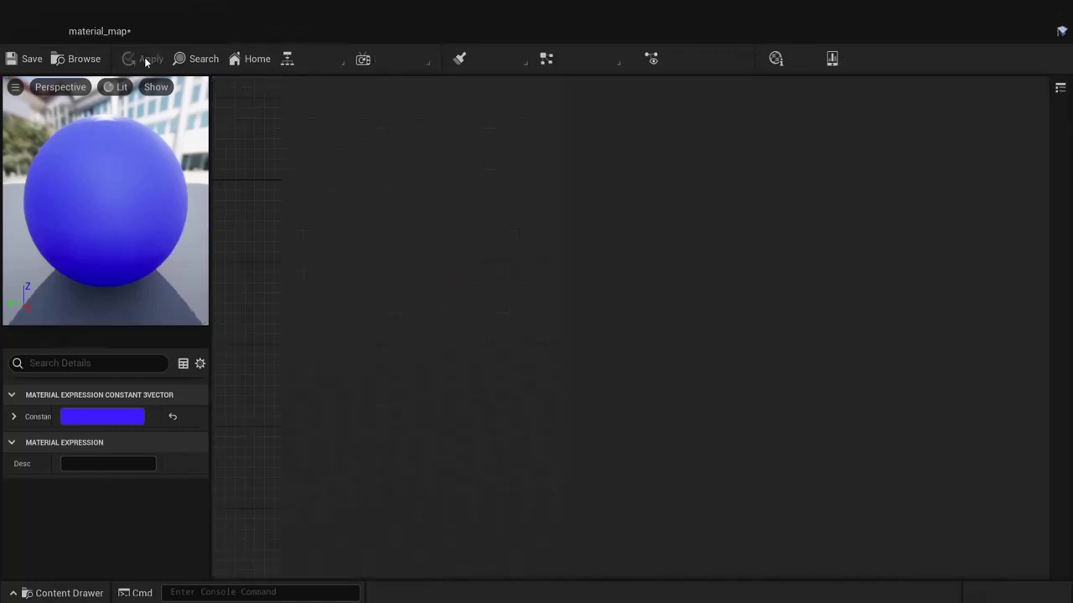
{"action": "left_click", "coordinate": [252, 32]}
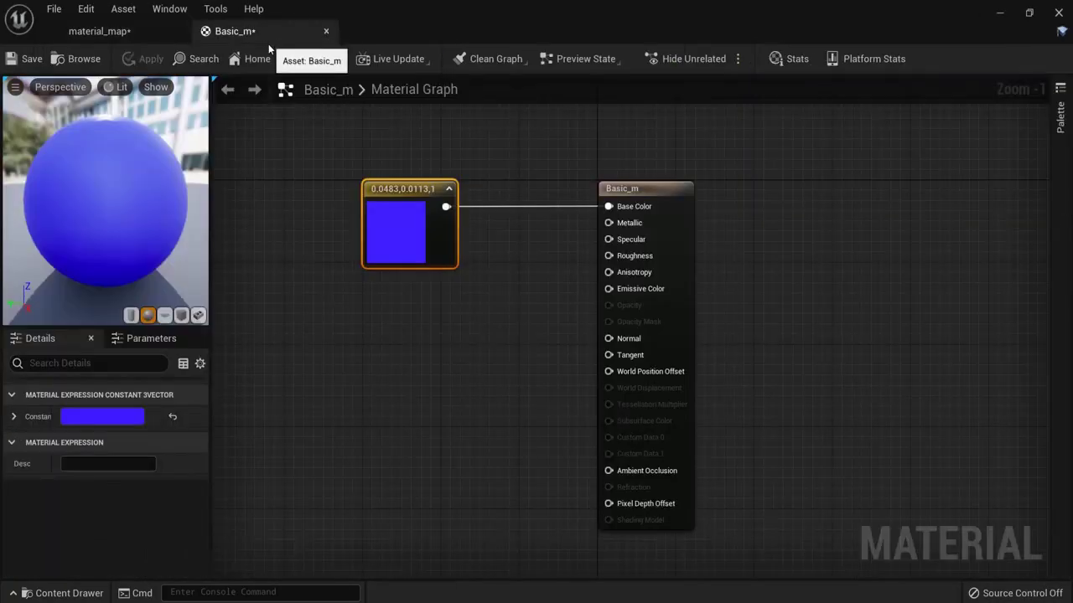
Step: Recolour the constant pink (1, 0.135, 0.644), apply it, and check the level mesh
{"action": "double_click", "coordinate": [391, 233]}
{"action": "mouse_move", "coordinate": [519, 355]}
{"action": "left_mouse_down"}
{"action": "mouse_move", "coordinate": [515, 313]}
{"action": "mouse_move", "coordinate": [525, 311]}
{"action": "left_mouse_up"}
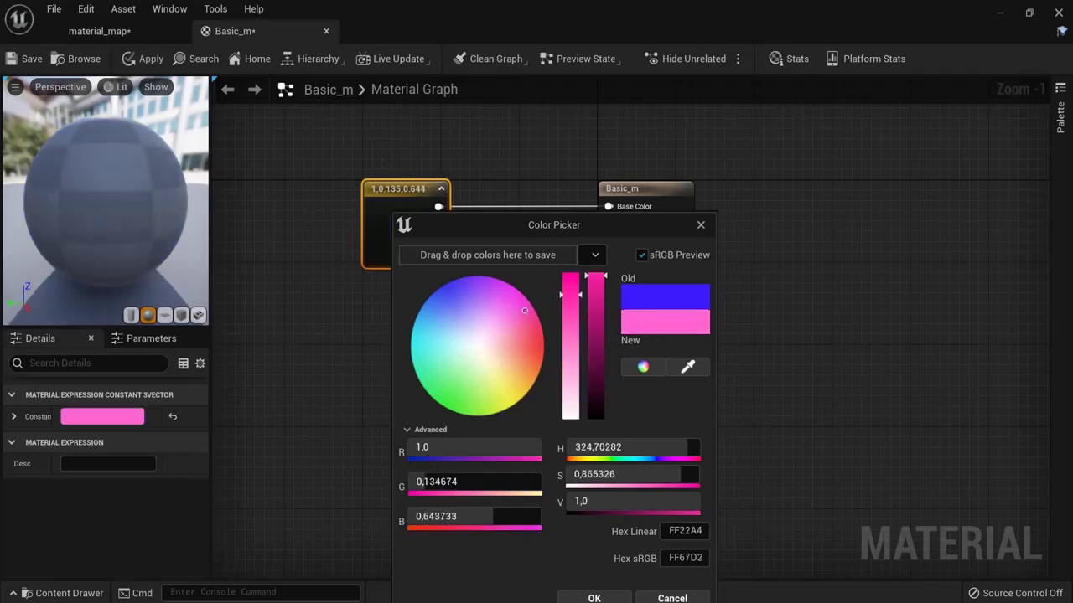
{"action": "left_click", "coordinate": [594, 597]}
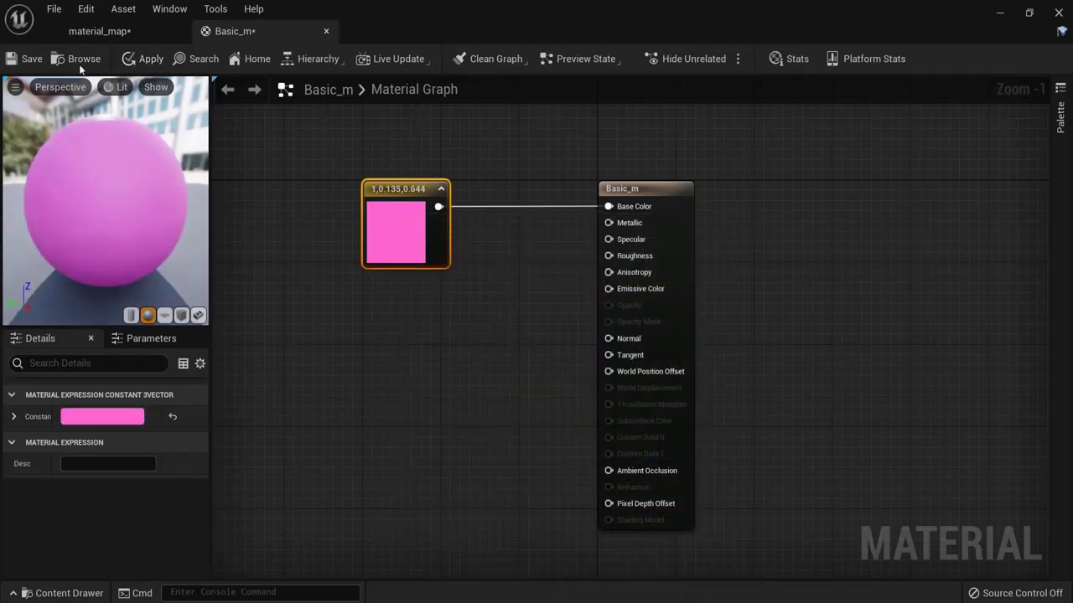
{"action": "left_click", "coordinate": [150, 63]}
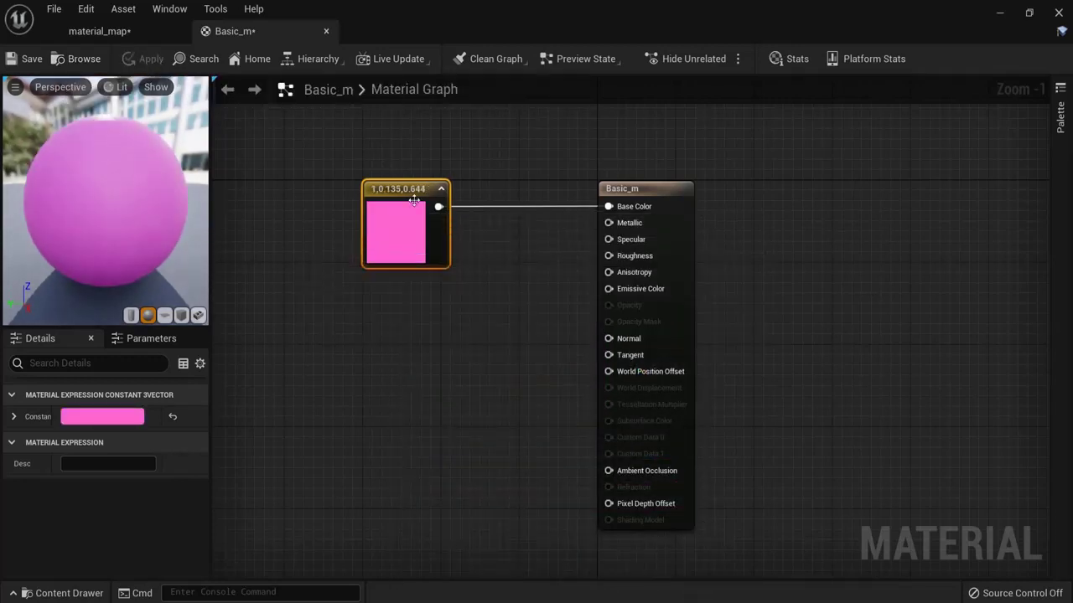
{"action": "left_click", "coordinate": [104, 31]}
{"action": "left_click", "coordinate": [251, 31]}
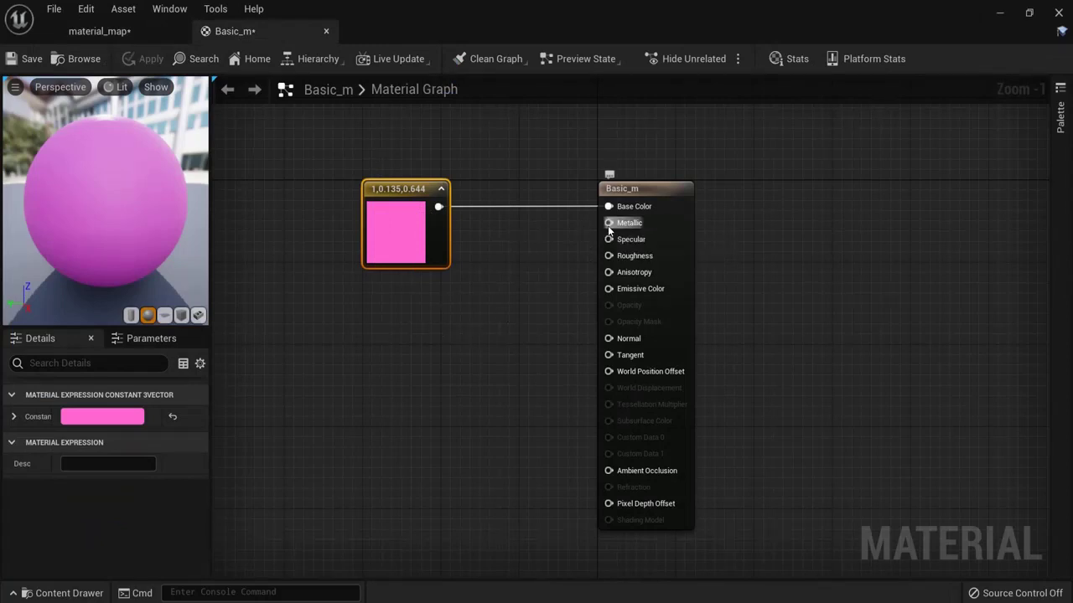
{"action": "mouse_move", "coordinate": [610, 257]}
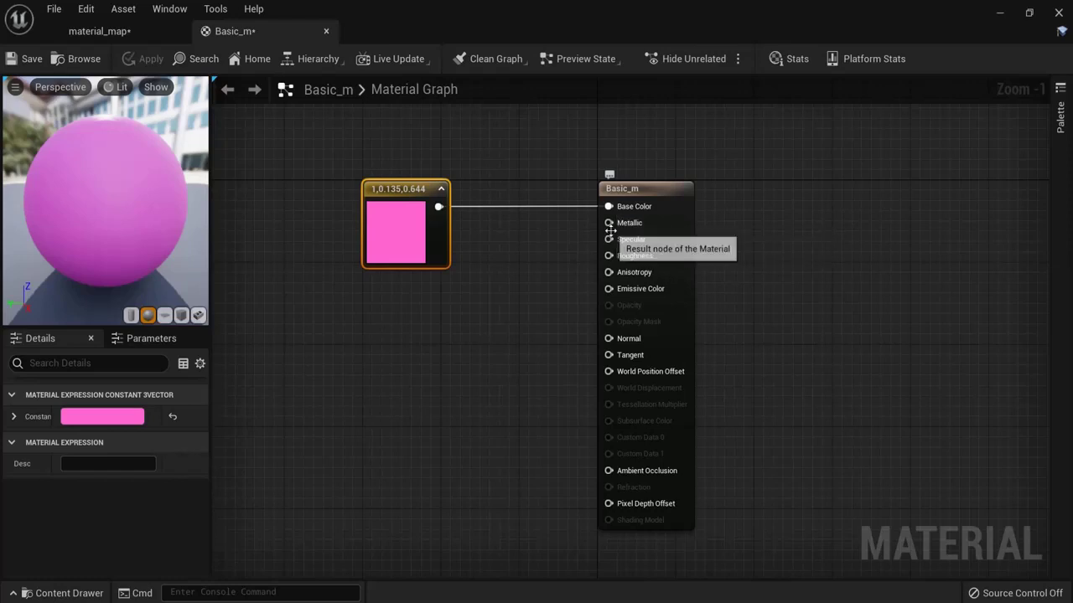
Step: Add a scalar Constant node and position it near the material inputs
{"action": "mouse_move", "coordinate": [609, 224]}
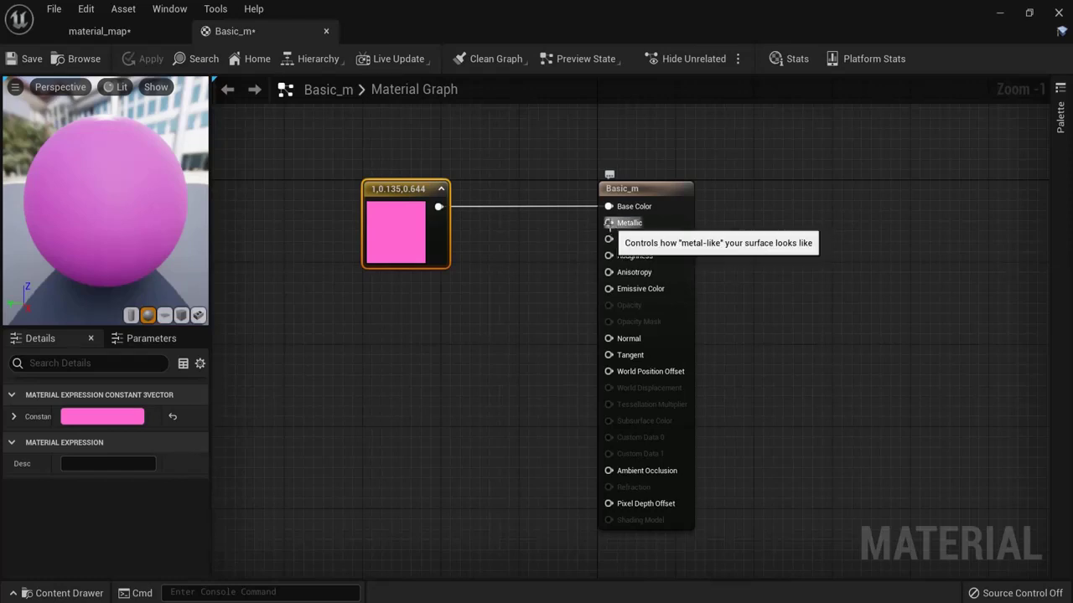
{"action": "right_click", "coordinate": [442, 310]}
{"action": "type", "text": "con"}
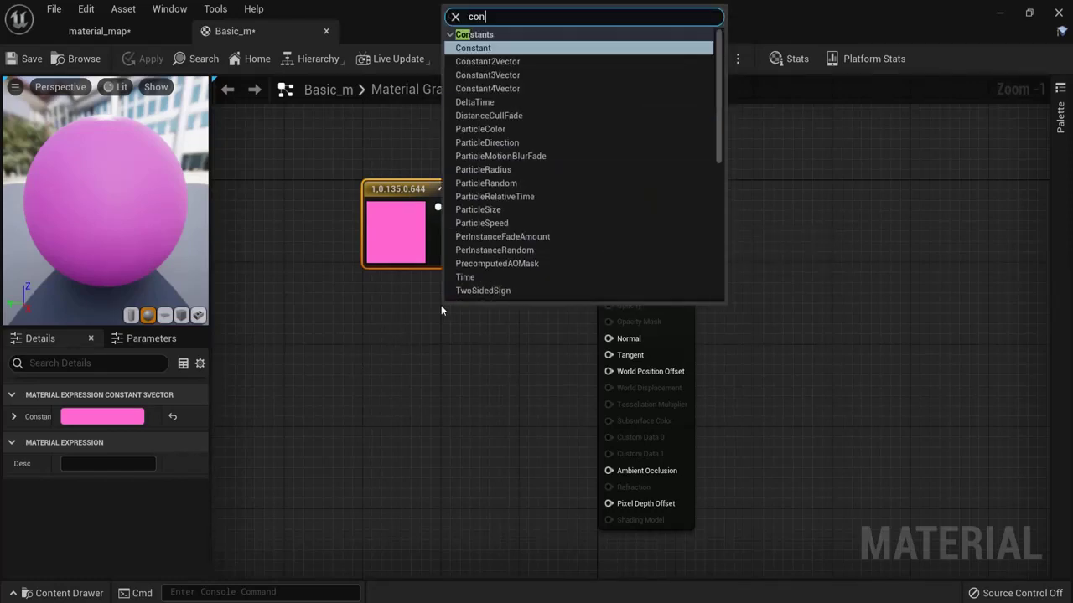
{"action": "left_click", "coordinate": [472, 49]}
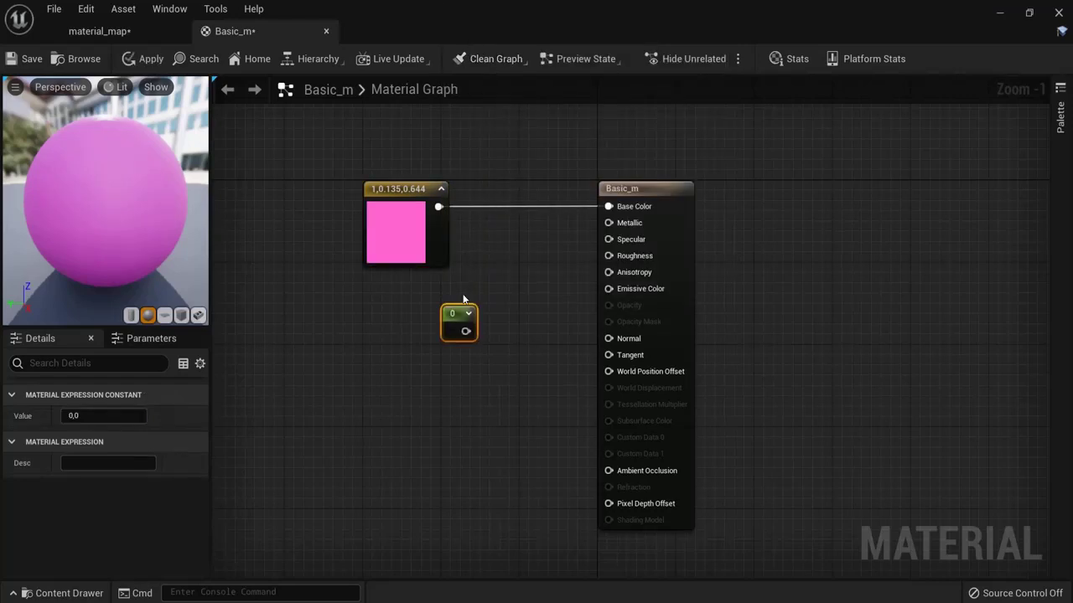
{"action": "left_click_drag", "start_coordinate": [459, 325], "coordinate": [429, 365]}
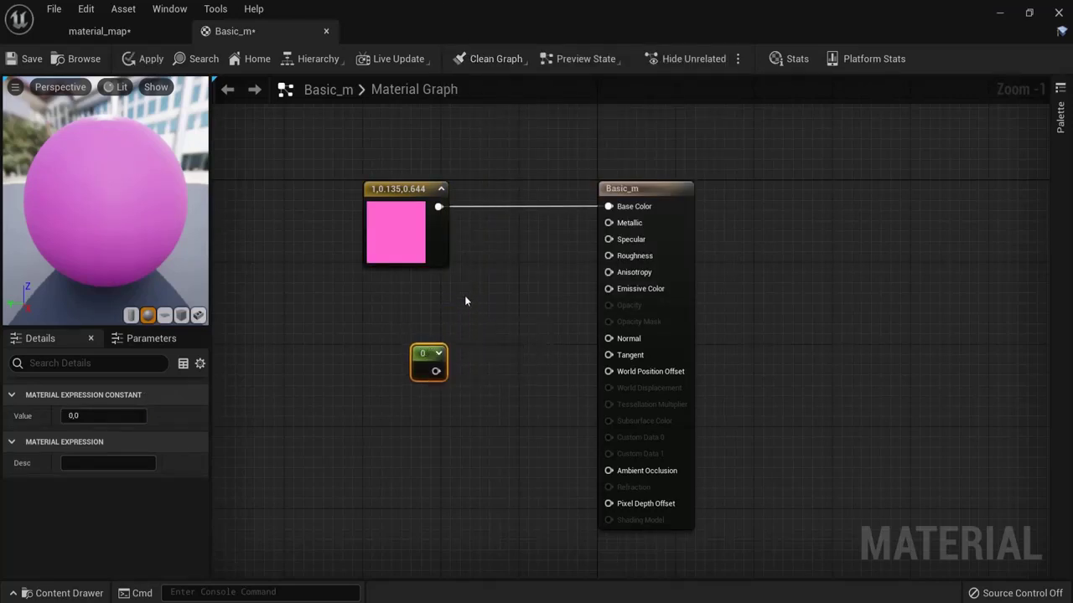
{"action": "left_click", "coordinate": [466, 298]}
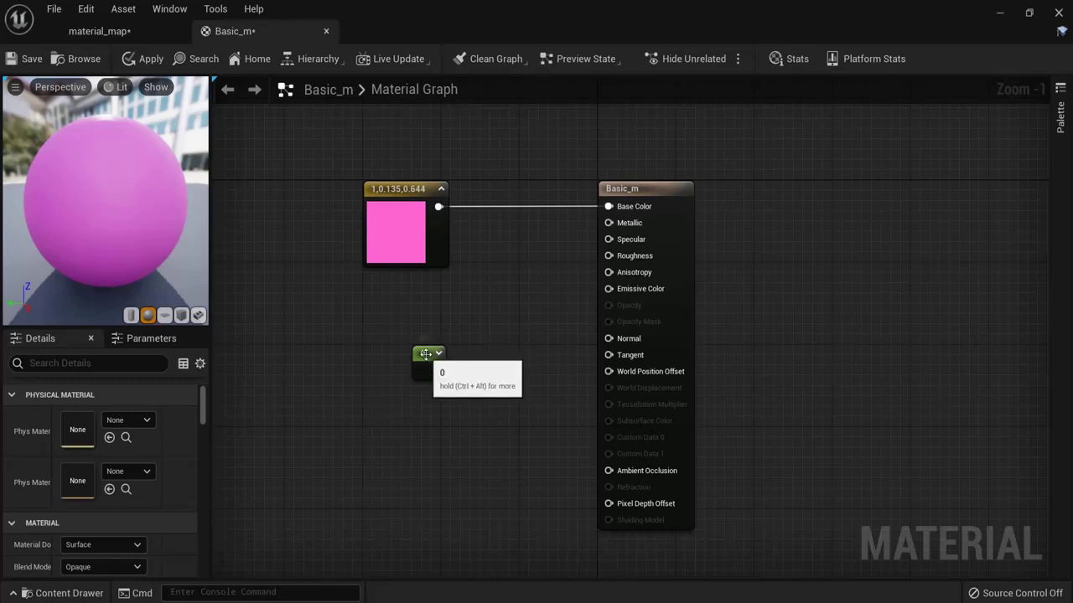
{"action": "left_click_drag", "start_coordinate": [425, 355], "coordinate": [474, 284]}
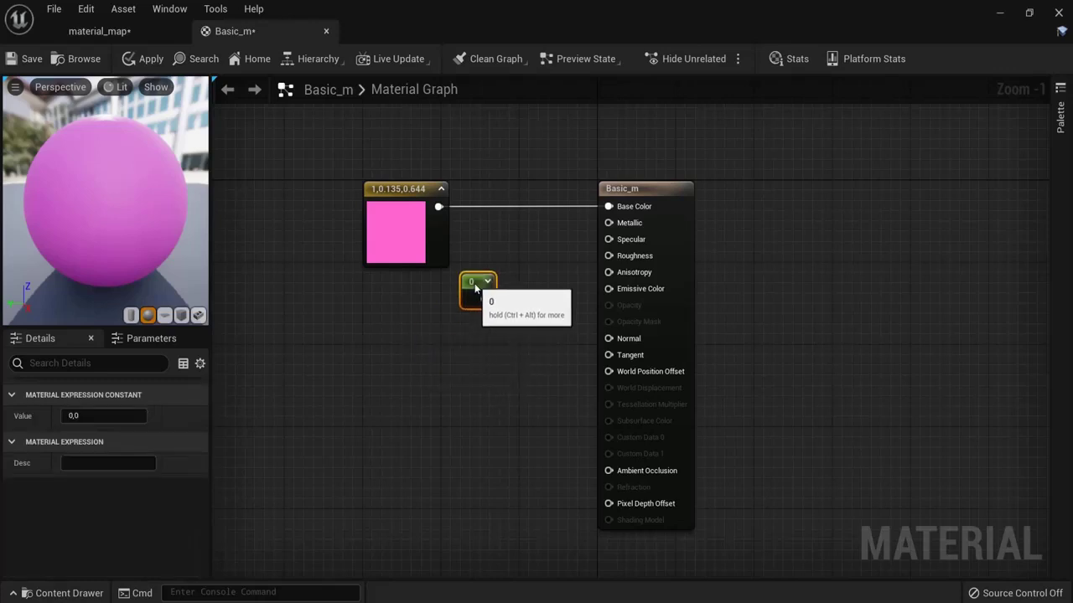
{"action": "left_click", "coordinate": [465, 360]}
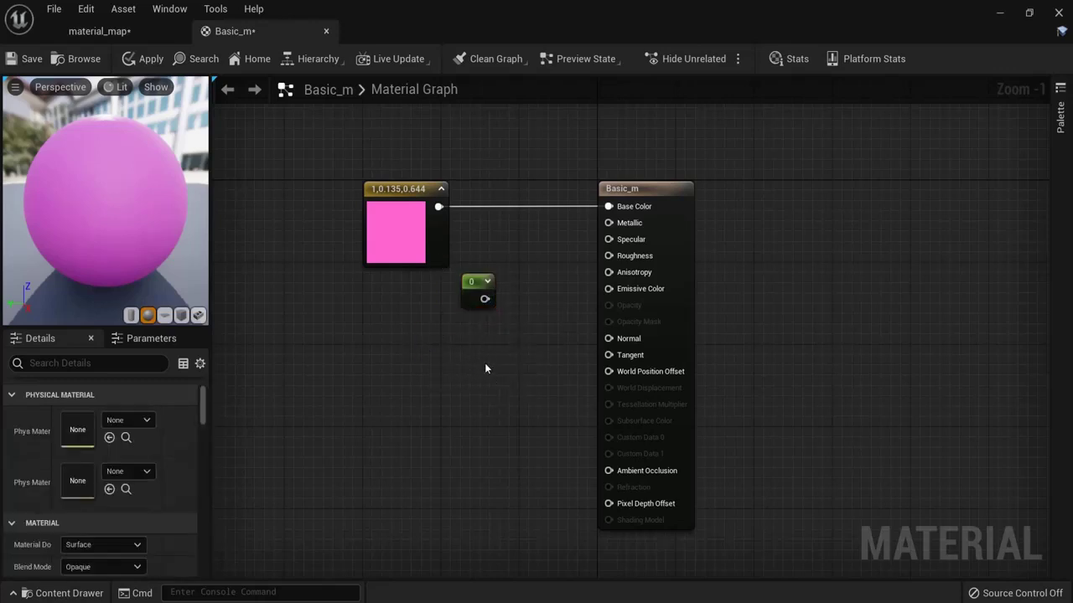
{"action": "left_click", "coordinate": [388, 190]}
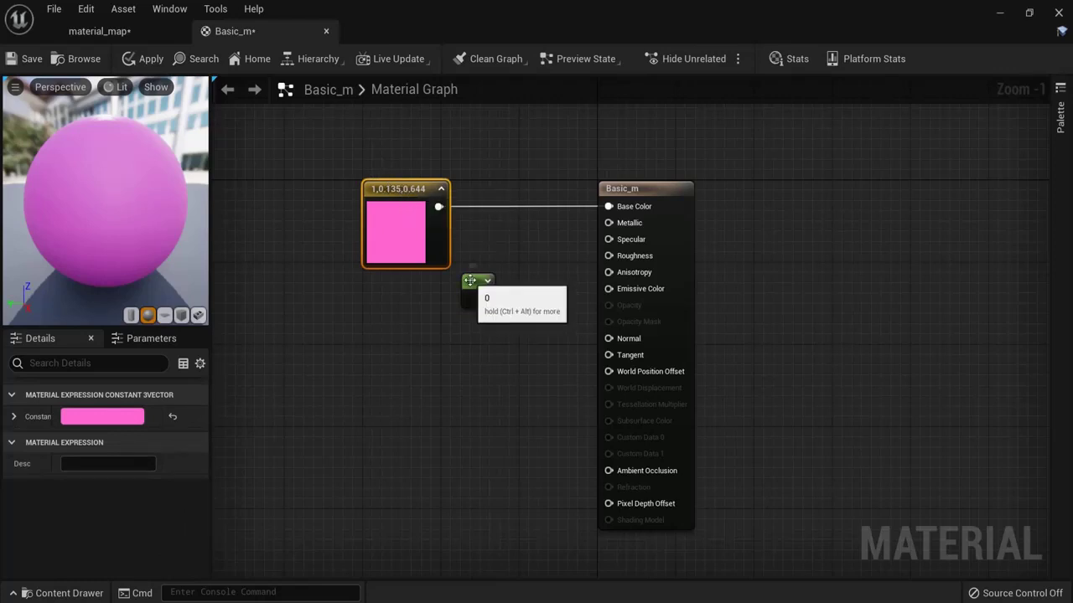
{"action": "left_click_drag", "start_coordinate": [486, 300], "coordinate": [608, 223]}
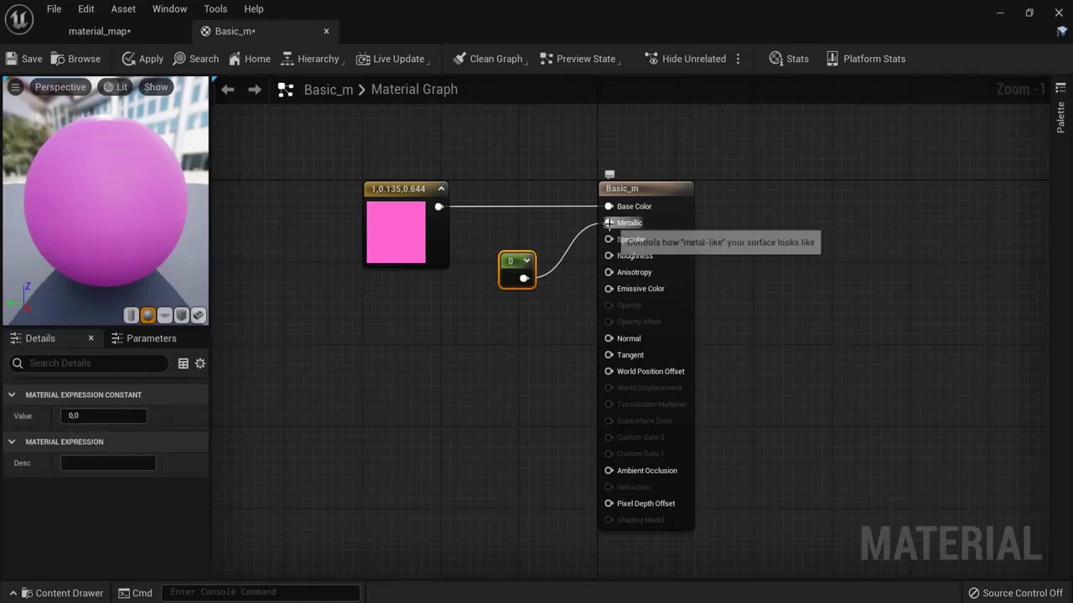
Step: Wire the scalar constant to Metallic and set its value to 1
{"action": "left_click_drag", "start_coordinate": [533, 319], "coordinate": [553, 320]}
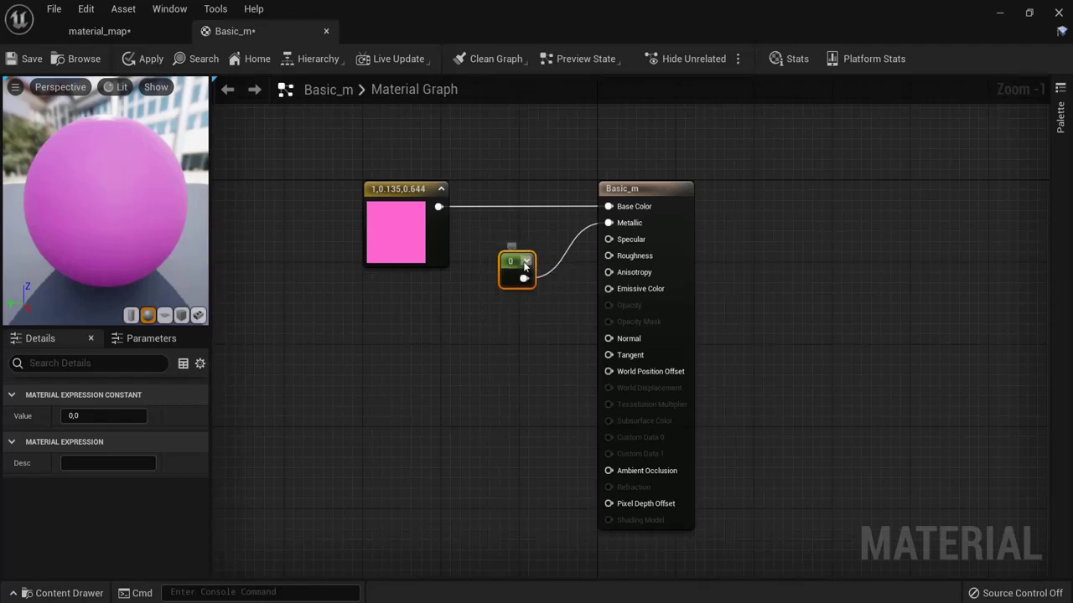
{"action": "left_click", "coordinate": [95, 415]}
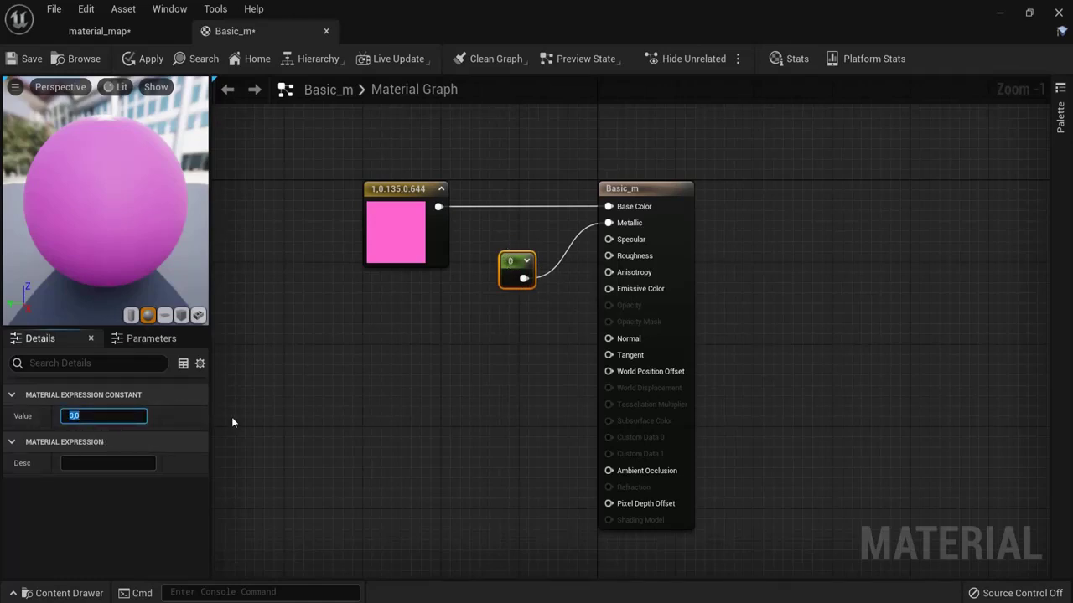
{"action": "type", "text": "1"}
{"action": "key", "text": "Return"}
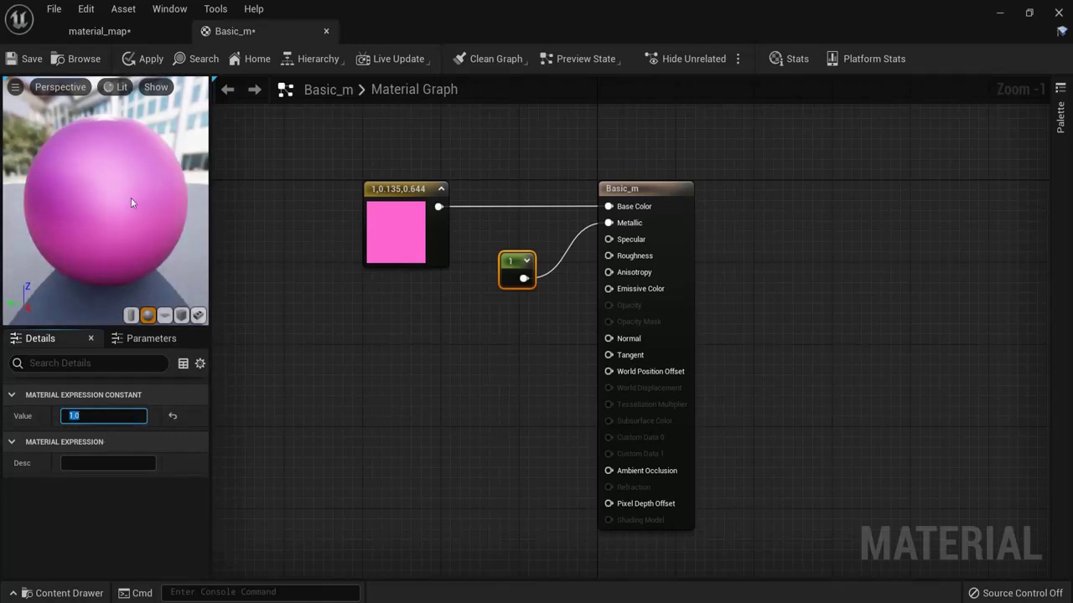
{"action": "left_click_drag", "start_coordinate": [107, 220], "coordinate": [167, 212]}
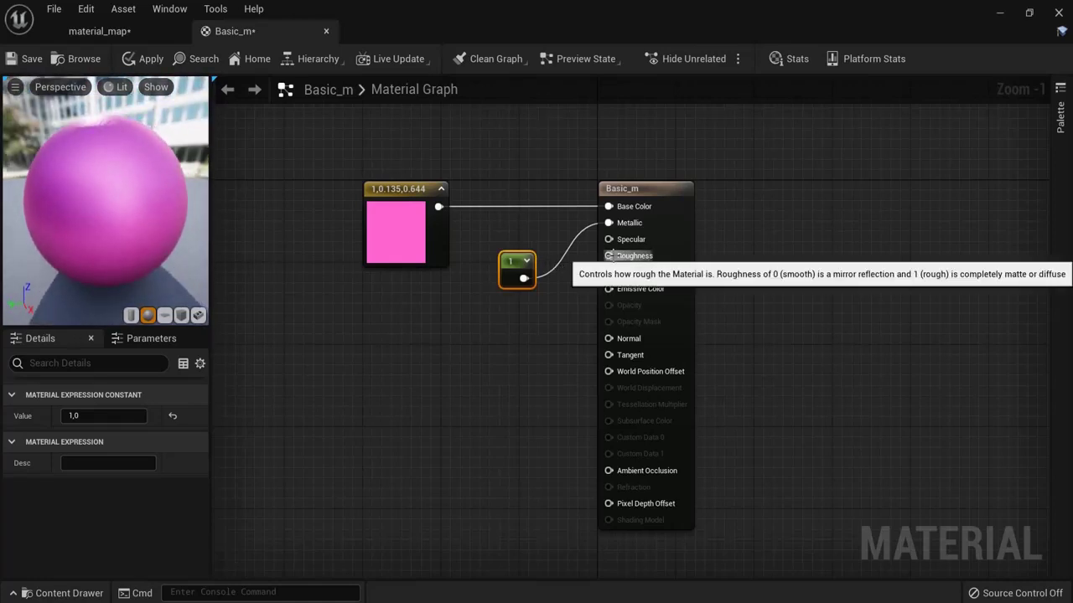
{"action": "left_click_drag", "start_coordinate": [513, 270], "coordinate": [503, 238]}
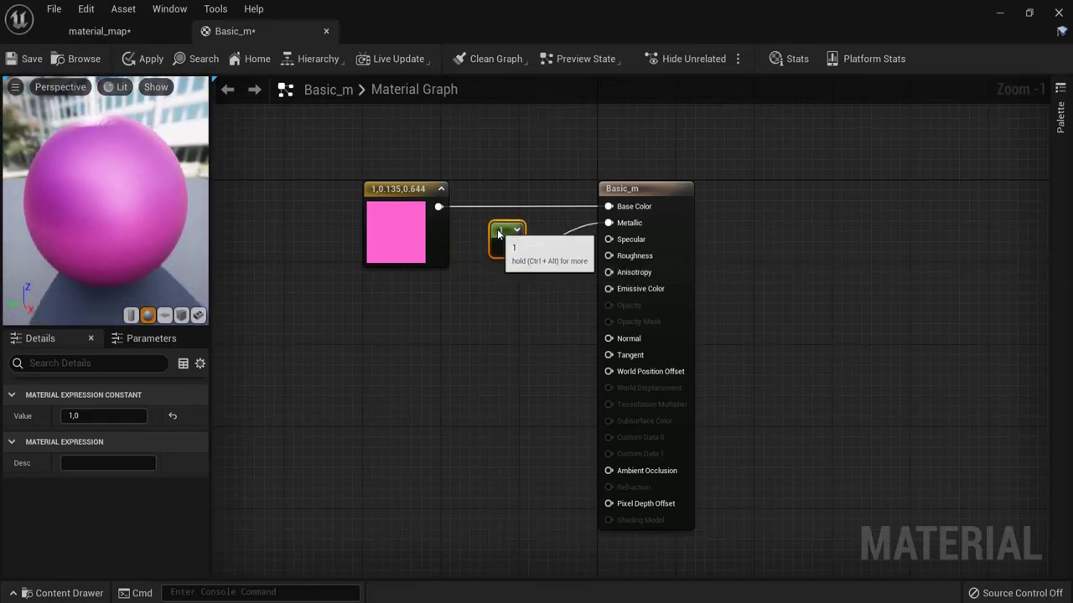
Step: Add a Constant of 0 and wire it into Roughness
{"action": "right_click", "coordinate": [500, 351]}
{"action": "type", "text": "con"}
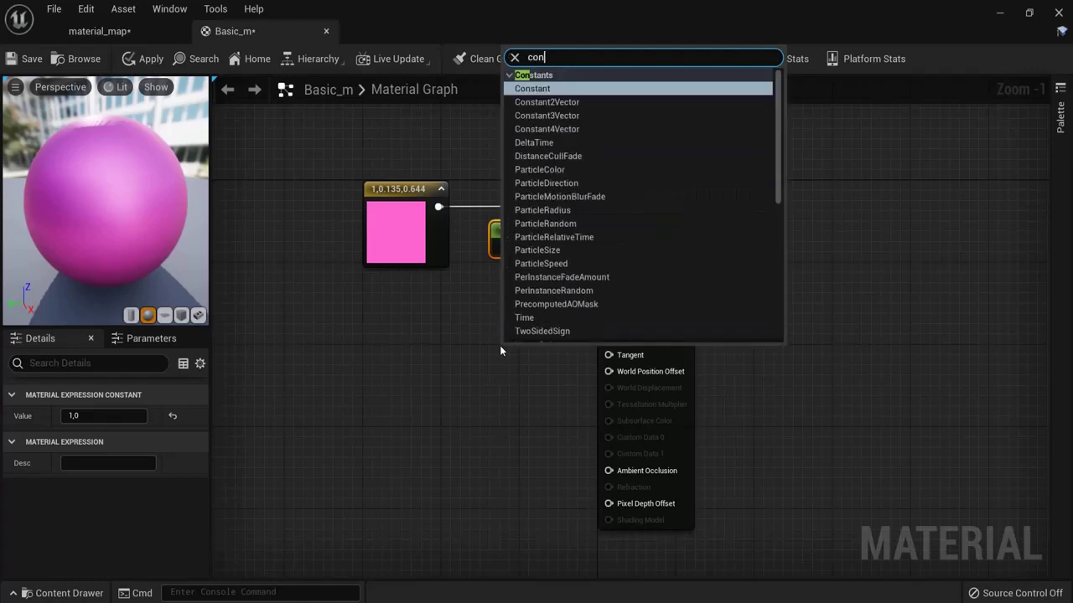
{"action": "left_click", "coordinate": [540, 91]}
{"action": "left_click_drag", "start_coordinate": [513, 354], "coordinate": [600, 271]}
{"action": "left_click_drag", "start_coordinate": [612, 258], "coordinate": [610, 256]}
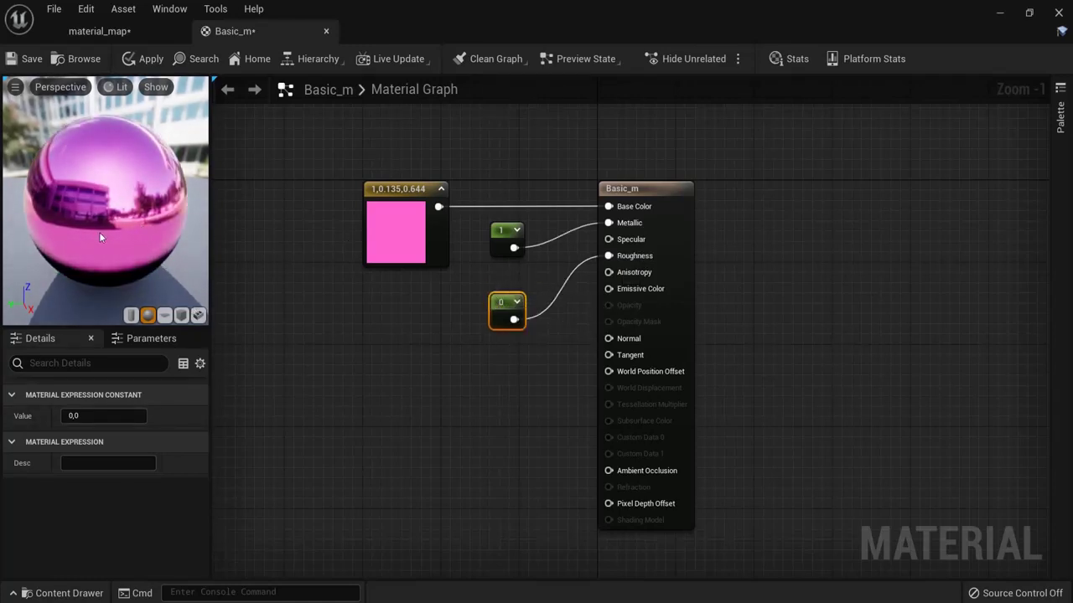
{"action": "left_click_drag", "start_coordinate": [99, 232], "coordinate": [190, 242]}
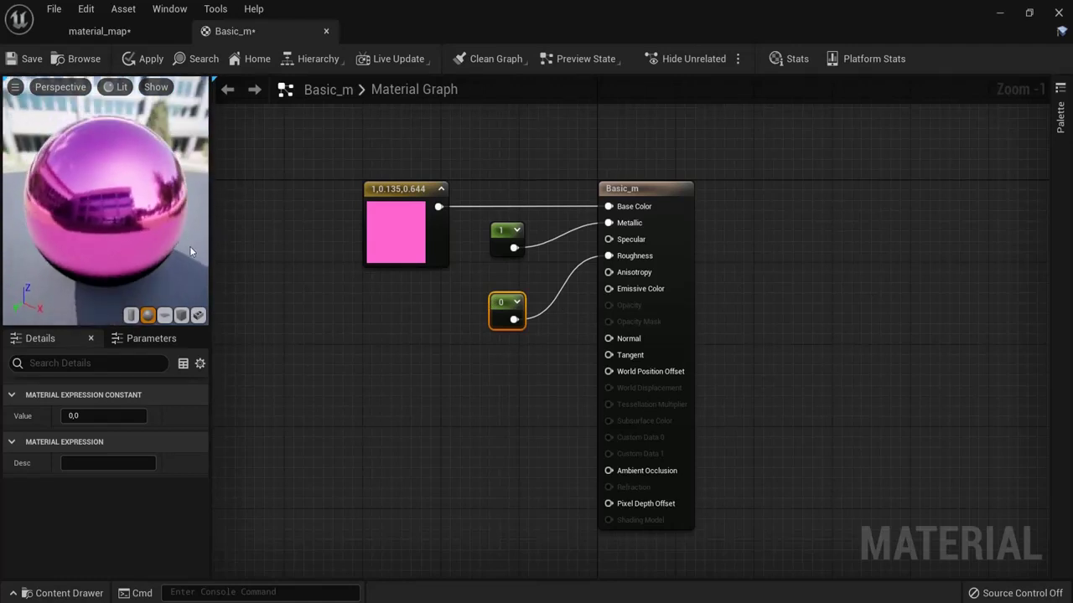
Step: Apply the material and inspect the mirror-like pink mesh in the level
{"action": "left_click", "coordinate": [144, 62]}
{"action": "left_click", "coordinate": [98, 31]}
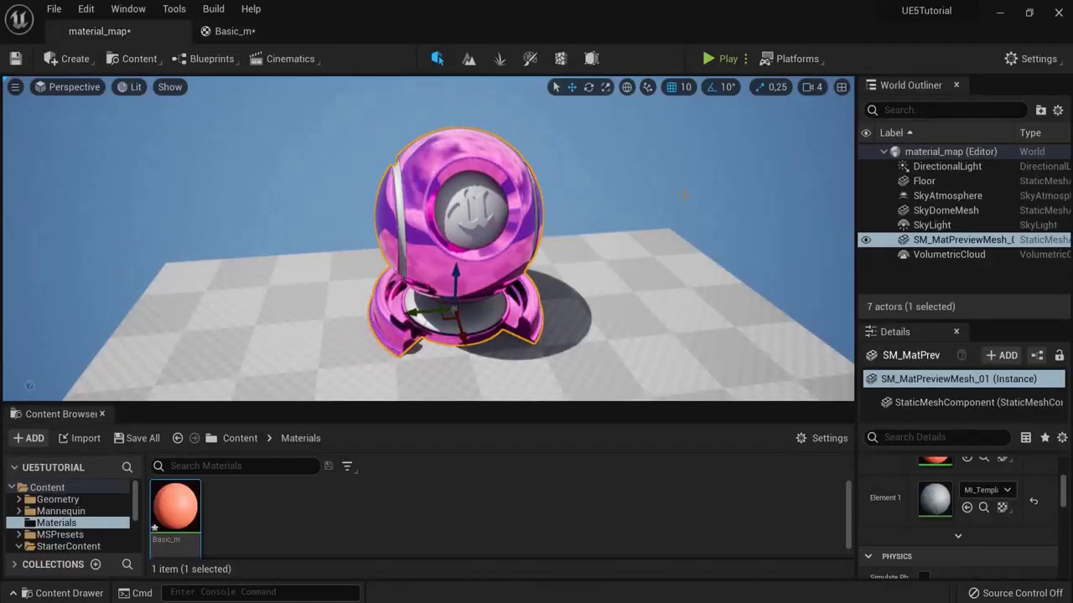
{"action": "left_click_drag", "start_coordinate": [685, 195], "coordinate": [305, 184], "text": "alt"}
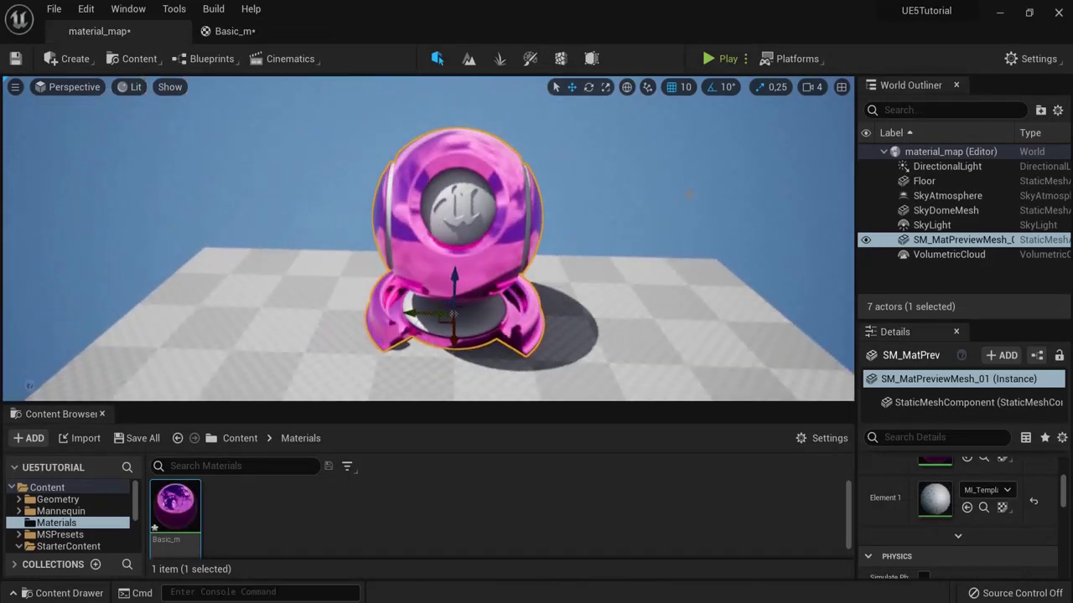
{"action": "left_click", "coordinate": [280, 37]}
Step: Set the roughness constant to 1, apply, and view the matte mesh in the level
{"action": "left_click", "coordinate": [88, 416]}
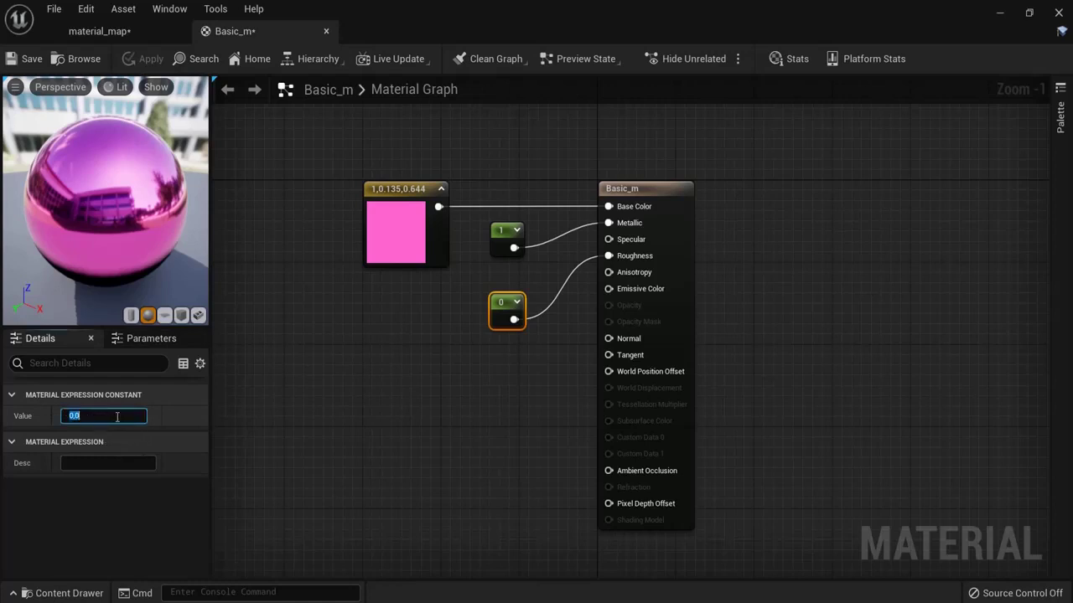
{"action": "type", "text": "1"}
{"action": "key", "text": "Return"}
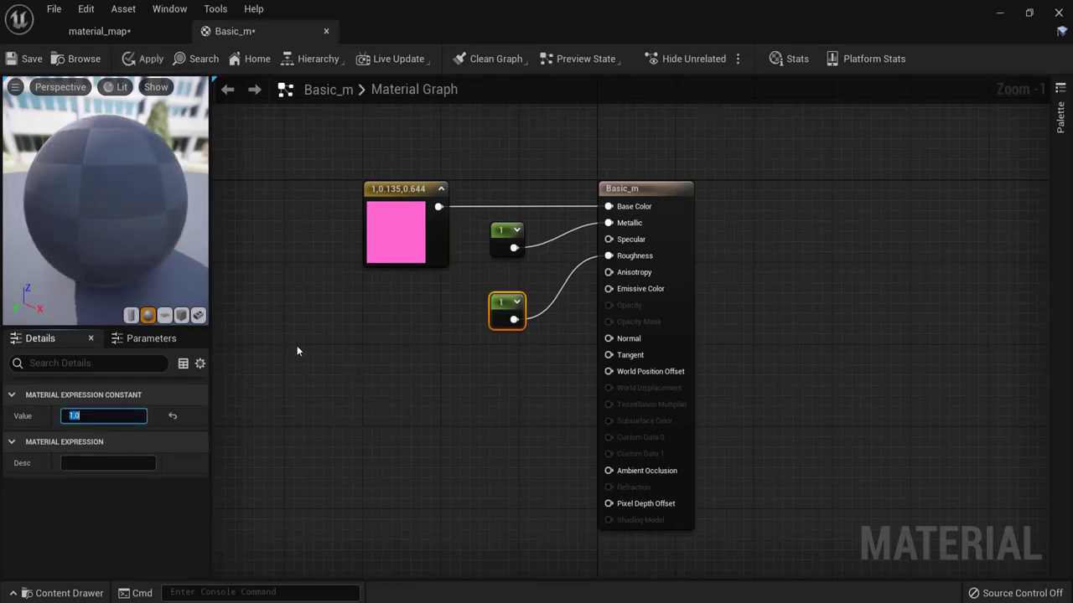
{"action": "left_click", "coordinate": [144, 60]}
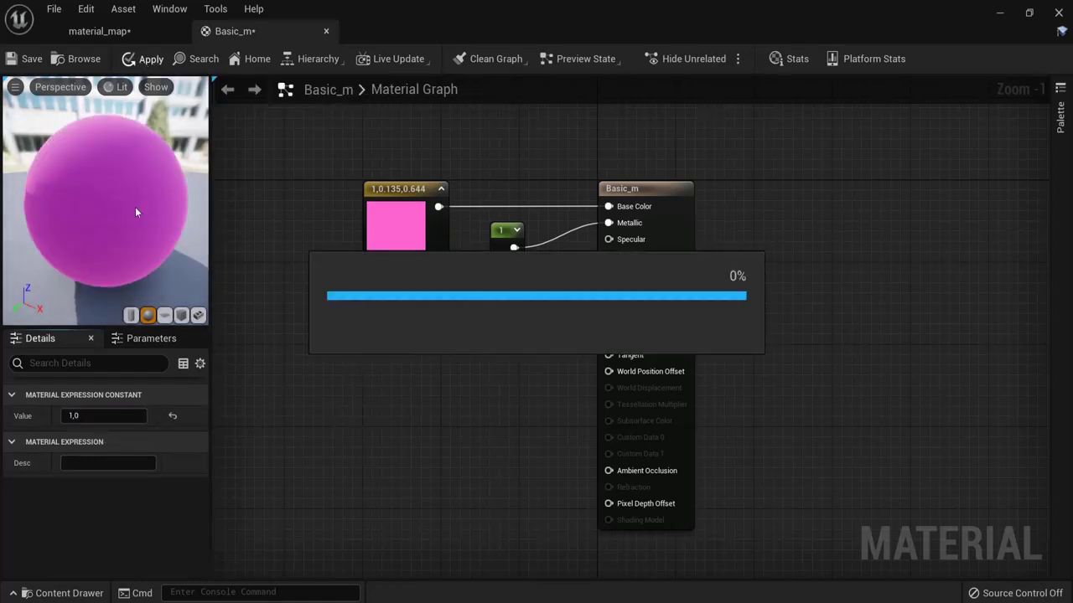
{"action": "left_click", "coordinate": [94, 31]}
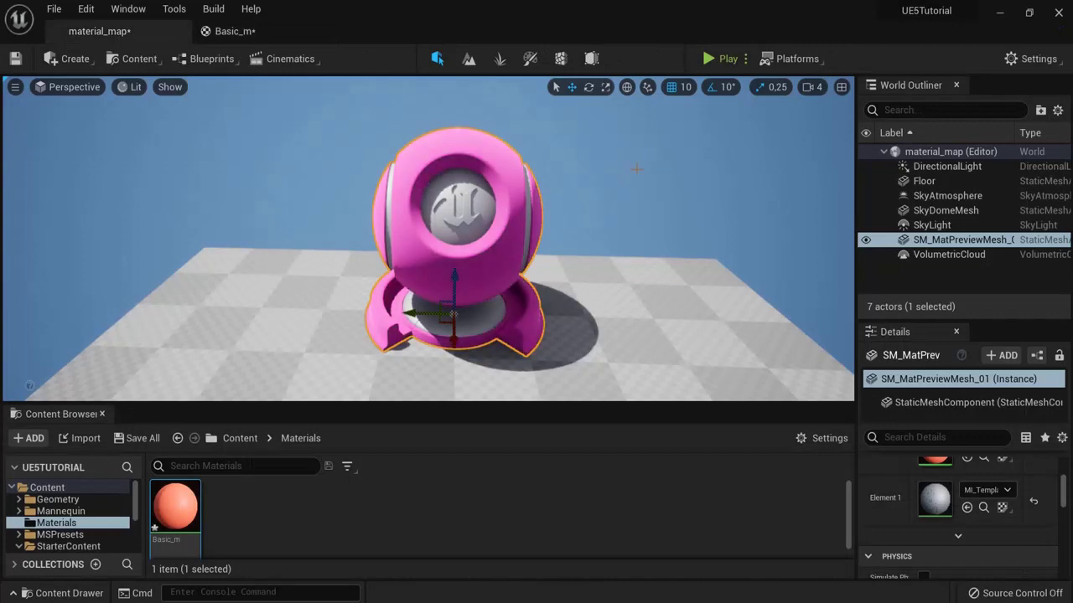
{"action": "left_click_drag", "start_coordinate": [636, 170], "coordinate": [352, 219], "text": "alt"}
{"action": "left_click", "coordinate": [235, 31]}
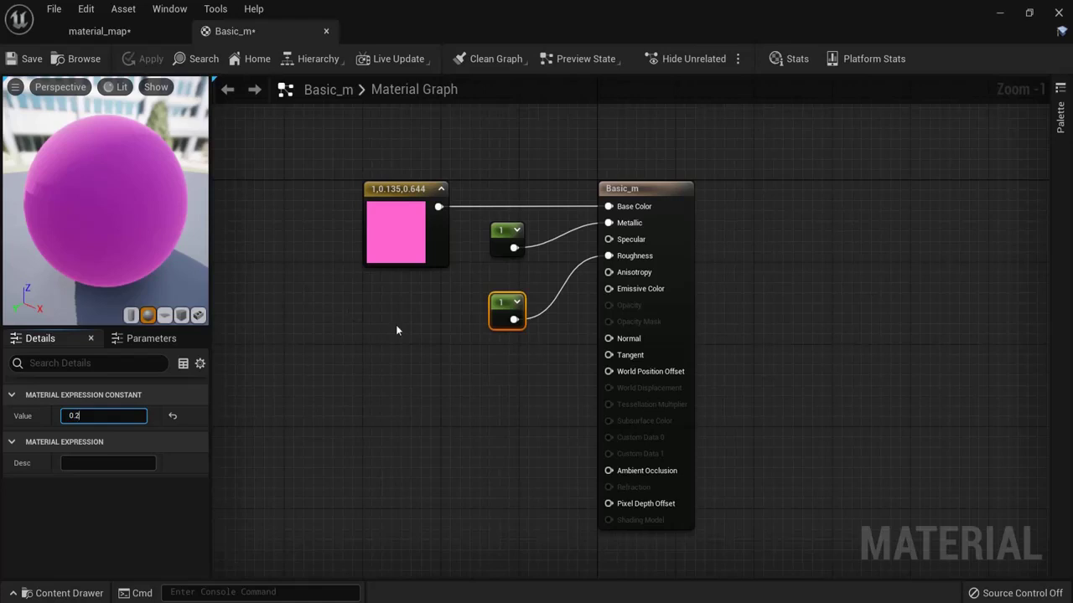
Step: Set roughness to 0.2, apply, and check the glossy pink mesh in the level
{"action": "left_click", "coordinate": [341, 356]}
{"action": "left_click", "coordinate": [143, 58]}
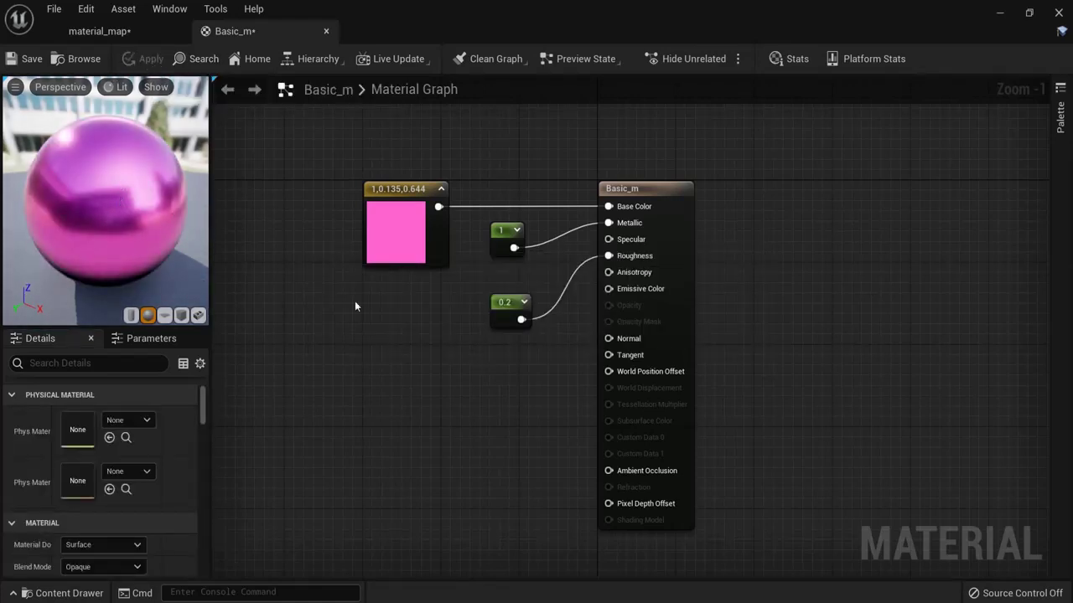
{"action": "left_click", "coordinate": [98, 31]}
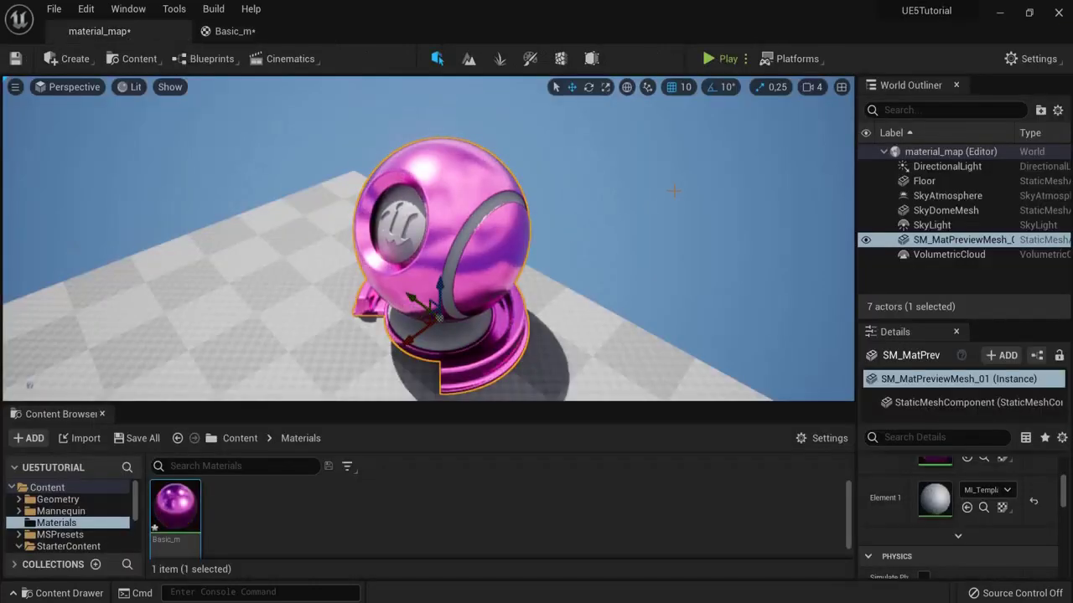
{"action": "mouse_move", "coordinate": [700, 195]}
{"action": "left_mouse_down", "text": "alt"}
{"action": "mouse_move", "coordinate": [402, 206]}
{"action": "mouse_move", "coordinate": [26, 147]}
{"action": "mouse_move", "coordinate": [700, 195]}
{"action": "left_mouse_up", "text": "alt"}
{"action": "left_click", "coordinate": [239, 32]}
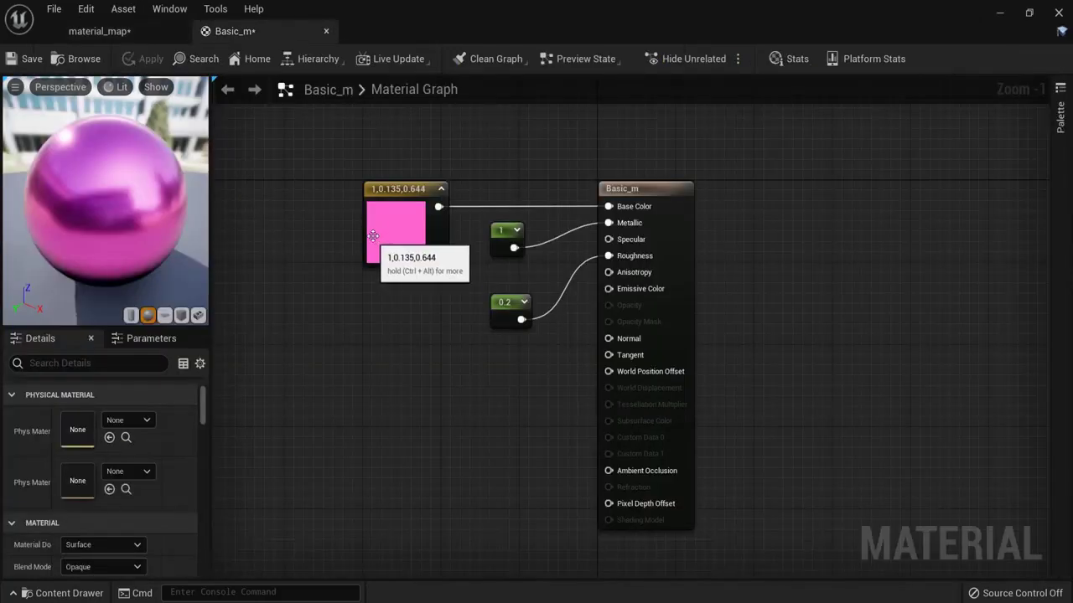
{"action": "left_click", "coordinate": [505, 241]}
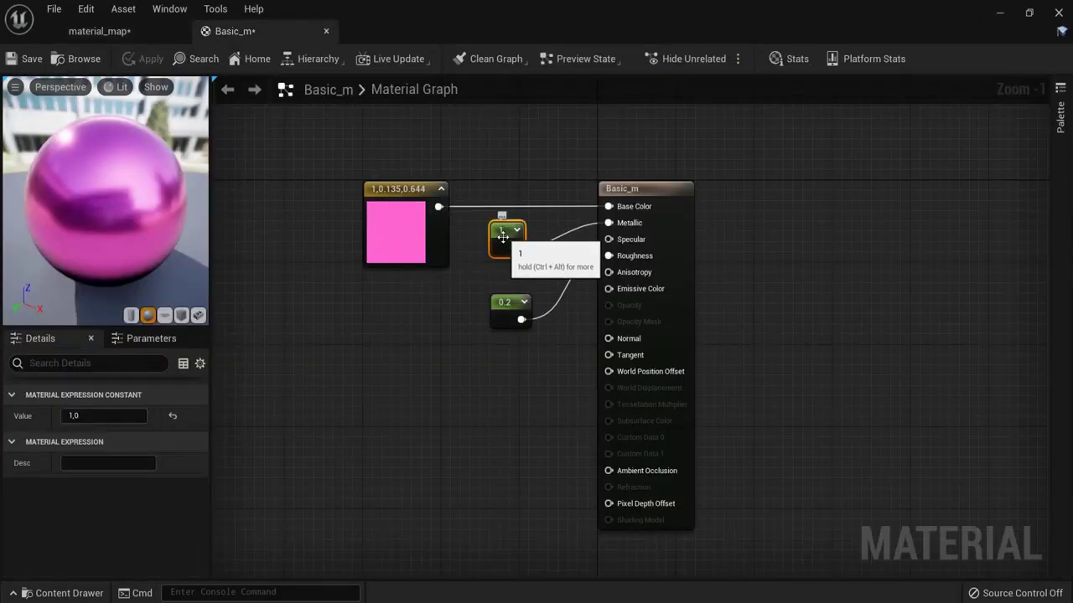
{"action": "left_click_drag", "start_coordinate": [472, 271], "coordinate": [538, 214]}
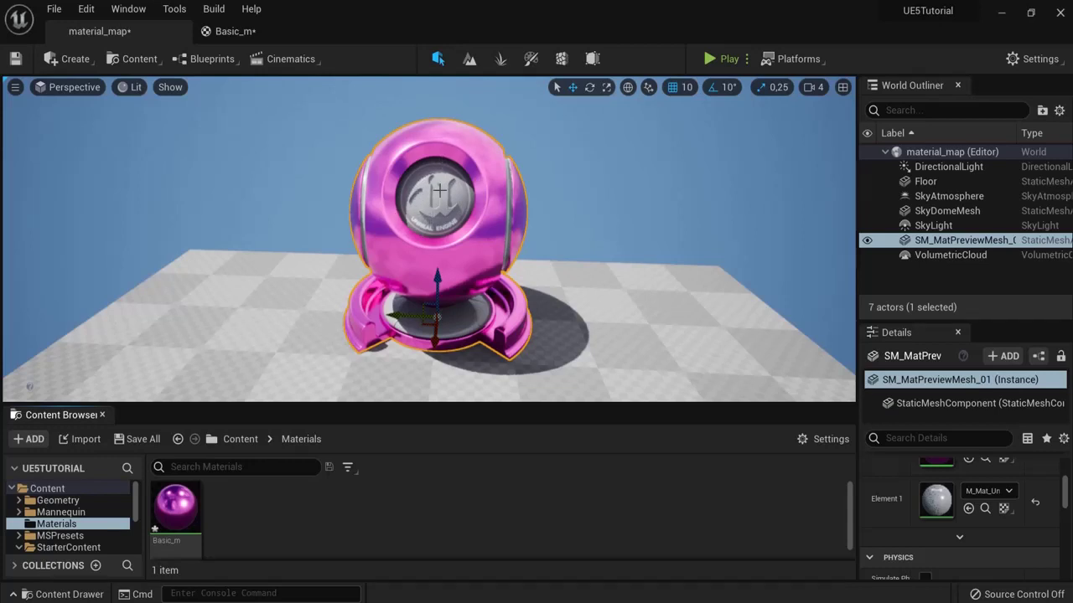
Step: Create a new material named neon_m in Content/Materials and open it
{"action": "right_click", "coordinate": [229, 506]}
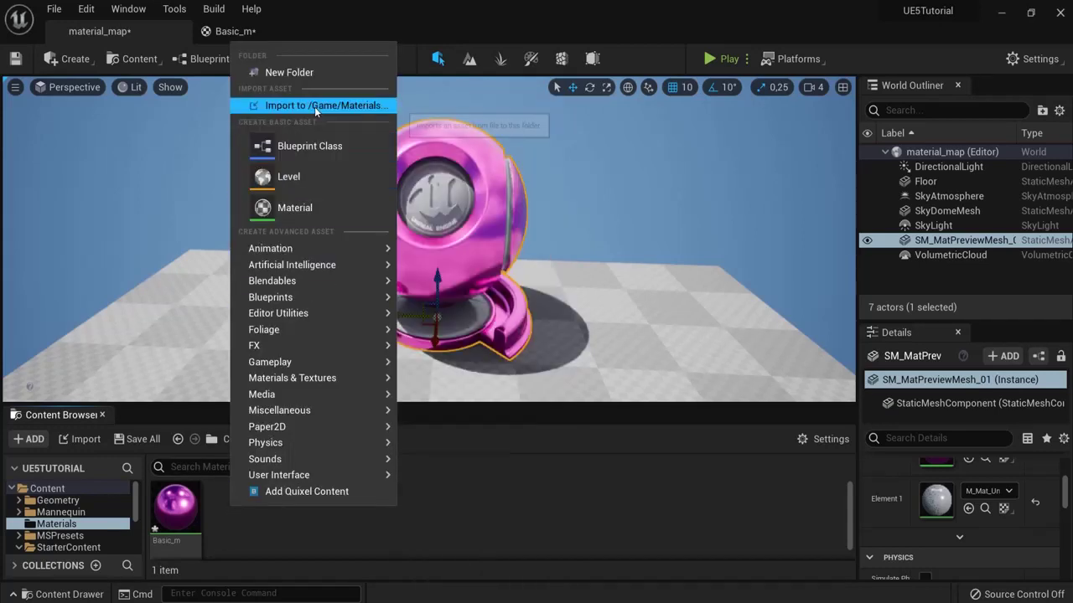
{"action": "left_click", "coordinate": [277, 208]}
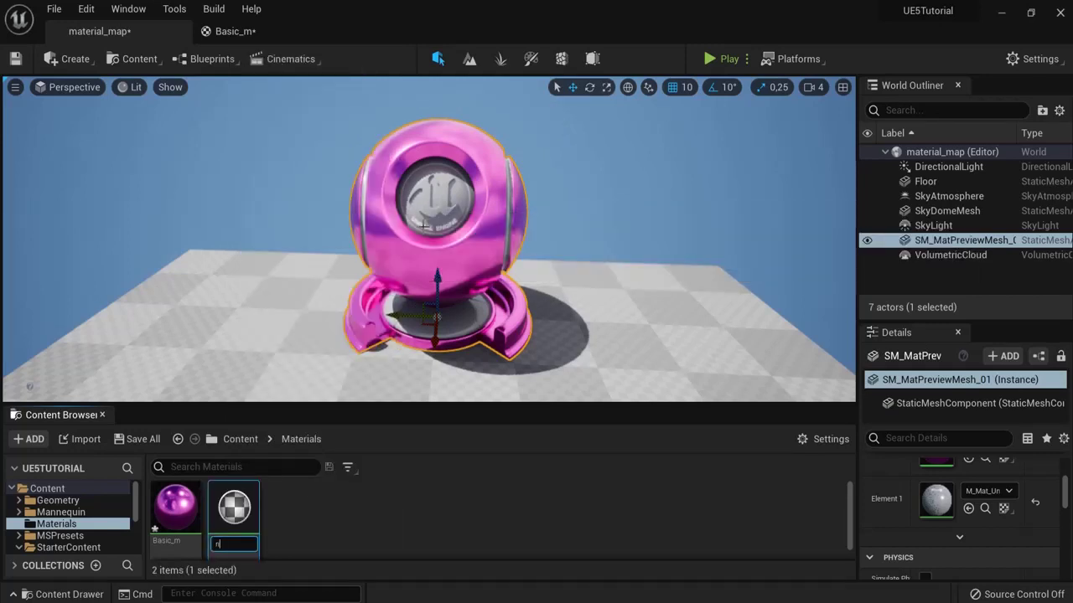
{"action": "type", "text": "neon_m"}
{"action": "key", "text": "Return"}
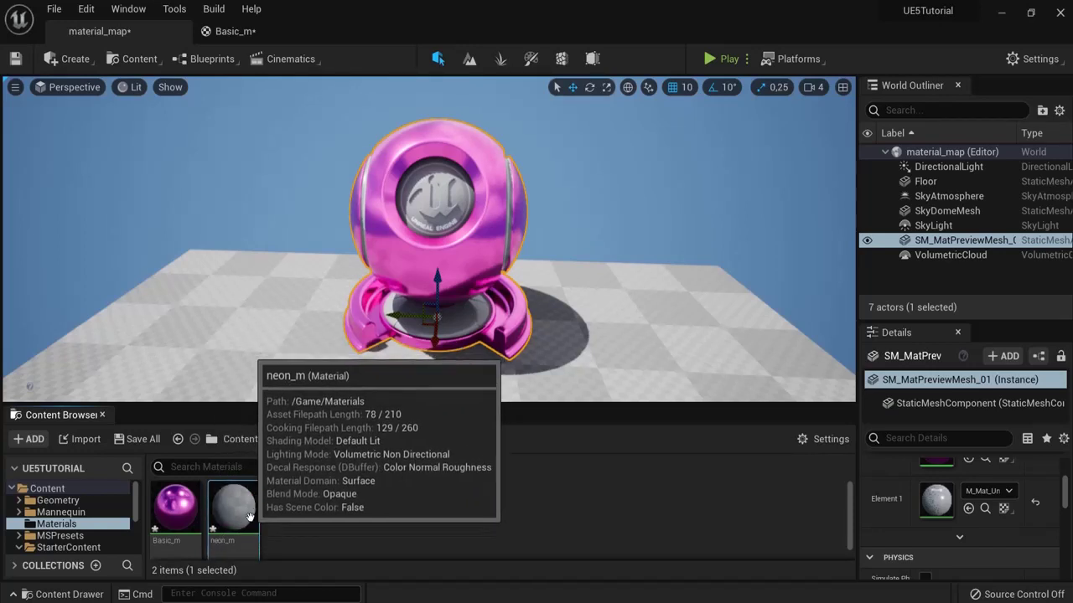
{"action": "double_click", "coordinate": [233, 512]}
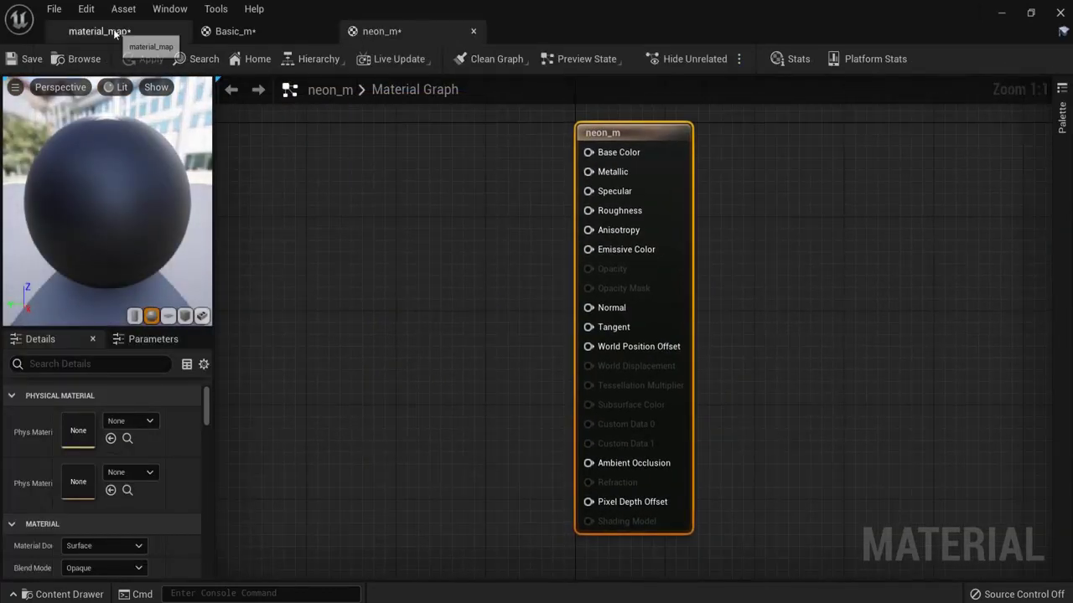
Step: Add a Constant3Vector node to neon_m's graph and bring up its Color Picker
{"action": "right_click_drag", "start_coordinate": [405, 182], "coordinate": [424, 199]}
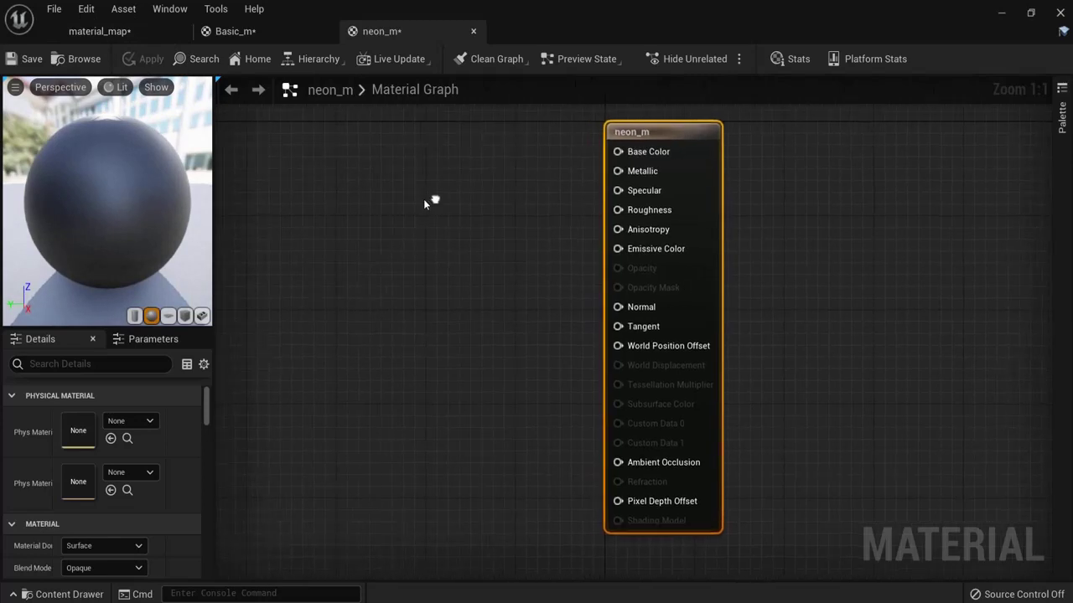
{"action": "right_click", "coordinate": [307, 205]}
{"action": "type", "text": "con"}
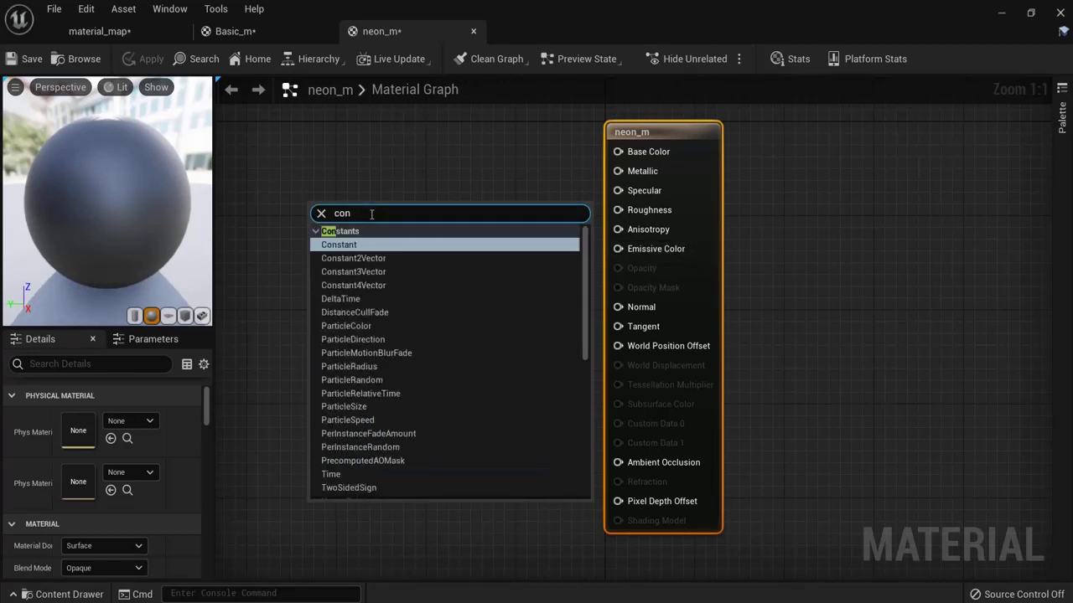
{"action": "left_click", "coordinate": [352, 271]}
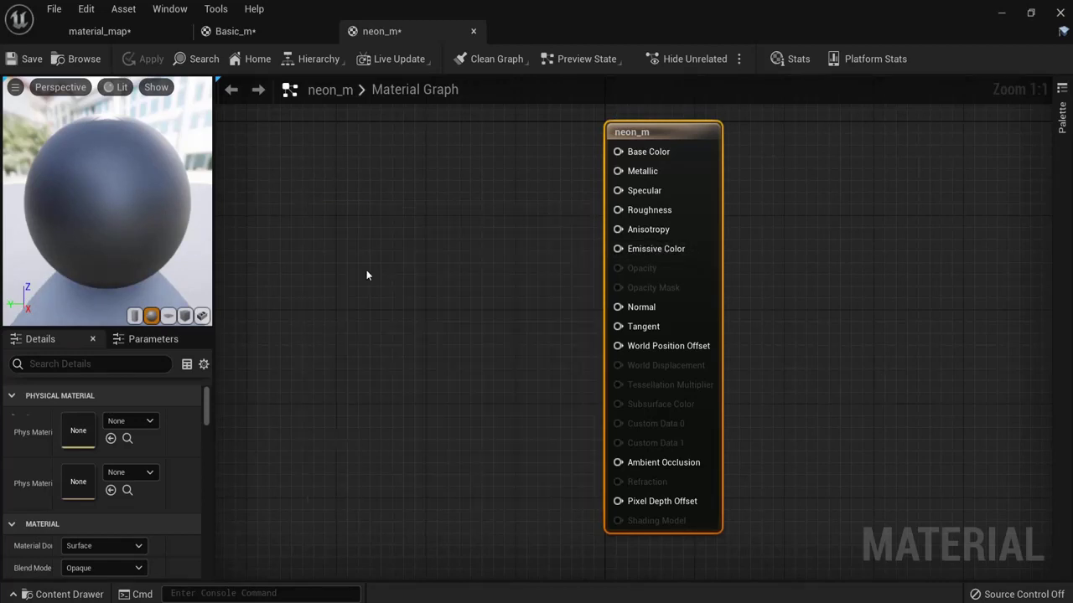
{"action": "left_click_drag", "start_coordinate": [363, 217], "coordinate": [347, 200]}
{"action": "double_click", "coordinate": [346, 199]}
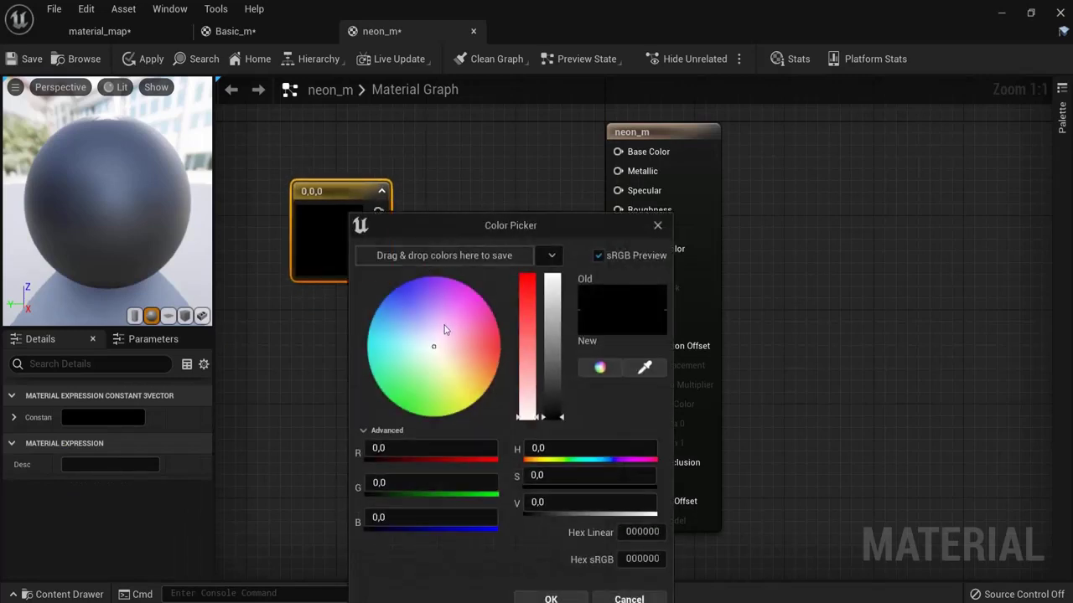
Step: Set the colour node to bright green (0.372, 1, 0.134)
{"action": "left_click_drag", "start_coordinate": [433, 350], "coordinate": [421, 411]}
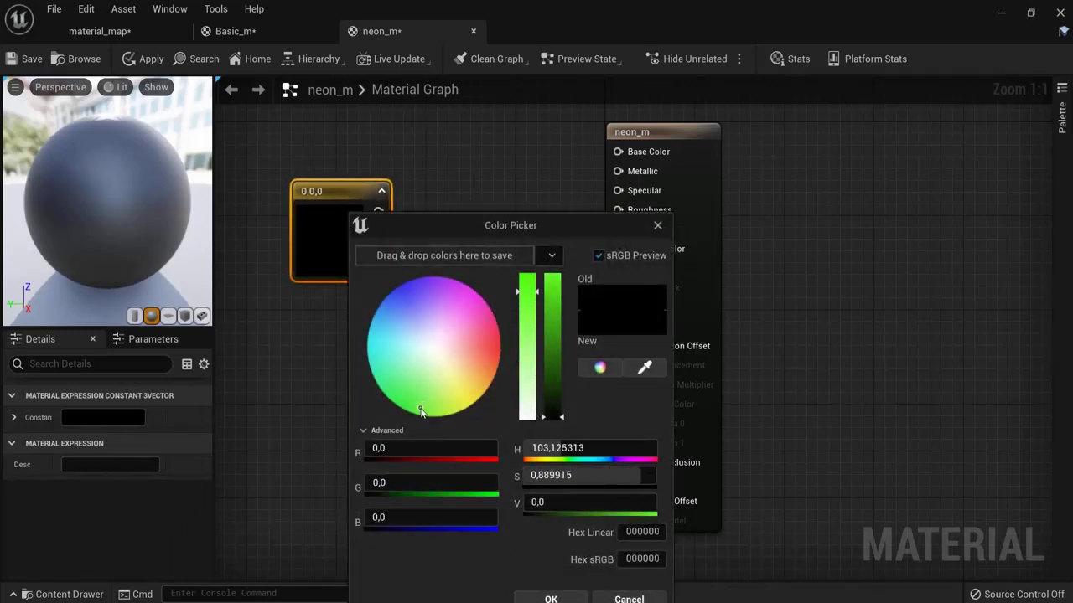
{"action": "left_click_drag", "start_coordinate": [544, 410], "coordinate": [553, 275]}
{"action": "left_click_drag", "start_coordinate": [562, 228], "coordinate": [595, 160]}
{"action": "left_click", "coordinate": [576, 531]}
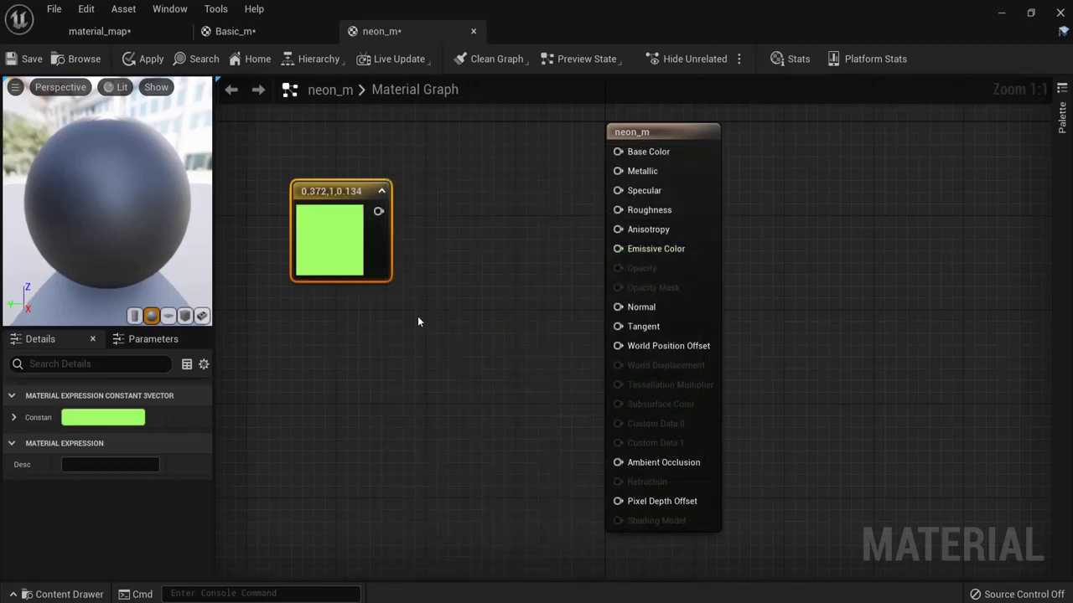
Step: Add a Multiply node and feed the green colour into its A input
{"action": "left_click_drag", "start_coordinate": [413, 293], "coordinate": [425, 300]}
{"action": "left_click_drag", "start_coordinate": [461, 331], "coordinate": [442, 292]}
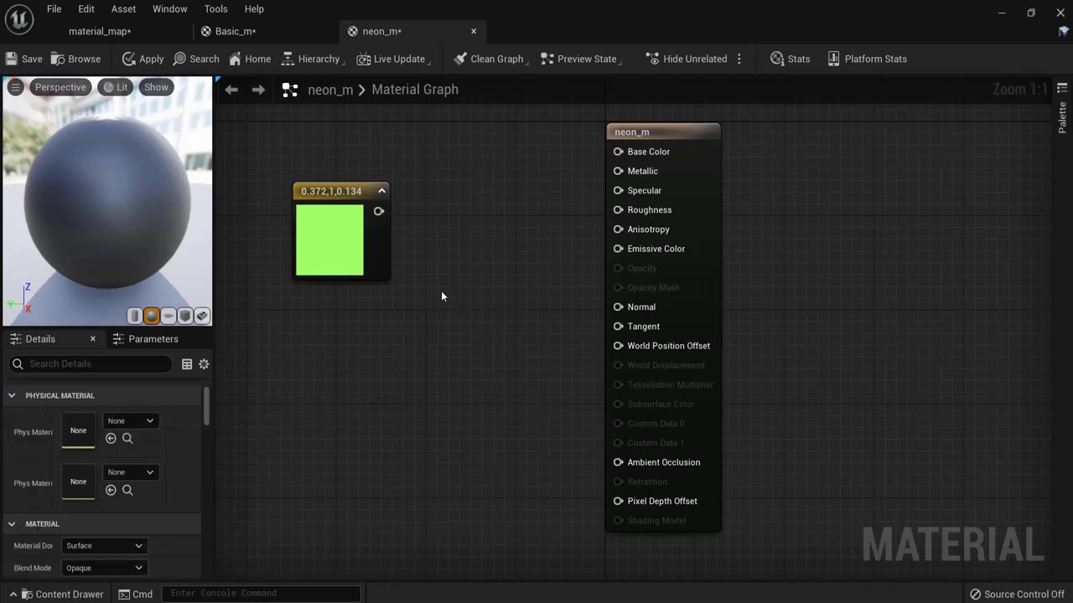
{"action": "right_click", "coordinate": [435, 295]}
{"action": "left_click", "coordinate": [449, 287]}
{"action": "left_click", "coordinate": [437, 292]}
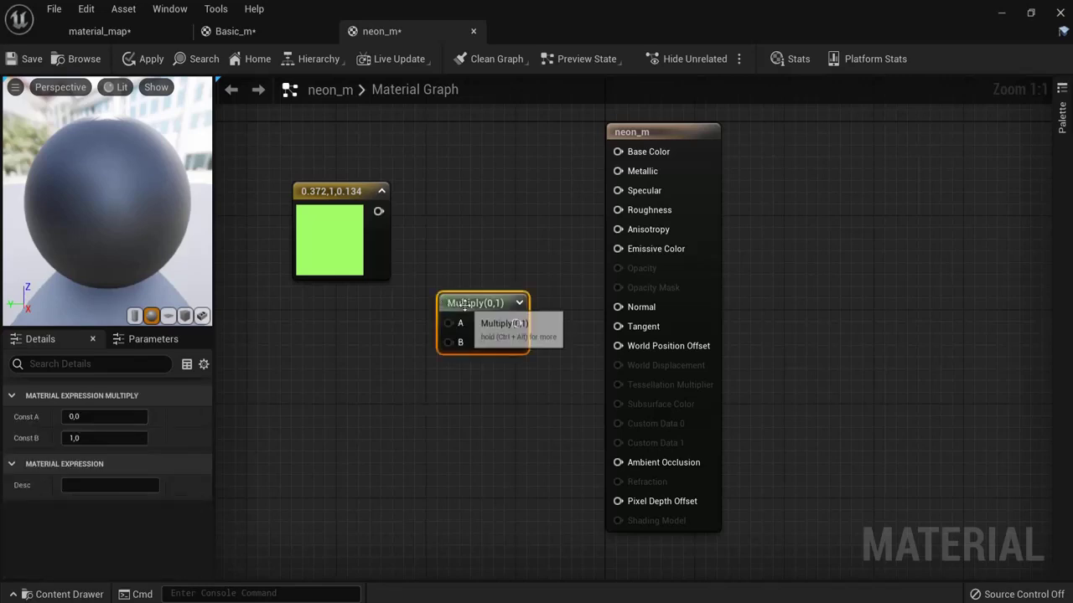
{"action": "left_click_drag", "start_coordinate": [466, 307], "coordinate": [463, 289]}
{"action": "left_click_drag", "start_coordinate": [378, 211], "coordinate": [449, 305]}
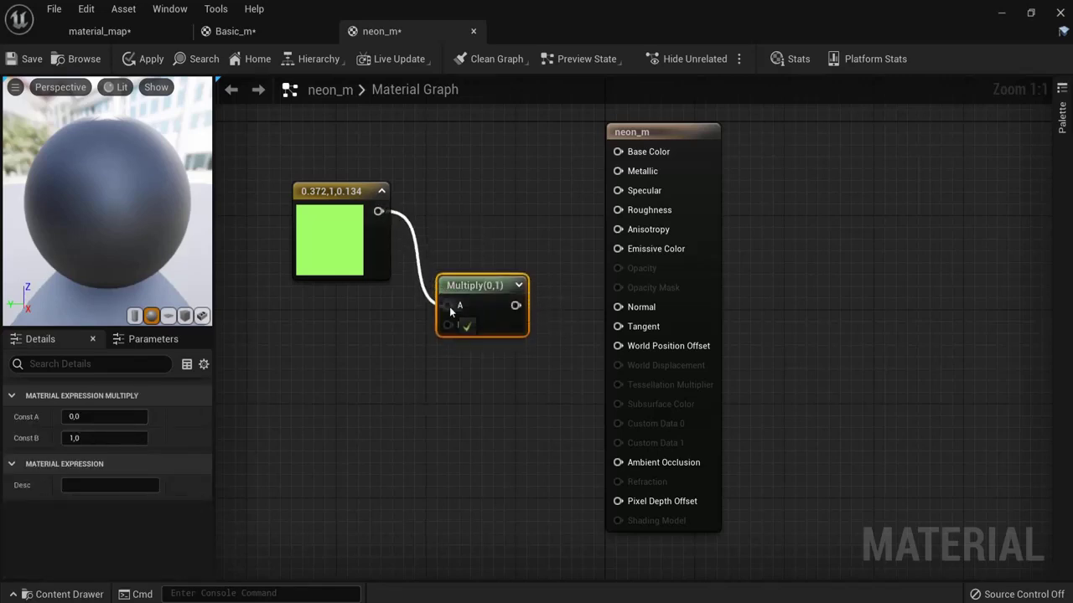
Step: Wire a Constant of 1 into Multiply B and Multiply's output into Emissive Color
{"action": "right_click", "coordinate": [332, 358]}
{"action": "type", "text": "con"}
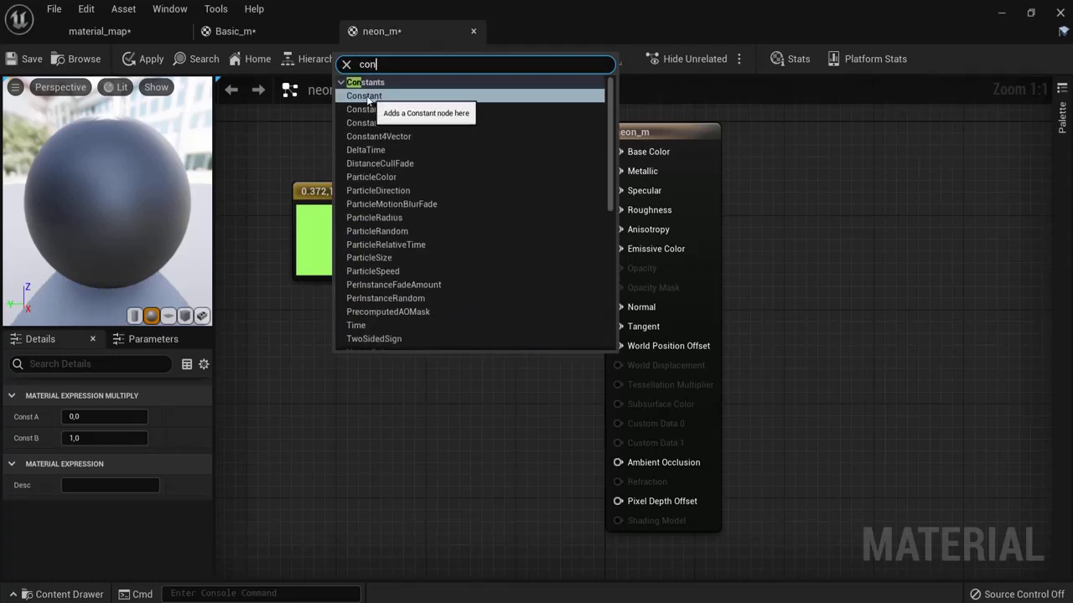
{"action": "left_click", "coordinate": [364, 95]}
{"action": "left_click_drag", "start_coordinate": [360, 383], "coordinate": [450, 325]}
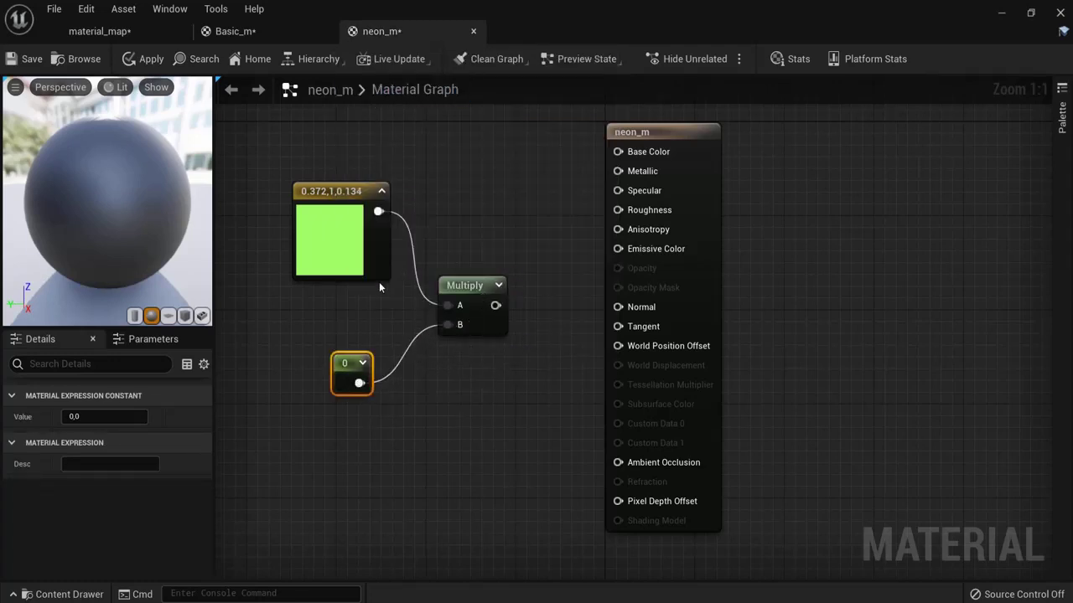
{"action": "left_click_drag", "start_coordinate": [339, 363], "coordinate": [343, 356]}
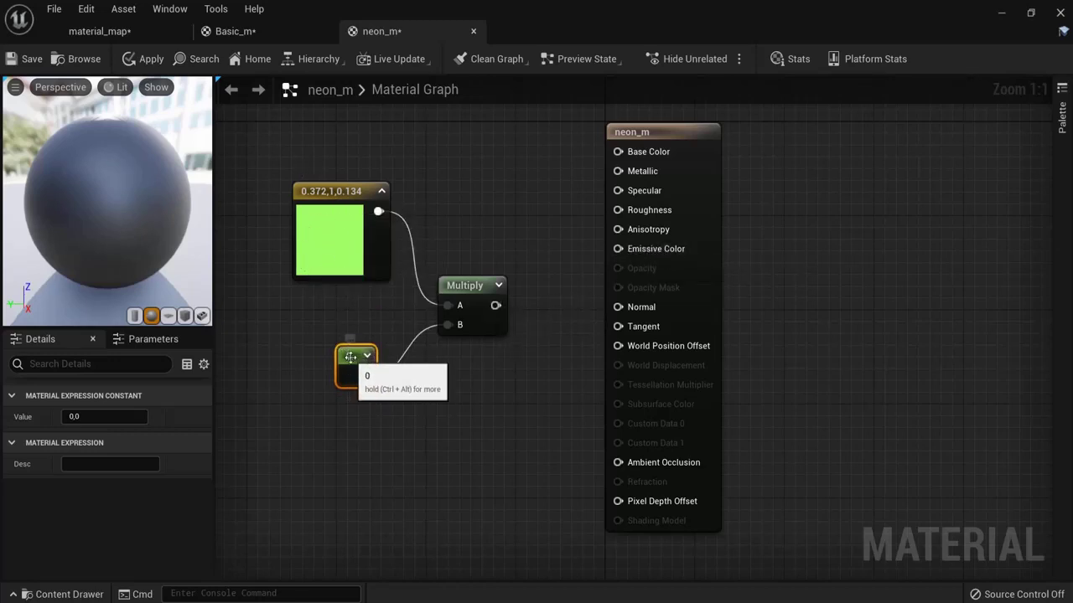
{"action": "type", "text": "1"}
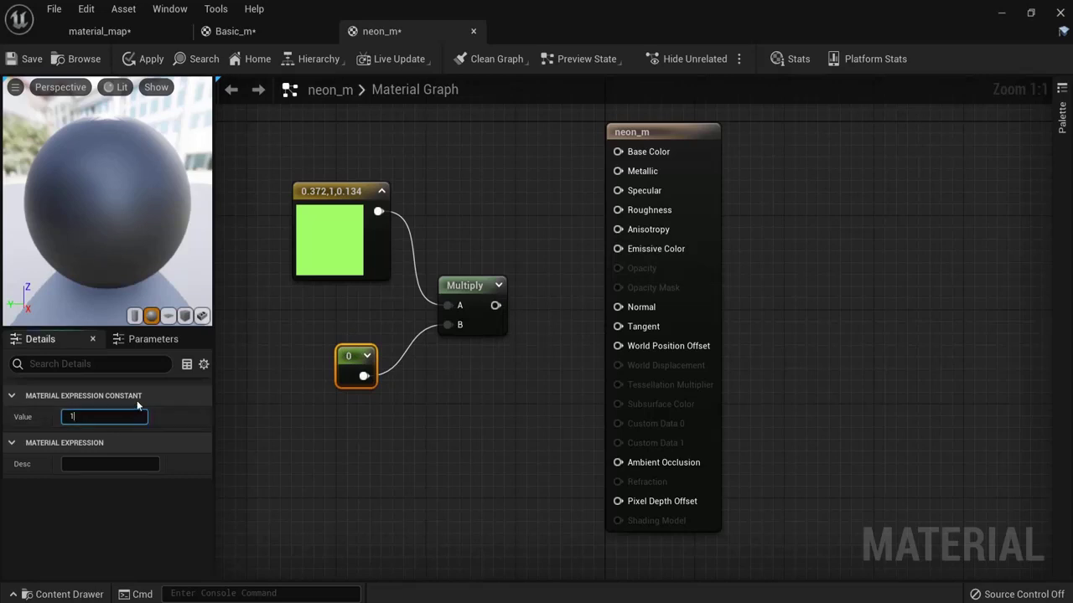
{"action": "key", "text": "Return"}
{"action": "left_click_drag", "start_coordinate": [493, 304], "coordinate": [621, 253]}
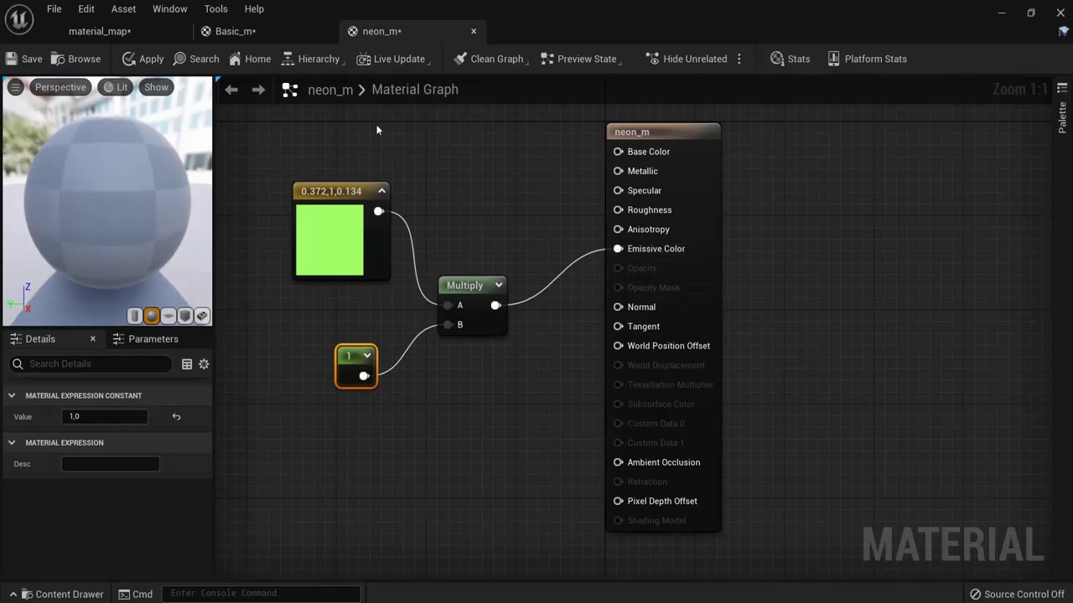
Step: Apply the material, then raise the multiplier constant from 5 to 20 to 100
{"action": "left_click", "coordinate": [144, 59]}
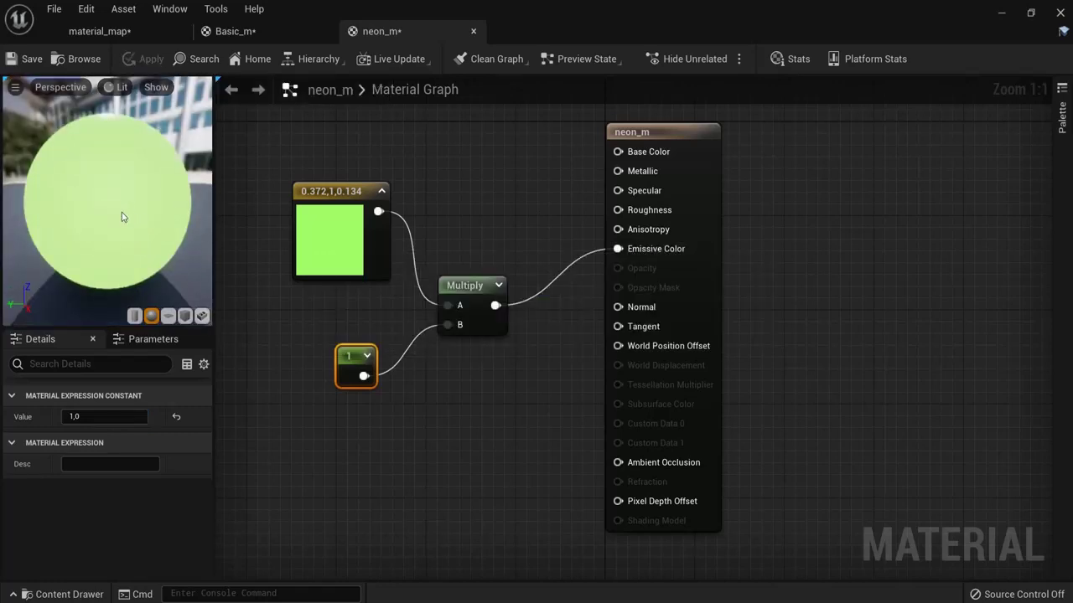
{"action": "left_click", "coordinate": [88, 415]}
{"action": "type", "text": "5"}
{"action": "key", "text": "Return"}
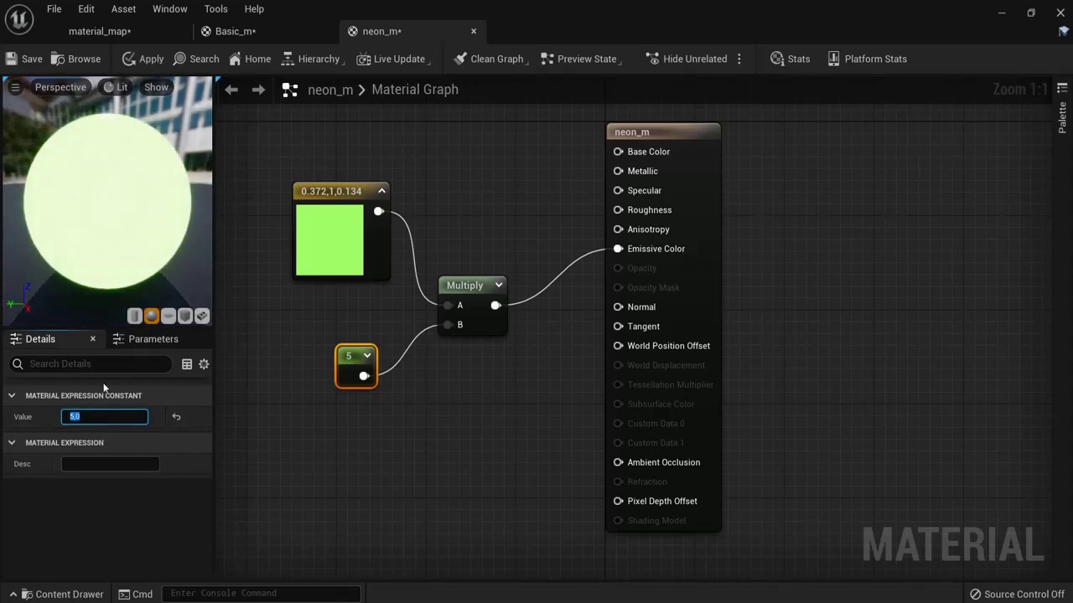
{"action": "type", "text": "20"}
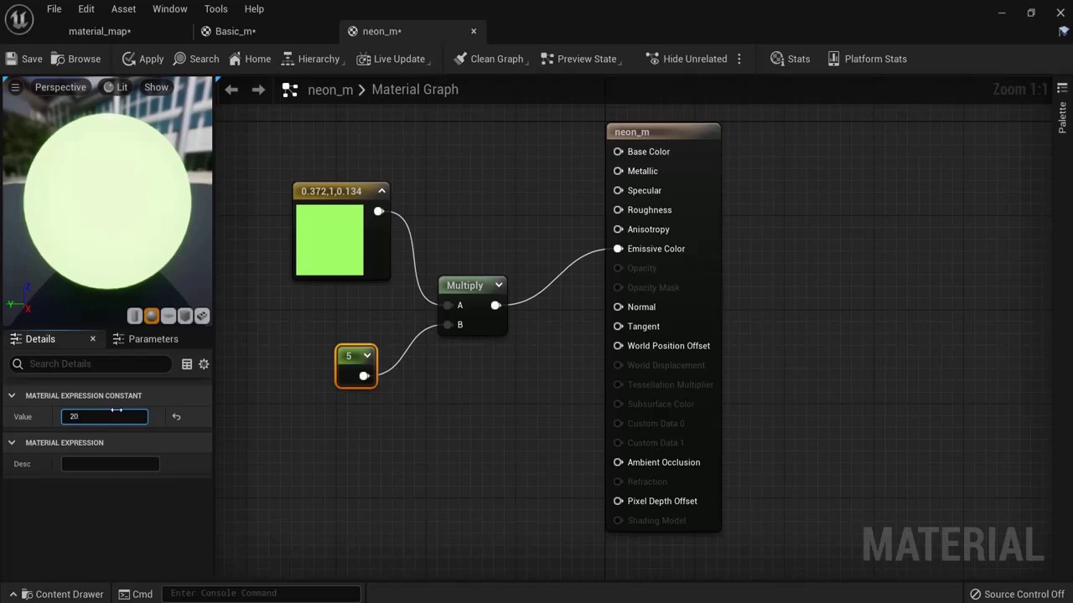
{"action": "key", "text": "Return"}
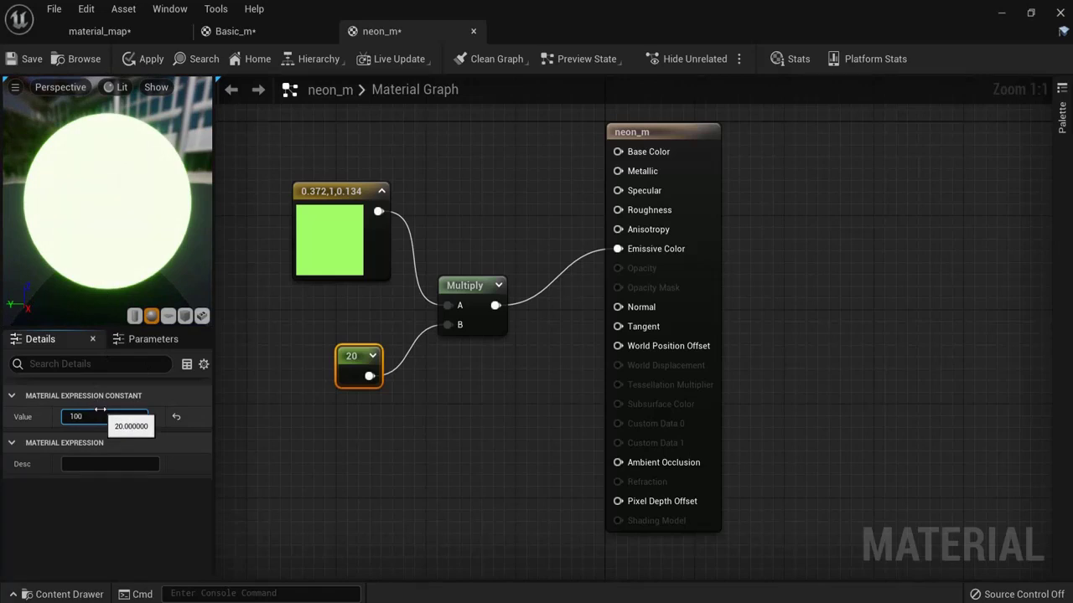
{"action": "key", "text": "Return"}
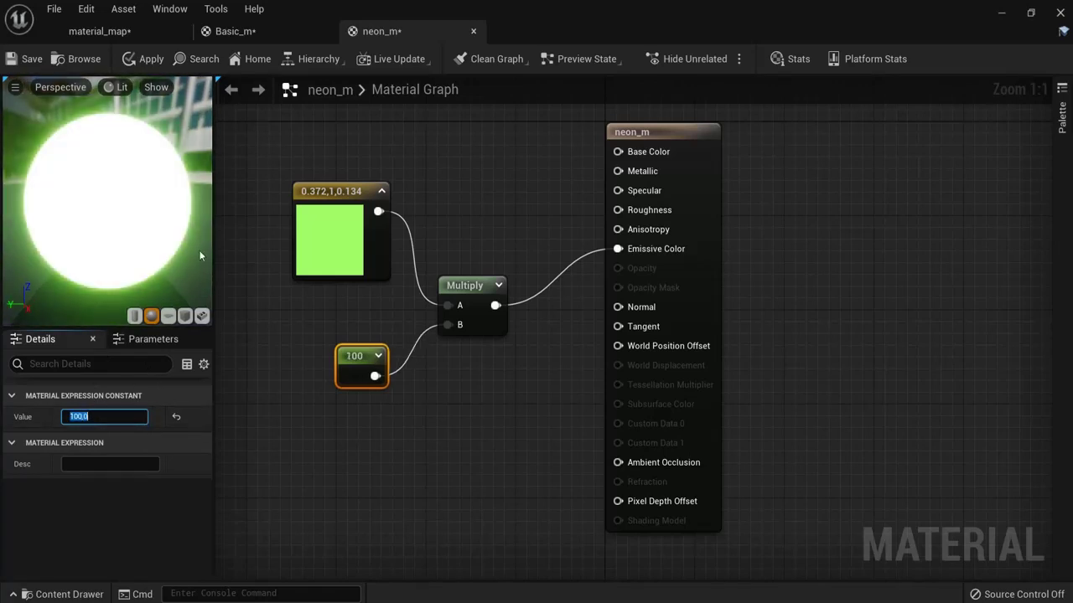
{"action": "left_click_drag", "start_coordinate": [200, 255], "coordinate": [145, 212]}
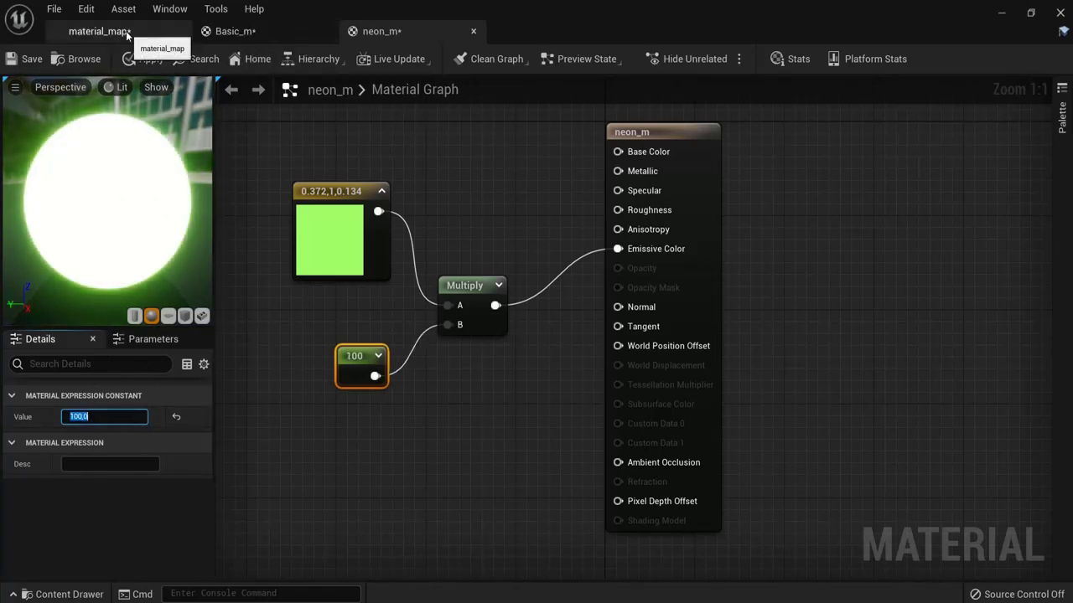
Step: Drop neon_m onto the preview mesh's inner sphere in material_map and check the glow
{"action": "left_click", "coordinate": [98, 31]}
{"action": "left_click_drag", "start_coordinate": [229, 521], "coordinate": [423, 198]}
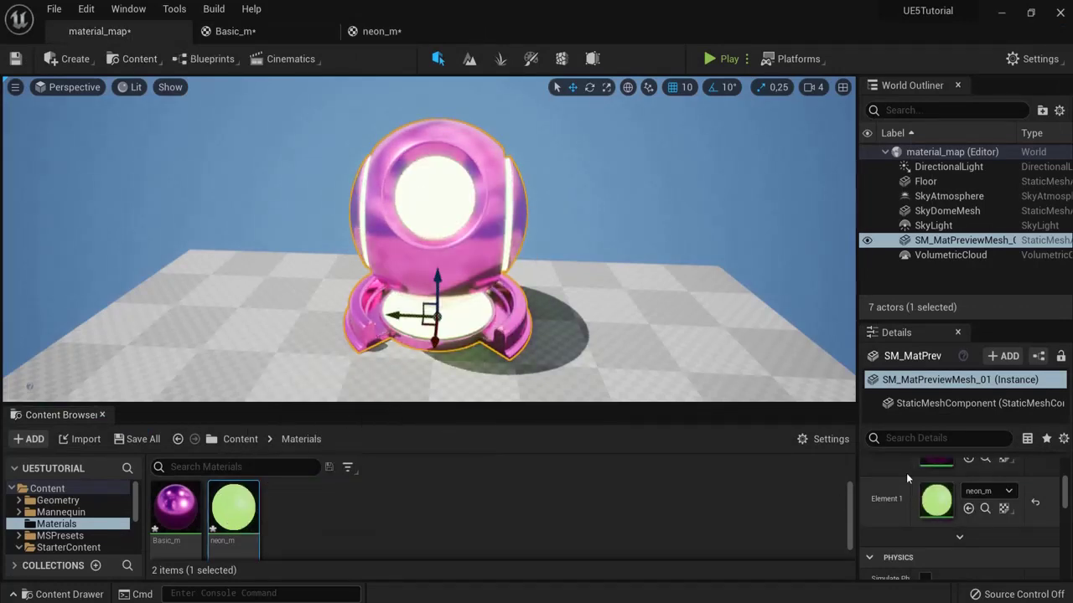
{"action": "left_click_drag", "start_coordinate": [565, 203], "coordinate": [504, 149], "text": "alt"}
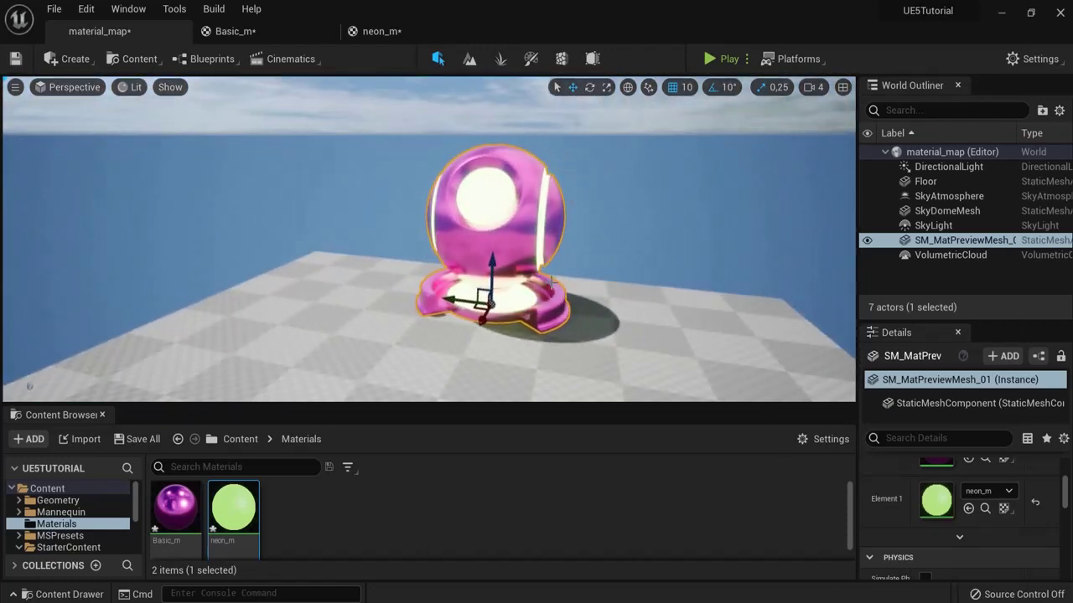
{"action": "left_click", "coordinate": [379, 31]}
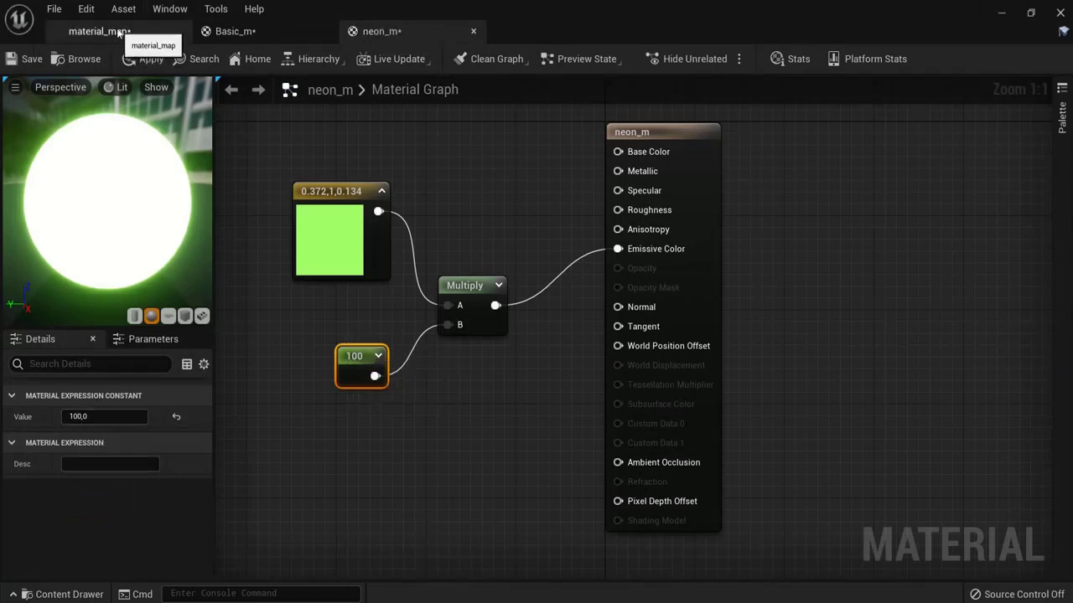
{"action": "left_click", "coordinate": [109, 33]}
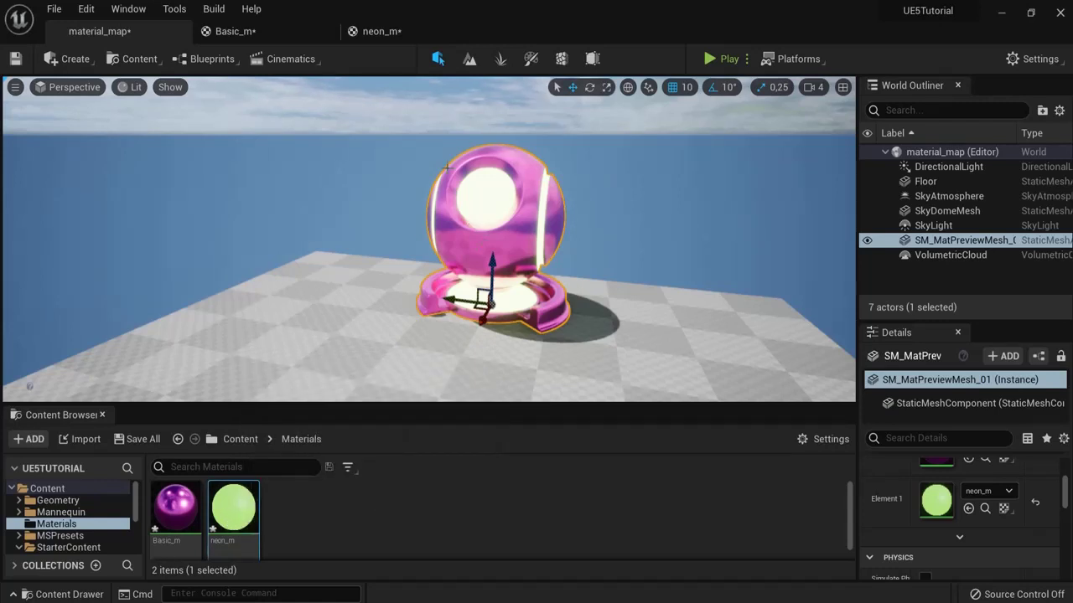
{"action": "left_click", "coordinate": [378, 32]}
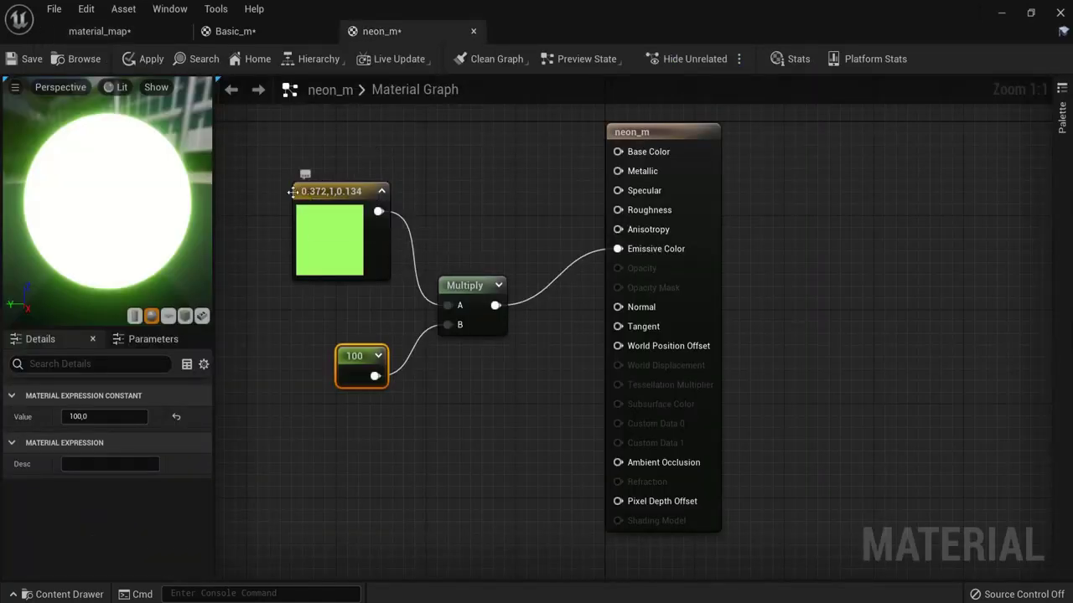
Step: Convert the green colour constant into a parameter named Color
{"action": "right_click_drag", "start_coordinate": [249, 192], "coordinate": [312, 199]}
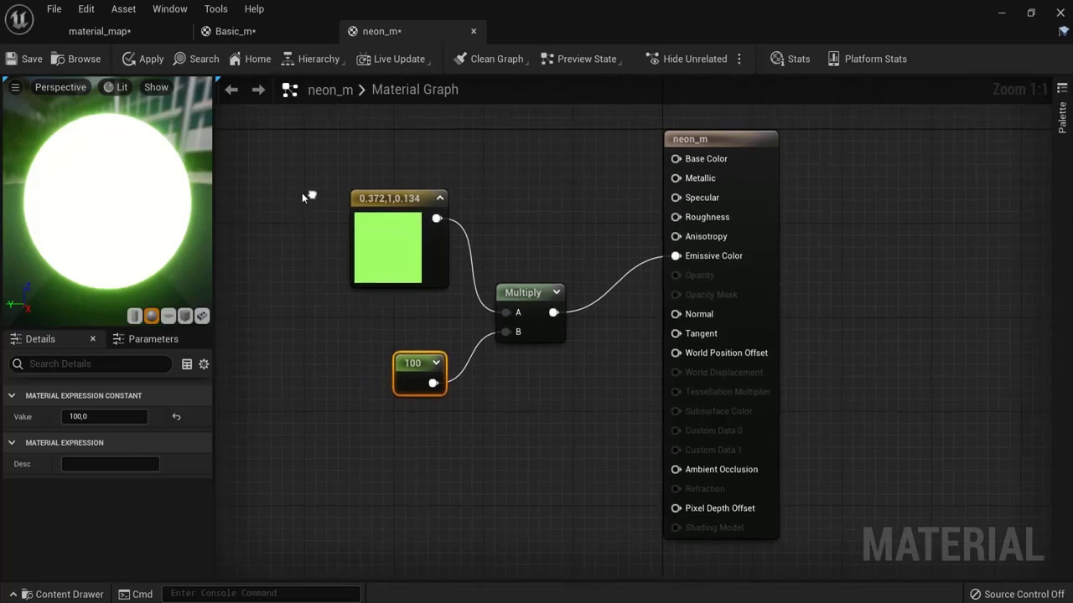
{"action": "left_click", "coordinate": [396, 232]}
{"action": "left_click", "coordinate": [417, 379]}
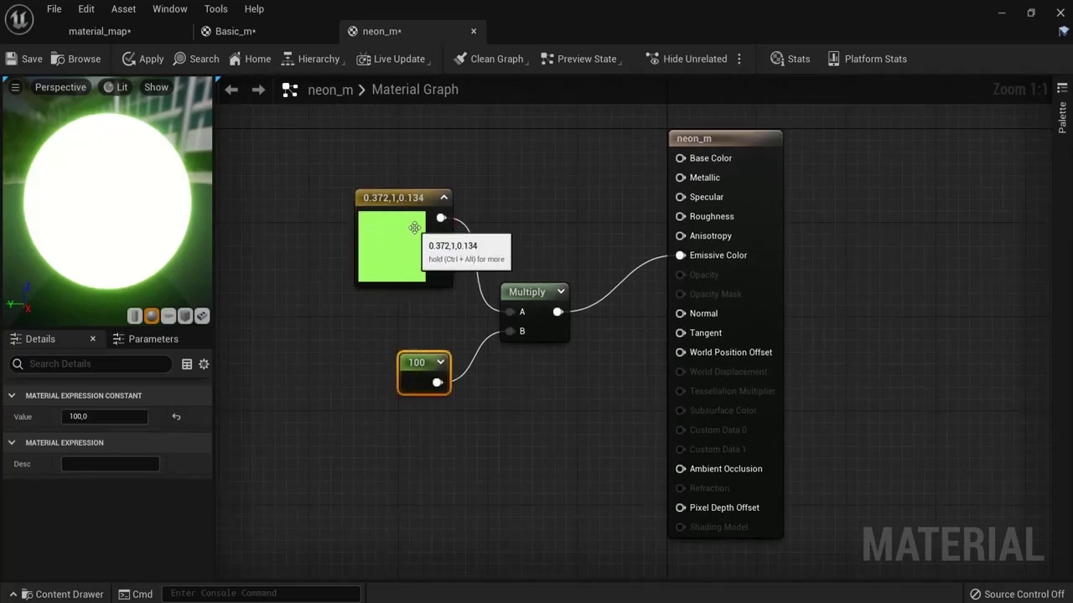
{"action": "left_click", "coordinate": [390, 256]}
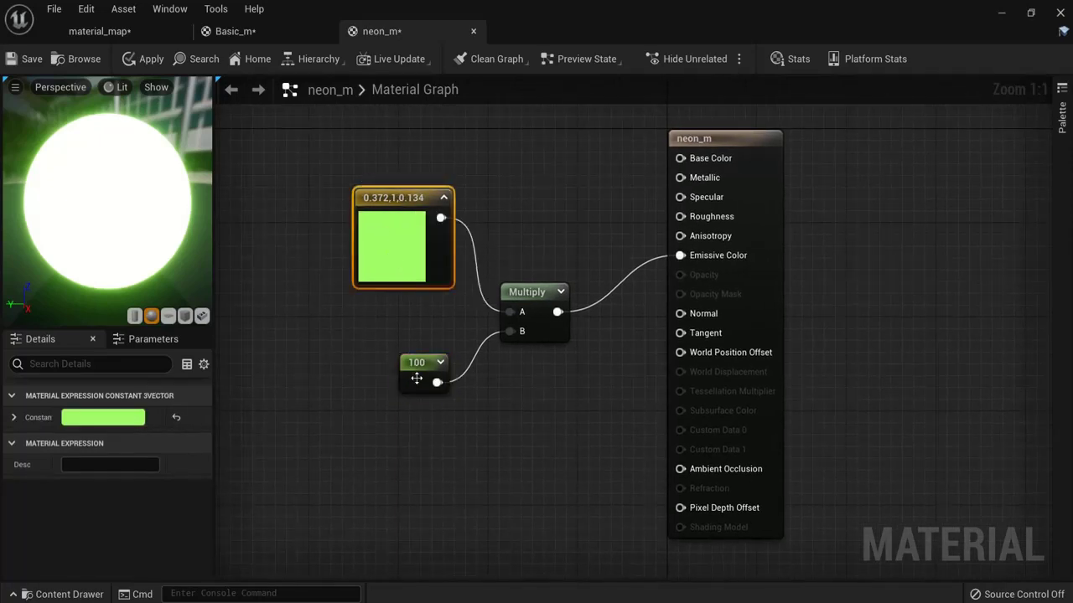
{"action": "left_click", "coordinate": [416, 378]}
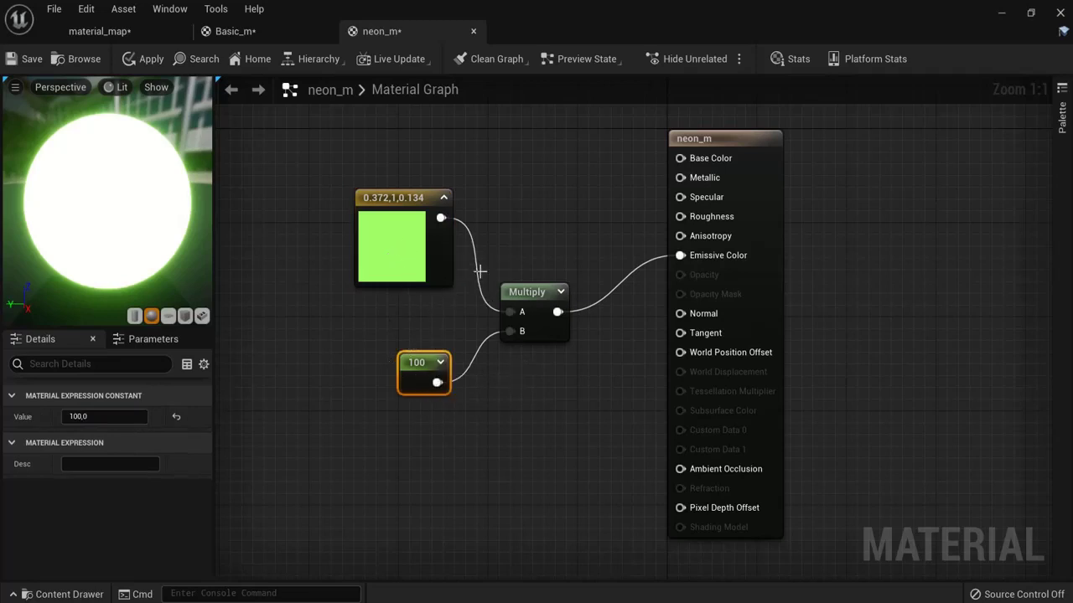
{"action": "left_click", "coordinate": [387, 219]}
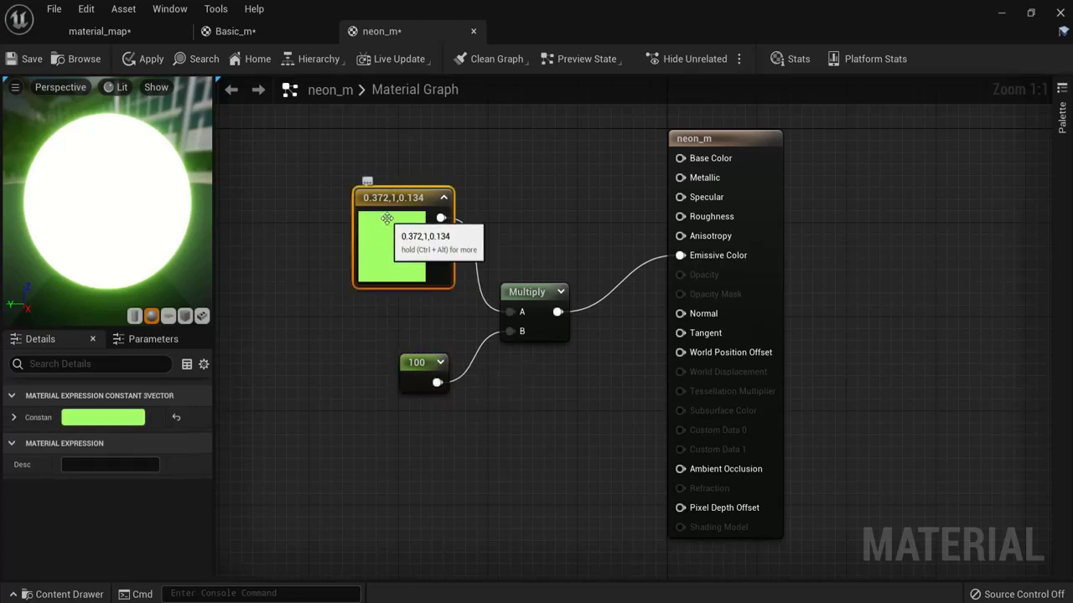
{"action": "right_click", "coordinate": [387, 219]}
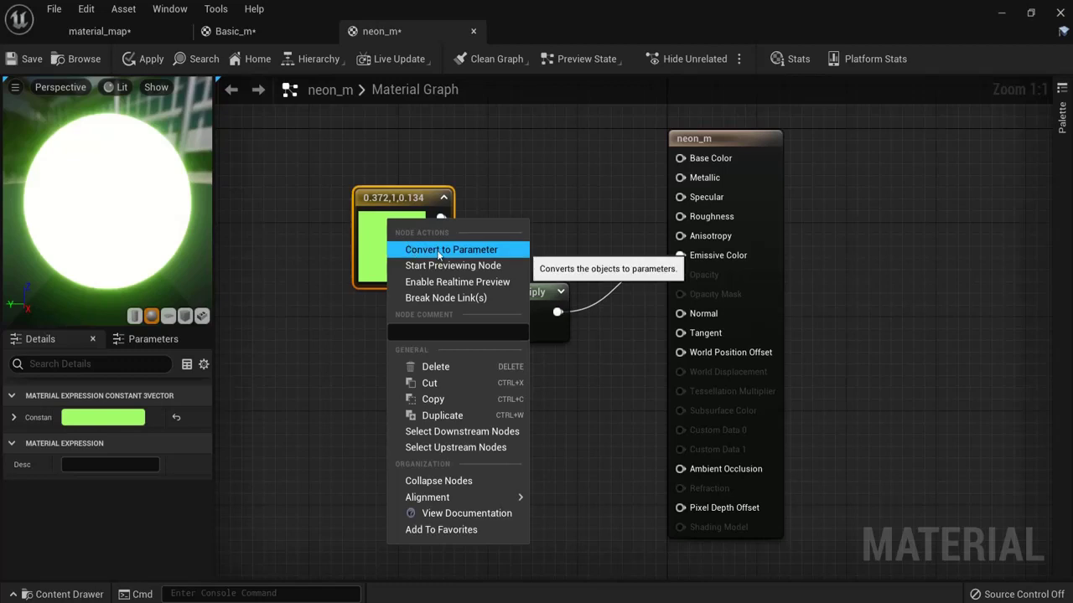
{"action": "left_click", "coordinate": [411, 249]}
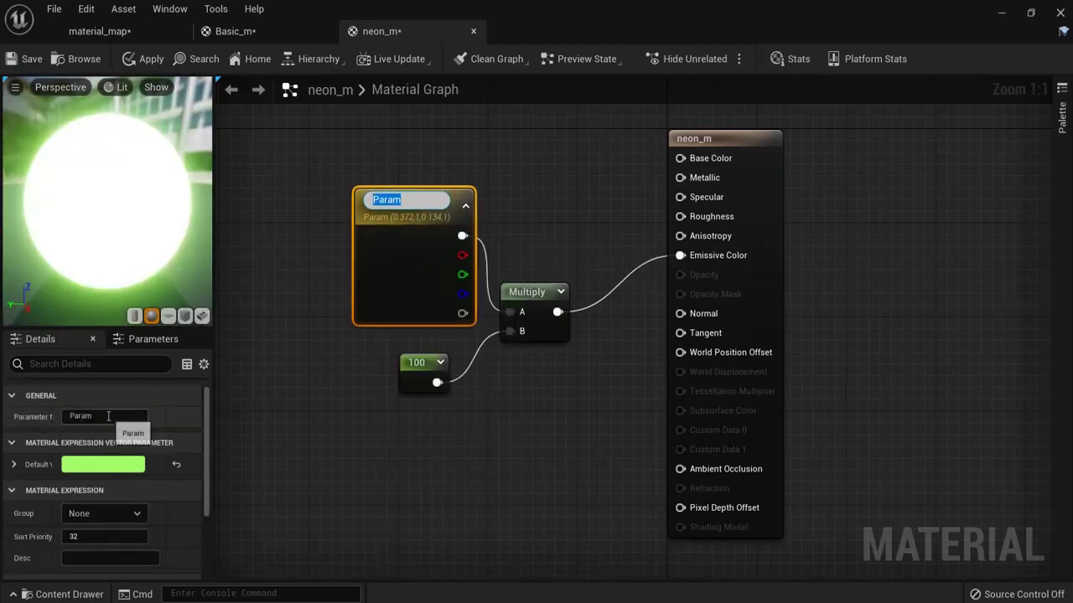
{"action": "left_click", "coordinate": [126, 417]}
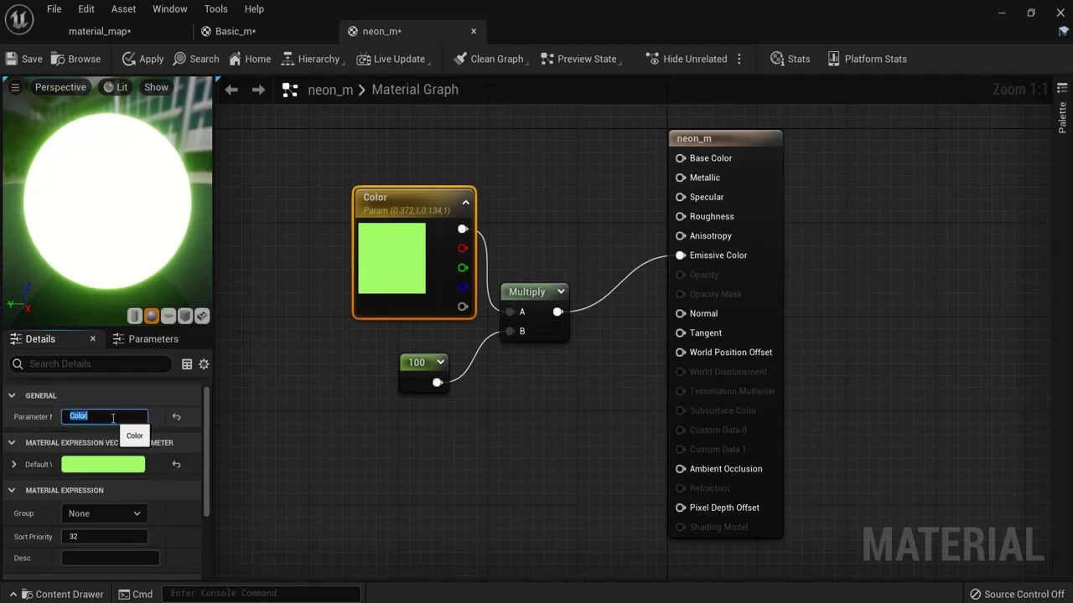
Step: Convert the 100 constant into a parameter named 'value' and apply the material
{"action": "left_click", "coordinate": [410, 368]}
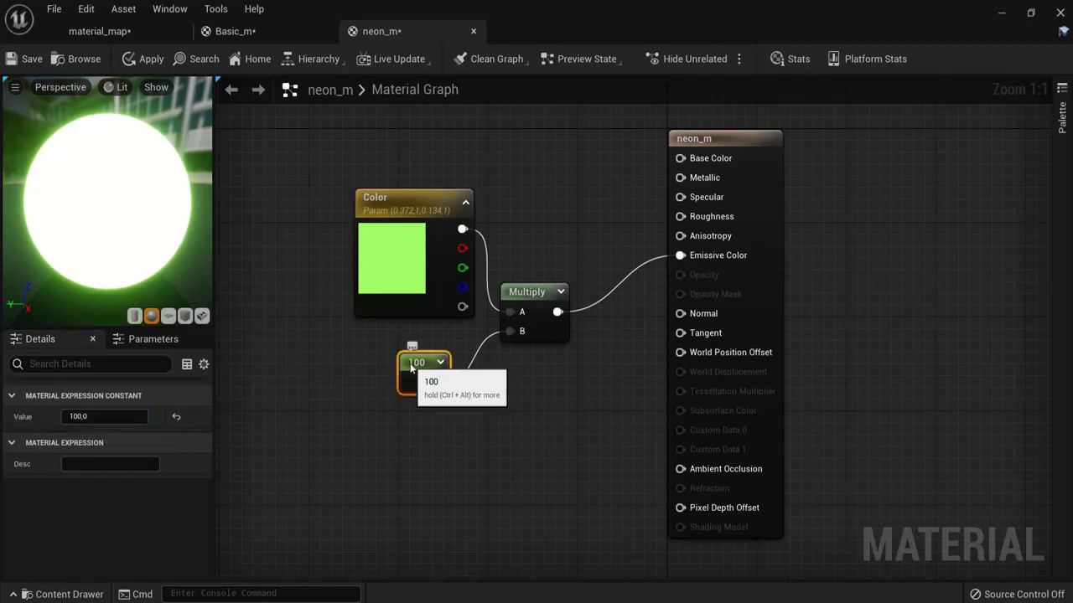
{"action": "right_click", "coordinate": [412, 362]}
{"action": "left_click", "coordinate": [480, 67]}
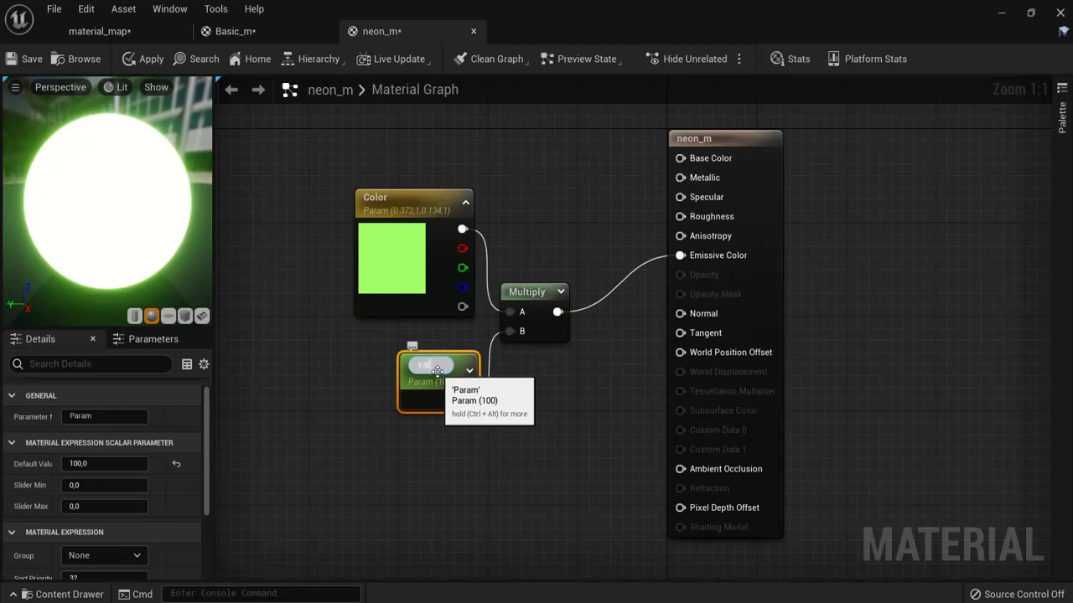
{"action": "type", "text": "value"}
{"action": "key", "text": "Return"}
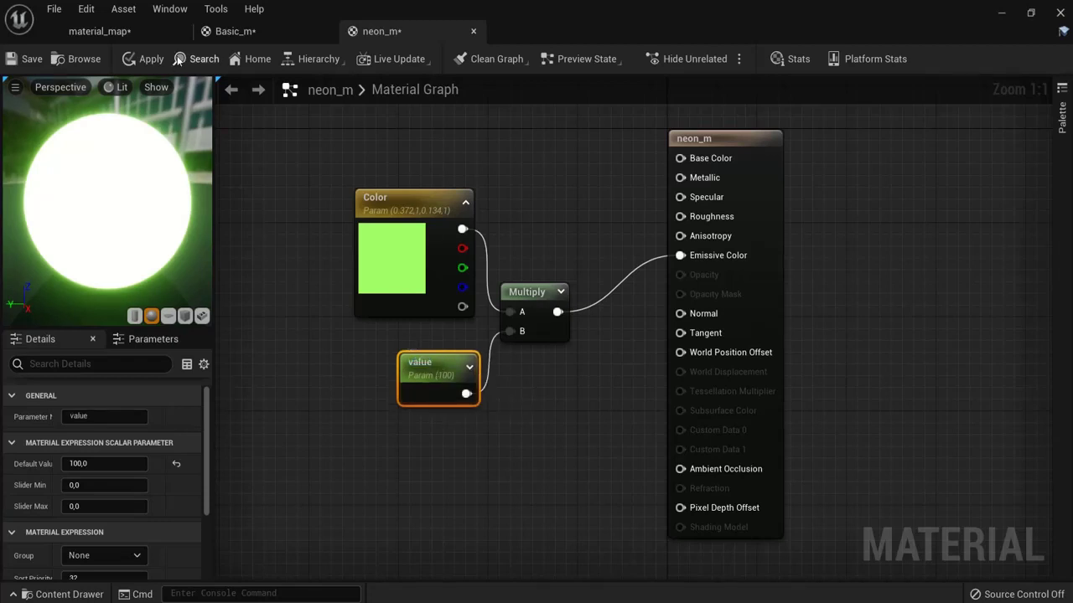
{"action": "left_click", "coordinate": [148, 59]}
Step: Create material instance neon_m_Inst from neon_m and assign it to the mesh's Element 1
{"action": "left_click", "coordinate": [99, 31]}
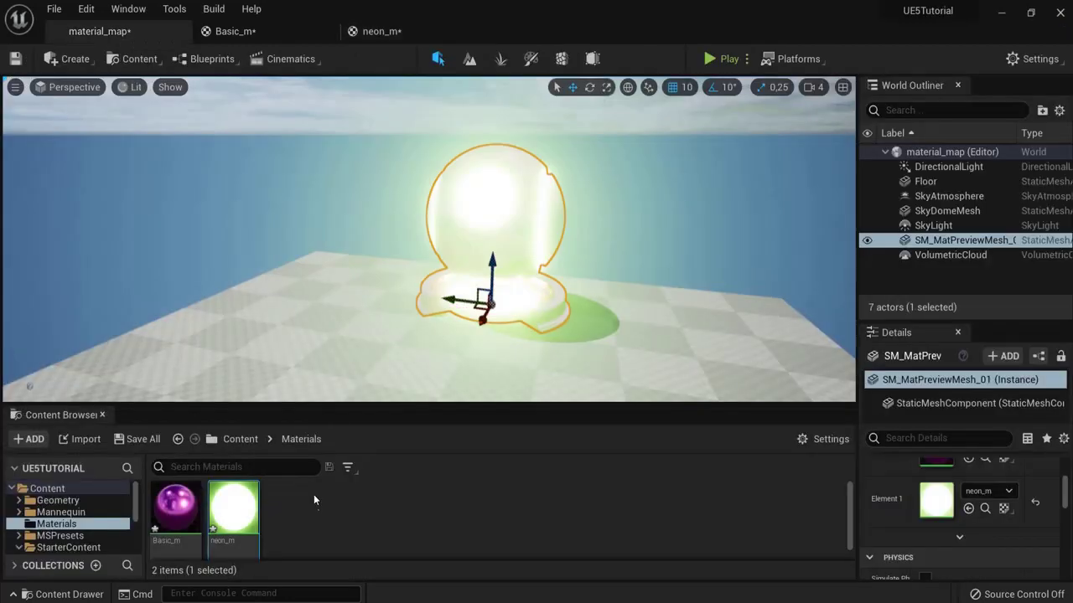
{"action": "right_click", "coordinate": [236, 511]}
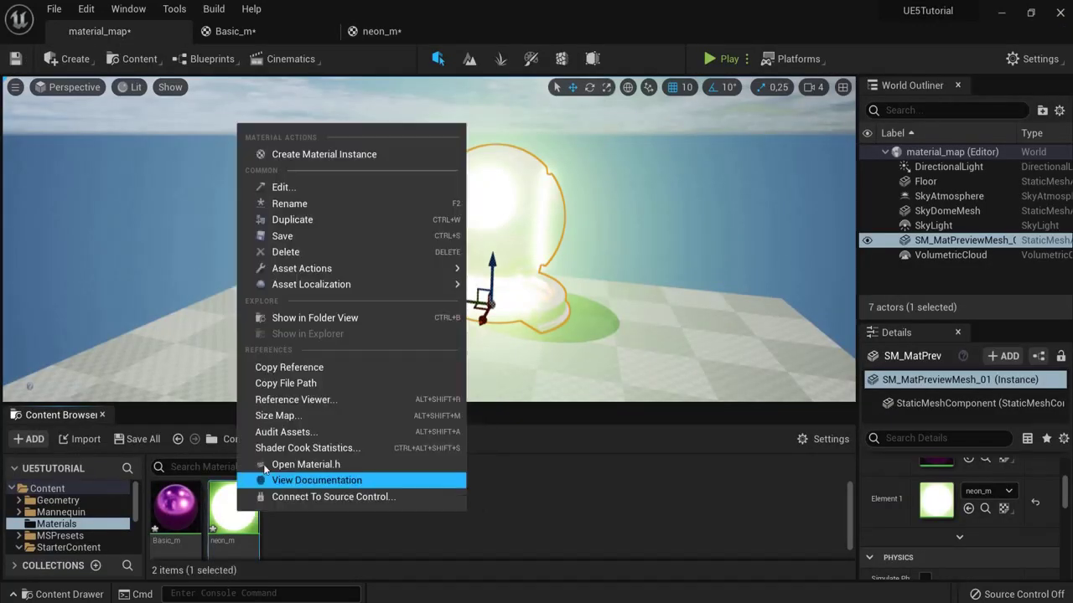
{"action": "left_click", "coordinate": [315, 155]}
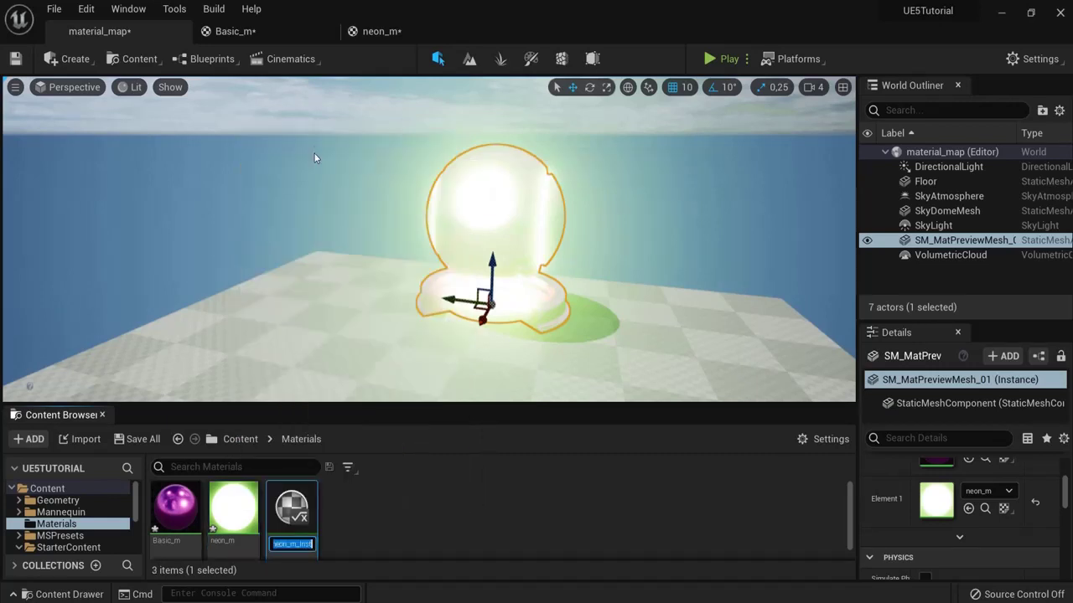
{"action": "key", "text": "Return"}
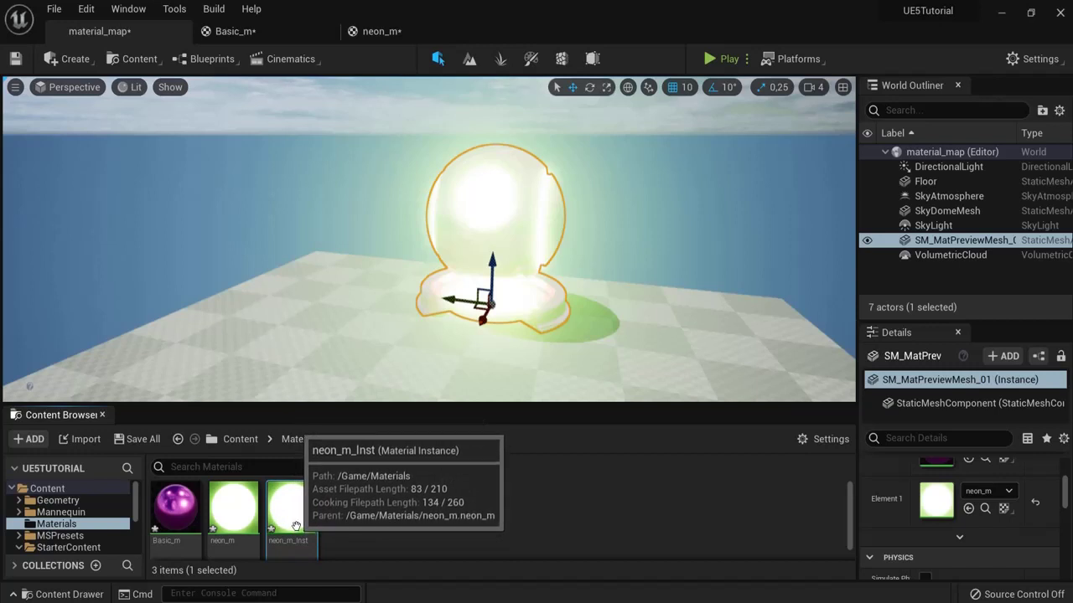
{"action": "left_click_drag", "start_coordinate": [292, 515], "coordinate": [942, 505]}
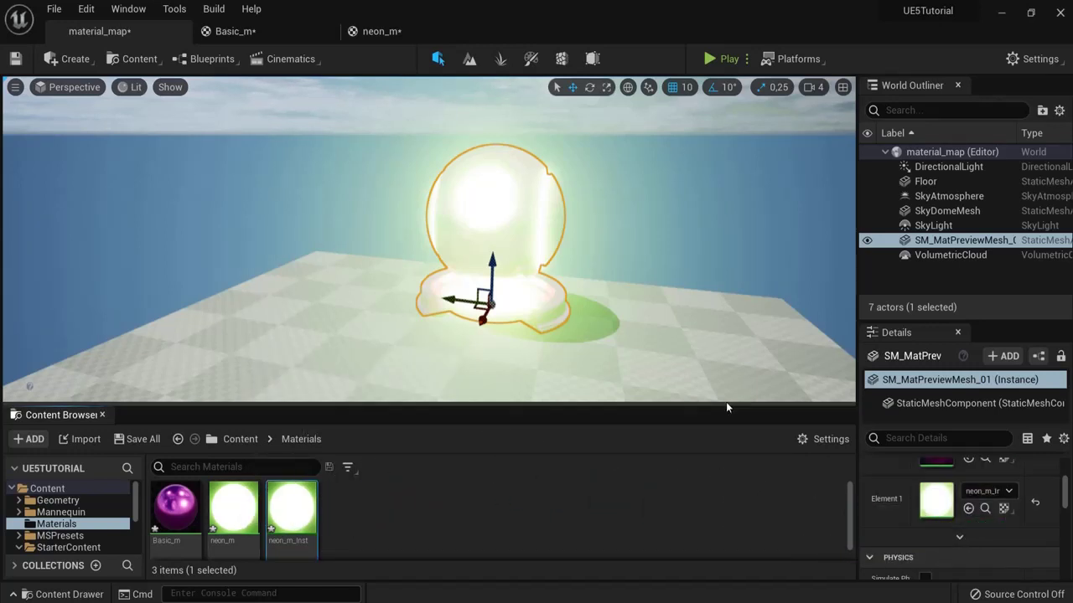
Step: In neon_m_Inst, override the value parameter and try 5 and 1, checking the level
{"action": "double_click", "coordinate": [285, 515]}
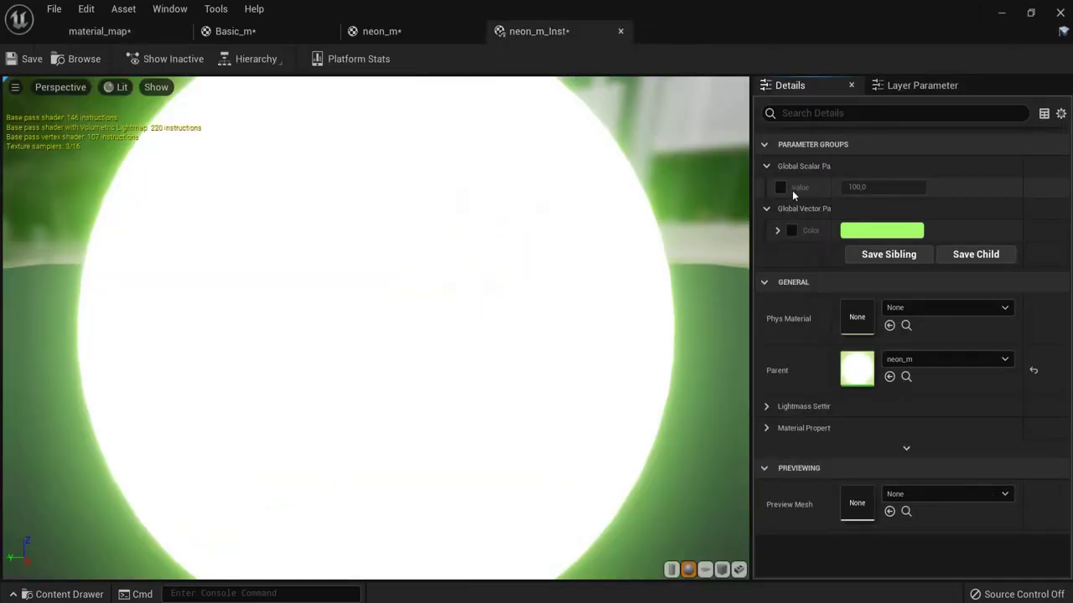
{"action": "left_click", "coordinate": [781, 187]}
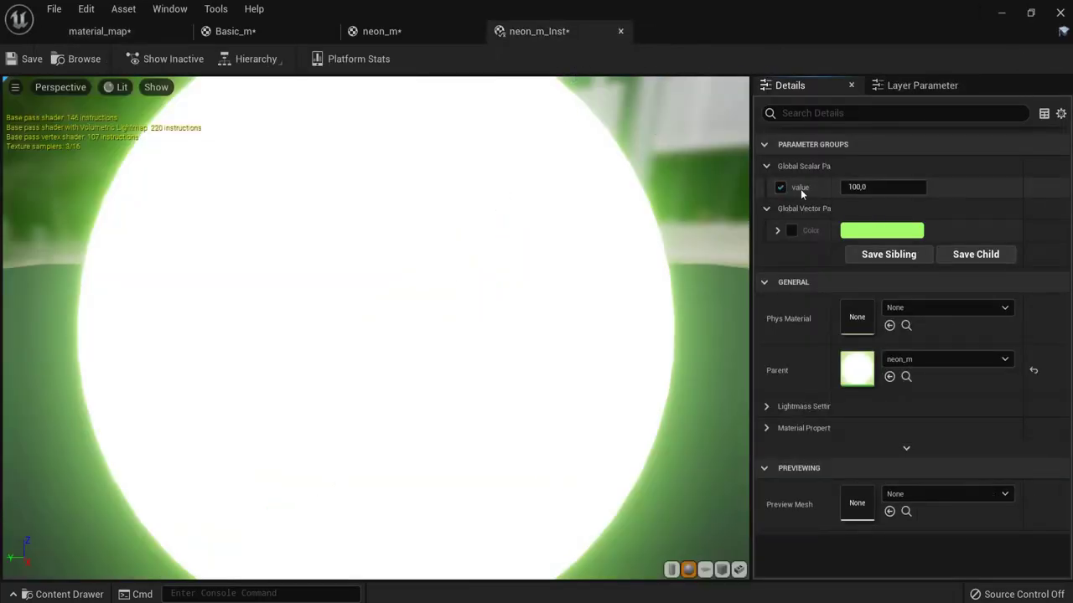
{"action": "left_click", "coordinate": [911, 188]}
{"action": "type", "text": "5"}
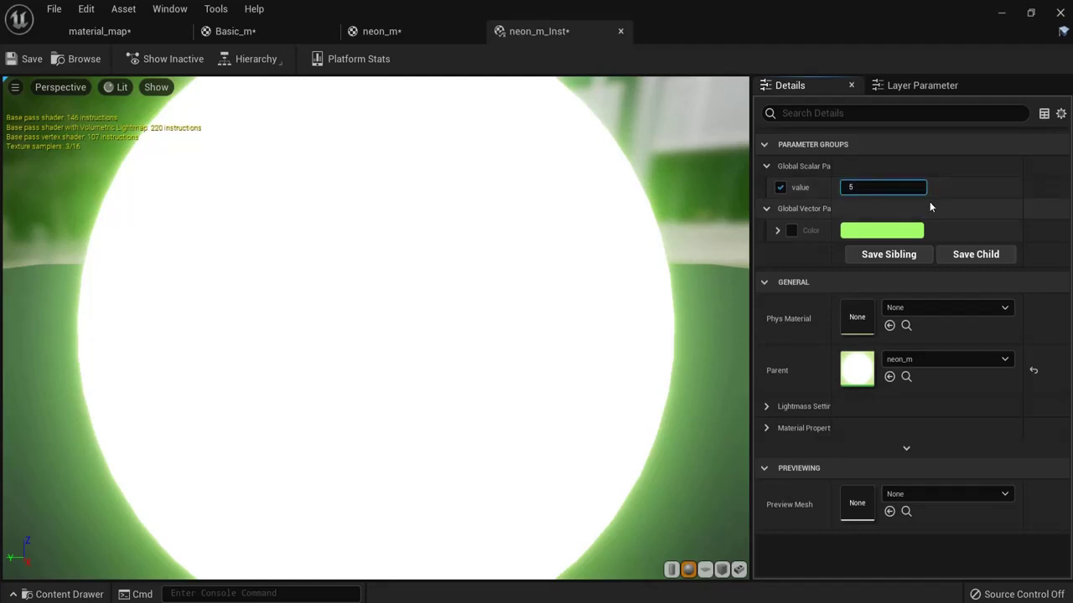
{"action": "key", "text": "Return"}
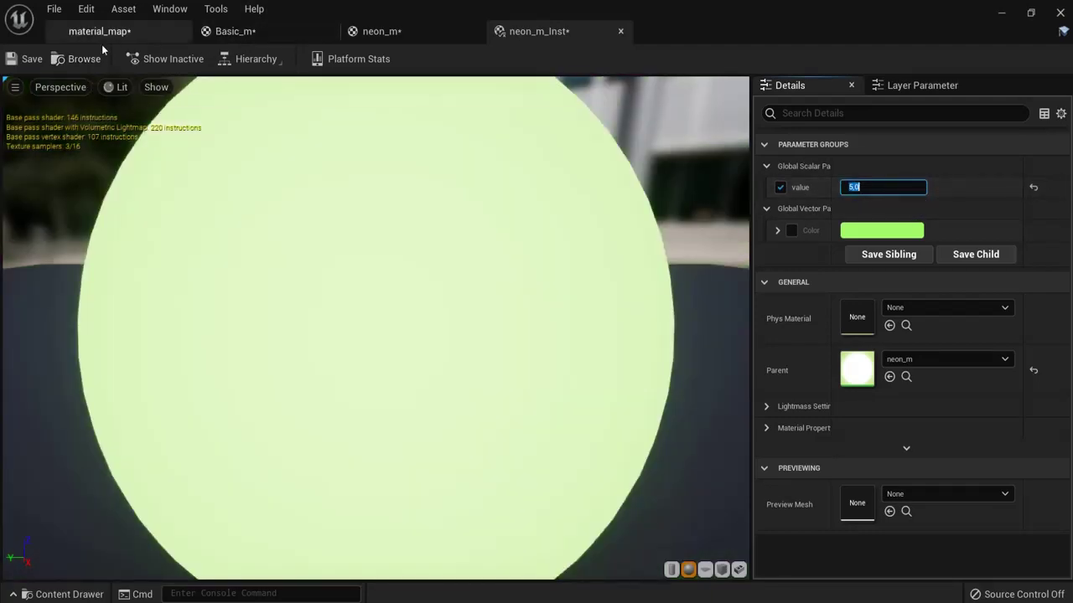
{"action": "left_click", "coordinate": [104, 32]}
{"action": "left_click", "coordinate": [538, 31]}
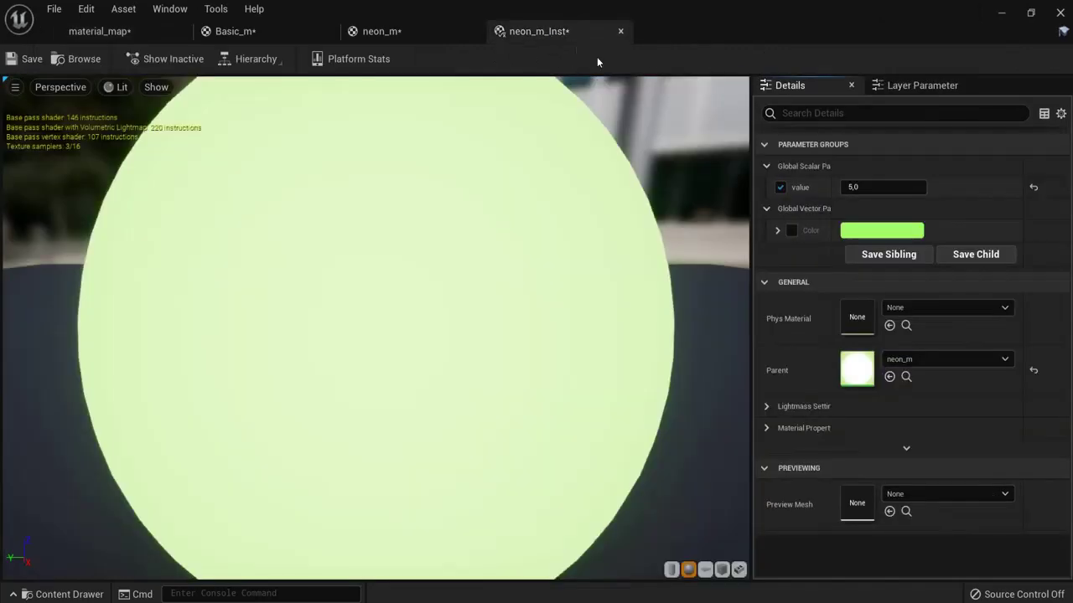
{"action": "key", "text": "Return"}
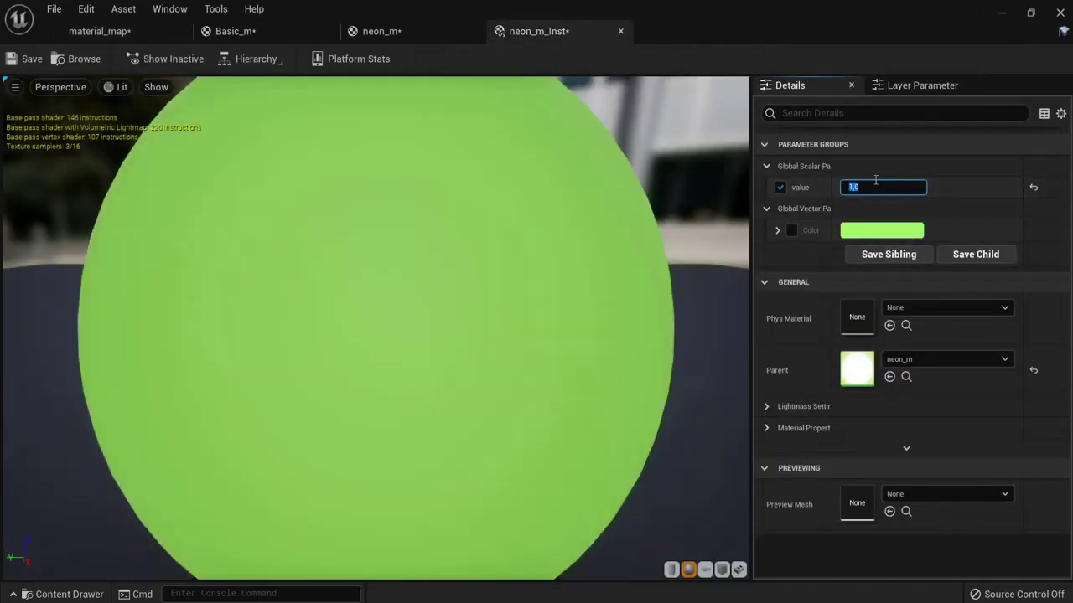
{"action": "left_click", "coordinate": [99, 31]}
{"action": "left_click", "coordinate": [538, 31]}
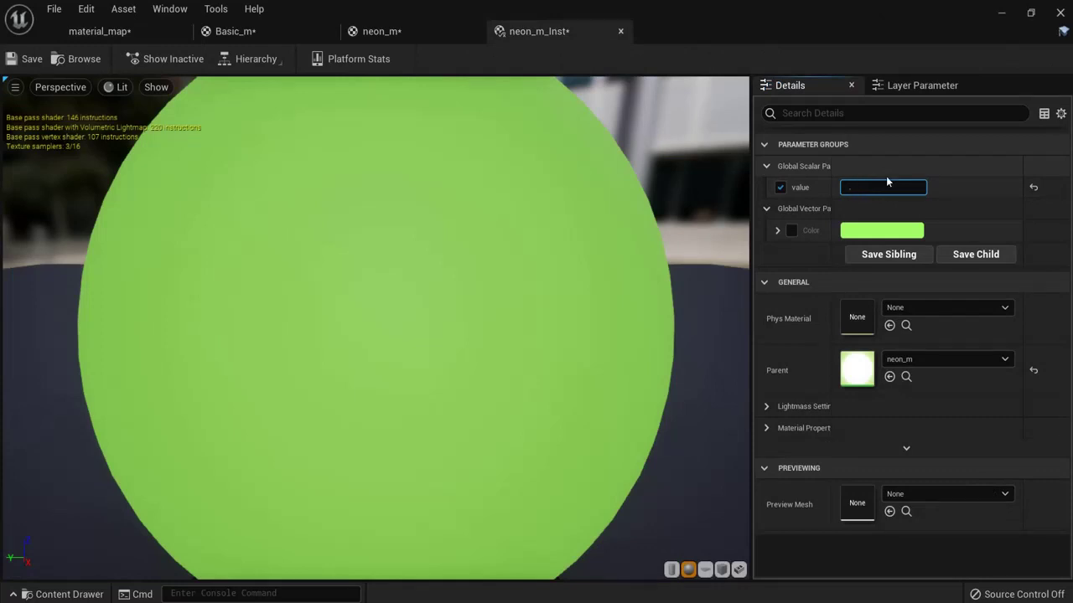
Step: Try lower values 0.2 and 0.01 for the value parameter, viewing the darkened mesh
{"action": "left_click", "coordinate": [886, 180]}
{"action": "type", "text": "2"}
{"action": "key", "text": "Return"}
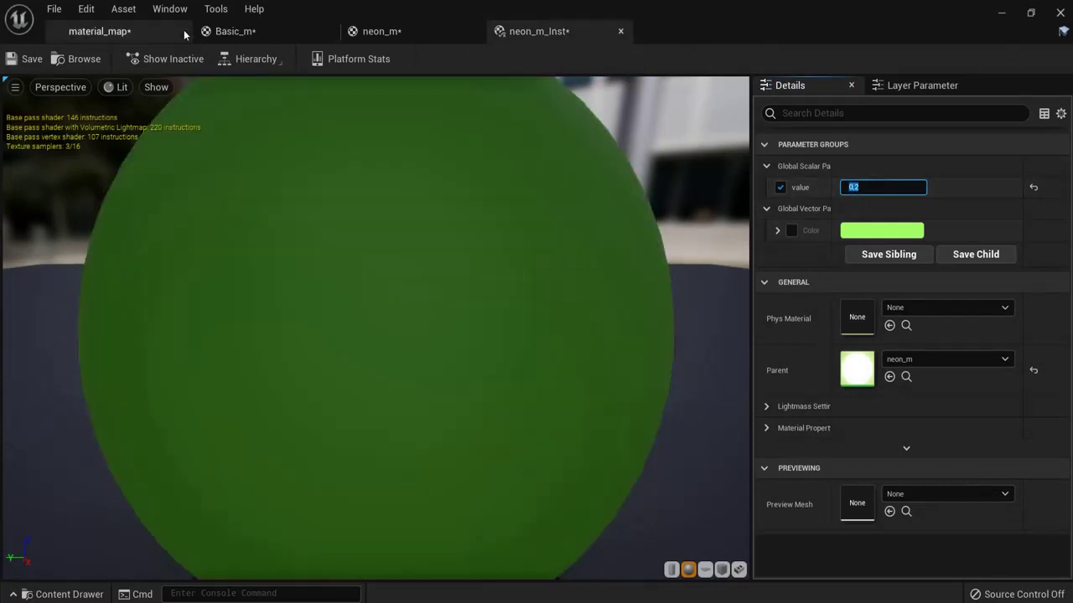
{"action": "left_click", "coordinate": [135, 34]}
{"action": "left_click", "coordinate": [558, 34]}
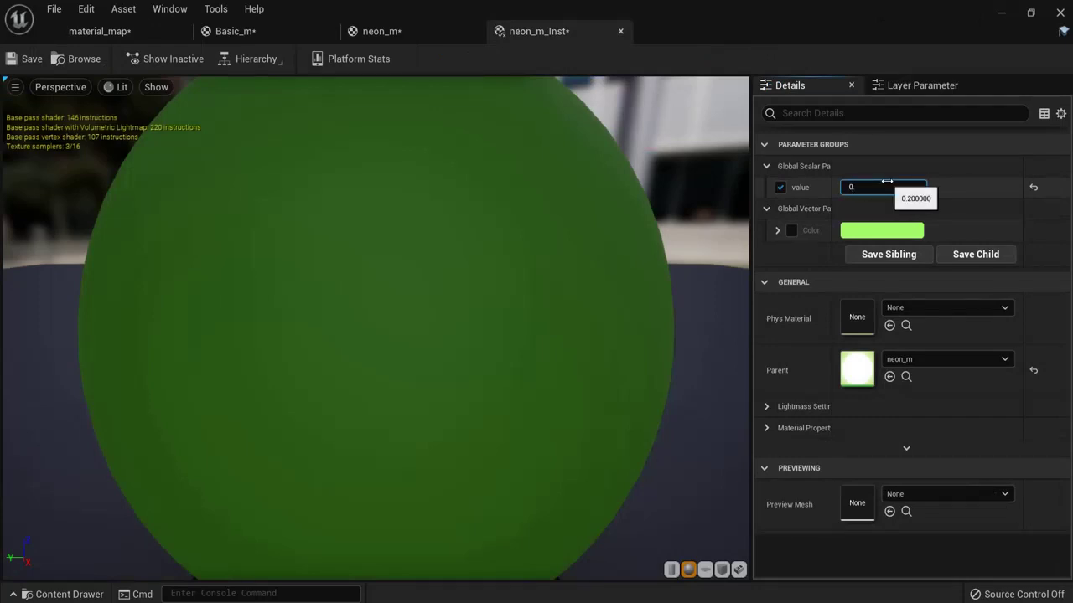
{"action": "left_click", "coordinate": [885, 182]}
{"action": "type", "text": "0.01"}
{"action": "key", "text": "Return"}
{"action": "left_click", "coordinate": [92, 31]}
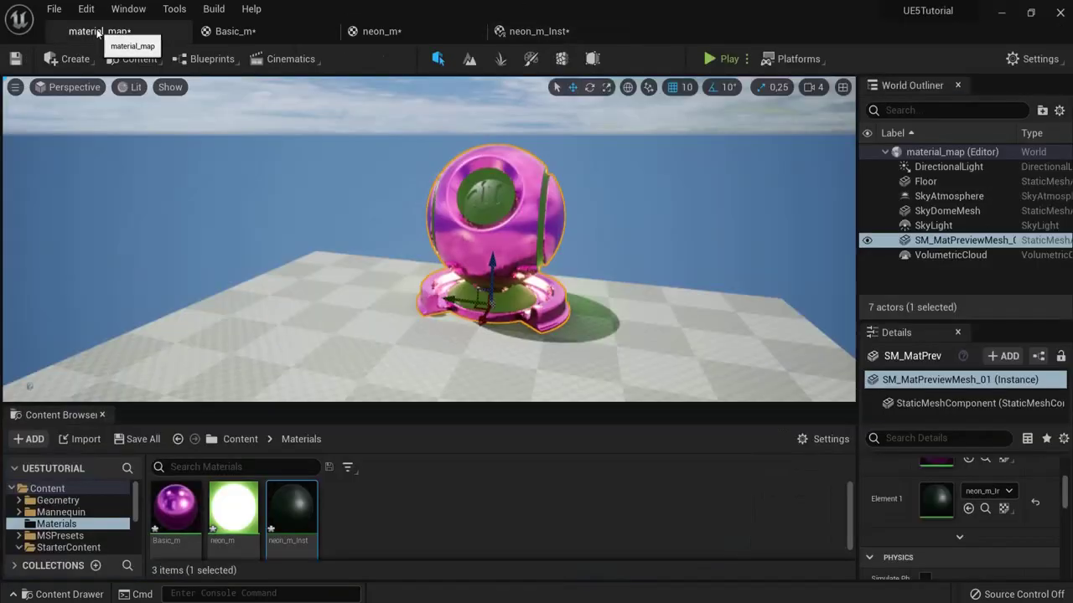
{"action": "scroll", "coordinate": [500, 237], "scroll_direction": "up", "scroll_amount": 5}
{"action": "scroll", "coordinate": [500, 237], "scroll_direction": "down", "scroll_amount": 5}
{"action": "left_click", "coordinate": [539, 31]}
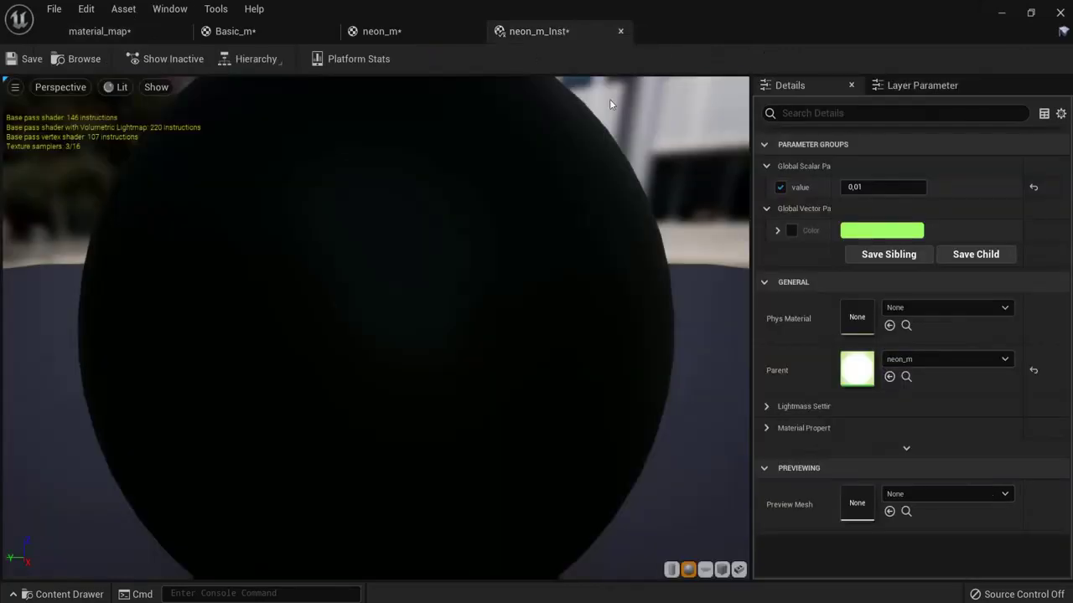
Step: Set the value parameter back to 1.0 and compare the mesh in the level
{"action": "left_click", "coordinate": [871, 184]}
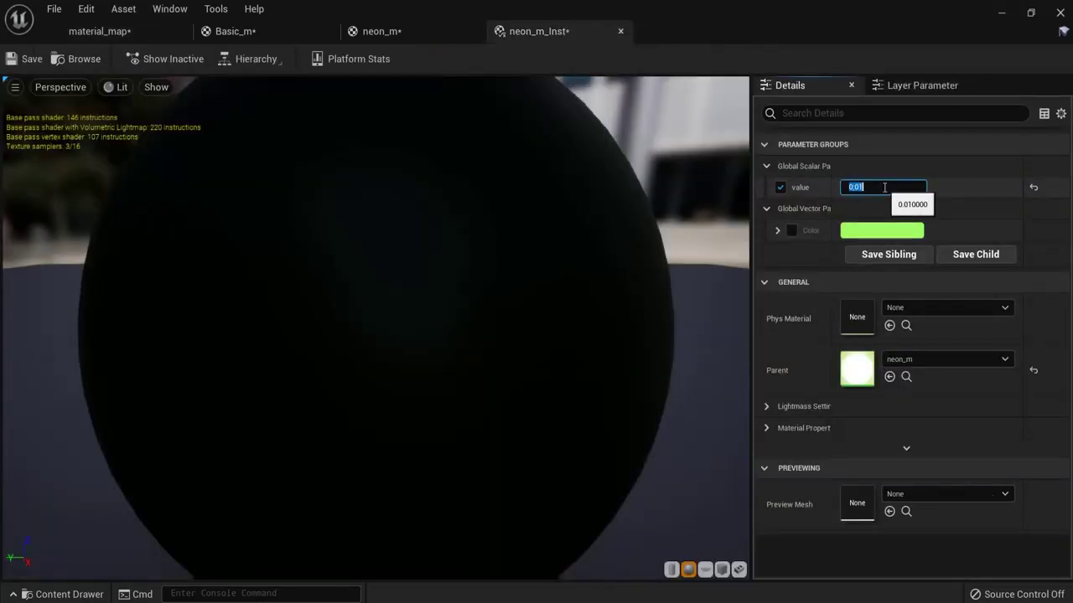
{"action": "type", "text": "1"}
{"action": "key", "text": "Return"}
{"action": "left_click", "coordinate": [159, 33]}
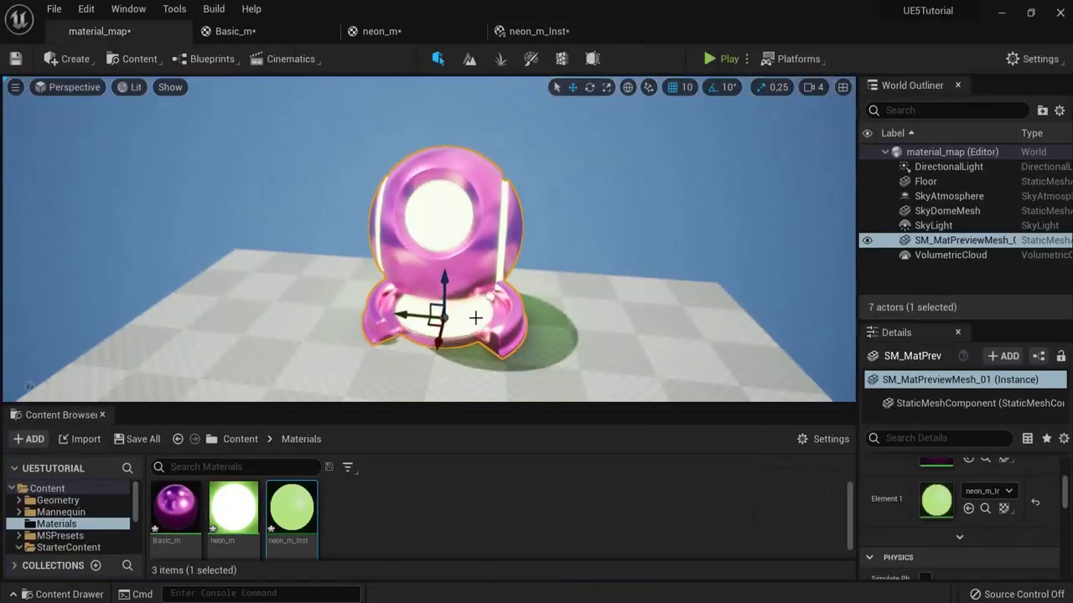
{"action": "left_click", "coordinate": [549, 31]}
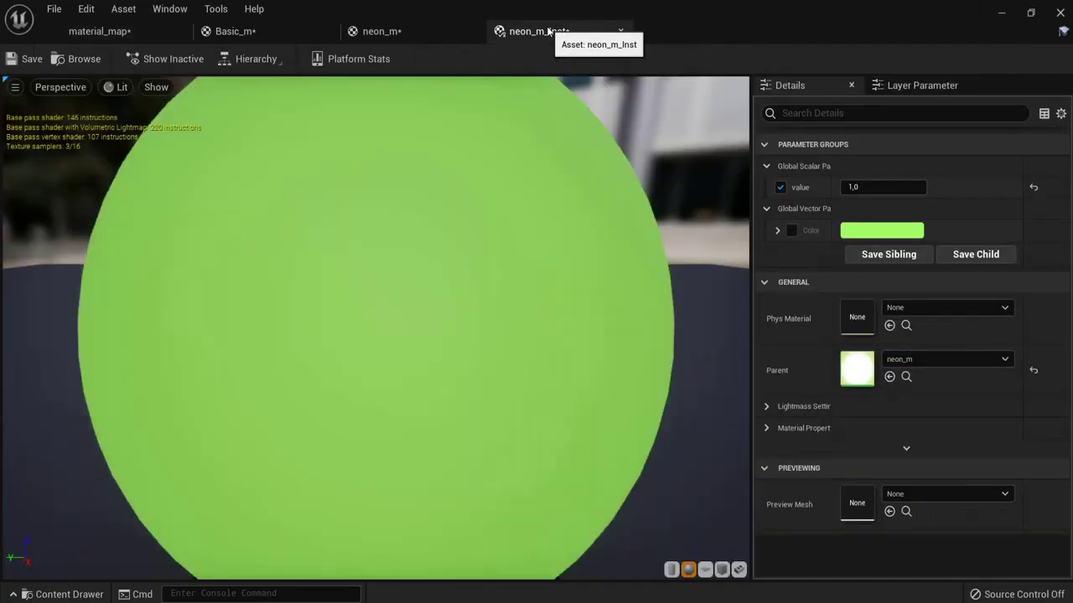
{"action": "left_click", "coordinate": [94, 32]}
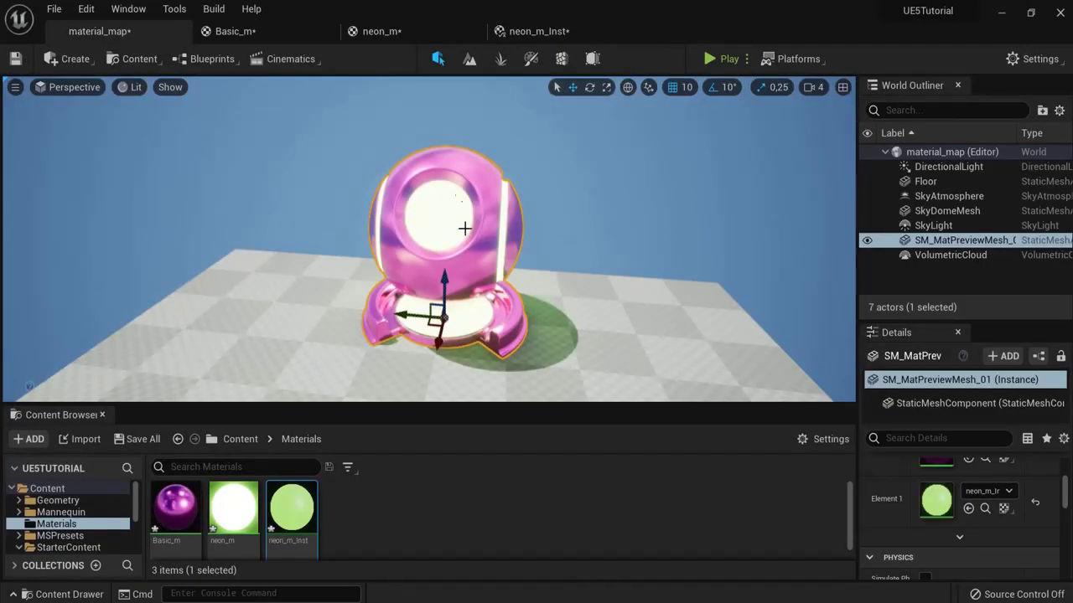
{"action": "left_click", "coordinate": [532, 31]}
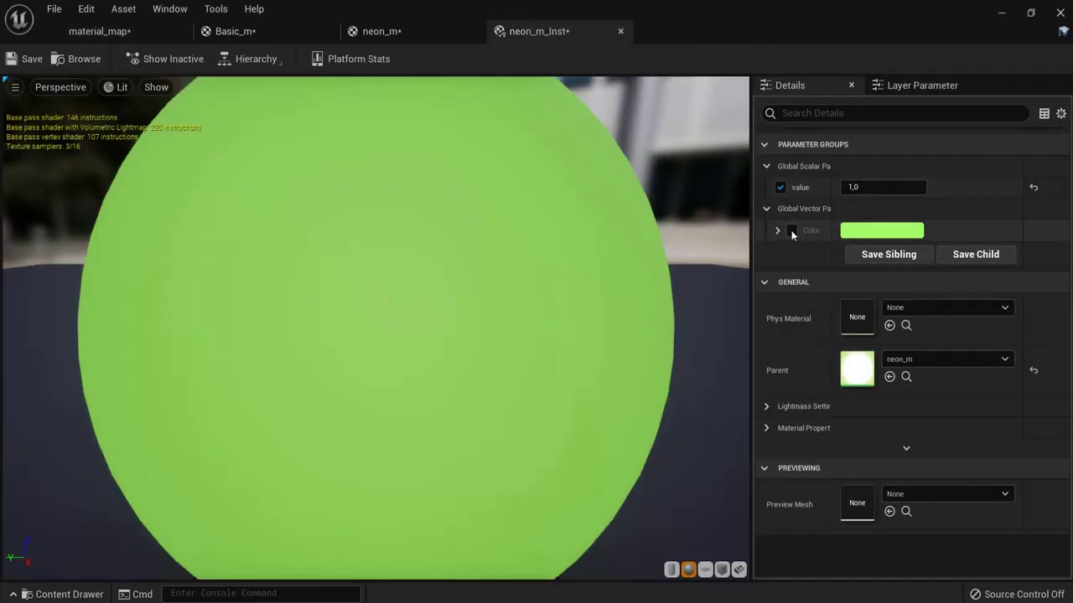
Step: Override neon_m_Inst's Color parameter to cyan and check it in the level
{"action": "left_click", "coordinate": [791, 231]}
{"action": "left_click", "coordinate": [856, 233]}
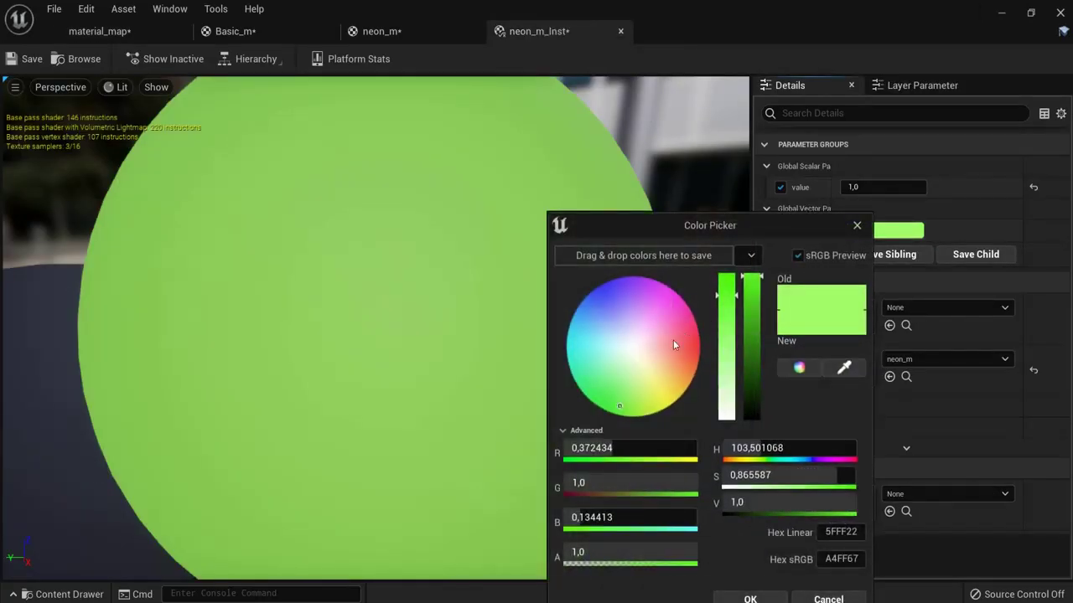
{"action": "left_click_drag", "start_coordinate": [632, 376], "coordinate": [573, 347]}
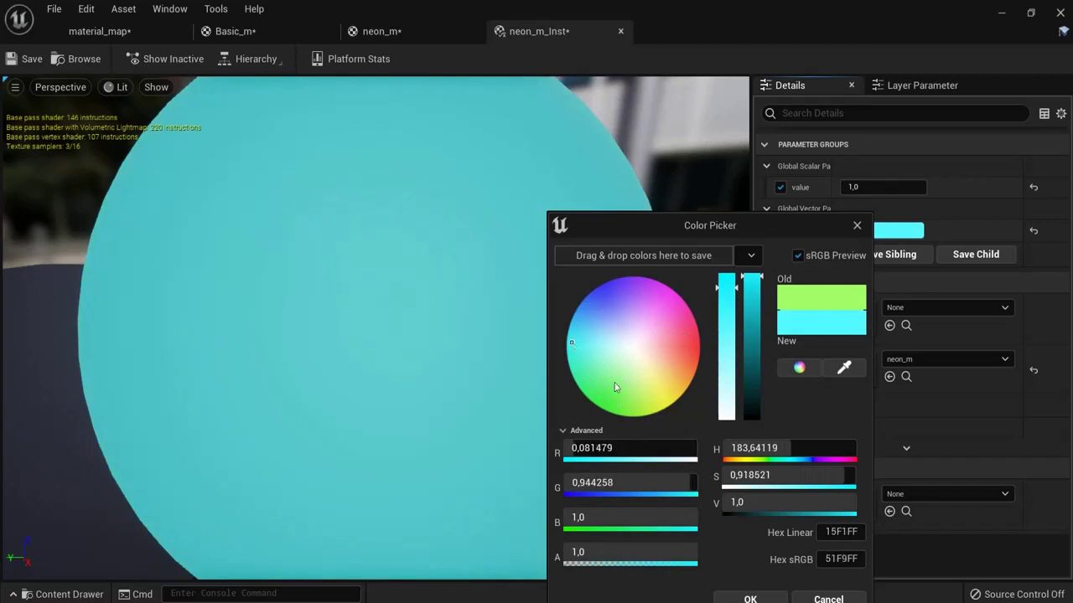
{"action": "left_click", "coordinate": [750, 598]}
{"action": "left_click", "coordinate": [96, 29]}
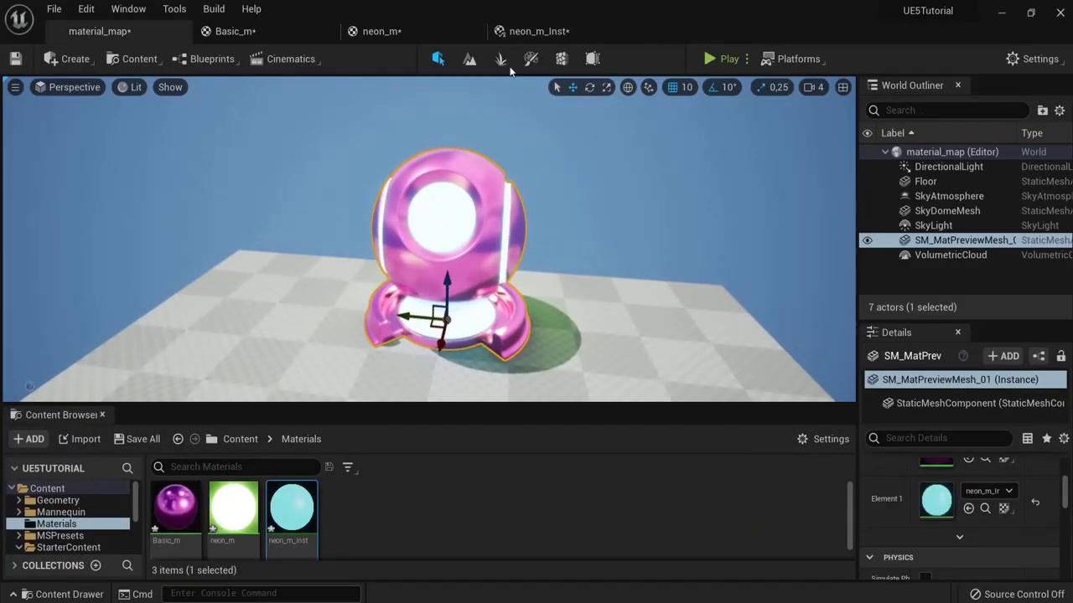
{"action": "left_click", "coordinate": [521, 32]}
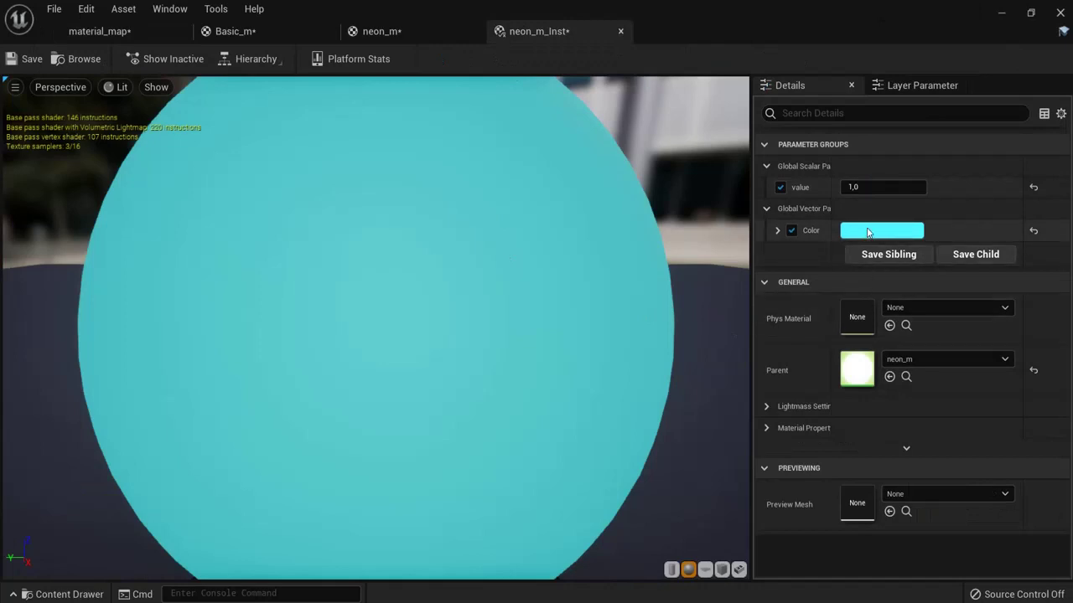
Step: Change the Color parameter to blue, save neon_m_Inst, and view the blue mesh
{"action": "left_click", "coordinate": [868, 232]}
{"action": "left_click", "coordinate": [608, 282]}
{"action": "left_click", "coordinate": [763, 598]}
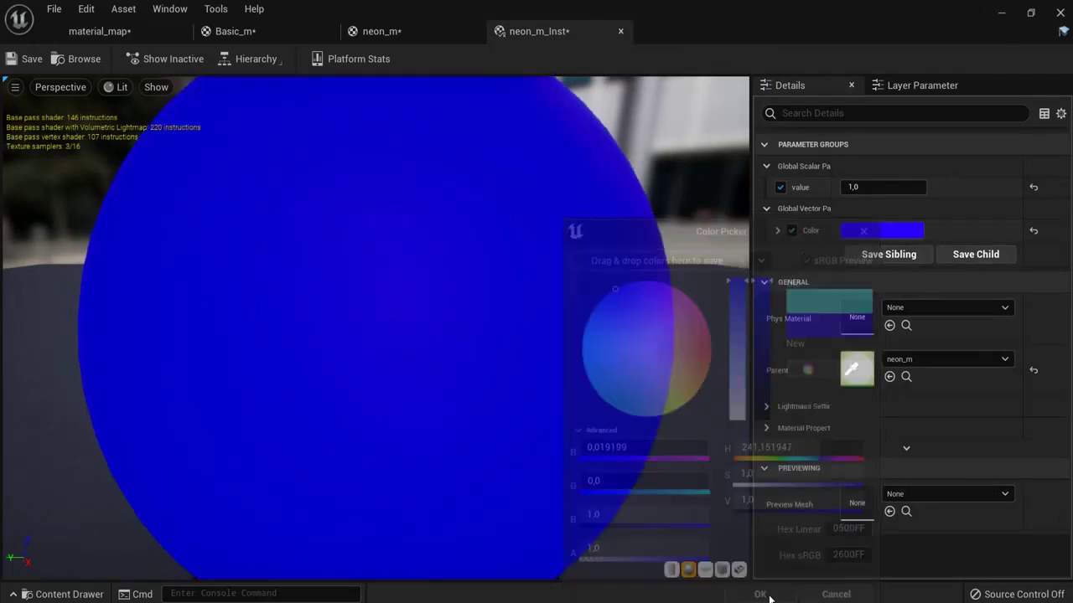
{"action": "left_click", "coordinate": [25, 58]}
{"action": "left_click", "coordinate": [99, 31]}
{"action": "left_click_drag", "start_coordinate": [630, 315], "coordinate": [478, 211], "text": "alt"}
Step: Flip between the neon_m graph, neon_m_Inst and material_map to compare results
{"action": "left_click", "coordinate": [381, 31]}
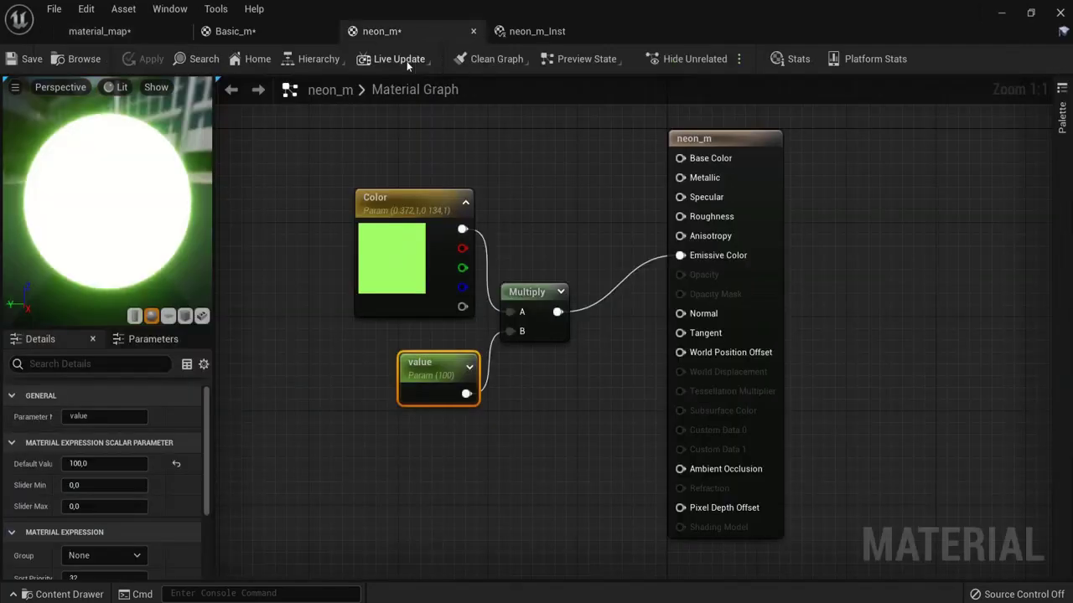
{"action": "left_click", "coordinate": [537, 31]}
{"action": "left_click", "coordinate": [99, 31]}
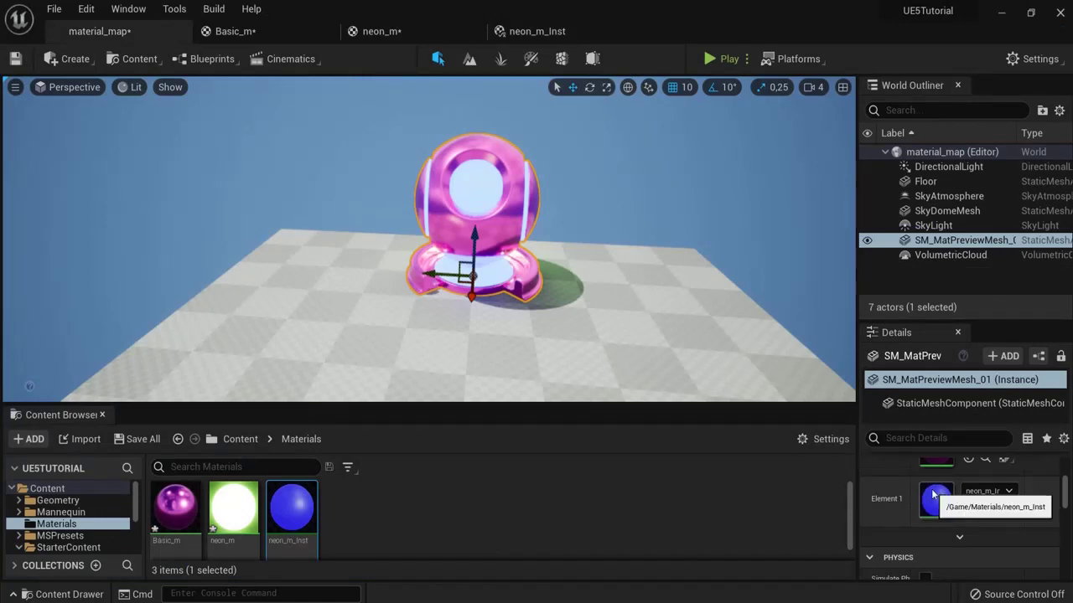
{"action": "left_click", "coordinate": [524, 31]}
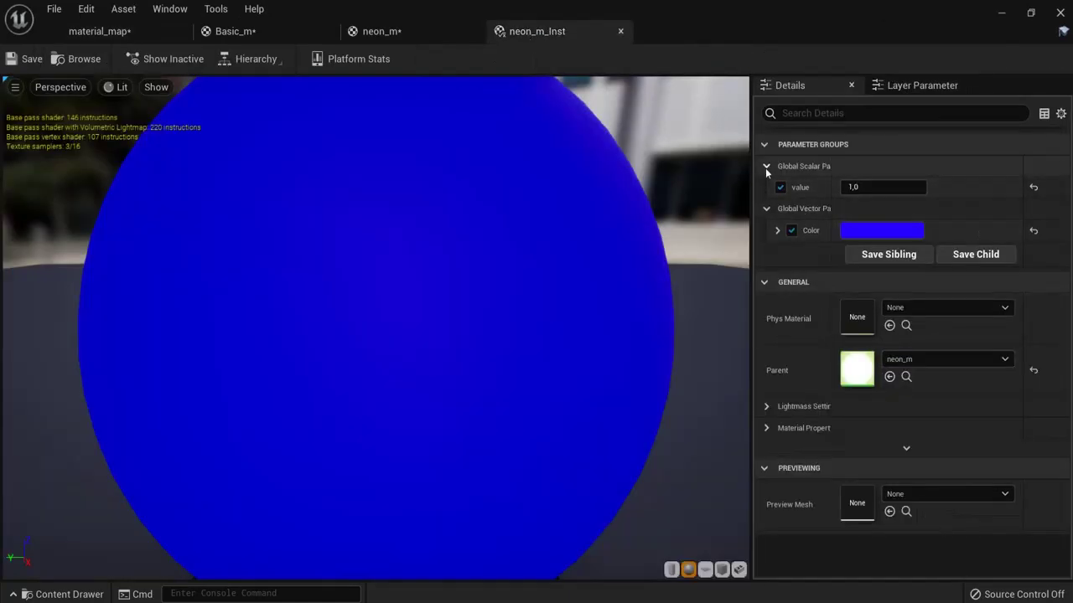
{"action": "left_click", "coordinate": [99, 31]}
{"action": "left_click", "coordinate": [524, 31]}
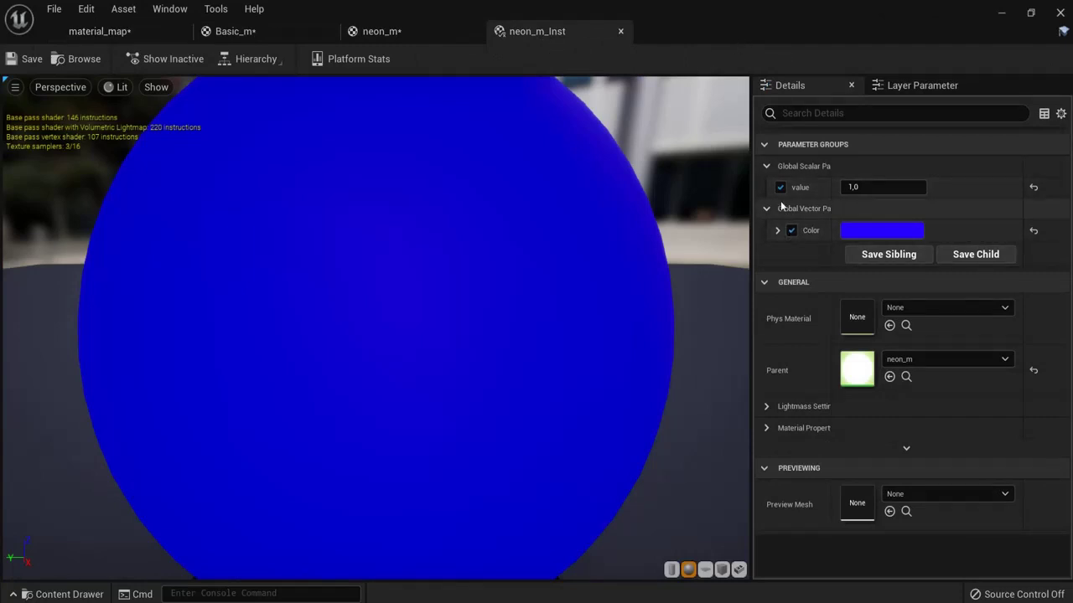
Step: Toggle the value and Color overrides, discard a pinkish red trial, and close neon_m_Inst
{"action": "left_click", "coordinate": [780, 188]}
{"action": "left_click", "coordinate": [780, 188]}
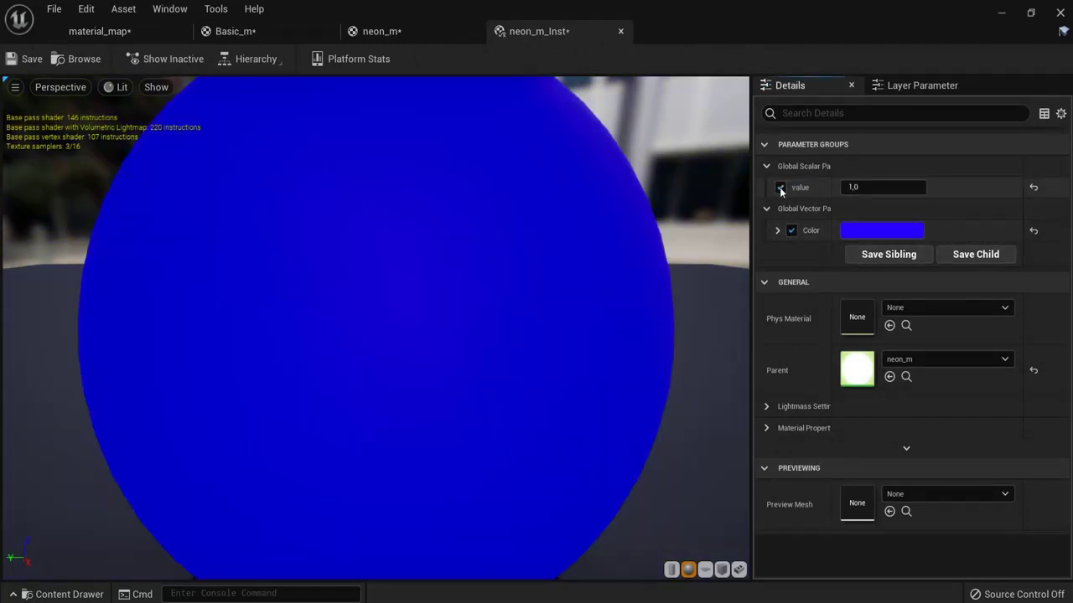
{"action": "left_click", "coordinate": [791, 231]}
{"action": "left_click", "coordinate": [791, 230]}
{"action": "left_click", "coordinate": [883, 230]}
{"action": "left_click_drag", "start_coordinate": [682, 335], "coordinate": [722, 344]}
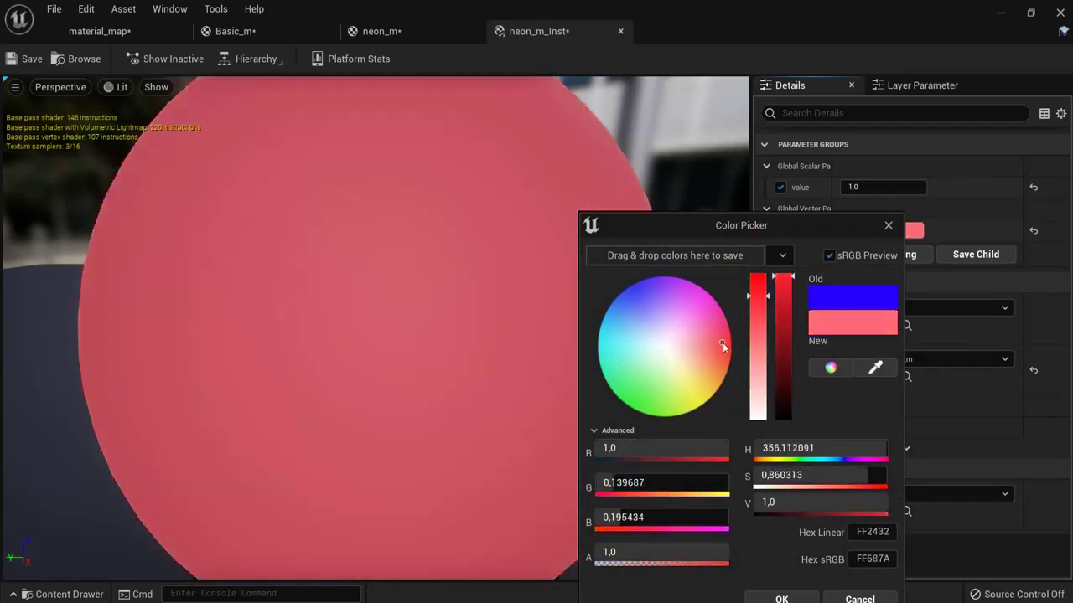
{"action": "left_click", "coordinate": [874, 594]}
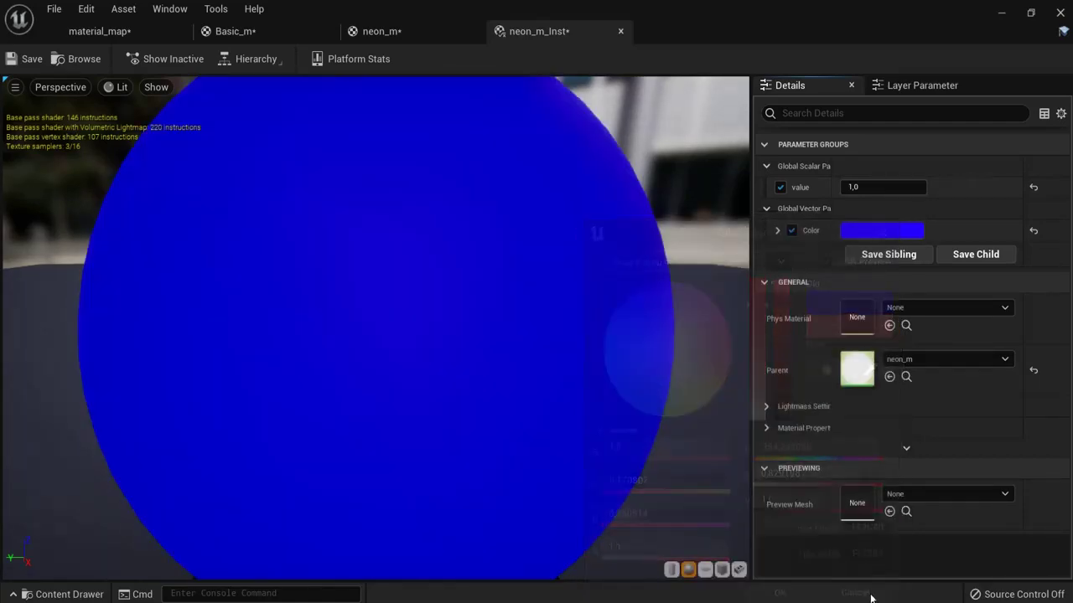
{"action": "left_click", "coordinate": [620, 31]}
{"action": "left_click", "coordinate": [98, 31]}
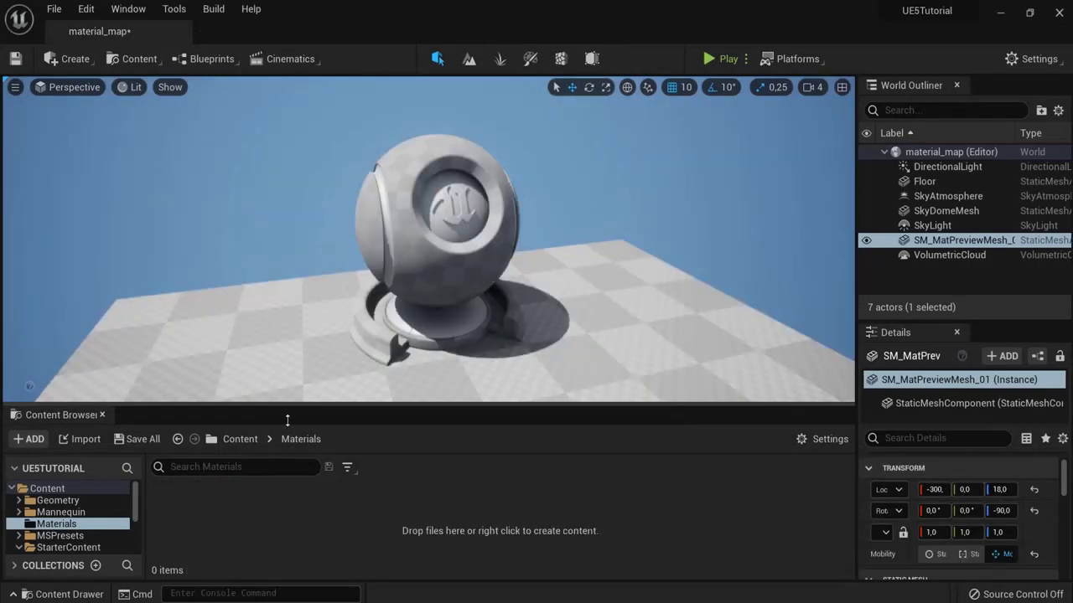
Step: Create a new material named lerp_m in the Materials folder
{"action": "right_click", "coordinate": [218, 518]}
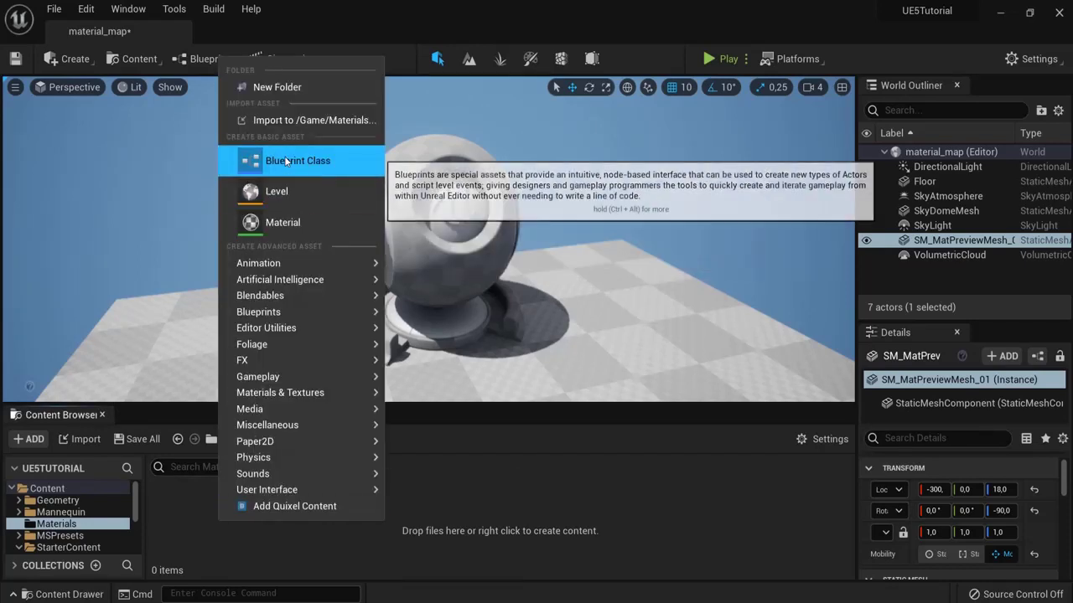
{"action": "left_click", "coordinate": [281, 223]}
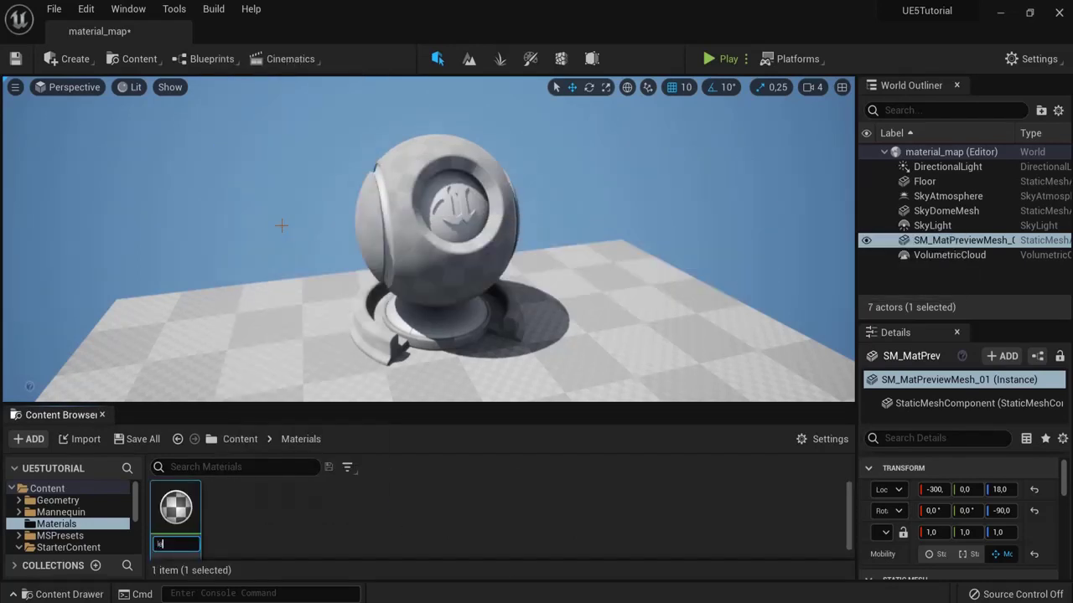
{"action": "type", "text": "lerp_m"}
{"action": "key", "text": "Return"}
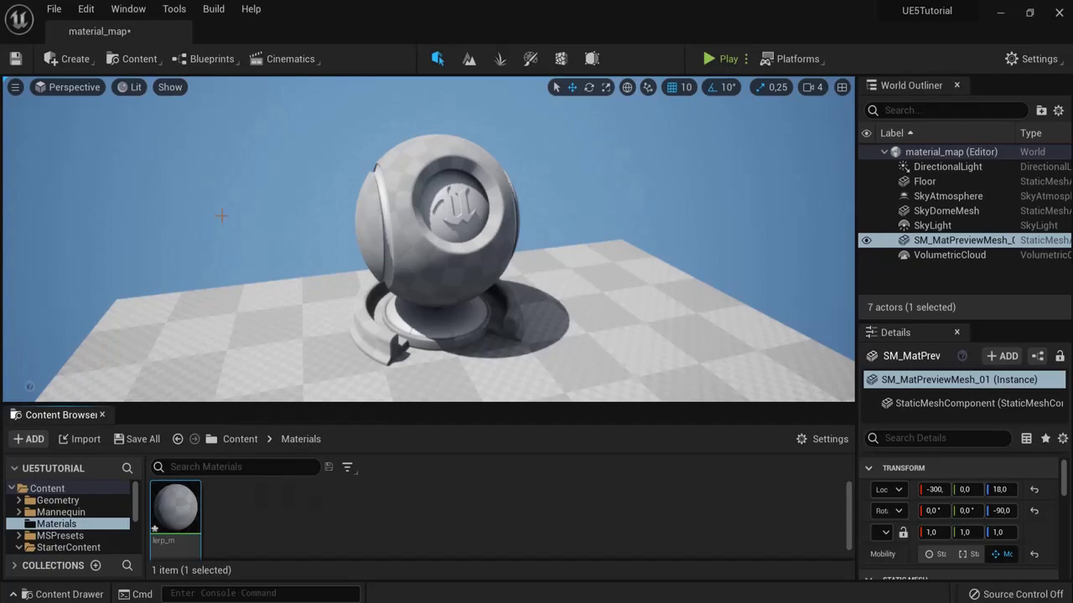
Step: Open lerp_m, dock its editor beside material_map, and pan the graph left
{"action": "double_click", "coordinate": [176, 511]}
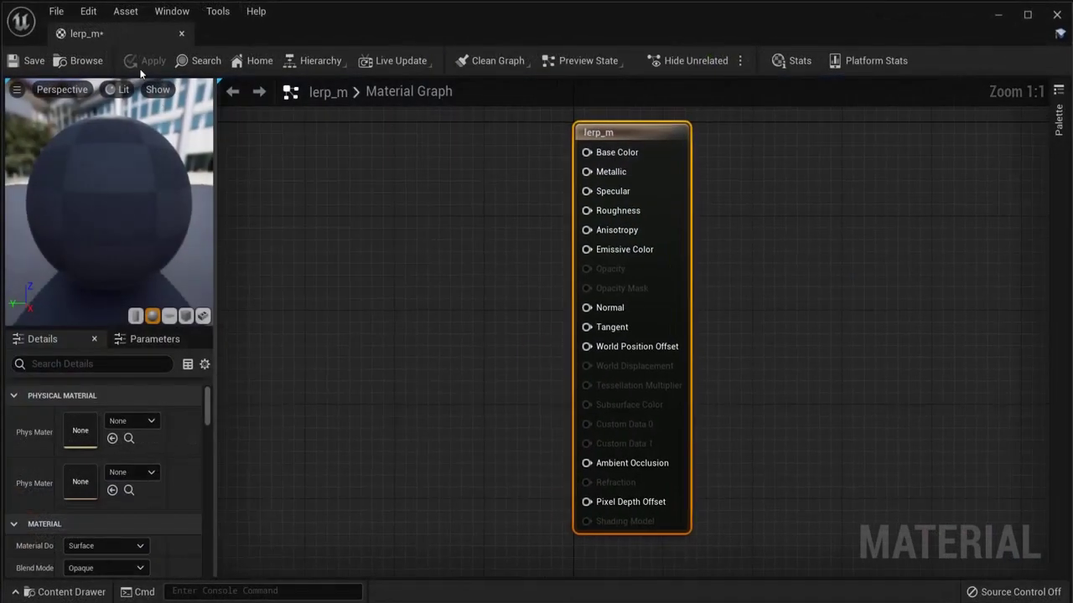
{"action": "left_click_drag", "start_coordinate": [88, 38], "coordinate": [287, 38]}
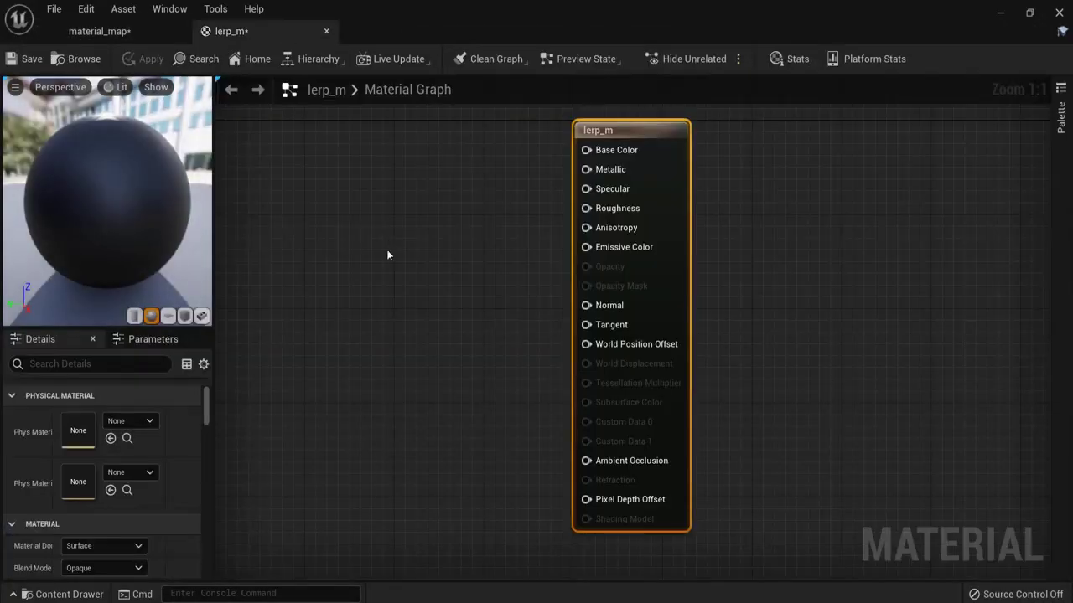
{"action": "right_click_drag", "start_coordinate": [410, 251], "coordinate": [522, 260]}
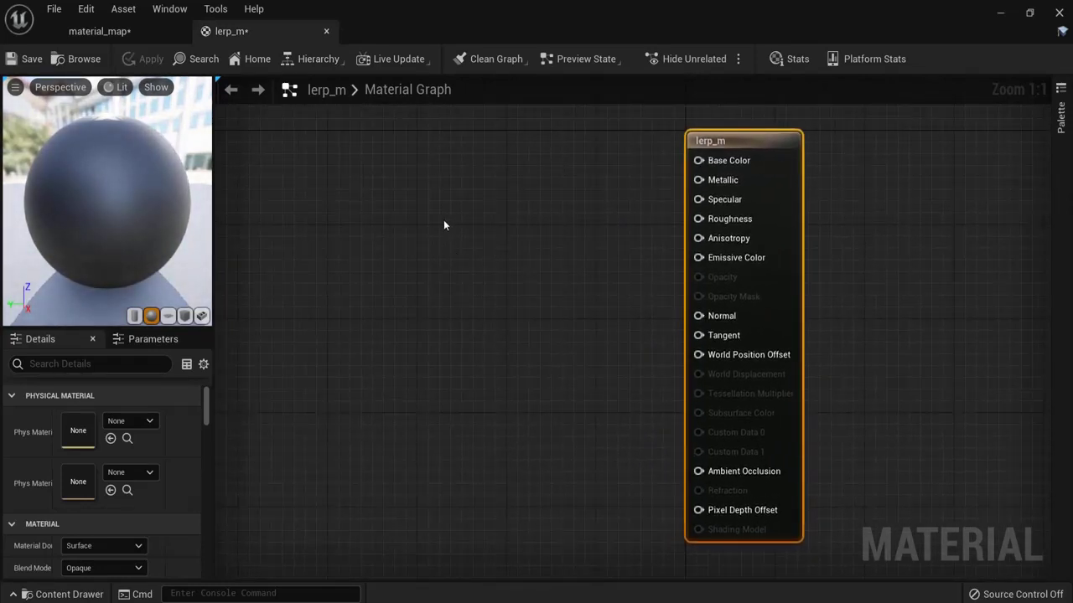
Step: Add a Constant3Vector node and place a duplicate below it
{"action": "right_click", "coordinate": [397, 179]}
{"action": "type", "text": "cons"}
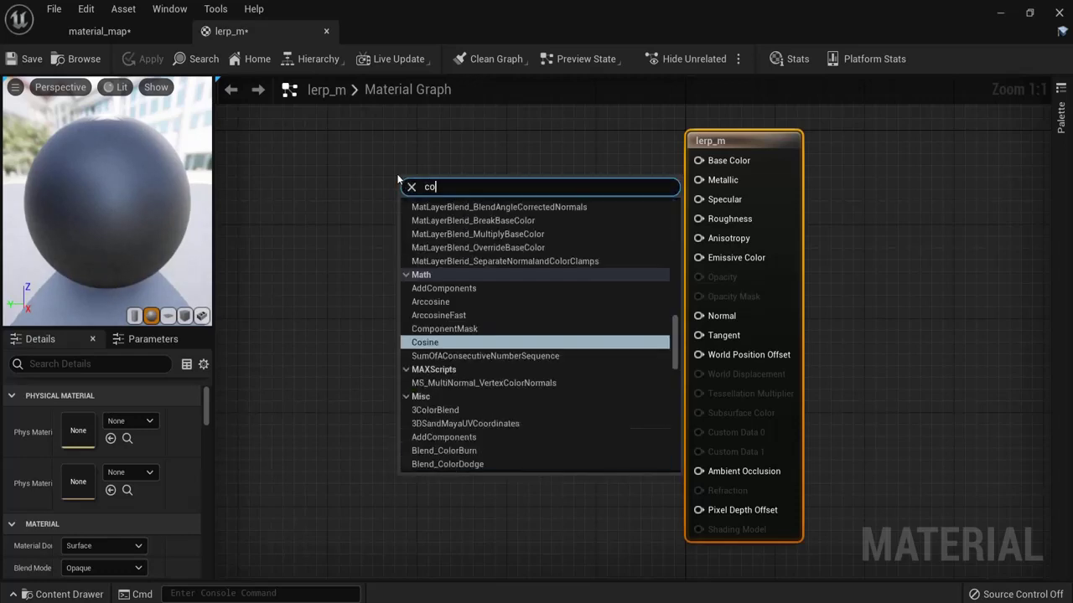
{"action": "left_click", "coordinate": [444, 244]}
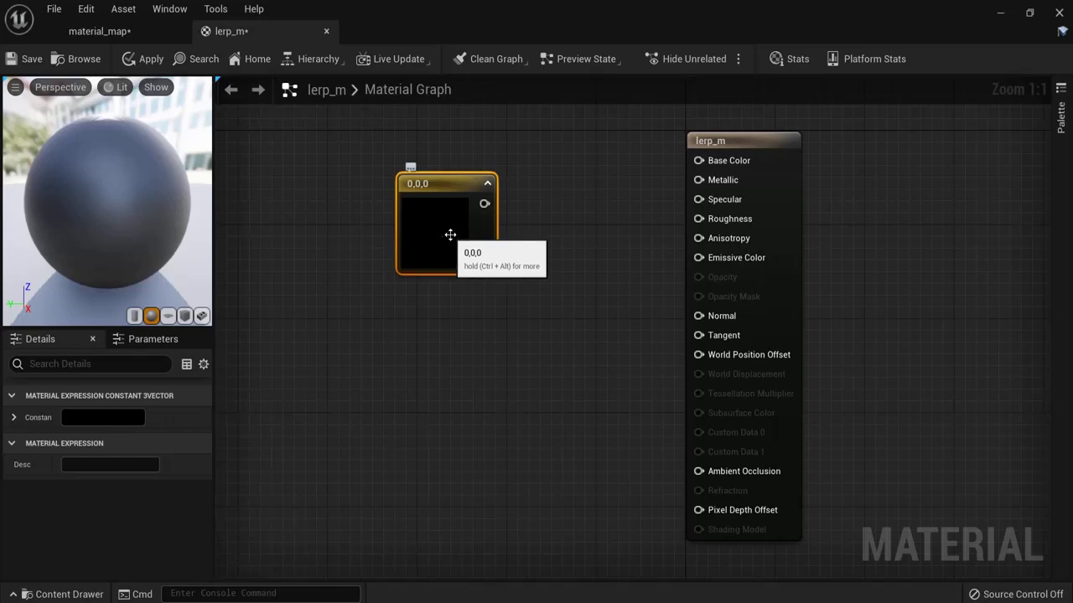
{"action": "key", "text": "ctrl+d"}
{"action": "left_click_drag", "start_coordinate": [491, 273], "coordinate": [448, 352]}
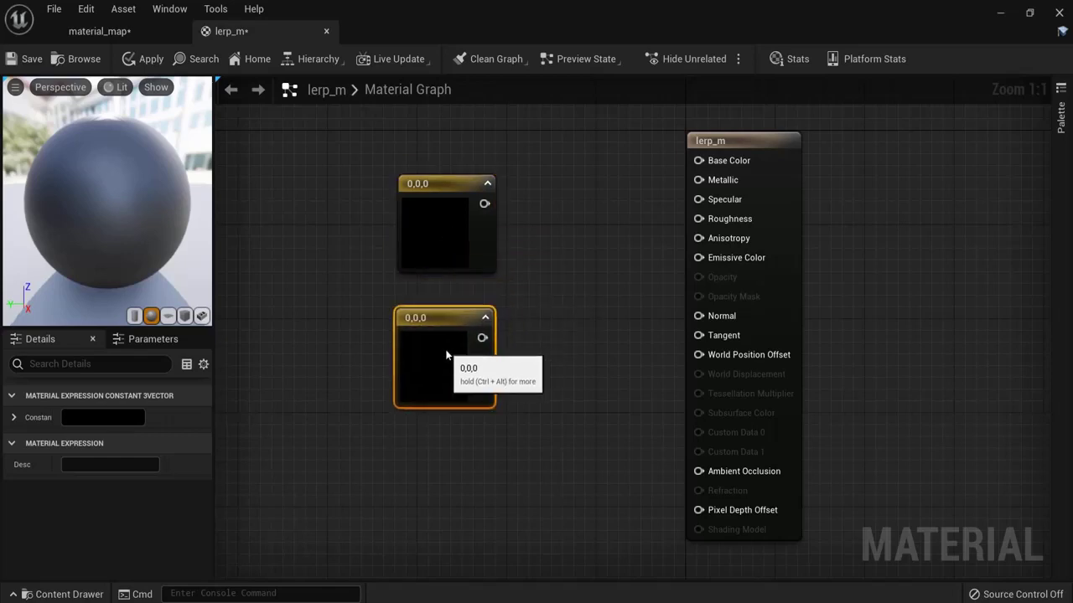
Step: Set the top constant's colour to blue (0, 0.0269, 1)
{"action": "double_click", "coordinate": [441, 227]}
{"action": "left_click_drag", "start_coordinate": [534, 335], "coordinate": [489, 283]}
{"action": "left_click_drag", "start_coordinate": [637, 394], "coordinate": [637, 278]}
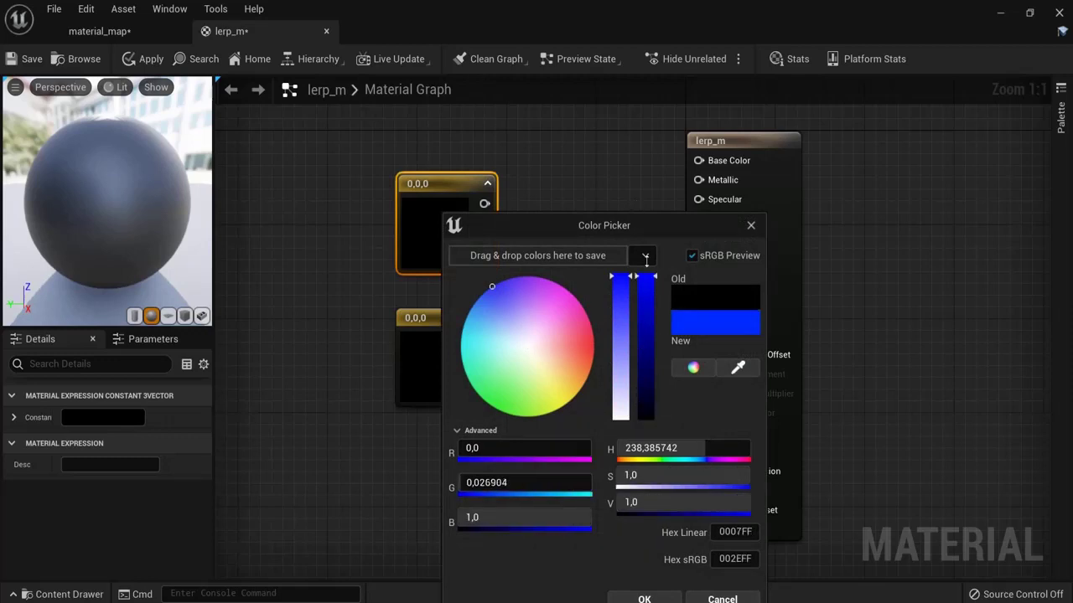
{"action": "left_click", "coordinate": [643, 598]}
Step: Set the lower constant's colour to yellow (1, 0.992, 0)
{"action": "left_click", "coordinate": [436, 369]}
{"action": "double_click", "coordinate": [436, 369]}
{"action": "left_click_drag", "start_coordinate": [508, 351], "coordinate": [560, 413]}
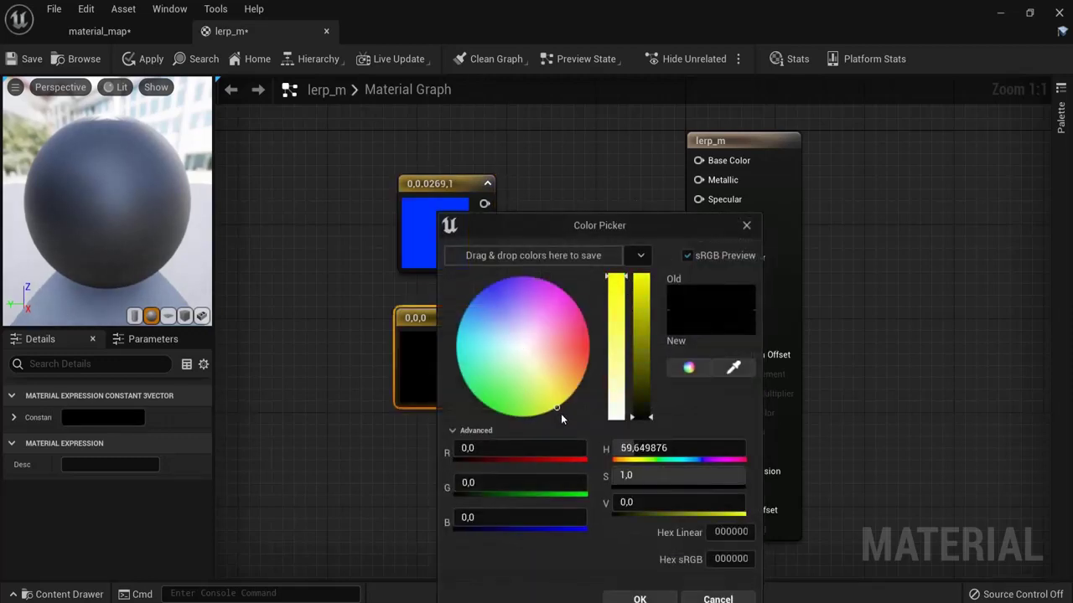
{"action": "left_click_drag", "start_coordinate": [640, 416], "coordinate": [641, 276]}
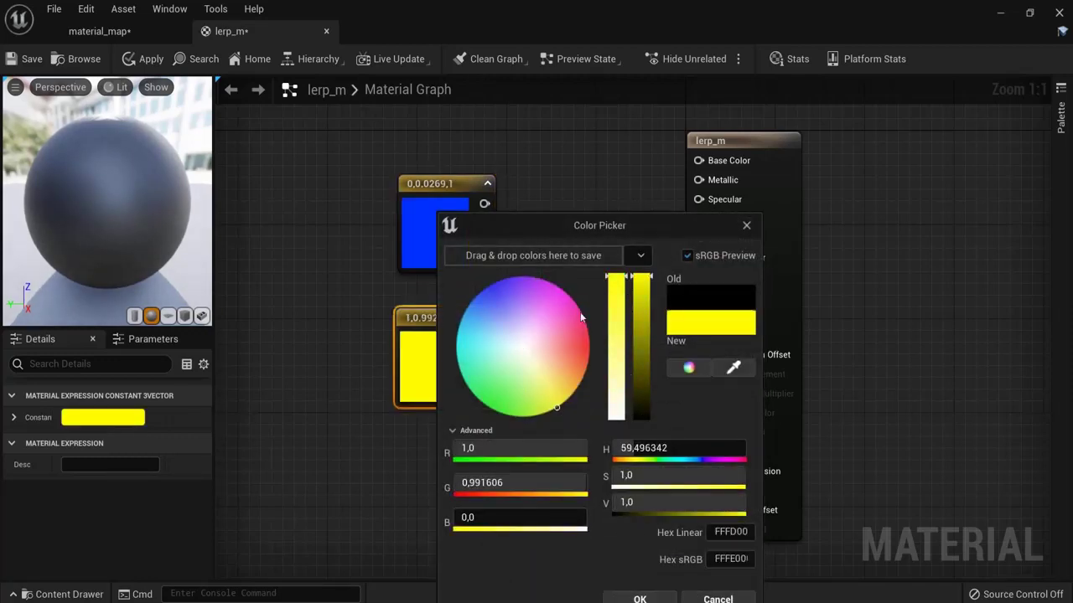
{"action": "left_click", "coordinate": [641, 598]}
Step: Add a single LinearInterpolate node next to the colour constants
{"action": "right_click", "coordinate": [543, 286]}
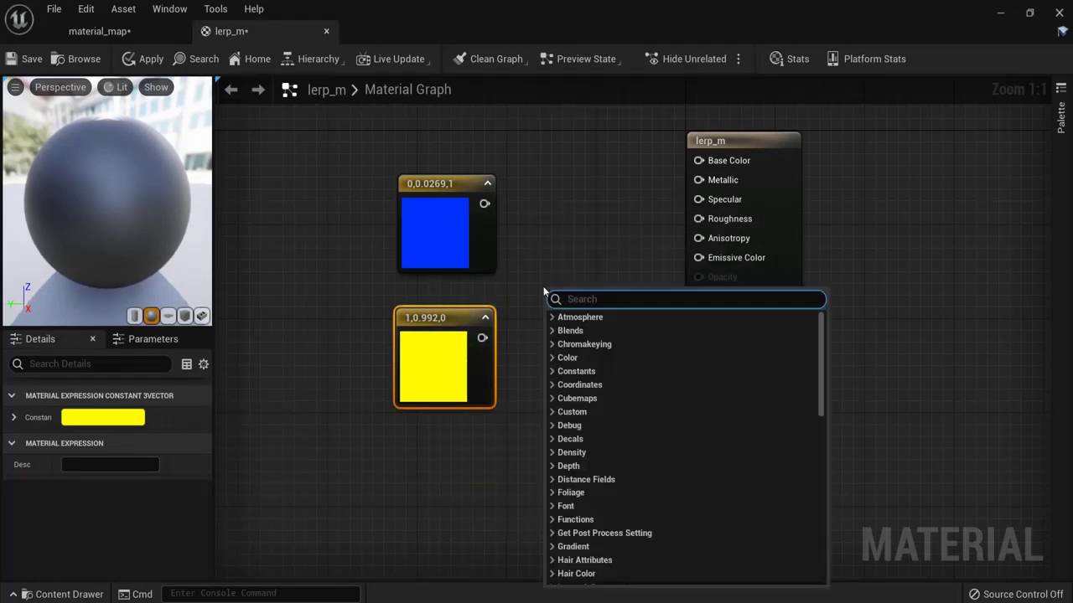
{"action": "type", "text": "linea"}
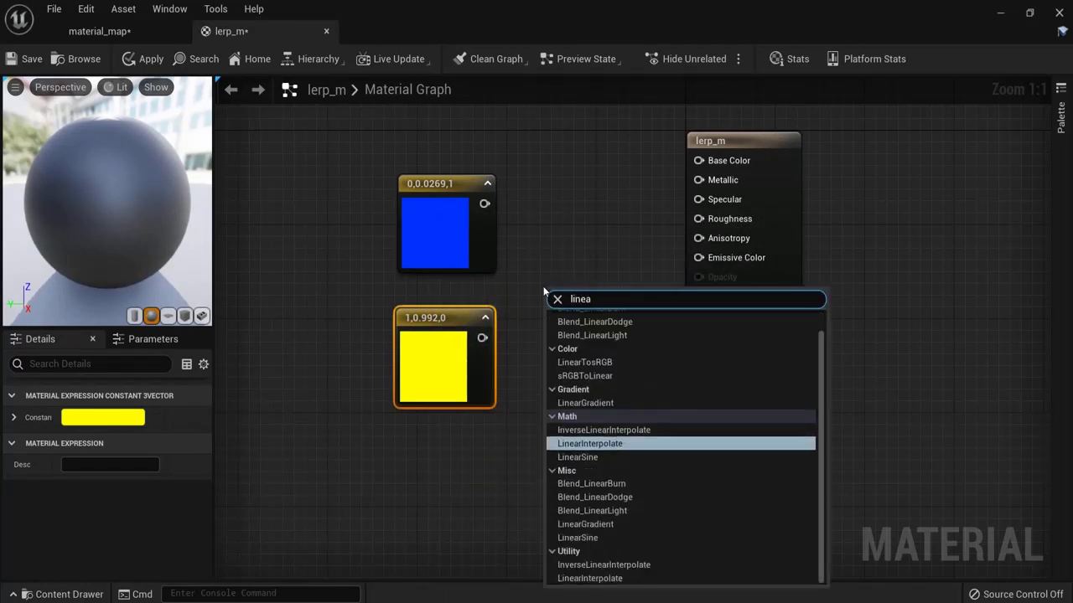
{"action": "left_click", "coordinate": [598, 447]}
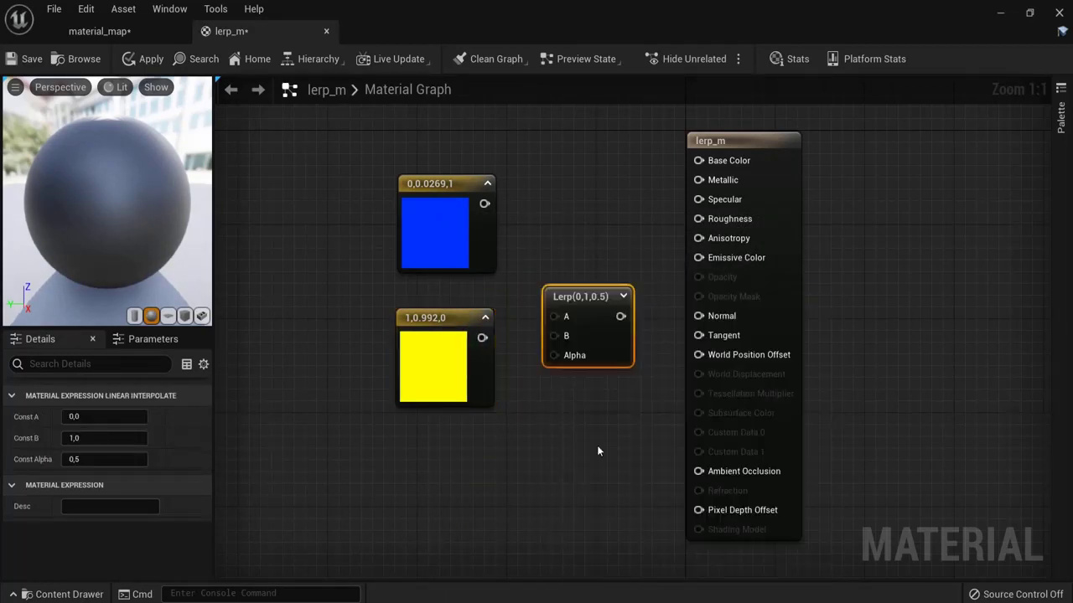
{"action": "left_click", "coordinate": [563, 199]}
{"action": "key", "text": "l"}
{"action": "left_click", "coordinate": [562, 192]}
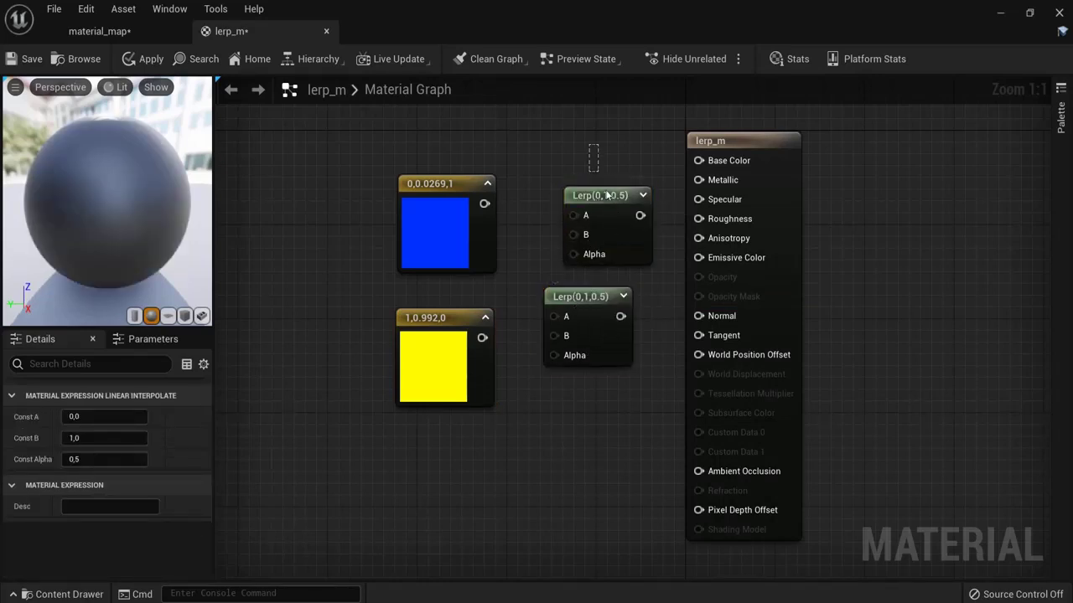
{"action": "key", "text": "Delete"}
{"action": "left_click_drag", "start_coordinate": [584, 298], "coordinate": [581, 247]}
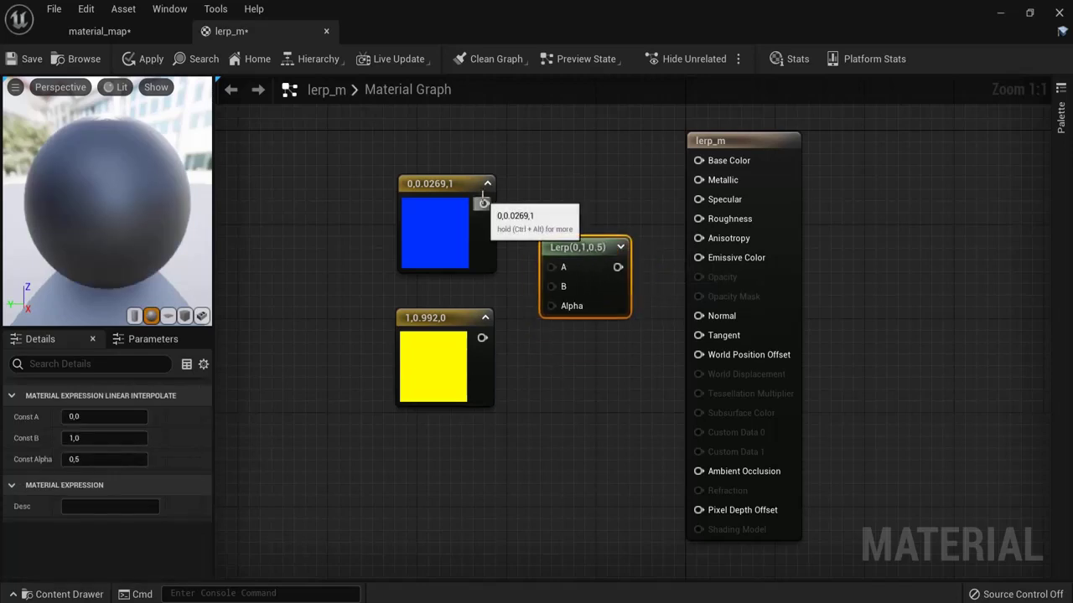
Step: Wire blue into Lerp A, yellow into Lerp B, and the Lerp output into Base Color
{"action": "left_click_drag", "start_coordinate": [485, 203], "coordinate": [550, 267]}
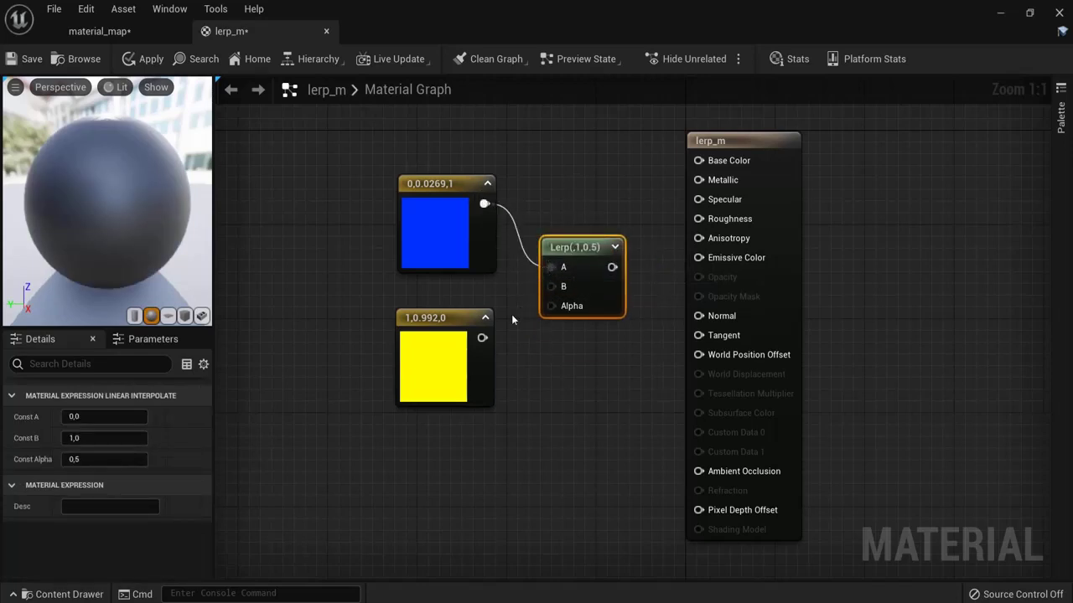
{"action": "left_click_drag", "start_coordinate": [482, 338], "coordinate": [553, 288]}
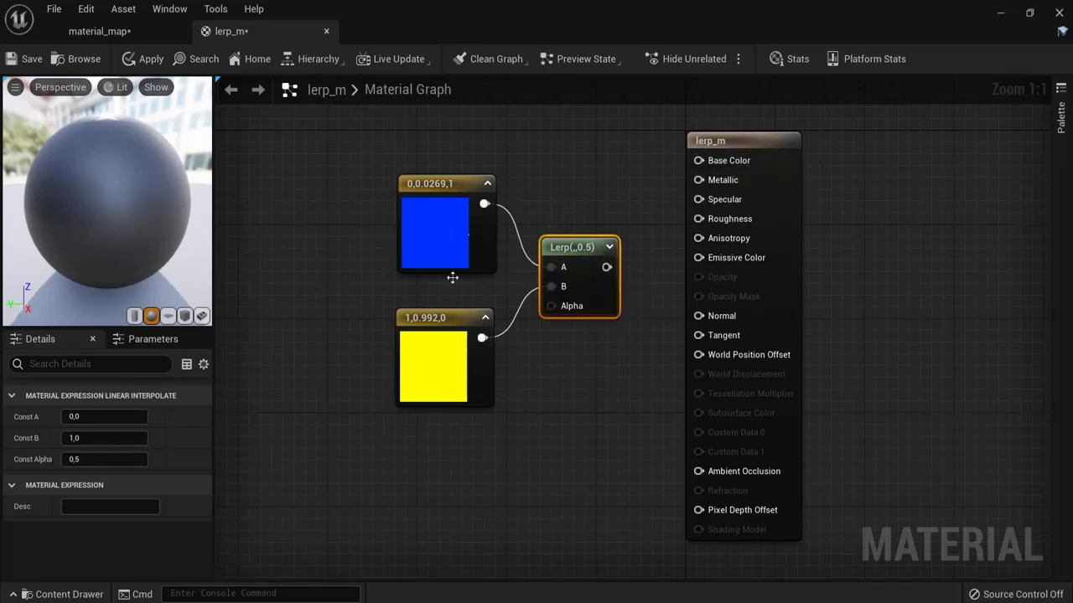
{"action": "left_click", "coordinate": [425, 230]}
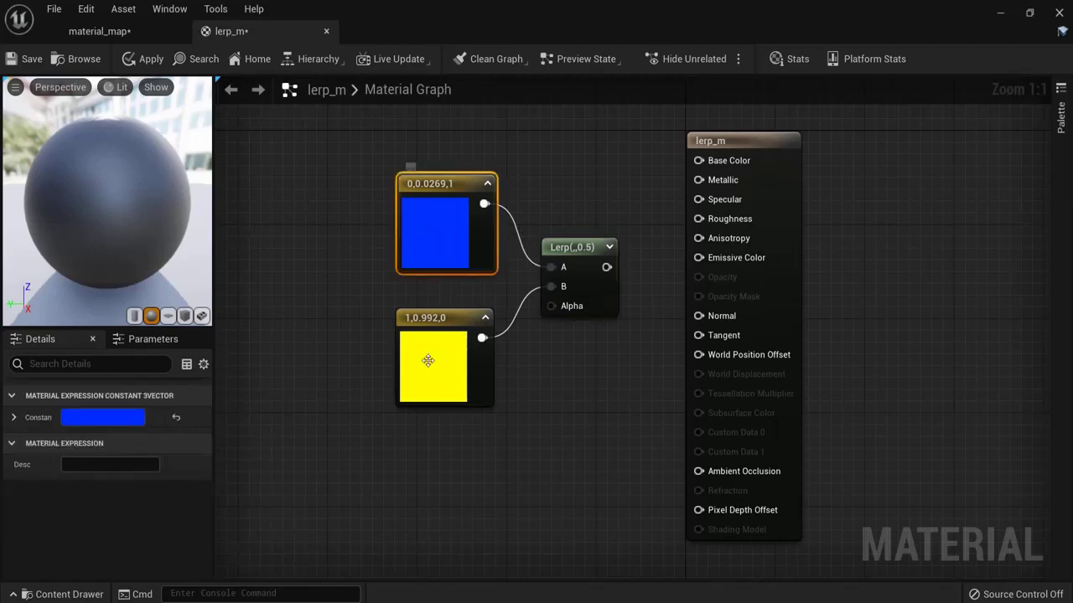
{"action": "left_click", "coordinate": [435, 369]}
{"action": "left_click", "coordinate": [612, 357]}
{"action": "left_click_drag", "start_coordinate": [606, 266], "coordinate": [698, 160]}
Step: Apply lerp_m and assign it to the preview mesh in the material_map level
{"action": "left_click", "coordinate": [100, 31]}
{"action": "left_click", "coordinate": [232, 31]}
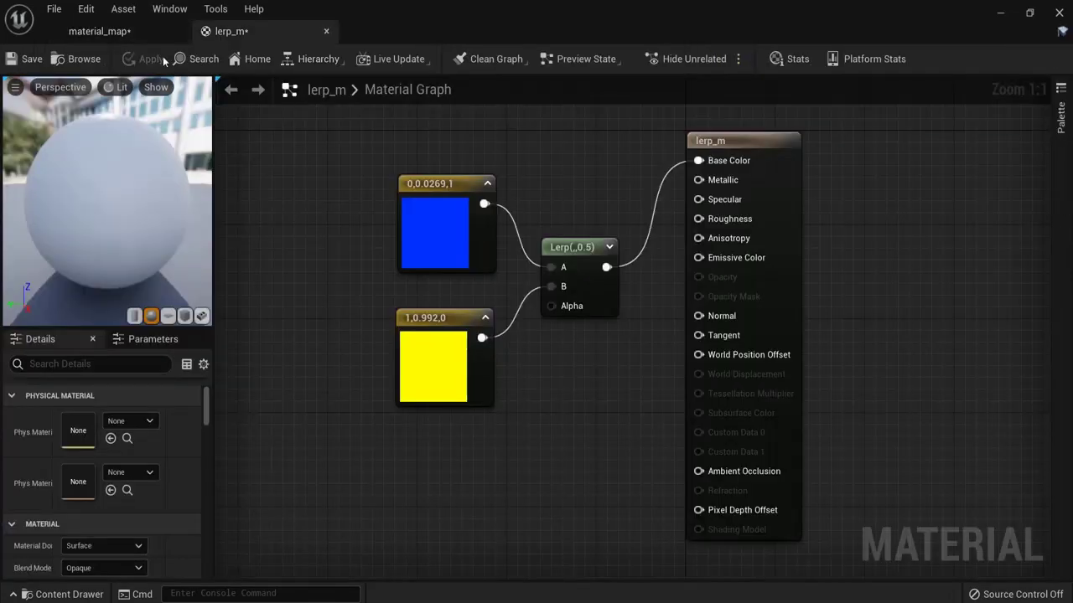
{"action": "left_click", "coordinate": [151, 60]}
{"action": "left_click", "coordinate": [99, 31]}
{"action": "left_click_drag", "start_coordinate": [175, 507], "coordinate": [516, 262]}
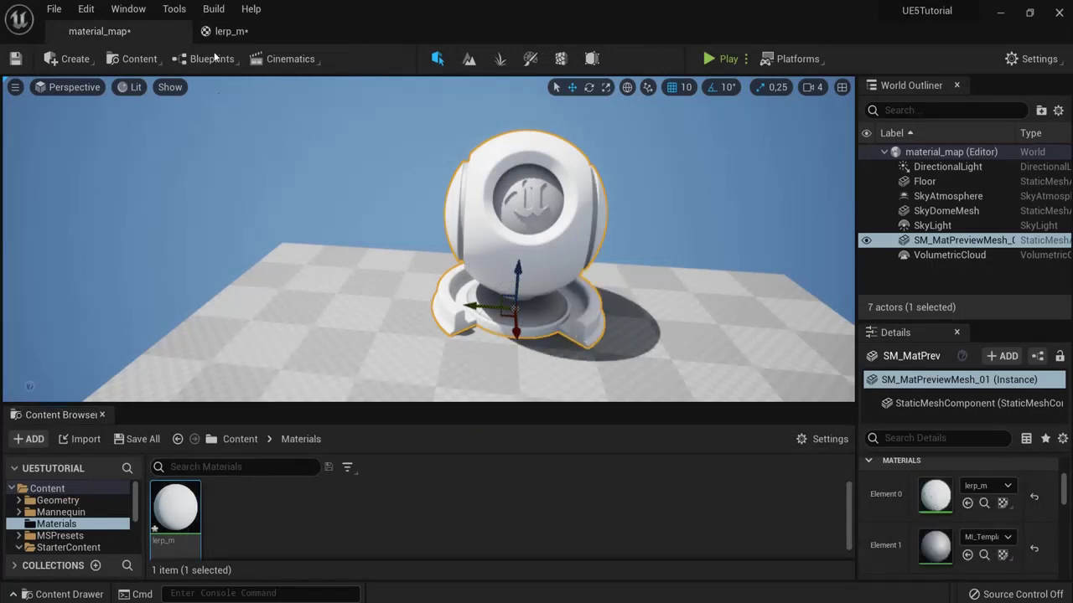
{"action": "left_click", "coordinate": [228, 31]}
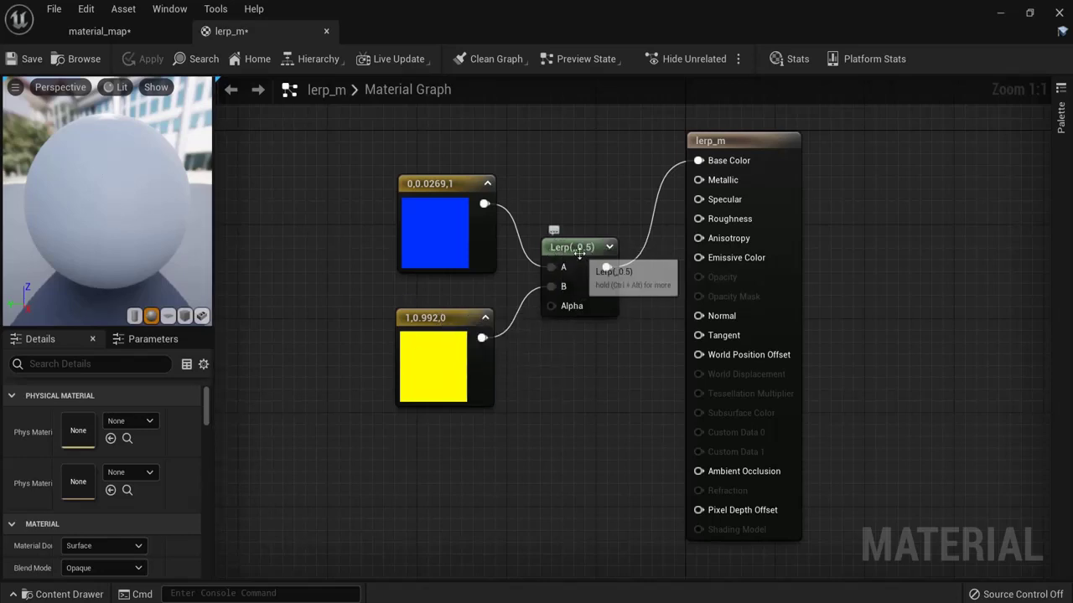
{"action": "left_click", "coordinate": [69, 593]}
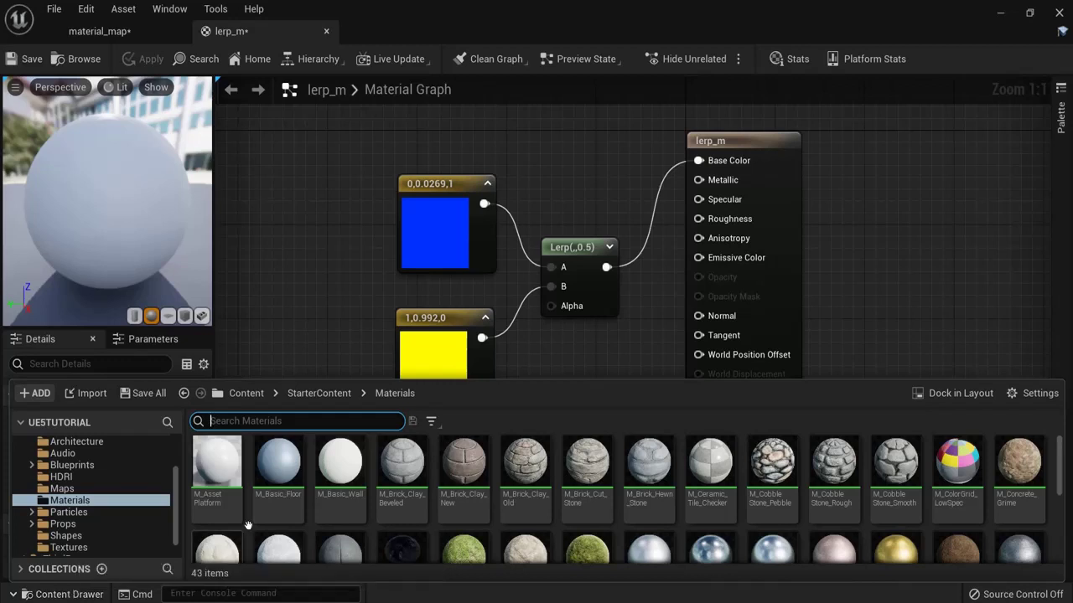
Step: Browse from Content into StarterContent/Textures and scroll to T_Ceramic_Tile_M
{"action": "left_click", "coordinate": [243, 393]}
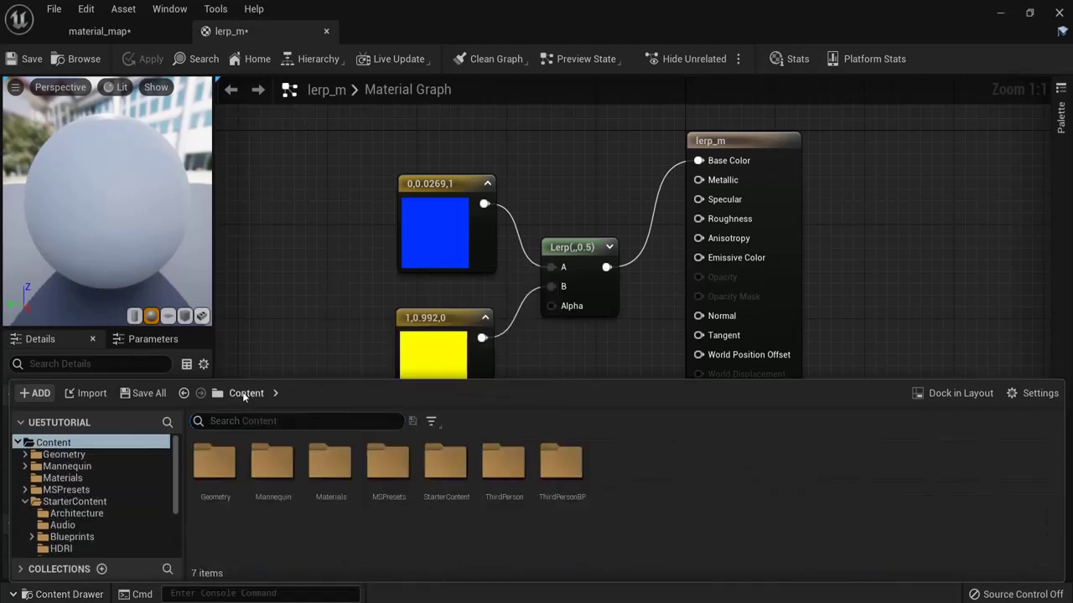
{"action": "double_click", "coordinate": [453, 461]}
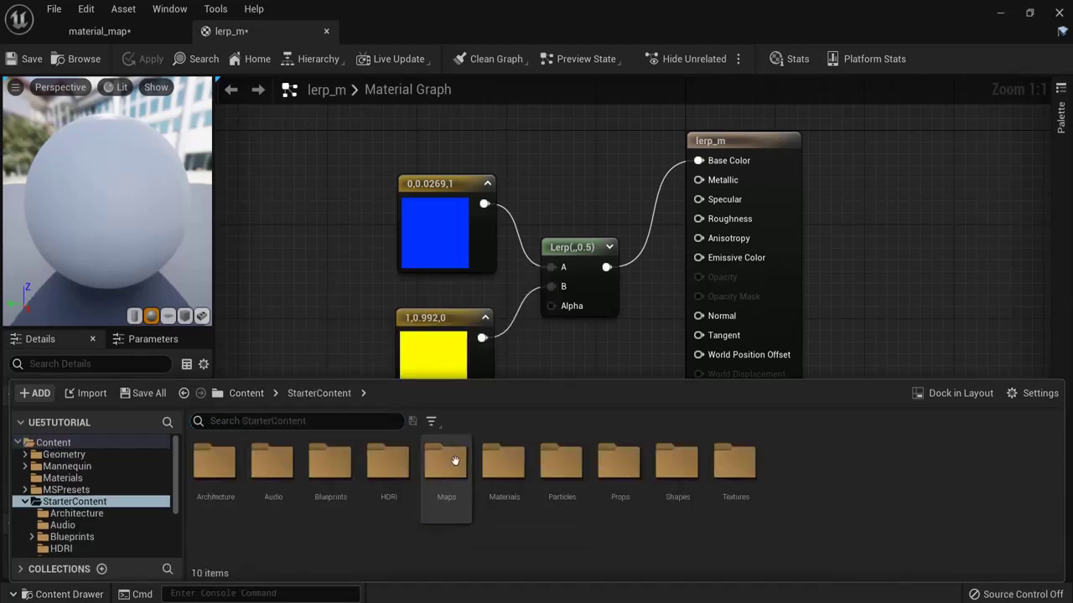
{"action": "double_click", "coordinate": [735, 461]}
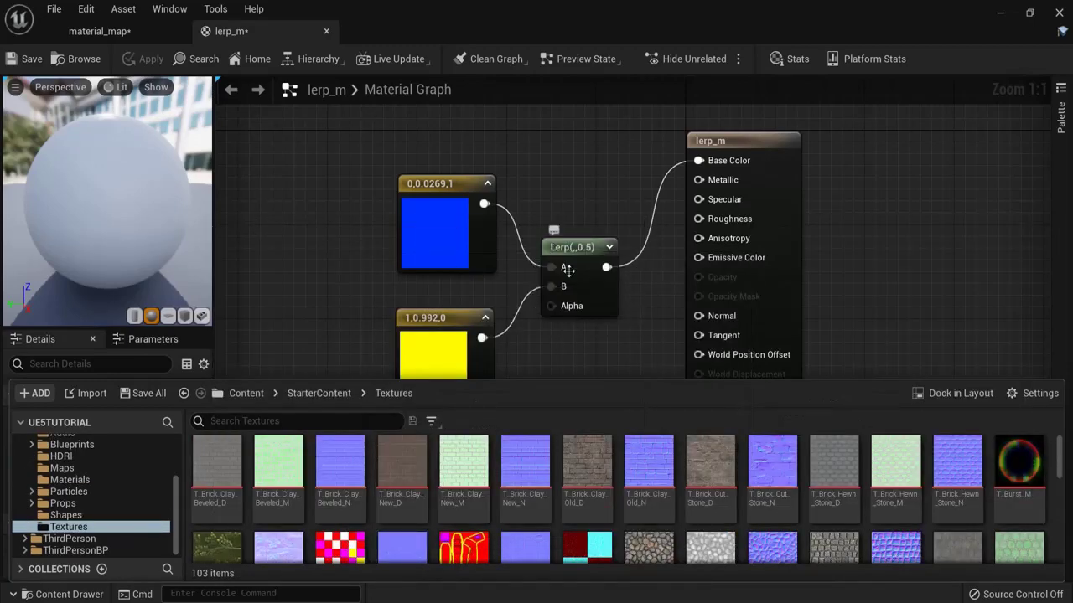
{"action": "scroll", "coordinate": [496, 528], "scroll_direction": "down", "scroll_amount": 2}
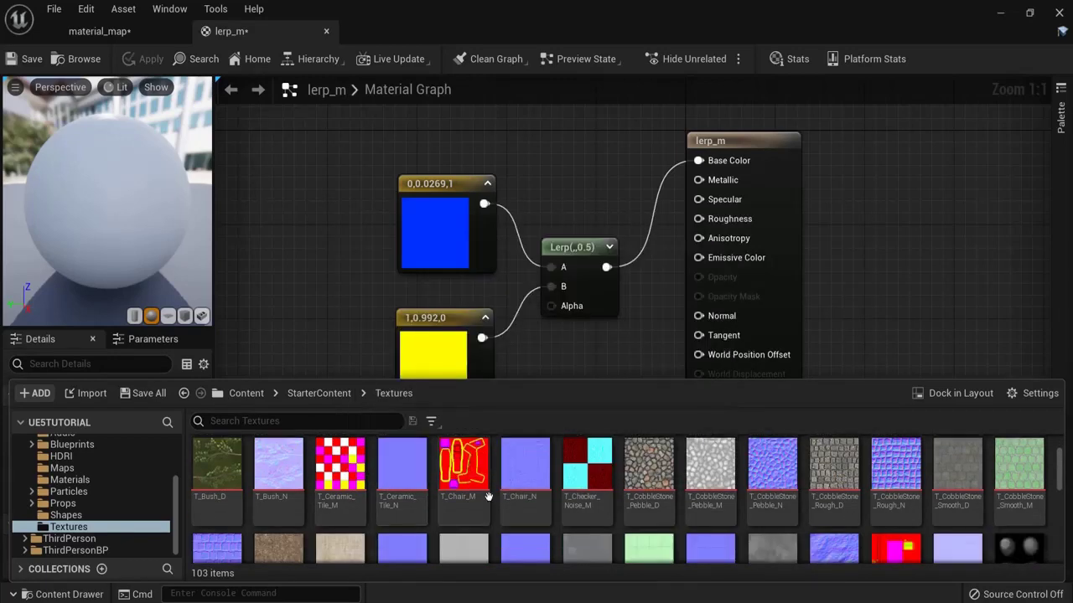
{"action": "scroll", "coordinate": [511, 494], "scroll_direction": "down", "scroll_amount": 3}
{"action": "scroll", "coordinate": [511, 495], "scroll_direction": "down", "scroll_amount": 3}
{"action": "scroll", "coordinate": [377, 511], "scroll_direction": "up", "scroll_amount": 5}
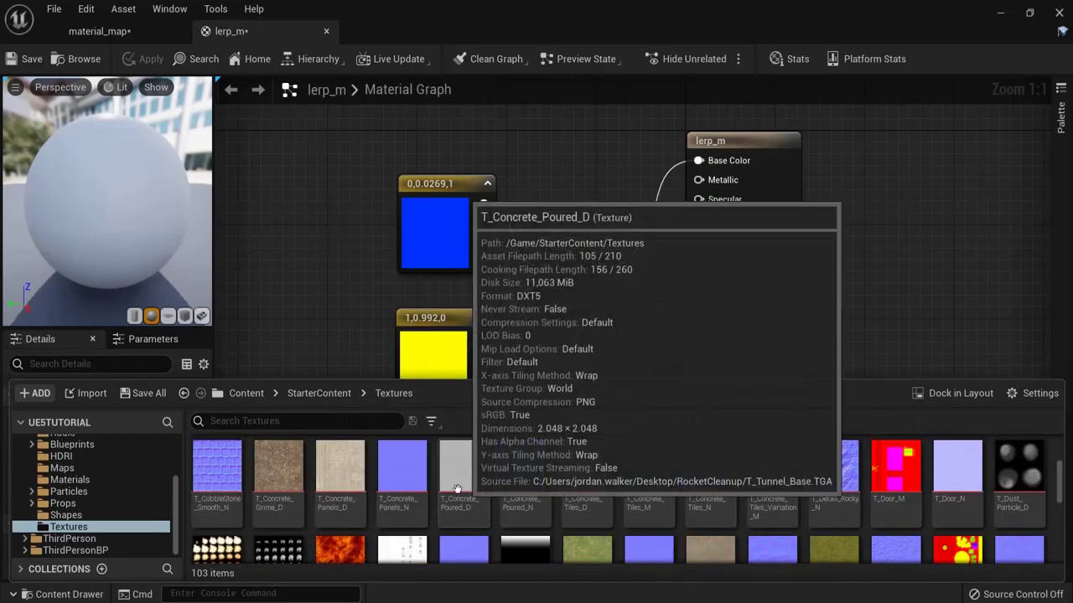
Step: Open T_Ceramic_Tile_M, view its red, green and blue channels individually, then return to lerp_m
{"action": "double_click", "coordinate": [341, 508]}
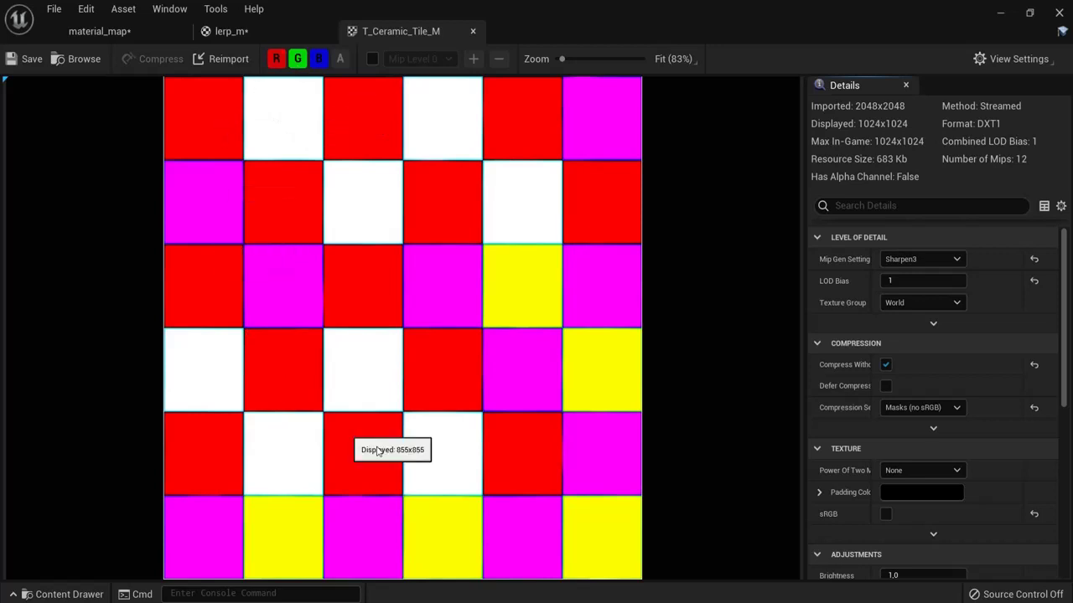
{"action": "left_click", "coordinate": [275, 58]}
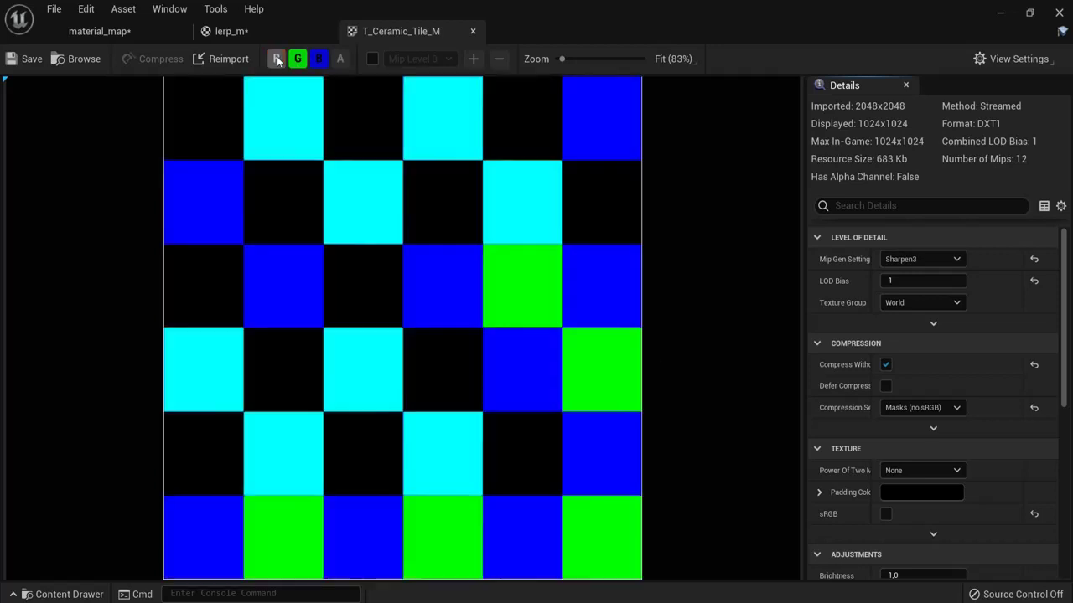
{"action": "left_click", "coordinate": [297, 58]}
{"action": "left_click", "coordinate": [318, 59]}
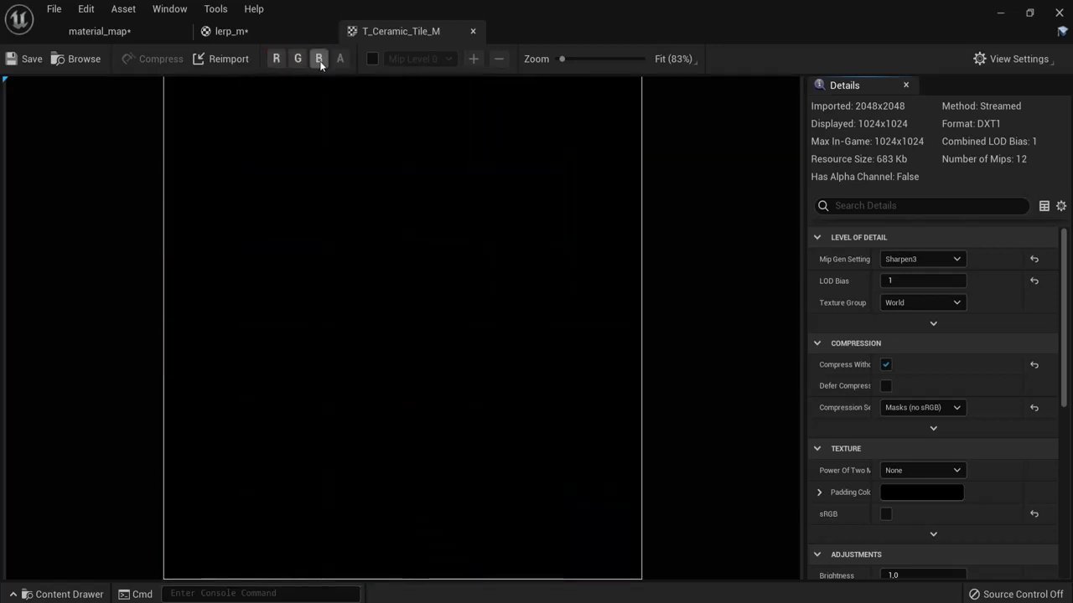
{"action": "left_click", "coordinate": [276, 59]}
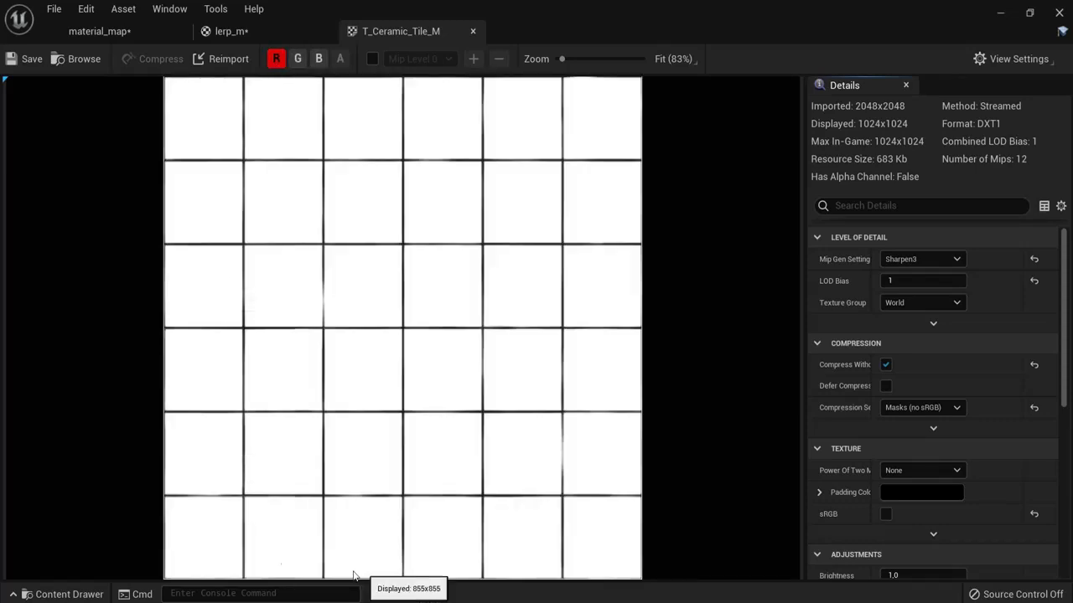
{"action": "left_click", "coordinate": [296, 58]}
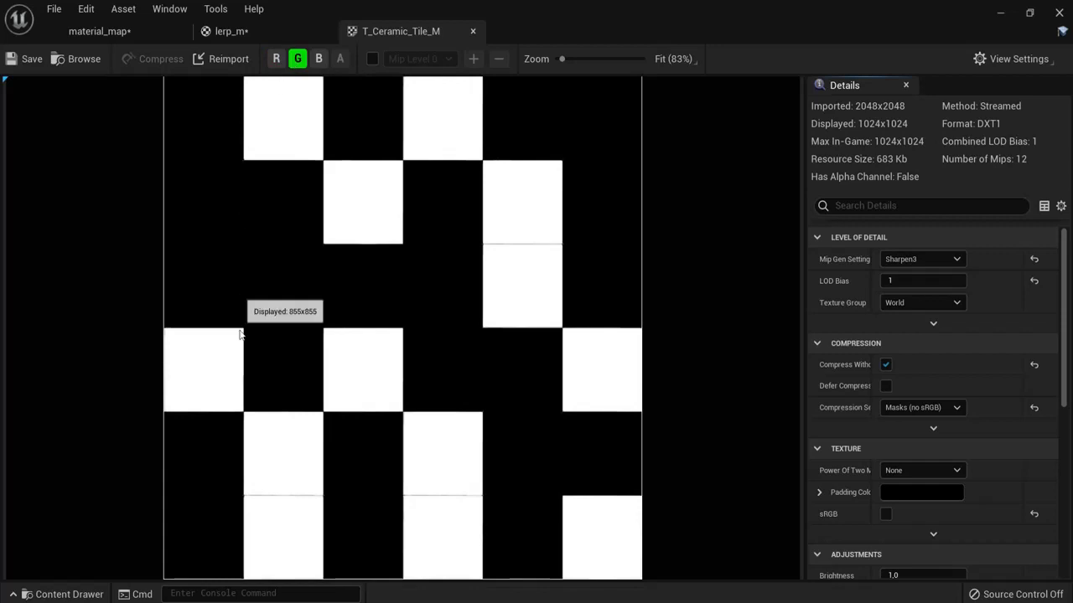
{"action": "left_click", "coordinate": [318, 59]}
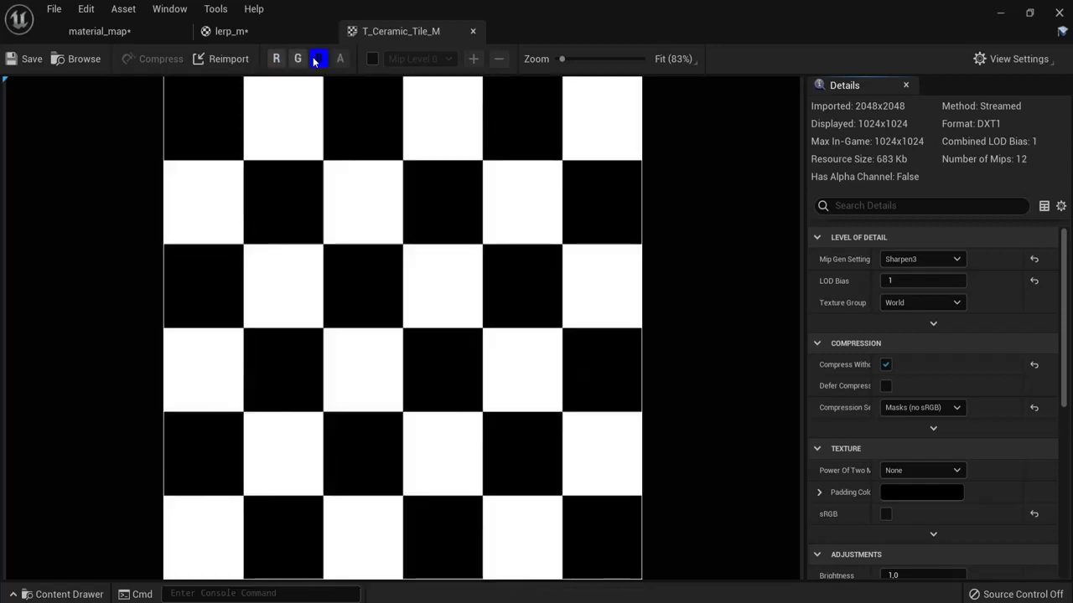
{"action": "left_click", "coordinate": [296, 58]}
{"action": "left_click", "coordinate": [276, 59]}
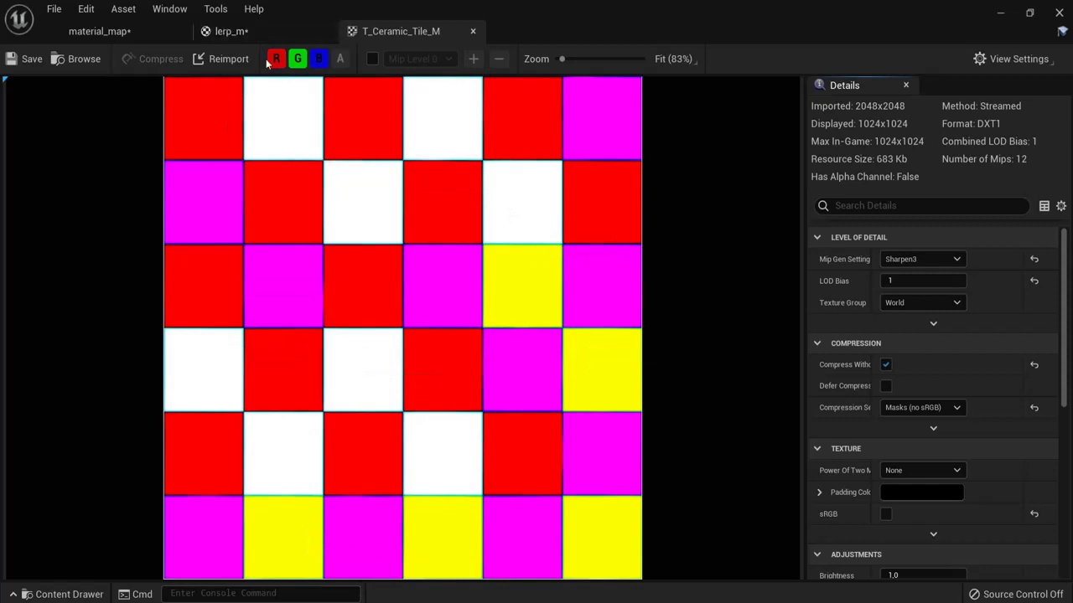
{"action": "left_click", "coordinate": [239, 32]}
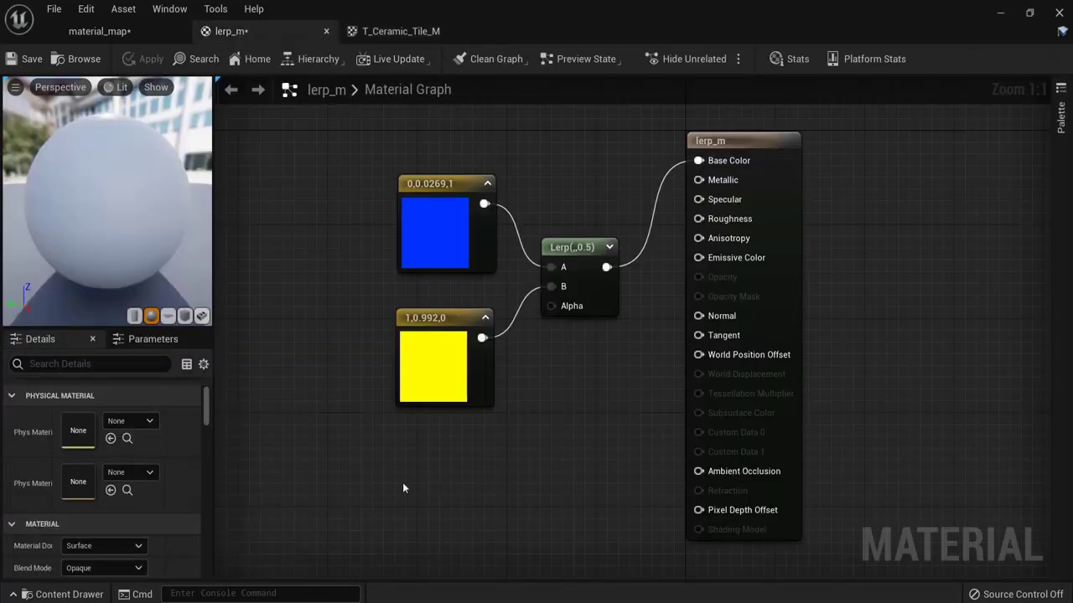
Step: Add a T_Ceramic_Tile_M Texture Sample and connect its RGB to the Lerp Alpha
{"action": "left_click", "coordinate": [104, 592]}
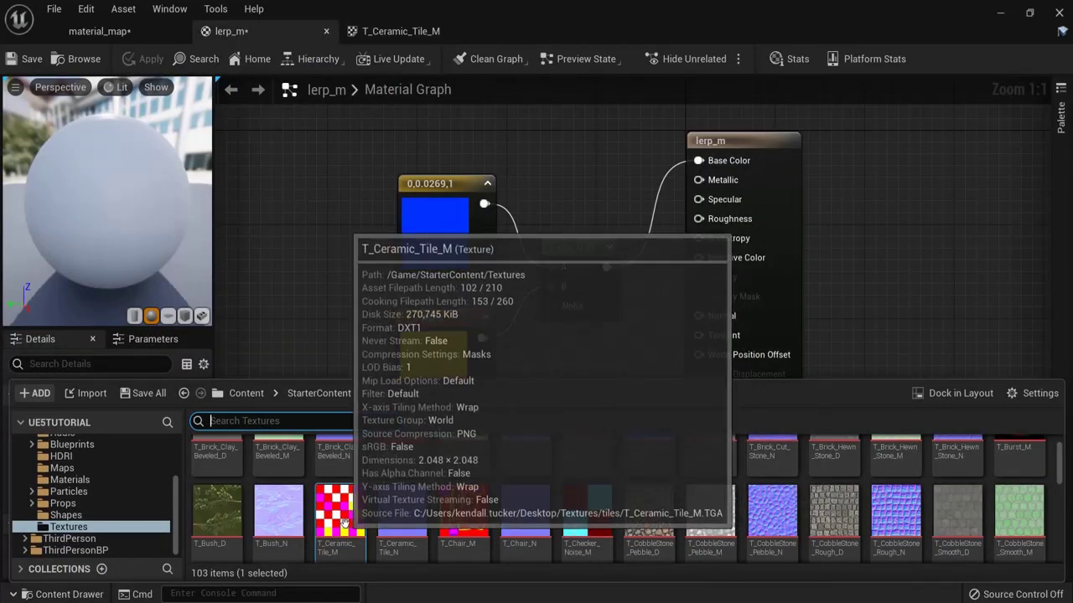
{"action": "left_click_drag", "start_coordinate": [339, 507], "coordinate": [429, 449]}
{"action": "right_click_drag", "start_coordinate": [584, 415], "coordinate": [594, 347]}
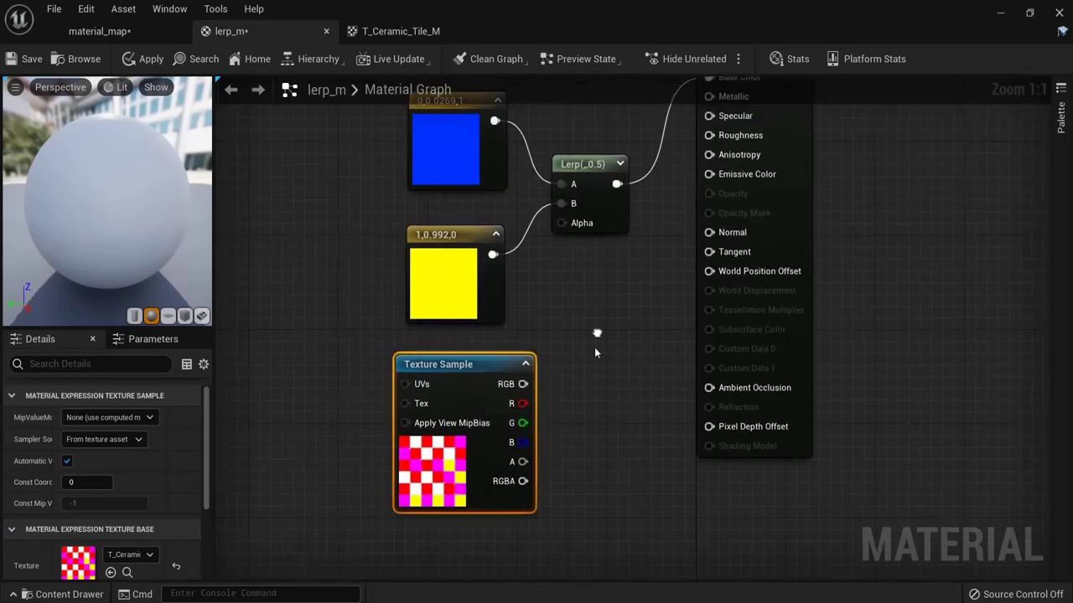
{"action": "left_click_drag", "start_coordinate": [500, 362], "coordinate": [477, 363]}
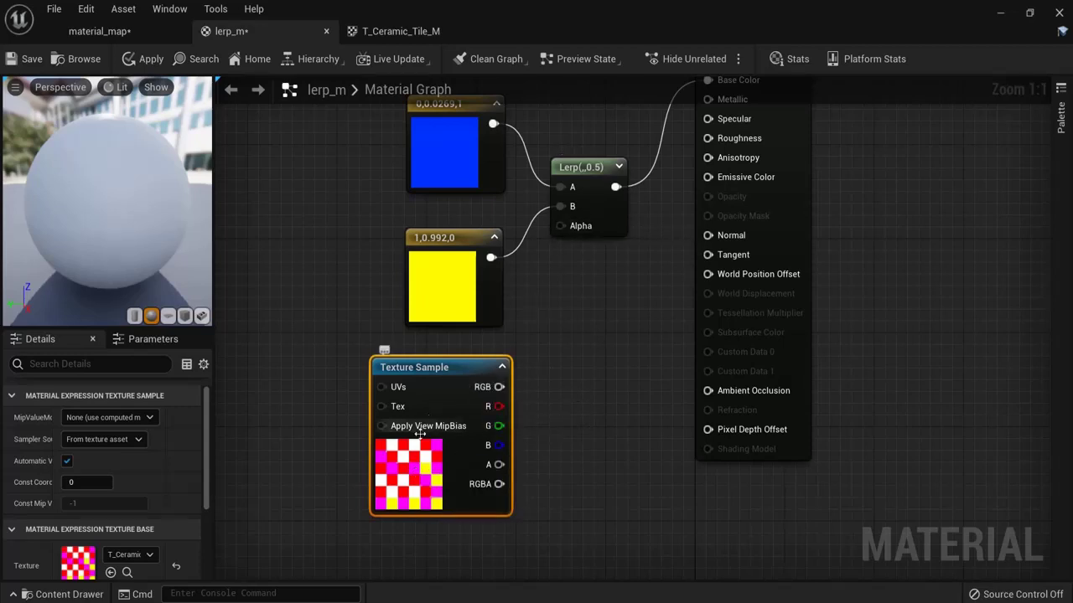
{"action": "left_click_drag", "start_coordinate": [499, 386], "coordinate": [561, 225]}
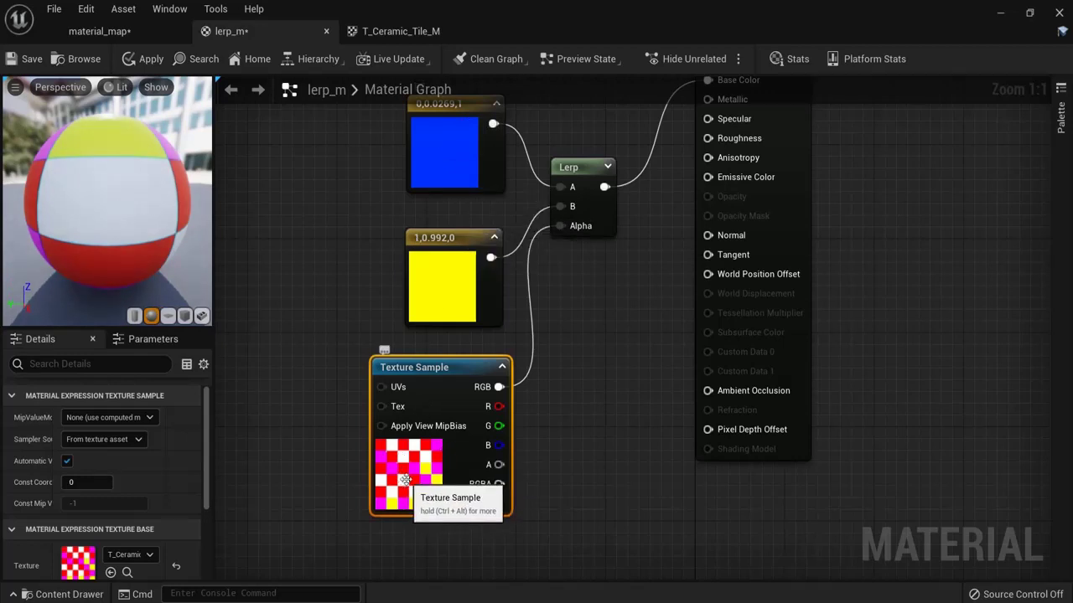
Step: Apply lerp_m and inspect the tiled preview mesh in the material_map level
{"action": "left_click", "coordinate": [142, 60]}
{"action": "left_click", "coordinate": [110, 34]}
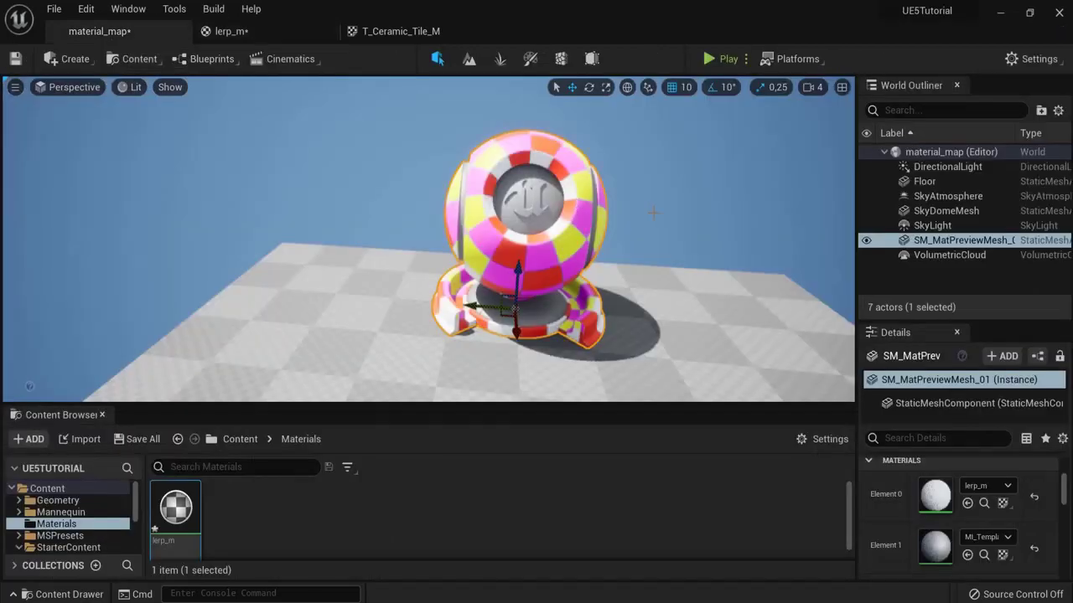
{"action": "scroll", "coordinate": [608, 220], "scroll_direction": "up", "scroll_amount": 2}
{"action": "left_click_drag", "start_coordinate": [607, 220], "coordinate": [8, 224]}
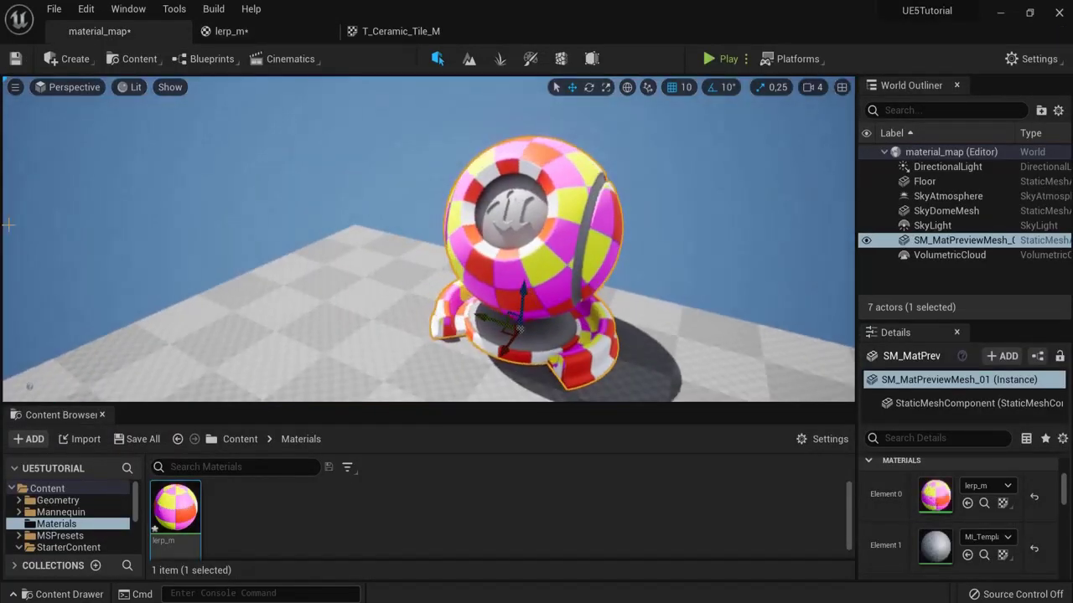
Step: Isolate the texture's red channel, then drive the Lerp Alpha with the R pin
{"action": "left_click", "coordinate": [394, 35]}
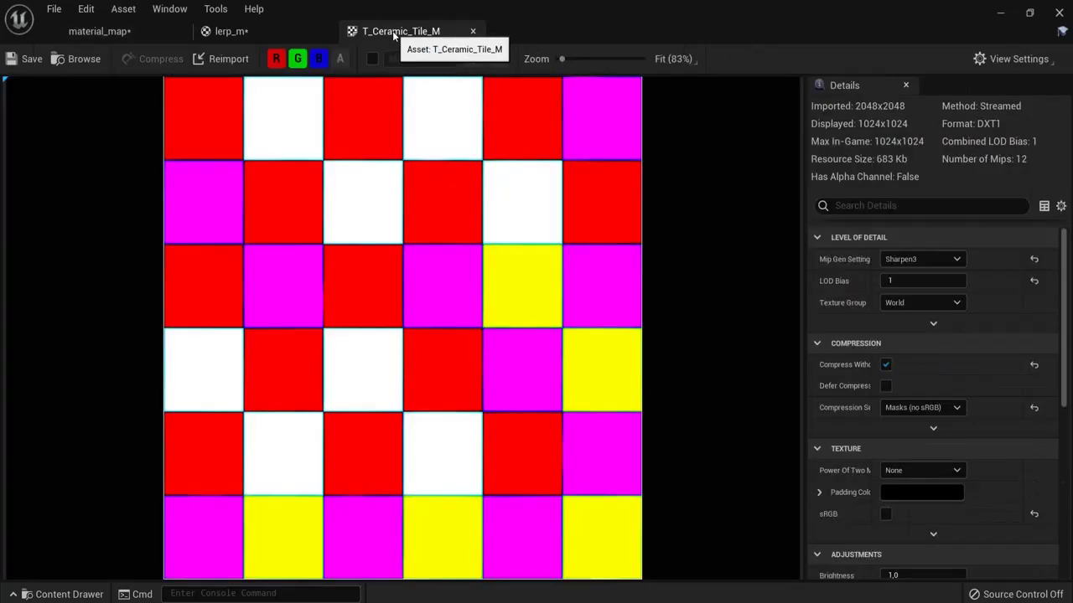
{"action": "left_click", "coordinate": [297, 61]}
{"action": "left_click", "coordinate": [318, 62]}
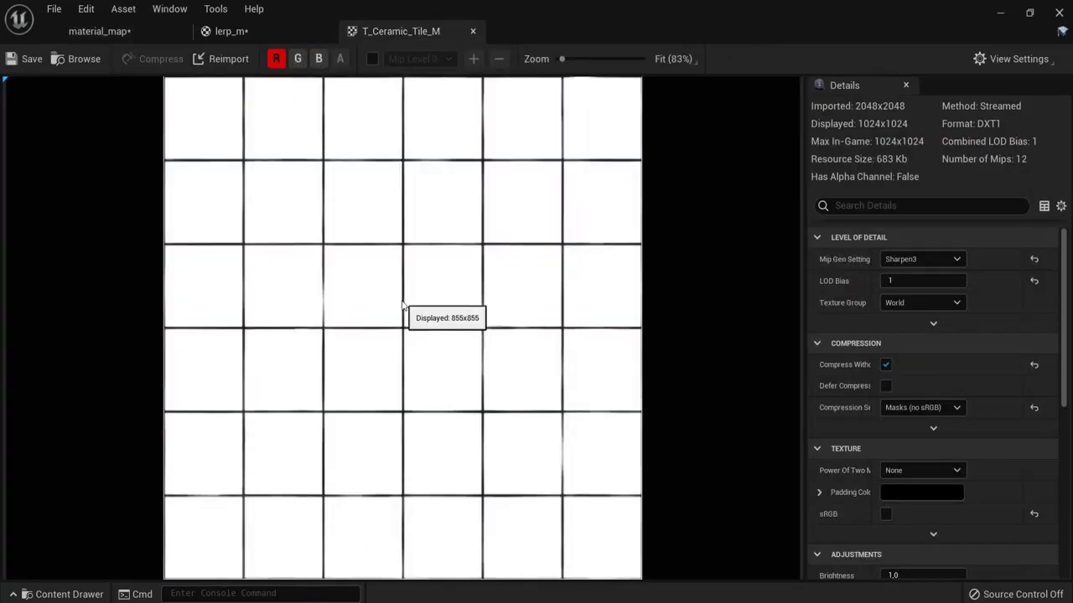
{"action": "left_click", "coordinate": [252, 34]}
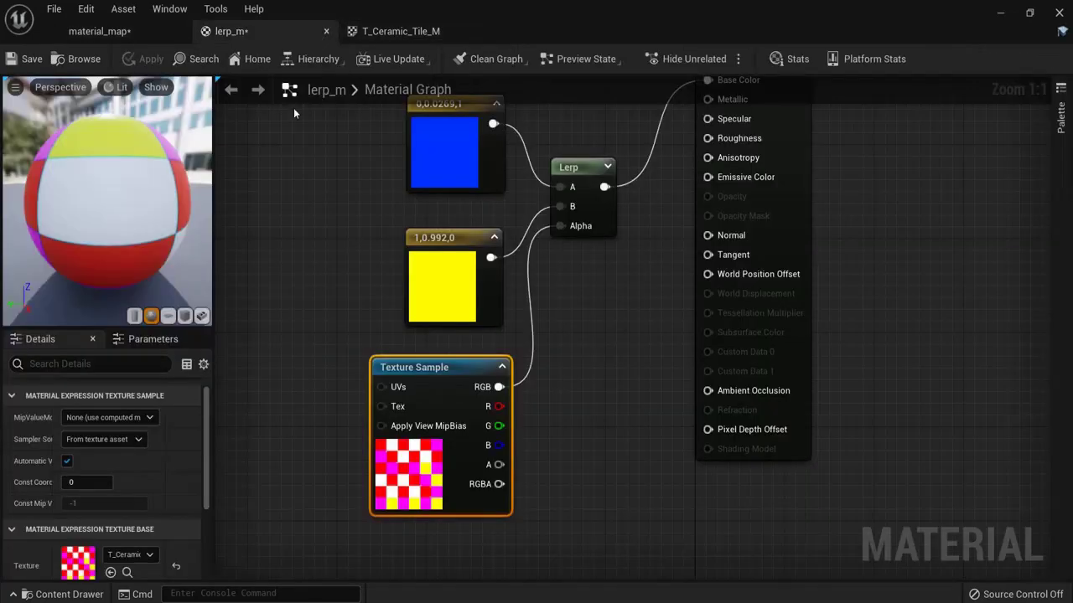
{"action": "left_click_drag", "start_coordinate": [513, 402], "coordinate": [558, 226]}
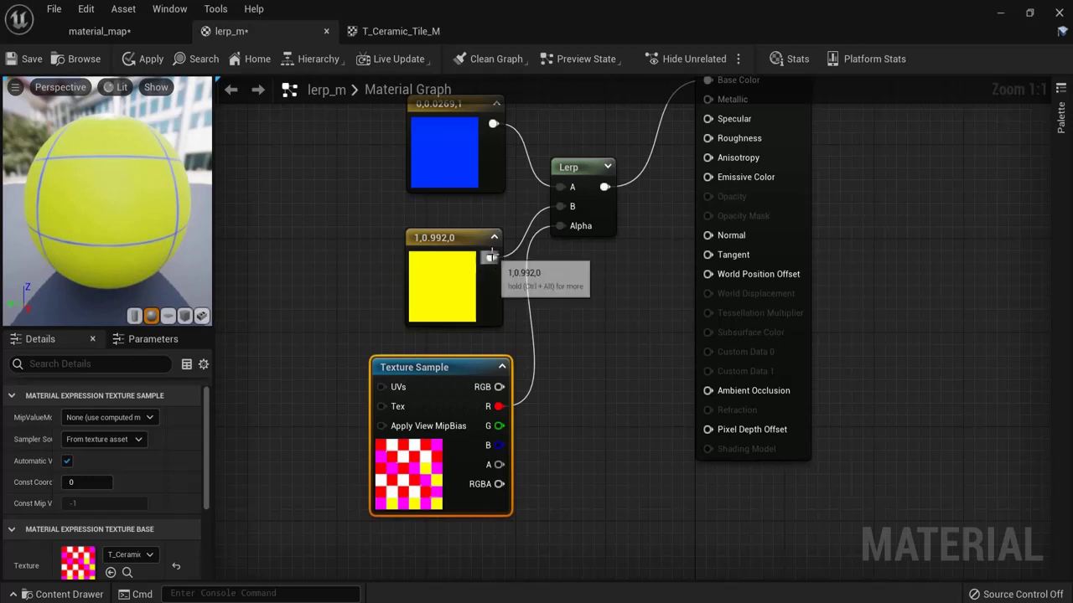
Step: Rewire the constants so blue feeds Lerp A and yellow feeds Lerp B
{"action": "left_click_drag", "start_coordinate": [491, 257], "coordinate": [564, 187]}
{"action": "left_click_drag", "start_coordinate": [493, 124], "coordinate": [560, 208]}
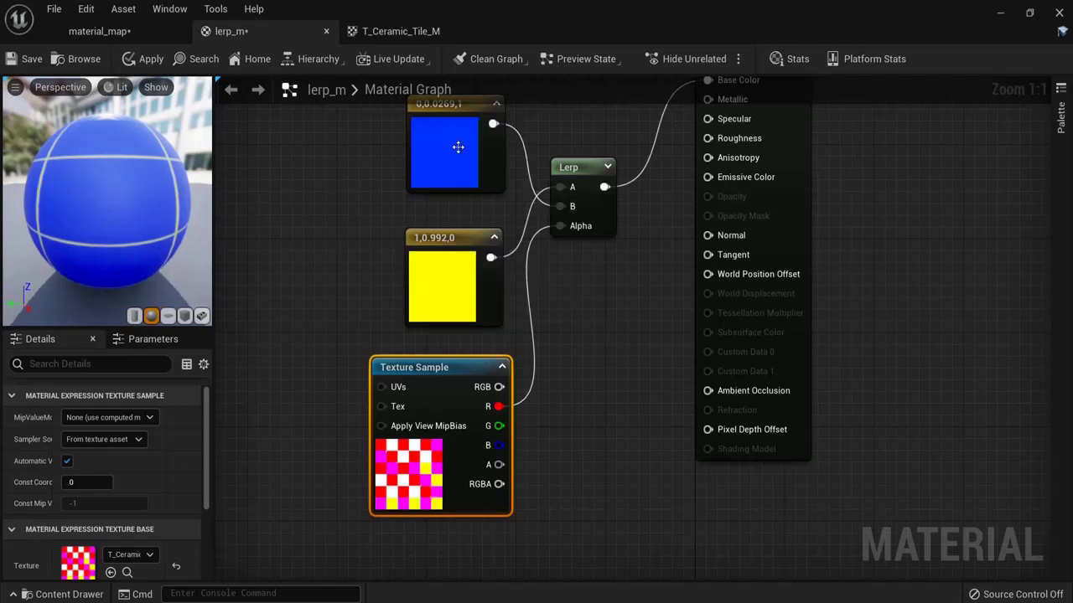
{"action": "left_click_drag", "start_coordinate": [493, 124], "coordinate": [560, 187]}
{"action": "left_click_drag", "start_coordinate": [492, 255], "coordinate": [560, 206]}
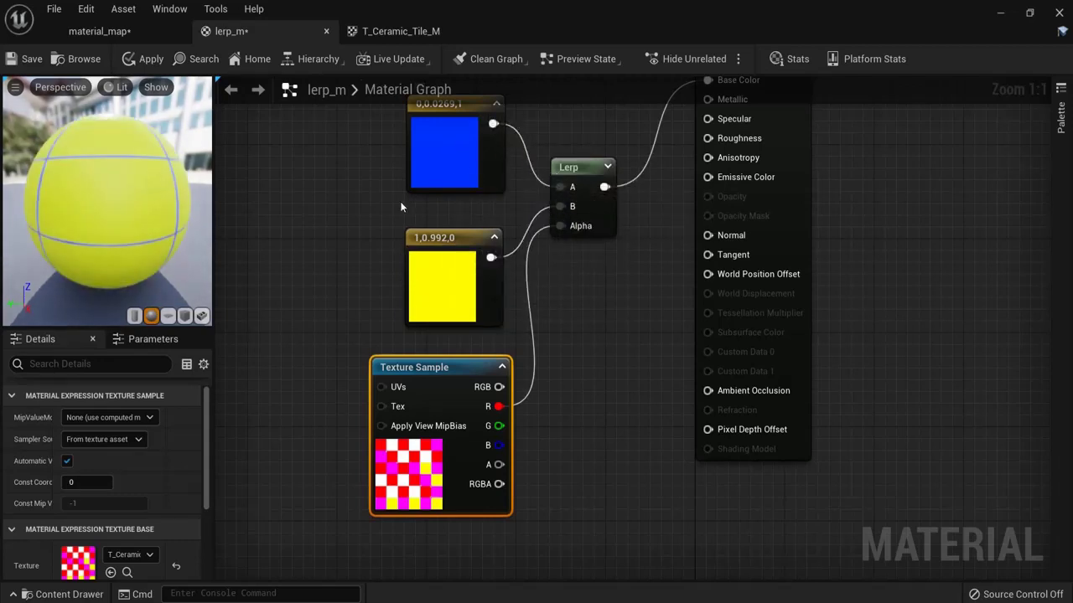
Step: View only the green channel of T_Ceramic_Tile_M in the texture editor
{"action": "left_click", "coordinate": [389, 31]}
{"action": "left_click", "coordinate": [298, 59]}
{"action": "left_click", "coordinate": [277, 59]}
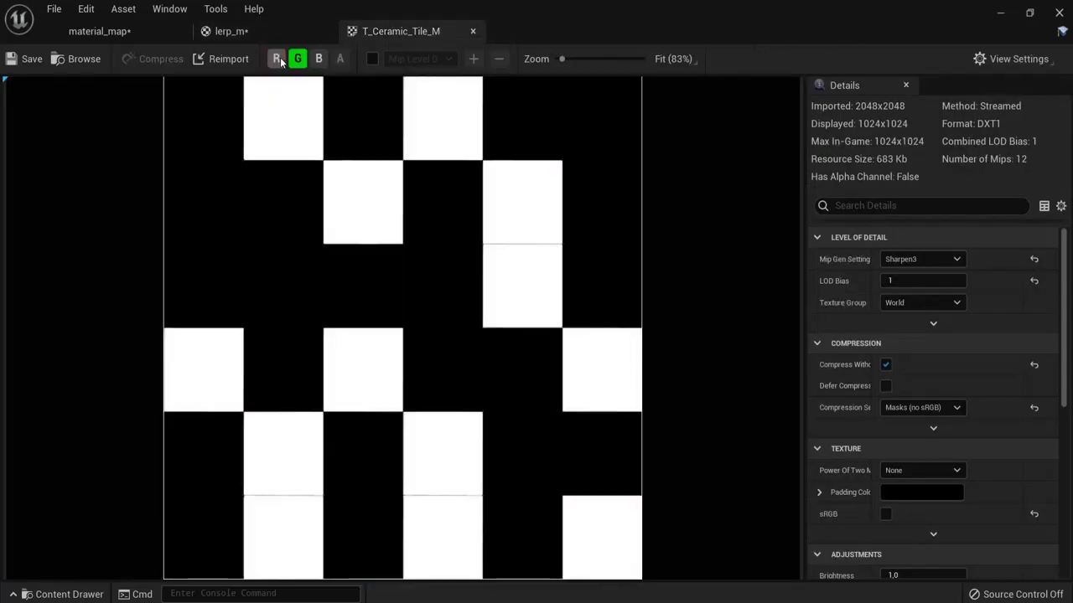
Step: Drive the Lerp Alpha with the texture's G channel and inspect the preview sphere
{"action": "left_click", "coordinate": [231, 31]}
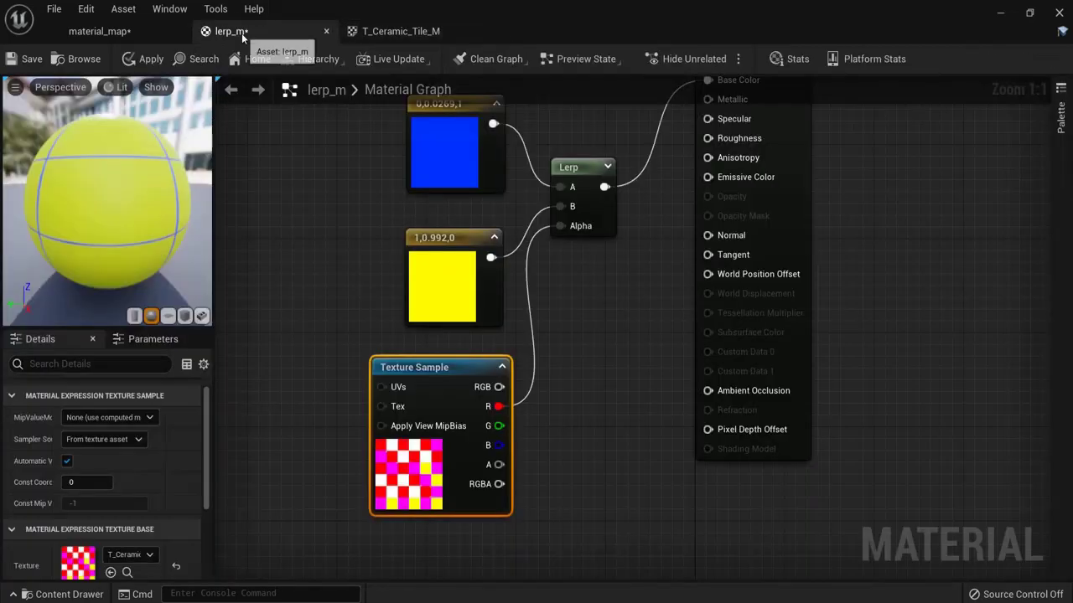
{"action": "left_click_drag", "start_coordinate": [499, 426], "coordinate": [562, 237]}
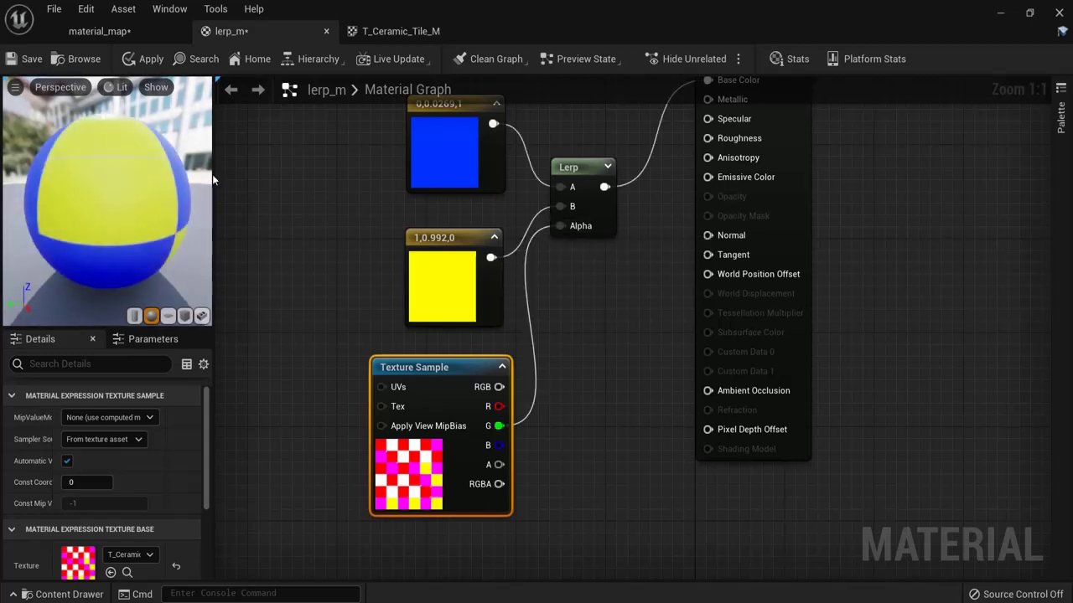
{"action": "left_click_drag", "start_coordinate": [157, 221], "coordinate": [2, 176]}
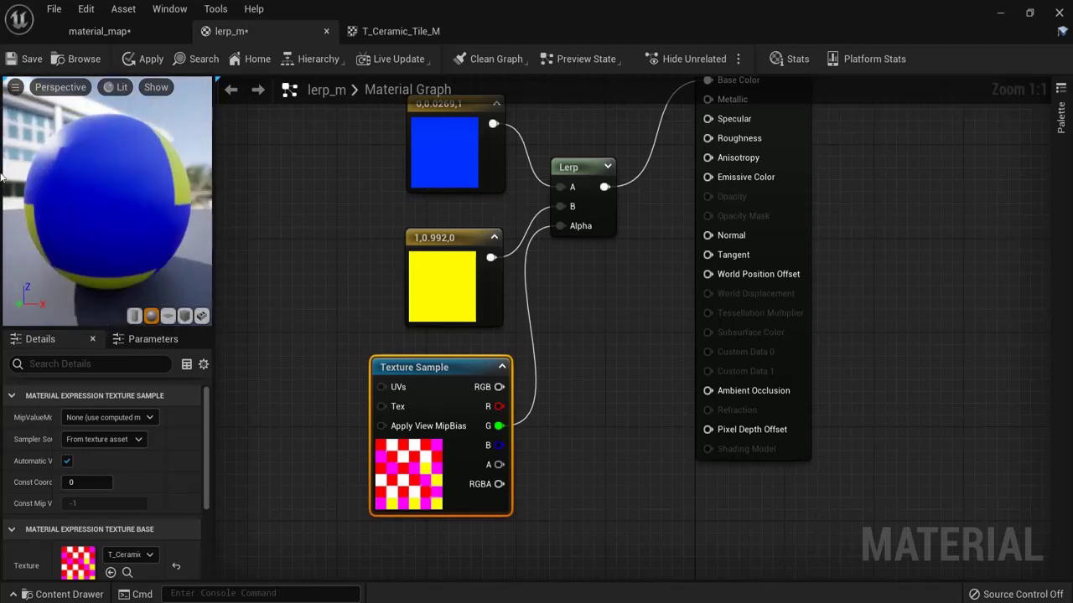
Step: Preview the material on the cube, selected-asset and cylinder preview meshes
{"action": "left_click", "coordinate": [185, 315]}
{"action": "left_click_drag", "start_coordinate": [151, 251], "coordinate": [168, 268]}
{"action": "left_click", "coordinate": [201, 315]}
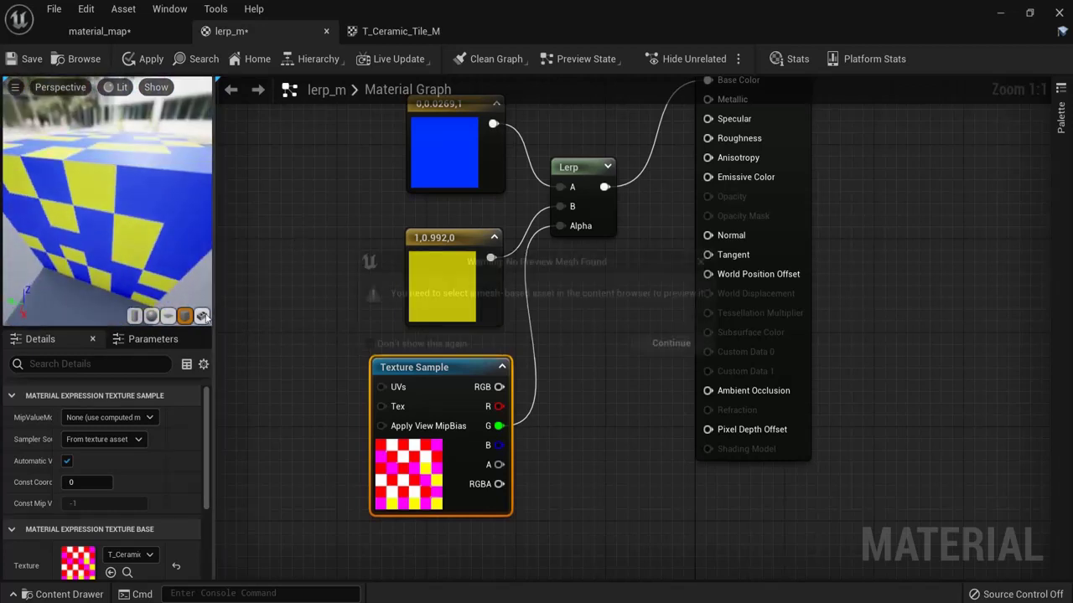
{"action": "left_click", "coordinate": [706, 264]}
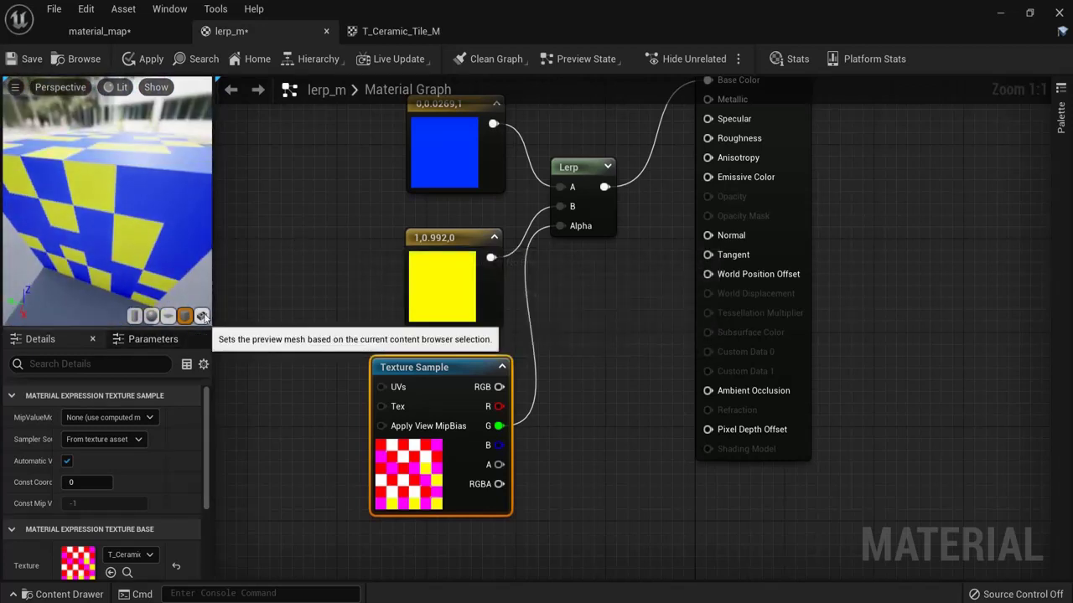
{"action": "left_click", "coordinate": [134, 316]}
{"action": "mouse_move", "coordinate": [90, 216]}
{"action": "left_mouse_down"}
{"action": "mouse_move", "coordinate": [89, 256]}
{"action": "mouse_move", "coordinate": [86, 220]}
{"action": "left_mouse_up"}
Step: Return to the sphere preview and drive the Lerp Alpha with the B channel instead
{"action": "left_click", "coordinate": [151, 316]}
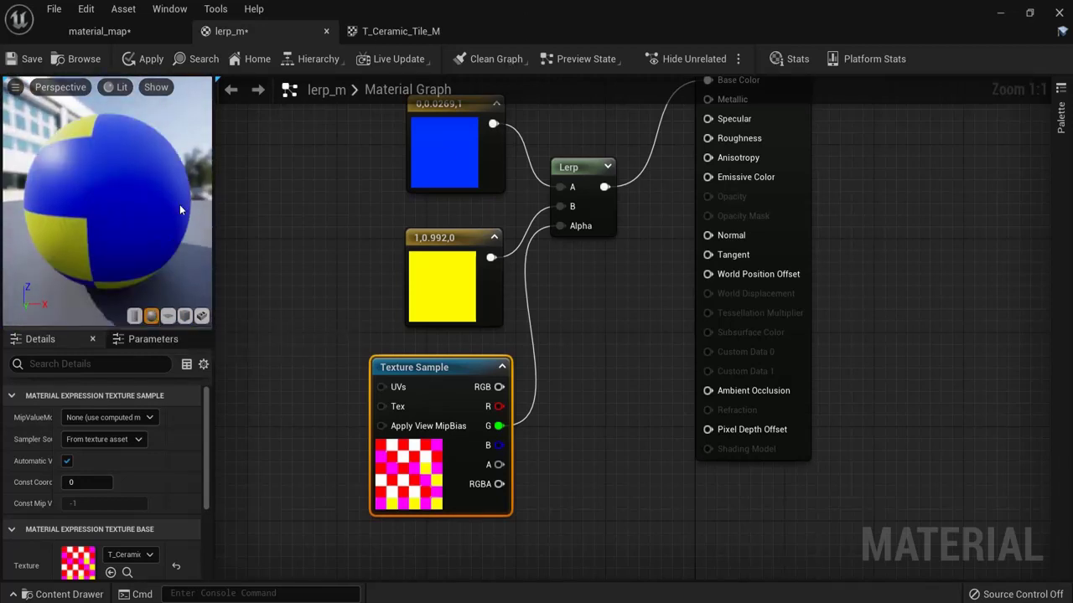
{"action": "left_click_drag", "start_coordinate": [179, 205], "coordinate": [69, 224]}
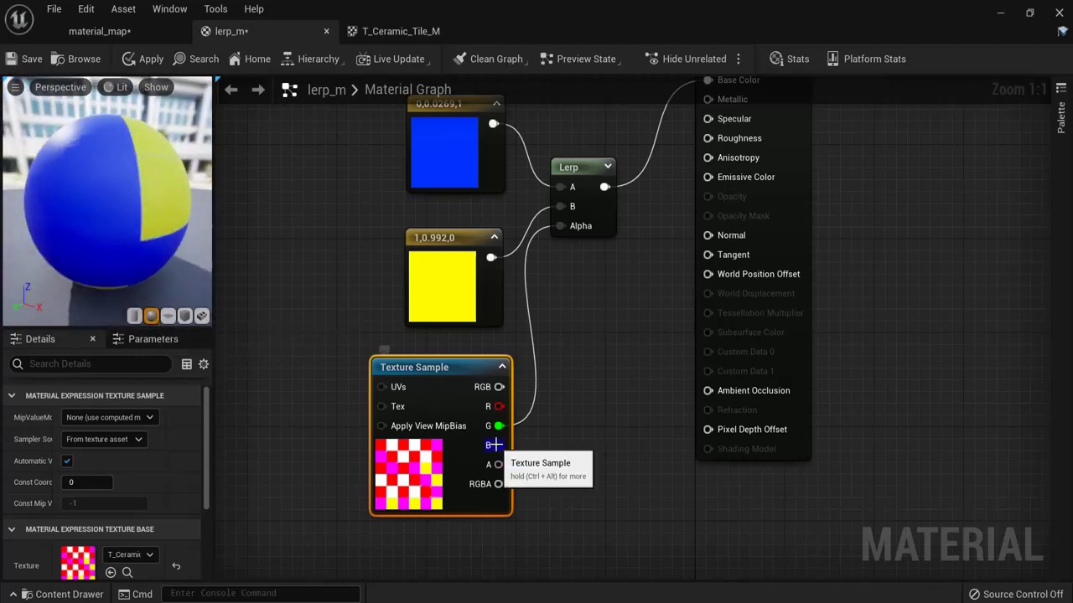
{"action": "left_click_drag", "start_coordinate": [498, 445], "coordinate": [560, 226]}
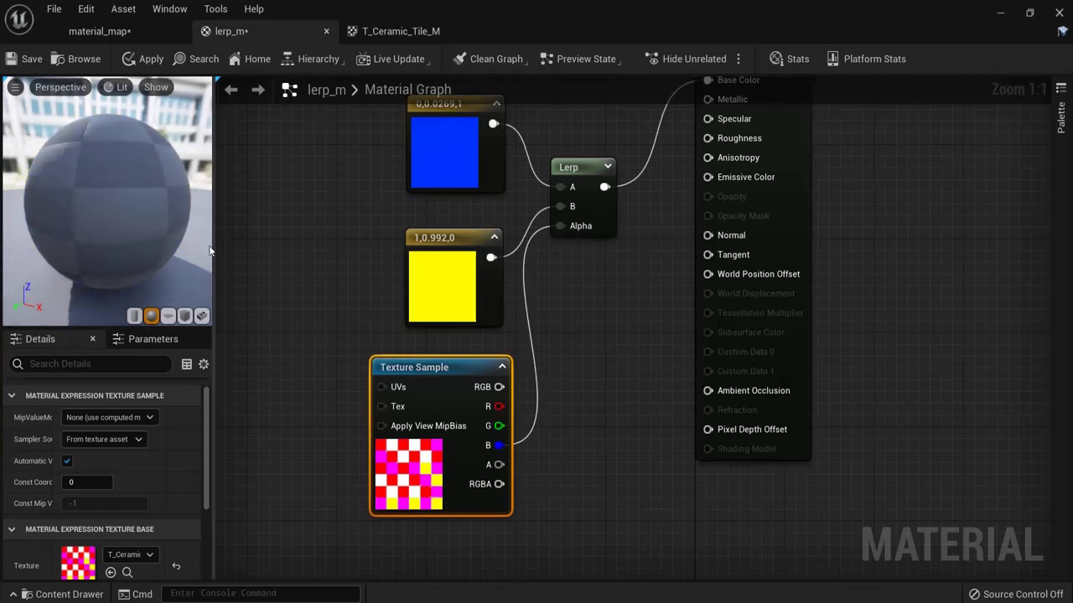
{"action": "left_click_drag", "start_coordinate": [143, 220], "coordinate": [4, 101]}
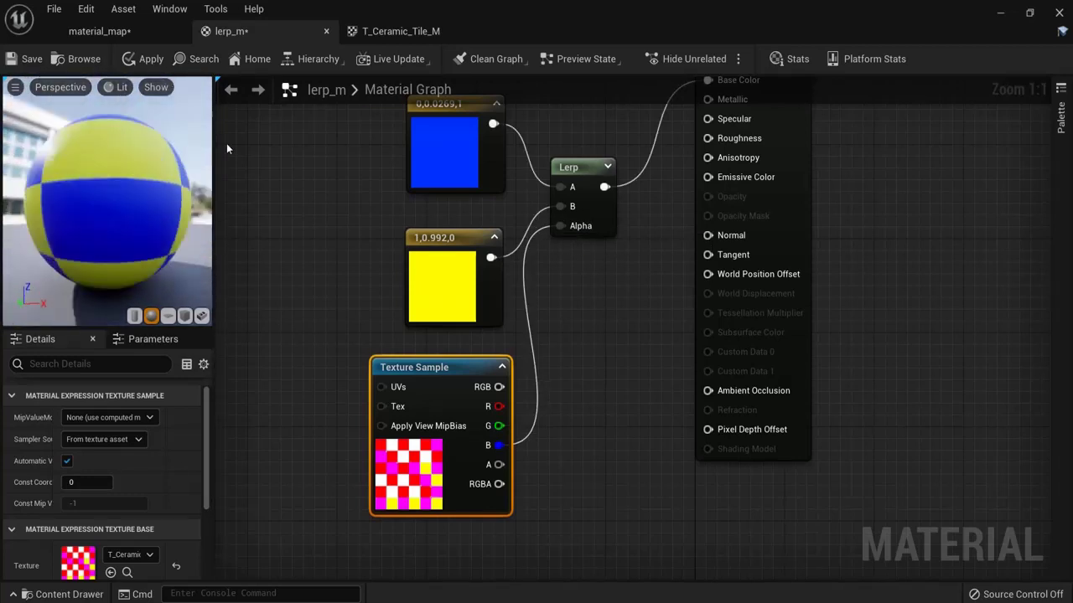
Step: Isolate the texture's blue channel, restore full colour, and close T_Ceramic_Tile_M
{"action": "left_click", "coordinate": [394, 31]}
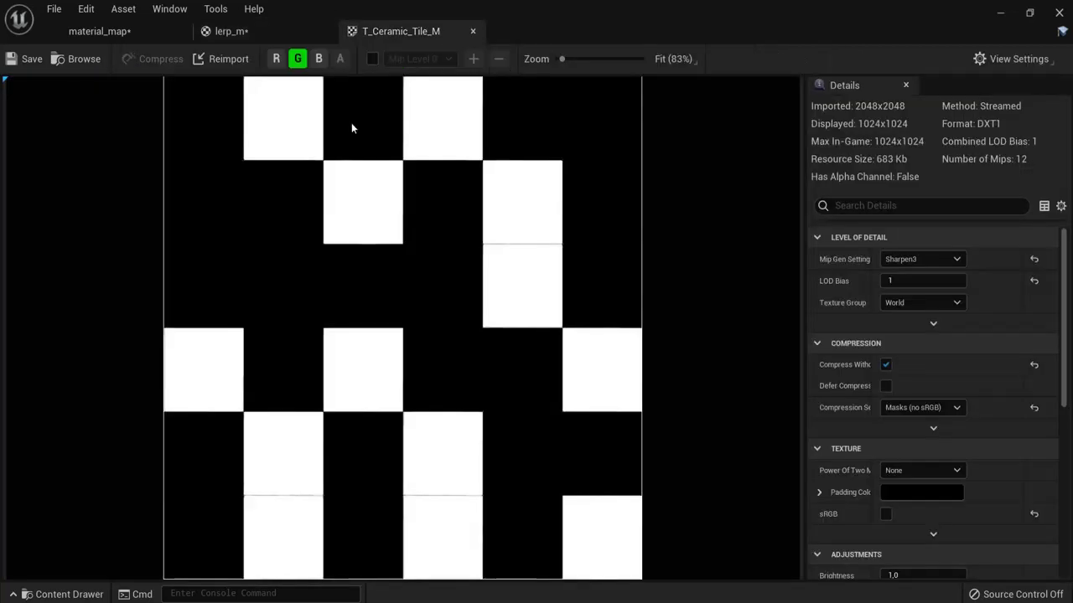
{"action": "left_click", "coordinate": [319, 59]}
{"action": "left_click", "coordinate": [297, 59]}
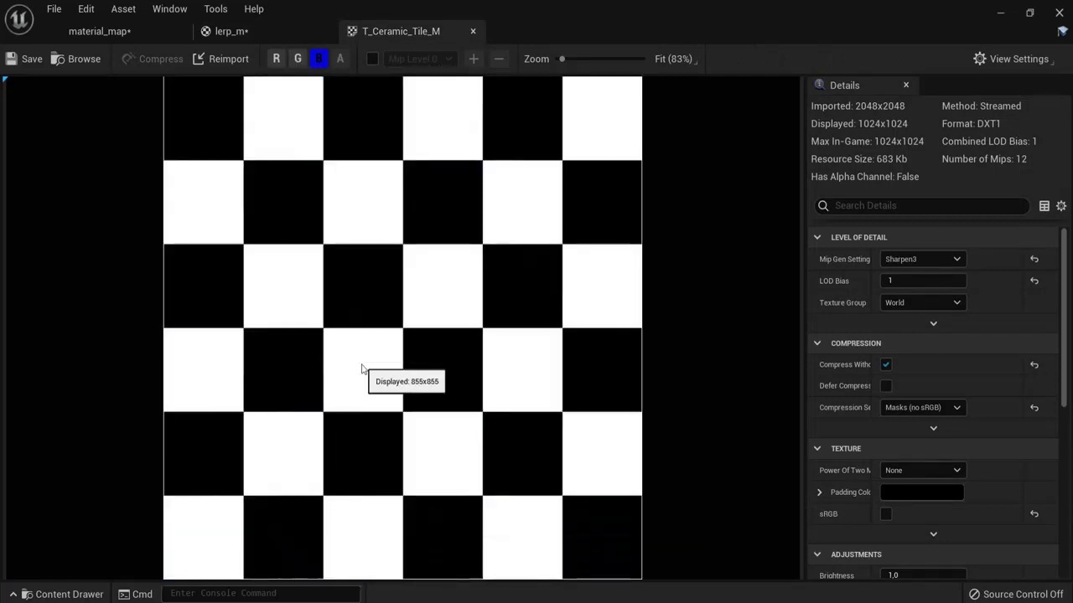
{"action": "left_click", "coordinate": [297, 59]}
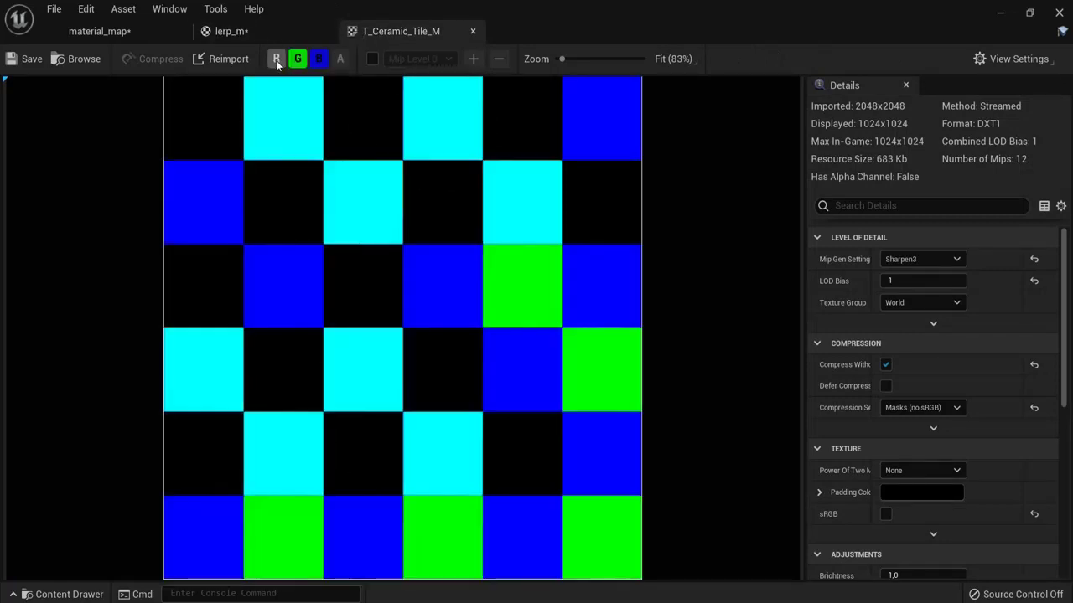
{"action": "left_click", "coordinate": [275, 59]}
{"action": "left_click", "coordinate": [473, 32]}
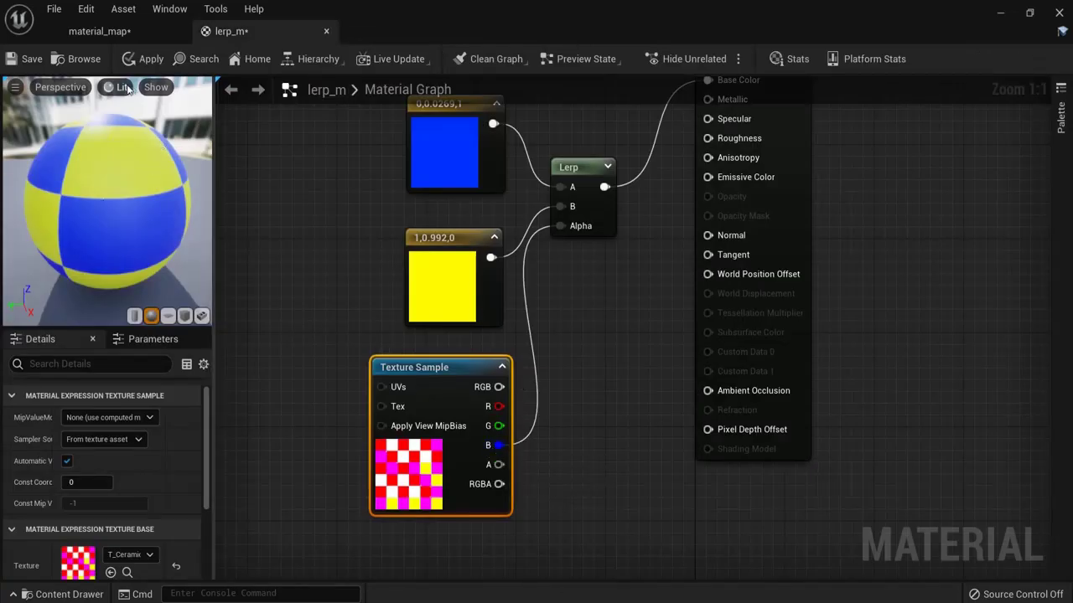
Step: Apply lerp_m, check the level's checker mesh, and reframe the whole material graph
{"action": "left_click", "coordinate": [141, 59]}
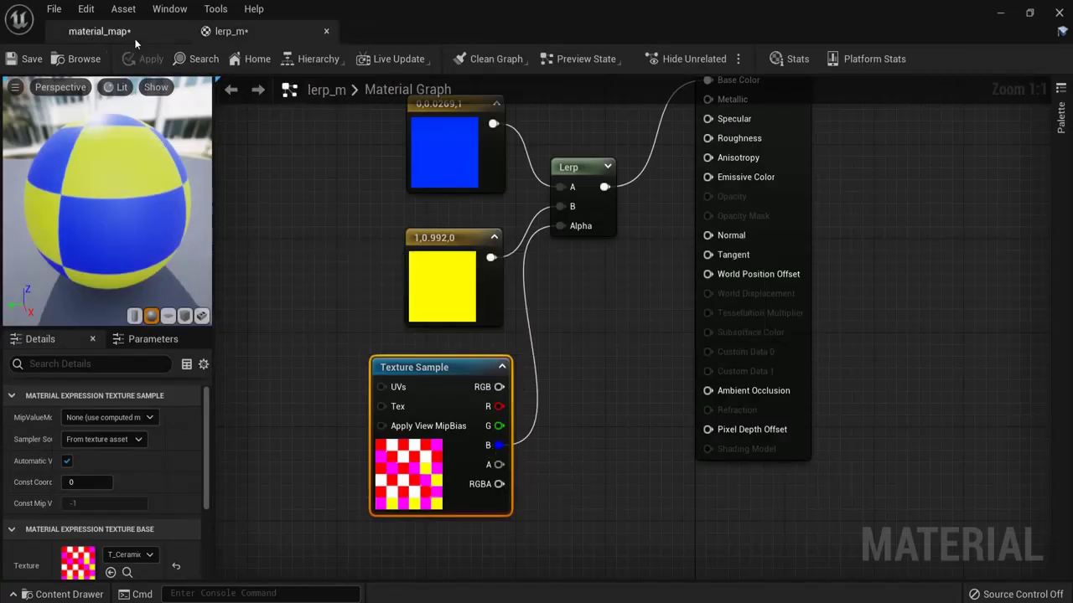
{"action": "left_click", "coordinate": [99, 31]}
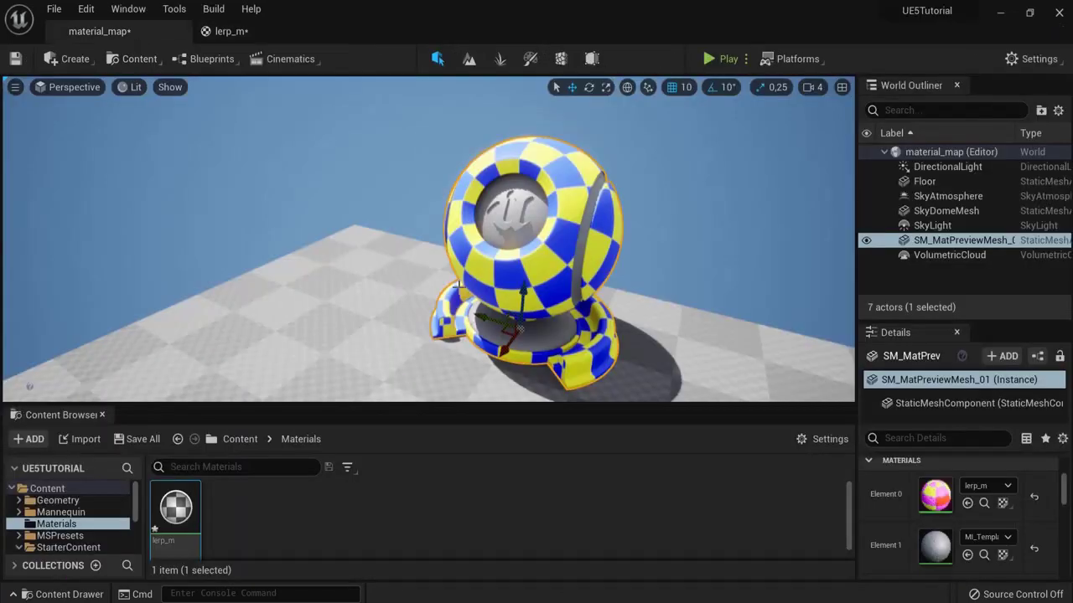
{"action": "left_click", "coordinate": [255, 36]}
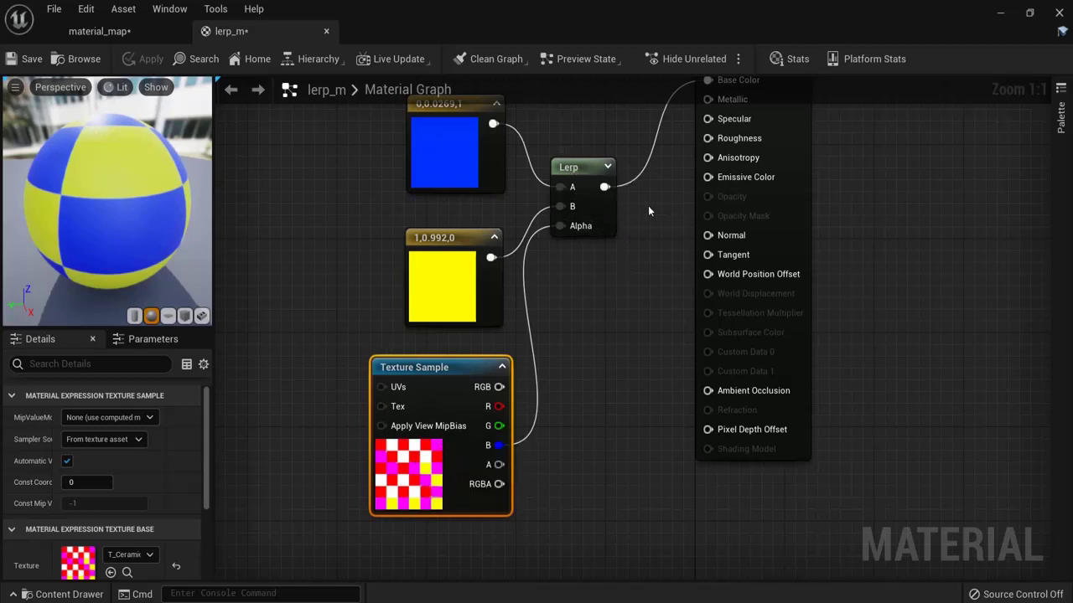
{"action": "key", "text": "Home"}
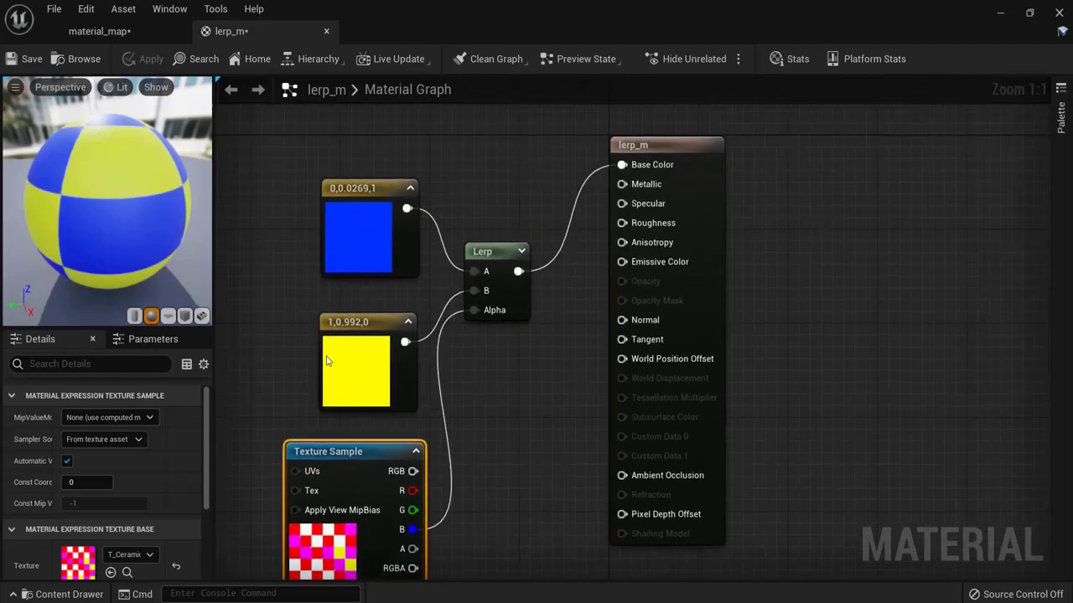
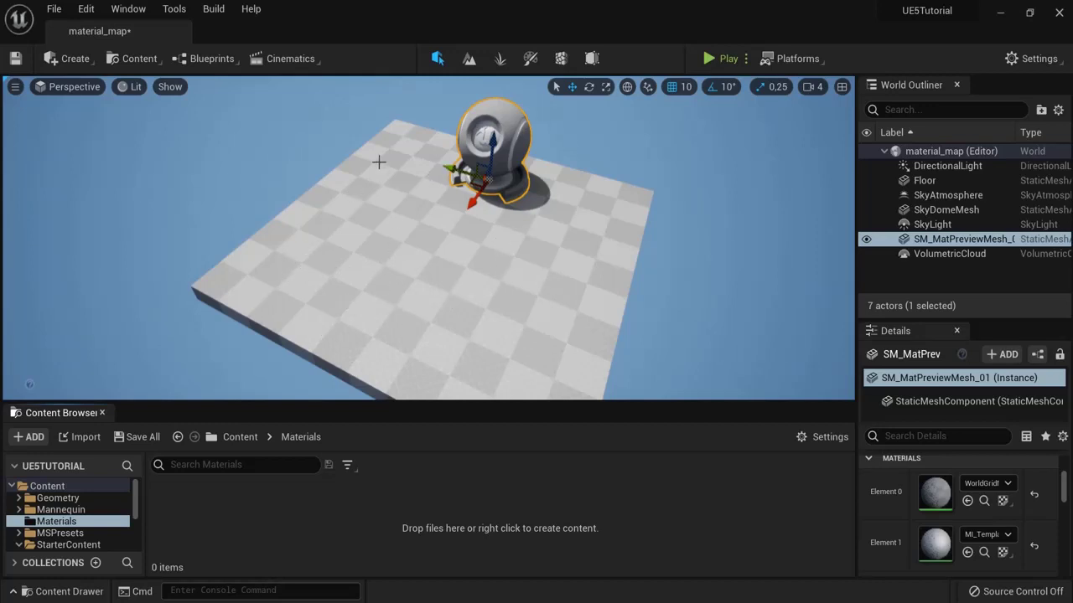
Step: Create a new material named pebbles_m in the Materials folder
{"action": "right_click", "coordinate": [254, 514]}
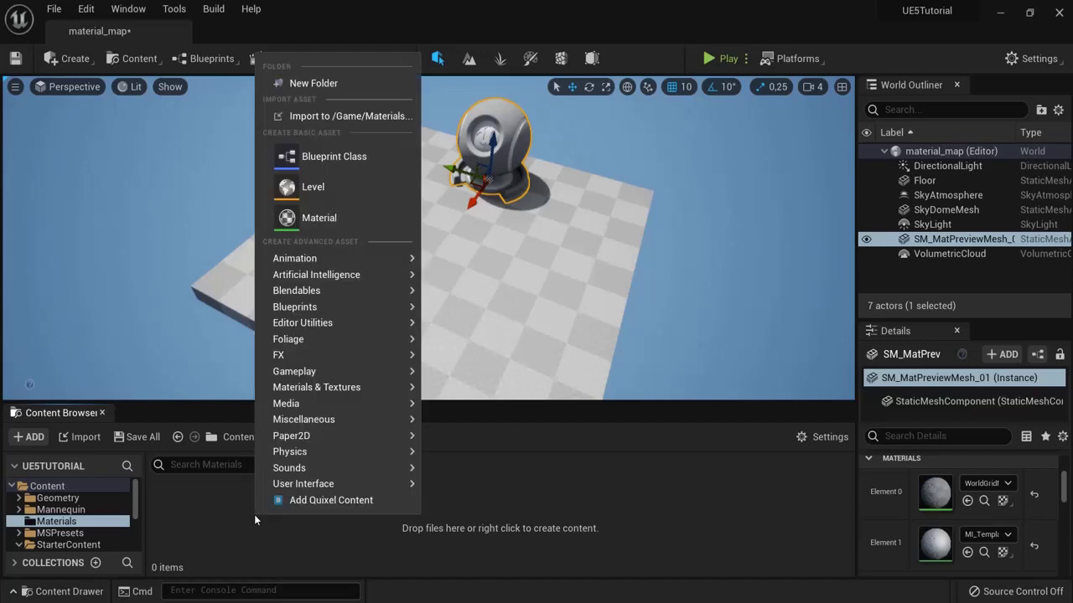
{"action": "left_click", "coordinate": [315, 219]}
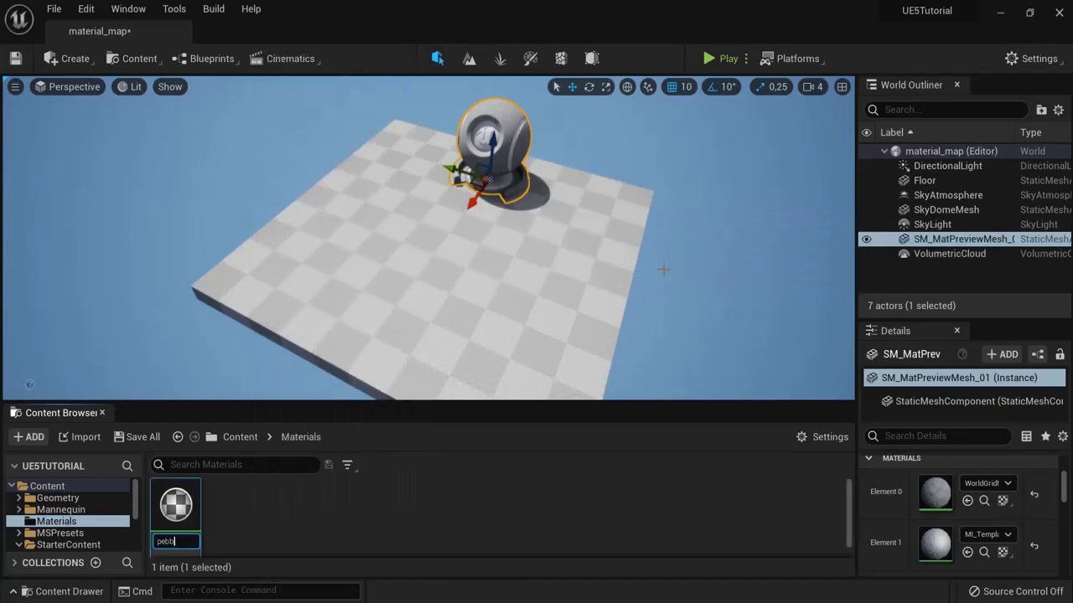
{"action": "key", "text": "Return"}
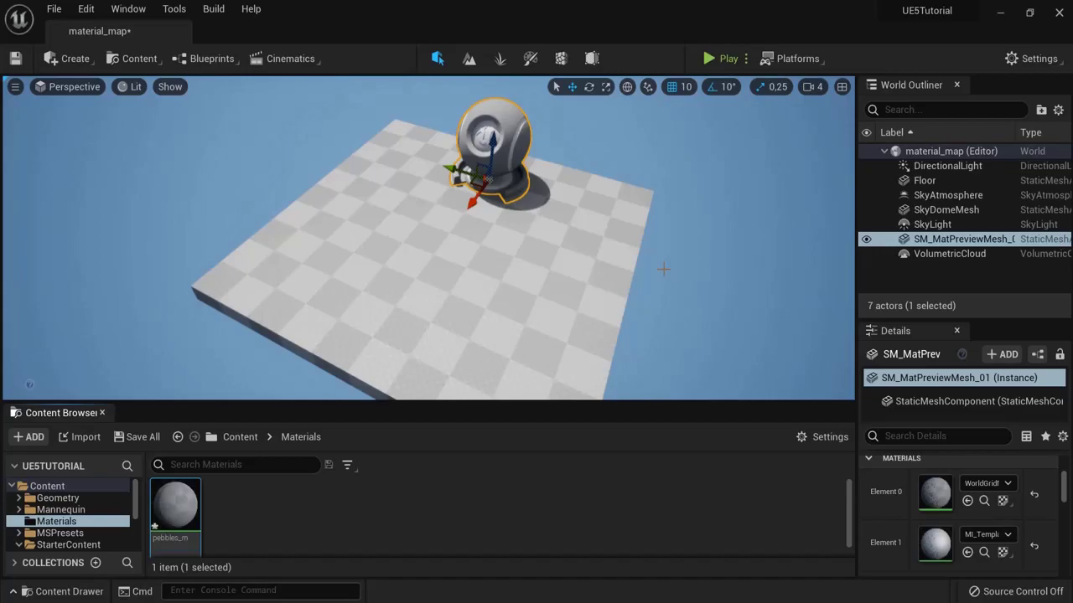
Step: Open pebbles_m in the material editor with its tab docked beside material_map
{"action": "double_click", "coordinate": [176, 524]}
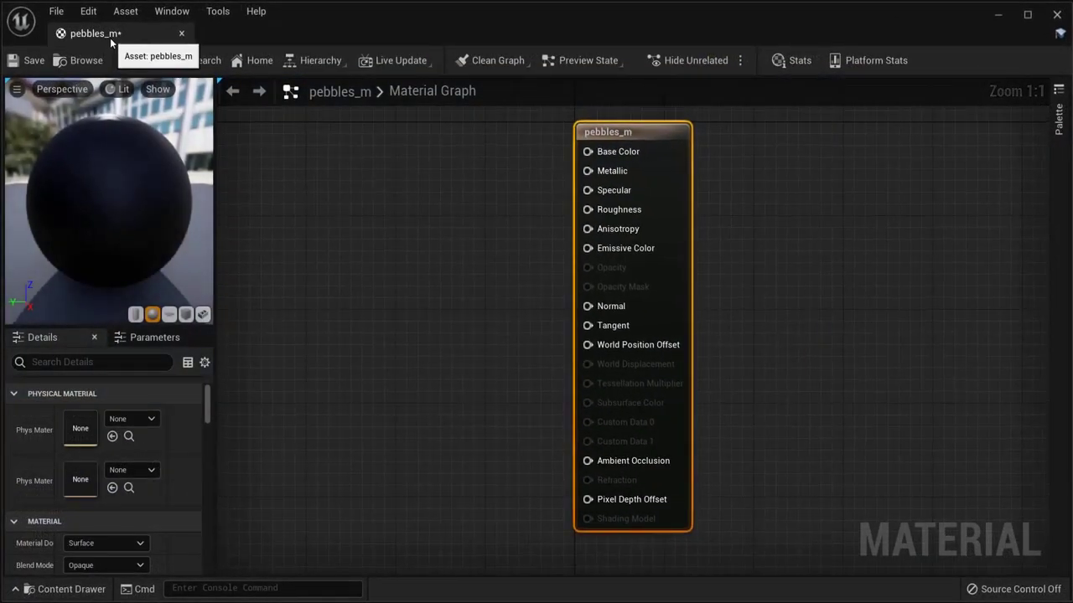
{"action": "left_click_drag", "start_coordinate": [171, 33], "coordinate": [250, 37]}
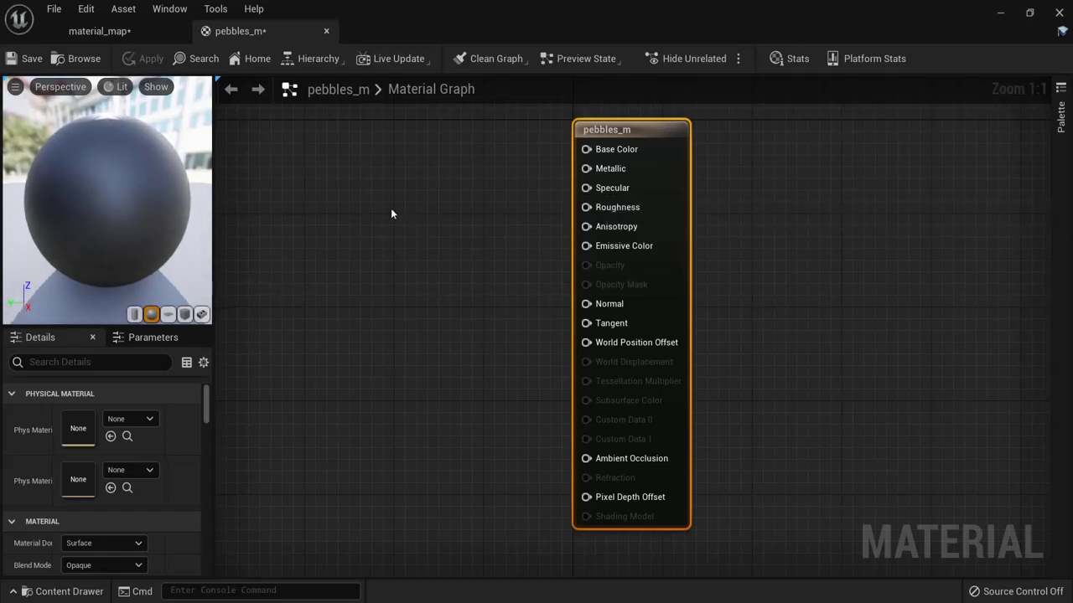
{"action": "left_click", "coordinate": [107, 33]}
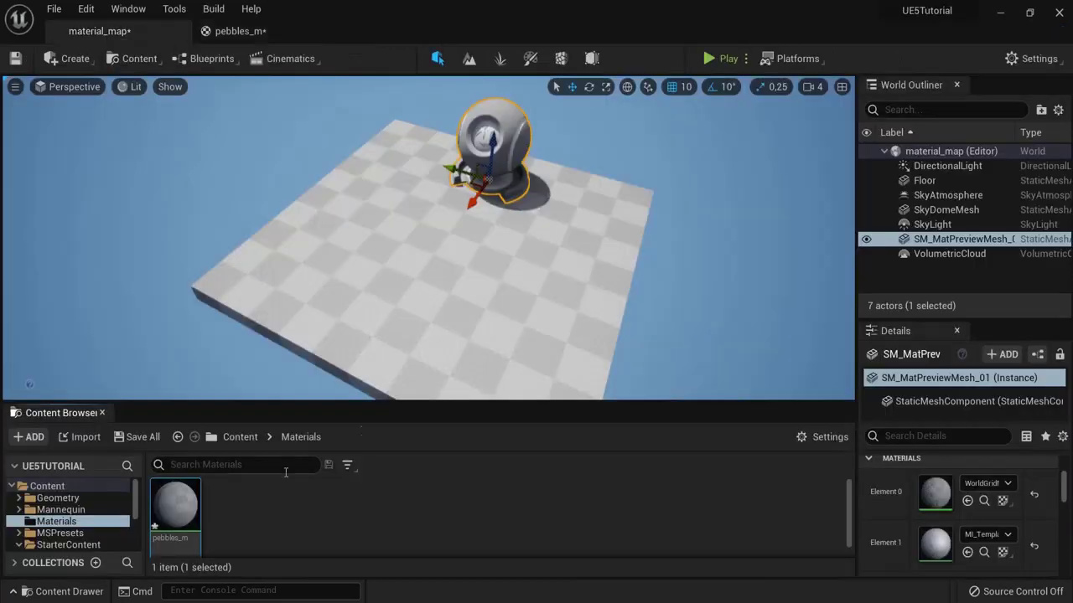
{"action": "left_click", "coordinate": [239, 31]}
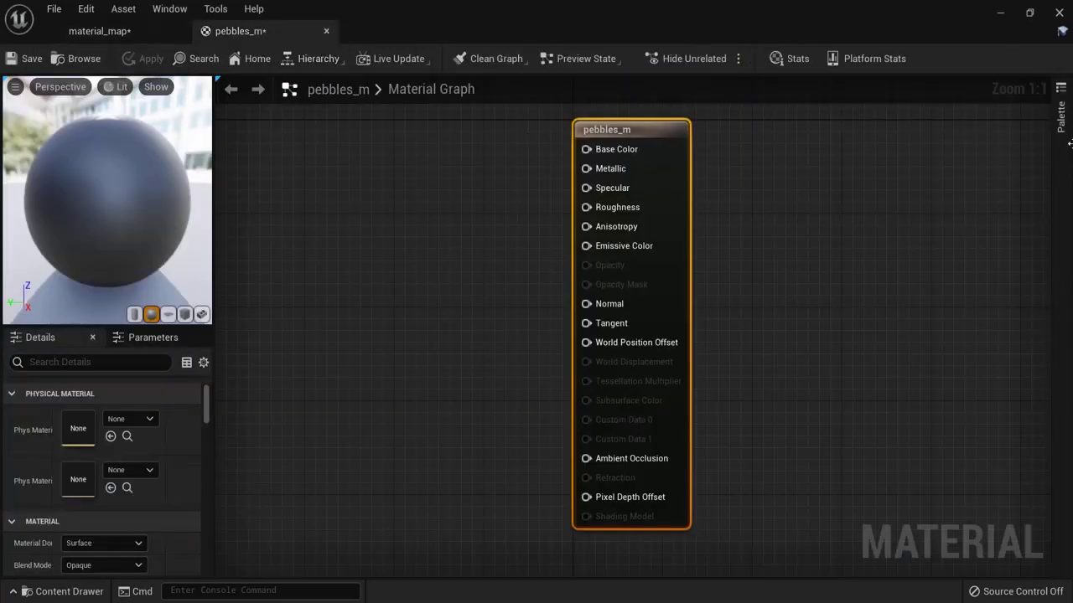
Step: Add a bright green Constant3Vector (0,1,0.0326) on Base Color and apply
{"action": "left_click", "coordinate": [1060, 118]}
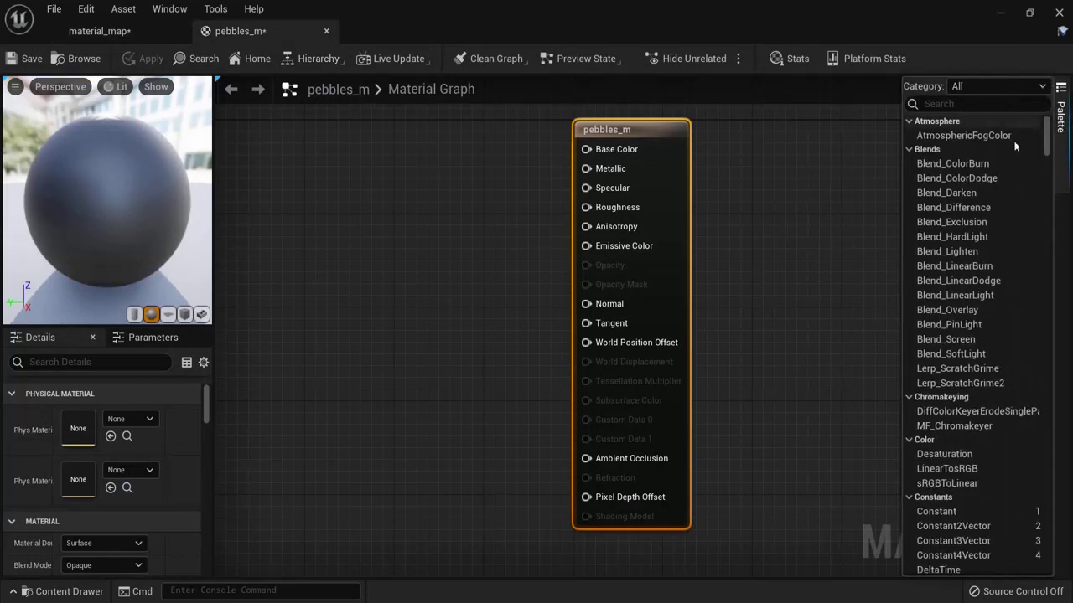
{"action": "left_click_drag", "start_coordinate": [970, 542], "coordinate": [394, 223]}
{"action": "double_click", "coordinate": [396, 248]}
{"action": "left_click_drag", "start_coordinate": [496, 350], "coordinate": [449, 407]}
{"action": "left_click_drag", "start_coordinate": [599, 387], "coordinate": [603, 279]}
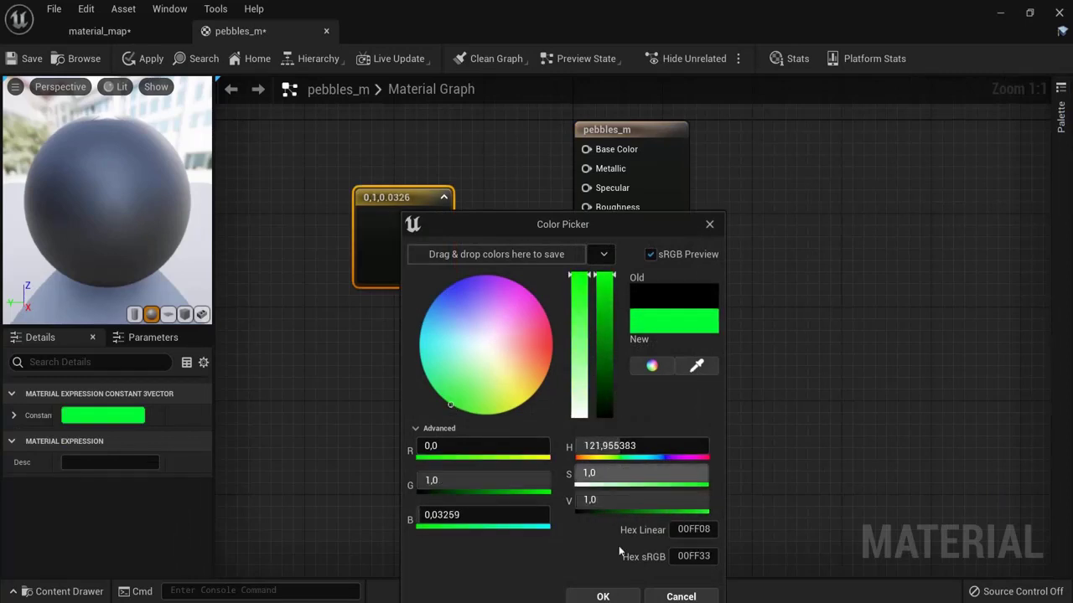
{"action": "left_click", "coordinate": [603, 596]}
{"action": "left_click_drag", "start_coordinate": [439, 217], "coordinate": [586, 149]}
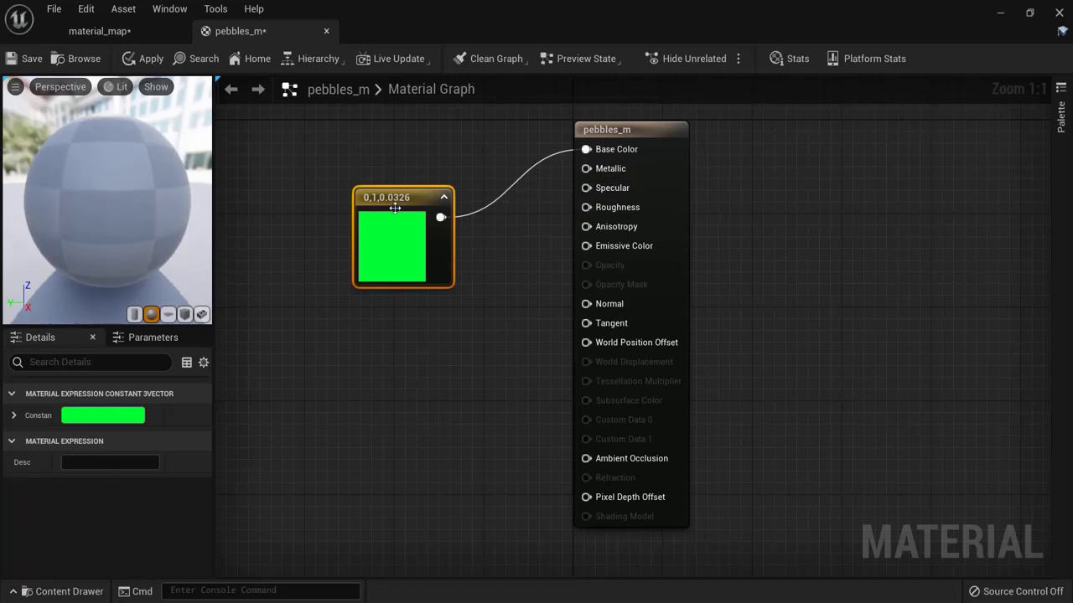
{"action": "left_click", "coordinate": [144, 61]}
Step: Apply pebbles_m to the floor in material_map and view the whole floor
{"action": "left_click", "coordinate": [117, 33]}
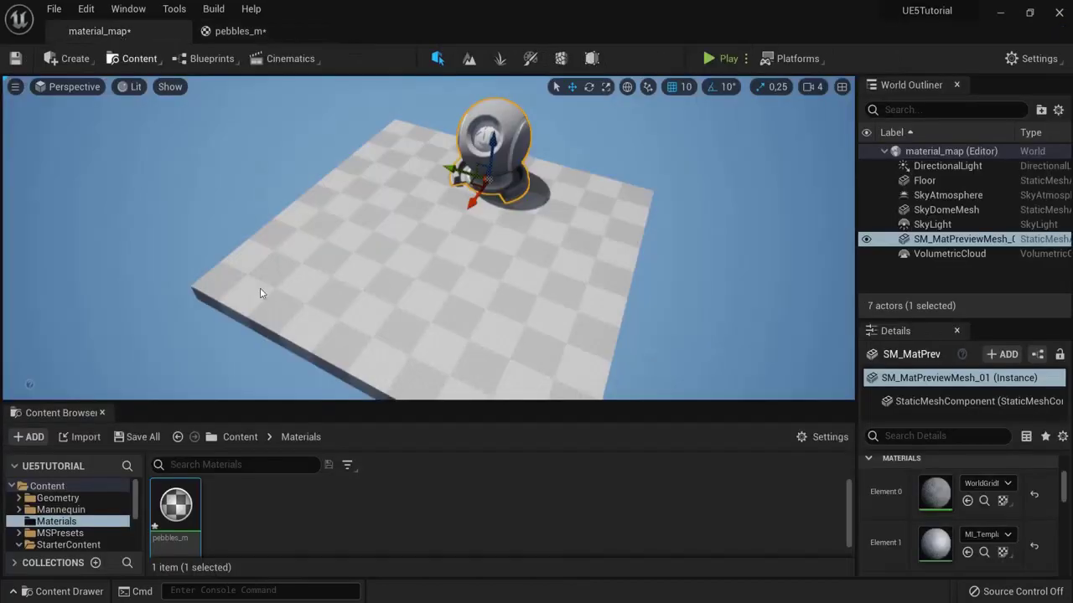
{"action": "left_click_drag", "start_coordinate": [175, 507], "coordinate": [371, 288]}
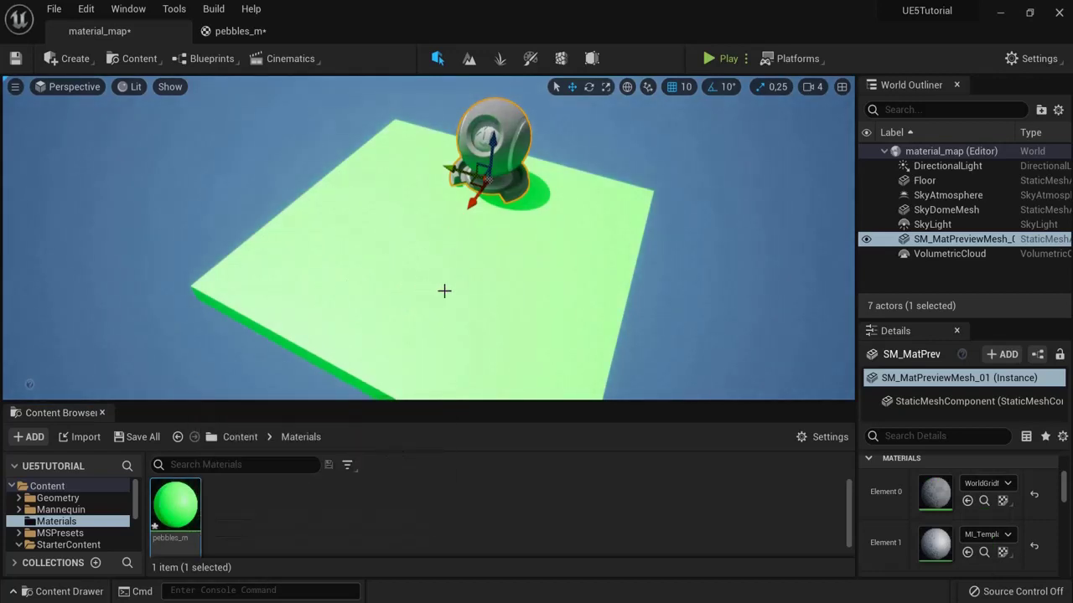
{"action": "scroll", "coordinate": [484, 299], "scroll_direction": "up", "scroll_amount": 5}
{"action": "scroll", "coordinate": [634, 242], "scroll_direction": "down", "scroll_amount": 3}
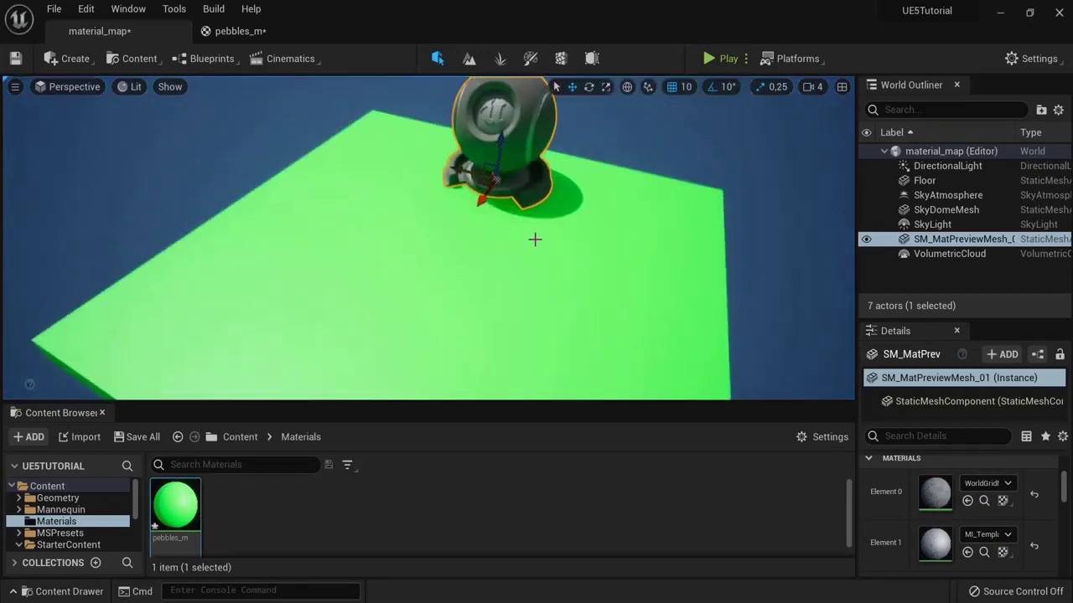
{"action": "left_click_drag", "start_coordinate": [534, 240], "coordinate": [459, 285]}
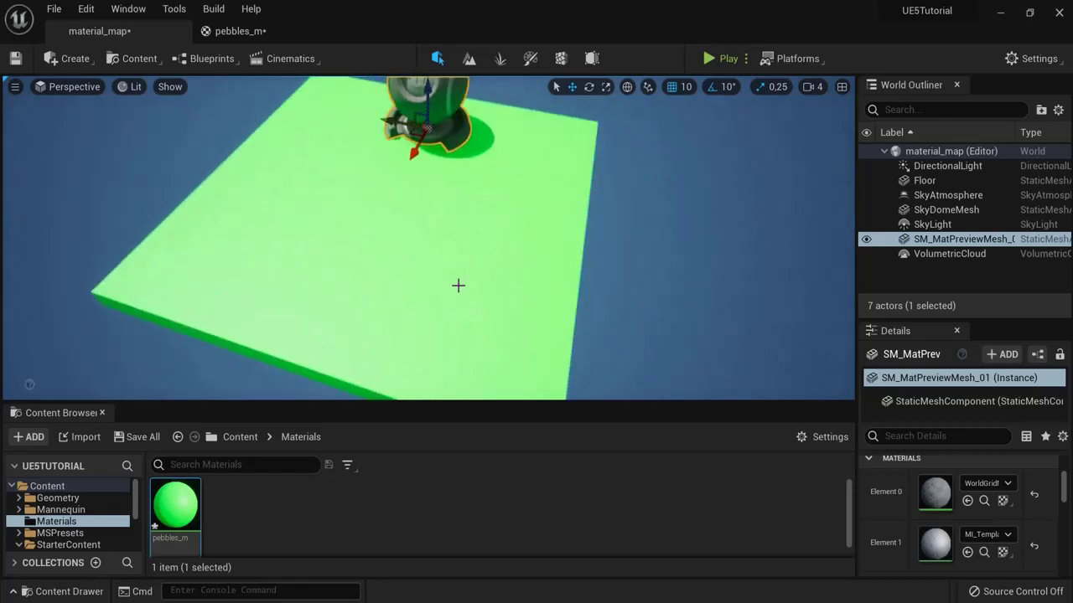
Step: Dock the Content Browser and browse to StarterContent > Textures
{"action": "left_click", "coordinate": [243, 31]}
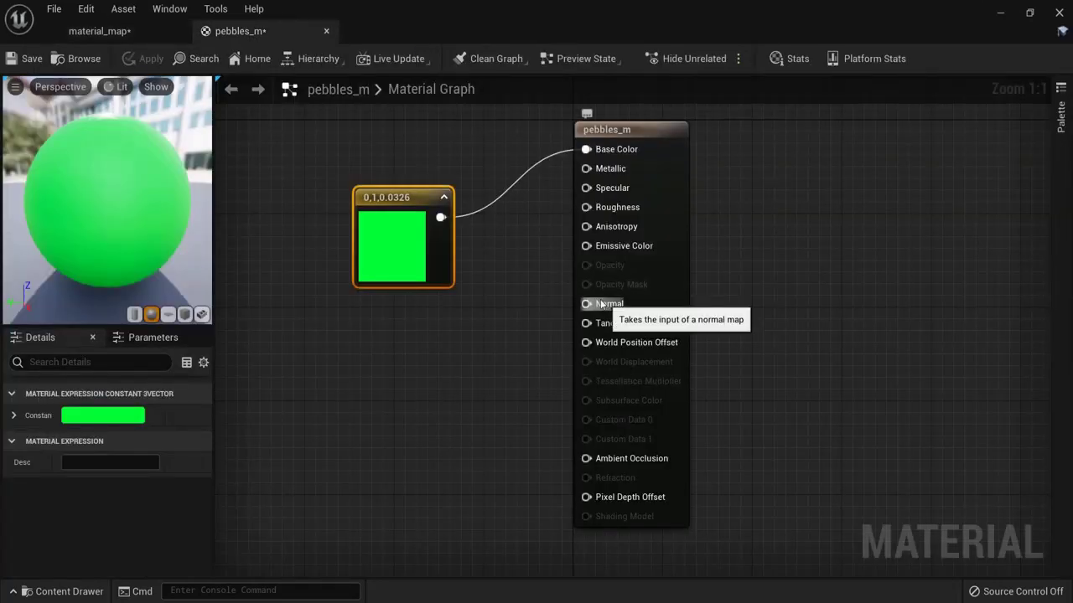
{"action": "left_click_drag", "start_coordinate": [413, 197], "coordinate": [403, 151]}
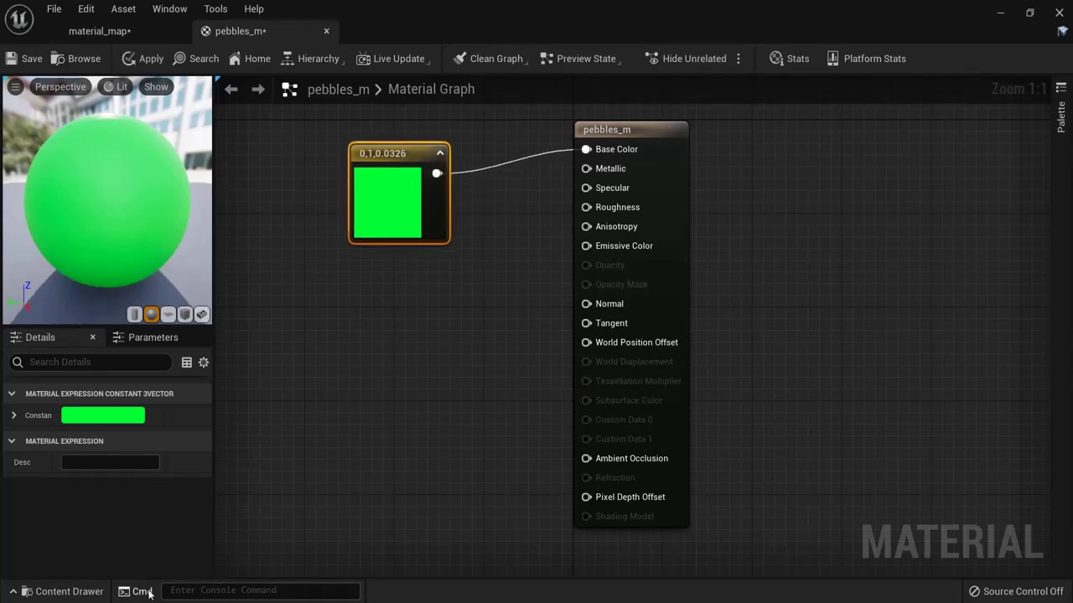
{"action": "left_click", "coordinate": [67, 592]}
{"action": "left_click", "coordinate": [946, 393]}
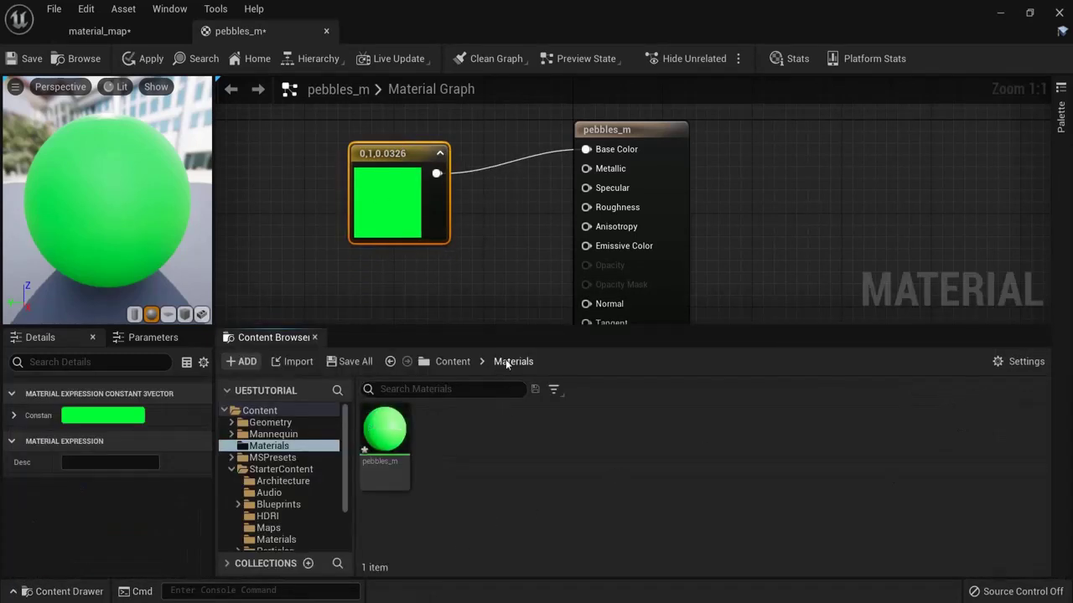
{"action": "left_click", "coordinate": [462, 365]}
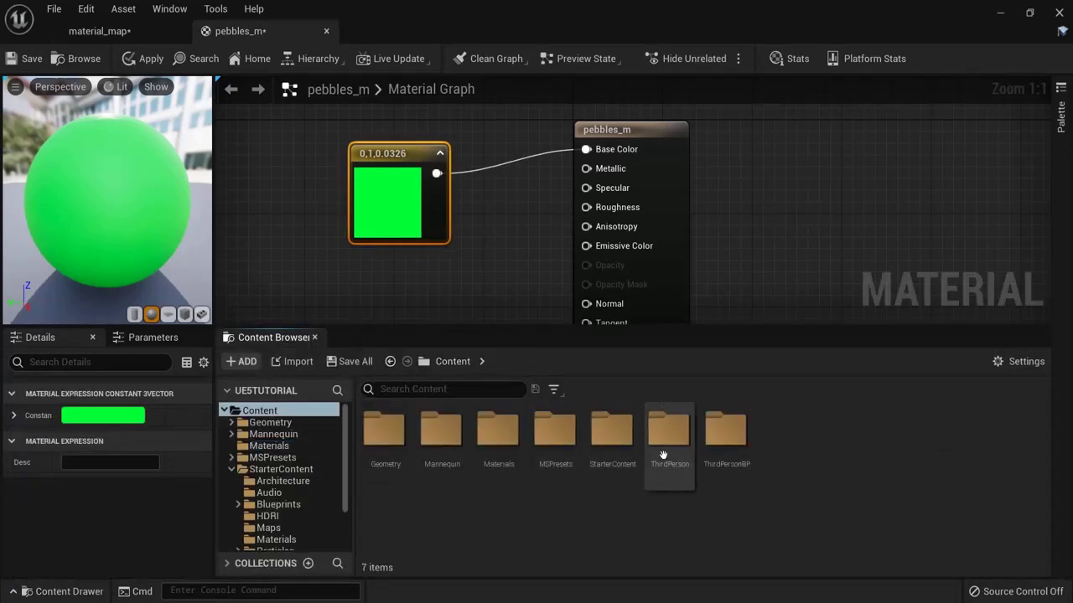
{"action": "double_click", "coordinate": [611, 430]}
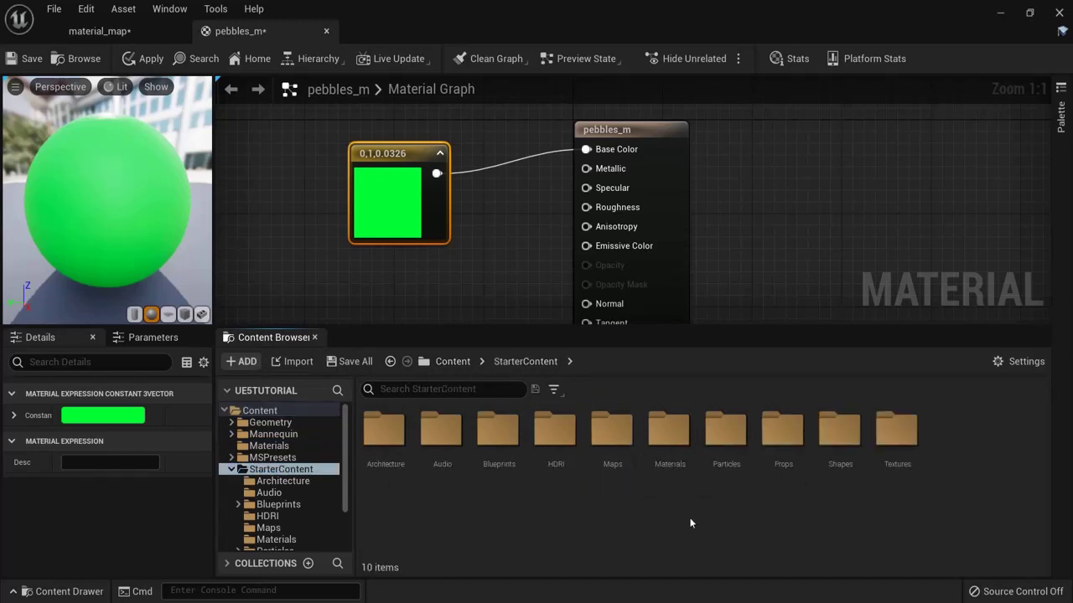
{"action": "double_click", "coordinate": [896, 430]}
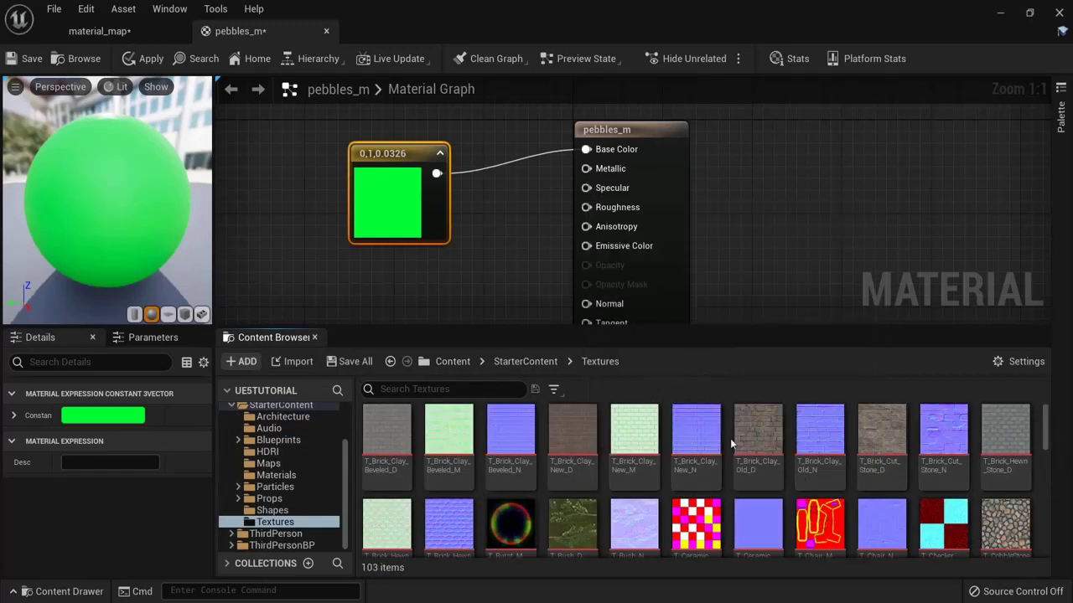
{"action": "scroll", "coordinate": [755, 503], "scroll_direction": "down", "scroll_amount": 2}
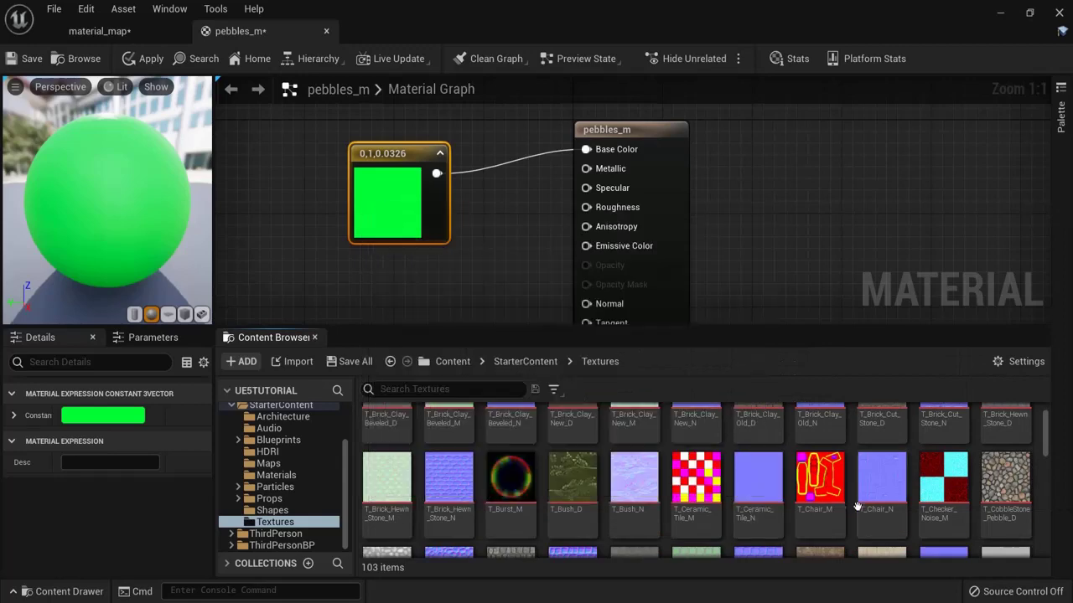
{"action": "scroll", "coordinate": [853, 501], "scroll_direction": "down", "scroll_amount": 3}
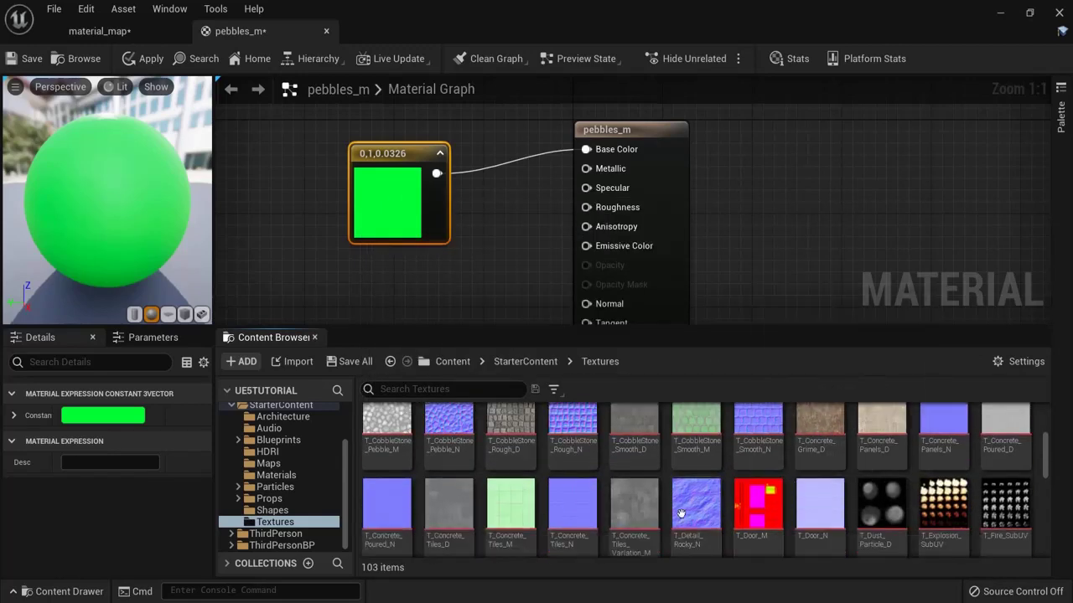
Step: Add a T_Detail_Rocky_N texture sample on Roughness and apply
{"action": "left_click_drag", "start_coordinate": [687, 516], "coordinate": [394, 293]}
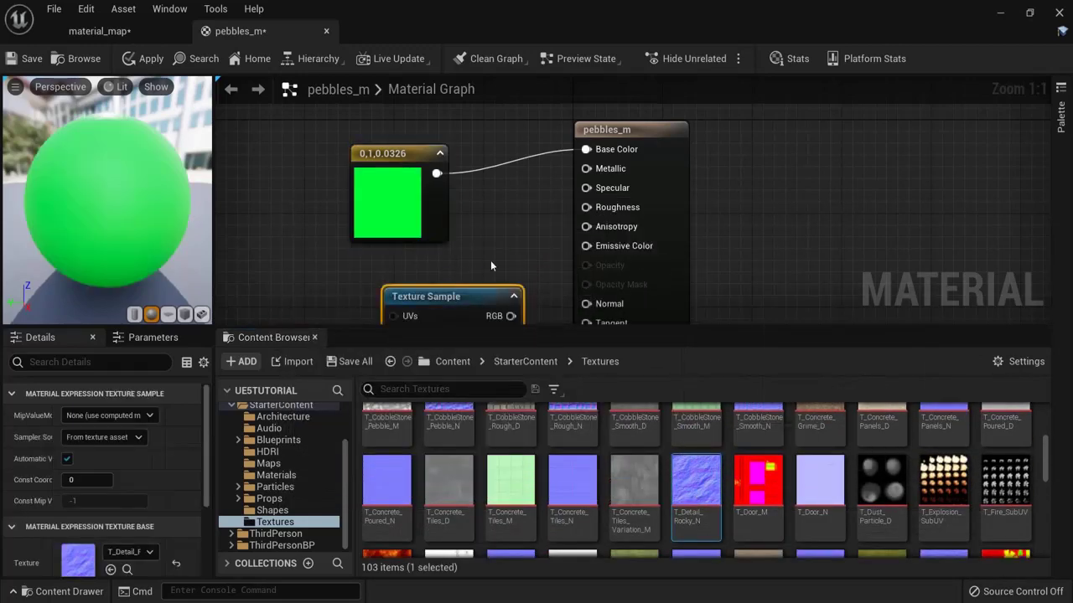
{"action": "right_click_drag", "start_coordinate": [490, 260], "coordinate": [521, 220]}
{"action": "left_click_drag", "start_coordinate": [477, 234], "coordinate": [585, 136]}
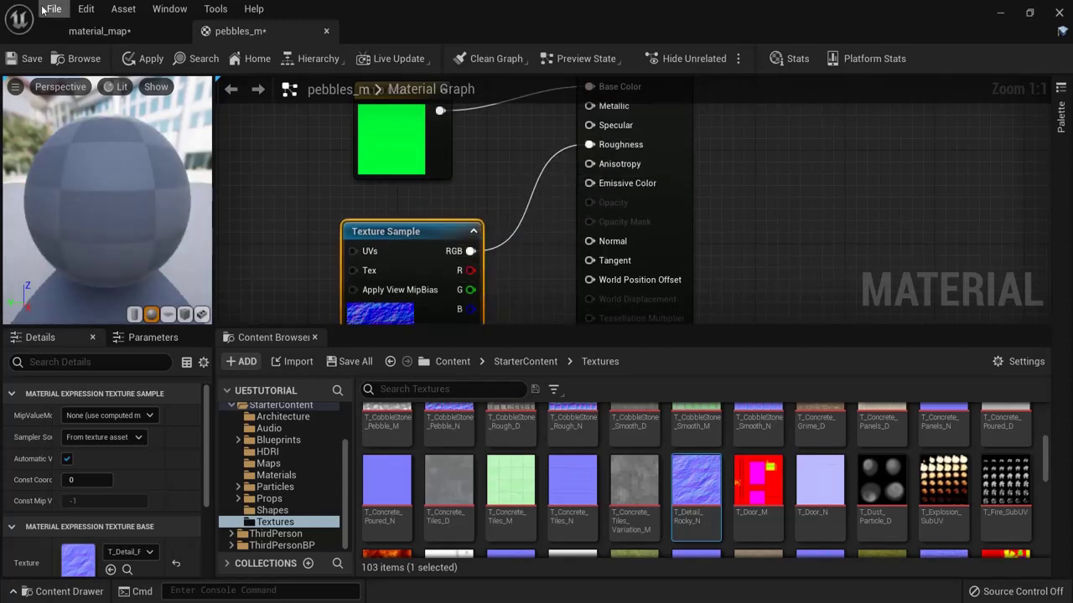
{"action": "left_click", "coordinate": [142, 60]}
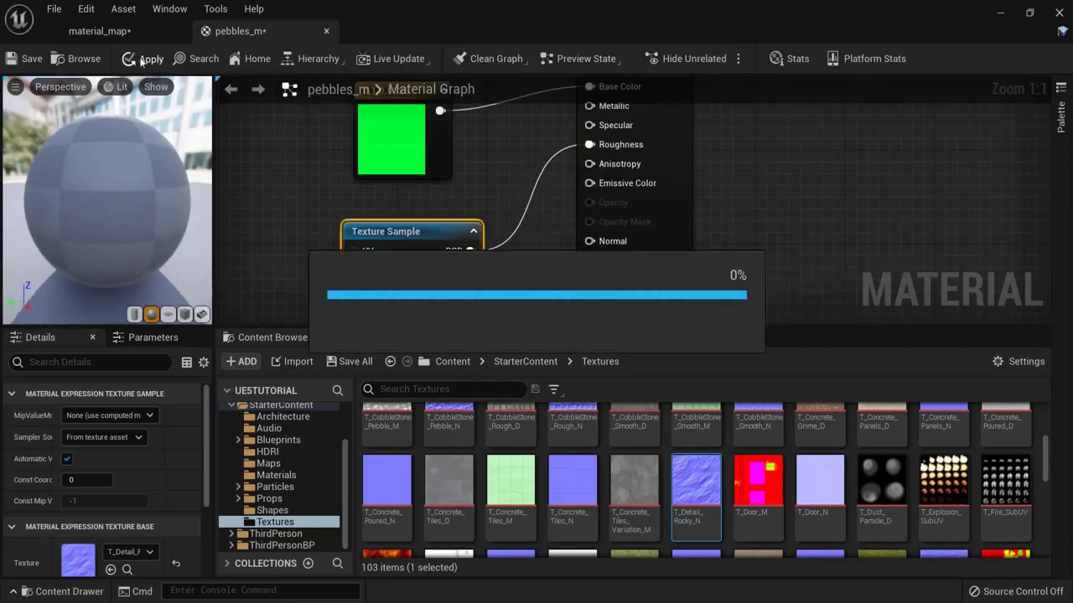
{"action": "left_click", "coordinate": [99, 31]}
Step: Inspect the rocky floor and sphere closely in the material_map viewport
{"action": "scroll", "coordinate": [419, 243], "scroll_direction": "up", "scroll_amount": 5}
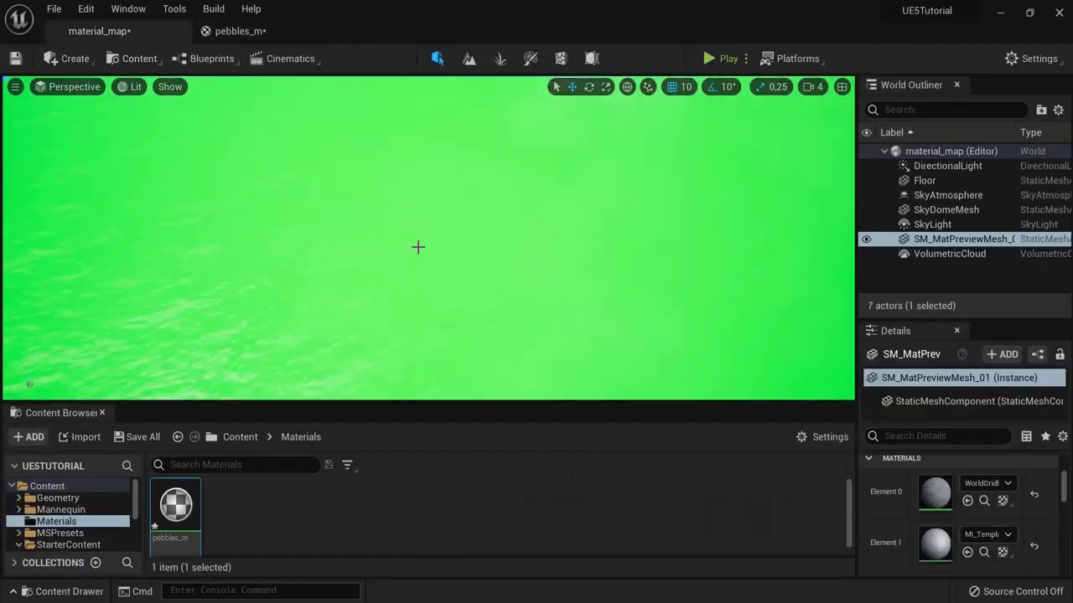
{"action": "left_click_drag", "start_coordinate": [418, 247], "coordinate": [168, 279]}
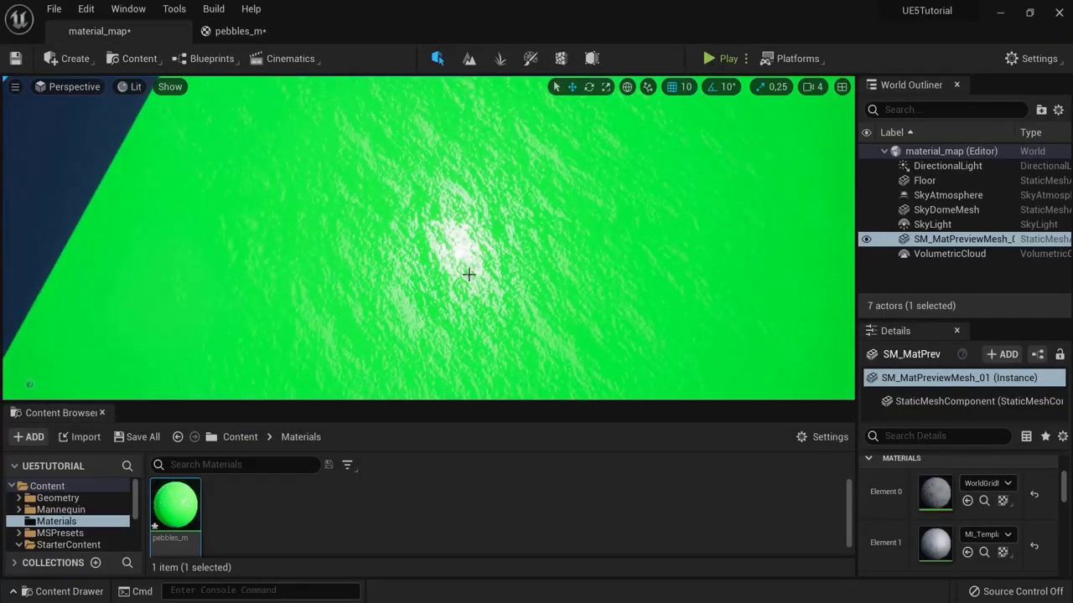
{"action": "right_click_drag", "start_coordinate": [434, 249], "coordinate": [286, 93]}
Step: Delete the T_Detail_Rocky_N texture sample from the pebbles_m graph
{"action": "left_click", "coordinate": [276, 36]}
{"action": "left_click_drag", "start_coordinate": [277, 201], "coordinate": [441, 284]}
{"action": "key", "text": "Delete"}
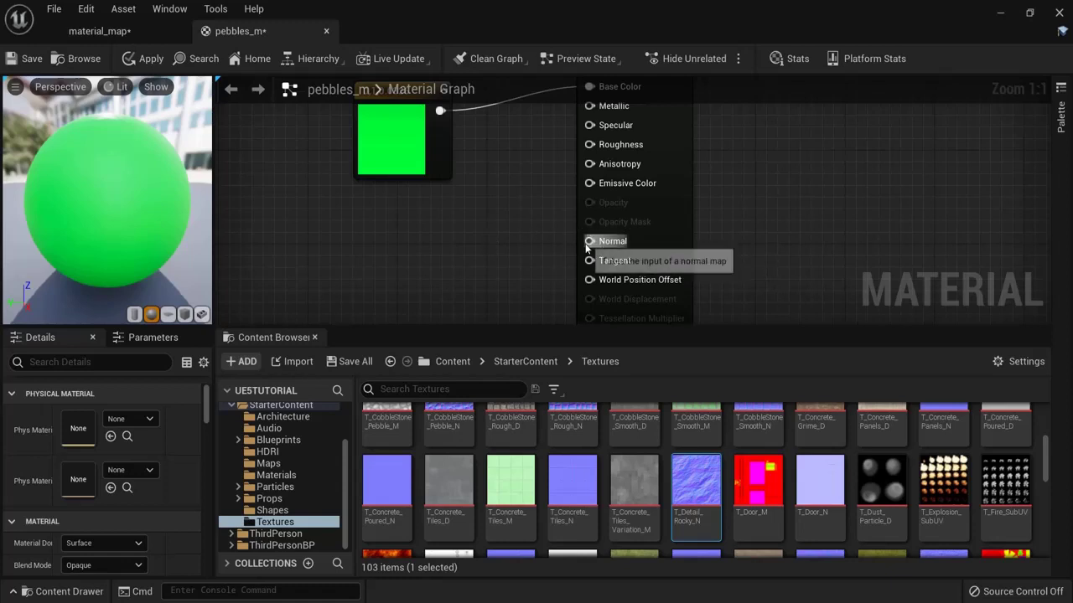
Step: Add a T_Concrete_Poured_N texture sample to the graph and inspect the texture
{"action": "right_click", "coordinate": [555, 246]}
{"action": "left_click", "coordinate": [474, 253]}
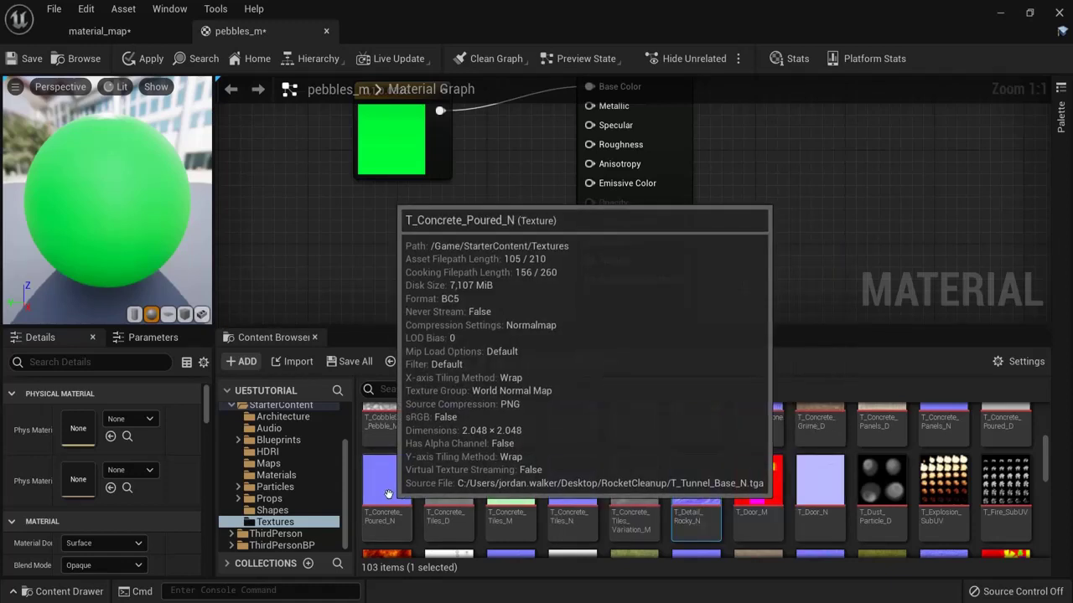
{"action": "left_click_drag", "start_coordinate": [387, 481], "coordinate": [408, 247]}
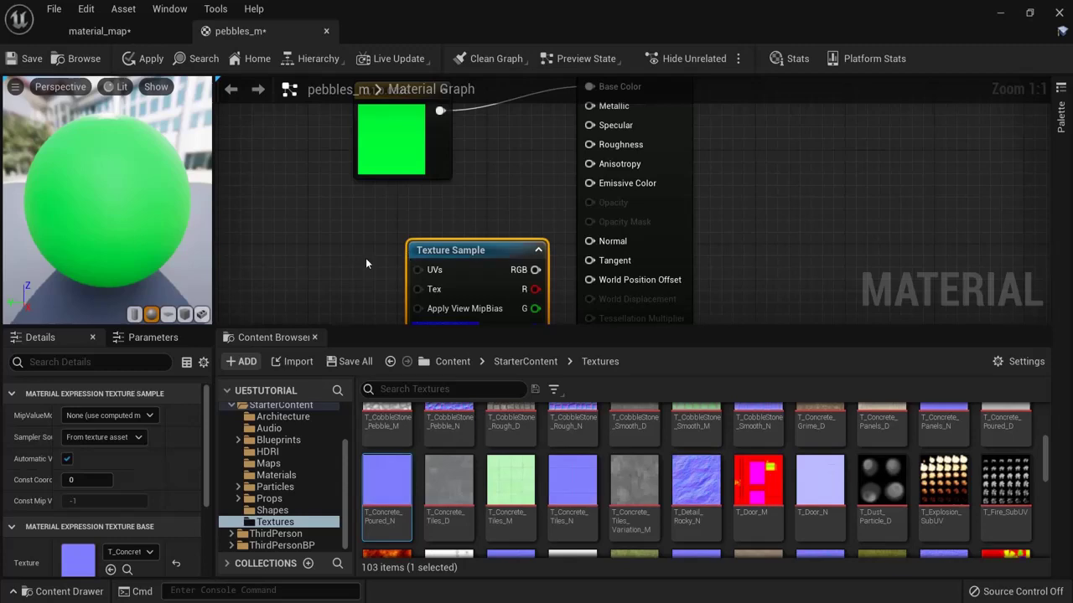
{"action": "right_click_drag", "start_coordinate": [366, 258], "coordinate": [347, 159]}
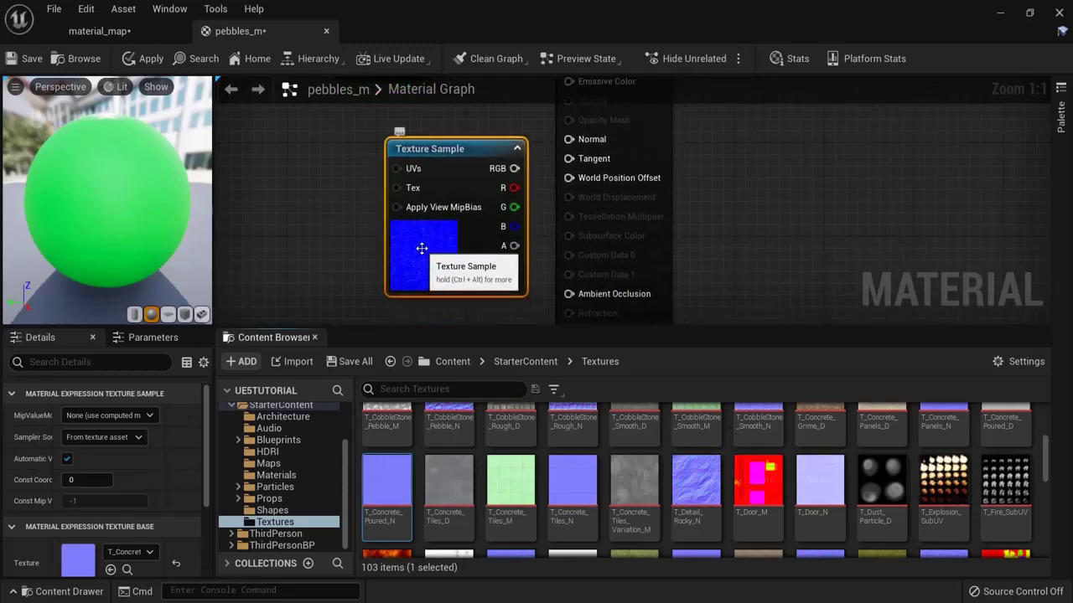
{"action": "double_click", "coordinate": [377, 499]}
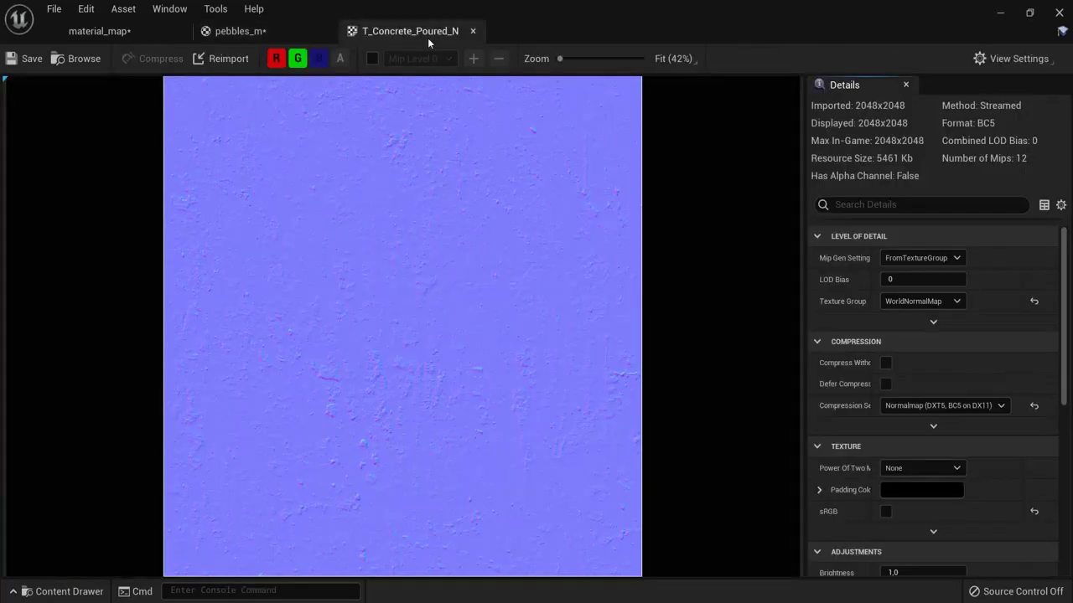
{"action": "left_click", "coordinate": [472, 31]}
Step: Wire the concrete normal map into Normal, apply, and check the floor
{"action": "right_click_drag", "start_coordinate": [282, 197], "coordinate": [284, 265]}
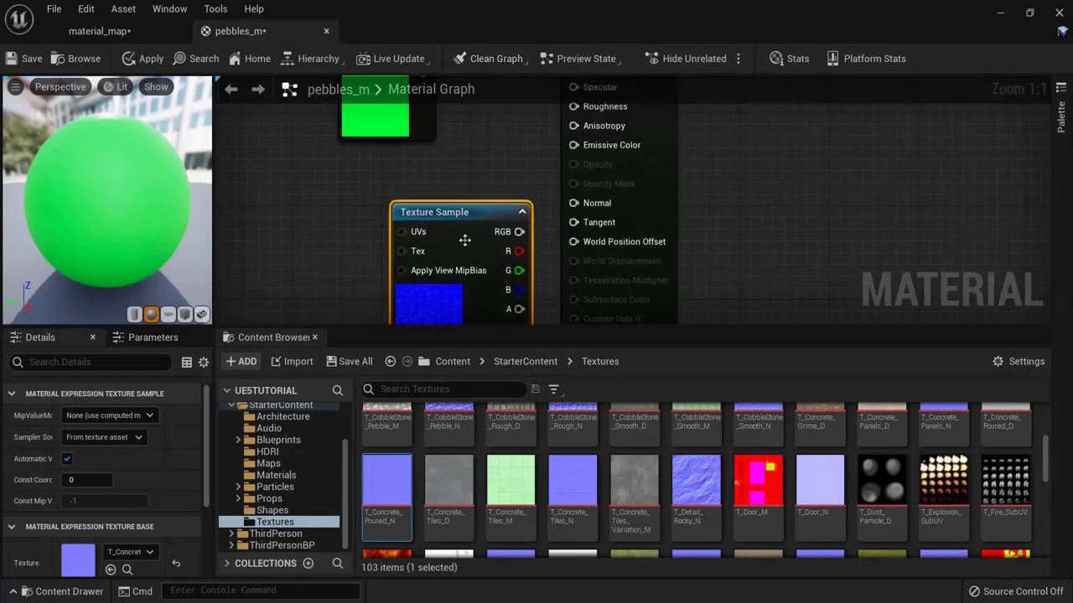
{"action": "left_click_drag", "start_coordinate": [503, 210], "coordinate": [573, 204]}
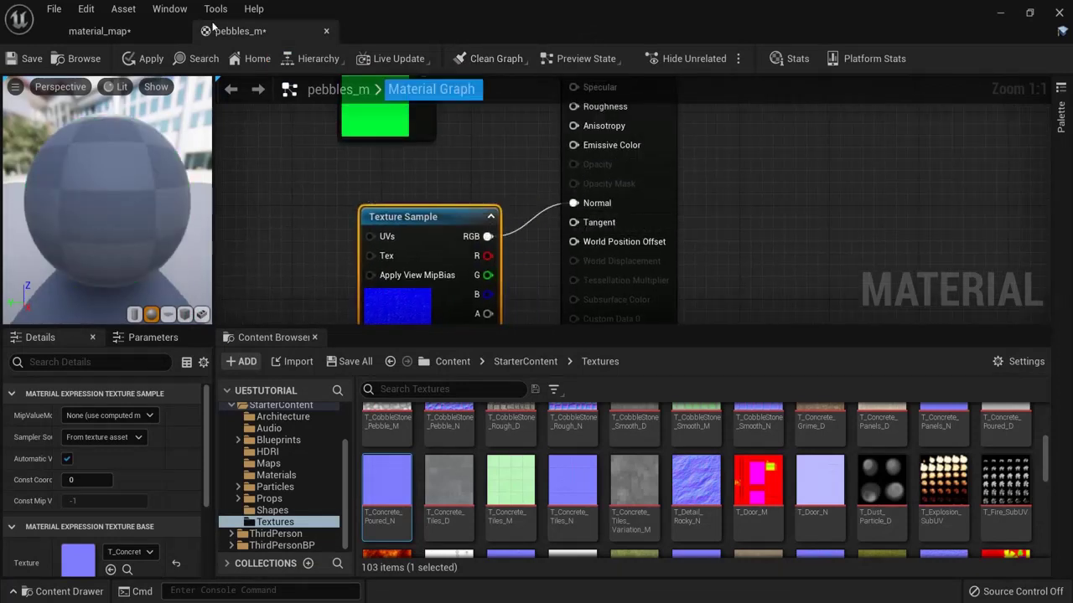
{"action": "left_click", "coordinate": [147, 64]}
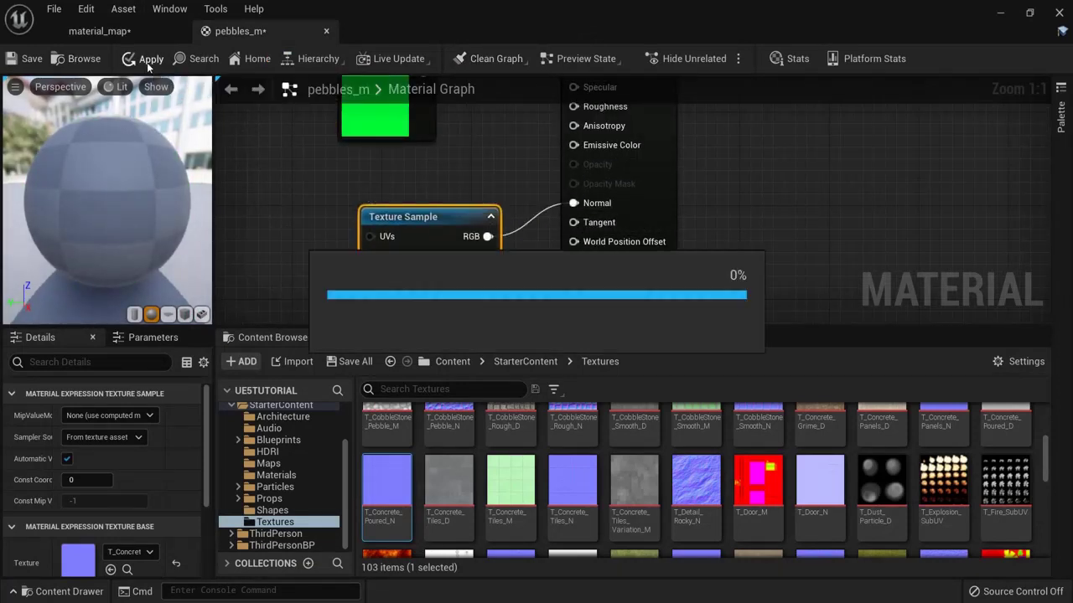
{"action": "left_click", "coordinate": [127, 33]}
{"action": "scroll", "coordinate": [555, 288], "scroll_direction": "up", "scroll_amount": 8}
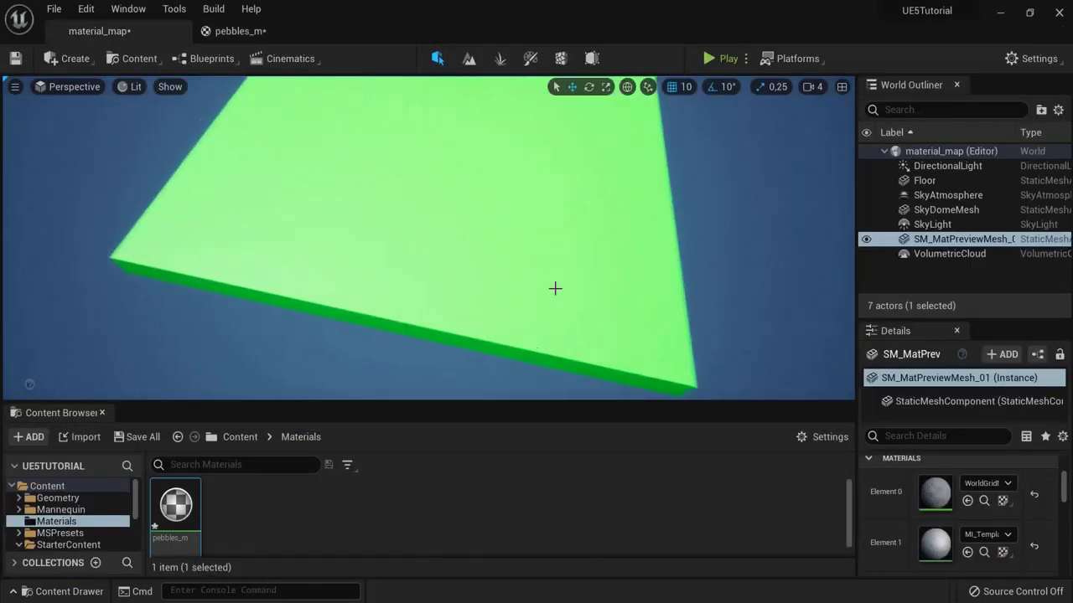
{"action": "right_click_drag", "start_coordinate": [543, 249], "coordinate": [382, 295]}
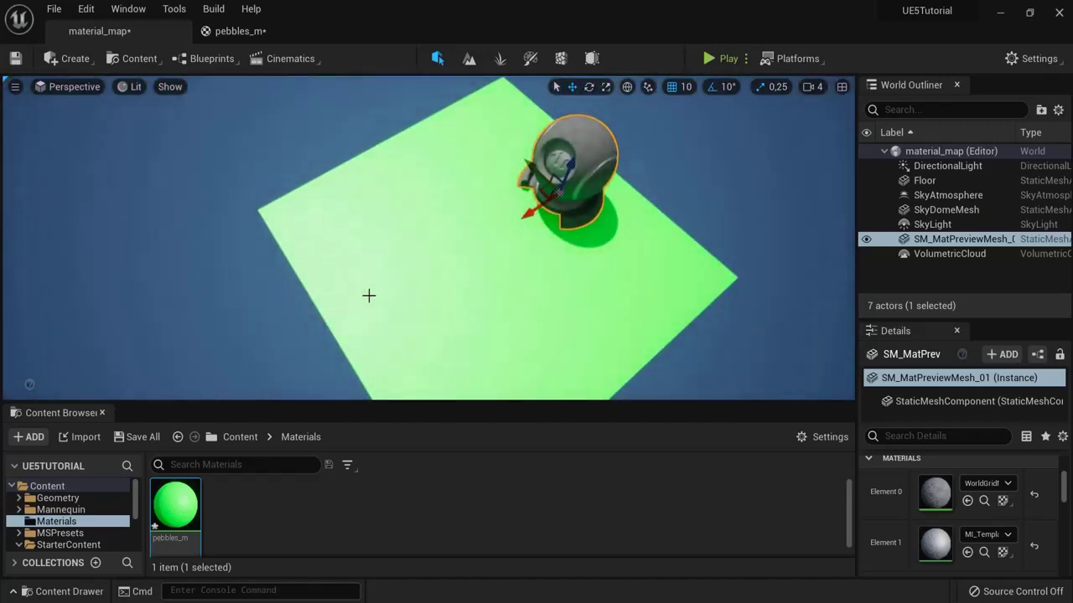
{"action": "left_click", "coordinate": [285, 31]}
{"action": "scroll", "coordinate": [389, 238], "scroll_direction": "down", "scroll_amount": 3}
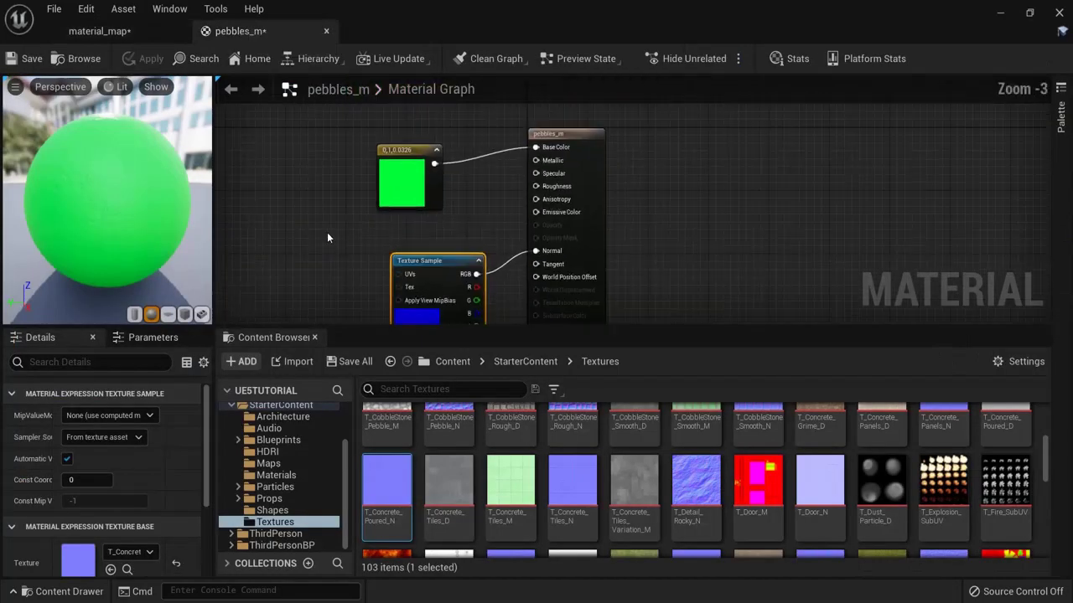
Step: Delete the green Constant3Vector and the normal Texture Sample from pebbles_m
{"action": "left_click", "coordinate": [425, 144]}
{"action": "key", "text": "Delete"}
{"action": "right_click_drag", "start_coordinate": [424, 210], "coordinate": [424, 159]}
{"action": "left_click", "coordinate": [422, 272]}
{"action": "key", "text": "Delete"}
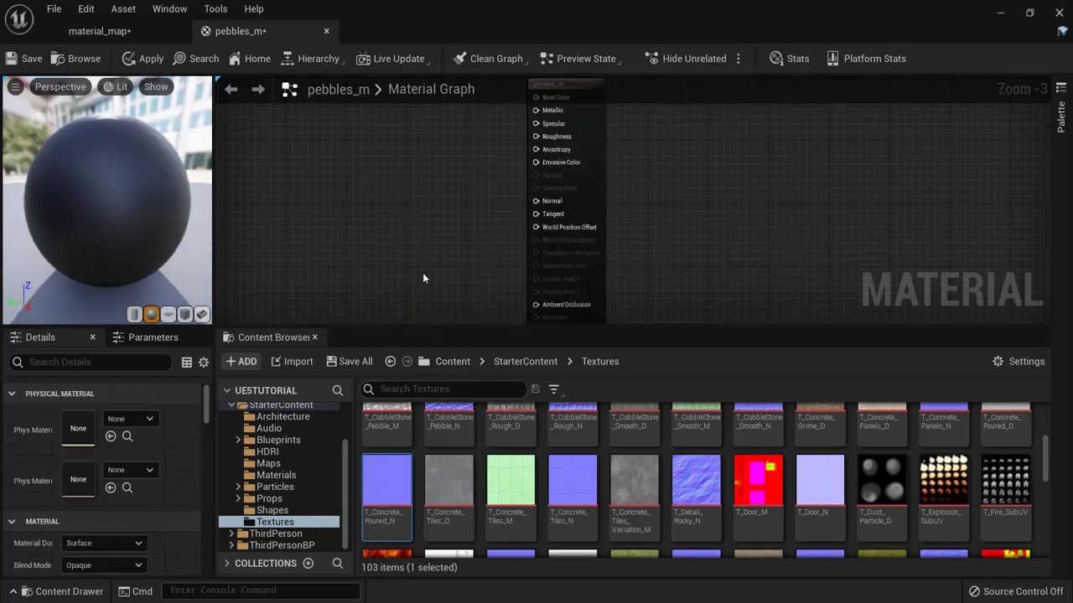
Step: Filter the Textures folder for 'pebble' to list the pebble textures
{"action": "left_click", "coordinate": [423, 392]}
{"action": "type", "text": "pebbles"}
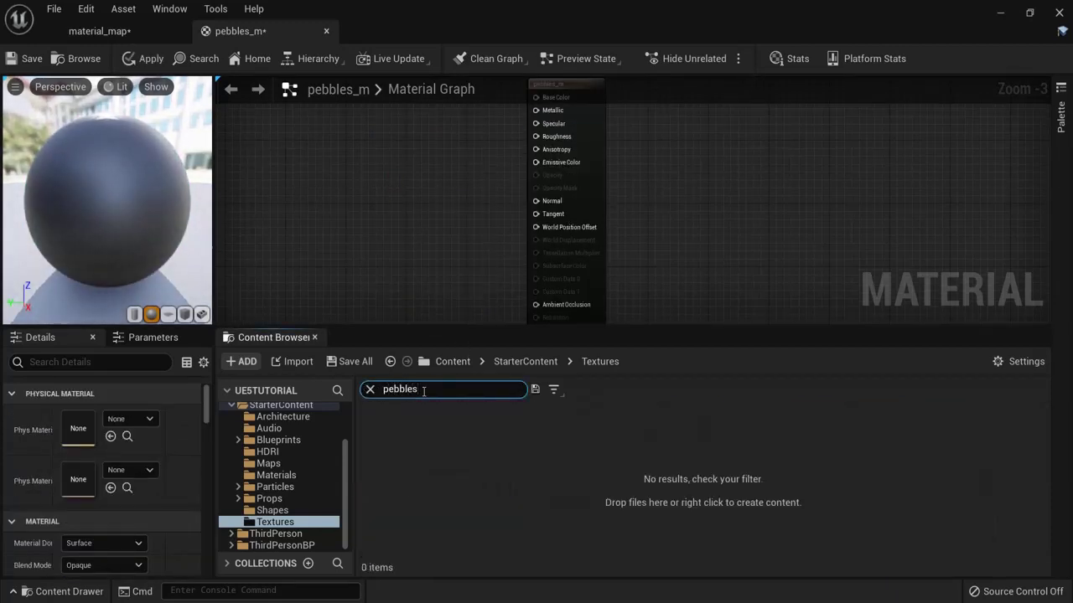
{"action": "key", "text": "BackSpace"}
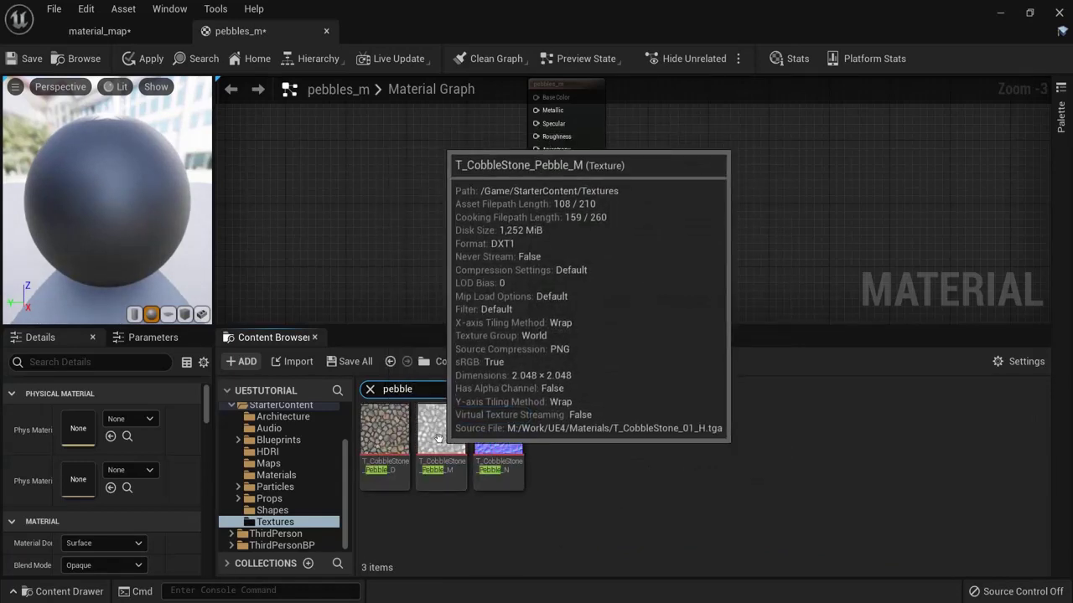
Step: Add the three T_CobbleStone_Pebble textures to the graph as Texture Samples
{"action": "left_click", "coordinate": [385, 429]}
{"action": "left_click", "coordinate": [498, 429], "text": "shift"}
{"action": "left_click_drag", "start_coordinate": [499, 429], "coordinate": [362, 226]}
{"action": "left_click", "coordinate": [315, 336]}
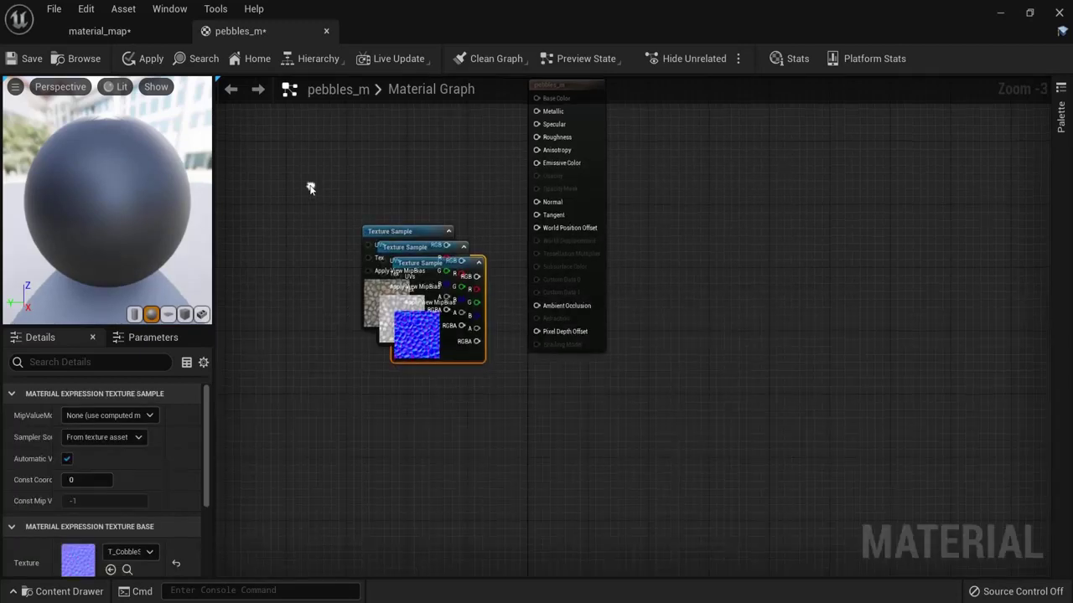
{"action": "right_click_drag", "start_coordinate": [310, 188], "coordinate": [394, 231]}
Step: Arrange the three samples in a column and wire the _D texture into Base Color
{"action": "left_click_drag", "start_coordinate": [448, 269], "coordinate": [433, 155]}
{"action": "left_click", "coordinate": [478, 284]}
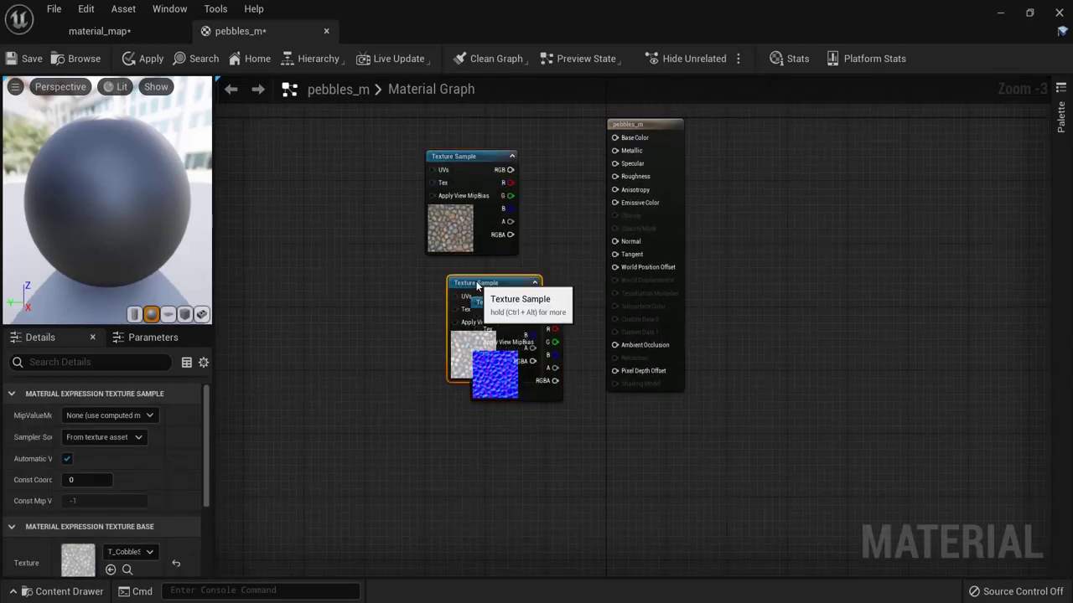
{"action": "left_click_drag", "start_coordinate": [478, 285], "coordinate": [462, 284]}
{"action": "left_click_drag", "start_coordinate": [520, 313], "coordinate": [482, 419]}
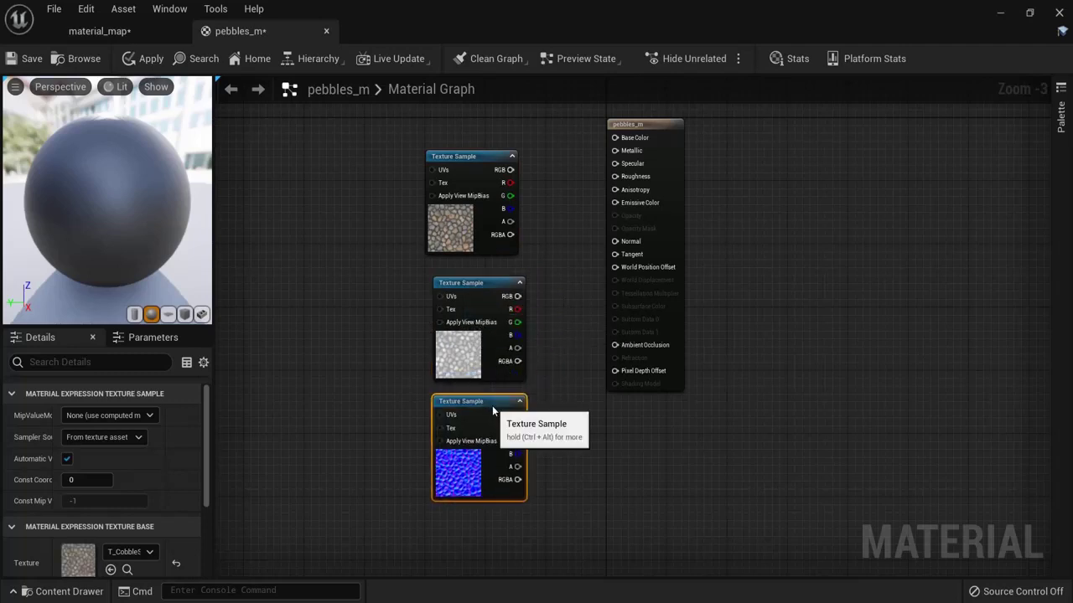
{"action": "left_click_drag", "start_coordinate": [494, 285], "coordinate": [487, 286]}
{"action": "left_click_drag", "start_coordinate": [486, 409], "coordinate": [479, 409]}
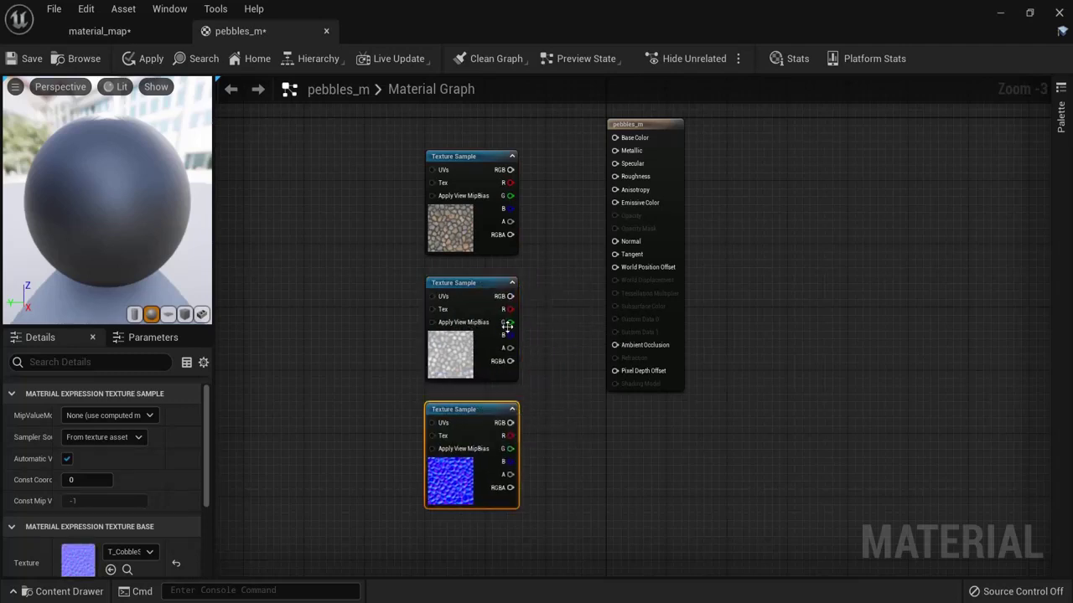
{"action": "right_click_drag", "start_coordinate": [544, 205], "coordinate": [523, 266]}
{"action": "left_click_drag", "start_coordinate": [489, 232], "coordinate": [595, 201]}
Step: Apply the diffuse pebble texture and inspect the cobblestone floor in the level
{"action": "left_click", "coordinate": [154, 58]}
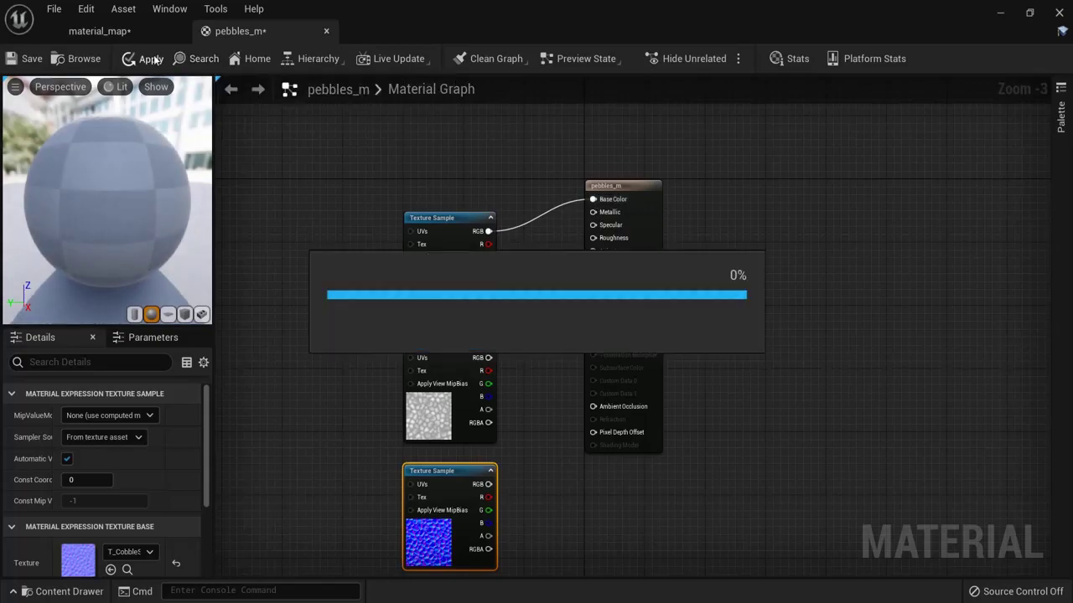
{"action": "left_click", "coordinate": [137, 34]}
{"action": "scroll", "coordinate": [662, 302], "scroll_direction": "up", "scroll_amount": 6}
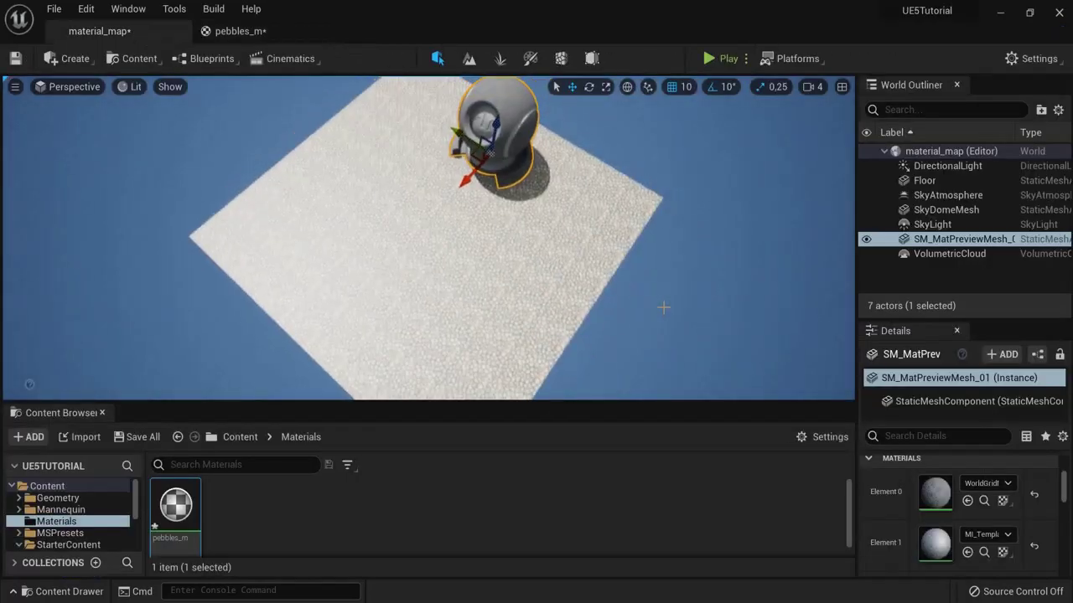
{"action": "scroll", "coordinate": [661, 254], "scroll_direction": "down", "scroll_amount": 6}
{"action": "scroll", "coordinate": [693, 257], "scroll_direction": "up", "scroll_amount": 8}
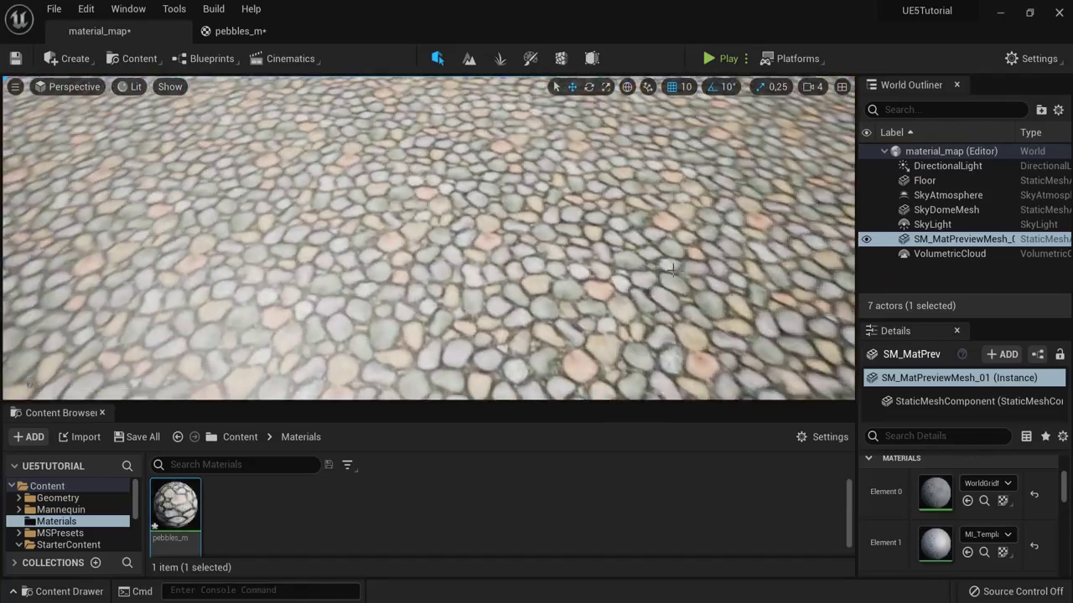
{"action": "right_click_drag", "start_coordinate": [672, 269], "coordinate": [809, 196]}
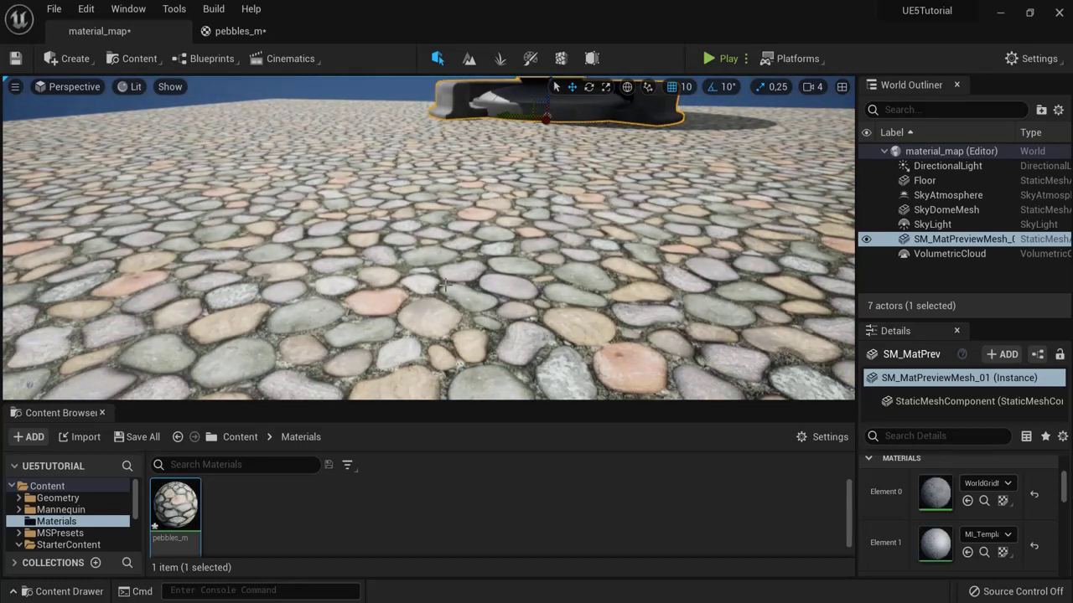
Step: Wire the grey pebble texture into Roughness, apply, and recheck the floor
{"action": "left_click", "coordinate": [239, 31]}
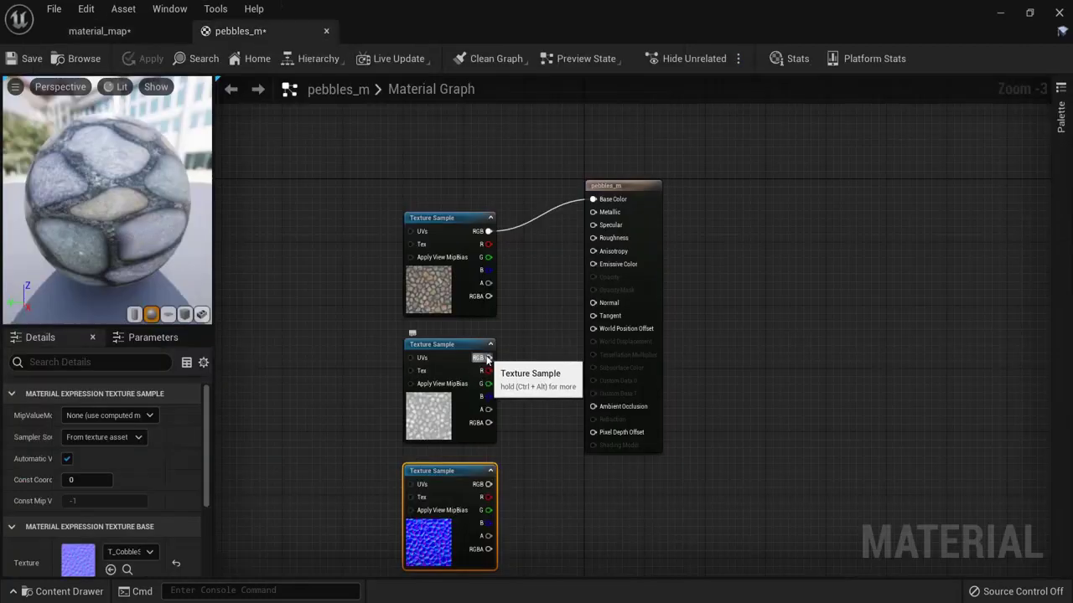
{"action": "left_click_drag", "start_coordinate": [549, 330], "coordinate": [598, 242]}
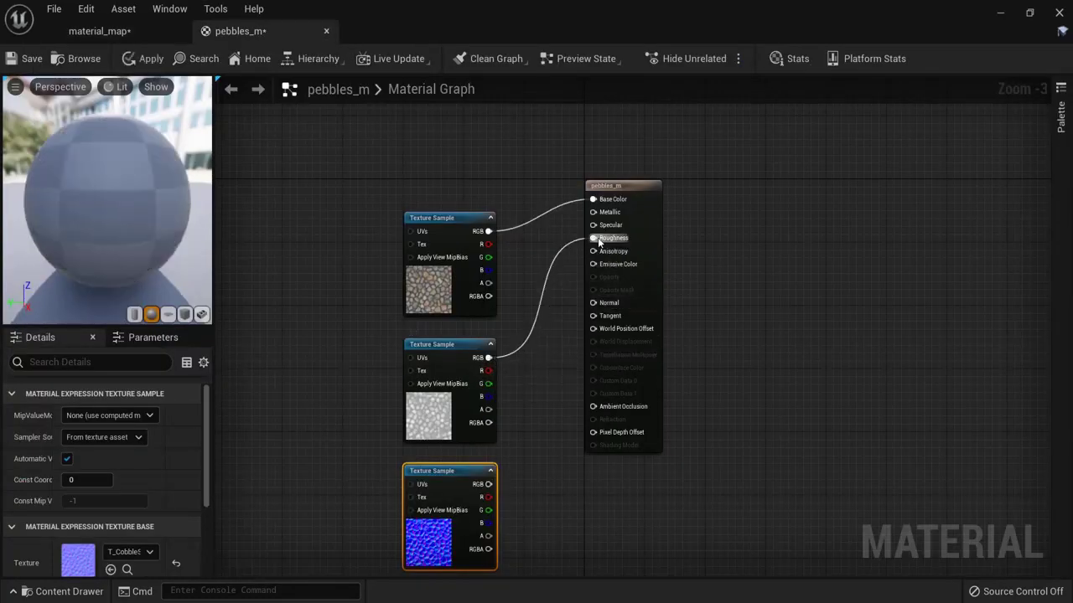
{"action": "left_click", "coordinate": [144, 59]}
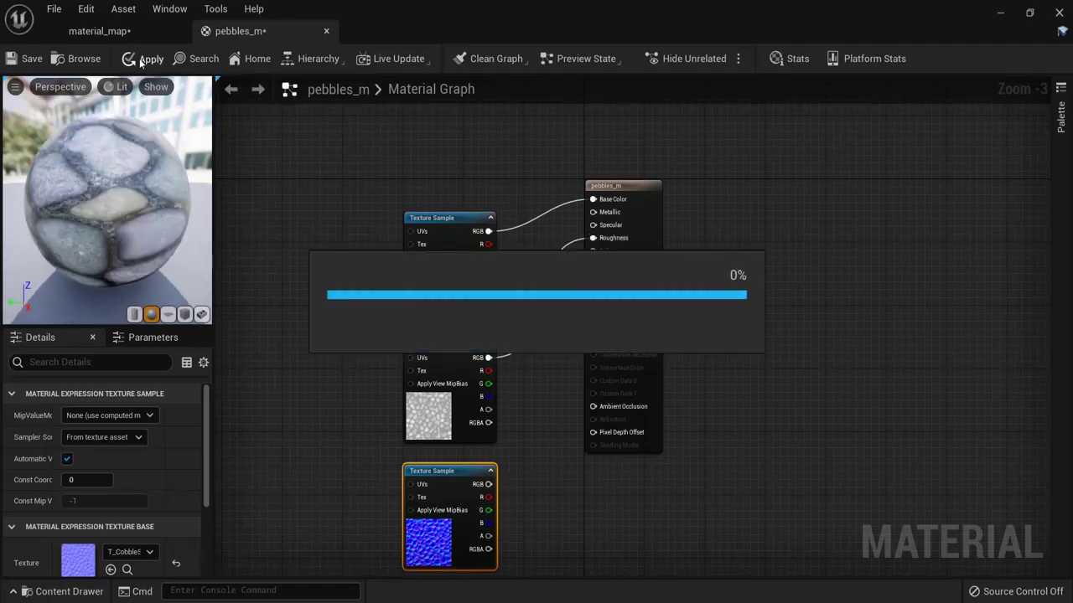
{"action": "left_click", "coordinate": [113, 33]}
{"action": "mouse_move", "coordinate": [360, 307]}
{"action": "right_mouse_down"}
{"action": "mouse_move", "coordinate": [359, 323]}
{"action": "mouse_move", "coordinate": [359, 308]}
{"action": "right_mouse_up"}
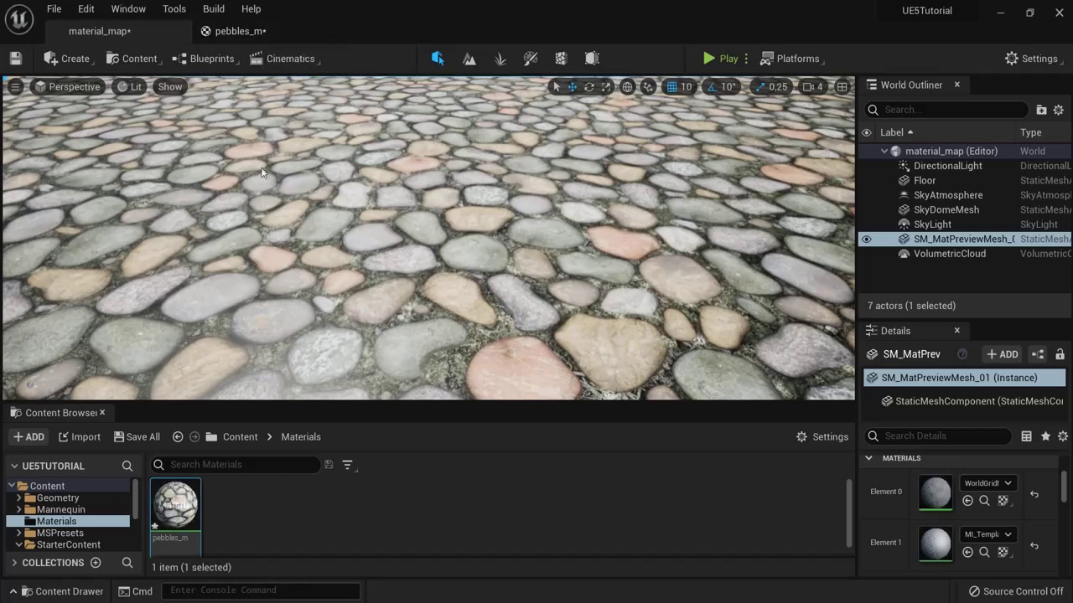
{"action": "scroll", "coordinate": [340, 308], "scroll_direction": "up", "scroll_amount": 5}
Step: Connect the pebble normal-map texture sample to Normal and apply
{"action": "left_click", "coordinate": [252, 31]}
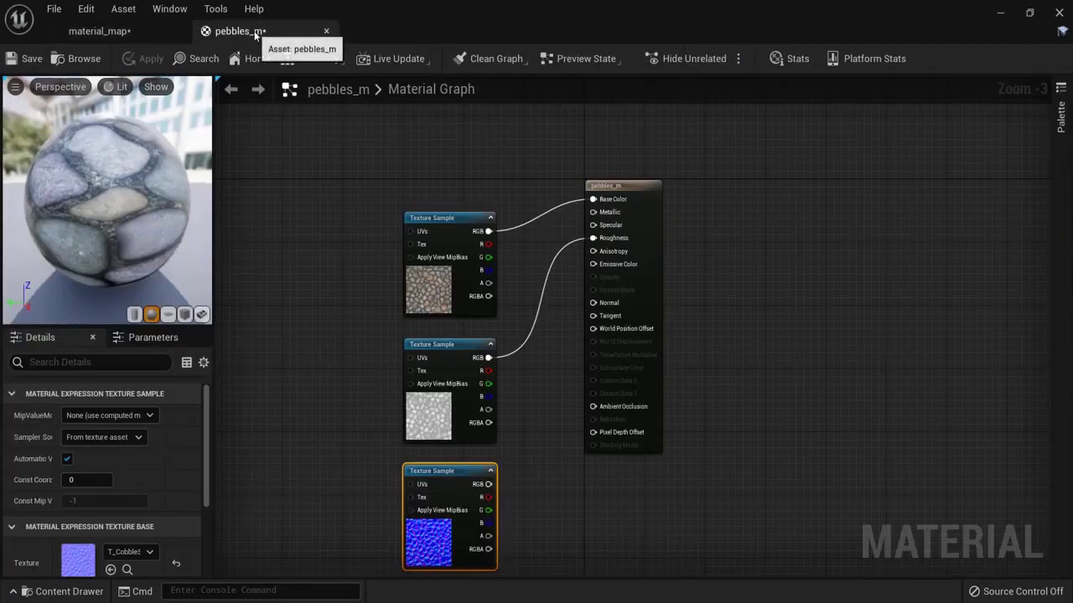
{"action": "left_click_drag", "start_coordinate": [488, 484], "coordinate": [594, 303]}
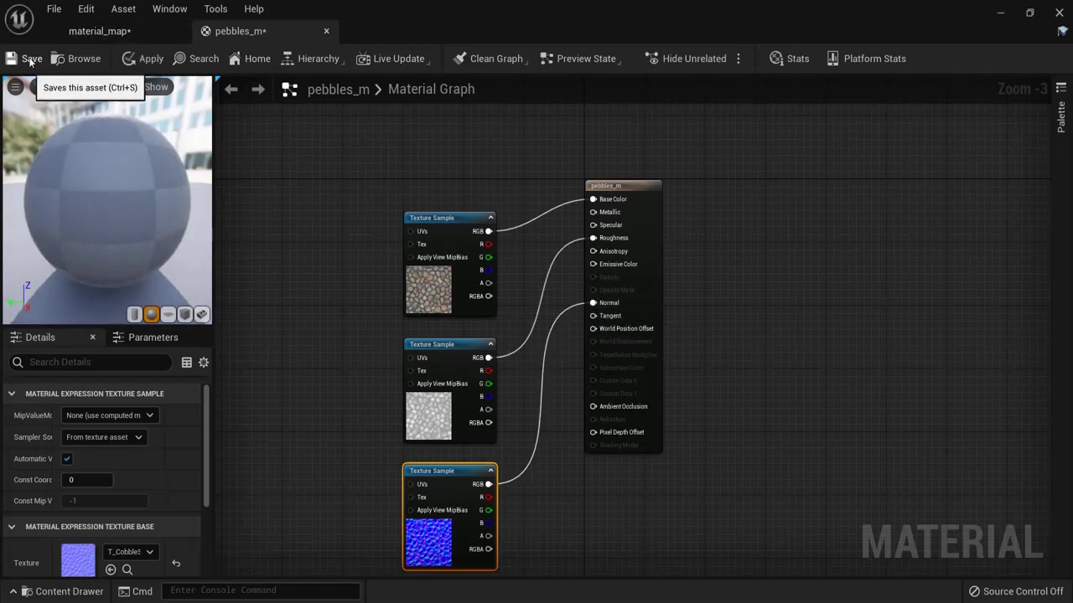
{"action": "left_click", "coordinate": [145, 62]}
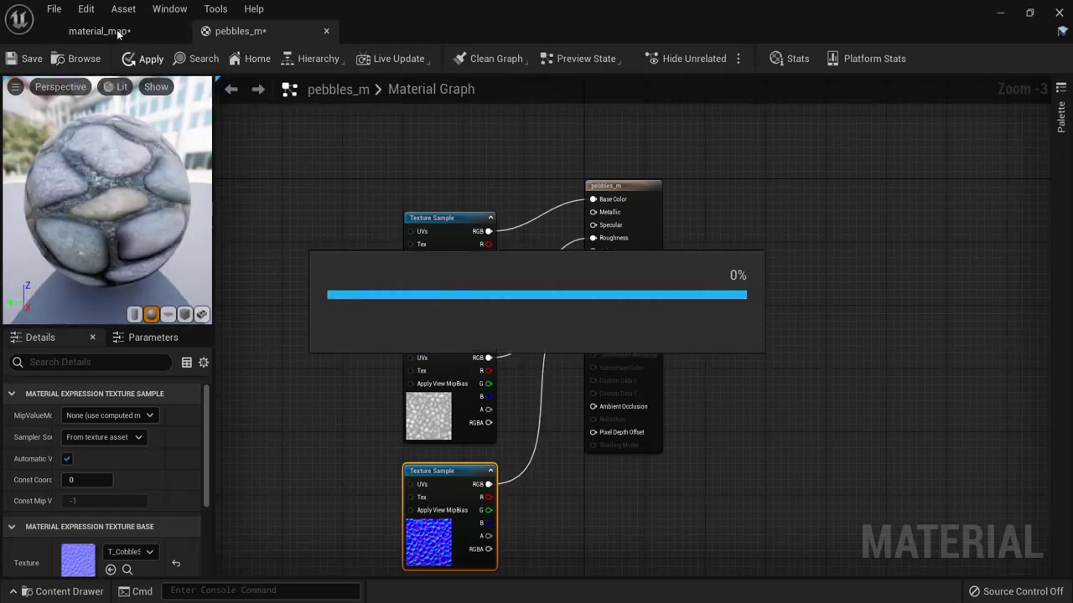
Step: Orbit the material_map viewport to inspect the bumpy cobblestone slab
{"action": "left_click", "coordinate": [105, 32]}
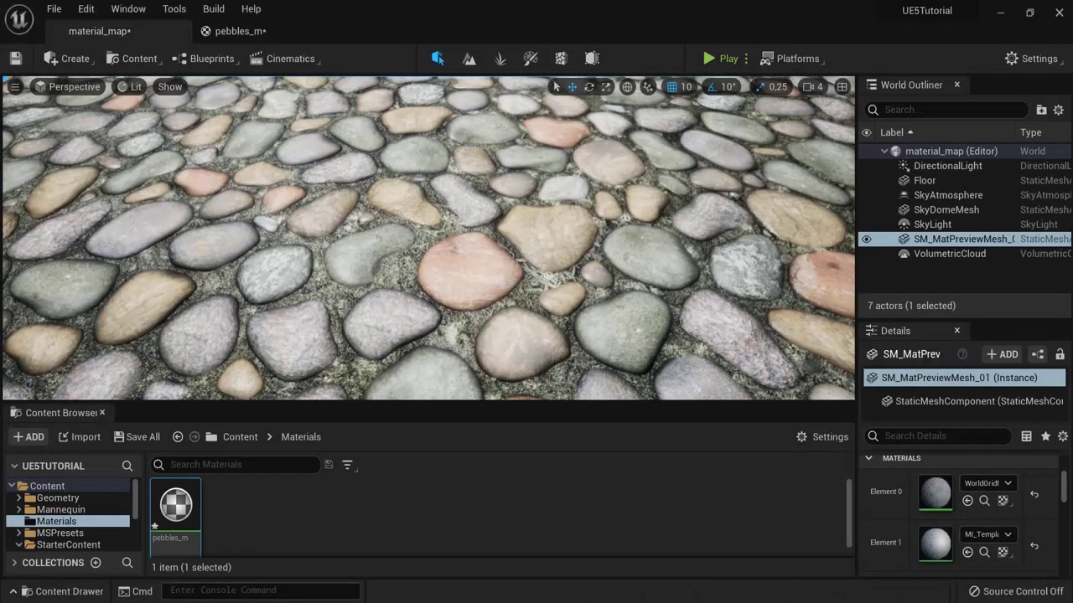
{"action": "right_click_drag", "start_coordinate": [398, 247], "coordinate": [295, 276]}
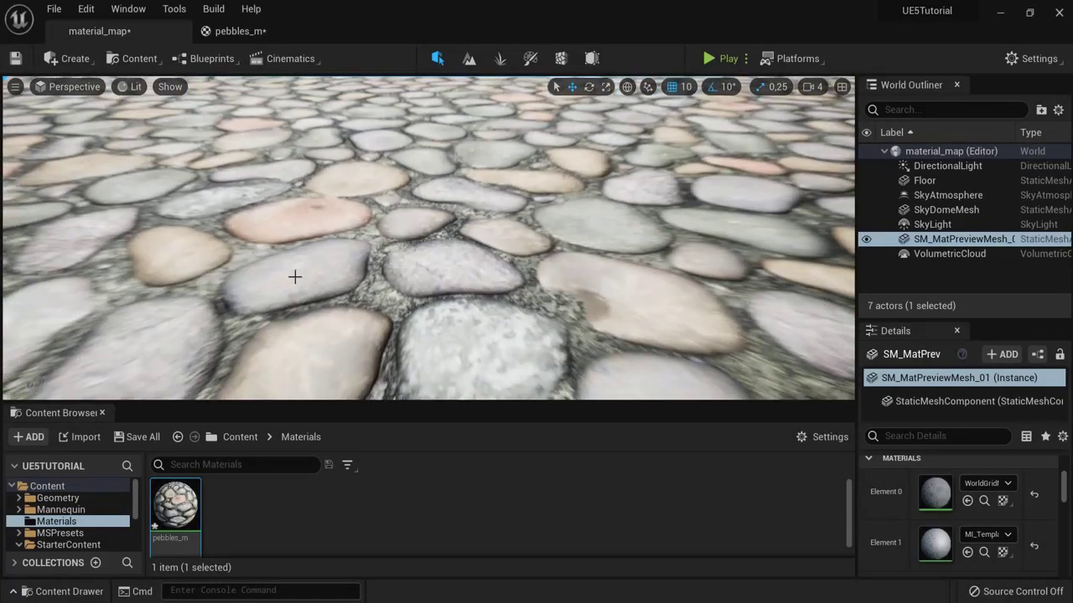
{"action": "right_click_drag", "start_coordinate": [411, 311], "coordinate": [483, 356]}
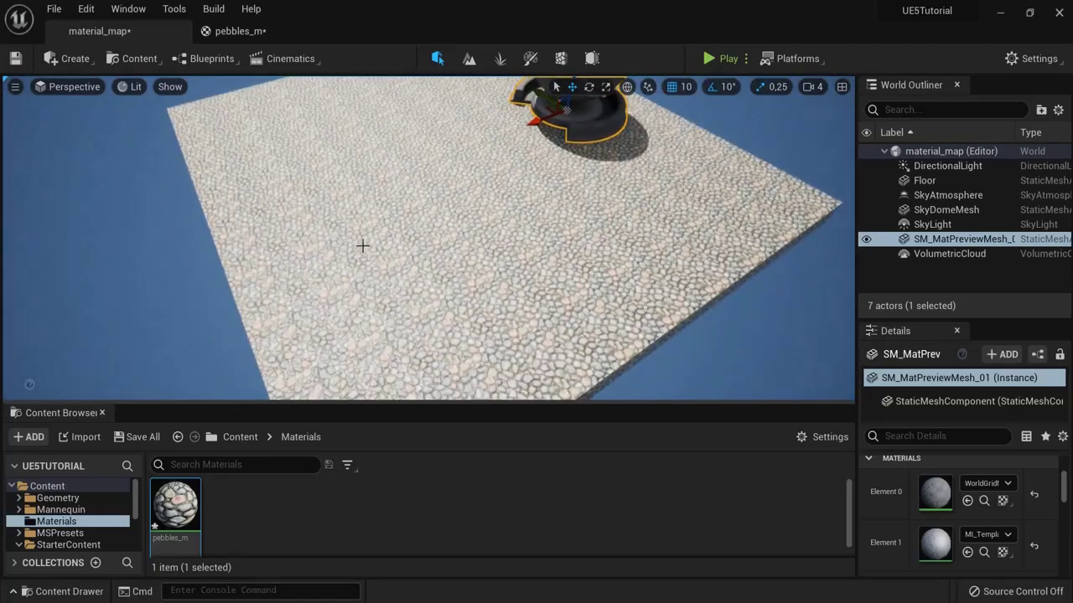
{"action": "right_click_drag", "start_coordinate": [401, 261], "coordinate": [441, 255]}
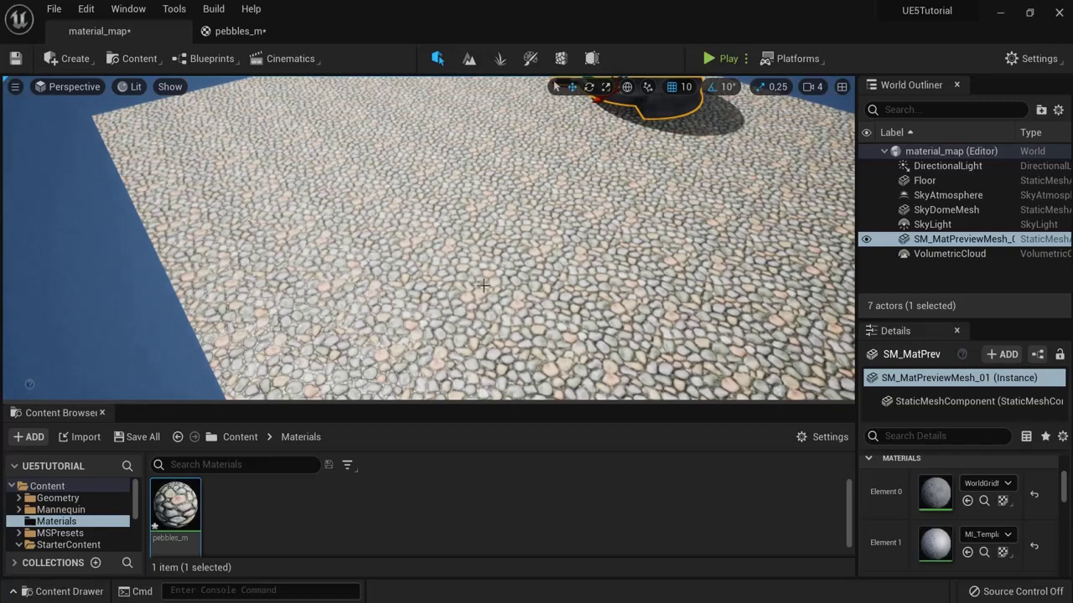
{"action": "right_click_drag", "start_coordinate": [352, 286], "coordinate": [307, 159]}
Step: Add a TexCoord[0] node and a Multiply node, with TexCoord feeding A
{"action": "left_click", "coordinate": [235, 31]}
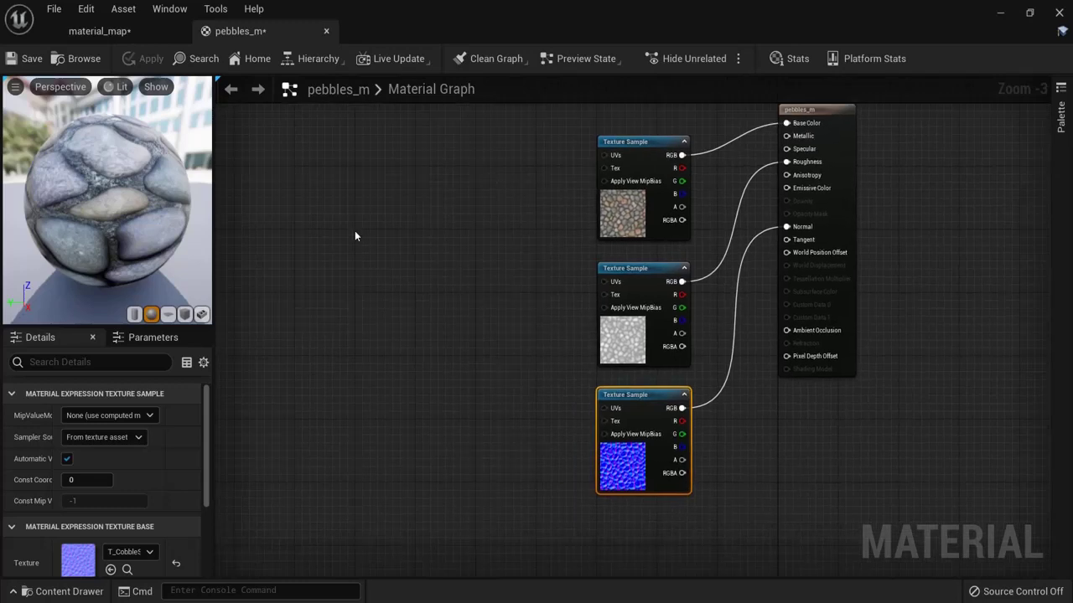
{"action": "right_click", "coordinate": [354, 230]}
{"action": "type", "text": "texture coo"}
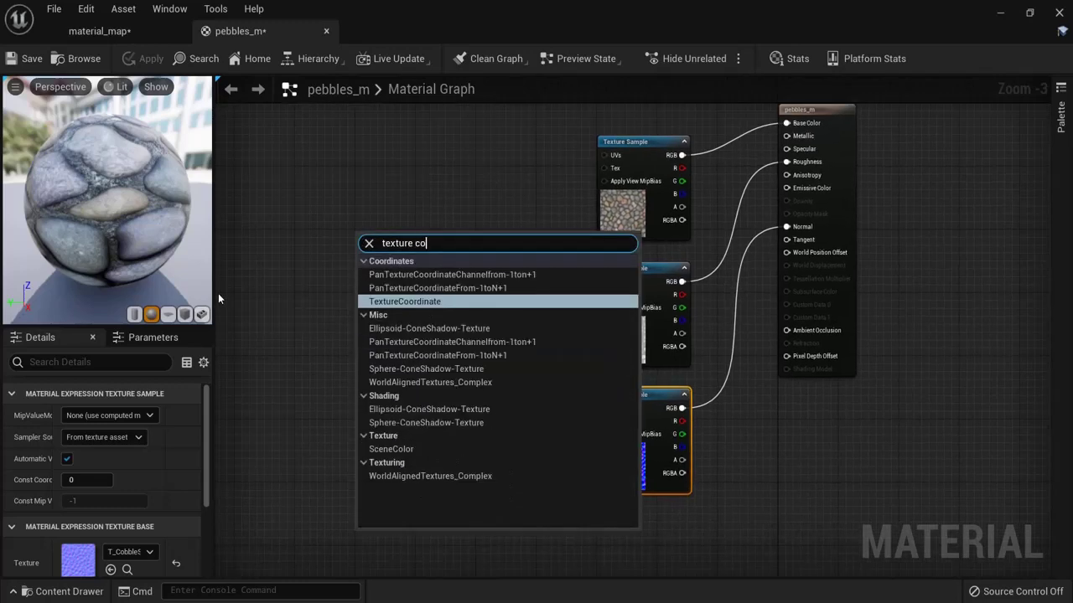
{"action": "left_click", "coordinate": [377, 301]}
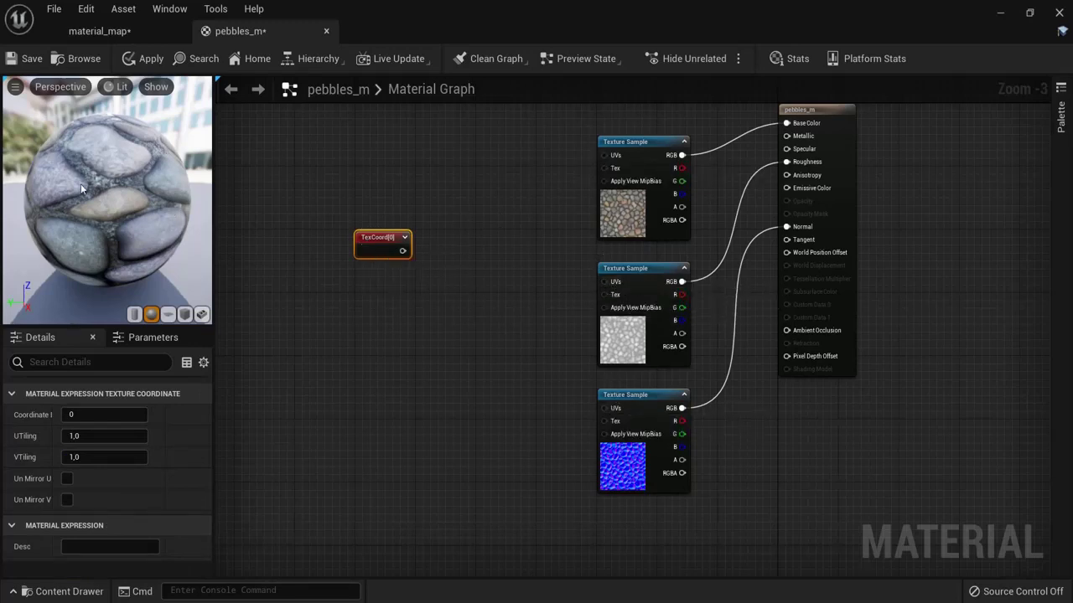
{"action": "right_click", "coordinate": [444, 280]}
{"action": "left_click", "coordinate": [448, 276]}
{"action": "left_click", "coordinate": [466, 267]}
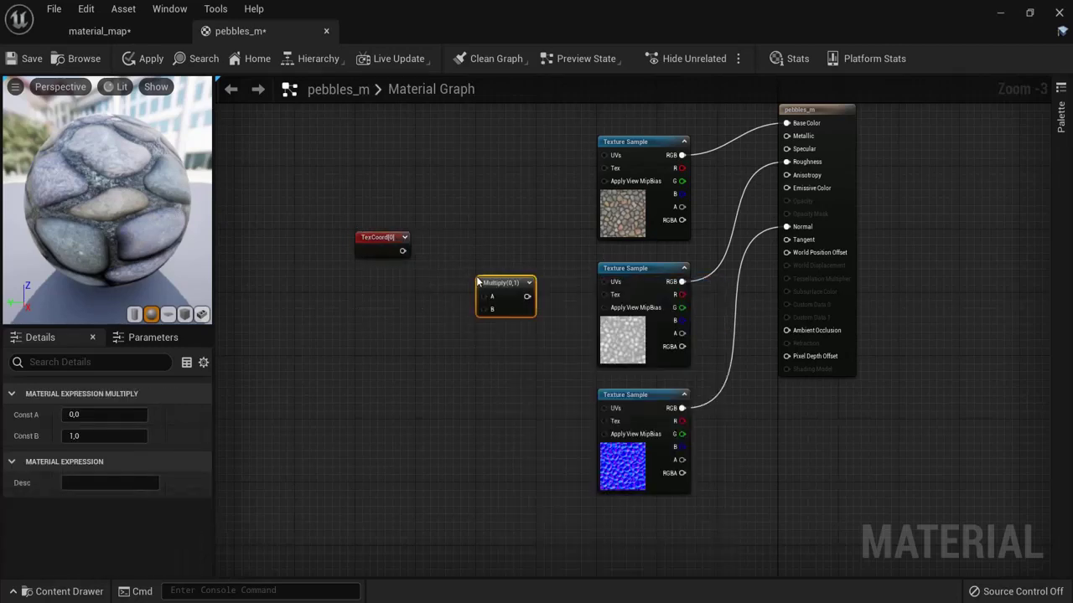
{"action": "left_click_drag", "start_coordinate": [403, 253], "coordinate": [466, 283]}
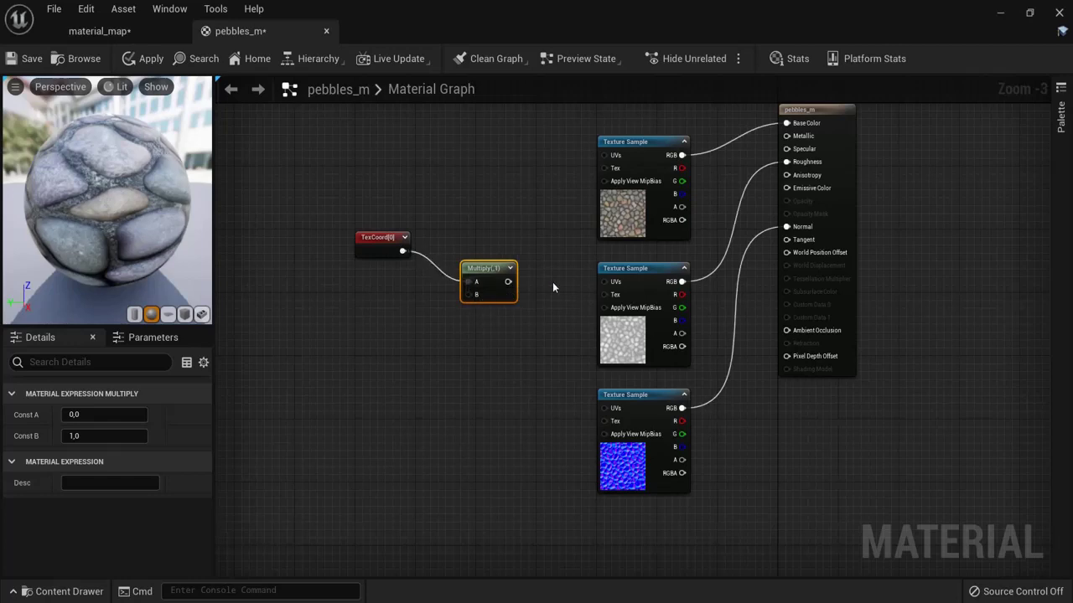
Step: Add a Constant of 1 for B, feed Multiply into all three UVs, and apply
{"action": "left_click", "coordinate": [1060, 122]}
{"action": "scroll", "coordinate": [976, 479], "scroll_direction": "down", "scroll_amount": 2}
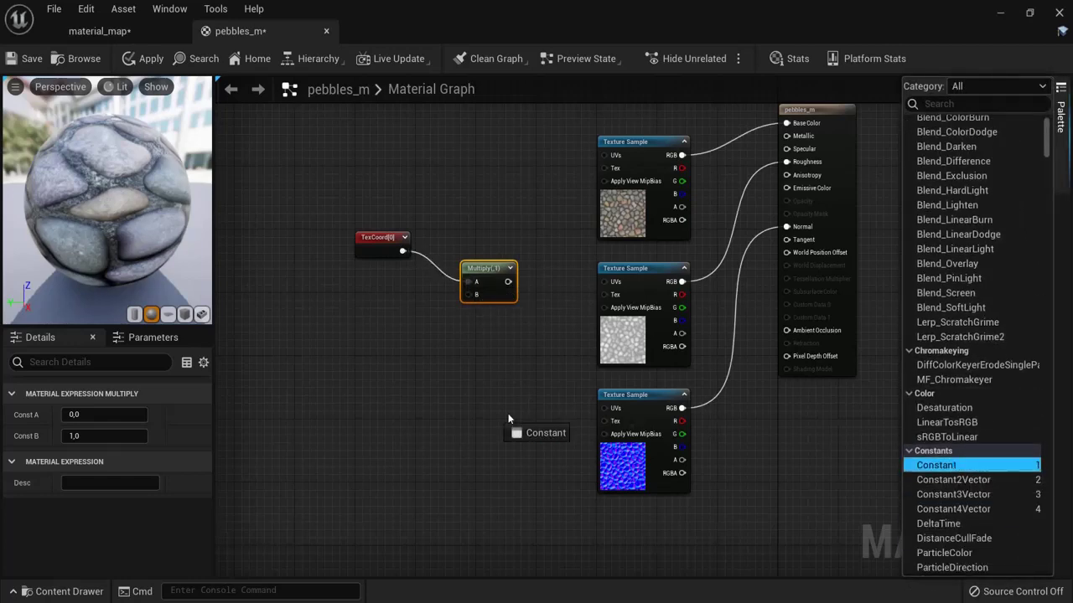
{"action": "left_click_drag", "start_coordinate": [365, 307], "coordinate": [467, 303]}
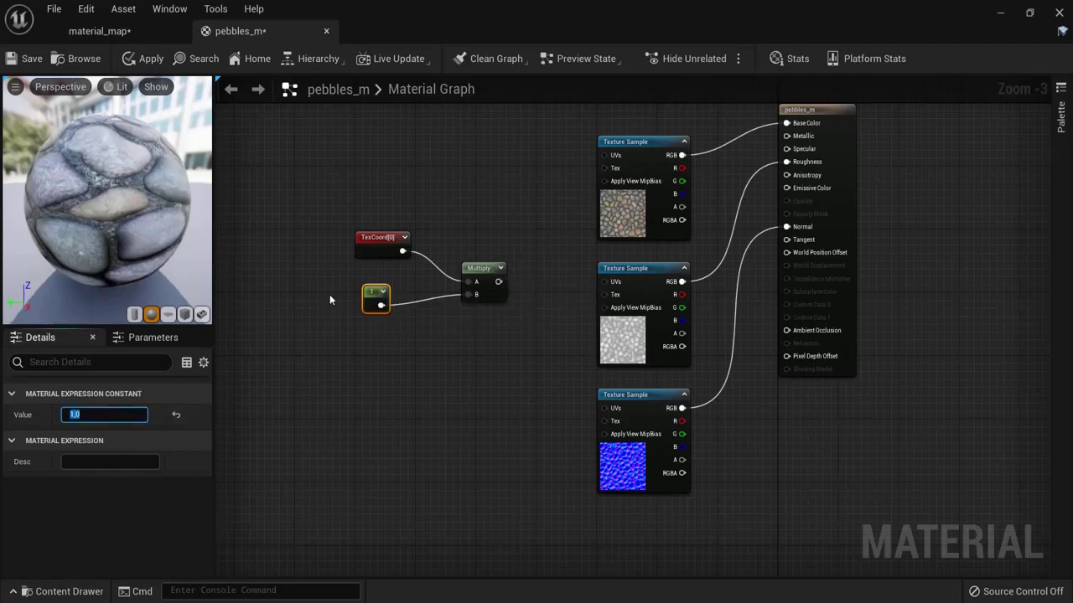
{"action": "left_click_drag", "start_coordinate": [499, 283], "coordinate": [604, 155]}
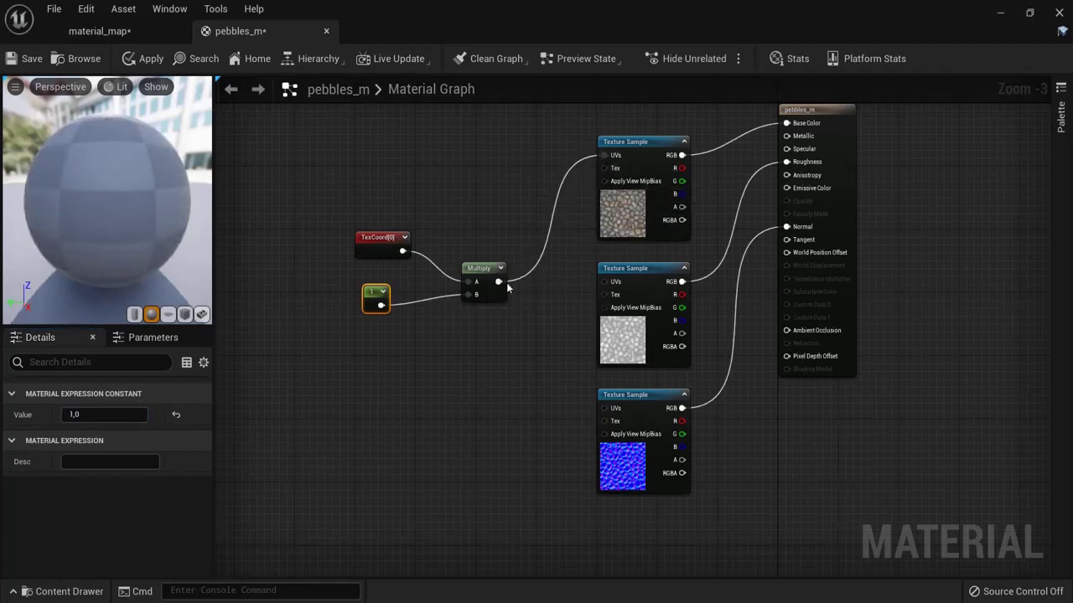
{"action": "left_click_drag", "start_coordinate": [498, 282], "coordinate": [604, 410]}
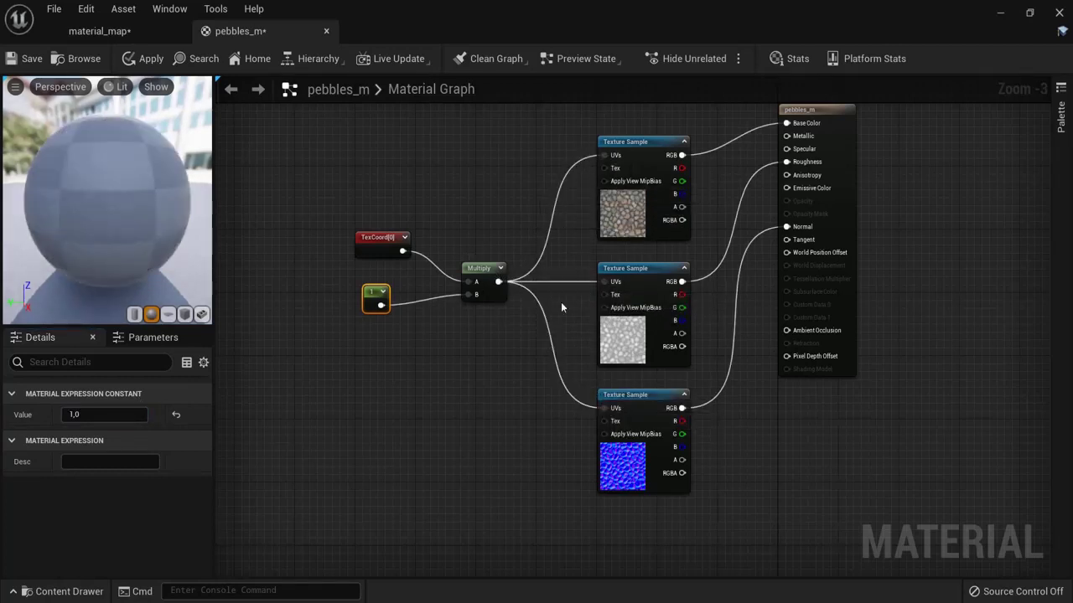
{"action": "left_click", "coordinate": [144, 60]}
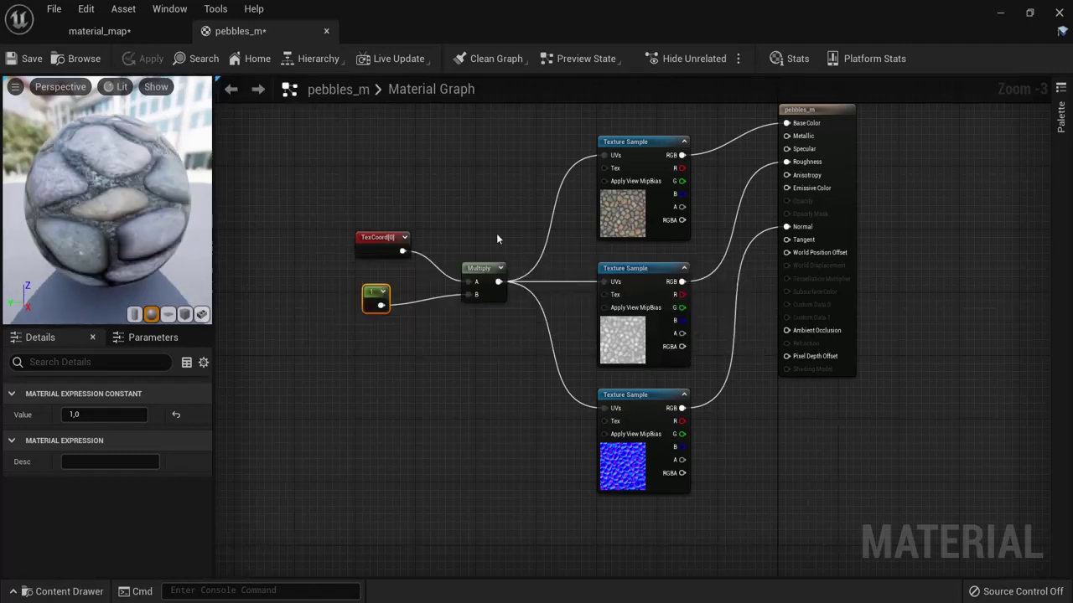
Step: Set the pebbles_m UV Constant to 0.1, apply it, and check the pebble floor in the level
{"action": "left_click_drag", "start_coordinate": [493, 359], "coordinate": [493, 360]}
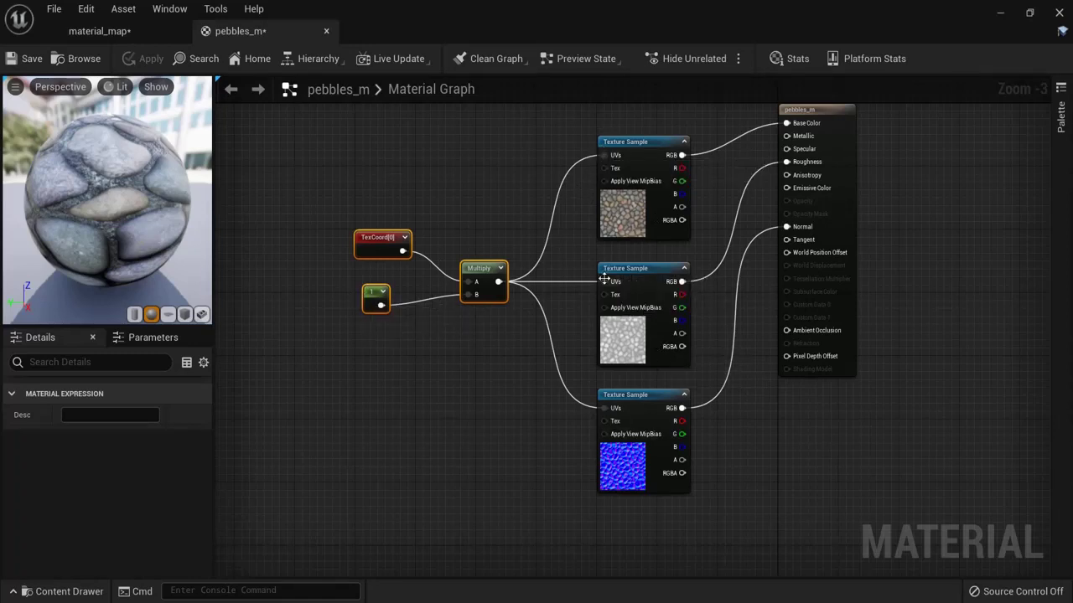
{"action": "left_click", "coordinate": [375, 296]}
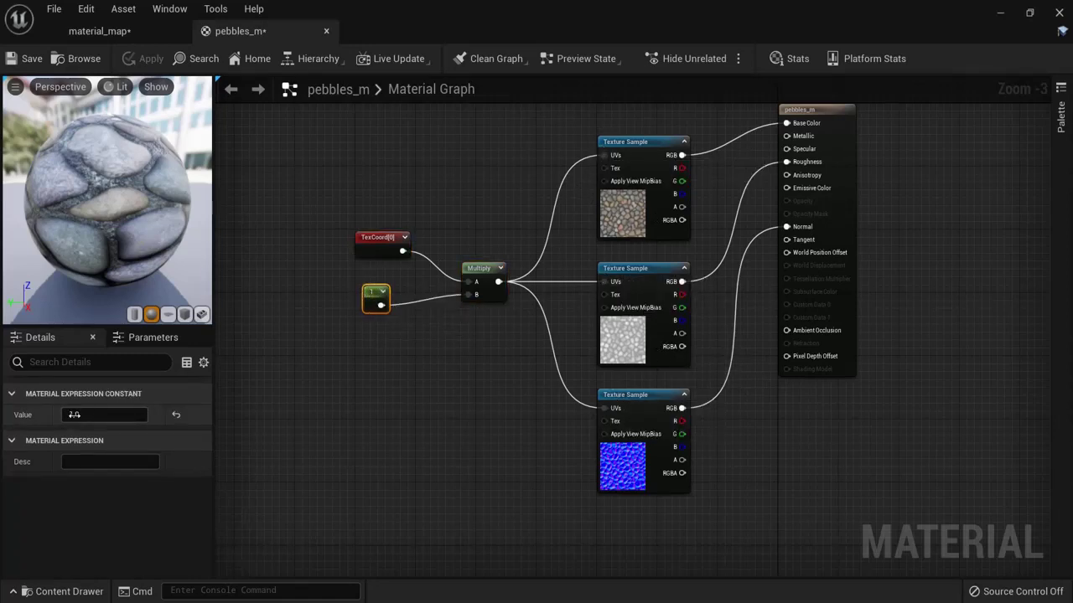
{"action": "left_click", "coordinate": [151, 32]}
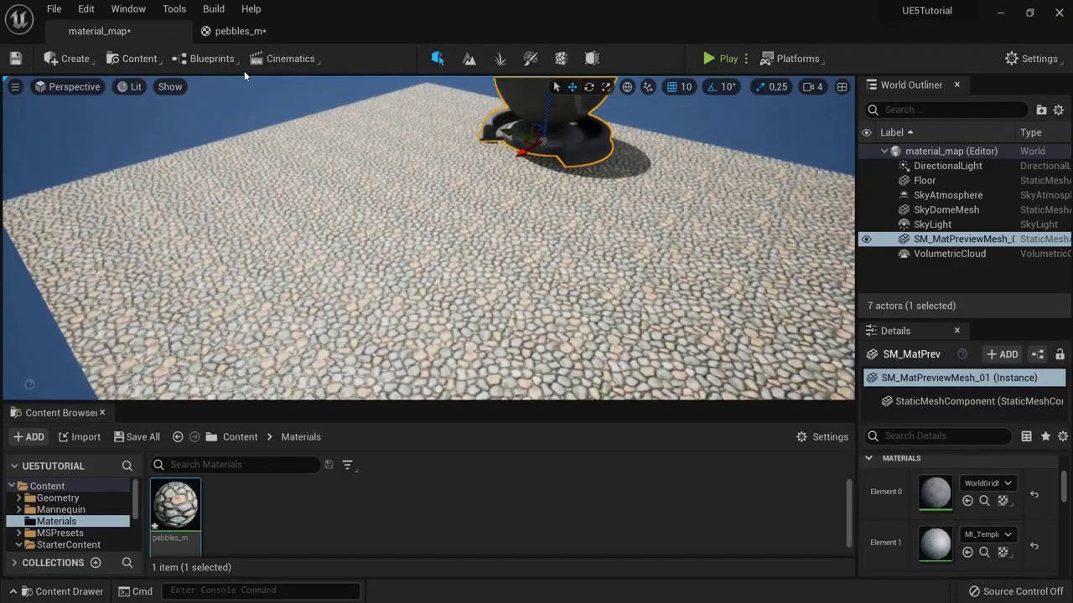
{"action": "left_click", "coordinate": [241, 31]}
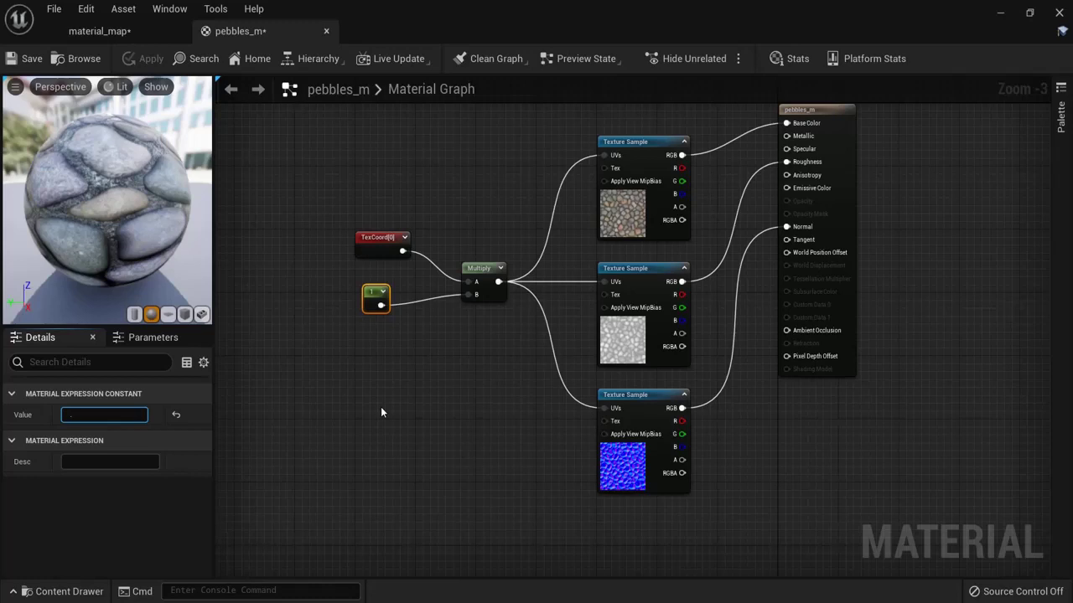
{"action": "type", "text": "0.1"}
{"action": "key", "text": "Return"}
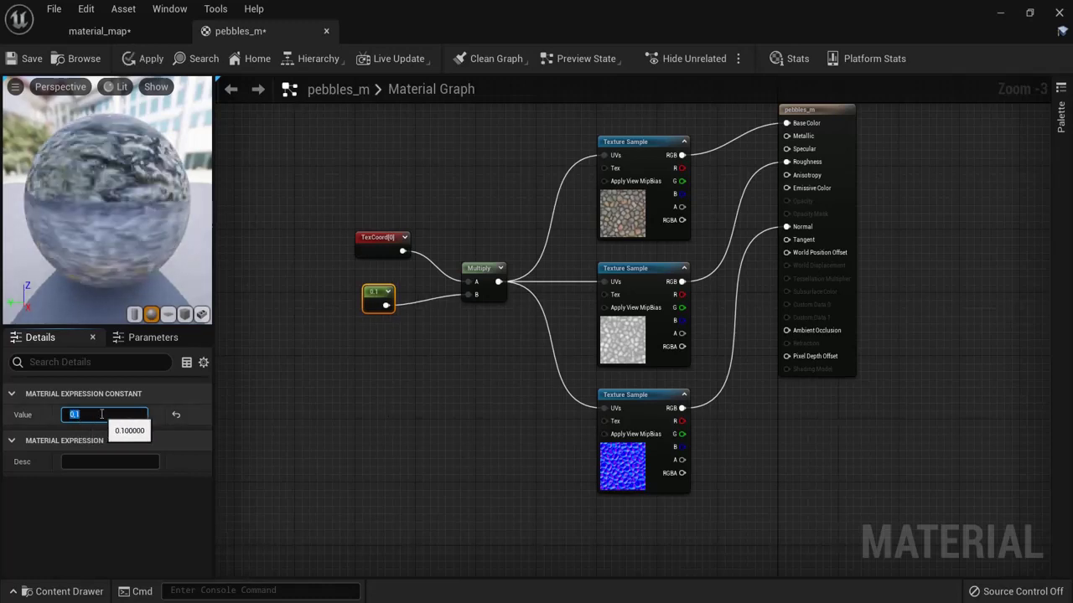
{"action": "left_click", "coordinate": [142, 62]}
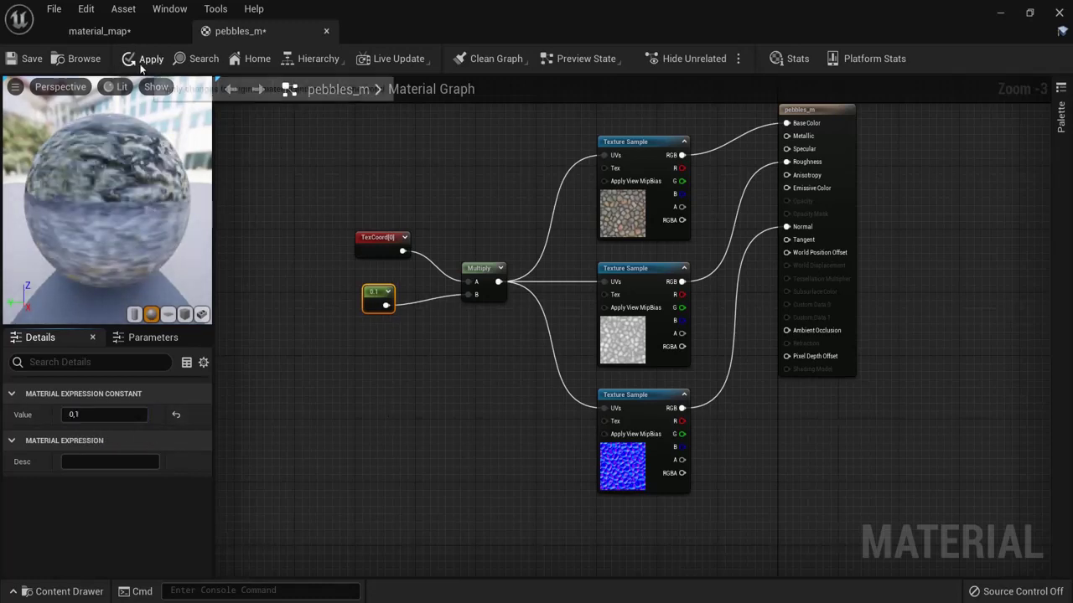
{"action": "left_click", "coordinate": [109, 31]}
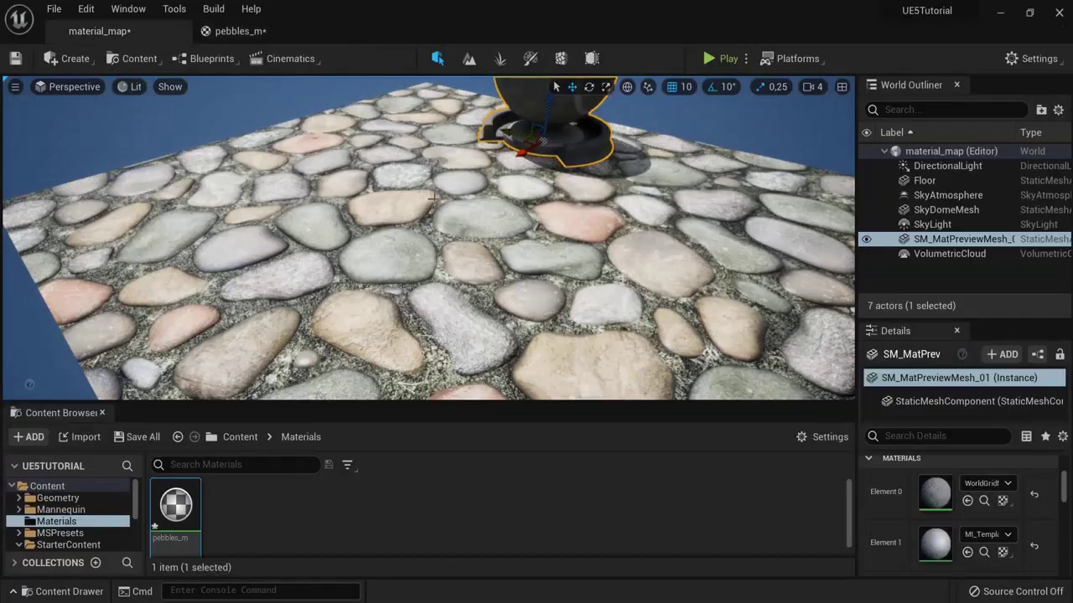
{"action": "right_click_drag", "start_coordinate": [453, 262], "coordinate": [483, 276]}
Step: Change the Constant to 2, apply it, and inspect the denser pebble tiling on the floor
{"action": "left_click", "coordinate": [281, 37]}
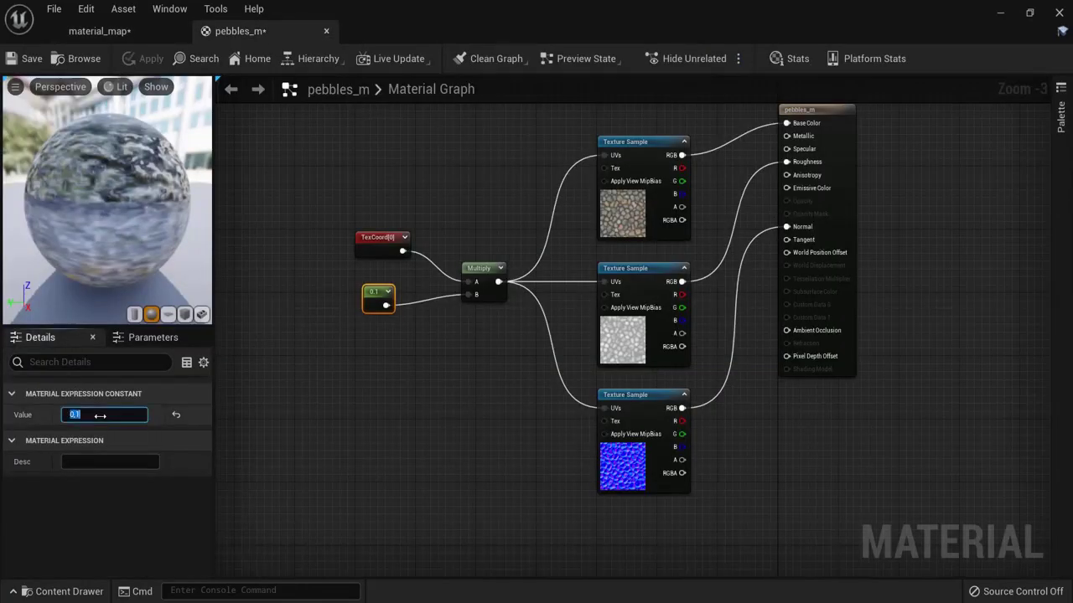
{"action": "type", "text": "2"}
{"action": "key", "text": "Return"}
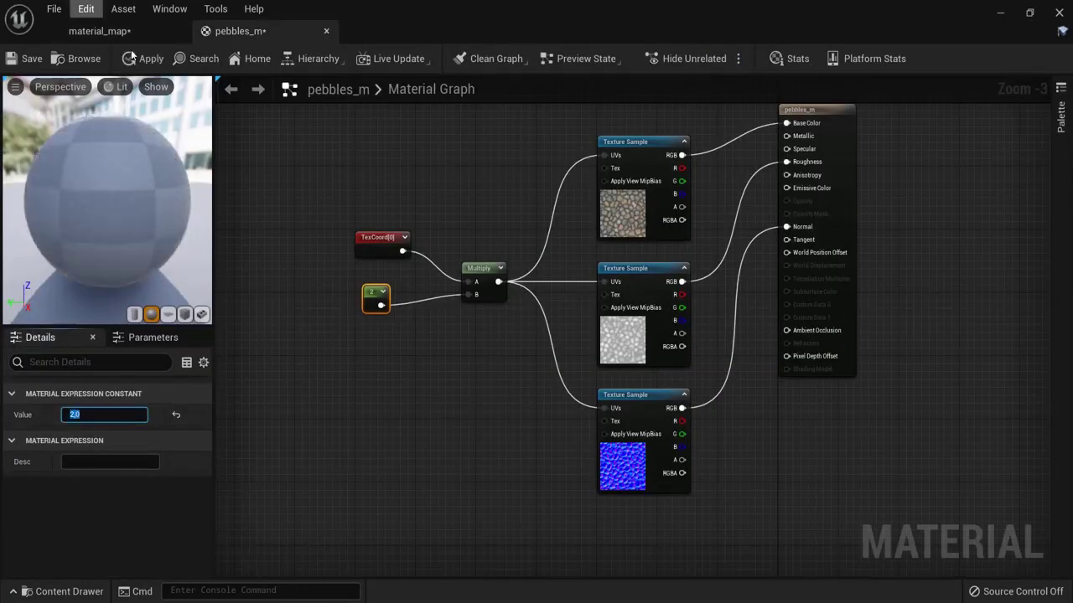
{"action": "left_click", "coordinate": [130, 58]}
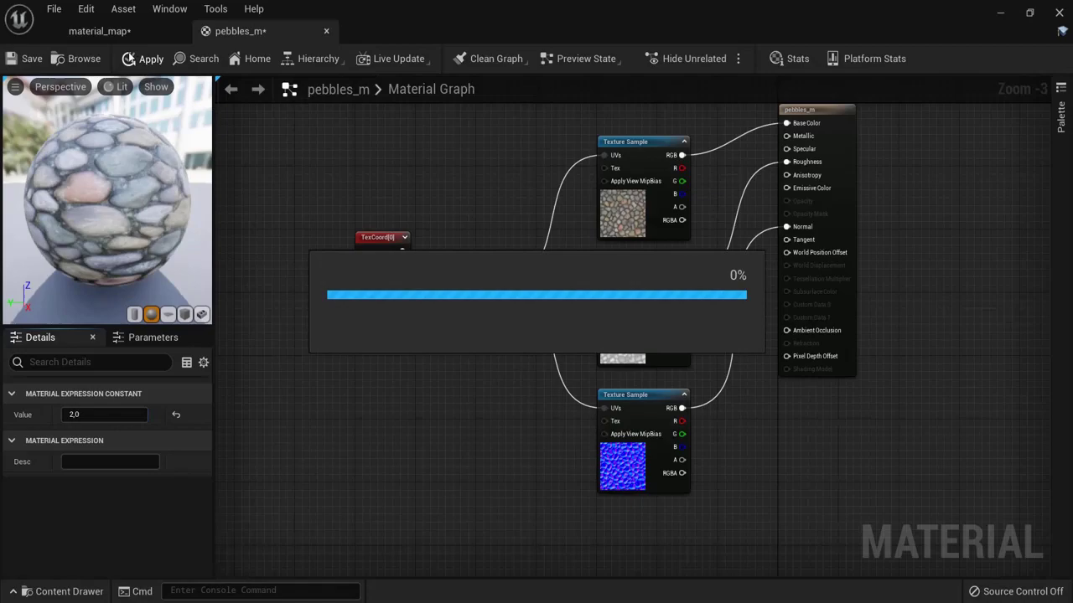
{"action": "left_click", "coordinate": [126, 34]}
{"action": "scroll", "coordinate": [484, 249], "scroll_direction": "up", "scroll_amount": 12}
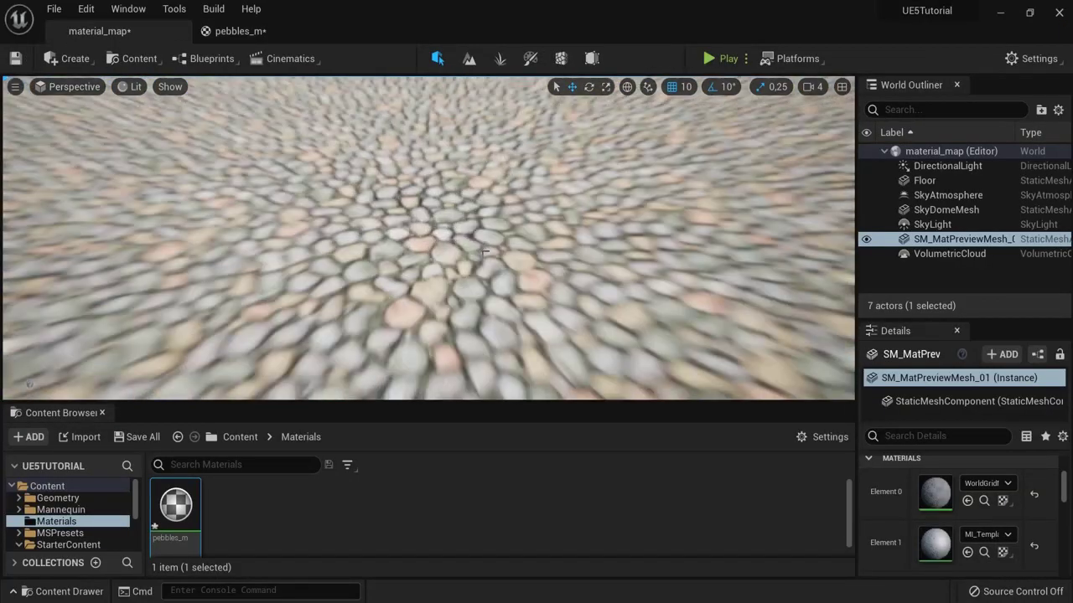
{"action": "scroll", "coordinate": [484, 250], "scroll_direction": "down", "scroll_amount": 12}
Step: Set the UV Constant to 0.5, apply it, and check the larger pebbles on the floor
{"action": "left_click", "coordinate": [241, 31]}
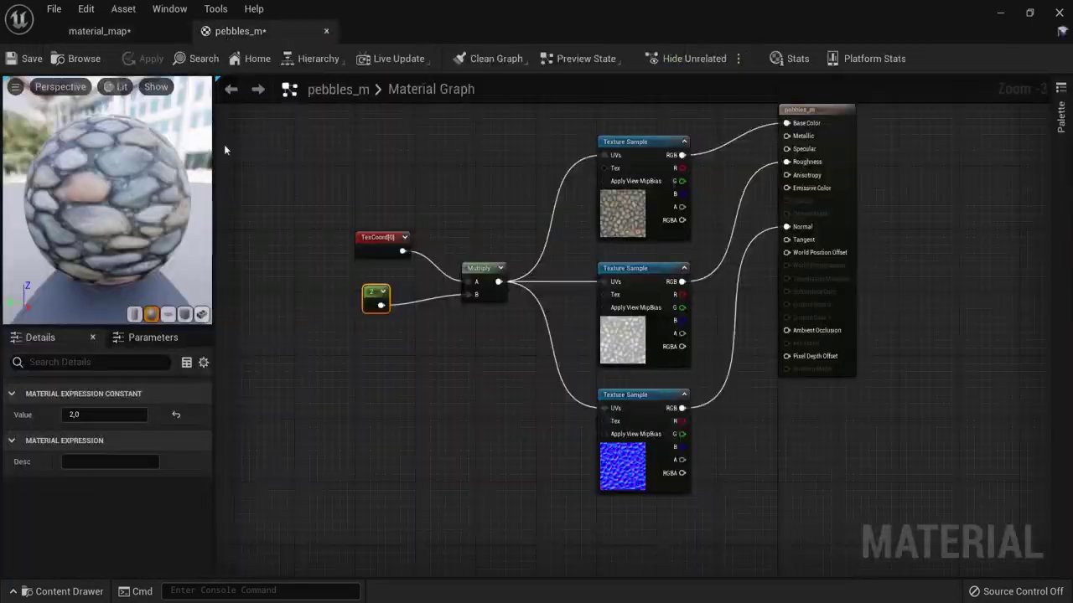
{"action": "type", "text": "0.5"}
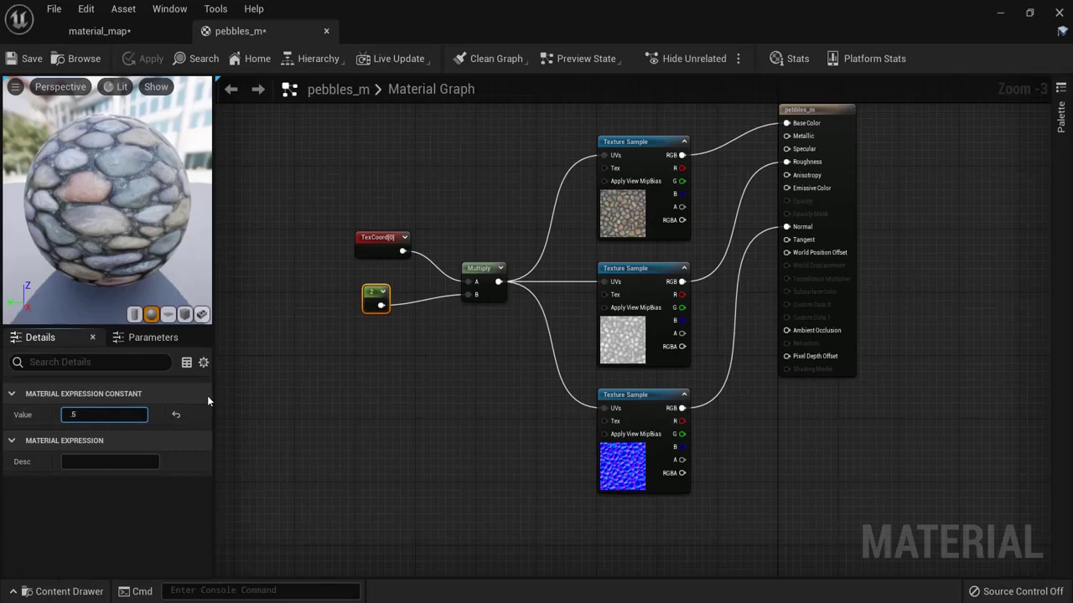
{"action": "key", "text": "Return"}
{"action": "left_click", "coordinate": [138, 61]}
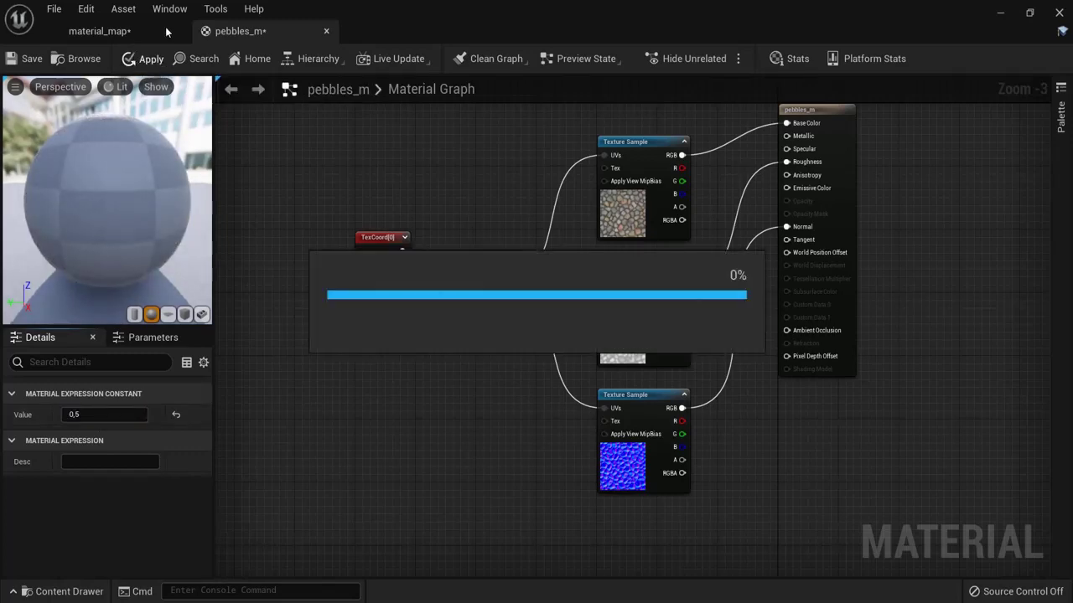
{"action": "left_click", "coordinate": [113, 30]}
{"action": "left_click_drag", "start_coordinate": [410, 222], "coordinate": [285, 106]}
{"action": "left_click", "coordinate": [243, 31]}
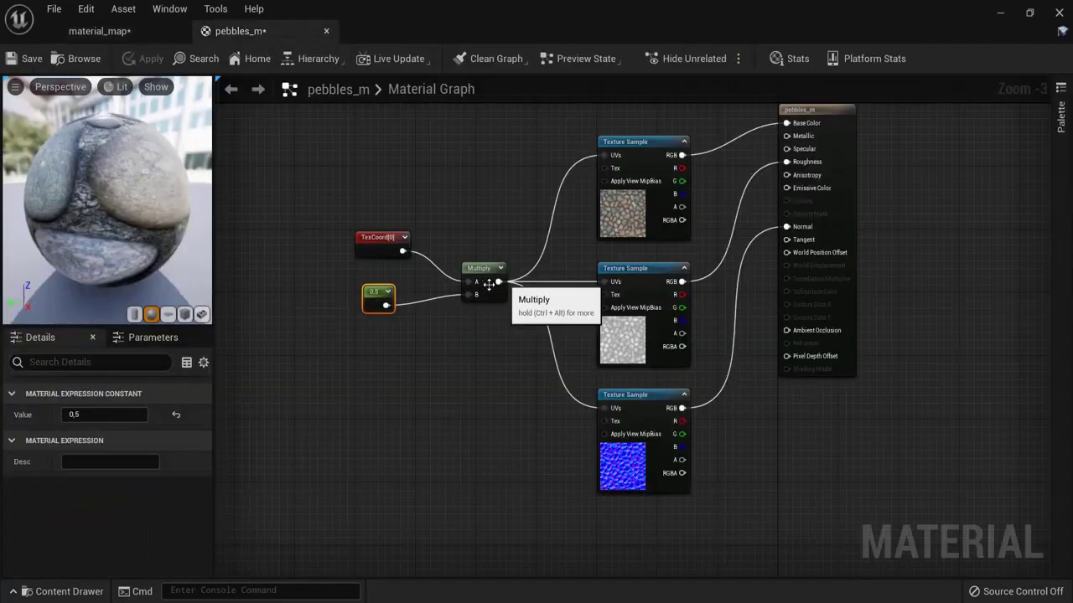
Step: Inspect the three pebble Texture Sample nodes, including the normal map, that share the tiled UVs
{"action": "right_click_drag", "start_coordinate": [855, 395], "coordinate": [738, 389]}
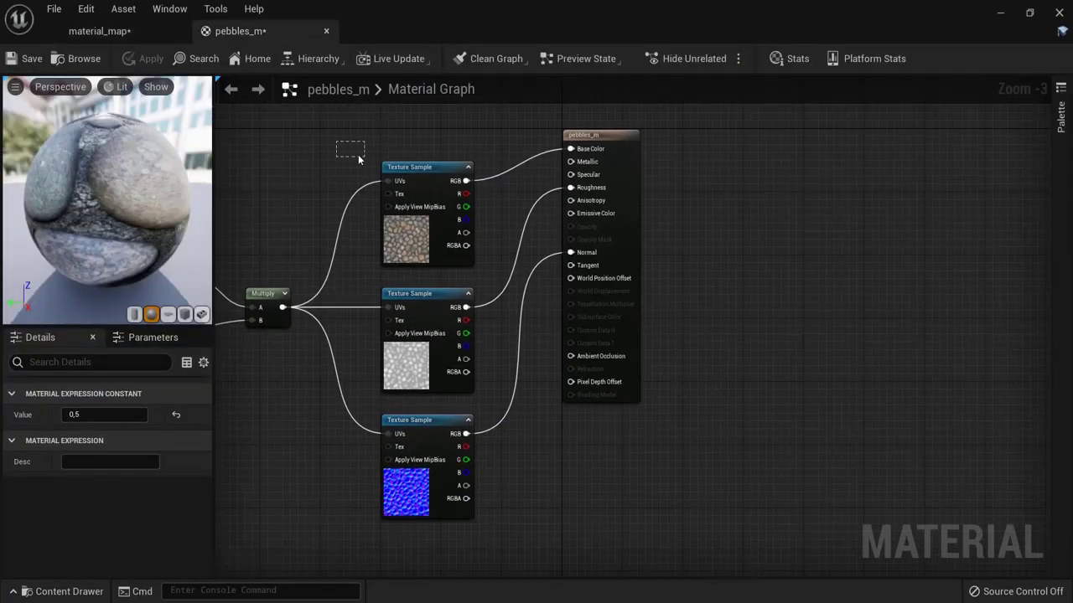
{"action": "left_click_drag", "start_coordinate": [491, 283], "coordinate": [491, 283]}
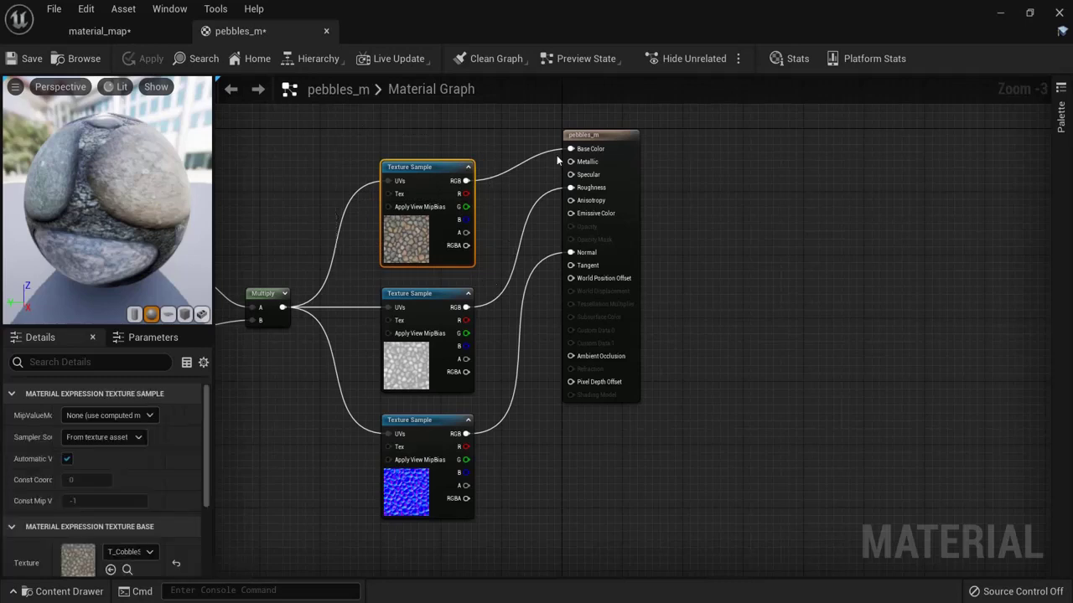
{"action": "left_click", "coordinate": [420, 366]}
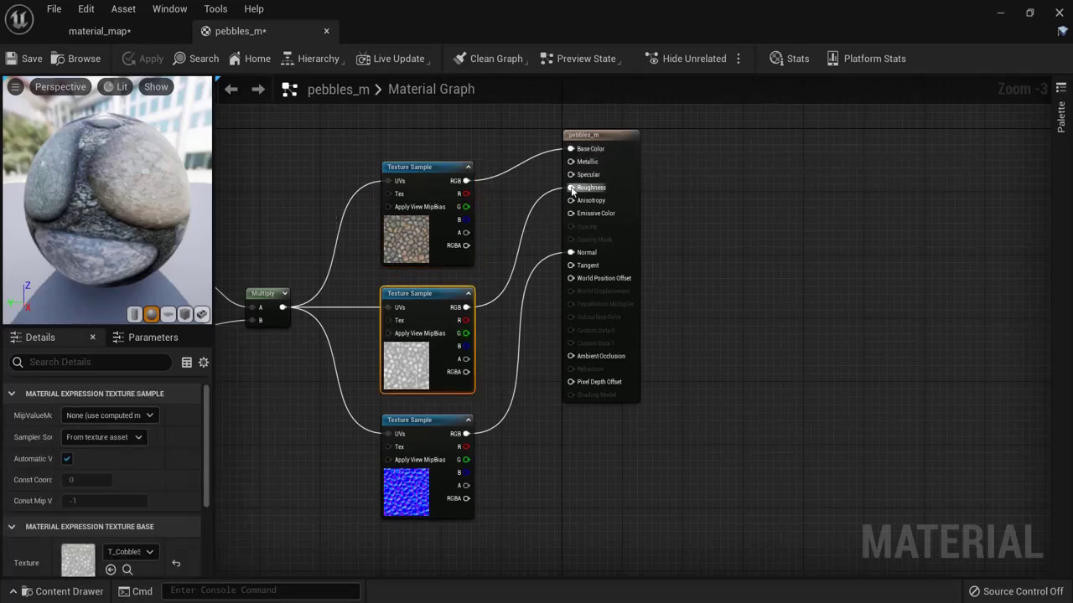
{"action": "left_click", "coordinate": [403, 496]}
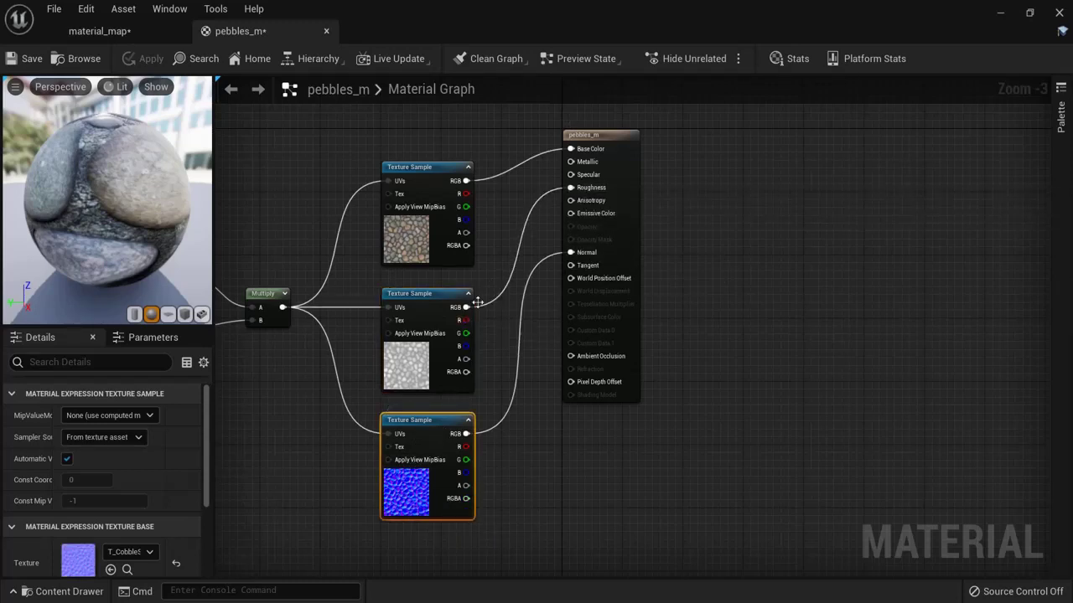
{"action": "right_click_drag", "start_coordinate": [477, 302], "coordinate": [543, 214]}
{"action": "scroll", "coordinate": [572, 221], "scroll_direction": "up", "scroll_amount": 3}
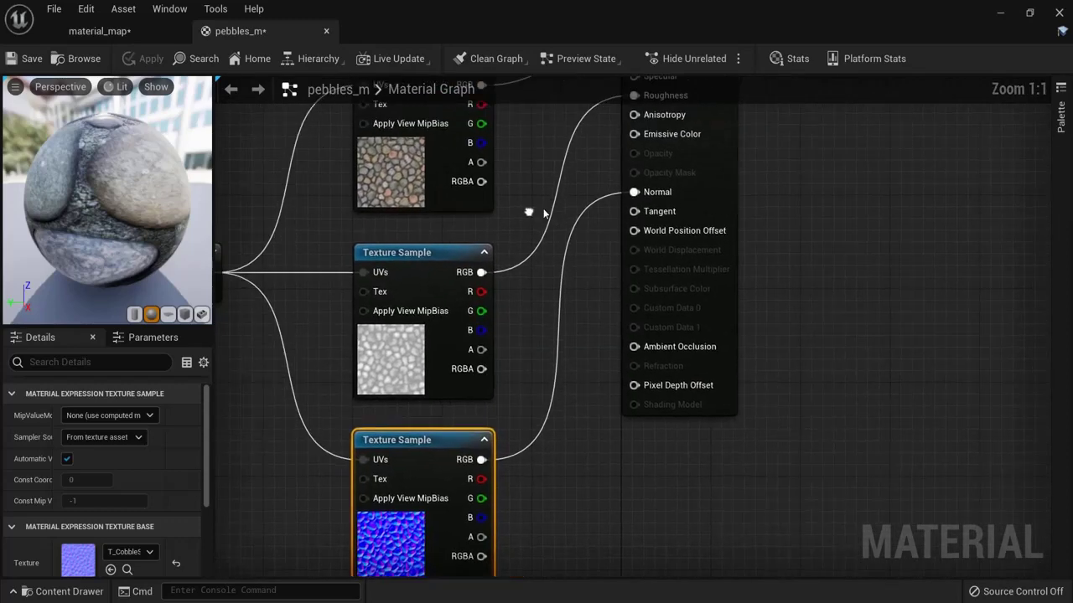
{"action": "scroll", "coordinate": [533, 197], "scroll_direction": "down", "scroll_amount": 2}
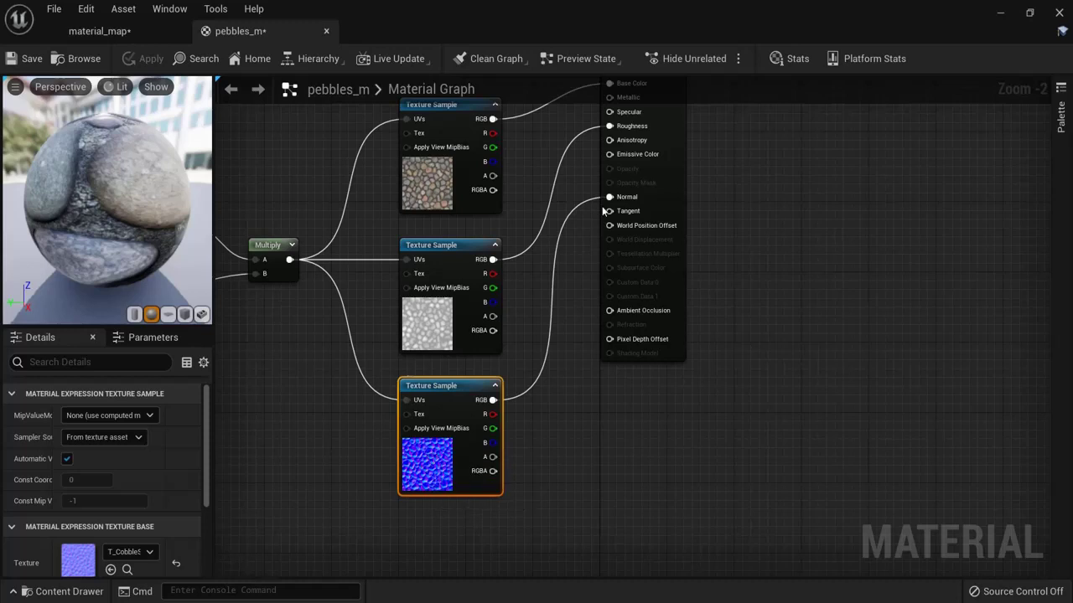
Step: Inspect the TexCoord, 0.5 Constant and Multiply chain, selecting the 0.5 Constant
{"action": "right_click_drag", "start_coordinate": [249, 380], "coordinate": [493, 400]}
{"action": "scroll", "coordinate": [436, 263], "scroll_direction": "up", "scroll_amount": 2}
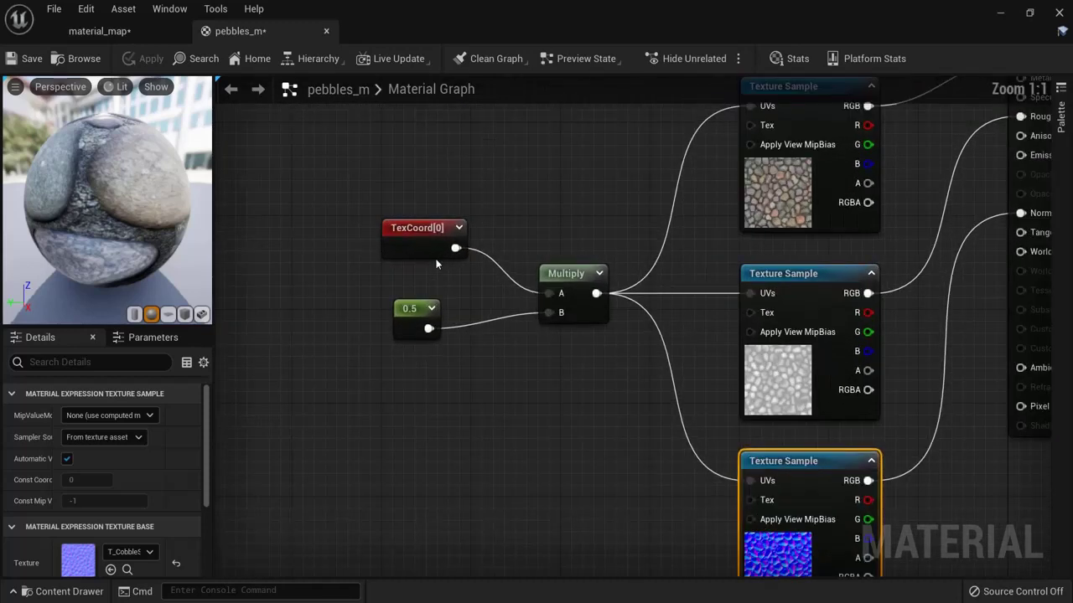
{"action": "left_click_drag", "start_coordinate": [343, 183], "coordinate": [617, 382]}
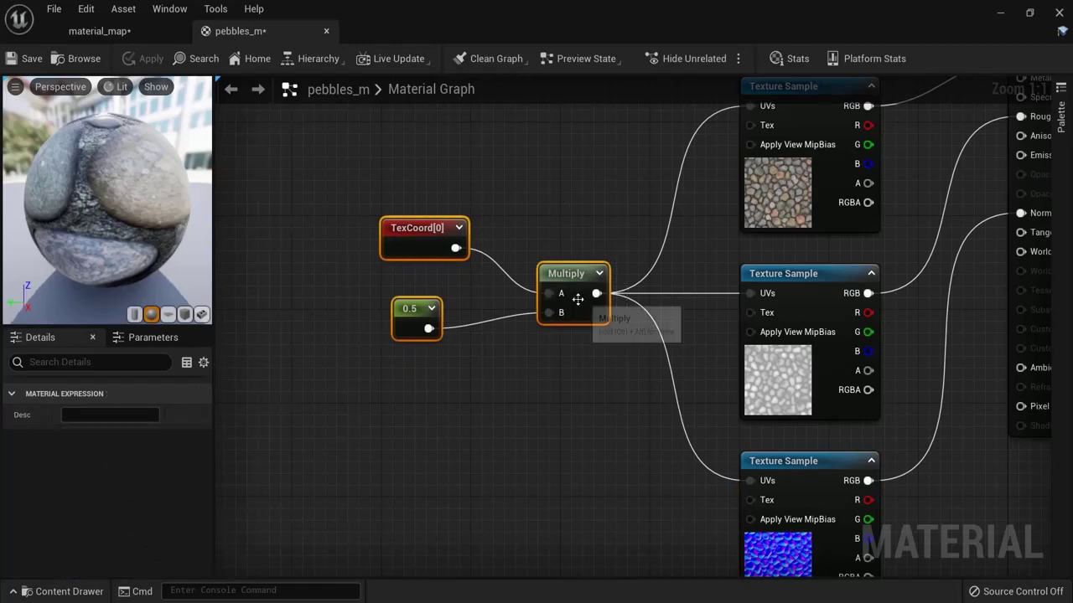
{"action": "right_click_drag", "start_coordinate": [578, 299], "coordinate": [449, 331]}
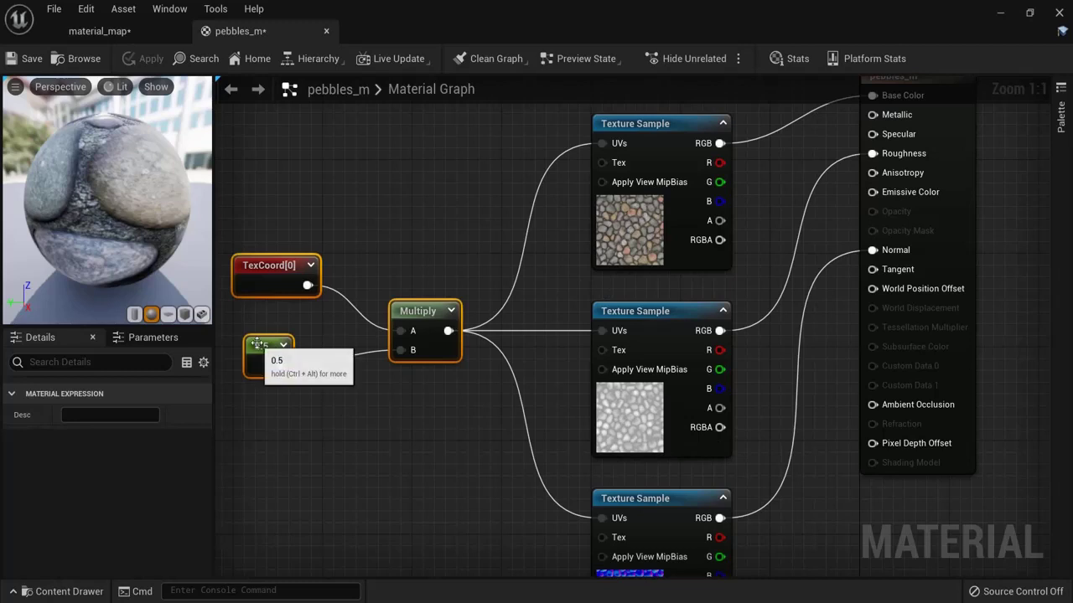
{"action": "left_click", "coordinate": [266, 359]}
{"action": "right_click_drag", "start_coordinate": [361, 460], "coordinate": [489, 443]}
Step: Convert the 0.5 Constant into a scalar parameter named Param and apply the material
{"action": "right_click", "coordinate": [388, 327]}
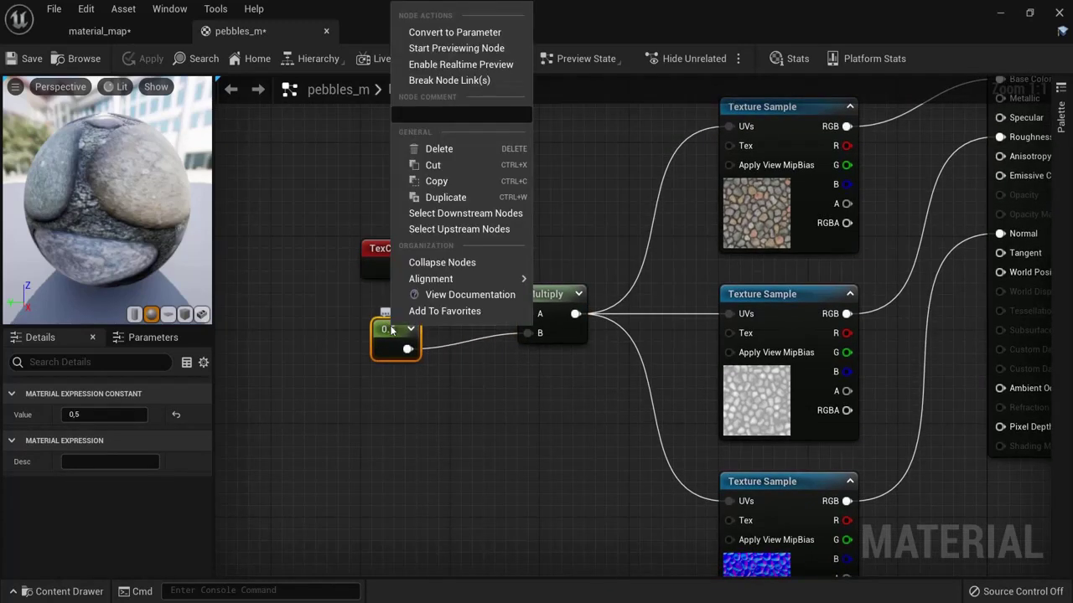
{"action": "left_click", "coordinate": [441, 34]}
{"action": "key", "text": "Return"}
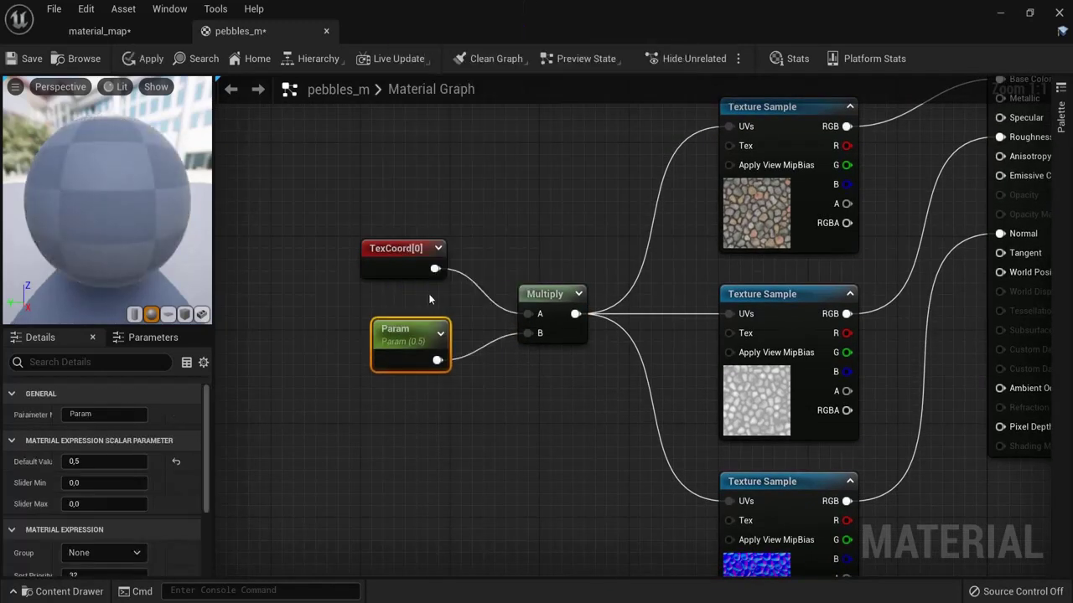
{"action": "right_click", "coordinate": [395, 250]}
{"action": "left_click", "coordinate": [345, 322]}
{"action": "left_click", "coordinate": [387, 335]}
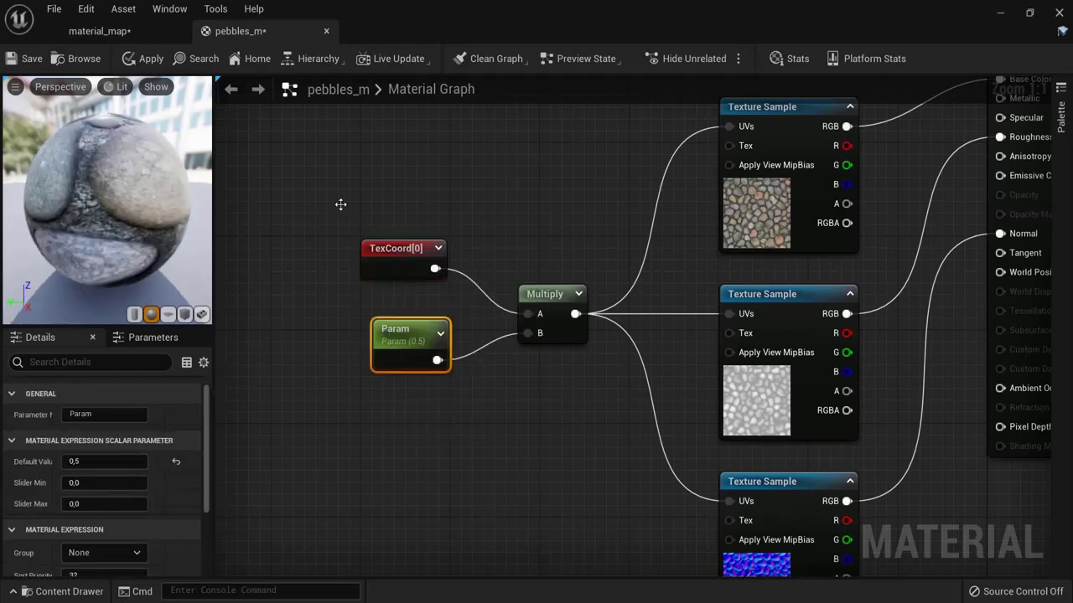
{"action": "left_click", "coordinate": [144, 58]}
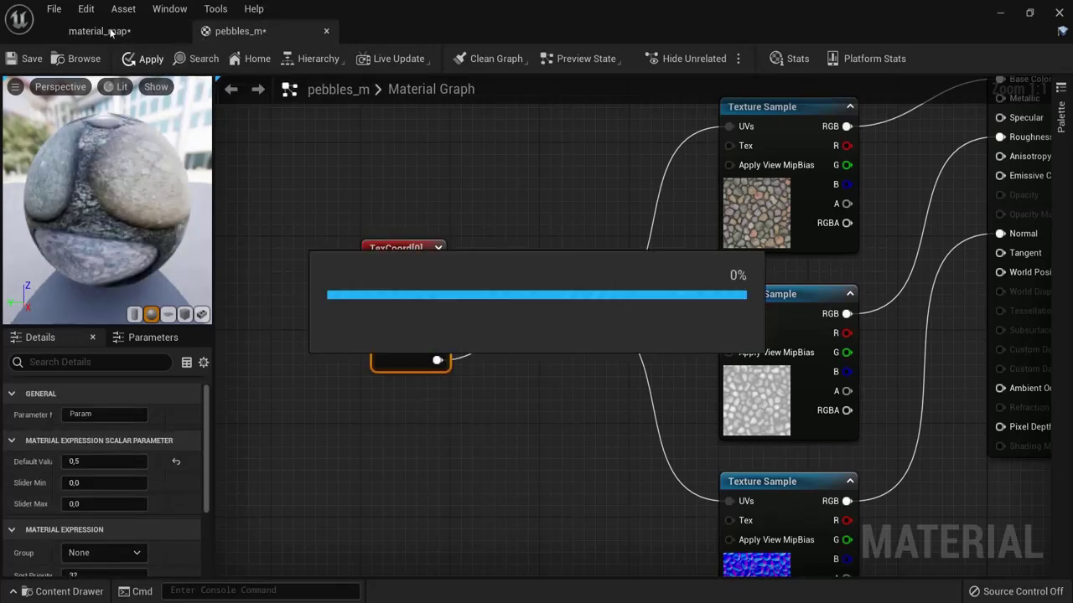
{"action": "left_click", "coordinate": [113, 31]}
{"action": "right_click", "coordinate": [178, 509]}
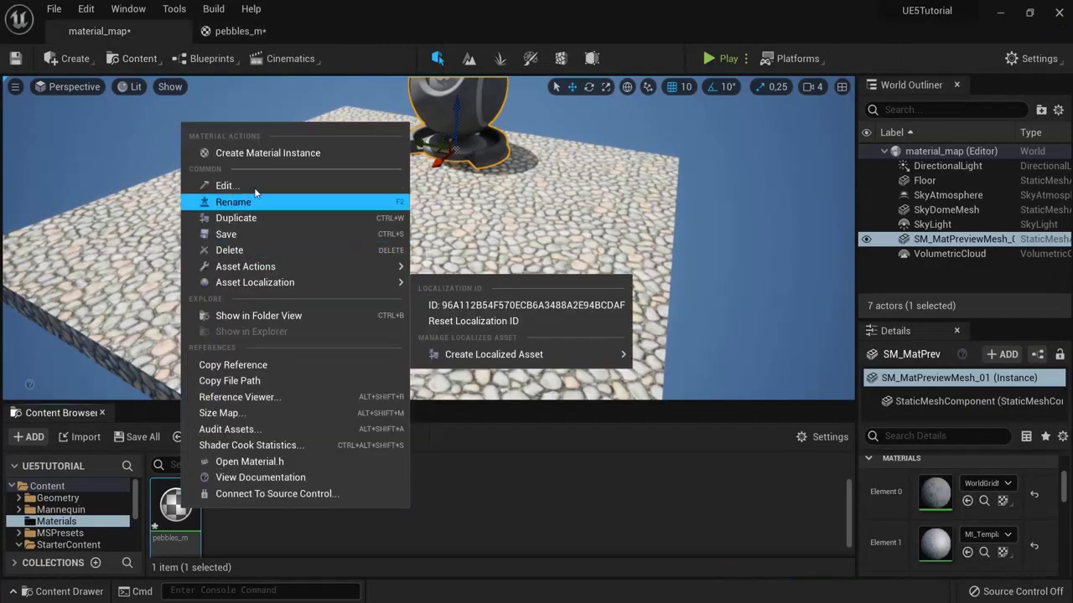
Step: Create the pebbles_m_Inst material instance, then enable and increase its Param override
{"action": "left_click", "coordinate": [261, 152]}
{"action": "key", "text": "Return"}
{"action": "double_click", "coordinate": [239, 502]}
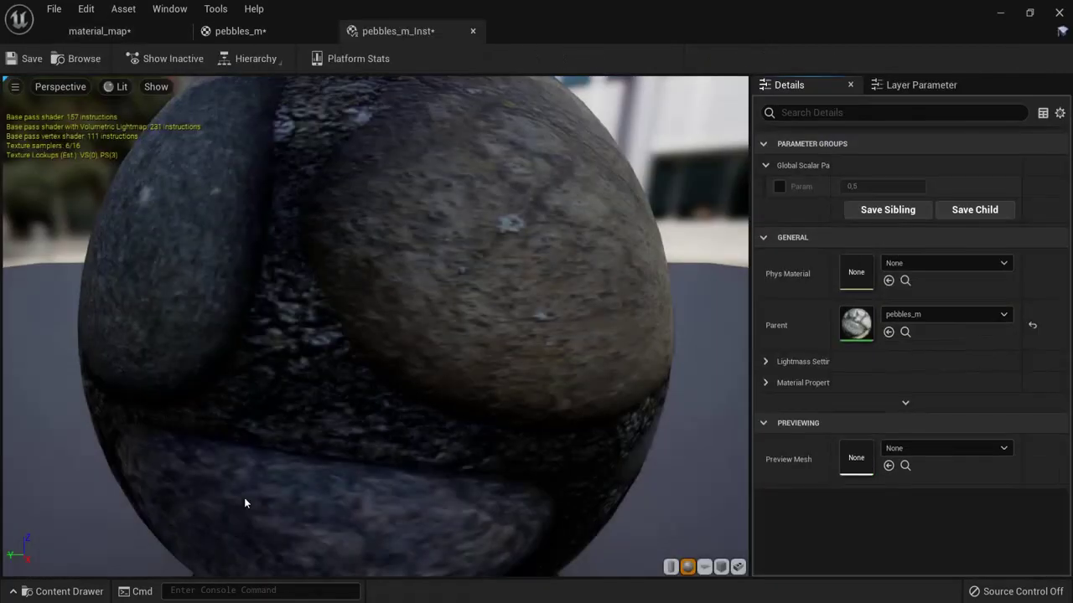
{"action": "left_click", "coordinate": [780, 186]}
{"action": "left_click_drag", "start_coordinate": [888, 186], "coordinate": [861, 186]}
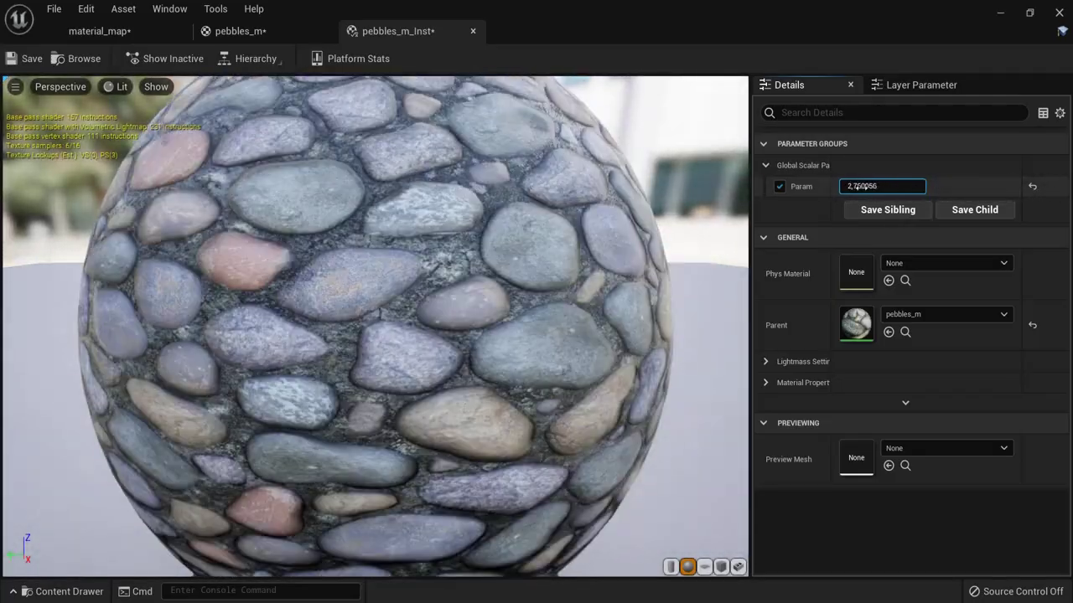
{"action": "left_click", "coordinate": [99, 31]}
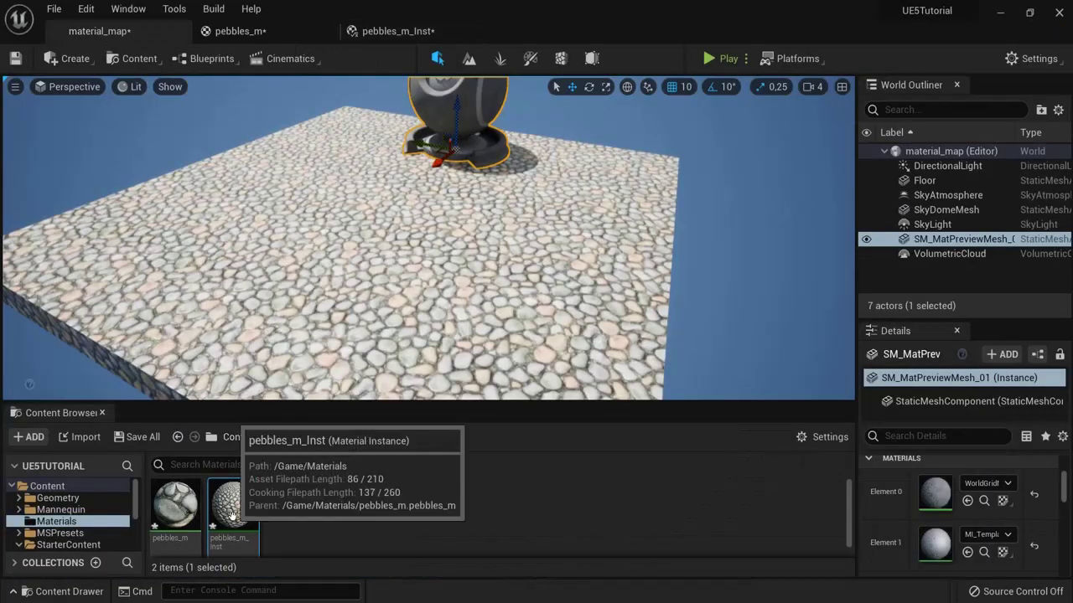
Step: Apply pebbles_m_Inst to the floor and orbit the camera to inspect it
{"action": "left_click_drag", "start_coordinate": [233, 516], "coordinate": [427, 274]}
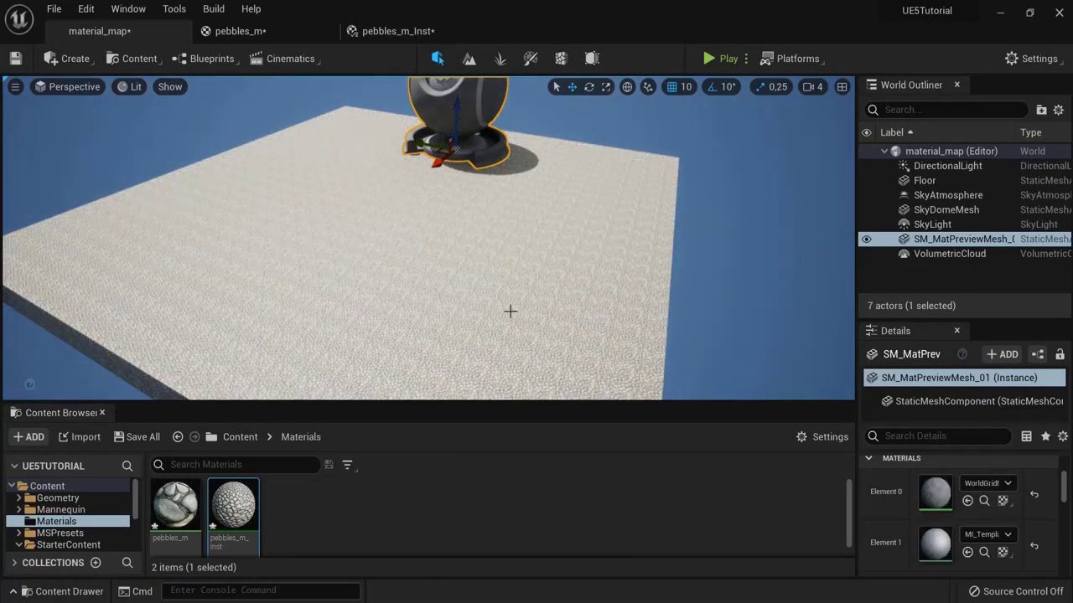
{"action": "mouse_move", "coordinate": [483, 310]}
{"action": "left_mouse_down"}
{"action": "mouse_move", "coordinate": [469, 285]}
{"action": "mouse_move", "coordinate": [410, 282]}
{"action": "mouse_move", "coordinate": [387, 299]}
{"action": "mouse_move", "coordinate": [488, 313]}
{"action": "mouse_move", "coordinate": [417, 292]}
{"action": "mouse_move", "coordinate": [211, 277]}
{"action": "mouse_move", "coordinate": [491, 290]}
{"action": "mouse_move", "coordinate": [500, 254]}
{"action": "mouse_move", "coordinate": [468, 302]}
{"action": "mouse_move", "coordinate": [477, 297]}
{"action": "left_mouse_up"}
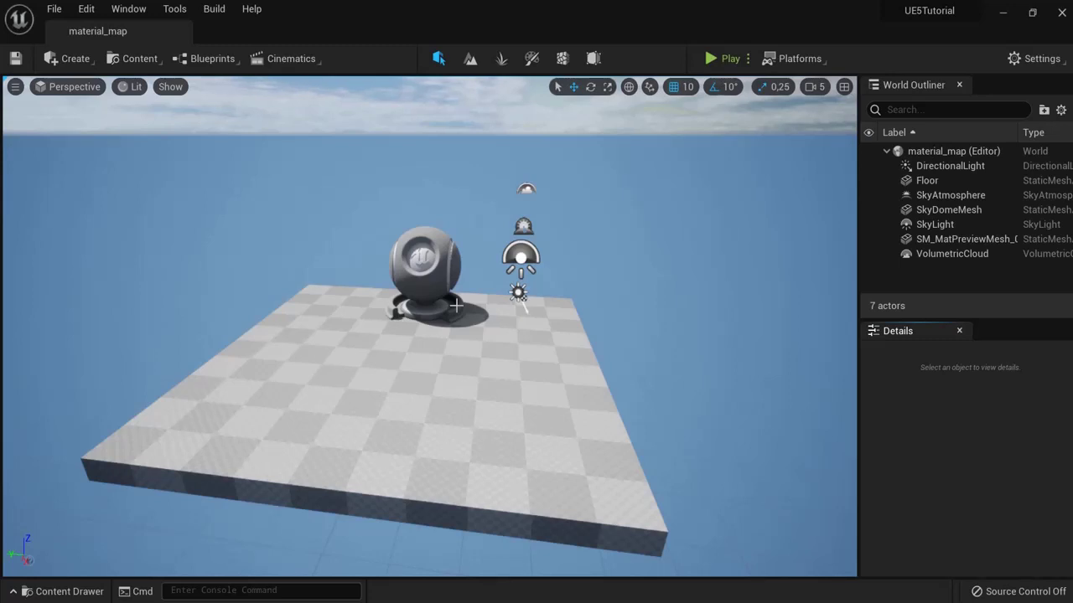
Step: Delete the Floor and the material preview sphere from material_map
{"action": "left_click", "coordinate": [619, 301]}
{"action": "right_click_drag", "start_coordinate": [482, 300], "coordinate": [549, 296]}
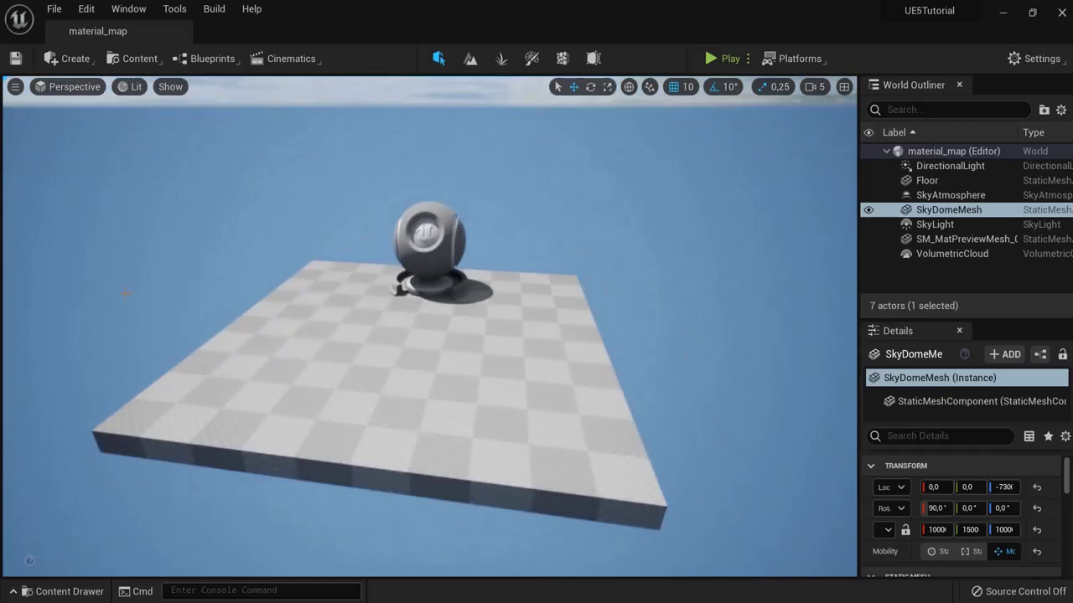
{"action": "right_click_drag", "start_coordinate": [494, 245], "coordinate": [578, 271]}
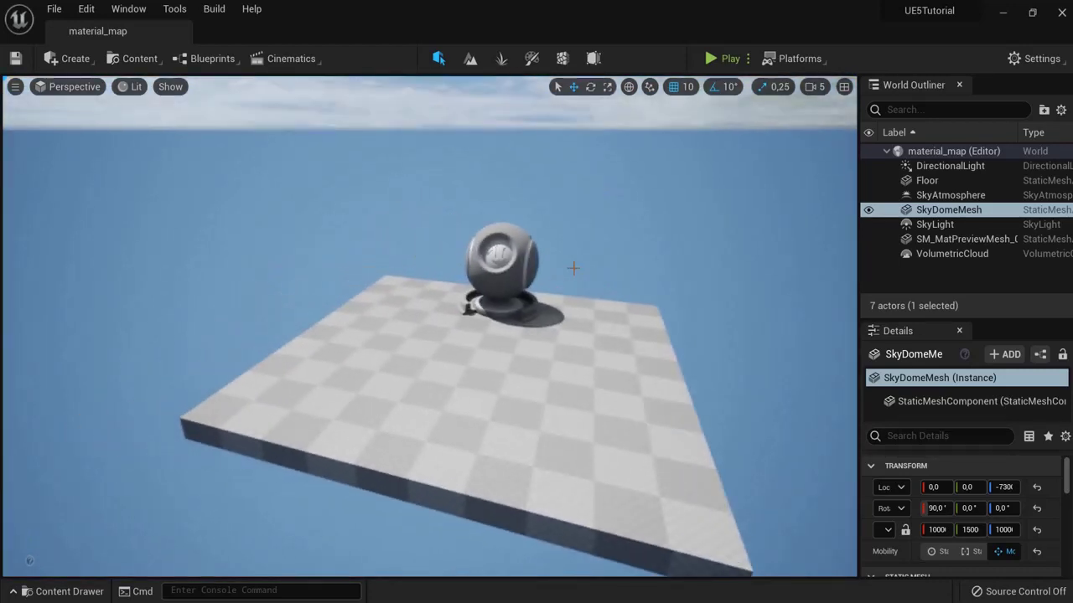
{"action": "left_click", "coordinate": [439, 386]}
{"action": "key", "text": "Delete"}
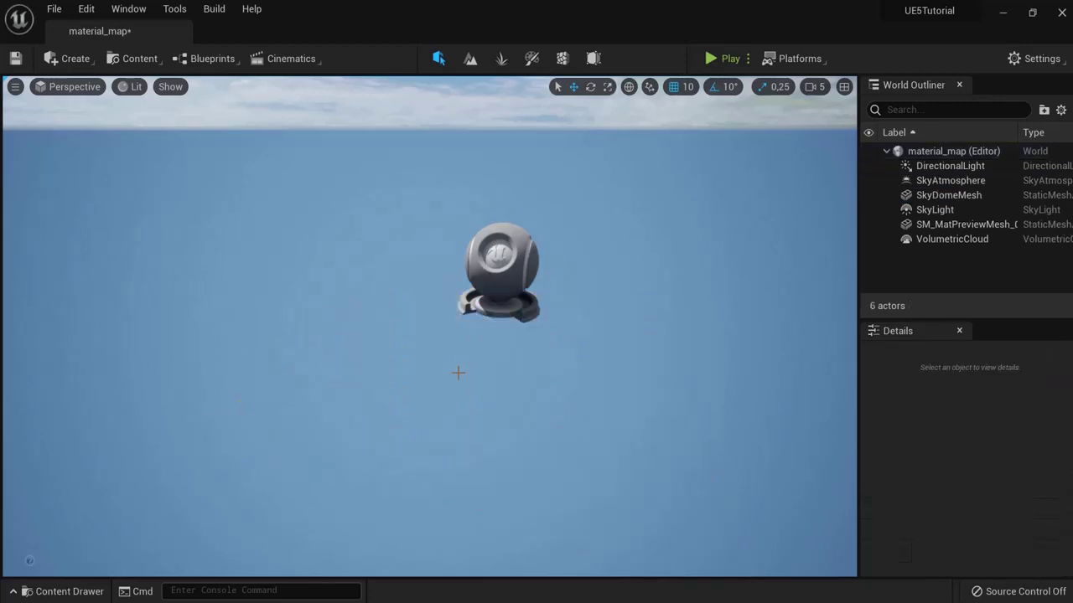
{"action": "left_click", "coordinate": [498, 295]}
{"action": "key", "text": "Delete"}
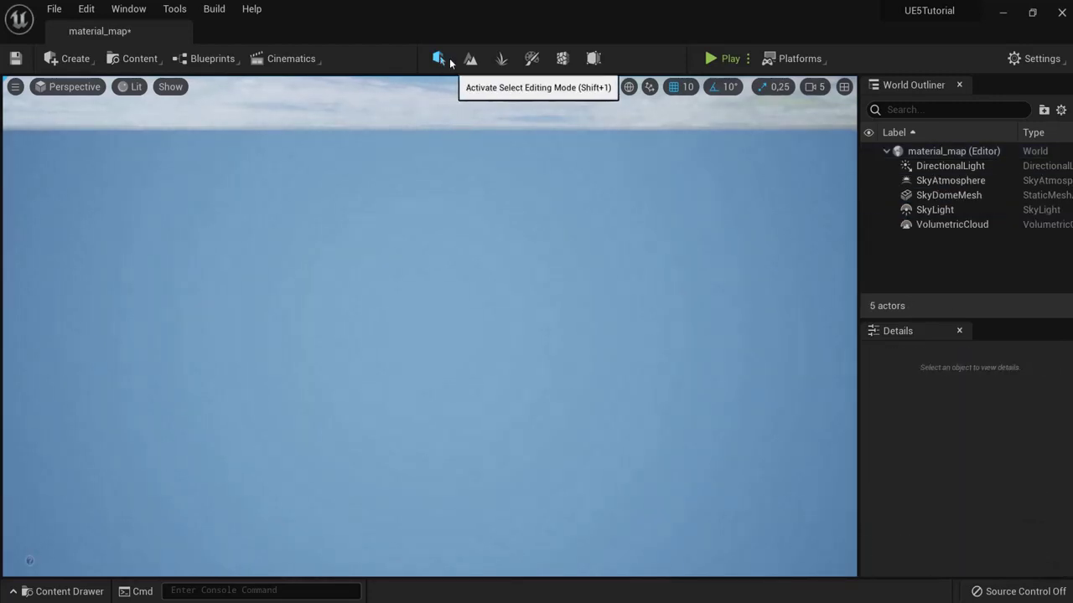
Step: Enter Landscape mode and raise camera speed to 6 to view the 505×505 preview
{"action": "left_click", "coordinate": [471, 61]}
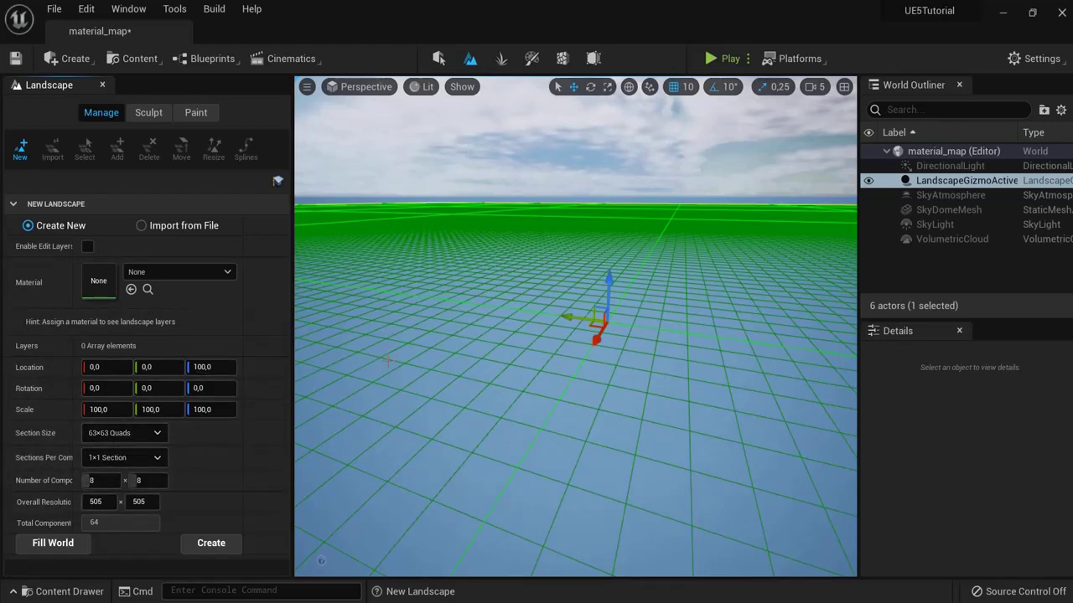
{"action": "left_click", "coordinate": [812, 87]}
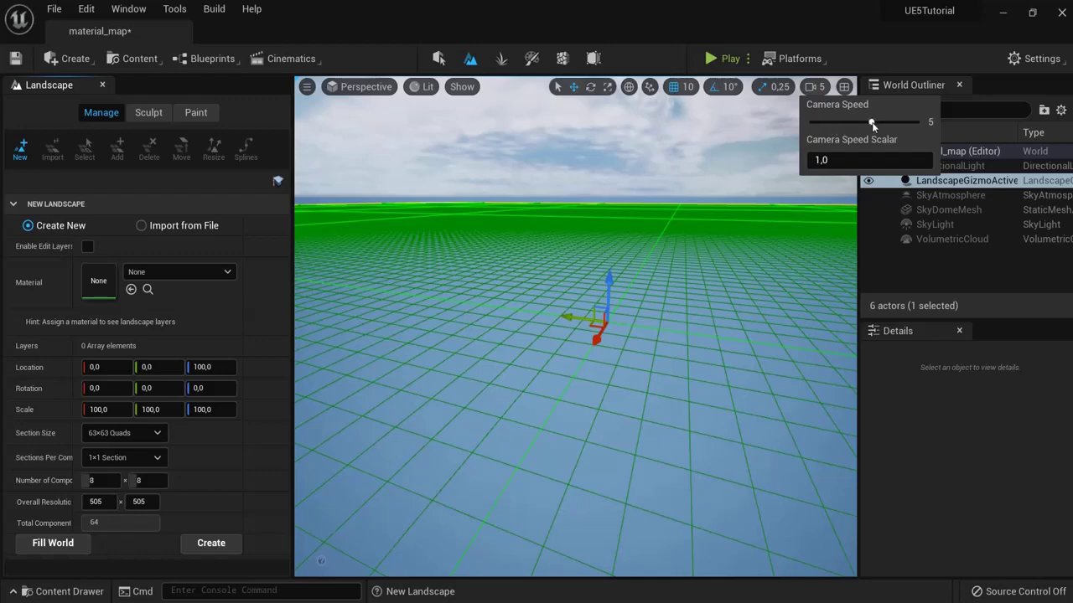
{"action": "left_click_drag", "start_coordinate": [670, 214], "coordinate": [802, 156], "text": "alt"}
{"action": "left_click", "coordinate": [813, 87]}
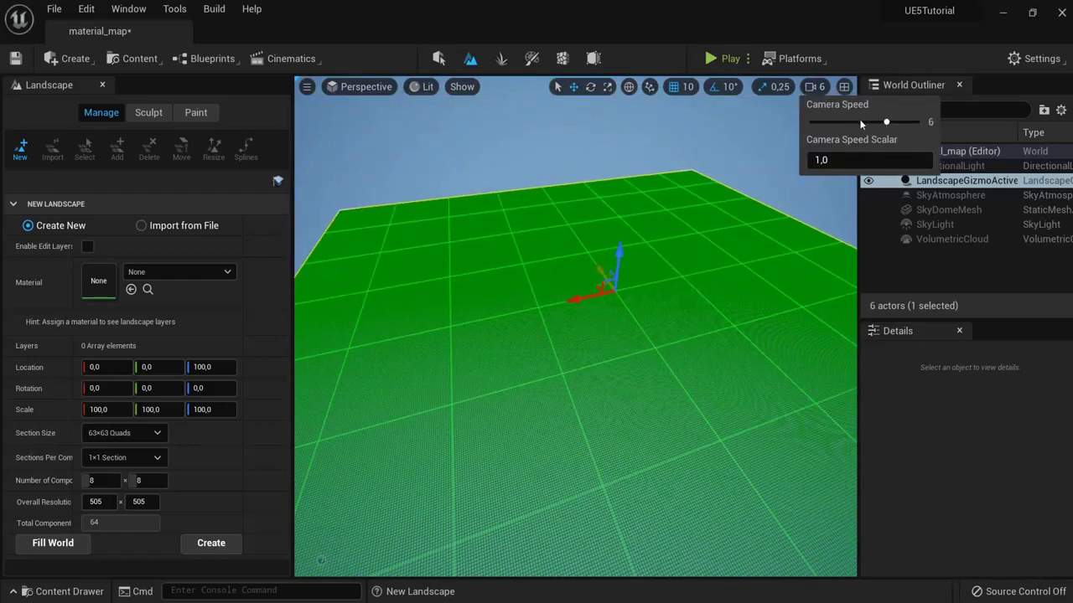
{"action": "right_click", "coordinate": [639, 137]}
{"action": "left_click", "coordinate": [448, 153]}
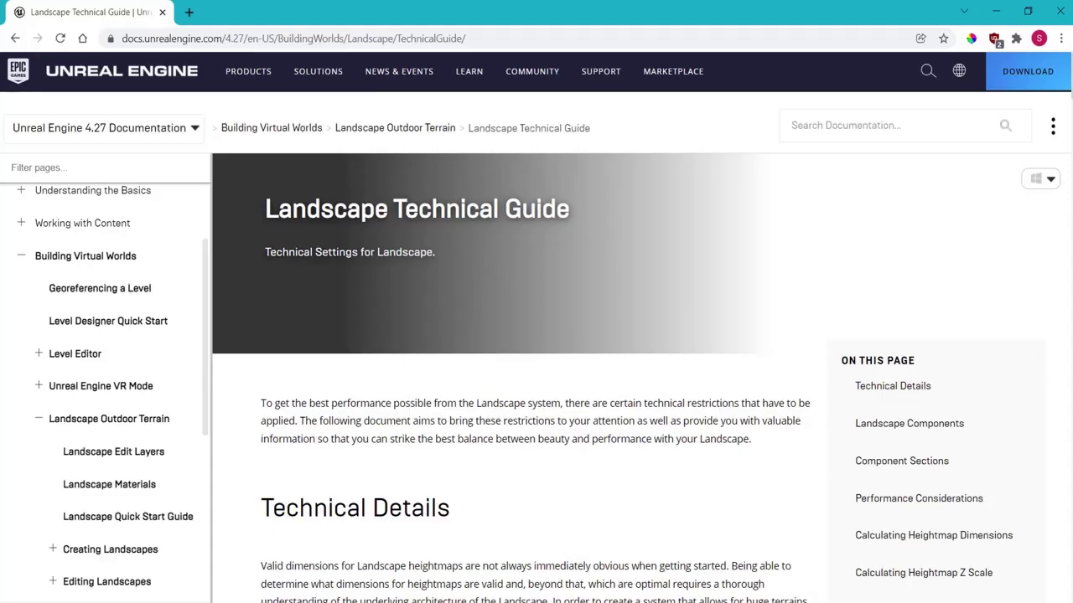
Step: Read the guide's Recommended Landscape Sizes heading and introductory paragraph
{"action": "left_click", "coordinate": [600, 211]}
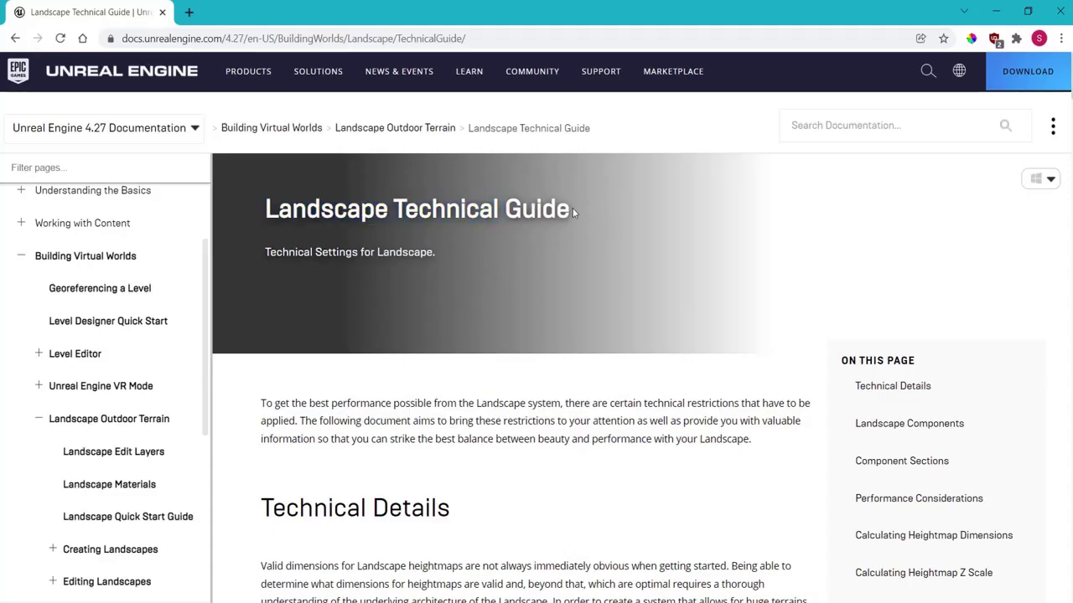
{"action": "triple_click", "coordinate": [569, 208]}
{"action": "left_click", "coordinate": [482, 37]}
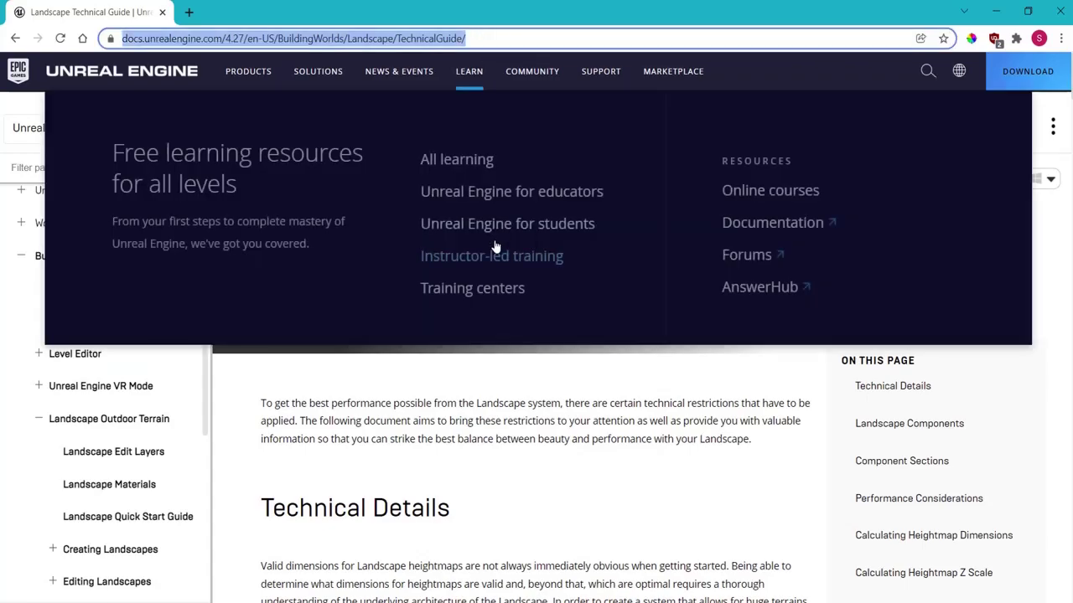
{"action": "left_click", "coordinate": [880, 307]}
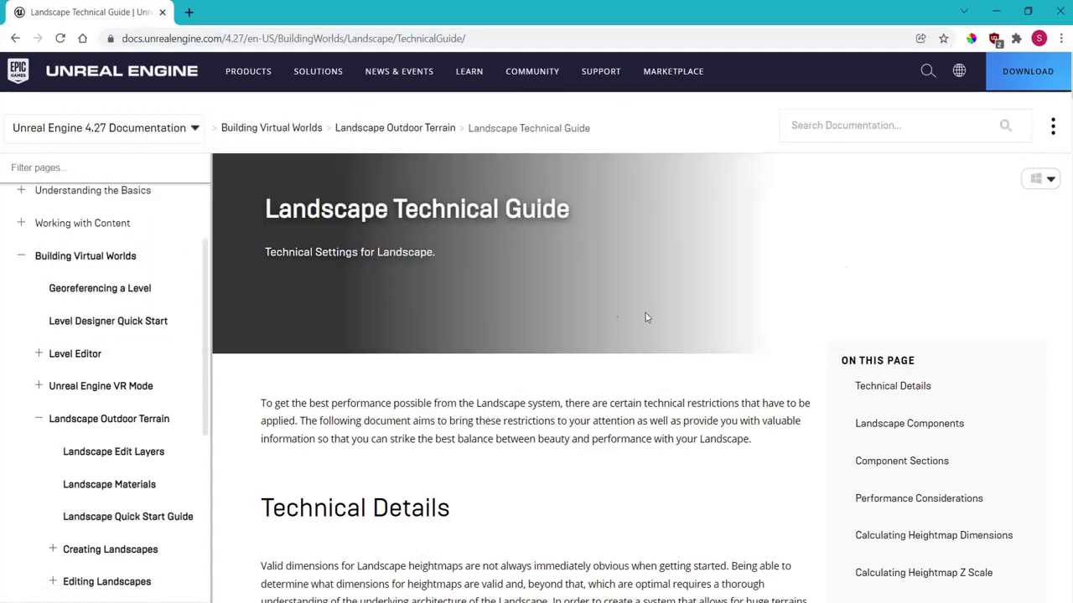
{"action": "scroll", "coordinate": [645, 313], "scroll_direction": "down", "scroll_amount": 20}
{"action": "scroll", "coordinate": [493, 336], "scroll_direction": "down", "scroll_amount": 20}
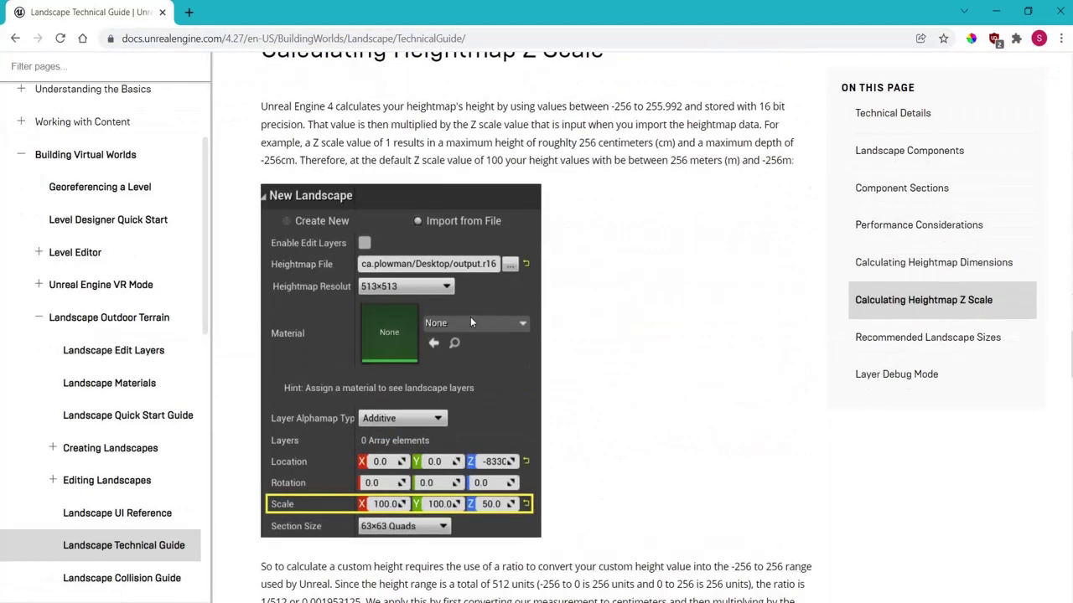
{"action": "left_click_drag", "start_coordinate": [252, 127], "coordinate": [648, 129]}
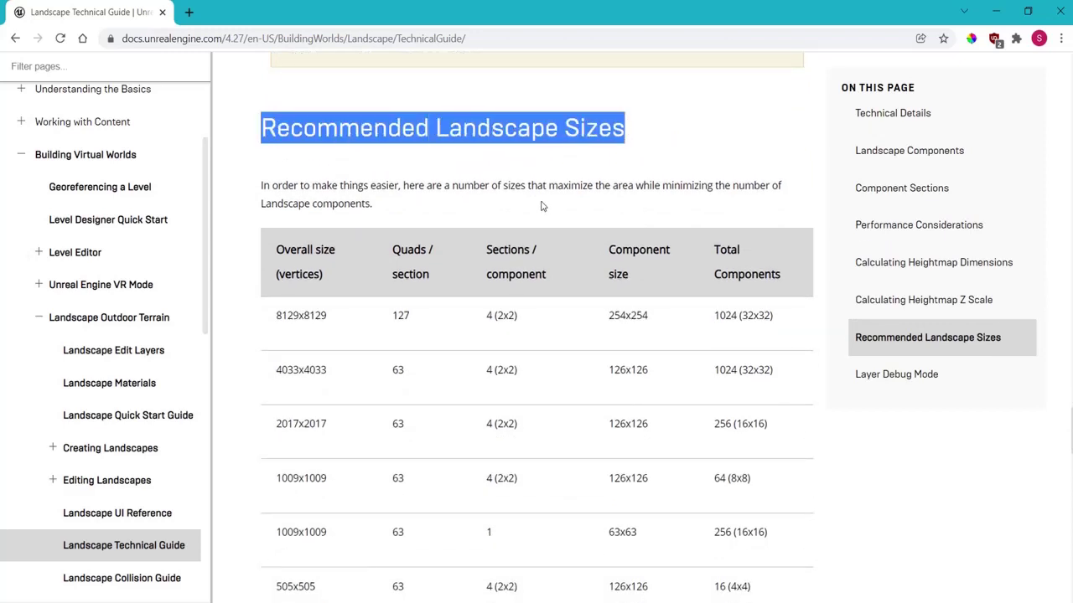
{"action": "left_click_drag", "start_coordinate": [404, 185], "coordinate": [486, 186]}
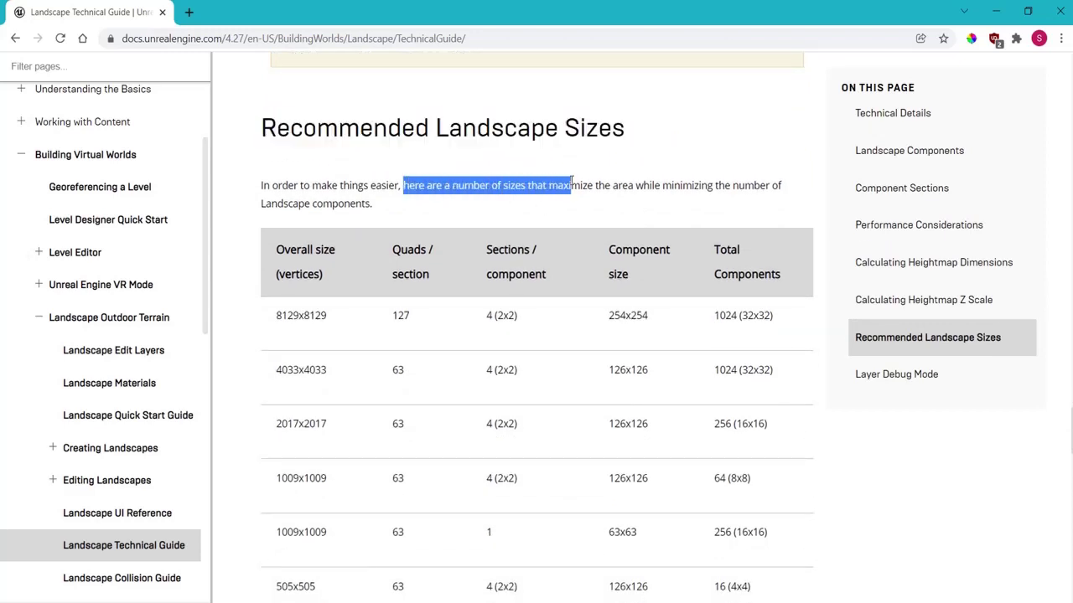
{"action": "left_click_drag", "start_coordinate": [775, 187], "coordinate": [777, 203]}
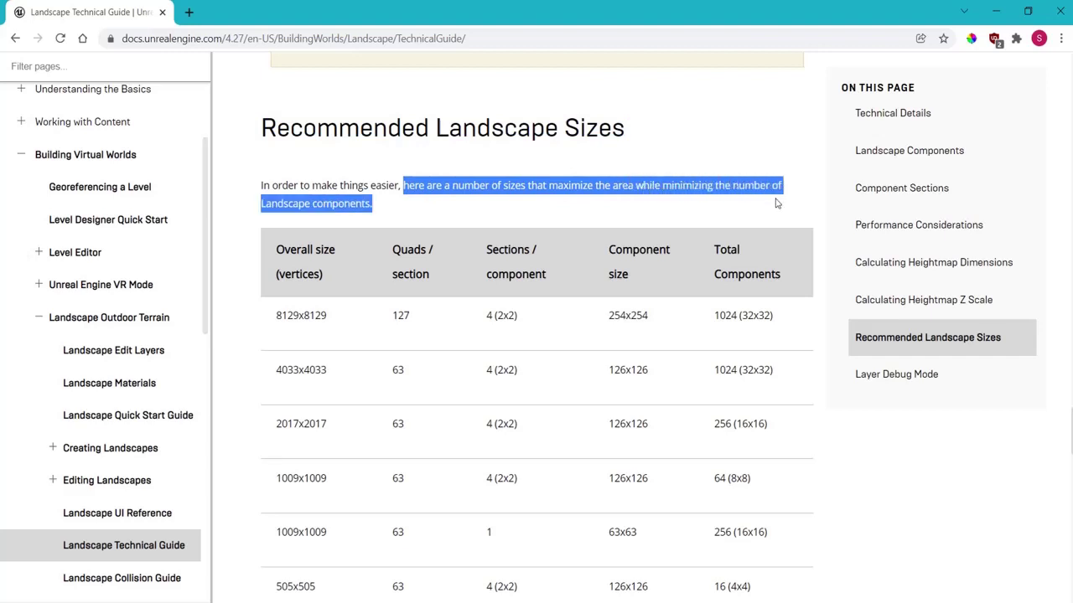
{"action": "left_click", "coordinate": [461, 212]}
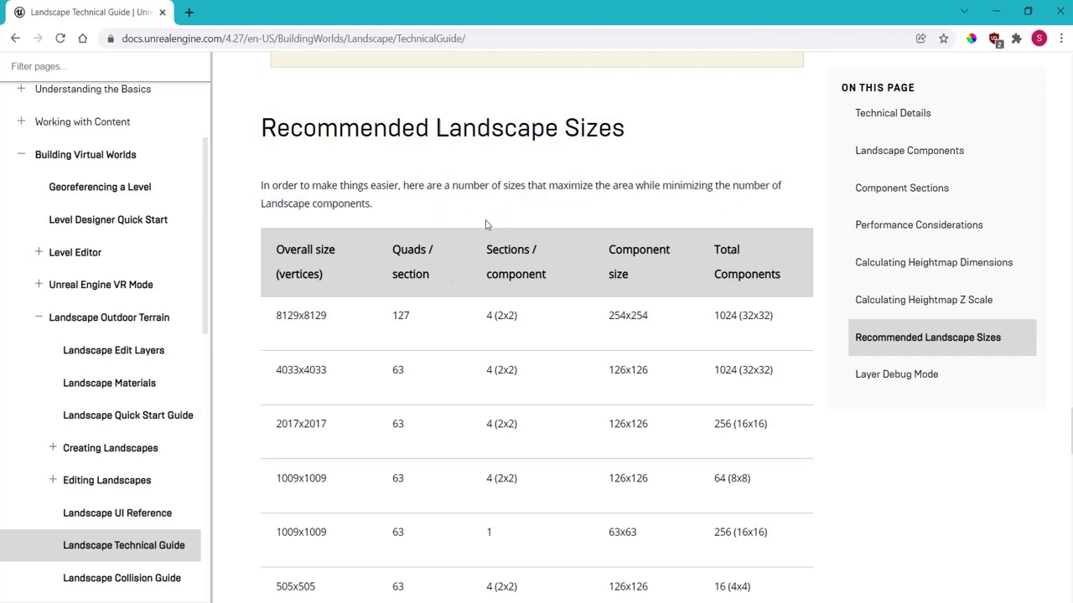
Step: Review the recommended sizes table rows from 253x253 downward
{"action": "scroll", "coordinate": [432, 293], "scroll_direction": "down", "scroll_amount": 1}
{"action": "left_click_drag", "start_coordinate": [426, 267], "coordinate": [279, 149]}
{"action": "scroll", "coordinate": [336, 289], "scroll_direction": "down", "scroll_amount": 6}
{"action": "left_click", "coordinate": [279, 148]}
{"action": "scroll", "coordinate": [742, 337], "scroll_direction": "up", "scroll_amount": 2}
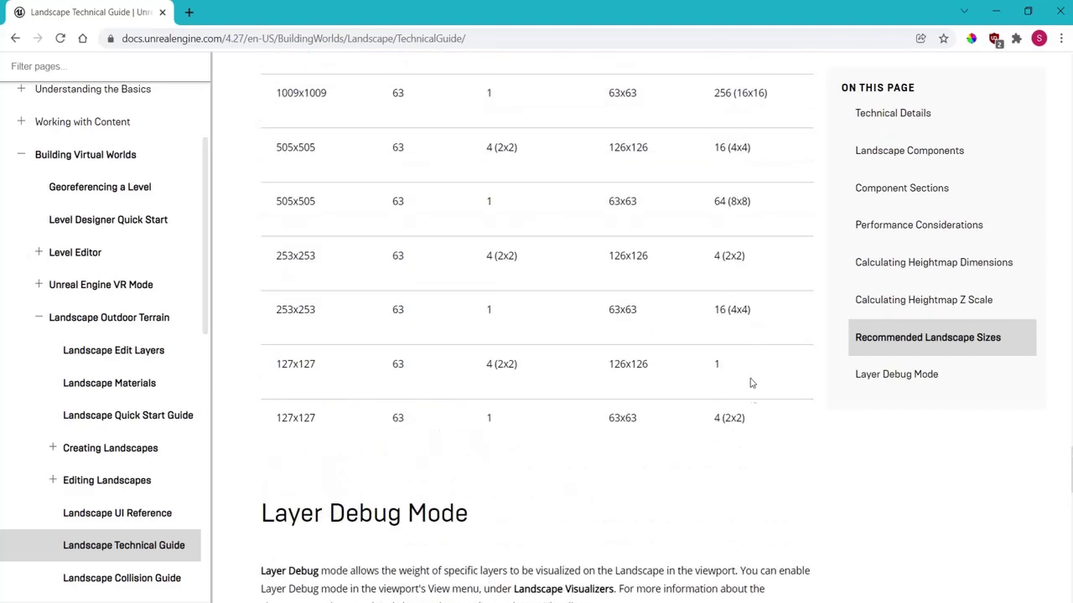
{"action": "left_click_drag", "start_coordinate": [763, 424], "coordinate": [285, 321]}
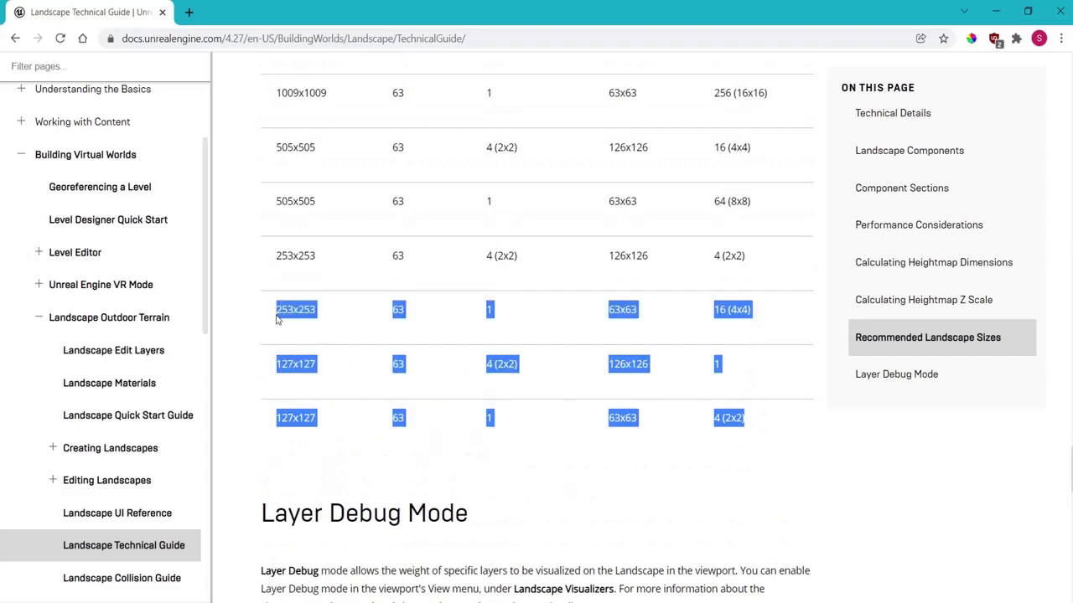
{"action": "left_click", "coordinate": [414, 327]}
{"action": "scroll", "coordinate": [480, 402], "scroll_direction": "up", "scroll_amount": 5}
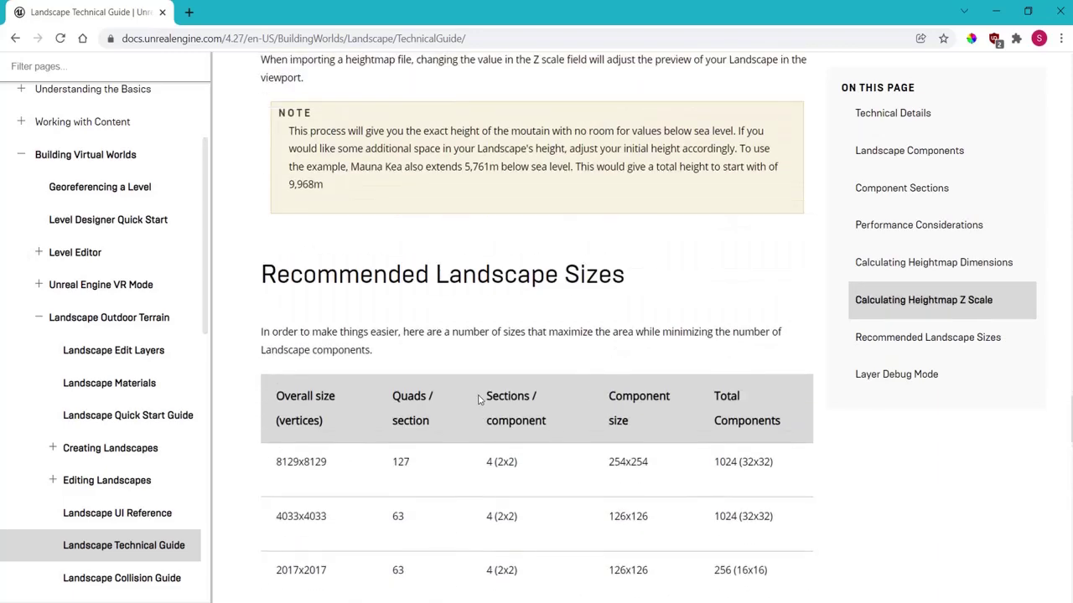
{"action": "scroll", "coordinate": [450, 388], "scroll_direction": "down", "scroll_amount": 4}
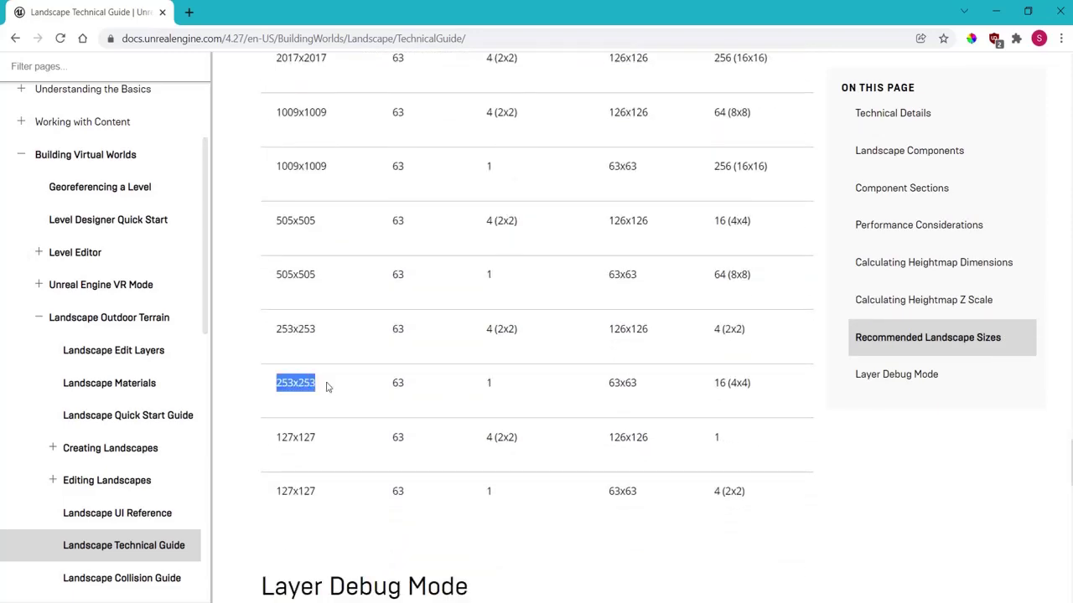
{"action": "left_click", "coordinate": [775, 385]}
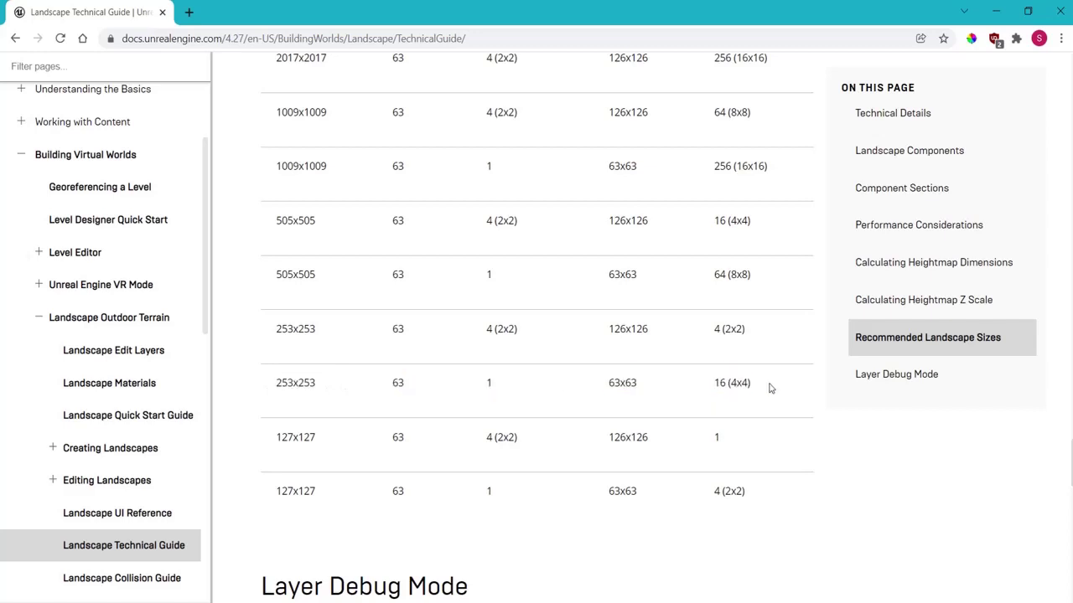
{"action": "scroll", "coordinate": [767, 383], "scroll_direction": "up", "scroll_amount": 4}
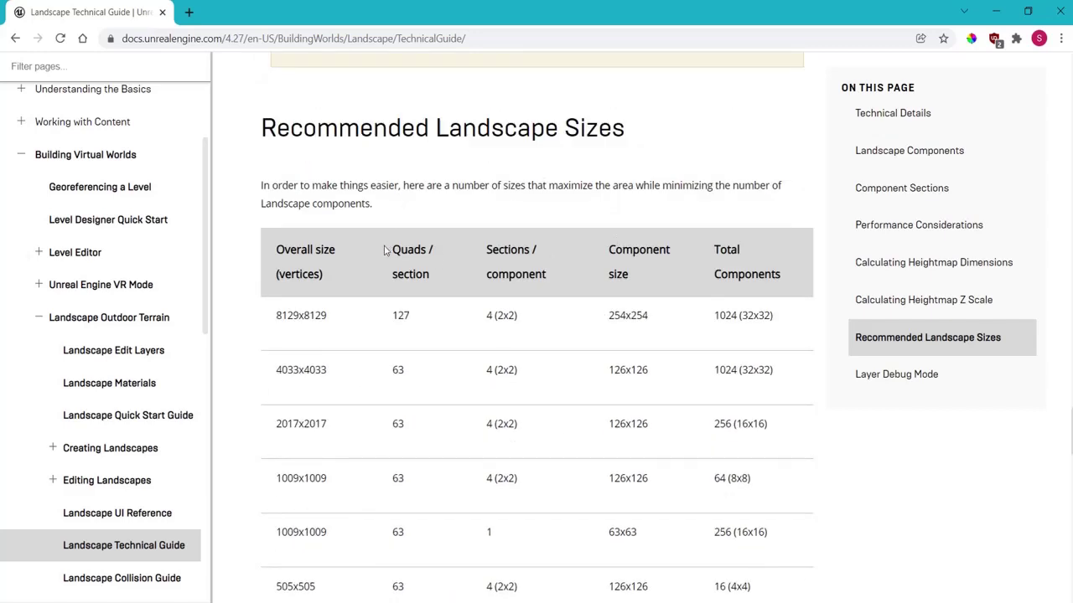
Step: Review the Quads/section, Sections/component, Component size and Total Components column headers
{"action": "left_click_drag", "start_coordinate": [385, 250], "coordinate": [455, 294]}
{"action": "left_click_drag", "start_coordinate": [485, 244], "coordinate": [553, 287]}
{"action": "left_click_drag", "start_coordinate": [608, 243], "coordinate": [654, 281]}
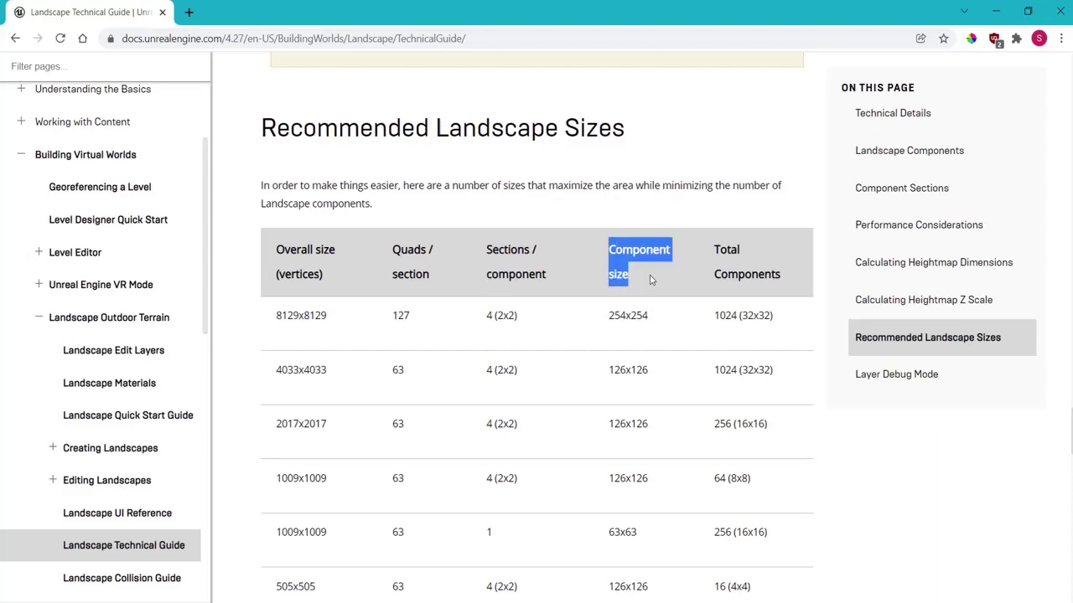
{"action": "left_click_drag", "start_coordinate": [712, 243], "coordinate": [784, 283]}
{"action": "left_click", "coordinate": [784, 283]}
{"action": "scroll", "coordinate": [784, 284], "scroll_direction": "down", "scroll_amount": 1}
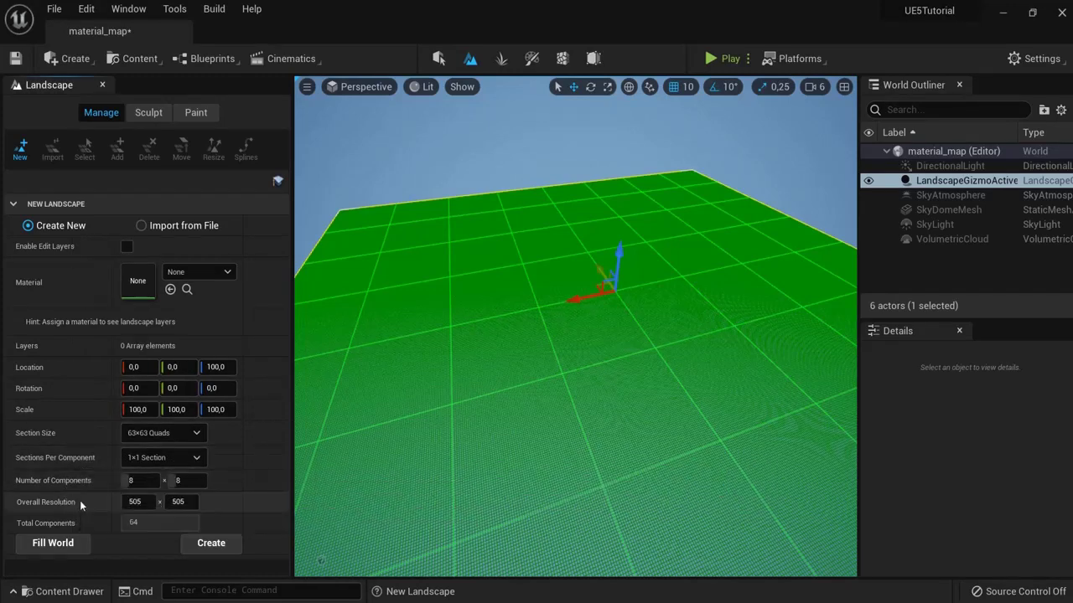
Step: Create the 505×505 landscape with 63×63-quad sections, 1×1 section and 8×8 components
{"action": "left_click", "coordinate": [200, 441]}
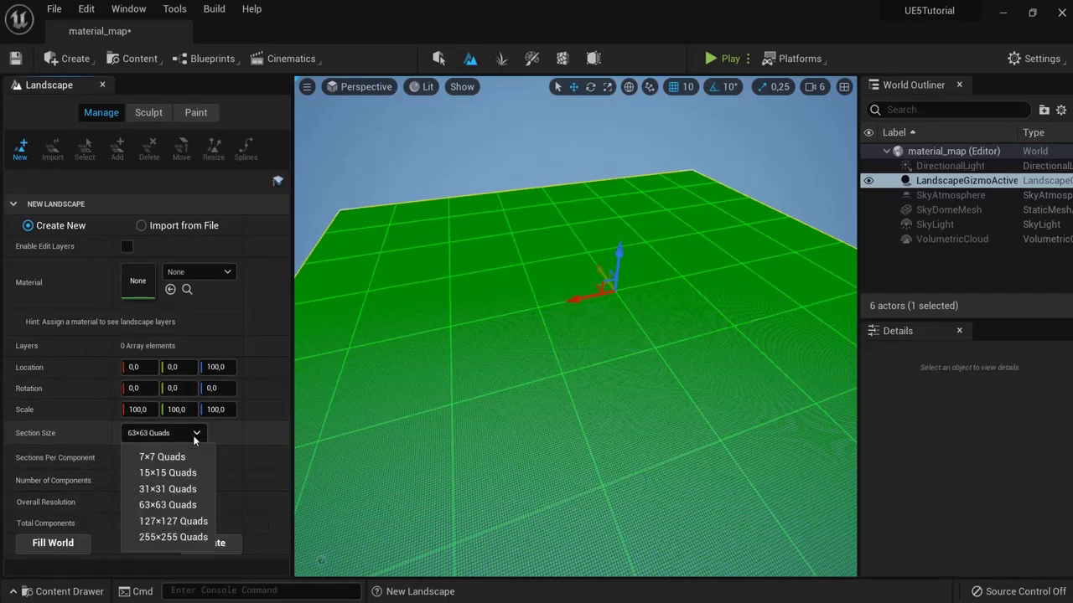
{"action": "left_click", "coordinate": [319, 457]}
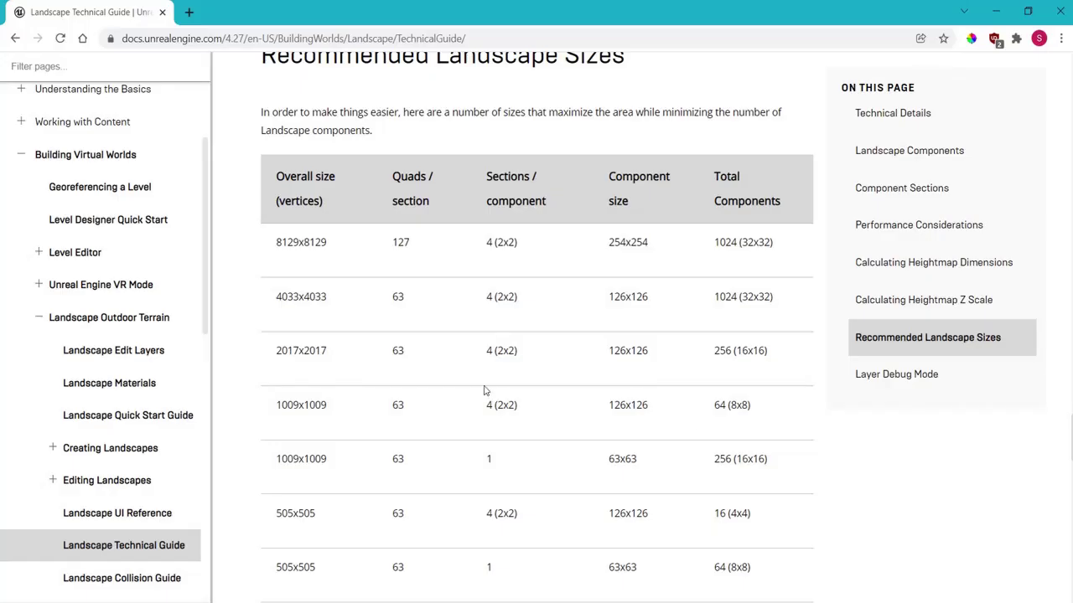
{"action": "scroll", "coordinate": [503, 411], "scroll_direction": "down", "scroll_amount": 3}
{"action": "scroll", "coordinate": [628, 495], "scroll_direction": "up", "scroll_amount": 3}
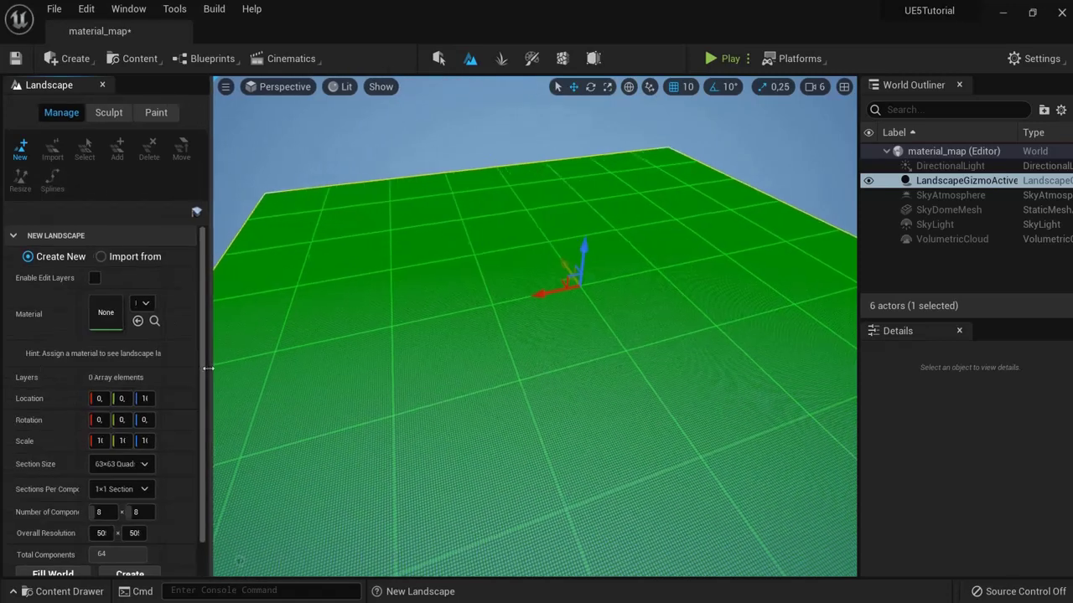
{"action": "mouse_move", "coordinate": [207, 367]}
{"action": "left_mouse_down"}
{"action": "mouse_move", "coordinate": [191, 366]}
{"action": "mouse_move", "coordinate": [205, 366]}
{"action": "left_mouse_up"}
{"action": "scroll", "coordinate": [125, 436], "scroll_direction": "down", "scroll_amount": 1}
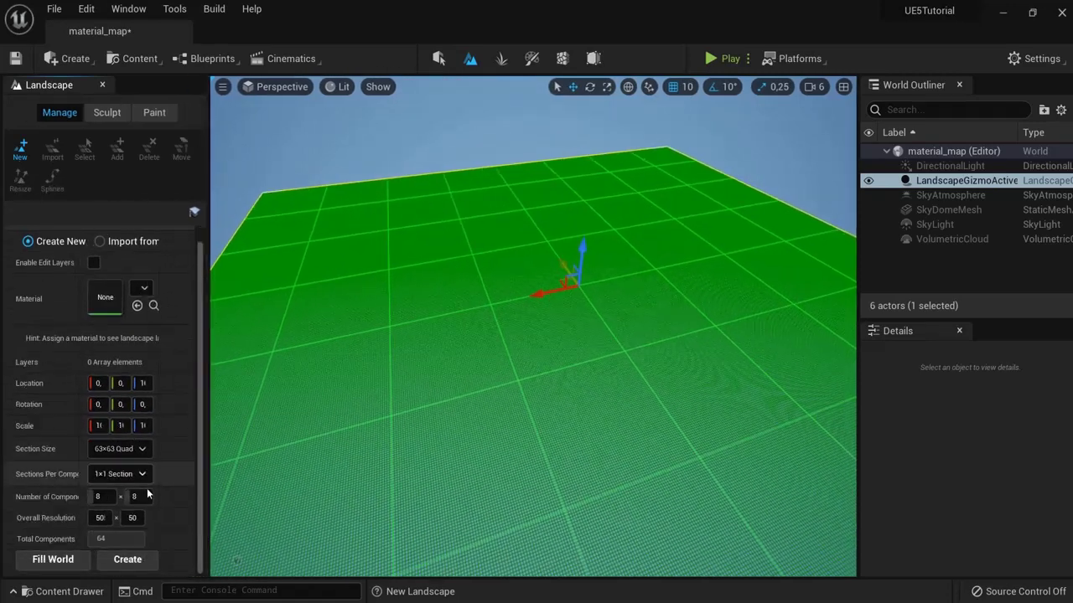
{"action": "left_click", "coordinate": [130, 559]}
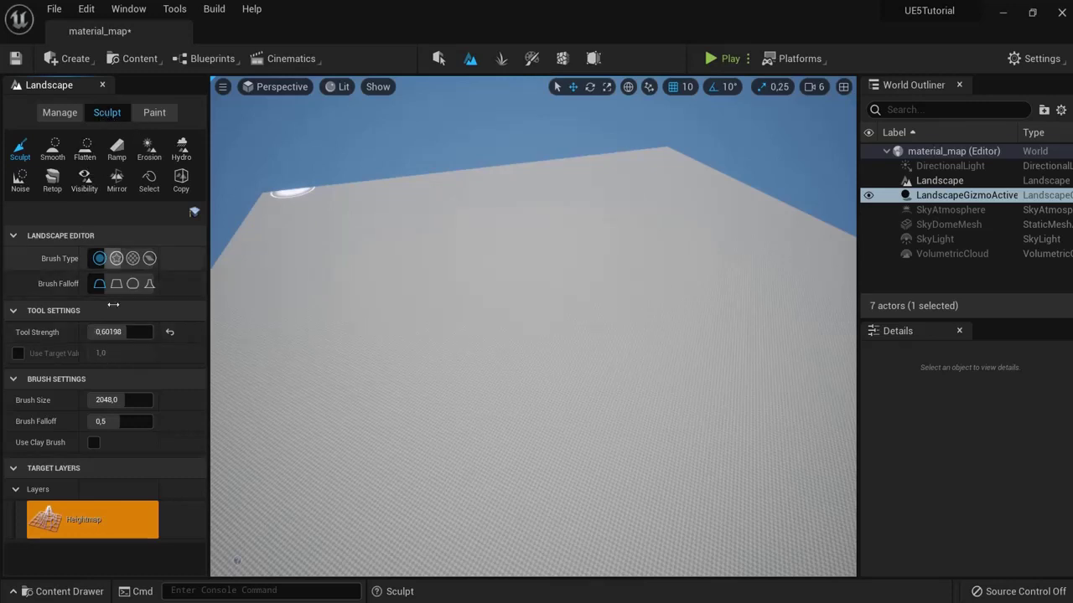
Step: Sculpt a tall bump, several low bumps and a mound into the flat landscape
{"action": "scroll", "coordinate": [461, 299], "scroll_direction": "up", "scroll_amount": 5}
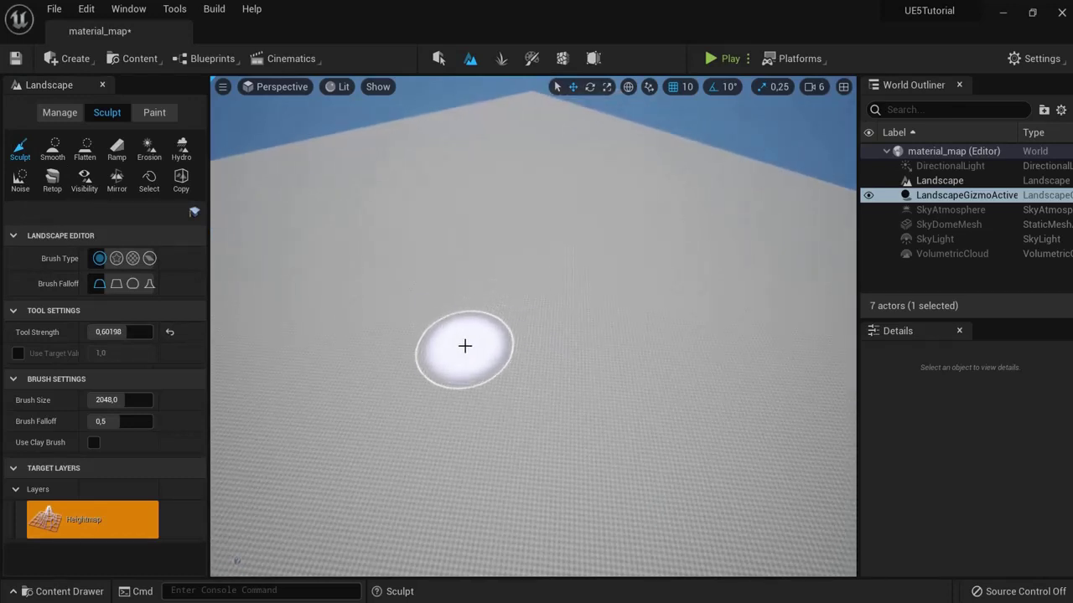
{"action": "mouse_move", "coordinate": [472, 329]}
{"action": "left_mouse_down"}
{"action": "mouse_move", "coordinate": [443, 300]}
{"action": "mouse_move", "coordinate": [469, 294]}
{"action": "left_mouse_up"}
{"action": "left_click_drag", "start_coordinate": [578, 352], "coordinate": [297, 332], "text": "alt"}
{"action": "mouse_move", "coordinate": [497, 319]}
{"action": "left_mouse_down"}
{"action": "mouse_move", "coordinate": [570, 364]}
{"action": "mouse_move", "coordinate": [666, 325]}
{"action": "mouse_move", "coordinate": [587, 388]}
{"action": "mouse_move", "coordinate": [556, 344]}
{"action": "mouse_move", "coordinate": [371, 450]}
{"action": "mouse_move", "coordinate": [459, 410]}
{"action": "mouse_move", "coordinate": [426, 383]}
{"action": "mouse_move", "coordinate": [596, 469]}
{"action": "mouse_move", "coordinate": [646, 476]}
{"action": "mouse_move", "coordinate": [781, 469]}
{"action": "mouse_move", "coordinate": [870, 438]}
{"action": "left_mouse_up"}
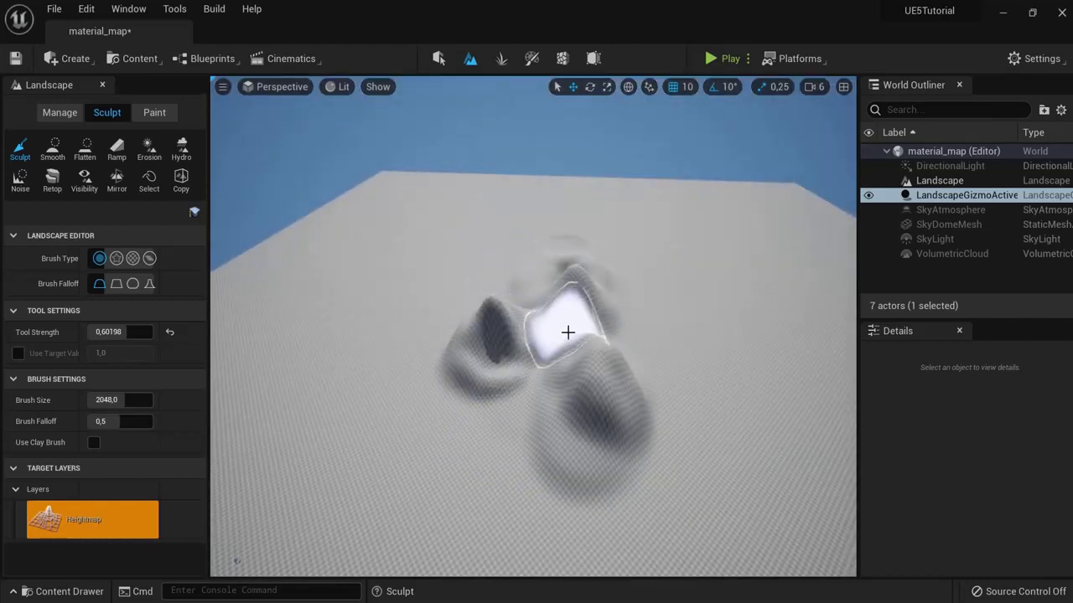
{"action": "scroll", "coordinate": [507, 462], "scroll_direction": "up", "scroll_amount": 3}
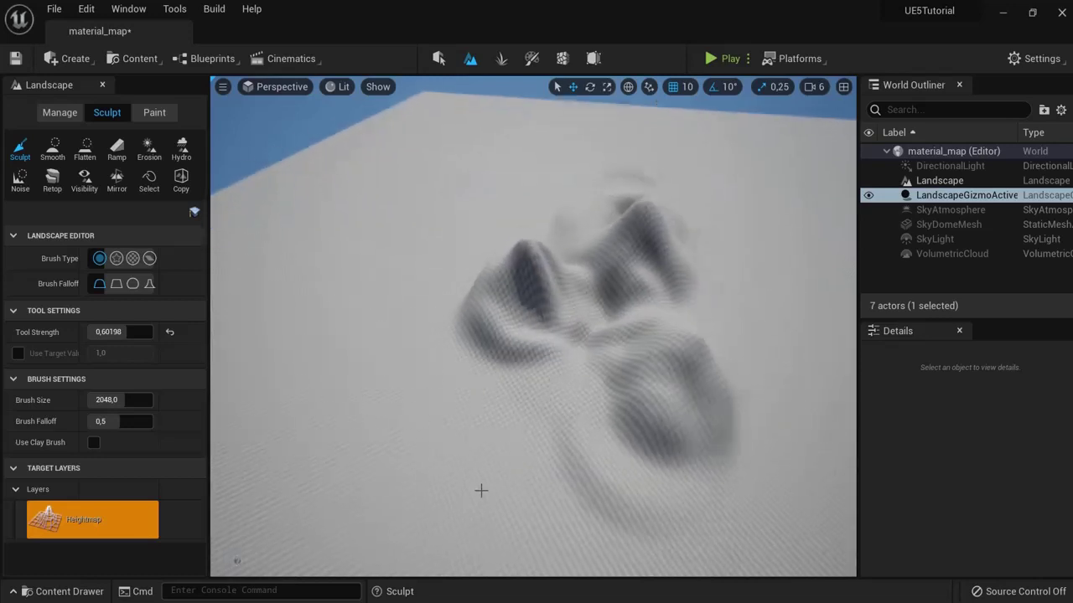
{"action": "mouse_move", "coordinate": [436, 445]}
{"action": "left_mouse_down"}
{"action": "mouse_move", "coordinate": [439, 424]}
{"action": "mouse_move", "coordinate": [455, 440]}
{"action": "mouse_move", "coordinate": [452, 460]}
{"action": "left_mouse_up"}
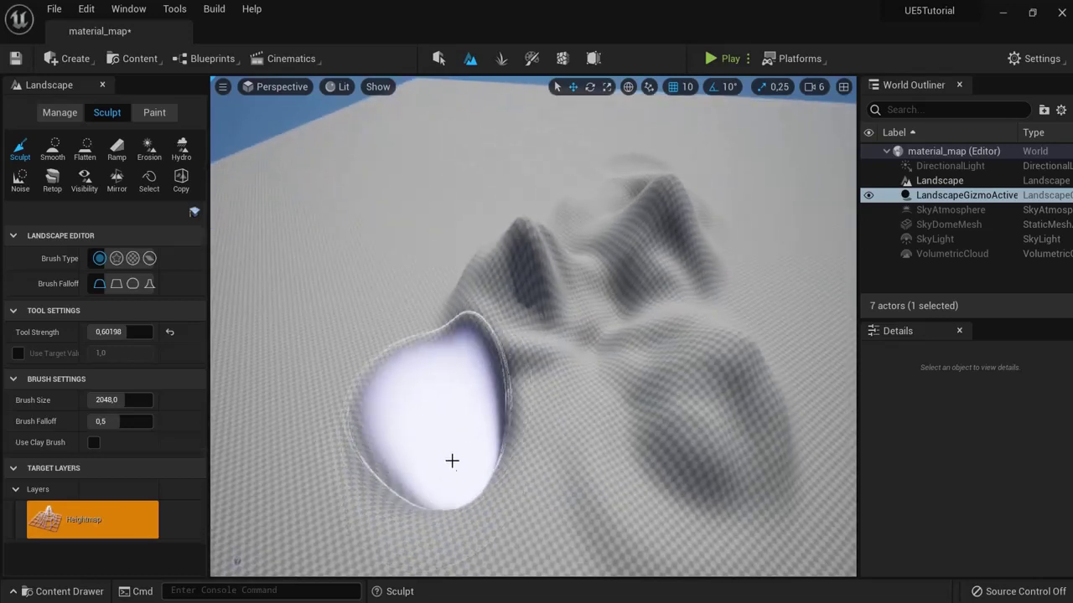
{"action": "mouse_move", "coordinate": [451, 460]}
{"action": "right_mouse_down"}
{"action": "mouse_move", "coordinate": [598, 527]}
{"action": "mouse_move", "coordinate": [634, 419]}
{"action": "mouse_move", "coordinate": [574, 419]}
{"action": "mouse_move", "coordinate": [606, 440]}
{"action": "mouse_move", "coordinate": [586, 445]}
{"action": "mouse_move", "coordinate": [483, 438]}
{"action": "mouse_move", "coordinate": [513, 441]}
{"action": "right_mouse_up"}
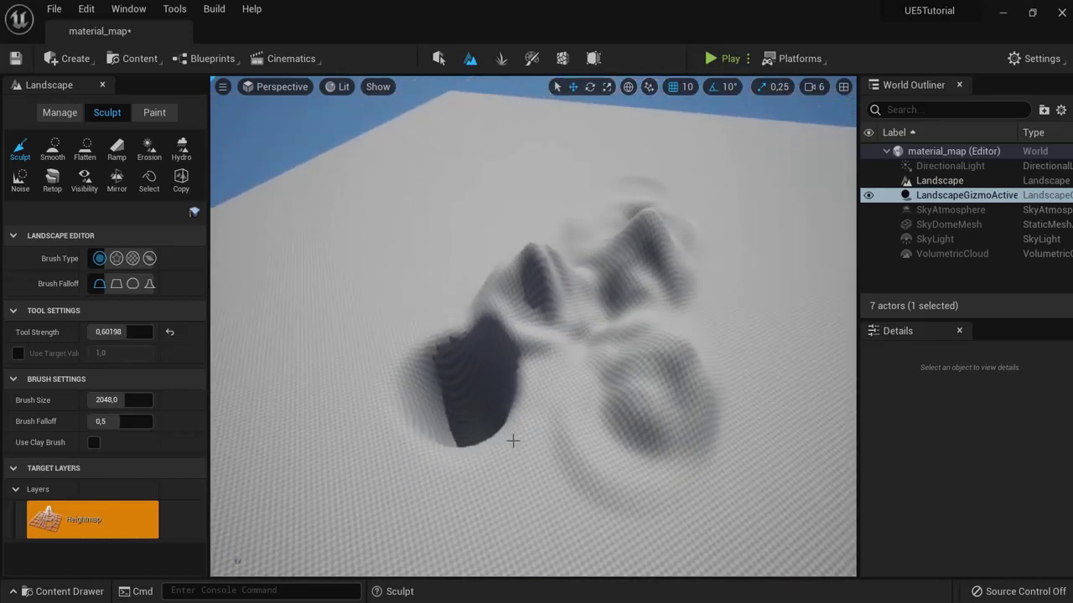
Step: Try ridged Alpha and Component brush strokes, then return to the round brush and undo the raised wall
{"action": "left_click", "coordinate": [116, 259]}
{"action": "left_click_drag", "start_coordinate": [334, 300], "coordinate": [394, 316]}
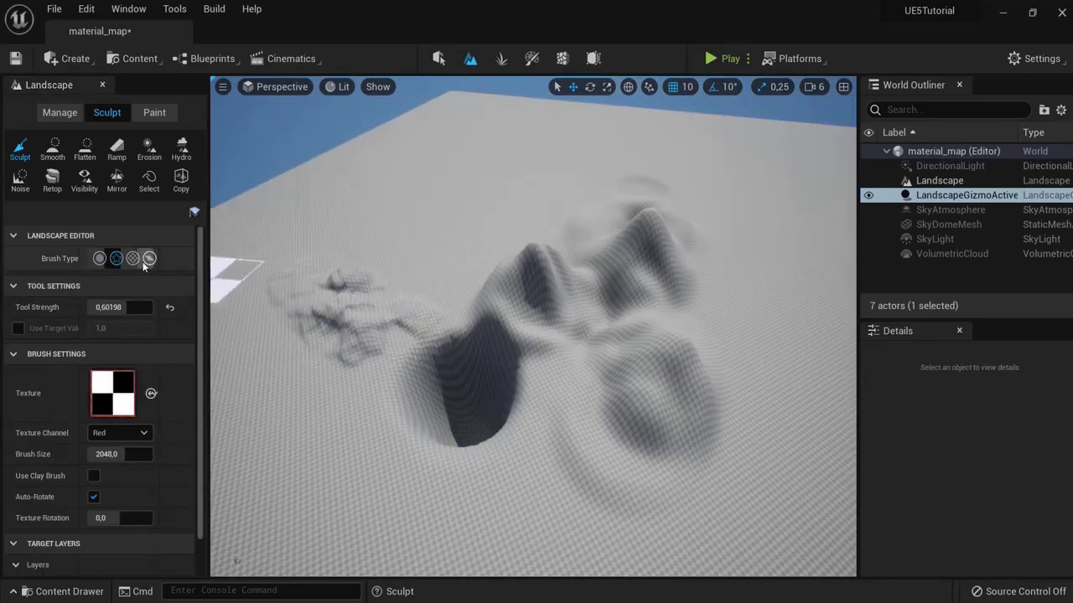
{"action": "left_click", "coordinate": [148, 259]}
{"action": "mouse_move", "coordinate": [373, 260]}
{"action": "left_mouse_down"}
{"action": "mouse_move", "coordinate": [383, 247]}
{"action": "mouse_move", "coordinate": [411, 286]}
{"action": "mouse_move", "coordinate": [227, 263]}
{"action": "left_mouse_up"}
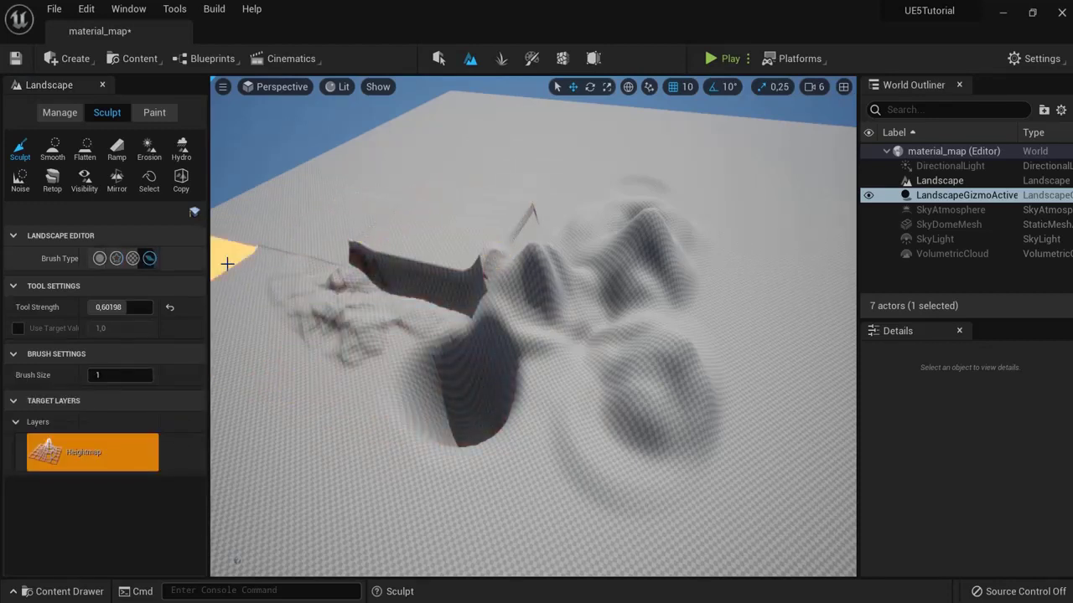
{"action": "left_click", "coordinate": [99, 259]}
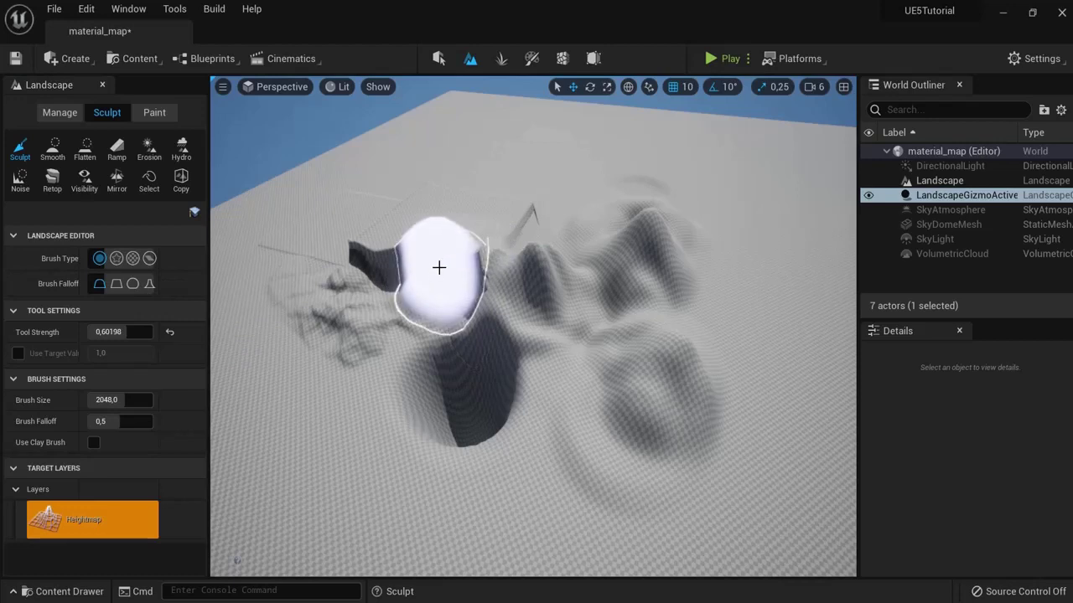
{"action": "key", "text": "ctrl+z"}
{"action": "key", "text": "ctrl+z"}
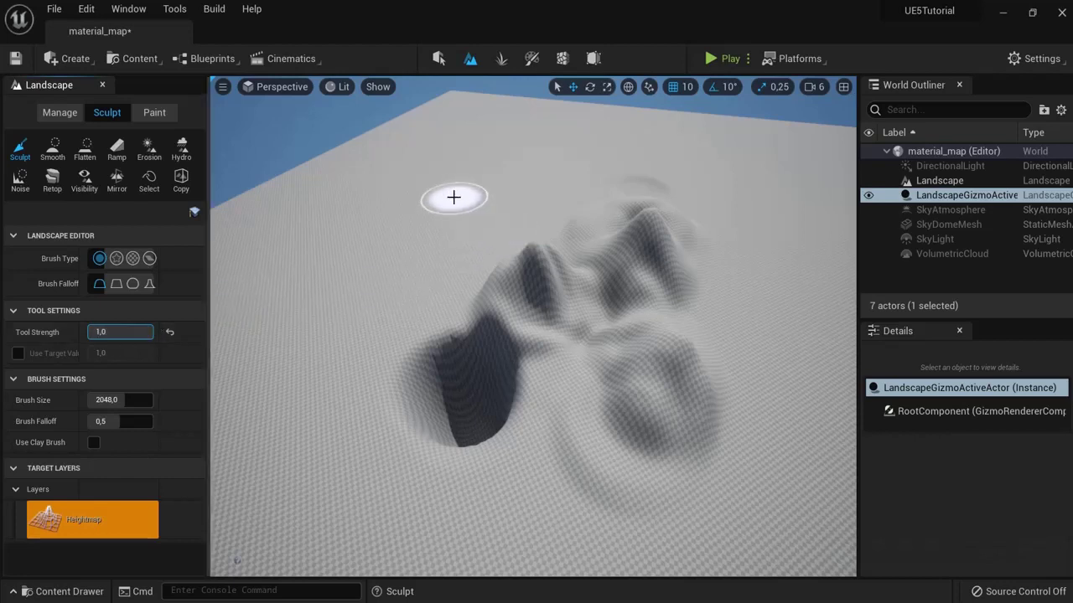
Step: Grow a tall spire and a ridge toward it, then lower them at strength about 0.4
{"action": "mouse_move", "coordinate": [413, 206]}
{"action": "left_mouse_down"}
{"action": "mouse_move", "coordinate": [433, 160]}
{"action": "mouse_move", "coordinate": [402, 148]}
{"action": "left_mouse_up"}
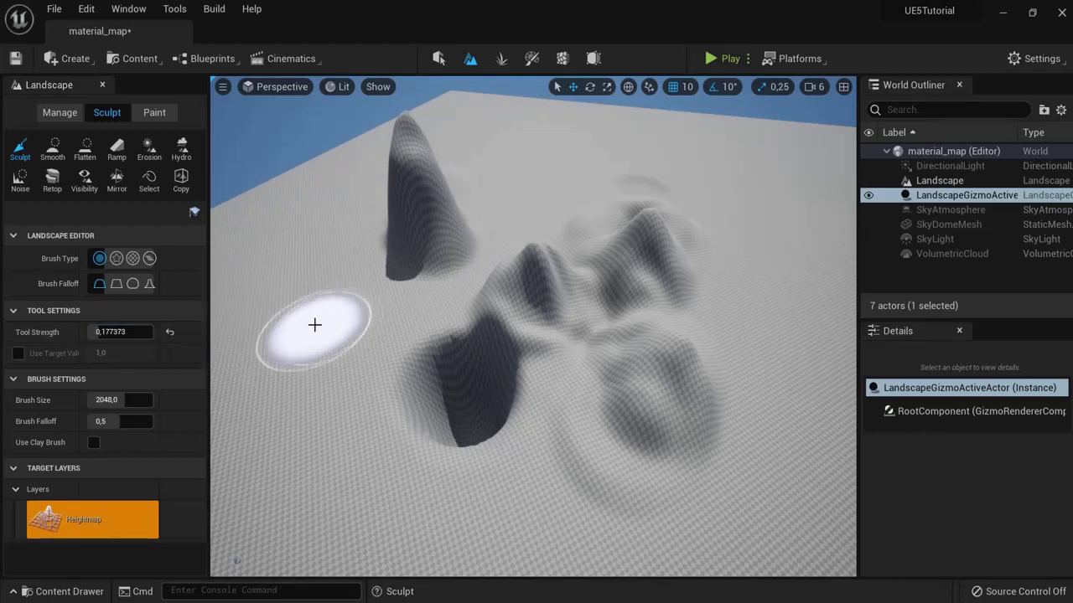
{"action": "mouse_move", "coordinate": [318, 313]}
{"action": "left_mouse_down"}
{"action": "mouse_move", "coordinate": [402, 304]}
{"action": "mouse_move", "coordinate": [374, 314]}
{"action": "mouse_move", "coordinate": [365, 279]}
{"action": "mouse_move", "coordinate": [357, 333]}
{"action": "mouse_move", "coordinate": [321, 345]}
{"action": "mouse_move", "coordinate": [350, 302]}
{"action": "mouse_move", "coordinate": [263, 372]}
{"action": "left_mouse_up"}
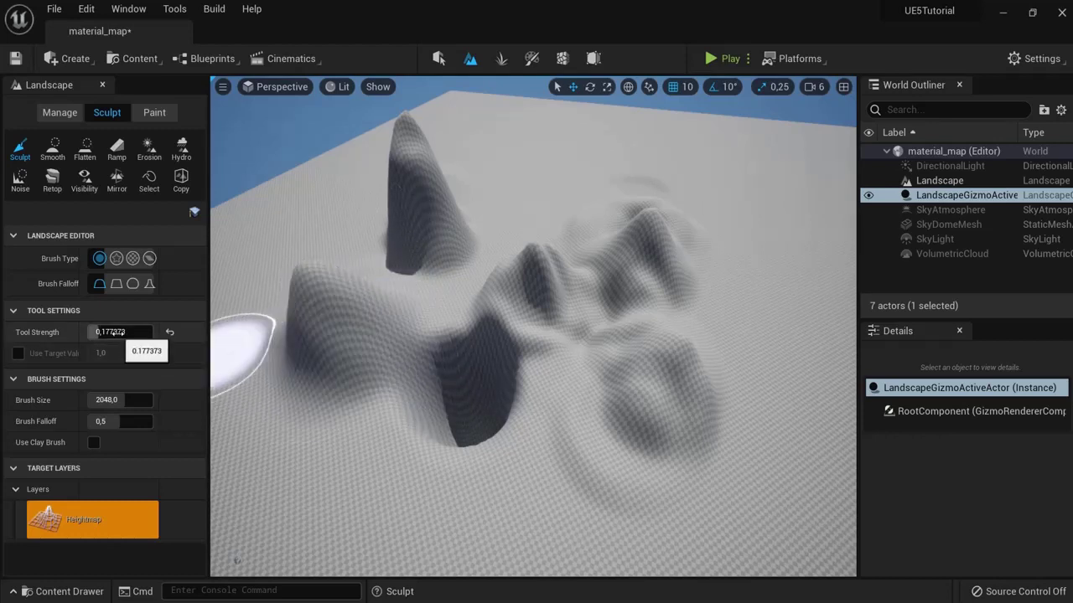
{"action": "left_click_drag", "start_coordinate": [126, 332], "coordinate": [131, 333]}
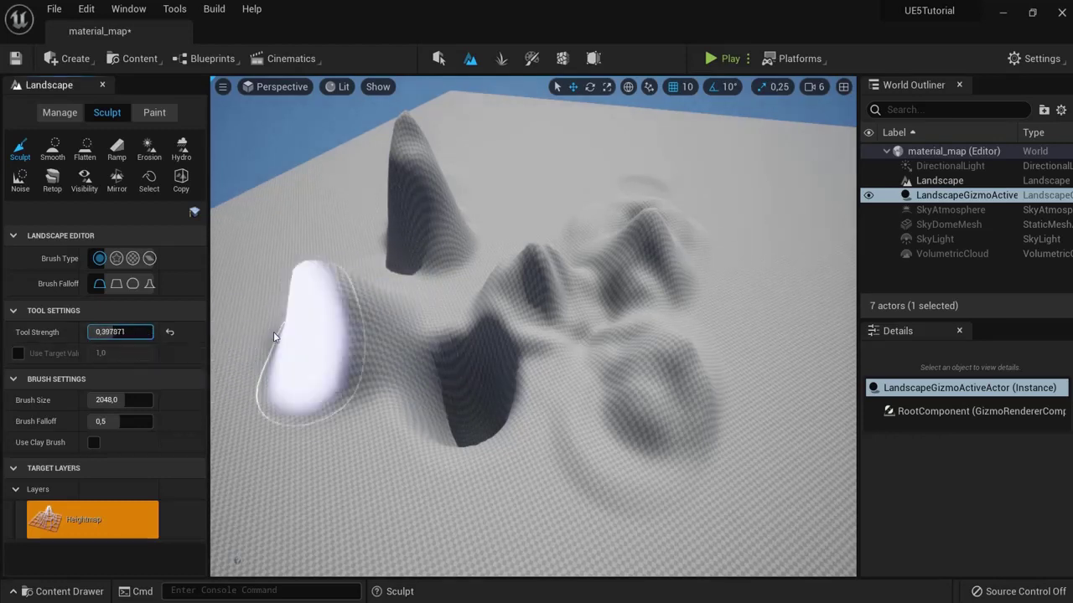
{"action": "mouse_move", "coordinate": [387, 183]}
{"action": "left_mouse_down", "text": "shift"}
{"action": "mouse_move", "coordinate": [398, 197]}
{"action": "mouse_move", "coordinate": [297, 287]}
{"action": "mouse_move", "coordinate": [411, 335]}
{"action": "mouse_move", "coordinate": [449, 403]}
{"action": "mouse_move", "coordinate": [311, 371]}
{"action": "left_mouse_up", "text": "shift"}
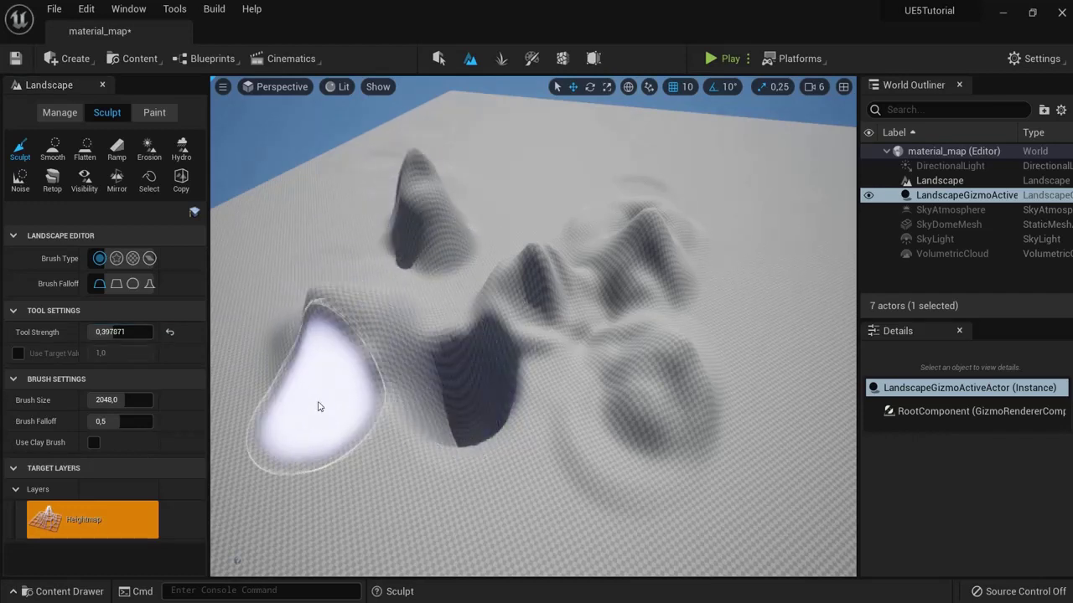
Step: Raise a large mound at the back with an 8192 brush, then shrink the brush
{"action": "left_click_drag", "start_coordinate": [113, 401], "coordinate": [193, 401]}
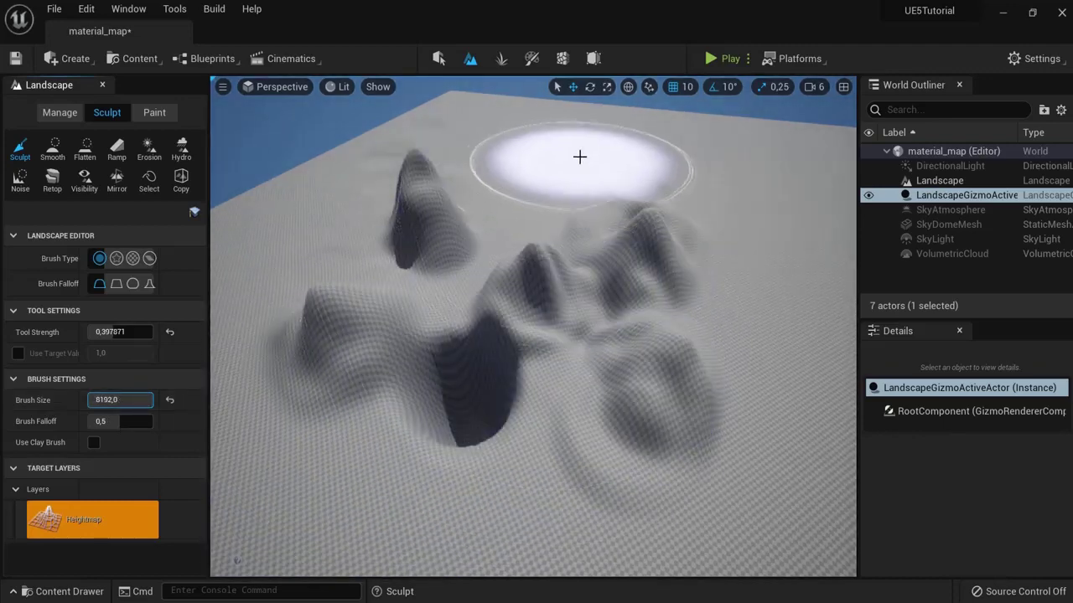
{"action": "mouse_move", "coordinate": [579, 156]}
{"action": "left_mouse_down"}
{"action": "mouse_move", "coordinate": [514, 153]}
{"action": "mouse_move", "coordinate": [564, 148]}
{"action": "mouse_move", "coordinate": [737, 197]}
{"action": "mouse_move", "coordinate": [562, 232]}
{"action": "mouse_move", "coordinate": [422, 232]}
{"action": "mouse_move", "coordinate": [648, 283]}
{"action": "left_mouse_up"}
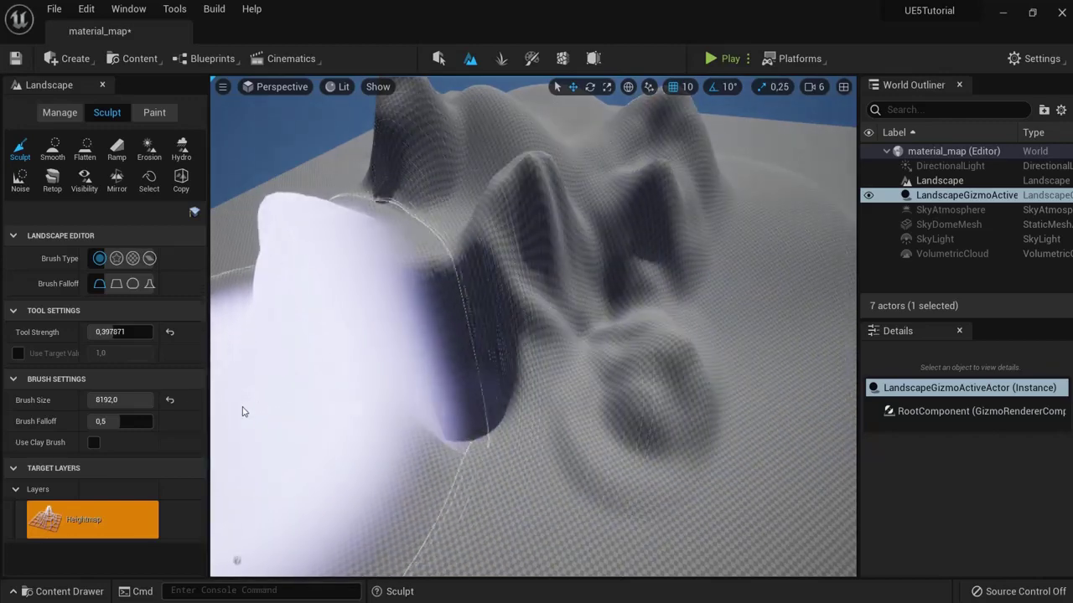
{"action": "left_click_drag", "start_coordinate": [130, 401], "coordinate": [118, 402]}
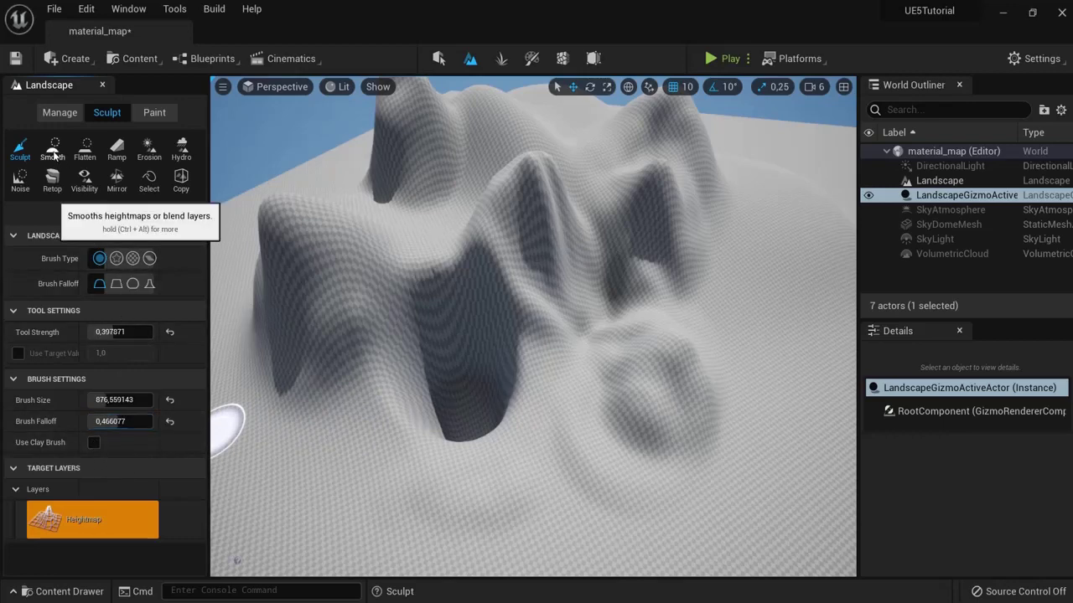
Step: Switch to the Smooth tool with the brush size reset to 2048
{"action": "left_click", "coordinate": [52, 151]}
{"action": "mouse_move", "coordinate": [340, 173]}
{"action": "right_mouse_down"}
{"action": "mouse_move", "coordinate": [483, 196]}
{"action": "mouse_move", "coordinate": [462, 205]}
{"action": "mouse_move", "coordinate": [482, 246]}
{"action": "right_mouse_up"}
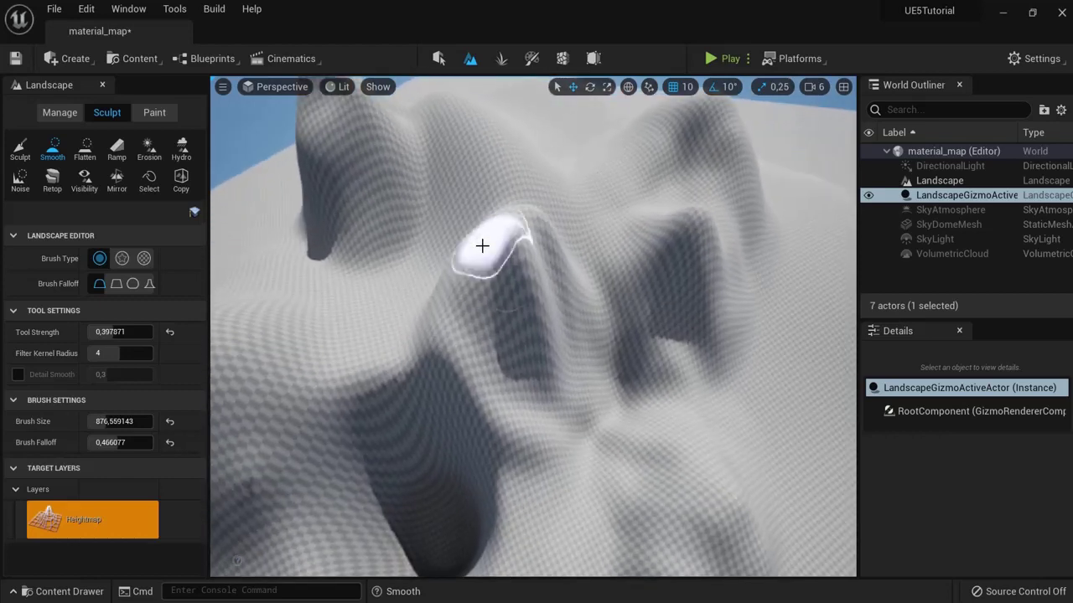
{"action": "left_click", "coordinate": [20, 150]}
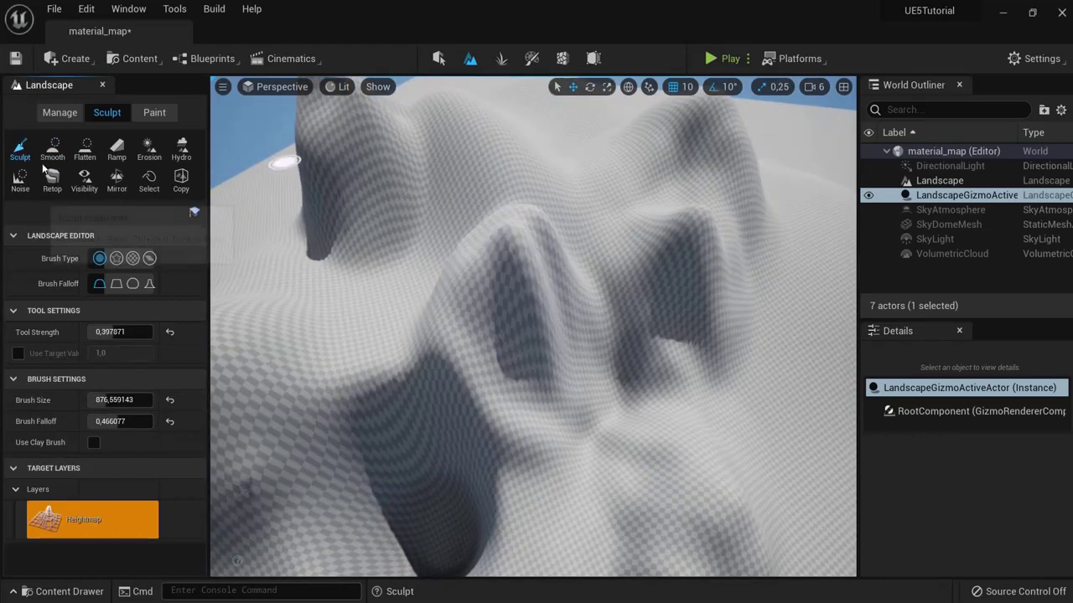
{"action": "left_click", "coordinate": [52, 149]}
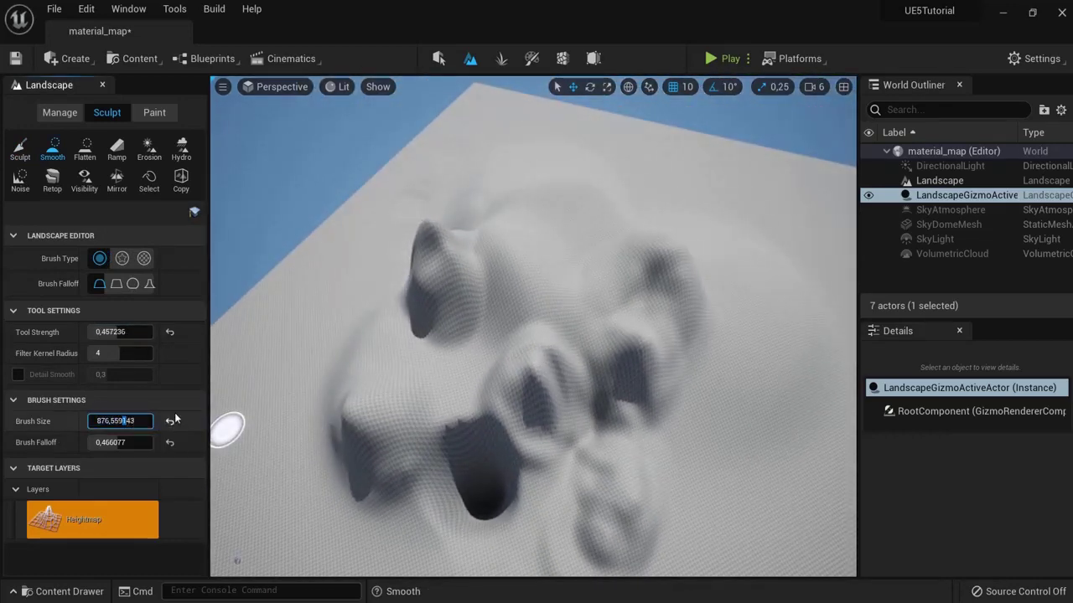
{"action": "double_click", "coordinate": [112, 422]}
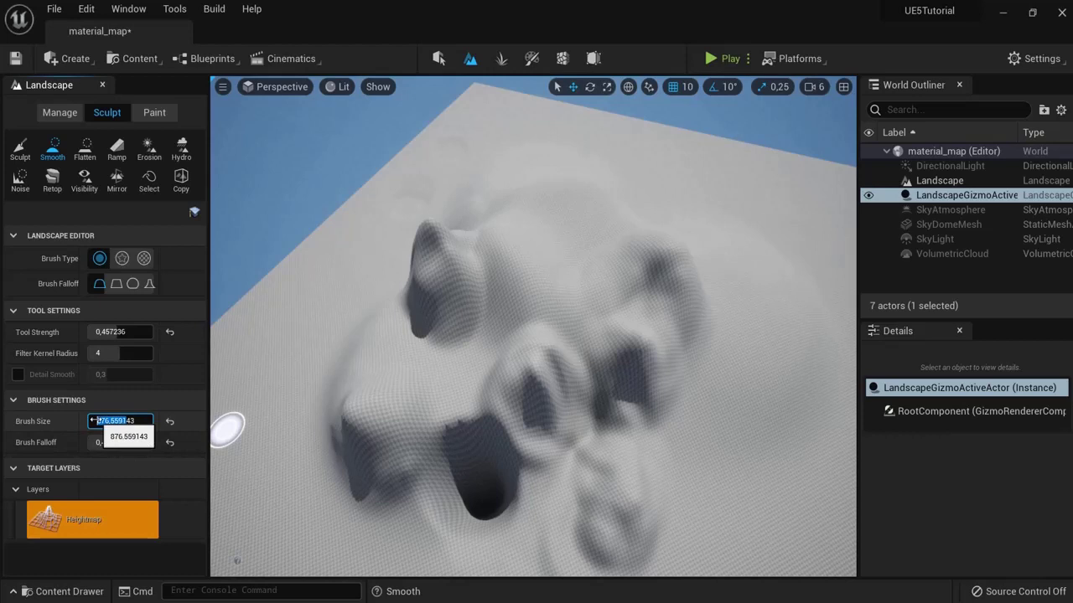
{"action": "left_click", "coordinate": [168, 423]}
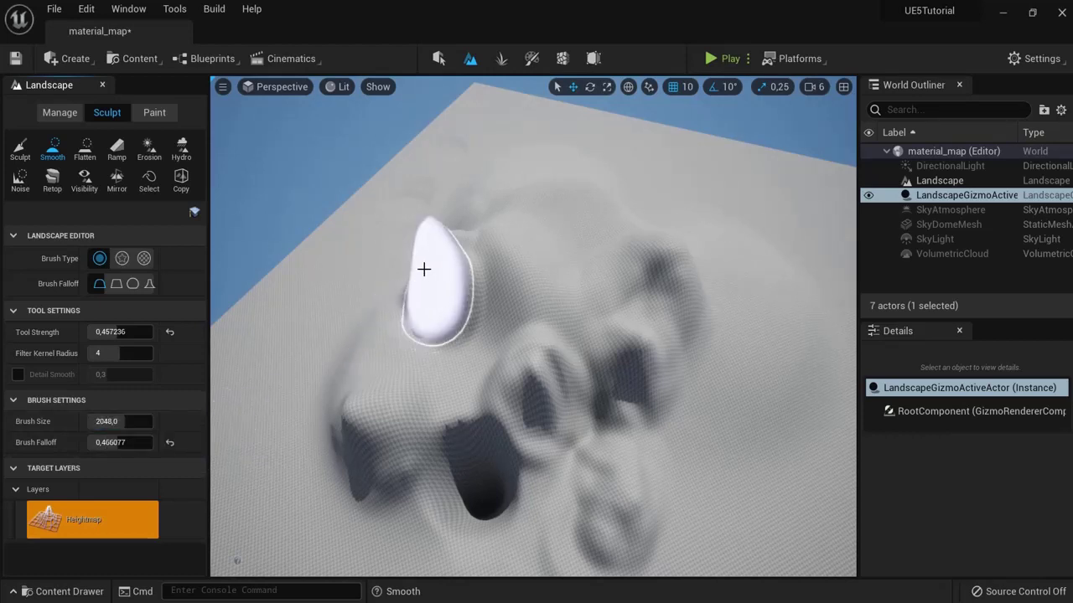
Step: Smooth the ridge, bumps and hole with an enlarged brush until the hills are gentle
{"action": "mouse_move", "coordinate": [434, 283]}
{"action": "left_mouse_down"}
{"action": "mouse_move", "coordinate": [390, 430]}
{"action": "mouse_move", "coordinate": [414, 453]}
{"action": "mouse_move", "coordinate": [243, 385]}
{"action": "left_mouse_up"}
{"action": "left_click_drag", "start_coordinate": [118, 422], "coordinate": [152, 421]}
{"action": "mouse_move", "coordinate": [352, 377]}
{"action": "left_mouse_down"}
{"action": "mouse_move", "coordinate": [378, 352]}
{"action": "mouse_move", "coordinate": [477, 367]}
{"action": "mouse_move", "coordinate": [636, 439]}
{"action": "left_mouse_up"}
{"action": "mouse_move", "coordinate": [637, 439]}
{"action": "right_mouse_down"}
{"action": "mouse_move", "coordinate": [524, 358]}
{"action": "mouse_move", "coordinate": [519, 340]}
{"action": "mouse_move", "coordinate": [508, 342]}
{"action": "right_mouse_up"}
Step: Flatten a plateau with brush size reset to 2048 and tool strength to 0.3
{"action": "left_click", "coordinate": [85, 149]}
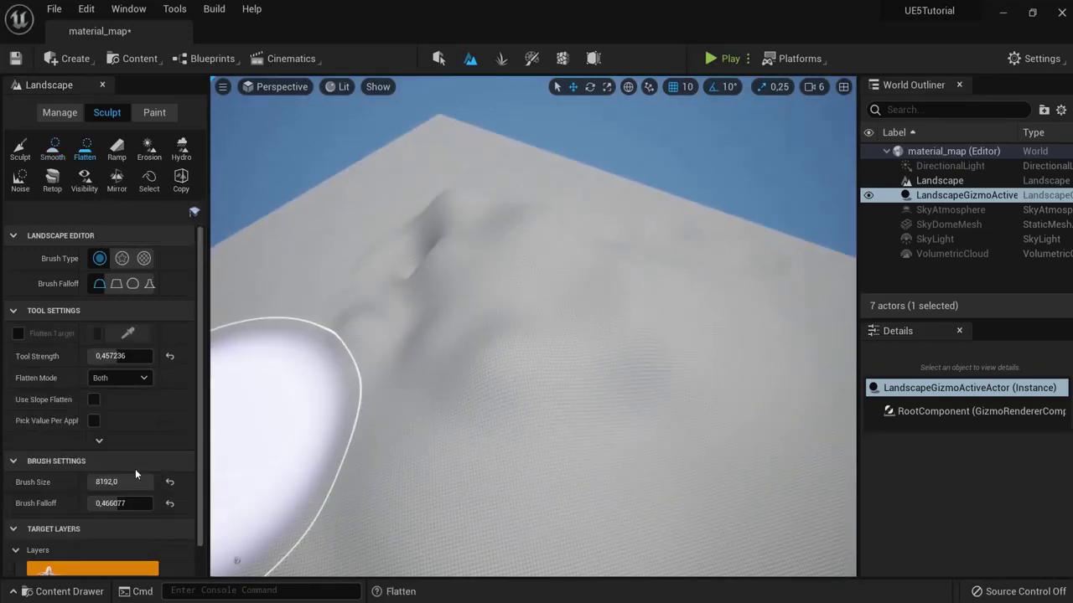
{"action": "left_click_drag", "start_coordinate": [139, 476], "coordinate": [109, 482]}
{"action": "left_click", "coordinate": [169, 482]}
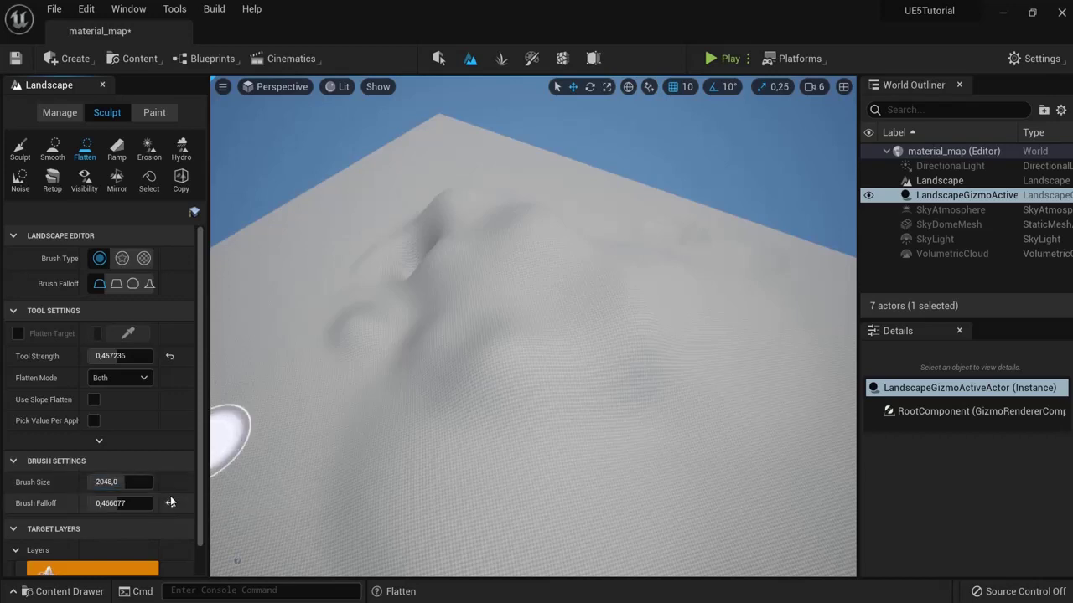
{"action": "left_click", "coordinate": [169, 356]}
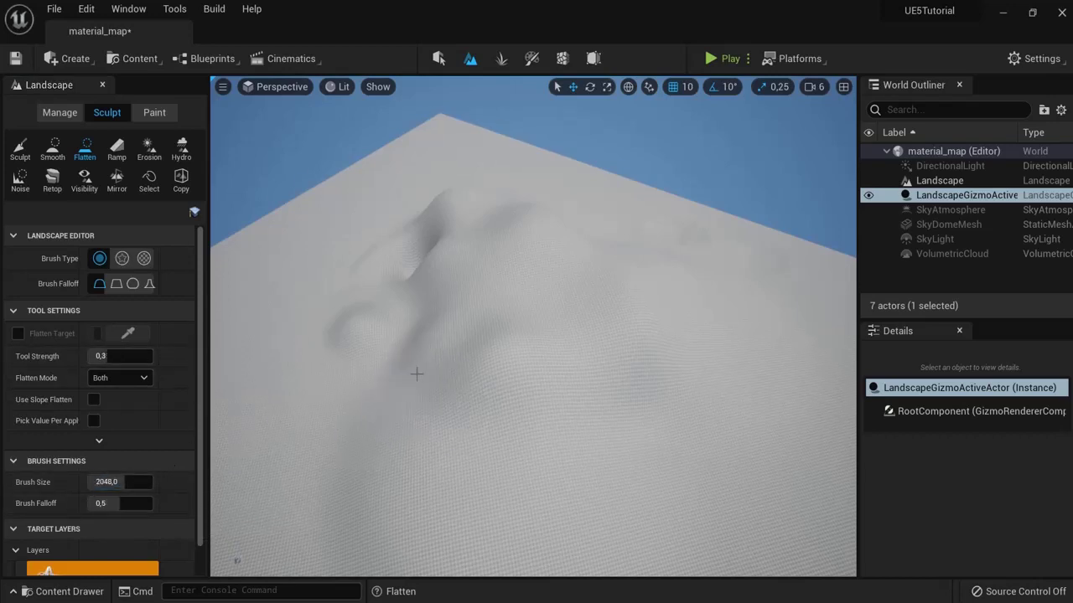
{"action": "mouse_move", "coordinate": [411, 371]}
{"action": "right_mouse_down"}
{"action": "mouse_move", "coordinate": [467, 319]}
{"action": "mouse_move", "coordinate": [522, 296]}
{"action": "right_mouse_up"}
{"action": "left_click_drag", "start_coordinate": [522, 296], "coordinate": [474, 335]}
{"action": "mouse_move", "coordinate": [474, 335]}
{"action": "right_mouse_down"}
{"action": "mouse_move", "coordinate": [766, 459]}
{"action": "mouse_move", "coordinate": [728, 479]}
{"action": "mouse_move", "coordinate": [654, 474]}
{"action": "mouse_move", "coordinate": [450, 438]}
{"action": "mouse_move", "coordinate": [291, 253]}
{"action": "right_mouse_up"}
Step: Raise a hill beside it and flatten its top into a mesa
{"action": "left_click", "coordinate": [21, 148]}
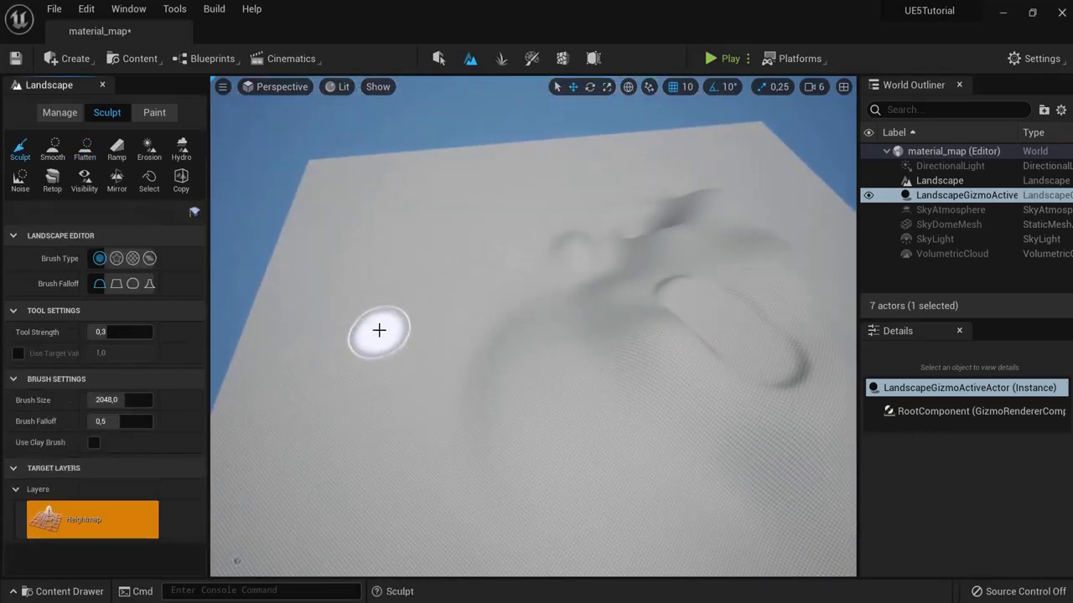
{"action": "mouse_move", "coordinate": [374, 327]}
{"action": "right_mouse_down"}
{"action": "mouse_move", "coordinate": [366, 335]}
{"action": "mouse_move", "coordinate": [349, 324]}
{"action": "mouse_move", "coordinate": [360, 305]}
{"action": "mouse_move", "coordinate": [398, 304]}
{"action": "right_mouse_up"}
{"action": "left_click_drag", "start_coordinate": [398, 304], "coordinate": [383, 319]}
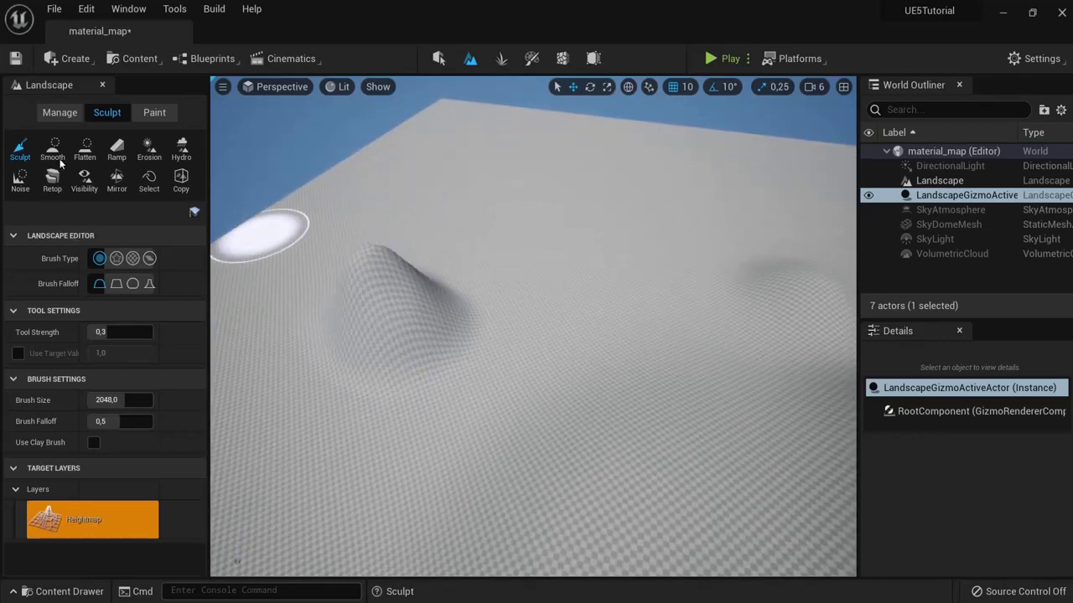
{"action": "left_click", "coordinate": [85, 149]}
{"action": "mouse_move", "coordinate": [403, 276]}
{"action": "left_mouse_down"}
{"action": "mouse_move", "coordinate": [433, 265]}
{"action": "mouse_move", "coordinate": [433, 319]}
{"action": "left_mouse_up"}
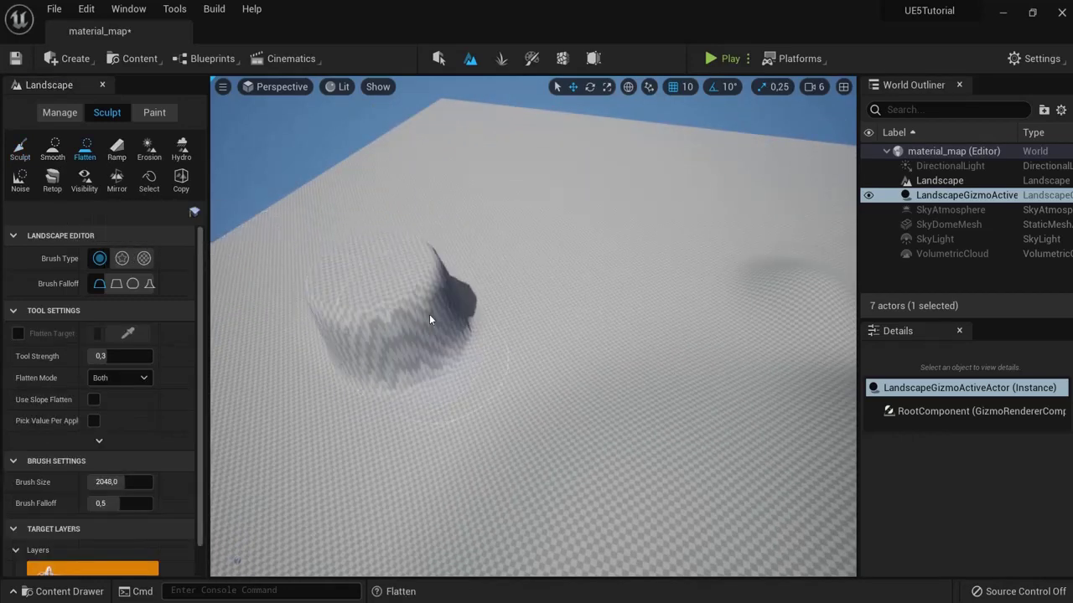
{"action": "right_click_drag", "start_coordinate": [434, 318], "coordinate": [653, 276]}
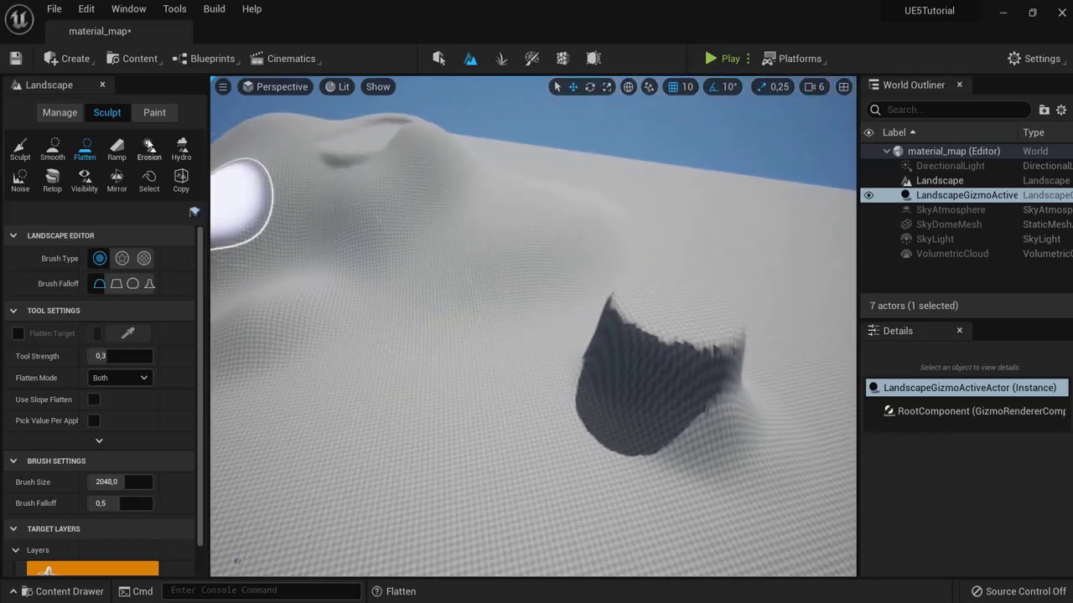
{"action": "left_click", "coordinate": [121, 149]}
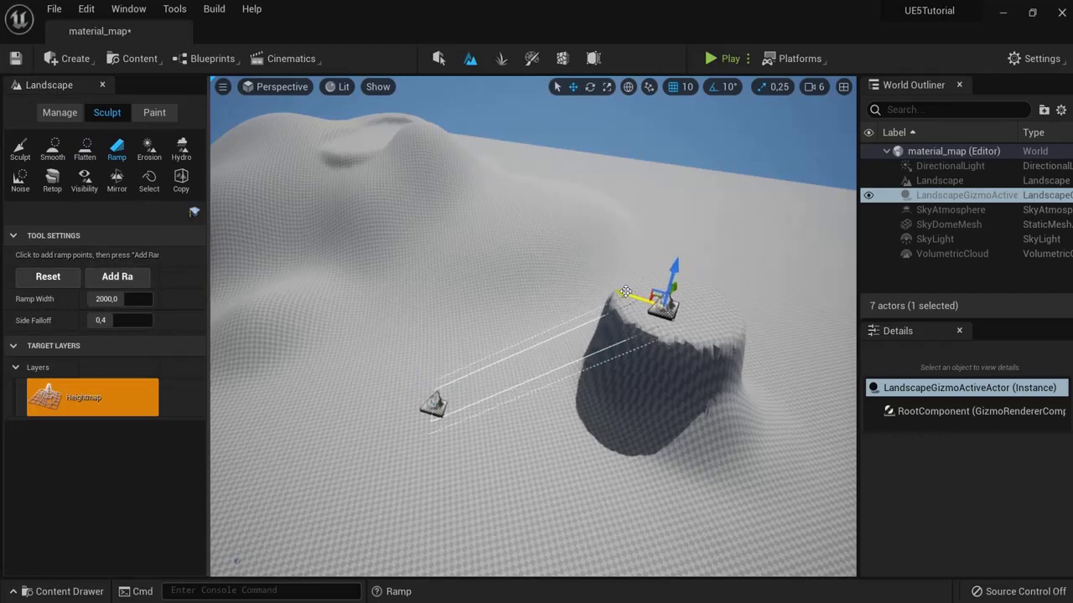
Step: Add a ramp from ground level up to the mesa top
{"action": "left_click", "coordinate": [119, 277]}
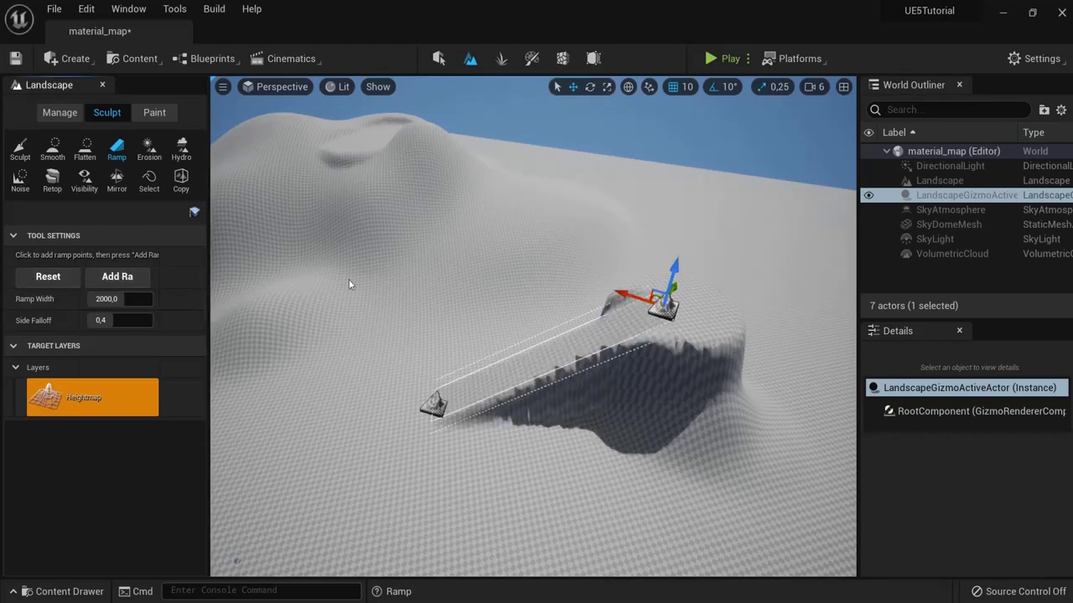
{"action": "left_click", "coordinate": [25, 151]}
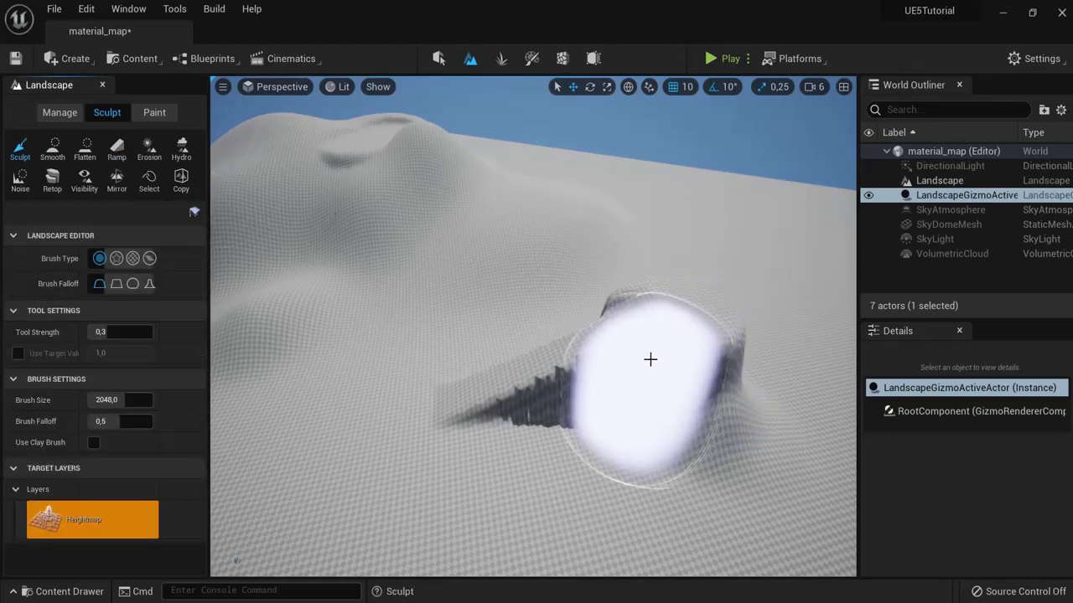
{"action": "mouse_move", "coordinate": [670, 414]}
{"action": "right_mouse_down"}
{"action": "mouse_move", "coordinate": [797, 400]}
{"action": "mouse_move", "coordinate": [685, 398]}
{"action": "mouse_move", "coordinate": [455, 307]}
{"action": "mouse_move", "coordinate": [293, 335]}
{"action": "mouse_move", "coordinate": [247, 332]}
{"action": "mouse_move", "coordinate": [290, 321]}
{"action": "right_mouse_up"}
Step: Erode worn streaks across the slopes near the ramp, using a brush of about 2728
{"action": "left_click", "coordinate": [143, 157]}
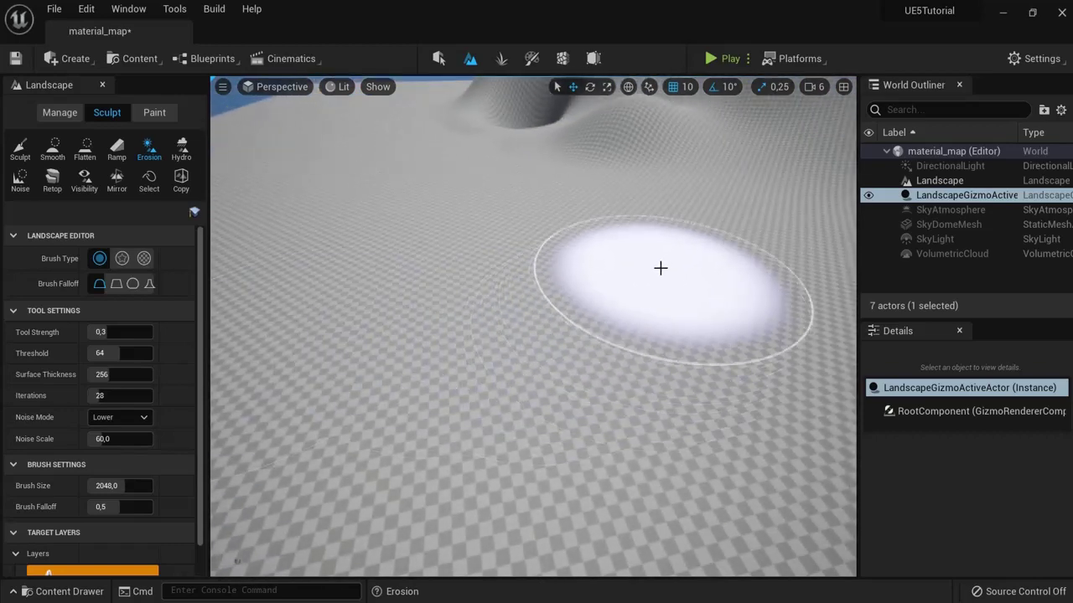
{"action": "mouse_move", "coordinate": [367, 376]}
{"action": "left_mouse_down"}
{"action": "mouse_move", "coordinate": [355, 343]}
{"action": "mouse_move", "coordinate": [502, 318]}
{"action": "mouse_move", "coordinate": [378, 352]}
{"action": "mouse_move", "coordinate": [608, 338]}
{"action": "left_mouse_up"}
{"action": "right_click_drag", "start_coordinate": [607, 337], "coordinate": [562, 350]}
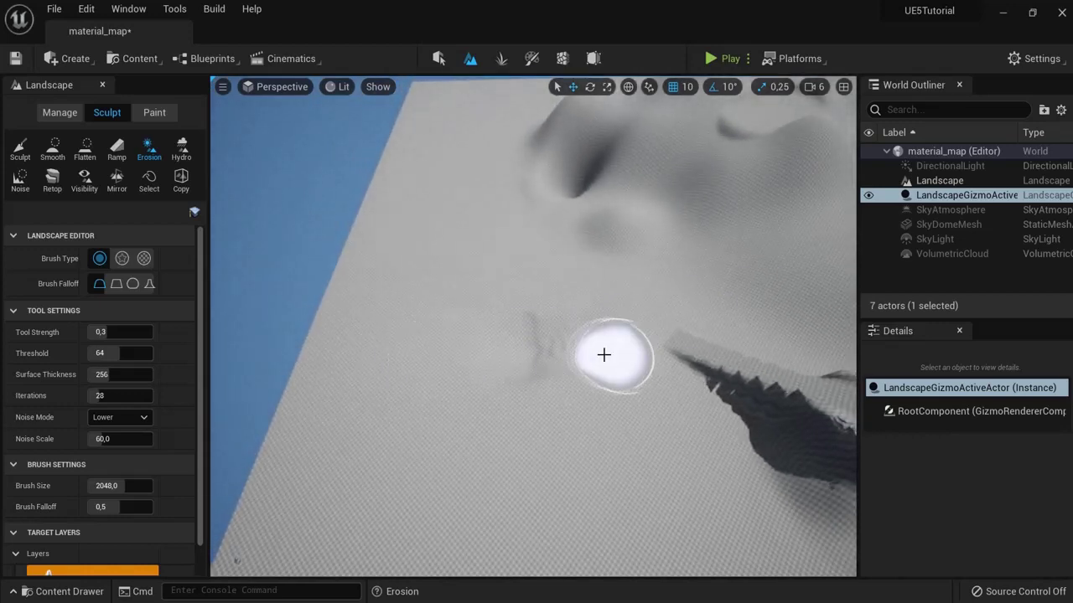
{"action": "mouse_move", "coordinate": [138, 481]}
{"action": "left_mouse_down"}
{"action": "mouse_move", "coordinate": [192, 484]}
{"action": "mouse_move", "coordinate": [124, 486]}
{"action": "left_mouse_up"}
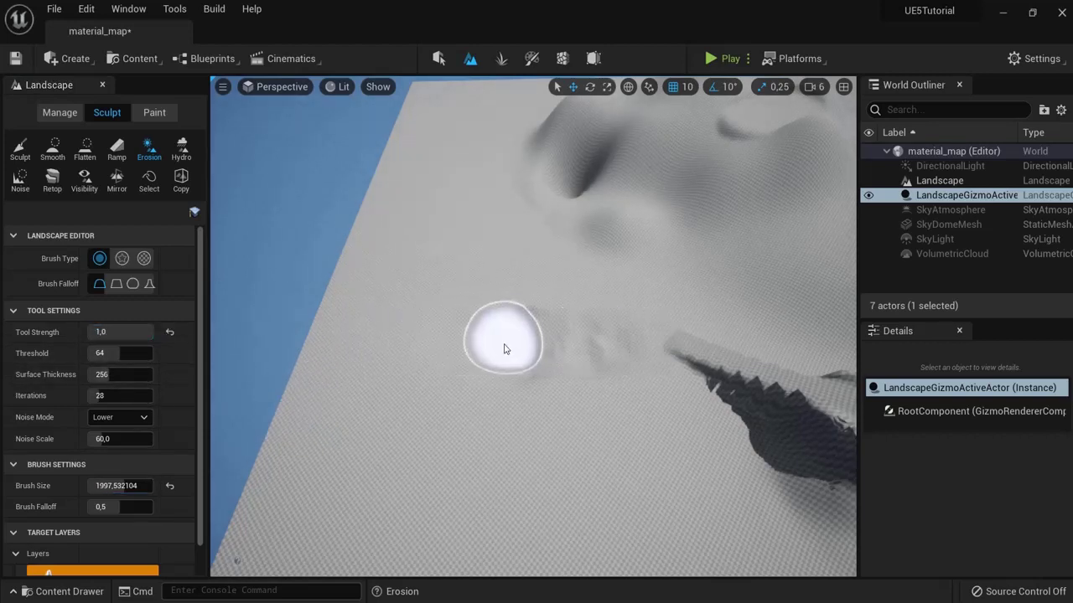
{"action": "mouse_move", "coordinate": [504, 348]}
{"action": "left_mouse_down"}
{"action": "mouse_move", "coordinate": [477, 342]}
{"action": "mouse_move", "coordinate": [522, 342]}
{"action": "mouse_move", "coordinate": [525, 355]}
{"action": "mouse_move", "coordinate": [320, 357]}
{"action": "mouse_move", "coordinate": [663, 371]}
{"action": "left_mouse_up"}
{"action": "mouse_move", "coordinate": [663, 371]}
{"action": "right_mouse_down"}
{"action": "mouse_move", "coordinate": [793, 375]}
{"action": "mouse_move", "coordinate": [611, 376]}
{"action": "mouse_move", "coordinate": [489, 142]}
{"action": "right_mouse_up"}
{"action": "mouse_move", "coordinate": [613, 275]}
{"action": "right_mouse_down"}
{"action": "mouse_move", "coordinate": [477, 270]}
{"action": "mouse_move", "coordinate": [416, 248]}
{"action": "mouse_move", "coordinate": [582, 265]}
{"action": "right_mouse_up"}
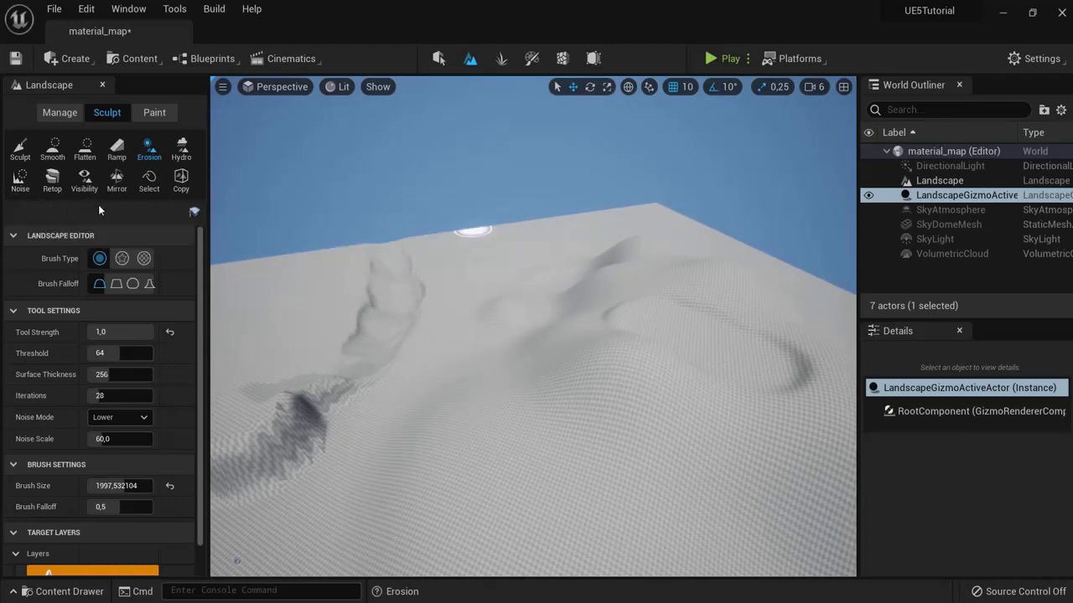
Step: Mirror the landscape with the operation set to +X to -X
{"action": "left_click", "coordinate": [117, 178]}
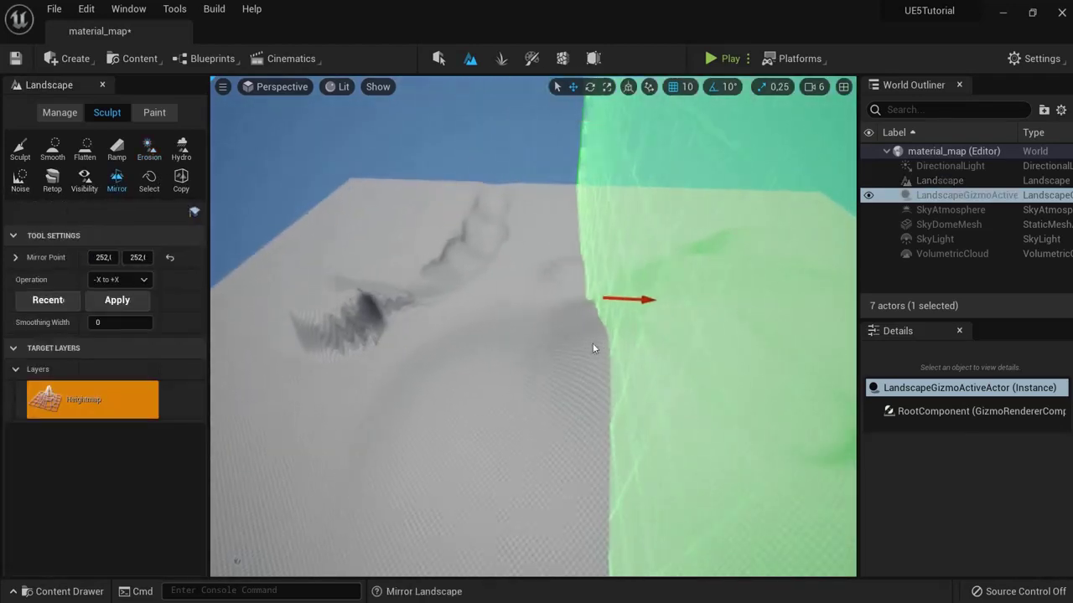
{"action": "right_click_drag", "start_coordinate": [593, 347], "coordinate": [589, 351]}
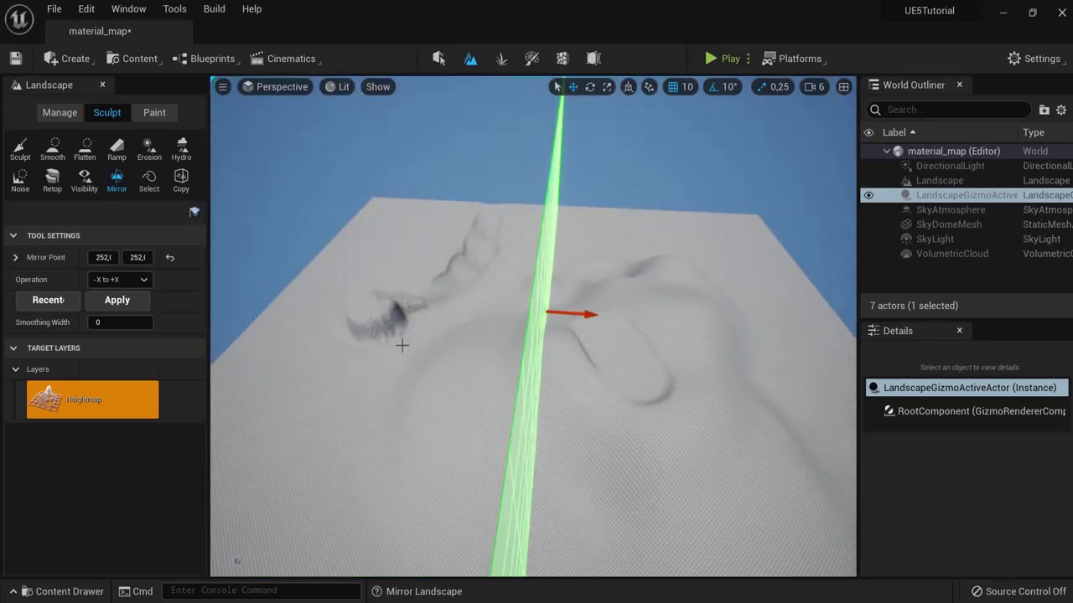
{"action": "left_click", "coordinate": [122, 280]}
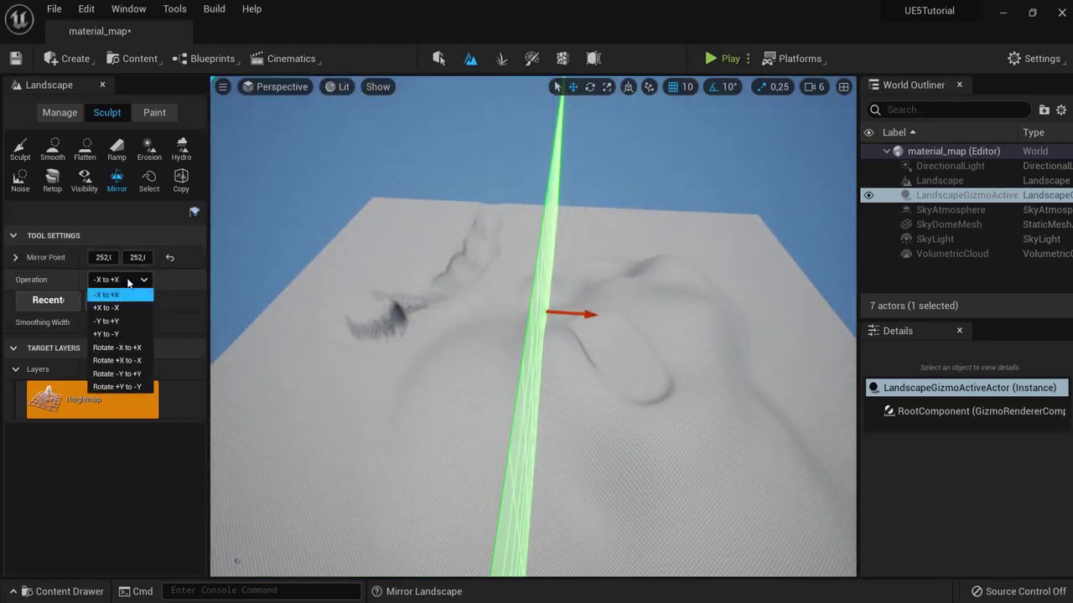
{"action": "left_click", "coordinate": [120, 308]}
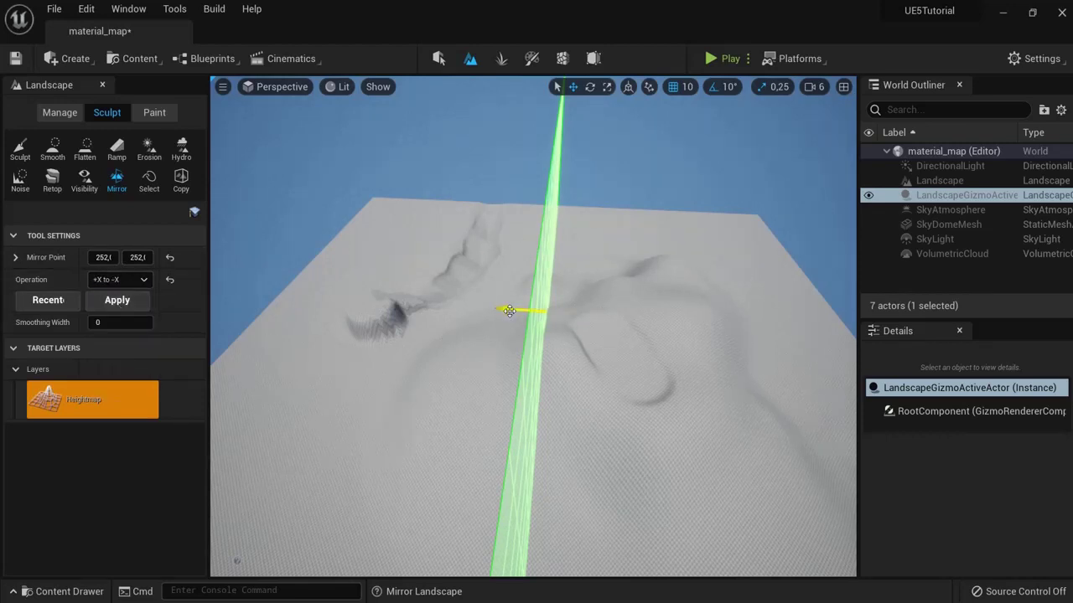
{"action": "left_click", "coordinate": [118, 300]}
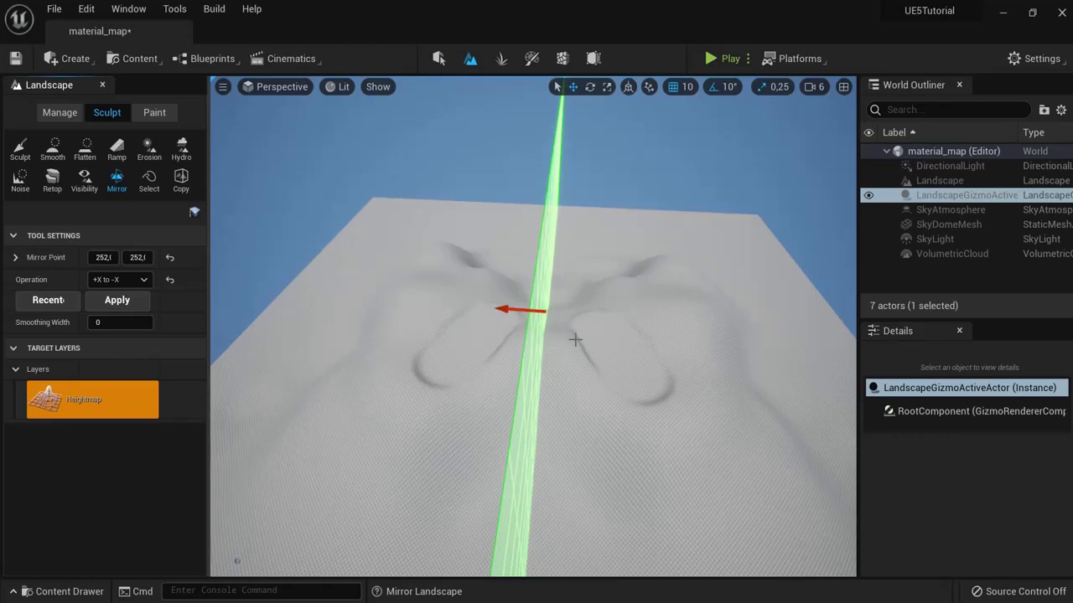
{"action": "right_click_drag", "start_coordinate": [575, 340], "coordinate": [611, 349]}
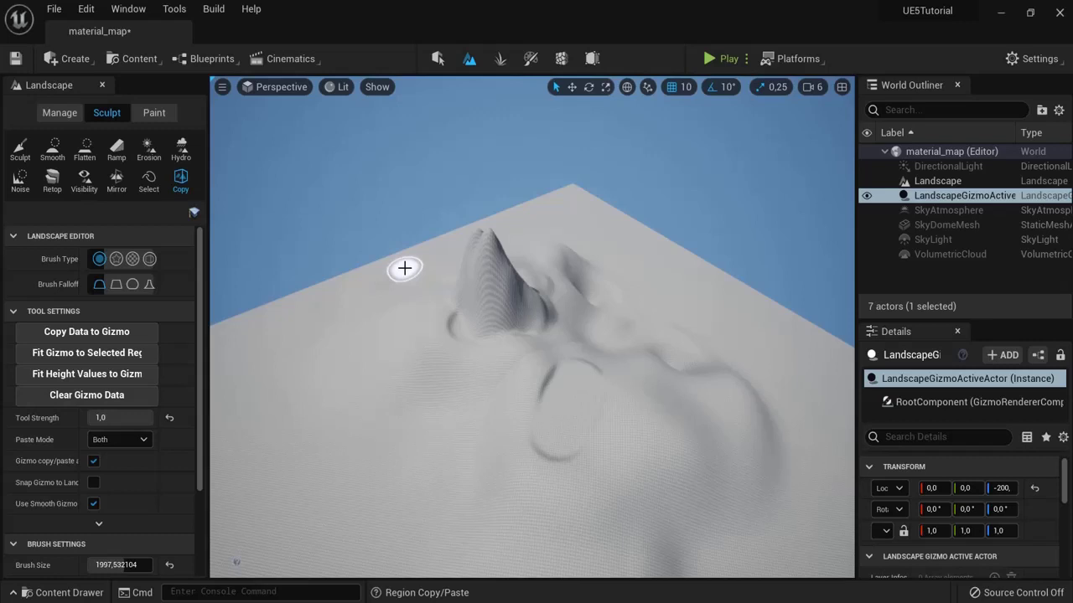
Step: Add landscape components at the left and top edges, then delete both again
{"action": "left_click", "coordinate": [57, 115]}
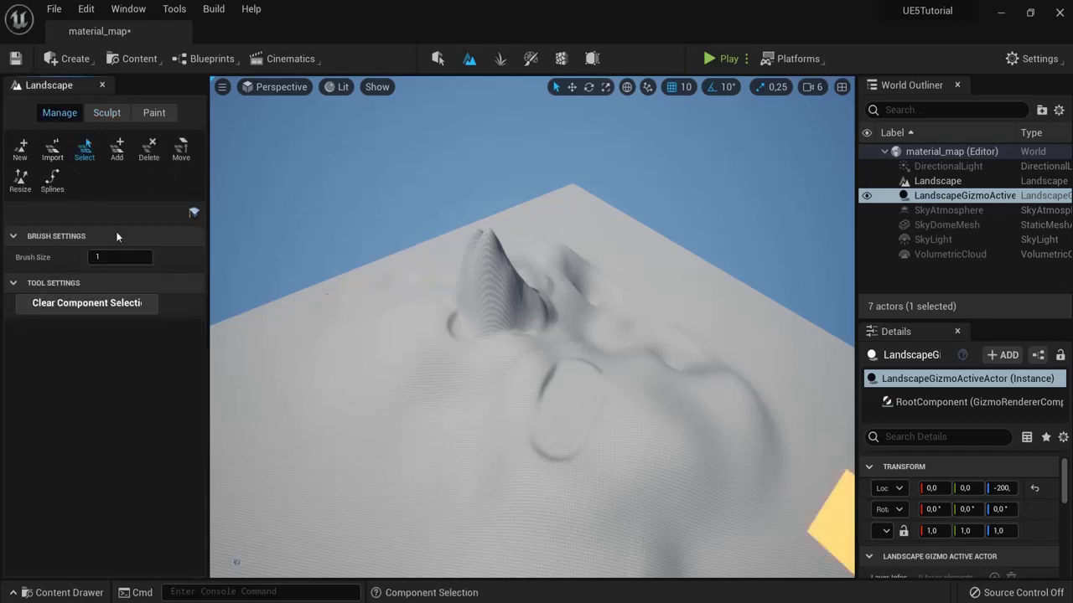
{"action": "left_click", "coordinate": [116, 149]}
{"action": "left_click", "coordinate": [383, 239]}
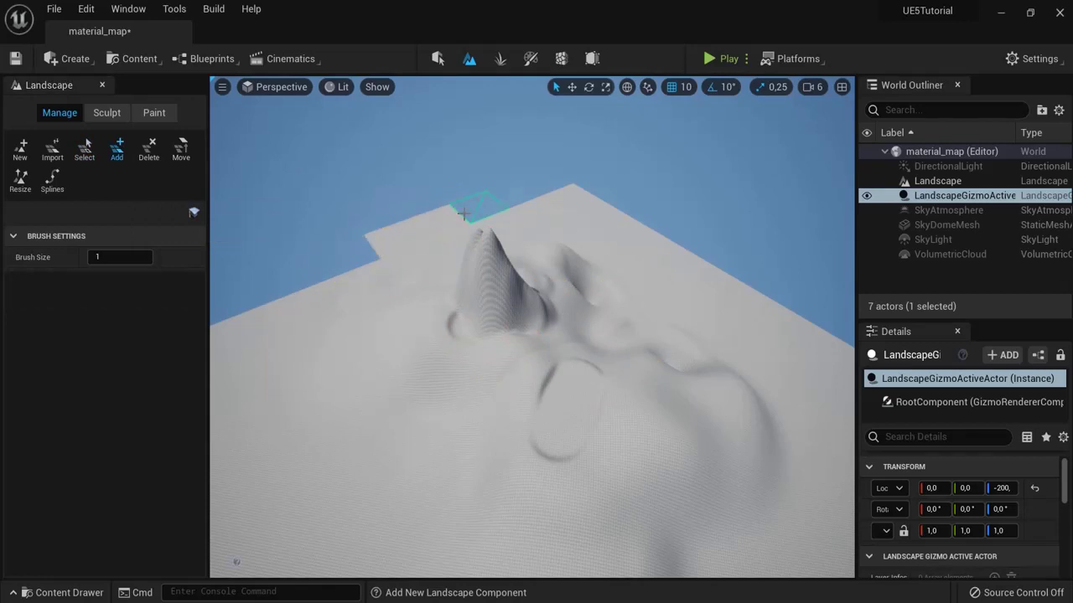
{"action": "left_click", "coordinate": [478, 209]}
{"action": "left_click", "coordinate": [149, 151]}
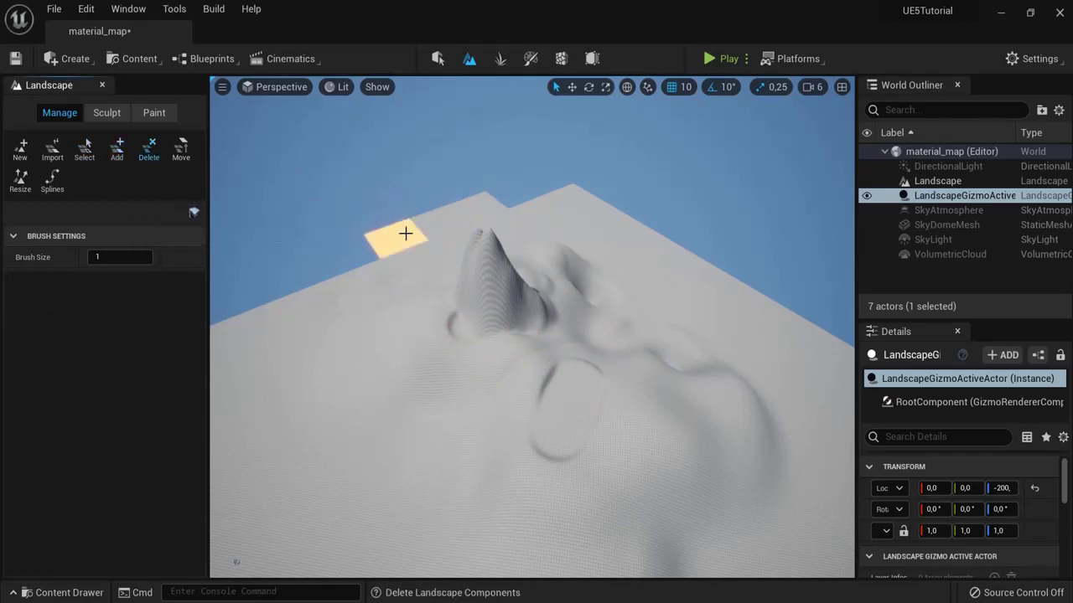
{"action": "left_click", "coordinate": [406, 233]}
{"action": "left_click", "coordinate": [469, 216]}
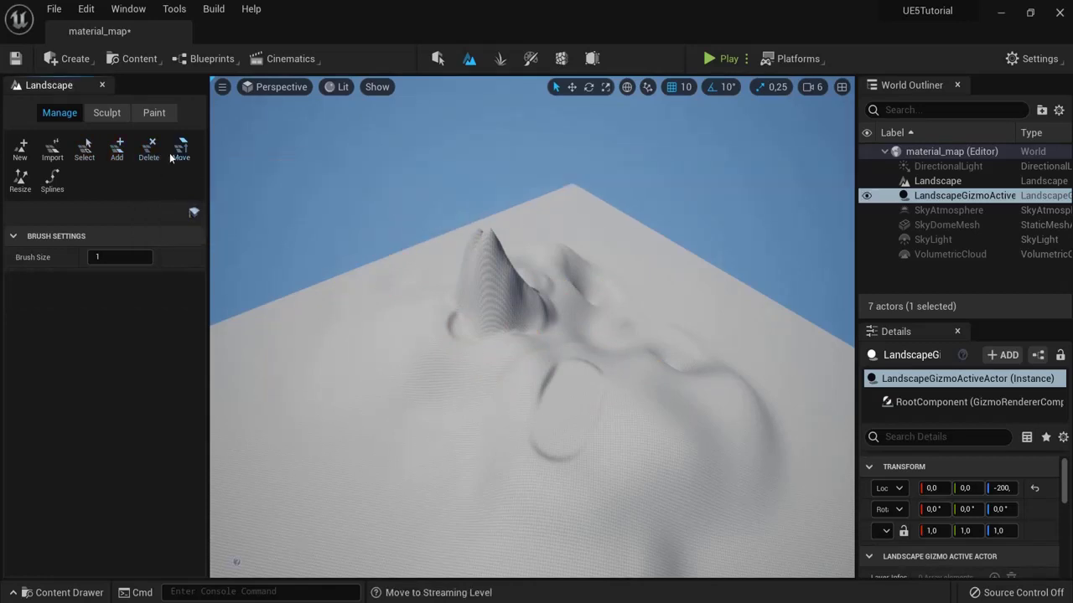
Step: Select a landscape component, then return to the Sculpt tools
{"action": "left_click", "coordinate": [84, 149]}
{"action": "left_click", "coordinate": [396, 348]}
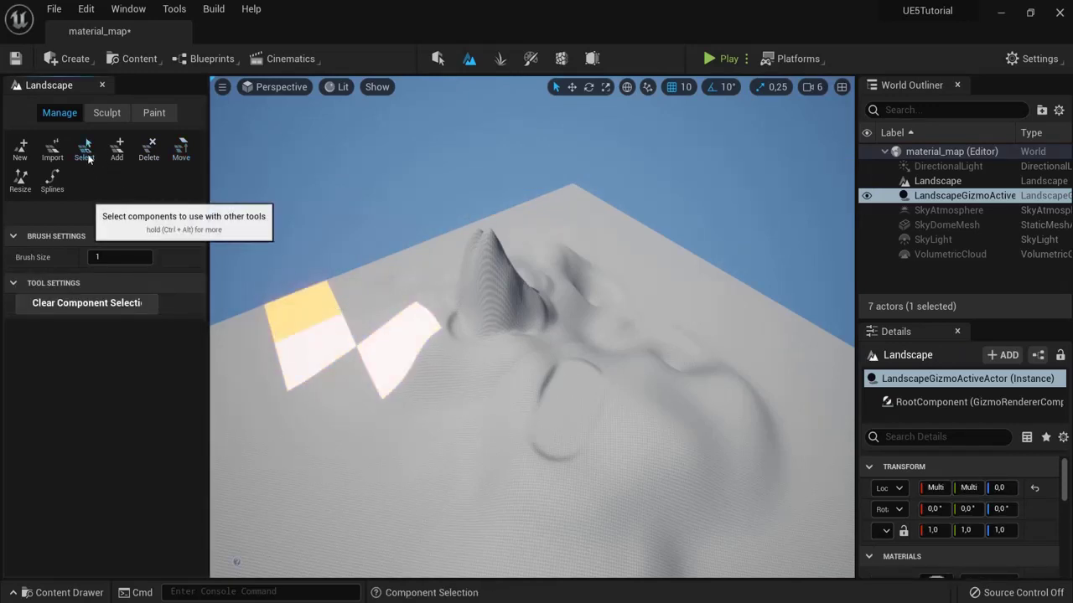
{"action": "left_click", "coordinate": [108, 114]}
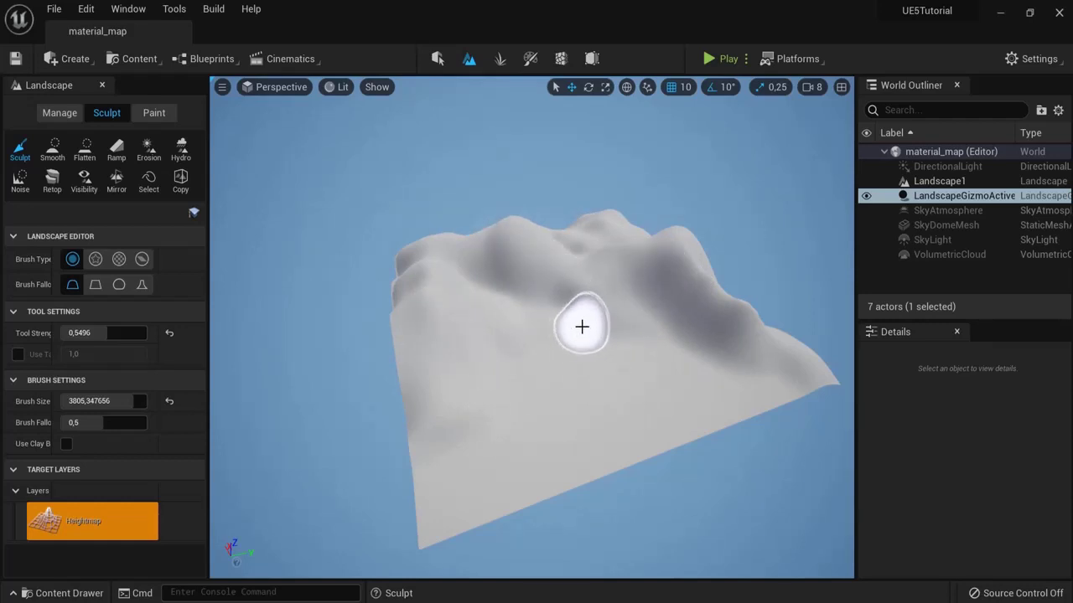
Step: Look over the Paint, Flatten and Smooth tools, then exit Landscape mode into Select mode
{"action": "left_click", "coordinate": [151, 113]}
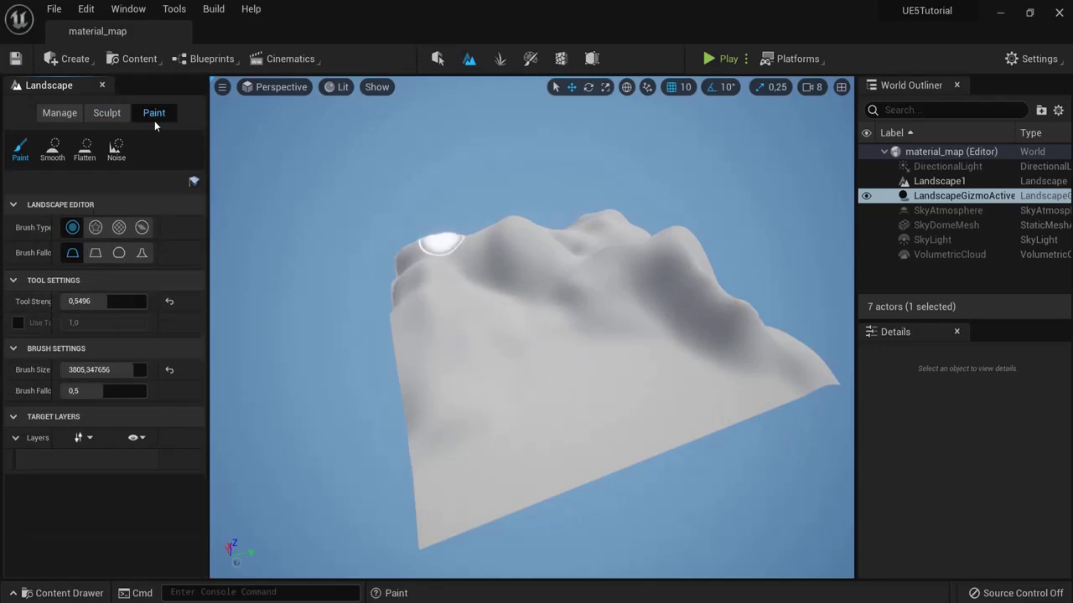
{"action": "left_click", "coordinate": [106, 114]}
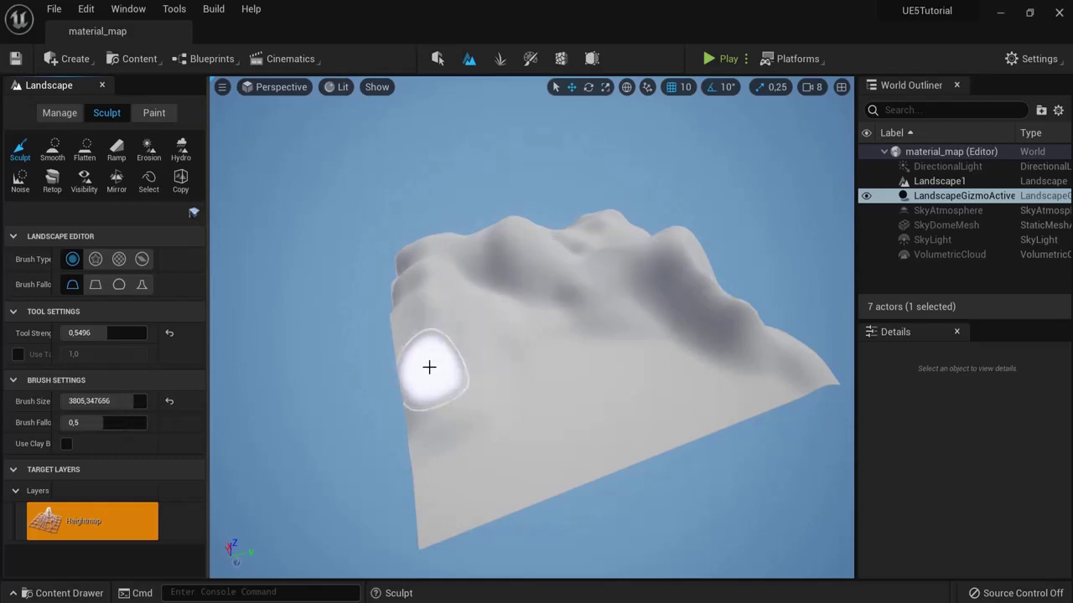
{"action": "left_click", "coordinate": [85, 149]}
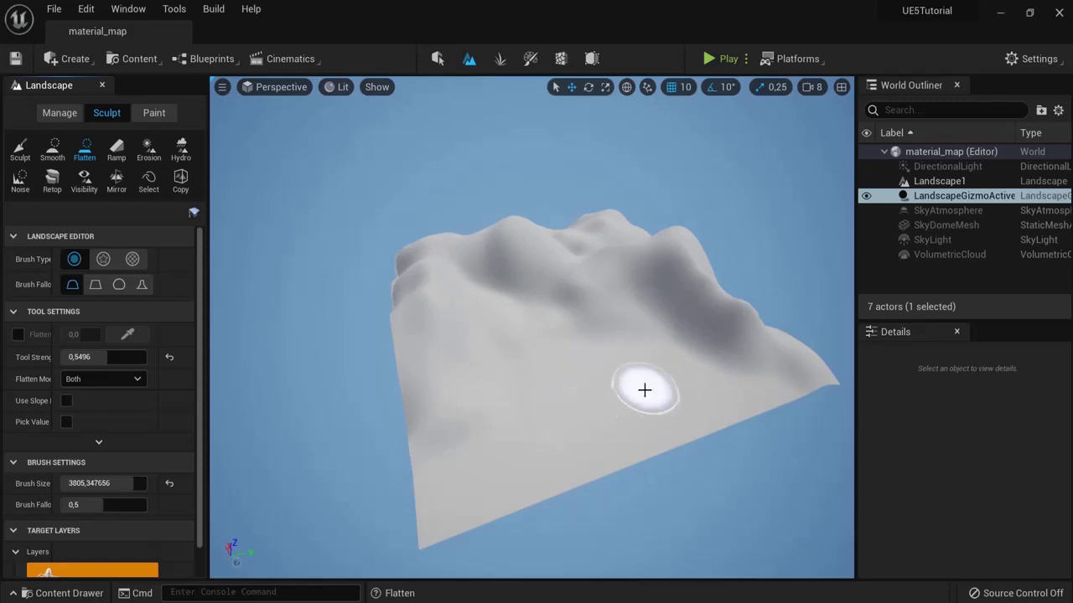
{"action": "left_click", "coordinate": [48, 159]}
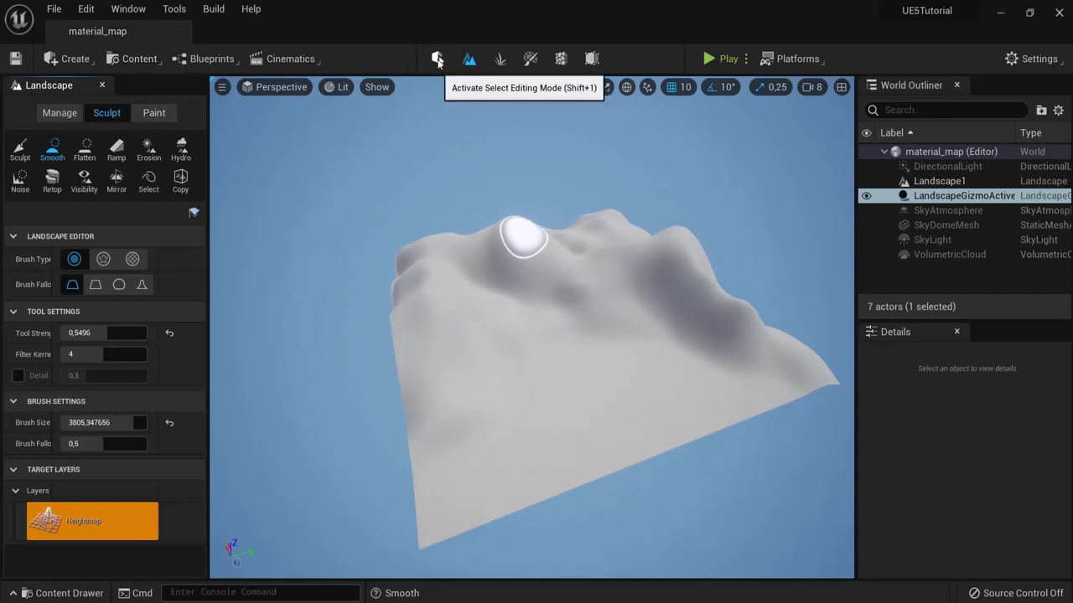
{"action": "left_click", "coordinate": [438, 61]}
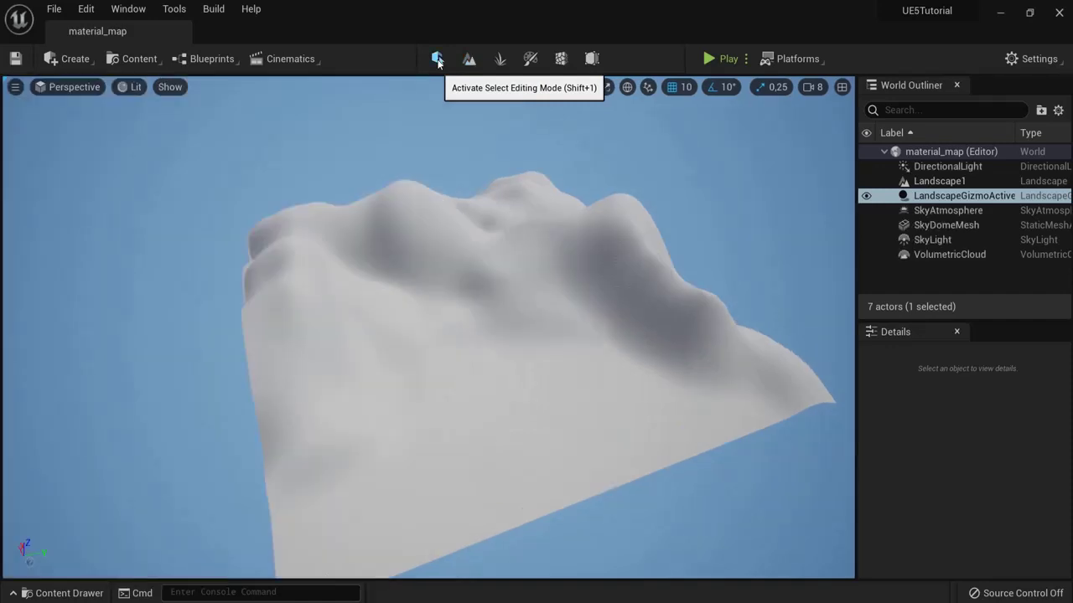
Step: Create a new 'Landscape' folder under Content in the docked Content Browser
{"action": "left_click", "coordinate": [63, 593]}
{"action": "left_click", "coordinate": [960, 392]}
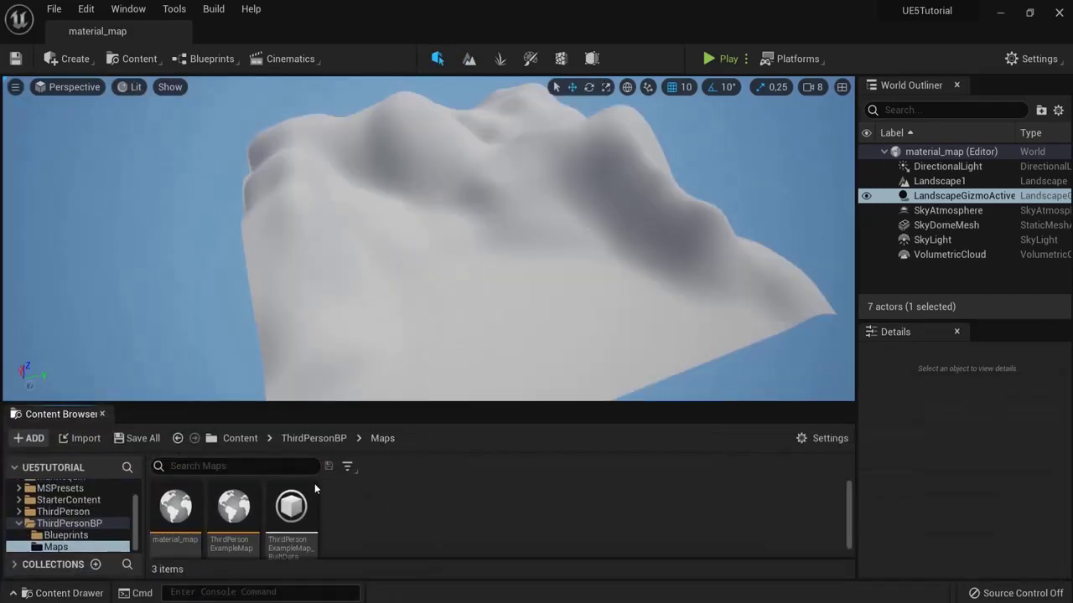
{"action": "left_click", "coordinate": [236, 438]}
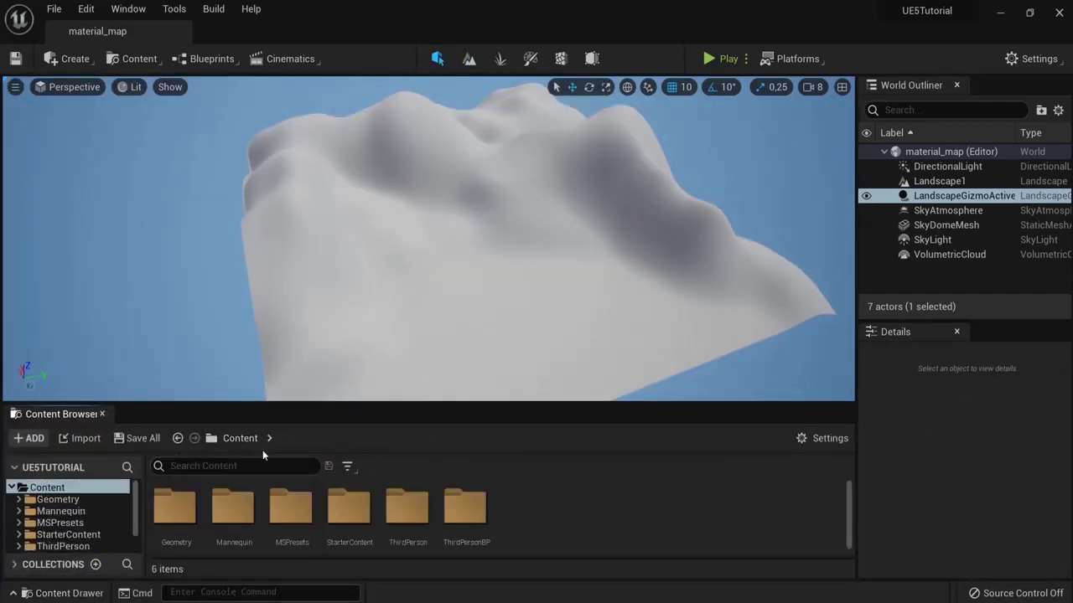
{"action": "right_click", "coordinate": [519, 511]}
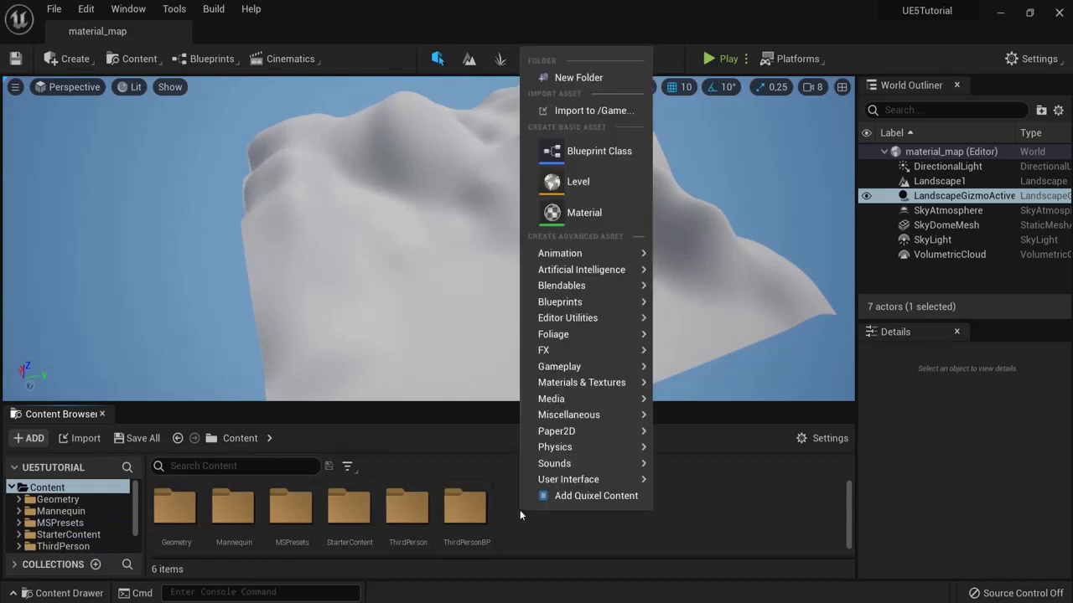
{"action": "left_click", "coordinate": [578, 78]}
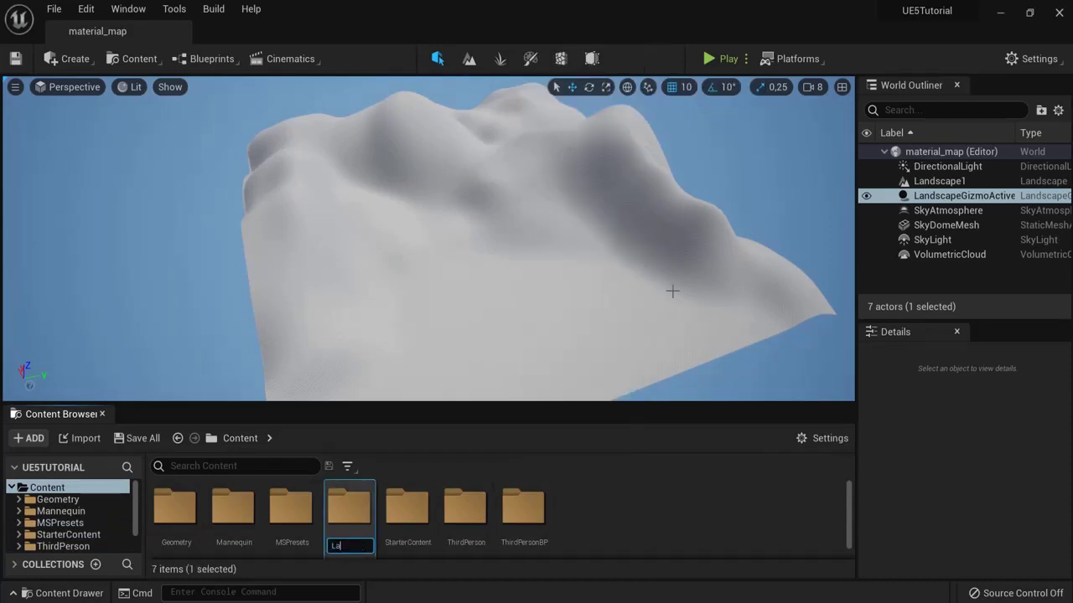
{"action": "key", "text": "Return"}
{"action": "key", "text": "Return"}
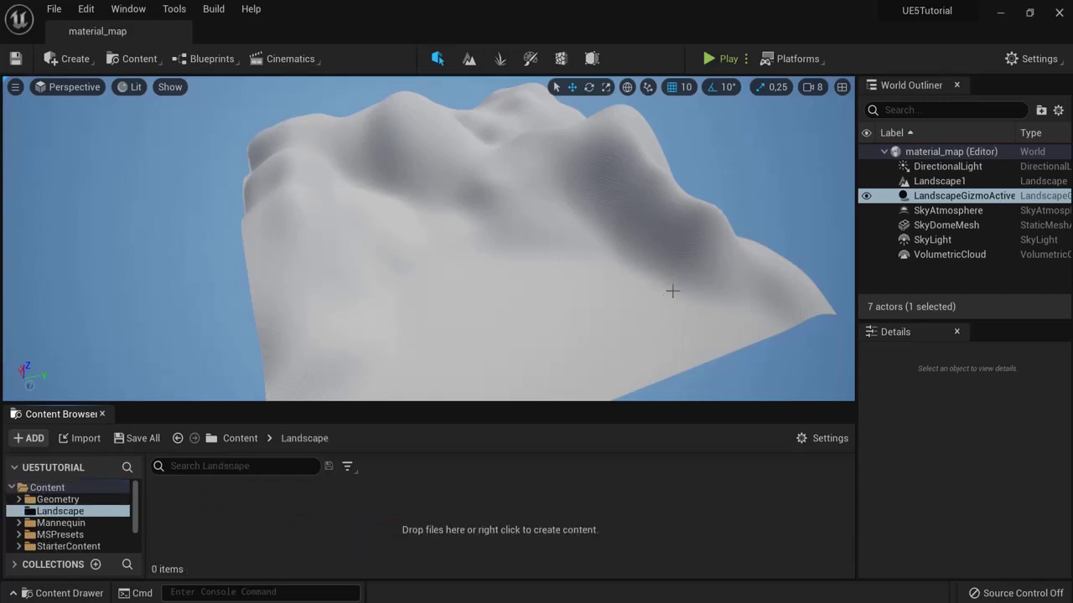
Step: Create a material named M_landscape in the Landscape folder and open it
{"action": "right_click", "coordinate": [283, 532]}
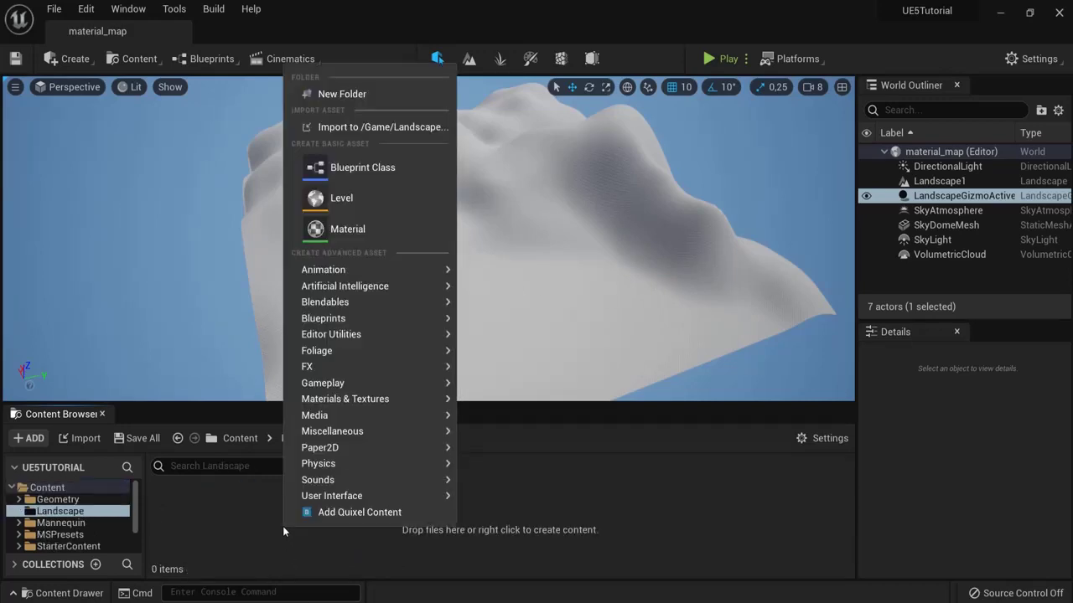
{"action": "left_click", "coordinate": [346, 229]}
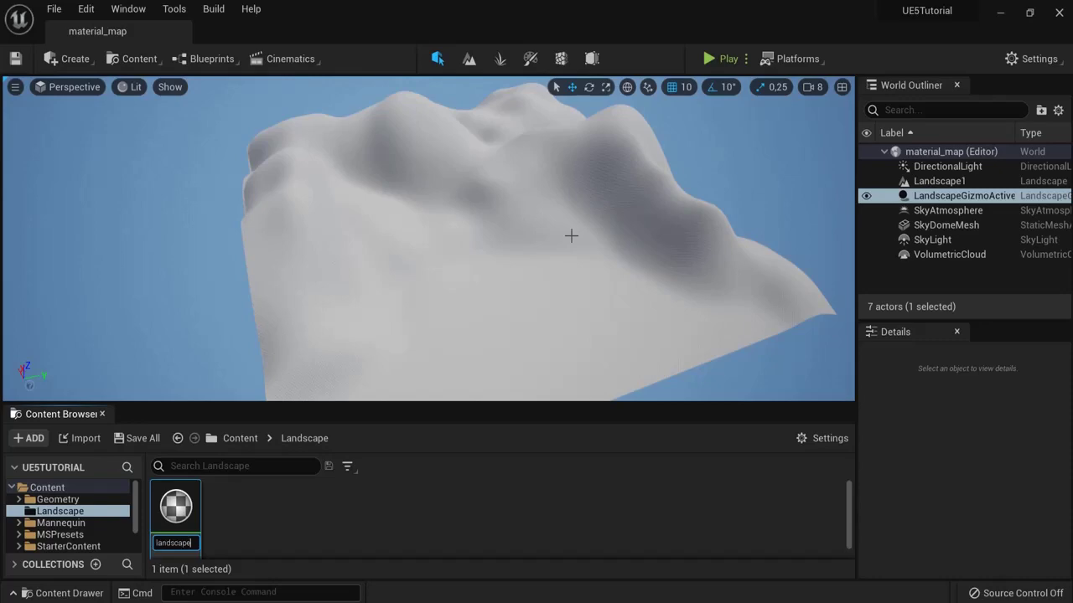
{"action": "key", "text": "Return"}
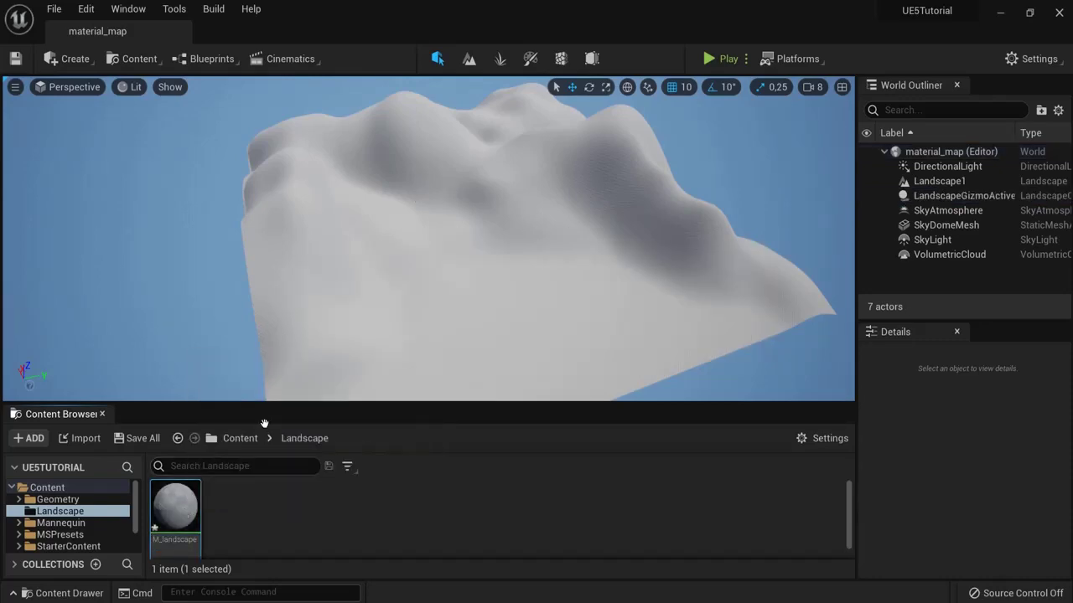
{"action": "double_click", "coordinate": [183, 508]}
Step: Dock the M_landscape material editor beside the material_map editor
{"action": "left_click_drag", "start_coordinate": [138, 35], "coordinate": [240, 29]}
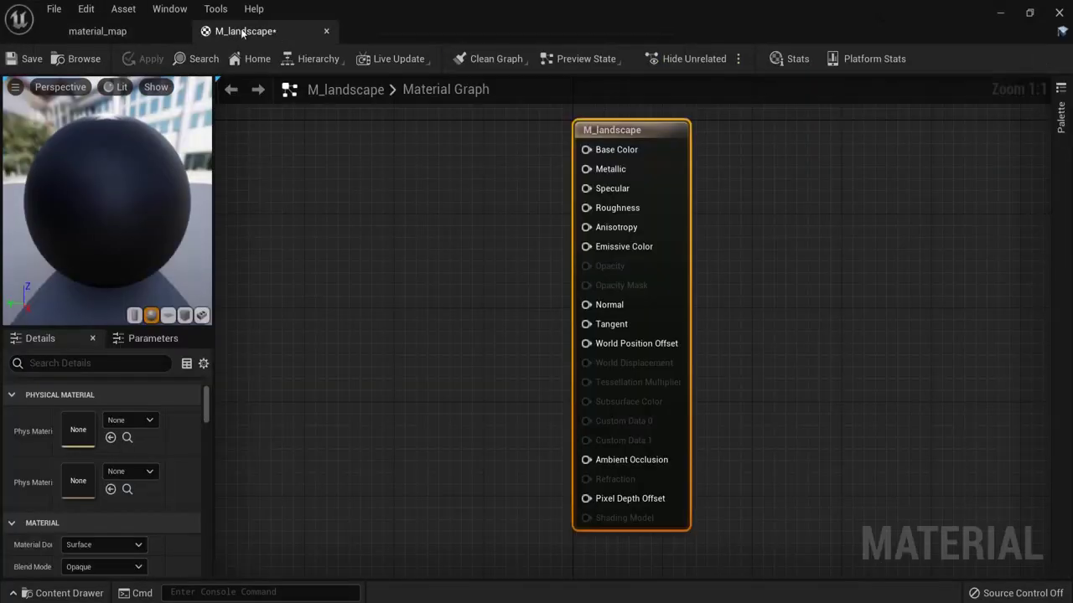
{"action": "left_click", "coordinate": [97, 31]}
{"action": "left_click", "coordinate": [245, 31]}
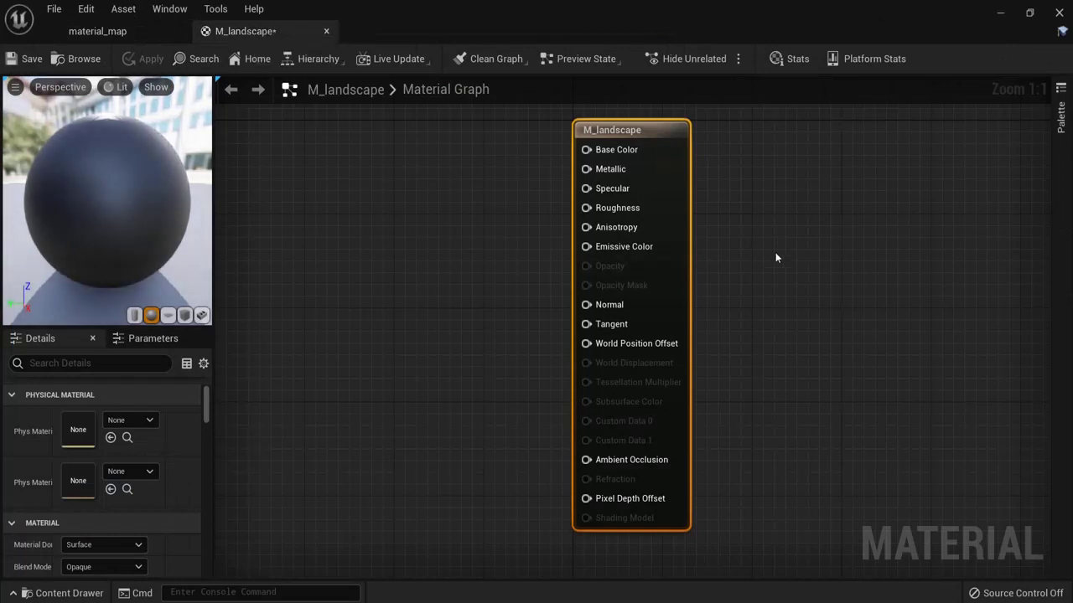
Step: Add a LandscapeLayerBlend node to the left of the result node
{"action": "right_click_drag", "start_coordinate": [502, 291], "coordinate": [575, 304]}
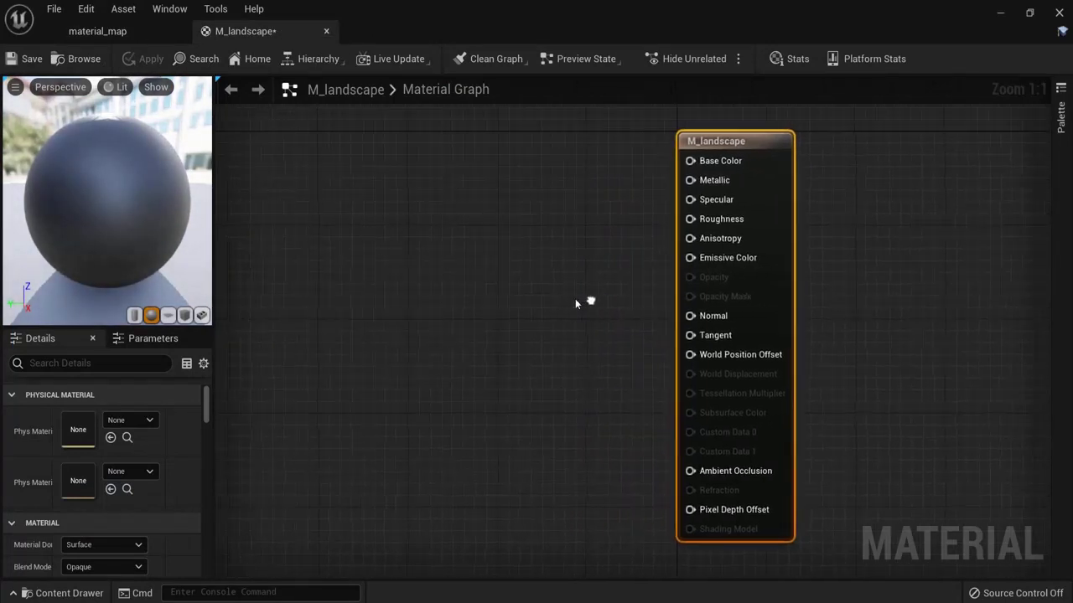
{"action": "right_click_drag", "start_coordinate": [379, 290], "coordinate": [425, 290]}
{"action": "right_click", "coordinate": [404, 283]}
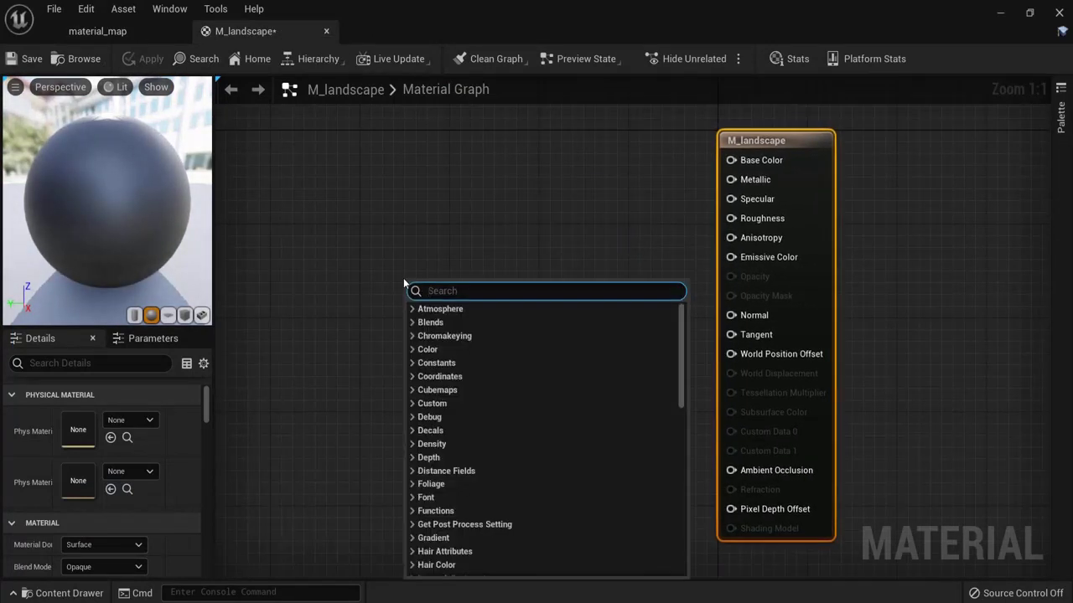
{"action": "type", "text": "lands"}
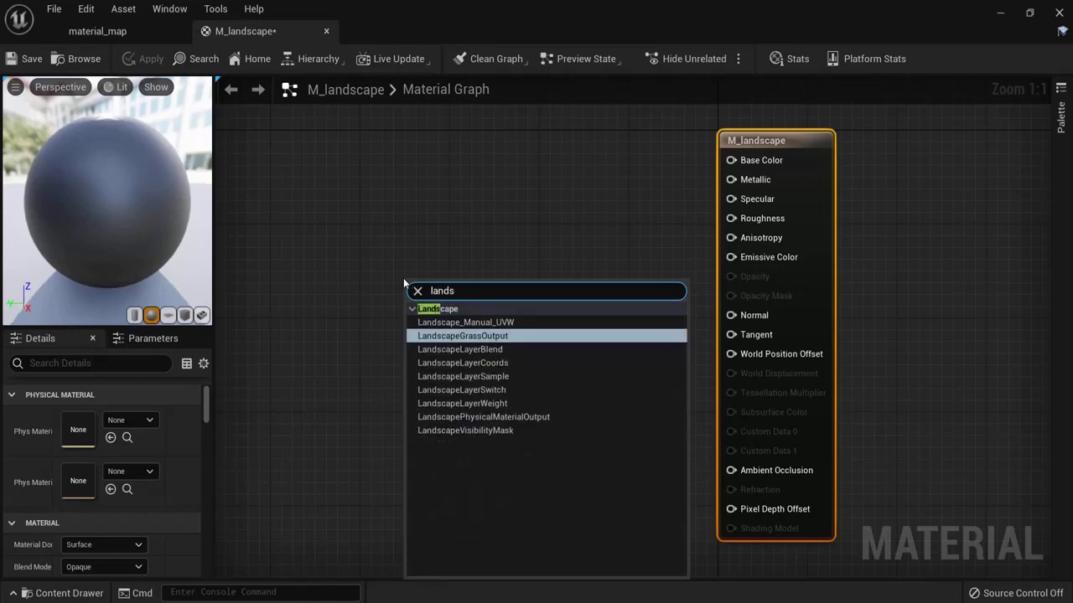
{"action": "left_click", "coordinate": [449, 348]}
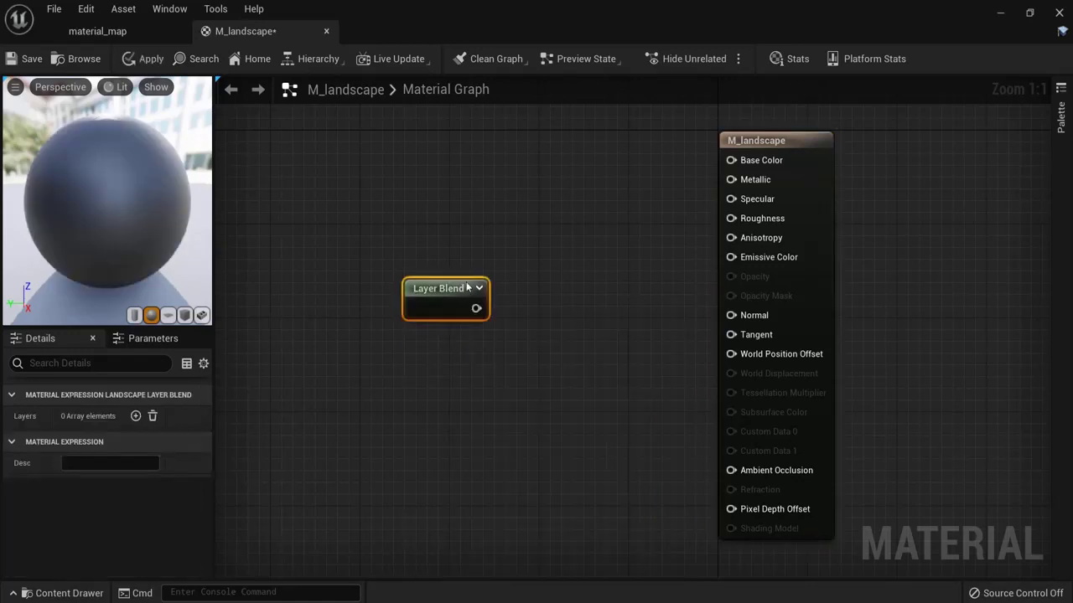
{"action": "left_click_drag", "start_coordinate": [441, 292], "coordinate": [507, 294]}
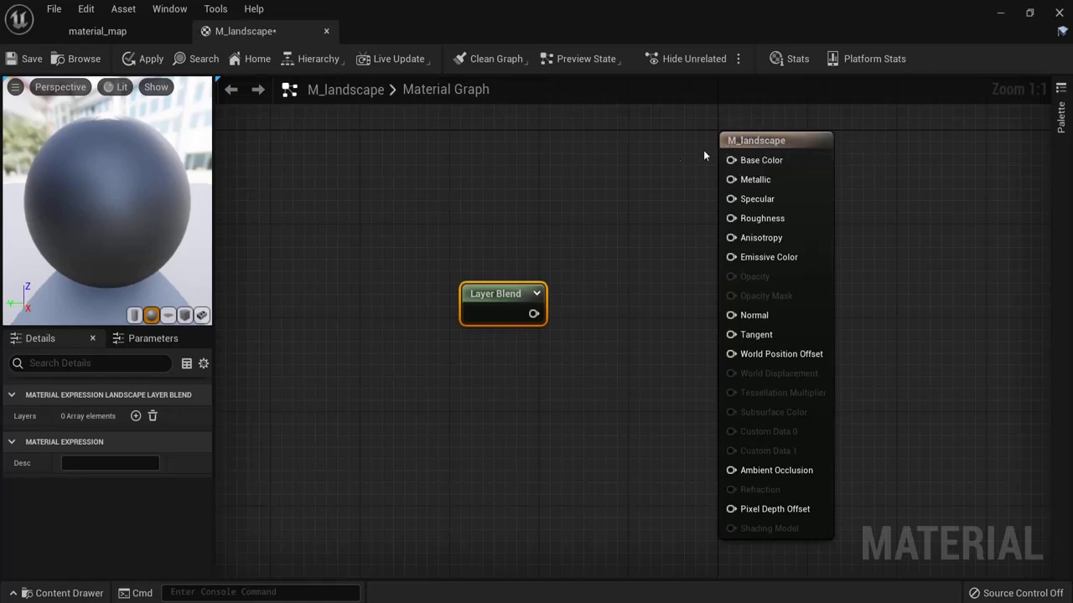
Step: Enable Use Material Attributes in the M_landscape material settings
{"action": "left_click", "coordinate": [761, 142]}
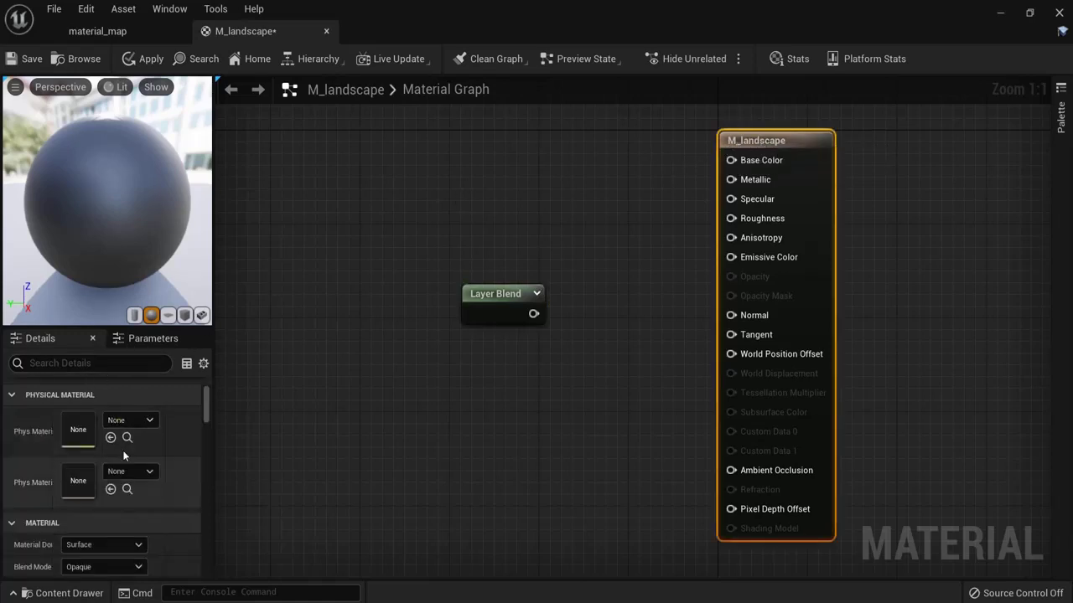
{"action": "left_click", "coordinate": [91, 364]}
{"action": "type", "text": "attrib"}
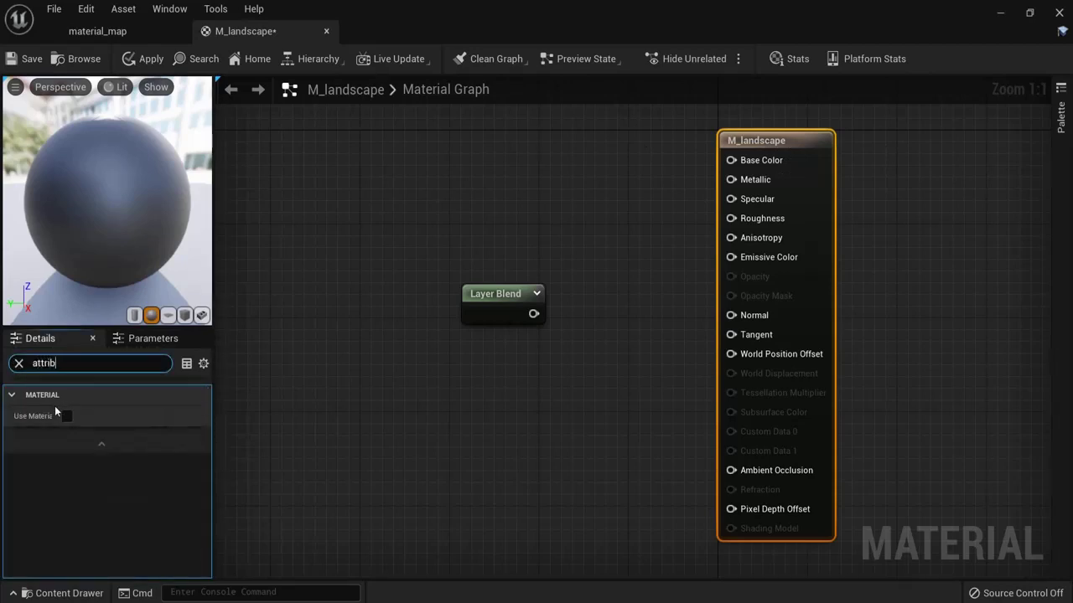
{"action": "left_click_drag", "start_coordinate": [57, 414], "coordinate": [97, 413]}
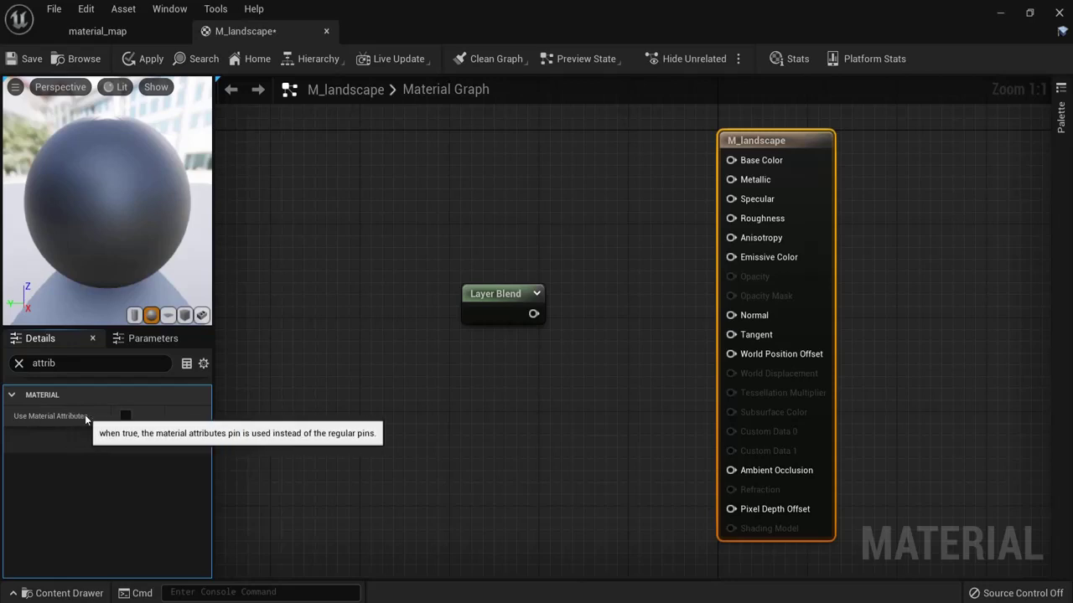
{"action": "left_click", "coordinate": [126, 417]}
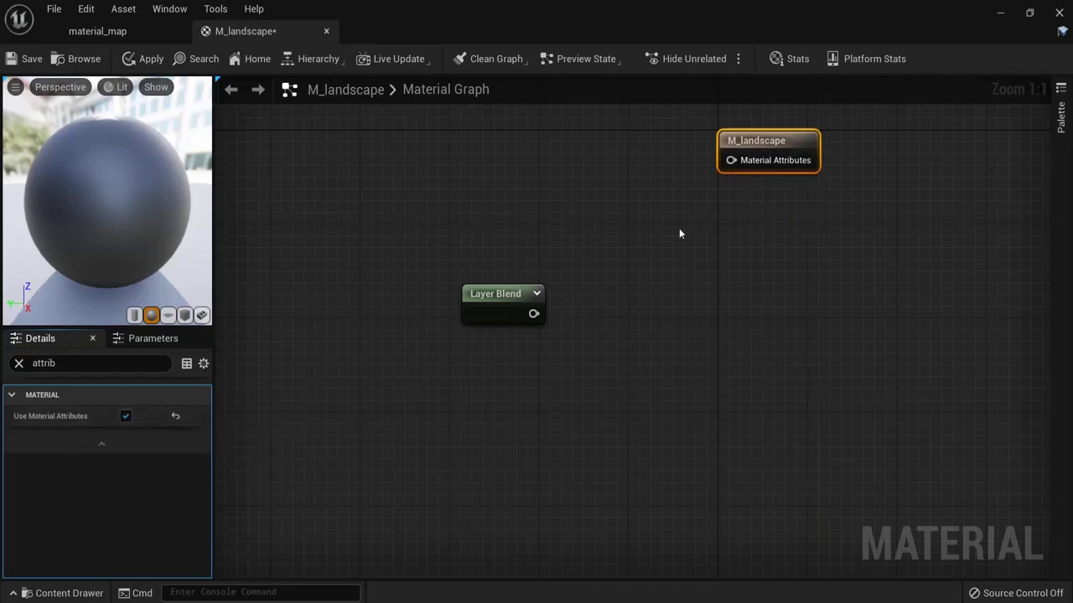
Step: Wire the Layer Blend output into M_landscape's Material Attributes input and clear the settings filter
{"action": "left_click_drag", "start_coordinate": [764, 141], "coordinate": [691, 295]}
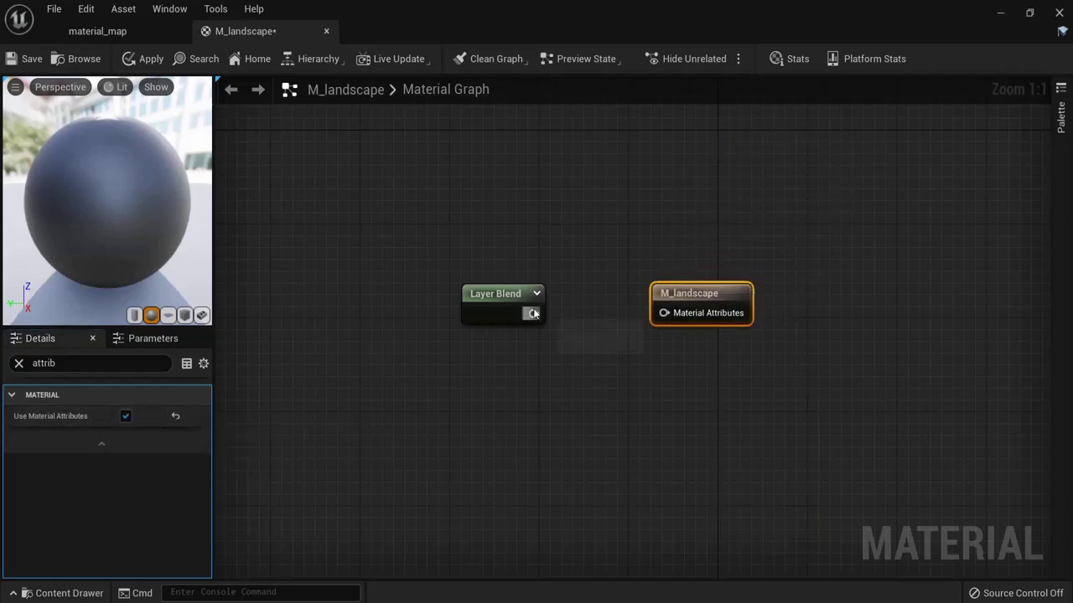
{"action": "left_click_drag", "start_coordinate": [533, 313], "coordinate": [663, 316]}
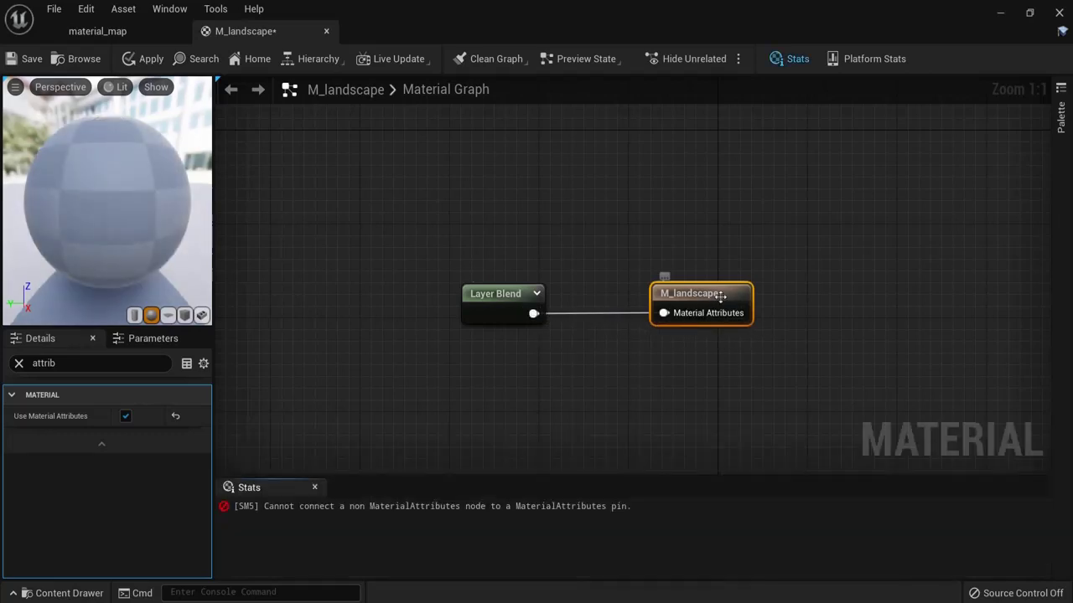
{"action": "left_click", "coordinate": [315, 488]}
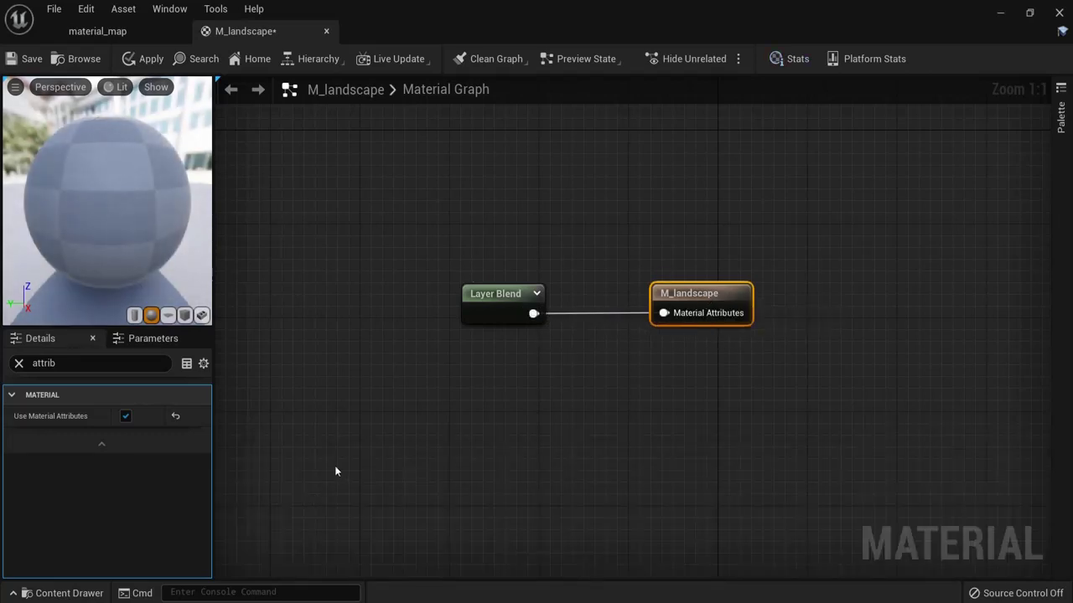
{"action": "left_click", "coordinate": [474, 287]}
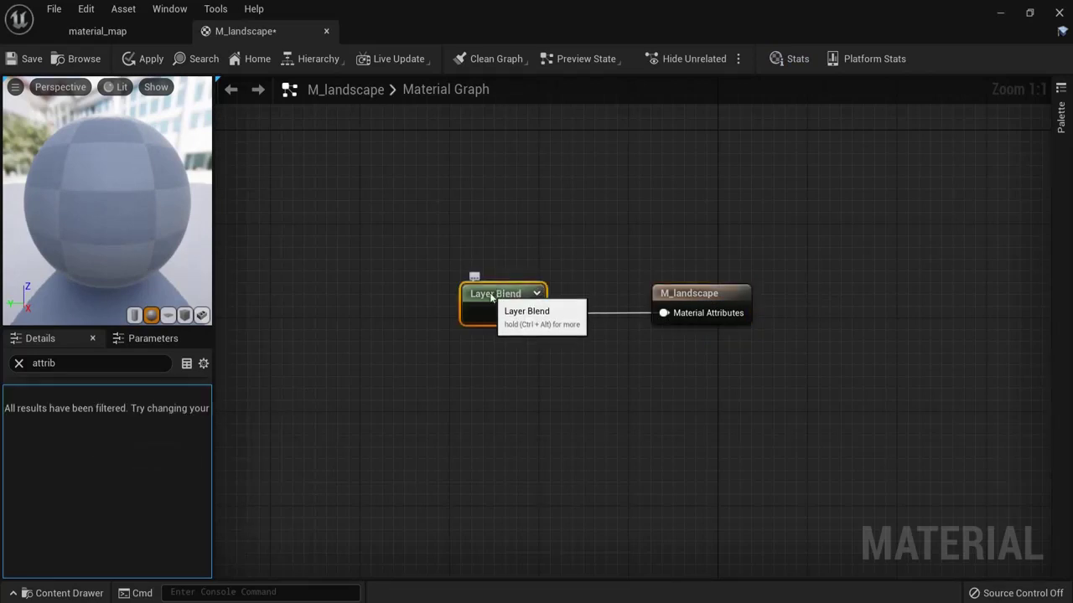
{"action": "left_click", "coordinate": [19, 364]}
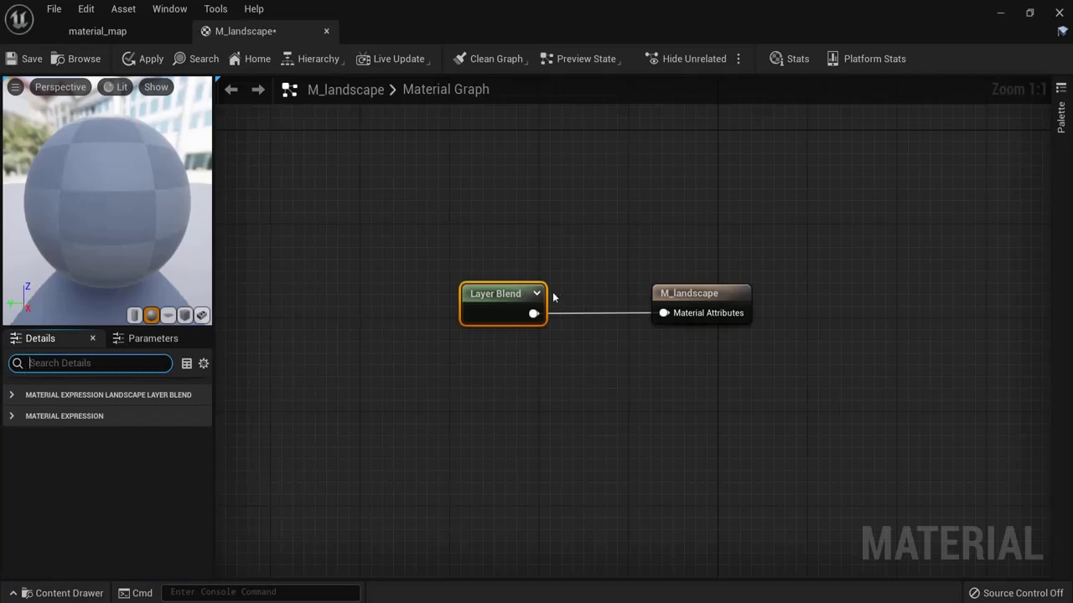
Step: Add three layers to the Layer Blend node
{"action": "left_click", "coordinate": [494, 293]}
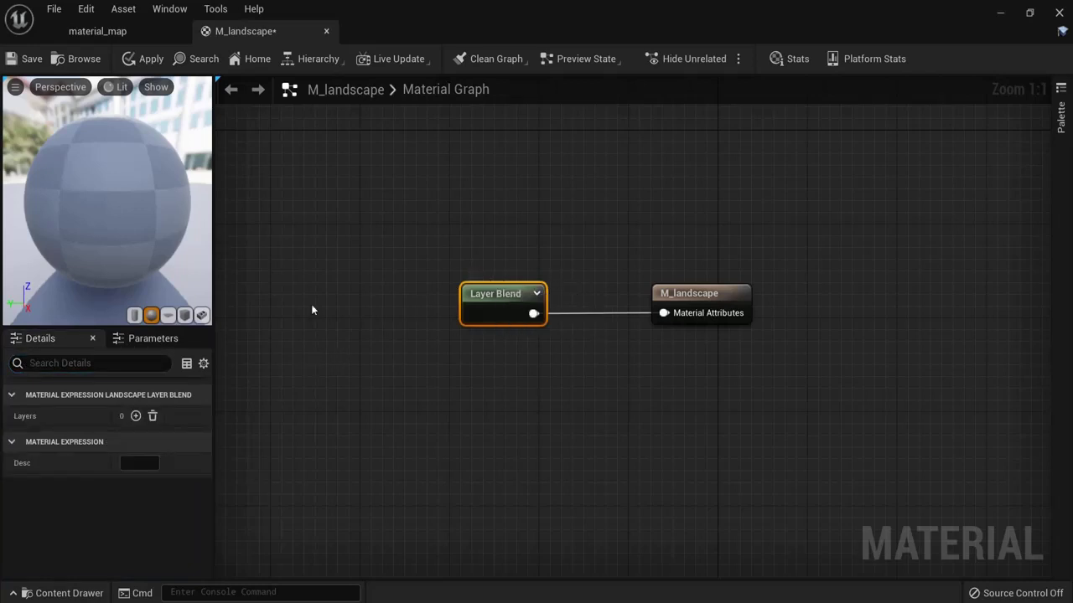
{"action": "left_click", "coordinate": [135, 417]}
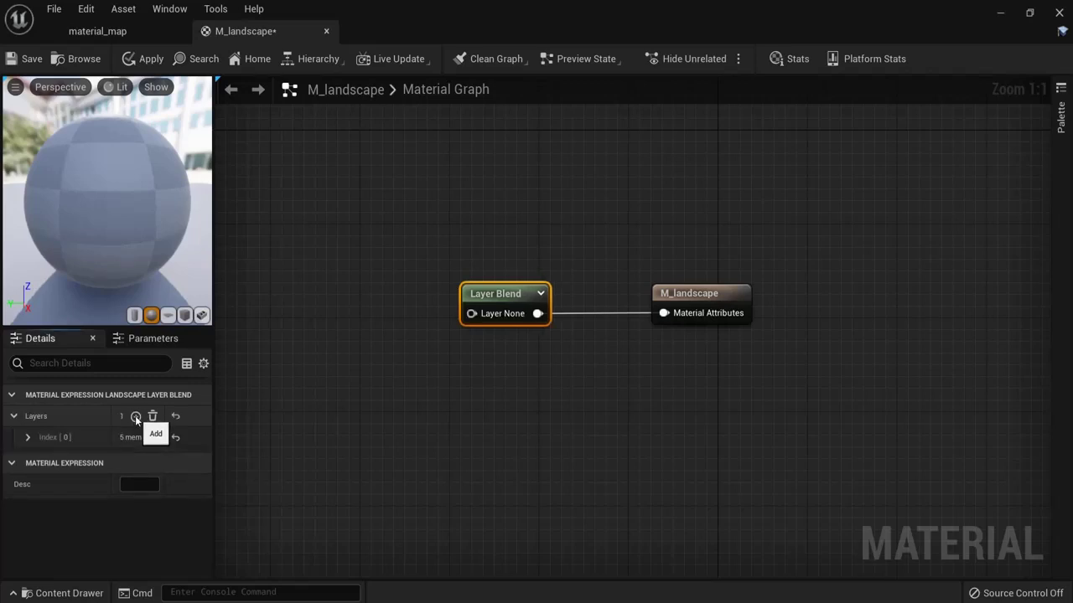
{"action": "left_click", "coordinate": [135, 416]}
{"action": "left_click", "coordinate": [135, 416]}
Step: Name the first two layers Grass and Dirt
{"action": "left_click", "coordinate": [29, 437]}
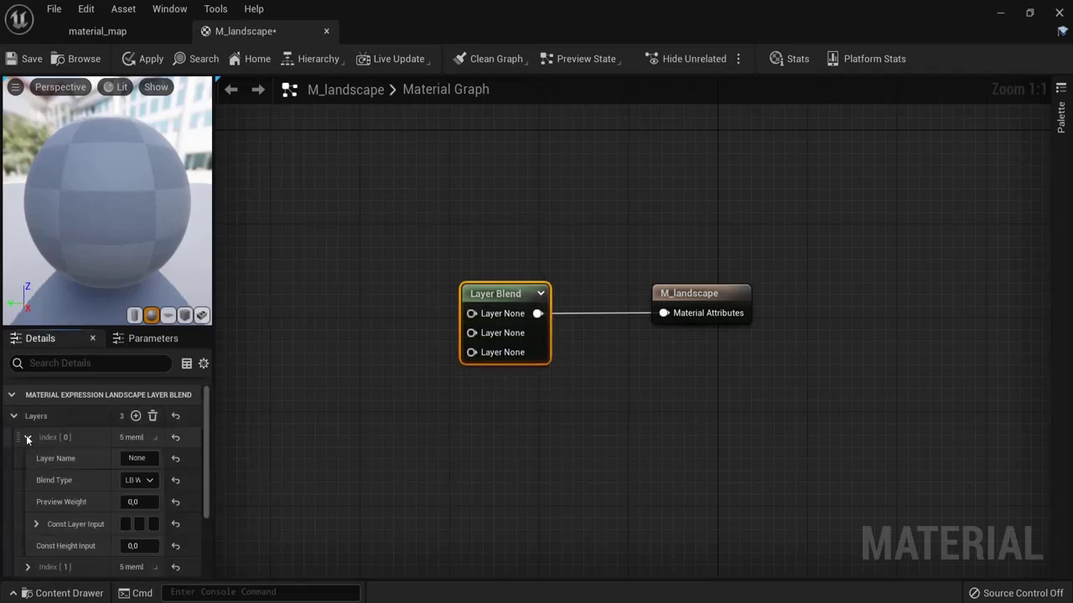
{"action": "left_click", "coordinate": [136, 459]}
{"action": "type", "text": "Grass"}
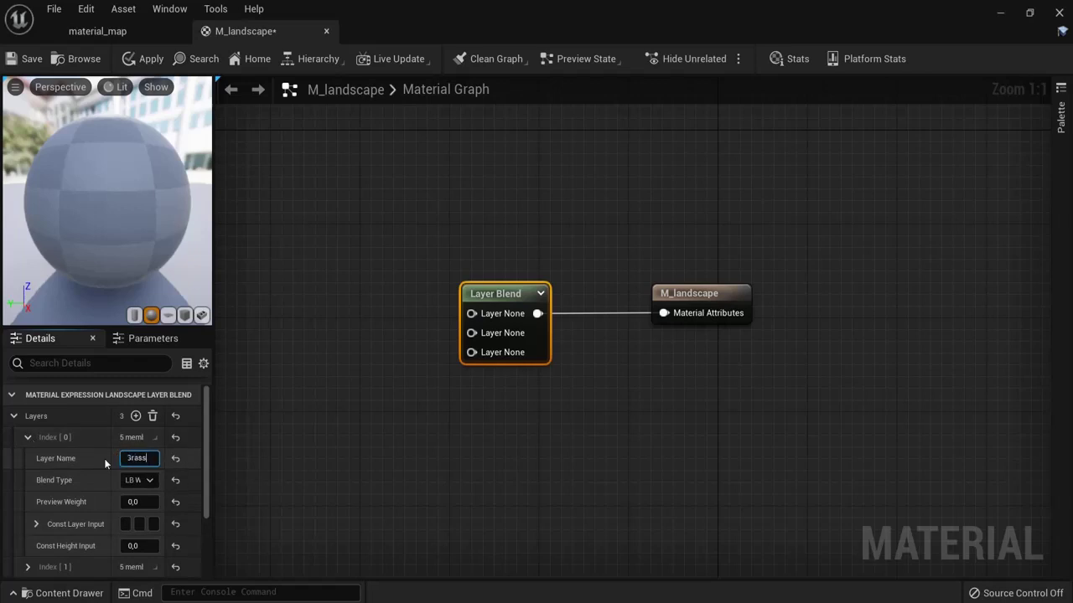
{"action": "key", "text": "Return"}
{"action": "left_click", "coordinate": [38, 436]}
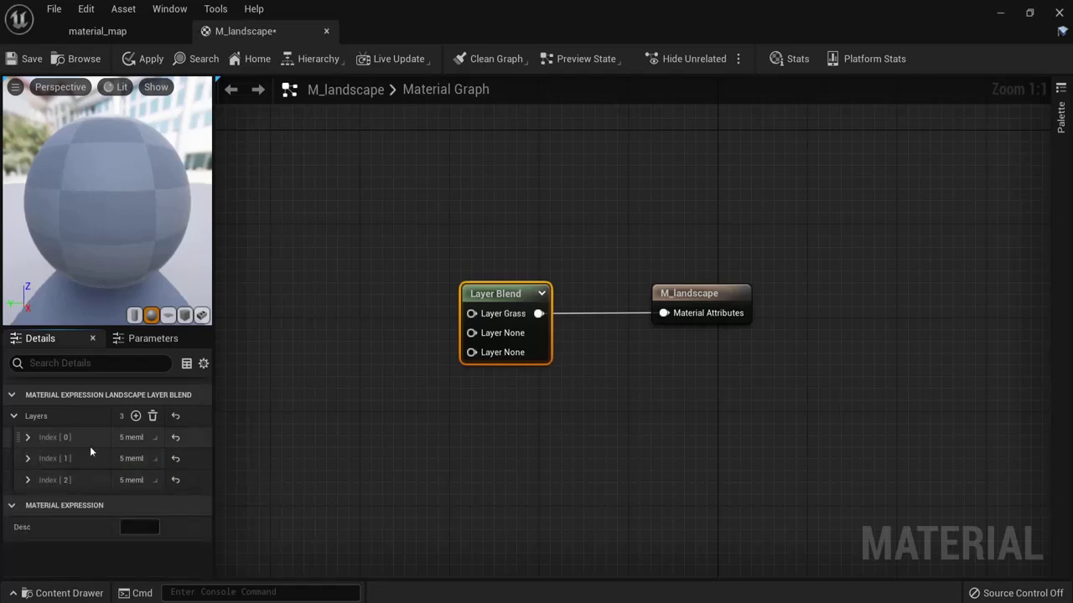
{"action": "left_click", "coordinate": [29, 458]}
{"action": "left_click", "coordinate": [139, 480]}
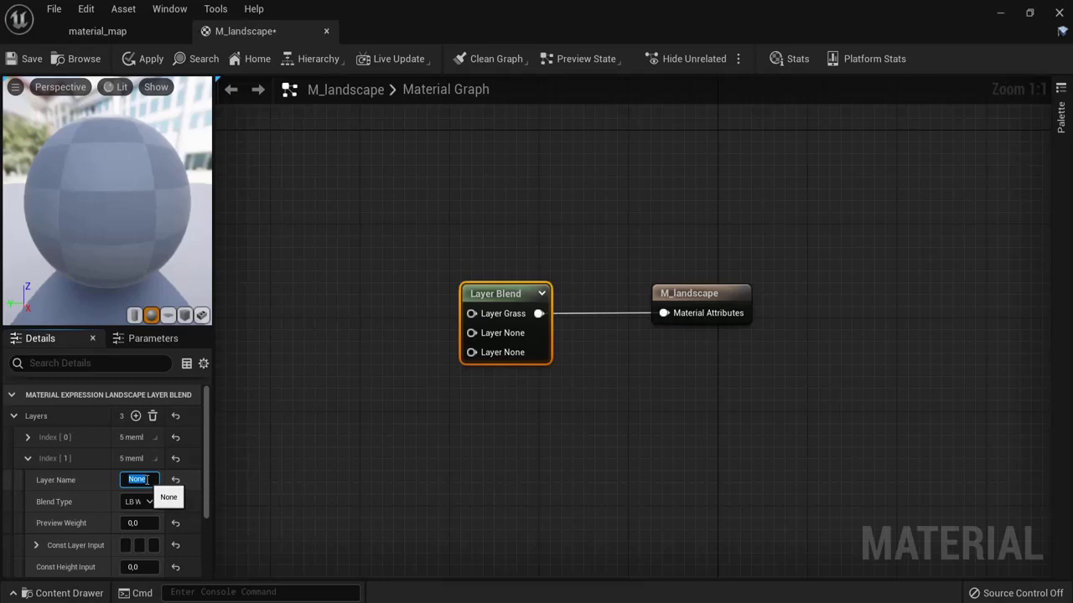
{"action": "left_click", "coordinate": [28, 459]}
Step: Name the third layer Rock and collapse the layer list
{"action": "left_click", "coordinate": [27, 480]}
{"action": "left_click", "coordinate": [139, 501]}
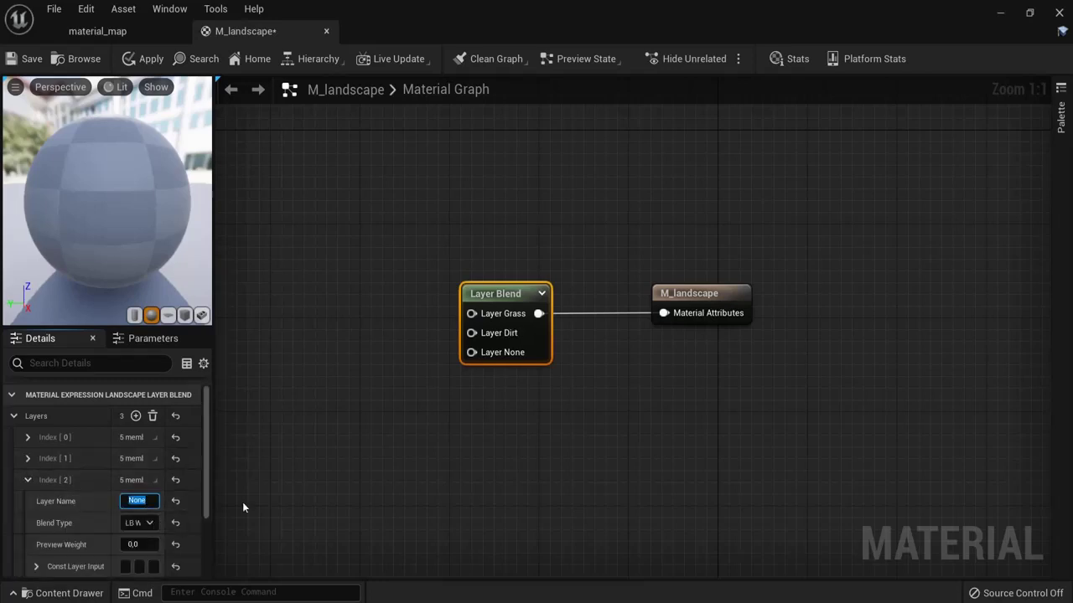
{"action": "type", "text": "Rock"}
{"action": "key", "text": "Return"}
{"action": "left_click", "coordinate": [28, 480]}
{"action": "left_click", "coordinate": [13, 416]}
{"action": "left_click", "coordinate": [483, 396]}
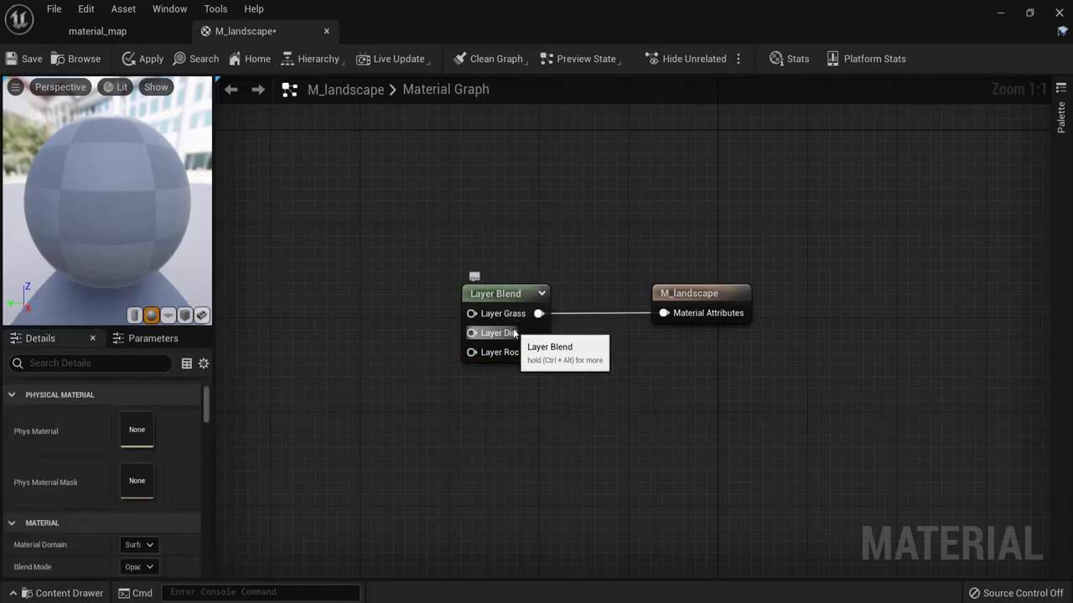
{"action": "left_click", "coordinate": [713, 325]}
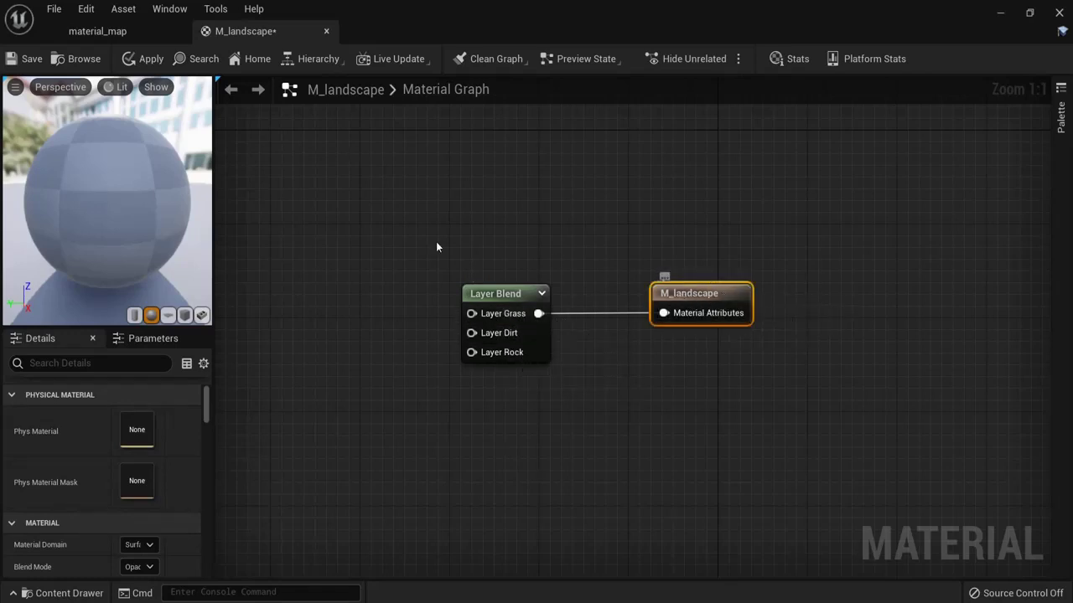
{"action": "right_click_drag", "start_coordinate": [436, 241], "coordinate": [579, 239]}
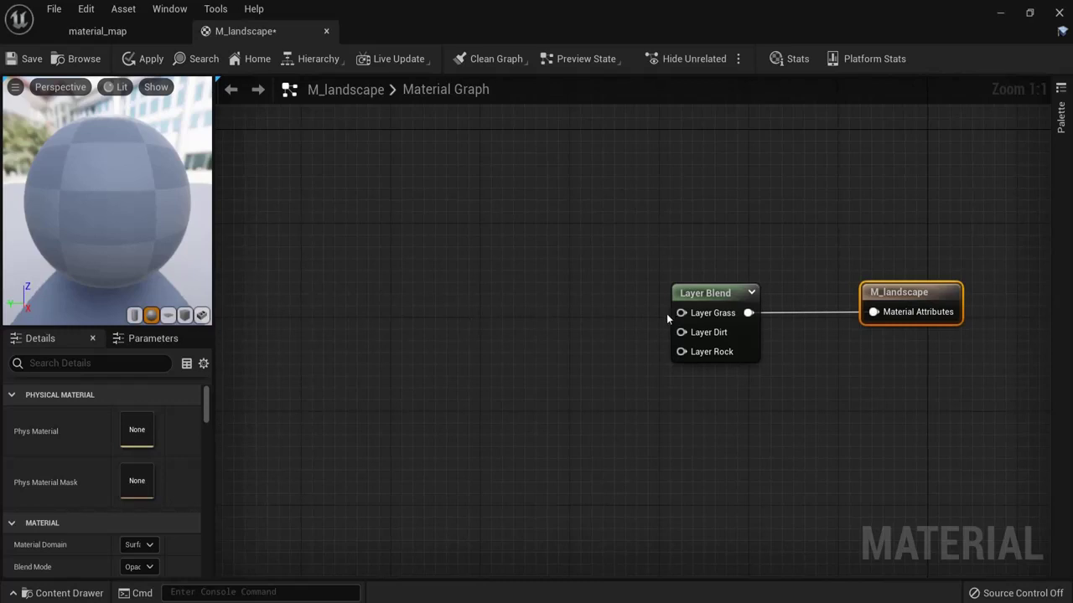
Step: Create a MakeMaterialAttributes node wired to Layer Grass and move it higher
{"action": "left_click_drag", "start_coordinate": [681, 312], "coordinate": [451, 204]}
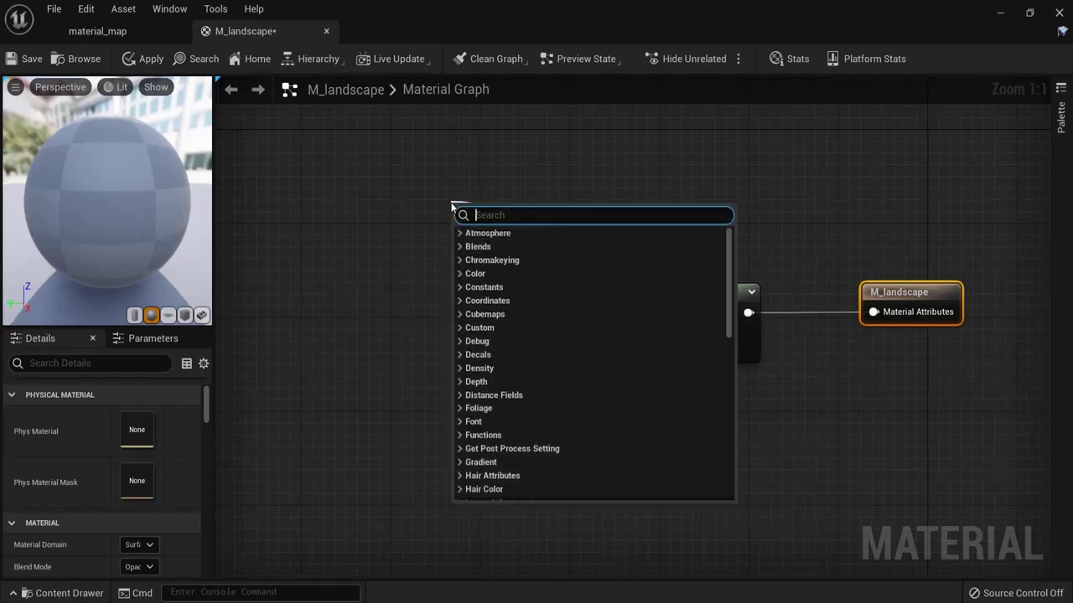
{"action": "type", "text": "a"}
{"action": "key", "text": "BackSpace"}
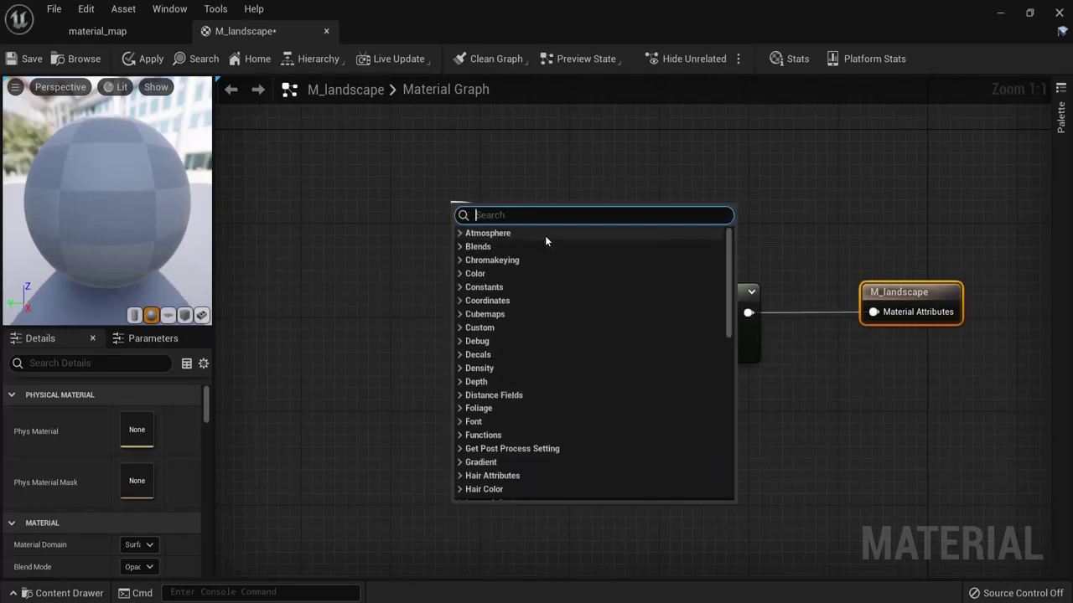
{"action": "type", "text": "material"}
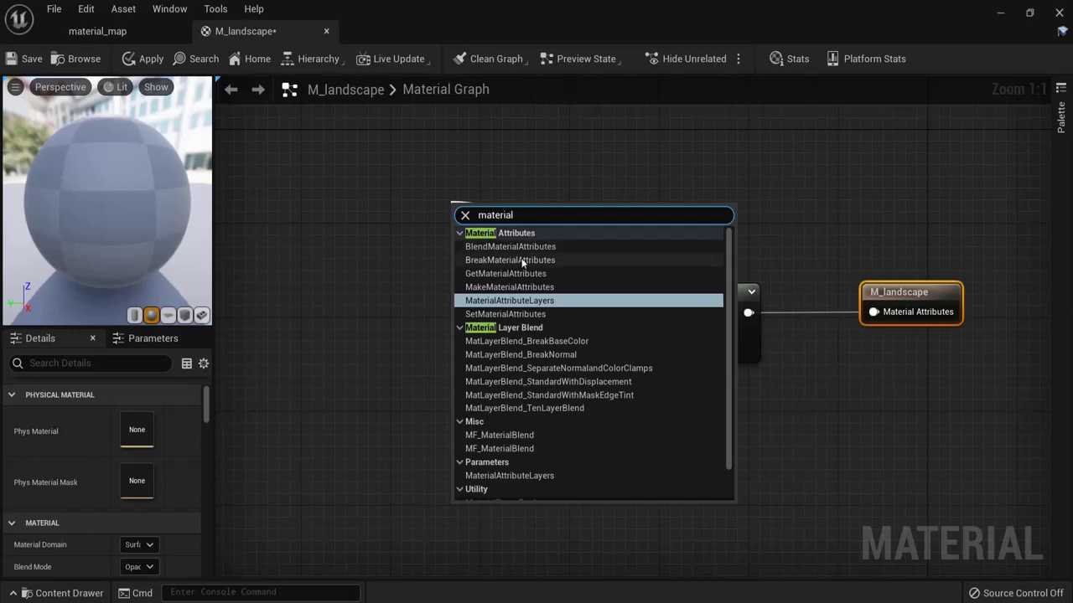
{"action": "left_click", "coordinate": [545, 287]}
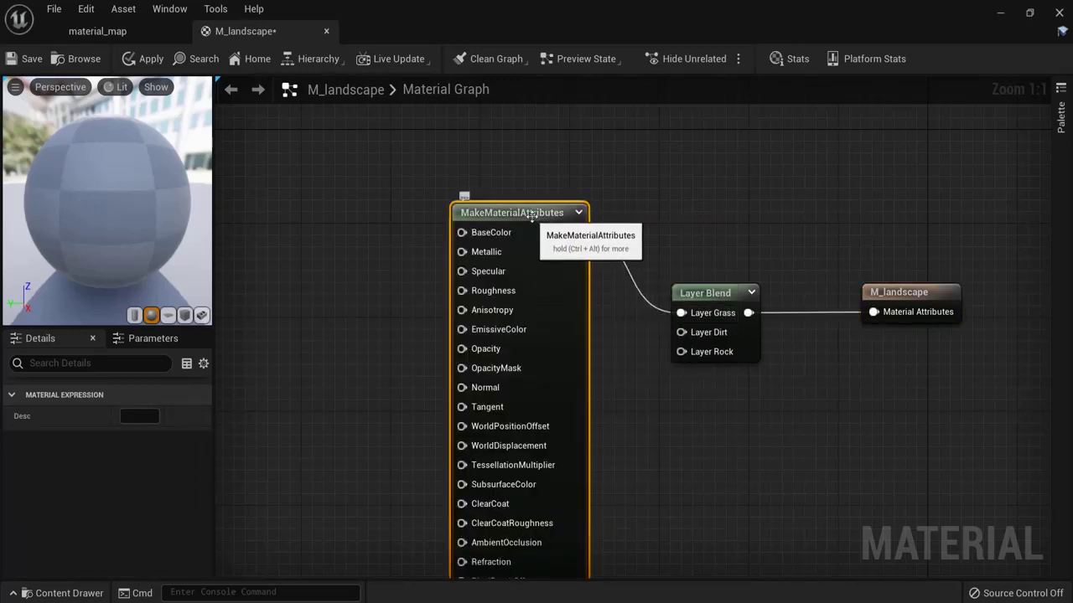
{"action": "left_click_drag", "start_coordinate": [536, 216], "coordinate": [543, 133]}
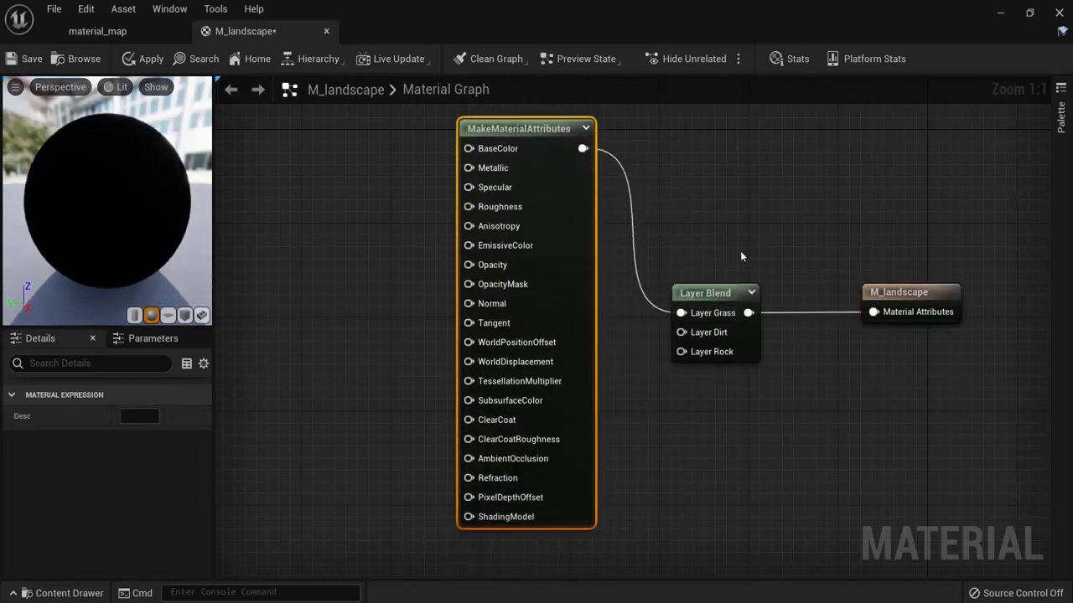
Step: Toggle Use Material Attributes off and back on for M_landscape
{"action": "left_click", "coordinate": [882, 291]}
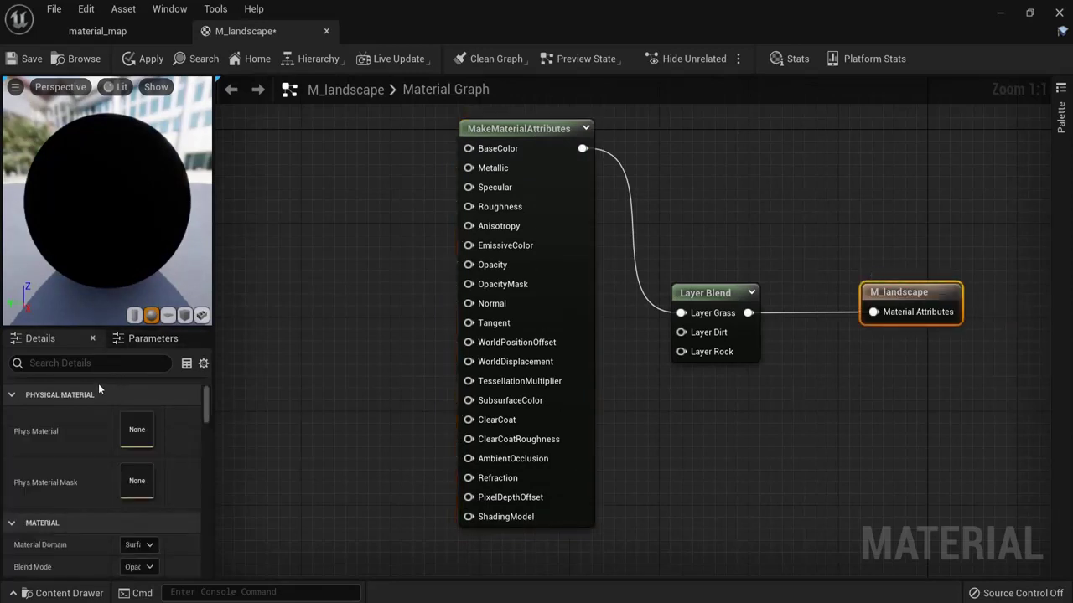
{"action": "left_click", "coordinate": [84, 363]}
{"action": "type", "text": "atti"}
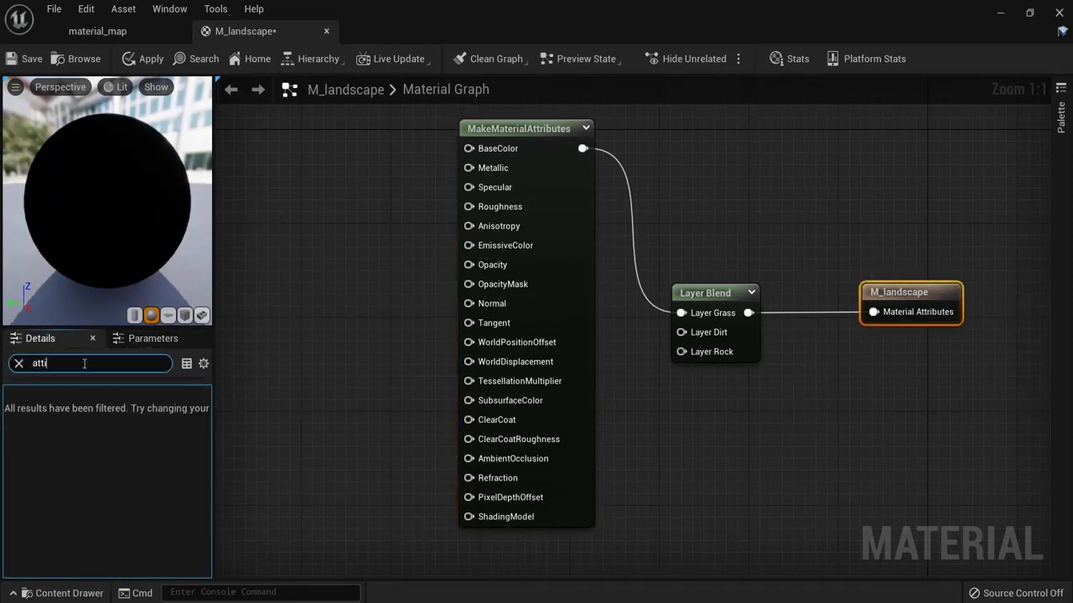
{"action": "key", "text": "BackSpace"}
{"action": "left_click", "coordinate": [126, 416]}
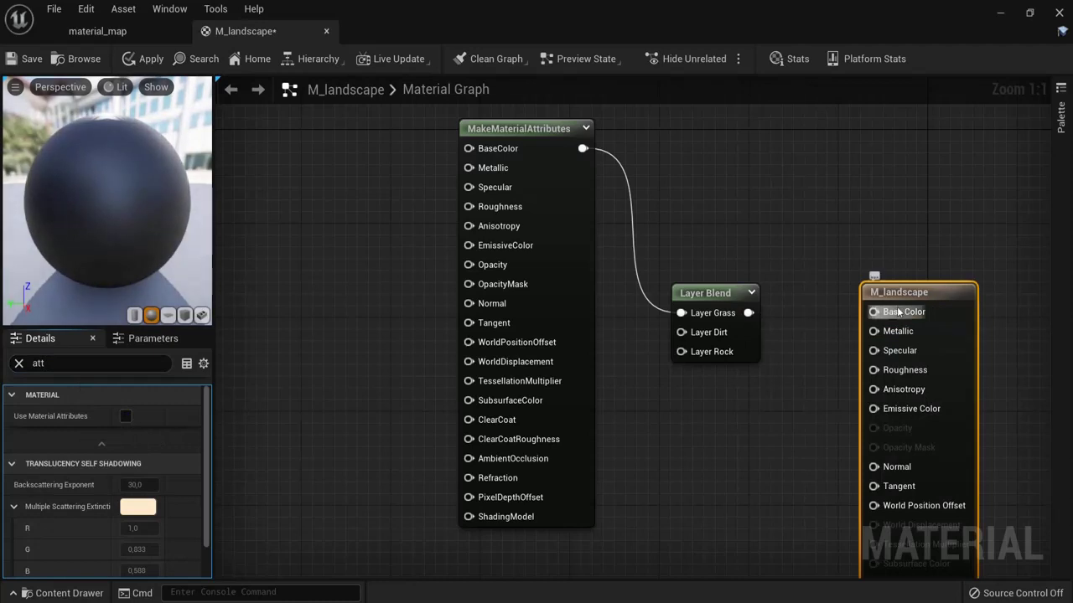
{"action": "left_click", "coordinate": [126, 416]}
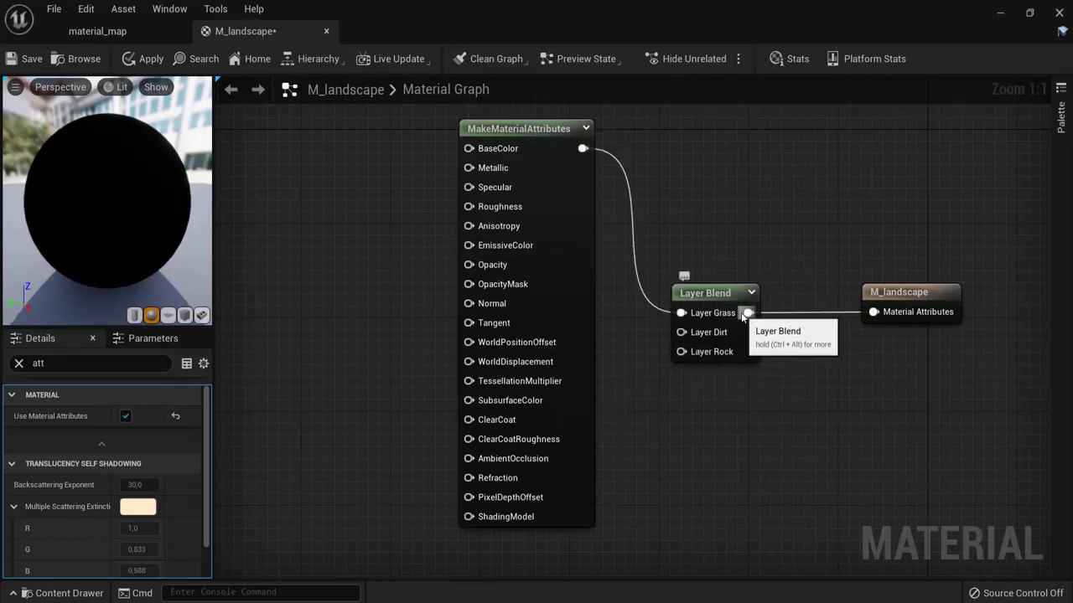
Step: Reposition the M_landscape output and MakeMaterialAttributes nodes to frame the graph
{"action": "left_click_drag", "start_coordinate": [925, 294], "coordinate": [880, 293]}
{"action": "scroll", "coordinate": [706, 201], "scroll_direction": "down", "scroll_amount": 3}
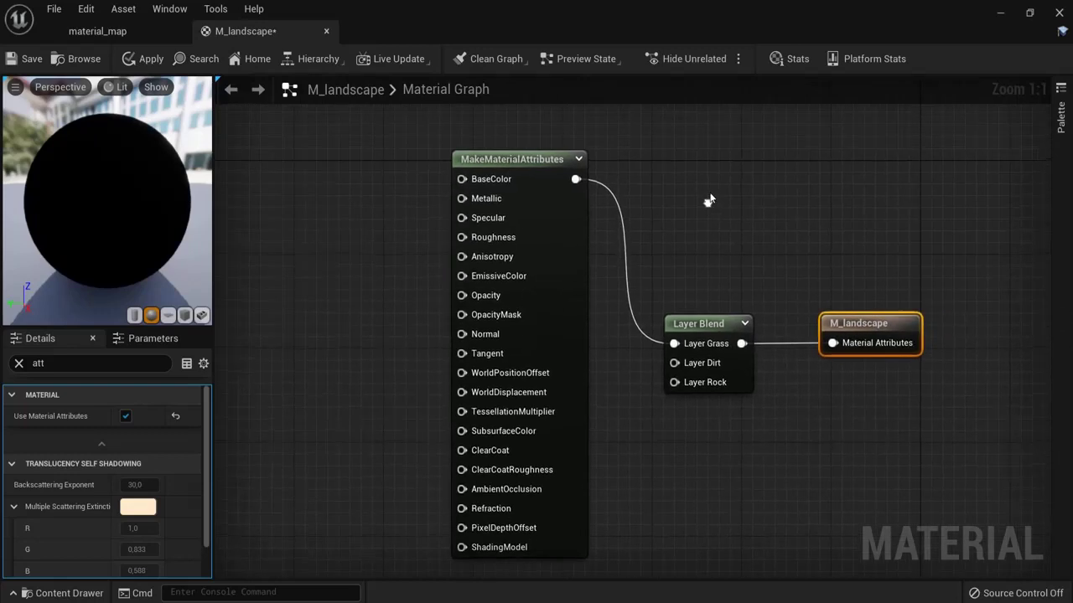
{"action": "left_click_drag", "start_coordinate": [559, 226], "coordinate": [540, 101]}
{"action": "scroll", "coordinate": [705, 202], "scroll_direction": "down", "scroll_amount": 4}
{"action": "right_click_drag", "start_coordinate": [706, 202], "coordinate": [594, 254]}
{"action": "scroll", "coordinate": [594, 253], "scroll_direction": "up", "scroll_amount": 2}
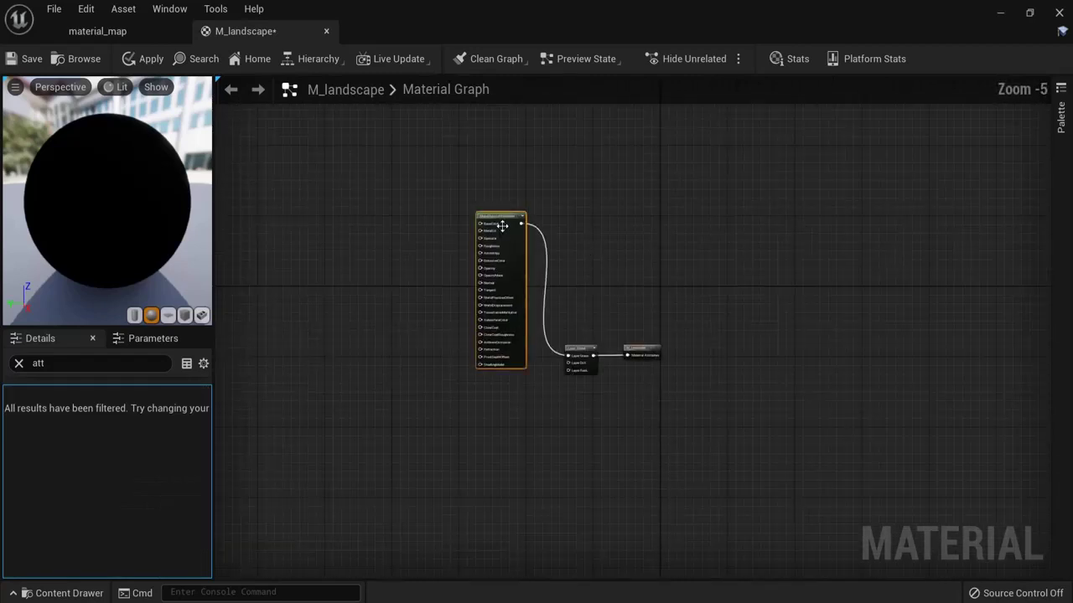
Step: Duplicate MakeMaterialAttributes twice and stack the three nodes vertically
{"action": "key", "text": "ctrl+d"}
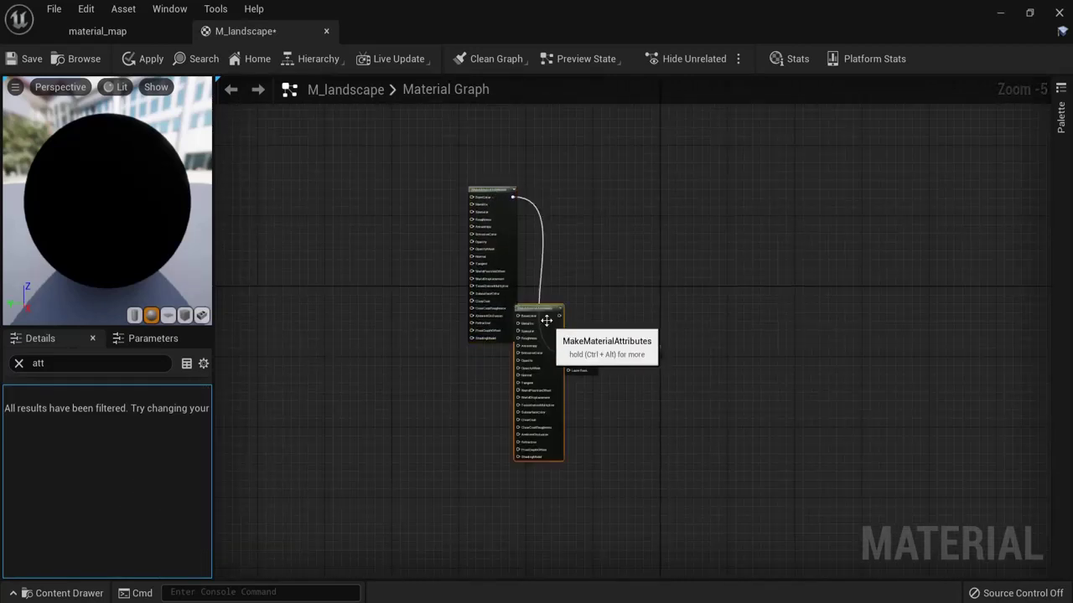
{"action": "left_click_drag", "start_coordinate": [546, 319], "coordinate": [496, 359]}
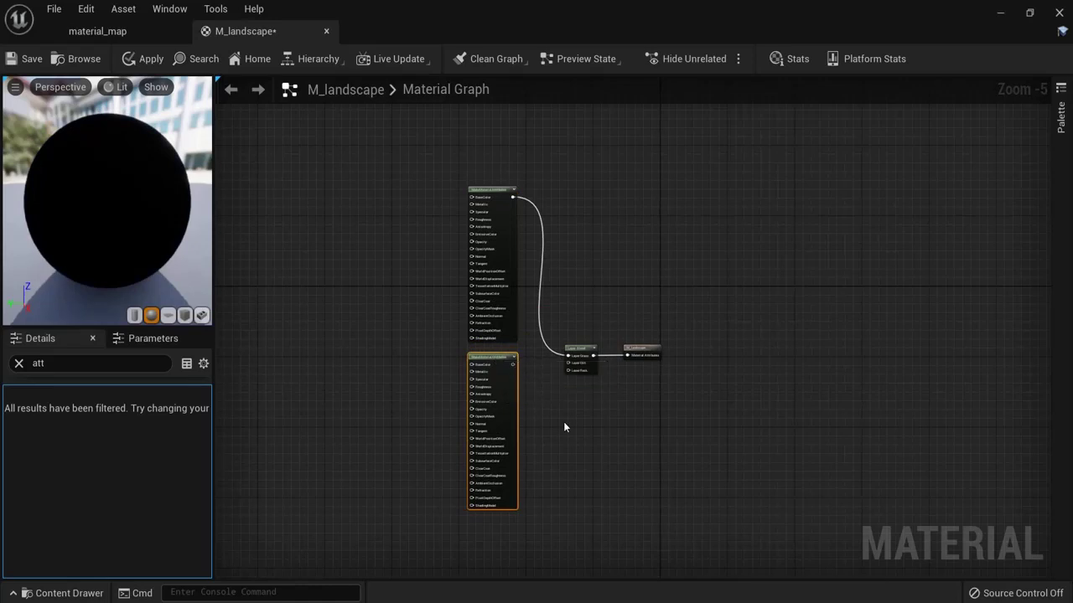
{"action": "key", "text": "ctrl+d"}
{"action": "left_click_drag", "start_coordinate": [565, 427], "coordinate": [569, 434]}
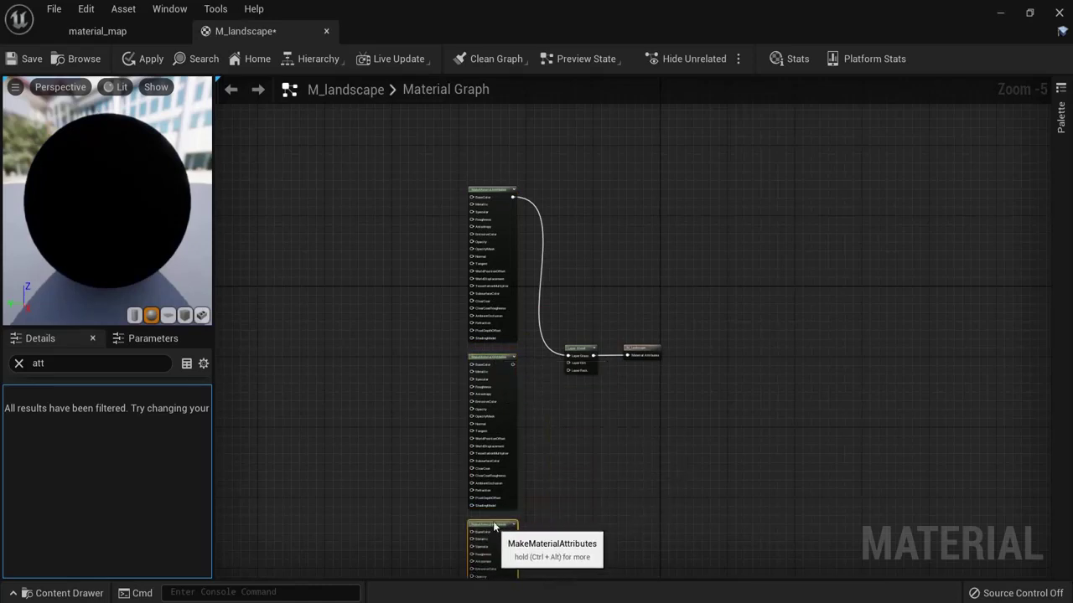
{"action": "left_click_drag", "start_coordinate": [383, 162], "coordinate": [502, 498], "text": "shift"}
{"action": "right_click_drag", "start_coordinate": [541, 314], "coordinate": [541, 235]}
{"action": "scroll", "coordinate": [573, 317], "scroll_direction": "up", "scroll_amount": 1}
{"action": "scroll", "coordinate": [574, 316], "scroll_direction": "down", "scroll_amount": 2}
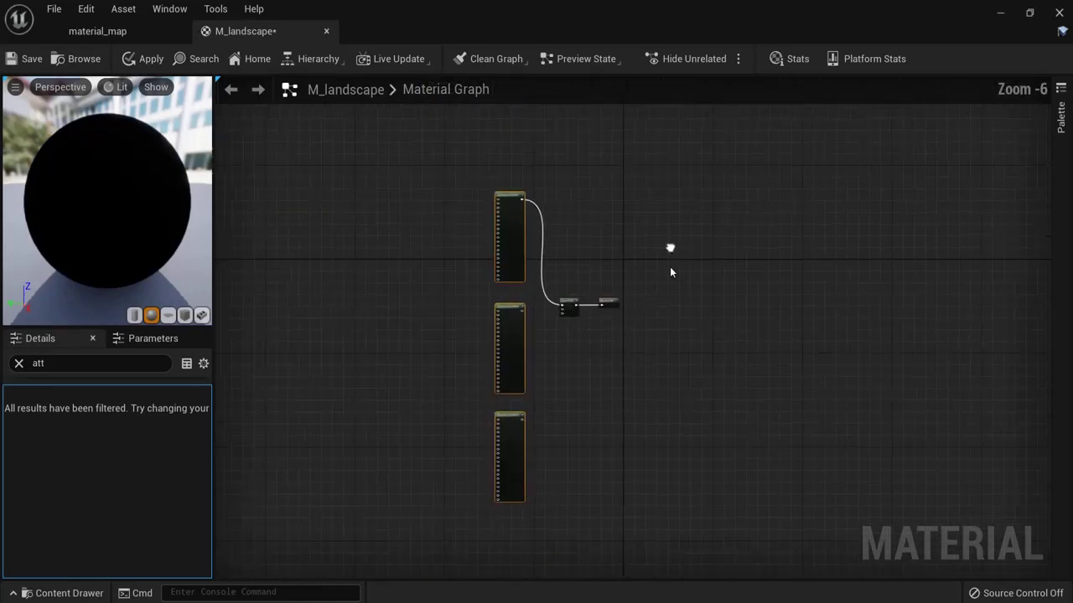
{"action": "right_click_drag", "start_coordinate": [637, 277], "coordinate": [603, 344]}
{"action": "left_click_drag", "start_coordinate": [514, 390], "coordinate": [505, 359]}
{"action": "scroll", "coordinate": [505, 359], "scroll_direction": "up", "scroll_amount": 4}
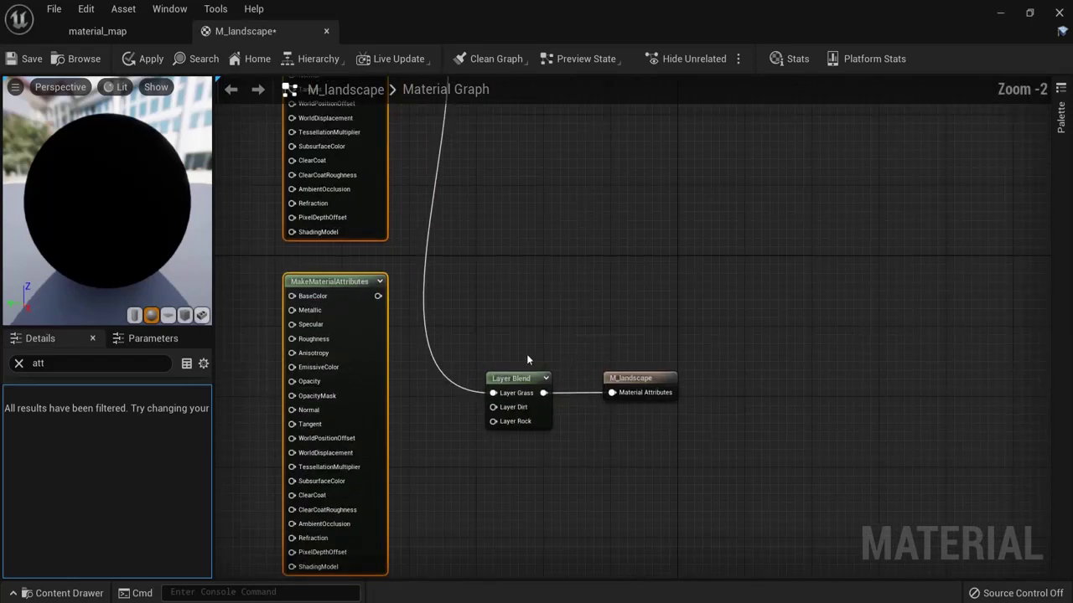
{"action": "left_click", "coordinate": [511, 306]}
Step: Wire the copies to Layer Dirt and Layer Rock, adding reroute points on the Dirt and Grass wires
{"action": "right_click_drag", "start_coordinate": [511, 306], "coordinate": [564, 237]}
{"action": "left_click_drag", "start_coordinate": [431, 222], "coordinate": [548, 334]}
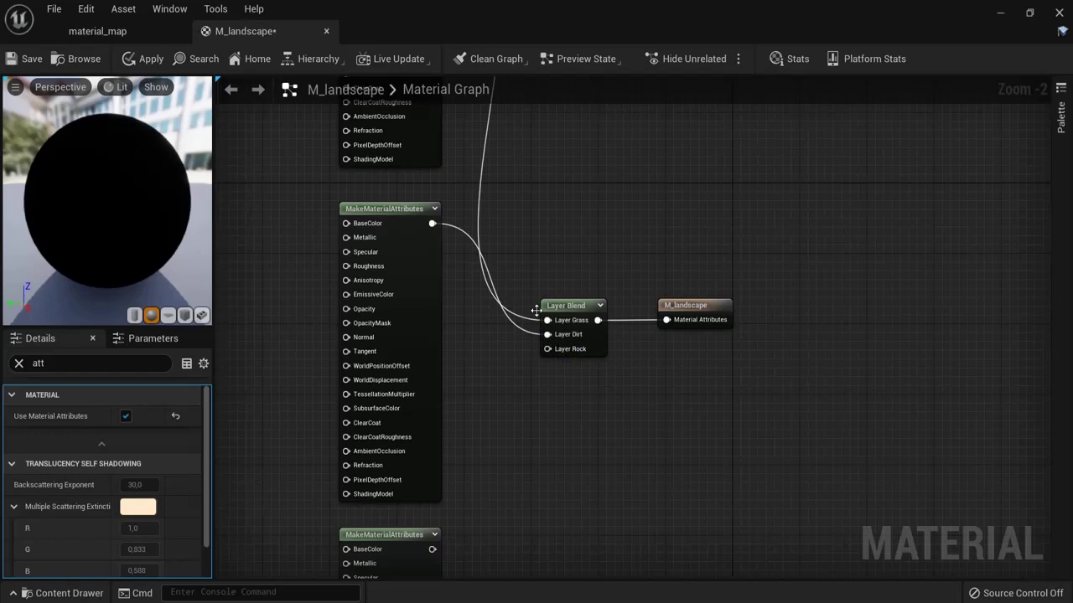
{"action": "double_click", "coordinate": [472, 242]}
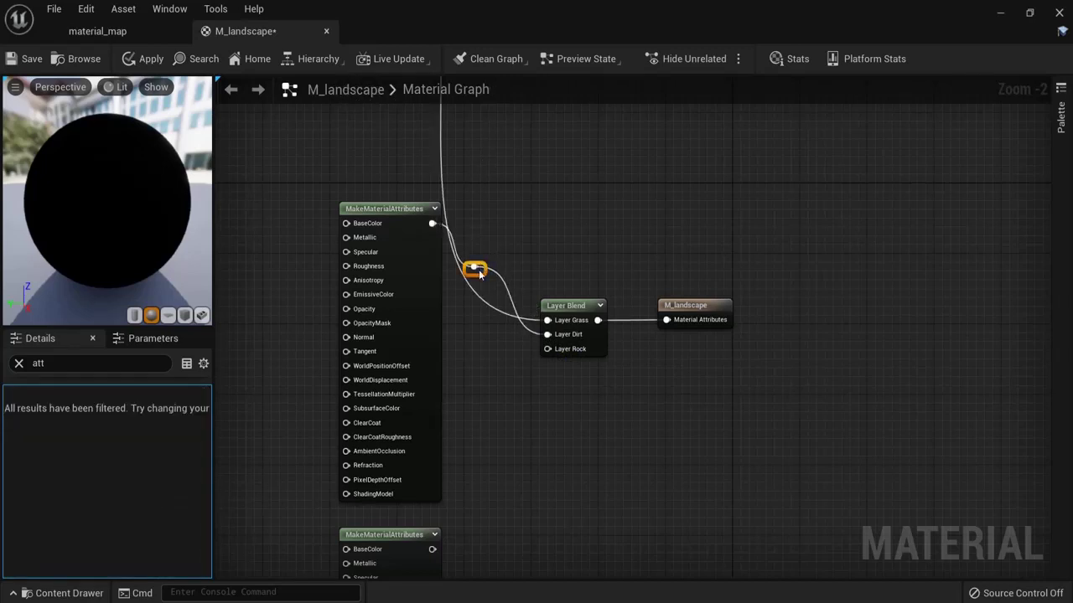
{"action": "double_click", "coordinate": [442, 177]}
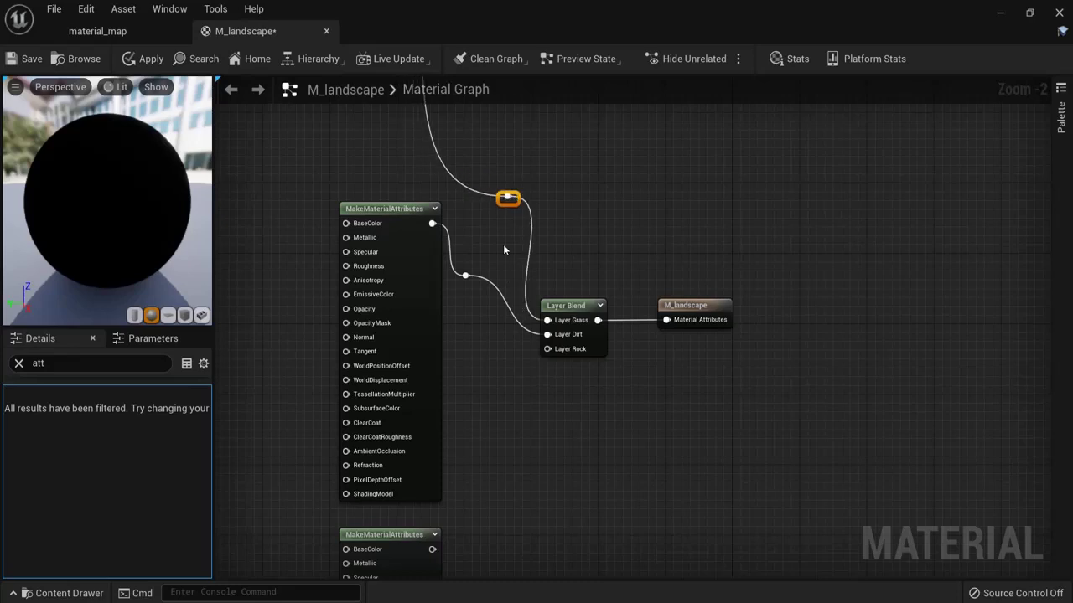
{"action": "left_click", "coordinate": [523, 469]}
{"action": "left_click_drag", "start_coordinate": [432, 549], "coordinate": [549, 351]}
{"action": "right_click_drag", "start_coordinate": [630, 201], "coordinate": [720, 201]}
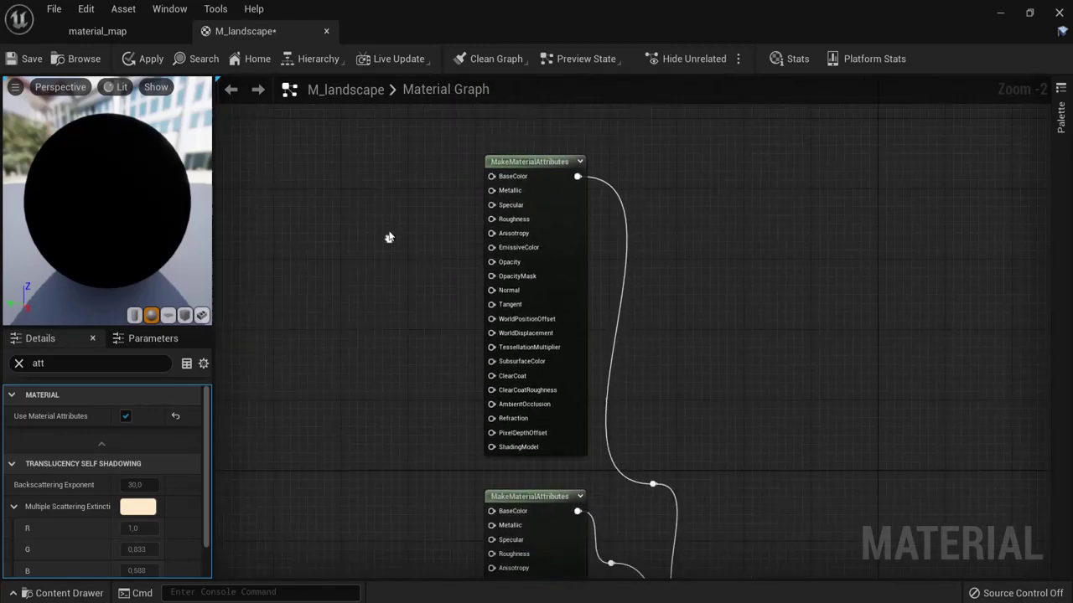
Step: Dock the Content Browser and filter the Content folder to its 117 Texture assets
{"action": "left_click", "coordinate": [74, 593]}
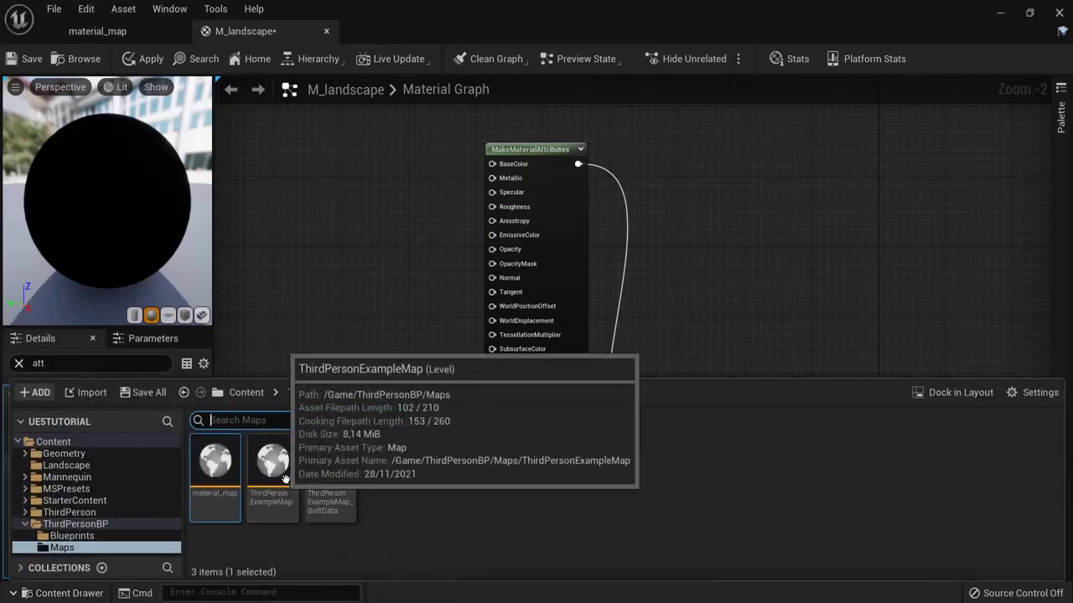
{"action": "left_click", "coordinate": [949, 394]}
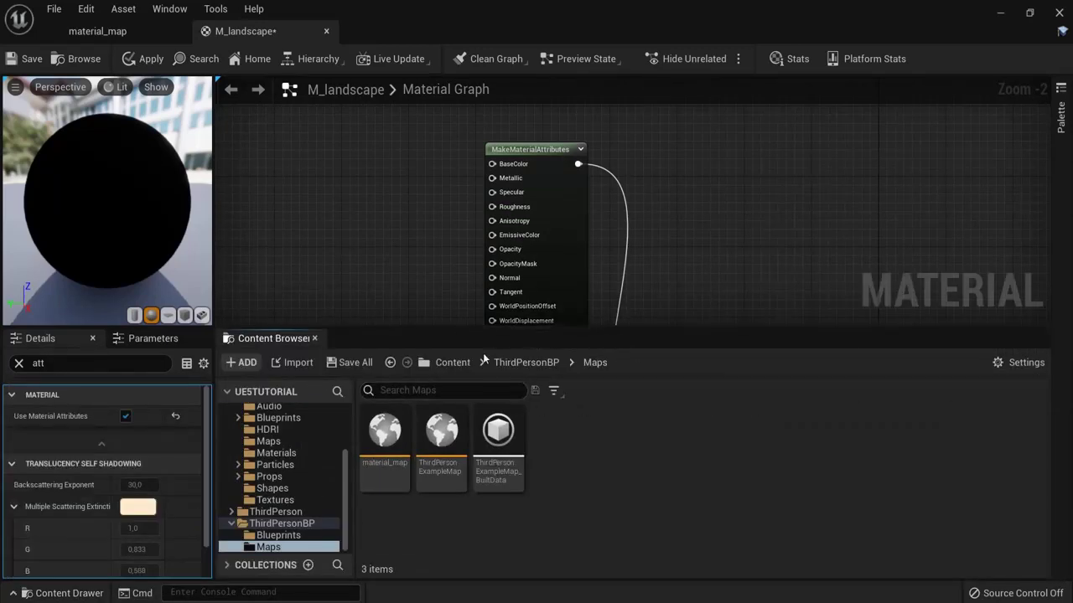
{"action": "left_click", "coordinate": [448, 361]}
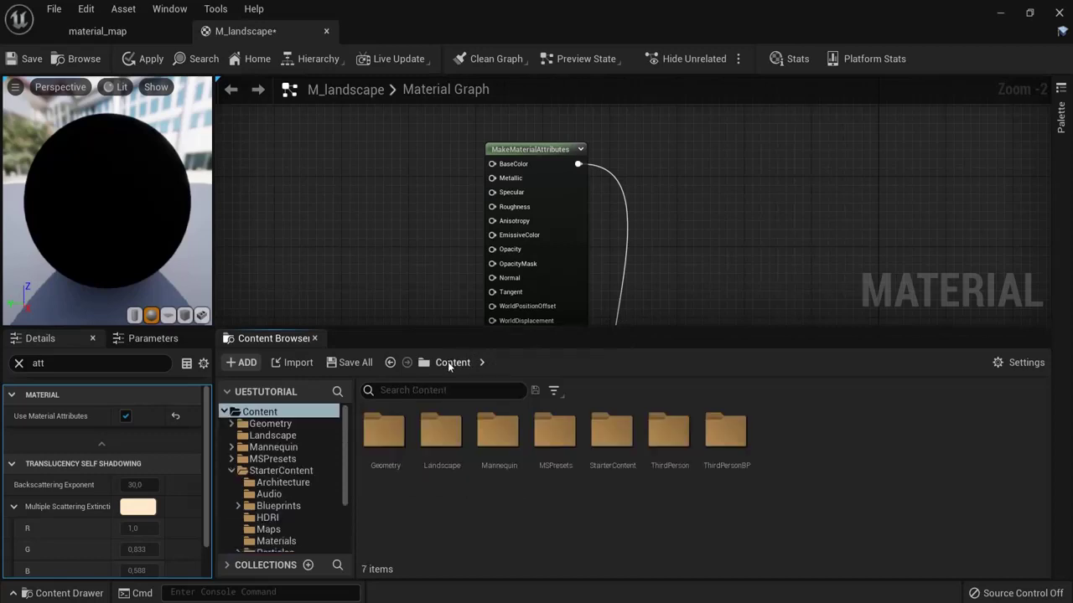
{"action": "left_click", "coordinate": [555, 389]}
{"action": "left_click", "coordinate": [620, 298]}
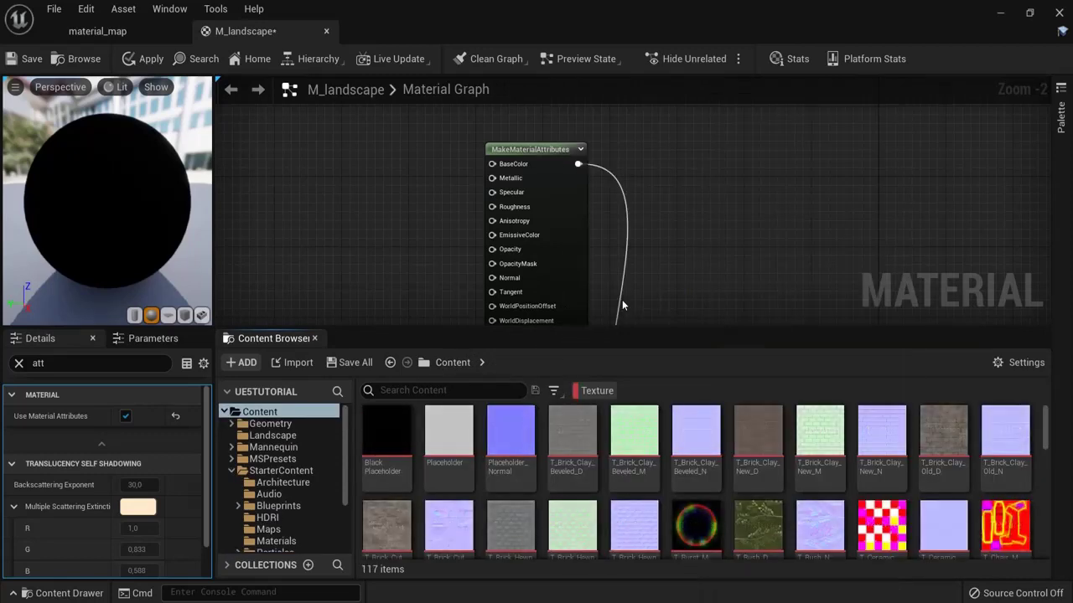
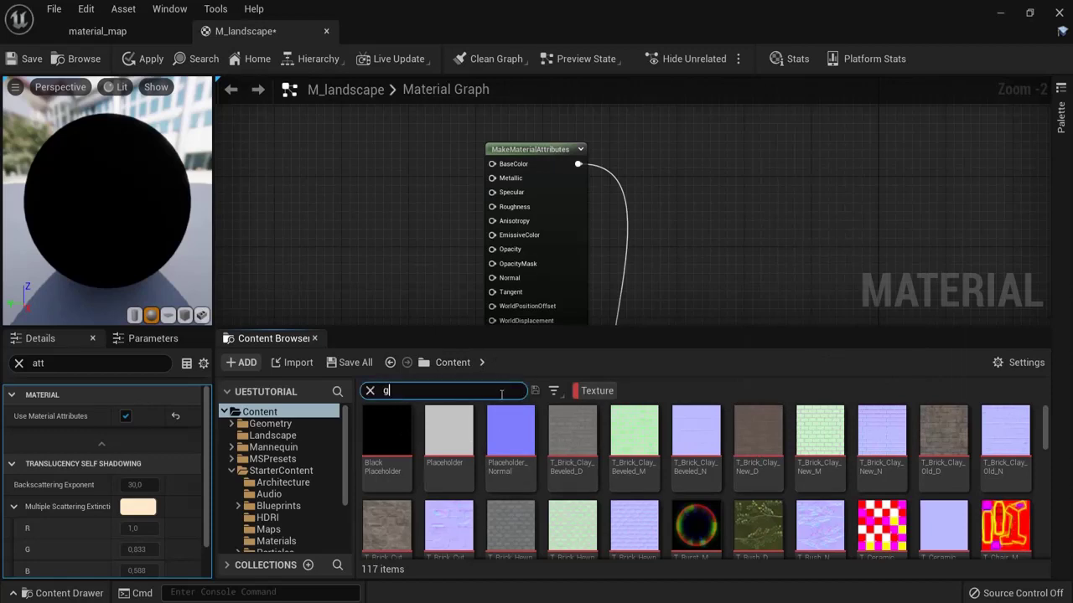
Step: Add the T_Ground_Grass_D and T_Ground_Grass_N textures from the Content Browser to the graph
{"action": "type", "text": "s"}
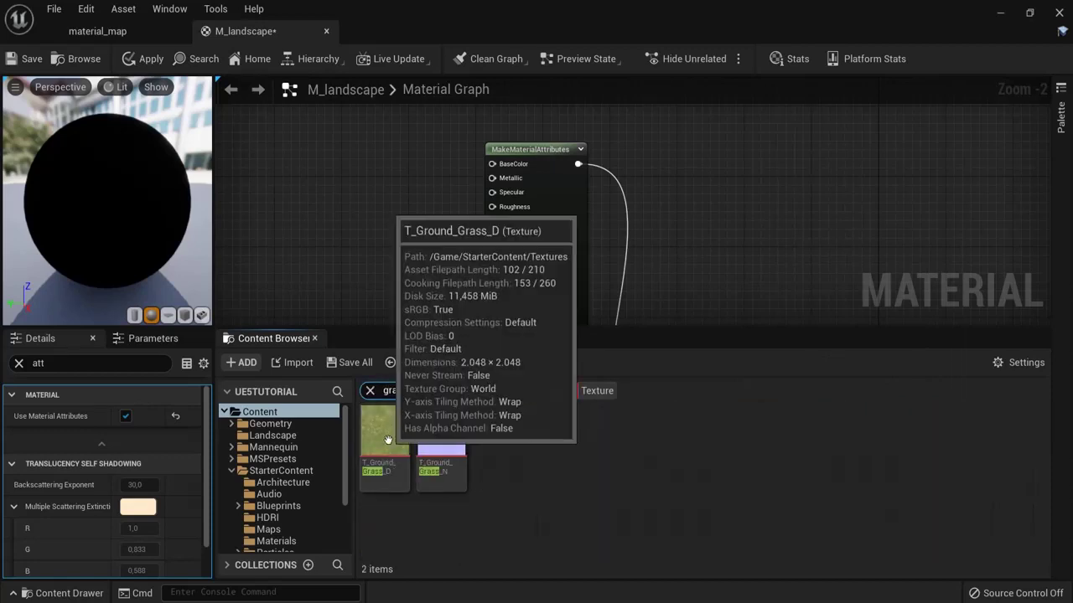
{"action": "left_click_drag", "start_coordinate": [384, 431], "coordinate": [370, 204]}
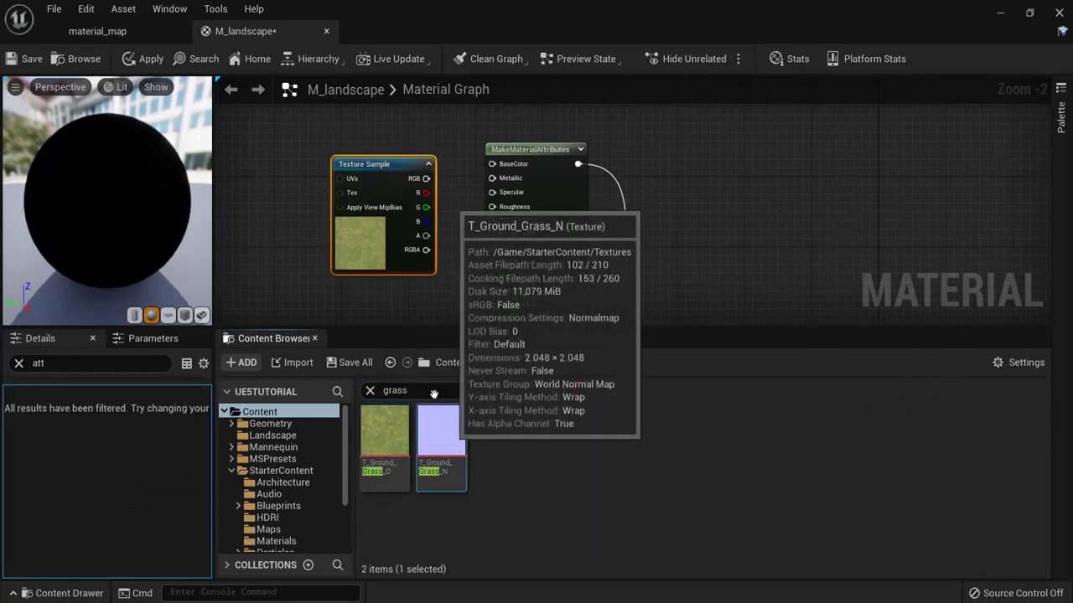
{"action": "left_click_drag", "start_coordinate": [442, 431], "coordinate": [418, 279]}
{"action": "right_click_drag", "start_coordinate": [417, 279], "coordinate": [477, 261]}
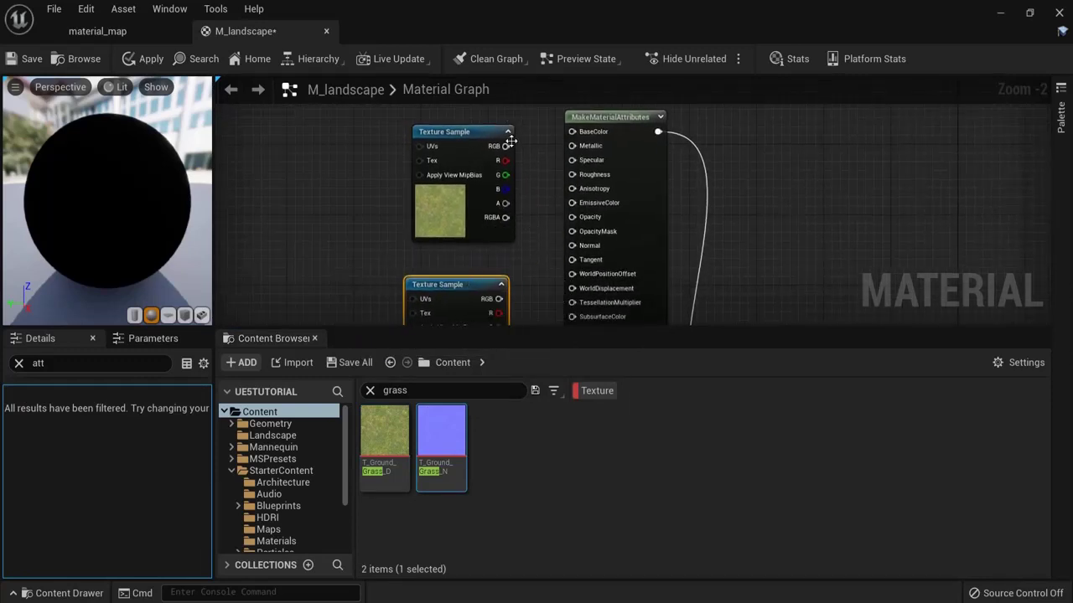
Step: Wire the grass diffuse RGB into BaseColor and the grass normal into Normal
{"action": "left_click_drag", "start_coordinate": [507, 145], "coordinate": [573, 132]}
{"action": "scroll", "coordinate": [515, 251], "scroll_direction": "down", "scroll_amount": 2}
{"action": "right_click_drag", "start_coordinate": [515, 251], "coordinate": [493, 175]}
{"action": "scroll", "coordinate": [494, 175], "scroll_direction": "up", "scroll_amount": 1}
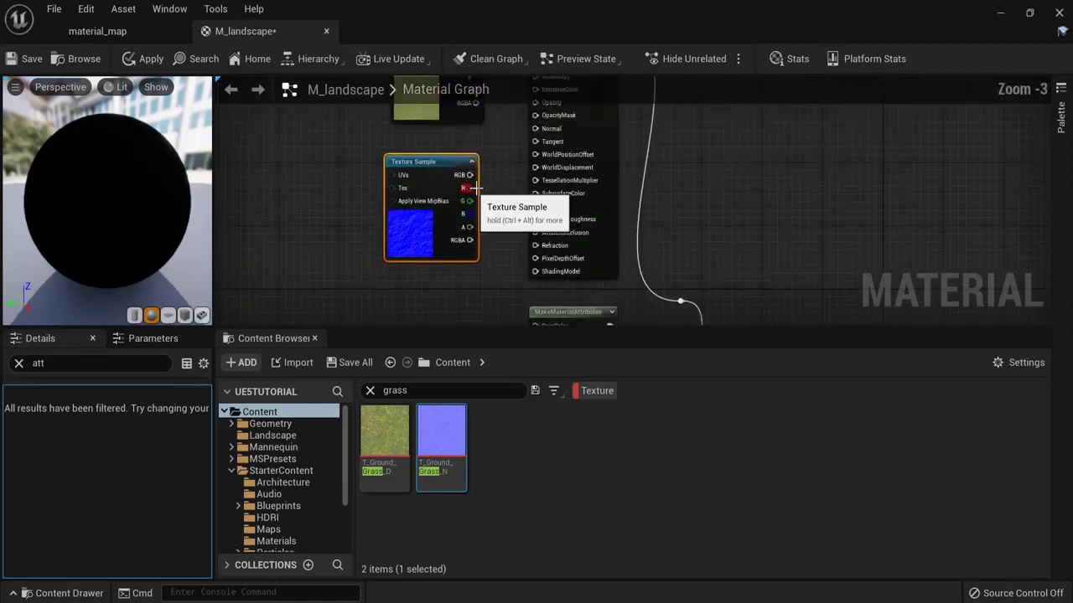
{"action": "scroll", "coordinate": [494, 172], "scroll_direction": "up", "scroll_amount": 1}
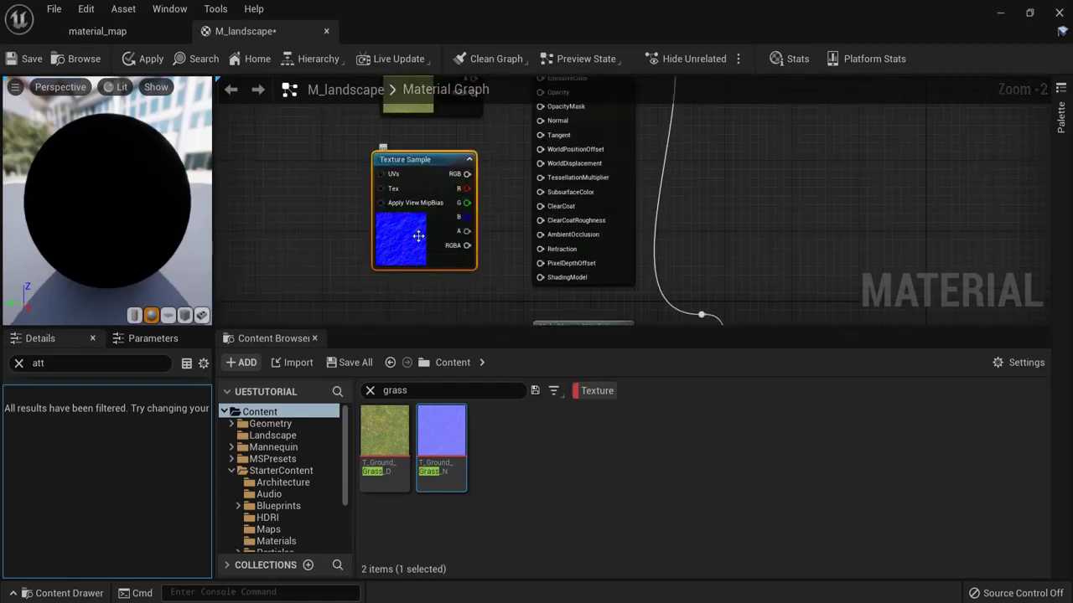
{"action": "right_click_drag", "start_coordinate": [312, 231], "coordinate": [318, 297]}
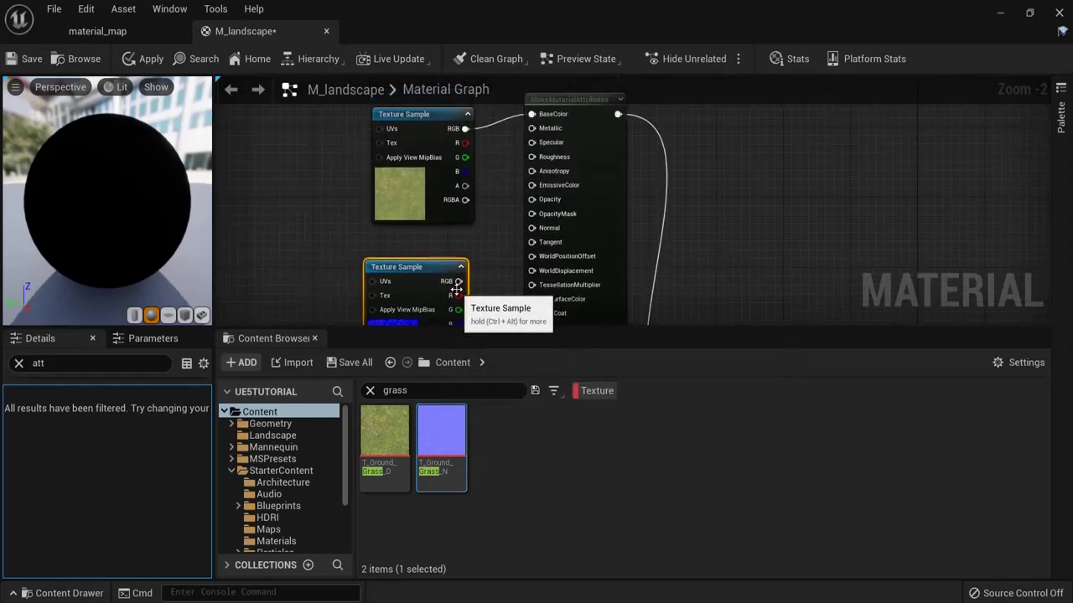
{"action": "left_click_drag", "start_coordinate": [457, 284], "coordinate": [531, 232]}
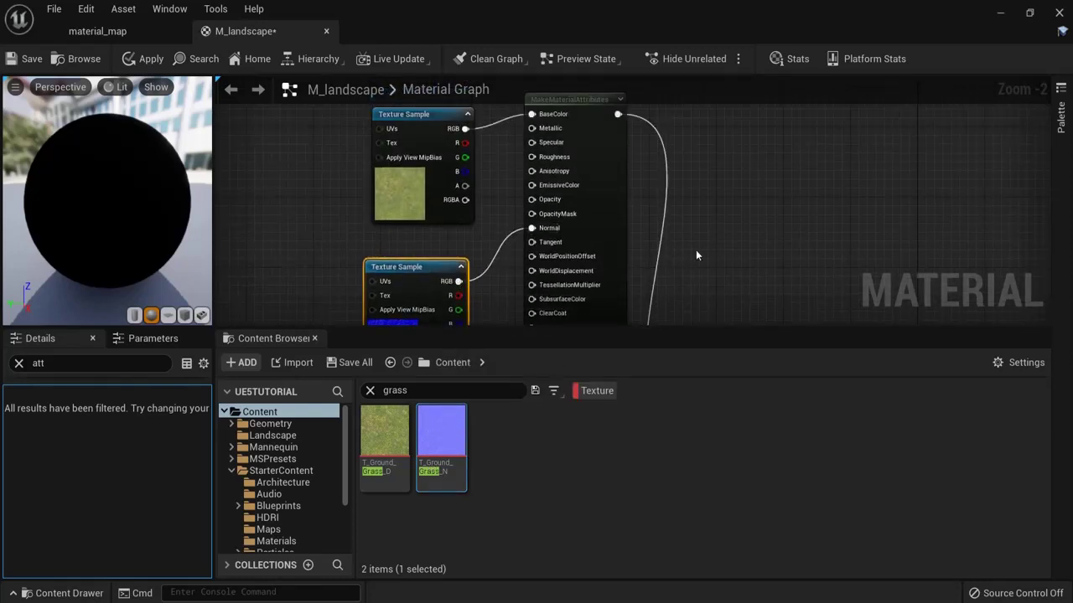
{"action": "left_click_drag", "start_coordinate": [398, 267], "coordinate": [415, 267]}
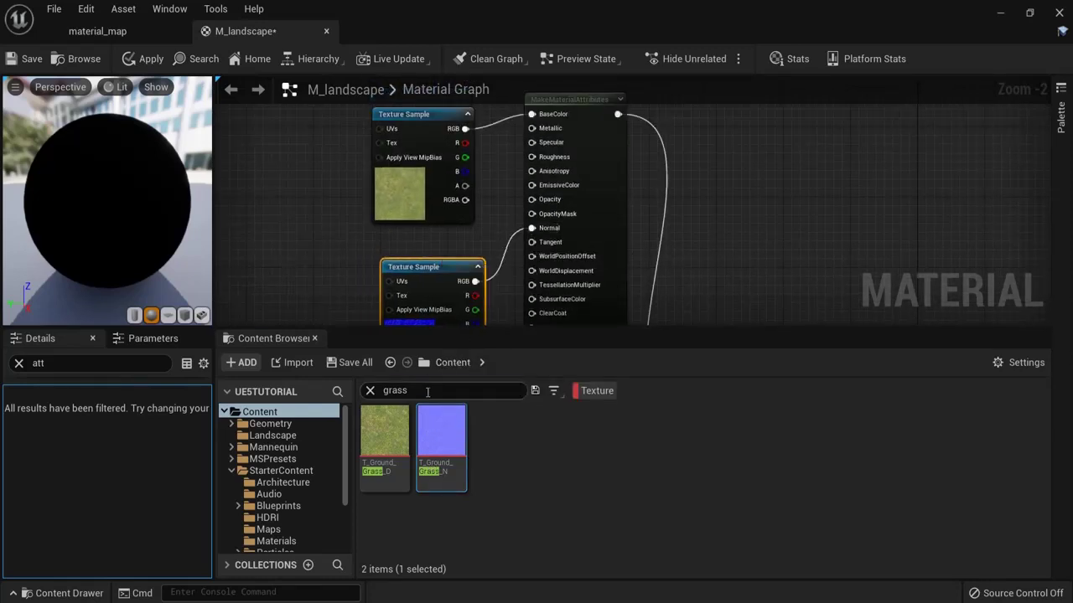
Step: Search the assets for 'gravel' and add T_Ground_Gravel_D beside the second attributes node
{"action": "left_click", "coordinate": [475, 390]}
{"action": "type", "text": "gravel"}
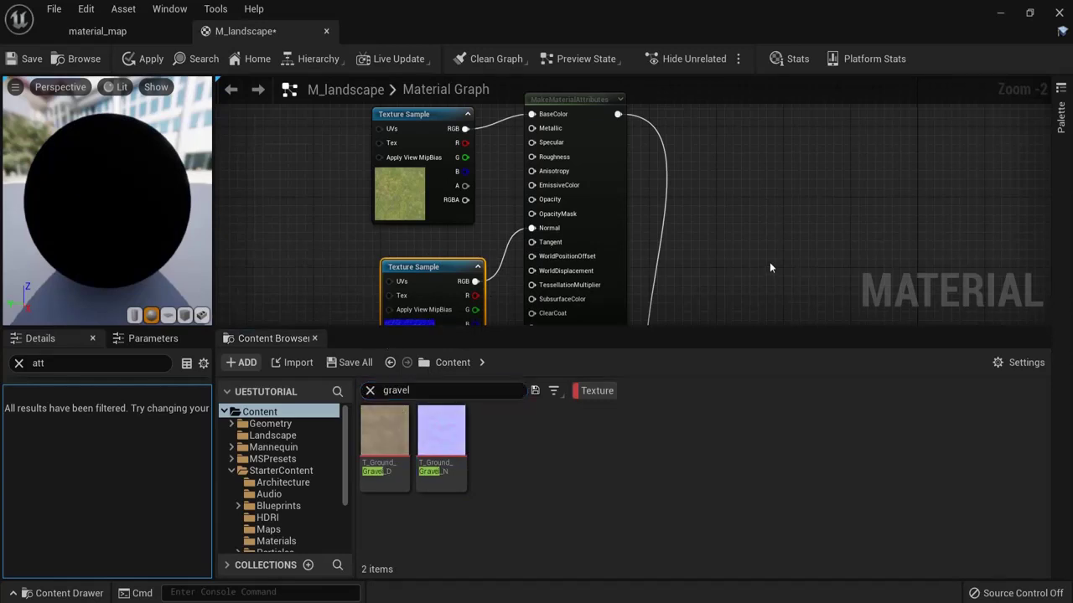
{"action": "right_click_drag", "start_coordinate": [769, 268], "coordinate": [515, 272]}
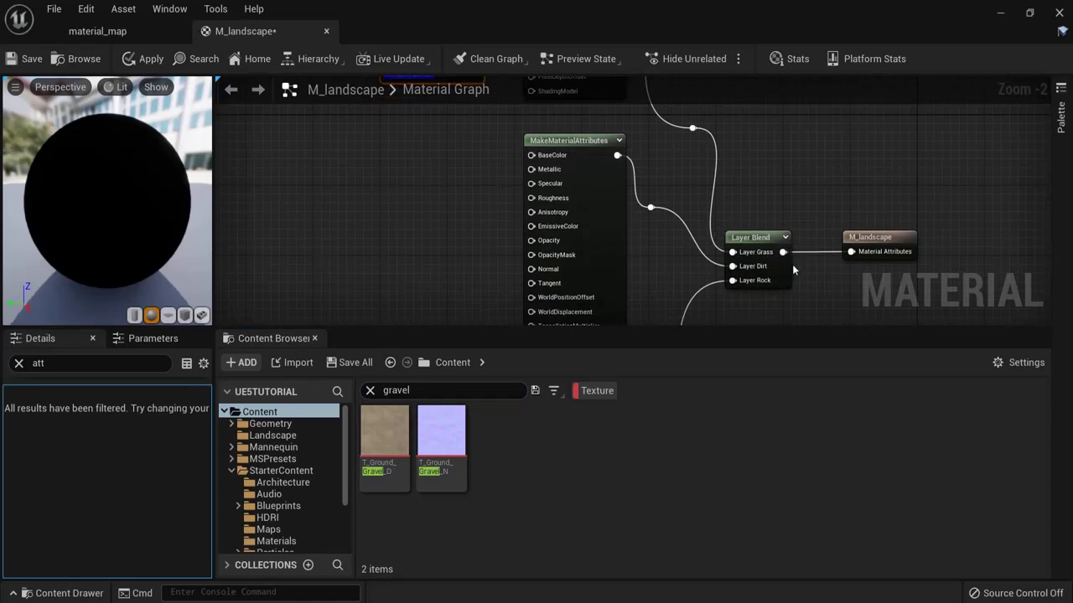
{"action": "left_click_drag", "start_coordinate": [384, 436], "coordinate": [531, 160]}
Step: Add T_Ground_Gravel_N and wire the gravel textures into BaseColor and Normal
{"action": "left_click_drag", "start_coordinate": [441, 431], "coordinate": [454, 299]}
{"action": "right_click_drag", "start_coordinate": [454, 298], "coordinate": [457, 218]}
{"action": "left_click_drag", "start_coordinate": [457, 218], "coordinate": [538, 193]}
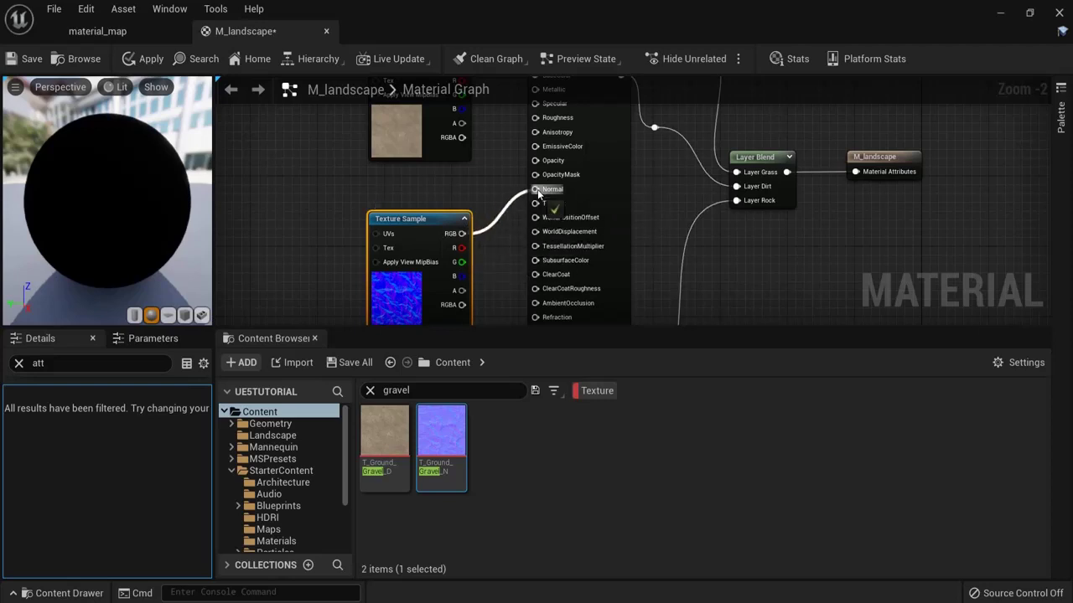
{"action": "scroll", "coordinate": [732, 243], "scroll_direction": "down", "scroll_amount": 5}
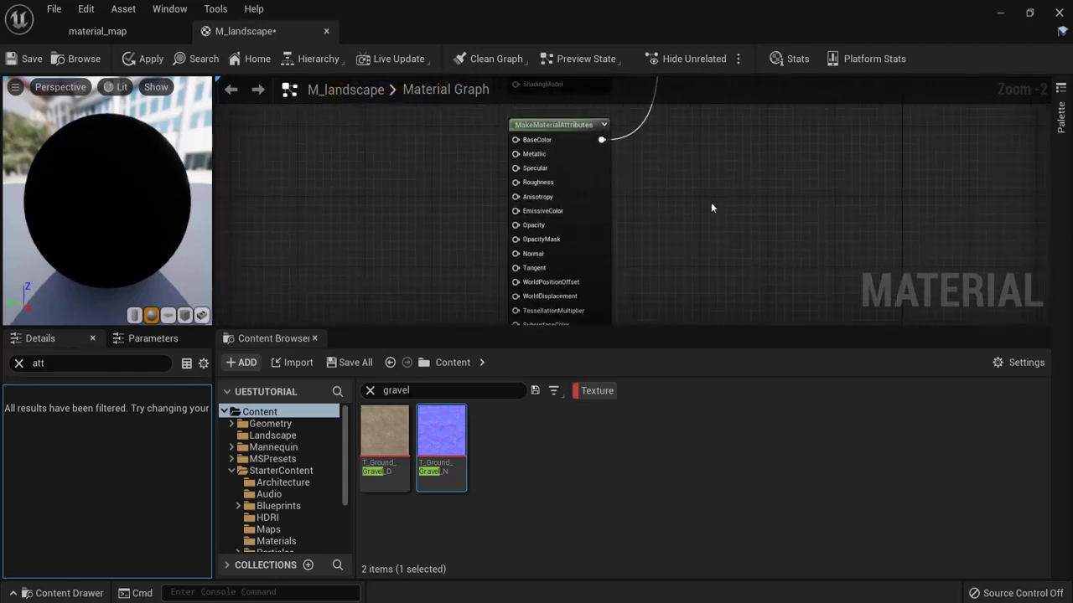
{"action": "right_click_drag", "start_coordinate": [754, 181], "coordinate": [749, 207]}
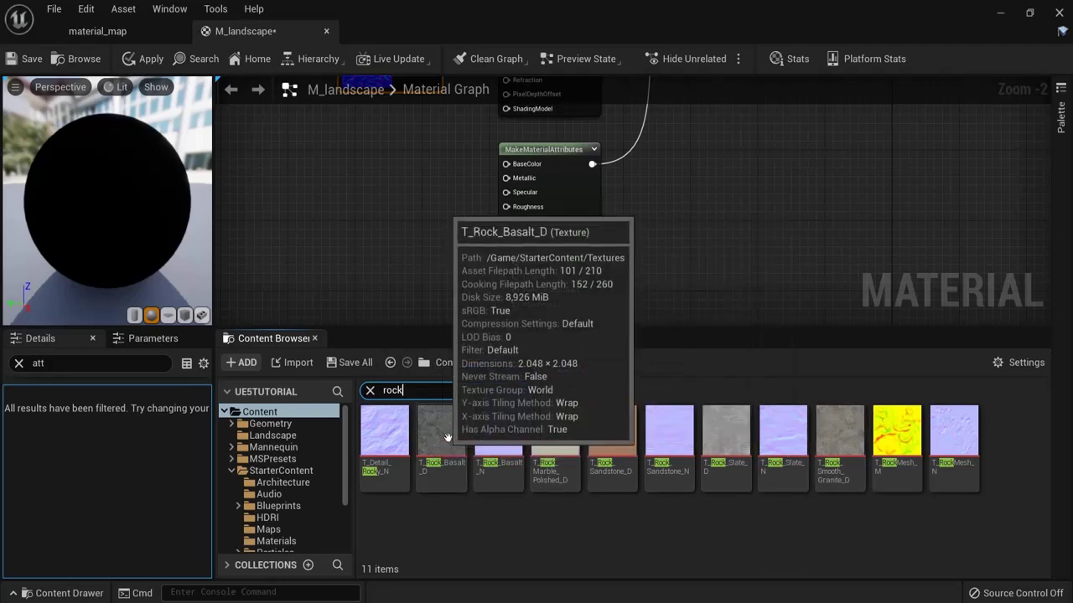
{"action": "mouse_move", "coordinate": [427, 428]}
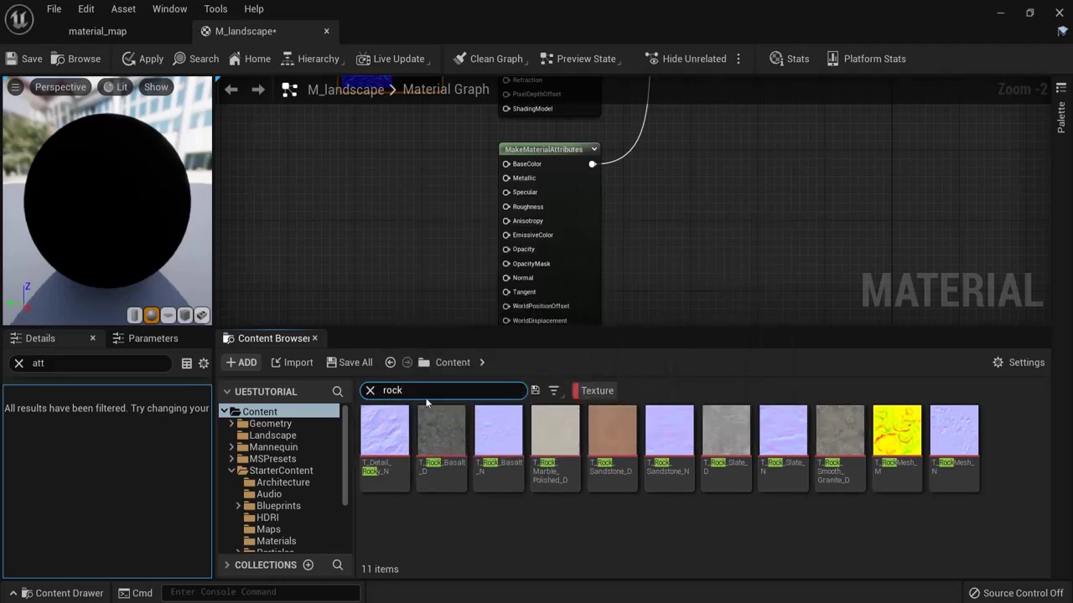
Step: Search 'basalt', add both basalt textures to the graph and separate the overlapping nodes
{"action": "type", "text": "alt"}
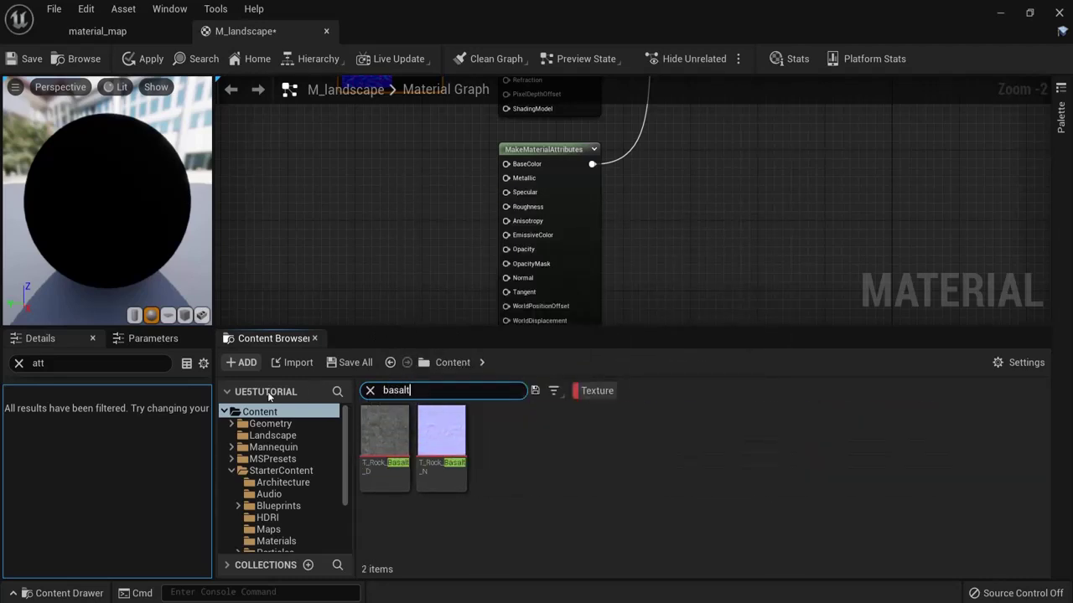
{"action": "left_click", "coordinate": [385, 431]}
{"action": "left_click", "coordinate": [441, 431], "text": "shift"}
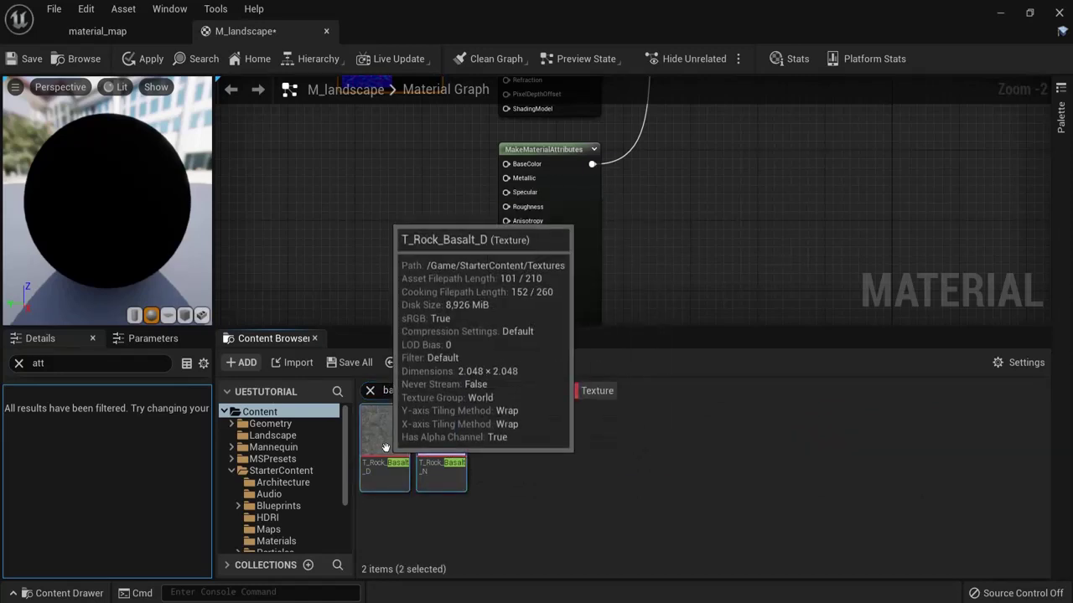
{"action": "left_click_drag", "start_coordinate": [388, 442], "coordinate": [383, 227]}
{"action": "left_click", "coordinate": [404, 164]}
{"action": "scroll", "coordinate": [405, 165], "scroll_direction": "down", "scroll_amount": 2}
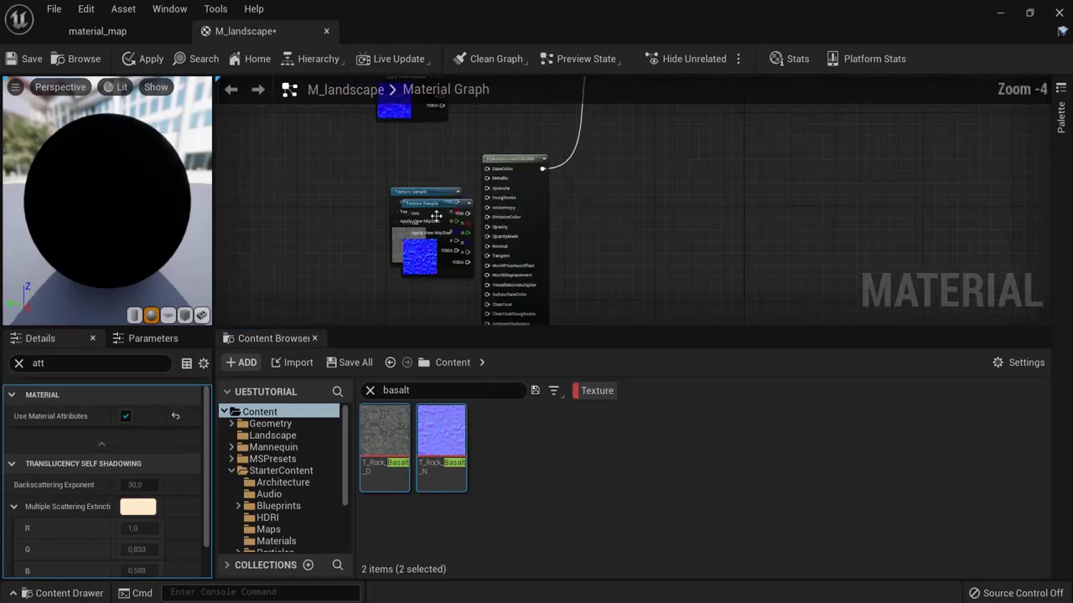
{"action": "left_click_drag", "start_coordinate": [430, 304], "coordinate": [408, 217]}
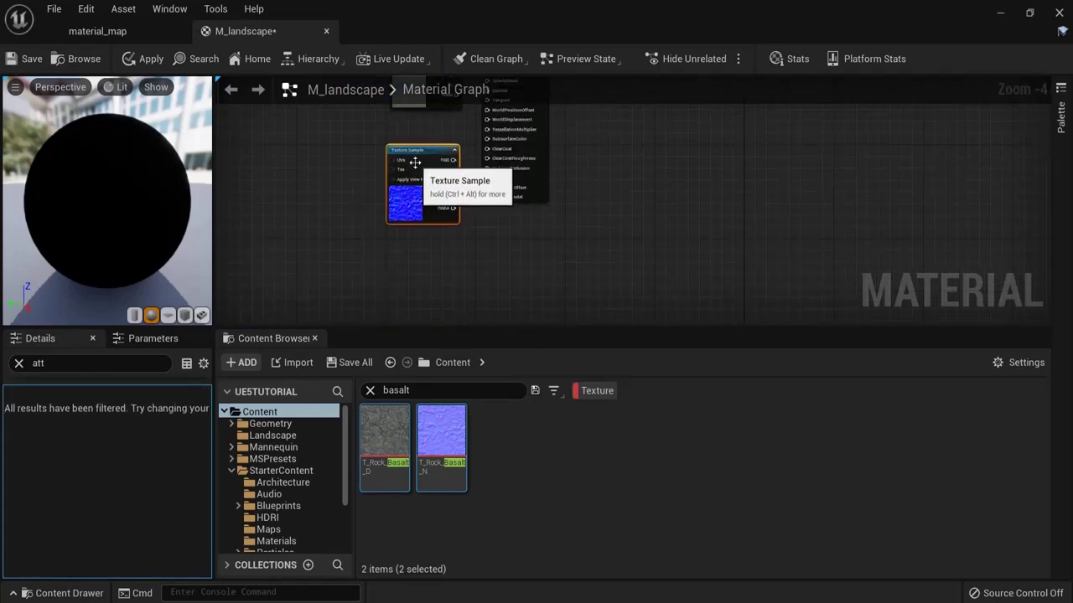
Step: Wire the basalt normal into Normal and the basalt colour into BaseColor of the third node
{"action": "scroll", "coordinate": [409, 192], "scroll_direction": "up", "scroll_amount": 2}
{"action": "right_click_drag", "start_coordinate": [406, 145], "coordinate": [405, 247]}
{"action": "left_click_drag", "start_coordinate": [405, 247], "coordinate": [471, 138]}
{"action": "right_click_drag", "start_coordinate": [591, 160], "coordinate": [643, 276]}
{"action": "left_click_drag", "start_coordinate": [437, 198], "coordinate": [498, 160]}
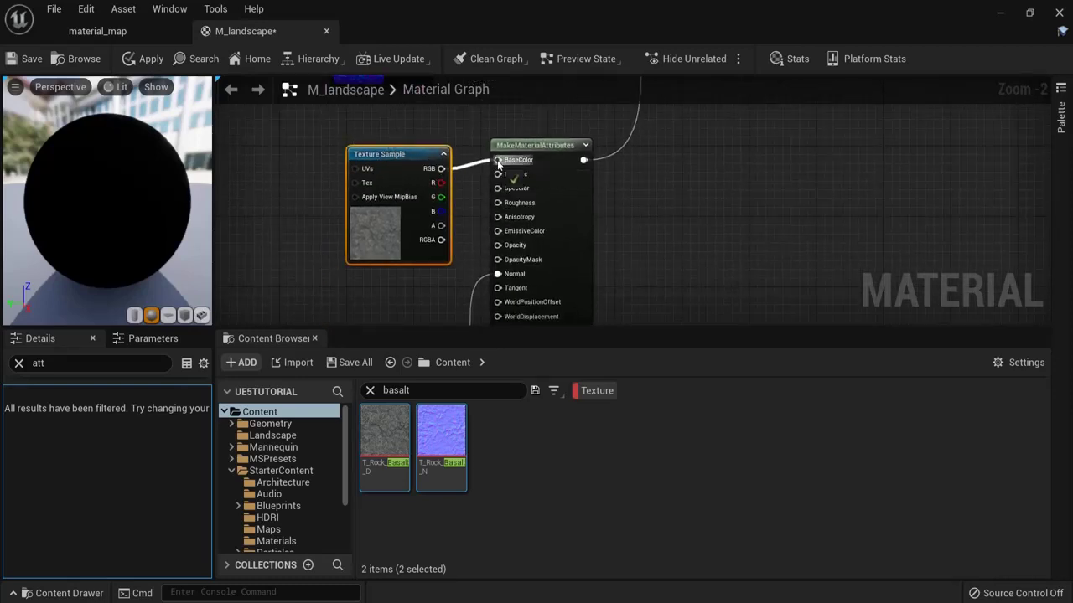
{"action": "left_click", "coordinate": [539, 309]}
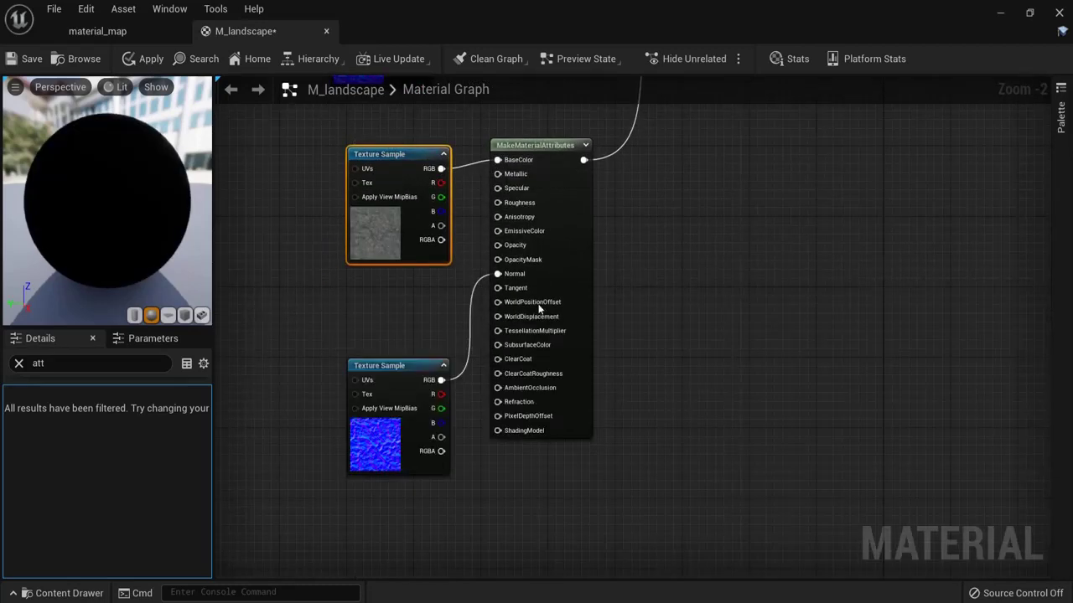
{"action": "left_click_drag", "start_coordinate": [404, 364], "coordinate": [407, 338]}
Step: Reframe the whole material network and move the grass colour node up to make room
{"action": "right_click", "coordinate": [773, 164]}
{"action": "scroll", "coordinate": [685, 236], "scroll_direction": "down", "scroll_amount": 2}
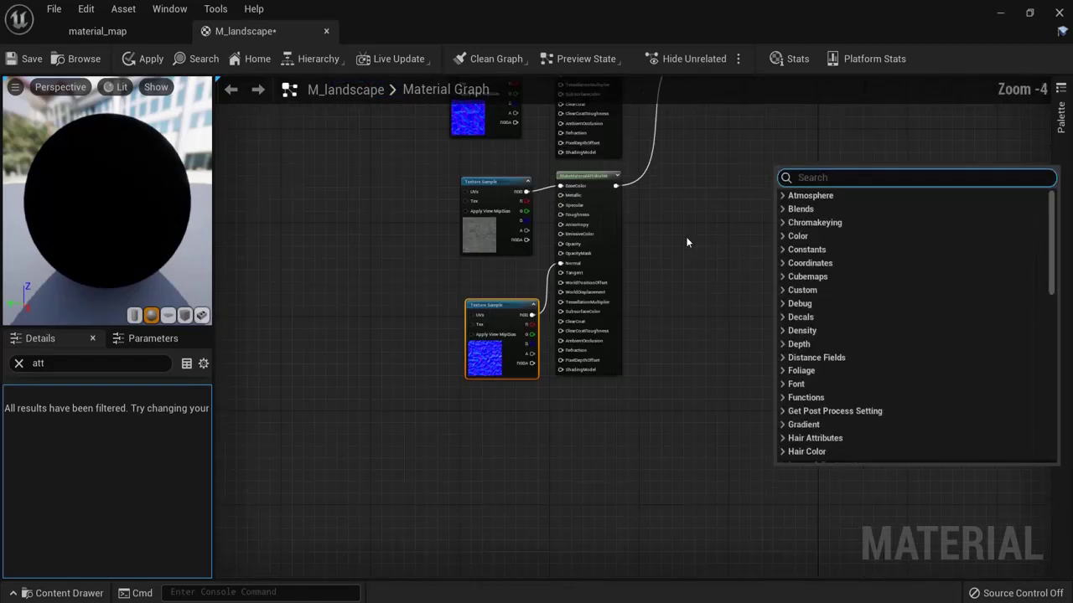
{"action": "left_click", "coordinate": [686, 236]}
{"action": "scroll", "coordinate": [693, 217], "scroll_direction": "down", "scroll_amount": 3}
{"action": "right_click_drag", "start_coordinate": [729, 204], "coordinate": [622, 371]}
{"action": "scroll", "coordinate": [538, 296], "scroll_direction": "up", "scroll_amount": 4}
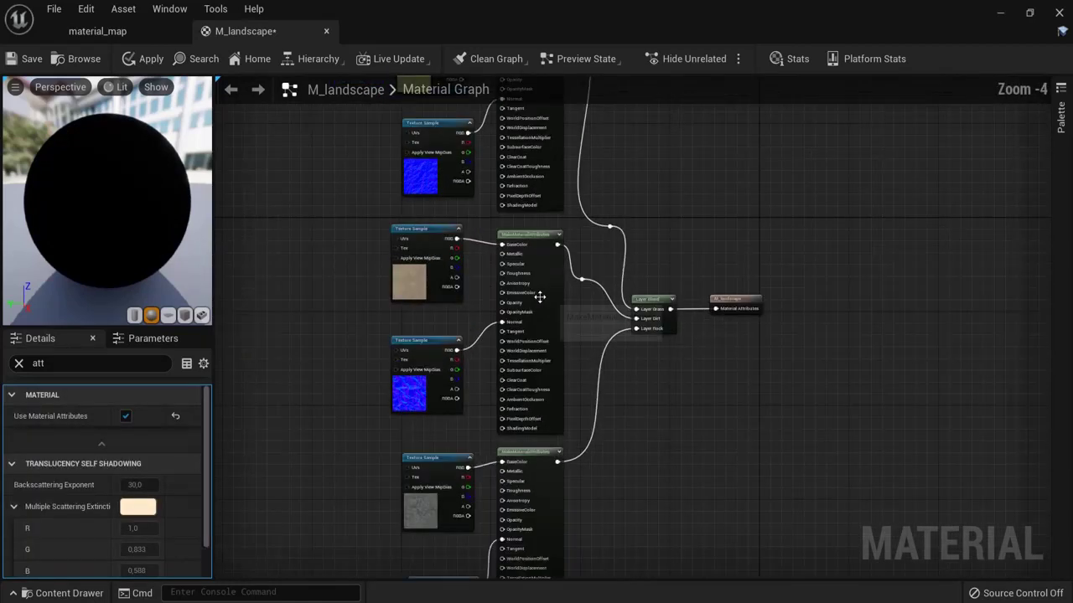
{"action": "right_click_drag", "start_coordinate": [734, 152], "coordinate": [749, 402]}
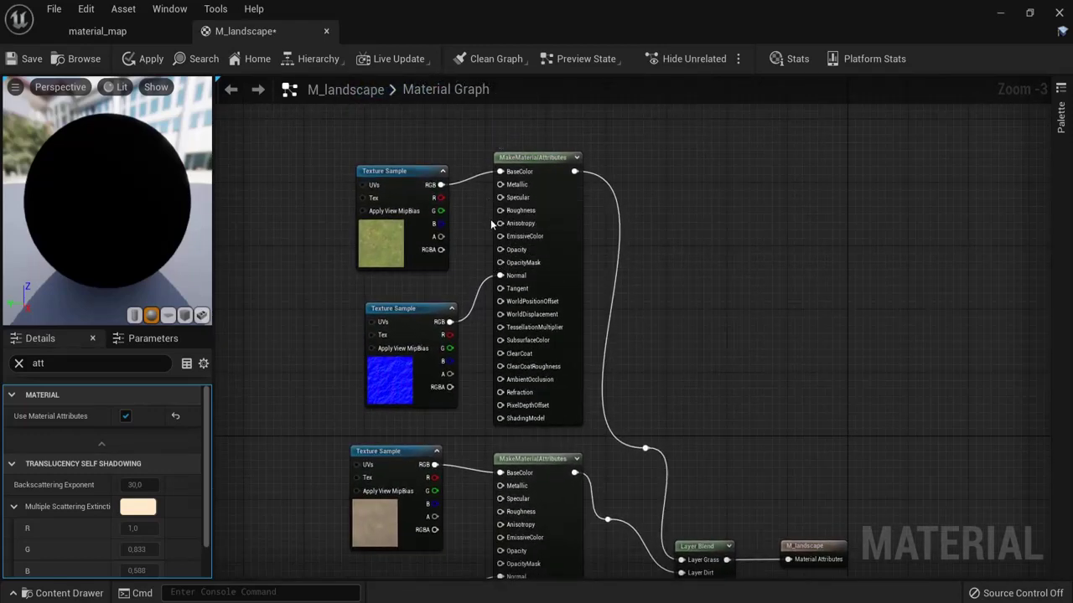
{"action": "scroll", "coordinate": [489, 223], "scroll_direction": "up", "scroll_amount": 3}
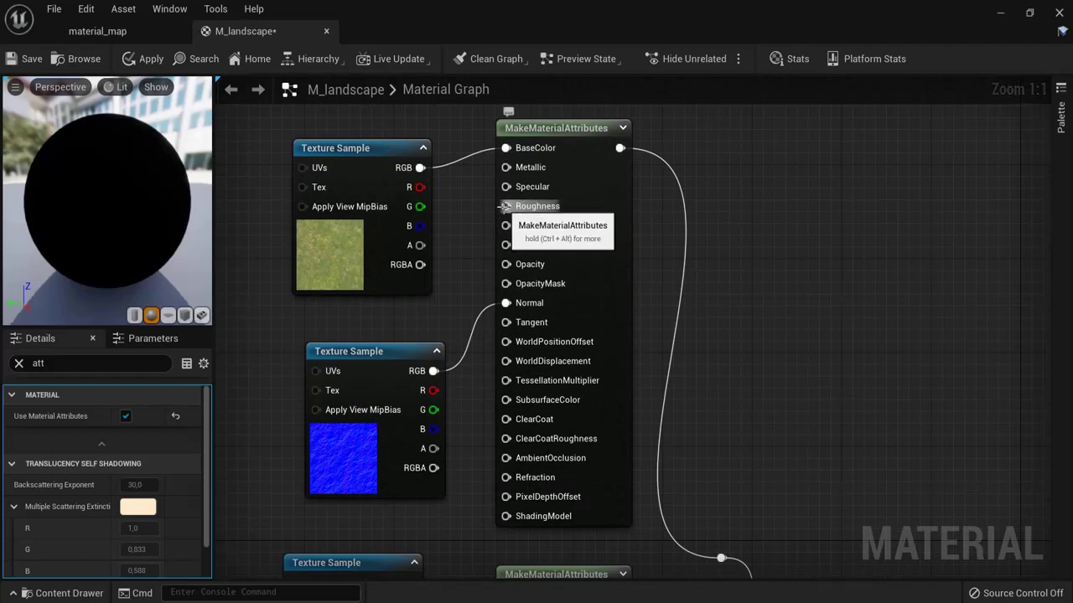
{"action": "right_click_drag", "start_coordinate": [506, 206], "coordinate": [561, 296]}
{"action": "left_click_drag", "start_coordinate": [431, 239], "coordinate": [436, 168]}
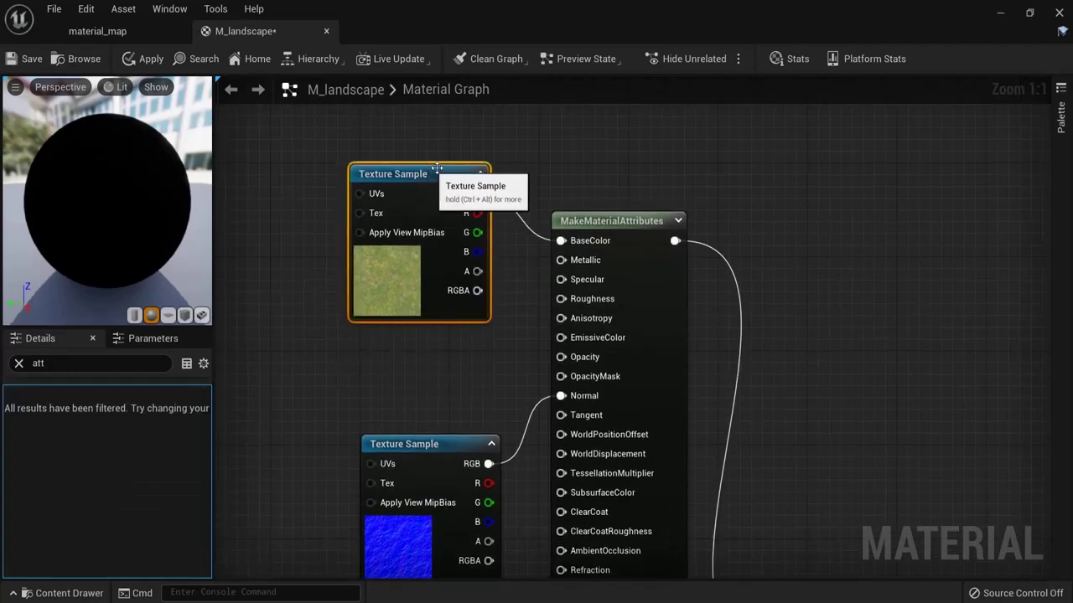
Step: Add a Constant, convert it to parameter 'grassroughness' and wire it to the grass layer's Roughness
{"action": "left_click", "coordinate": [1061, 122]}
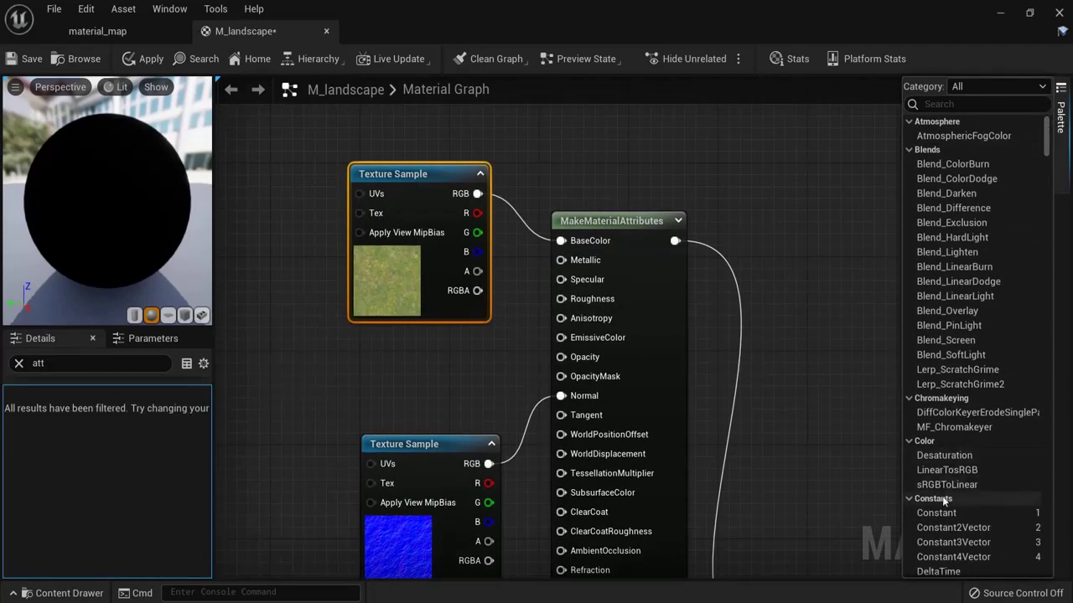
{"action": "left_click_drag", "start_coordinate": [936, 513], "coordinate": [453, 369]}
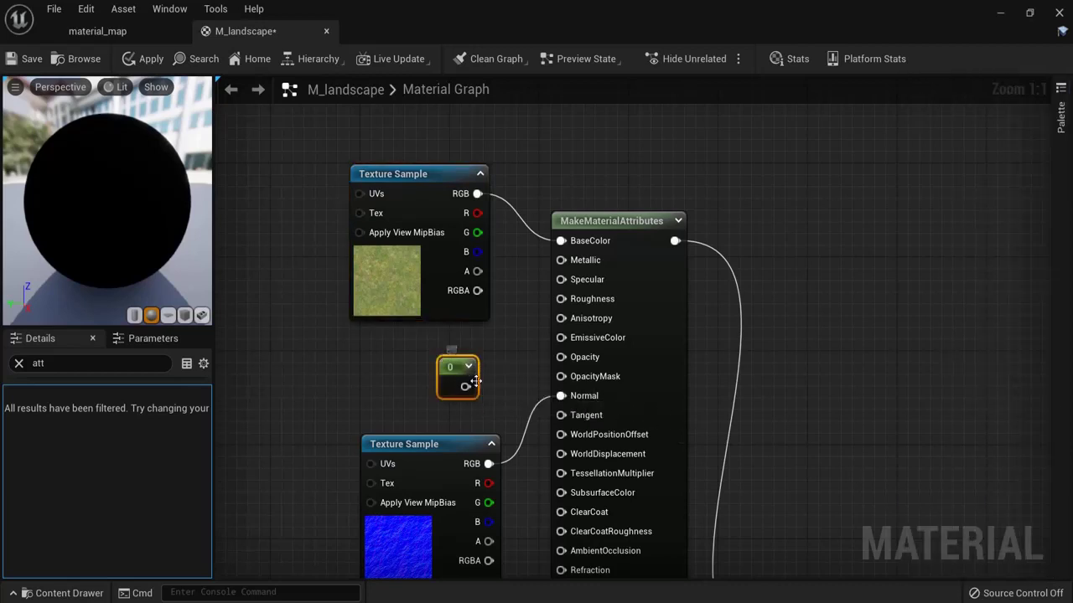
{"action": "right_click", "coordinate": [453, 371]}
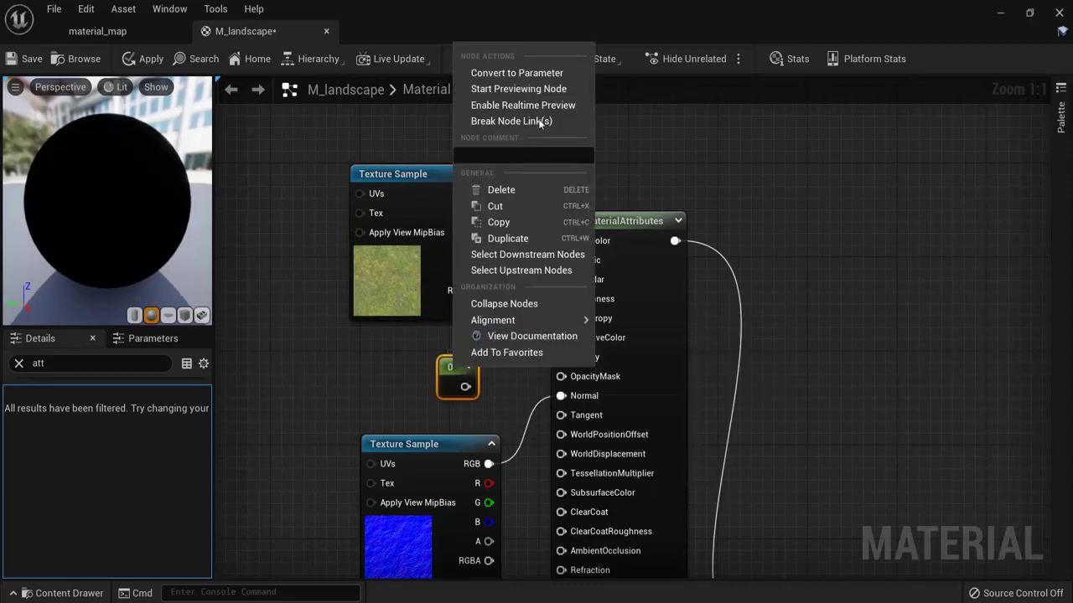
{"action": "left_click", "coordinate": [525, 73]}
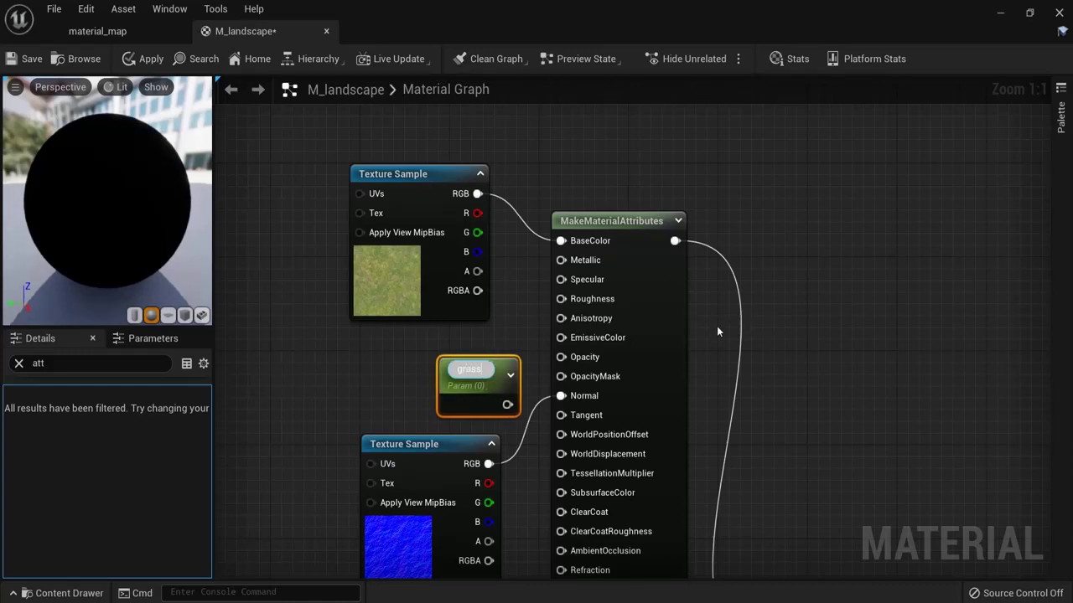
{"action": "type", "text": "grassroughne"}
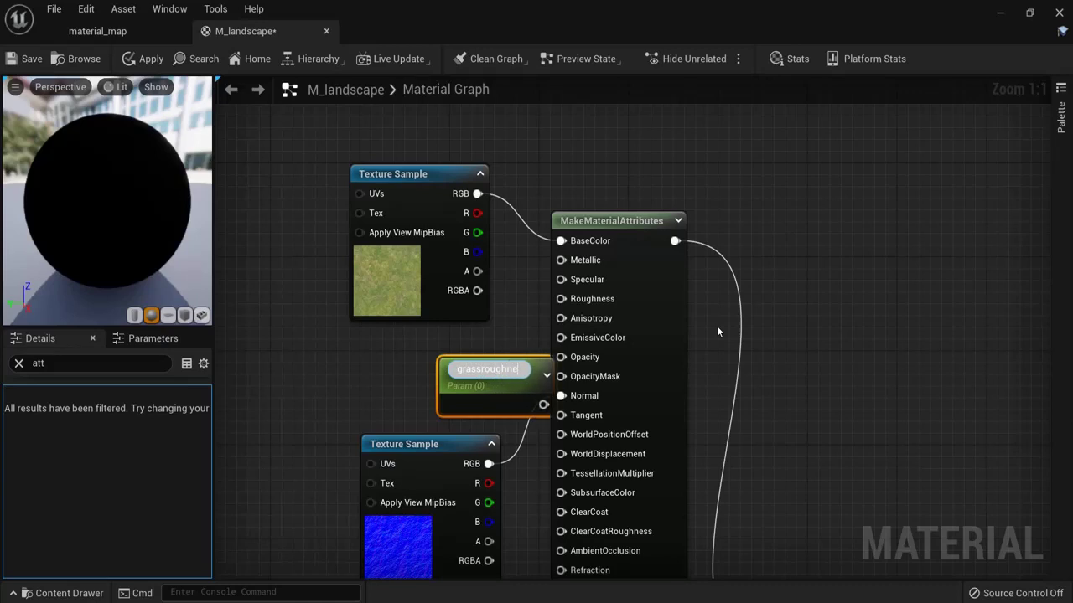
{"action": "type", "text": "ss"}
{"action": "left_click_drag", "start_coordinate": [490, 377], "coordinate": [560, 299]}
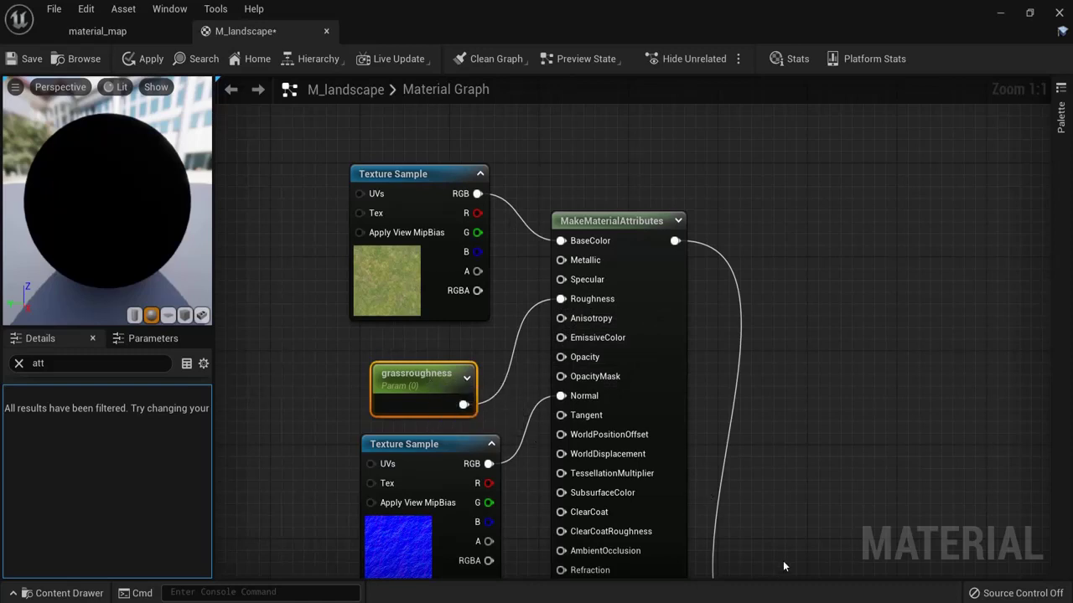
Step: Duplicate the grassroughness node and place the copy between the dirt layer's texture samples
{"action": "right_click_drag", "start_coordinate": [503, 344], "coordinate": [519, 143]}
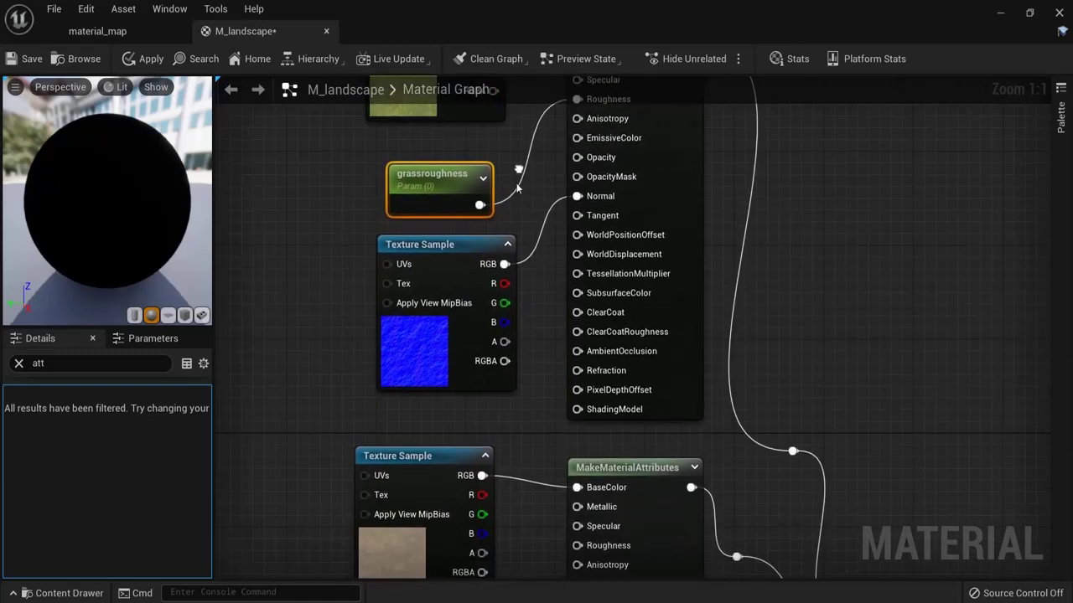
{"action": "key", "text": "ctrl+d"}
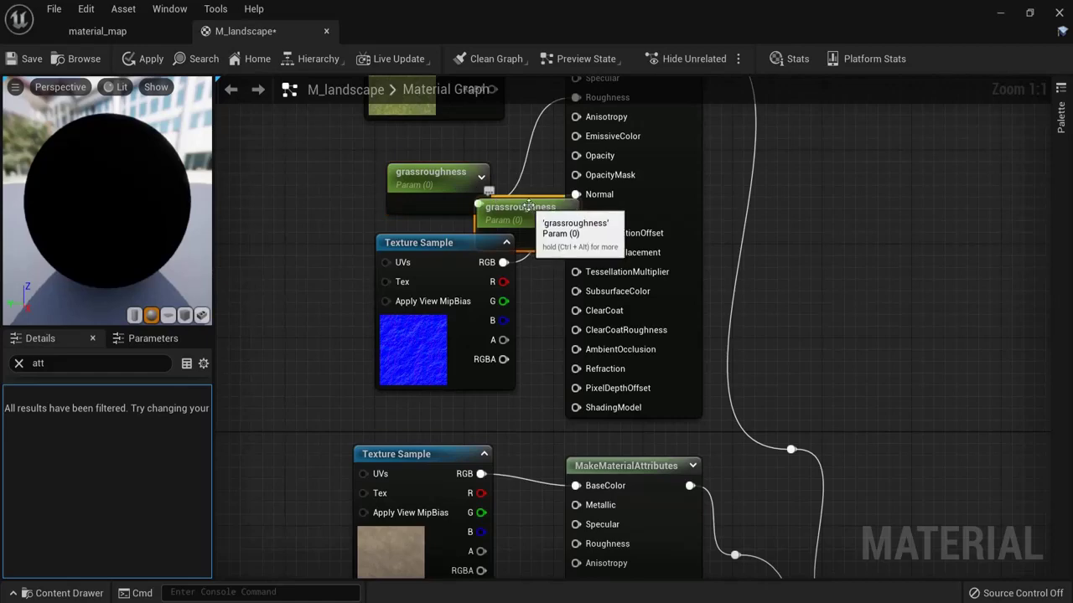
{"action": "left_click_drag", "start_coordinate": [490, 211], "coordinate": [277, 423]}
{"action": "right_click_drag", "start_coordinate": [310, 491], "coordinate": [331, 156]}
{"action": "left_click_drag", "start_coordinate": [332, 156], "coordinate": [484, 351]}
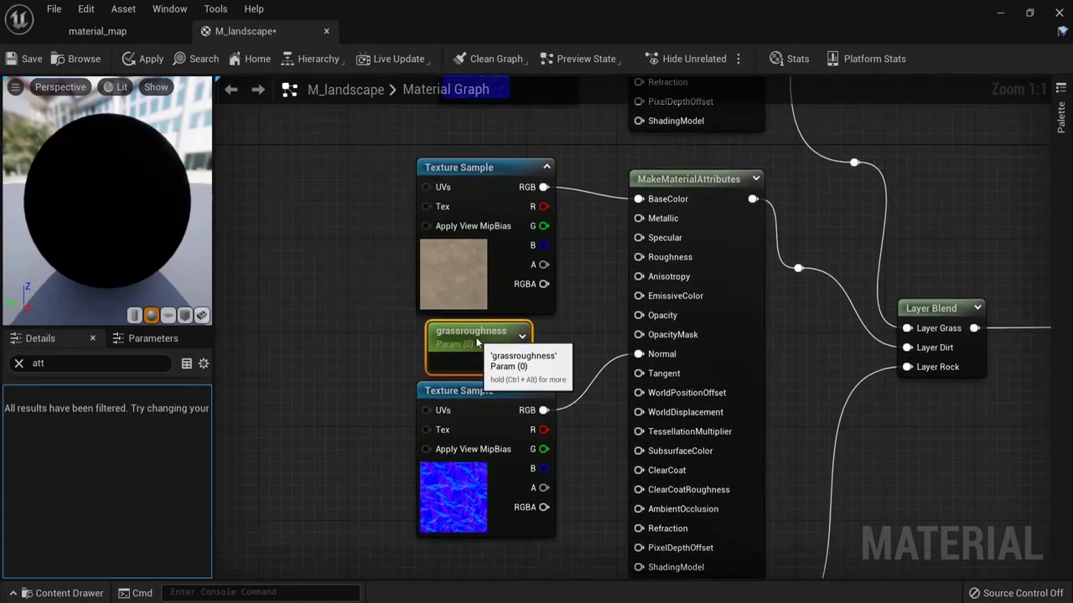
{"action": "left_click_drag", "start_coordinate": [497, 401], "coordinate": [499, 413]}
{"action": "left_click_drag", "start_coordinate": [471, 345], "coordinate": [479, 354]}
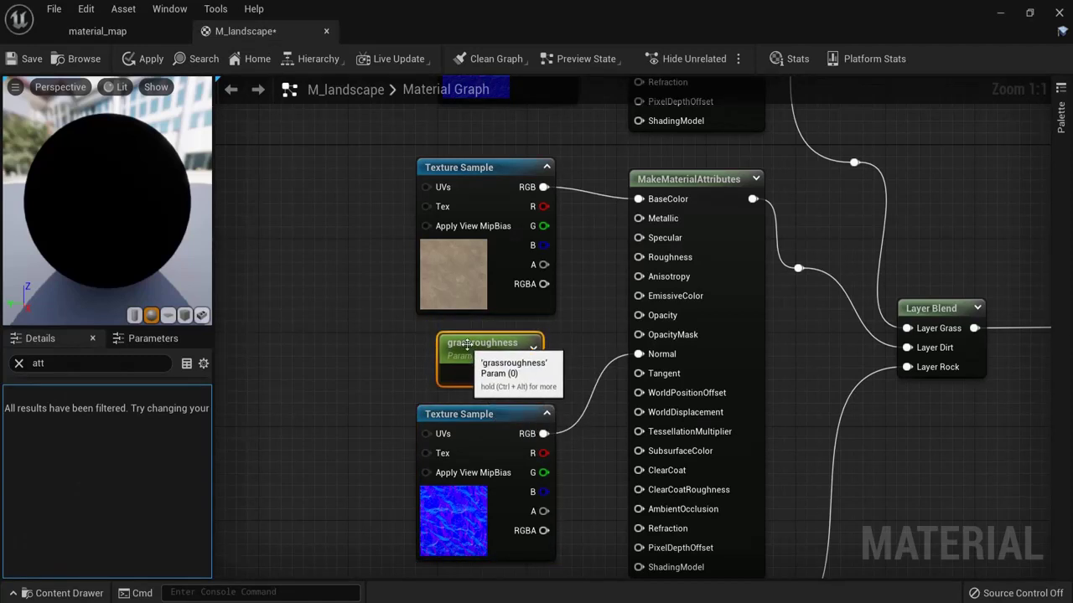
Step: Rename the copied parameter to 'dirtroughness' and connect it to the dirt layer's Roughness
{"action": "left_click", "coordinate": [486, 341]}
{"action": "key", "text": "Return"}
{"action": "left_click", "coordinate": [19, 363]}
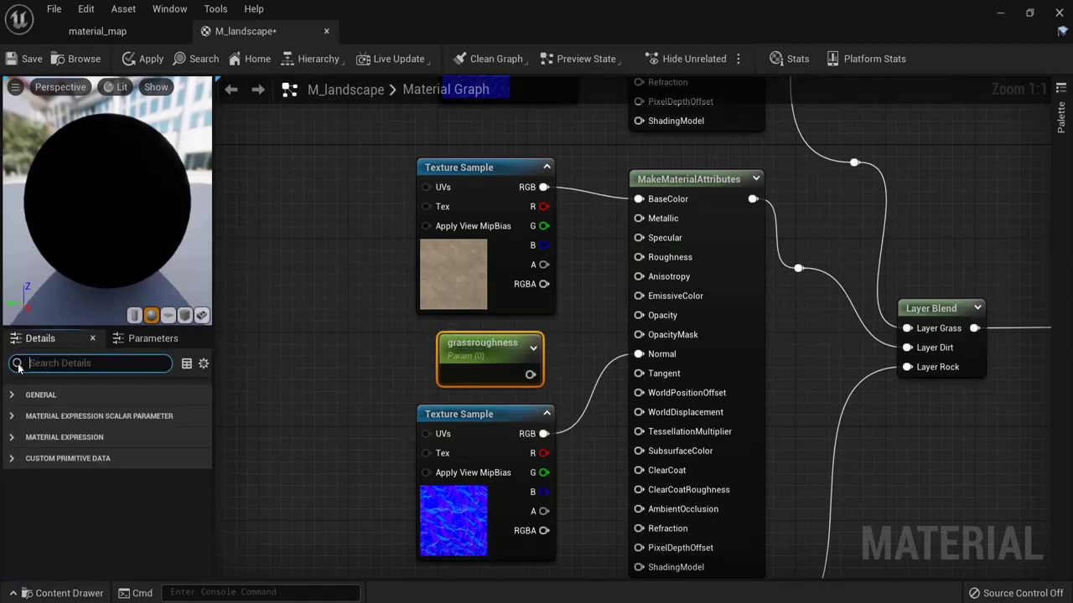
{"action": "left_click", "coordinate": [13, 395]}
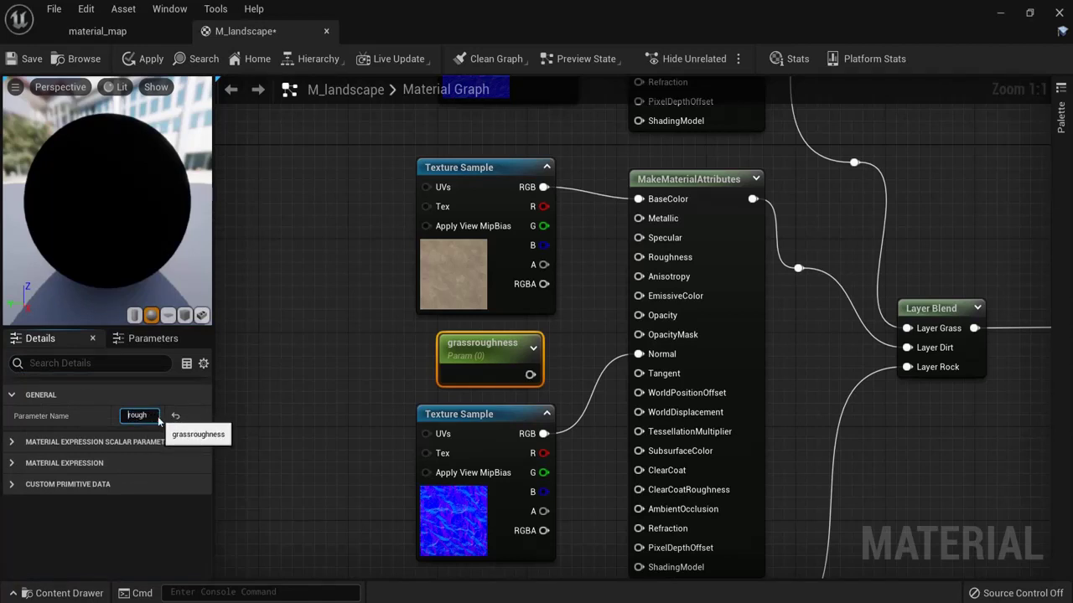
{"action": "left_click", "coordinate": [157, 417]}
{"action": "type", "text": "dirtroughness"}
{"action": "key", "text": "Return"}
{"action": "left_click_drag", "start_coordinate": [522, 375], "coordinate": [639, 257]}
{"action": "right_click_drag", "start_coordinate": [352, 409], "coordinate": [327, 233]}
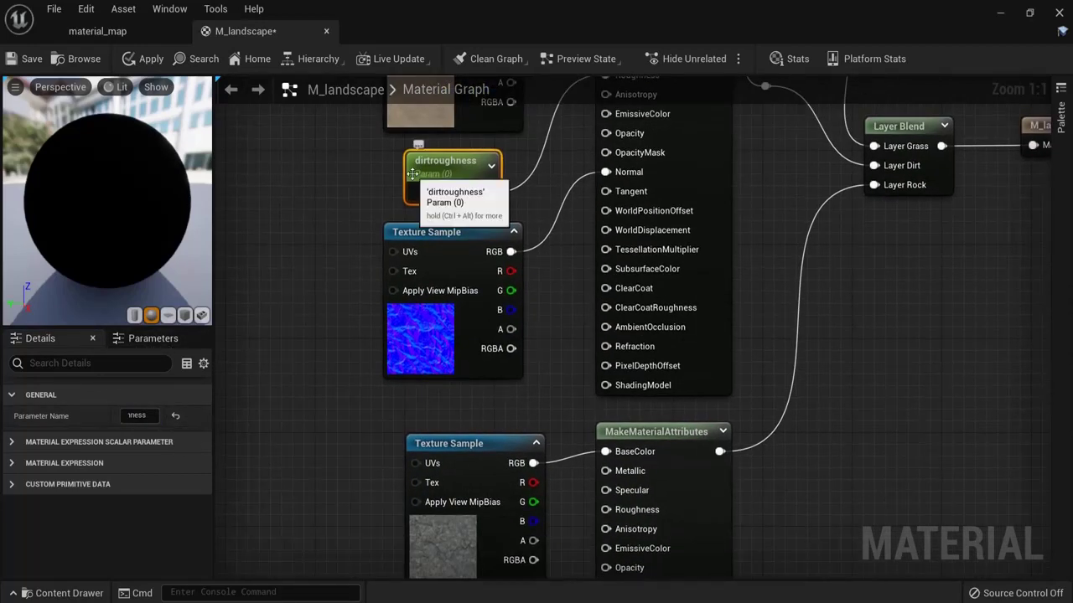
Step: Duplicate dirtroughness as rockroughness beside the rock layer's texture samples
{"action": "key", "text": "ctrl+d"}
{"action": "left_click_drag", "start_coordinate": [499, 188], "coordinate": [355, 471]}
{"action": "right_click_drag", "start_coordinate": [333, 428], "coordinate": [332, 168]}
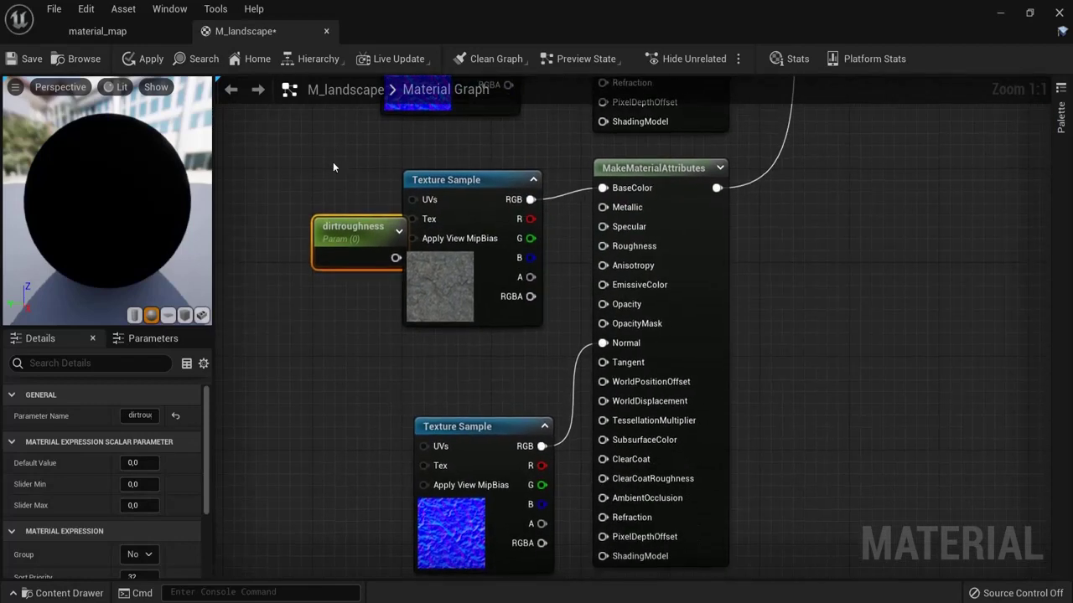
{"action": "left_click_drag", "start_coordinate": [348, 235], "coordinate": [602, 246]}
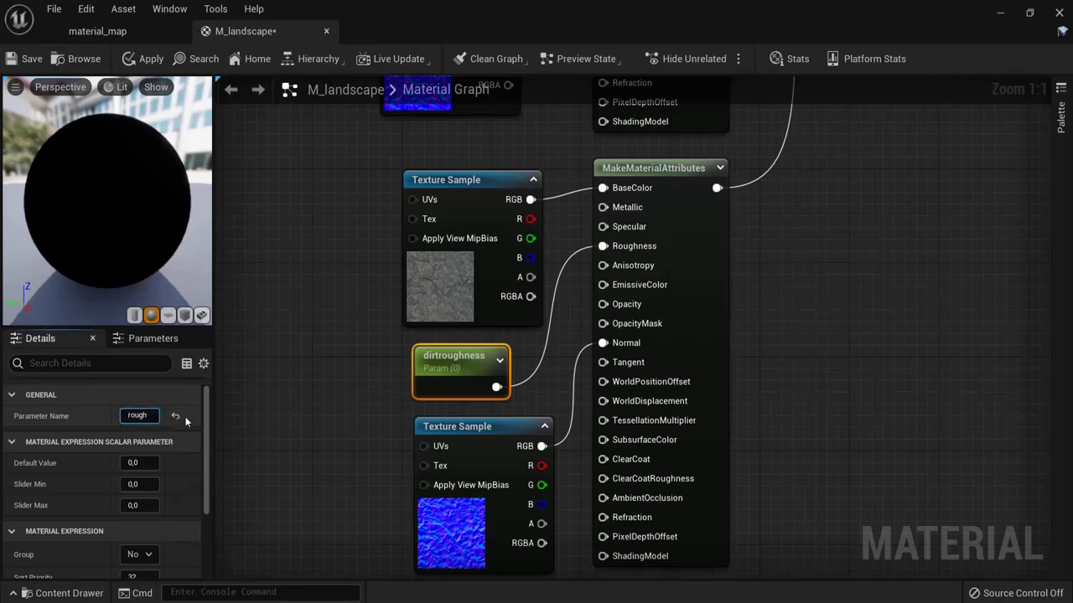
{"action": "left_click", "coordinate": [306, 362]}
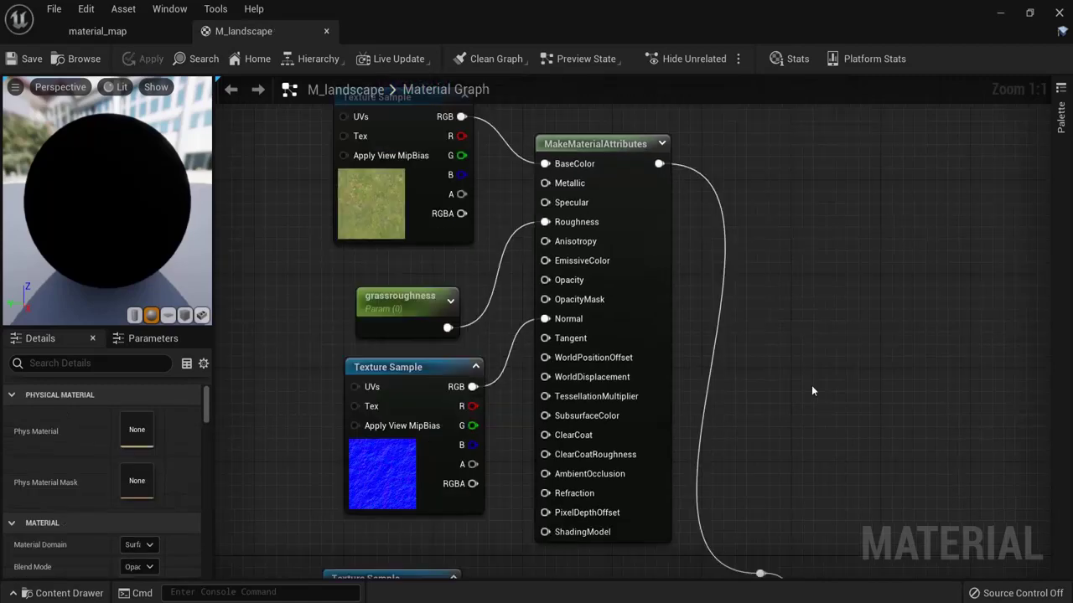
Step: Return to the grass layer's nodes and use the empty graph space to their left
{"action": "scroll", "coordinate": [804, 352], "scroll_direction": "down", "scroll_amount": 3}
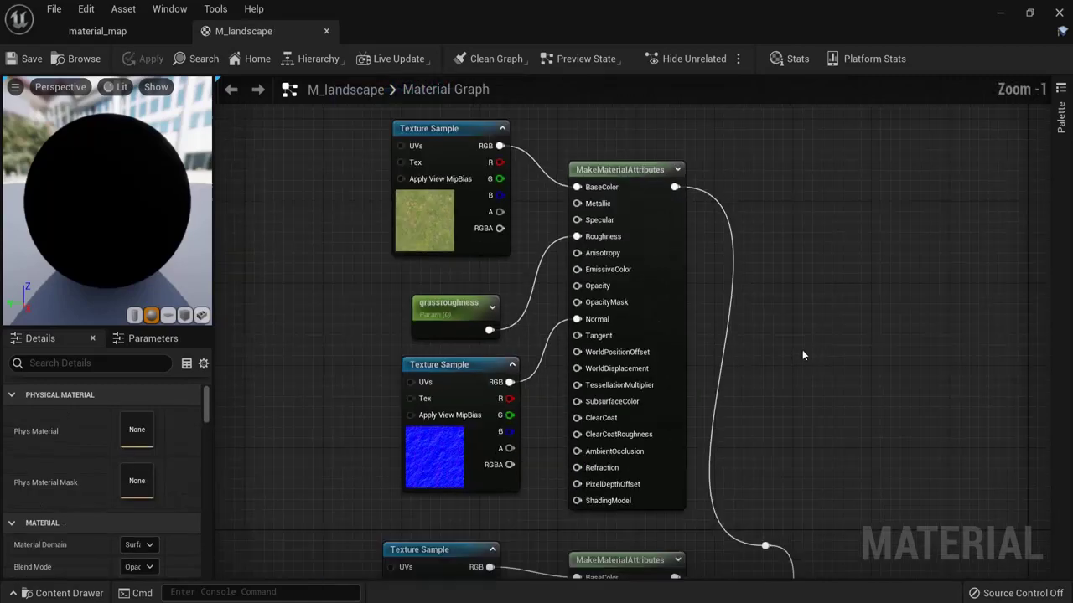
{"action": "right_click_drag", "start_coordinate": [819, 340], "coordinate": [936, 380]}
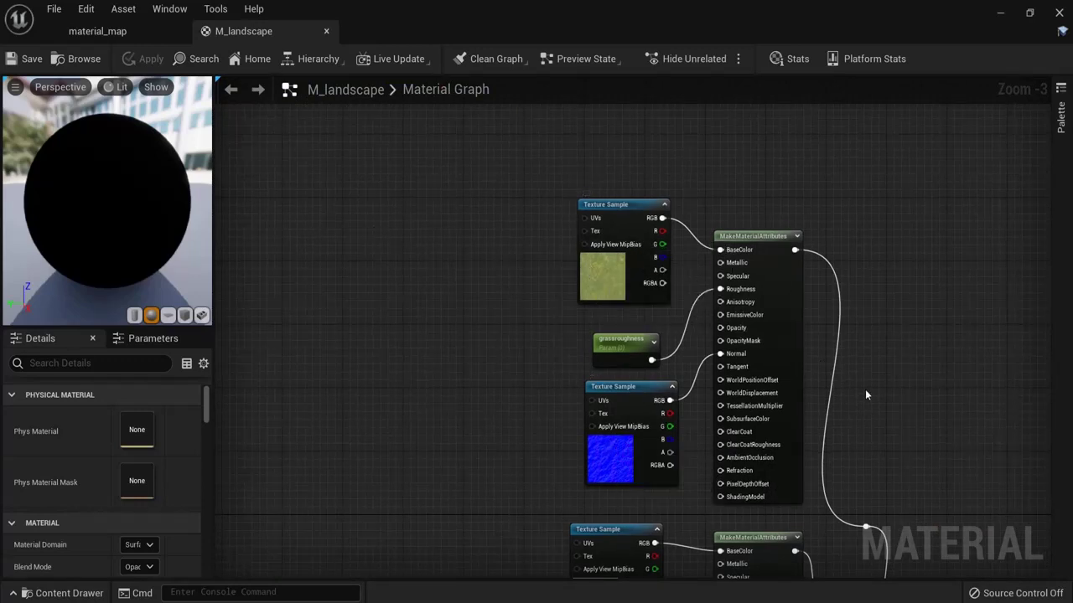
{"action": "right_click_drag", "start_coordinate": [866, 394], "coordinate": [854, 414]}
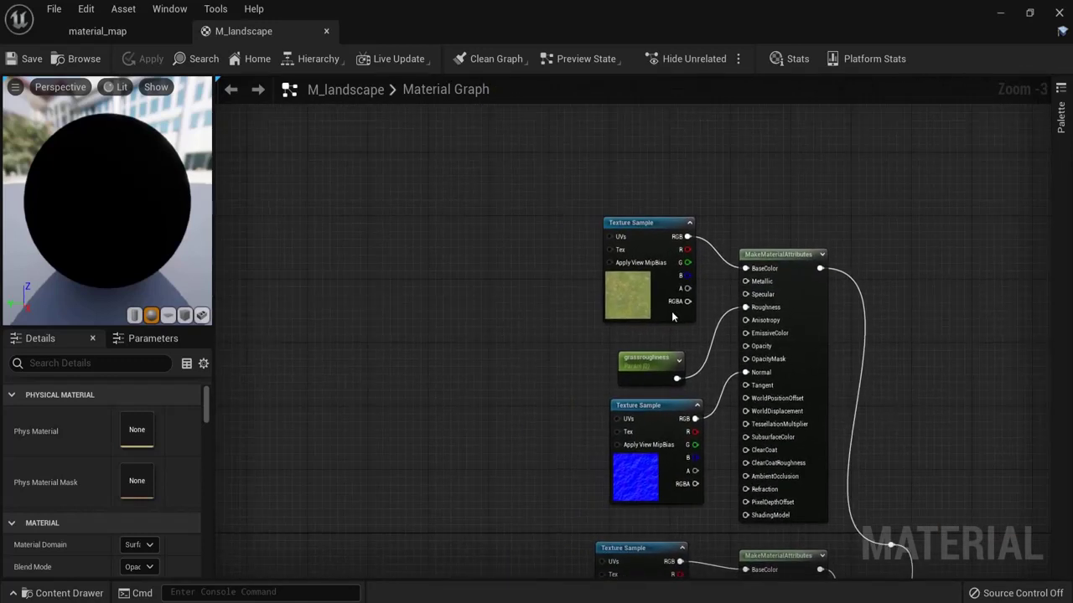
{"action": "right_click", "coordinate": [371, 247]}
Step: Add a TextureCoordinate node and a Multiply node near the grass textures
{"action": "type", "text": "textu"}
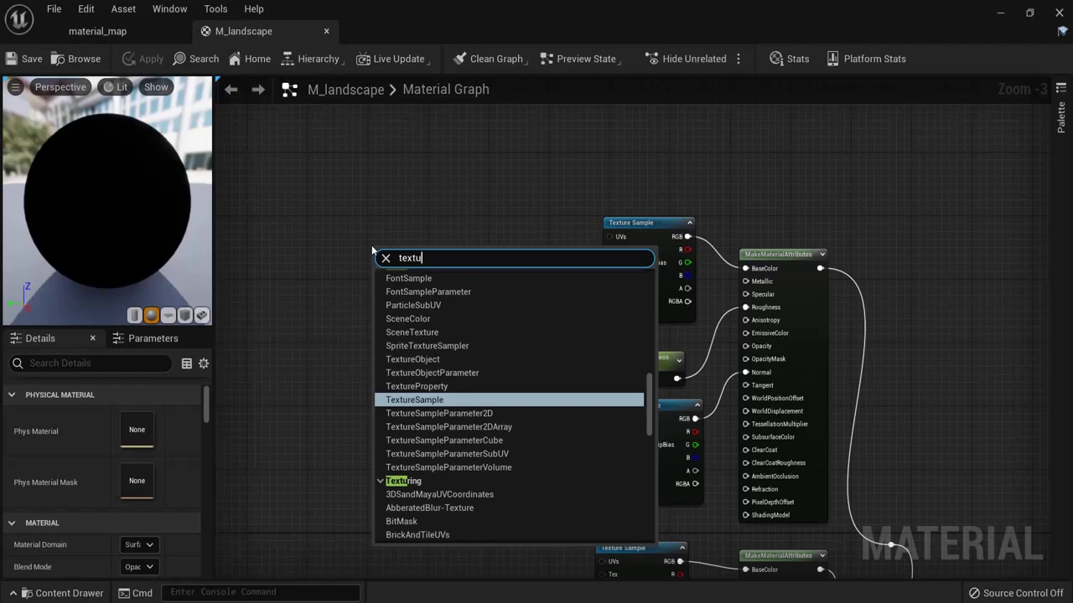
{"action": "type", "text": "re"}
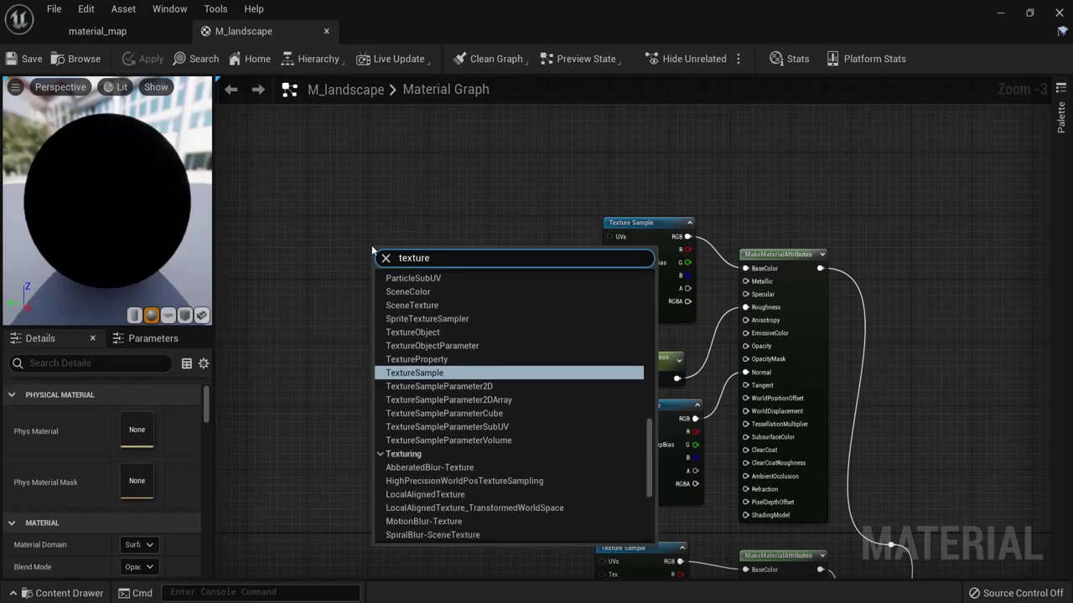
{"action": "type", "text": "c"}
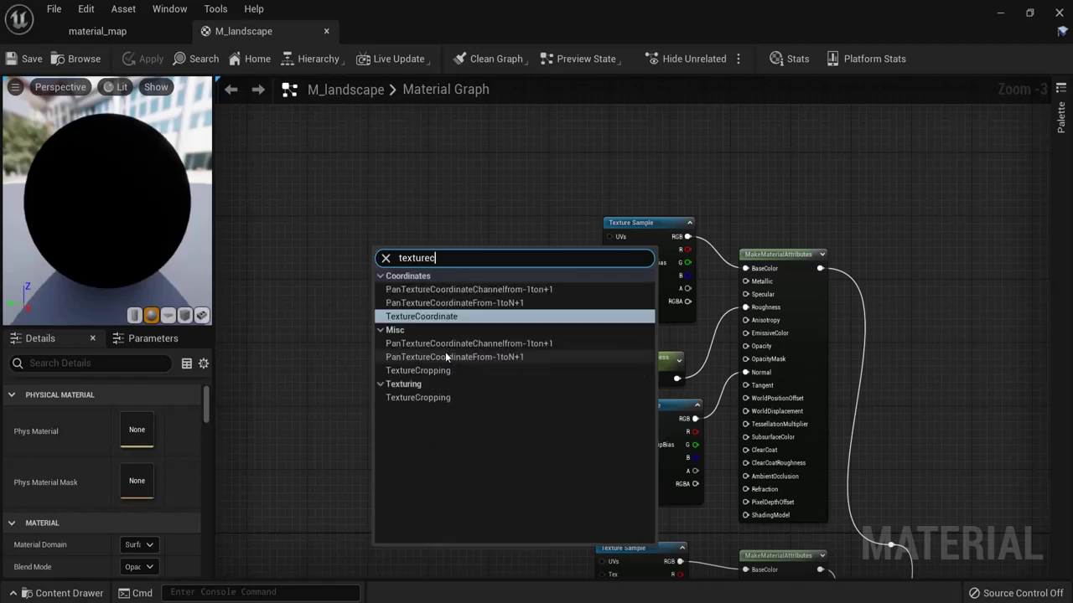
{"action": "left_click", "coordinate": [453, 316]}
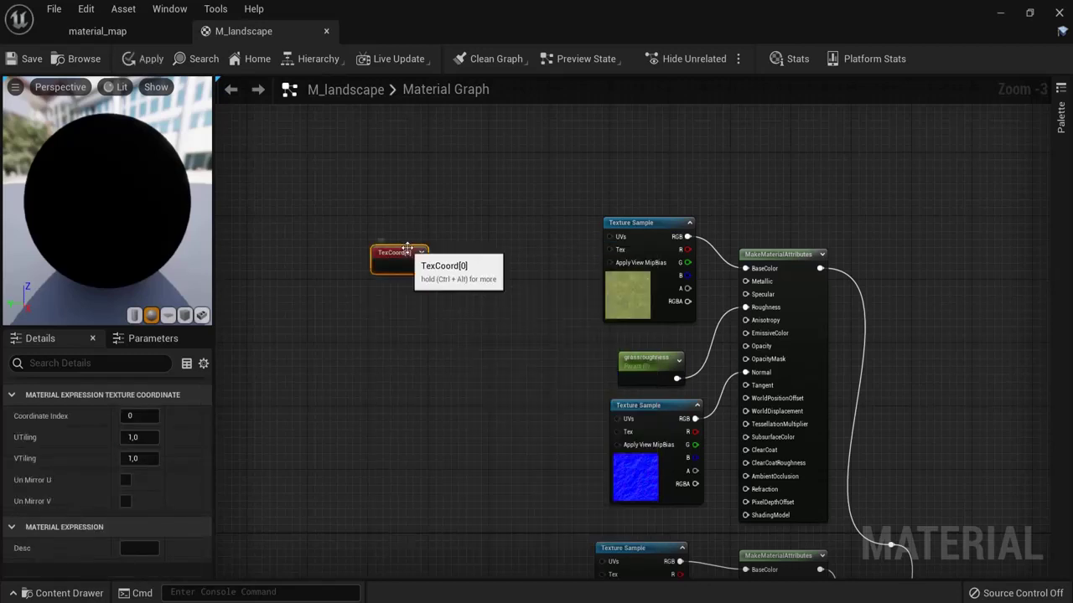
{"action": "scroll", "coordinate": [406, 249], "scroll_direction": "up", "scroll_amount": 2}
{"action": "left_click", "coordinate": [486, 250]}
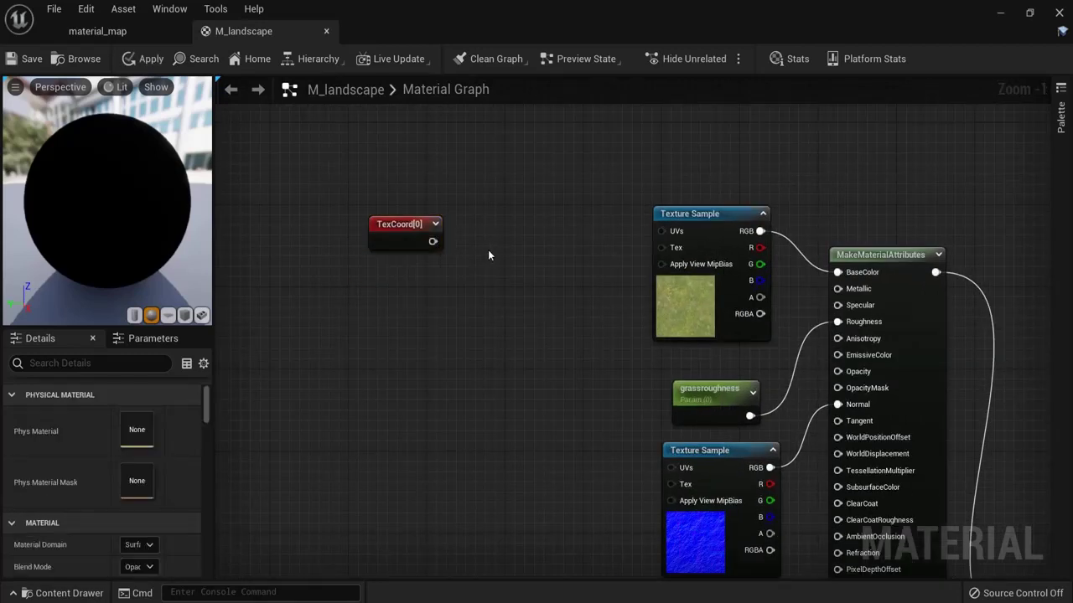
{"action": "left_click", "coordinate": [488, 249]}
{"action": "left_click_drag", "start_coordinate": [515, 258], "coordinate": [505, 283]}
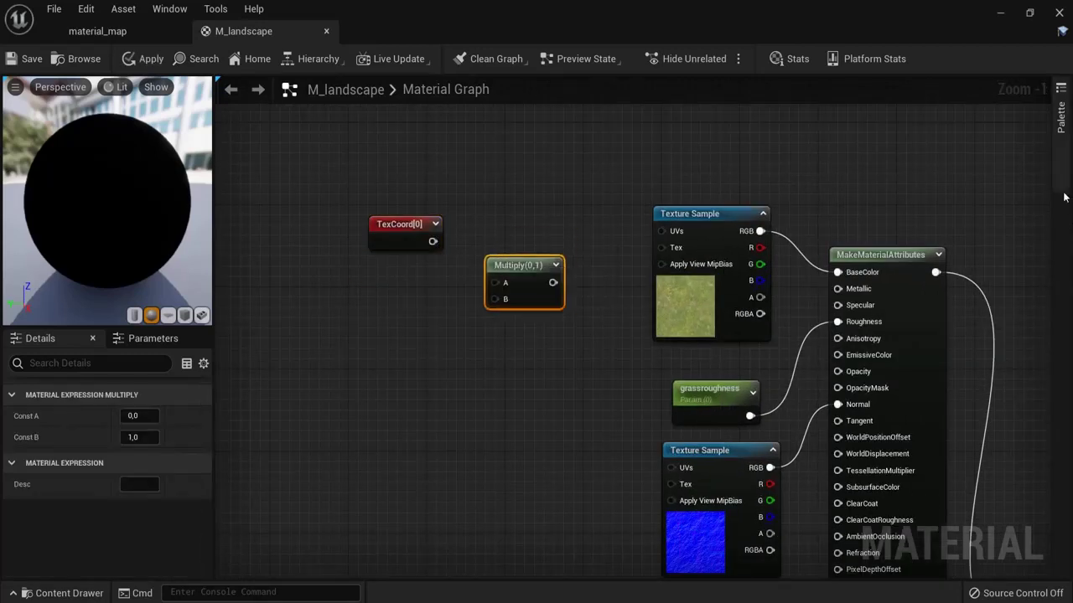
Step: Add a Constant below TexCoord and convert it to a parameter named 'grasscoordinate'
{"action": "left_click", "coordinate": [1061, 125]}
{"action": "left_click_drag", "start_coordinate": [945, 524], "coordinate": [484, 352]}
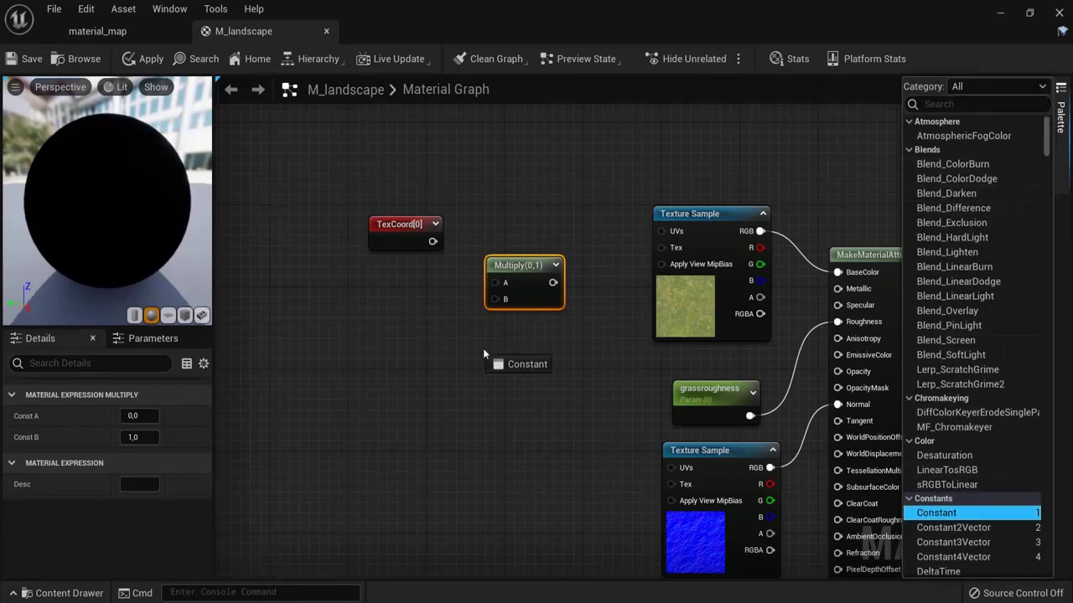
{"action": "left_click_drag", "start_coordinate": [390, 316], "coordinate": [397, 324]}
{"action": "right_click", "coordinate": [397, 325]}
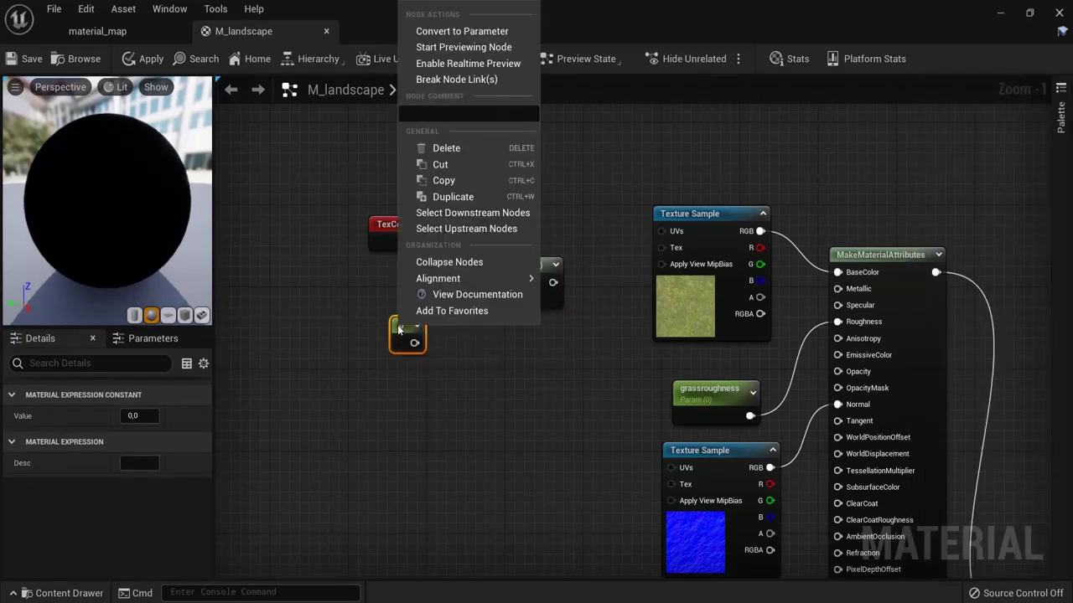
{"action": "left_click", "coordinate": [462, 31]}
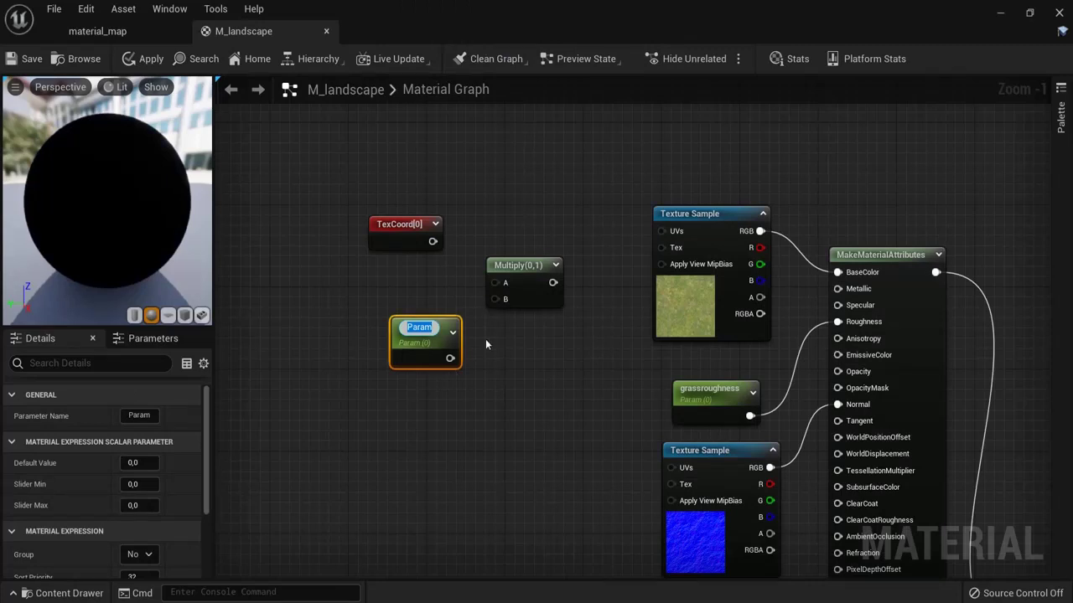
{"action": "type", "text": "grasscoor"}
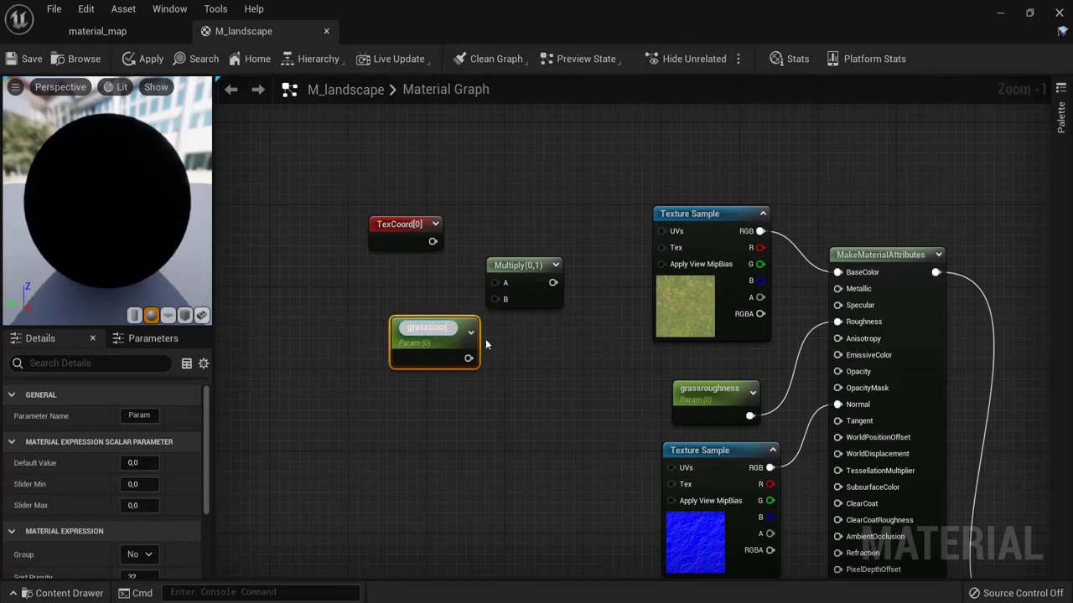
{"action": "type", "text": "dinate"}
{"action": "key", "text": "Return"}
{"action": "left_click_drag", "start_coordinate": [456, 335], "coordinate": [414, 316]}
Step: Wire TexCoord to Multiply A, grasscoordinate to B, and the product into the grass UVs
{"action": "left_click_drag", "start_coordinate": [432, 241], "coordinate": [498, 285]}
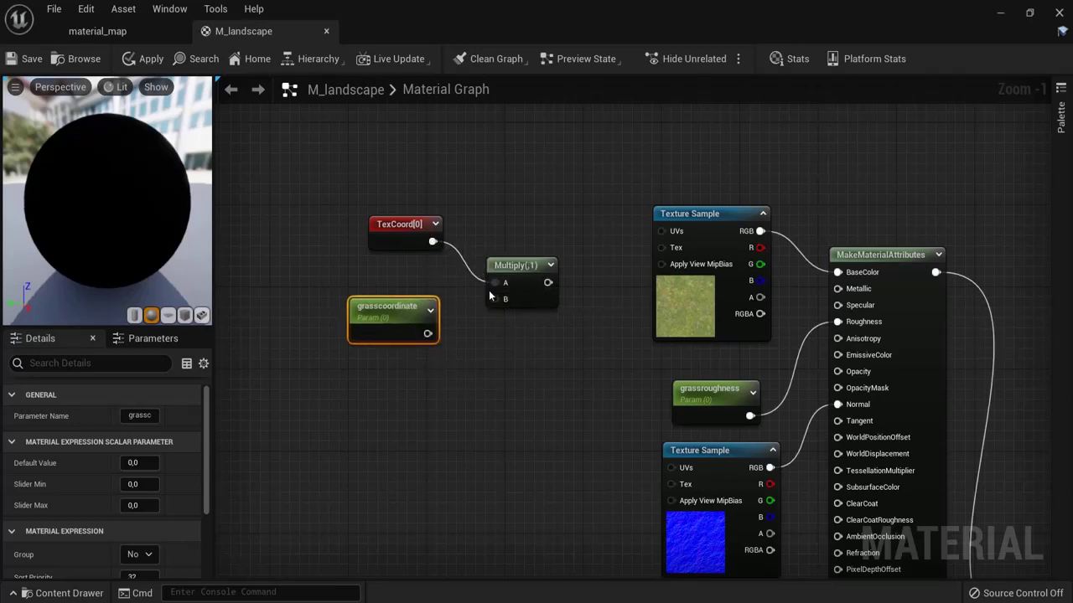
{"action": "left_click_drag", "start_coordinate": [427, 333], "coordinate": [671, 230]}
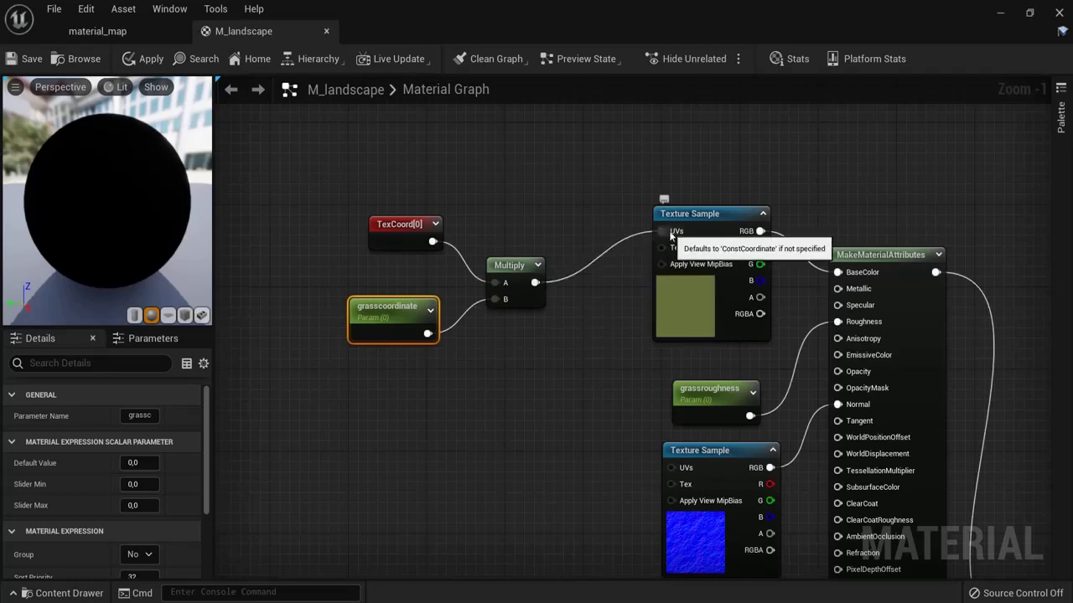
{"action": "left_click_drag", "start_coordinate": [536, 283], "coordinate": [667, 468]}
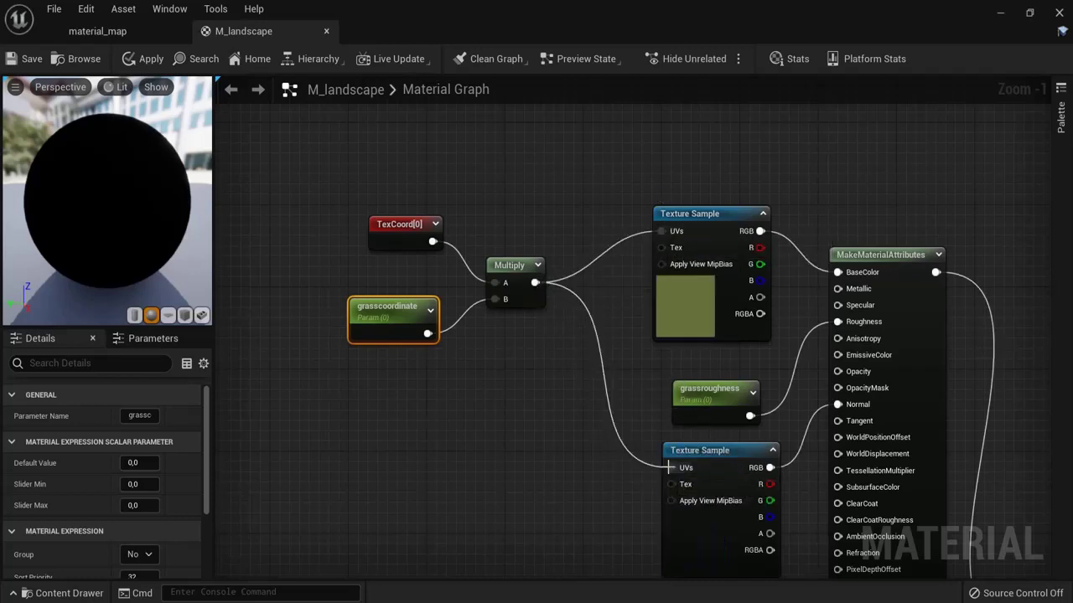
Step: Paste the TexCoord, coordinate parameter and Multiply nodes by the dirt samples and feed both UVs
{"action": "left_click", "coordinate": [688, 272]}
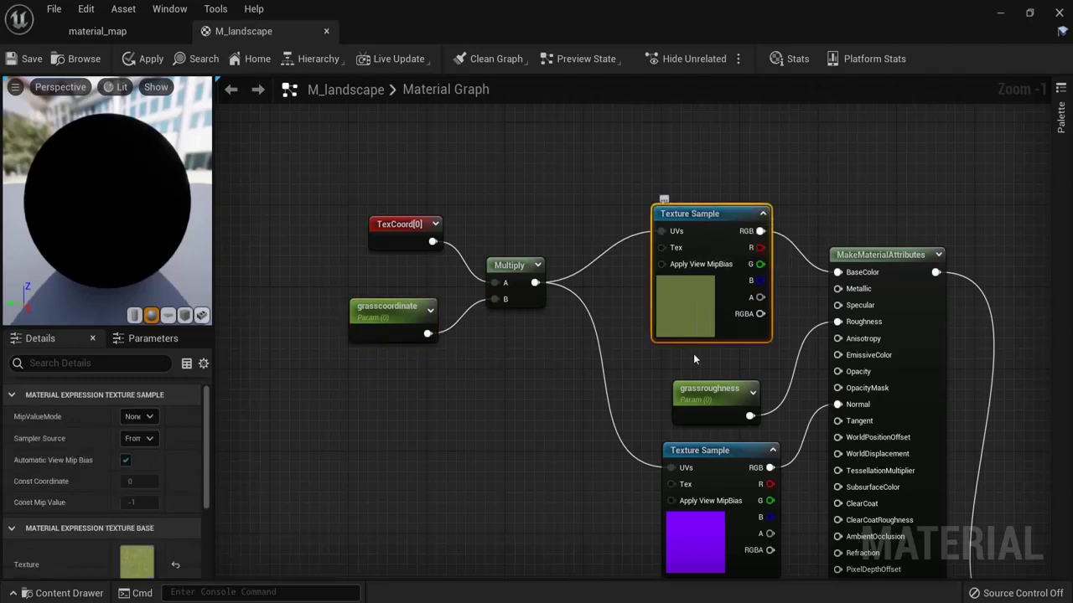
{"action": "left_click", "coordinate": [693, 457]}
{"action": "left_click", "coordinate": [397, 313]}
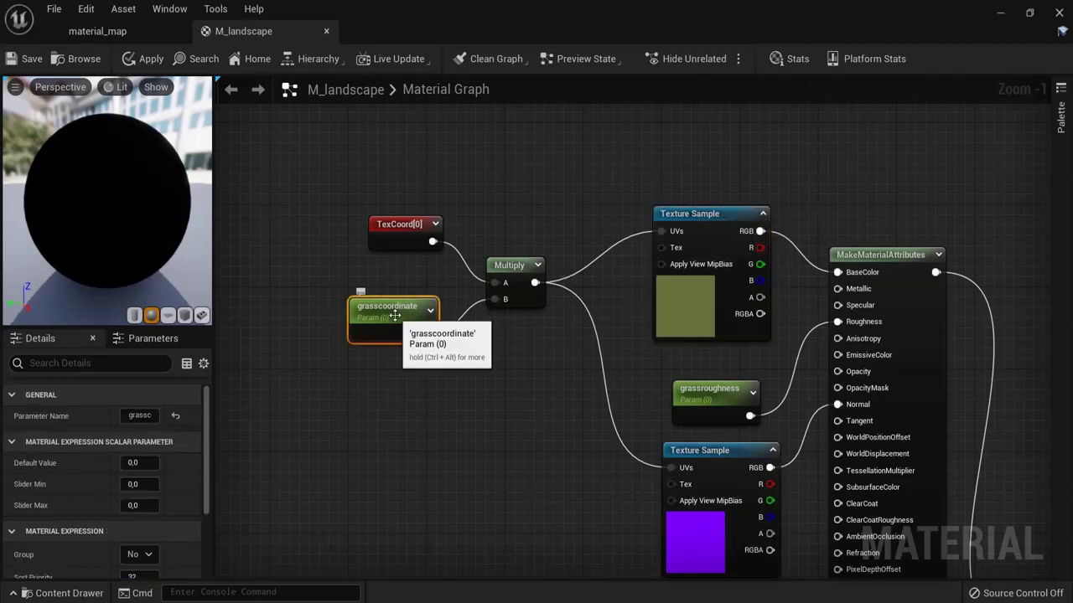
{"action": "right_click_drag", "start_coordinate": [551, 470], "coordinate": [541, 431]}
{"action": "left_click_drag", "start_coordinate": [318, 147], "coordinate": [526, 337]}
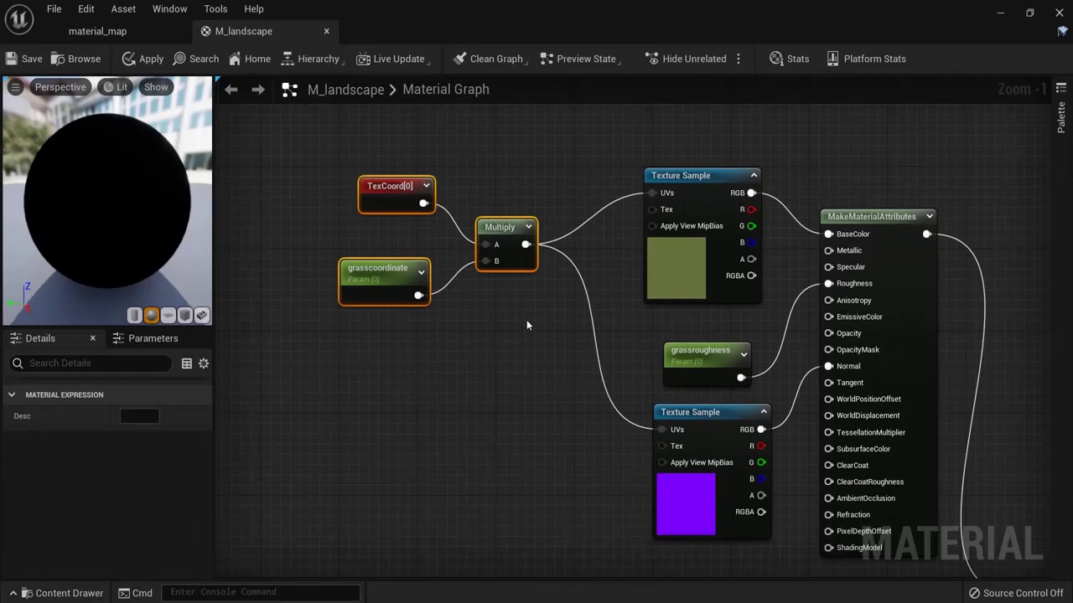
{"action": "right_click_drag", "start_coordinate": [514, 390], "coordinate": [505, 143]}
{"action": "left_click", "coordinate": [485, 521]}
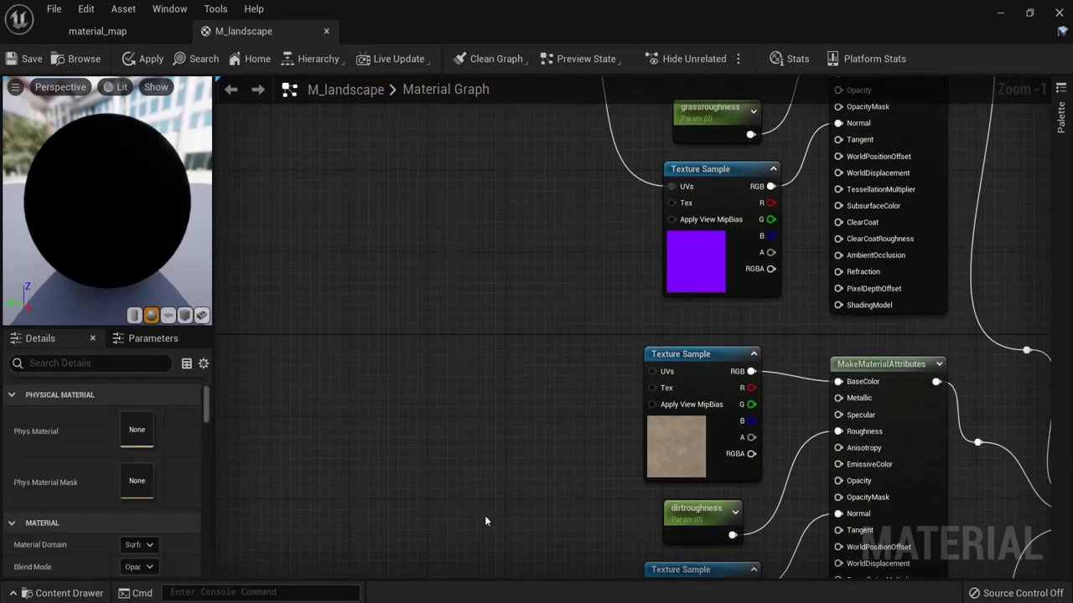
{"action": "right_click_drag", "start_coordinate": [484, 521], "coordinate": [482, 355]}
{"action": "key", "text": "ctrl+v"}
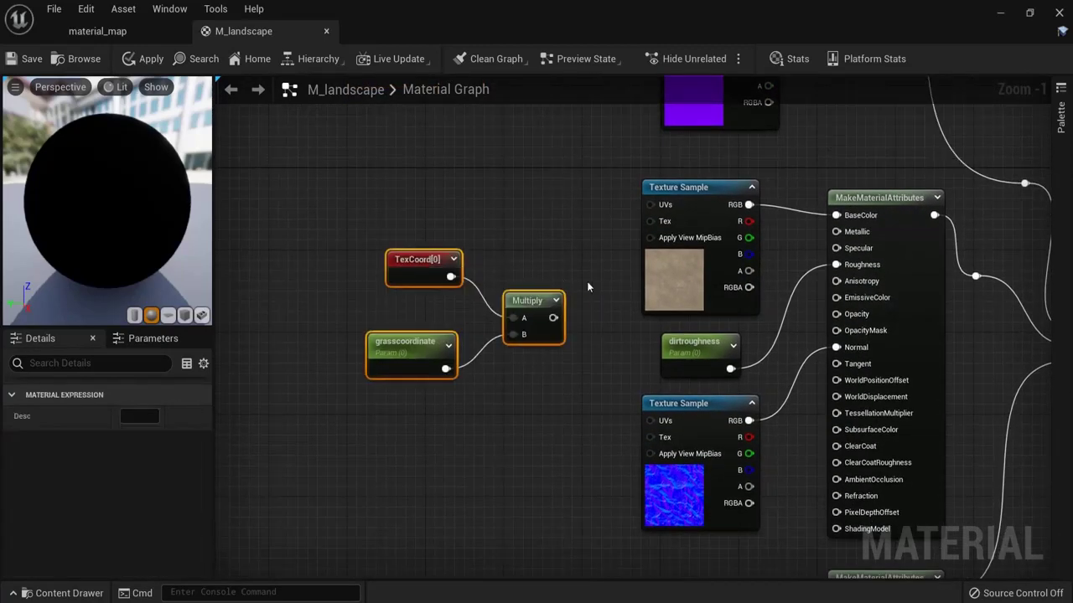
{"action": "left_click", "coordinate": [509, 250]}
{"action": "left_click_drag", "start_coordinate": [553, 318], "coordinate": [651, 204]}
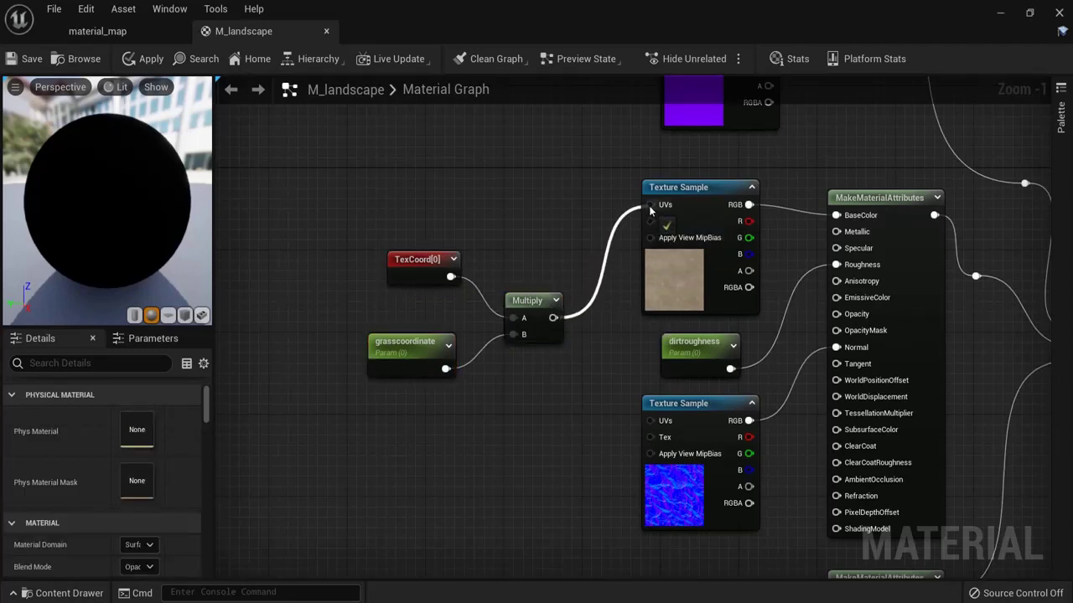
{"action": "left_click_drag", "start_coordinate": [553, 318], "coordinate": [651, 422]}
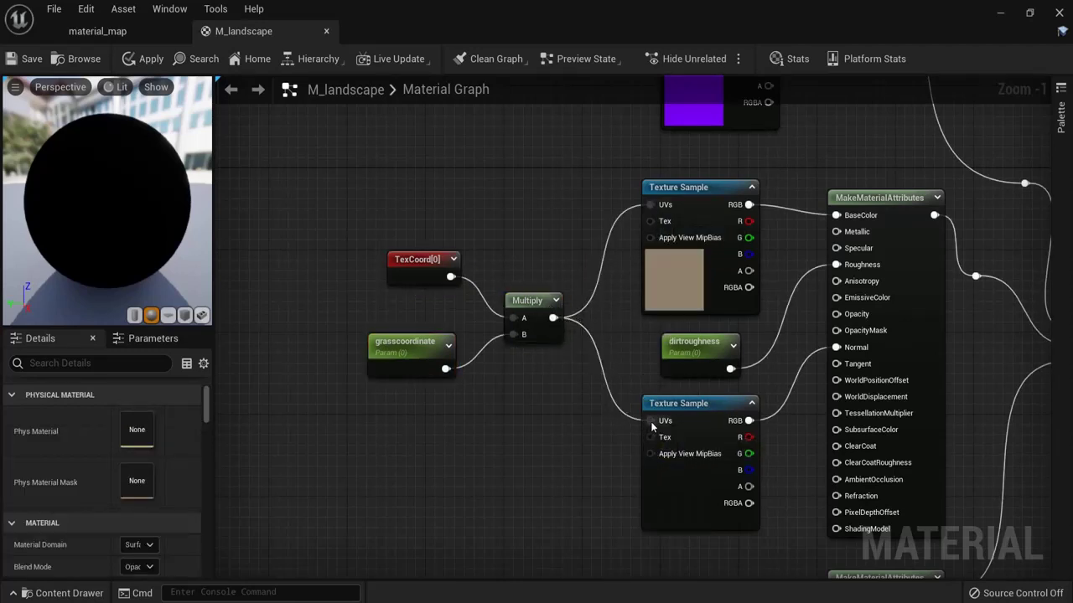
Step: Rename the pasted coordinate parameter to 'dirtcoordinate'
{"action": "left_click", "coordinate": [411, 348]}
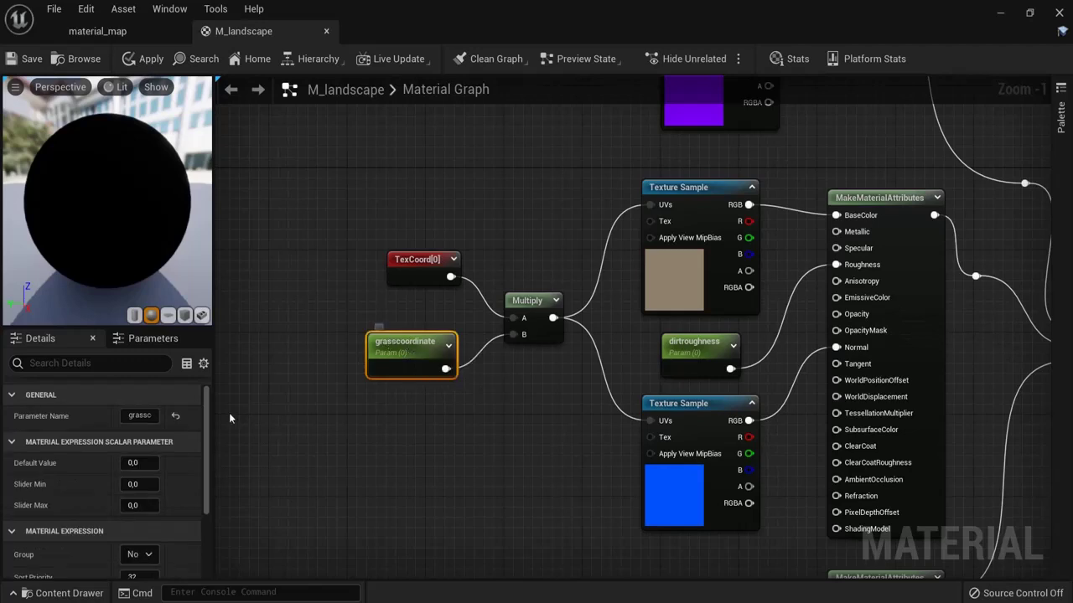
{"action": "left_click", "coordinate": [131, 416]}
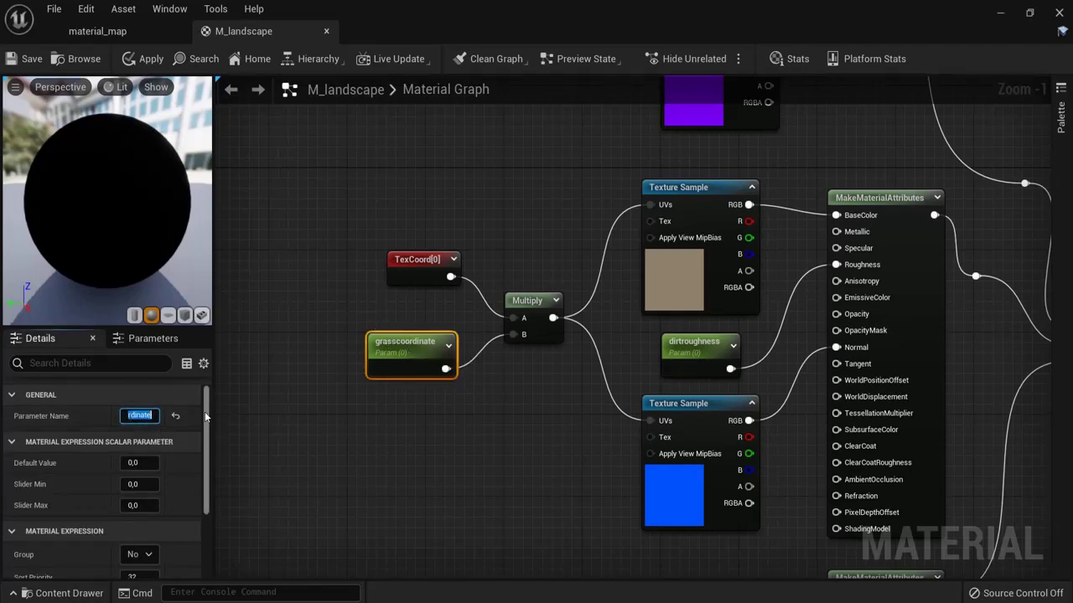
{"action": "key", "text": "Left"}
{"action": "key", "text": "Left"}
{"action": "key", "text": "Left"}
{"action": "key", "text": "Left"}
{"action": "key", "text": "Left"}
{"action": "key", "text": "Left"}
{"action": "key", "text": "Left"}
{"action": "key", "text": "Left"}
{"action": "key", "text": "Left"}
{"action": "key", "text": "Left"}
{"action": "key", "text": "Left"}
{"action": "key", "text": "Left"}
{"action": "key", "text": "Left"}
{"action": "key", "text": "BackSpace"}
{"action": "key", "text": "BackSpace"}
{"action": "key", "text": "BackSpace"}
{"action": "key", "text": "BackSpace"}
{"action": "key", "text": "BackSpace"}
{"action": "type", "text": "dirt"}
{"action": "key", "text": "Return"}
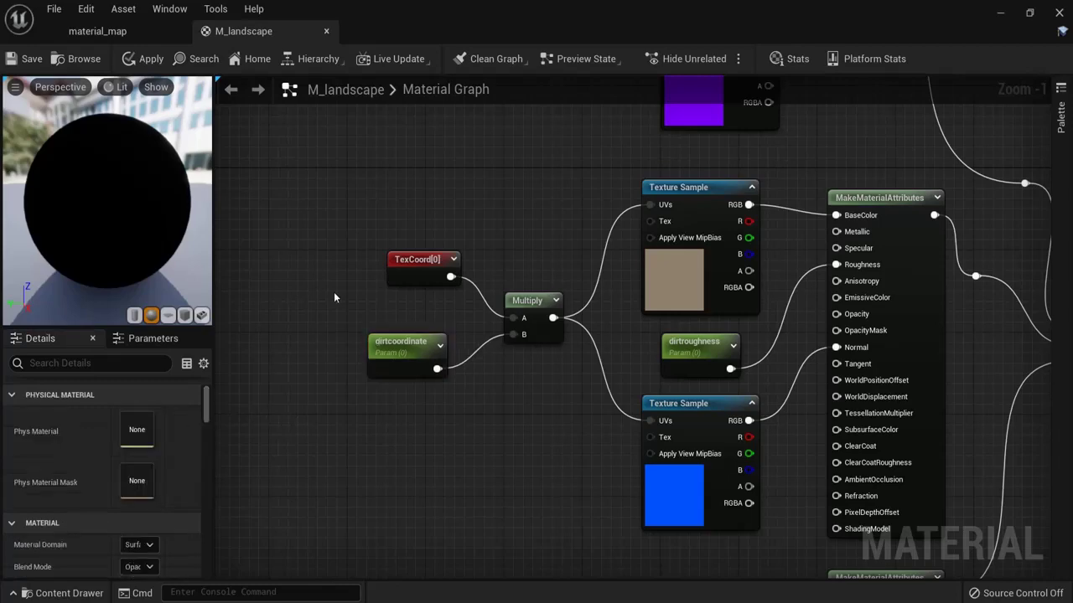
Step: Duplicate the dirt coordinate nodes beside the rock samples and feed Multiply into both rock UVs
{"action": "left_click_drag", "start_coordinate": [334, 291], "coordinate": [543, 413]}
{"action": "right_click_drag", "start_coordinate": [543, 413], "coordinate": [536, 235]}
{"action": "key", "text": "ctrl+w"}
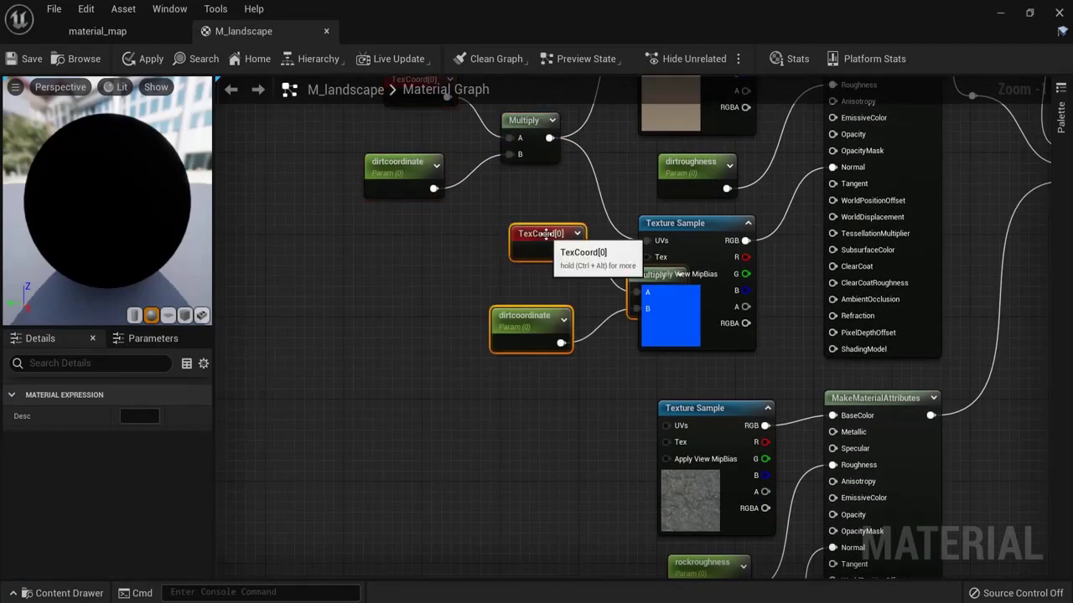
{"action": "left_click_drag", "start_coordinate": [543, 266], "coordinate": [423, 428]}
{"action": "right_click_drag", "start_coordinate": [578, 333], "coordinate": [450, 208]}
{"action": "left_click", "coordinate": [450, 267]}
{"action": "left_click_drag", "start_coordinate": [430, 279], "coordinate": [528, 217]}
{"action": "left_click_drag", "start_coordinate": [430, 278], "coordinate": [536, 433]}
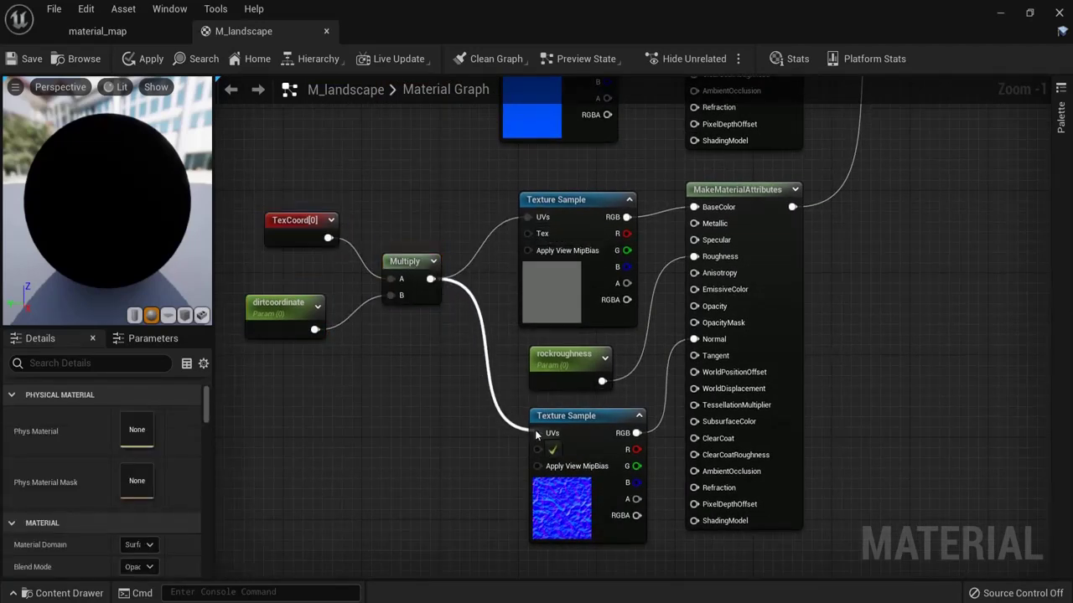
Step: Rename the copied coordinate parameter to 'rockcoordinate'
{"action": "left_click", "coordinate": [286, 306]}
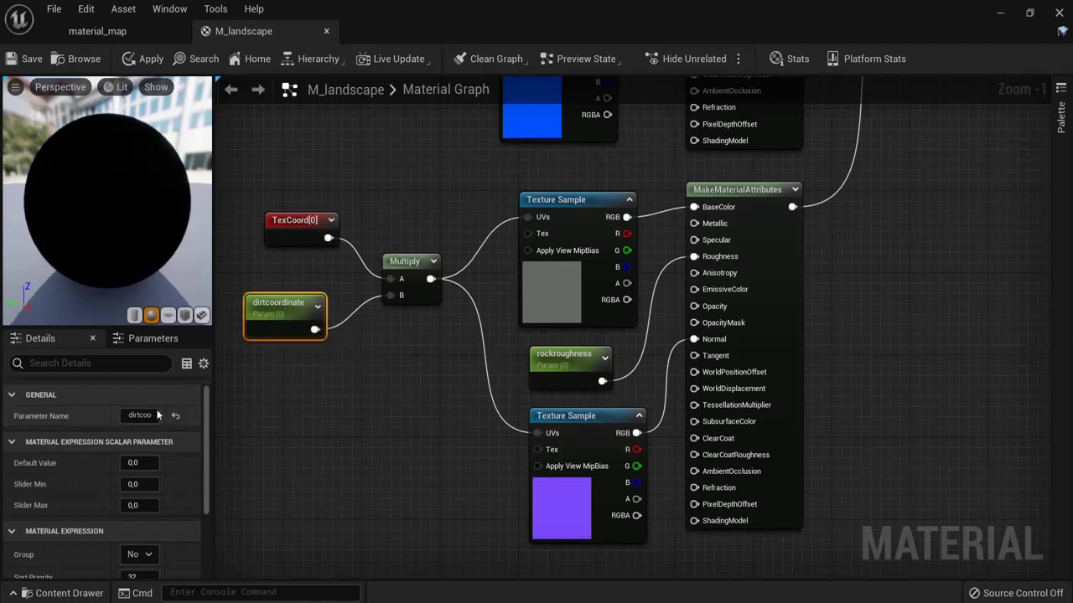
{"action": "left_click", "coordinate": [155, 423]}
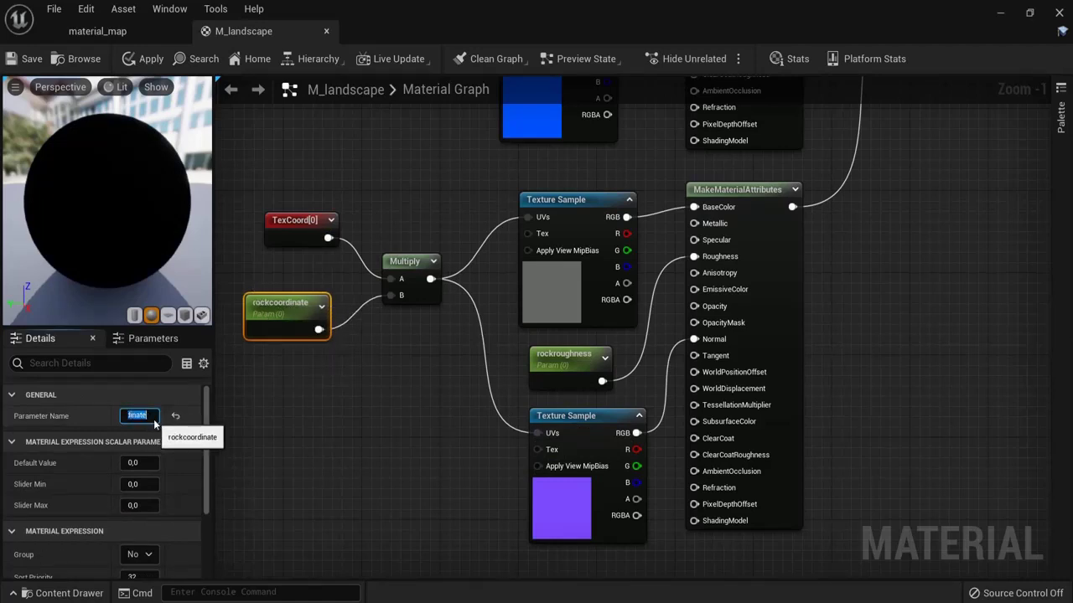
{"action": "left_click", "coordinate": [285, 260]}
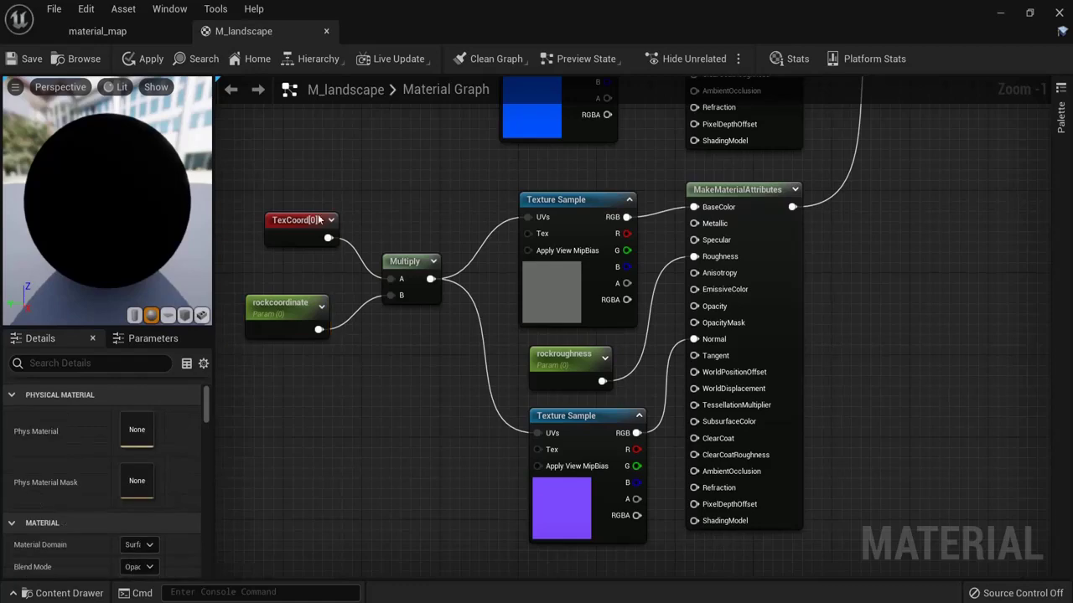
Step: Apply the M_landscape changes and zoom out to review the full node network
{"action": "left_click", "coordinate": [137, 65]}
{"action": "scroll", "coordinate": [946, 306], "scroll_direction": "down", "scroll_amount": 4}
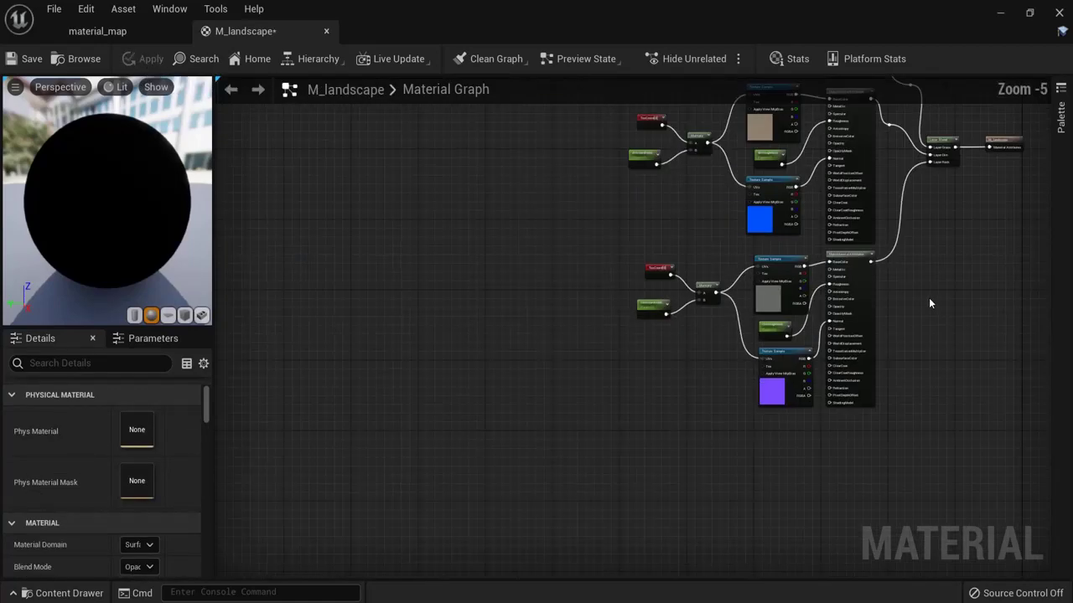
{"action": "right_click_drag", "start_coordinate": [928, 297], "coordinate": [737, 383]}
{"action": "scroll", "coordinate": [765, 216], "scroll_direction": "down", "scroll_amount": 1}
{"action": "right_click_drag", "start_coordinate": [766, 215], "coordinate": [503, 248]}
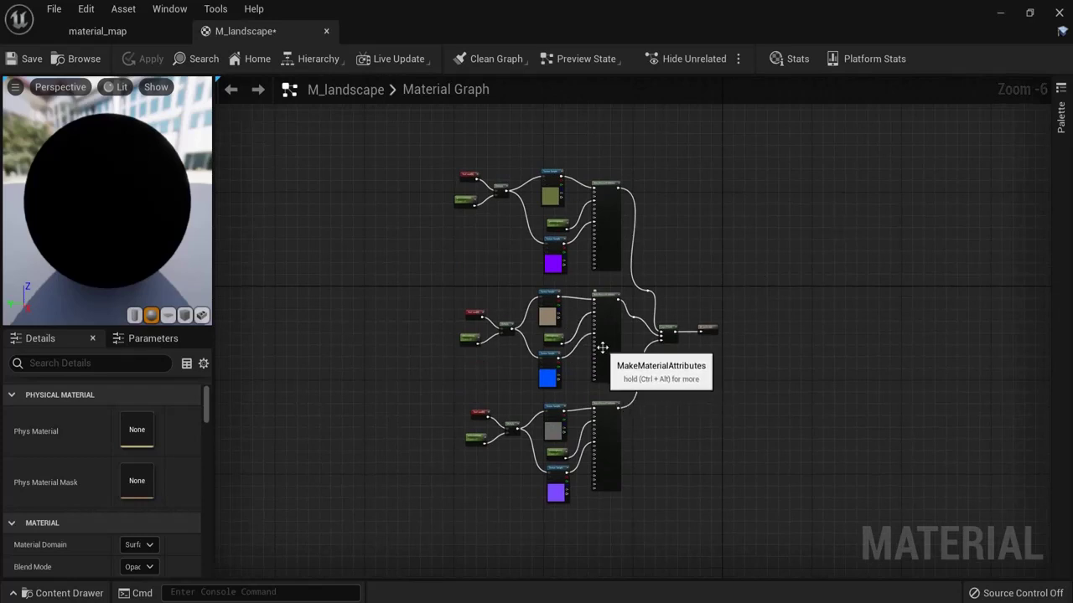
{"action": "scroll", "coordinate": [605, 362], "scroll_direction": "up", "scroll_amount": 4}
{"action": "scroll", "coordinate": [668, 335], "scroll_direction": "down", "scroll_amount": 1}
{"action": "scroll", "coordinate": [668, 336], "scroll_direction": "down", "scroll_amount": 4}
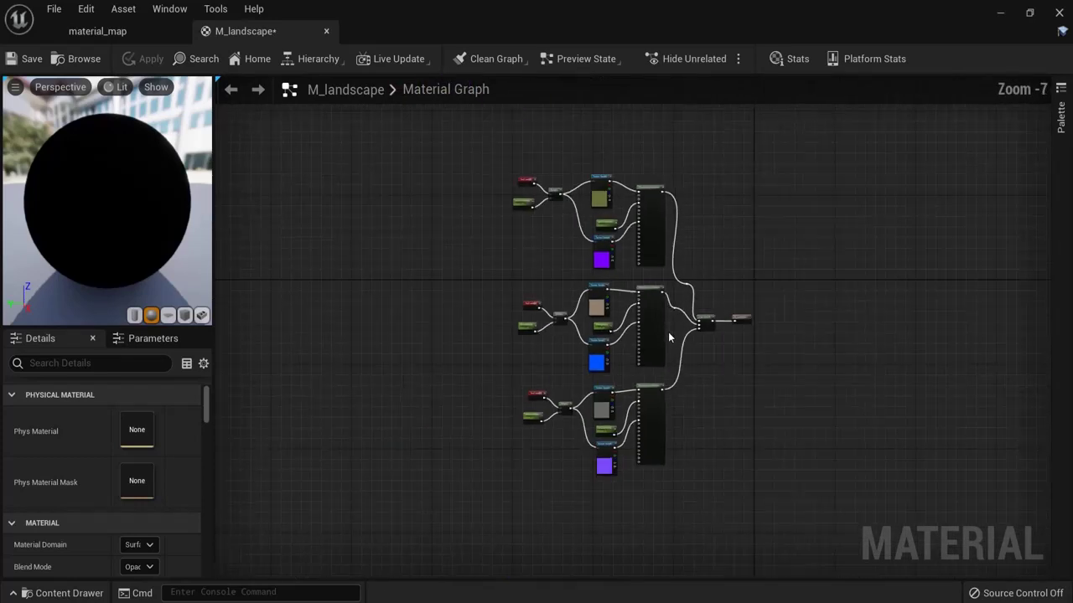
{"action": "right_click_drag", "start_coordinate": [805, 360], "coordinate": [777, 362]}
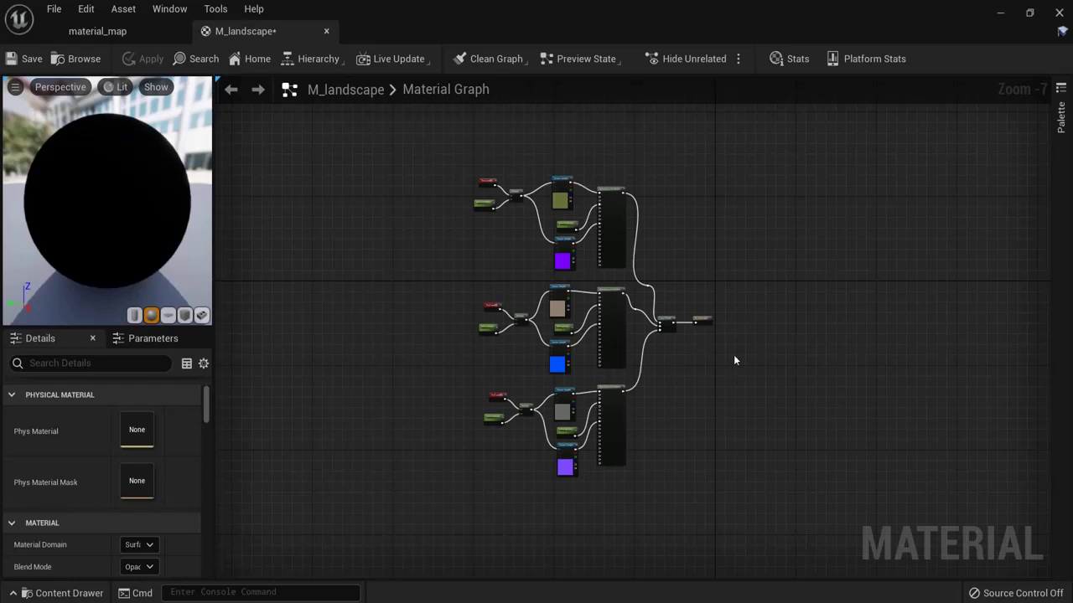
{"action": "scroll", "coordinate": [795, 348], "scroll_direction": "up", "scroll_amount": 8}
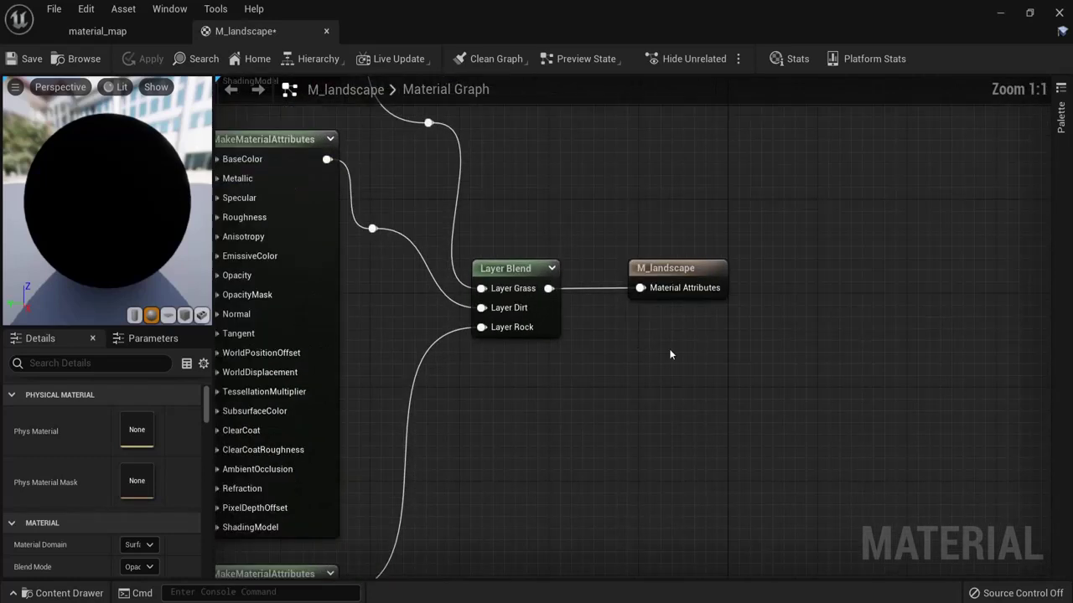
{"action": "scroll", "coordinate": [672, 355], "scroll_direction": "down", "scroll_amount": 1}
{"action": "right_click_drag", "start_coordinate": [673, 355], "coordinate": [715, 381]}
{"action": "scroll", "coordinate": [712, 377], "scroll_direction": "up", "scroll_amount": 1}
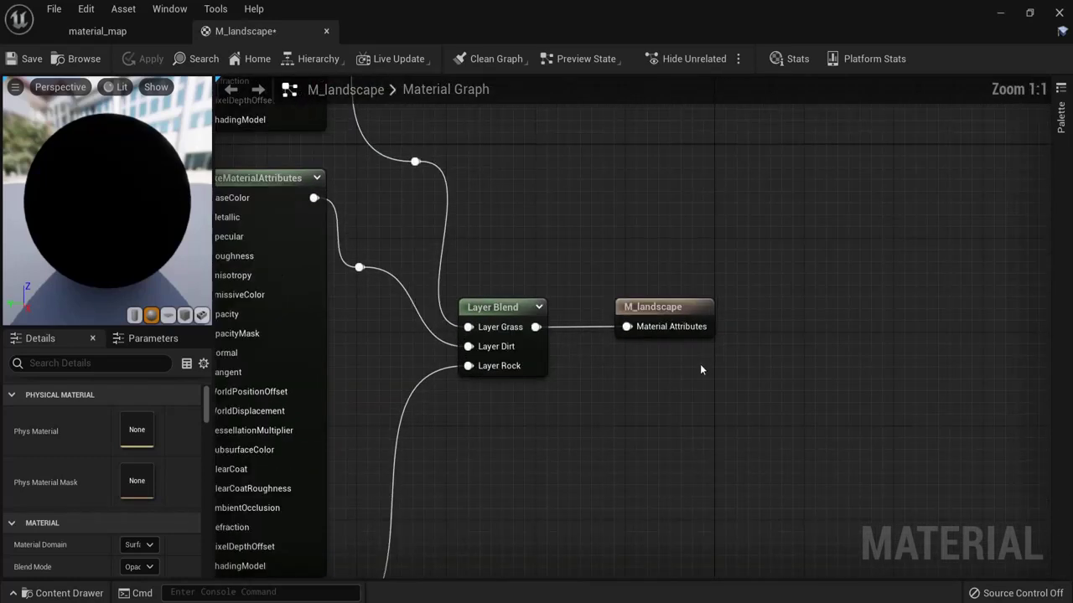
Step: Select the M_landscape result node and the Layer Blend node to check the connections
{"action": "left_click", "coordinate": [671, 307]}
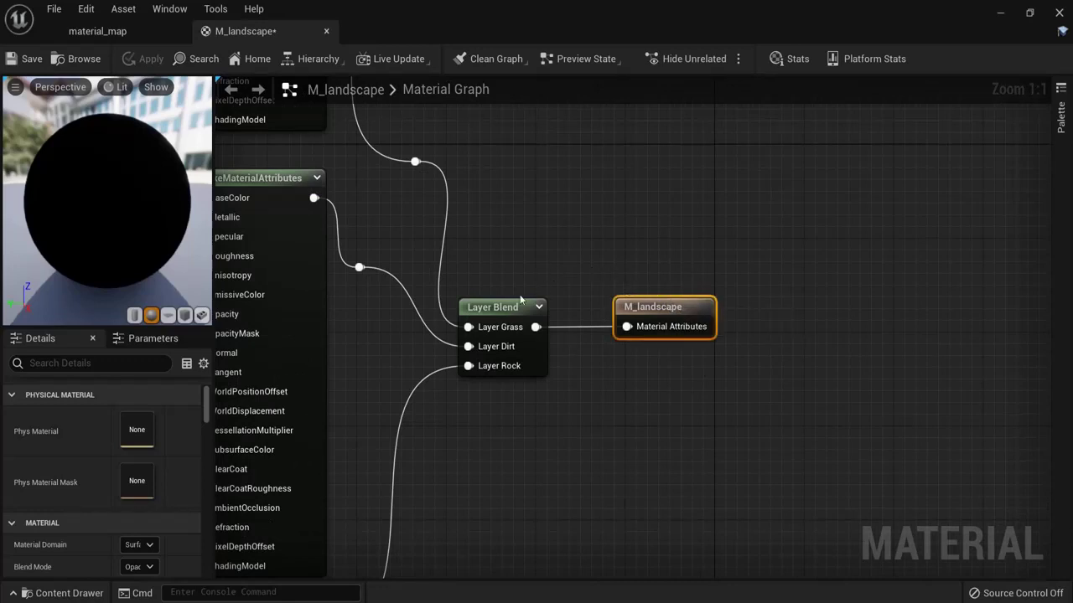
{"action": "left_click", "coordinate": [507, 308]}
{"action": "right_click_drag", "start_coordinate": [506, 310], "coordinate": [768, 173]}
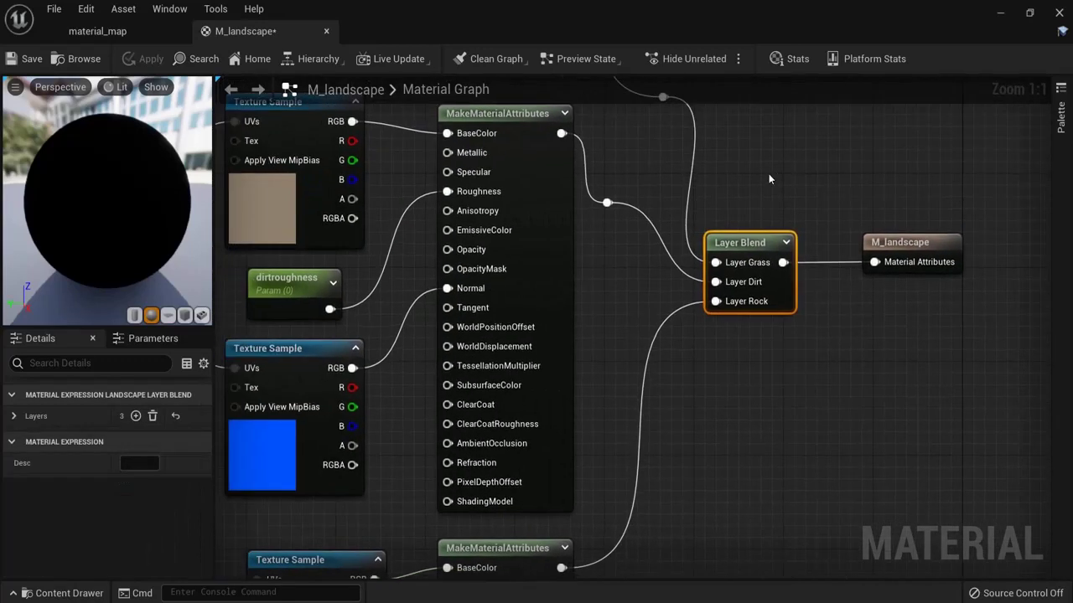
{"action": "right_click_drag", "start_coordinate": [627, 271], "coordinate": [615, 305]}
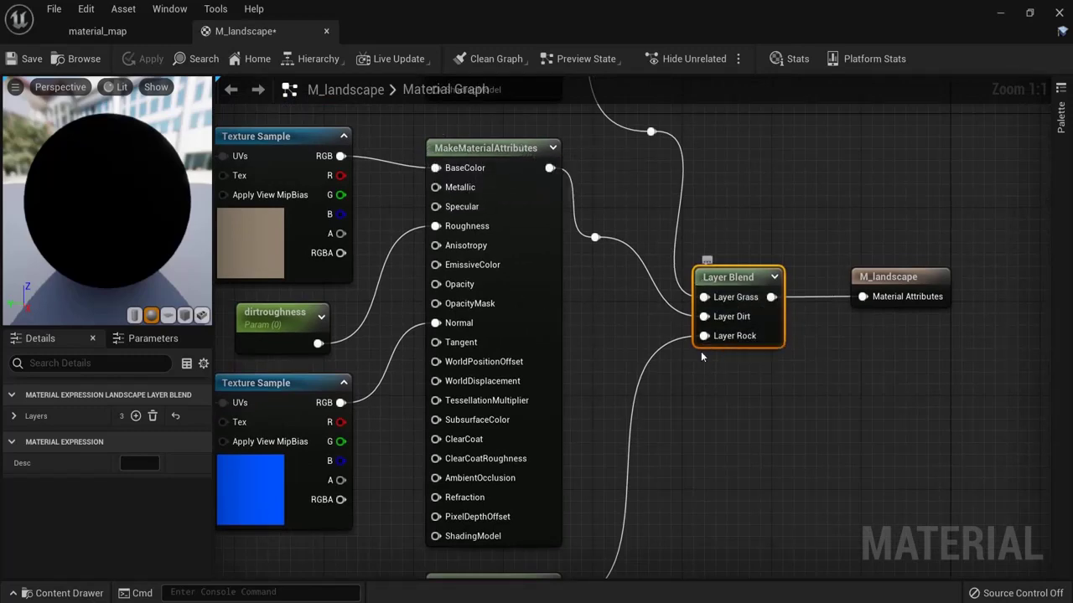
{"action": "right_click_drag", "start_coordinate": [706, 260], "coordinate": [876, 350]}
{"action": "right_click_drag", "start_coordinate": [407, 152], "coordinate": [449, 201]}
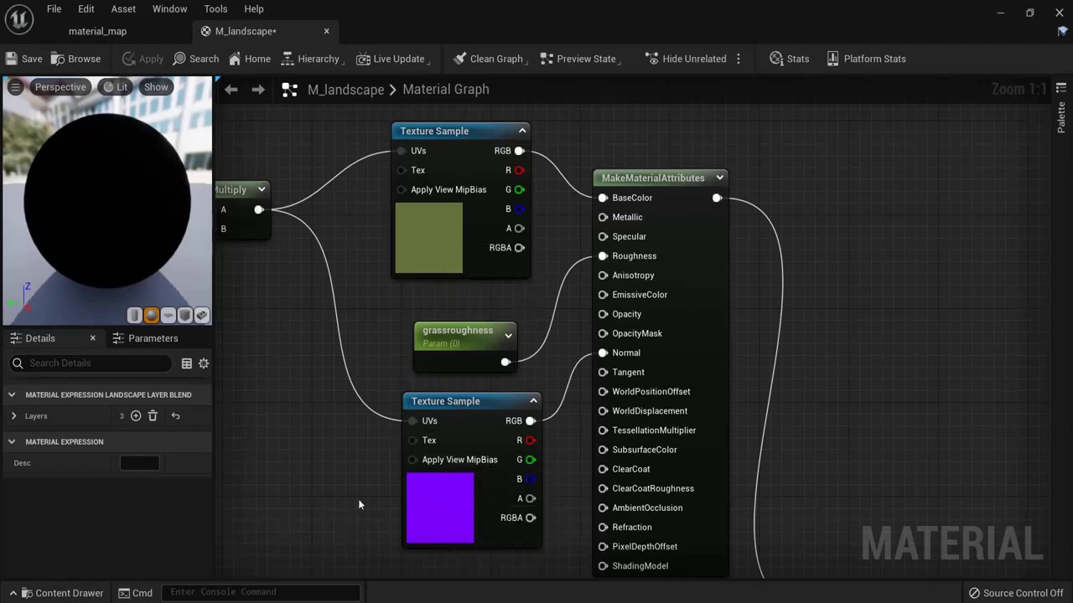
{"action": "left_click_drag", "start_coordinate": [465, 330], "coordinate": [465, 319]}
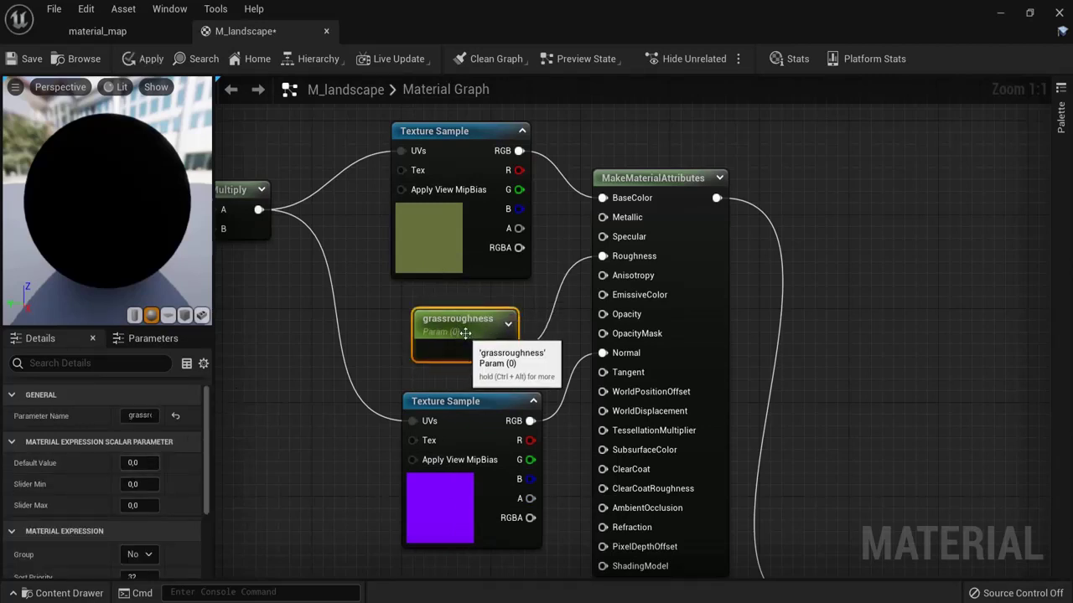
{"action": "right_click_drag", "start_coordinate": [325, 523], "coordinate": [335, 24]}
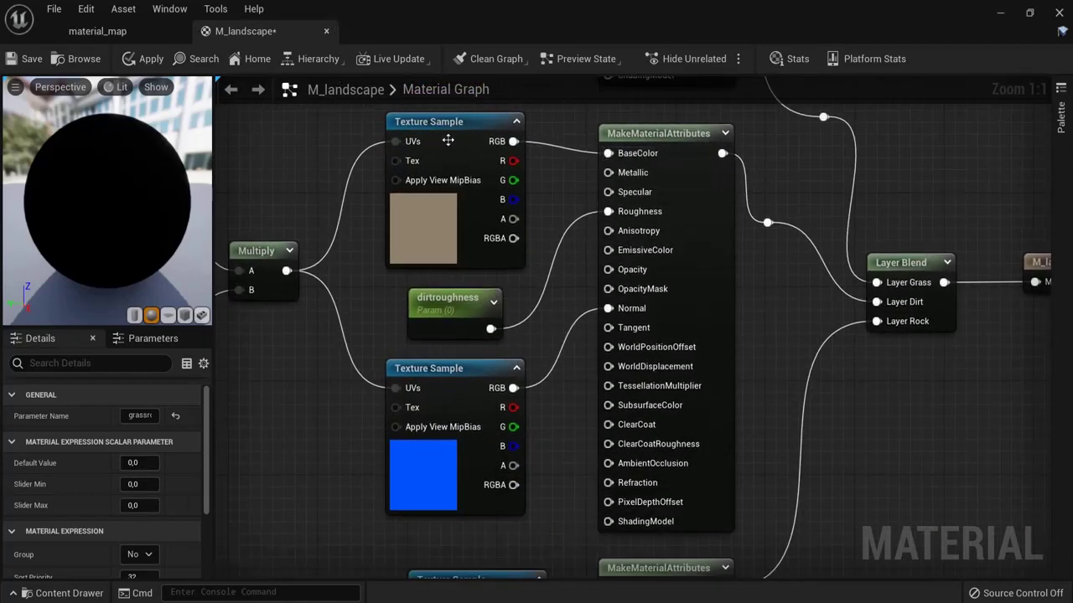
{"action": "right_click_drag", "start_coordinate": [348, 558], "coordinate": [309, 115]}
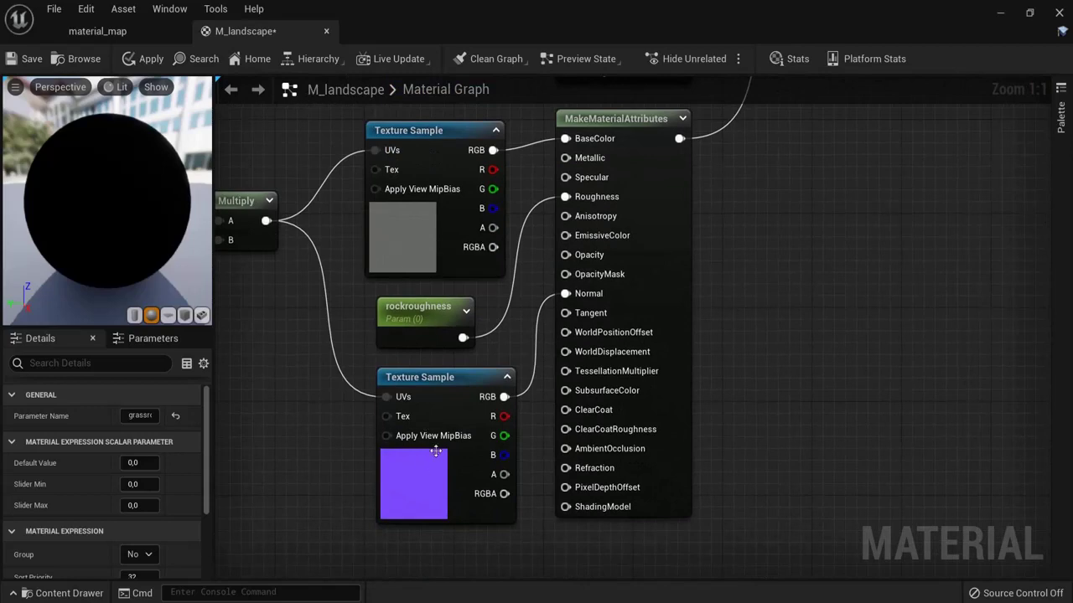
{"action": "right_click_drag", "start_coordinate": [358, 157], "coordinate": [577, 586]}
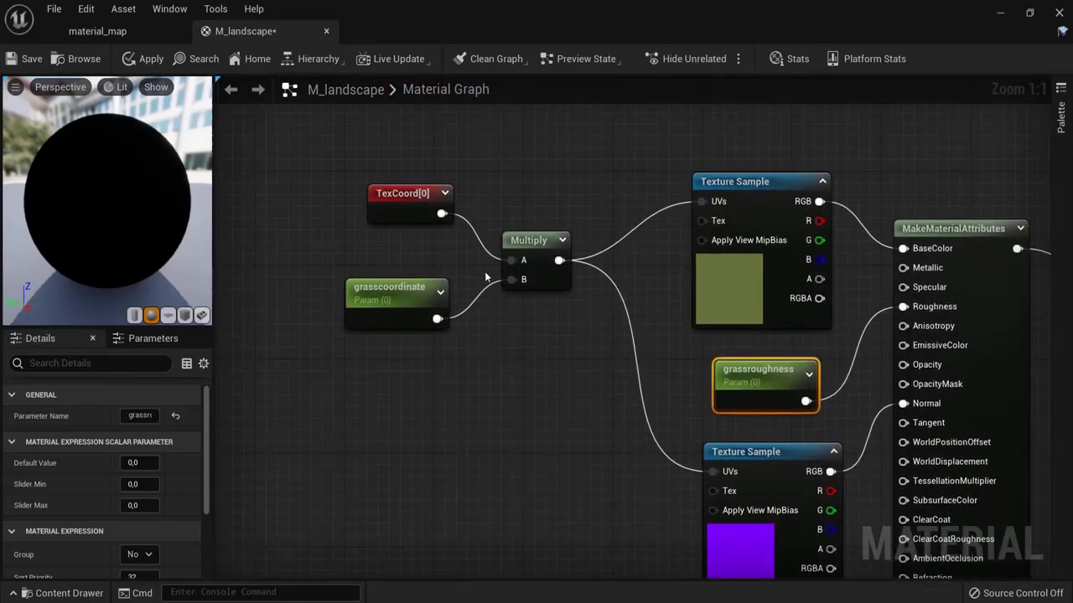
{"action": "left_click", "coordinate": [380, 191]}
{"action": "left_click_drag", "start_coordinate": [354, 194], "coordinate": [571, 357]}
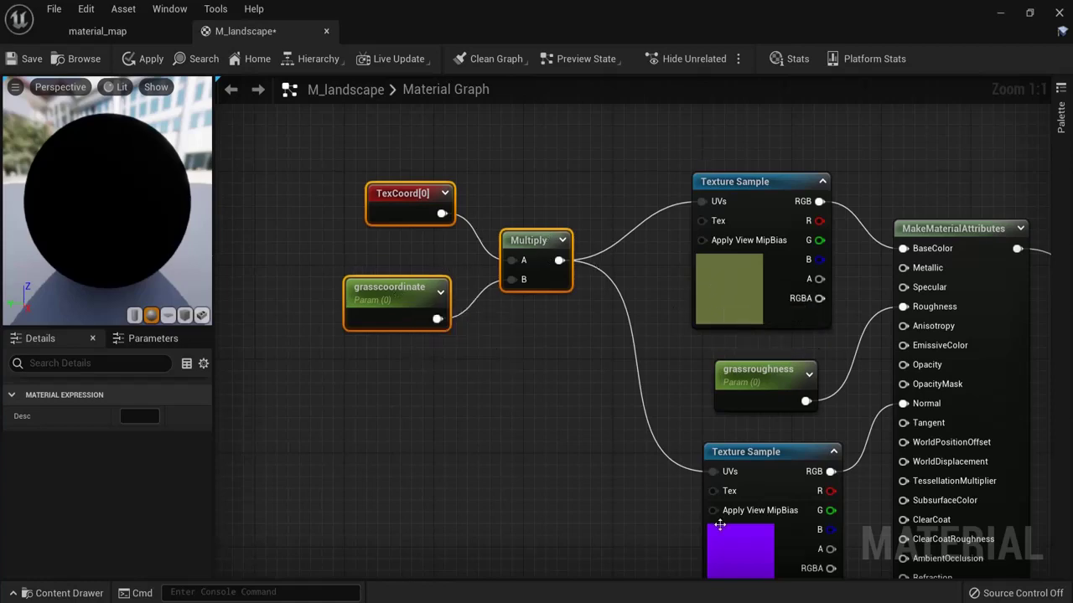
{"action": "right_click_drag", "start_coordinate": [734, 412], "coordinate": [463, 119]}
{"action": "left_click_drag", "start_coordinate": [291, 148], "coordinate": [568, 448]}
{"action": "right_click_drag", "start_coordinate": [569, 448], "coordinate": [586, 102]}
{"action": "left_click_drag", "start_coordinate": [310, 195], "coordinate": [551, 434]}
{"action": "right_click", "coordinate": [501, 456]}
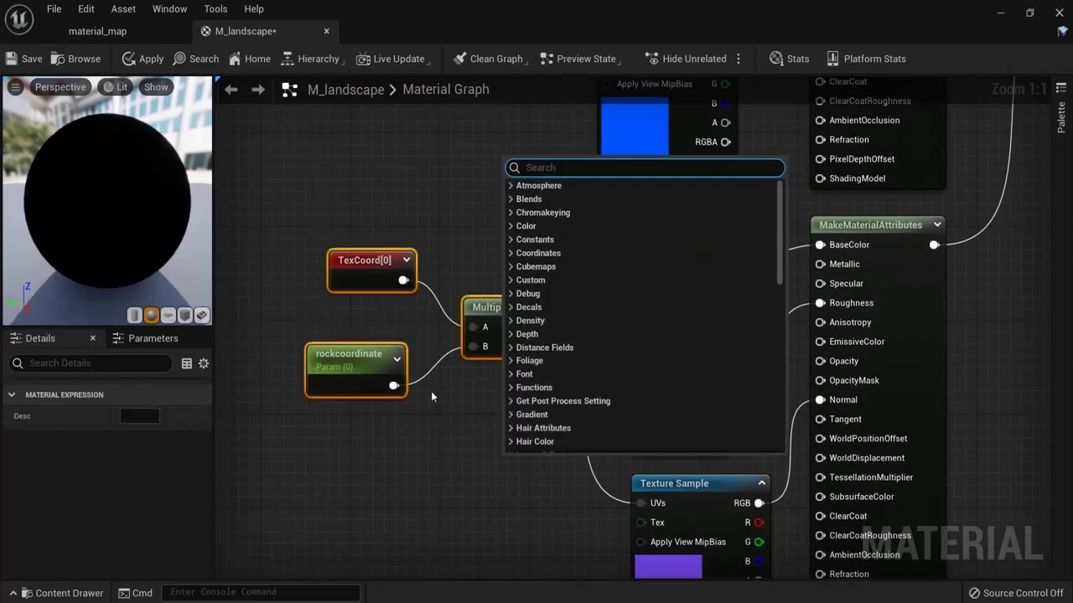
{"action": "left_click", "coordinate": [431, 391]}
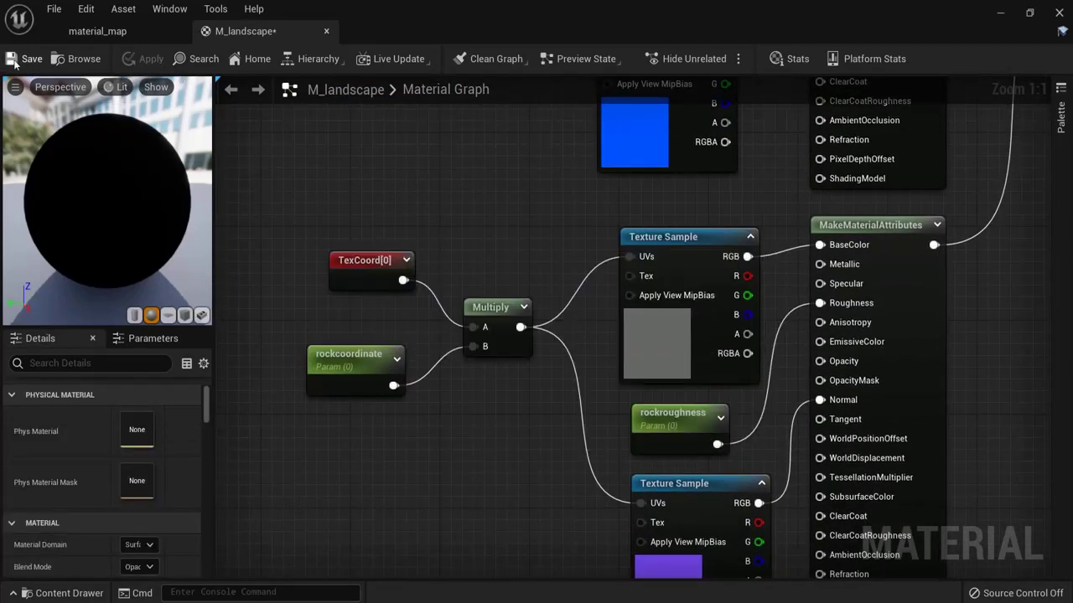
{"action": "left_click", "coordinate": [110, 31]}
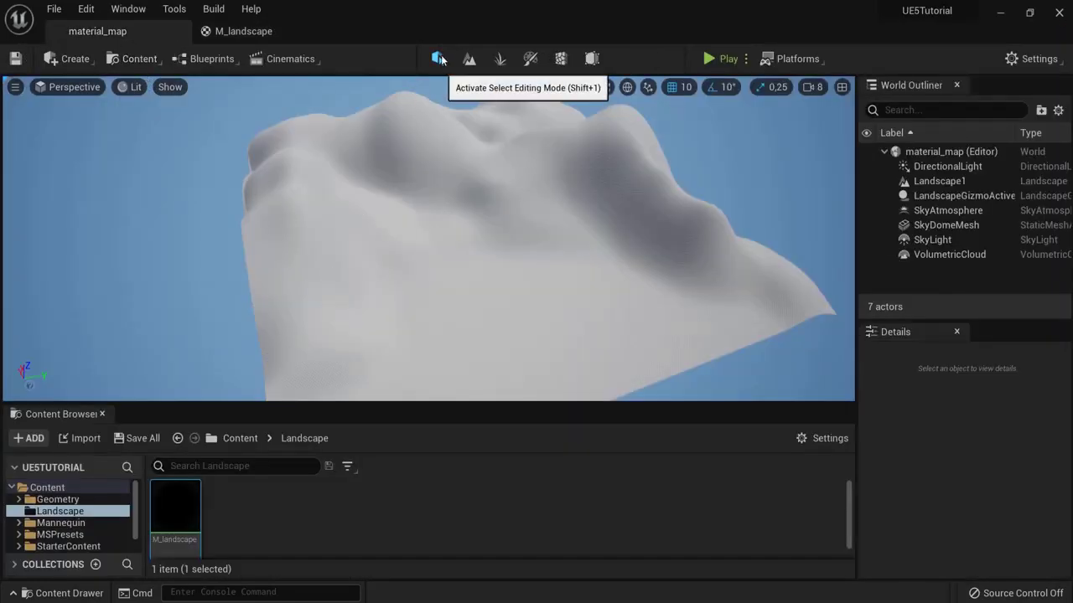
Step: Select Landscape1 and show its Landscape properties in Details with a widened label column
{"action": "left_click", "coordinate": [491, 241]}
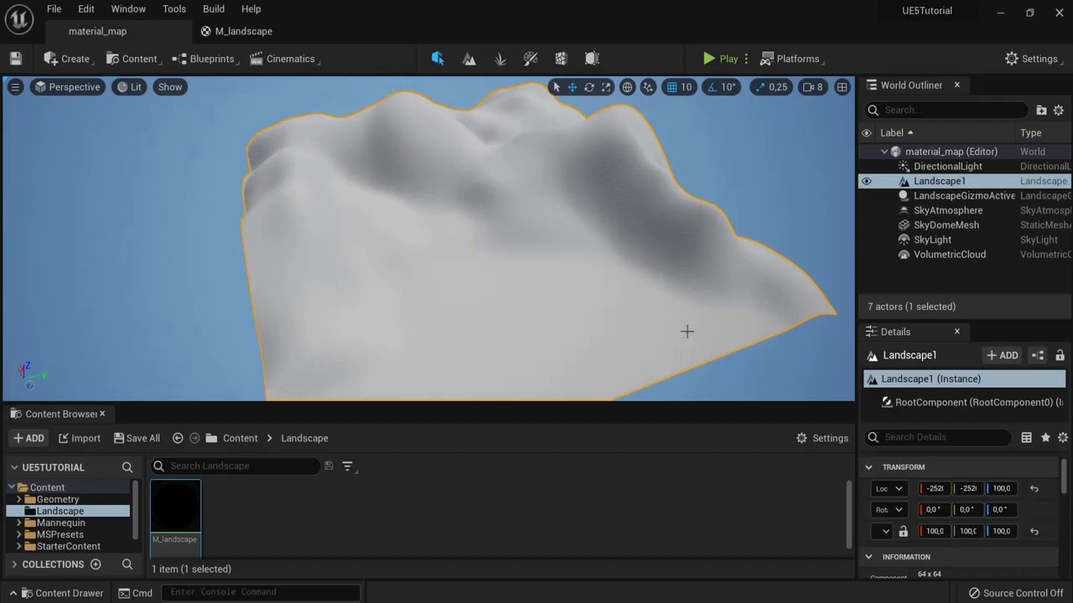
{"action": "left_click_drag", "start_coordinate": [978, 319], "coordinate": [979, 258]}
{"action": "scroll", "coordinate": [953, 499], "scroll_direction": "down", "scroll_amount": 3}
{"action": "scroll", "coordinate": [953, 500], "scroll_direction": "down", "scroll_amount": 2}
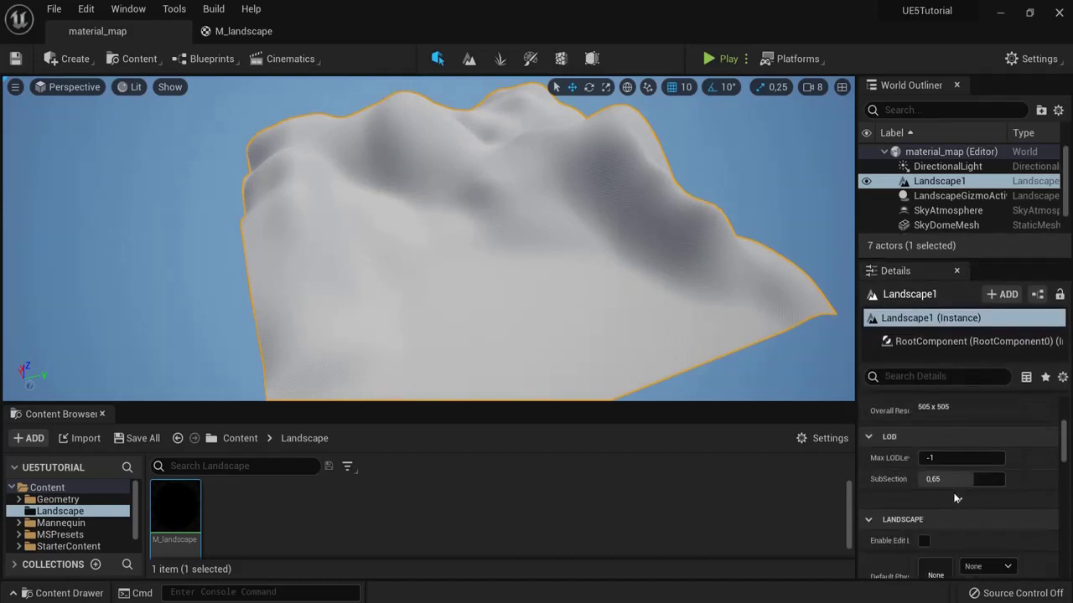
{"action": "scroll", "coordinate": [952, 501], "scroll_direction": "up", "scroll_amount": 3}
{"action": "scroll", "coordinate": [950, 503], "scroll_direction": "down", "scroll_amount": 4}
{"action": "scroll", "coordinate": [949, 513], "scroll_direction": "down", "scroll_amount": 1}
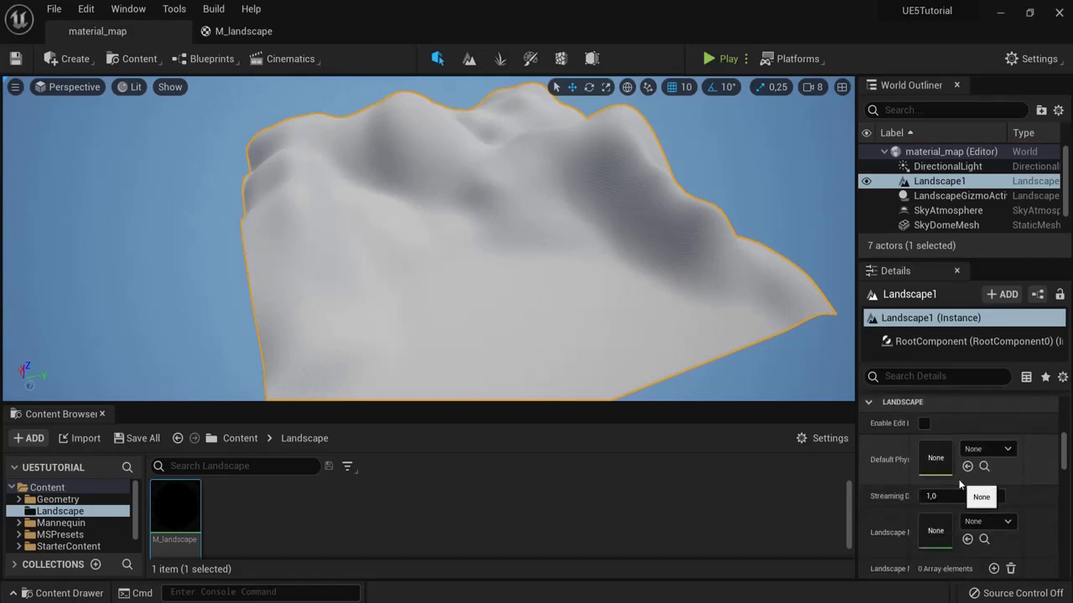
{"action": "mouse_move", "coordinate": [918, 532]}
{"action": "left_mouse_down"}
{"action": "mouse_move", "coordinate": [954, 532]}
{"action": "mouse_move", "coordinate": [911, 531]}
{"action": "left_mouse_up"}
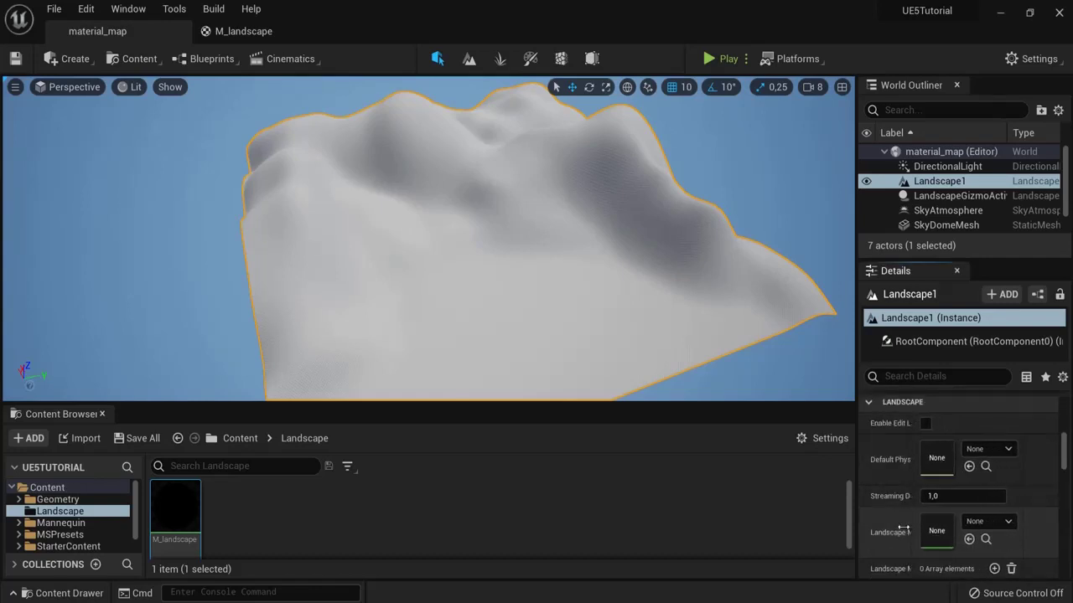
Step: Create a material instance of M_landscape named M_landscape_Inst and open it
{"action": "right_click", "coordinate": [173, 500]}
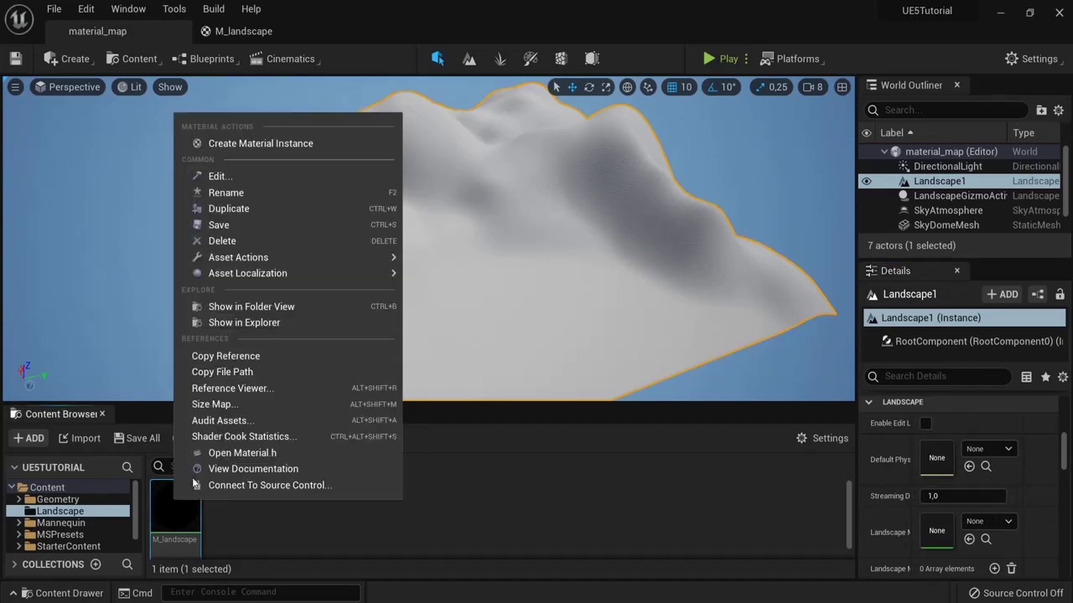
{"action": "left_click", "coordinate": [260, 144]}
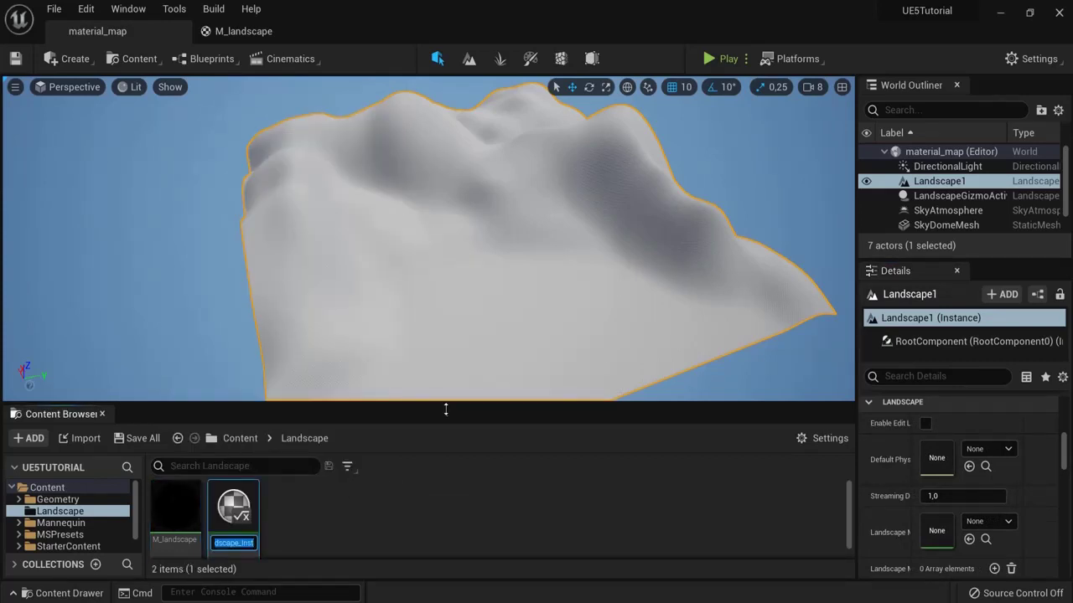
{"action": "key", "text": "Return"}
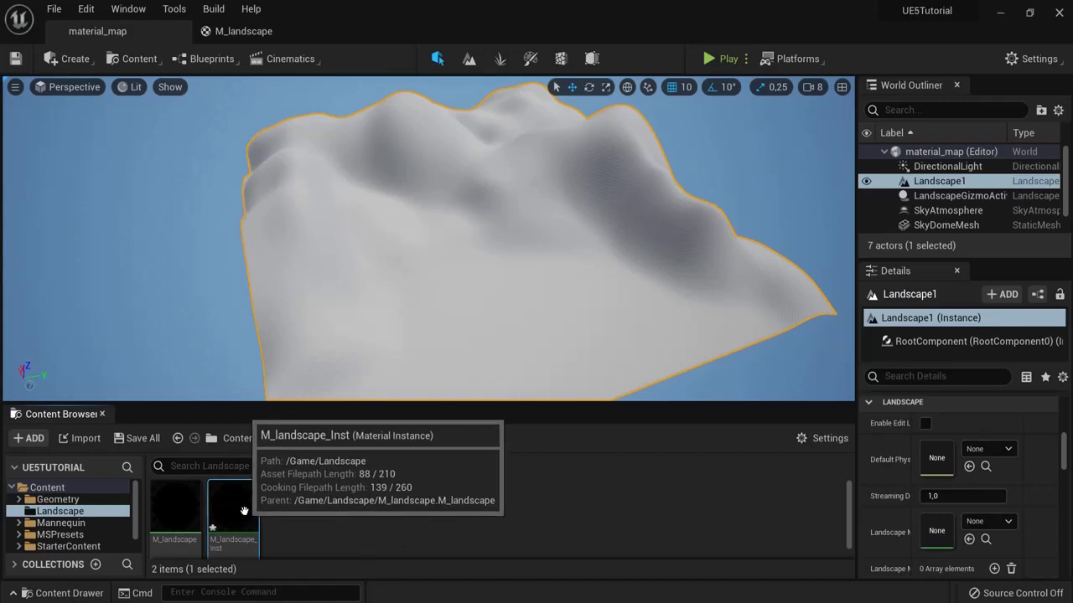
{"action": "double_click", "coordinate": [239, 507]}
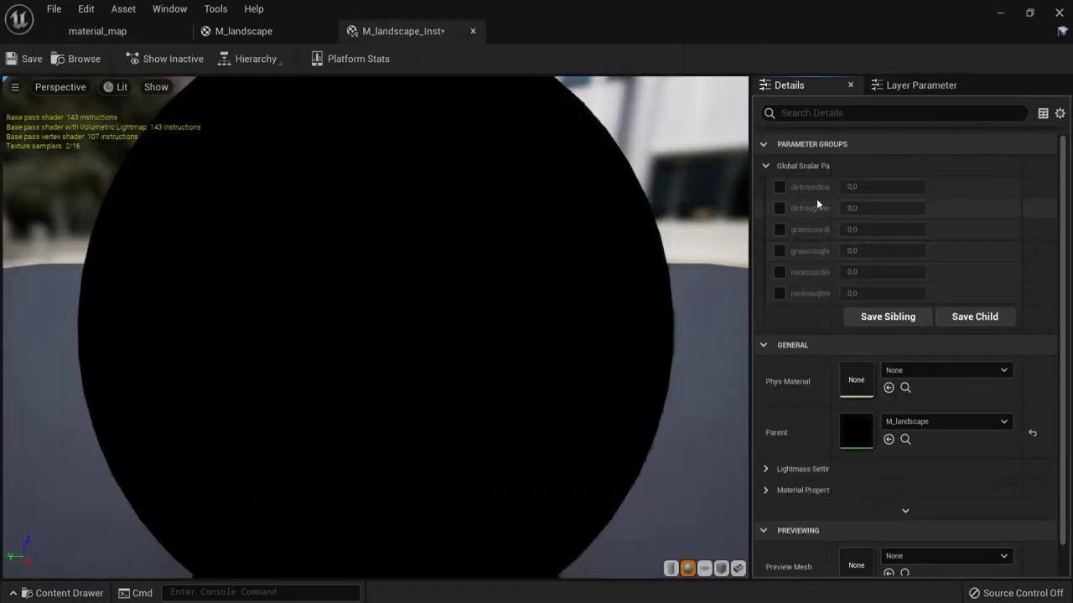
Step: Close the material editors and assign M_landscape_Inst as Landscape1's Landscape Material
{"action": "left_click", "coordinate": [472, 32]}
{"action": "left_click", "coordinate": [97, 31]}
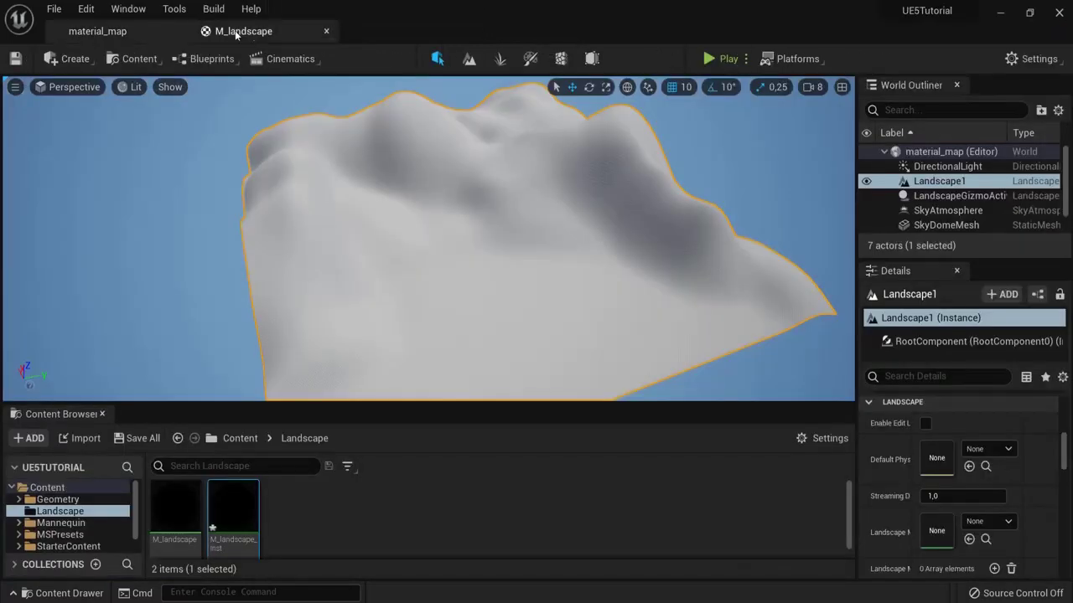
{"action": "left_click", "coordinate": [326, 31]}
{"action": "left_click_drag", "start_coordinate": [233, 510], "coordinate": [935, 531]}
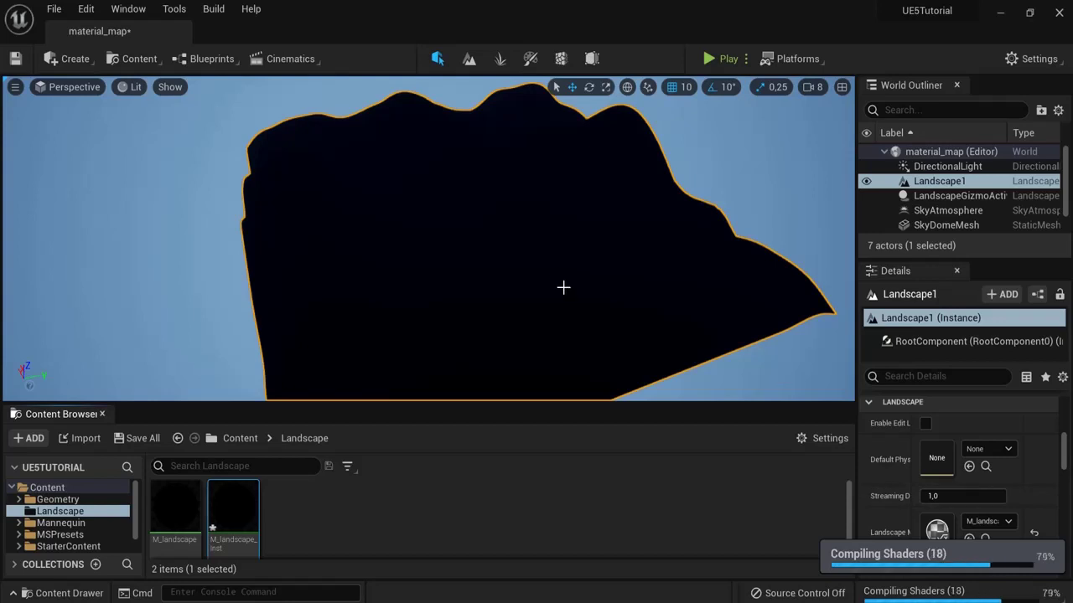
{"action": "left_click_drag", "start_coordinate": [562, 288], "coordinate": [659, 281]}
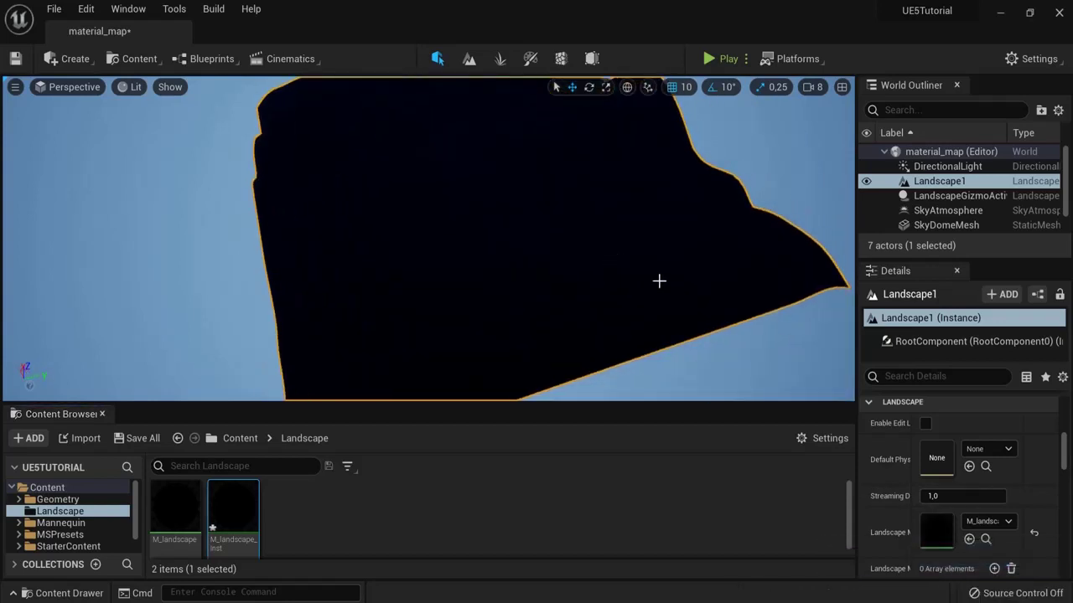
Step: In Landscape Paint mode, create and save a weight-blended Grass_LayerInfo
{"action": "left_click", "coordinate": [468, 60]}
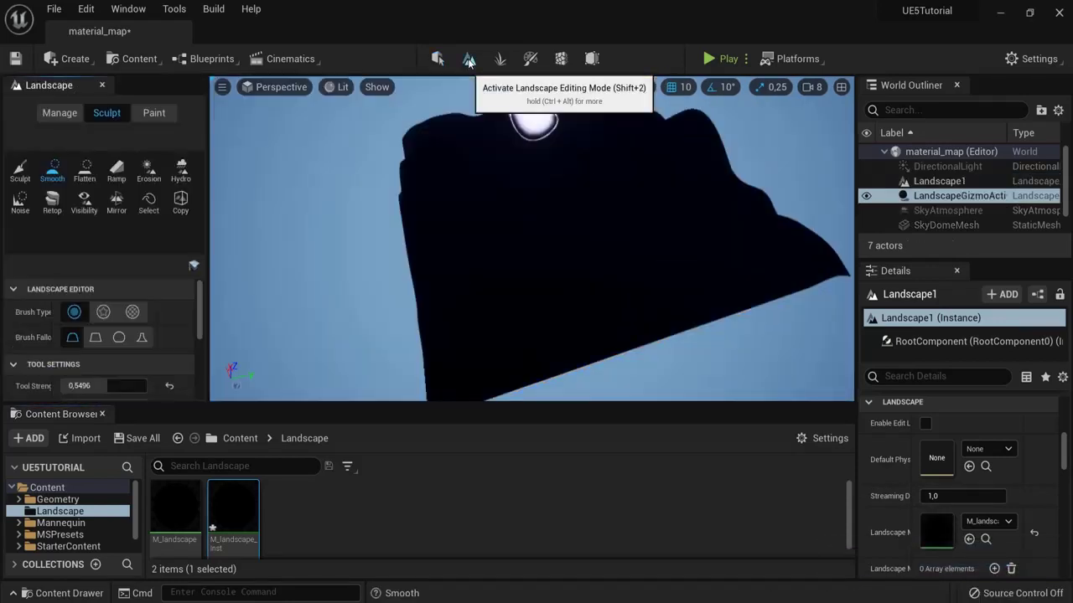
{"action": "left_click", "coordinate": [151, 114]}
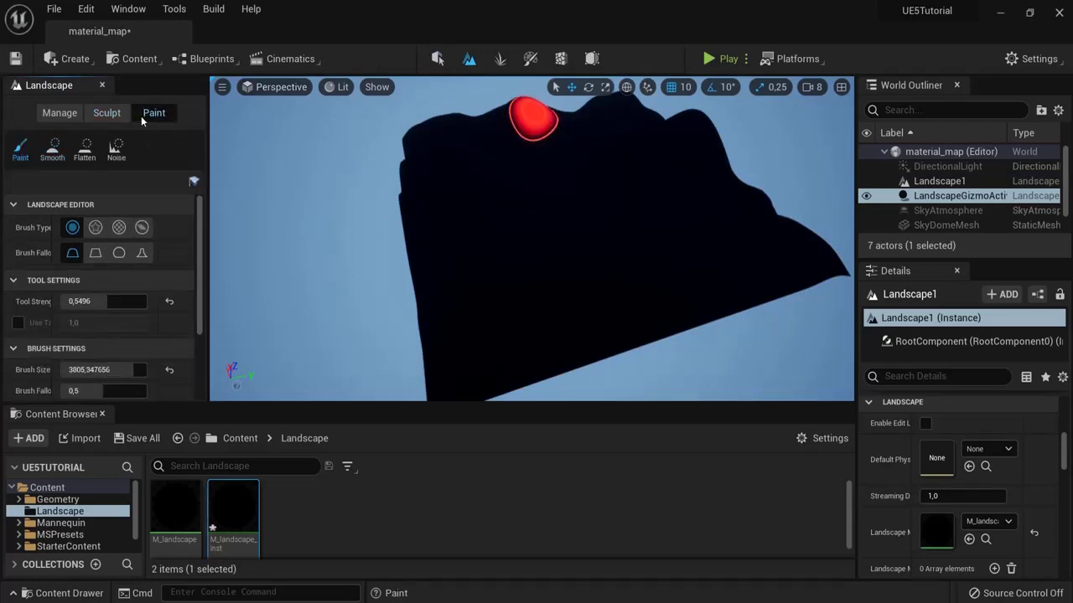
{"action": "scroll", "coordinate": [101, 293], "scroll_direction": "down", "scroll_amount": 5}
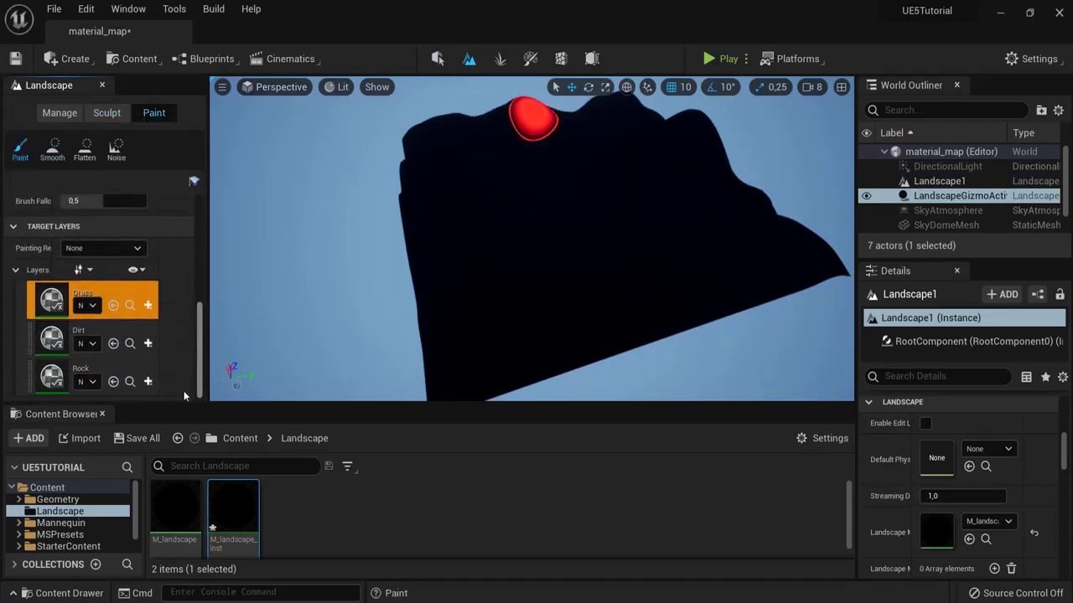
{"action": "left_click", "coordinate": [78, 304]}
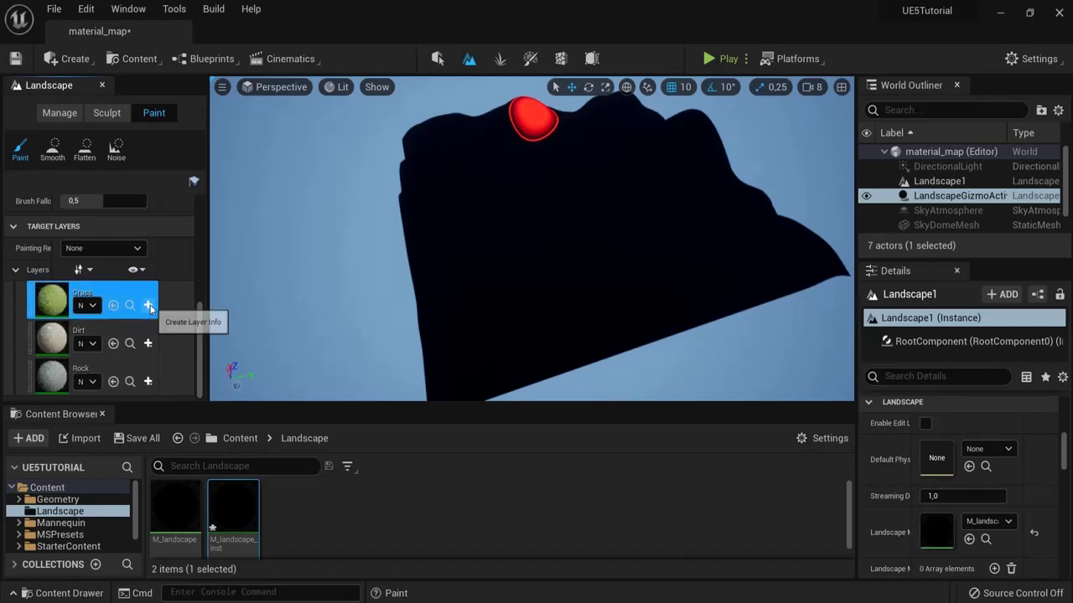
{"action": "left_click", "coordinate": [148, 306]}
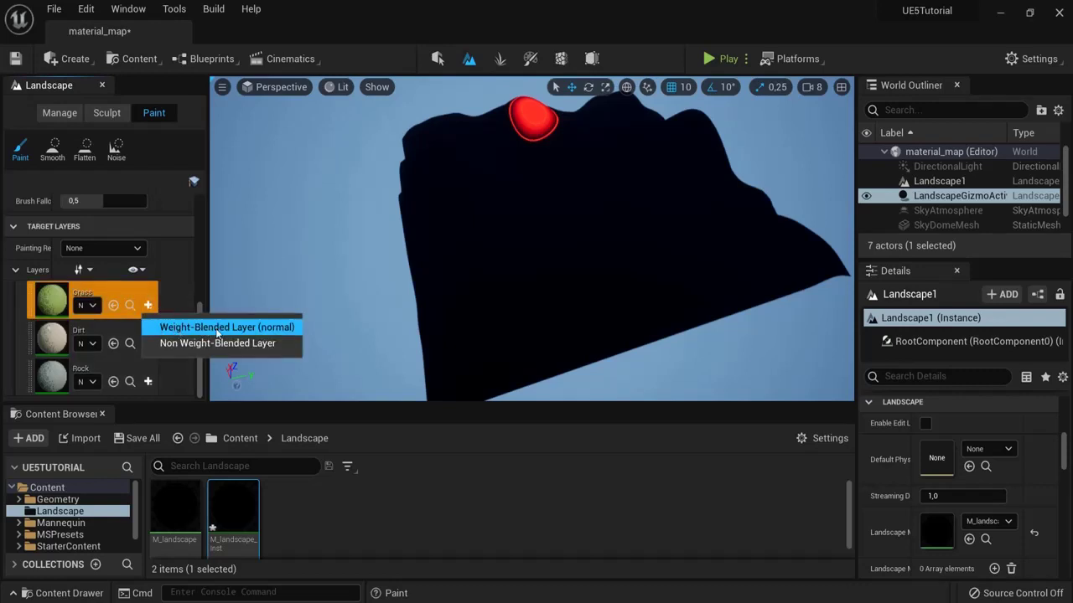
{"action": "left_click", "coordinate": [272, 329]}
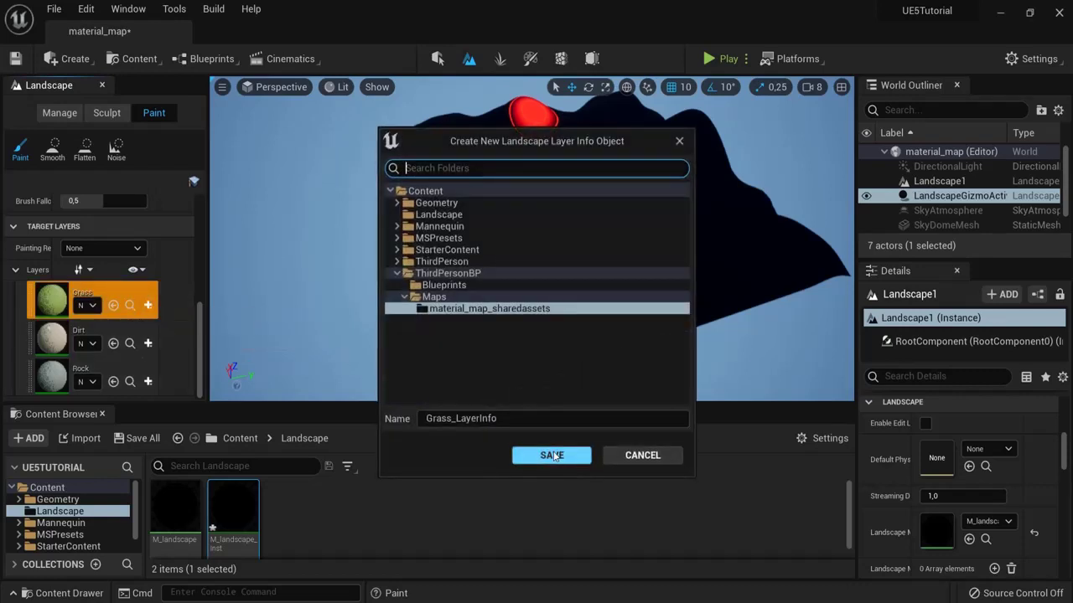
{"action": "left_click", "coordinate": [553, 455]}
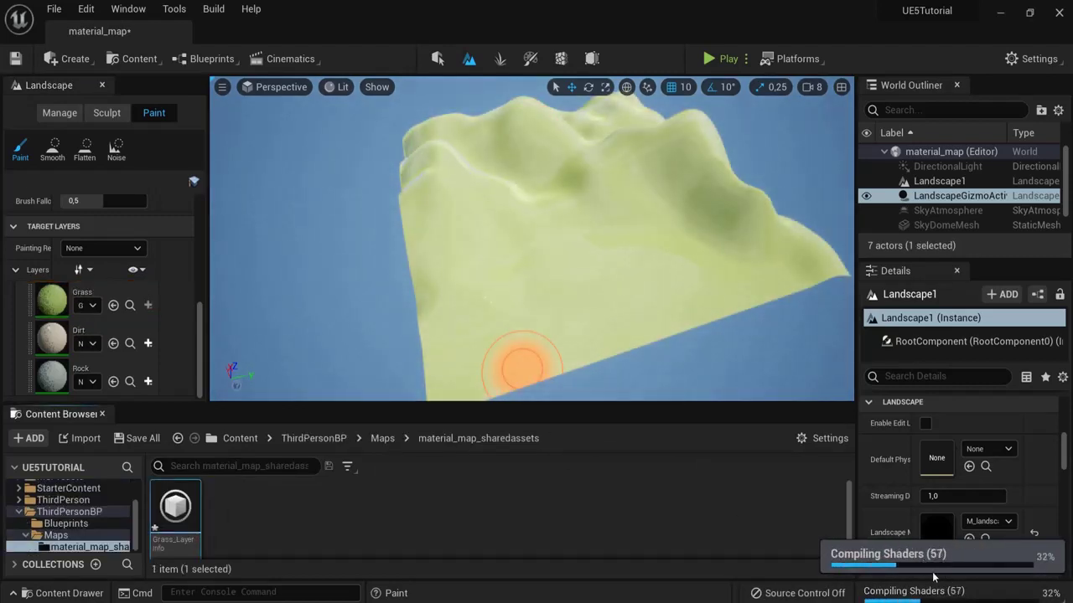
Step: Create and save weight-blended Dirt_LayerInfo and Rock_LayerInfo for the Dirt and Rock layers
{"action": "left_click", "coordinate": [148, 343]}
{"action": "left_click", "coordinate": [208, 367]}
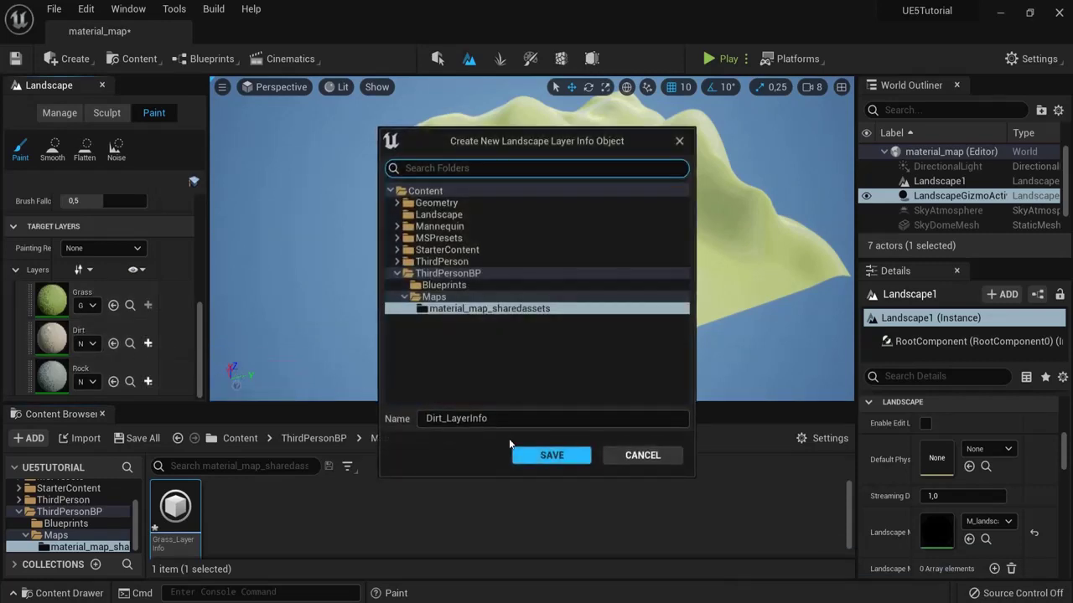
{"action": "left_click", "coordinate": [540, 456]}
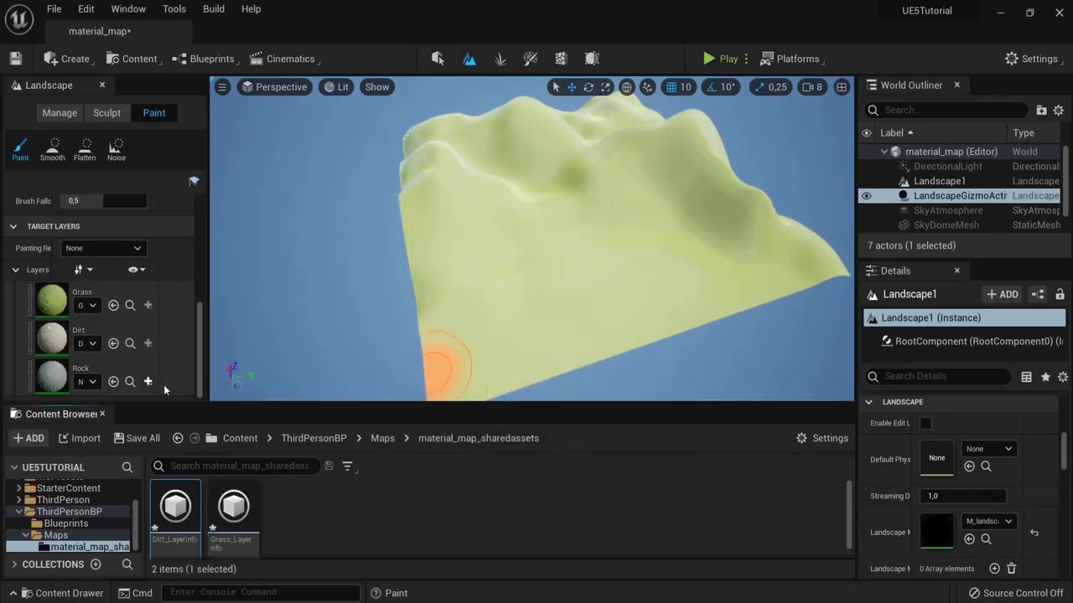
{"action": "left_click", "coordinate": [147, 381]}
{"action": "left_click", "coordinate": [199, 402]}
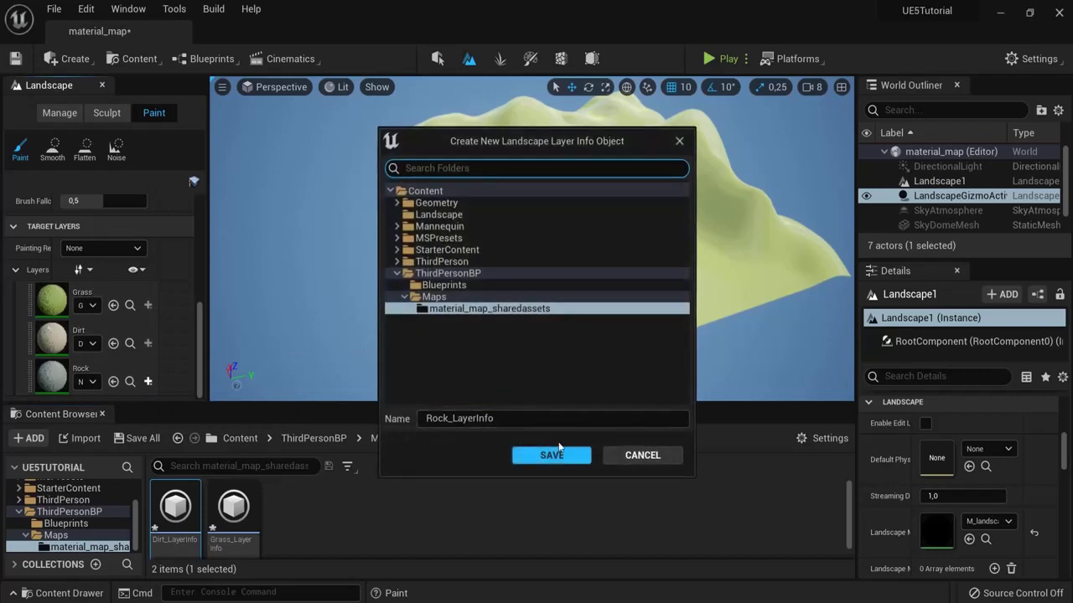
{"action": "left_click", "coordinate": [553, 454]}
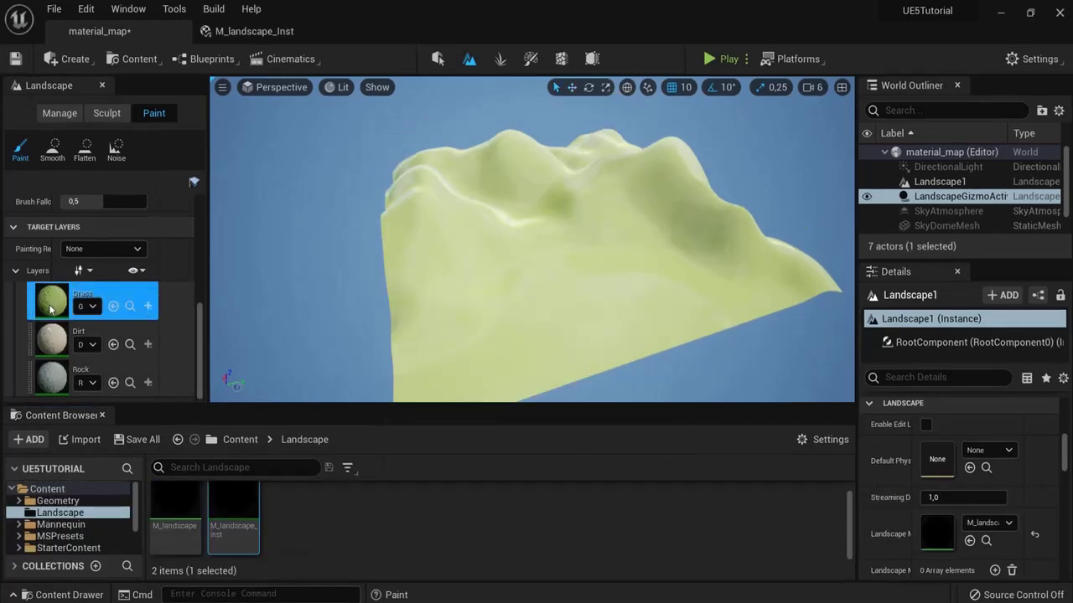
Step: Cycle through the Grass, Dirt and Rock paint layers, then bring up M_landscape_Inst's parameters
{"action": "left_click", "coordinate": [92, 289]}
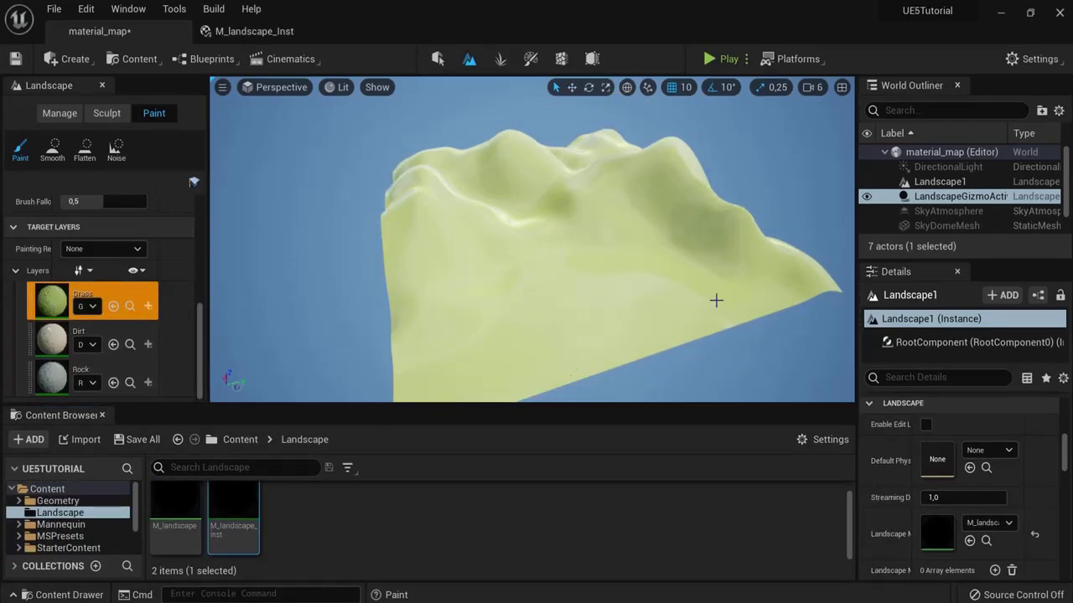
{"action": "left_click", "coordinate": [92, 334]}
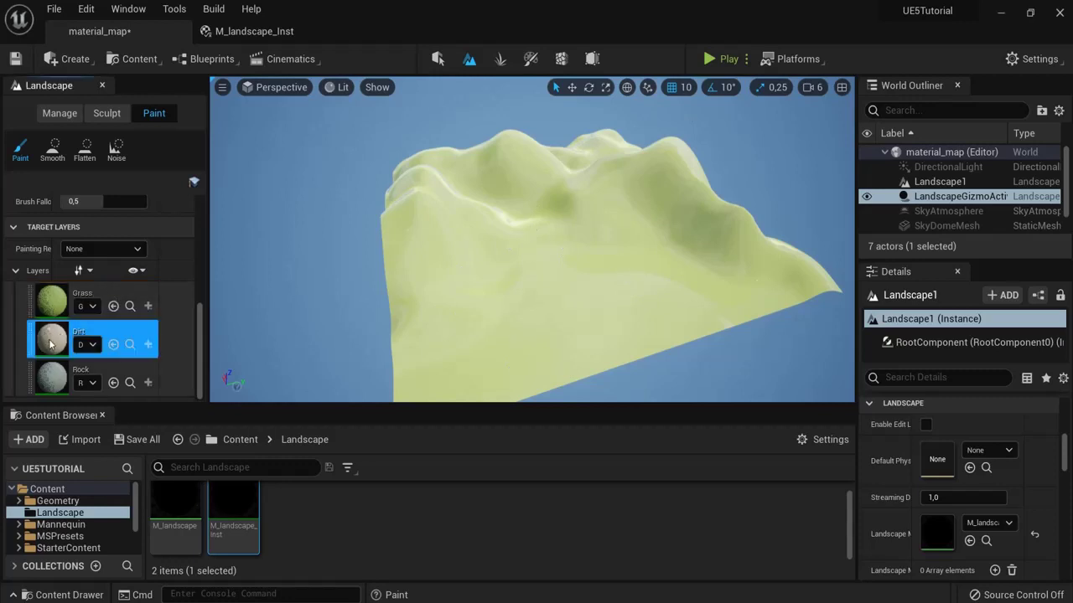
{"action": "left_click", "coordinate": [92, 372]}
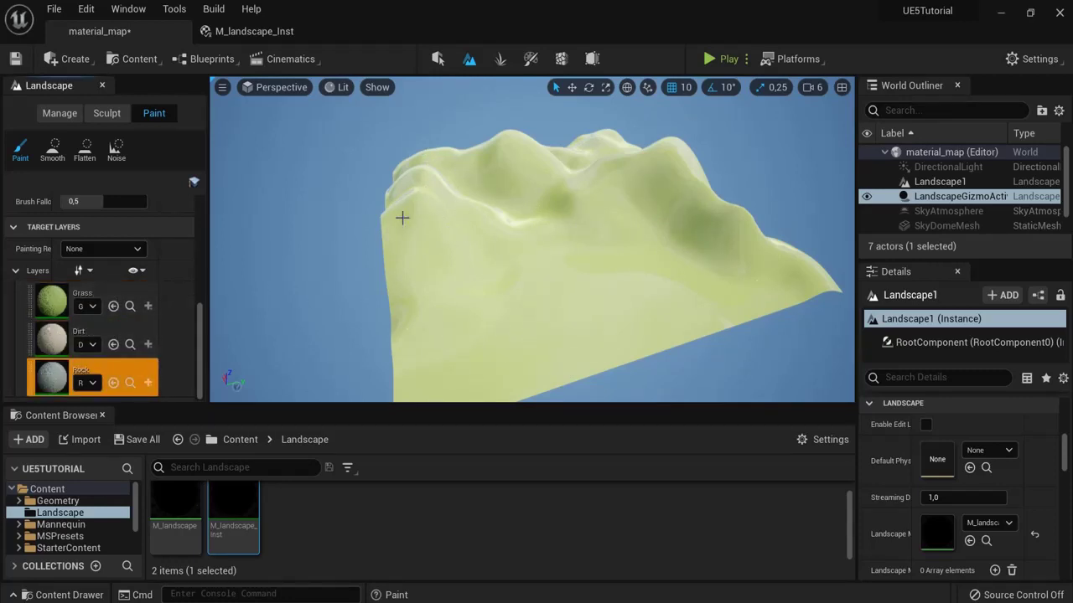
{"action": "left_click", "coordinate": [53, 310]}
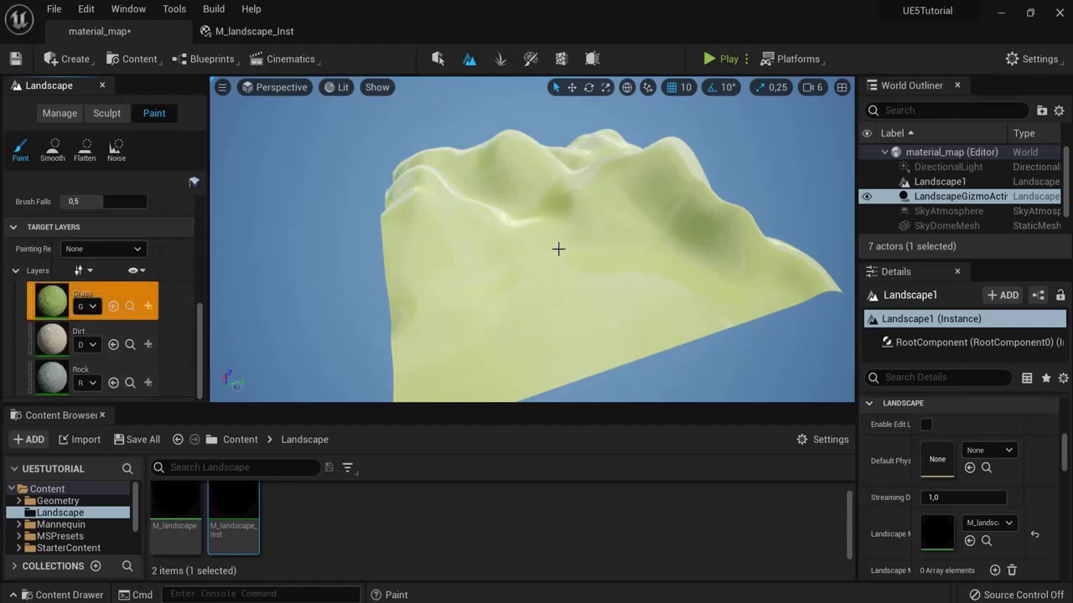
{"action": "right_click_drag", "start_coordinate": [558, 249], "coordinate": [578, 249]}
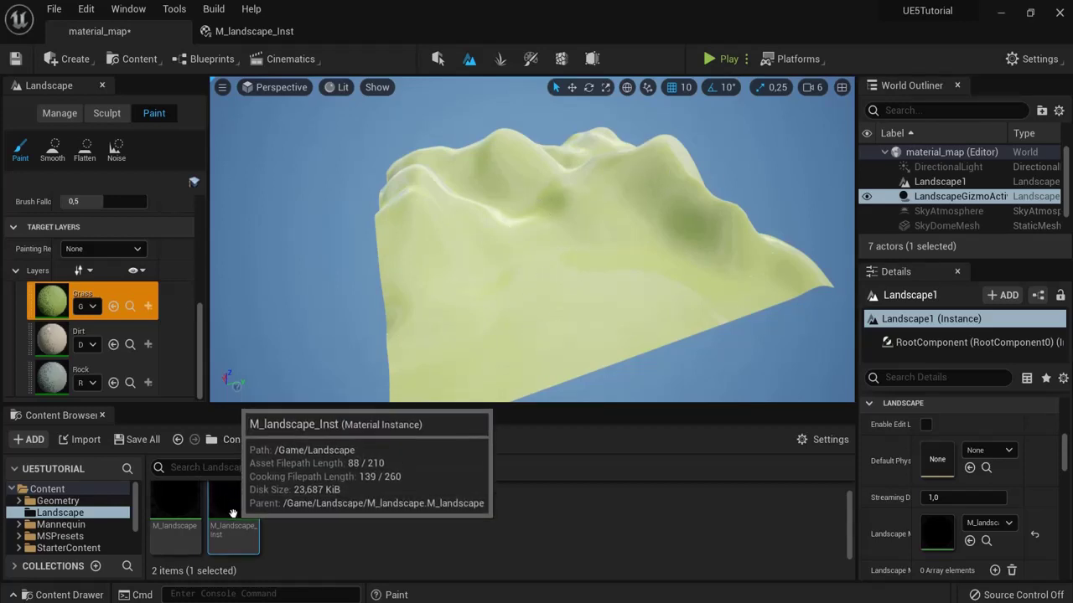
{"action": "left_click", "coordinate": [256, 33]}
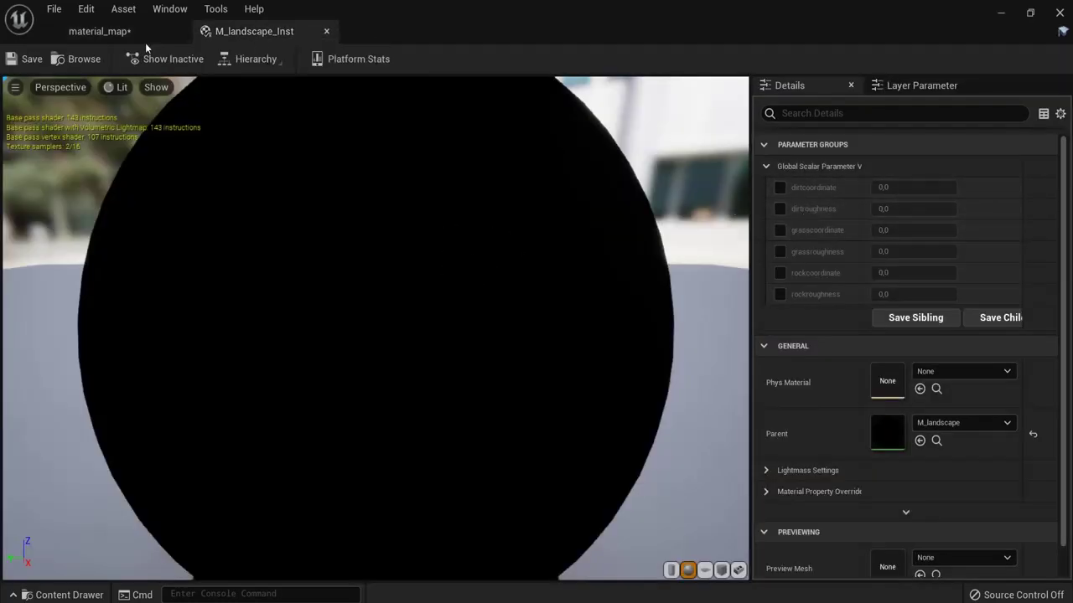
Step: Override dirt, grass and rock roughness in M_landscape_Inst to 0.9, 0.8 and 0.9
{"action": "left_click", "coordinate": [100, 32]}
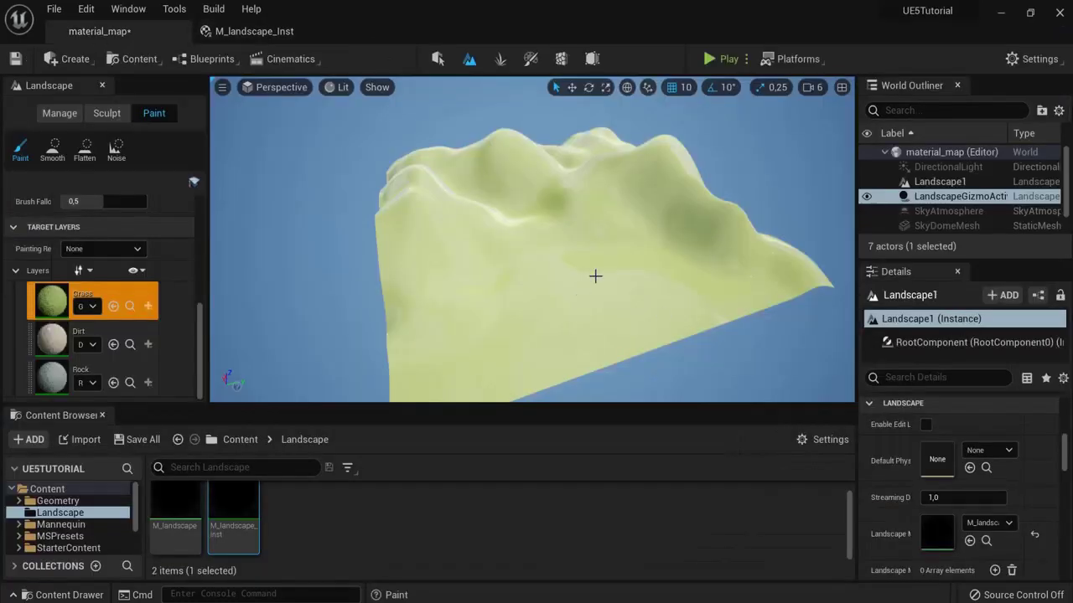
{"action": "left_click", "coordinate": [241, 34]}
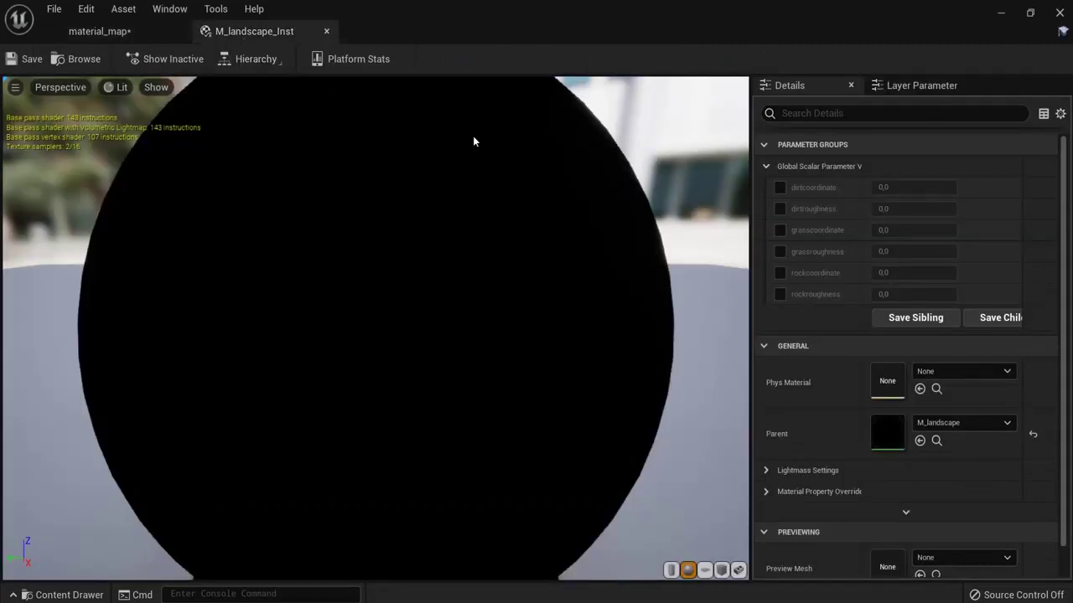
{"action": "left_click", "coordinate": [780, 208]}
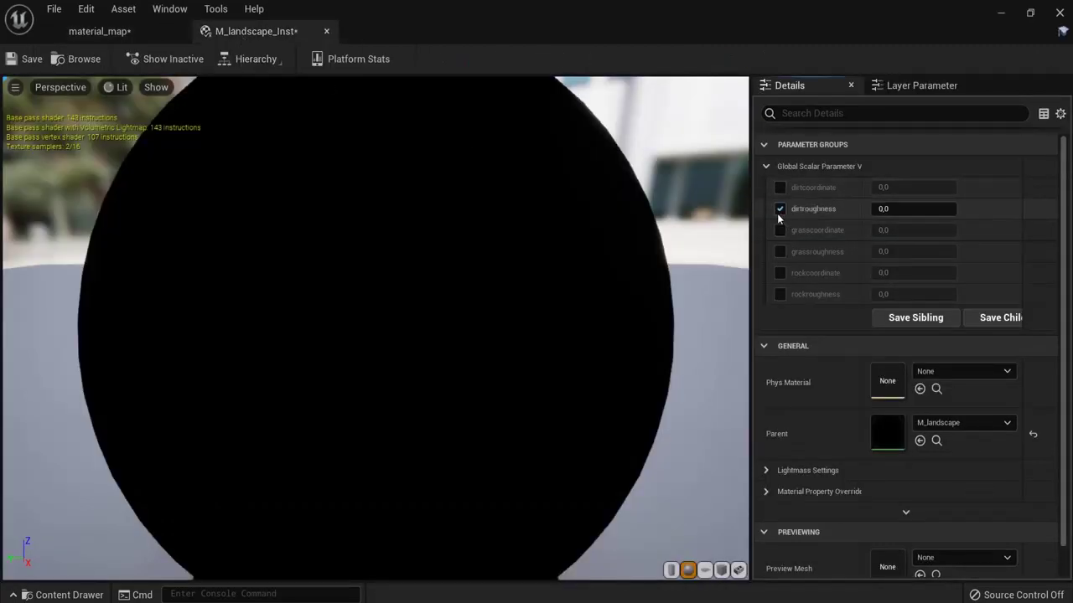
{"action": "left_click", "coordinate": [779, 252]}
{"action": "left_click", "coordinate": [780, 294]}
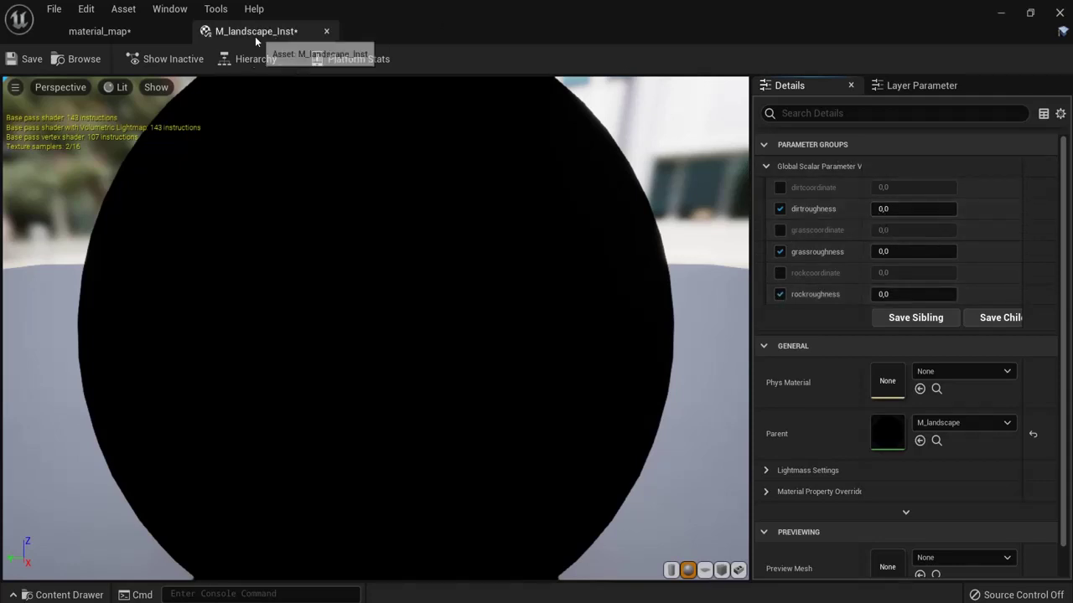
{"action": "left_click", "coordinate": [163, 32]}
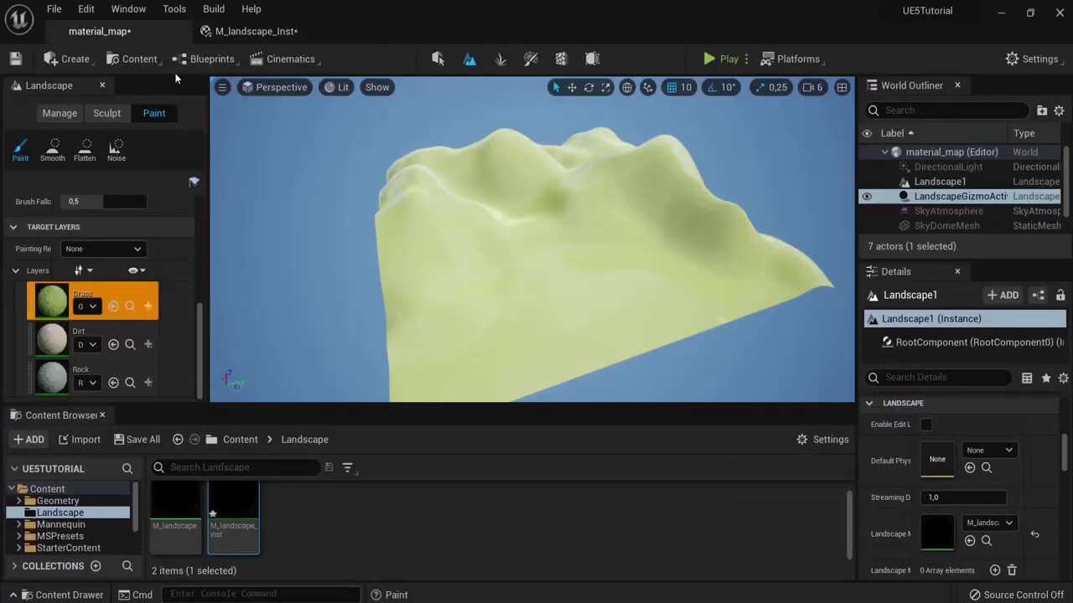
{"action": "left_click", "coordinate": [257, 32]}
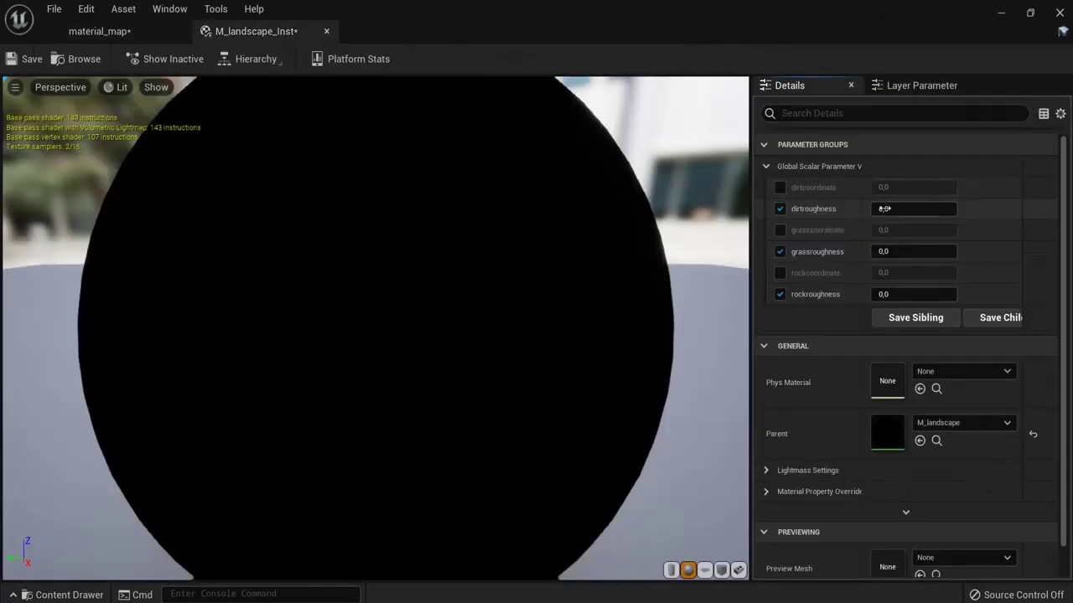
{"action": "left_click", "coordinate": [916, 209]}
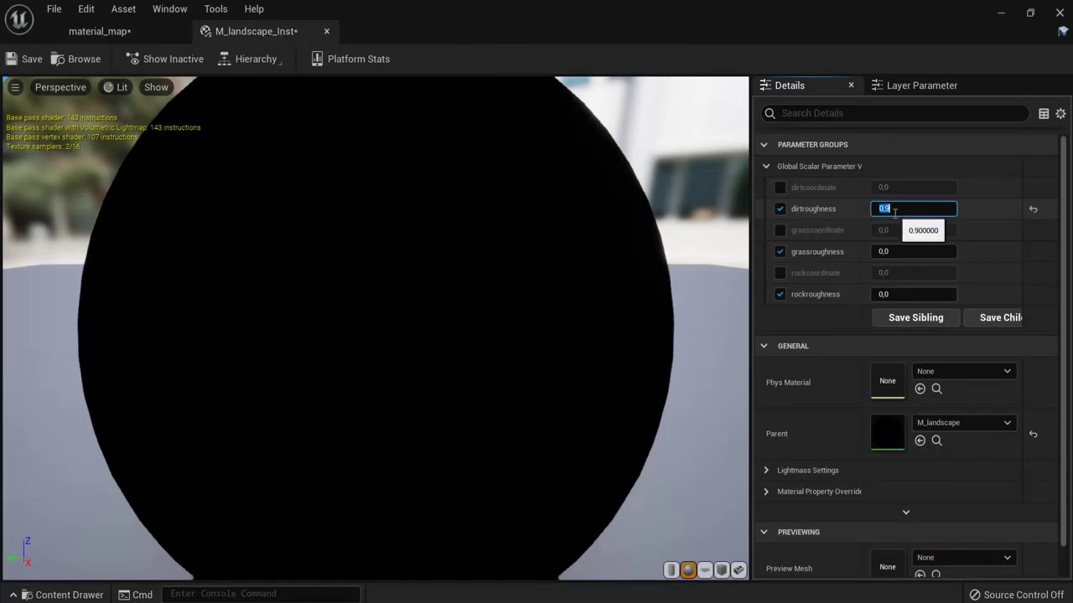
{"action": "left_click", "coordinate": [948, 252]}
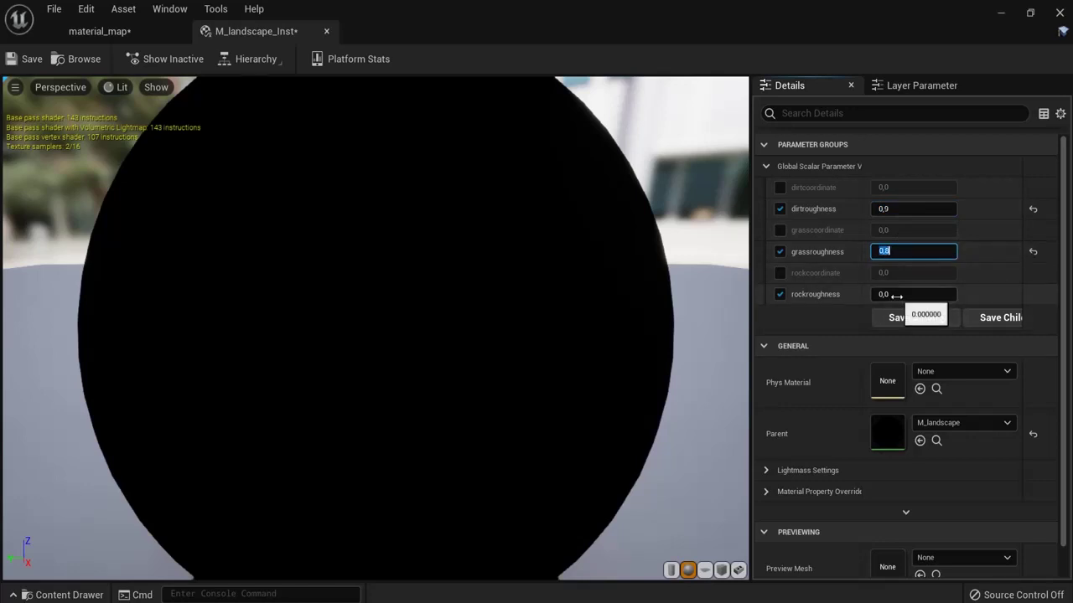
{"action": "left_click", "coordinate": [951, 294]}
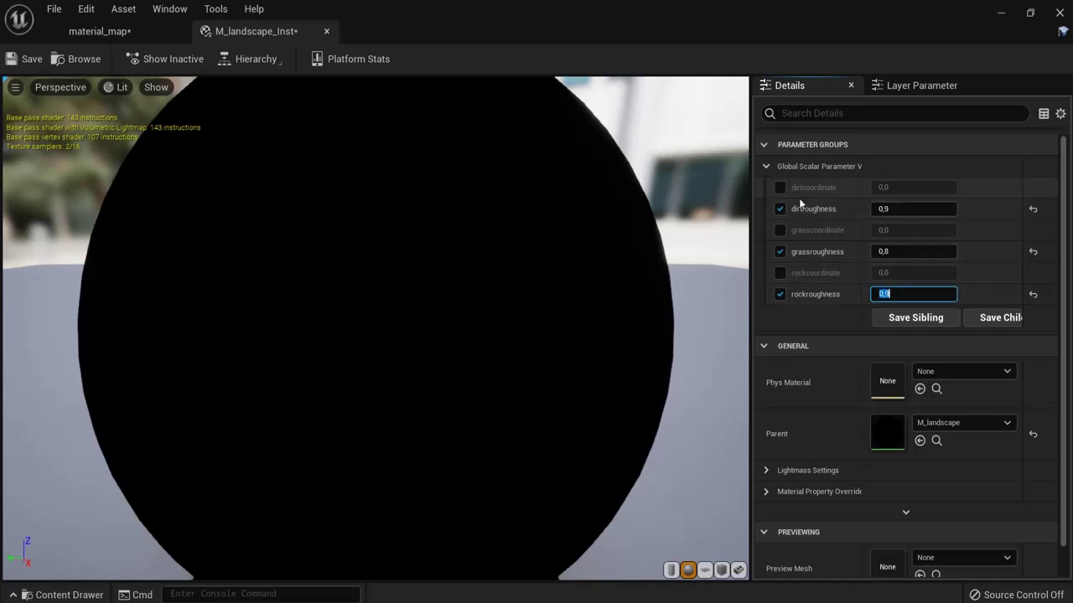
Step: Override dirtcoordinate, grasscoordinate and rockcoordinate to 1.0
{"action": "left_click", "coordinate": [780, 188]}
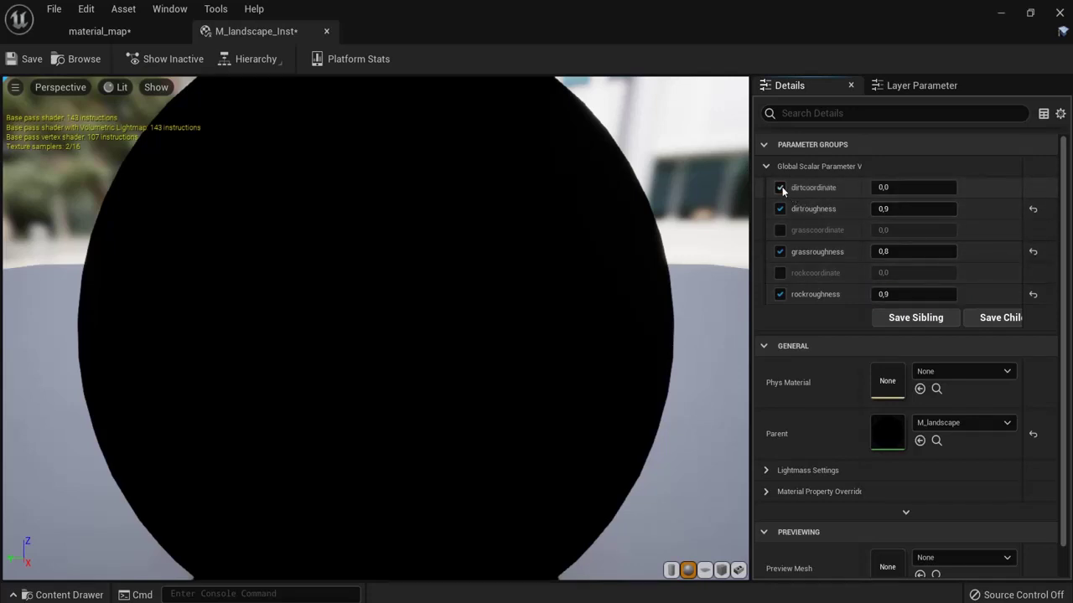
{"action": "left_click", "coordinate": [910, 186]}
{"action": "type", "text": "1"}
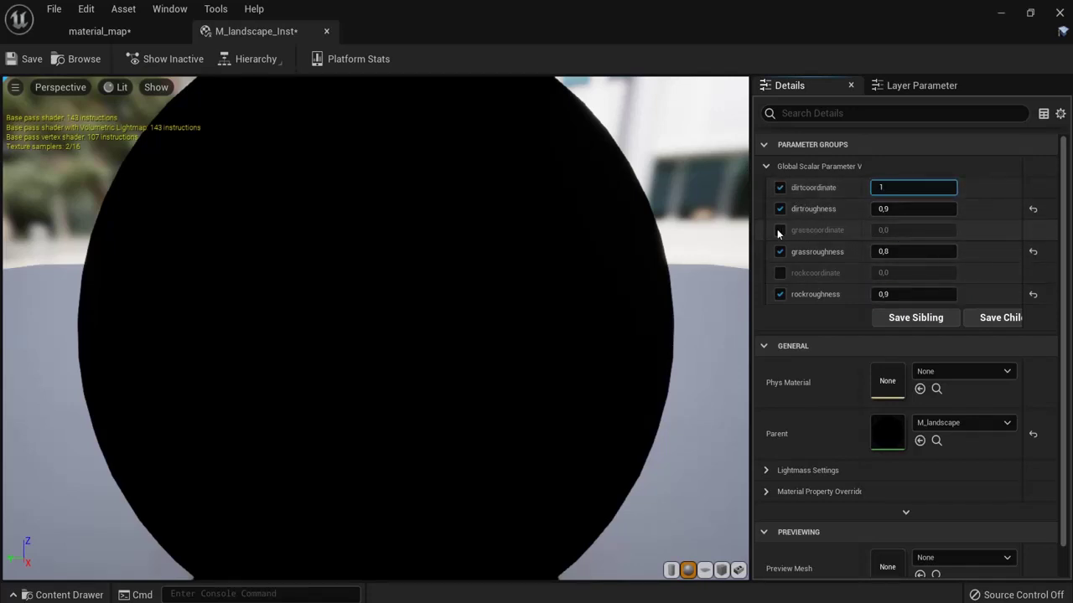
{"action": "left_click", "coordinate": [780, 230]}
{"action": "left_click", "coordinate": [910, 230]}
{"action": "type", "text": "1"}
{"action": "left_click", "coordinate": [780, 272]}
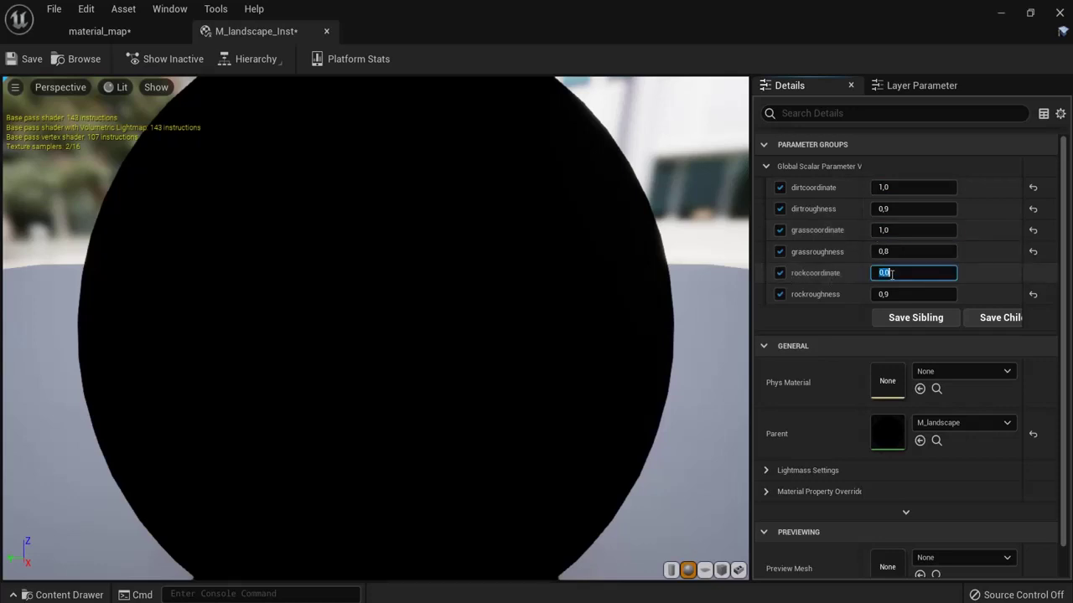
{"action": "type", "text": "1"}
{"action": "left_click", "coordinate": [913, 229]}
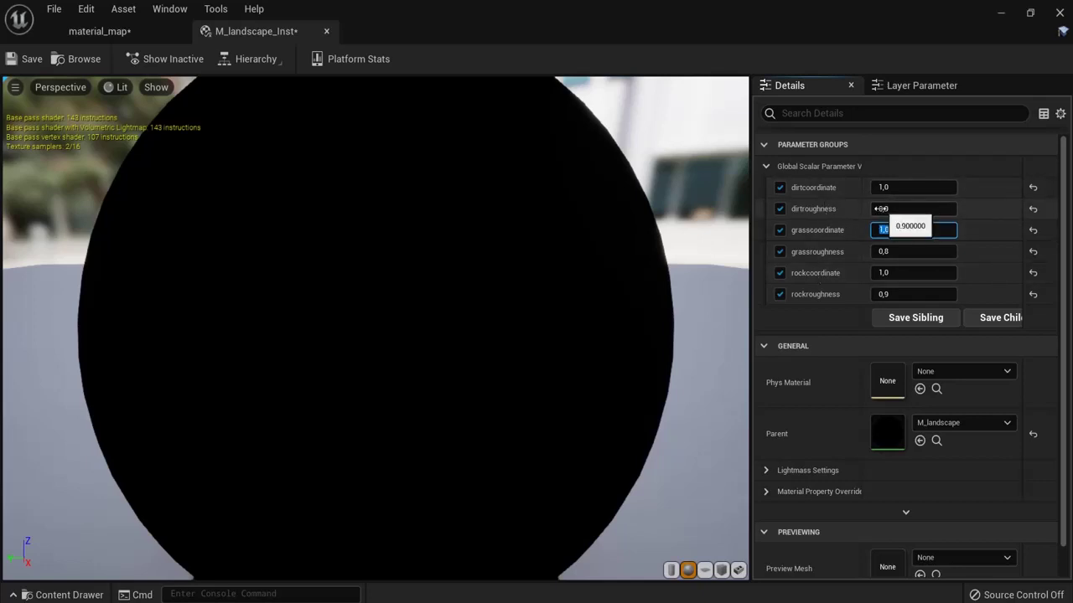
Step: Save M_landscape_Inst and return to the material_map level viewport
{"action": "left_click", "coordinate": [31, 60]}
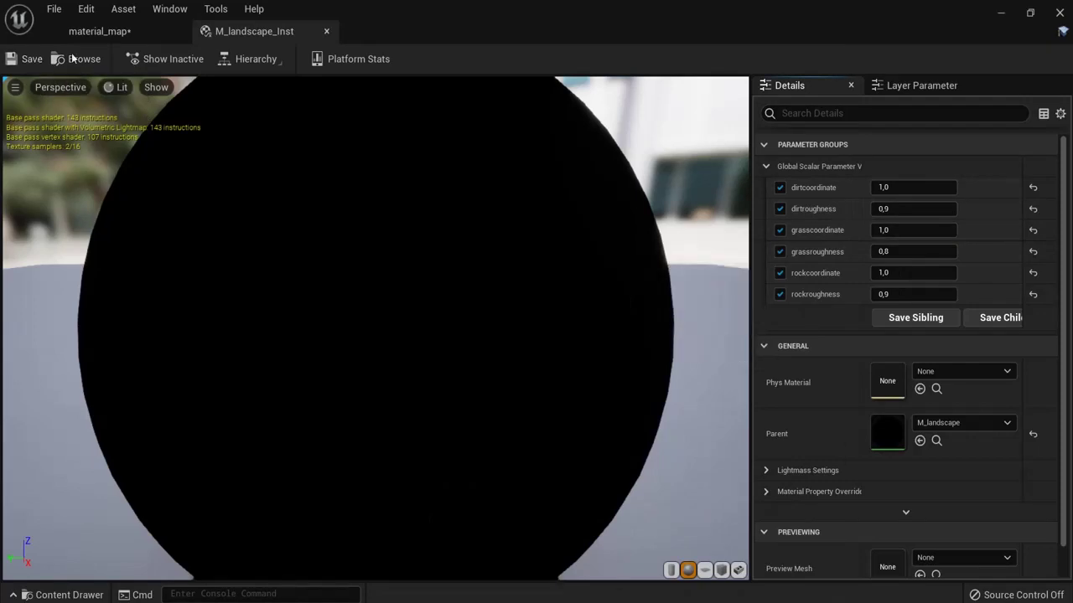
{"action": "left_click", "coordinate": [96, 31]}
{"action": "right_click_drag", "start_coordinate": [656, 271], "coordinate": [629, 405]}
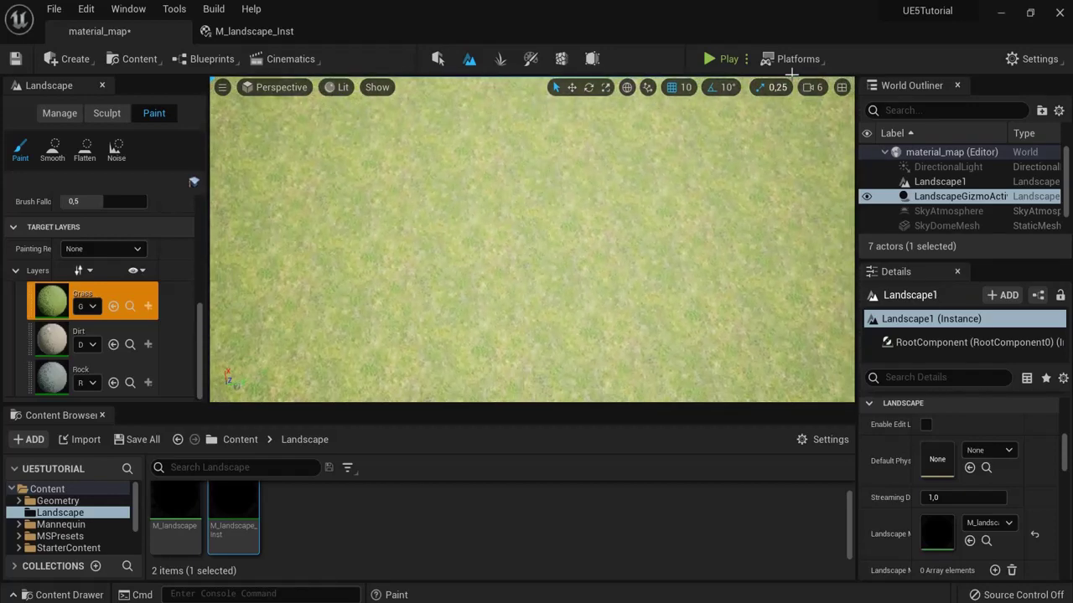
Step: Lower the viewport camera speed to 2 and look over the grass-covered landscape
{"action": "left_click", "coordinate": [809, 87]}
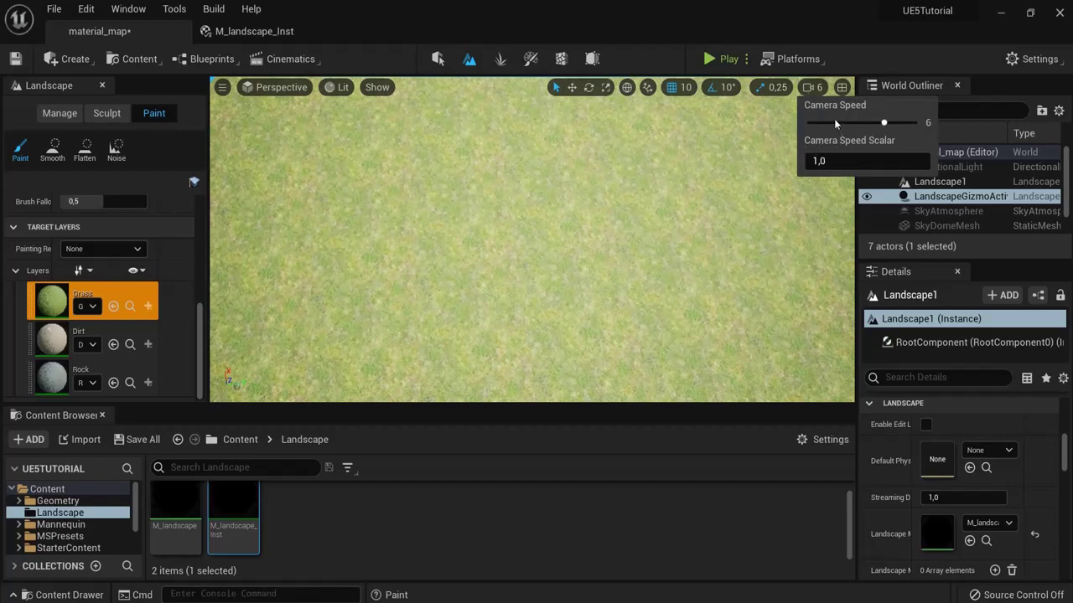
{"action": "left_click_drag", "start_coordinate": [819, 124], "coordinate": [826, 123]}
{"action": "scroll", "coordinate": [635, 221], "scroll_direction": "up", "scroll_amount": 2}
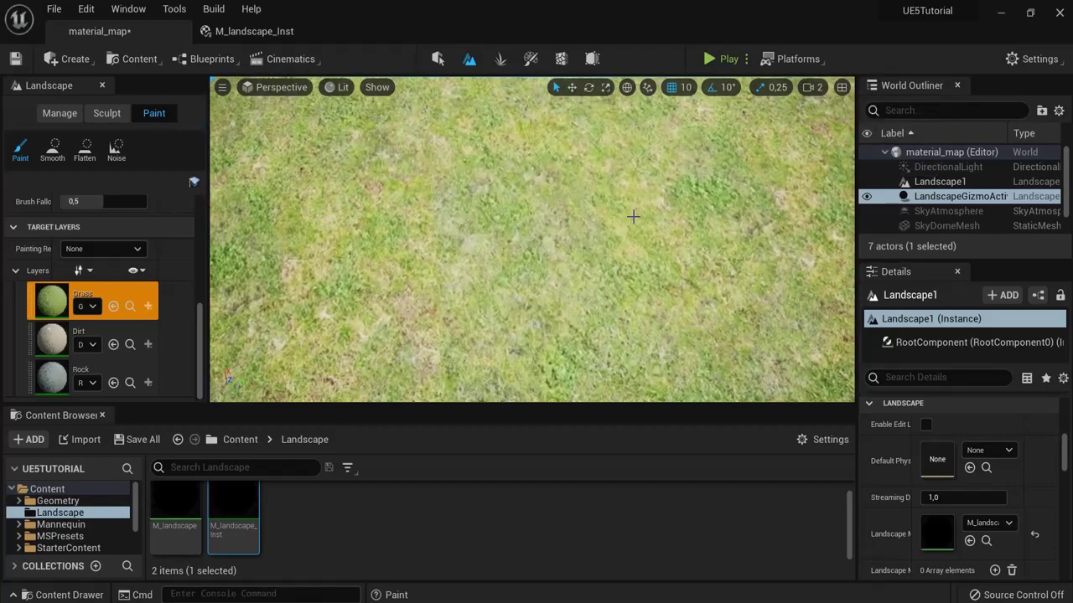
{"action": "right_click_drag", "start_coordinate": [634, 220], "coordinate": [597, 273]}
{"action": "scroll", "coordinate": [597, 273], "scroll_direction": "down", "scroll_amount": 10}
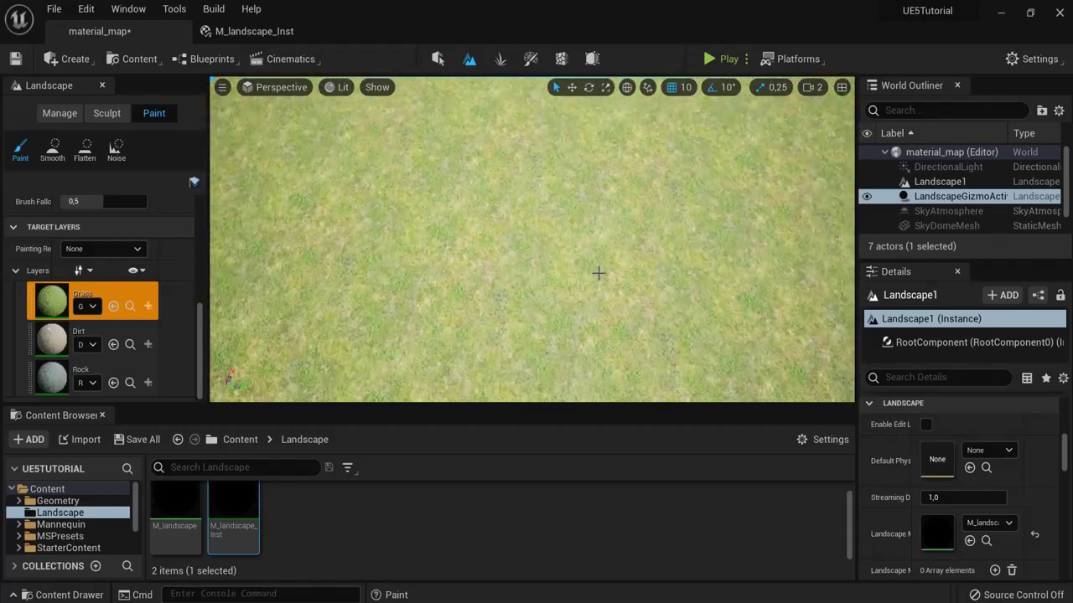
{"action": "scroll", "coordinate": [612, 256], "scroll_direction": "down", "scroll_amount": 5}
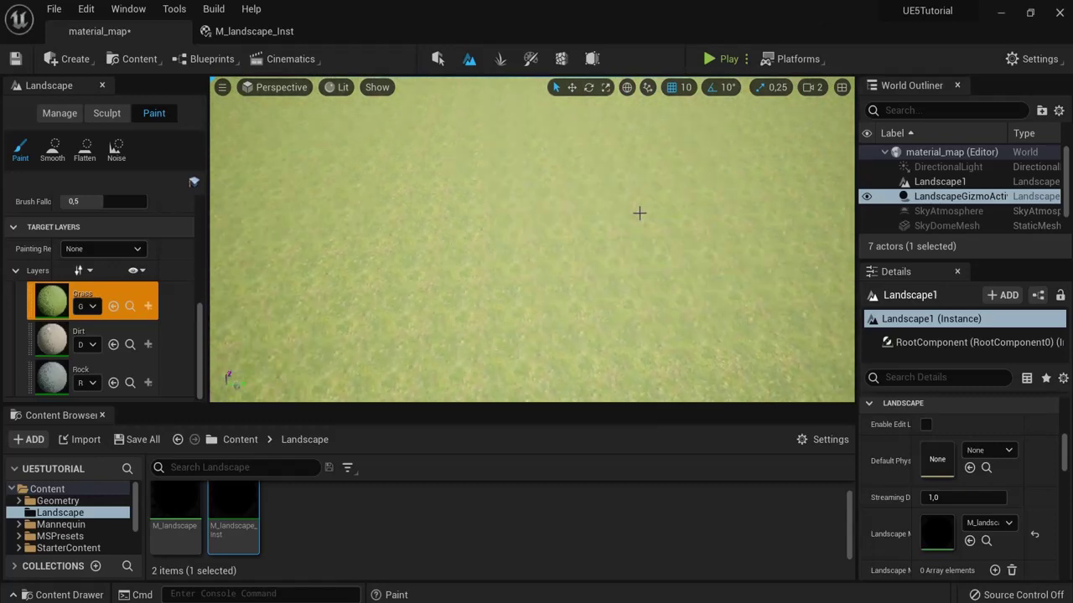
{"action": "right_click_drag", "start_coordinate": [535, 267], "coordinate": [550, 244]}
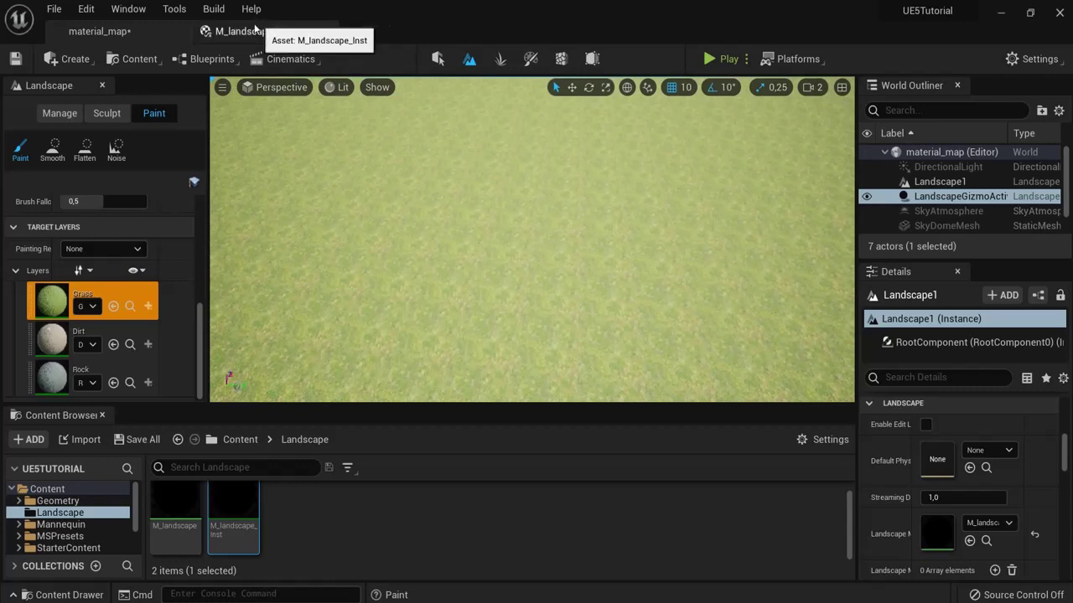
Step: Set grasscoordinate to 0.2, save, and check the grass tiling in the level
{"action": "left_click", "coordinate": [254, 31]}
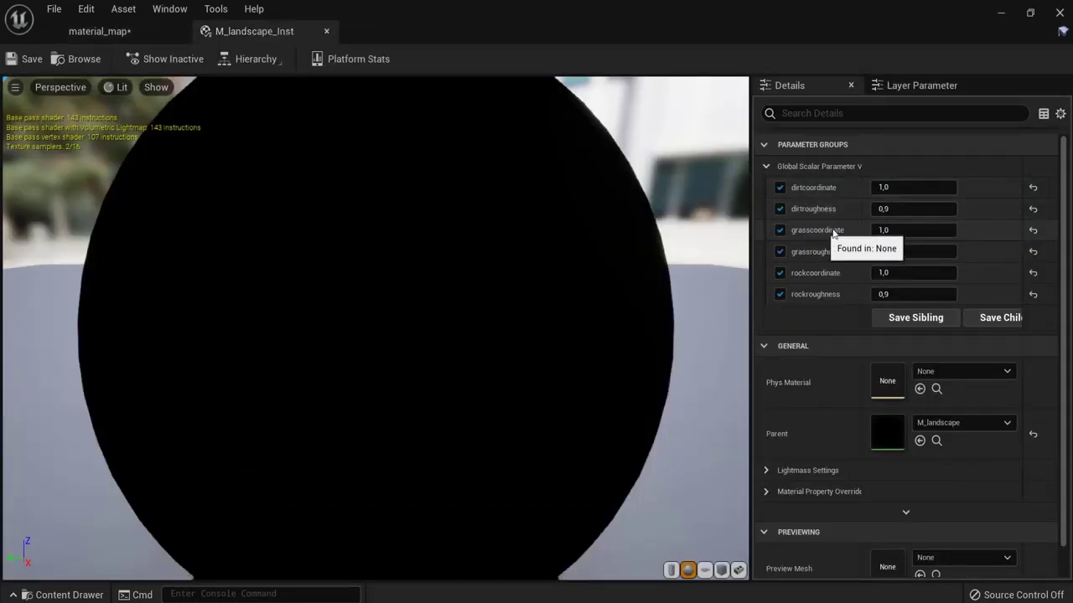
{"action": "left_click", "coordinate": [918, 235]}
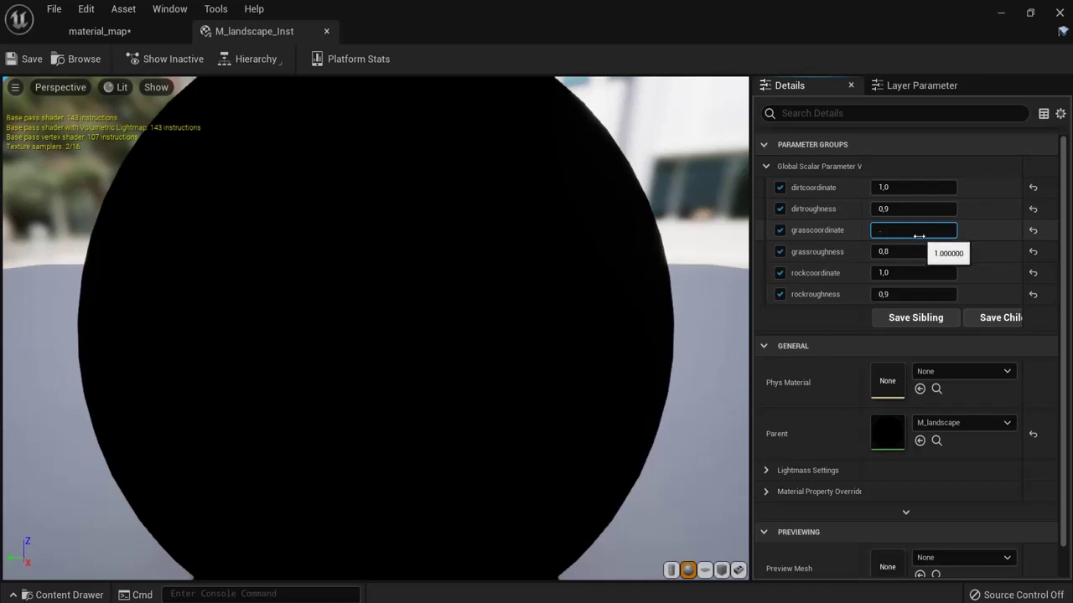
{"action": "type", "text": ".2"}
{"action": "left_click", "coordinate": [28, 59]}
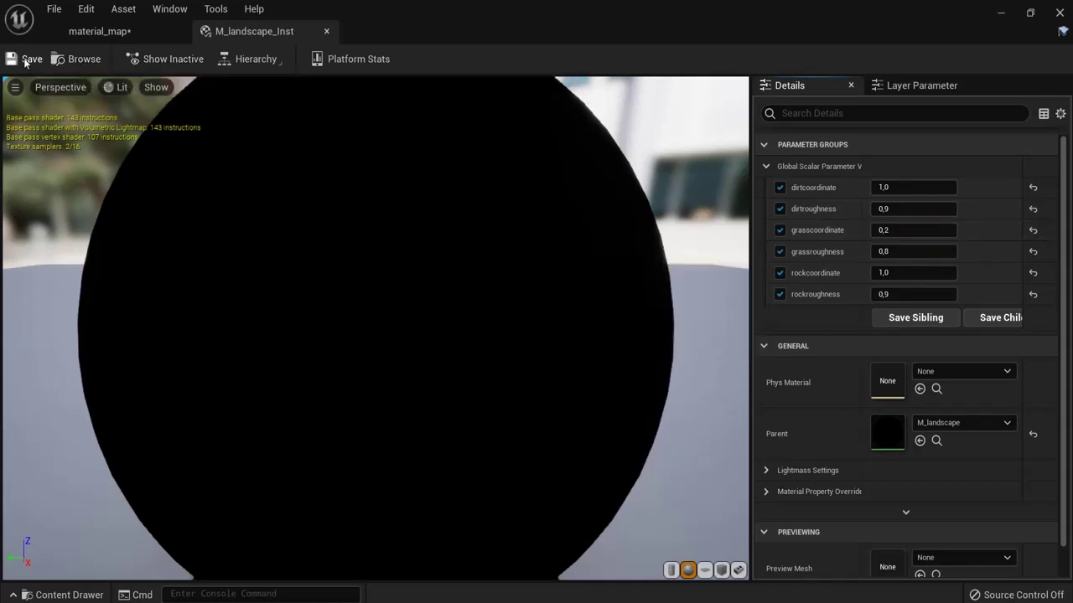
{"action": "left_click", "coordinate": [101, 31]}
{"action": "right_click_drag", "start_coordinate": [584, 282], "coordinate": [675, 154]}
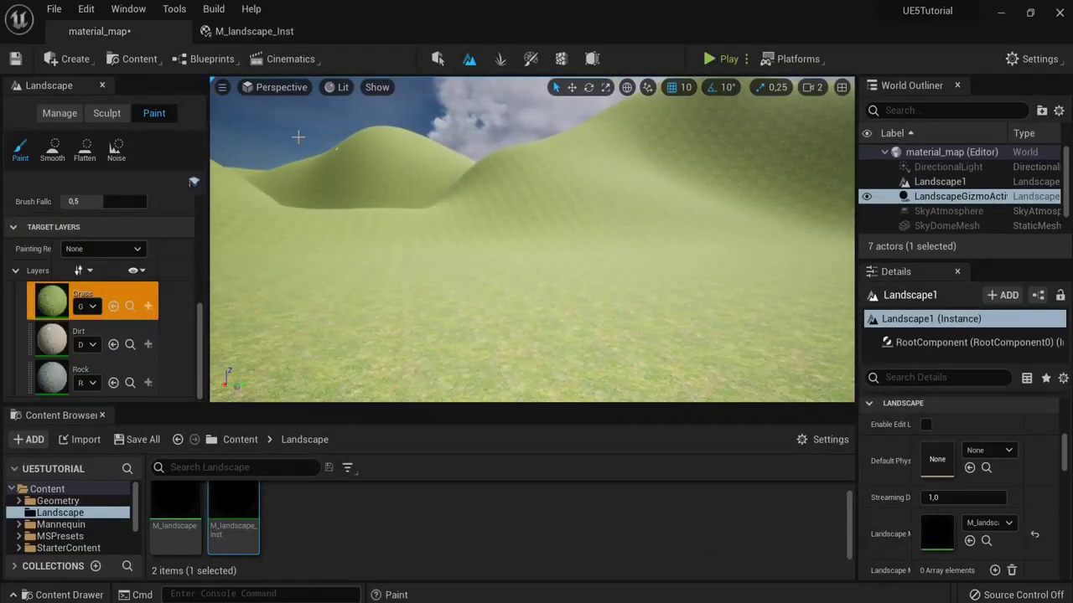
Step: Try grasscoordinate 2, then set both grasscoordinate and dirtcoordinate to 0.1
{"action": "left_click", "coordinate": [254, 31]}
{"action": "left_click", "coordinate": [939, 231]}
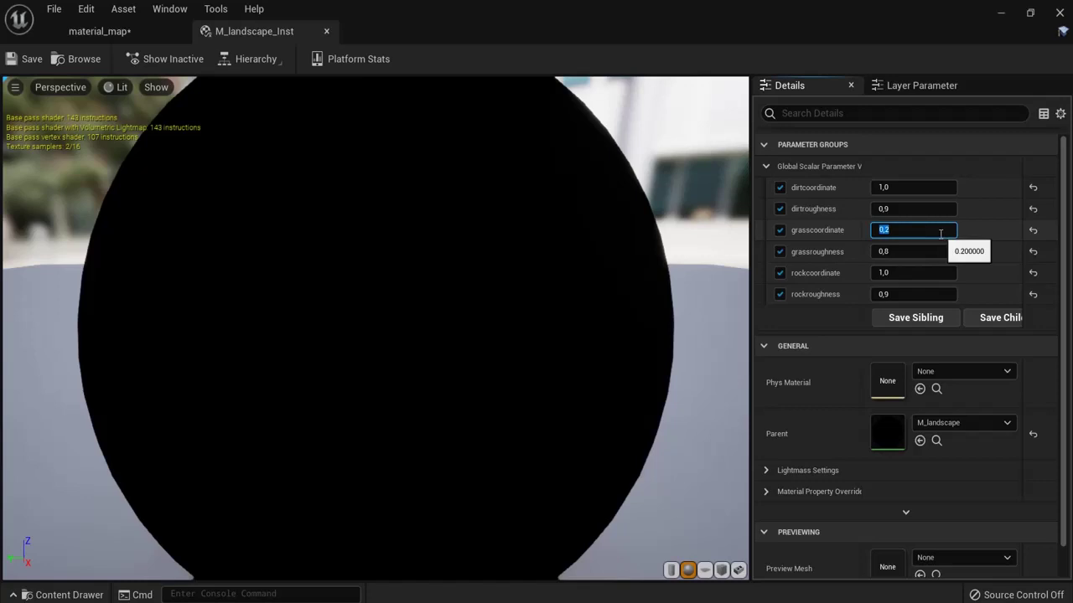
{"action": "left_click", "coordinate": [40, 62]}
{"action": "left_click", "coordinate": [100, 31]}
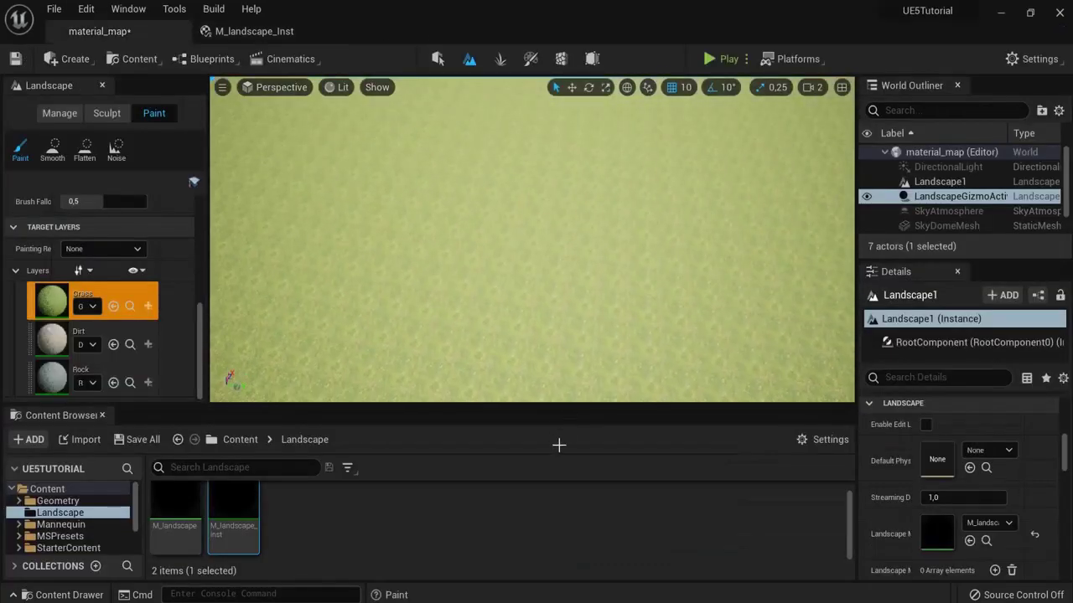
{"action": "left_click", "coordinate": [227, 31]}
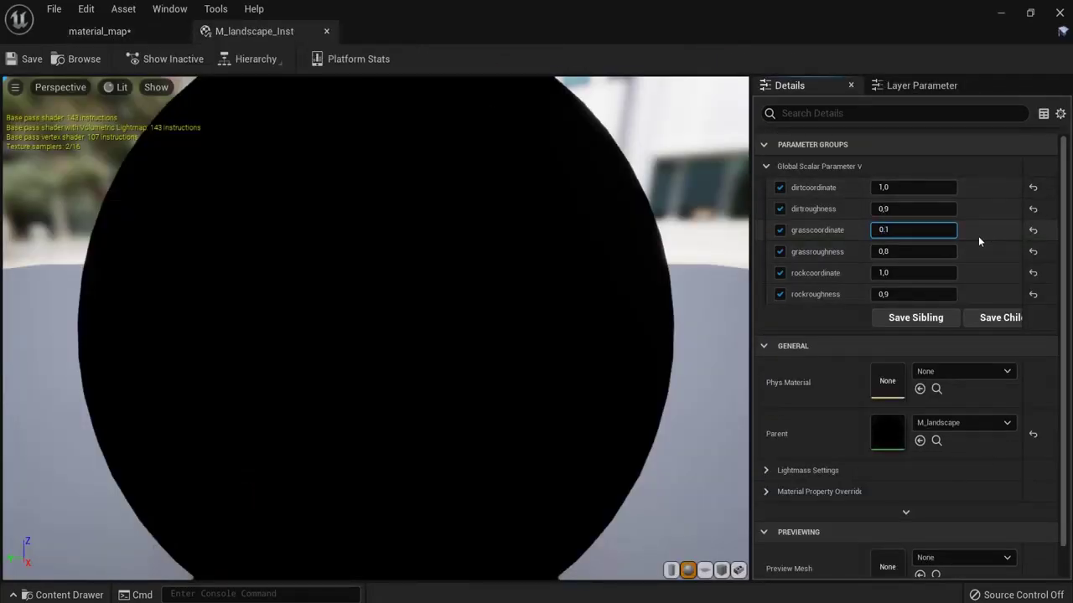
{"action": "left_click", "coordinate": [911, 188]}
{"action": "type", "text": "0.1"}
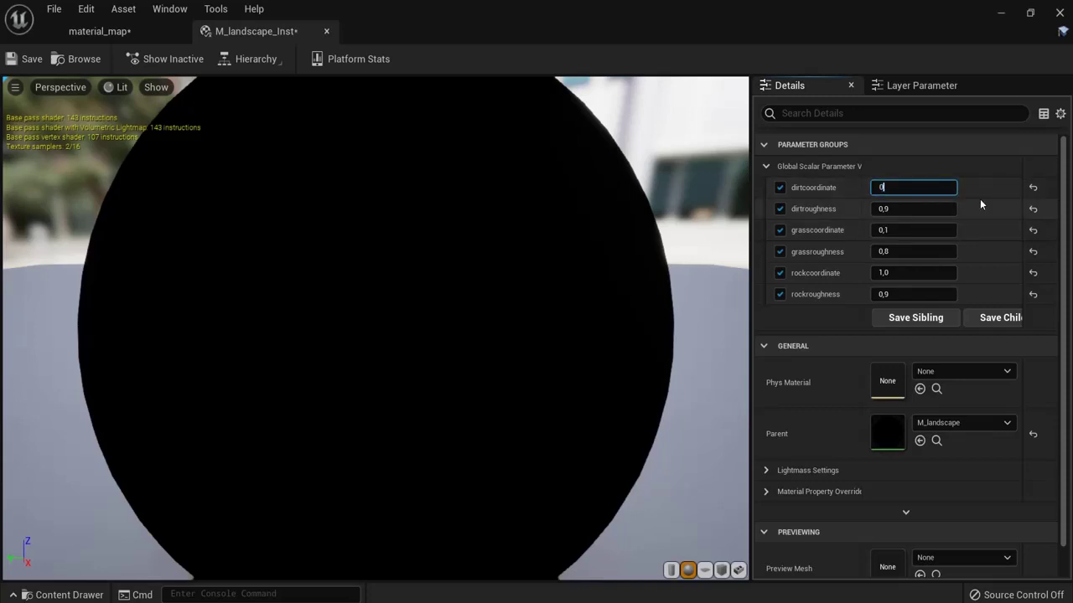
{"action": "left_click", "coordinate": [914, 273]}
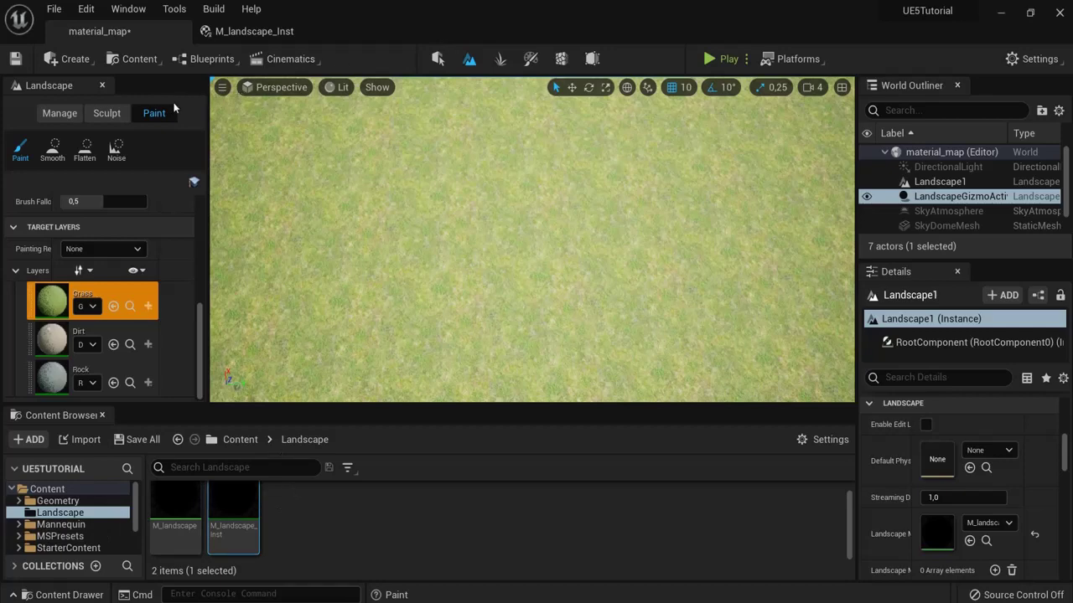
Step: Hide the Content Browser, select the Dirt paint layer and enlarge the brush to about 644
{"action": "left_click", "coordinate": [102, 415]}
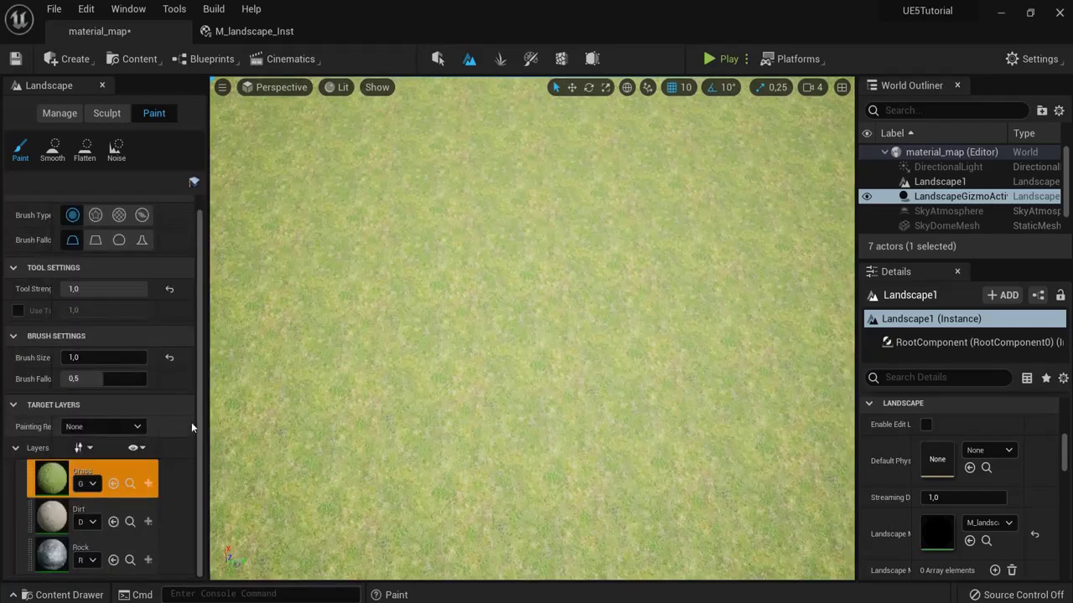
{"action": "left_click", "coordinate": [55, 521]}
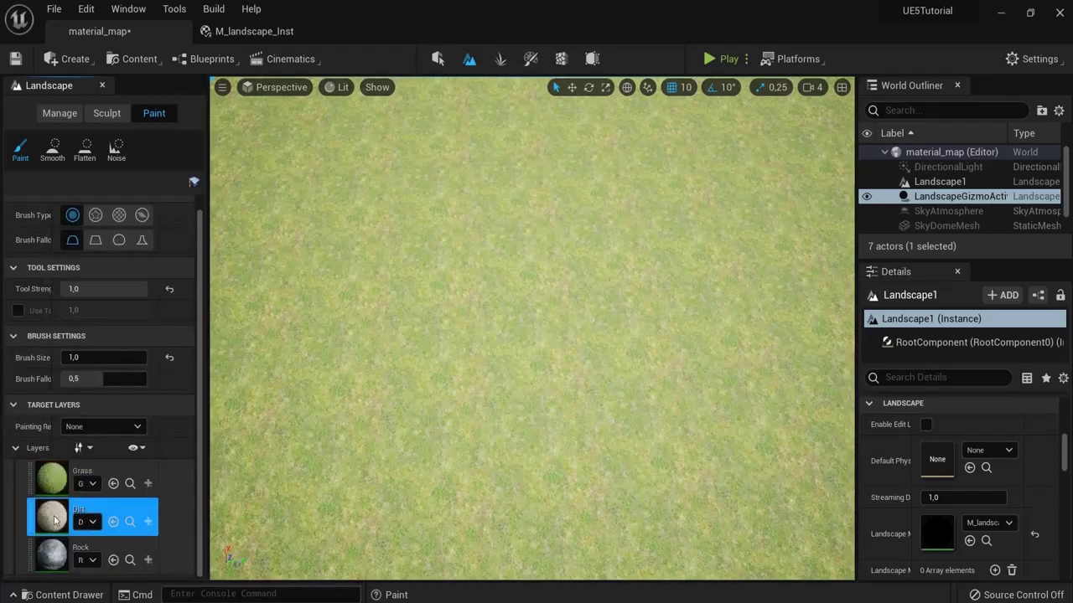
{"action": "scroll", "coordinate": [144, 361], "scroll_direction": "up", "scroll_amount": 1}
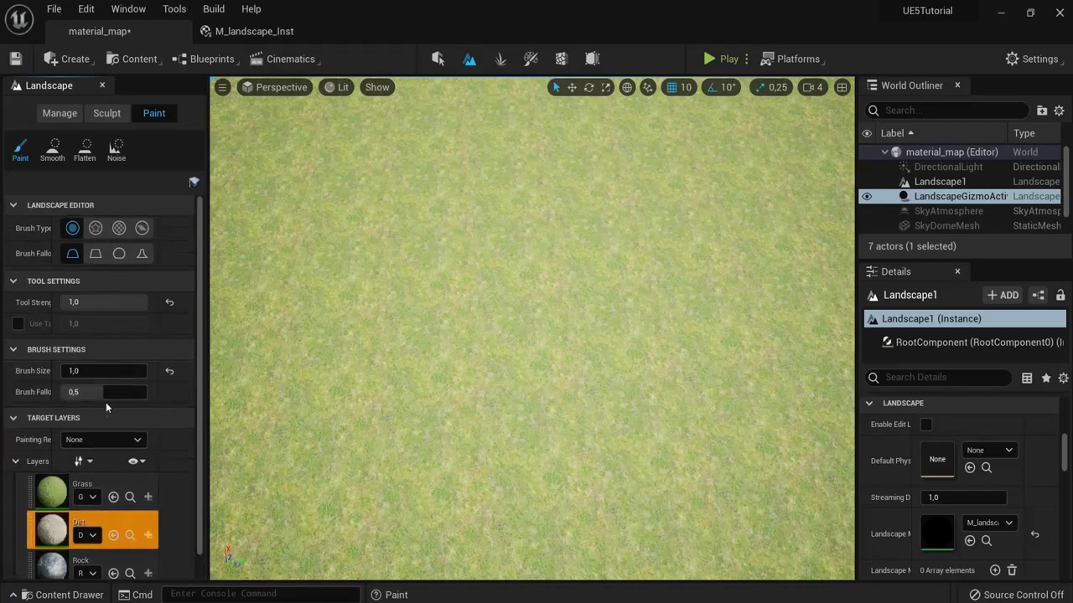
{"action": "left_click", "coordinate": [100, 302]}
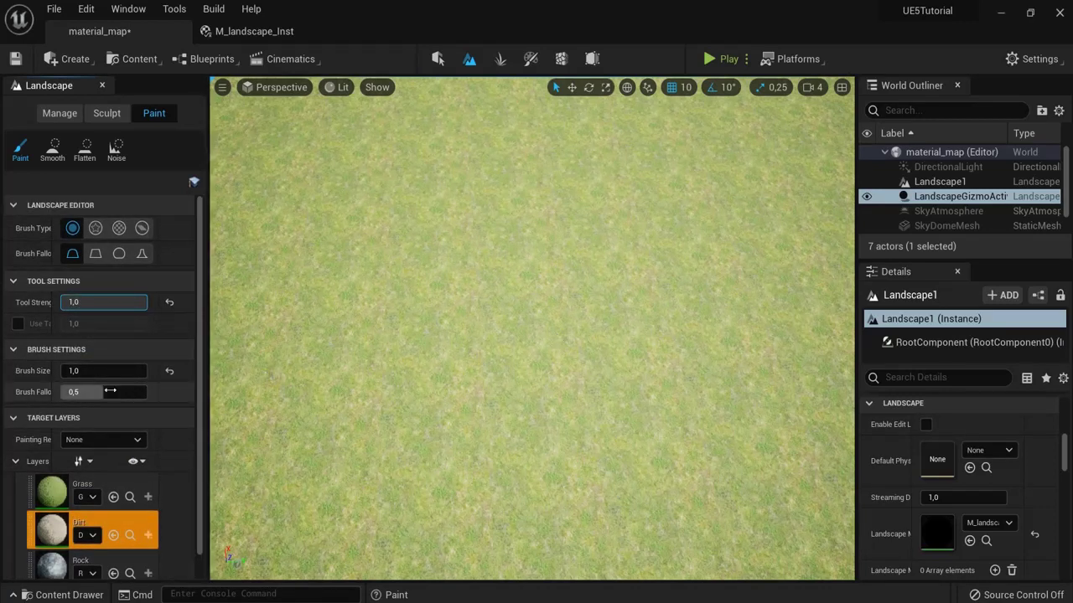
{"action": "left_click_drag", "start_coordinate": [84, 370], "coordinate": [125, 373]}
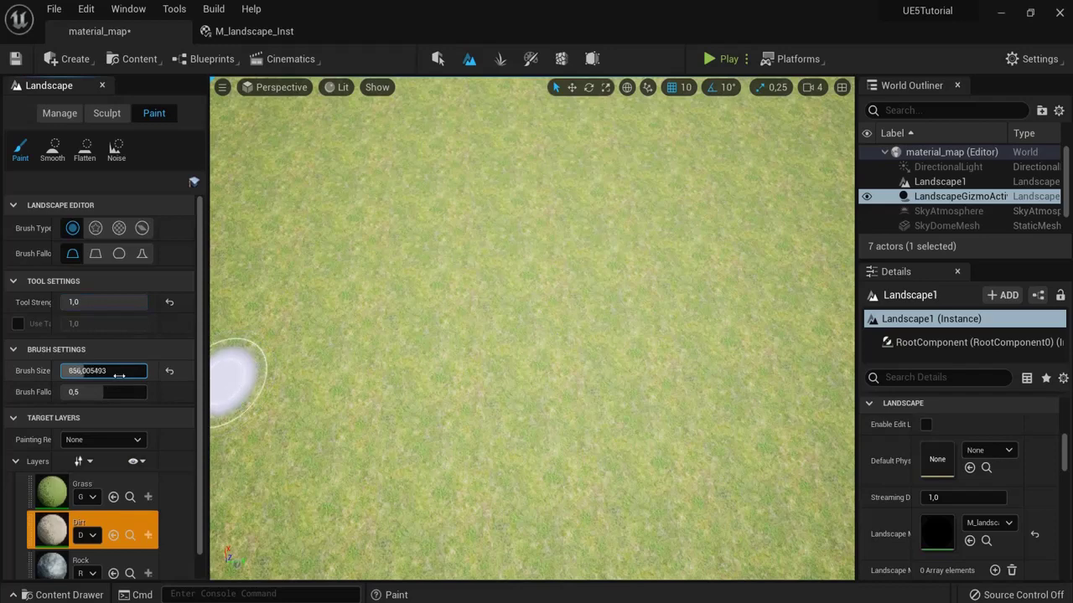
Step: Raise the brush size to about 856 and paint a dirt path up the hill slope
{"action": "mouse_move", "coordinate": [289, 353]}
{"action": "left_mouse_down"}
{"action": "mouse_move", "coordinate": [699, 364]}
{"action": "mouse_move", "coordinate": [775, 391]}
{"action": "mouse_move", "coordinate": [377, 364]}
{"action": "left_mouse_up"}
{"action": "mouse_move", "coordinate": [377, 363]}
{"action": "right_mouse_down"}
{"action": "mouse_move", "coordinate": [596, 369]}
{"action": "mouse_move", "coordinate": [778, 209]}
{"action": "right_mouse_up"}
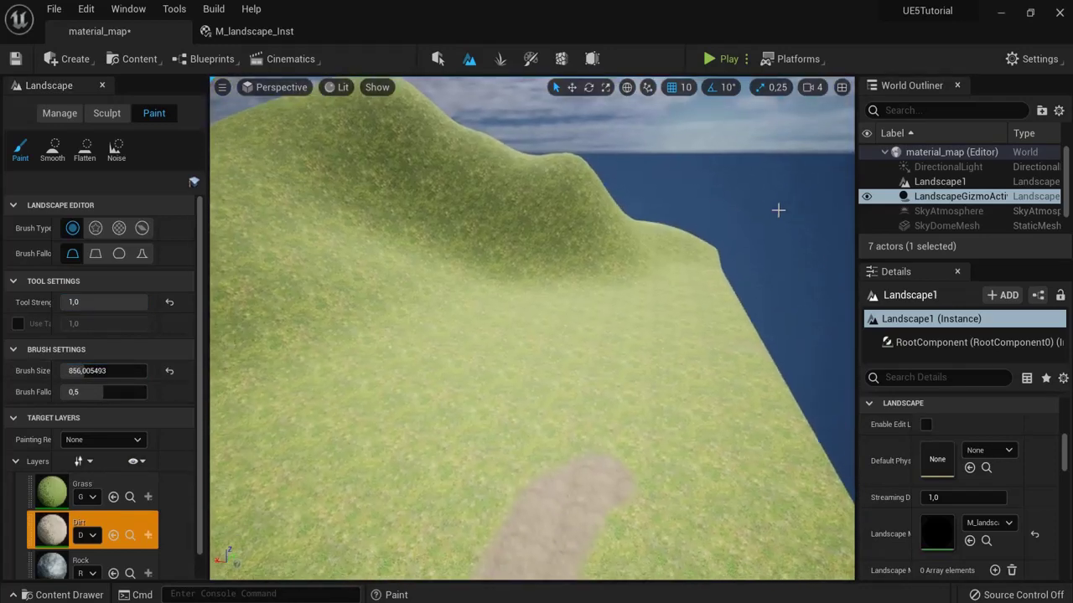
{"action": "mouse_move", "coordinate": [578, 536]}
{"action": "left_mouse_down"}
{"action": "mouse_move", "coordinate": [598, 478]}
{"action": "mouse_move", "coordinate": [575, 339]}
{"action": "mouse_move", "coordinate": [551, 288]}
{"action": "left_mouse_up"}
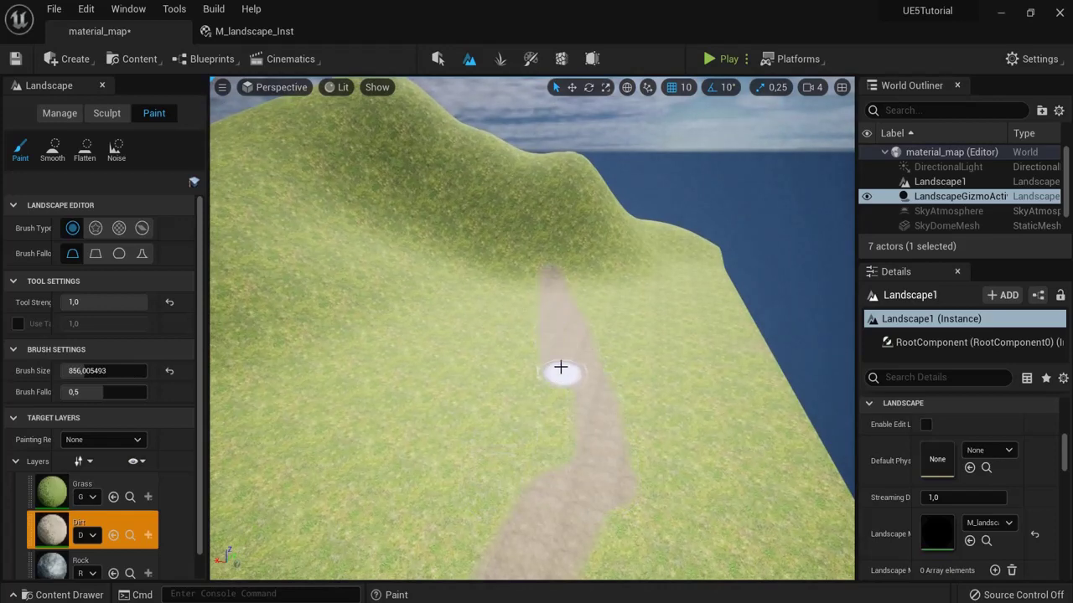
{"action": "right_click_drag", "start_coordinate": [561, 472], "coordinate": [606, 351]}
{"action": "left_click", "coordinate": [60, 555]}
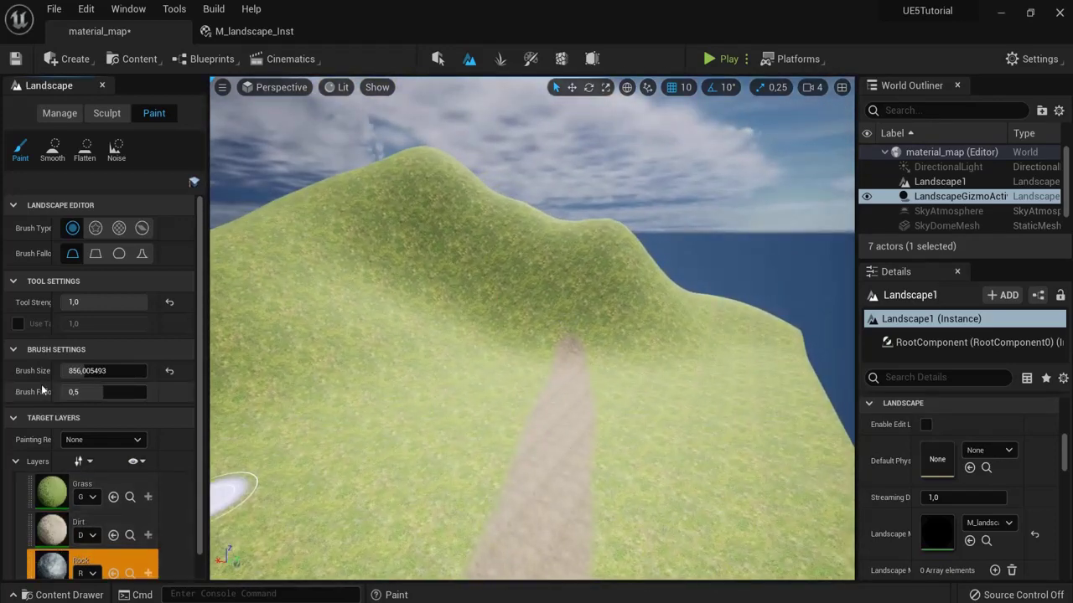
Step: Raise the brush size to about 2263 and paint rock across the hillside
{"action": "left_click_drag", "start_coordinate": [96, 371], "coordinate": [144, 369]}
{"action": "mouse_move", "coordinate": [565, 307]}
{"action": "left_mouse_down"}
{"action": "mouse_move", "coordinate": [486, 246]}
{"action": "mouse_move", "coordinate": [624, 257]}
{"action": "mouse_move", "coordinate": [539, 295]}
{"action": "mouse_move", "coordinate": [469, 252]}
{"action": "mouse_move", "coordinate": [757, 249]}
{"action": "left_mouse_up"}
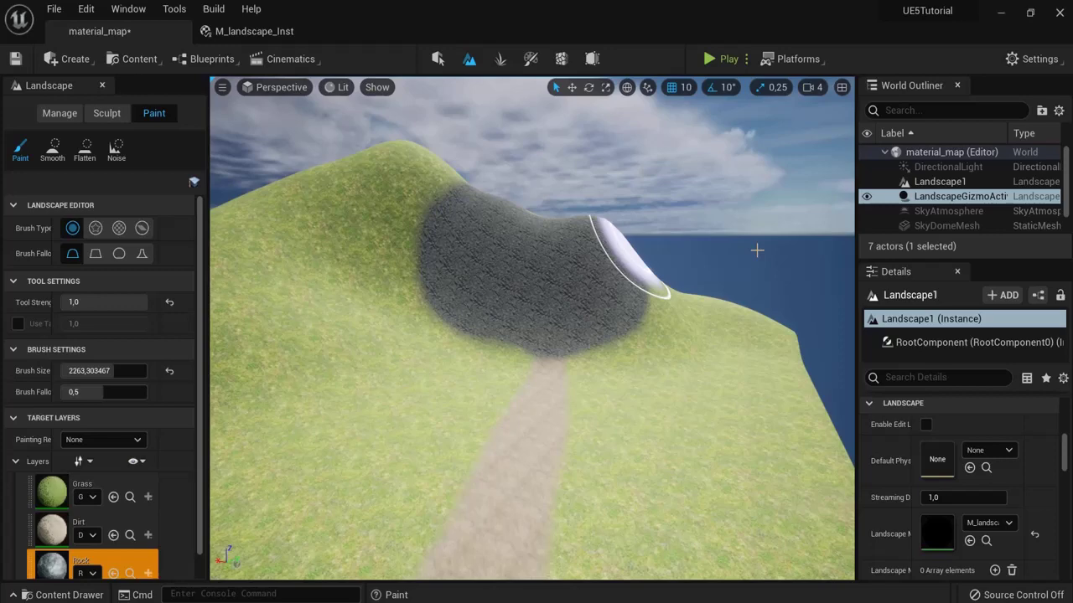
{"action": "left_click", "coordinate": [811, 88]}
{"action": "right_click_drag", "start_coordinate": [754, 168], "coordinate": [457, 183]}
{"action": "scroll", "coordinate": [457, 183], "scroll_direction": "down", "scroll_amount": 3}
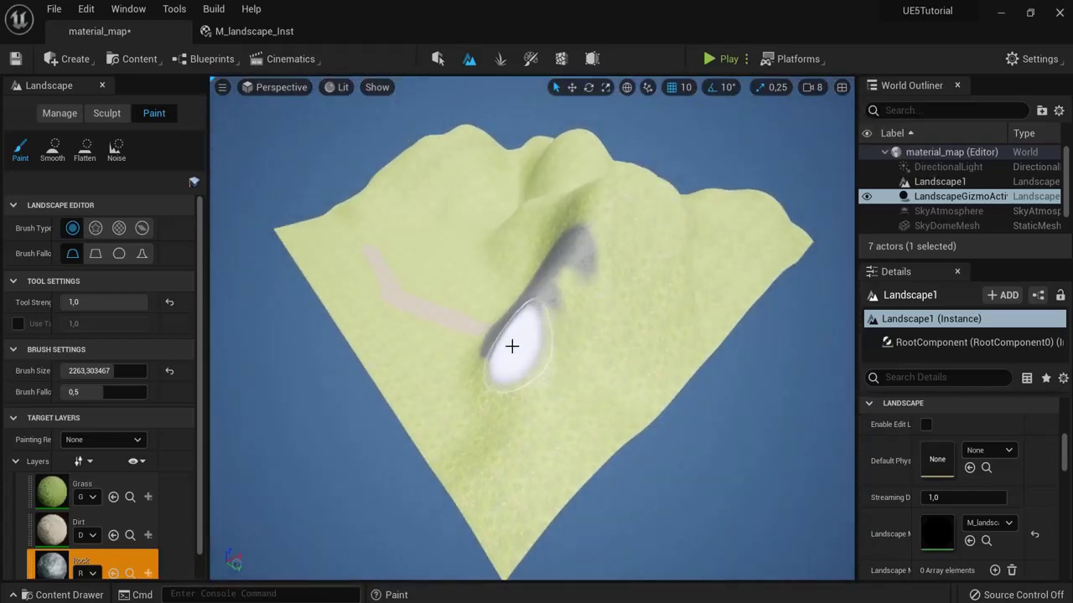
{"action": "mouse_move", "coordinate": [569, 366]}
{"action": "left_mouse_down"}
{"action": "mouse_move", "coordinate": [611, 232]}
{"action": "mouse_move", "coordinate": [577, 313]}
{"action": "mouse_move", "coordinate": [600, 281]}
{"action": "mouse_move", "coordinate": [642, 271]}
{"action": "mouse_move", "coordinate": [508, 395]}
{"action": "mouse_move", "coordinate": [629, 407]}
{"action": "left_mouse_up"}
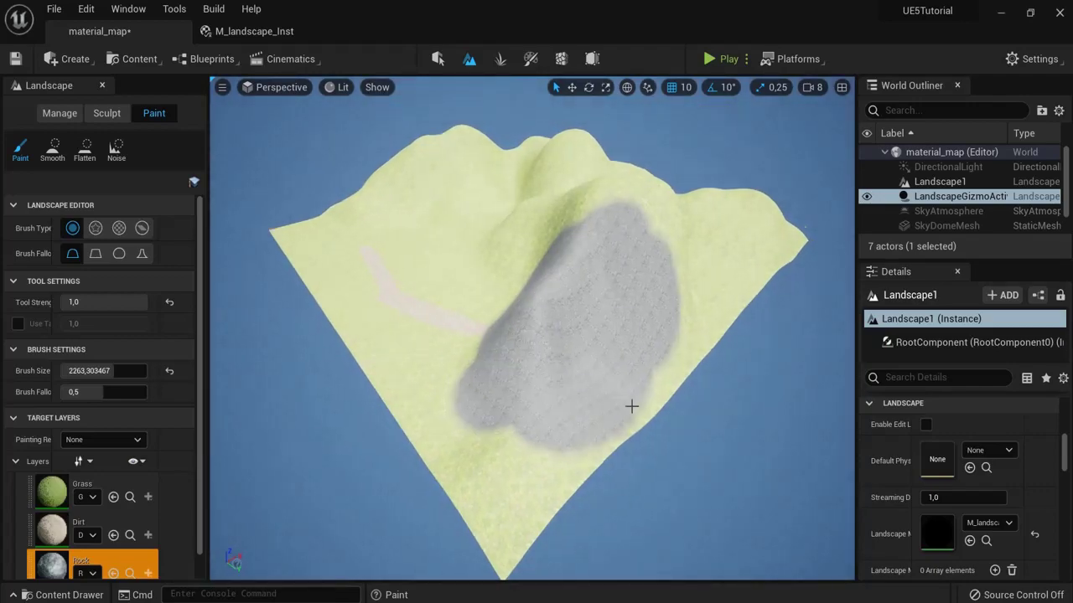
Step: Turn the view toward the slope and switch to Selection mode
{"action": "scroll", "coordinate": [630, 407], "scroll_direction": "up", "scroll_amount": 5}
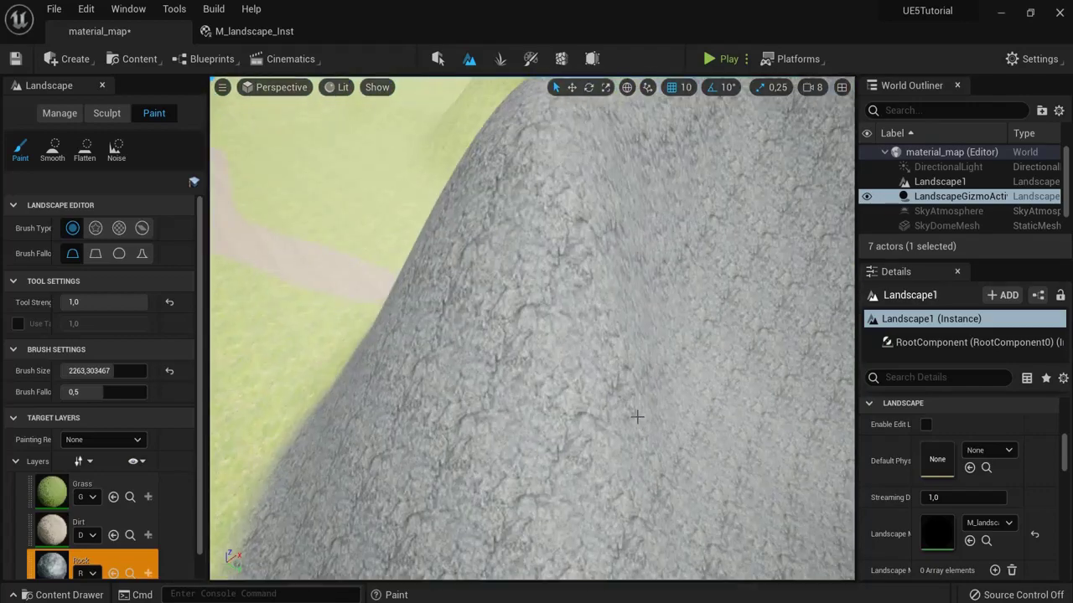
{"action": "scroll", "coordinate": [637, 417], "scroll_direction": "down", "scroll_amount": 5}
{"action": "scroll", "coordinate": [579, 400], "scroll_direction": "up", "scroll_amount": 7}
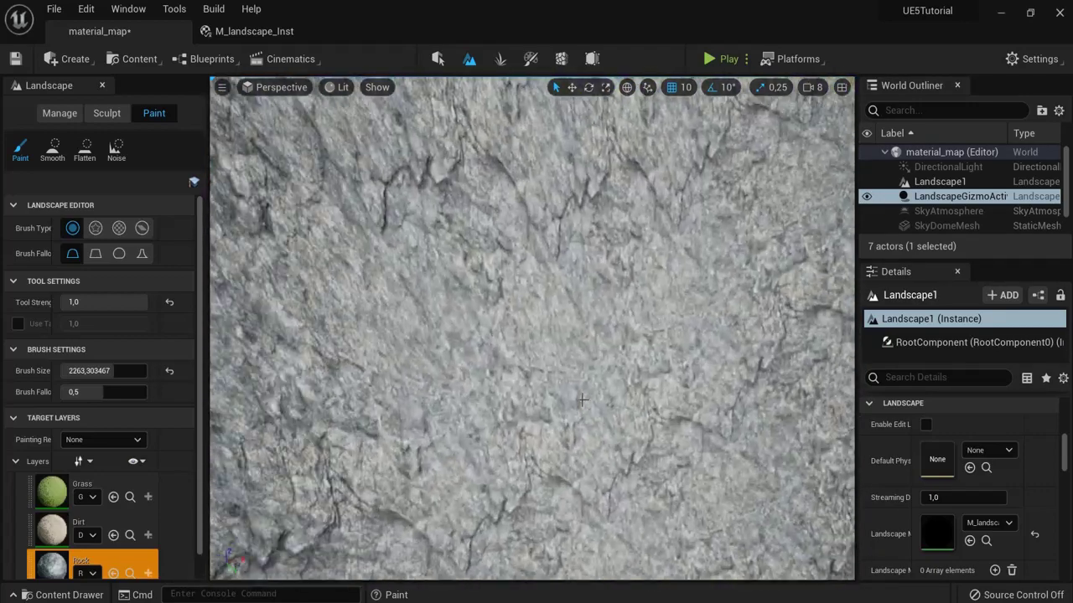
{"action": "mouse_move", "coordinate": [616, 342]}
{"action": "right_mouse_down"}
{"action": "mouse_move", "coordinate": [304, 258]}
{"action": "mouse_move", "coordinate": [263, 297]}
{"action": "mouse_move", "coordinate": [444, 319]}
{"action": "right_mouse_up"}
{"action": "scroll", "coordinate": [623, 338], "scroll_direction": "down", "scroll_amount": 5}
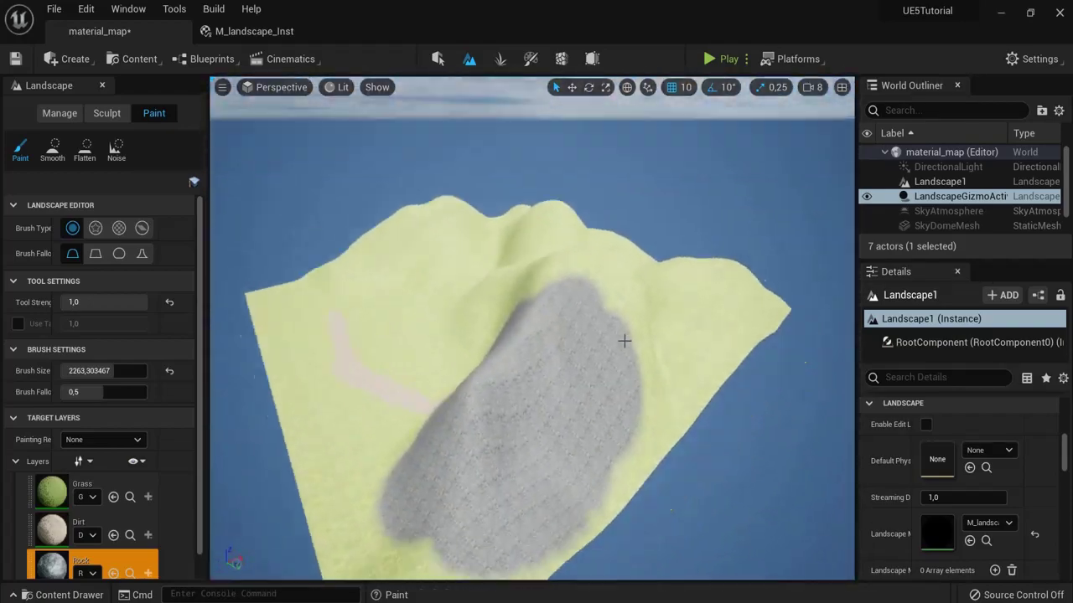
{"action": "scroll", "coordinate": [745, 379], "scroll_direction": "up", "scroll_amount": 3}
{"action": "scroll", "coordinate": [774, 385], "scroll_direction": "up", "scroll_amount": 4}
{"action": "scroll", "coordinate": [773, 386], "scroll_direction": "down", "scroll_amount": 3}
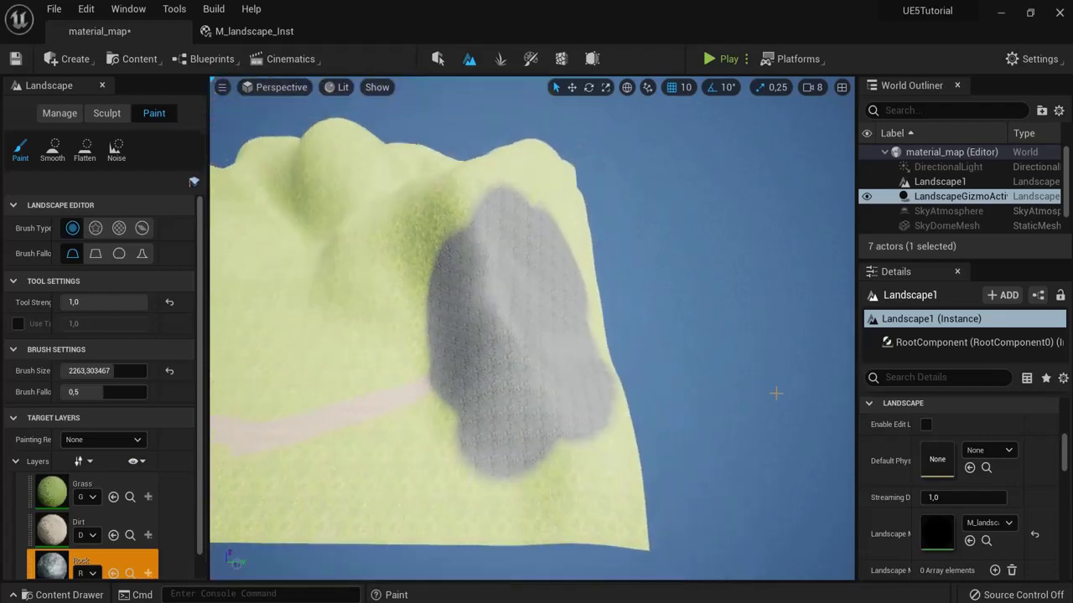
{"action": "key", "text": "shift+1"}
{"action": "scroll", "coordinate": [368, 132], "scroll_direction": "up", "scroll_amount": 5}
Step: Tilt and lower the level view to look down along the dirt path
{"action": "scroll", "coordinate": [457, 287], "scroll_direction": "down", "scroll_amount": 3}
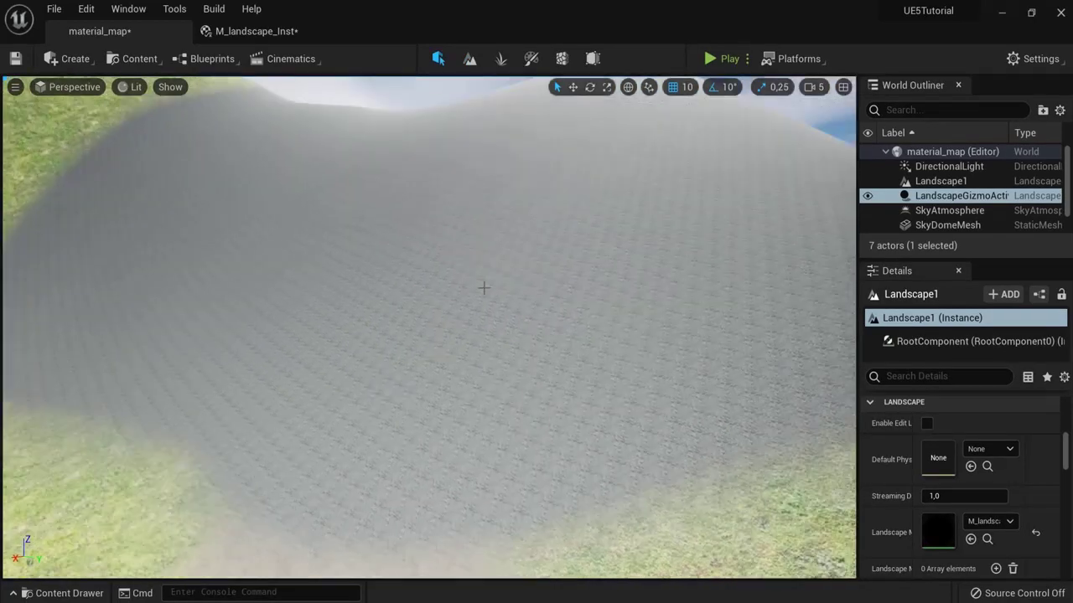
{"action": "right_click_drag", "start_coordinate": [486, 288], "coordinate": [462, 209]}
{"action": "left_click", "coordinate": [256, 31]}
{"action": "left_click", "coordinate": [99, 31]}
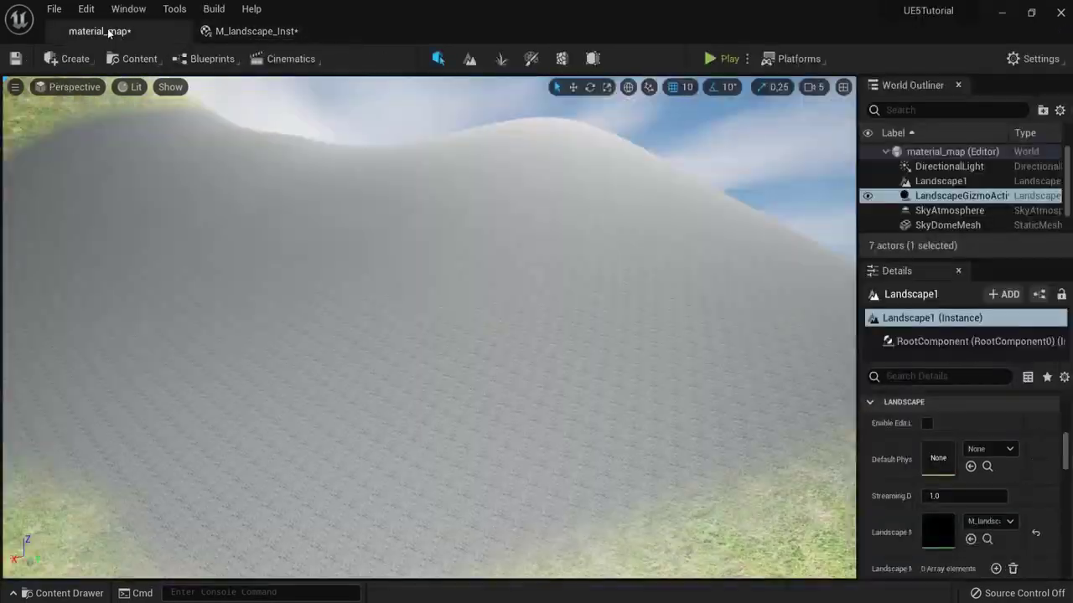
{"action": "scroll", "coordinate": [463, 287], "scroll_direction": "down", "scroll_amount": 3}
{"action": "right_click_drag", "start_coordinate": [462, 288], "coordinate": [0, 352]}
{"action": "right_click_drag", "start_coordinate": [759, 320], "coordinate": [805, 331]}
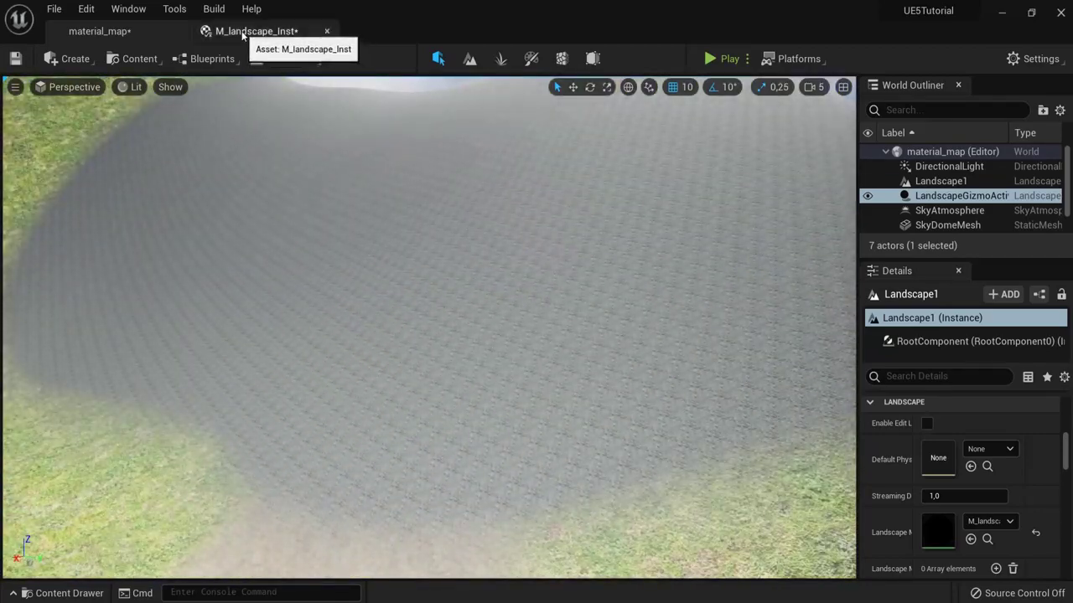
Step: Float the M_landscape_Inst editor as a resized window at the top-left
{"action": "left_click_drag", "start_coordinate": [242, 34], "coordinate": [201, 168]}
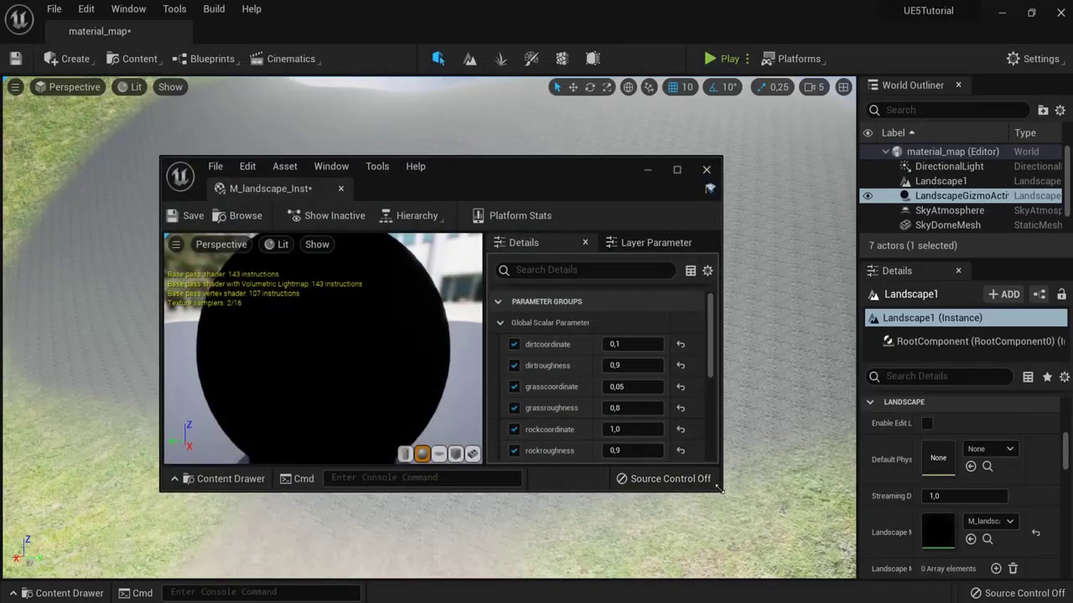
{"action": "left_click_drag", "start_coordinate": [718, 488], "coordinate": [444, 508]}
{"action": "left_click_drag", "start_coordinate": [484, 501], "coordinate": [493, 499]}
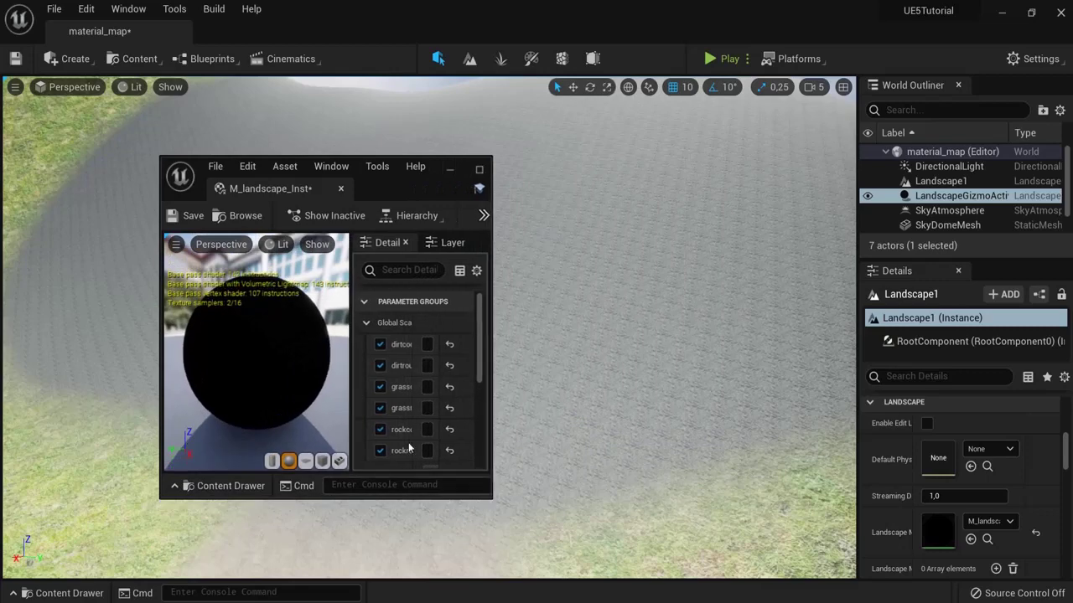
{"action": "left_click_drag", "start_coordinate": [350, 390], "coordinate": [260, 390]}
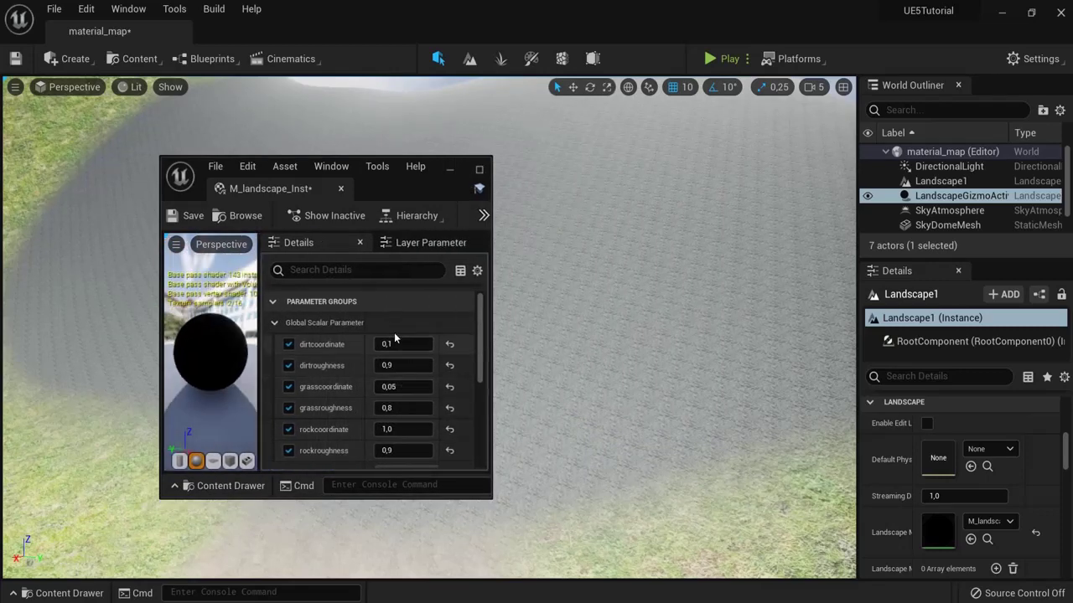
{"action": "left_click_drag", "start_coordinate": [365, 191], "coordinate": [199, 109]}
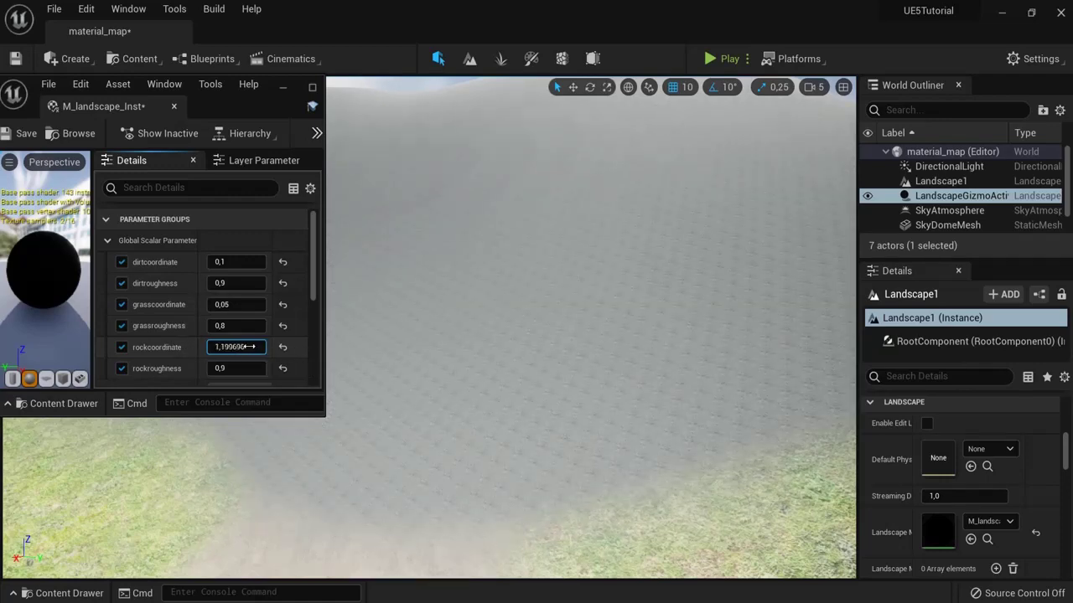
Step: Set rockcoordinate to -0,065189, save M_landscape_Inst and close its window
{"action": "left_click_drag", "start_coordinate": [248, 347], "coordinate": [245, 346]}
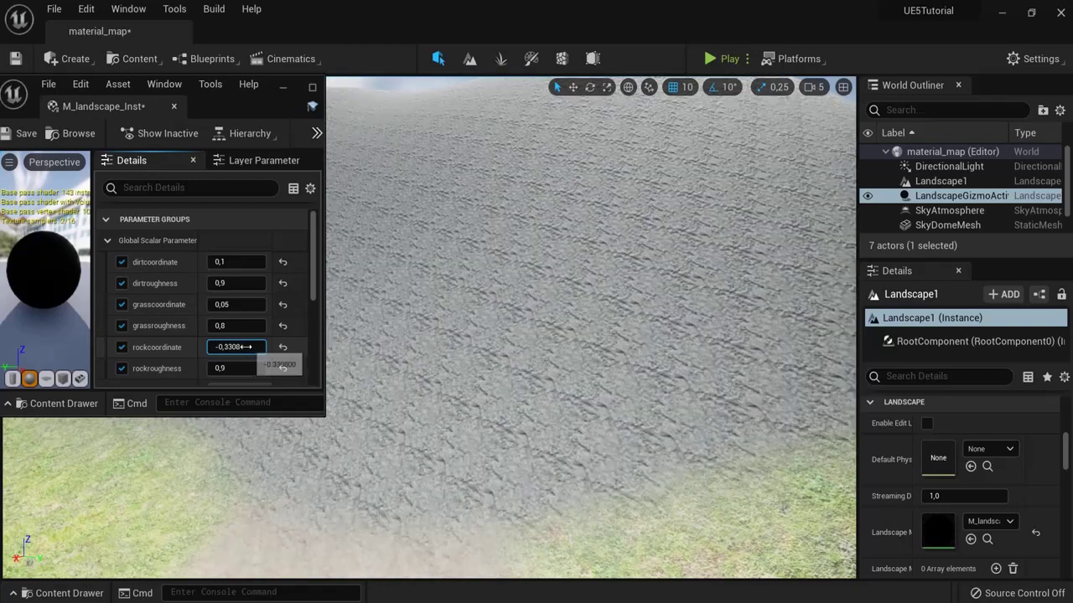
{"action": "left_click", "coordinate": [282, 348]}
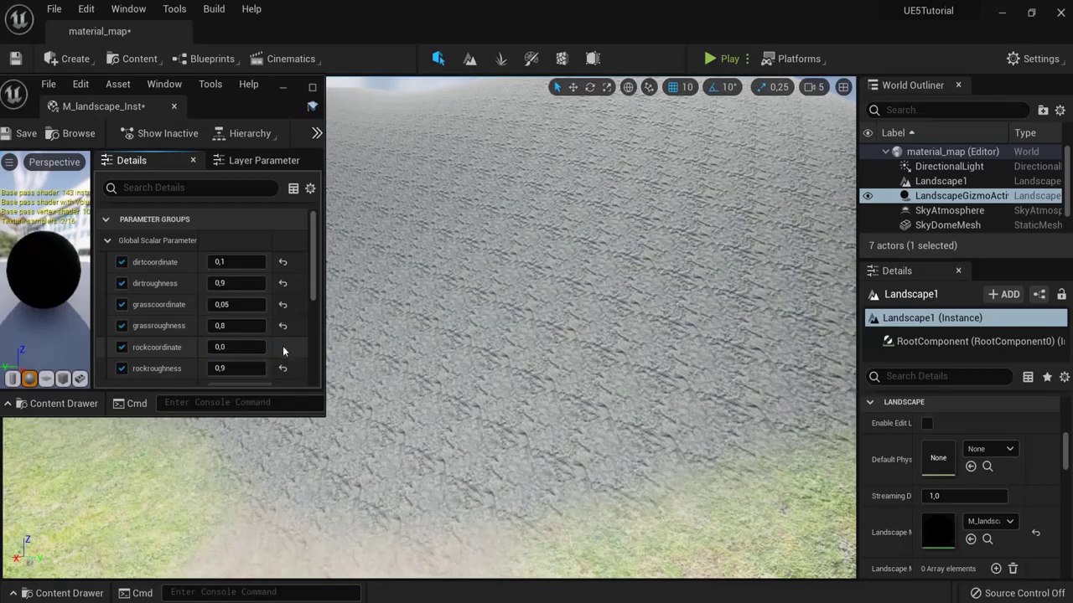
{"action": "mouse_move", "coordinate": [239, 346]}
{"action": "left_mouse_down"}
{"action": "mouse_move", "coordinate": [253, 347]}
{"action": "mouse_move", "coordinate": [243, 347]}
{"action": "left_mouse_up"}
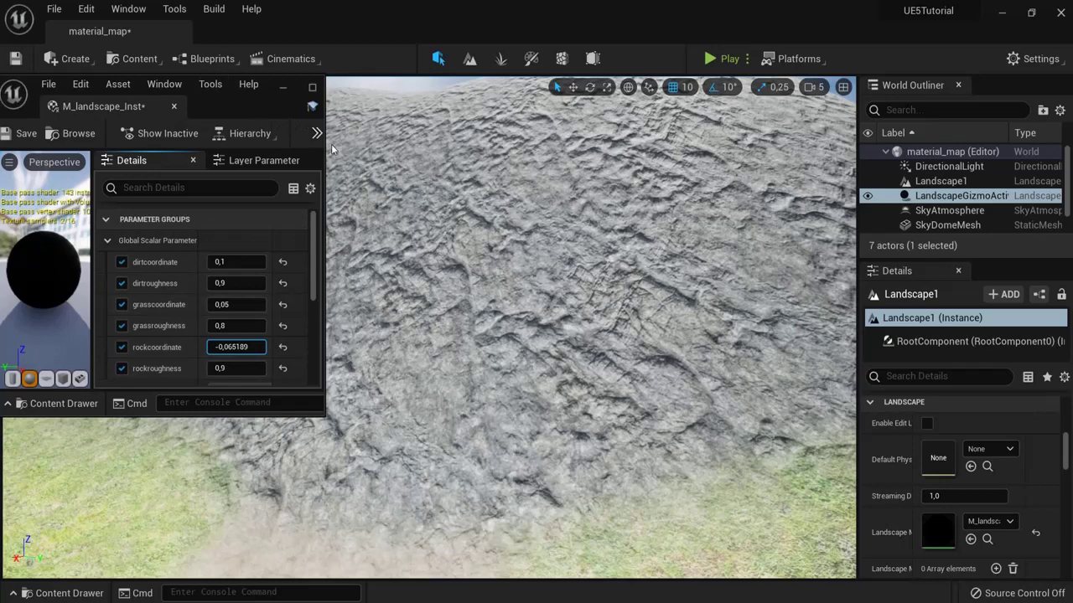
{"action": "left_click_drag", "start_coordinate": [323, 145], "coordinate": [490, 148]}
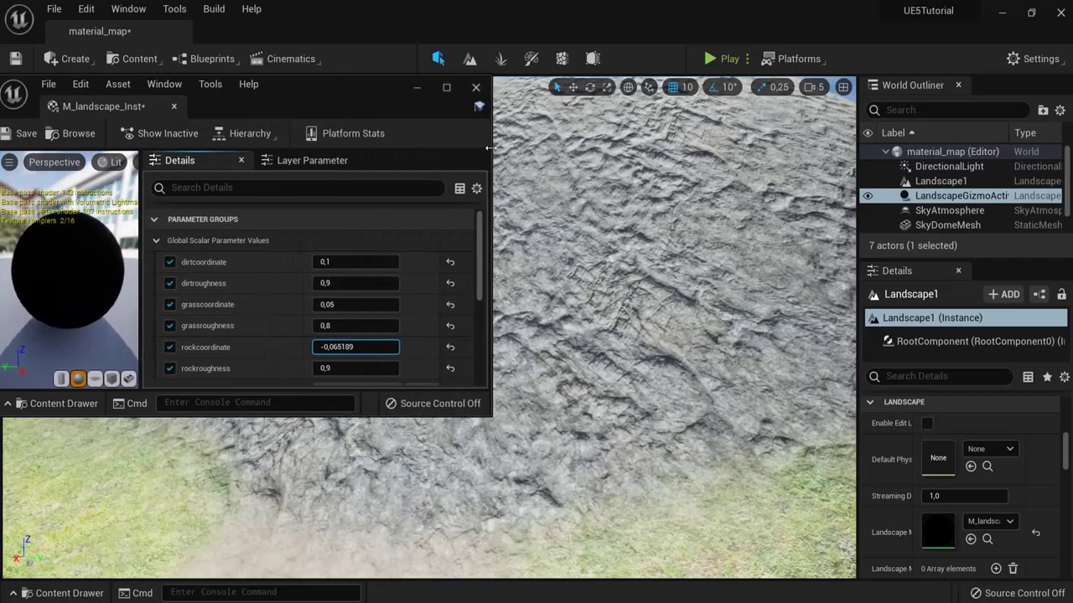
{"action": "left_click_drag", "start_coordinate": [342, 99], "coordinate": [647, 124]}
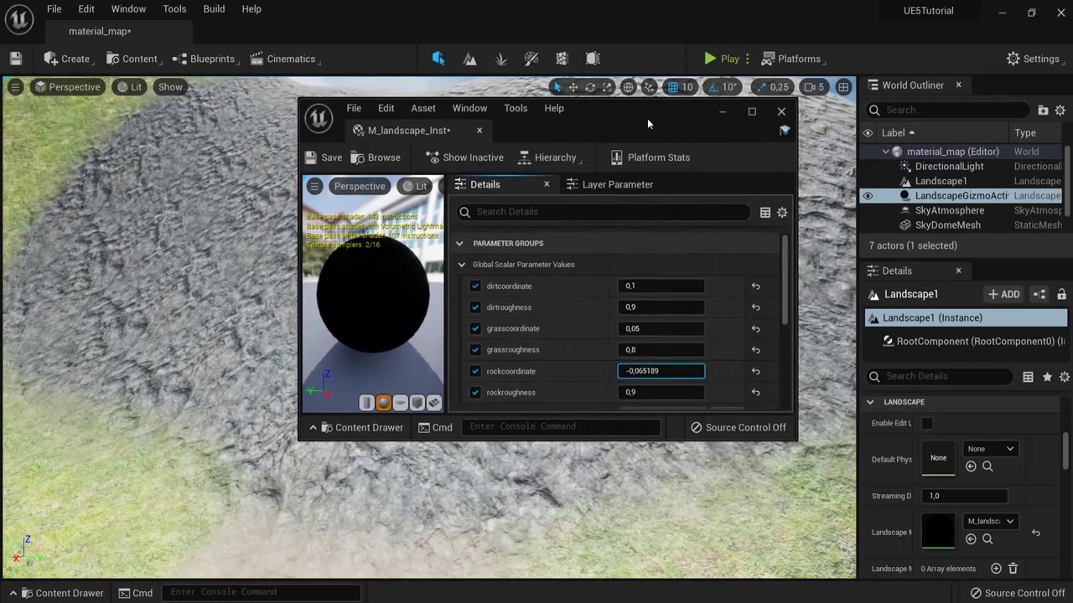
{"action": "left_click", "coordinate": [322, 159]}
{"action": "right_click_drag", "start_coordinate": [794, 142], "coordinate": [636, 436]}
Step: Add a Player Start from the Place Actors list onto the dirt path
{"action": "key", "text": "Escape"}
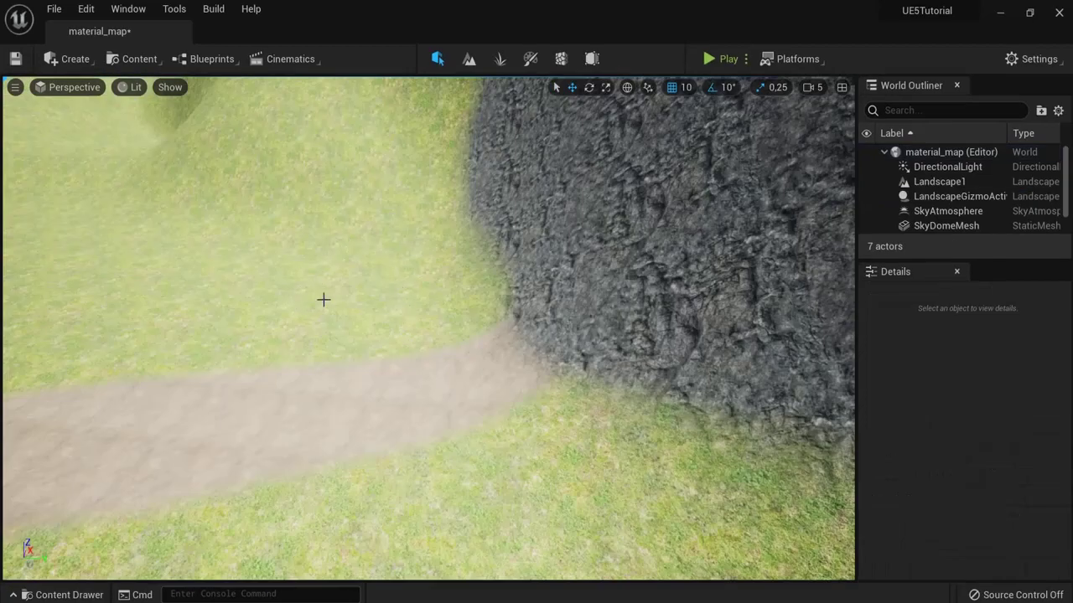
{"action": "right_click_drag", "start_coordinate": [323, 299], "coordinate": [285, 400]}
{"action": "right_click_drag", "start_coordinate": [384, 356], "coordinate": [469, 318]}
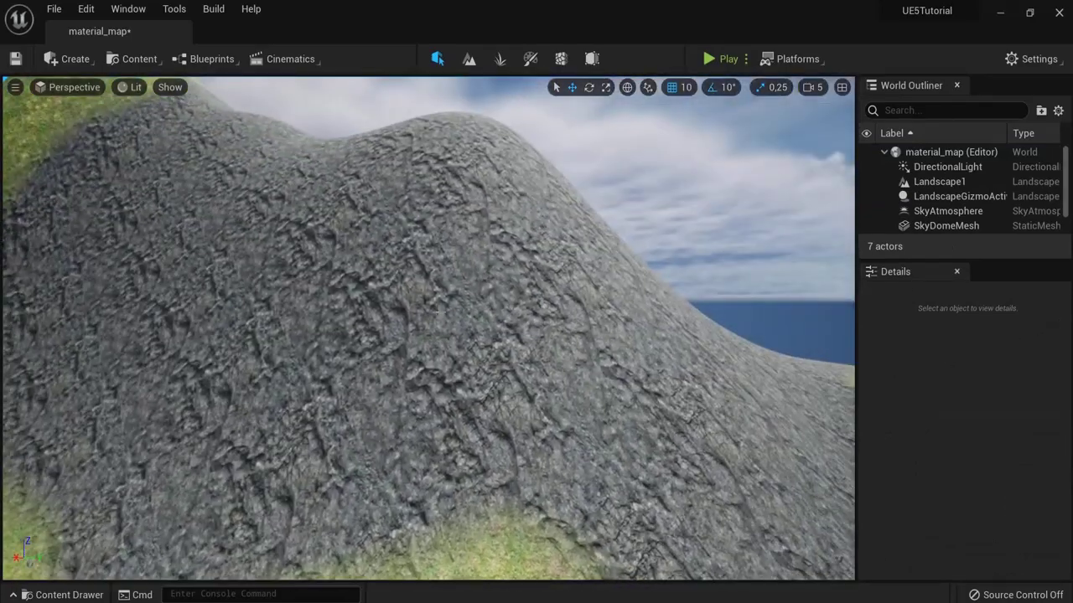
{"action": "right_click_drag", "start_coordinate": [251, 394], "coordinate": [586, 351]}
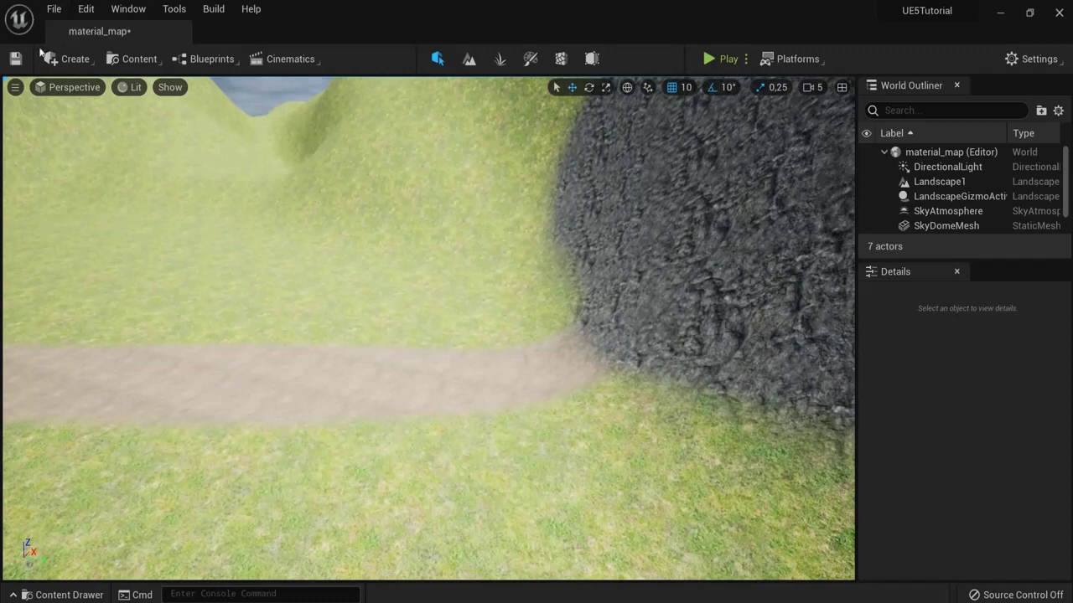
{"action": "left_click", "coordinate": [72, 60]}
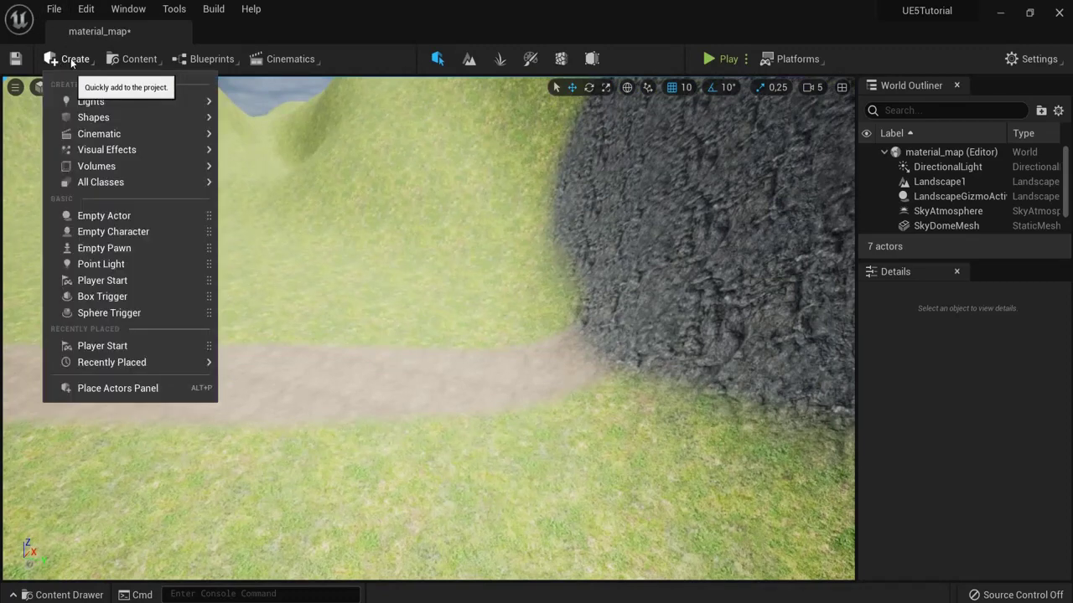
{"action": "mouse_move", "coordinate": [136, 182]}
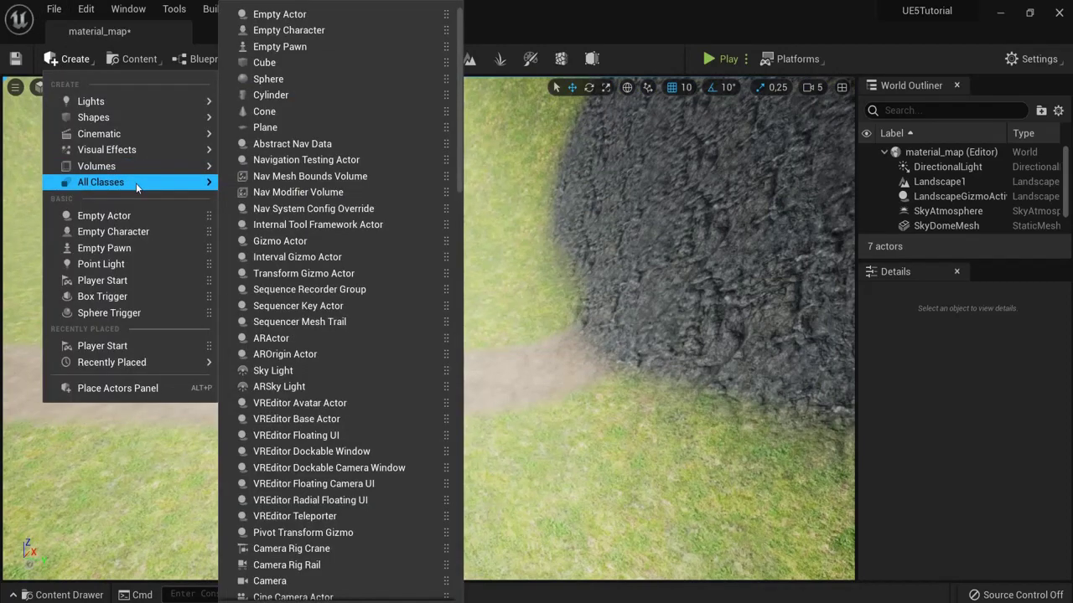
{"action": "type", "text": "play"}
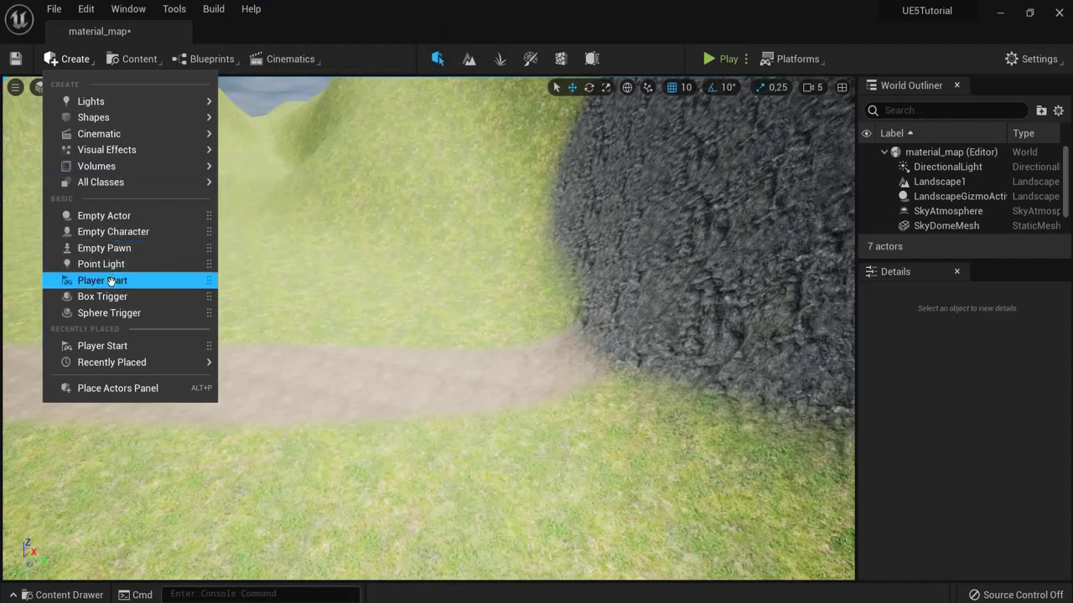
{"action": "left_click_drag", "start_coordinate": [111, 281], "coordinate": [310, 327]}
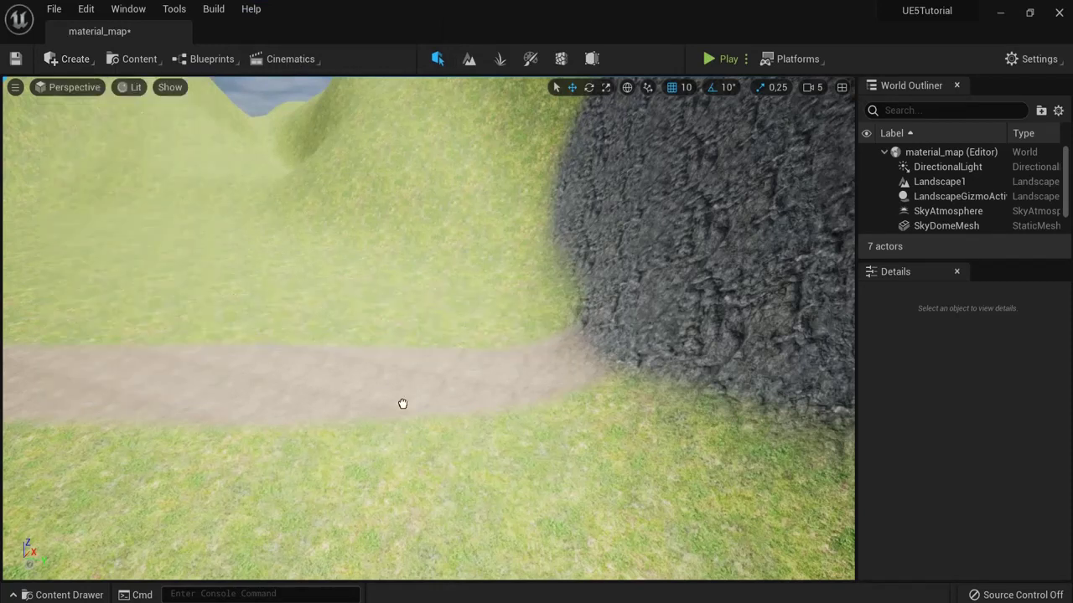
{"action": "left_click_drag", "start_coordinate": [402, 404], "coordinate": [403, 402]}
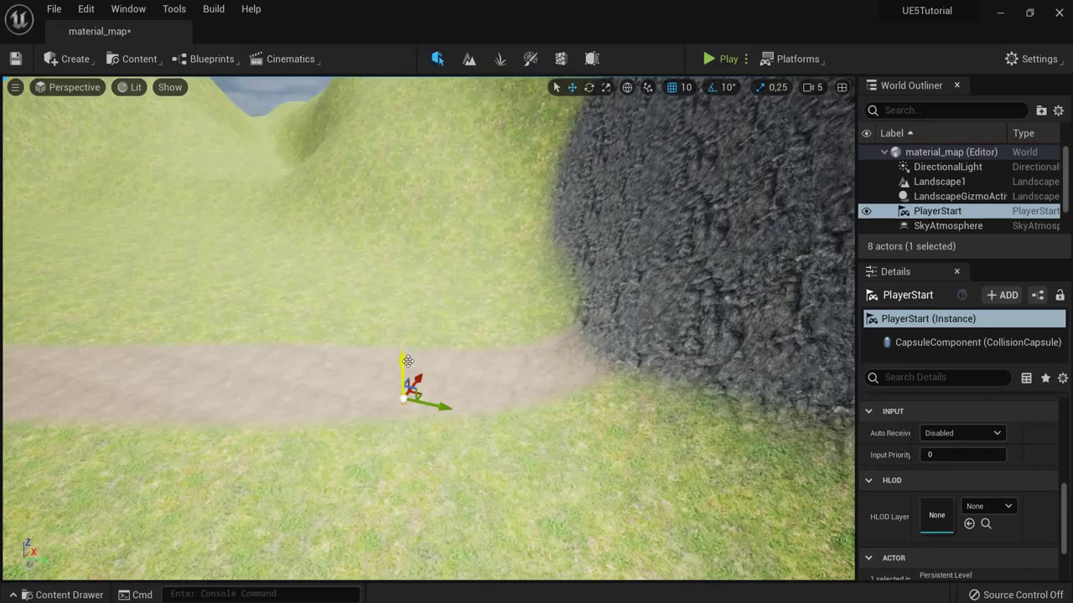
Step: Slide the PlayerStart further along the curving path, undoing a stray raise, and save the level
{"action": "left_click_drag", "start_coordinate": [406, 360], "coordinate": [407, 234]}
{"action": "key", "text": "ctrl+z"}
{"action": "right_click_drag", "start_coordinate": [490, 368], "coordinate": [385, 384]}
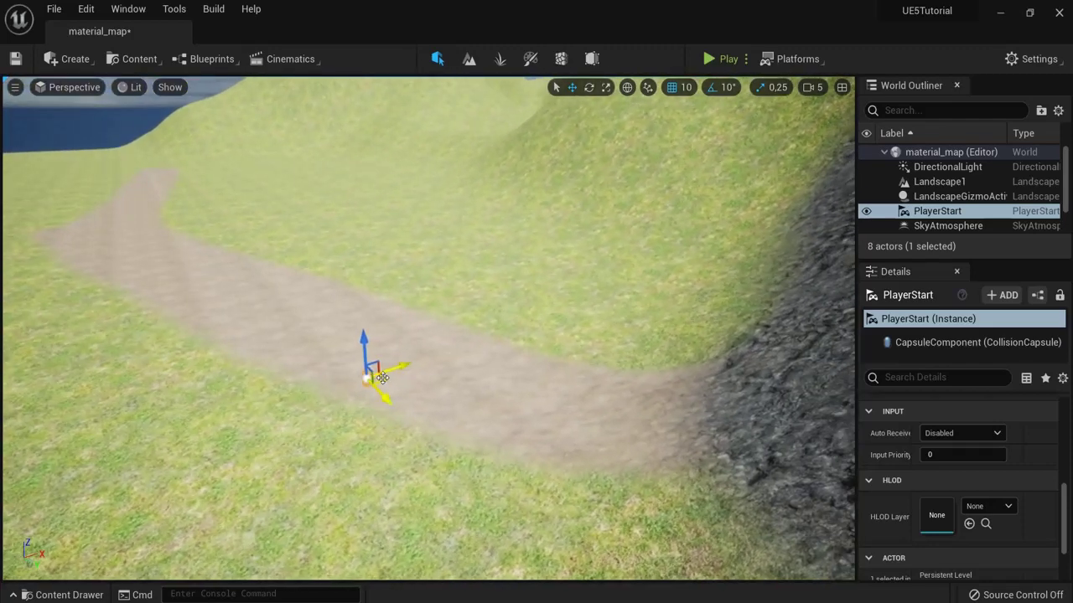
{"action": "left_click_drag", "start_coordinate": [386, 384], "coordinate": [548, 401]}
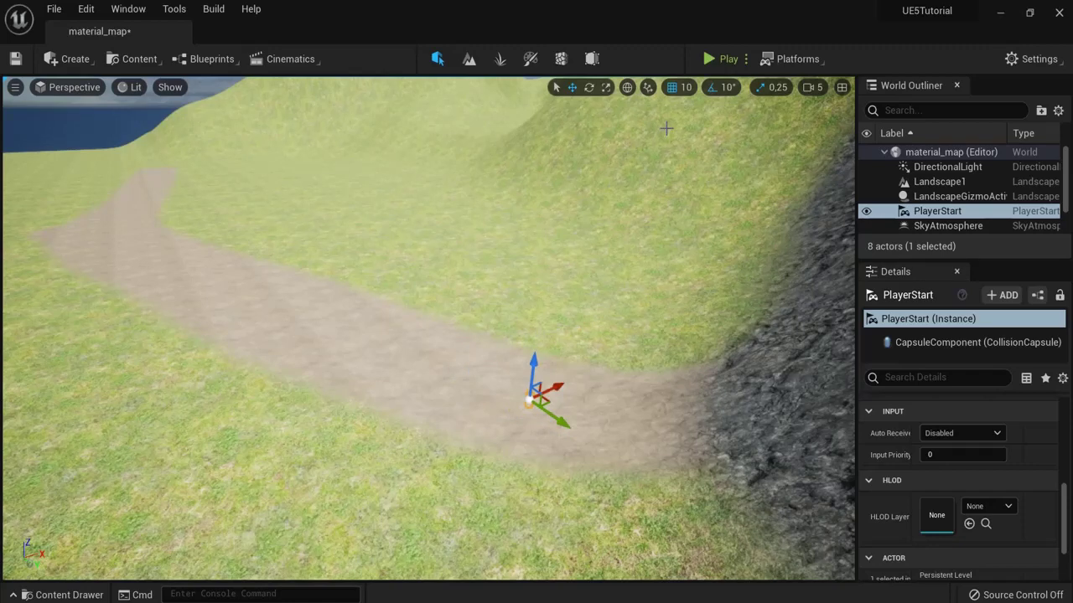
{"action": "left_click", "coordinate": [15, 59]}
Step: Play-test the level, running the character forward across the dirt path onto the grass, then stop
{"action": "left_click", "coordinate": [715, 57]}
{"action": "left_click", "coordinate": [585, 266]}
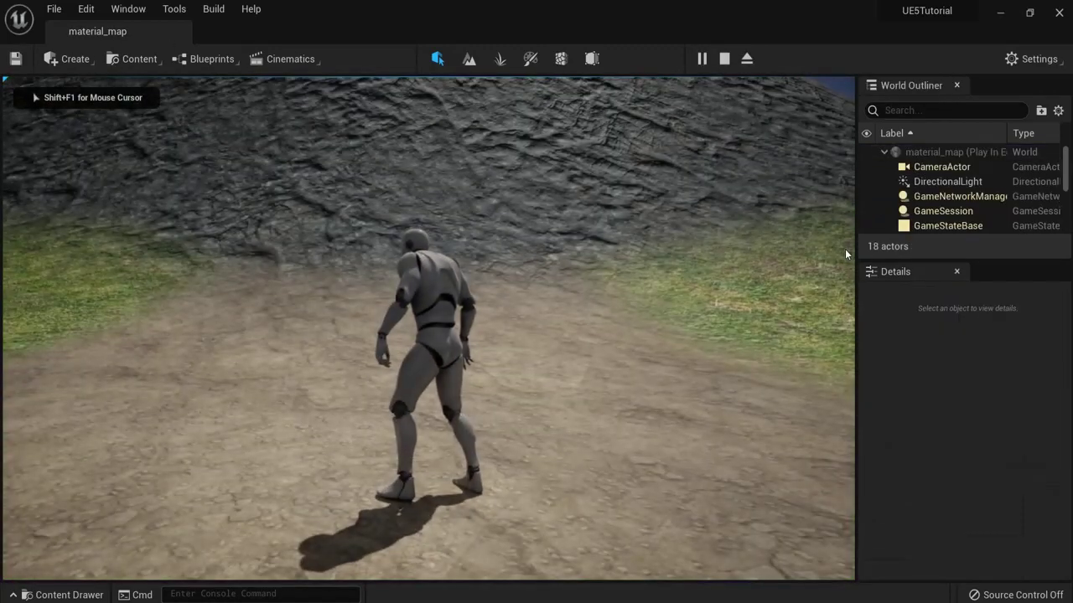
{"action": "key", "text": "w"}
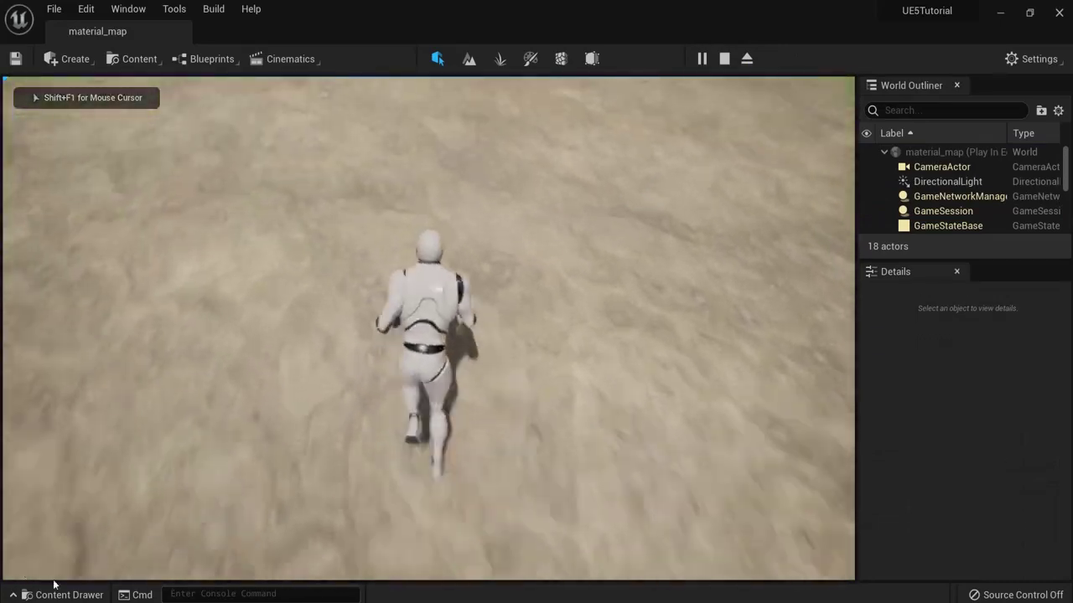
{"action": "key", "text": "shift+F1"}
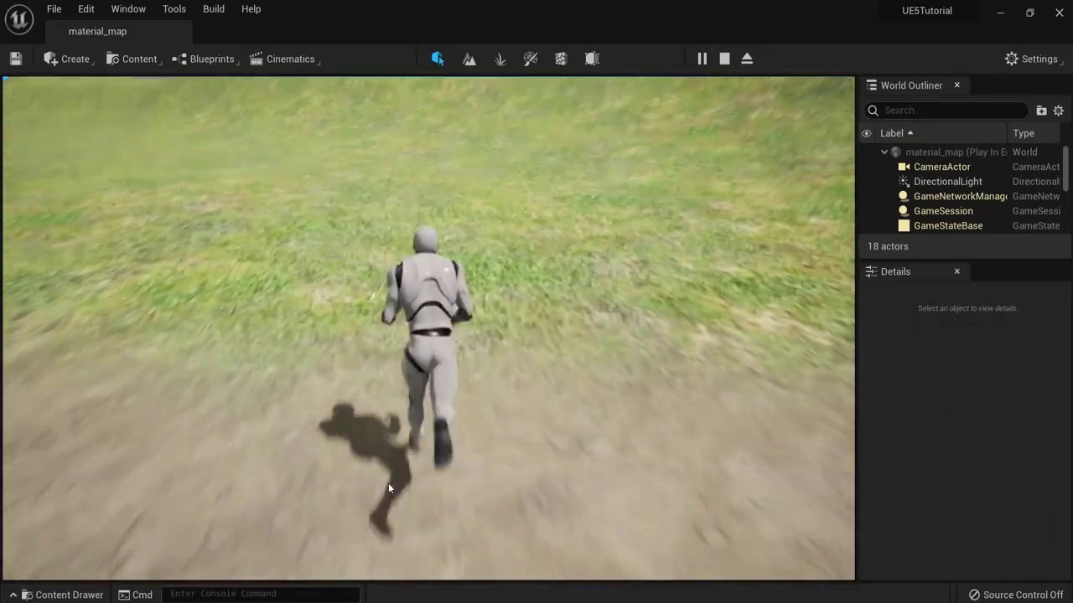
{"action": "key", "text": "w"}
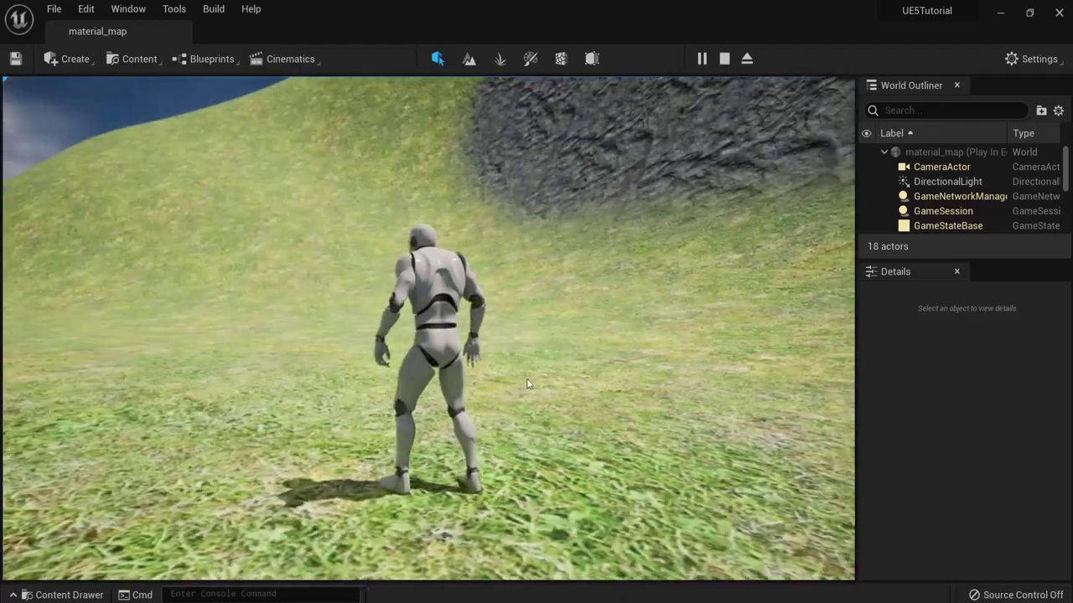
{"action": "left_click", "coordinate": [527, 384]}
{"action": "key", "text": "w"}
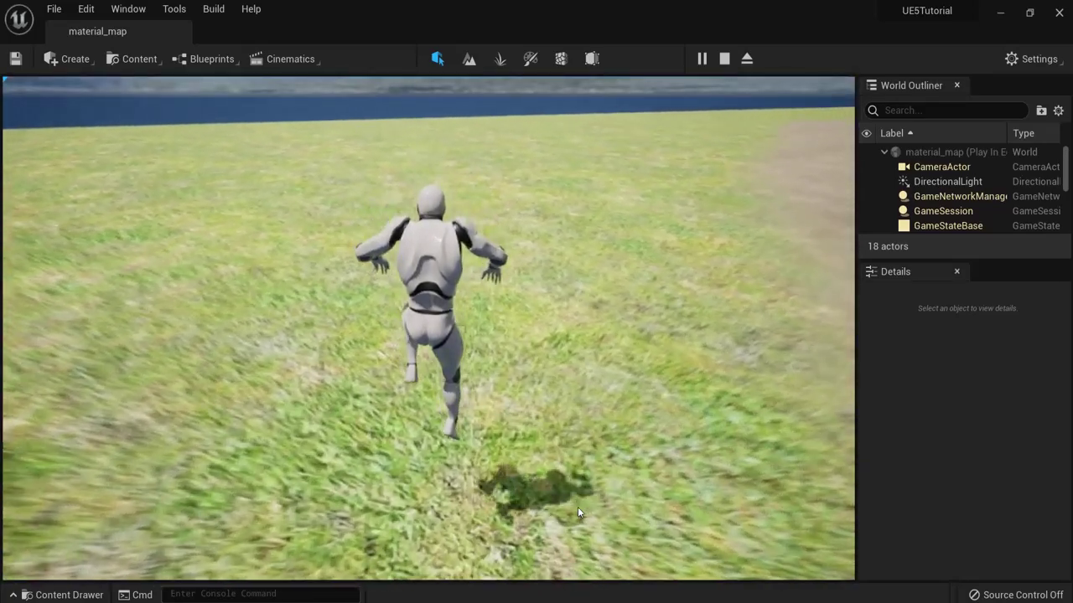
{"action": "key", "text": "Escape"}
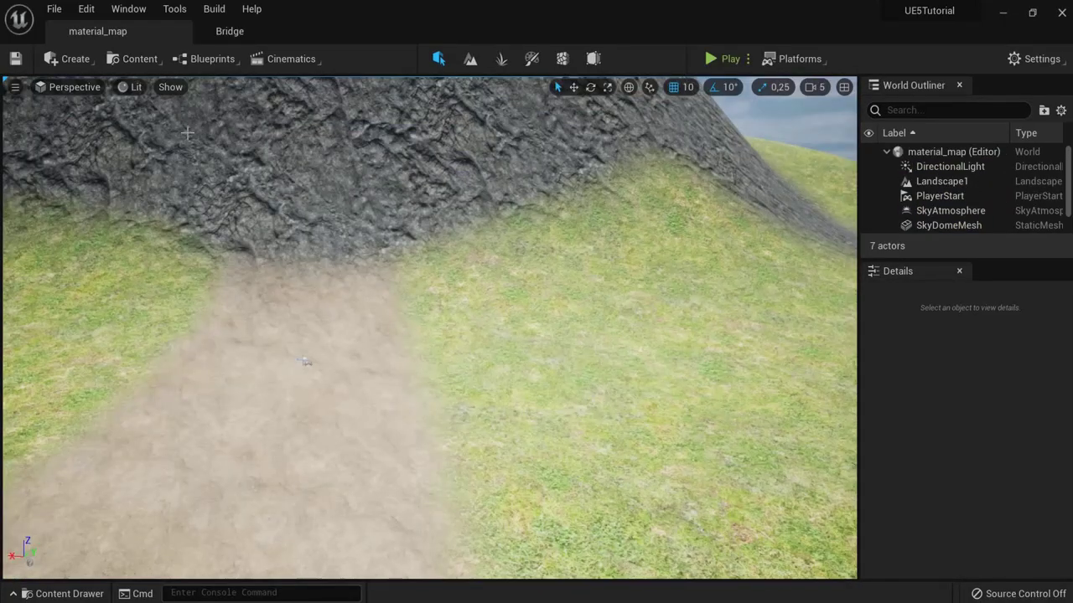
Step: Open Quixel Bridge from the Content menu and browse Collections and Favorites before returning Home
{"action": "right_click_drag", "start_coordinate": [451, 194], "coordinate": [478, 197]}
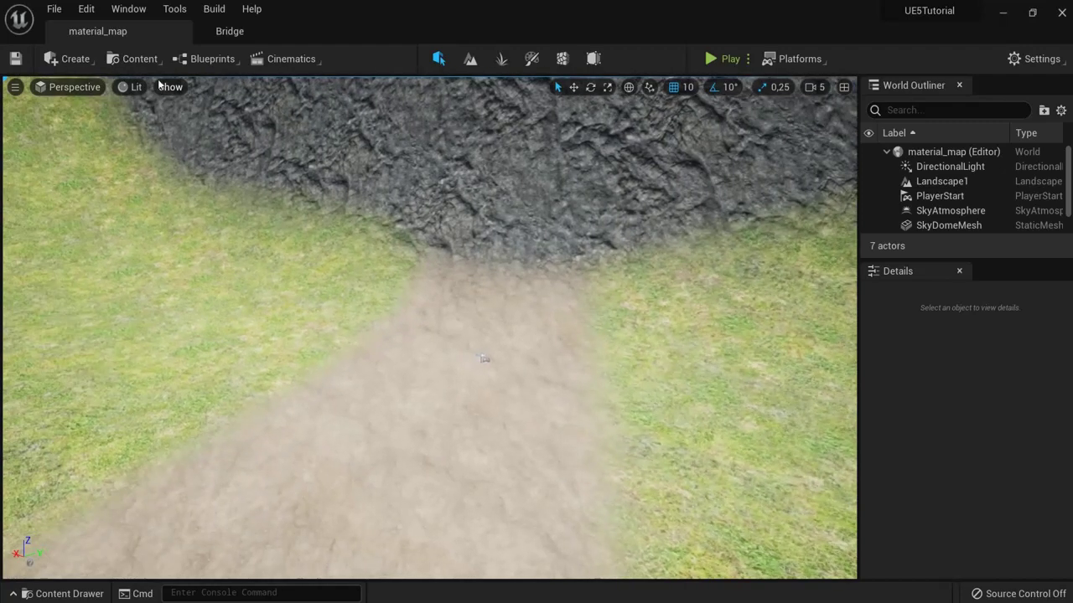
{"action": "left_click", "coordinate": [132, 60]}
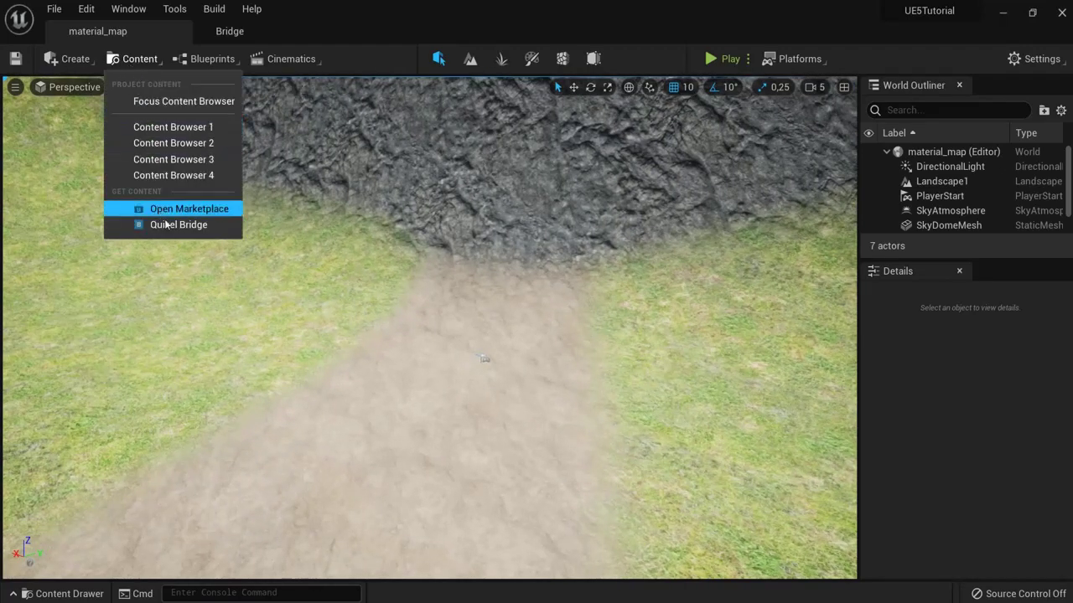
{"action": "left_click", "coordinate": [234, 31]}
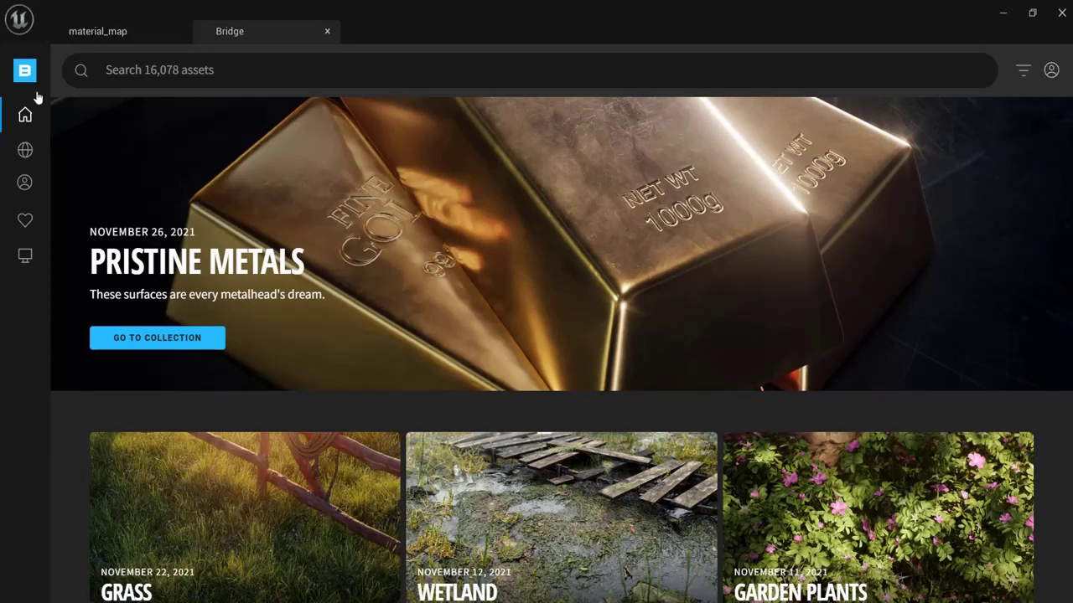
{"action": "mouse_move", "coordinate": [25, 151]}
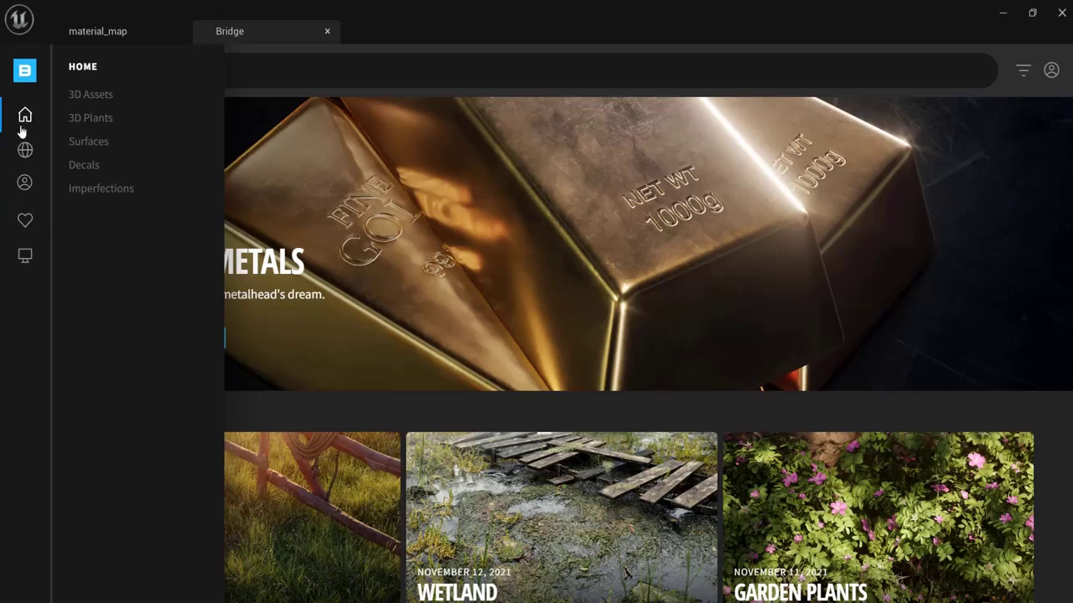
{"action": "left_click", "coordinate": [24, 153]}
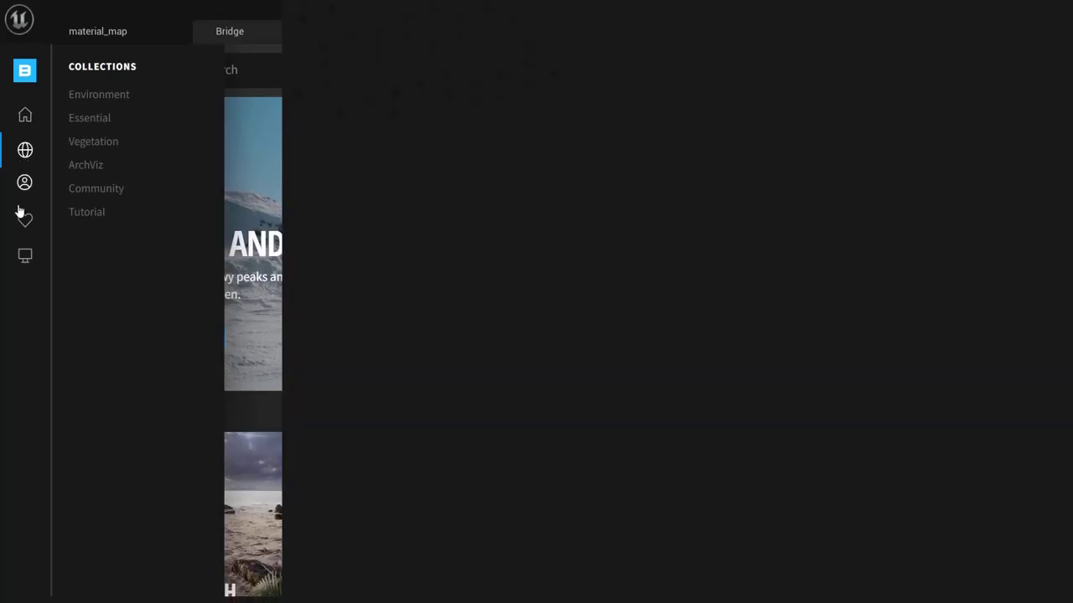
{"action": "left_click", "coordinate": [22, 218]}
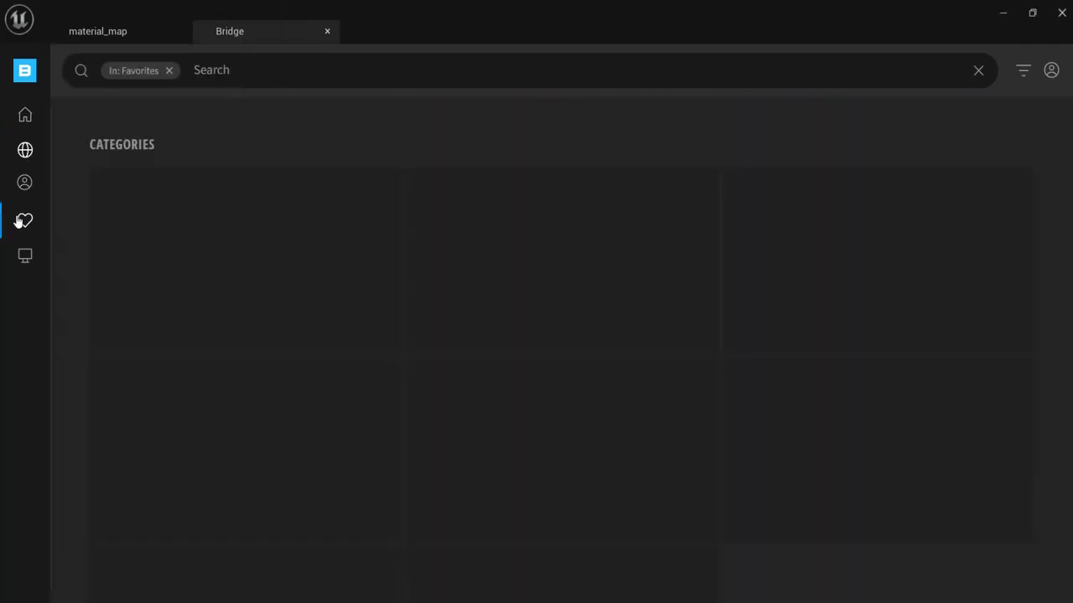
{"action": "left_click", "coordinate": [29, 119]}
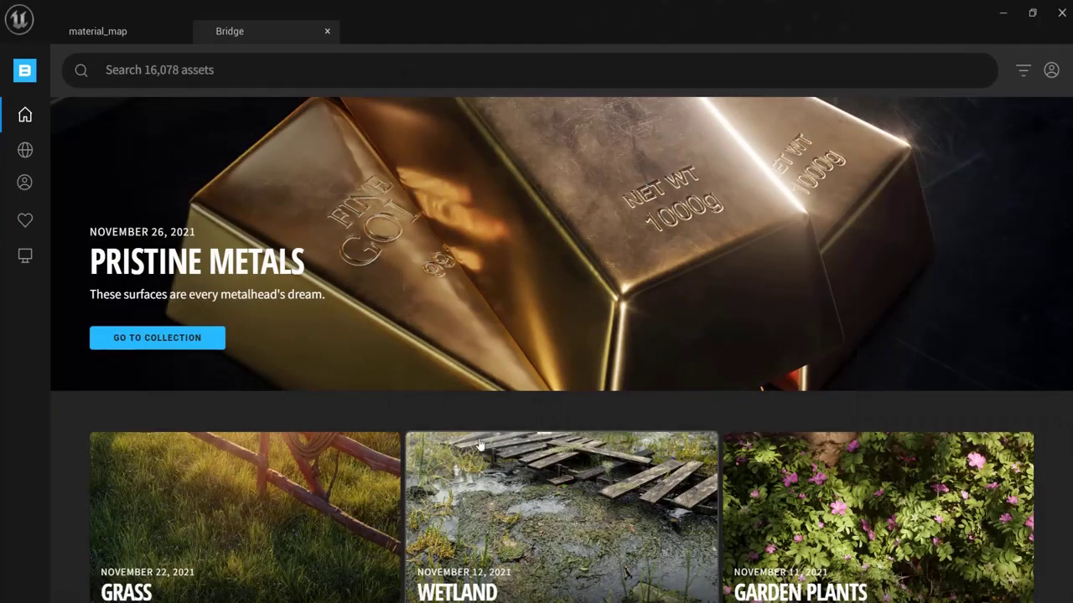
Step: Inspect the landscape slope in the level, then go back to the Bridge library
{"action": "left_click", "coordinate": [74, 31]}
{"action": "right_click_drag", "start_coordinate": [622, 371], "coordinate": [719, 415]}
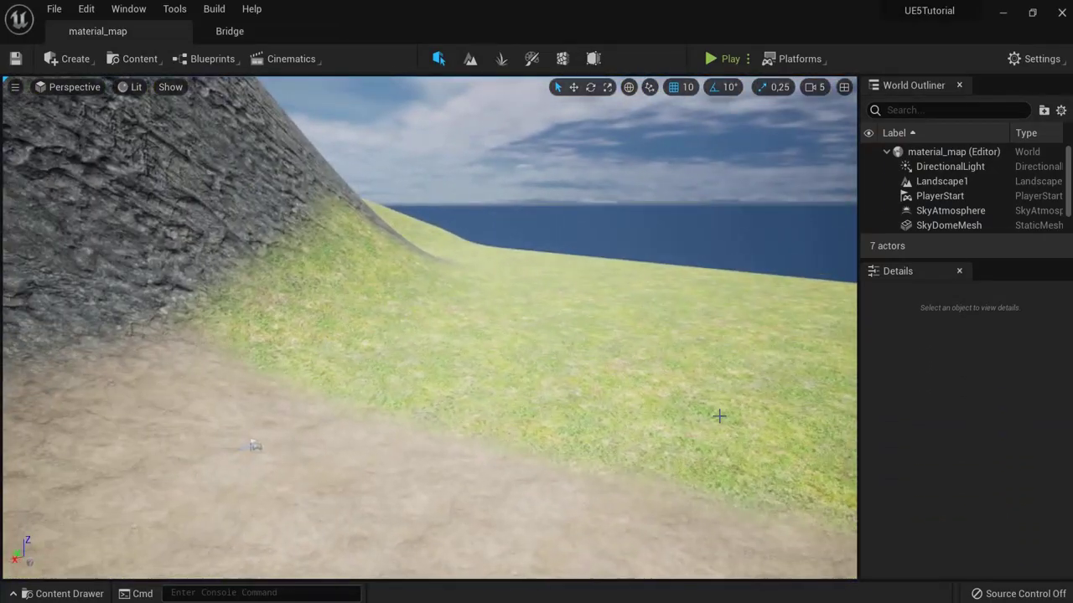
{"action": "left_click", "coordinate": [242, 34]}
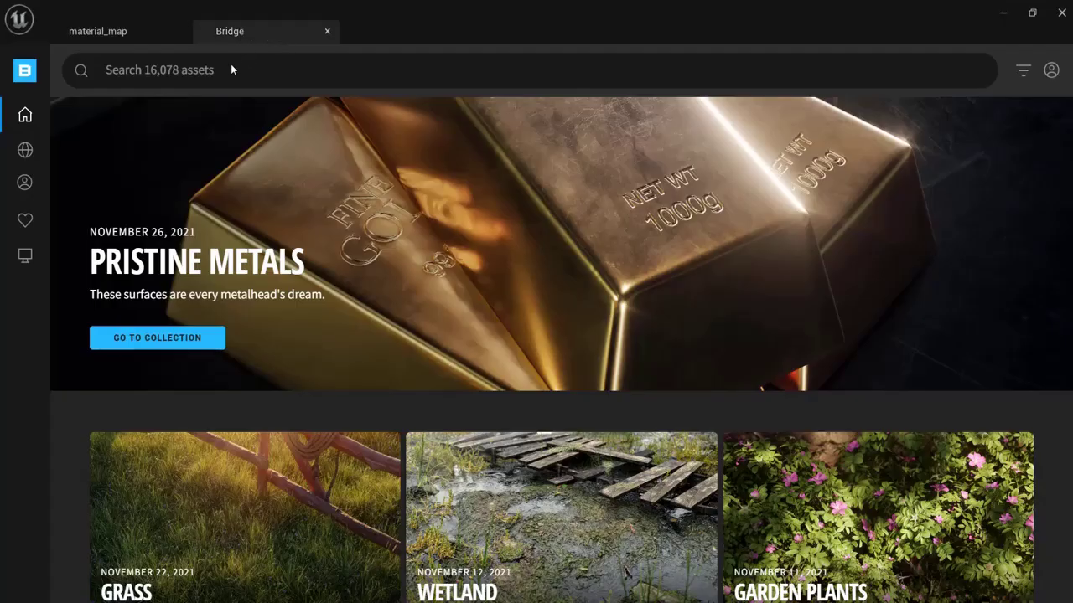
Step: Search Bridge for 'snow' and review the Trampled Snow surface and Ice Cliff asset details
{"action": "left_click", "coordinate": [232, 69]}
{"action": "type", "text": "snow"}
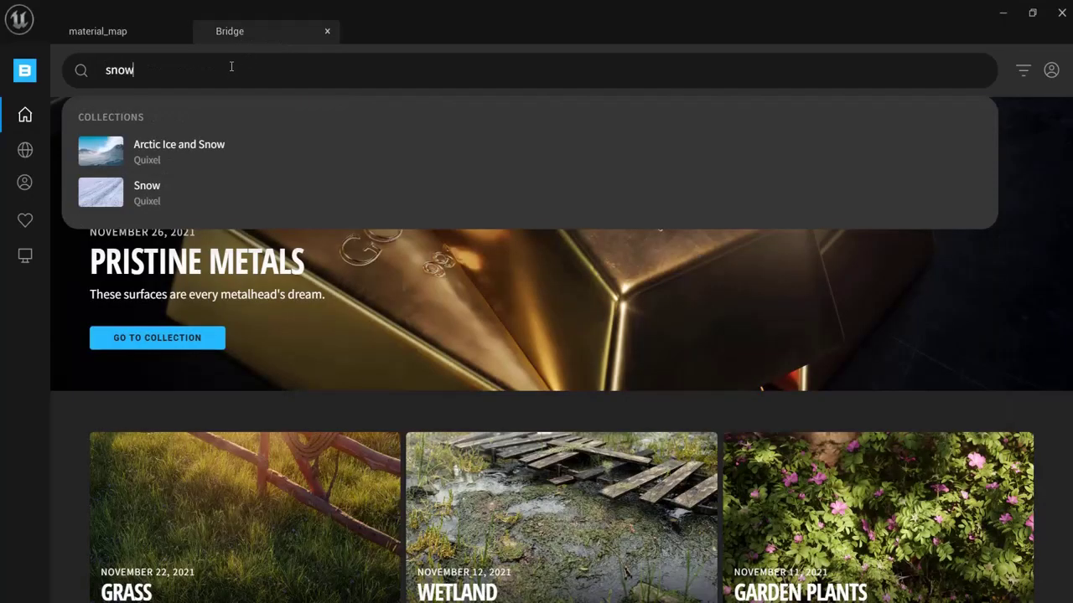
{"action": "key", "text": "Return"}
{"action": "scroll", "coordinate": [373, 294], "scroll_direction": "down", "scroll_amount": 1}
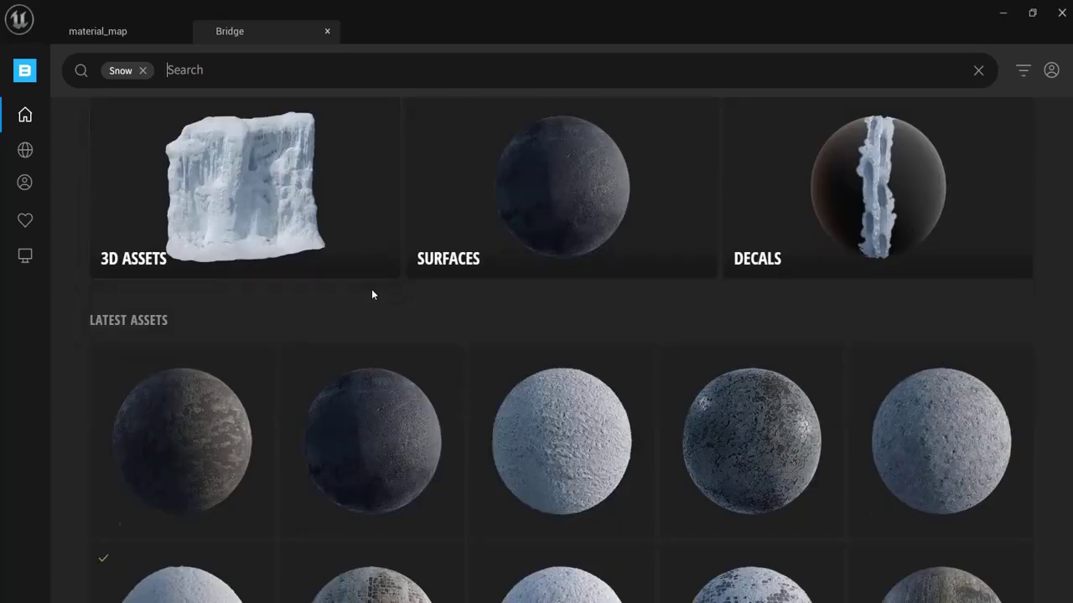
{"action": "scroll", "coordinate": [373, 294], "scroll_direction": "down", "scroll_amount": 5}
{"action": "left_click", "coordinate": [201, 268]}
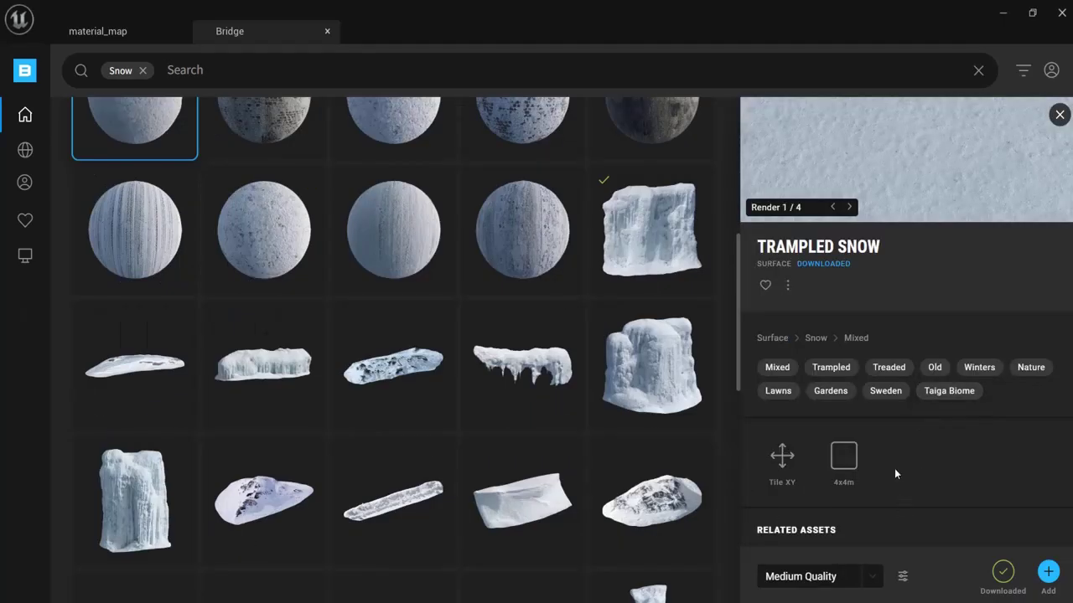
{"action": "scroll", "coordinate": [894, 468], "scroll_direction": "down", "scroll_amount": 2}
{"action": "scroll", "coordinate": [885, 358], "scroll_direction": "up", "scroll_amount": 2}
{"action": "left_click", "coordinate": [665, 248]}
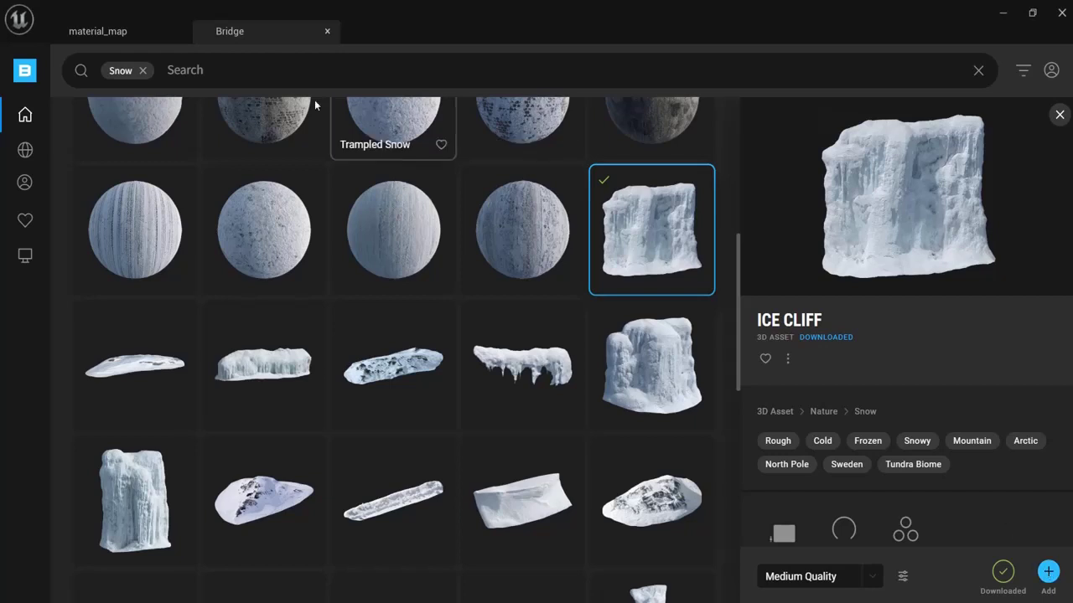
Step: Back in the level, open the Content Drawer at the Ice_Cliff_veipbcmcb folder
{"action": "left_click", "coordinate": [97, 30]}
{"action": "right_click_drag", "start_coordinate": [583, 375], "coordinate": [503, 376]}
{"action": "left_click", "coordinate": [63, 593]}
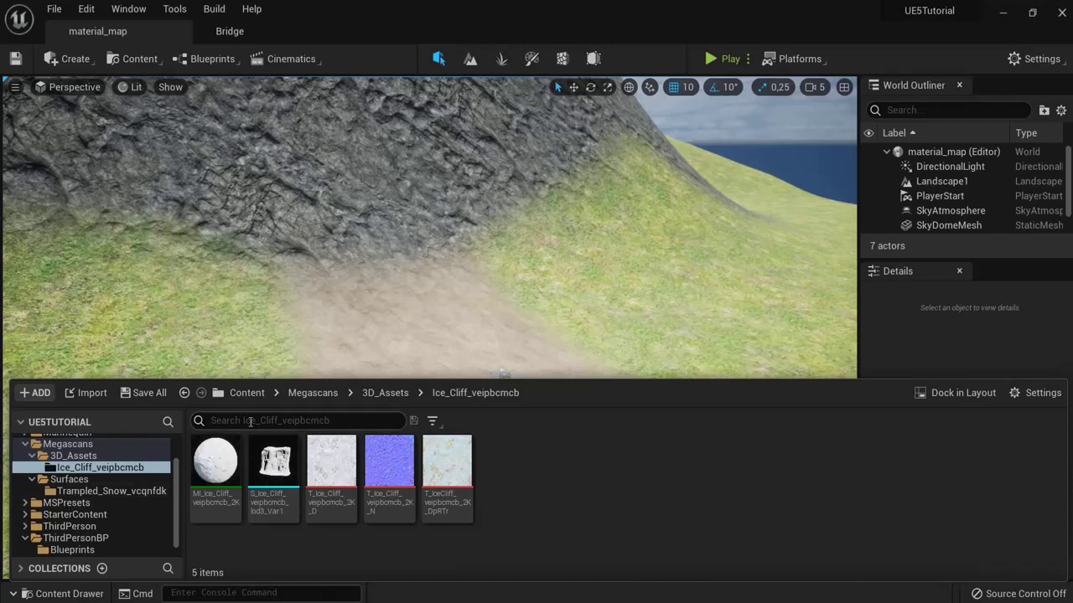
Step: Browse Content > Megascans > Surfaces > Trampled_Snow and open the Trampled Snow material instance
{"action": "left_click", "coordinate": [247, 393]}
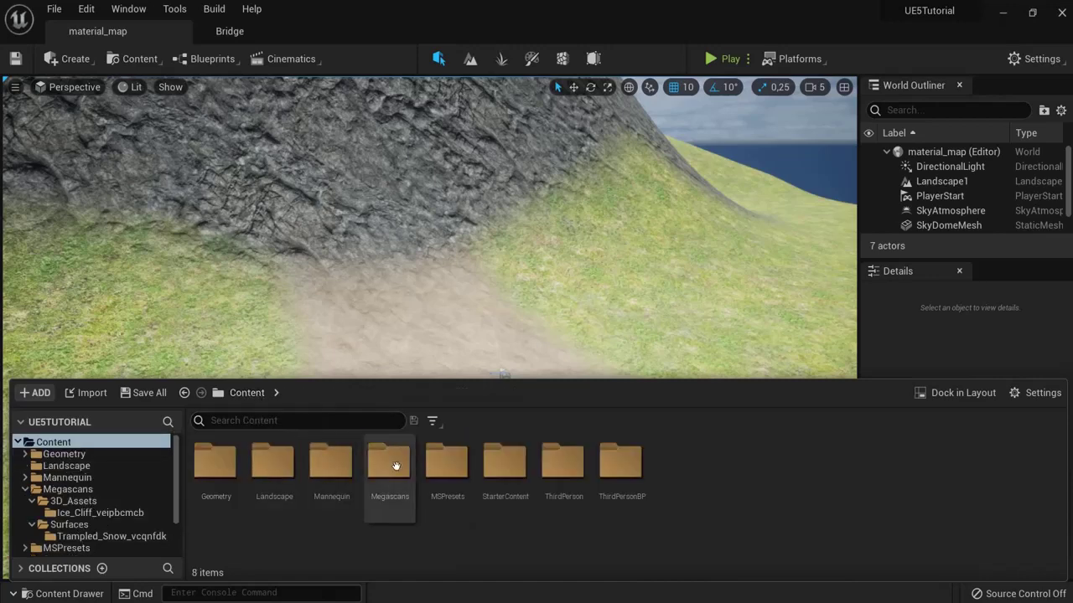
{"action": "double_click", "coordinate": [389, 461]}
{"action": "double_click", "coordinate": [279, 463]}
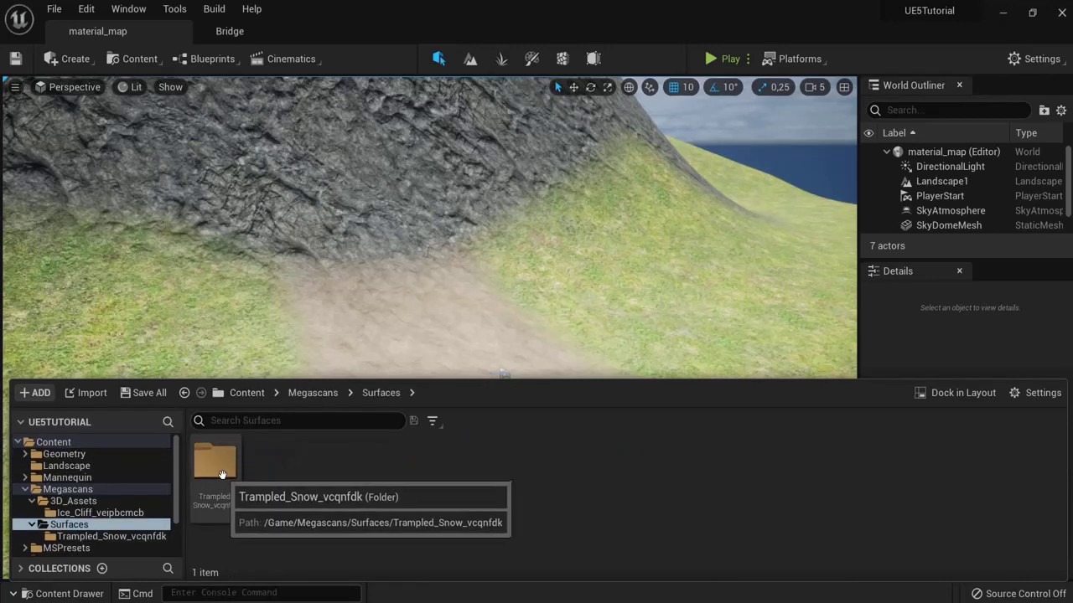
{"action": "double_click", "coordinate": [216, 465]}
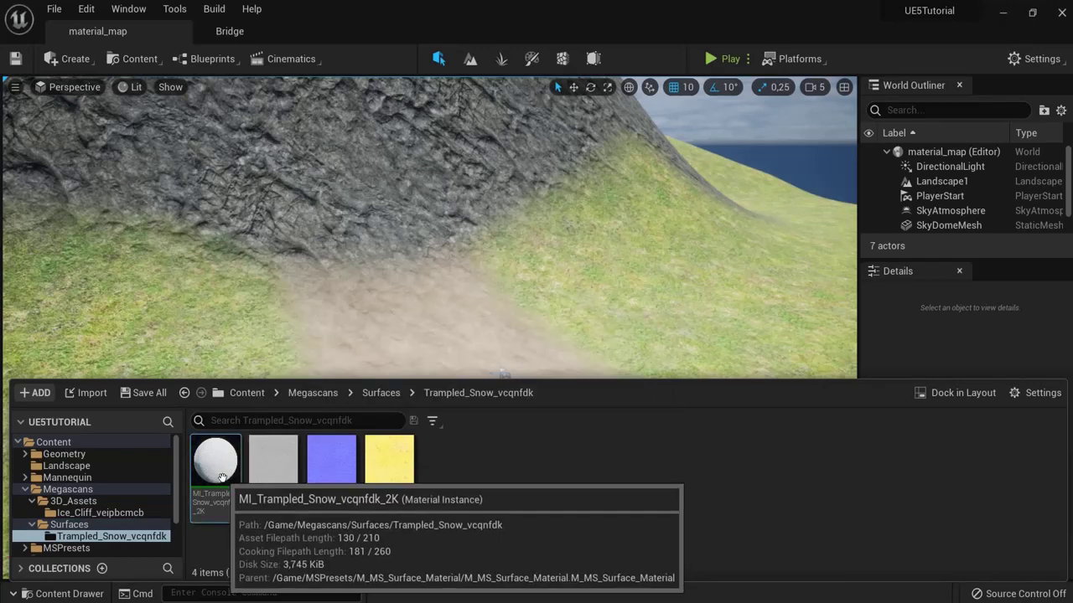
{"action": "double_click", "coordinate": [218, 474]}
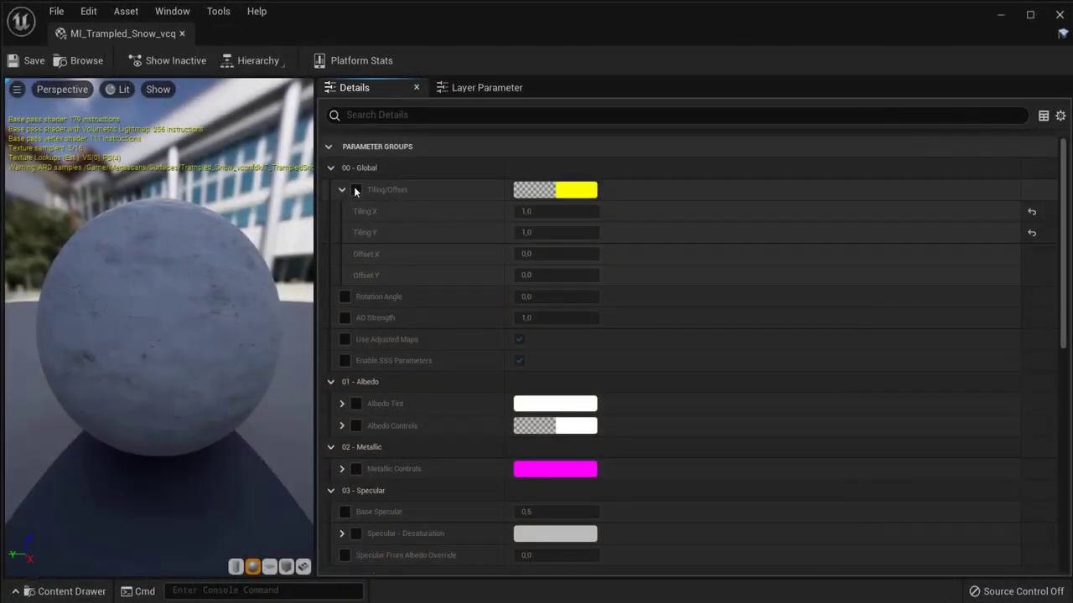
Step: Review the Tiling/Offset and Global parameter groups, then dock MI_Trampled_Snow_vcq beside the level tab
{"action": "left_click", "coordinate": [342, 189]}
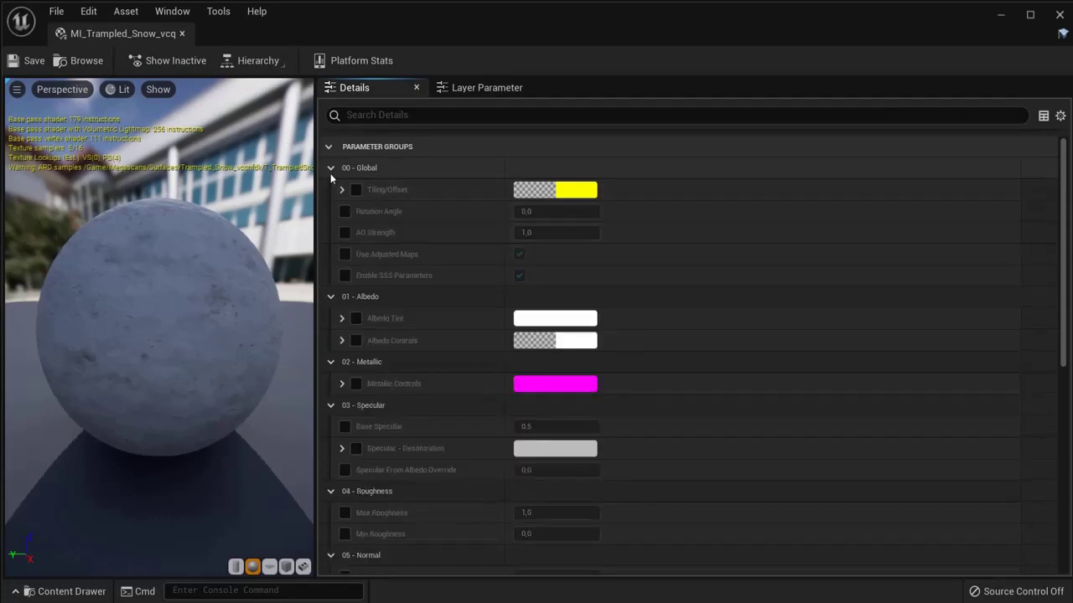
{"action": "left_click", "coordinate": [330, 167]}
{"action": "scroll", "coordinate": [414, 491], "scroll_direction": "down", "scroll_amount": 4}
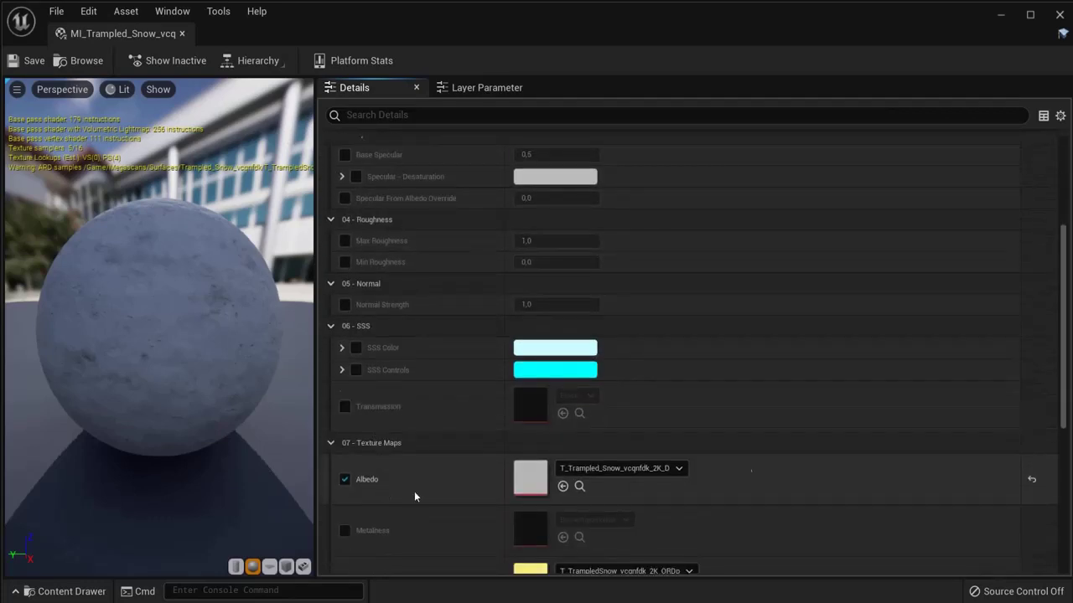
{"action": "scroll", "coordinate": [1061, 375], "scroll_direction": "up", "scroll_amount": 4}
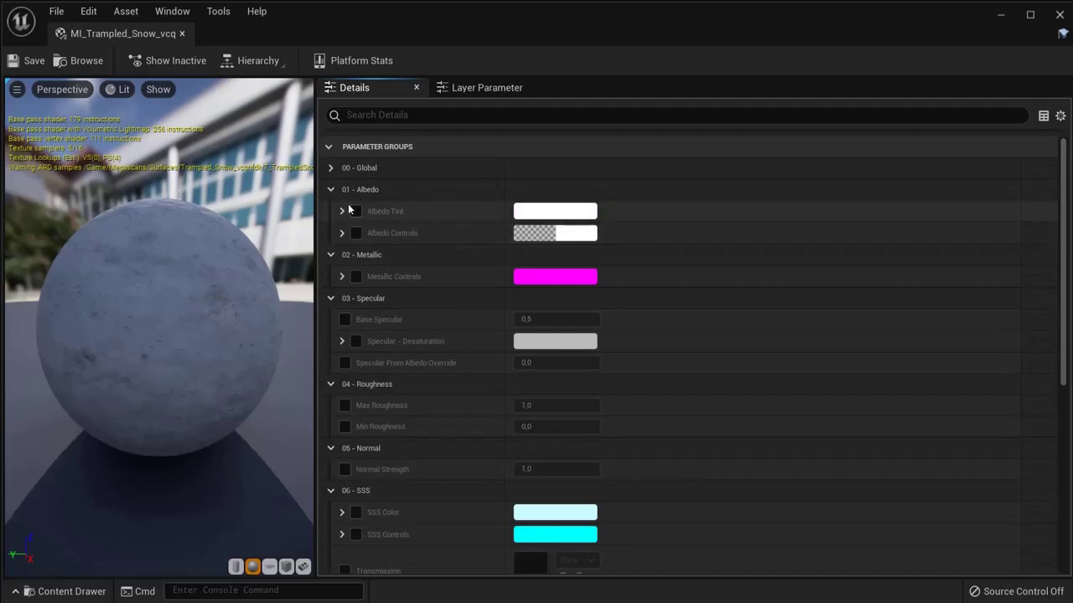
{"action": "left_click", "coordinate": [330, 167]}
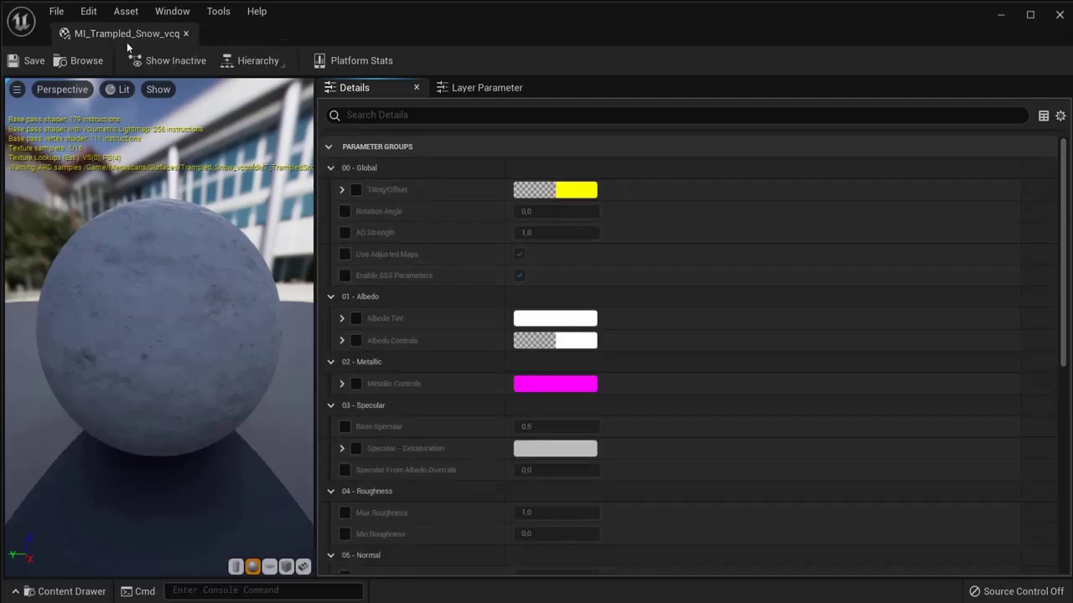
{"action": "left_click_drag", "start_coordinate": [126, 42], "coordinate": [268, 32]}
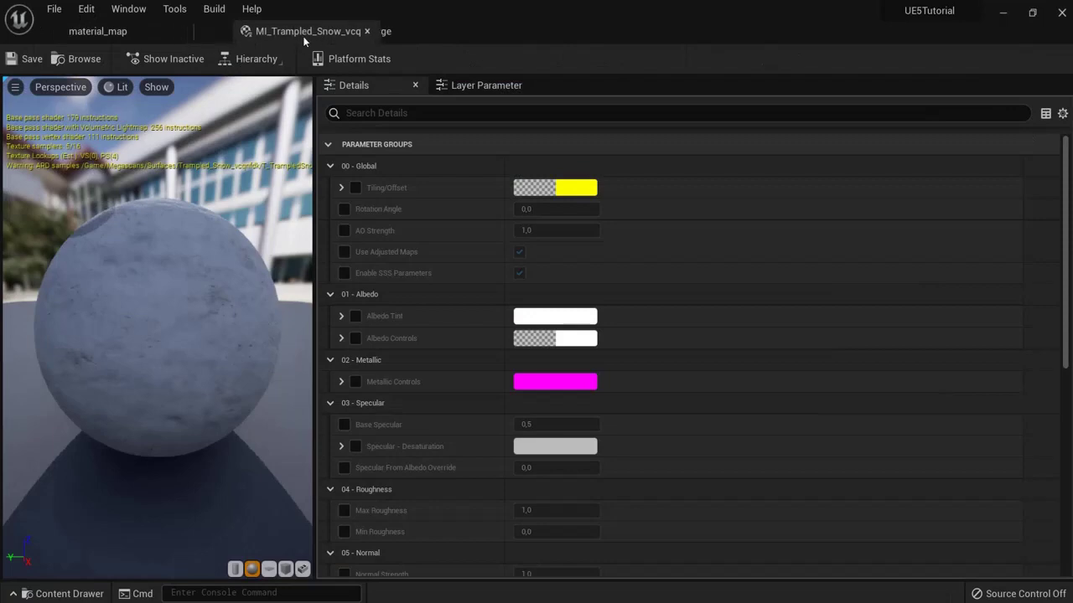
{"action": "left_click", "coordinate": [101, 31]}
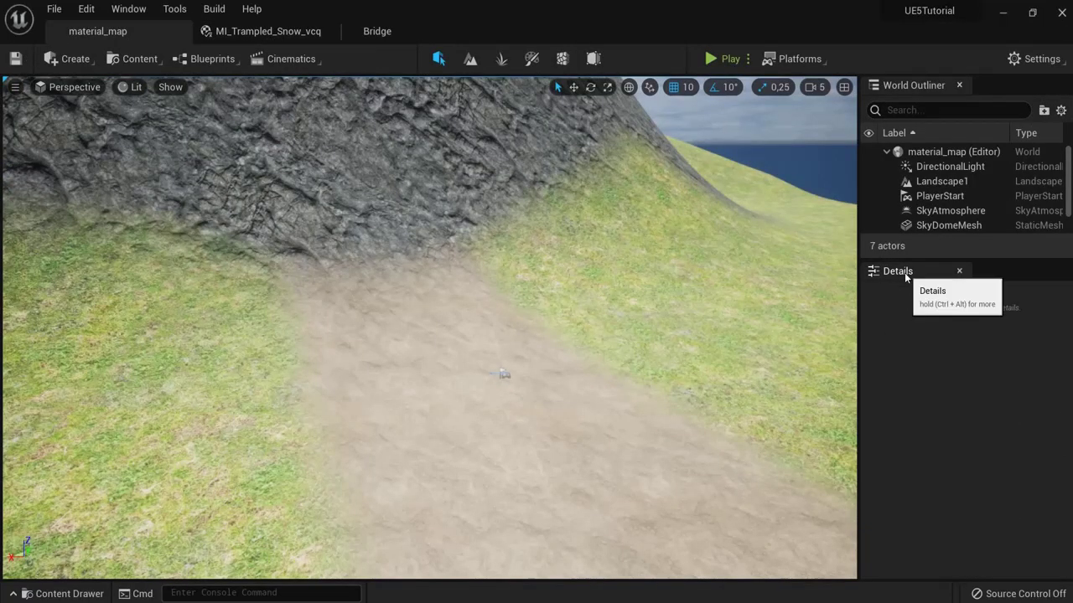
Step: Select Landscape1 and apply MI_Trampled_Snow_vcq as its Landscape Material
{"action": "double_click", "coordinate": [937, 181]}
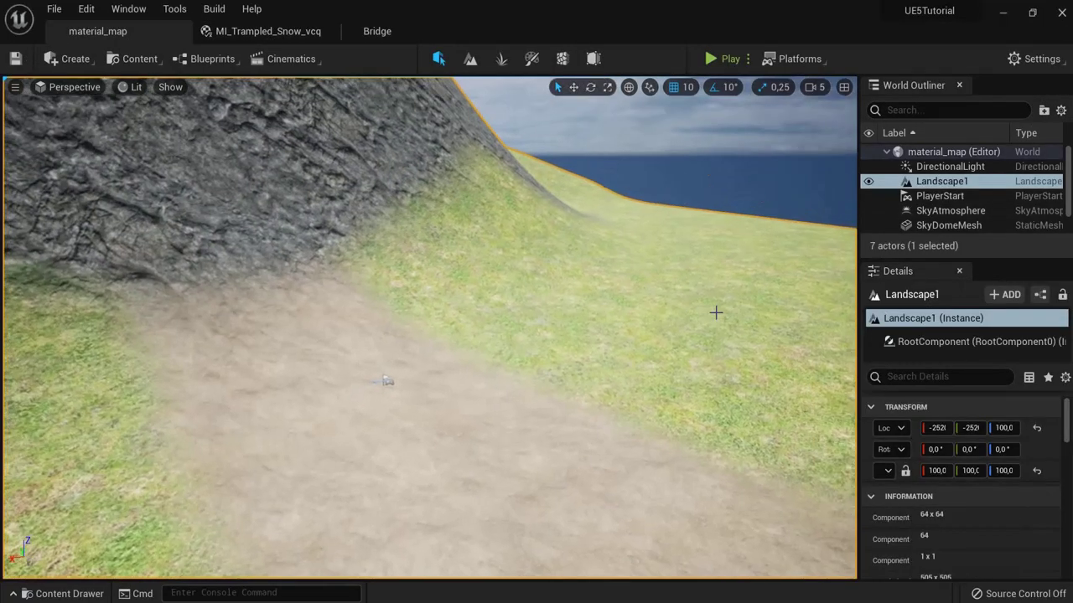
{"action": "scroll", "coordinate": [944, 508], "scroll_direction": "down", "scroll_amount": 10}
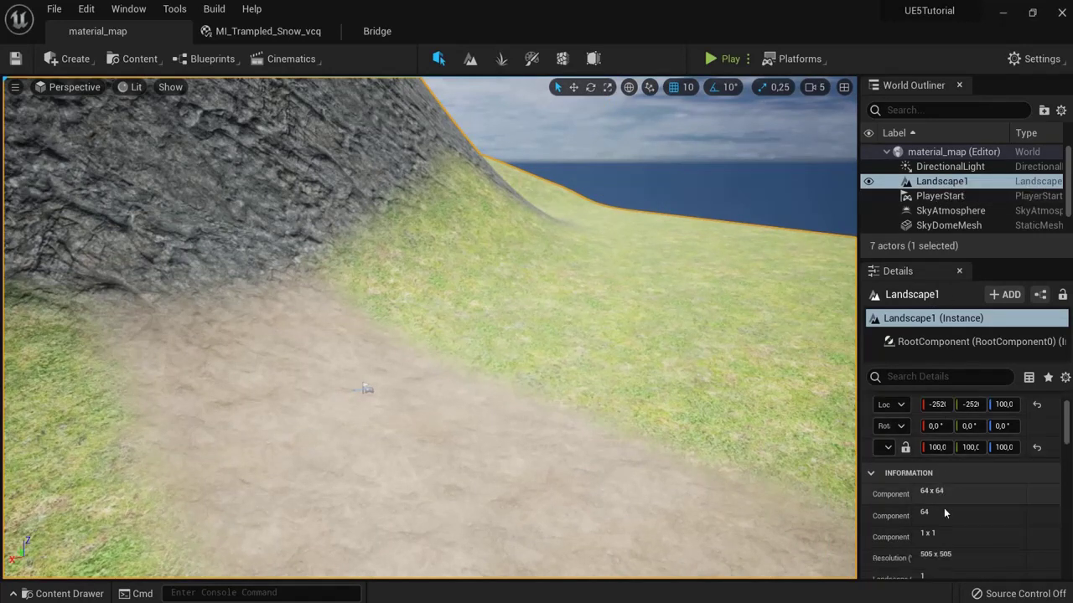
{"action": "scroll", "coordinate": [978, 481], "scroll_direction": "down", "scroll_amount": 1}
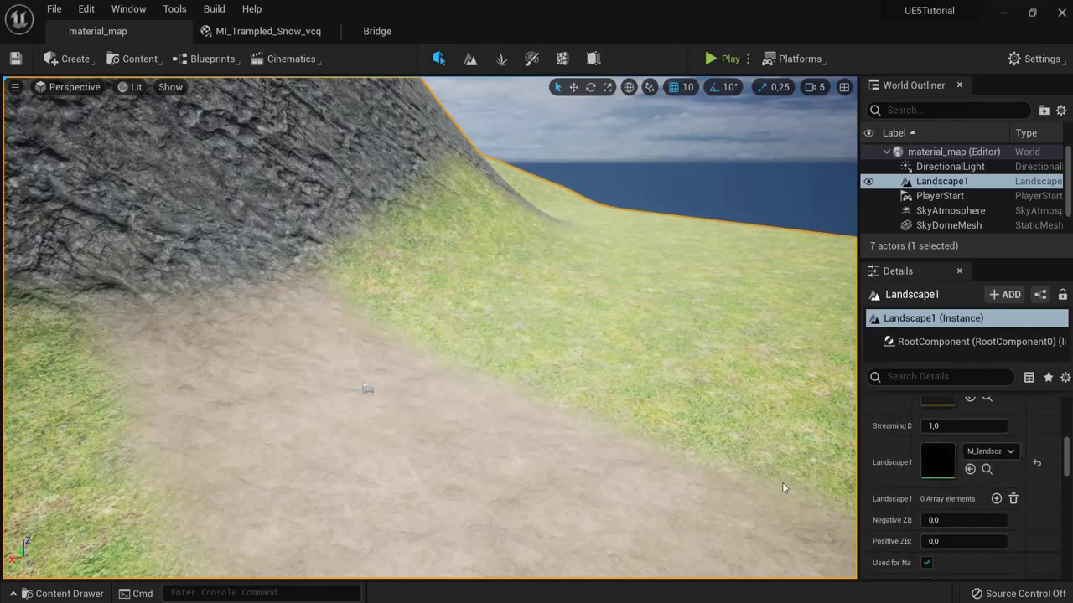
{"action": "left_click", "coordinate": [69, 593]}
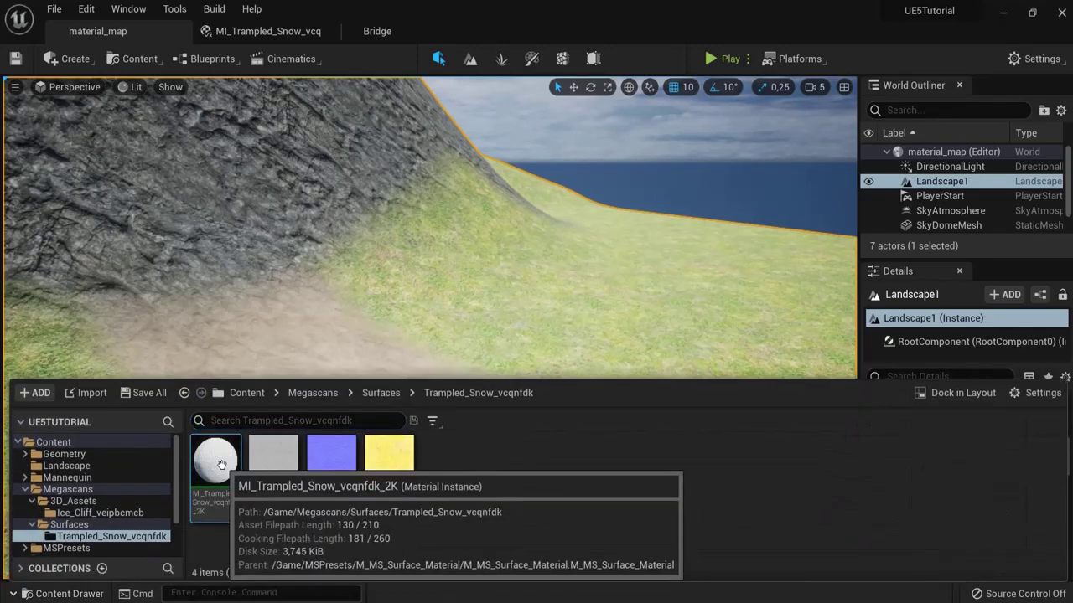
{"action": "left_click", "coordinate": [684, 304]}
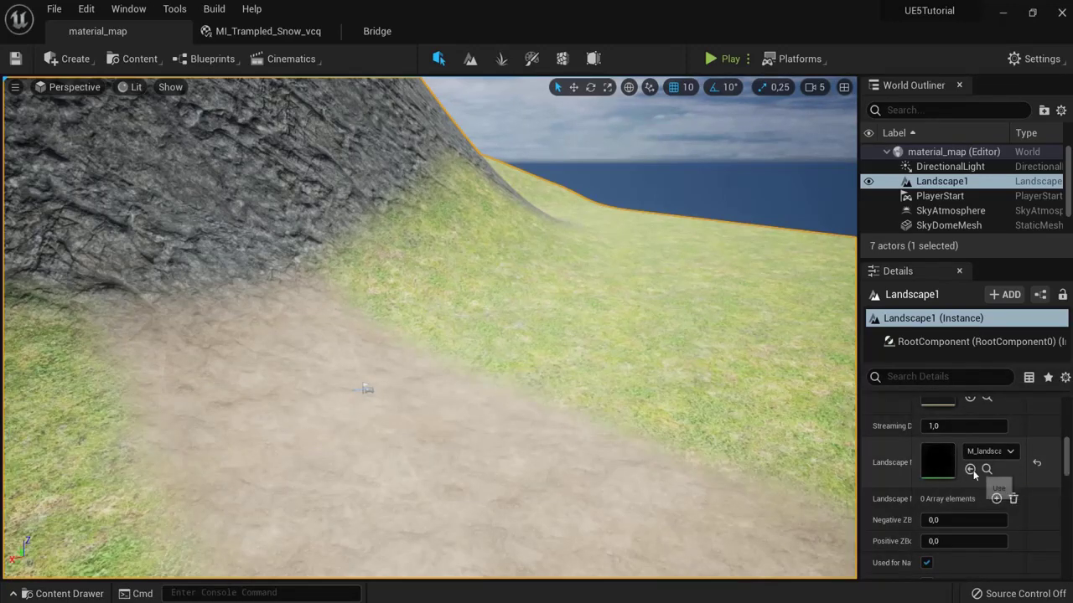
{"action": "left_click", "coordinate": [971, 470]}
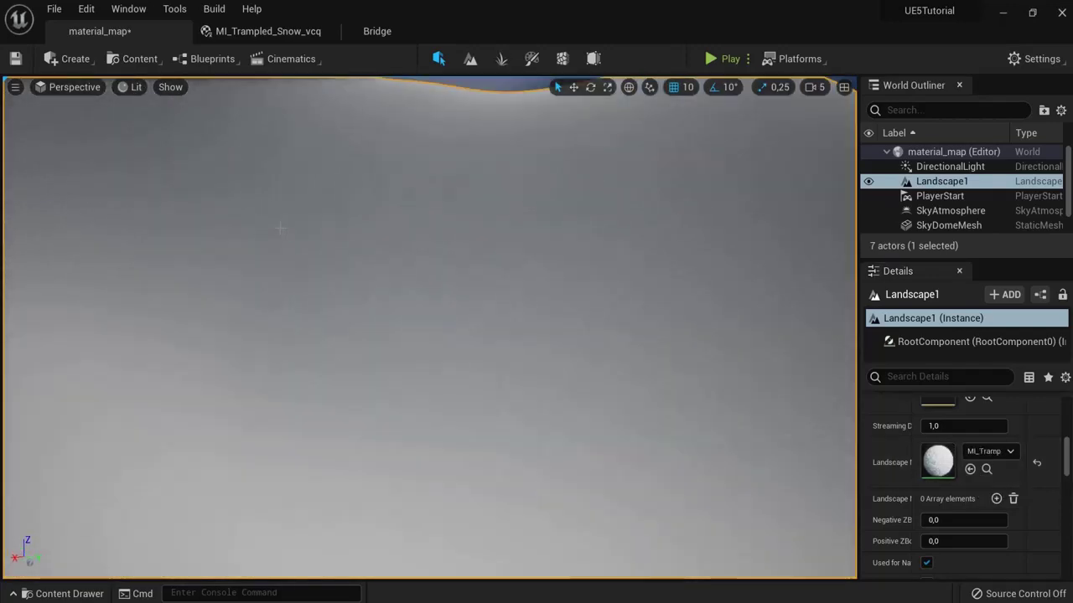
Step: Fly over the snow-covered landscape and run a quick play test
{"action": "right_click_drag", "start_coordinate": [281, 227], "coordinate": [172, 197]}
{"action": "right_click_drag", "start_coordinate": [156, 316], "coordinate": [176, 322]}
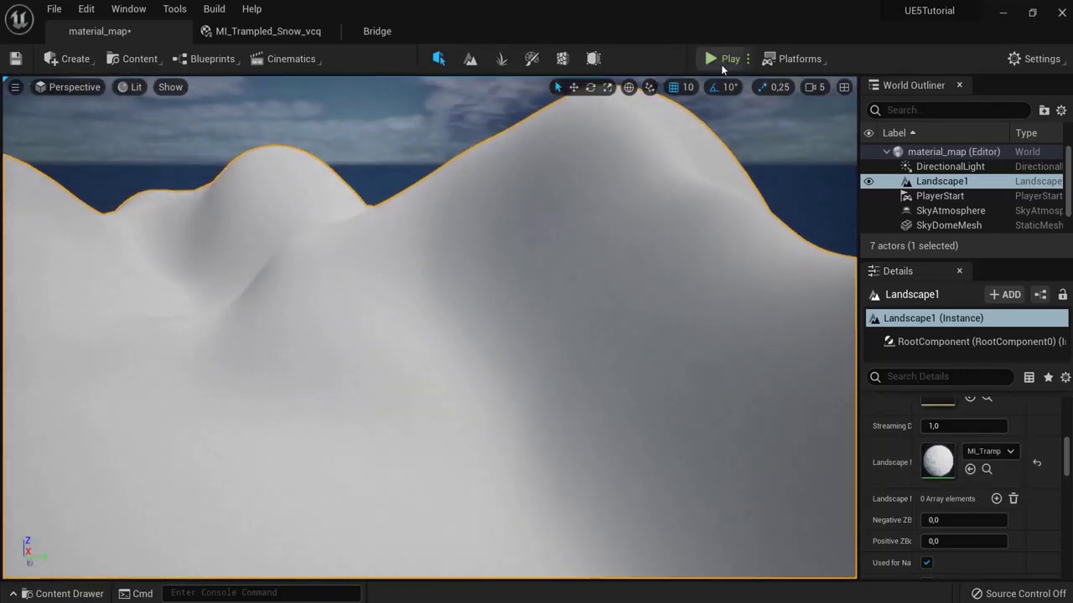
{"action": "left_click", "coordinate": [722, 64]}
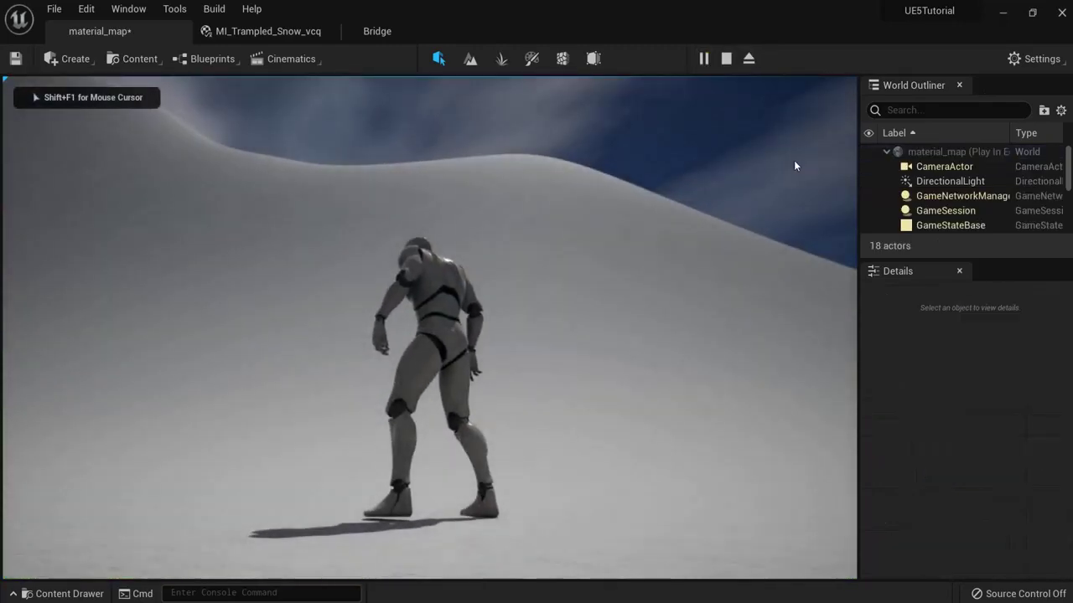
{"action": "key", "text": "Escape"}
Step: Detach the MI_Trampled_Snow_vcq editor into a floating window over the level
{"action": "scroll", "coordinate": [596, 257], "scroll_direction": "down", "scroll_amount": 3}
{"action": "scroll", "coordinate": [577, 259], "scroll_direction": "up", "scroll_amount": 3}
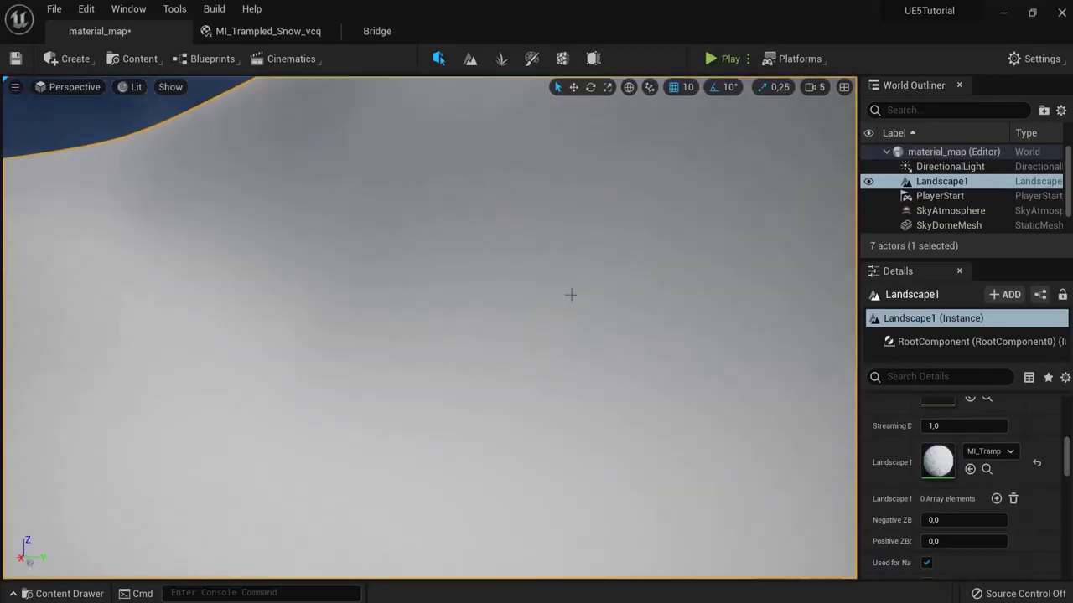
{"action": "scroll", "coordinate": [569, 295], "scroll_direction": "up", "scroll_amount": 2}
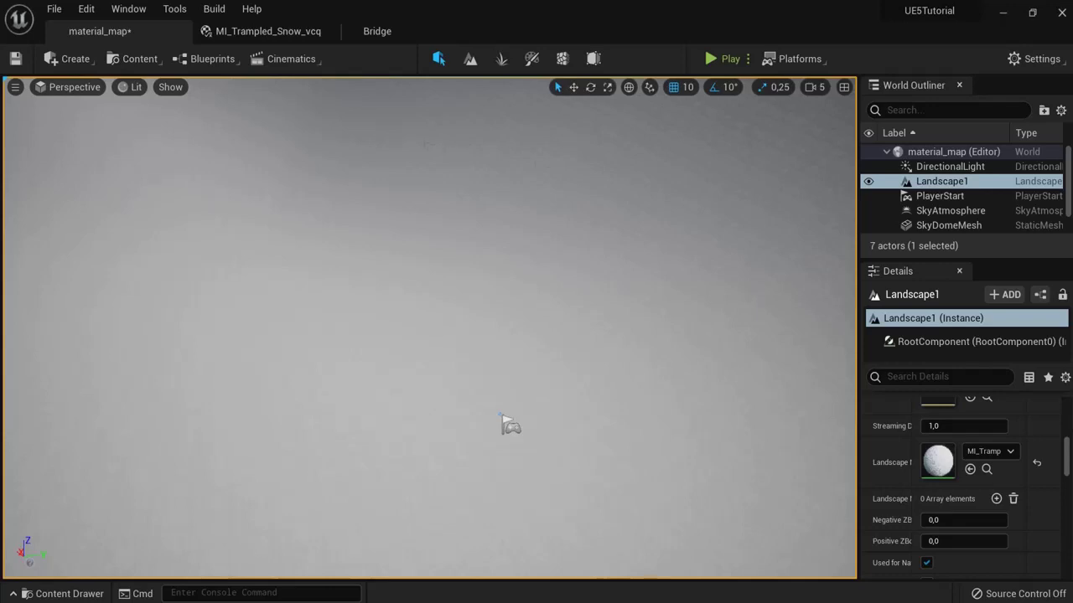
{"action": "left_click", "coordinate": [269, 31]}
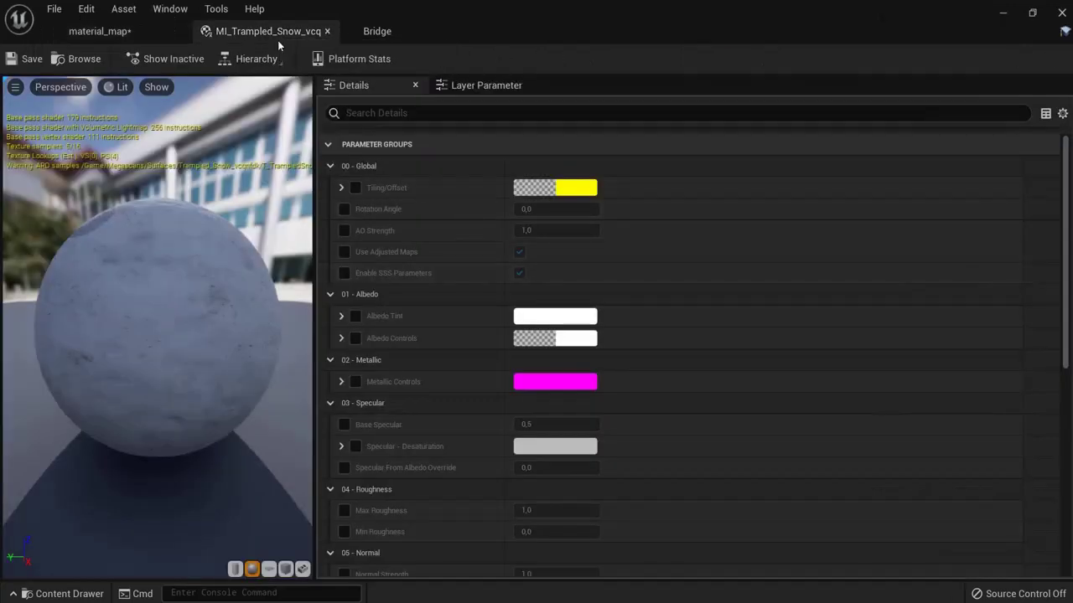
{"action": "left_click_drag", "start_coordinate": [277, 41], "coordinate": [370, 273]}
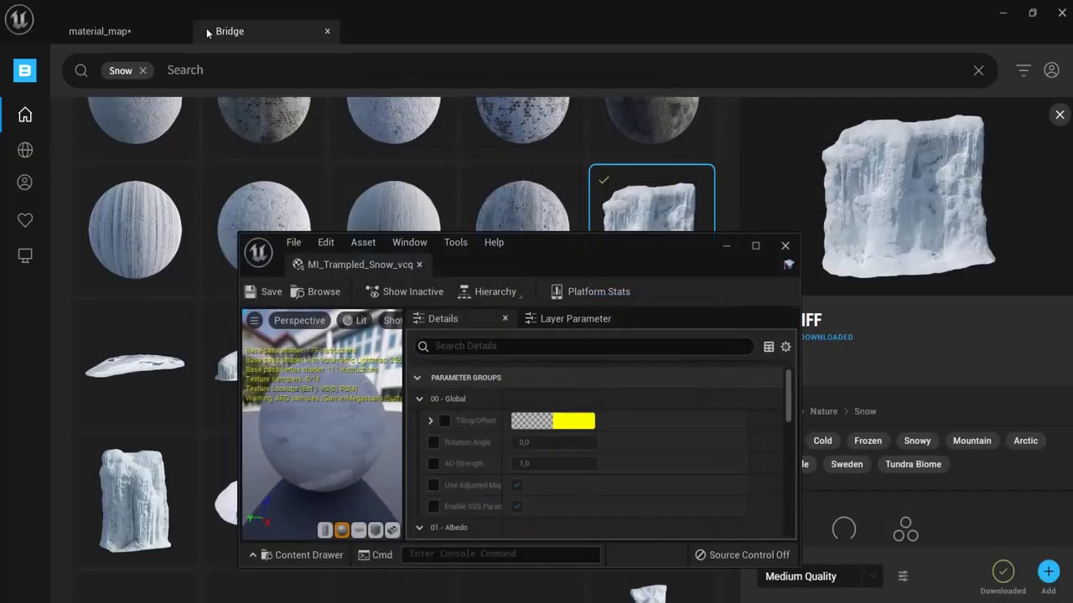
{"action": "left_click", "coordinate": [99, 31]}
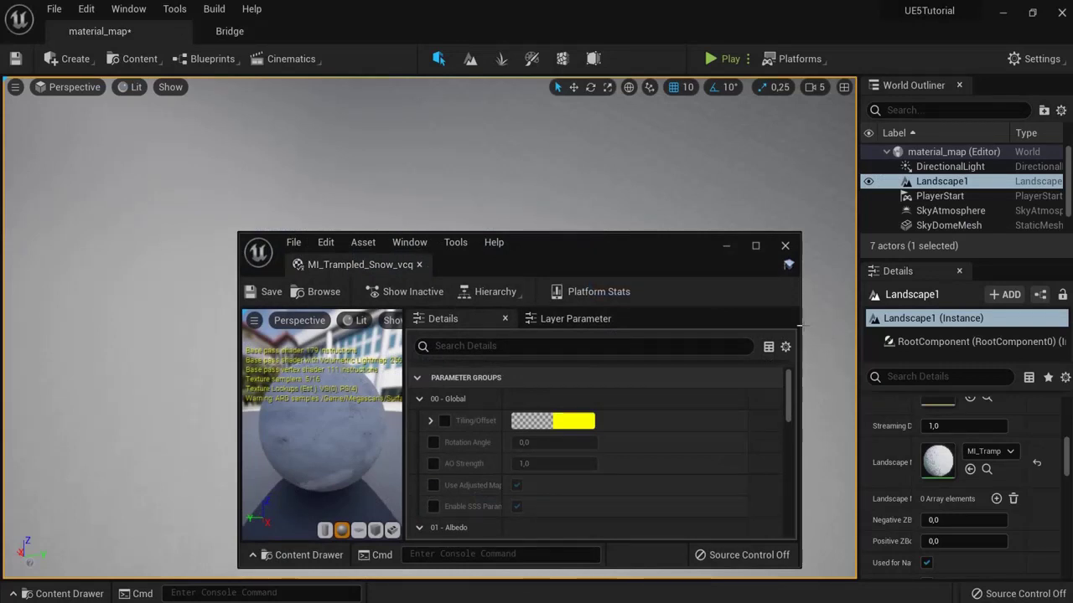
Step: Resize the floating material window and enable the Tiling/Offset override
{"action": "left_click_drag", "start_coordinate": [791, 329], "coordinate": [576, 346]}
{"action": "left_click_drag", "start_coordinate": [397, 466], "coordinate": [426, 468]}
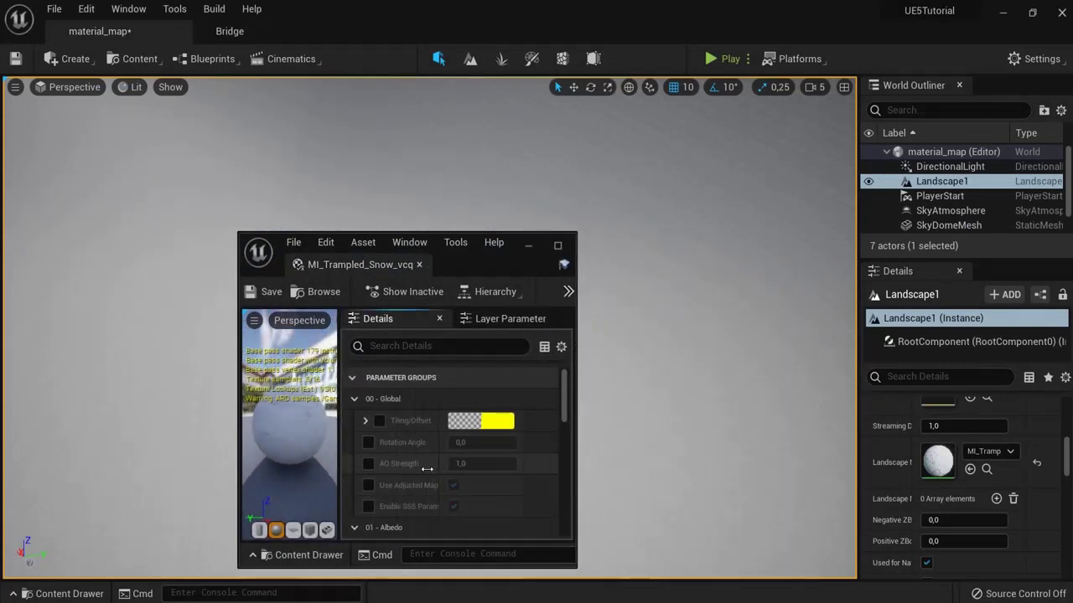
{"action": "scroll", "coordinate": [429, 465], "scroll_direction": "down", "scroll_amount": 1}
{"action": "scroll", "coordinate": [429, 465], "scroll_direction": "up", "scroll_amount": 1}
{"action": "left_click", "coordinate": [366, 420]}
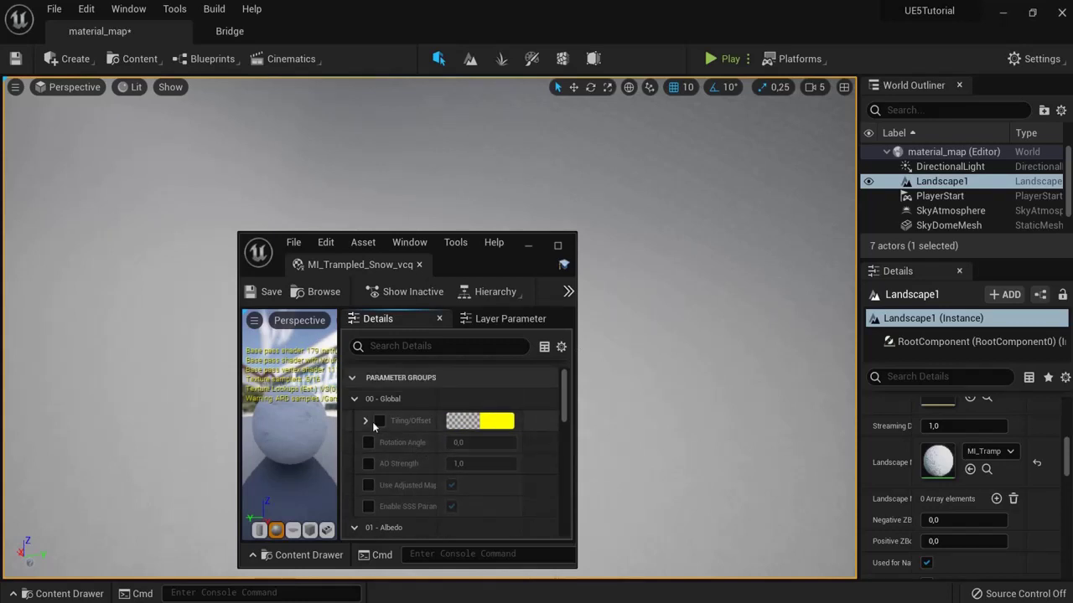
{"action": "left_click", "coordinate": [379, 420]}
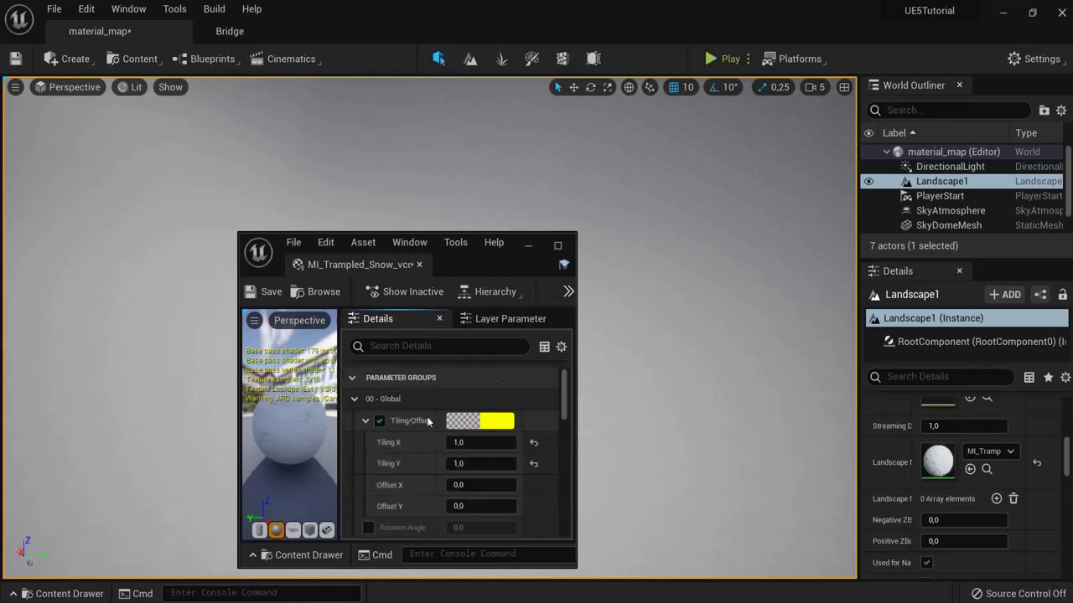
{"action": "left_click_drag", "start_coordinate": [448, 265], "coordinate": [204, 185]}
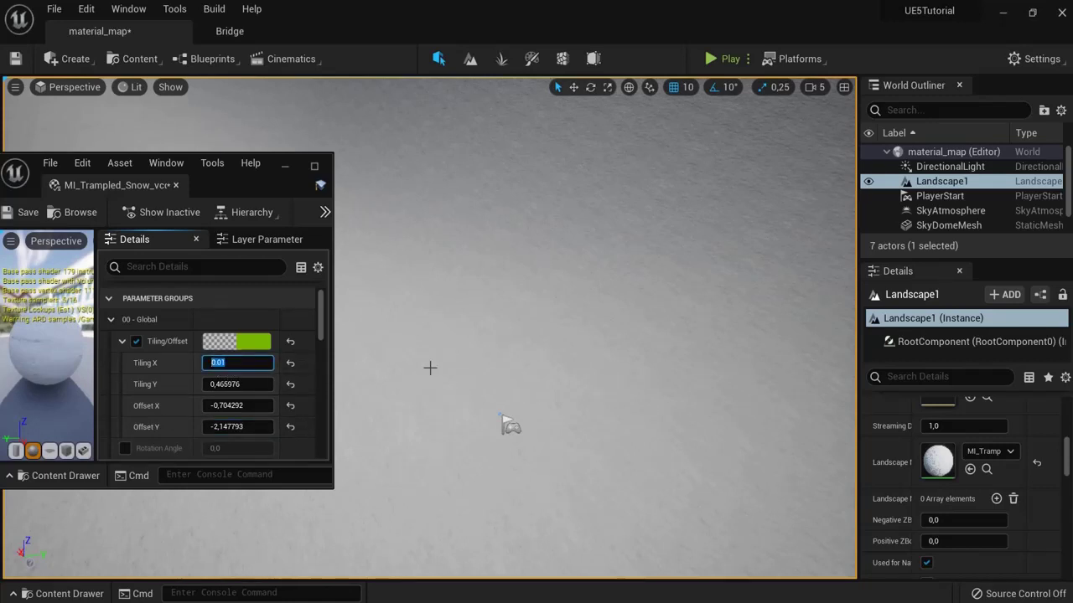
Step: Set the Tiling/Offset values to 0.01 and start a play test on the textured snow
{"action": "left_click", "coordinate": [235, 406]}
{"action": "type", "text": "0.01"}
{"action": "left_click", "coordinate": [243, 427]}
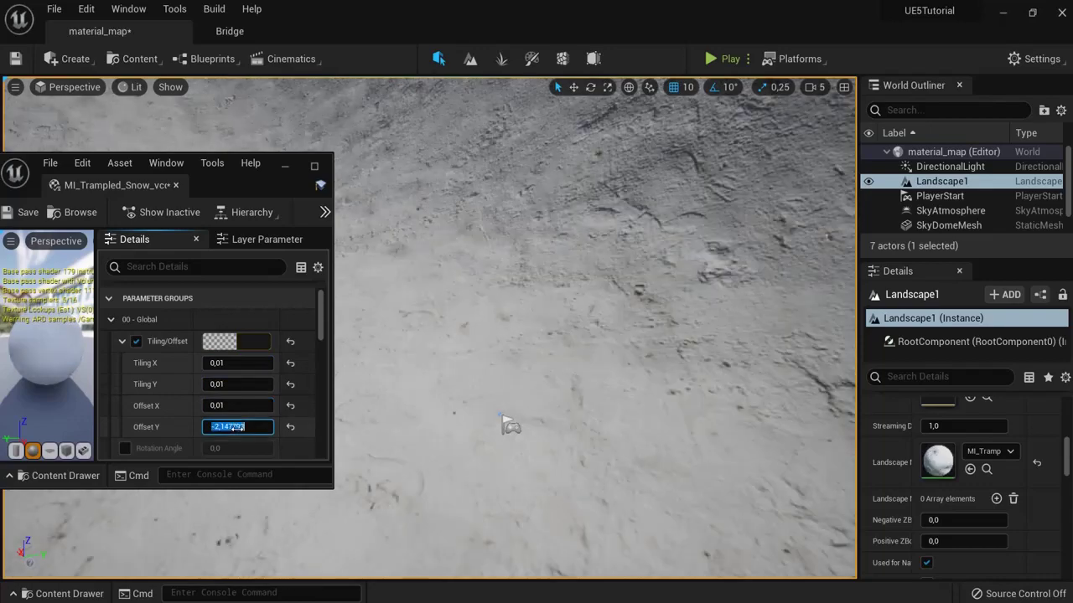
{"action": "left_click_drag", "start_coordinate": [209, 182], "coordinate": [351, 206]}
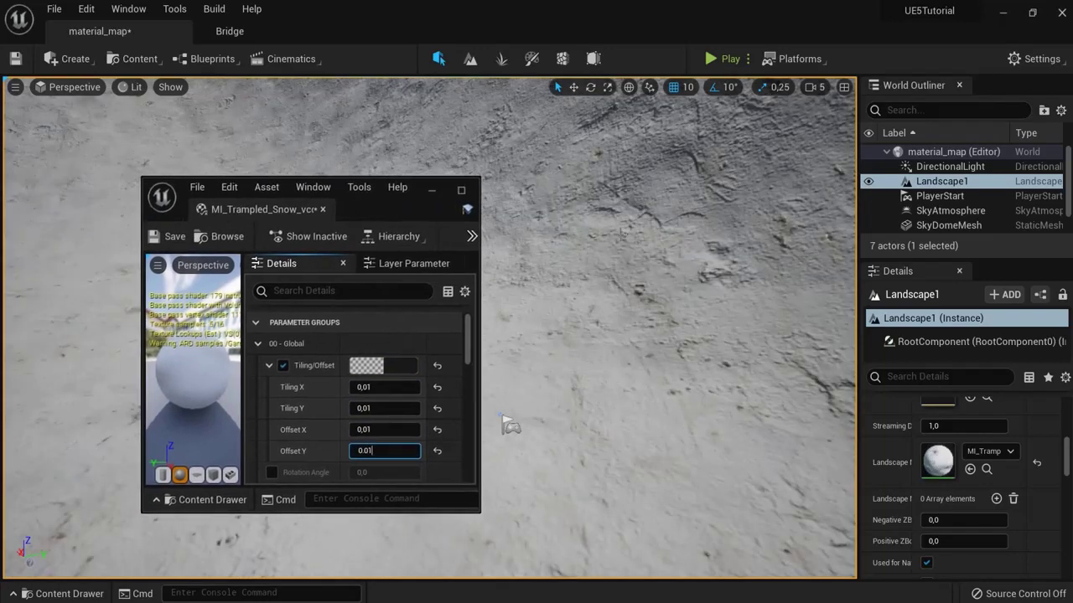
{"action": "right_click_drag", "start_coordinate": [586, 335], "coordinate": [587, 294]}
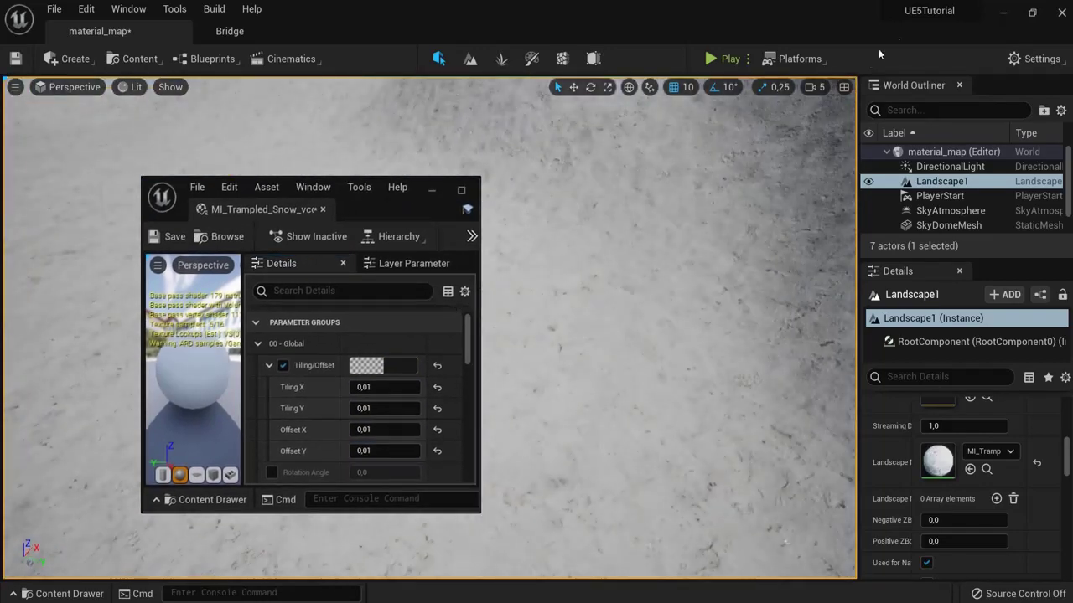
{"action": "left_click", "coordinate": [726, 61]}
{"action": "left_click_drag", "start_coordinate": [350, 204], "coordinate": [963, 193]}
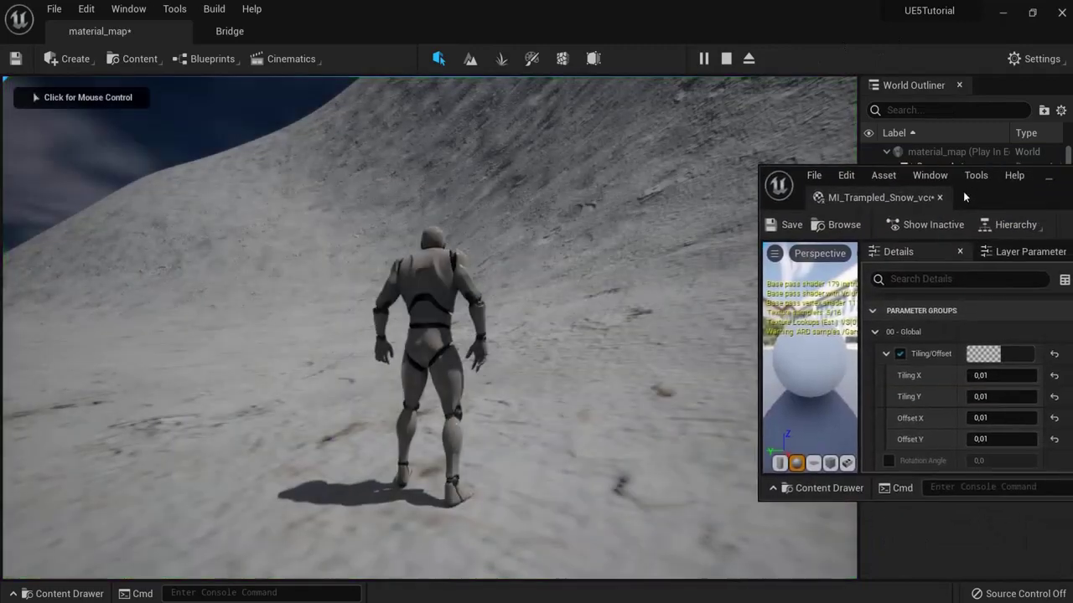
Step: Run the character across the snow, then toggle the Tiling/Offset override off and on to compare
{"action": "left_click", "coordinate": [263, 348]}
{"action": "key", "text": "w"}
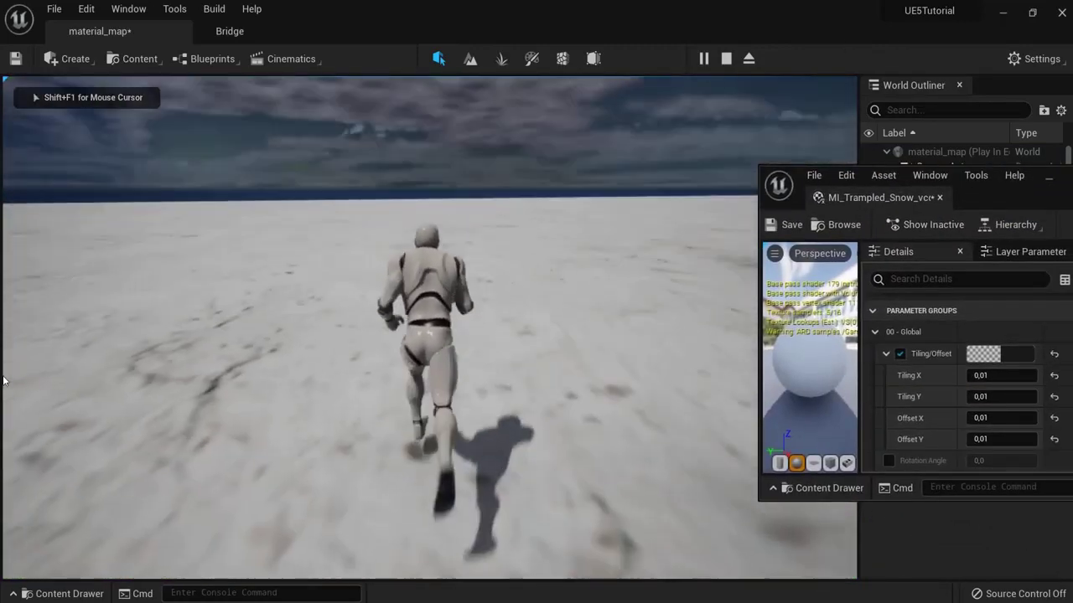
{"action": "key", "text": "Escape"}
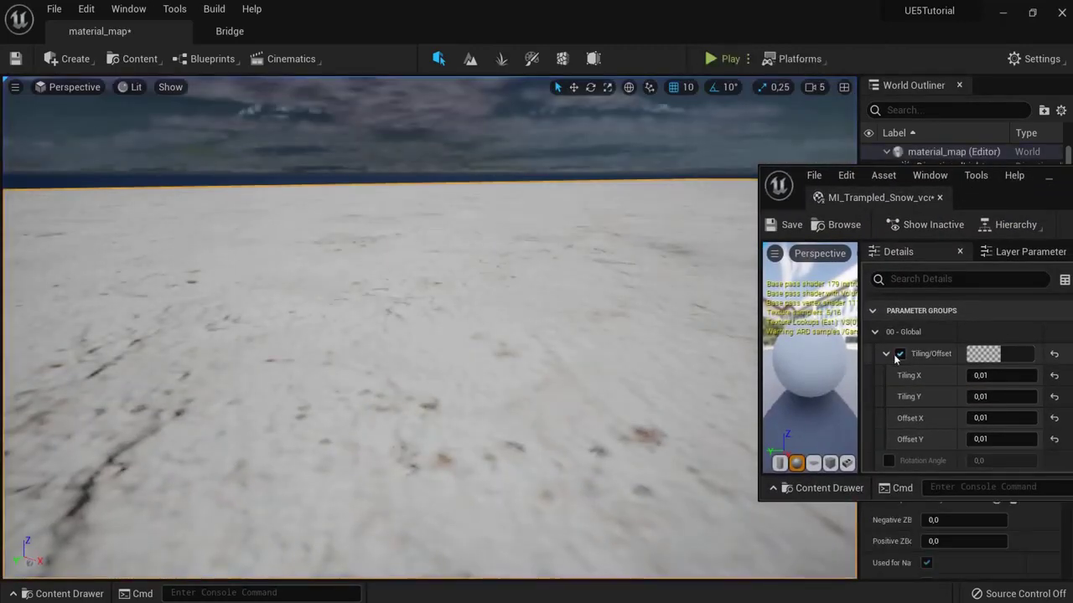
{"action": "left_click", "coordinate": [899, 354]}
{"action": "right_click_drag", "start_coordinate": [364, 355], "coordinate": [142, 331]}
{"action": "left_click", "coordinate": [900, 355]}
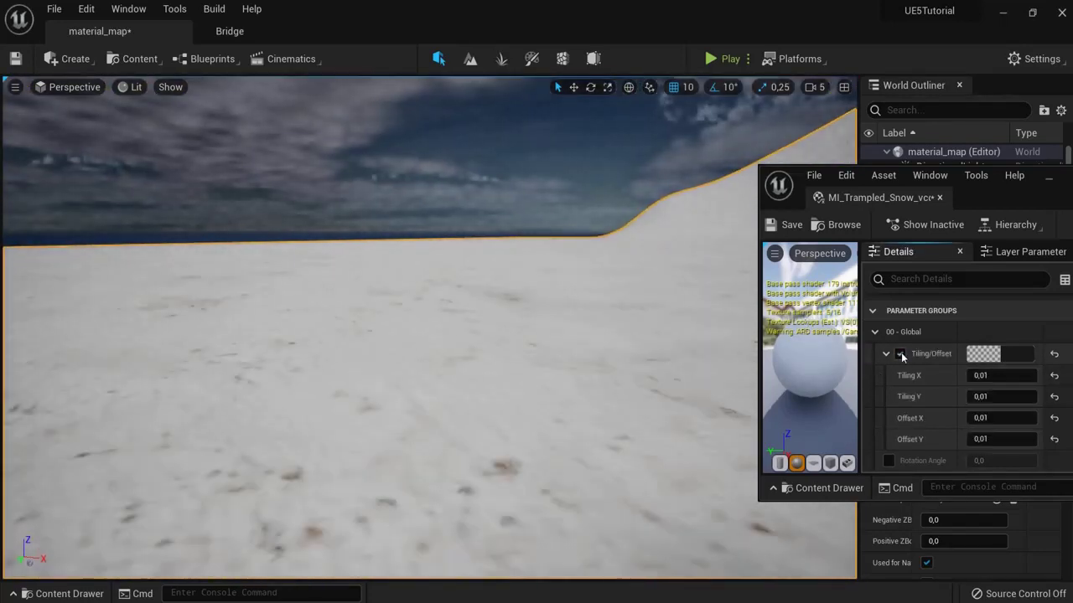
{"action": "right_click_drag", "start_coordinate": [482, 234], "coordinate": [489, 331]}
Step: Maximize the snow material instance editor to review it, then close it
{"action": "left_click_drag", "start_coordinate": [865, 200], "coordinate": [417, 204]}
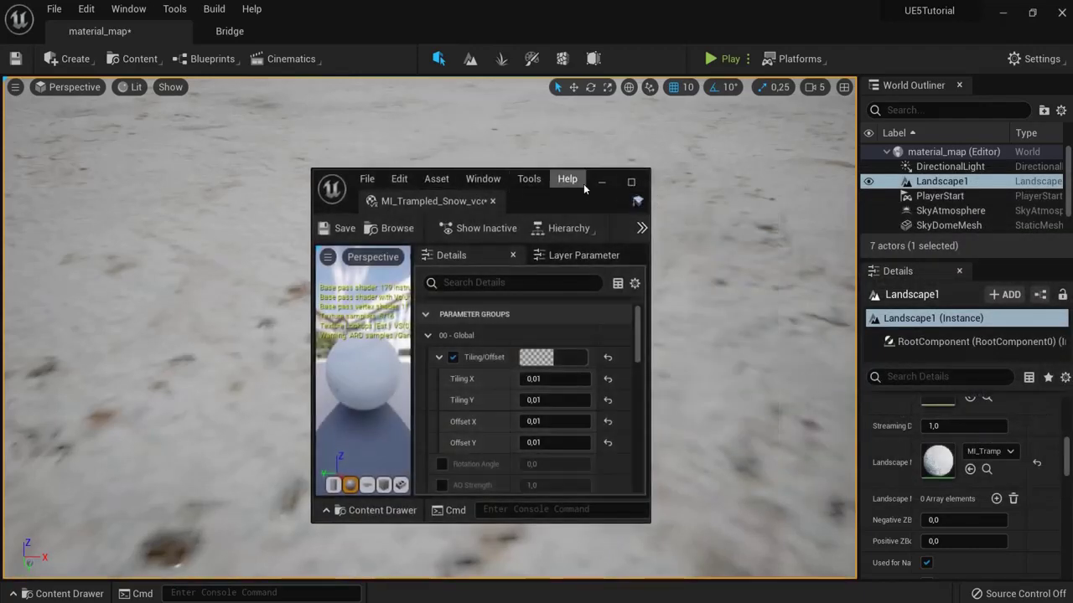
{"action": "left_click", "coordinate": [632, 183]}
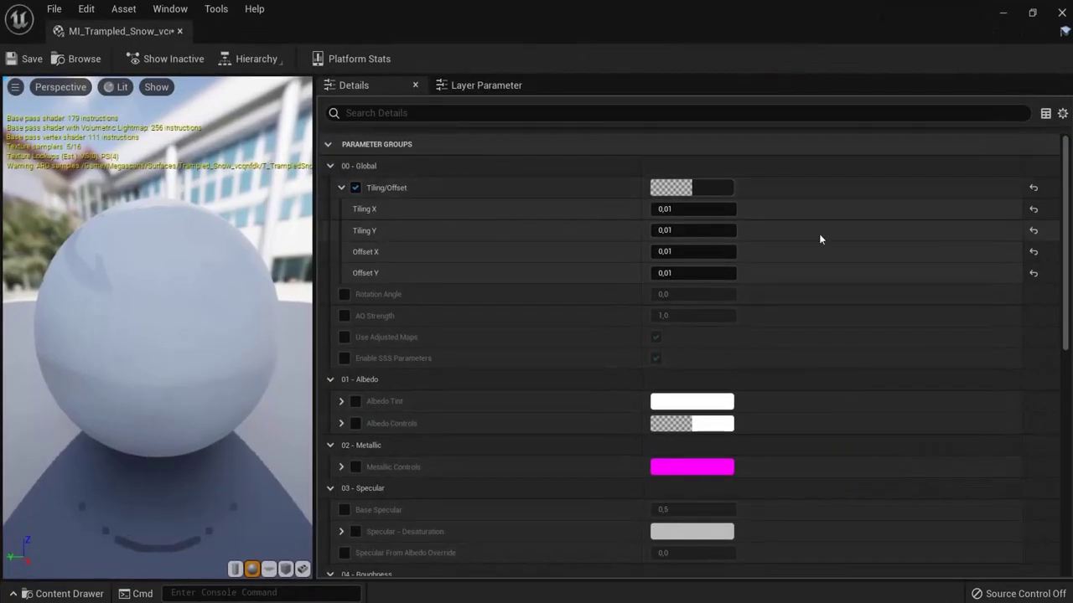
{"action": "scroll", "coordinate": [1059, 208], "scroll_direction": "down", "scroll_amount": 5}
{"action": "scroll", "coordinate": [1031, 421], "scroll_direction": "up", "scroll_amount": 5}
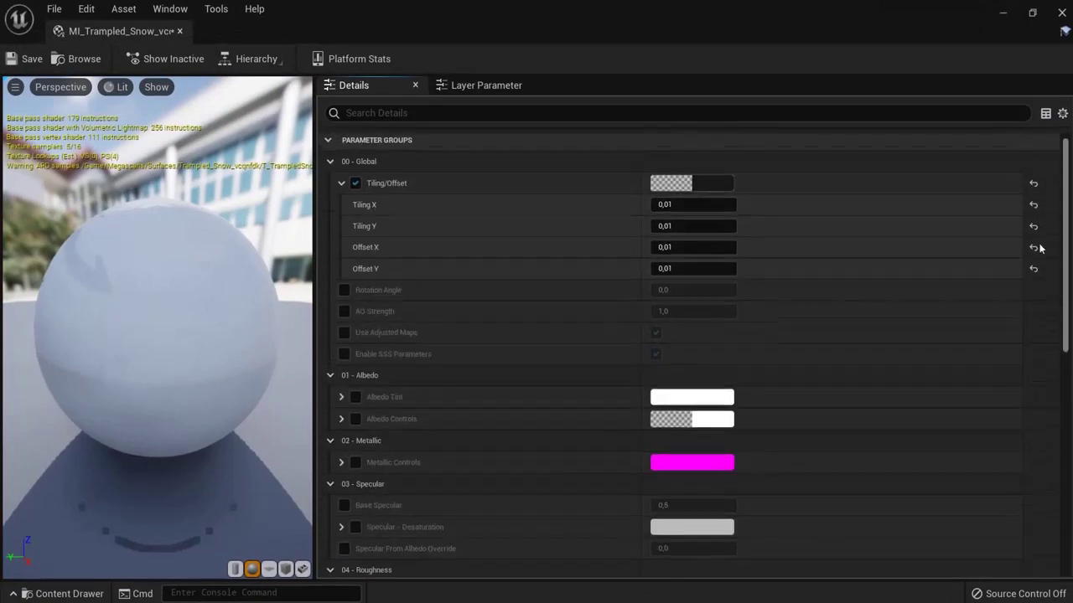
{"action": "left_click", "coordinate": [179, 32]}
{"action": "right_click_drag", "start_coordinate": [444, 274], "coordinate": [392, 201]}
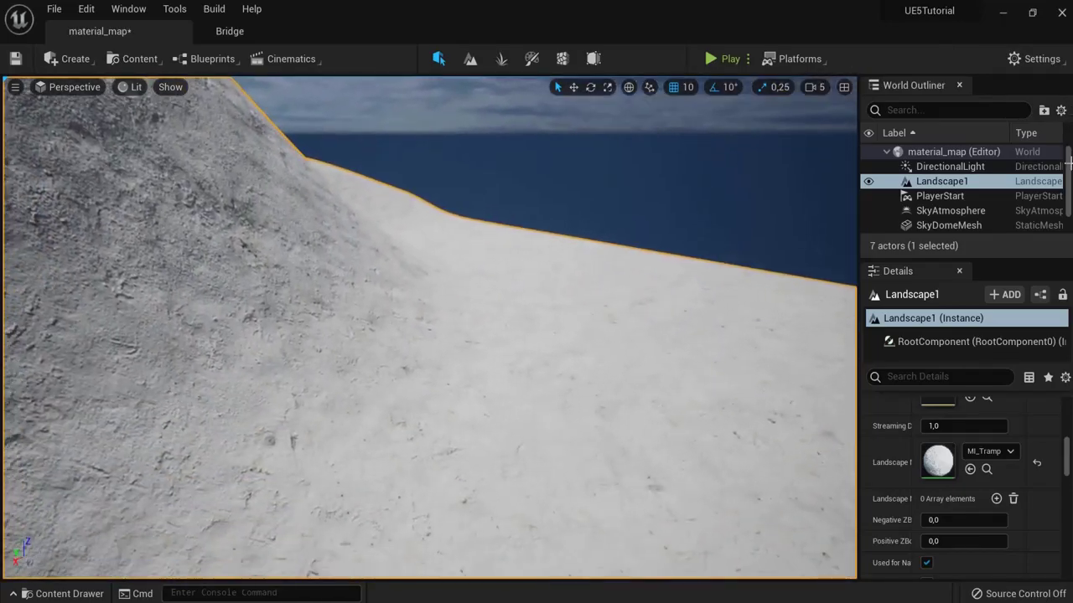
Step: Browse to Megascans > 3D_Assets > Ice_Cliff_veipbcmcb and drop the S_Ice_Cliff mesh onto the snowy slope
{"action": "left_click", "coordinate": [229, 31]}
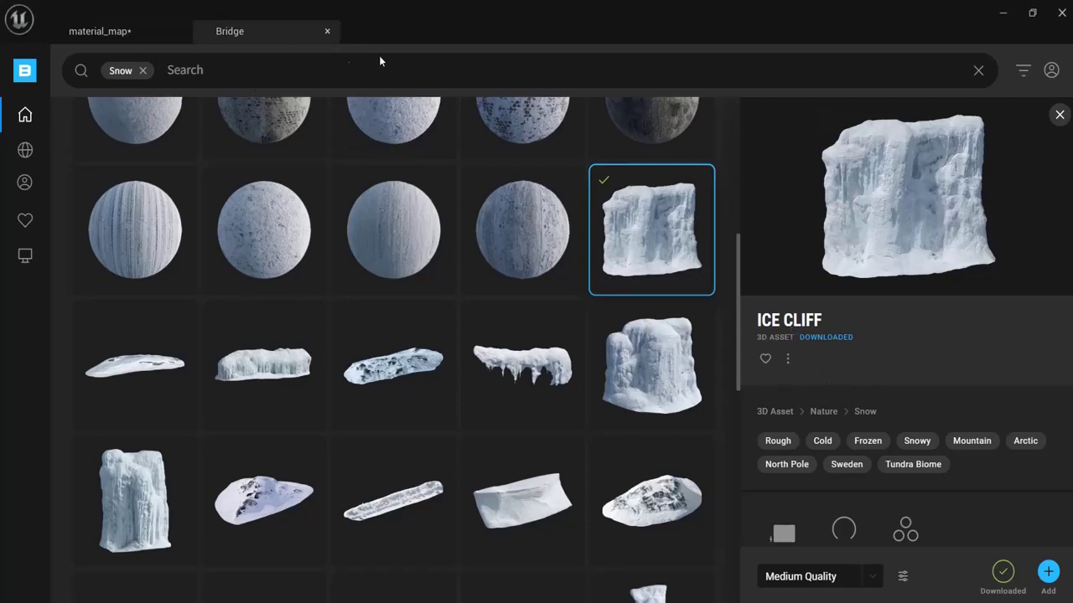
{"action": "left_click", "coordinate": [100, 31]}
{"action": "right_click", "coordinate": [480, 340]}
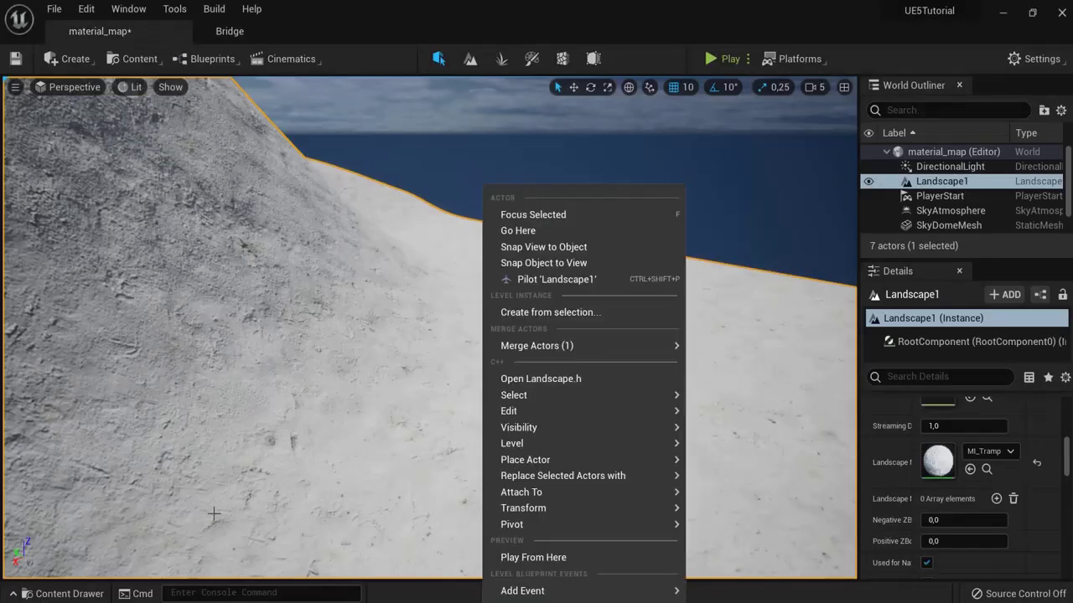
{"action": "left_click", "coordinate": [70, 594]}
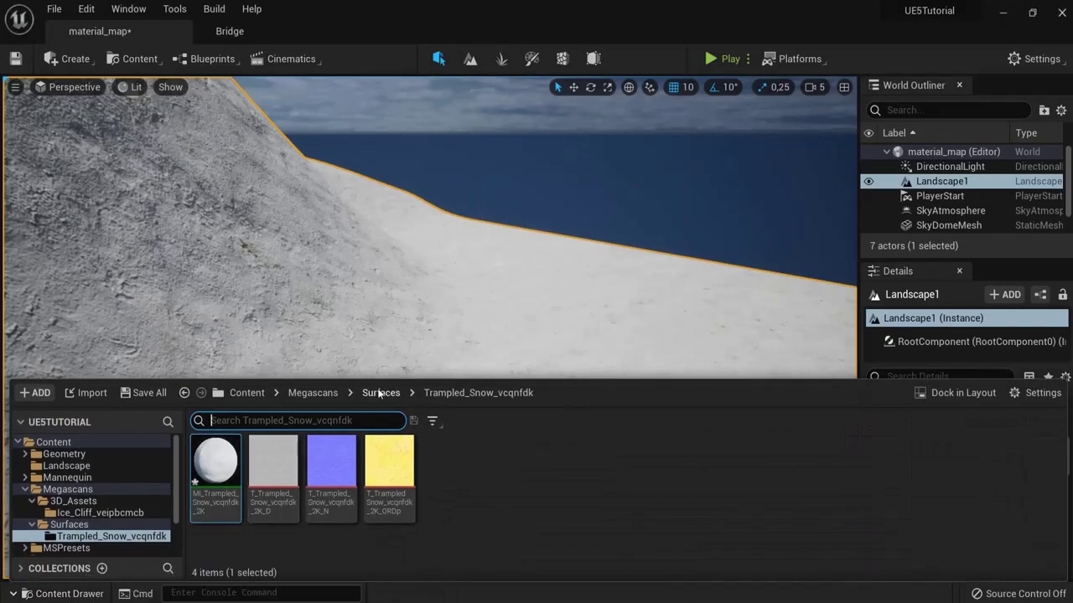
{"action": "left_click", "coordinate": [312, 392]}
{"action": "double_click", "coordinate": [215, 474]}
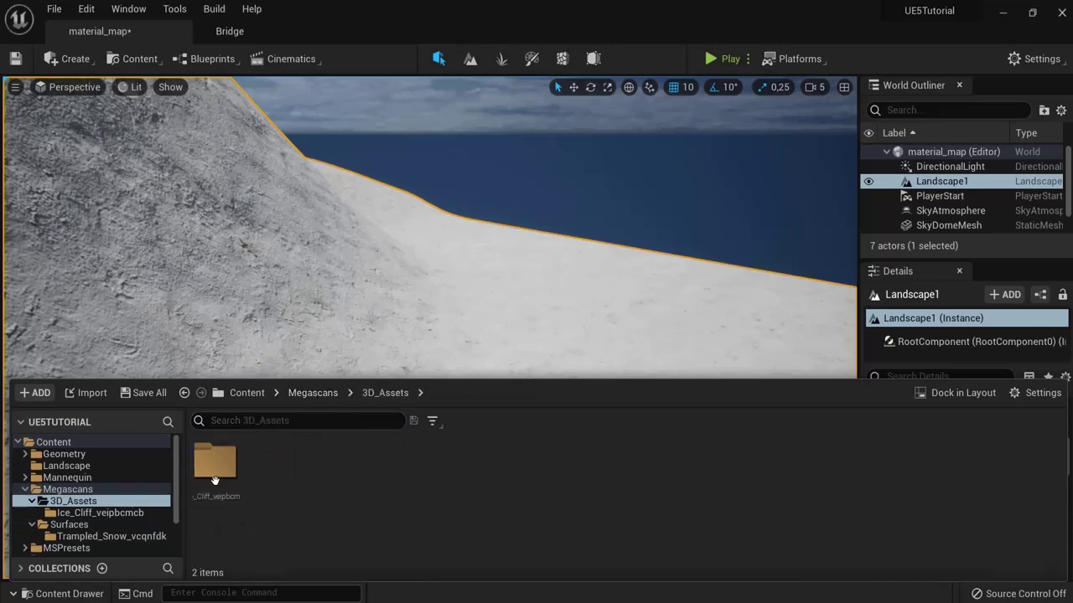
{"action": "double_click", "coordinate": [215, 497]}
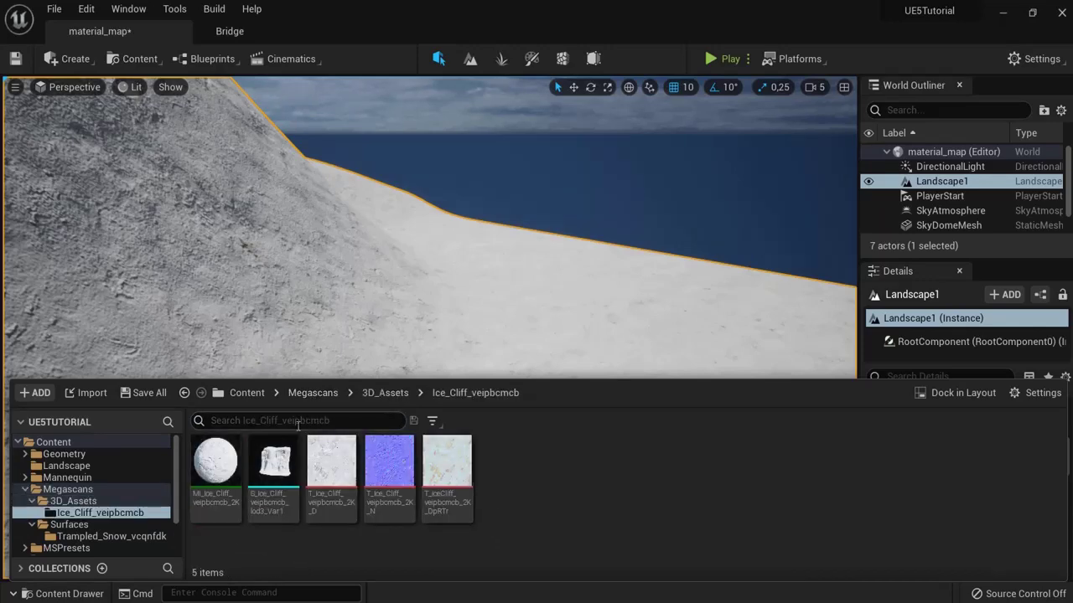
{"action": "left_click_drag", "start_coordinate": [273, 461], "coordinate": [490, 408]}
{"action": "key", "text": "e"}
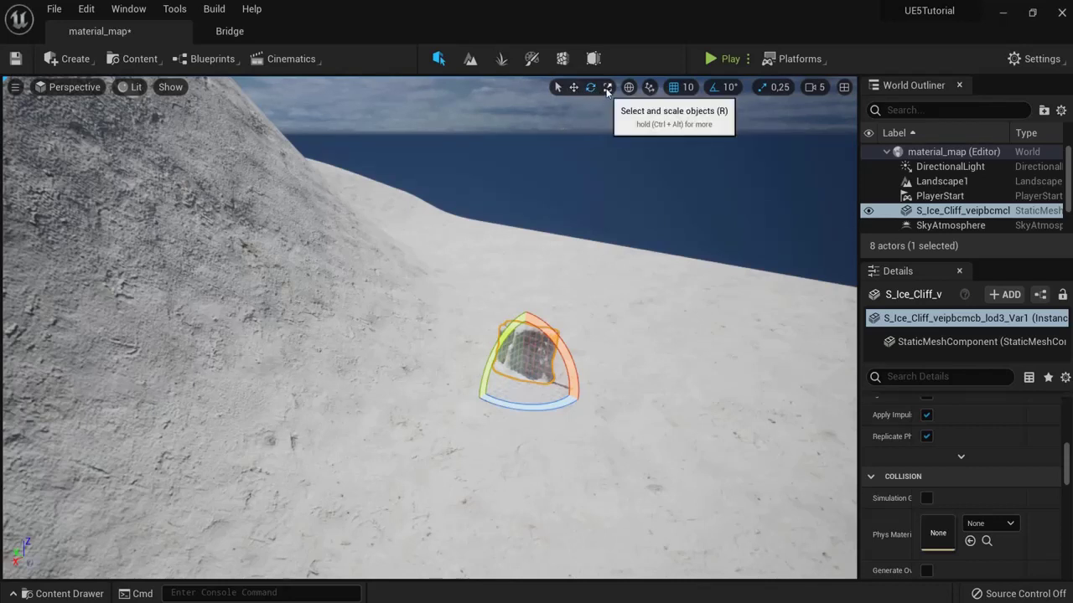
Step: Scale the ice cliff up to full size, rotate it, and sink it into the slope
{"action": "left_click", "coordinate": [608, 88]}
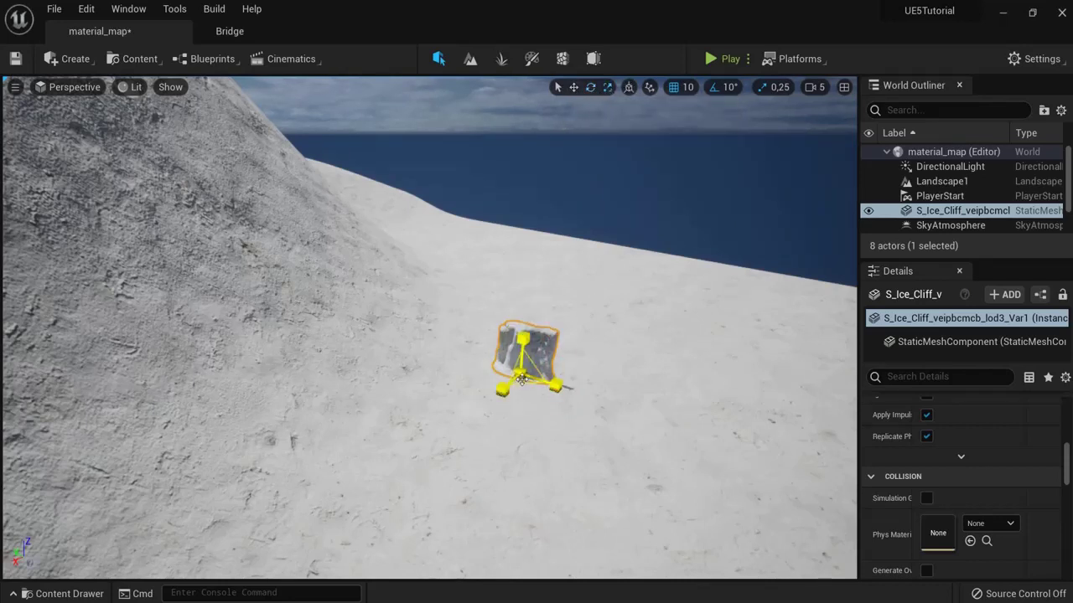
{"action": "left_click_drag", "start_coordinate": [521, 379], "coordinate": [704, 46]}
{"action": "key", "text": "f"}
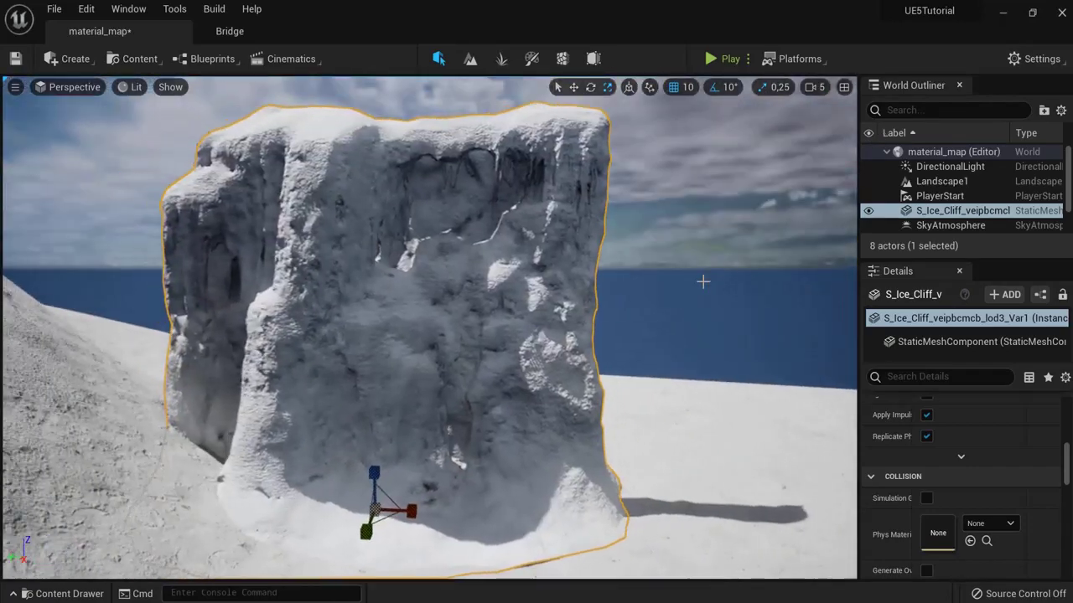
{"action": "left_click_drag", "start_coordinate": [703, 281], "coordinate": [686, 295], "text": "alt"}
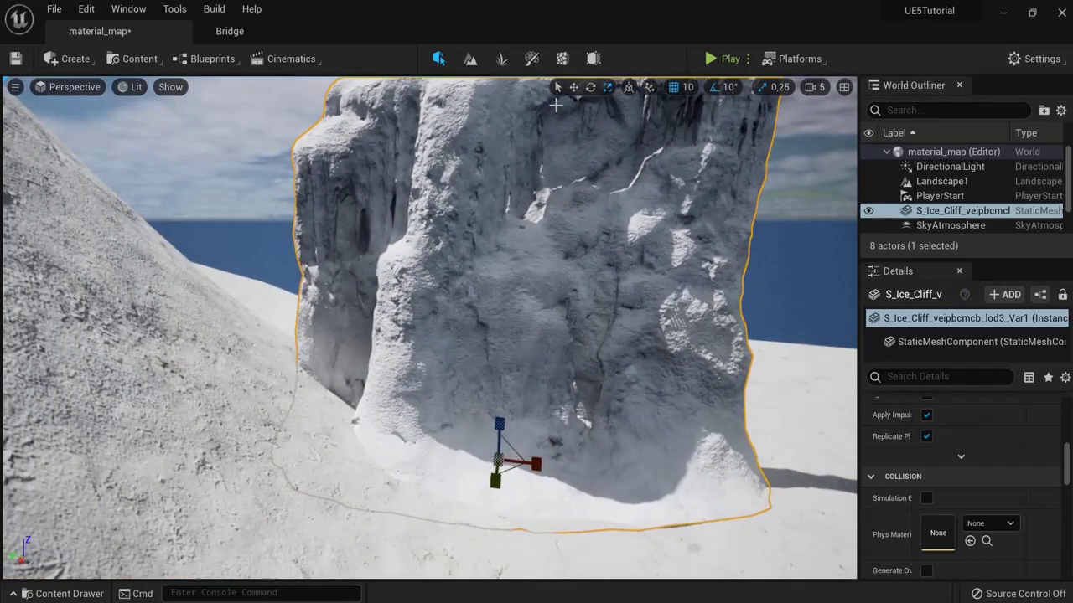
{"action": "left_click", "coordinate": [591, 88]}
{"action": "left_click_drag", "start_coordinate": [512, 498], "coordinate": [546, 431]}
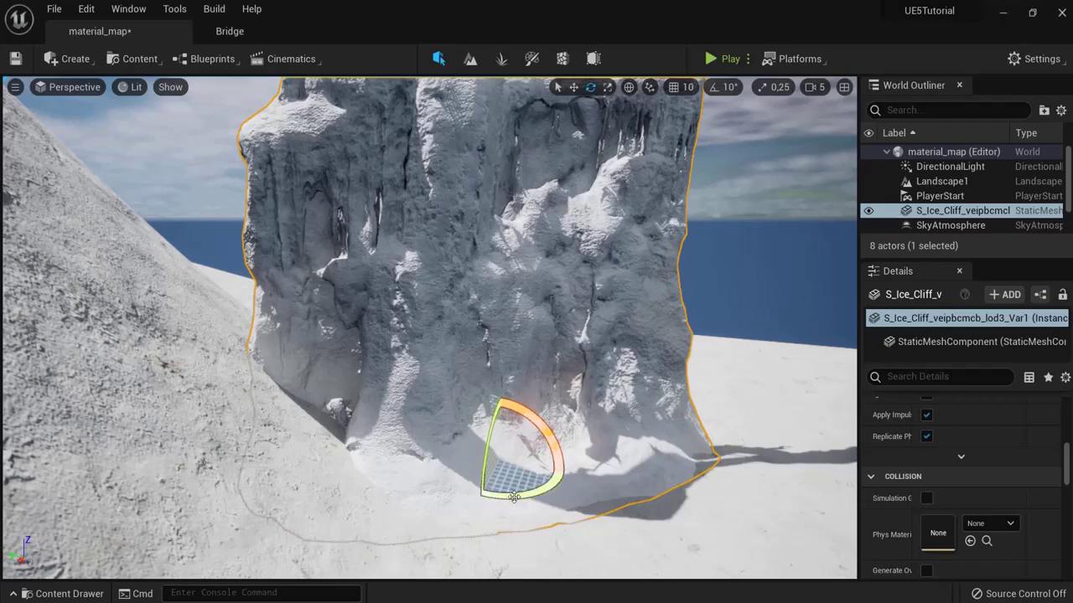
{"action": "left_click_drag", "start_coordinate": [514, 497], "coordinate": [602, 193]}
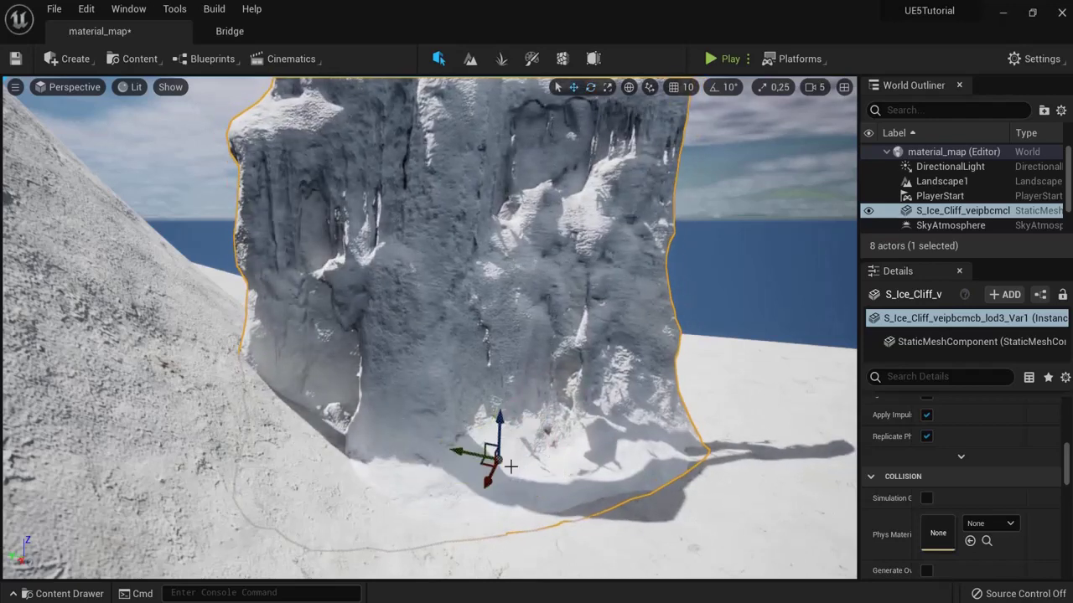
{"action": "left_click_drag", "start_coordinate": [457, 455], "coordinate": [394, 444]}
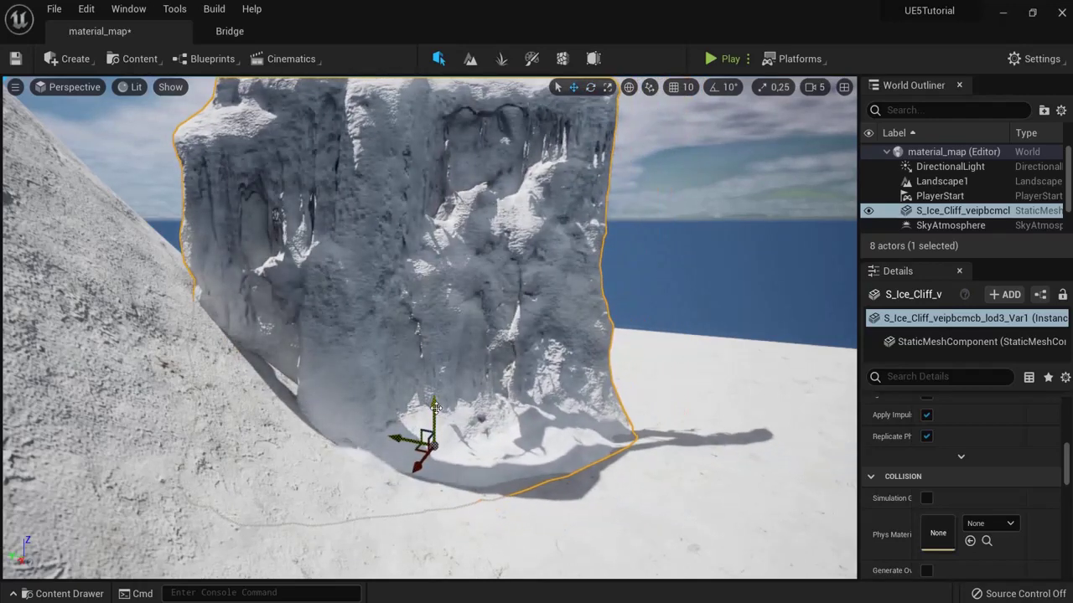
{"action": "left_click_drag", "start_coordinate": [434, 409], "coordinate": [434, 421]}
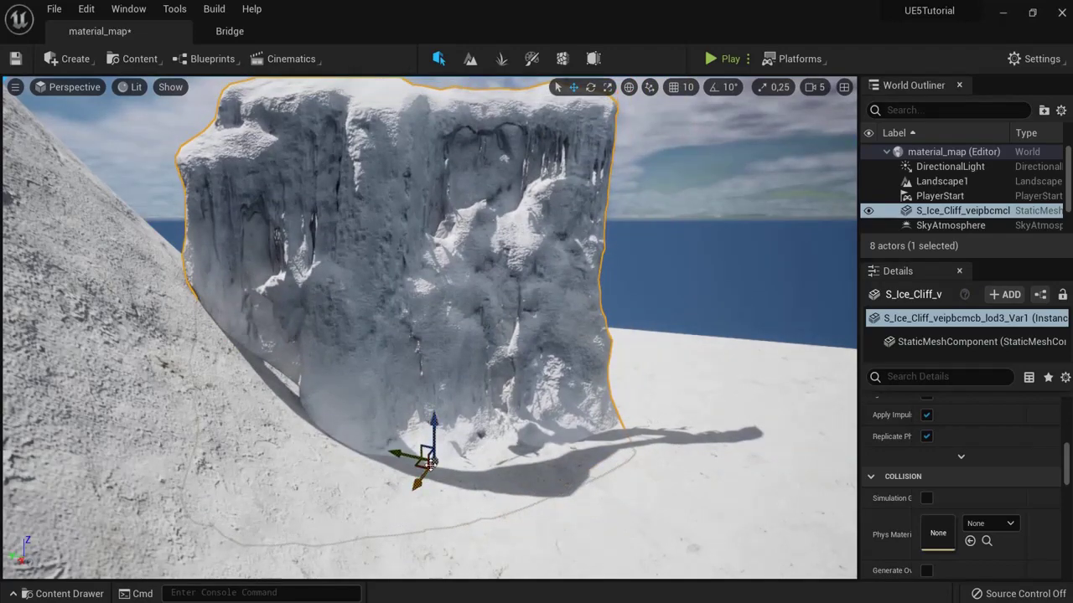
Step: Duplicate a second cliff beside it, then widen, heighten and rotate it to follow the slope
{"action": "left_click_drag", "start_coordinate": [395, 454], "coordinate": [657, 537], "text": "alt"}
{"action": "scroll", "coordinate": [657, 537], "scroll_direction": "down", "scroll_amount": 5}
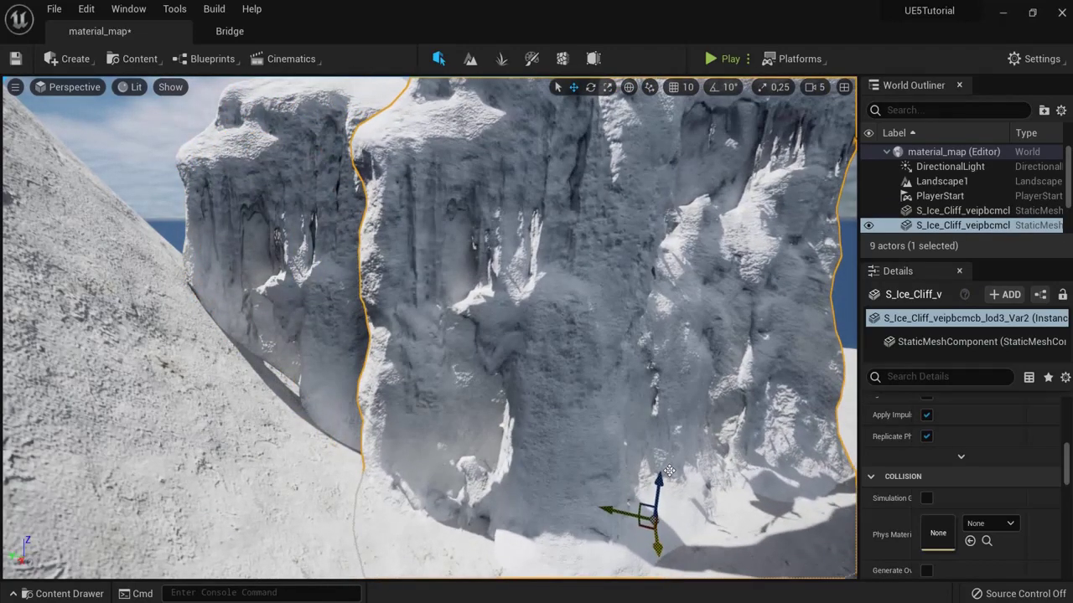
{"action": "right_click_drag", "start_coordinate": [700, 518], "coordinate": [663, 503]}
{"action": "left_click_drag", "start_coordinate": [355, 397], "coordinate": [473, 425]}
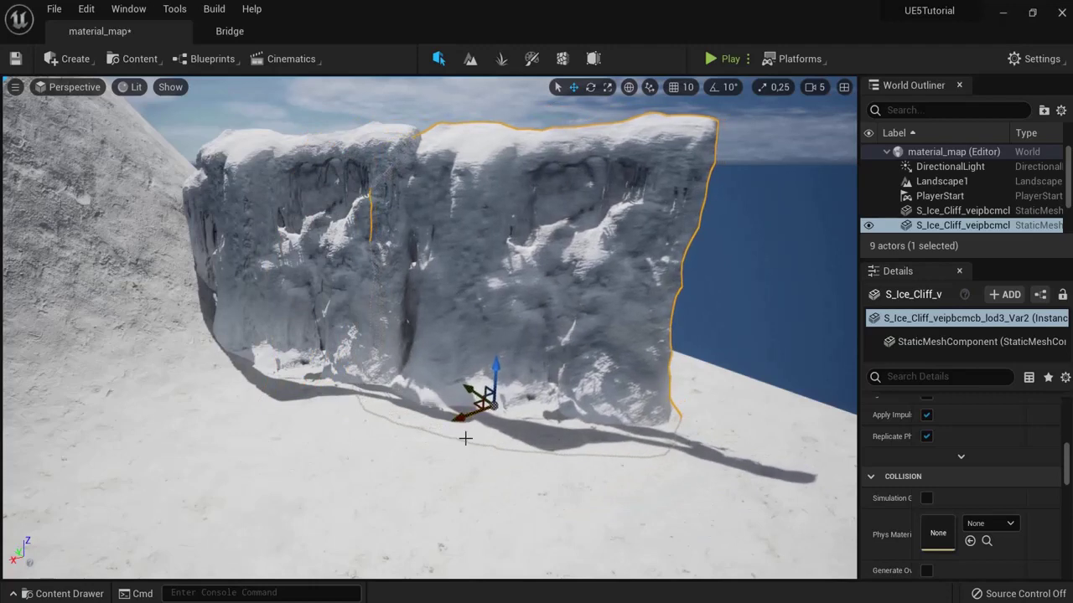
{"action": "right_click_drag", "start_coordinate": [466, 436], "coordinate": [553, 440]}
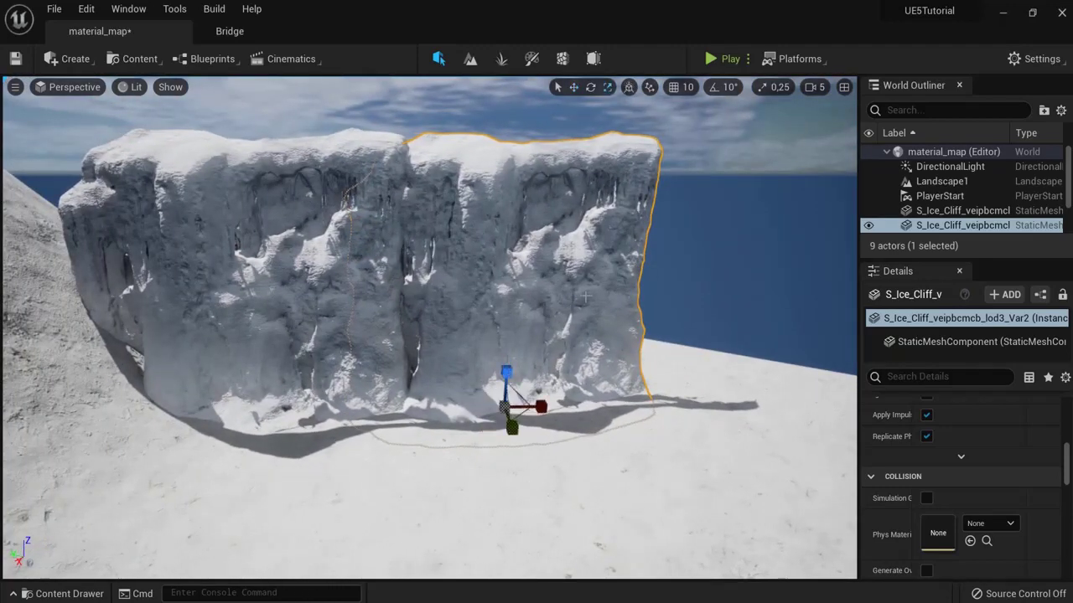
{"action": "left_click_drag", "start_coordinate": [544, 409], "coordinate": [559, 409]}
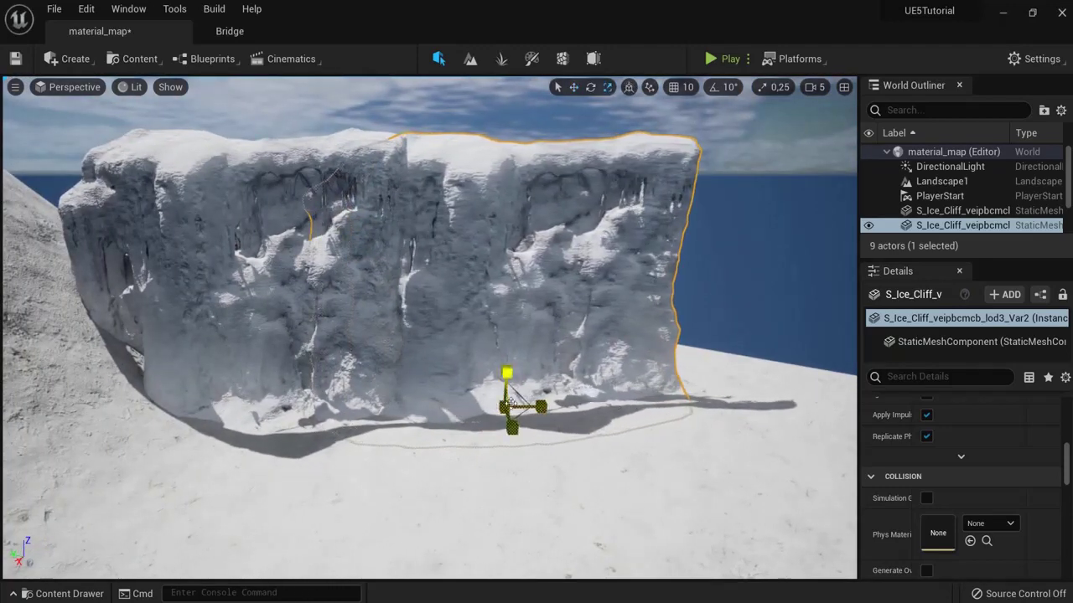
{"action": "left_click_drag", "start_coordinate": [500, 373], "coordinate": [504, 370]}
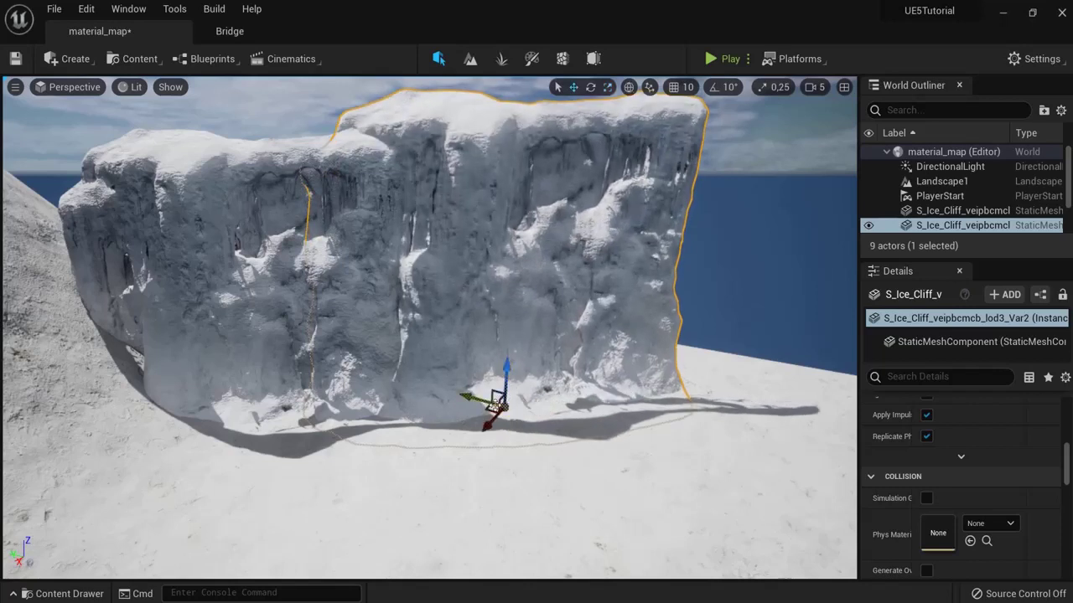
{"action": "left_click", "coordinate": [590, 87]}
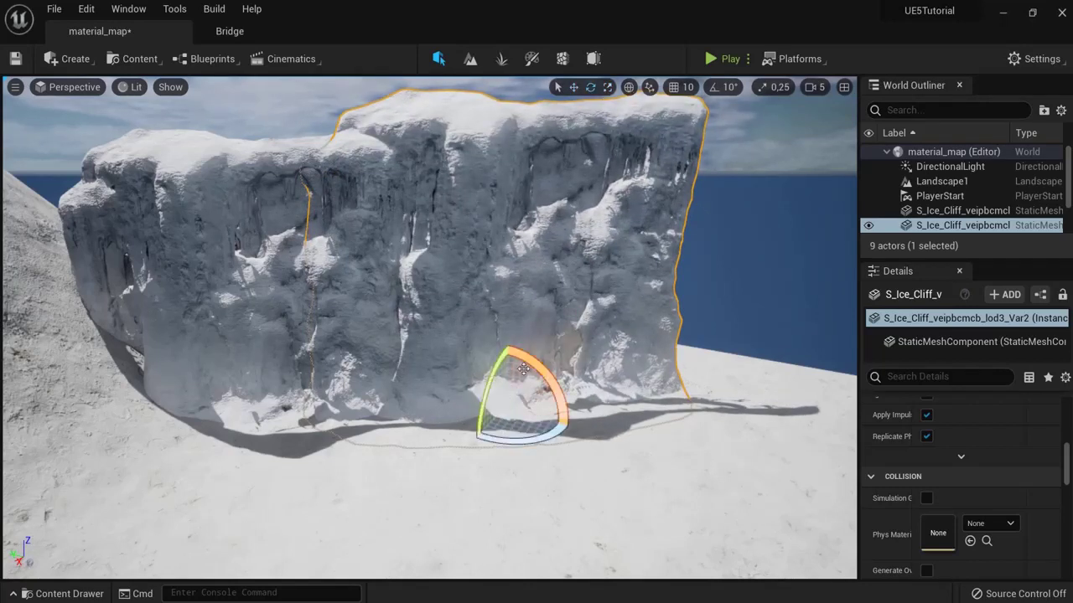
{"action": "left_click_drag", "start_coordinate": [533, 442], "coordinate": [541, 435]}
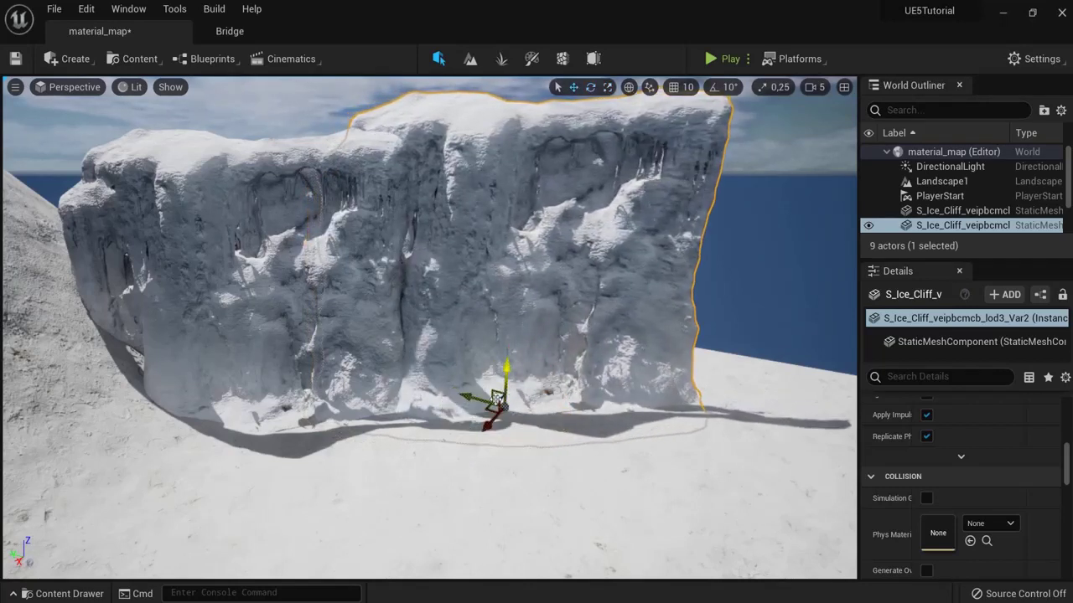
{"action": "right_click_drag", "start_coordinate": [657, 414], "coordinate": [658, 414]}
Step: Add a third ice cliff section turned about 12.53 degrees to extend the wall
{"action": "left_click_drag", "start_coordinate": [704, 45], "coordinate": [565, 391]}
{"action": "key", "text": "e"}
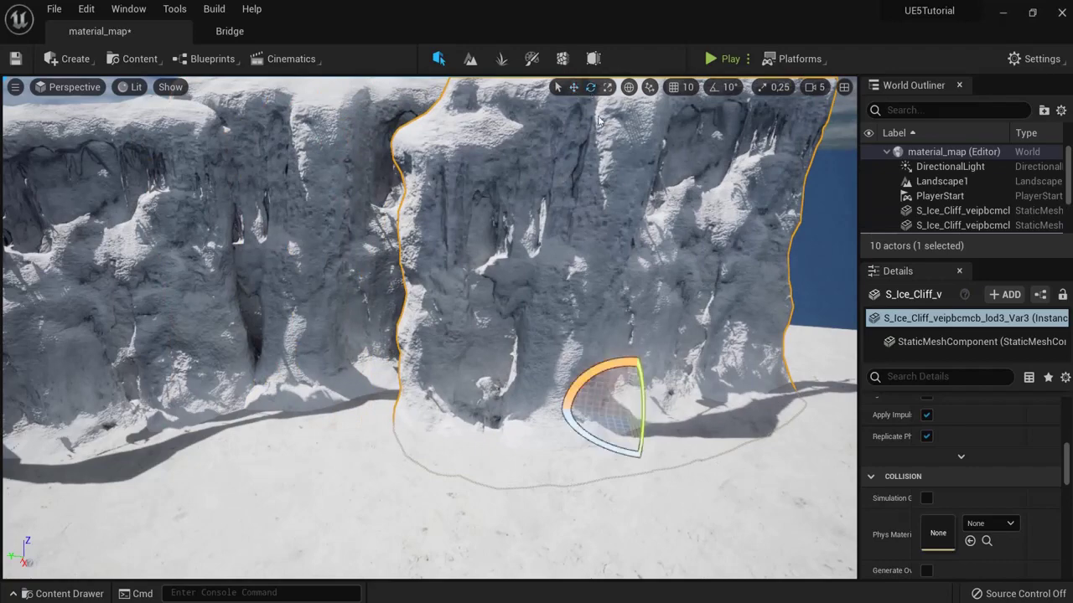
{"action": "mouse_move", "coordinate": [624, 453]}
{"action": "left_mouse_down"}
{"action": "mouse_move", "coordinate": [539, 455]}
{"action": "mouse_move", "coordinate": [618, 445]}
{"action": "left_mouse_up"}
{"action": "key", "text": "w"}
{"action": "scroll", "coordinate": [560, 410], "scroll_direction": "down", "scroll_amount": 6}
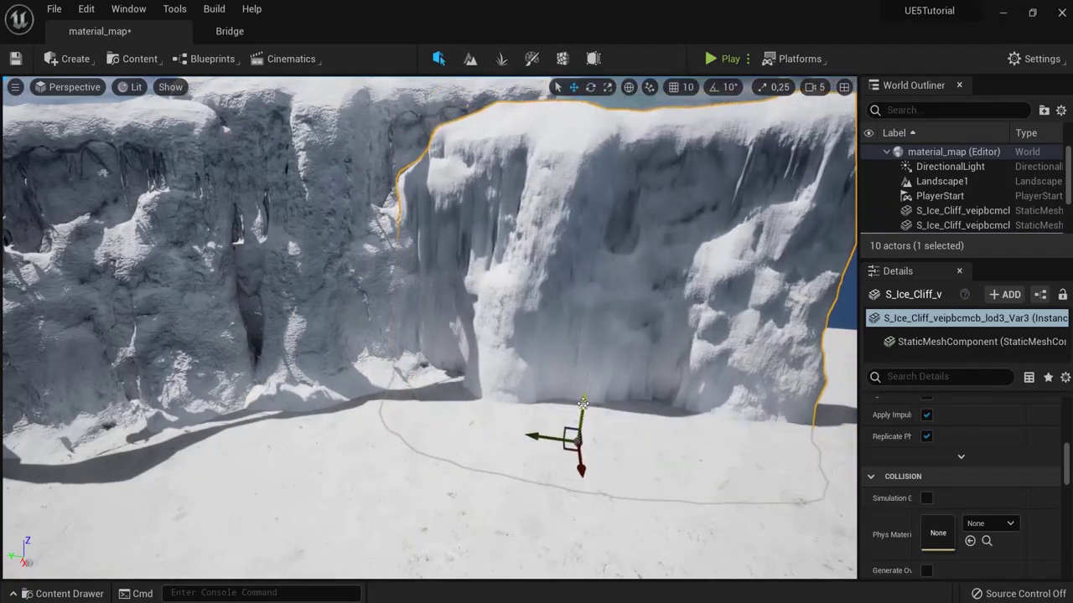
{"action": "left_click", "coordinate": [704, 135]}
{"action": "right_click_drag", "start_coordinate": [704, 134], "coordinate": [637, 180]}
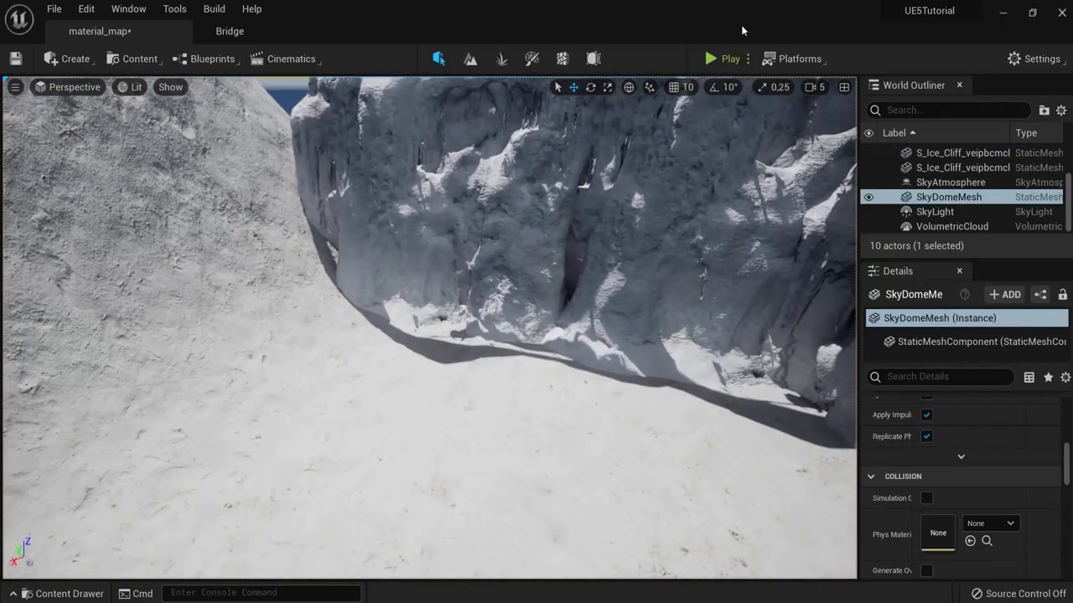
Step: Start a play test and run the mannequin across the snow toward the ice cliff wall
{"action": "left_click", "coordinate": [722, 58]}
{"action": "key", "text": "w"}
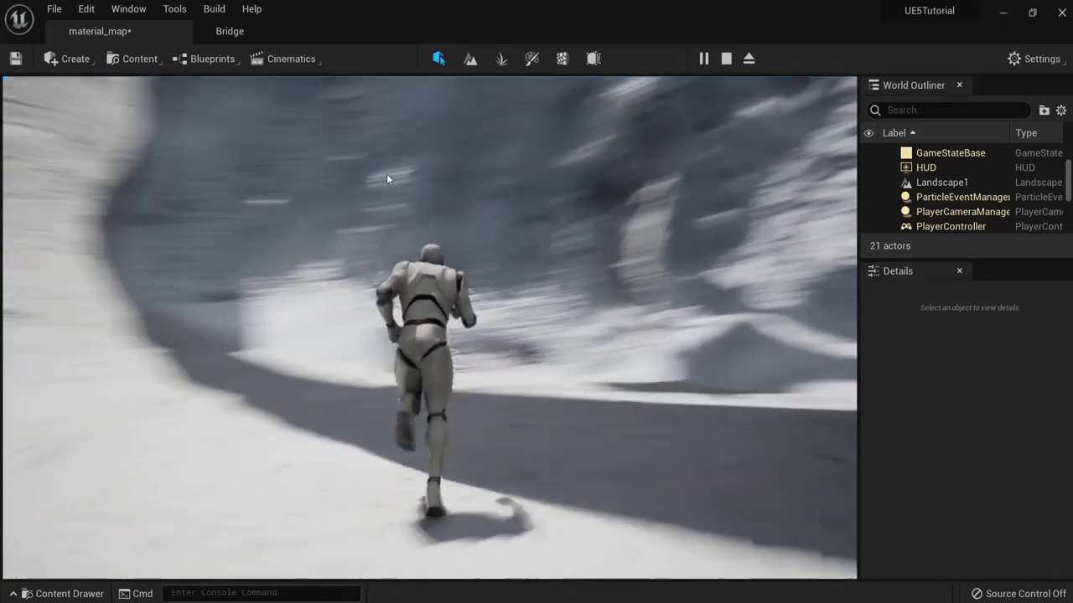
{"action": "key", "text": "w"}
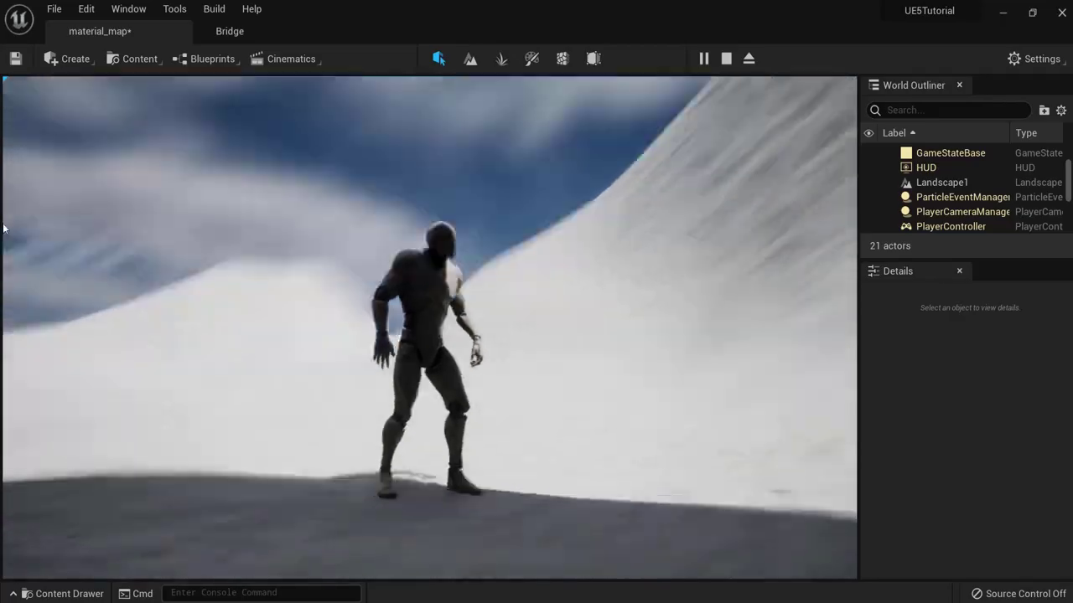
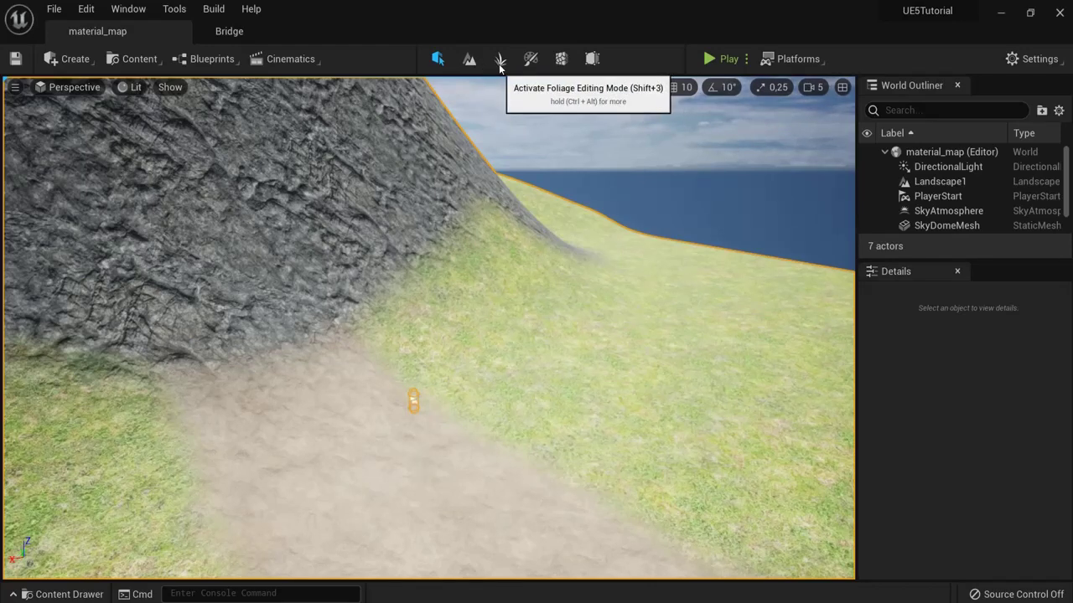
Step: Fly the camera toward the cliff and dirt path, then open the Content sources list
{"action": "right_click_drag", "start_coordinate": [537, 361], "coordinate": [365, 324]}
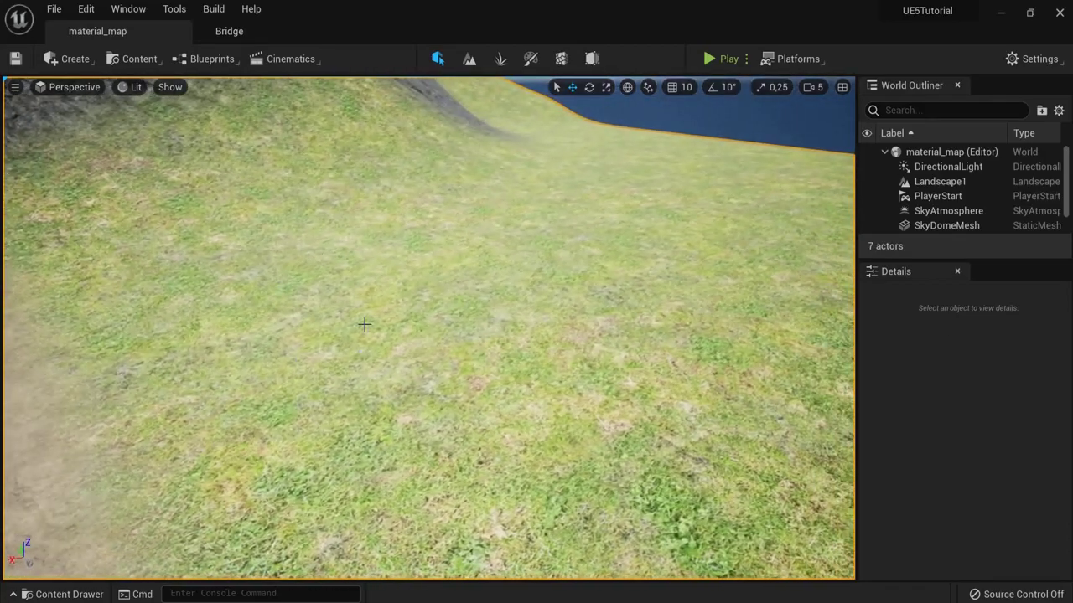
{"action": "right_click_drag", "start_coordinate": [488, 330], "coordinate": [543, 327]}
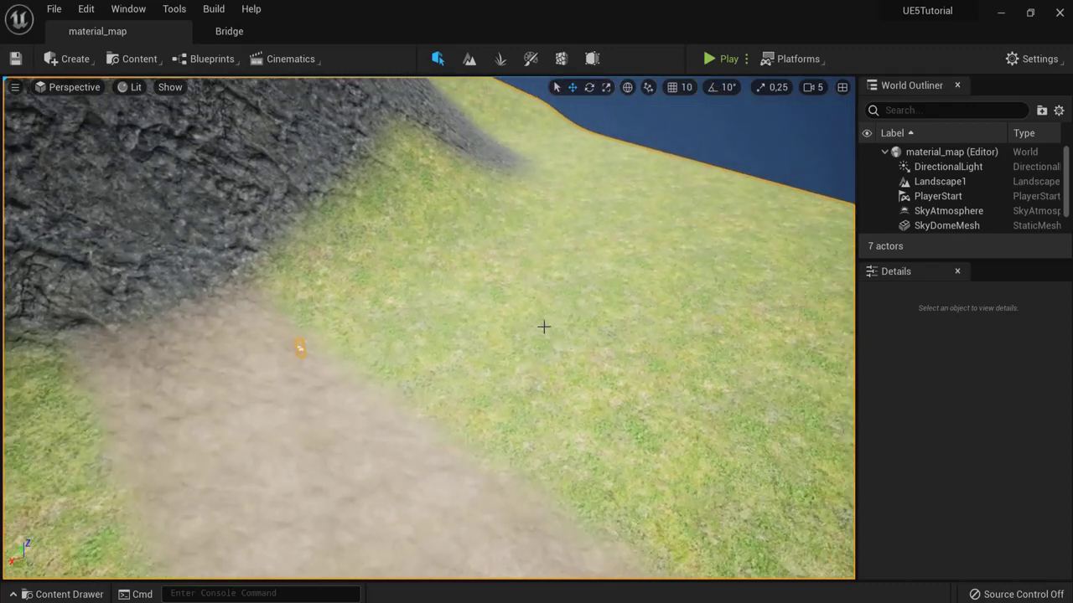
{"action": "left_click", "coordinate": [117, 59]}
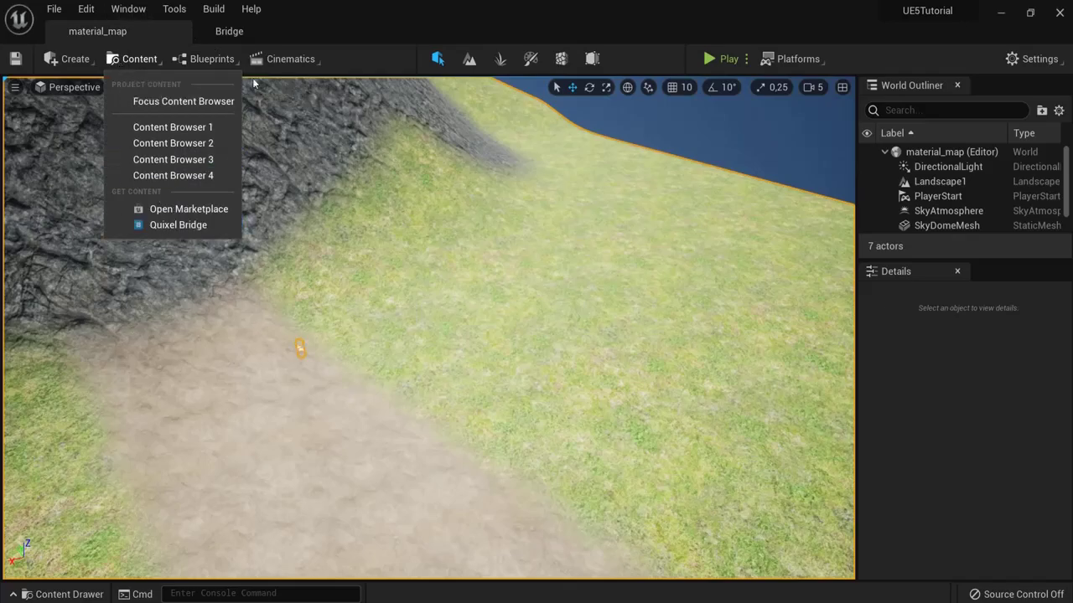
Step: In Quixel Bridge, check Common Fern, search 'palm' to find Tropical Palm, then close Bridge
{"action": "left_click", "coordinate": [250, 32]}
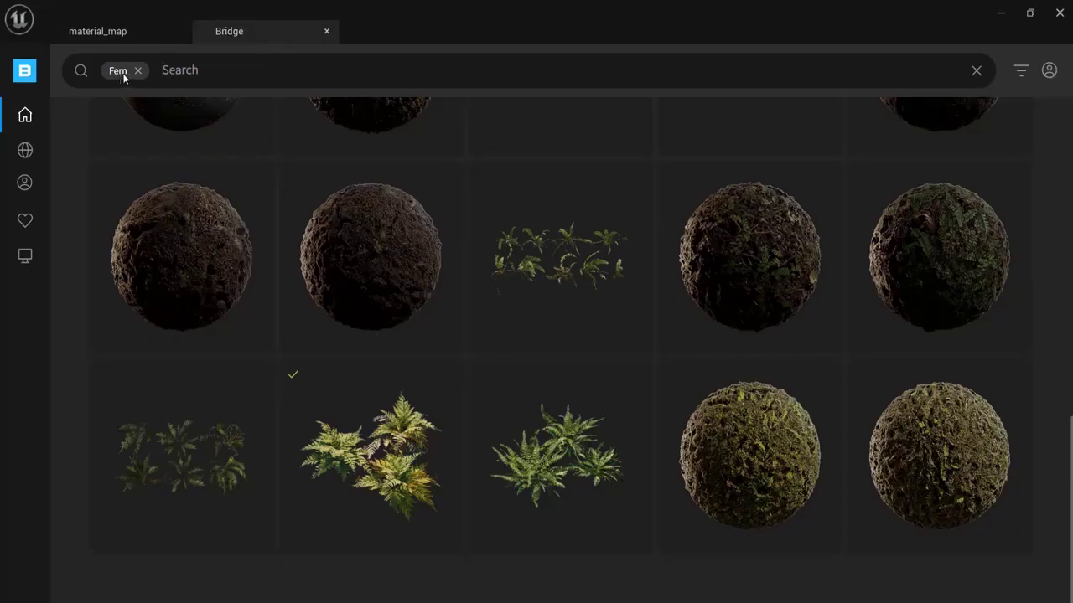
{"action": "left_click", "coordinate": [387, 411]}
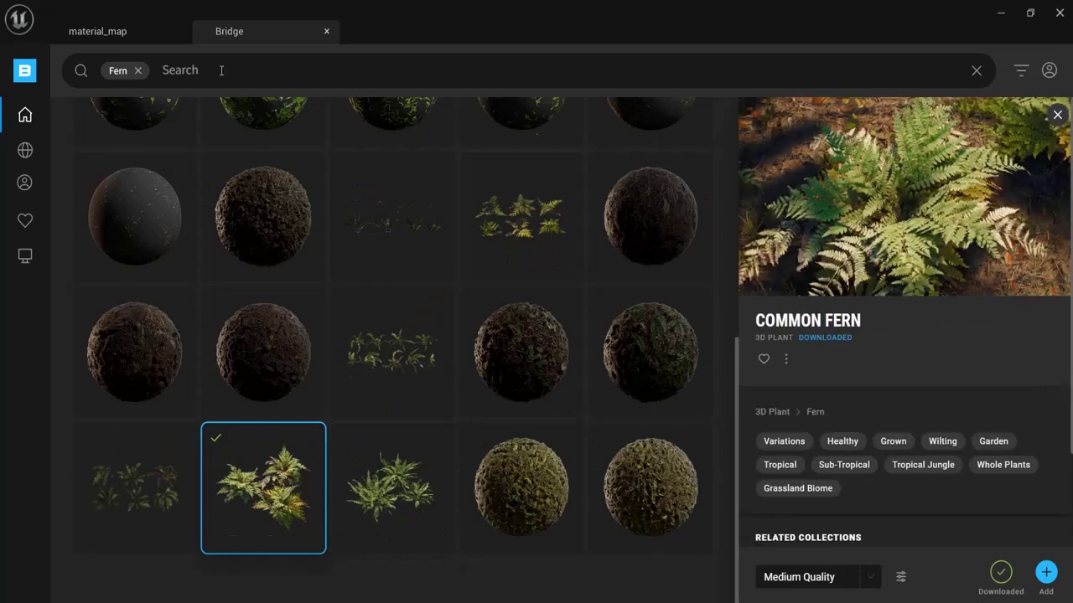
{"action": "left_click", "coordinate": [139, 71]}
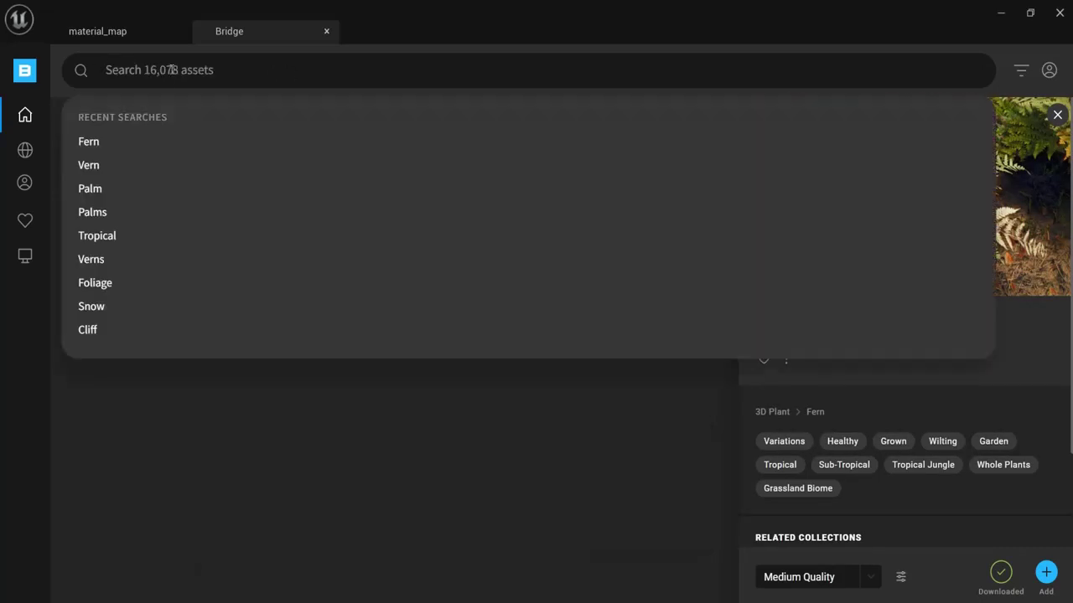
{"action": "type", "text": "palm"}
{"action": "key", "text": "Return"}
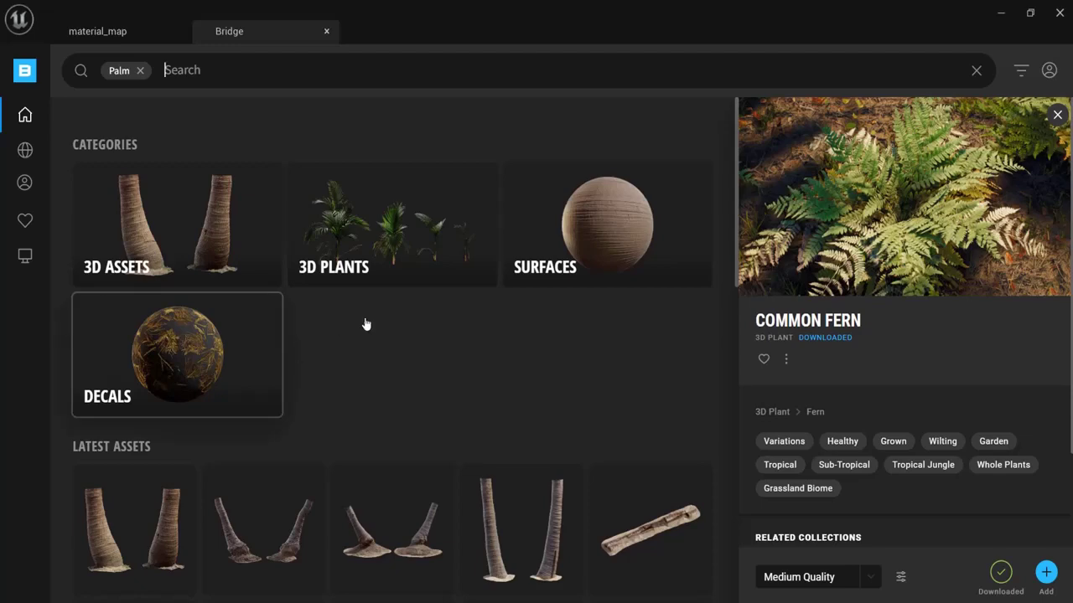
{"action": "scroll", "coordinate": [365, 324], "scroll_direction": "down", "scroll_amount": 10}
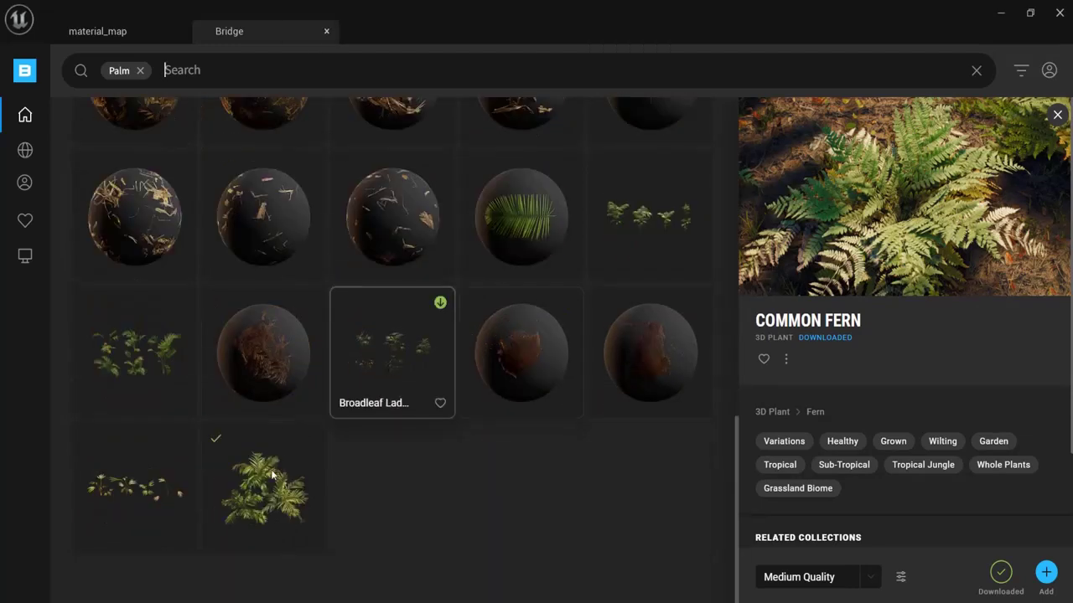
{"action": "left_click", "coordinate": [270, 474]}
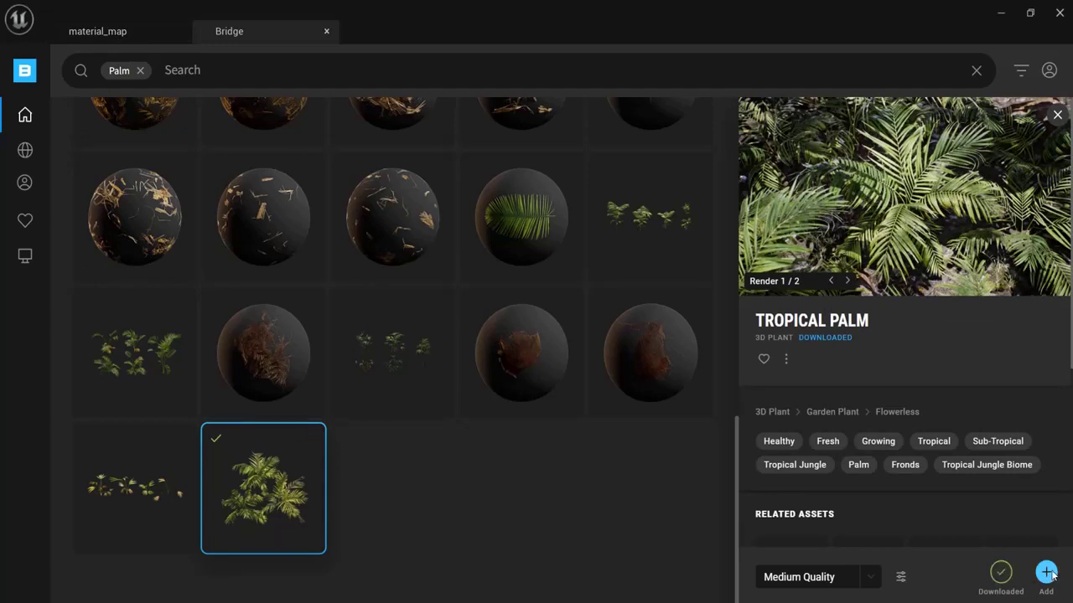
{"action": "left_click", "coordinate": [327, 33]}
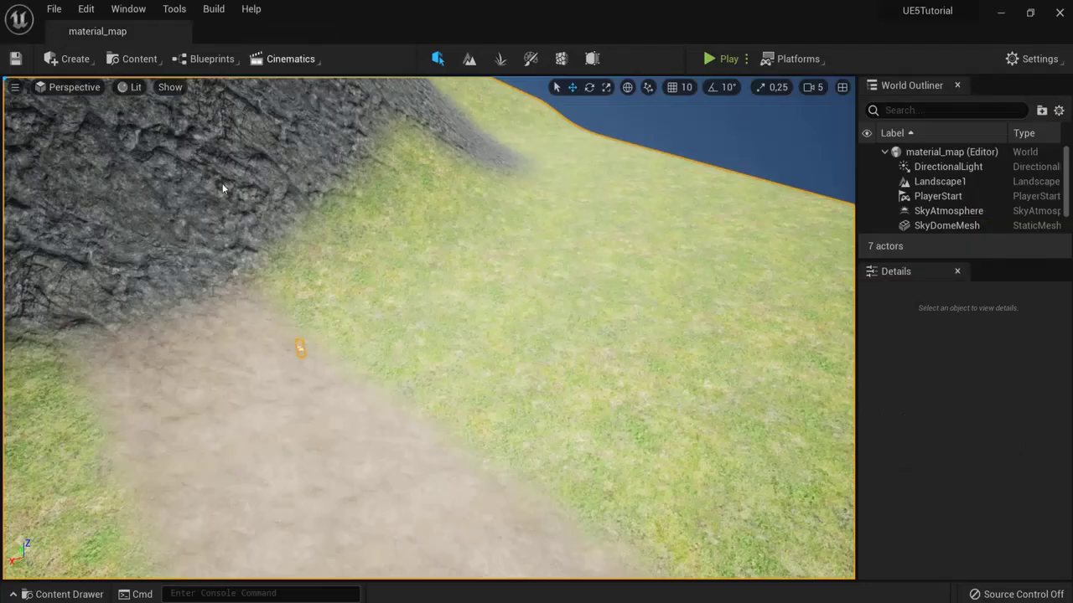
Step: In the Content Drawer, browse 3D_Plants into Common_Fern_rhDso and its Foliage folder
{"action": "left_click", "coordinate": [63, 594]}
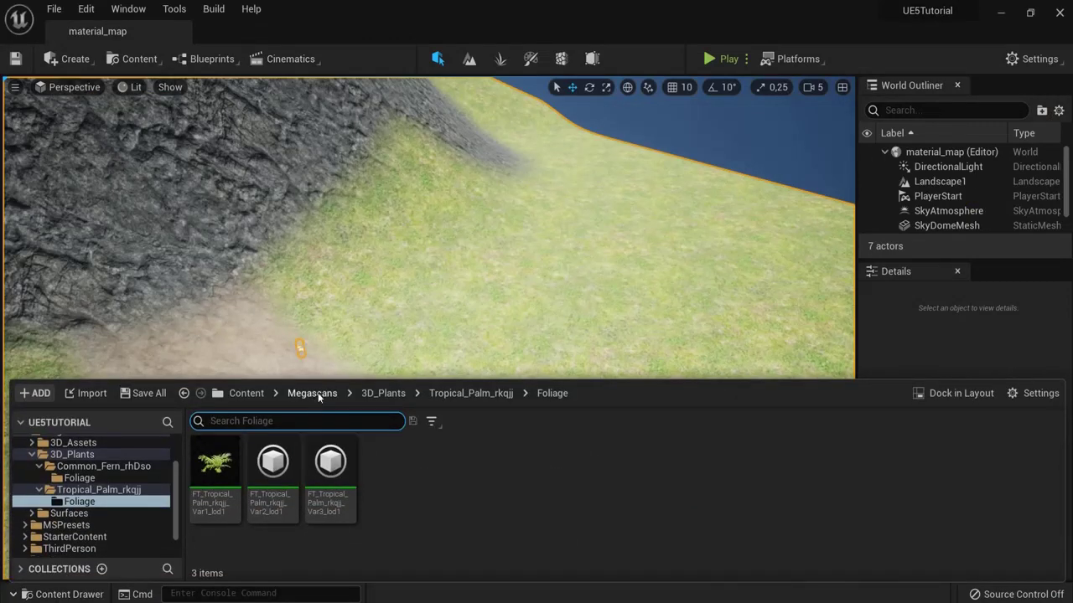
{"action": "left_click", "coordinate": [372, 393]}
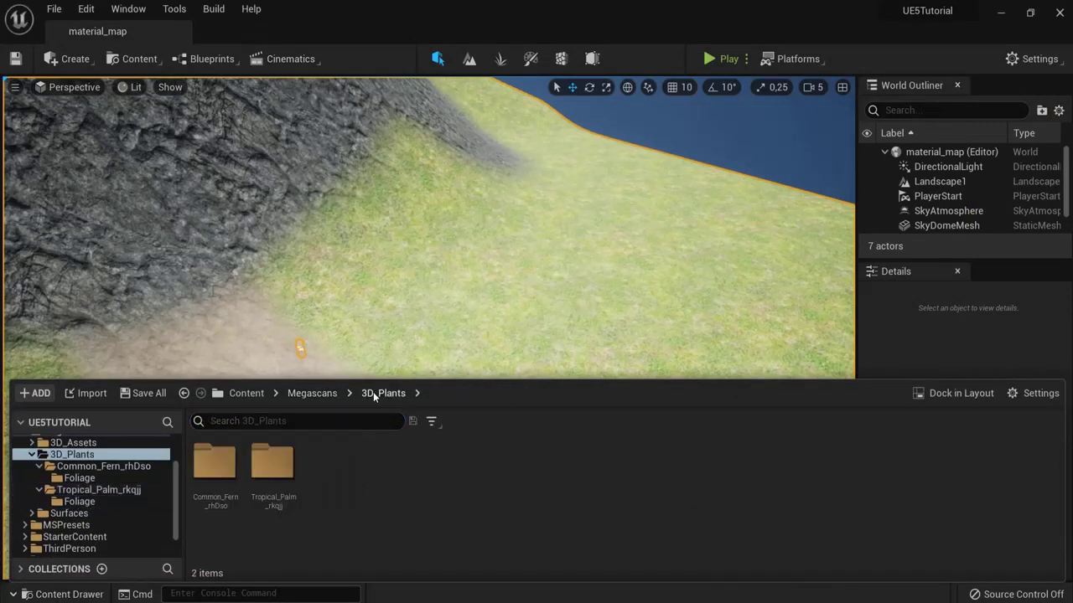
{"action": "double_click", "coordinate": [215, 462]}
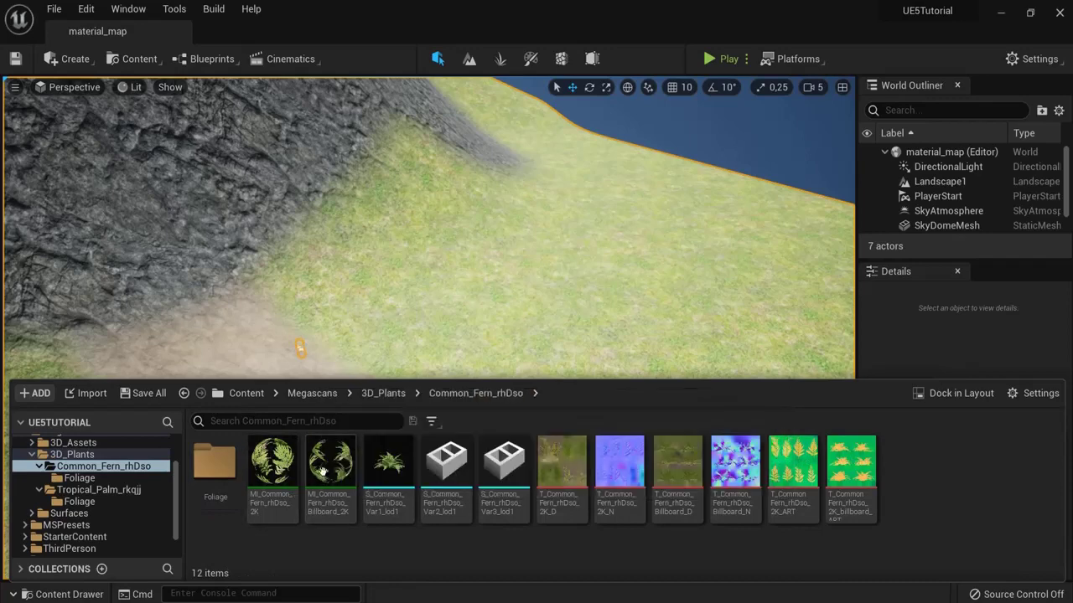
{"action": "mouse_move", "coordinate": [613, 464]}
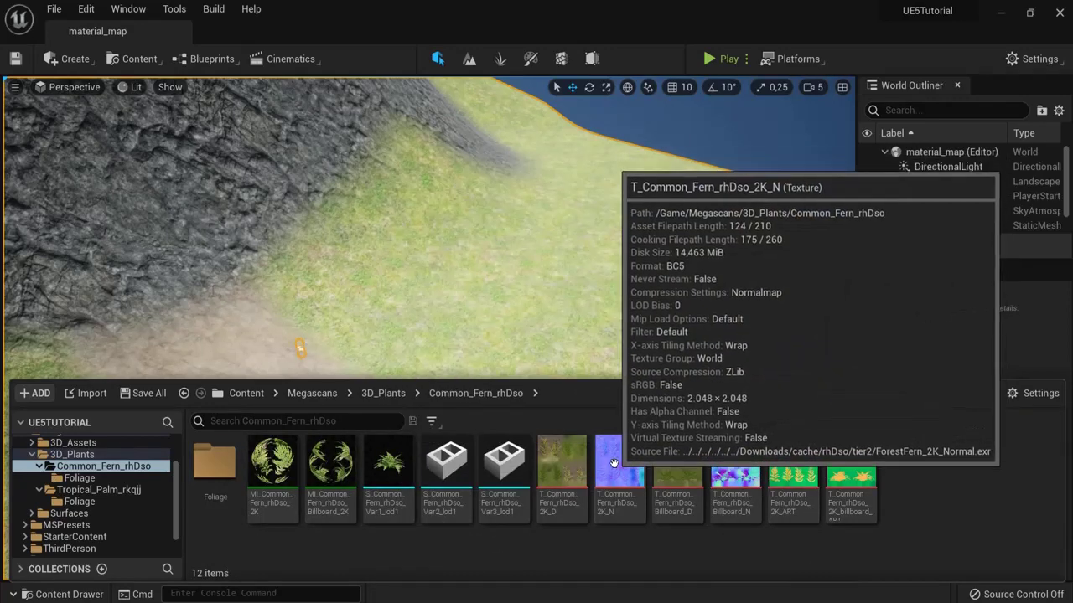
{"action": "mouse_move", "coordinate": [459, 464]}
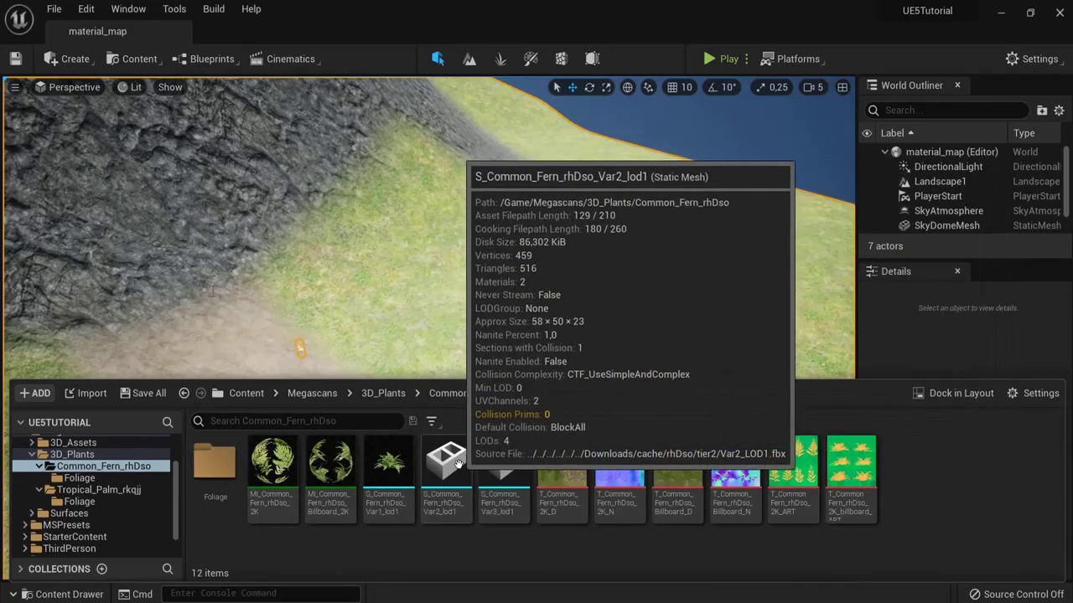
{"action": "mouse_move", "coordinate": [299, 475]}
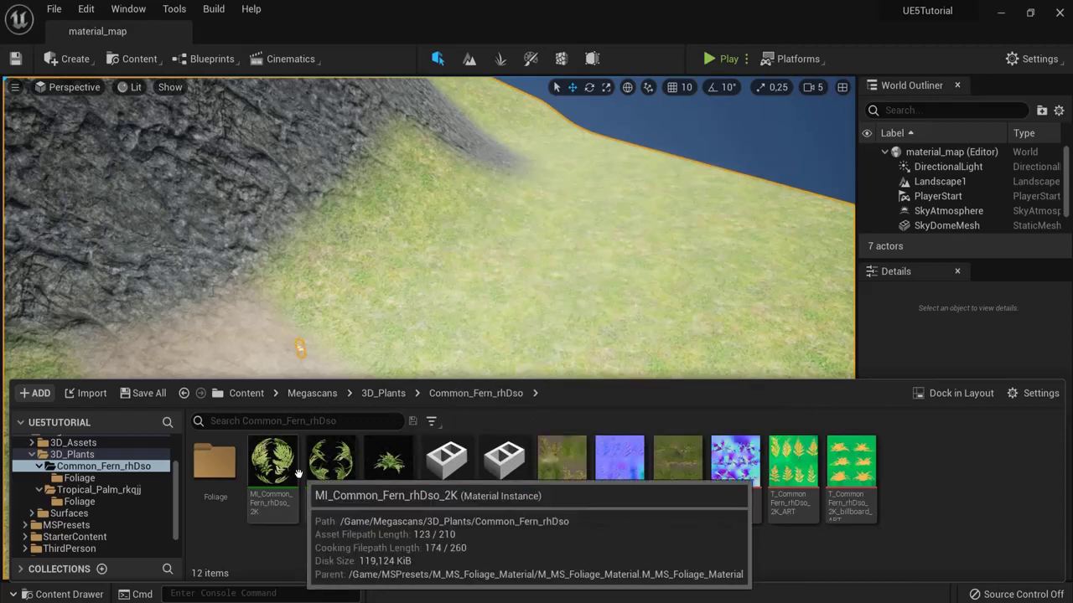
{"action": "double_click", "coordinate": [214, 466]}
{"action": "mouse_move", "coordinate": [221, 475]}
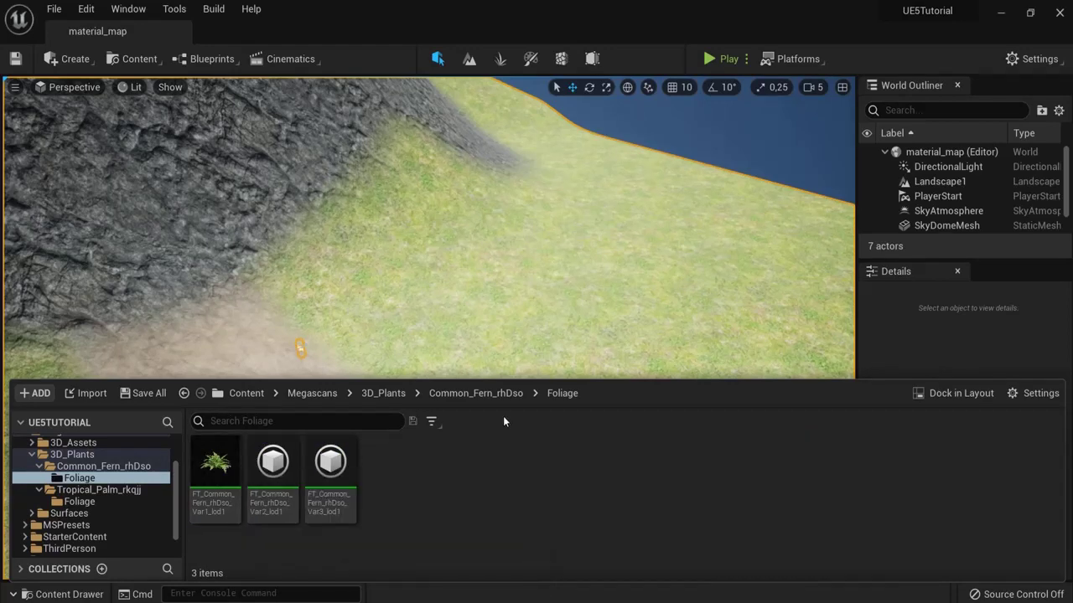
Step: Go back to 3D_Plants, open Tropical_Palm_rkqjj, and return to 3D_Plants
{"action": "left_click", "coordinate": [369, 393]}
{"action": "double_click", "coordinate": [273, 463]}
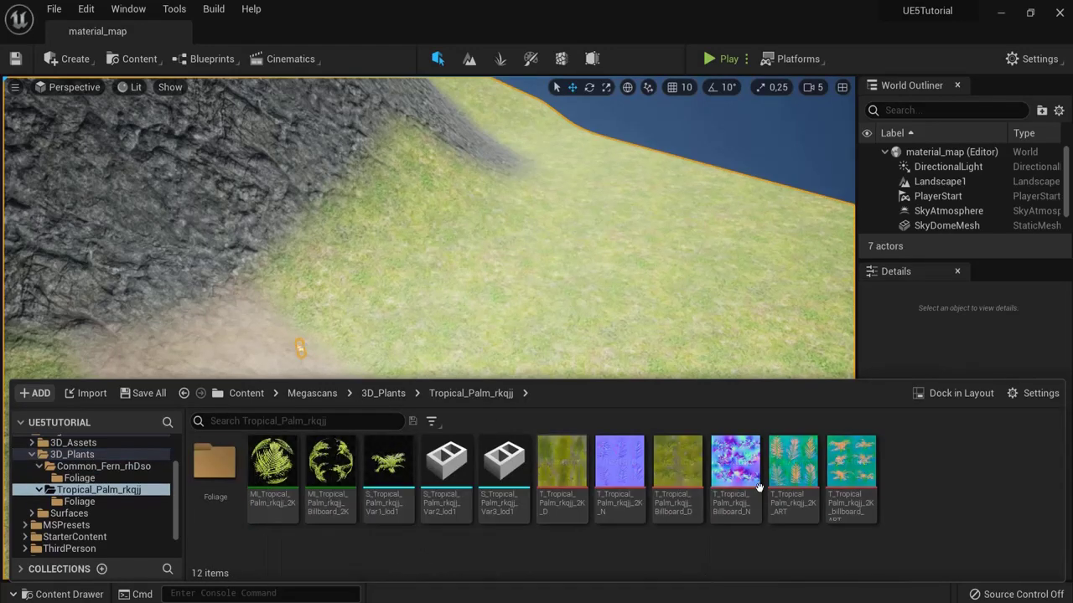
{"action": "left_click", "coordinate": [383, 393]}
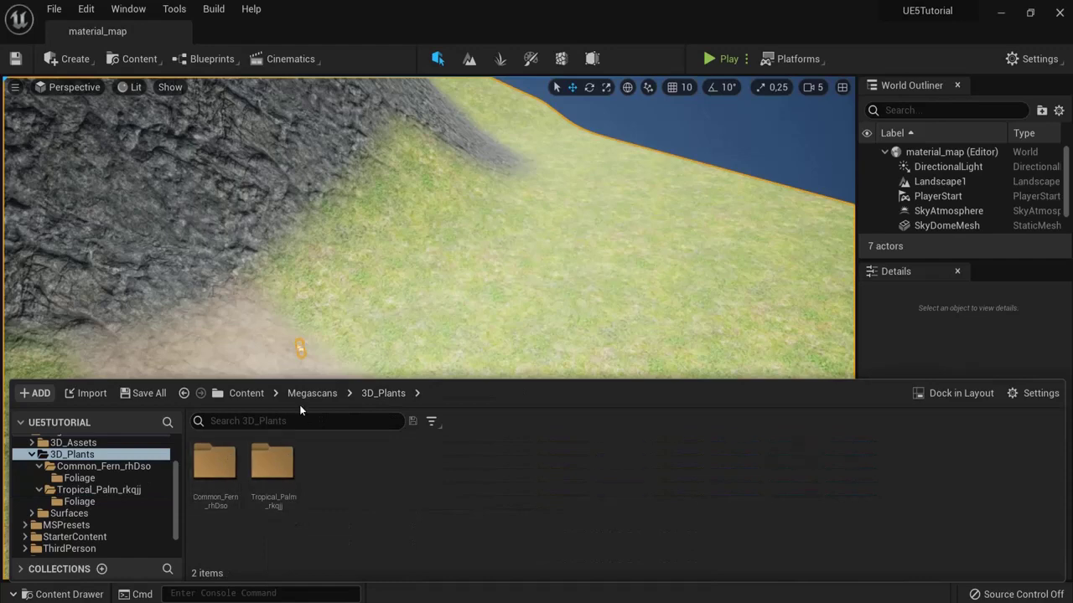
Step: Switch to Foliage mode and dock, float, then close the content browser
{"action": "left_click", "coordinate": [501, 60]}
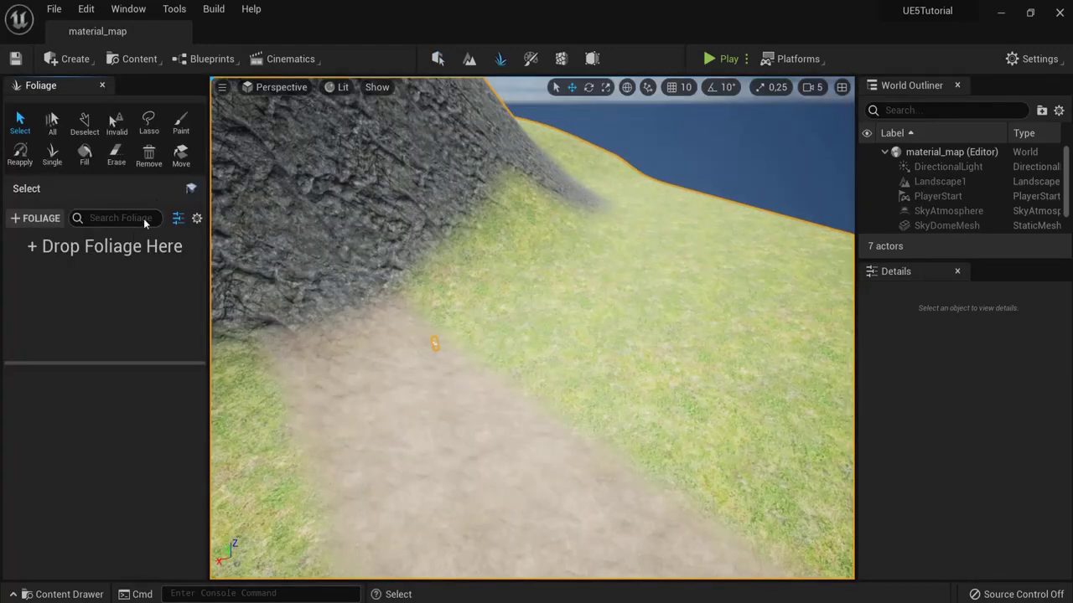
{"action": "left_click", "coordinate": [64, 591]}
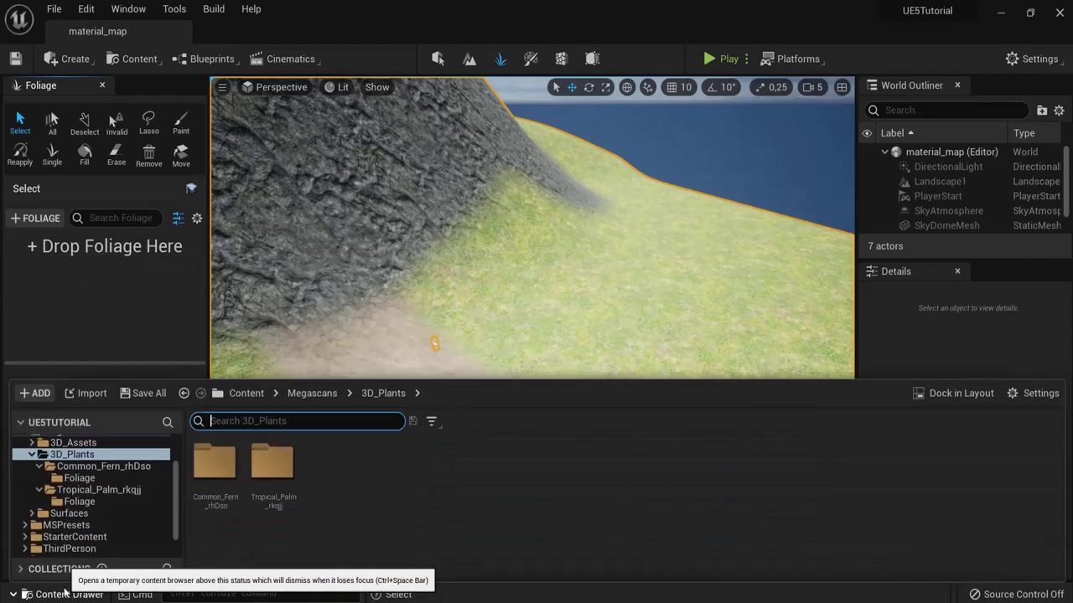
{"action": "left_click", "coordinate": [946, 390]}
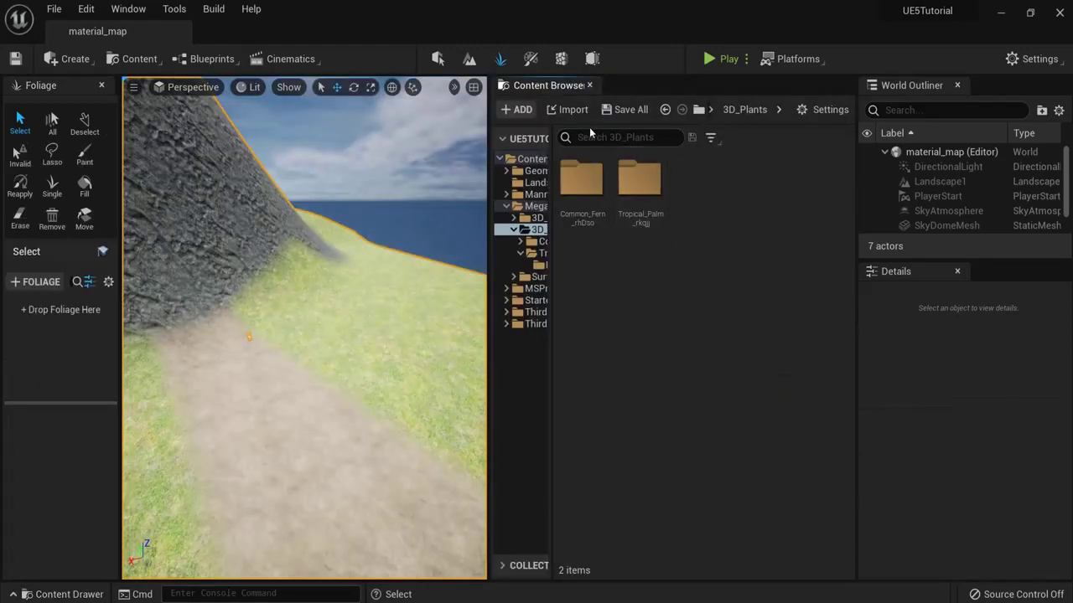
{"action": "left_click_drag", "start_coordinate": [540, 90], "coordinate": [779, 305]}
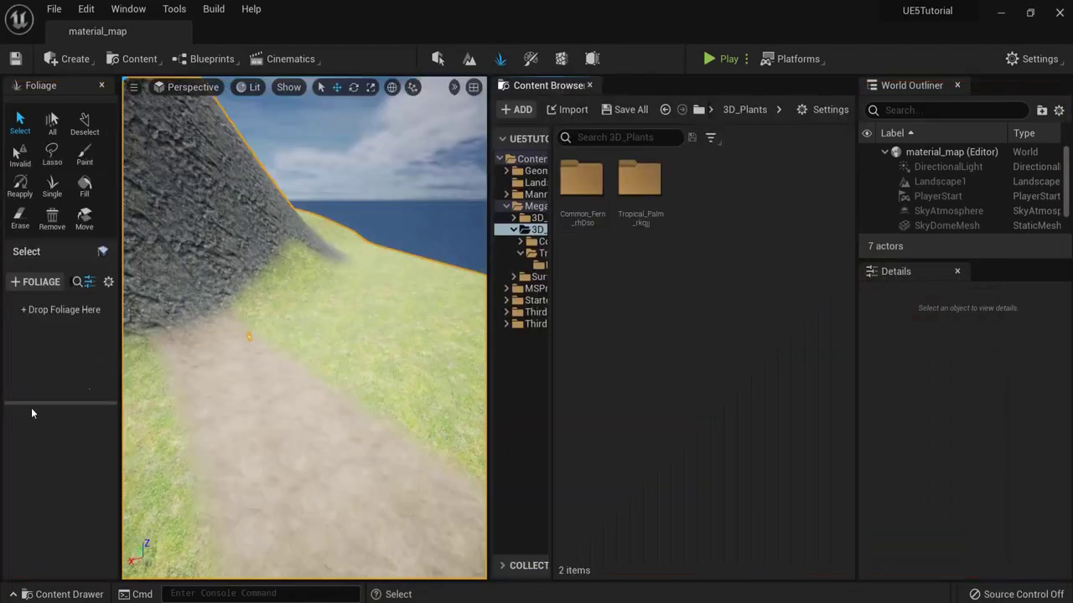
{"action": "left_click", "coordinate": [589, 87]}
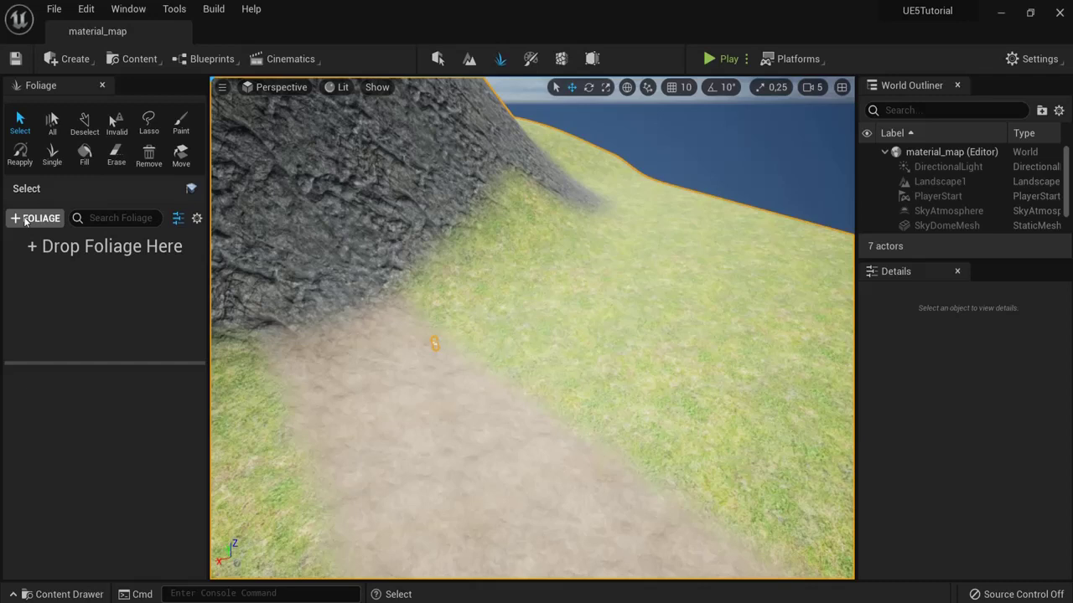
Step: Add FT_Common_Fern_rhDso_Var1_lod1 and FT_Tropical_Palm_rkqjj_Var1_lod1 to the foliage list
{"action": "left_click", "coordinate": [35, 217]}
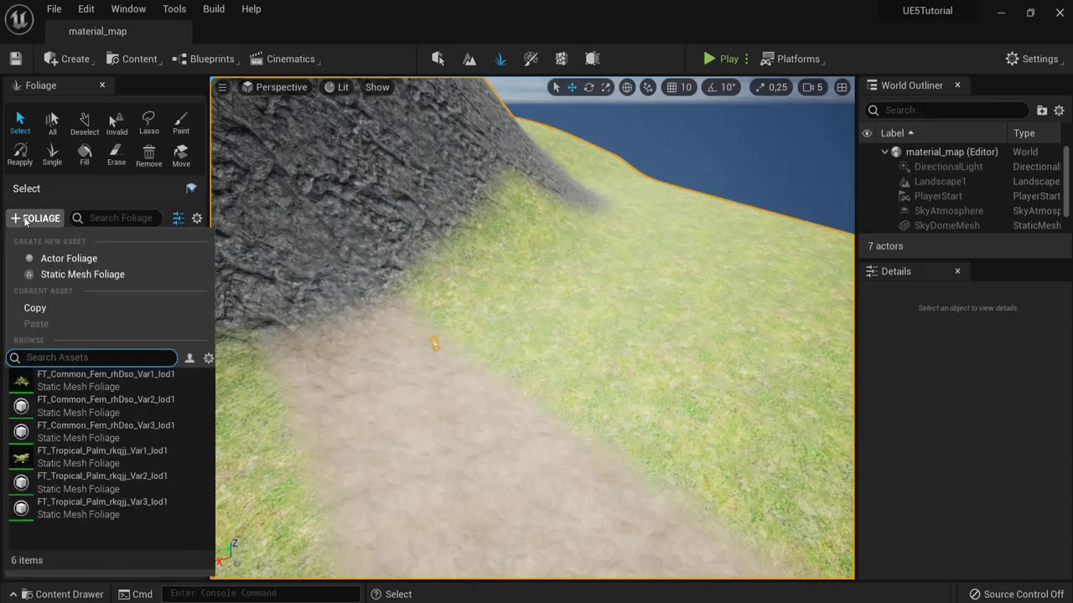
{"action": "left_click", "coordinate": [75, 383]}
{"action": "left_click", "coordinate": [39, 219]}
{"action": "left_click", "coordinate": [78, 457]}
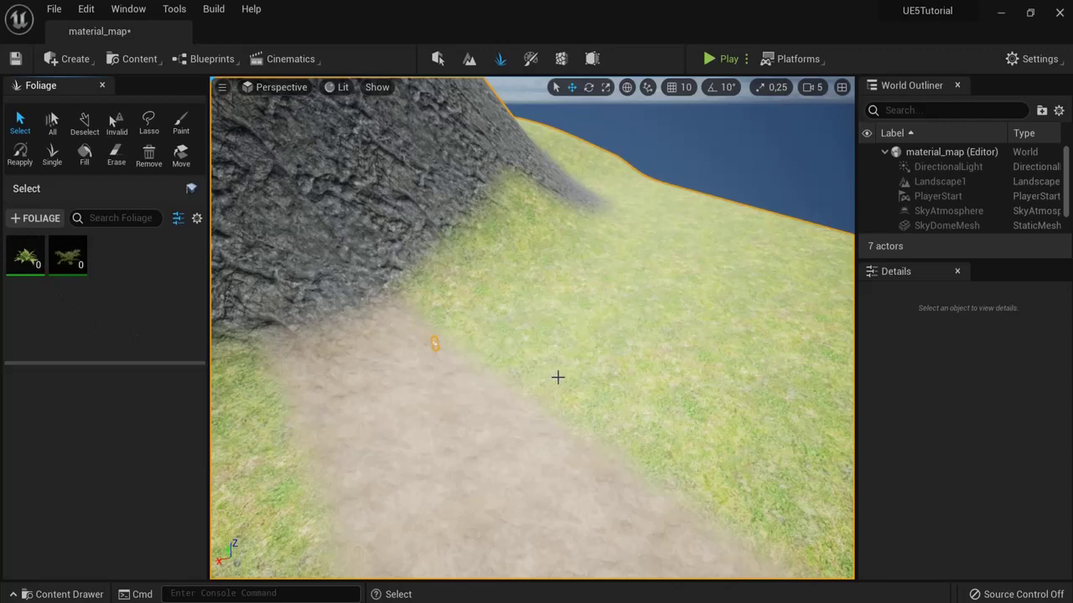
{"action": "key", "text": "Right"}
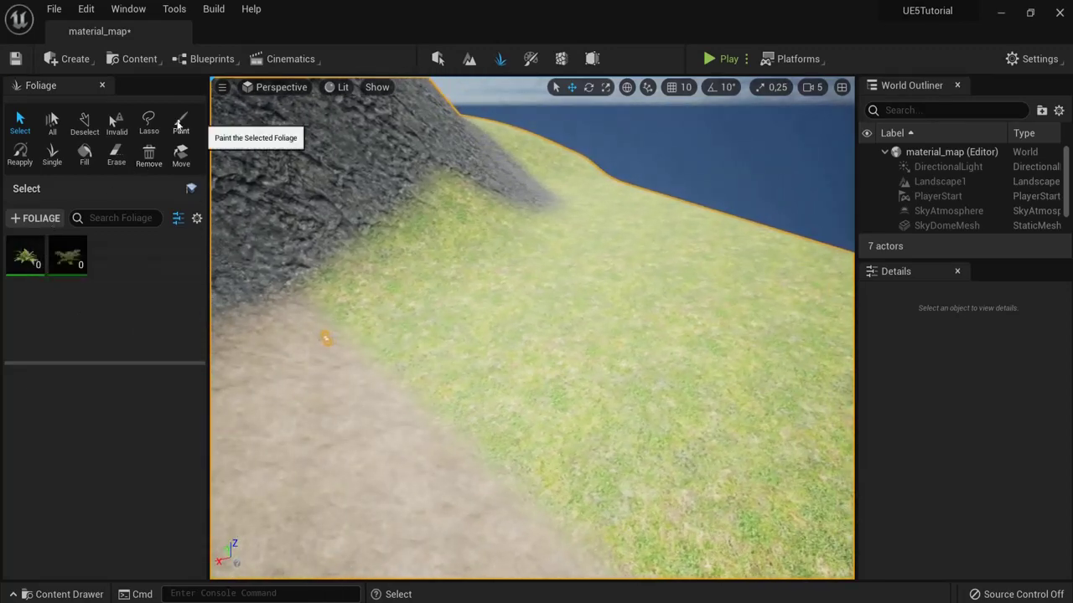
Step: In Paint mode, enlarge the brush to about 5391, adjust density and paint trees on the slope
{"action": "left_click", "coordinate": [179, 124]}
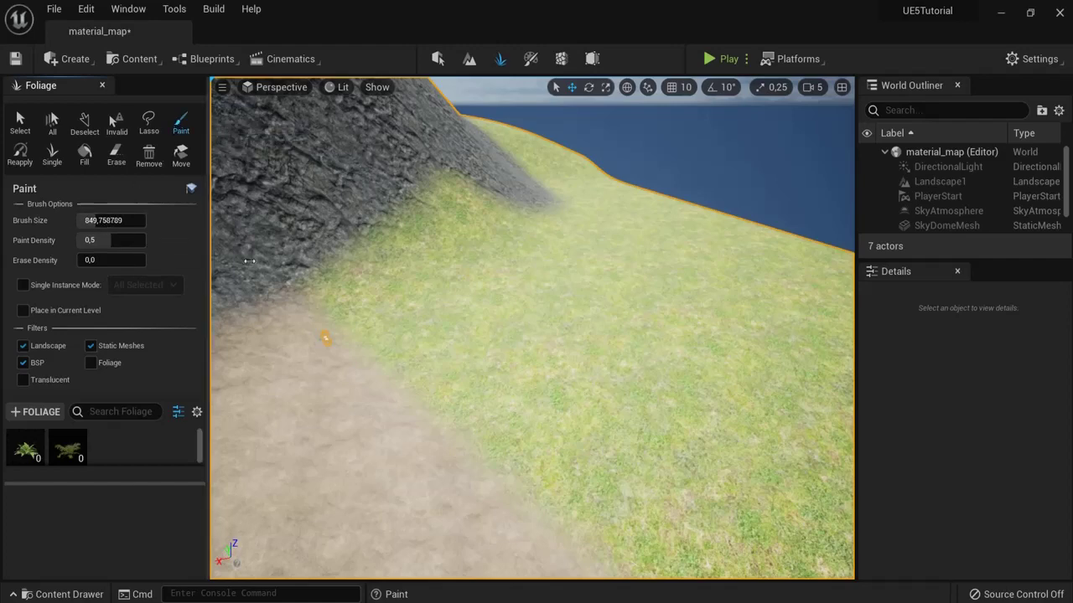
{"action": "mouse_move", "coordinate": [126, 219]}
{"action": "left_mouse_down"}
{"action": "mouse_move", "coordinate": [153, 219]}
{"action": "mouse_move", "coordinate": [117, 219]}
{"action": "mouse_move", "coordinate": [131, 221]}
{"action": "left_mouse_up"}
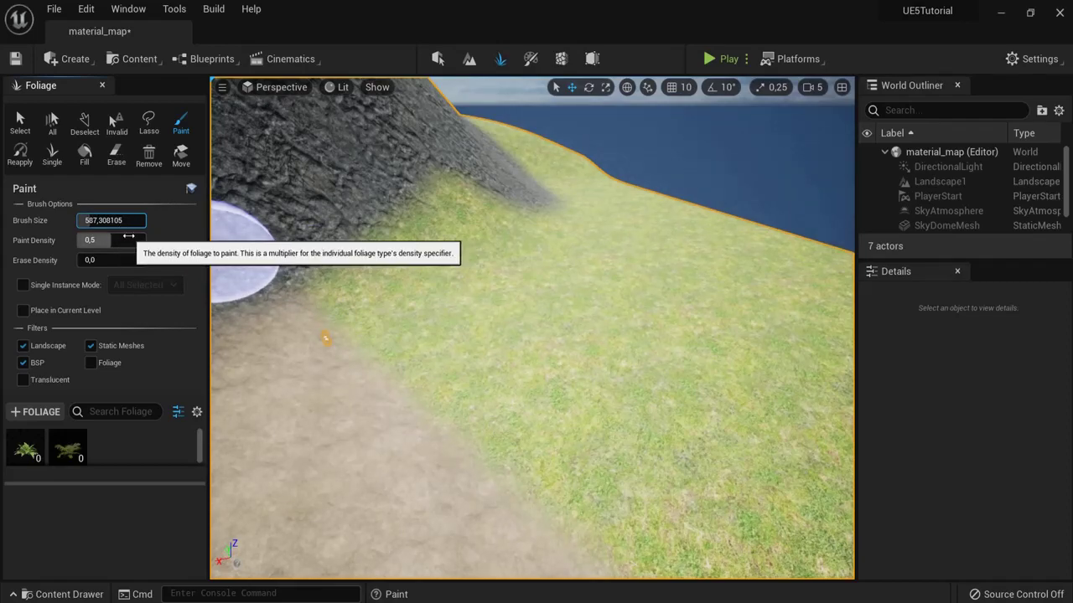
{"action": "right_click_drag", "start_coordinate": [378, 315], "coordinate": [292, 298]}
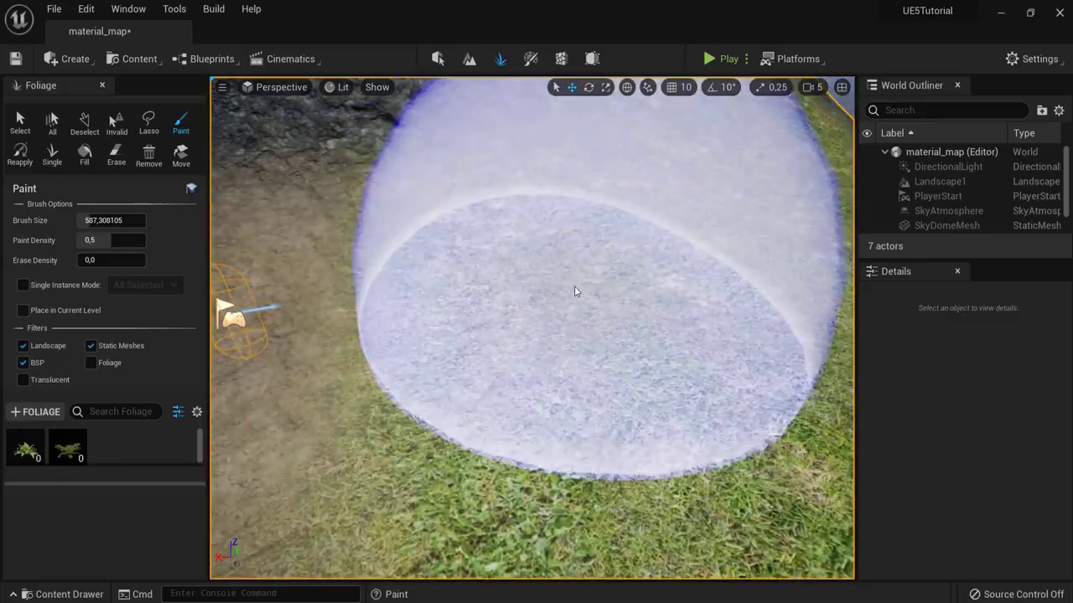
{"action": "left_click", "coordinate": [569, 282]}
{"action": "mouse_move", "coordinate": [565, 277]}
{"action": "right_mouse_down"}
{"action": "mouse_move", "coordinate": [585, 366]}
{"action": "mouse_move", "coordinate": [656, 366]}
{"action": "mouse_move", "coordinate": [627, 362]}
{"action": "mouse_move", "coordinate": [633, 381]}
{"action": "mouse_move", "coordinate": [213, 287]}
{"action": "right_mouse_up"}
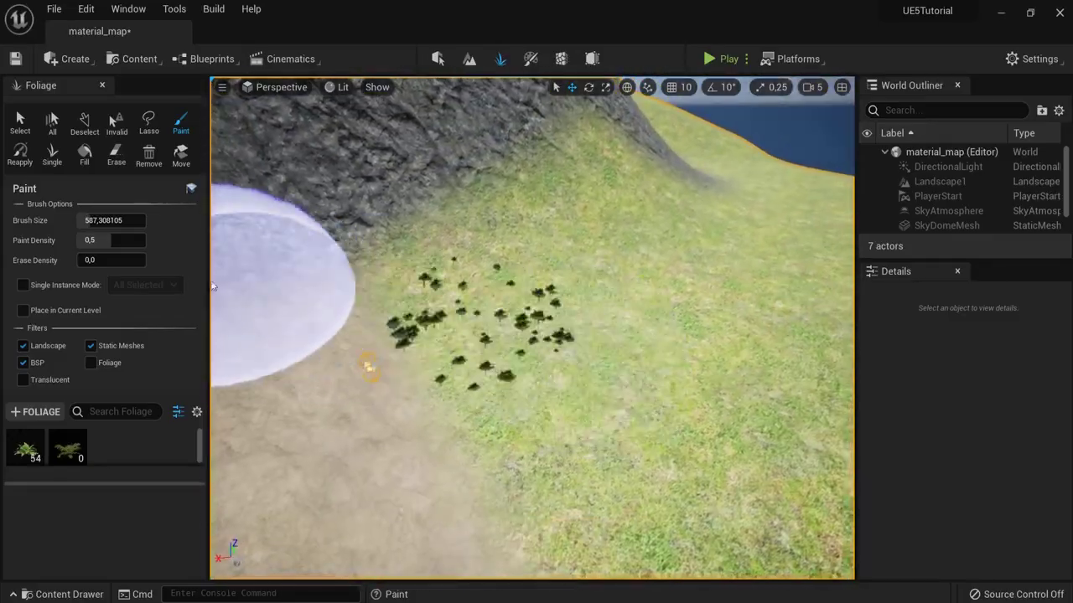
{"action": "left_click_drag", "start_coordinate": [112, 240], "coordinate": [136, 241]}
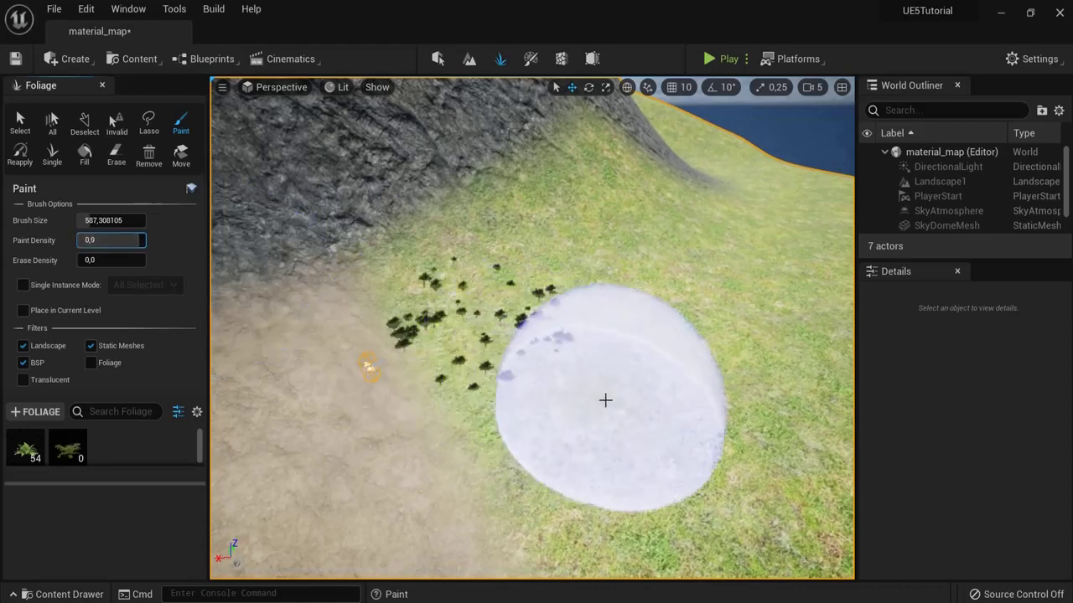
{"action": "mouse_move", "coordinate": [606, 399]}
{"action": "left_mouse_down"}
{"action": "mouse_move", "coordinate": [678, 388]}
{"action": "mouse_move", "coordinate": [637, 407]}
{"action": "left_mouse_up"}
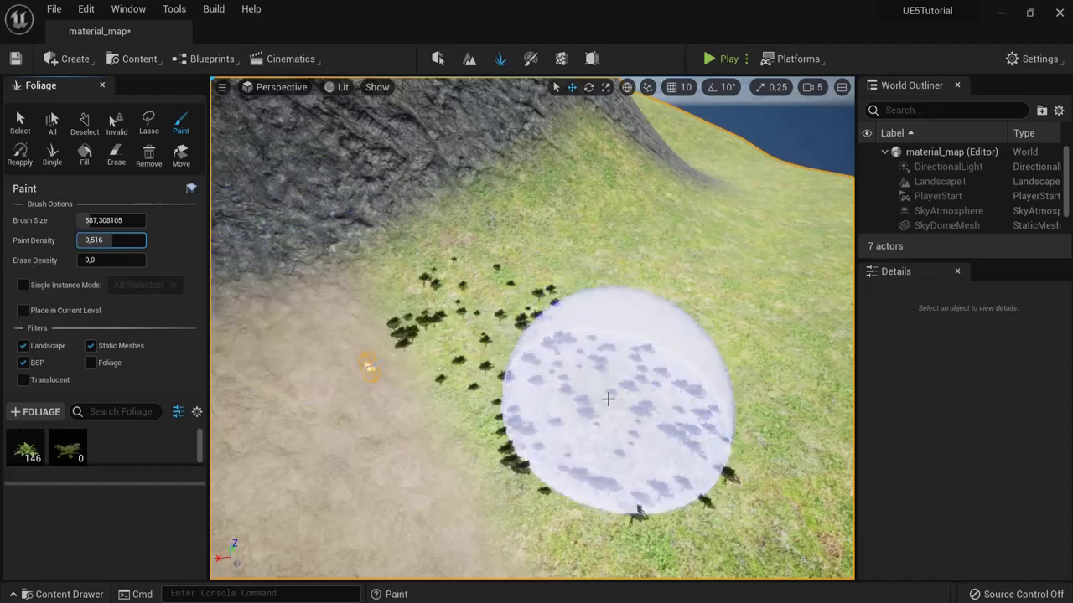
Step: Erase the painted trees and paint a dense fern patch, 112 of each type, on the grass
{"action": "mouse_move", "coordinate": [623, 431]}
{"action": "left_mouse_down", "text": "shift"}
{"action": "mouse_move", "coordinate": [591, 393]}
{"action": "mouse_move", "coordinate": [606, 388]}
{"action": "mouse_move", "coordinate": [515, 350]}
{"action": "left_mouse_up", "text": "shift"}
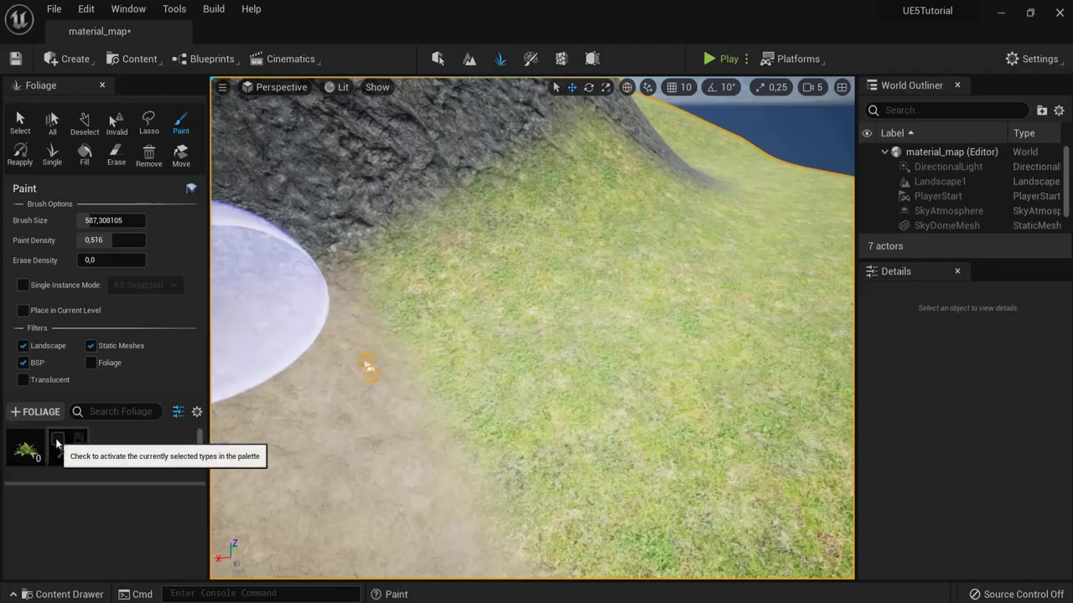
{"action": "mouse_move", "coordinate": [376, 360]}
{"action": "left_mouse_down"}
{"action": "mouse_move", "coordinate": [469, 307]}
{"action": "mouse_move", "coordinate": [612, 399]}
{"action": "mouse_move", "coordinate": [668, 271]}
{"action": "left_mouse_up"}
{"action": "mouse_move", "coordinate": [667, 271]}
{"action": "right_mouse_down"}
{"action": "mouse_move", "coordinate": [653, 302]}
{"action": "mouse_move", "coordinate": [658, 220]}
{"action": "mouse_move", "coordinate": [477, 217]}
{"action": "mouse_move", "coordinate": [511, 293]}
{"action": "right_mouse_up"}
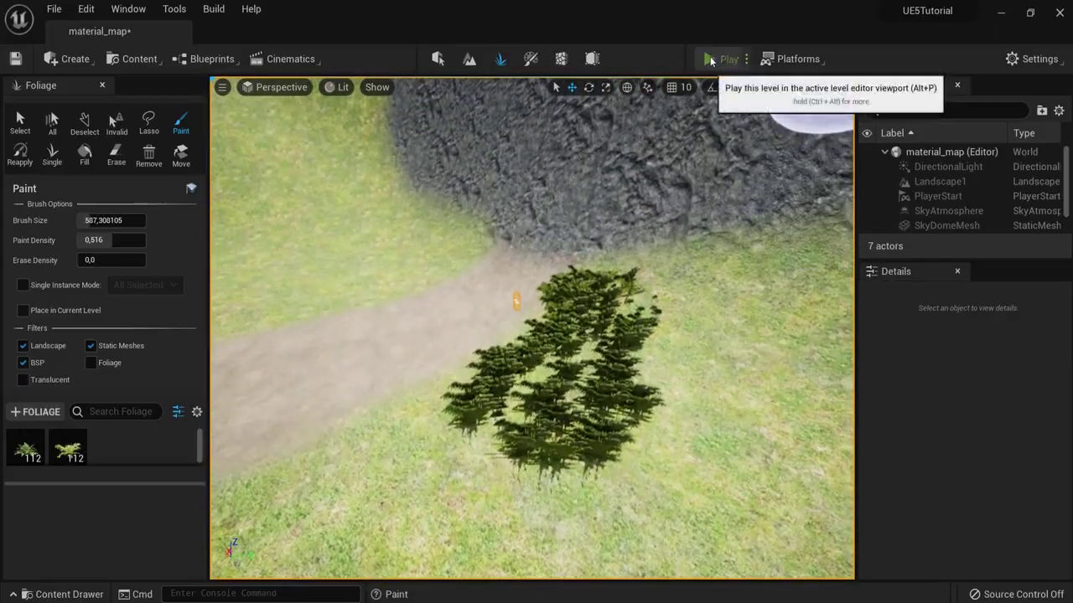
Step: Play the level and run the character forward into the ferns, then stop
{"action": "left_click", "coordinate": [710, 60]}
{"action": "key", "text": "w"}
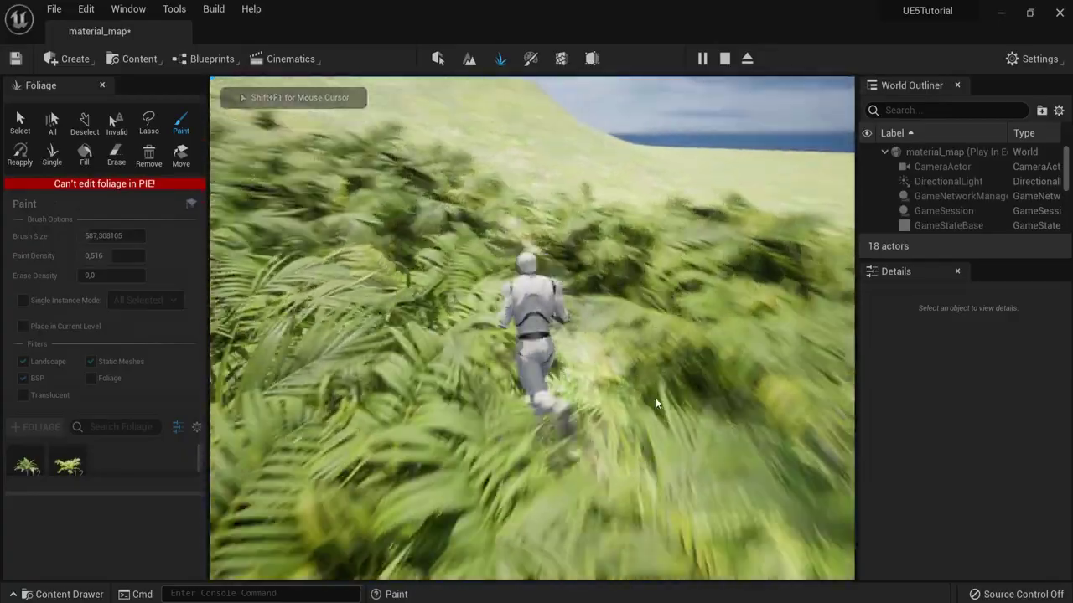
{"action": "key", "text": "Escape"}
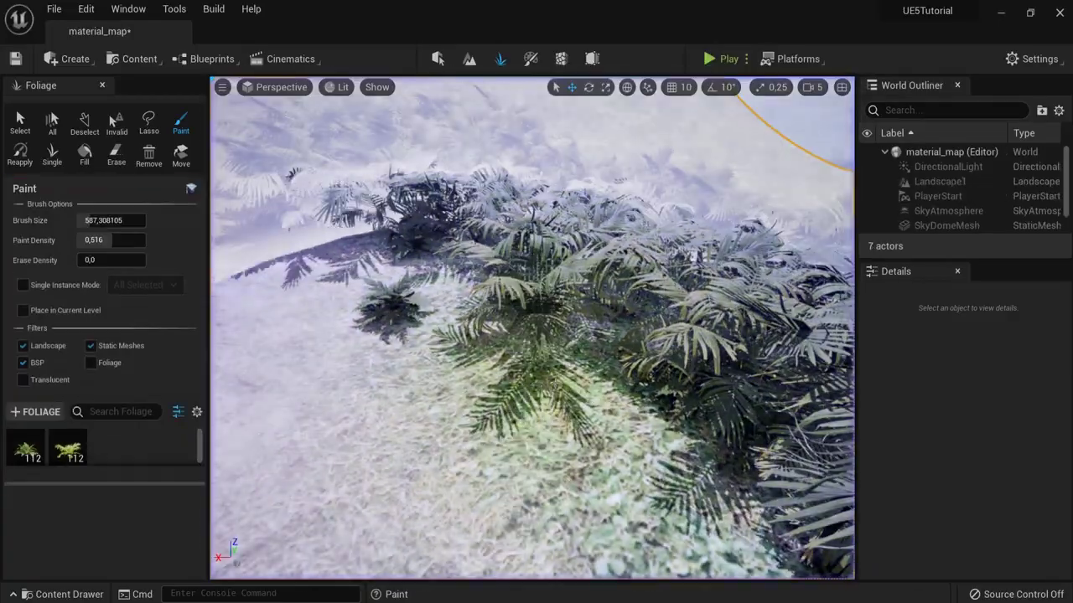
Step: Erase all painted ferns and show the FT_Common_Fern_rhDso_Var1_lod1 settings
{"action": "mouse_move", "coordinate": [558, 387]}
{"action": "left_mouse_down", "text": "shift"}
{"action": "mouse_move", "coordinate": [429, 360]}
{"action": "mouse_move", "coordinate": [511, 321]}
{"action": "mouse_move", "coordinate": [682, 371]}
{"action": "mouse_move", "coordinate": [617, 378]}
{"action": "left_mouse_up", "text": "shift"}
{"action": "right_click_drag", "start_coordinate": [618, 378], "coordinate": [637, 378]}
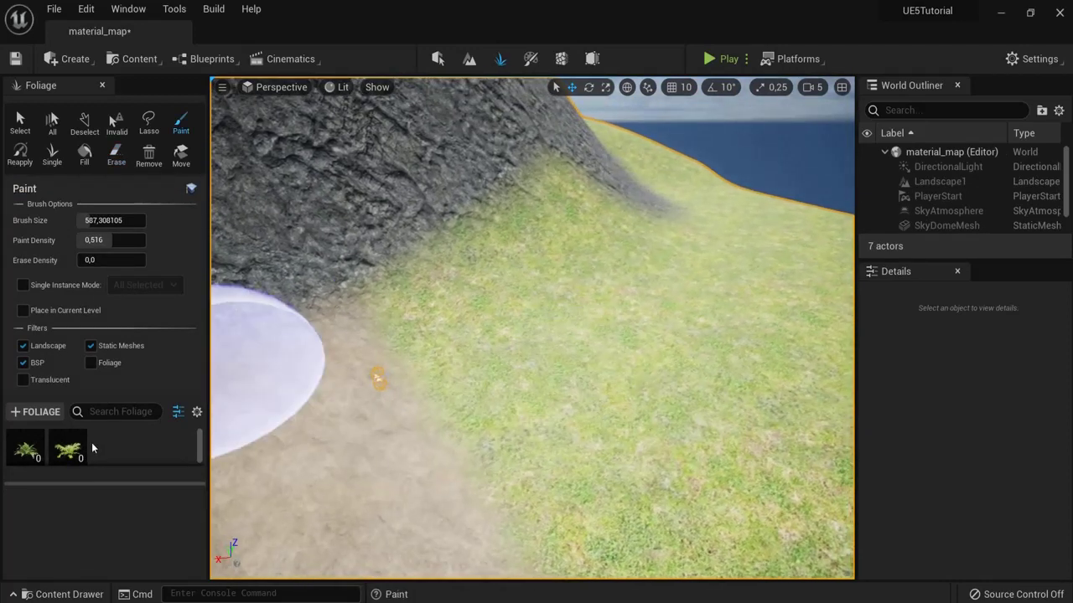
{"action": "left_click", "coordinate": [25, 449]}
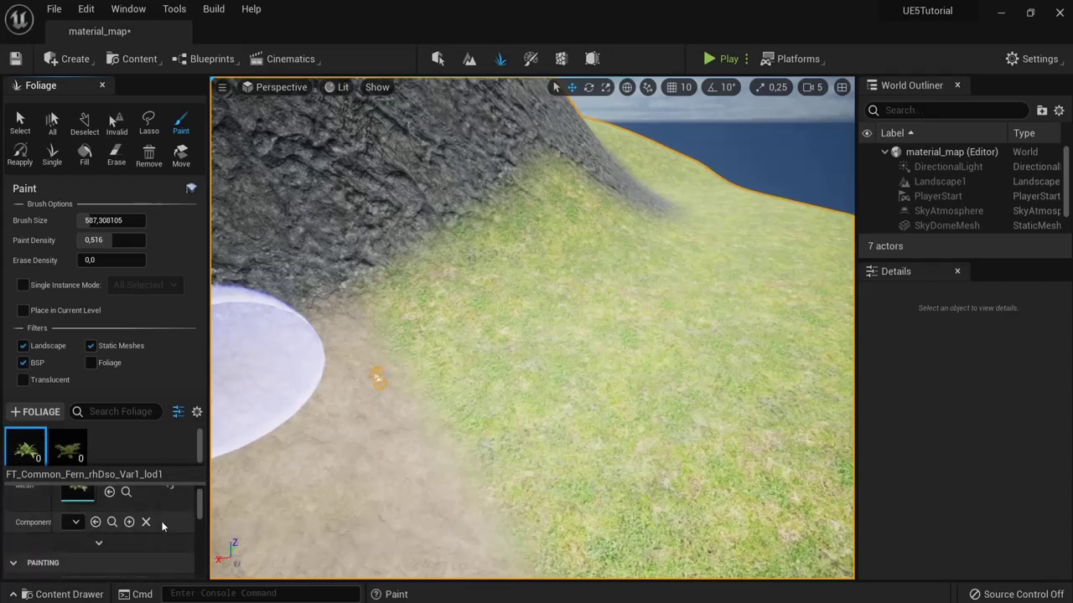
{"action": "scroll", "coordinate": [151, 521], "scroll_direction": "down", "scroll_amount": 1}
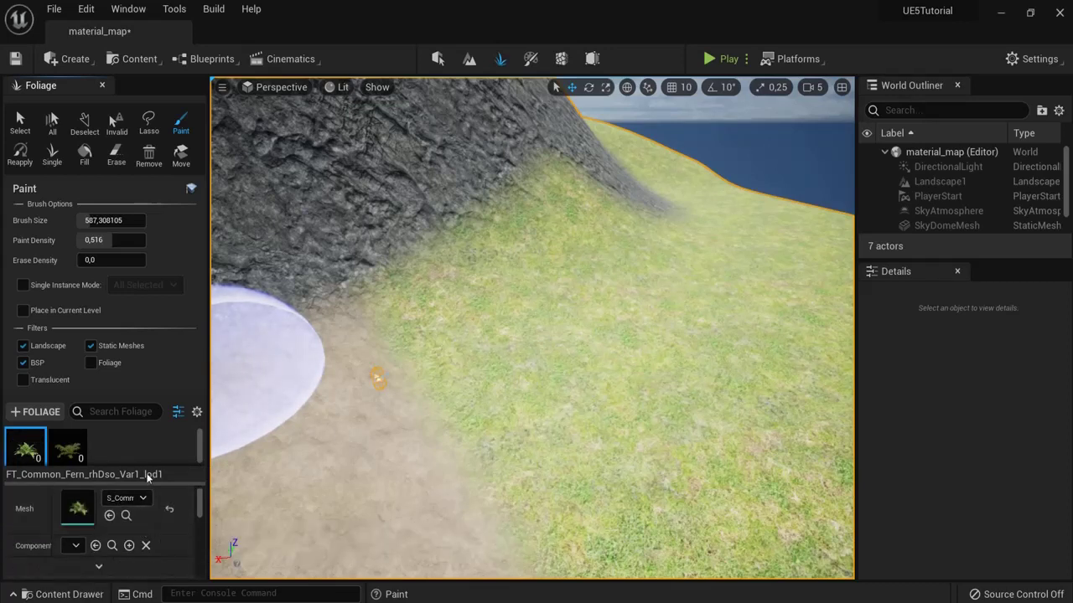
Step: Paint a test fern cluster on the grass, then erase it
{"action": "scroll", "coordinate": [116, 528], "scroll_direction": "down", "scroll_amount": 1}
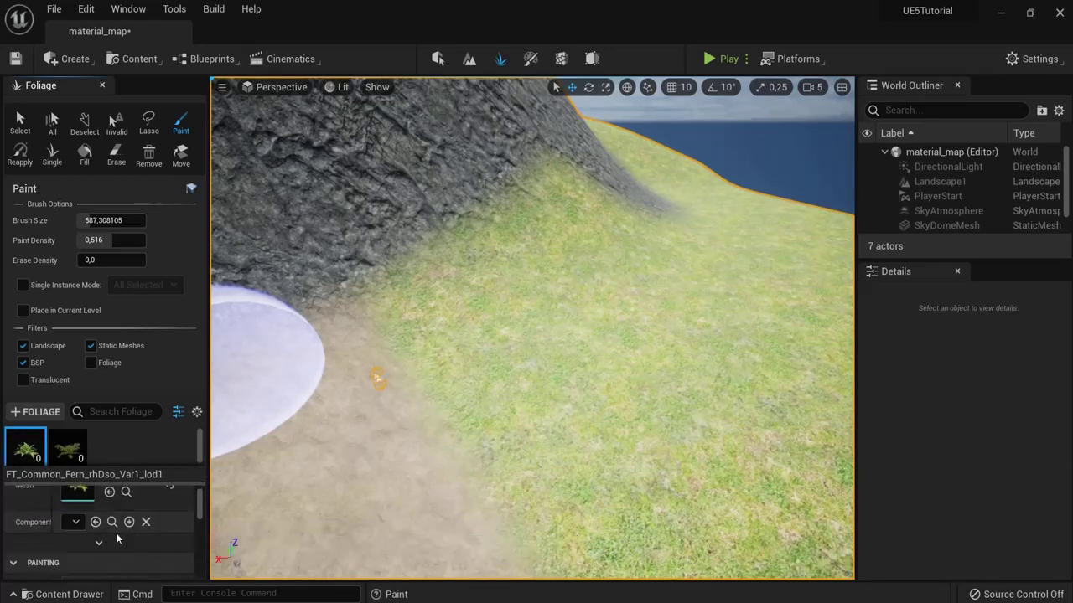
{"action": "scroll", "coordinate": [116, 537], "scroll_direction": "down", "scroll_amount": 2}
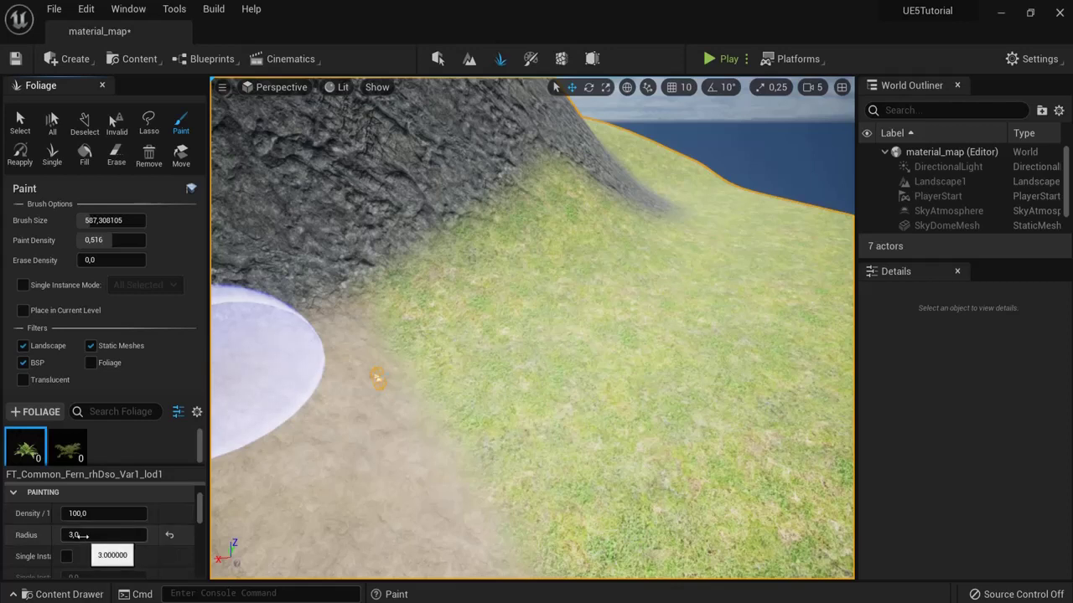
{"action": "scroll", "coordinate": [78, 535], "scroll_direction": "down", "scroll_amount": 1}
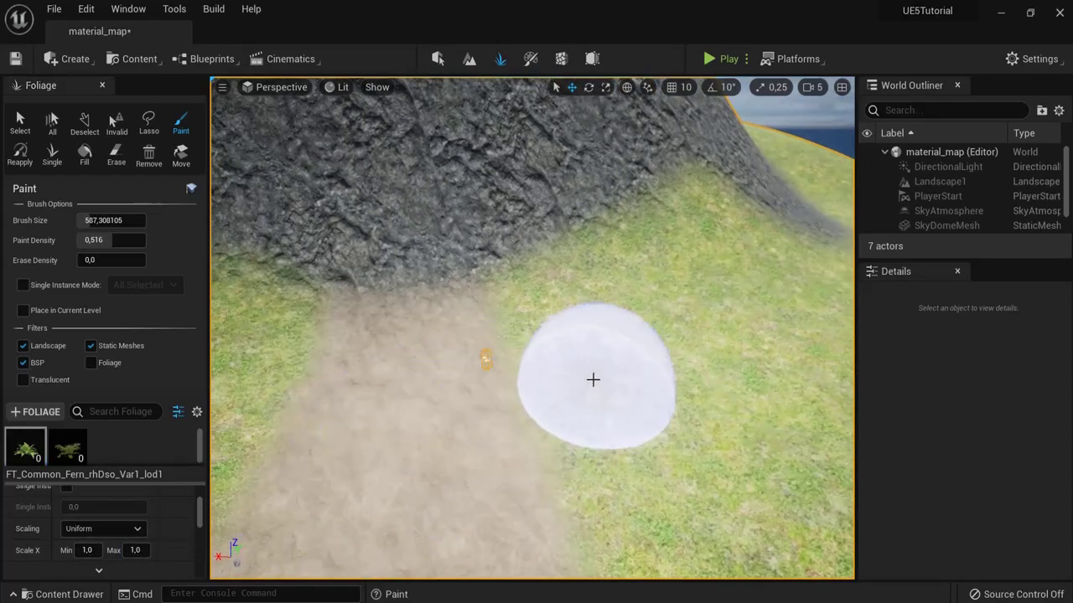
{"action": "left_click_drag", "start_coordinate": [591, 378], "coordinate": [679, 383]}
{"action": "scroll", "coordinate": [679, 383], "scroll_direction": "up", "scroll_amount": 5}
{"action": "scroll", "coordinate": [688, 398], "scroll_direction": "up", "scroll_amount": 8}
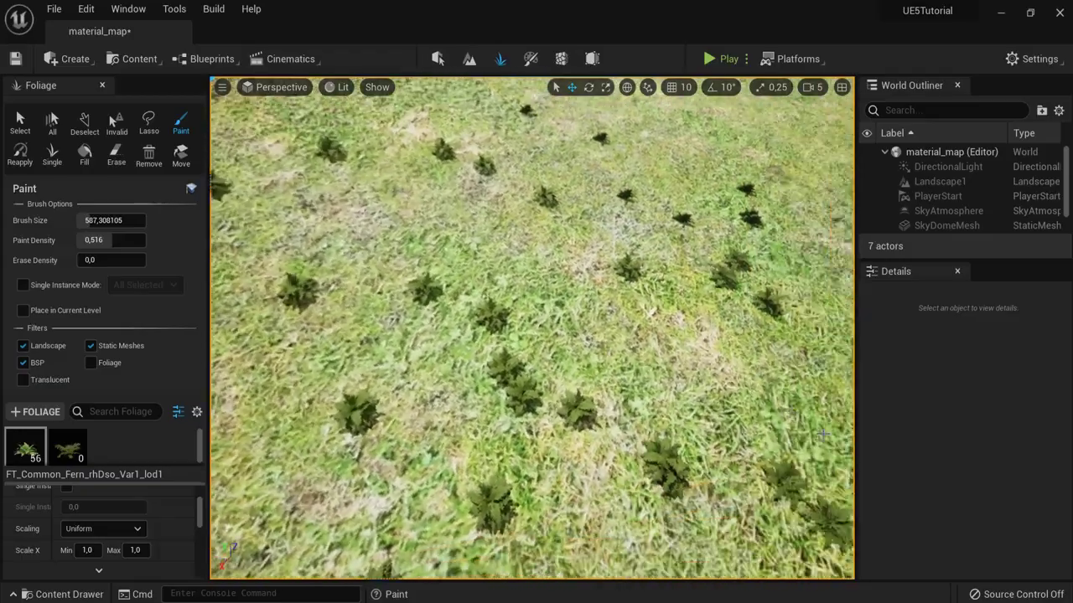
{"action": "scroll", "coordinate": [743, 395], "scroll_direction": "down", "scroll_amount": 10}
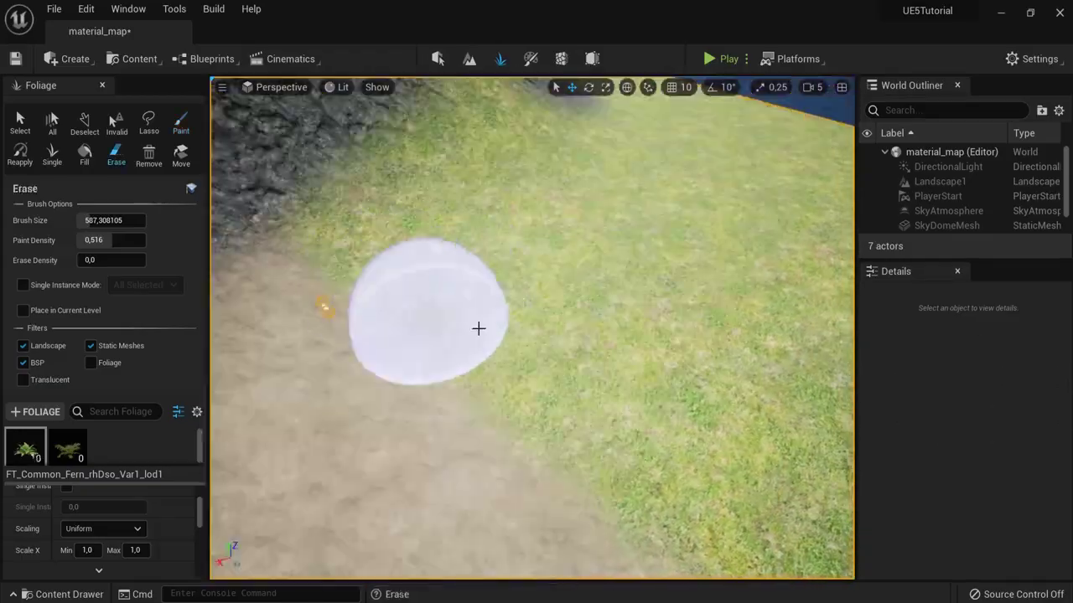
{"action": "left_click", "coordinate": [479, 328], "text": "shift"}
Step: Set the fern's Scale X Max to 10,0, paint 56 ferns, and test in play mode
{"action": "right_click_drag", "start_coordinate": [333, 412], "coordinate": [260, 482]}
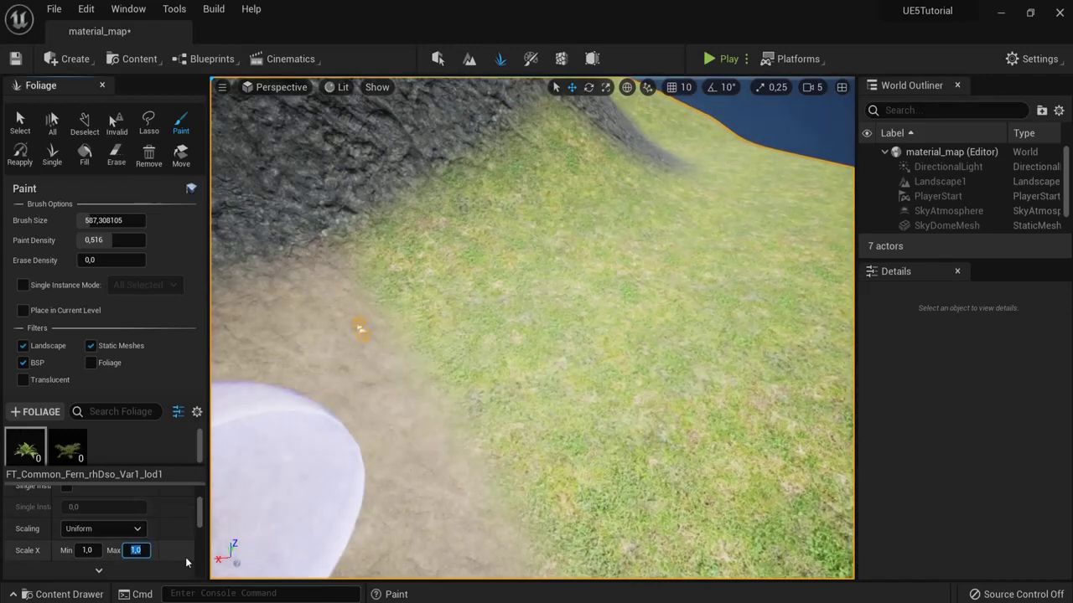
{"action": "type", "text": "10"}
{"action": "key", "text": "Return"}
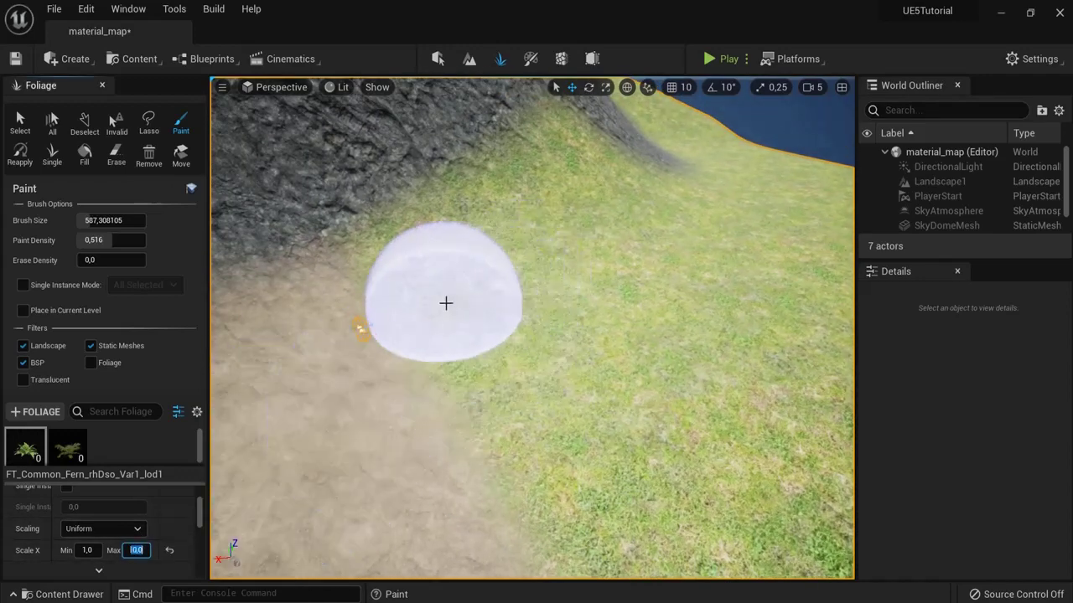
{"action": "left_click_drag", "start_coordinate": [445, 304], "coordinate": [488, 281]}
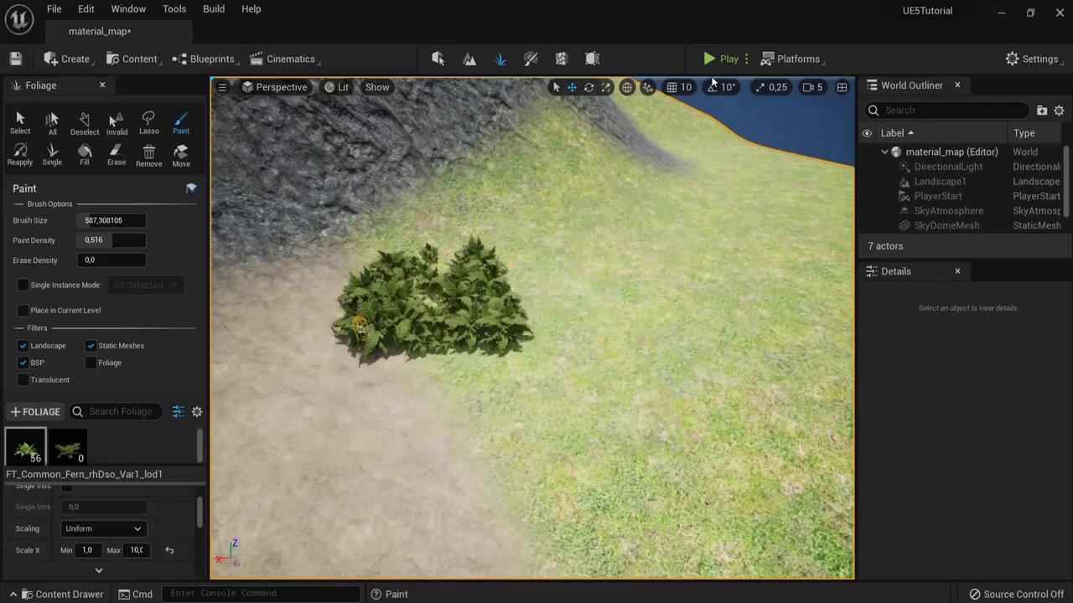
{"action": "left_click", "coordinate": [719, 59]}
{"action": "key", "text": "w"}
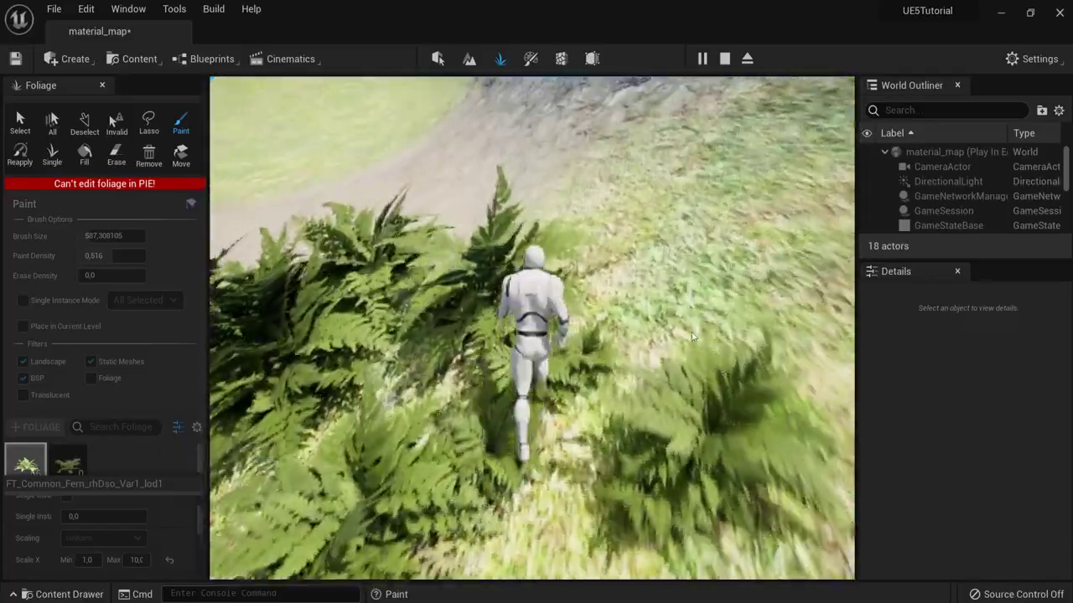
Step: Stop the play session and erase the painted fern patch
{"action": "key", "text": "Escape"}
{"action": "scroll", "coordinate": [471, 360], "scroll_direction": "down", "scroll_amount": 5}
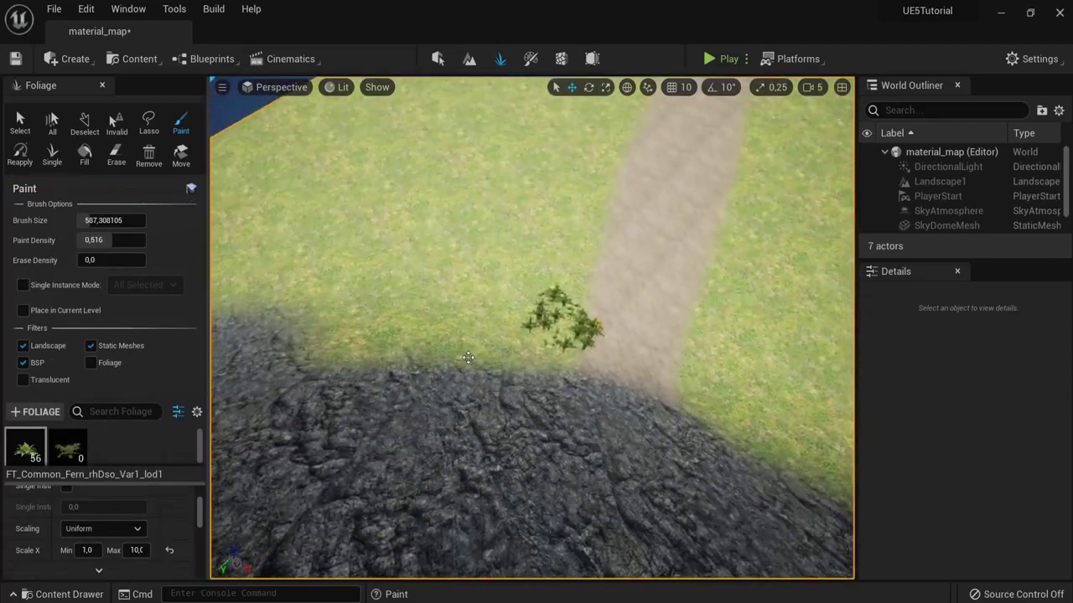
{"action": "scroll", "coordinate": [471, 360], "scroll_direction": "up", "scroll_amount": 3}
{"action": "left_click", "coordinate": [115, 155]}
{"action": "left_click", "coordinate": [438, 242]}
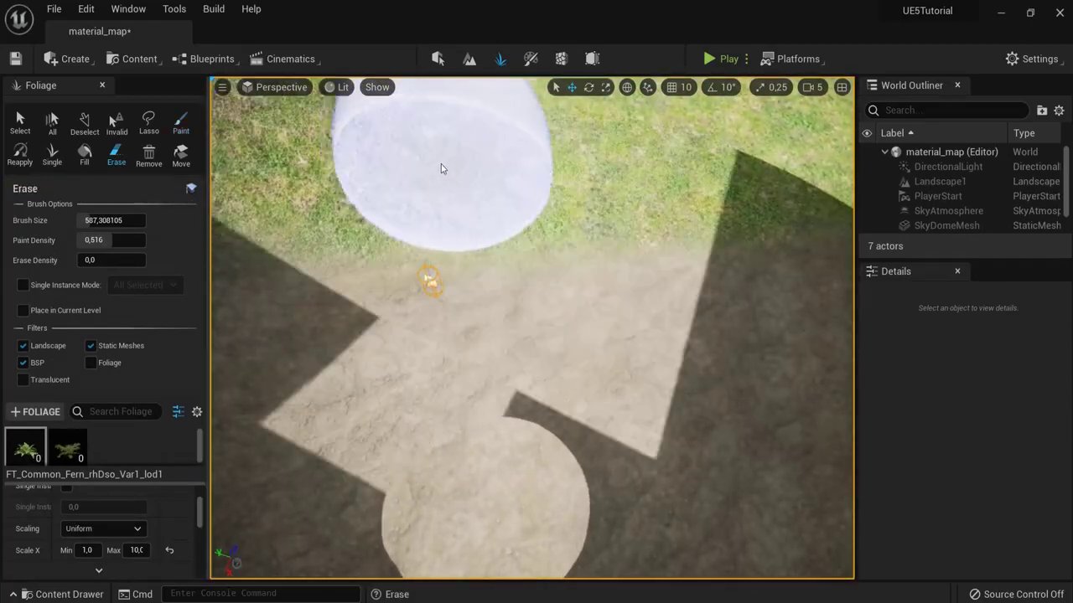
Step: Set the fern scale range to minimum 0,9 and maximum 2,0, then paint ferns
{"action": "left_click", "coordinate": [136, 550]}
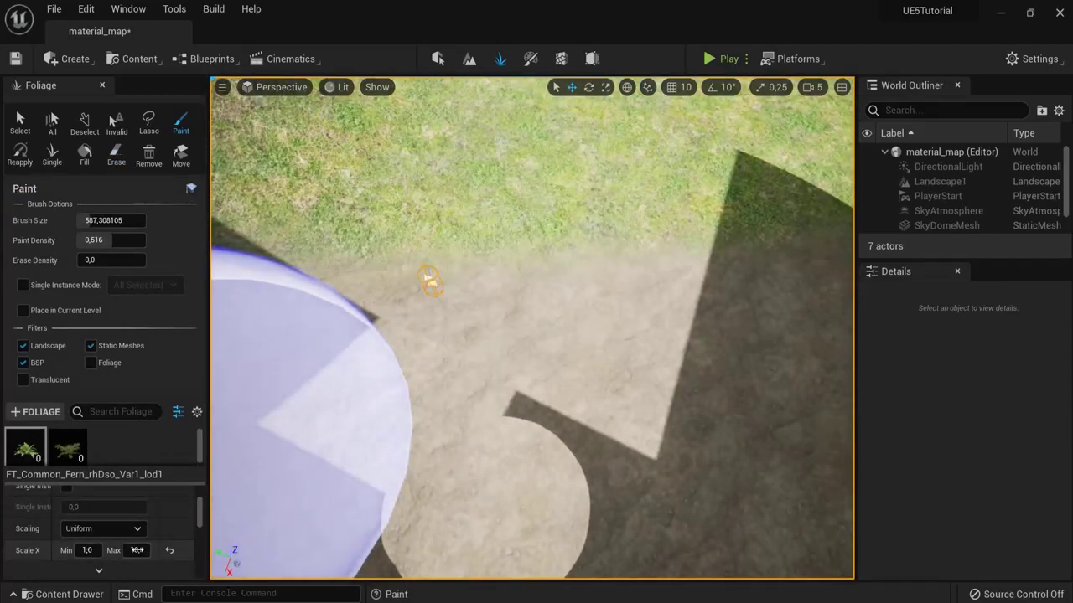
{"action": "key", "text": "shift+Tab"}
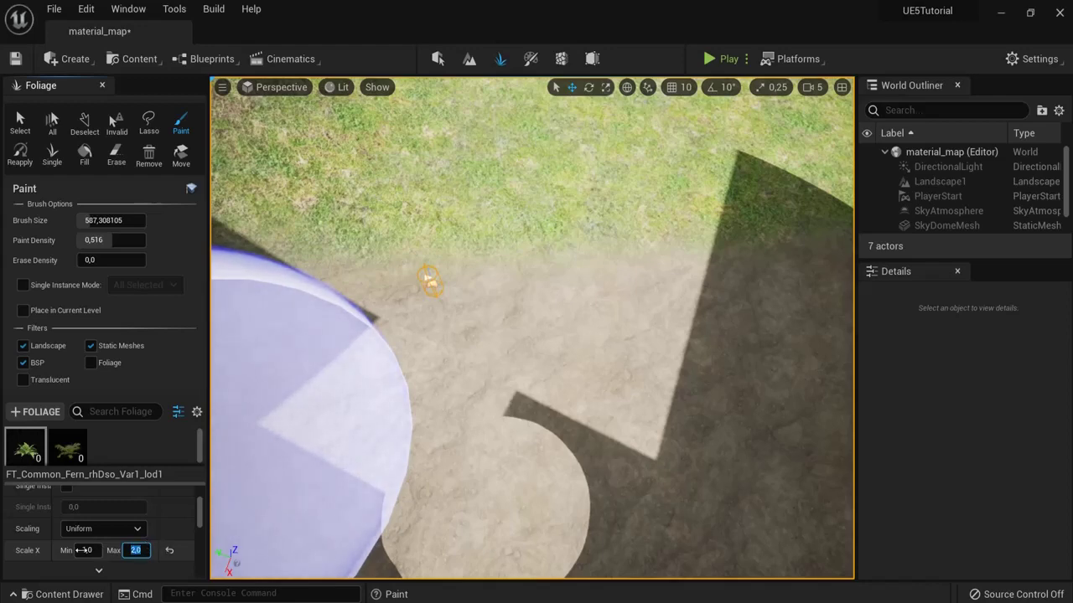
{"action": "type", "text": "0,9"}
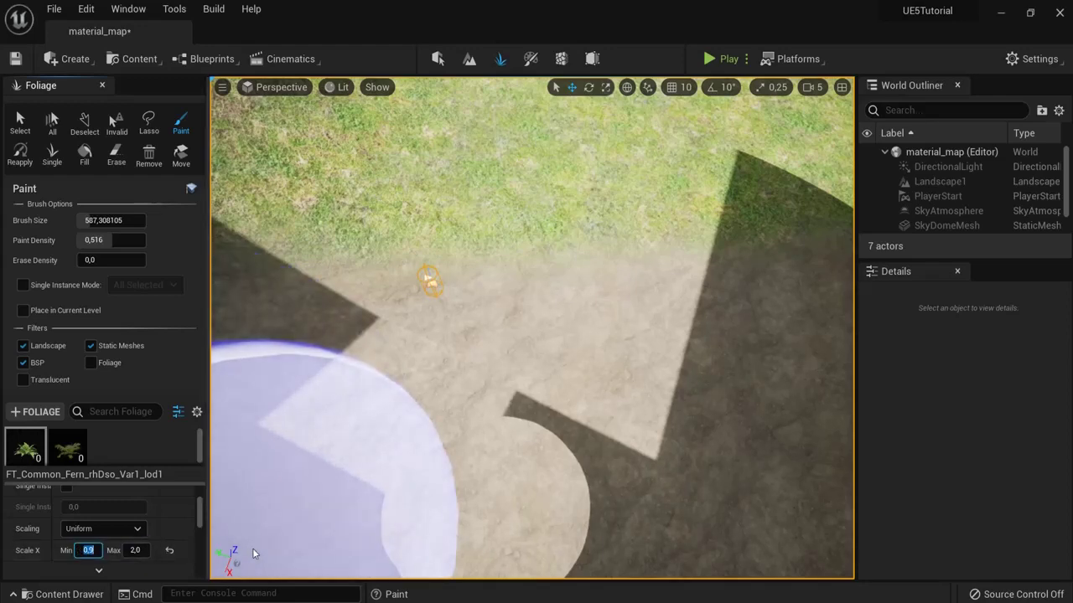
{"action": "mouse_move", "coordinate": [338, 488]}
{"action": "right_mouse_down"}
{"action": "mouse_move", "coordinate": [461, 335]}
{"action": "mouse_move", "coordinate": [460, 256]}
{"action": "mouse_move", "coordinate": [486, 268]}
{"action": "right_mouse_up"}
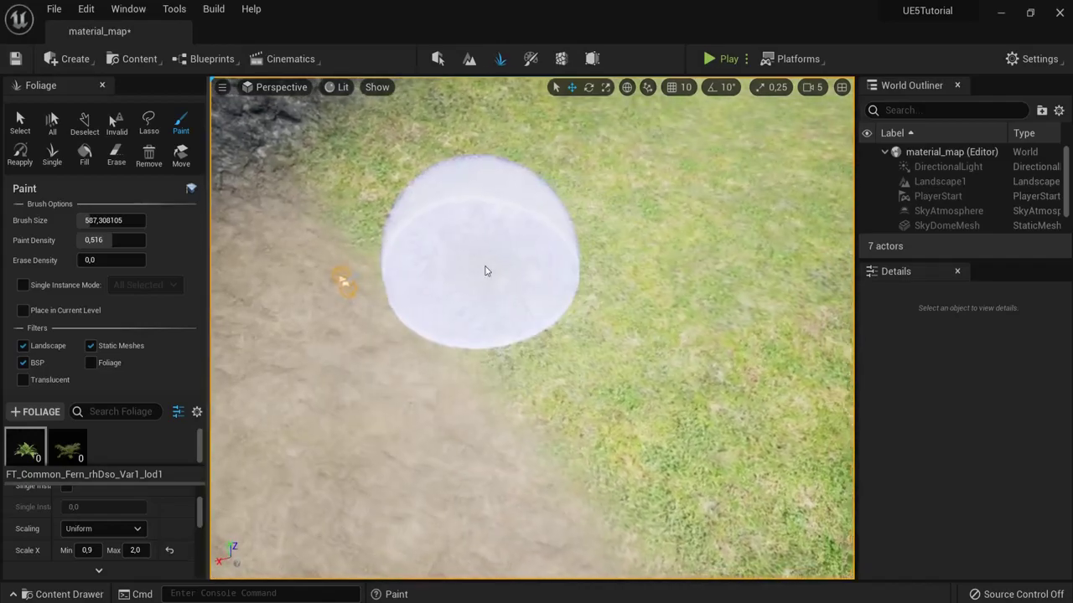
{"action": "left_click_drag", "start_coordinate": [486, 268], "coordinate": [587, 192]}
Step: Play the level and run the character across the grass through the ferns
{"action": "left_click", "coordinate": [708, 59]}
{"action": "left_click", "coordinate": [659, 217]}
{"action": "key", "text": "w"}
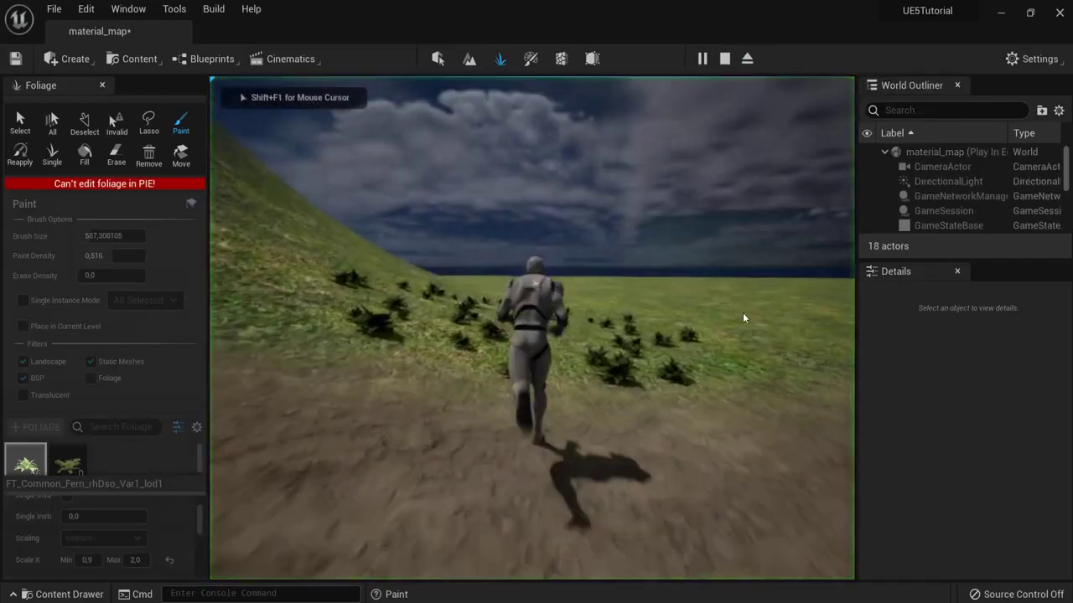
{"action": "key", "text": "w"}
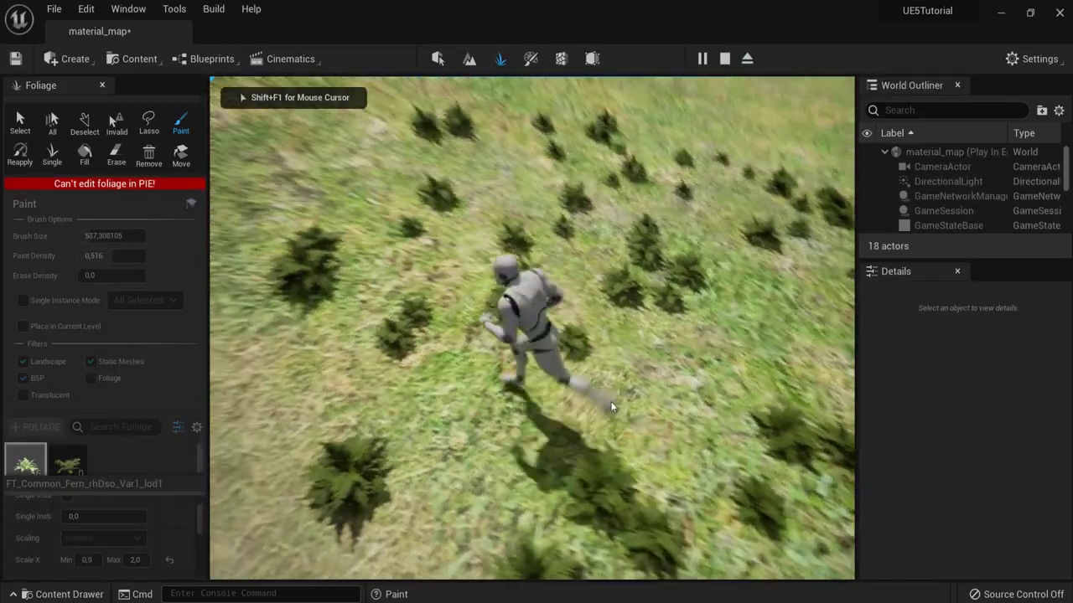
{"action": "key", "text": "w"}
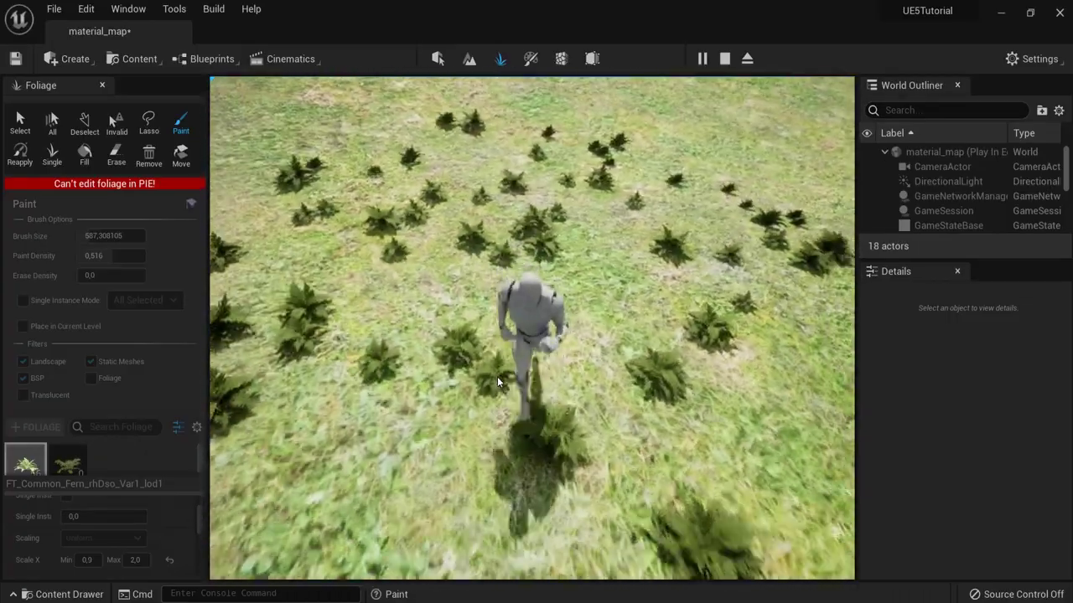
{"action": "key", "text": "Escape"}
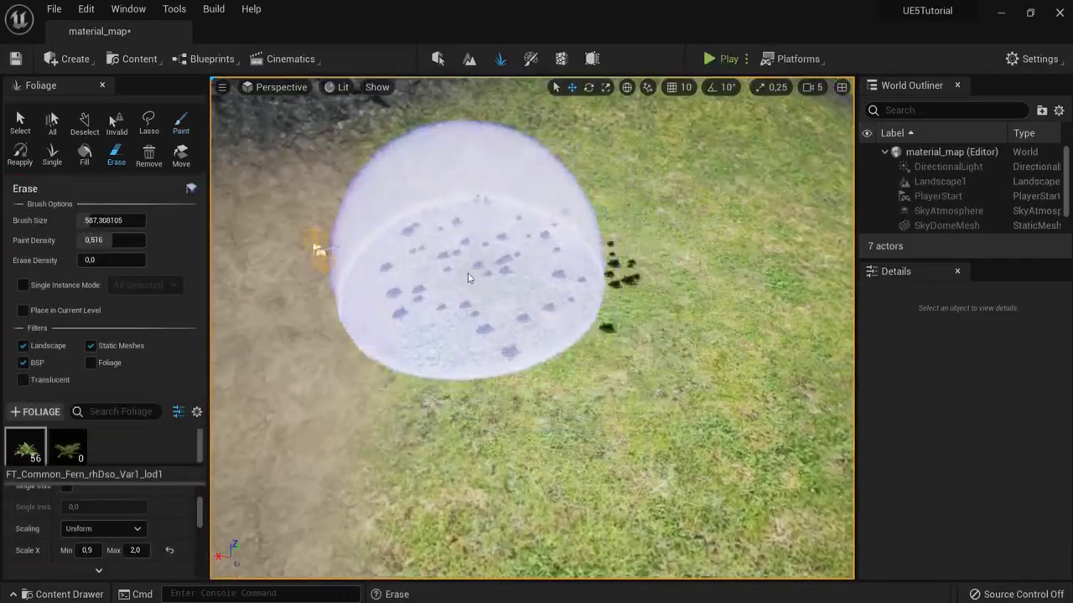
Step: Erase the ferns, paint a fresh cluster of 56 beside the path, and inspect them
{"action": "left_click_drag", "start_coordinate": [467, 252], "coordinate": [555, 276], "text": "shift"}
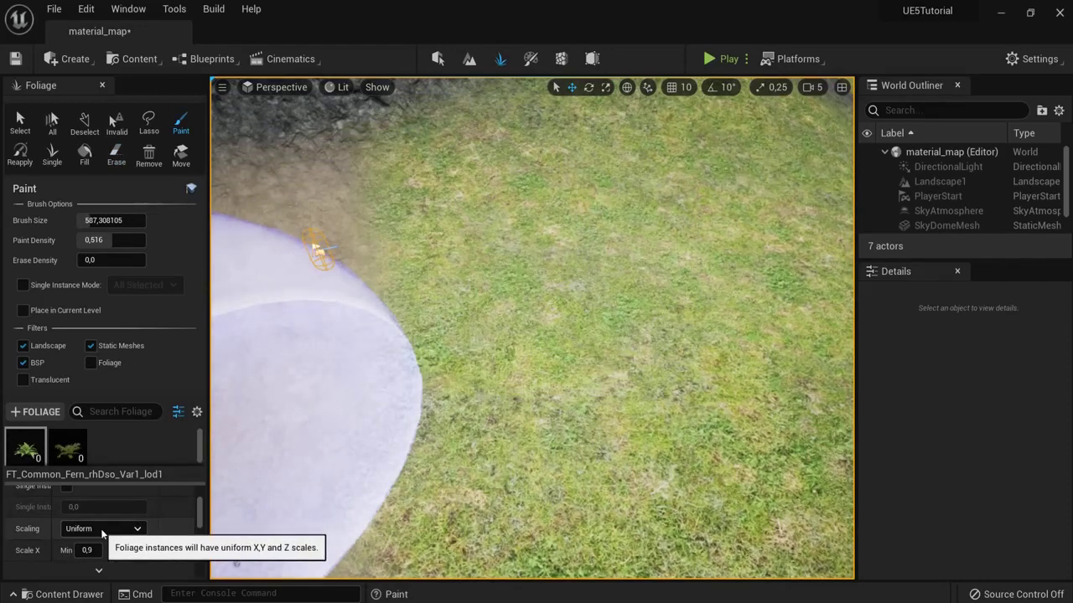
{"action": "scroll", "coordinate": [145, 530], "scroll_direction": "down", "scroll_amount": 5}
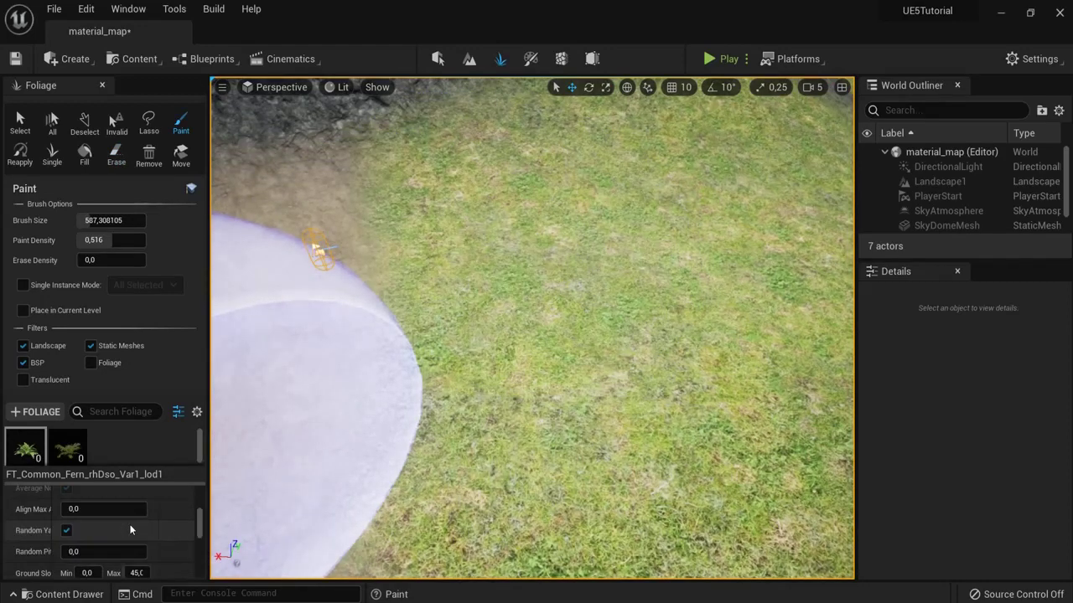
{"action": "scroll", "coordinate": [131, 529], "scroll_direction": "down", "scroll_amount": 1}
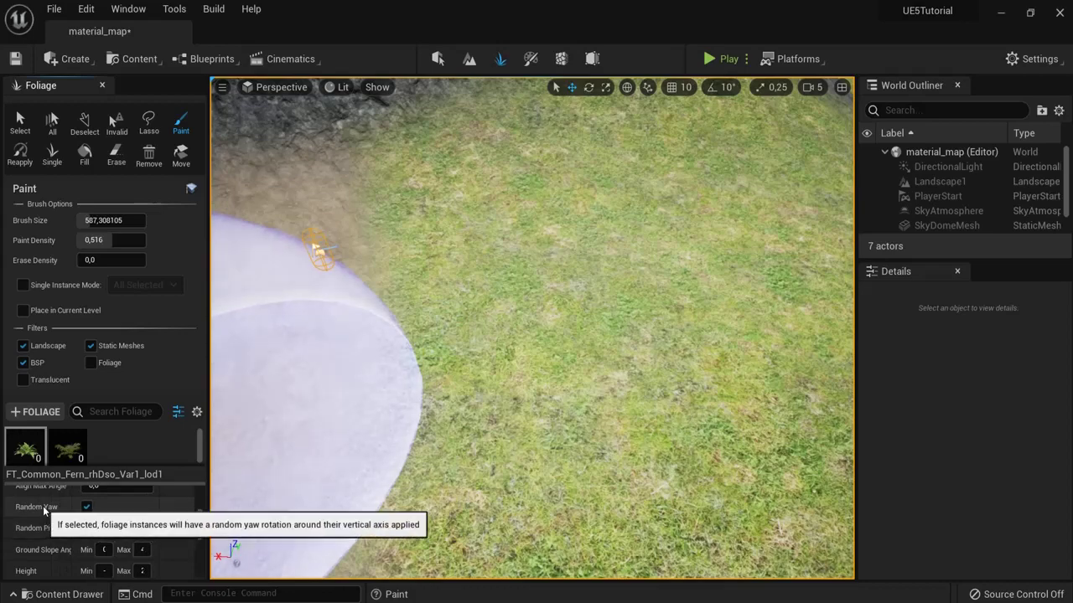
{"action": "left_click", "coordinate": [509, 292]}
{"action": "scroll", "coordinate": [509, 291], "scroll_direction": "up", "scroll_amount": 6}
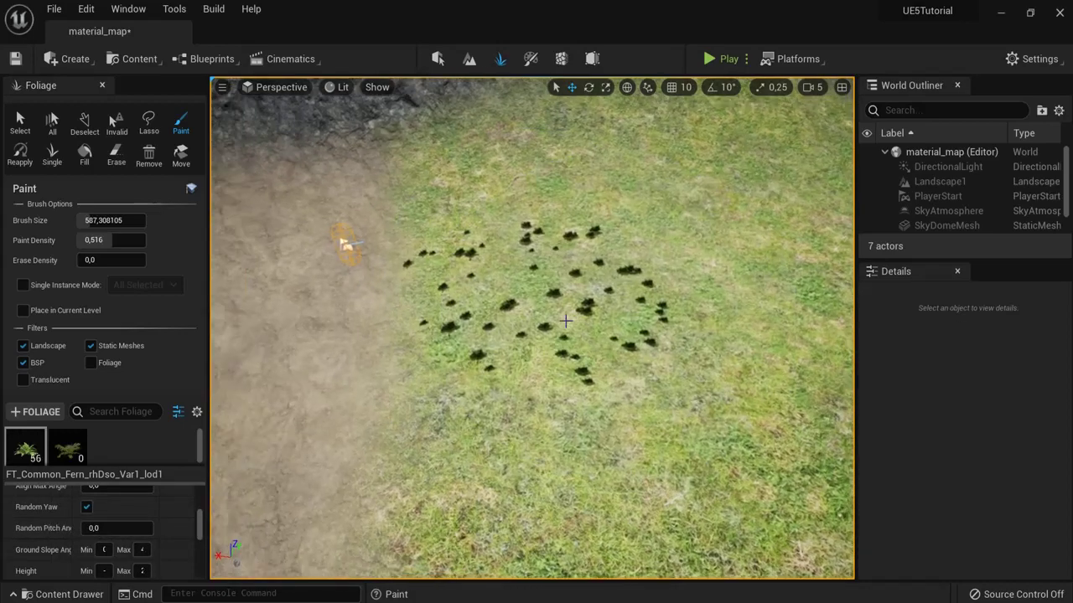
{"action": "right_click_drag", "start_coordinate": [509, 292], "coordinate": [568, 313]}
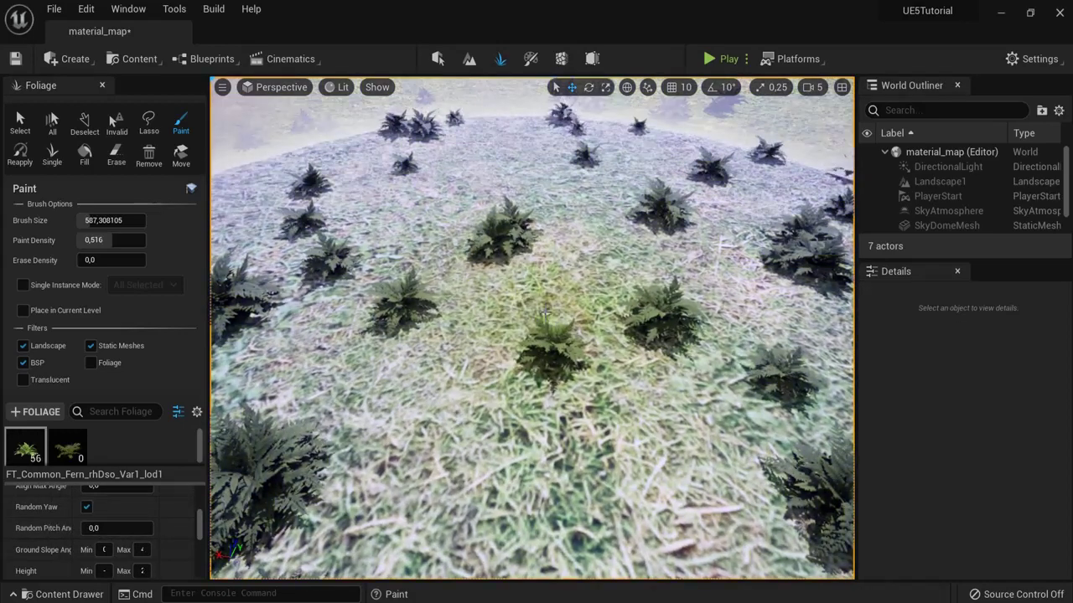
{"action": "scroll", "coordinate": [428, 304], "scroll_direction": "up", "scroll_amount": 2}
{"action": "scroll", "coordinate": [427, 305], "scroll_direction": "down", "scroll_amount": 4}
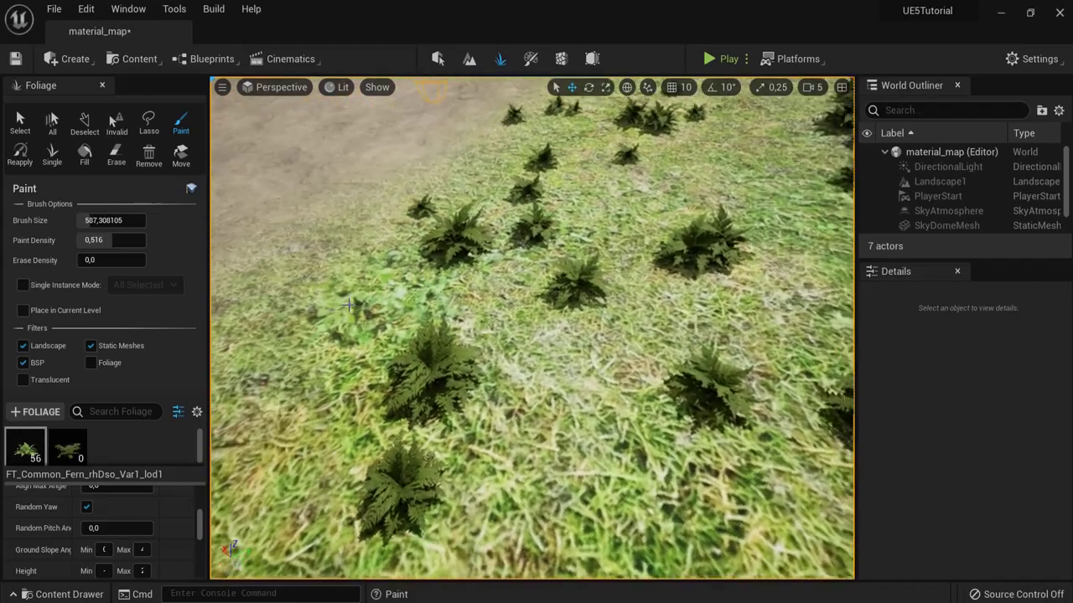
{"action": "right_click_drag", "start_coordinate": [397, 368], "coordinate": [531, 327]}
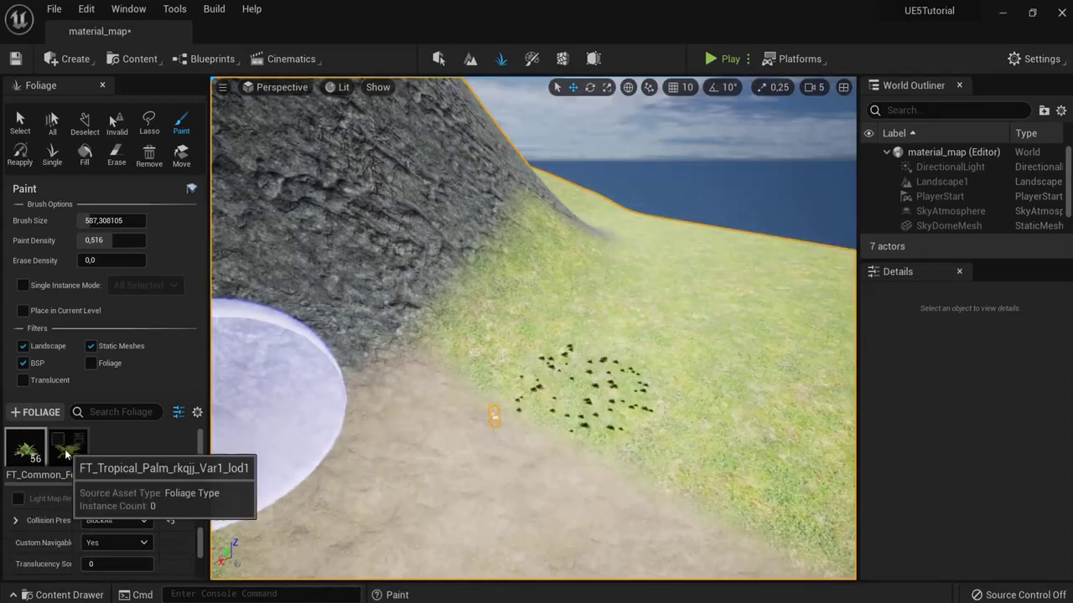
Step: Select the Tropical Palm foliage type at density 25,0 and paint 42 palms with brush size ~1016
{"action": "left_click", "coordinate": [87, 464]}
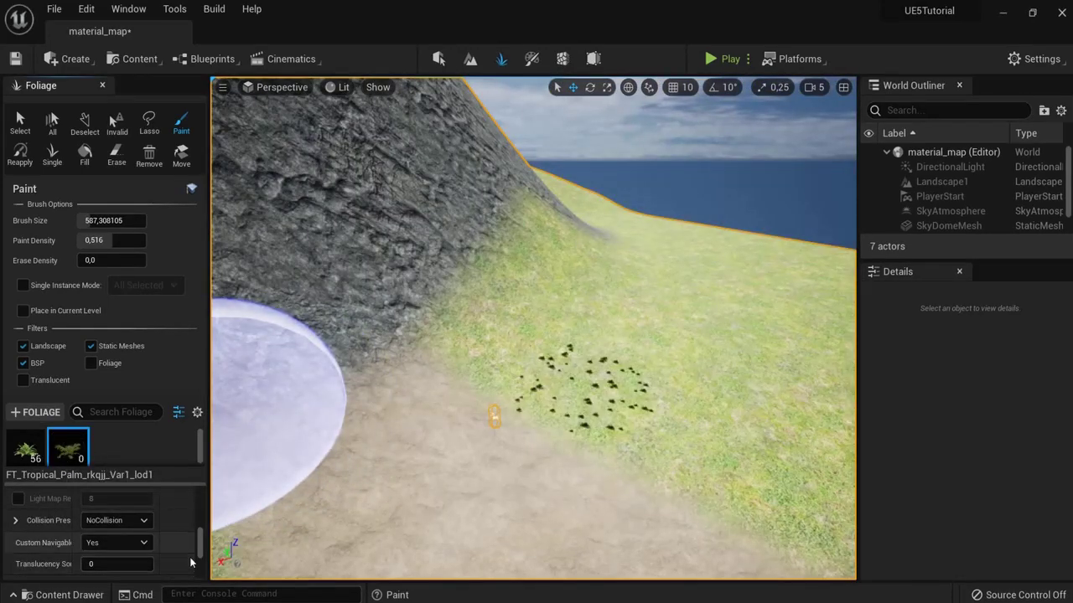
{"action": "scroll", "coordinate": [191, 563], "scroll_direction": "up", "scroll_amount": 10}
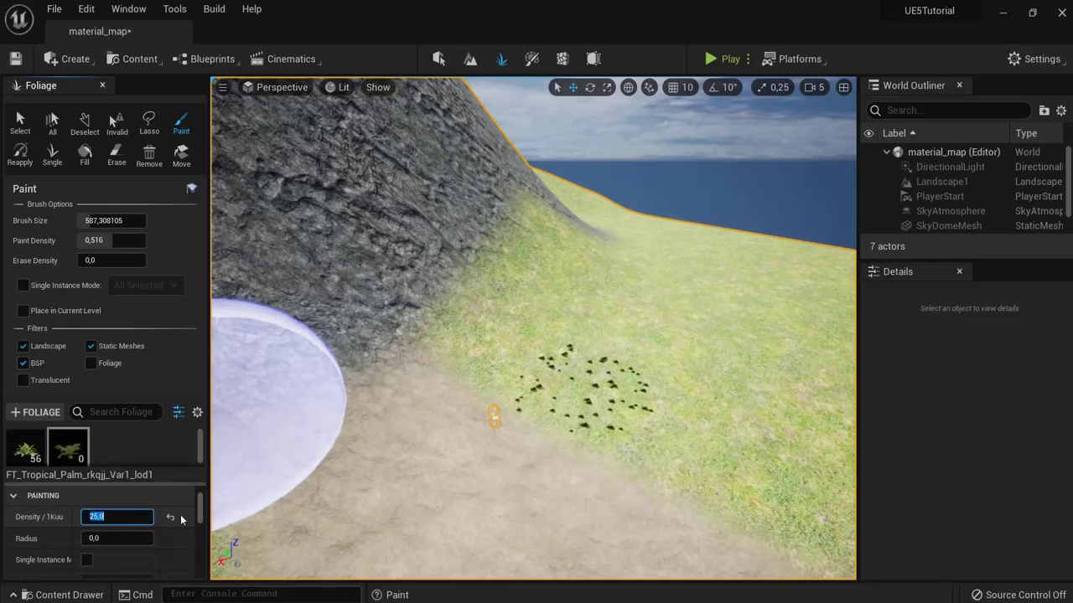
{"action": "left_click_drag", "start_coordinate": [542, 438], "coordinate": [589, 361], "text": "shift"}
{"action": "mouse_move", "coordinate": [589, 362]}
{"action": "right_mouse_down"}
{"action": "mouse_move", "coordinate": [591, 389]}
{"action": "mouse_move", "coordinate": [501, 391]}
{"action": "mouse_move", "coordinate": [545, 341]}
{"action": "right_mouse_up"}
{"action": "mouse_move", "coordinate": [510, 302]}
{"action": "right_mouse_down"}
{"action": "mouse_move", "coordinate": [514, 352]}
{"action": "mouse_move", "coordinate": [501, 329]}
{"action": "right_mouse_up"}
{"action": "left_click_drag", "start_coordinate": [84, 220], "coordinate": [134, 221]}
Step: Play the level with Alt+P and run the character through the ferns and palms
{"action": "key", "text": "alt+p"}
{"action": "key", "text": "w"}
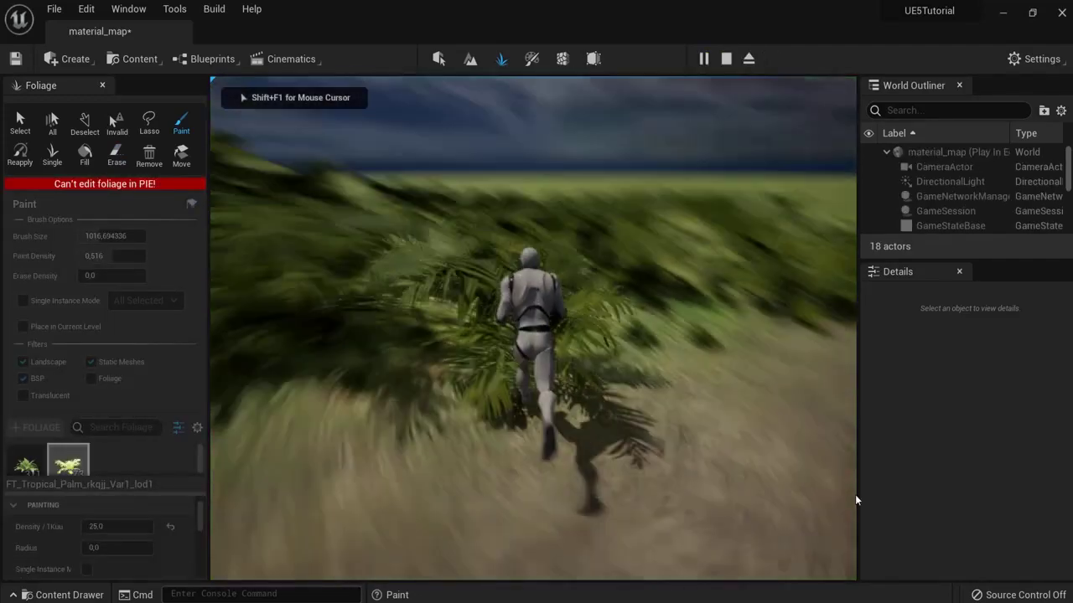
{"action": "key", "text": "w"}
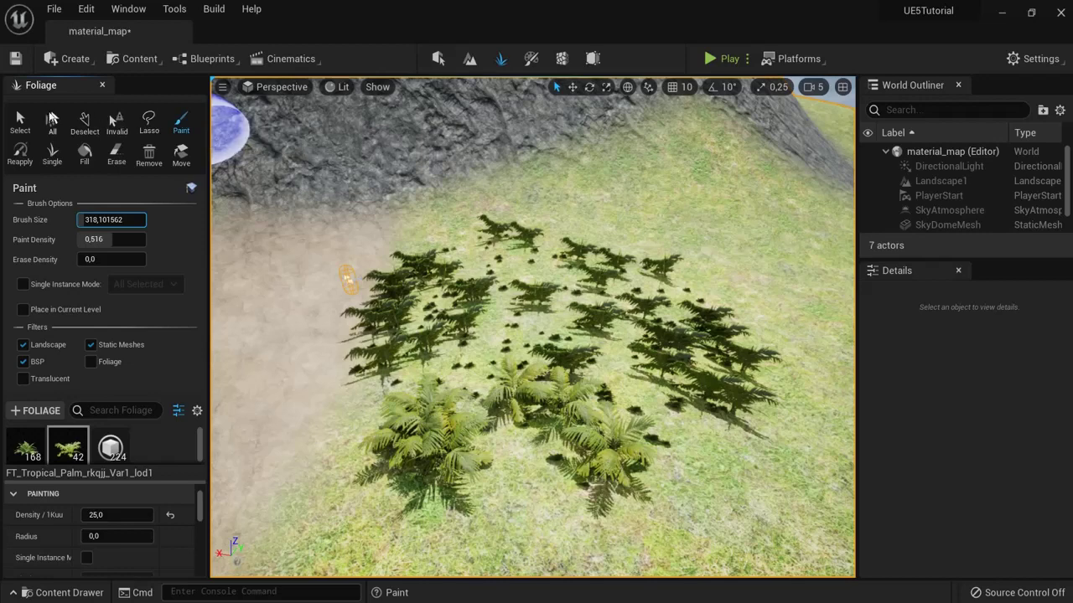
Step: With the Foliage Select tool, select a single palm instance
{"action": "left_click", "coordinate": [20, 124]}
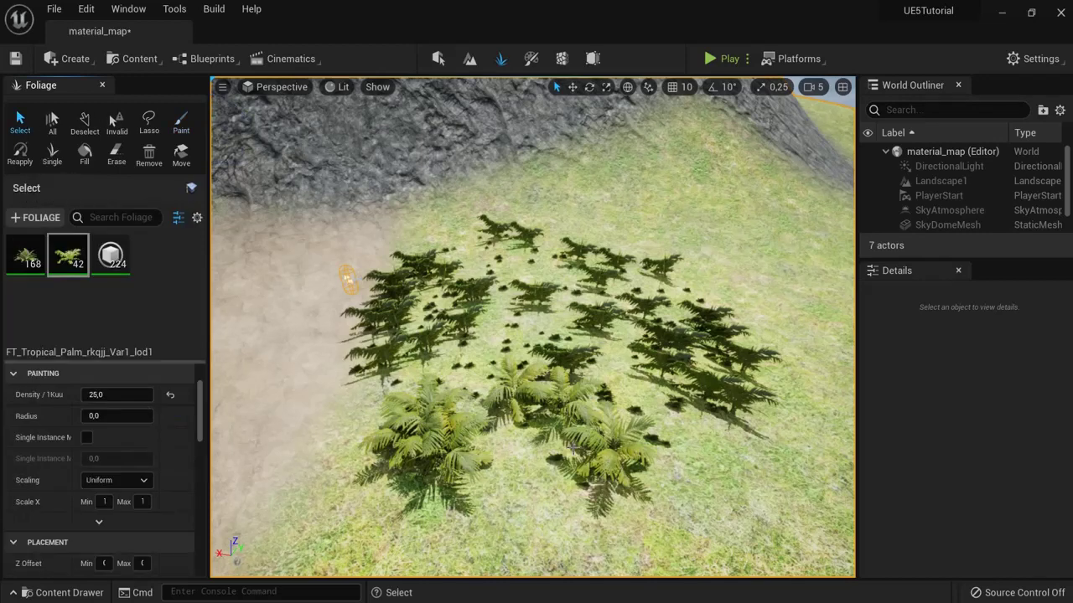
{"action": "scroll", "coordinate": [574, 450], "scroll_direction": "down", "scroll_amount": 5}
{"action": "scroll", "coordinate": [627, 458], "scroll_direction": "up", "scroll_amount": 8}
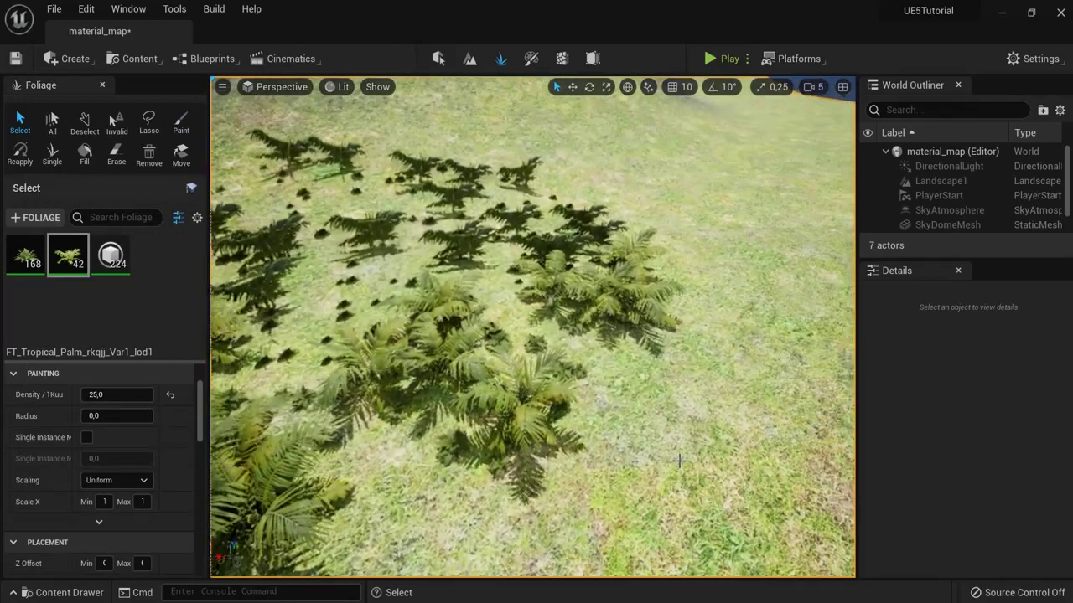
{"action": "scroll", "coordinate": [678, 460], "scroll_direction": "up", "scroll_amount": 5}
{"action": "left_click", "coordinate": [524, 277]}
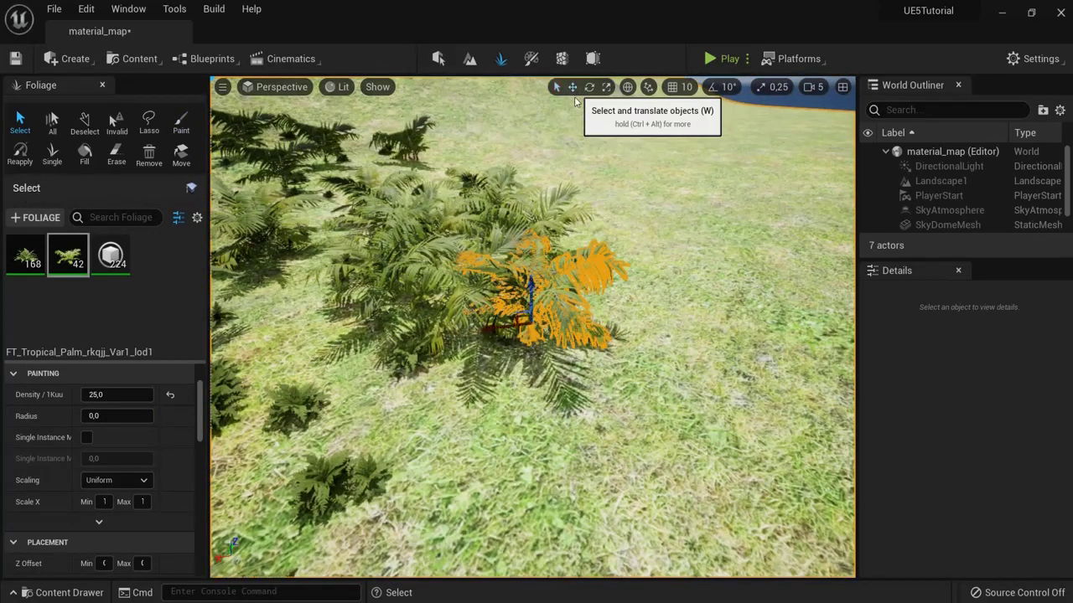
Step: Move the selected palm right, rotate it around its base, and scale it up
{"action": "left_click", "coordinate": [572, 86]}
{"action": "left_click_drag", "start_coordinate": [500, 325], "coordinate": [675, 295]}
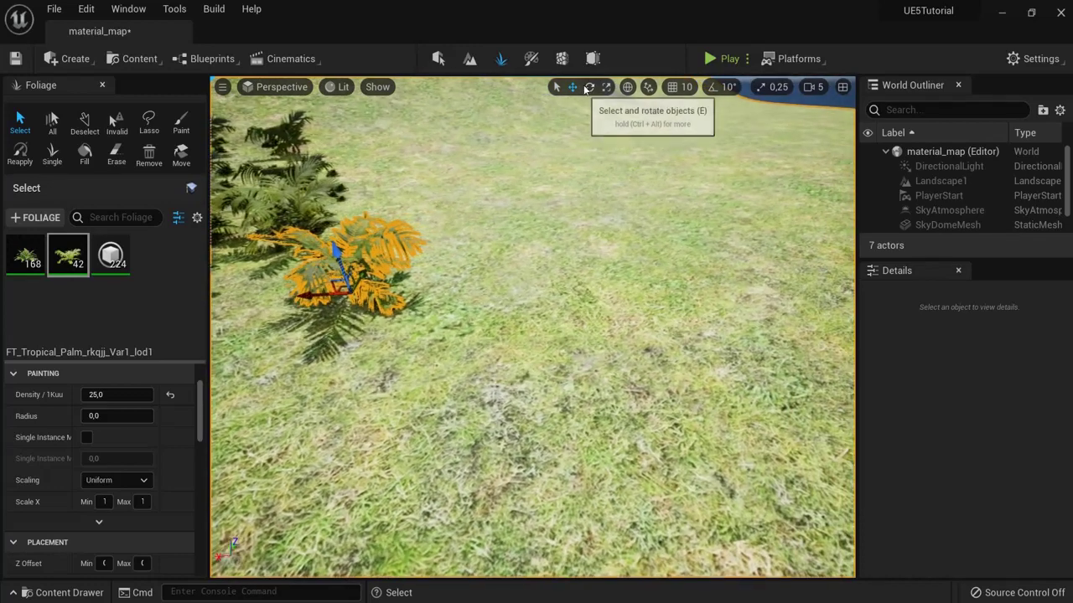
{"action": "left_click", "coordinate": [588, 88]}
{"action": "left_click_drag", "start_coordinate": [394, 285], "coordinate": [297, 336]}
{"action": "left_click", "coordinate": [606, 87]}
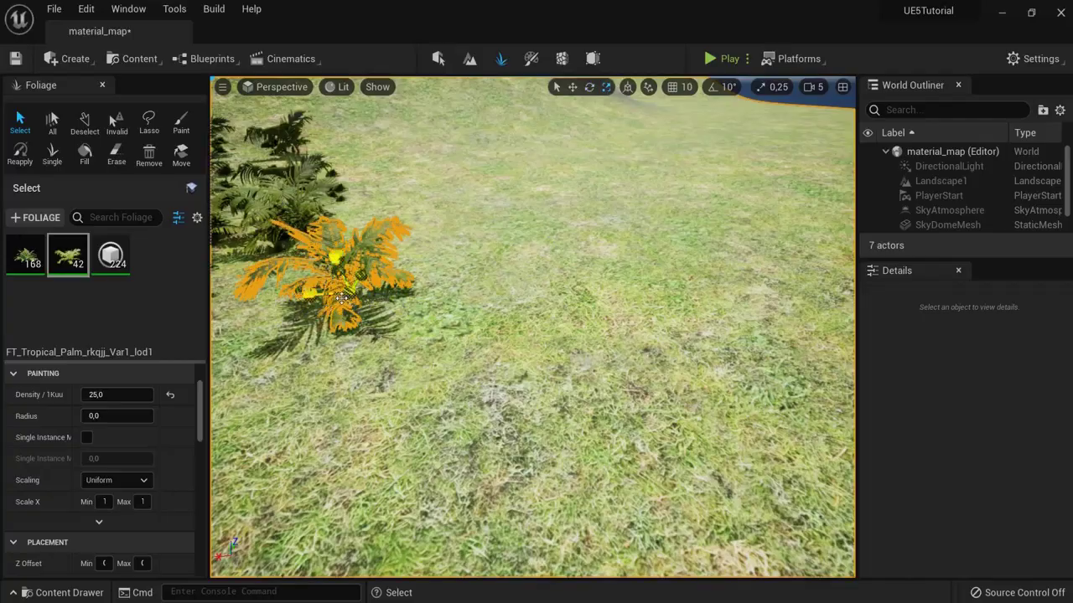
{"action": "left_click_drag", "start_coordinate": [351, 290], "coordinate": [486, 185]}
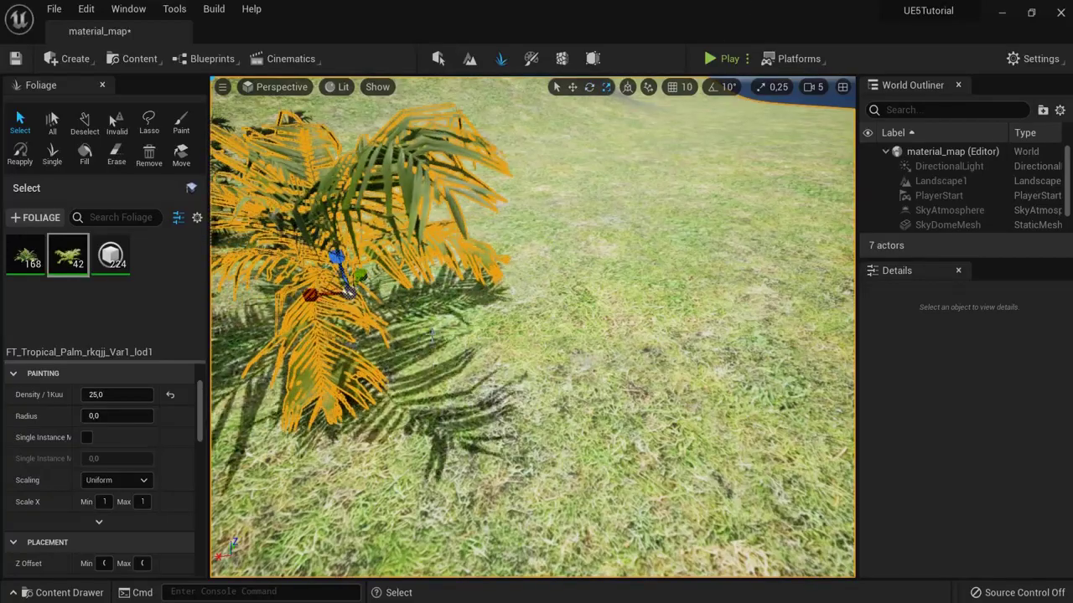
{"action": "right_click_drag", "start_coordinate": [503, 251], "coordinate": [535, 298]}
{"action": "right_click_drag", "start_coordinate": [618, 254], "coordinate": [707, 254]}
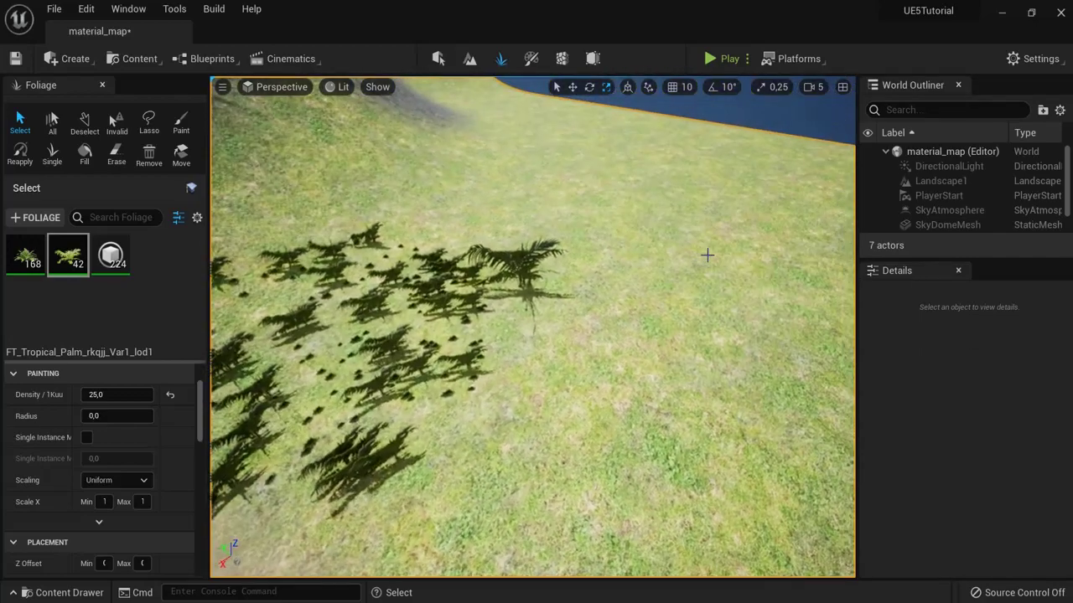
Step: Place six single palm instances on the grass with the Single tool
{"action": "left_click", "coordinate": [52, 155]}
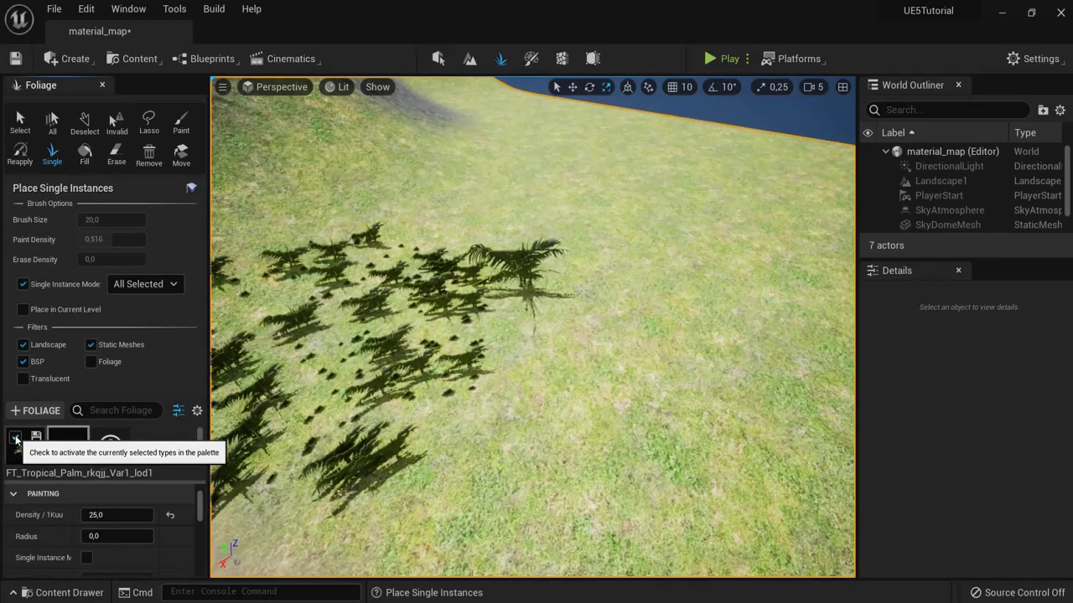
{"action": "scroll", "coordinate": [567, 416], "scroll_direction": "up", "scroll_amount": 5}
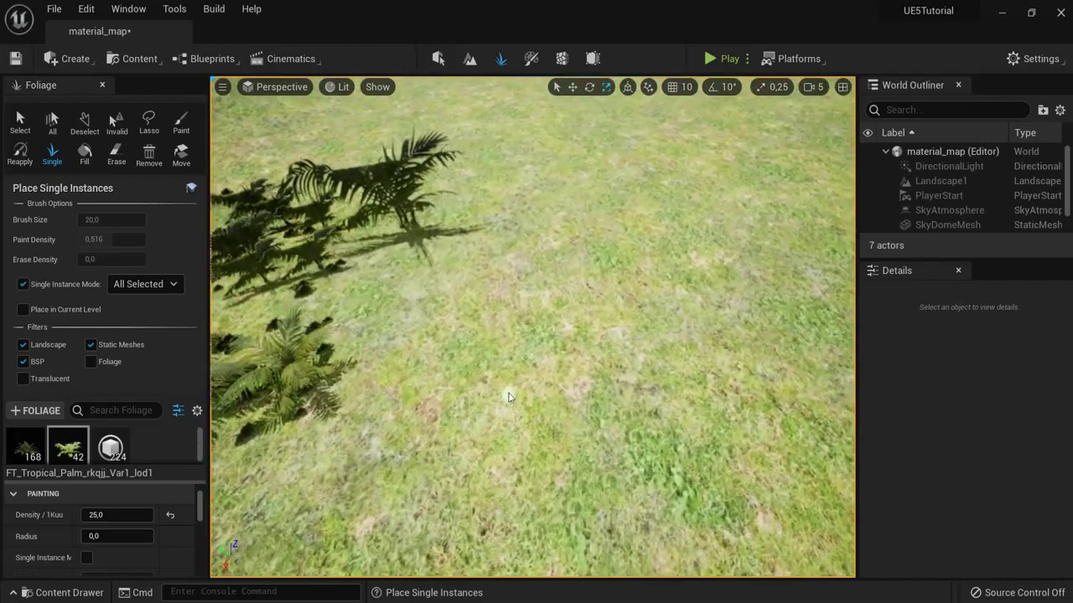
{"action": "left_click", "coordinate": [527, 324]}
{"action": "left_click", "coordinate": [635, 291]}
{"action": "left_click", "coordinate": [681, 398]}
{"action": "left_click", "coordinate": [552, 440]}
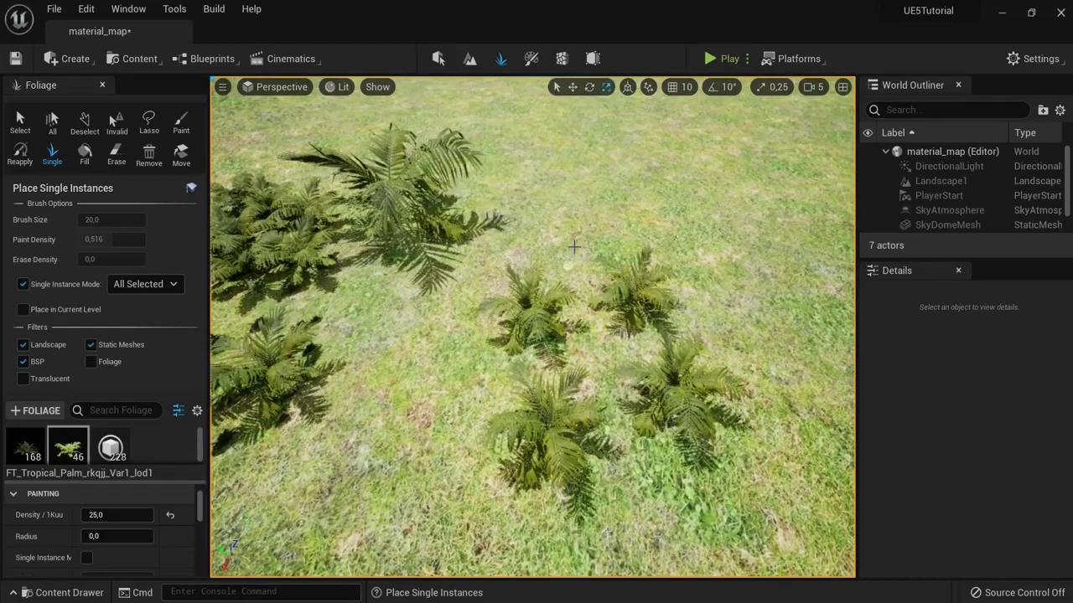
{"action": "left_click", "coordinate": [576, 197]}
{"action": "left_click", "coordinate": [653, 189]}
Step: Place eight more single palms across the lower field
{"action": "scroll", "coordinate": [653, 188], "scroll_direction": "down", "scroll_amount": 5}
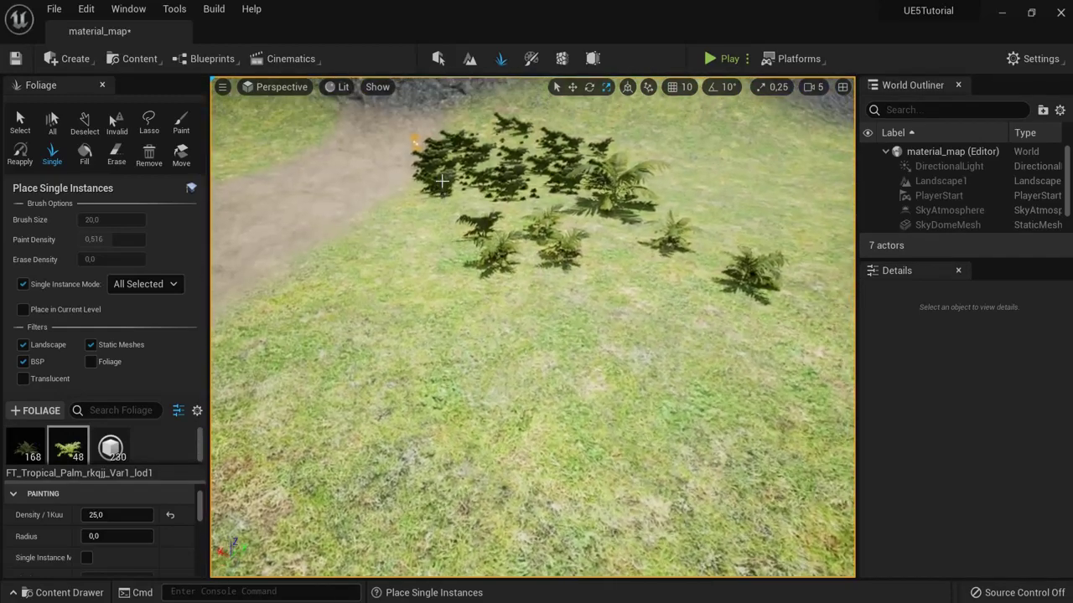
{"action": "left_click", "coordinate": [411, 306]}
{"action": "left_click", "coordinate": [490, 312]}
{"action": "left_click", "coordinate": [610, 315]}
{"action": "left_click", "coordinate": [711, 315]}
{"action": "left_click", "coordinate": [677, 394]}
{"action": "left_click", "coordinate": [582, 415]}
{"action": "left_click", "coordinate": [389, 384]}
{"action": "left_click", "coordinate": [332, 394]}
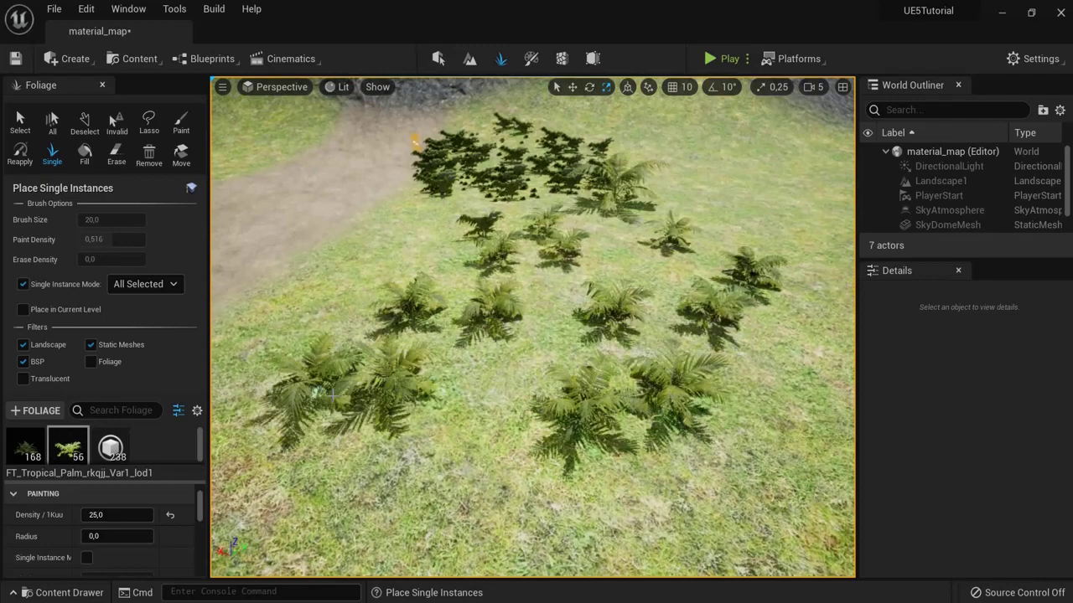
{"action": "right_click_drag", "start_coordinate": [544, 330], "coordinate": [718, 318]}
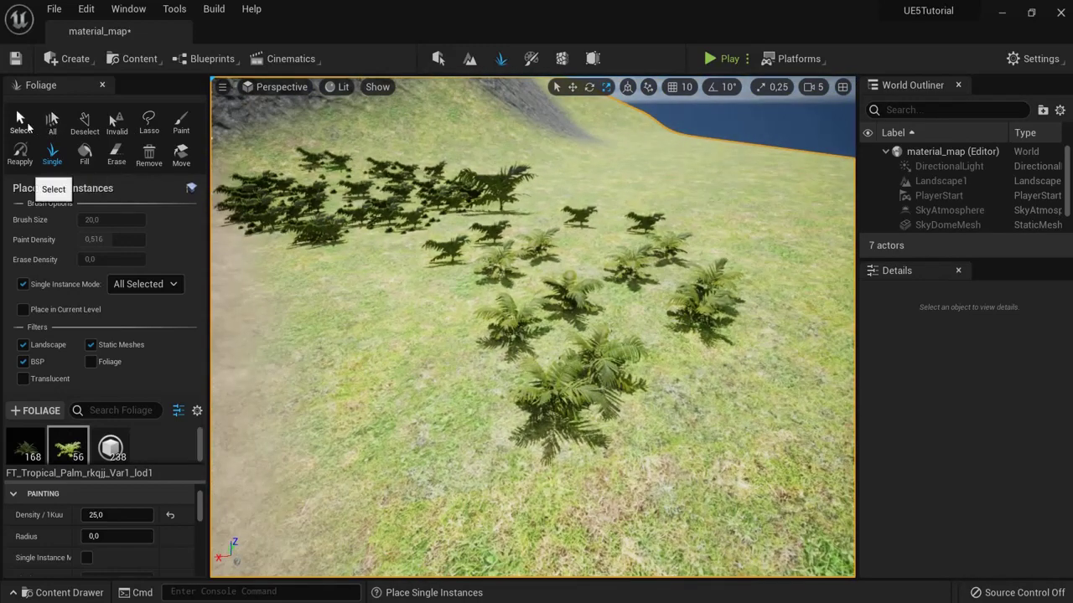
Step: Erase the palms across the field, leaving 168 ferns and 42 palms
{"action": "left_click", "coordinate": [179, 123]}
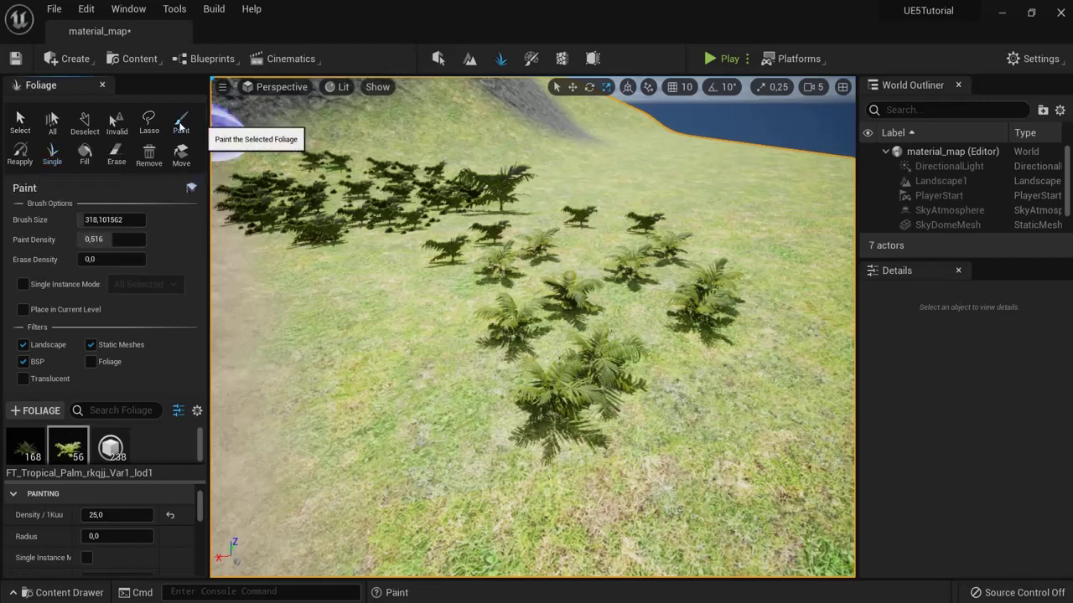
{"action": "left_click", "coordinate": [116, 155]}
{"action": "mouse_move", "coordinate": [508, 212]}
{"action": "left_mouse_down"}
{"action": "mouse_move", "coordinate": [481, 198]}
{"action": "mouse_move", "coordinate": [517, 295]}
{"action": "mouse_move", "coordinate": [569, 313]}
{"action": "mouse_move", "coordinate": [536, 268]}
{"action": "mouse_move", "coordinate": [491, 294]}
{"action": "left_mouse_up"}
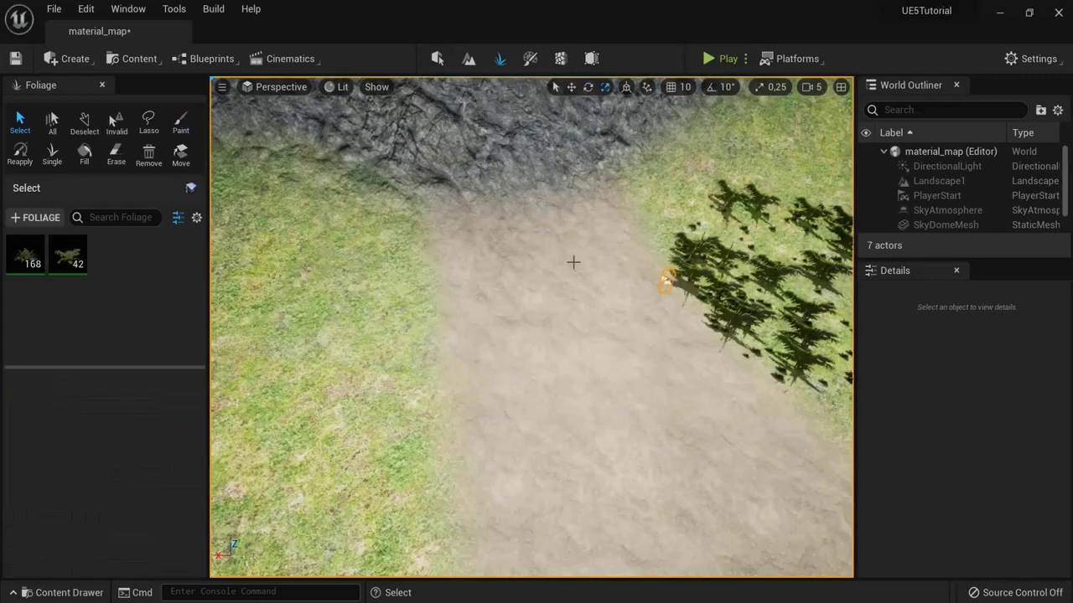
{"action": "middle_click_drag", "start_coordinate": [573, 262], "coordinate": [485, 249]}
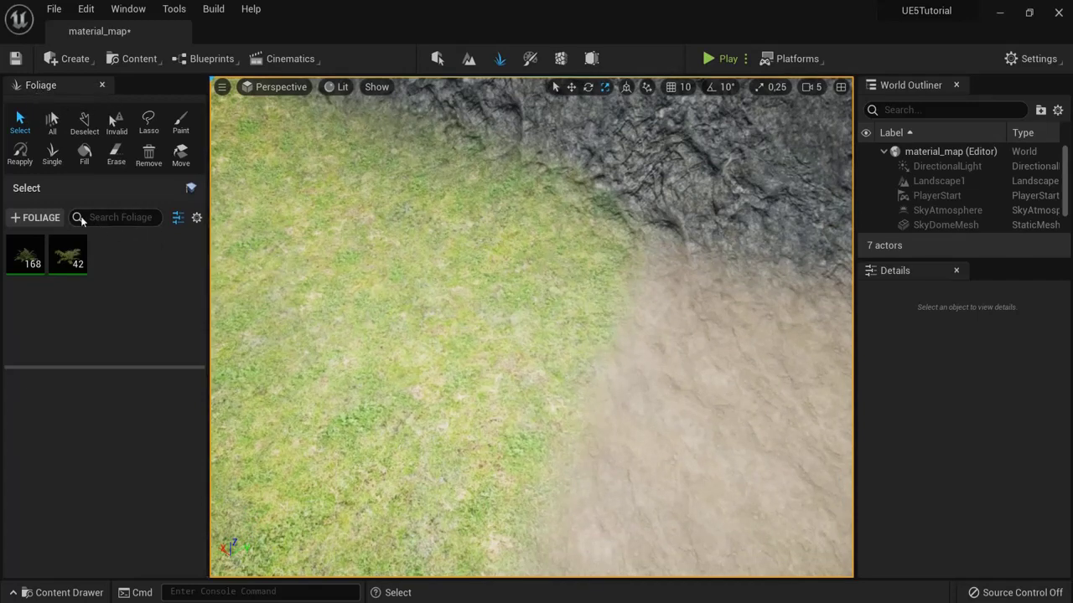
Step: Create and save a new static mesh foliage type in the palette
{"action": "left_click", "coordinate": [18, 220]}
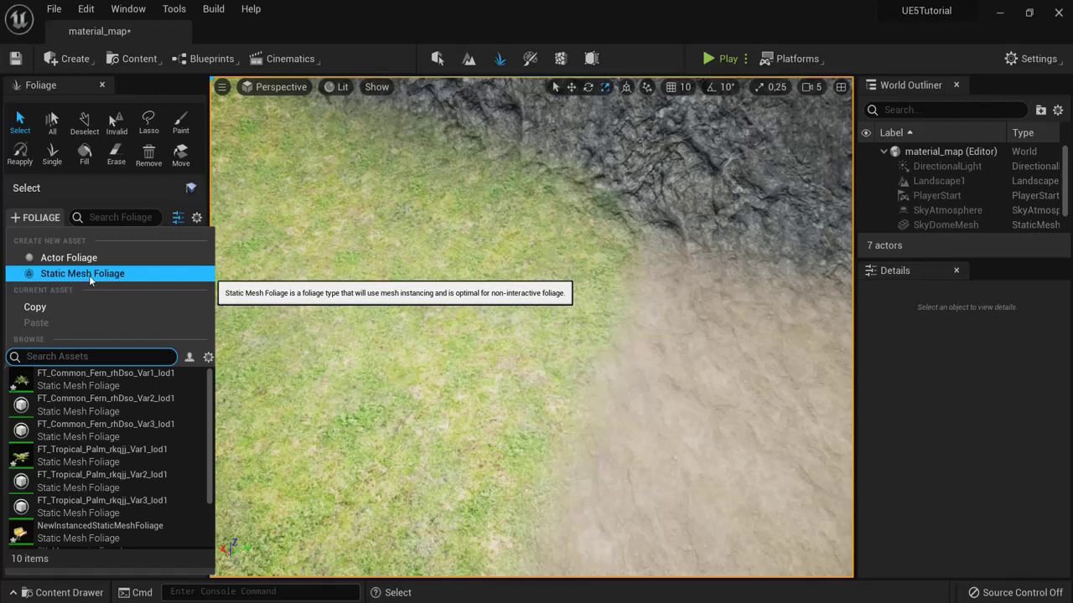
{"action": "left_click", "coordinate": [88, 274]}
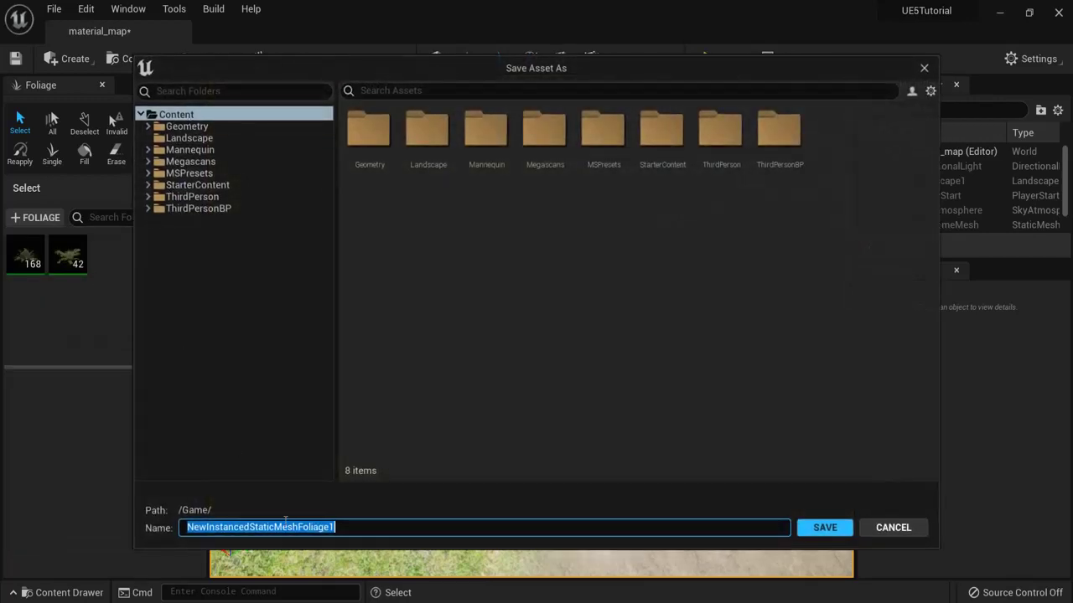
{"action": "left_click", "coordinate": [817, 527]}
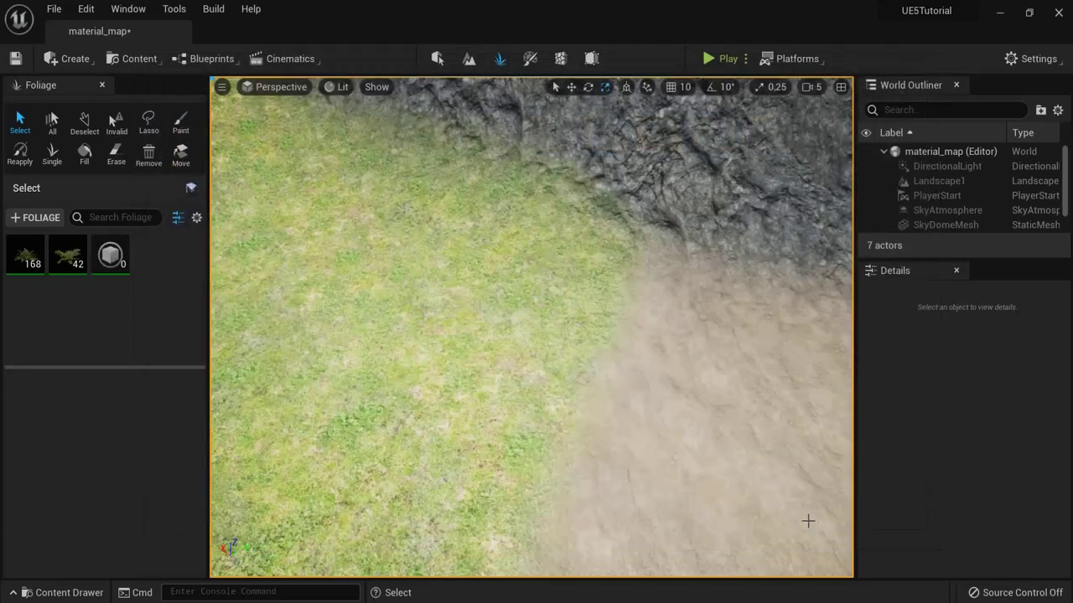
{"action": "left_click", "coordinate": [109, 261]}
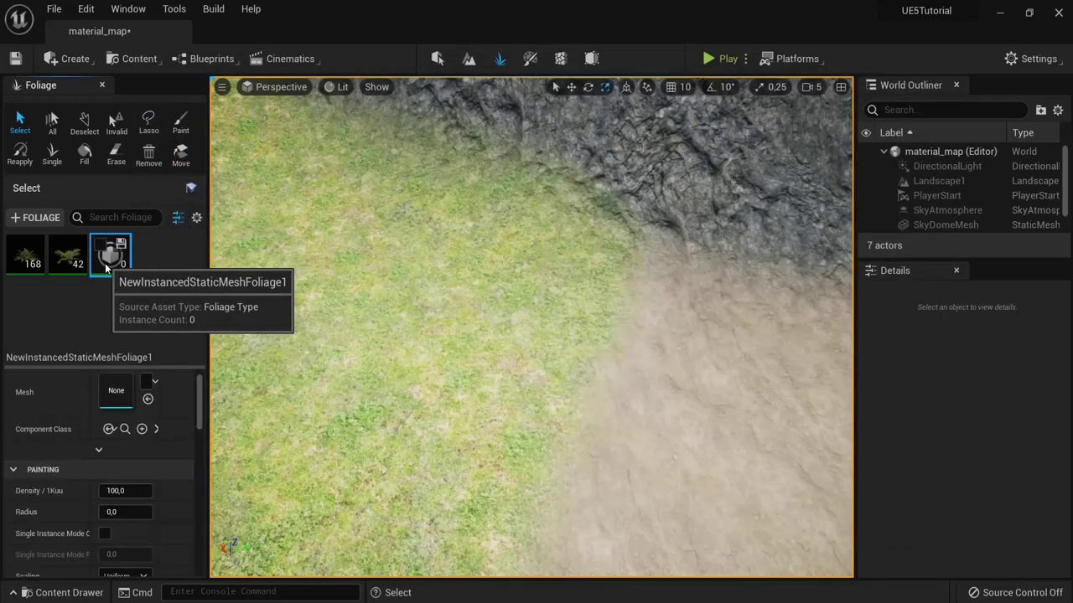
Step: Assign the SM_Statue mesh from the Content Drawer to the third foliage type
{"action": "scroll", "coordinate": [29, 399], "scroll_direction": "up", "scroll_amount": 1}
{"action": "left_click", "coordinate": [16, 380]}
{"action": "left_click", "coordinate": [17, 381]}
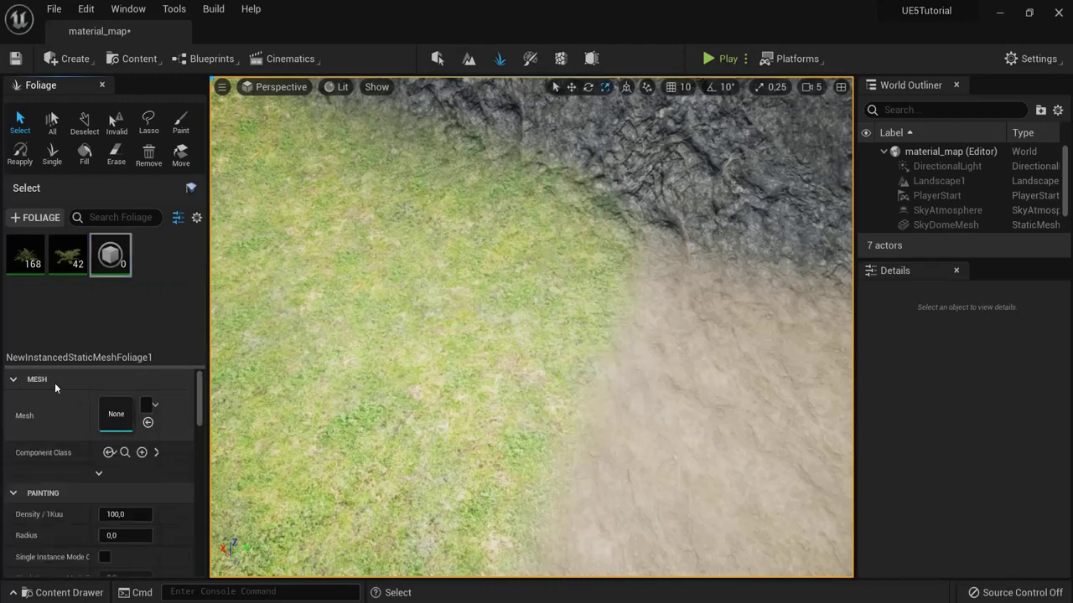
{"action": "left_click", "coordinate": [67, 592]}
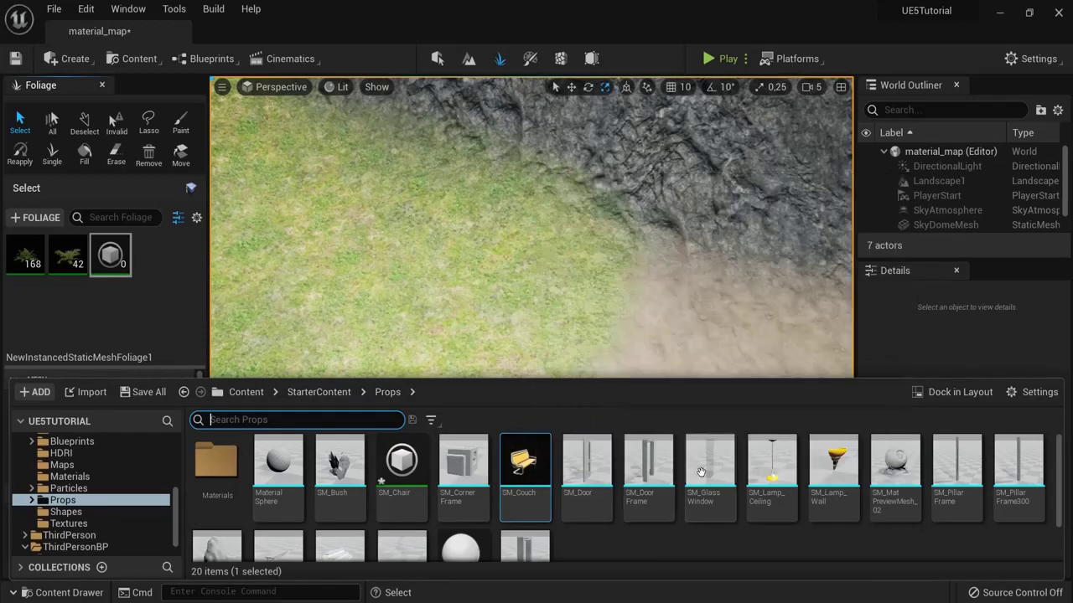
{"action": "scroll", "coordinate": [820, 488], "scroll_direction": "down", "scroll_amount": 2}
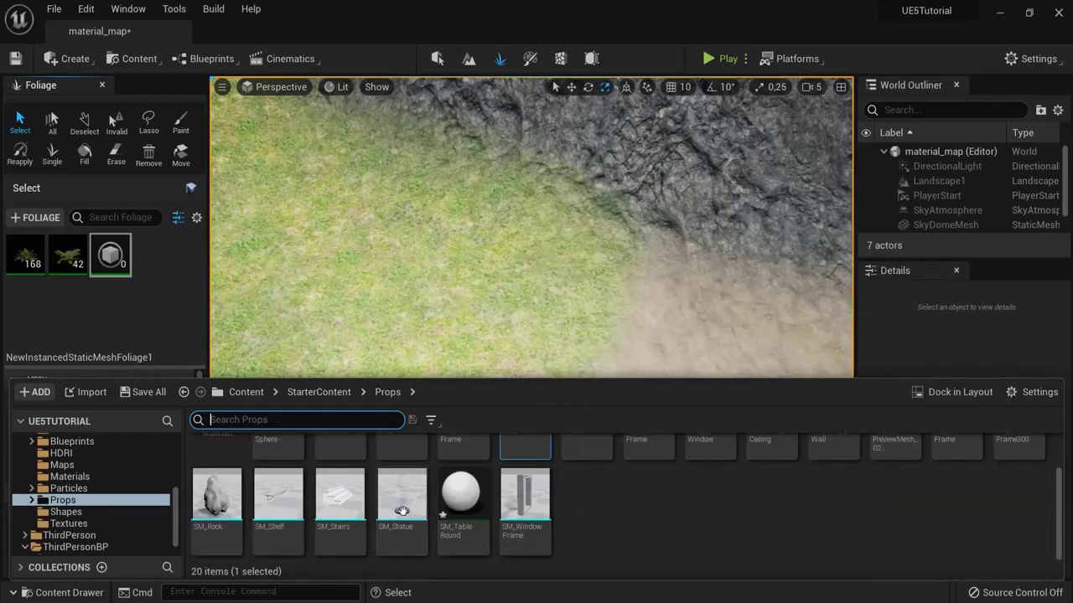
{"action": "mouse_move", "coordinate": [393, 501]}
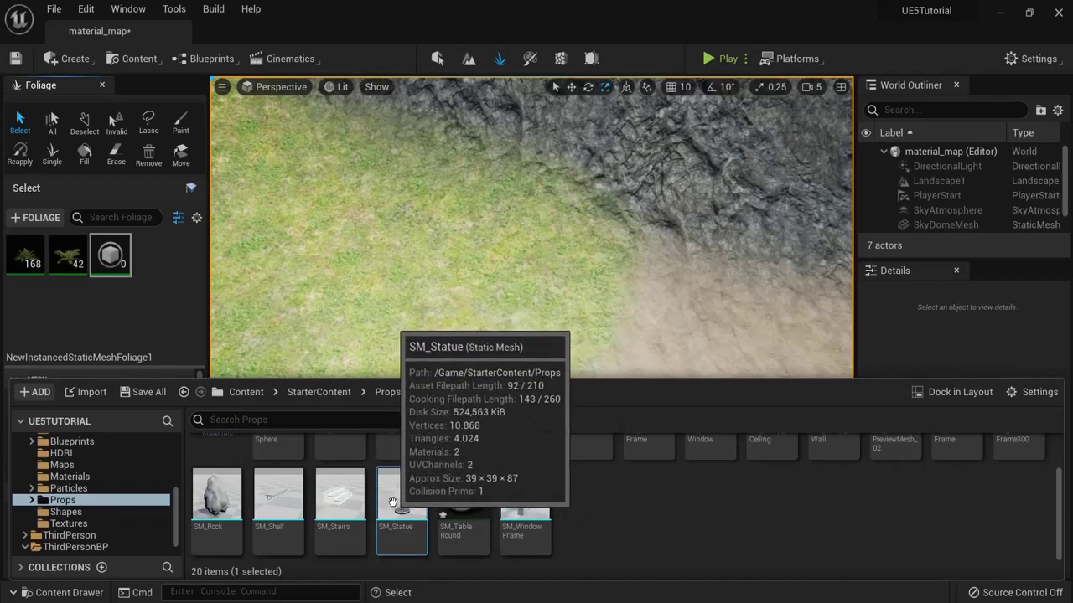
{"action": "mouse_move", "coordinate": [393, 501]}
{"action": "left_mouse_down"}
{"action": "mouse_move", "coordinate": [277, 436]}
{"action": "mouse_move", "coordinate": [163, 329]}
{"action": "mouse_move", "coordinate": [115, 267]}
{"action": "left_mouse_up"}
{"action": "left_click", "coordinate": [115, 267]}
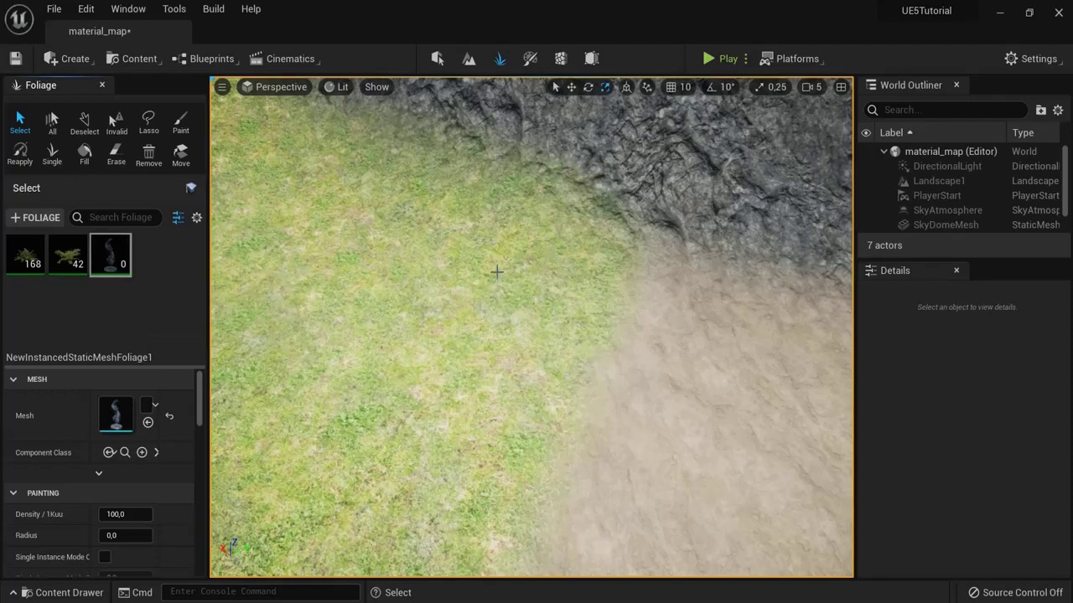
Step: Activate the statue foliage type and place a single statue on the grass
{"action": "left_click", "coordinate": [52, 154]}
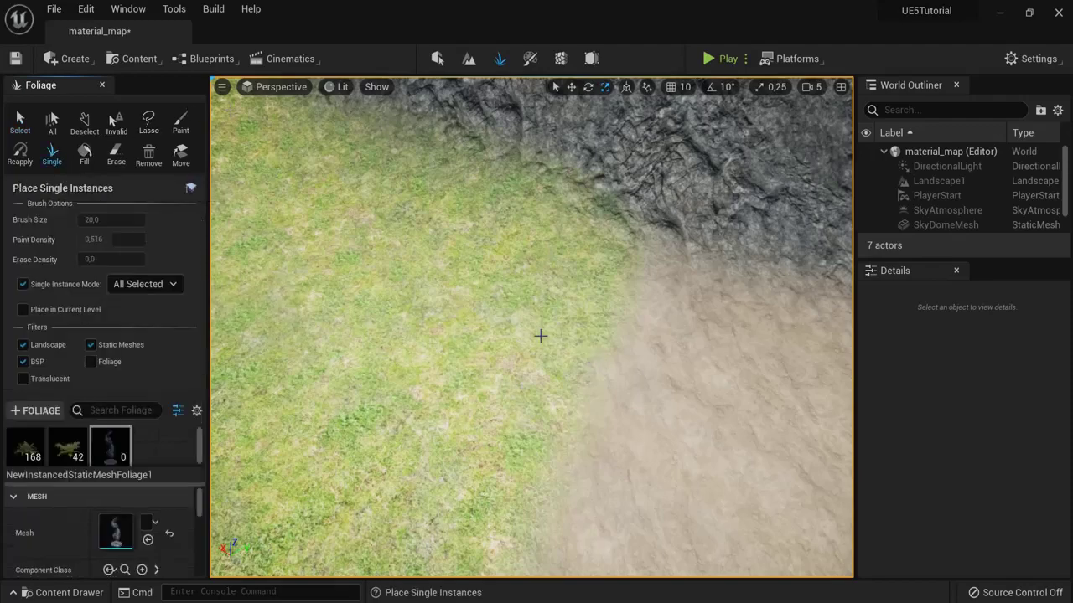
{"action": "right_click_drag", "start_coordinate": [545, 363], "coordinate": [534, 374]}
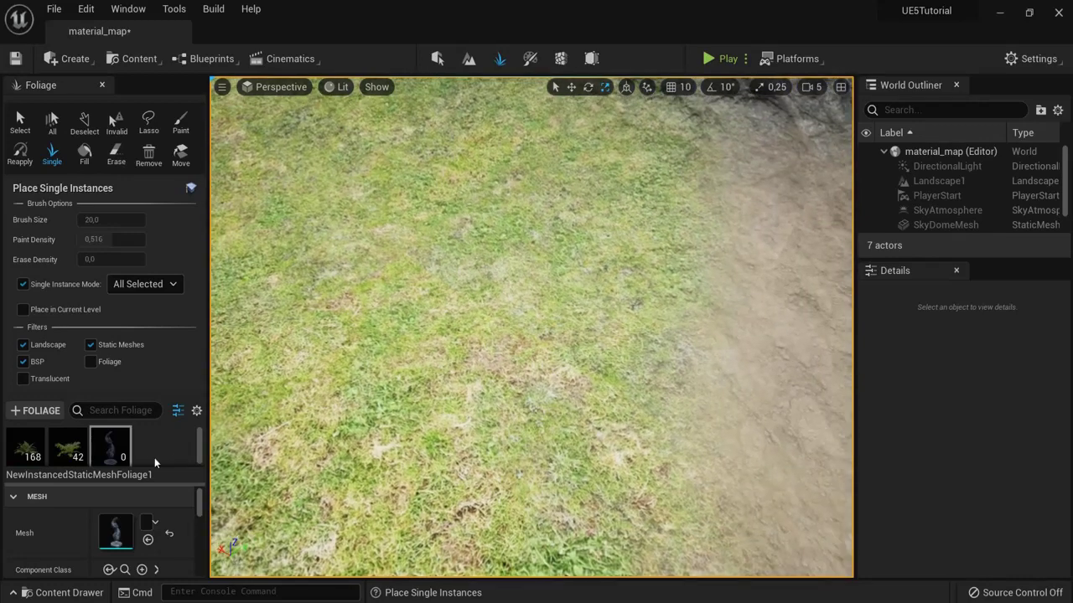
{"action": "left_click", "coordinate": [100, 437]}
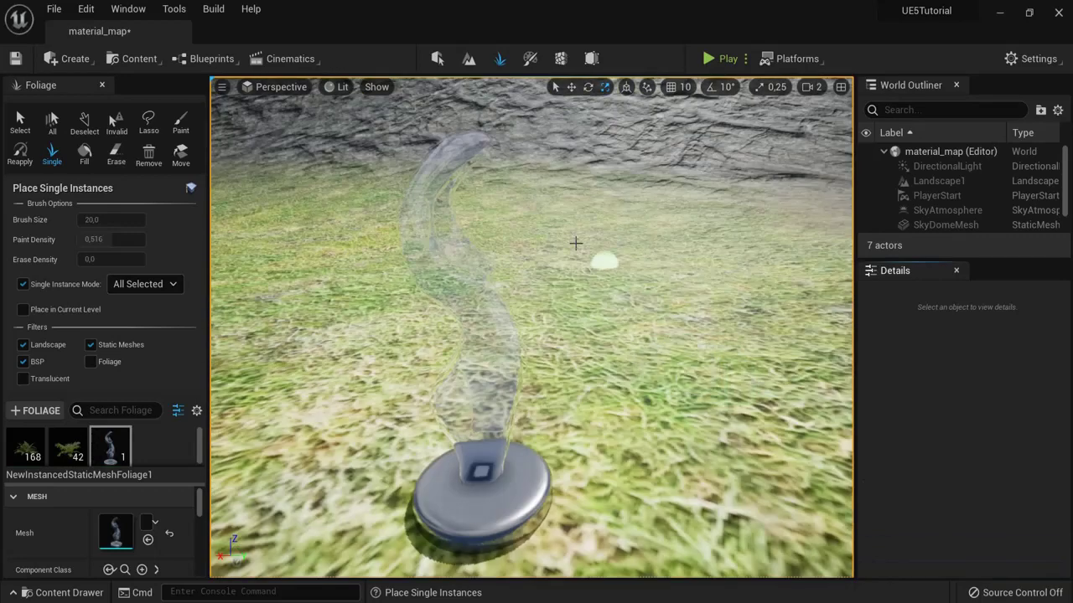
{"action": "scroll", "coordinate": [583, 397], "scroll_direction": "down", "scroll_amount": 10}
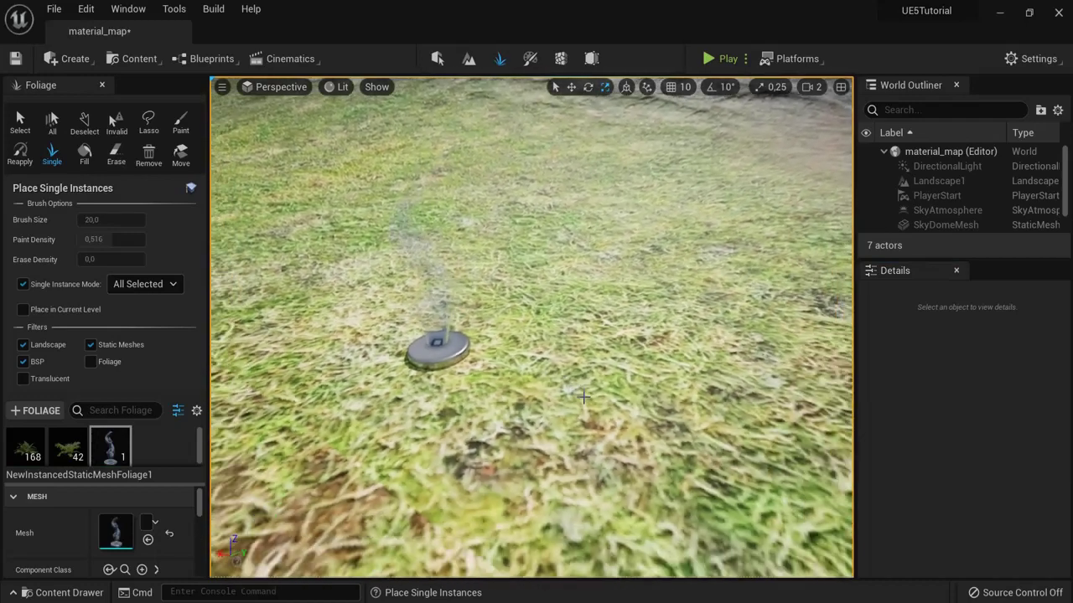
{"action": "scroll", "coordinate": [583, 397], "scroll_direction": "down", "scroll_amount": 6}
{"action": "left_click", "coordinate": [470, 279]}
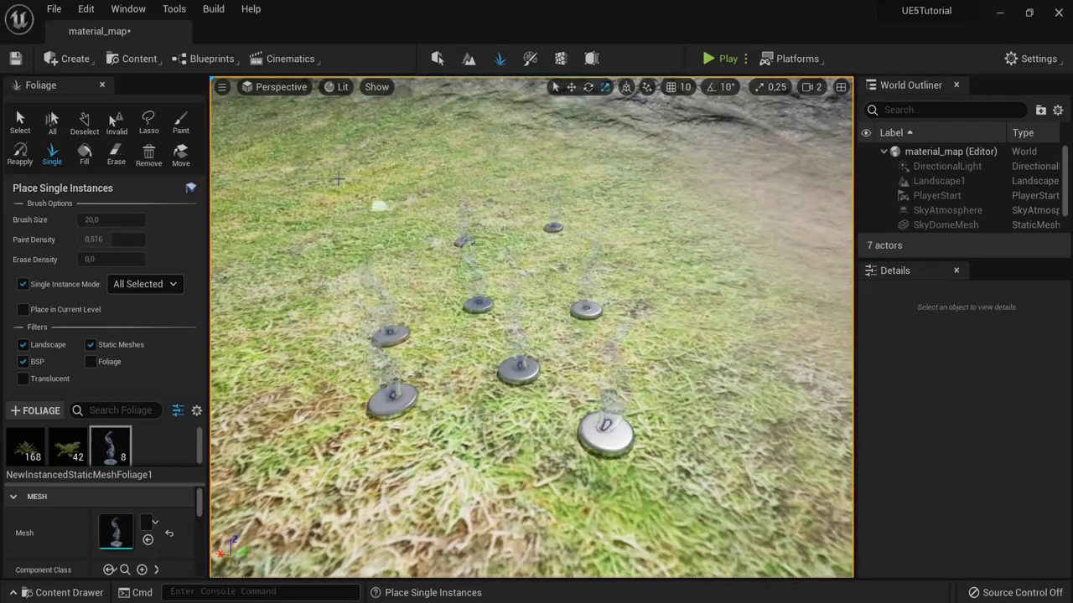
Step: Paint statues across the grass with a brush size of about 487
{"action": "left_click", "coordinate": [181, 126]}
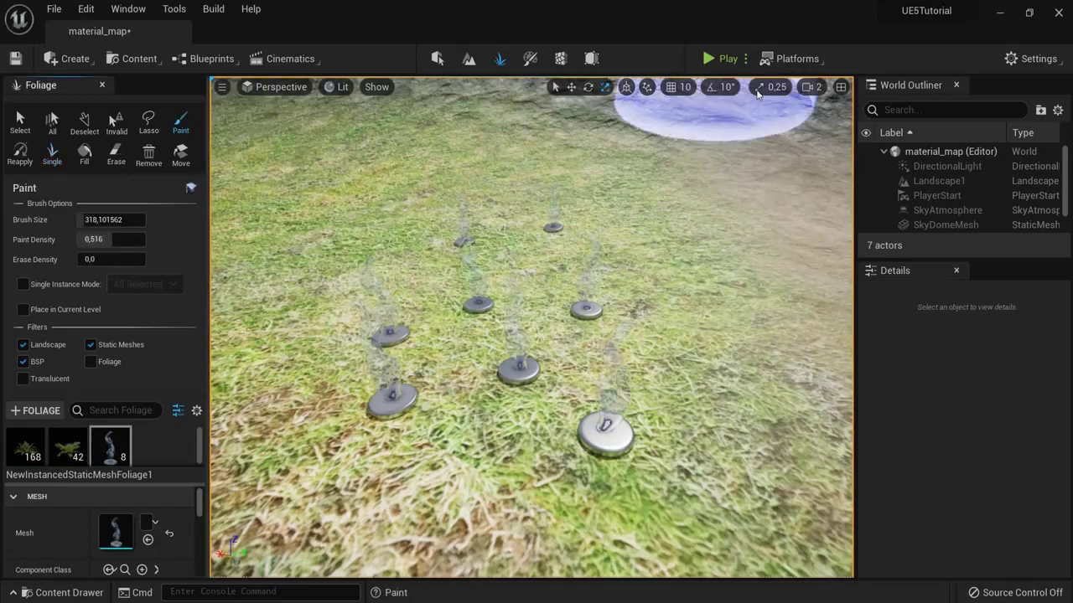
{"action": "left_click", "coordinate": [810, 86]}
{"action": "scroll", "coordinate": [778, 257], "scroll_direction": "down", "scroll_amount": 10}
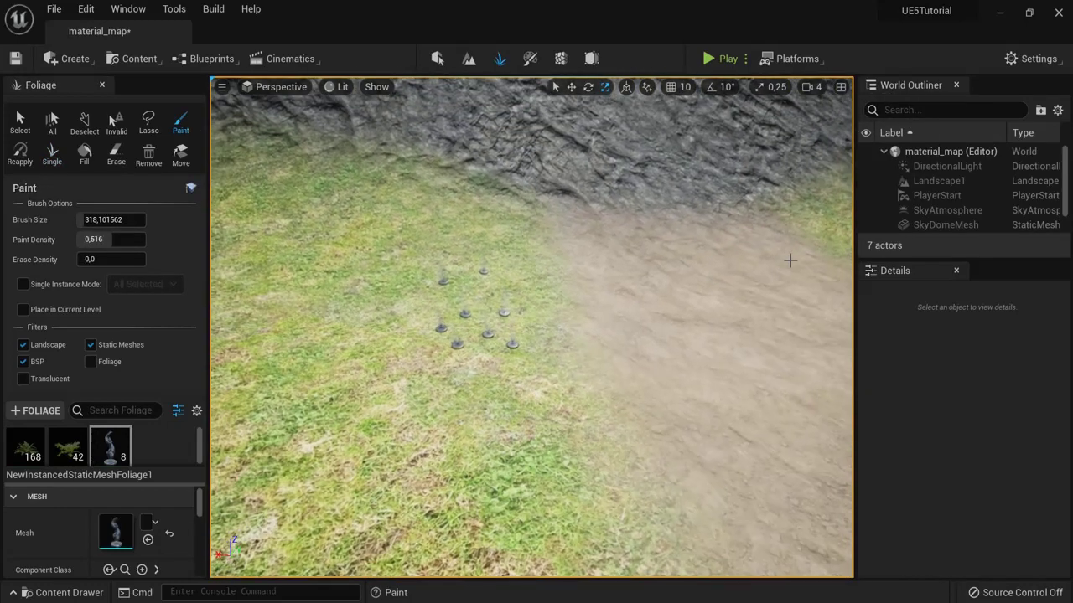
{"action": "mouse_move", "coordinate": [92, 217]}
{"action": "left_mouse_down"}
{"action": "mouse_move", "coordinate": [128, 219]}
{"action": "mouse_move", "coordinate": [104, 220]}
{"action": "left_mouse_up"}
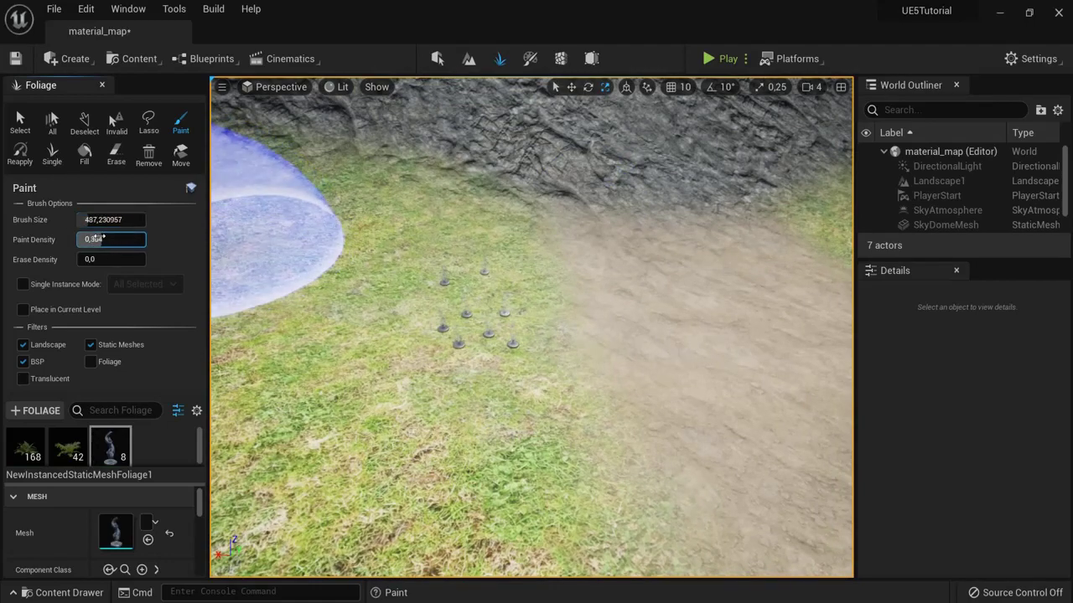
{"action": "scroll", "coordinate": [497, 395], "scroll_direction": "up", "scroll_amount": 3}
{"action": "scroll", "coordinate": [498, 394], "scroll_direction": "down", "scroll_amount": 3}
{"action": "mouse_move", "coordinate": [378, 343]}
{"action": "left_mouse_down"}
{"action": "mouse_move", "coordinate": [434, 403]}
{"action": "mouse_move", "coordinate": [575, 443]}
{"action": "mouse_move", "coordinate": [623, 421]}
{"action": "mouse_move", "coordinate": [658, 335]}
{"action": "mouse_move", "coordinate": [374, 281]}
{"action": "mouse_move", "coordinate": [540, 384]}
{"action": "left_mouse_up"}
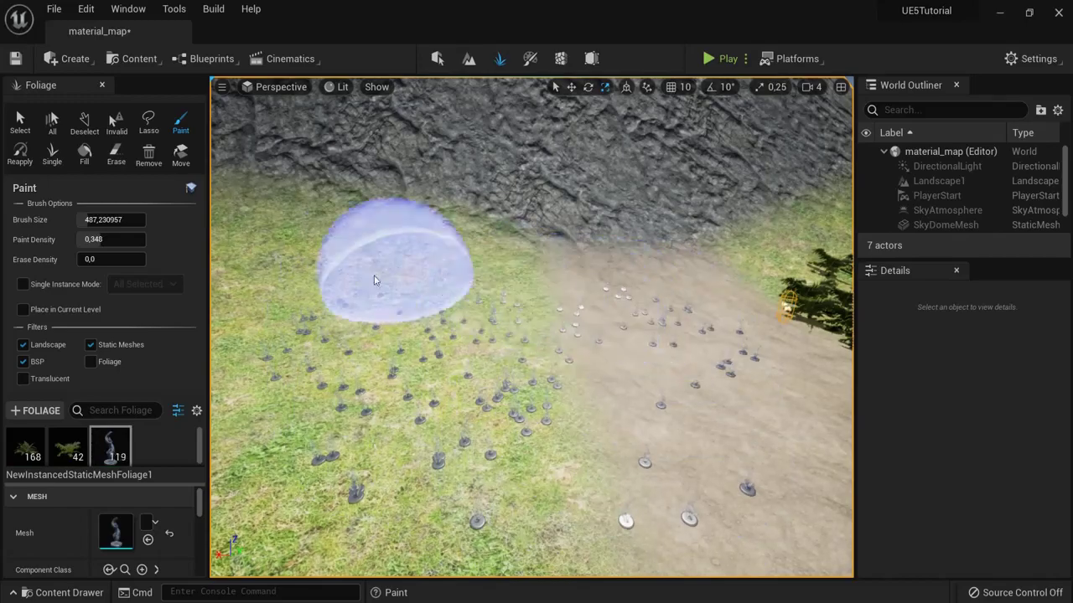
Step: Play the level, run the character forward, then stop the session
{"action": "left_click", "coordinate": [710, 59]}
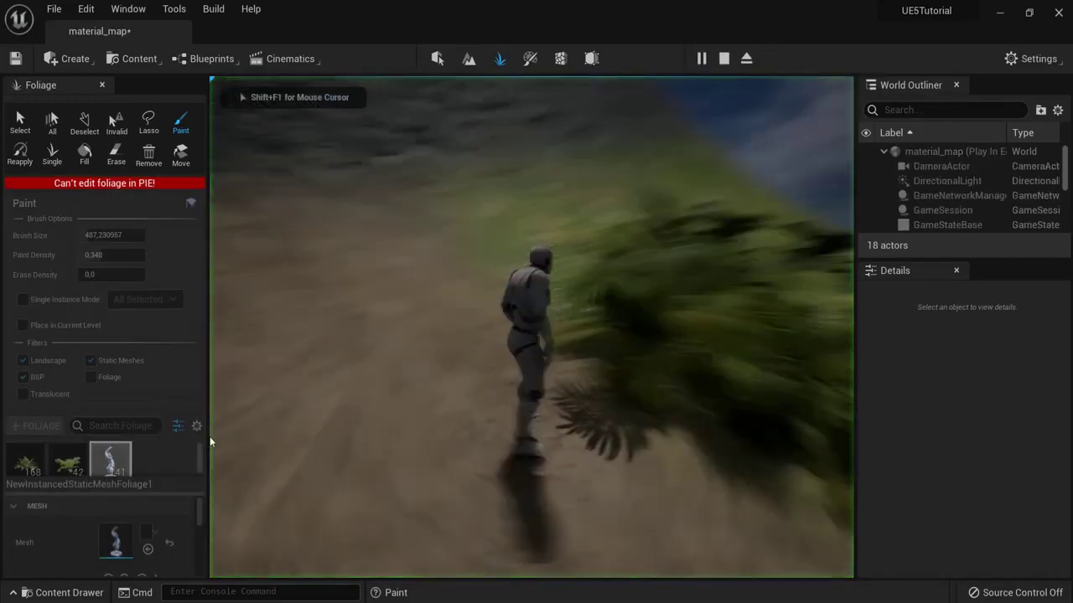
{"action": "key", "text": "w"}
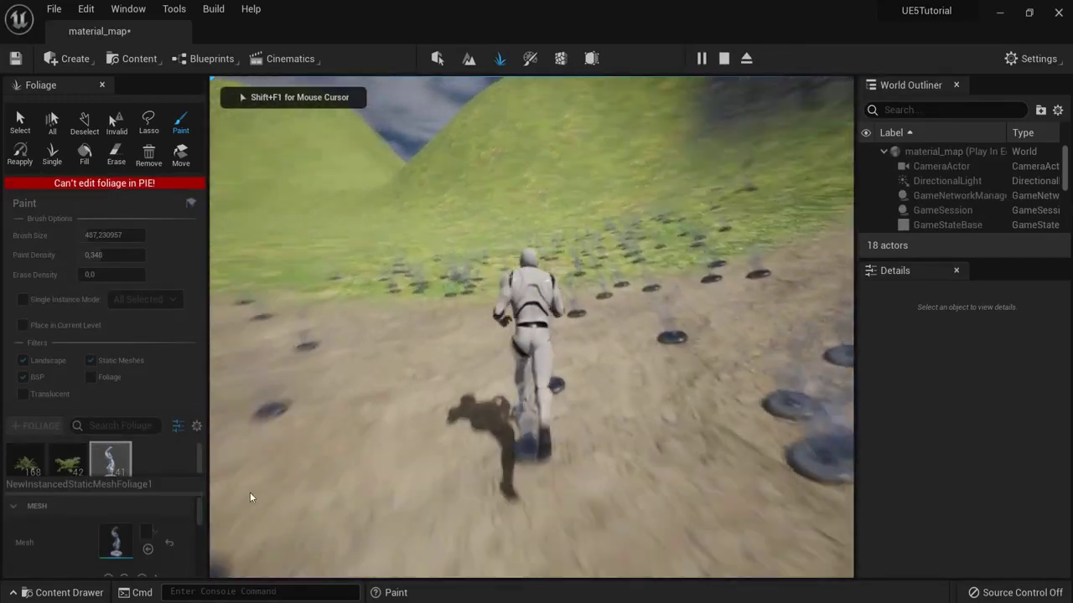
{"action": "key", "text": "Escape"}
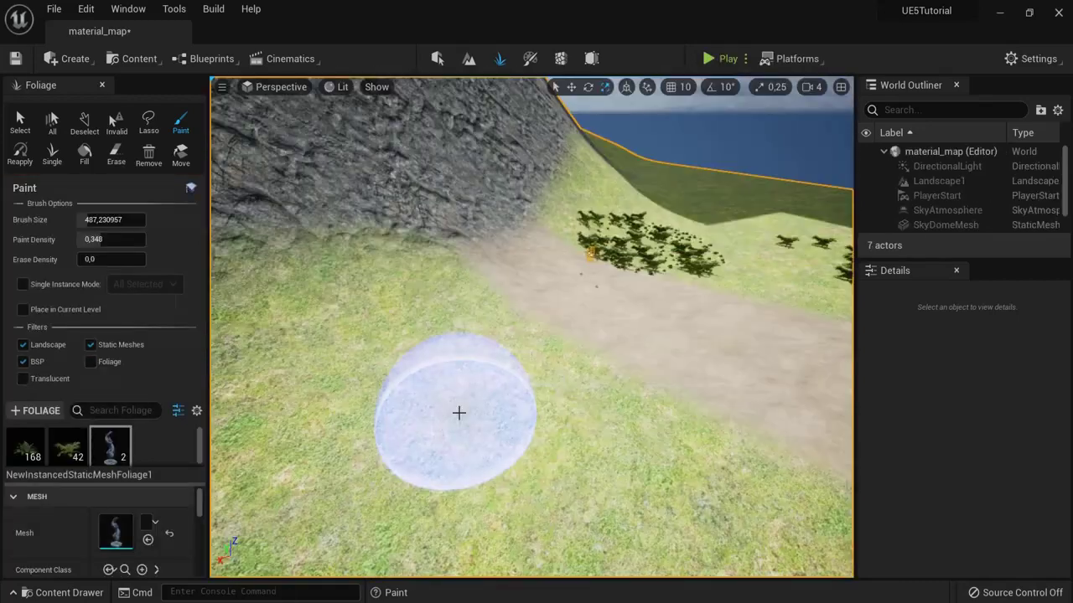
Step: Set the statue foliage's Collision Presets to BlockAll
{"action": "left_click_drag", "start_coordinate": [199, 502], "coordinate": [198, 565]}
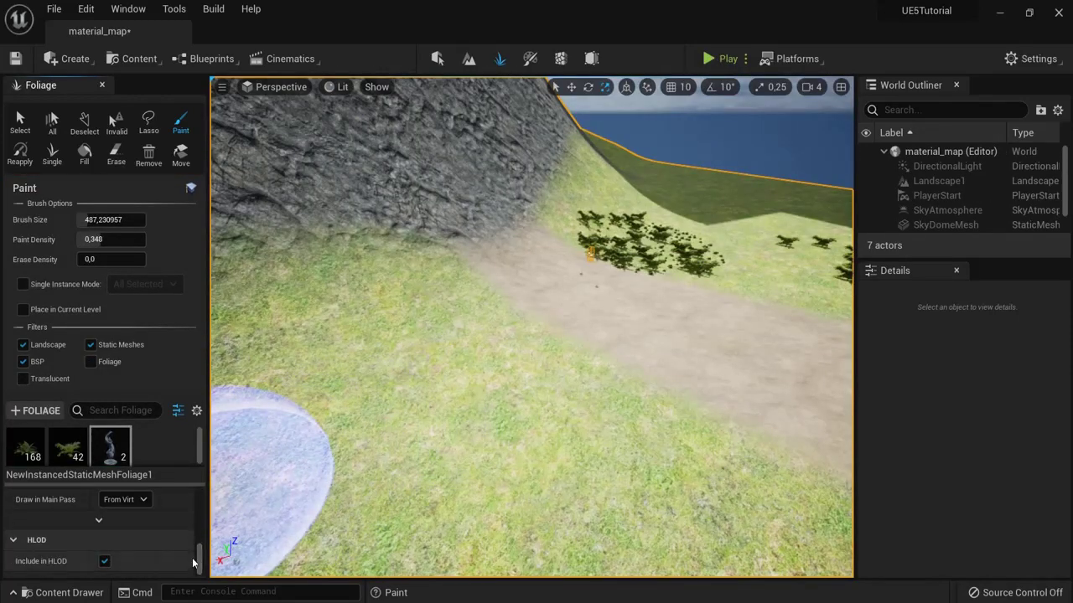
{"action": "scroll", "coordinate": [78, 536], "scroll_direction": "up", "scroll_amount": 5}
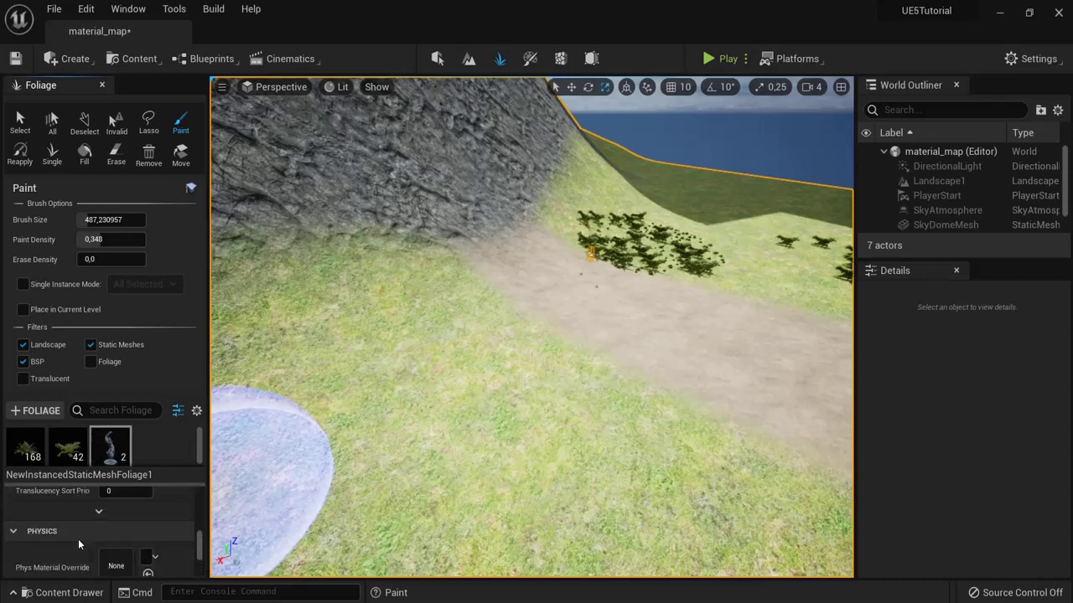
{"action": "scroll", "coordinate": [78, 542], "scroll_direction": "up", "scroll_amount": 2}
{"action": "scroll", "coordinate": [58, 519], "scroll_direction": "down", "scroll_amount": 2}
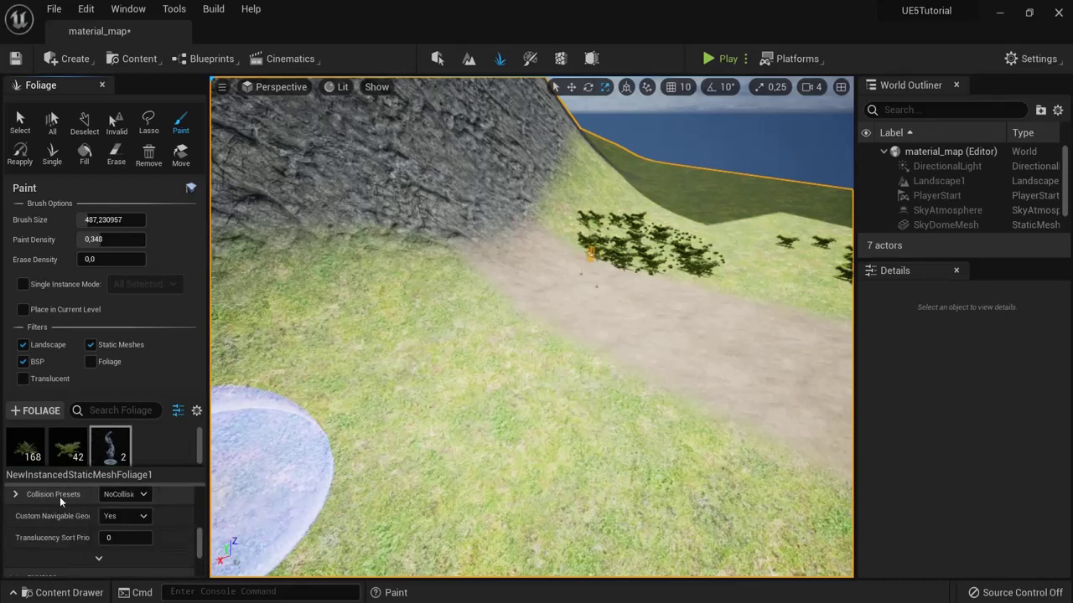
{"action": "left_click", "coordinate": [119, 494]}
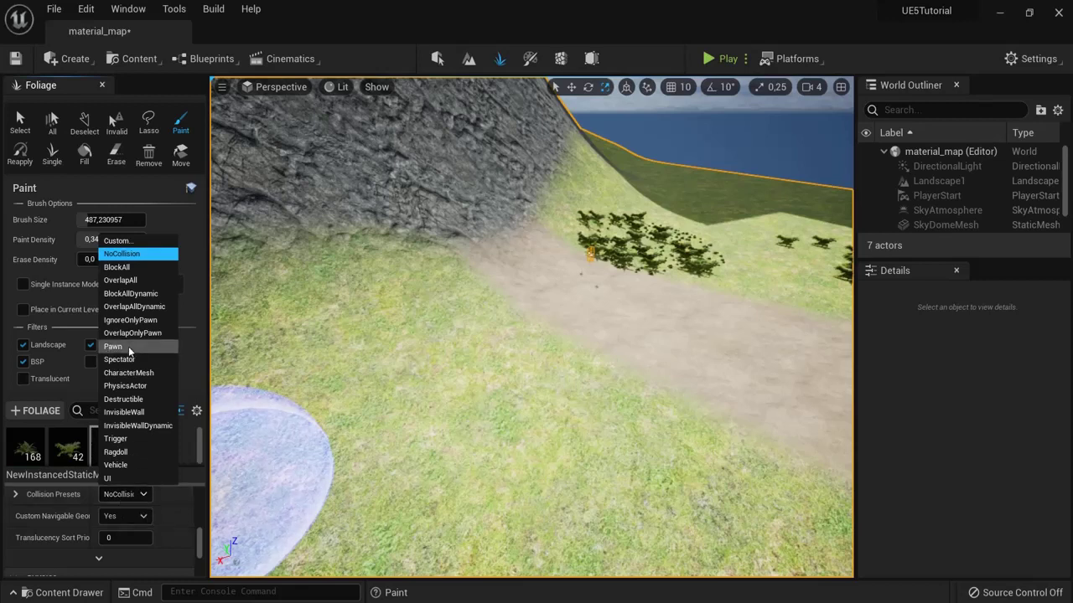
{"action": "left_click", "coordinate": [117, 267]}
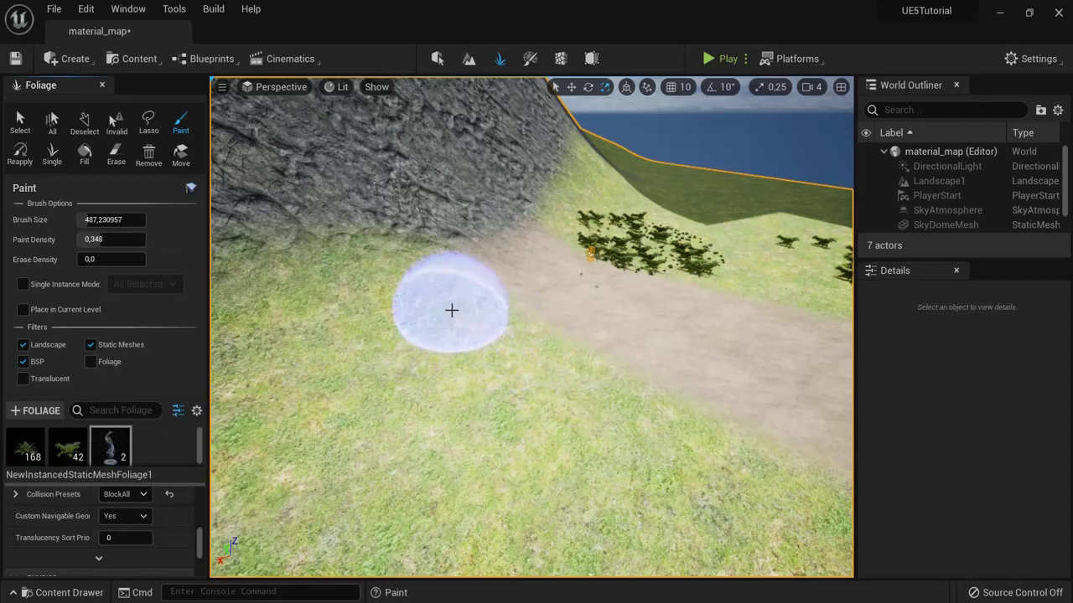
Step: Play-test the level, running the character into the statues and ferns
{"action": "left_click", "coordinate": [708, 58]}
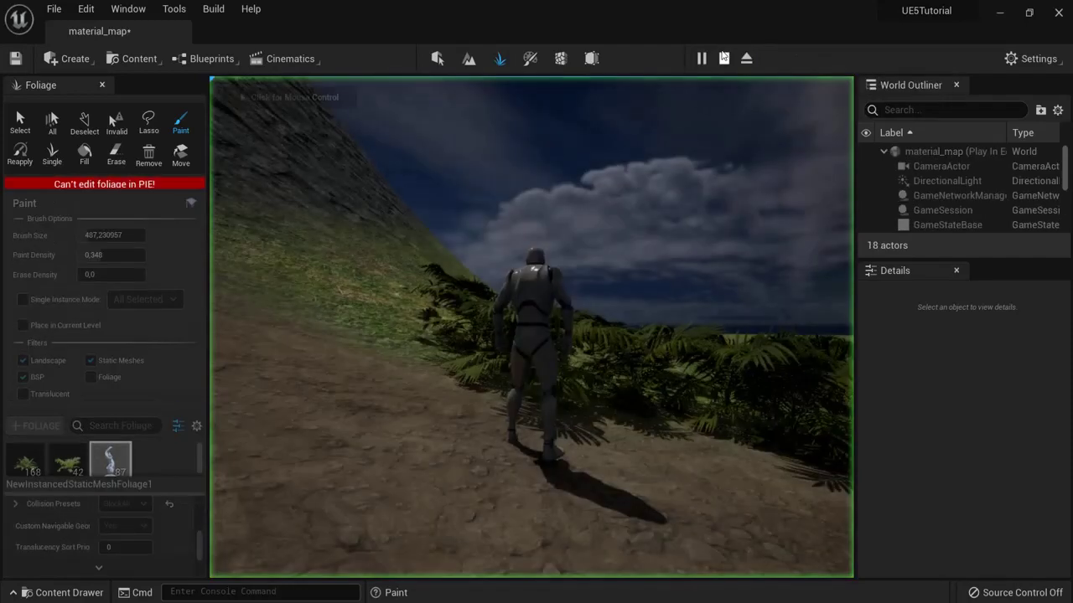
{"action": "key", "text": "w"}
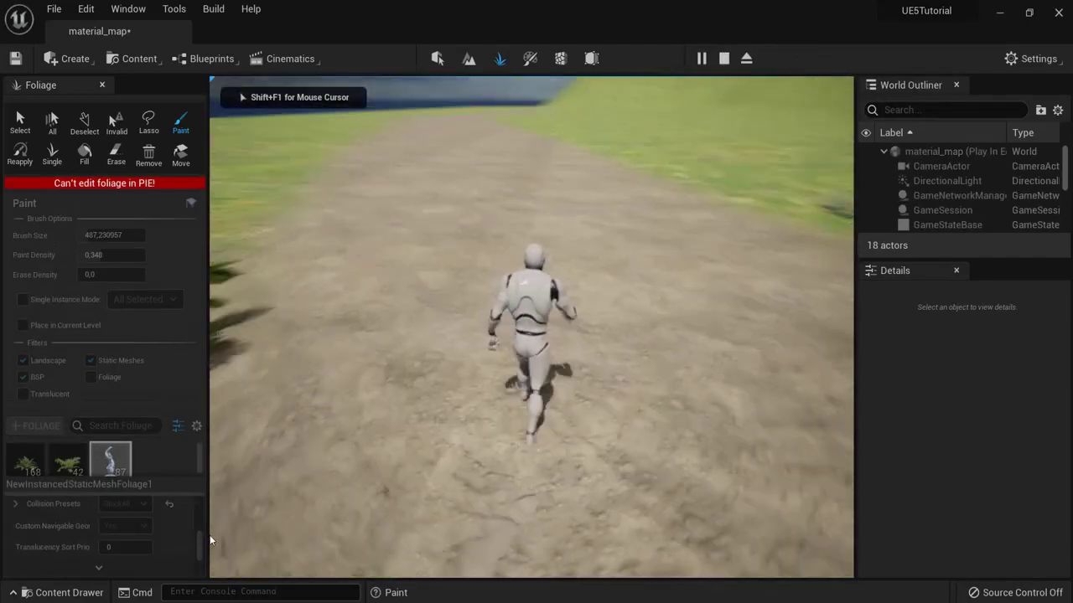
{"action": "key", "text": "w"}
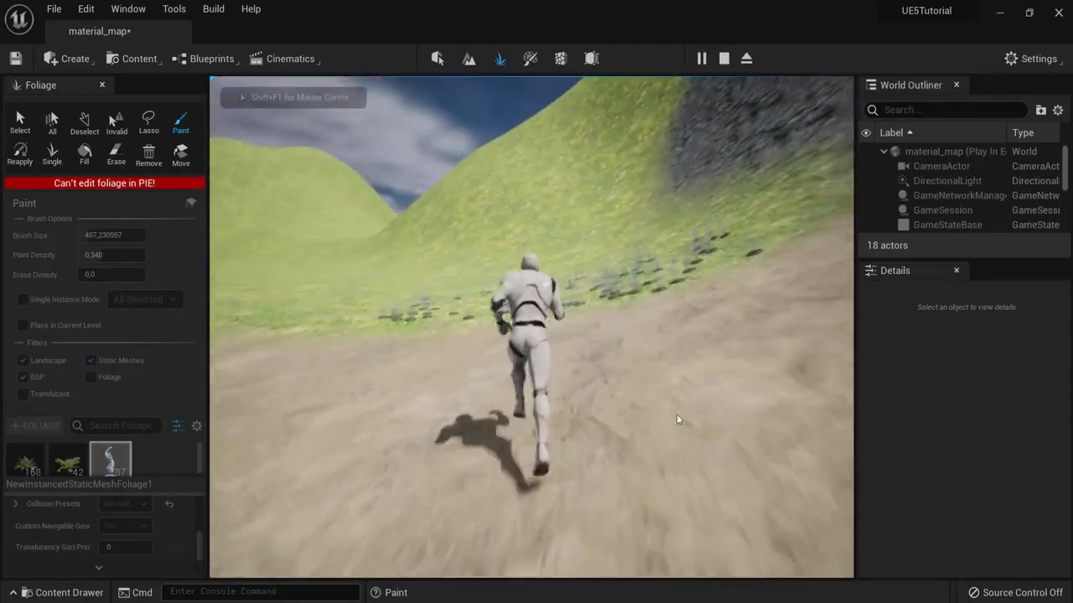
{"action": "key", "text": "w"}
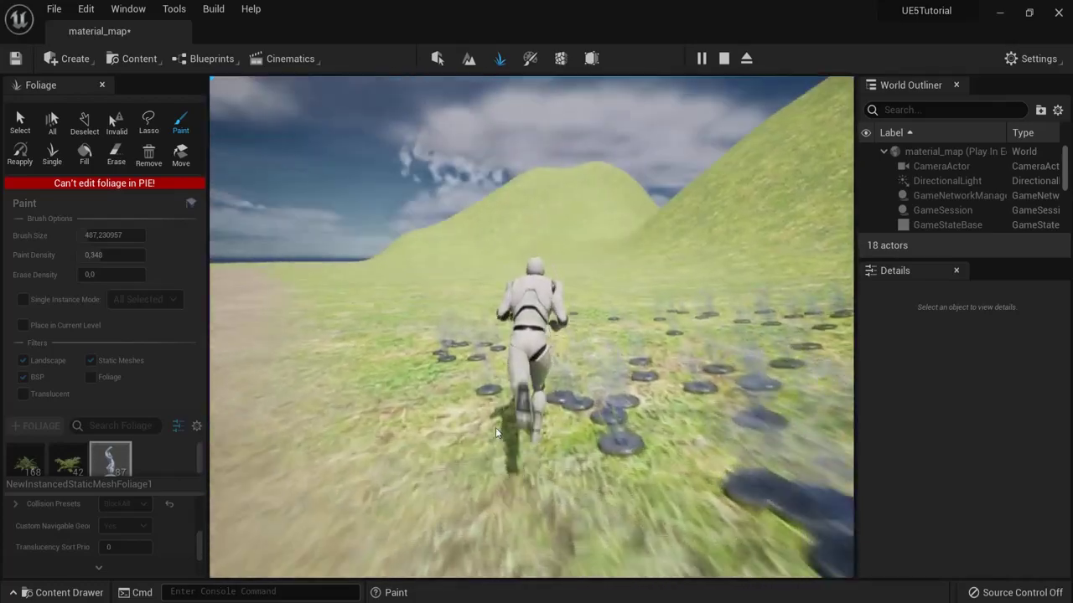
{"action": "key", "text": "w"}
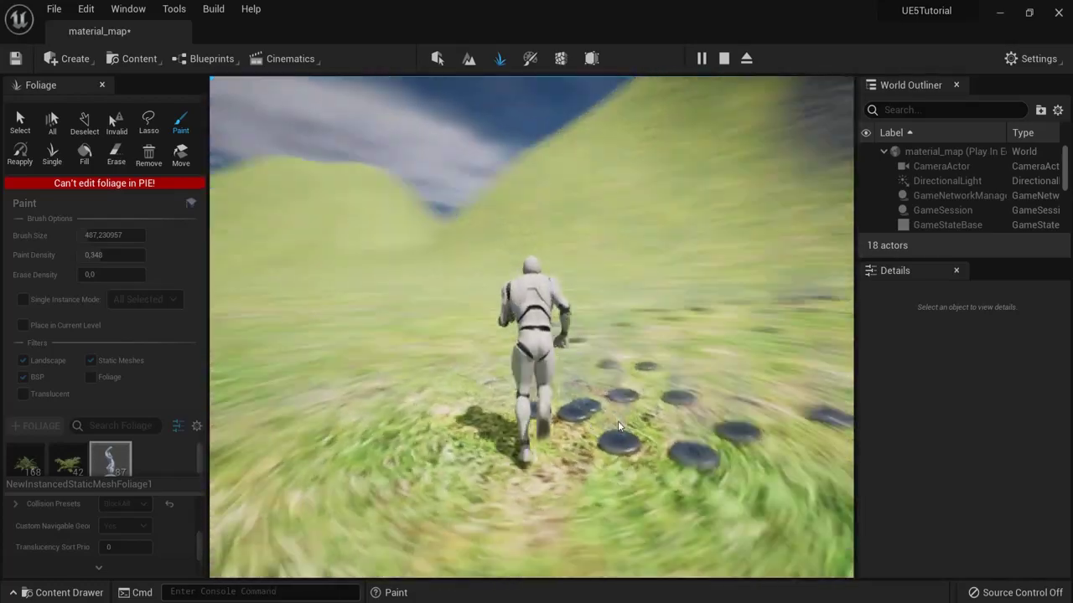
{"action": "key", "text": "w"}
{"action": "key", "text": "w"}
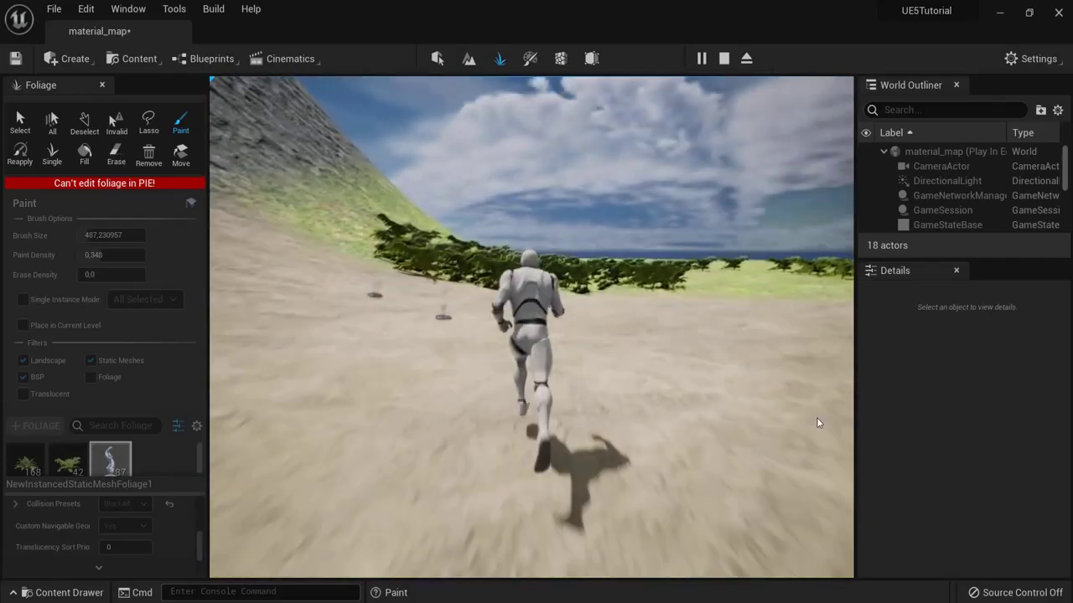
{"action": "key", "text": "w"}
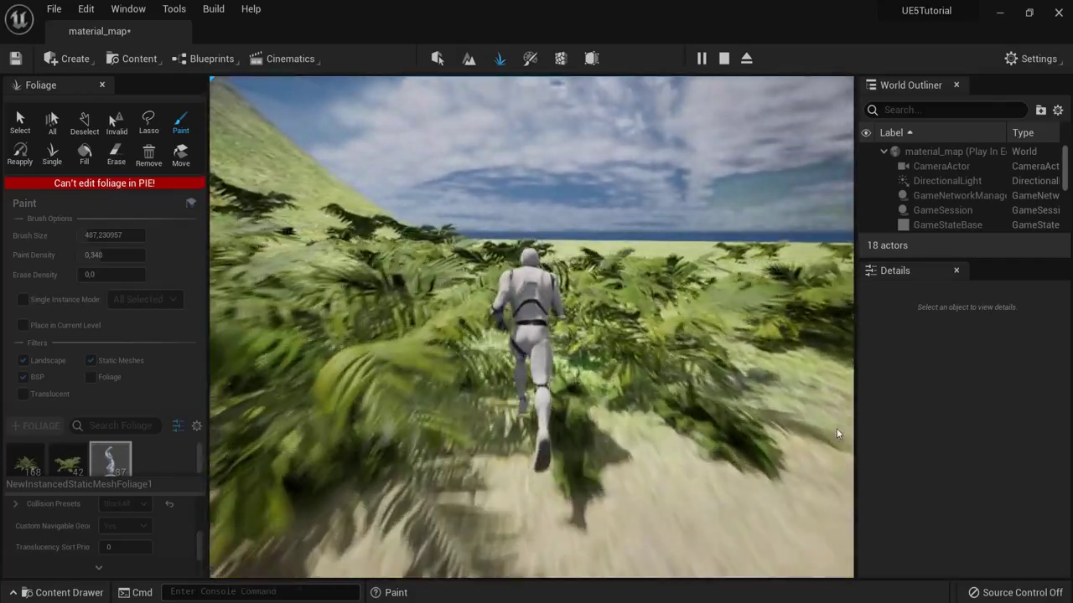
{"action": "key", "text": "w"}
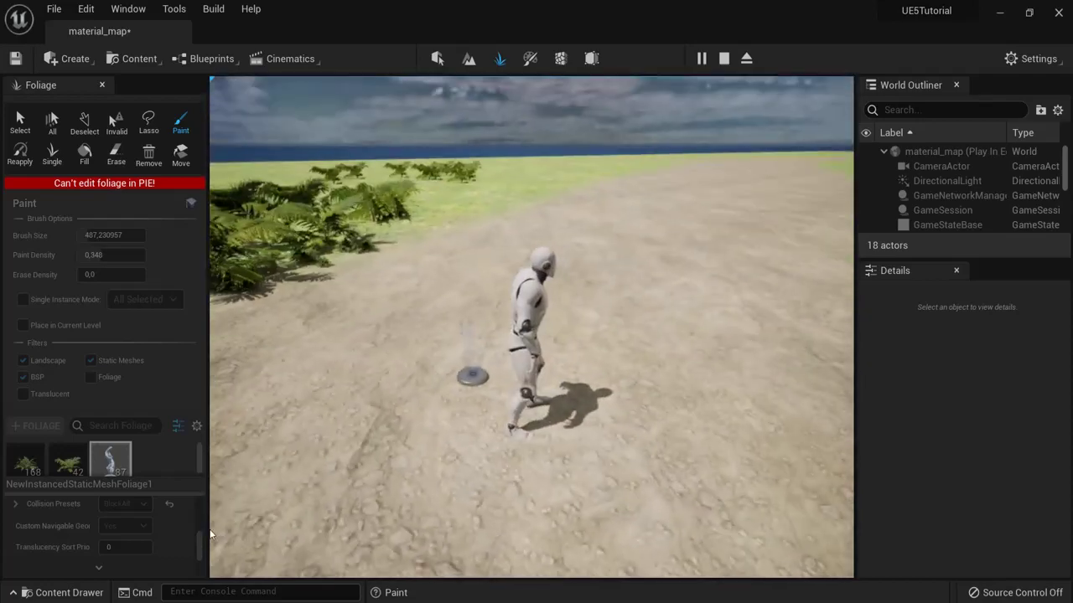
Step: Stop the play test and set the statue collision preset back to NoCollision
{"action": "key", "text": "Escape"}
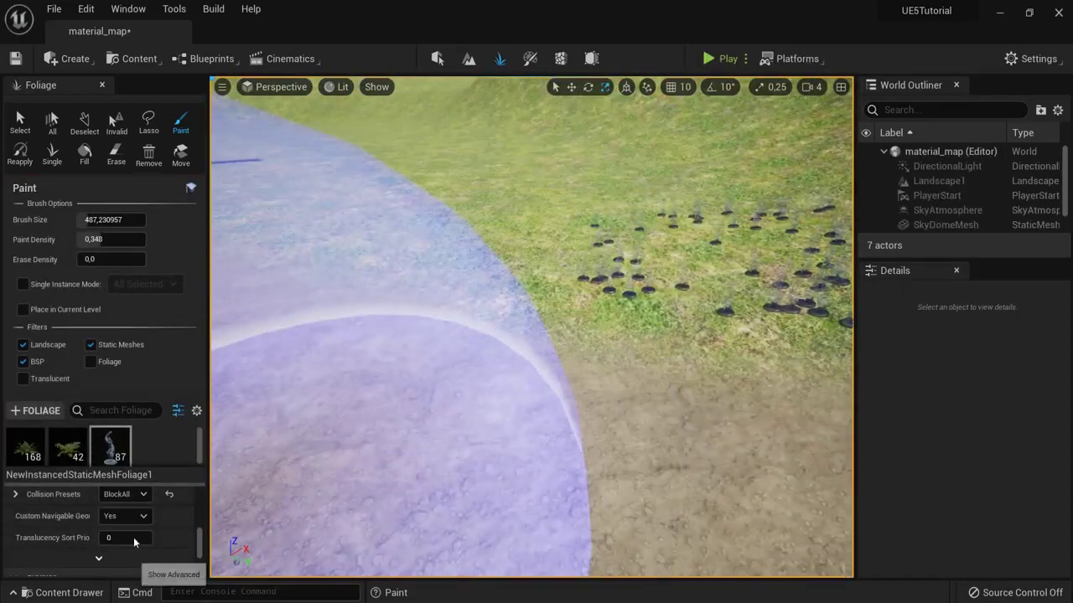
{"action": "left_click", "coordinate": [134, 494]}
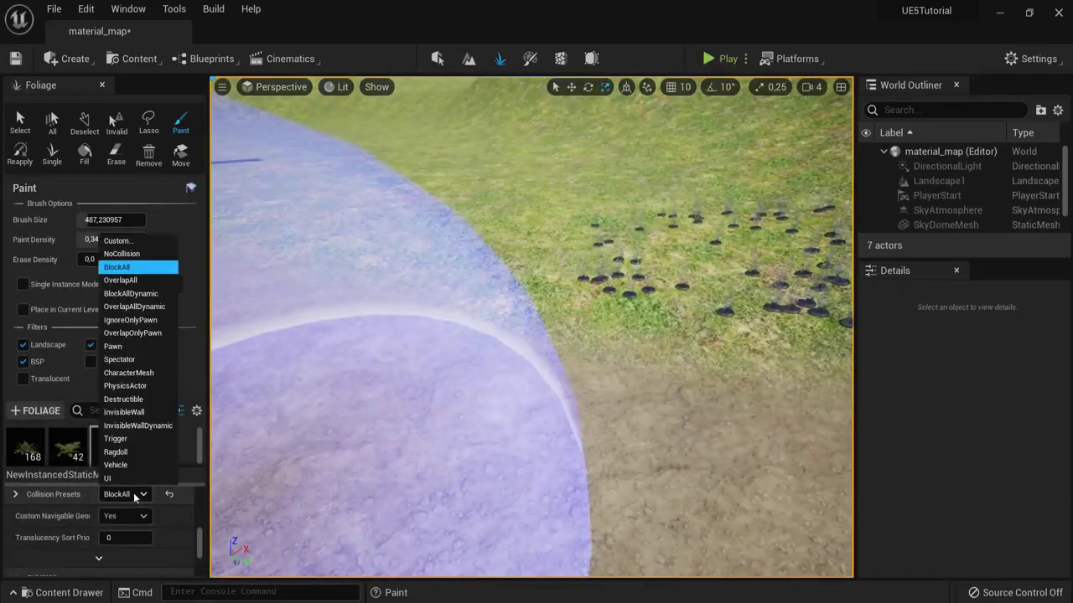
{"action": "left_click", "coordinate": [125, 254]}
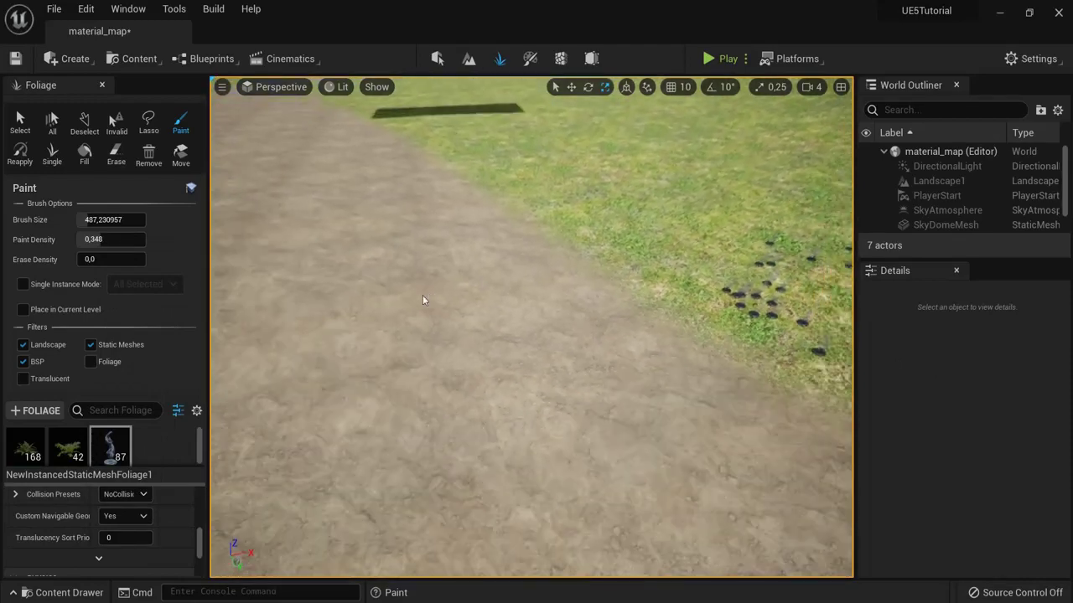
Step: Paint stones across the dirt path, then play the level and run forward
{"action": "mouse_move", "coordinate": [391, 337]}
{"action": "left_mouse_down"}
{"action": "mouse_move", "coordinate": [443, 388]}
{"action": "mouse_move", "coordinate": [486, 369]}
{"action": "left_mouse_up"}
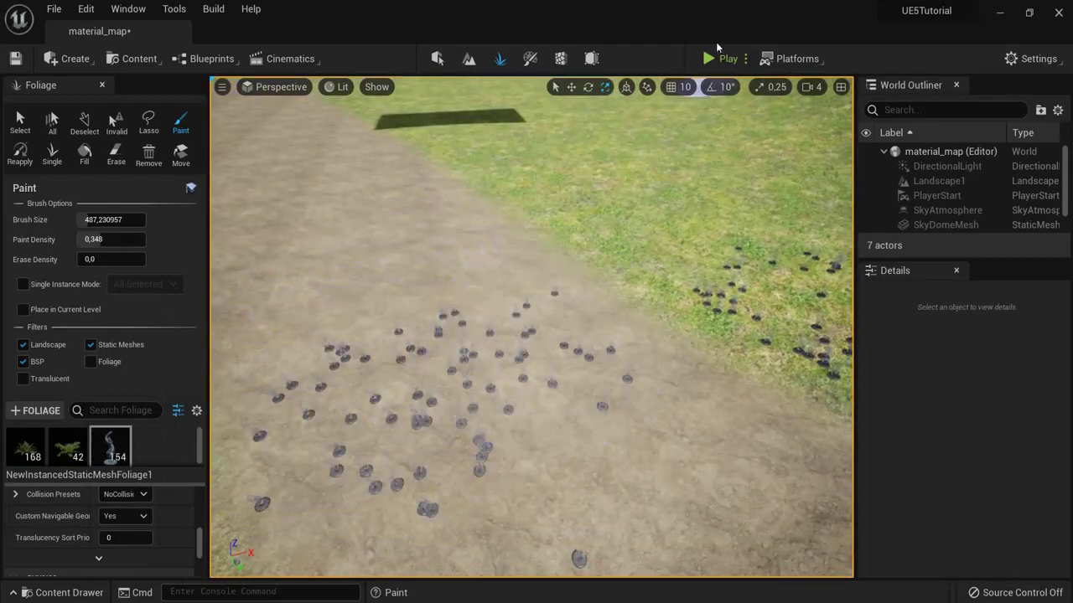
{"action": "left_click", "coordinate": [719, 58]}
{"action": "key", "text": "w"}
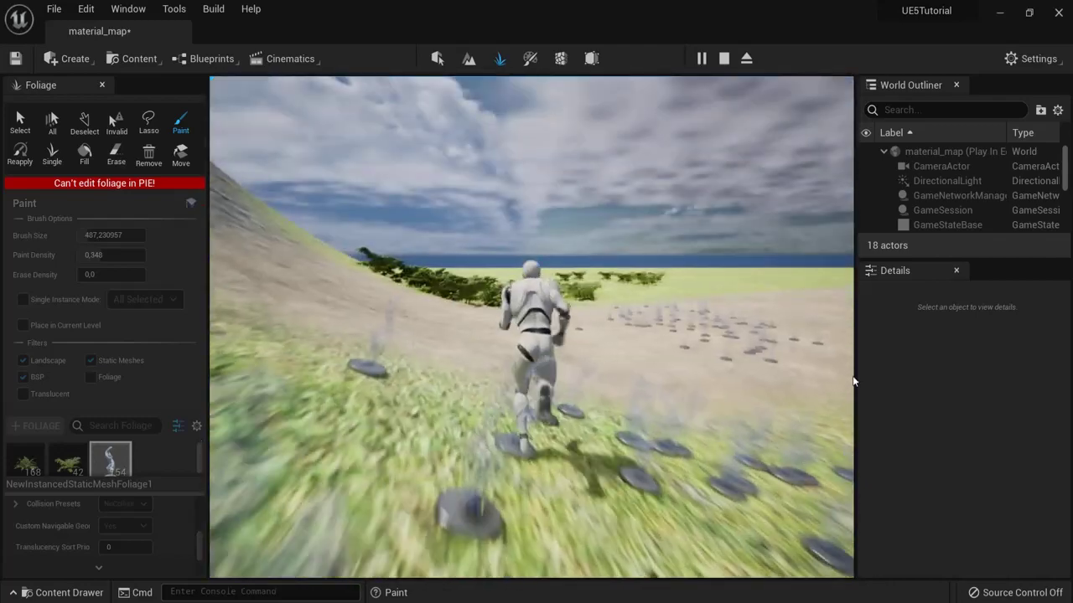
Step: Stop the play session and tilt the view up toward the rock wall
{"action": "key", "text": "Escape"}
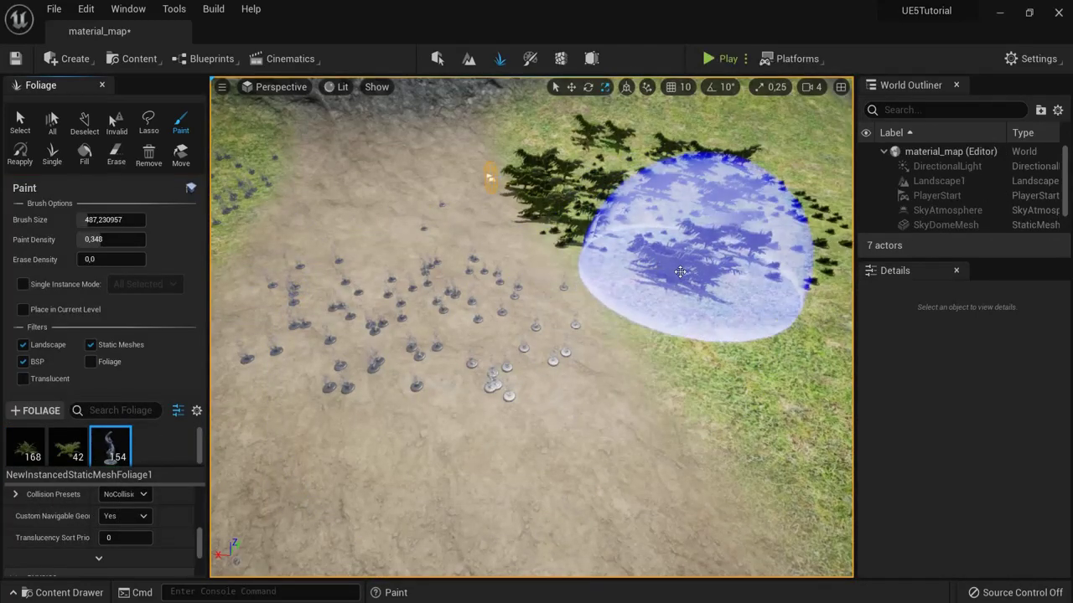
{"action": "mouse_move", "coordinate": [680, 271]}
{"action": "right_mouse_down"}
{"action": "mouse_move", "coordinate": [715, 263]}
{"action": "mouse_move", "coordinate": [427, 283]}
{"action": "mouse_move", "coordinate": [687, 309]}
{"action": "right_mouse_up"}
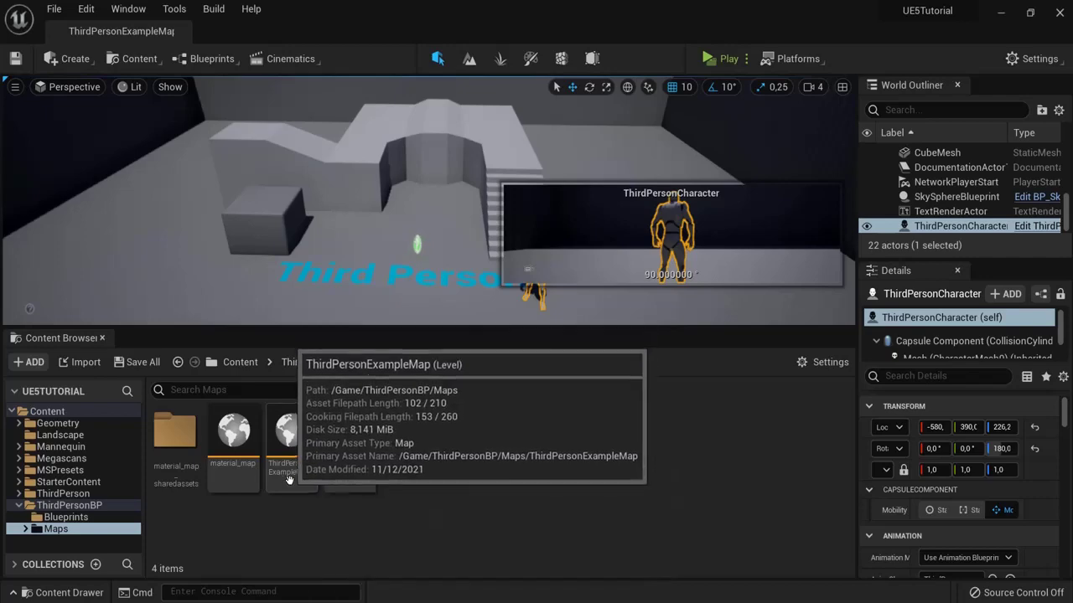
Step: Open the ThirdPersonExampleMap level with the Content Browser closed
{"action": "double_click", "coordinate": [295, 430]}
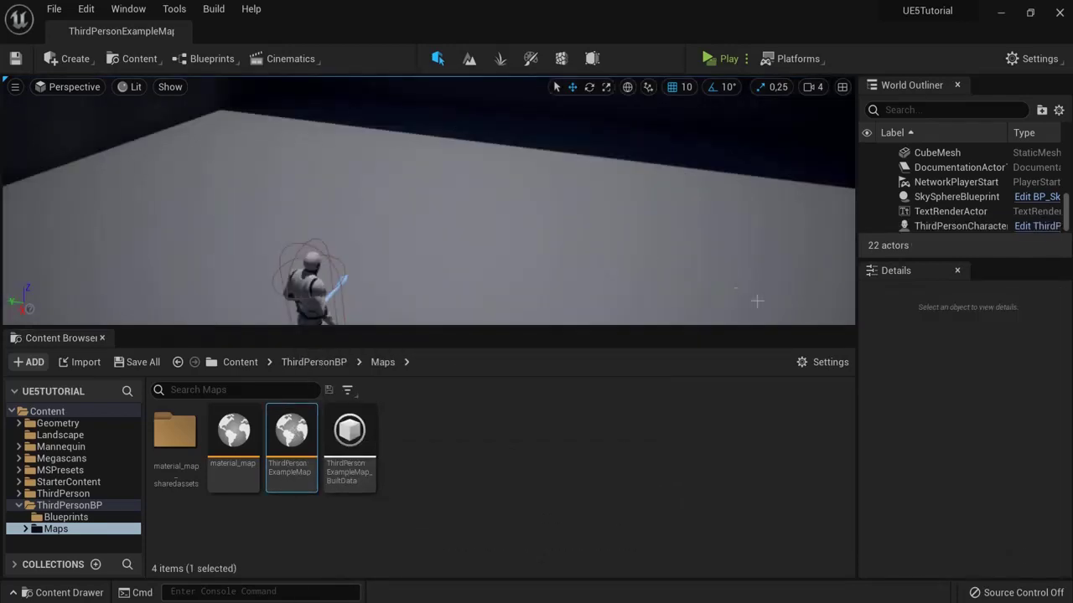
{"action": "left_click", "coordinate": [103, 338]}
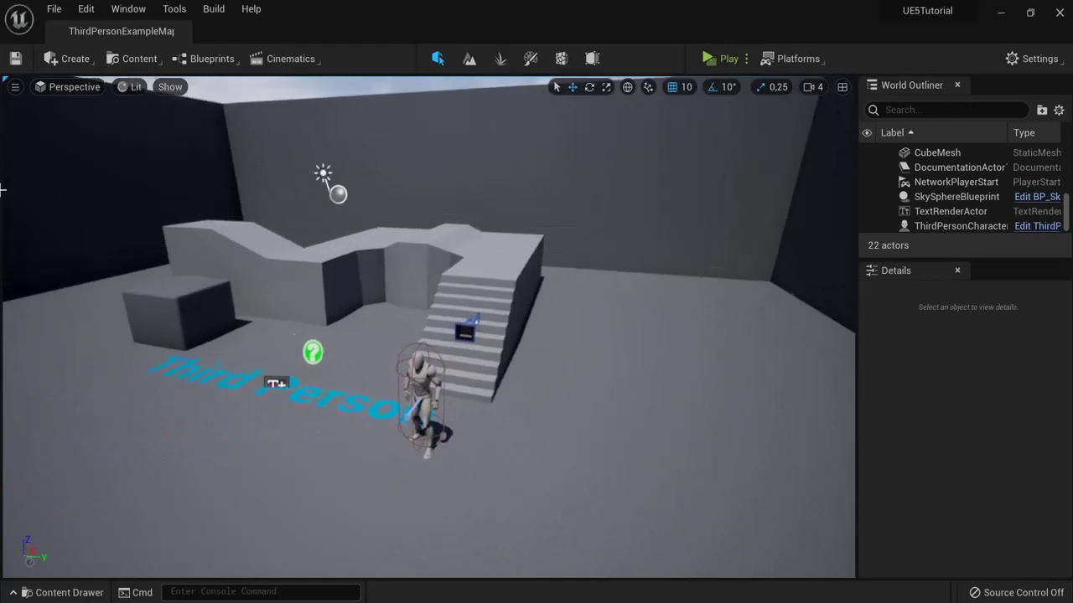
{"action": "right_click_drag", "start_coordinate": [2, 190], "coordinate": [2, 198]}
Step: Select the ThirdPersonCharacter in the arena
{"action": "left_click", "coordinate": [377, 243]}
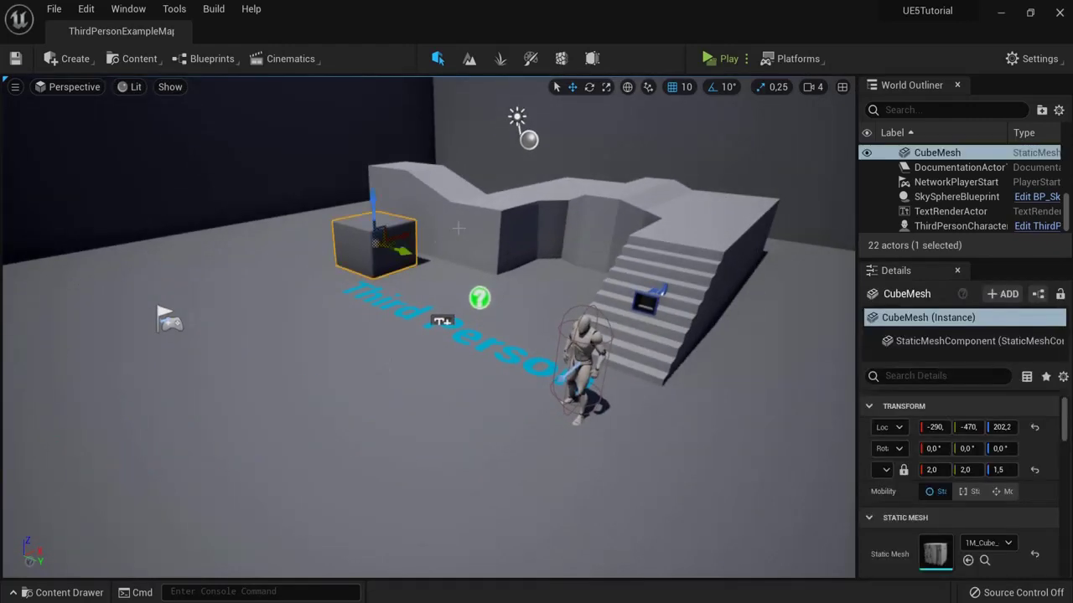
{"action": "left_click", "coordinate": [494, 219]}
{"action": "left_click", "coordinate": [486, 290]}
{"action": "right_click_drag", "start_coordinate": [486, 290], "coordinate": [483, 290]}
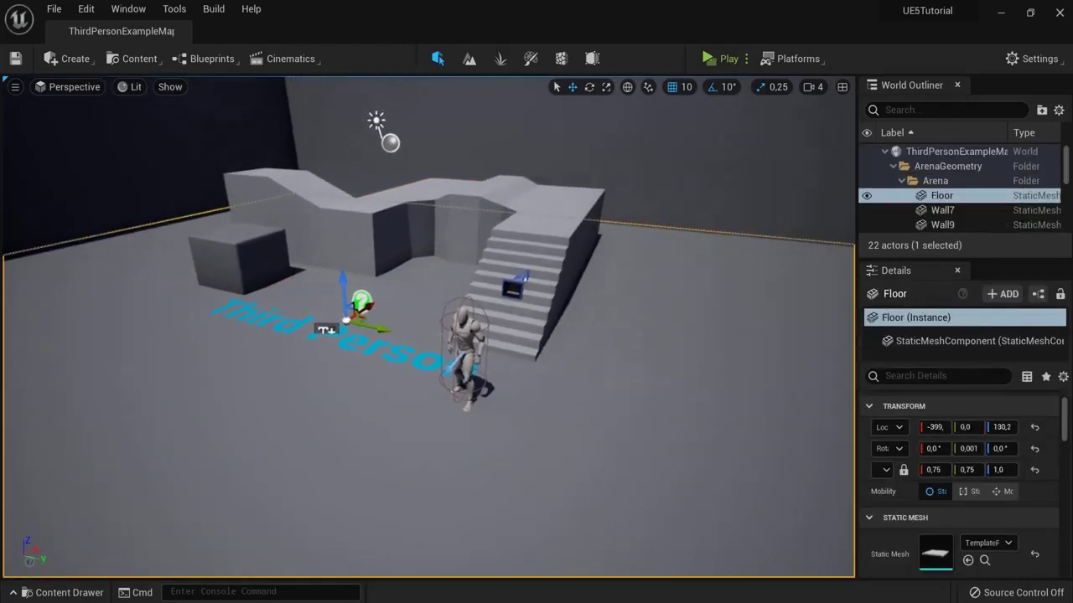
{"action": "left_click", "coordinate": [466, 348]}
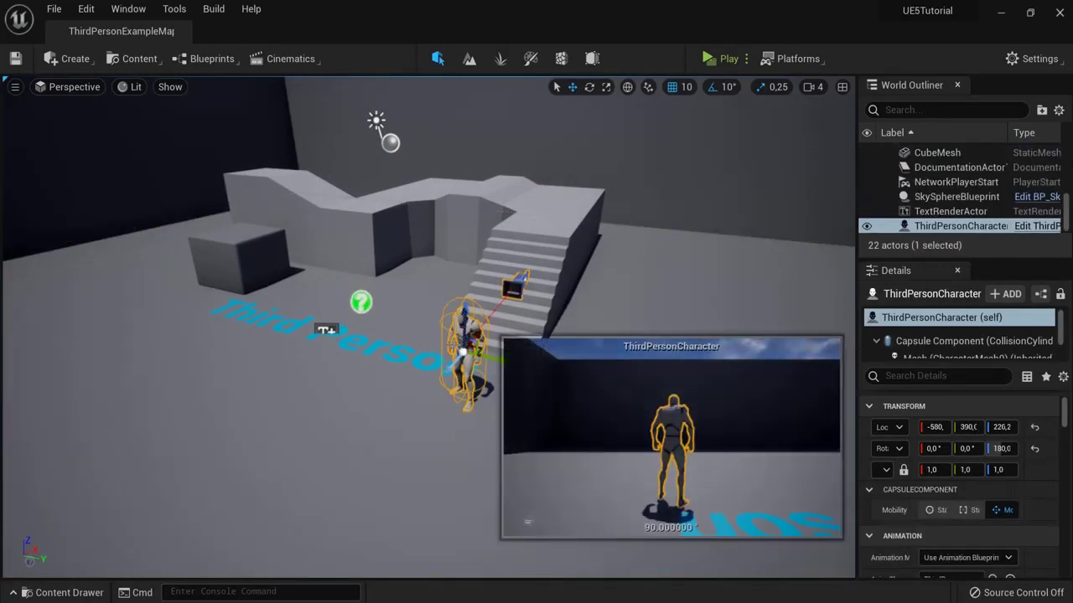
{"action": "right_click_drag", "start_coordinate": [470, 341], "coordinate": [466, 295]}
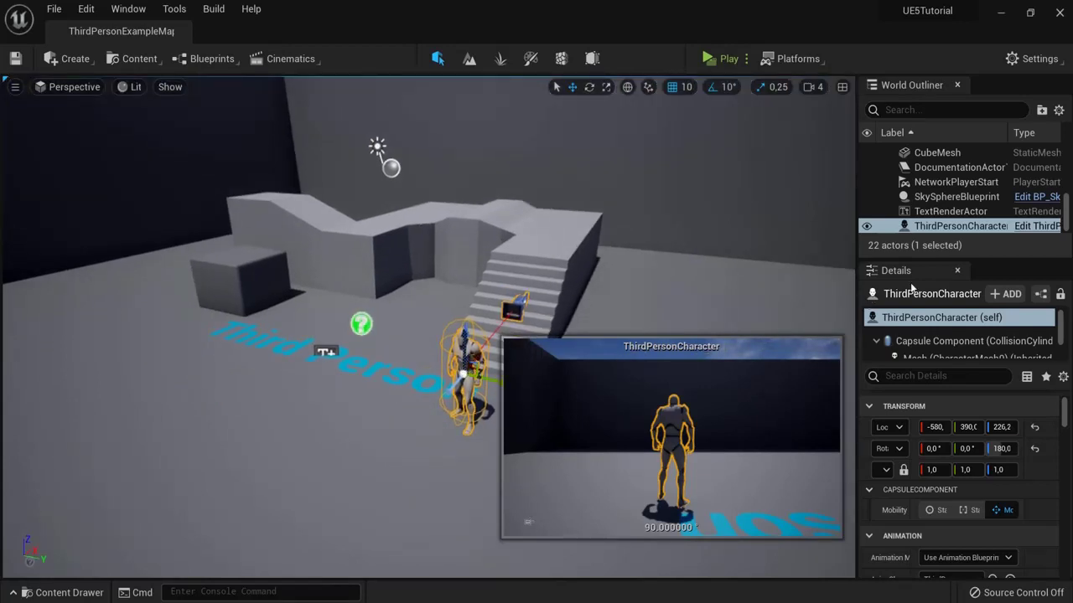
Step: Open the ThirdPersonCharacter blueprint and dock its editor into the main window
{"action": "left_click", "coordinate": [1018, 229]}
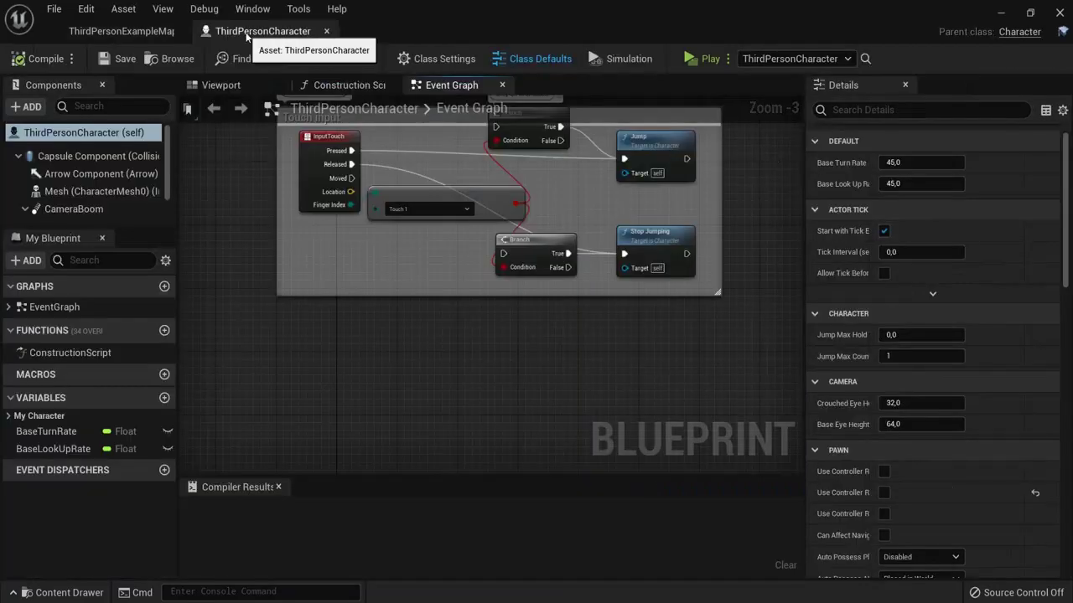
{"action": "left_click_drag", "start_coordinate": [247, 35], "coordinate": [281, 38]}
{"action": "left_click", "coordinate": [148, 31]}
{"action": "left_click", "coordinate": [247, 32]}
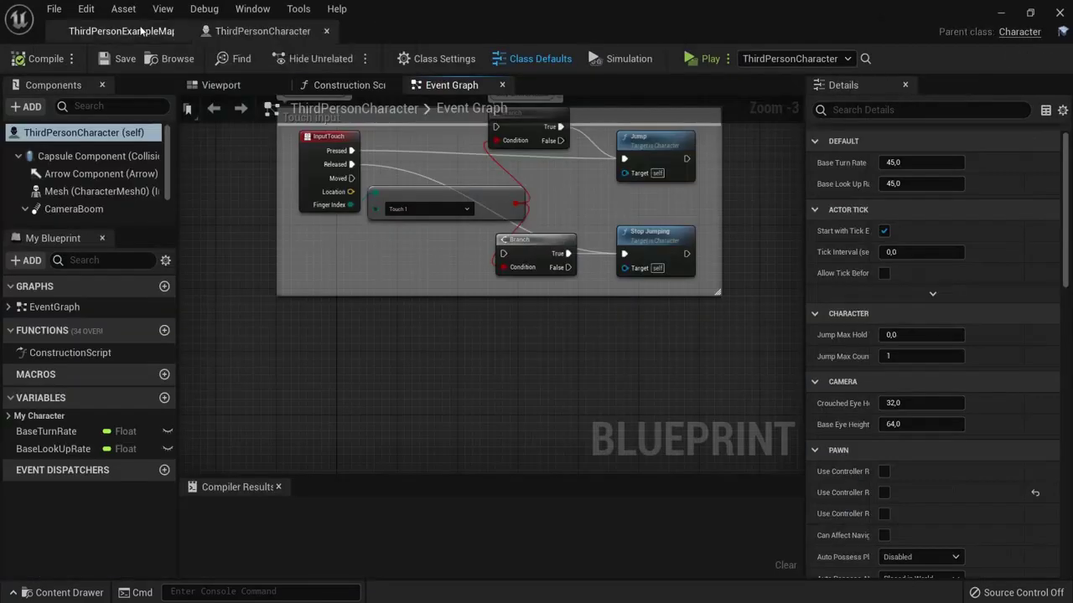
{"action": "left_click", "coordinate": [121, 31]}
{"action": "left_click", "coordinate": [251, 32]}
Step: Browse the Viewport, Construction Script and Event Graph tabs
{"action": "left_click", "coordinate": [221, 84]}
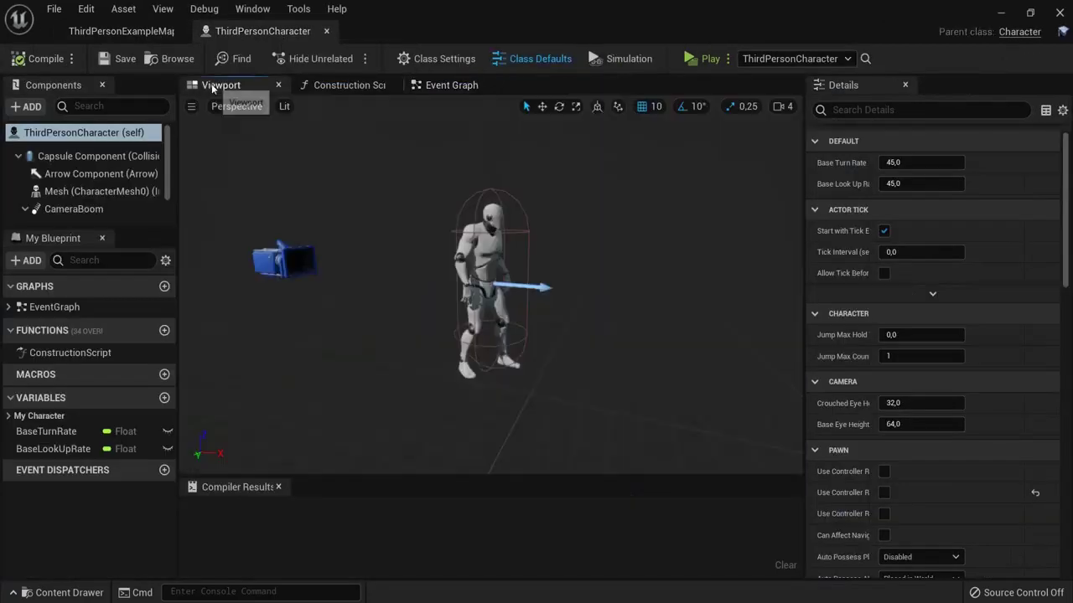
{"action": "left_click", "coordinate": [348, 86]}
{"action": "left_click", "coordinate": [447, 85]}
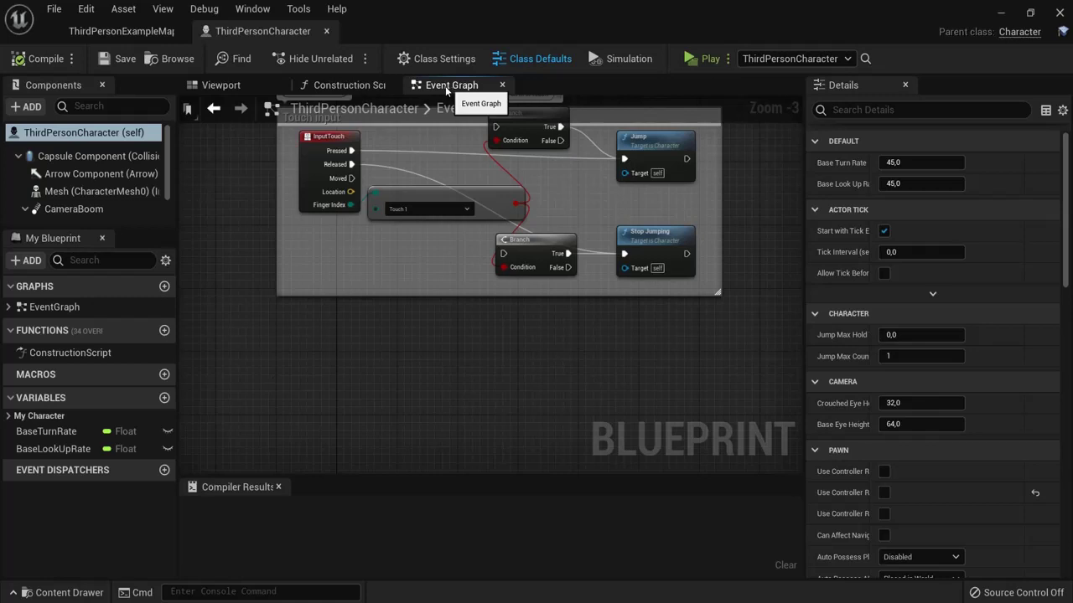
{"action": "left_click", "coordinate": [215, 85]}
Step: Inspect the follow camera, arrow and SK_Mannequin mesh components in the viewport
{"action": "left_click_drag", "start_coordinate": [635, 238], "coordinate": [687, 246]}
{"action": "left_click", "coordinate": [343, 241]}
{"action": "left_click_drag", "start_coordinate": [343, 240], "coordinate": [399, 263]}
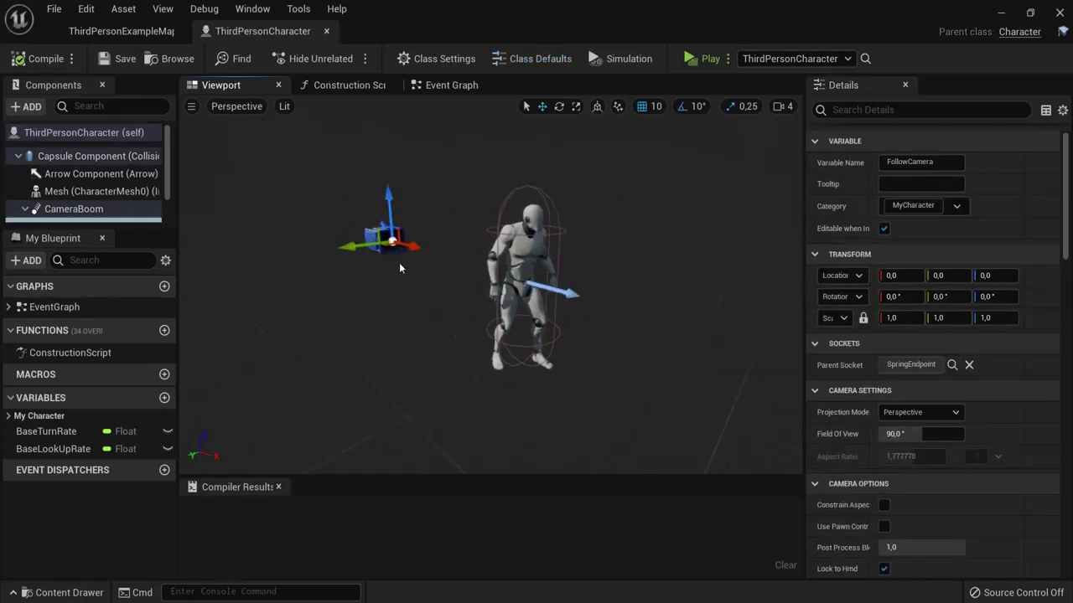
{"action": "left_click", "coordinate": [566, 291]}
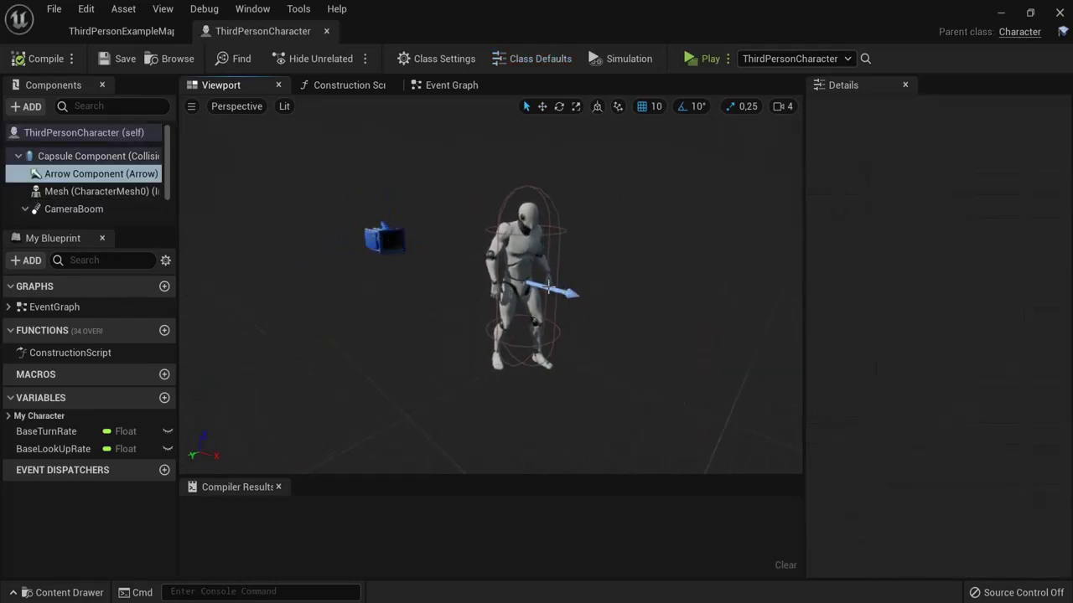
{"action": "mouse_move", "coordinate": [615, 318]}
{"action": "left_mouse_down"}
{"action": "mouse_move", "coordinate": [844, 308]}
{"action": "mouse_move", "coordinate": [624, 327]}
{"action": "left_mouse_up"}
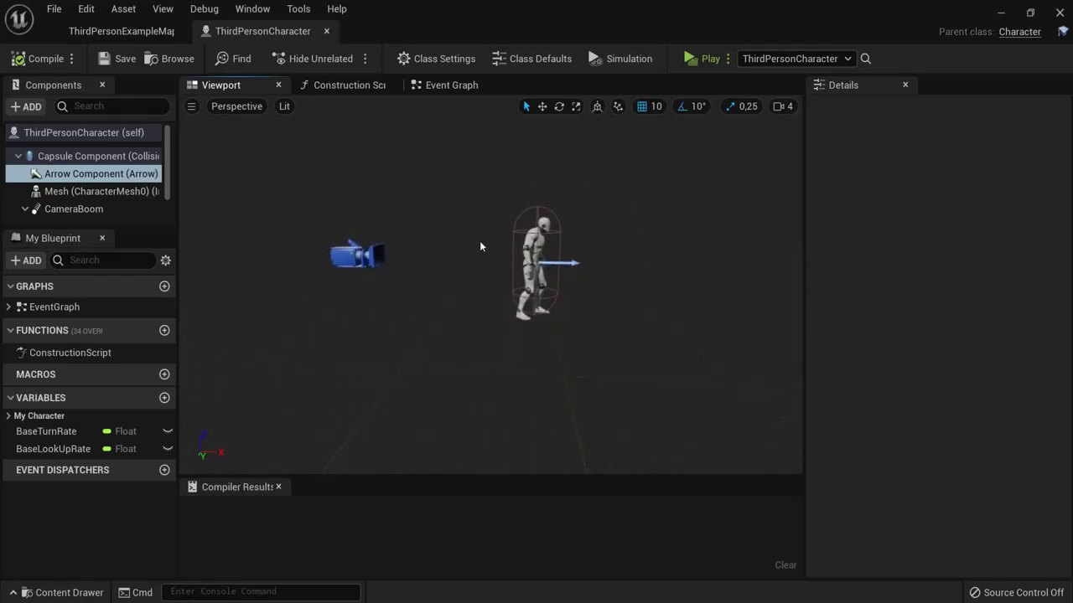
{"action": "left_click", "coordinate": [533, 260]}
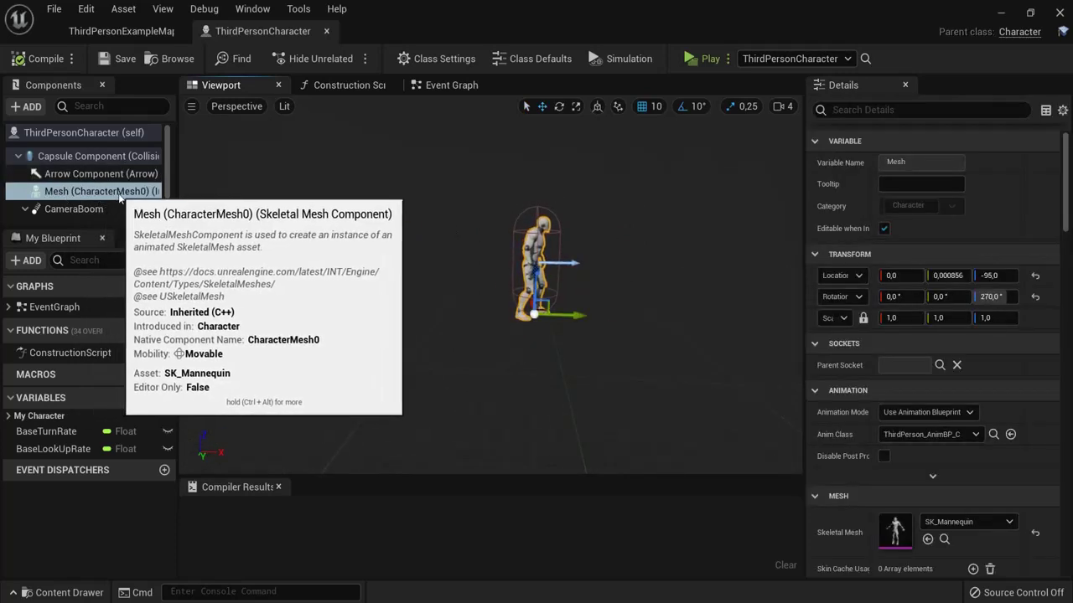
{"action": "scroll", "coordinate": [961, 434], "scroll_direction": "down", "scroll_amount": 1}
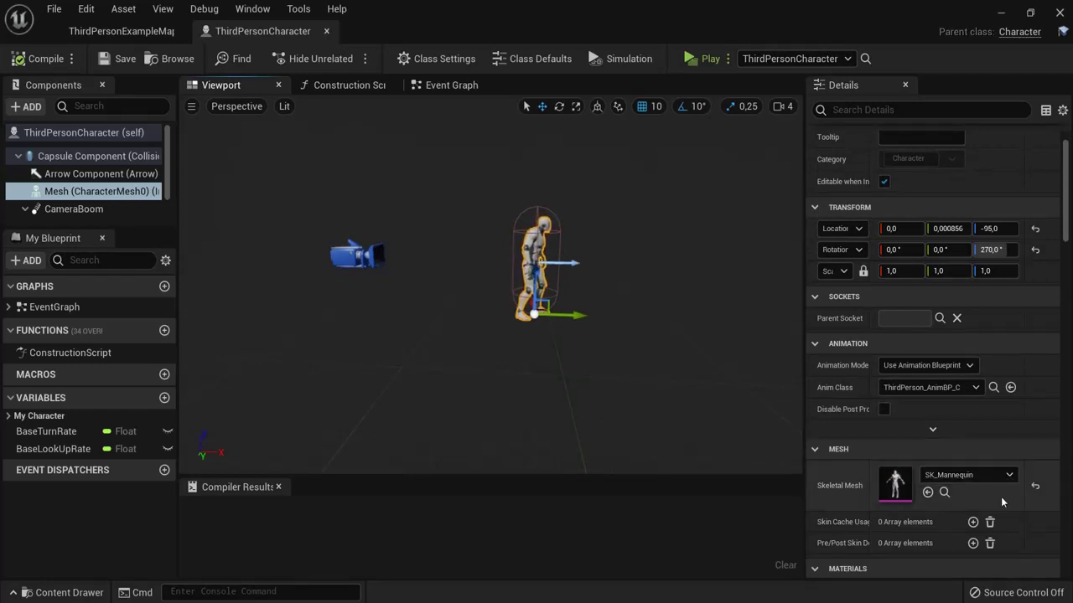
{"action": "left_click", "coordinate": [972, 475]}
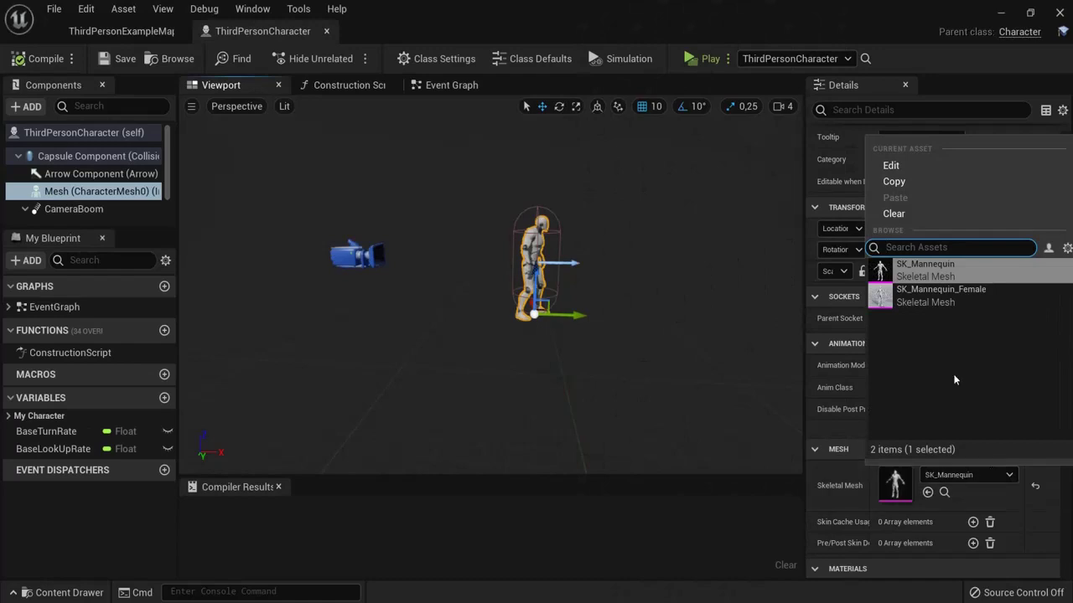
{"action": "left_click", "coordinate": [936, 293]}
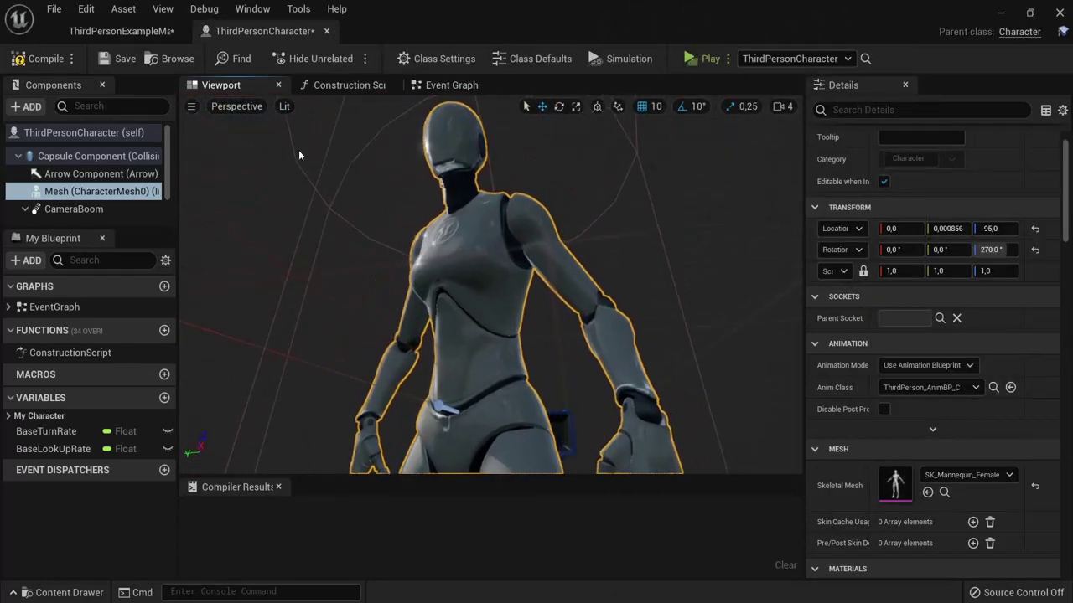
{"action": "scroll", "coordinate": [299, 153], "scroll_direction": "down", "scroll_amount": 10}
{"action": "left_click", "coordinate": [972, 475]}
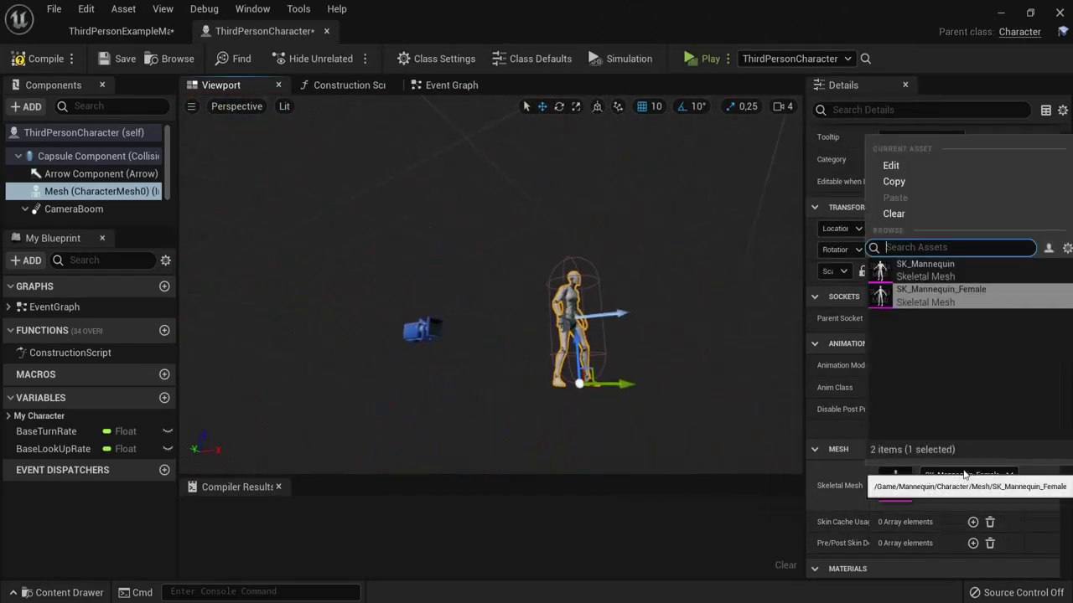
{"action": "left_click", "coordinate": [899, 267]}
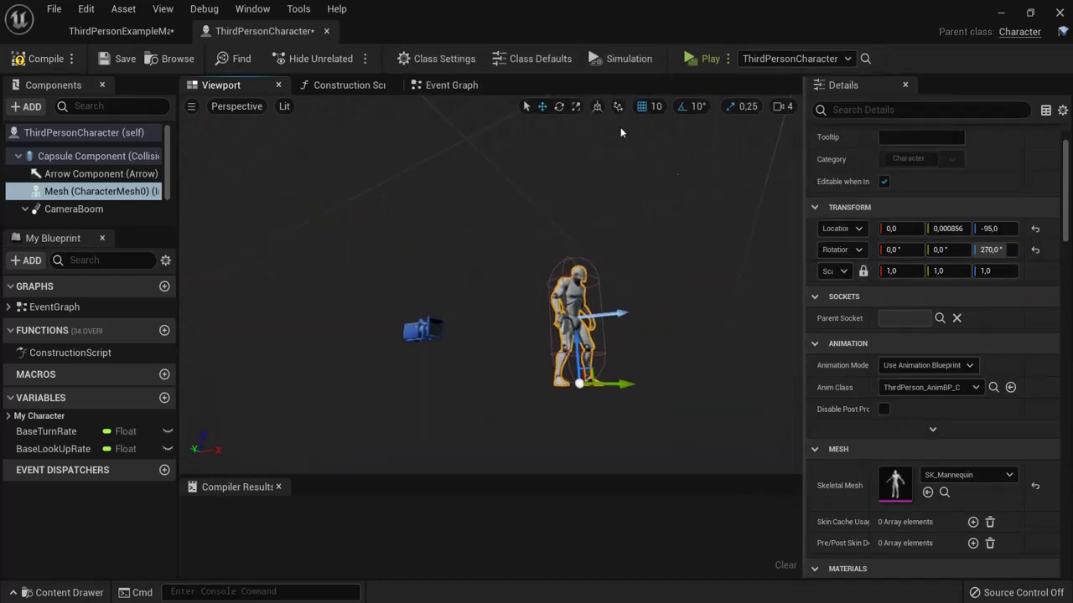
{"action": "left_click", "coordinate": [559, 106]}
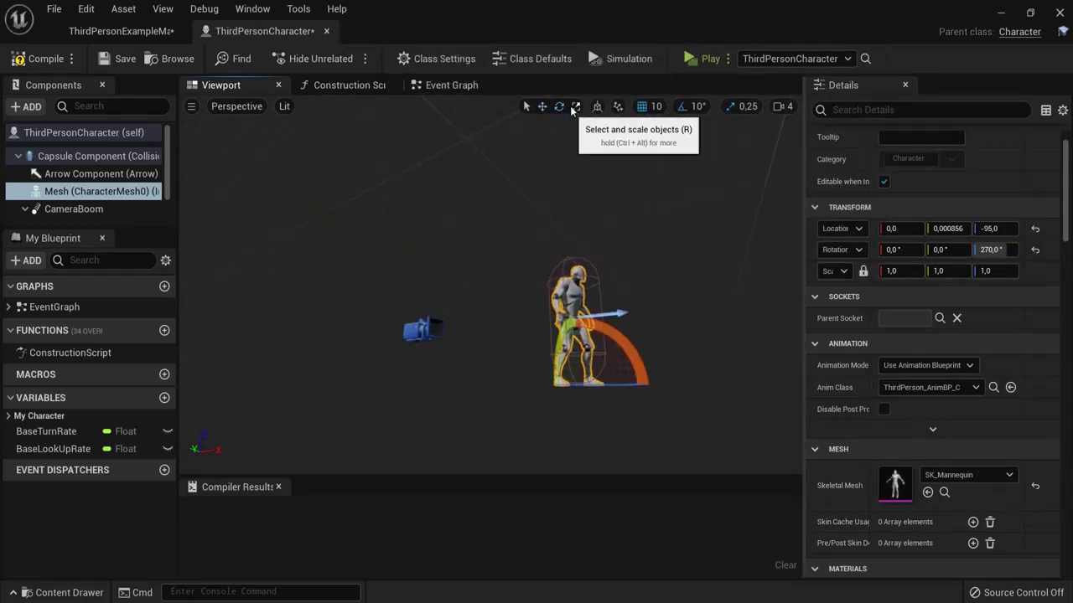
{"action": "left_click", "coordinate": [576, 106]}
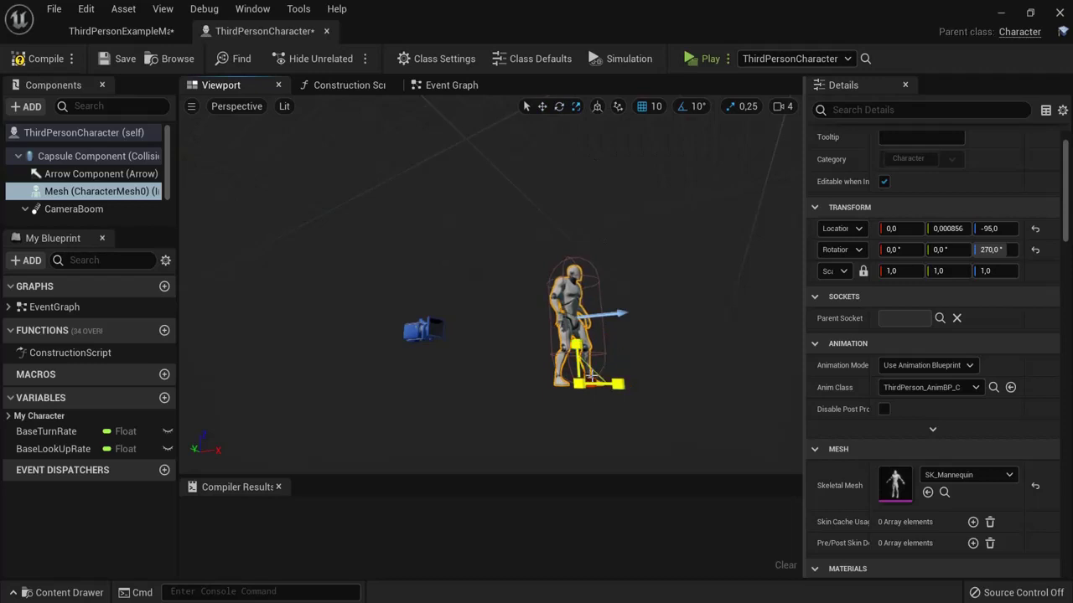
{"action": "mouse_move", "coordinate": [591, 377]}
{"action": "left_mouse_down"}
{"action": "mouse_move", "coordinate": [642, 337]}
{"action": "mouse_move", "coordinate": [616, 369]}
{"action": "mouse_move", "coordinate": [578, 384]}
{"action": "left_mouse_up"}
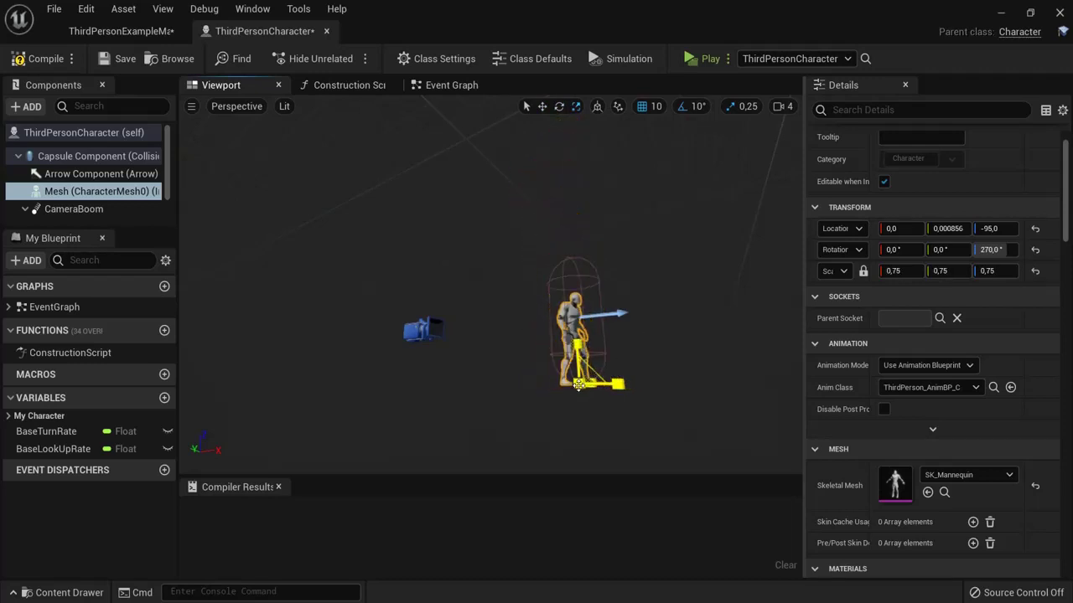
{"action": "key", "text": "ctrl+z"}
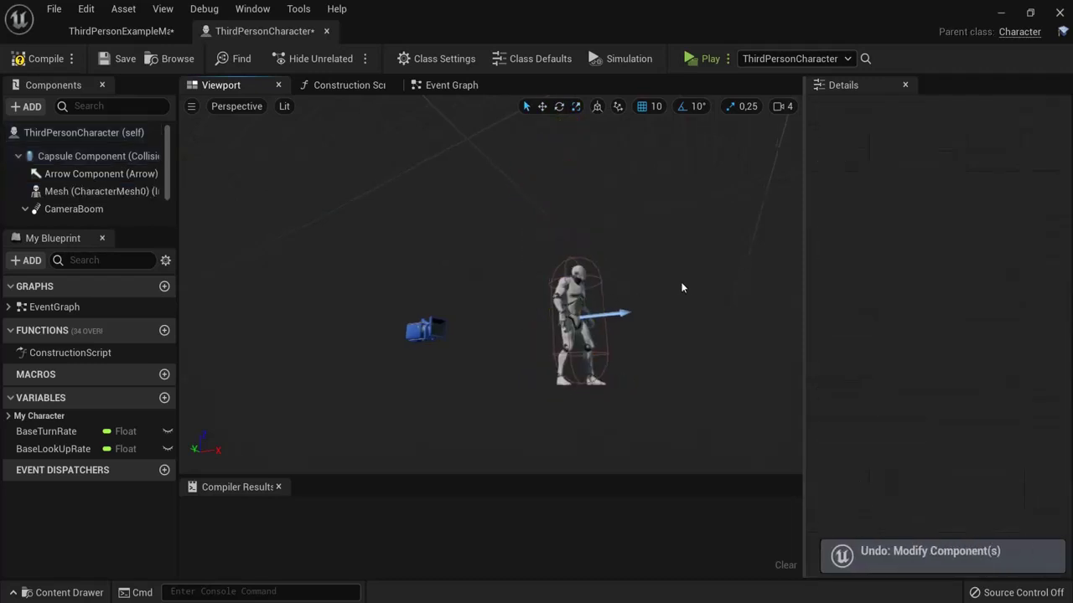
Step: Inspect the Details of the Mesh and Character Movement components
{"action": "left_click", "coordinate": [96, 191]}
{"action": "scroll", "coordinate": [172, 193], "scroll_direction": "down", "scroll_amount": 1}
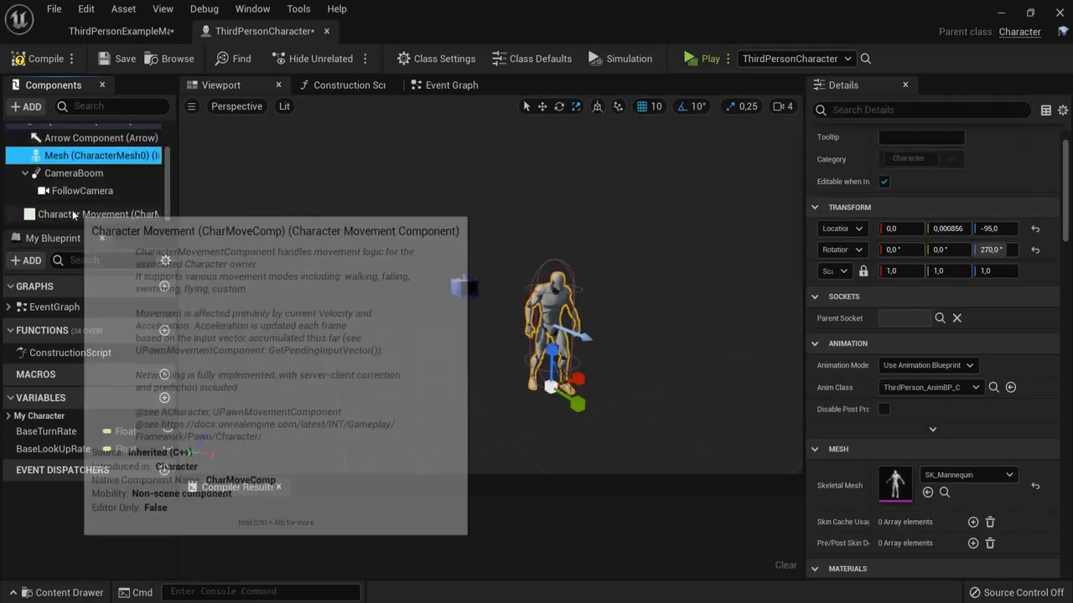
{"action": "left_click", "coordinate": [92, 214]}
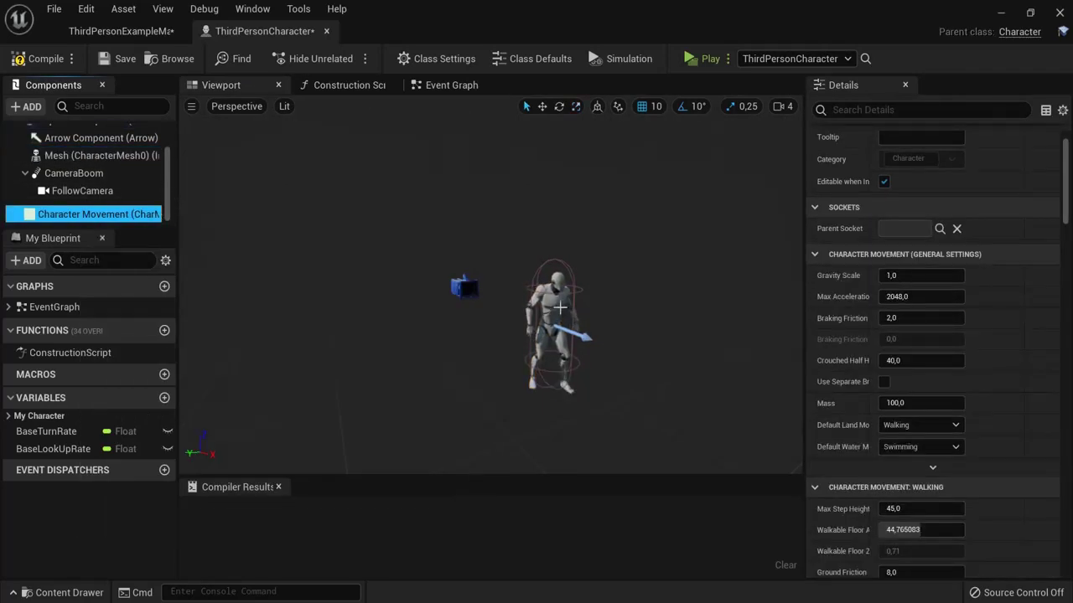
{"action": "scroll", "coordinate": [1067, 207], "scroll_direction": "down", "scroll_amount": 1}
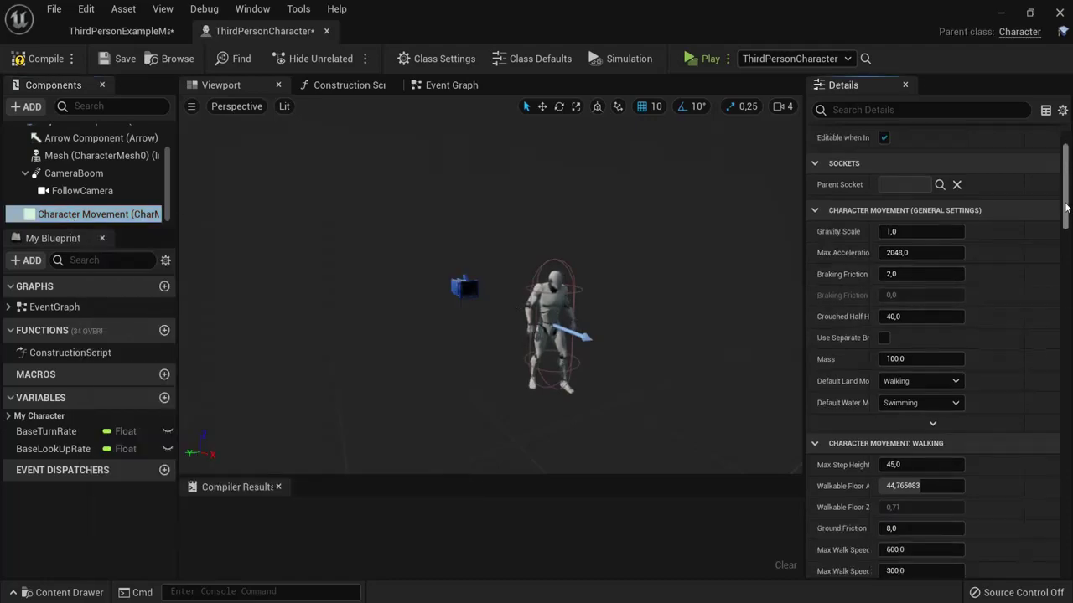
{"action": "scroll", "coordinate": [1066, 207], "scroll_direction": "down", "scroll_amount": 10}
{"action": "scroll", "coordinate": [1067, 207], "scroll_direction": "up", "scroll_amount": 15}
Step: Return to the blueprint from the level and pan around the Construction Script graph
{"action": "left_click", "coordinate": [122, 31]}
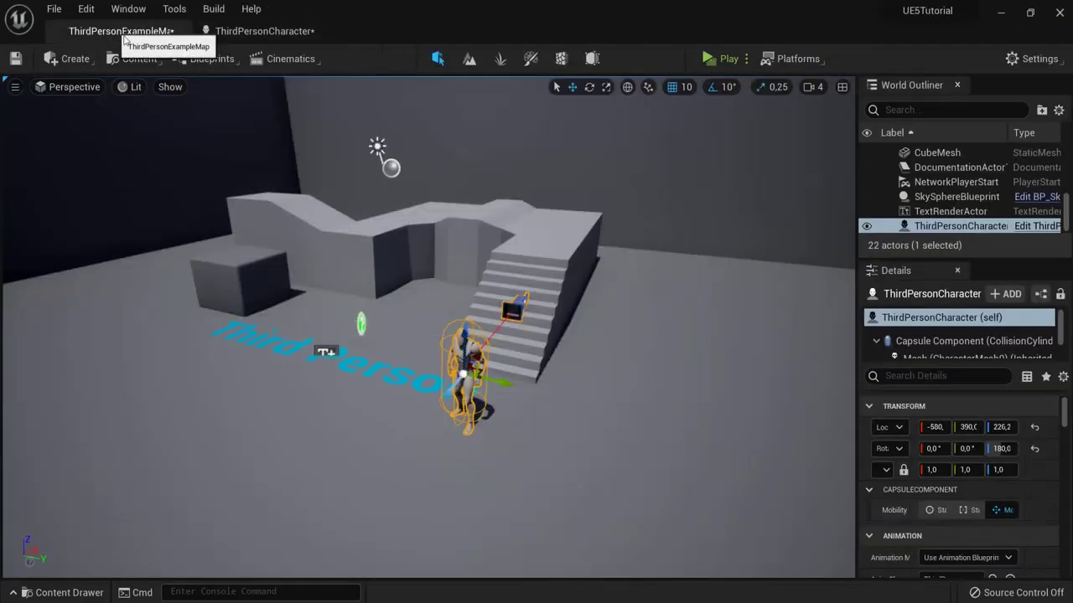
{"action": "scroll", "coordinate": [1062, 421], "scroll_direction": "down", "scroll_amount": 10}
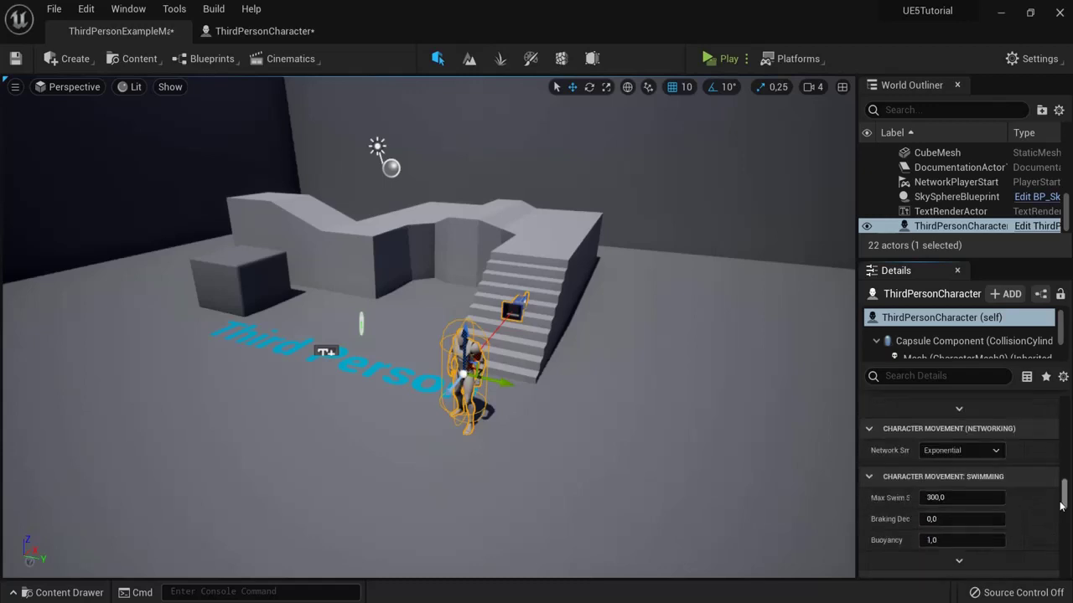
{"action": "scroll", "coordinate": [1055, 413], "scroll_direction": "up", "scroll_amount": 12}
{"action": "left_click", "coordinate": [264, 31]}
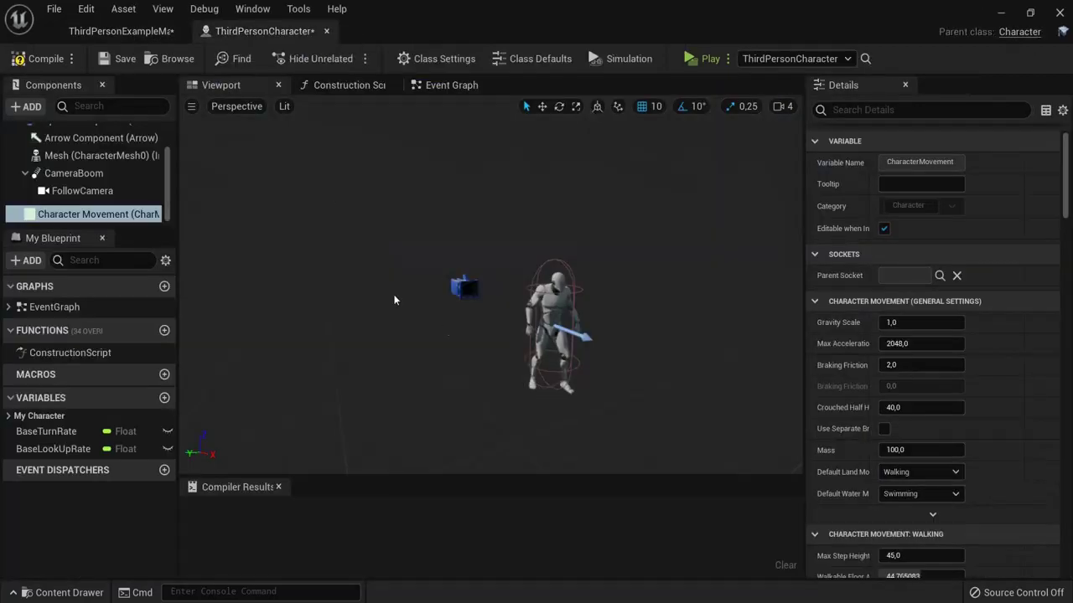
{"action": "left_click", "coordinate": [339, 84]}
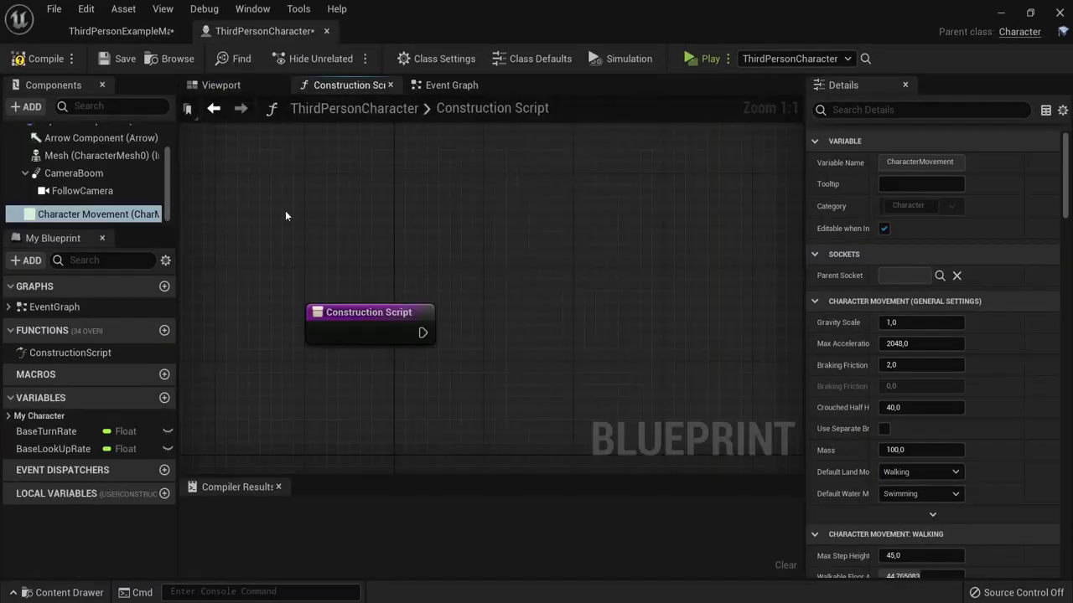
{"action": "right_click_drag", "start_coordinate": [361, 400], "coordinate": [408, 337]}
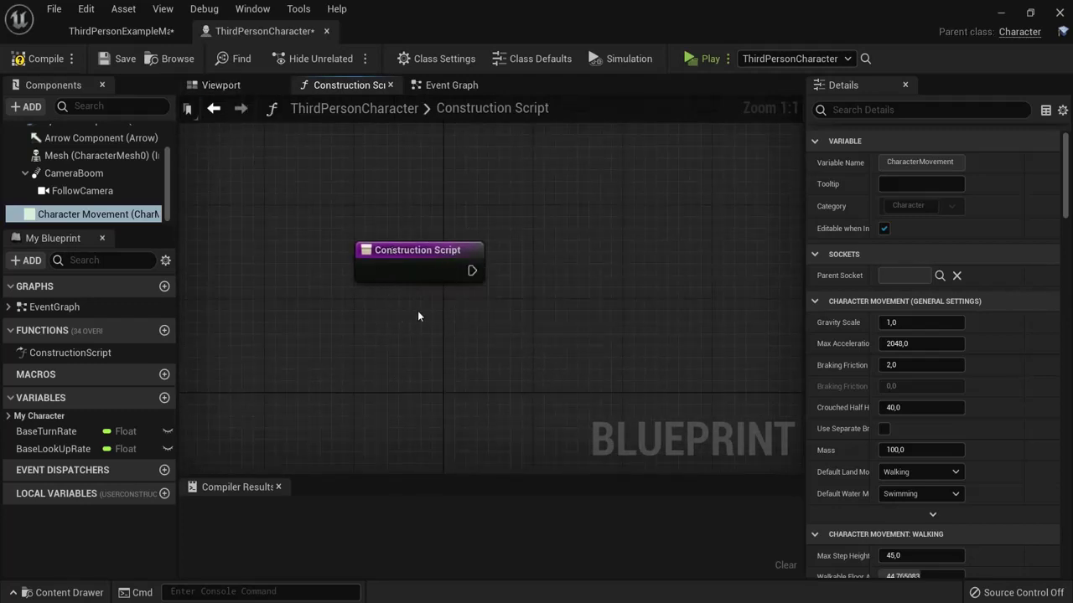
{"action": "right_click_drag", "start_coordinate": [574, 283], "coordinate": [523, 279]}
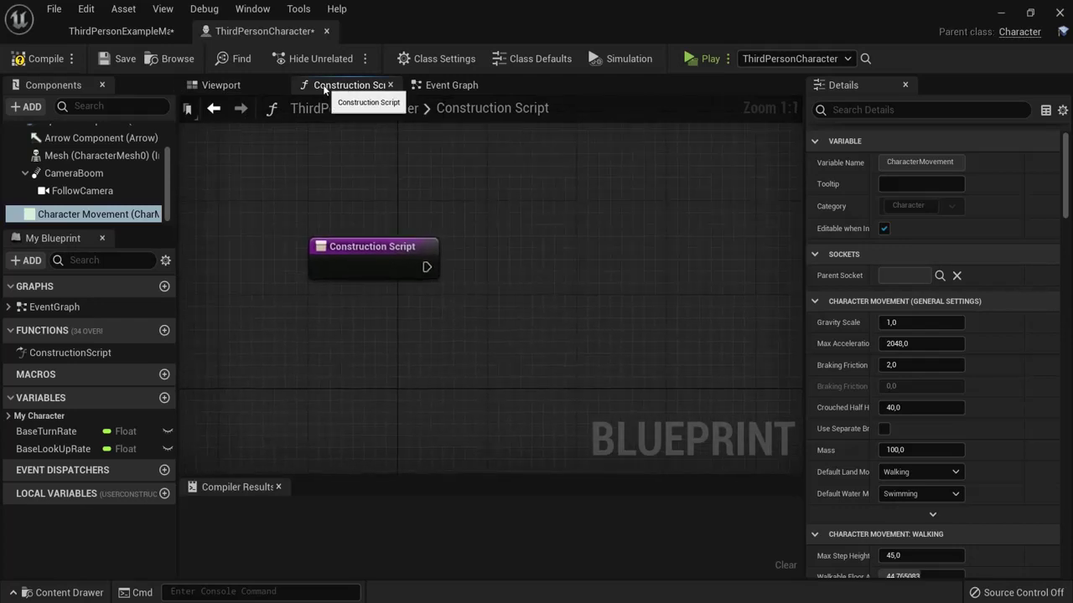
Step: Show the Event Graph zoomed out to all the template's input groups
{"action": "left_click", "coordinate": [432, 85]}
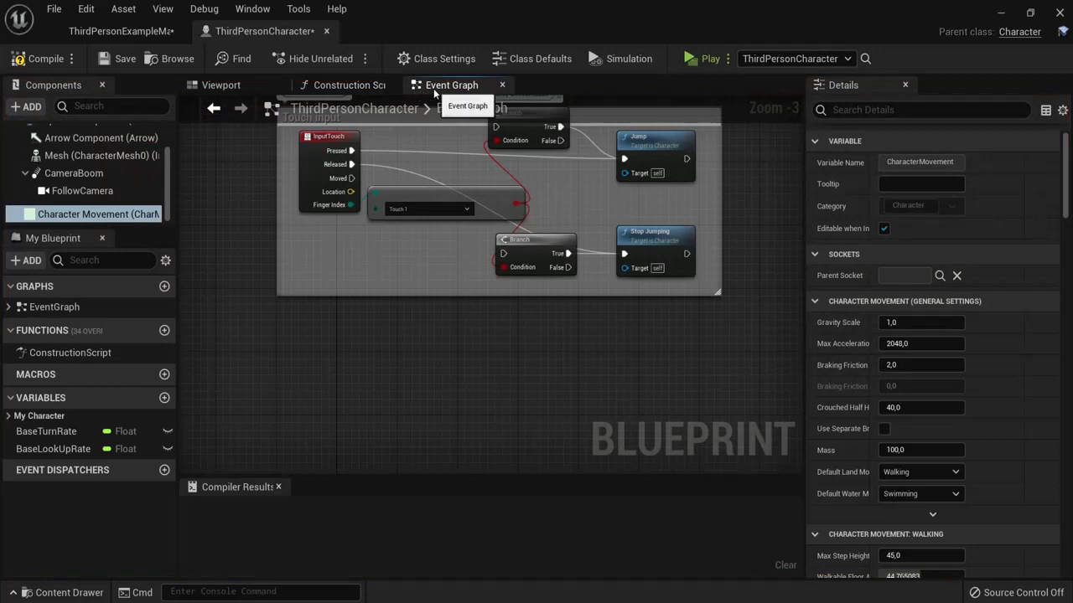
{"action": "left_click", "coordinate": [216, 89]}
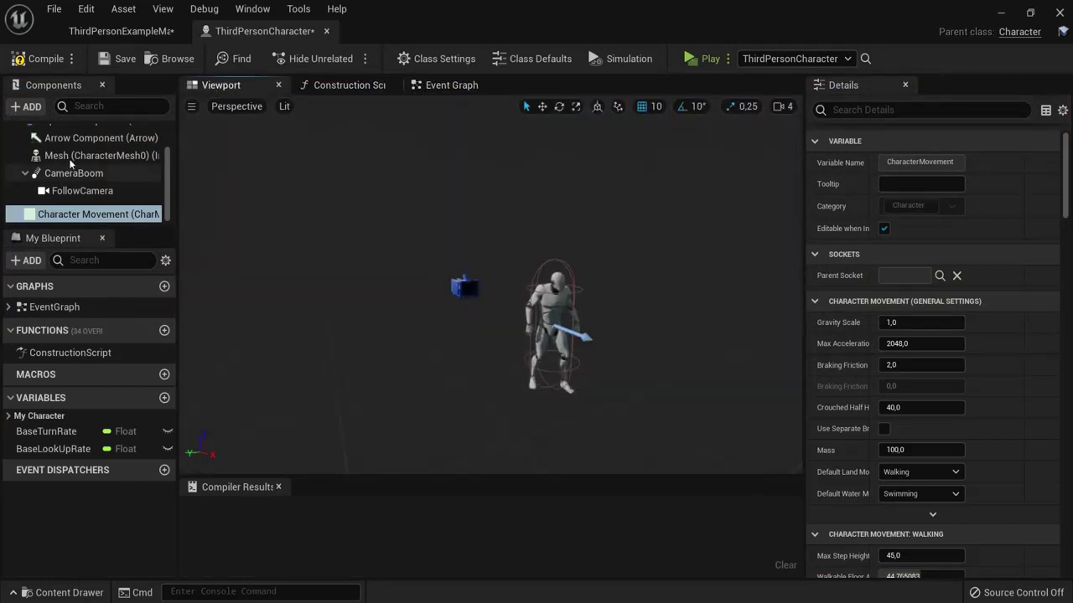
{"action": "left_click", "coordinate": [455, 86]}
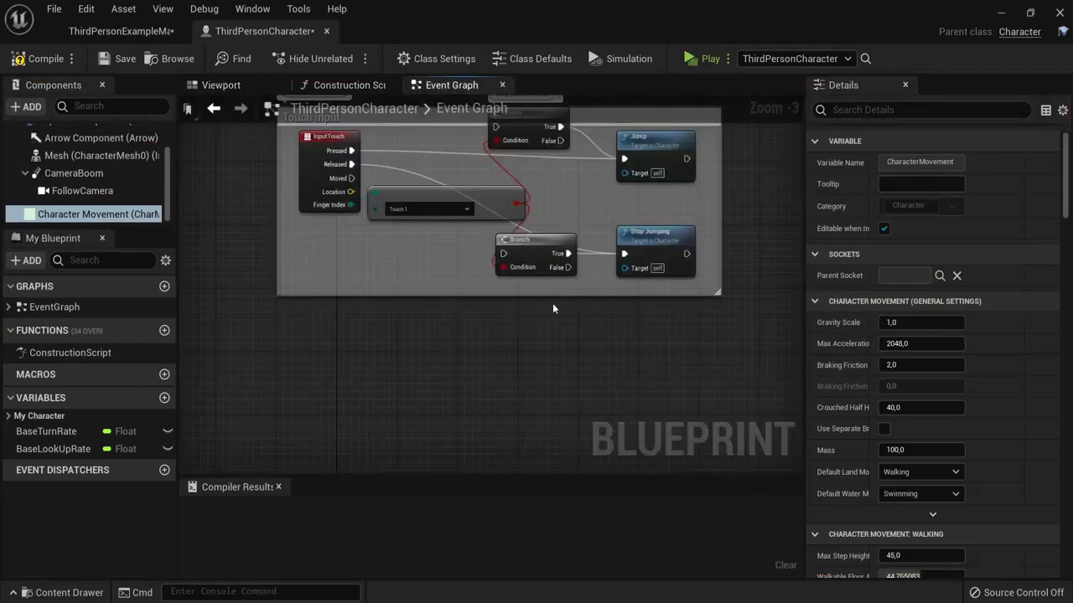
{"action": "scroll", "coordinate": [747, 237], "scroll_direction": "down", "scroll_amount": 3}
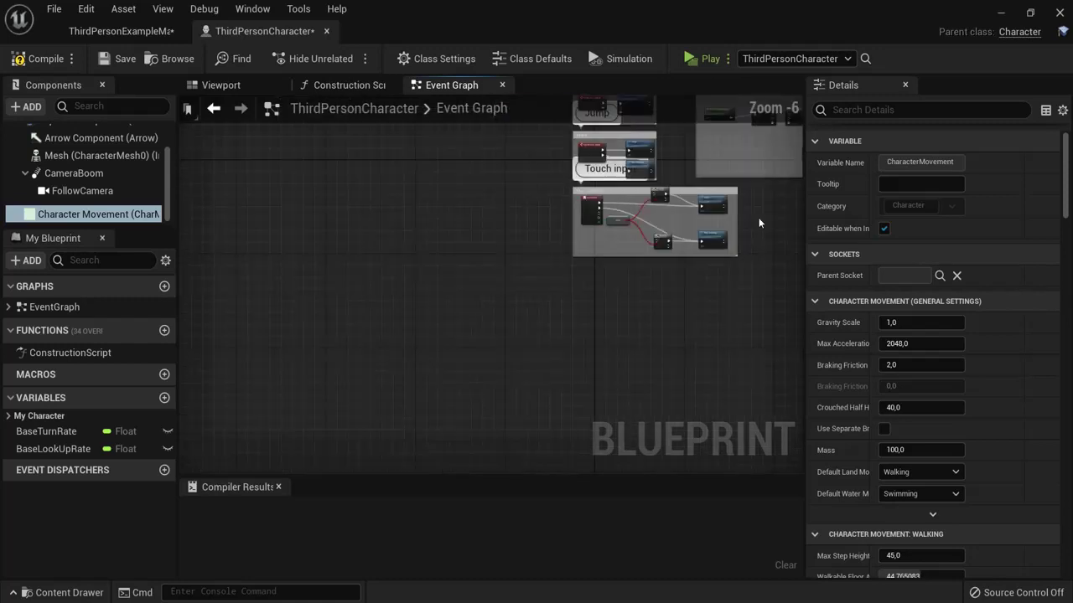
{"action": "right_click_drag", "start_coordinate": [748, 238], "coordinate": [500, 459]}
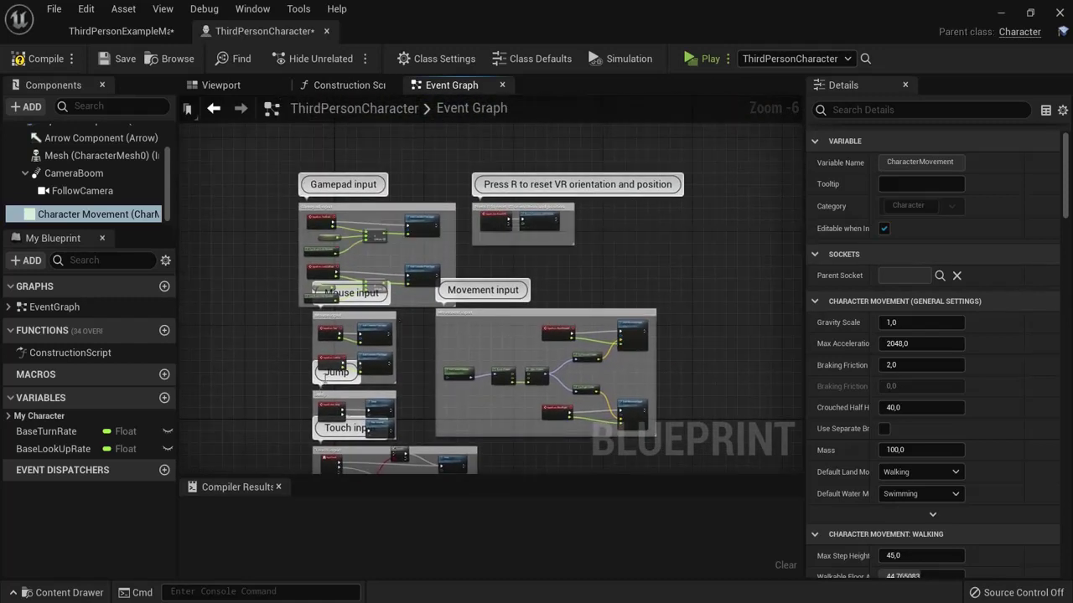
{"action": "scroll", "coordinate": [376, 264], "scroll_direction": "up", "scroll_amount": 4}
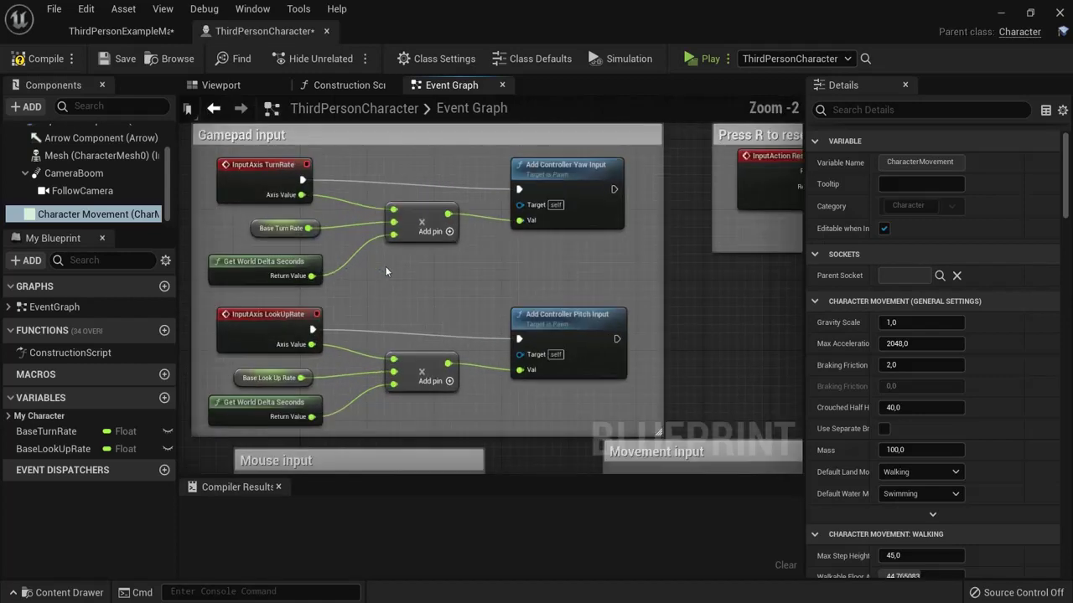
{"action": "right_click_drag", "start_coordinate": [497, 243], "coordinate": [469, 205]}
{"action": "right_click_drag", "start_coordinate": [536, 436], "coordinate": [536, 143]}
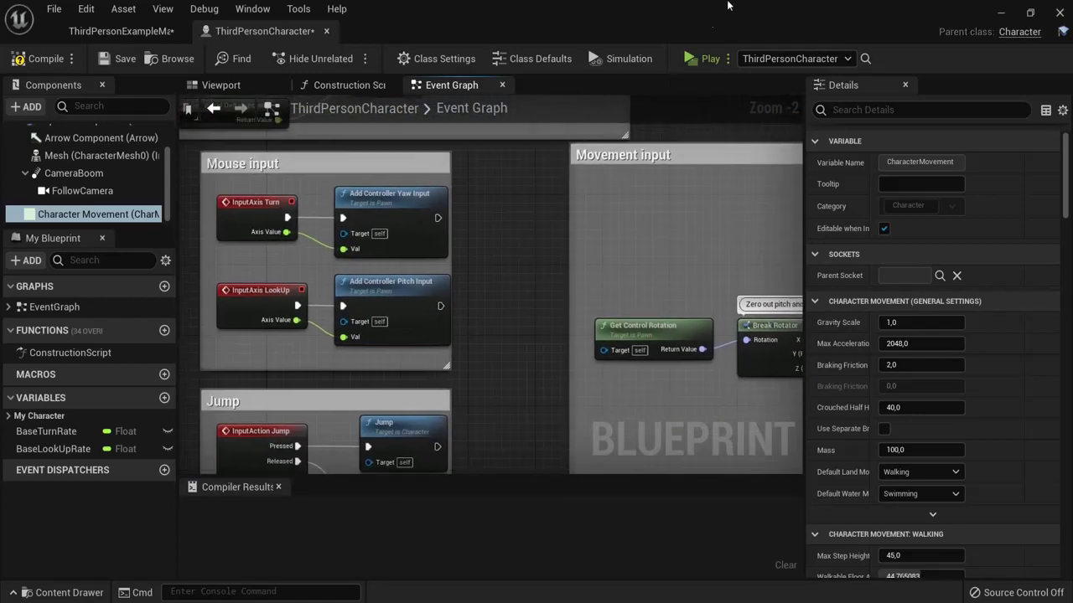
{"action": "right_click_drag", "start_coordinate": [525, 420], "coordinate": [550, 73]}
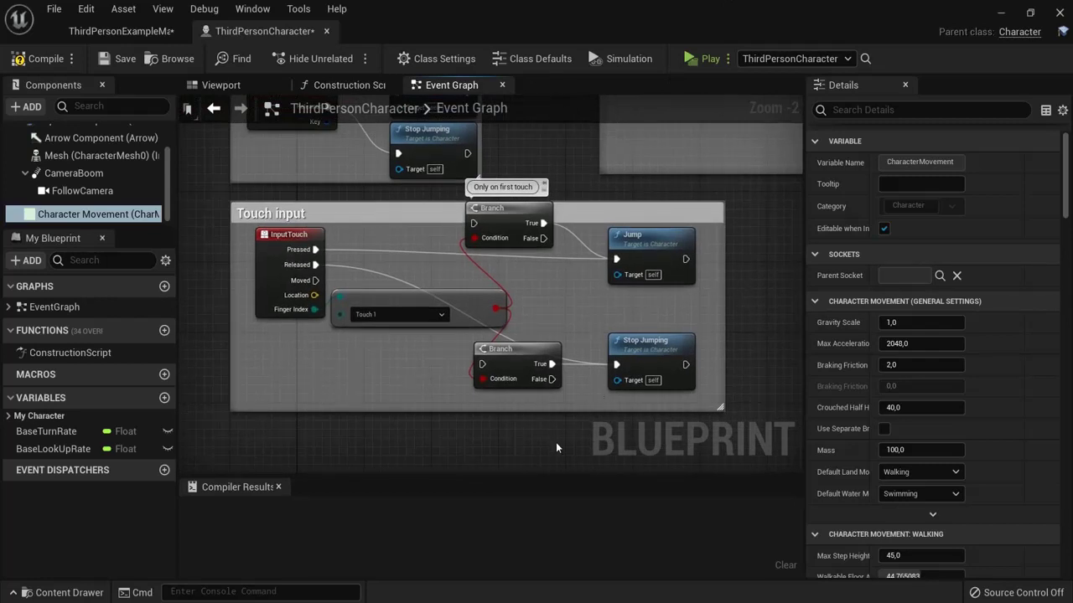
{"action": "right_click_drag", "start_coordinate": [557, 448], "coordinate": [580, 235]}
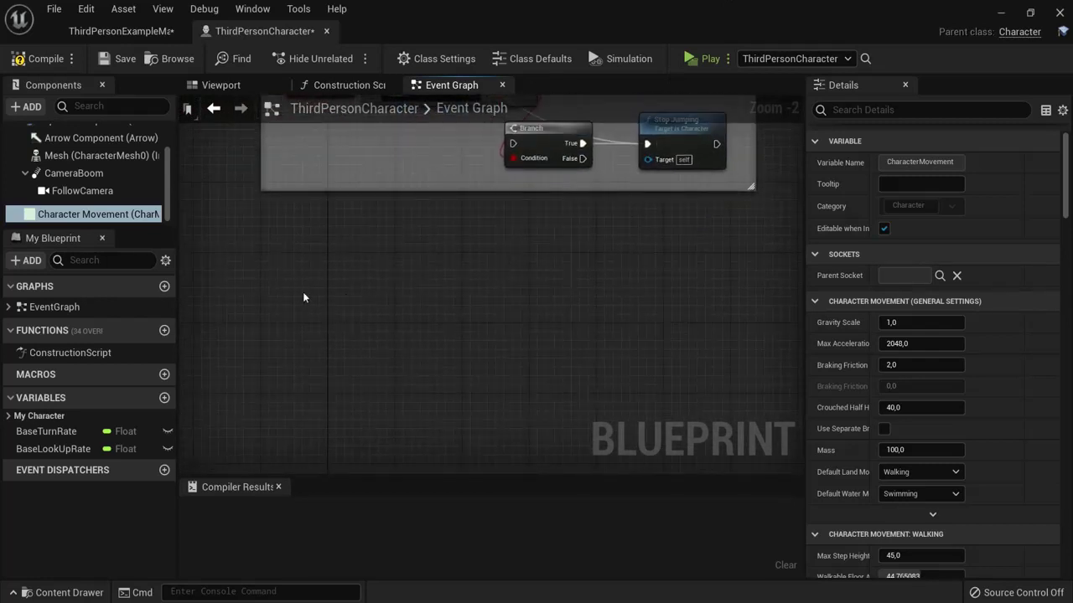
{"action": "scroll", "coordinate": [297, 285], "scroll_direction": "up", "scroll_amount": 1}
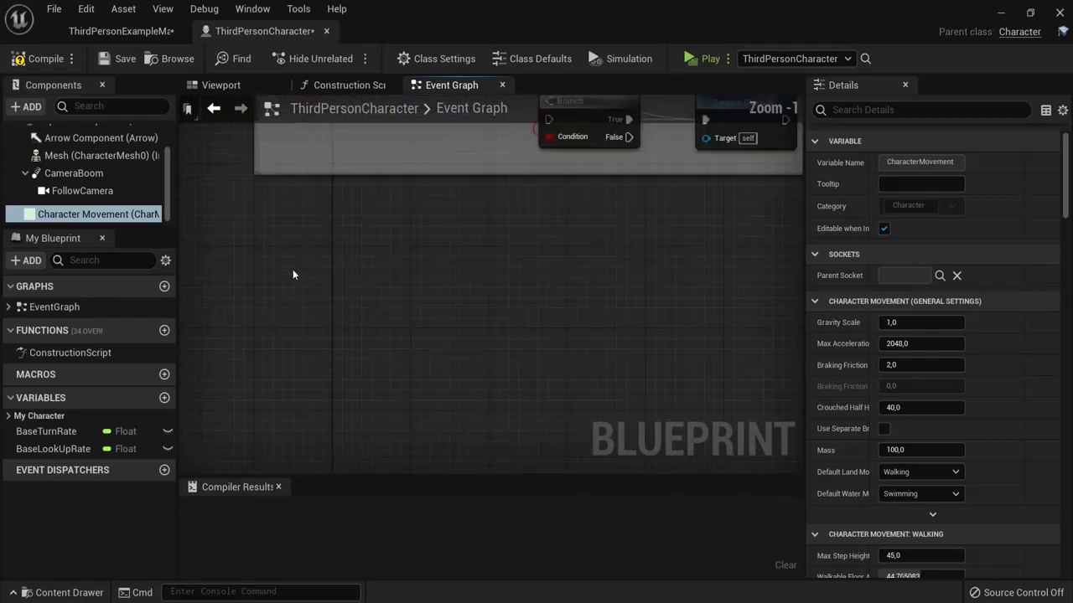
{"action": "right_click", "coordinate": [372, 281]}
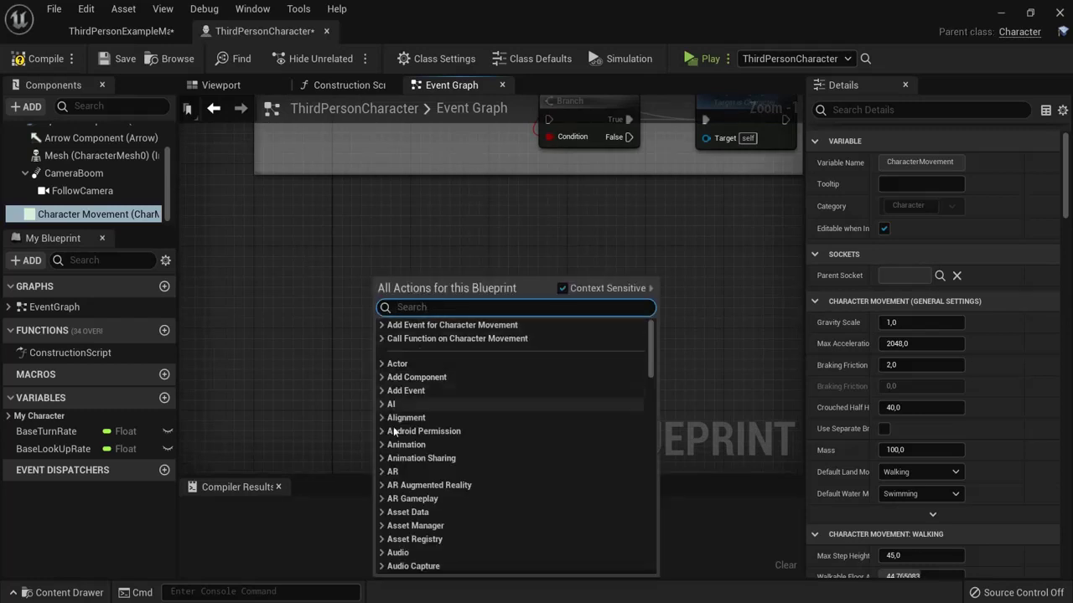
{"action": "left_click", "coordinate": [692, 364]}
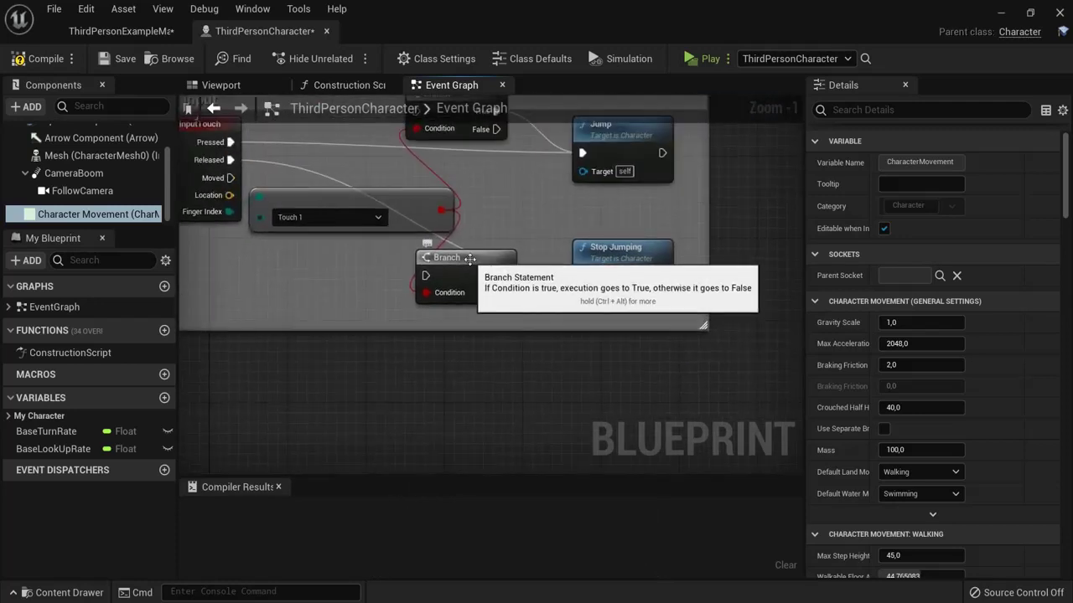
{"action": "left_click", "coordinate": [482, 260]}
{"action": "right_click_drag", "start_coordinate": [412, 392], "coordinate": [517, 262]}
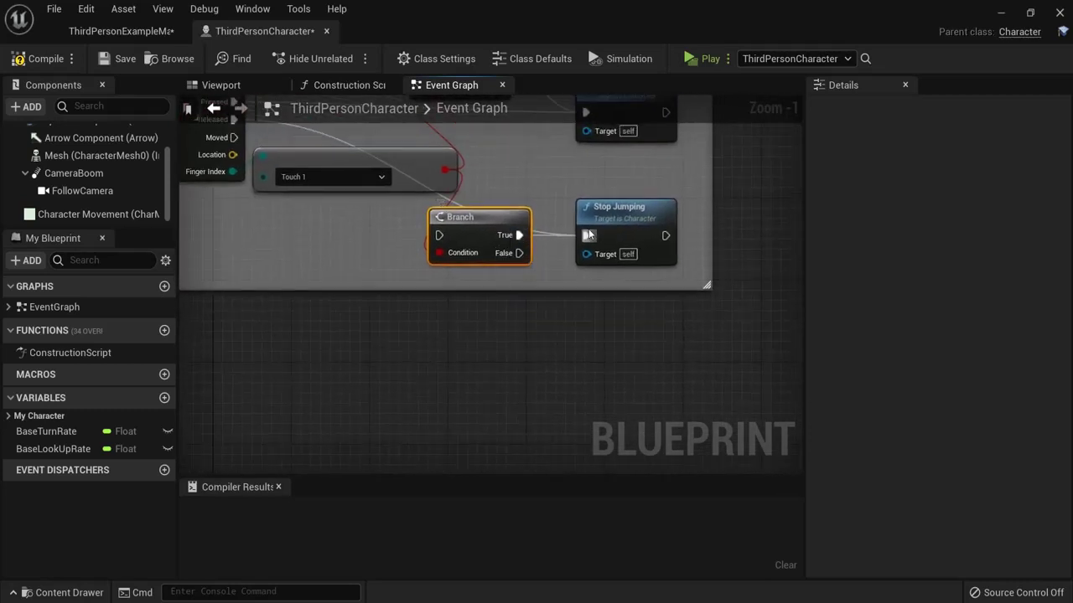
{"action": "mouse_move", "coordinate": [586, 235]}
{"action": "left_mouse_down"}
{"action": "mouse_move", "coordinate": [581, 263]}
{"action": "mouse_move", "coordinate": [509, 213]}
{"action": "mouse_move", "coordinate": [589, 244]}
{"action": "left_mouse_up"}
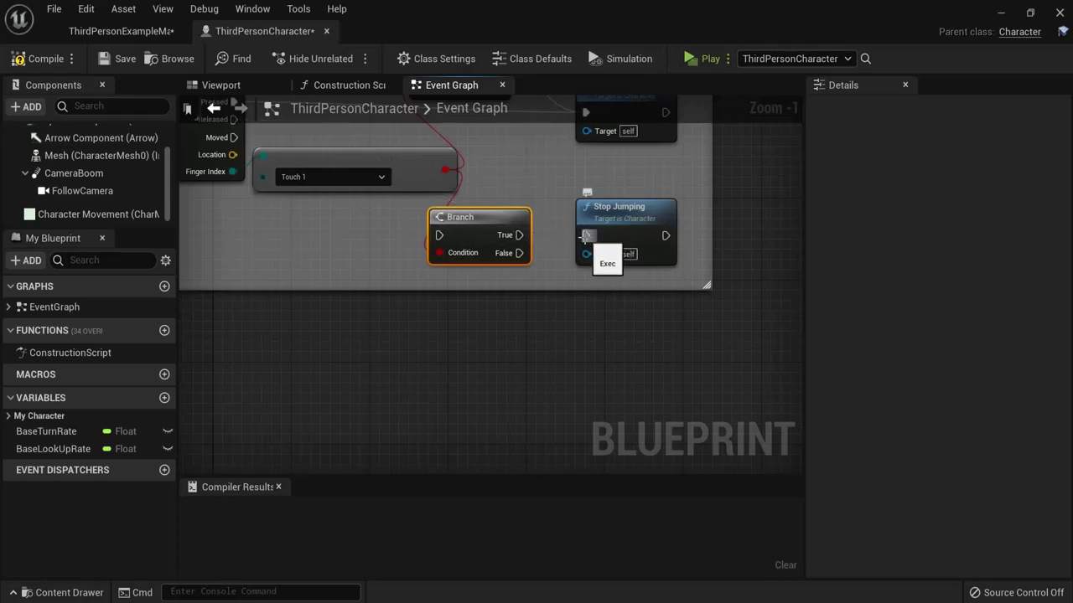
{"action": "key", "text": "ctrl+z"}
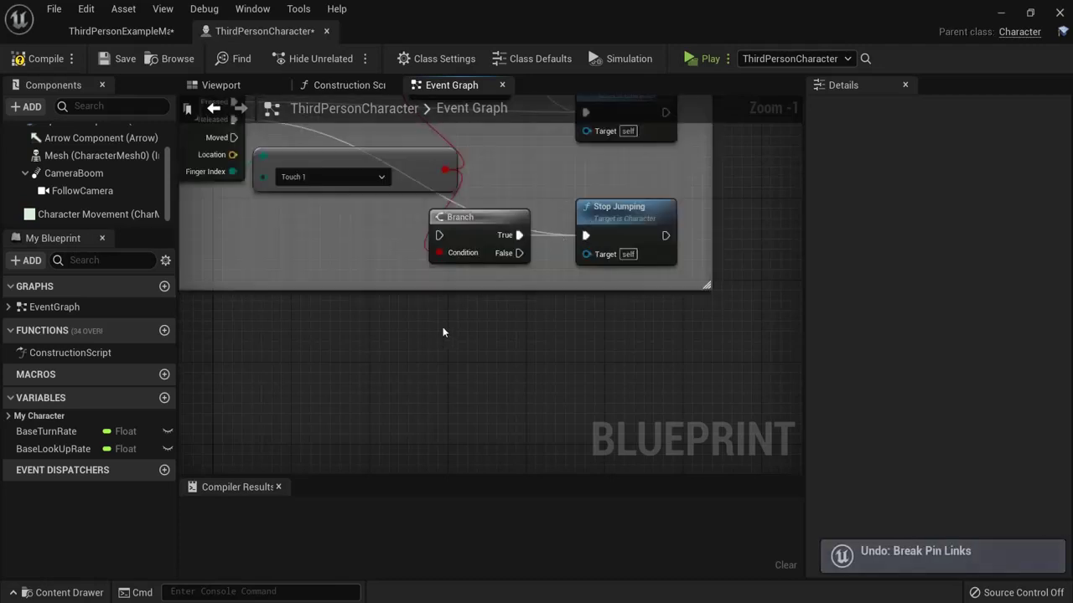
{"action": "right_click_drag", "start_coordinate": [434, 336], "coordinate": [109, 599]}
{"action": "scroll", "coordinate": [325, 412], "scroll_direction": "down", "scroll_amount": 5}
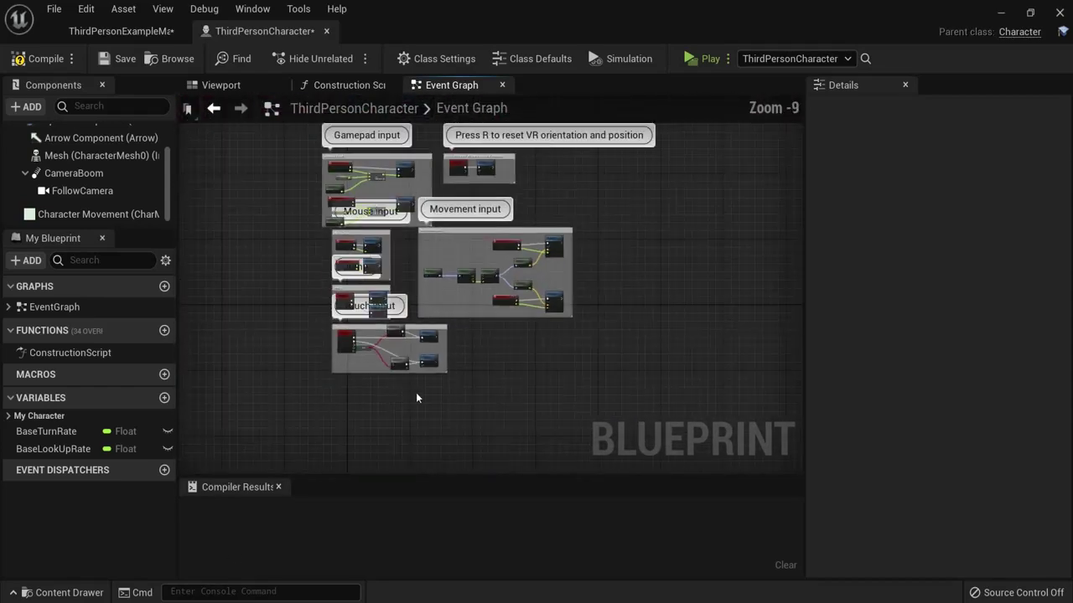
{"action": "scroll", "coordinate": [417, 391], "scroll_direction": "up", "scroll_amount": 2}
{"action": "right_click_drag", "start_coordinate": [411, 393], "coordinate": [474, 451]}
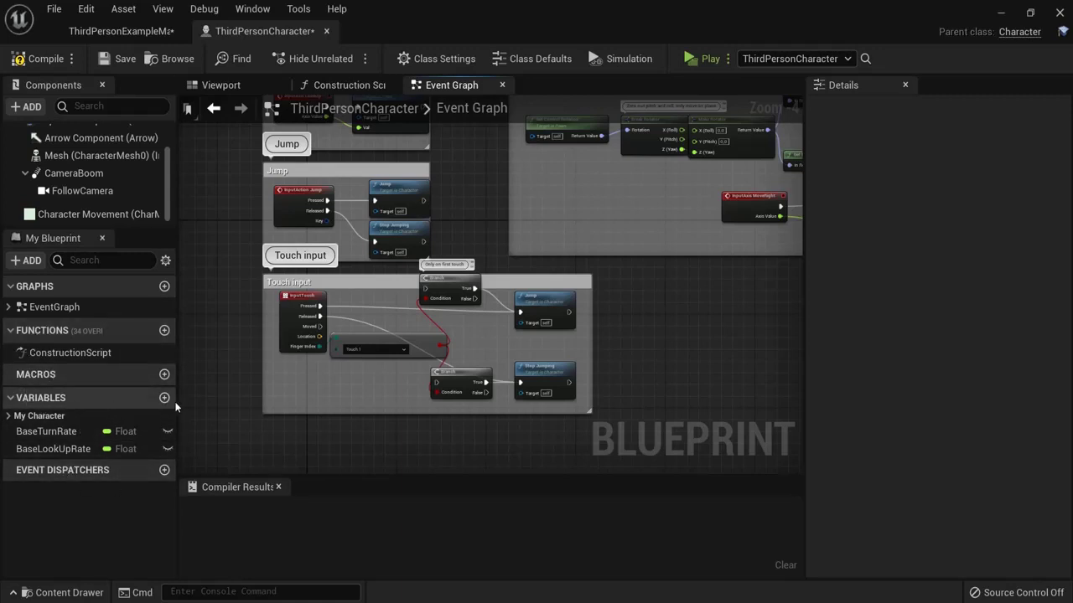
{"action": "right_click_drag", "start_coordinate": [372, 436], "coordinate": [396, 285]}
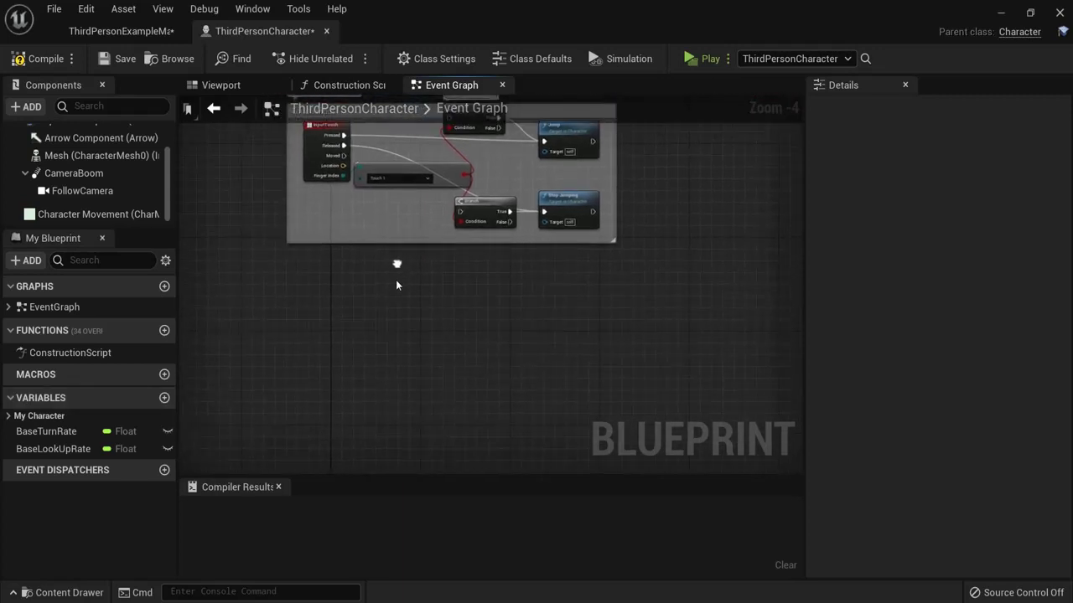
{"action": "scroll", "coordinate": [363, 293], "scroll_direction": "up", "scroll_amount": 3}
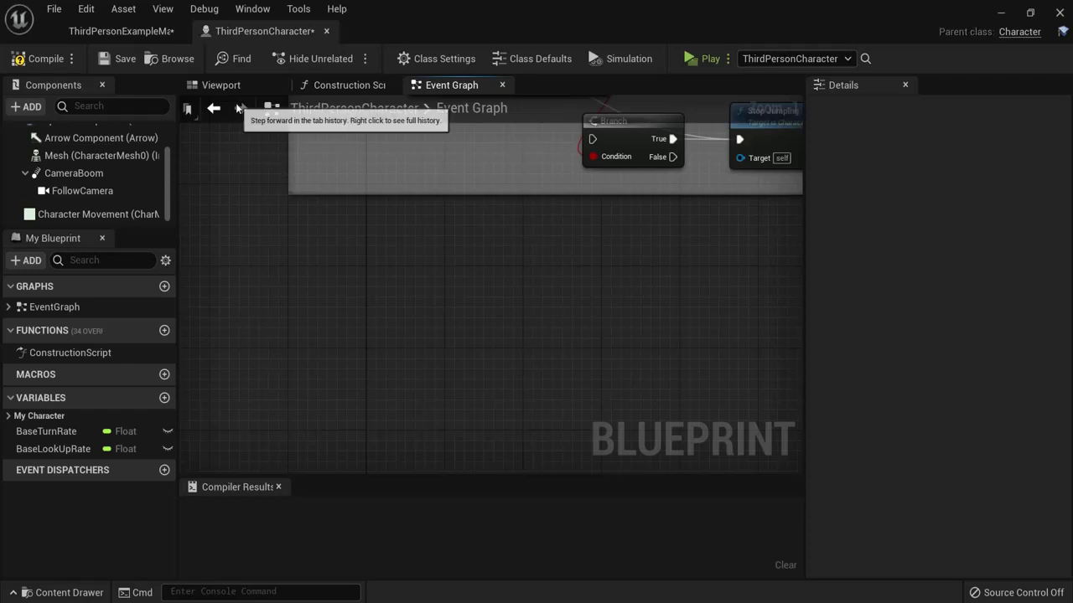
Step: Add an Event BeginPlay node below the Touch input group
{"action": "right_click", "coordinate": [307, 307]}
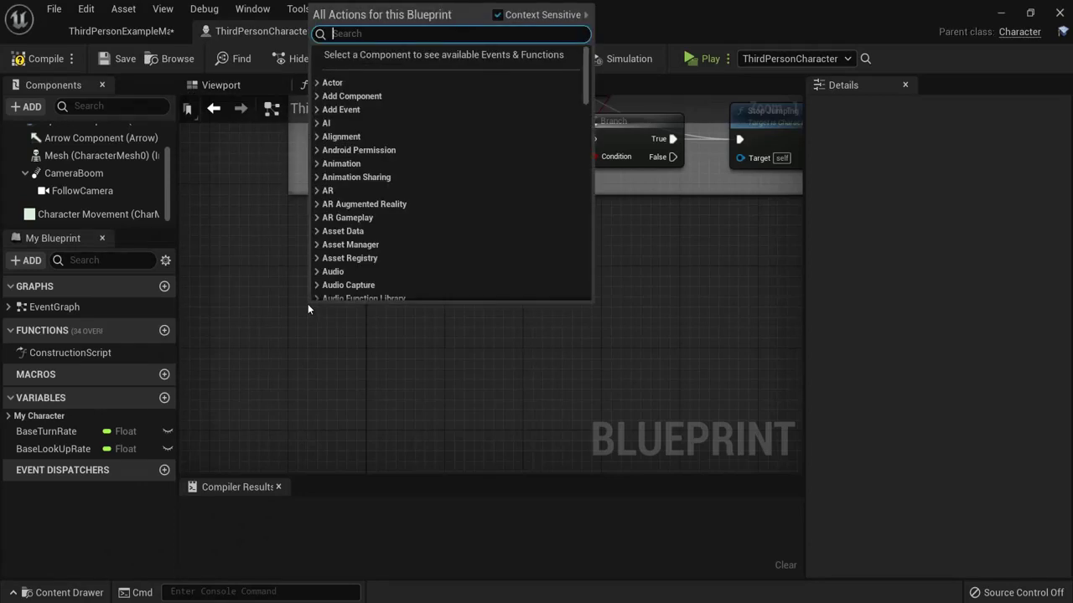
{"action": "type", "text": "event begin"}
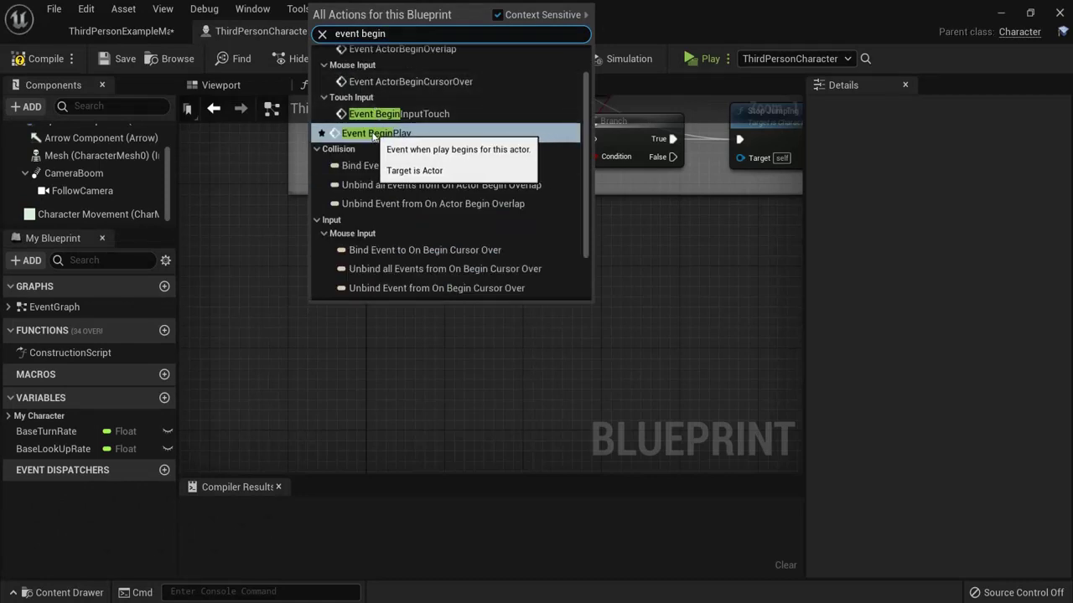
{"action": "left_click", "coordinate": [384, 136]}
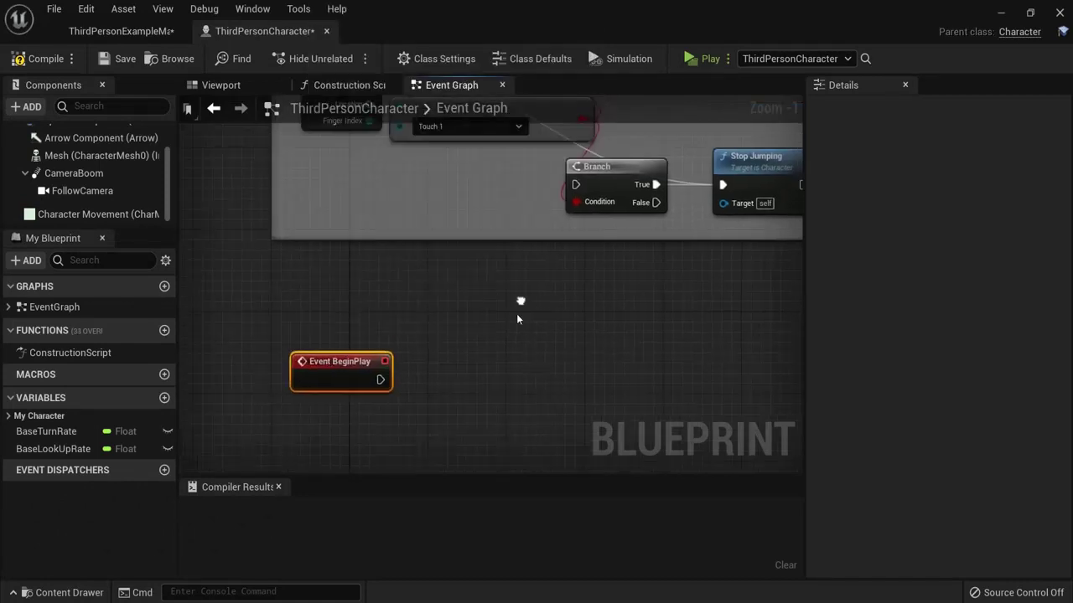
{"action": "right_click_drag", "start_coordinate": [516, 313], "coordinate": [503, 402]}
{"action": "scroll", "coordinate": [503, 402], "scroll_direction": "down", "scroll_amount": 2}
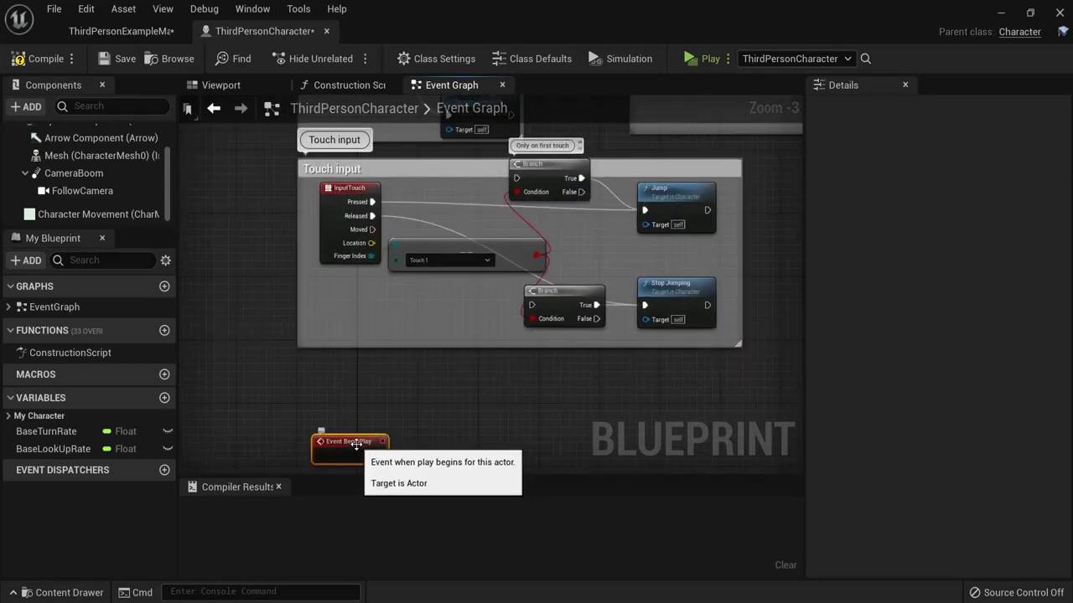
{"action": "left_click_drag", "start_coordinate": [354, 442], "coordinate": [354, 411]}
Step: Pull an execution wire from Event BeginPlay to bring up the executable actions list
{"action": "right_click_drag", "start_coordinate": [352, 196], "coordinate": [351, 333]}
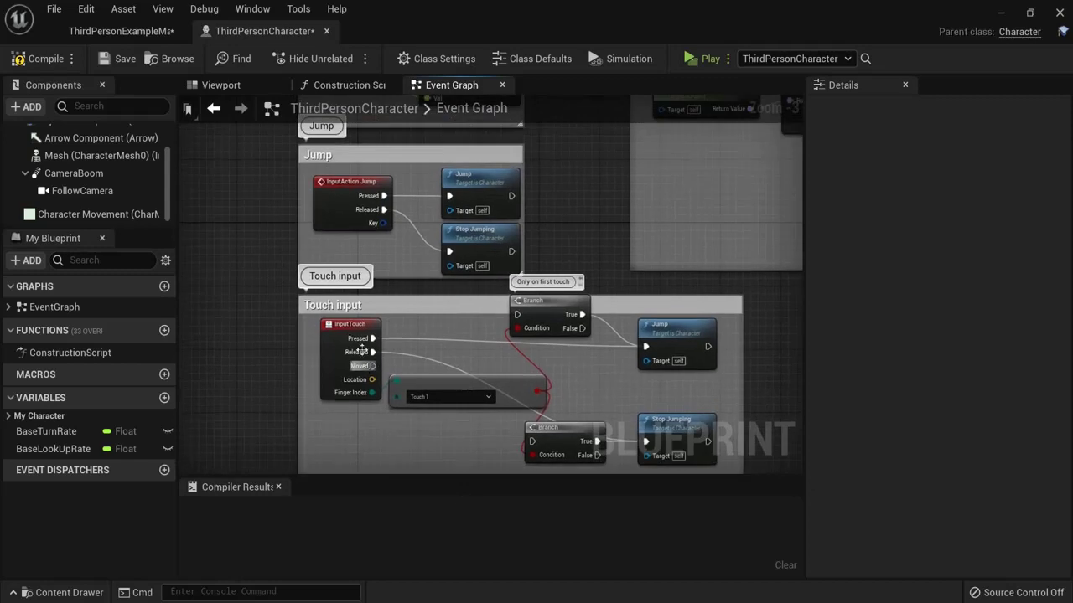
{"action": "left_click", "coordinate": [352, 333]}
{"action": "right_click_drag", "start_coordinate": [587, 168], "coordinate": [566, 352]}
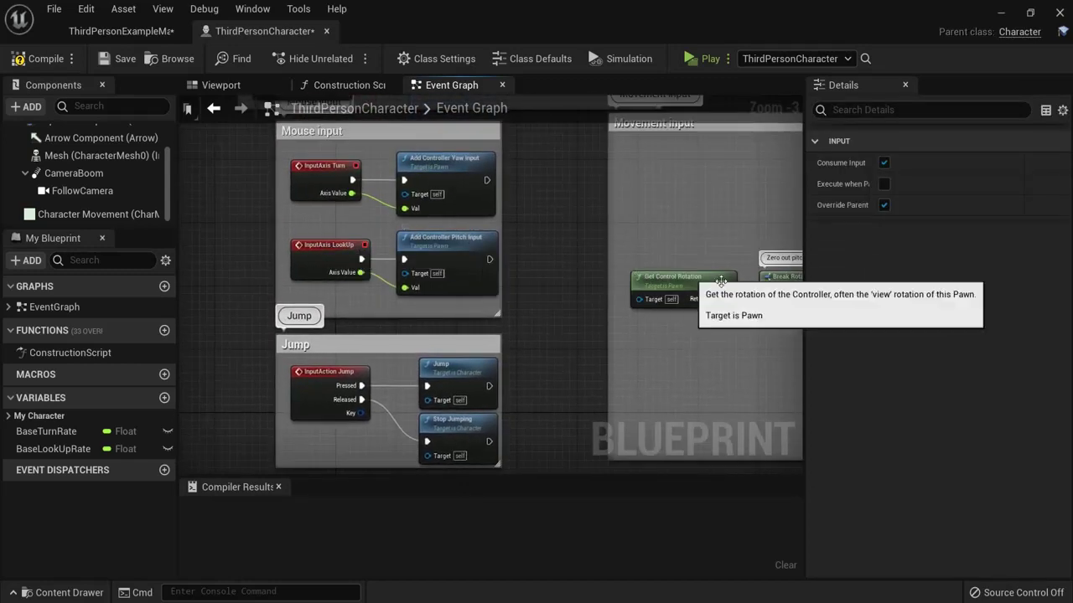
{"action": "right_click_drag", "start_coordinate": [543, 387], "coordinate": [556, 94]}
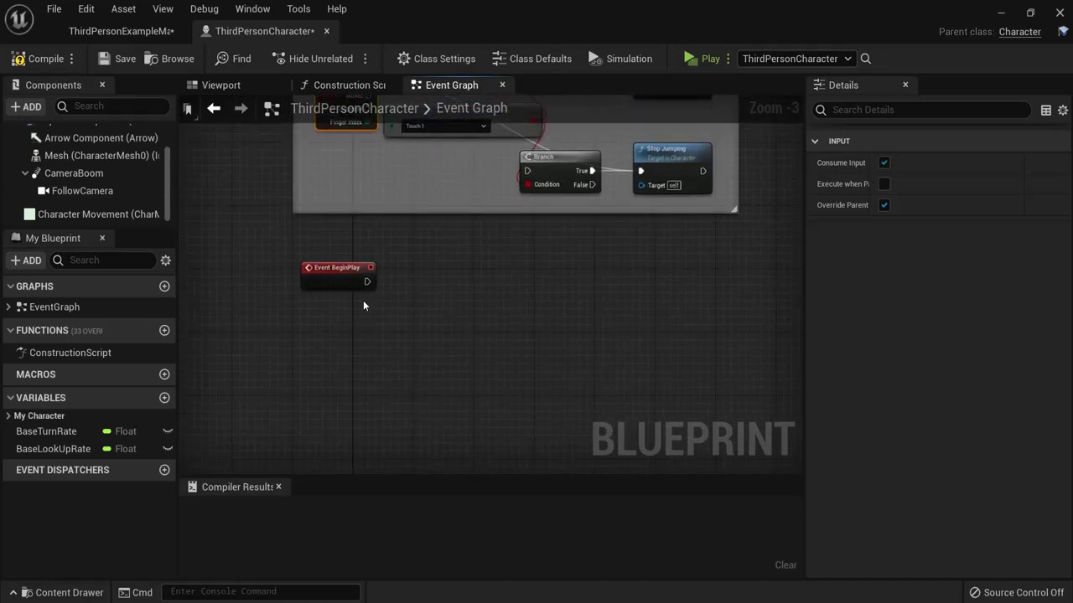
{"action": "scroll", "coordinate": [363, 300], "scroll_direction": "up", "scroll_amount": 3}
{"action": "right_click_drag", "start_coordinate": [456, 333], "coordinate": [467, 310]}
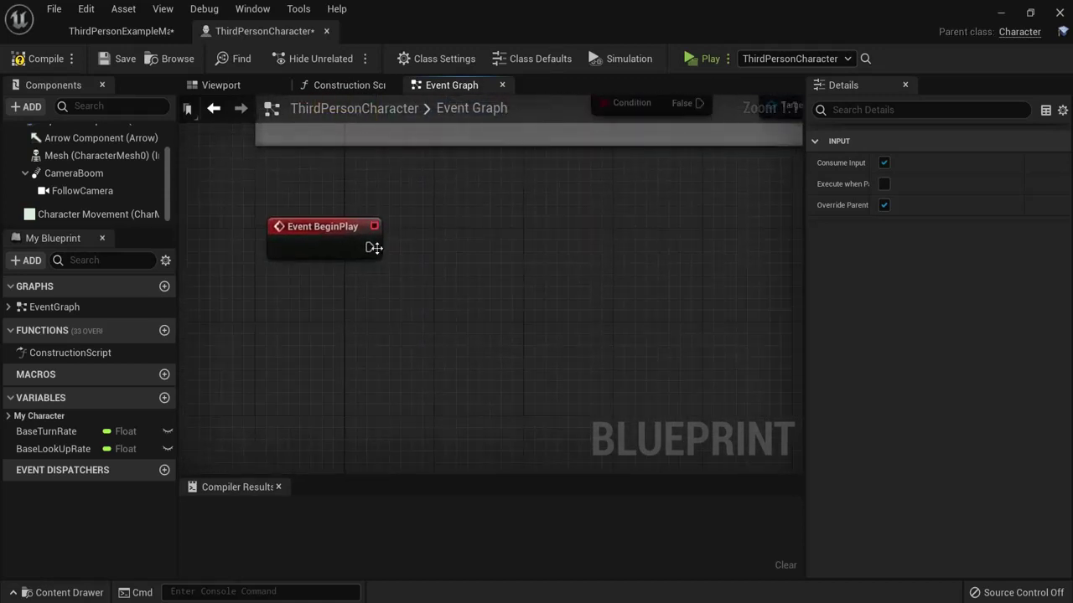
{"action": "left_click_drag", "start_coordinate": [371, 247], "coordinate": [512, 248]}
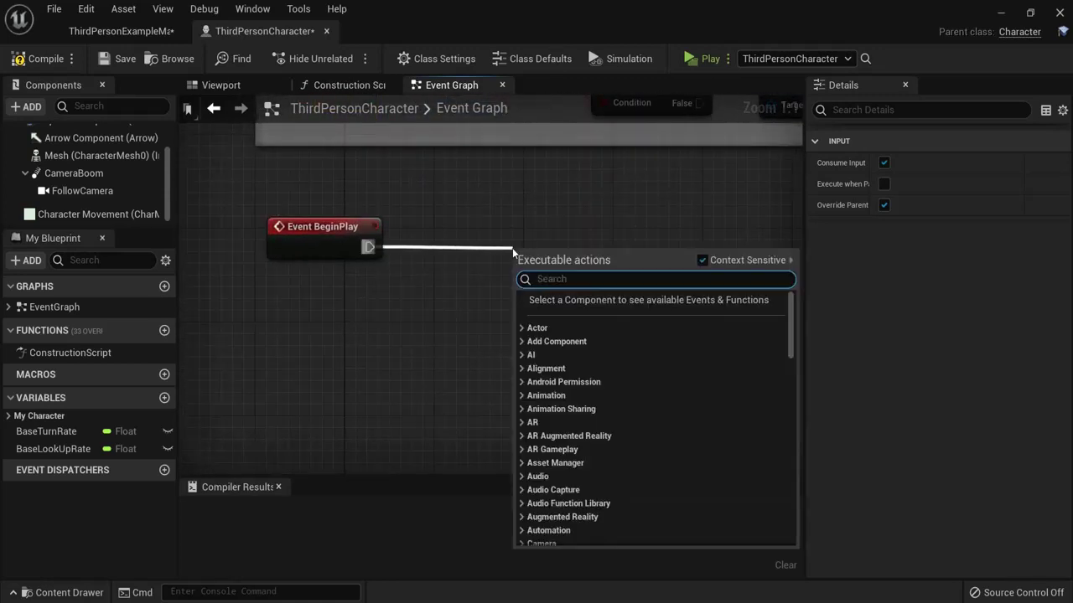
Step: Add a Print String node after Event BeginPlay with In String set to 'Hello world'
{"action": "type", "text": "print"}
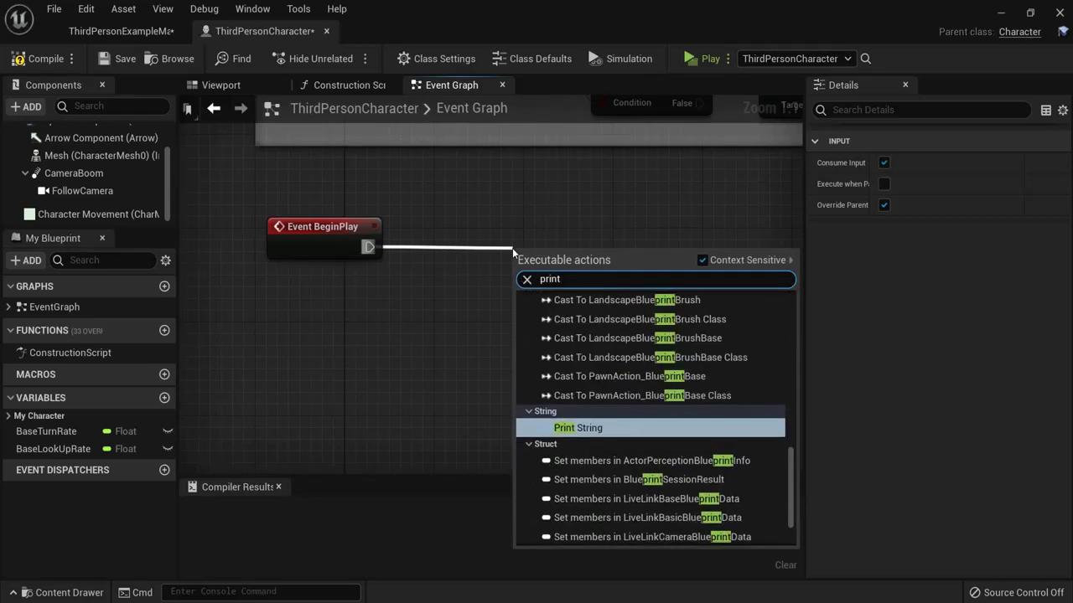
{"action": "left_click", "coordinate": [564, 431]}
{"action": "left_click_drag", "start_coordinate": [563, 280], "coordinate": [541, 245]}
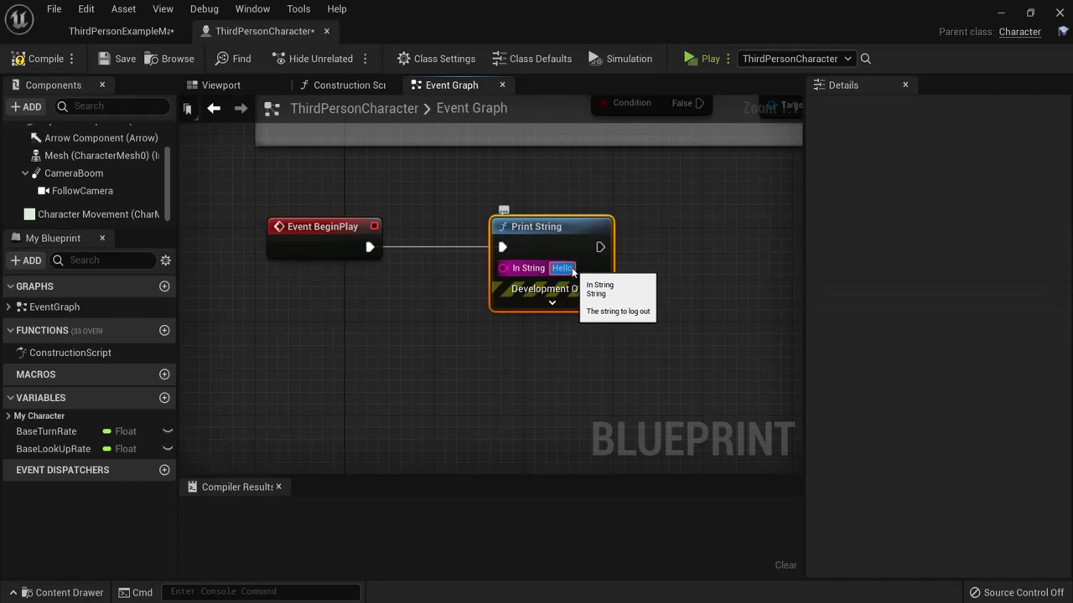
{"action": "left_click", "coordinate": [576, 268]}
{"action": "type", "text": "wo"}
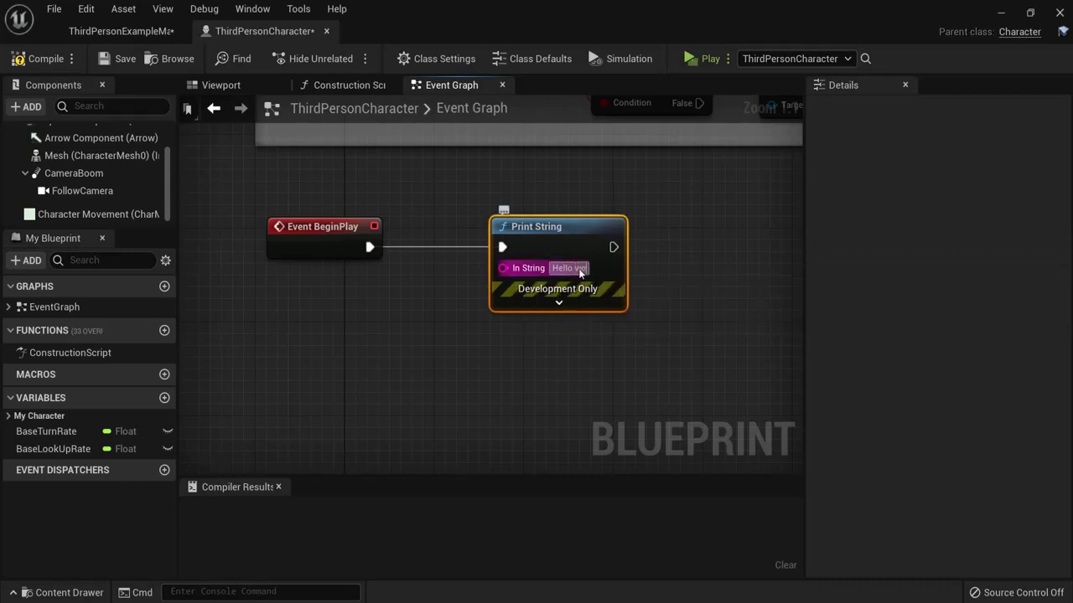
{"action": "type", "text": "rld"}
{"action": "left_click", "coordinate": [553, 352]}
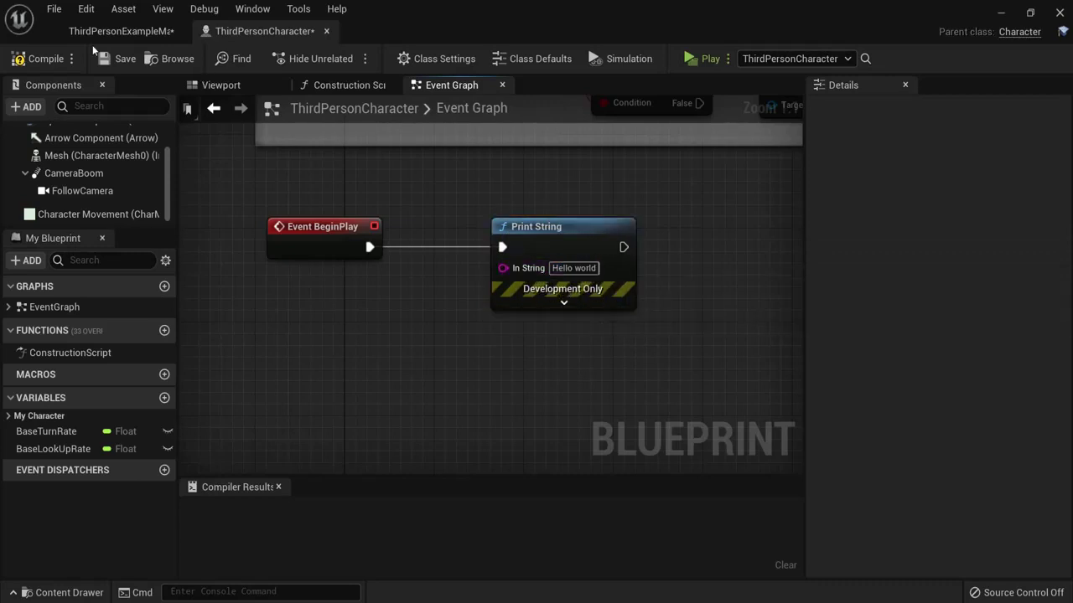
Step: Compile the blueprint and play it in the level viewport
{"action": "left_click", "coordinate": [29, 60]}
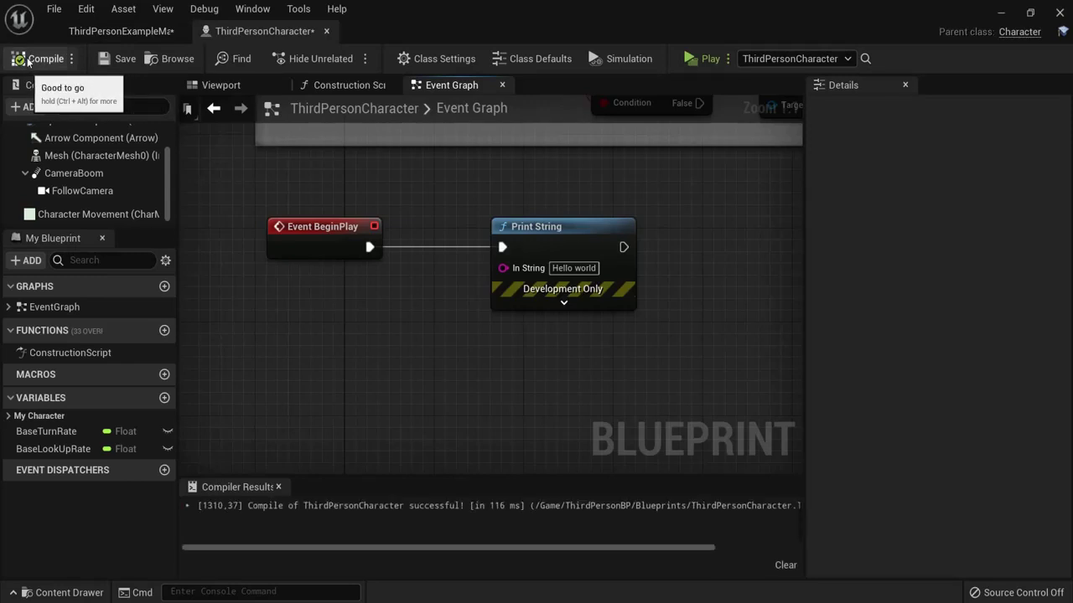
{"action": "left_click", "coordinate": [729, 58]}
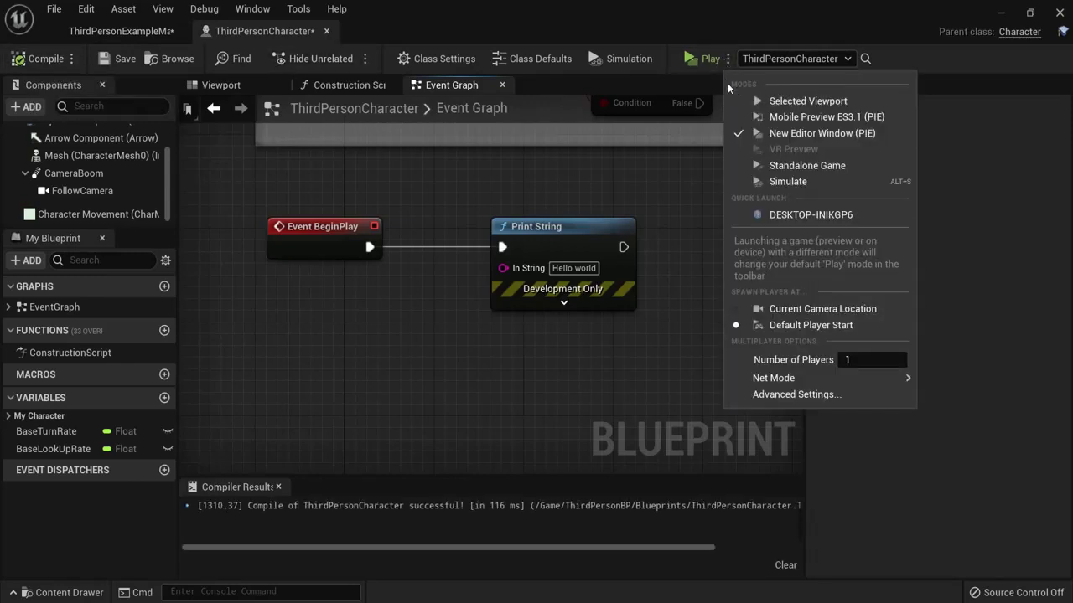
{"action": "left_click", "coordinate": [769, 101]}
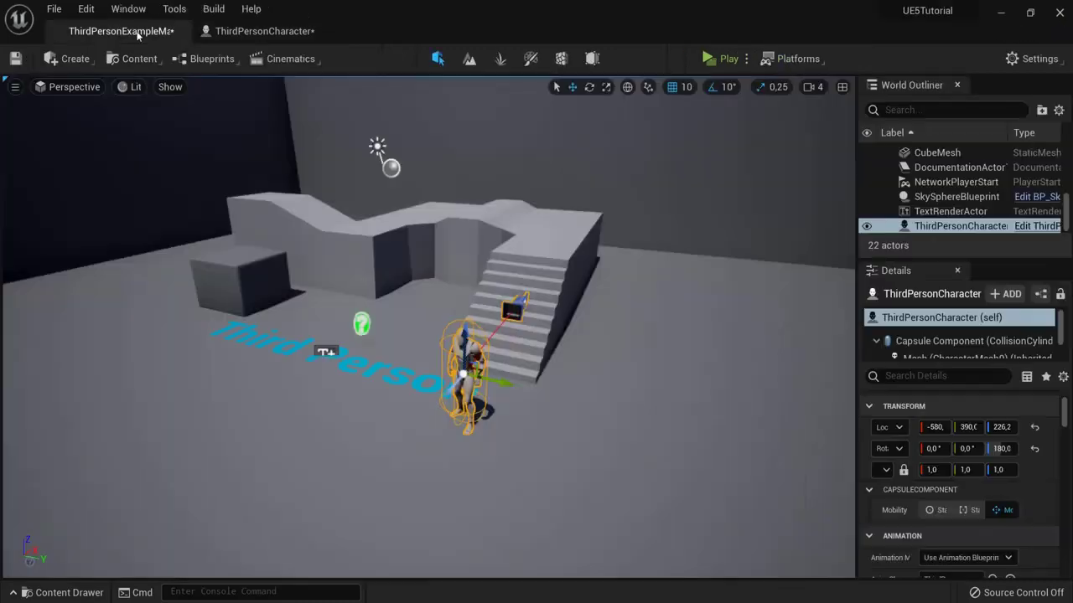
Step: Play-test to see 'Hello world' printed, then test the updated 'Hello you!' message
{"action": "left_click", "coordinate": [264, 31]}
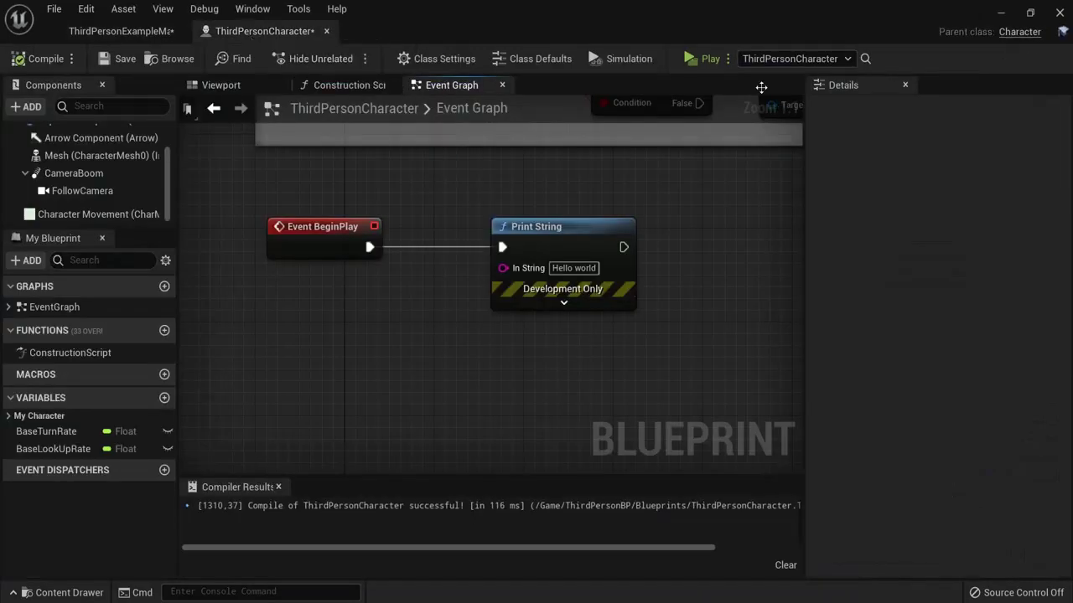
{"action": "left_click", "coordinate": [727, 59]}
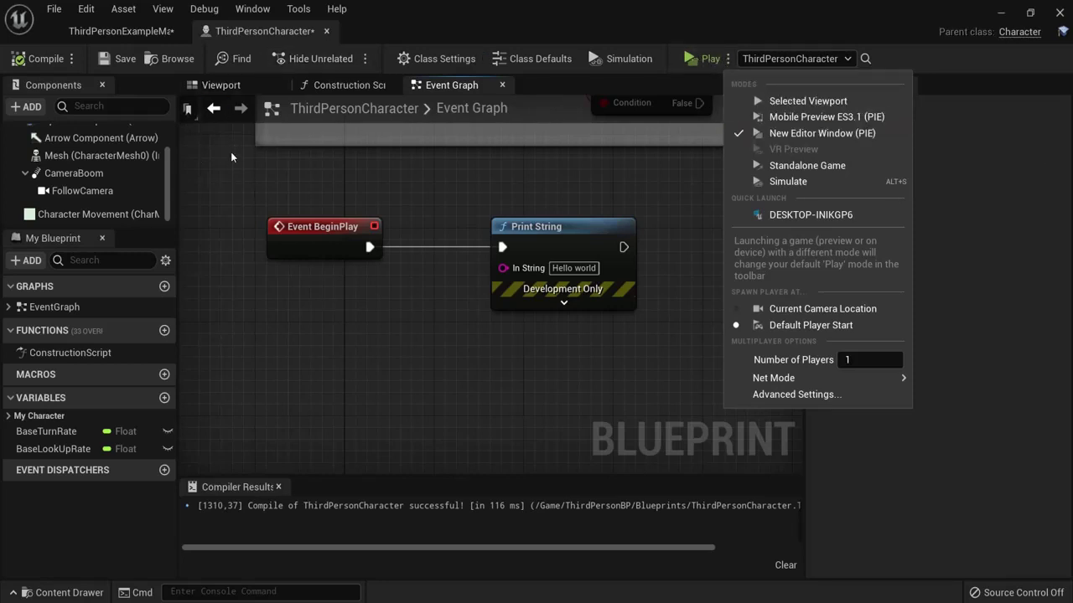
{"action": "left_click", "coordinate": [703, 59]}
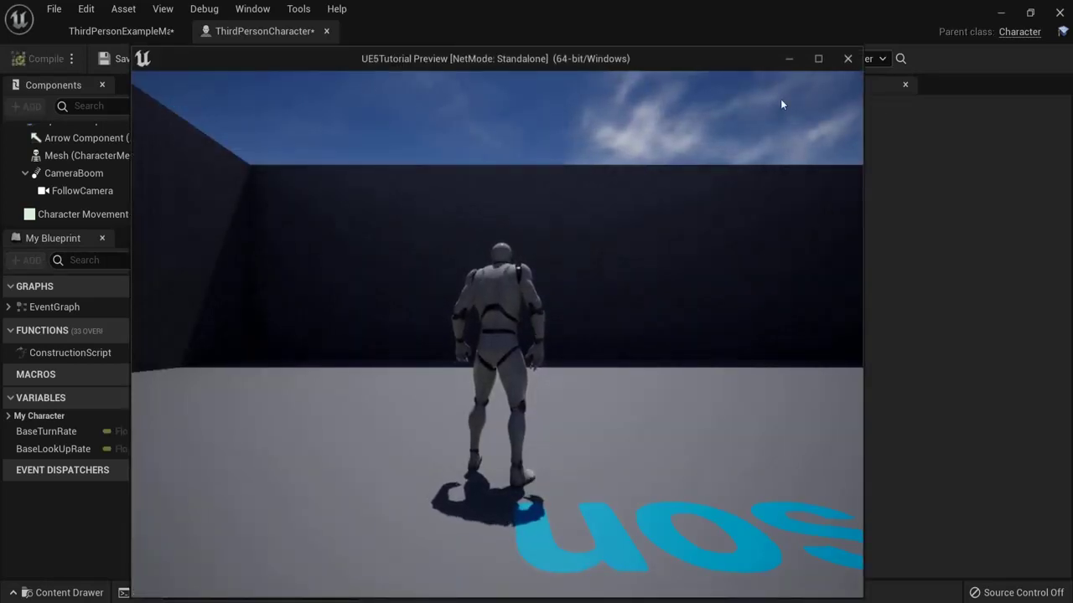
{"action": "left_click", "coordinate": [847, 59]}
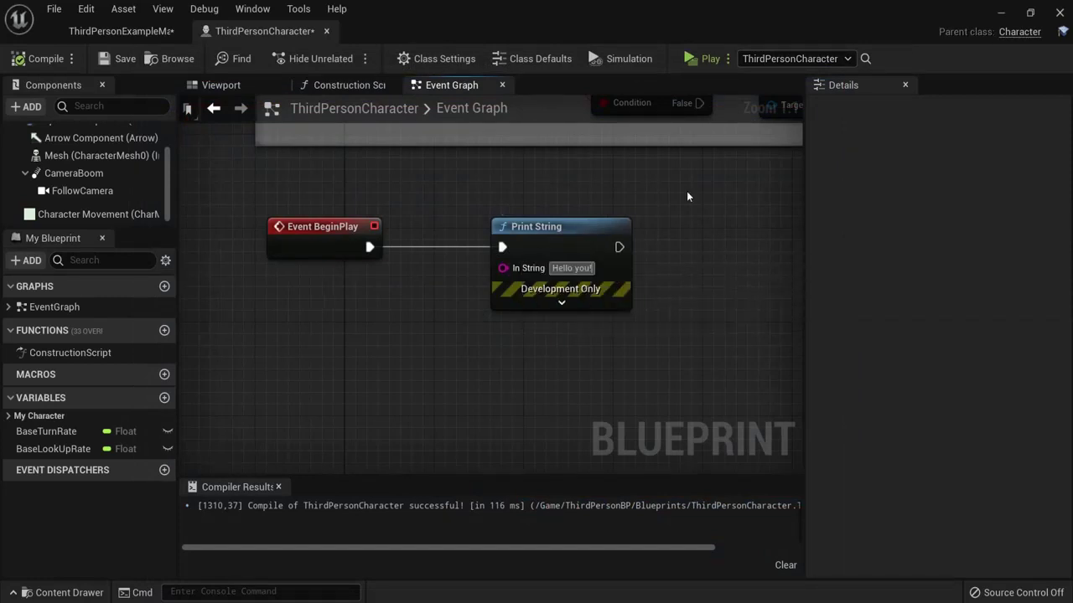
{"action": "left_click", "coordinate": [692, 61]}
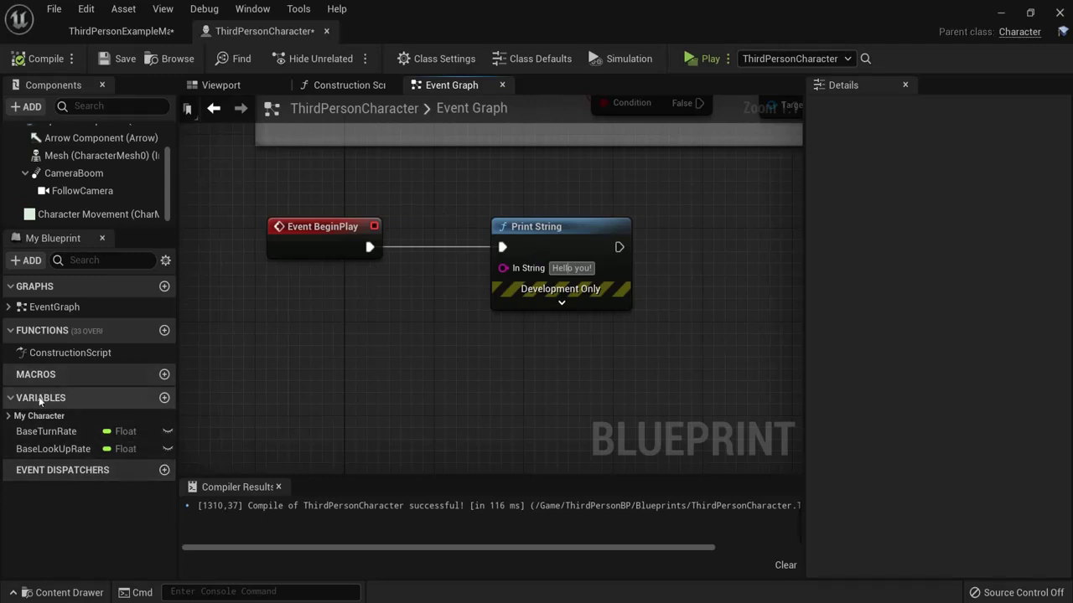
Step: Create a new blueprint variable named text of type String
{"action": "left_click", "coordinate": [164, 398]}
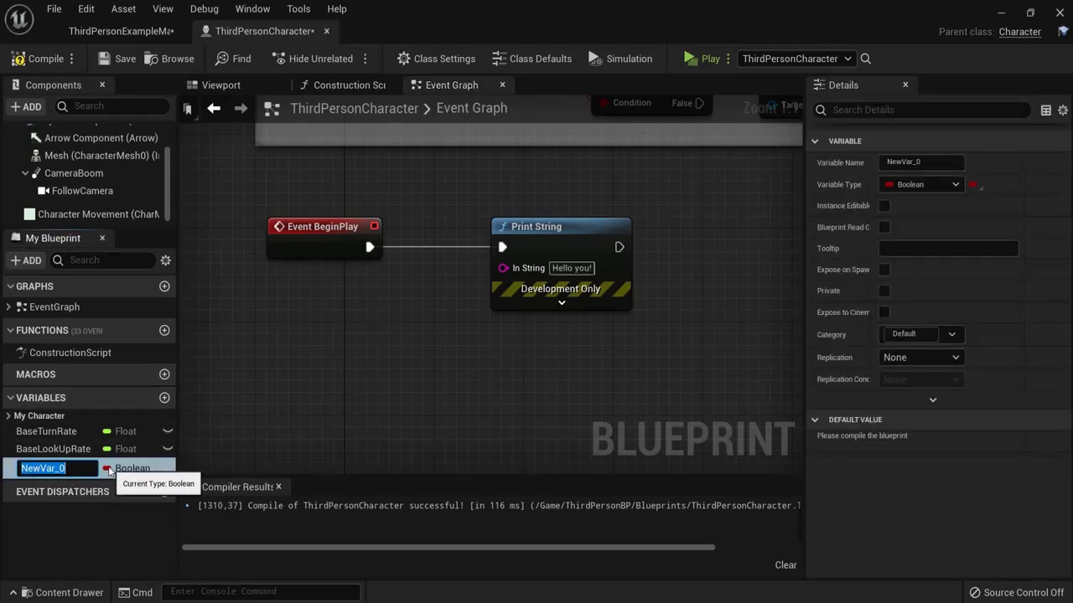
{"action": "type", "text": "text"}
{"action": "key", "text": "Return"}
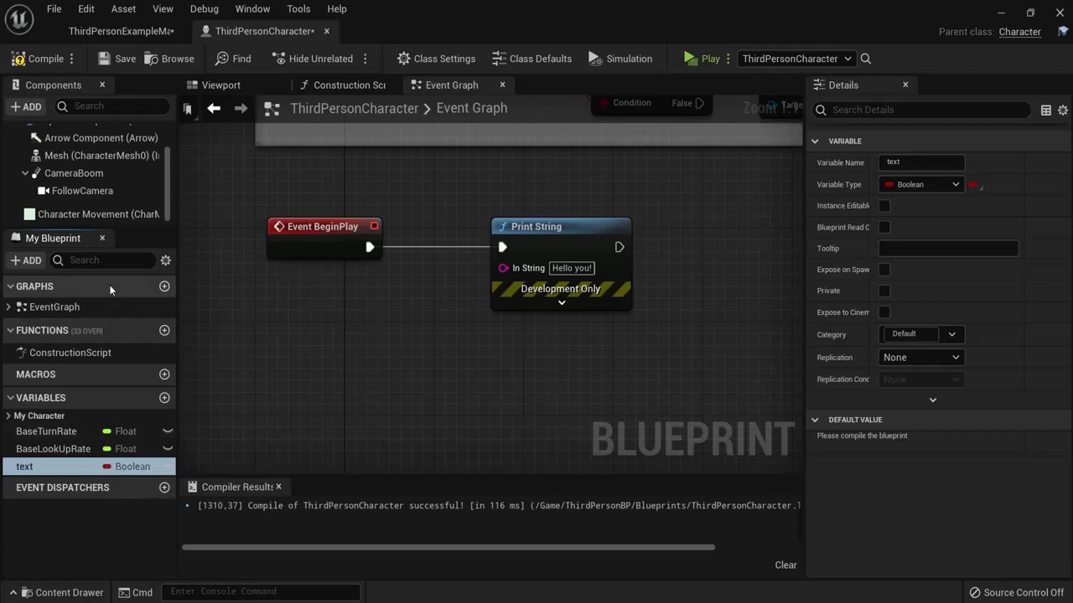
{"action": "left_click", "coordinate": [132, 467]}
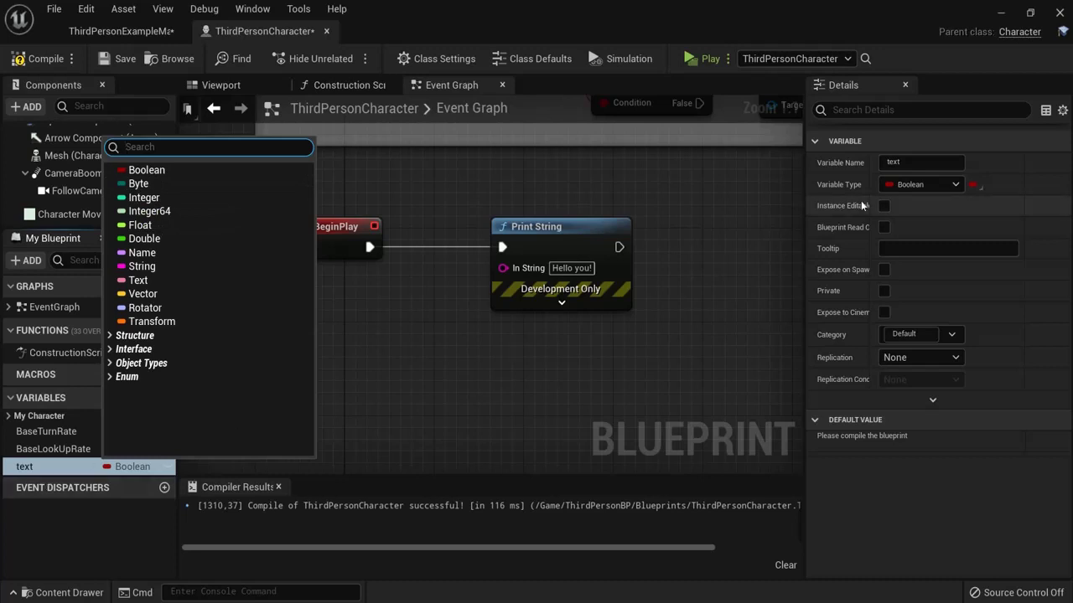
{"action": "left_click", "coordinate": [922, 185]}
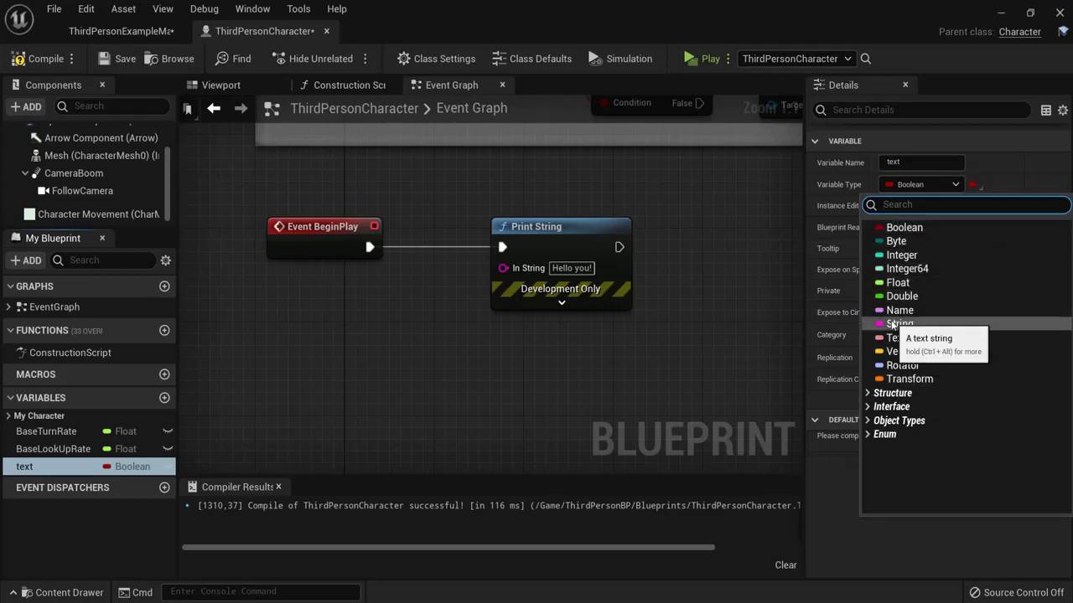
{"action": "left_click", "coordinate": [897, 324]}
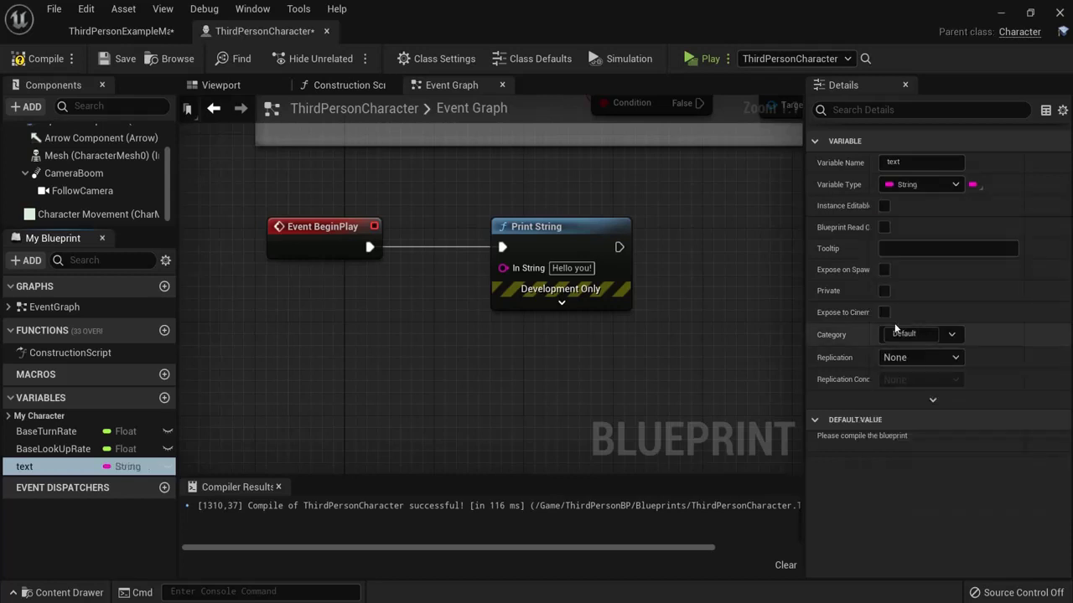
Step: Compile and give the text variable the default value 'This is variable!'
{"action": "left_click", "coordinate": [34, 58]}
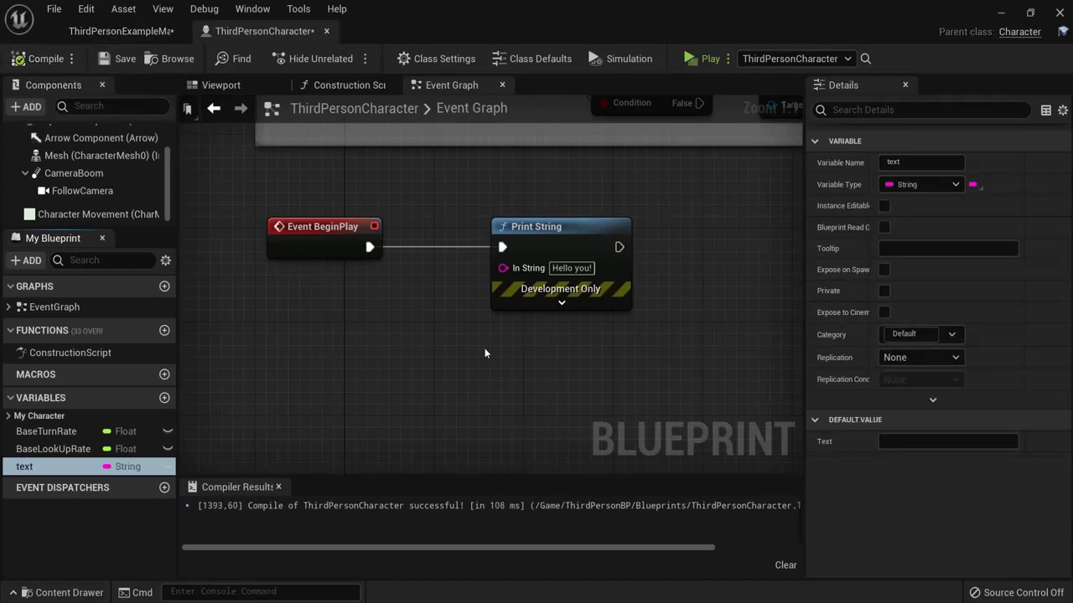
{"action": "left_click", "coordinate": [910, 441]}
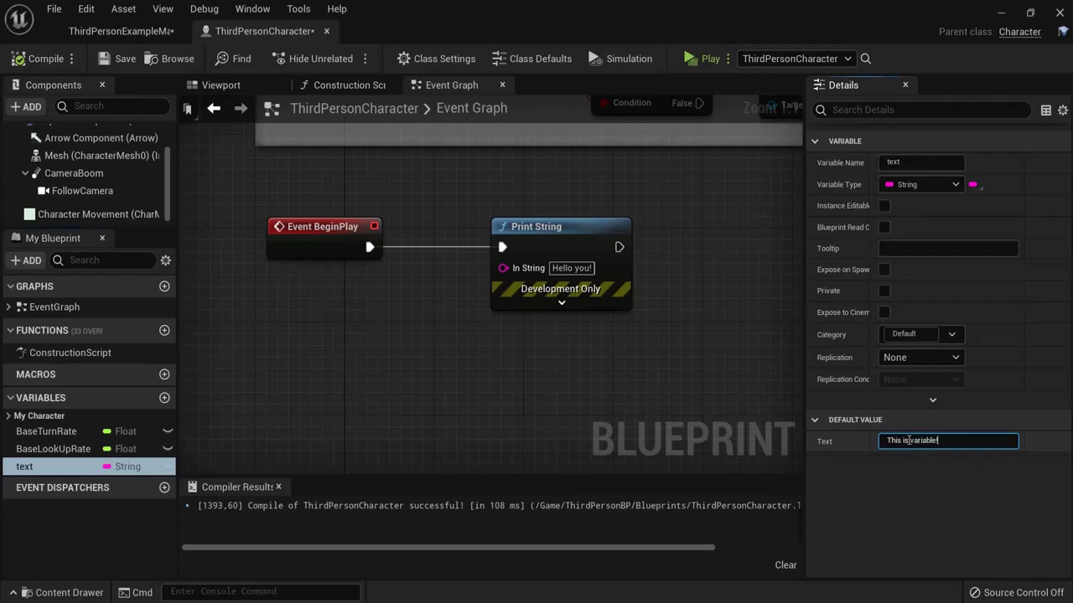
{"action": "type", "text": "This is variable!"}
{"action": "left_click", "coordinate": [33, 59]}
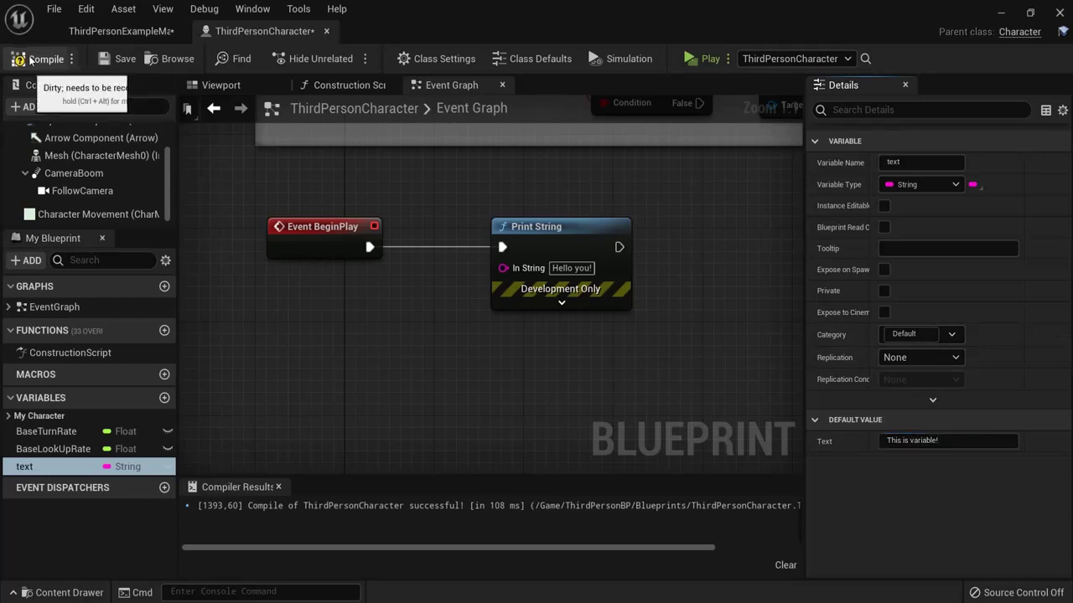
Step: Place a getter for text and wire it into Print String's In String
{"action": "left_click_drag", "start_coordinate": [25, 467], "coordinate": [292, 323]}
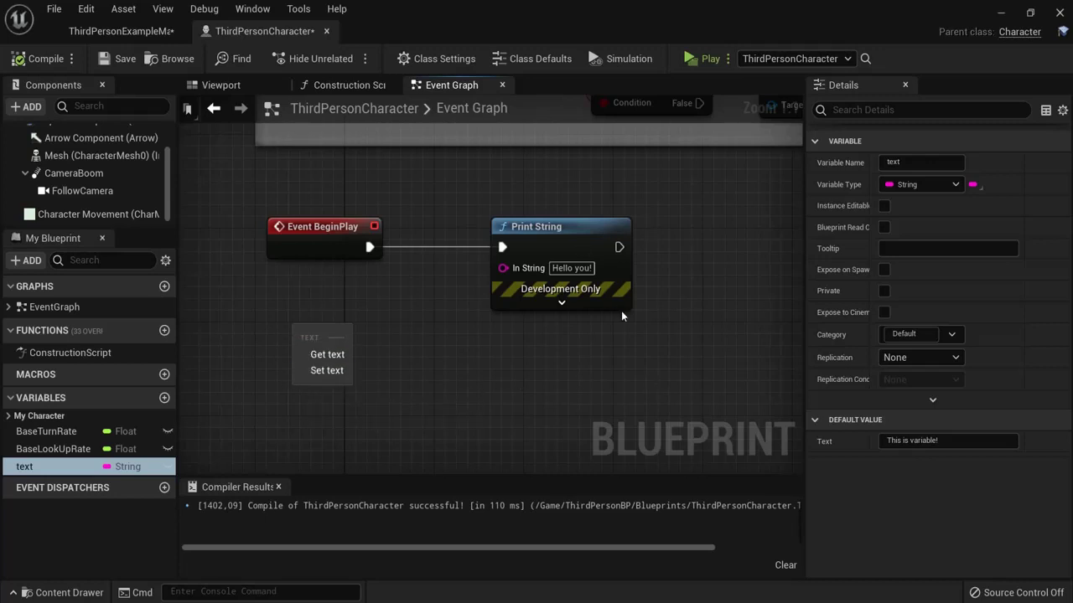
{"action": "left_click", "coordinate": [341, 354]}
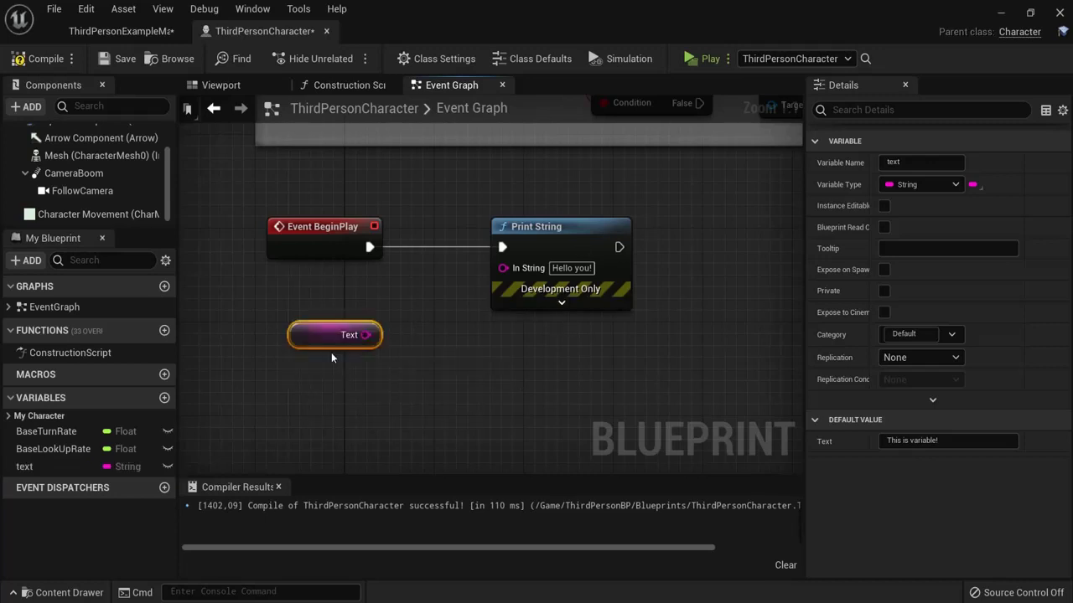
{"action": "left_click_drag", "start_coordinate": [347, 336], "coordinate": [377, 326]}
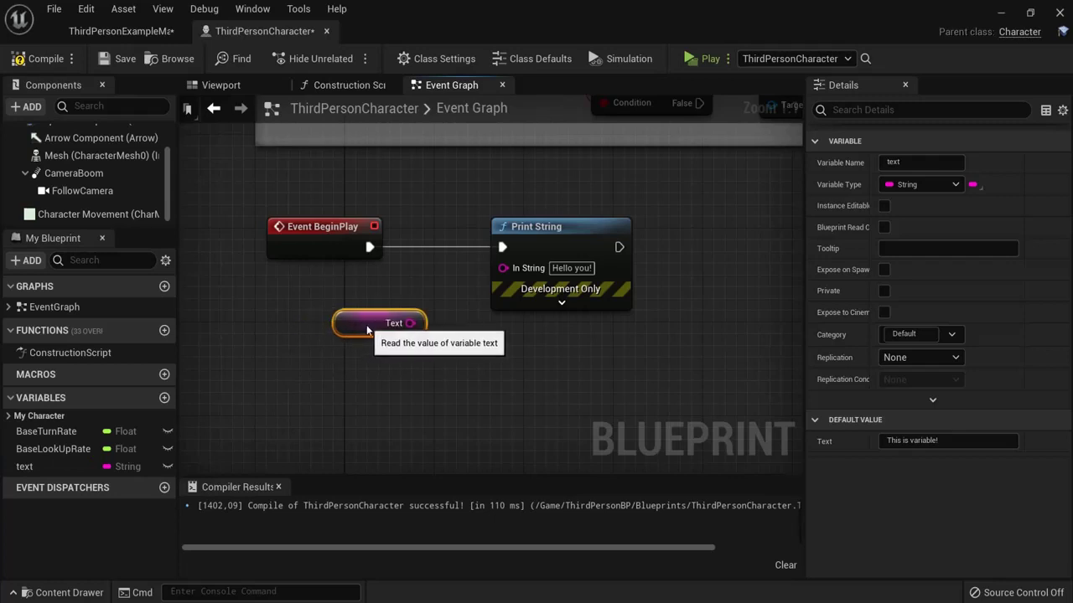
{"action": "left_click", "coordinate": [947, 441]}
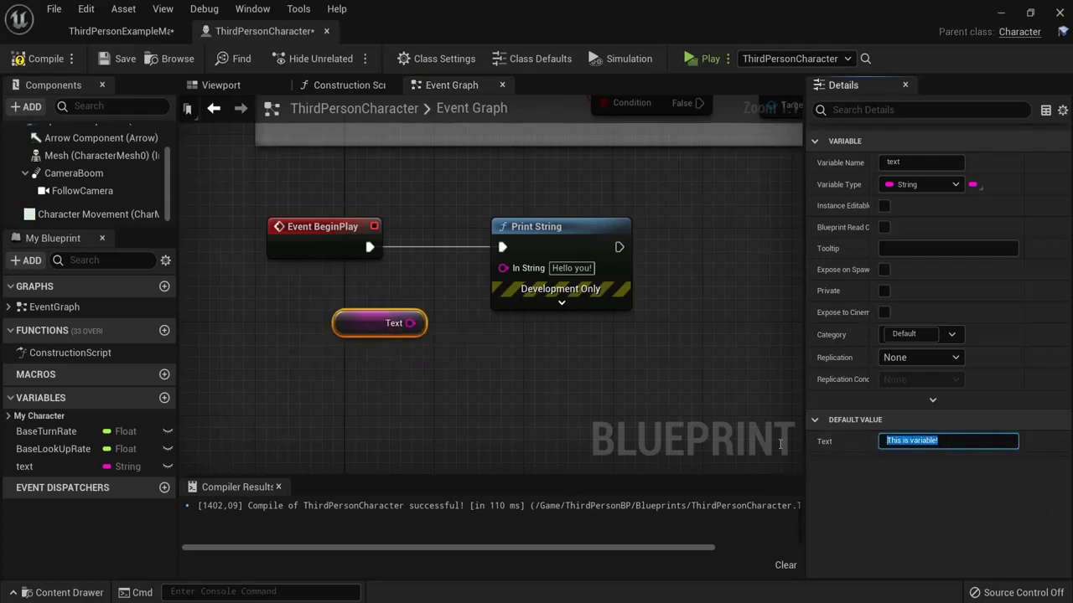
{"action": "left_click", "coordinate": [662, 365]}
{"action": "left_click_drag", "start_coordinate": [408, 323], "coordinate": [502, 266]}
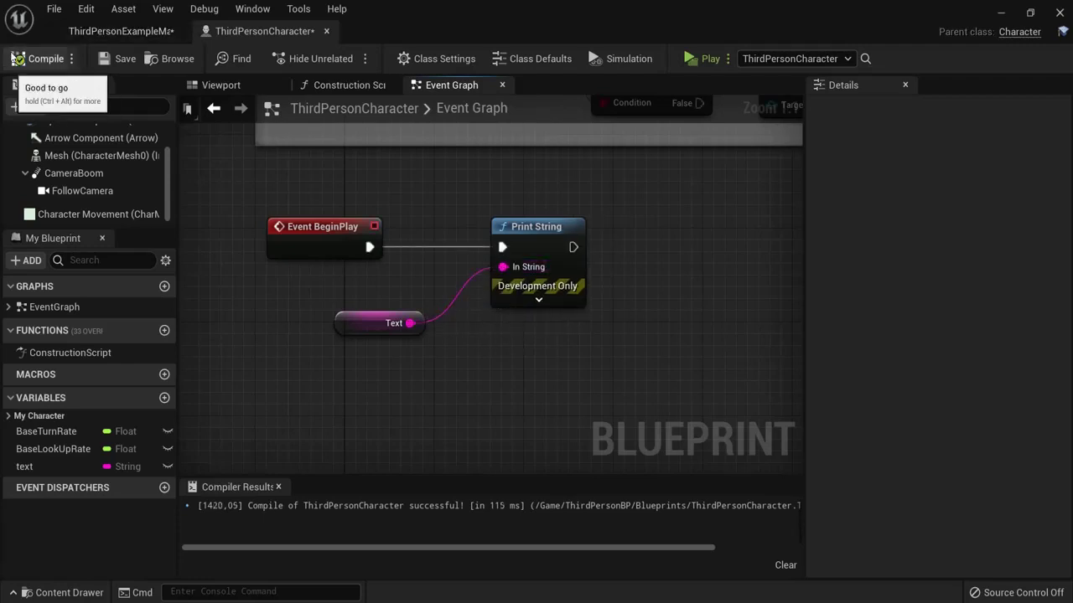
Step: Compile and play-test to print 'This is variable!', then stop the game
{"action": "left_click", "coordinate": [32, 59]}
{"action": "left_click", "coordinate": [691, 60]}
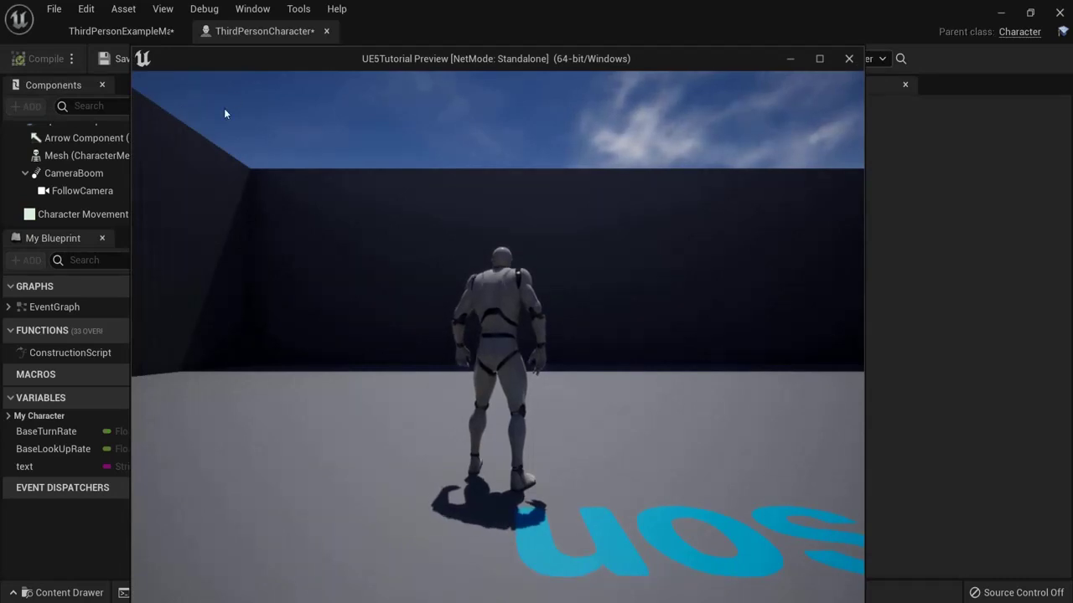
{"action": "key", "text": "Escape"}
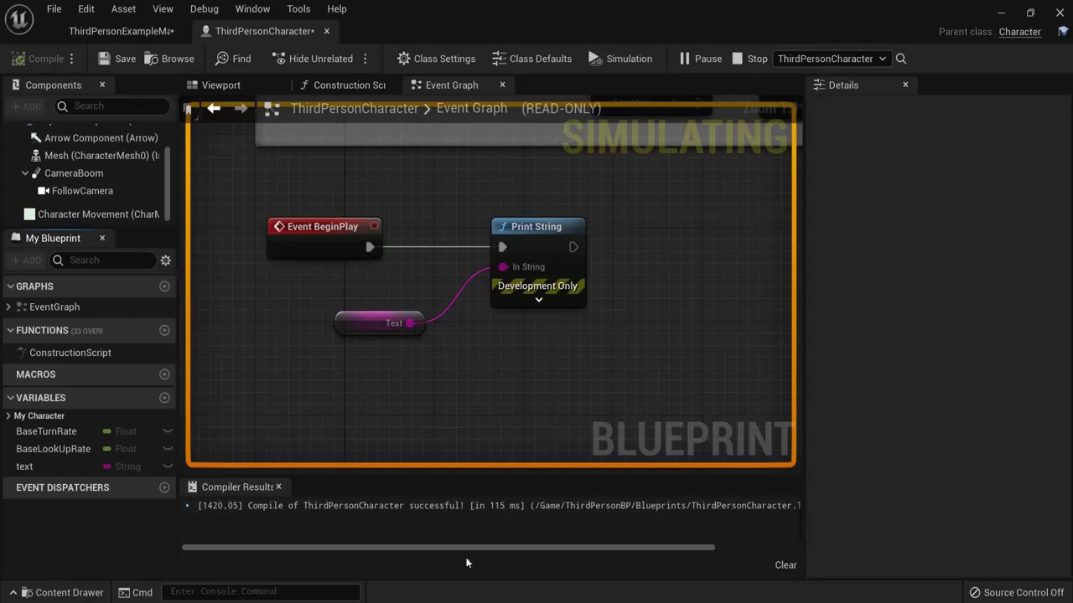
{"action": "left_click", "coordinate": [744, 59]}
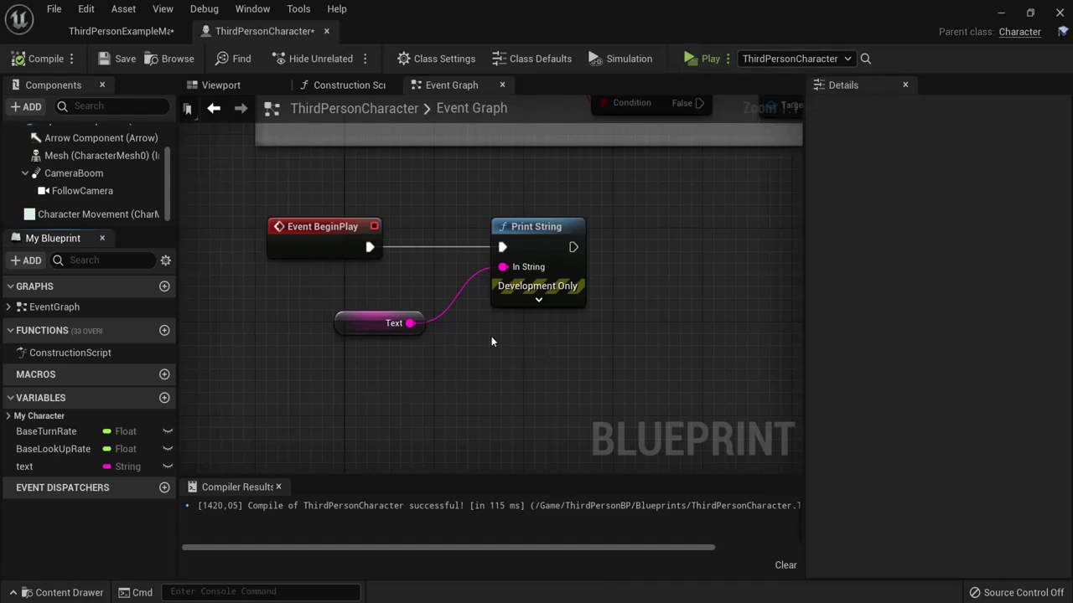
Step: Replace Event BeginPlay with an E key event whose Pressed drives Print String
{"action": "left_click_drag", "start_coordinate": [262, 194], "coordinate": [381, 266]}
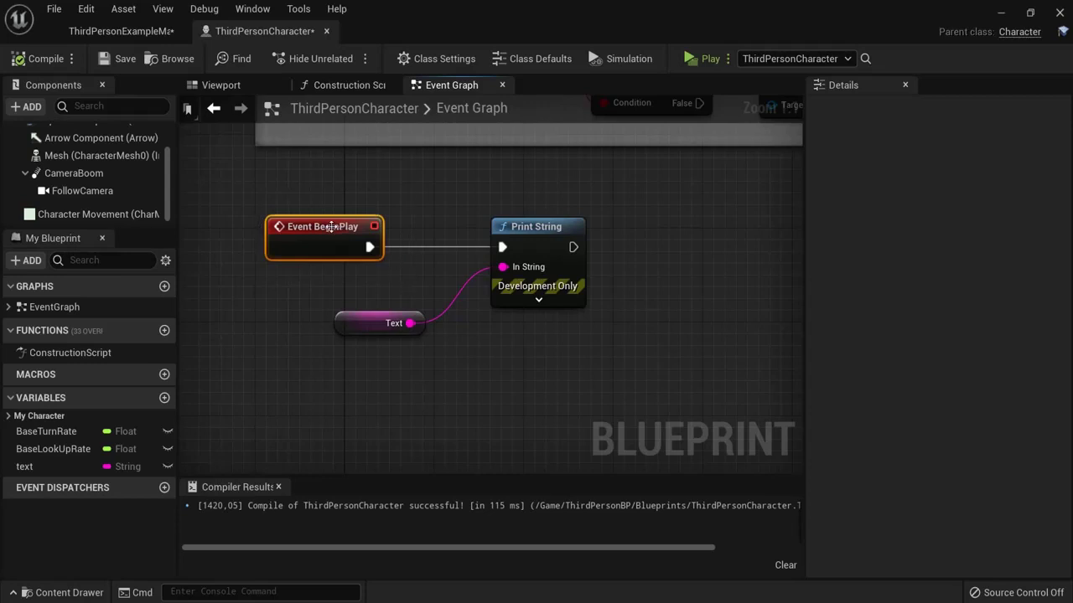
{"action": "key", "text": "Delete"}
{"action": "right_click", "coordinate": [299, 223]}
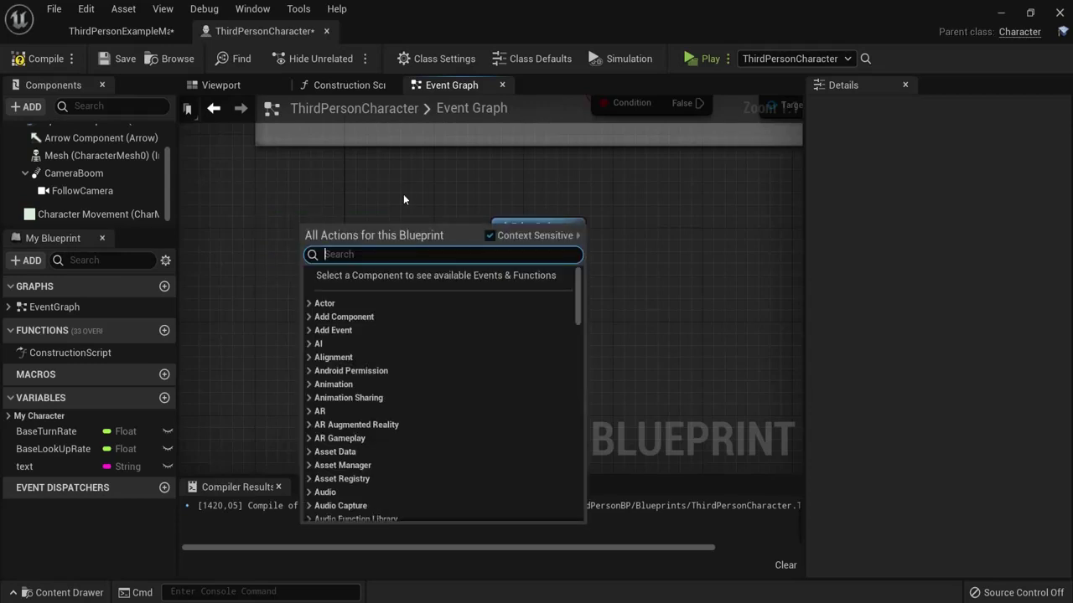
{"action": "type", "text": "e"}
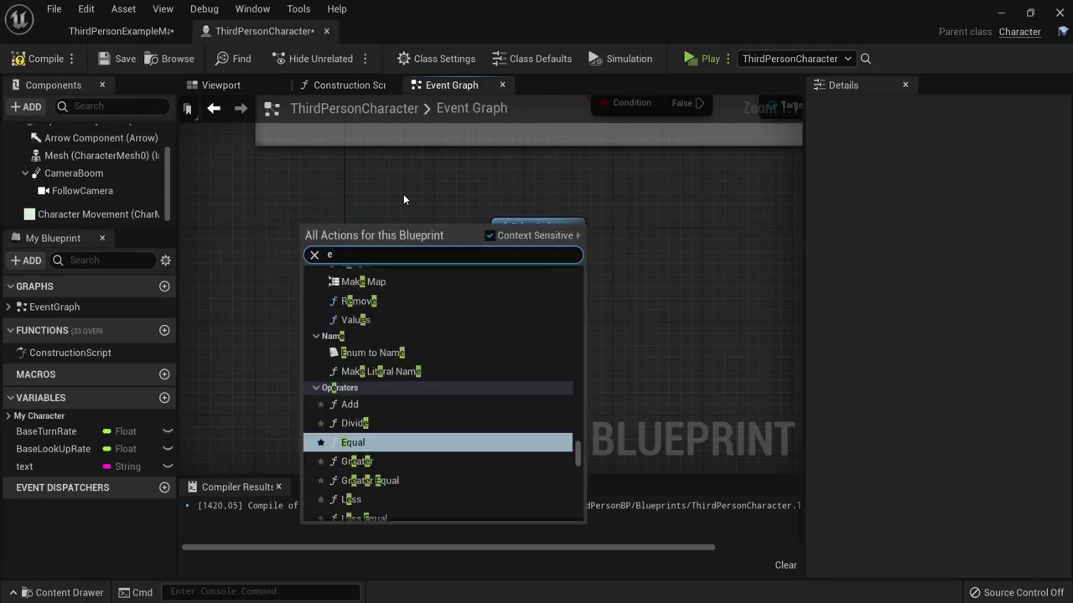
{"action": "type", "text": " keyboa"}
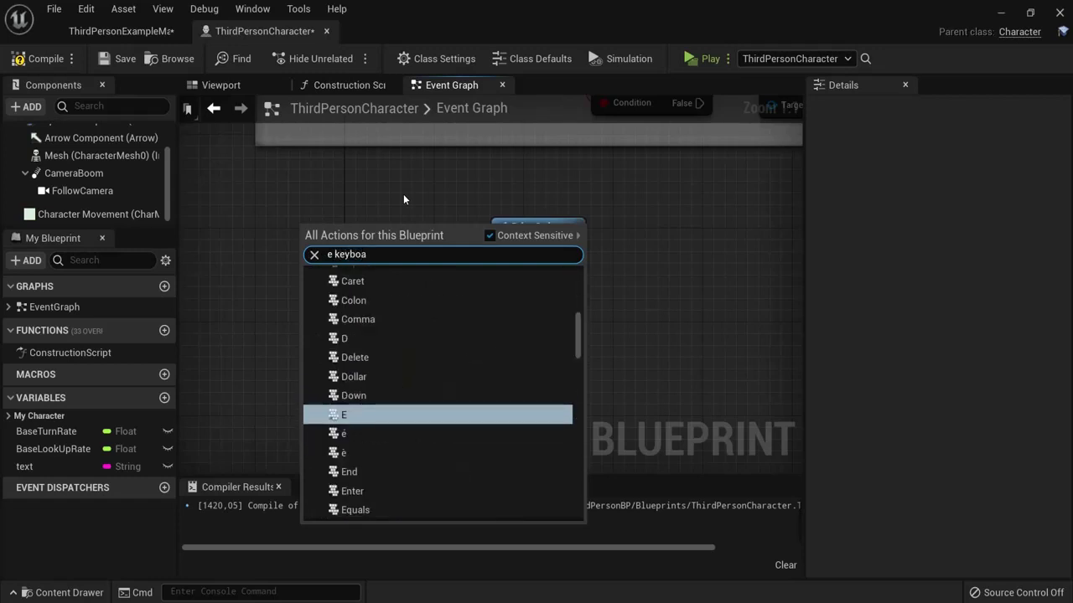
{"action": "left_click", "coordinate": [346, 415]}
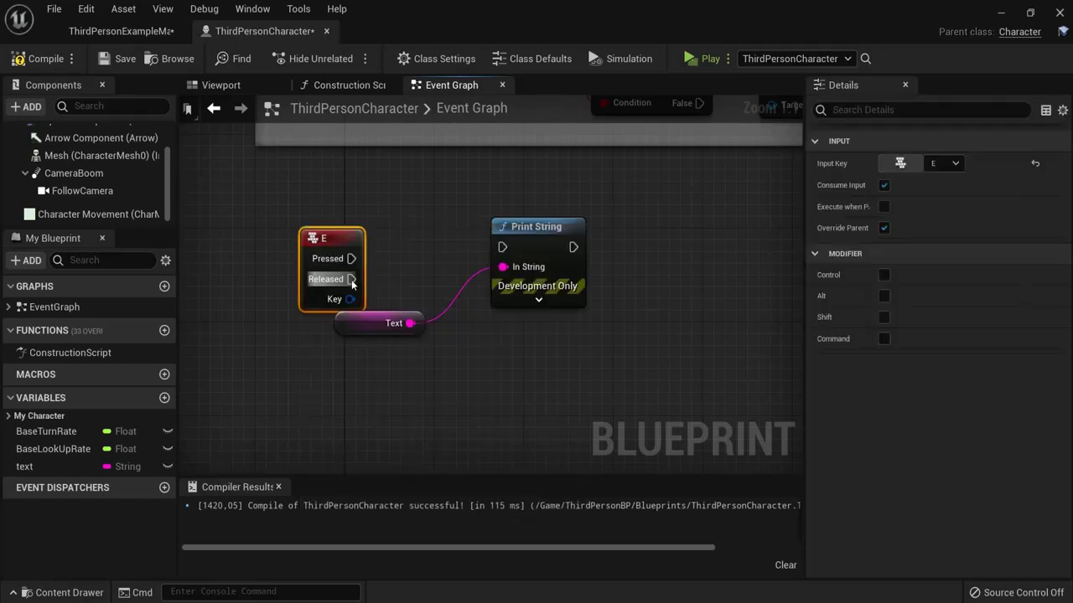
{"action": "left_click_drag", "start_coordinate": [352, 220], "coordinate": [394, 217]}
{"action": "left_click_drag", "start_coordinate": [396, 236], "coordinate": [502, 247]}
Step: Recompile and play-test that pressing E prints 'This is variable!'
{"action": "left_click", "coordinate": [355, 323]}
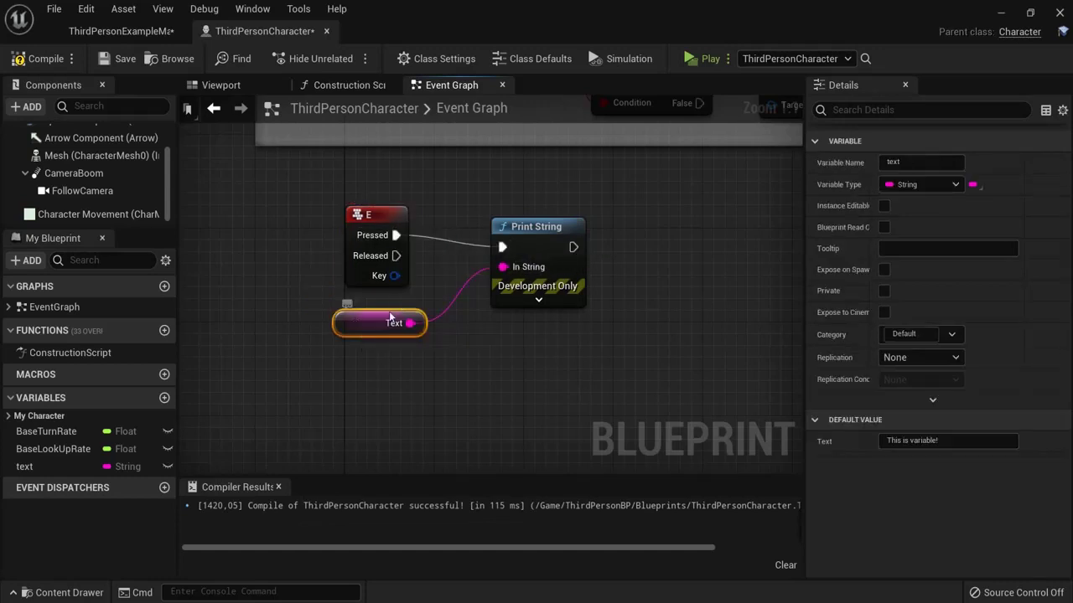
{"action": "left_click", "coordinate": [38, 59]}
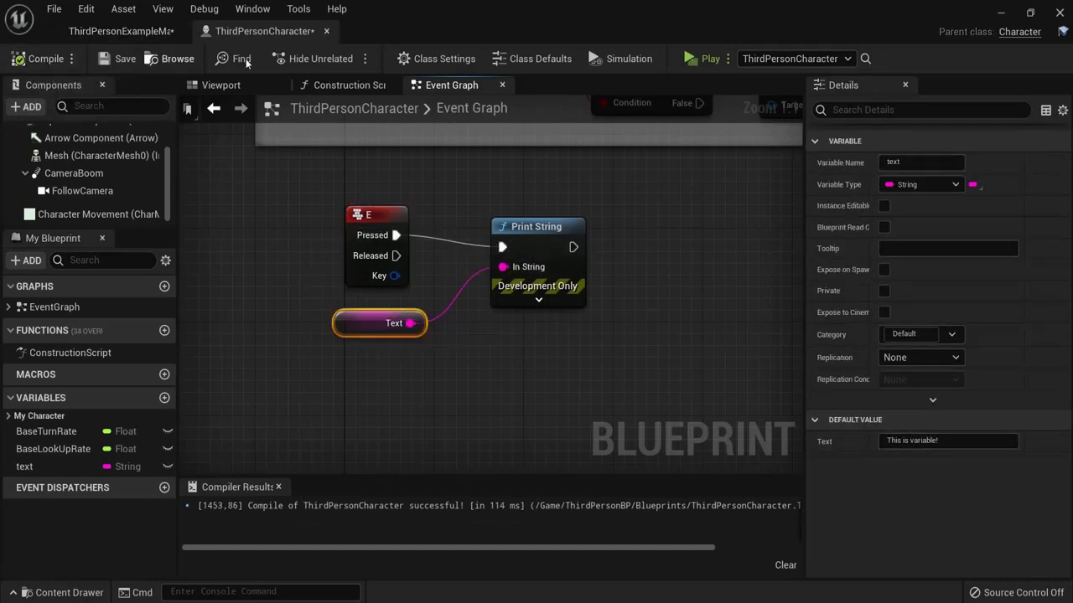
{"action": "left_click", "coordinate": [698, 59]}
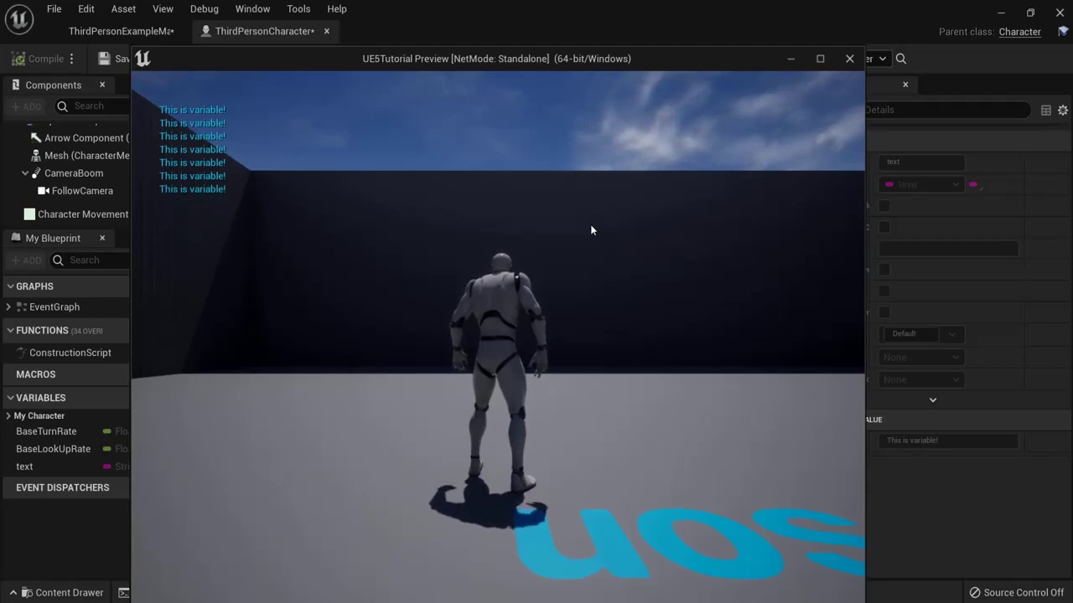
{"action": "key", "text": "Escape"}
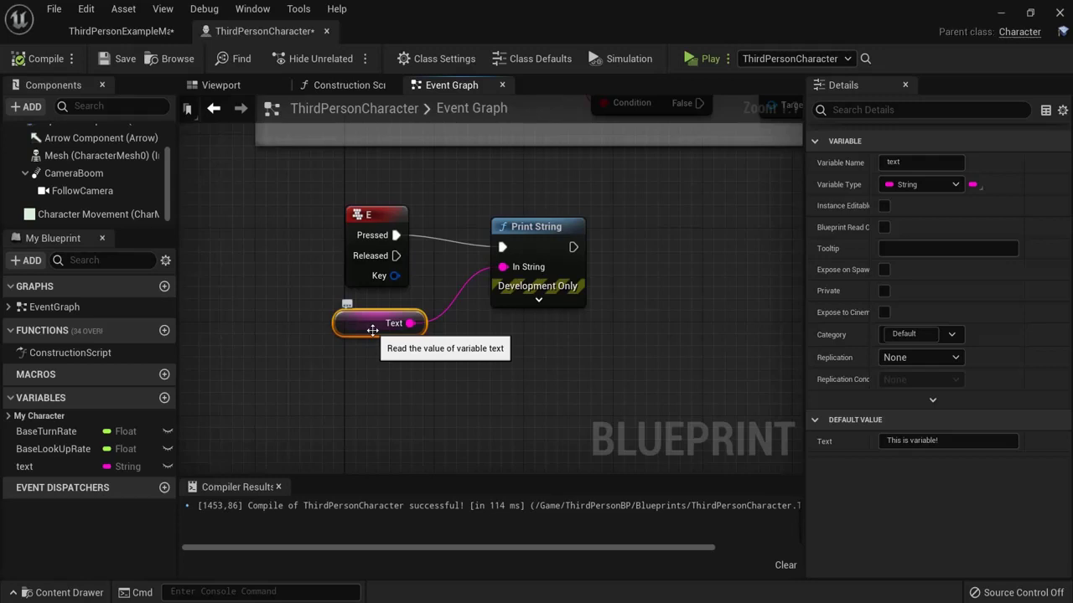
{"action": "scroll", "coordinate": [545, 354], "scroll_direction": "down", "scroll_amount": 5}
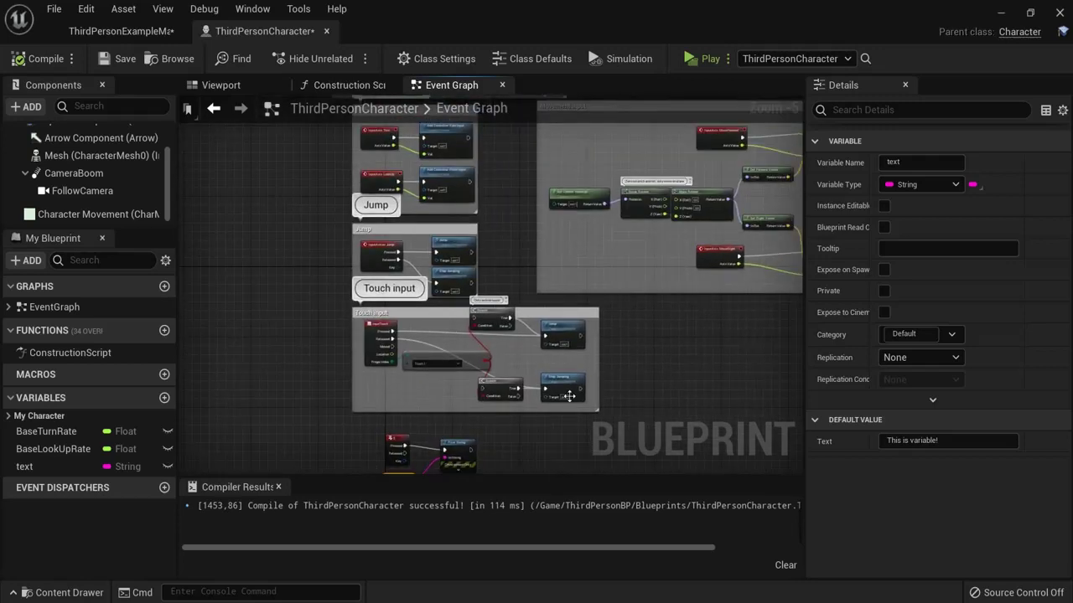
{"action": "scroll", "coordinate": [489, 452], "scroll_direction": "up", "scroll_amount": 5}
{"action": "right_click_drag", "start_coordinate": [488, 451], "coordinate": [561, 217]}
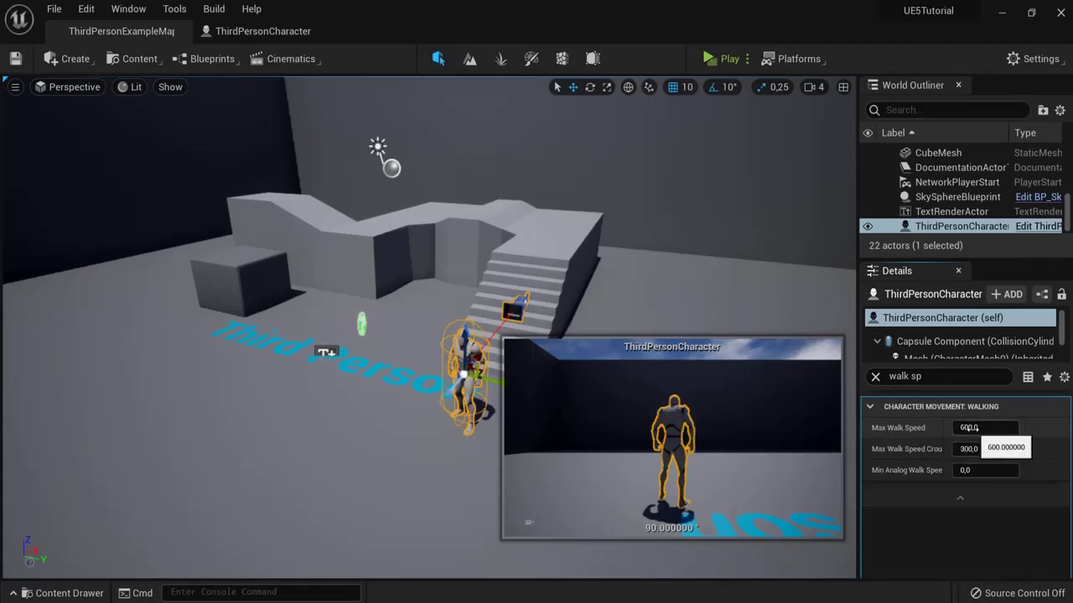
{"action": "left_click", "coordinate": [874, 378]}
{"action": "left_click", "coordinate": [722, 59]}
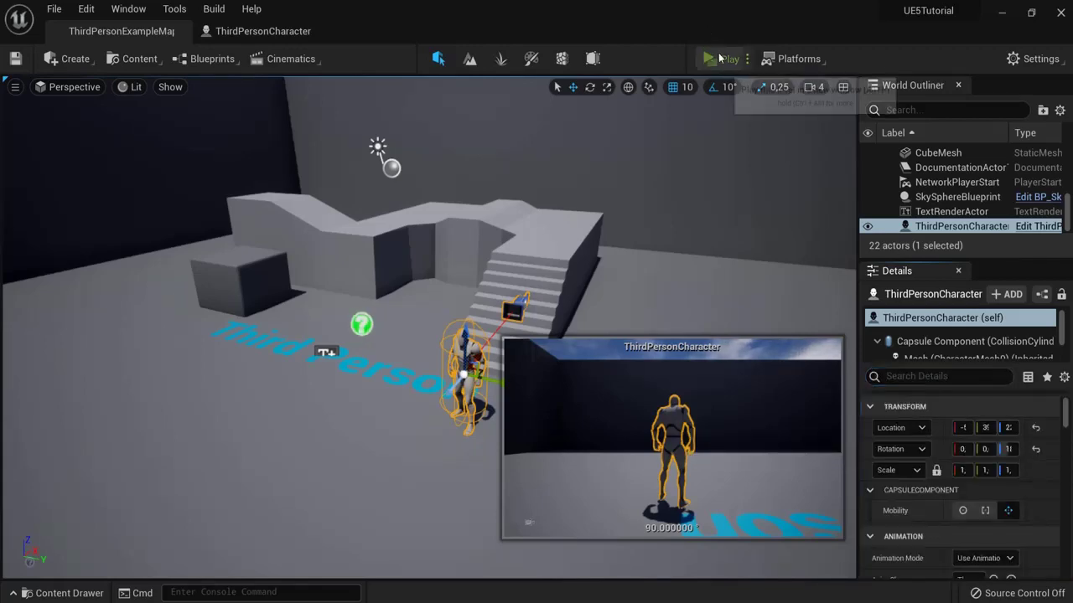
{"action": "key", "text": "w"}
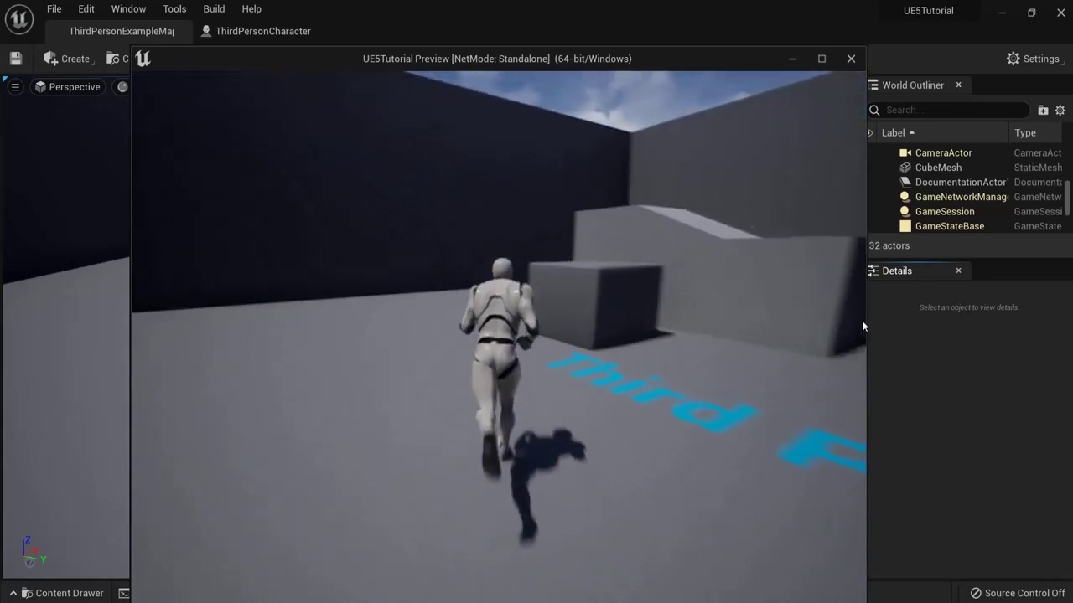
{"action": "key", "text": "Escape"}
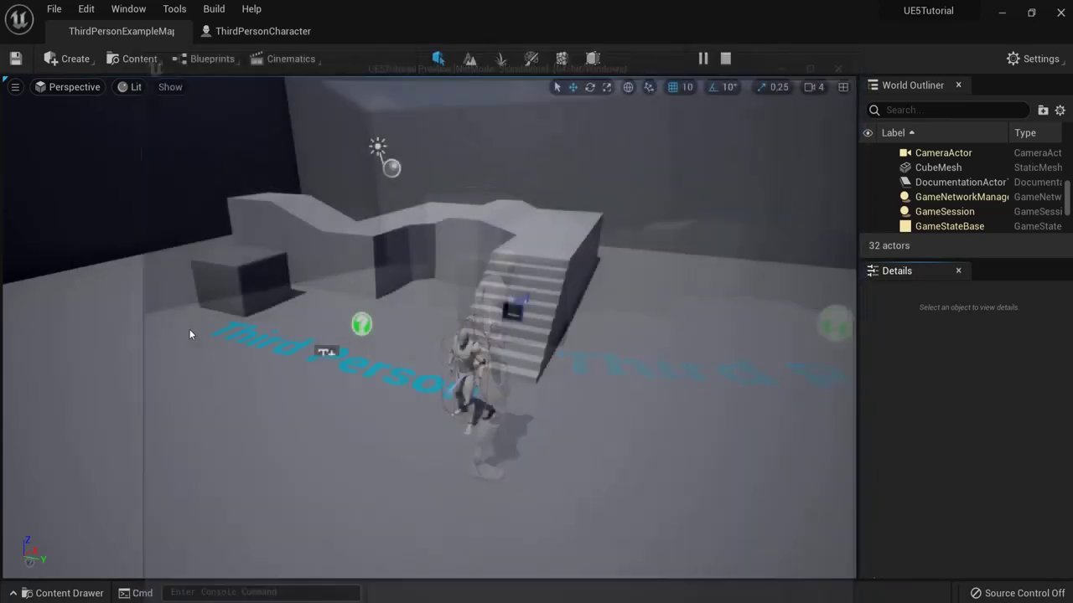
{"action": "left_click", "coordinate": [262, 31]}
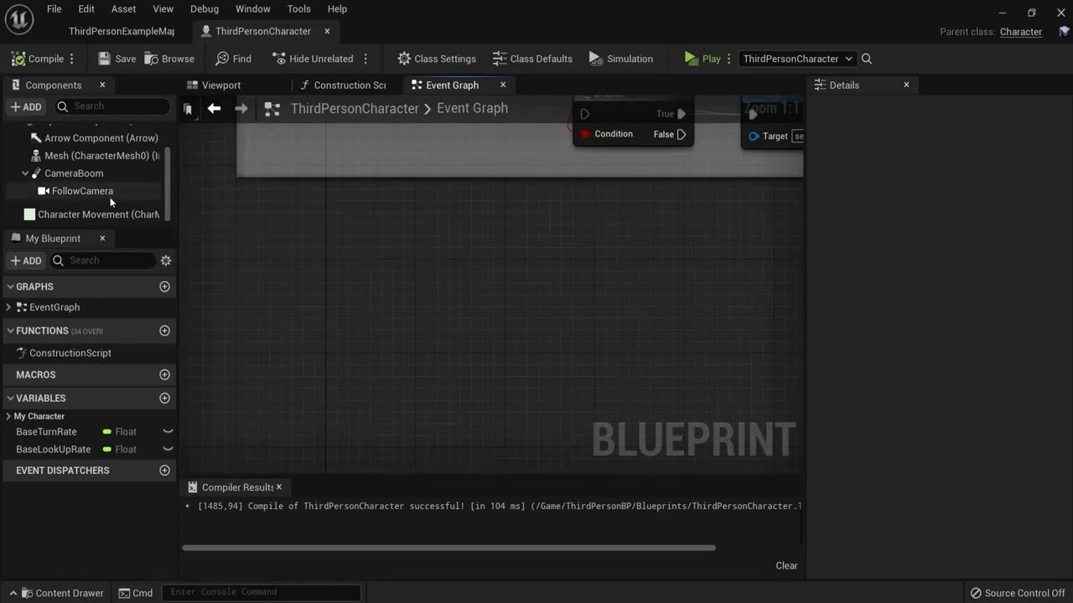
Step: Add a Character Movement reference feeding a Set Max Walk Speed node
{"action": "scroll", "coordinate": [104, 182], "scroll_direction": "up", "scroll_amount": 2}
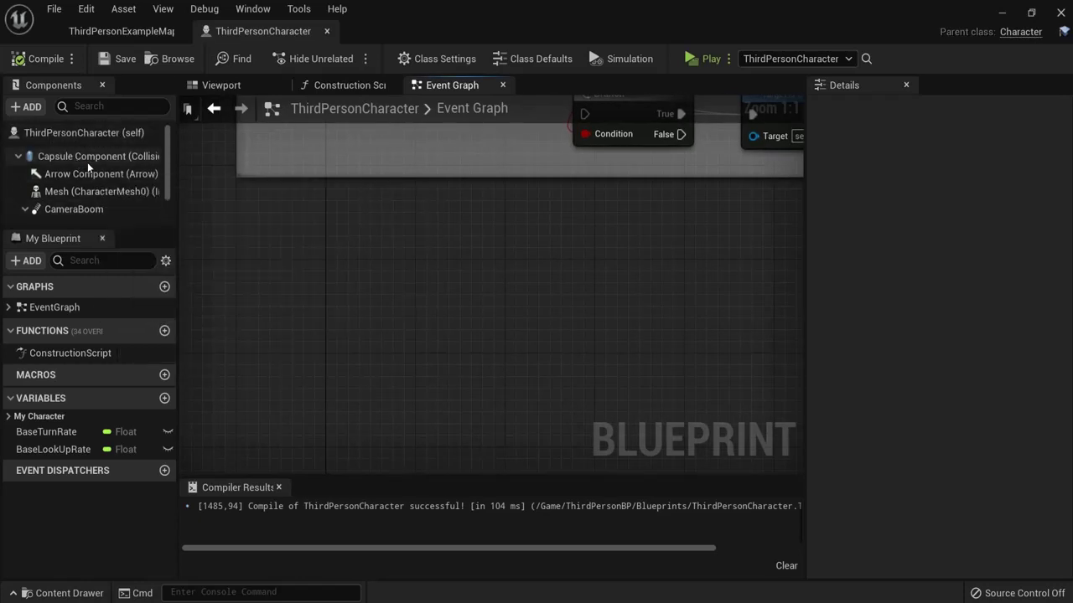
{"action": "scroll", "coordinate": [101, 168], "scroll_direction": "down", "scroll_amount": 2}
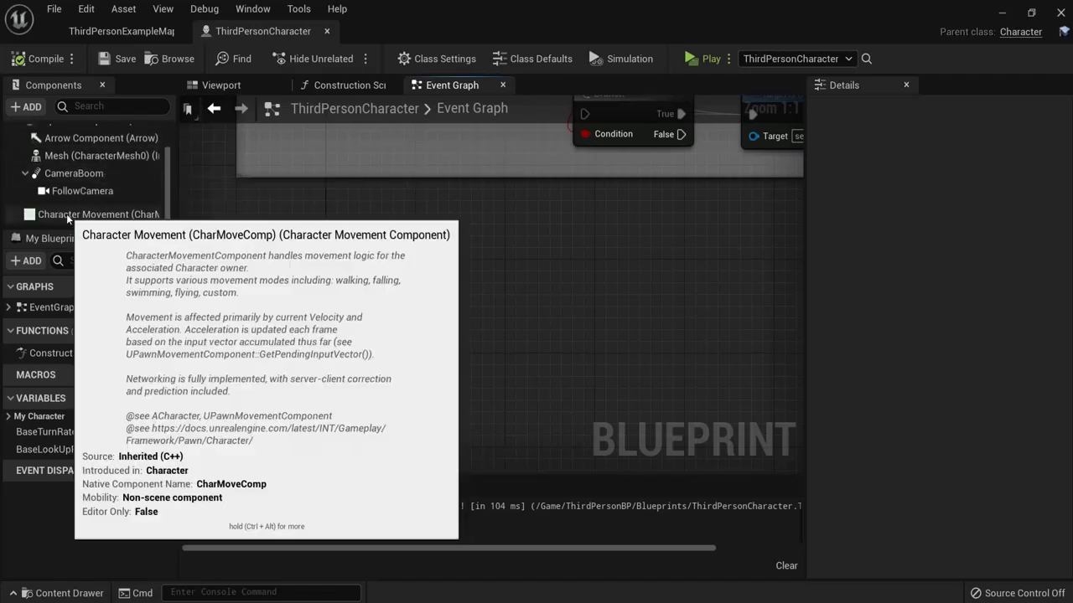
{"action": "left_click_drag", "start_coordinate": [66, 214], "coordinate": [309, 313]}
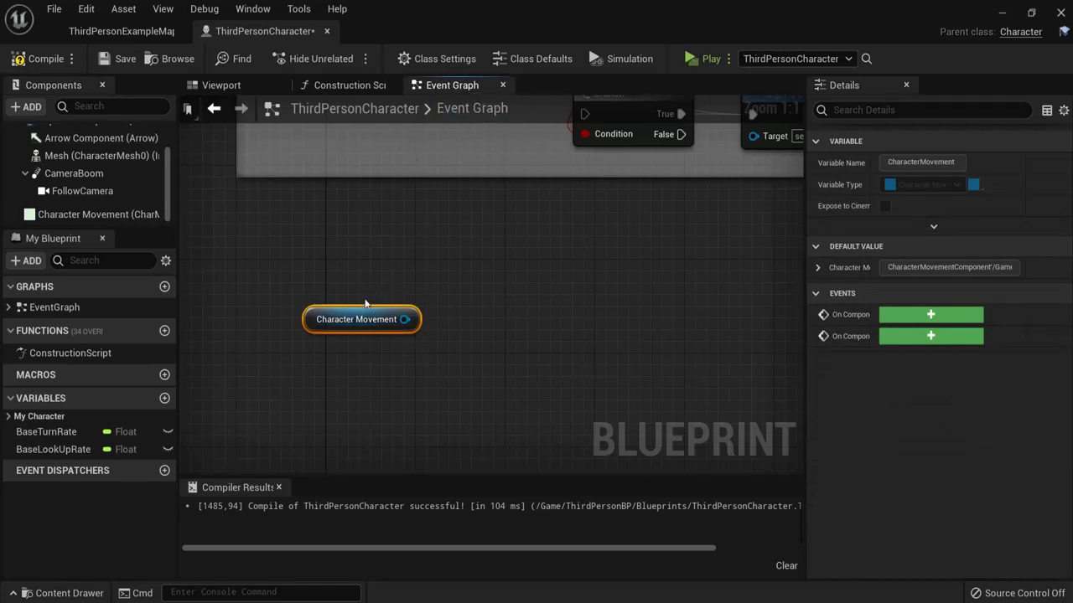
{"action": "left_click_drag", "start_coordinate": [355, 316], "coordinate": [332, 329]}
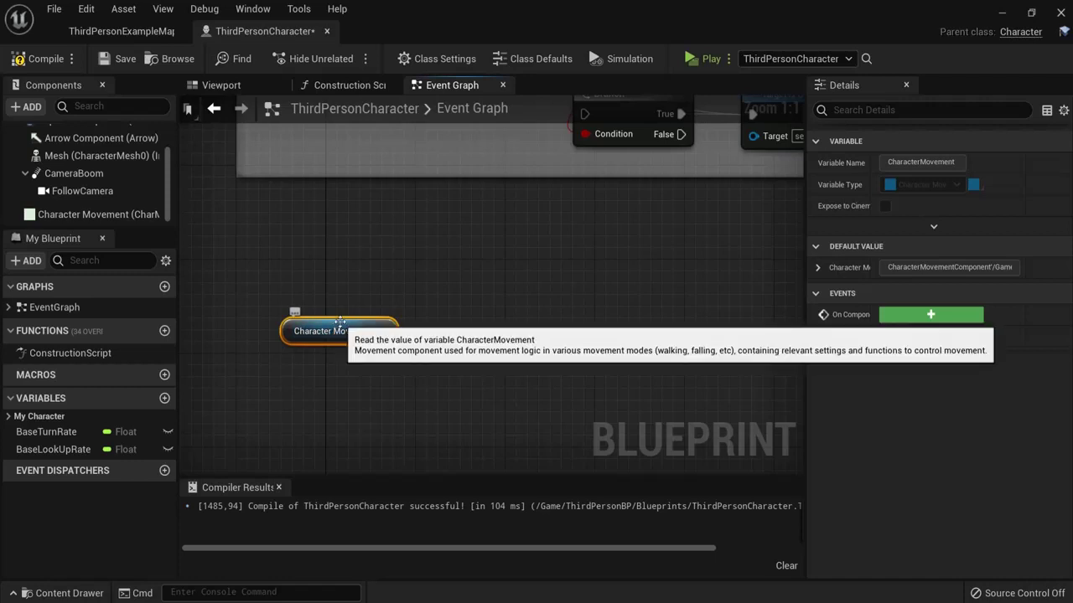
{"action": "left_click_drag", "start_coordinate": [339, 322], "coordinate": [516, 316]}
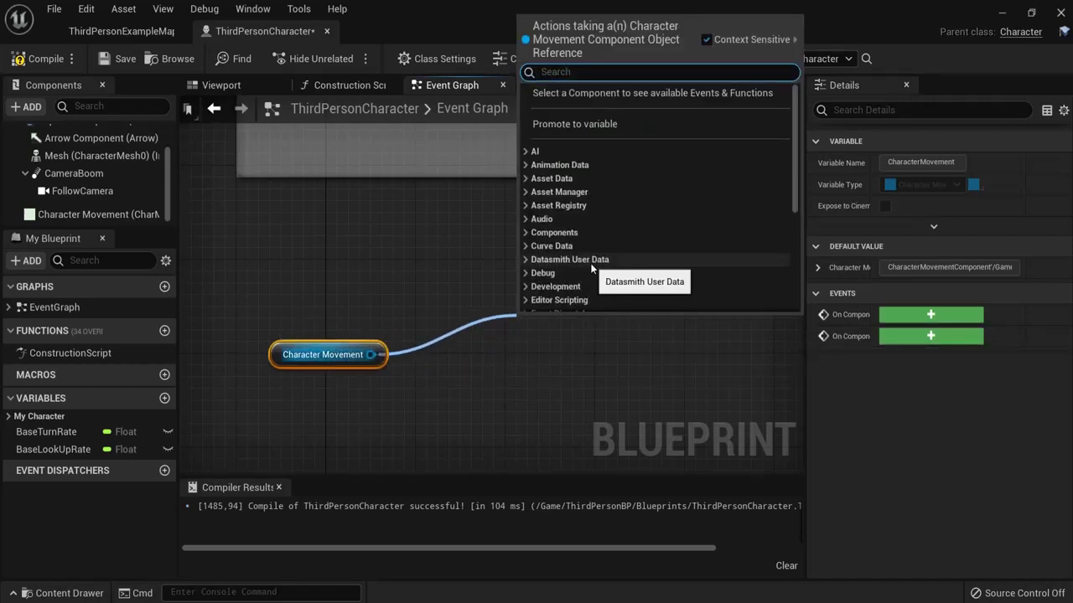
{"action": "type", "text": "set max "}
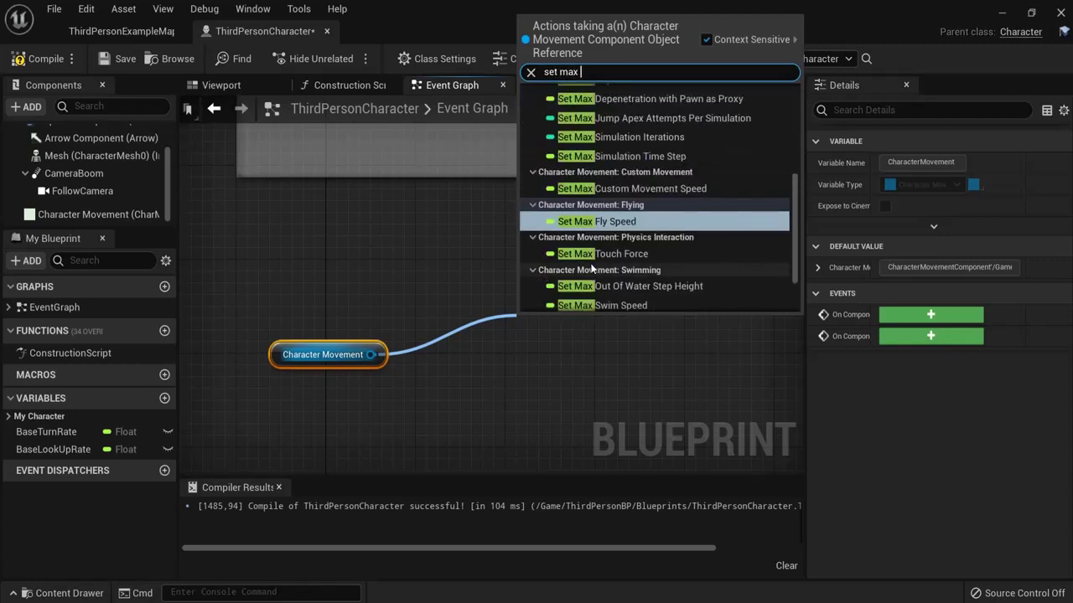
{"action": "type", "text": "walk"}
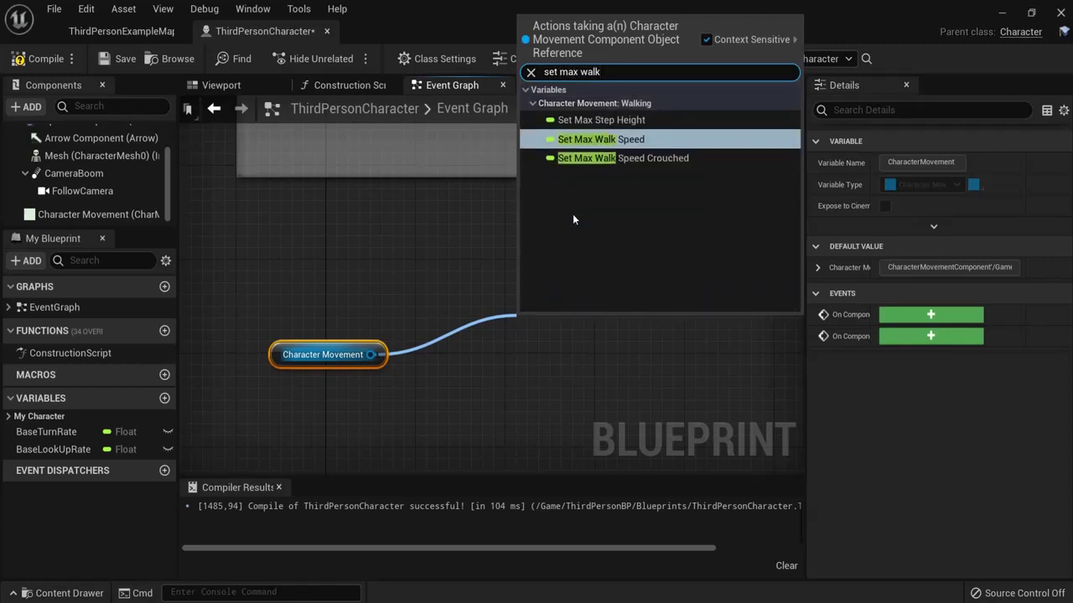
{"action": "left_click", "coordinate": [585, 146]}
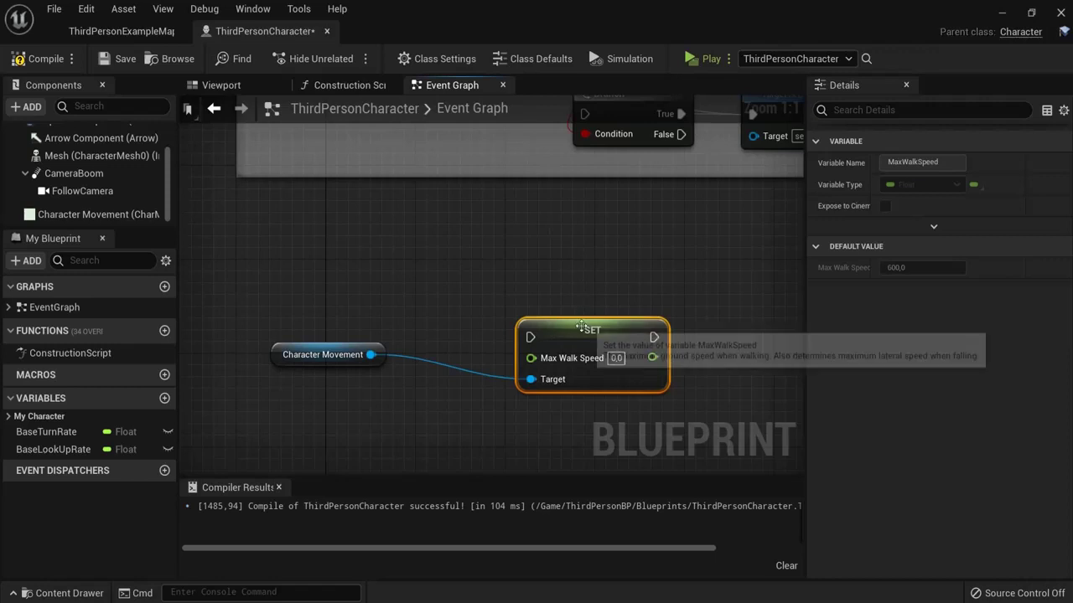
{"action": "left_click_drag", "start_coordinate": [578, 332], "coordinate": [514, 257]}
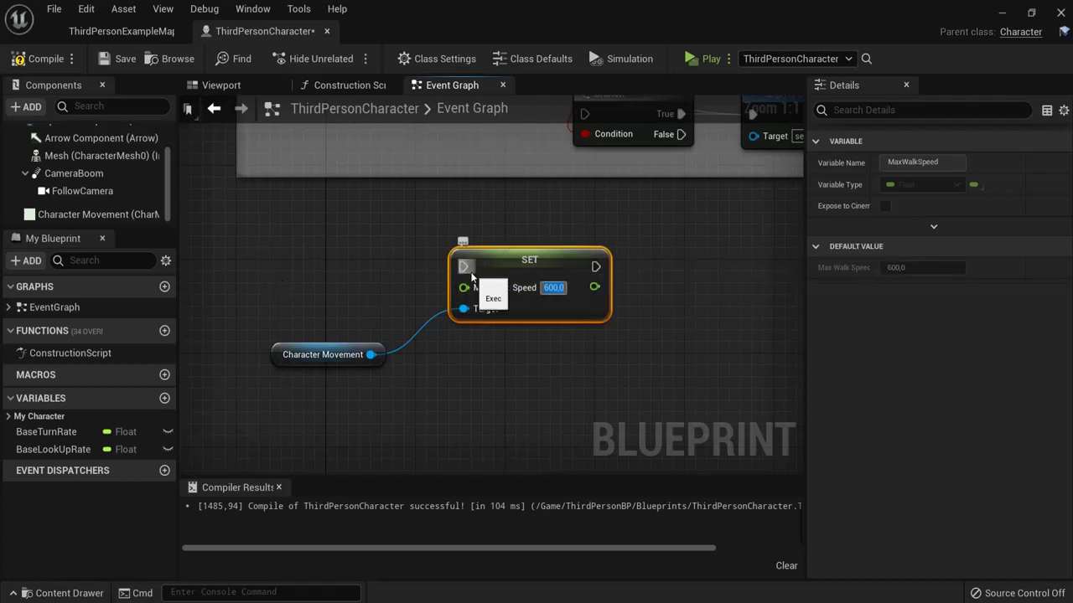
Step: Add a Left Shift key event wired to SET, with Max Walk Speed 5000
{"action": "right_click", "coordinate": [277, 261]}
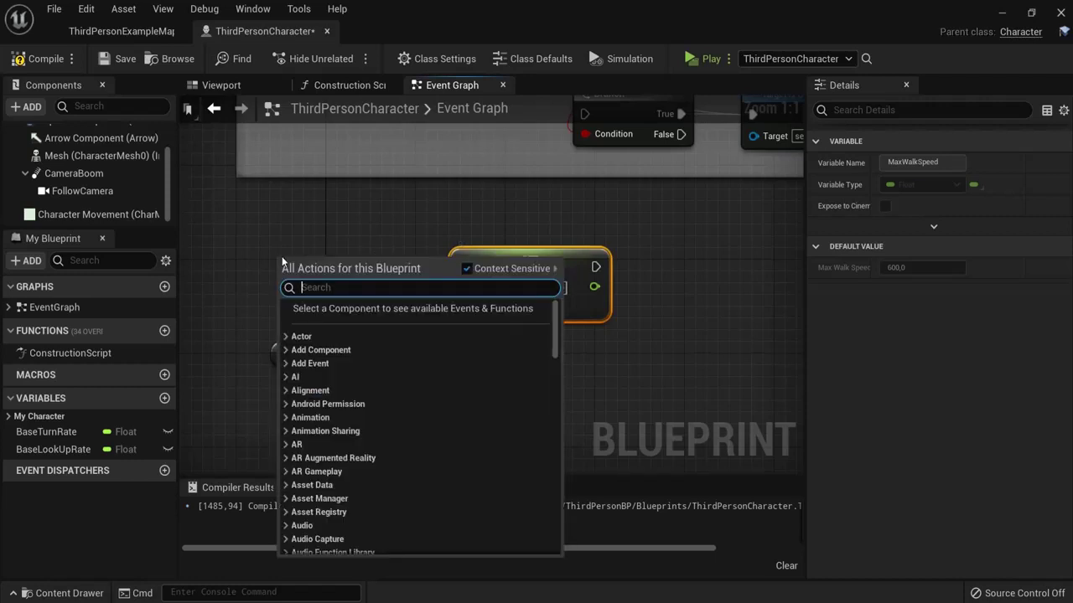
{"action": "type", "text": "shift"}
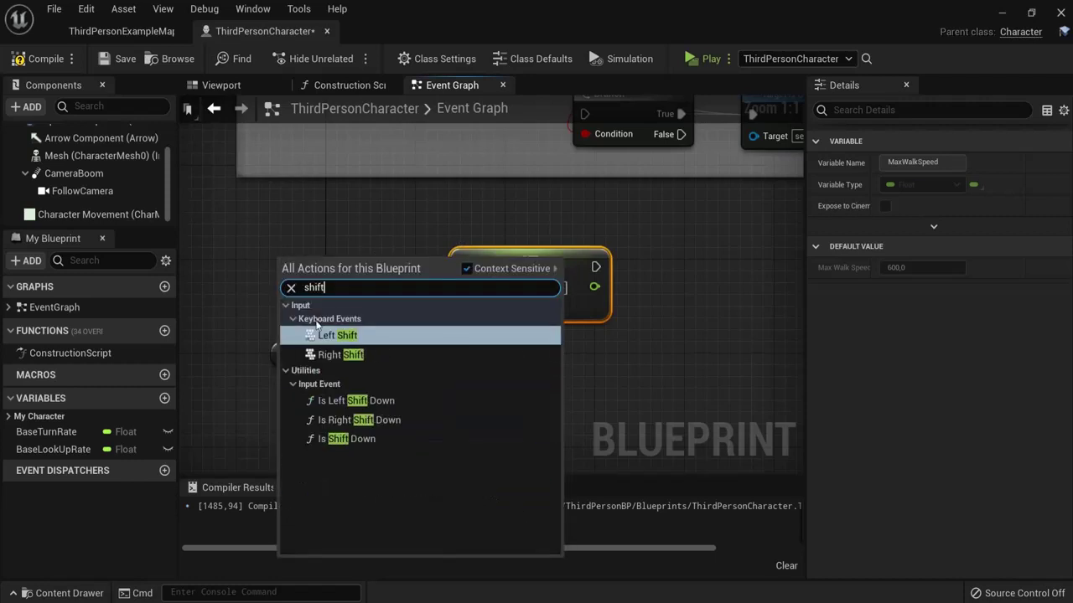
{"action": "left_click", "coordinate": [323, 336]}
{"action": "left_click_drag", "start_coordinate": [349, 260], "coordinate": [341, 237]}
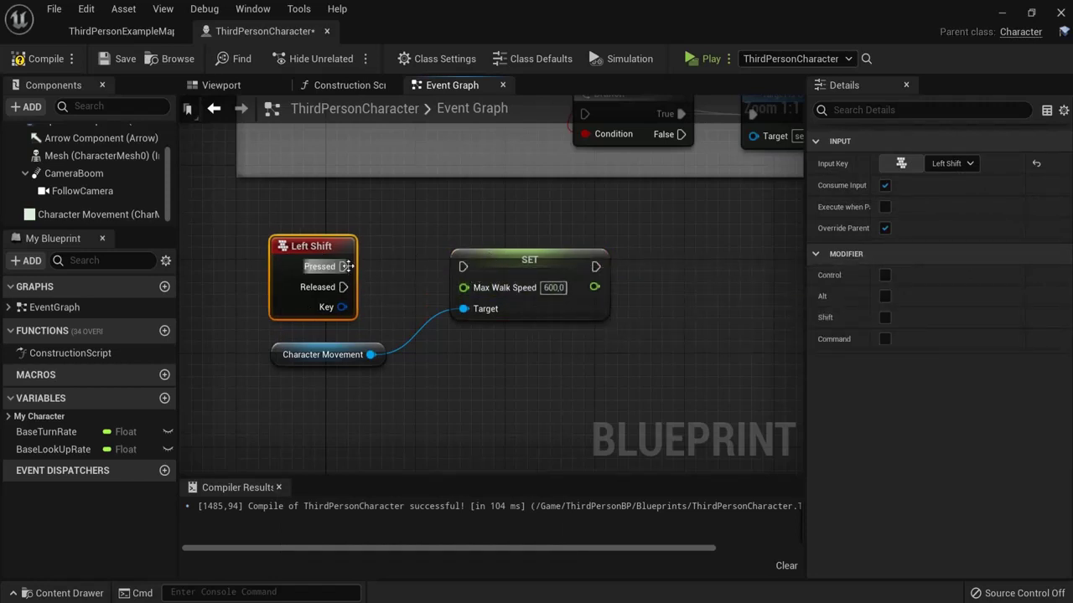
{"action": "left_click_drag", "start_coordinate": [346, 267], "coordinate": [463, 267]}
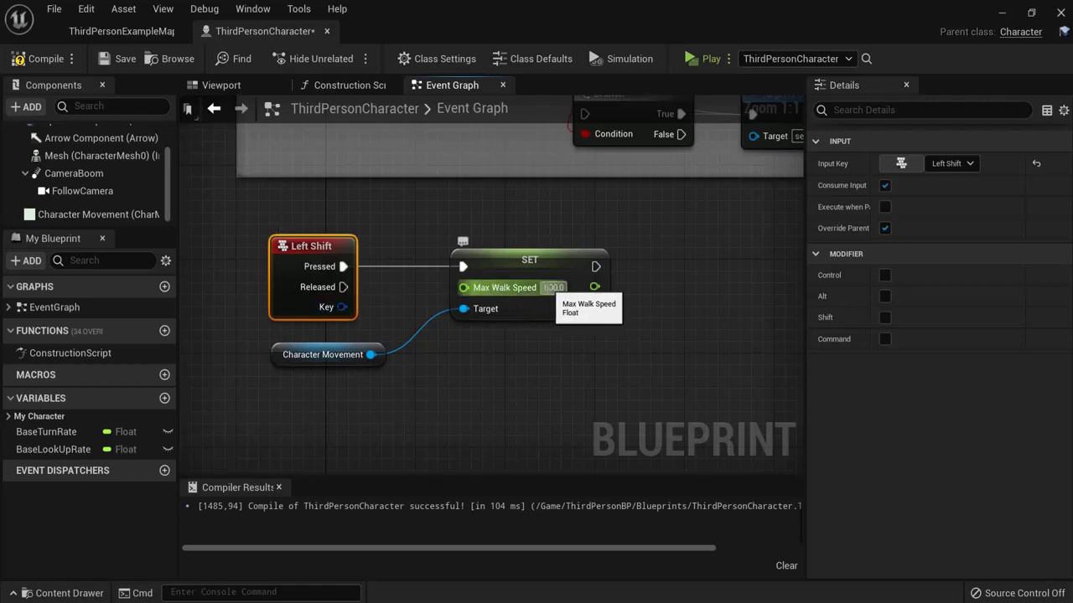
{"action": "type", "text": "5000"}
{"action": "key", "text": "Return"}
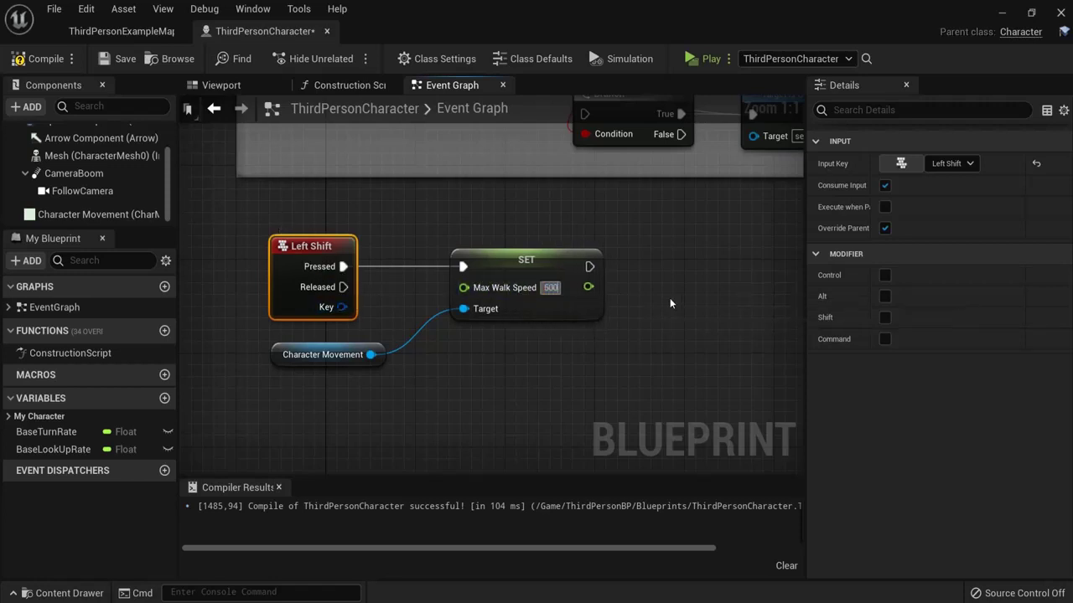
{"action": "left_click", "coordinate": [553, 287]}
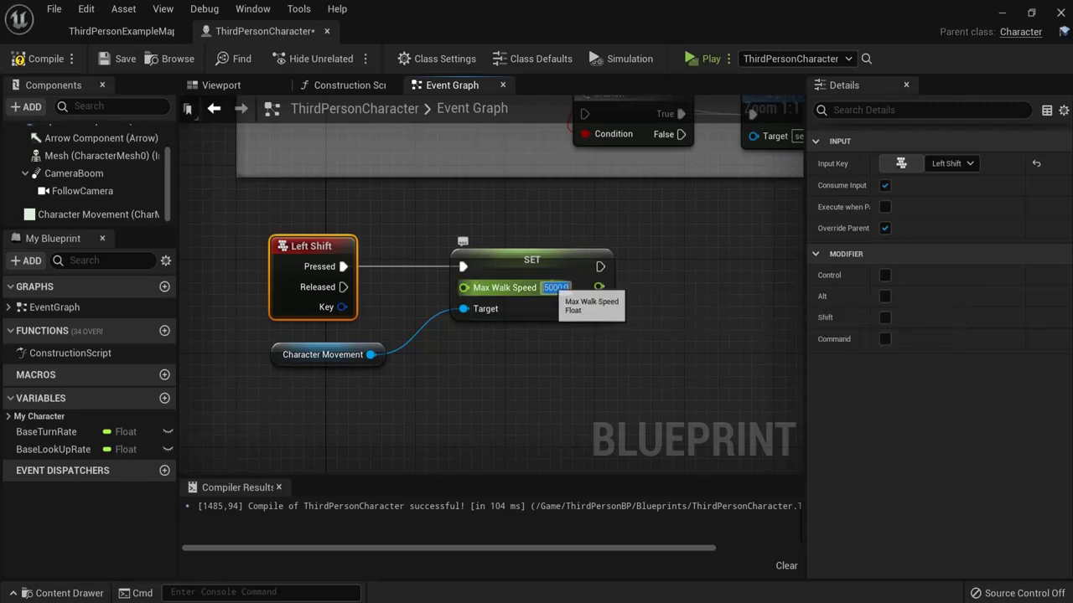
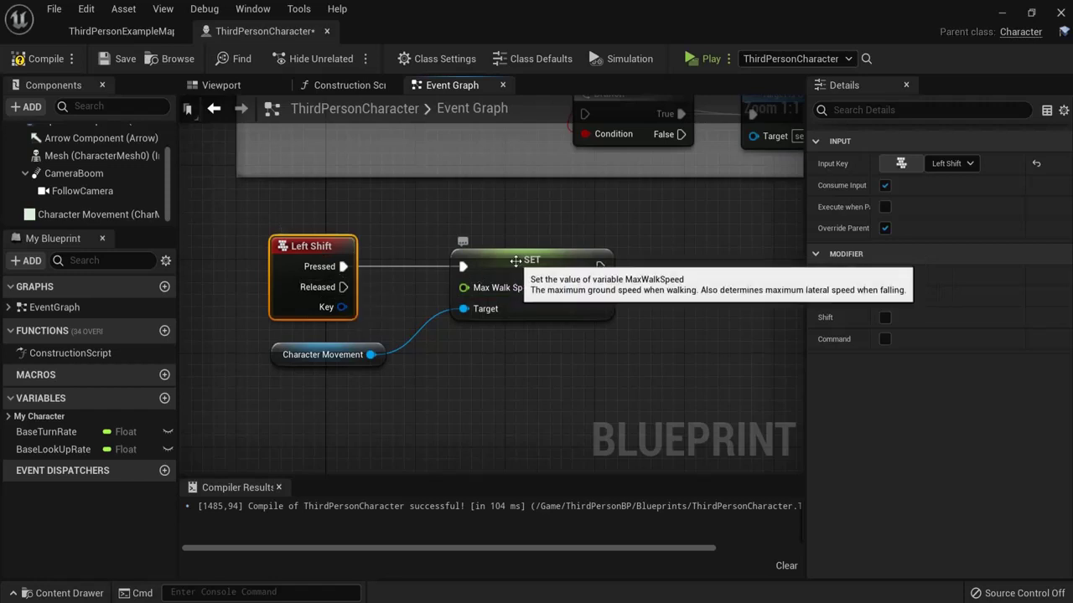
Step: Duplicate the Max Walk Speed SET node below the original and wire Character Movement to its Target
{"action": "left_click", "coordinate": [528, 260]}
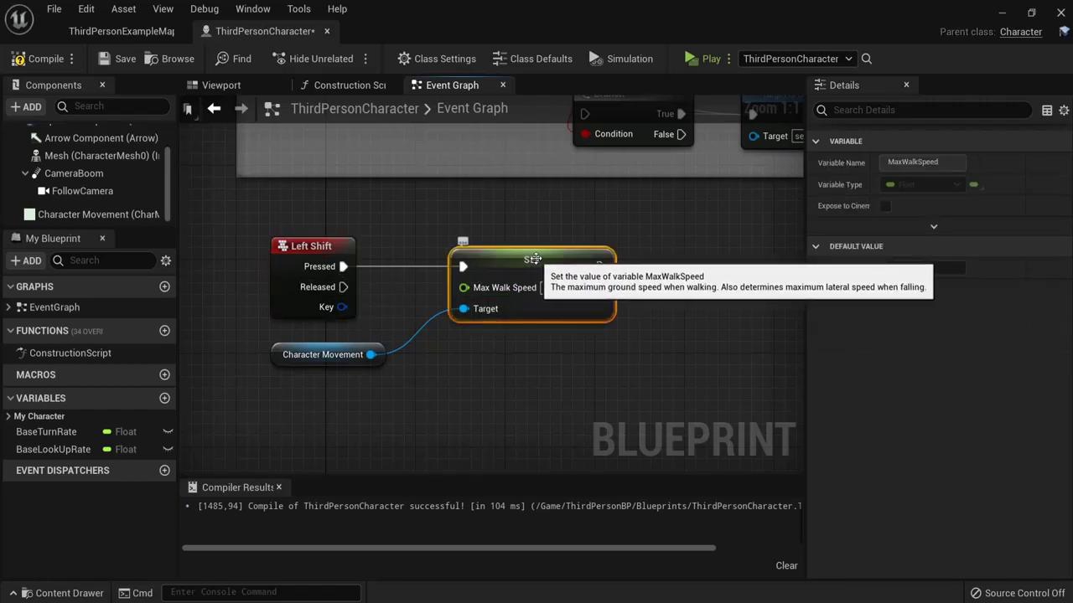
{"action": "key", "text": "ctrl+c"}
{"action": "key", "text": "ctrl+v"}
{"action": "left_click_drag", "start_coordinate": [651, 302], "coordinate": [516, 384]}
{"action": "left_click_drag", "start_coordinate": [374, 356], "coordinate": [462, 416]}
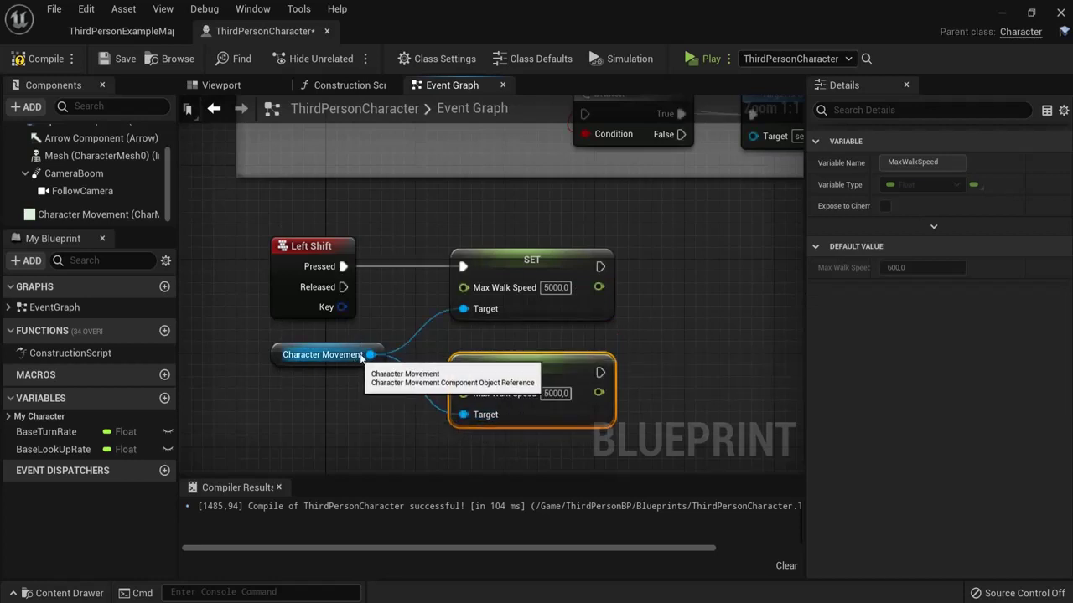
Step: Set the copy's Max Walk Speed to 600, drive it from Left Shift Released, and compile
{"action": "left_click", "coordinate": [554, 393]}
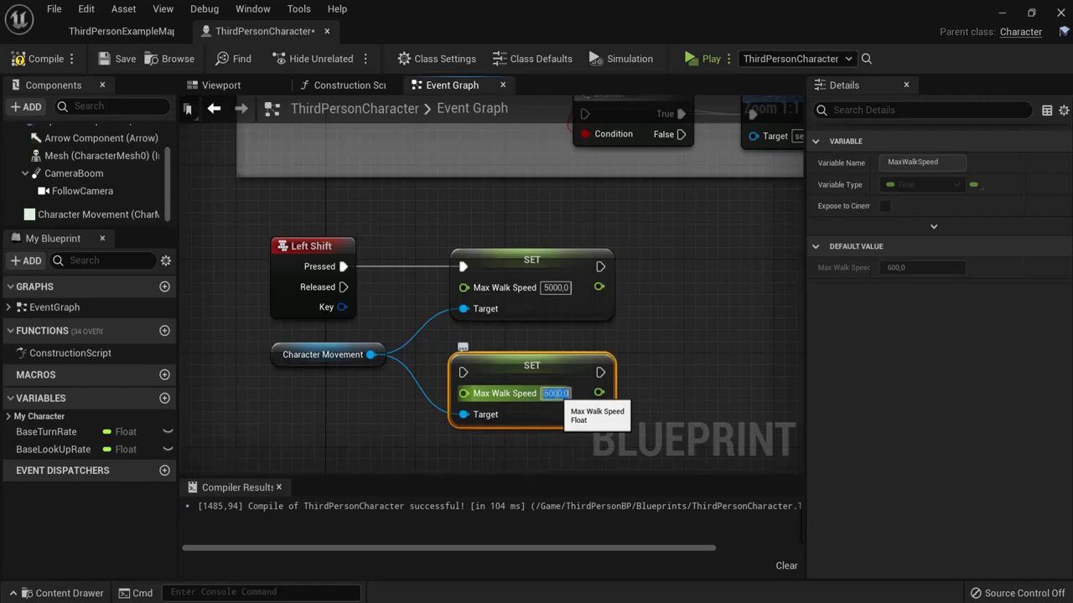
{"action": "type", "text": "600"}
{"action": "key", "text": "Return"}
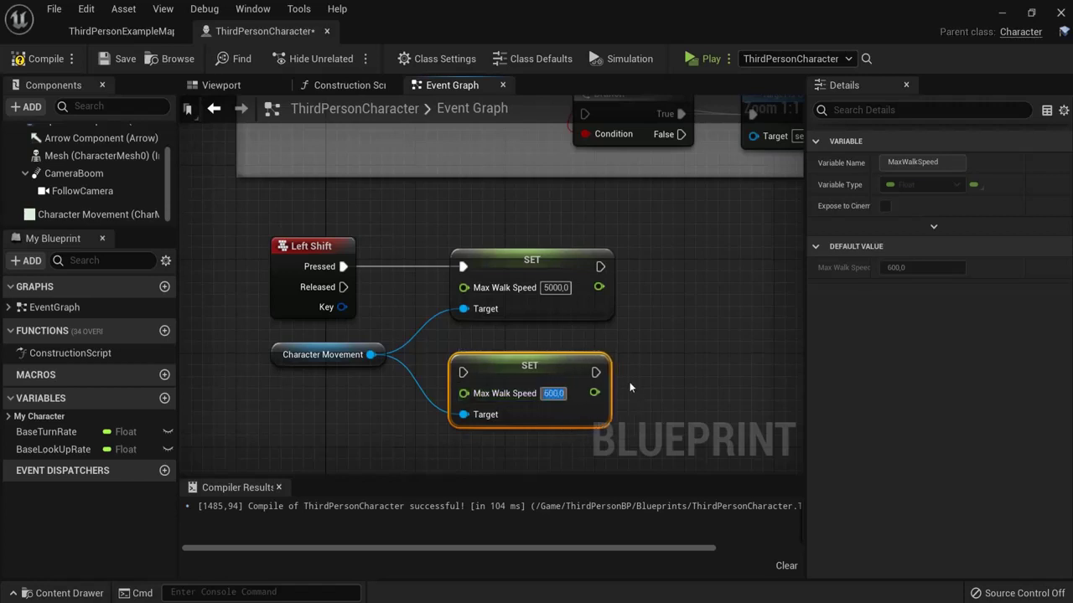
{"action": "left_click_drag", "start_coordinate": [343, 286], "coordinate": [462, 372]}
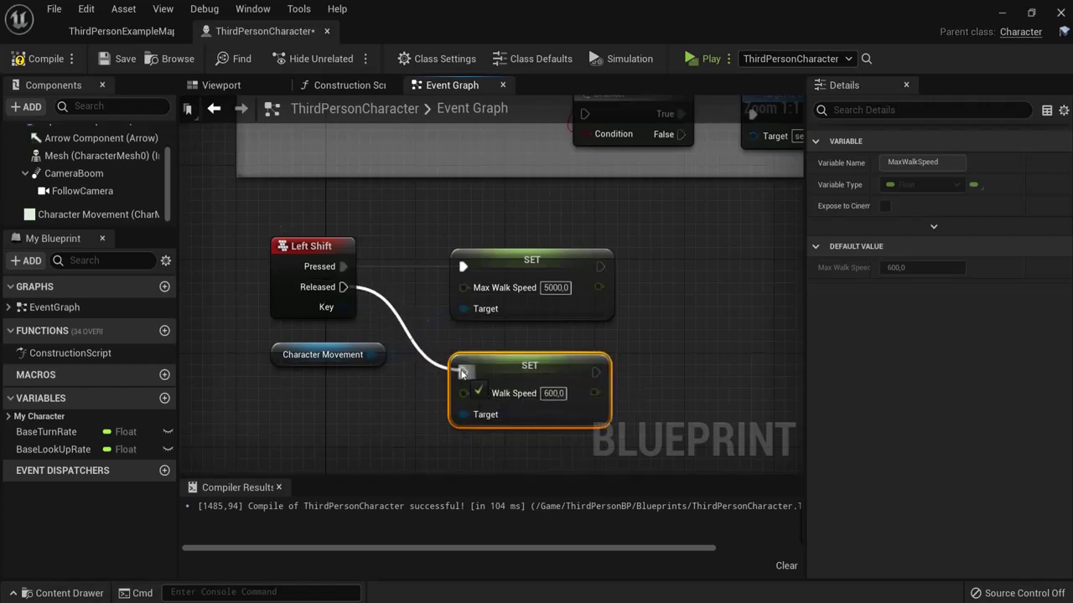
{"action": "left_click", "coordinate": [42, 60]}
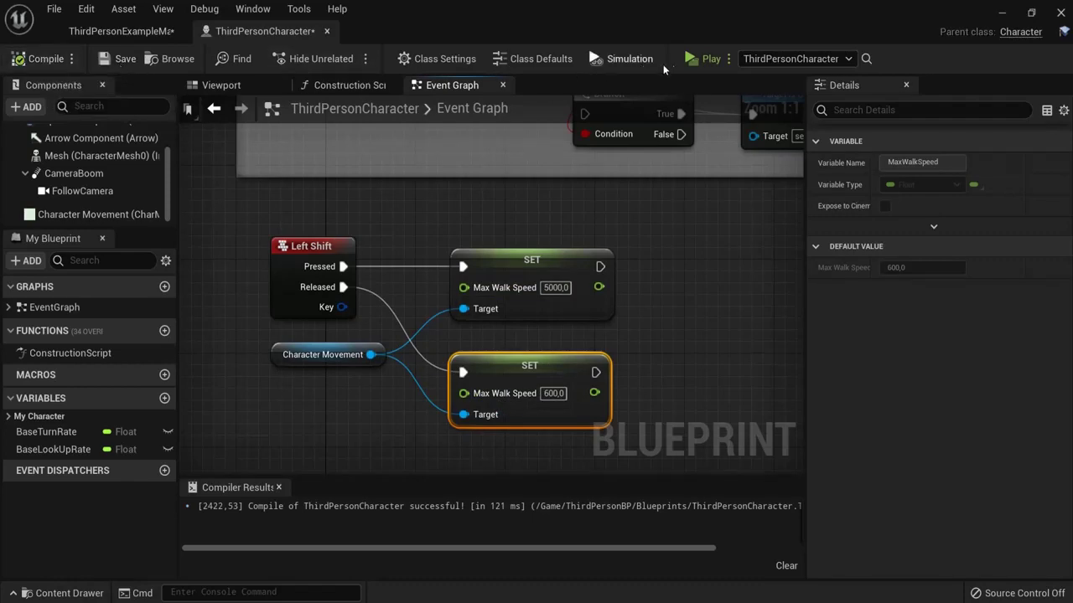
{"action": "left_click", "coordinate": [701, 59]}
{"action": "key", "text": "w"}
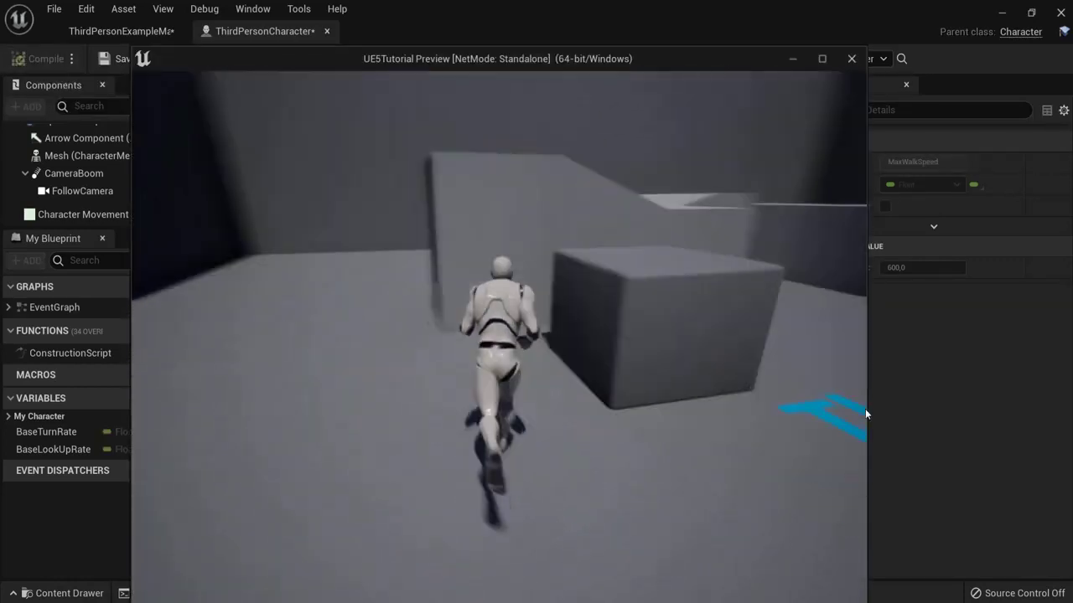
{"action": "key", "text": "d"}
{"action": "key", "text": "w"}
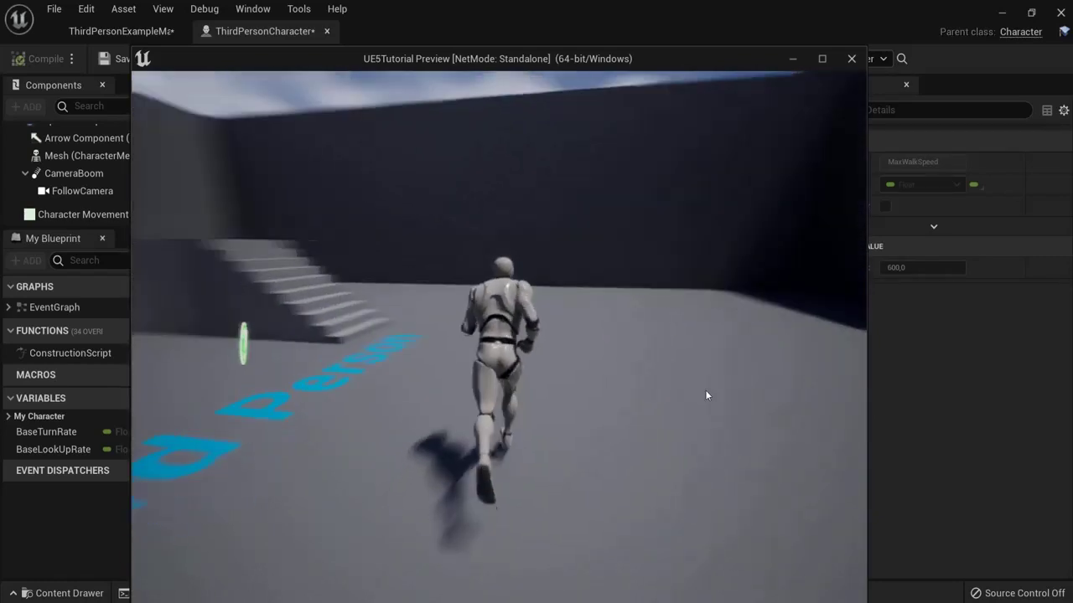
{"action": "key", "text": "w"}
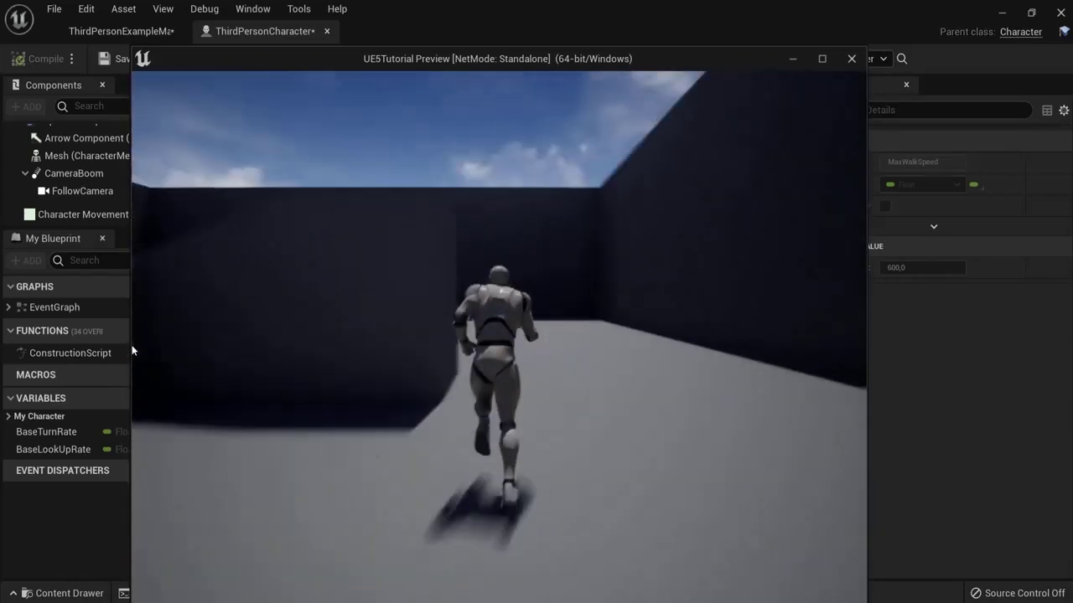
{"action": "key", "text": "w"}
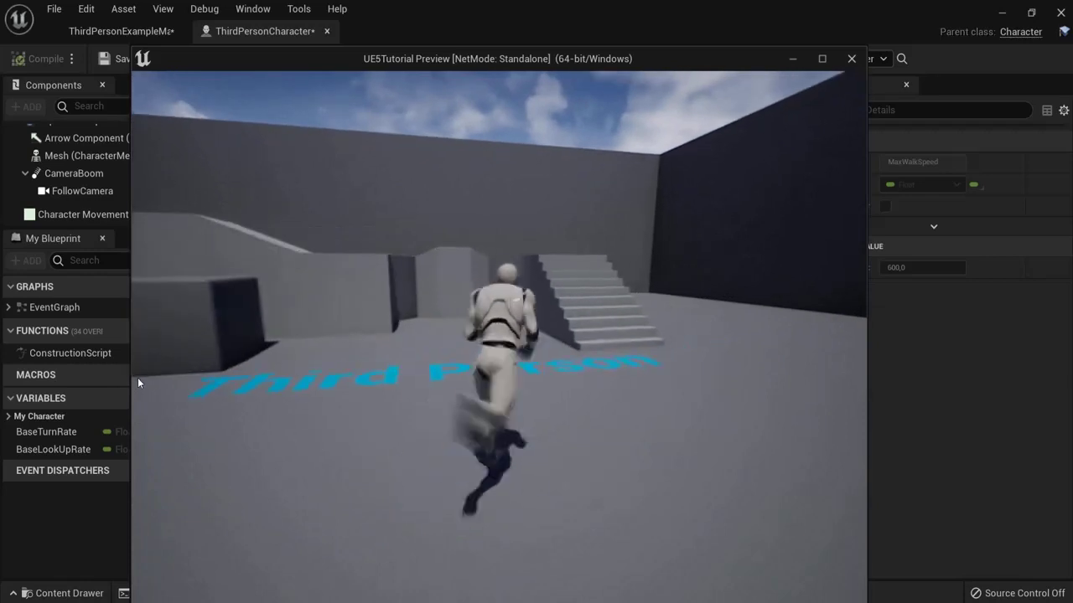
{"action": "key", "text": "Escape"}
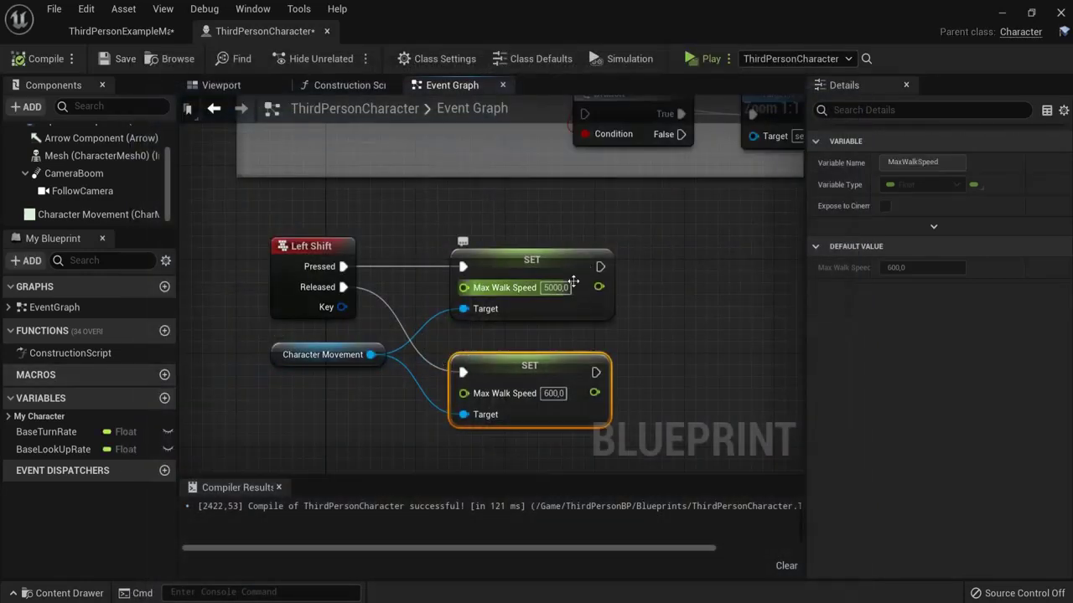
Step: Change the sprint Max Walk Speed from 5000 to 1200, recompile, and launch a test play
{"action": "left_click", "coordinate": [555, 288]}
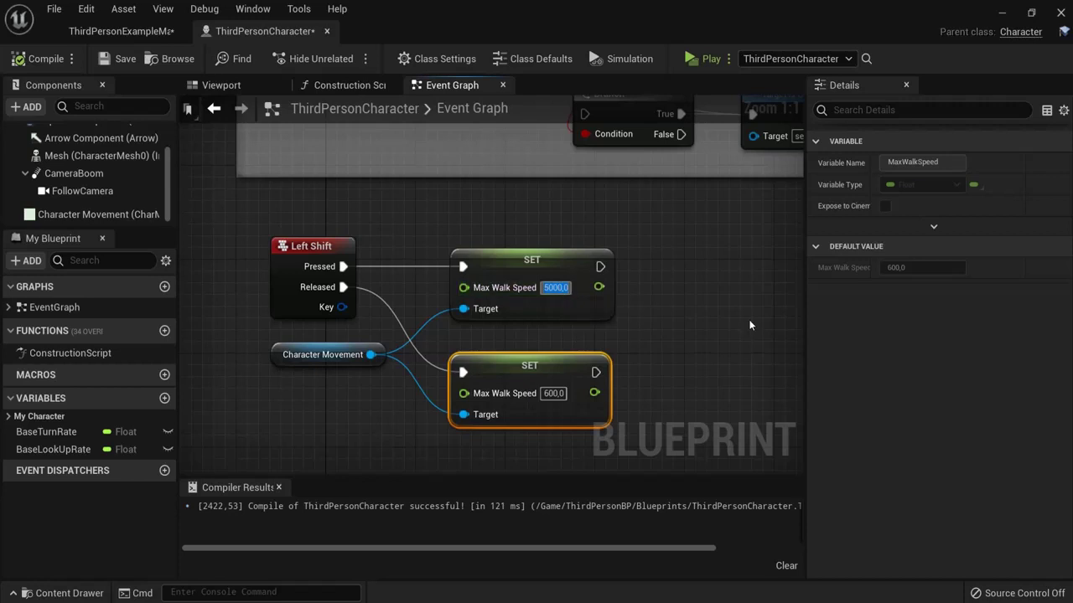
{"action": "type", "text": "1200"}
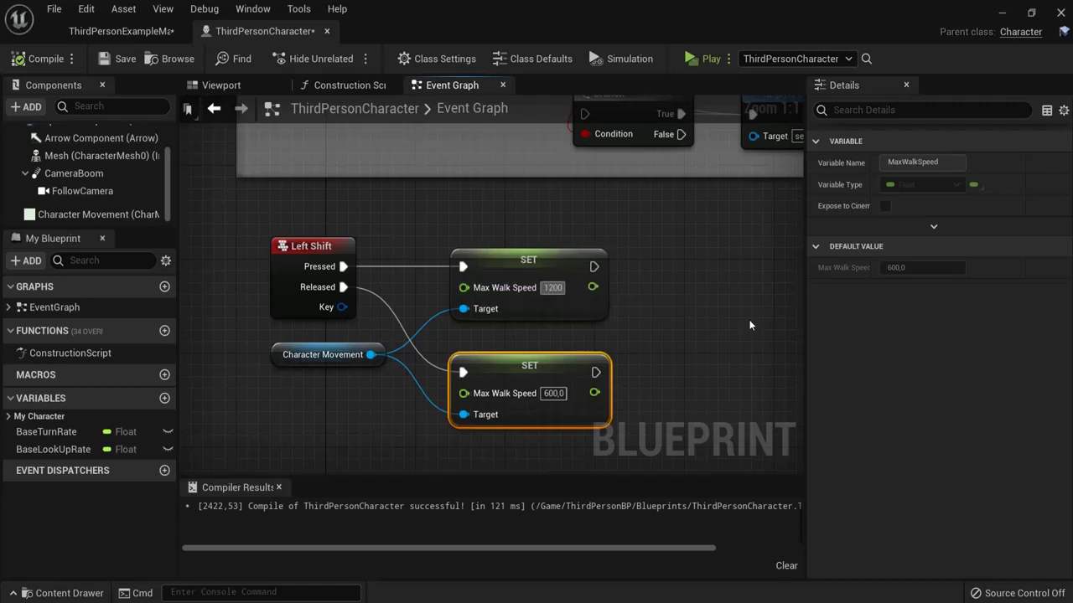
{"action": "key", "text": "Return"}
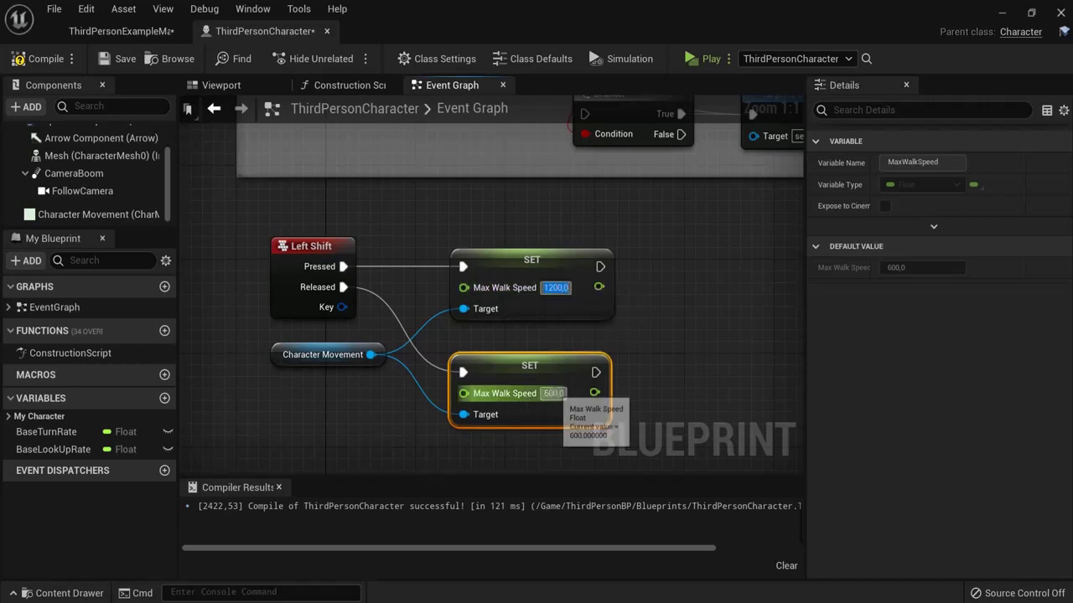
{"action": "left_click", "coordinate": [21, 63]}
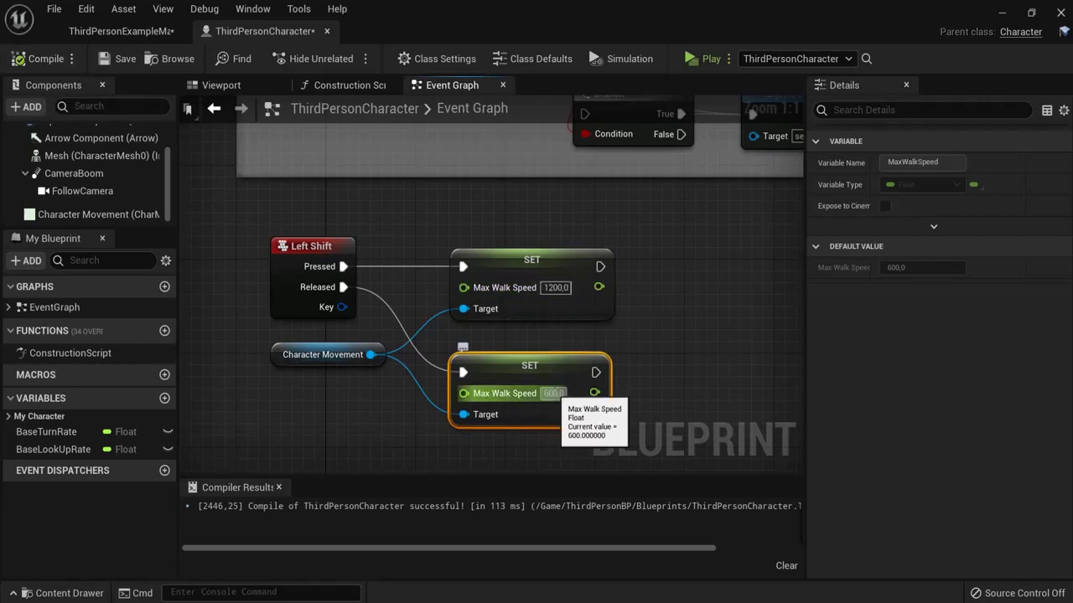
{"action": "left_click", "coordinate": [699, 59]}
{"action": "key", "text": "w"}
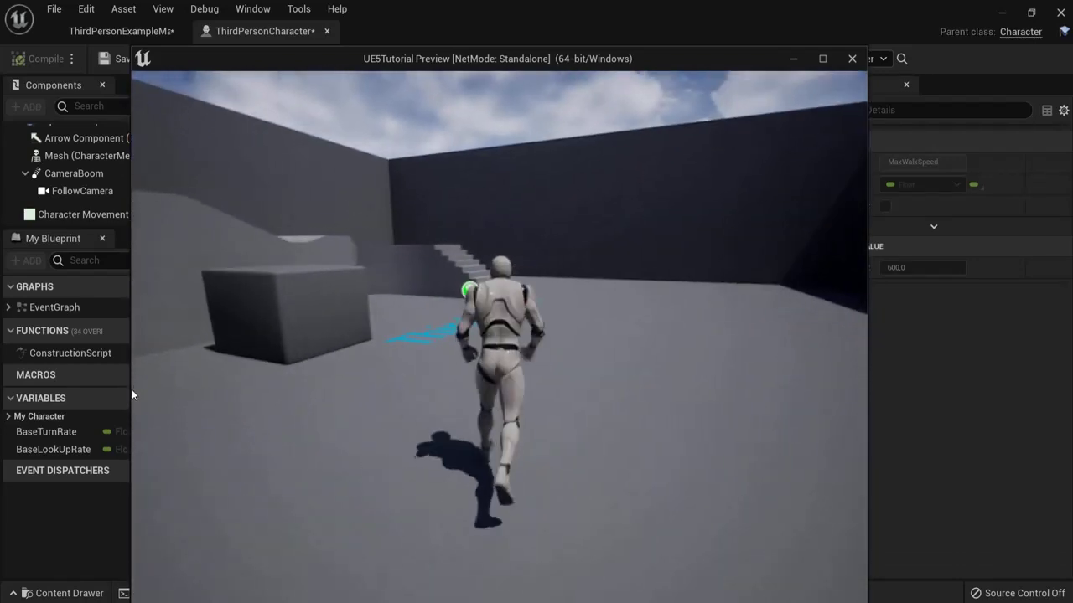
{"action": "key", "text": "Escape"}
{"action": "right_click_drag", "start_coordinate": [402, 262], "coordinate": [459, 210]}
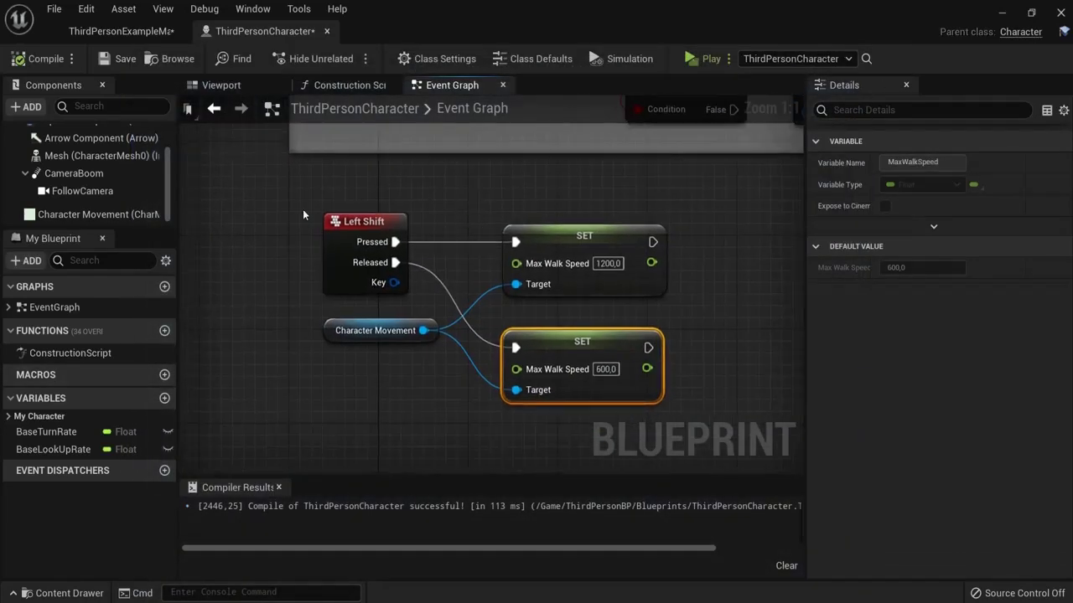
Step: Open the Input page of Project Settings from the Edit menu
{"action": "left_click_drag", "start_coordinate": [283, 199], "coordinate": [423, 302]}
{"action": "left_click", "coordinate": [86, 9]}
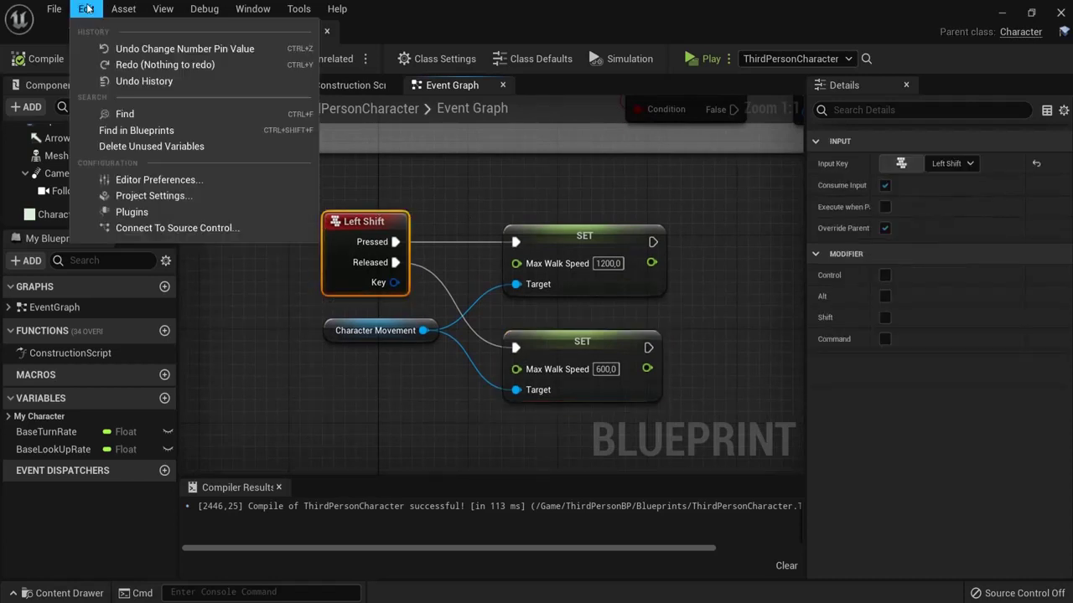
{"action": "left_click", "coordinate": [151, 193]}
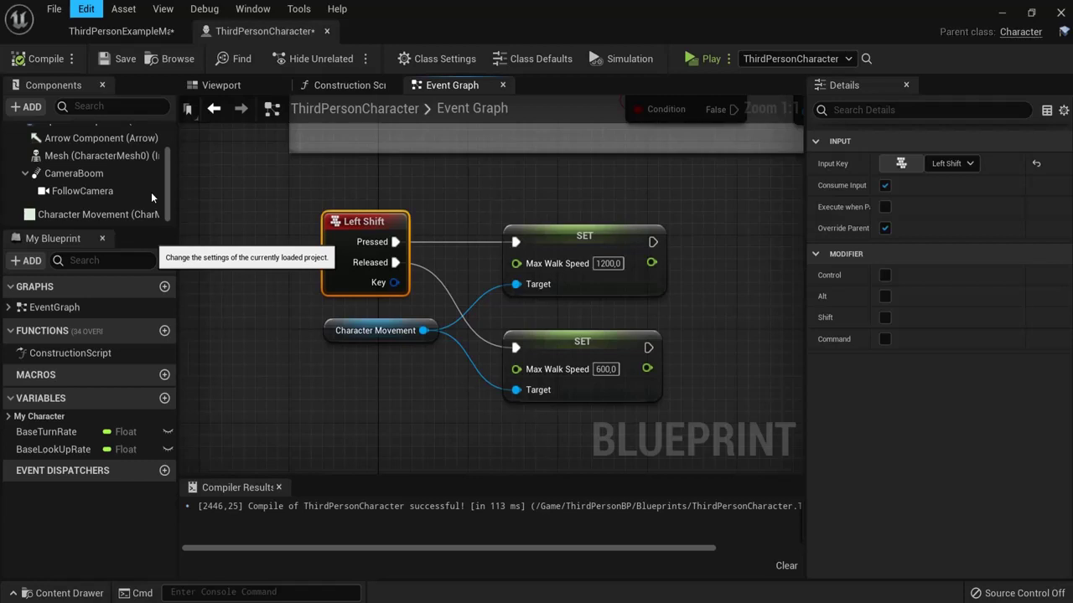
{"action": "scroll", "coordinate": [53, 399], "scroll_direction": "down", "scroll_amount": 5}
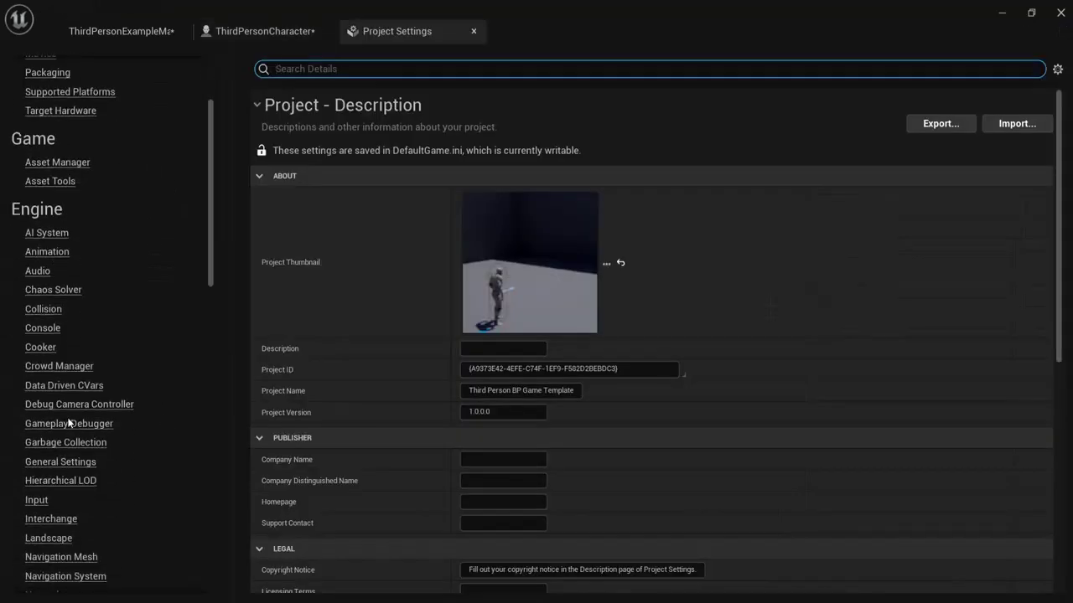
{"action": "left_click", "coordinate": [36, 500]}
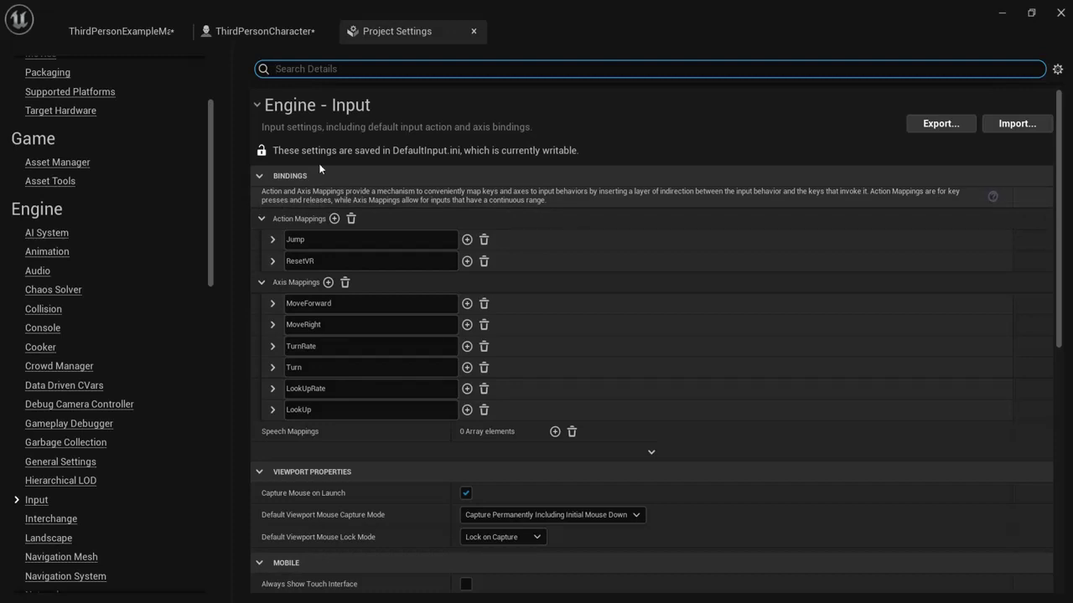
{"action": "left_click", "coordinate": [276, 31]}
{"action": "left_click", "coordinate": [382, 31]}
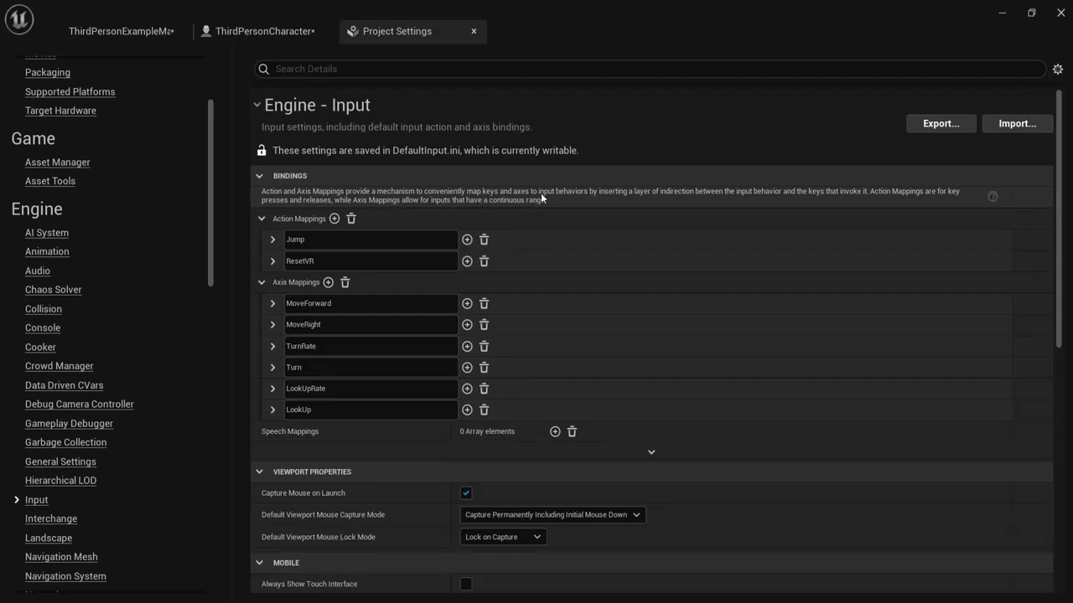
Step: Add an action mapping named Sprint bound to Left Shift
{"action": "left_click", "coordinate": [334, 220]}
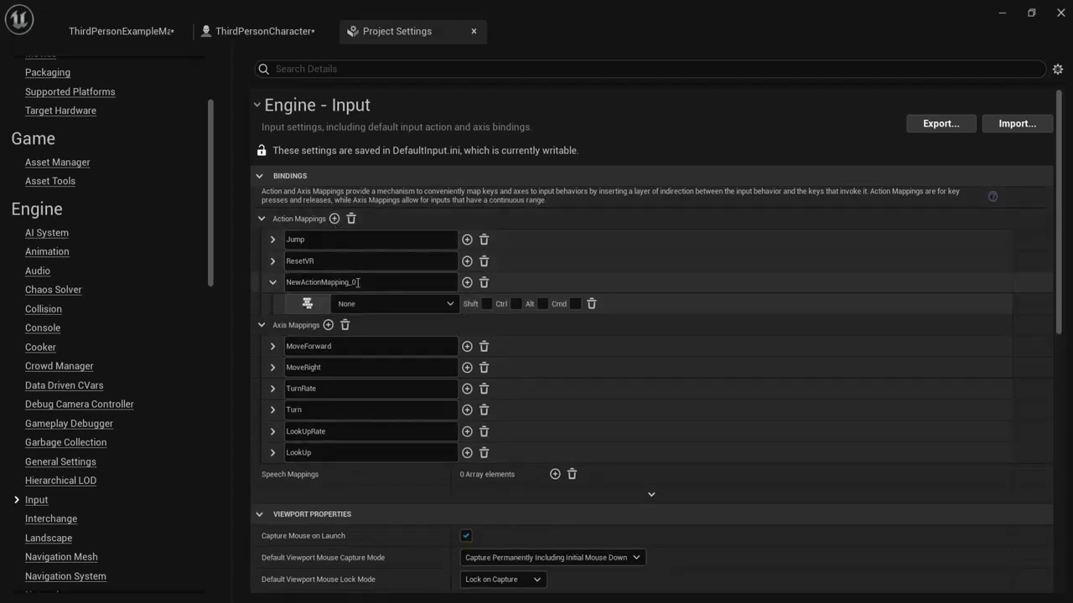
{"action": "type", "text": "Sprint"}
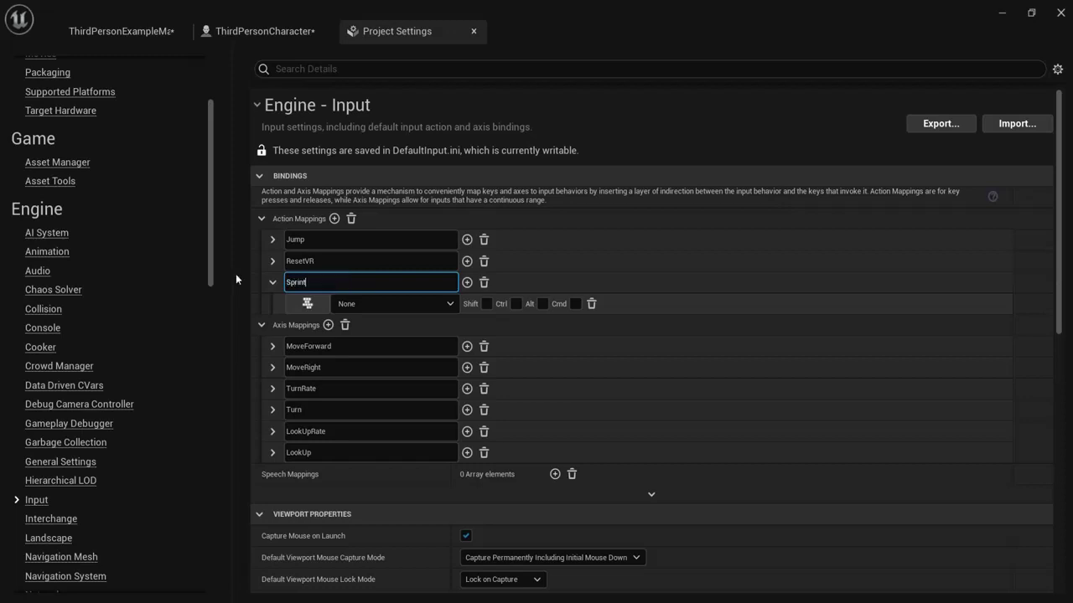
{"action": "key", "text": "Return"}
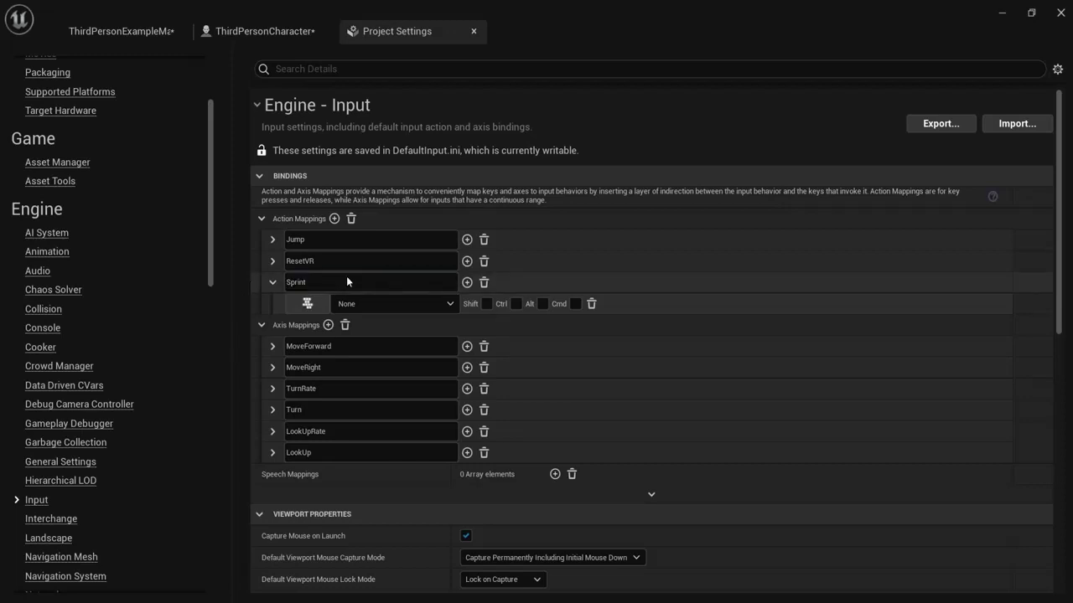
{"action": "left_click", "coordinate": [438, 310]}
{"action": "left_click", "coordinate": [492, 326]}
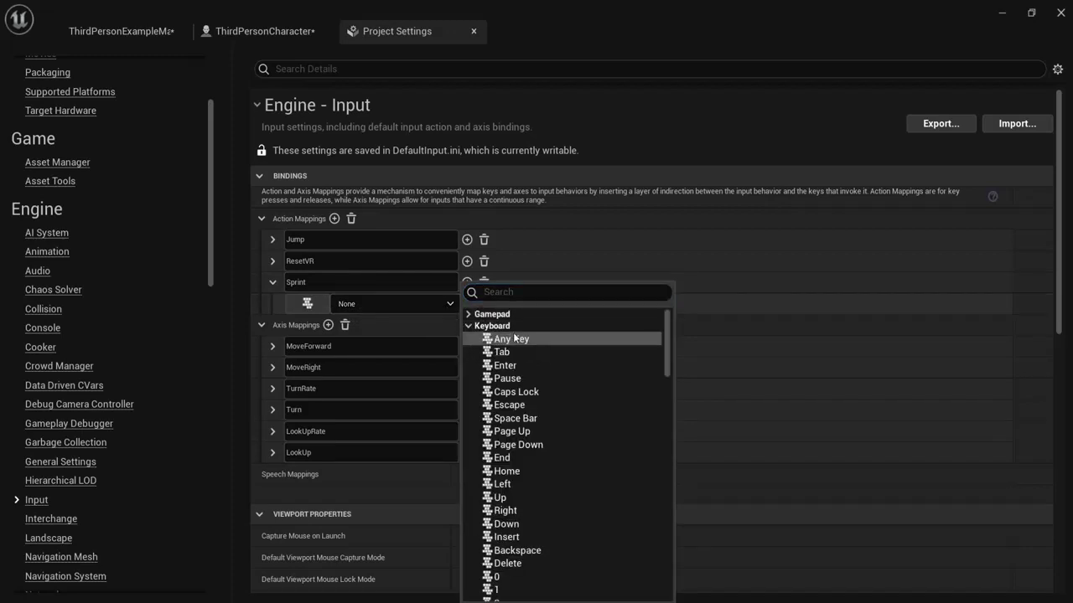
{"action": "type", "text": "shi"}
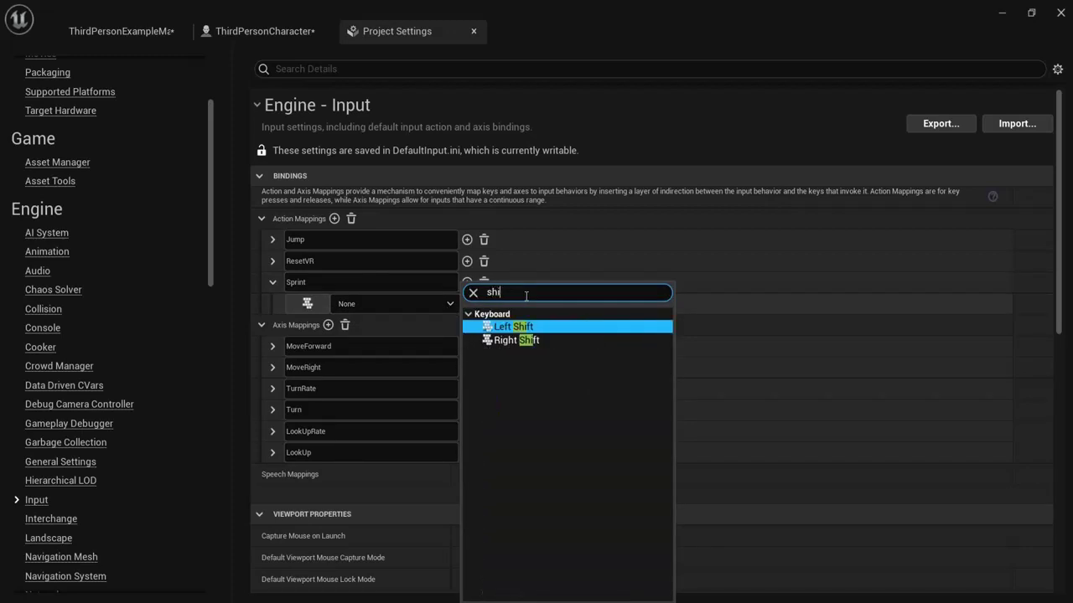
{"action": "left_click", "coordinate": [517, 327]}
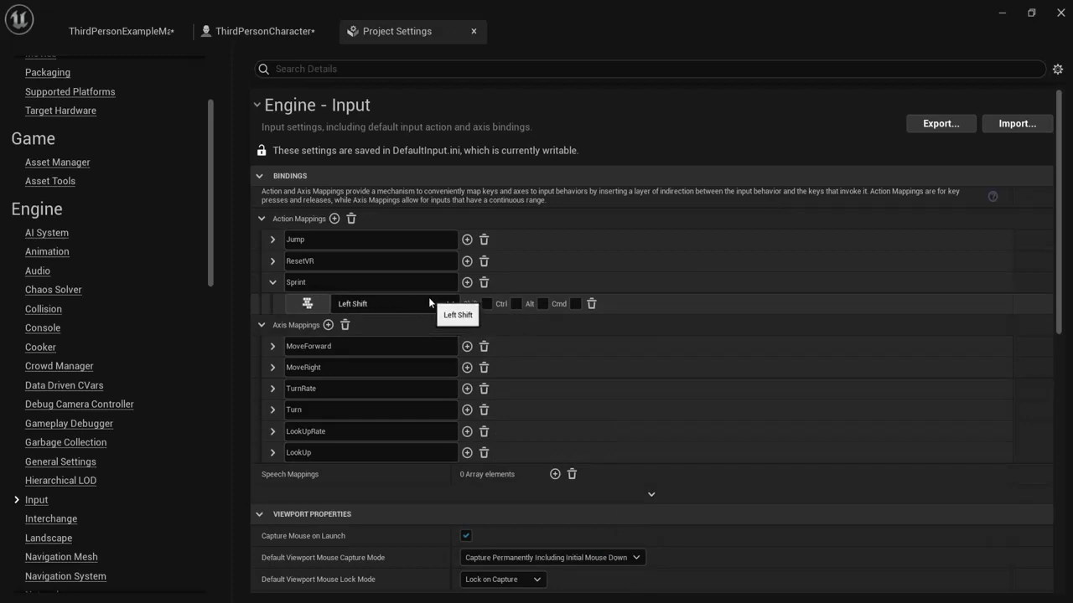
Step: Add Right Shift as a second key for the Sprint action mapping
{"action": "left_click", "coordinate": [467, 283]}
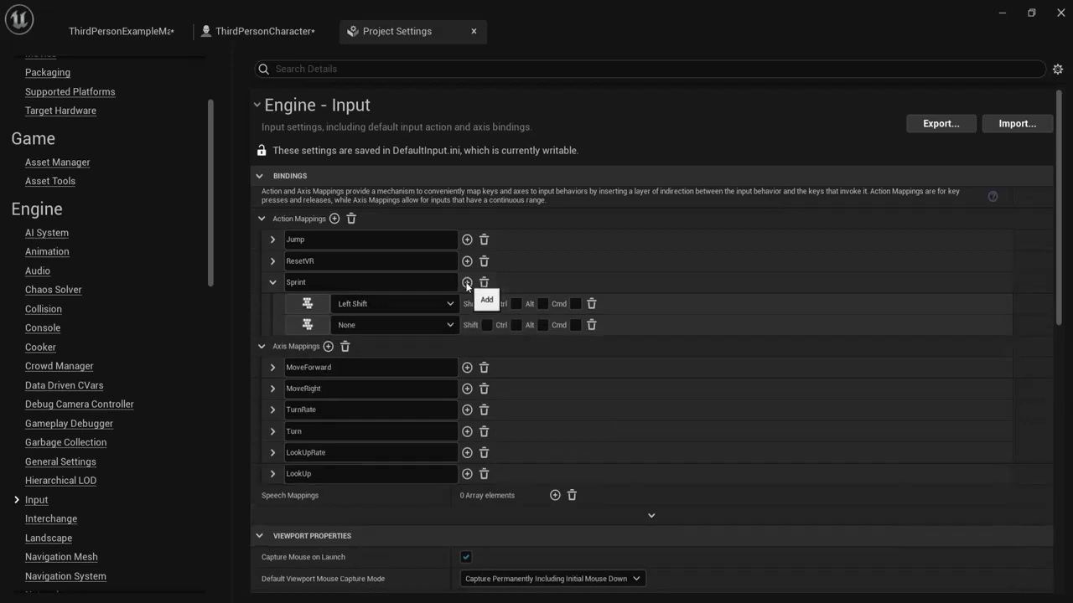
{"action": "left_click", "coordinate": [435, 324]}
{"action": "type", "text": "right"}
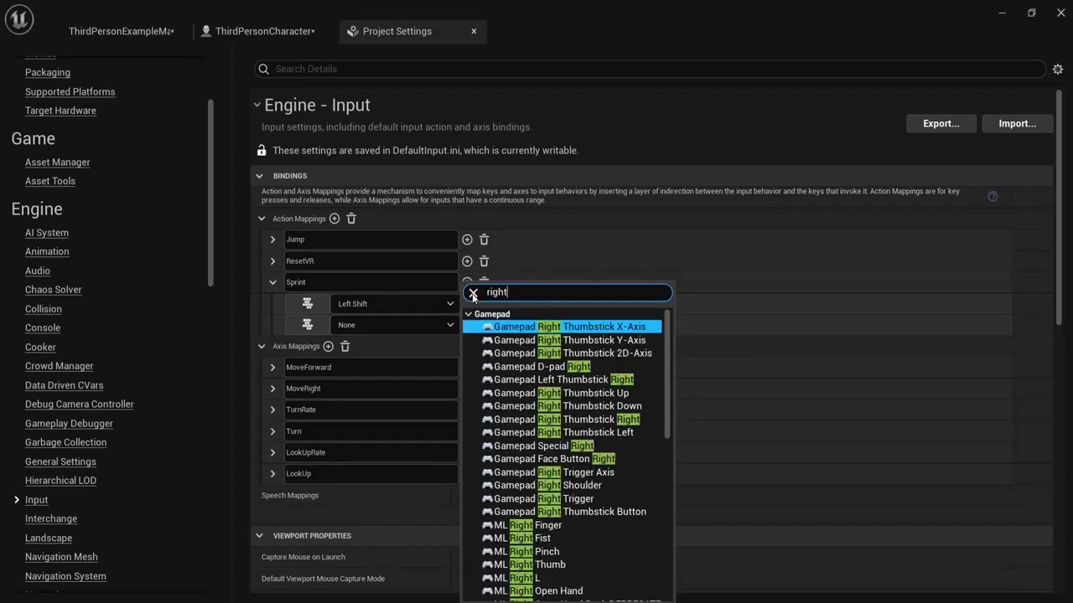
{"action": "left_click", "coordinate": [473, 292]}
{"action": "left_click", "coordinate": [490, 326]}
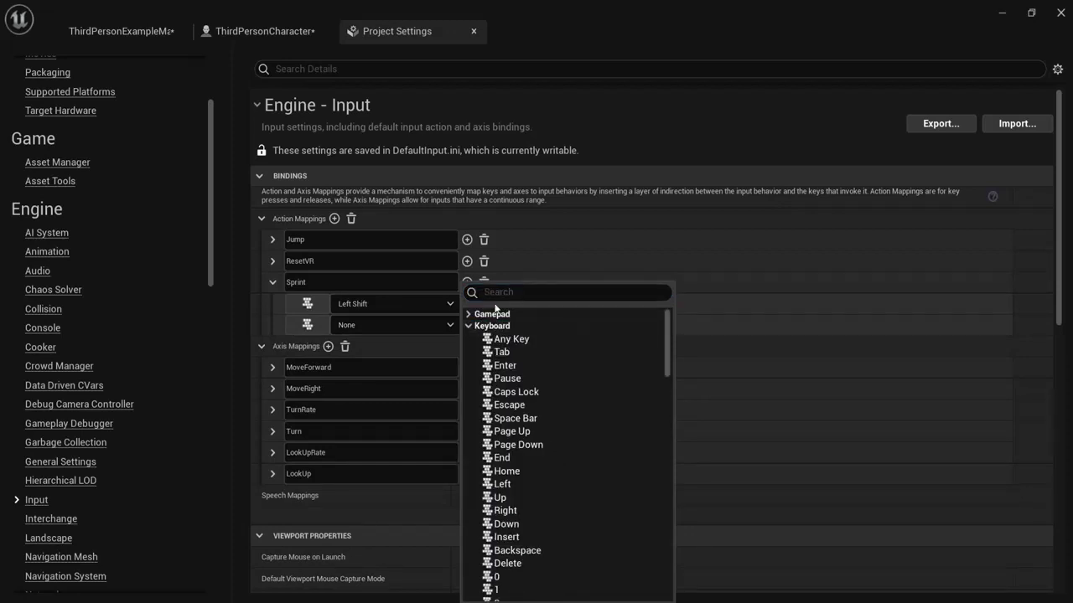
{"action": "type", "text": "right"}
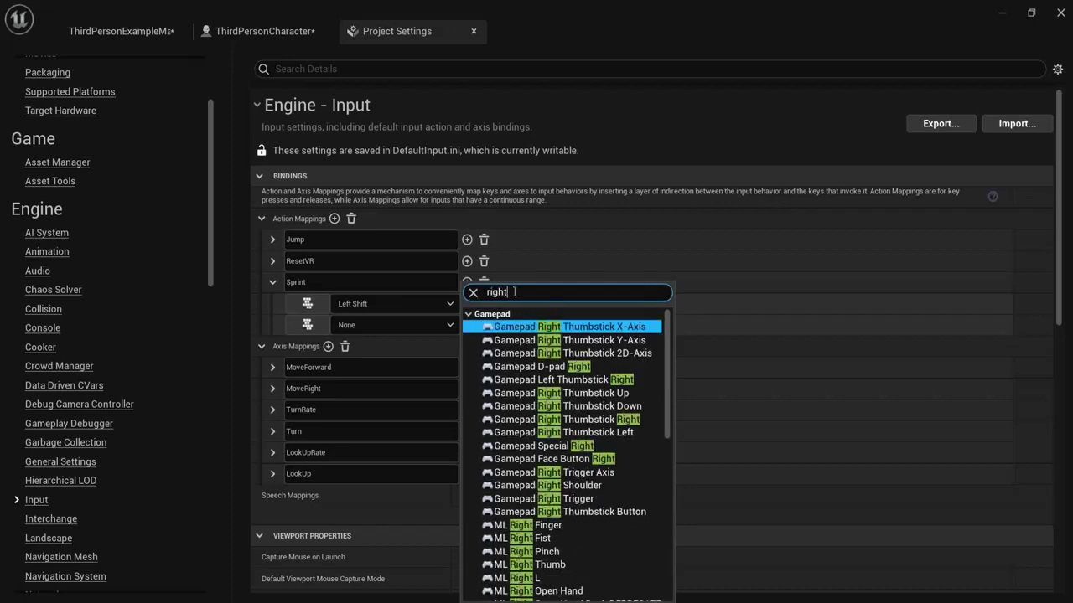
{"action": "type", "text": " shift"}
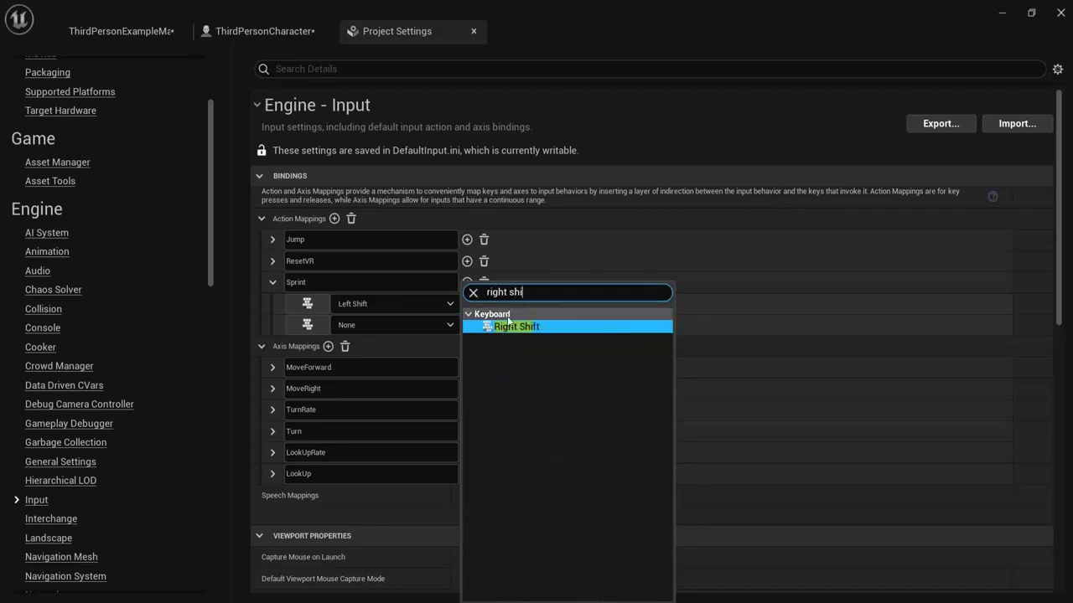
{"action": "left_click", "coordinate": [499, 327]}
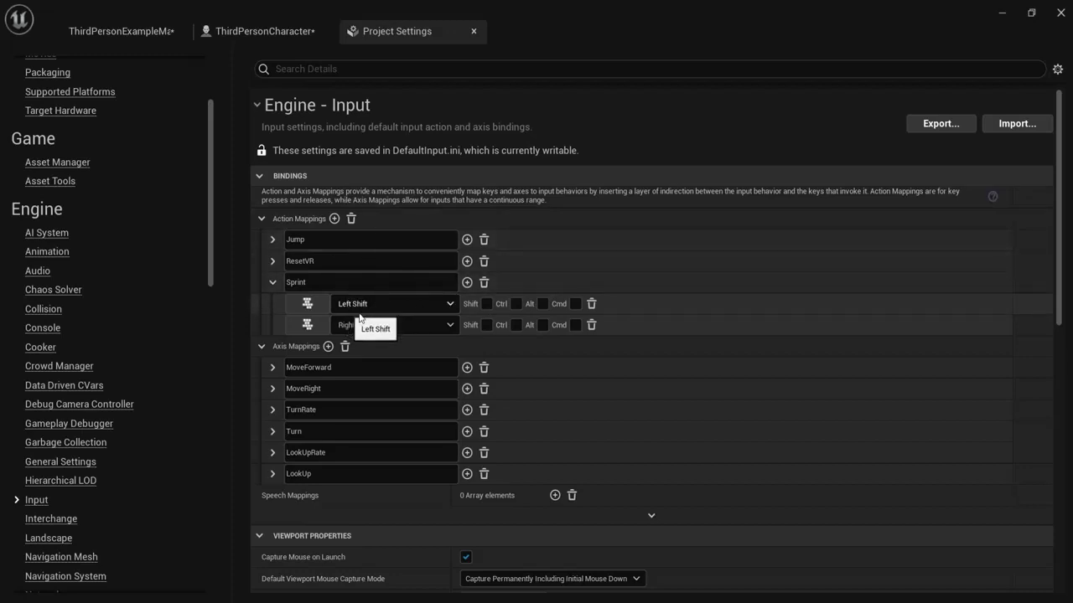
Step: Delete the unused third Sprint key row and return to the ThirdPersonCharacter Event Graph
{"action": "left_click", "coordinate": [467, 283]}
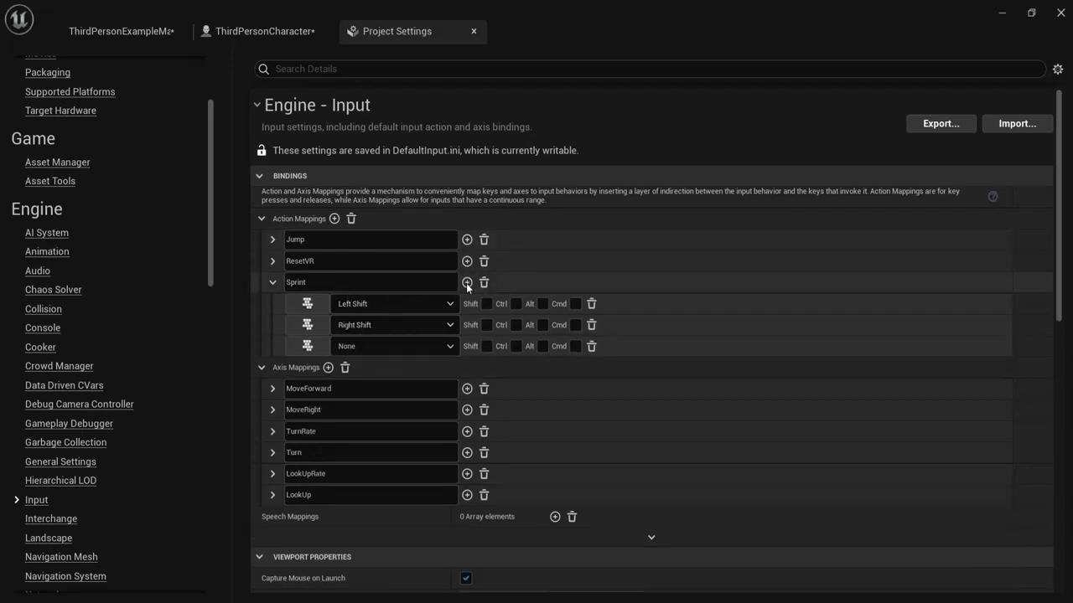
{"action": "left_click", "coordinate": [404, 342]}
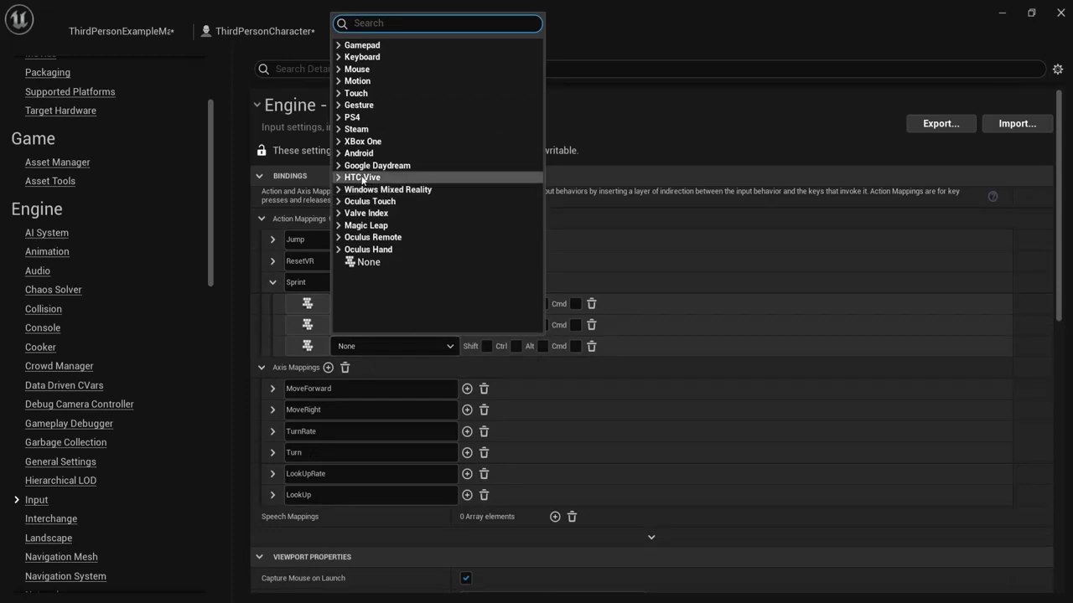
{"action": "left_click", "coordinate": [340, 45]}
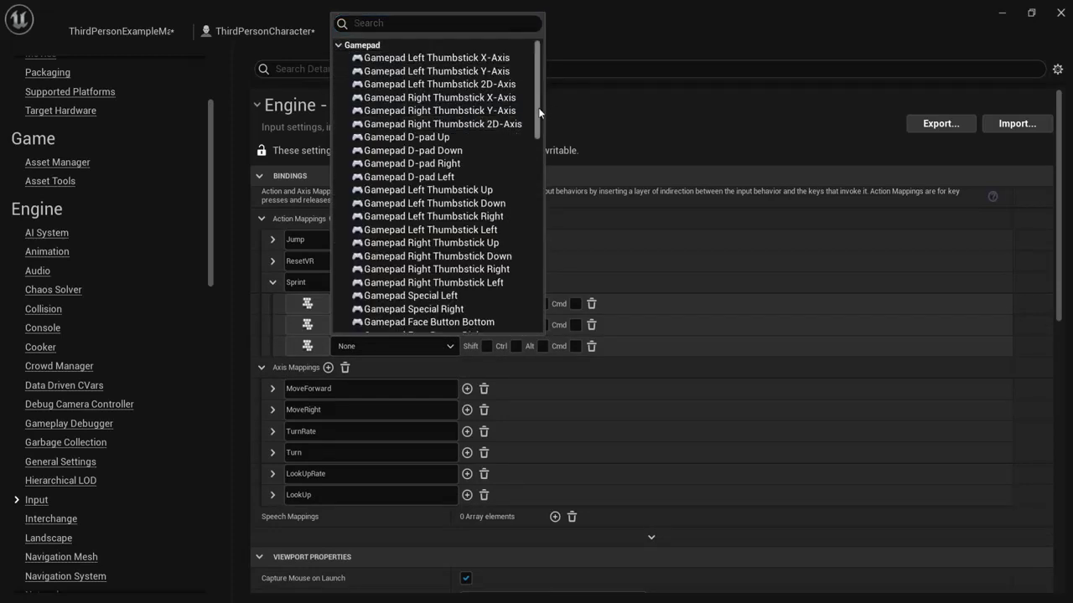
{"action": "scroll", "coordinate": [528, 175], "scroll_direction": "down", "scroll_amount": 15}
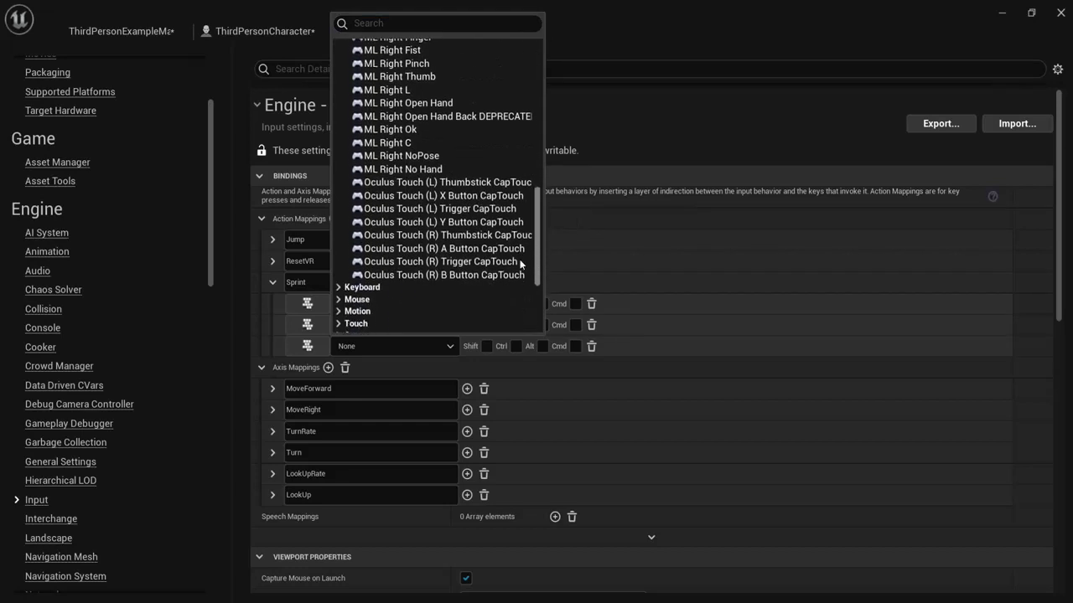
{"action": "scroll", "coordinate": [520, 259], "scroll_direction": "down", "scroll_amount": 2}
{"action": "left_click", "coordinate": [645, 255]}
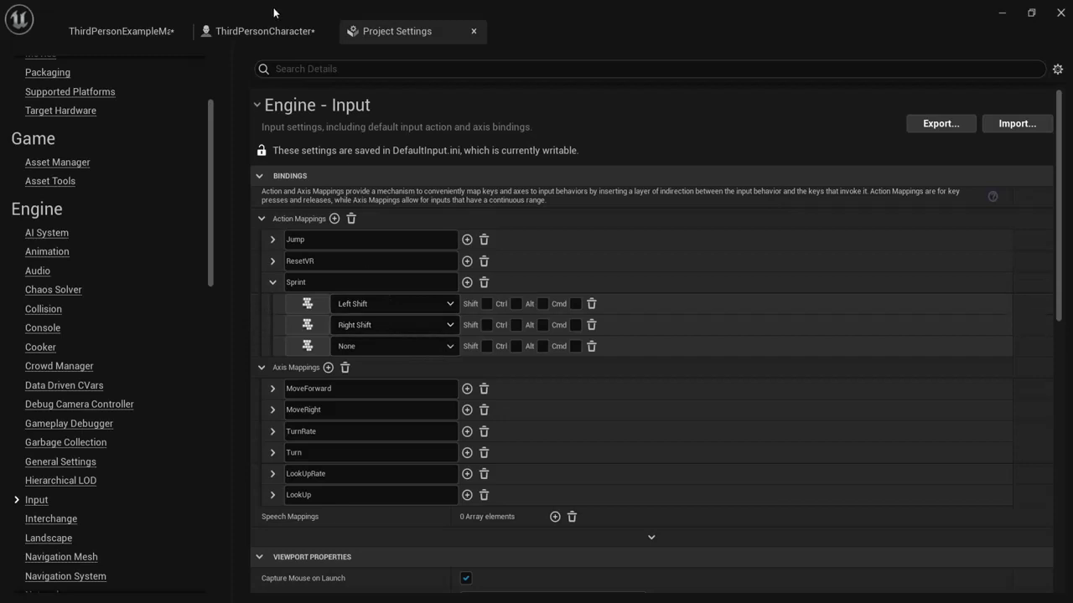
{"action": "left_click", "coordinate": [259, 31]}
{"action": "left_click", "coordinate": [394, 31]}
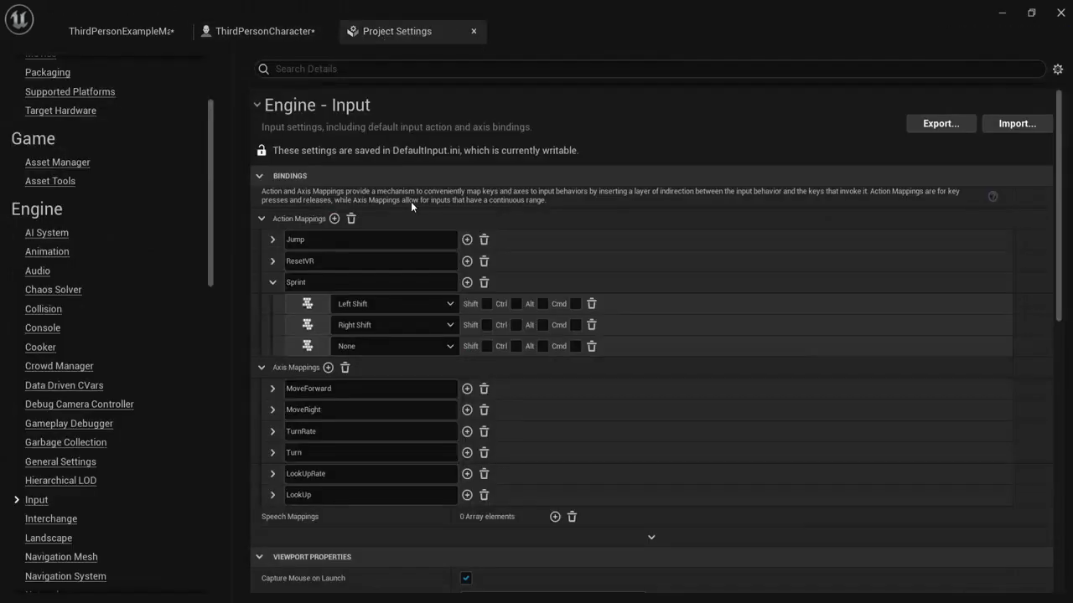
{"action": "left_click", "coordinate": [592, 346]}
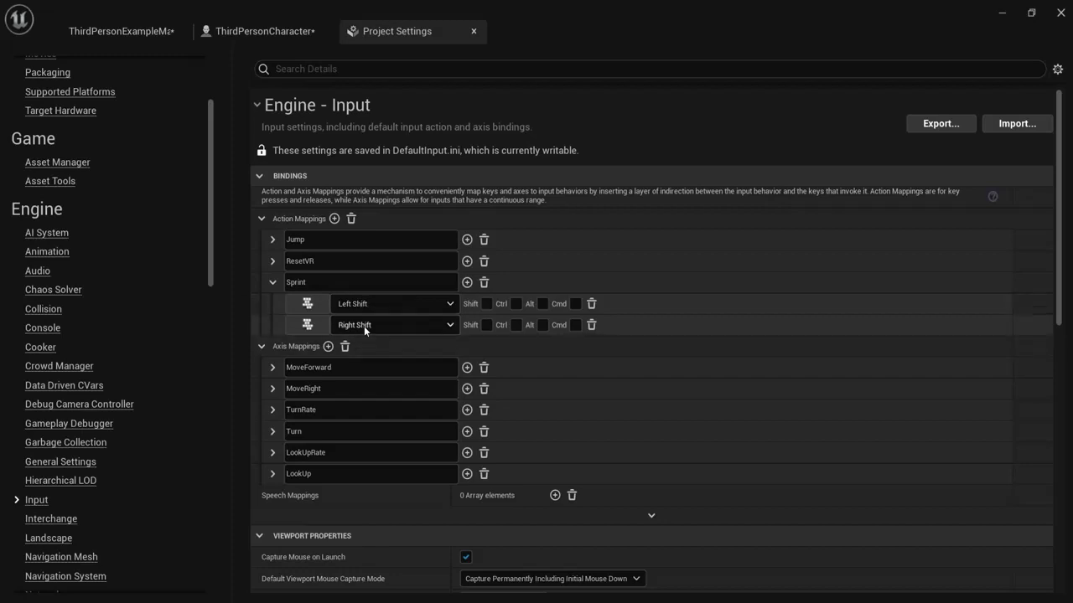
{"action": "left_click", "coordinate": [263, 31]}
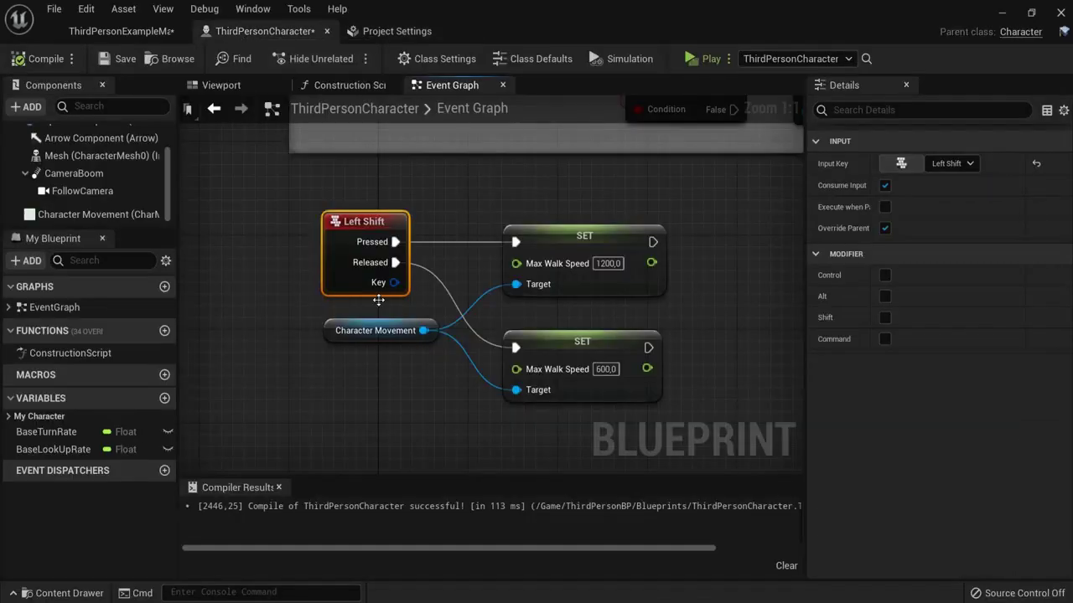
Step: Replace the Left Shift node with an InputAction Sprint event wired to the 1200 and 600 setters
{"action": "left_click_drag", "start_coordinate": [266, 188], "coordinate": [409, 284]}
{"action": "key", "text": "Delete"}
{"action": "right_click", "coordinate": [330, 227]}
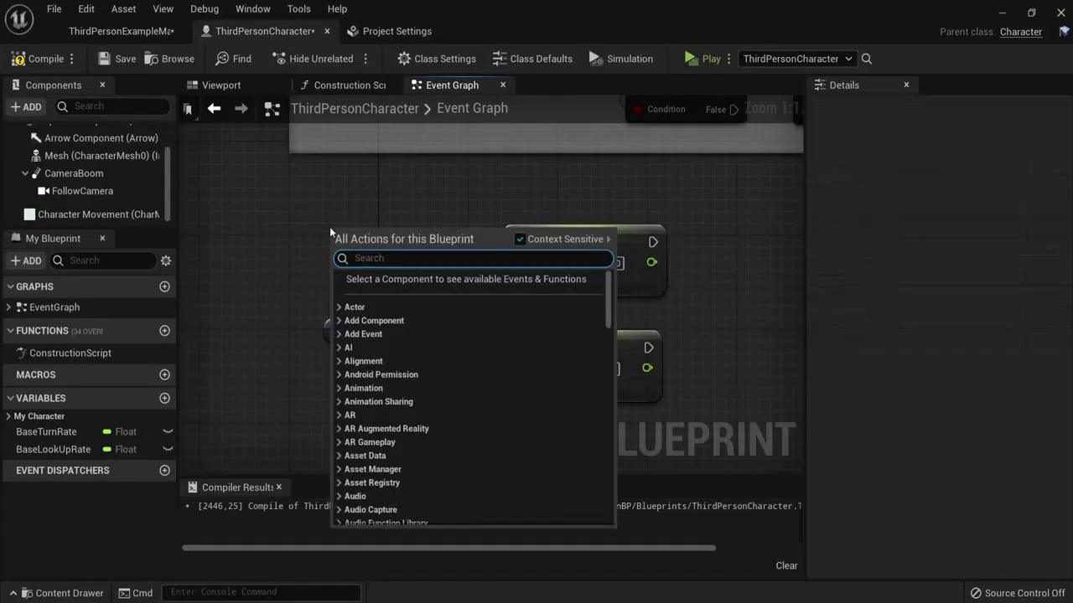
{"action": "type", "text": "sprint"}
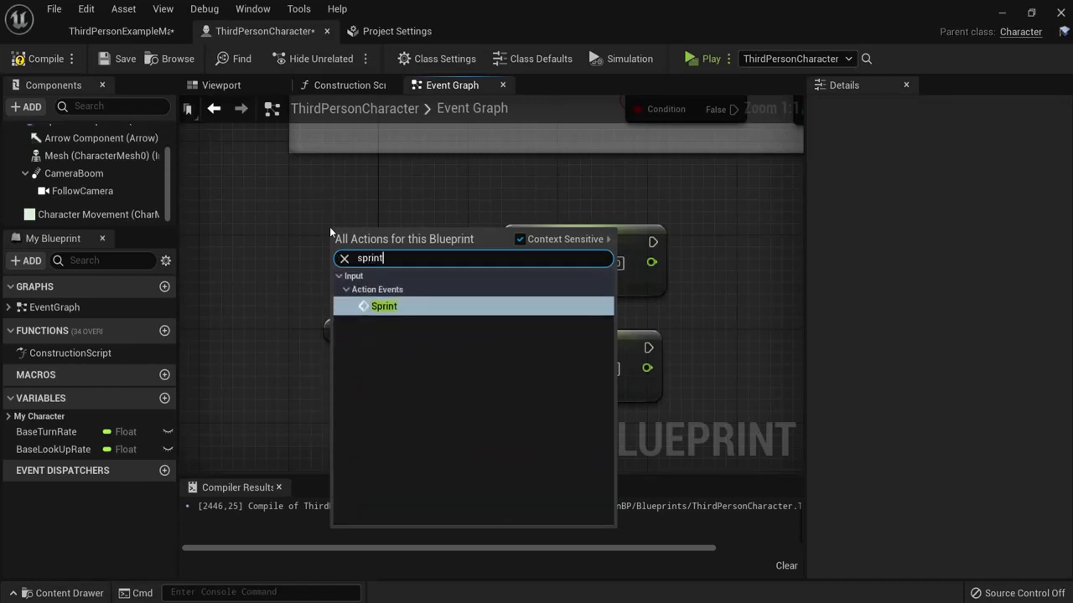
{"action": "left_click", "coordinate": [373, 306]}
{"action": "left_click_drag", "start_coordinate": [409, 227], "coordinate": [515, 242]}
{"action": "left_click_drag", "start_coordinate": [424, 274], "coordinate": [516, 348]}
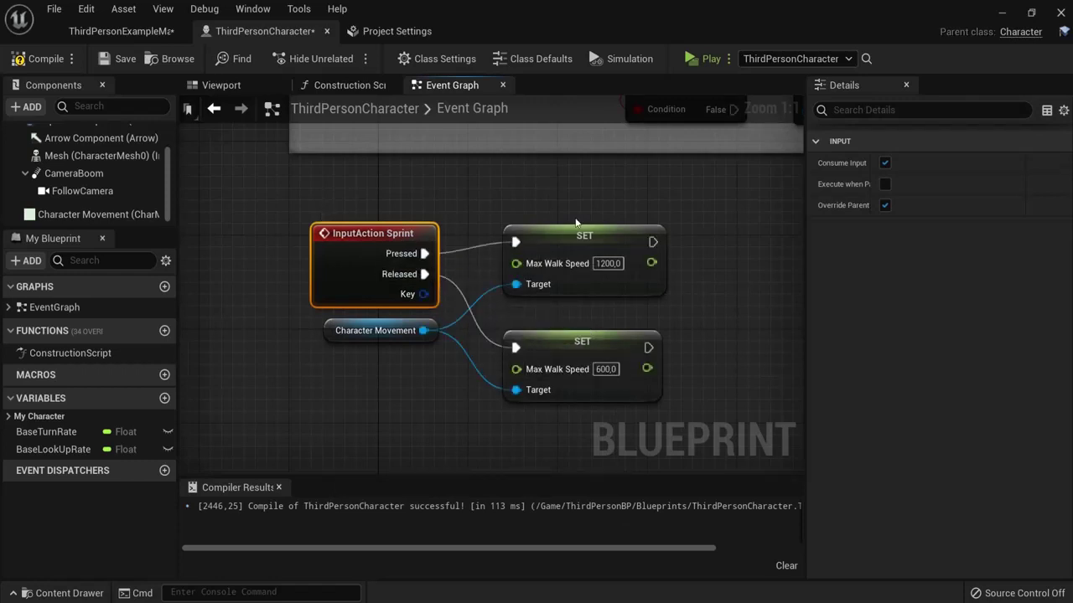
{"action": "left_click", "coordinate": [393, 31]}
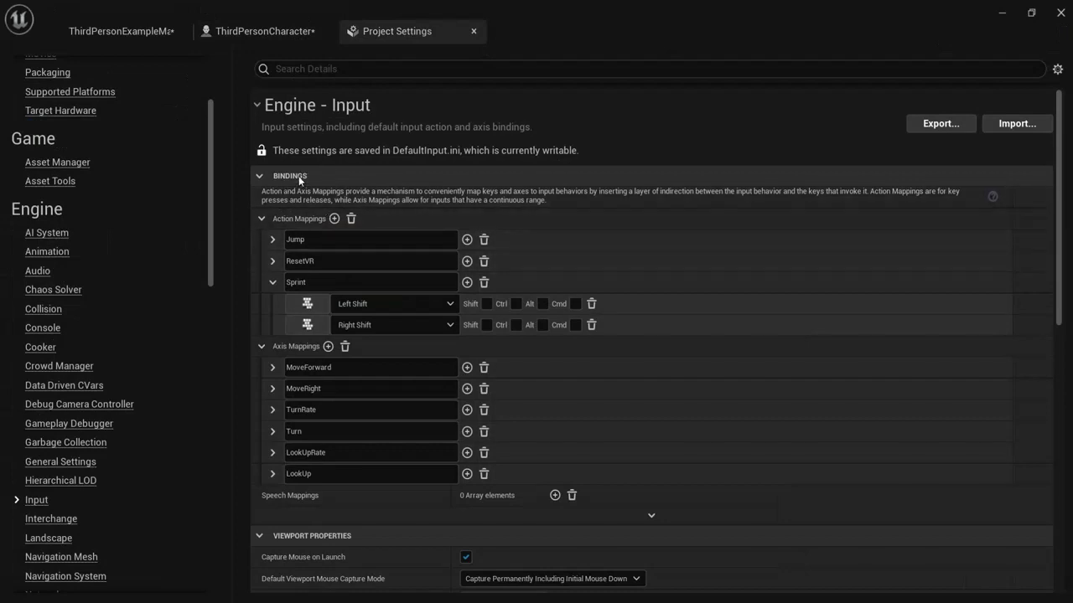
{"action": "left_click", "coordinate": [243, 31]}
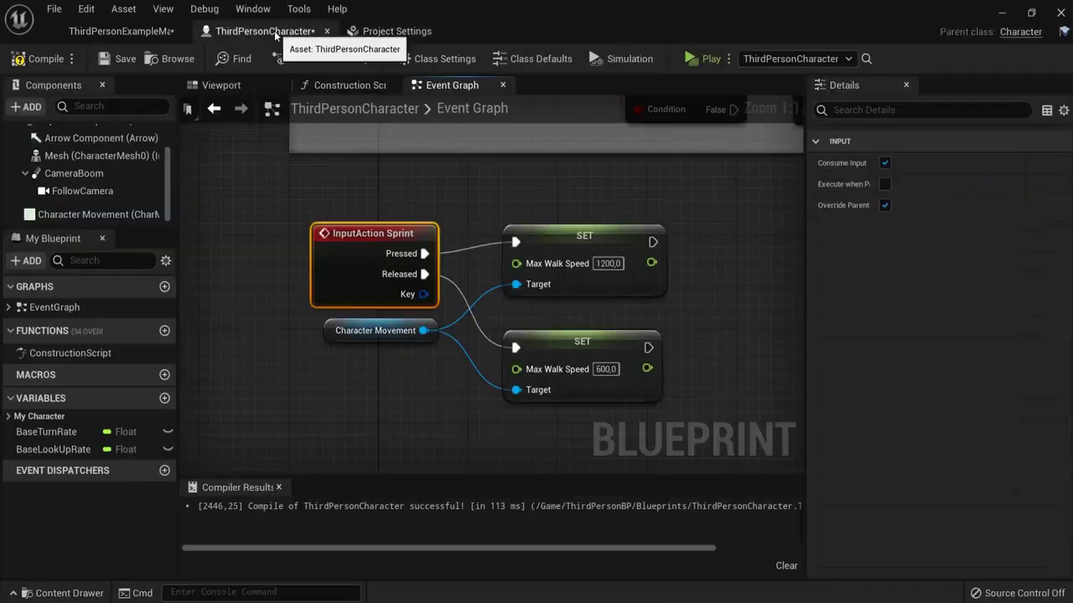
Step: Compile, then wrap the four sprint nodes in a comment titled Sprinting
{"action": "left_click", "coordinate": [40, 59]}
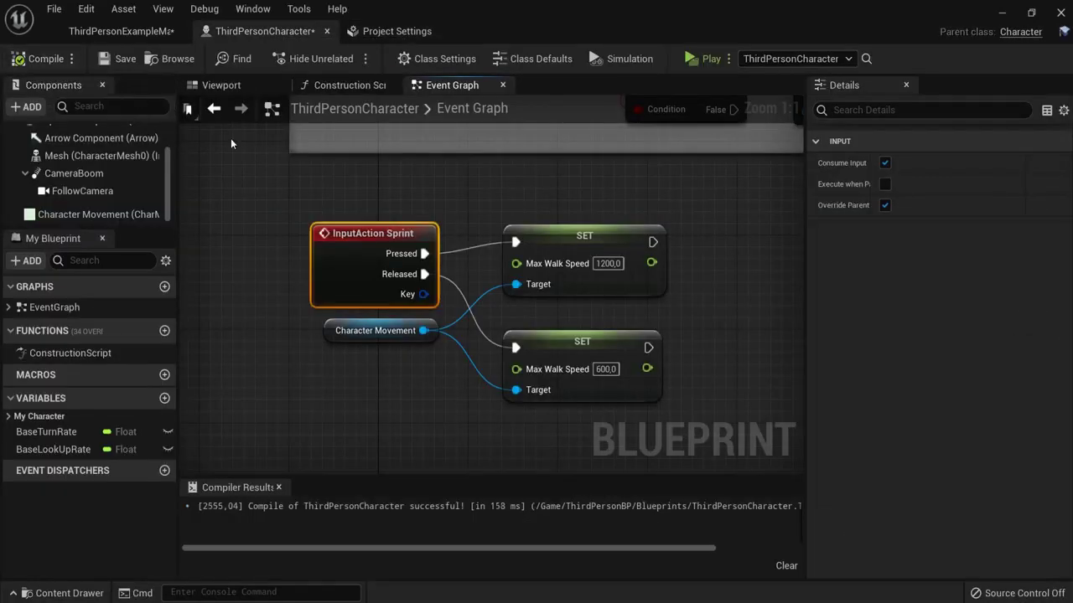
{"action": "left_click_drag", "start_coordinate": [235, 144], "coordinate": [680, 432]}
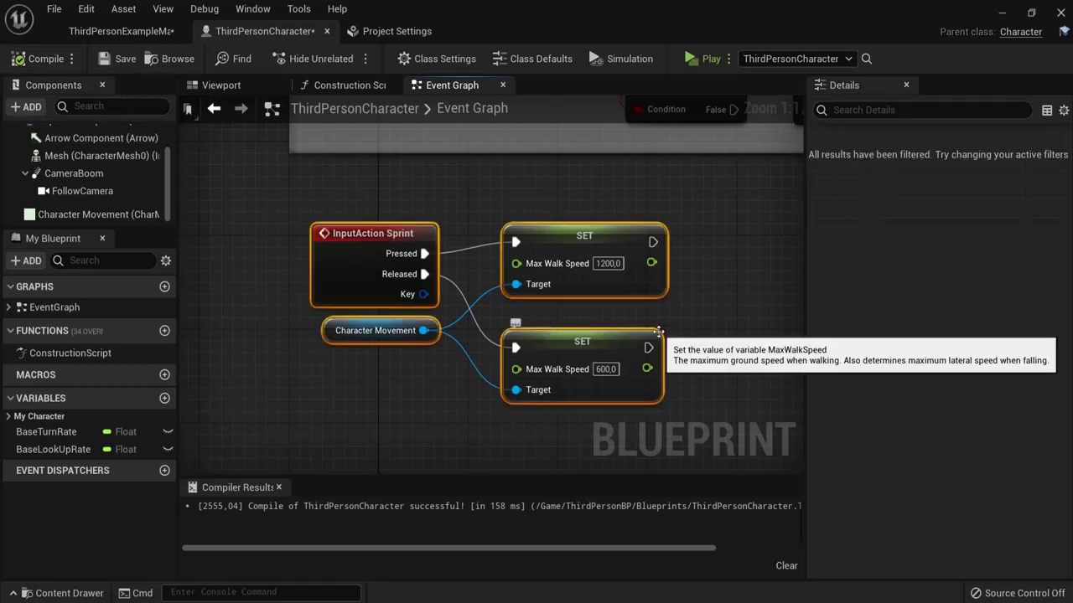
{"action": "type", "text": "c"}
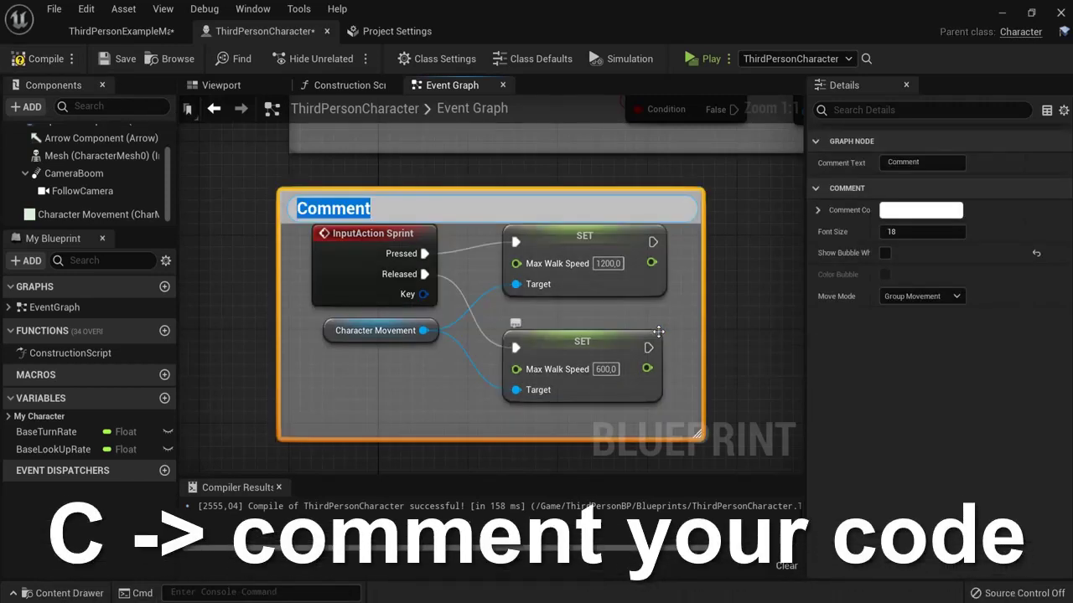
{"action": "type", "text": "Sprinting"}
{"action": "key", "text": "Return"}
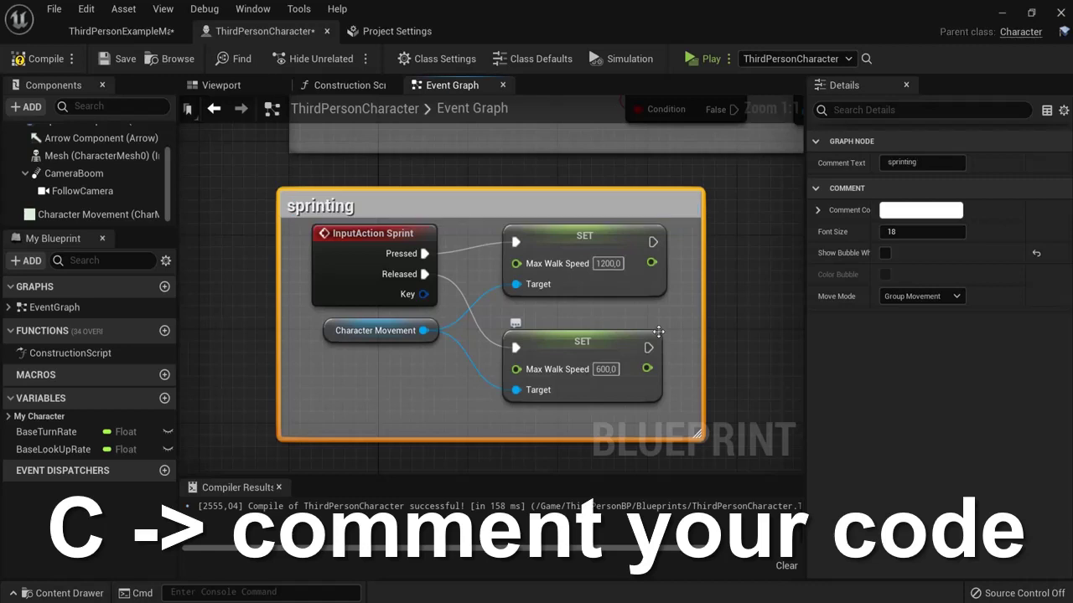
Step: Look over the other comment groups around the sprinting box and recompile the Blueprint
{"action": "scroll", "coordinate": [672, 261], "scroll_direction": "down", "scroll_amount": 8}
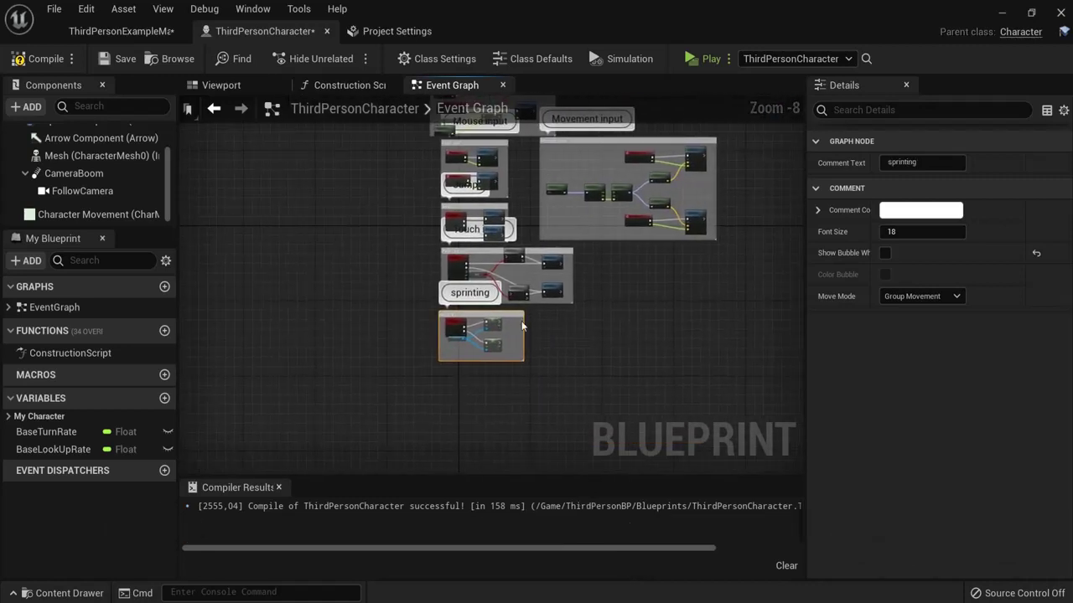
{"action": "left_click", "coordinate": [586, 302]}
{"action": "right_click_drag", "start_coordinate": [653, 302], "coordinate": [628, 411]}
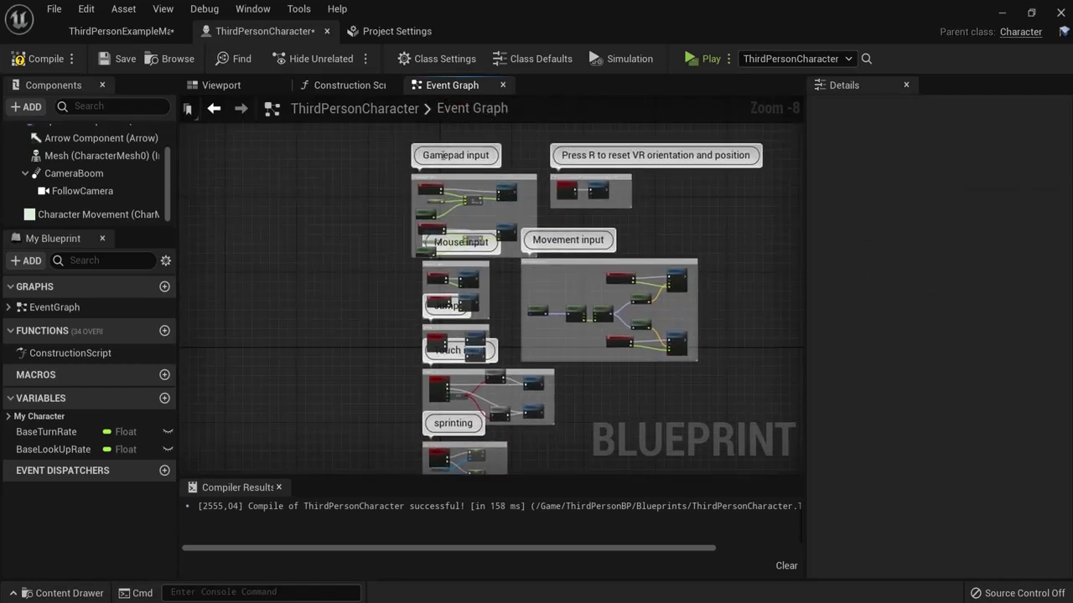
{"action": "scroll", "coordinate": [425, 341], "scroll_direction": "up", "scroll_amount": 8}
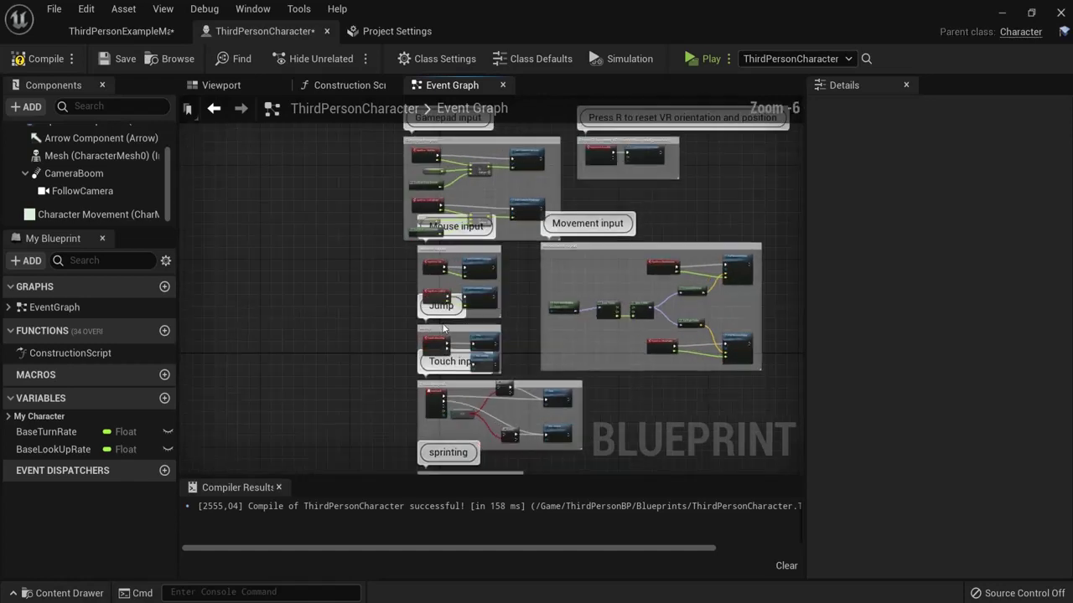
{"action": "right_click_drag", "start_coordinate": [736, 339], "coordinate": [715, 232]}
{"action": "scroll", "coordinate": [716, 232], "scroll_direction": "down", "scroll_amount": 6}
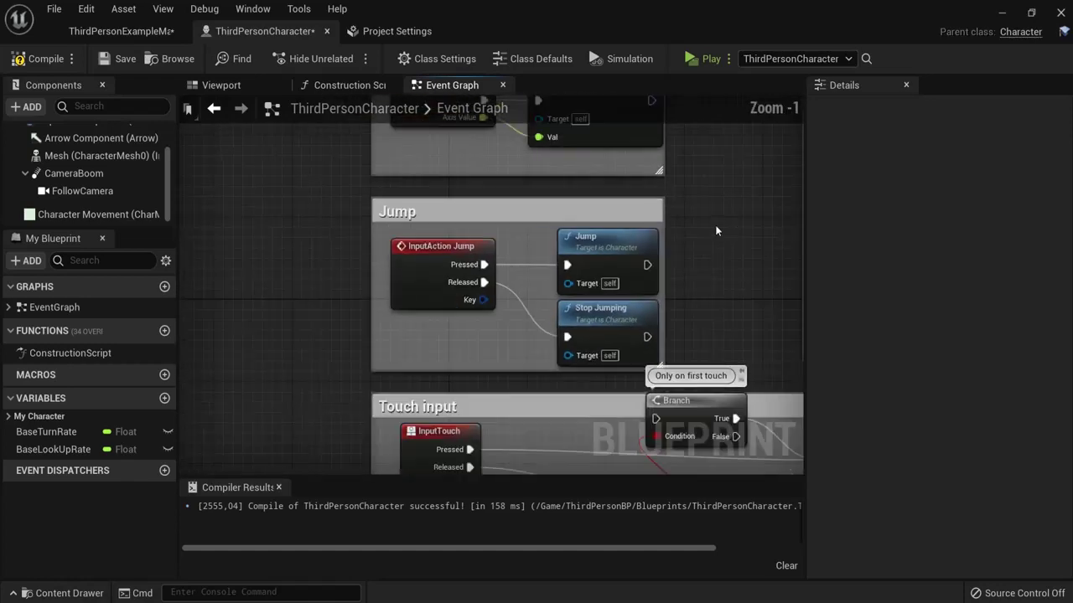
{"action": "right_click_drag", "start_coordinate": [735, 378], "coordinate": [510, 287]}
{"action": "scroll", "coordinate": [511, 287], "scroll_direction": "up", "scroll_amount": 3}
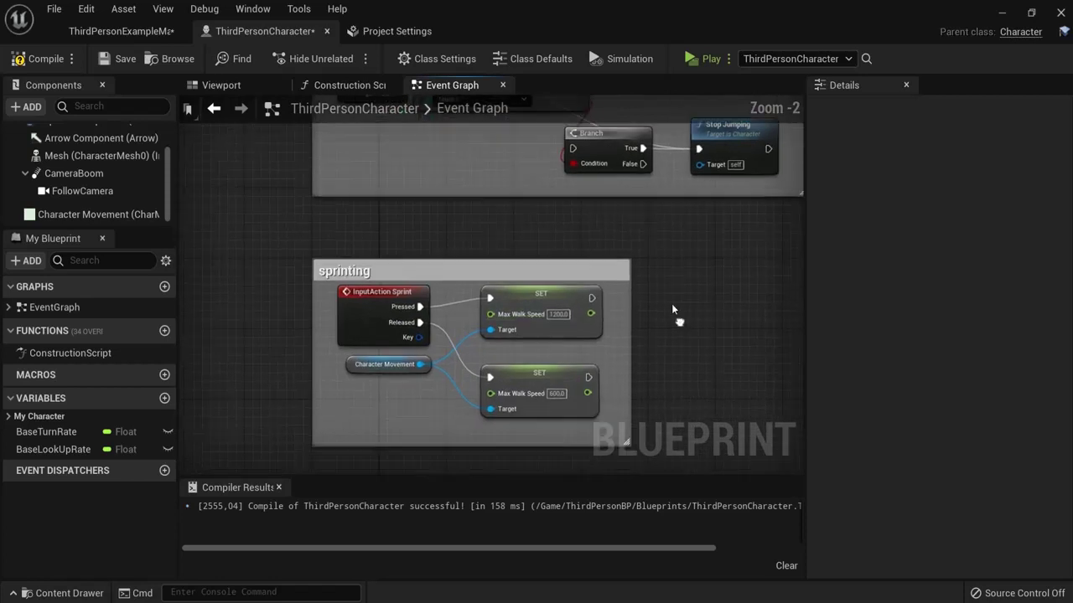
{"action": "scroll", "coordinate": [671, 303], "scroll_direction": "up", "scroll_amount": 1}
{"action": "scroll", "coordinate": [376, 250], "scroll_direction": "up", "scroll_amount": 1}
{"action": "scroll", "coordinate": [376, 250], "scroll_direction": "up", "scroll_amount": 1}
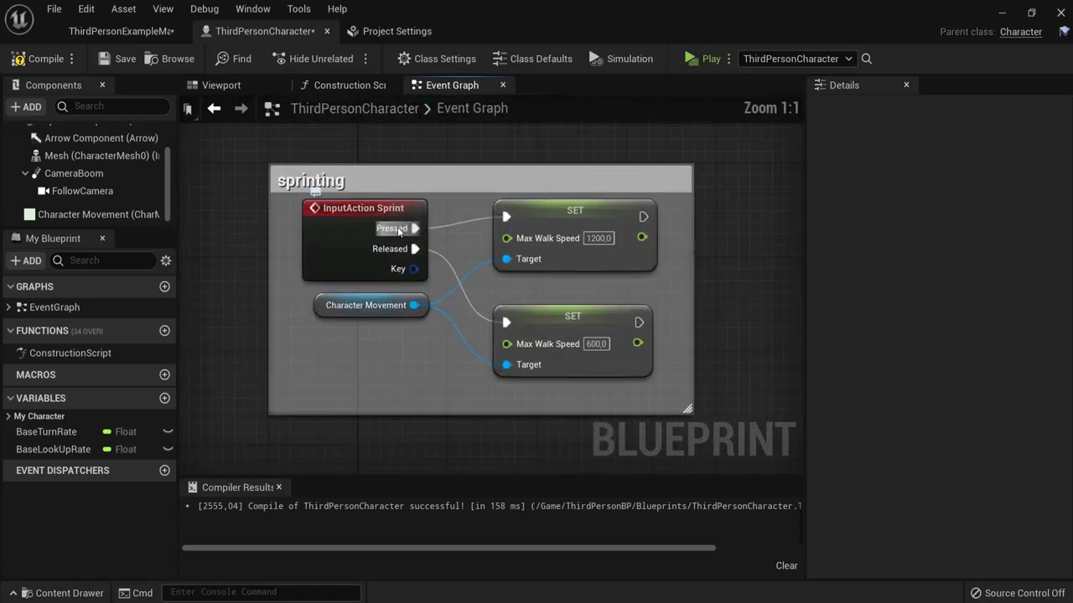
{"action": "left_click", "coordinate": [18, 59]}
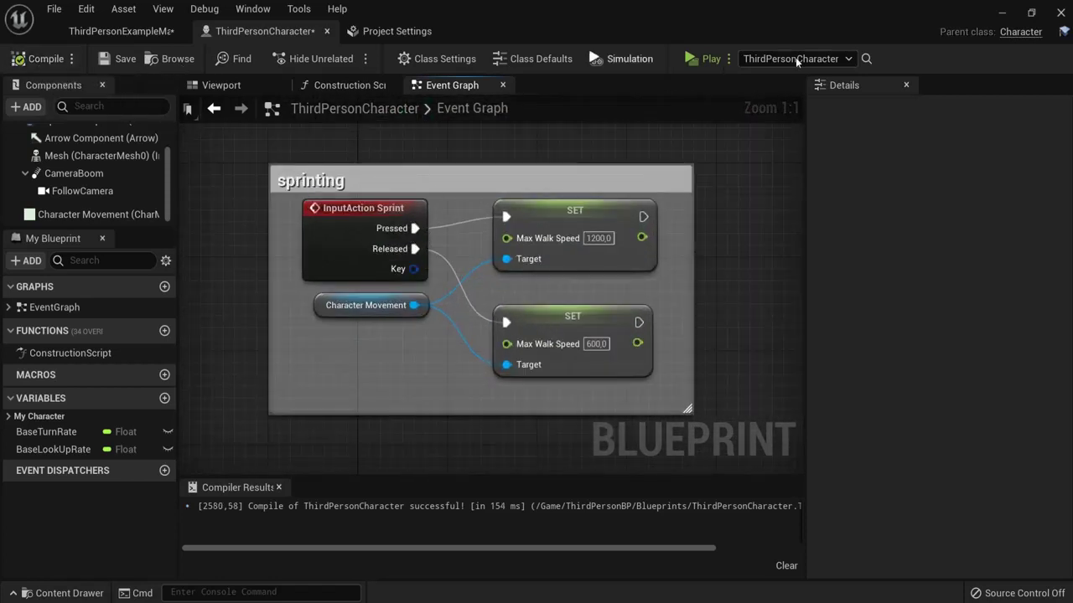
Step: Play-test the sprint in a preview, stop it with Esc, and review the sprinting nodes
{"action": "left_click", "coordinate": [697, 57]}
{"action": "key", "text": "w"}
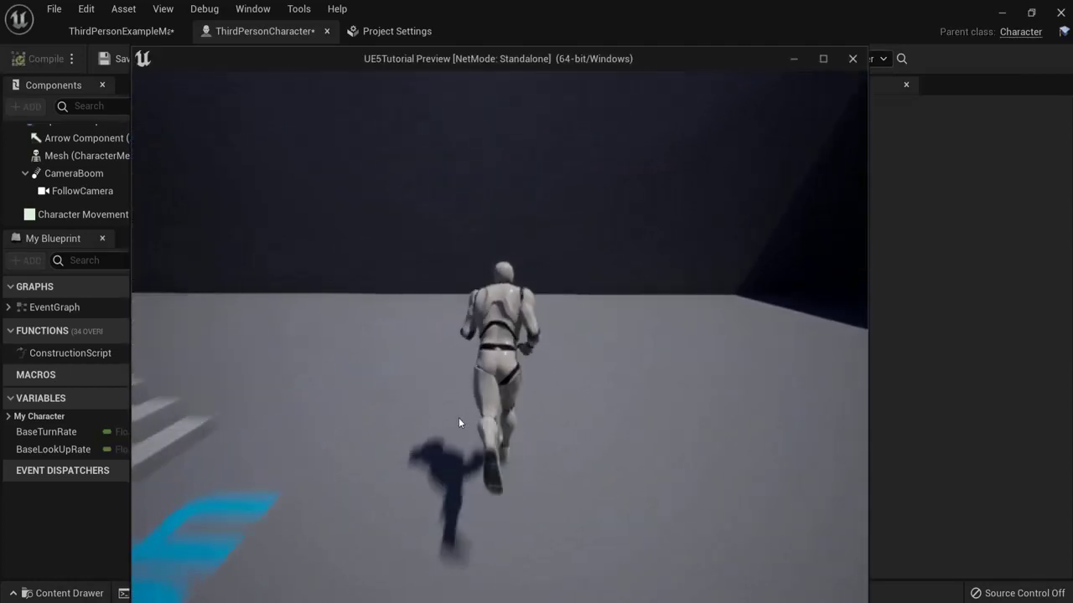
{"action": "key", "text": "Escape"}
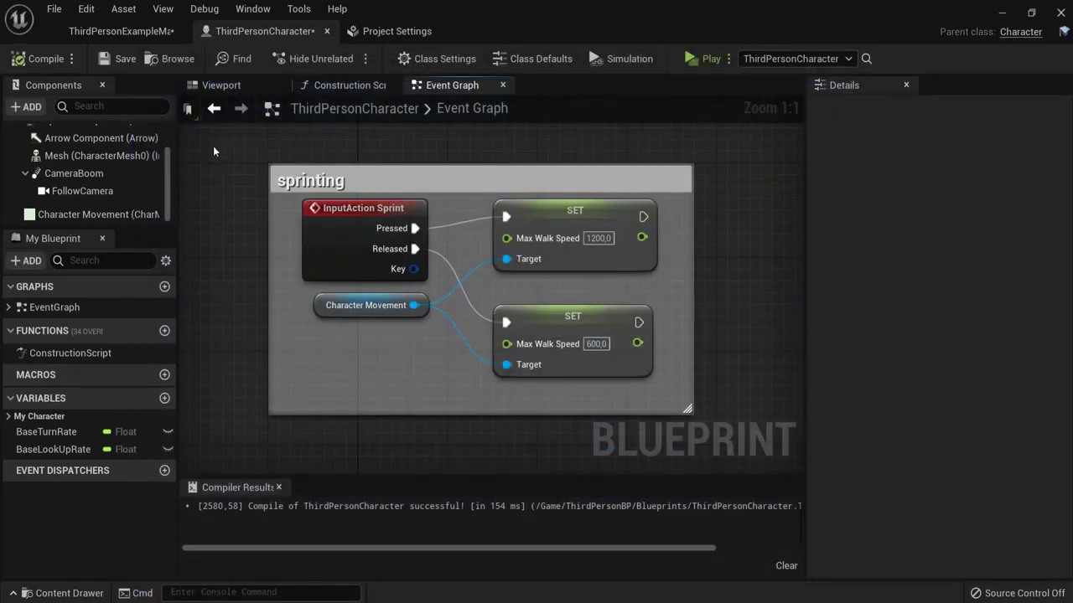
{"action": "left_click", "coordinate": [349, 185]}
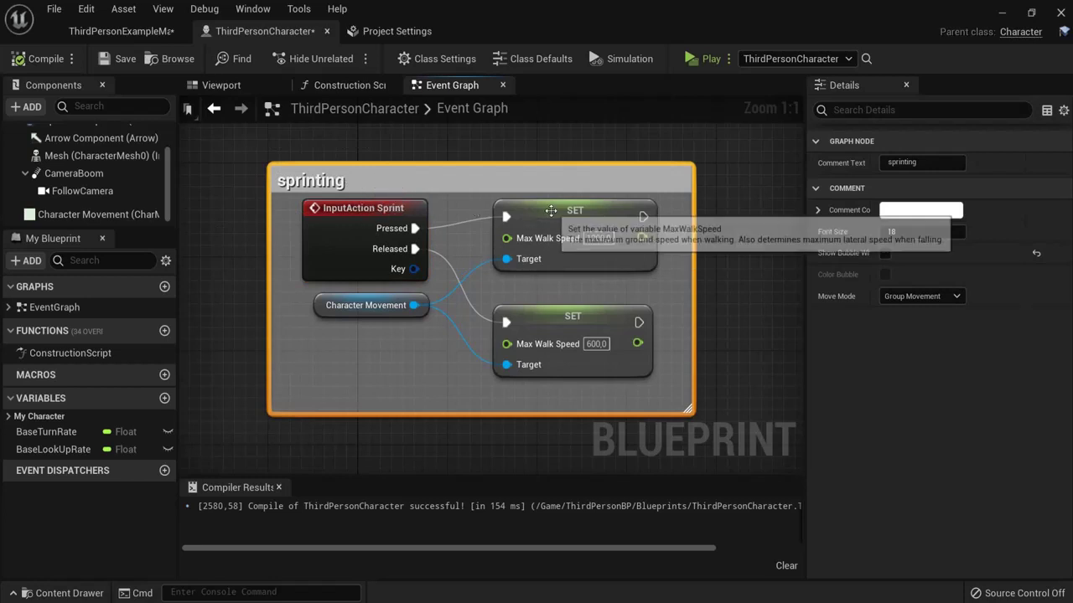
{"action": "left_click", "coordinate": [562, 323]}
{"action": "left_click", "coordinate": [323, 307]}
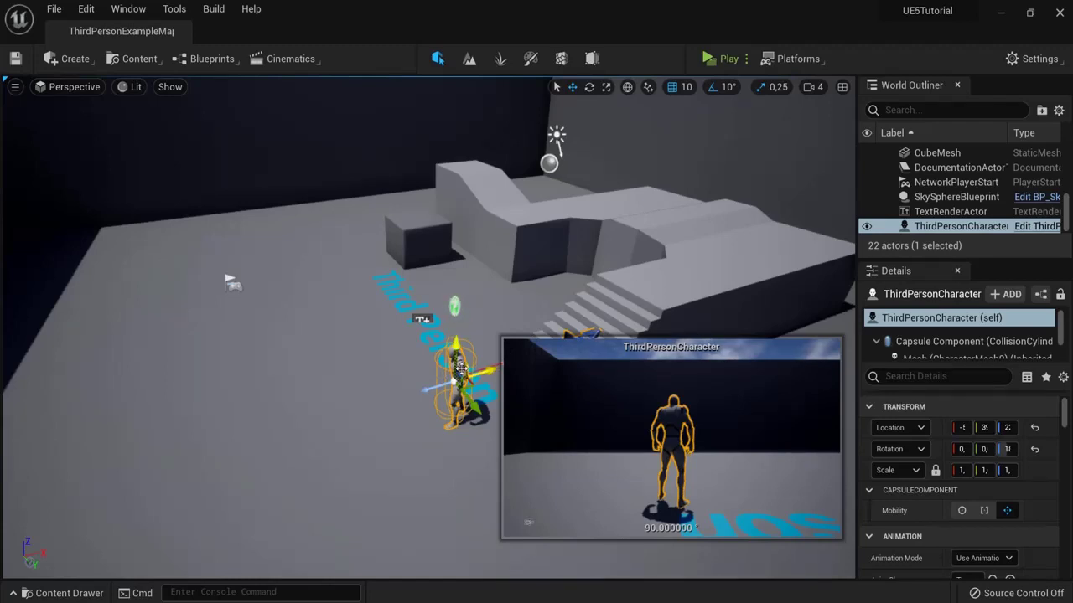
Step: Create an Actor-based Blueprint Class named Couch in the ThirdPersonBP Blueprints folder
{"action": "left_click", "coordinate": [60, 593]}
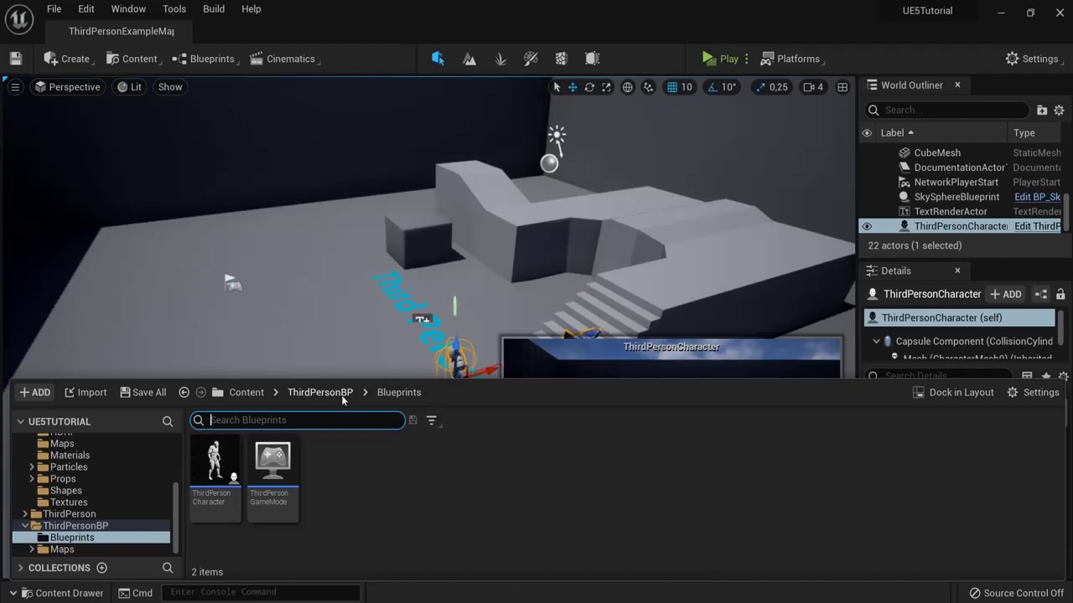
{"action": "mouse_move", "coordinate": [214, 456]}
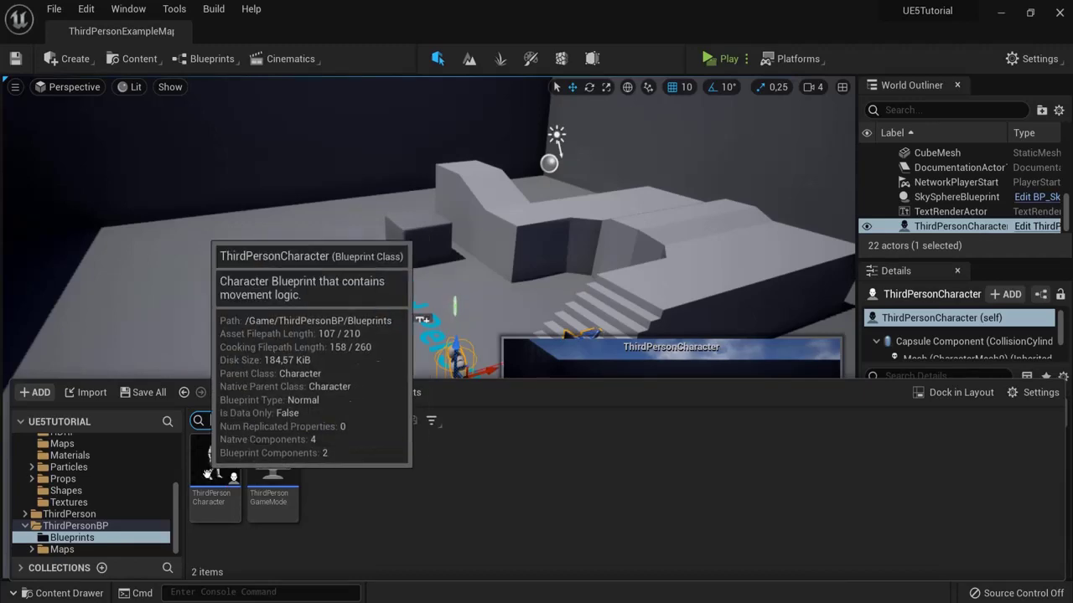
{"action": "right_click", "coordinate": [341, 474]}
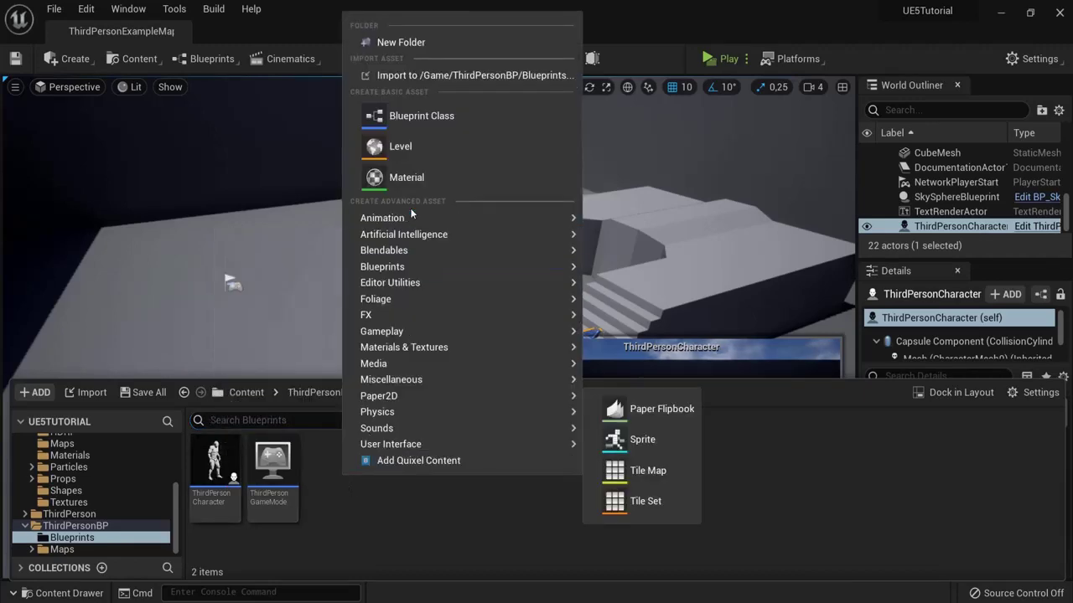
{"action": "left_click", "coordinate": [417, 118]}
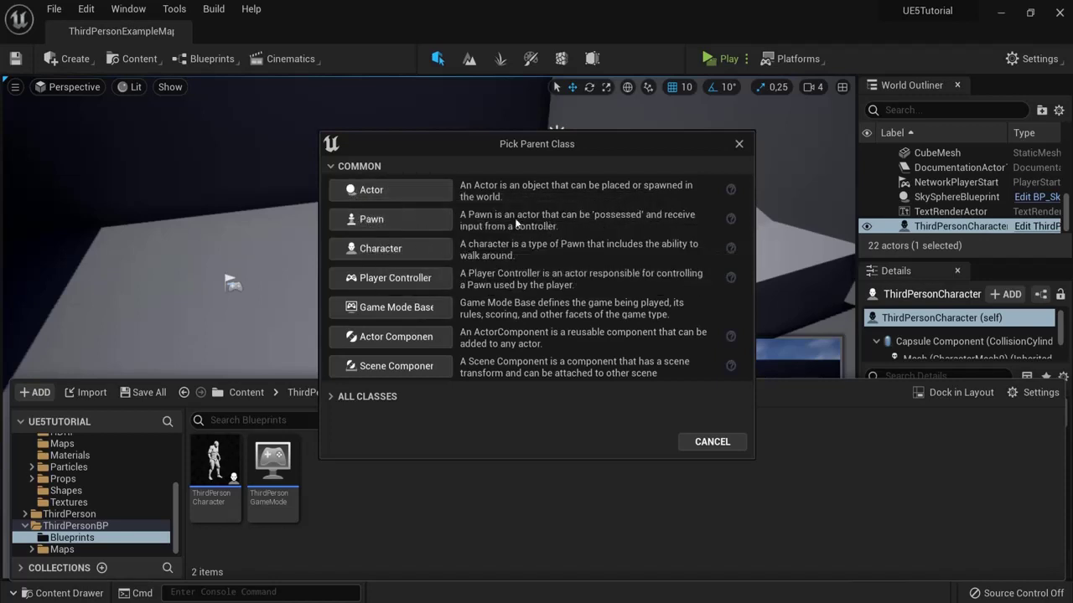
{"action": "left_click", "coordinate": [331, 396]}
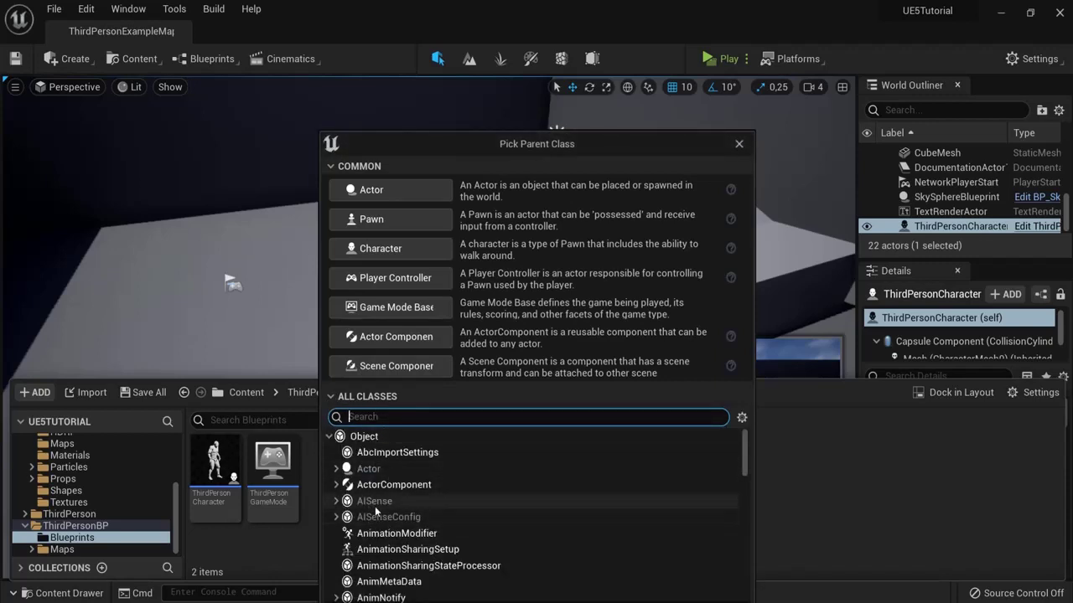
{"action": "left_click", "coordinate": [364, 191]}
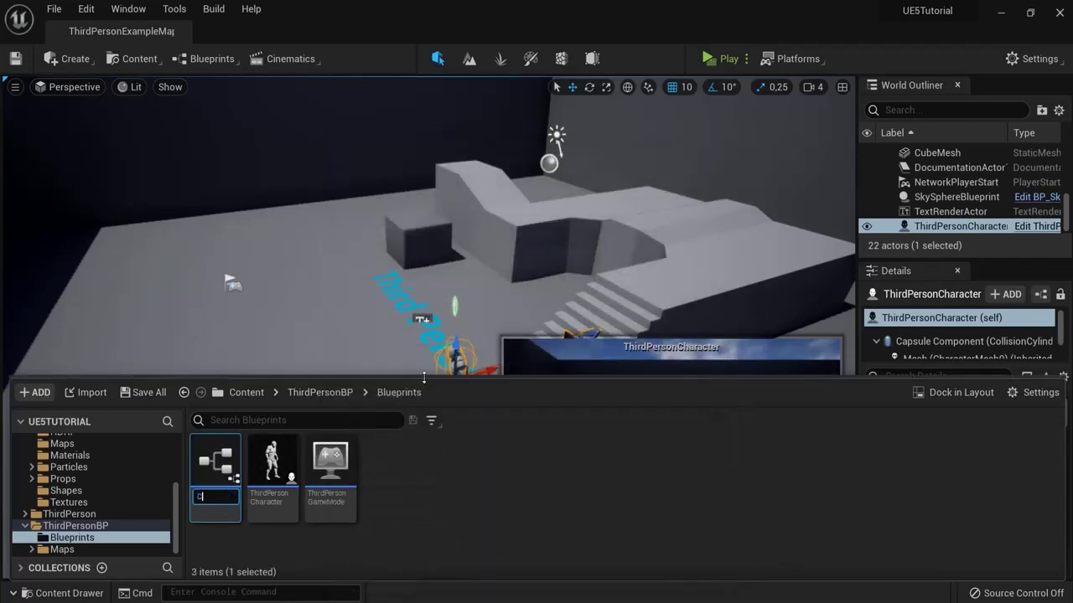
{"action": "key", "text": "Return"}
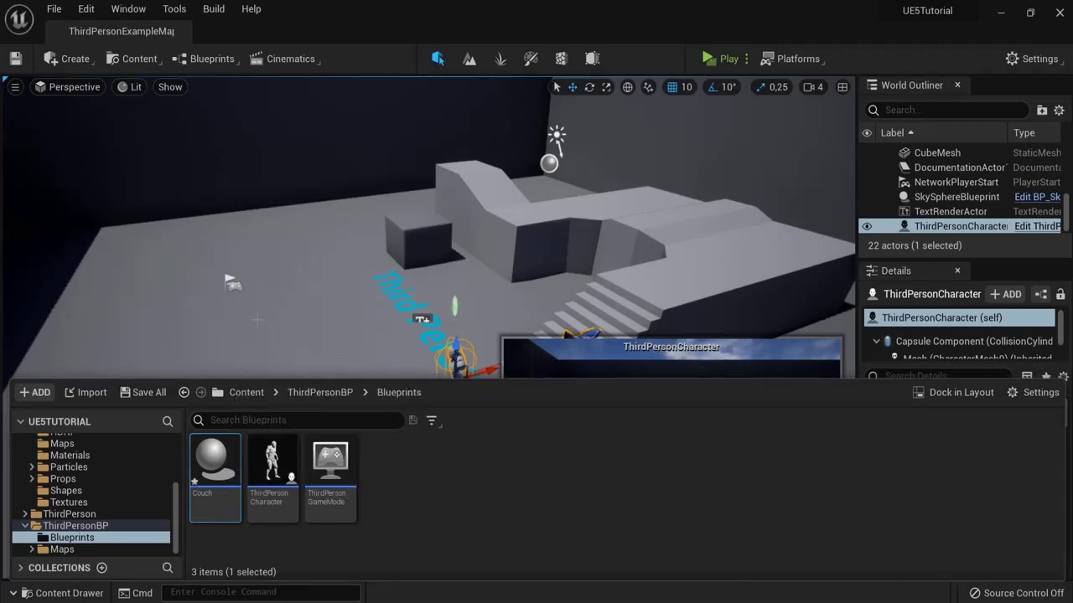
{"action": "mouse_move", "coordinate": [214, 465]}
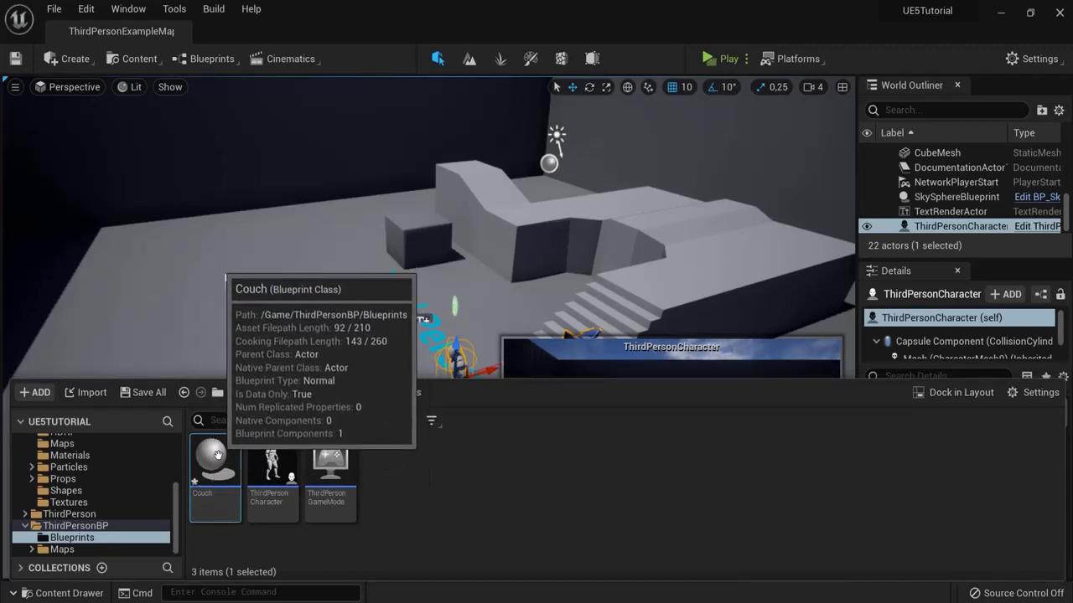
Step: Open and dock the Couch Blueprint, then add a Static Mesh component named couch
{"action": "double_click", "coordinate": [215, 465]}
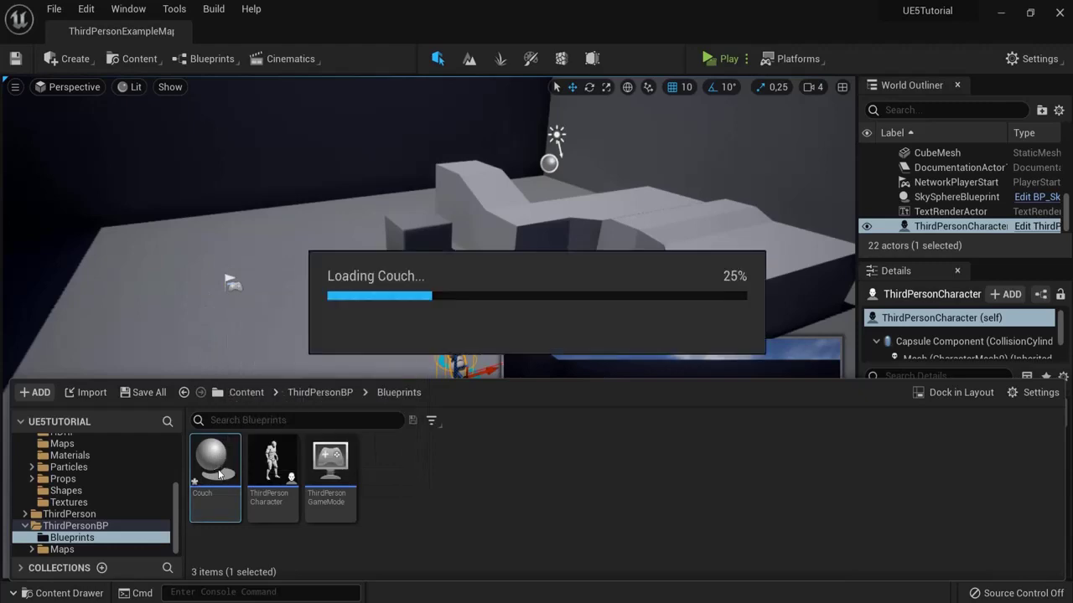
{"action": "left_click_drag", "start_coordinate": [111, 46], "coordinate": [252, 33]}
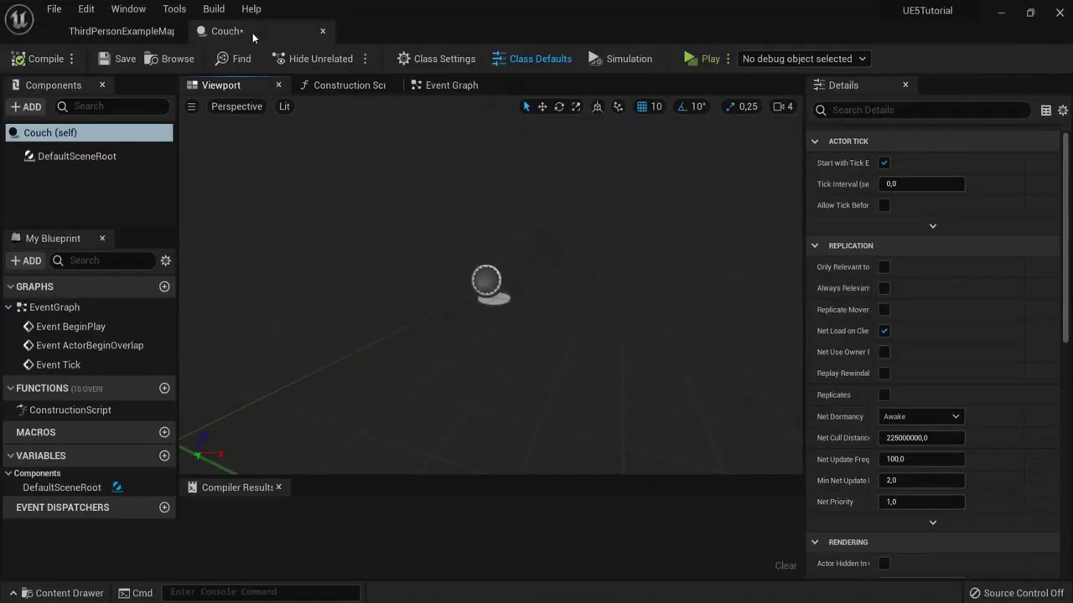
{"action": "left_click", "coordinate": [23, 108]}
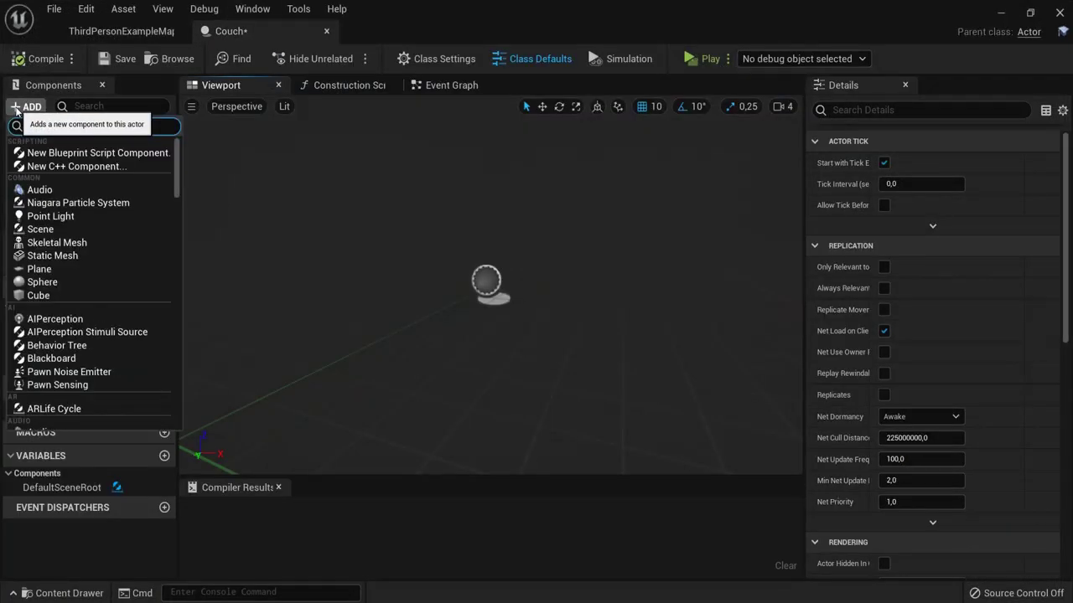
{"action": "left_click", "coordinate": [56, 256]}
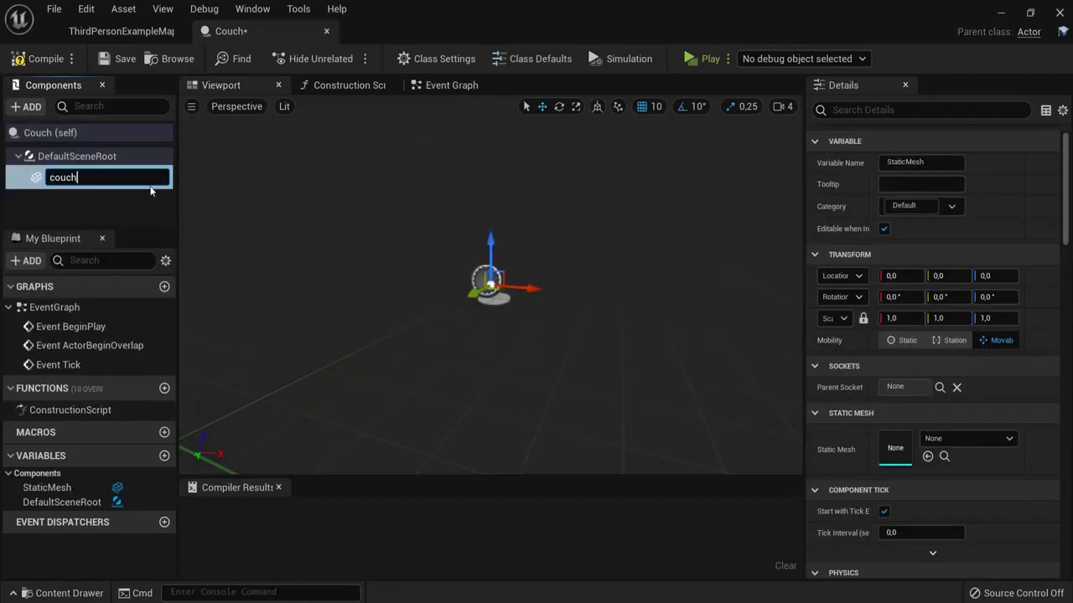
{"action": "key", "text": "Return"}
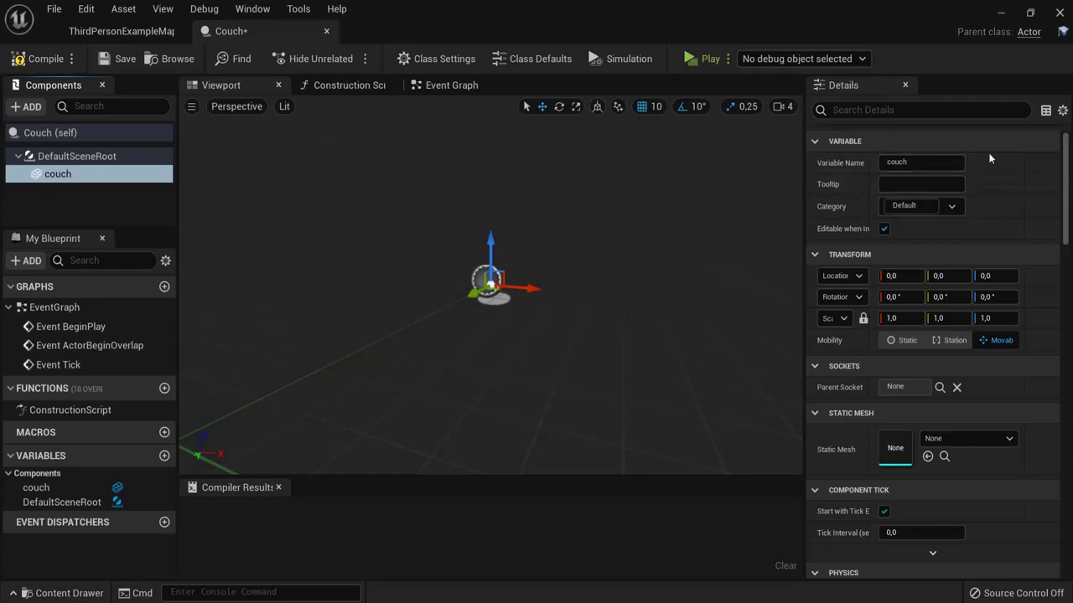
Step: Assign the SM_Couch mesh to the couch component
{"action": "scroll", "coordinate": [1066, 193], "scroll_direction": "down", "scroll_amount": 4}
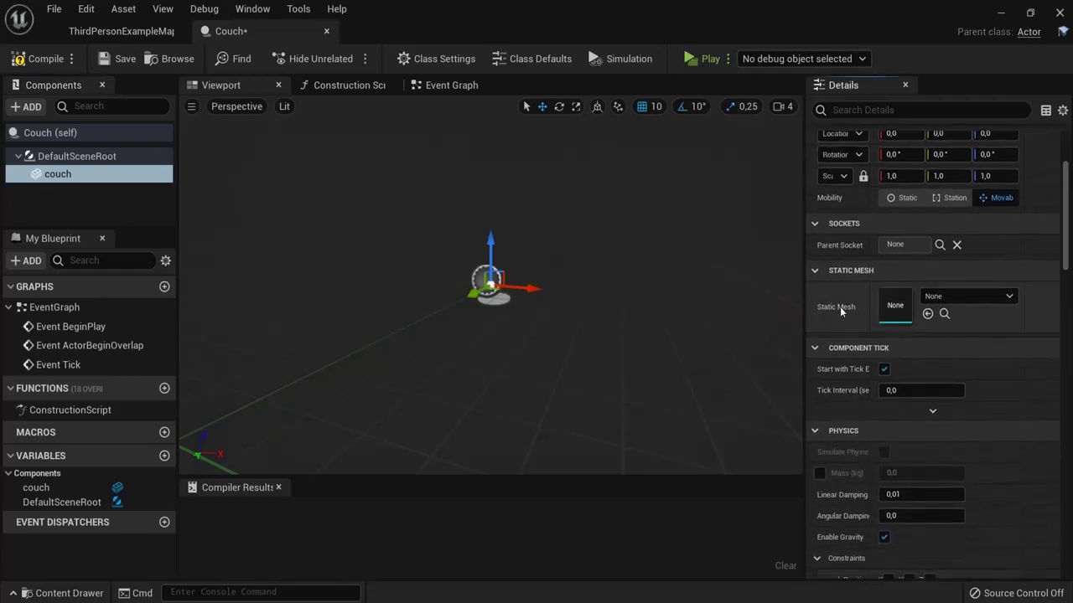
{"action": "left_click", "coordinate": [1007, 297]}
{"action": "type", "text": "cou"}
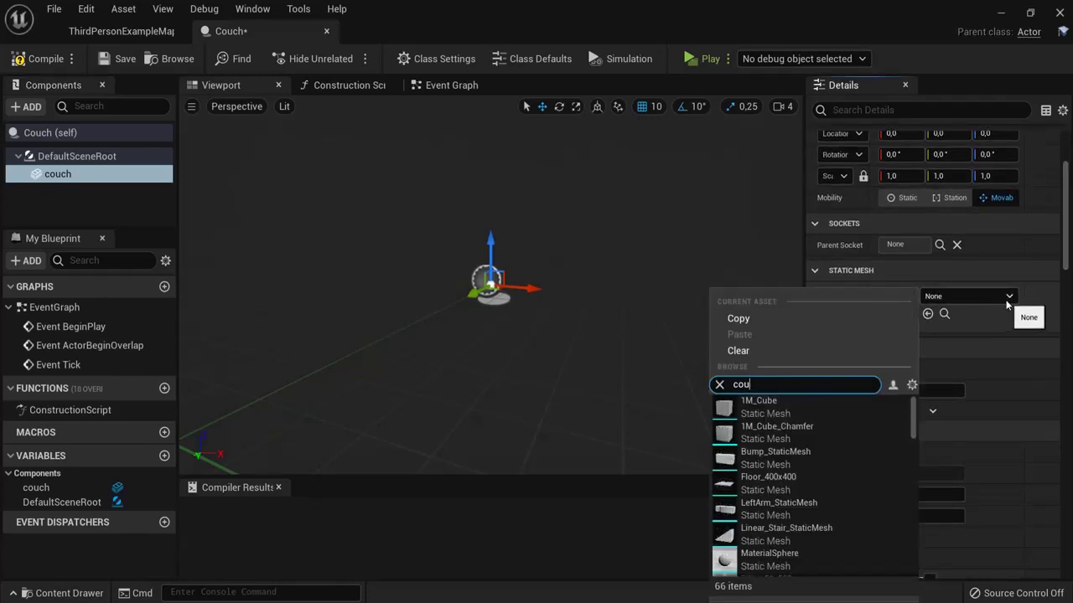
{"action": "type", "text": "ch"}
{"action": "left_click", "coordinate": [752, 409]}
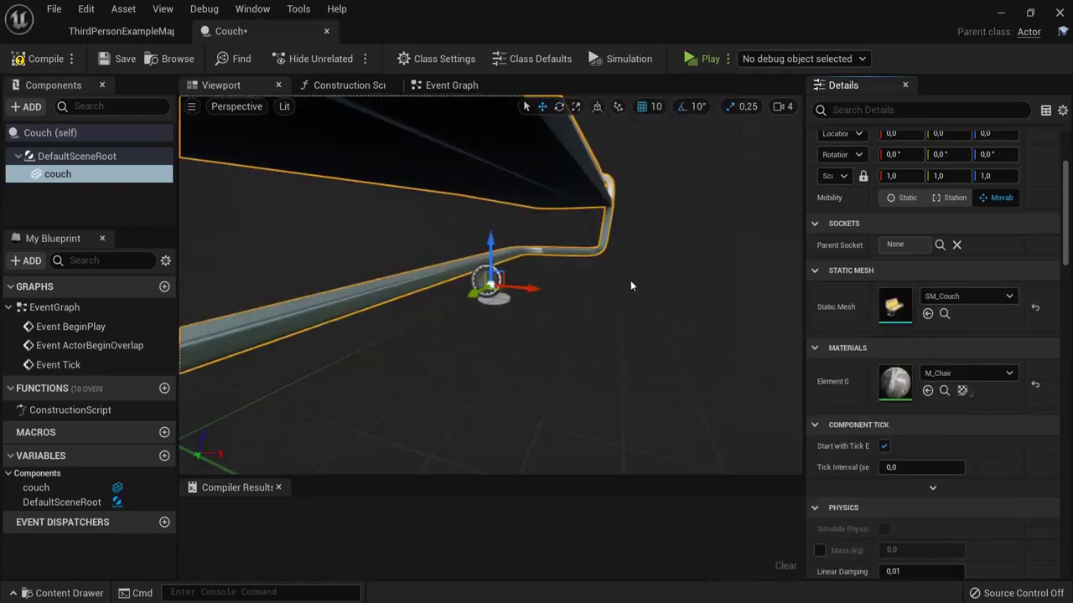
{"action": "left_click_drag", "start_coordinate": [631, 286], "coordinate": [467, 297]}
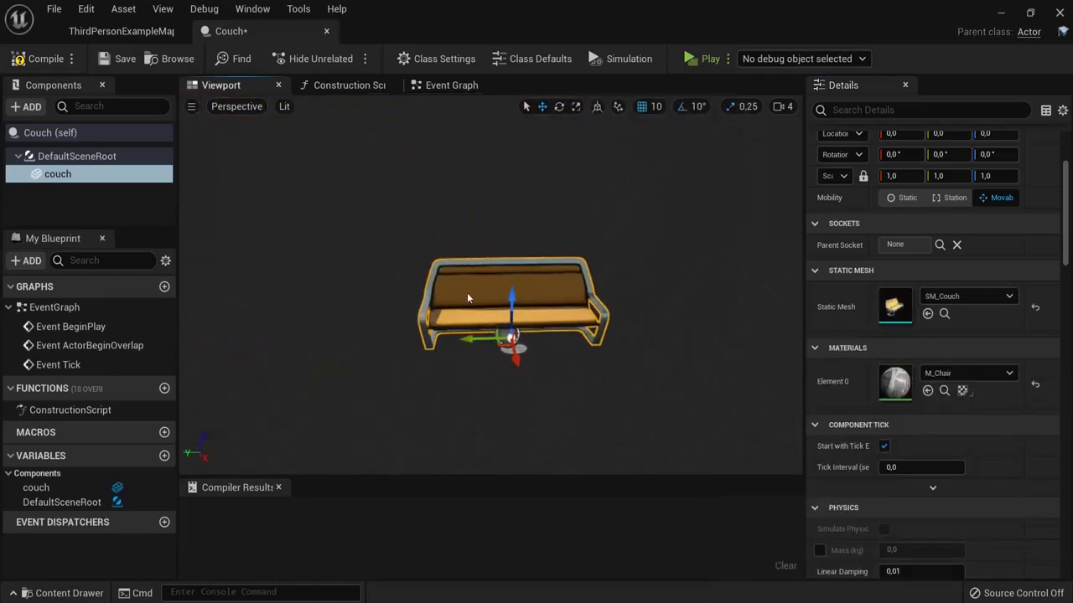
Step: Add a Text Render component named text under couch and make it read "Sit down"
{"action": "left_click", "coordinate": [32, 106]}
{"action": "type", "text": "tex"}
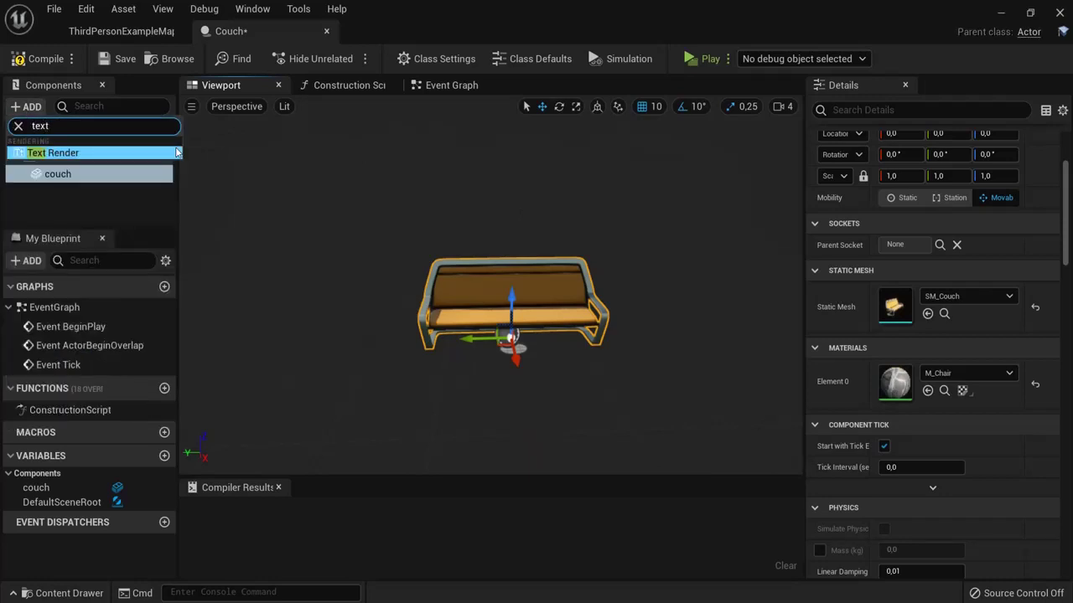
{"action": "type", "text": "t"}
{"action": "left_click", "coordinate": [172, 152]}
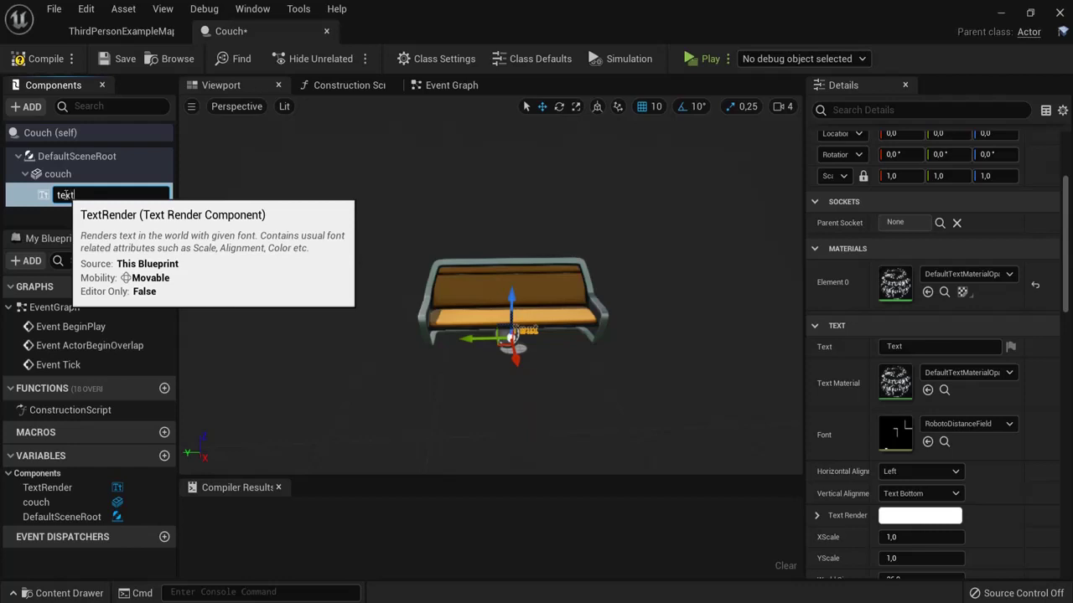
{"action": "type", "text": "text"}
{"action": "key", "text": "Return"}
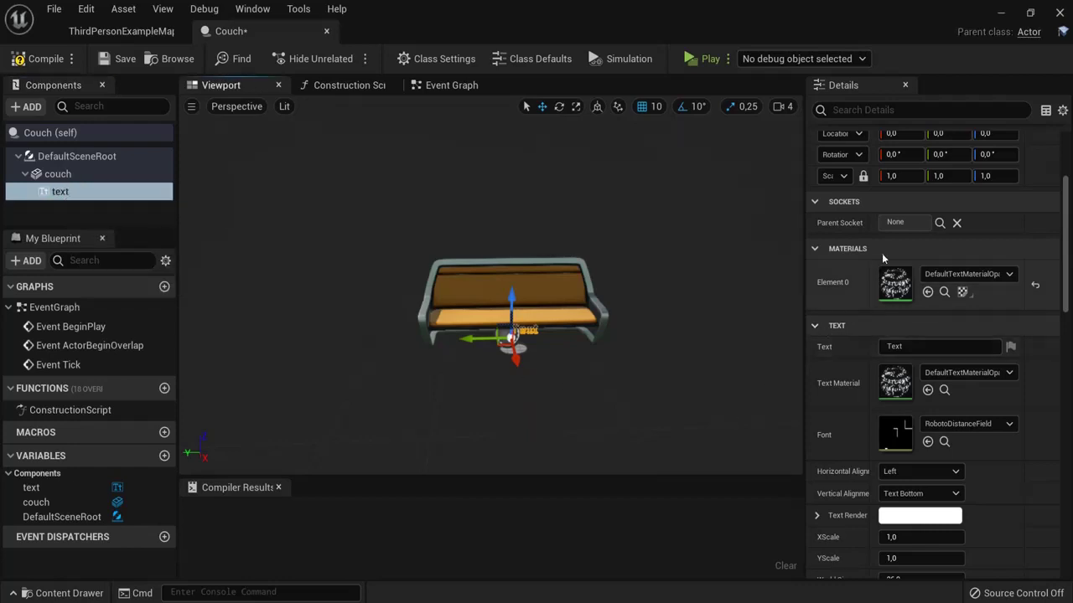
{"action": "scroll", "coordinate": [880, 260], "scroll_direction": "up", "scroll_amount": 5}
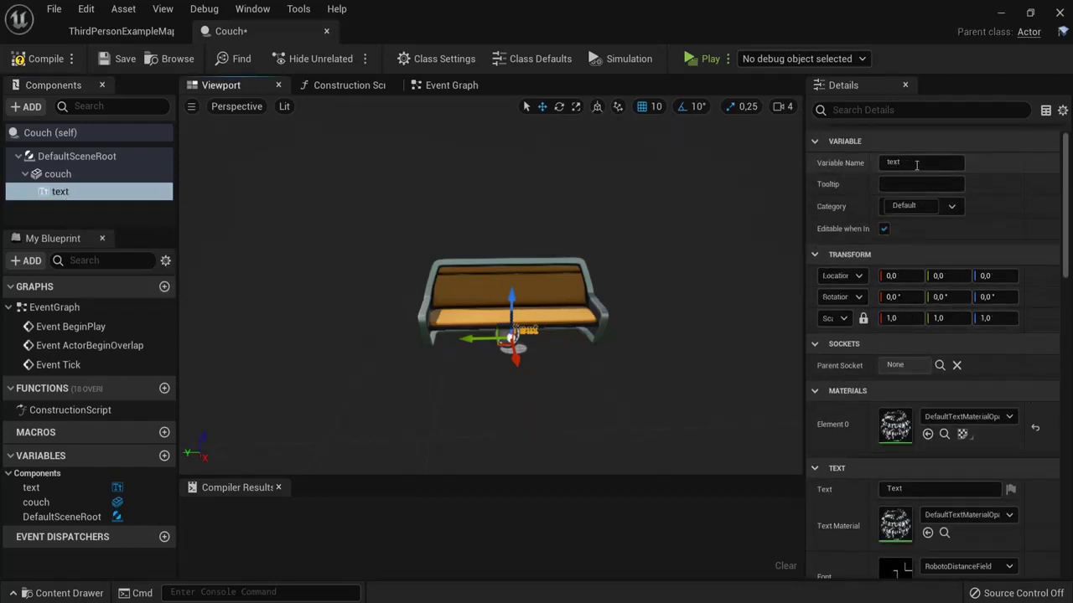
{"action": "scroll", "coordinate": [928, 193], "scroll_direction": "down", "scroll_amount": 5}
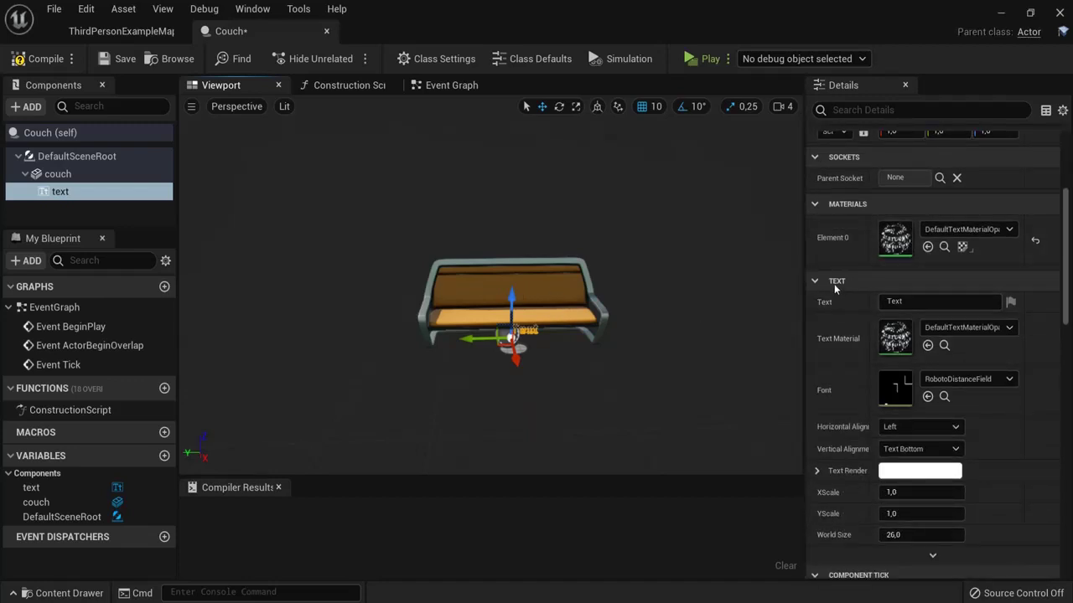
{"action": "left_click", "coordinate": [935, 302]}
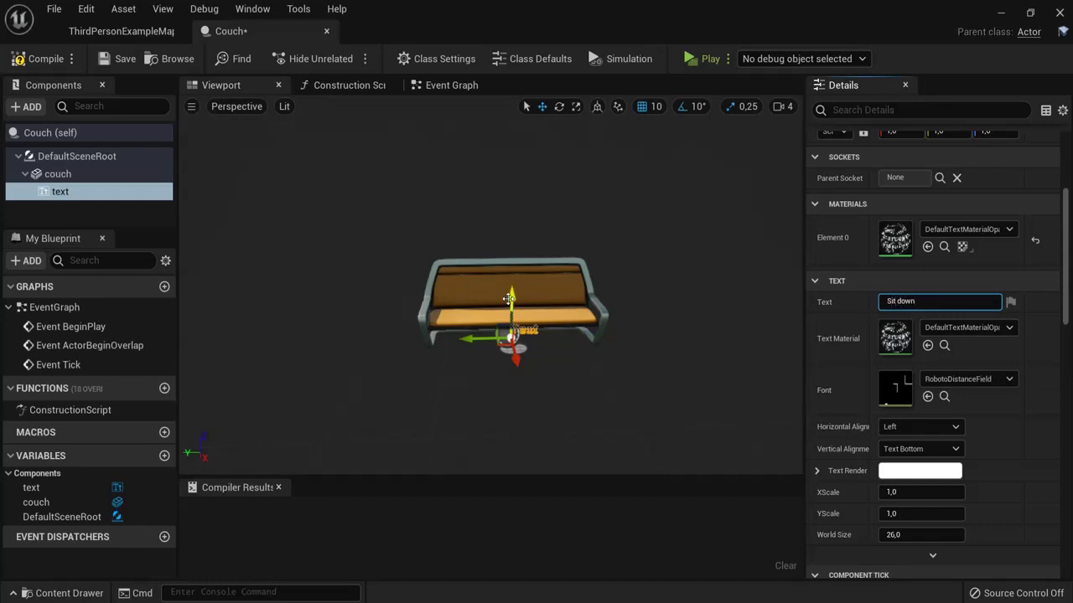
Step: Move and resize the "Sit down" text so it floats just above the couch
{"action": "left_click_drag", "start_coordinate": [509, 299], "coordinate": [513, 205]}
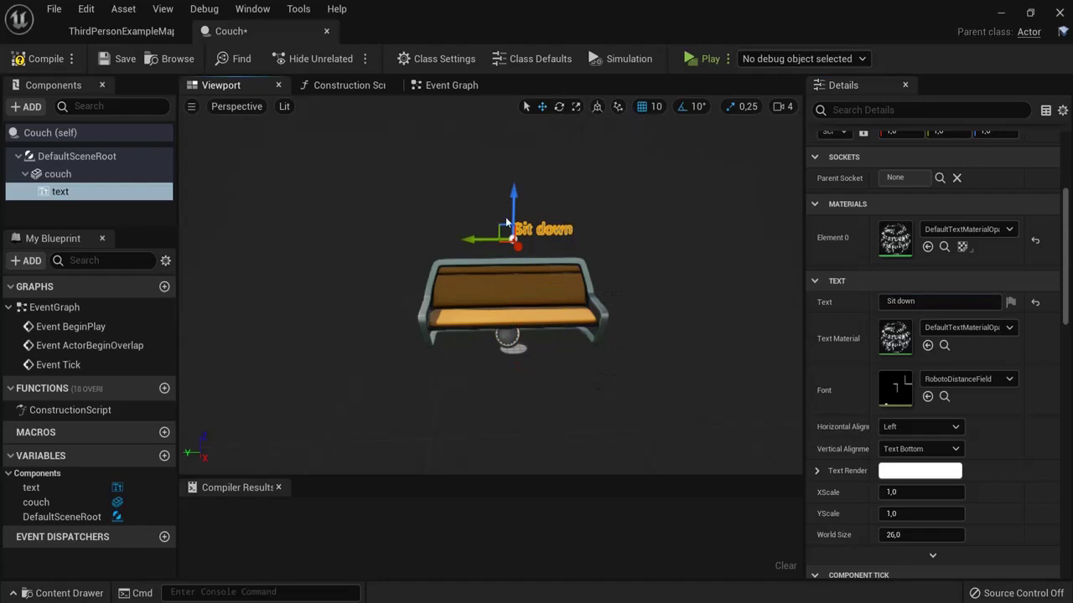
{"action": "left_click_drag", "start_coordinate": [470, 237], "coordinate": [451, 236]}
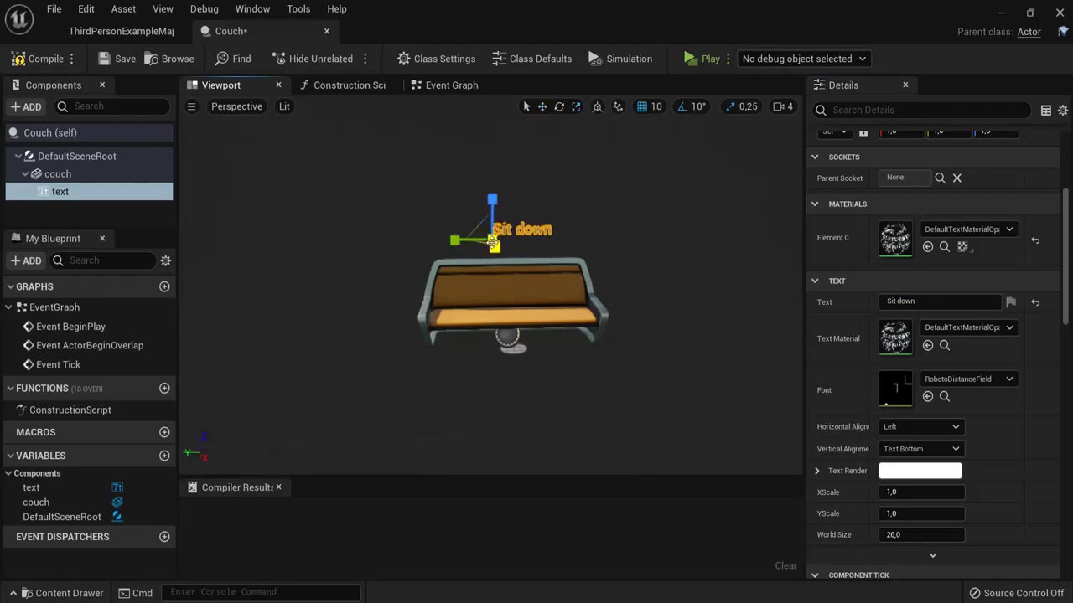
{"action": "scroll", "coordinate": [528, 249], "scroll_direction": "up", "scroll_amount": 2}
{"action": "left_click_drag", "start_coordinate": [491, 220], "coordinate": [410, 221]}
{"action": "key", "text": "w"}
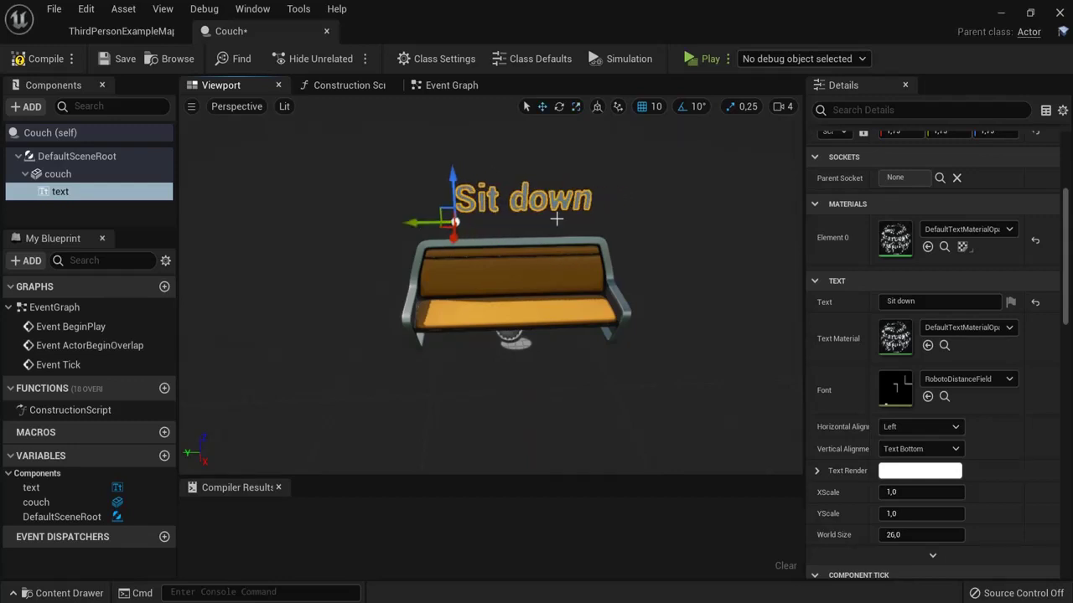
{"action": "left_click_drag", "start_coordinate": [620, 238], "coordinate": [700, 215], "text": "alt"}
{"action": "scroll", "coordinate": [709, 219], "scroll_direction": "down", "scroll_amount": 3}
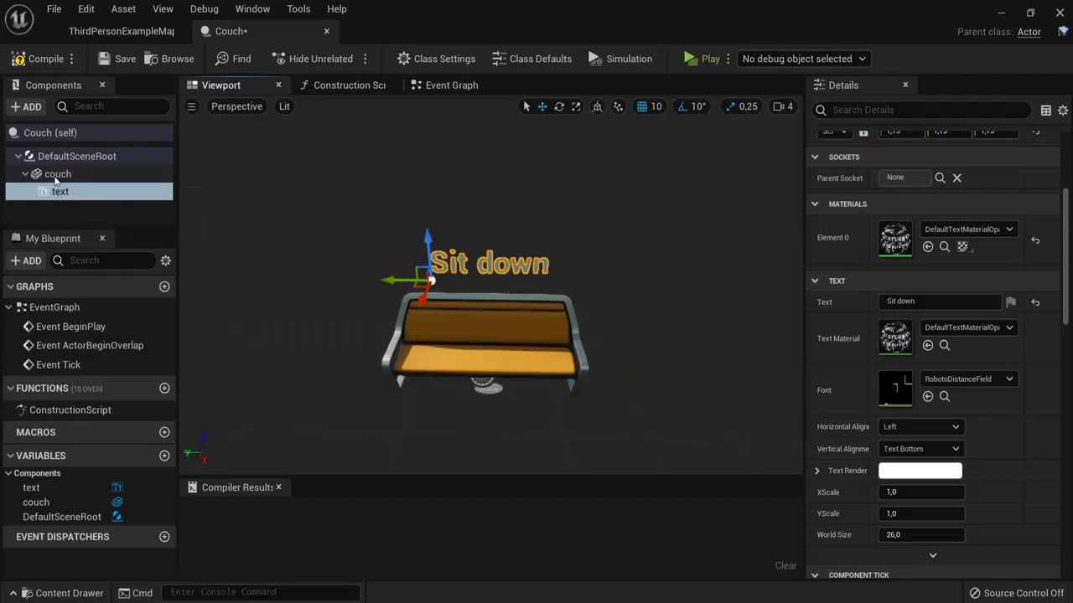
{"action": "left_click", "coordinate": [56, 175]}
Step: Add a Box Collision component to the couch, keeping the default name Box
{"action": "left_click", "coordinate": [27, 106]}
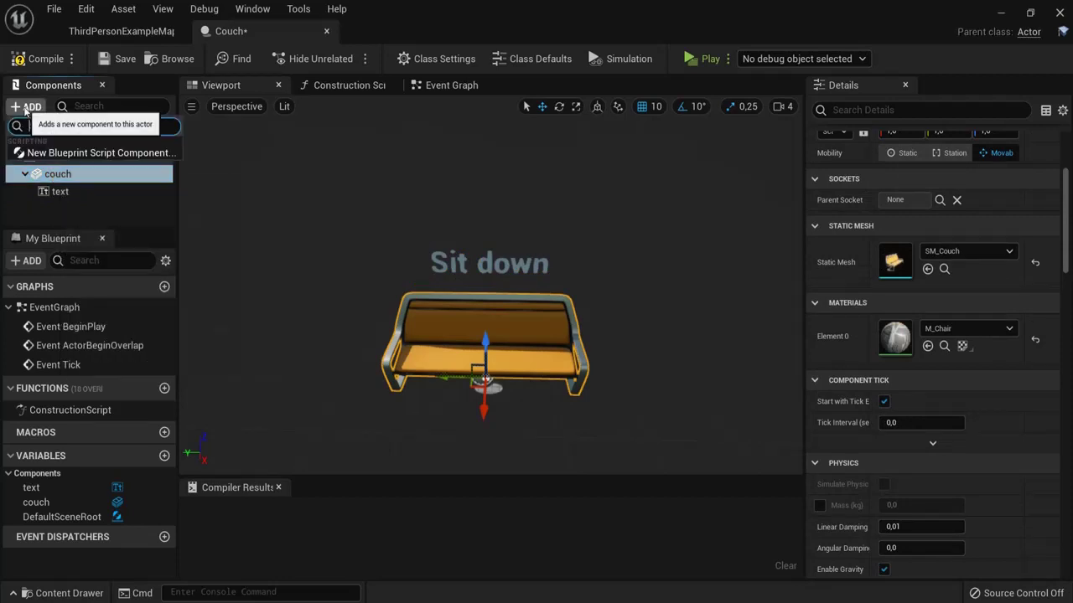
{"action": "type", "text": "box"}
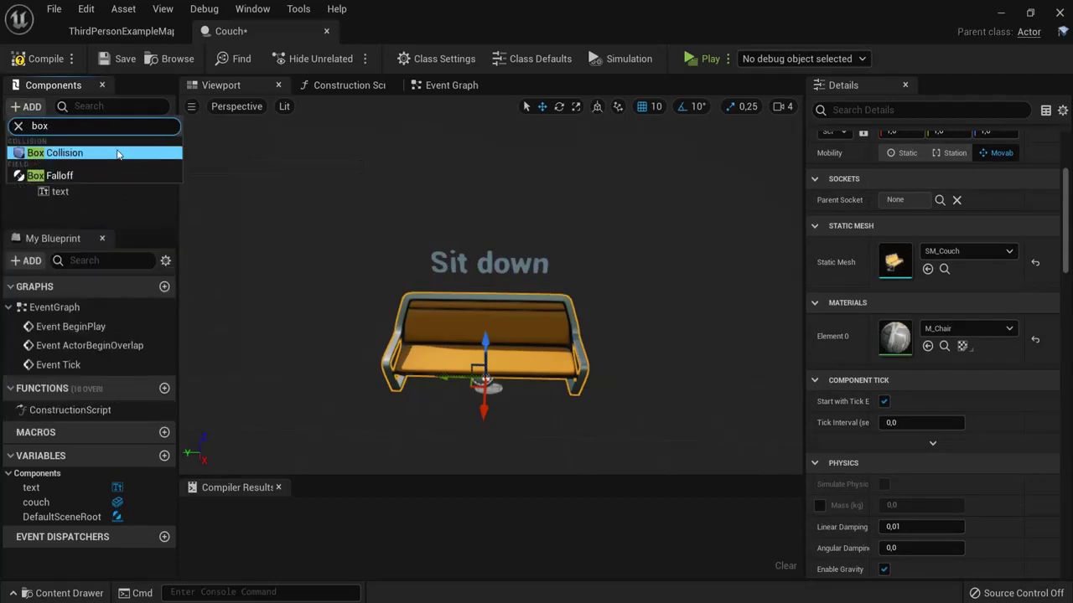
{"action": "left_click", "coordinate": [109, 154]}
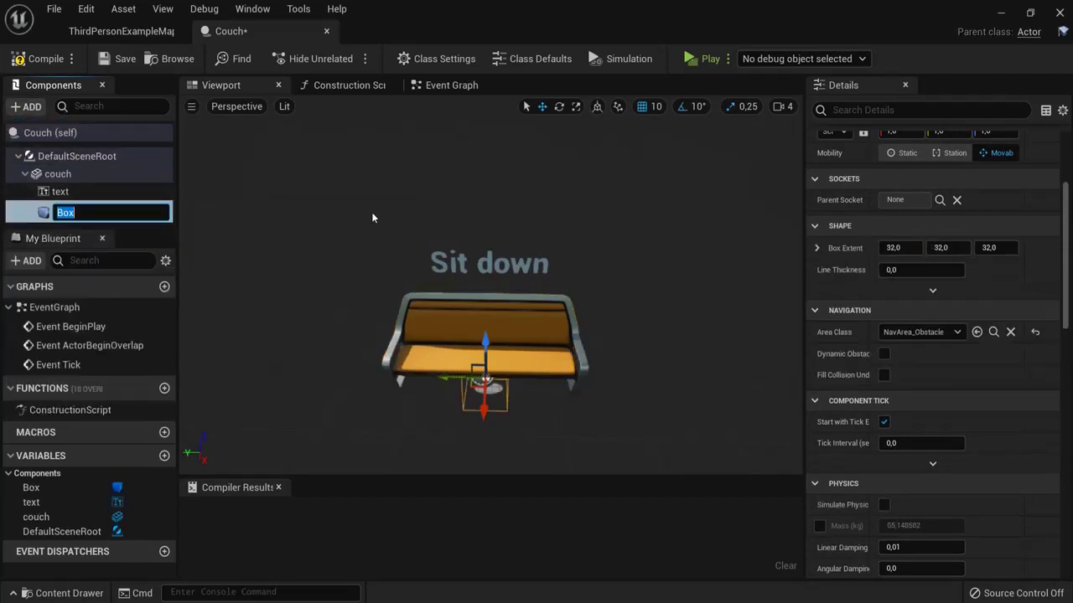
{"action": "key", "text": "Return"}
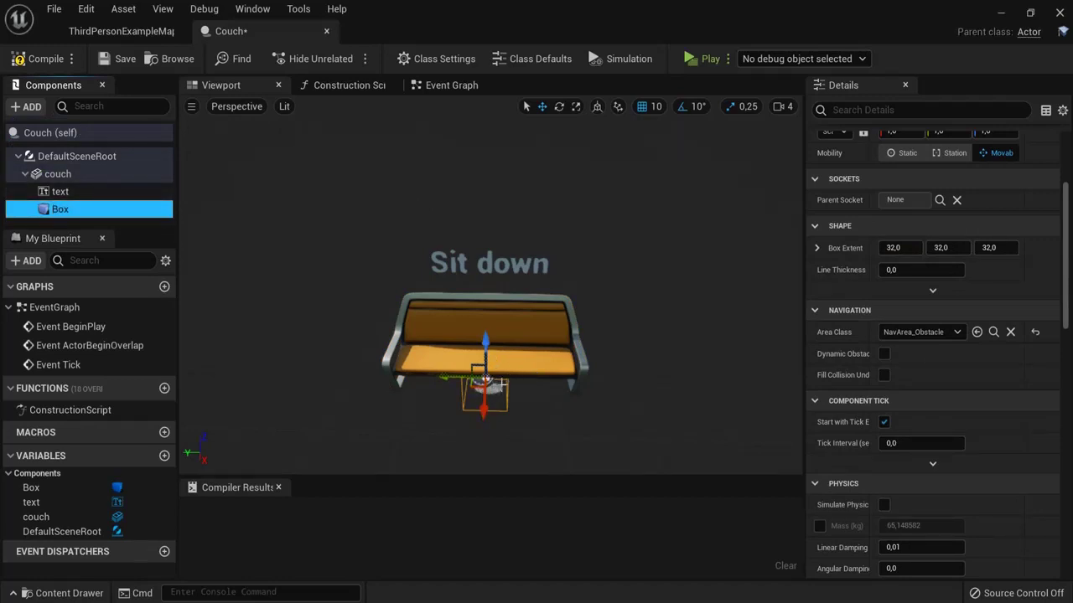
Step: Scale the Box collision up uniformly until it encloses the couch
{"action": "left_click_drag", "start_coordinate": [587, 383], "coordinate": [558, 372]}
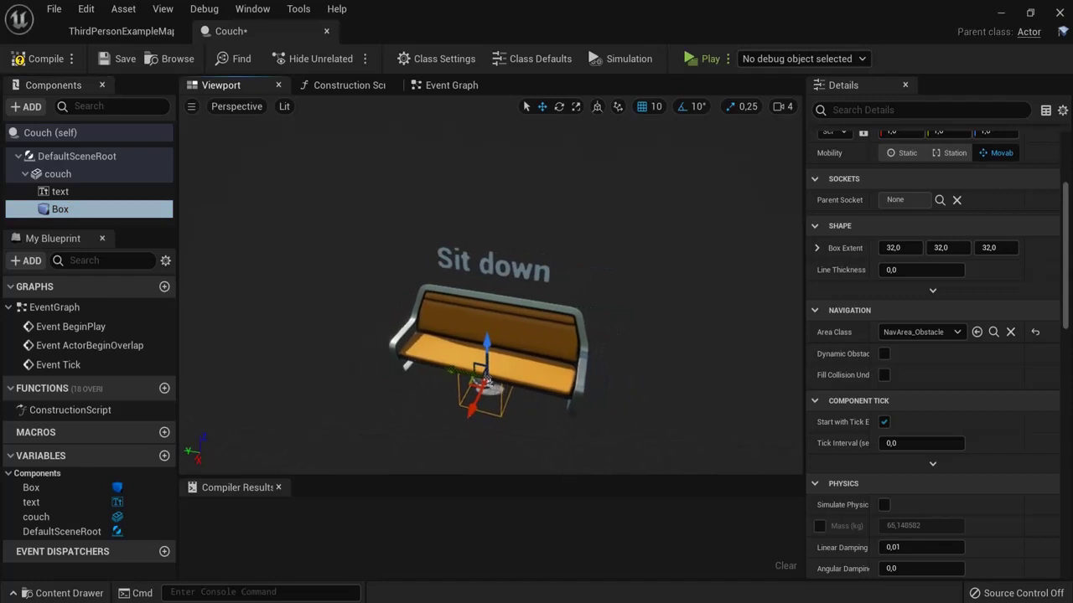
{"action": "left_click", "coordinate": [575, 107]}
{"action": "left_click_drag", "start_coordinate": [486, 381], "coordinate": [473, 354]}
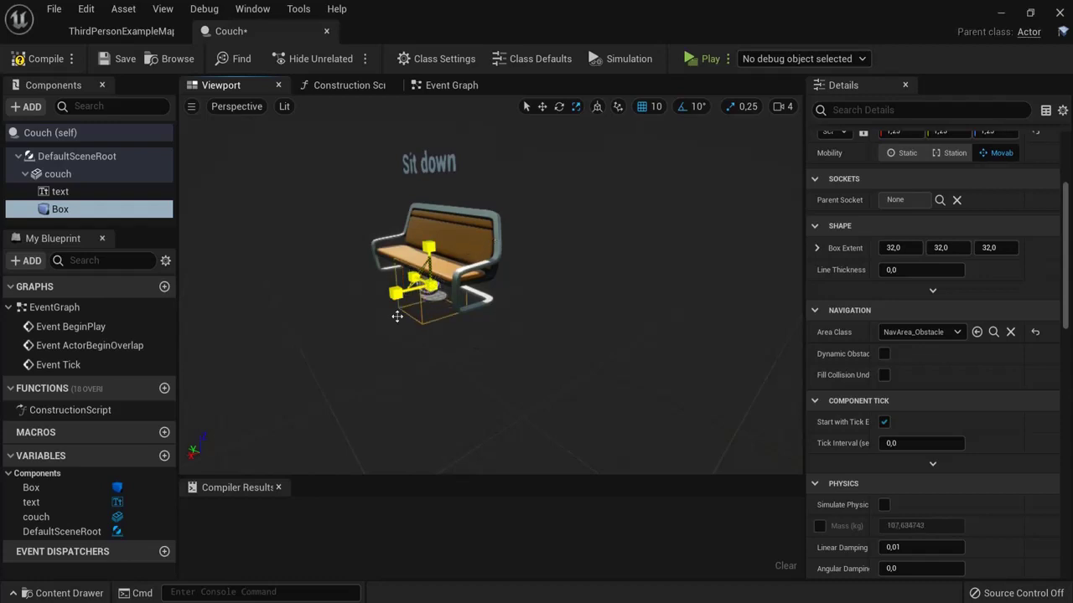
{"action": "left_click_drag", "start_coordinate": [397, 316], "coordinate": [532, 319]}
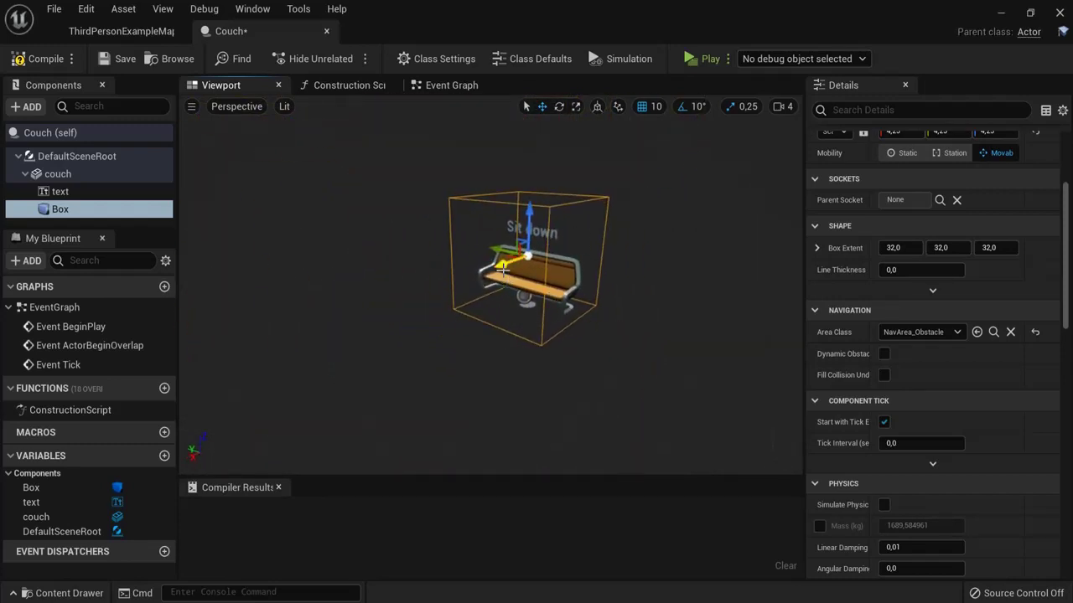
{"action": "key", "text": "e"}
{"action": "key", "text": "r"}
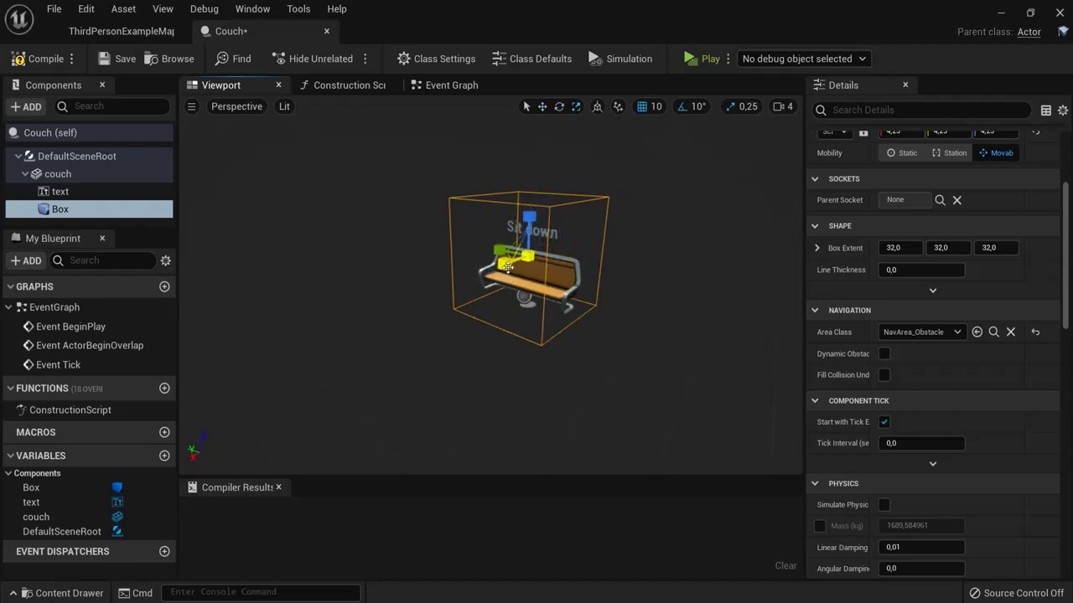
{"action": "left_click_drag", "start_coordinate": [504, 264], "coordinate": [613, 278]}
Step: Select the Box component and widen the Details property names column
{"action": "scroll", "coordinate": [613, 278], "scroll_direction": "down", "scroll_amount": 2}
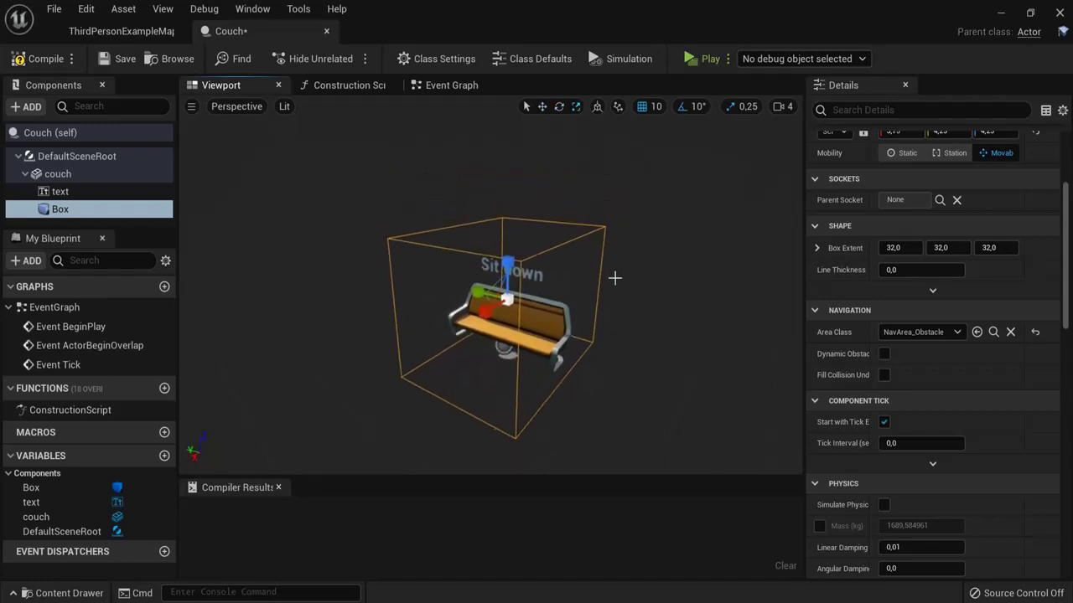
{"action": "left_click", "coordinate": [60, 210]}
{"action": "left_click_drag", "start_coordinate": [1065, 255], "coordinate": [1065, 473]}
{"action": "left_click_drag", "start_coordinate": [860, 295], "coordinate": [904, 294]}
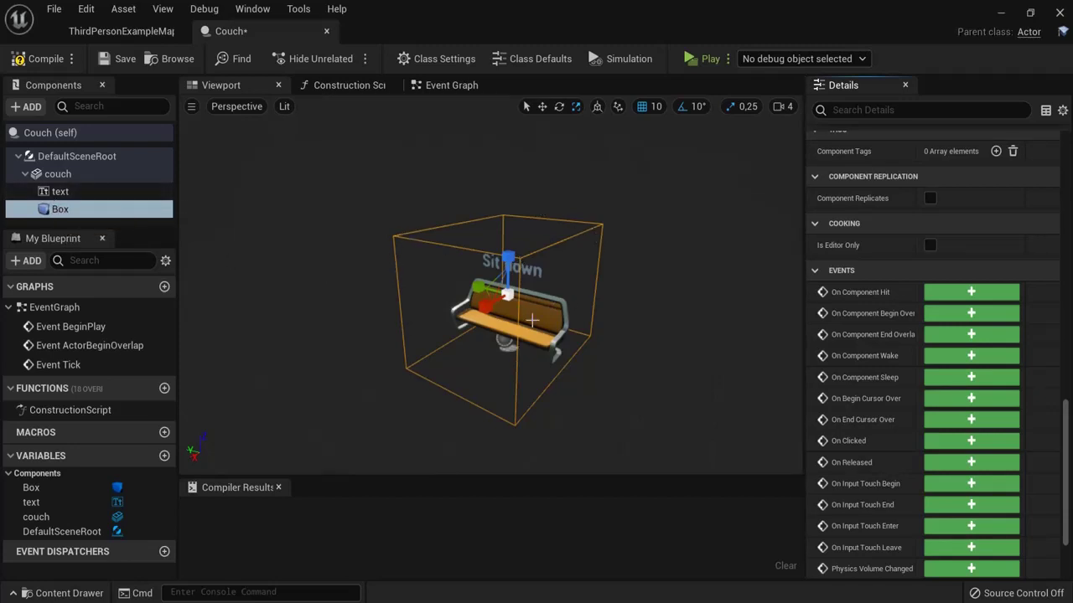
Step: Compile the Couch blueprint and add an On Component Begin Overlap (Box) event
{"action": "left_click", "coordinate": [35, 60]}
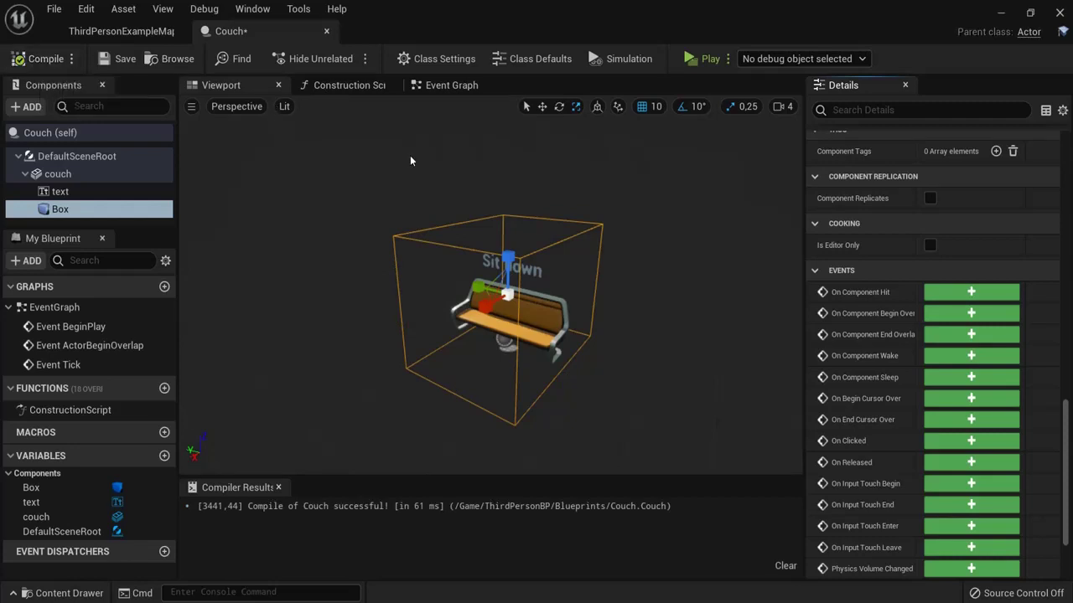
{"action": "left_click", "coordinate": [970, 314]}
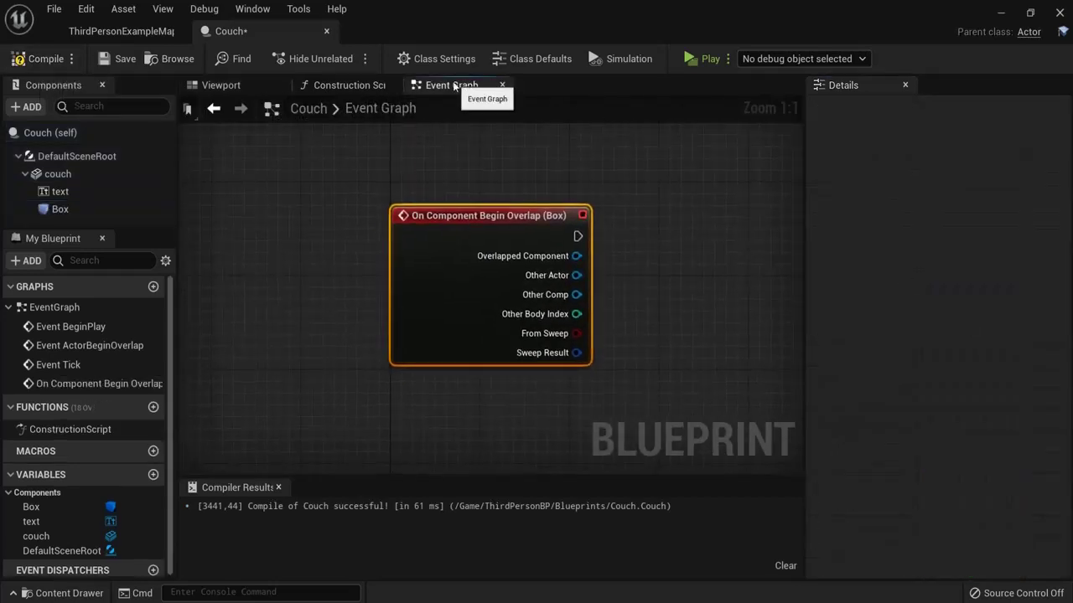
{"action": "left_click", "coordinate": [220, 85]}
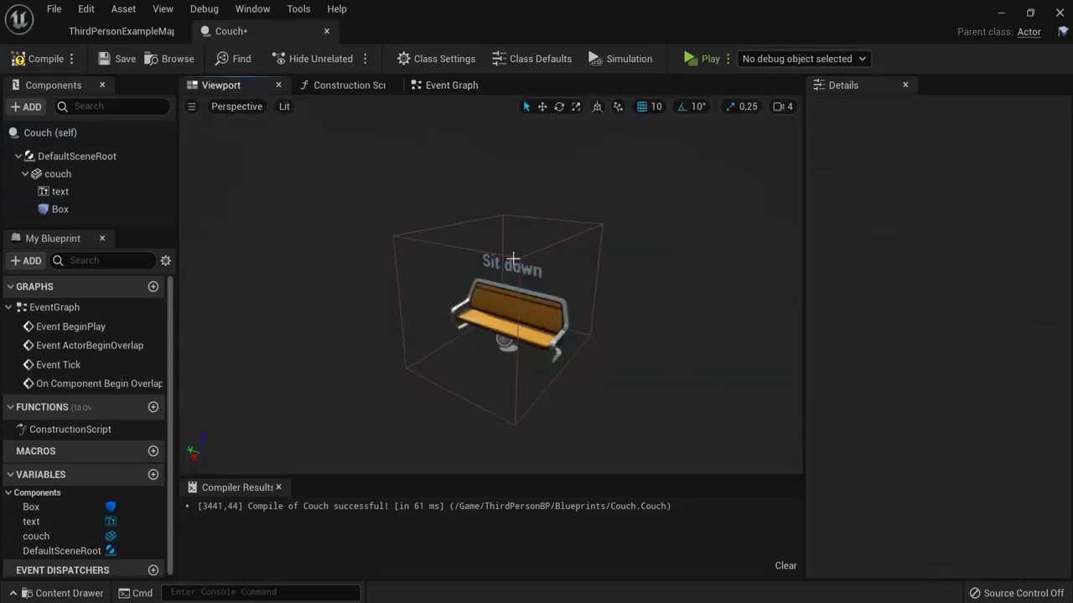
{"action": "left_click", "coordinate": [442, 87]}
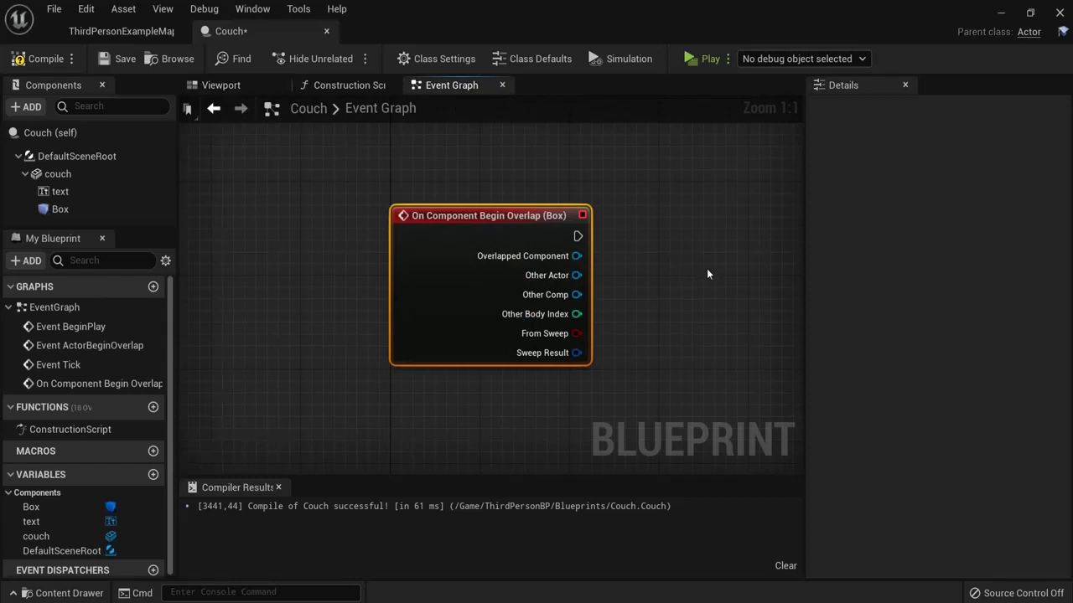
Step: Wire a Print String node saying 'Relax in this couch!' to the overlap event
{"action": "right_click_drag", "start_coordinate": [707, 274], "coordinate": [517, 253]}
{"action": "left_click_drag", "start_coordinate": [388, 217], "coordinate": [513, 225]}
{"action": "type", "text": "print"}
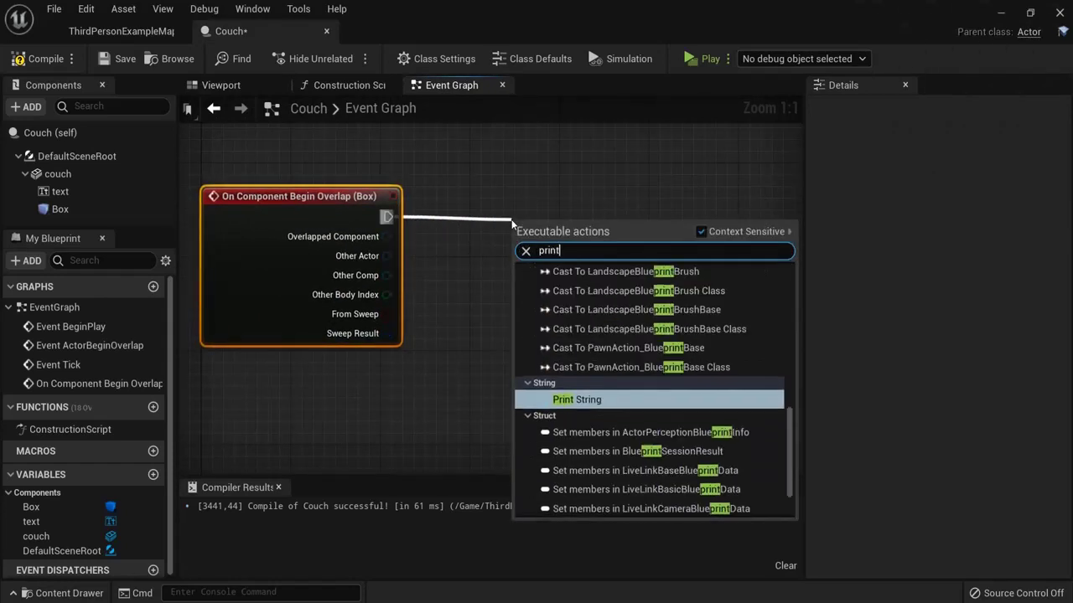
{"action": "left_click", "coordinate": [584, 366]}
{"action": "left_click_drag", "start_coordinate": [574, 239], "coordinate": [575, 203]}
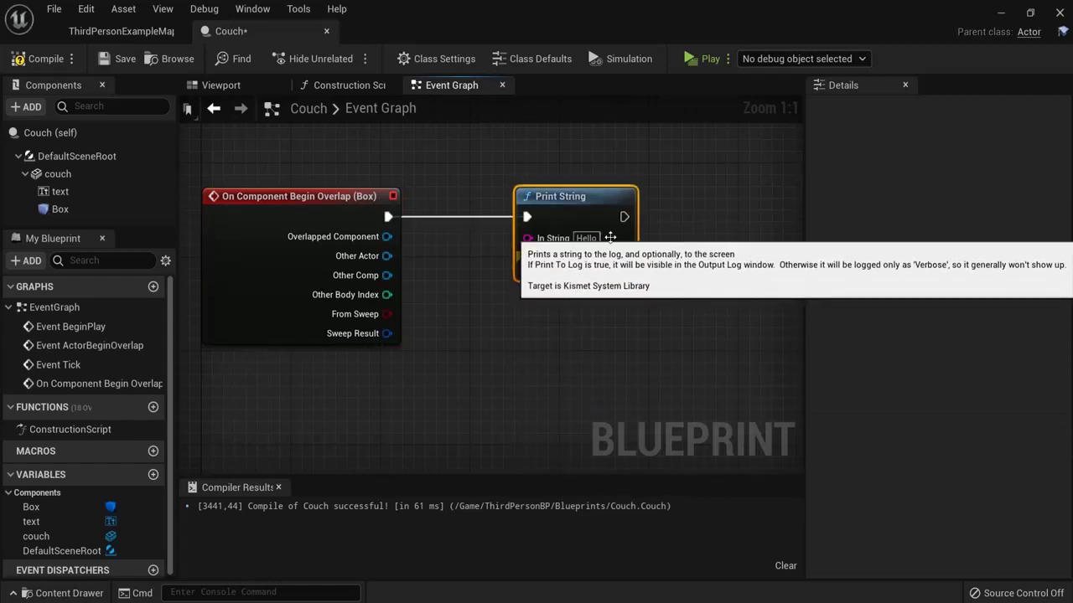
{"action": "type", "text": "R"}
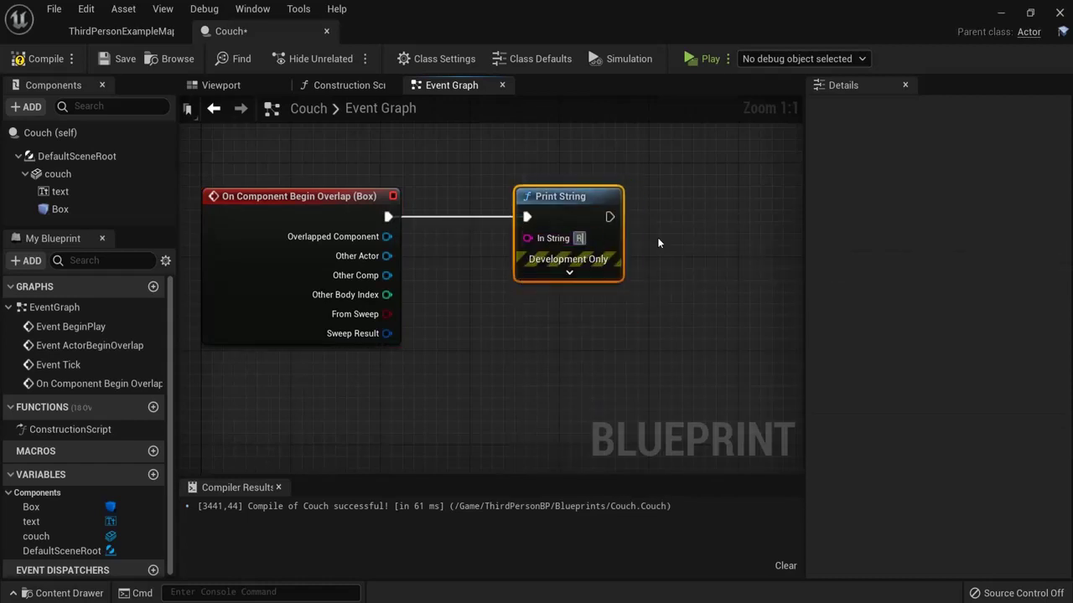
{"action": "type", "text": "elax in this couch!"}
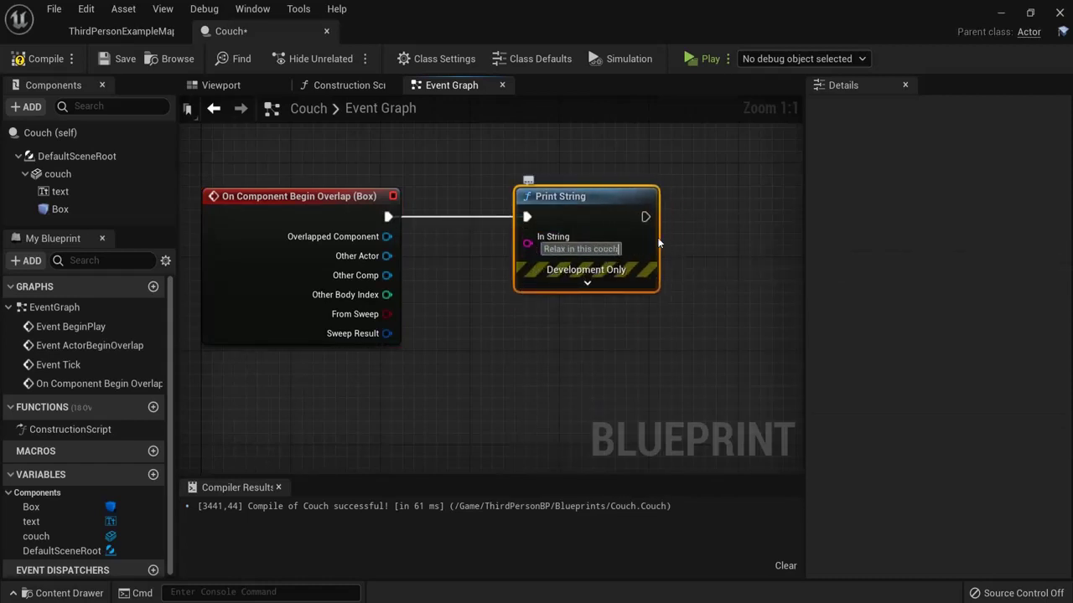
{"action": "key", "text": "Return"}
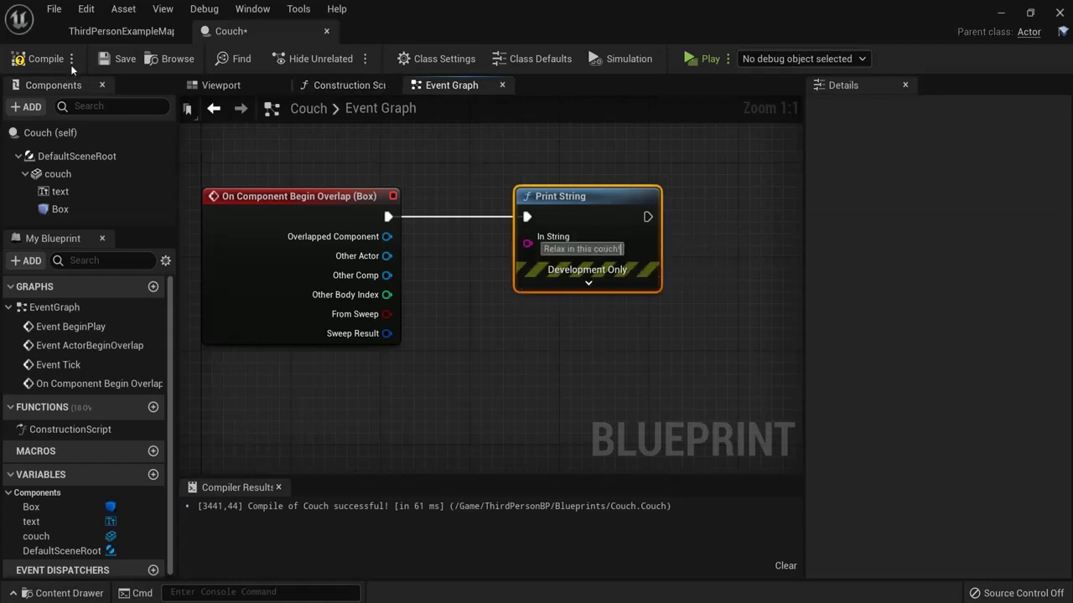
Step: Recompile the Couch blueprint and return to the ThirdPersonExampleMap level
{"action": "left_click", "coordinate": [40, 61]}
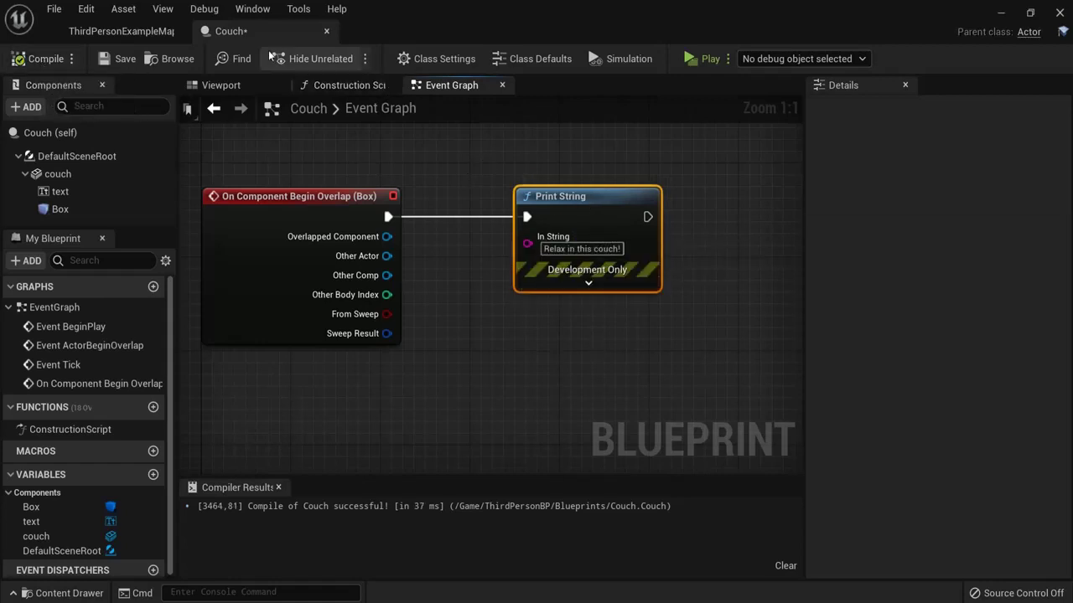
{"action": "left_click", "coordinate": [144, 31]}
{"action": "left_click", "coordinate": [63, 593]}
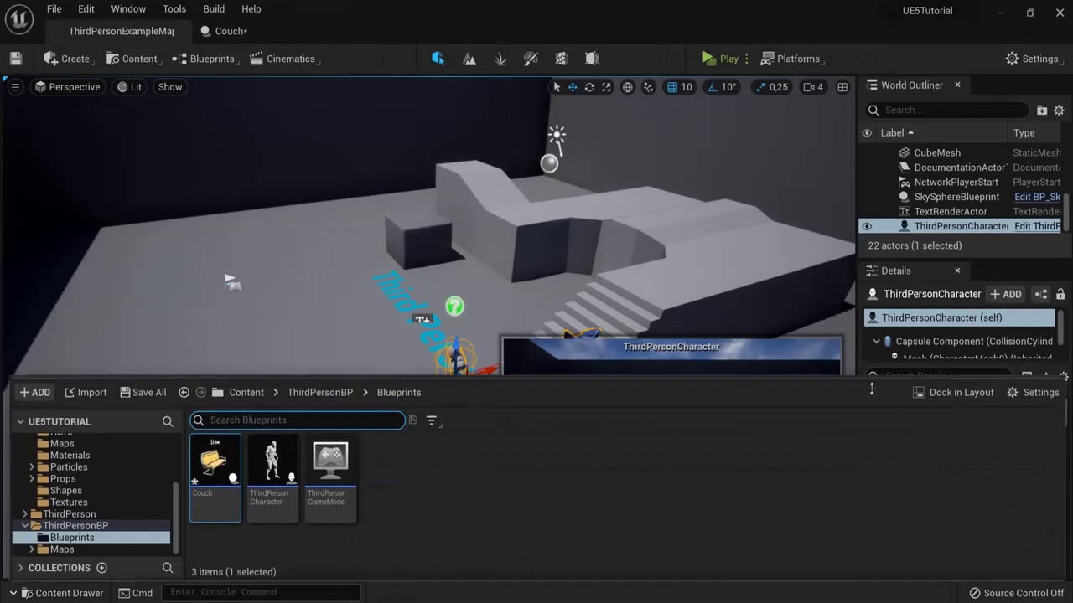
Step: Dock the Content Drawer and place three Couch actors side by side in the level
{"action": "left_click", "coordinate": [896, 389]}
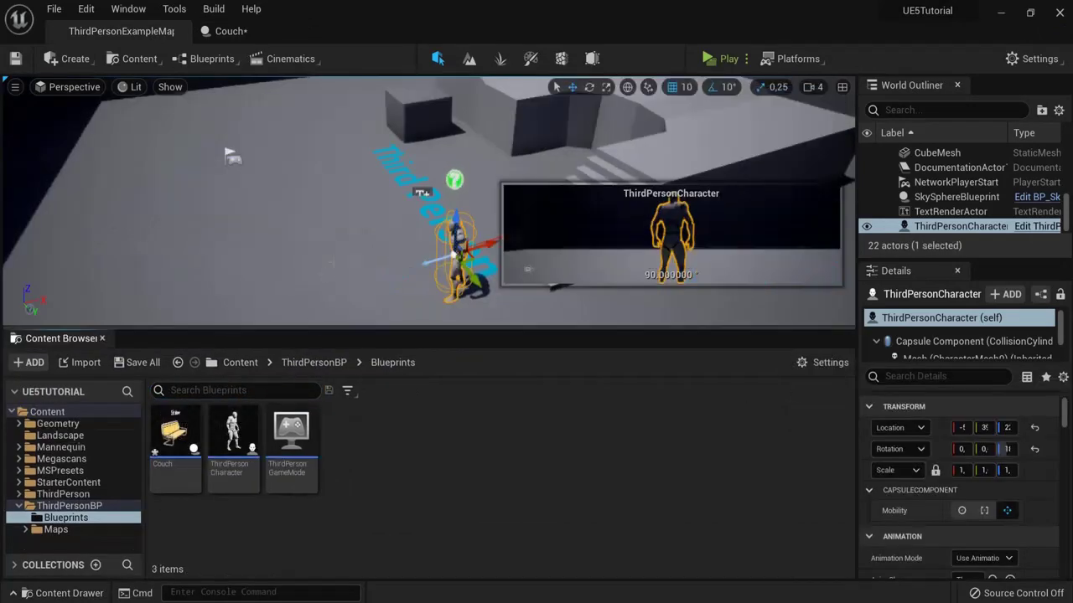
{"action": "left_click_drag", "start_coordinate": [174, 432], "coordinate": [227, 134]}
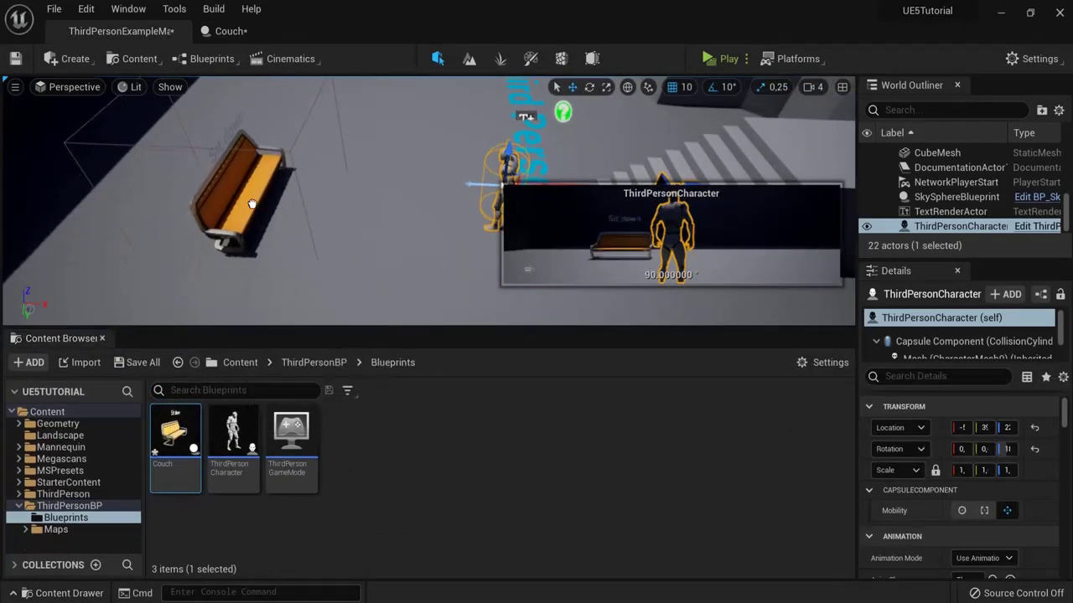
{"action": "right_click_drag", "start_coordinate": [227, 134], "coordinate": [199, 132]}
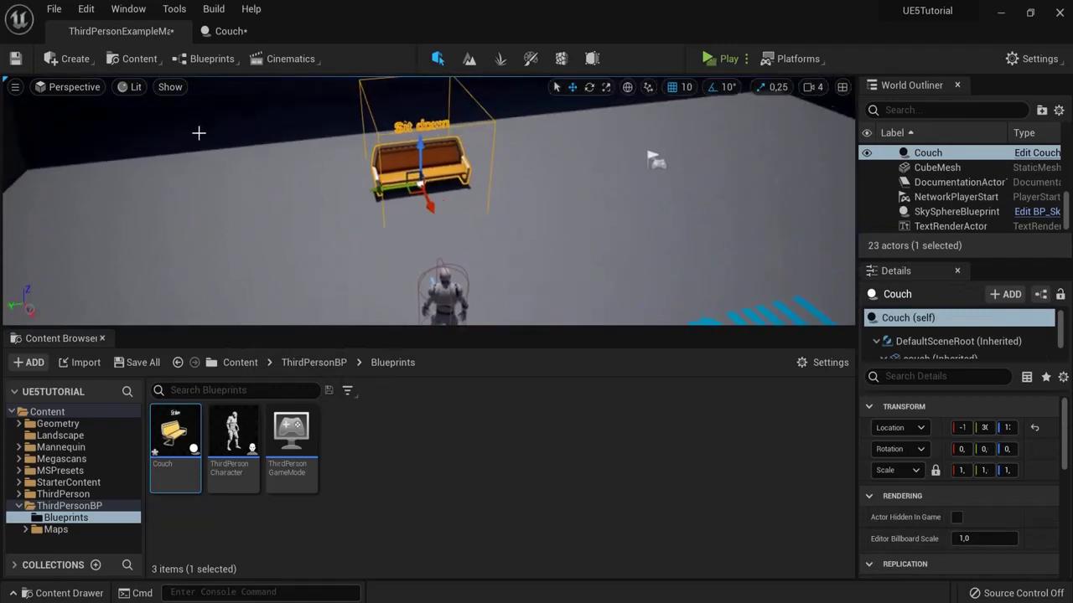
{"action": "left_click_drag", "start_coordinate": [174, 431], "coordinate": [578, 160]}
{"action": "right_click_drag", "start_coordinate": [578, 160], "coordinate": [492, 190]}
{"action": "left_click", "coordinate": [328, 175]}
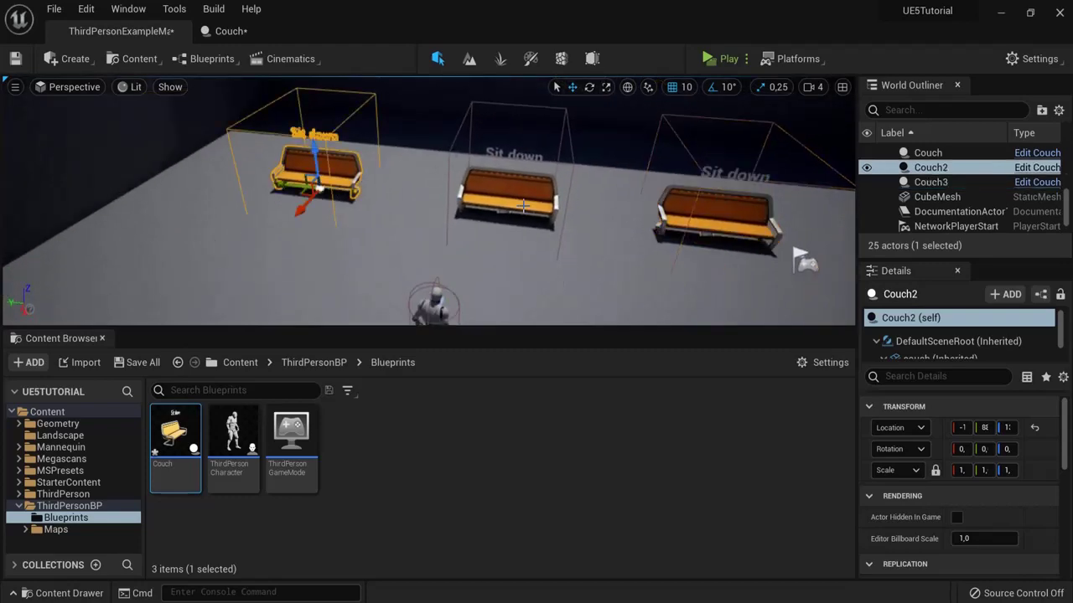
{"action": "left_click", "coordinate": [708, 202]}
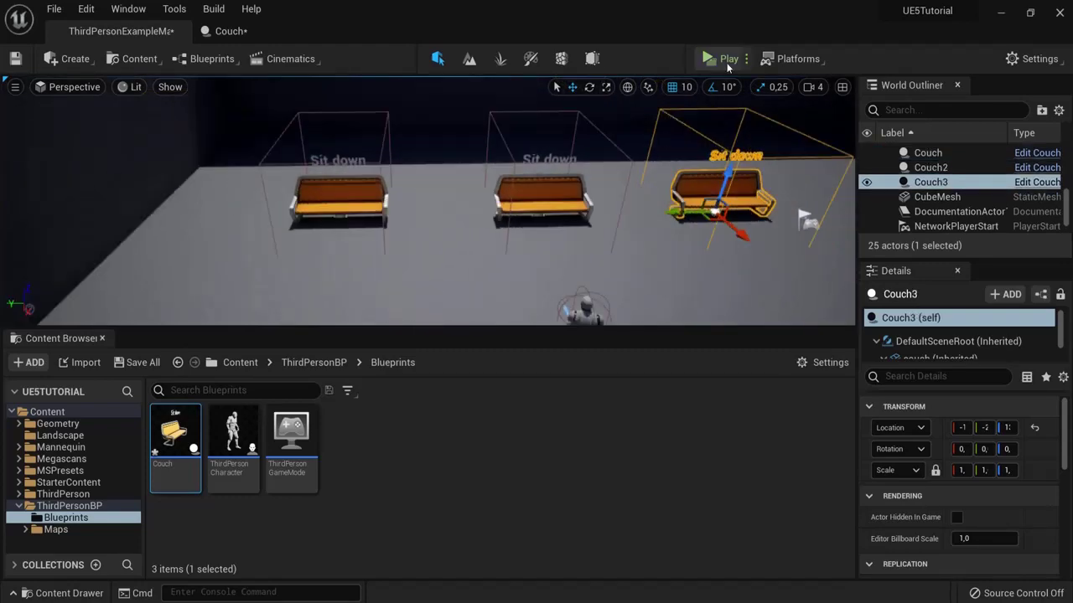
Step: Play-test the level, running the character into the couches to trigger the message, then stop
{"action": "left_click", "coordinate": [714, 57]}
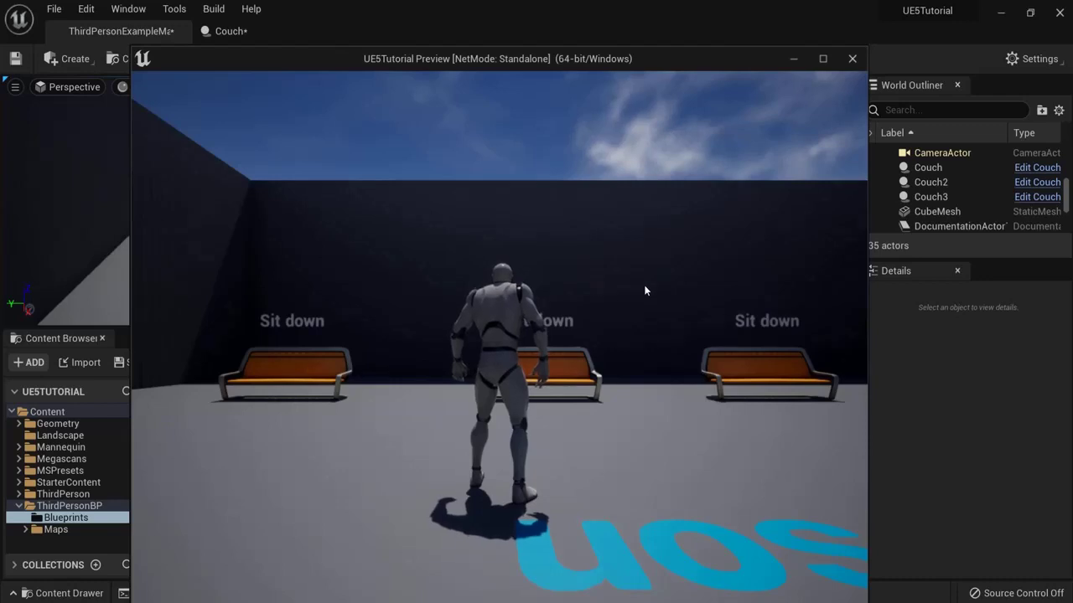
{"action": "key", "text": "w"}
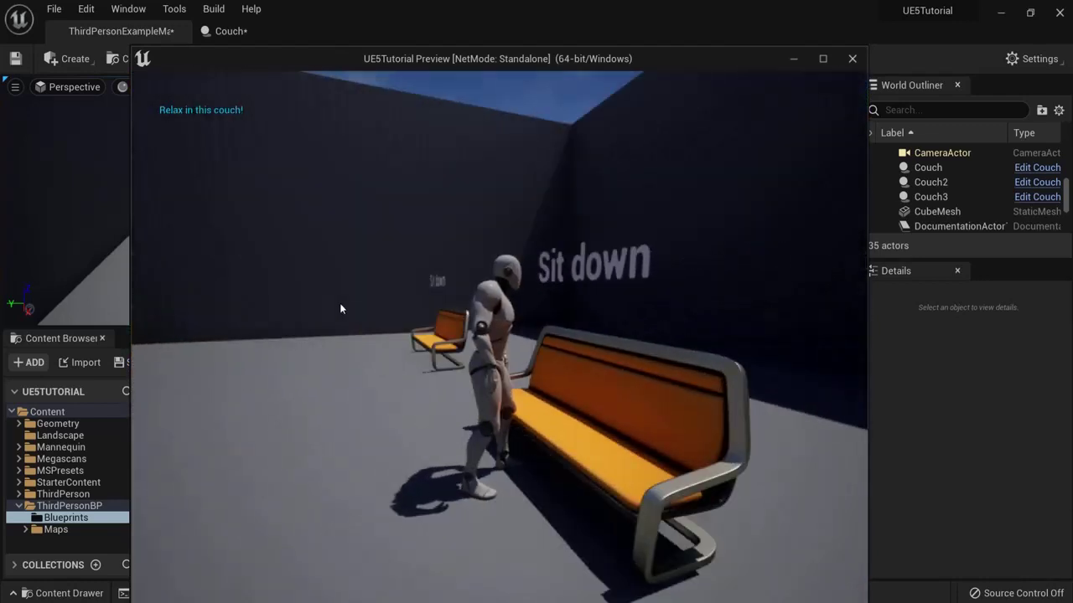
{"action": "key", "text": "w"}
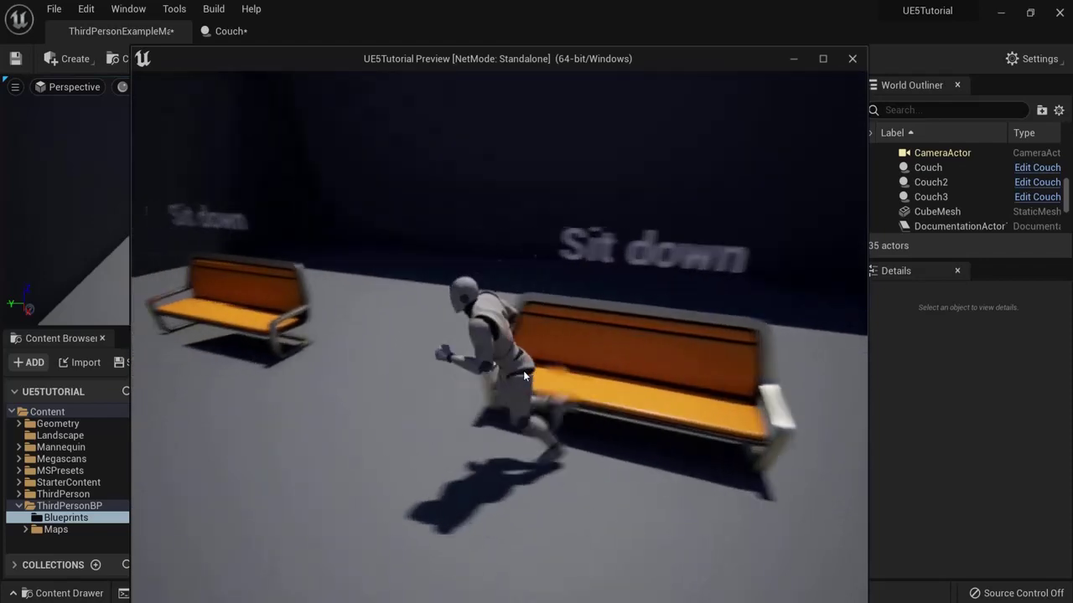
{"action": "key", "text": "w"}
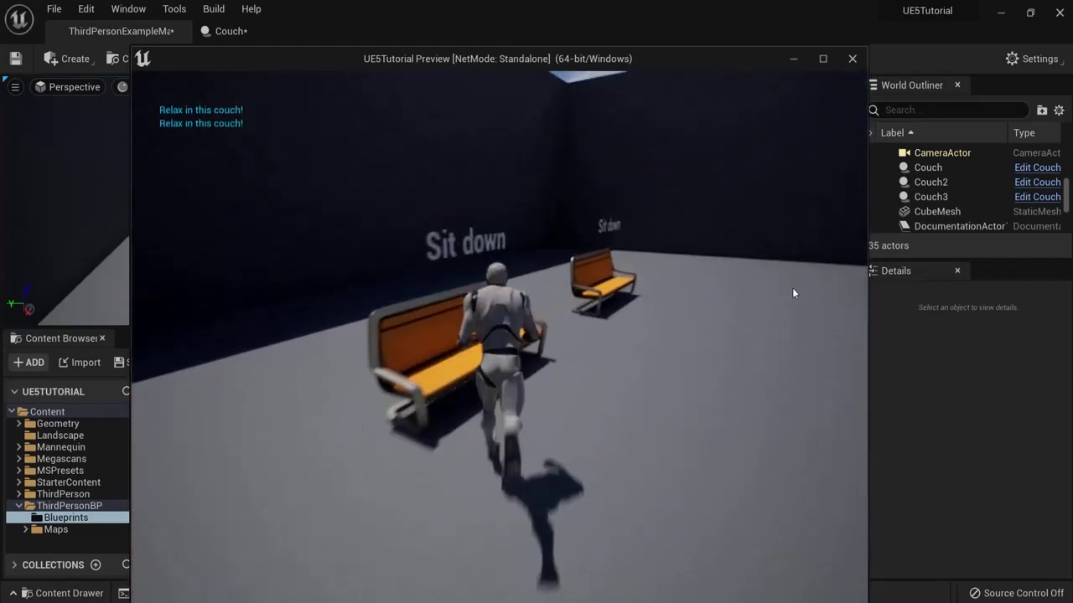
{"action": "key", "text": "w"}
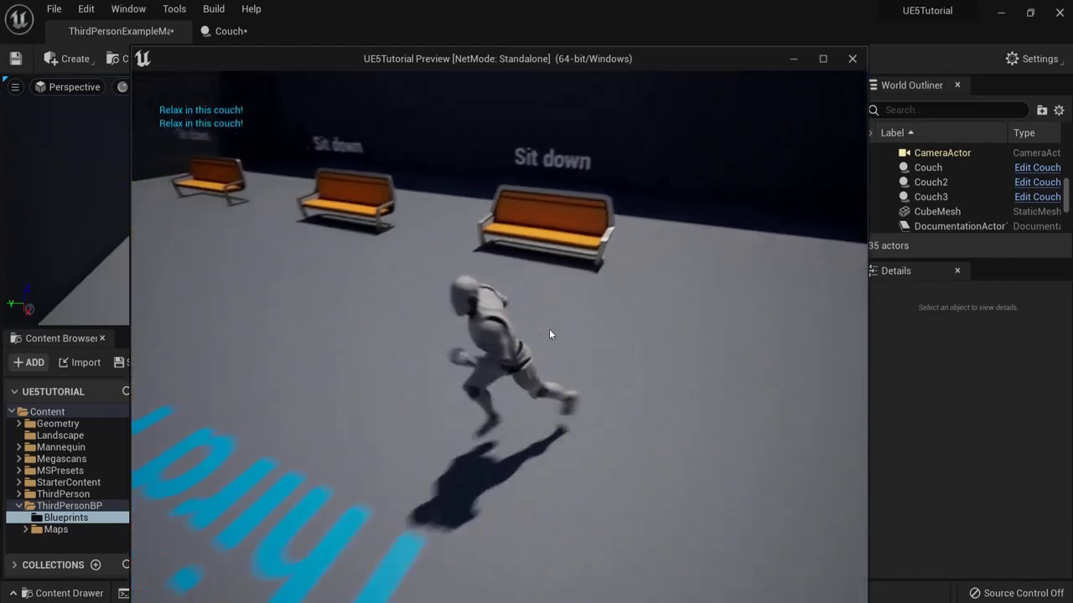
{"action": "key", "text": "w"}
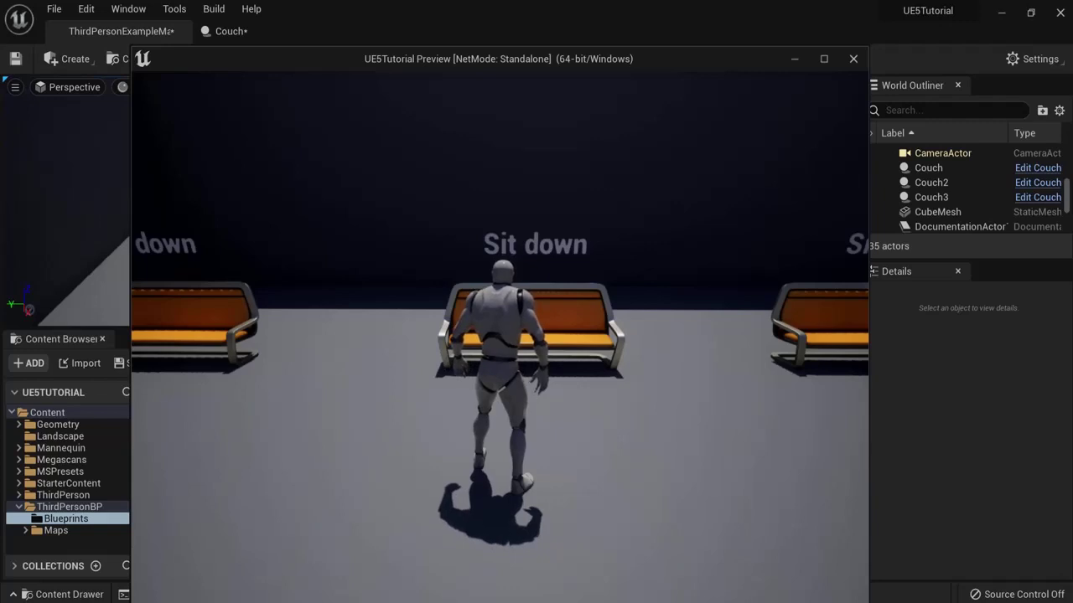
{"action": "key", "text": "w"}
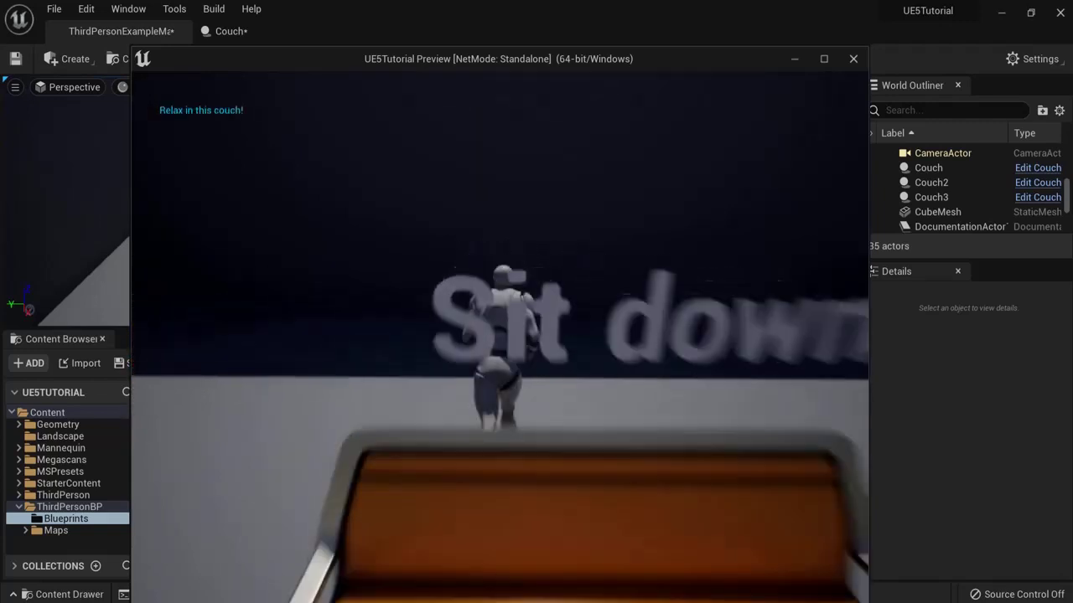
{"action": "key", "text": "a"}
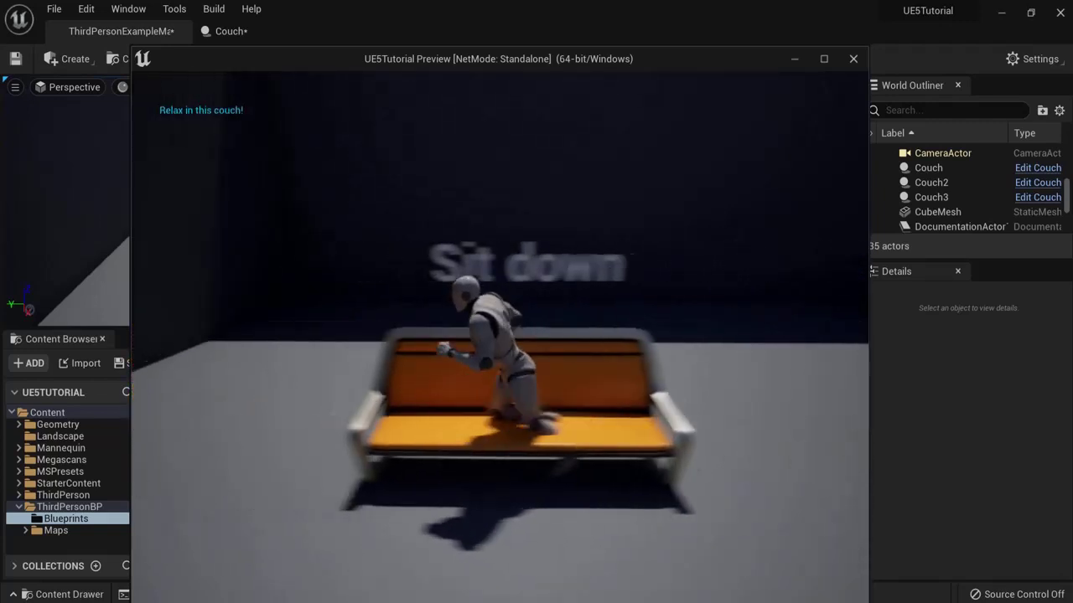
{"action": "key", "text": "a"}
{"action": "key", "text": "d"}
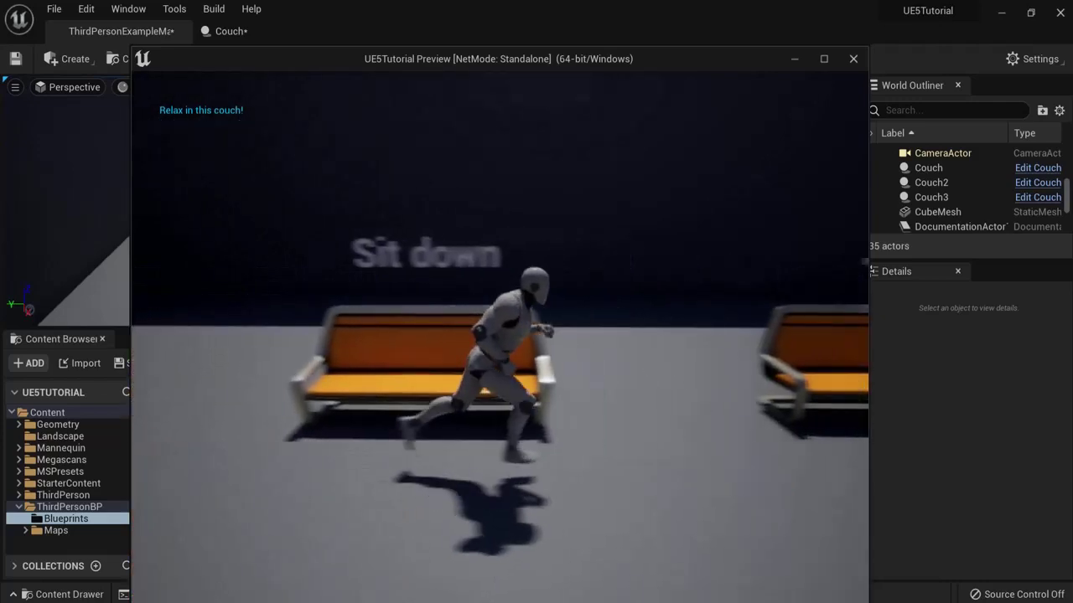
{"action": "key", "text": "d"}
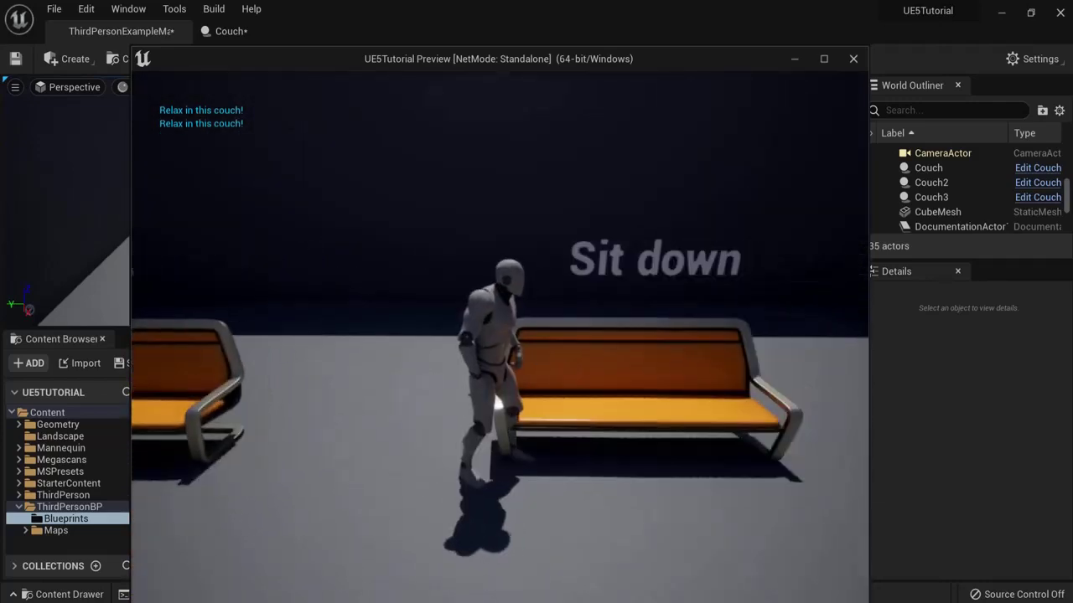
{"action": "key", "text": "Escape"}
Step: Select the couch mesh in the Couch blueprint viewport and open its SM_Couch asset
{"action": "left_click", "coordinate": [227, 32]}
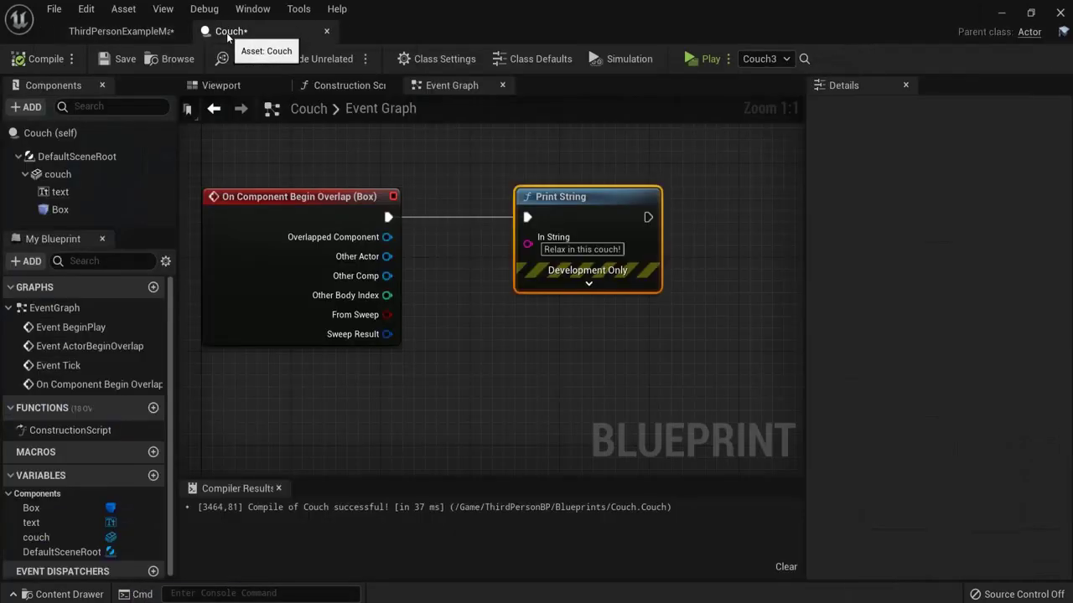
{"action": "left_click", "coordinate": [220, 86]}
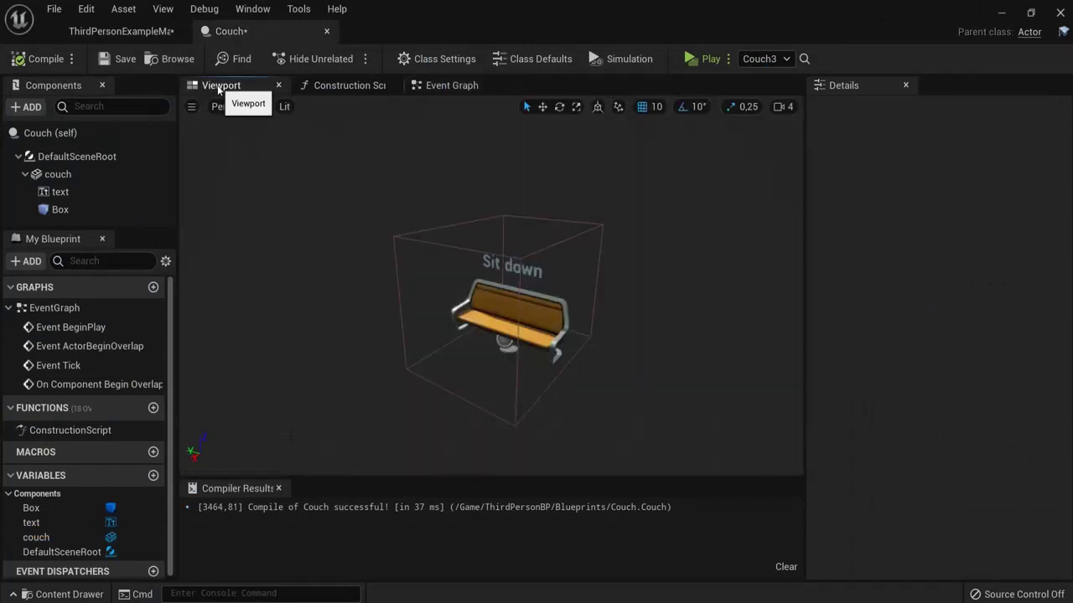
{"action": "left_click", "coordinate": [495, 309]}
{"action": "left_click_drag", "start_coordinate": [1067, 382], "coordinate": [1063, 195]}
{"action": "scroll", "coordinate": [1062, 195], "scroll_direction": "down", "scroll_amount": 3}
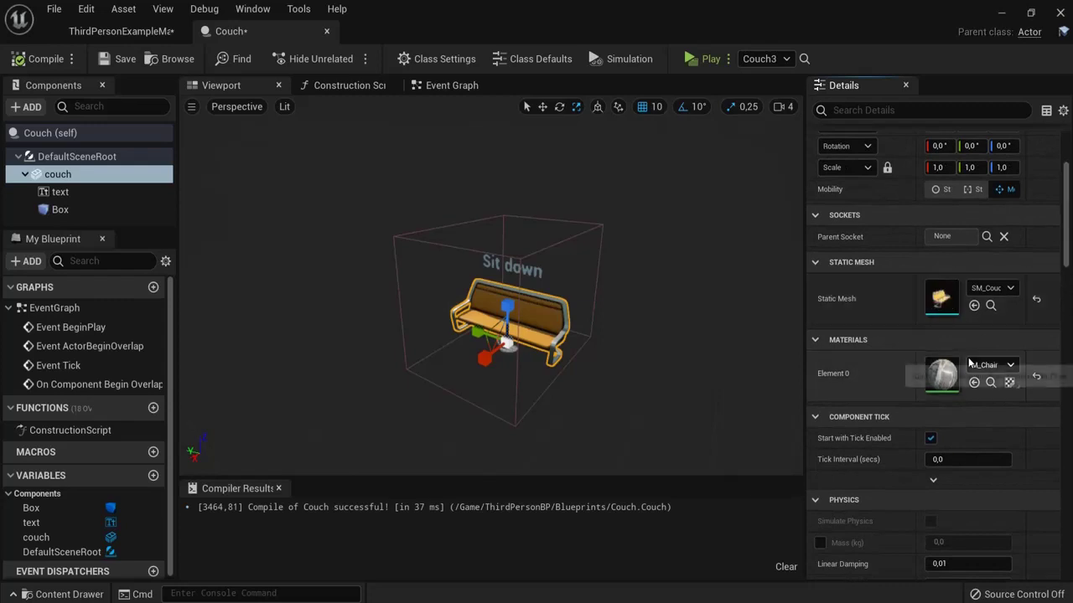
{"action": "left_click", "coordinate": [990, 306]}
{"action": "double_click", "coordinate": [495, 455]}
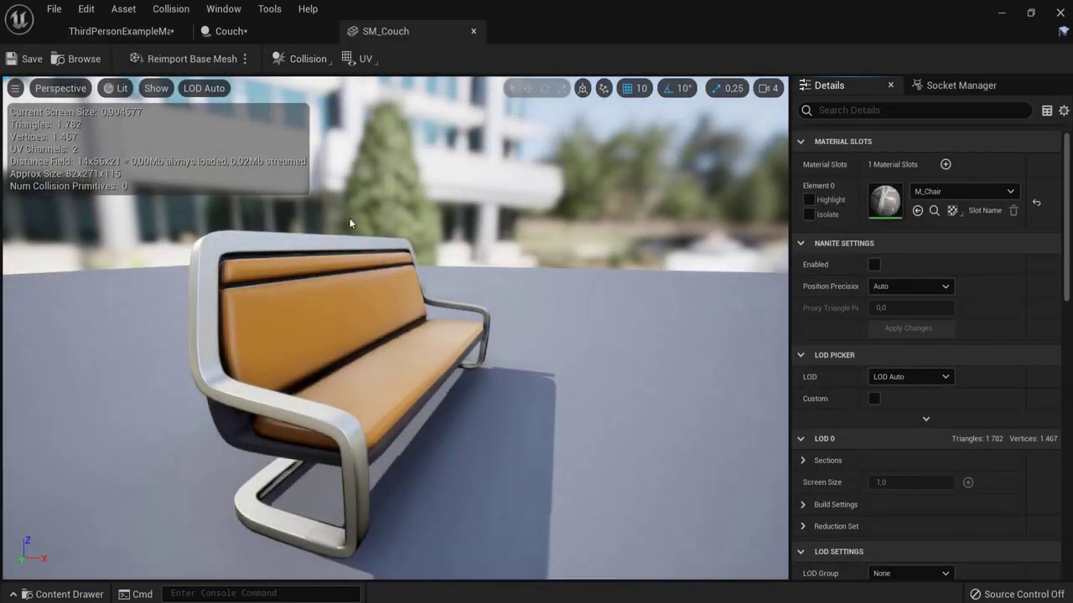
Step: Add a box simplified collision to SM_Couch, check it, and save the mesh
{"action": "left_click", "coordinate": [297, 59]}
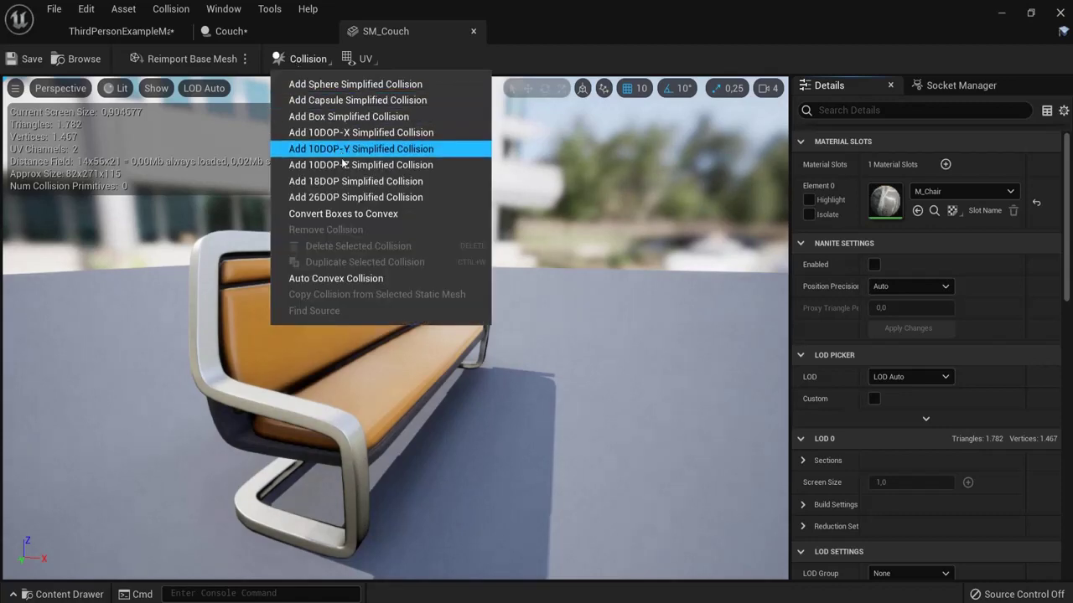
{"action": "left_click", "coordinate": [347, 116]}
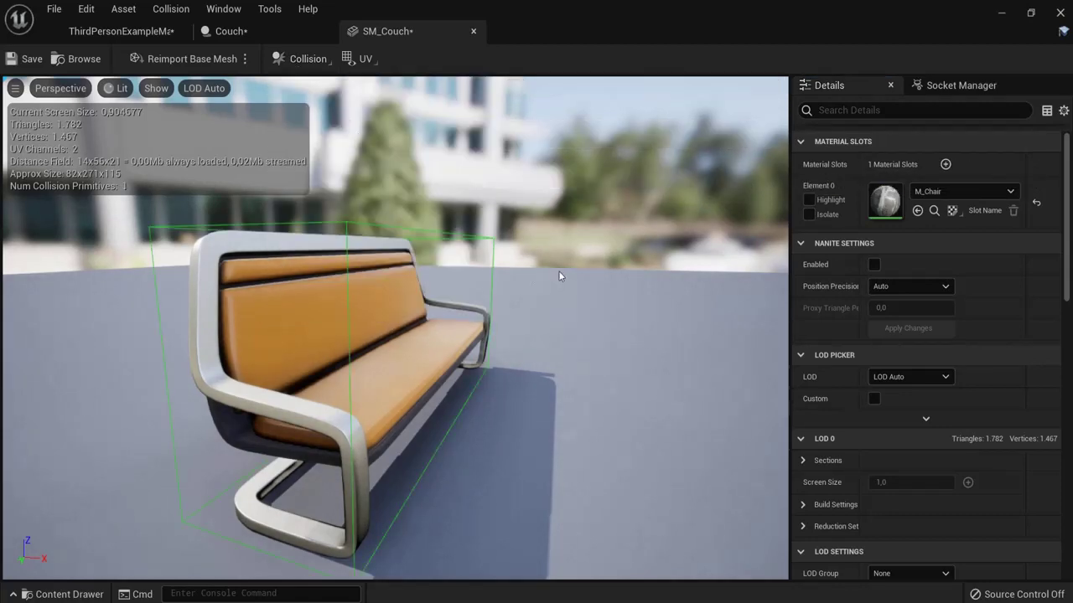
{"action": "left_click_drag", "start_coordinate": [560, 277], "coordinate": [375, 296]}
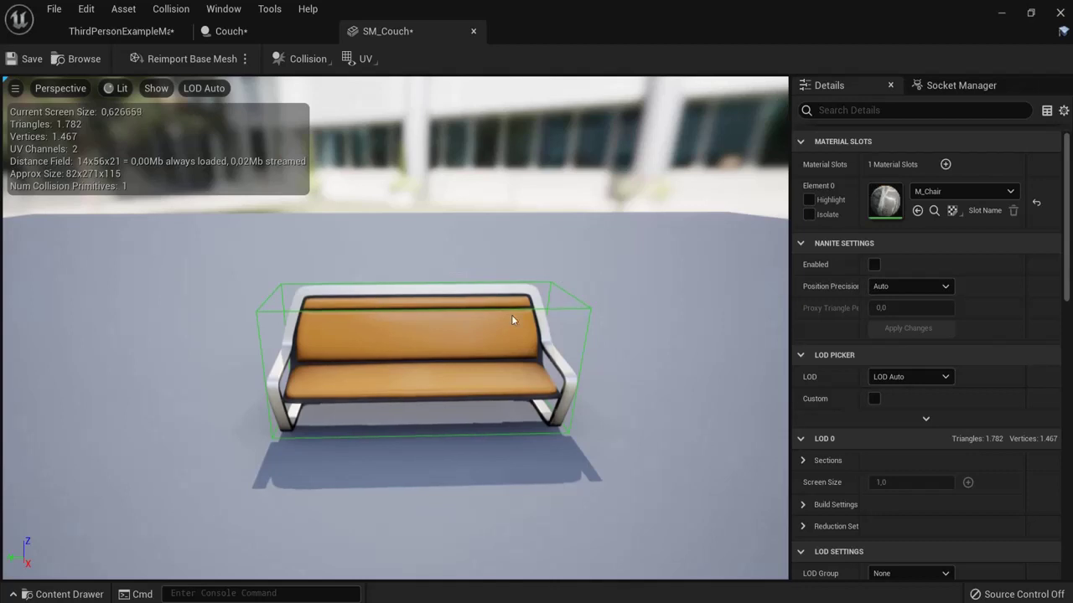
{"action": "left_click", "coordinate": [478, 299]}
{"action": "key", "text": "w"}
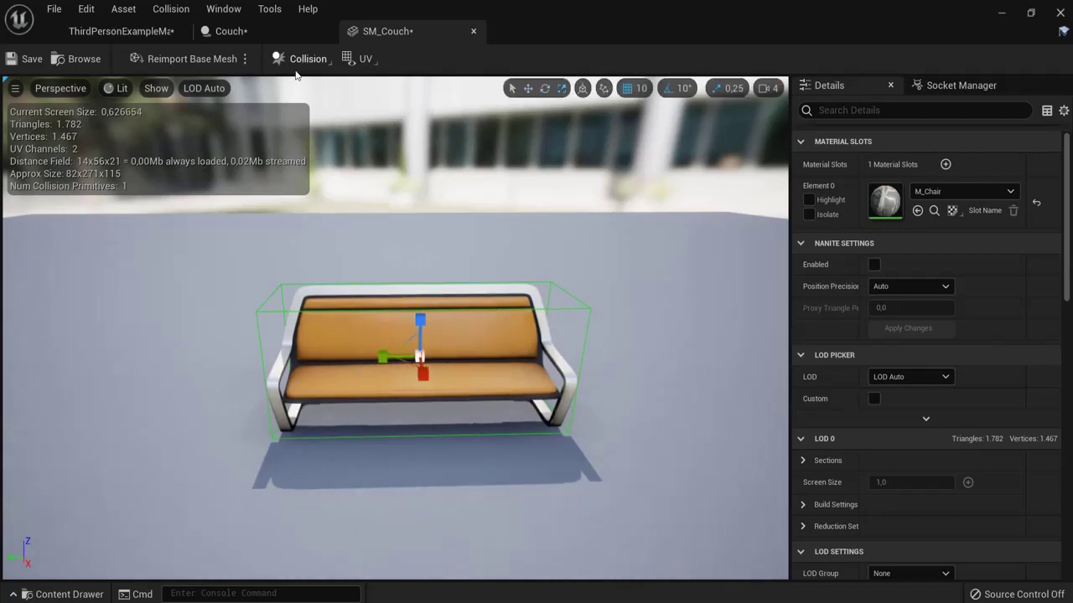
{"action": "left_click", "coordinate": [26, 59]}
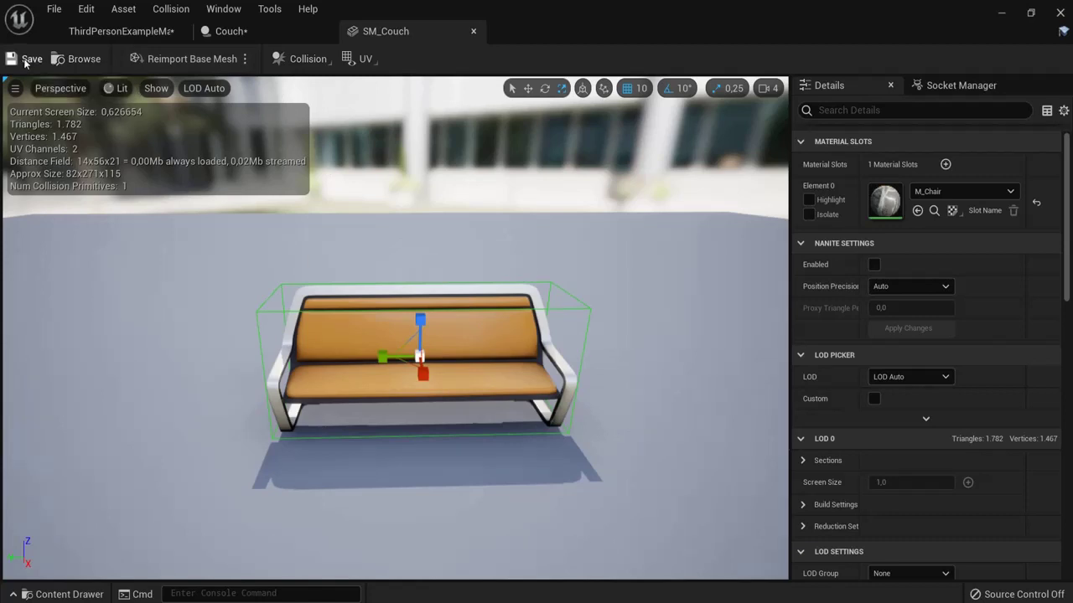
Step: Check the Box's Collision Presets via a 'colli' Details search and recompile the Couch blueprint
{"action": "left_click", "coordinate": [251, 30]}
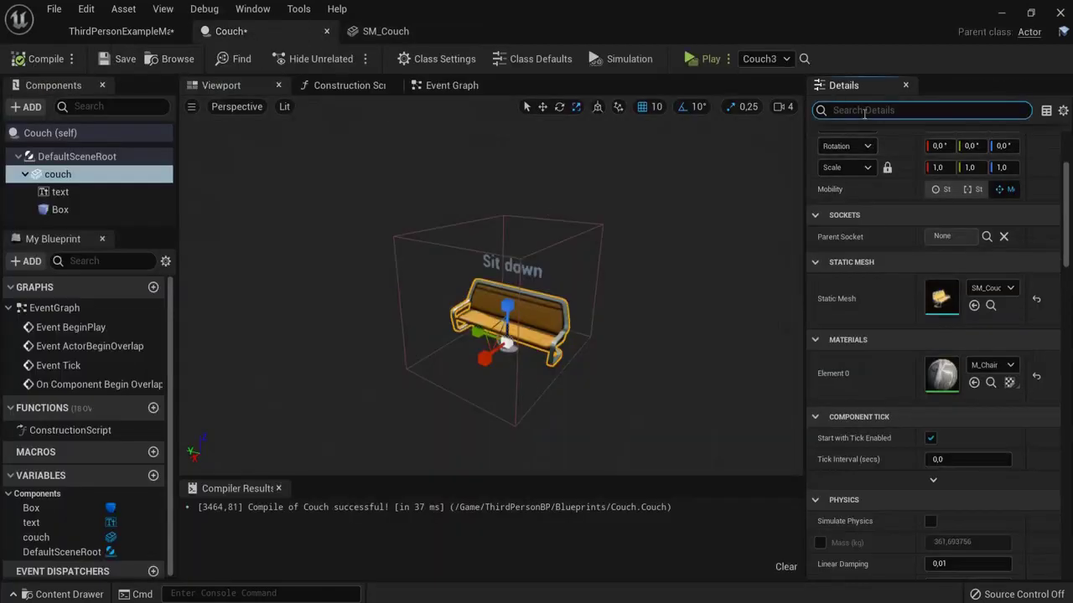
{"action": "type", "text": "coll"}
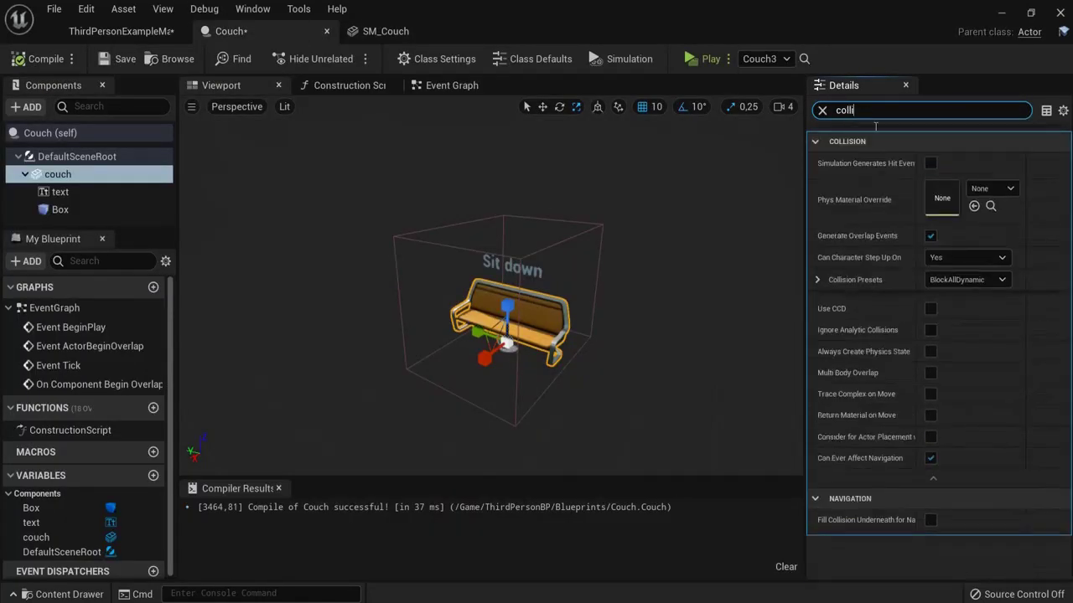
{"action": "type", "text": "i"}
{"action": "left_click", "coordinate": [959, 282]}
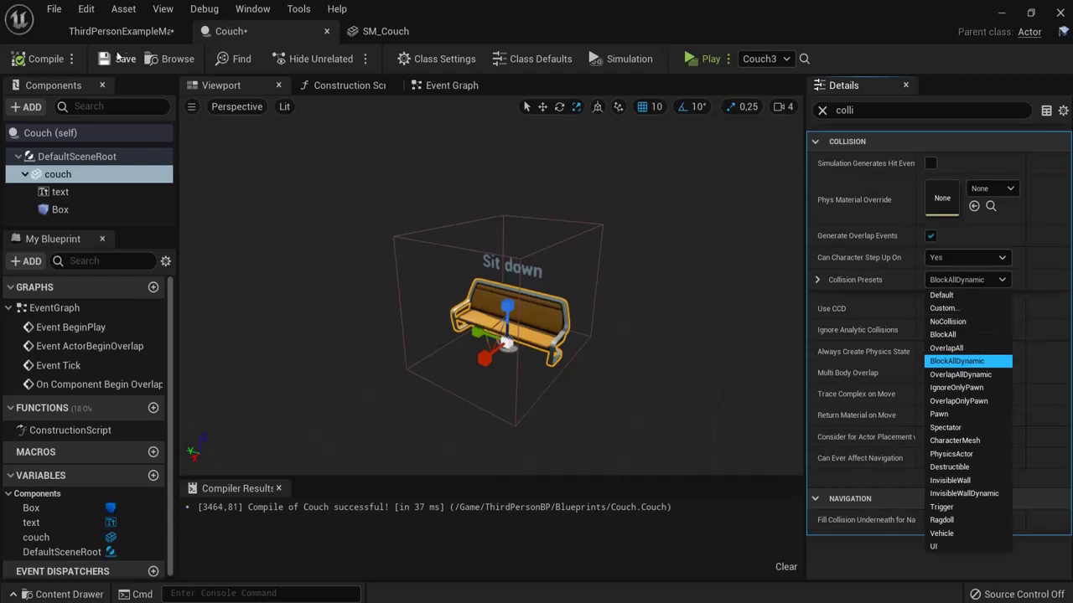
{"action": "left_click", "coordinate": [38, 60]}
Step: Play-test the level, running the character into the collision-equipped couches, then stop
{"action": "left_click", "coordinate": [704, 59]}
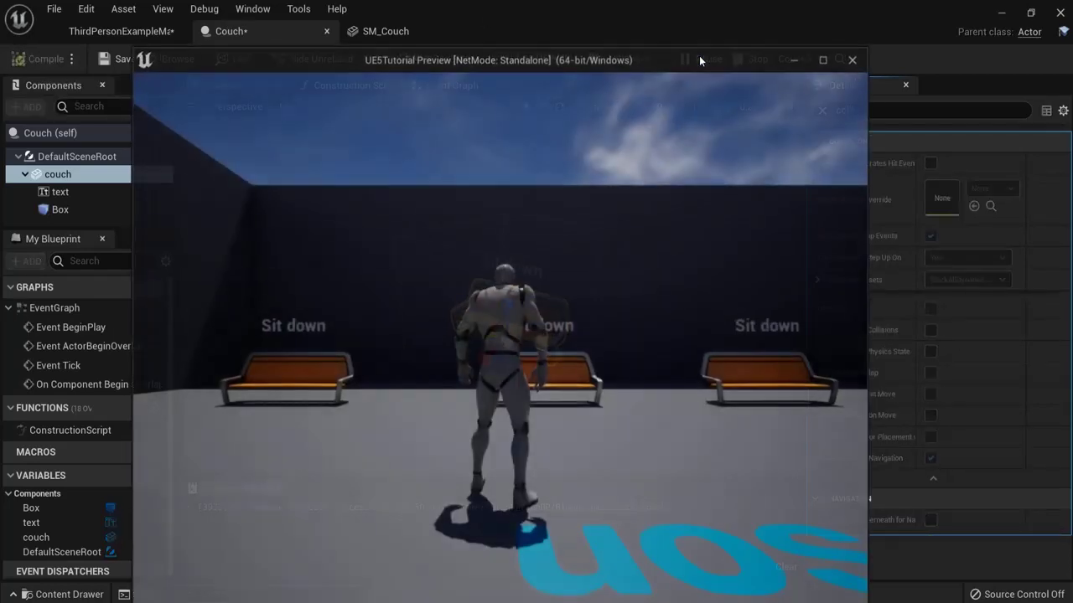
{"action": "key", "text": "w"}
{"action": "key", "text": "a"}
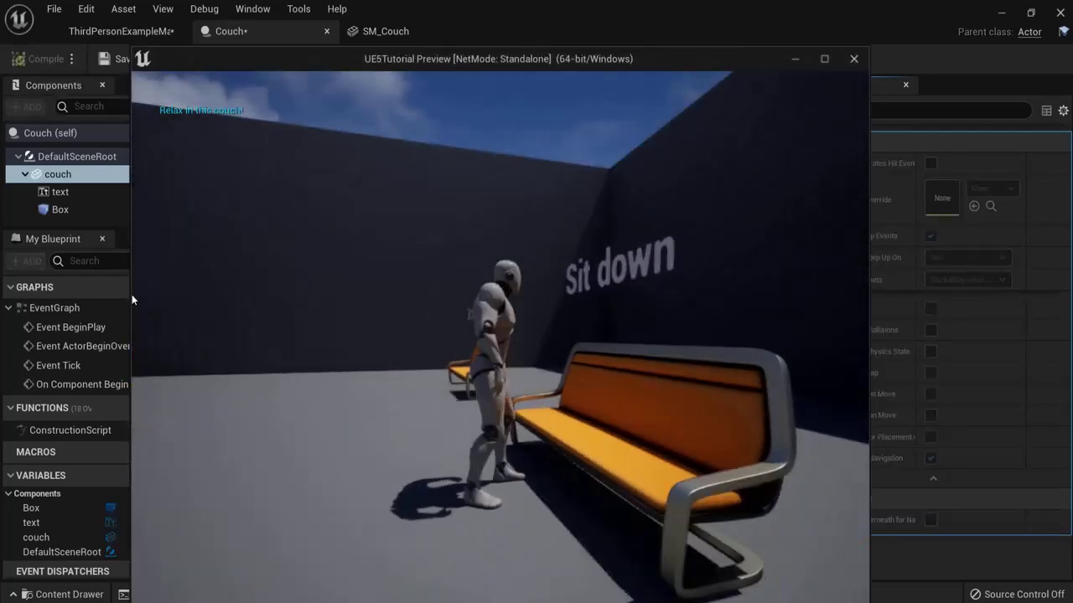
{"action": "key", "text": "w"}
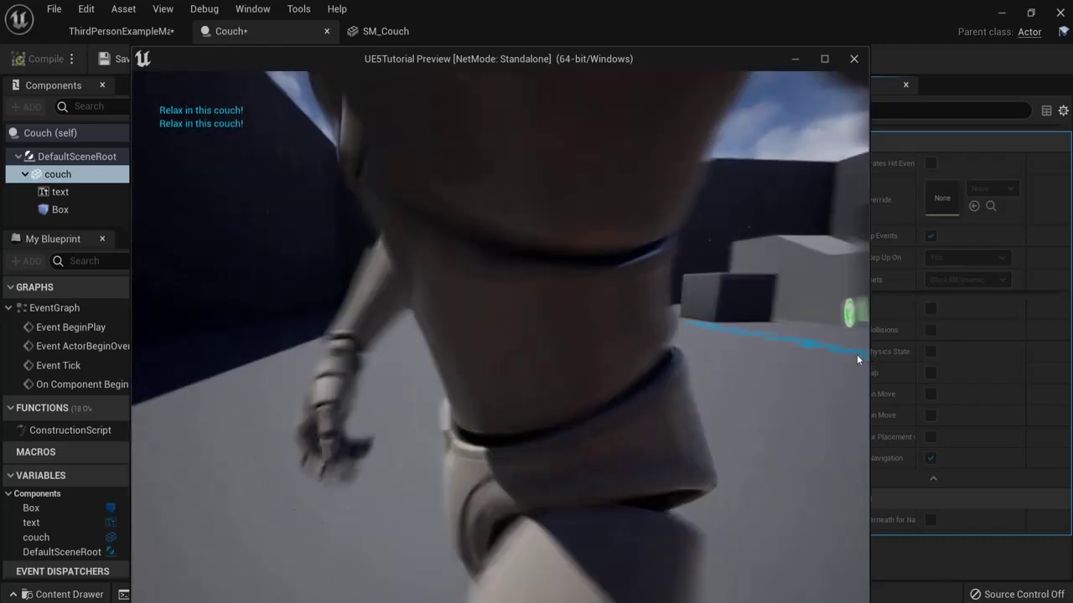
{"action": "key", "text": "w"}
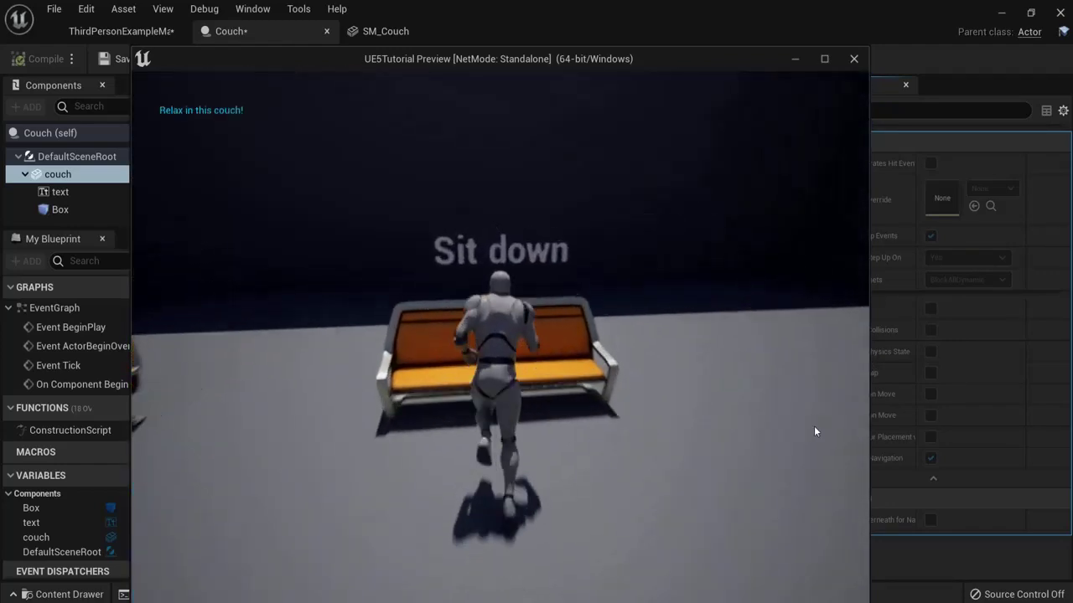
{"action": "key", "text": "a"}
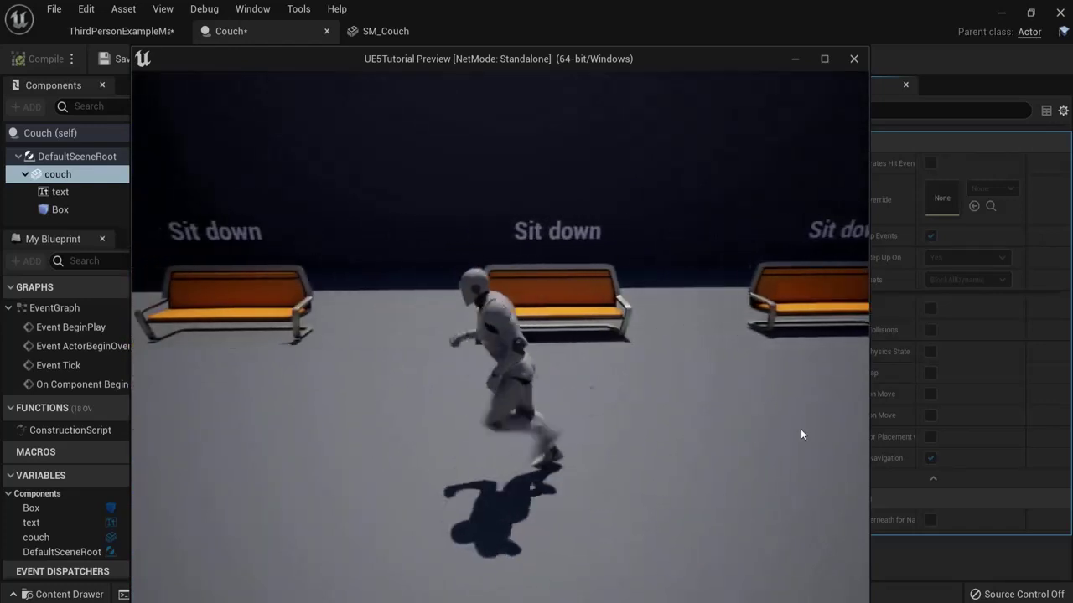
{"action": "key", "text": "w"}
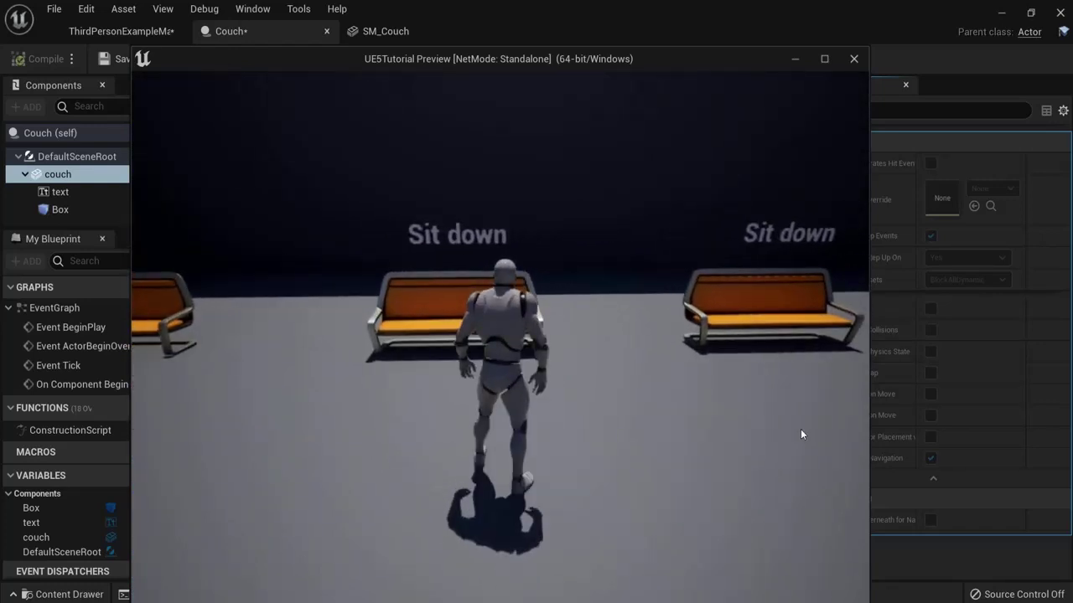
{"action": "key", "text": "Escape"}
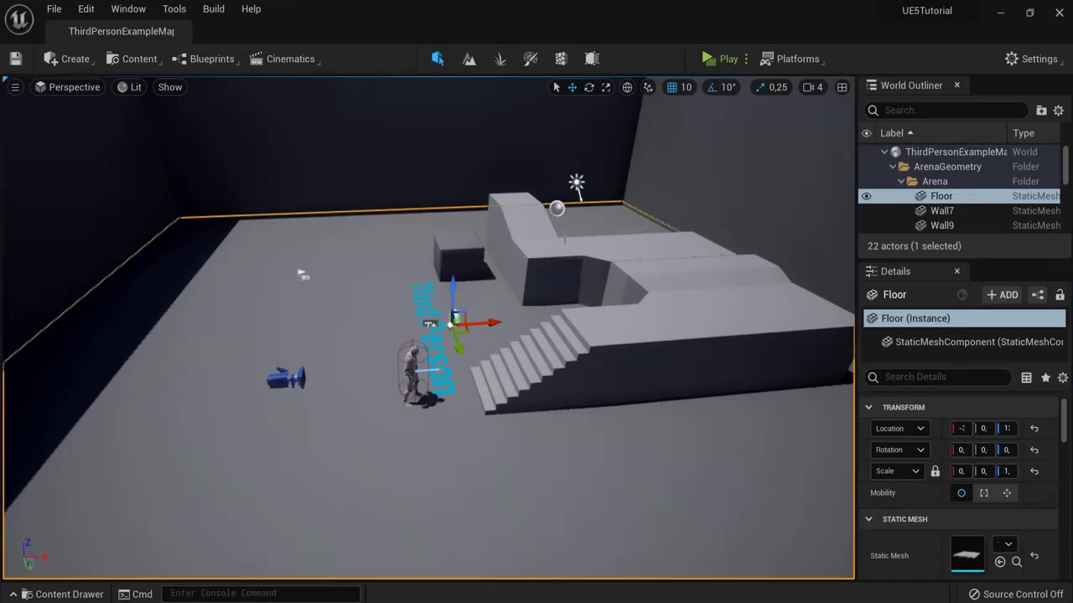
Step: Delete the arena walls, starting with the back wall Wall10
{"action": "left_click", "coordinate": [457, 149]}
{"action": "key", "text": "Delete"}
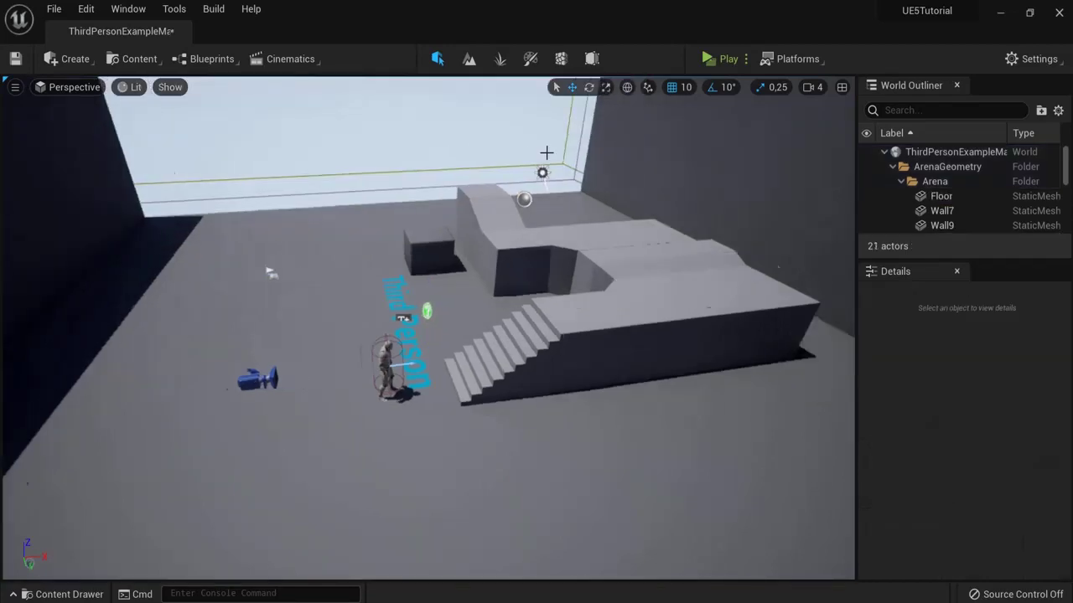
{"action": "right_click_drag", "start_coordinate": [545, 156], "coordinate": [177, 189]}
{"action": "left_click", "coordinate": [377, 160]}
{"action": "key", "text": "Delete"}
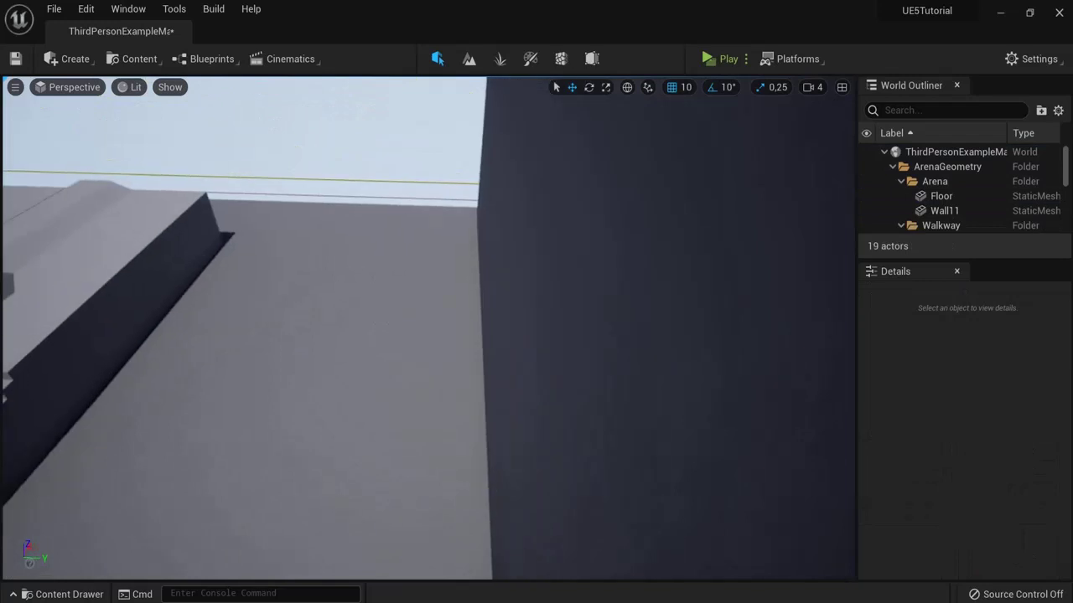
{"action": "left_click", "coordinate": [605, 235]}
{"action": "key", "text": "Delete"}
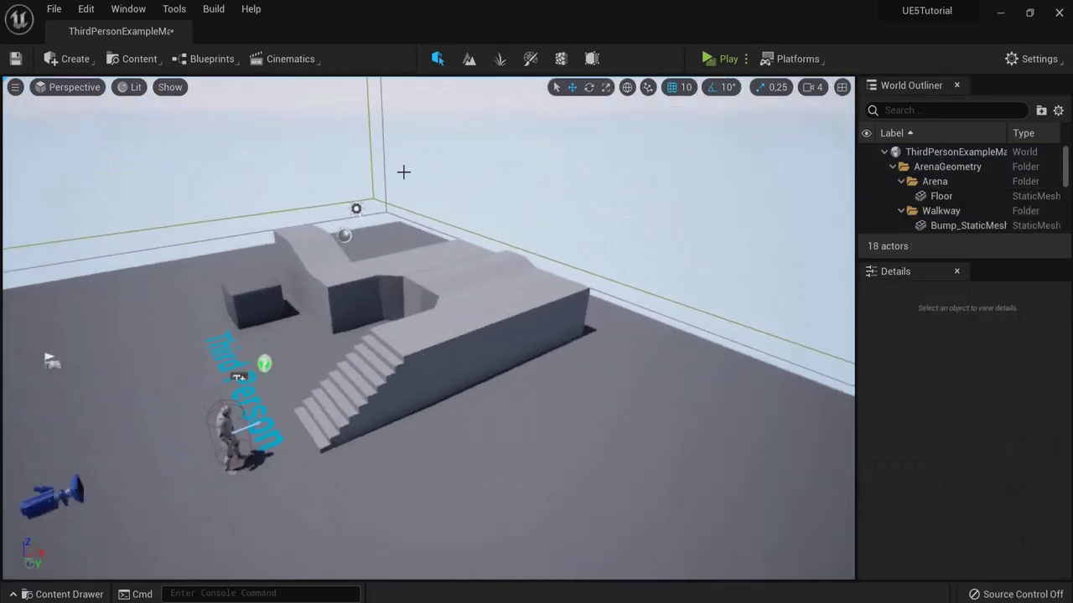
{"action": "right_click_drag", "start_coordinate": [403, 172], "coordinate": [635, 166]}
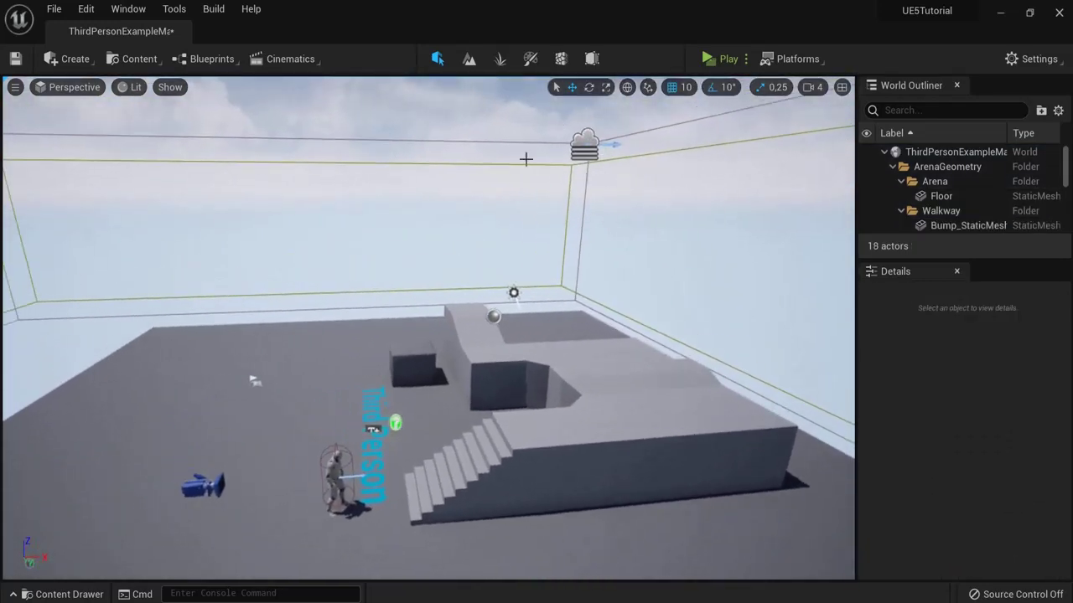
{"action": "right_click_drag", "start_coordinate": [559, 171], "coordinate": [645, 334]}
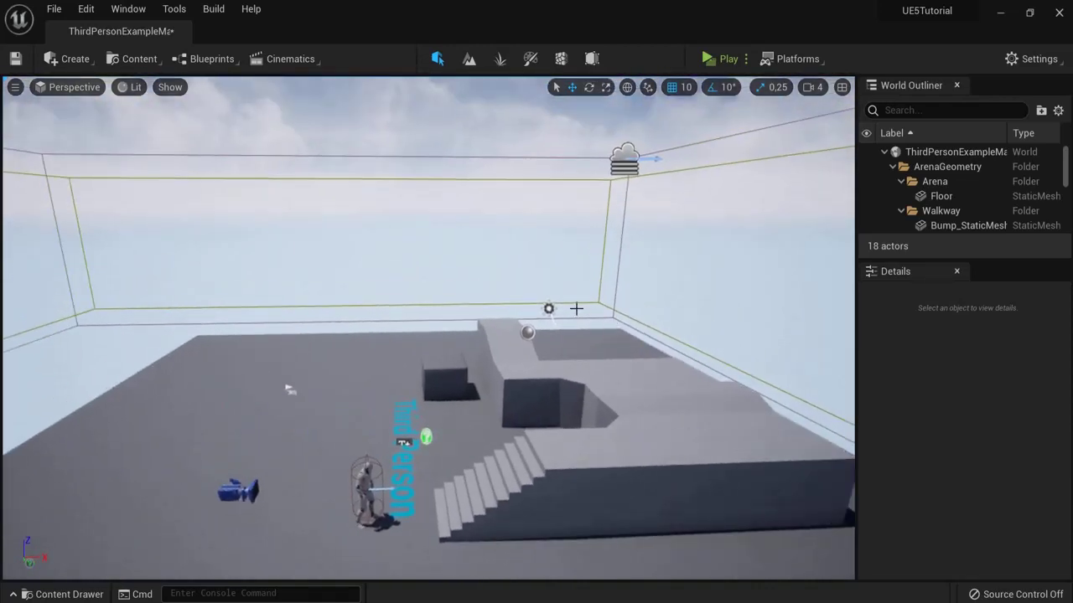
Step: Hide editor icons and delete the small actor and the right and left arm blocks
{"action": "key", "text": "g"}
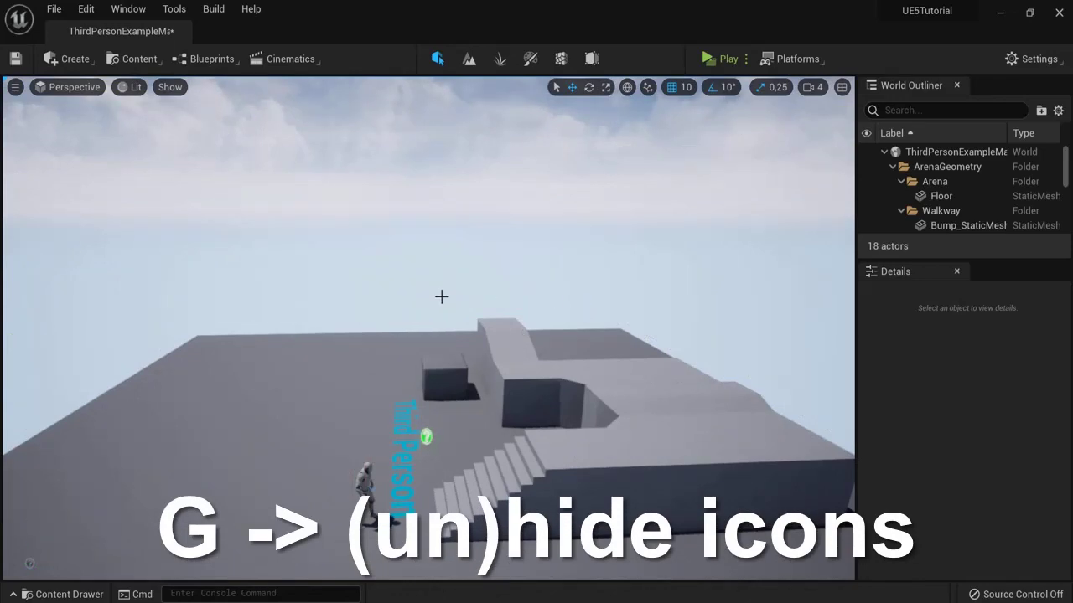
{"action": "right_click_drag", "start_coordinate": [442, 297], "coordinate": [711, 310]}
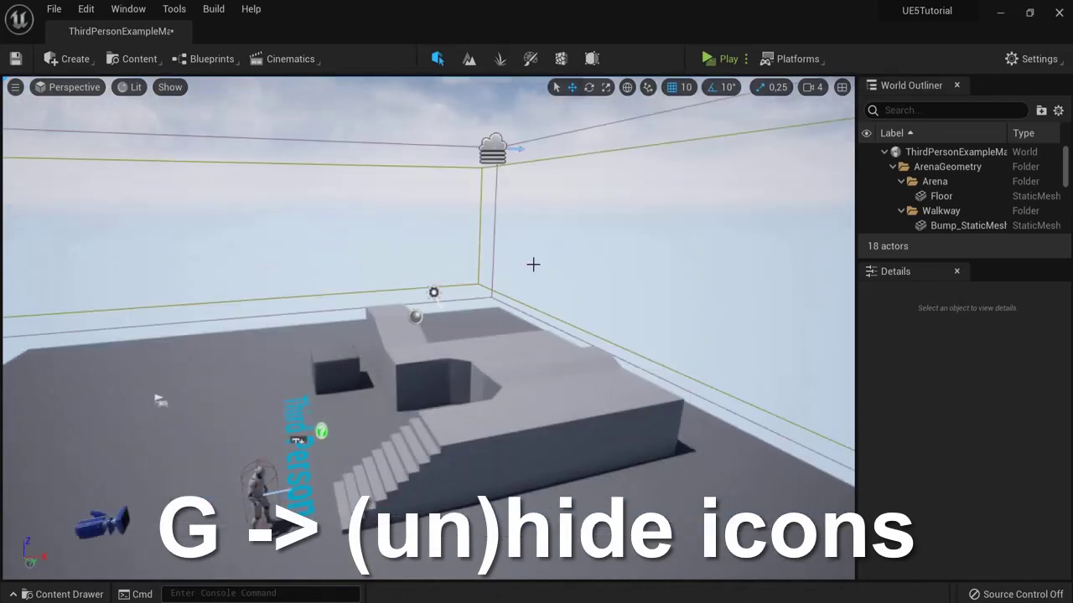
{"action": "key", "text": "g"}
{"action": "right_click_drag", "start_coordinate": [467, 304], "coordinate": [502, 285]}
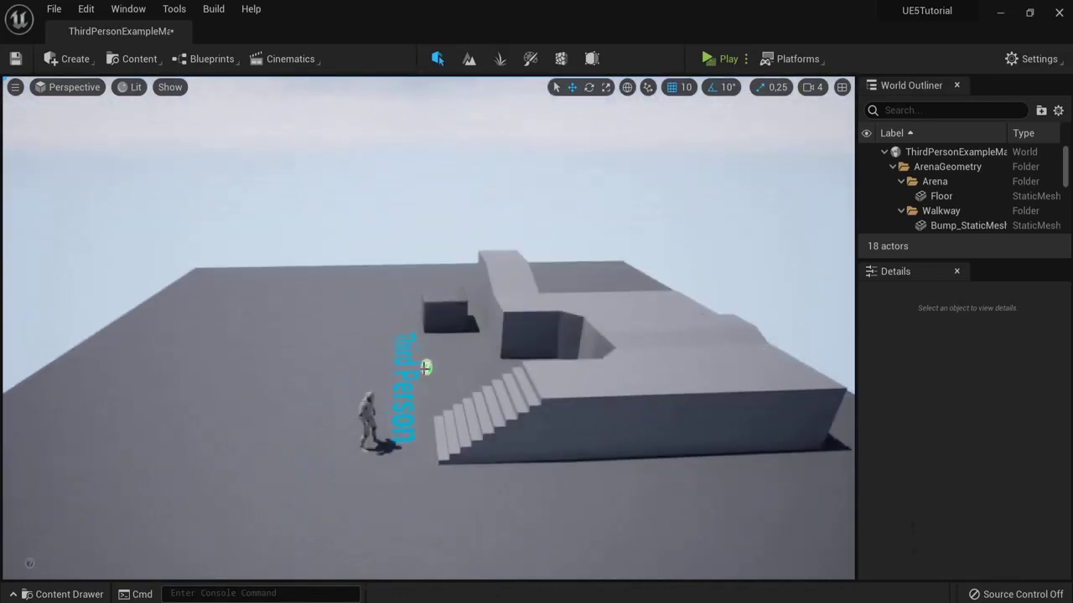
{"action": "key", "text": "Delete"}
{"action": "left_click", "coordinate": [603, 390]}
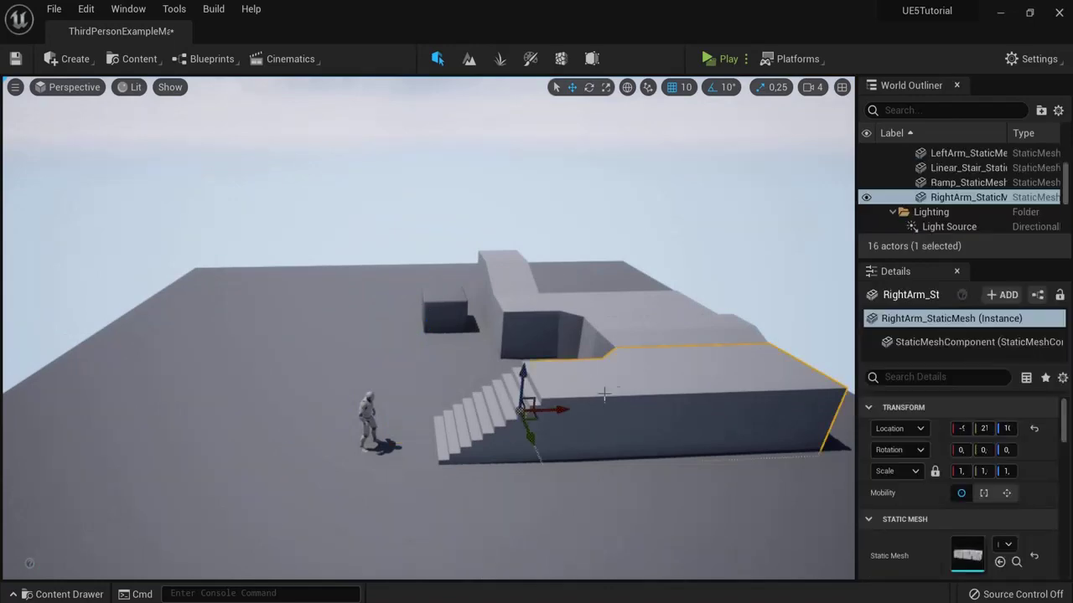
{"action": "key", "text": "Delete"}
{"action": "left_click", "coordinate": [651, 331]}
{"action": "key", "text": "Delete"}
{"action": "left_click", "coordinate": [588, 310]}
{"action": "key", "text": "Delete"}
Step: Delete the tall and small blocks, then test falling off the floor in a standalone preview
{"action": "left_click", "coordinate": [503, 268]}
{"action": "key", "text": "Delete"}
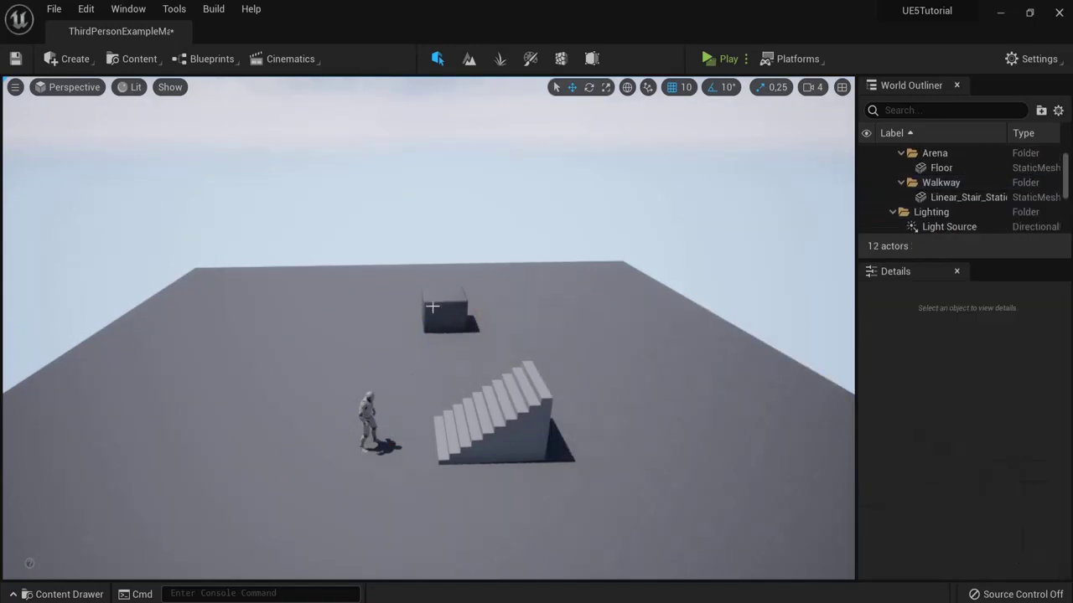
{"action": "left_click", "coordinate": [444, 314]}
{"action": "key", "text": "Delete"}
{"action": "left_click", "coordinate": [708, 59]}
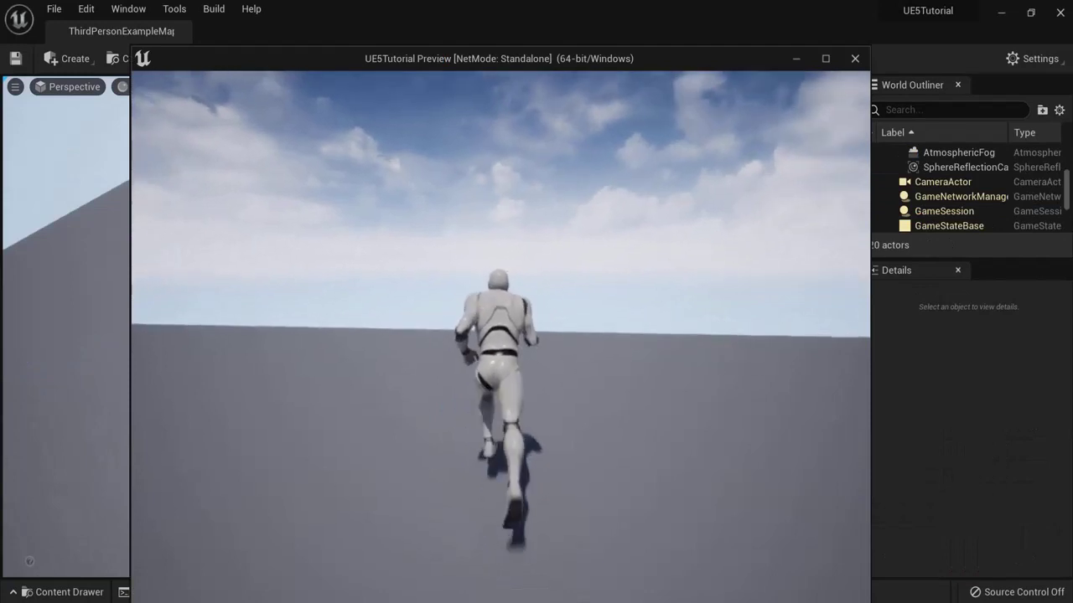
{"action": "key", "text": "space"}
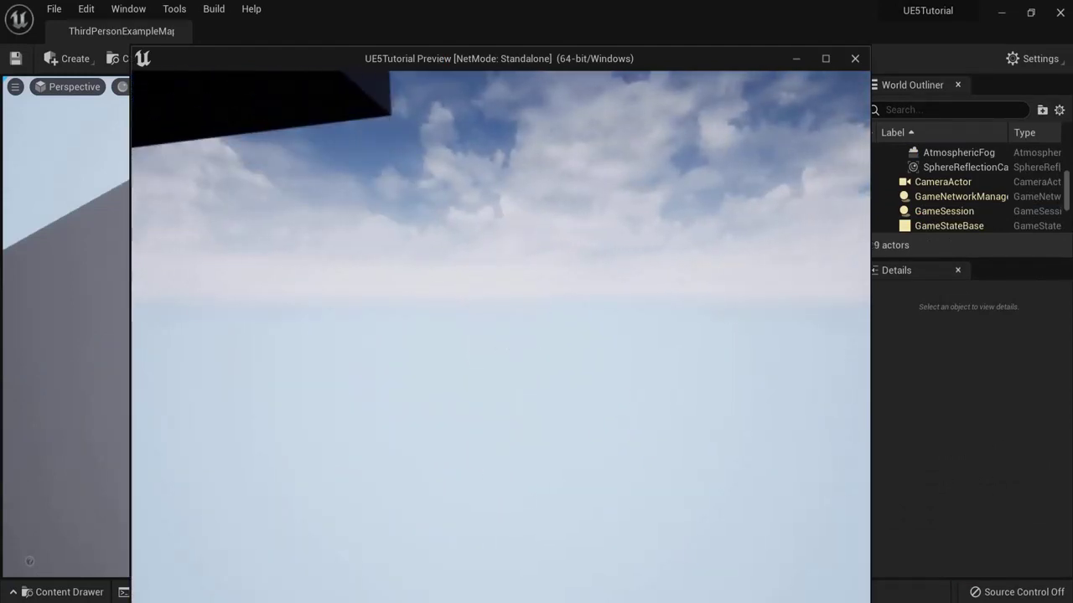
Step: Stop the preview and add a Box Trigger to the right of the character
{"action": "key", "text": "Escape"}
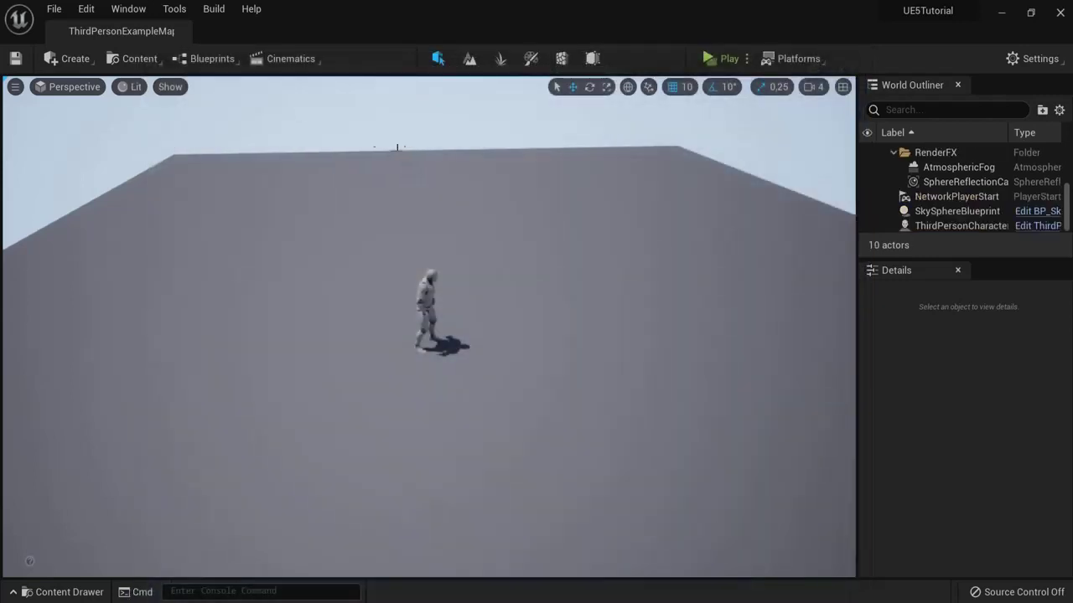
{"action": "right_click_drag", "start_coordinate": [219, 90], "coordinate": [220, 90]}
{"action": "left_click", "coordinate": [70, 59]}
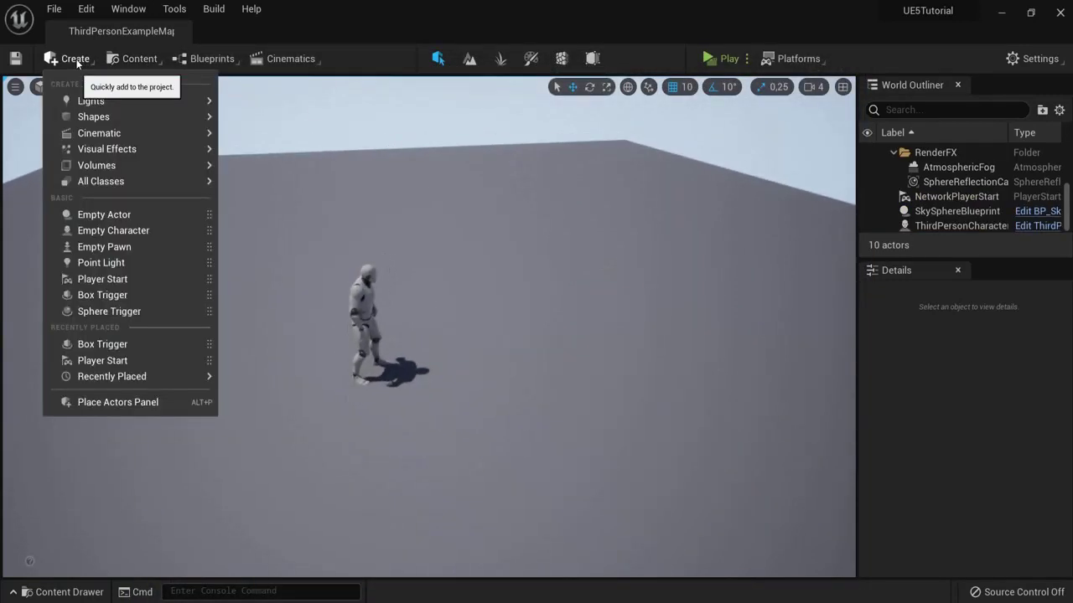
{"action": "left_click", "coordinate": [115, 293]}
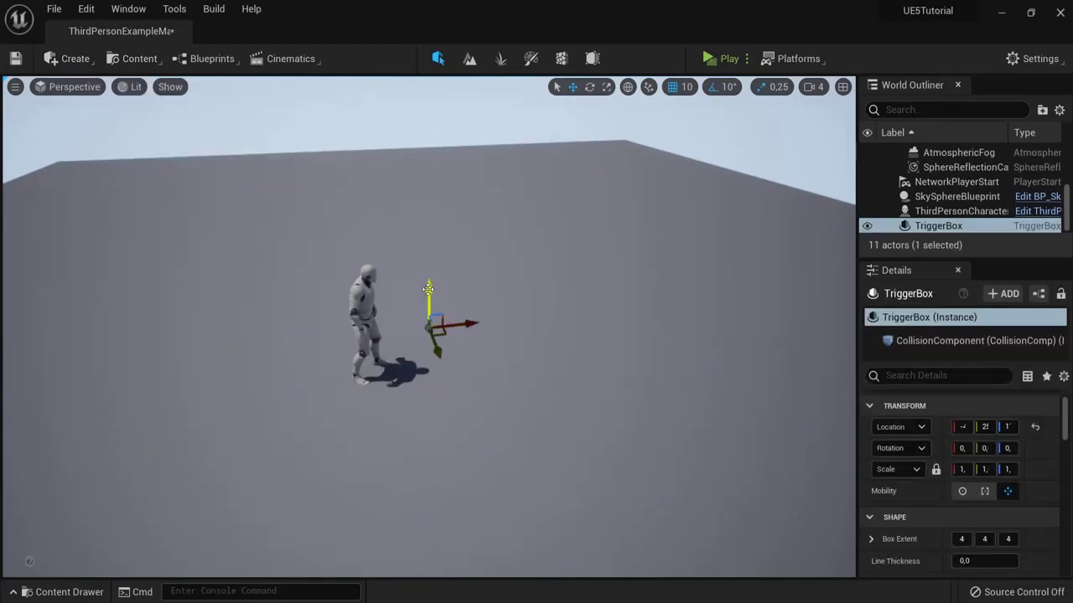
{"action": "key", "text": "g"}
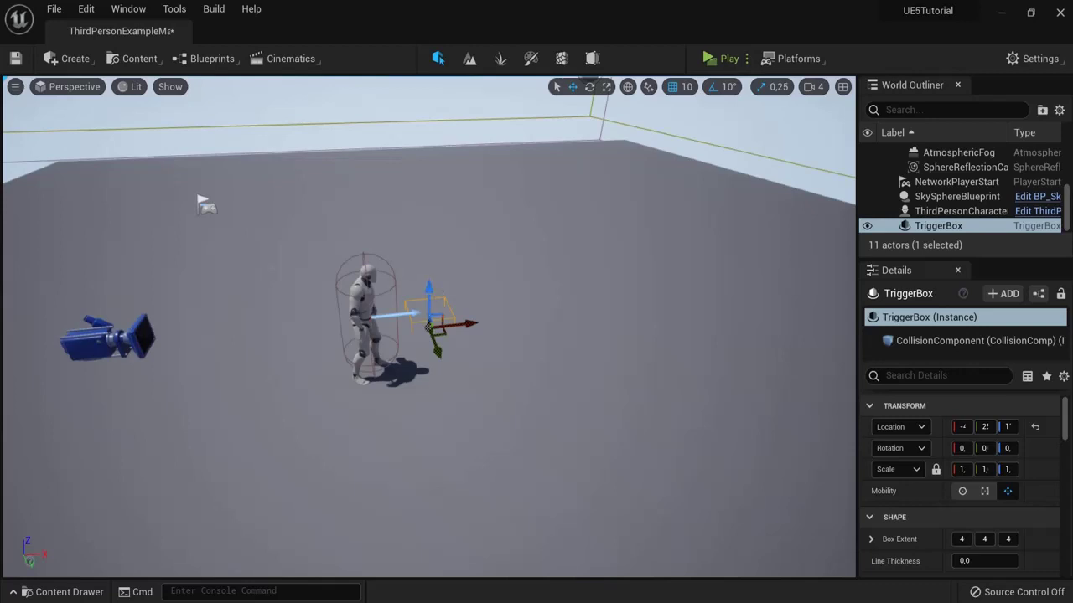
{"action": "left_click_drag", "start_coordinate": [428, 329], "coordinate": [463, 360]}
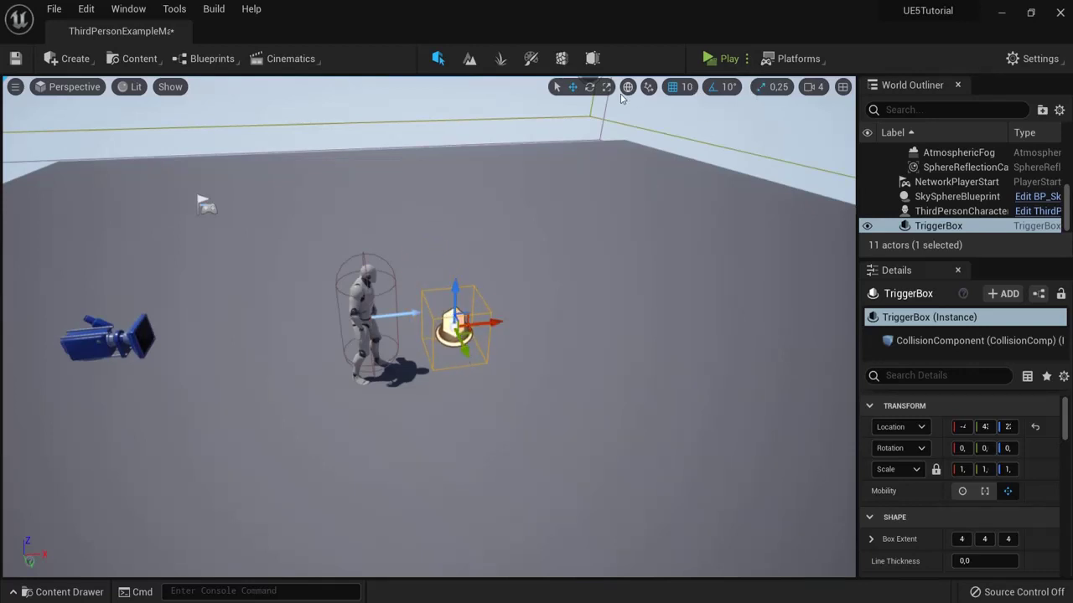
Step: Scale the trigger box up to extent 9 and settle it on the floor beside the character
{"action": "key", "text": "r"}
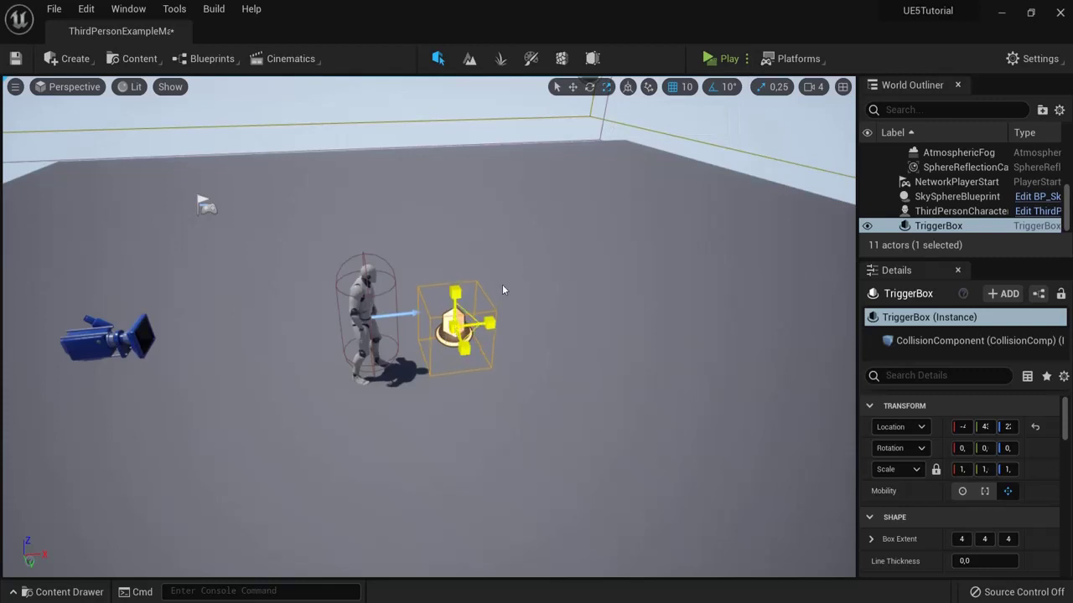
{"action": "left_click_drag", "start_coordinate": [502, 290], "coordinate": [545, 266]}
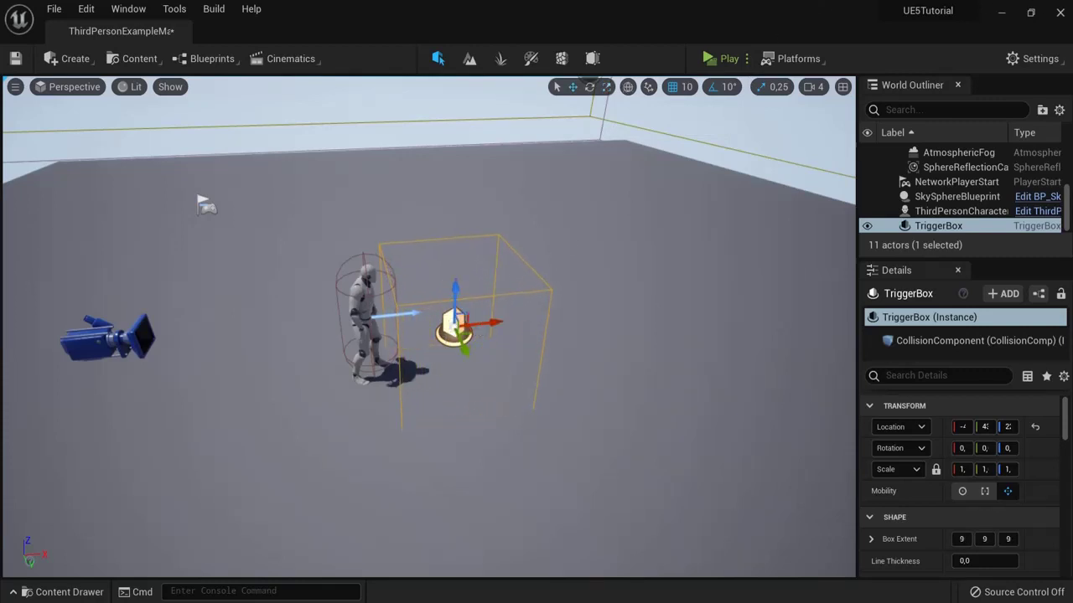
{"action": "left_click_drag", "start_coordinate": [494, 323], "coordinate": [555, 317]}
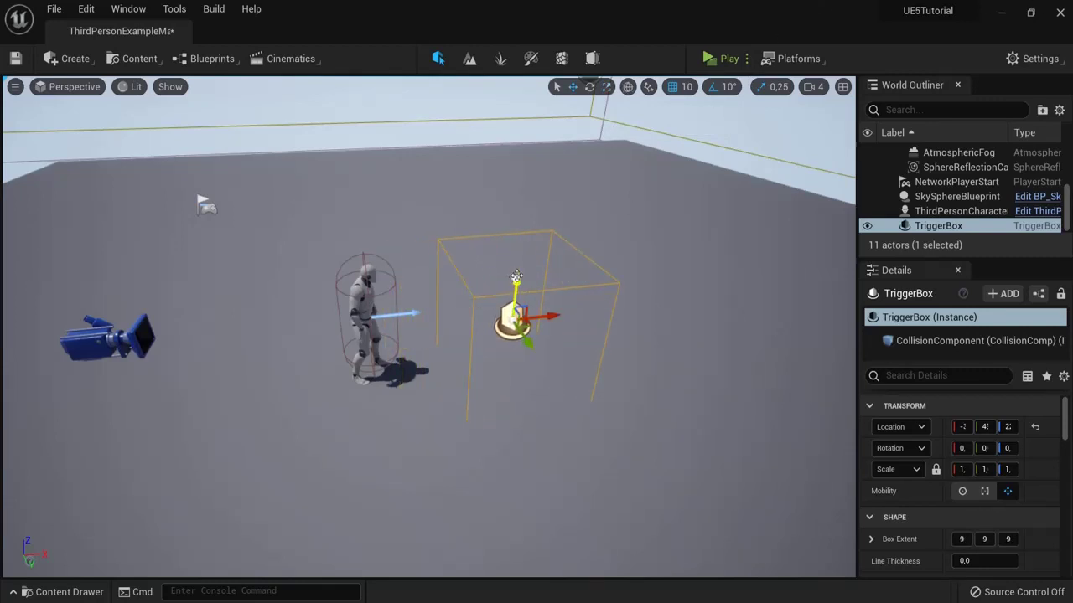
{"action": "left_click_drag", "start_coordinate": [516, 276], "coordinate": [509, 316]}
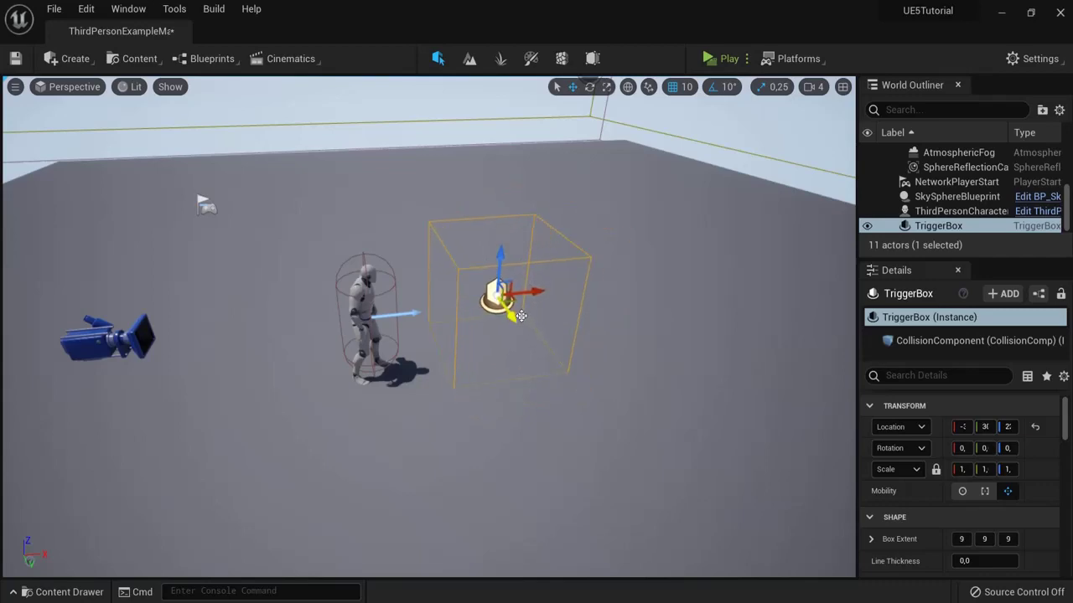
{"action": "key", "text": "f"}
{"action": "left_click_drag", "start_coordinate": [649, 303], "coordinate": [524, 239], "text": "alt"}
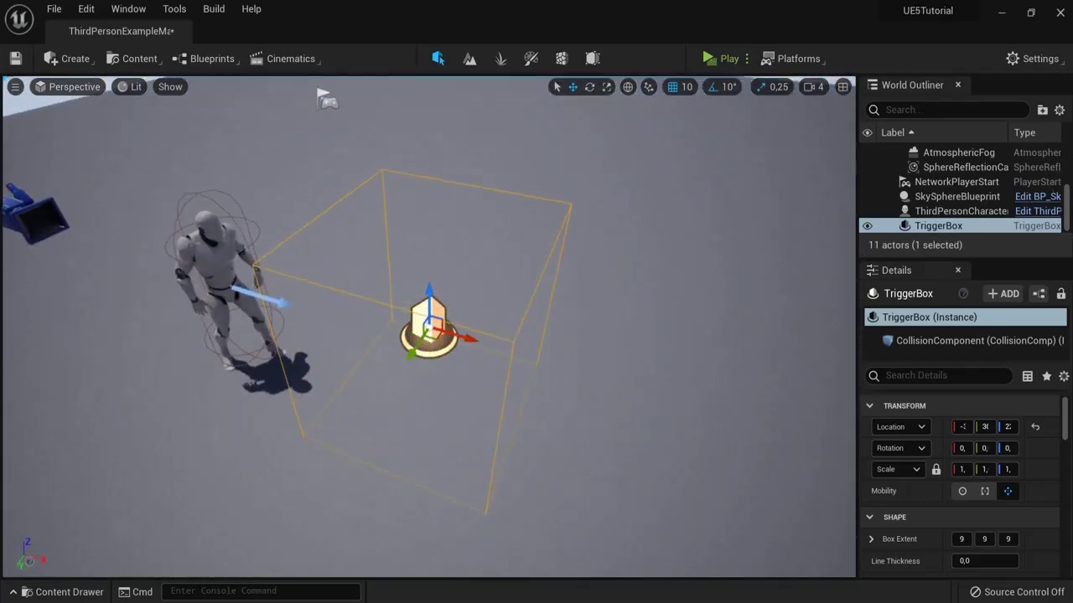
Step: Rename the trigger box to DieBox in the World Outliner and frame the view around it
{"action": "left_click", "coordinate": [928, 227]}
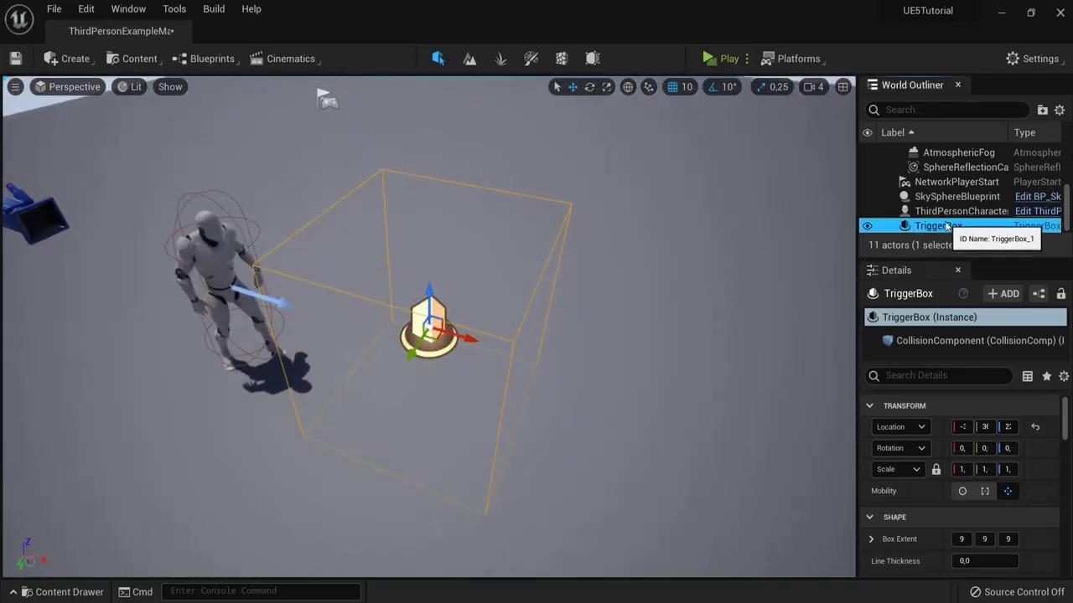
{"action": "left_click", "coordinate": [930, 227]}
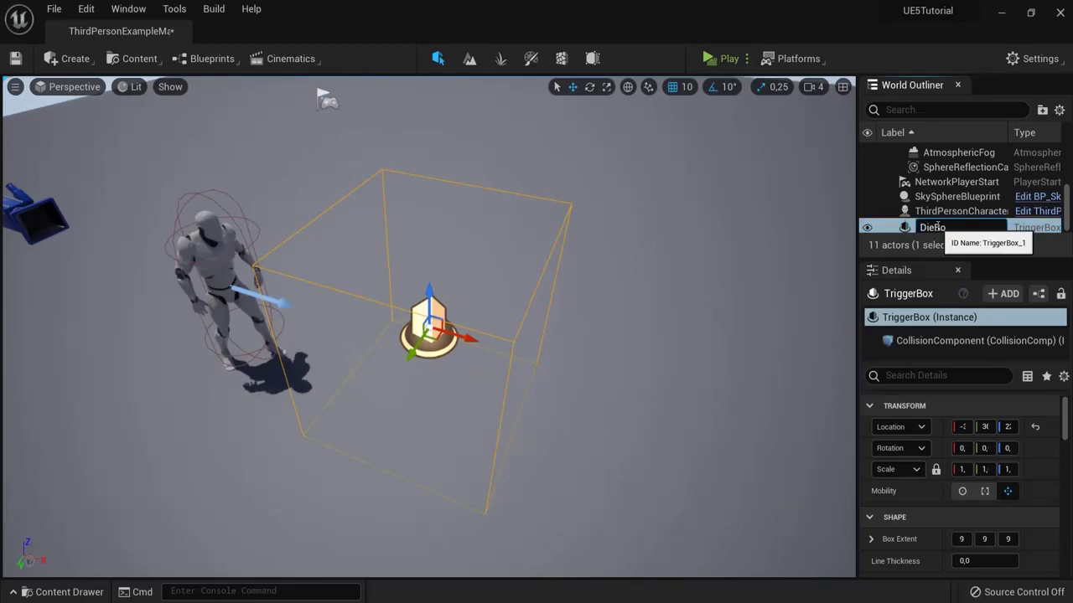
{"action": "key", "text": "Return"}
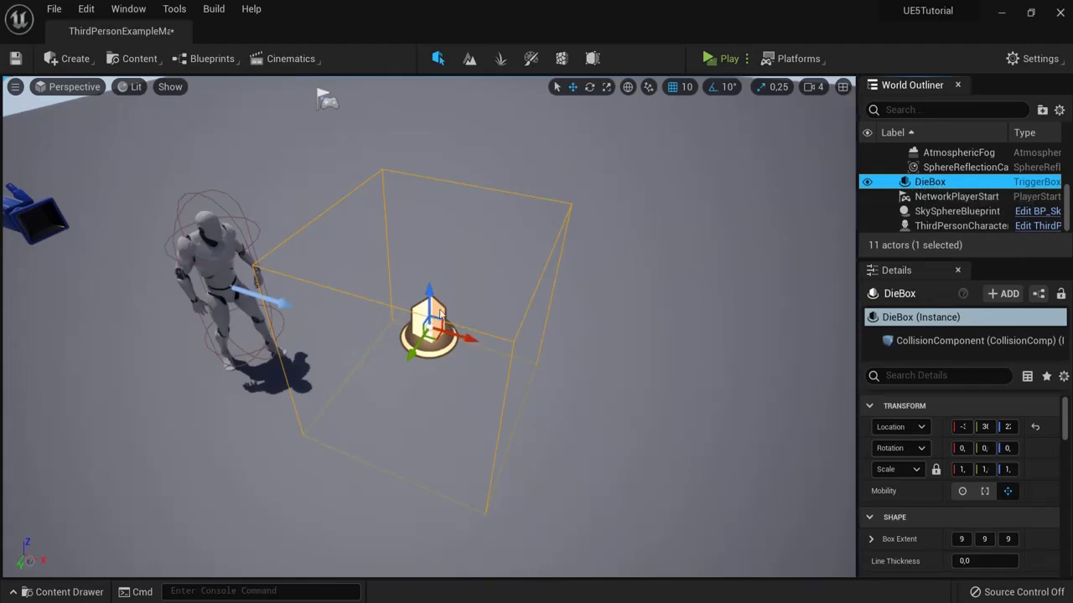
{"action": "left_click", "coordinate": [211, 59]}
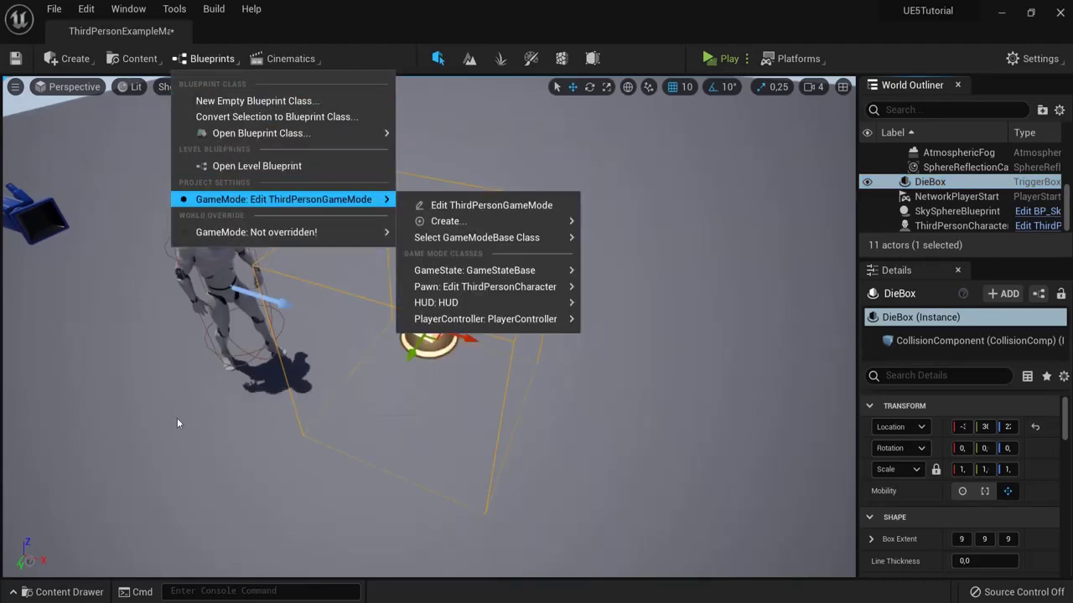
{"action": "left_click", "coordinate": [81, 600]}
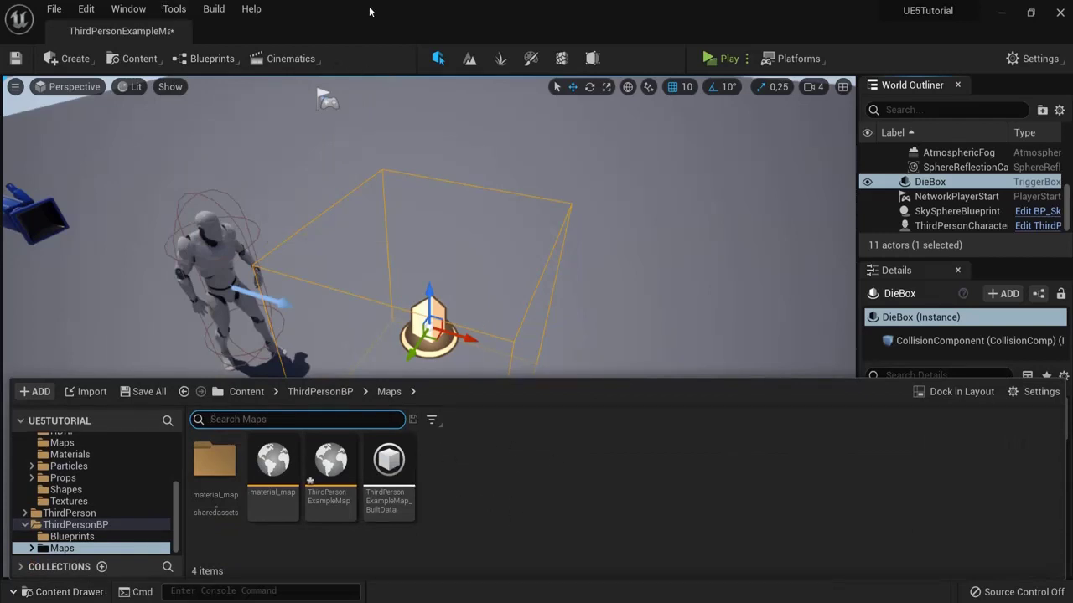
{"action": "left_click", "coordinate": [55, 592]}
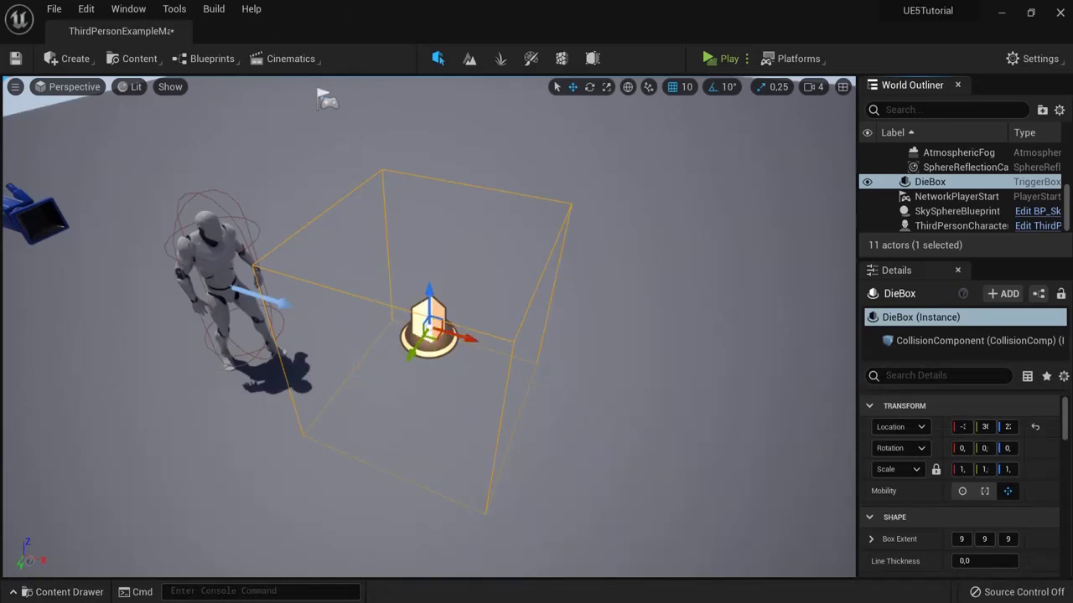
{"action": "right_click_drag", "start_coordinate": [429, 326], "coordinate": [429, 327]}
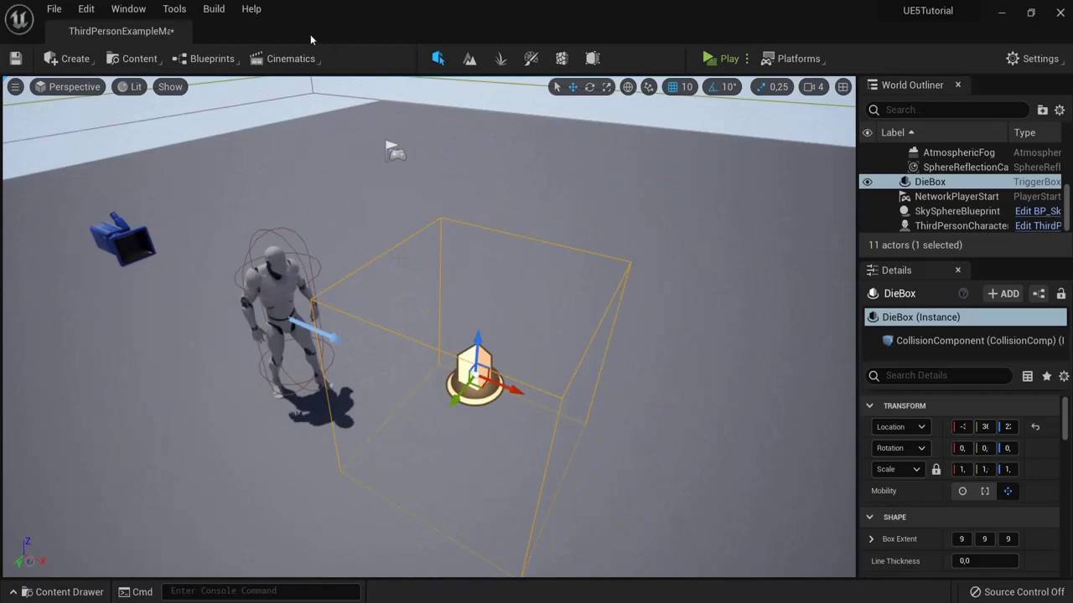
Step: Open the Level Blueprint's Event Graph from the Blueprints toolbar dropdown
{"action": "left_click", "coordinate": [207, 58]}
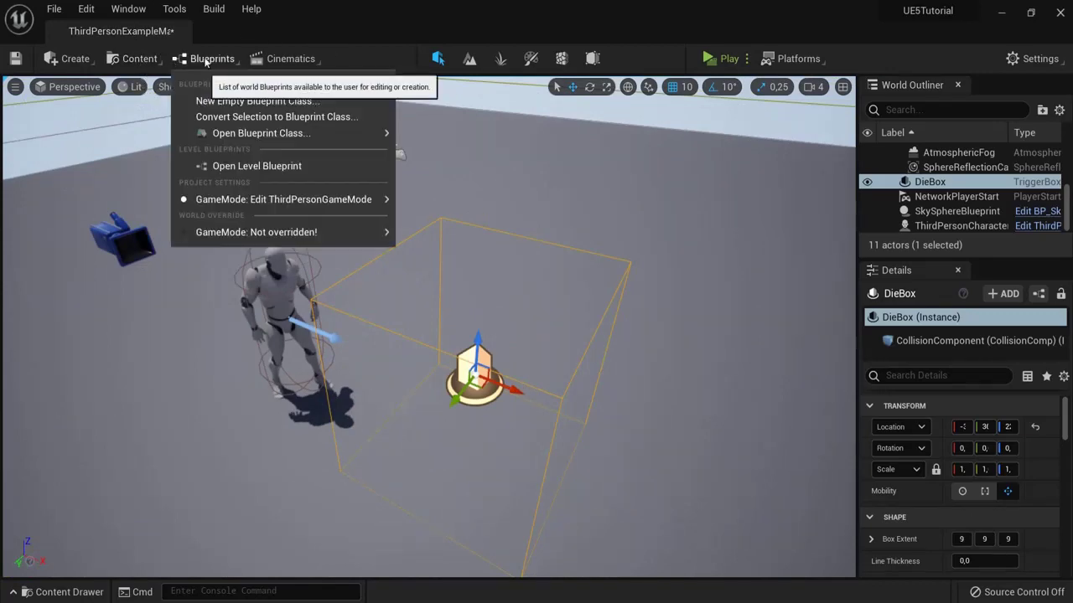
{"action": "left_click", "coordinate": [240, 167]}
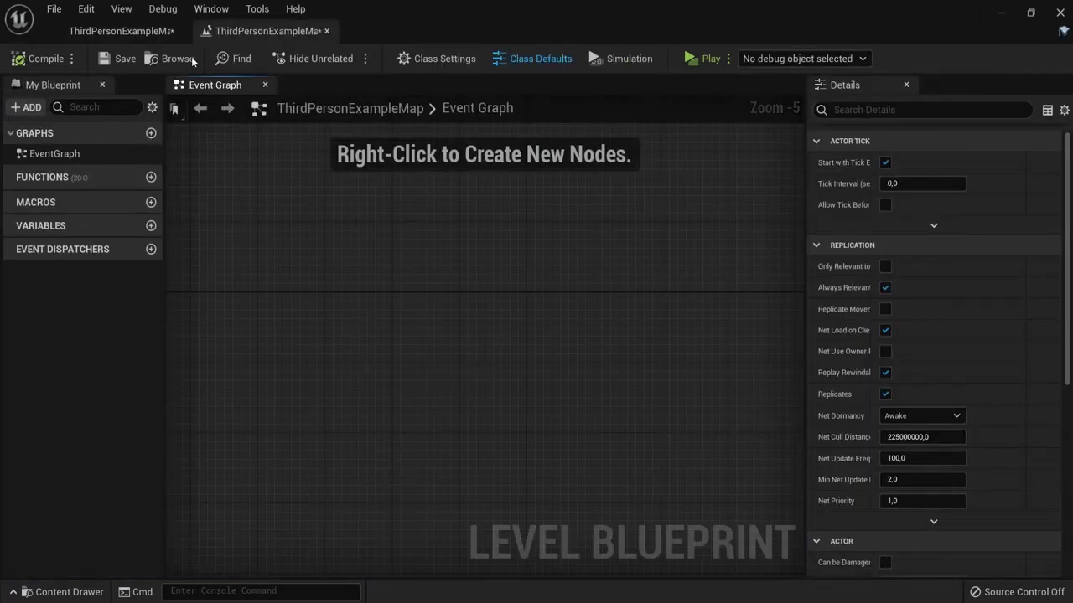
{"action": "mouse_move", "coordinate": [264, 33]}
{"action": "left_mouse_down"}
{"action": "mouse_move", "coordinate": [356, 45]}
{"action": "mouse_move", "coordinate": [251, 31]}
{"action": "left_mouse_up"}
{"action": "left_click", "coordinate": [121, 31]}
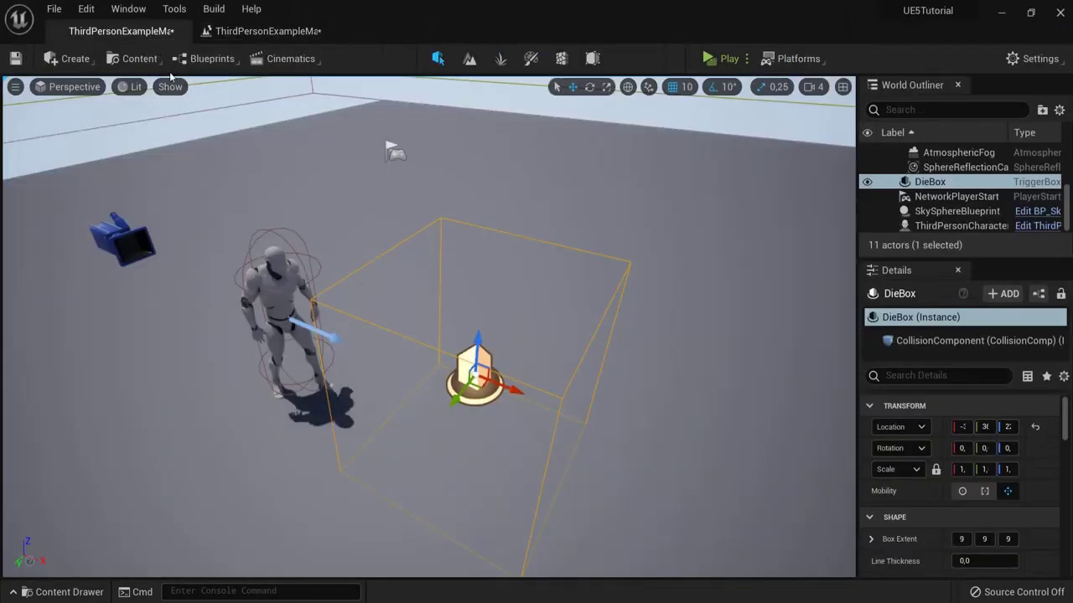
{"action": "left_click", "coordinate": [264, 31]}
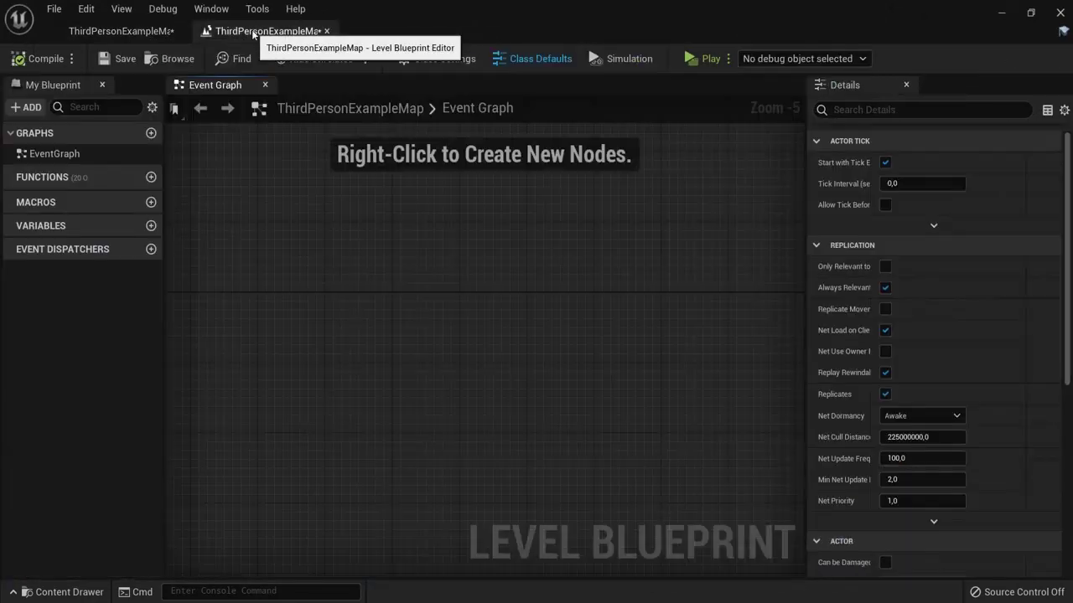
Step: Add an On Actor Begin Overlap collision event for the DieBox trigger
{"action": "right_click", "coordinate": [290, 278]}
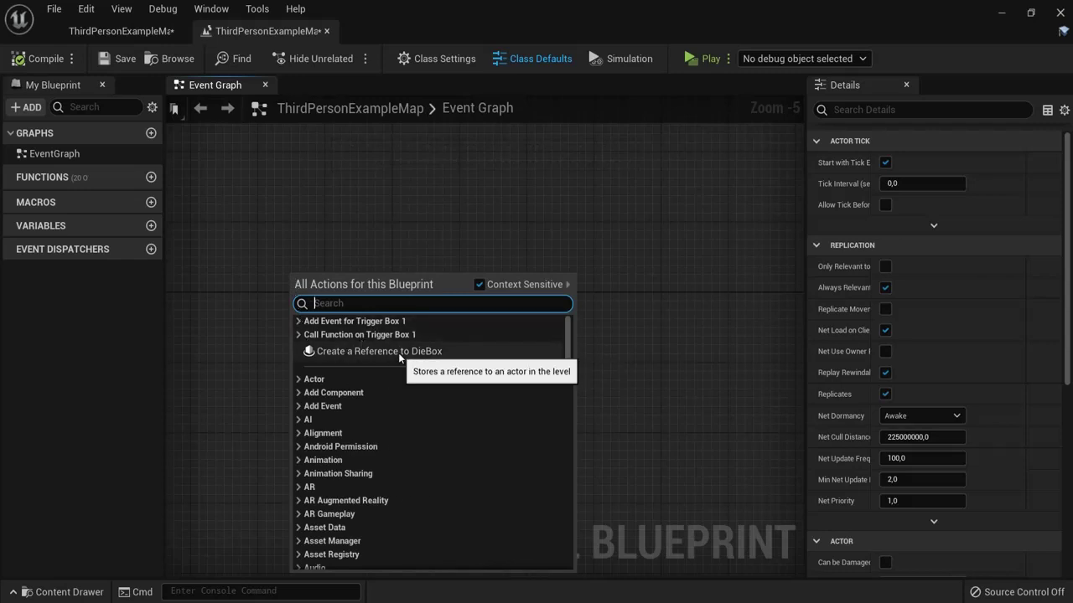
{"action": "left_click", "coordinate": [298, 321]}
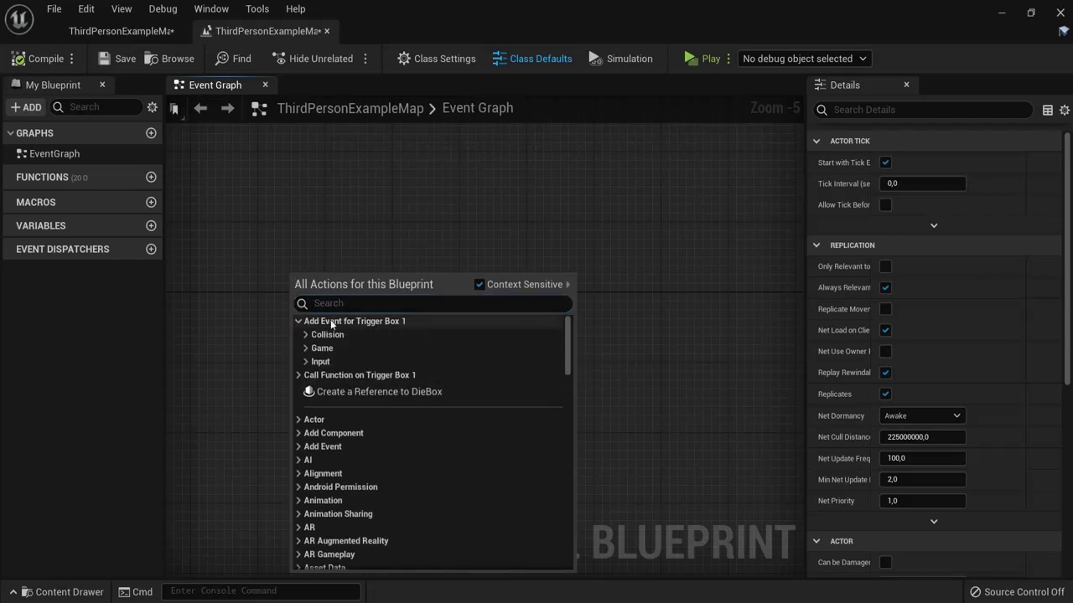
{"action": "left_click", "coordinate": [305, 335]}
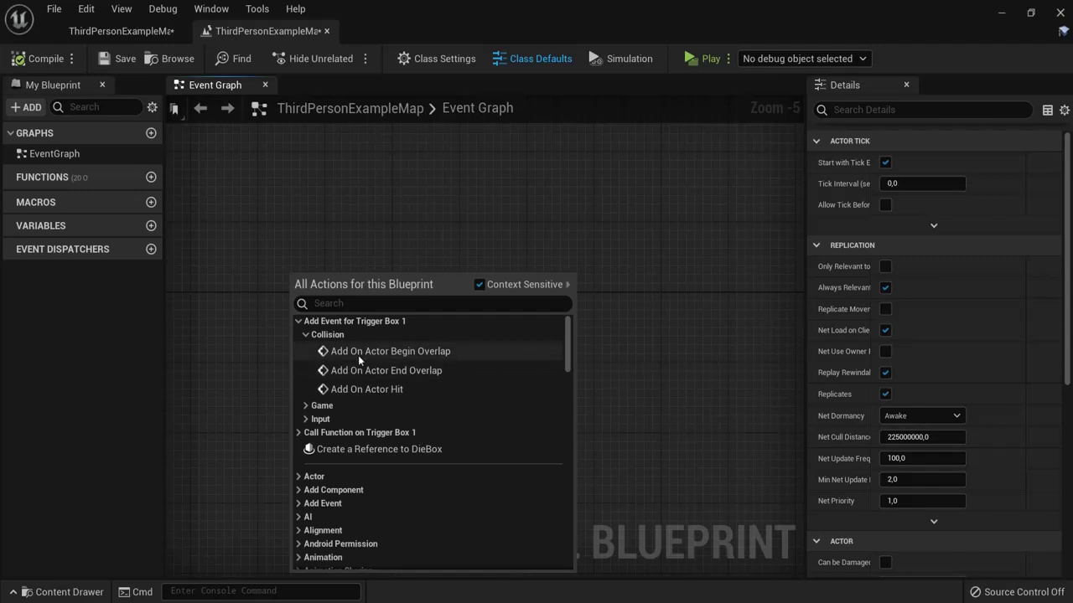
{"action": "left_click", "coordinate": [429, 350]}
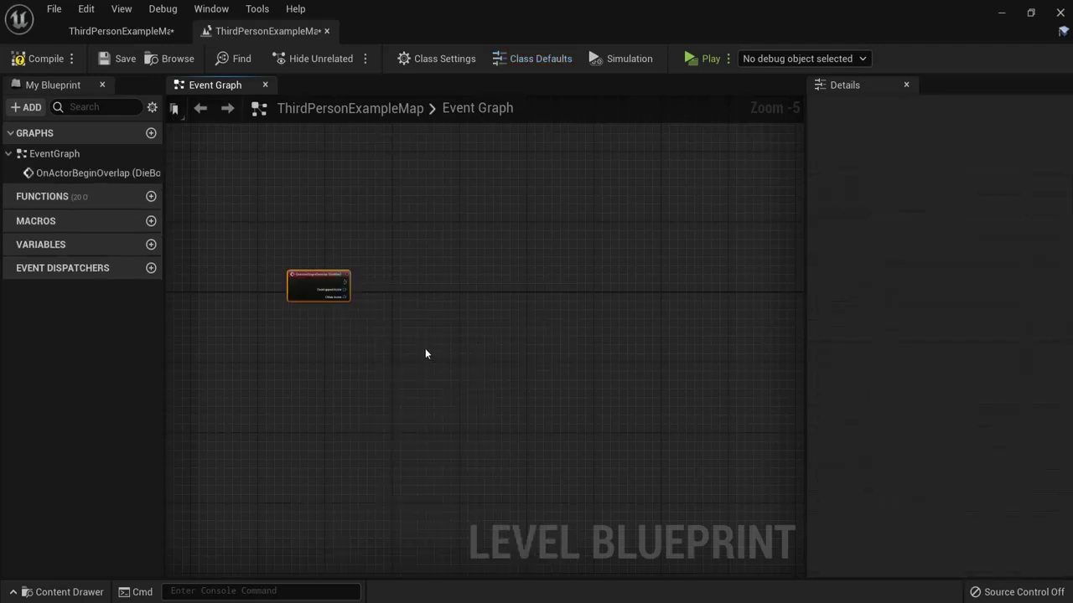
Step: Wire the overlap event to an Open Level (by Object Reference) node targeting ThirdPersonExampleMap
{"action": "scroll", "coordinate": [325, 289], "scroll_direction": "up", "scroll_amount": 5}
{"action": "left_click_drag", "start_coordinate": [392, 271], "coordinate": [489, 264]}
{"action": "type", "text": "open level"}
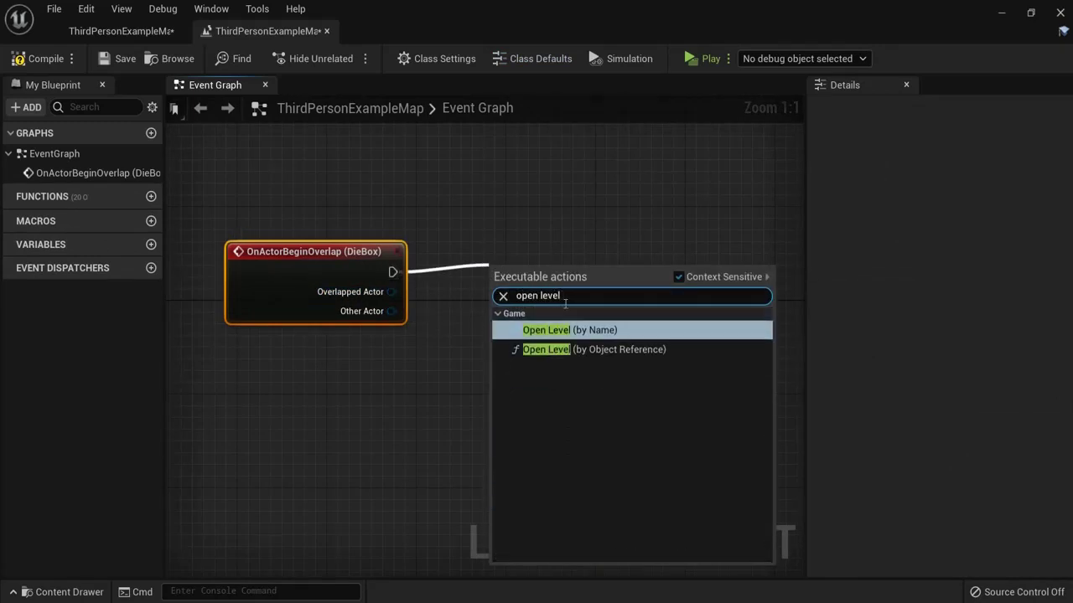
{"action": "left_click", "coordinate": [622, 349]}
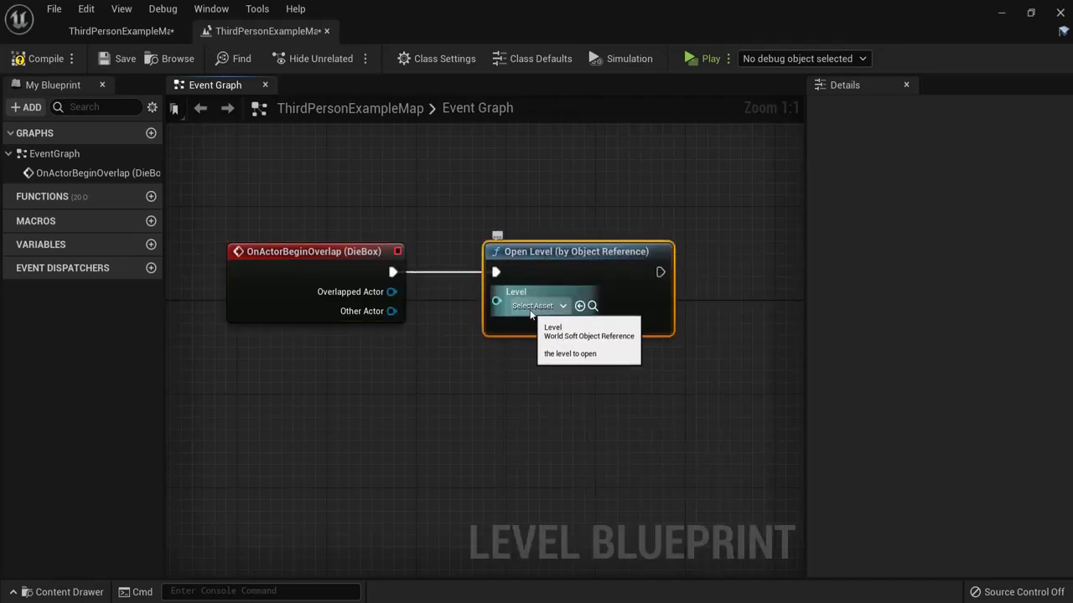
{"action": "left_click", "coordinate": [540, 305]}
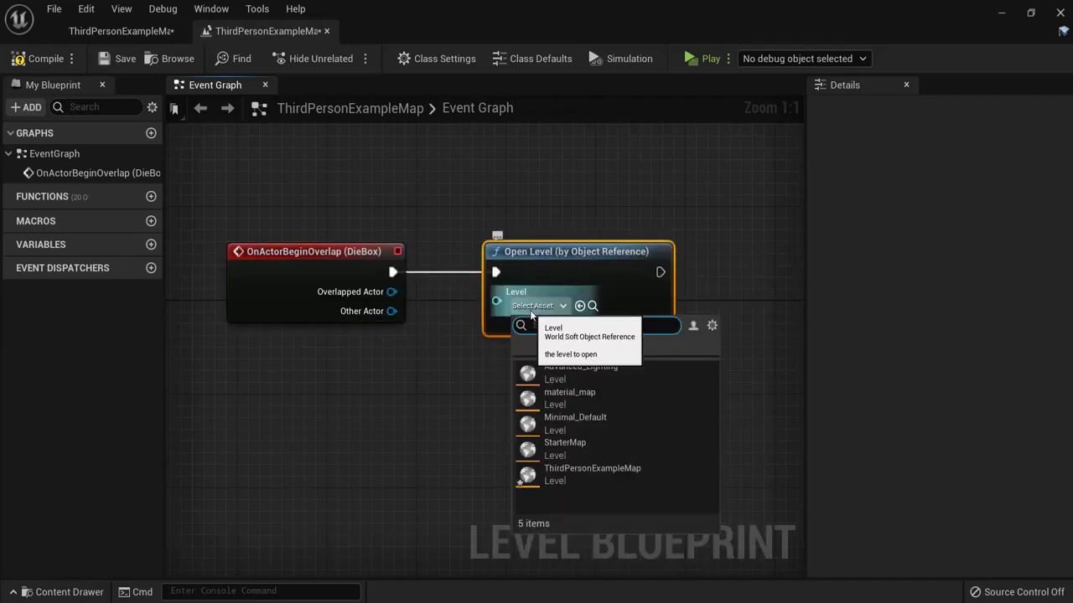
{"action": "left_click", "coordinate": [607, 476]}
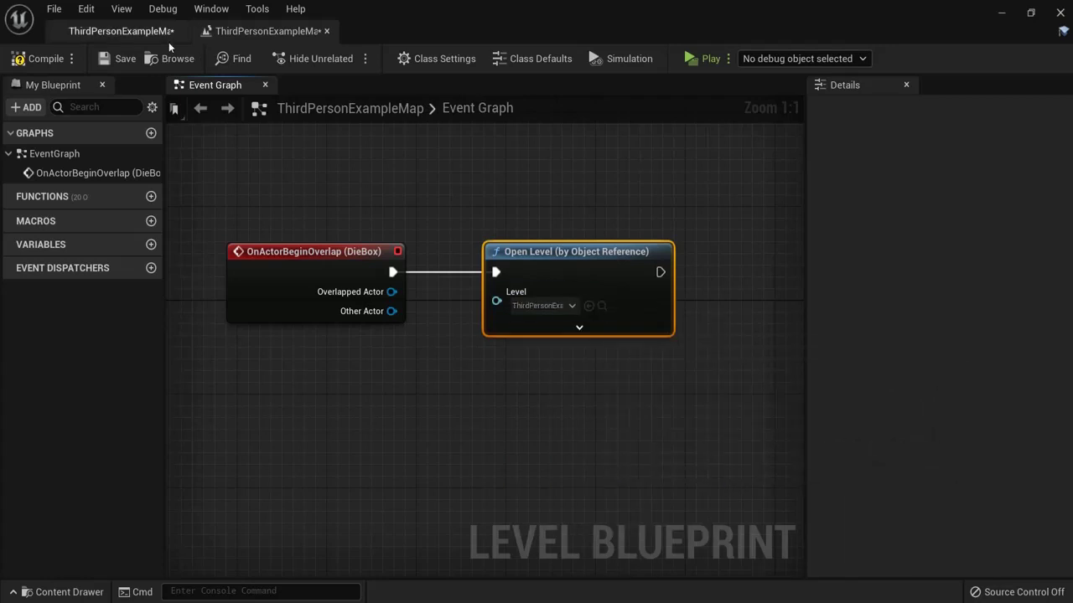
Step: Check the ThirdPersonExampleMap asset in the Content Drawer, then reconfirm it as the node's level
{"action": "left_click", "coordinate": [121, 32]}
{"action": "left_click", "coordinate": [79, 592]}
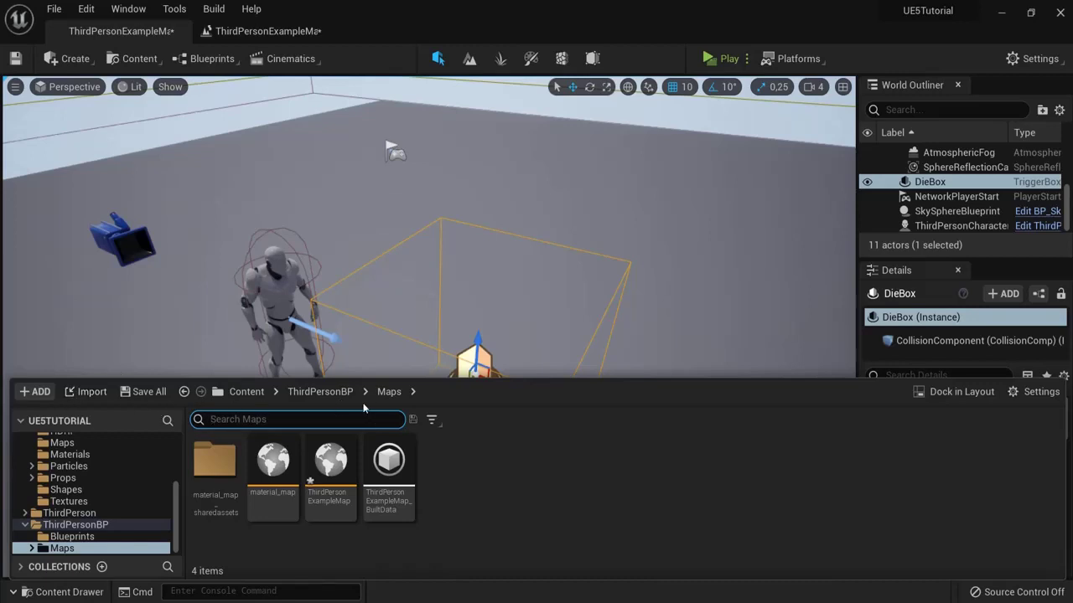
{"action": "left_click", "coordinate": [332, 472]}
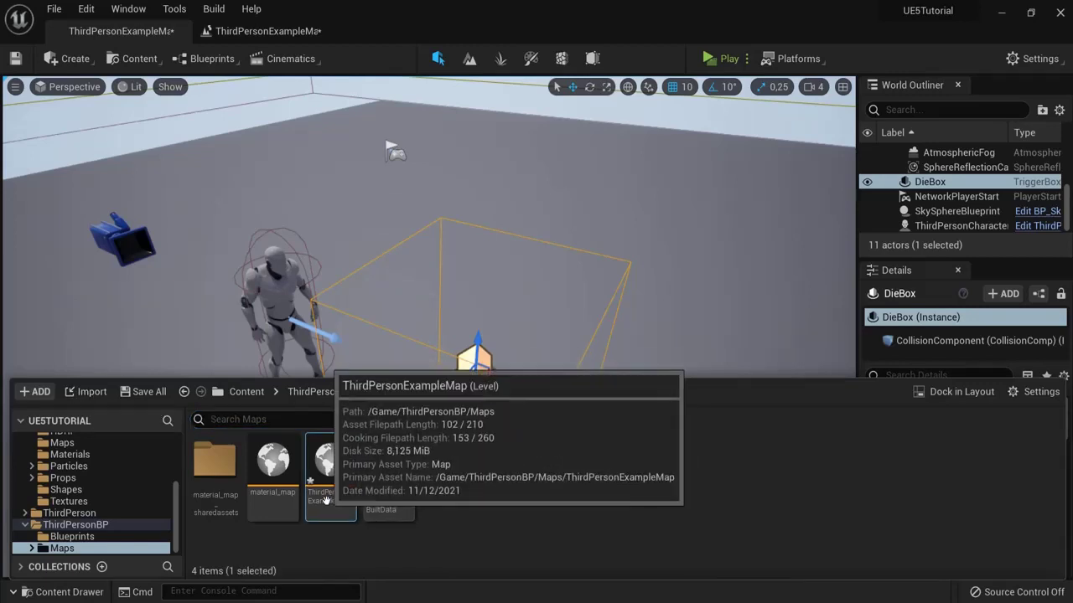
{"action": "left_click", "coordinate": [331, 496]}
{"action": "left_click", "coordinate": [501, 496]}
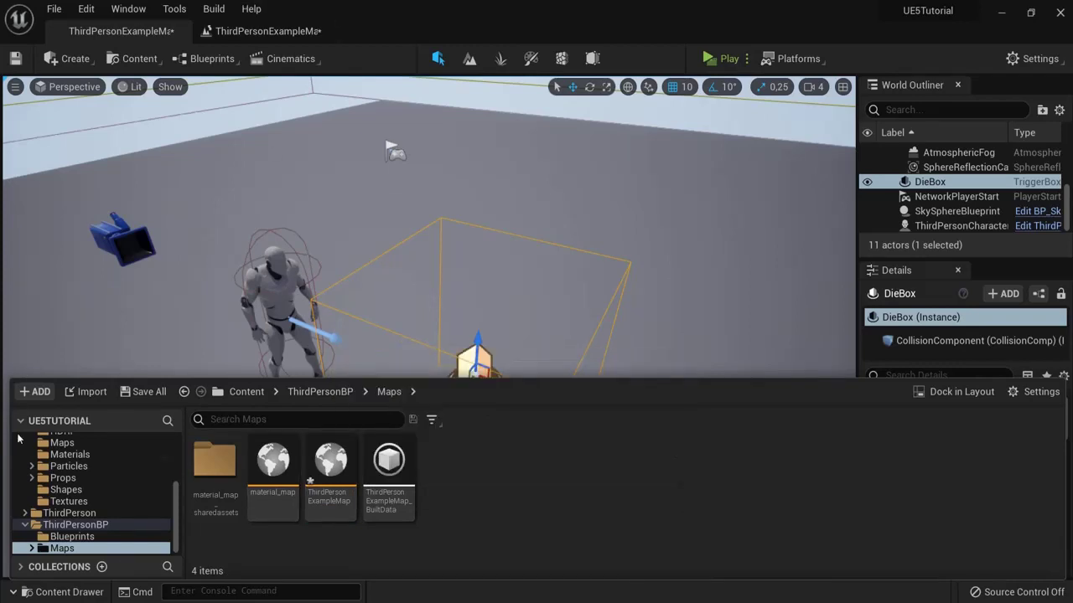
{"action": "left_click", "coordinate": [39, 591]}
{"action": "left_click", "coordinate": [264, 31]}
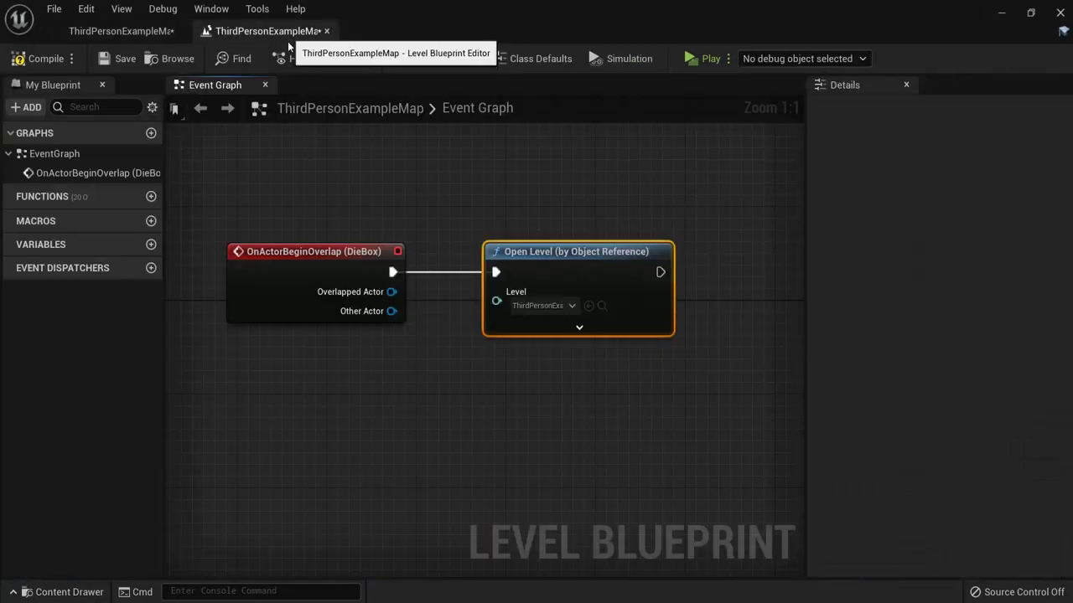
{"action": "left_click", "coordinate": [550, 304]}
{"action": "left_click", "coordinate": [560, 477]}
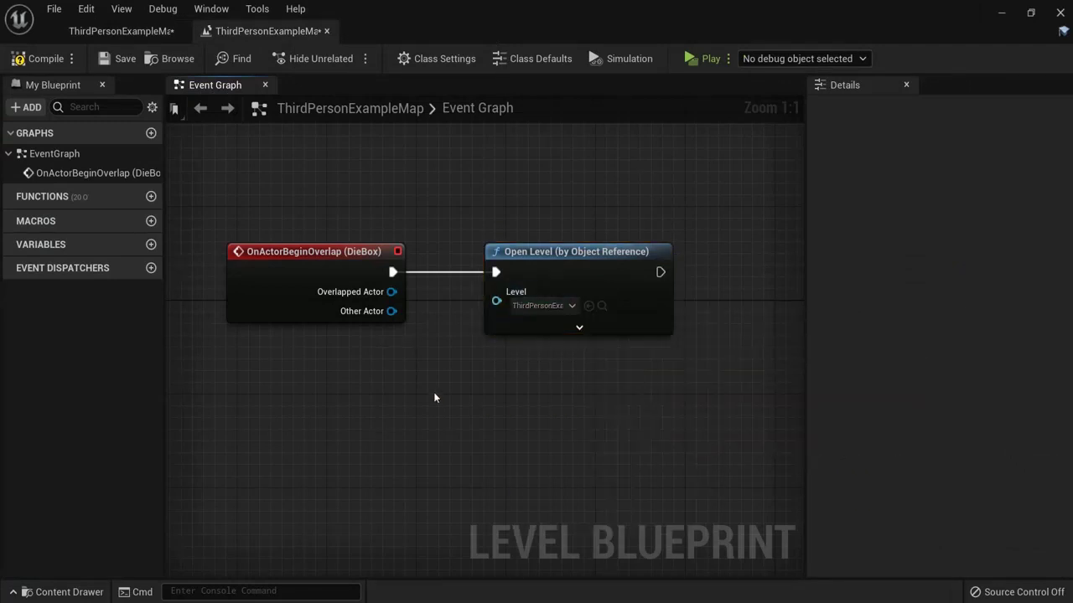
{"action": "left_click", "coordinate": [706, 62]}
{"action": "key", "text": "w"}
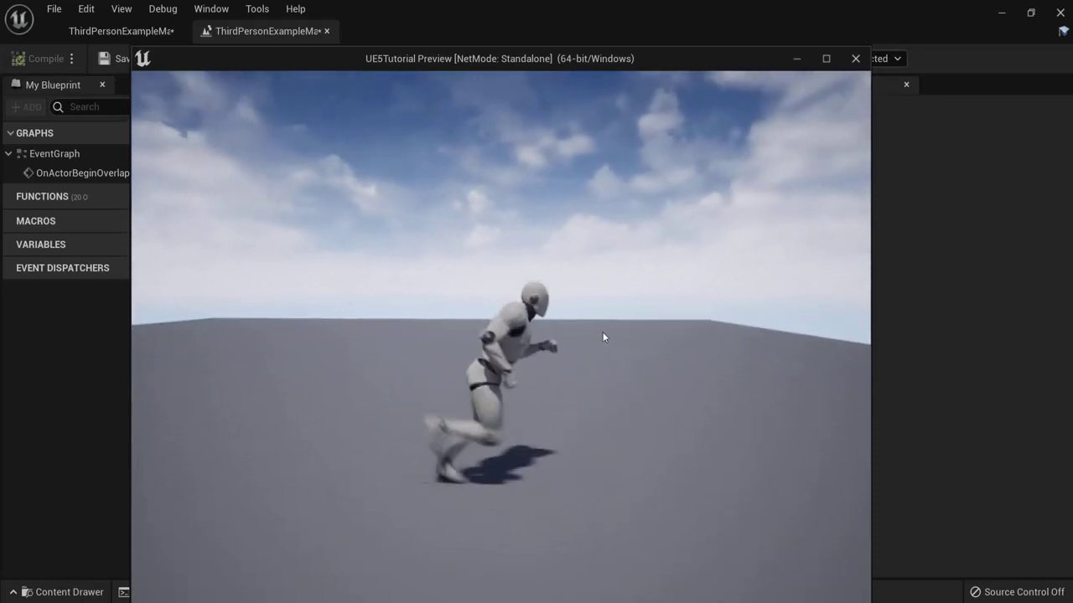
{"action": "key", "text": "s"}
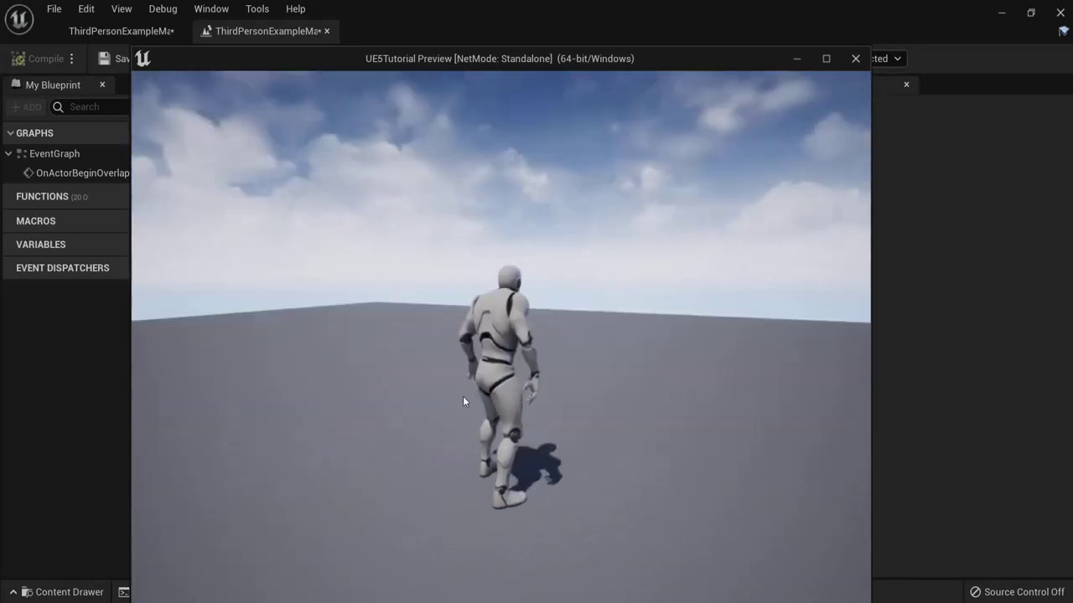
{"action": "key", "text": "w"}
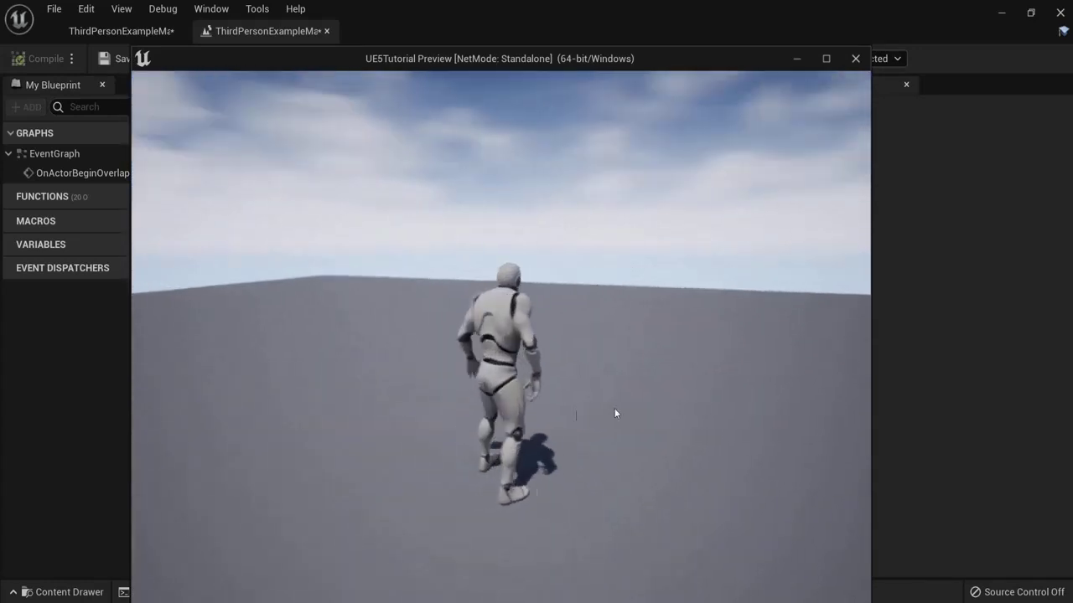
{"action": "key", "text": "d"}
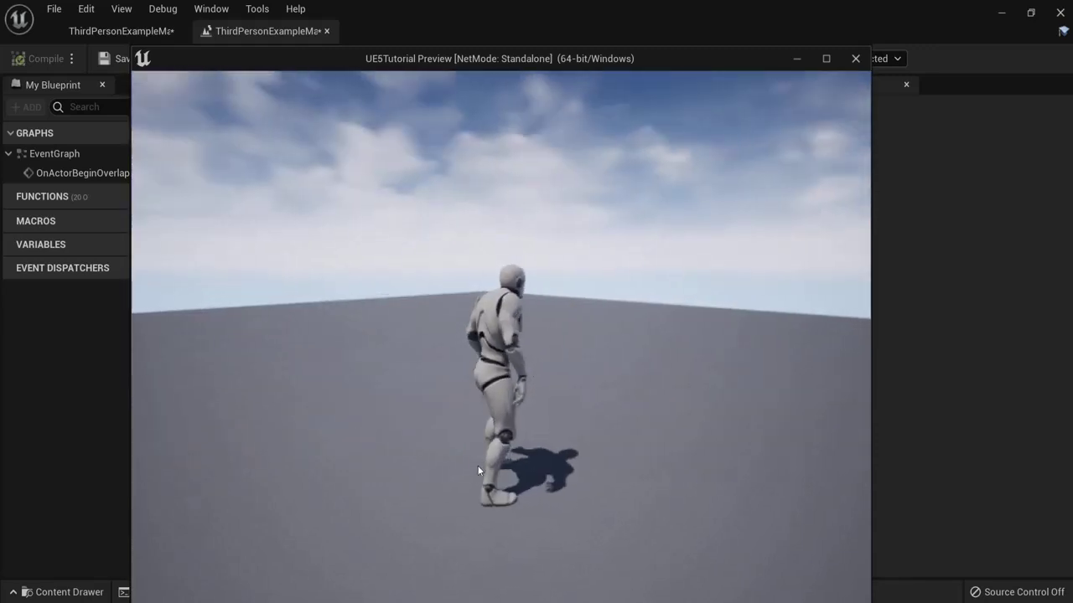
{"action": "key", "text": "Escape"}
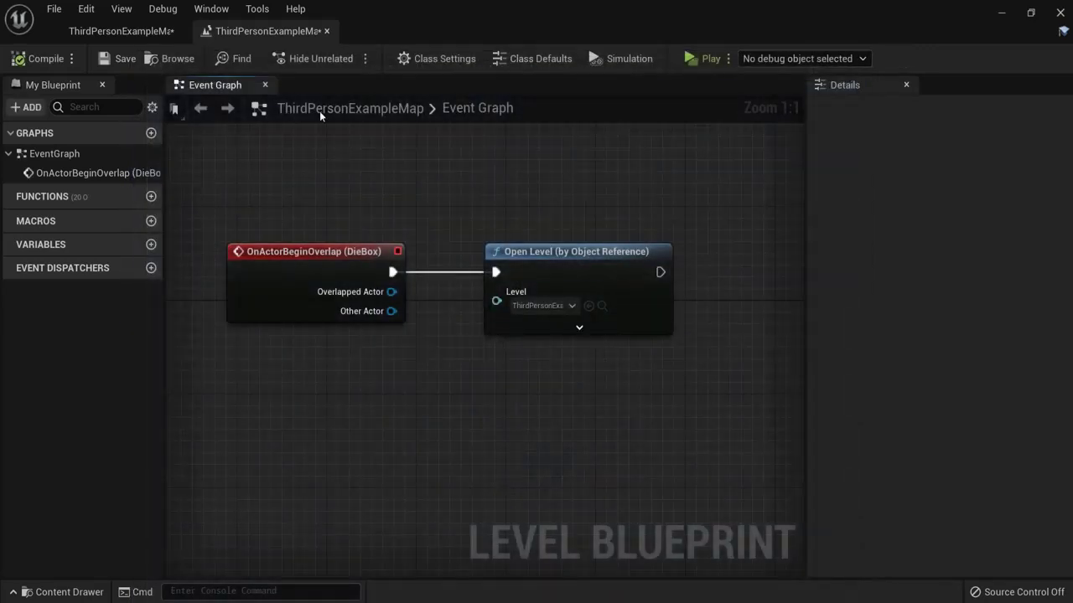
{"action": "left_click", "coordinate": [120, 31]}
Step: Alt-drag the Floor along X to create a duplicate Floor2 platform to its right
{"action": "scroll", "coordinate": [699, 378], "scroll_direction": "down", "scroll_amount": 10}
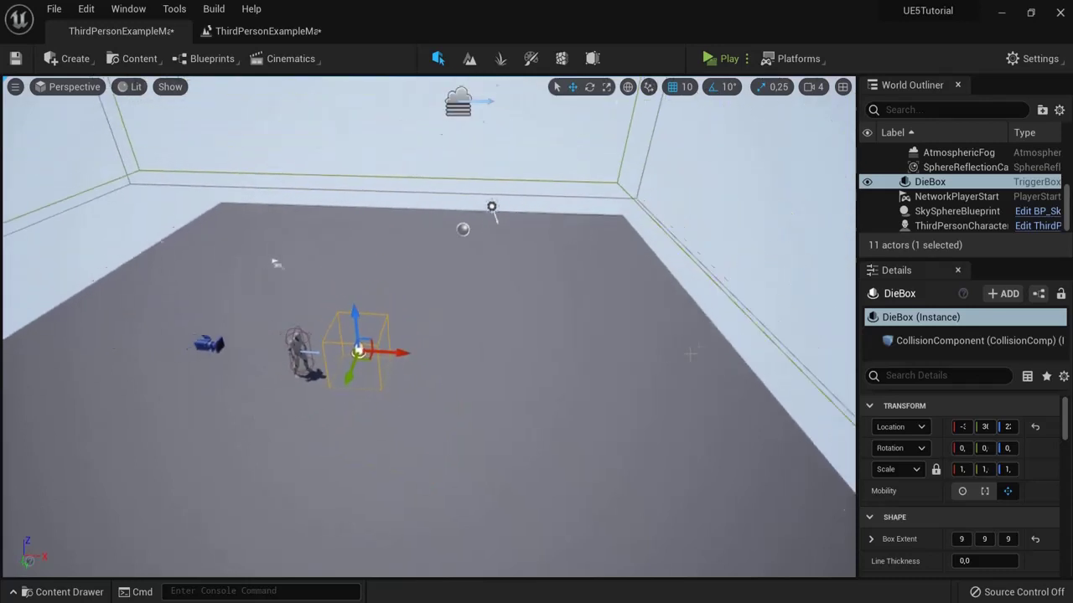
{"action": "scroll", "coordinate": [700, 378], "scroll_direction": "down", "scroll_amount": 3}
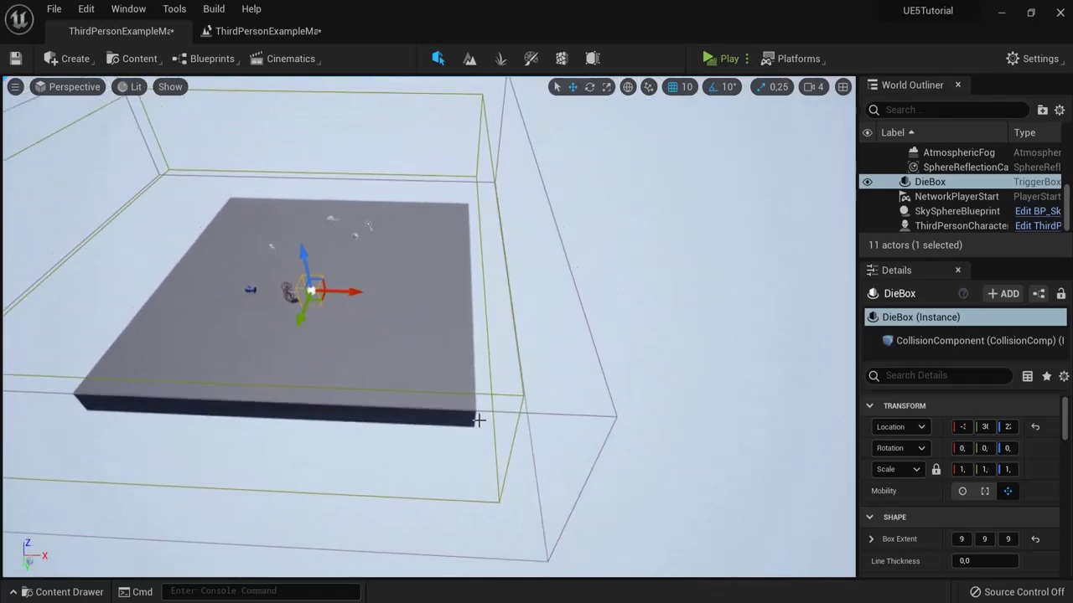
{"action": "right_click", "coordinate": [584, 372]}
{"action": "left_click", "coordinate": [498, 419]}
{"action": "left_click", "coordinate": [599, 347]}
{"action": "scroll", "coordinate": [591, 355], "scroll_direction": "down", "scroll_amount": 2}
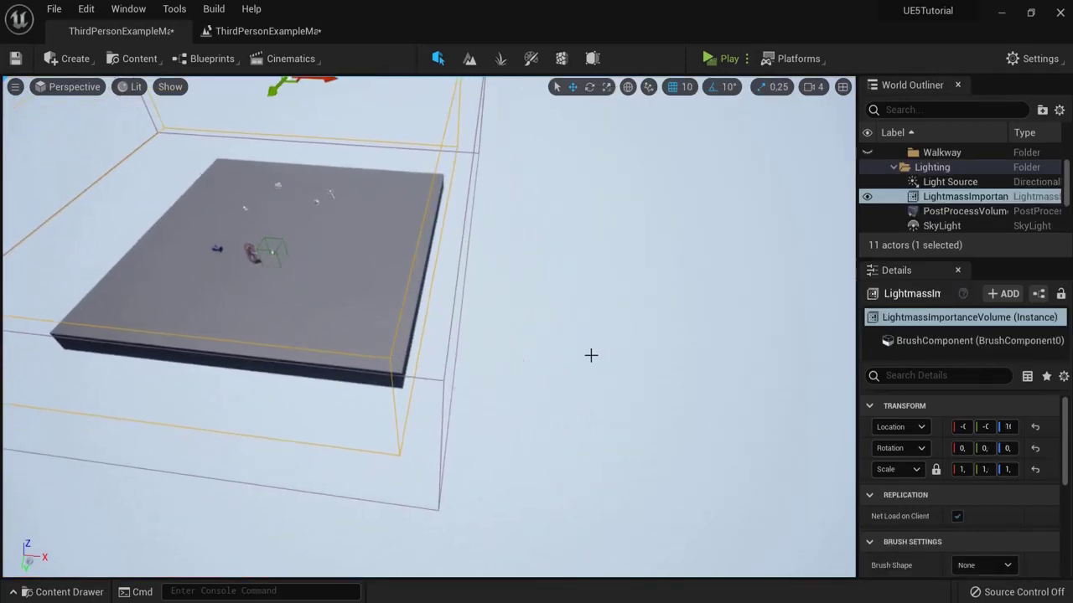
{"action": "scroll", "coordinate": [604, 356], "scroll_direction": "down", "scroll_amount": 3}
{"action": "left_click", "coordinate": [214, 279]}
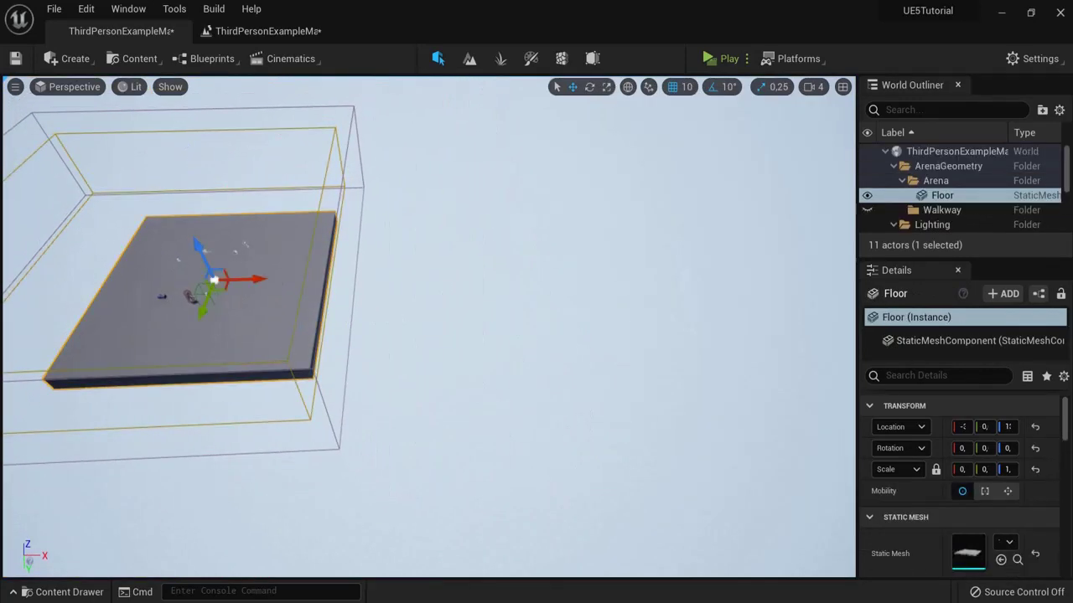
{"action": "left_click_drag", "start_coordinate": [257, 278], "coordinate": [659, 269], "text": "alt"}
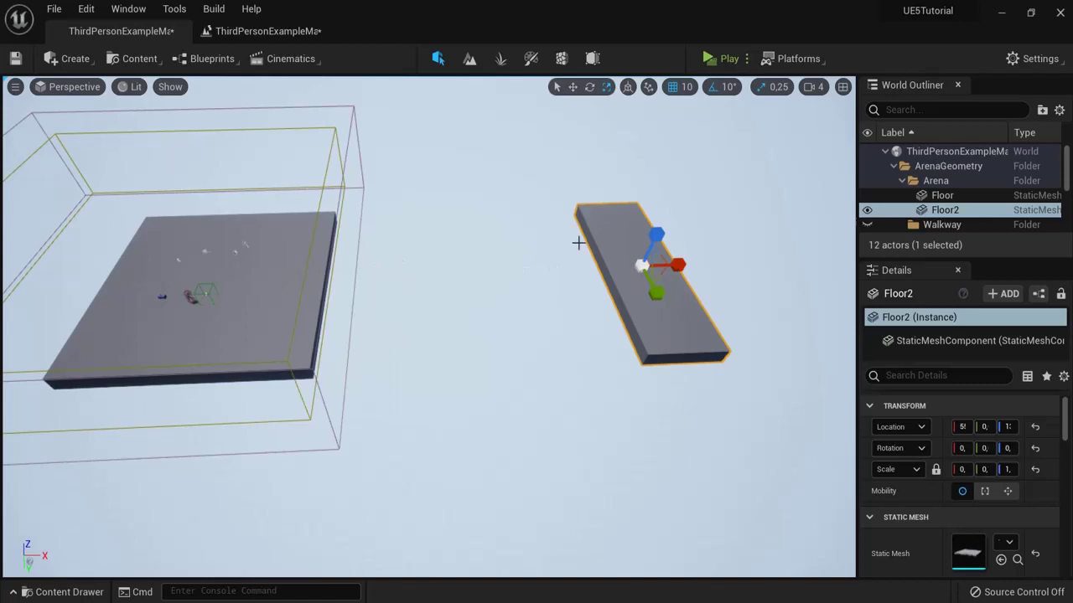
{"action": "left_click", "coordinate": [211, 287]}
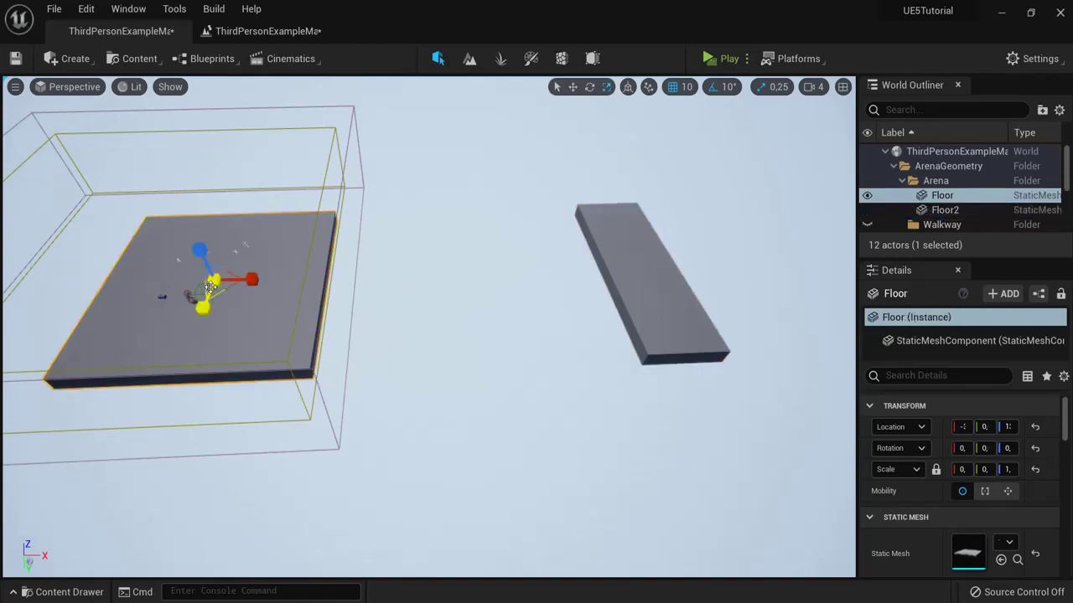
{"action": "middle_click_drag", "start_coordinate": [469, 335], "coordinate": [534, 328]}
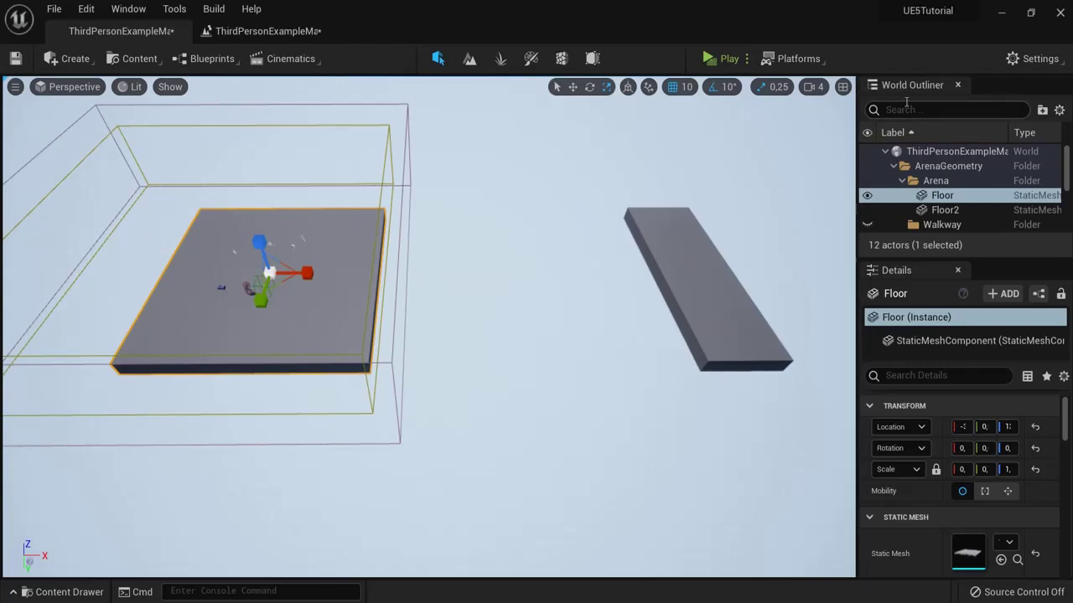
Step: Find DieBox in the Outliner and set its locked uniform Scale to 50
{"action": "left_click", "coordinate": [897, 110]}
{"action": "type", "text": "die"}
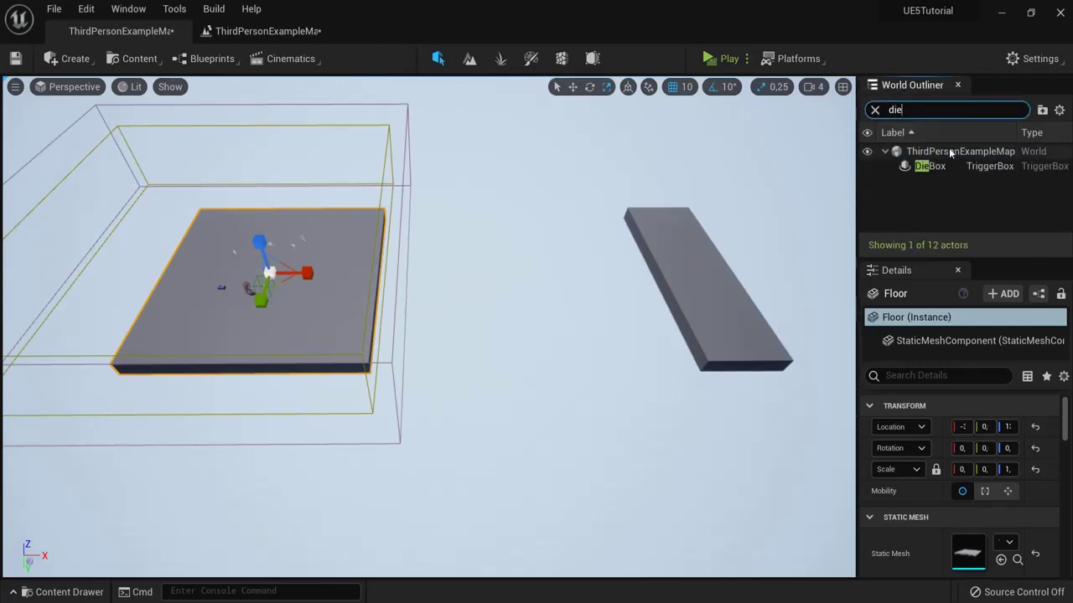
{"action": "left_click", "coordinate": [929, 166]}
{"action": "left_click", "coordinate": [874, 110]}
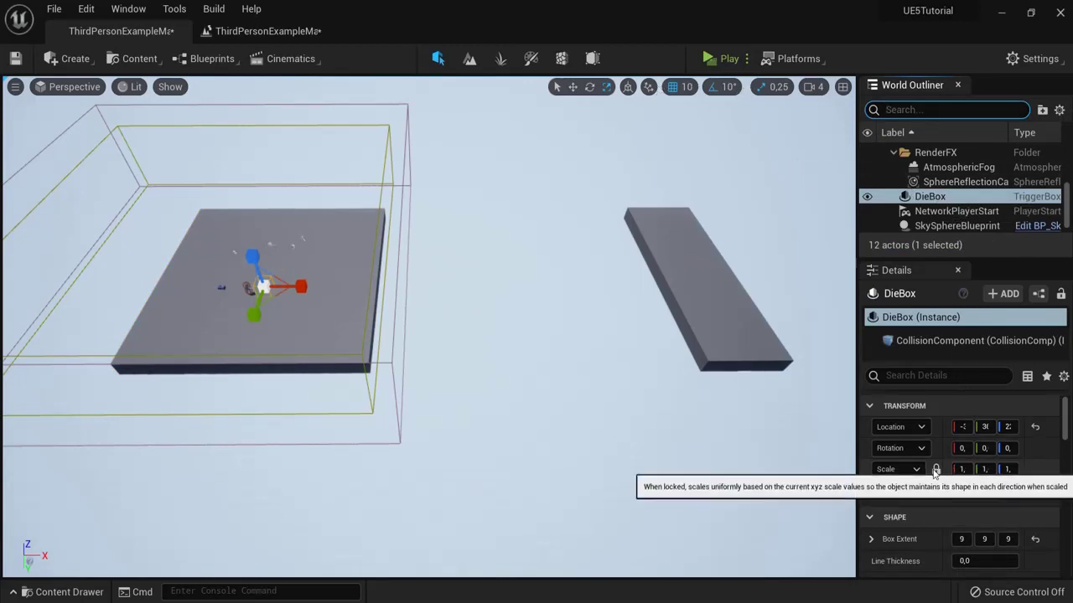
{"action": "left_click", "coordinate": [937, 470]}
{"action": "left_click", "coordinate": [960, 469]}
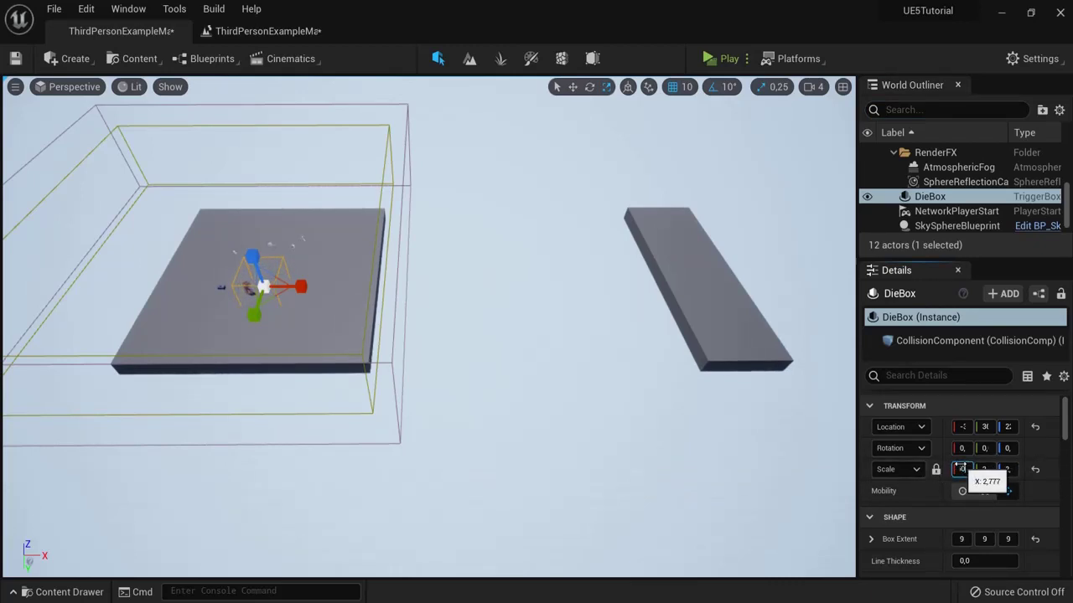
{"action": "type", "text": "50"}
{"action": "key", "text": "Return"}
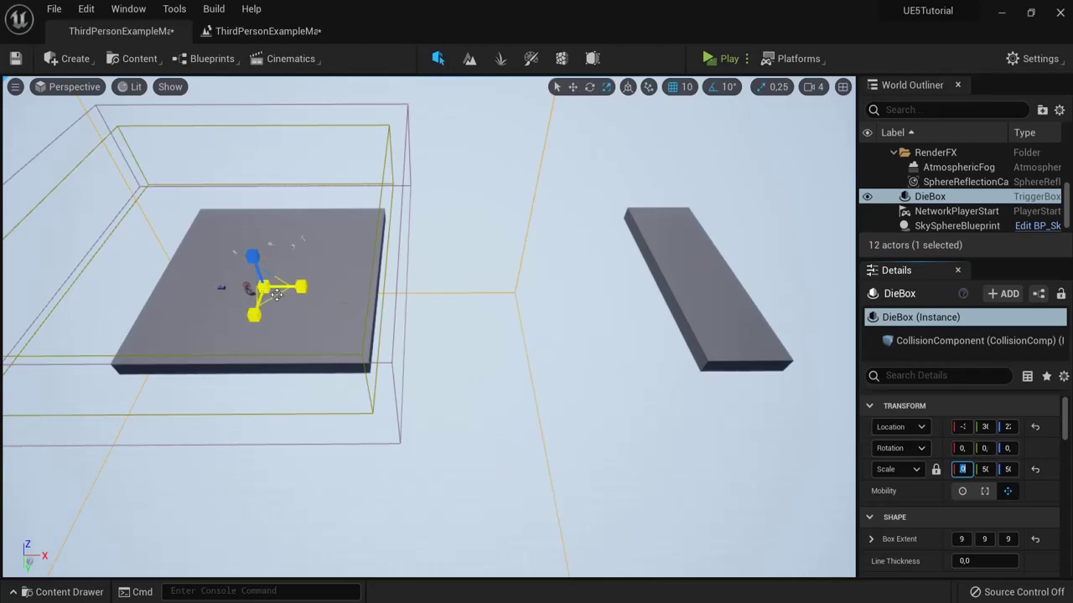
Step: Orbit the viewport to inspect the enlarged DieBox around both platforms, then reselect it
{"action": "right_click_drag", "start_coordinate": [481, 165], "coordinate": [742, 279]}
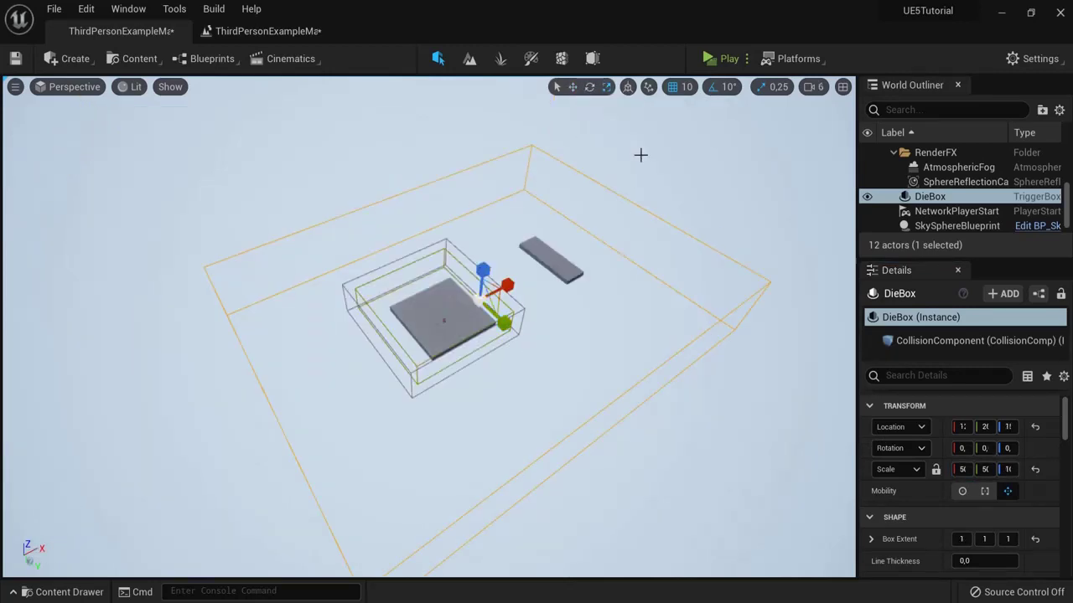
{"action": "right_click_drag", "start_coordinate": [606, 215], "coordinate": [385, 265]}
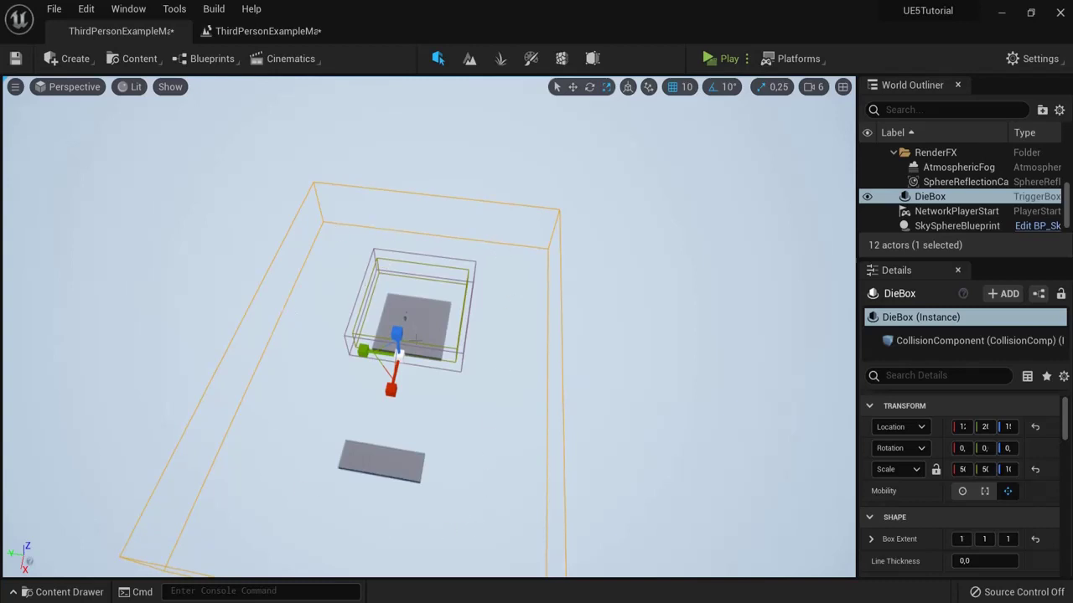
{"action": "left_click_drag", "start_coordinate": [427, 456], "coordinate": [436, 401], "text": "alt"}
{"action": "left_click_drag", "start_coordinate": [404, 335], "coordinate": [486, 338], "text": "alt"}
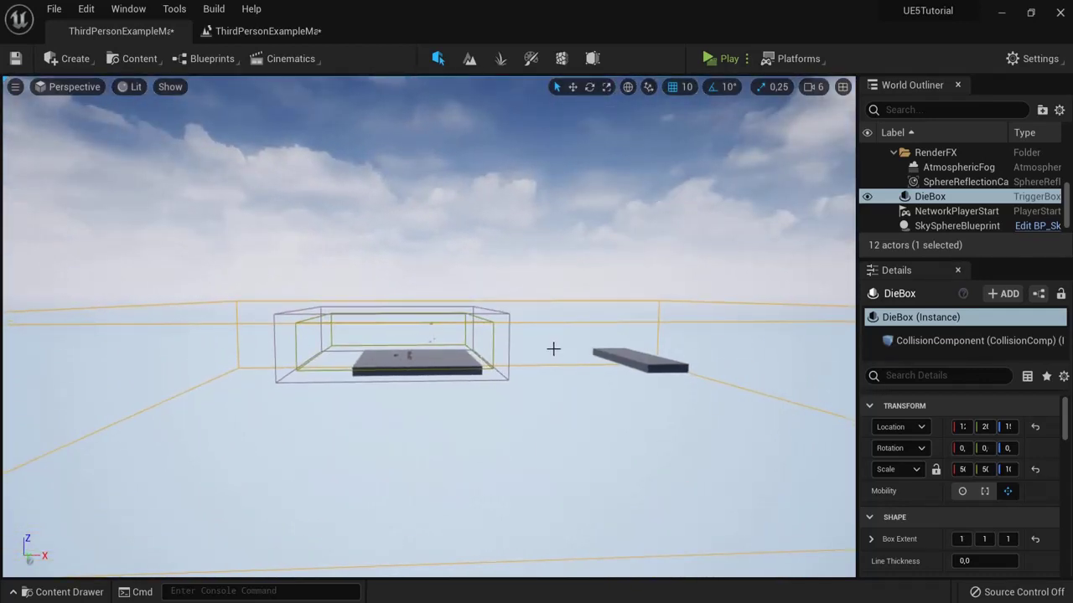
{"action": "left_click_drag", "start_coordinate": [554, 337], "coordinate": [553, 340], "text": "alt"}
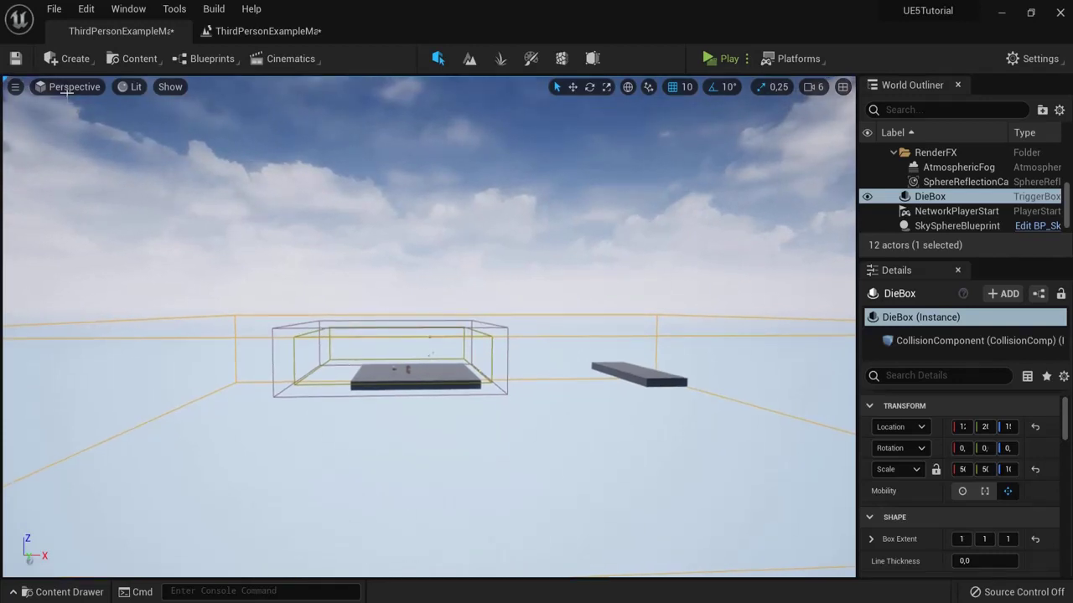
{"action": "left_click", "coordinate": [925, 198]}
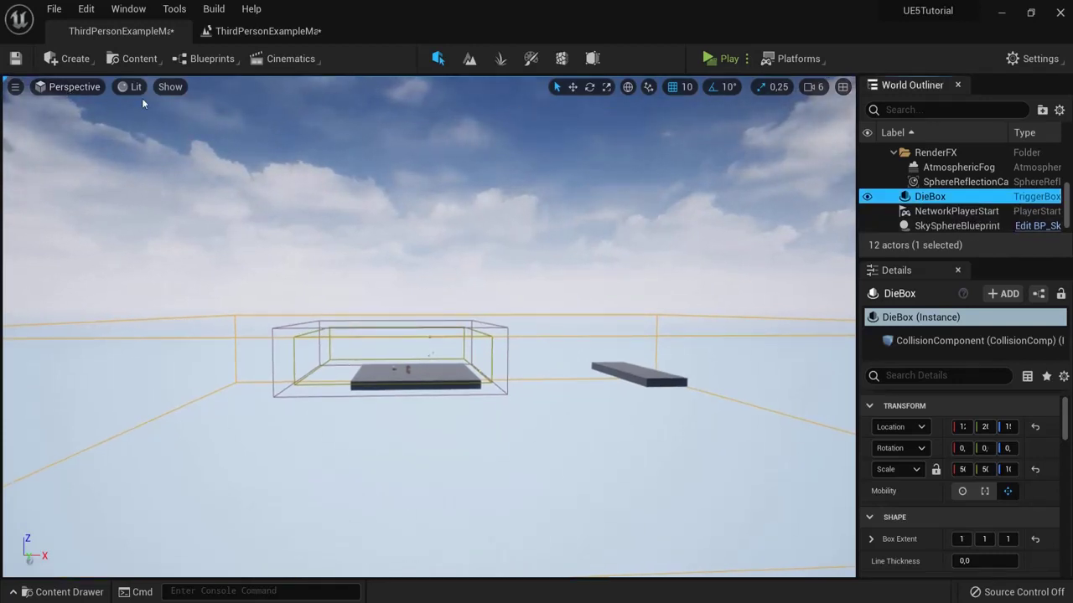
Step: In the Left viewport, move DieBox down beneath the floor and platform
{"action": "left_click", "coordinate": [81, 90]}
{"action": "left_click", "coordinate": [80, 176]}
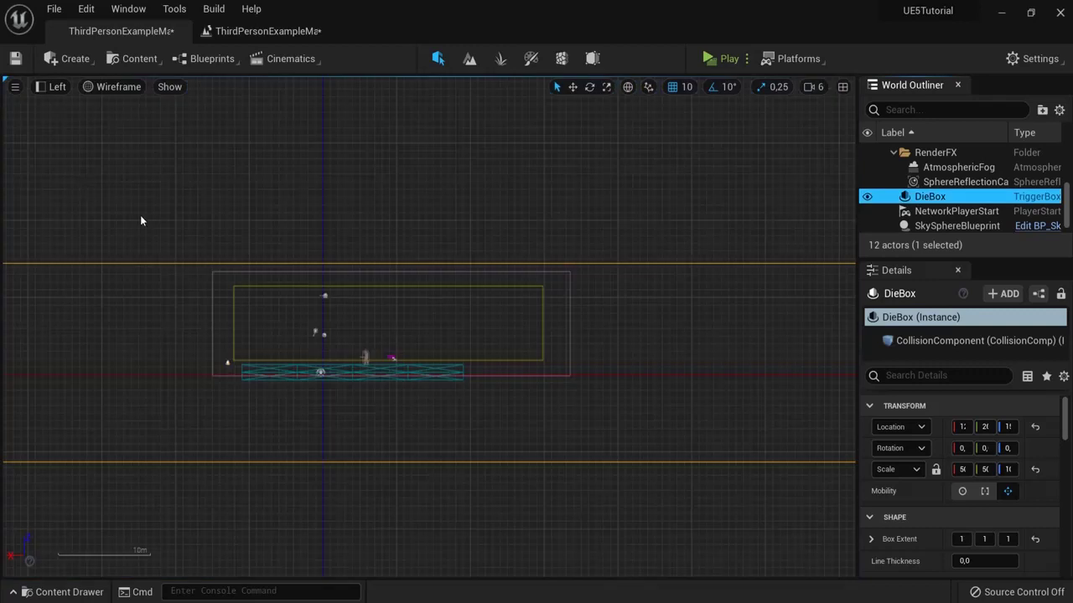
{"action": "left_click", "coordinate": [573, 88]}
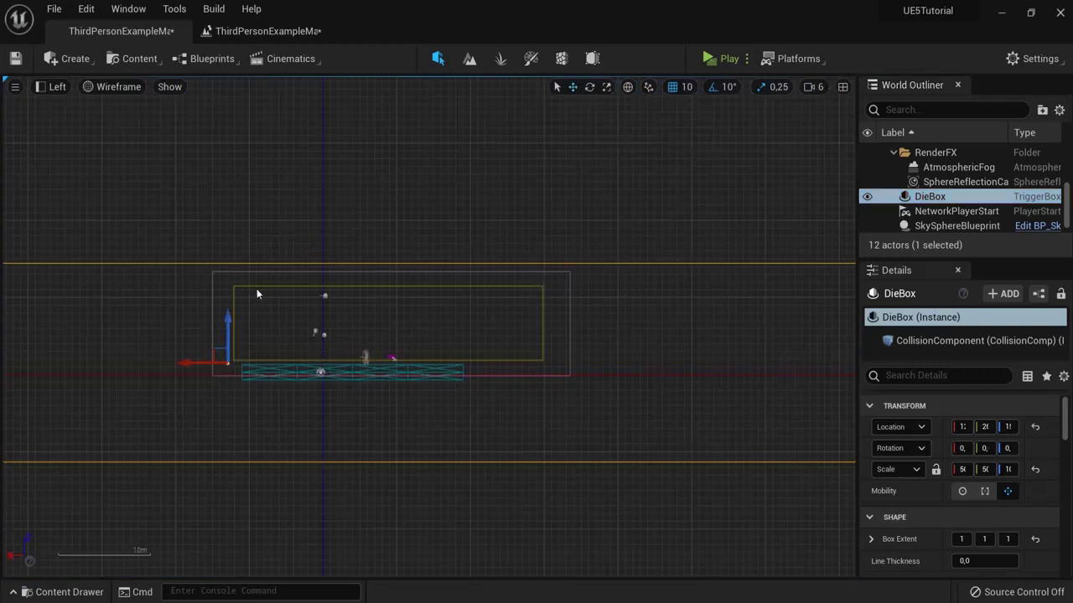
{"action": "left_click_drag", "start_coordinate": [228, 313], "coordinate": [224, 401]}
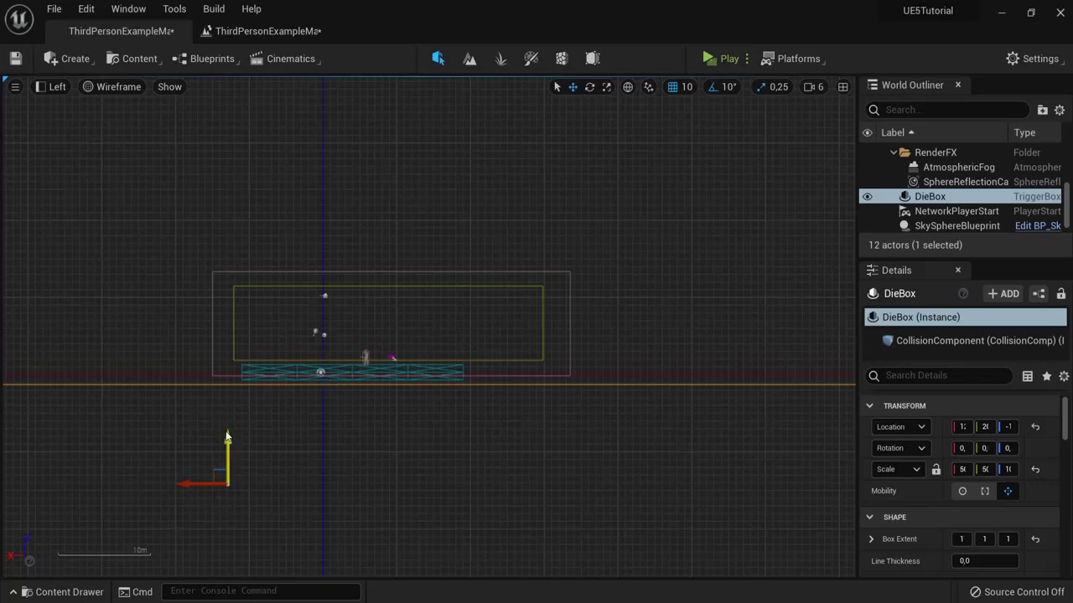
Step: Save the level and return the viewport to lit Perspective
{"action": "left_click", "coordinate": [15, 60]}
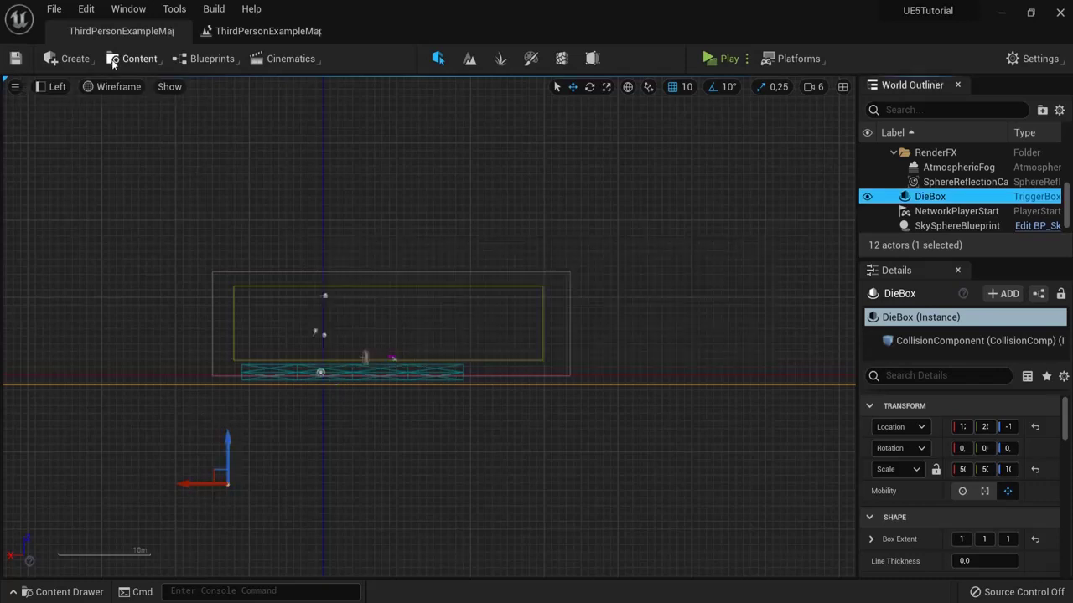
{"action": "left_click", "coordinate": [50, 87]}
{"action": "left_click", "coordinate": [80, 110]}
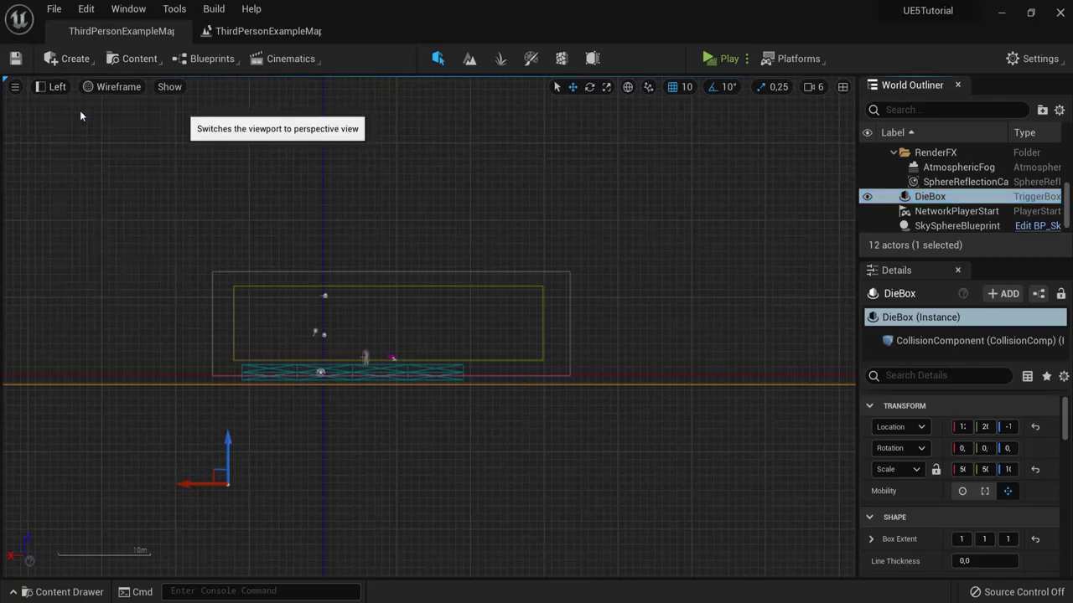
{"action": "right_click_drag", "start_coordinate": [673, 234], "coordinate": [651, 249]}
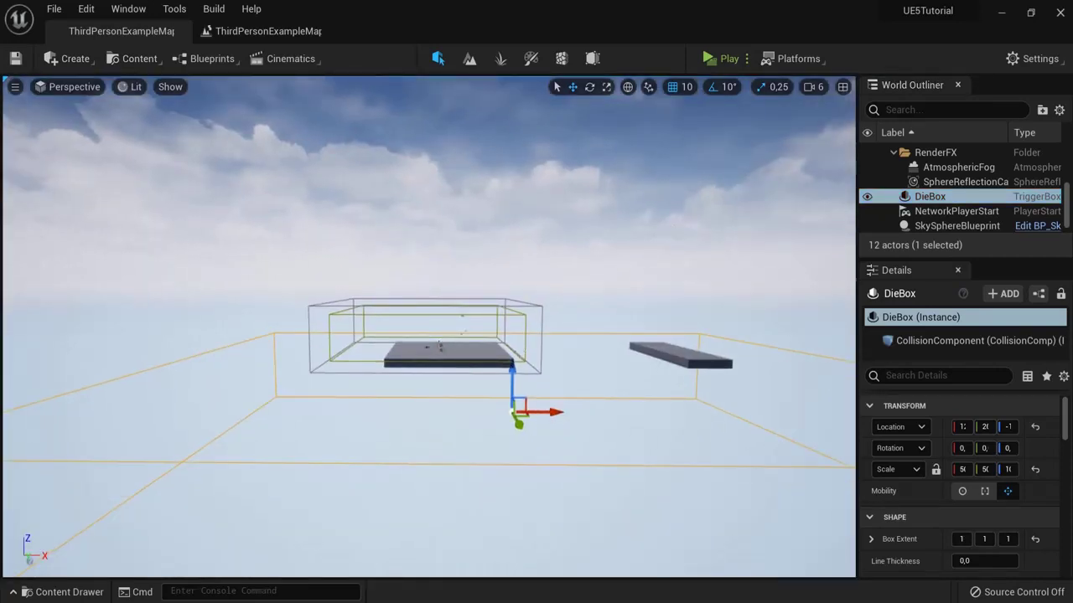
{"action": "left_click", "coordinate": [439, 347]}
{"action": "key", "text": "f"}
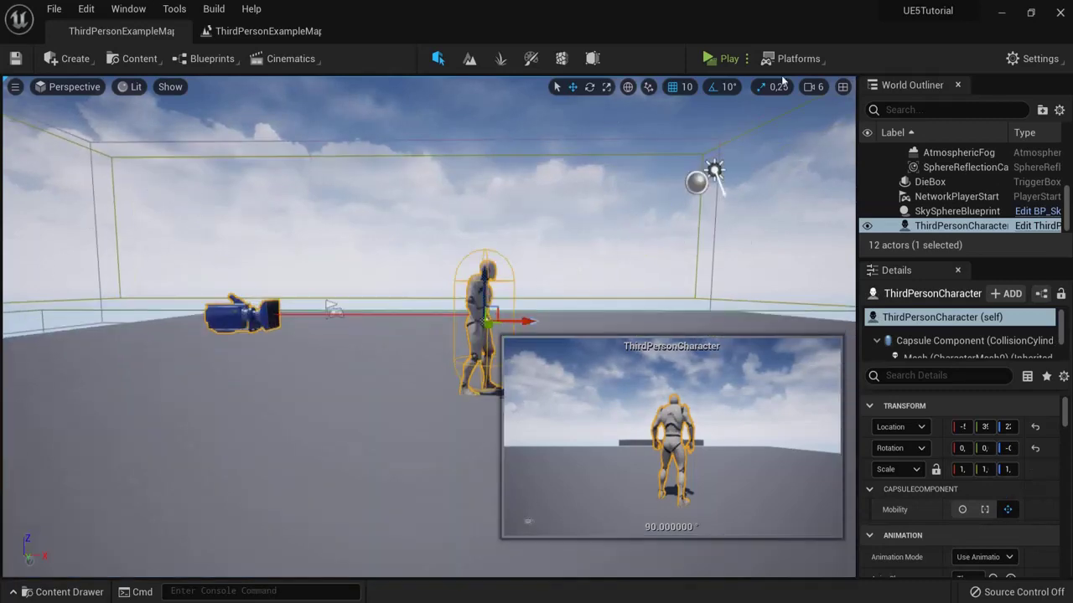
{"action": "left_click", "coordinate": [811, 86]}
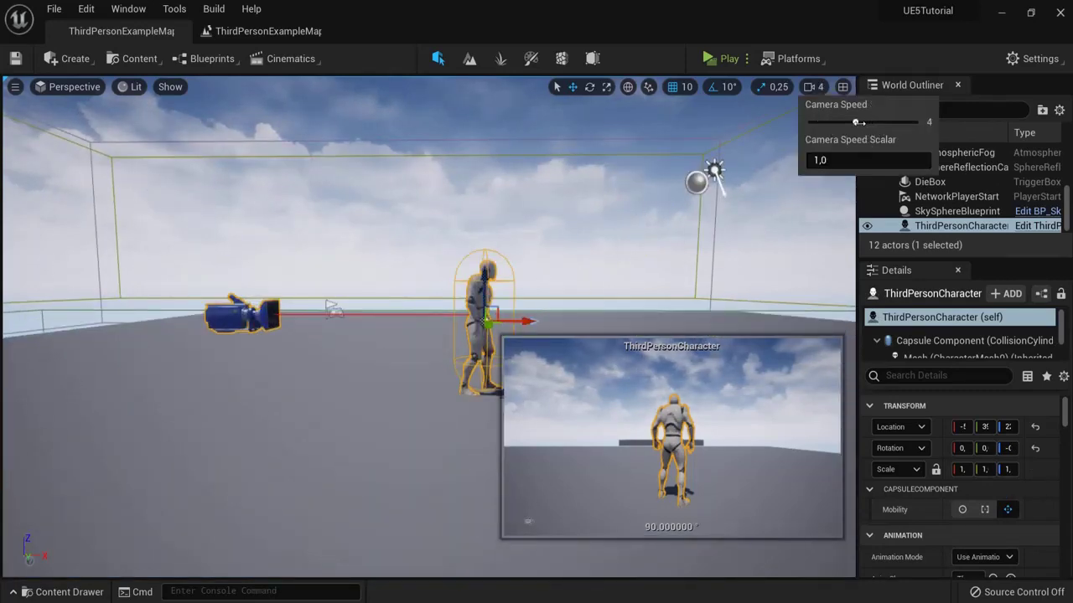
{"action": "right_click", "coordinate": [679, 185]}
{"action": "left_click", "coordinate": [722, 59]}
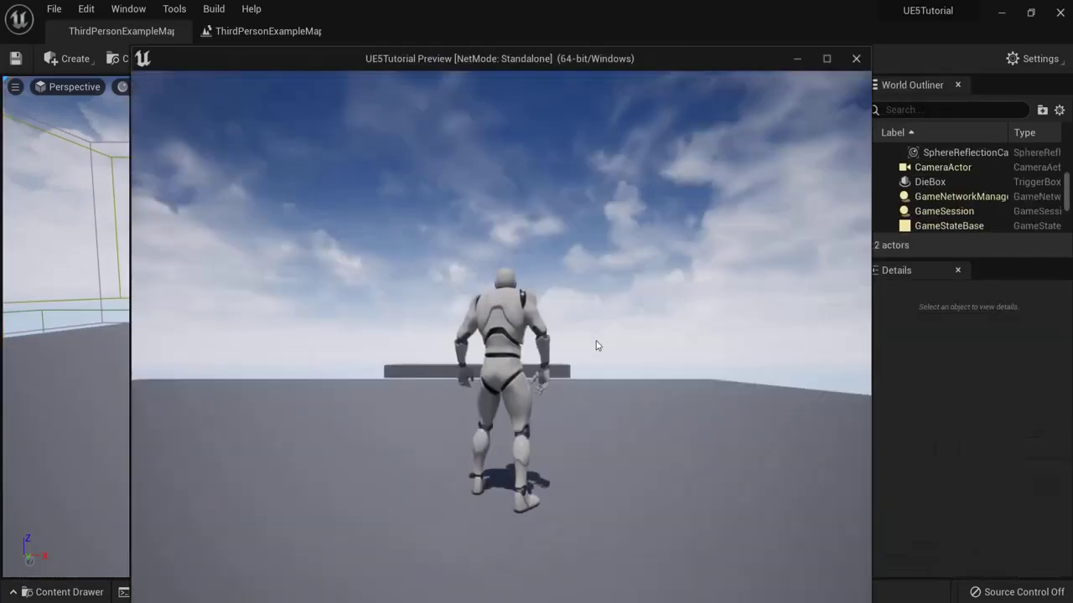
{"action": "key", "text": "w"}
{"action": "key", "text": "space"}
{"action": "key", "text": "w"}
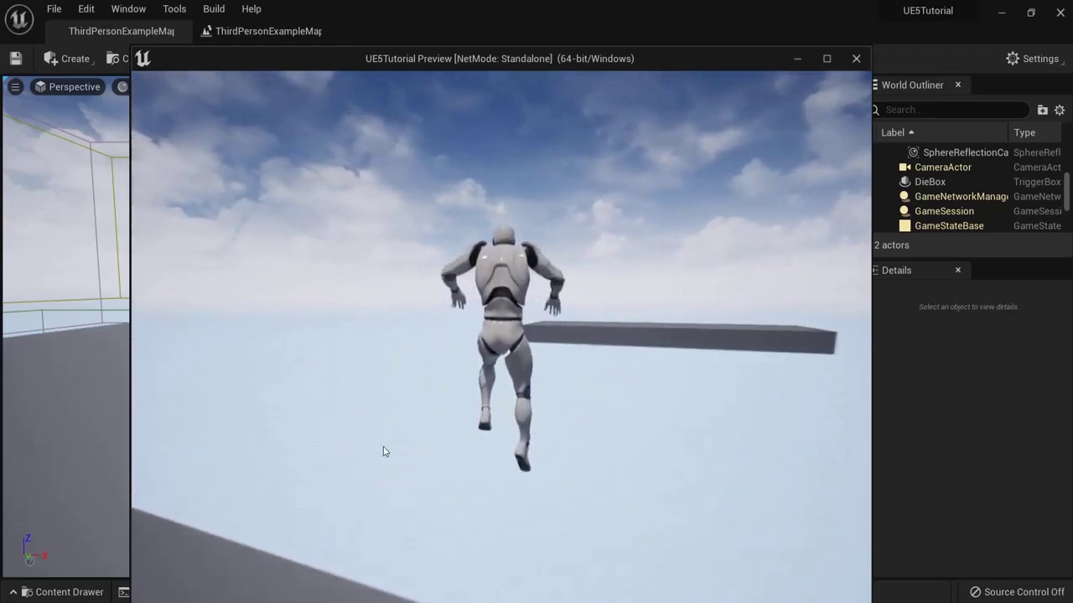
{"action": "key", "text": "w"}
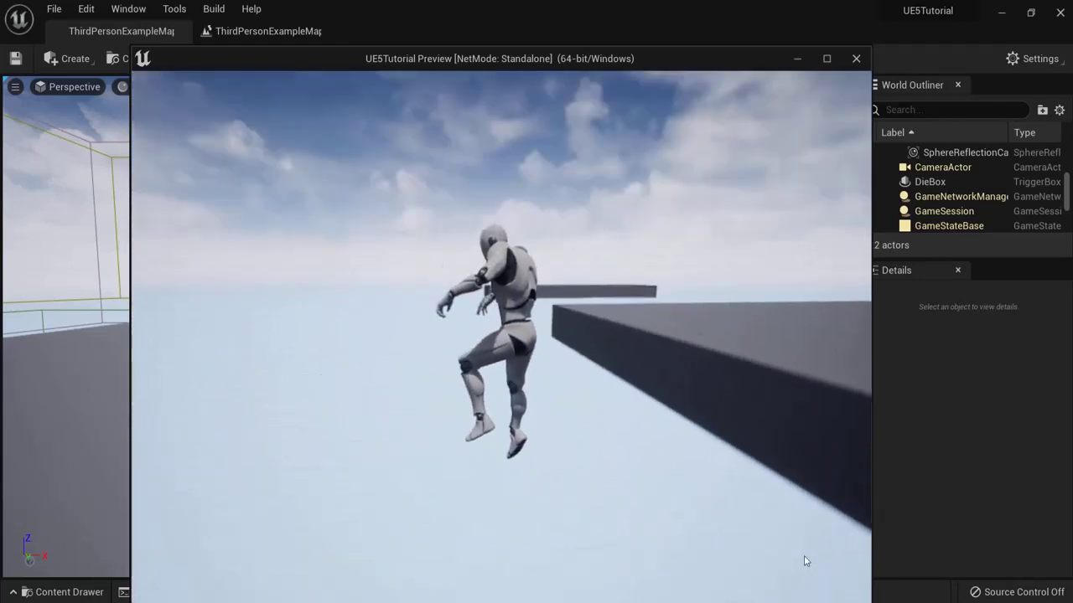
{"action": "key", "text": "w"}
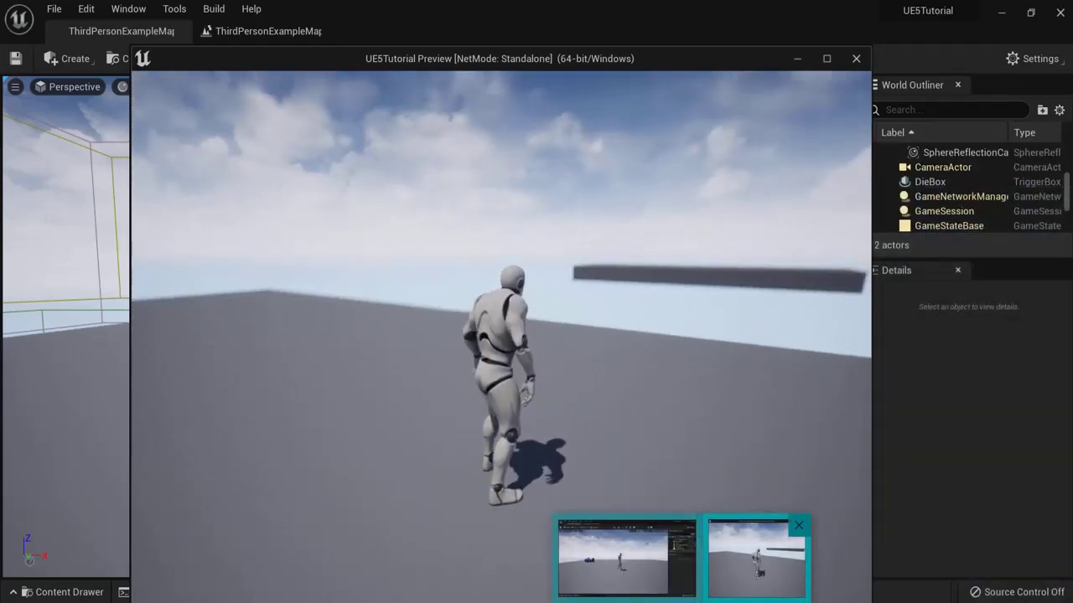
{"action": "key", "text": "Escape"}
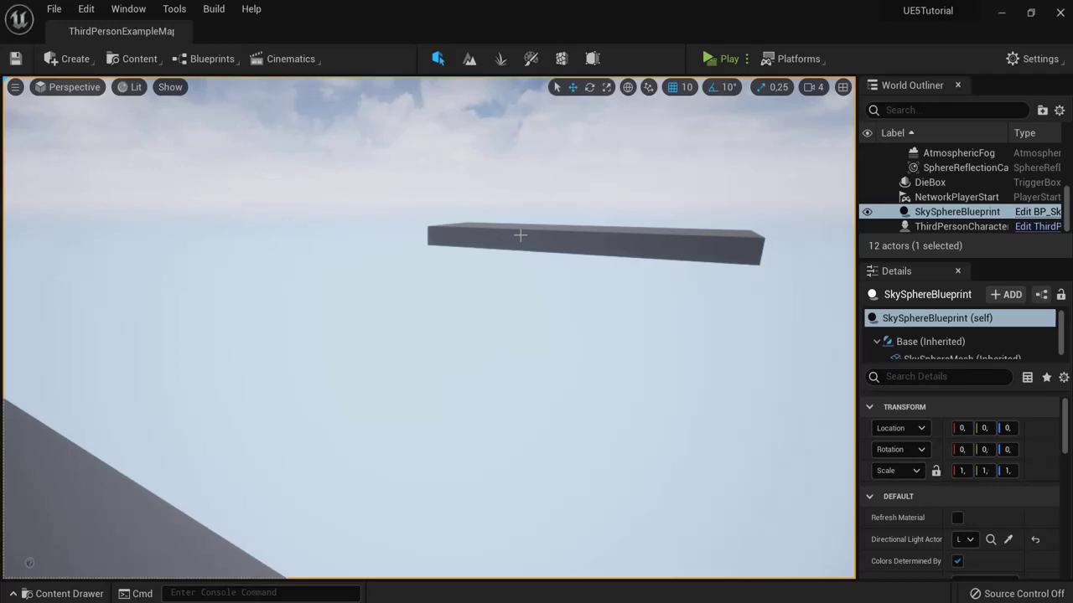
Step: Create a new Actor-based Blueprint Class in the ThirdPersonBP/Blueprints folder via the Content Drawer
{"action": "right_click_drag", "start_coordinate": [521, 235], "coordinate": [447, 235]}
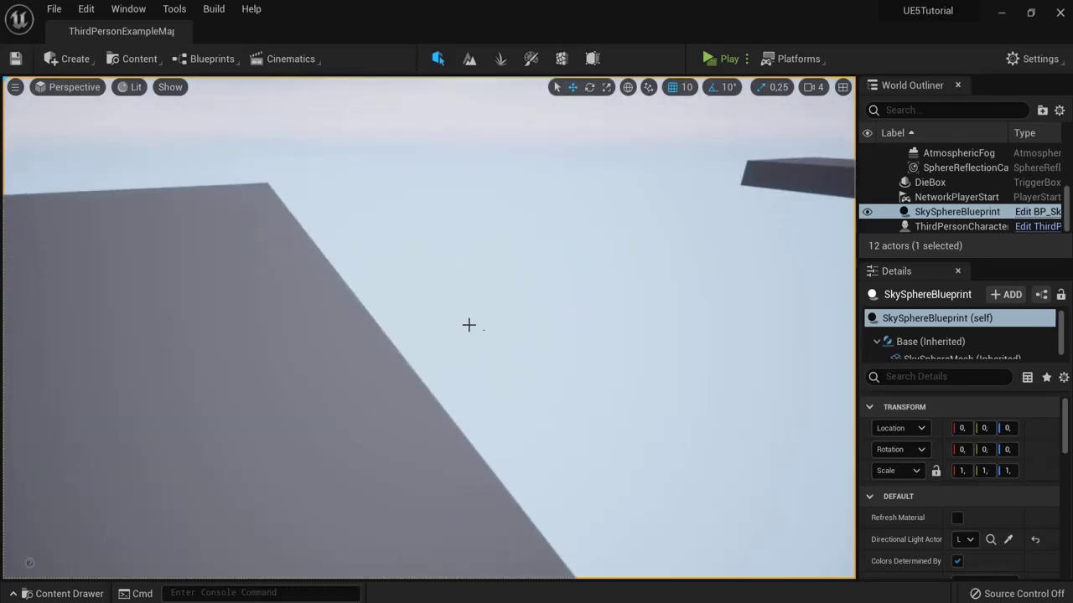
{"action": "right_click_drag", "start_coordinate": [468, 324], "coordinate": [541, 237]}
{"action": "left_click", "coordinate": [67, 593]}
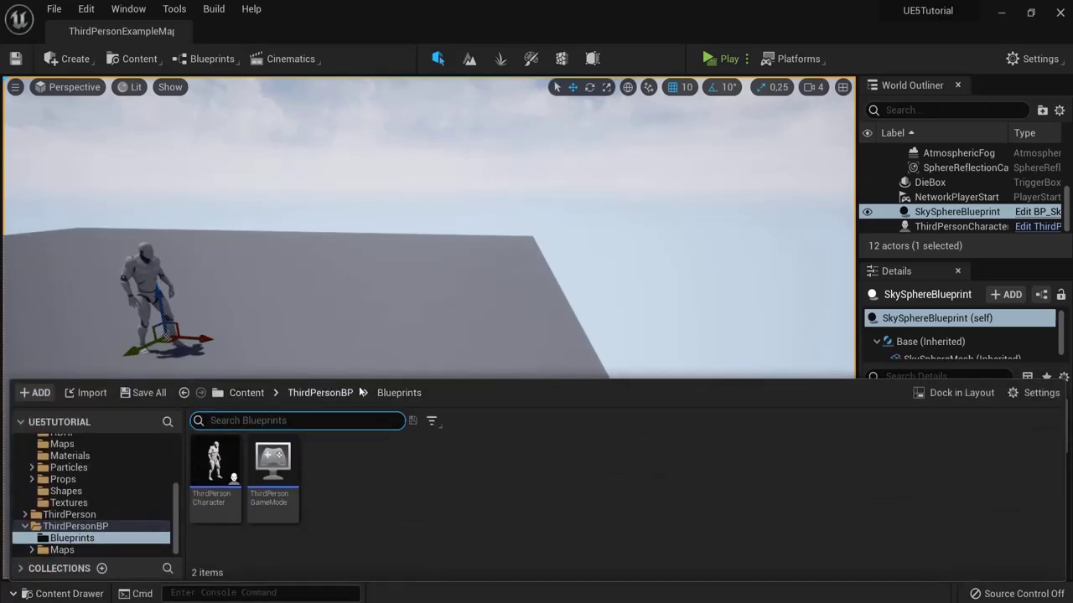
{"action": "right_click", "coordinate": [357, 483]}
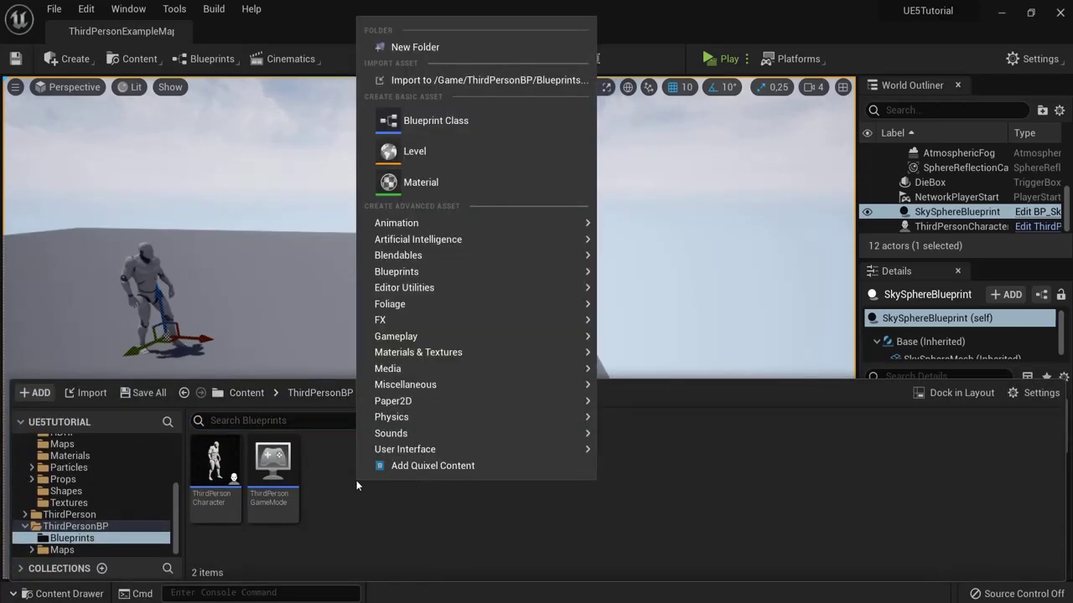
{"action": "left_click", "coordinate": [418, 125]}
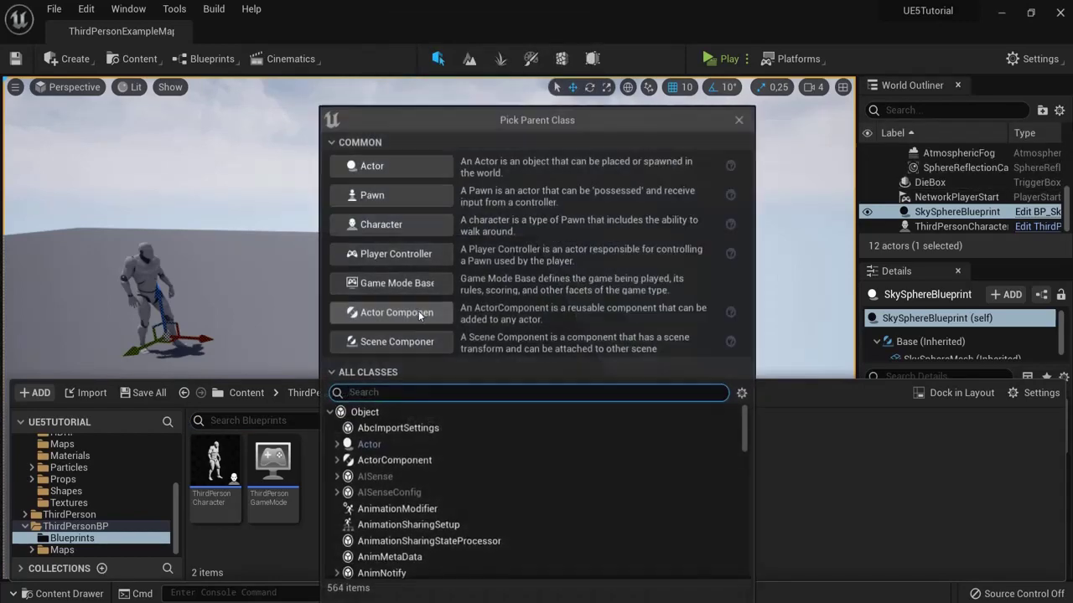
{"action": "left_click", "coordinate": [393, 167]}
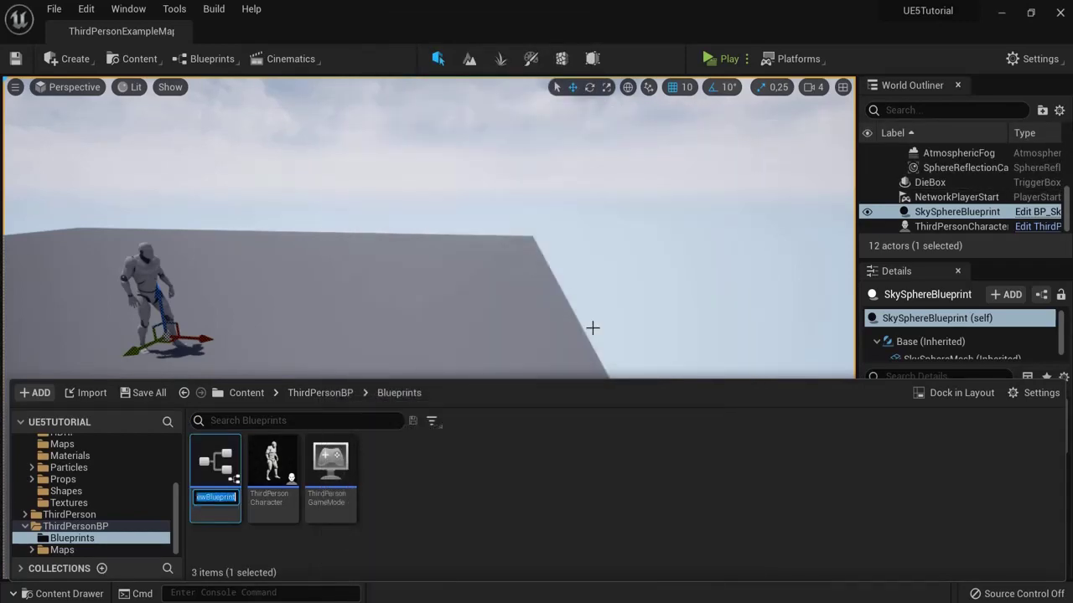
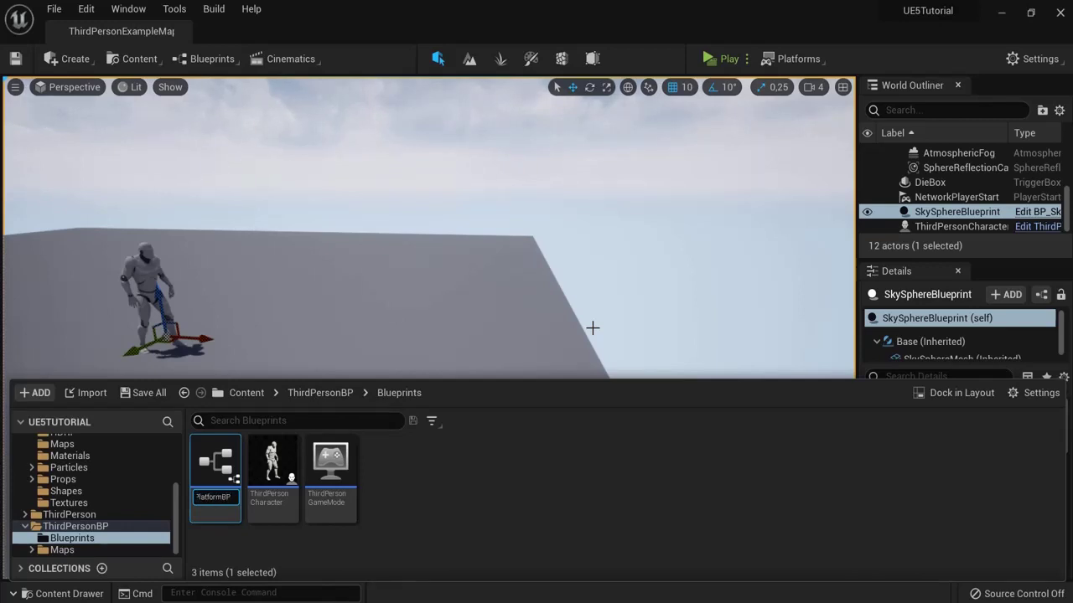
Step: Name the new asset PlatformBP, open it and add a Cube component
{"action": "type", "text": "PlatformBP"}
{"action": "key", "text": "Return"}
{"action": "double_click", "coordinate": [211, 460]}
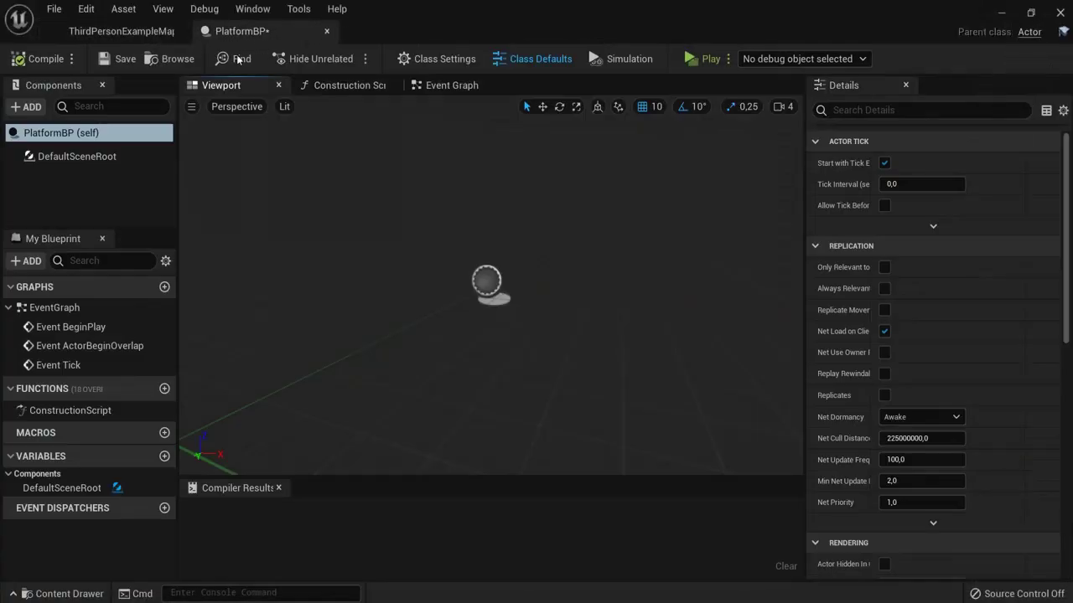
{"action": "left_click", "coordinate": [32, 107]}
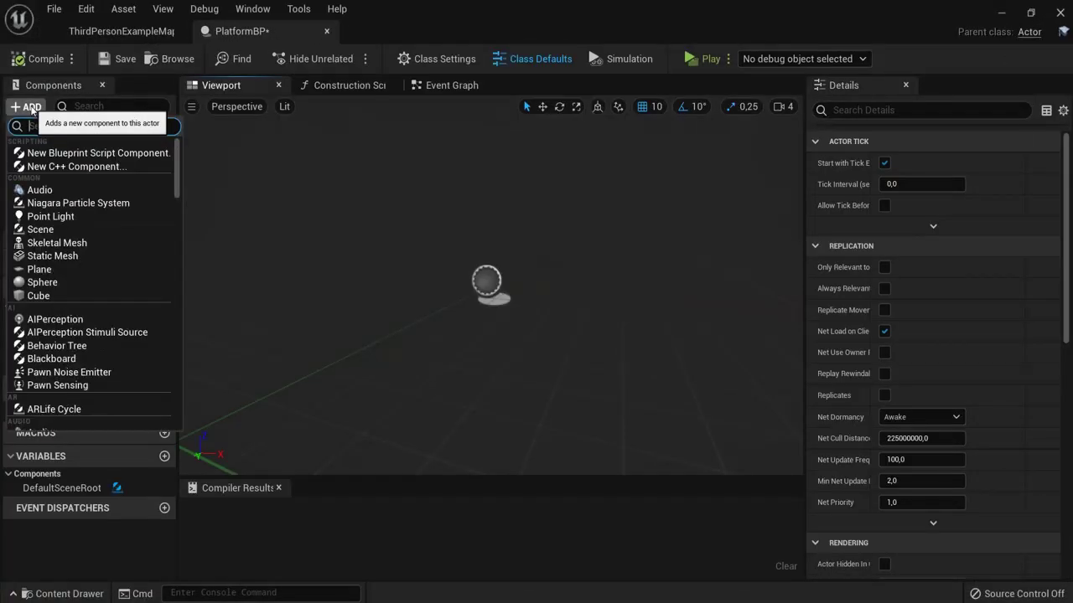
{"action": "type", "text": "cube"}
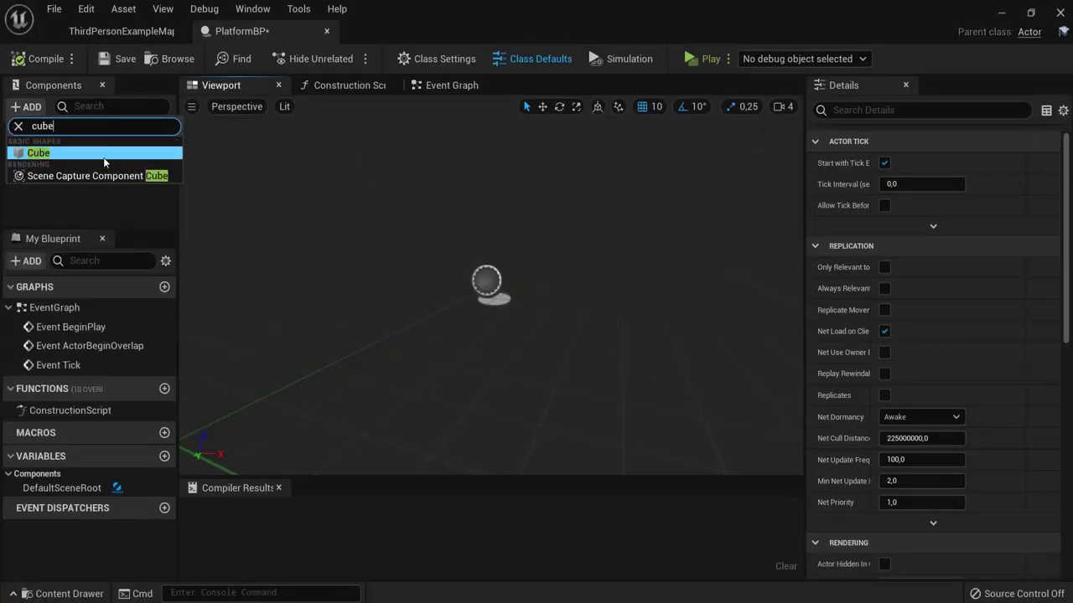
{"action": "left_click", "coordinate": [104, 154]}
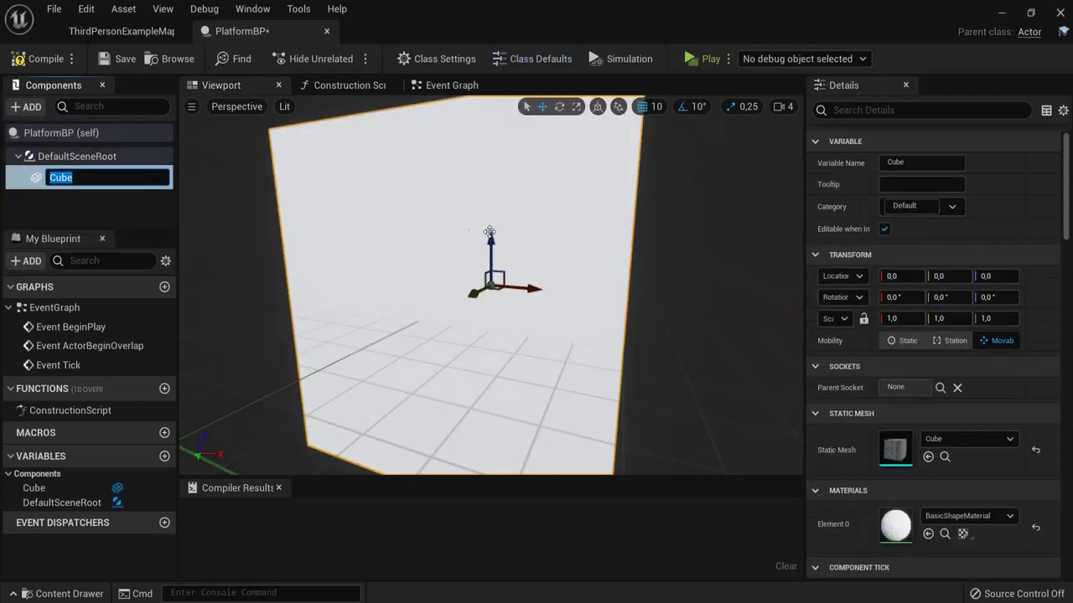
Step: Scale the Cube to 3.5 × 3.5 × 0.25 and compile PlatformBP
{"action": "left_click", "coordinate": [576, 107]}
{"action": "left_click_drag", "start_coordinate": [491, 245], "coordinate": [486, 285]}
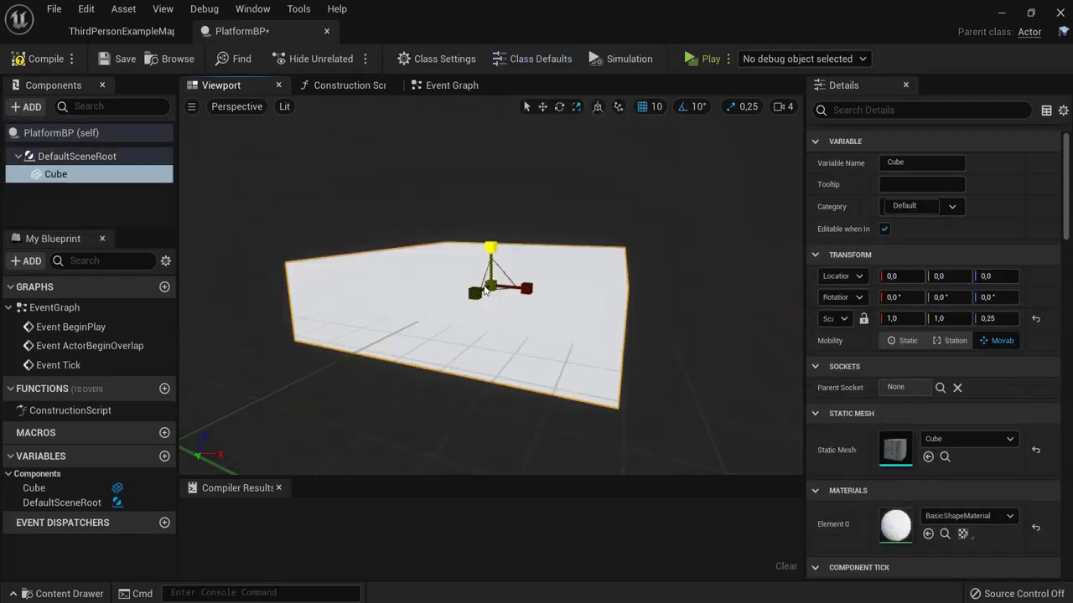
{"action": "scroll", "coordinate": [541, 244], "scroll_direction": "down", "scroll_amount": 5}
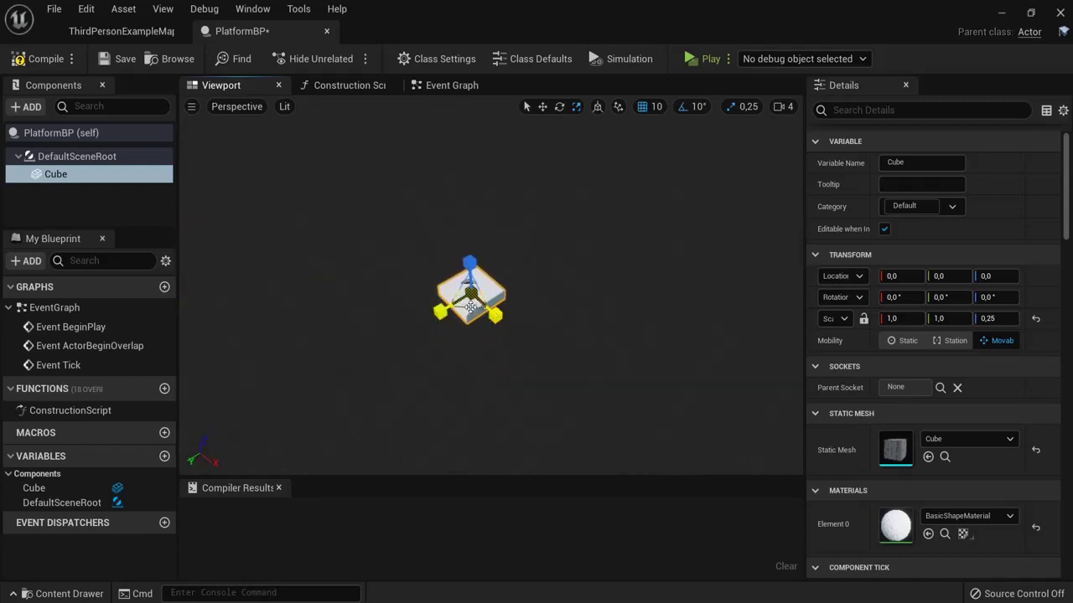
{"action": "left_click_drag", "start_coordinate": [484, 302], "coordinate": [398, 391]}
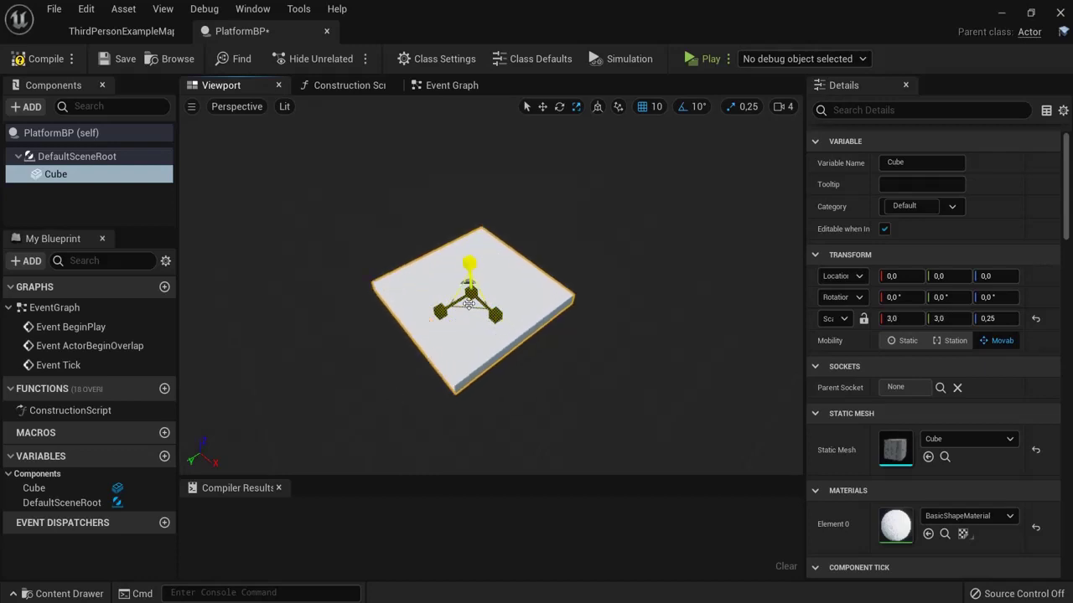
{"action": "left_click_drag", "start_coordinate": [471, 307], "coordinate": [469, 326]}
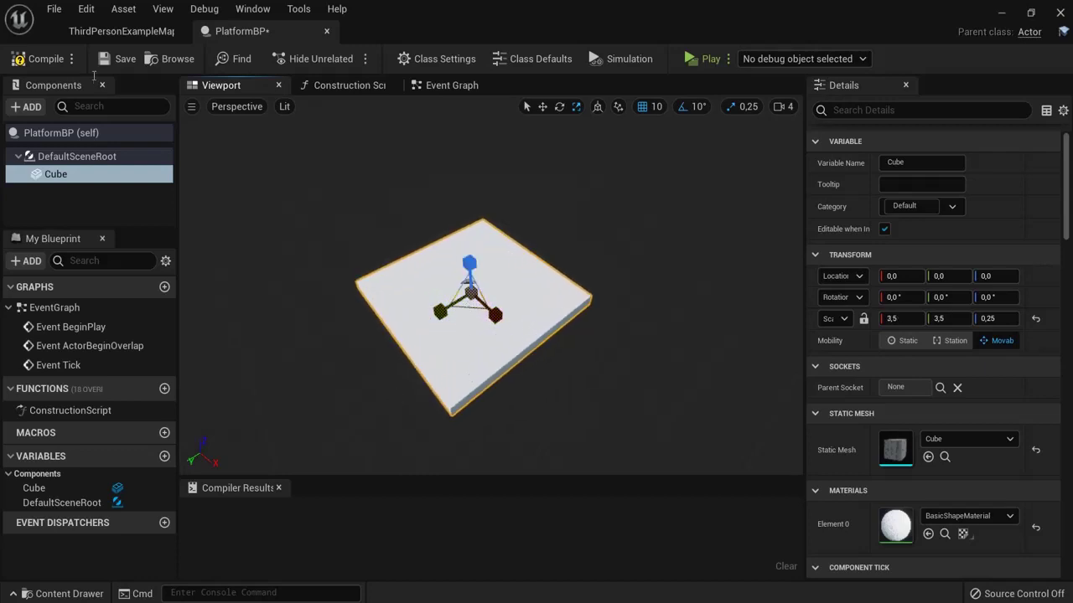
{"action": "left_click", "coordinate": [42, 58]}
{"action": "left_click", "coordinate": [122, 31]}
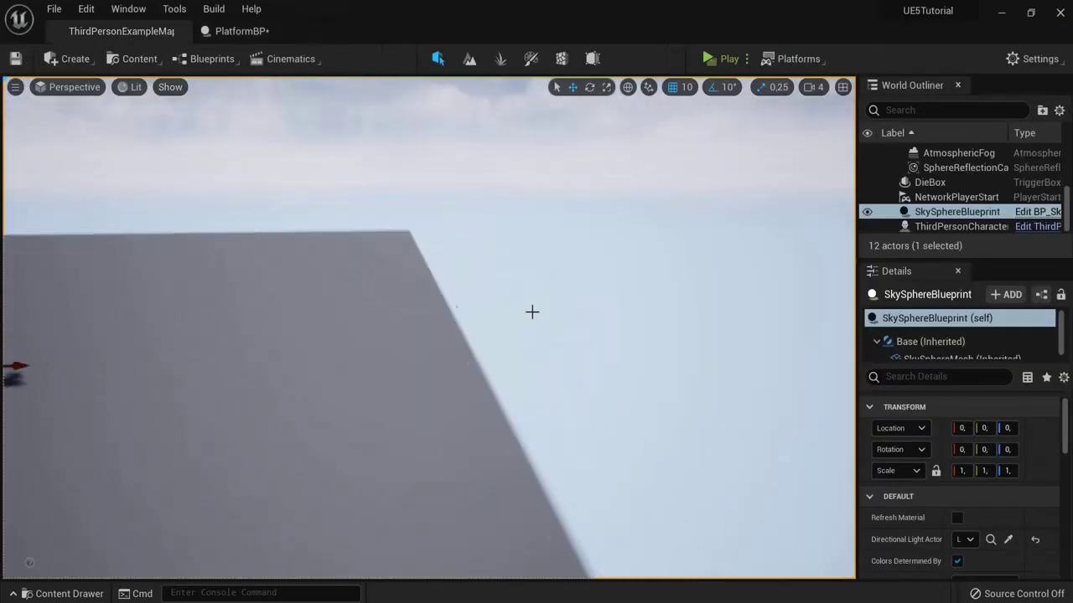
Step: Place a PlatformBP instance in the level and move it out past the floor's edge
{"action": "right_click_drag", "start_coordinate": [531, 312], "coordinate": [536, 335]}
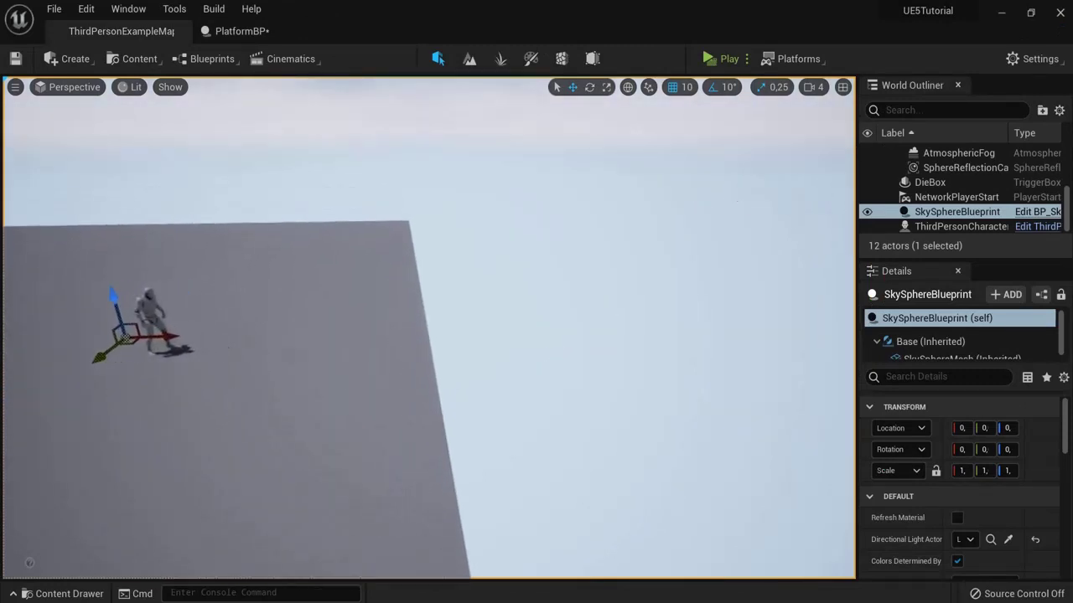
{"action": "left_click", "coordinate": [69, 593]}
{"action": "left_click_drag", "start_coordinate": [220, 461], "coordinate": [353, 330]}
{"action": "left_click_drag", "start_coordinate": [351, 290], "coordinate": [354, 286]}
{"action": "left_click_drag", "start_coordinate": [388, 331], "coordinate": [611, 321]}
{"action": "right_click_drag", "start_coordinate": [637, 324], "coordinate": [614, 329]}
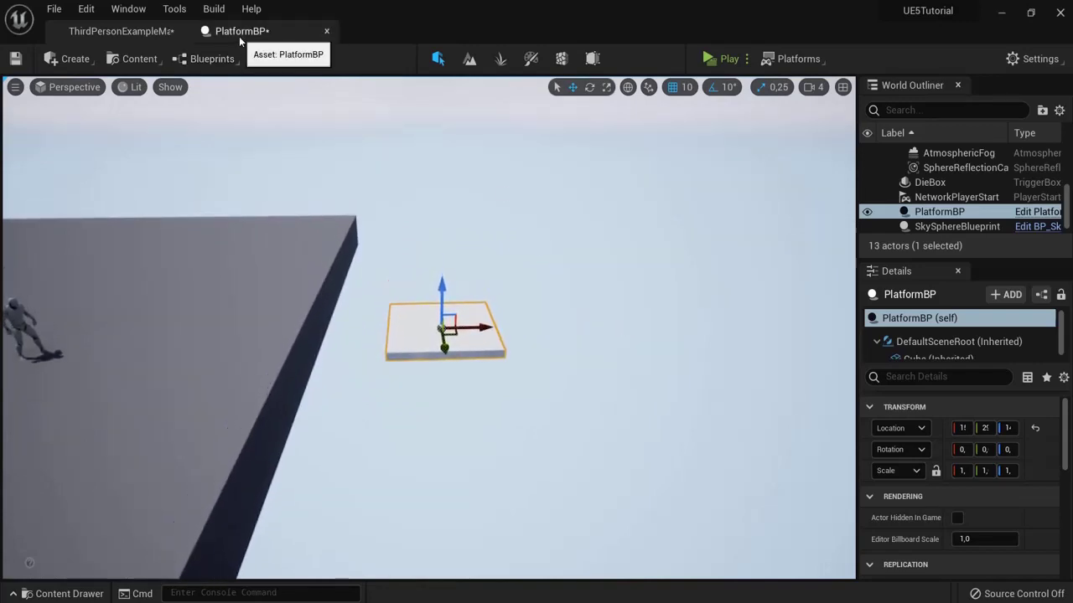
Step: Play-test the level by running and jumping toward the new platform, then exit
{"action": "left_click", "coordinate": [721, 60]}
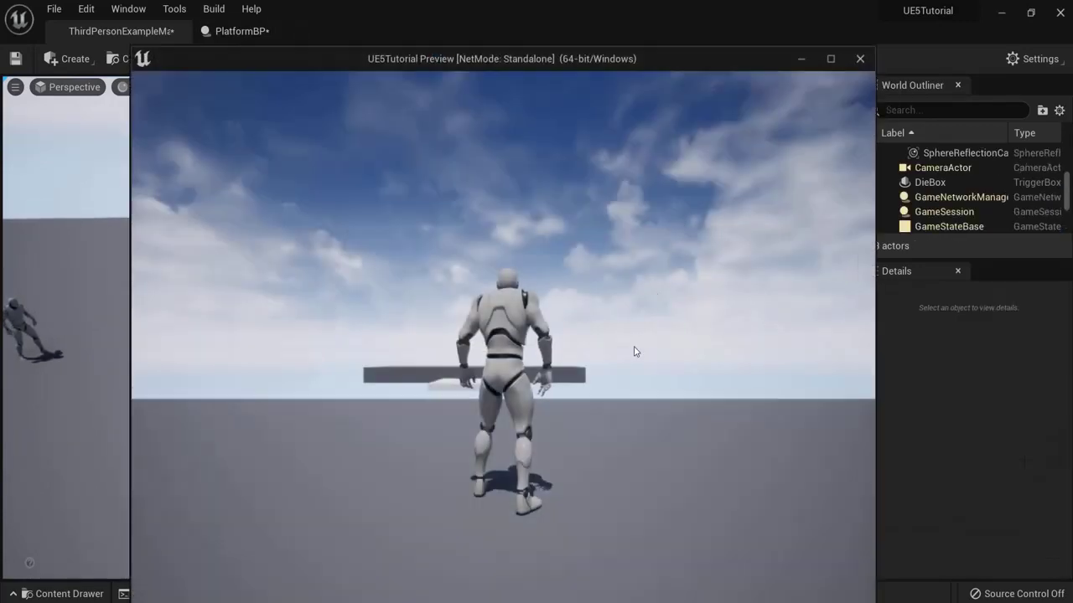
{"action": "key", "text": "w"}
{"action": "key", "text": "space"}
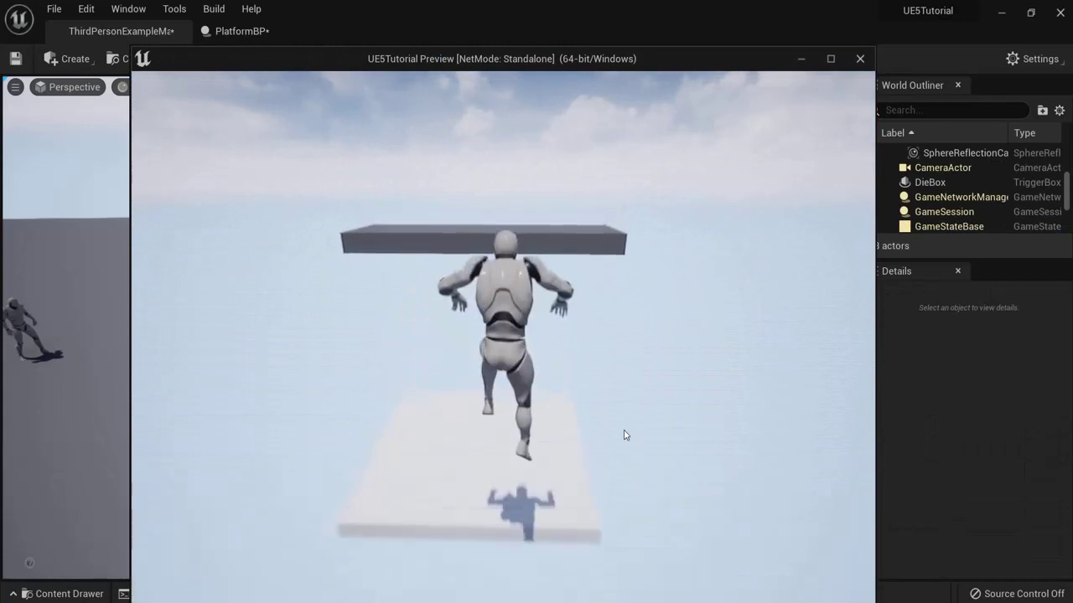
{"action": "key", "text": "s"}
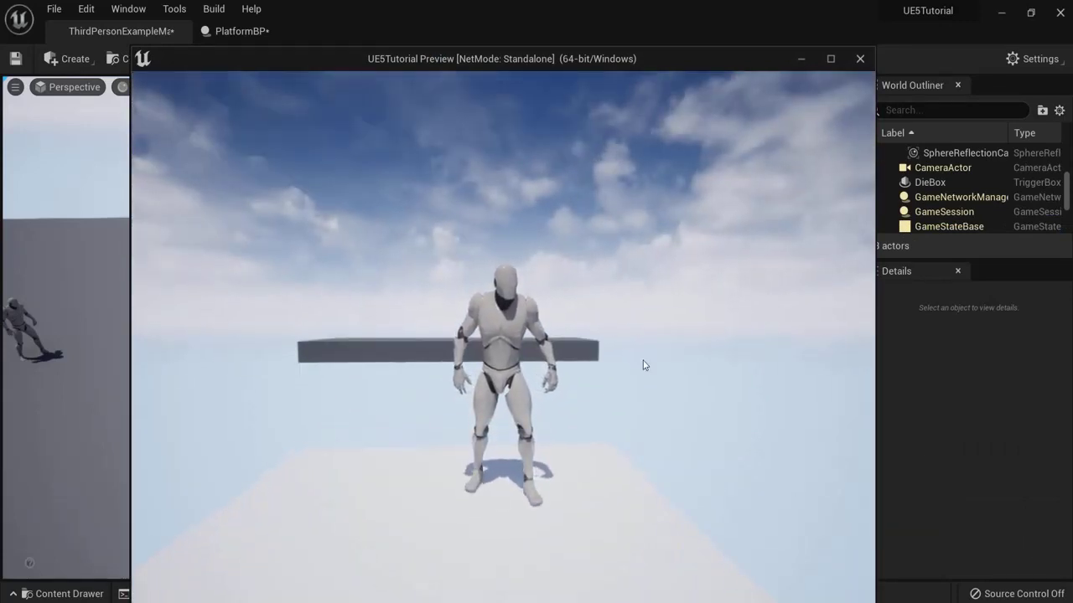
{"action": "key", "text": "Escape"}
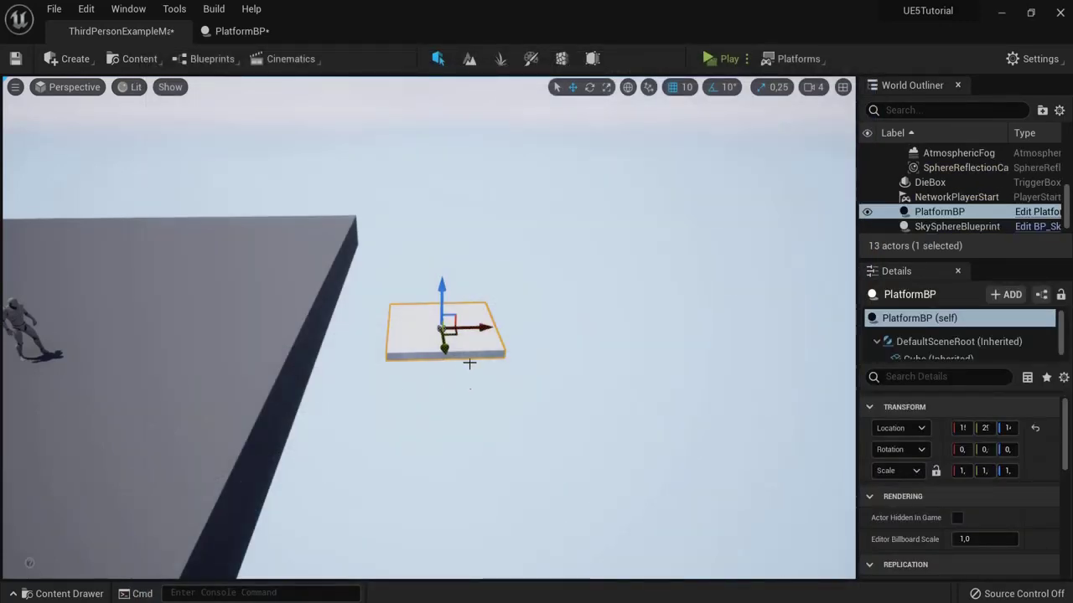
Step: In PlatformBP's Event Graph, delete the ActorBeginOverlap and Tick nodes, keeping Event BeginPlay
{"action": "left_click", "coordinate": [243, 34]}
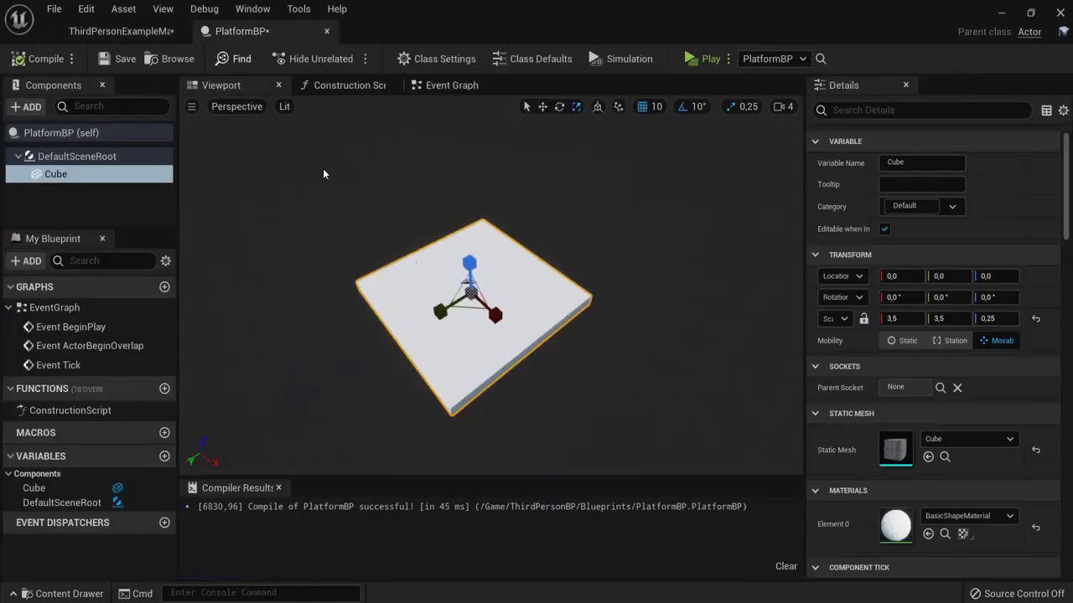
{"action": "left_click", "coordinate": [452, 86]}
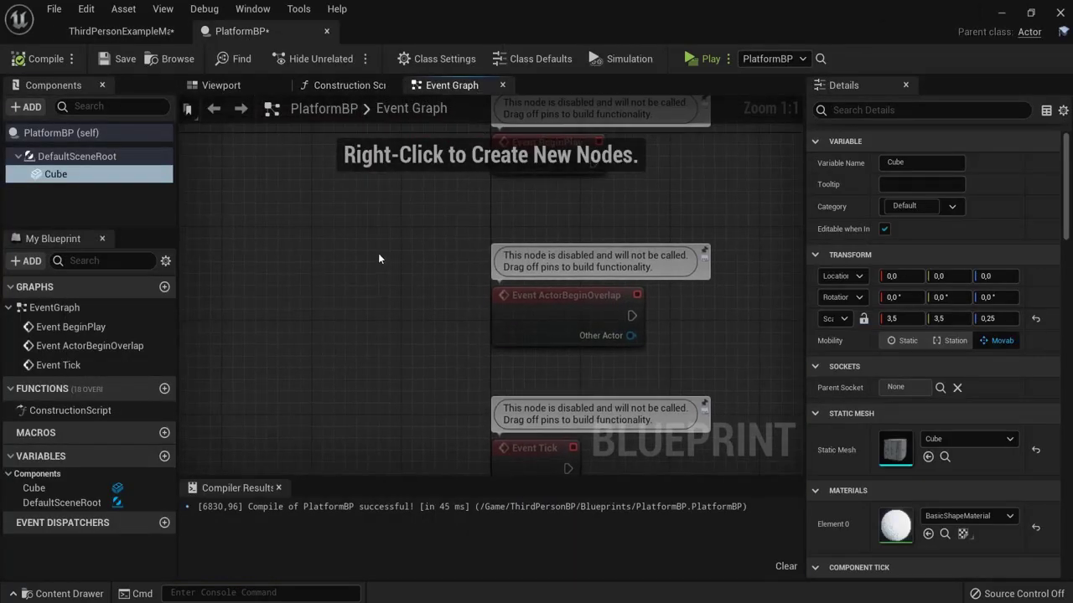
{"action": "left_click_drag", "start_coordinate": [379, 255], "coordinate": [582, 433]}
{"action": "key", "text": "Delete"}
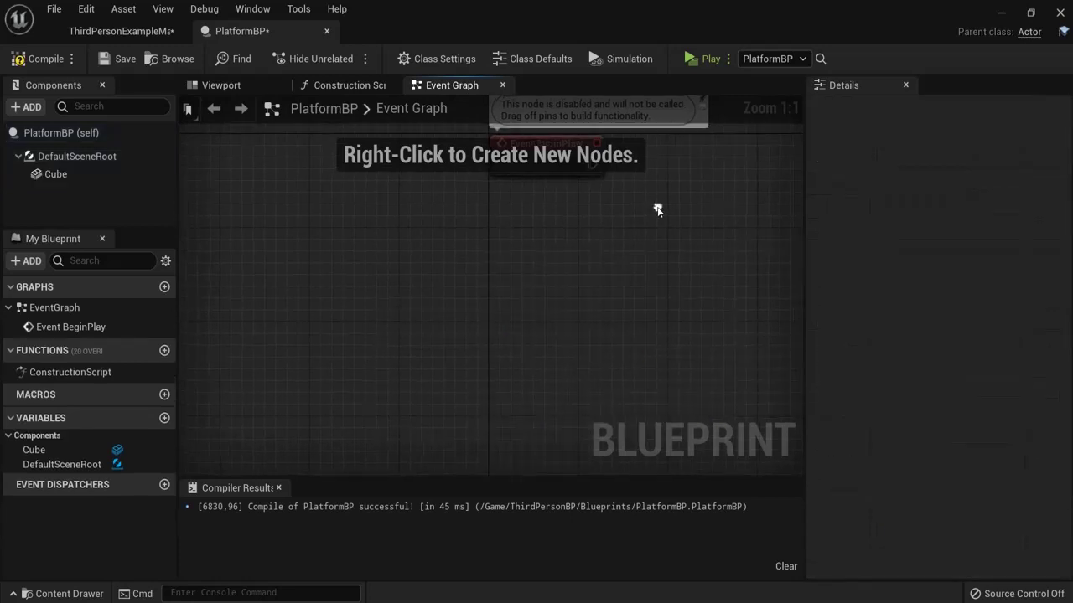
{"action": "right_click_drag", "start_coordinate": [657, 209], "coordinate": [503, 313]}
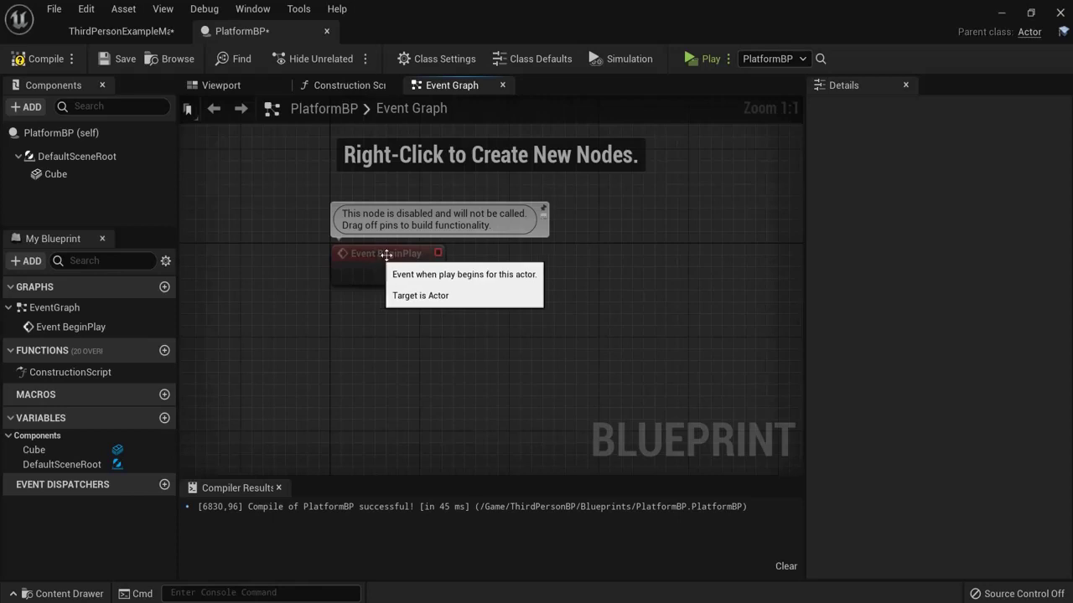
{"action": "left_click", "coordinate": [366, 256]}
{"action": "right_click_drag", "start_coordinate": [539, 279], "coordinate": [530, 278]}
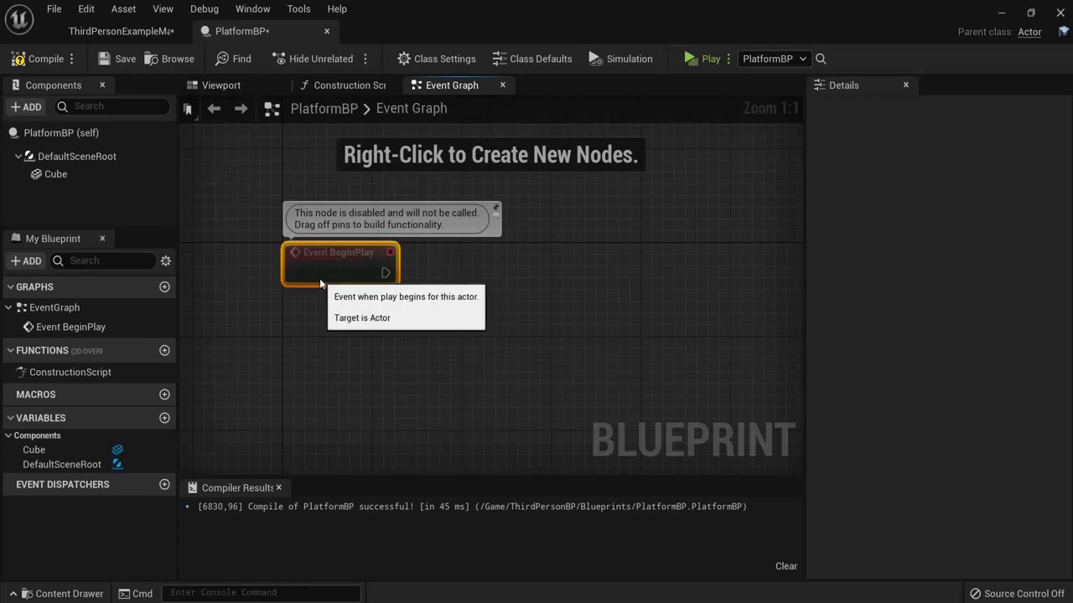
{"action": "left_click_drag", "start_coordinate": [328, 256], "coordinate": [304, 254]}
Step: Add a Timeline_0 node driven by Event BeginPlay and open its editor
{"action": "left_click_drag", "start_coordinate": [384, 272], "coordinate": [466, 267]}
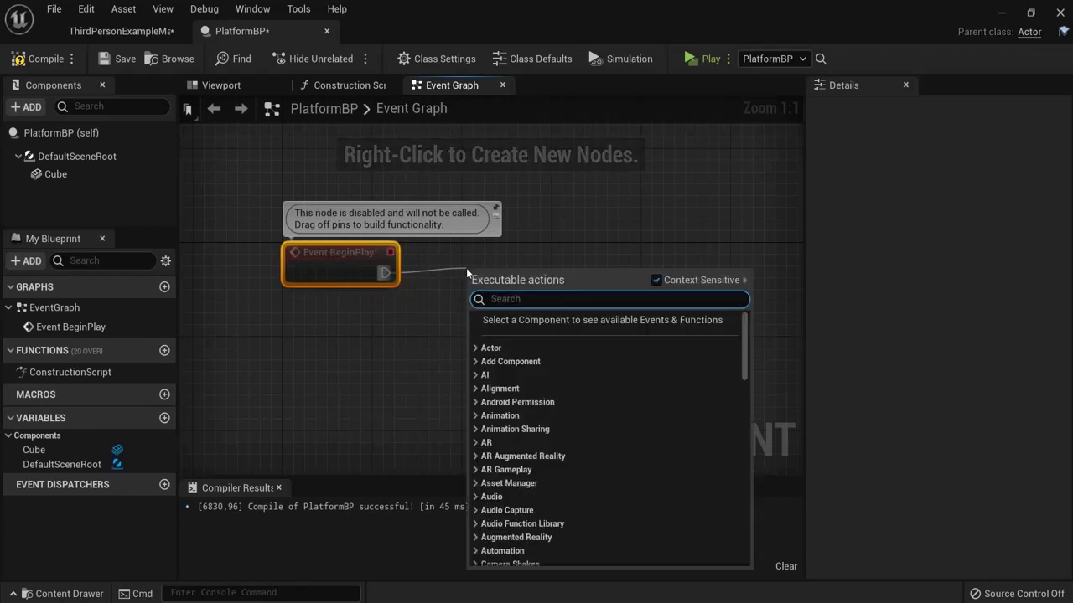
{"action": "type", "text": "timeline"}
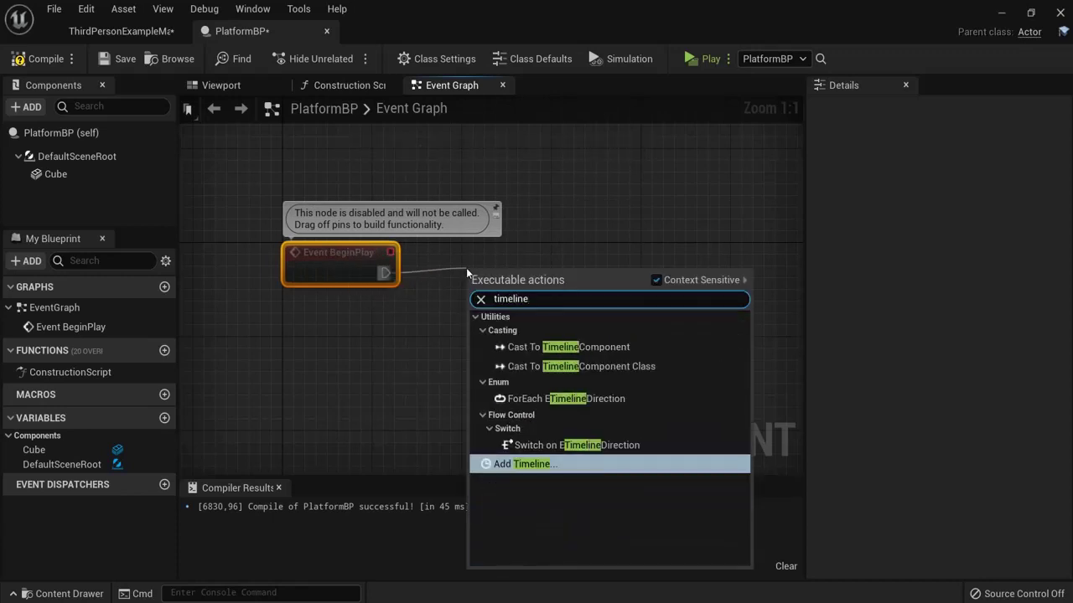
{"action": "key", "text": "Return"}
{"action": "left_click_drag", "start_coordinate": [538, 280], "coordinate": [528, 249]}
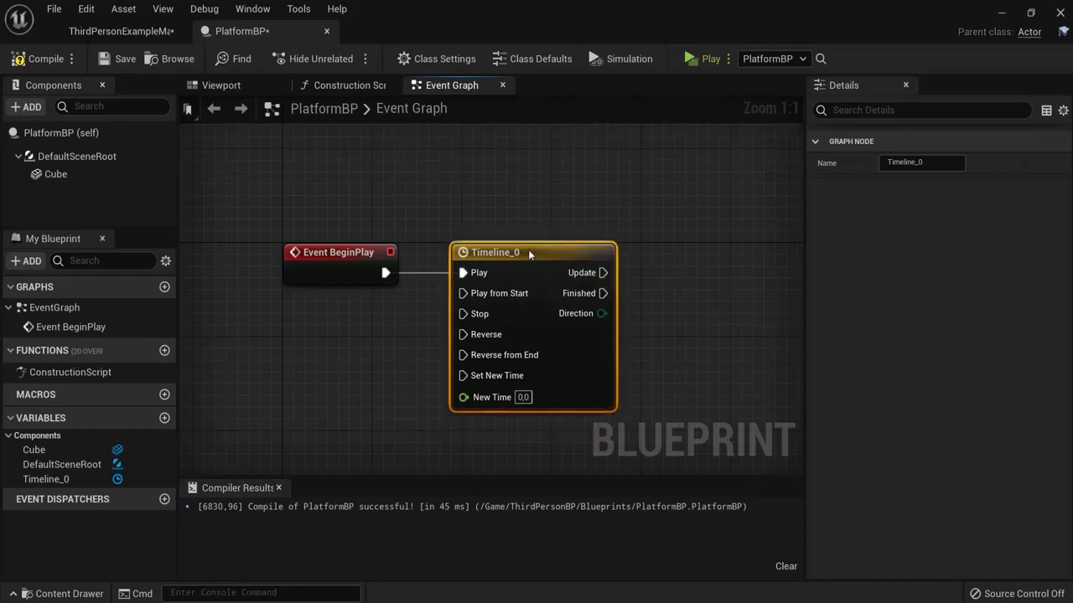
{"action": "double_click", "coordinate": [500, 268]}
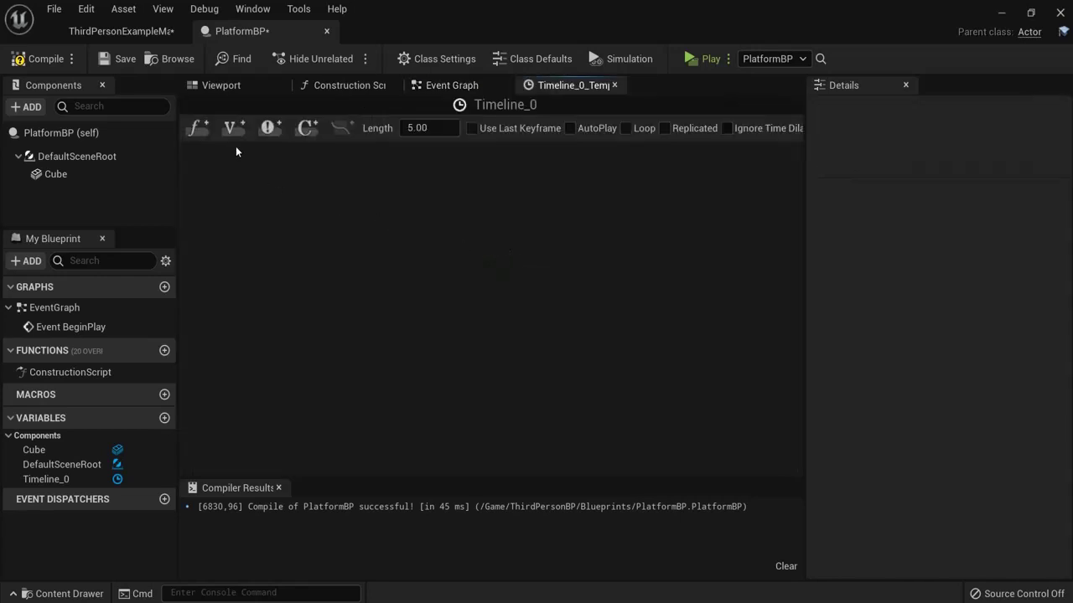
Step: Back in the level, frame the platform and pull the view out to show both platforms
{"action": "left_click", "coordinate": [124, 33]}
{"action": "right_click_drag", "start_coordinate": [482, 344], "coordinate": [254, 429]}
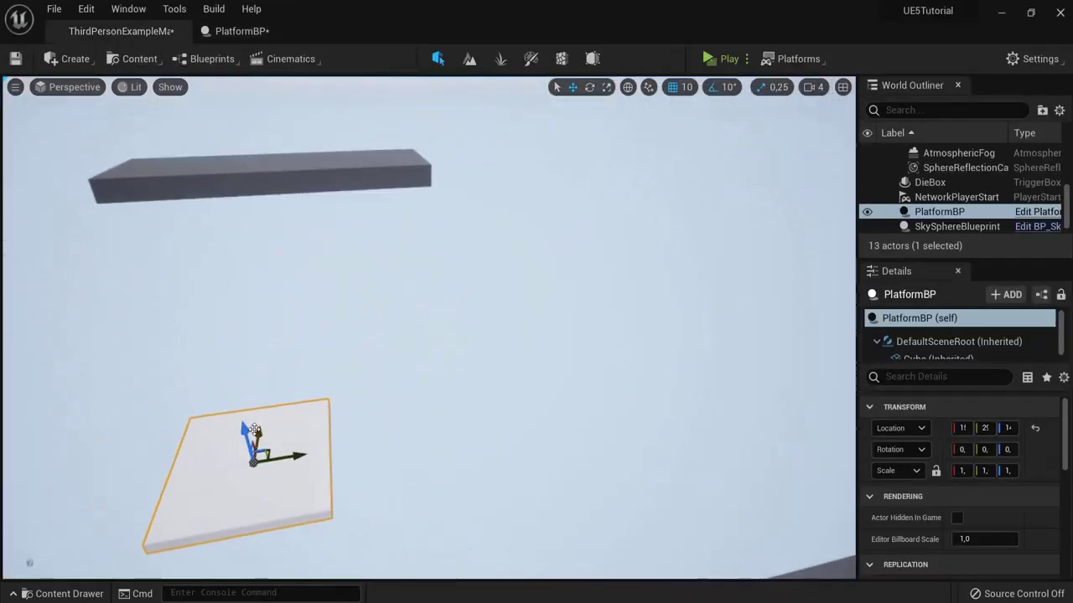
{"action": "mouse_move", "coordinate": [297, 455]}
{"action": "left_mouse_down"}
{"action": "mouse_move", "coordinate": [323, 449]}
{"action": "mouse_move", "coordinate": [285, 453]}
{"action": "left_mouse_up"}
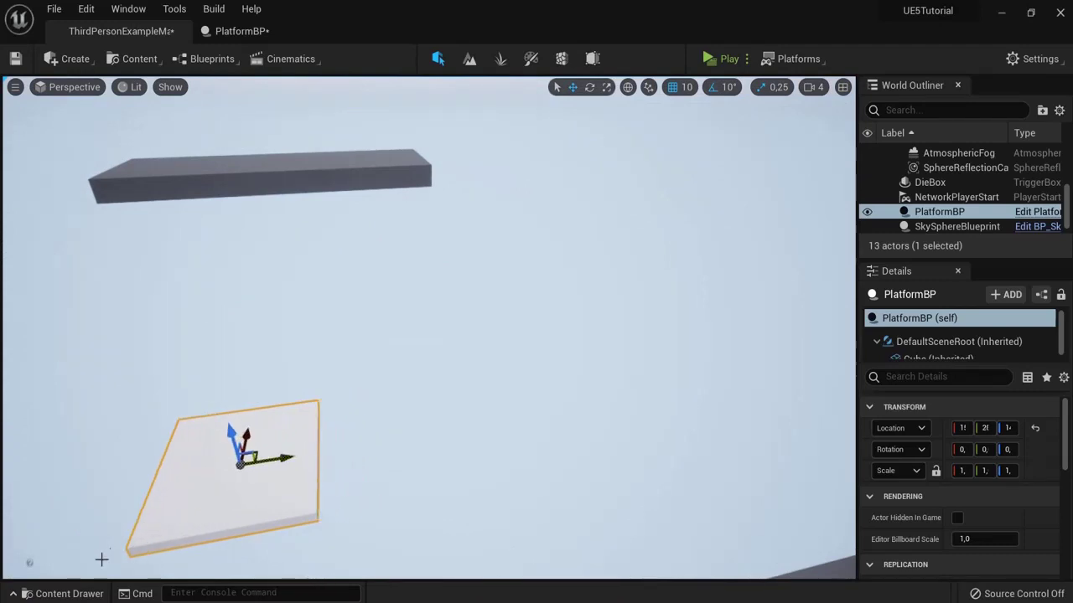
{"action": "left_click", "coordinate": [70, 593]}
{"action": "left_click", "coordinate": [393, 327]}
{"action": "key", "text": "f"}
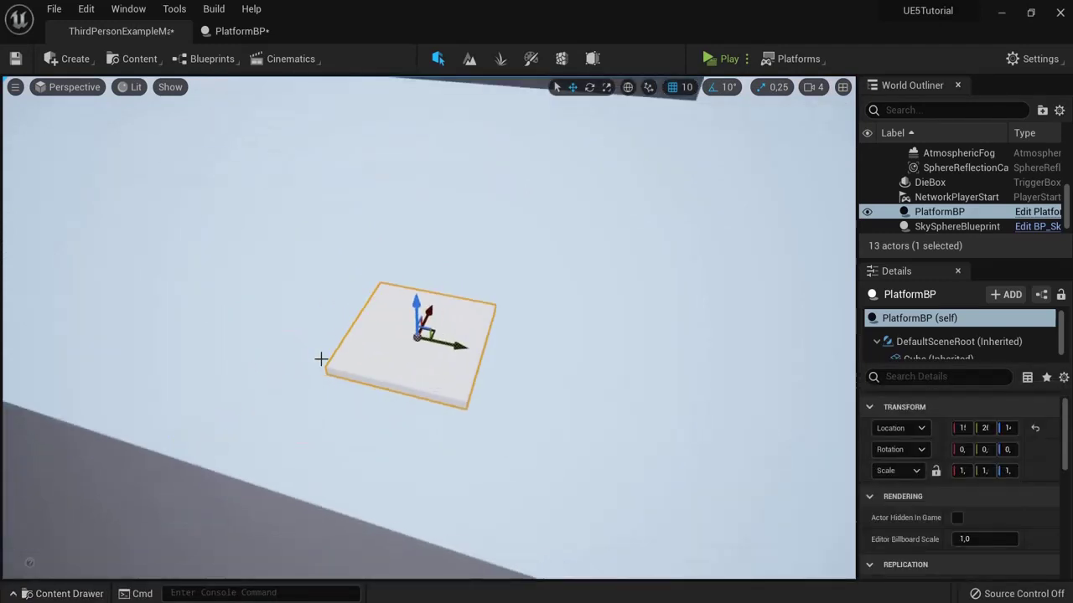
{"action": "right_click_drag", "start_coordinate": [428, 313], "coordinate": [491, 334]}
{"action": "left_click_drag", "start_coordinate": [491, 334], "coordinate": [51, 563]}
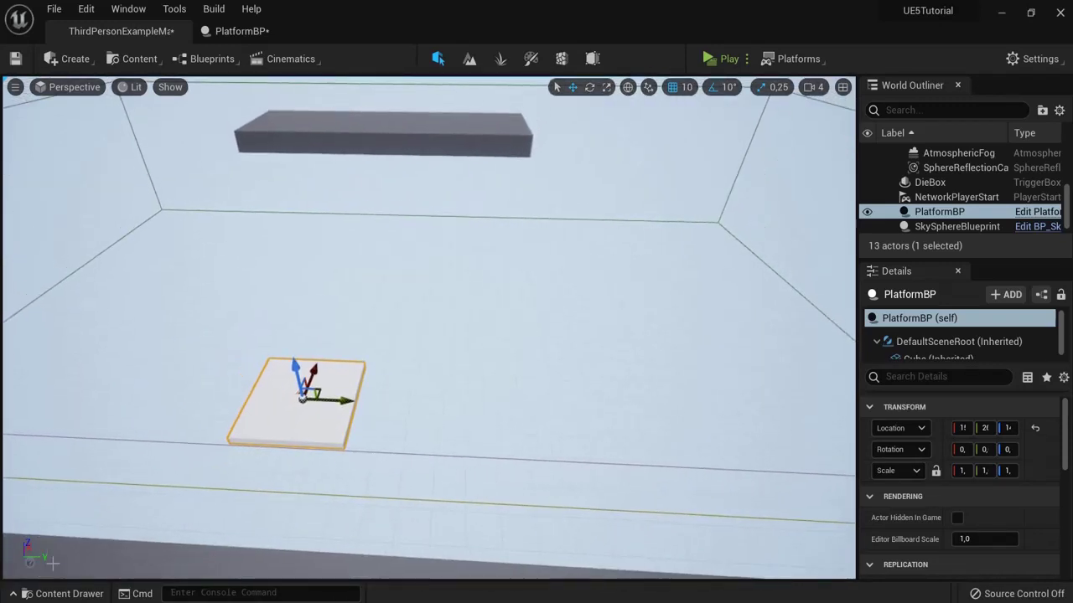
{"action": "right_click_drag", "start_coordinate": [256, 429], "coordinate": [306, 396]}
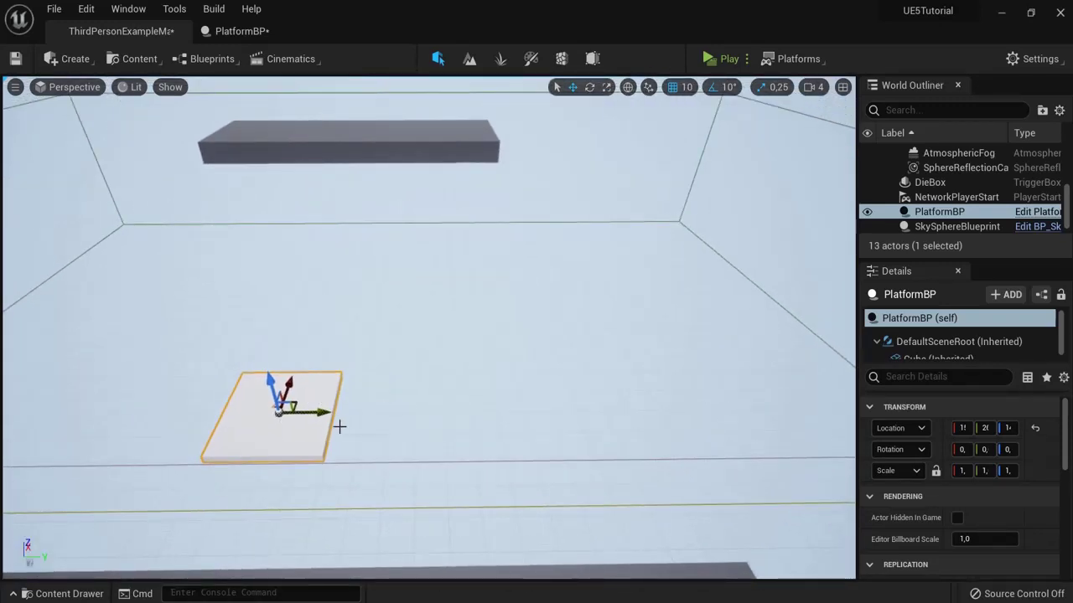
Step: Test-move the platform sideways and upward, undoing each move with Ctrl+Z
{"action": "left_click_drag", "start_coordinate": [319, 413], "coordinate": [432, 410]}
{"action": "key", "text": "ctrl+z"}
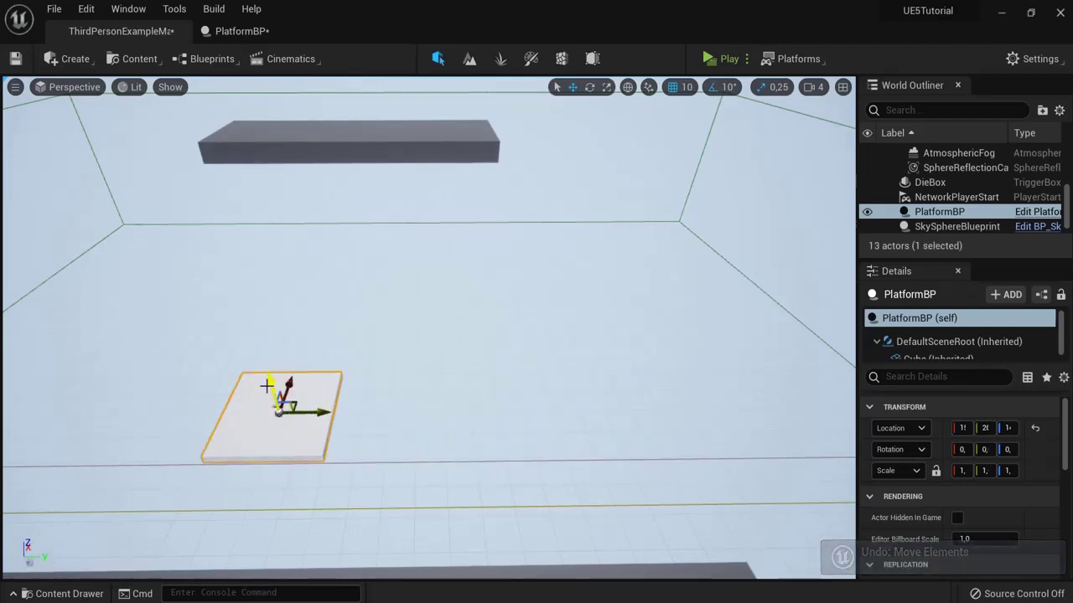
{"action": "left_click_drag", "start_coordinate": [267, 386], "coordinate": [234, 237]}
{"action": "key", "text": "ctrl+z"}
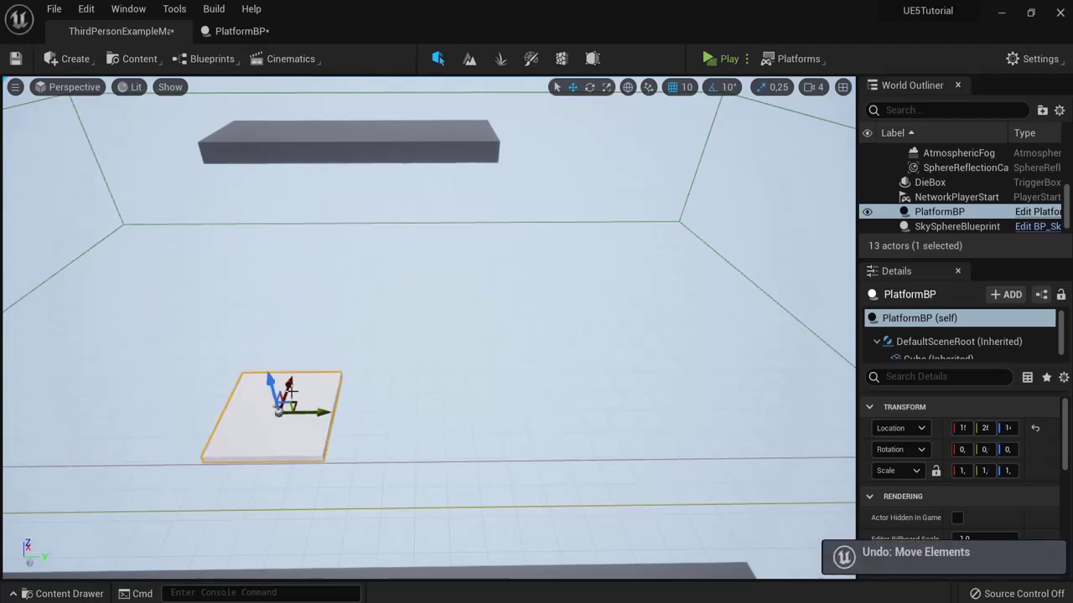
{"action": "left_click_drag", "start_coordinate": [284, 391], "coordinate": [351, 248]}
{"action": "key", "text": "ctrl+z"}
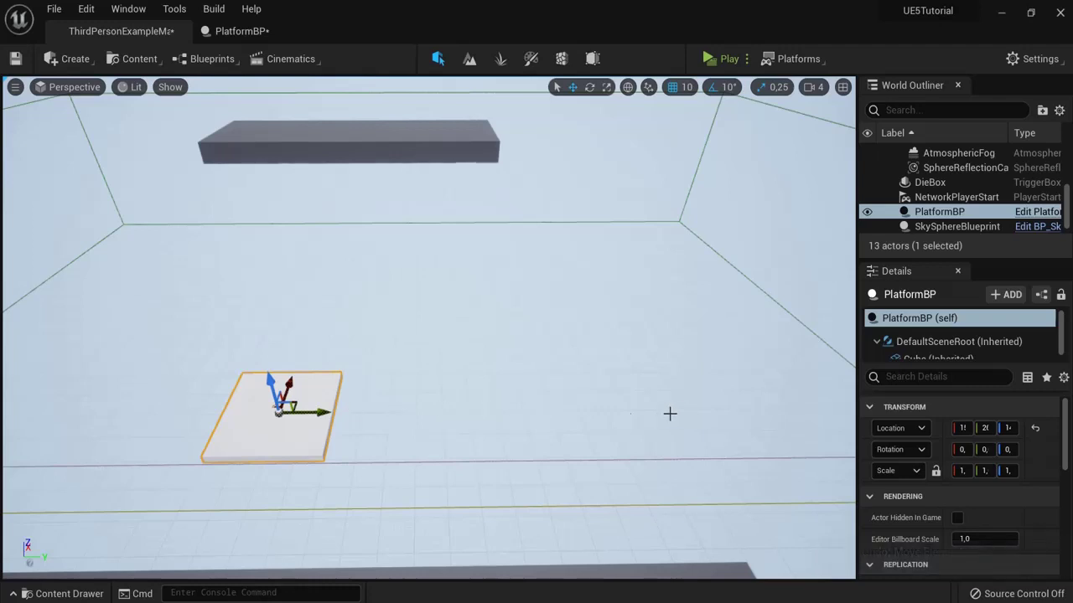
{"action": "right_click_drag", "start_coordinate": [74, 527], "coordinate": [505, 332]}
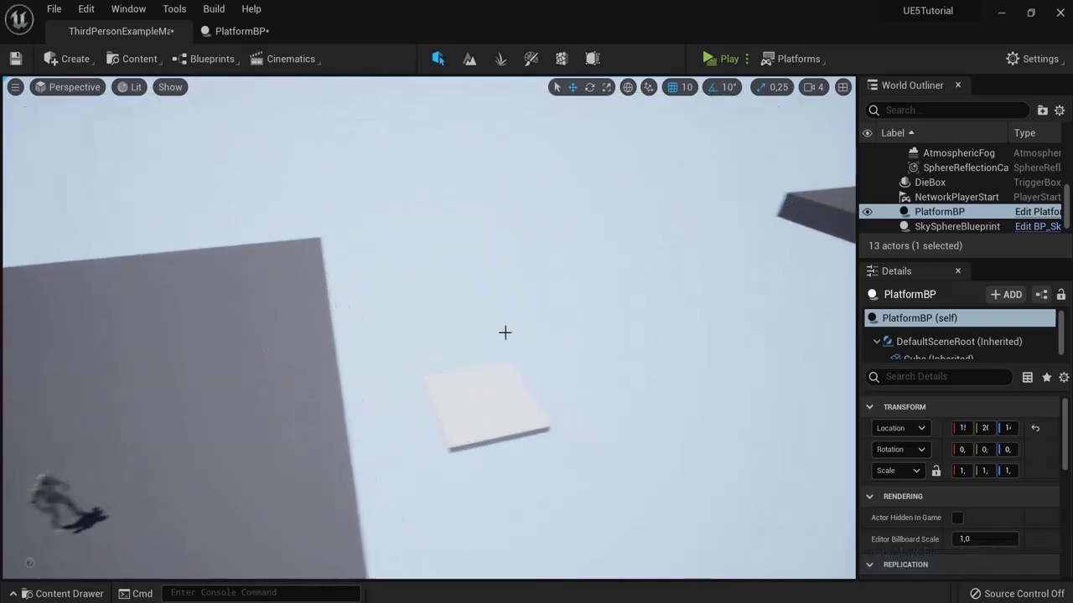
{"action": "left_click", "coordinate": [238, 31]}
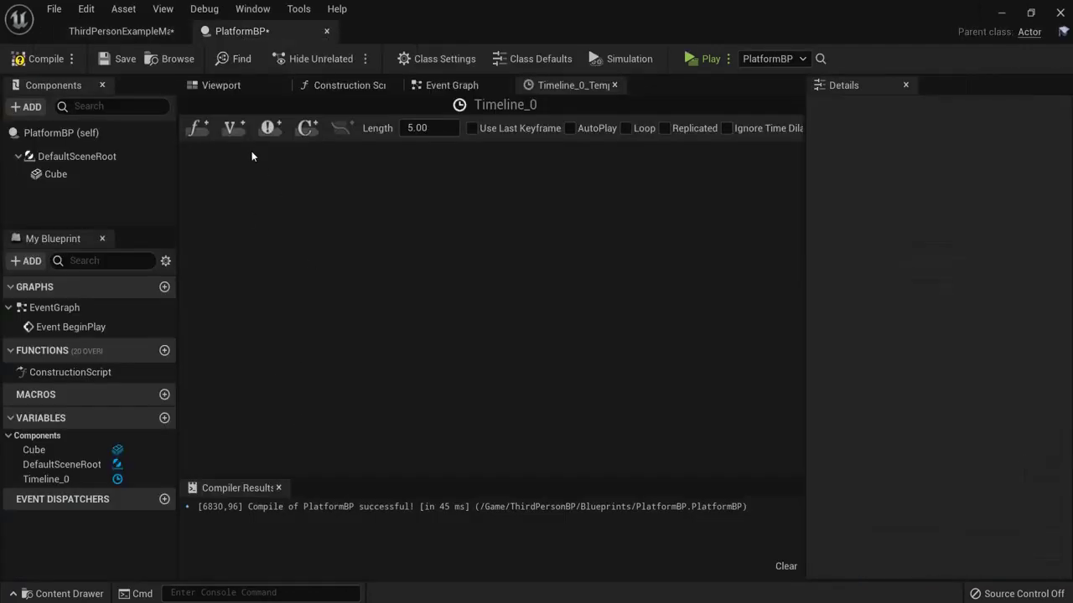
Step: Add a vector track to Timeline_0 and name it moving
{"action": "left_click", "coordinate": [230, 128]}
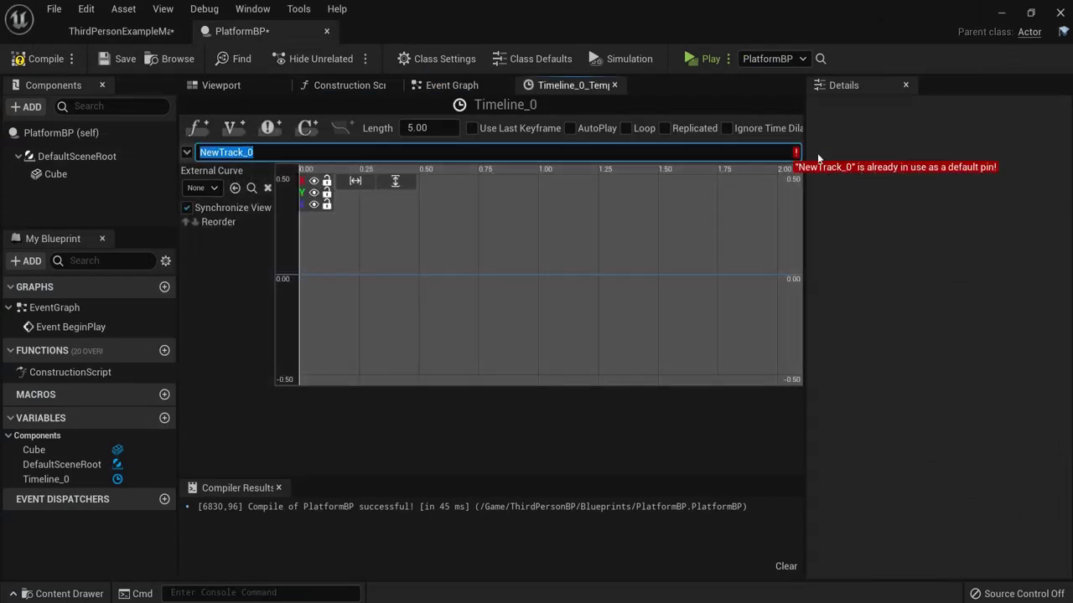
{"action": "left_click", "coordinate": [319, 154]}
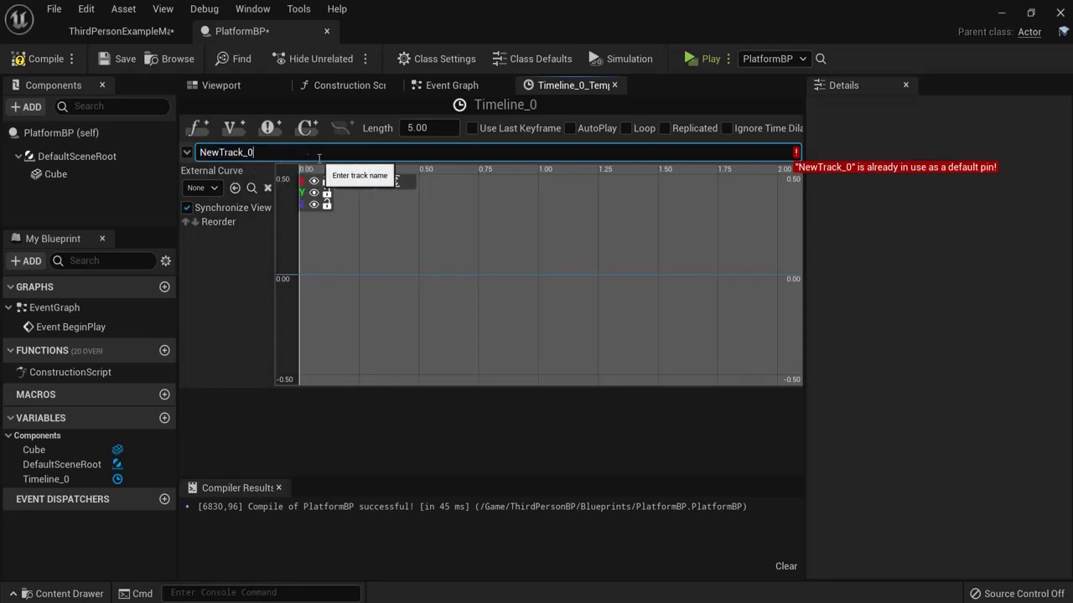
{"action": "left_click", "coordinate": [552, 194]}
{"action": "type", "text": "moving"}
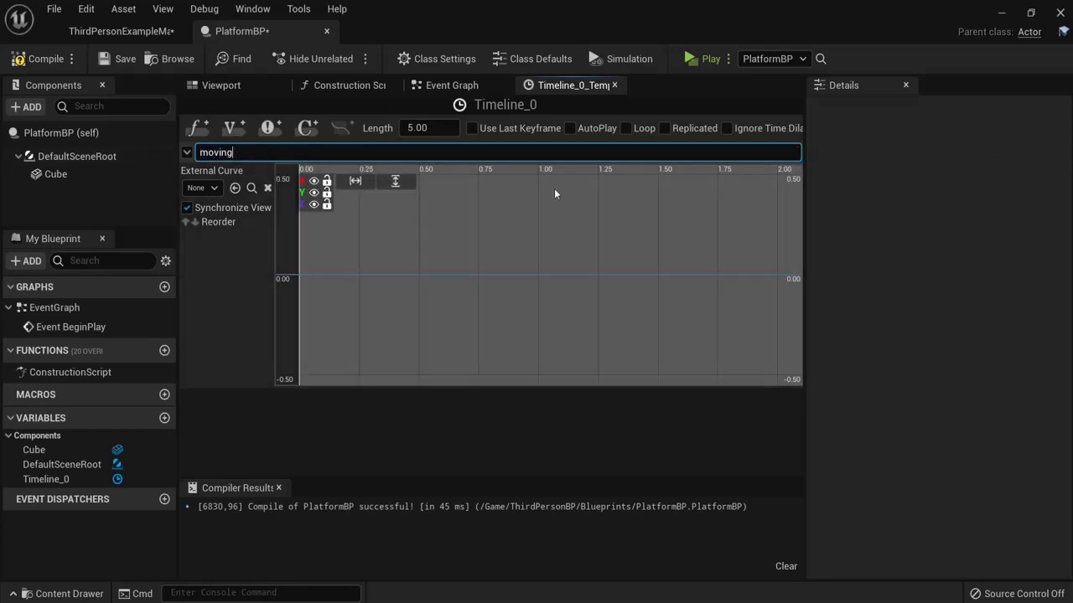
{"action": "key", "text": "Return"}
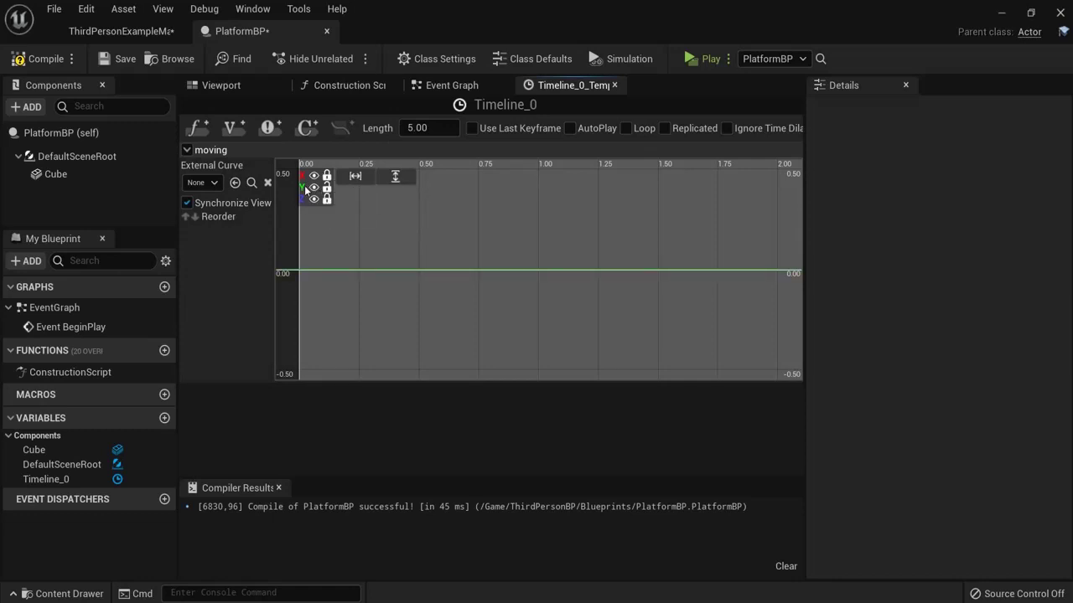
Step: Key the moving curve at time 0 and at 3.0 seconds with value 750, then fit it
{"action": "left_click", "coordinate": [317, 269], "text": "shift"}
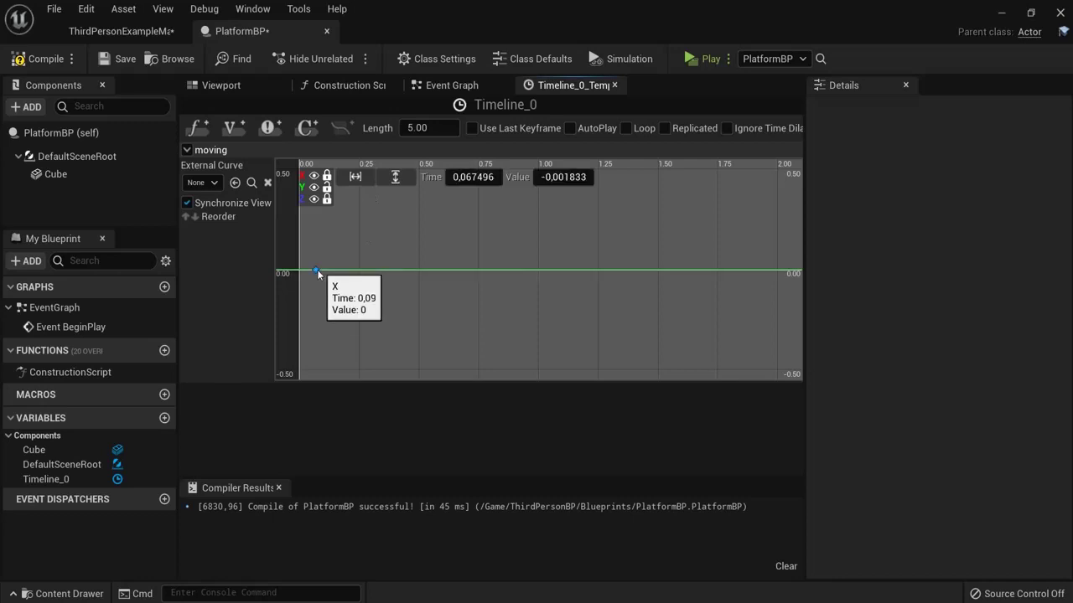
{"action": "left_click", "coordinate": [411, 269], "text": "shift"}
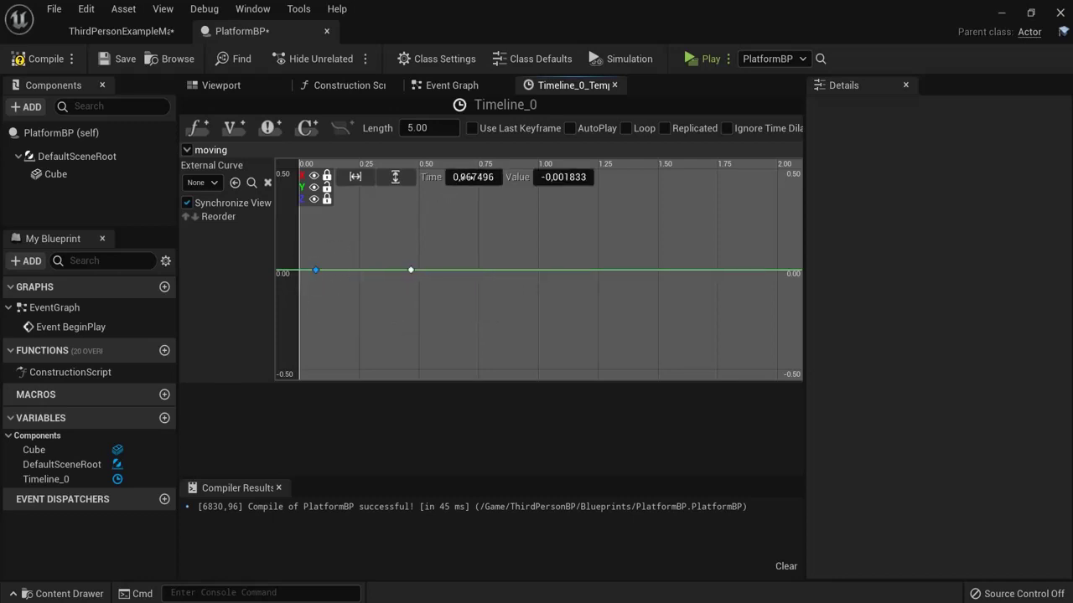
{"action": "left_click", "coordinate": [465, 177]}
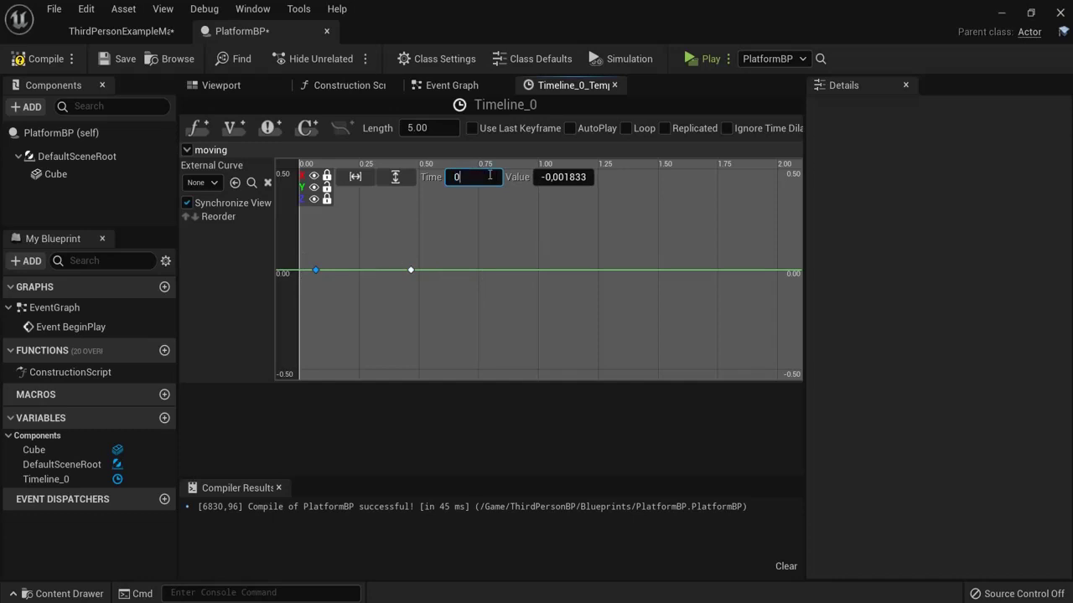
{"action": "left_click", "coordinate": [553, 177]}
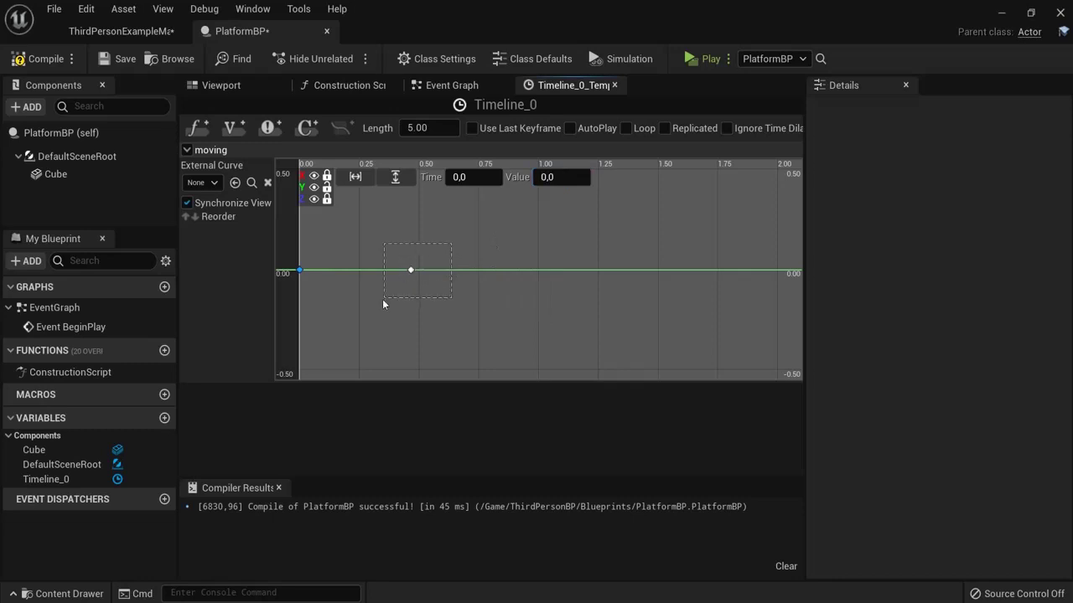
{"action": "left_click", "coordinate": [467, 177]}
{"action": "type", "text": "3"}
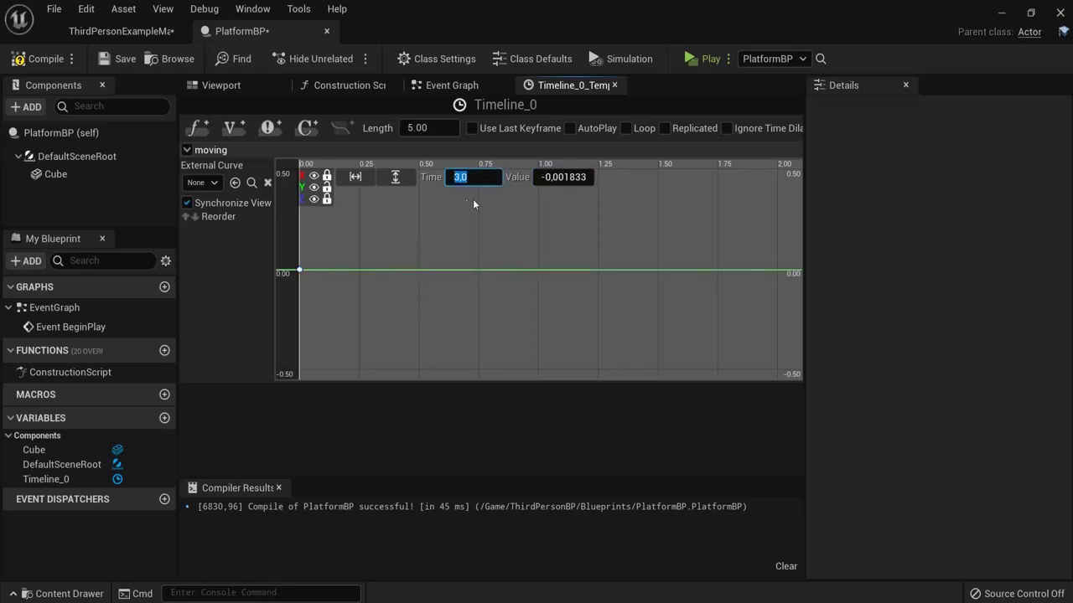
{"action": "left_click", "coordinate": [553, 177]}
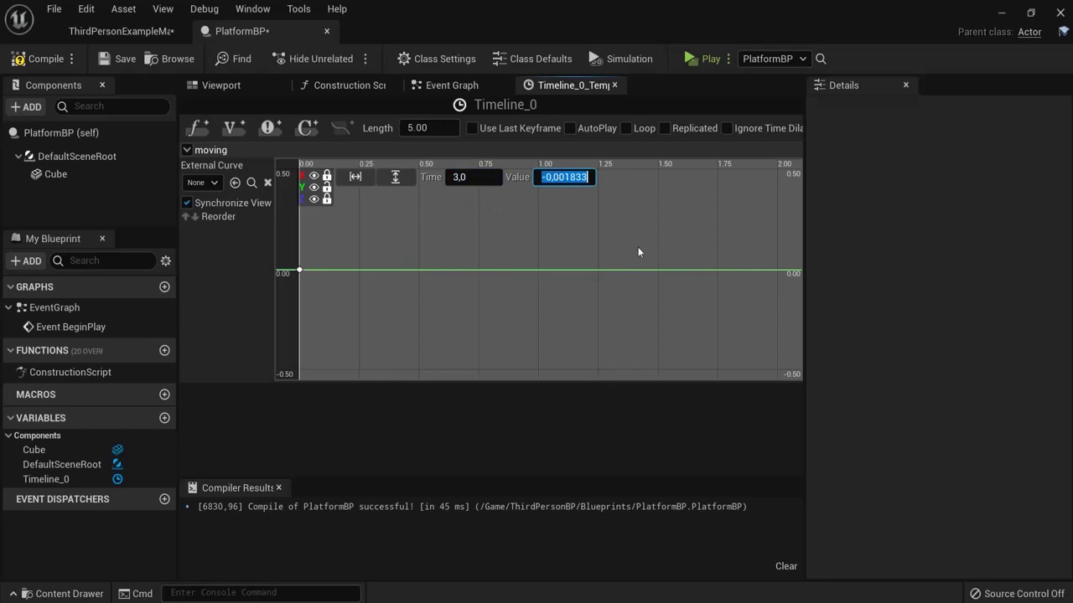
{"action": "type", "text": "750"}
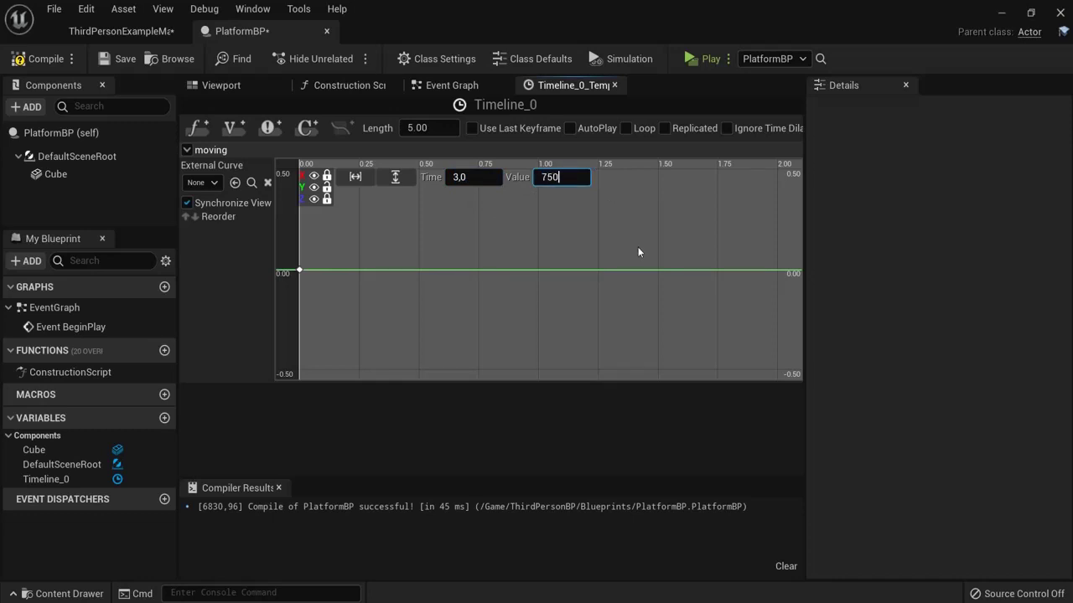
{"action": "key", "text": "Return"}
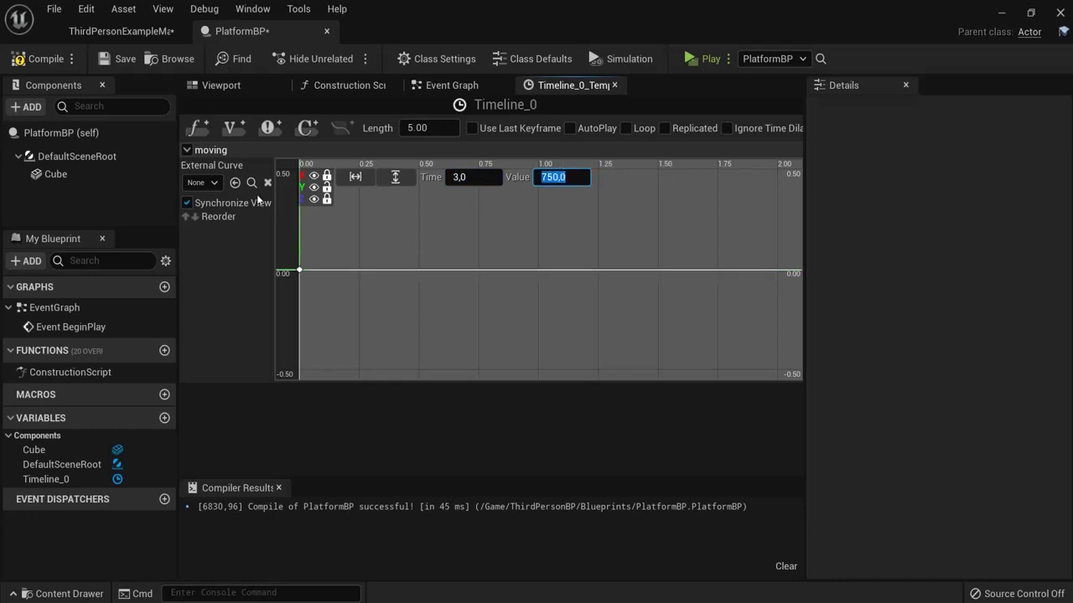
{"action": "left_click", "coordinate": [355, 175]}
{"action": "left_click", "coordinate": [395, 176]}
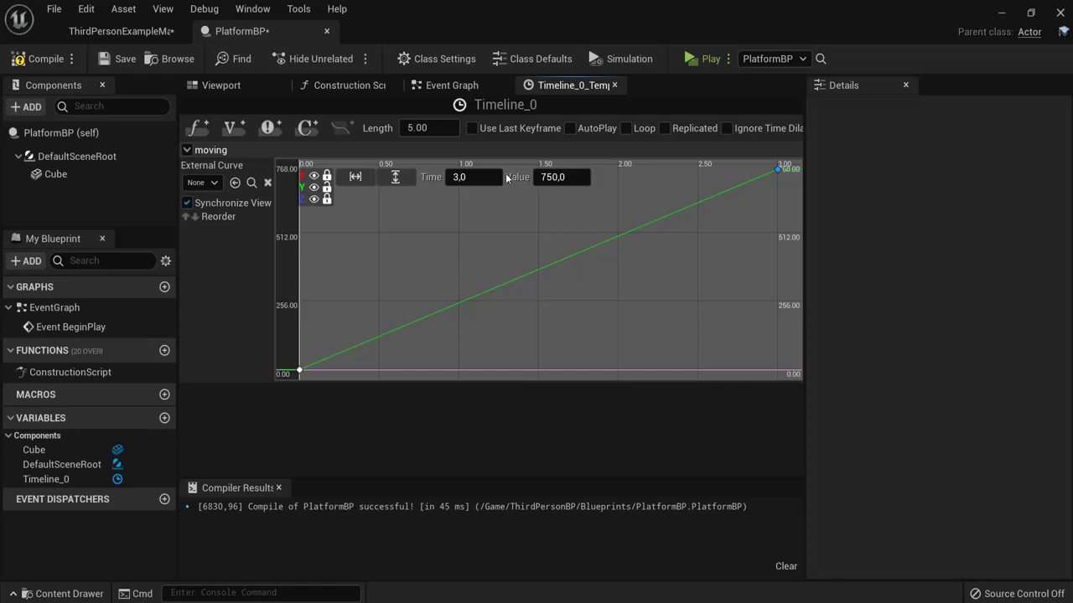
Step: Compile PlatformBP and close the timeline to return to the Event Graph
{"action": "left_click", "coordinate": [34, 58]}
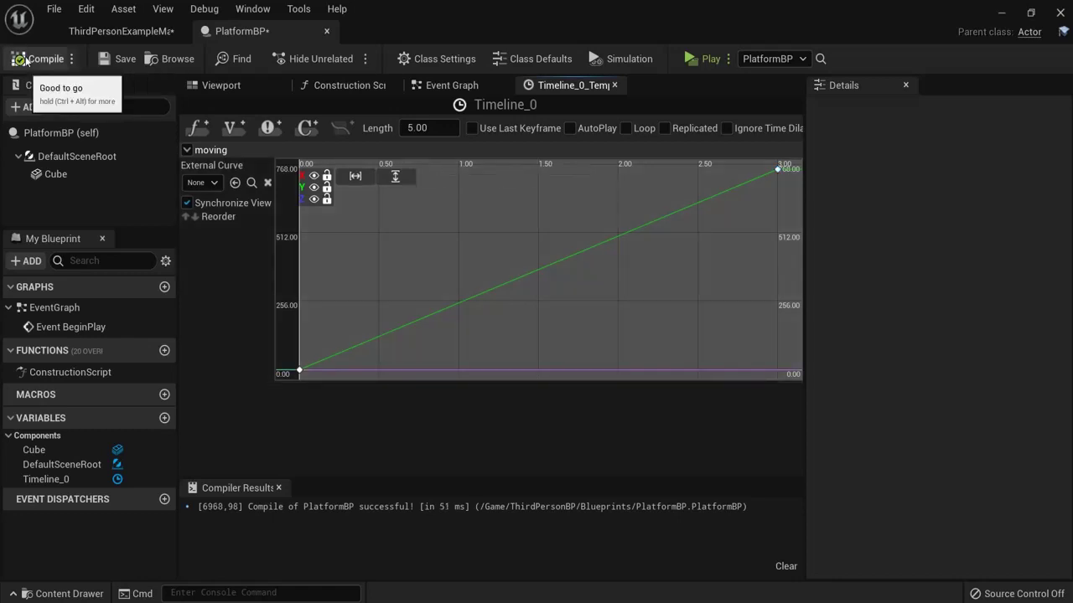
{"action": "left_click", "coordinate": [614, 84]}
{"action": "double_click", "coordinate": [527, 251]}
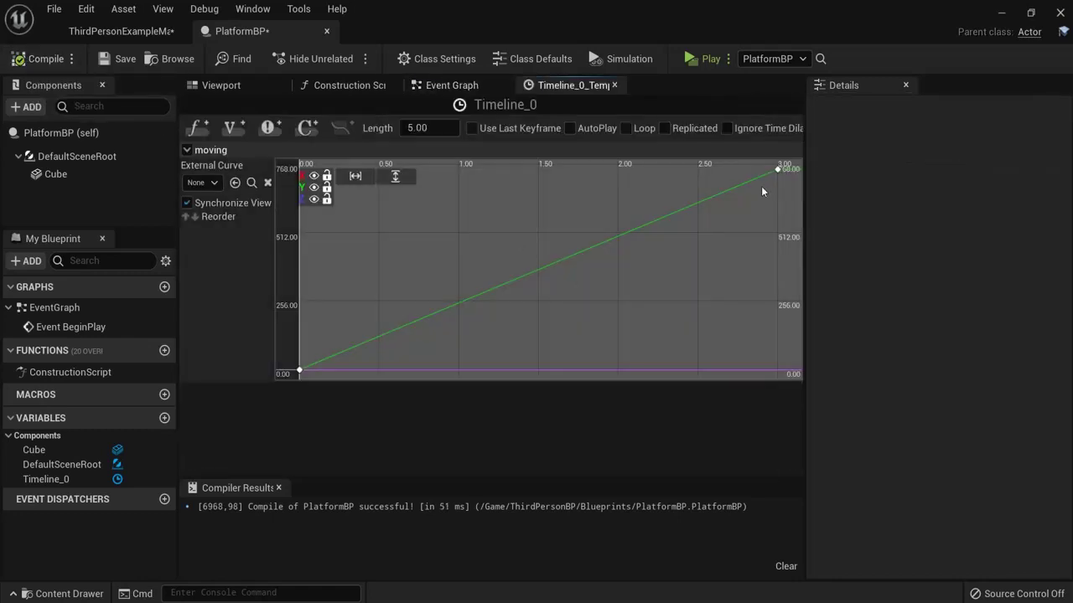
{"action": "left_click", "coordinate": [614, 85]}
{"action": "right_click_drag", "start_coordinate": [712, 219], "coordinate": [551, 165]}
Step: Add a Cube reference node and a SetRelativeLocation node targeting it
{"action": "left_click", "coordinate": [50, 174]}
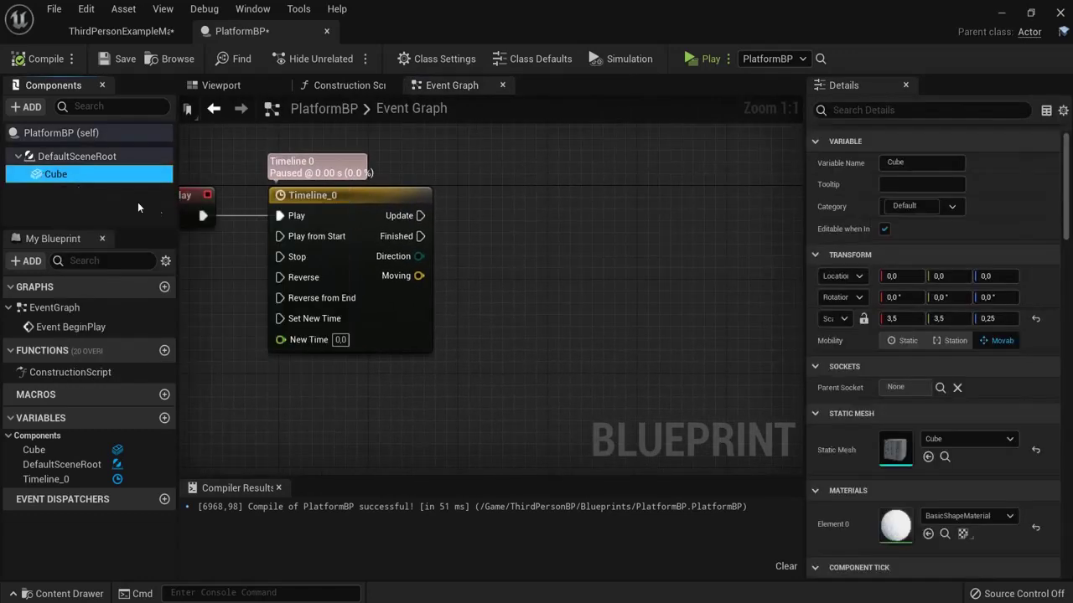
{"action": "left_click_drag", "start_coordinate": [500, 298], "coordinate": [510, 312]}
{"action": "right_click_drag", "start_coordinate": [578, 251], "coordinate": [515, 251]}
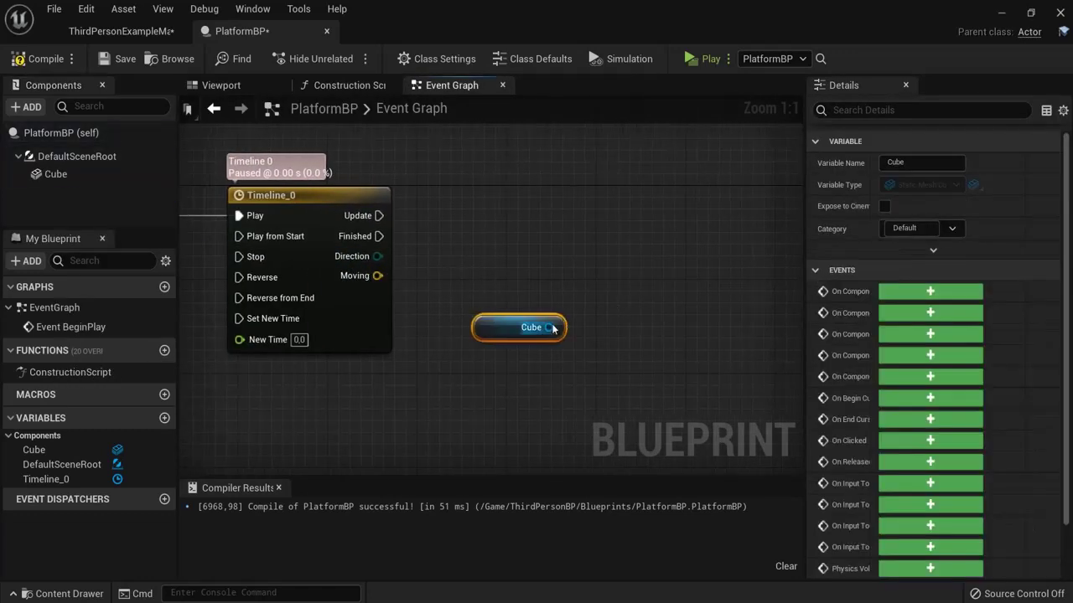
{"action": "left_click_drag", "start_coordinate": [524, 327], "coordinate": [665, 260]}
{"action": "type", "text": "set relat"}
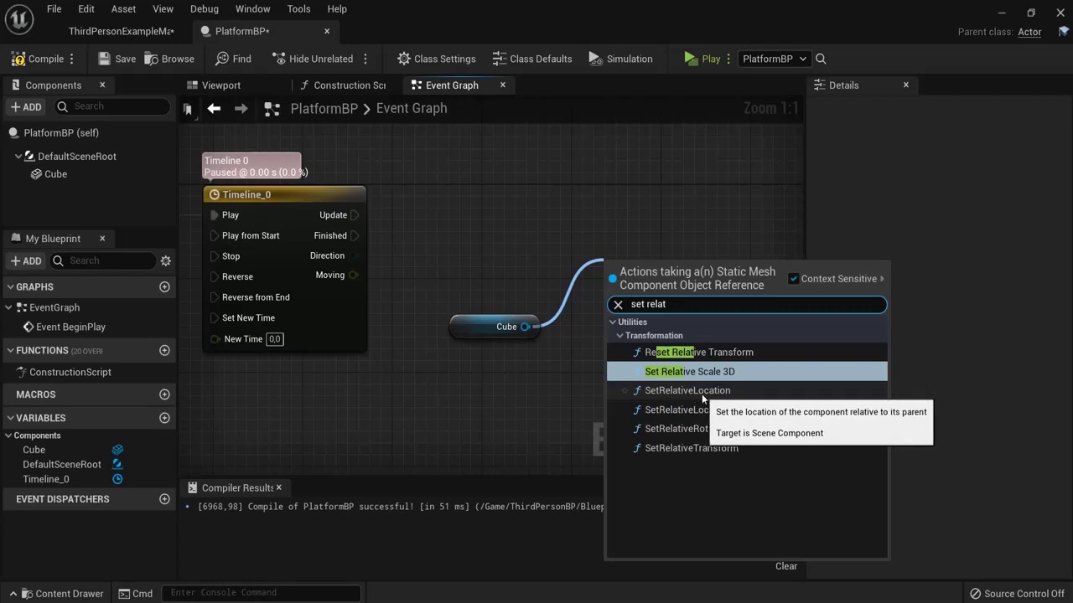
{"action": "left_click", "coordinate": [695, 390]}
{"action": "left_click_drag", "start_coordinate": [684, 295], "coordinate": [649, 224]}
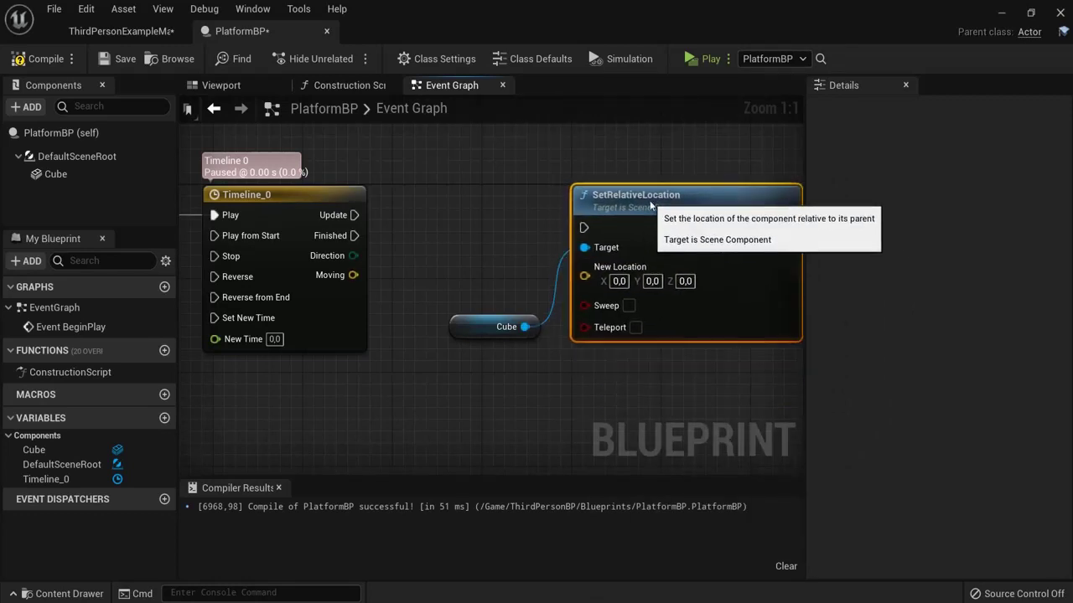
Step: Wire Timeline_0's Update and Moving output into SetRelativeLocation, then recompile
{"action": "left_click_drag", "start_coordinate": [353, 216], "coordinate": [584, 227]}
{"action": "left_click_drag", "start_coordinate": [675, 200], "coordinate": [665, 189]}
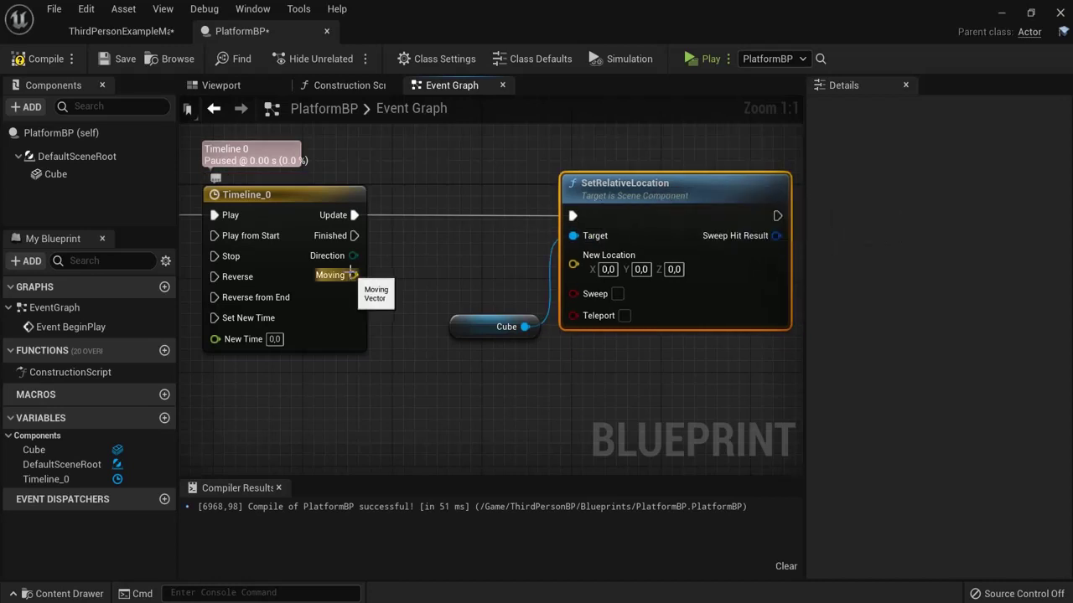
{"action": "left_click_drag", "start_coordinate": [352, 275], "coordinate": [573, 270]}
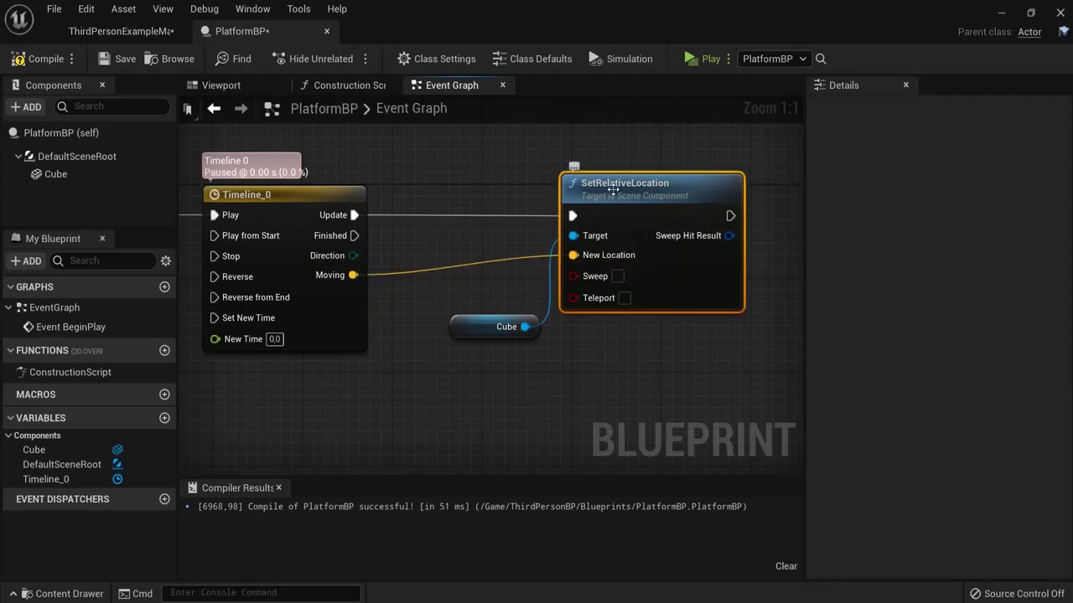
{"action": "left_click_drag", "start_coordinate": [615, 185], "coordinate": [592, 184]}
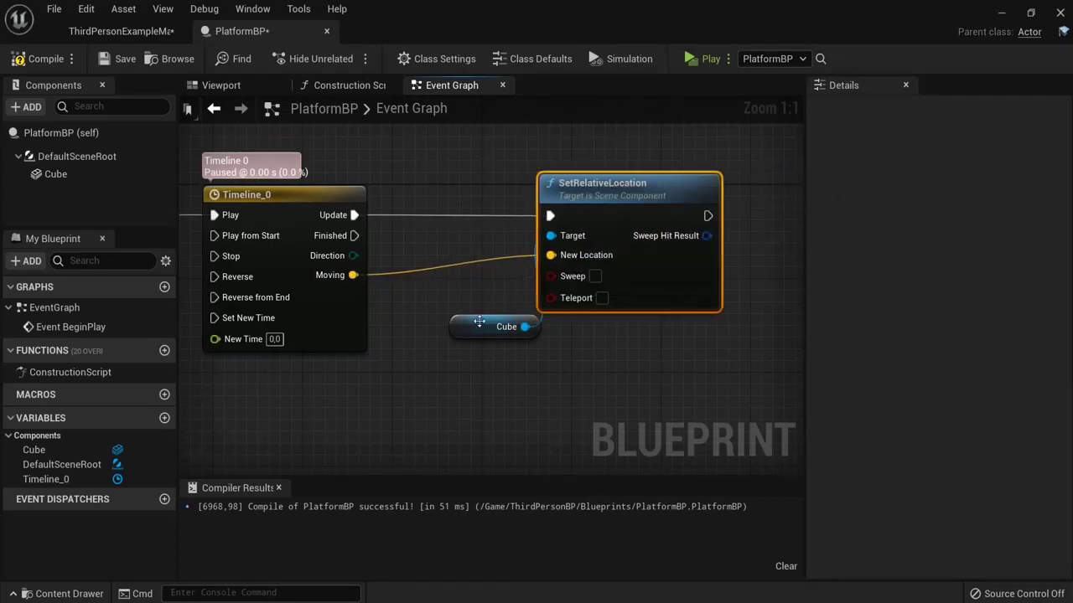
{"action": "left_click_drag", "start_coordinate": [479, 321], "coordinate": [412, 239]}
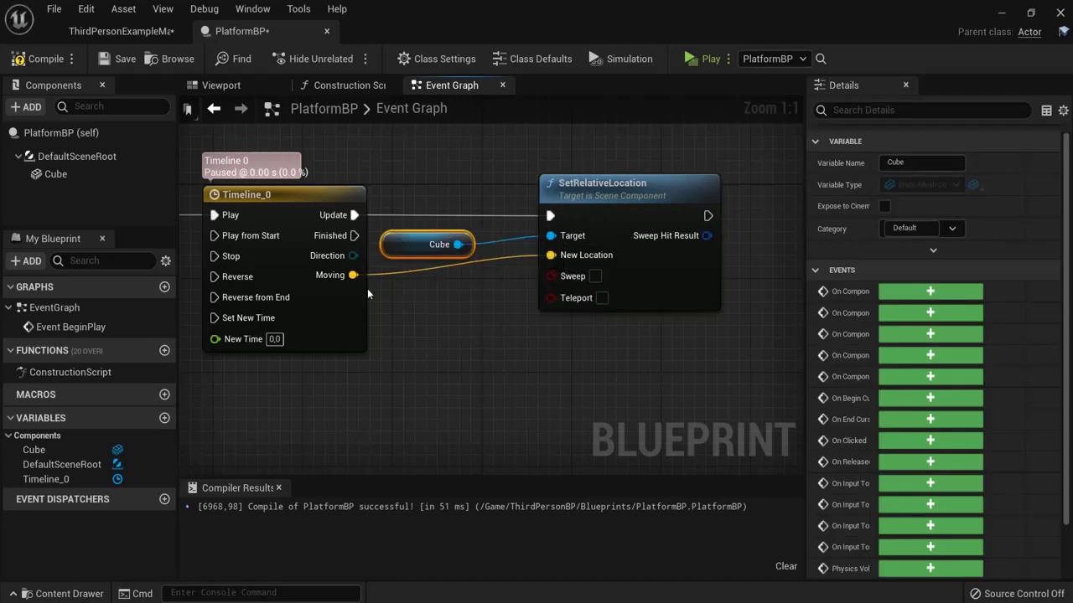
{"action": "left_click", "coordinate": [470, 201]}
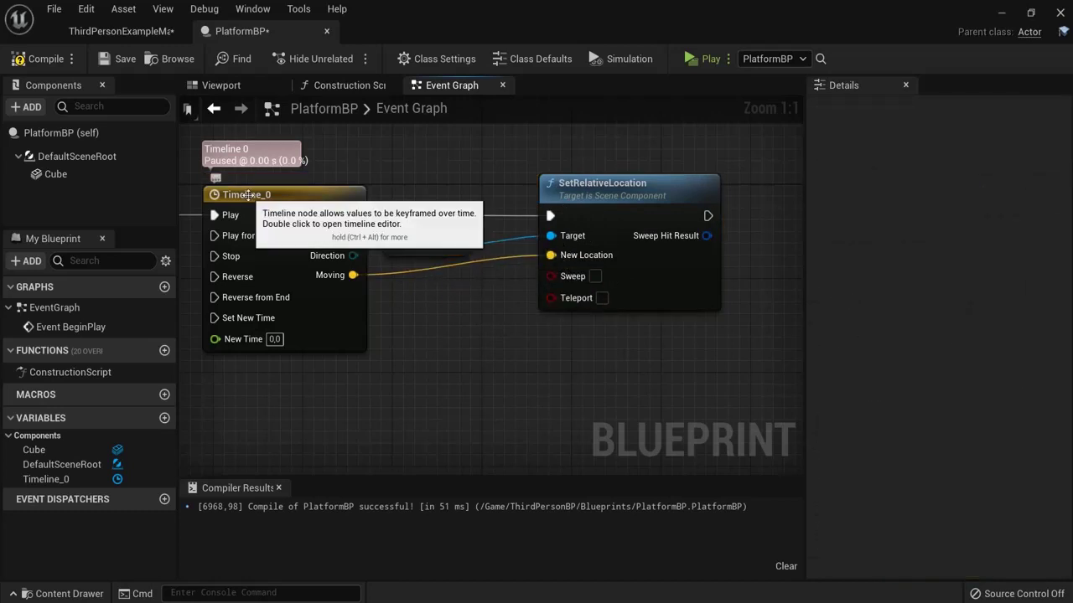
{"action": "left_click", "coordinate": [249, 197]}
{"action": "left_click", "coordinate": [634, 192]}
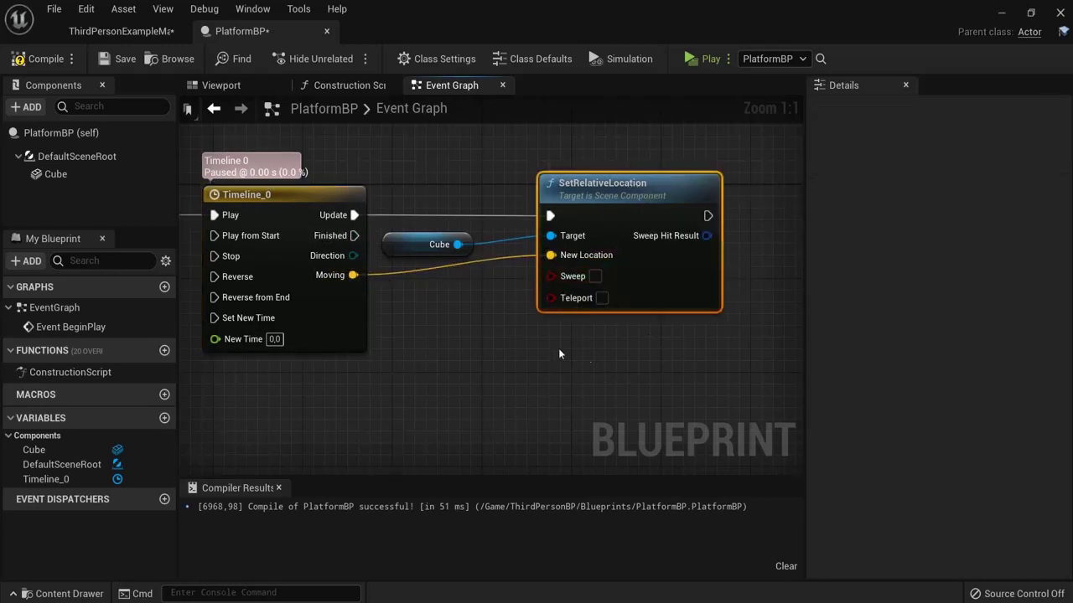
{"action": "left_click", "coordinate": [42, 59]}
{"action": "left_click", "coordinate": [701, 57]}
{"action": "key", "text": "w"}
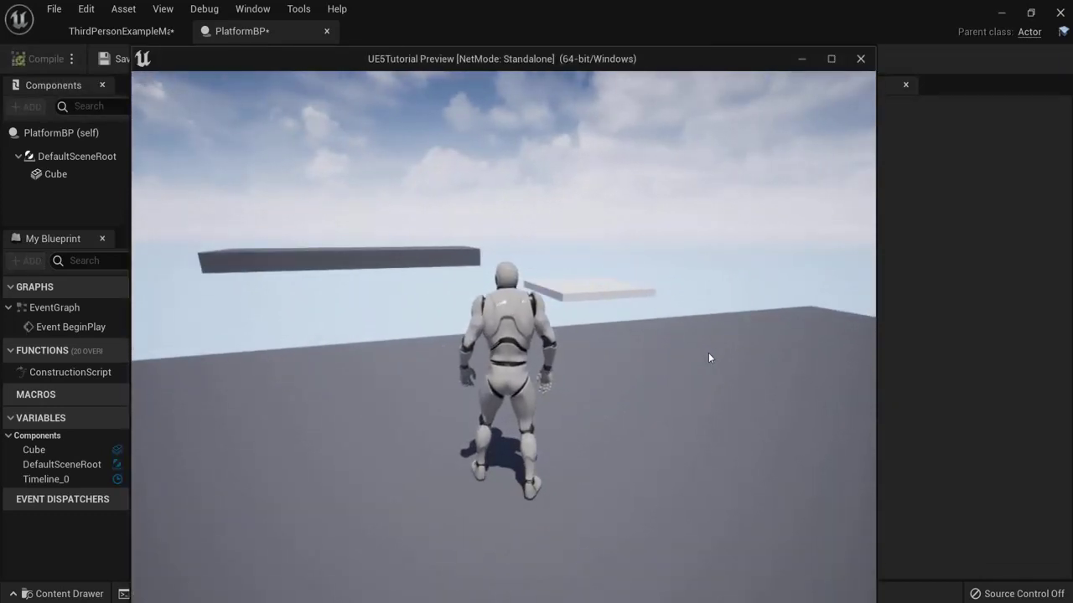
{"action": "left_click_drag", "start_coordinate": [708, 353], "coordinate": [662, 343]}
{"action": "key", "text": "Escape"}
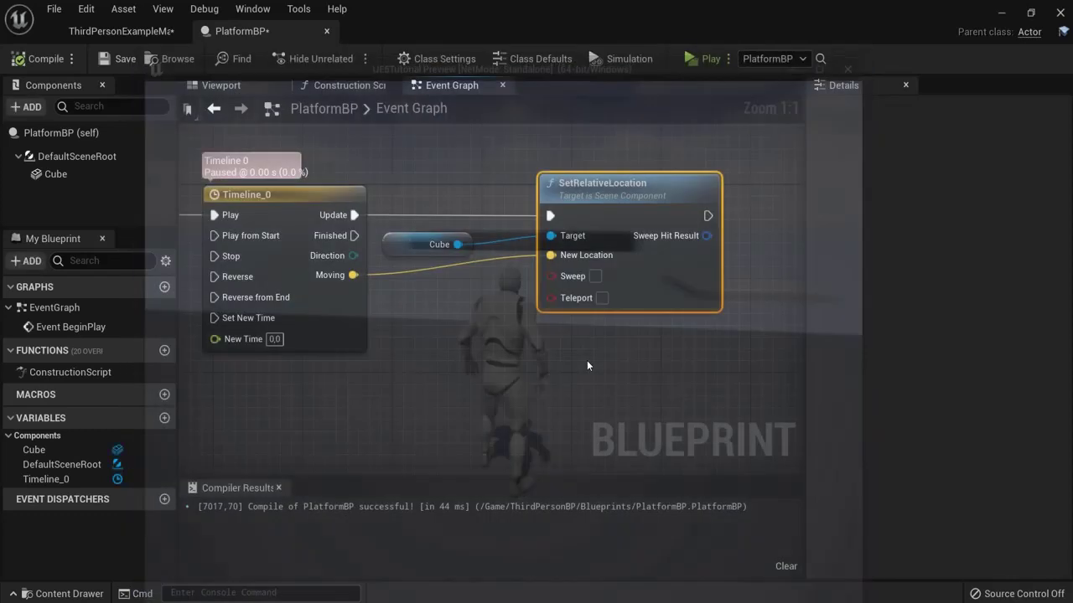
{"action": "right_click_drag", "start_coordinate": [660, 333], "coordinate": [382, 340]}
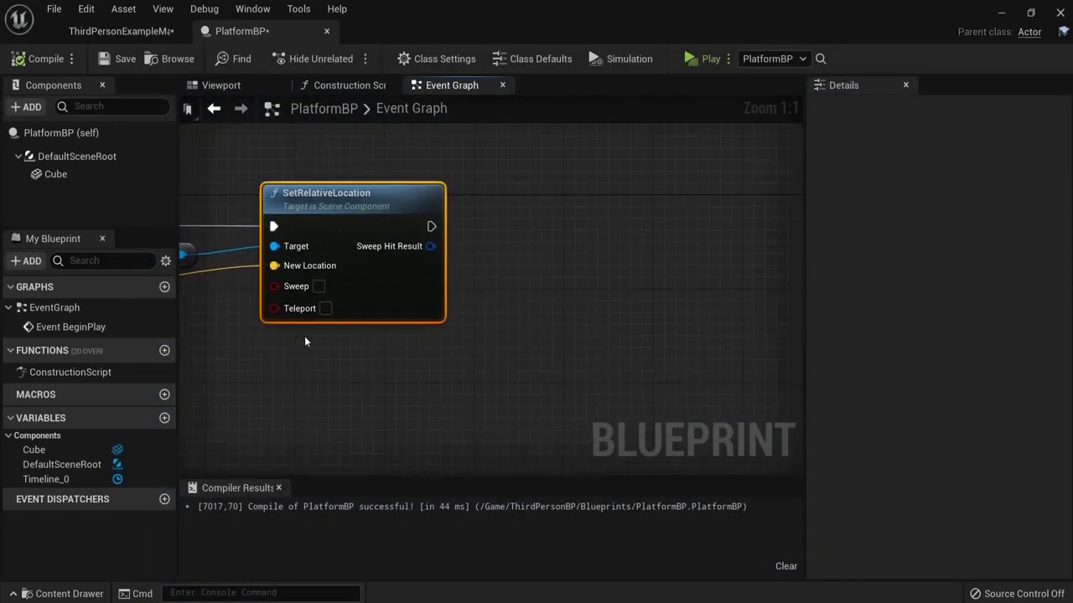
Step: Create a Boolean variable IsLooped? with default value true and compile
{"action": "left_click", "coordinate": [165, 419]}
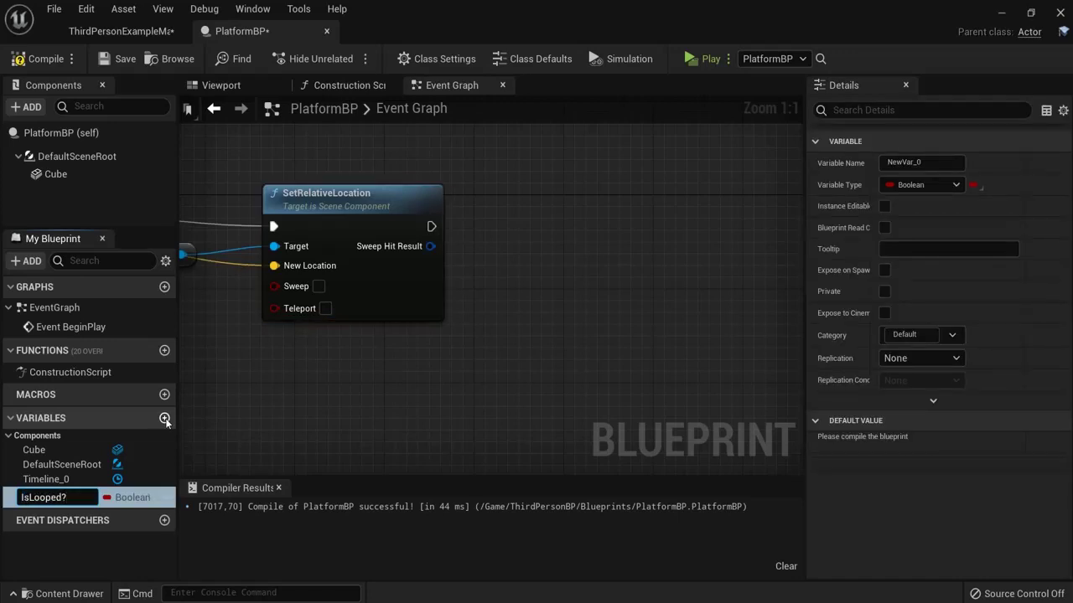
{"action": "type", "text": "IsLooped?"}
{"action": "key", "text": "Return"}
{"action": "left_click", "coordinate": [38, 60]}
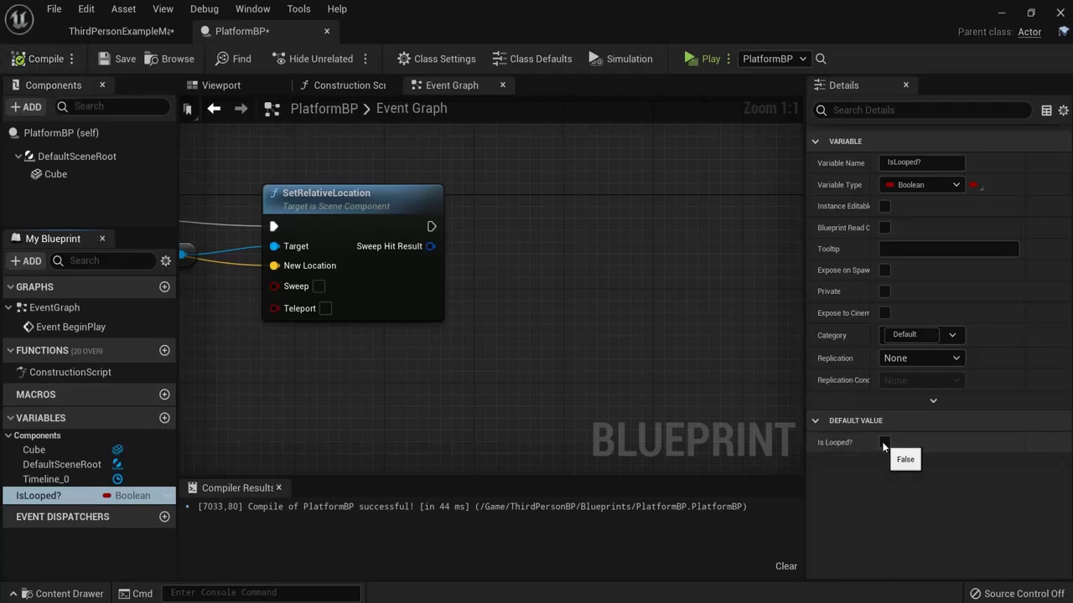
{"action": "left_click", "coordinate": [884, 442]}
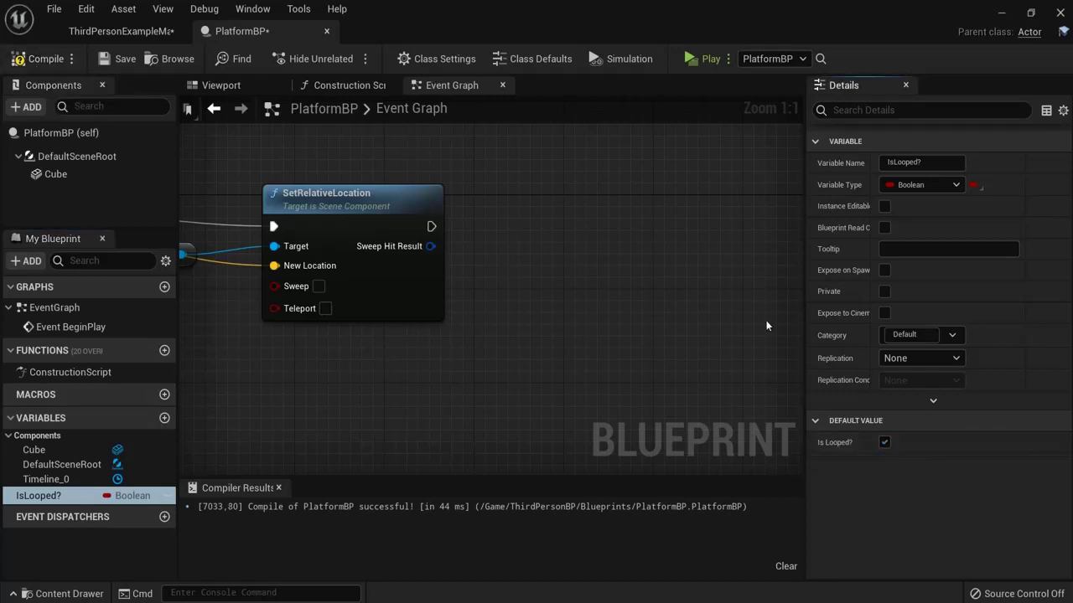
{"action": "left_click", "coordinate": [37, 60]}
Step: Place one Is Looped? getter and two SET Is Looped? nodes in the graph and arrange them
{"action": "left_click_drag", "start_coordinate": [39, 497], "coordinate": [499, 286]}
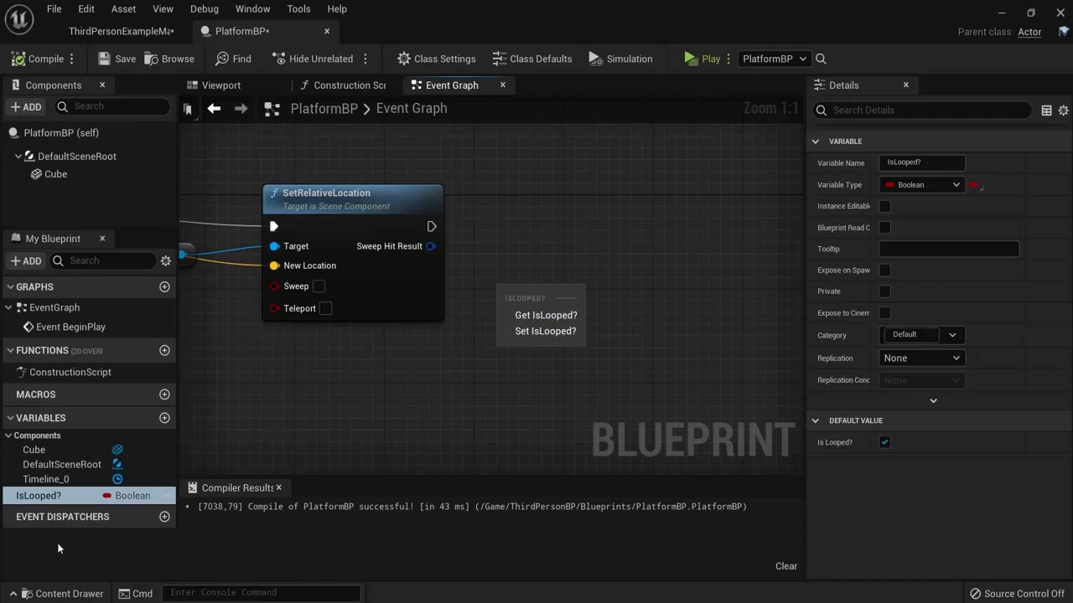
{"action": "left_click", "coordinate": [41, 494]}
{"action": "left_click_drag", "start_coordinate": [40, 495], "coordinate": [505, 316], "text": "ctrl"}
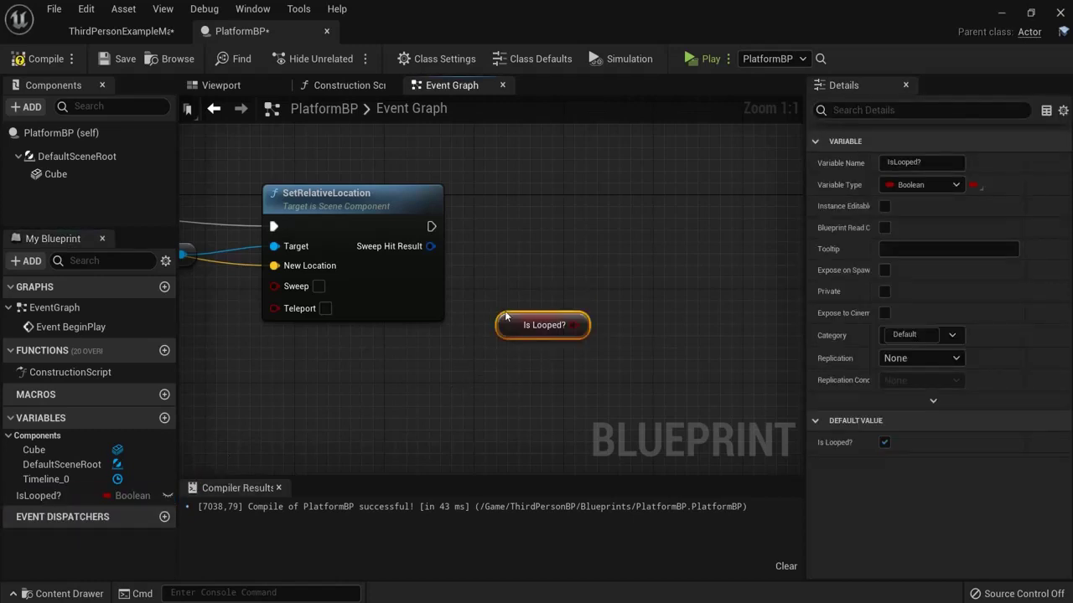
{"action": "left_click_drag", "start_coordinate": [50, 495], "coordinate": [601, 236], "text": "alt"}
{"action": "left_click_drag", "start_coordinate": [48, 495], "coordinate": [624, 345], "text": "alt"}
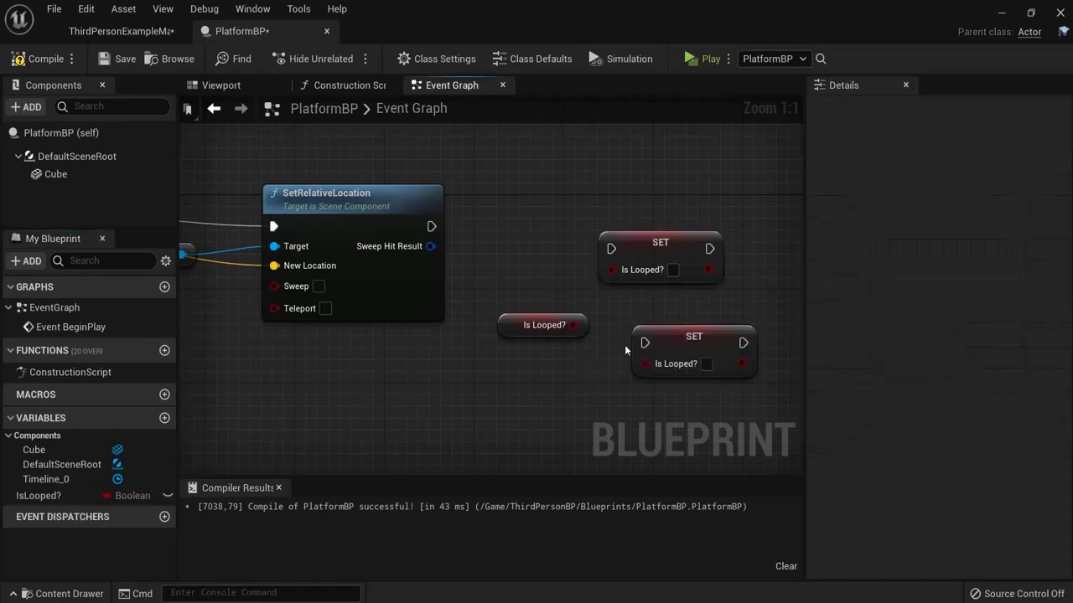
{"action": "left_click_drag", "start_coordinate": [656, 238], "coordinate": [722, 212]}
{"action": "right_click_drag", "start_coordinate": [722, 251], "coordinate": [638, 262]}
{"action": "left_click", "coordinate": [597, 337]}
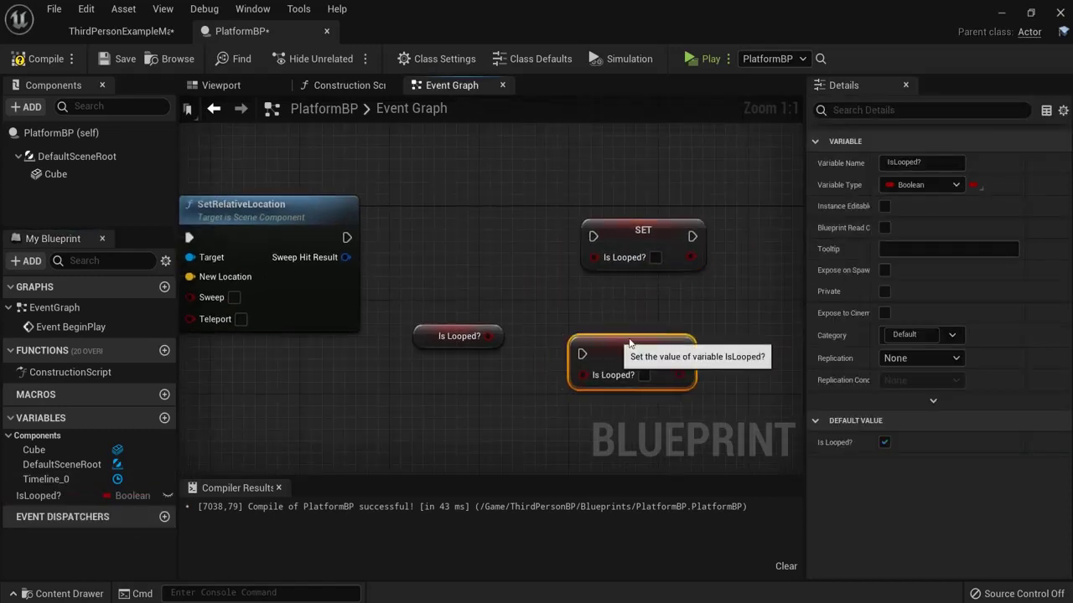
{"action": "left_click_drag", "start_coordinate": [605, 336], "coordinate": [636, 335]}
{"action": "left_click_drag", "start_coordinate": [459, 337], "coordinate": [459, 372]}
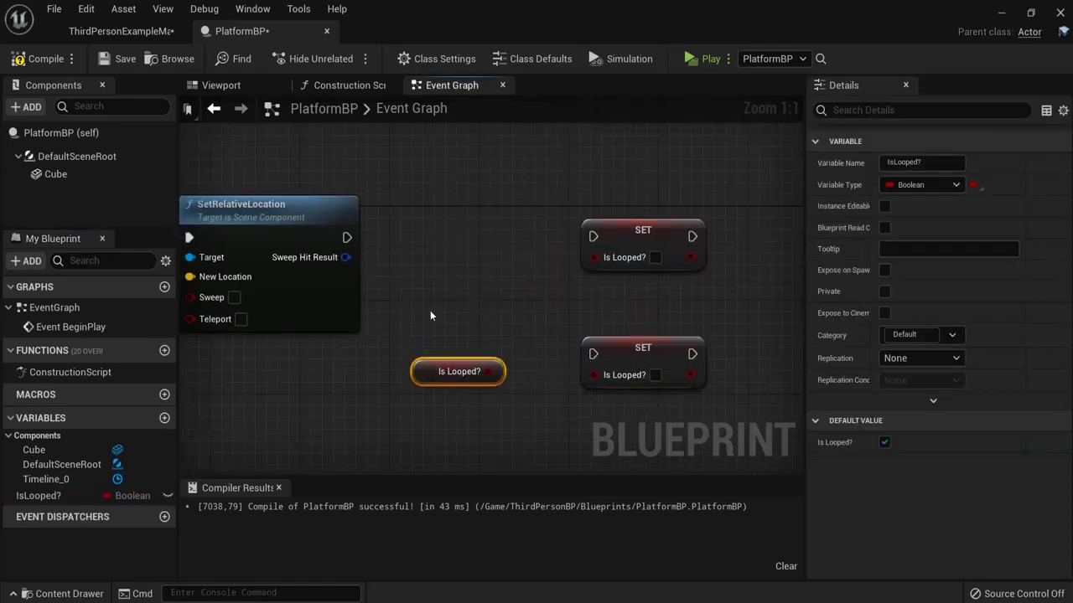
{"action": "right_click", "coordinate": [402, 250]}
{"action": "left_click", "coordinate": [404, 236]}
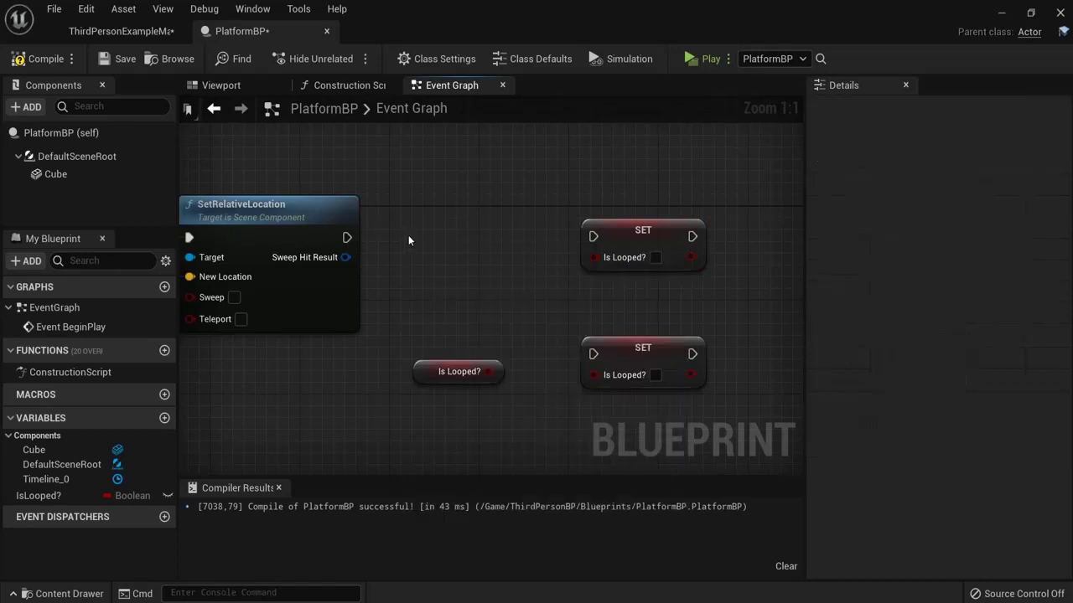
Step: Add a Branch after SetRelativeLocation conditioned on Is Looped?, aligning the SET nodes beside it
{"action": "left_click", "coordinate": [412, 240]}
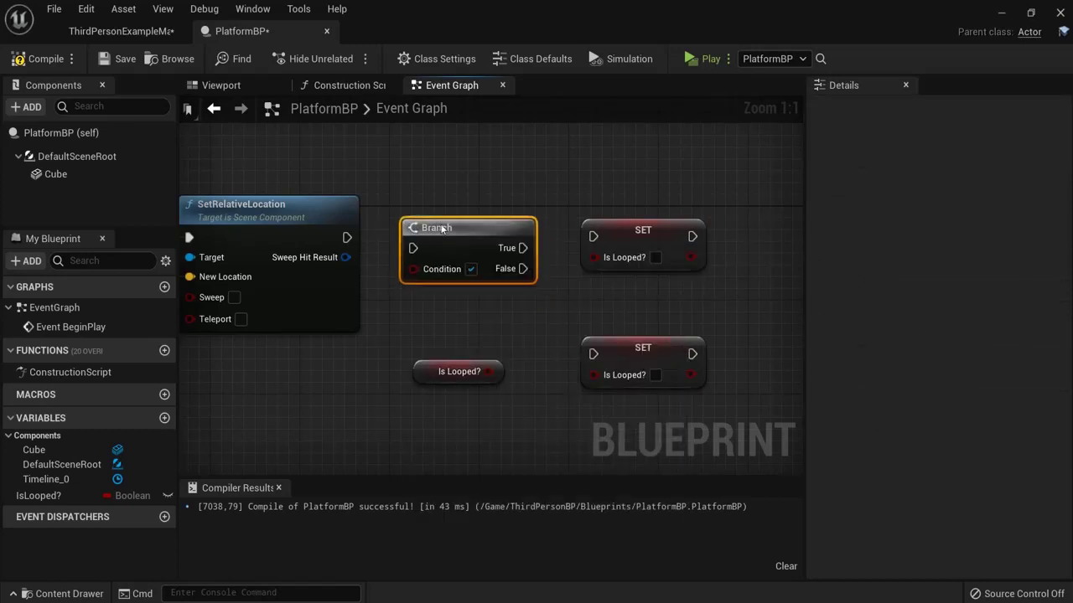
{"action": "left_click_drag", "start_coordinate": [437, 227], "coordinate": [457, 216]}
{"action": "left_click_drag", "start_coordinate": [347, 237], "coordinate": [435, 237]}
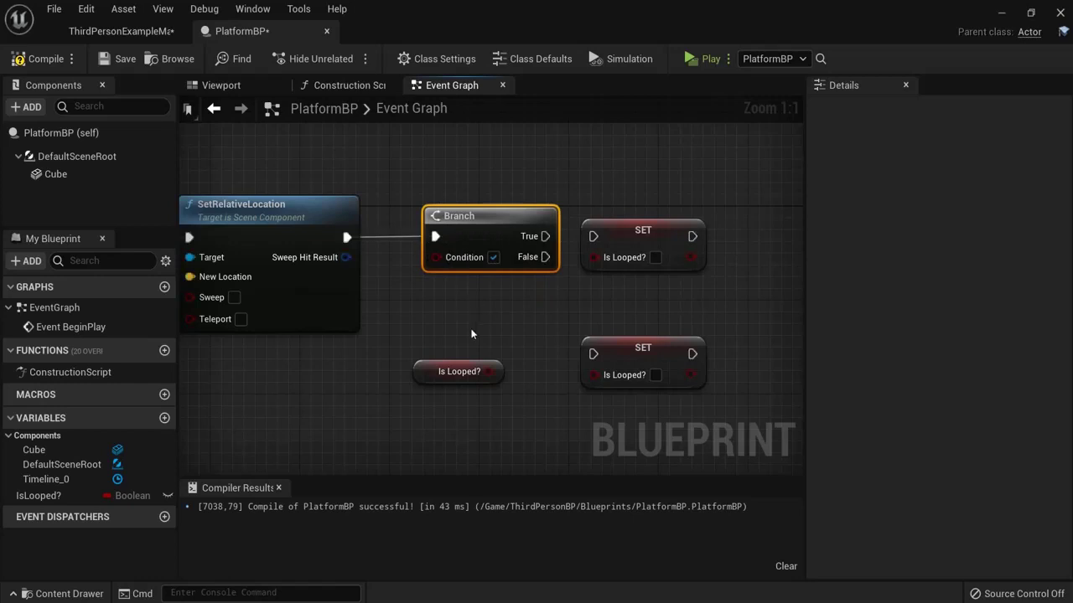
{"action": "left_click_drag", "start_coordinate": [455, 365], "coordinate": [435, 259]}
{"action": "left_click_drag", "start_coordinate": [642, 235], "coordinate": [654, 200]}
{"action": "left_click_drag", "start_coordinate": [645, 355], "coordinate": [656, 309]}
Step: Wire Branch True to the SET assigning false, and False to the SET assigning true
{"action": "left_click_drag", "start_coordinate": [531, 236], "coordinate": [604, 202]}
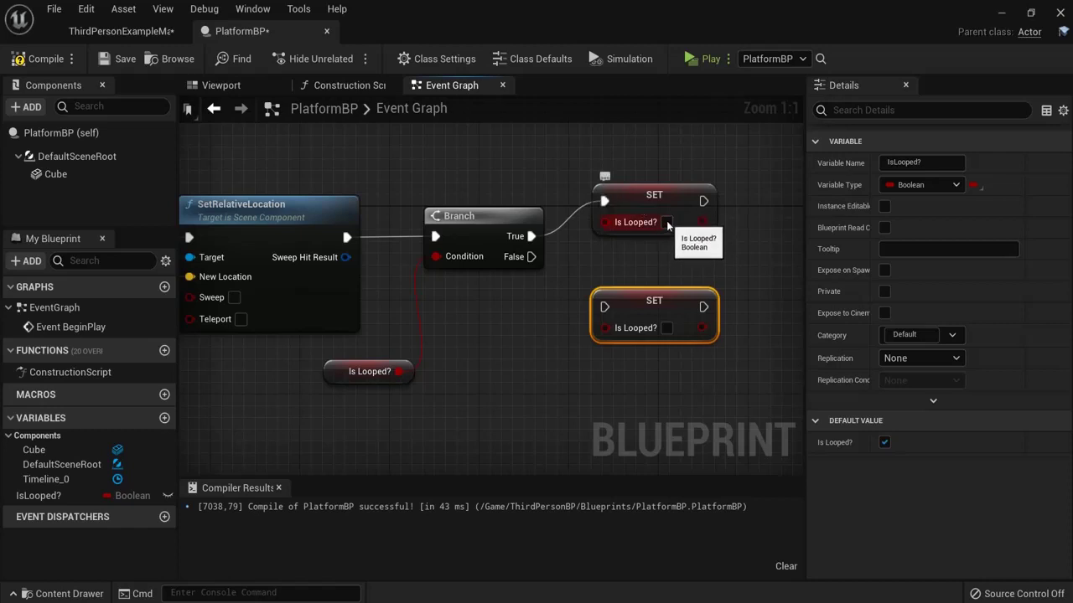
{"action": "left_click_drag", "start_coordinate": [530, 257], "coordinate": [604, 307]}
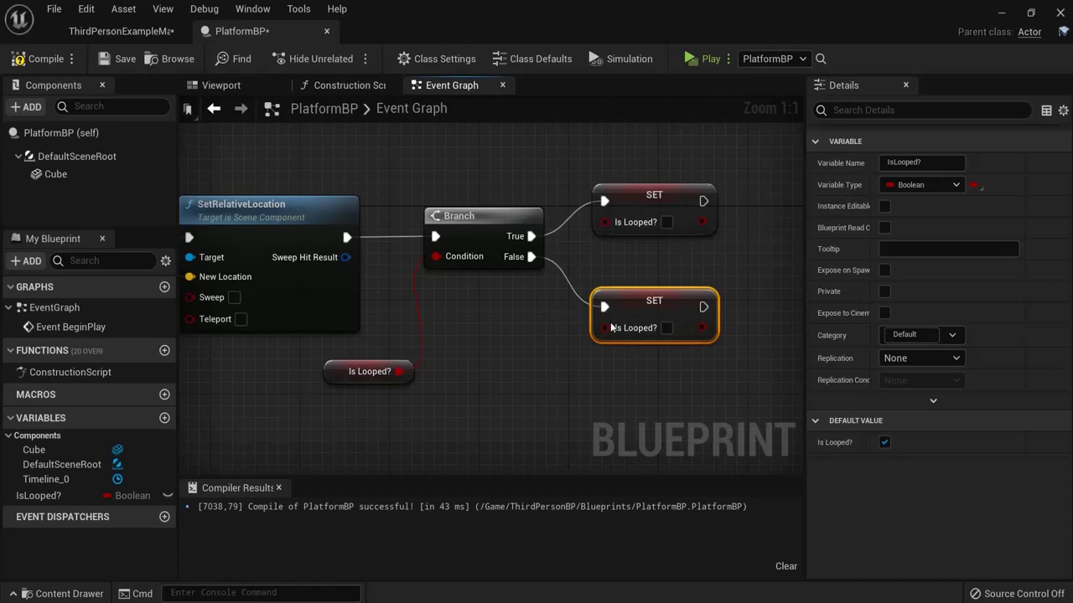
{"action": "left_click", "coordinate": [668, 328]}
{"action": "left_click", "coordinate": [653, 201]}
{"action": "right_click_drag", "start_coordinate": [386, 171], "coordinate": [968, 190]}
{"action": "right_click_drag", "start_coordinate": [435, 275], "coordinate": [526, 269]}
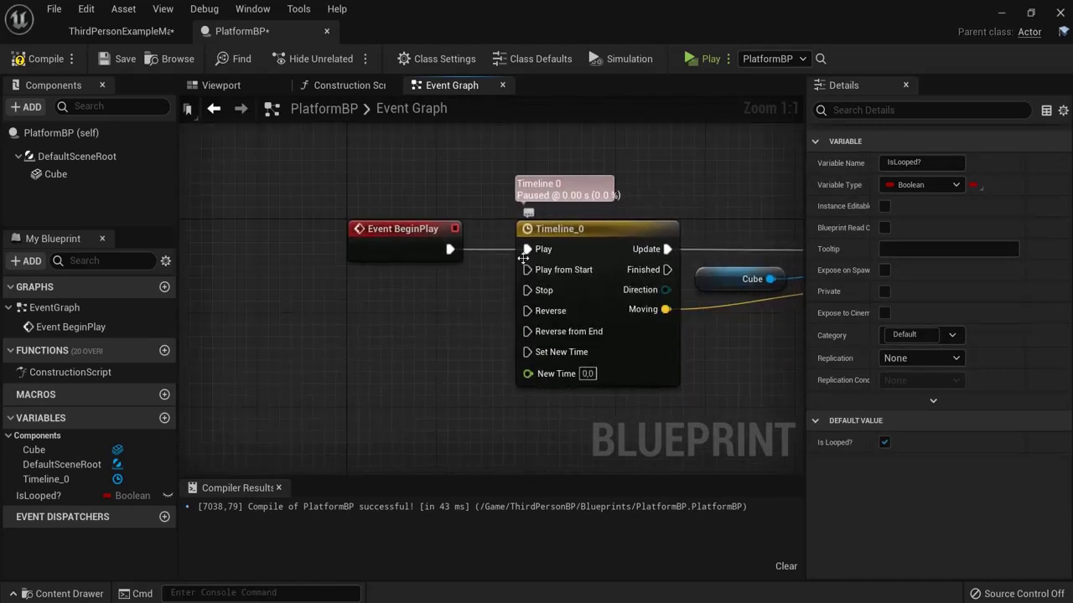
Step: Wire the upper Is Looped? SET output back into Timeline_0's Play from Start
{"action": "right_click_drag", "start_coordinate": [517, 270], "coordinate": [2, 188]}
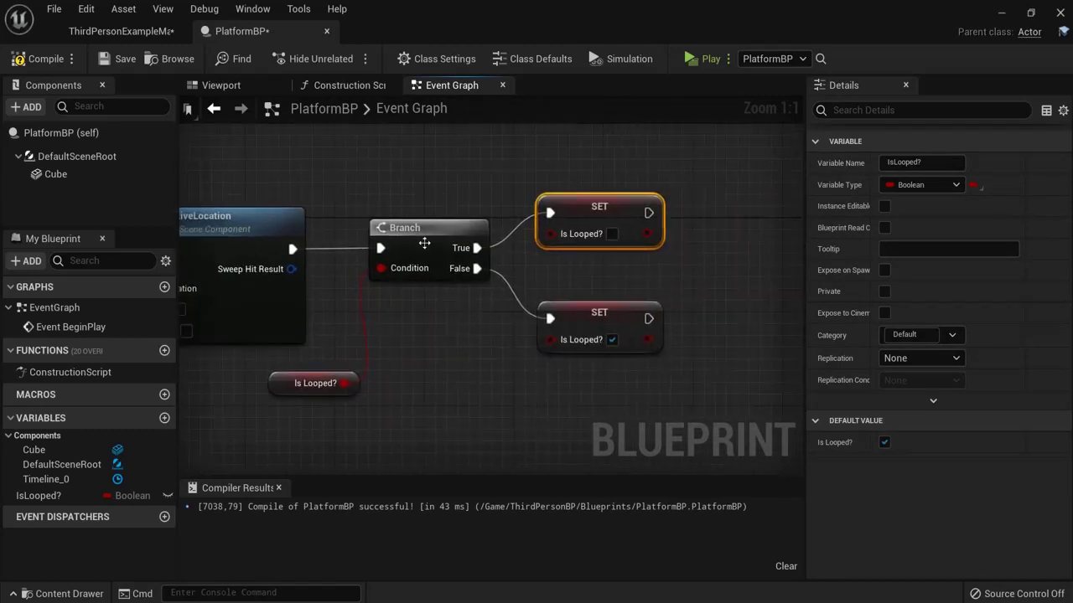
{"action": "scroll", "coordinate": [335, 243], "scroll_direction": "down", "scroll_amount": 3}
{"action": "right_click_drag", "start_coordinate": [406, 185], "coordinate": [624, 222]}
{"action": "scroll", "coordinate": [657, 207], "scroll_direction": "down", "scroll_amount": 1}
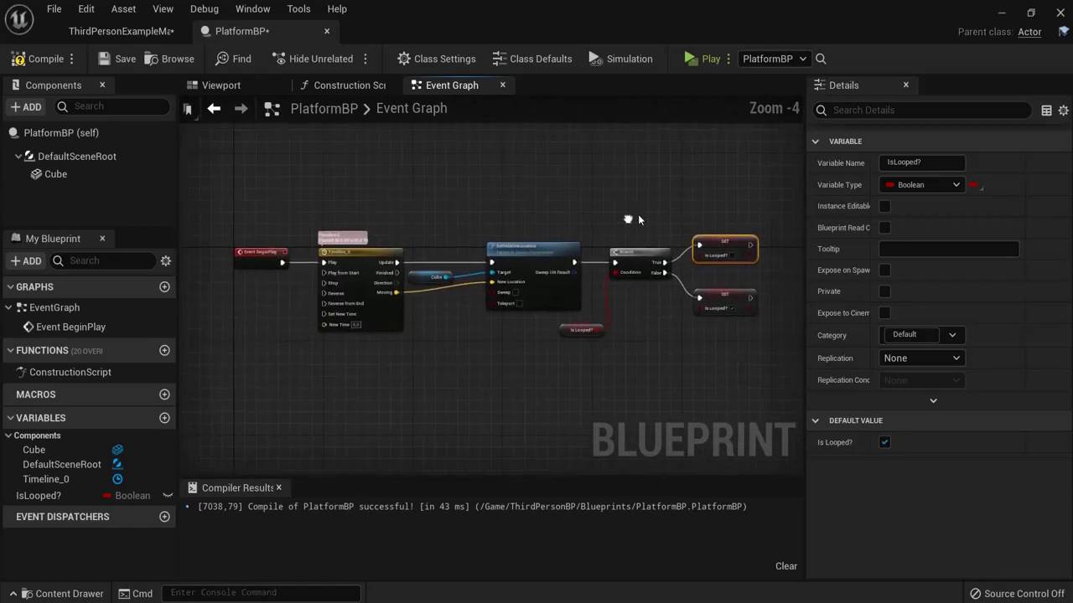
{"action": "left_click_drag", "start_coordinate": [752, 243], "coordinate": [323, 293]}
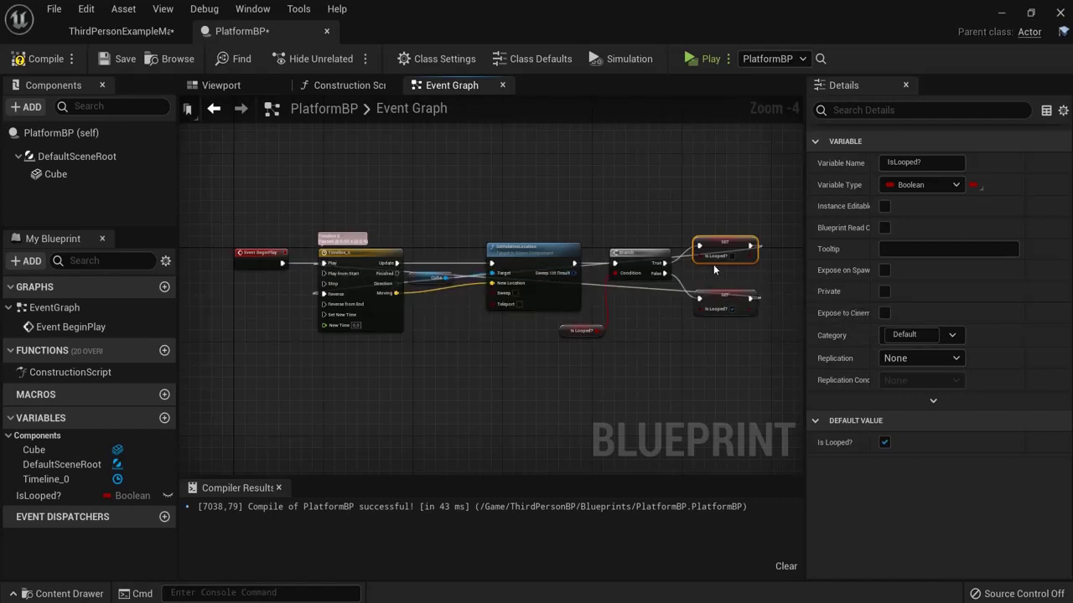
{"action": "scroll", "coordinate": [662, 257], "scroll_direction": "up", "scroll_amount": 3}
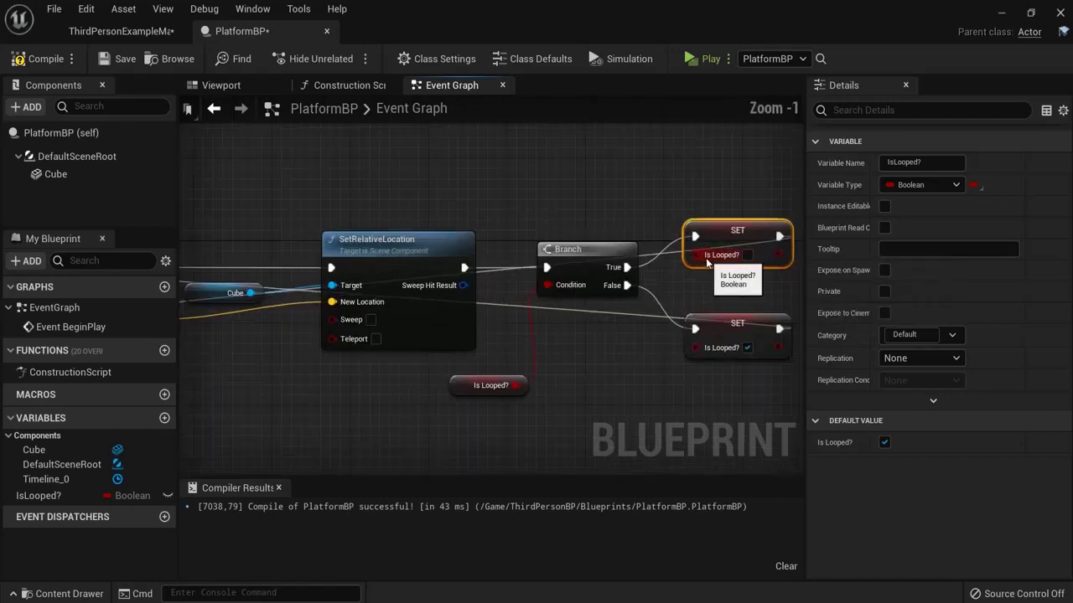
Step: Add two reroute points to lift the SET-to-Timeline wire above the nodes
{"action": "double_click", "coordinate": [668, 243]}
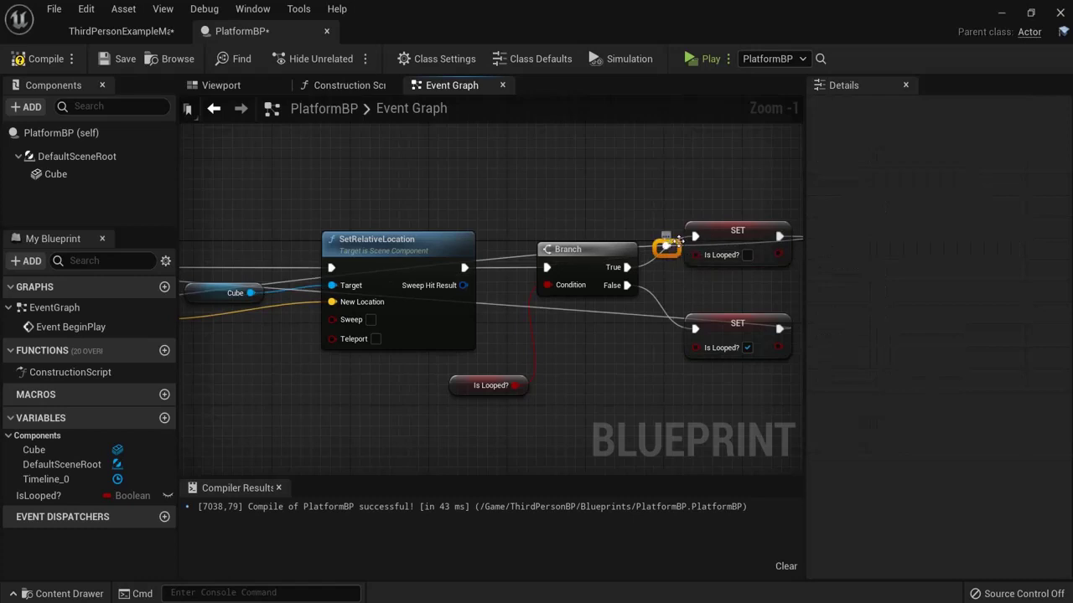
{"action": "left_click_drag", "start_coordinate": [668, 243], "coordinate": [660, 179]}
{"action": "right_click_drag", "start_coordinate": [230, 241], "coordinate": [474, 237]}
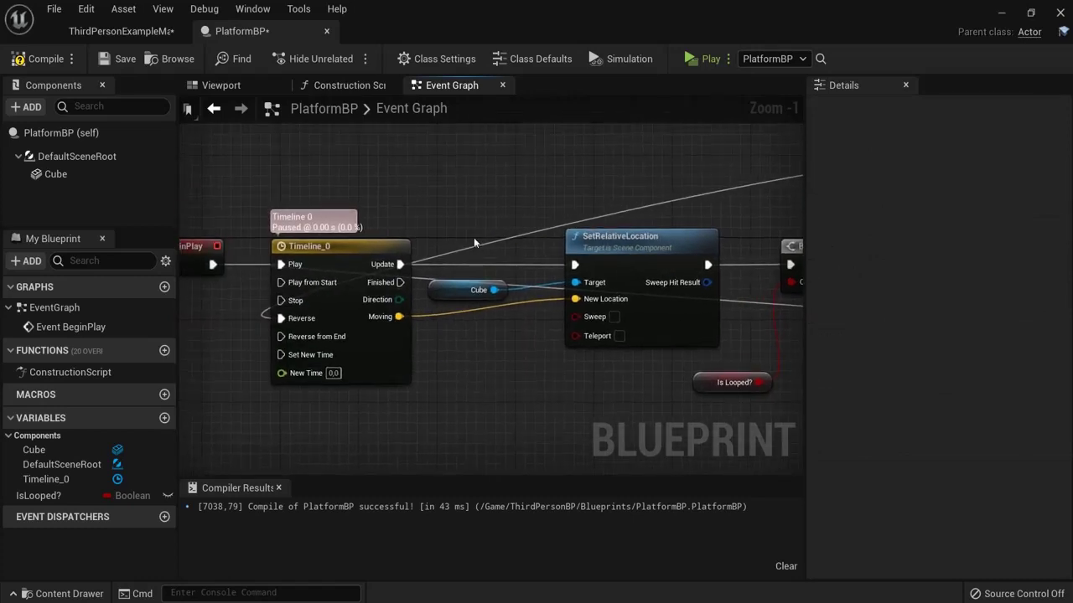
{"action": "double_click", "coordinate": [459, 252]}
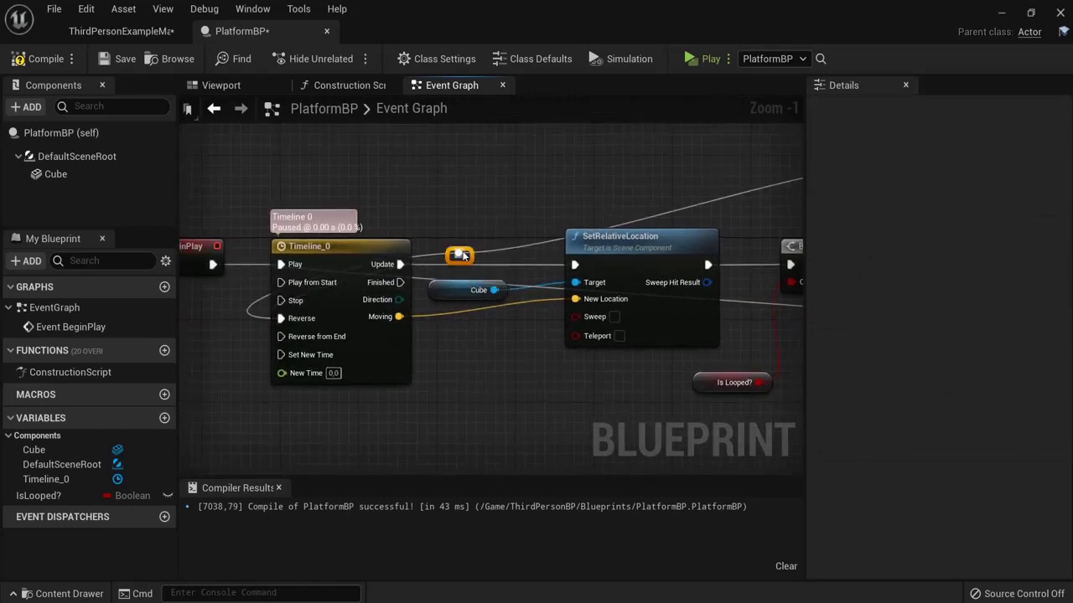
{"action": "left_click_drag", "start_coordinate": [459, 253], "coordinate": [371, 163]}
Step: Route the lower SET's return wire below the nodes with a reroute point
{"action": "scroll", "coordinate": [519, 210], "scroll_direction": "down", "scroll_amount": 2}
{"action": "right_click_drag", "start_coordinate": [518, 210], "coordinate": [459, 198]}
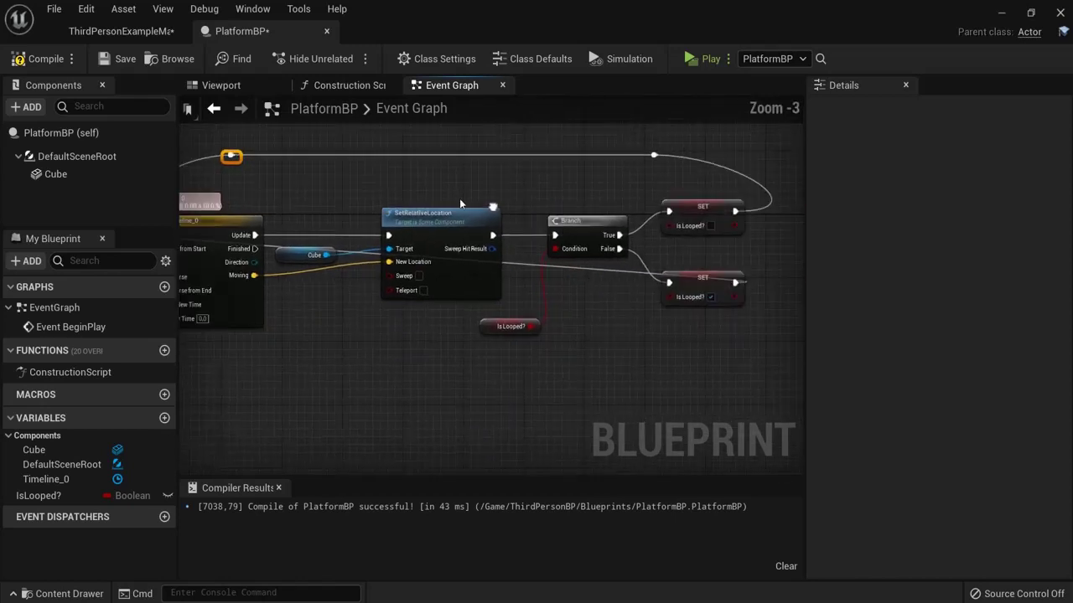
{"action": "double_click", "coordinate": [583, 269]}
{"action": "left_click_drag", "start_coordinate": [582, 269], "coordinate": [458, 373]}
{"action": "scroll", "coordinate": [458, 373], "scroll_direction": "down", "scroll_amount": 2}
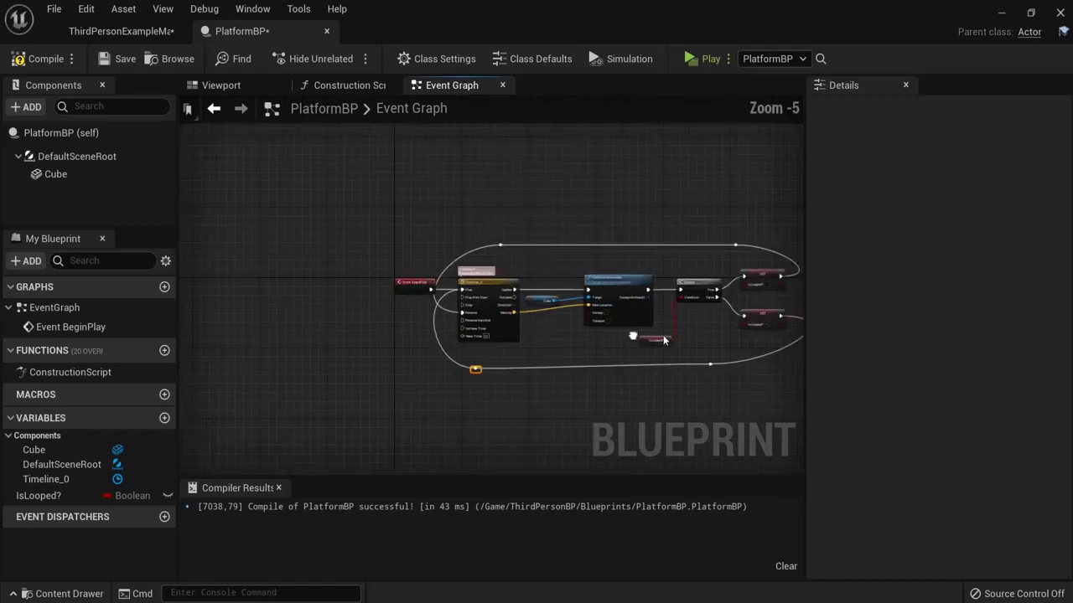
{"action": "right_click_drag", "start_coordinate": [600, 339], "coordinate": [474, 339]}
{"action": "scroll", "coordinate": [576, 366], "scroll_direction": "up", "scroll_amount": 2}
{"action": "right_click_drag", "start_coordinate": [556, 334], "coordinate": [578, 336]}
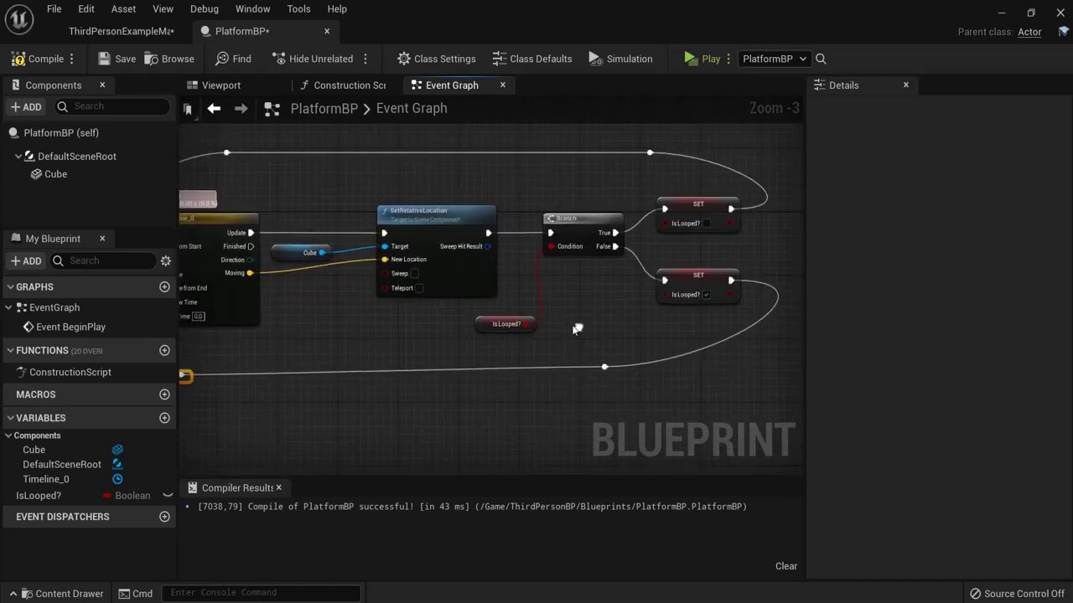
Step: Recompile PlatformBP and play-test the looping platform, then exit the preview
{"action": "left_click", "coordinate": [37, 58]}
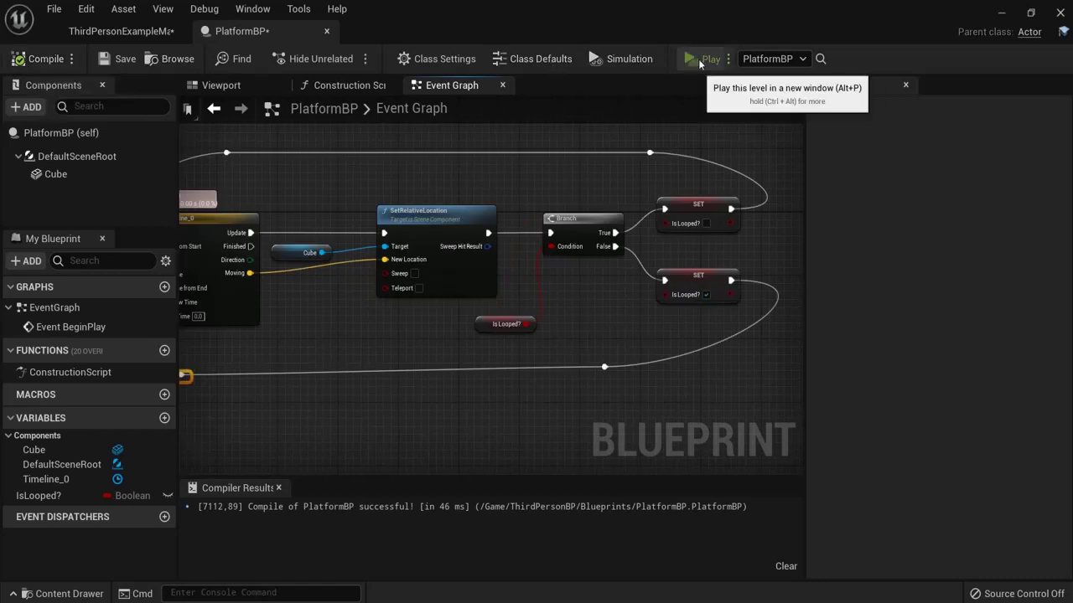
{"action": "left_click", "coordinate": [698, 59]}
{"action": "key", "text": "w"}
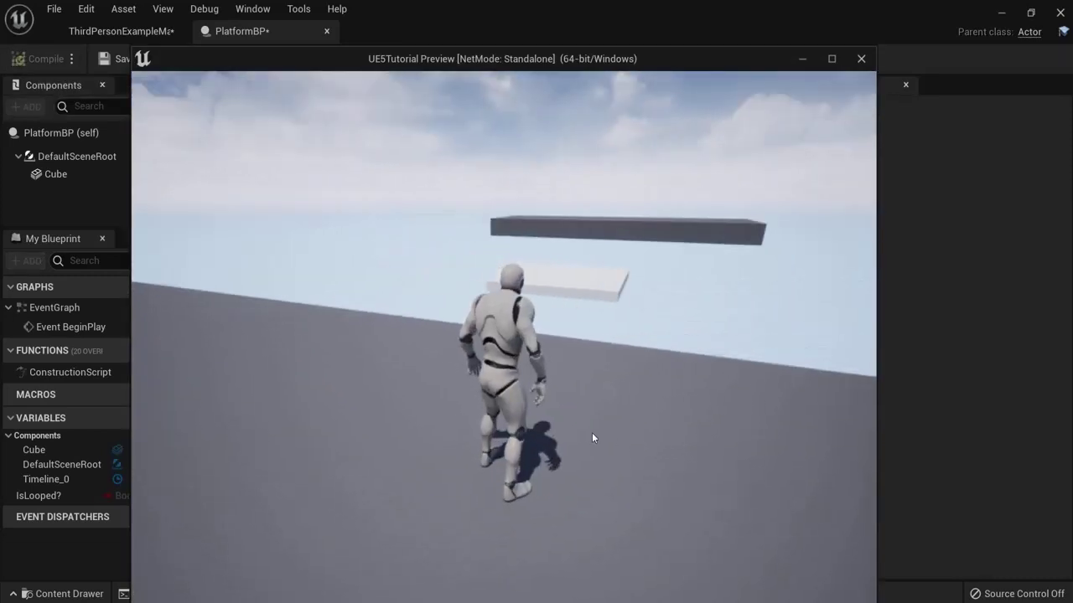
{"action": "mouse_move", "coordinate": [559, 441]}
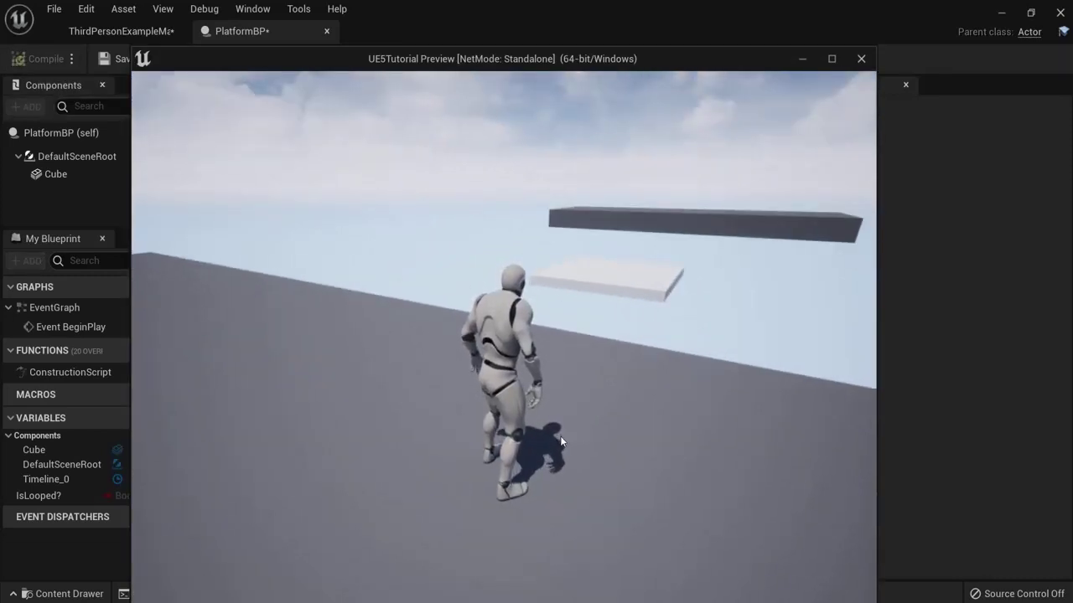
{"action": "key", "text": "Escape"}
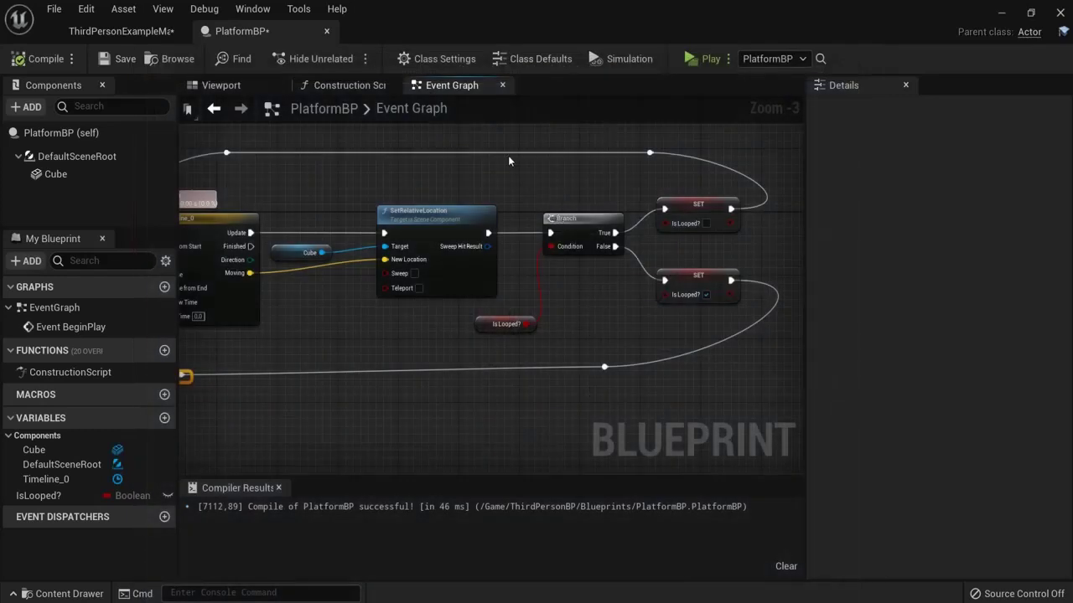
Step: Shift the Branch, SET and Is Looped? nodes right, then check Timeline_0's end keyframe
{"action": "left_click_drag", "start_coordinate": [592, 240], "coordinate": [701, 365]}
{"action": "left_click_drag", "start_coordinate": [578, 219], "coordinate": [744, 220]}
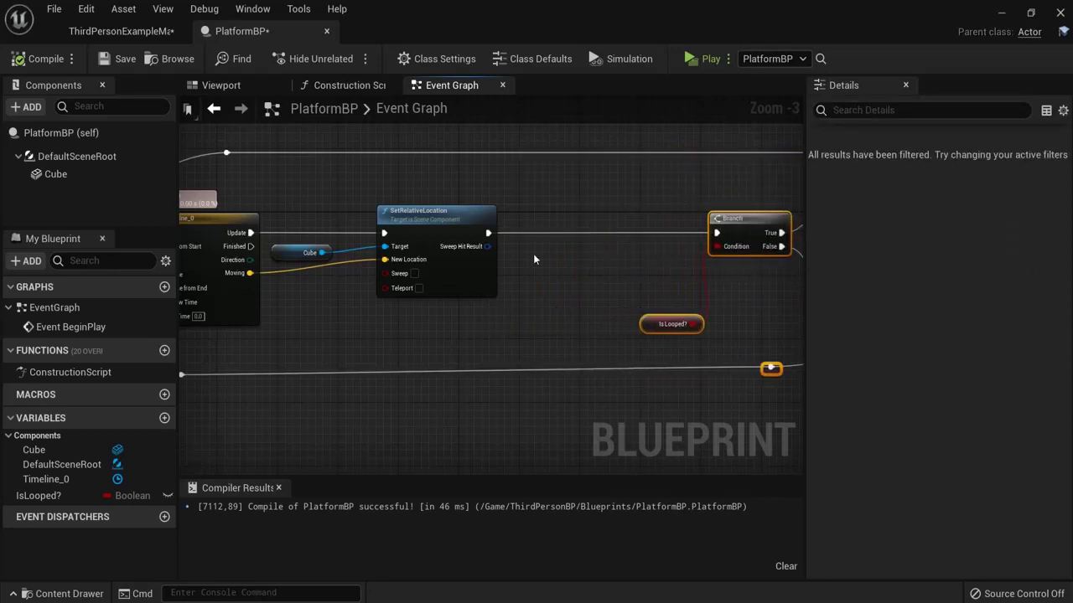
{"action": "double_click", "coordinate": [239, 216]}
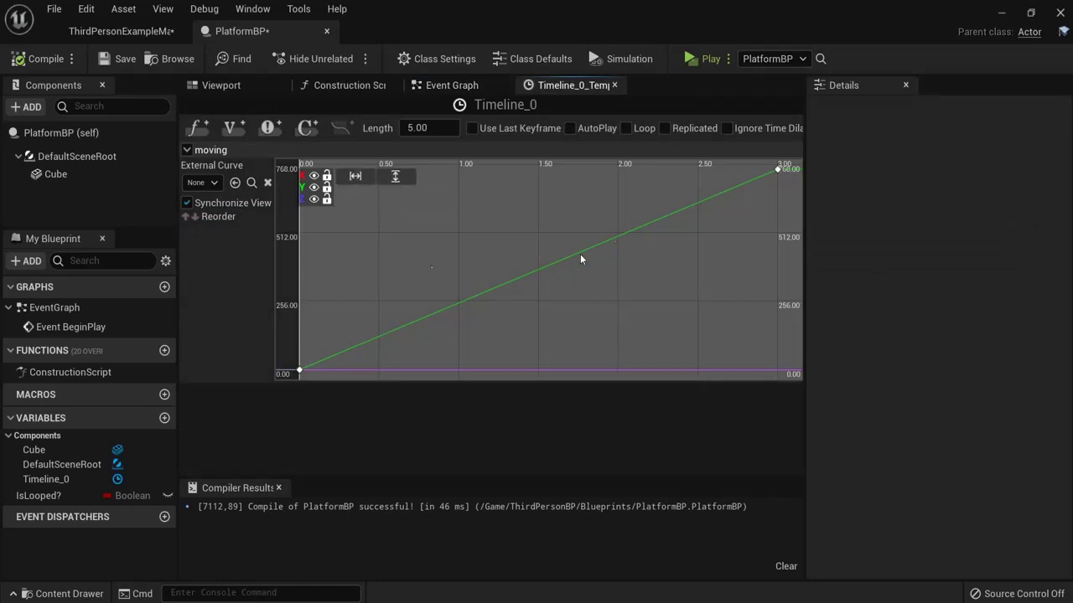
{"action": "left_click_drag", "start_coordinate": [779, 188], "coordinate": [774, 179]}
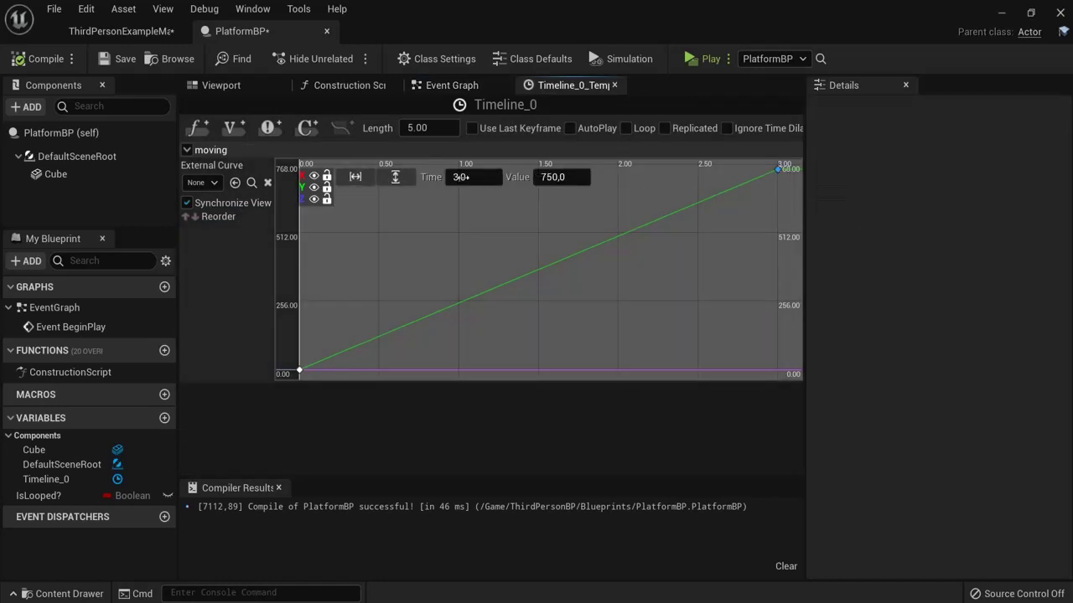
{"action": "left_click", "coordinate": [122, 31]}
{"action": "left_click", "coordinate": [254, 38]}
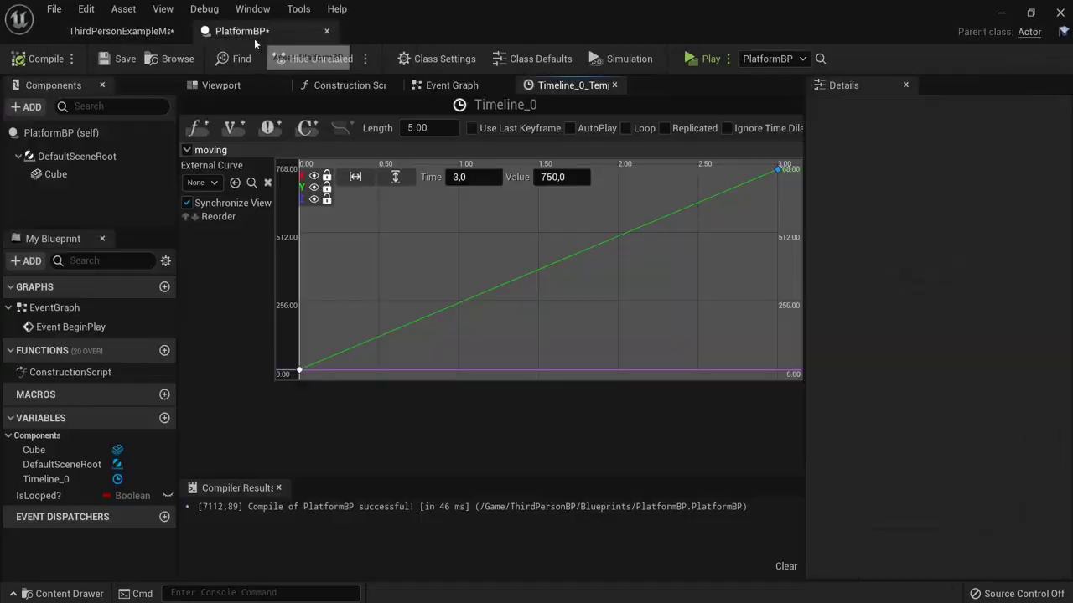
{"action": "left_click", "coordinate": [449, 87]}
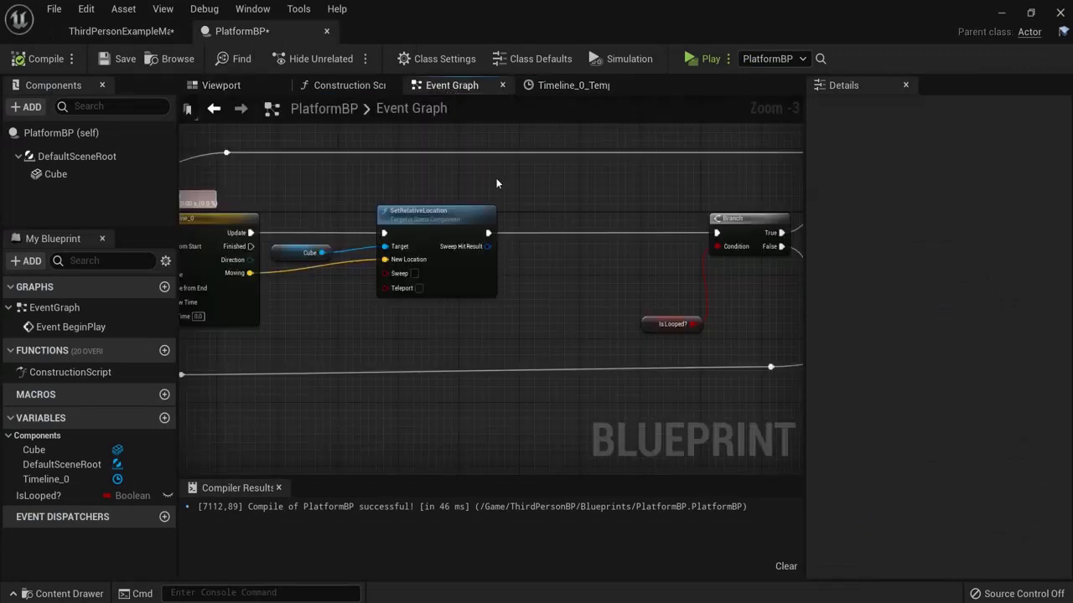
Step: Insert a 3-second Delay between SetRelativeLocation and Branch, then compile PlatformBP
{"action": "right_click", "coordinate": [544, 221]}
{"action": "type", "text": "delay"}
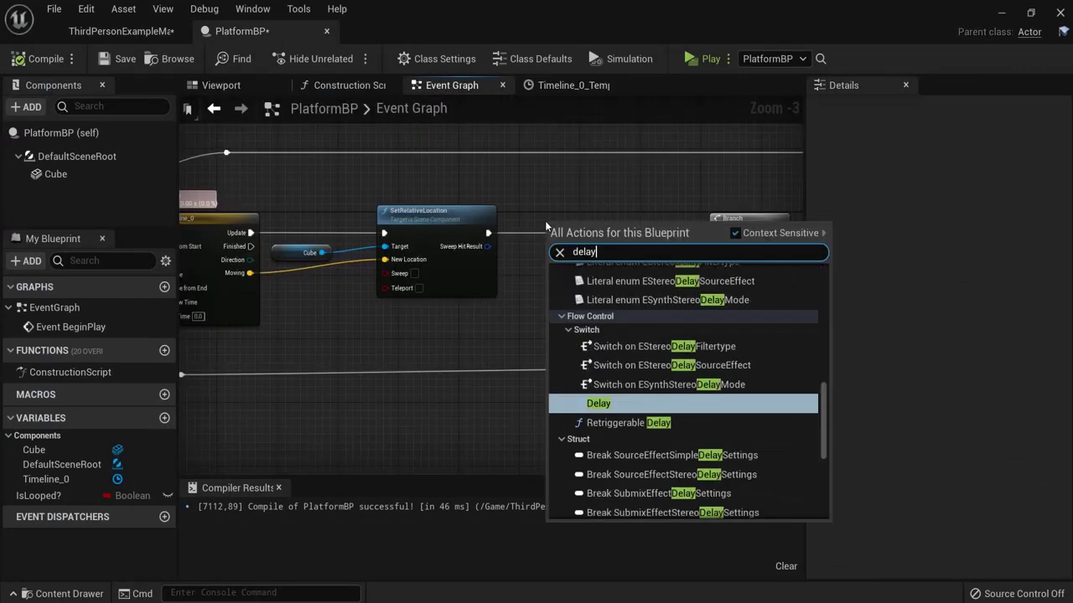
{"action": "left_click", "coordinate": [597, 403]}
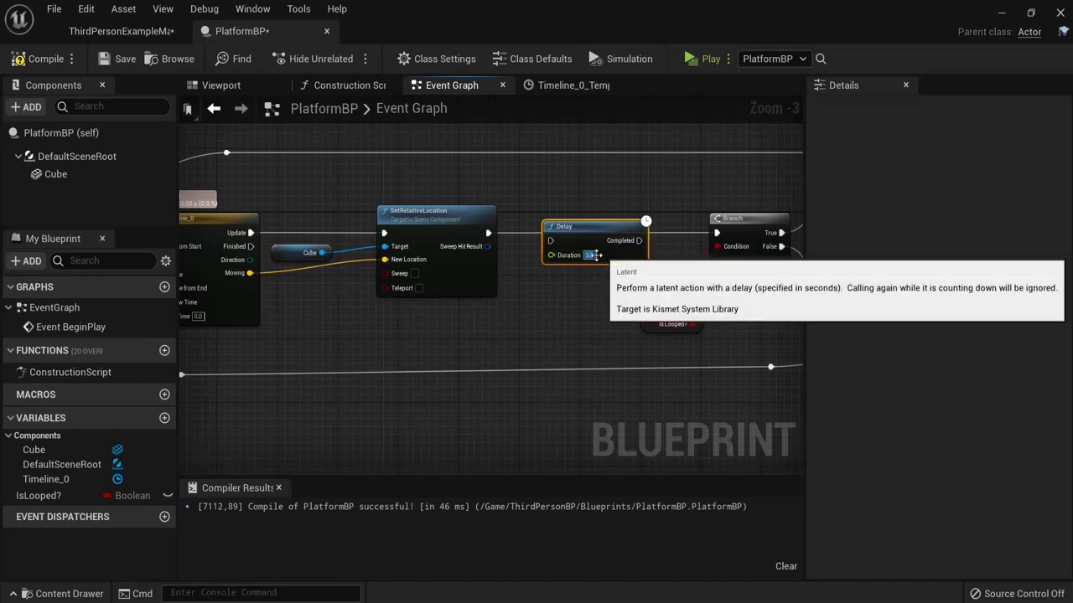
{"action": "scroll", "coordinate": [590, 255], "scroll_direction": "up", "scroll_amount": 3}
{"action": "left_click_drag", "start_coordinate": [553, 213], "coordinate": [553, 201]}
{"action": "left_click_drag", "start_coordinate": [443, 223], "coordinate": [531, 225]}
{"action": "right_click_drag", "start_coordinate": [721, 273], "coordinate": [582, 271]}
{"action": "left_click_drag", "start_coordinate": [522, 219], "coordinate": [637, 220]}
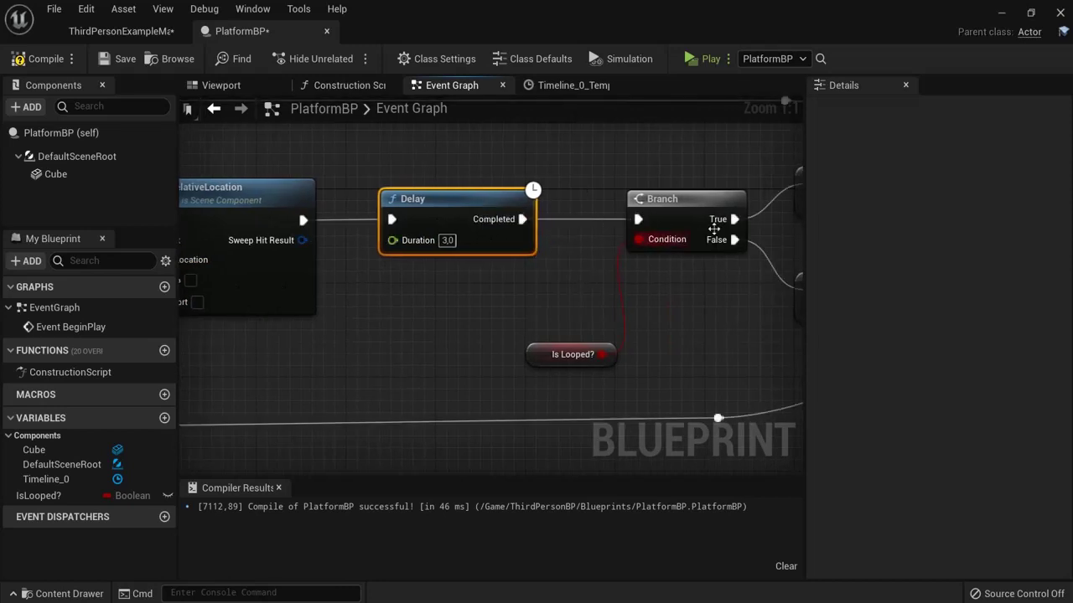
{"action": "left_click", "coordinate": [40, 59]}
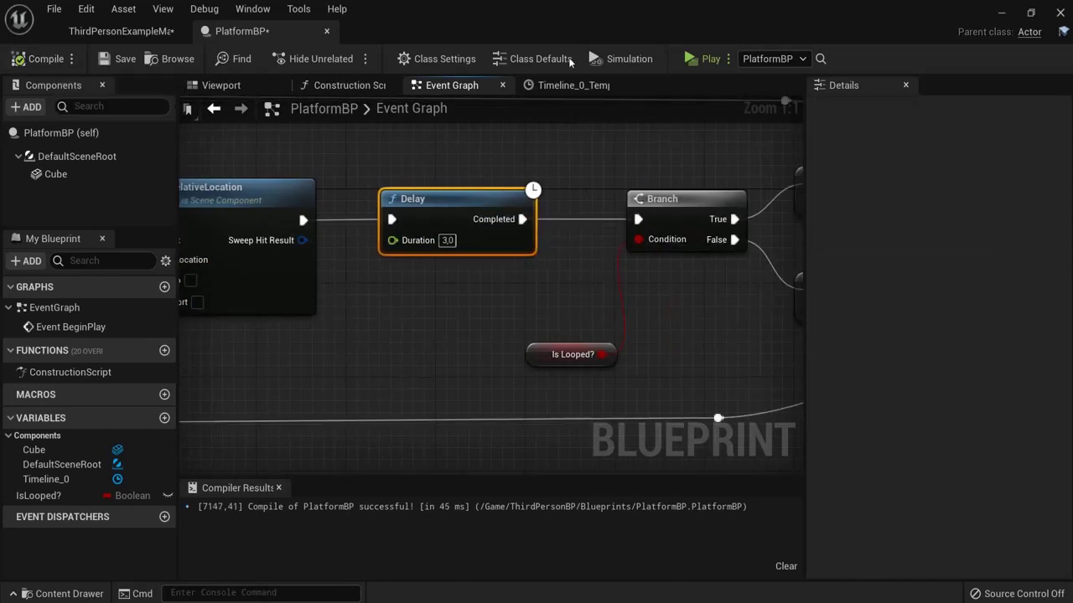
{"action": "left_click", "coordinate": [688, 59]}
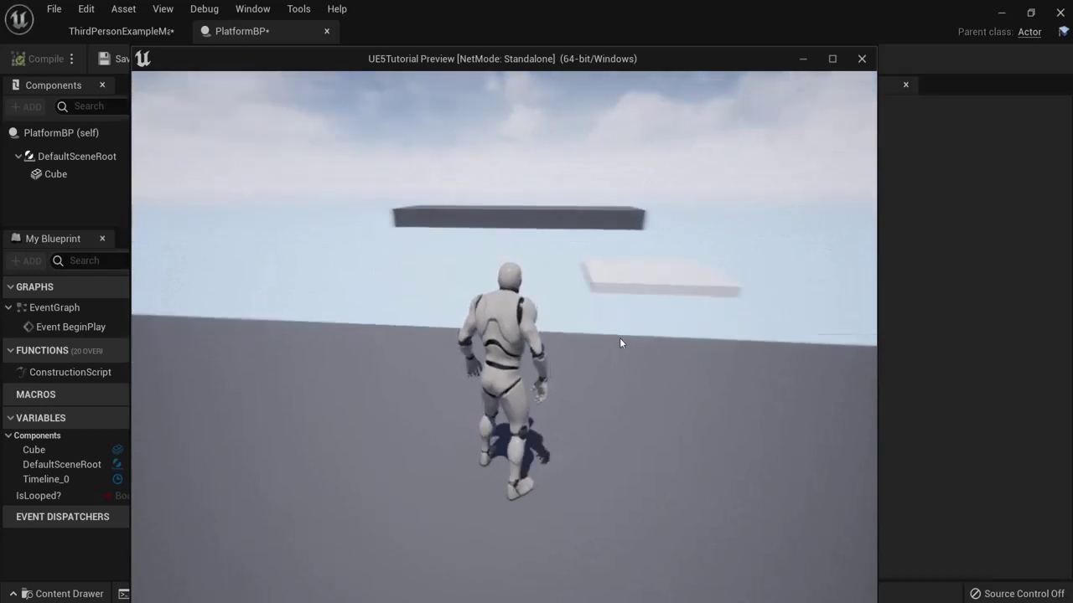
{"action": "key", "text": "Escape"}
{"action": "right_click_drag", "start_coordinate": [553, 304], "coordinate": [755, 290]}
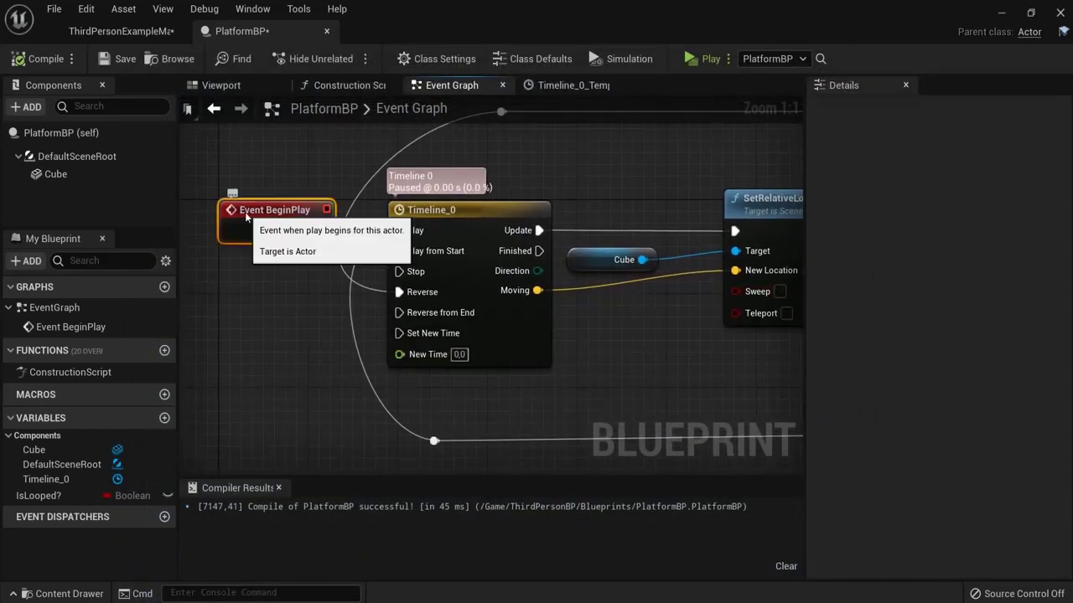
Step: Inspect Timeline_0's end keyframe values and close the Timeline editor
{"action": "left_click", "coordinate": [276, 209]}
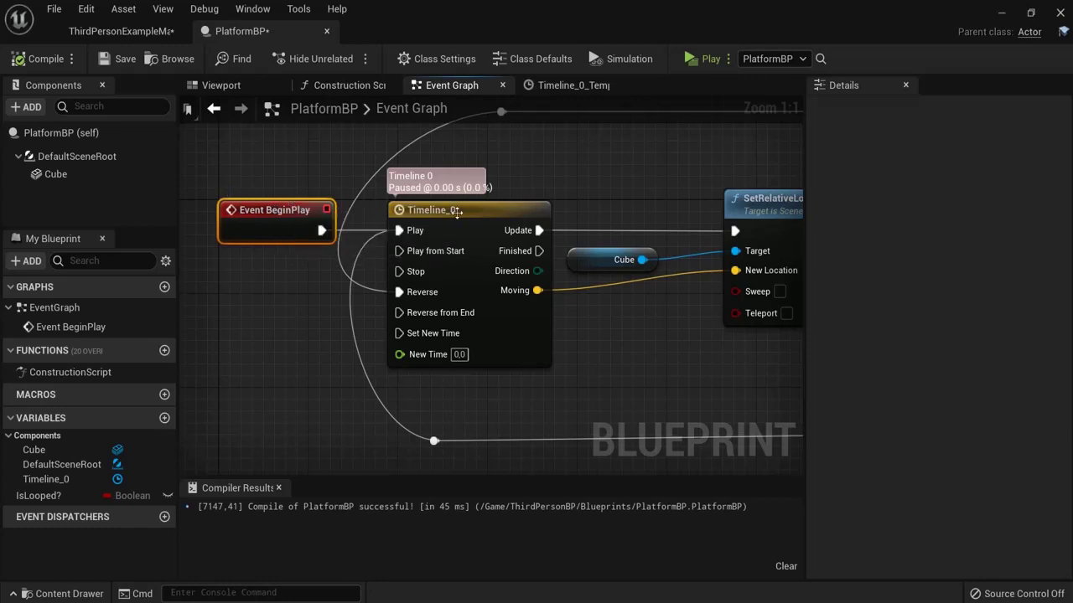
{"action": "double_click", "coordinate": [458, 211]}
{"action": "left_click_drag", "start_coordinate": [683, 201], "coordinate": [783, 166]}
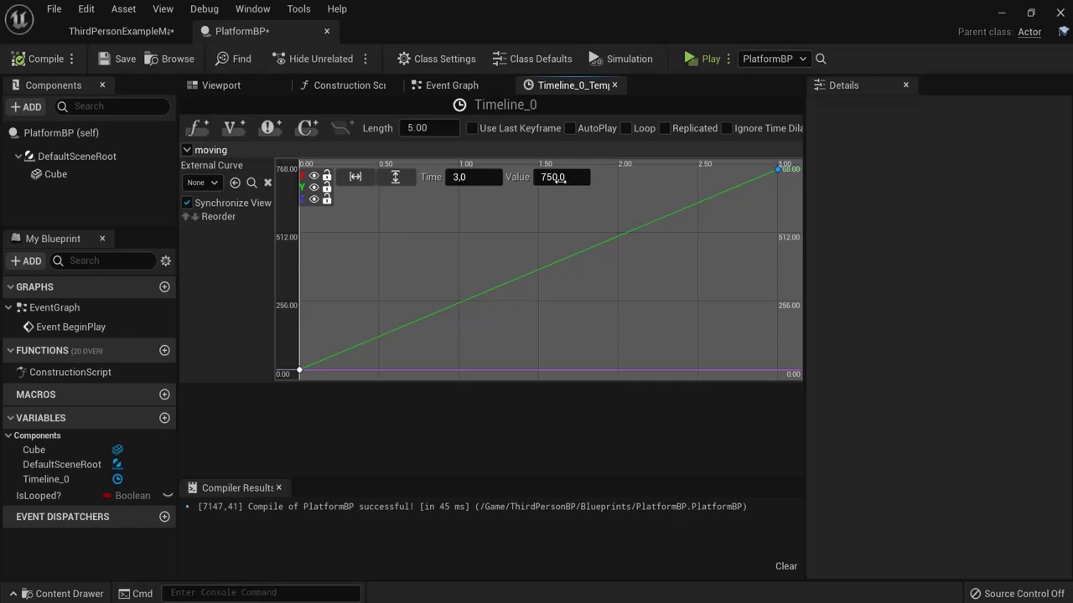
{"action": "left_click", "coordinate": [614, 85]}
Step: Check the platform mesh in the blueprint Viewport, then return to the level editor
{"action": "right_click_drag", "start_coordinate": [698, 363], "coordinate": [496, 293]}
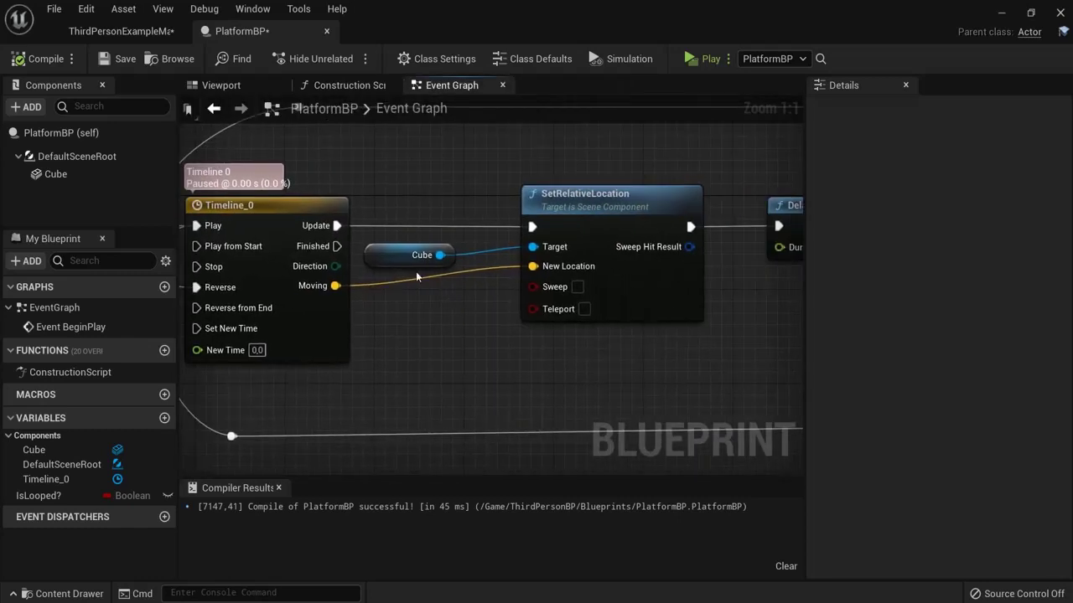
{"action": "left_click", "coordinate": [409, 254]}
{"action": "left_click", "coordinate": [215, 87]}
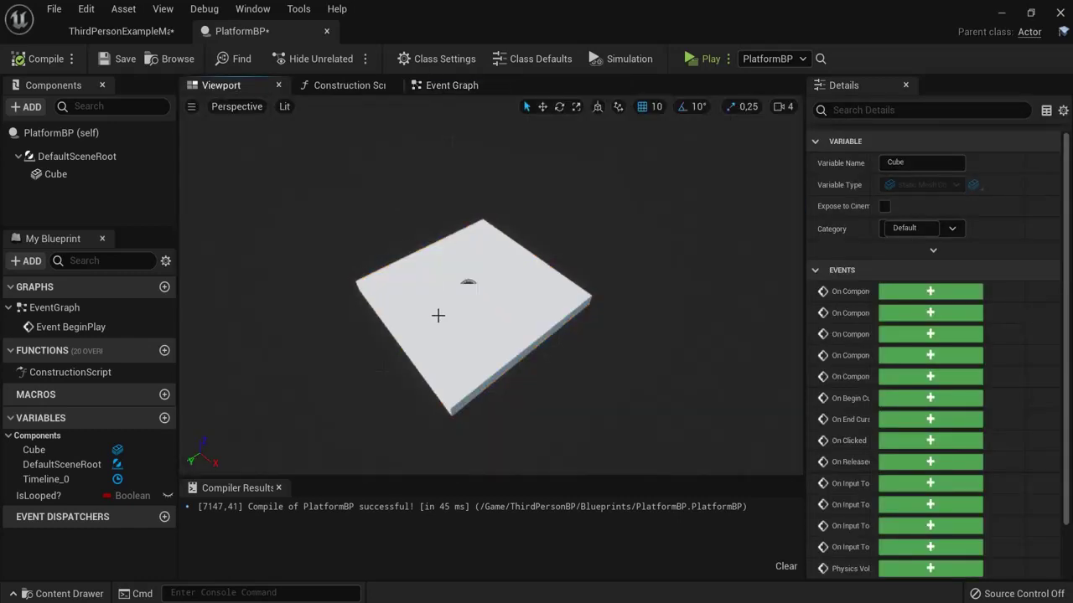
{"action": "left_click", "coordinate": [448, 84]}
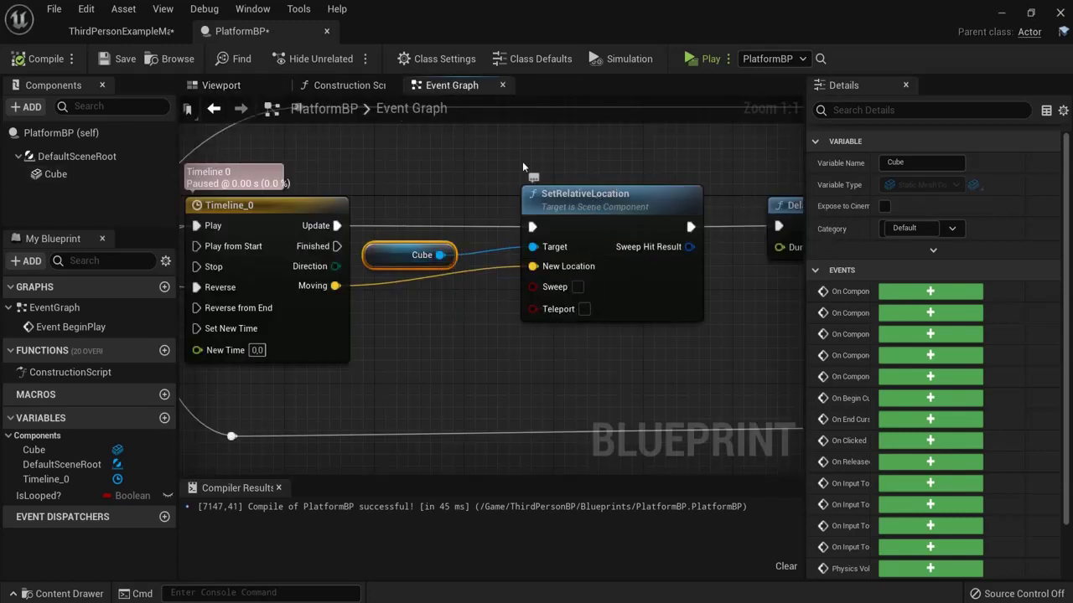
{"action": "left_click", "coordinate": [167, 32]}
{"action": "left_click", "coordinate": [440, 408]}
{"action": "key", "text": "f"}
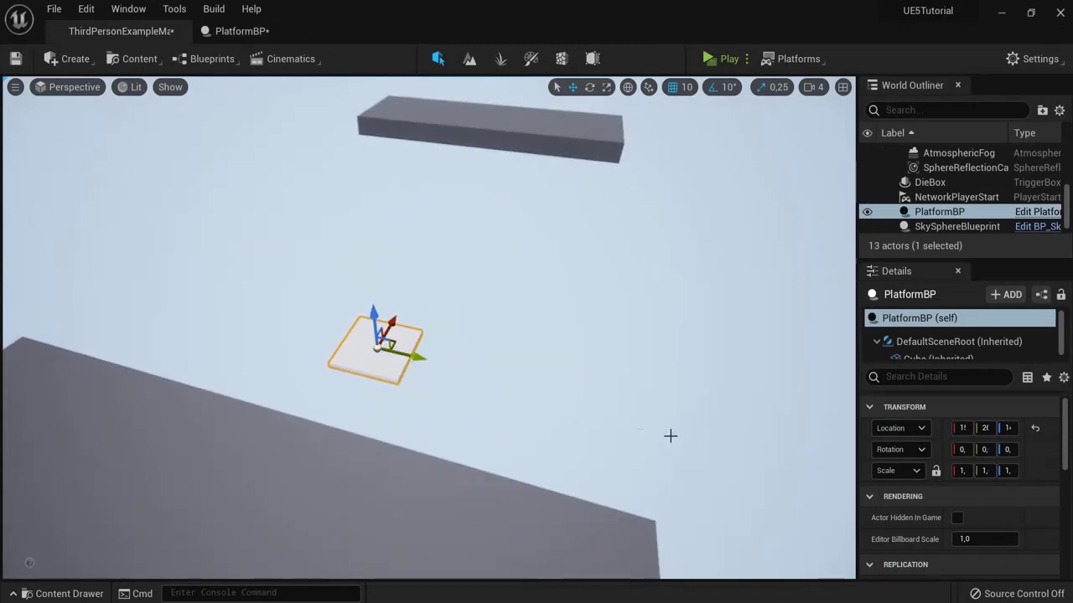
{"action": "left_click", "coordinate": [252, 38]}
{"action": "right_click_drag", "start_coordinate": [682, 231], "coordinate": [251, 211]}
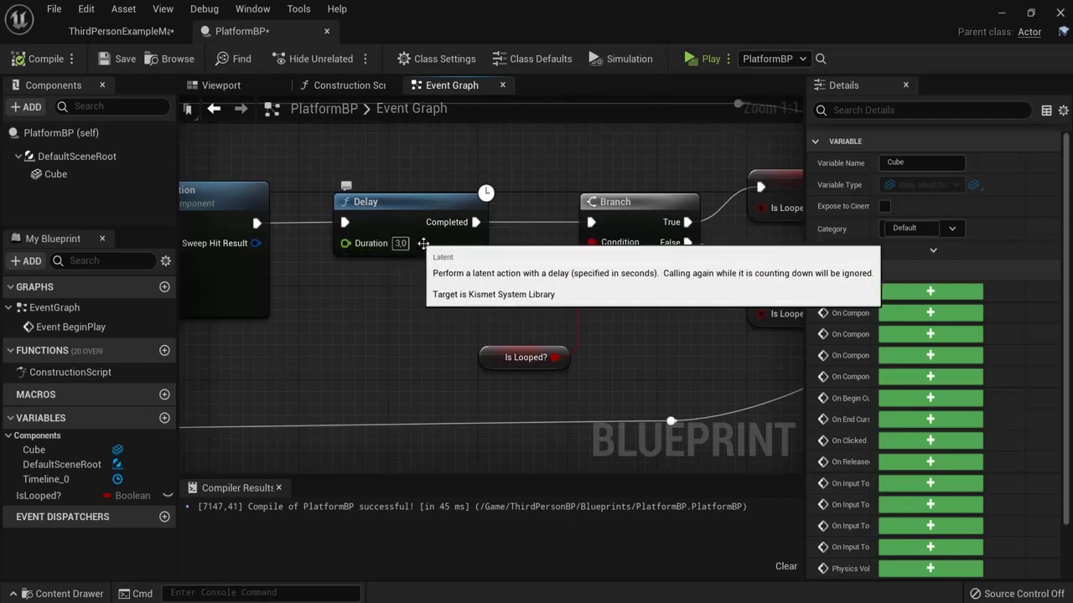
Step: Inspect the Is Looped? variable and review the Delay, Branch and SET nodes
{"action": "right_click_drag", "start_coordinate": [542, 269], "coordinate": [417, 265]}
{"action": "left_click", "coordinate": [366, 353]}
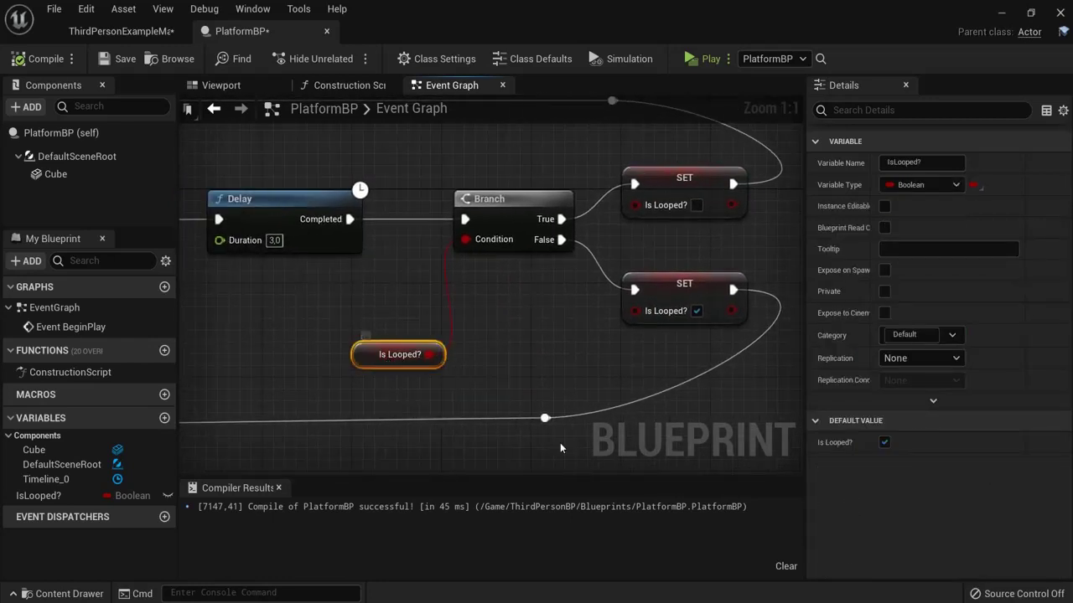
{"action": "right_click_drag", "start_coordinate": [547, 319], "coordinate": [514, 393]}
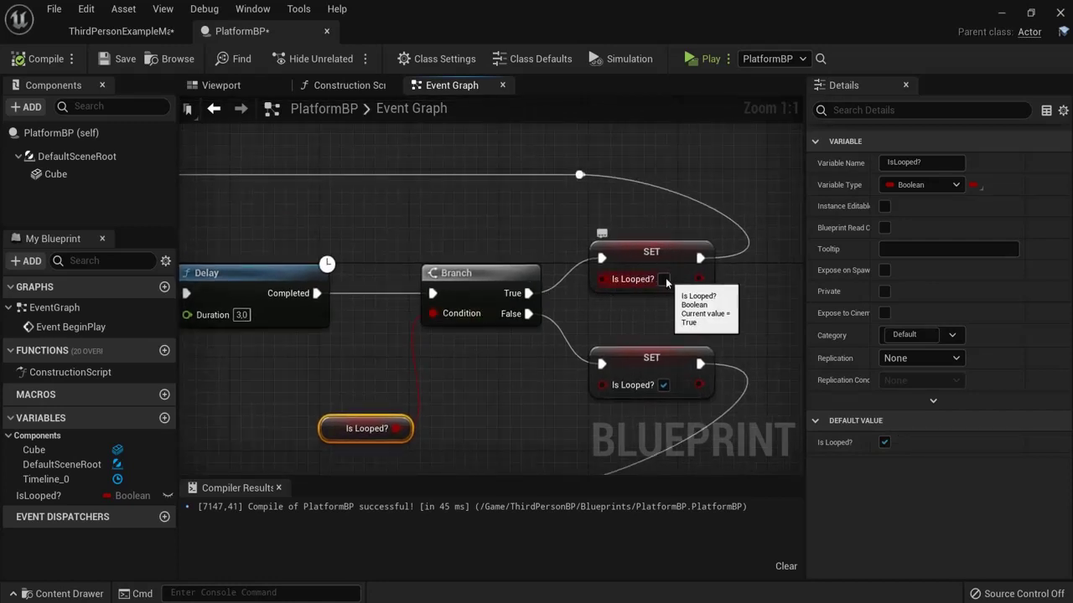
{"action": "right_click_drag", "start_coordinate": [526, 229], "coordinate": [1052, 214]}
{"action": "right_click_drag", "start_coordinate": [422, 228], "coordinate": [639, 227]}
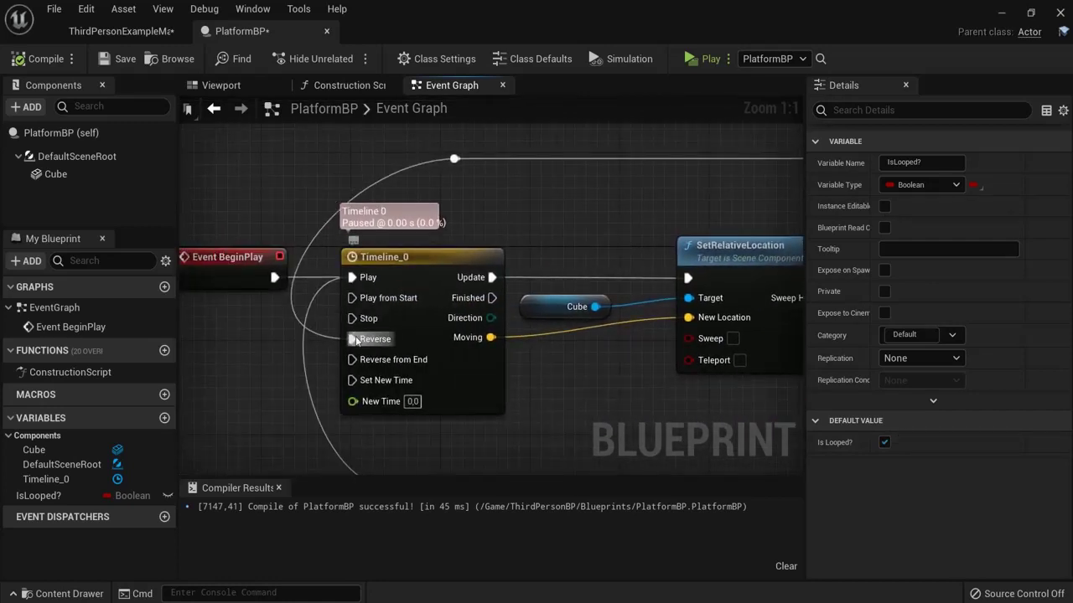
{"action": "right_click_drag", "start_coordinate": [590, 361], "coordinate": [365, 325]}
{"action": "right_click_drag", "start_coordinate": [619, 286], "coordinate": [354, 267]}
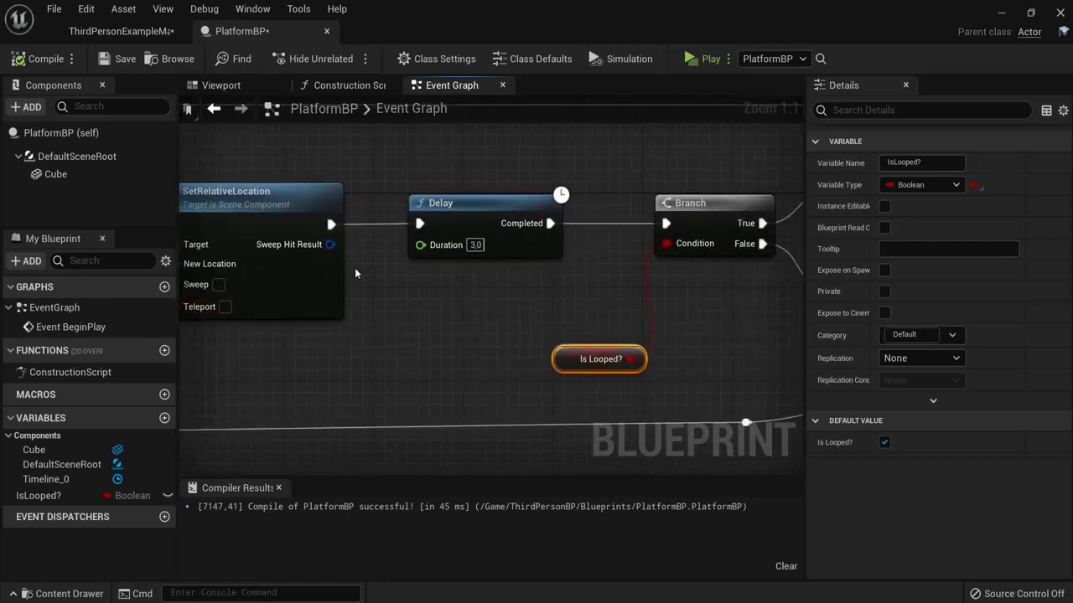
{"action": "right_click_drag", "start_coordinate": [691, 304], "coordinate": [616, 319]}
Step: Review Event BeginPlay and Timeline_0, then recompile PlatformBP
{"action": "right_click_drag", "start_coordinate": [282, 195], "coordinate": [708, 203]}
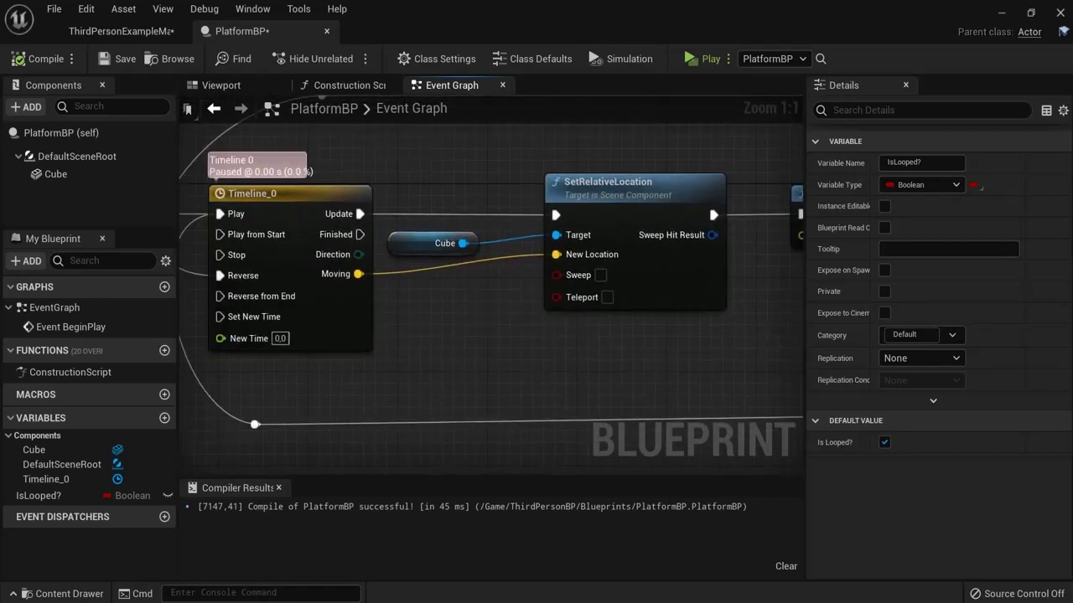
{"action": "right_click_drag", "start_coordinate": [334, 457], "coordinate": [484, 458]}
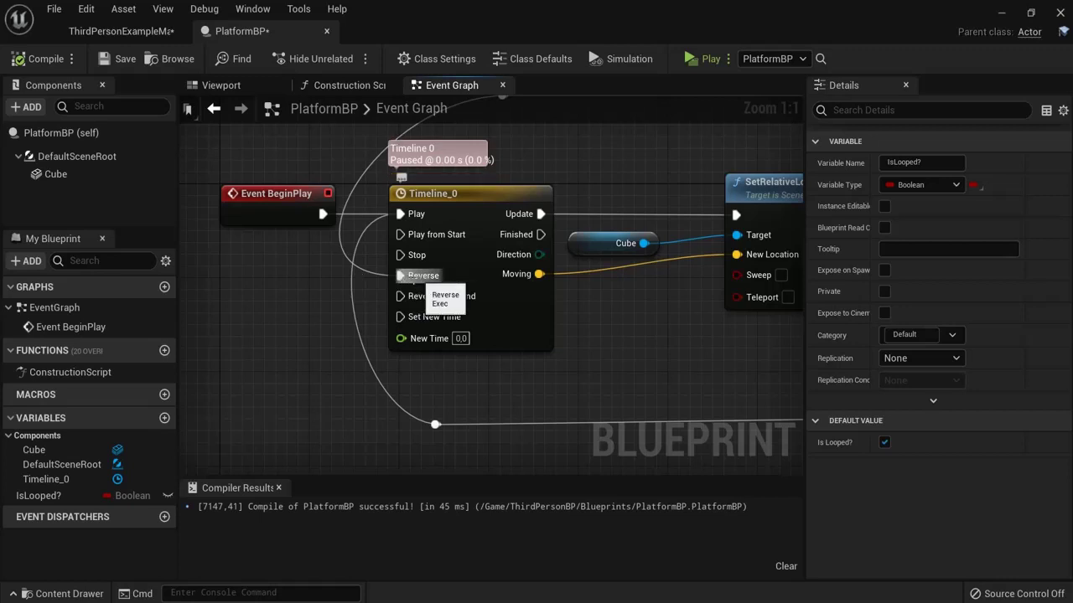
{"action": "right_click_drag", "start_coordinate": [679, 359], "coordinate": [498, 318]}
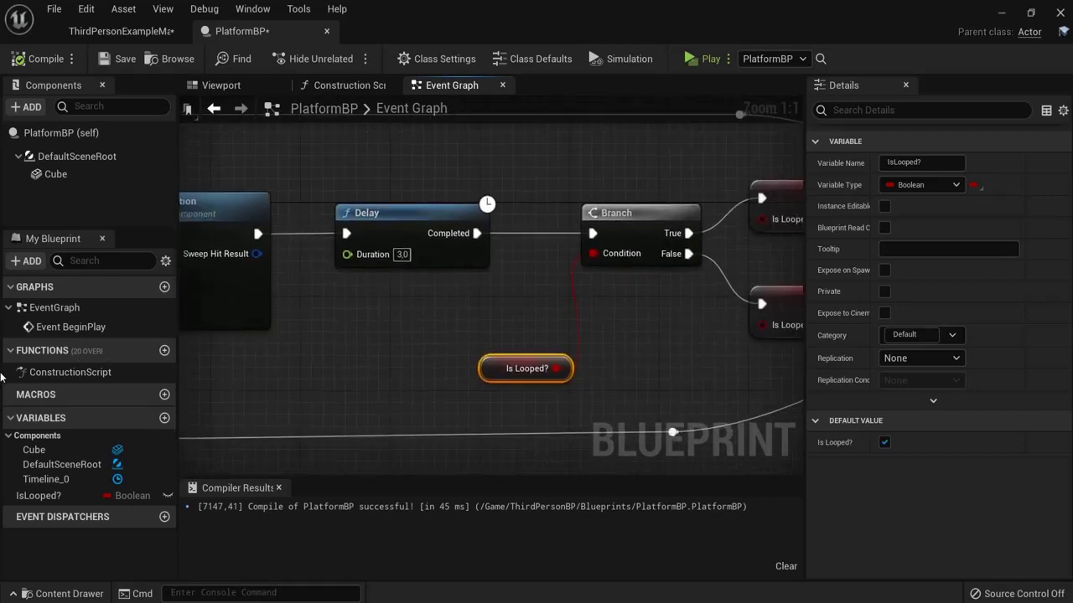
{"action": "scroll", "coordinate": [498, 319], "scroll_direction": "down", "scroll_amount": 4}
{"action": "right_click_drag", "start_coordinate": [481, 377], "coordinate": [602, 384]}
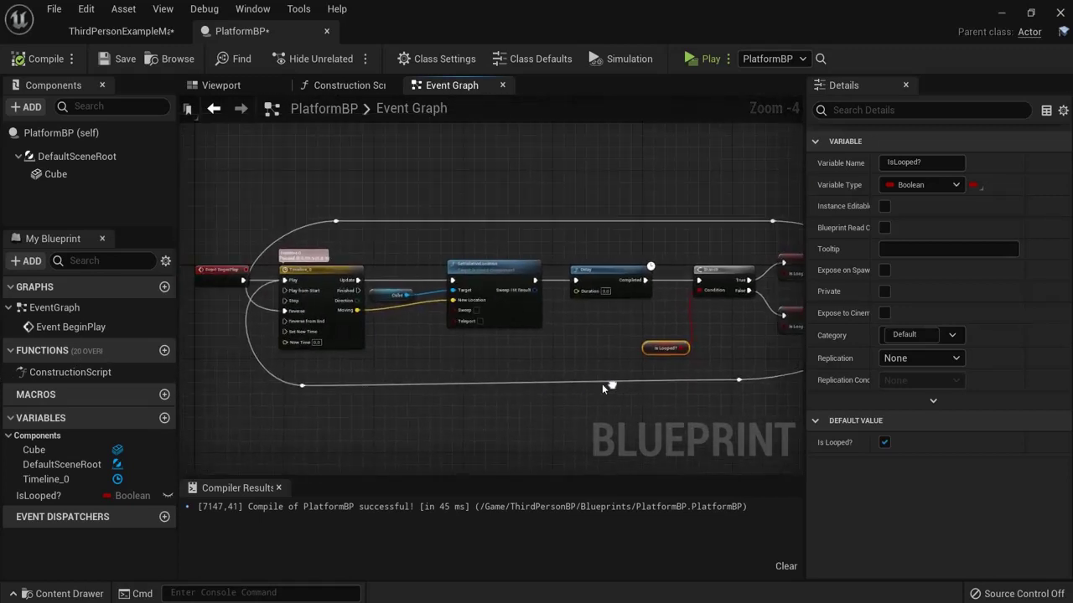
{"action": "left_click", "coordinate": [30, 58]}
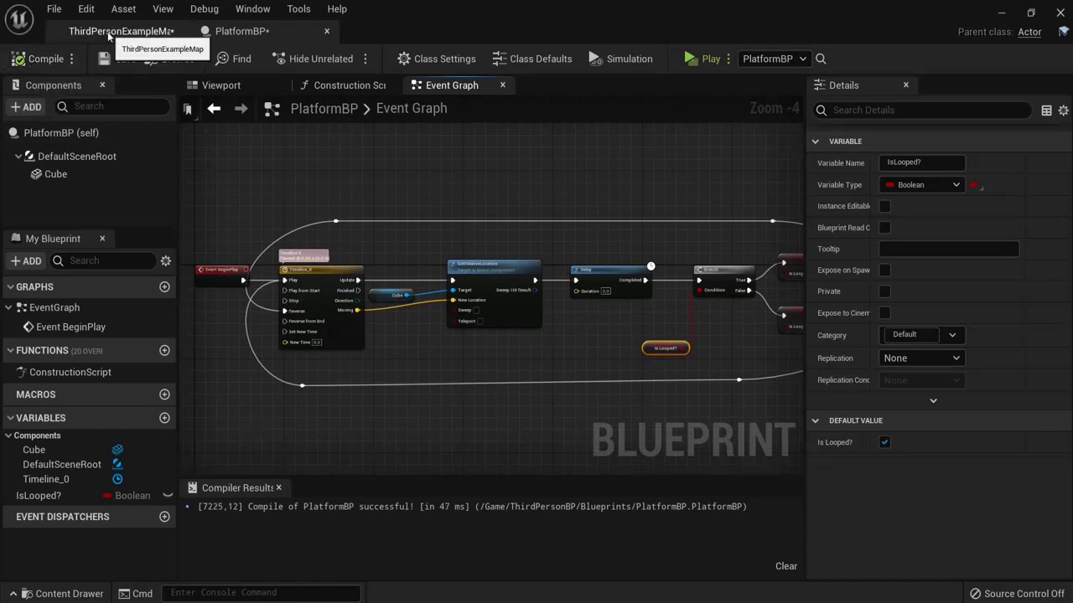
{"action": "right_click_drag", "start_coordinate": [694, 315], "coordinate": [539, 291]}
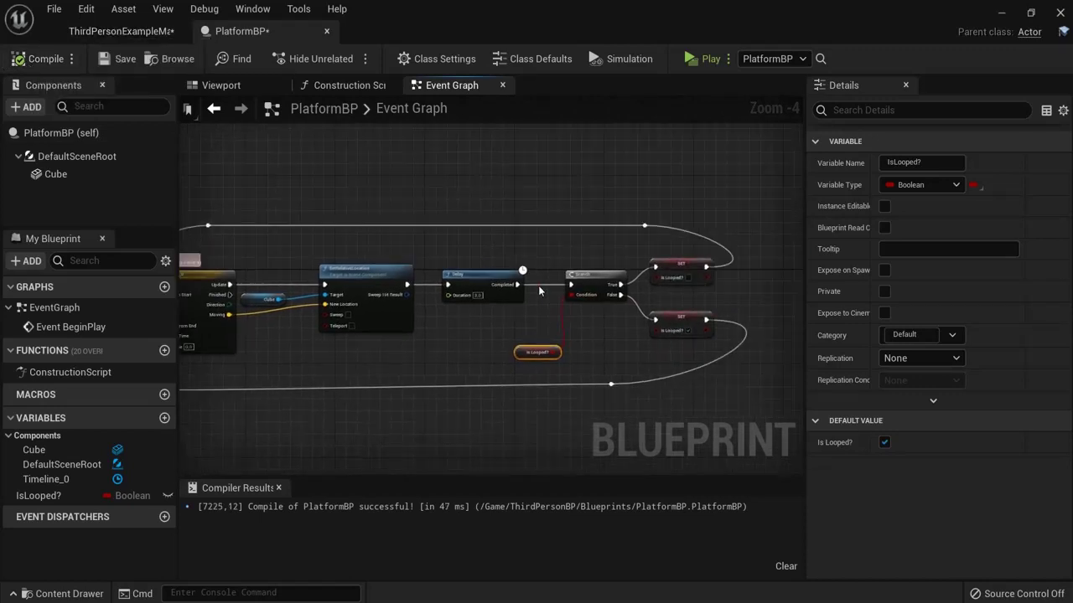
Step: Close the blueprint and Alt-drag the platform sideways to create PlatformBP2
{"action": "left_click", "coordinate": [326, 31]}
{"action": "right_click_drag", "start_coordinate": [573, 232], "coordinate": [517, 257]}
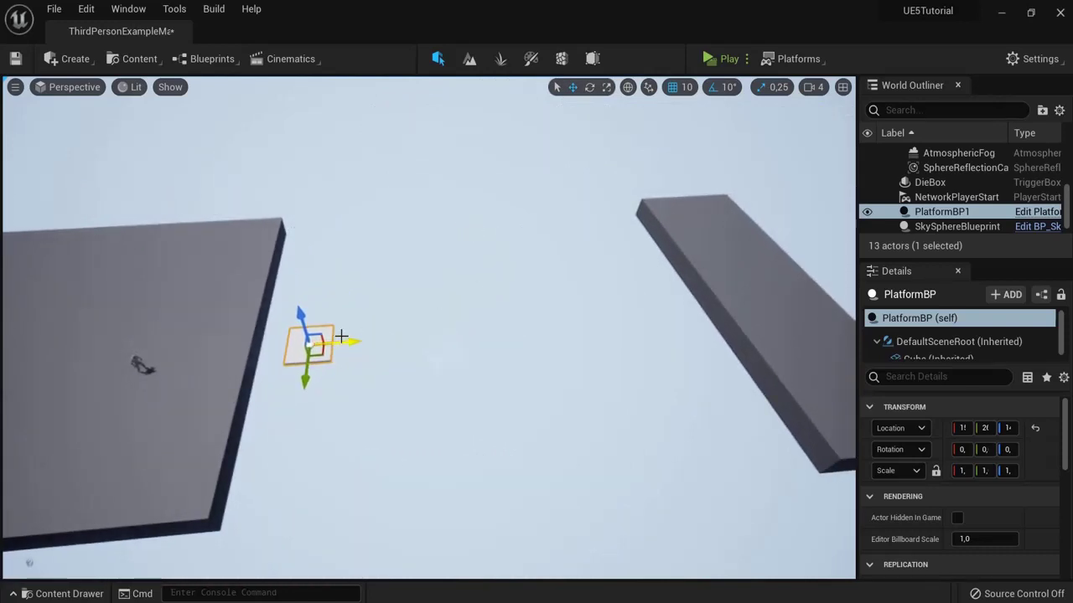
{"action": "left_click_drag", "start_coordinate": [348, 341], "coordinate": [636, 339], "text": "alt"}
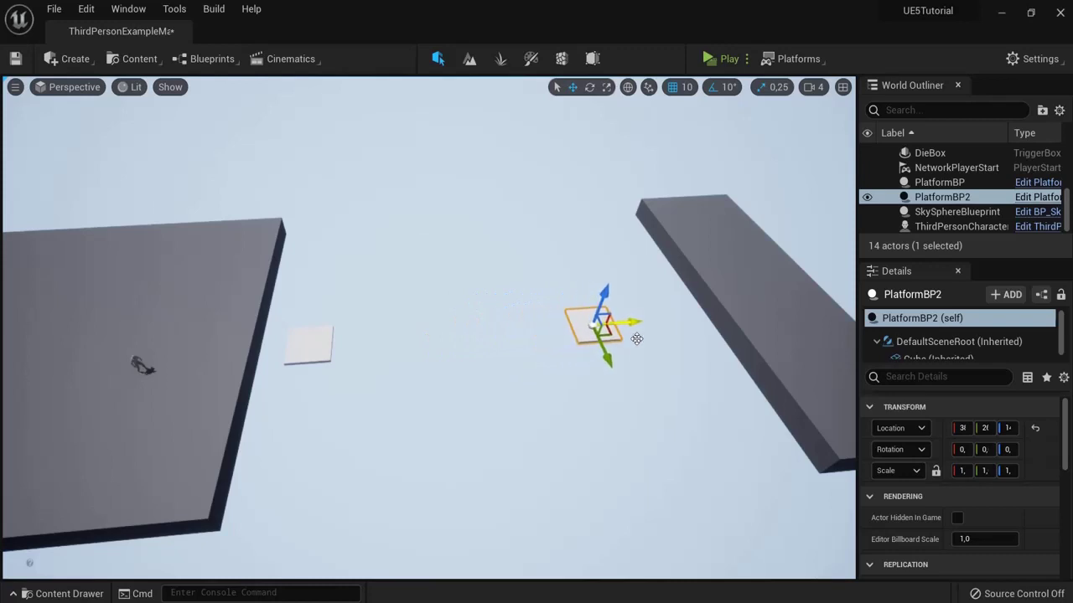
Step: Slide Floor2 closer to the platforms and reposition PlatformBP2 between the slabs
{"action": "left_click", "coordinate": [746, 307]}
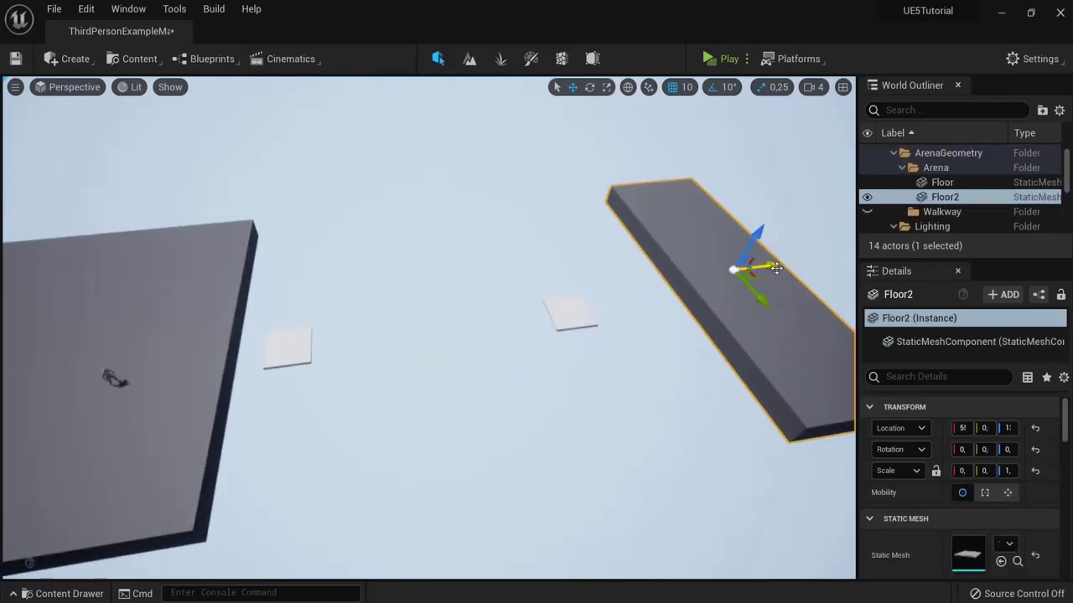
{"action": "left_click_drag", "start_coordinate": [776, 268], "coordinate": [544, 322]}
{"action": "left_click", "coordinate": [552, 312]}
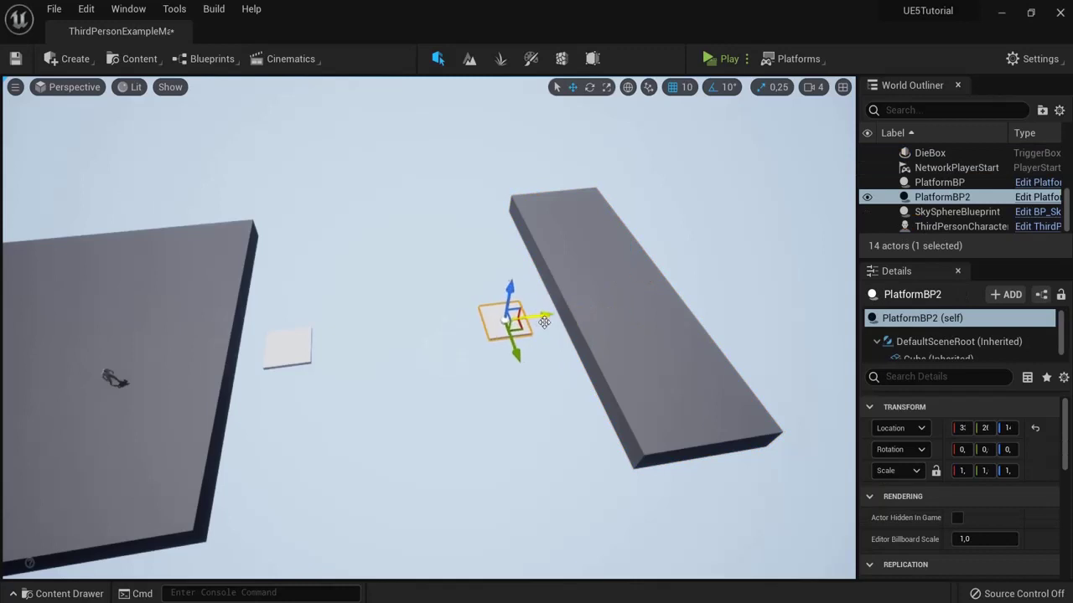
{"action": "left_click", "coordinate": [109, 377]}
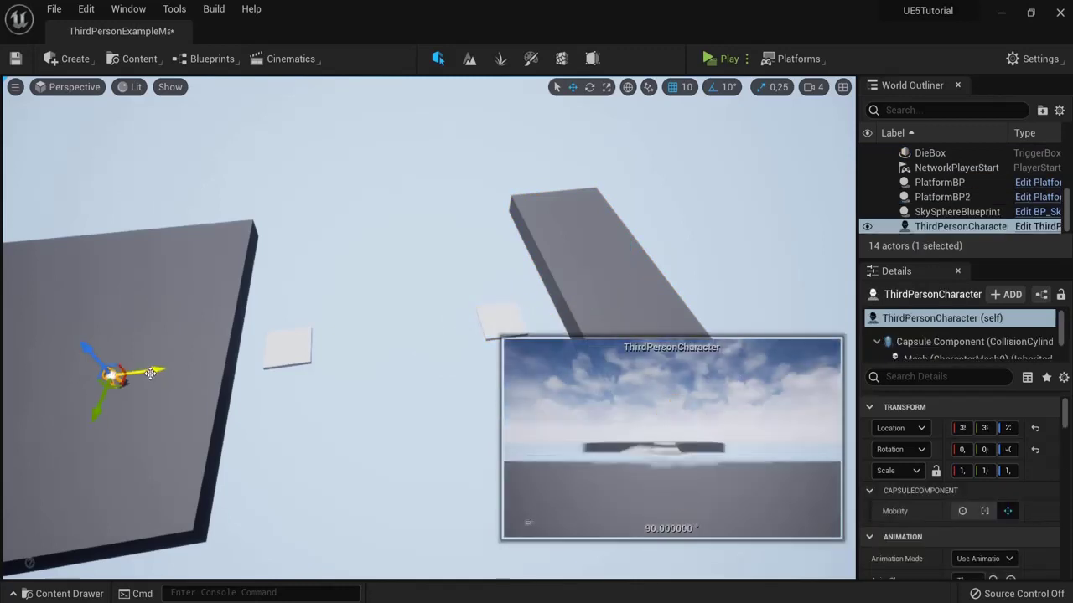
Step: Move the ThirdPersonCharacter along its X axis further onto the left slab
{"action": "left_click_drag", "start_coordinate": [138, 372], "coordinate": [191, 373]}
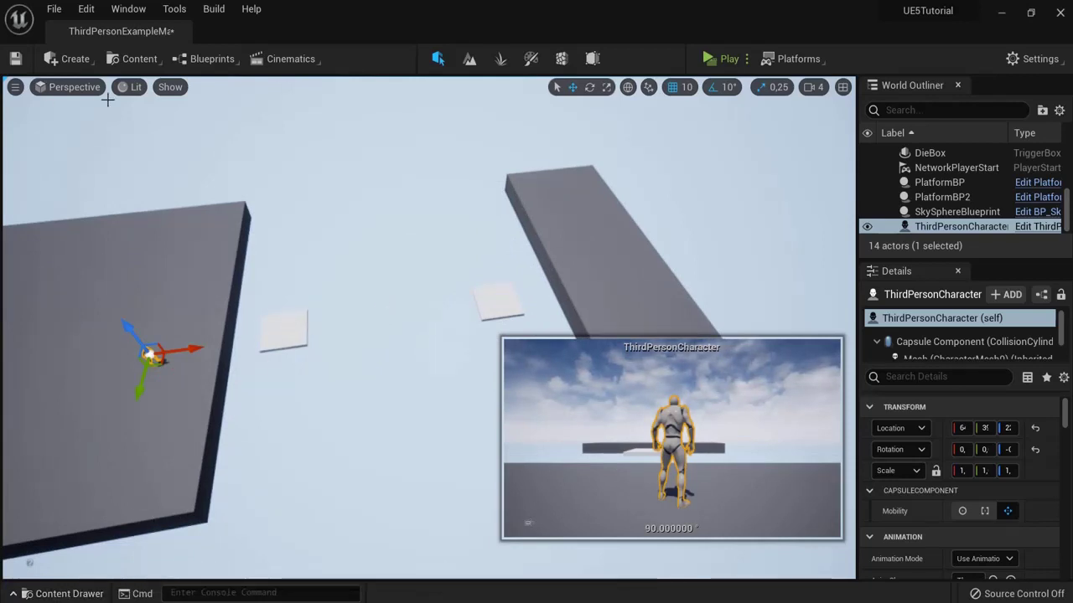
{"action": "scroll", "coordinate": [104, 154], "scroll_direction": "up", "scroll_amount": 5}
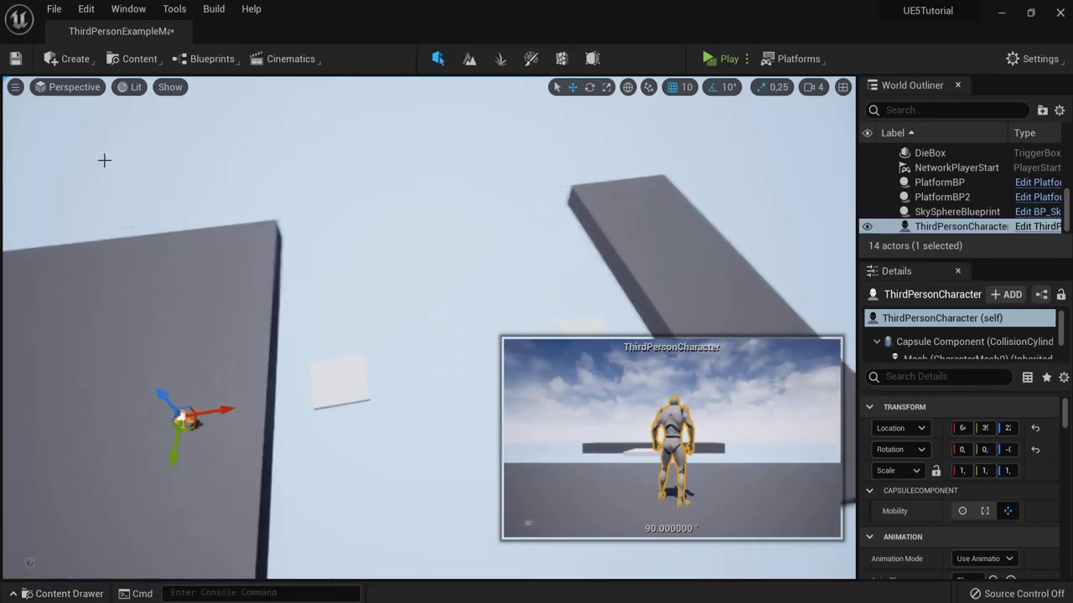
{"action": "right_click_drag", "start_coordinate": [78, 160], "coordinate": [3, 55]}
{"action": "left_click", "coordinate": [52, 59]}
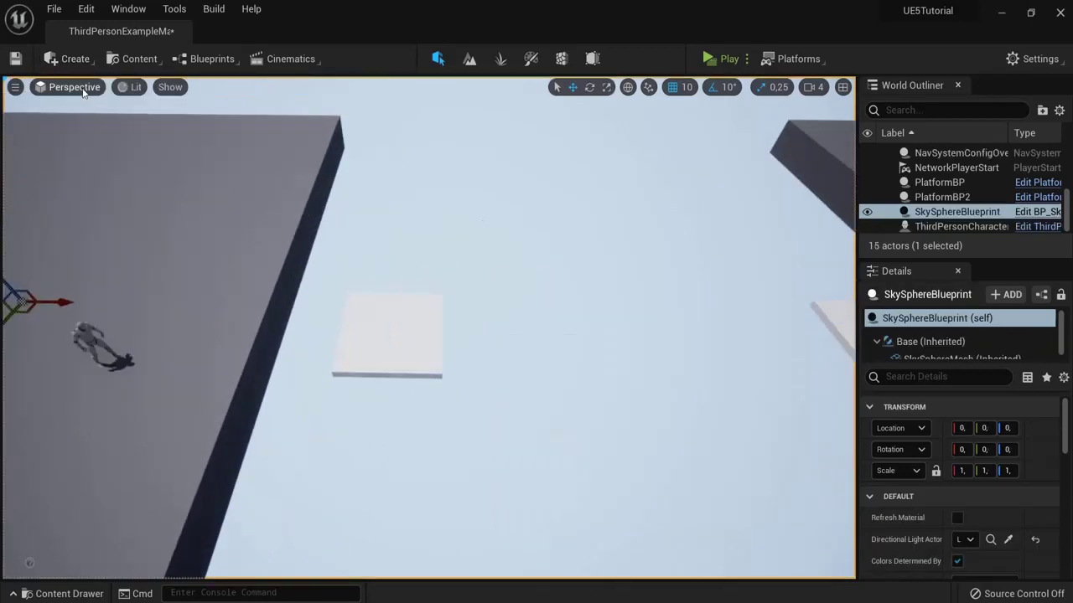
Step: Add a Cube shape and move it between the two small platforms
{"action": "left_click", "coordinate": [71, 59]}
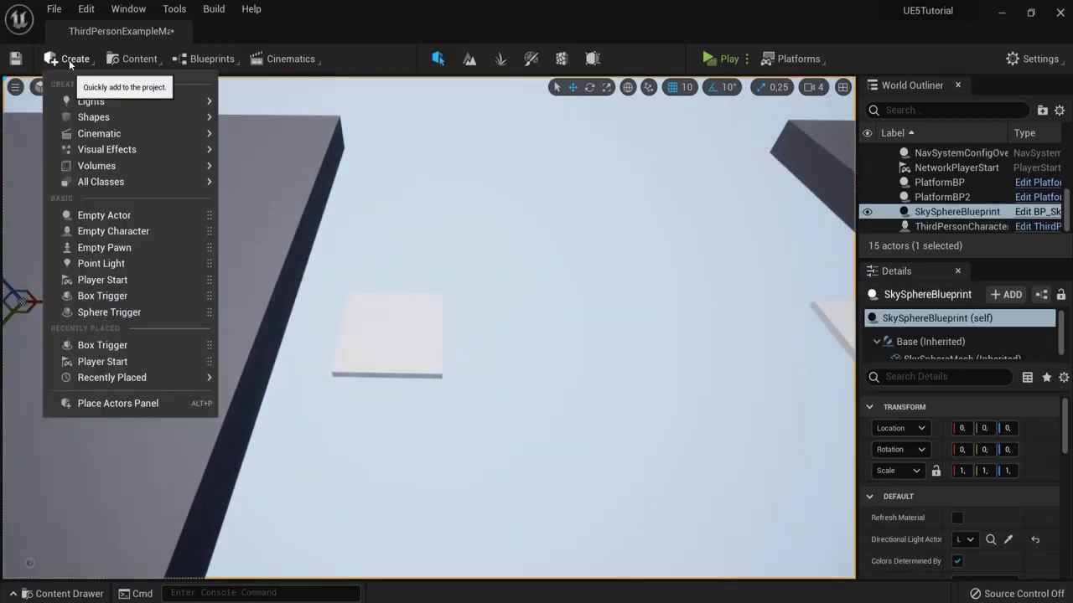
{"action": "mouse_move", "coordinate": [104, 120]}
{"action": "left_click", "coordinate": [266, 119]}
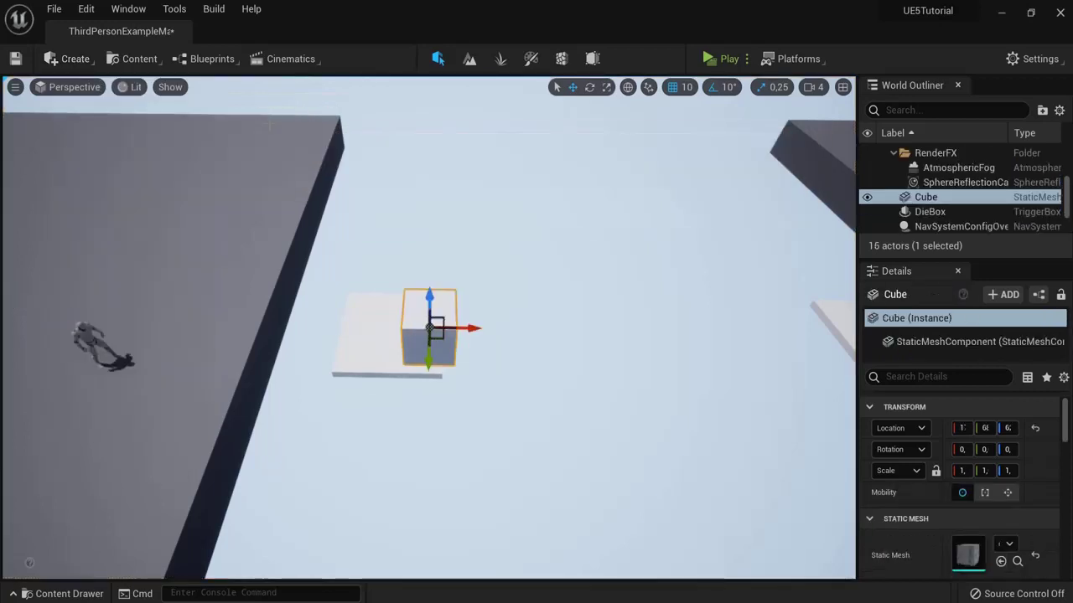
{"action": "left_click_drag", "start_coordinate": [463, 329], "coordinate": [668, 316]}
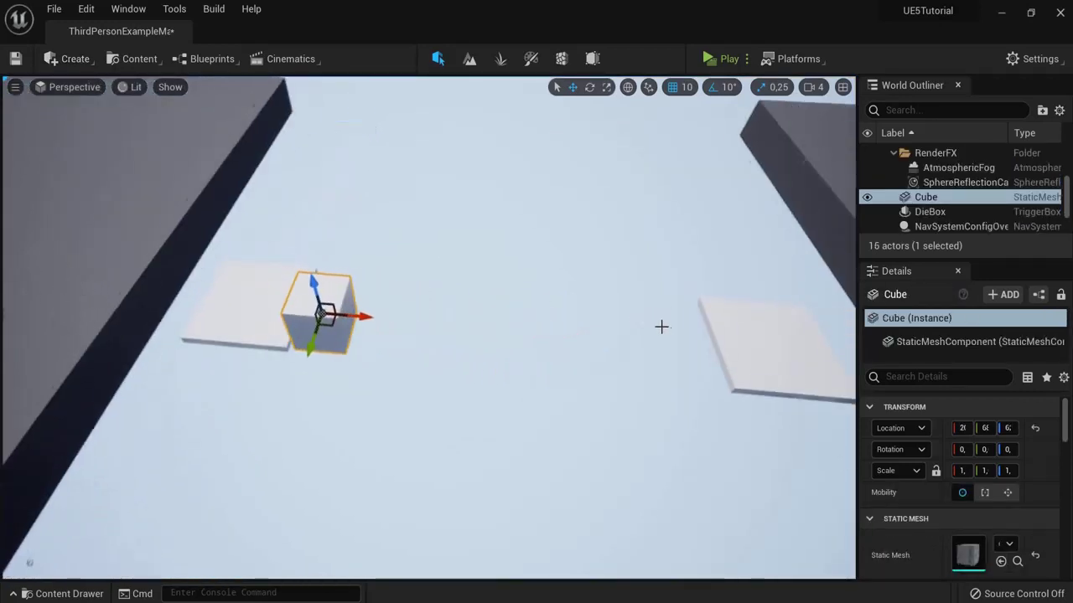
{"action": "left_click_drag", "start_coordinate": [370, 328], "coordinate": [536, 333]}
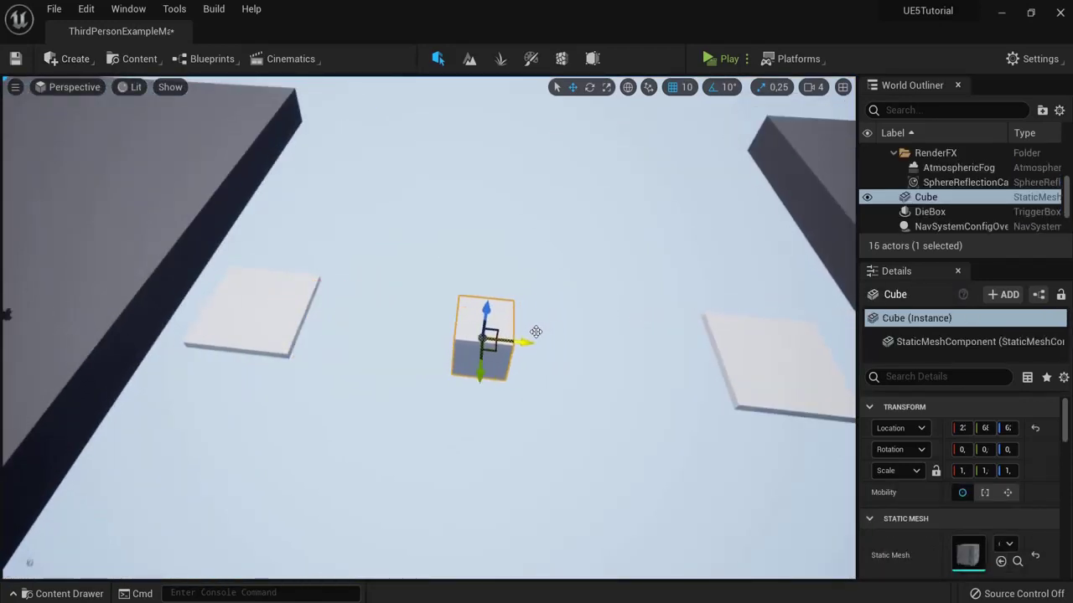
{"action": "right_click_drag", "start_coordinate": [536, 332], "coordinate": [745, 290]}
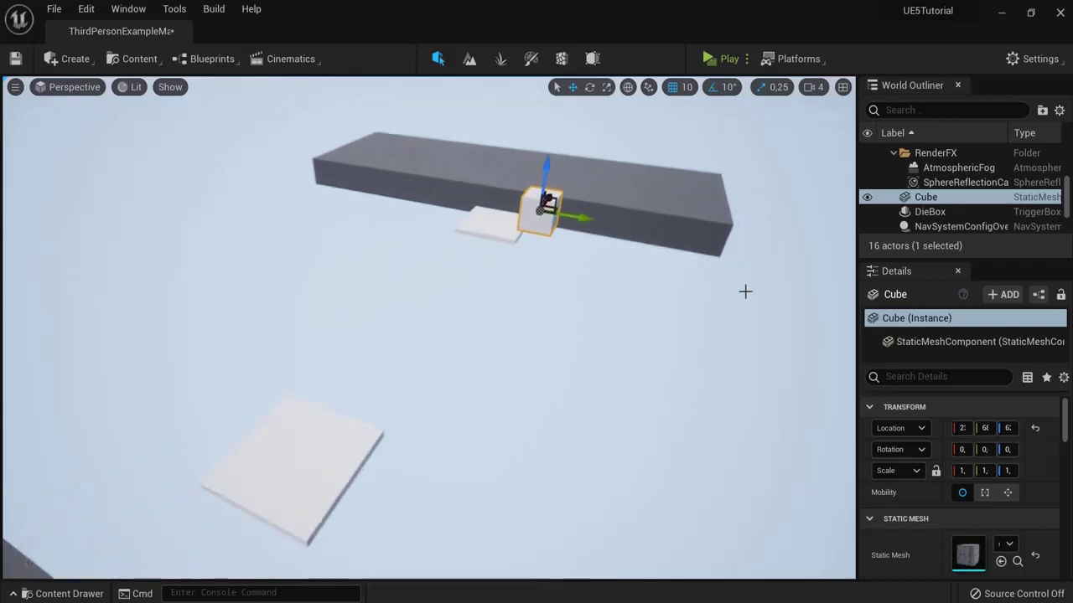
{"action": "left_click_drag", "start_coordinate": [548, 172], "coordinate": [531, 277]}
{"action": "right_click_drag", "start_coordinate": [531, 277], "coordinate": [612, 311]}
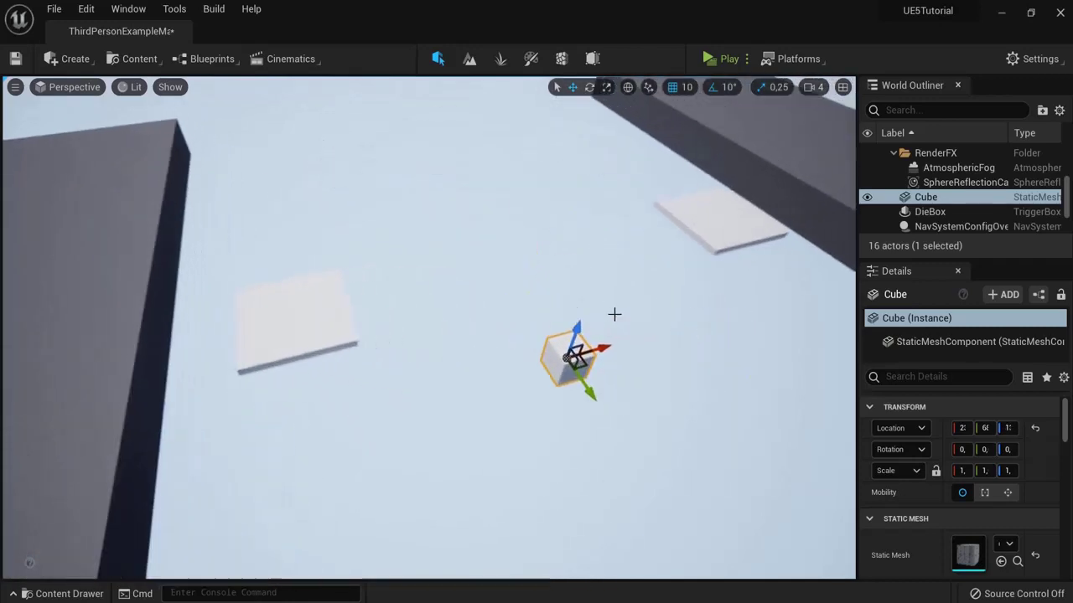
{"action": "left_click_drag", "start_coordinate": [573, 356], "coordinate": [165, 390]}
{"action": "right_click_drag", "start_coordinate": [165, 390], "coordinate": [186, 474]}
{"action": "left_click_drag", "start_coordinate": [348, 440], "coordinate": [335, 286]}
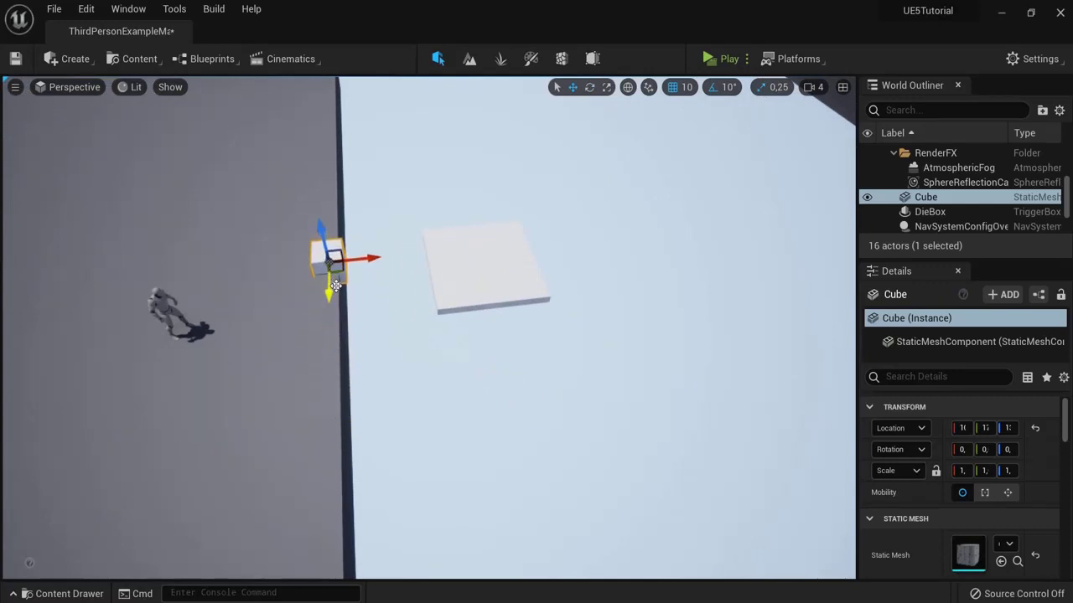
Step: Check the cube's placement in side orthographic view and nudge it along X
{"action": "left_click", "coordinate": [58, 85]}
{"action": "left_click", "coordinate": [94, 171]}
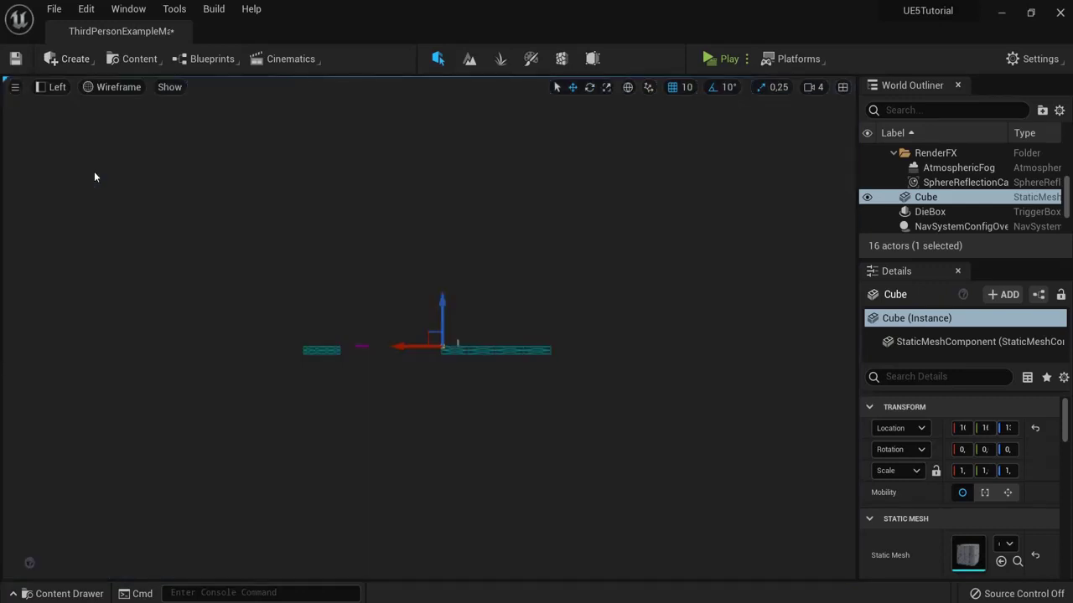
{"action": "left_click", "coordinate": [52, 87]}
{"action": "left_click", "coordinate": [93, 108]}
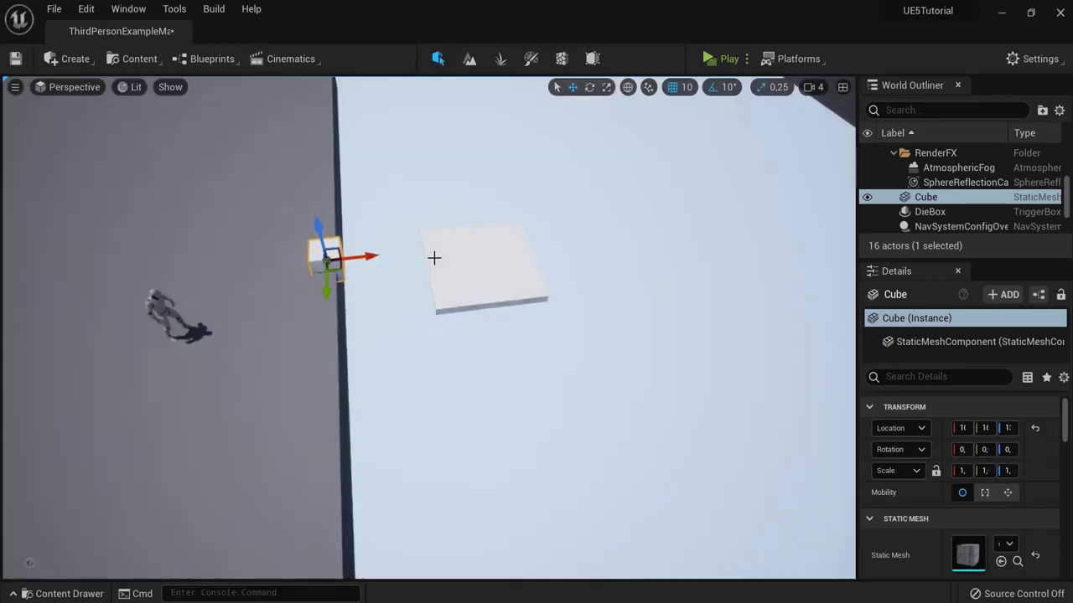
{"action": "middle_click_drag", "start_coordinate": [406, 248], "coordinate": [344, 261]}
{"action": "left_click_drag", "start_coordinate": [315, 268], "coordinate": [584, 281]}
{"action": "key", "text": "f"}
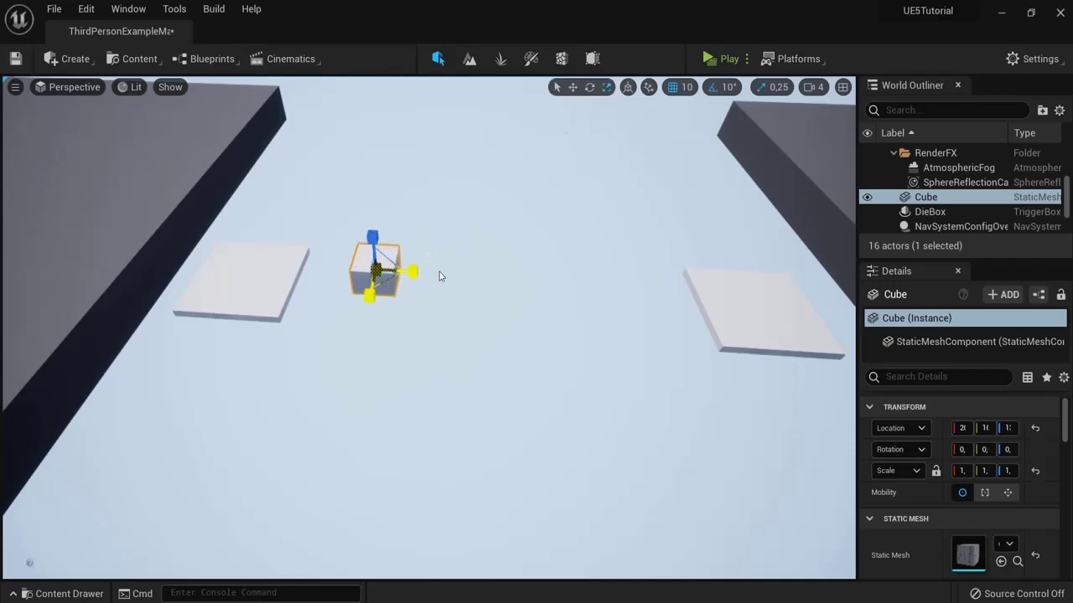
Step: Scale the cube 5×5 in X and Y and flatten it into a thin slab
{"action": "left_click_drag", "start_coordinate": [439, 277], "coordinate": [1069, 80]}
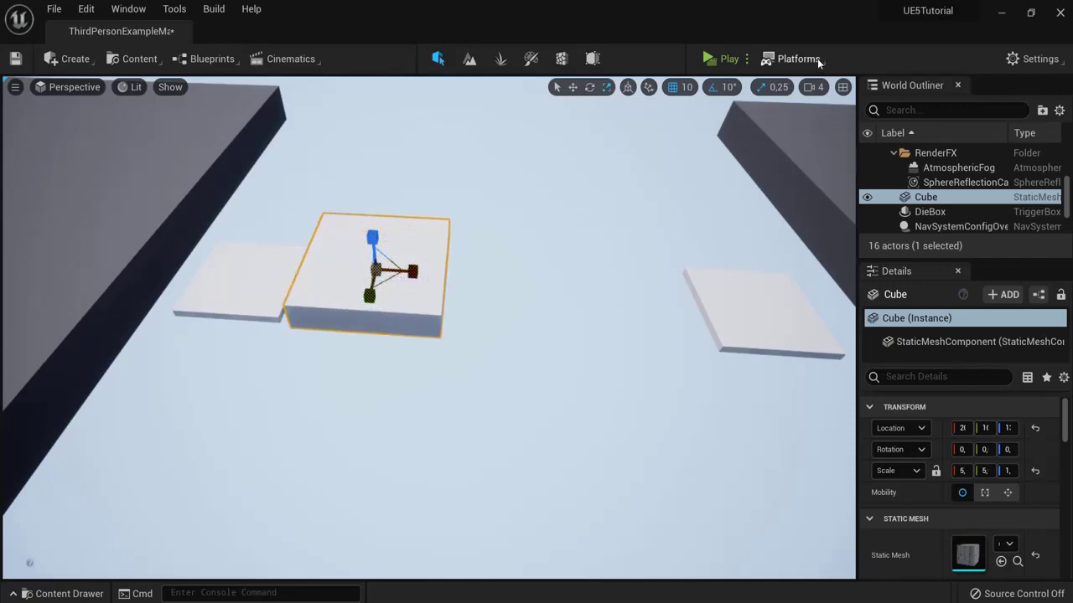
{"action": "left_click_drag", "start_coordinate": [377, 243], "coordinate": [572, 279]}
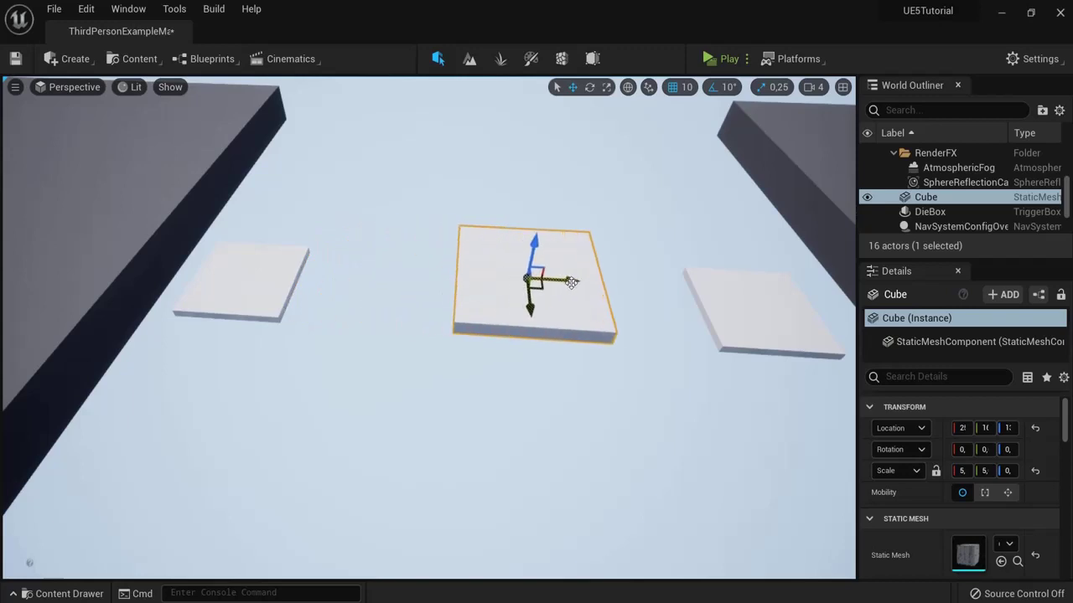
{"action": "key", "text": "f"}
{"action": "left_click_drag", "start_coordinate": [780, 285], "coordinate": [604, 284], "text": "alt"}
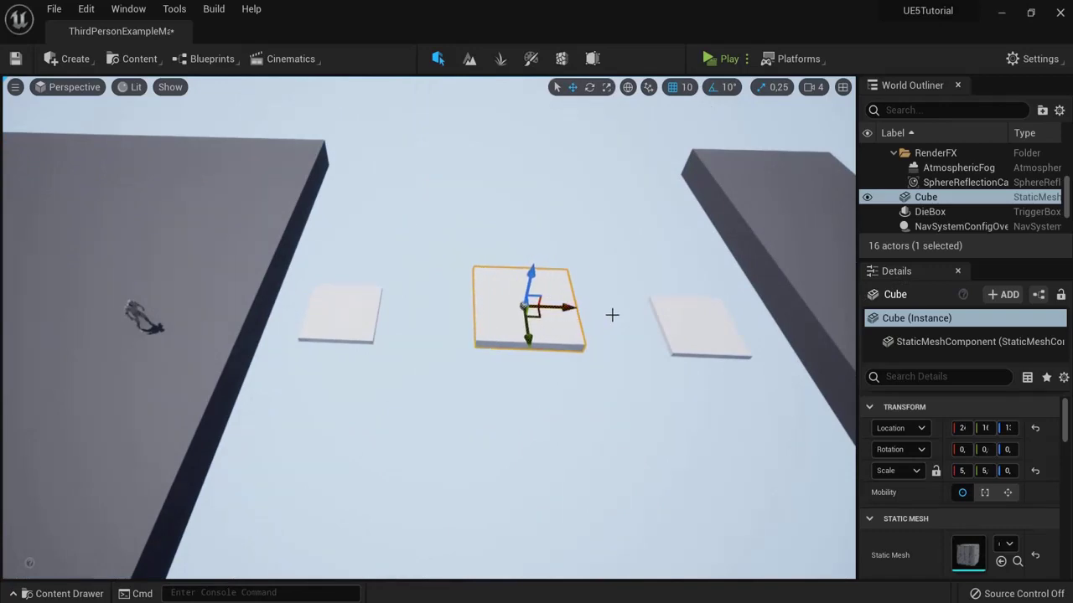
Step: Play the level, run and jump the character across the moving platforms, then stop
{"action": "left_click", "coordinate": [713, 59]}
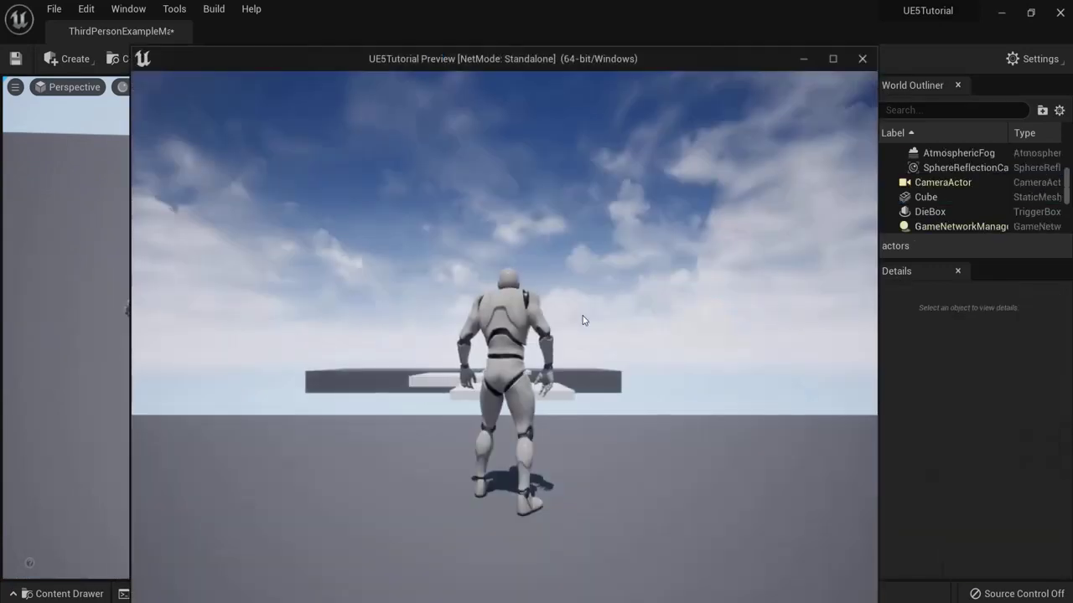
{"action": "key", "text": "w"}
{"action": "key", "text": "a"}
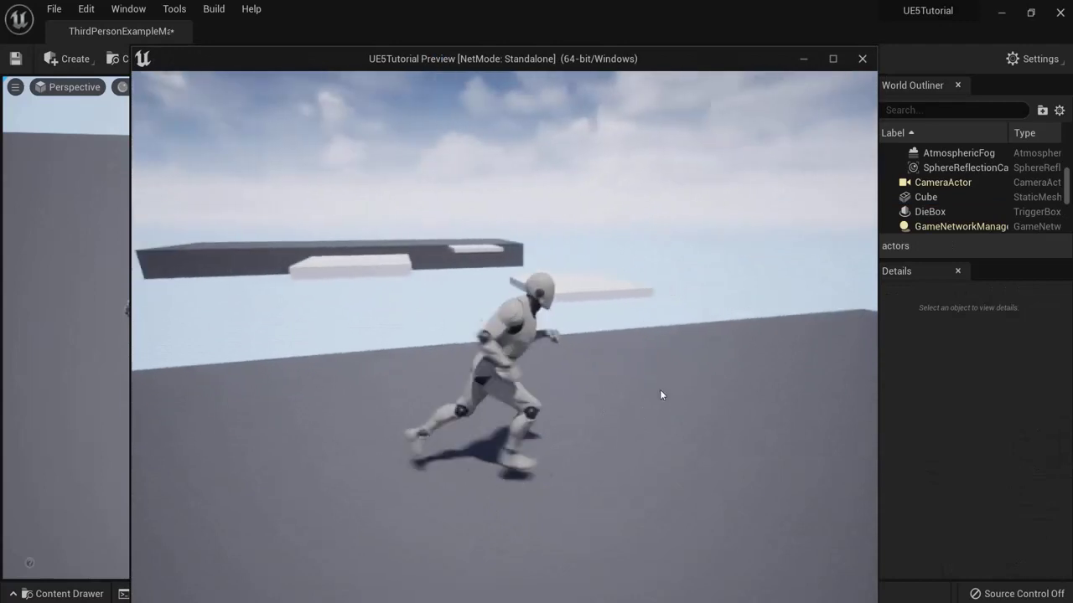
{"action": "key", "text": "space"}
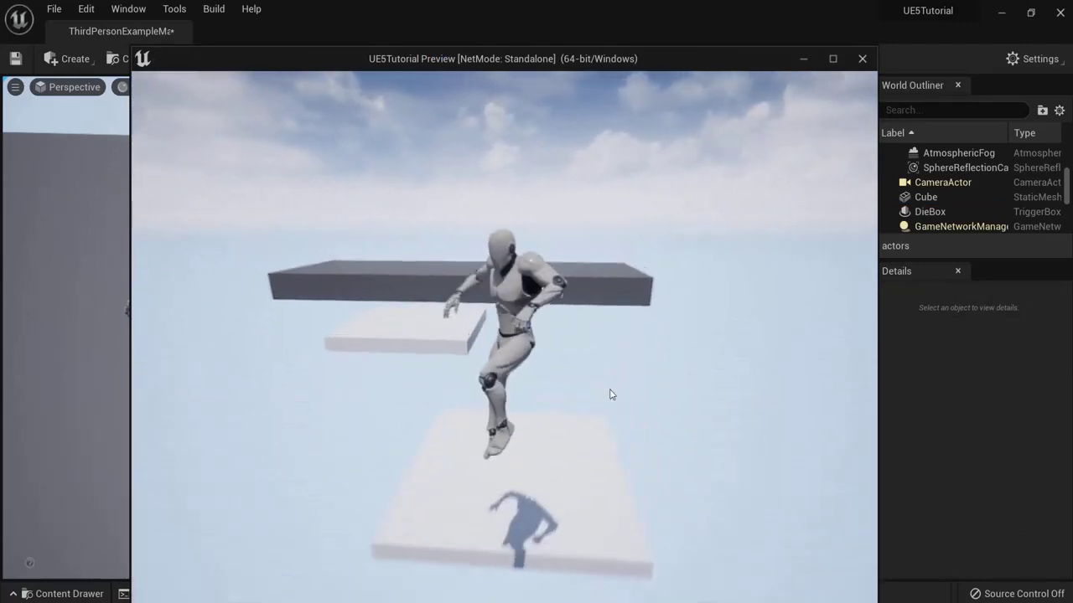
{"action": "key", "text": "space"}
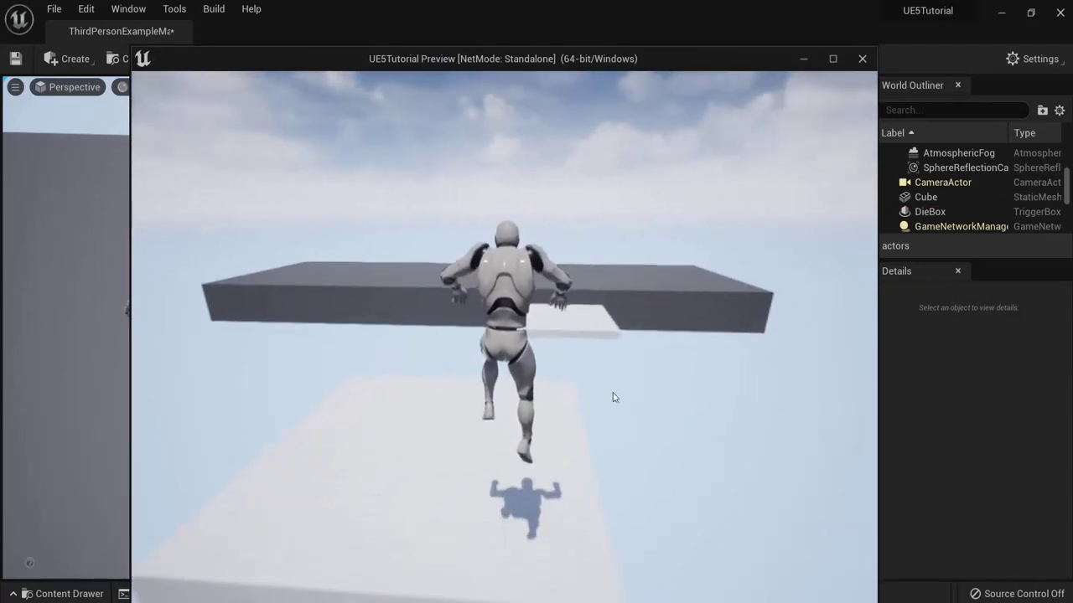
{"action": "key", "text": "space"}
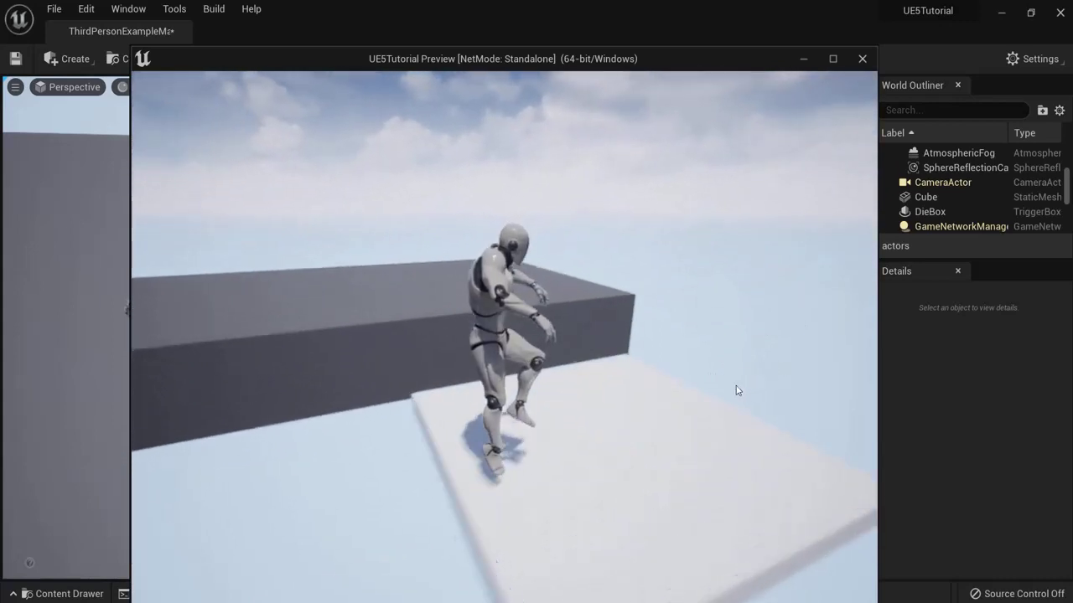
{"action": "key", "text": "space"}
{"action": "key", "text": "d"}
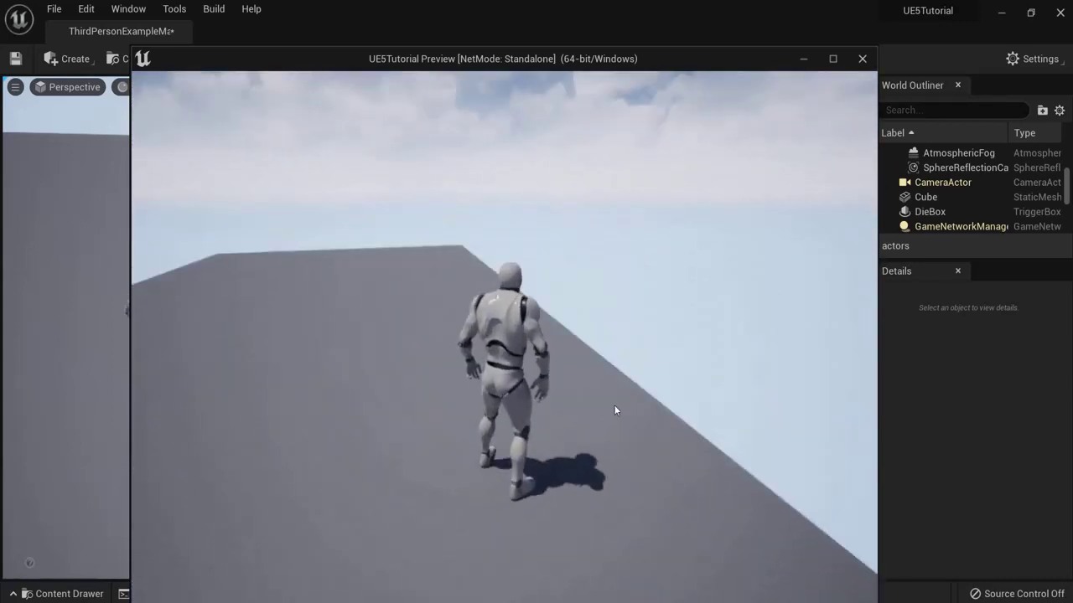
{"action": "key", "text": "space"}
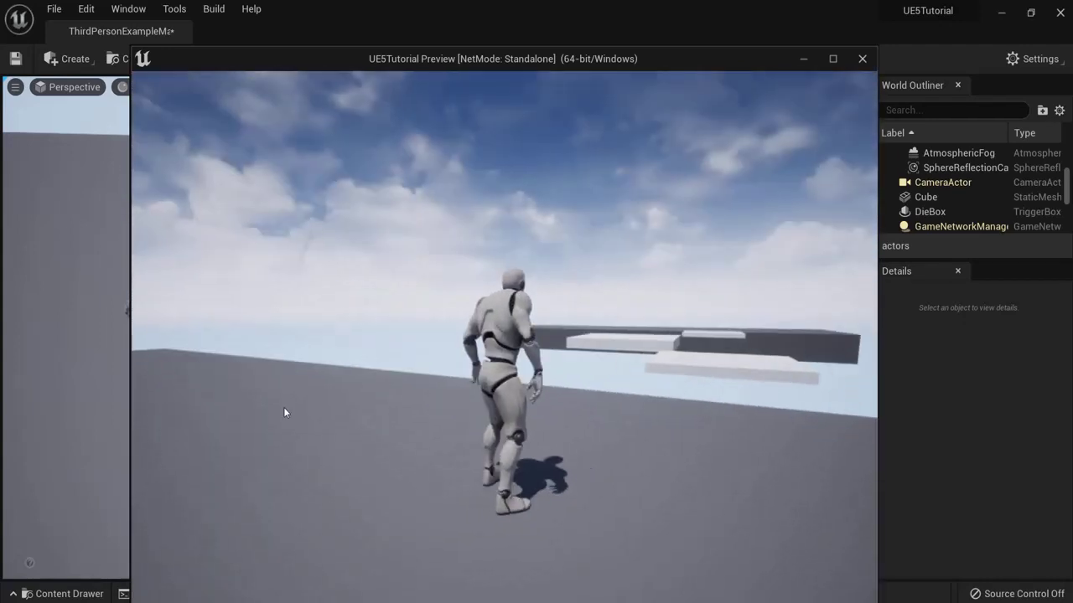
{"action": "key", "text": "Escape"}
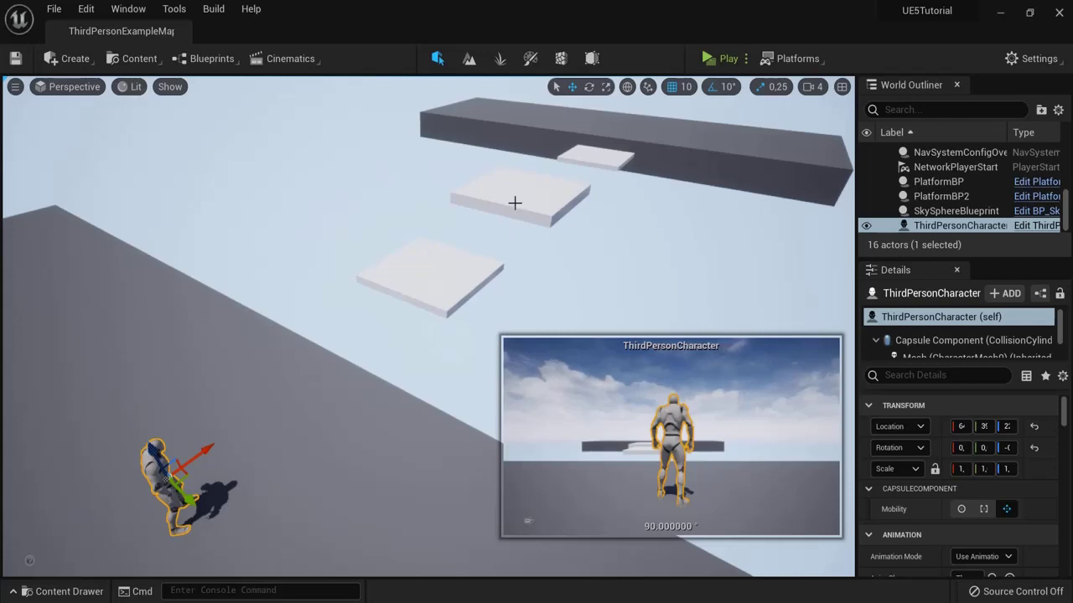
{"action": "left_click", "coordinate": [664, 146]}
{"action": "key", "text": "f"}
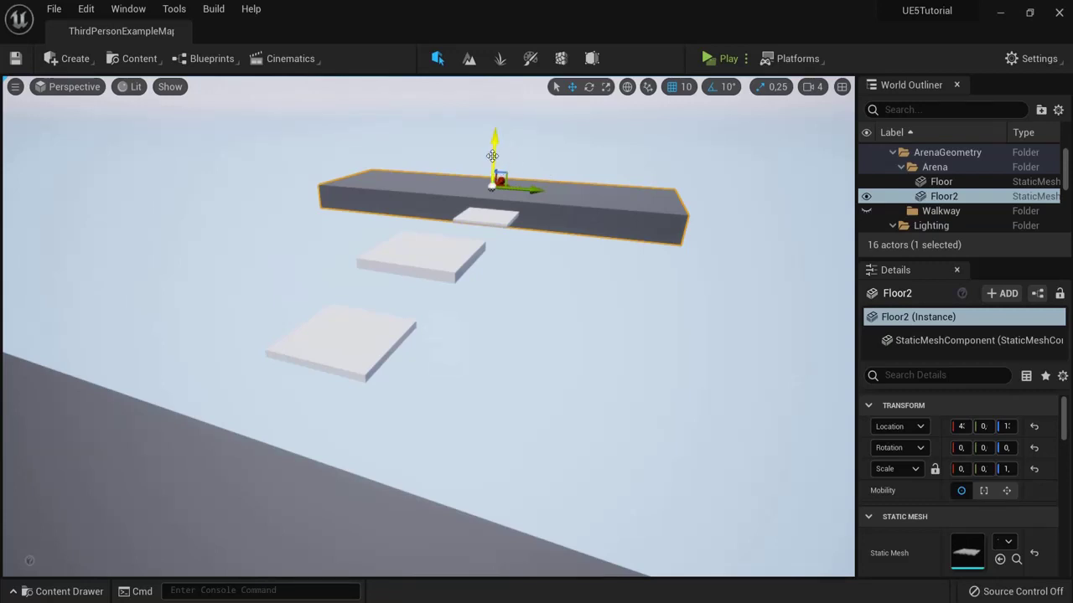
{"action": "right_click_drag", "start_coordinate": [492, 156], "coordinate": [449, 198]}
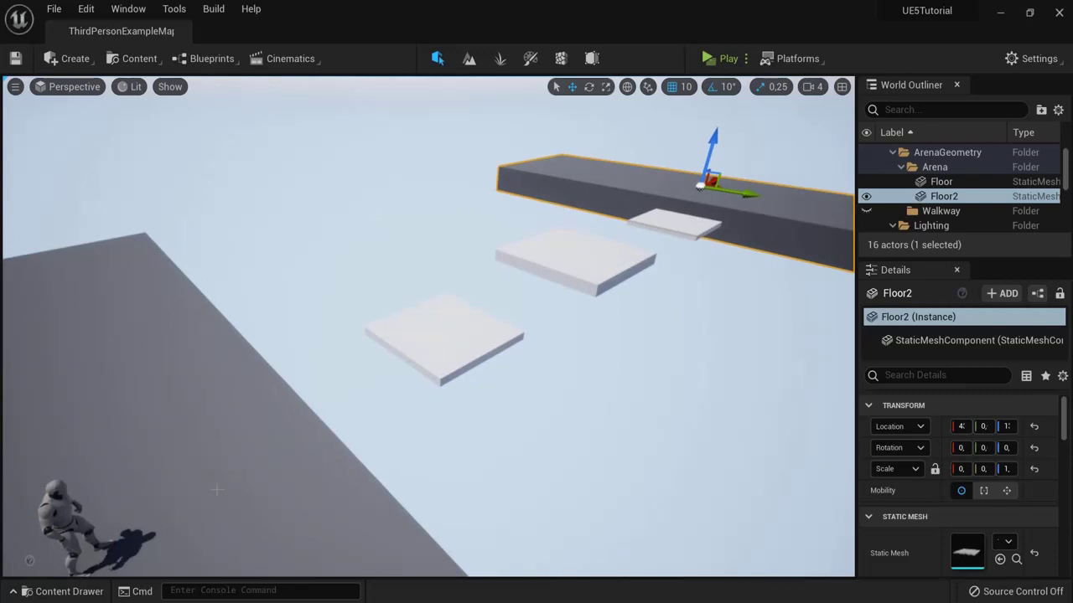
{"action": "right_click_drag", "start_coordinate": [759, 189], "coordinate": [586, 251]}
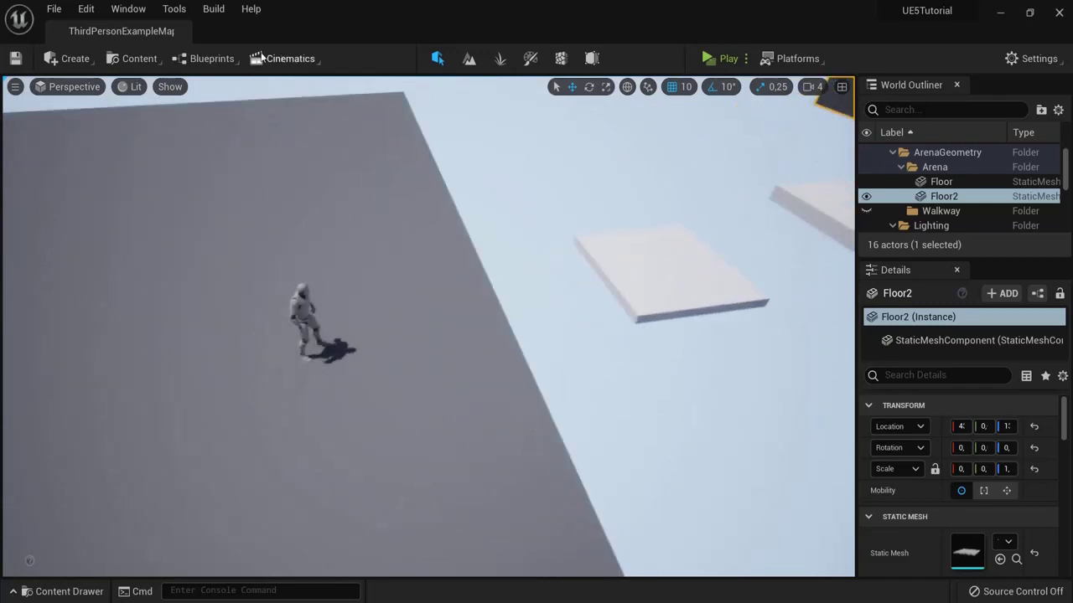
Step: Place a Box Trigger and move it beside the character near the first platform
{"action": "left_click", "coordinate": [76, 57]}
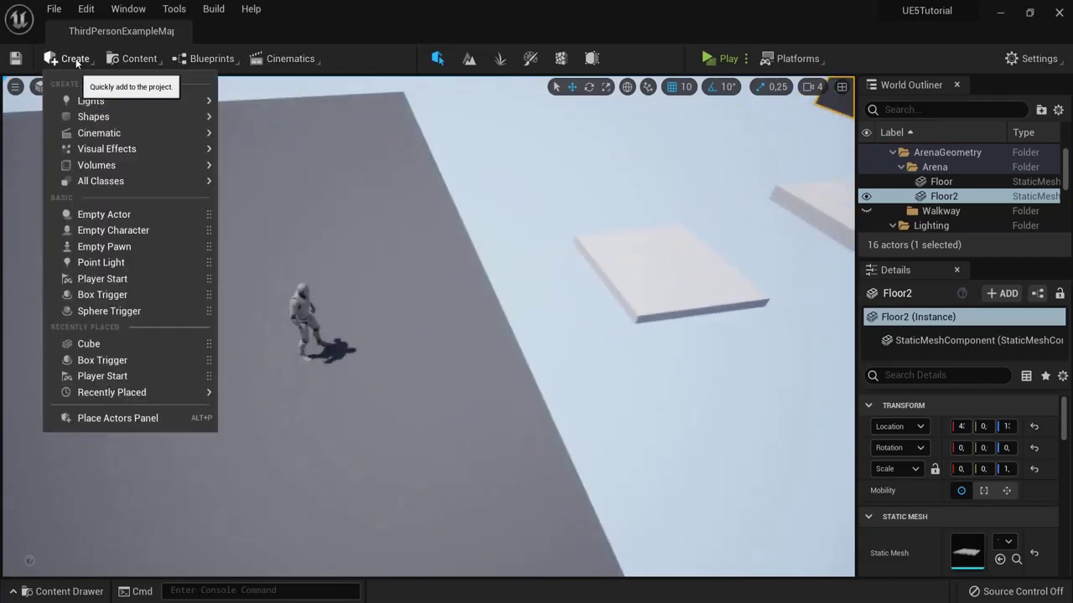
{"action": "left_click", "coordinate": [101, 295]}
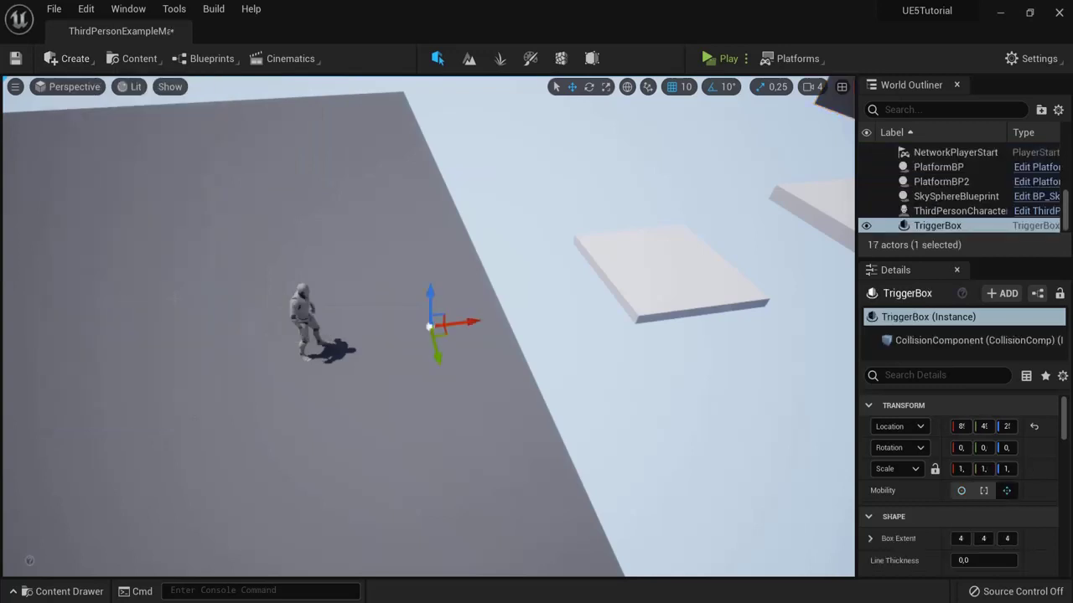
{"action": "key", "text": "g"}
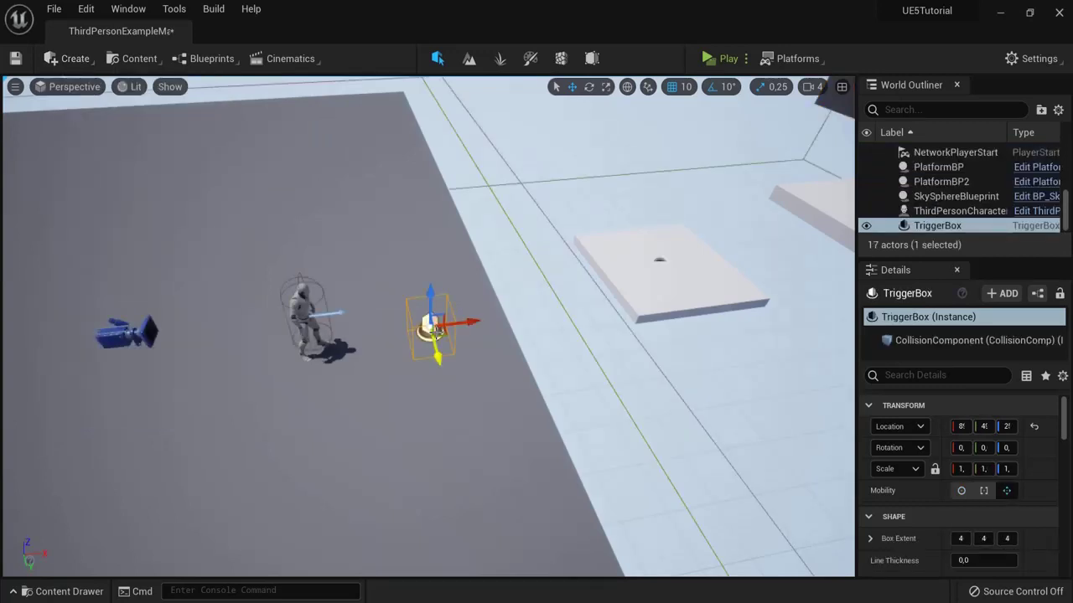
{"action": "left_click", "coordinate": [605, 87]}
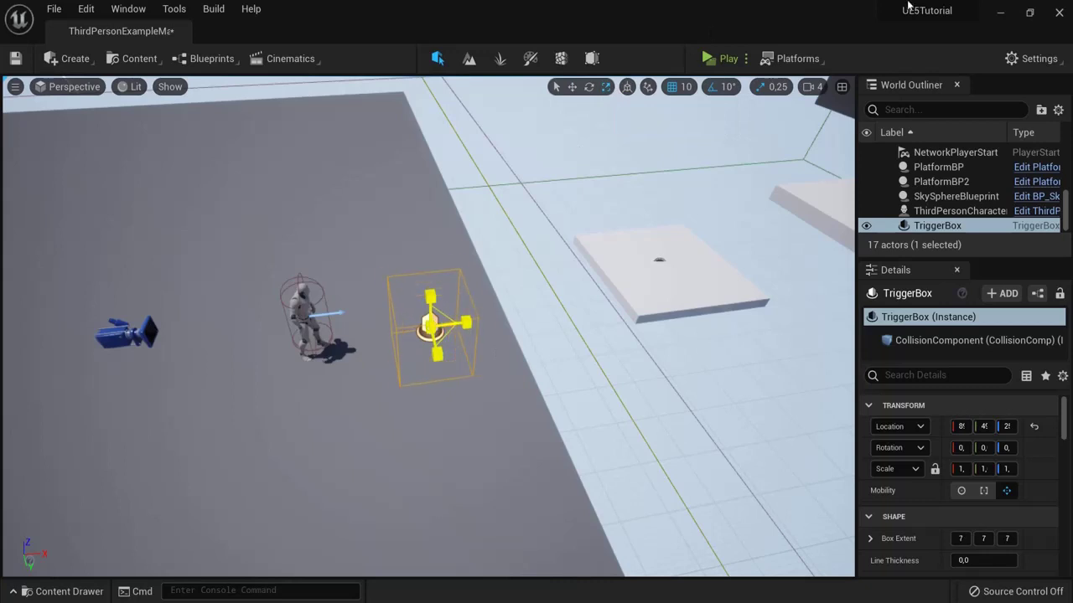
{"action": "right_click_drag", "start_coordinate": [412, 357], "coordinate": [411, 357]}
{"action": "left_click_drag", "start_coordinate": [533, 304], "coordinate": [455, 265]}
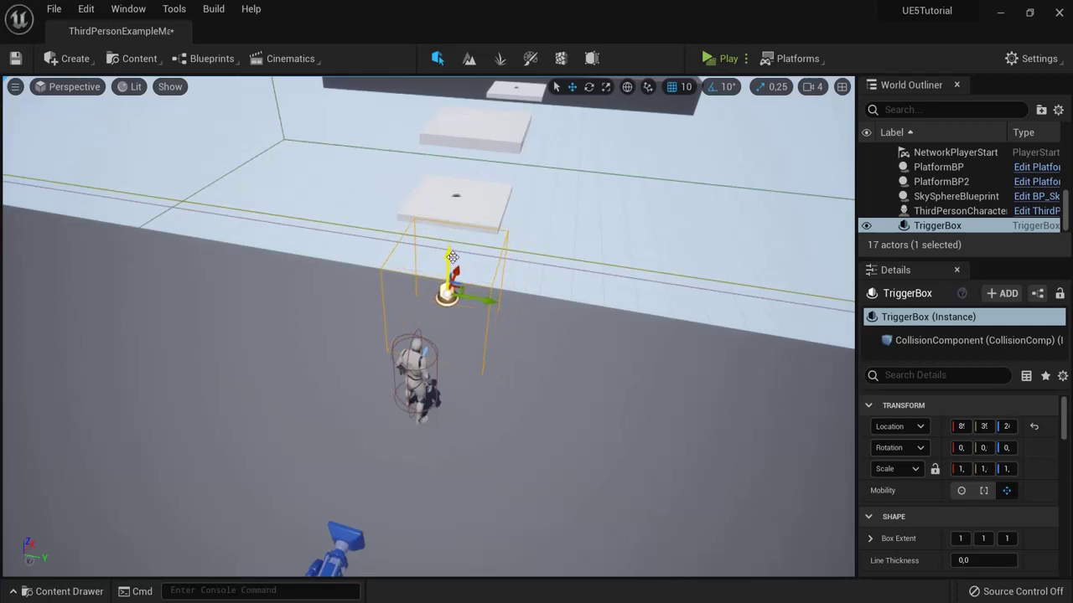
{"action": "right_click_drag", "start_coordinate": [559, 240], "coordinate": [559, 240]}
Step: Rename the trigger box to WinBox in the World Outliner
{"action": "left_click", "coordinate": [946, 228]}
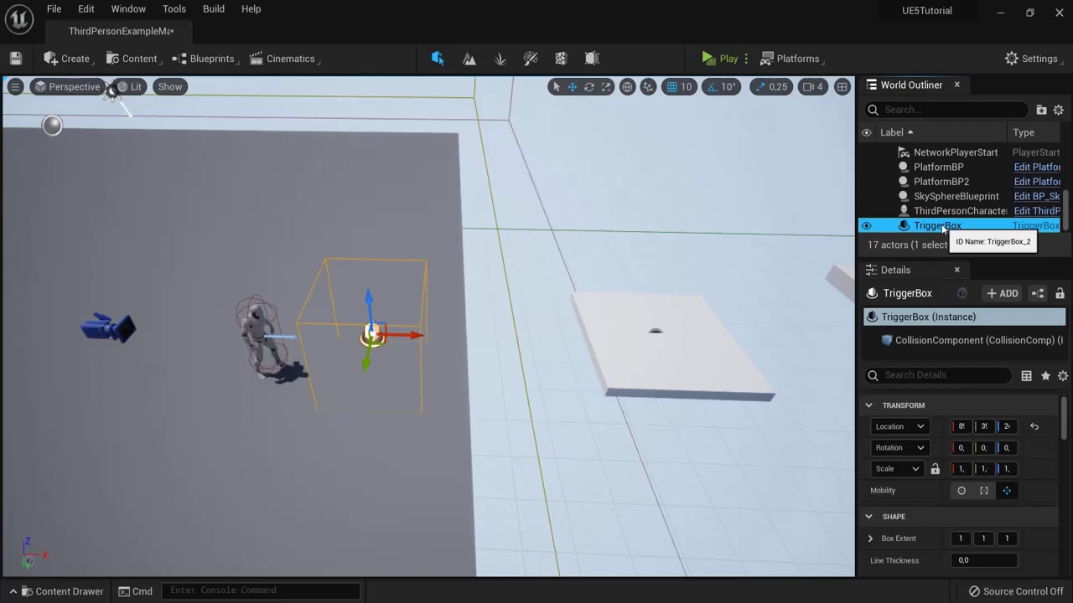
{"action": "left_click", "coordinate": [942, 228]}
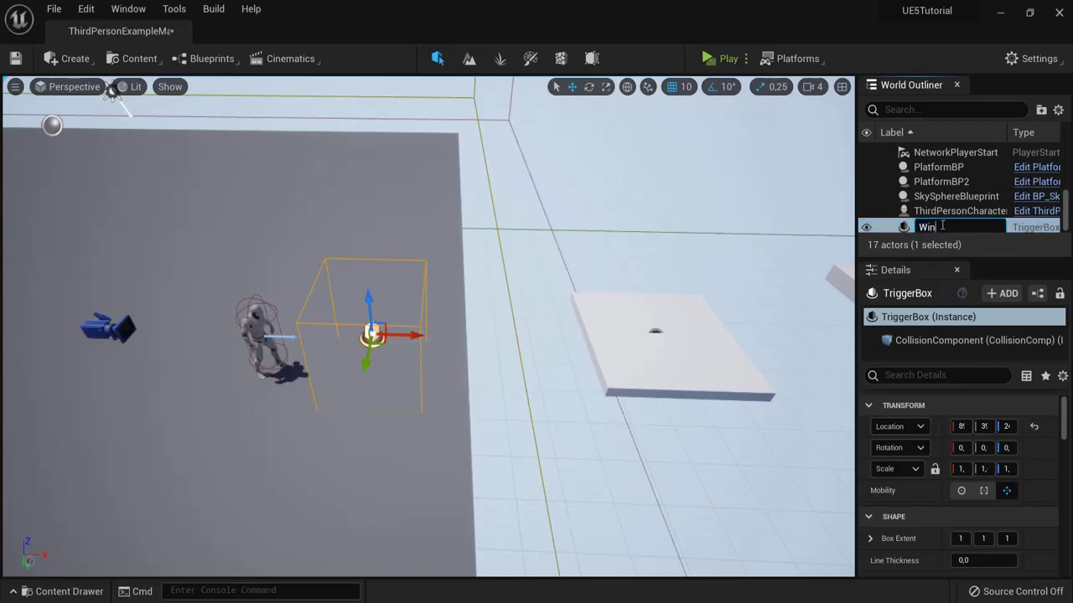
{"action": "key", "text": "Return"}
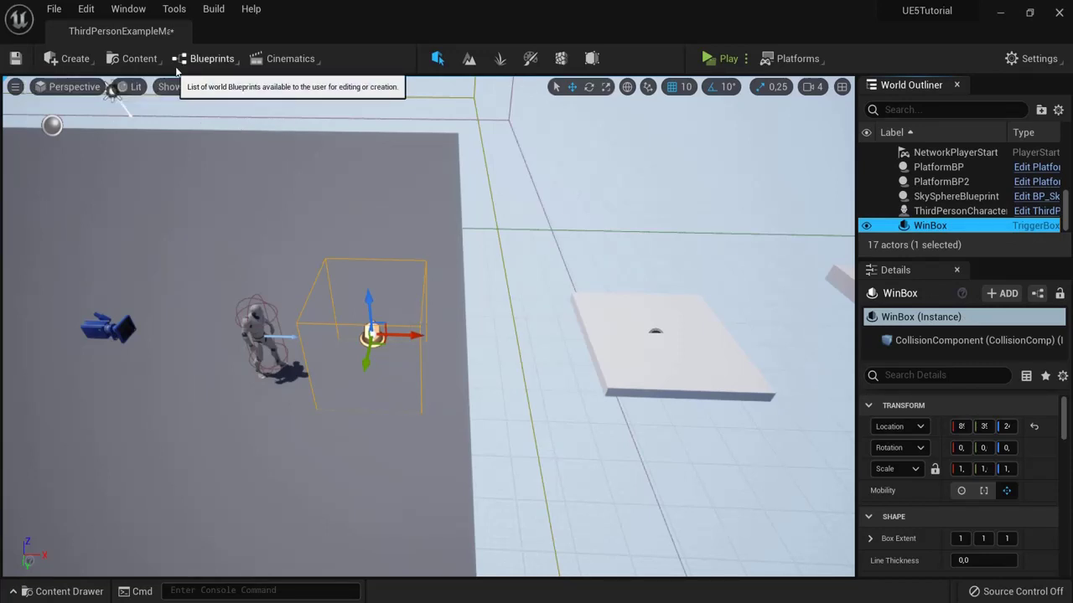
Step: Open the Level Blueprint and move the existing DieBox nodes up to make room
{"action": "left_click", "coordinate": [203, 60]}
{"action": "mouse_move", "coordinate": [285, 200]}
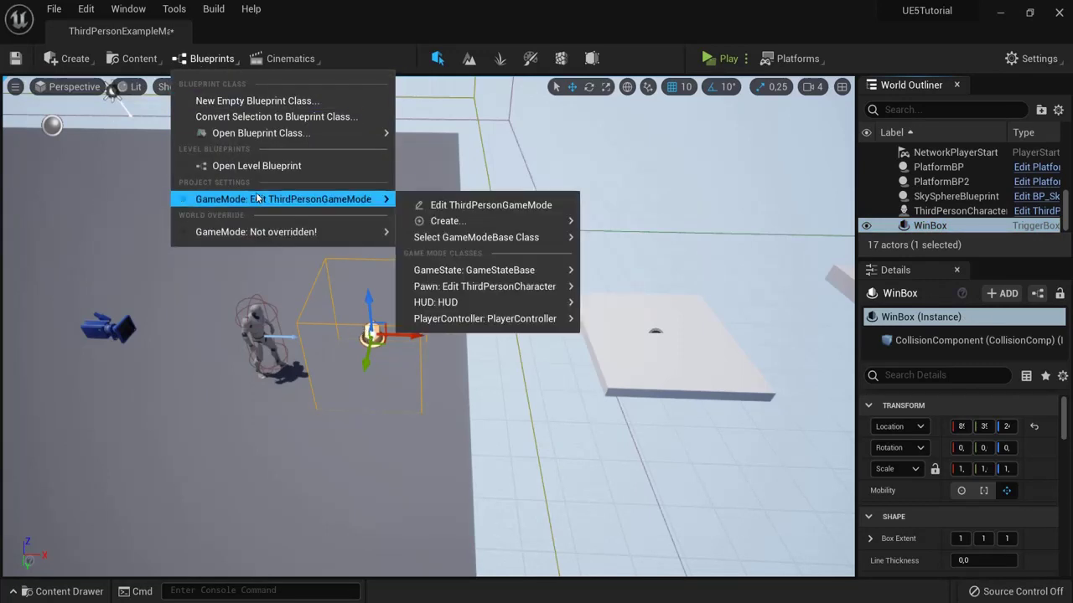
{"action": "left_click", "coordinate": [239, 165]}
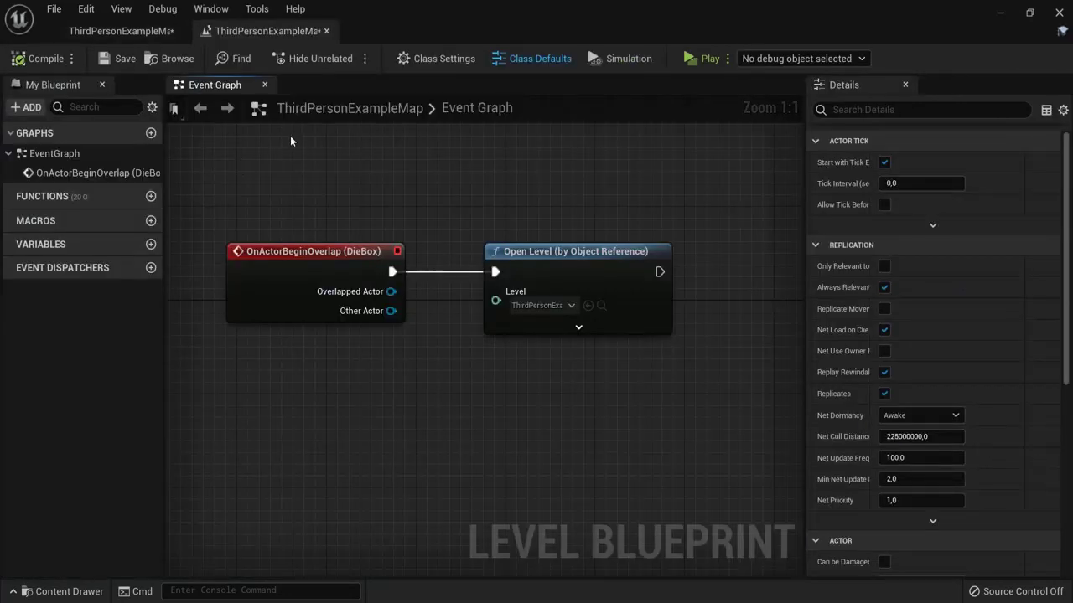
{"action": "left_click_drag", "start_coordinate": [243, 204], "coordinate": [560, 215]}
{"action": "right_click_drag", "start_coordinate": [313, 415], "coordinate": [358, 356]}
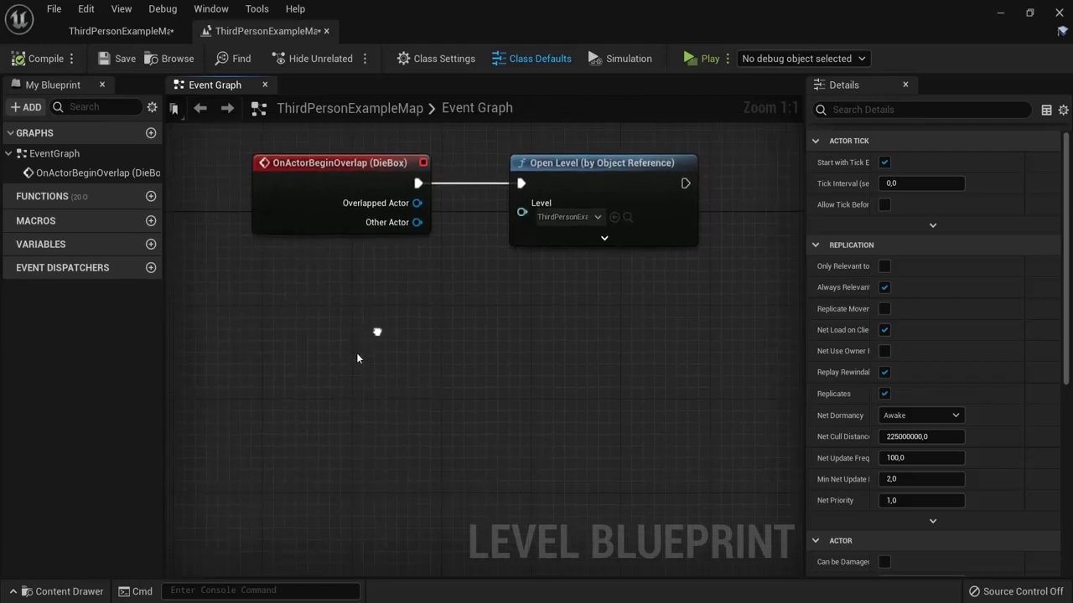
Step: Add an OnActorBeginOverlap event for WinBox from its Collision events
{"action": "right_click", "coordinate": [280, 323]}
{"action": "left_click", "coordinate": [288, 67]}
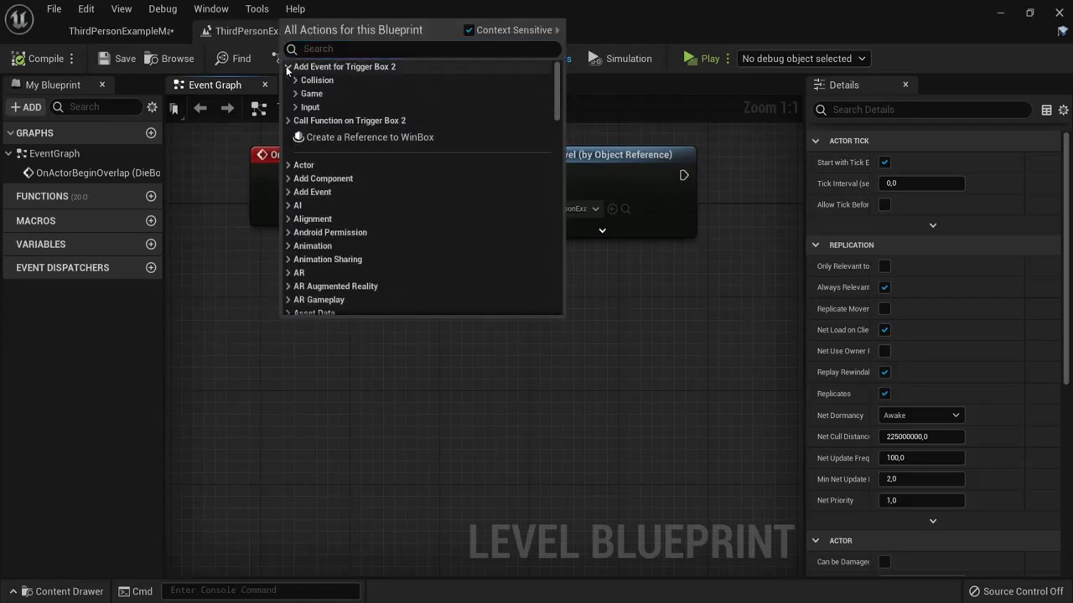
{"action": "left_click", "coordinate": [297, 80]}
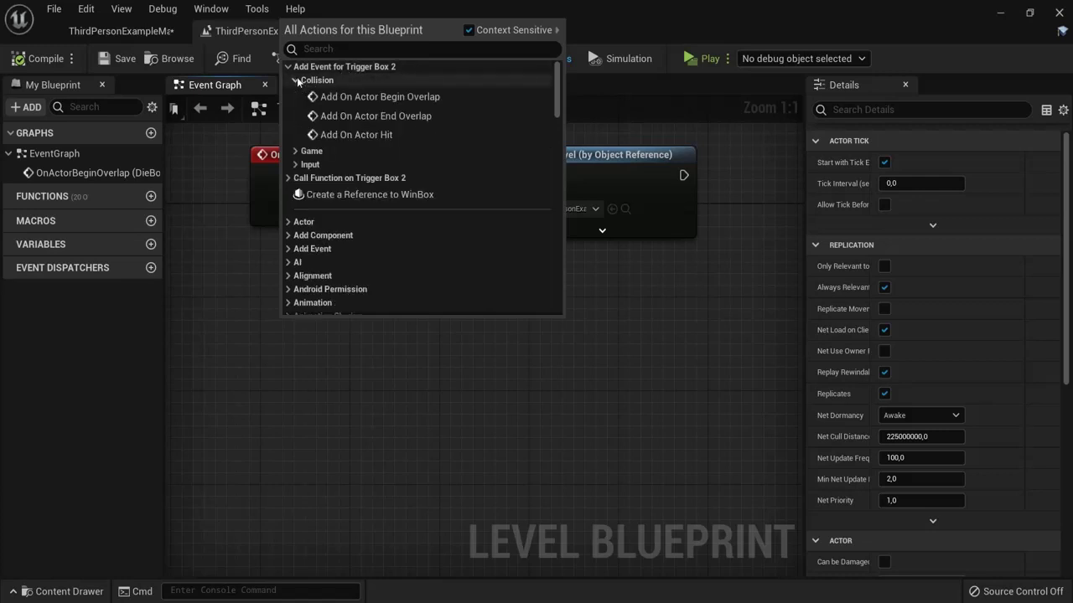
{"action": "left_click", "coordinate": [337, 97]}
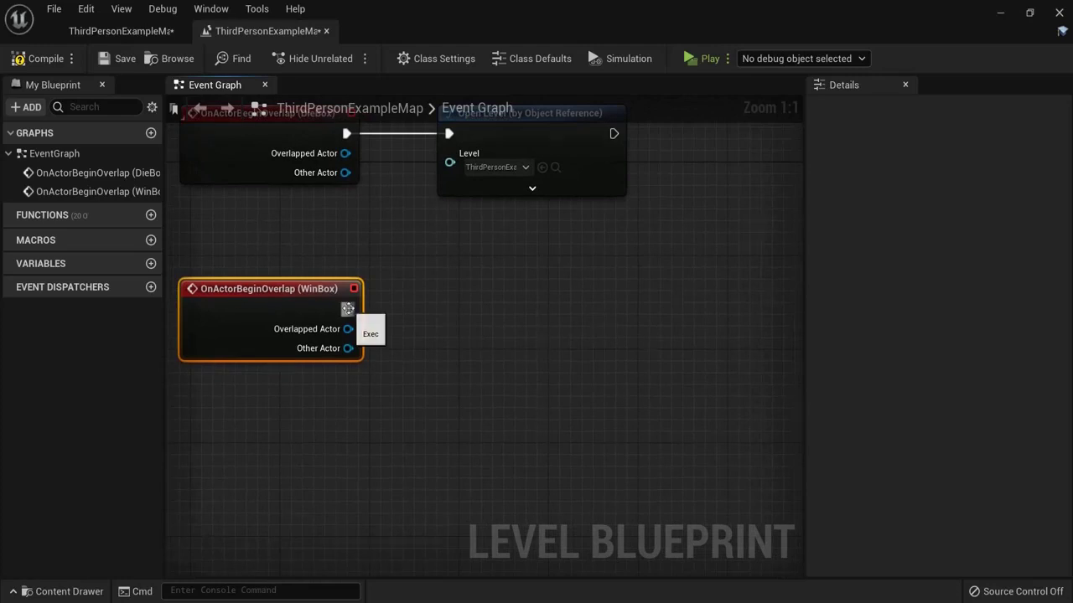
Step: Cast the WinBox event's Other Actor to ThirdPersonCharacter using a Cast To ThirdPersonCharacter node
{"action": "mouse_move", "coordinate": [347, 310]}
{"action": "left_mouse_down"}
{"action": "mouse_move", "coordinate": [415, 310]}
{"action": "mouse_move", "coordinate": [352, 308]}
{"action": "left_mouse_up"}
{"action": "left_click_drag", "start_coordinate": [347, 350], "coordinate": [464, 344]}
{"action": "type", "text": "cast to thi"}
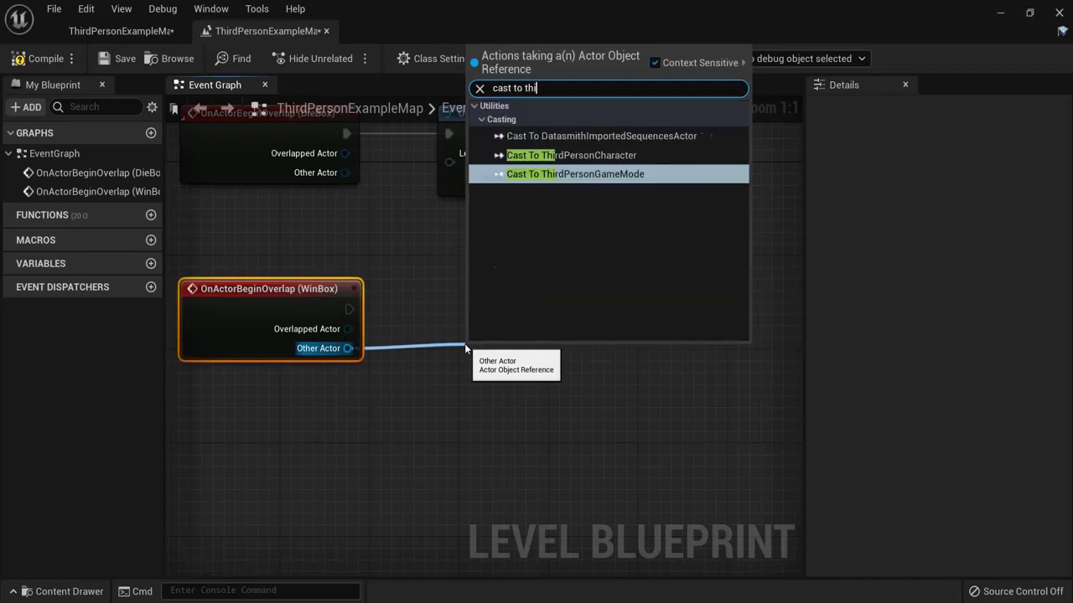
{"action": "left_click", "coordinate": [570, 155]}
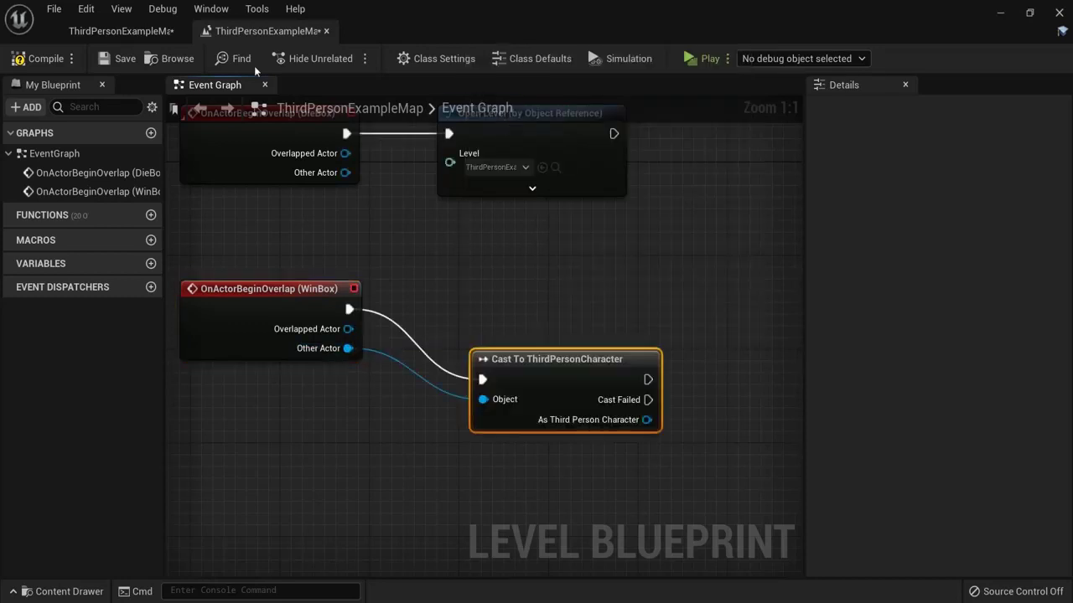
Step: Check the ThirdPersonCharacter in the level, then search 'particle eff' off the cast's success output
{"action": "left_click", "coordinate": [133, 34]}
{"action": "left_click", "coordinate": [260, 331]}
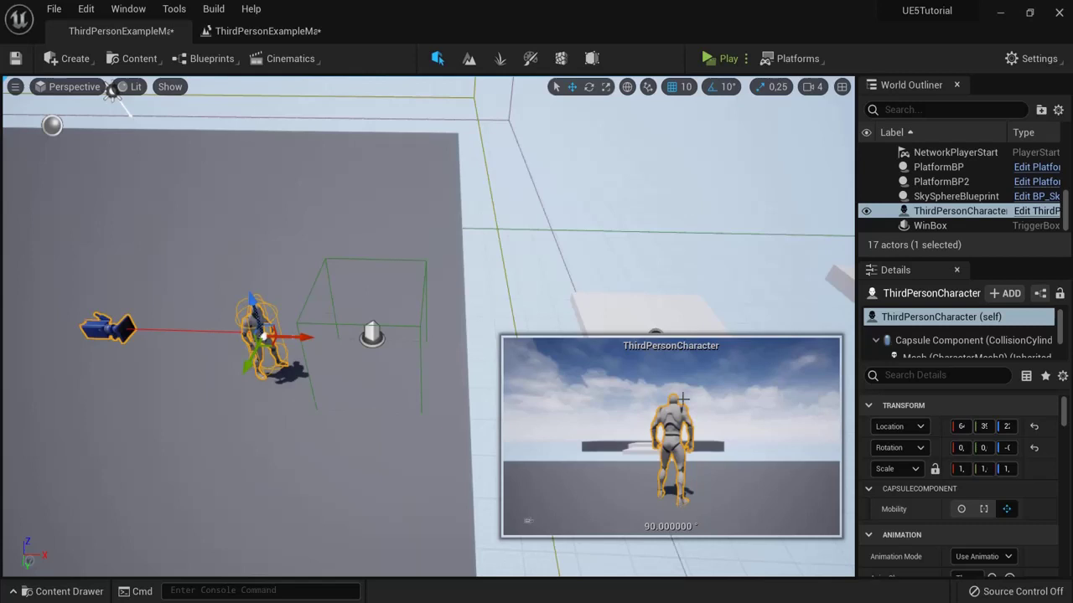
{"action": "left_click", "coordinate": [260, 31]}
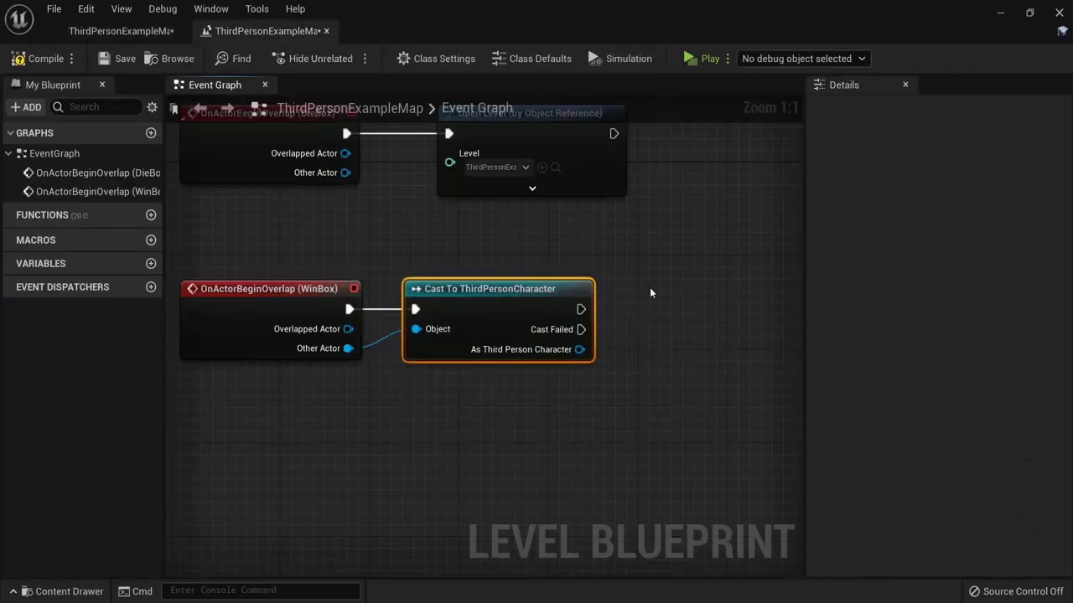
{"action": "right_click_drag", "start_coordinate": [650, 292], "coordinate": [521, 282]}
{"action": "left_click_drag", "start_coordinate": [451, 298], "coordinate": [537, 297]}
{"action": "type", "text": "particle effe"}
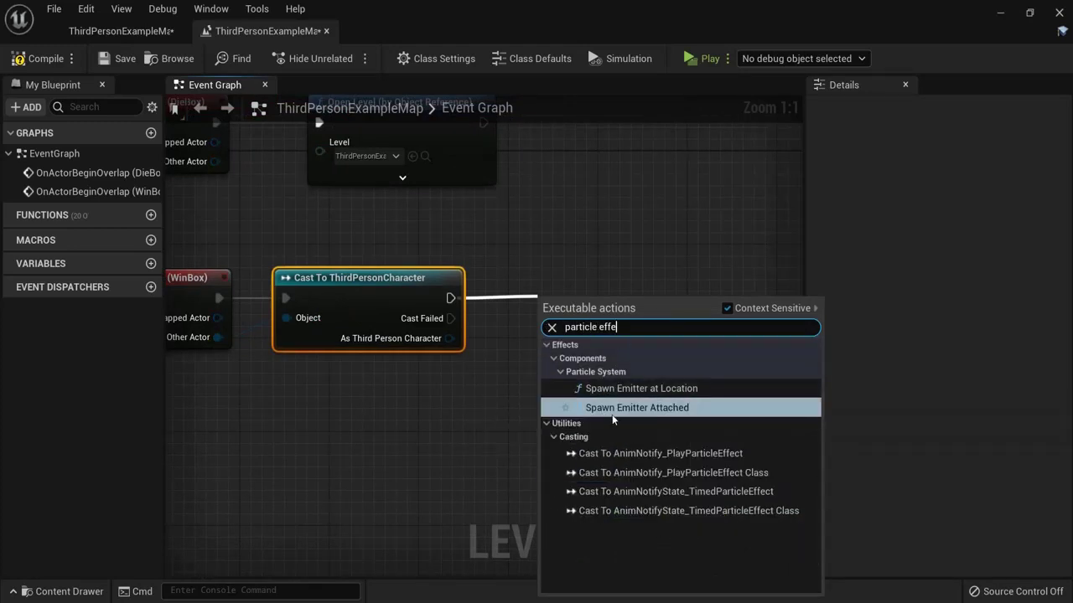
Step: Add a Spawn Emitter at Location node after the cast and position it to the right
{"action": "left_click", "coordinate": [595, 389]}
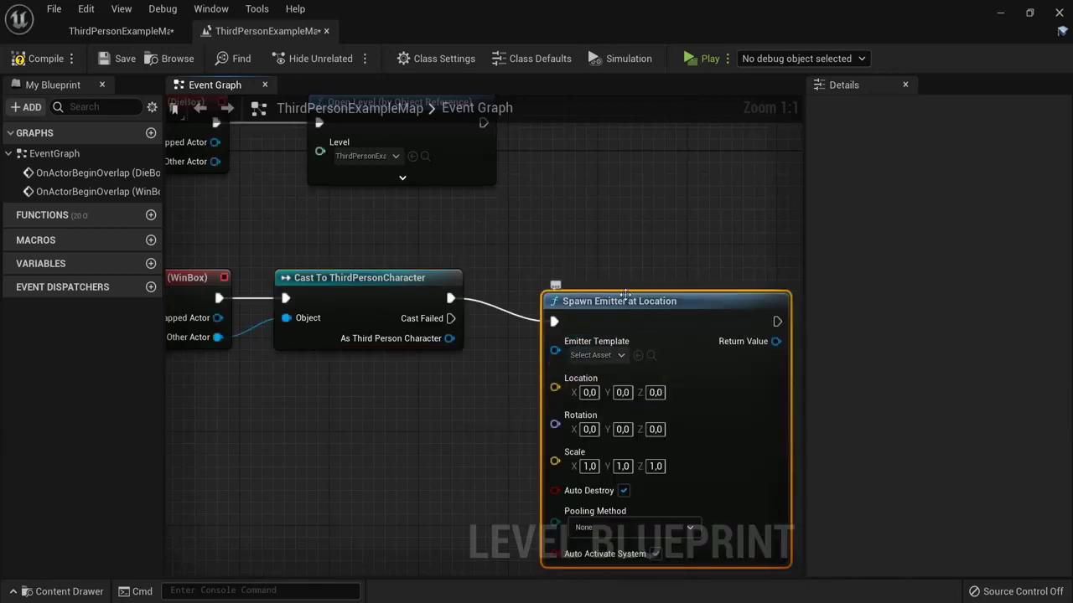
{"action": "left_click_drag", "start_coordinate": [625, 295], "coordinate": [646, 271]}
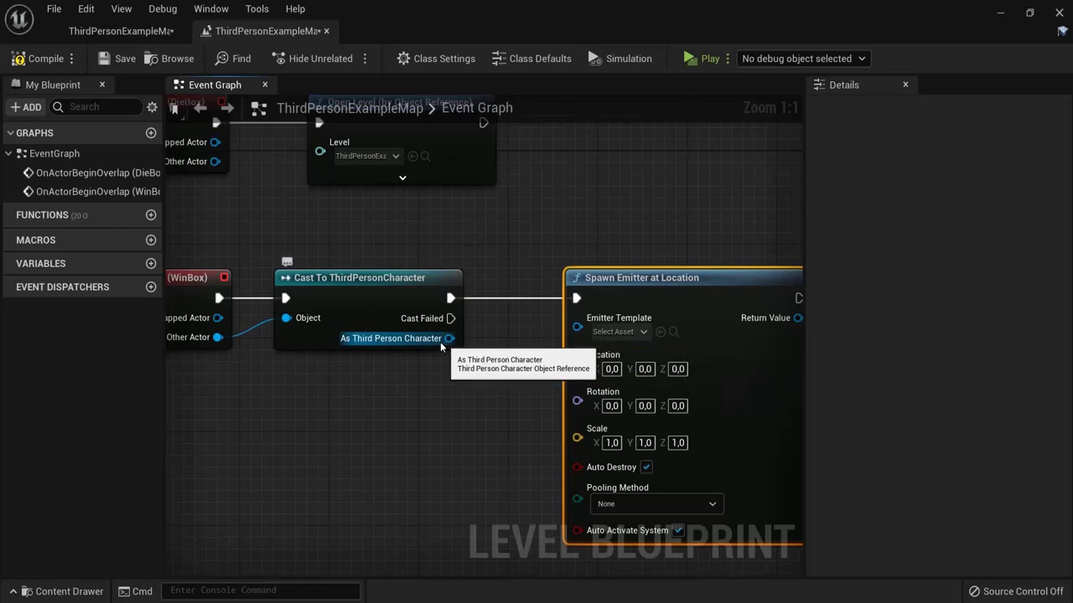
{"action": "left_click_drag", "start_coordinate": [603, 278], "coordinate": [682, 266]}
{"action": "right_click_drag", "start_coordinate": [577, 345], "coordinate": [530, 300]}
Step: Feed the cast character's GetActorLocation into the emitter's Location, then open its Emitter Template list
{"action": "left_click_drag", "start_coordinate": [618, 318], "coordinate": [502, 366]}
{"action": "type", "text": "getle"}
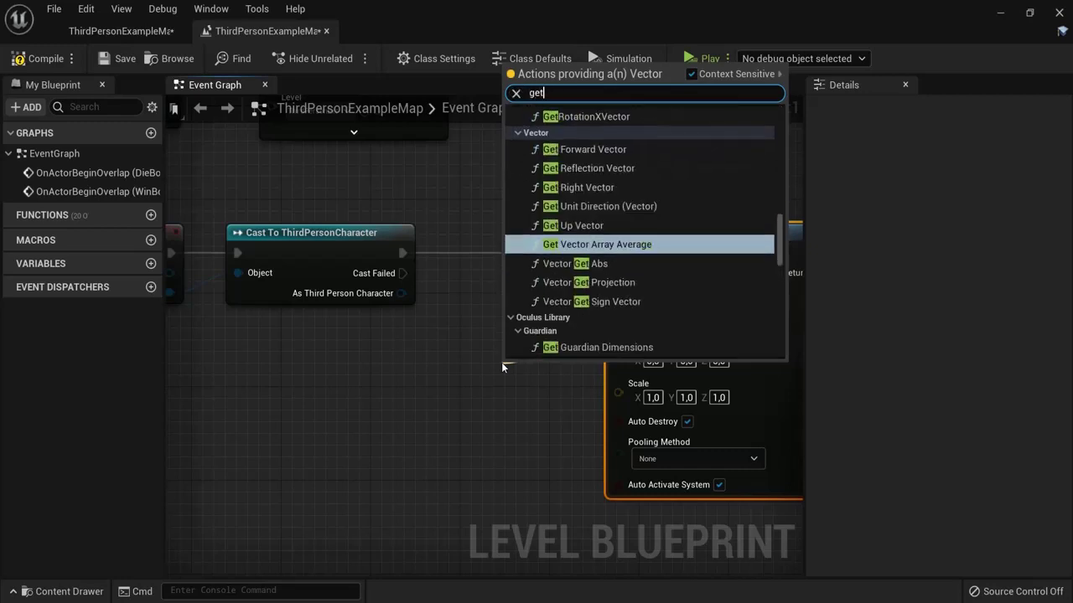
{"action": "key", "text": "BackSpace"}
{"action": "key", "text": "BackSpace"}
{"action": "key", "text": "BackSpace"}
{"action": "key", "text": "BackSpace"}
{"action": "key", "text": "BackSpace"}
{"action": "type", "text": "location"}
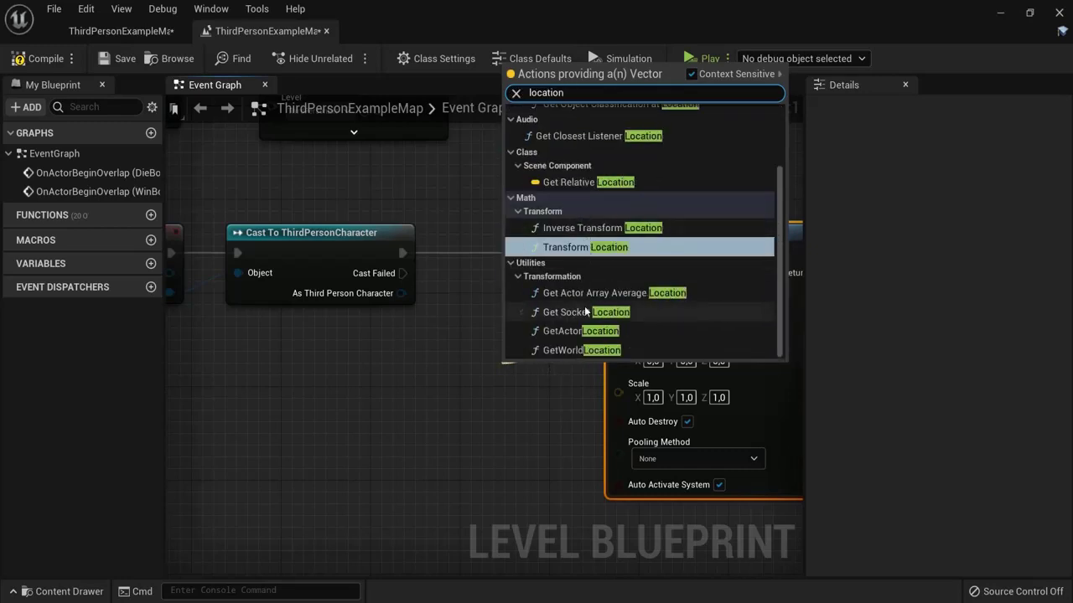
{"action": "left_click", "coordinate": [621, 331]}
{"action": "left_click_drag", "start_coordinate": [570, 372], "coordinate": [493, 338]}
{"action": "left_click_drag", "start_coordinate": [401, 292], "coordinate": [439, 371]}
{"action": "left_click", "coordinate": [121, 30]}
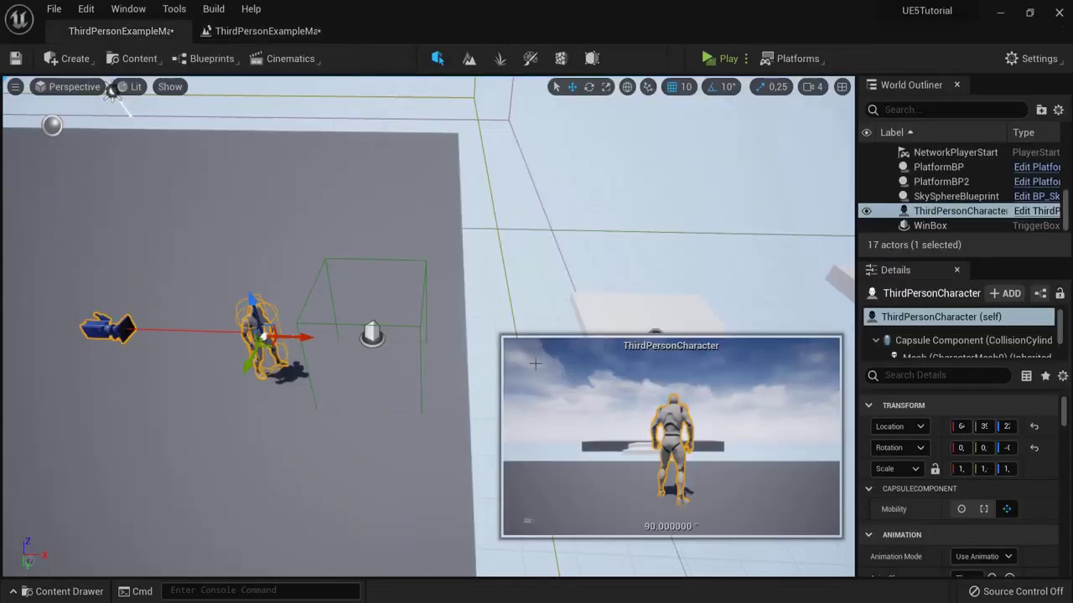
{"action": "left_click", "coordinate": [312, 31]}
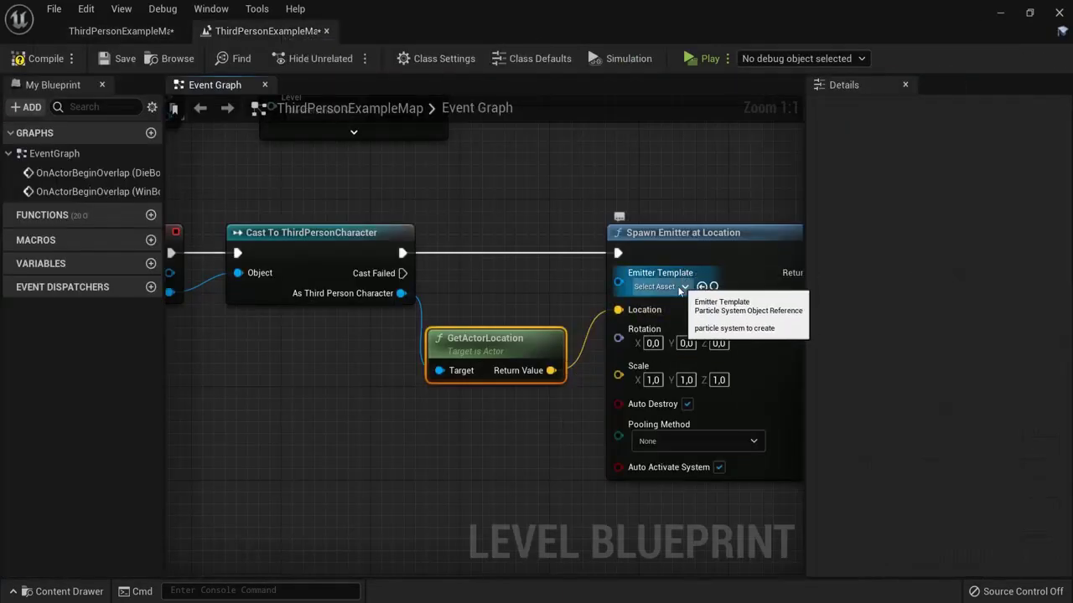
{"action": "left_click", "coordinate": [674, 289]}
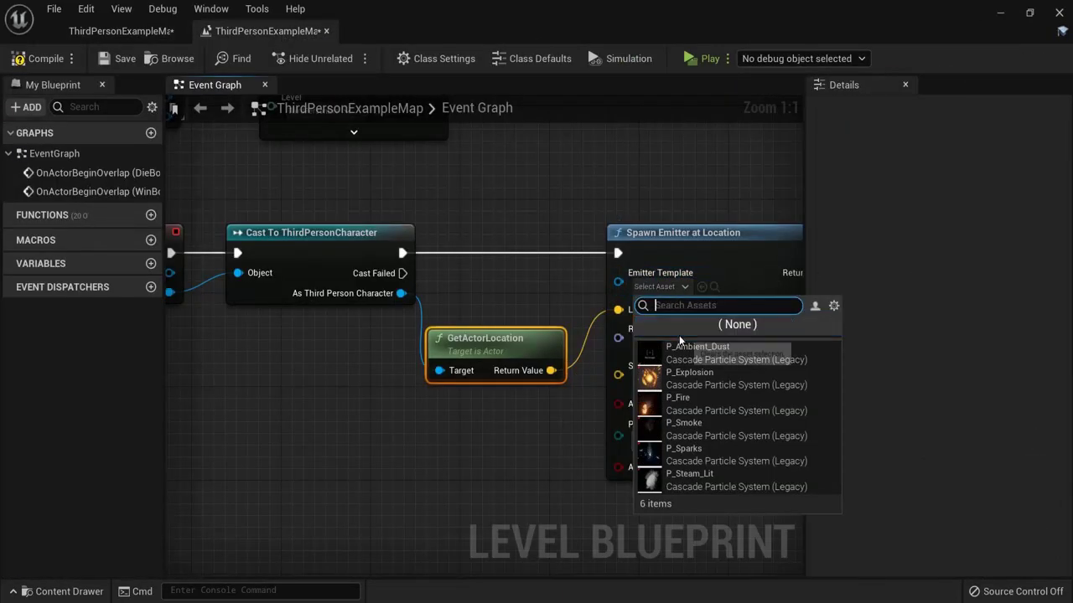
{"action": "left_click", "coordinate": [698, 383]}
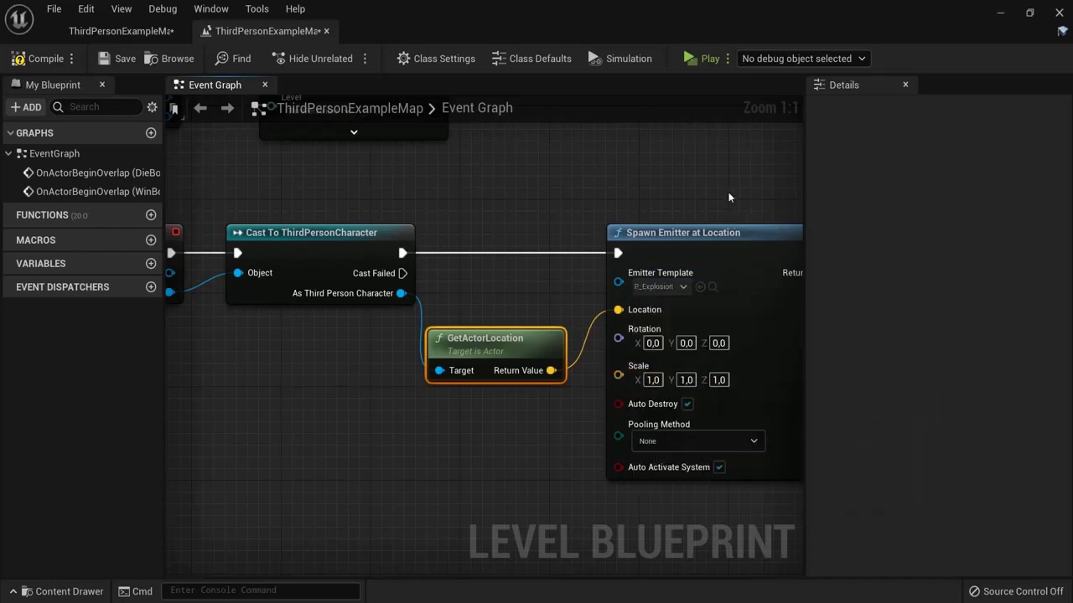
{"action": "left_click", "coordinate": [33, 58]}
{"action": "left_click", "coordinate": [706, 59]}
{"action": "key", "text": "w"}
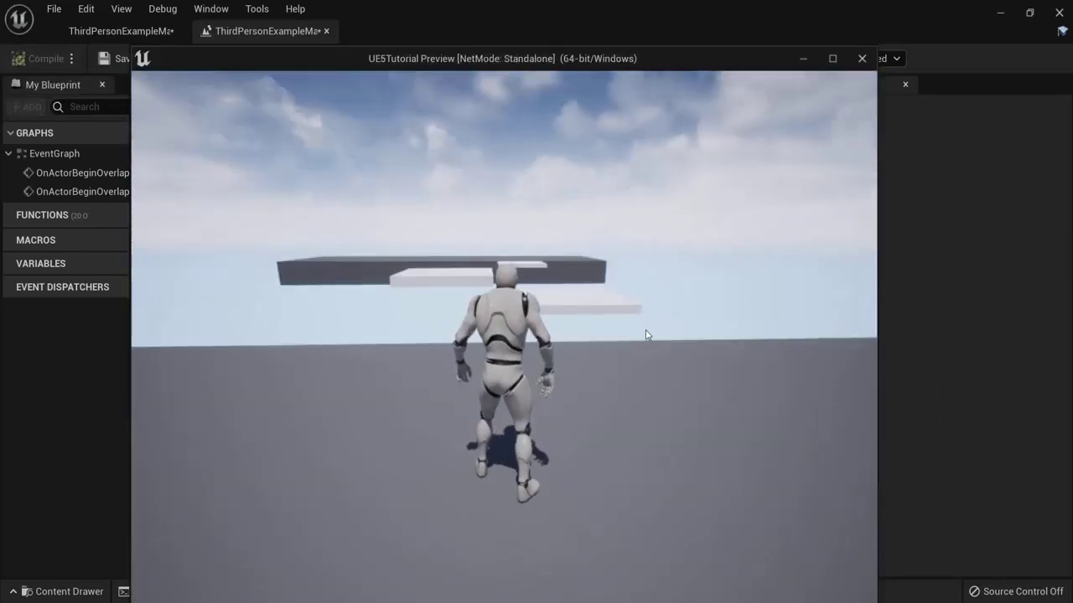
{"action": "key", "text": "s"}
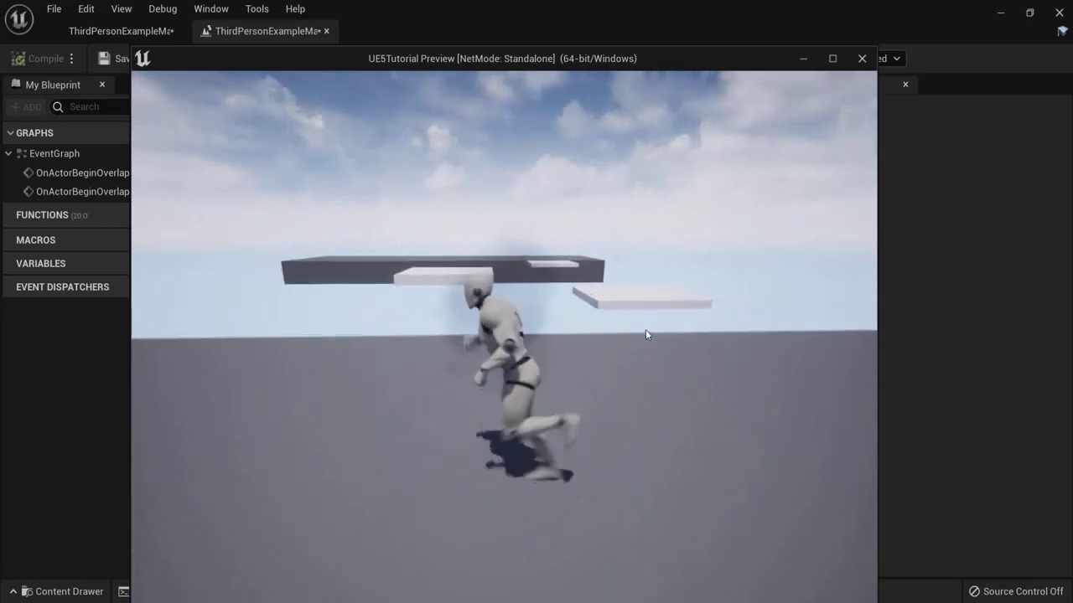
{"action": "key", "text": "a"}
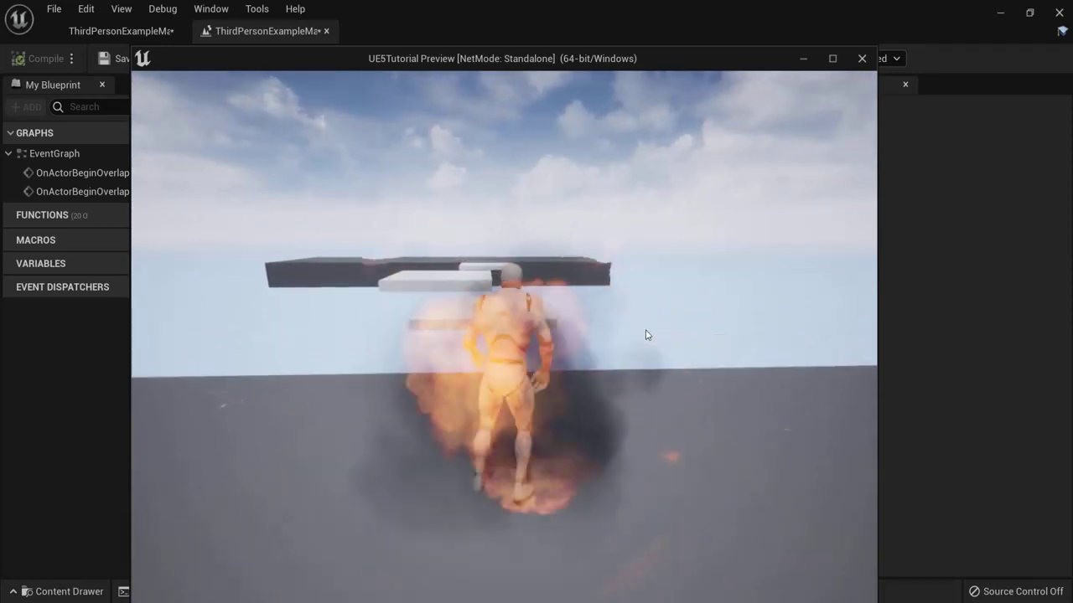
Step: Add a Play Sound at Location node after Spawn Emitter at Location, playing Explosion_Cue
{"action": "key", "text": "Escape"}
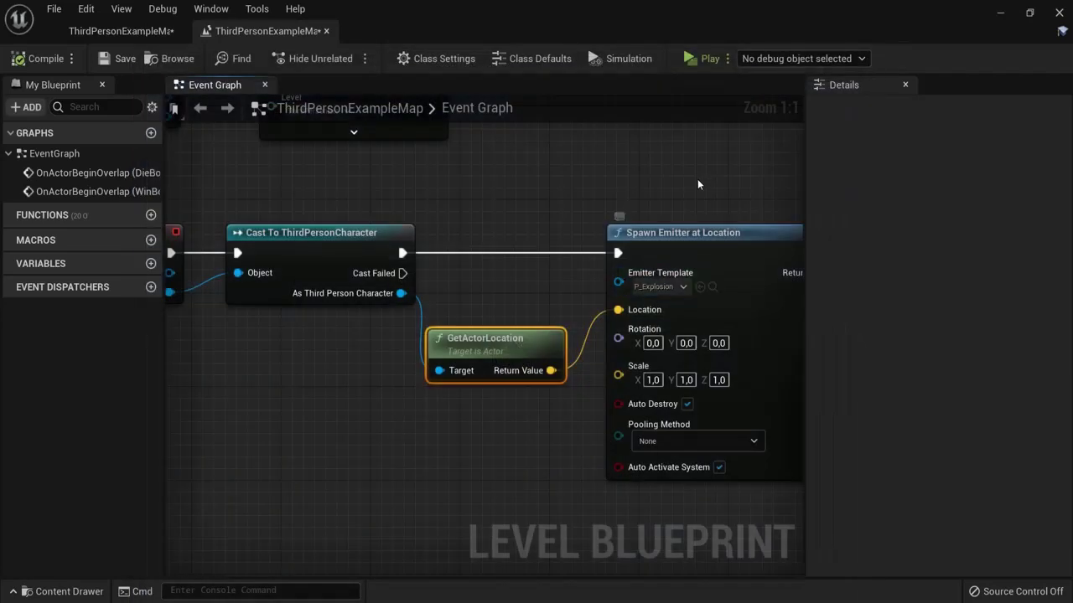
{"action": "right_click_drag", "start_coordinate": [697, 178], "coordinate": [354, 165]}
{"action": "left_click_drag", "start_coordinate": [506, 238], "coordinate": [602, 244]}
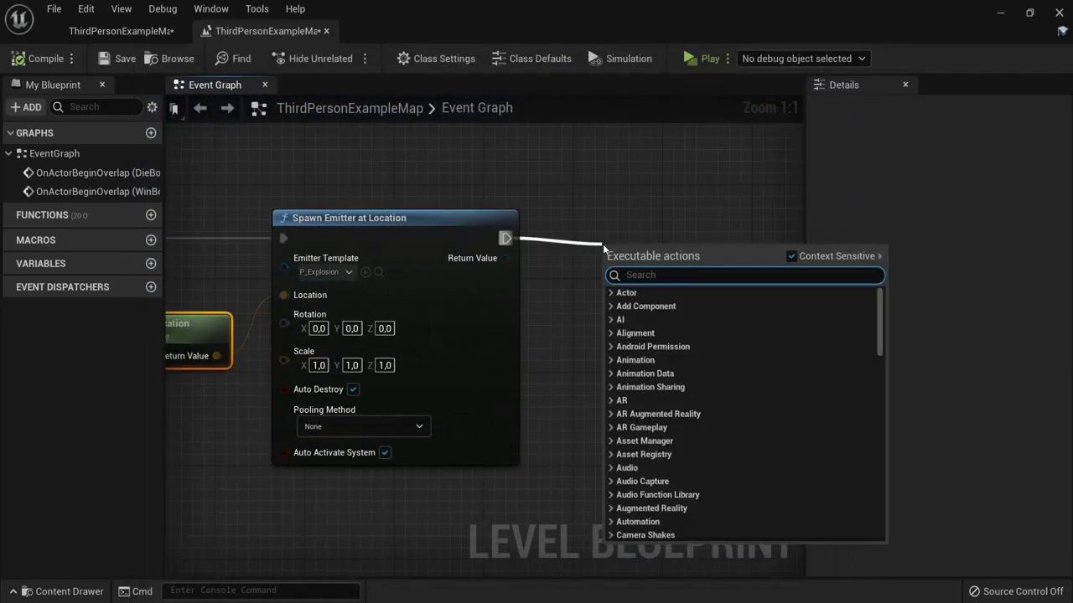
{"action": "type", "text": "play sound"}
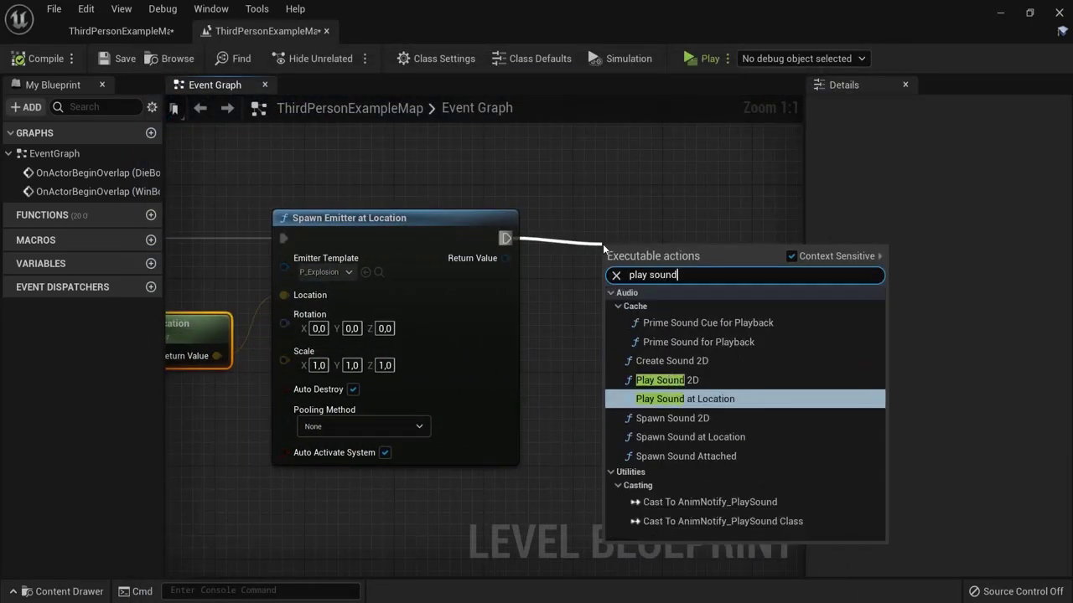
{"action": "left_click", "coordinate": [670, 399]}
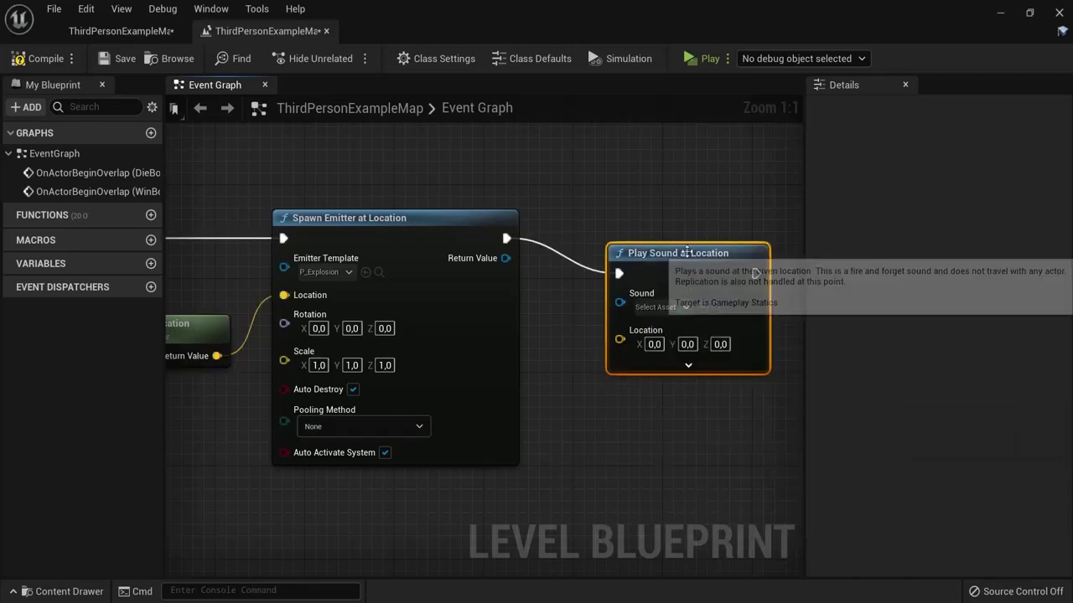
{"action": "left_click_drag", "start_coordinate": [685, 250], "coordinate": [656, 220]}
{"action": "left_click", "coordinate": [627, 271]}
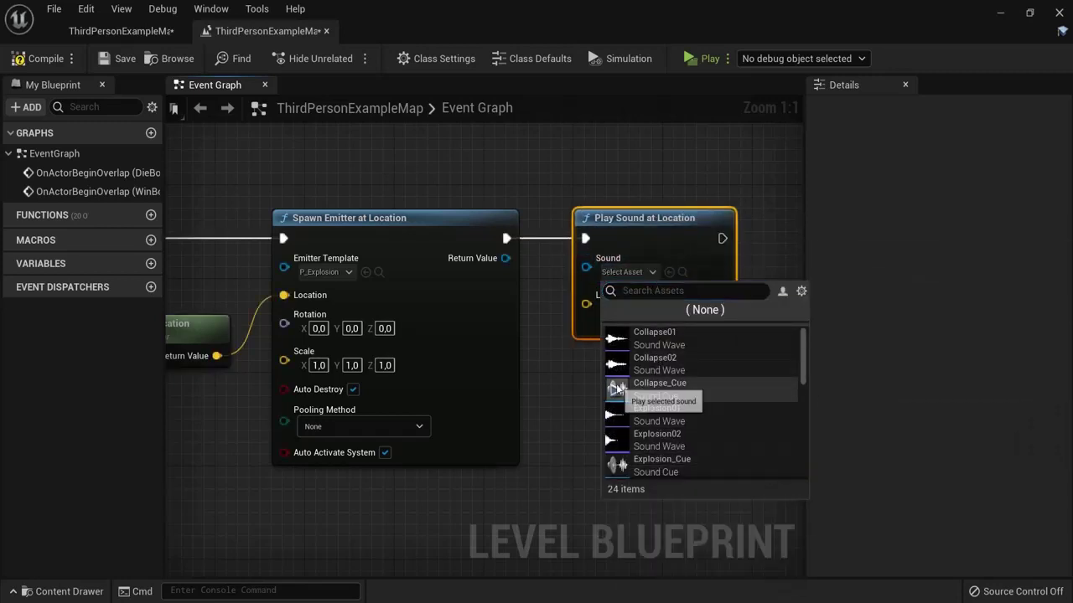
{"action": "mouse_move", "coordinate": [643, 400]}
{"action": "scroll", "coordinate": [633, 415], "scroll_direction": "down", "scroll_amount": 2}
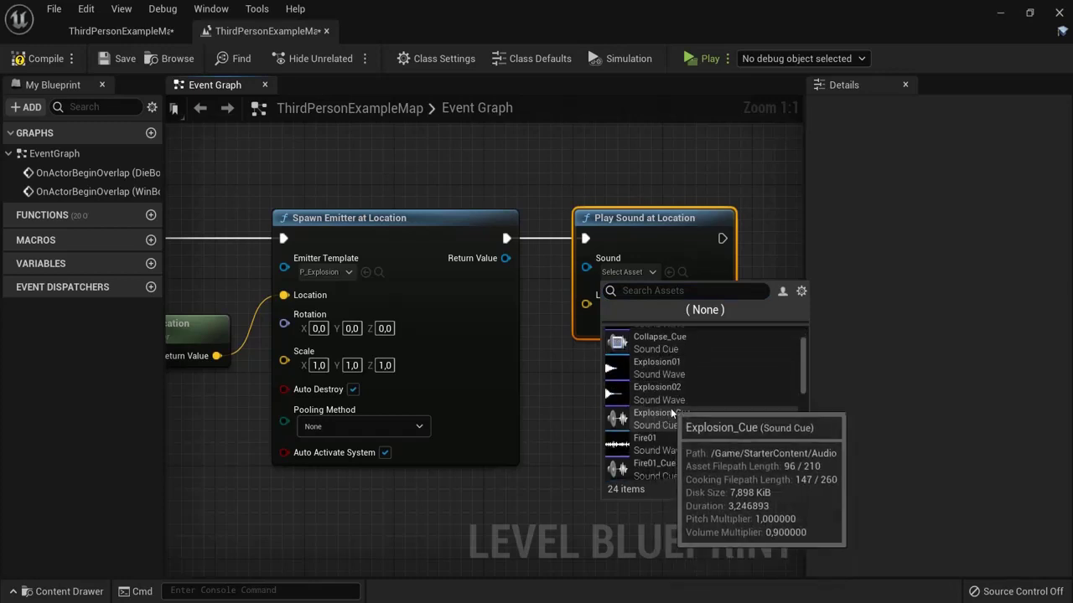
{"action": "left_click", "coordinate": [617, 418]}
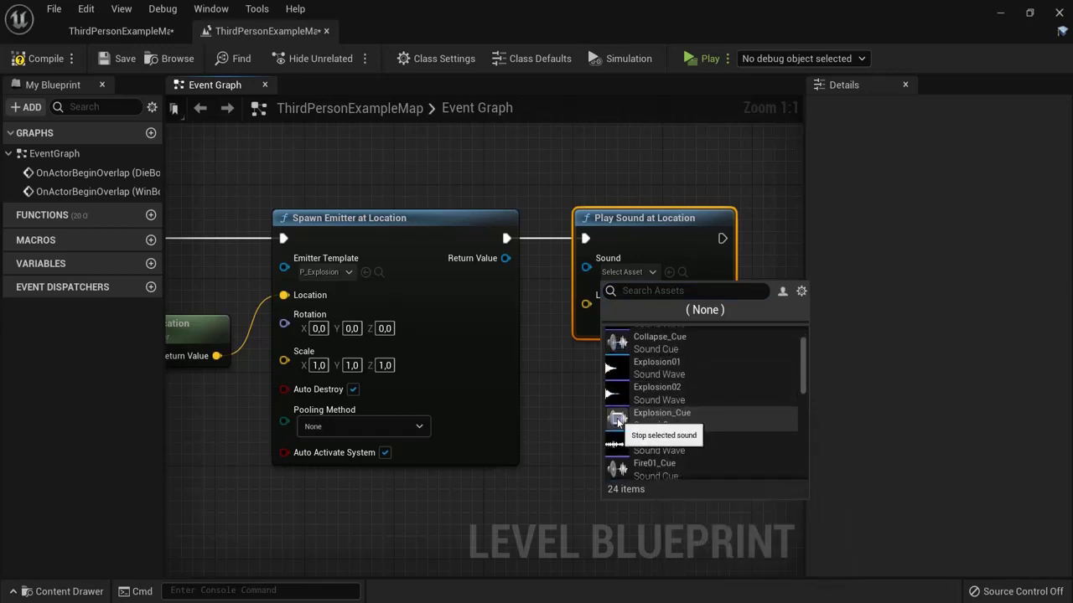
{"action": "left_click", "coordinate": [662, 415]}
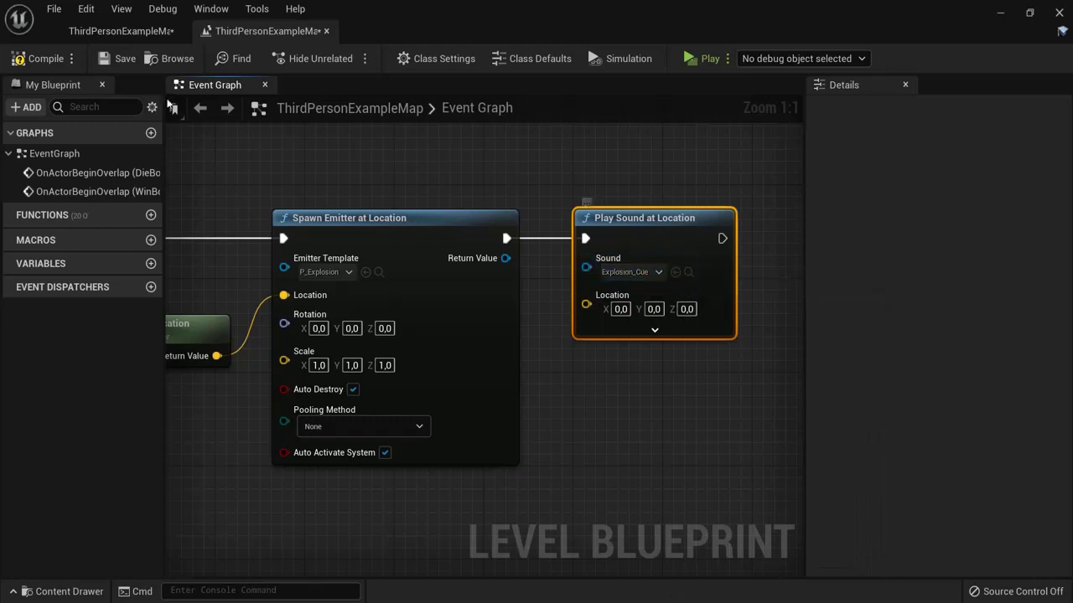
{"action": "left_click", "coordinate": [703, 58]}
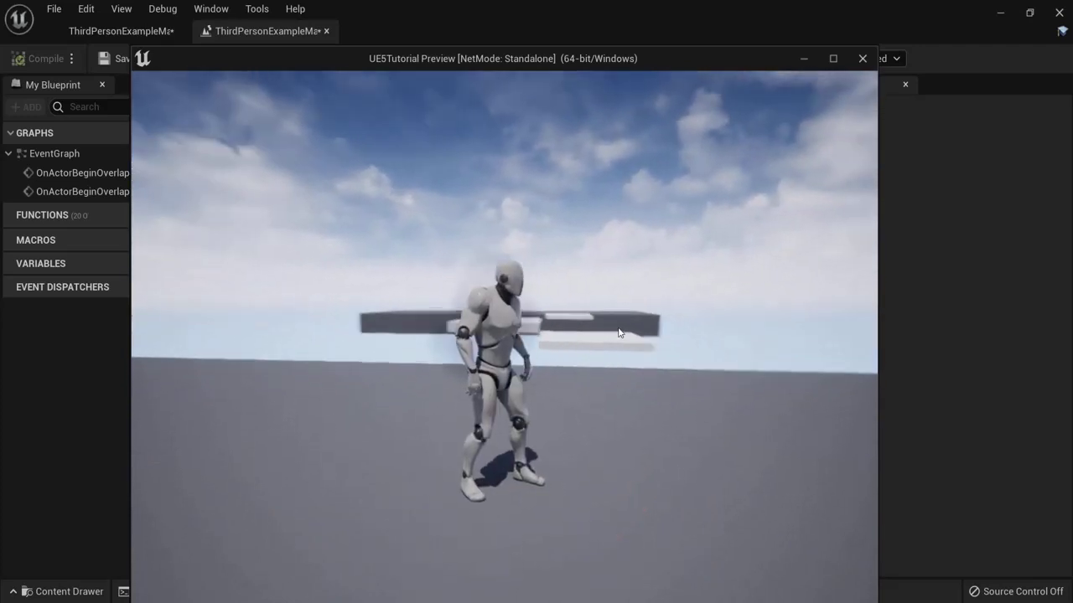
{"action": "key", "text": "w"}
{"action": "key", "text": "s"}
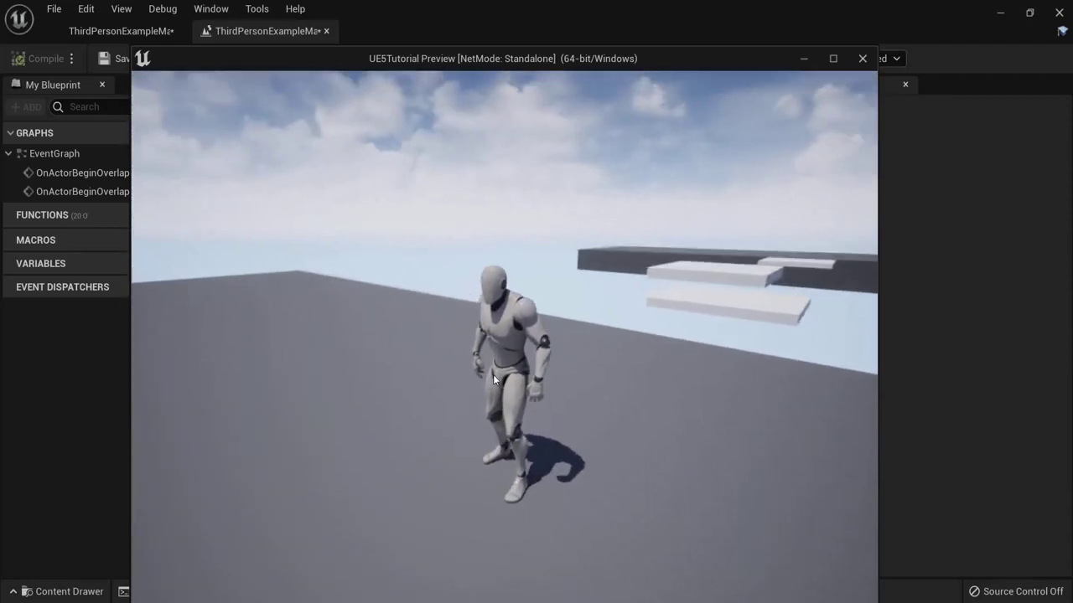
{"action": "key", "text": "Escape"}
{"action": "right_click_drag", "start_coordinate": [639, 384], "coordinate": [552, 337]}
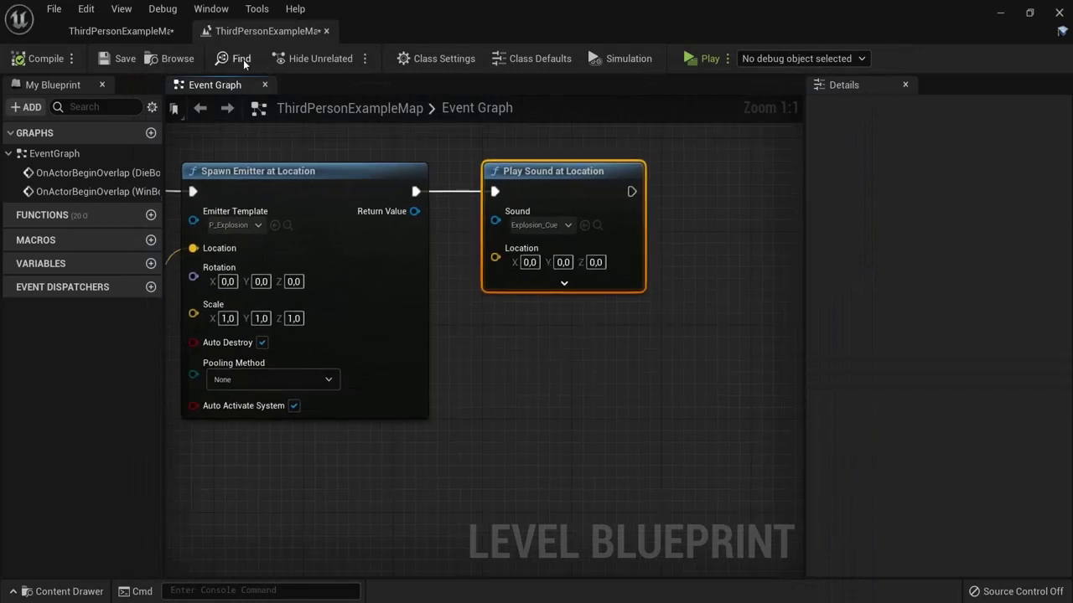
Step: Create a folder named UI in the root Content folder and open it
{"action": "left_click", "coordinate": [104, 31]}
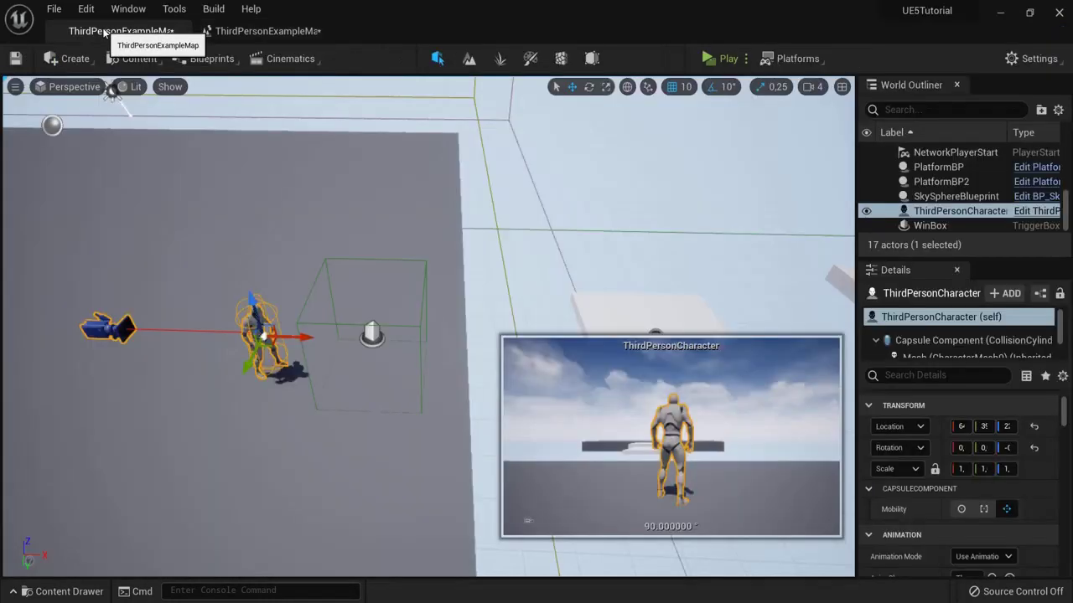
{"action": "left_click", "coordinate": [60, 591]}
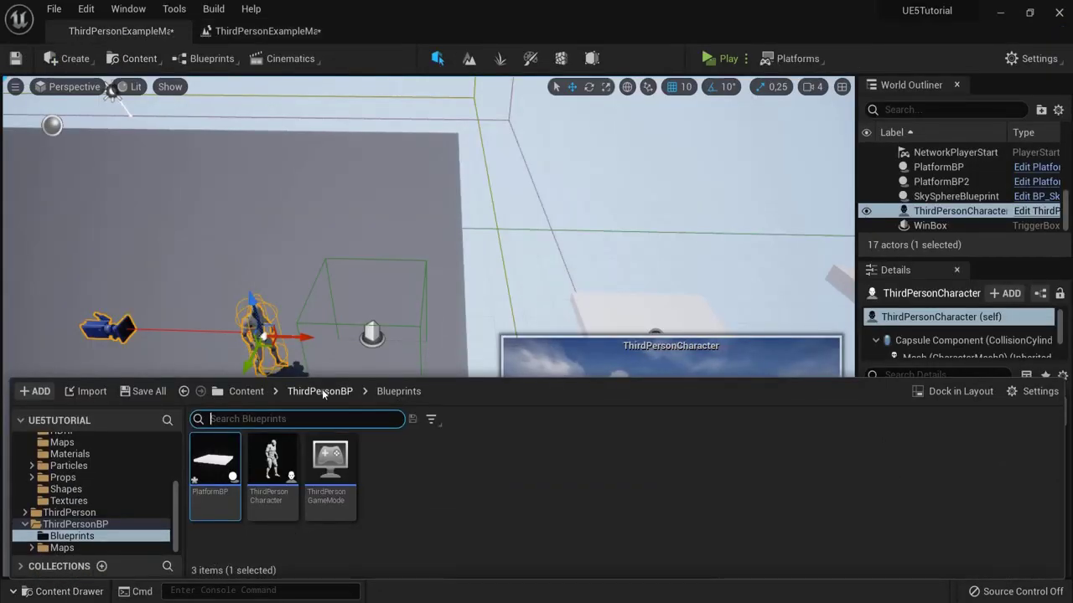
{"action": "left_click", "coordinate": [247, 391]}
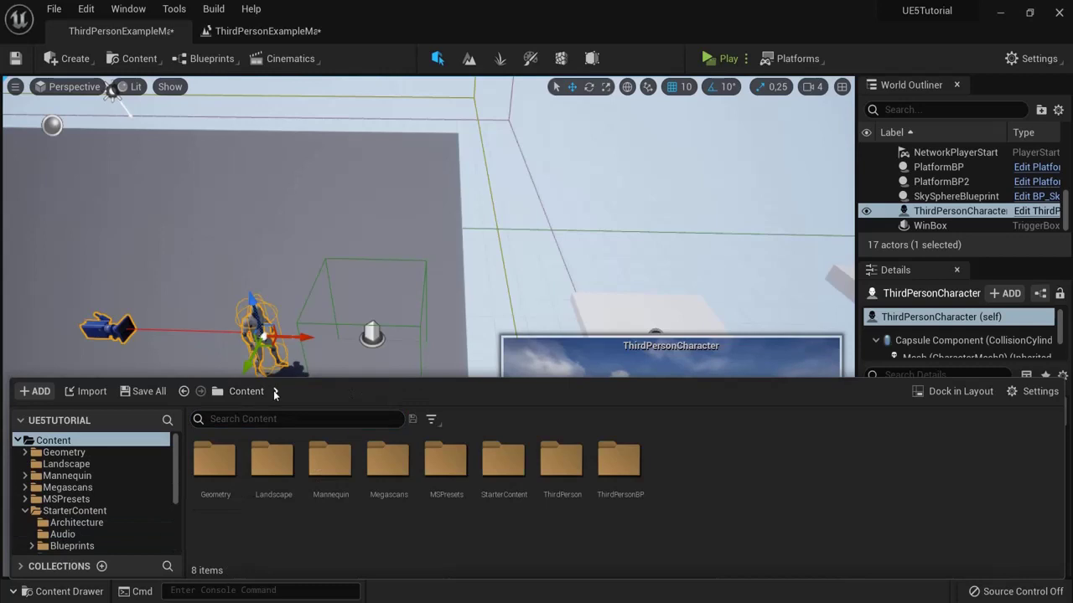
{"action": "right_click", "coordinate": [677, 483]}
{"action": "left_click", "coordinate": [712, 42]}
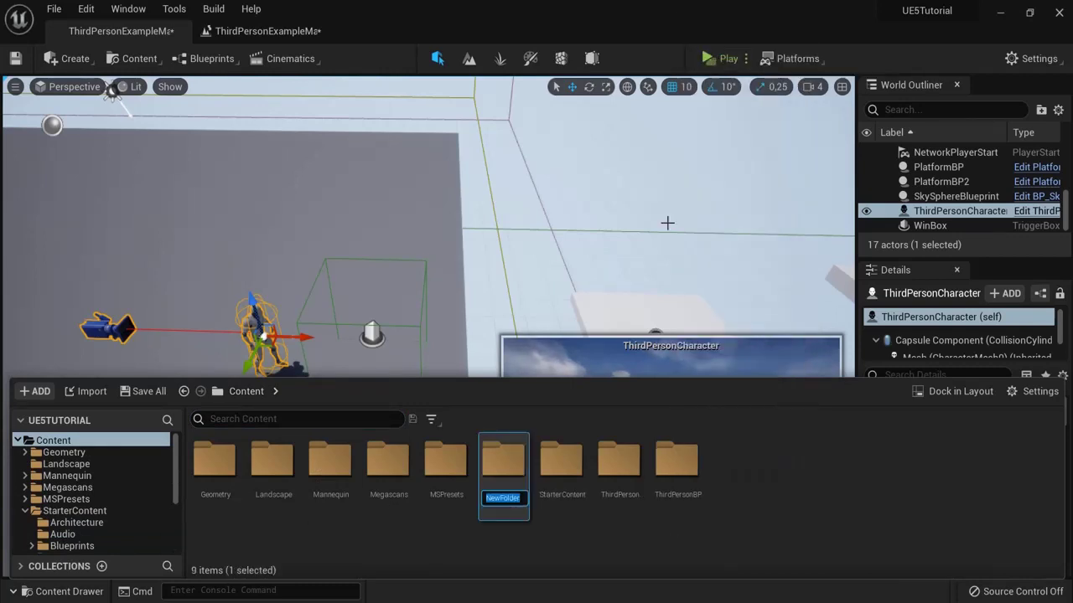
{"action": "type", "text": "UI"}
{"action": "key", "text": "Return"}
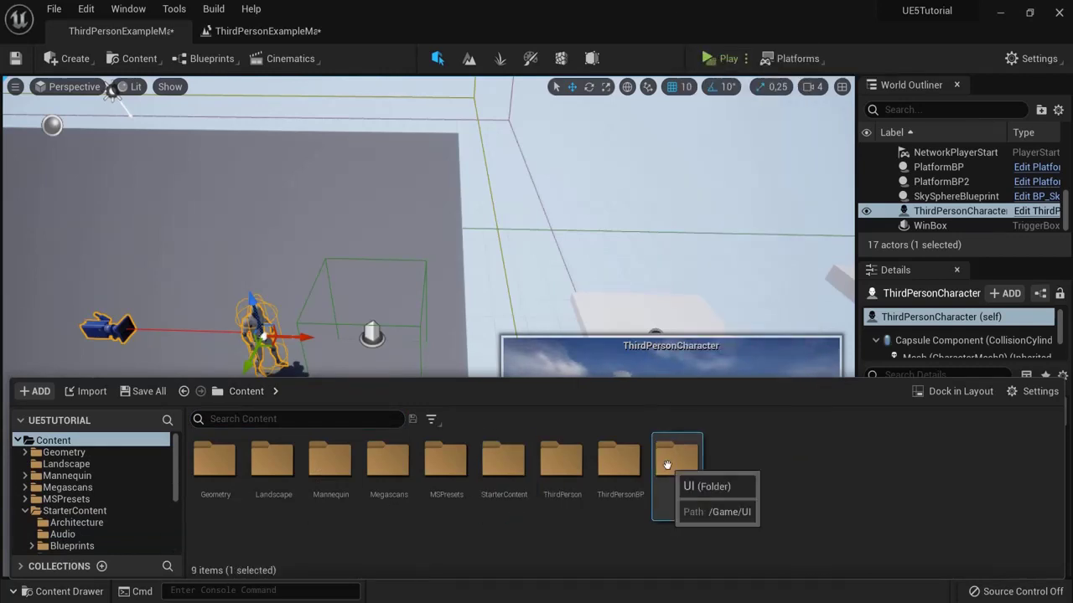
{"action": "double_click", "coordinate": [677, 468]}
Step: Create a Widget Blueprint named WinScreen in the UI folder and open it
{"action": "right_click", "coordinate": [335, 466]}
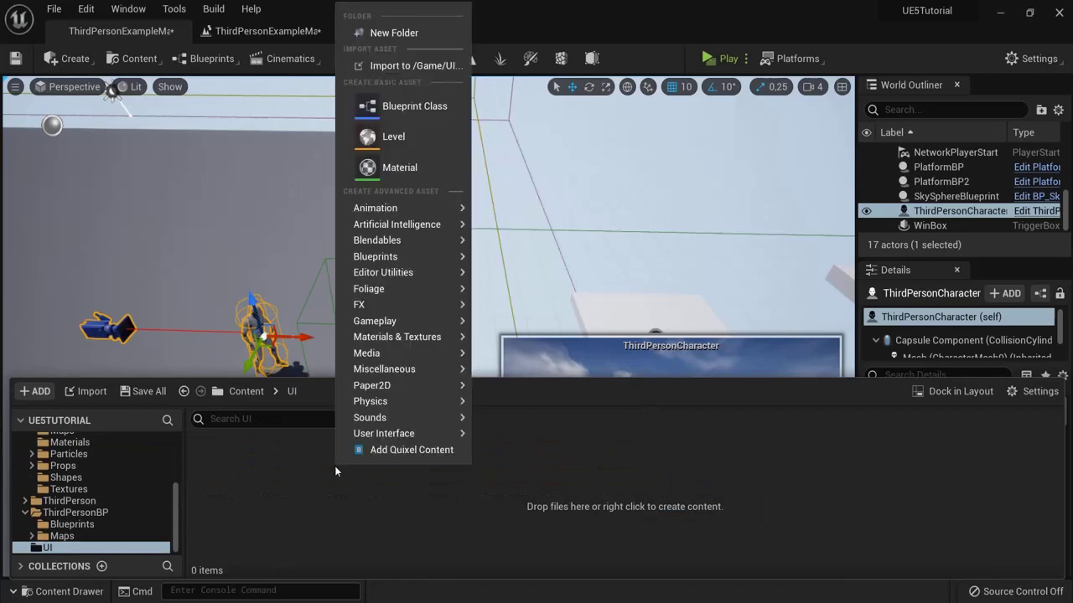
{"action": "mouse_move", "coordinate": [372, 438]}
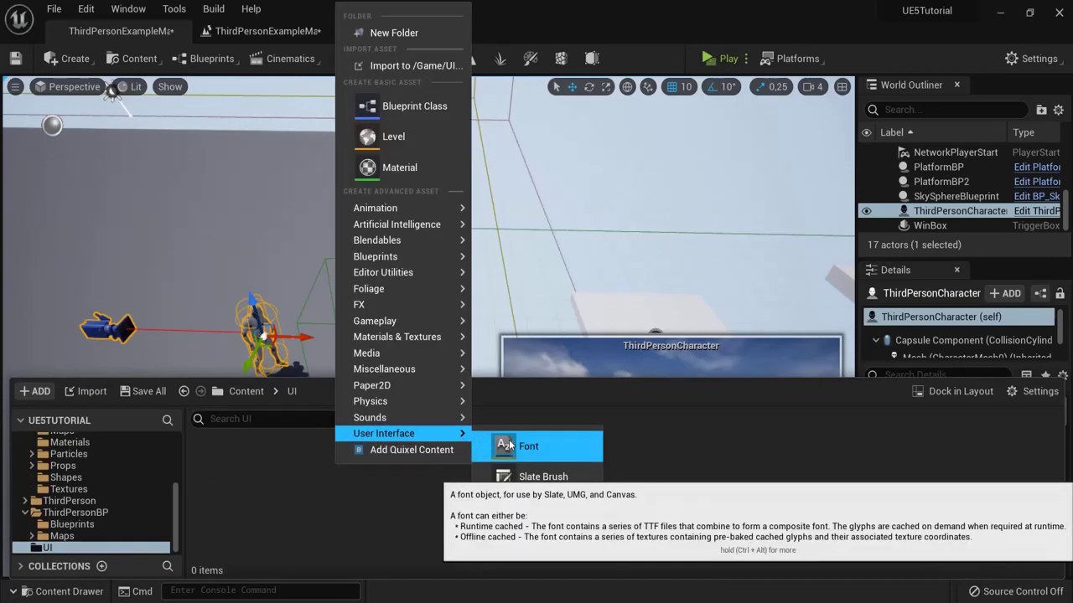
{"action": "left_click", "coordinate": [527, 538]}
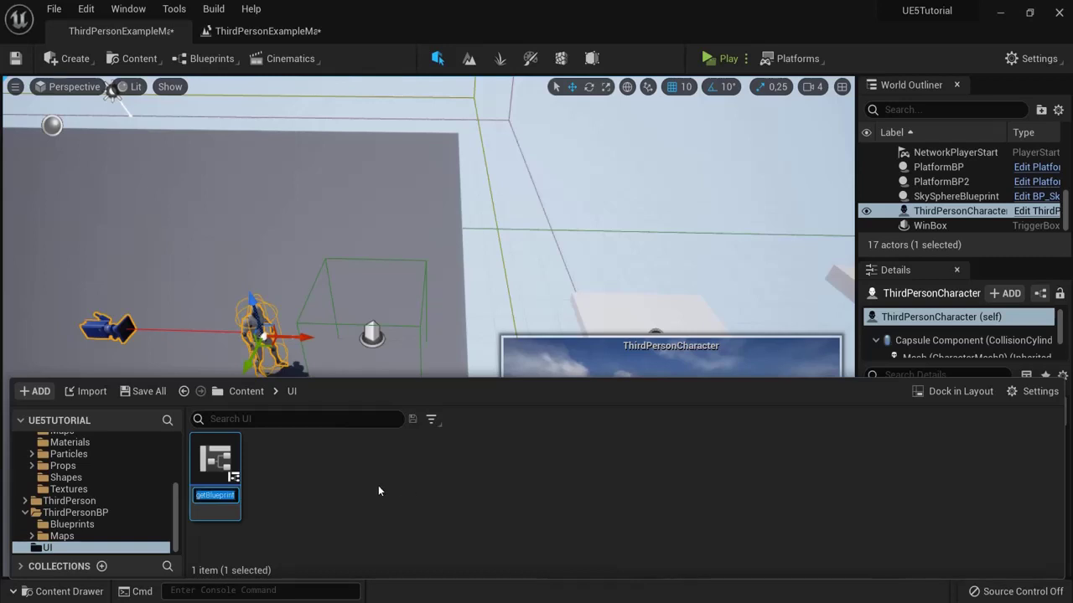
{"action": "type", "text": "Win"}
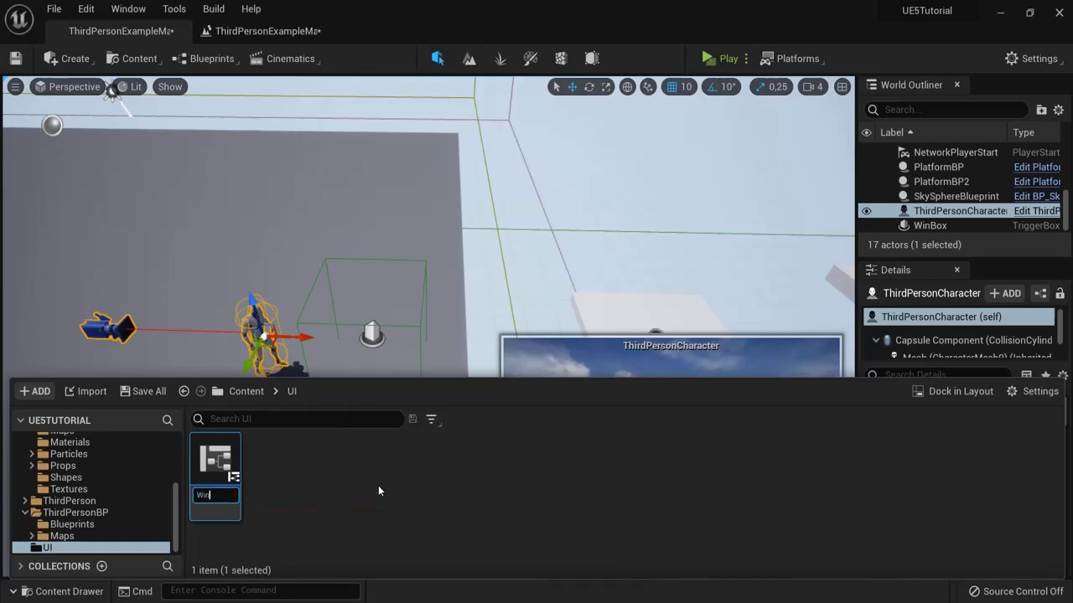
{"action": "type", "text": "Screen"}
{"action": "key", "text": "Return"}
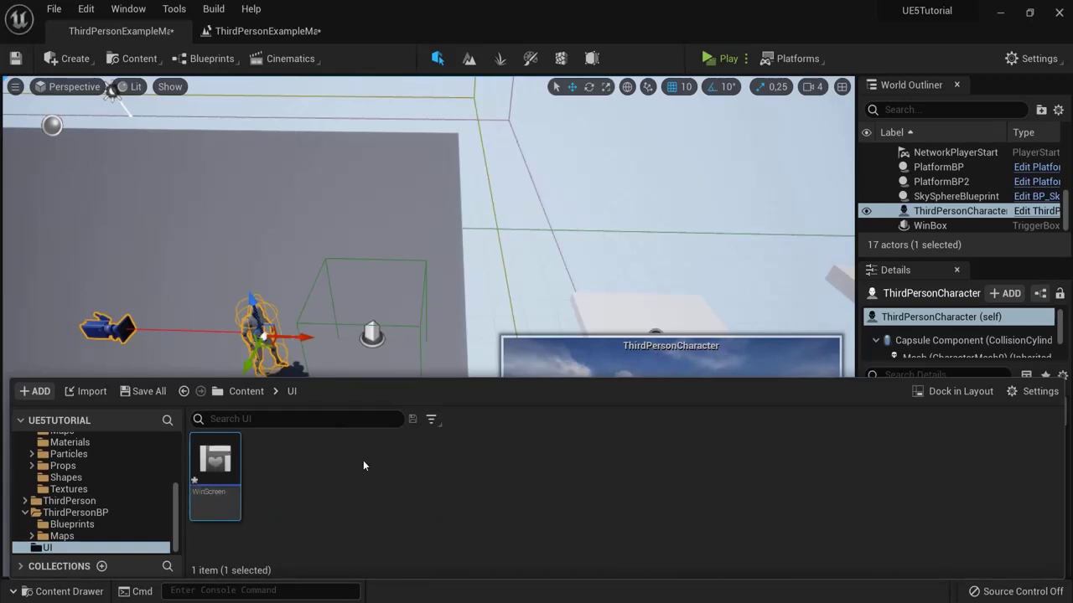
{"action": "double_click", "coordinate": [220, 459]}
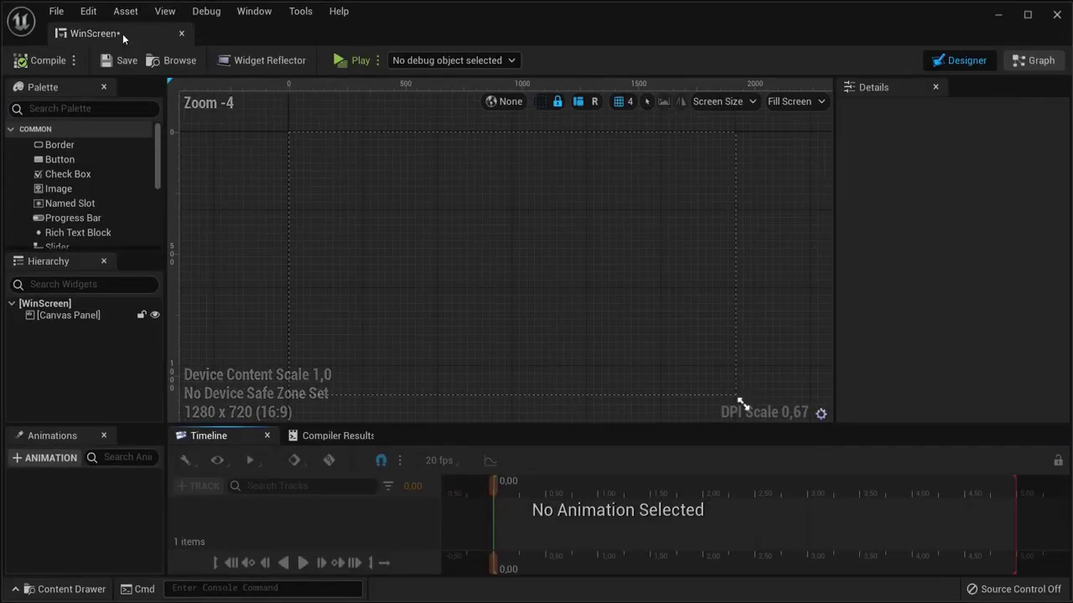
Step: Dock the WinScreen editor in the tab bar and place a Button on the canvas
{"action": "left_click_drag", "start_coordinate": [122, 33], "coordinate": [334, 34]}
{"action": "left_click_drag", "start_coordinate": [402, 27], "coordinate": [413, 30]}
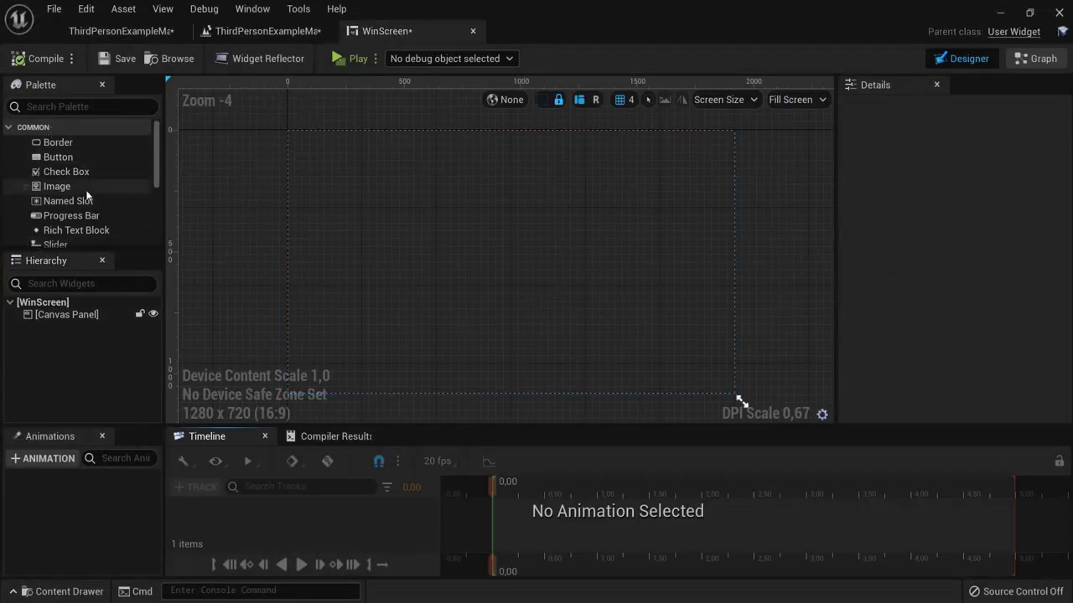
{"action": "scroll", "coordinate": [53, 196], "scroll_direction": "down", "scroll_amount": 2}
{"action": "scroll", "coordinate": [53, 201], "scroll_direction": "down", "scroll_amount": 1}
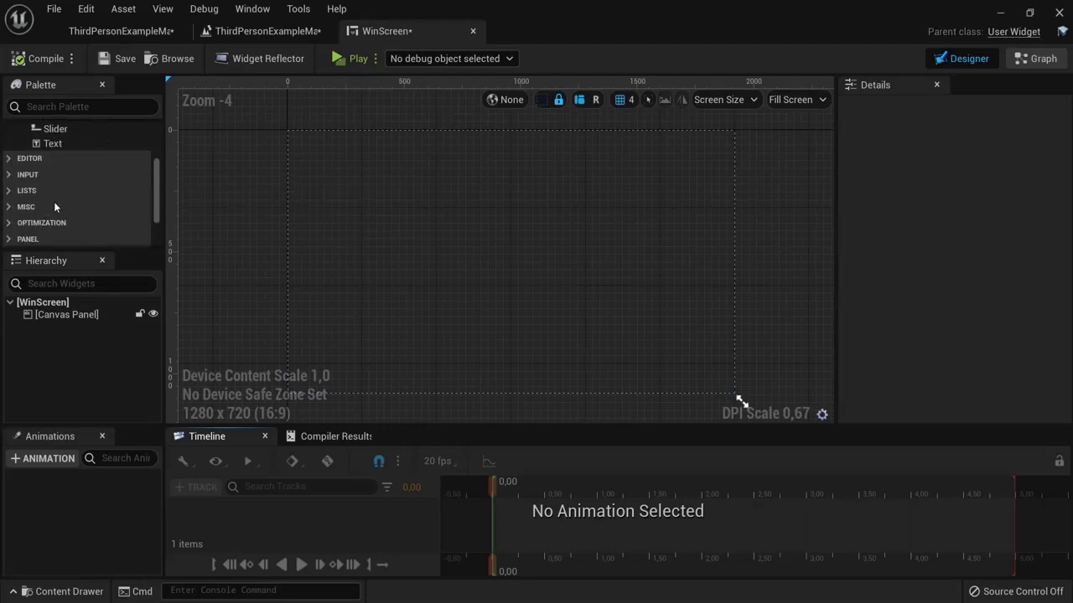
{"action": "scroll", "coordinate": [53, 205], "scroll_direction": "up", "scroll_amount": 3}
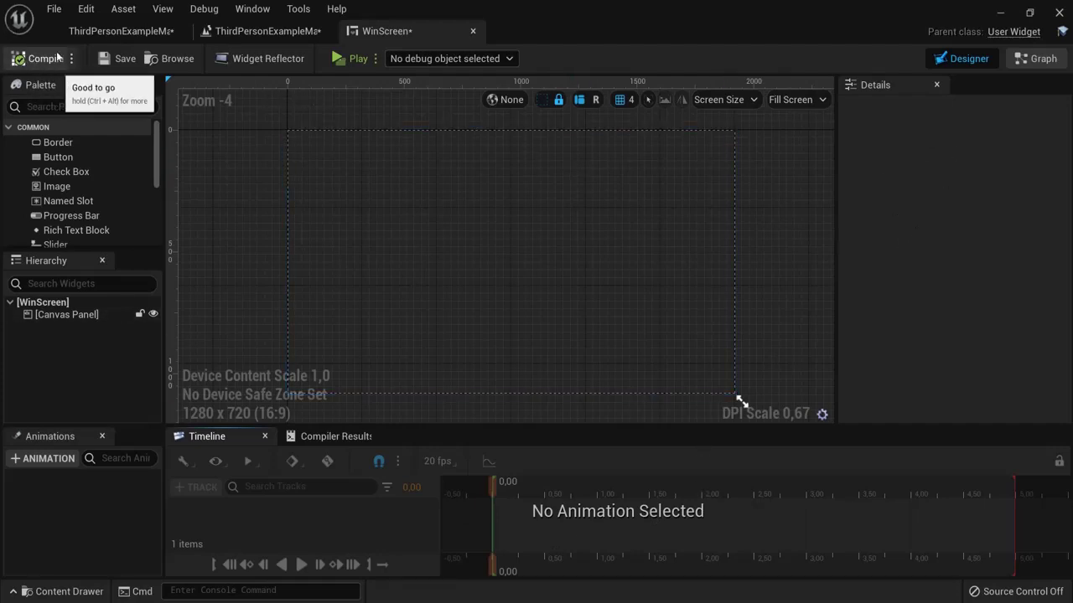
{"action": "left_click", "coordinate": [68, 159]}
{"action": "left_click_drag", "start_coordinate": [67, 162], "coordinate": [489, 195]}
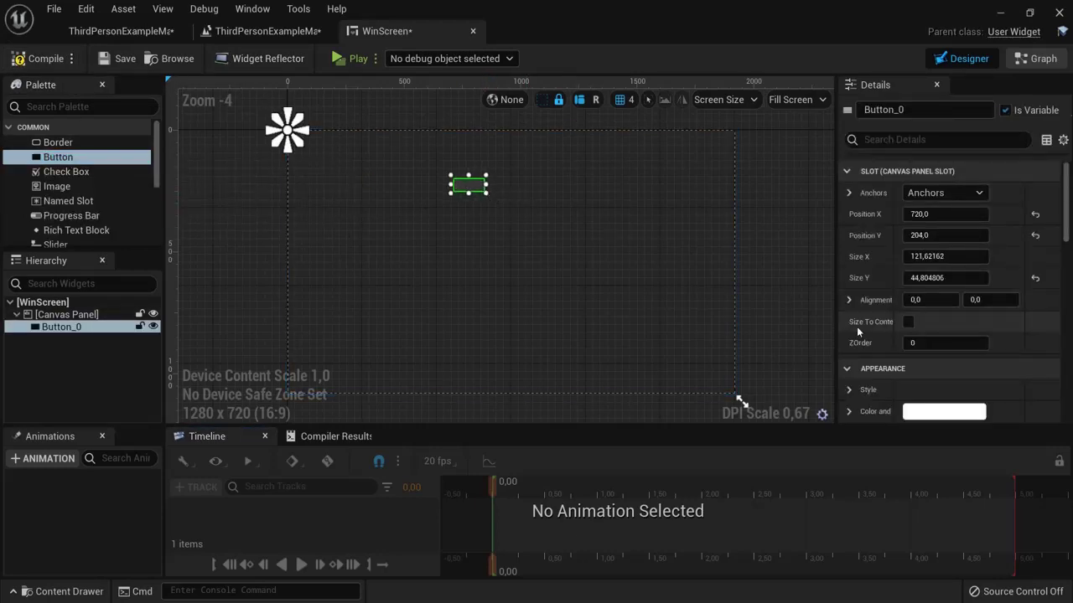
Step: Put a Text block inside the button and enable Size To Content on the button
{"action": "left_click_drag", "start_coordinate": [903, 322], "coordinate": [914, 320]}
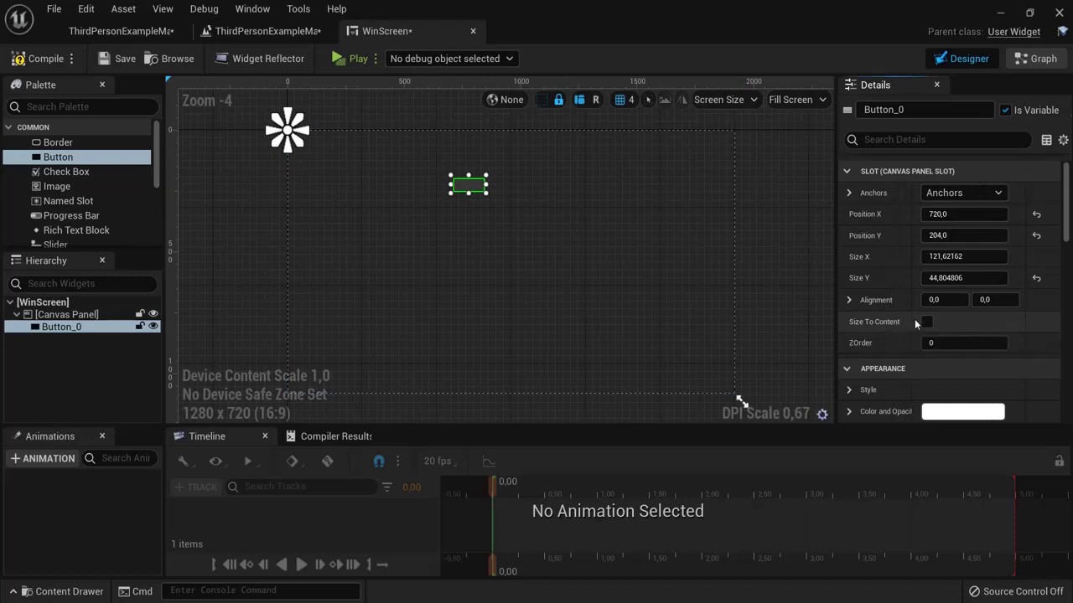
{"action": "left_click", "coordinate": [927, 322]}
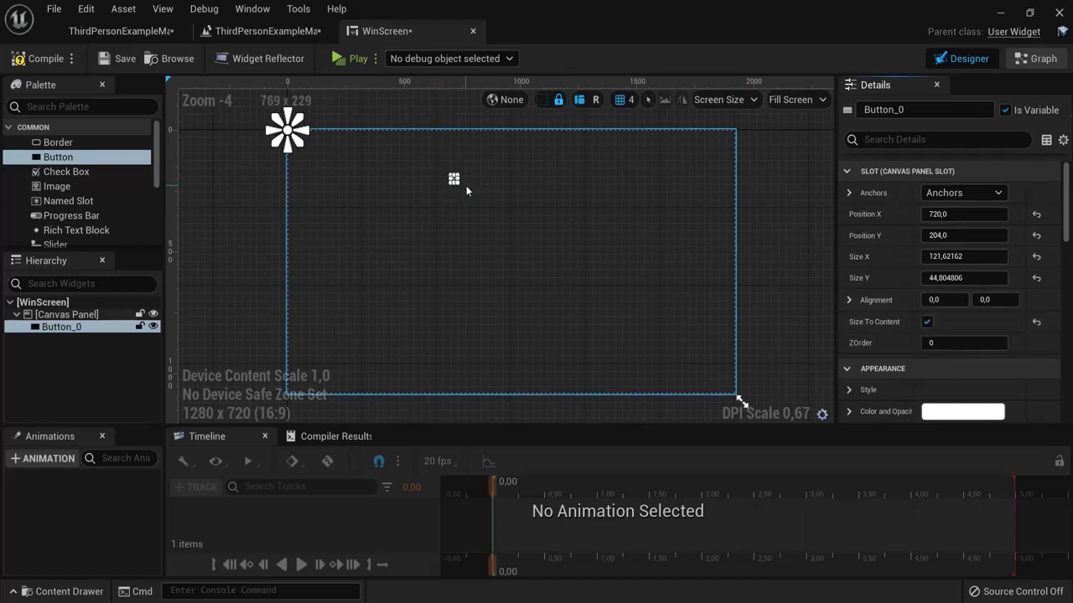
{"action": "left_click", "coordinate": [927, 322]}
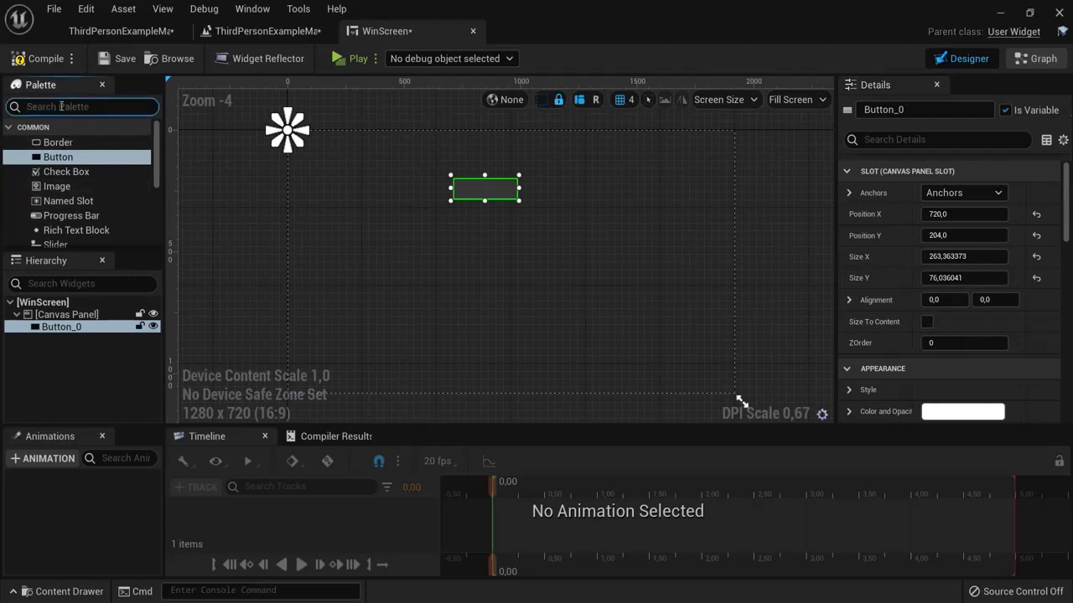
{"action": "type", "text": "text"}
{"action": "left_click_drag", "start_coordinate": [63, 155], "coordinate": [476, 192]}
{"action": "left_click", "coordinate": [461, 195]}
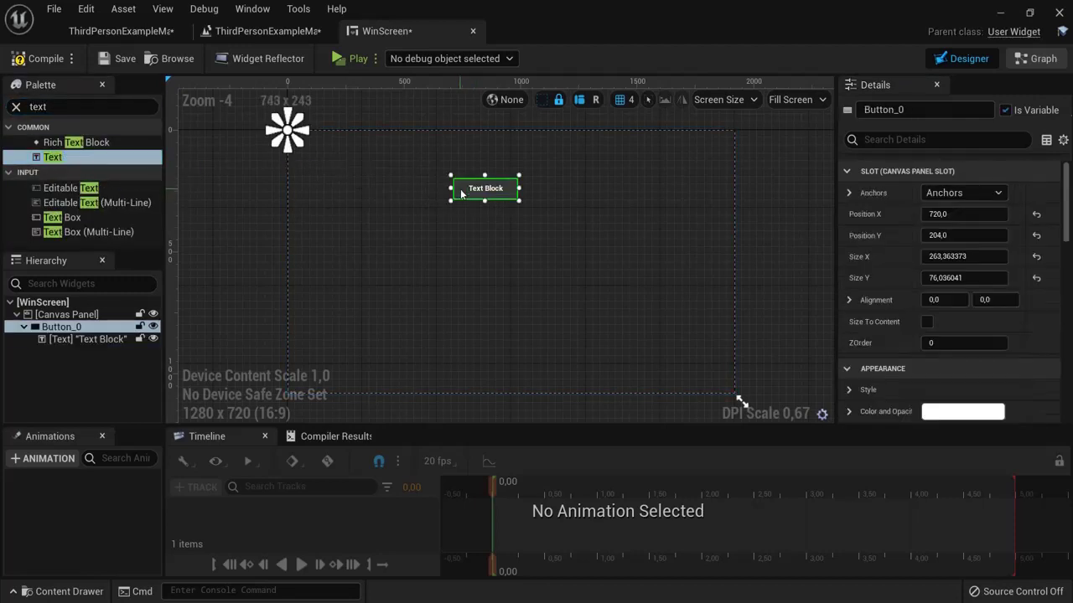
{"action": "left_click", "coordinate": [926, 324]}
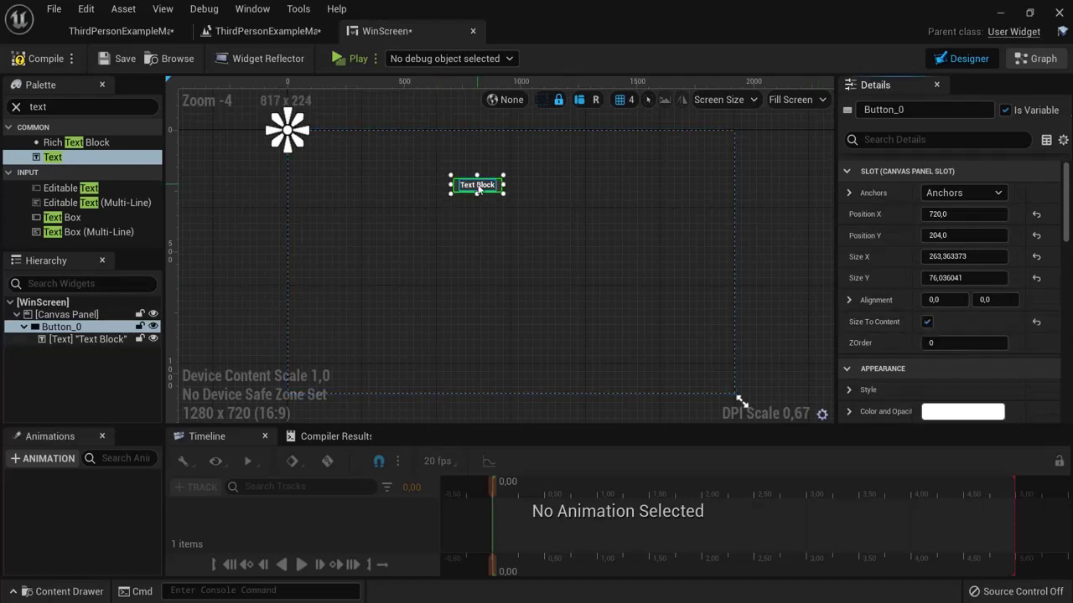
{"action": "left_click", "coordinate": [477, 185]}
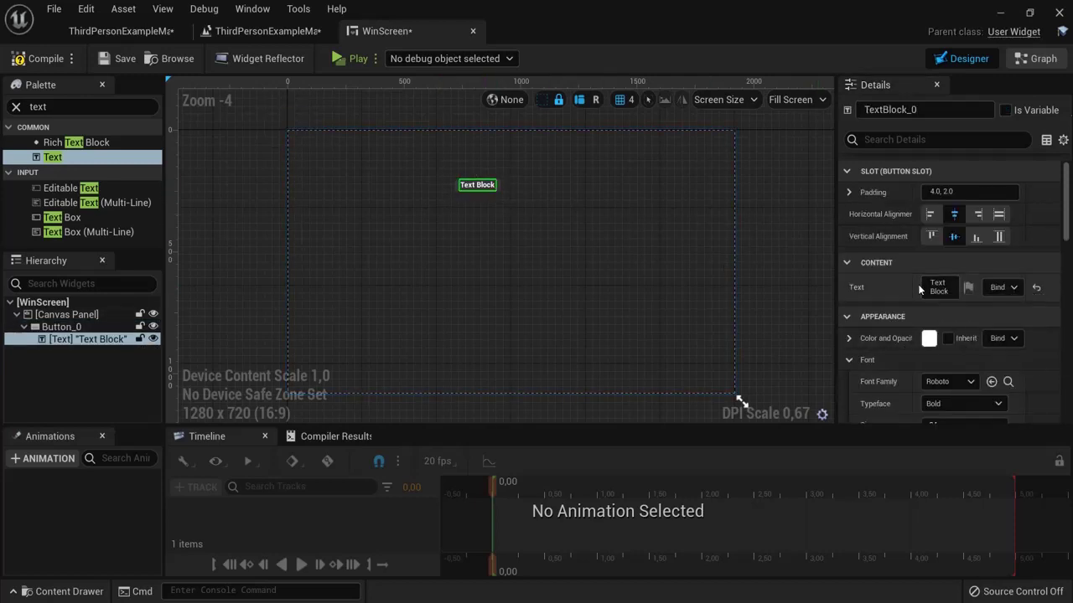
Step: Set the button label's font size to 50 and change its text to Next Level
{"action": "scroll", "coordinate": [914, 293], "scroll_direction": "down", "scroll_amount": 2}
{"action": "mouse_move", "coordinate": [932, 308]}
{"action": "left_mouse_down"}
{"action": "mouse_move", "coordinate": [980, 307]}
{"action": "mouse_move", "coordinate": [935, 307]}
{"action": "left_mouse_up"}
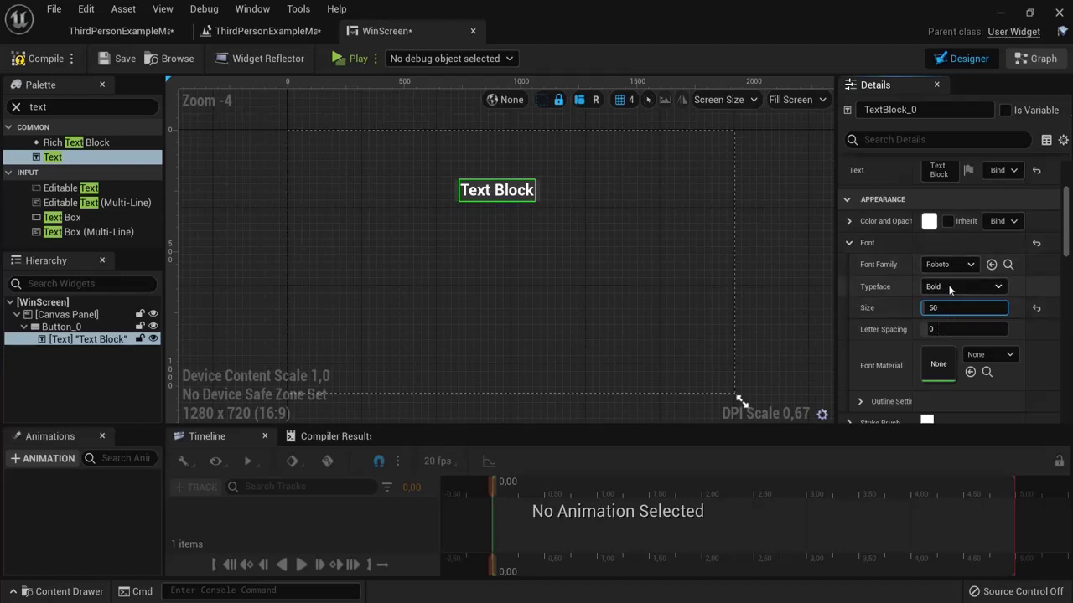
{"action": "scroll", "coordinate": [1048, 251], "scroll_direction": "up", "scroll_amount": 3}
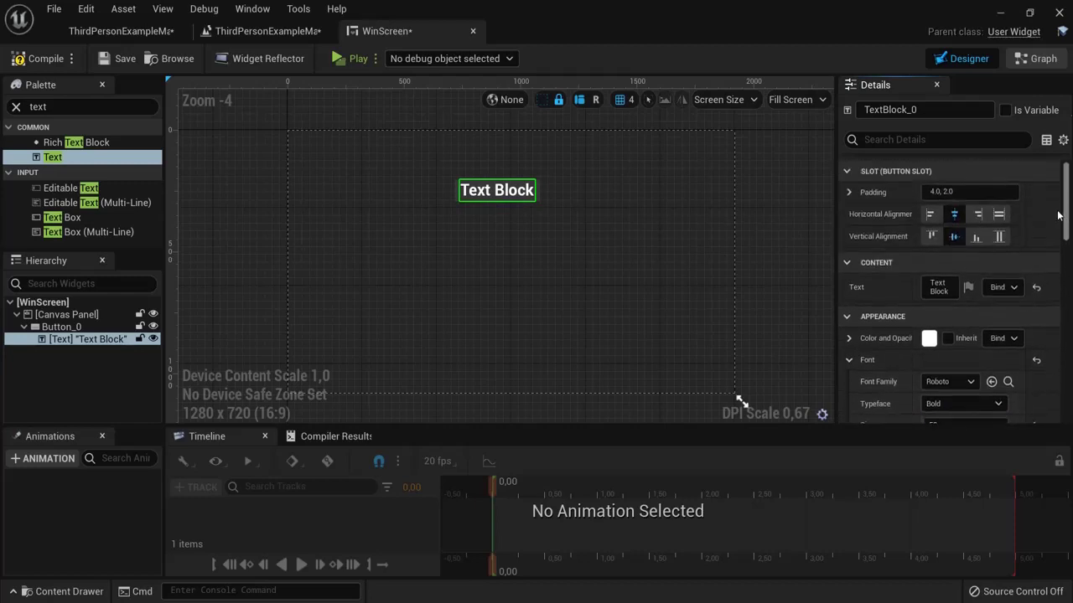
{"action": "scroll", "coordinate": [1057, 210], "scroll_direction": "down", "scroll_amount": 8}
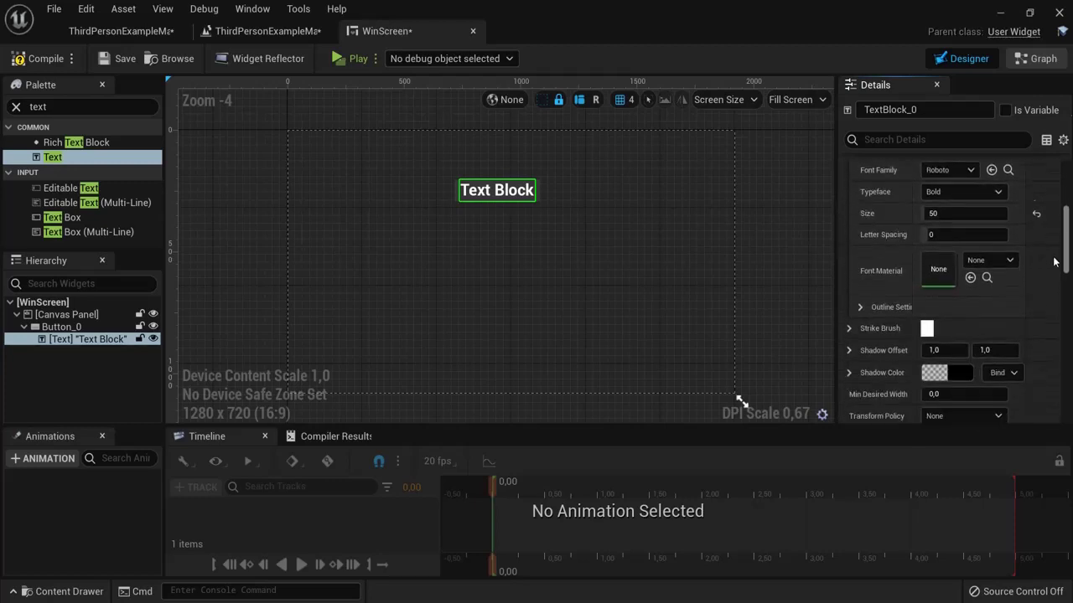
{"action": "scroll", "coordinate": [1053, 241], "scroll_direction": "up", "scroll_amount": 6}
{"action": "scroll", "coordinate": [1053, 242], "scroll_direction": "up", "scroll_amount": 3}
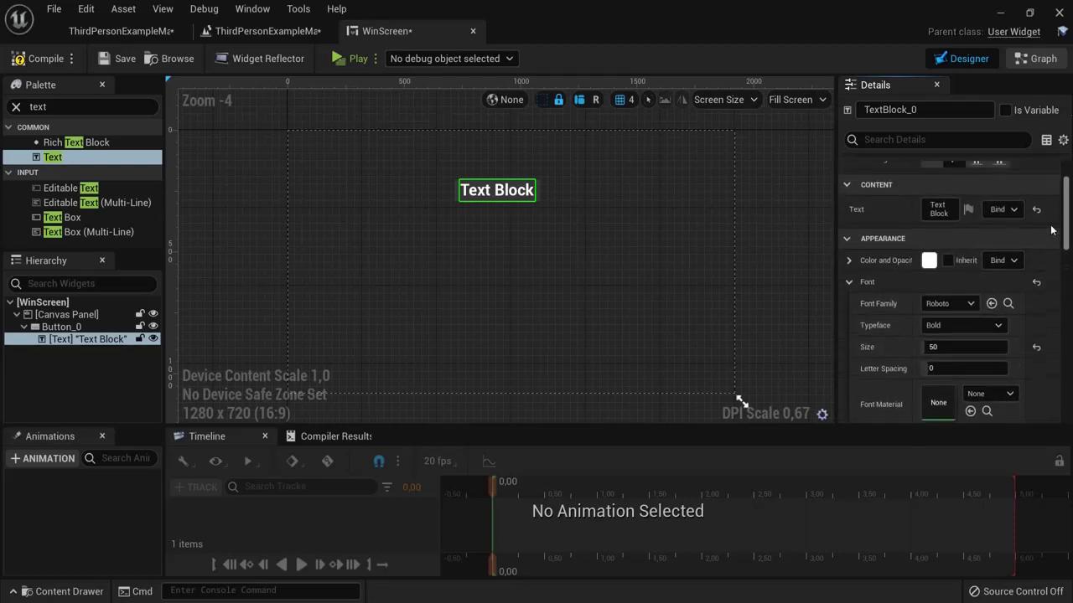
{"action": "left_click", "coordinate": [940, 285]}
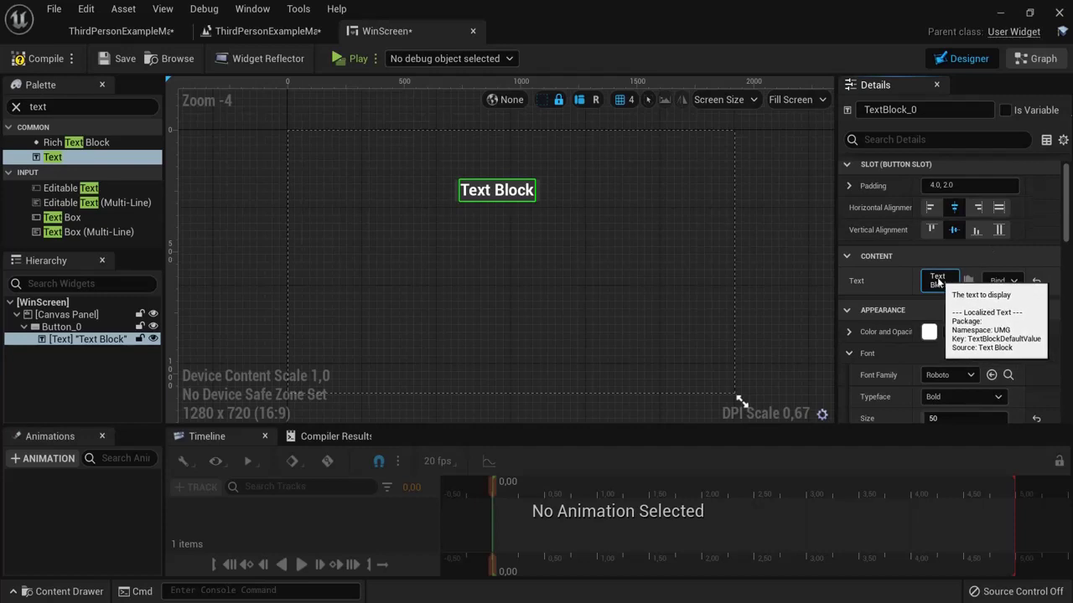
{"action": "left_click_drag", "start_coordinate": [932, 279], "coordinate": [951, 290]}
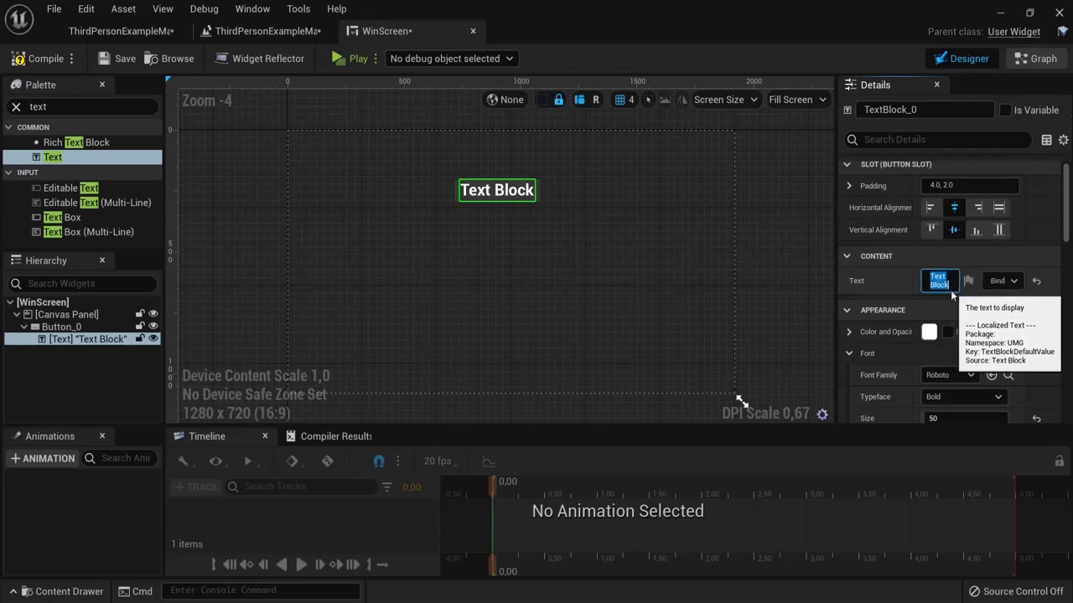
{"action": "type", "text": "Next Lve"}
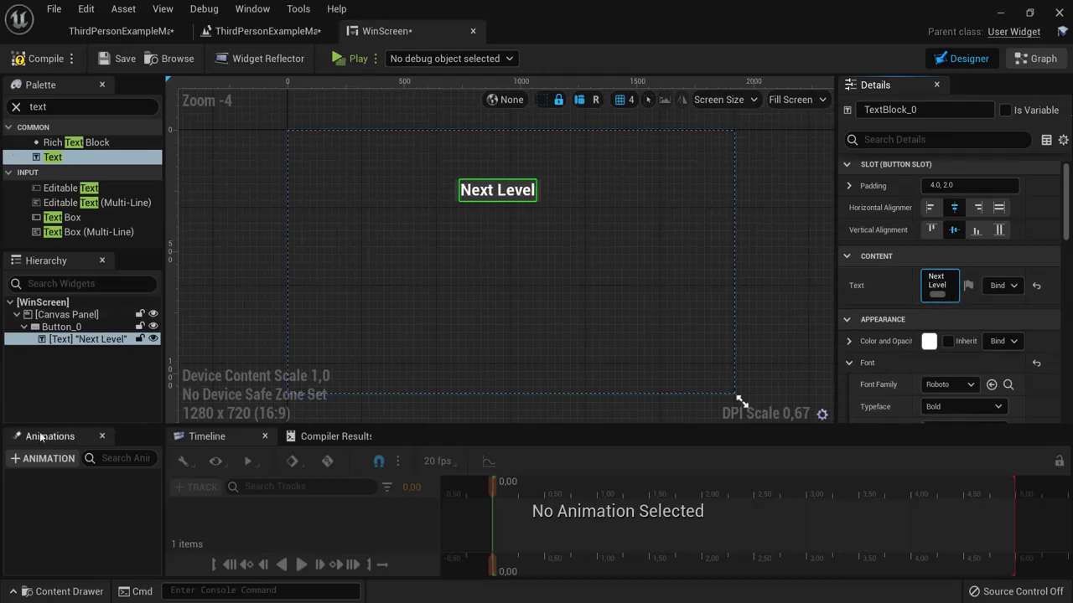
{"action": "left_click", "coordinate": [61, 327]}
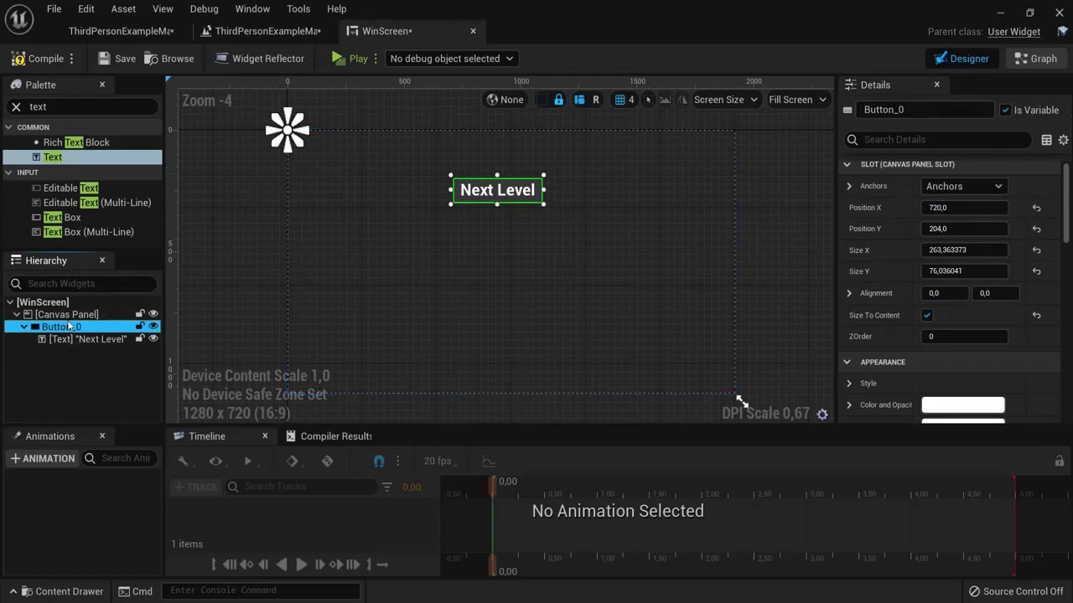
Step: Rename Button_0 to play_again, anchor it to the canvas centre and move it just above centre
{"action": "left_click", "coordinate": [64, 328]}
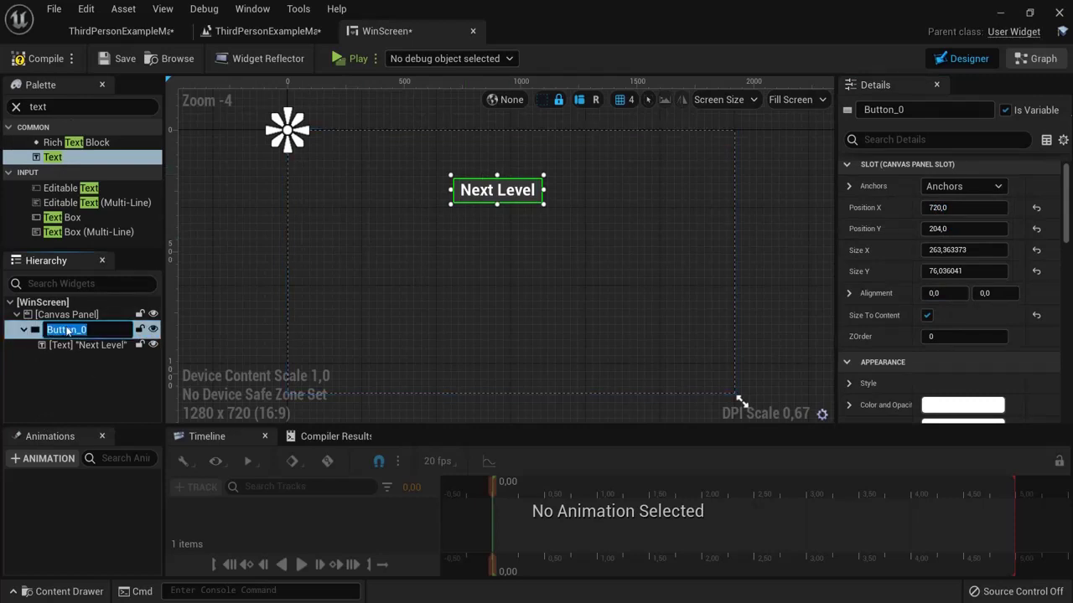
{"action": "type", "text": "play_again"}
{"action": "key", "text": "Return"}
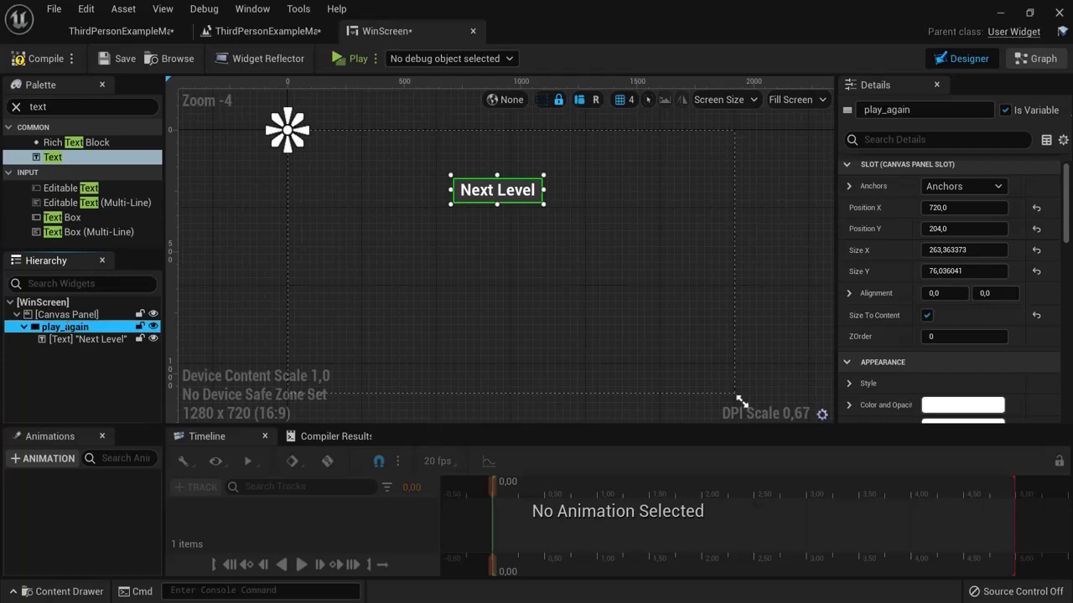
{"action": "scroll", "coordinate": [922, 176], "scroll_direction": "up", "scroll_amount": 1}
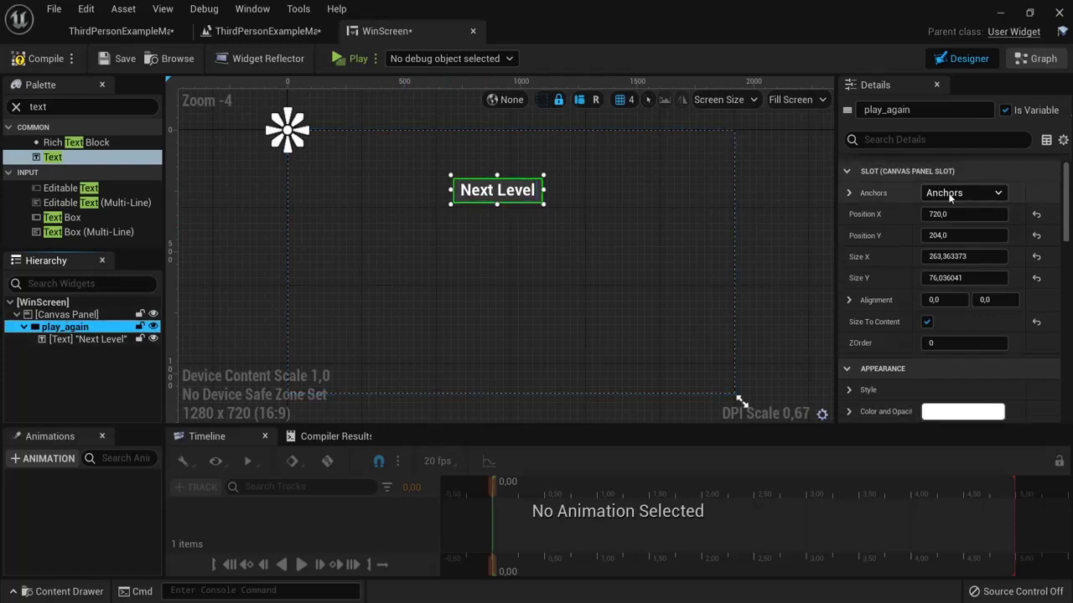
{"action": "left_click", "coordinate": [957, 193]}
{"action": "left_click", "coordinate": [947, 280]}
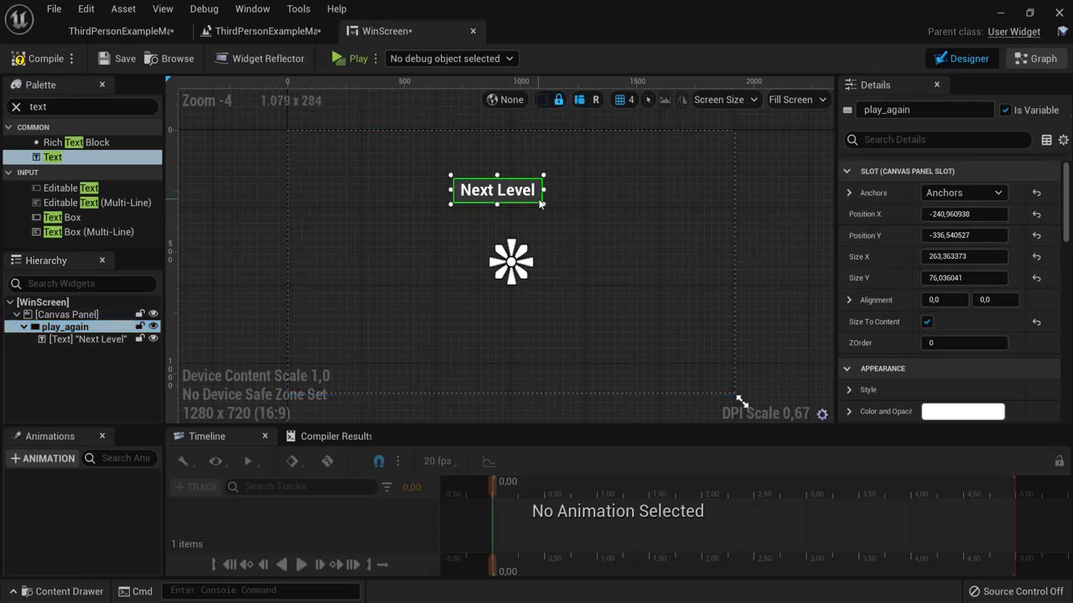
{"action": "left_click_drag", "start_coordinate": [538, 196], "coordinate": [553, 217]}
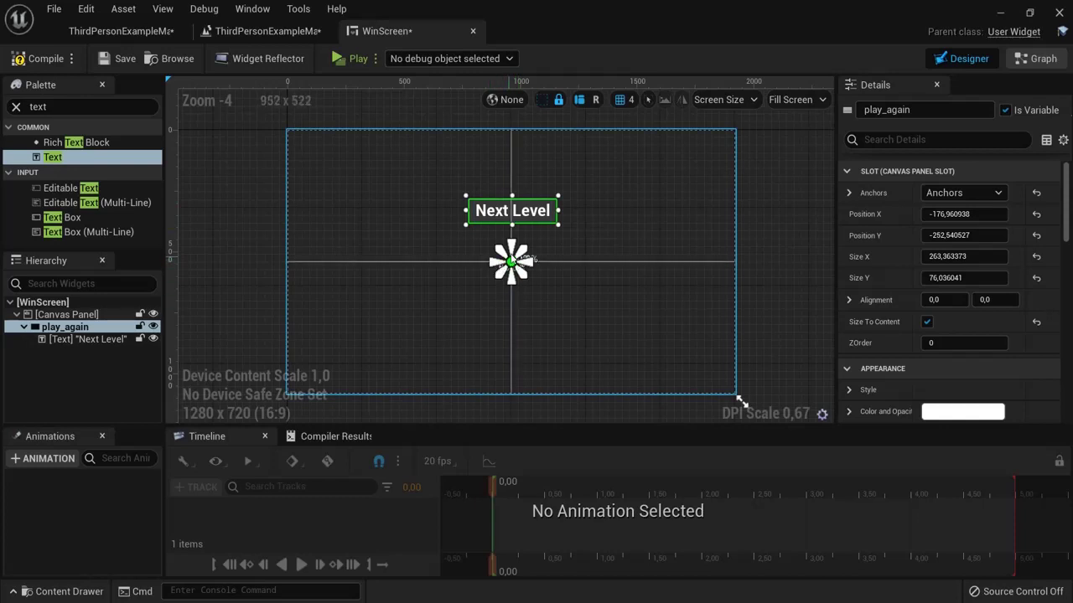
{"action": "left_click", "coordinate": [61, 339]}
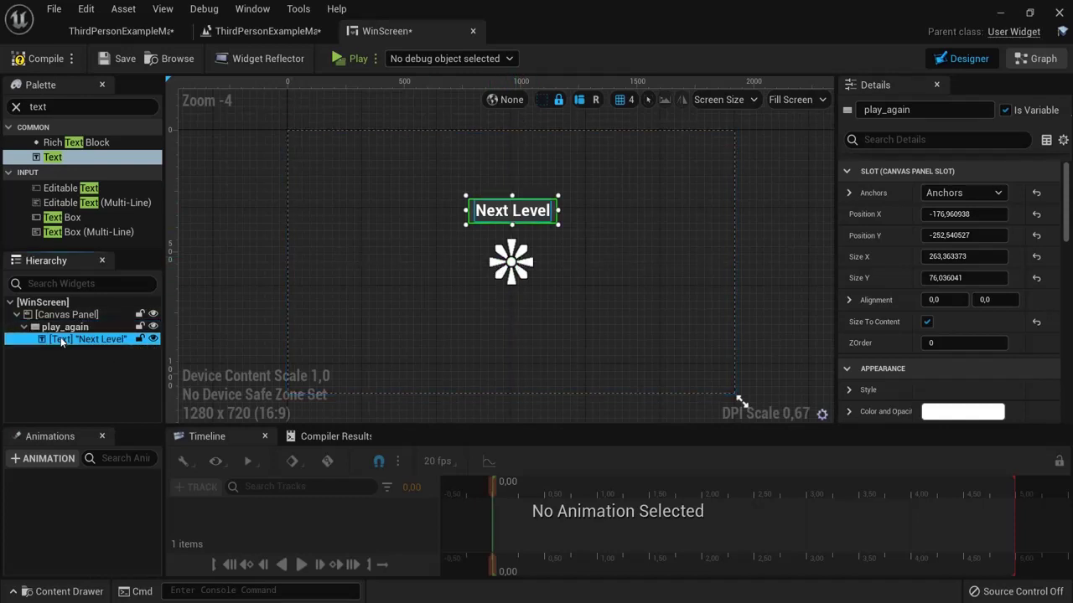
{"action": "left_click", "coordinate": [67, 328]}
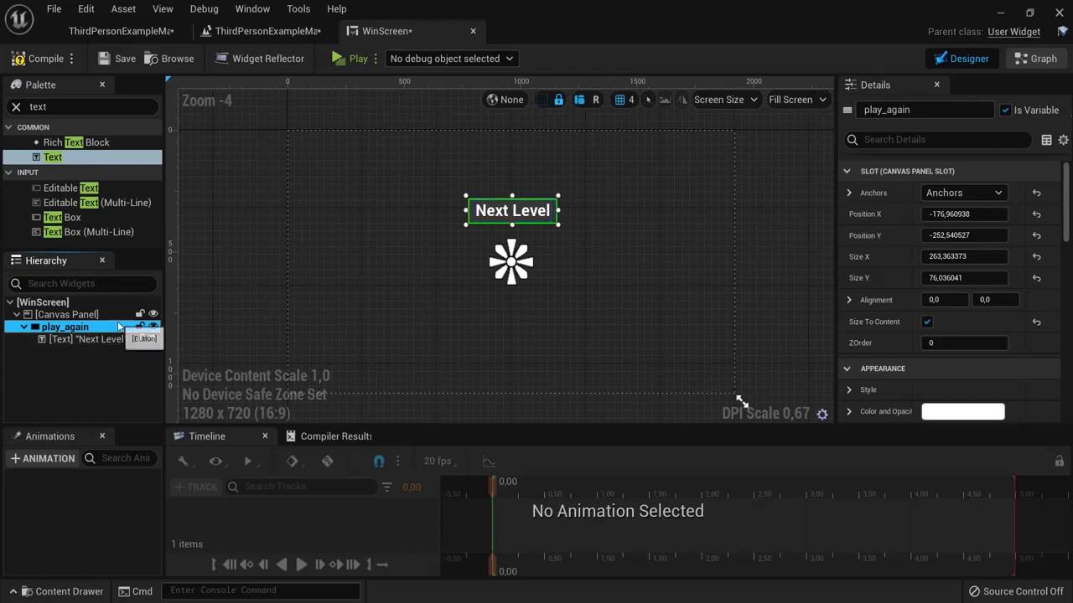
Step: Duplicate the play_again button and move the copy below the Next Level button
{"action": "key", "text": "ctrl+d"}
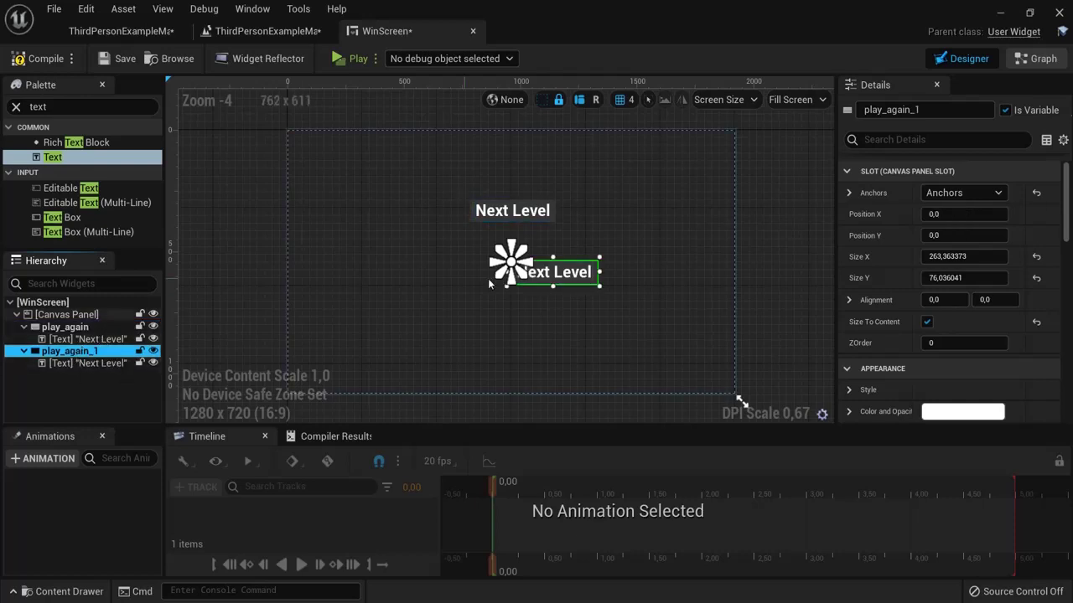
{"action": "left_click", "coordinate": [597, 286]}
{"action": "left_click_drag", "start_coordinate": [597, 285], "coordinate": [556, 268]}
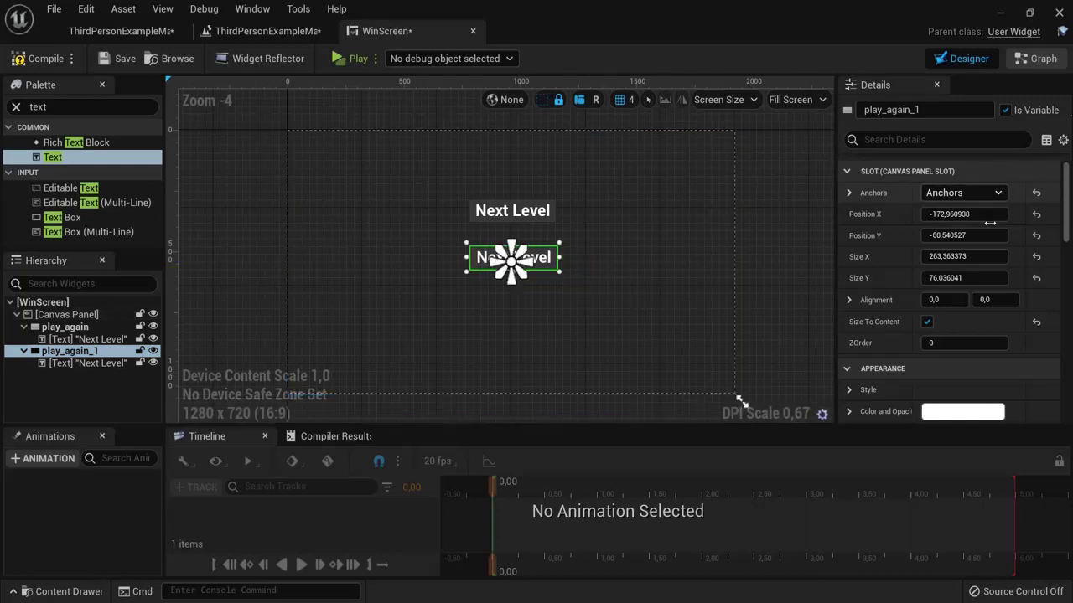
{"action": "scroll", "coordinate": [921, 285], "scroll_direction": "down", "scroll_amount": 3}
{"action": "scroll", "coordinate": [388, 297], "scroll_direction": "up", "scroll_amount": 1}
Step: Relabel the copy's text to 'play again?' and duplicate the play_again_1 button
{"action": "left_click", "coordinate": [526, 243]}
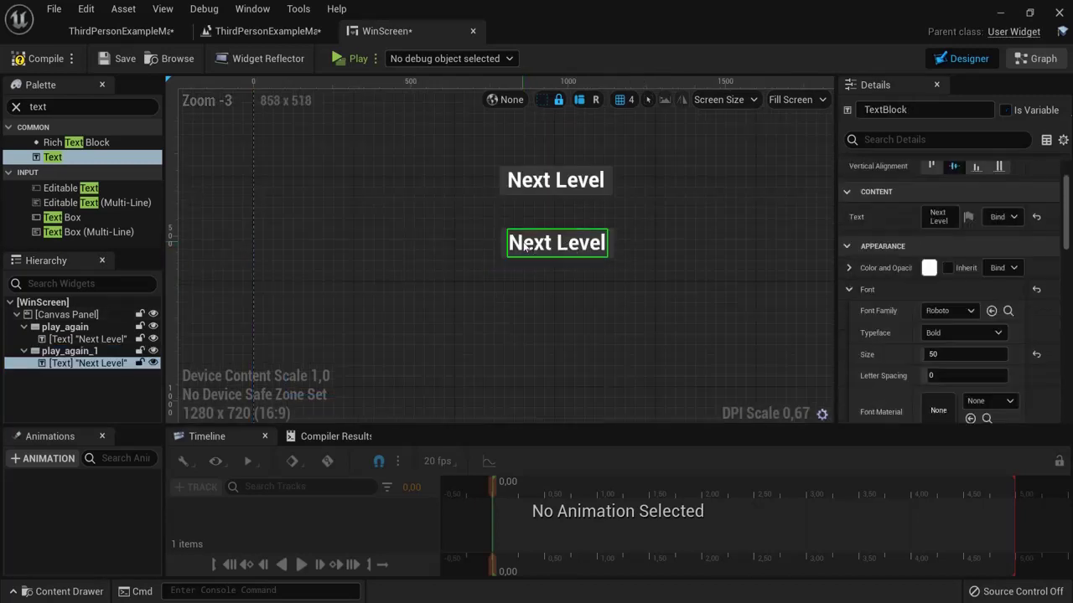
{"action": "scroll", "coordinate": [940, 341], "scroll_direction": "down", "scroll_amount": 3}
{"action": "scroll", "coordinate": [953, 325], "scroll_direction": "up", "scroll_amount": 2}
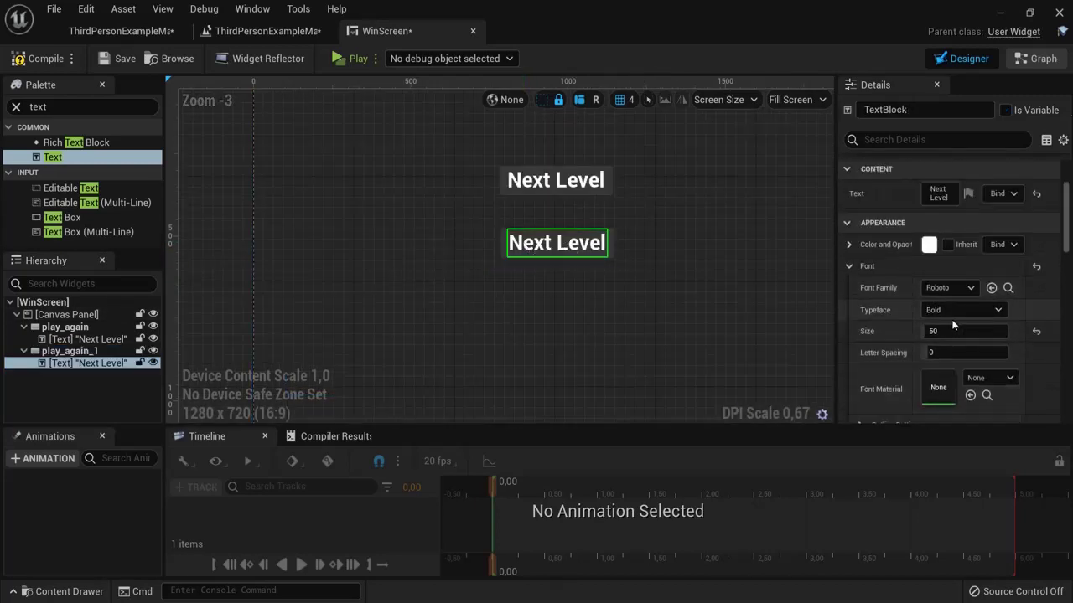
{"action": "scroll", "coordinate": [949, 285], "scroll_direction": "up", "scroll_amount": 1}
{"action": "left_click", "coordinate": [939, 218]}
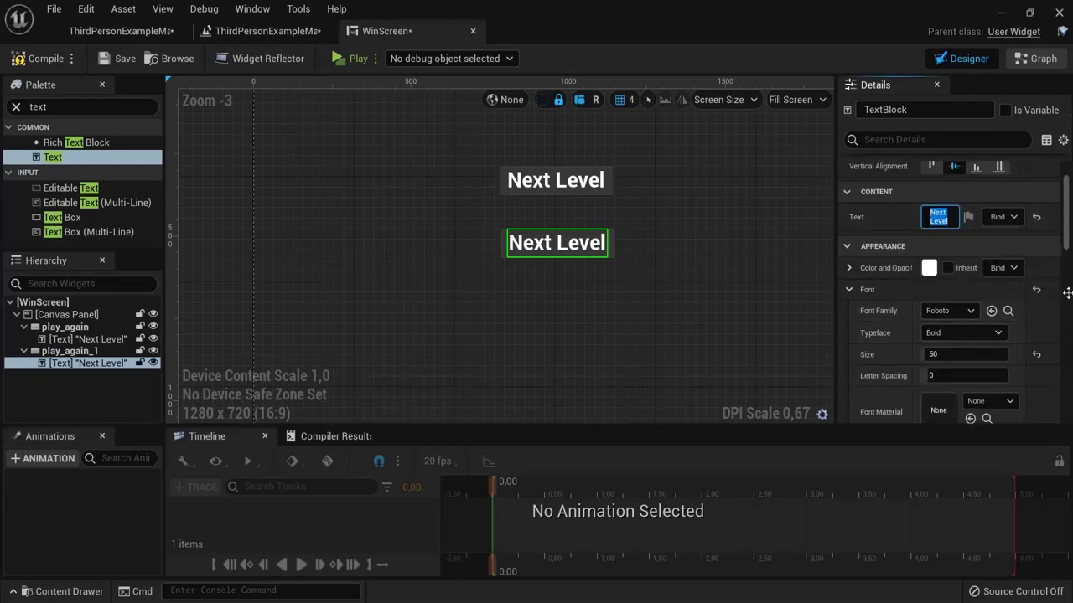
{"action": "type", "text": "play"}
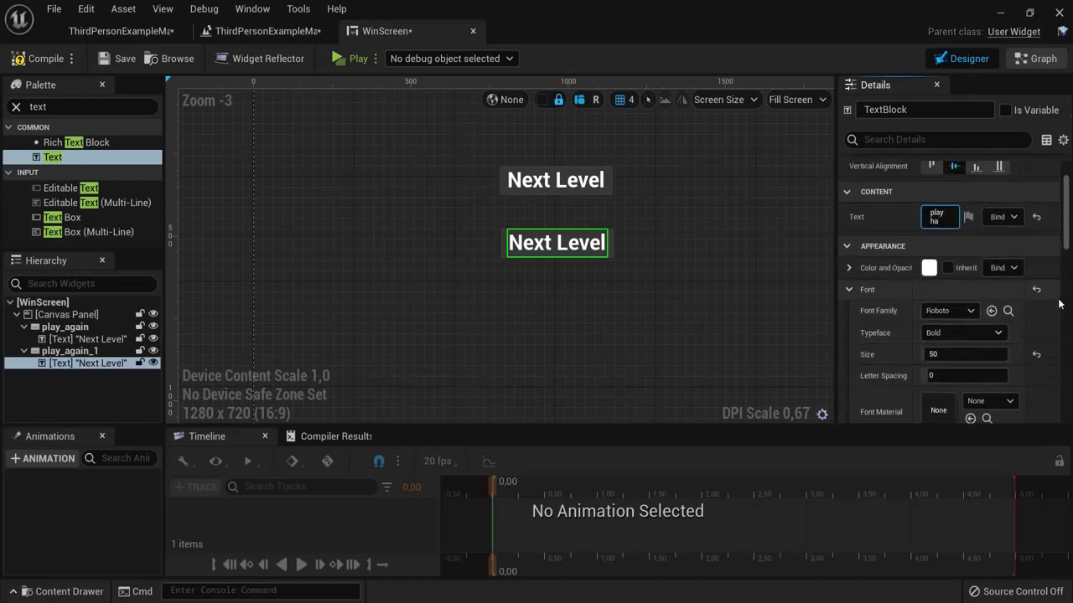
{"action": "type", "text": " again"}
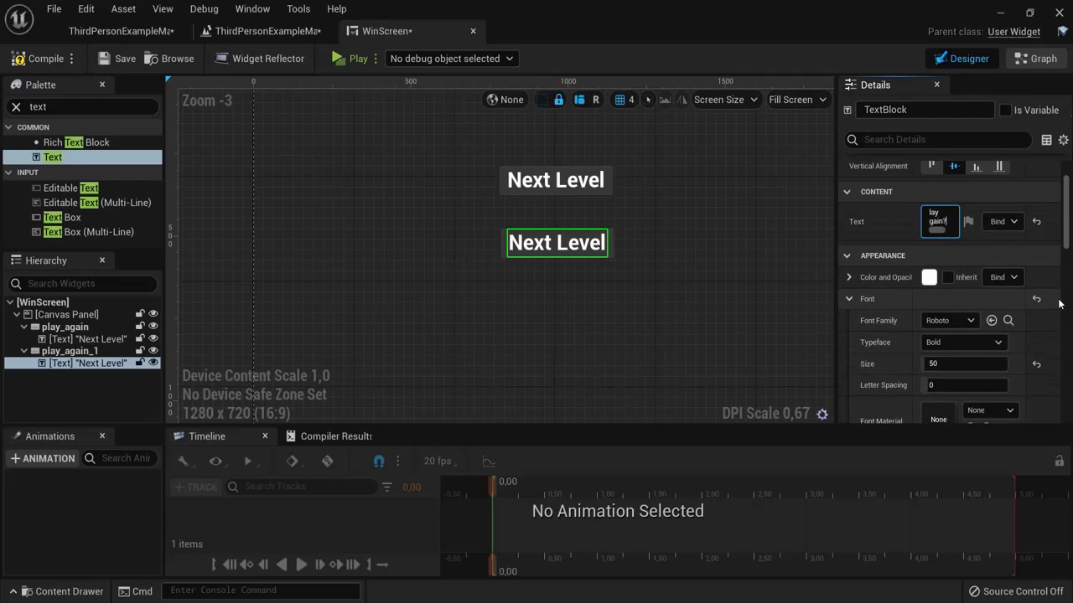
{"action": "type", "text": "?"}
{"action": "key", "text": "Return"}
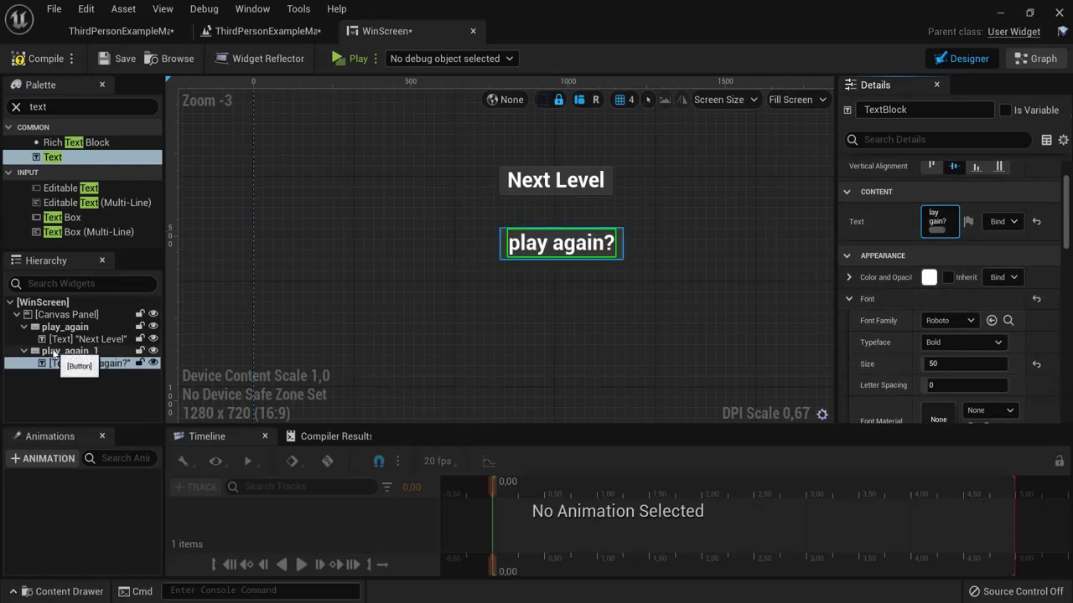
{"action": "left_click", "coordinate": [69, 351]}
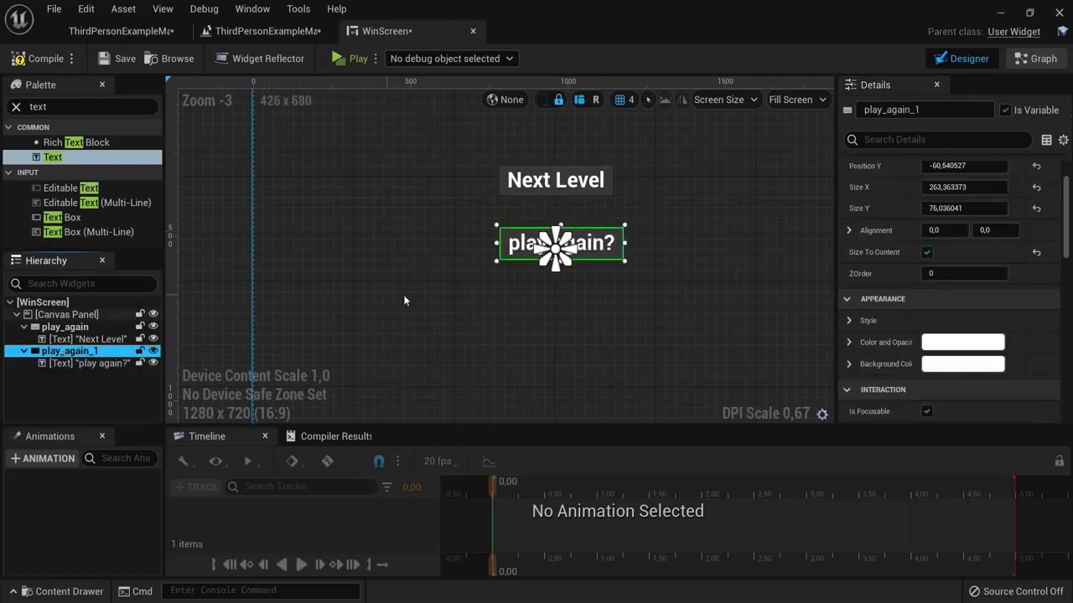
{"action": "key", "text": "ctrl+d"}
Step: Move the third button down and change its label to Quit
{"action": "scroll", "coordinate": [670, 285], "scroll_direction": "down", "scroll_amount": 3}
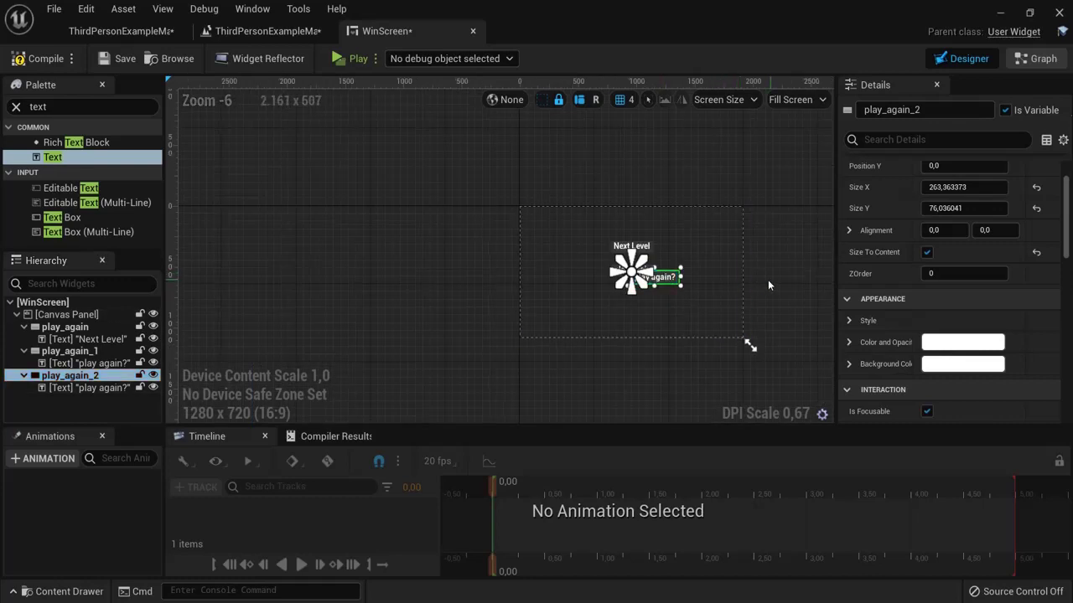
{"action": "scroll", "coordinate": [622, 351], "scroll_direction": "up", "scroll_amount": 4}
{"action": "left_click_drag", "start_coordinate": [486, 226], "coordinate": [482, 286]}
{"action": "left_click", "coordinate": [457, 283]}
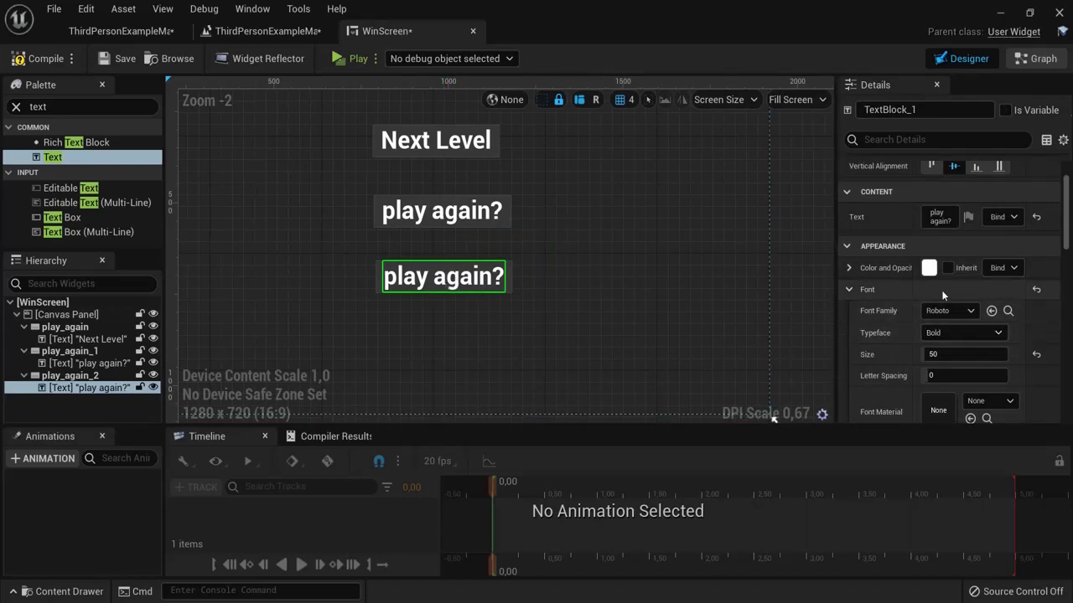
{"action": "scroll", "coordinate": [914, 251], "scroll_direction": "up", "scroll_amount": 1}
{"action": "left_click", "coordinate": [930, 240]}
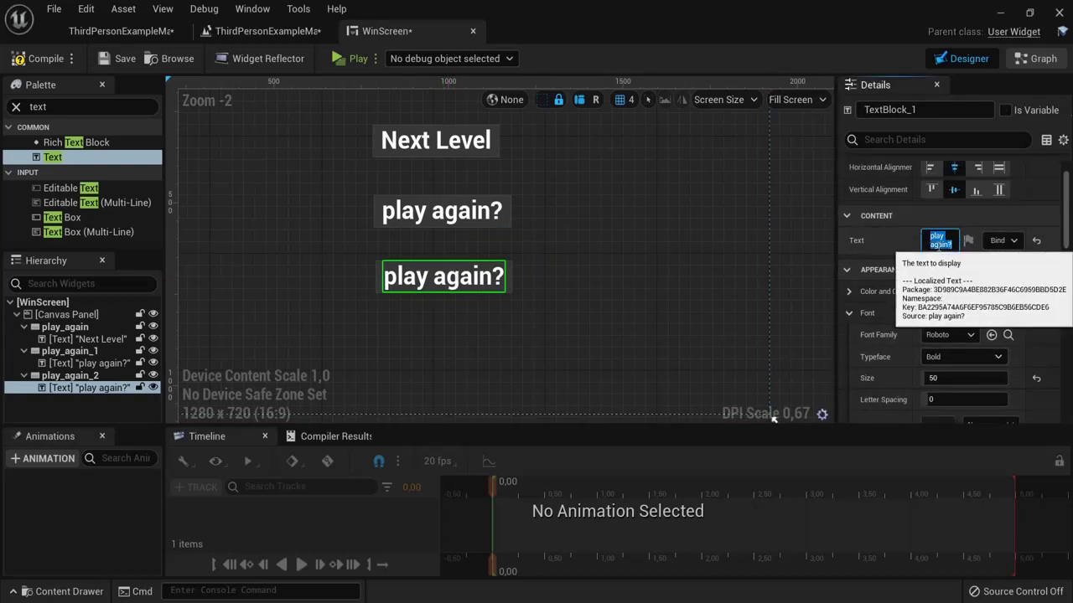
{"action": "type", "text": "Quit"}
{"action": "key", "text": "Return"}
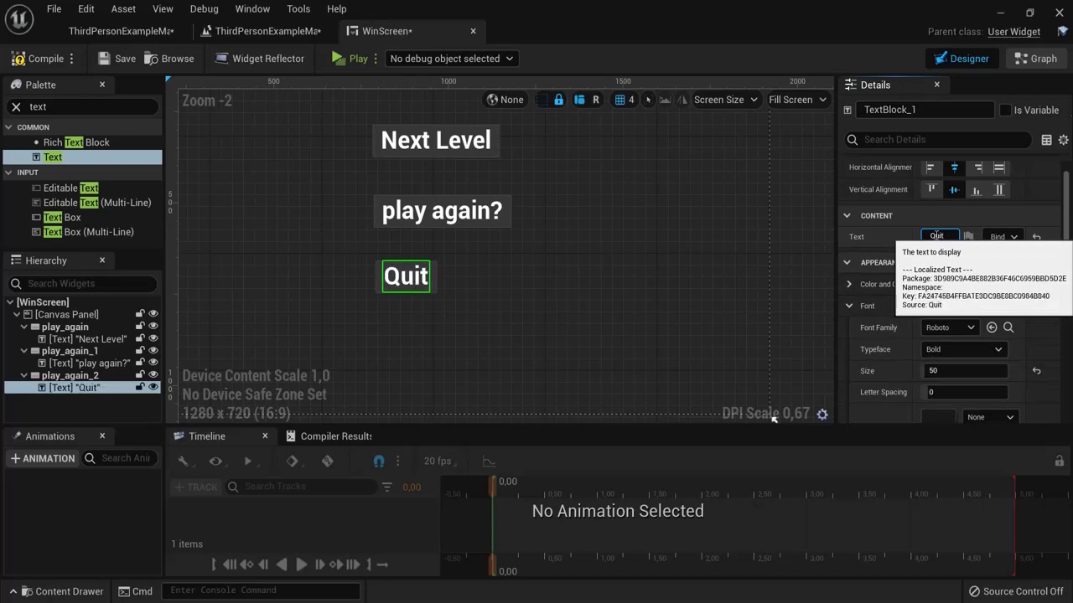
Step: Position the Quit button beneath play again?, undoing a stray Position X change
{"action": "left_click", "coordinate": [113, 375]}
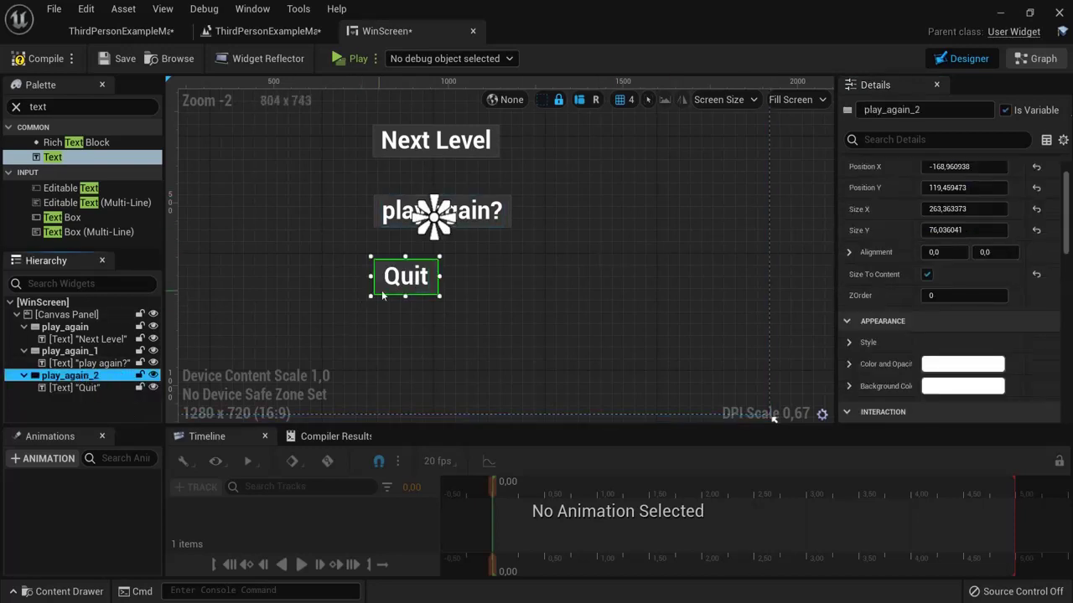
{"action": "left_click_drag", "start_coordinate": [412, 282], "coordinate": [445, 285]}
{"action": "scroll", "coordinate": [509, 300], "scroll_direction": "down", "scroll_amount": 2}
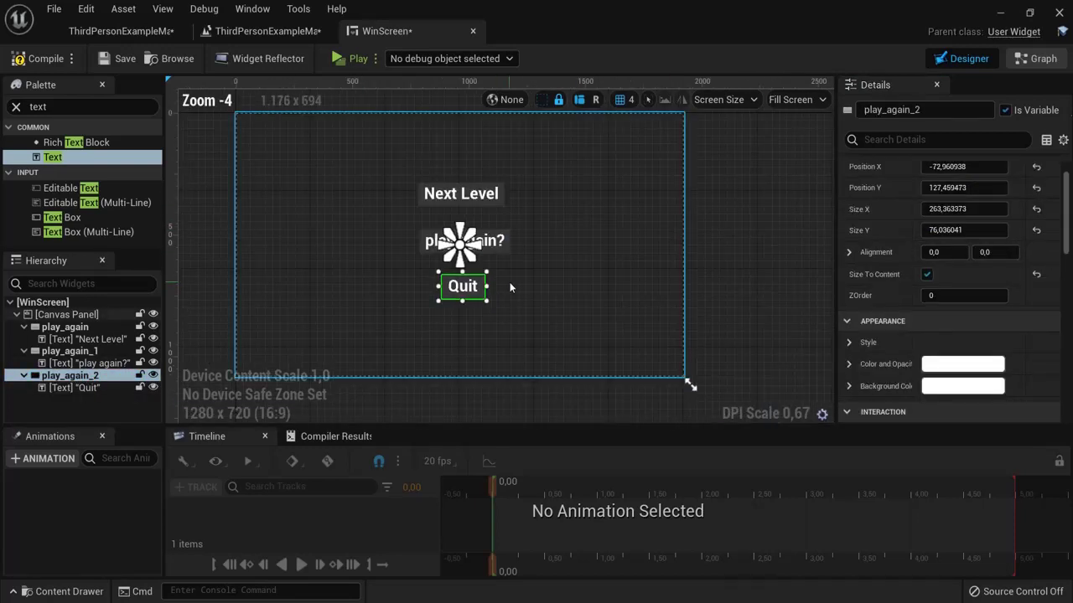
{"action": "scroll", "coordinate": [997, 198], "scroll_direction": "up", "scroll_amount": 1}
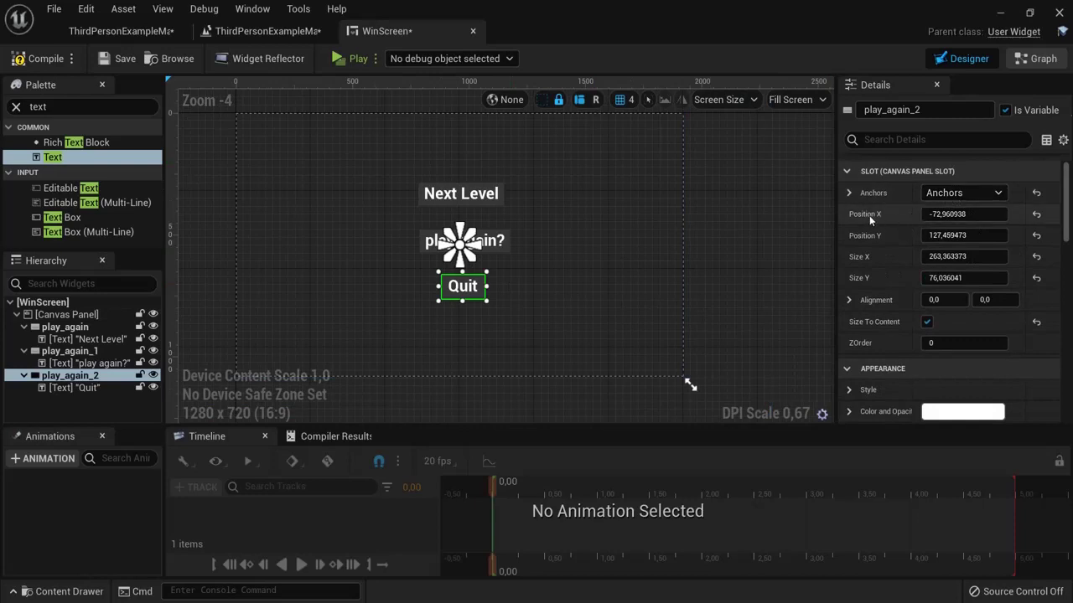
{"action": "left_click_drag", "start_coordinate": [874, 213], "coordinate": [866, 214]}
{"action": "key", "text": "ctrl+z"}
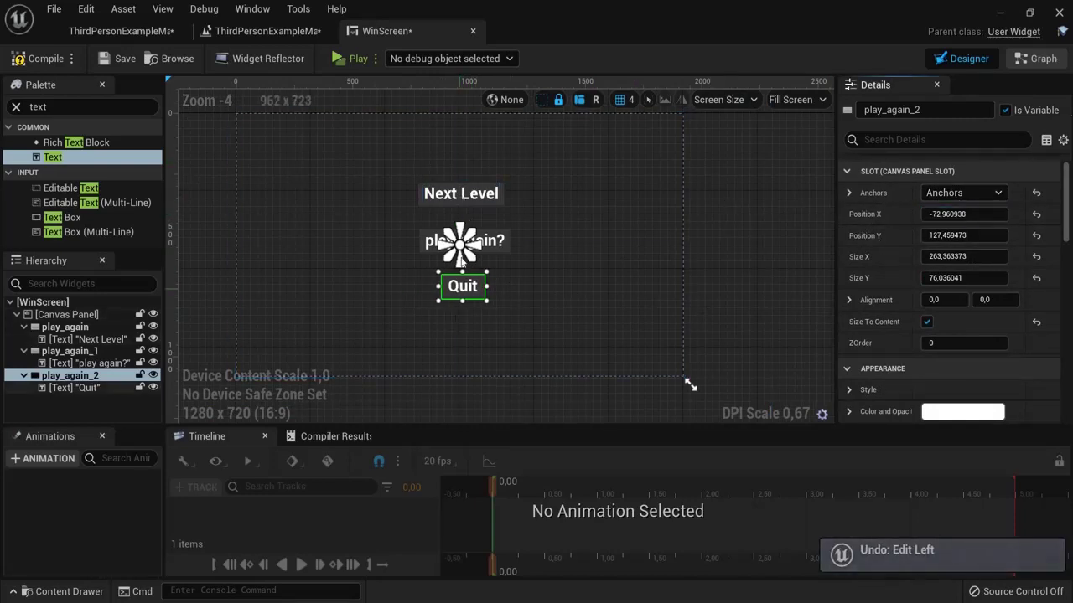
Step: Rename the Hierarchy buttons play_again_1 to 'playagain' and play_again_2 to 'quit'
{"action": "left_click", "coordinate": [478, 300]}
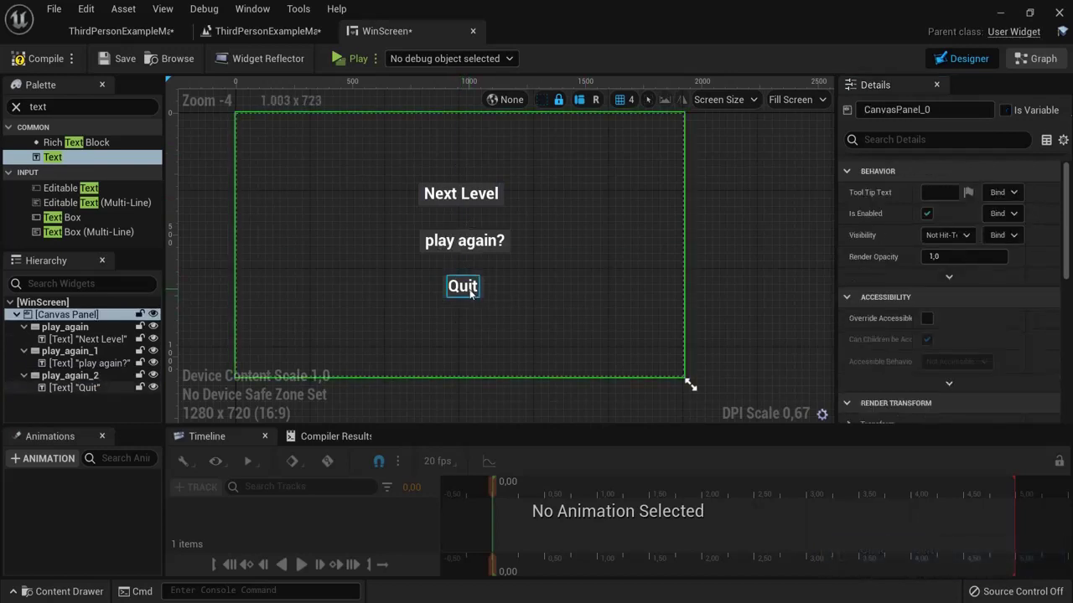
{"action": "left_click", "coordinate": [471, 292]}
{"action": "left_click", "coordinate": [63, 352]}
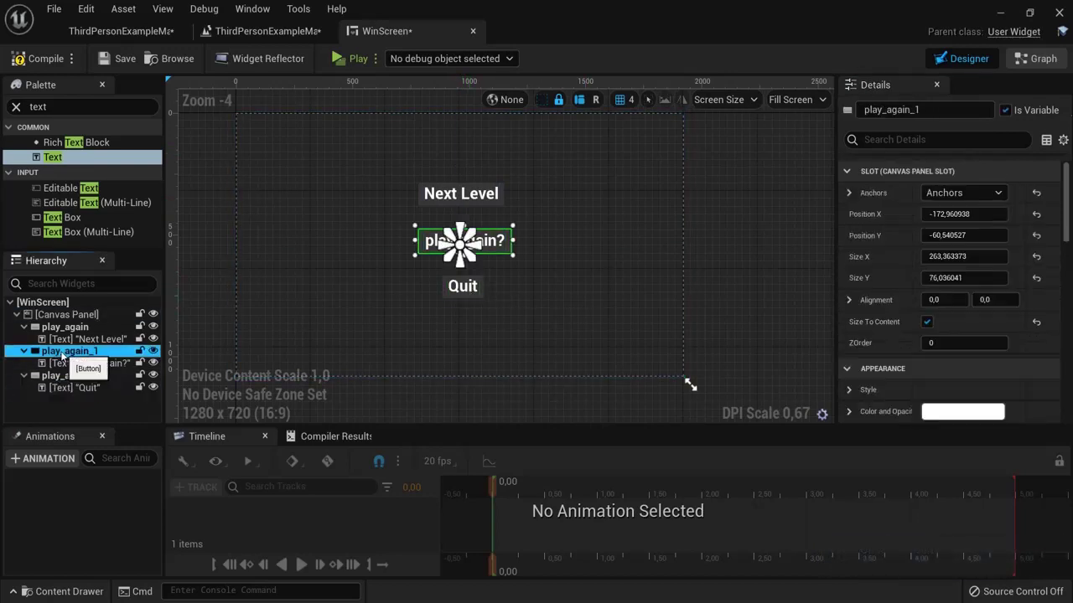
{"action": "double_click", "coordinate": [71, 350]}
{"action": "type", "text": "pl"}
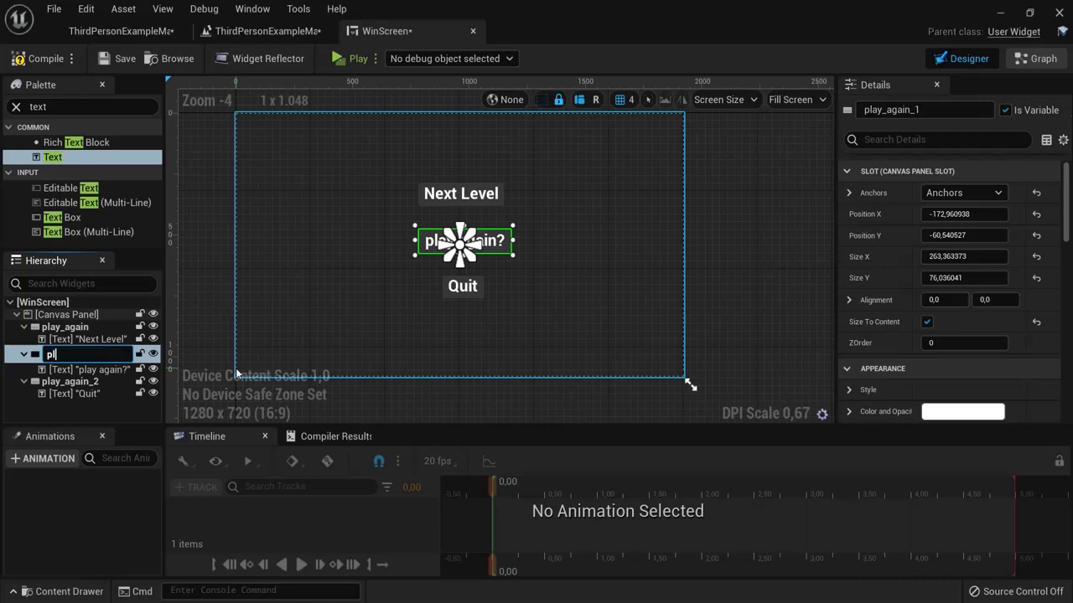
{"action": "type", "text": "ayagain"}
{"action": "key", "text": "Return"}
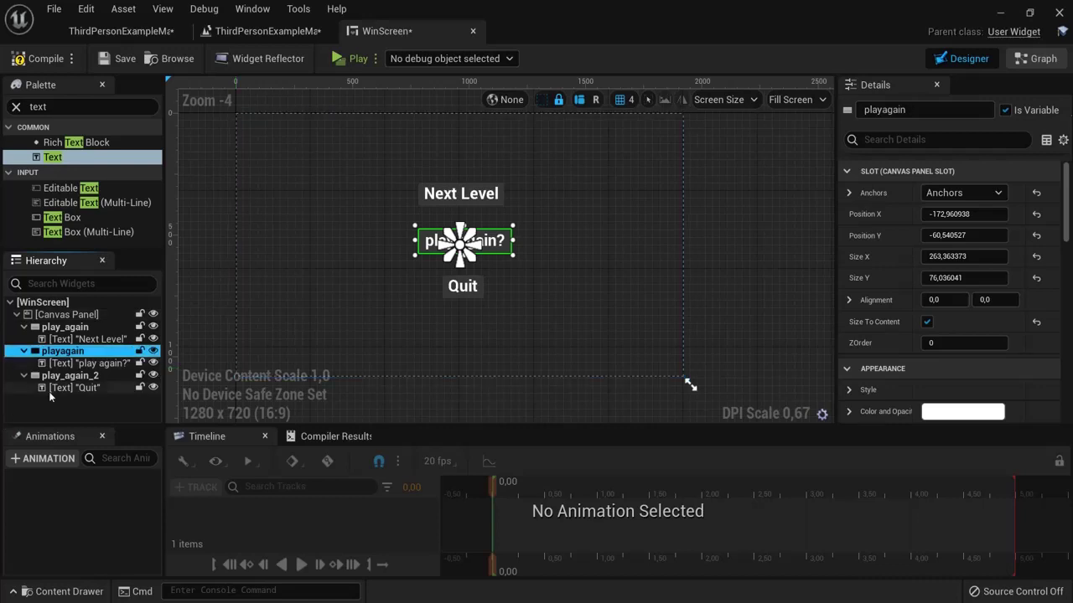
{"action": "left_click", "coordinate": [67, 376]}
{"action": "key", "text": "F2"}
{"action": "type", "text": "quit"}
{"action": "key", "text": "Return"}
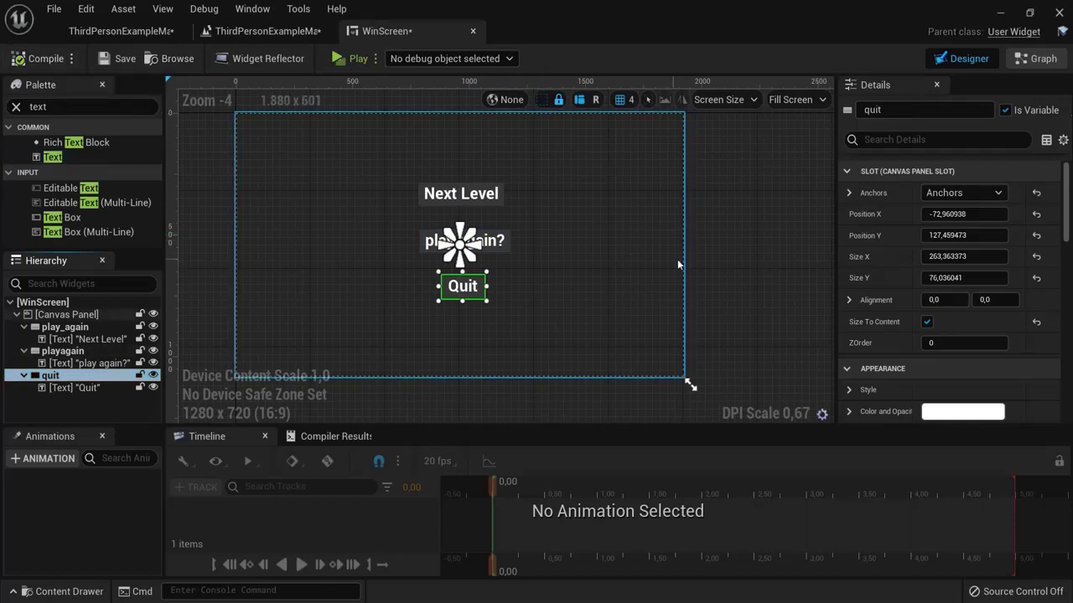
{"action": "left_click", "coordinate": [603, 234]}
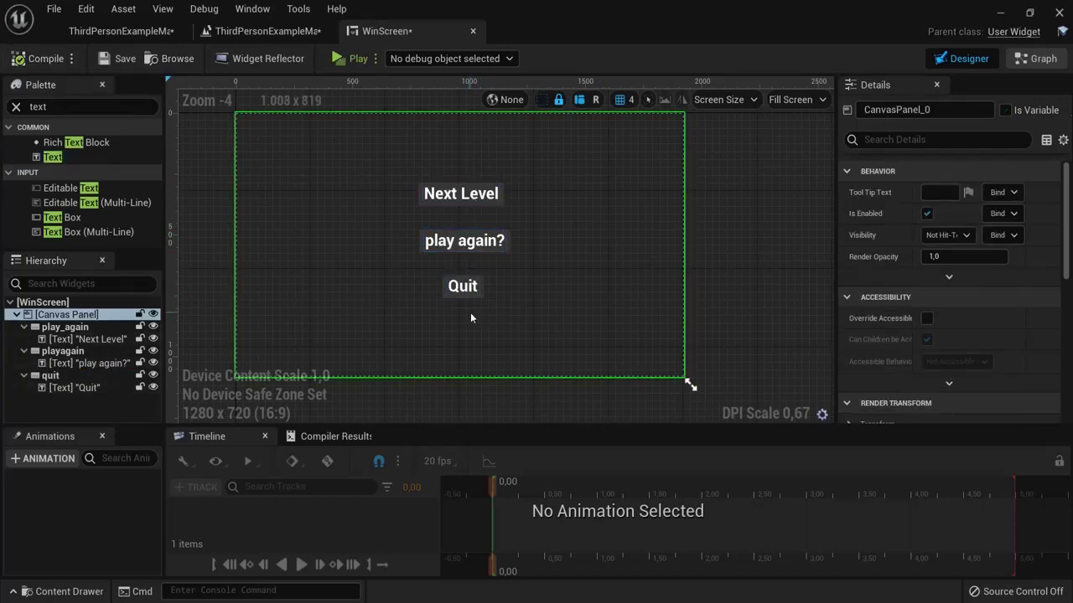
Step: Add an On Clicked event for the Next Level button play_again from its Details Events section
{"action": "left_click", "coordinate": [65, 328]}
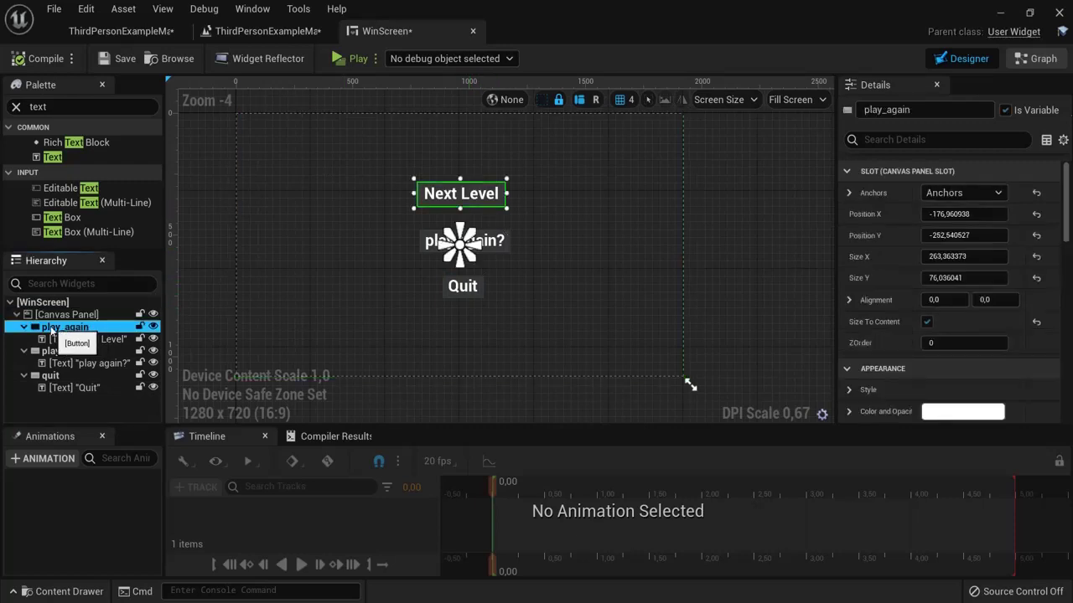
{"action": "left_click", "coordinate": [65, 339]}
{"action": "left_click", "coordinate": [63, 329]}
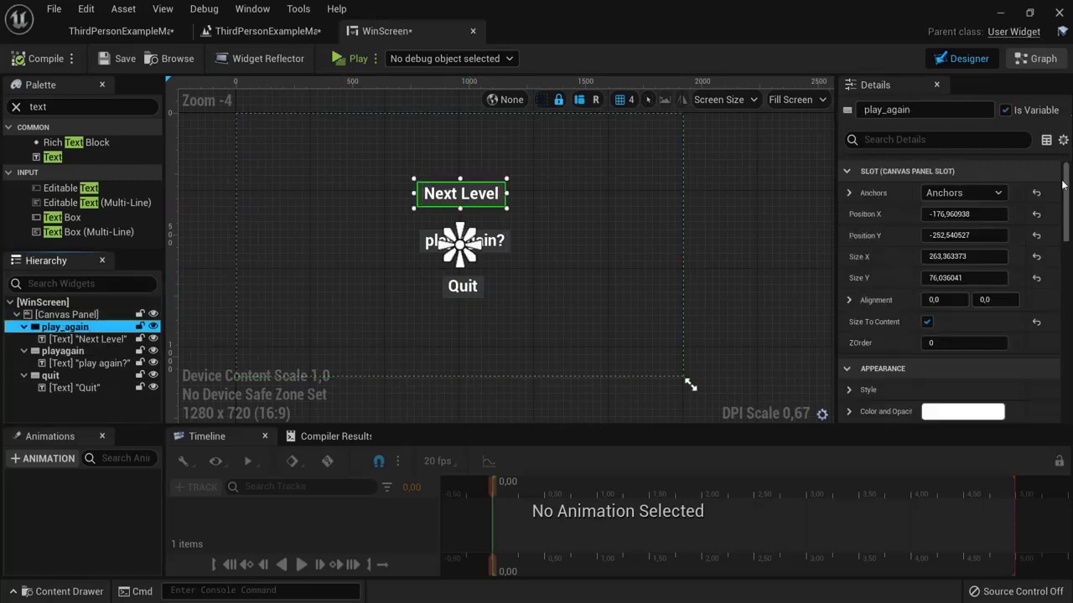
{"action": "left_click_drag", "start_coordinate": [1063, 185], "coordinate": [1053, 394]}
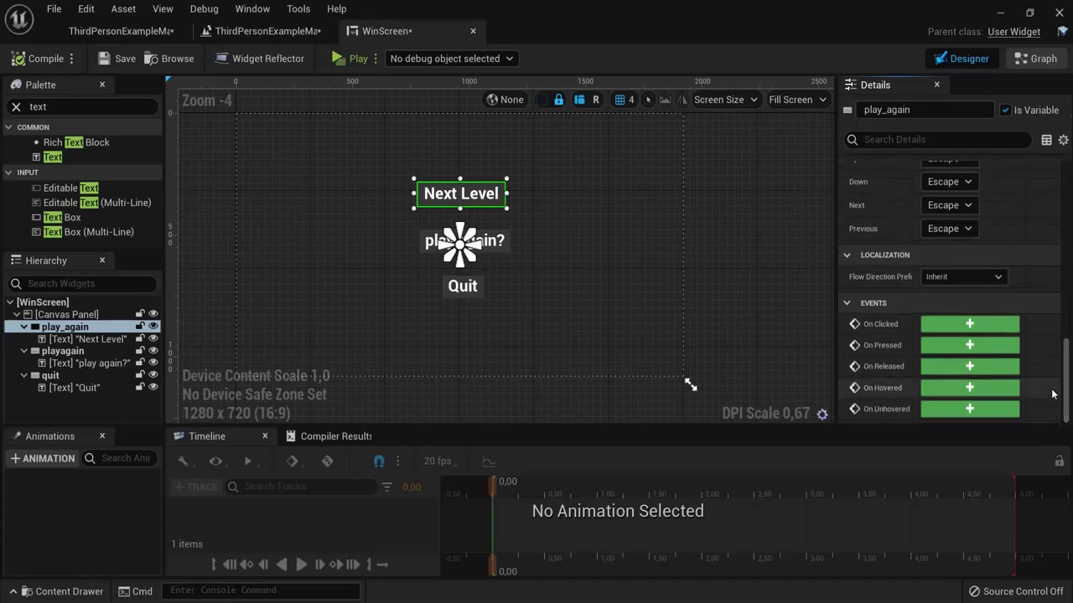
{"action": "left_click_drag", "start_coordinate": [910, 324], "coordinate": [923, 324]}
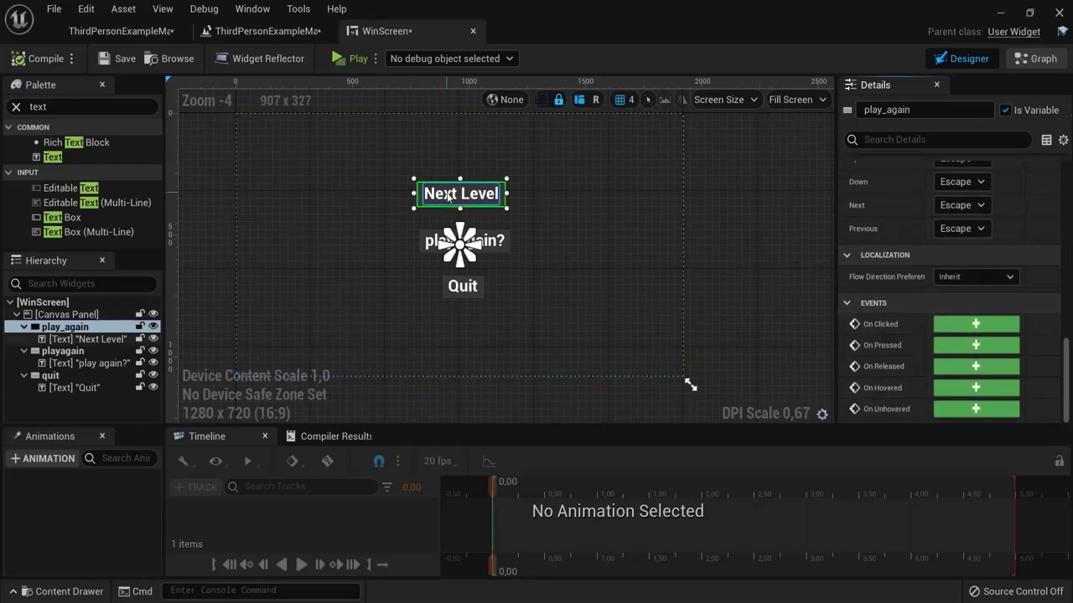
{"action": "left_click", "coordinate": [975, 324]}
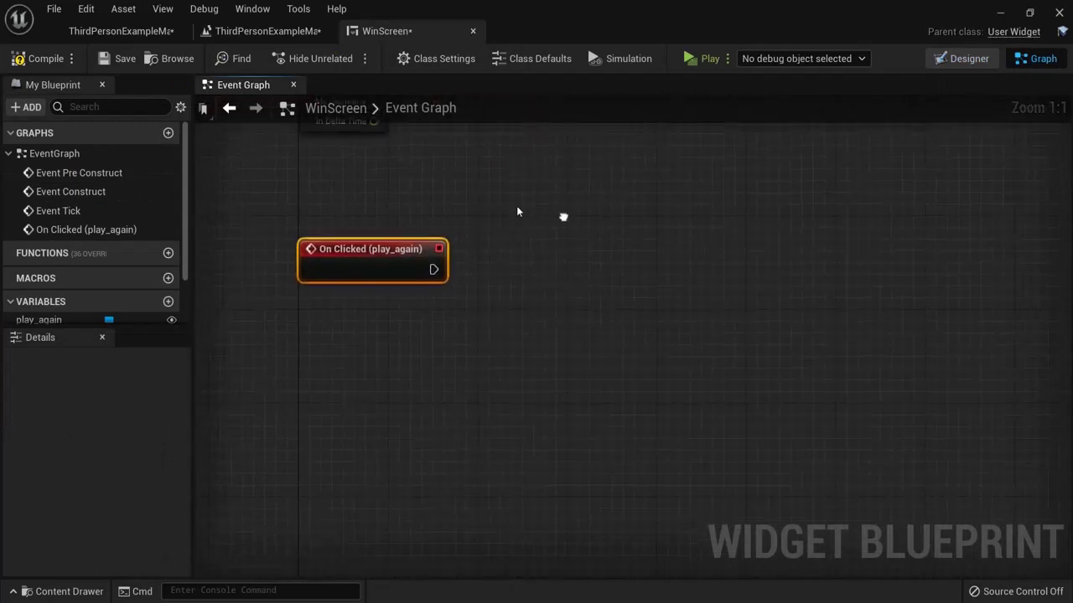
Step: Connect an Open Level (by Object Reference) node to the On Clicked (play_again) exec pin
{"action": "left_click_drag", "start_coordinate": [430, 269], "coordinate": [599, 261]}
{"action": "type", "text": "open"}
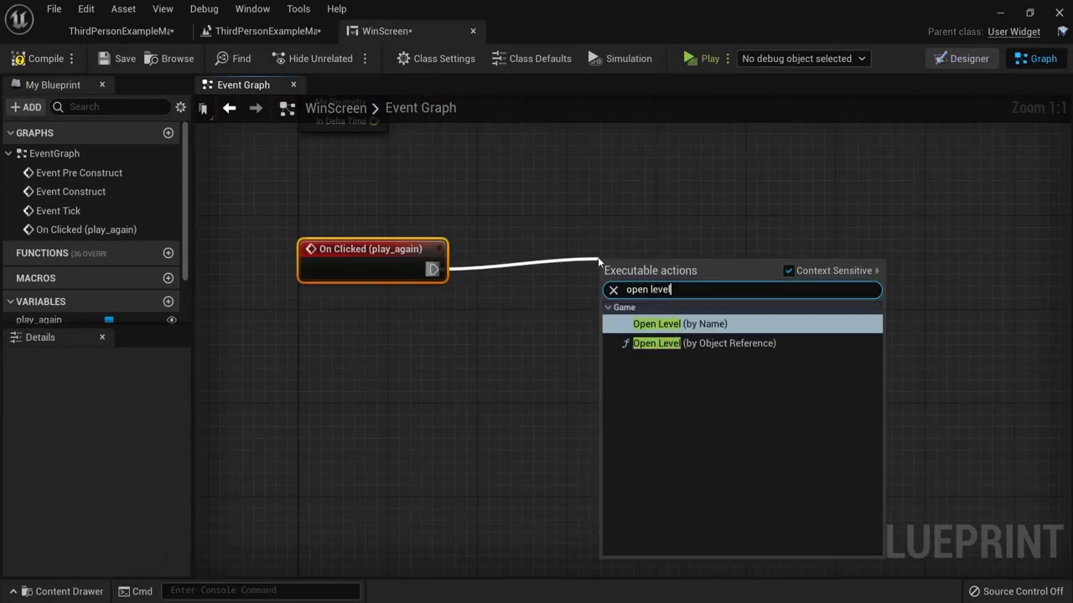
{"action": "type", "text": " level"}
{"action": "left_click", "coordinate": [662, 343]}
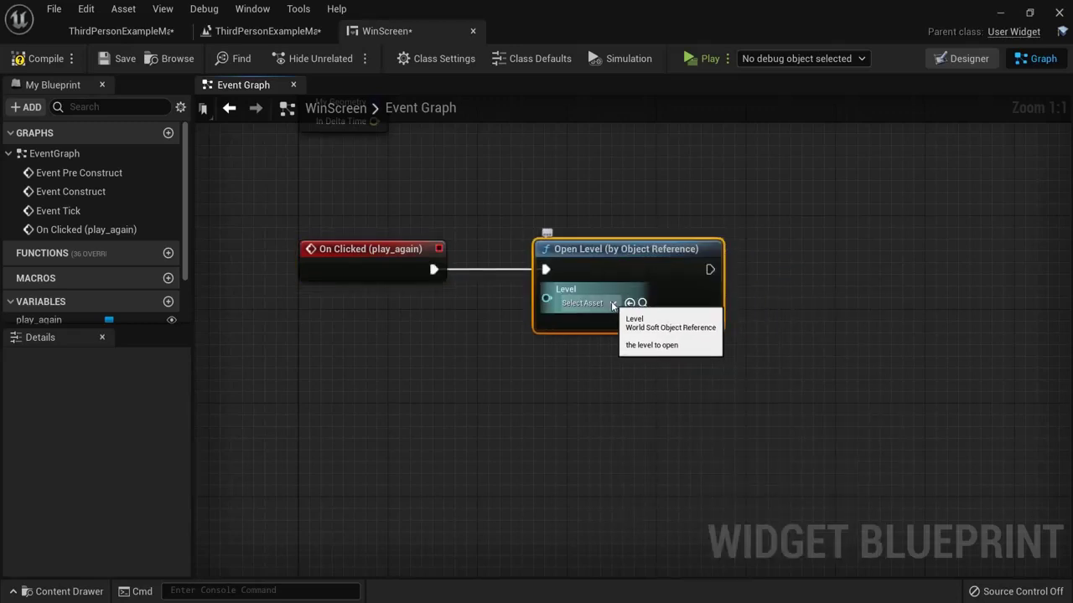
Step: Browse the Content Drawer to the ThirdPersonBP > Maps folder
{"action": "left_click", "coordinate": [71, 591]}
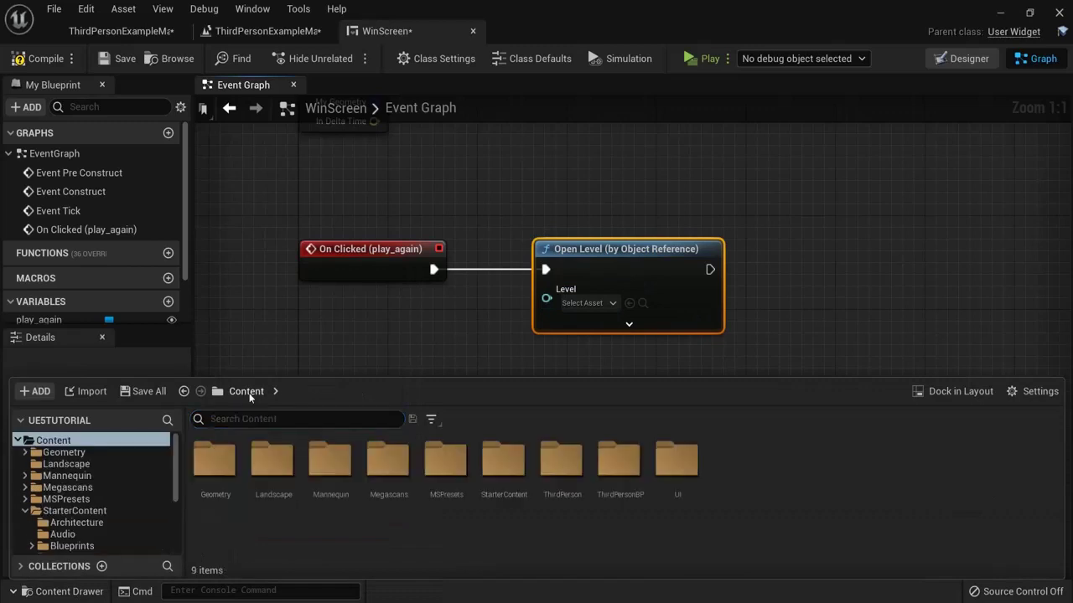
{"action": "double_click", "coordinate": [620, 461]}
{"action": "double_click", "coordinate": [272, 459]}
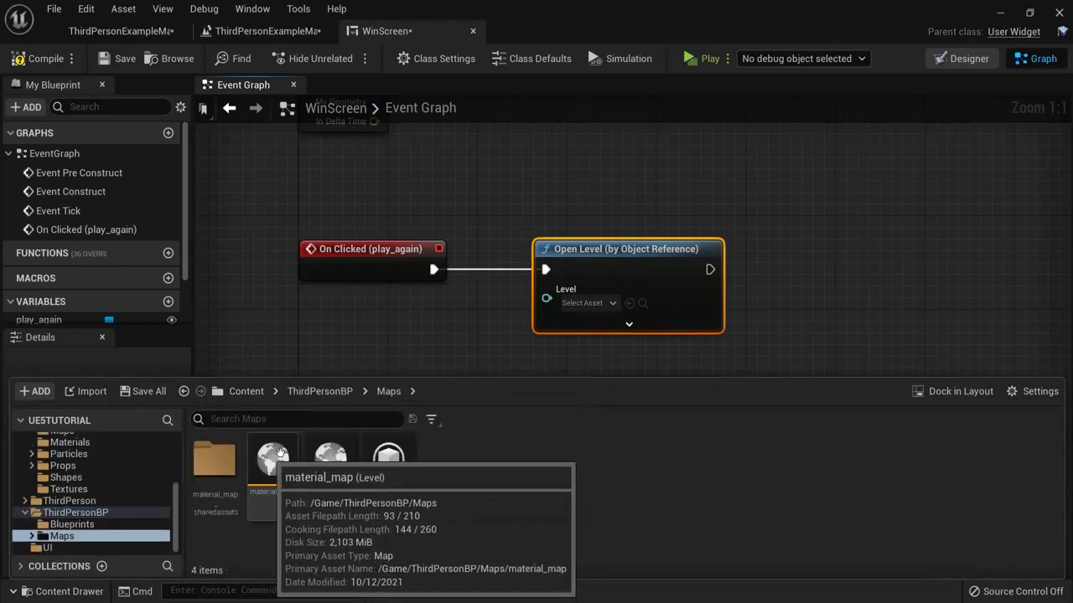
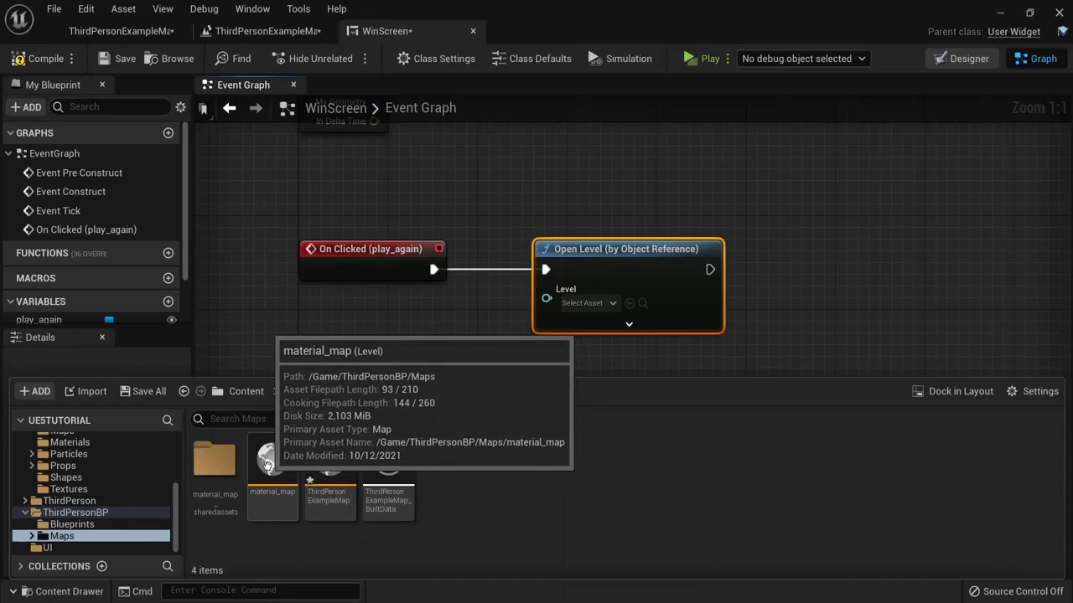
Step: Set the Open Level node's Level pin to material_map
{"action": "left_click_drag", "start_coordinate": [267, 461], "coordinate": [635, 311]}
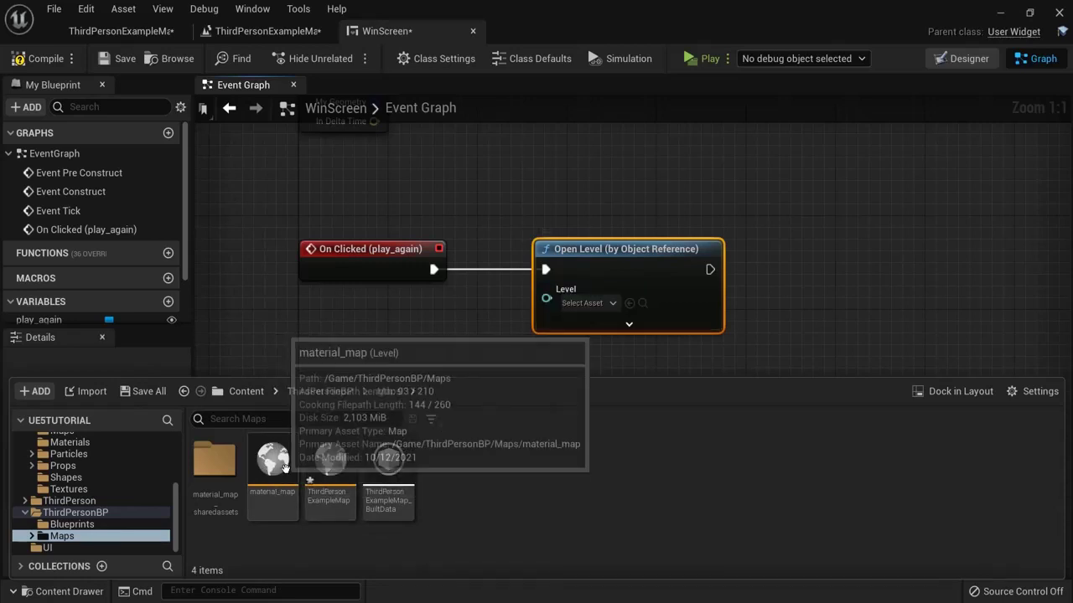
{"action": "left_click_drag", "start_coordinate": [285, 468], "coordinate": [586, 303]}
{"action": "left_click", "coordinate": [586, 302]}
{"action": "left_click", "coordinate": [614, 391]}
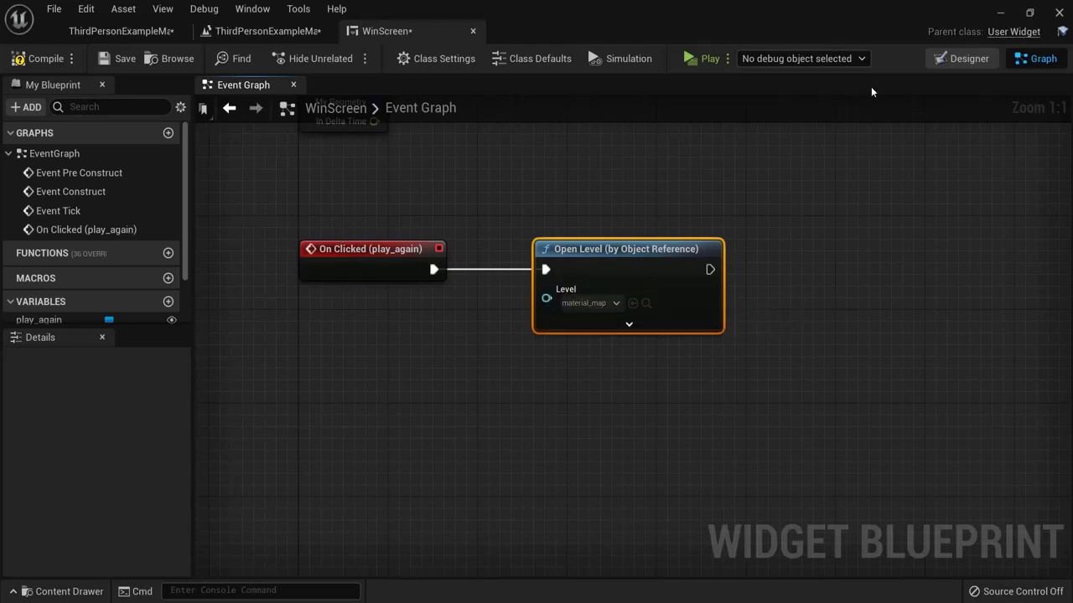
Step: Add an On Clicked event for playagain that opens ThirdPersonExampleMap via Open Level
{"action": "left_click", "coordinate": [971, 61]}
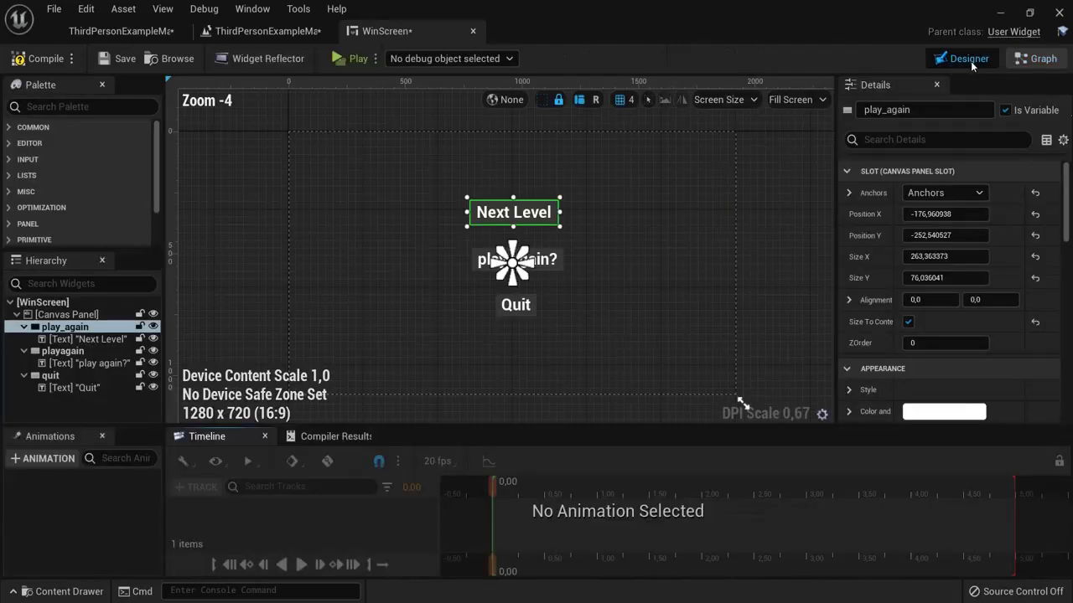
{"action": "left_click", "coordinate": [65, 351]}
{"action": "left_click_drag", "start_coordinate": [1066, 218], "coordinate": [1067, 394]}
{"action": "left_click", "coordinate": [932, 323]}
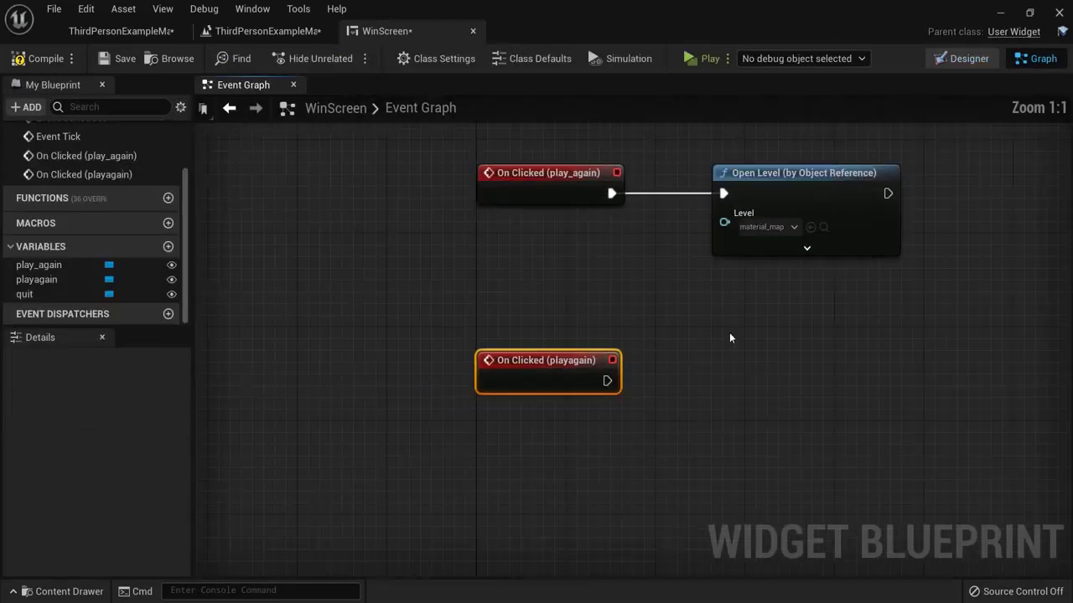
{"action": "left_click_drag", "start_coordinate": [689, 344], "coordinate": [794, 344]}
{"action": "type", "text": "open"}
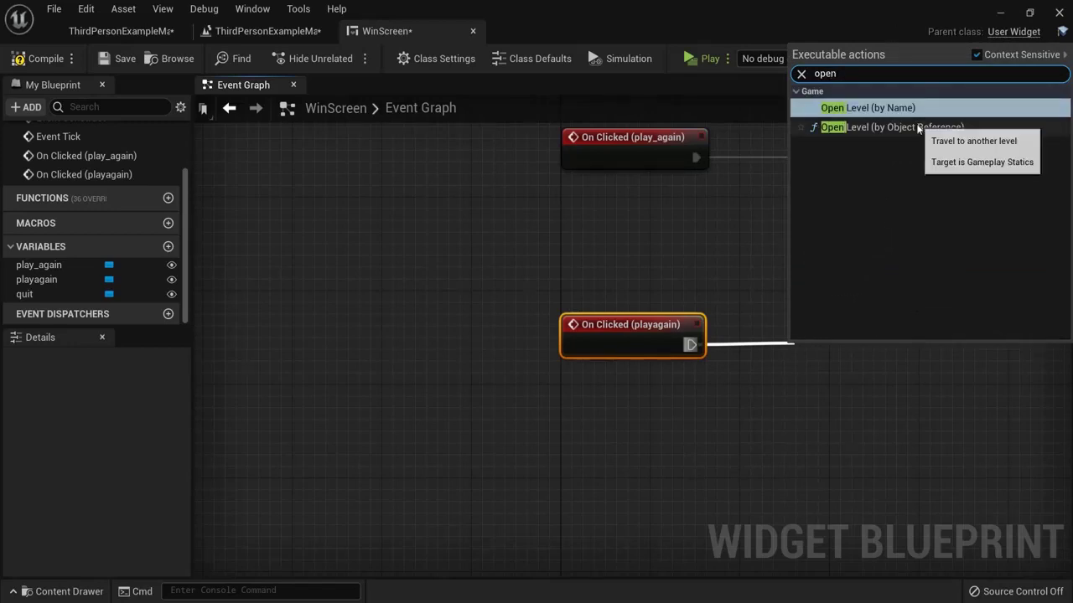
{"action": "left_click", "coordinate": [838, 127]}
{"action": "left_click", "coordinate": [872, 367]}
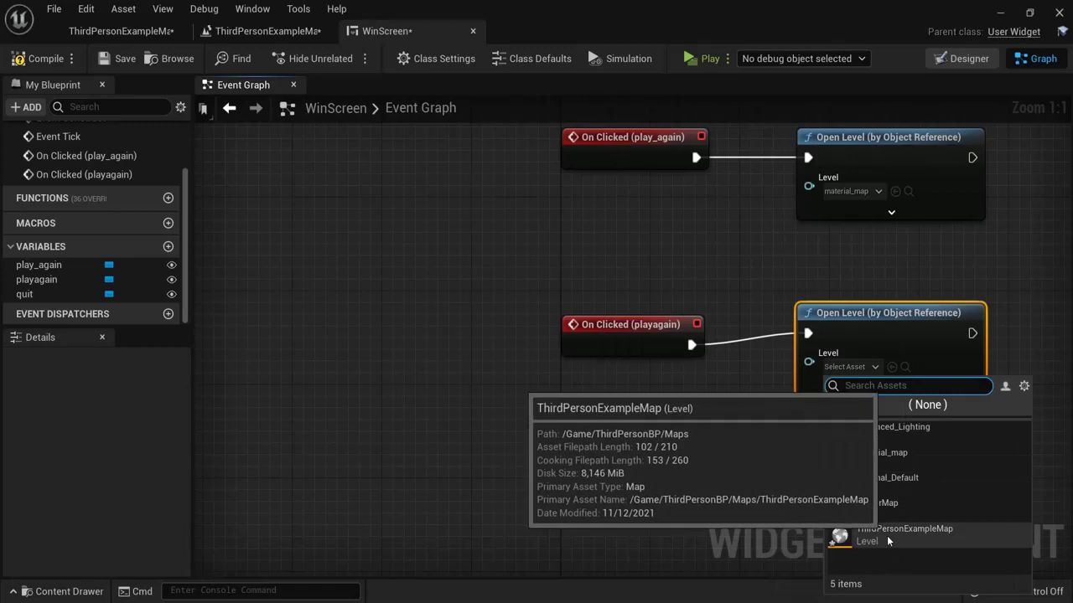
{"action": "left_click", "coordinate": [919, 530]}
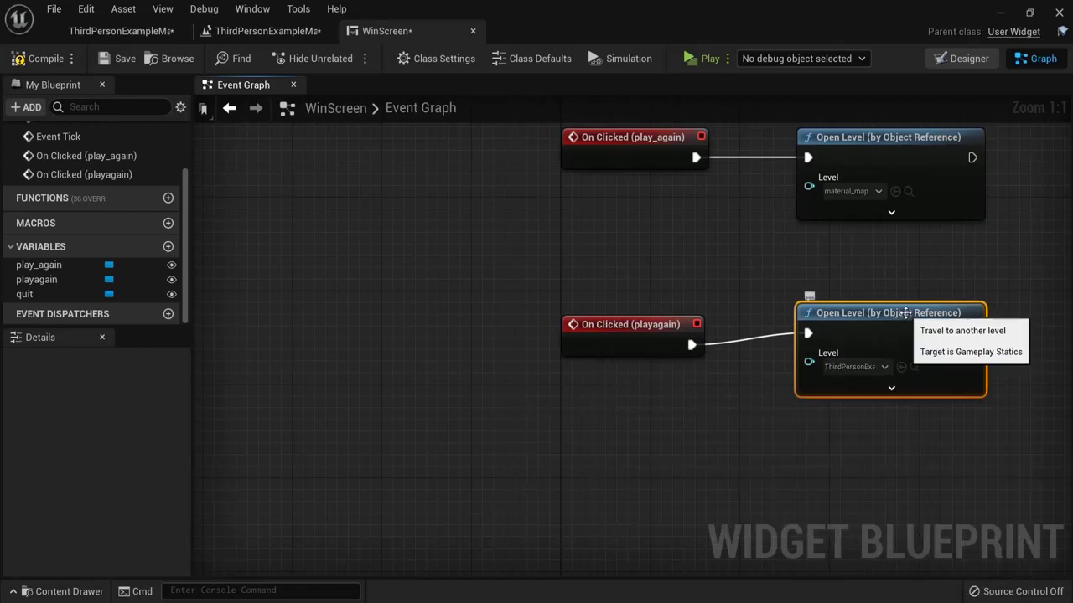
{"action": "right_click_drag", "start_coordinate": [885, 451], "coordinate": [714, 382]}
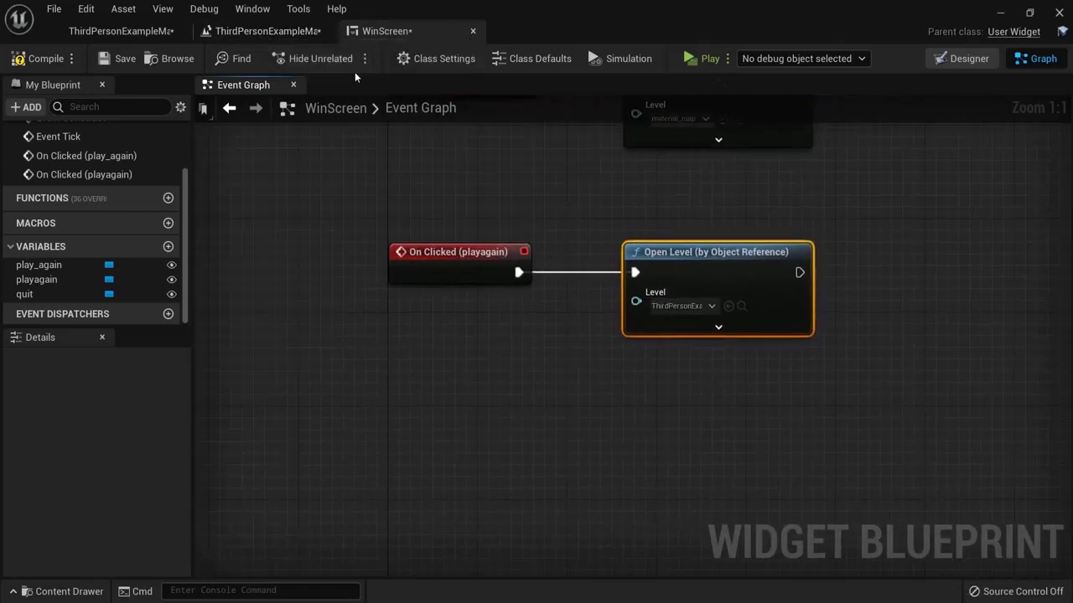
Step: Add an On Clicked event for the quit button that runs Quit Game
{"action": "left_click", "coordinate": [938, 63]}
{"action": "left_click", "coordinate": [524, 307]}
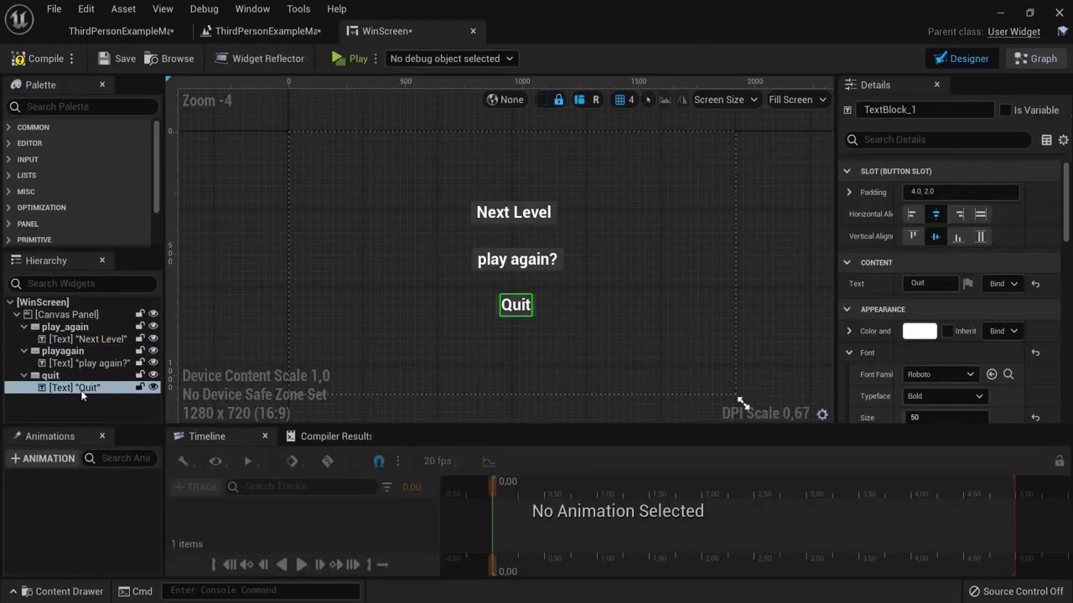
{"action": "left_click", "coordinate": [52, 375]}
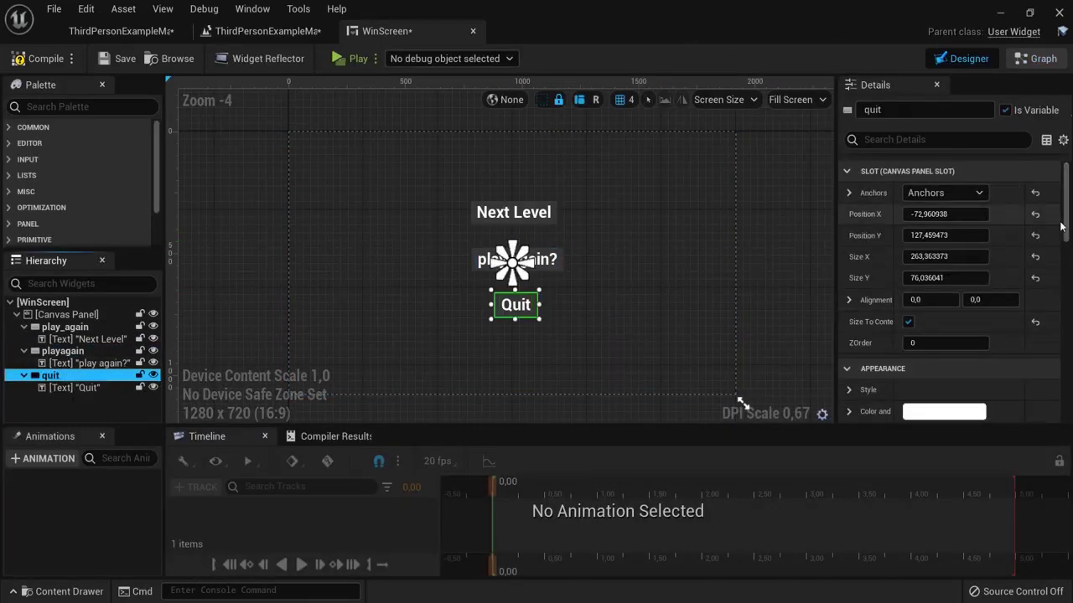
{"action": "left_click_drag", "start_coordinate": [1063, 227], "coordinate": [1063, 393]}
{"action": "left_click", "coordinate": [941, 324]}
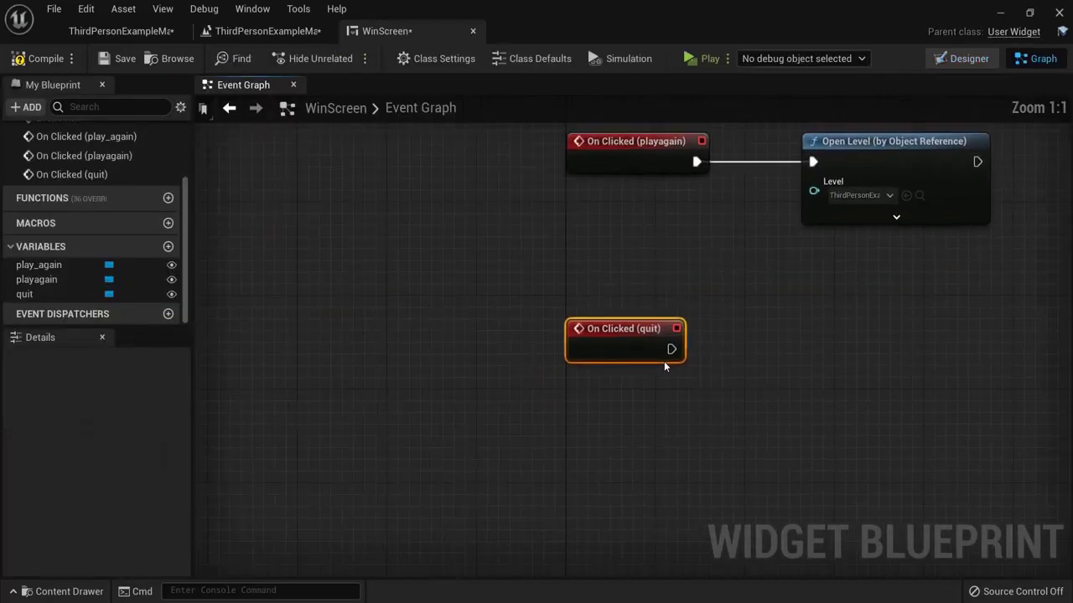
{"action": "left_click_drag", "start_coordinate": [672, 348], "coordinate": [800, 345]}
{"action": "type", "text": "quit"}
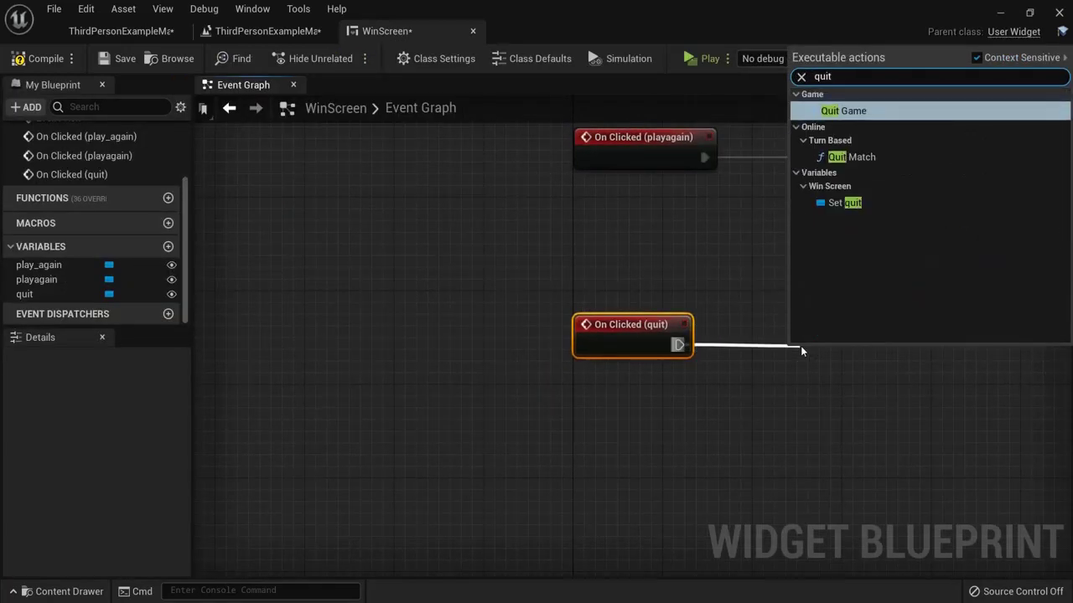
{"action": "left_click", "coordinate": [840, 111]}
{"action": "left_click_drag", "start_coordinate": [837, 350], "coordinate": [850, 326]}
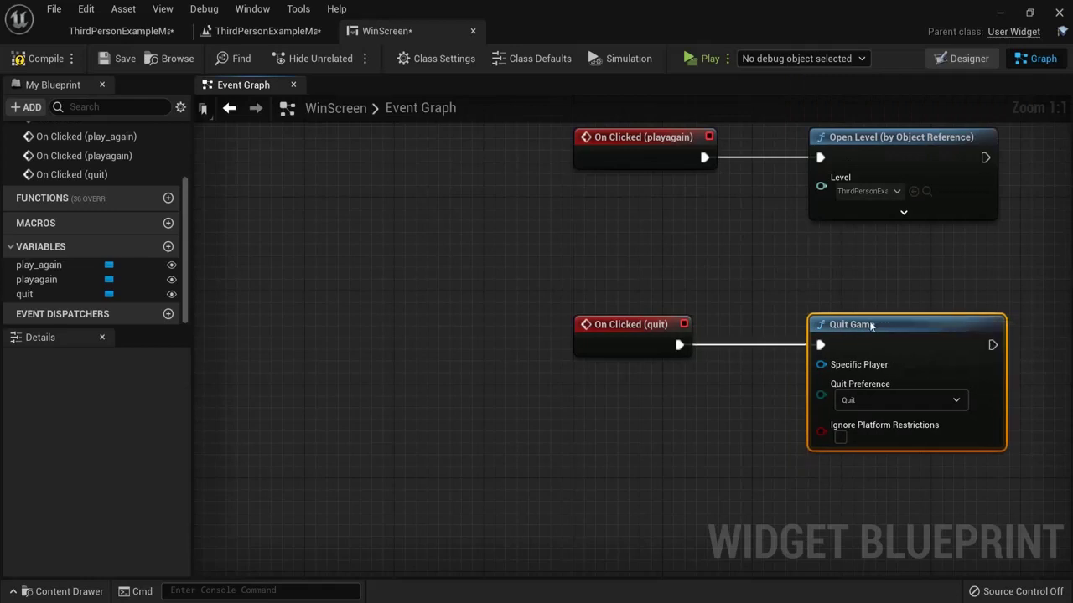
Step: Compile the WinScreen widget and run a short playtest
{"action": "left_click", "coordinate": [34, 56]}
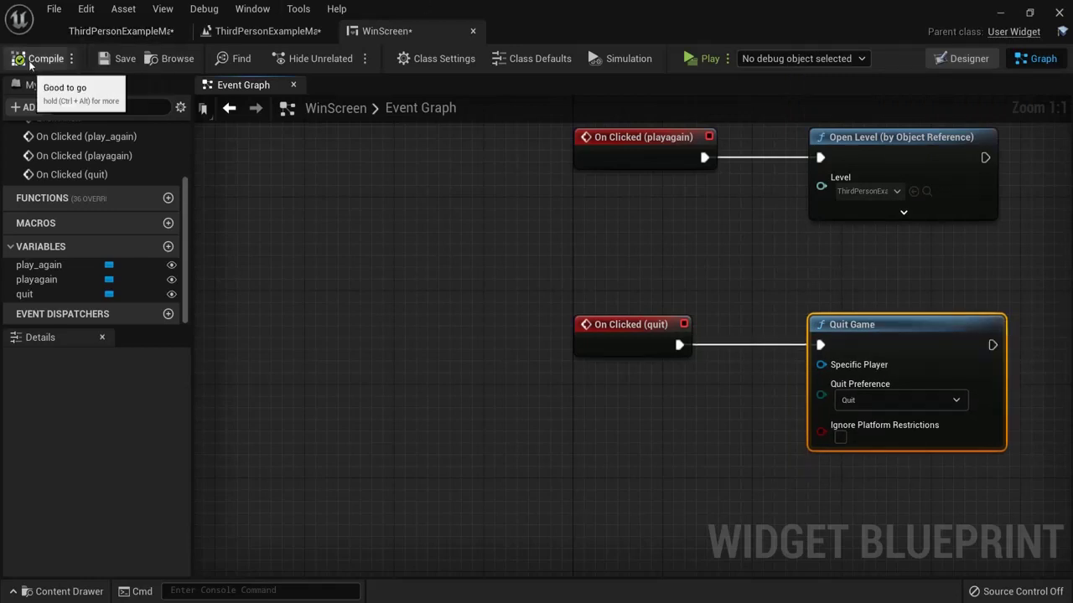
{"action": "left_click", "coordinate": [709, 57]}
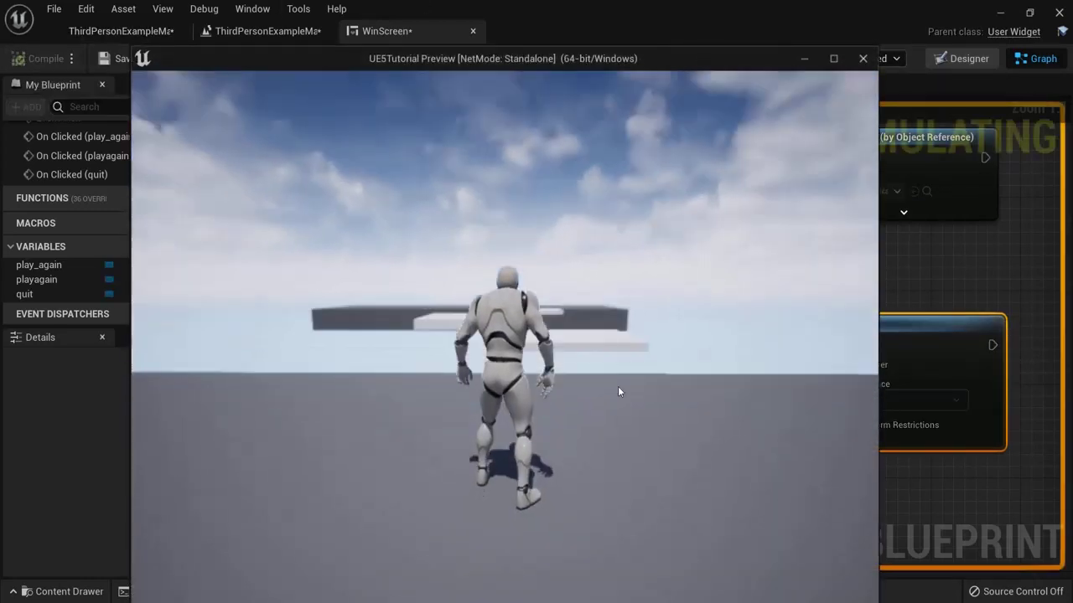
{"action": "key", "text": "w"}
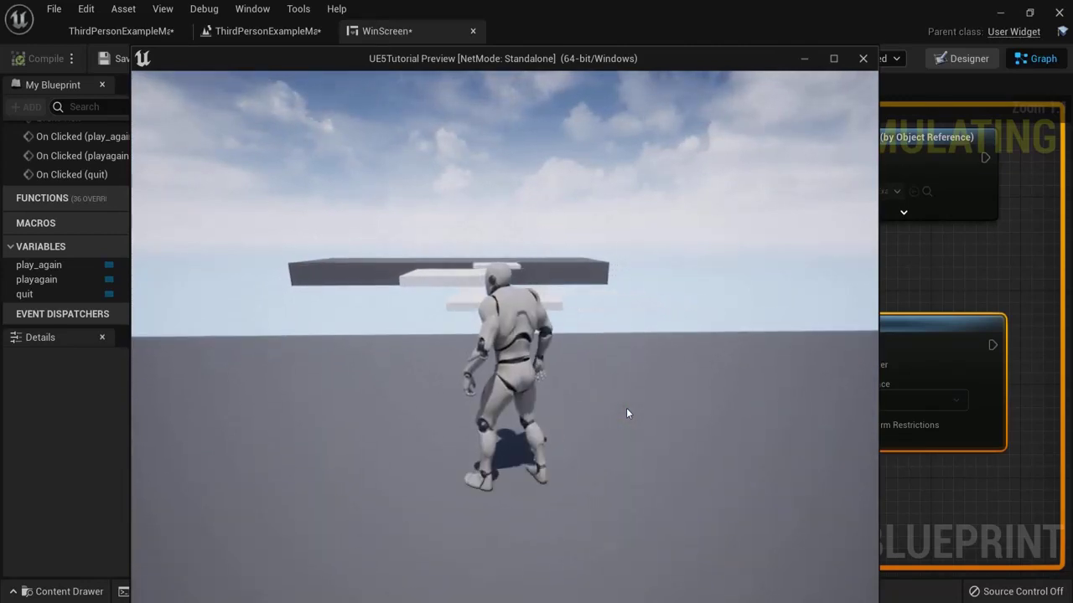
{"action": "key", "text": "Escape"}
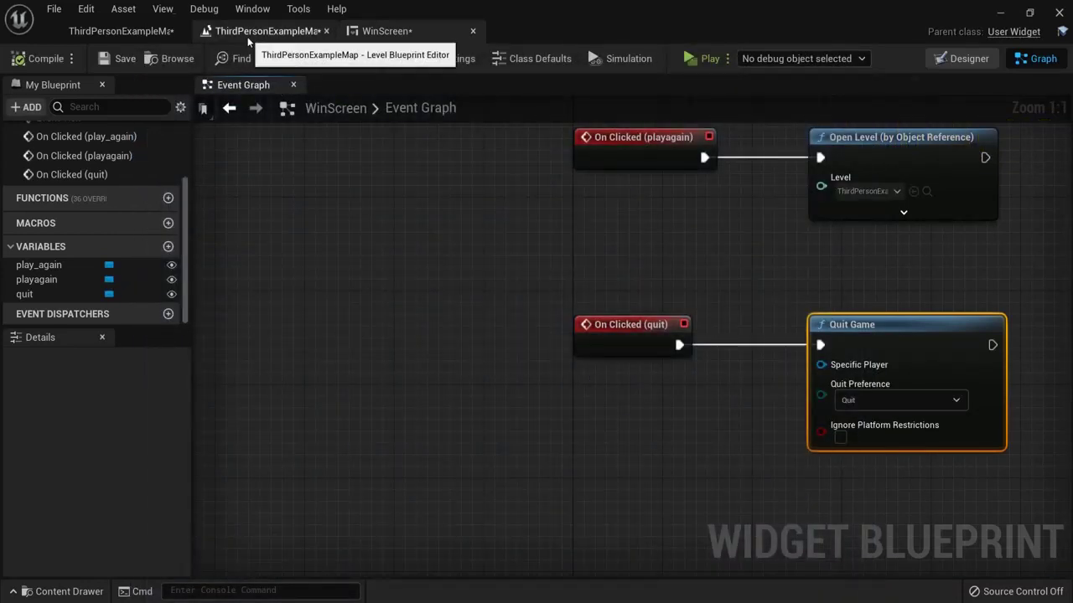
Step: In the level blueprint, add a Create Widget node after Play Sound at Location with class Win Screen
{"action": "left_click", "coordinate": [243, 32]}
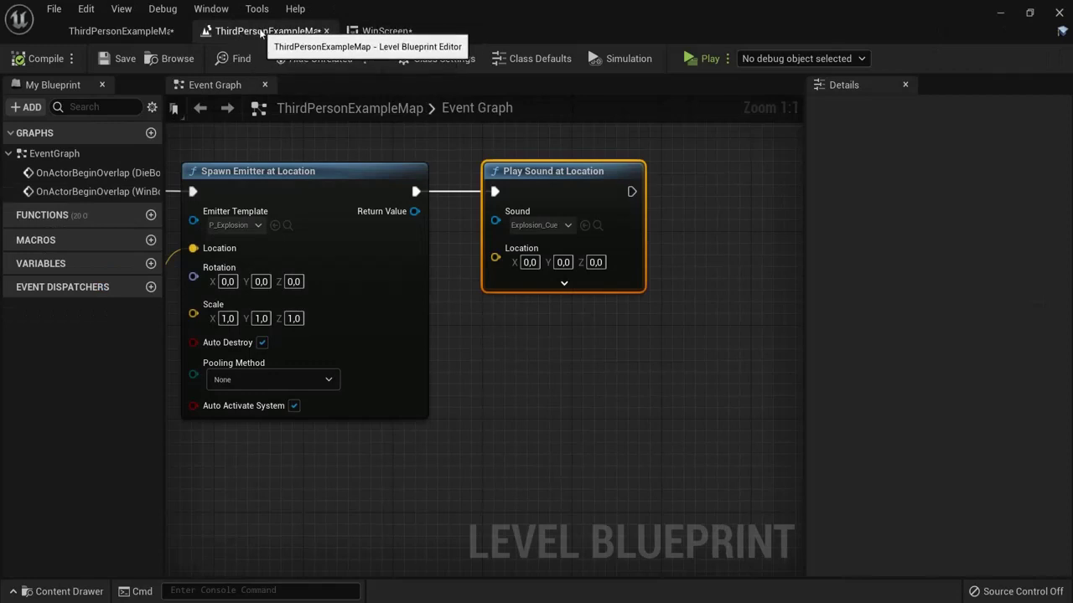
{"action": "right_click_drag", "start_coordinate": [514, 344], "coordinate": [784, 362]}
{"action": "scroll", "coordinate": [632, 344], "scroll_direction": "down", "scroll_amount": 2}
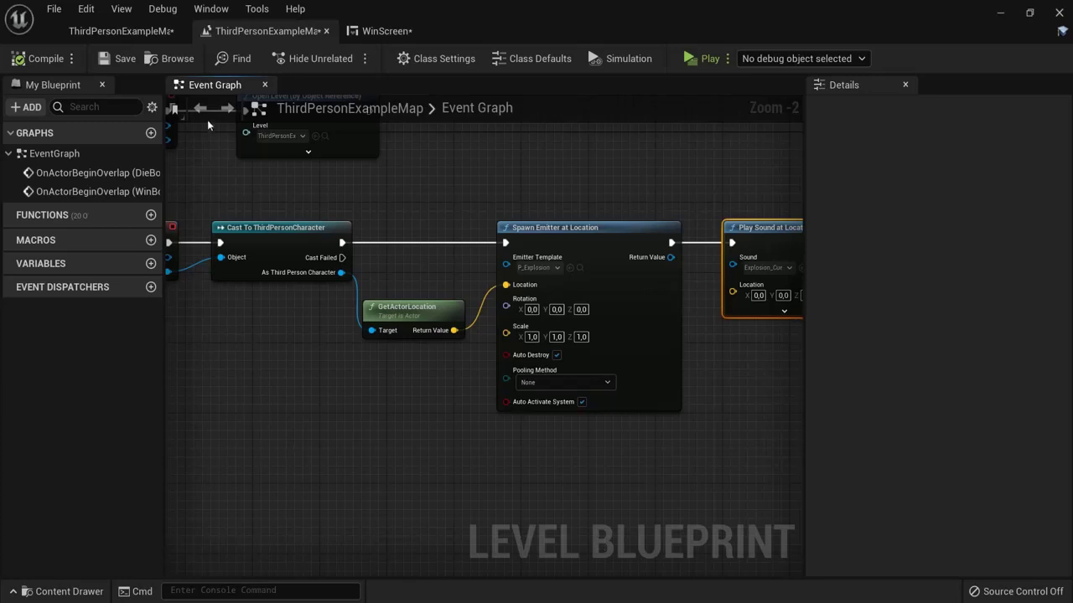
{"action": "left_click", "coordinate": [144, 36]}
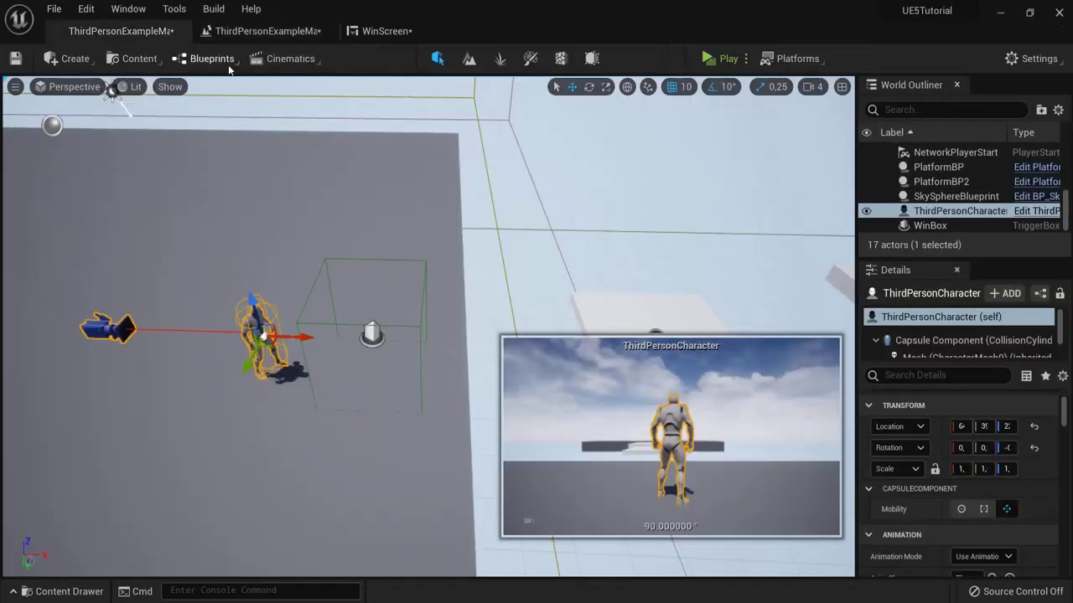
{"action": "left_click", "coordinate": [179, 62]}
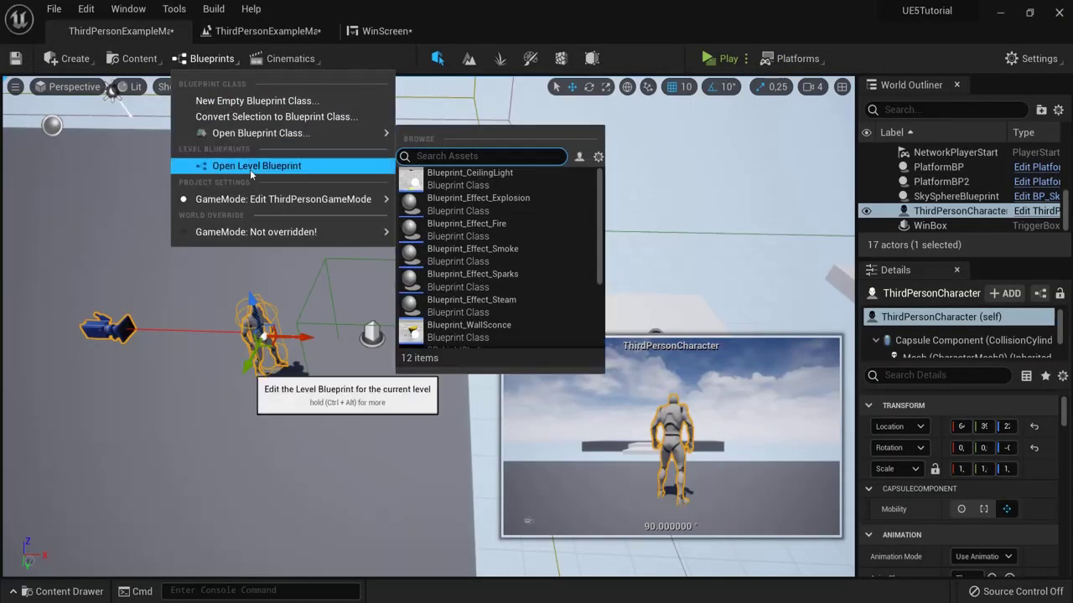
{"action": "left_click", "coordinate": [262, 31]}
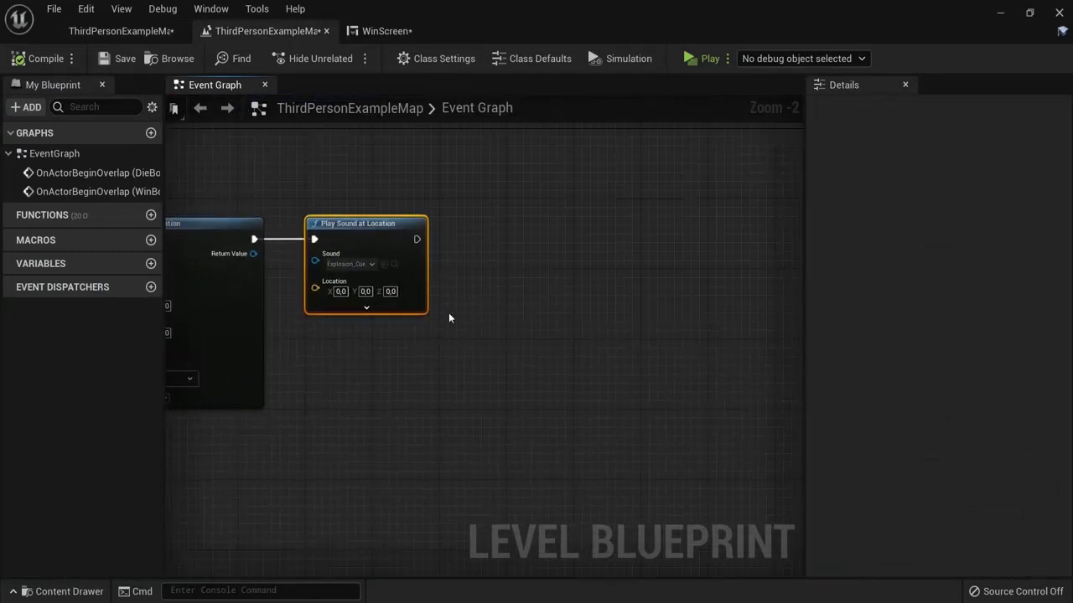
{"action": "left_click_drag", "start_coordinate": [416, 239], "coordinate": [507, 240]}
{"action": "type", "text": "create widg"}
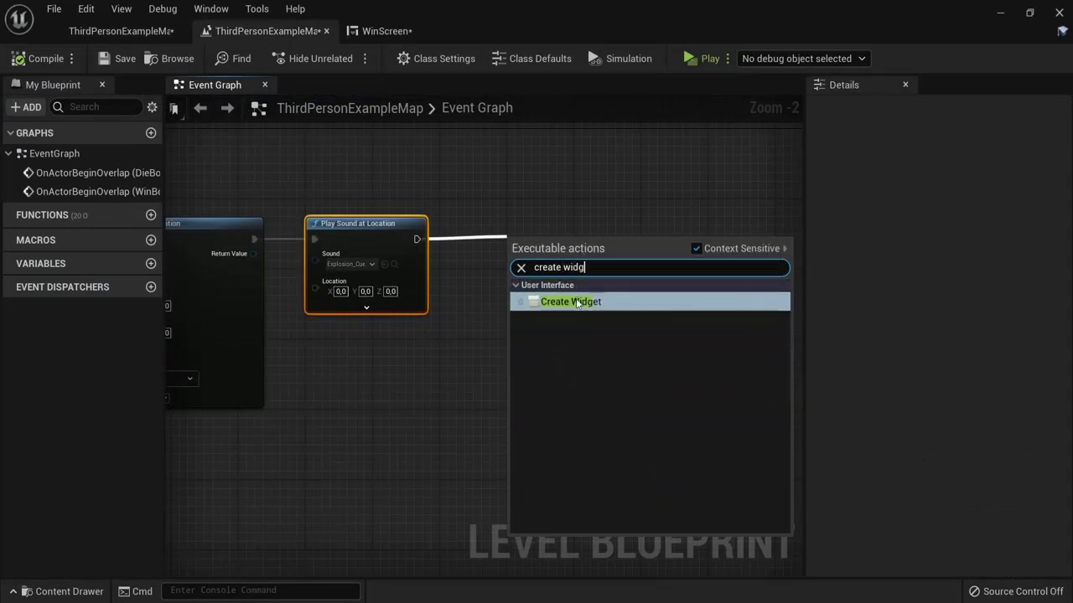
{"action": "left_click", "coordinate": [571, 300]}
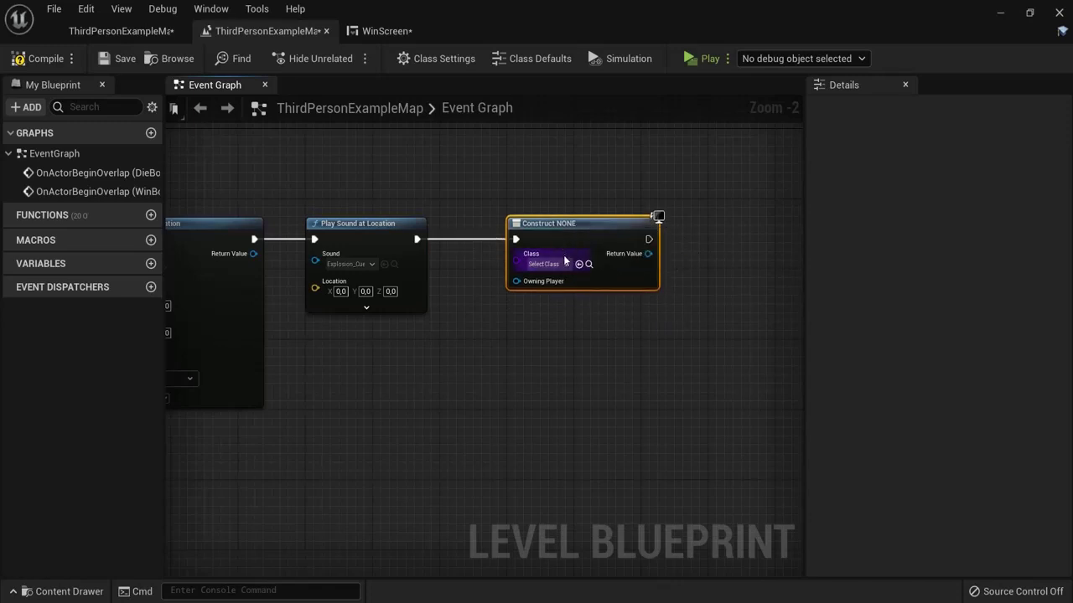
{"action": "left_click", "coordinate": [566, 263]}
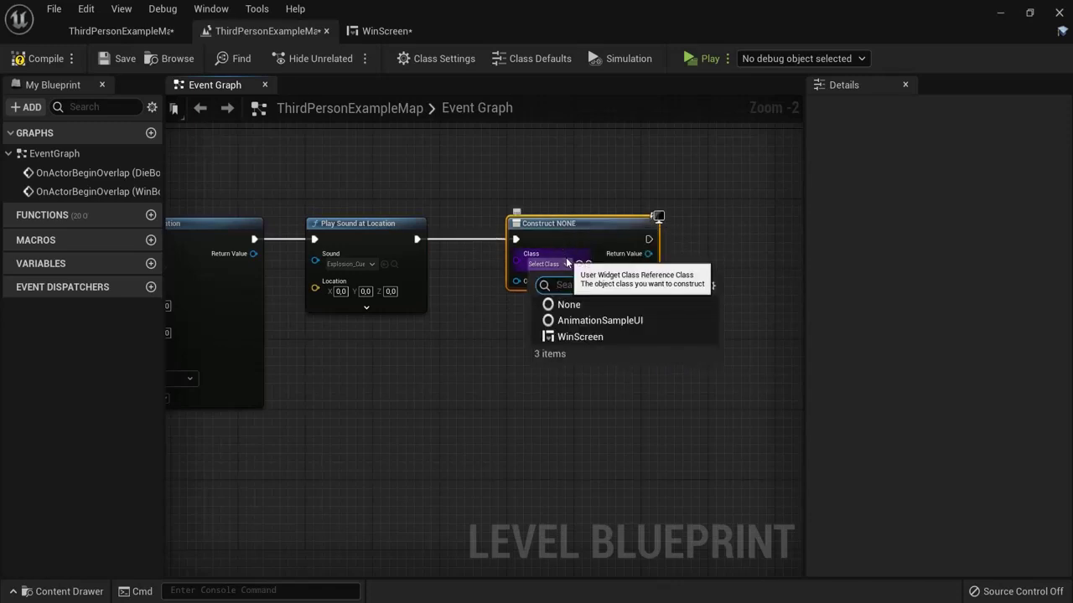
{"action": "left_click", "coordinate": [584, 337]}
Step: Feed the widget's Return Value into an Add to Viewport node
{"action": "right_click_drag", "start_coordinate": [641, 318], "coordinate": [492, 329]}
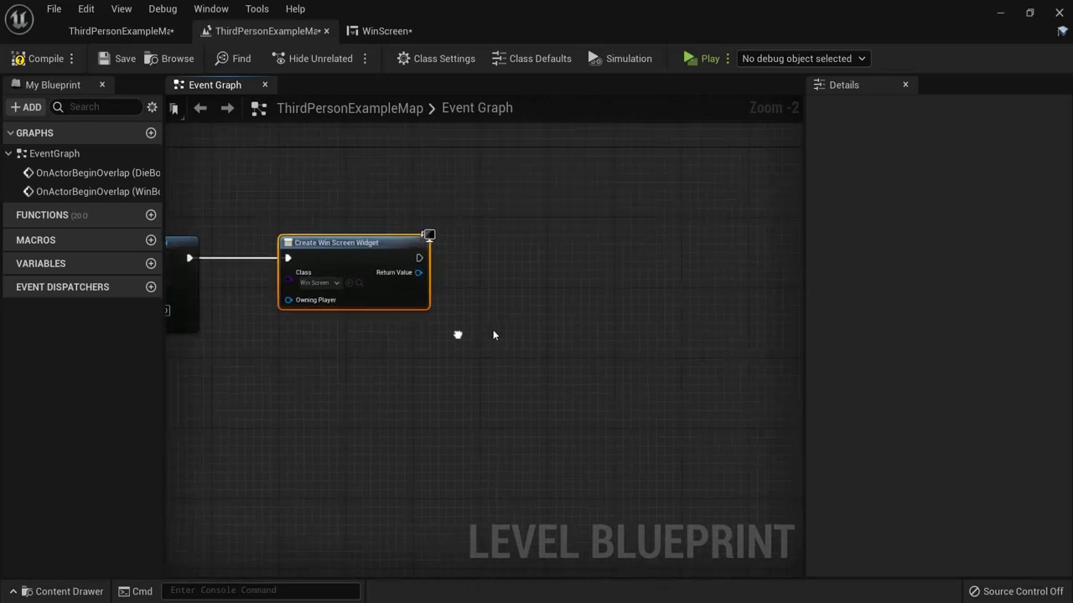
{"action": "left_click_drag", "start_coordinate": [419, 272], "coordinate": [526, 275]}
{"action": "type", "text": "add to"}
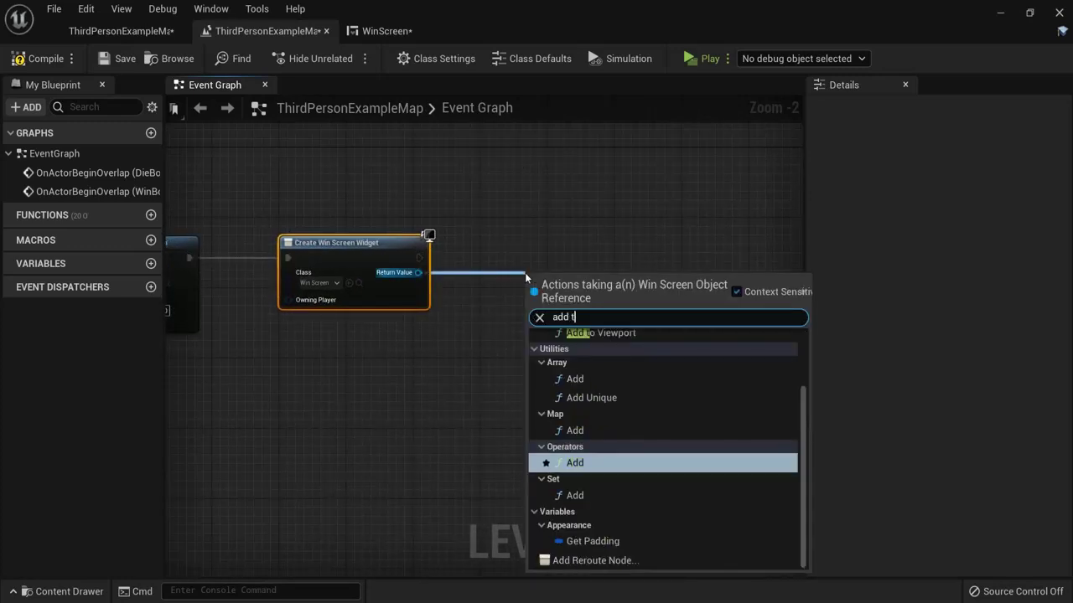
{"action": "left_click", "coordinate": [620, 383]}
{"action": "left_click_drag", "start_coordinate": [570, 277], "coordinate": [553, 234]}
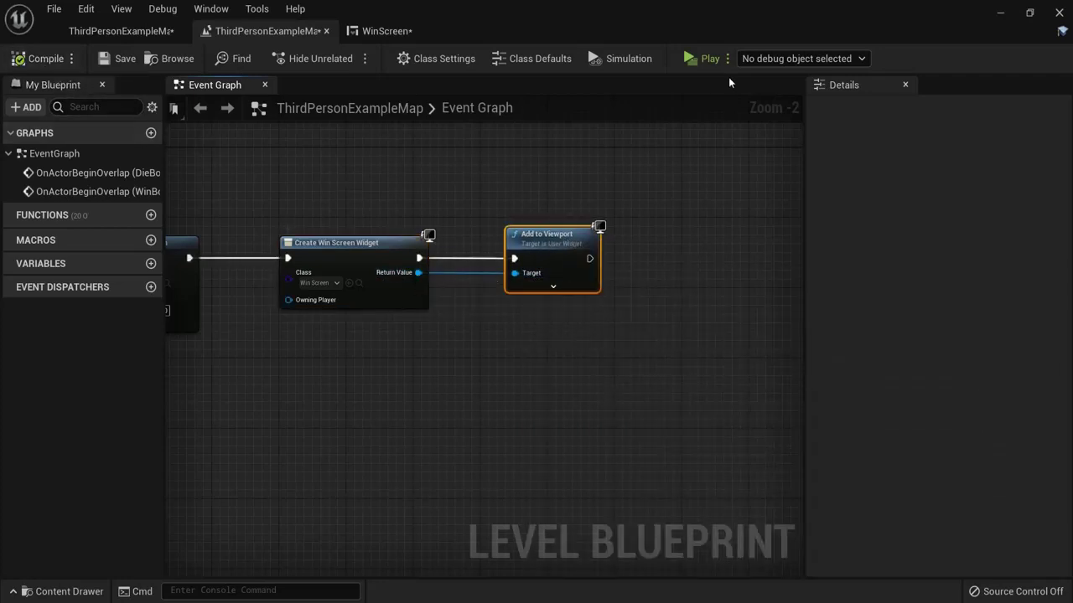
{"action": "left_click", "coordinate": [696, 59]}
{"action": "key", "text": "w"}
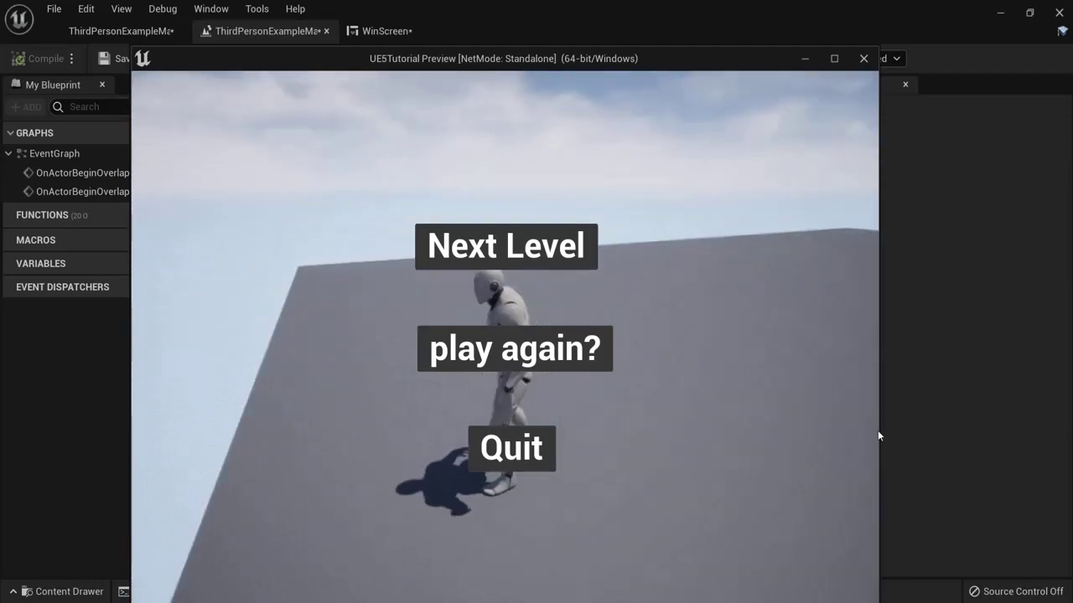
{"action": "key", "text": "w"}
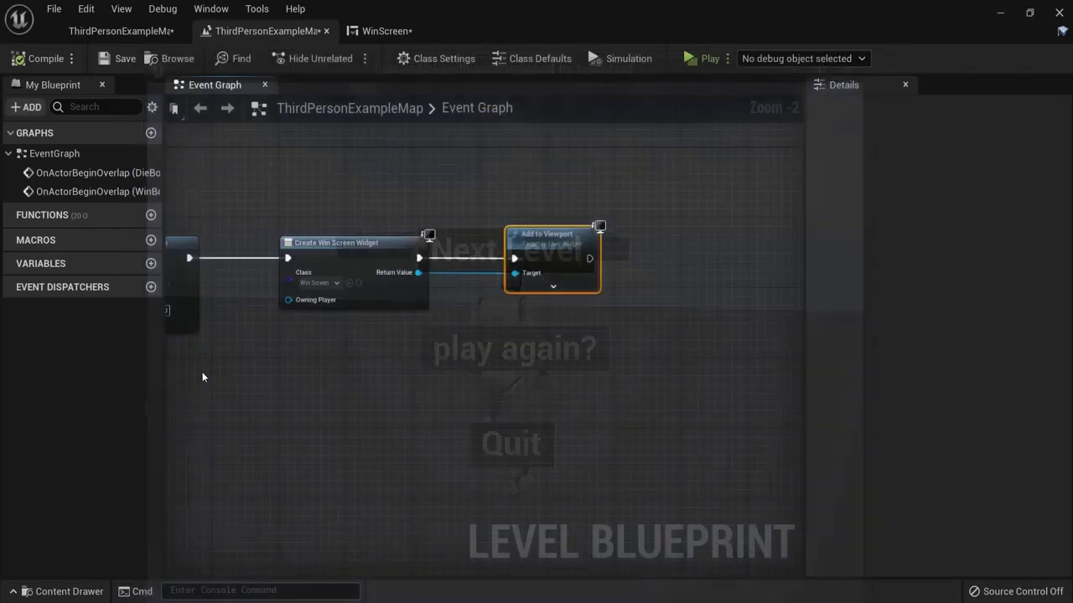
Step: Add a Set Game Paused node after Add to Viewport with Paused ticked
{"action": "right_click_drag", "start_coordinate": [473, 338], "coordinate": [201, 338]}
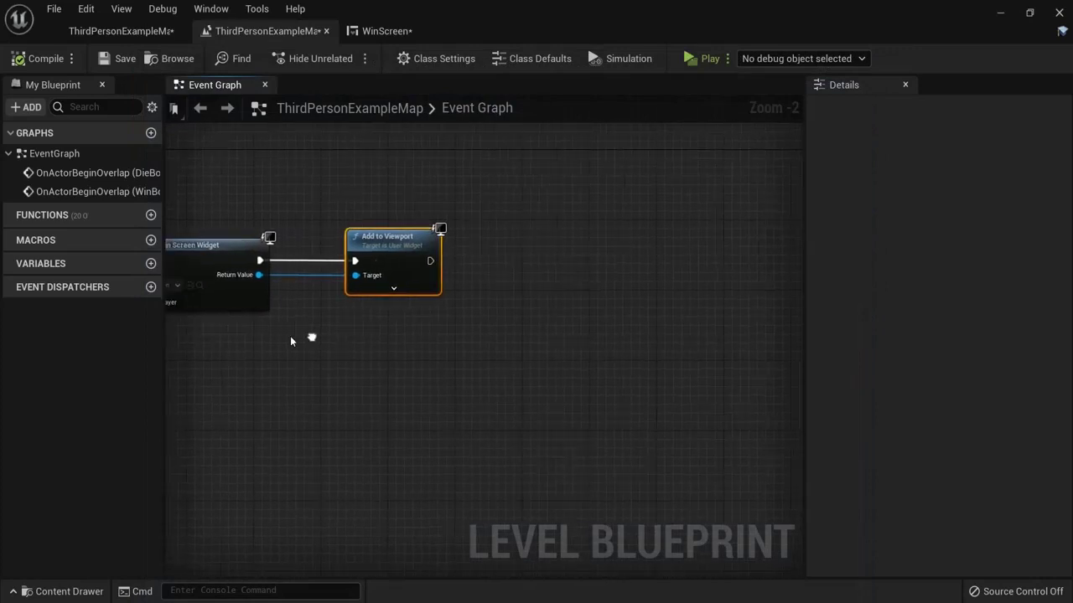
{"action": "left_click_drag", "start_coordinate": [338, 265], "coordinate": [395, 265]}
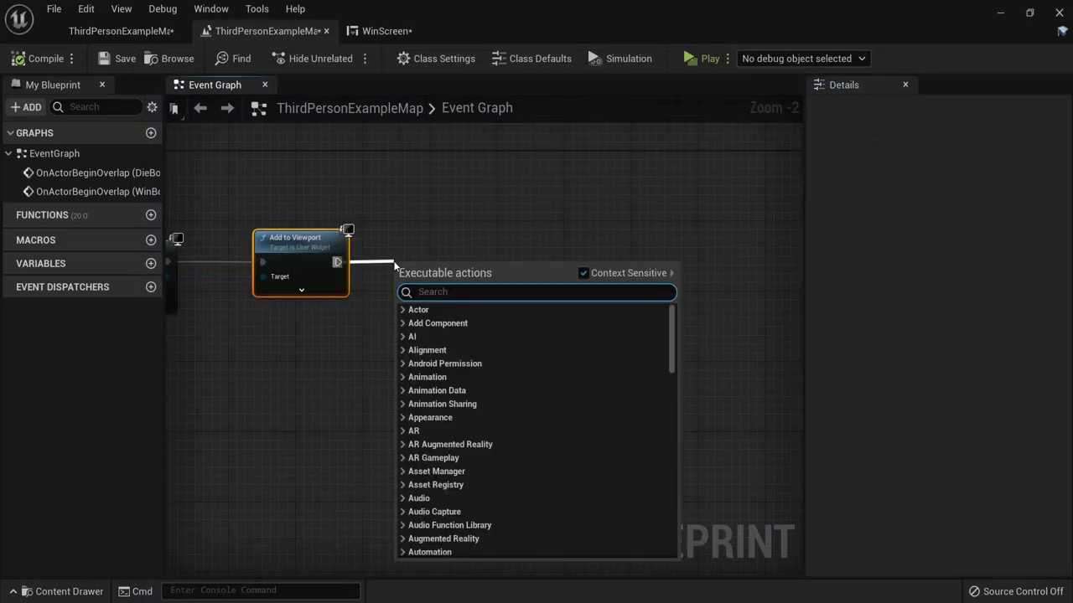
{"action": "type", "text": "paus"}
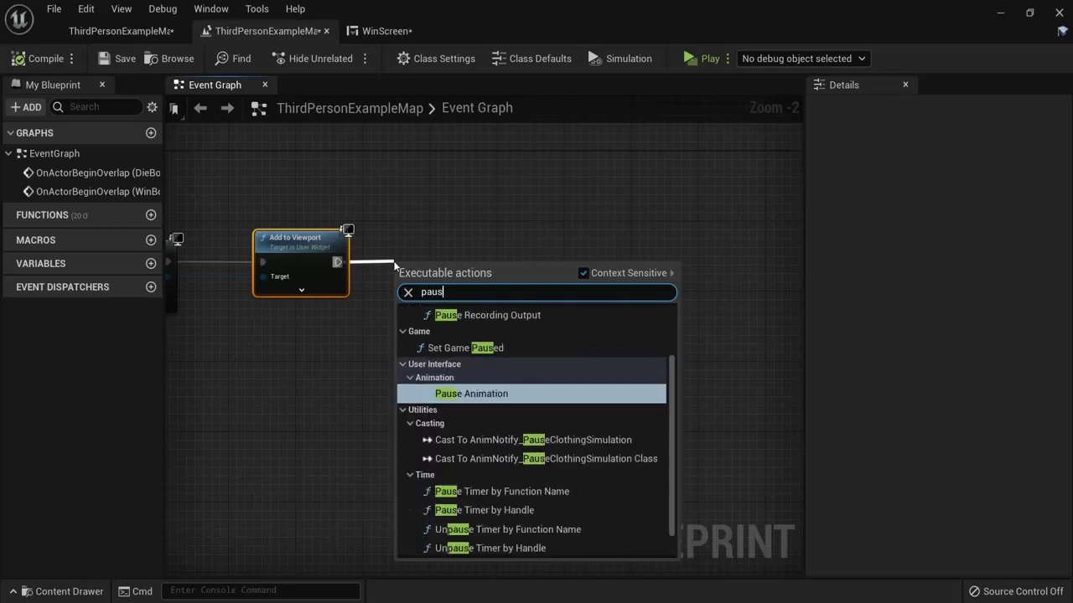
{"action": "type", "text": "e"}
{"action": "left_click", "coordinate": [469, 348]}
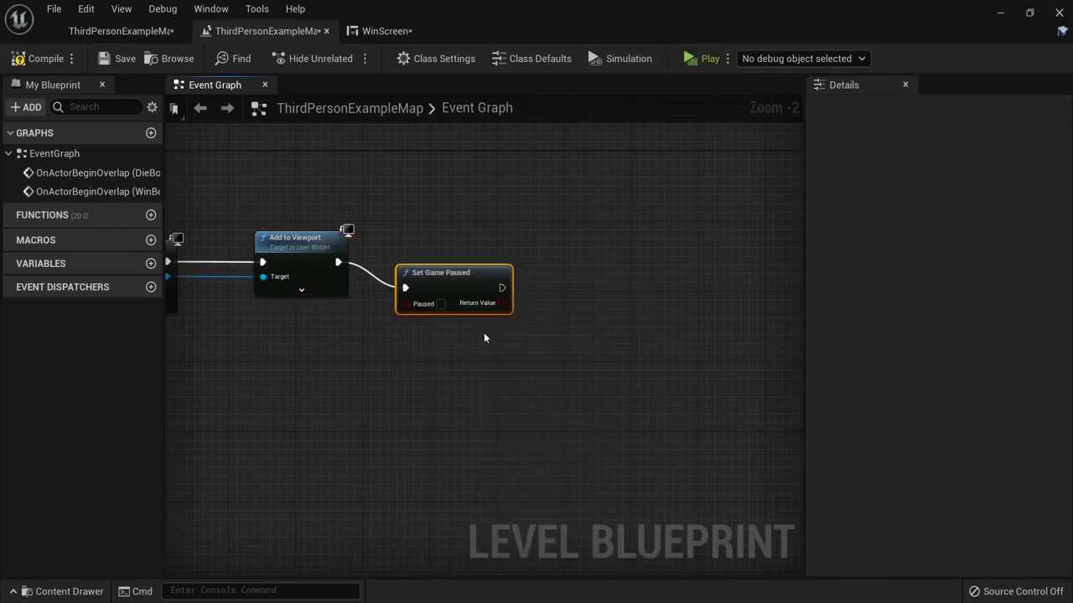
{"action": "left_click", "coordinate": [449, 277]}
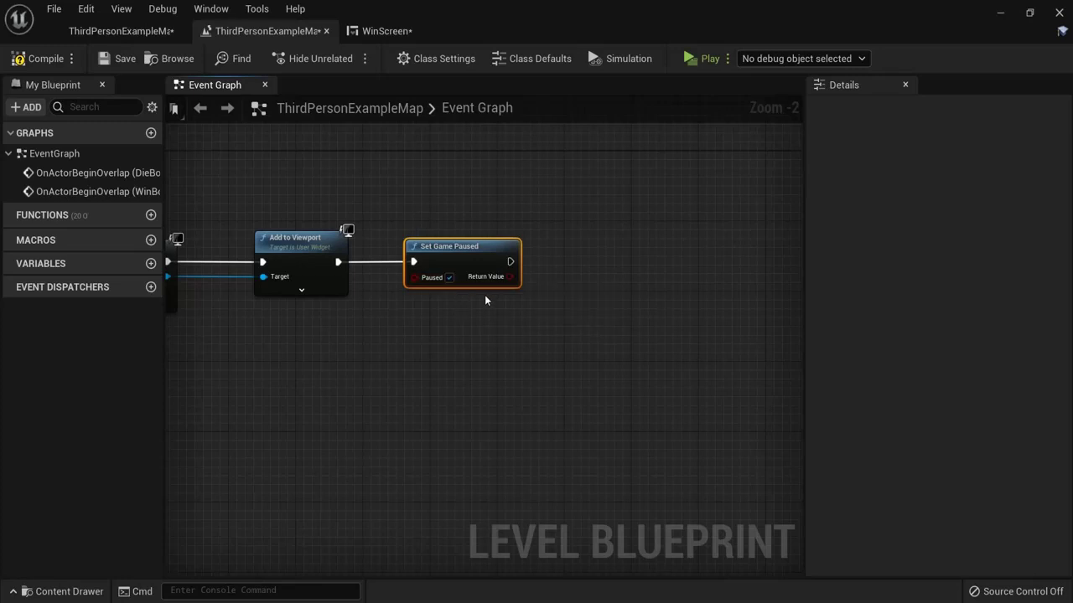
Step: Chain a Set Show Mouse Cursor node, ticked, on Get Player Controller after Set Game Paused
{"action": "right_click_drag", "start_coordinate": [643, 320], "coordinate": [512, 319]}
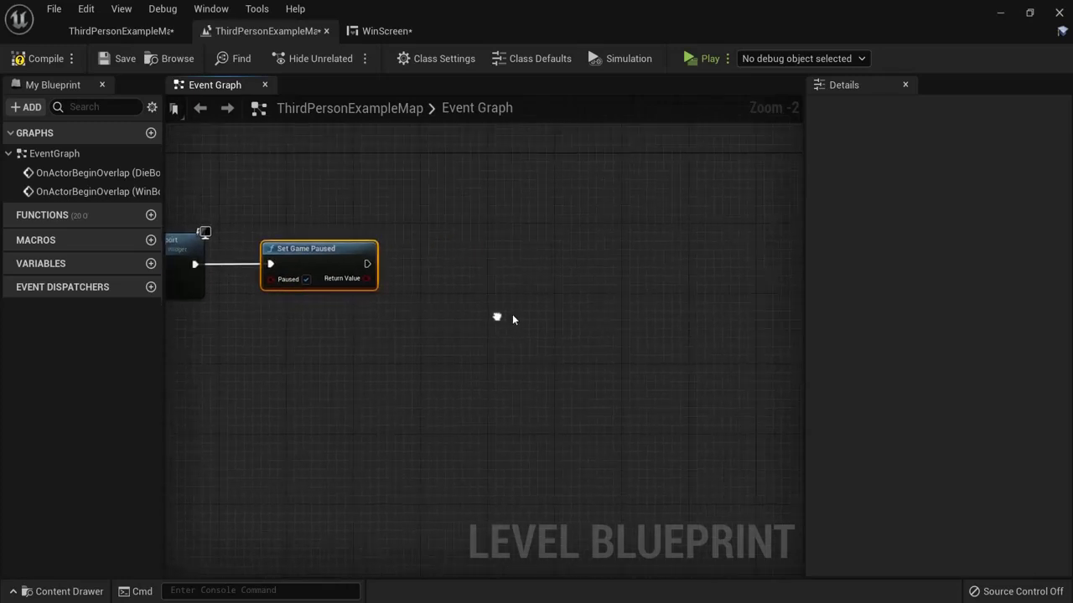
{"action": "right_click", "coordinate": [390, 347]}
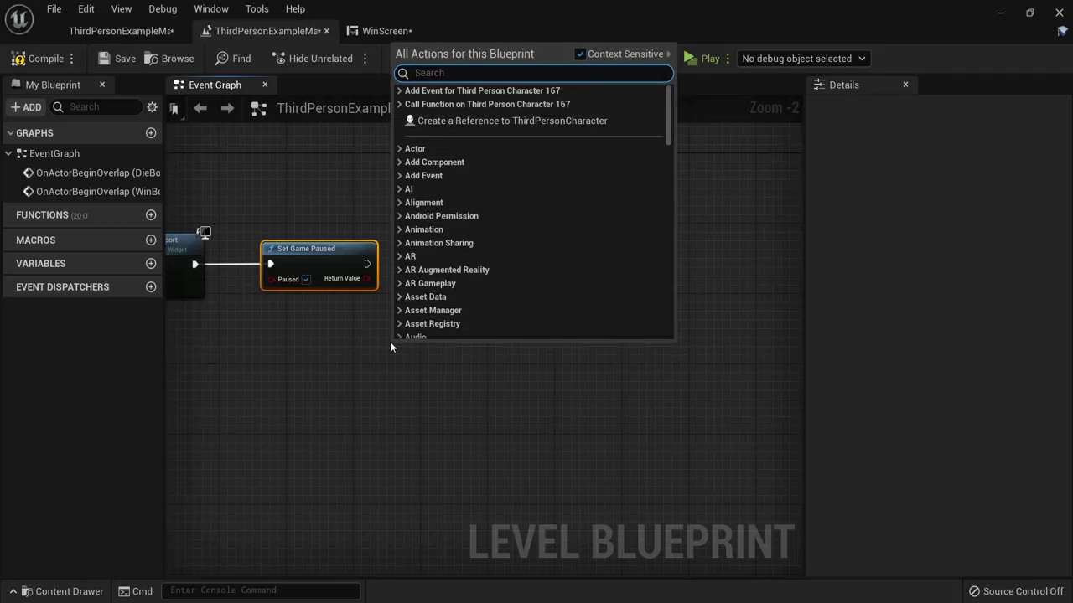
{"action": "type", "text": "getplaye"}
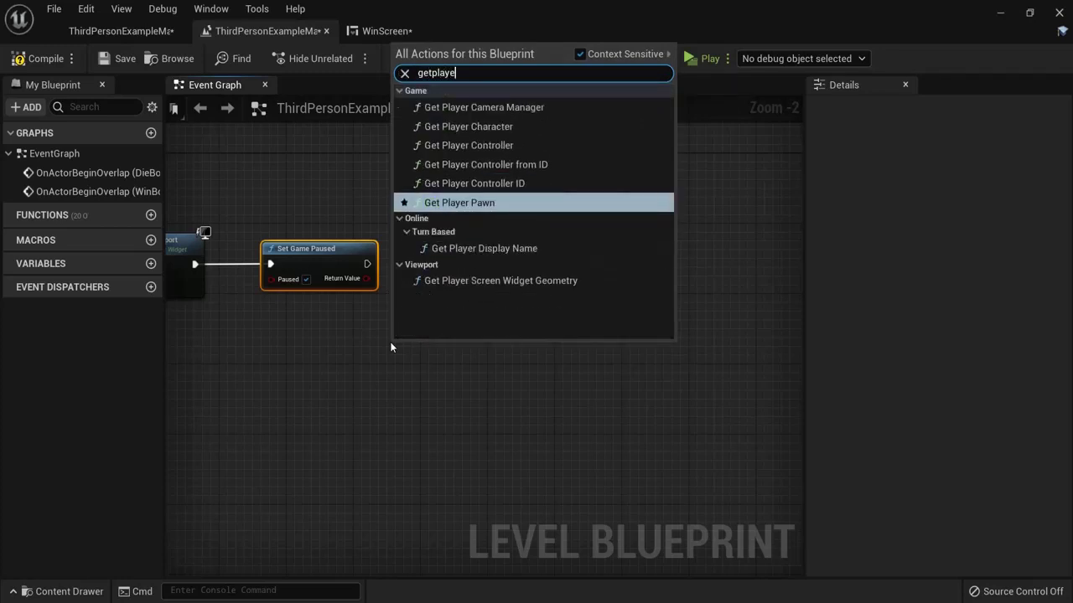
{"action": "left_click", "coordinate": [481, 146]}
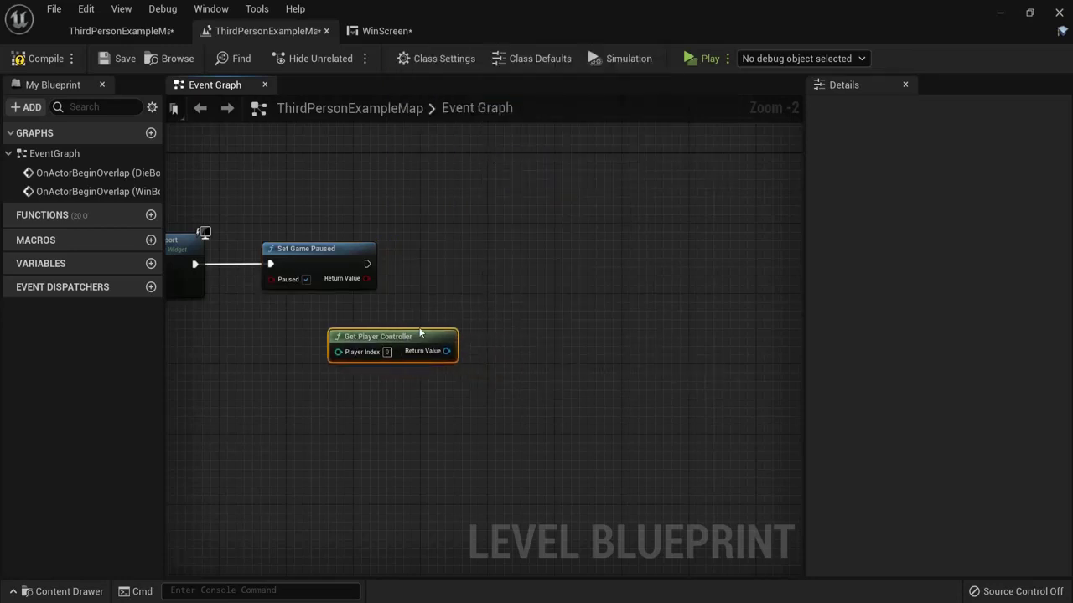
{"action": "left_click_drag", "start_coordinate": [419, 333], "coordinate": [460, 291]}
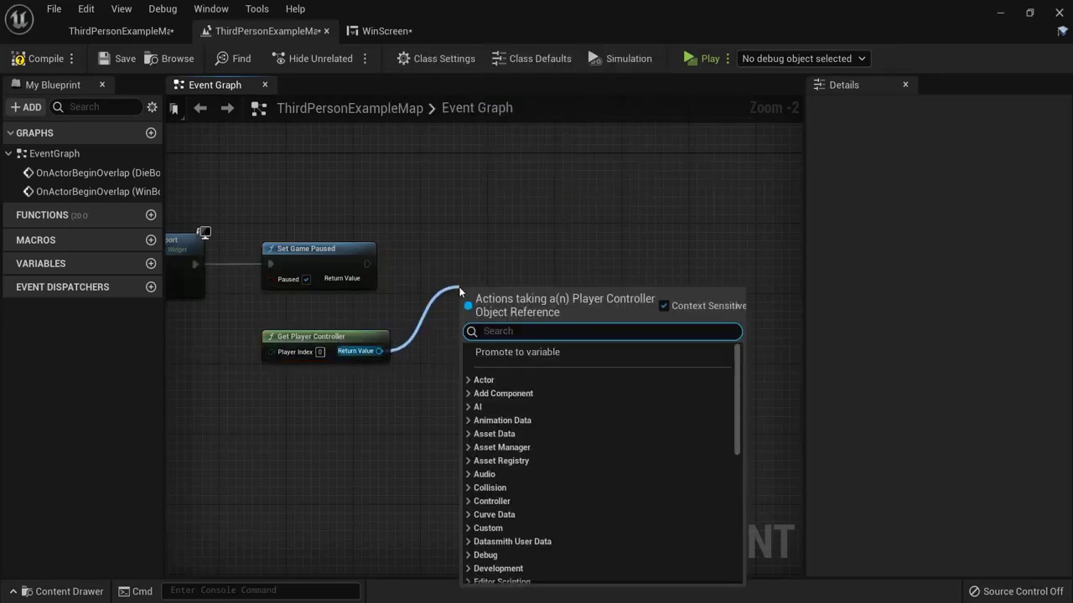
{"action": "type", "text": "show mous"}
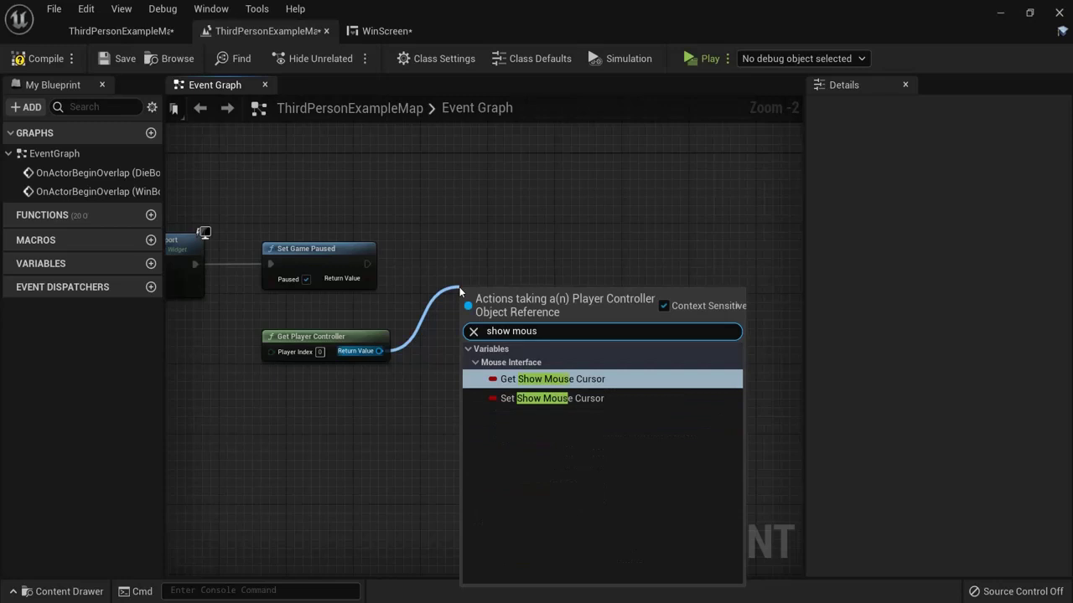
{"action": "type", "text": "e"}
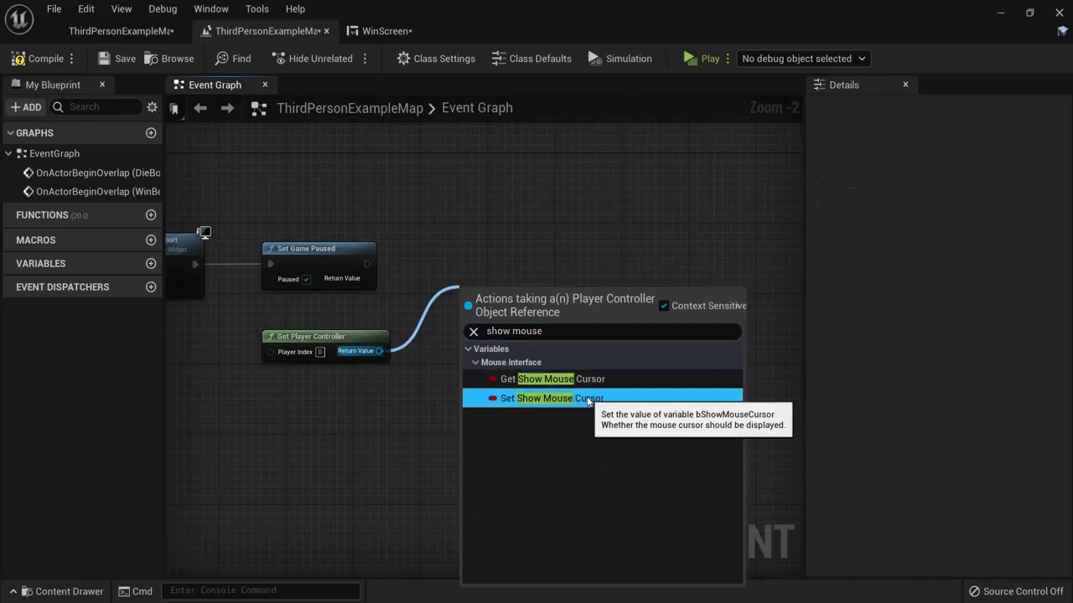
{"action": "left_click", "coordinate": [588, 399]}
{"action": "left_click_drag", "start_coordinate": [367, 264], "coordinate": [443, 268]}
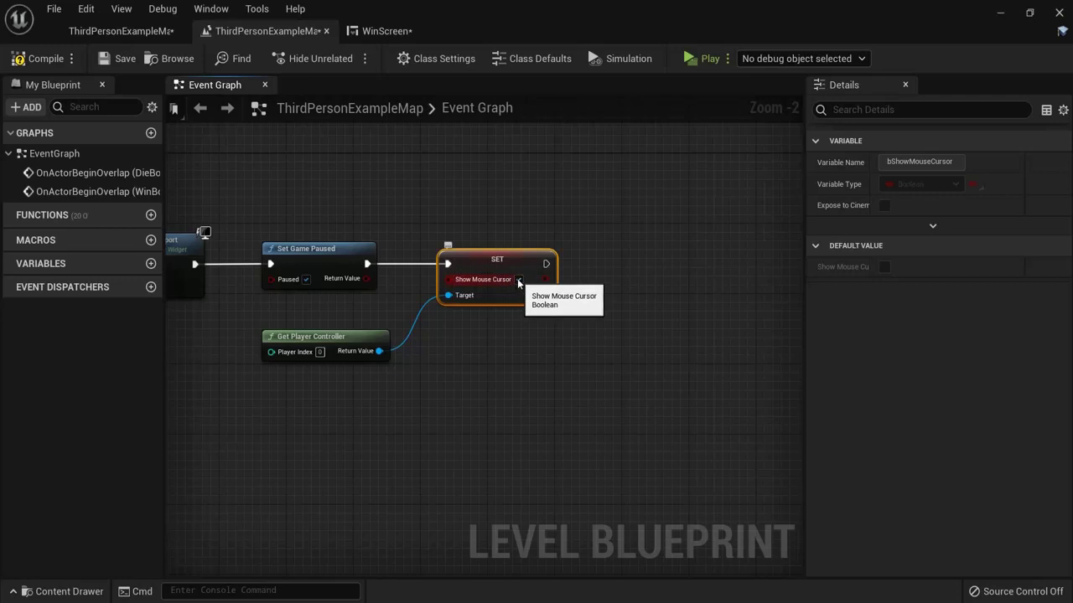
{"action": "left_click", "coordinate": [519, 279]}
{"action": "left_click", "coordinate": [695, 59]}
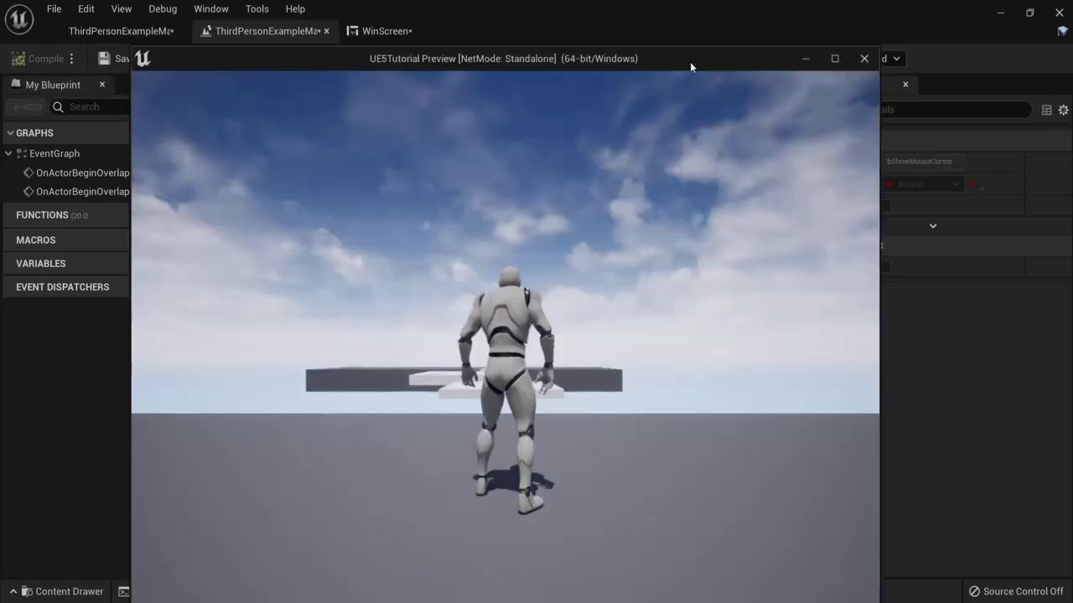
{"action": "key", "text": "w"}
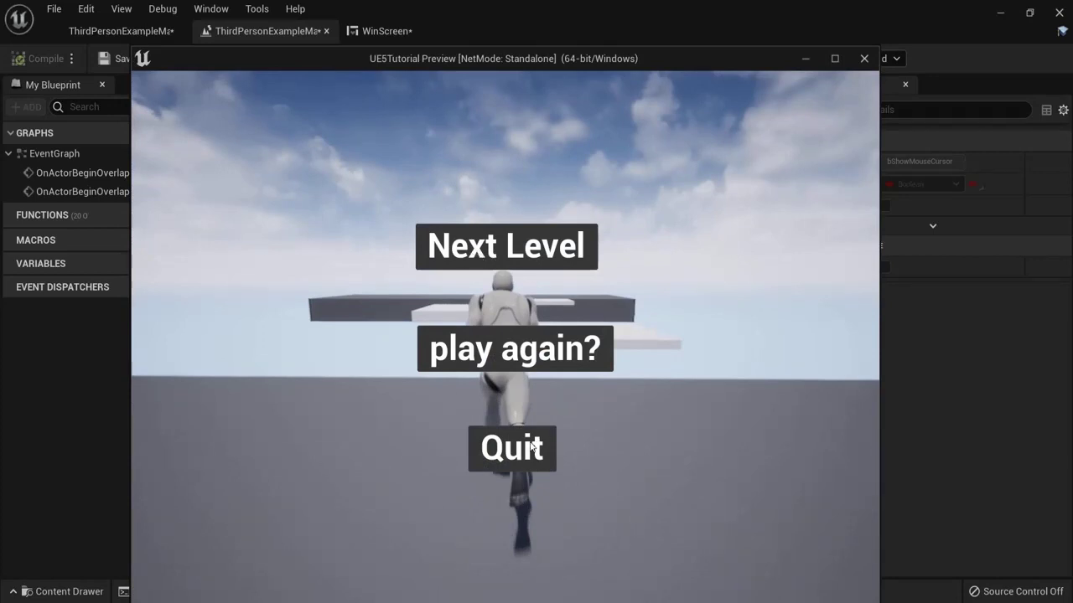
{"action": "left_click", "coordinate": [507, 350]}
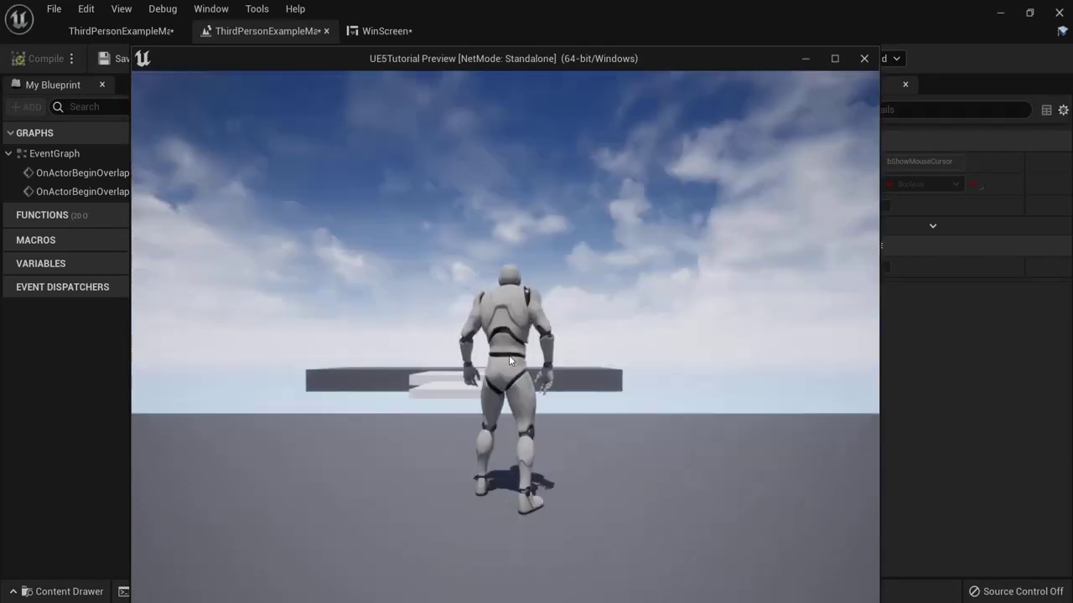
{"action": "key", "text": "Escape"}
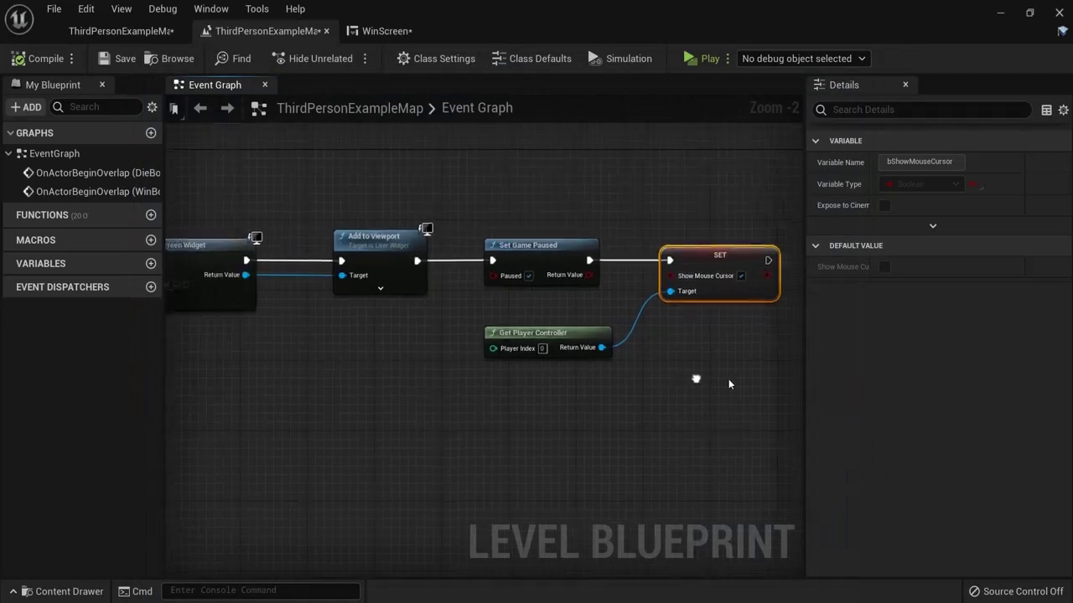
Step: Move the five nodes after Play Sound at Location to the right to make room
{"action": "scroll", "coordinate": [444, 392], "scroll_direction": "down", "scroll_amount": 2}
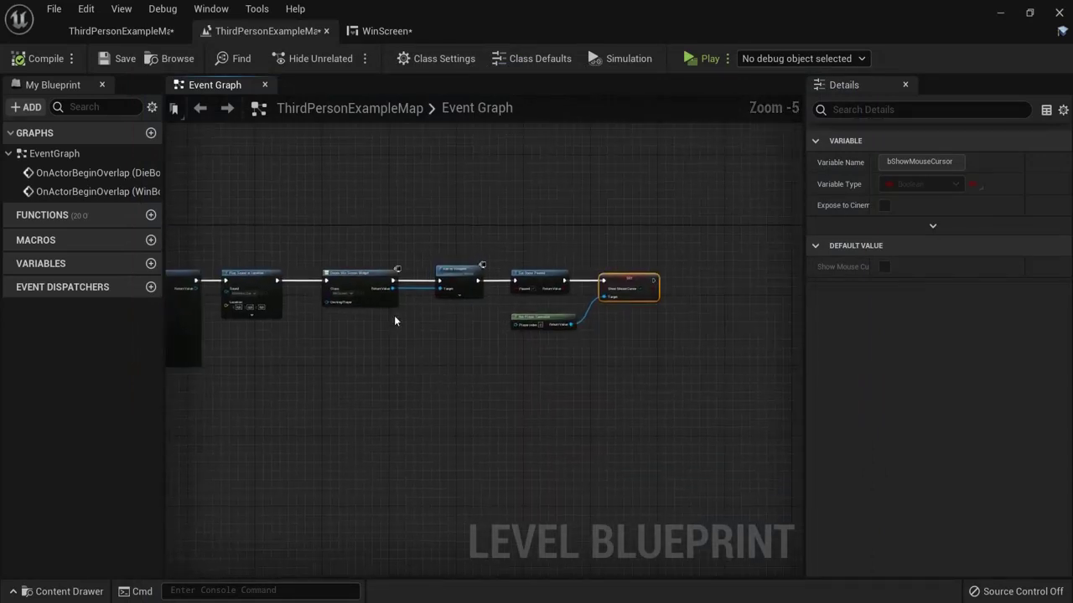
{"action": "left_click_drag", "start_coordinate": [324, 237], "coordinate": [605, 332]}
{"action": "left_click_drag", "start_coordinate": [394, 286], "coordinate": [492, 286]}
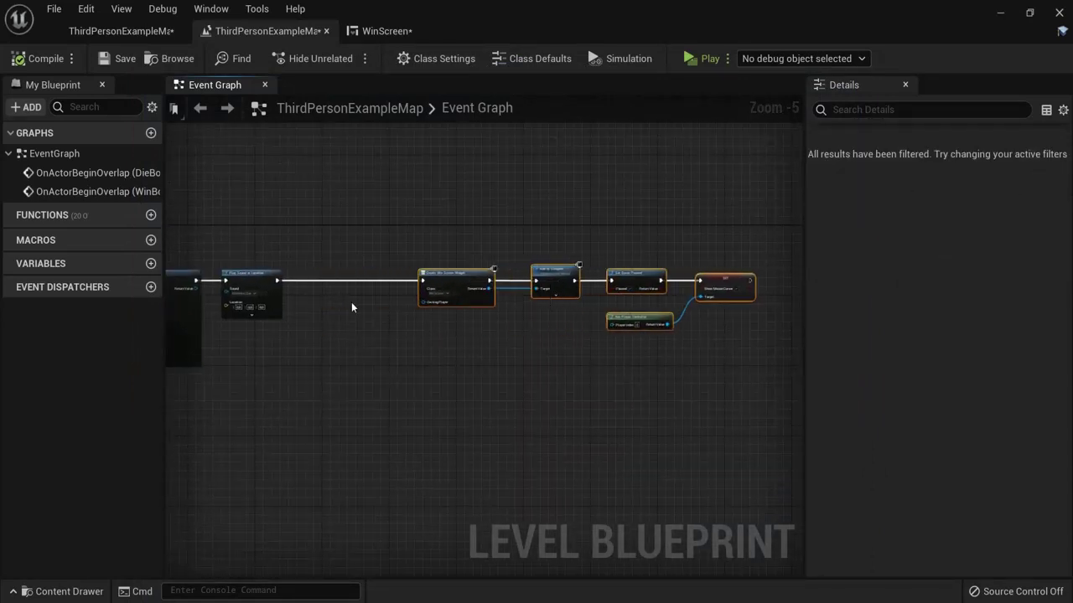
{"action": "left_click", "coordinate": [354, 305]}
{"action": "scroll", "coordinate": [364, 310], "scroll_direction": "up", "scroll_amount": 2}
{"action": "scroll", "coordinate": [366, 310], "scroll_direction": "up", "scroll_amount": 1}
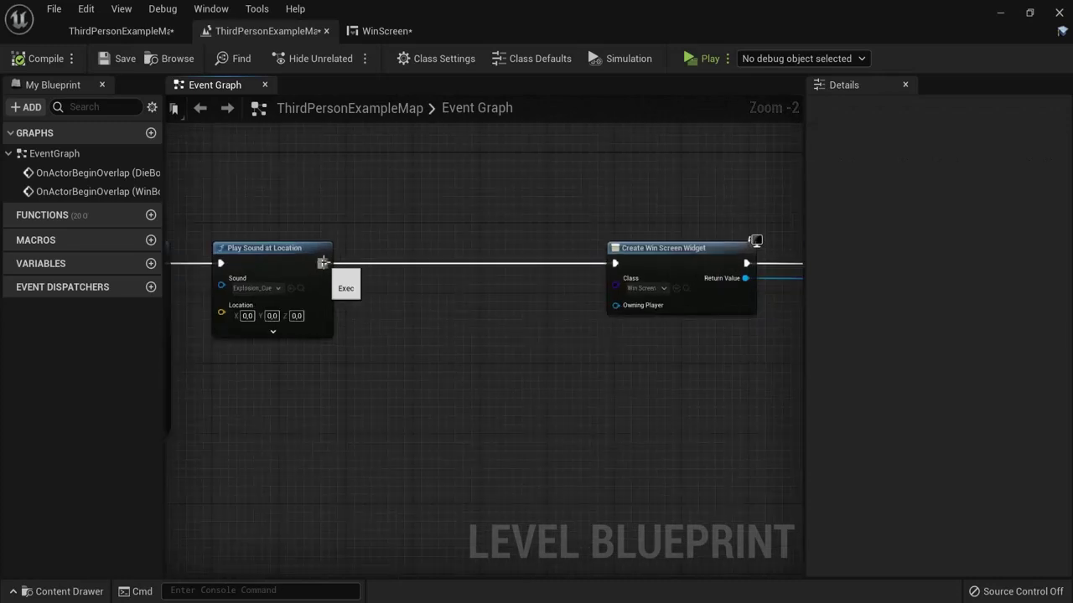
{"action": "scroll", "coordinate": [290, 287], "scroll_direction": "up", "scroll_amount": 2}
{"action": "scroll", "coordinate": [316, 348], "scroll_direction": "down", "scroll_amount": 2}
{"action": "right_click_drag", "start_coordinate": [316, 348], "coordinate": [567, 350]}
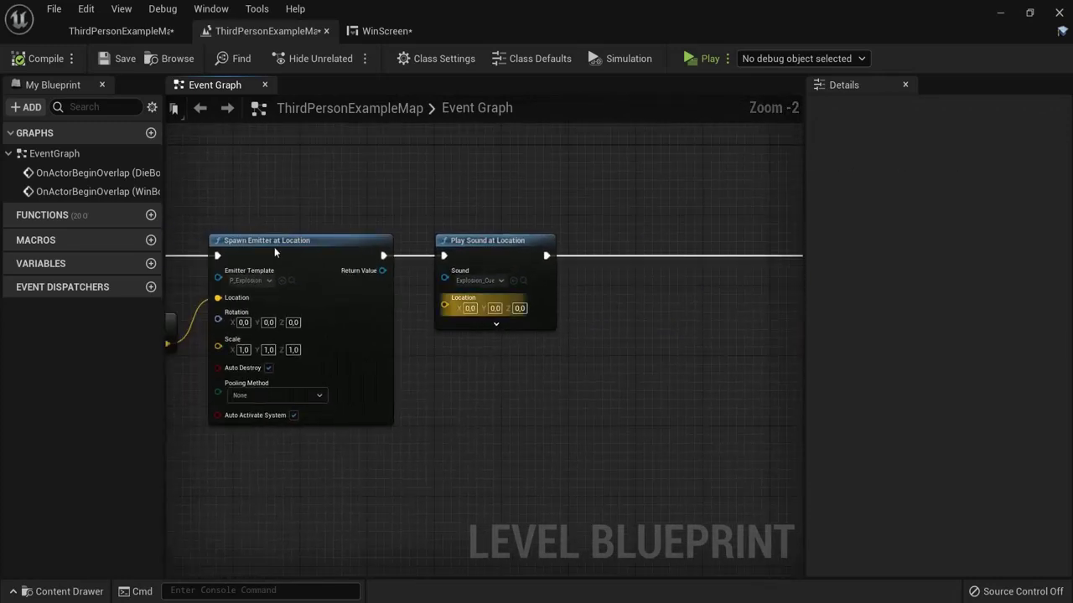
Step: Insert a Delay node with Duration 0.5 after the sound and compile the blueprint
{"action": "right_click_drag", "start_coordinate": [645, 351], "coordinate": [380, 335]}
{"action": "left_click_drag", "start_coordinate": [281, 240], "coordinate": [388, 237]}
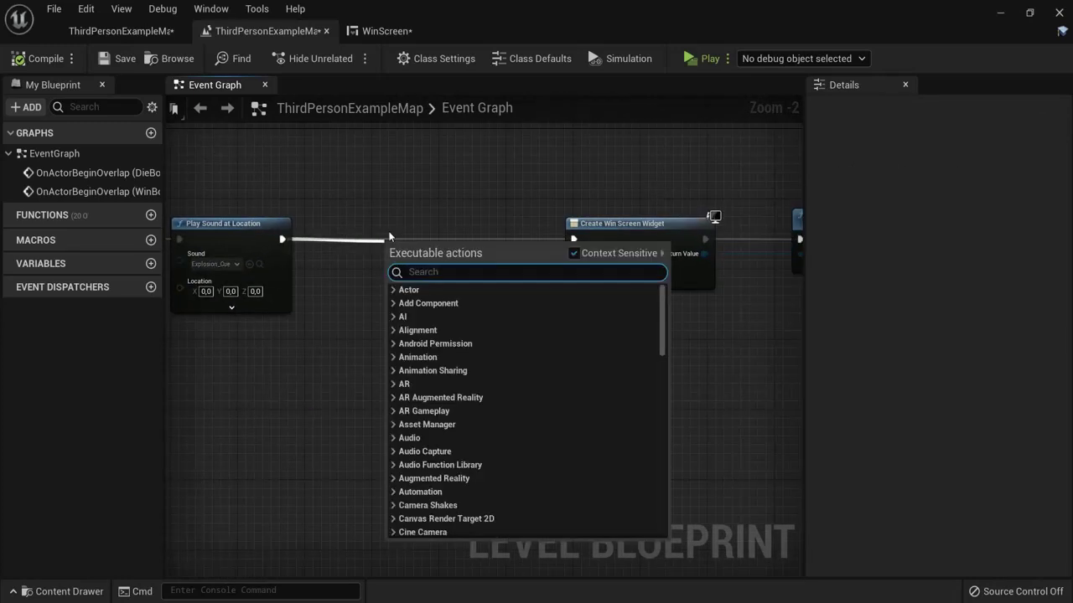
{"action": "type", "text": "delay"}
{"action": "left_click", "coordinate": [423, 421]}
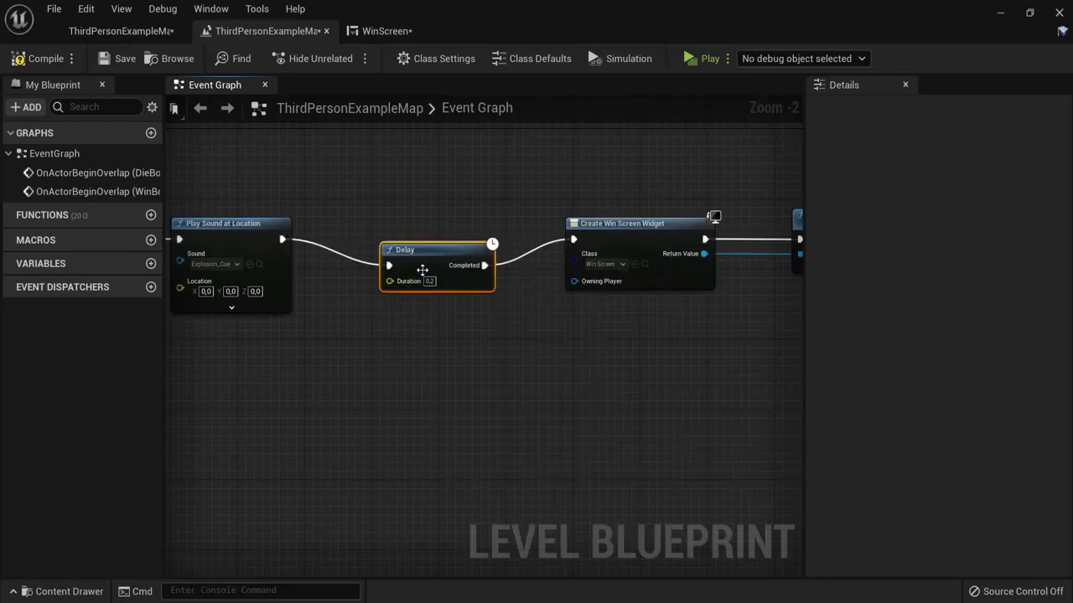
{"action": "left_click_drag", "start_coordinate": [428, 242], "coordinate": [428, 233]}
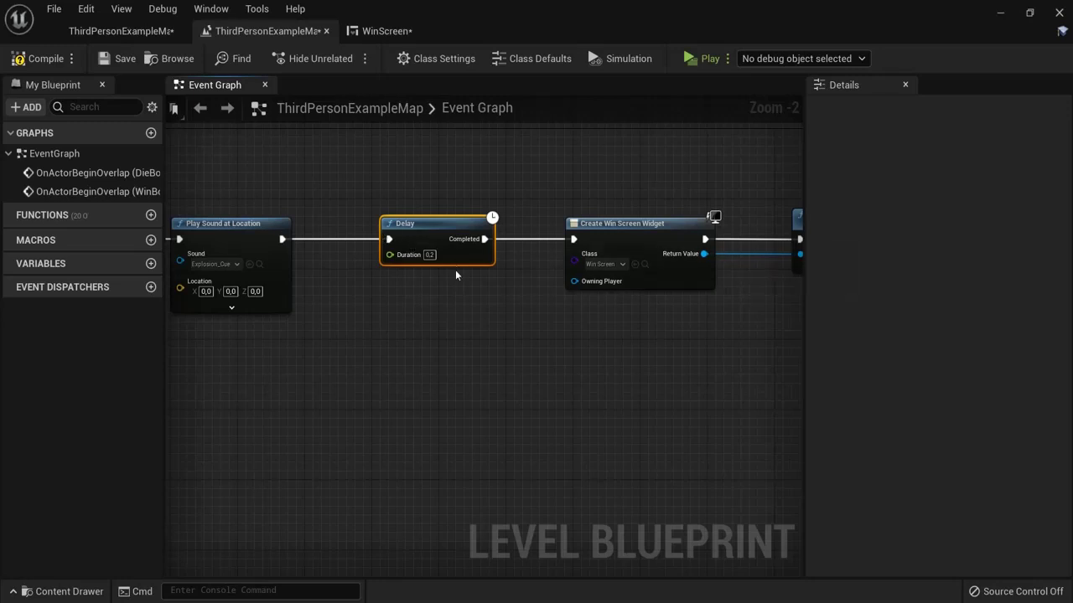
{"action": "scroll", "coordinate": [432, 261], "scroll_direction": "up", "scroll_amount": 2}
{"action": "left_click", "coordinate": [429, 251]}
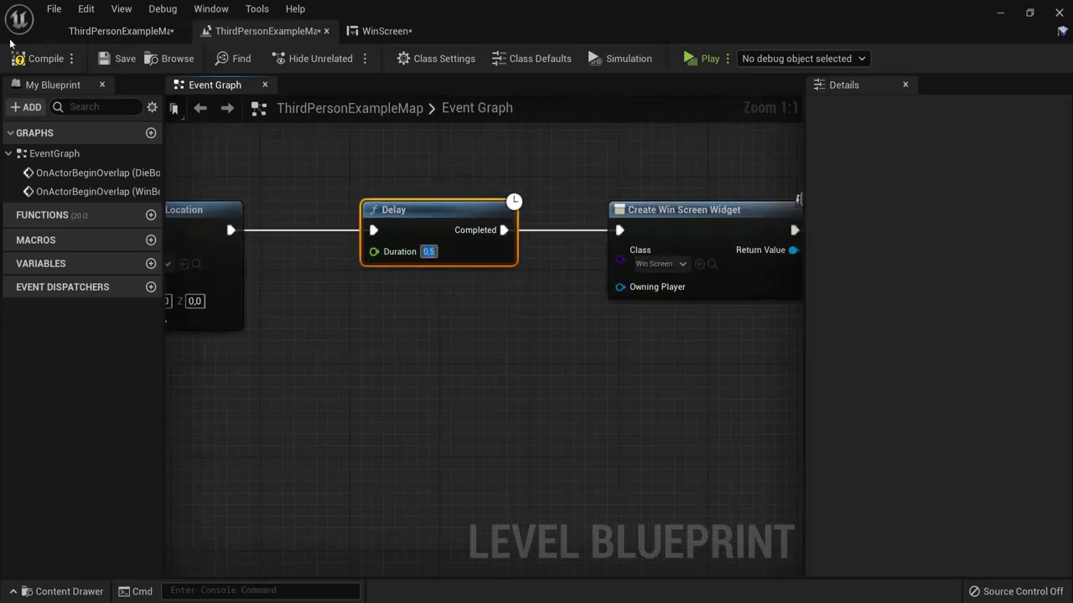
{"action": "left_click", "coordinate": [37, 58]}
Step: Playtest the level and try the win screen's play again and Quit buttons
{"action": "left_click", "coordinate": [703, 58]}
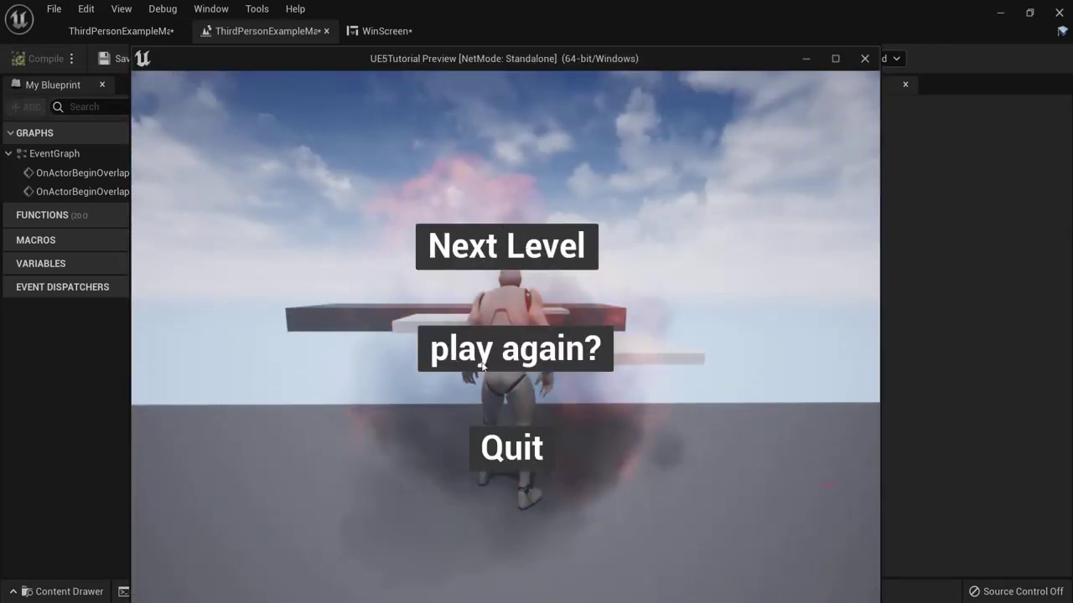
{"action": "left_click", "coordinate": [521, 354]}
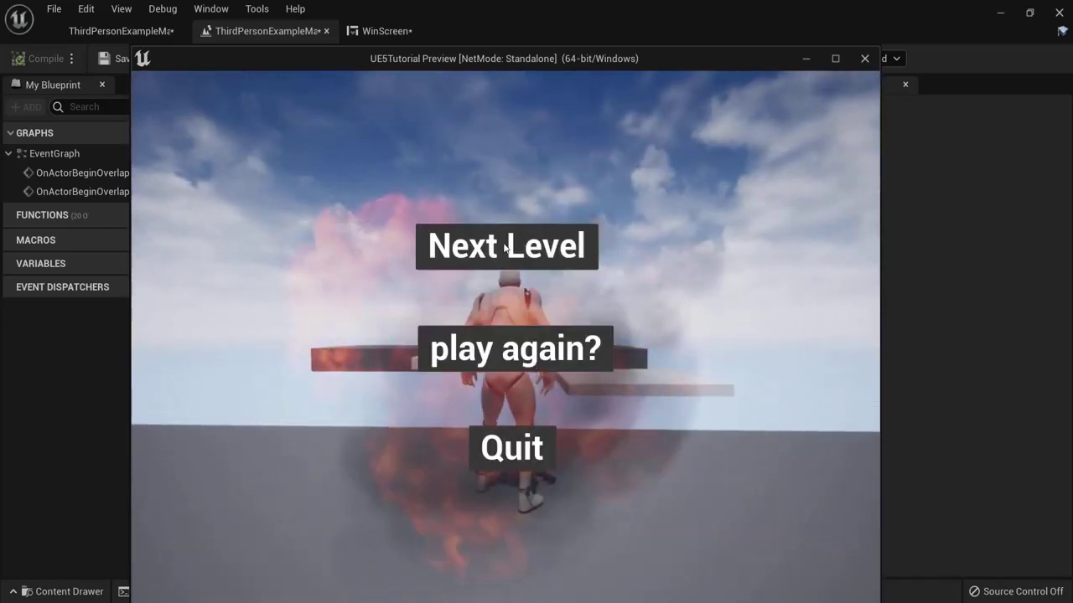
{"action": "left_click", "coordinate": [526, 453]}
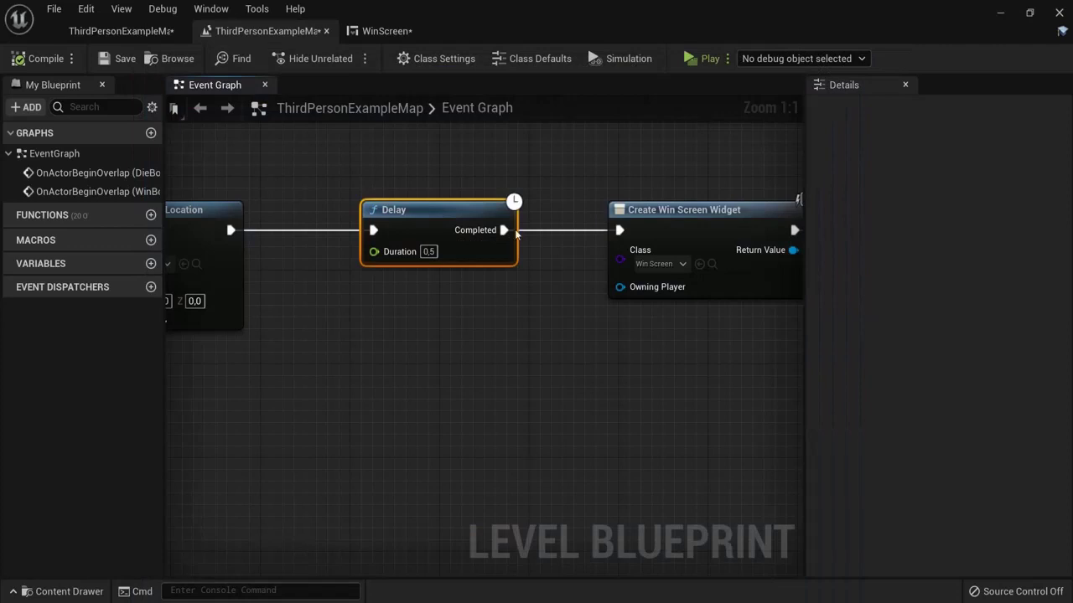
Step: Playtest again and use Next Level to load the new landscape level
{"action": "left_click", "coordinate": [704, 58]}
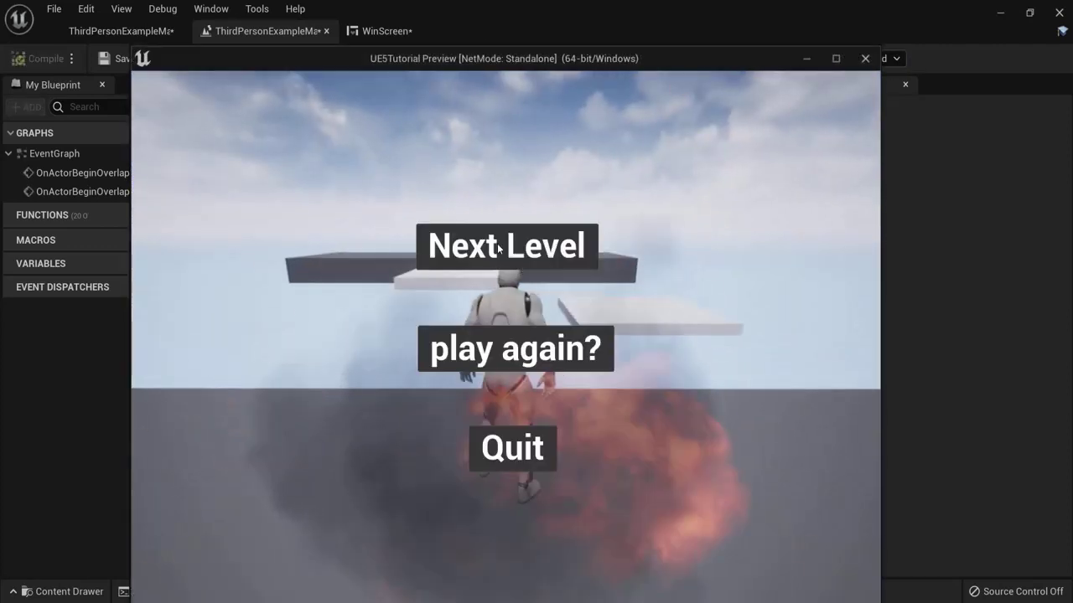
{"action": "left_click", "coordinate": [518, 245]}
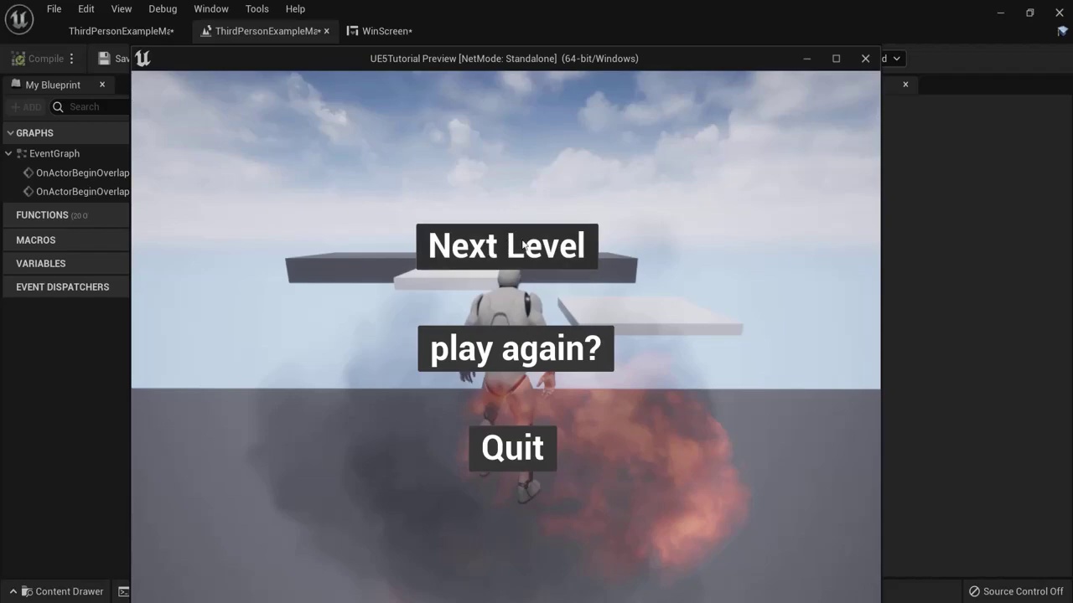
{"action": "key", "text": "w"}
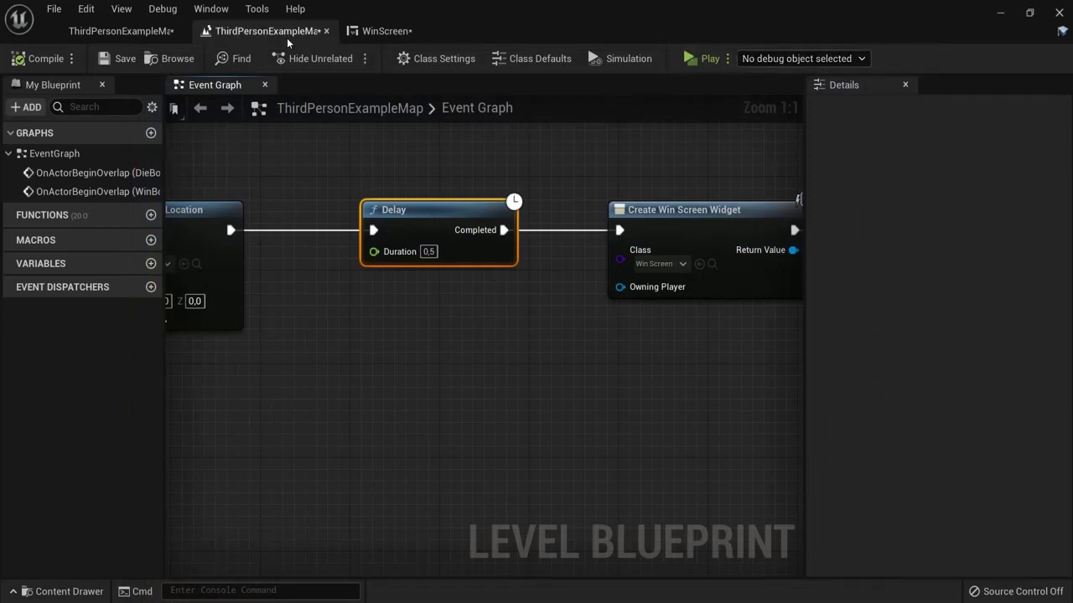
Step: Find WinBox in the World Outliner with the search 'win' and frame it
{"action": "left_click", "coordinate": [386, 30]}
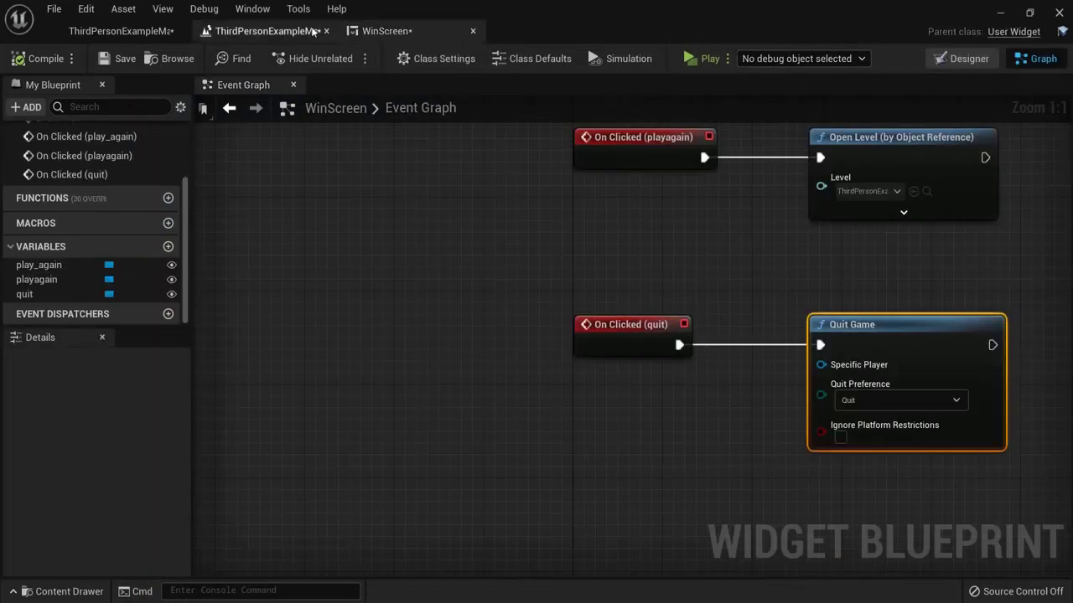
{"action": "left_click", "coordinate": [120, 30]}
{"action": "right_click_drag", "start_coordinate": [559, 272], "coordinate": [477, 290]}
{"action": "left_click", "coordinate": [252, 377]}
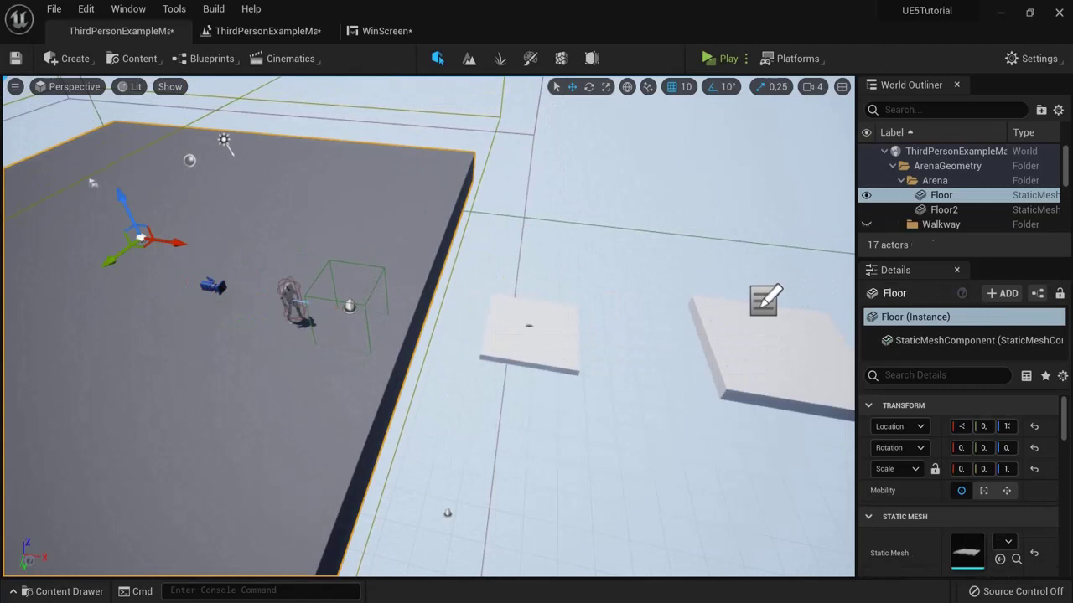
{"action": "left_click", "coordinate": [922, 109]}
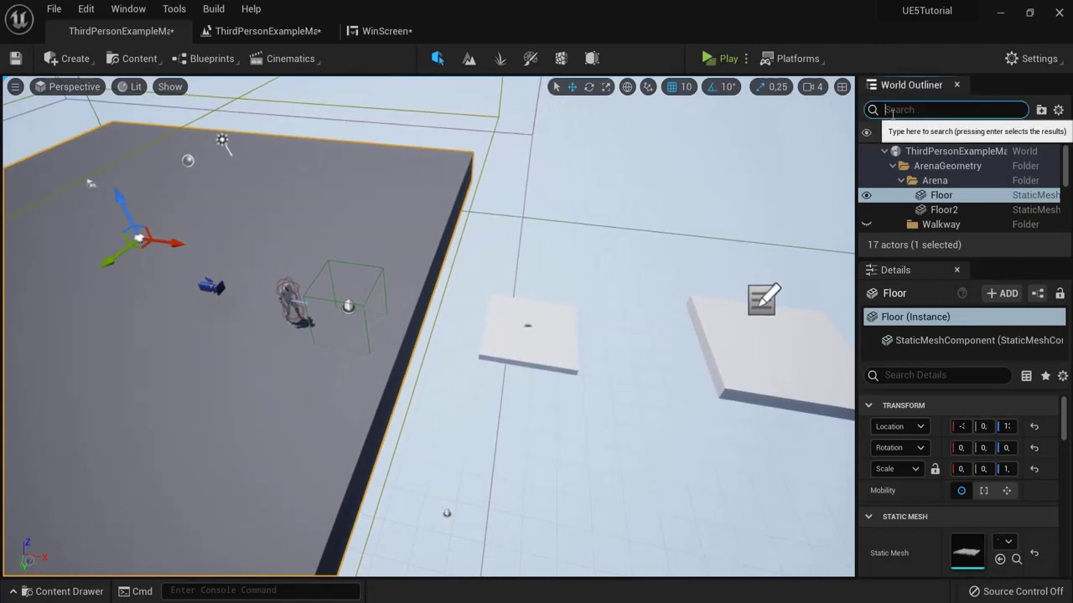
{"action": "type", "text": "win"}
{"action": "left_click", "coordinate": [928, 165]}
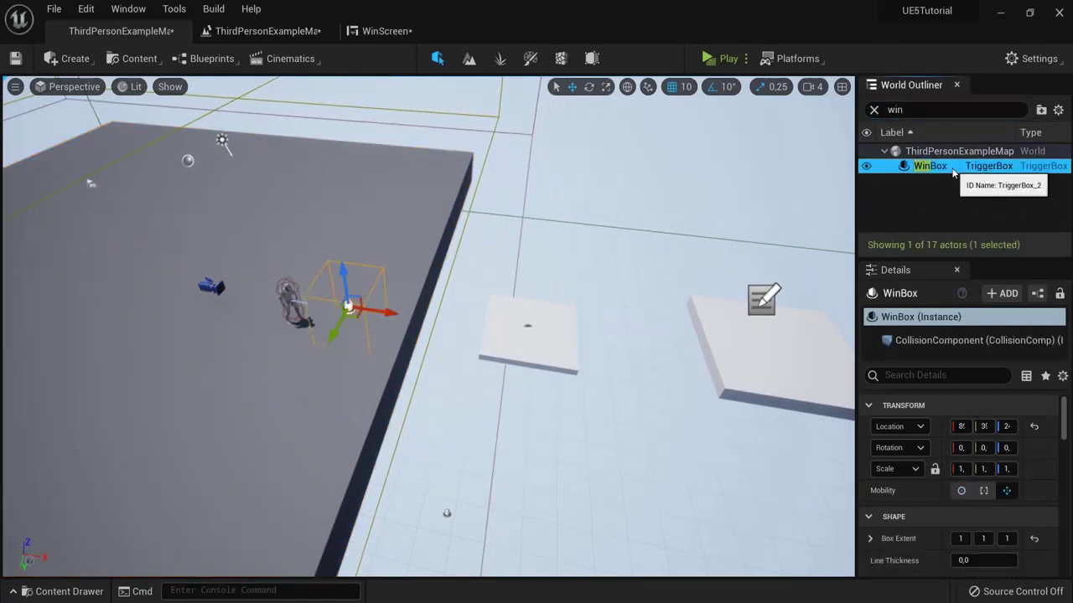
{"action": "left_click", "coordinate": [874, 110]}
{"action": "key", "text": "f"}
{"action": "scroll", "coordinate": [599, 277], "scroll_direction": "down", "scroll_amount": 3}
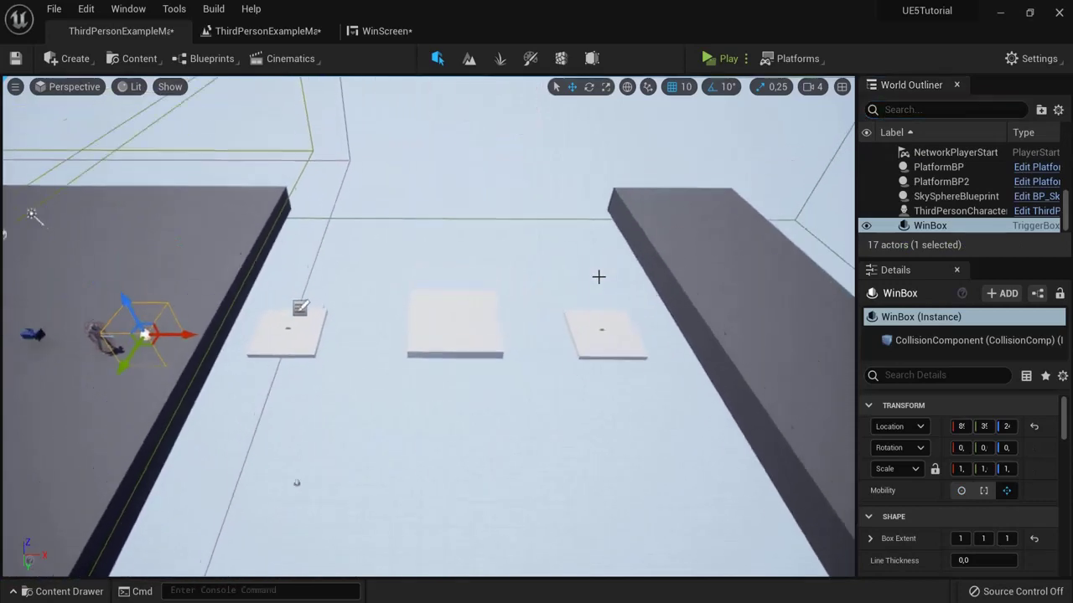
Step: Move WinBox onto the grey strip by the right wall and widen Box Extent X to 5
{"action": "left_click_drag", "start_coordinate": [211, 334], "coordinate": [776, 332]}
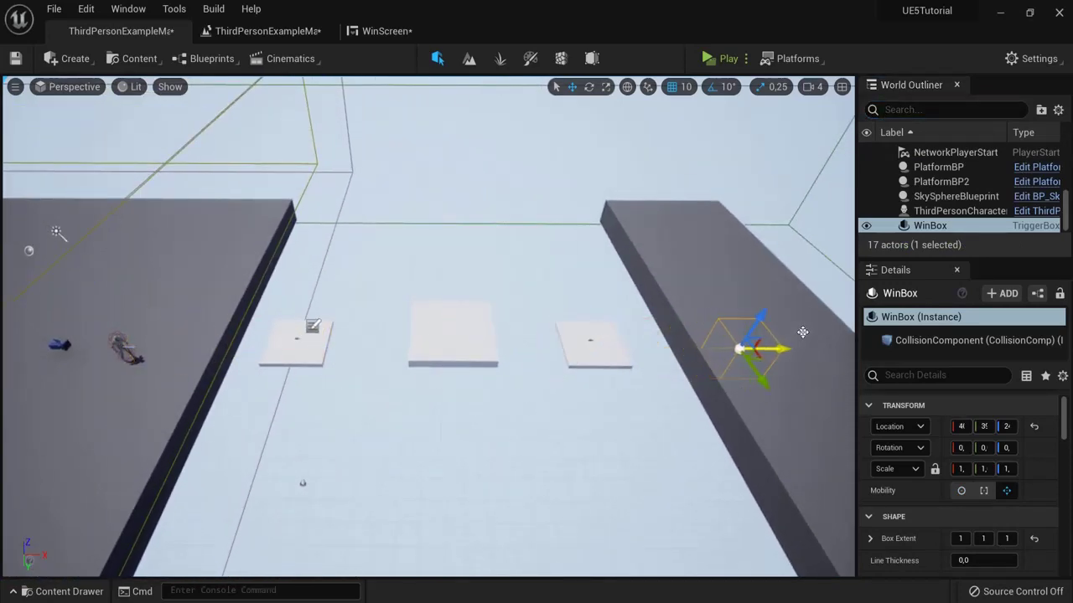
{"action": "right_click_drag", "start_coordinate": [802, 333], "coordinate": [707, 332]}
{"action": "left_click_drag", "start_coordinate": [385, 329], "coordinate": [419, 358]}
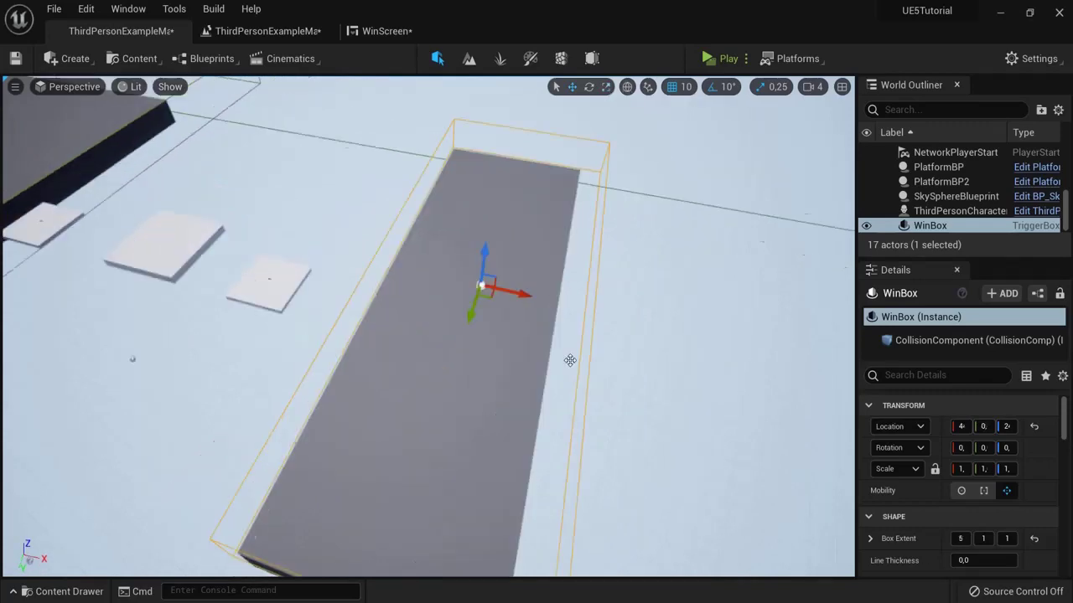
{"action": "right_click_drag", "start_coordinate": [570, 360], "coordinate": [299, 338]}
Step: Run and jump across the platforms into the WinBox, then choose Next Level and stop the playtest
{"action": "key", "text": "alt+p"}
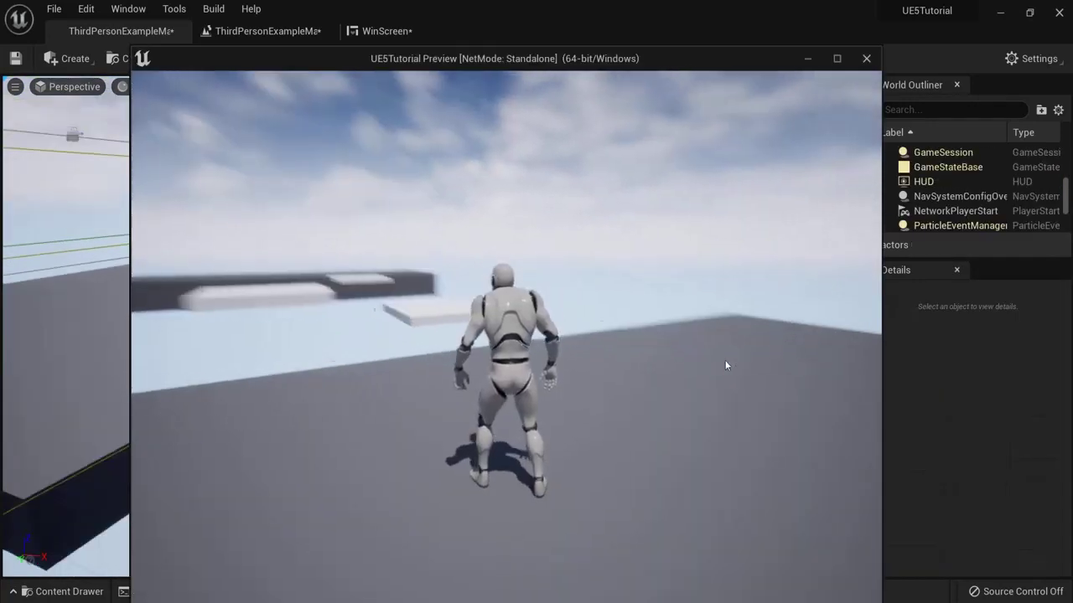
{"action": "key", "text": "a"}
{"action": "key", "text": "w"}
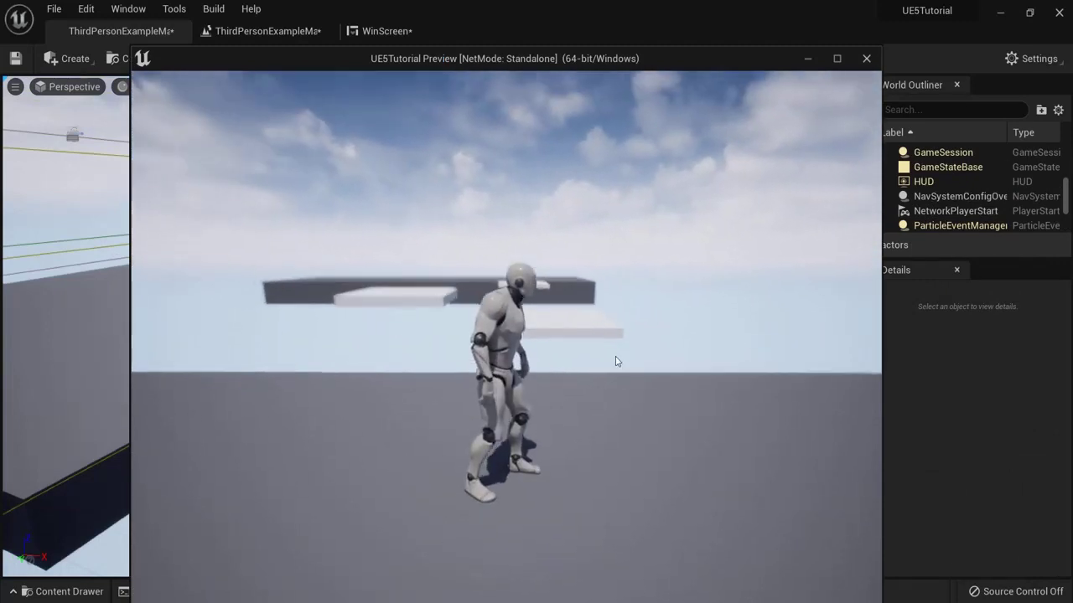
{"action": "key", "text": "space"}
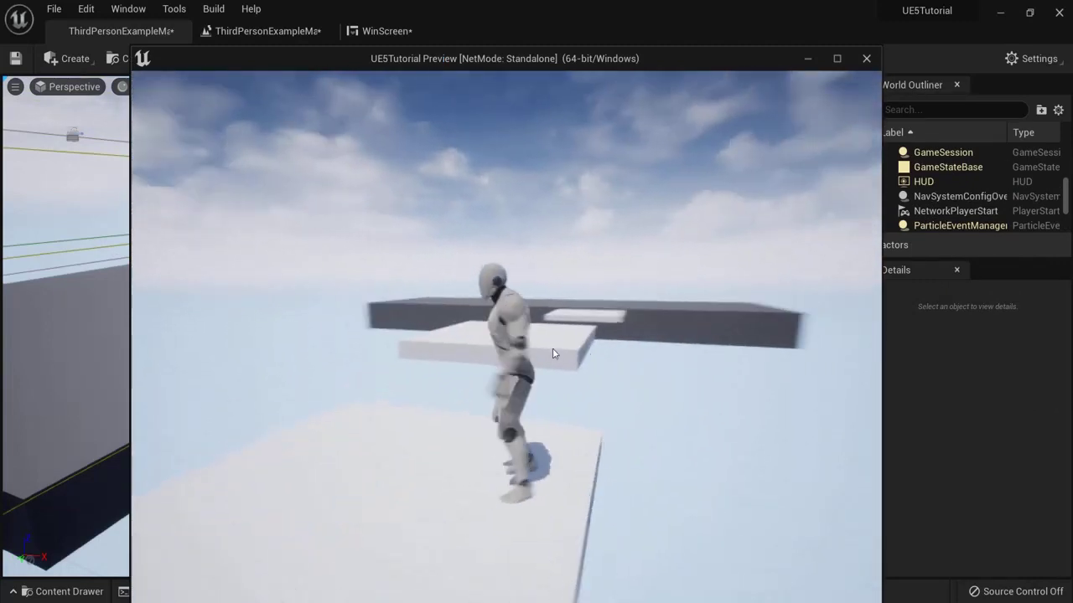
{"action": "key", "text": "space"}
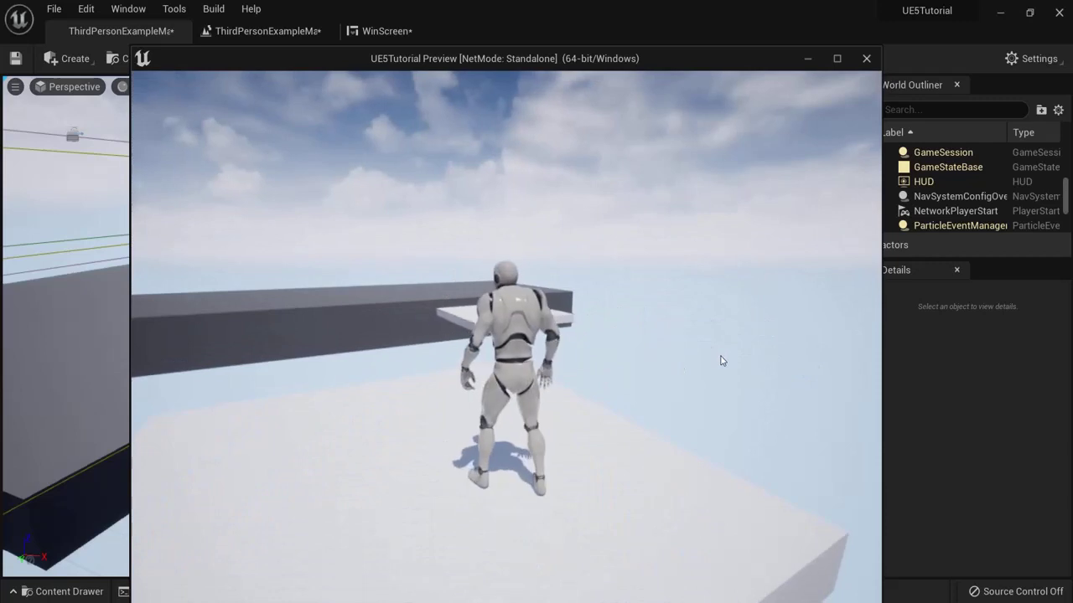
{"action": "key", "text": "w"}
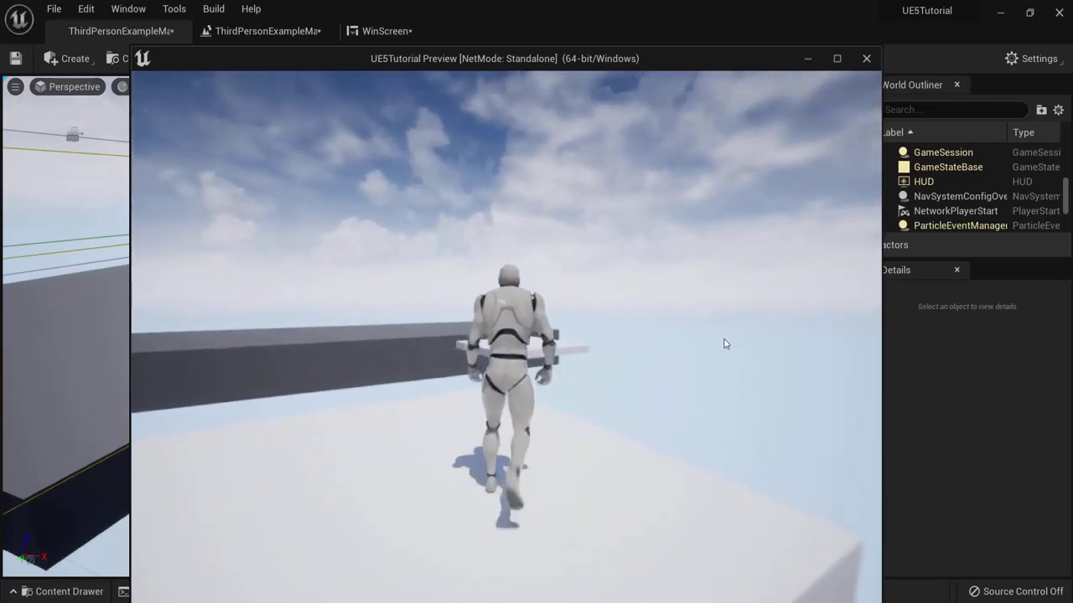
{"action": "key", "text": "space"}
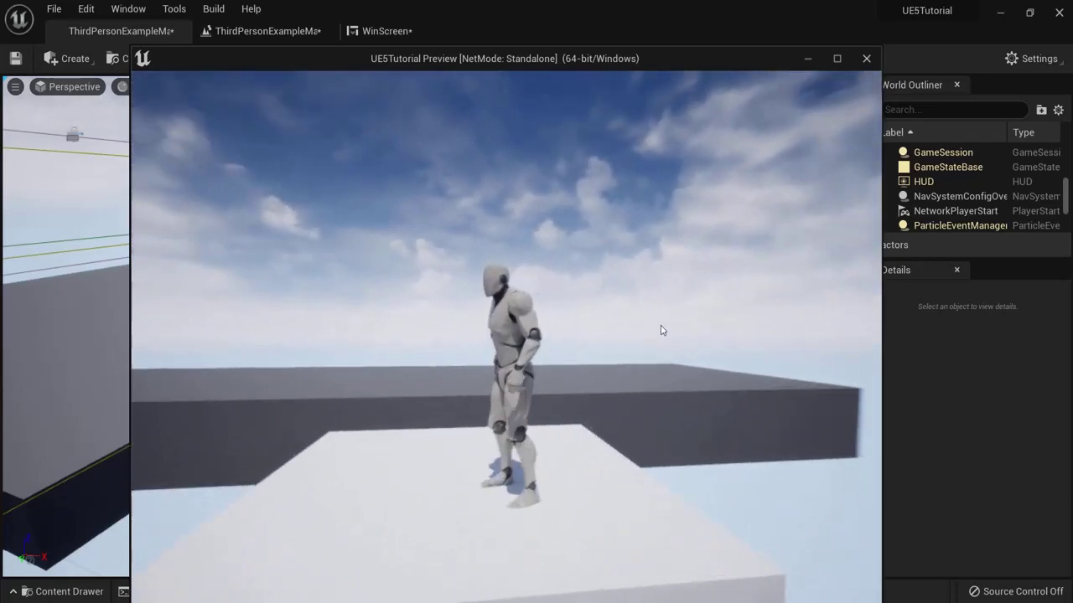
{"action": "key", "text": "space"}
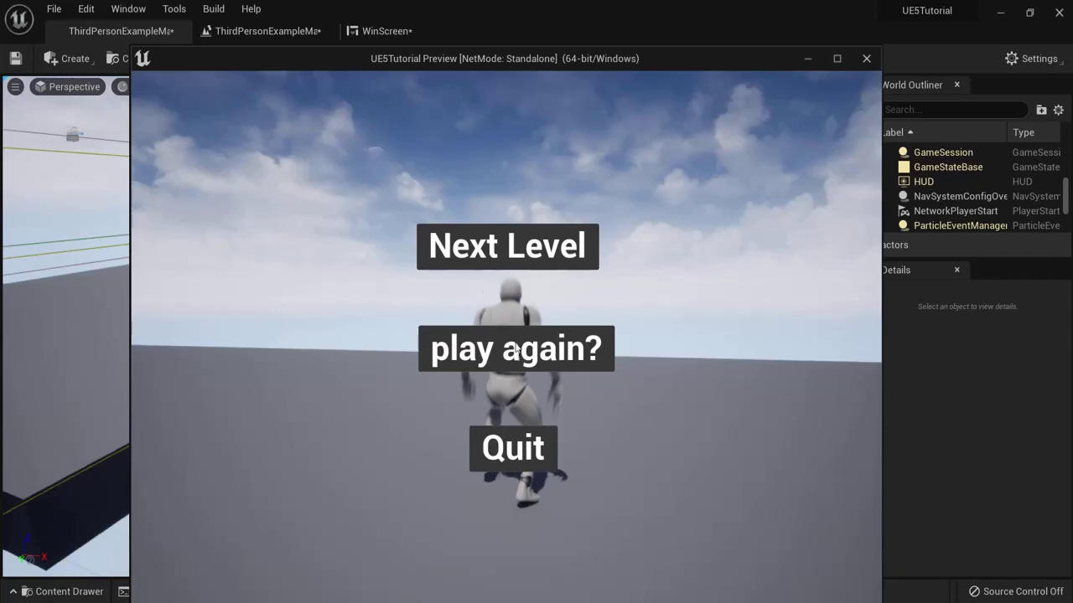
{"action": "left_click", "coordinate": [507, 256]}
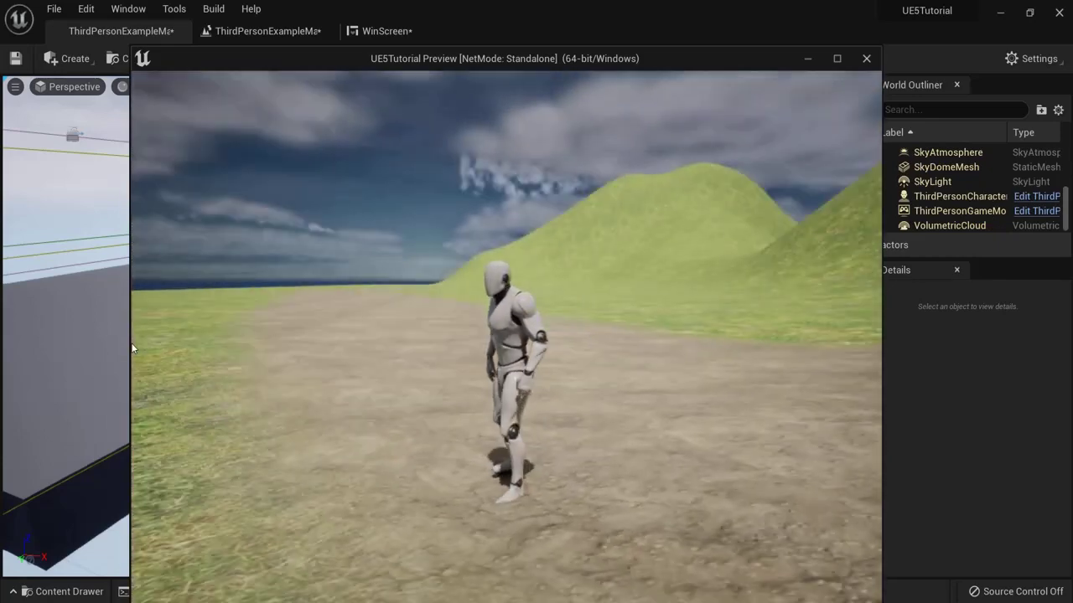
{"action": "key", "text": "Escape"}
Step: Frame the WinBox and fly the camera around the platforms and main floor
{"action": "key", "text": "f"}
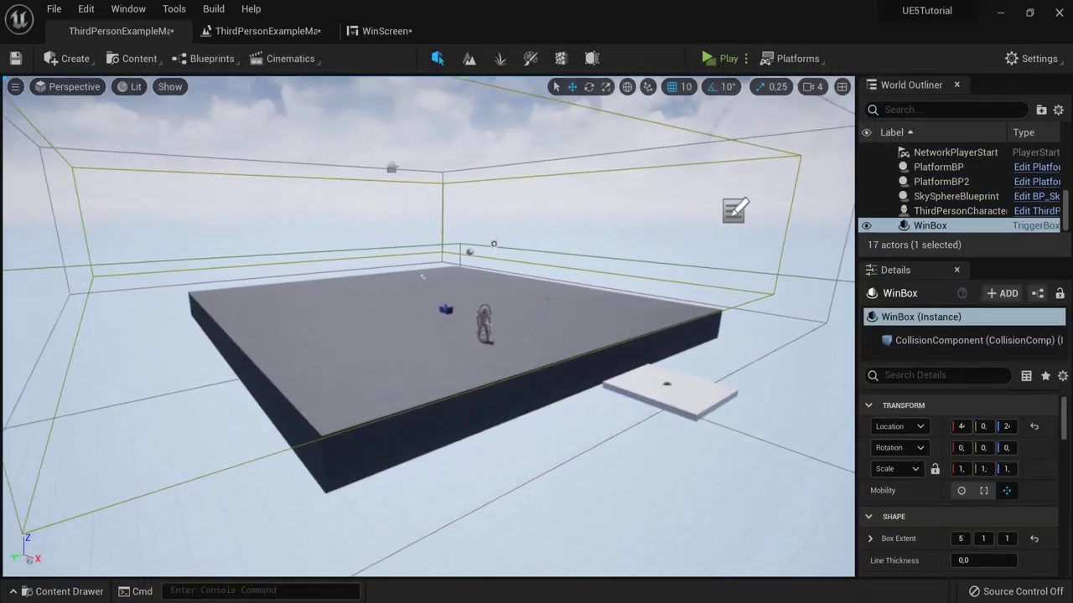
{"action": "mouse_move", "coordinate": [548, 301]}
{"action": "right_mouse_down"}
{"action": "mouse_move", "coordinate": [760, 342]}
{"action": "mouse_move", "coordinate": [560, 303]}
{"action": "right_mouse_up"}
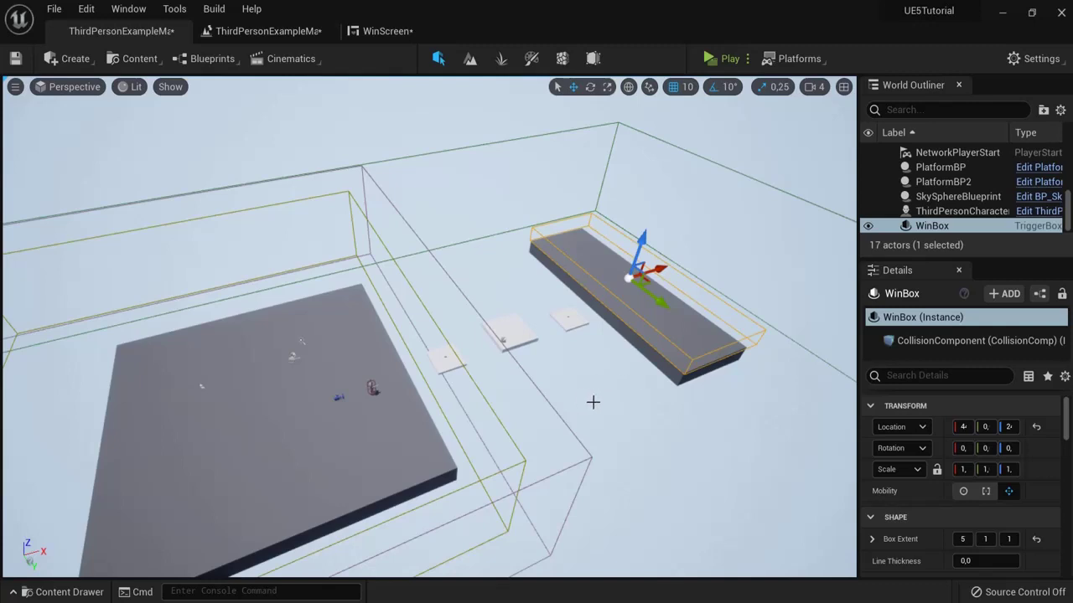
{"action": "right_click_drag", "start_coordinate": [664, 387], "coordinate": [634, 394]}
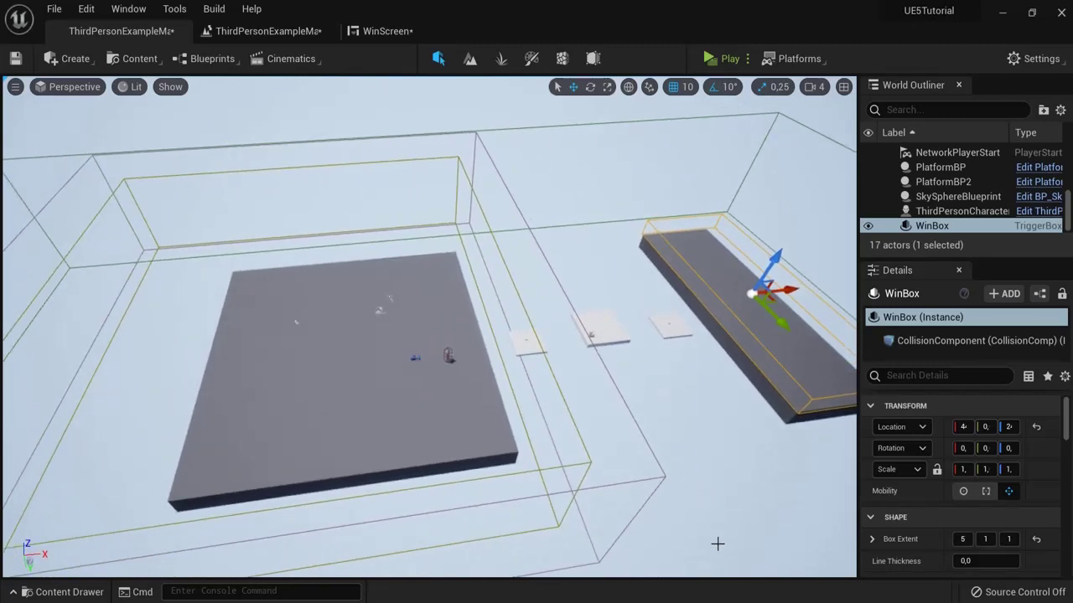
{"action": "right_click_drag", "start_coordinate": [705, 493], "coordinate": [709, 497]}
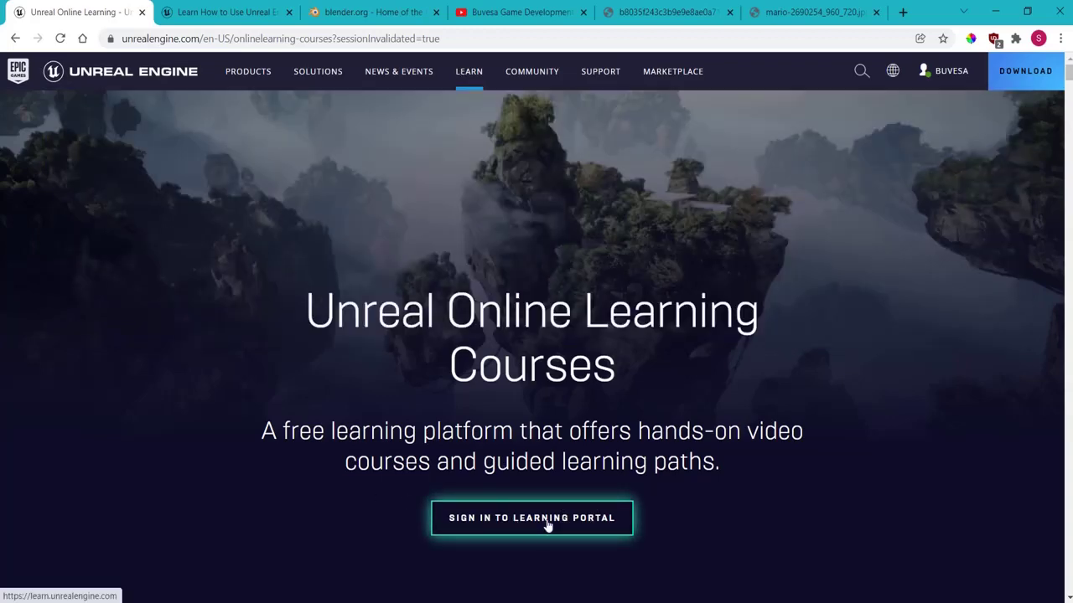
Step: Page the Learn page's tutorial carousel to the last cards, then switch to blender.org
{"action": "left_click", "coordinate": [209, 12]}
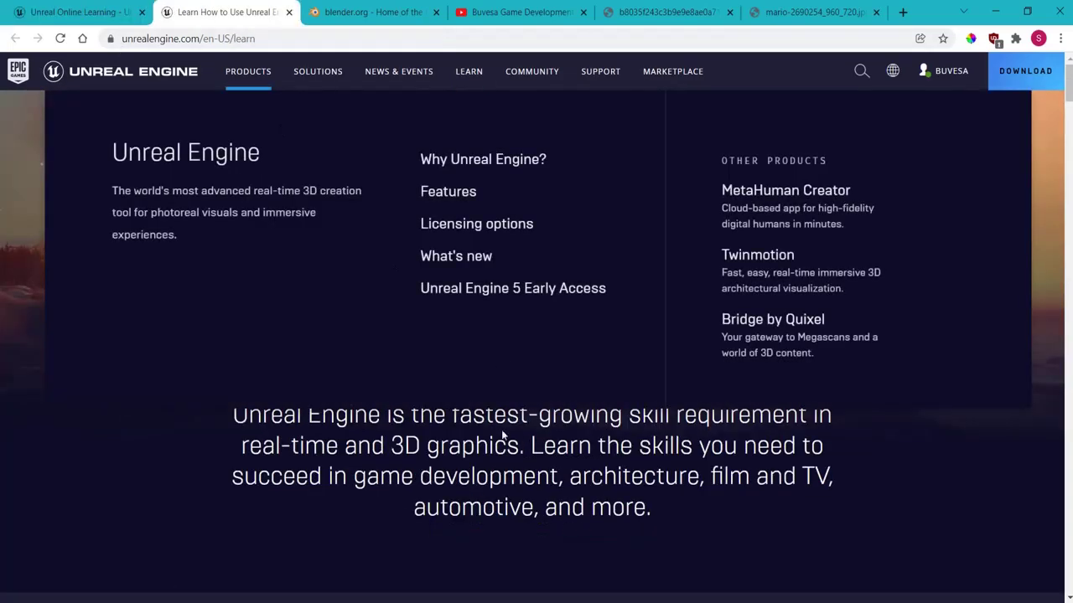
{"action": "scroll", "coordinate": [501, 429], "scroll_direction": "down", "scroll_amount": 7}
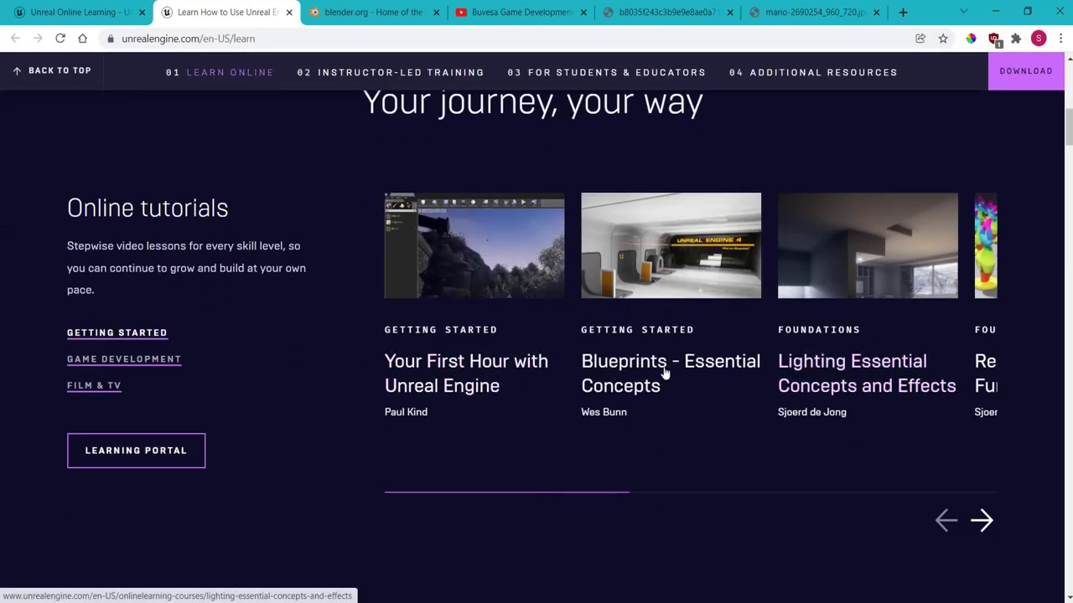
{"action": "left_click", "coordinate": [981, 520]}
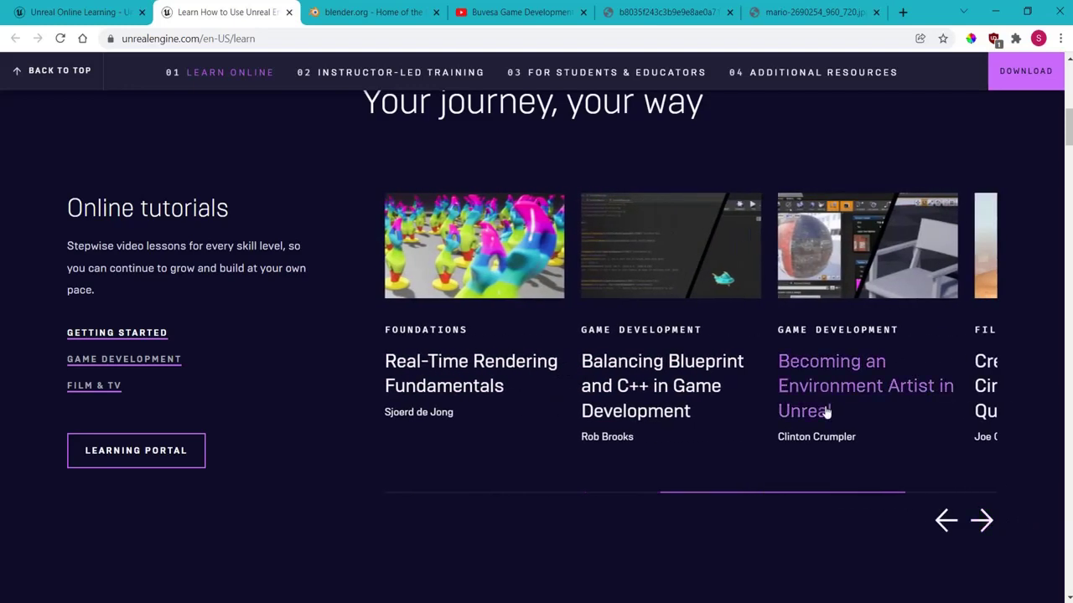
{"action": "left_click", "coordinate": [982, 523]}
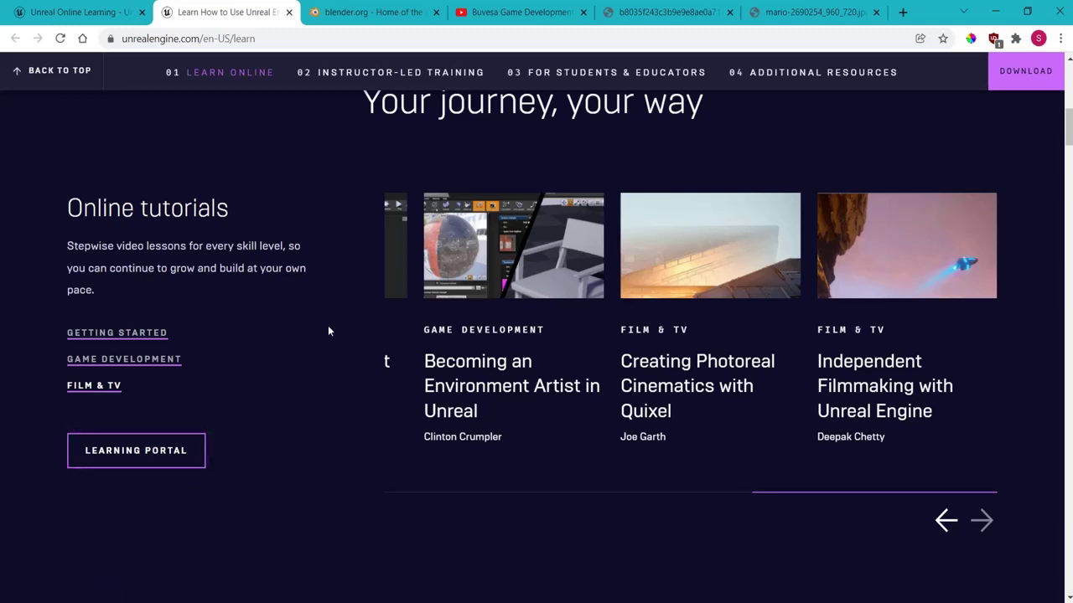
{"action": "left_click", "coordinate": [360, 12]}
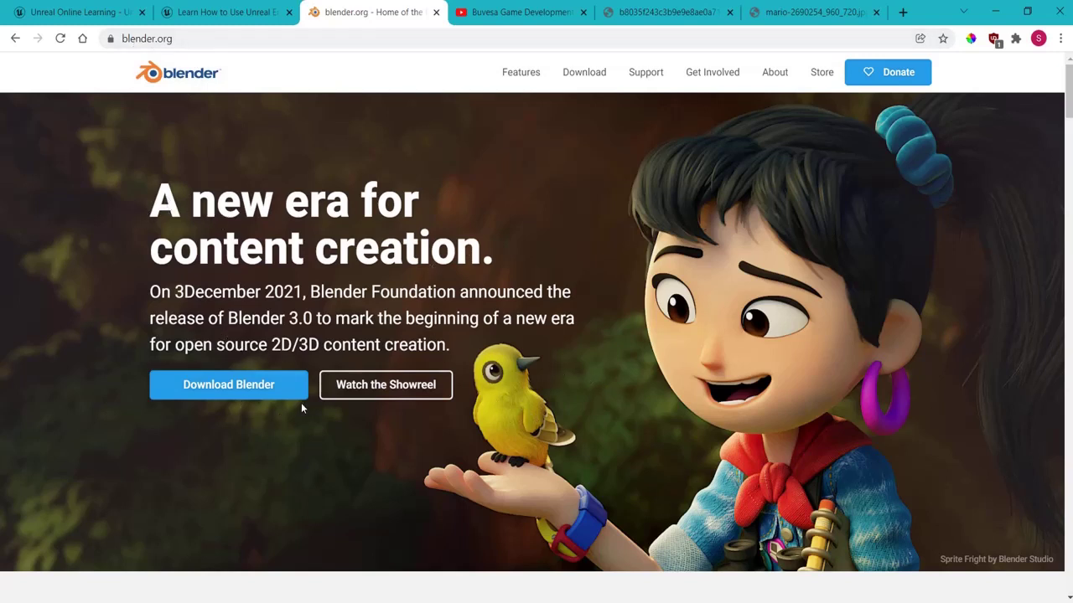
Step: Pass through the Unreal Online Learning page to the game development channel's YouTube Videos page
{"action": "left_click", "coordinate": [84, 11]}
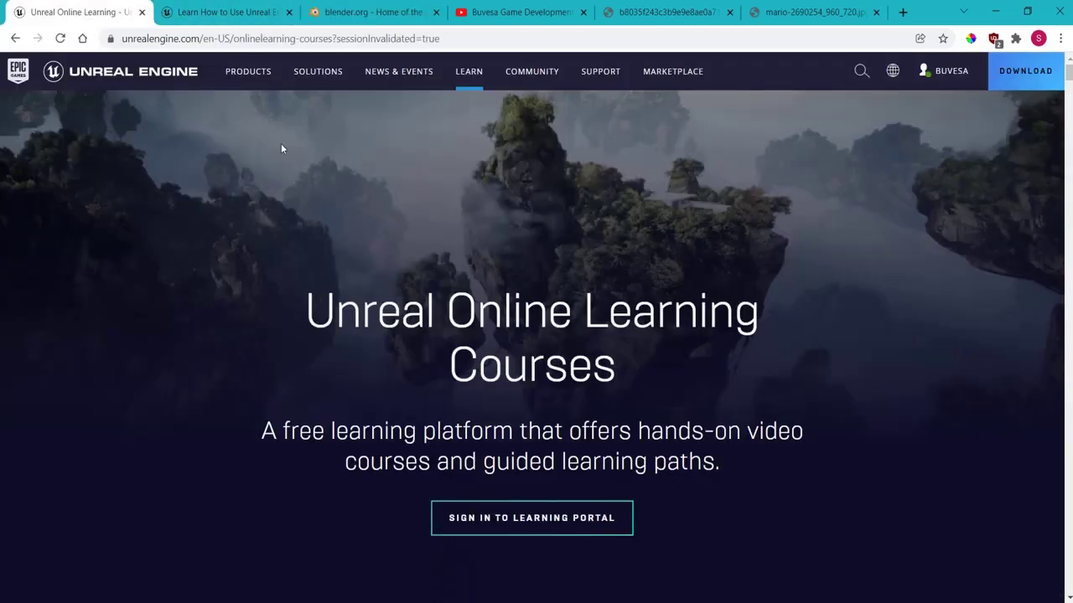
{"action": "left_click", "coordinate": [500, 14]}
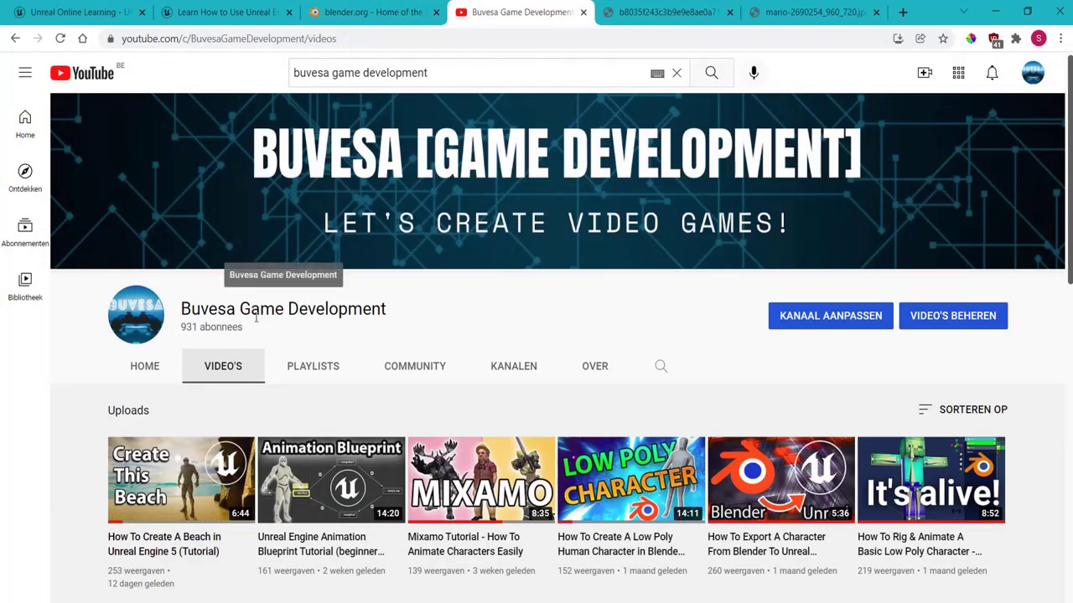
Step: Open the channel's Playlists tab on YouTube and scroll through the playlists
{"action": "scroll", "coordinate": [216, 371], "scroll_direction": "down", "scroll_amount": 4}
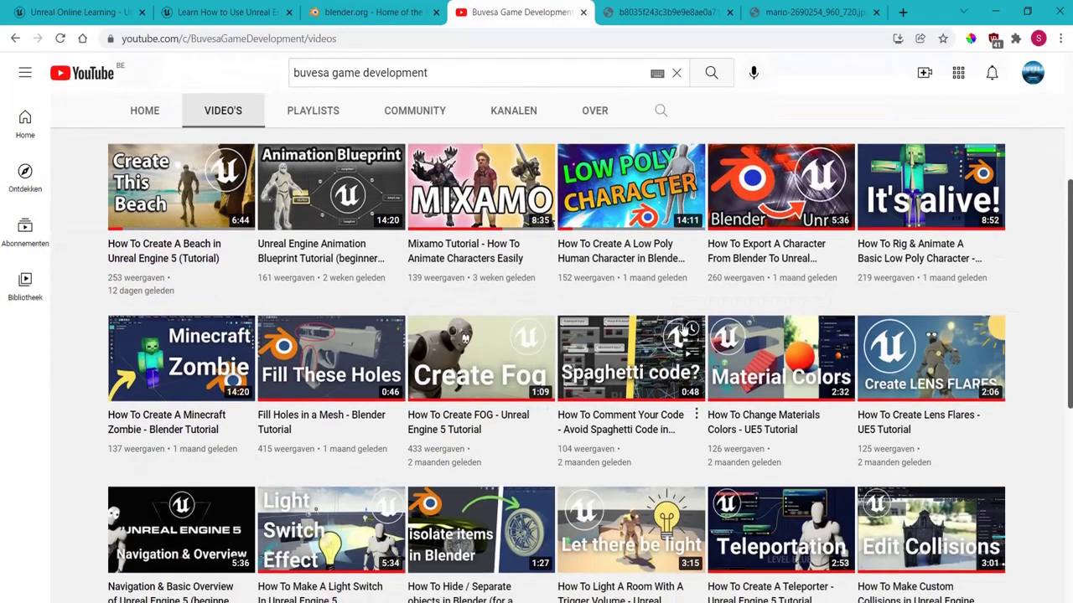
{"action": "scroll", "coordinate": [383, 338], "scroll_direction": "up", "scroll_amount": 4}
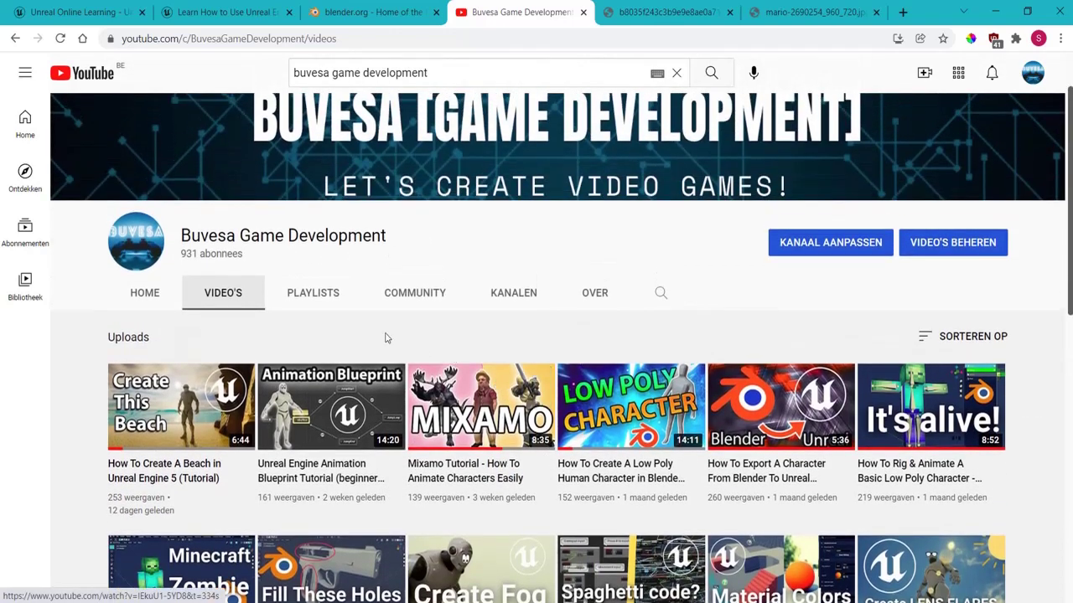
{"action": "left_click", "coordinate": [303, 293]}
{"action": "scroll", "coordinate": [486, 277], "scroll_direction": "down", "scroll_amount": 1}
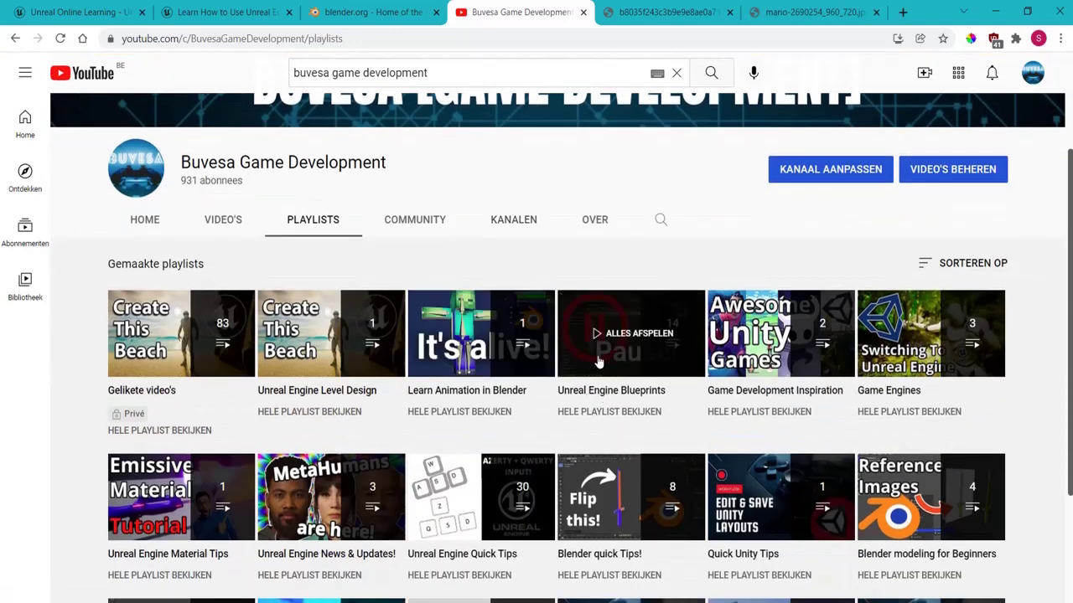
{"action": "scroll", "coordinate": [480, 444], "scroll_direction": "down", "scroll_amount": 1}
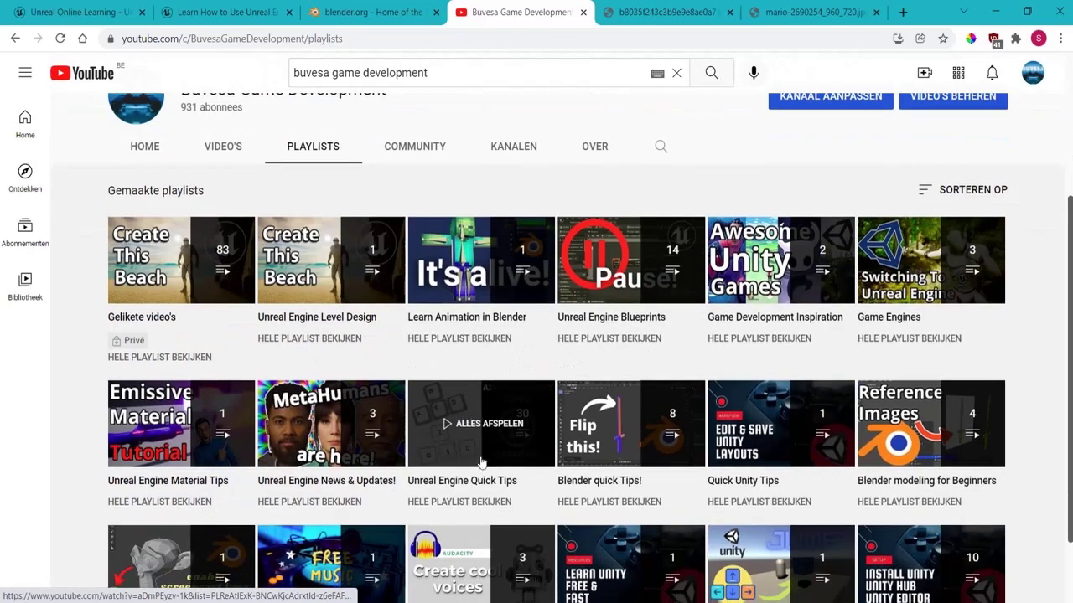
Step: Glance at the blender.org tab, return to the playlists, then show the Subscribe, Like, Share and Comment image
{"action": "left_click", "coordinate": [392, 19]}
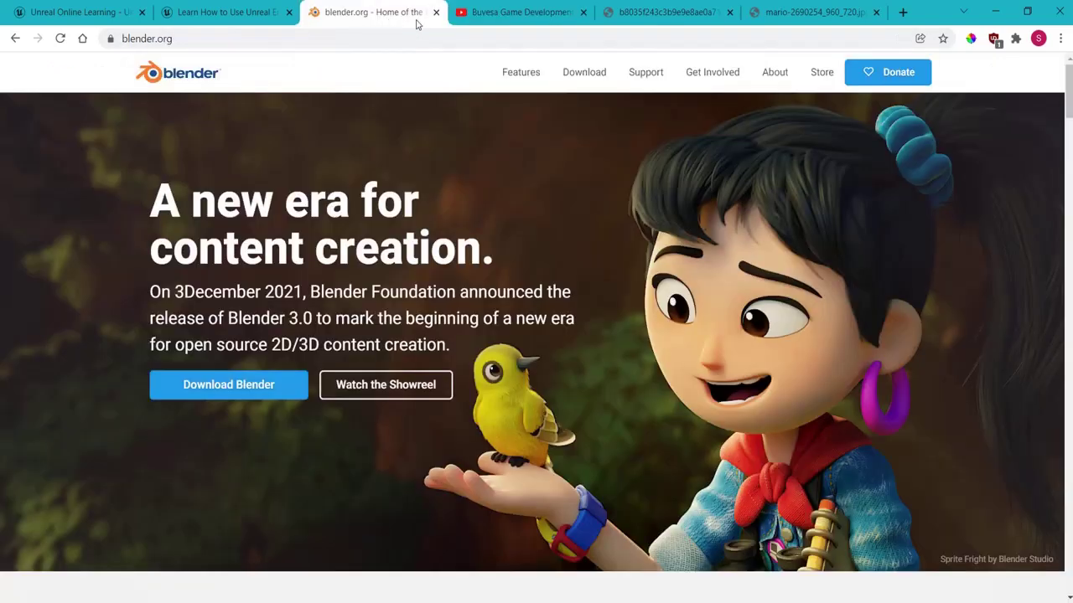
{"action": "left_click", "coordinate": [502, 12]}
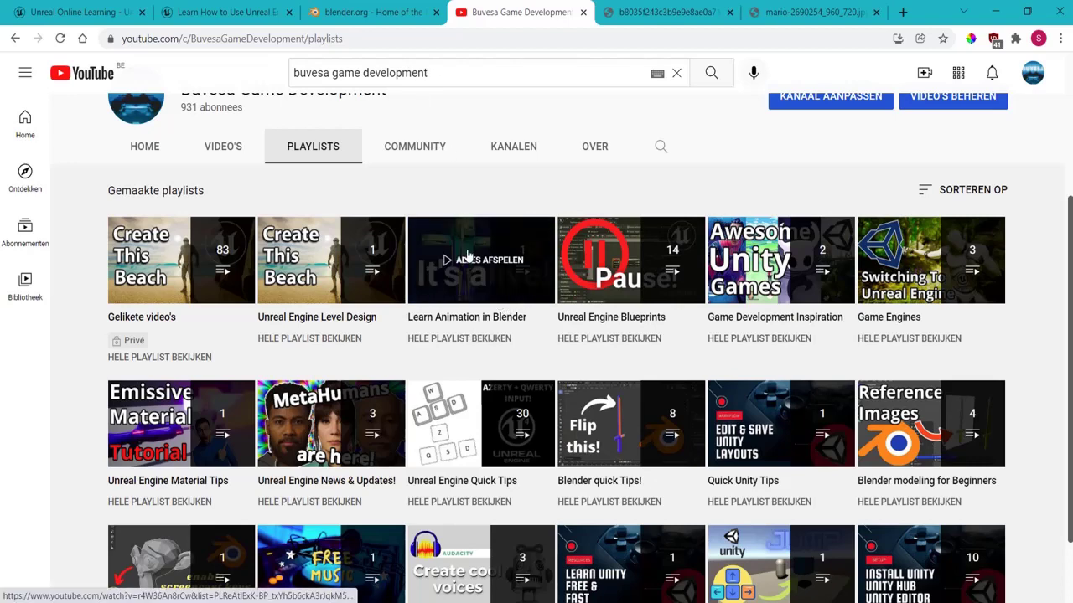
{"action": "scroll", "coordinate": [499, 203], "scroll_direction": "up", "scroll_amount": 1}
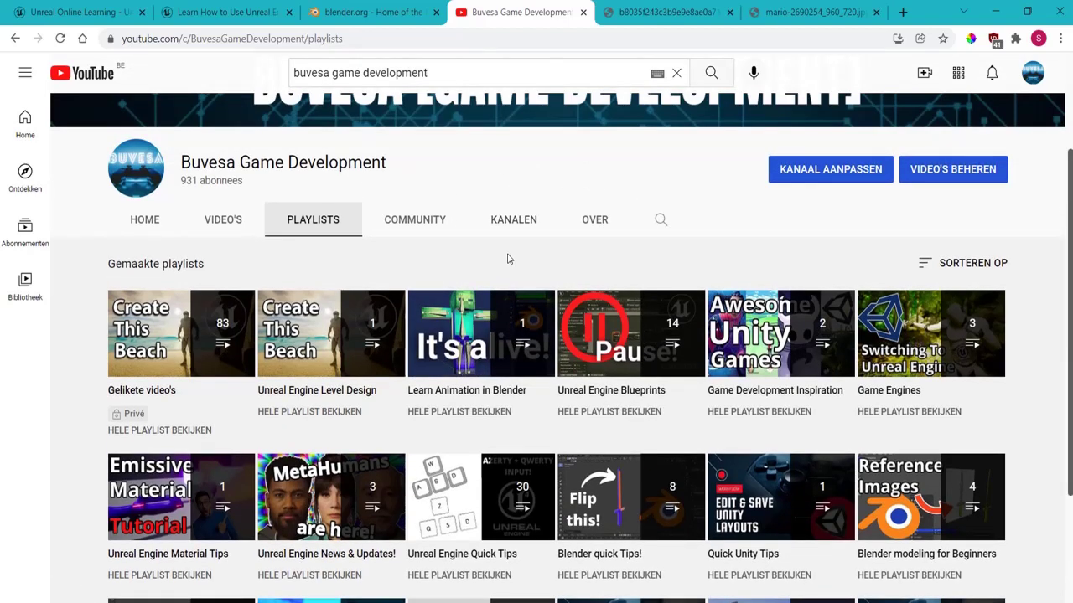
{"action": "left_click", "coordinate": [651, 18]}
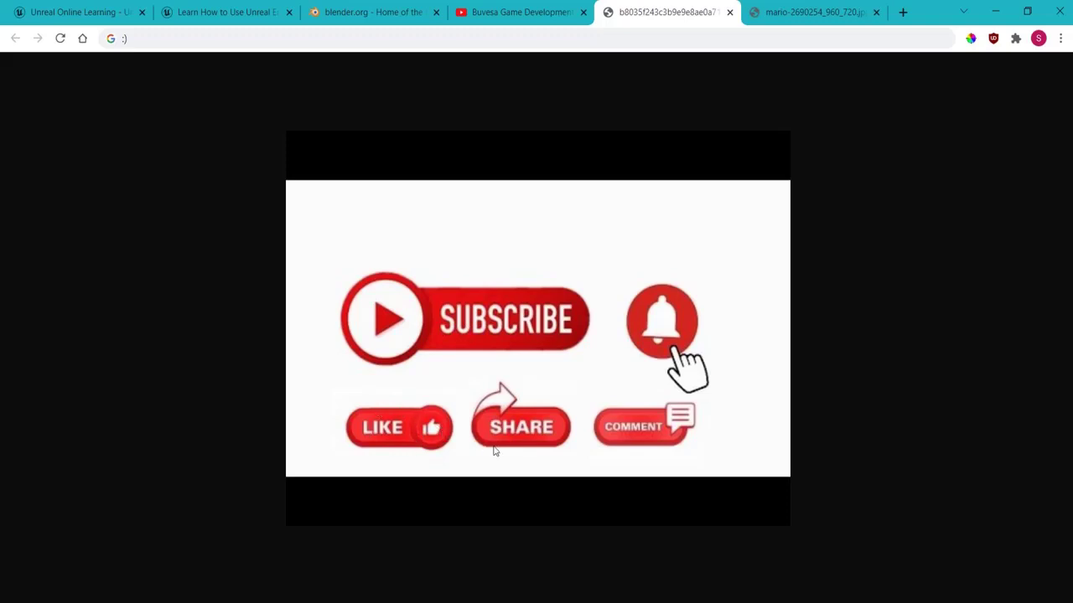
Step: View the Mario figurine image, then go back through the subscribe image to the YouTube Playlists page
{"action": "left_click", "coordinate": [789, 13]}
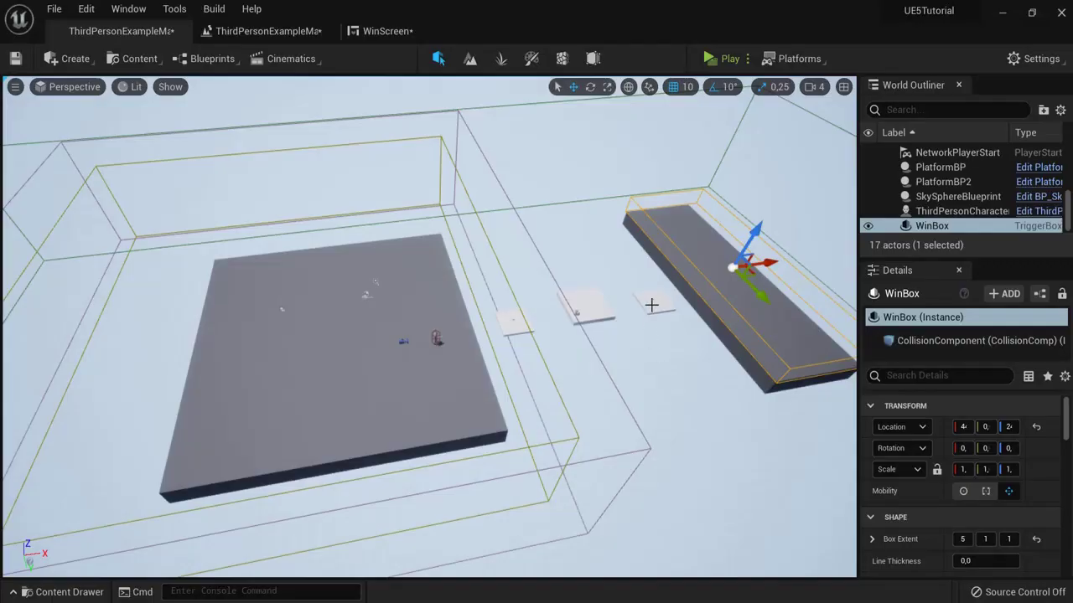
{"action": "right_click_drag", "start_coordinate": [651, 305], "coordinate": [702, 362]}
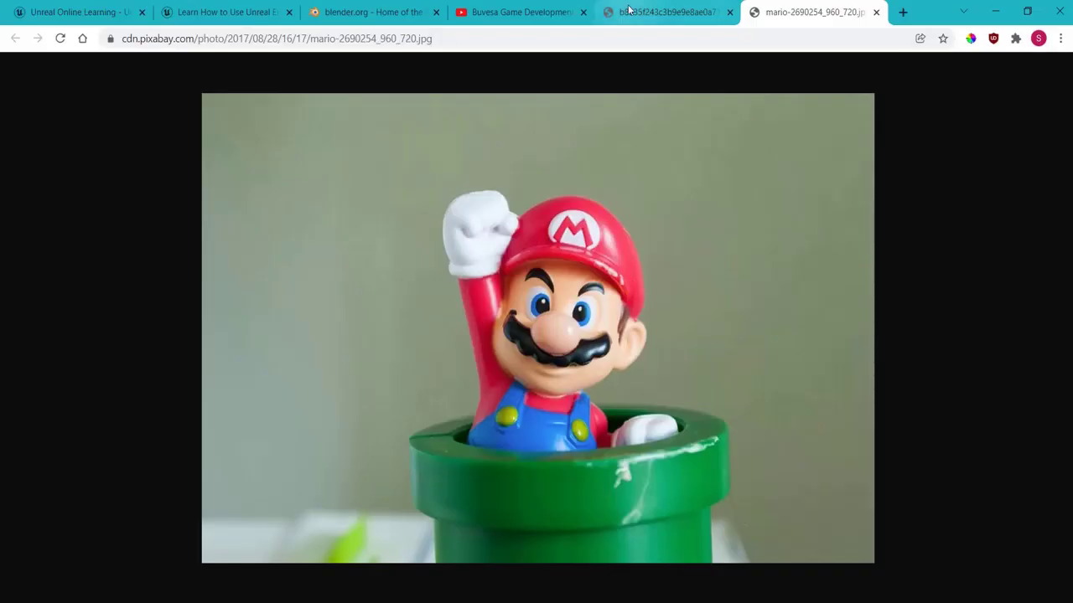
{"action": "left_click", "coordinate": [662, 12]}
{"action": "left_click", "coordinate": [523, 12]}
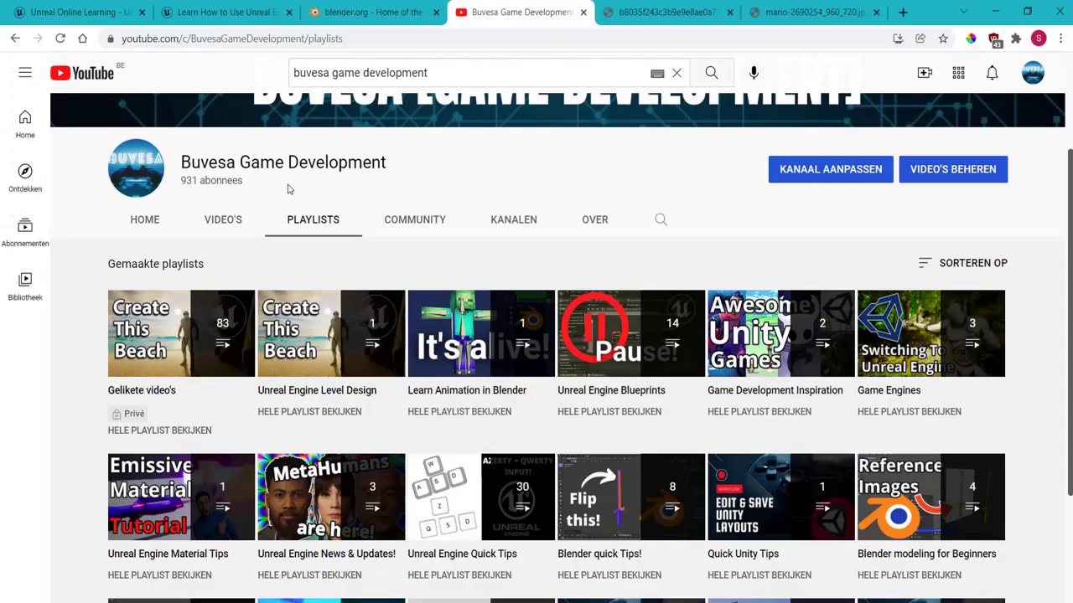